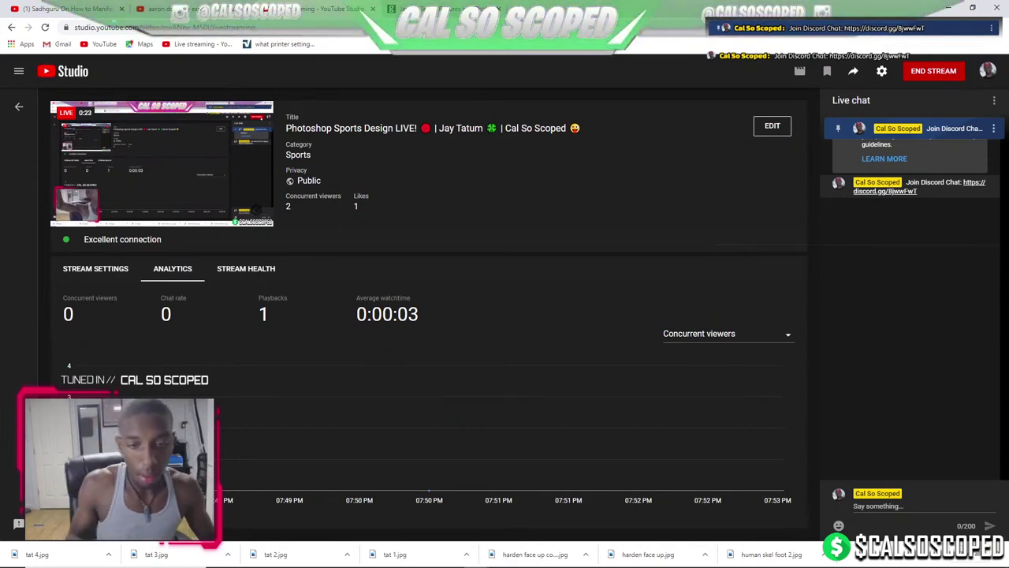
Check the OBS Audio Mixer levels, then return to Photoshop's home screen.
{"action": "left_click", "coordinate": [579, 557]}
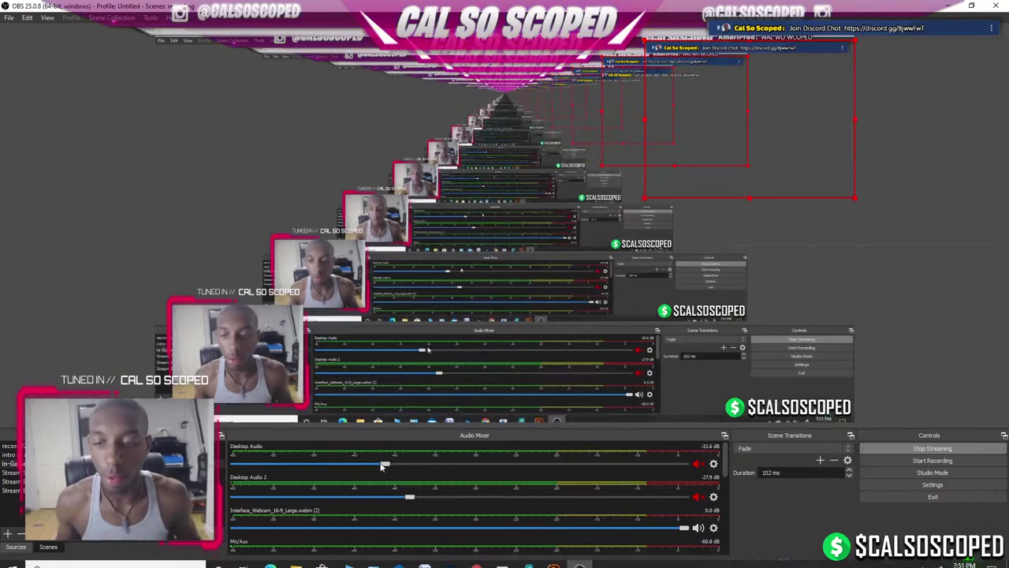
{"action": "scroll", "coordinate": [305, 495], "scroll_direction": "down", "scroll_amount": 1}
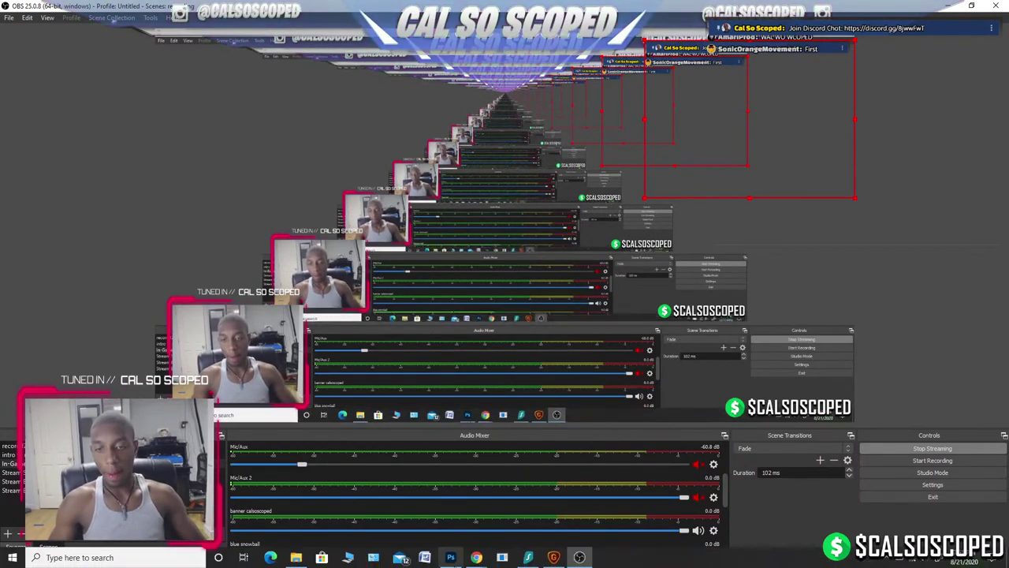
{"action": "left_click", "coordinate": [450, 558]}
{"action": "left_click", "coordinate": [23, 6]}
Open tat 1 (1) through tat 4 (1) from the base photos folder.
{"action": "left_click", "coordinate": [32, 23]}
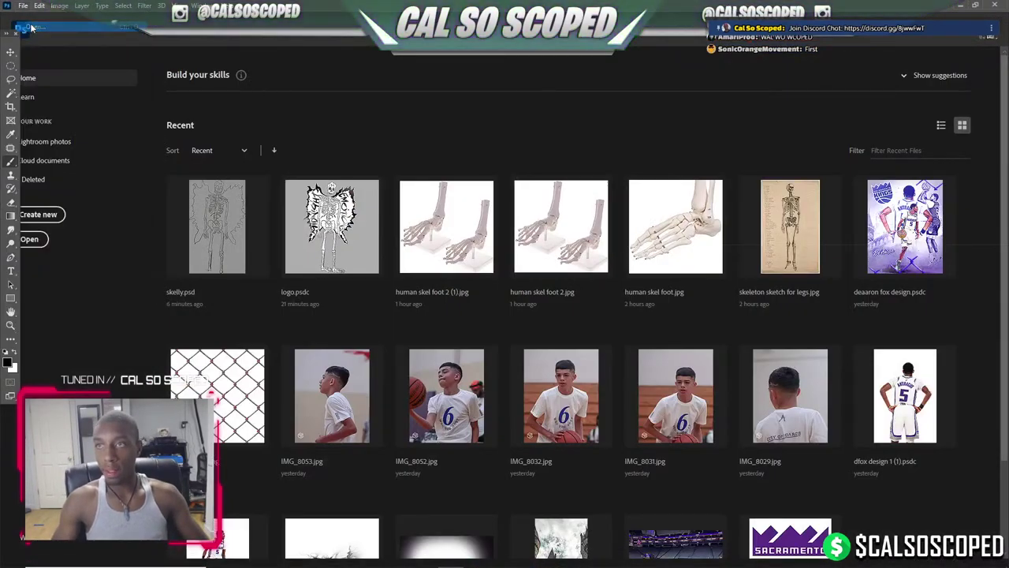
{"action": "left_click", "coordinate": [678, 89]}
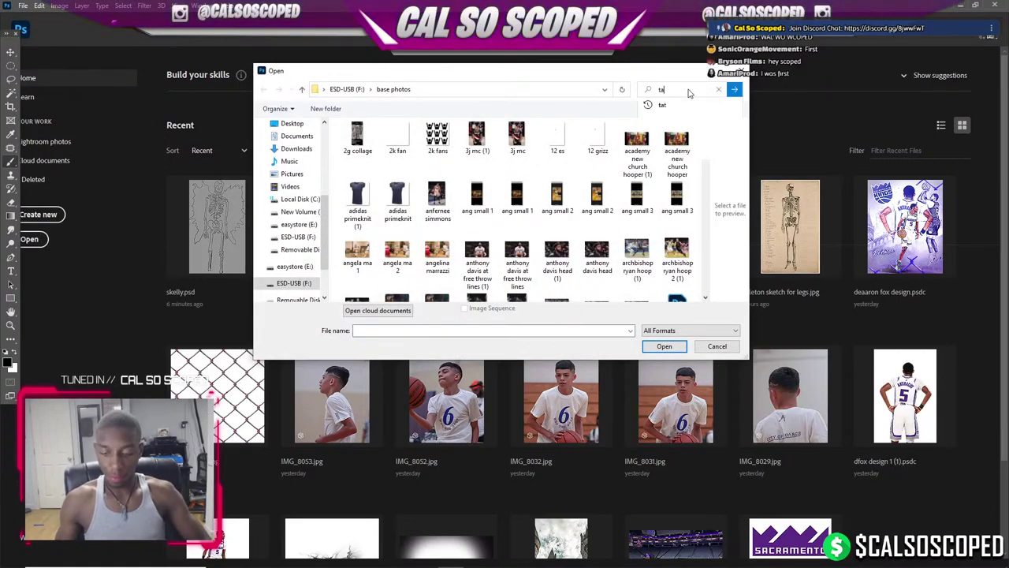
{"action": "type", "text": "tat"}
{"action": "left_click", "coordinate": [386, 133]}
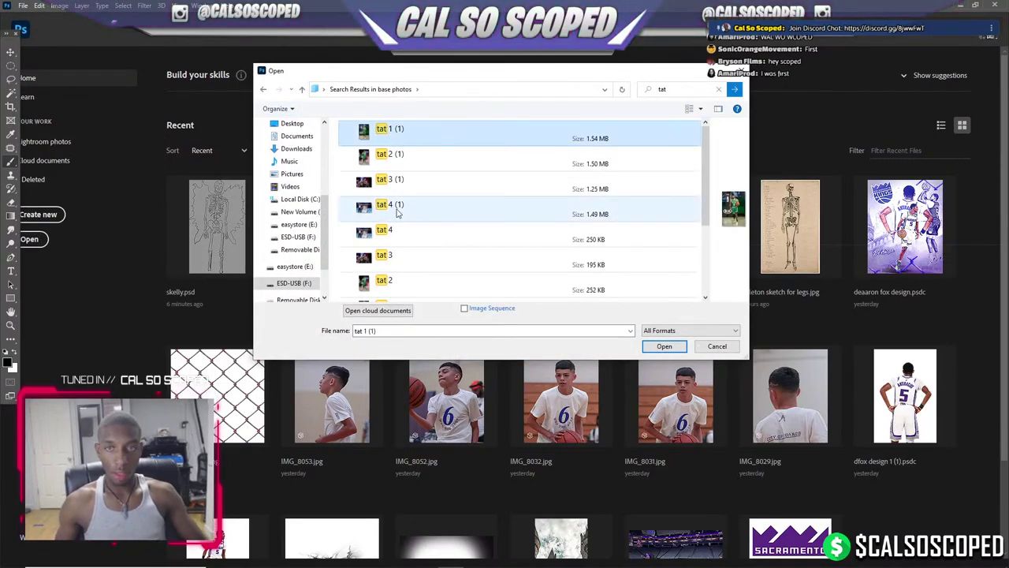
{"action": "left_click", "coordinate": [473, 206], "text": "shift"}
{"action": "left_click", "coordinate": [660, 348]}
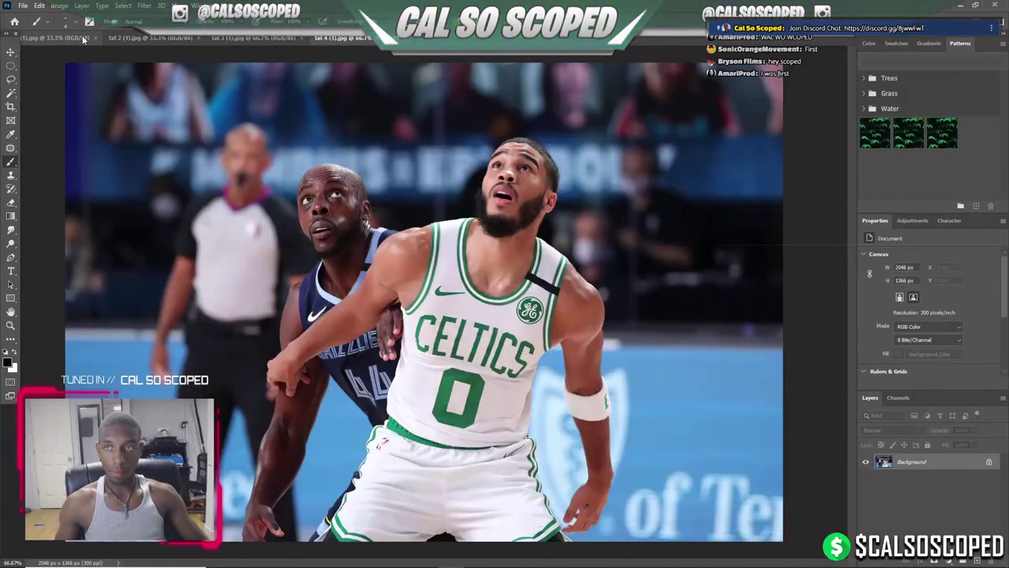
Bring up the 1366 × 2048 px dribbling Celtics player document.
{"action": "left_click", "coordinate": [83, 39]}
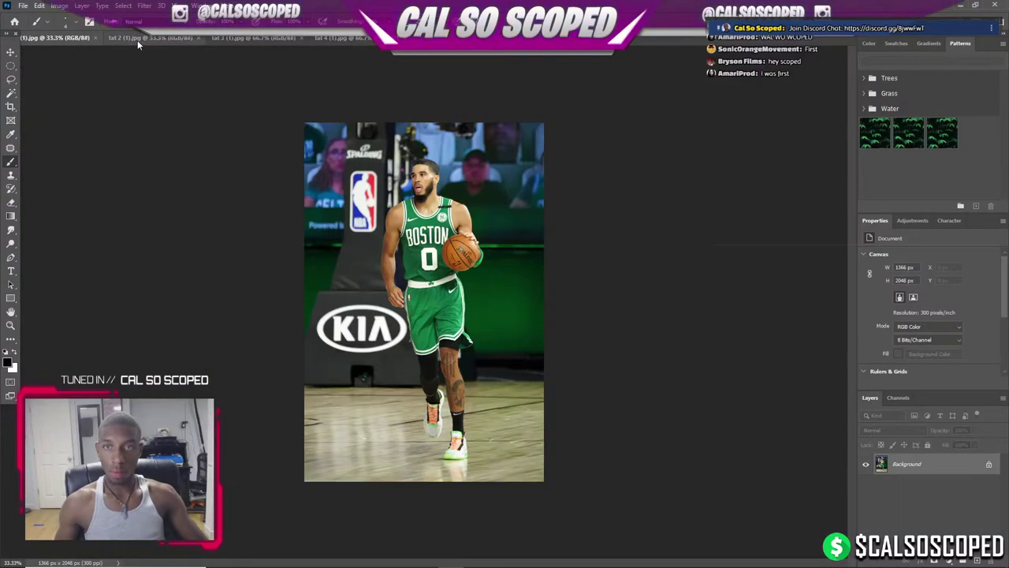
{"action": "scroll", "coordinate": [452, 345], "scroll_direction": "up", "scroll_amount": 3}
{"action": "scroll", "coordinate": [452, 346], "scroll_direction": "down", "scroll_amount": 2}
{"action": "scroll", "coordinate": [453, 345], "scroll_direction": "up", "scroll_amount": 1}
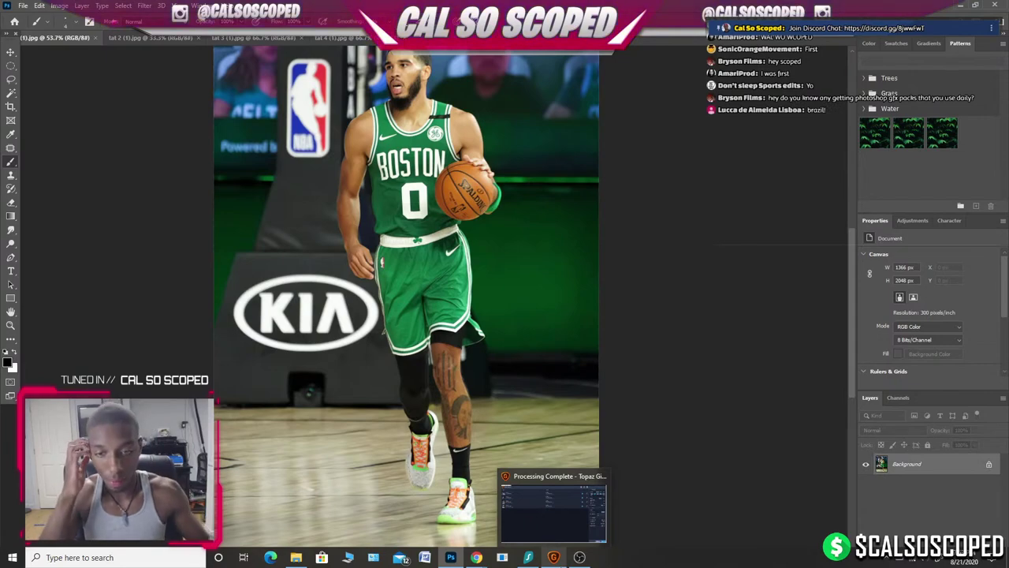
{"action": "mouse_move", "coordinate": [554, 558]}
{"action": "left_click", "coordinate": [551, 544]}
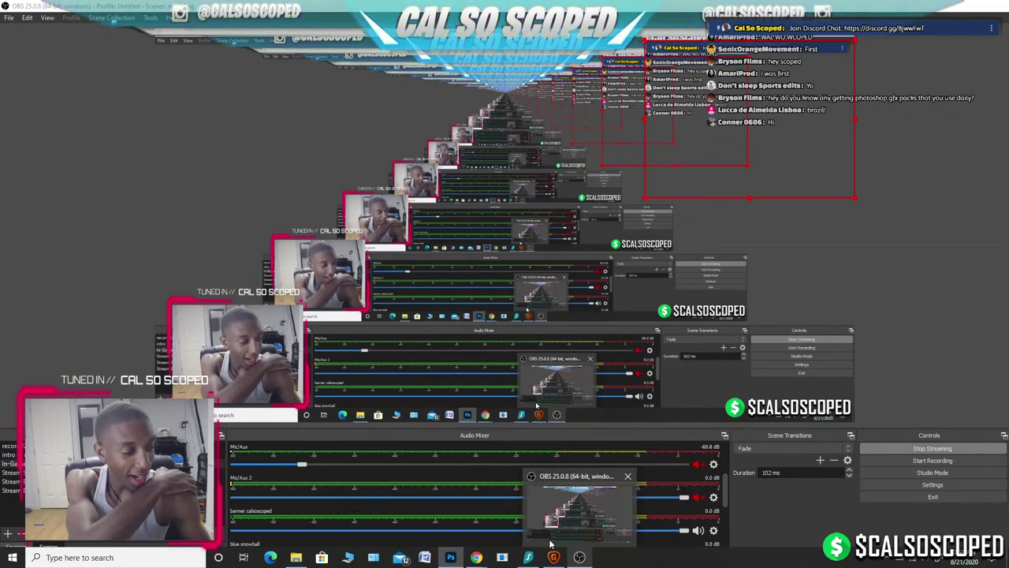
{"action": "left_click", "coordinate": [450, 557]}
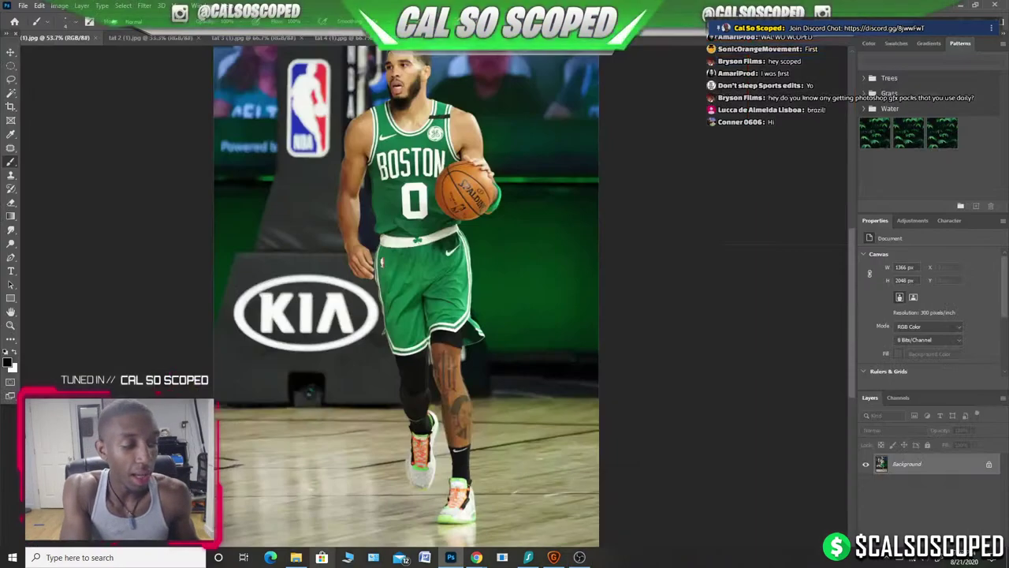
{"action": "left_click", "coordinate": [451, 556]}
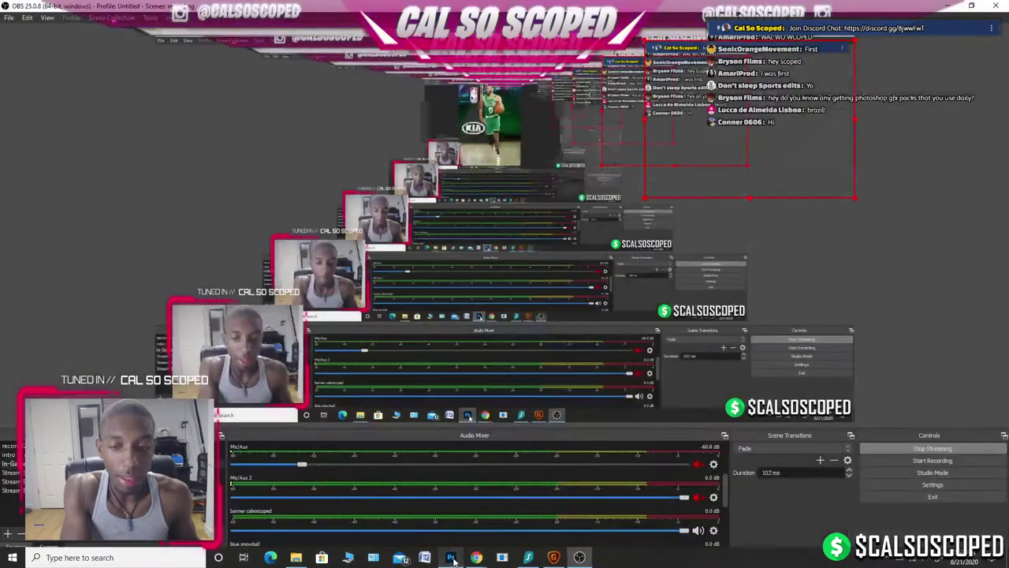
{"action": "left_click", "coordinate": [451, 557]}
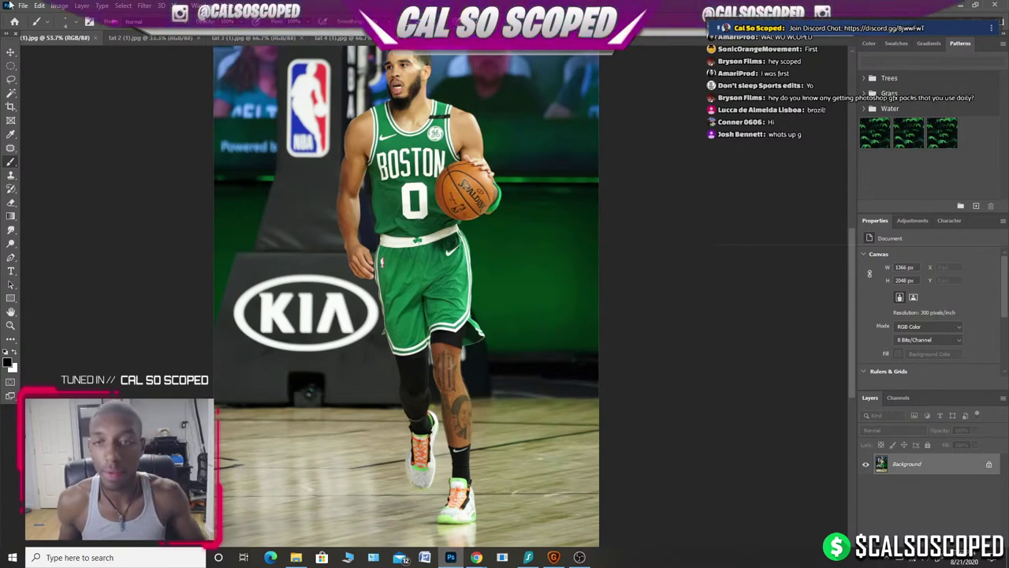
{"action": "scroll", "coordinate": [406, 193], "scroll_direction": "up", "scroll_amount": 1}
{"action": "key", "text": "v"}
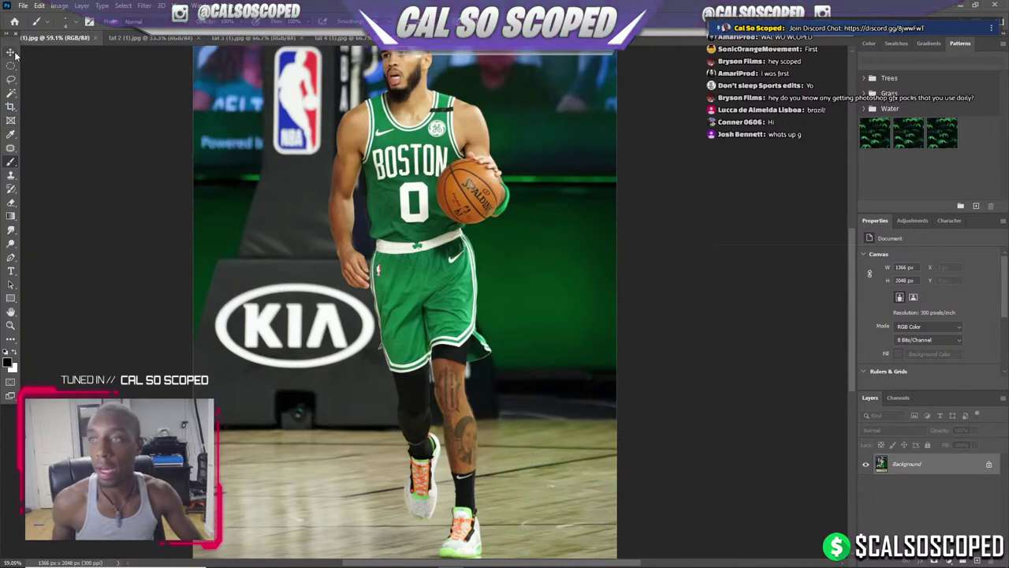
With the Pen tool, place anchors up the player's arm edge to the top of the shoulder.
{"action": "left_click", "coordinate": [11, 257]}
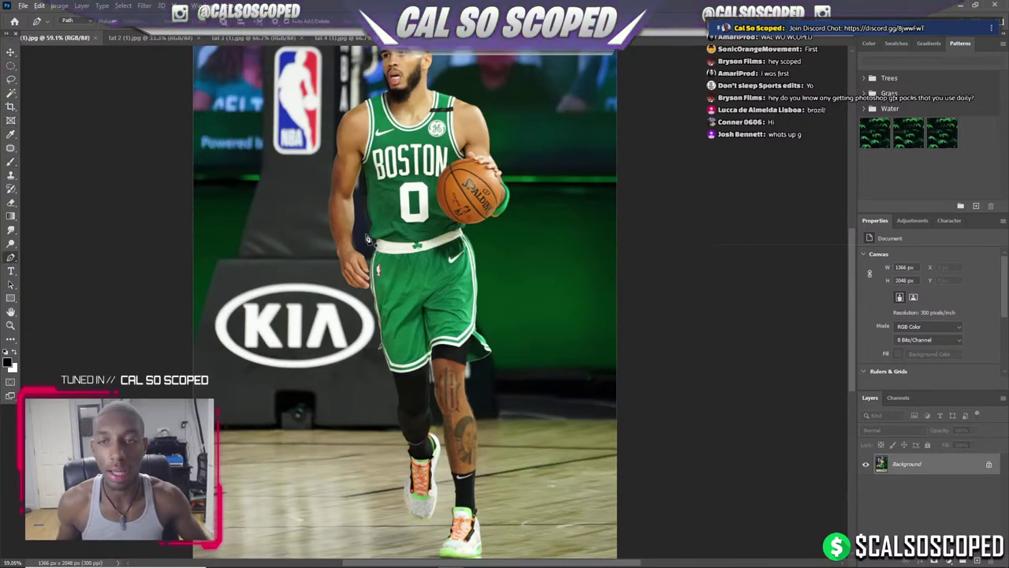
{"action": "scroll", "coordinate": [330, 263], "scroll_direction": "up", "scroll_amount": 2}
{"action": "scroll", "coordinate": [329, 263], "scroll_direction": "up", "scroll_amount": 1}
{"action": "scroll", "coordinate": [330, 262], "scroll_direction": "down", "scroll_amount": 1}
{"action": "scroll", "coordinate": [323, 300], "scroll_direction": "up", "scroll_amount": 2}
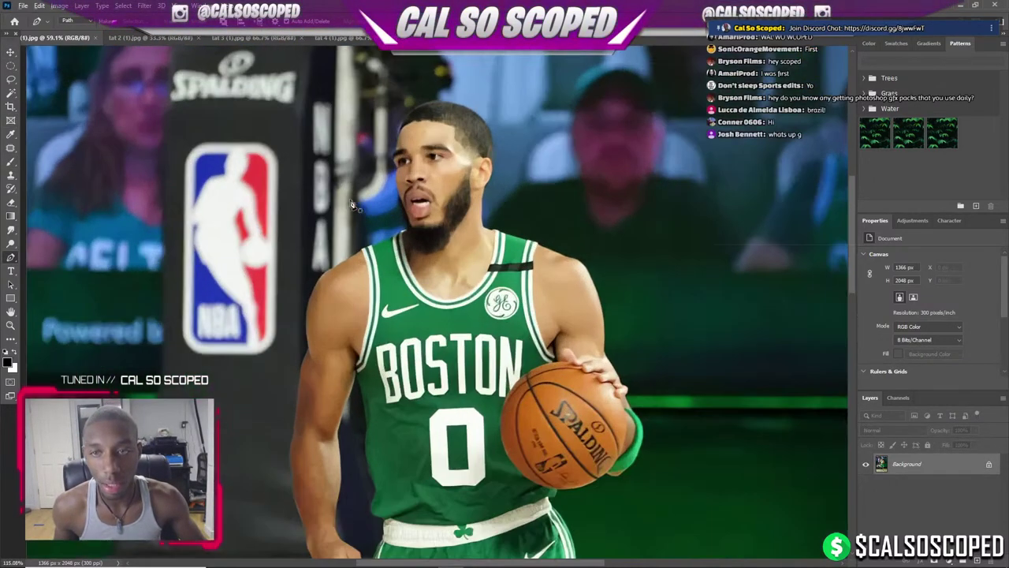
{"action": "scroll", "coordinate": [315, 331], "scroll_direction": "up", "scroll_amount": 1}
{"action": "scroll", "coordinate": [312, 352], "scroll_direction": "up", "scroll_amount": 1}
{"action": "left_click", "coordinate": [308, 345]}
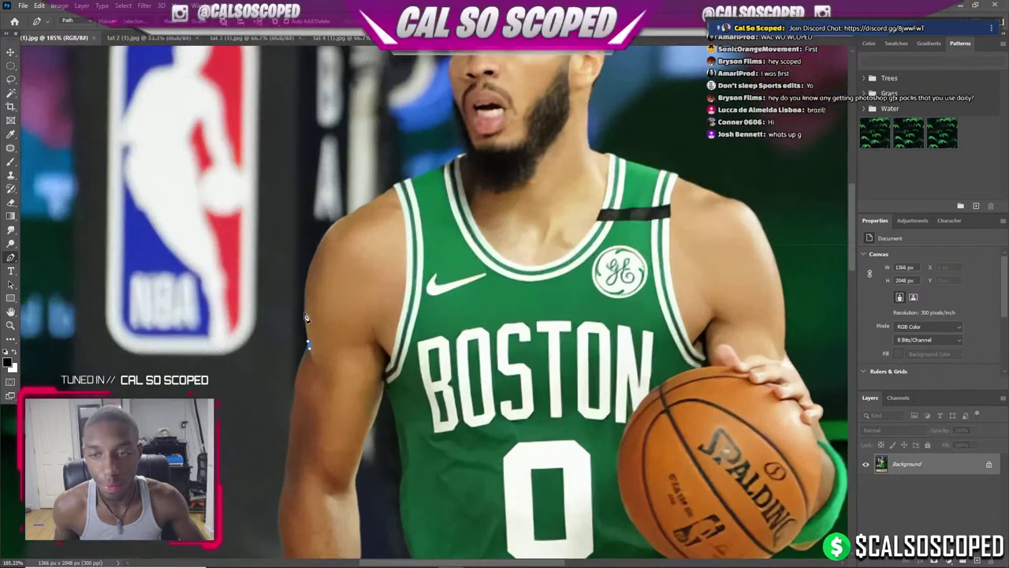
{"action": "left_click", "coordinate": [308, 273]}
{"action": "left_click", "coordinate": [317, 249]}
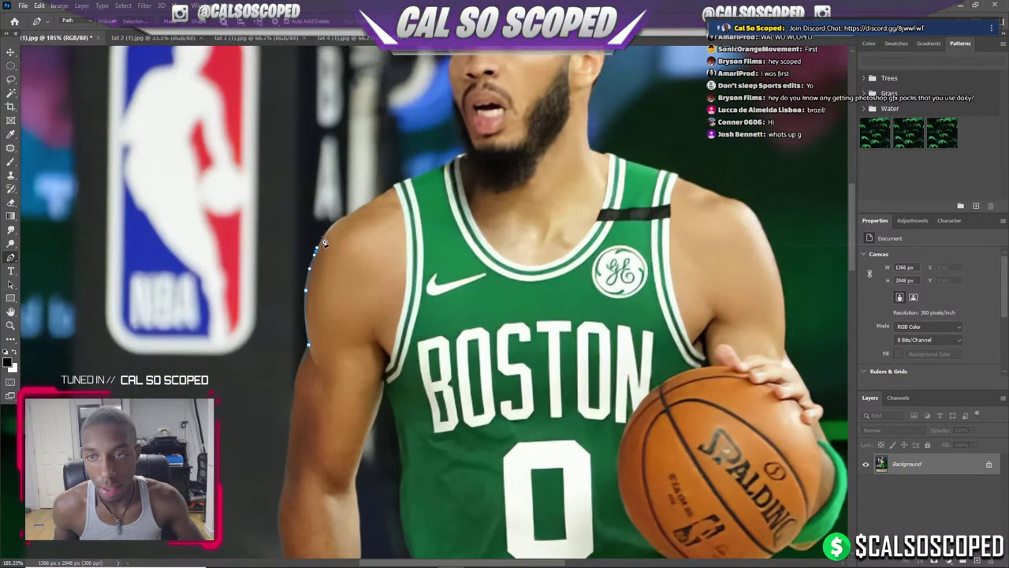
{"action": "left_click", "coordinate": [330, 227]}
{"action": "left_click", "coordinate": [348, 215]}
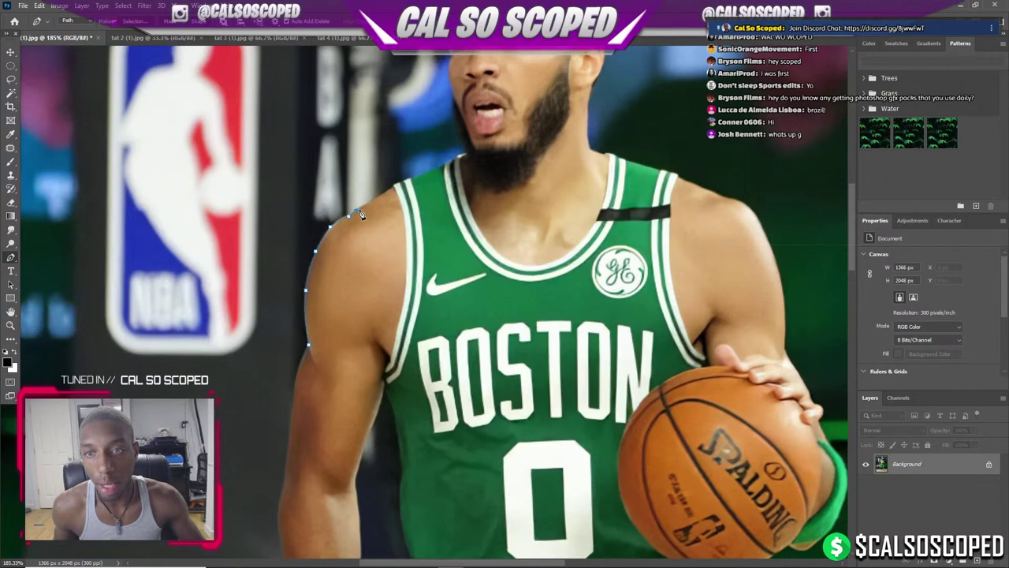
{"action": "left_click", "coordinate": [398, 185]}
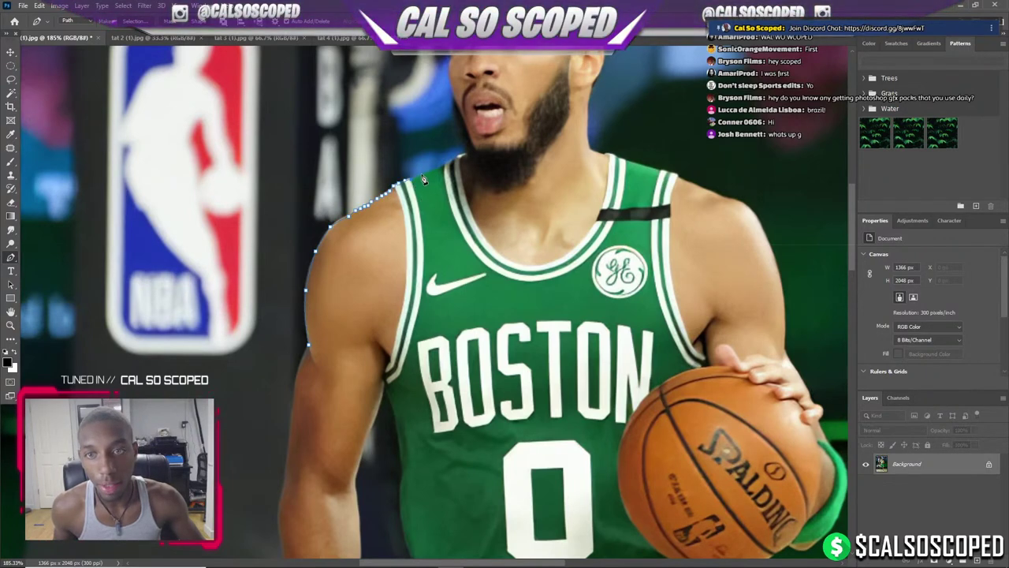
Continue the path across the neck, up the jawline and around the head.
{"action": "left_click", "coordinate": [465, 155]}
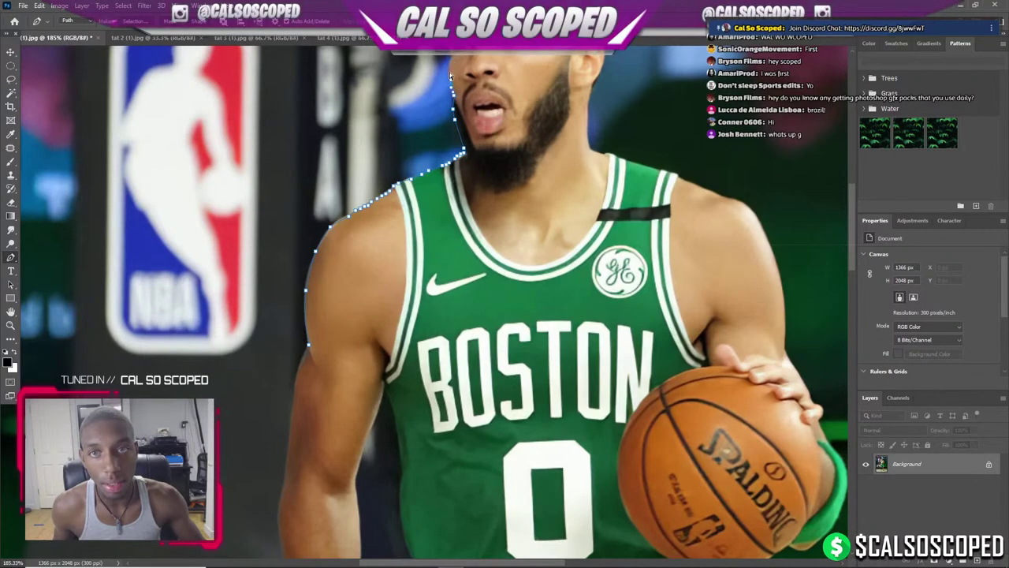
{"action": "scroll", "coordinate": [453, 63], "scroll_direction": "down", "scroll_amount": 3}
{"action": "scroll", "coordinate": [462, 118], "scroll_direction": "up", "scroll_amount": 1}
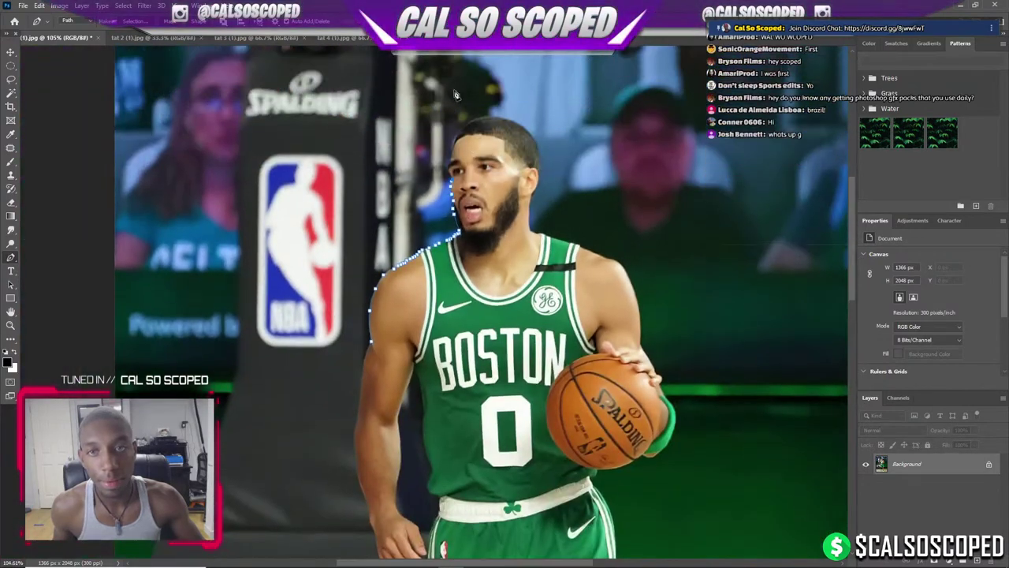
{"action": "scroll", "coordinate": [465, 157], "scroll_direction": "up", "scroll_amount": 2}
{"action": "scroll", "coordinate": [468, 174], "scroll_direction": "up", "scroll_amount": 2}
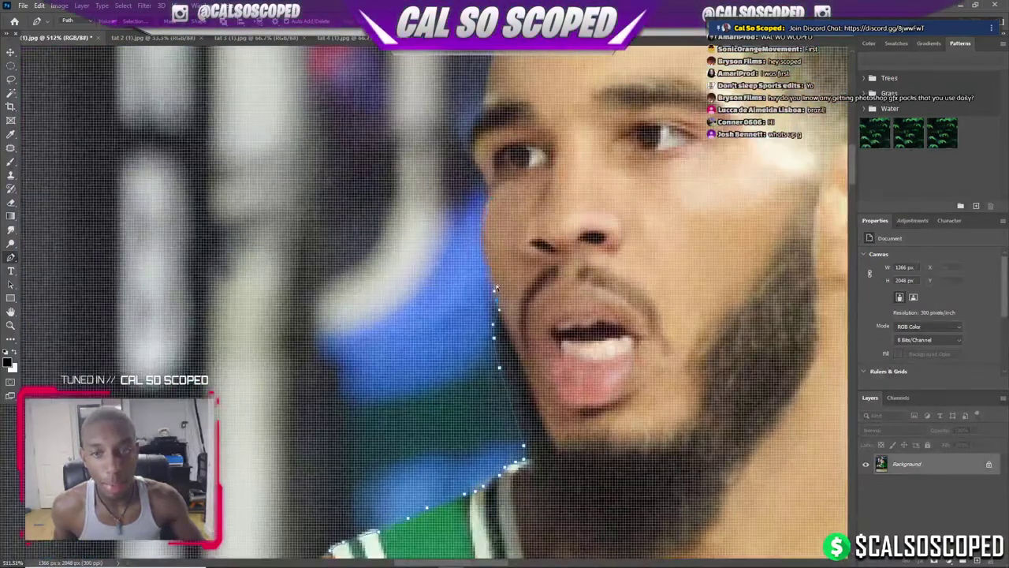
{"action": "left_click", "coordinate": [495, 288]}
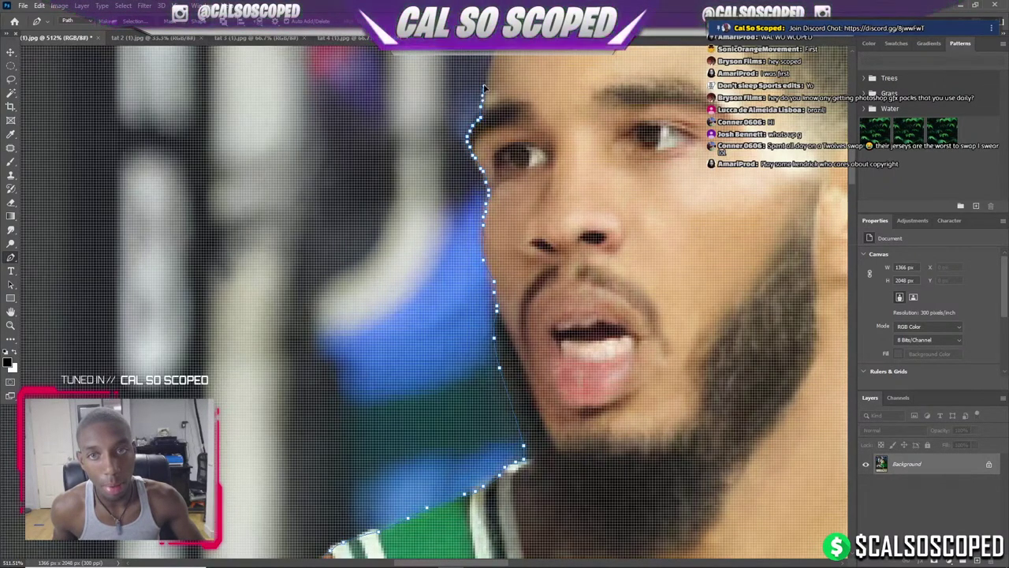
{"action": "scroll", "coordinate": [497, 158], "scroll_direction": "down", "scroll_amount": 5}
{"action": "scroll", "coordinate": [503, 191], "scroll_direction": "up", "scroll_amount": 5}
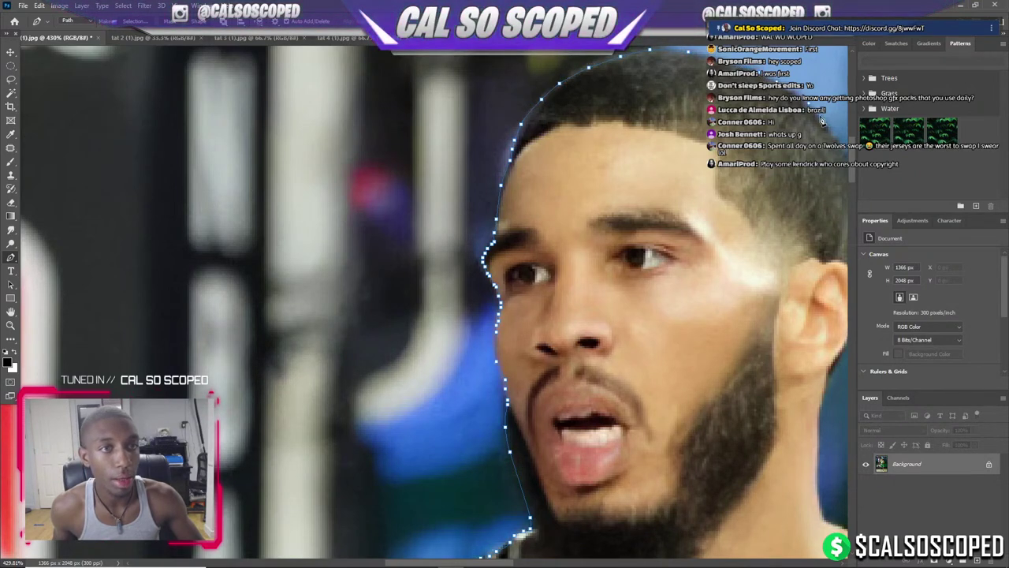
{"action": "scroll", "coordinate": [822, 120], "scroll_direction": "down", "scroll_amount": 5}
{"action": "scroll", "coordinate": [820, 142], "scroll_direction": "up", "scroll_amount": 4}
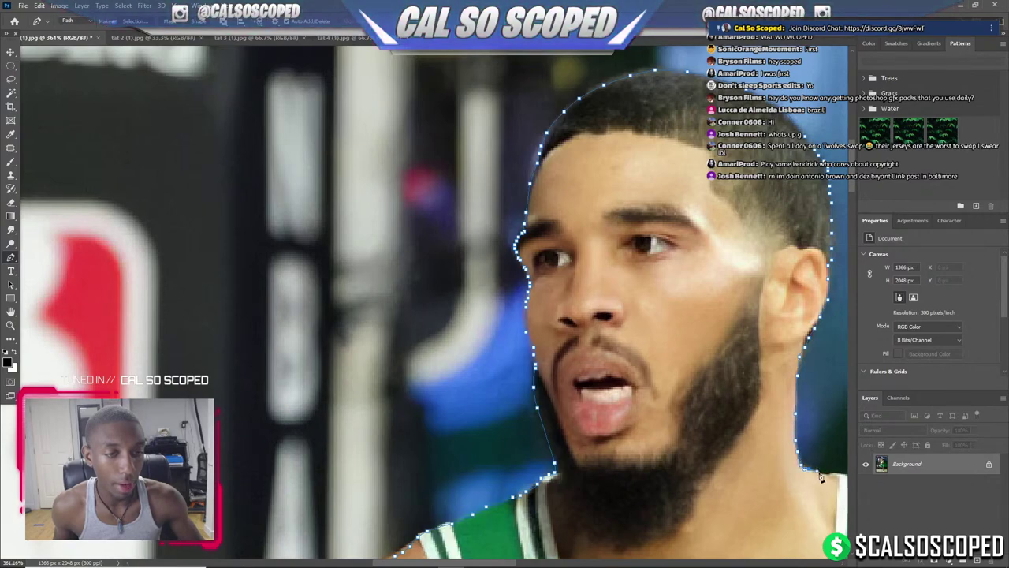
{"action": "scroll", "coordinate": [804, 445], "scroll_direction": "down", "scroll_amount": 5}
{"action": "scroll", "coordinate": [769, 393], "scroll_direction": "up", "scroll_amount": 5}
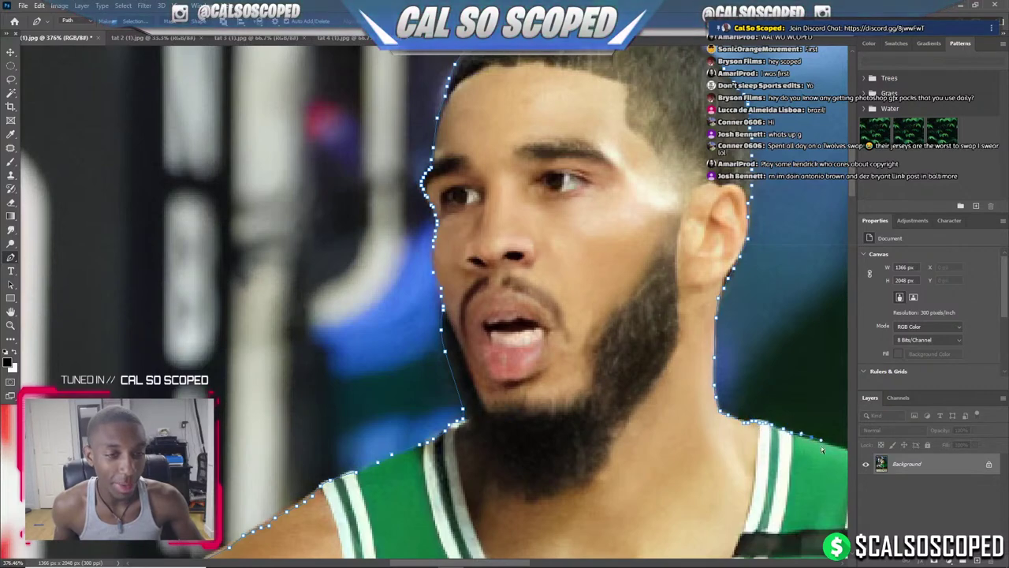
{"action": "scroll", "coordinate": [835, 449], "scroll_direction": "down", "scroll_amount": 4}
{"action": "scroll", "coordinate": [773, 426], "scroll_direction": "up", "scroll_amount": 2}
{"action": "scroll", "coordinate": [733, 410], "scroll_direction": "up", "scroll_amount": 2}
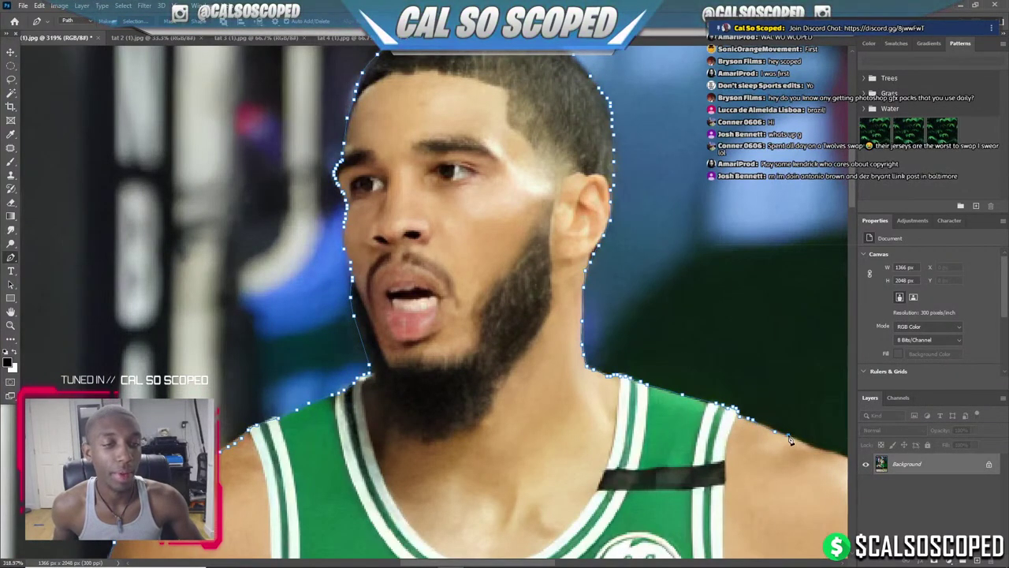
{"action": "scroll", "coordinate": [837, 461], "scroll_direction": "down", "scroll_amount": 4}
Extend the path down the jersey edge beside the ball and along the ball's lower edge.
{"action": "scroll", "coordinate": [820, 449], "scroll_direction": "up", "scroll_amount": 1}
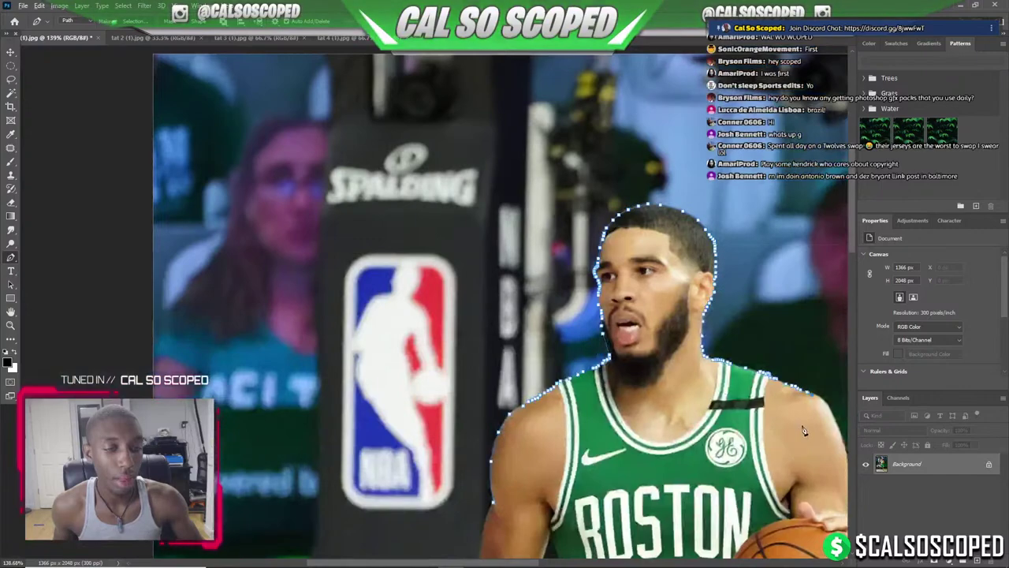
{"action": "scroll", "coordinate": [770, 407], "scroll_direction": "down", "scroll_amount": 2}
{"action": "scroll", "coordinate": [798, 412], "scroll_direction": "up", "scroll_amount": 1}
{"action": "scroll", "coordinate": [798, 412], "scroll_direction": "up", "scroll_amount": 3}
{"action": "scroll", "coordinate": [792, 406], "scroll_direction": "up", "scroll_amount": 2}
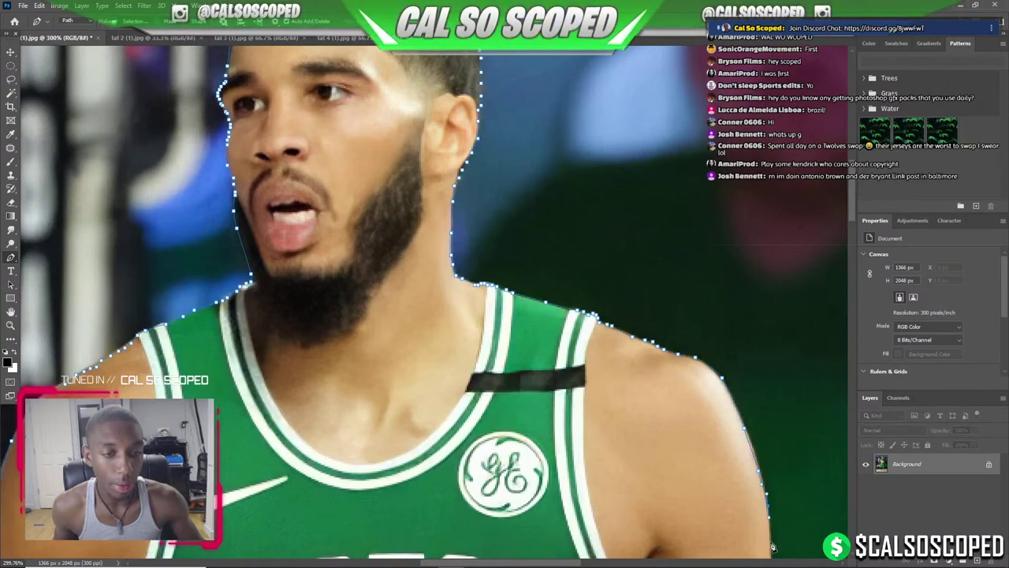
{"action": "scroll", "coordinate": [772, 489], "scroll_direction": "down", "scroll_amount": 2}
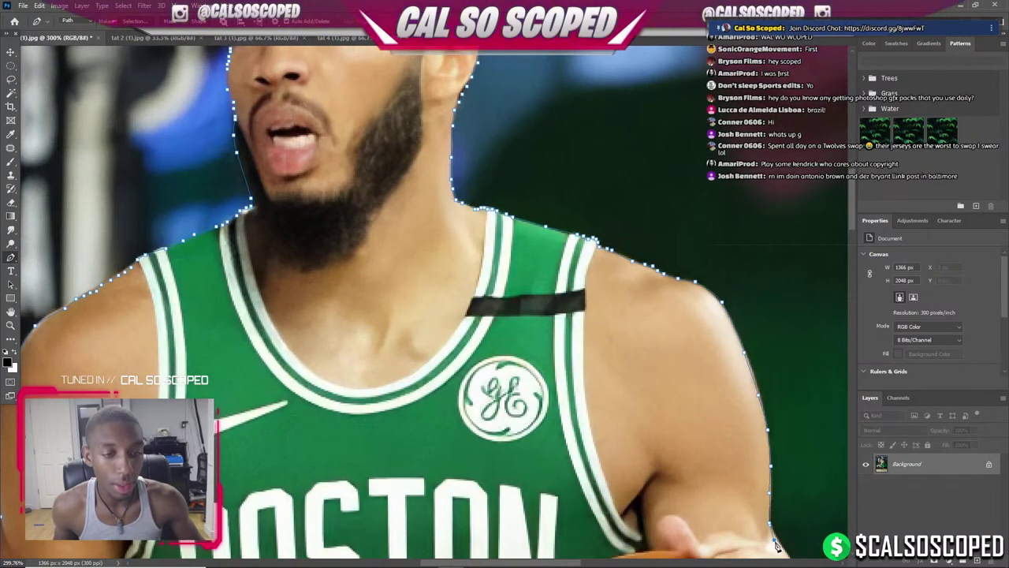
{"action": "scroll", "coordinate": [780, 544], "scroll_direction": "down", "scroll_amount": 2}
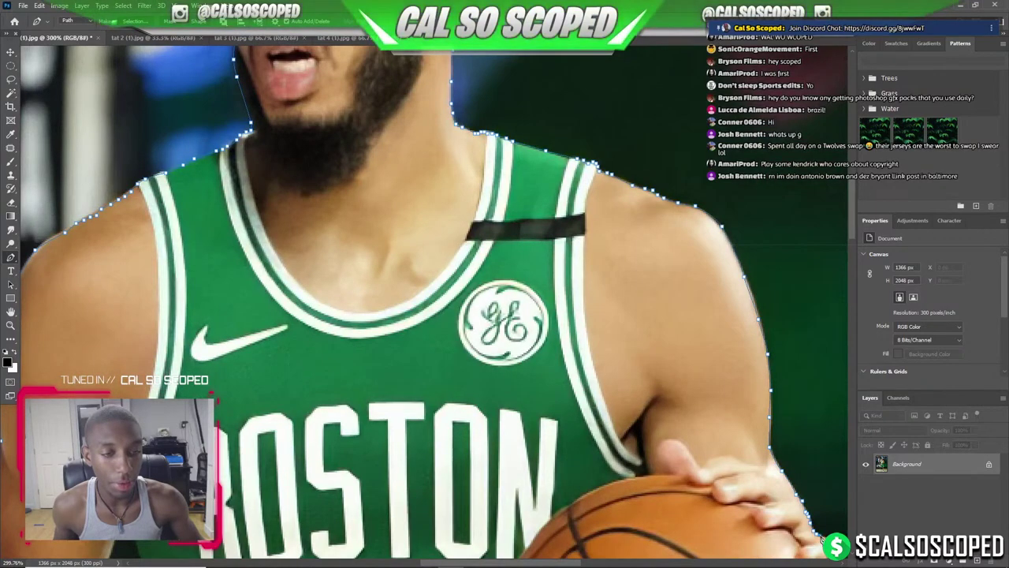
{"action": "scroll", "coordinate": [835, 507], "scroll_direction": "down", "scroll_amount": 2}
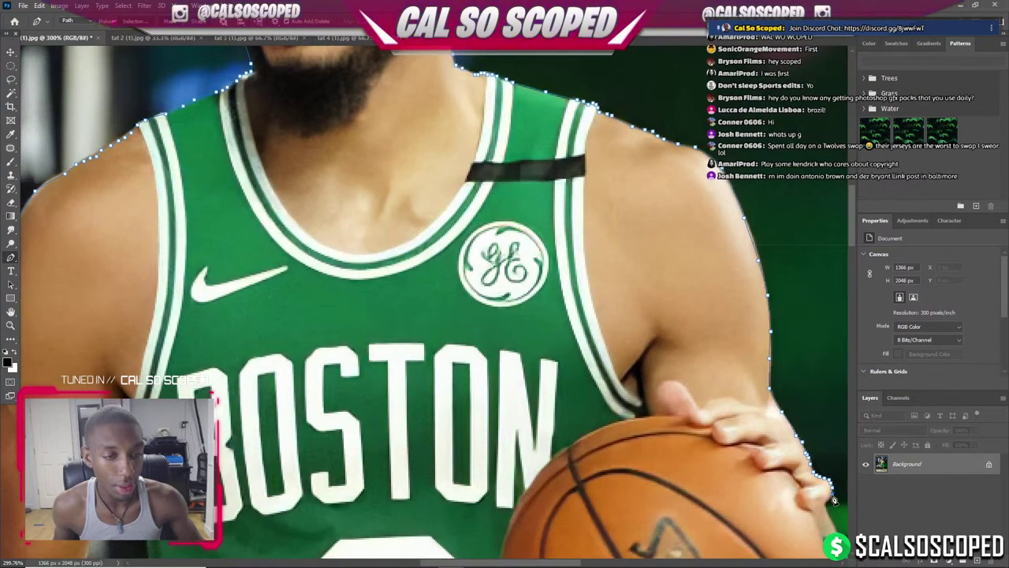
{"action": "scroll", "coordinate": [834, 501], "scroll_direction": "down", "scroll_amount": 3}
{"action": "scroll", "coordinate": [686, 355], "scroll_direction": "down", "scroll_amount": 2}
{"action": "scroll", "coordinate": [552, 213], "scroll_direction": "down", "scroll_amount": 1}
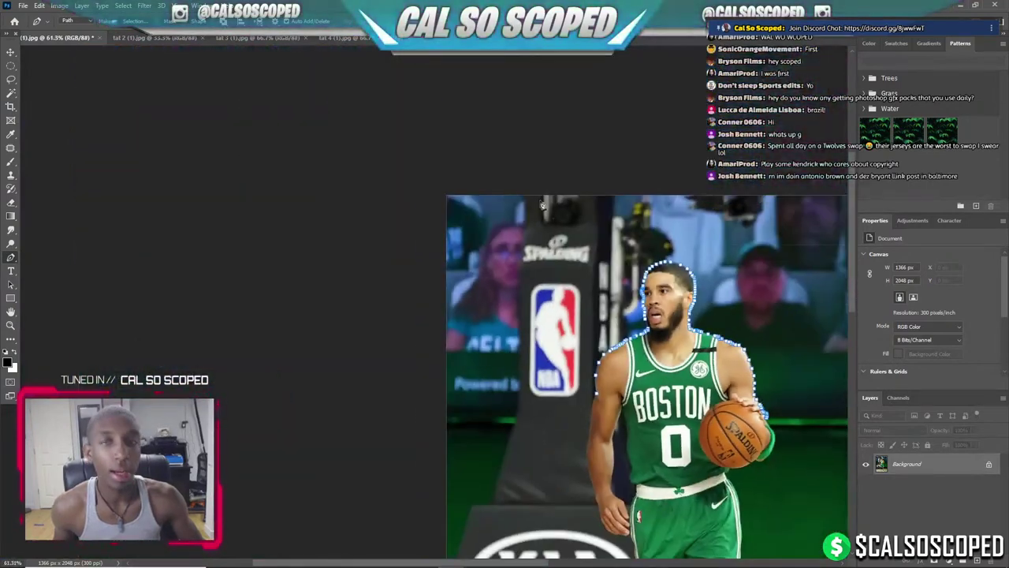
{"action": "scroll", "coordinate": [783, 350], "scroll_direction": "up", "scroll_amount": 1}
{"action": "scroll", "coordinate": [783, 350], "scroll_direction": "up", "scroll_amount": 1}
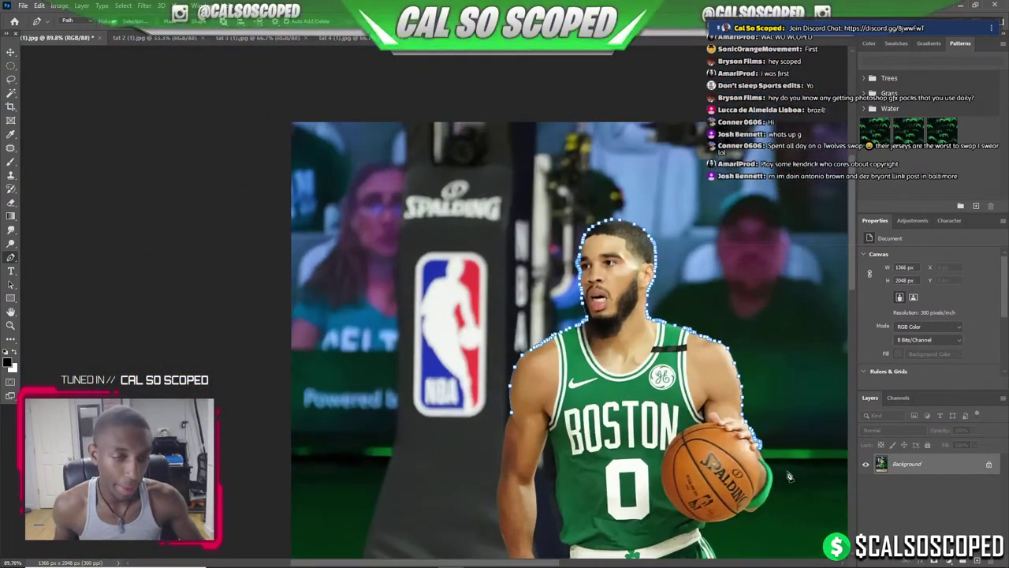
{"action": "scroll", "coordinate": [788, 476], "scroll_direction": "up", "scroll_amount": 2}
{"action": "scroll", "coordinate": [741, 442], "scroll_direction": "up", "scroll_amount": 2}
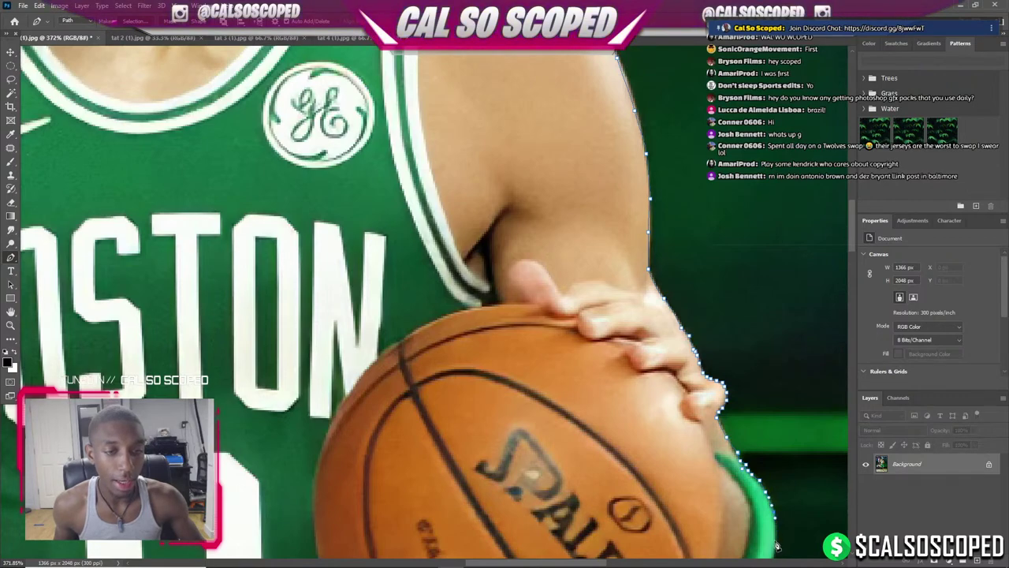
{"action": "scroll", "coordinate": [774, 504], "scroll_direction": "down", "scroll_amount": 2}
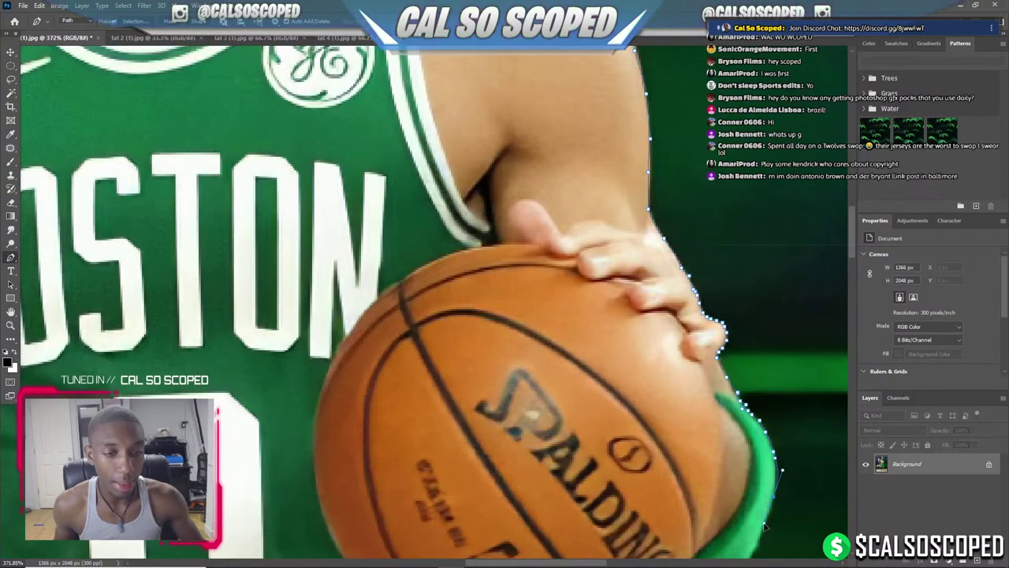
{"action": "scroll", "coordinate": [769, 512], "scroll_direction": "down", "scroll_amount": 2}
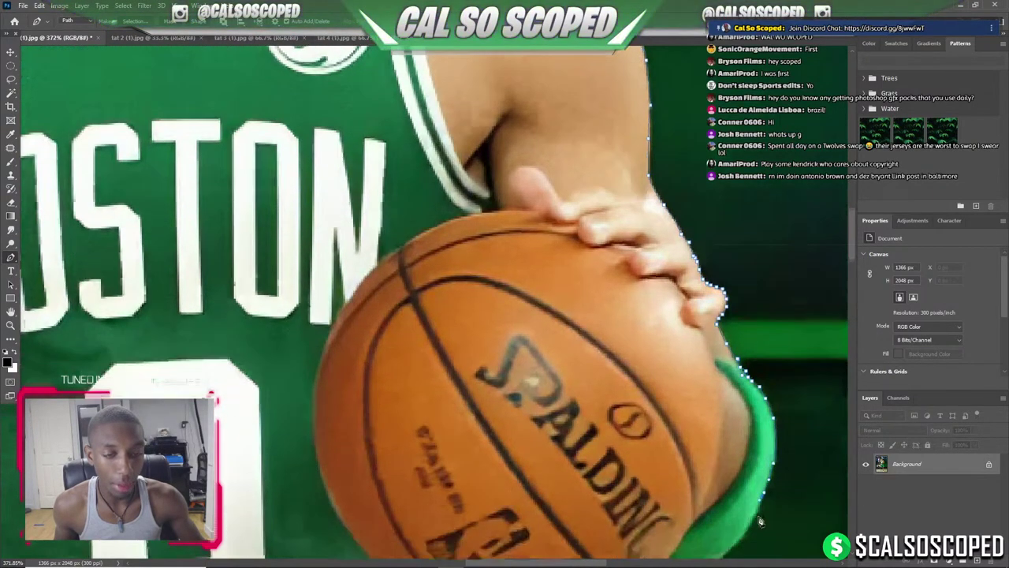
{"action": "mouse_move", "coordinate": [753, 499]}
{"action": "left_mouse_down"}
{"action": "mouse_move", "coordinate": [697, 548]}
{"action": "mouse_move", "coordinate": [639, 548]}
{"action": "left_mouse_up"}
{"action": "scroll", "coordinate": [636, 552], "scroll_direction": "down", "scroll_amount": 2}
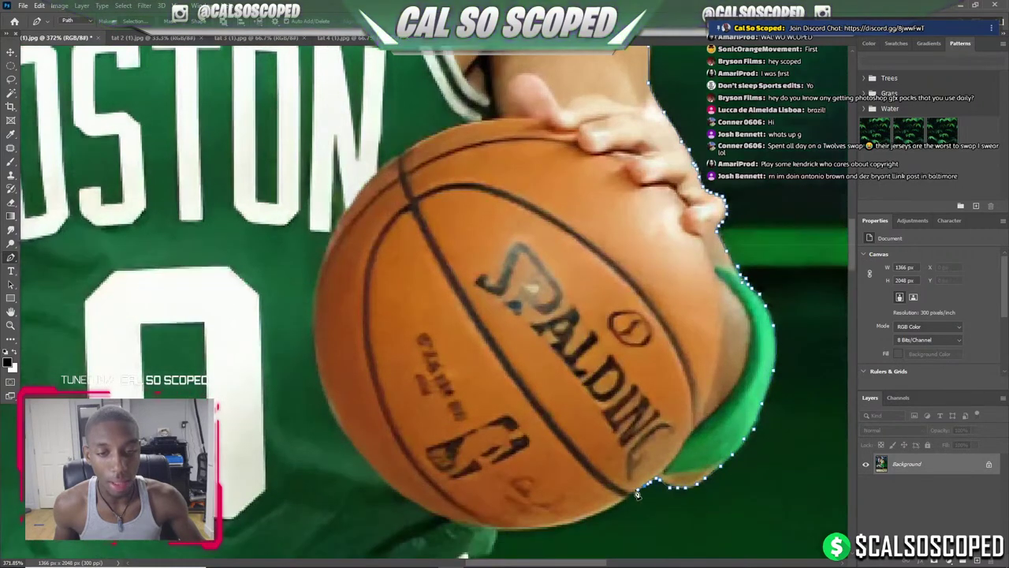
{"action": "left_click_drag", "start_coordinate": [637, 499], "coordinate": [597, 520]}
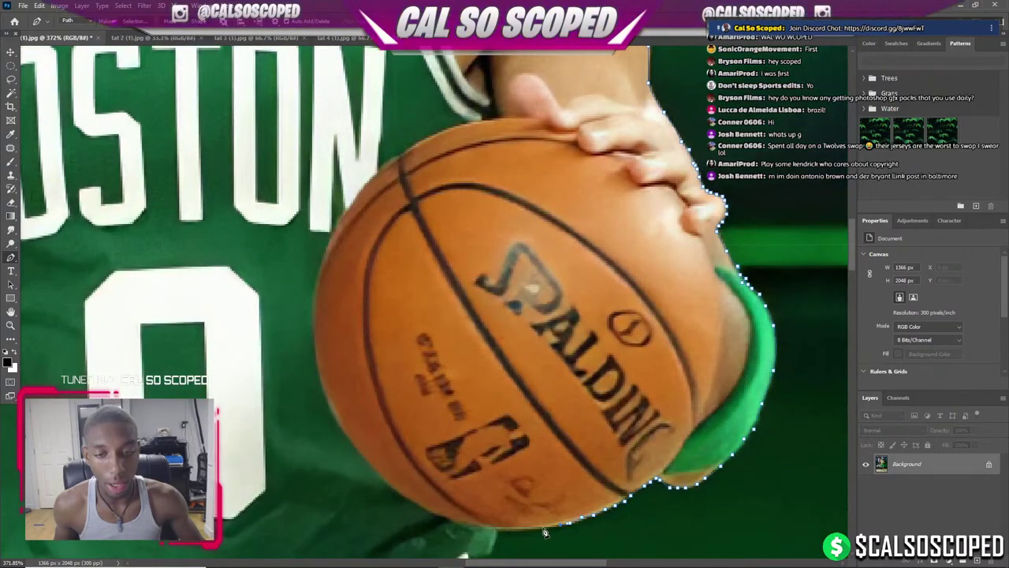
{"action": "left_click_drag", "start_coordinate": [514, 532], "coordinate": [496, 546]}
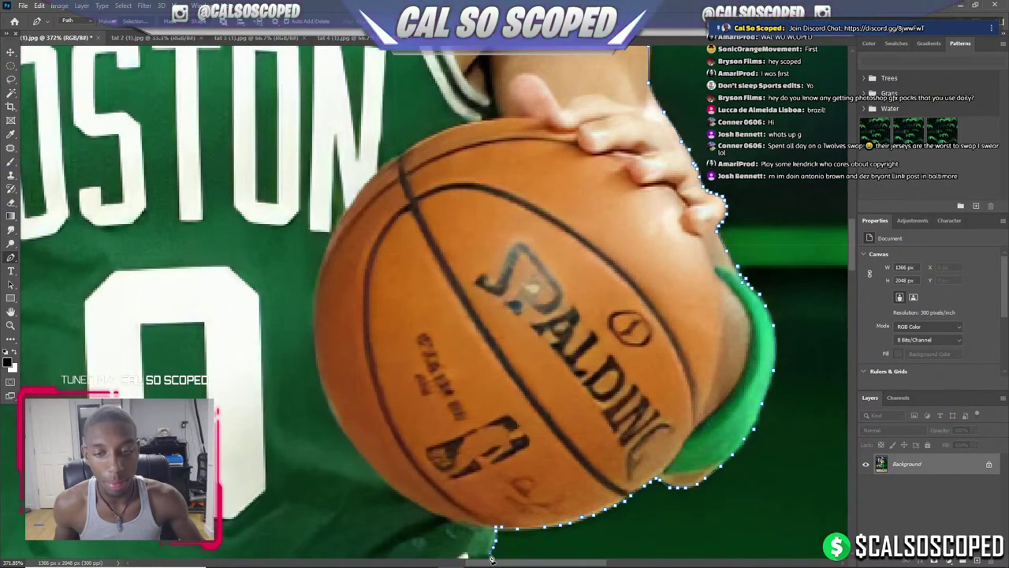
Trace the path down along the shorts' stripe.
{"action": "scroll", "coordinate": [490, 558], "scroll_direction": "down", "scroll_amount": 5}
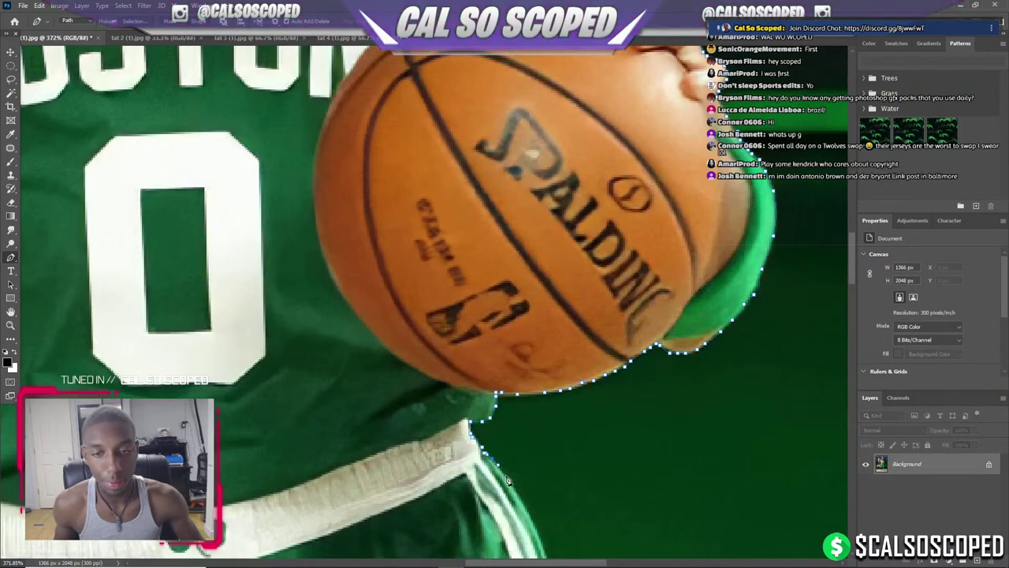
{"action": "left_click_drag", "start_coordinate": [509, 481], "coordinate": [518, 496]}
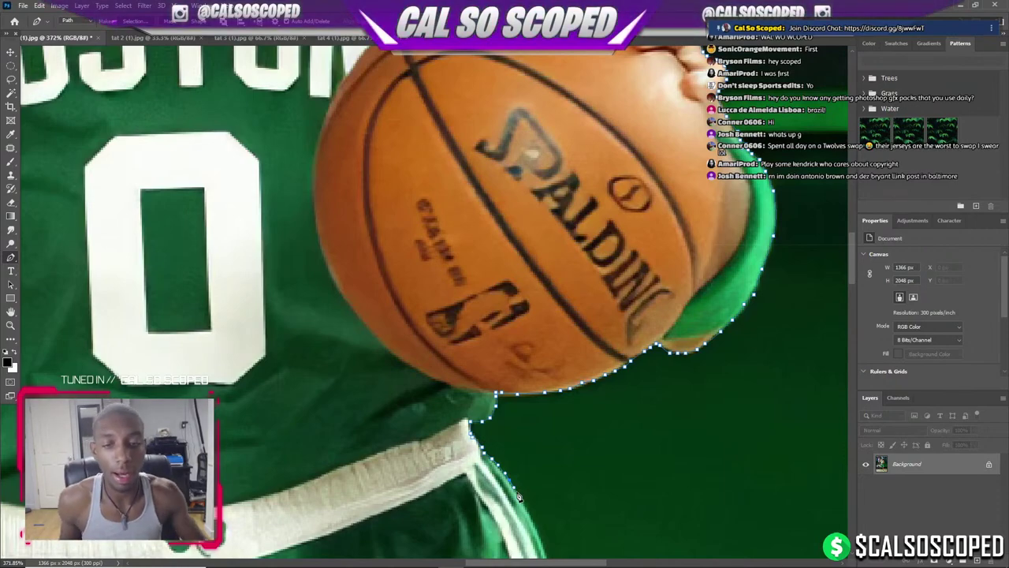
{"action": "scroll", "coordinate": [520, 489], "scroll_direction": "down", "scroll_amount": 2}
{"action": "scroll", "coordinate": [541, 471], "scroll_direction": "up", "scroll_amount": 3}
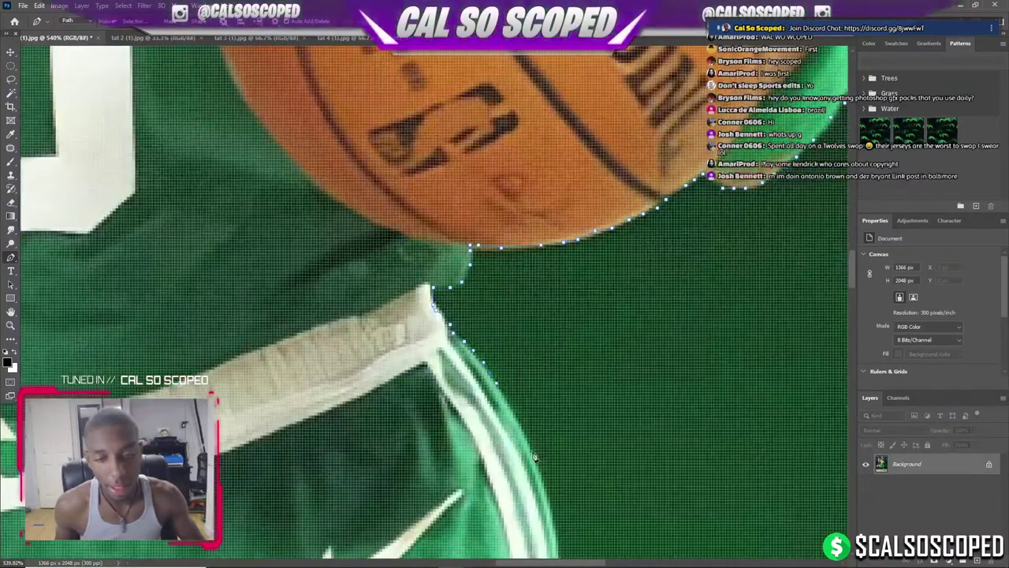
{"action": "scroll", "coordinate": [557, 515], "scroll_direction": "down", "scroll_amount": 1}
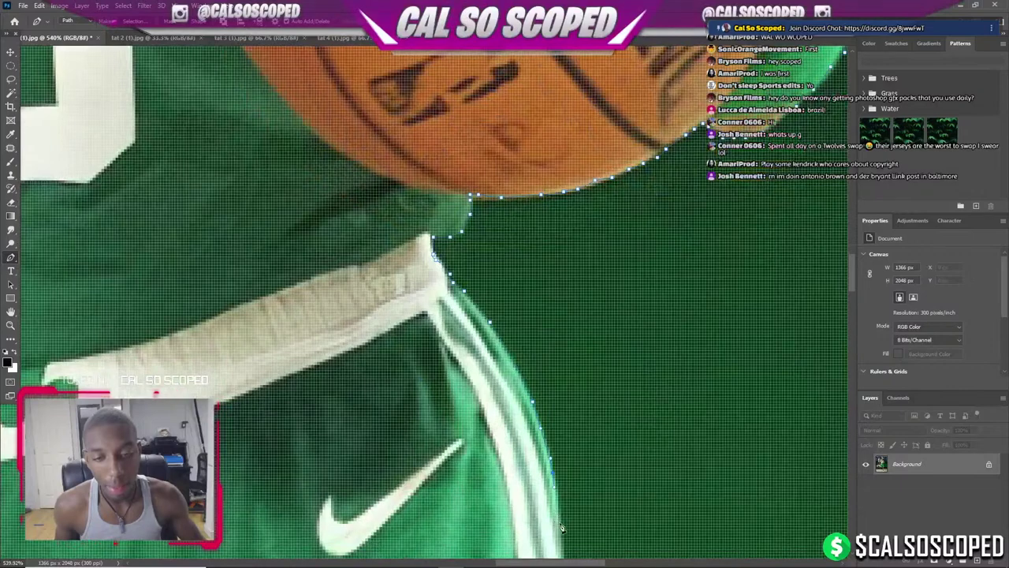
{"action": "scroll", "coordinate": [566, 518], "scroll_direction": "down", "scroll_amount": 1}
{"action": "scroll", "coordinate": [568, 520], "scroll_direction": "down", "scroll_amount": 1}
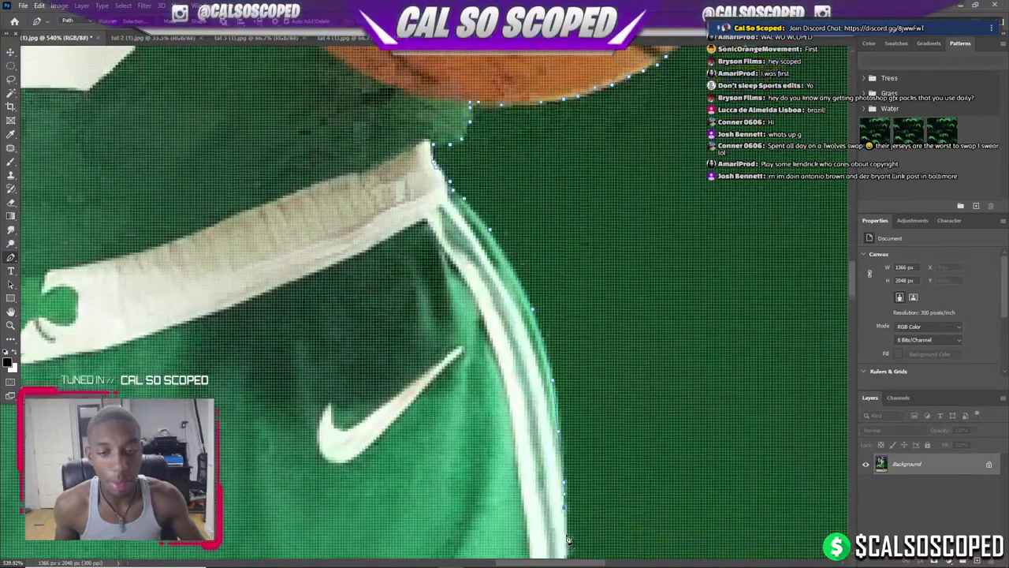
{"action": "scroll", "coordinate": [571, 525], "scroll_direction": "down", "scroll_amount": 1}
{"action": "scroll", "coordinate": [578, 538], "scroll_direction": "down", "scroll_amount": 1}
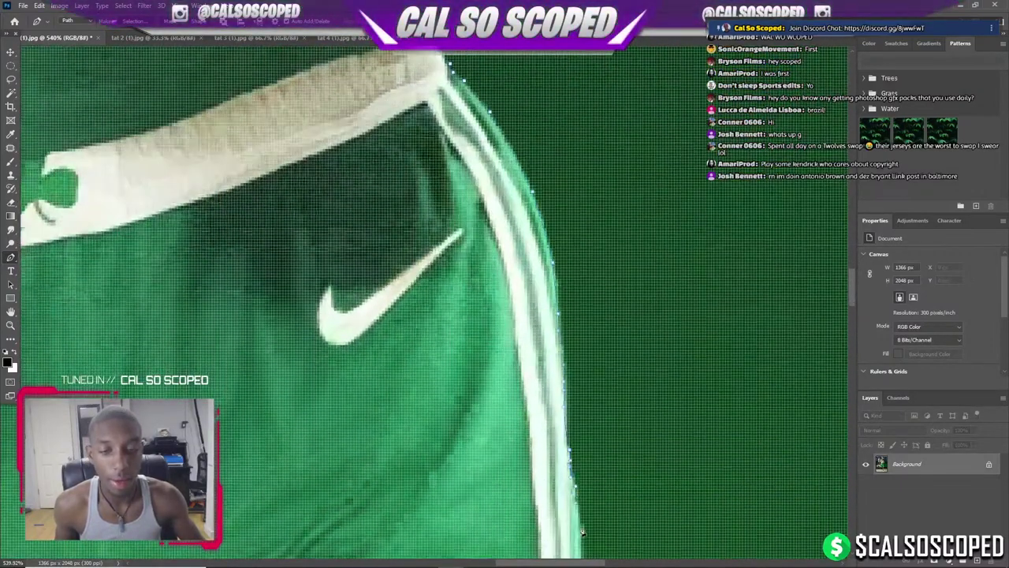
{"action": "scroll", "coordinate": [582, 552], "scroll_direction": "down", "scroll_amount": 1}
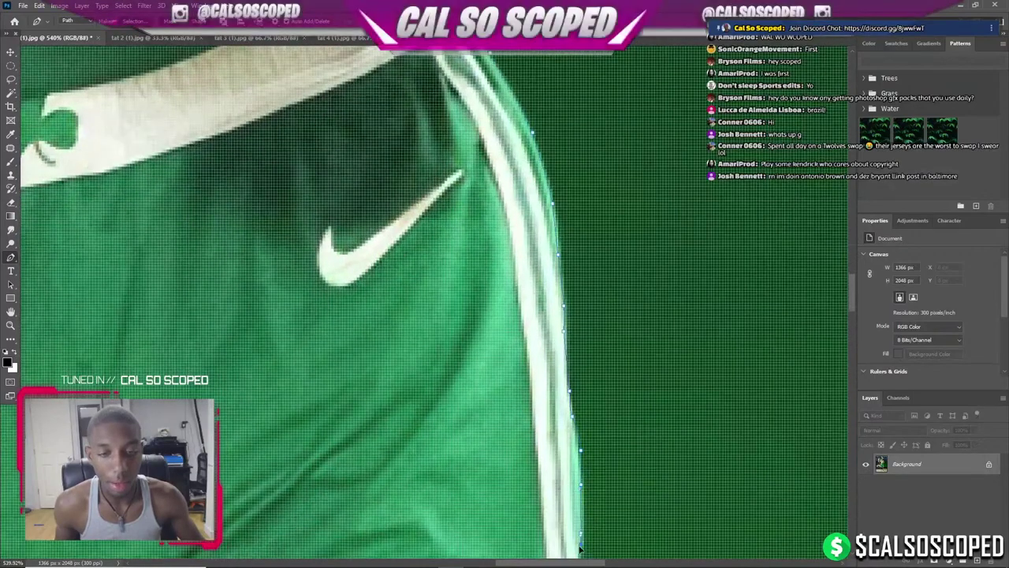
{"action": "scroll", "coordinate": [585, 542], "scroll_direction": "down", "scroll_amount": 1}
{"action": "scroll", "coordinate": [578, 536], "scroll_direction": "down", "scroll_amount": 1}
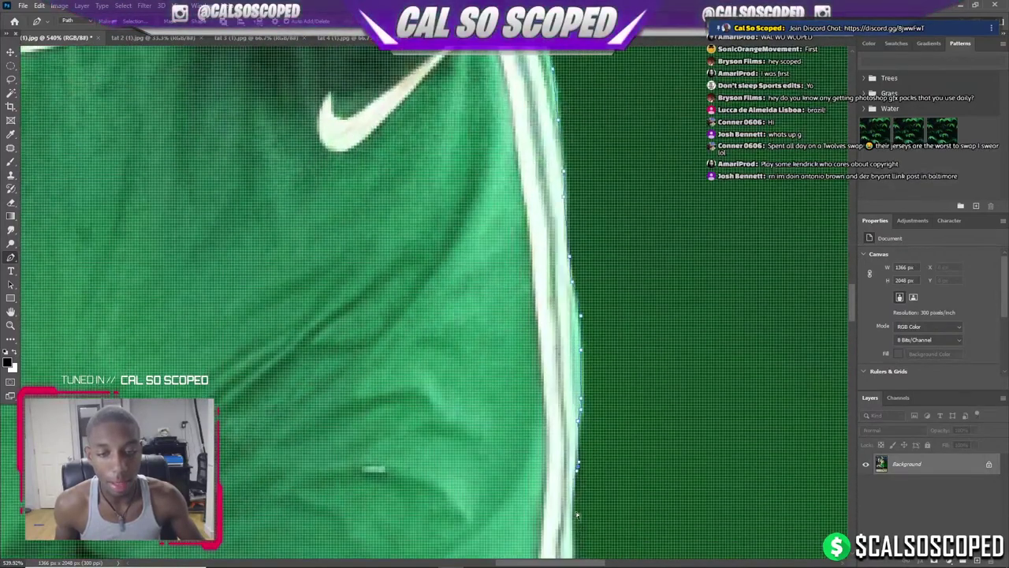
{"action": "scroll", "coordinate": [577, 542], "scroll_direction": "down", "scroll_amount": 3}
{"action": "scroll", "coordinate": [579, 490], "scroll_direction": "down", "scroll_amount": 1}
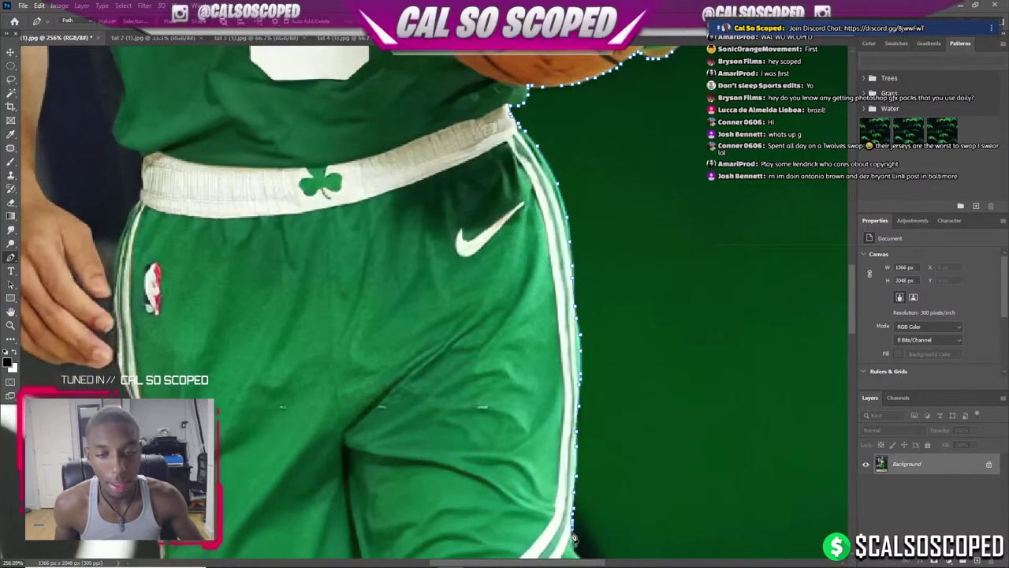
{"action": "scroll", "coordinate": [578, 542], "scroll_direction": "down", "scroll_amount": 1}
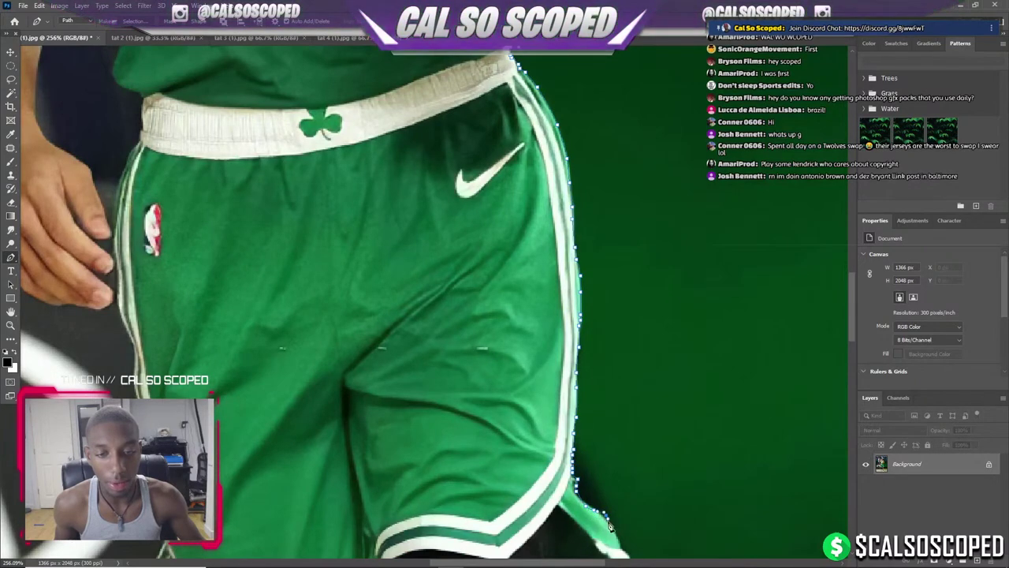
{"action": "scroll", "coordinate": [625, 555], "scroll_direction": "down", "scroll_amount": 1}
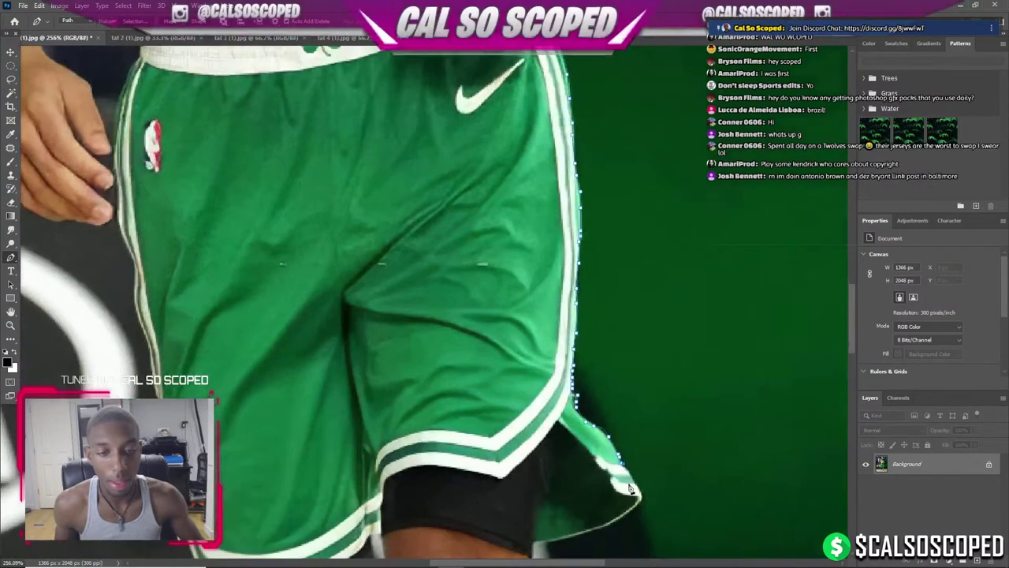
Extend the path along the shorts' bottom hem and down onto the leg.
{"action": "left_click_drag", "start_coordinate": [643, 501], "coordinate": [572, 542]}
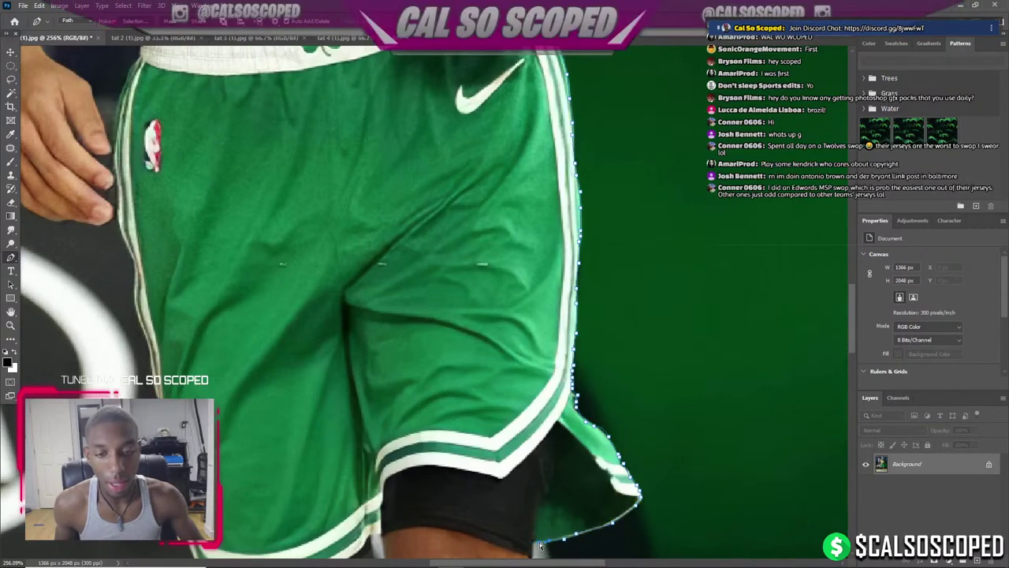
{"action": "scroll", "coordinate": [534, 548], "scroll_direction": "down", "scroll_amount": 1}
{"action": "left_click_drag", "start_coordinate": [552, 495], "coordinate": [527, 526]}
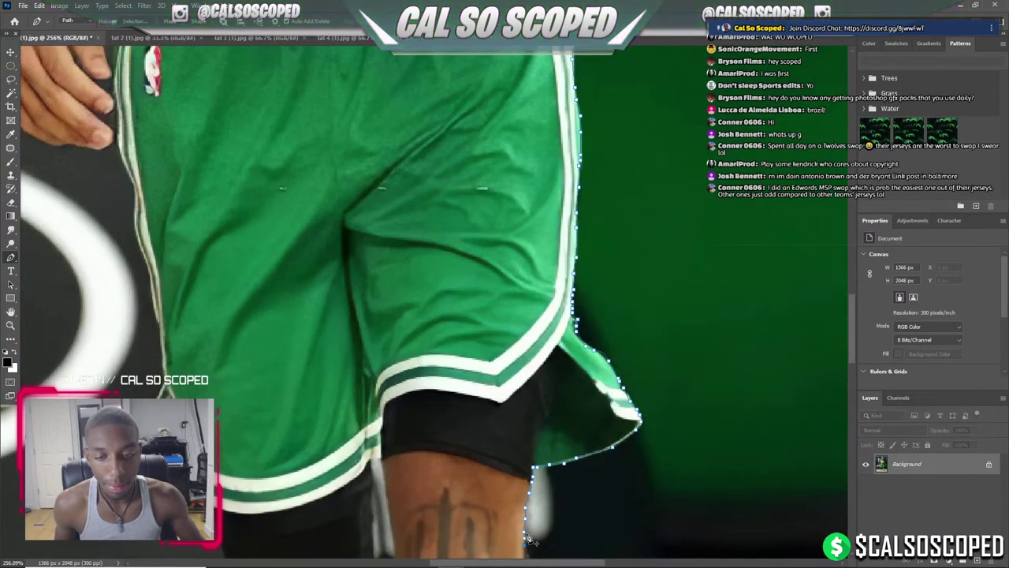
{"action": "scroll", "coordinate": [528, 520], "scroll_direction": "down", "scroll_amount": 1}
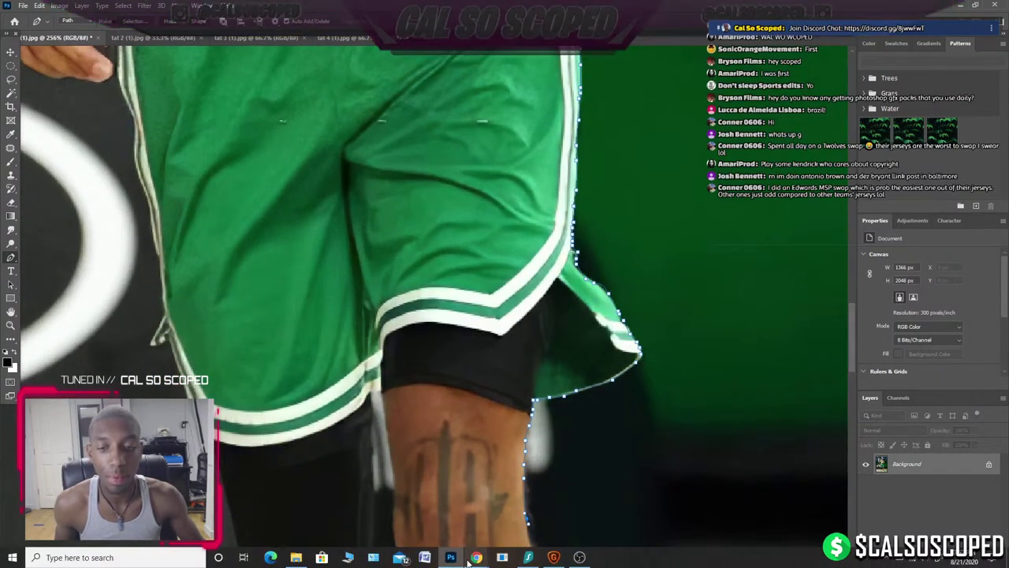
{"action": "mouse_move", "coordinate": [476, 557]}
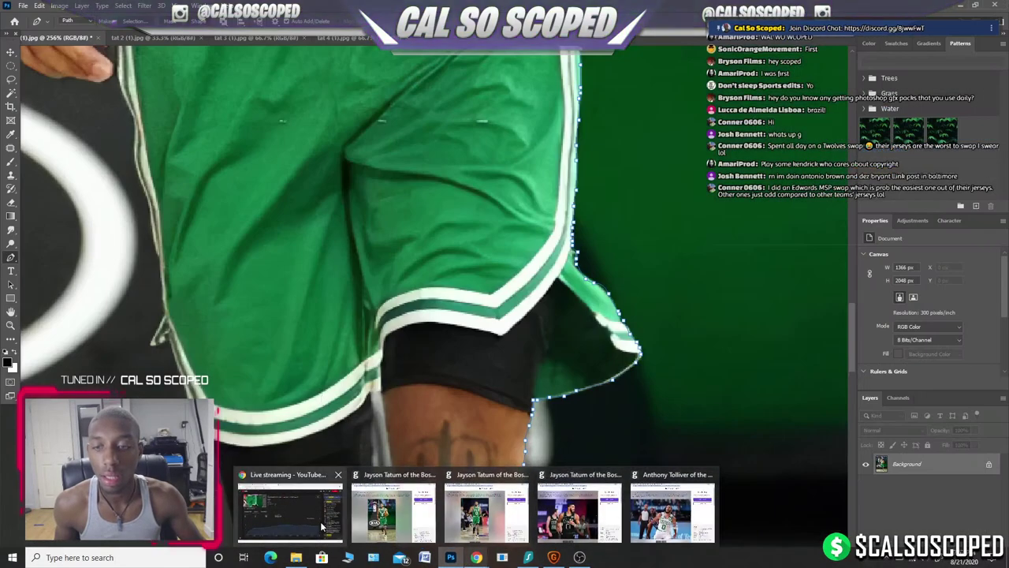
Close two unneeded Chrome tabs and show the Getty Images 'jayson tatum' results tab.
{"action": "left_click", "coordinate": [322, 526]}
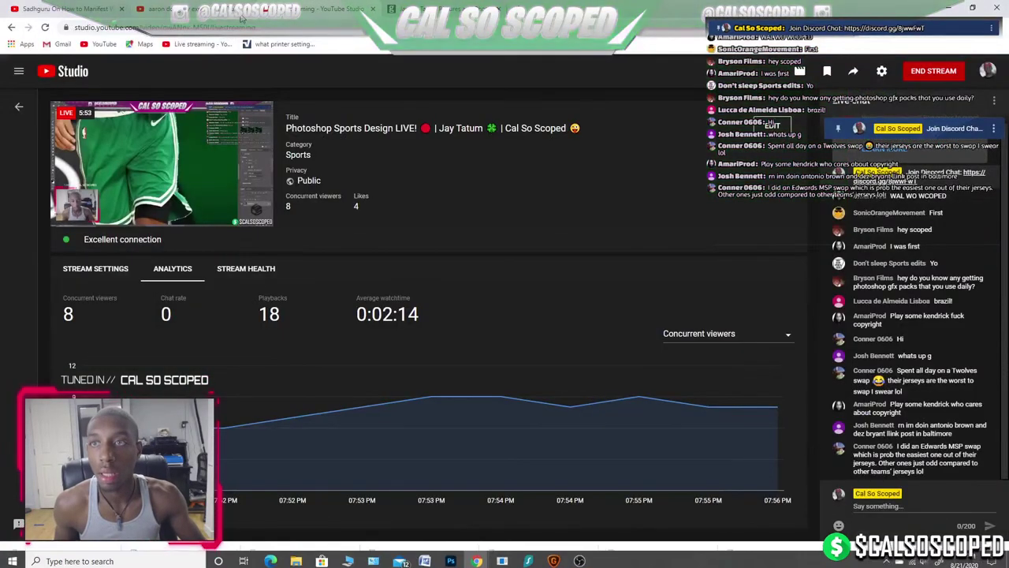
{"action": "middle_click", "coordinate": [126, 11]}
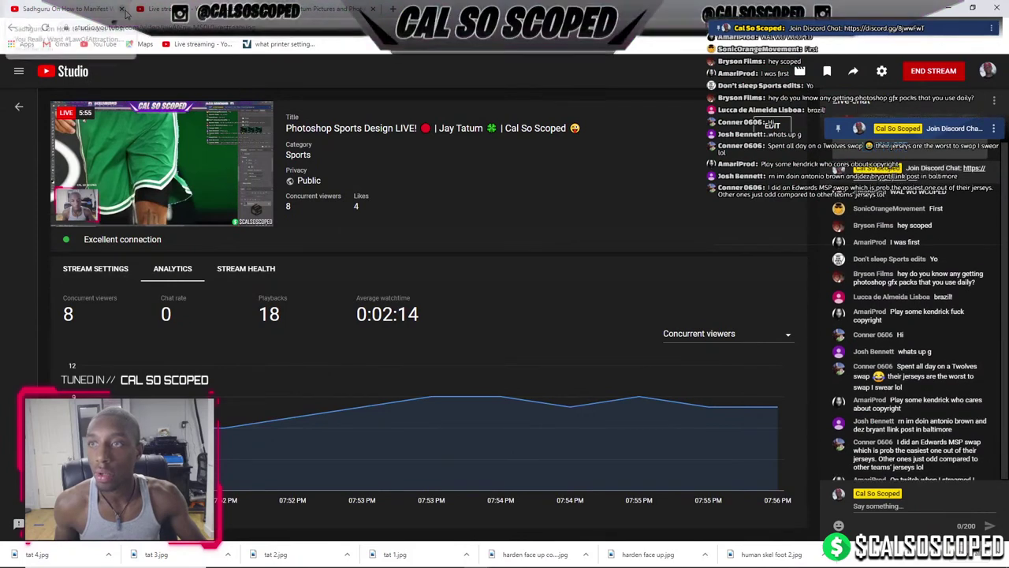
{"action": "middle_click", "coordinate": [126, 12]}
{"action": "left_click", "coordinate": [165, 9]}
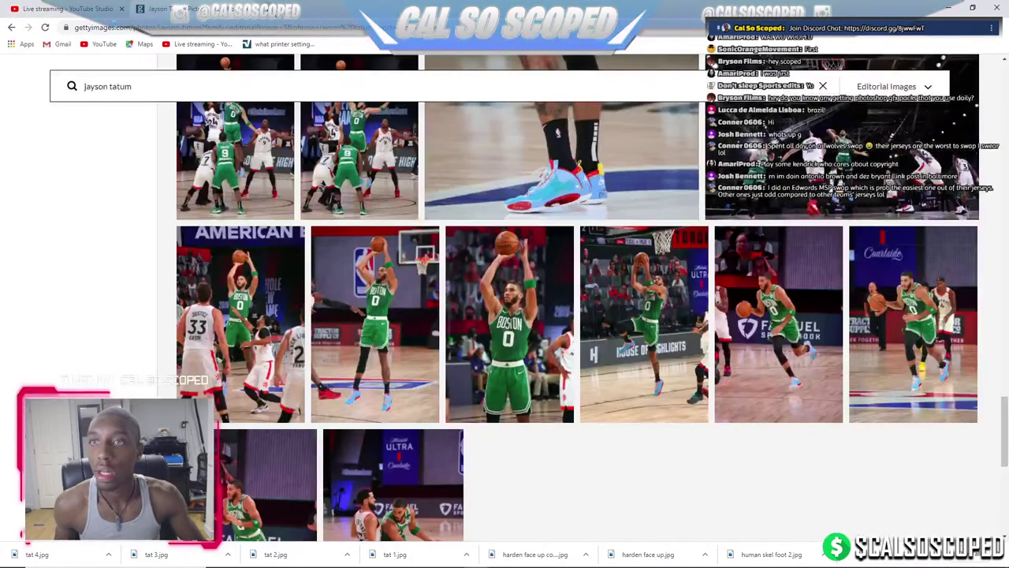
{"action": "key", "text": "ctrl+t"}
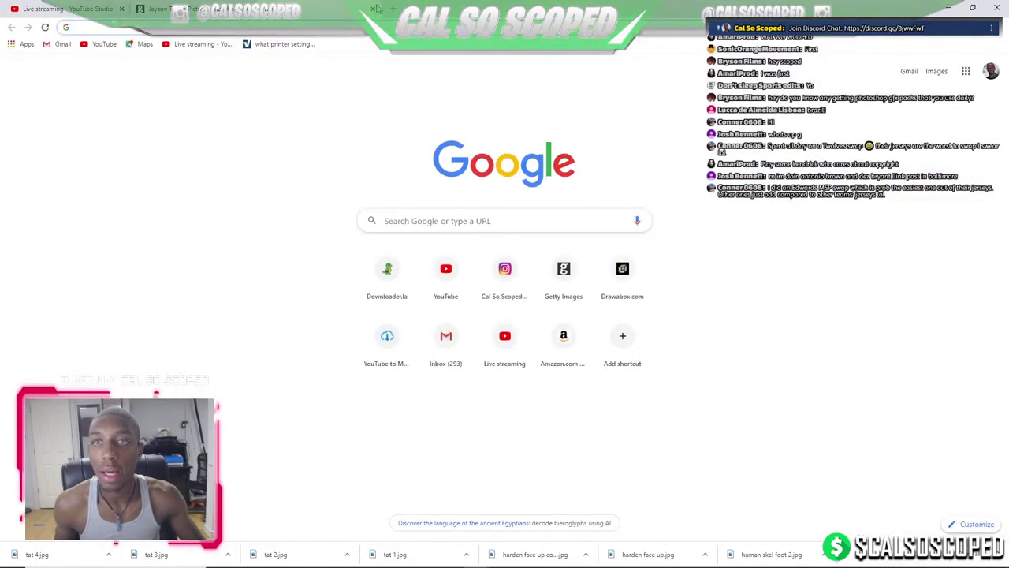
{"action": "key", "text": "ctrl+w"}
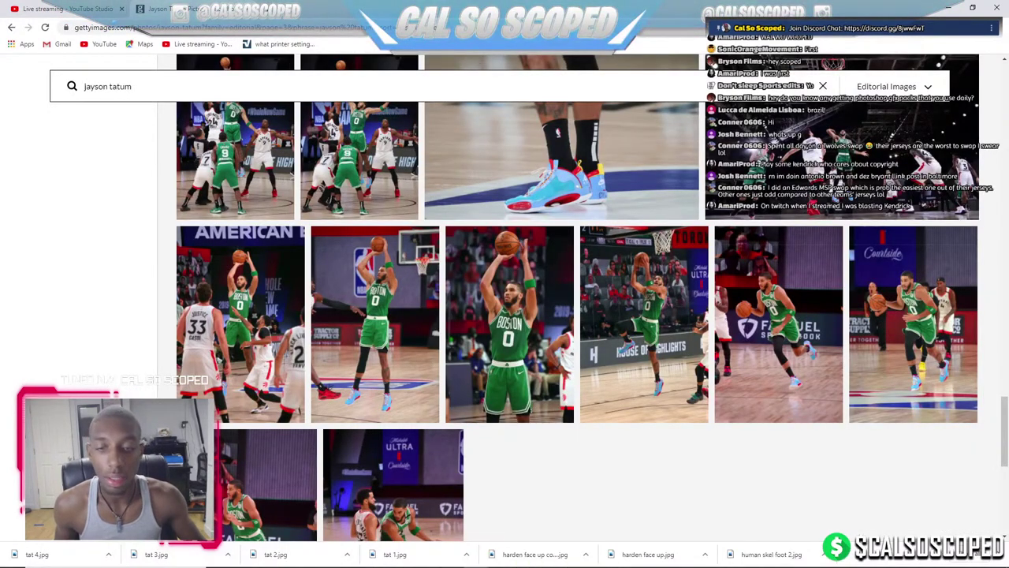
Back in Photoshop, add Pen anchors down the tattooed leg's outer edge toward the sock.
{"action": "left_click", "coordinate": [449, 559]}
{"action": "scroll", "coordinate": [428, 280], "scroll_direction": "down", "scroll_amount": 5}
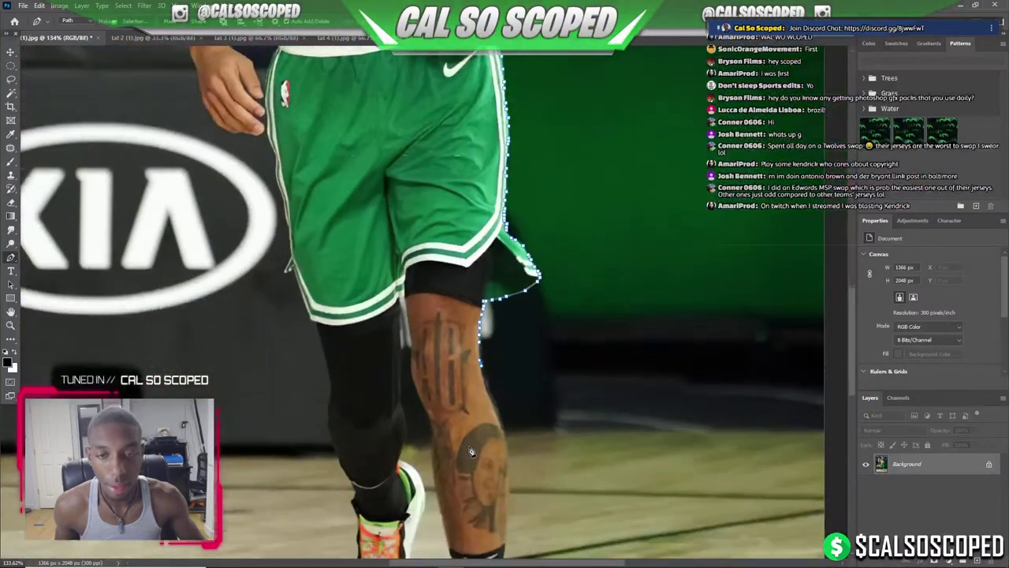
{"action": "scroll", "coordinate": [496, 375], "scroll_direction": "up", "scroll_amount": 5}
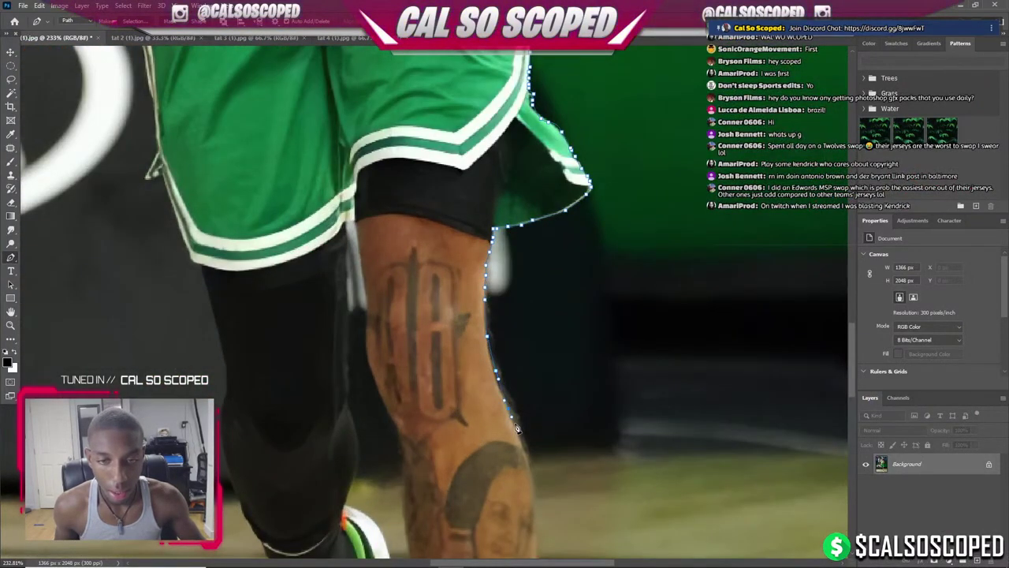
{"action": "left_click", "coordinate": [524, 448]}
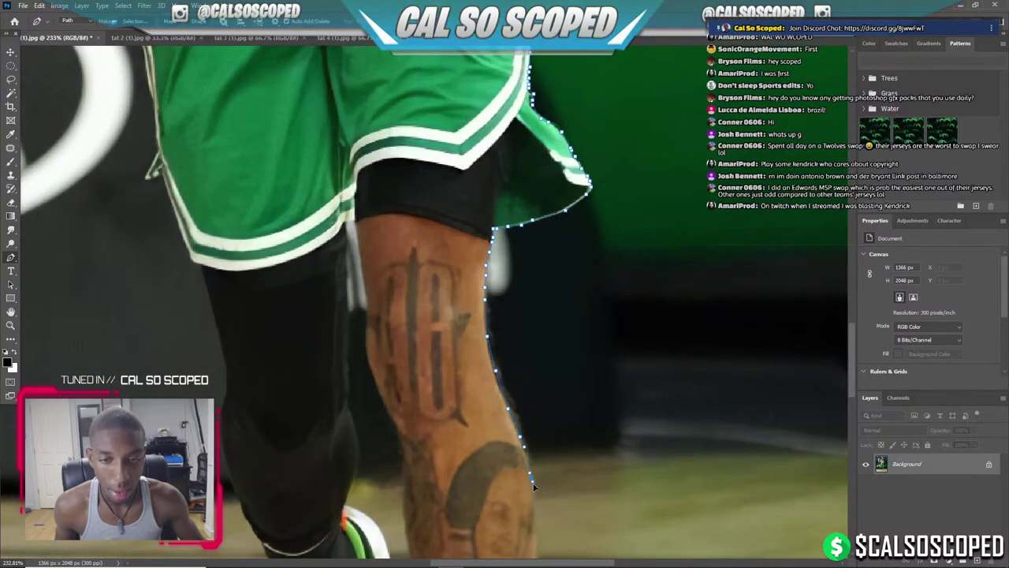
{"action": "left_click", "coordinate": [534, 536]}
{"action": "scroll", "coordinate": [537, 549], "scroll_direction": "down", "scroll_amount": 3}
{"action": "scroll", "coordinate": [537, 549], "scroll_direction": "down", "scroll_amount": 2}
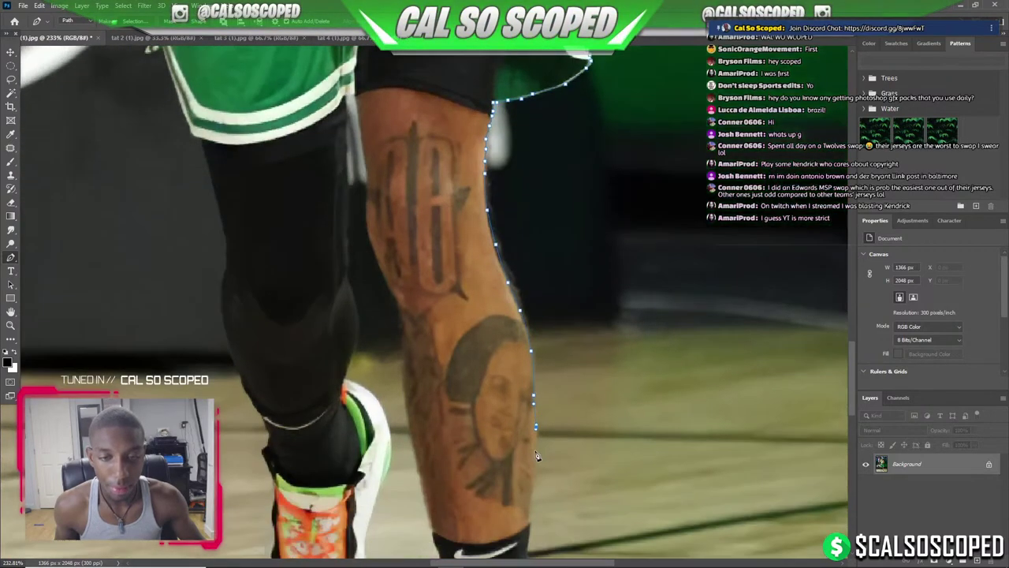
{"action": "left_click", "coordinate": [530, 500]}
{"action": "scroll", "coordinate": [530, 536], "scroll_direction": "down", "scroll_amount": 3}
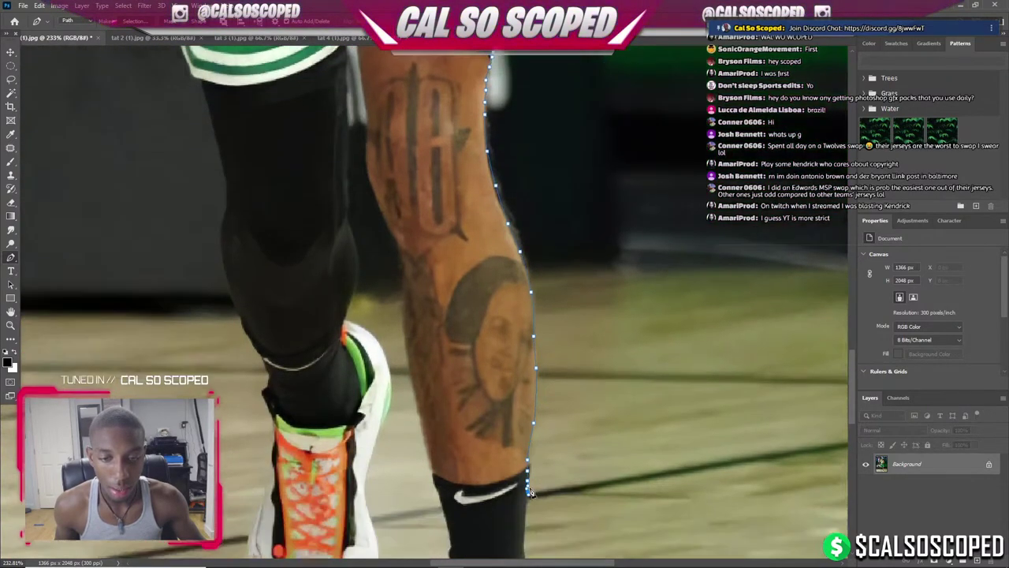
{"action": "left_click", "coordinate": [524, 513]}
{"action": "scroll", "coordinate": [526, 560], "scroll_direction": "down", "scroll_amount": 3}
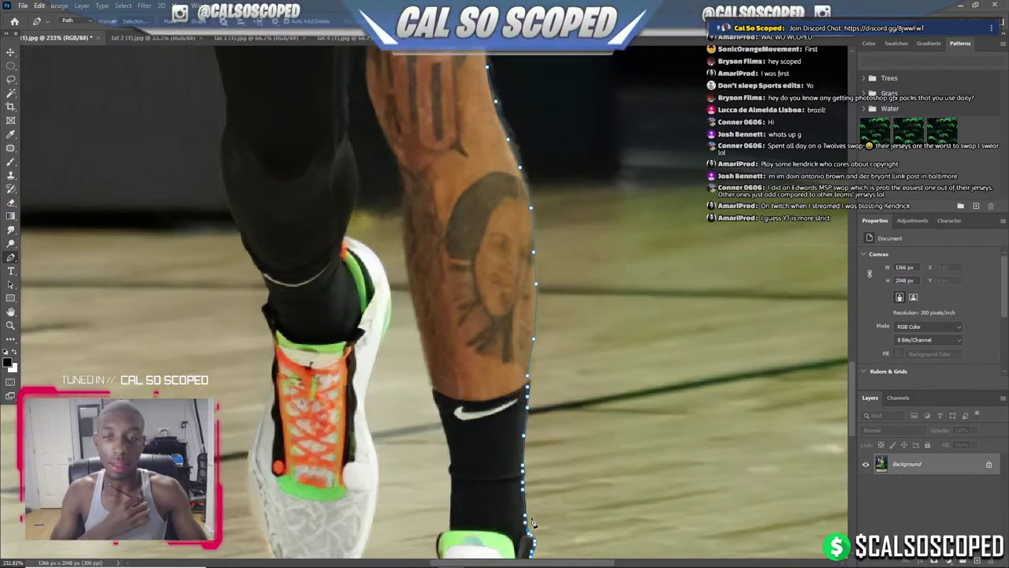
Continue the path around the front shoe's side and sole.
{"action": "scroll", "coordinate": [532, 481], "scroll_direction": "up", "scroll_amount": 1}
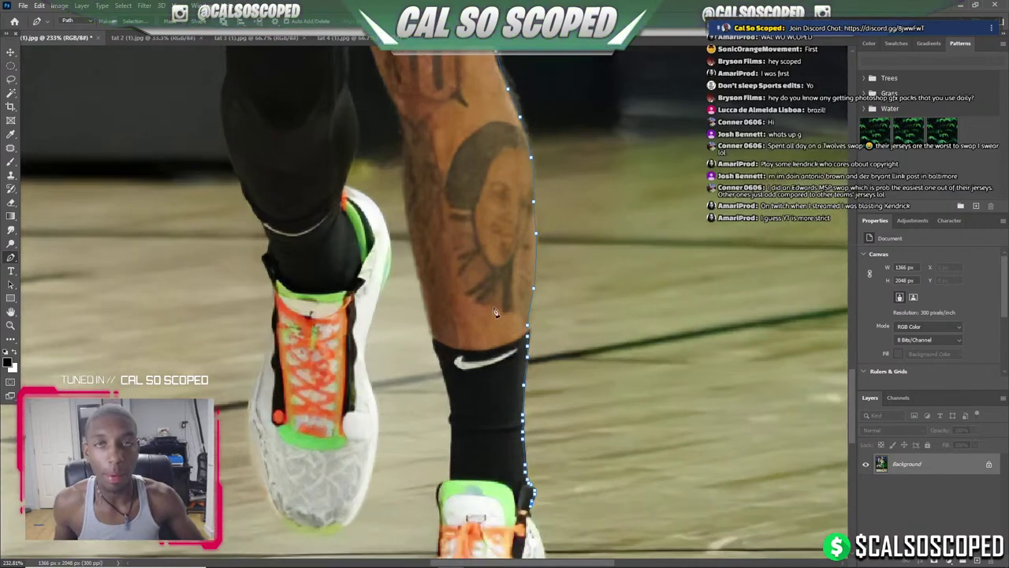
{"action": "scroll", "coordinate": [529, 457], "scroll_direction": "up", "scroll_amount": 1}
{"action": "scroll", "coordinate": [527, 438], "scroll_direction": "up", "scroll_amount": 1}
{"action": "left_click", "coordinate": [526, 426]}
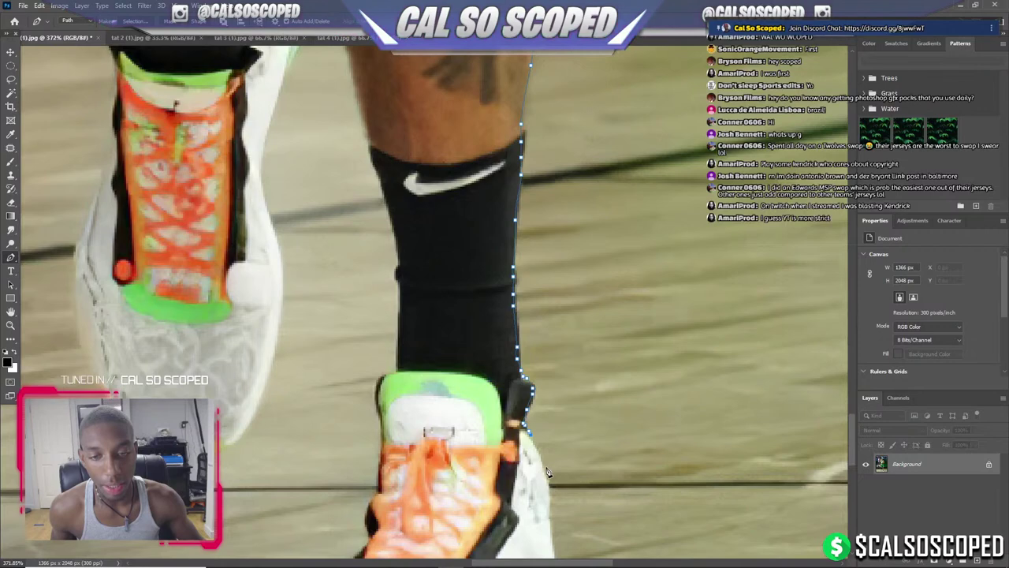
{"action": "left_click", "coordinate": [550, 542]}
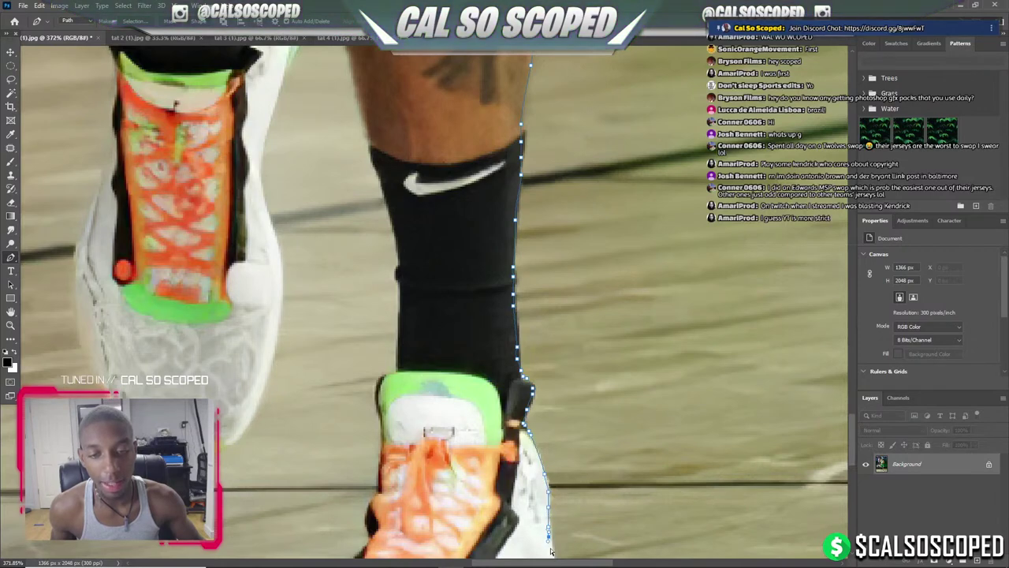
{"action": "scroll", "coordinate": [556, 508], "scroll_direction": "down", "scroll_amount": 2}
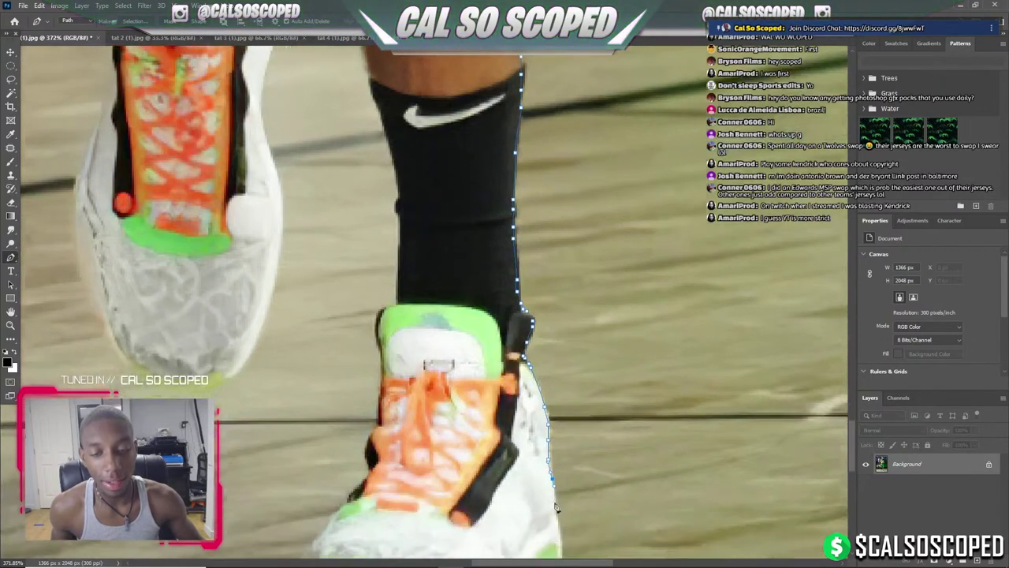
{"action": "left_click", "coordinate": [563, 546]}
{"action": "scroll", "coordinate": [563, 544], "scroll_direction": "down", "scroll_amount": 2}
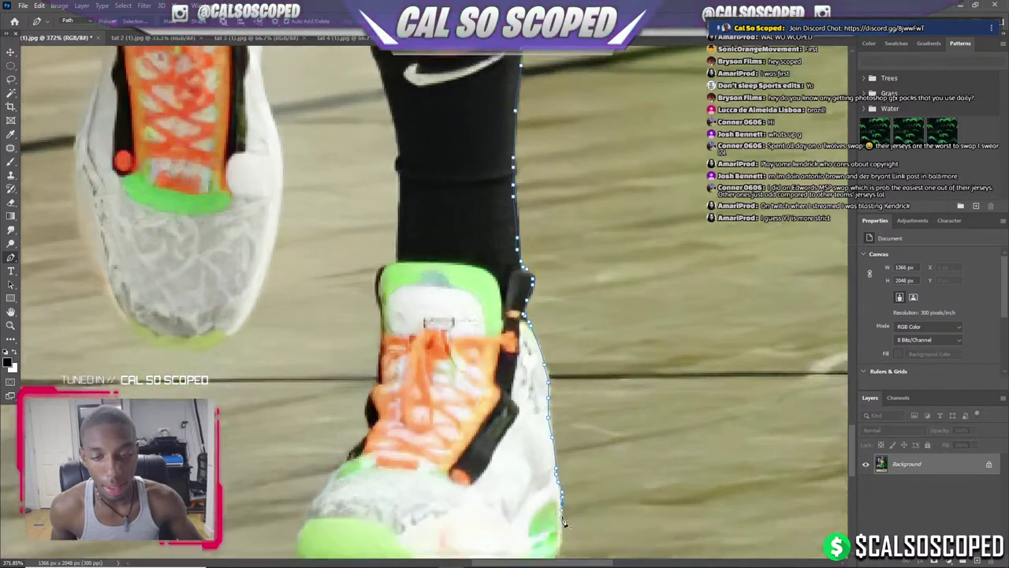
{"action": "scroll", "coordinate": [563, 522], "scroll_direction": "down", "scroll_amount": 1}
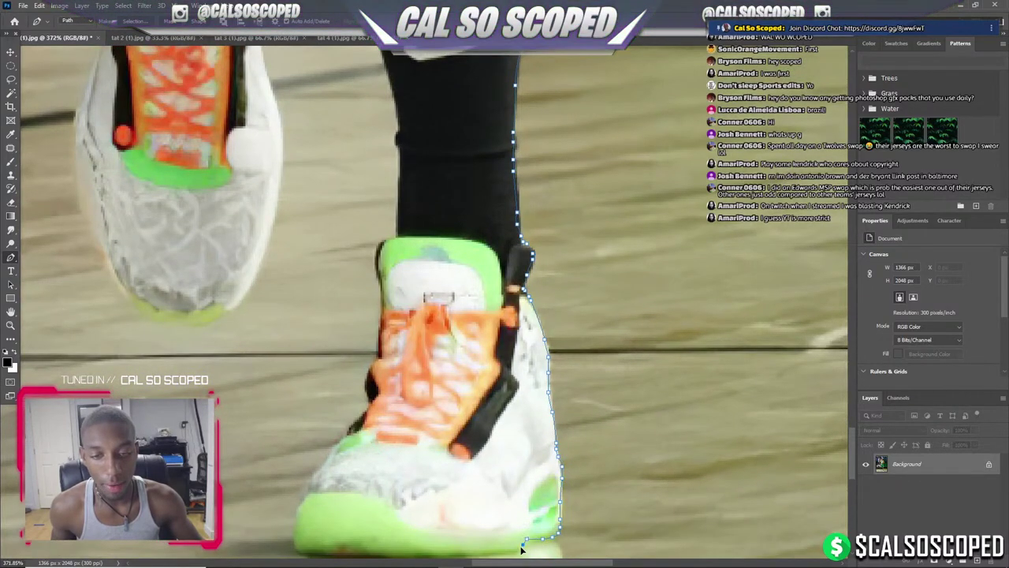
{"action": "scroll", "coordinate": [490, 553], "scroll_direction": "down", "scroll_amount": 1}
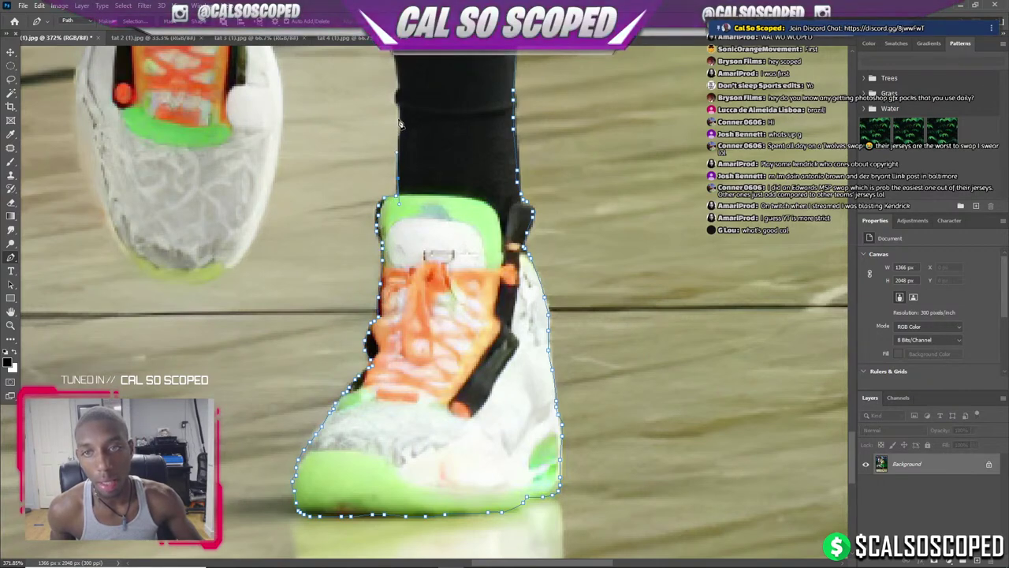
Trace the leg's inner edge up to the shorts hem and down the black-sleeved back leg.
{"action": "scroll", "coordinate": [397, 101], "scroll_direction": "down", "scroll_amount": 2}
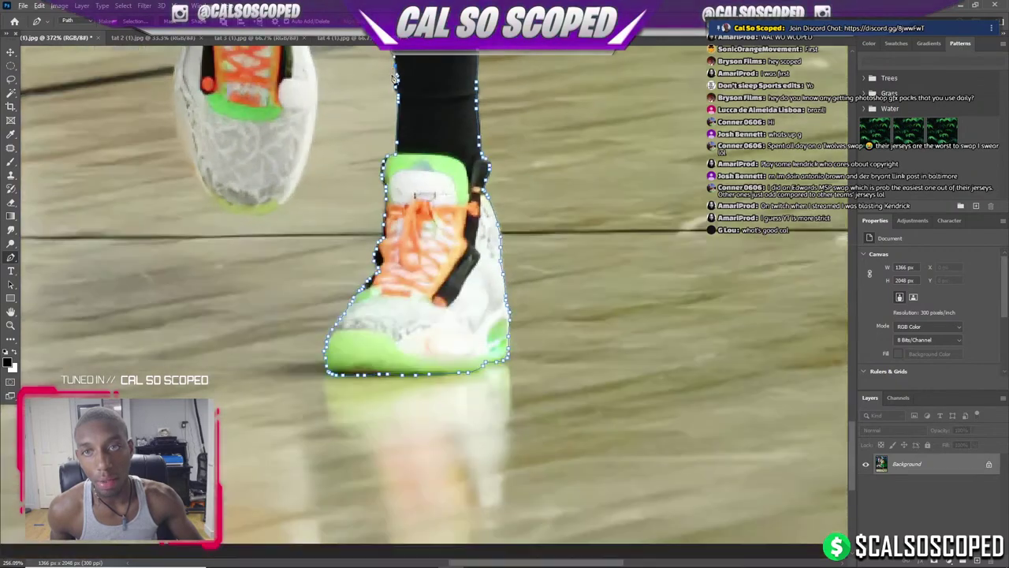
{"action": "scroll", "coordinate": [391, 104], "scroll_direction": "down", "scroll_amount": 2}
{"action": "scroll", "coordinate": [379, 111], "scroll_direction": "down", "scroll_amount": 1}
{"action": "scroll", "coordinate": [378, 112], "scroll_direction": "up", "scroll_amount": 1}
{"action": "scroll", "coordinate": [379, 112], "scroll_direction": "up", "scroll_amount": 1}
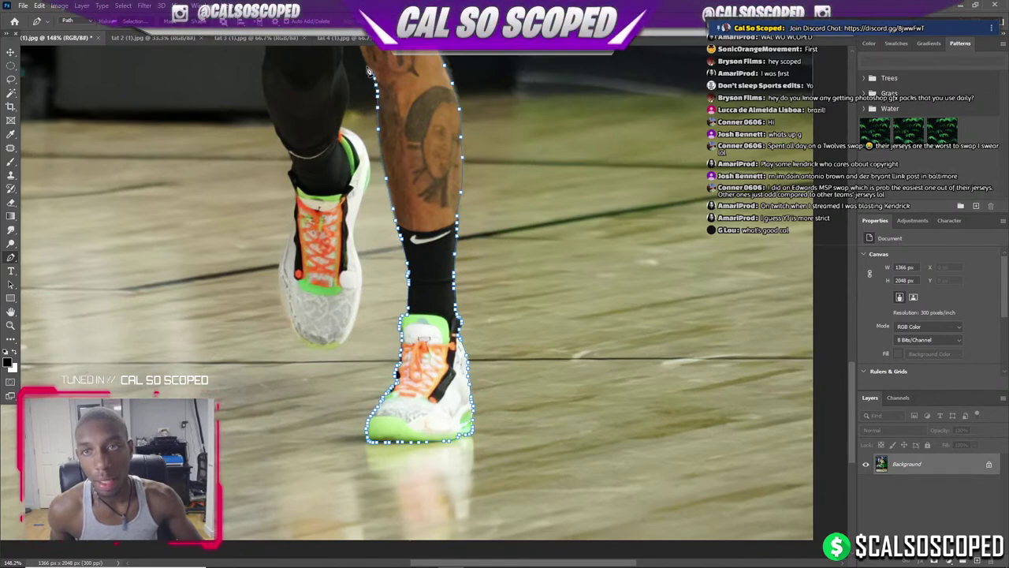
{"action": "scroll", "coordinate": [361, 72], "scroll_direction": "up", "scroll_amount": 1}
{"action": "scroll", "coordinate": [371, 95], "scroll_direction": "down", "scroll_amount": 2}
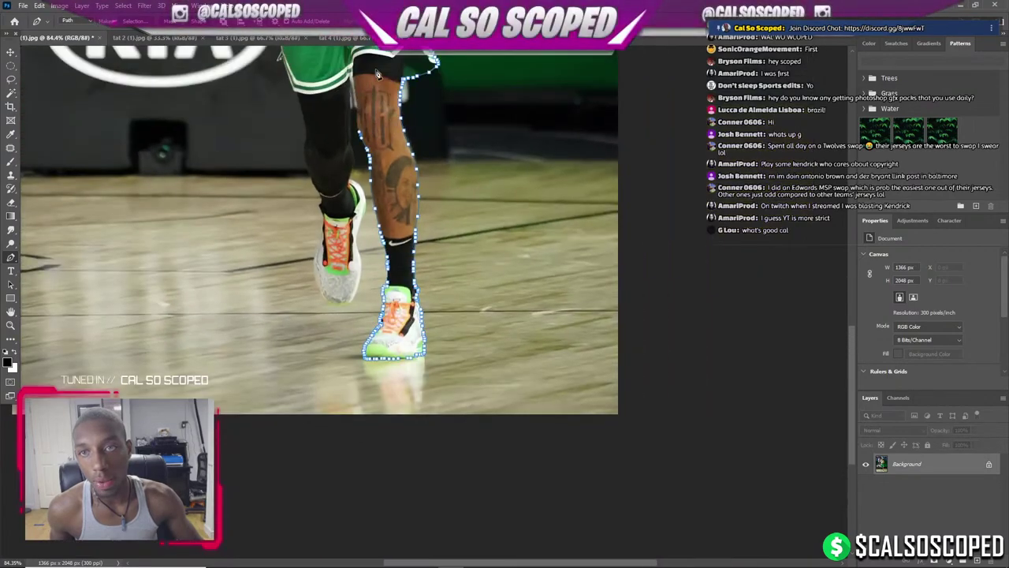
{"action": "scroll", "coordinate": [395, 197], "scroll_direction": "up", "scroll_amount": 3}
{"action": "scroll", "coordinate": [401, 223], "scroll_direction": "up", "scroll_amount": 2}
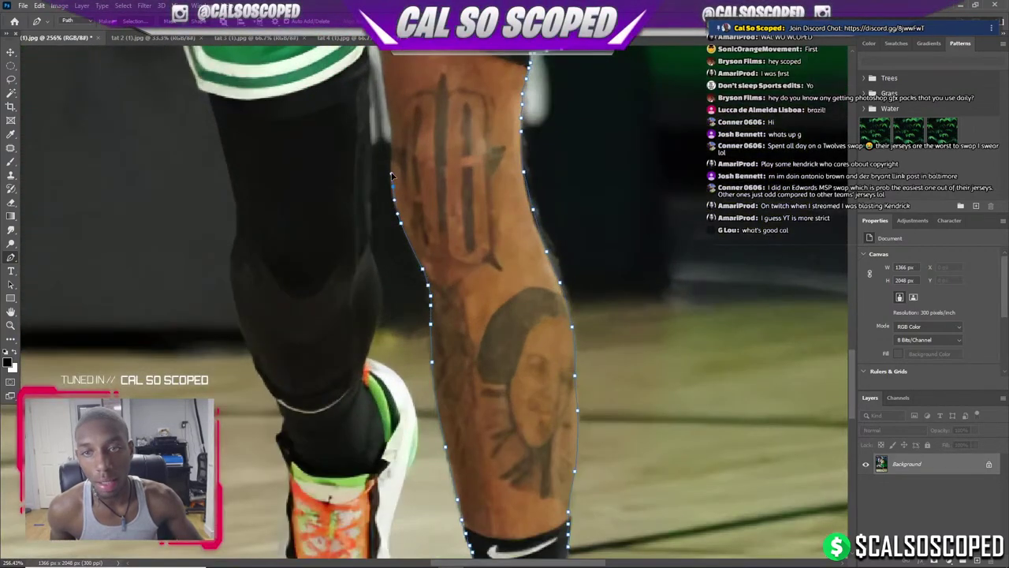
{"action": "scroll", "coordinate": [389, 141], "scroll_direction": "down", "scroll_amount": 1}
{"action": "scroll", "coordinate": [389, 140], "scroll_direction": "up", "scroll_amount": 2}
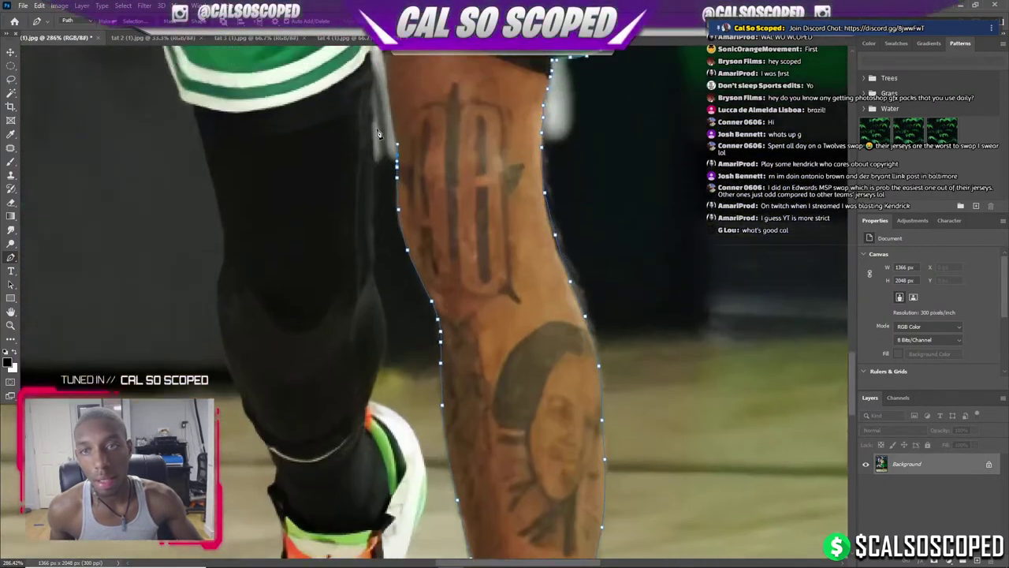
{"action": "scroll", "coordinate": [394, 181], "scroll_direction": "down", "scroll_amount": 2}
{"action": "scroll", "coordinate": [399, 212], "scroll_direction": "up", "scroll_amount": 2}
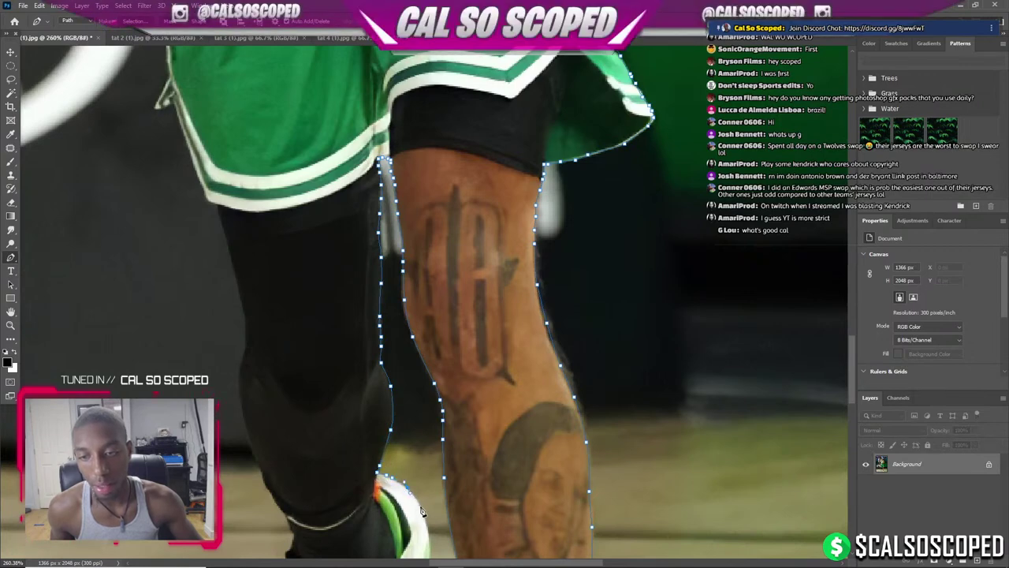
Place anchors along the back shoe's sole, up its left edge, and up the sock and leg sleeve.
{"action": "scroll", "coordinate": [432, 497], "scroll_direction": "down", "scroll_amount": 2}
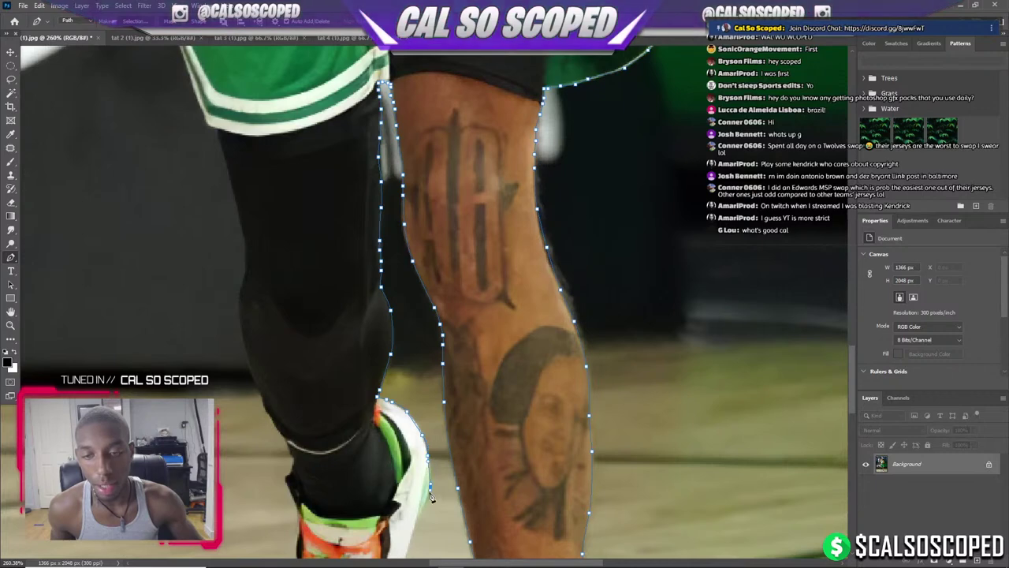
{"action": "scroll", "coordinate": [415, 526], "scroll_direction": "down", "scroll_amount": 2}
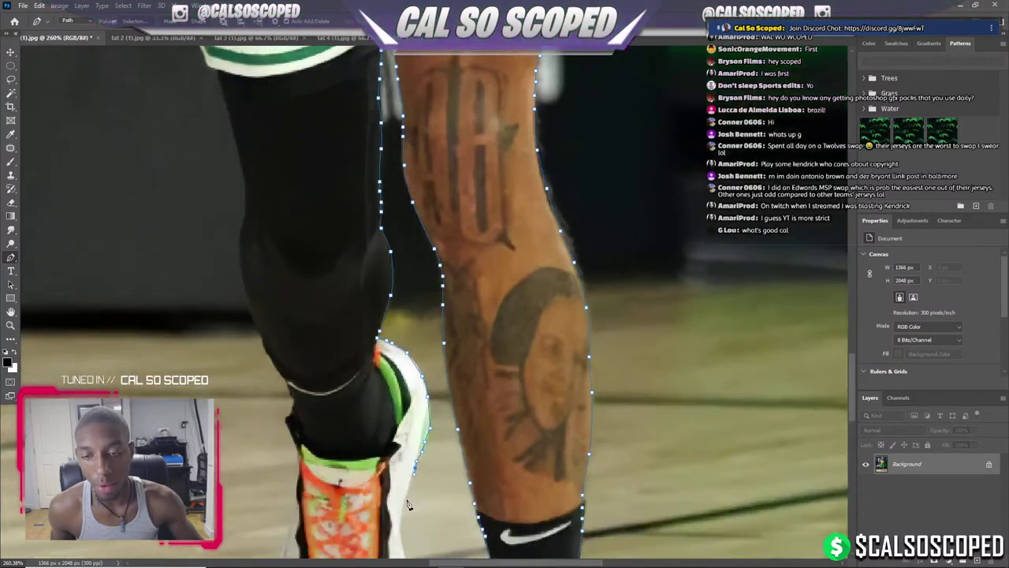
{"action": "scroll", "coordinate": [402, 516], "scroll_direction": "down", "scroll_amount": 1}
{"action": "scroll", "coordinate": [406, 516], "scroll_direction": "down", "scroll_amount": 1}
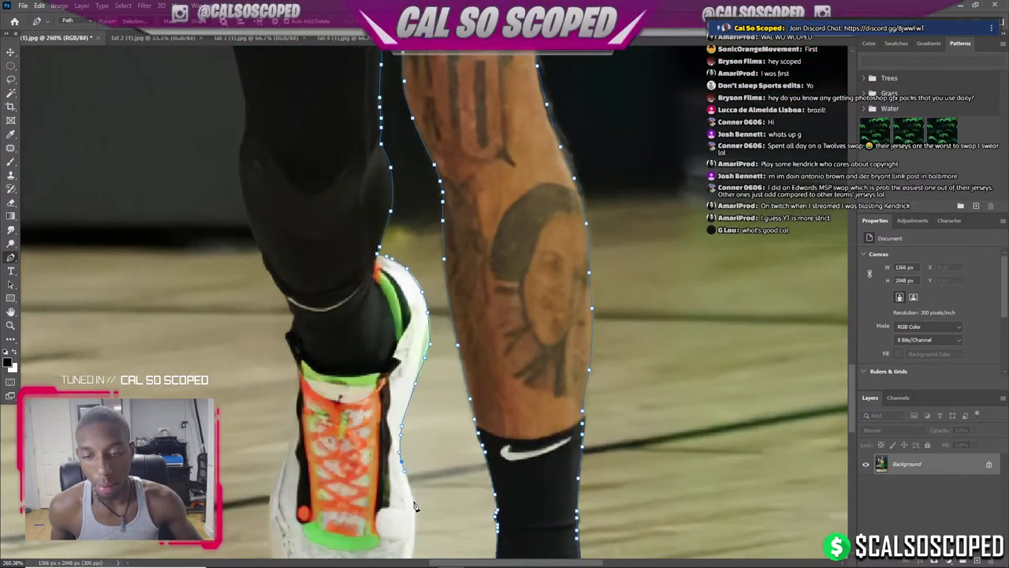
{"action": "scroll", "coordinate": [415, 533], "scroll_direction": "down", "scroll_amount": 1}
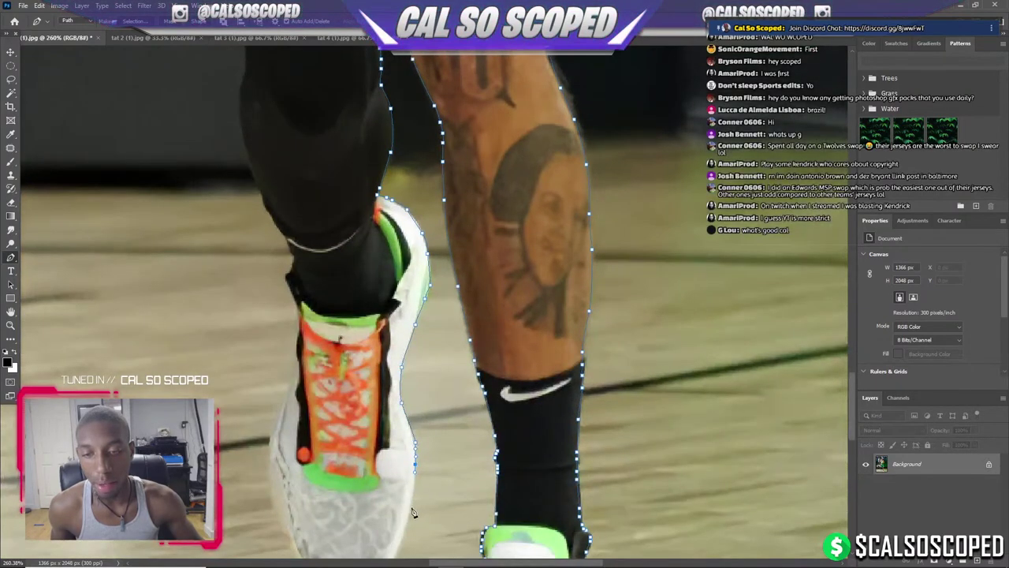
{"action": "scroll", "coordinate": [409, 521], "scroll_direction": "down", "scroll_amount": 1}
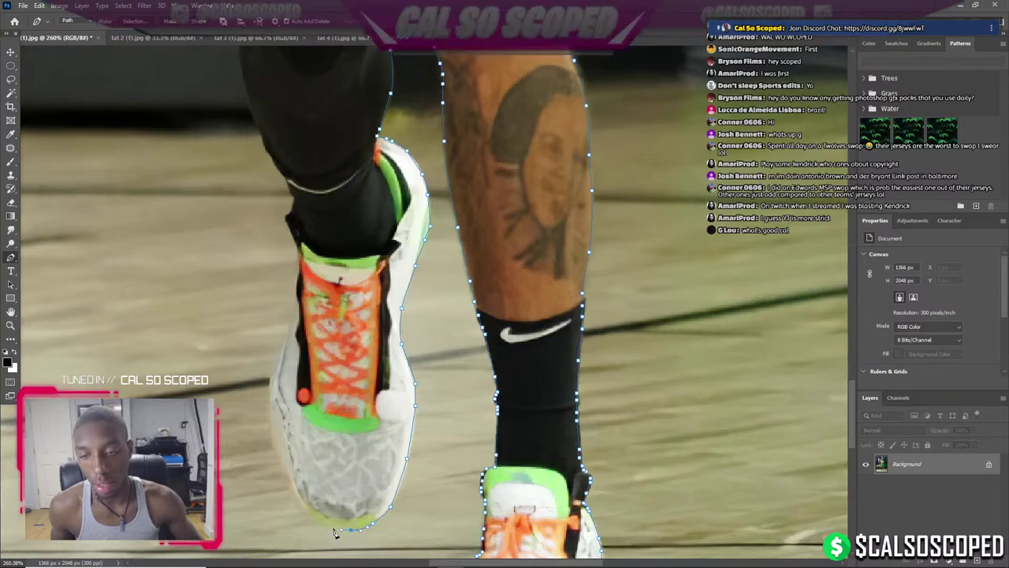
{"action": "left_click", "coordinate": [300, 498]}
{"action": "left_click", "coordinate": [280, 455]}
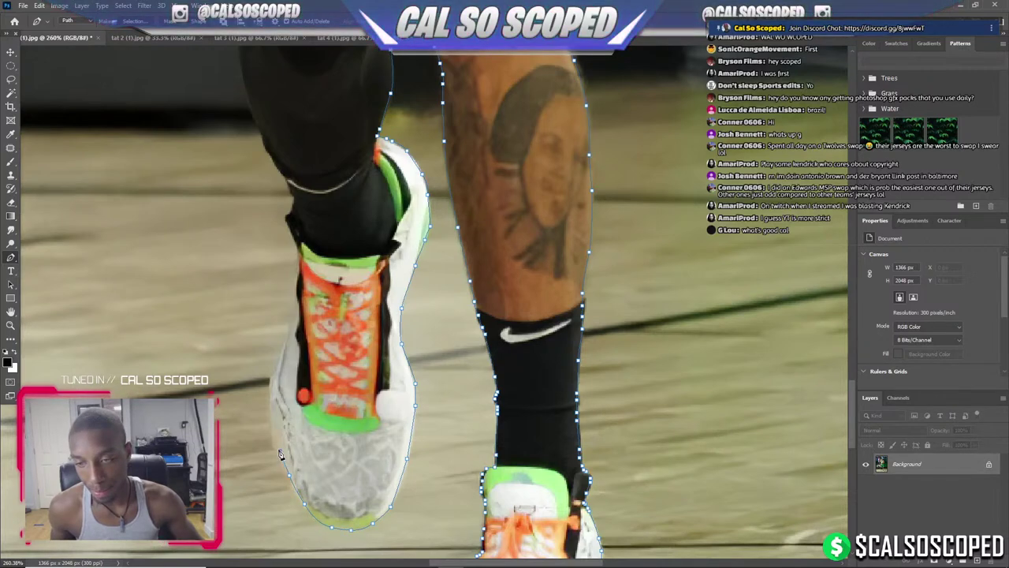
{"action": "left_click", "coordinate": [272, 392]}
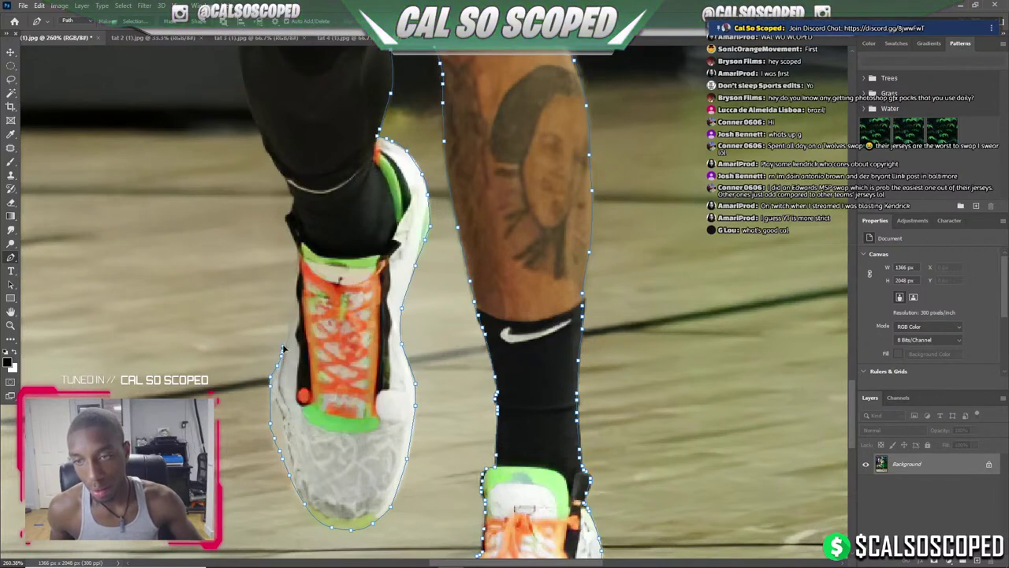
{"action": "left_click", "coordinate": [295, 296]}
{"action": "left_click", "coordinate": [300, 274]}
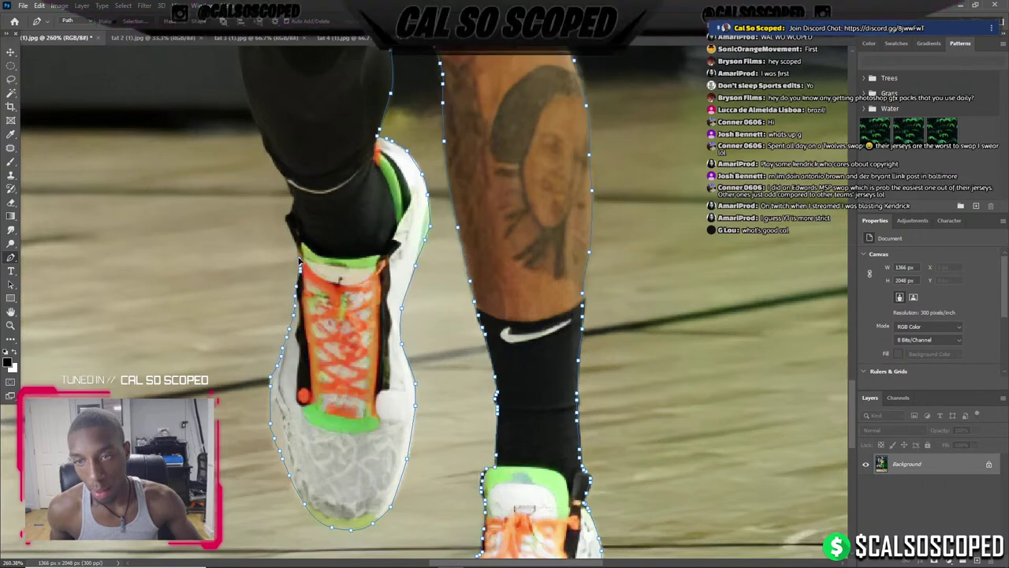
{"action": "left_click", "coordinate": [288, 216]}
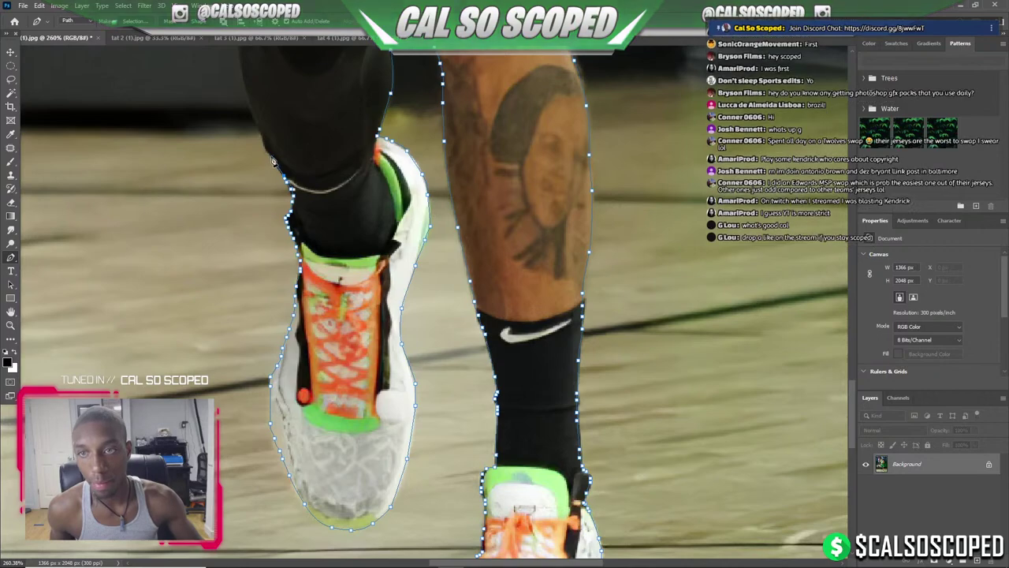
{"action": "left_click", "coordinate": [268, 151]}
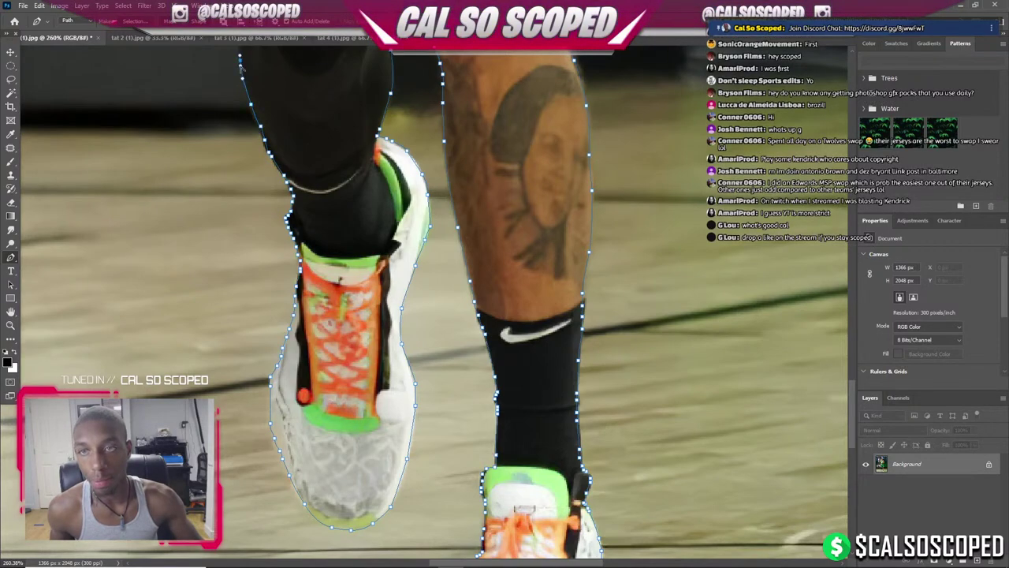
Extend the outline up the sock edge to the shorts corner and along the shorts' left edge.
{"action": "scroll", "coordinate": [242, 69], "scroll_direction": "down", "scroll_amount": 5}
{"action": "scroll", "coordinate": [270, 124], "scroll_direction": "up", "scroll_amount": 2}
{"action": "scroll", "coordinate": [390, 396], "scroll_direction": "up", "scroll_amount": 2}
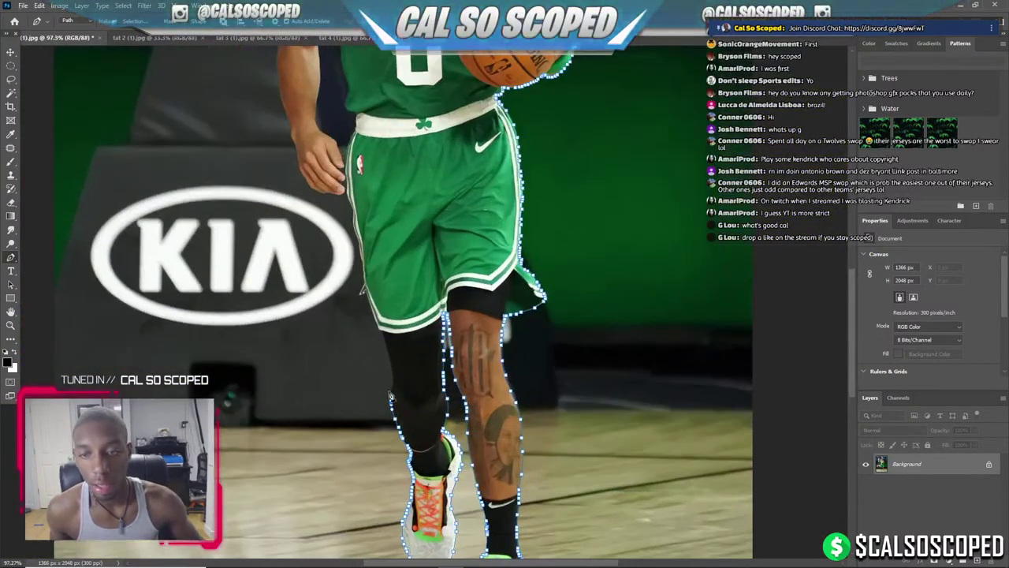
{"action": "scroll", "coordinate": [390, 396], "scroll_direction": "up", "scroll_amount": 3}
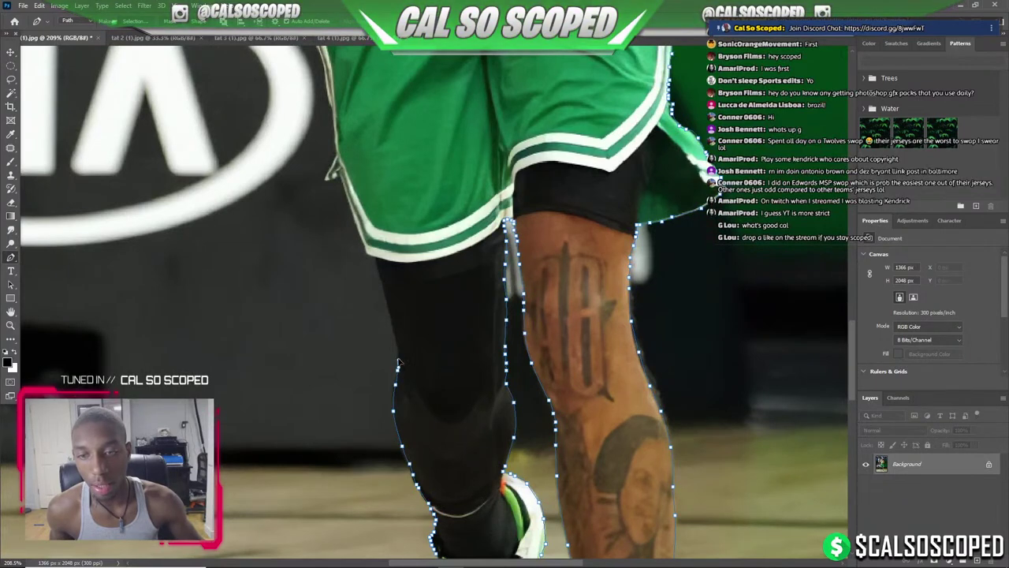
{"action": "left_click", "coordinate": [388, 298]}
{"action": "left_click", "coordinate": [383, 286]}
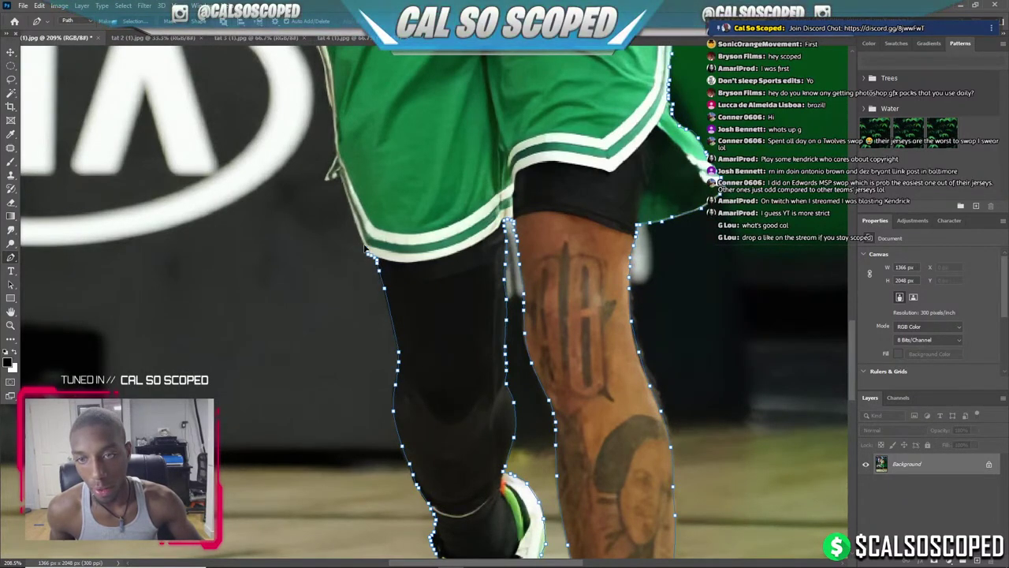
{"action": "left_click", "coordinate": [332, 172]}
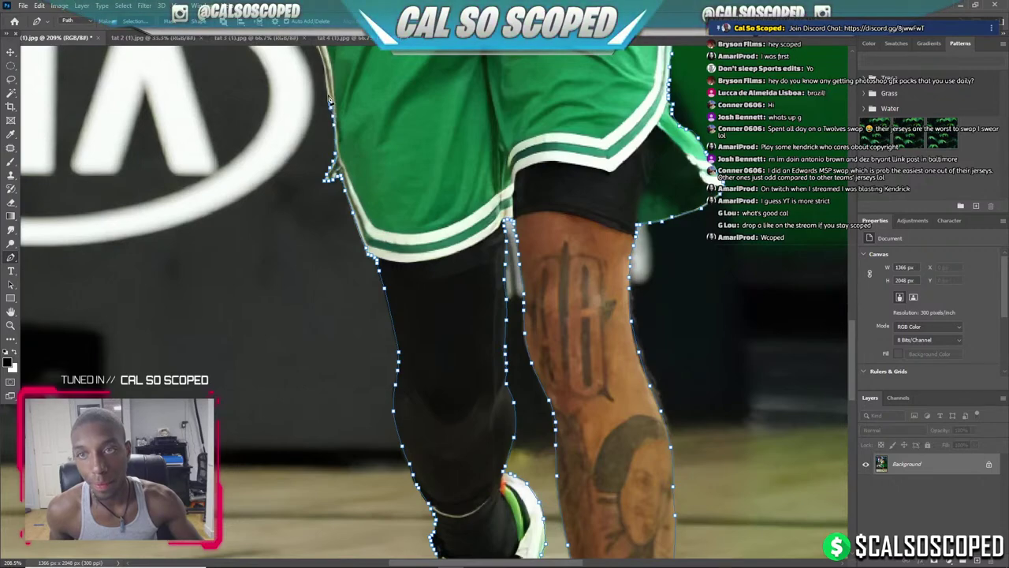
{"action": "scroll", "coordinate": [320, 54], "scroll_direction": "down", "scroll_amount": 3}
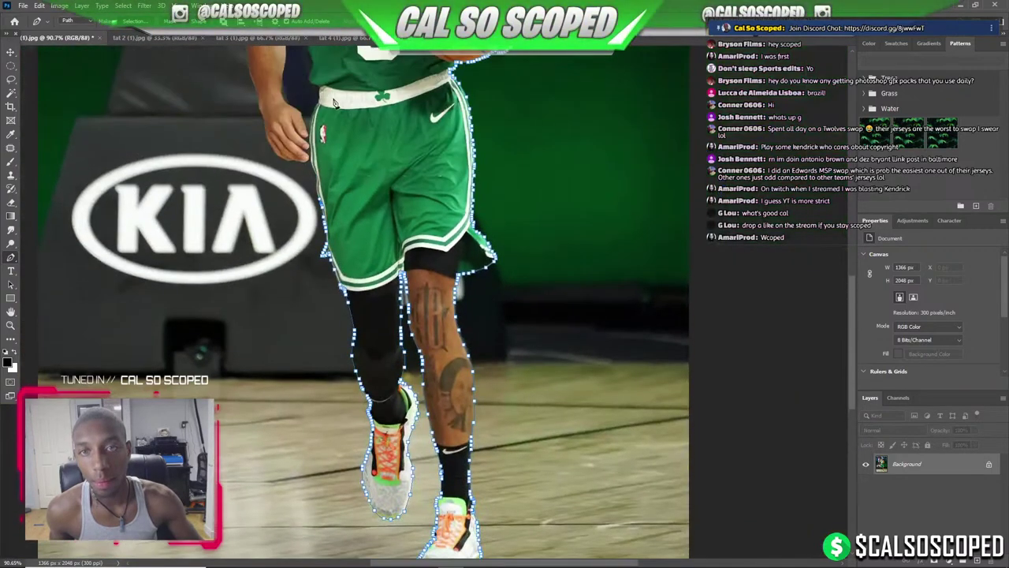
{"action": "scroll", "coordinate": [331, 237], "scroll_direction": "up", "scroll_amount": 5}
{"action": "scroll", "coordinate": [336, 327], "scroll_direction": "up", "scroll_amount": 3}
{"action": "scroll", "coordinate": [336, 327], "scroll_direction": "up", "scroll_amount": 2}
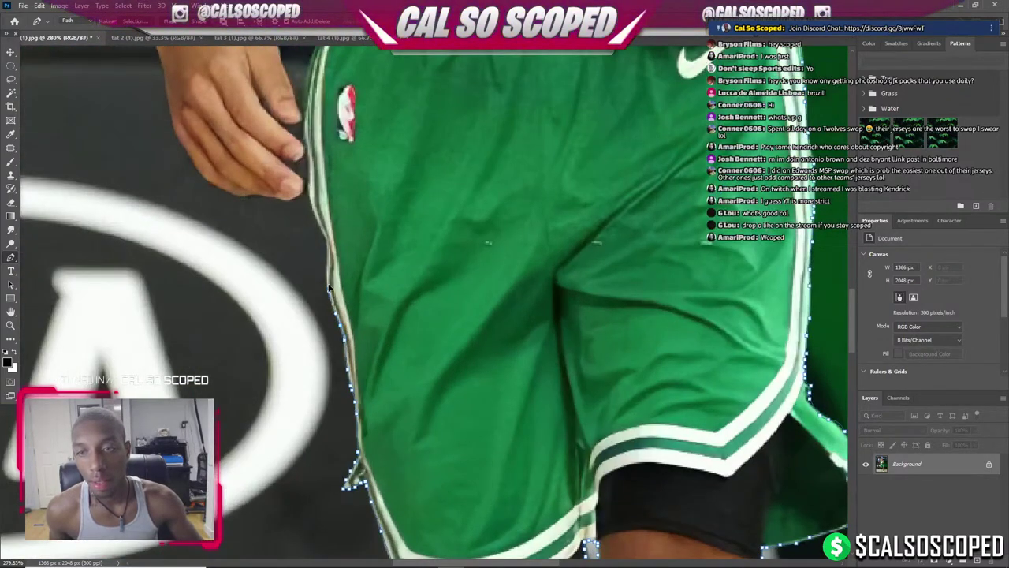
{"action": "left_click", "coordinate": [324, 278]}
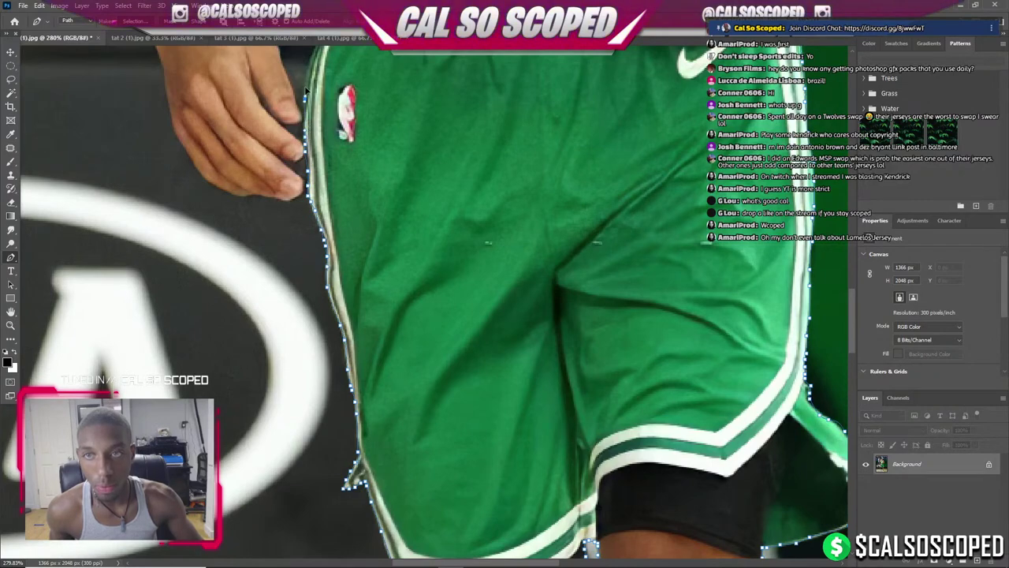
{"action": "scroll", "coordinate": [309, 118], "scroll_direction": "down", "scroll_amount": 3}
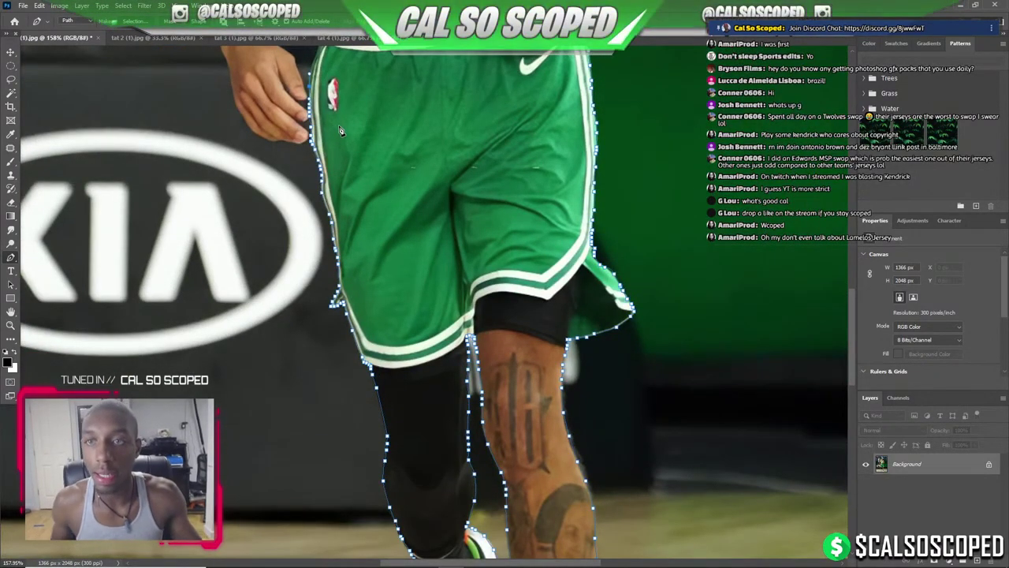
Trace the shorts' edge past the waistband and up the jersey's left side.
{"action": "scroll", "coordinate": [339, 130], "scroll_direction": "down", "scroll_amount": 2}
{"action": "scroll", "coordinate": [331, 89], "scroll_direction": "up", "scroll_amount": 3}
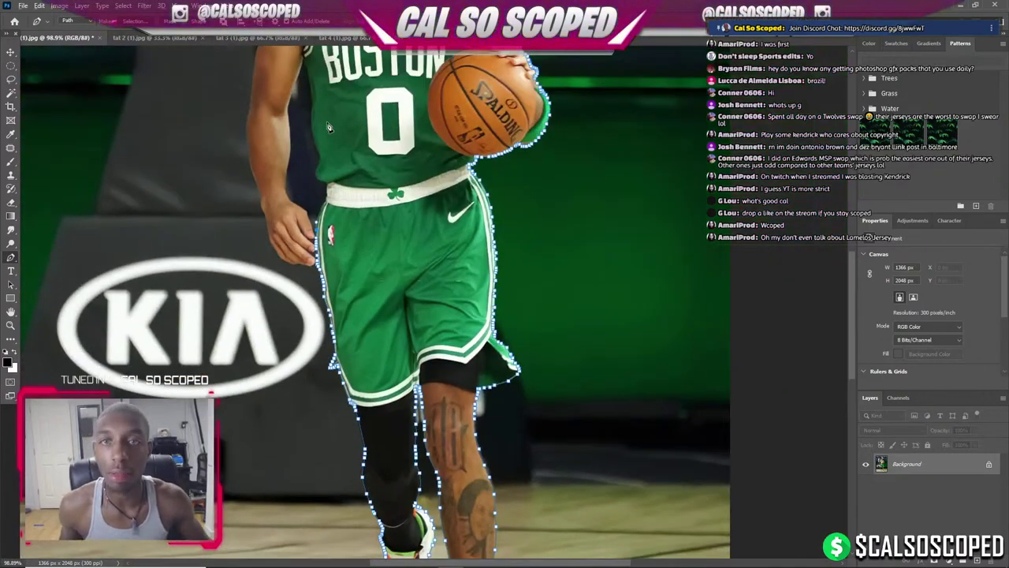
{"action": "scroll", "coordinate": [319, 213], "scroll_direction": "up", "scroll_amount": 3}
{"action": "scroll", "coordinate": [316, 276], "scroll_direction": "up", "scroll_amount": 1}
{"action": "scroll", "coordinate": [312, 362], "scroll_direction": "up", "scroll_amount": 3}
{"action": "mouse_move", "coordinate": [311, 363]}
{"action": "left_mouse_down"}
{"action": "mouse_move", "coordinate": [308, 372]}
{"action": "mouse_move", "coordinate": [340, 269]}
{"action": "left_mouse_up"}
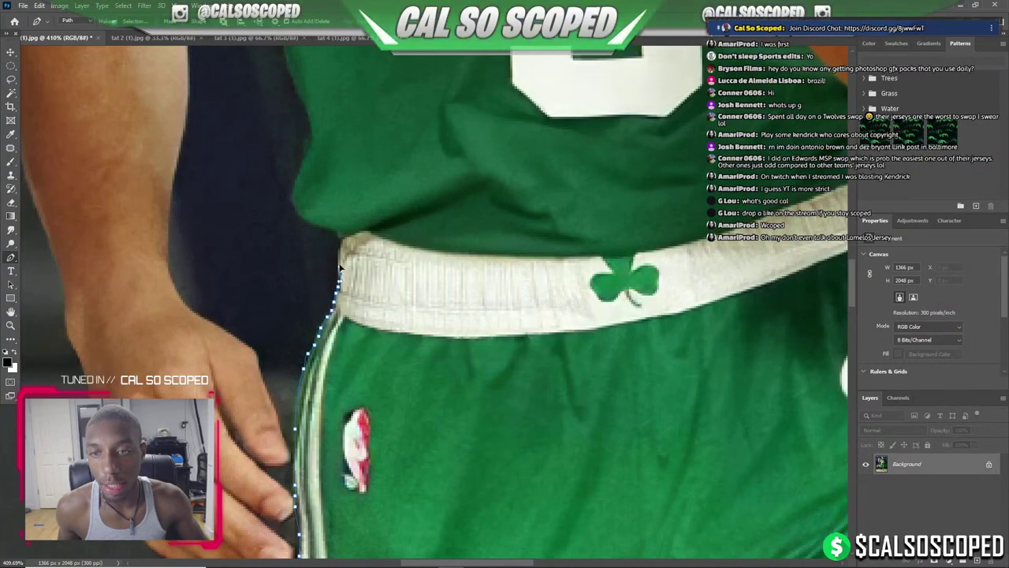
{"action": "mouse_move", "coordinate": [333, 232]}
{"action": "left_mouse_down"}
{"action": "mouse_move", "coordinate": [303, 221]}
{"action": "mouse_move", "coordinate": [297, 201]}
{"action": "mouse_move", "coordinate": [311, 125]}
{"action": "left_mouse_up"}
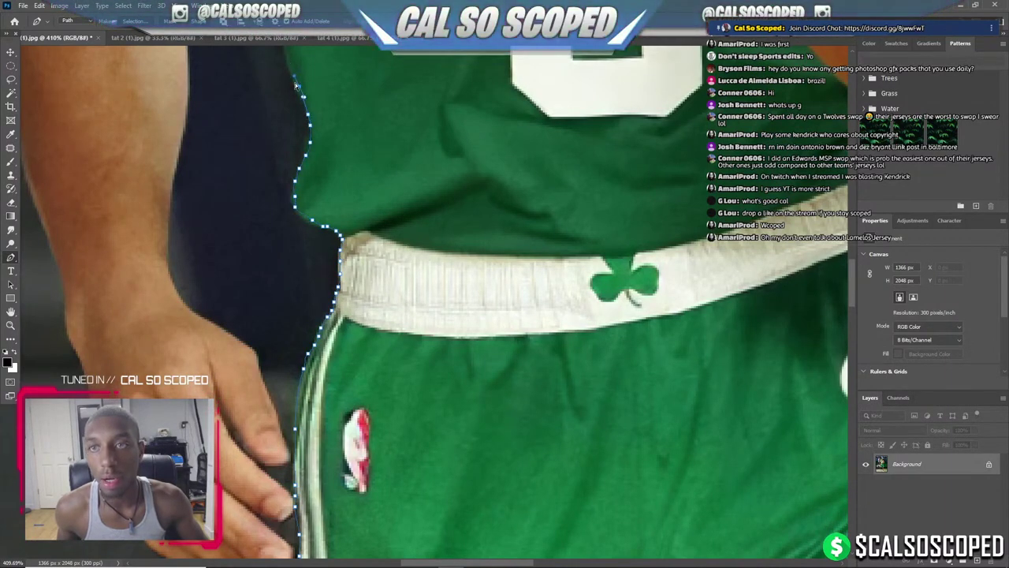
{"action": "left_click_drag", "start_coordinate": [296, 85], "coordinate": [284, 52]}
{"action": "scroll", "coordinate": [284, 52], "scroll_direction": "down", "scroll_amount": 3}
{"action": "scroll", "coordinate": [284, 52], "scroll_direction": "down", "scroll_amount": 2}
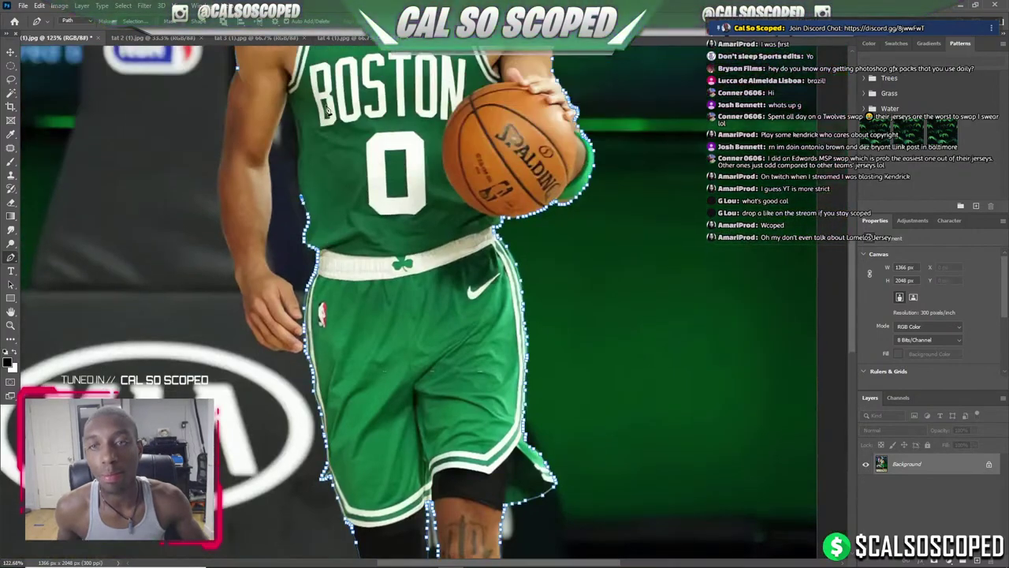
{"action": "scroll", "coordinate": [326, 110], "scroll_direction": "up", "scroll_amount": 2}
{"action": "scroll", "coordinate": [327, 284], "scroll_direction": "up", "scroll_amount": 3}
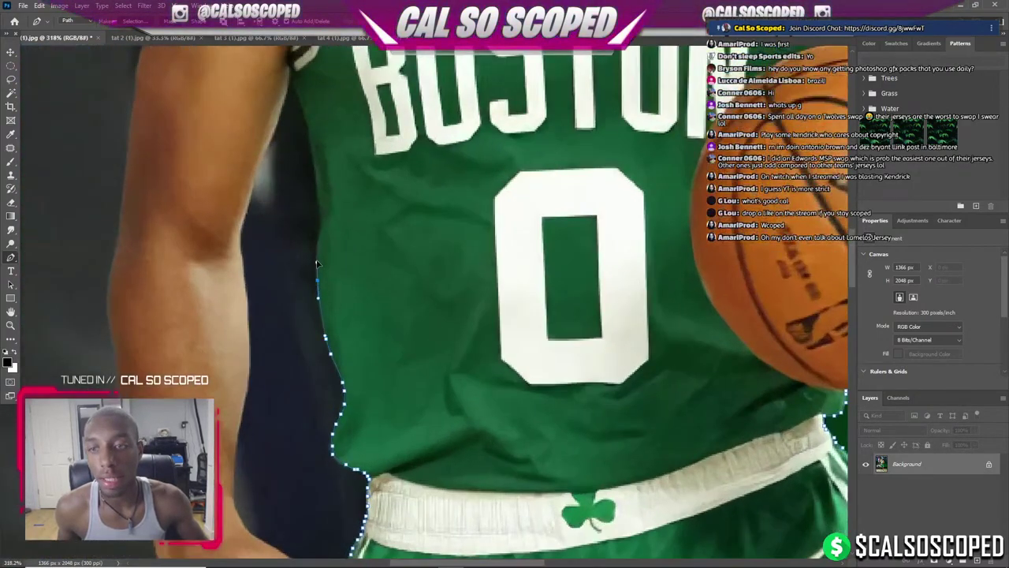
{"action": "mouse_move", "coordinate": [317, 263]}
{"action": "left_mouse_down"}
{"action": "mouse_move", "coordinate": [313, 127]}
{"action": "mouse_move", "coordinate": [288, 71]}
{"action": "left_mouse_up"}
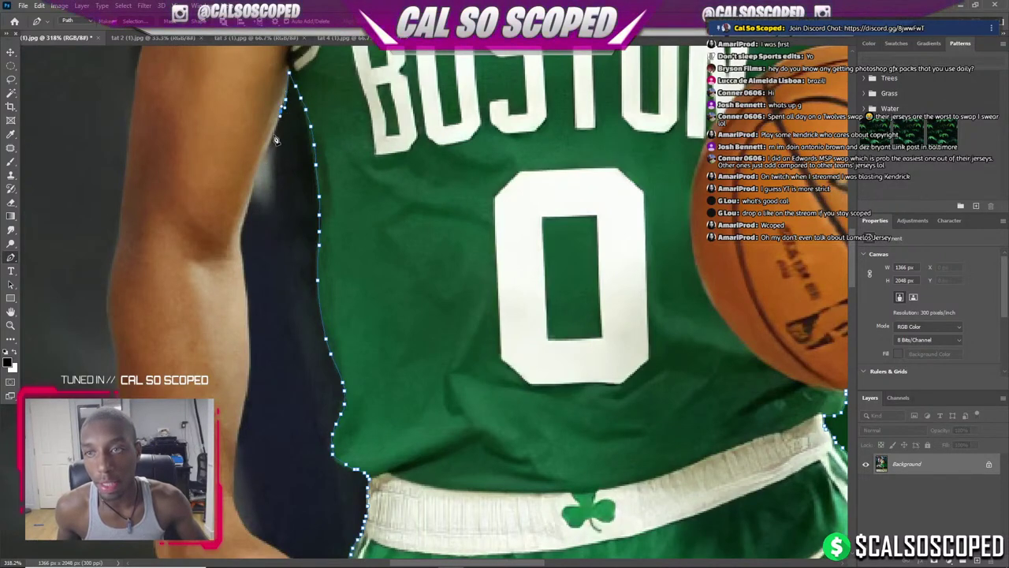
Trace down the arm's edge and around the hand and fingertips.
{"action": "left_click_drag", "start_coordinate": [276, 139], "coordinate": [255, 206]}
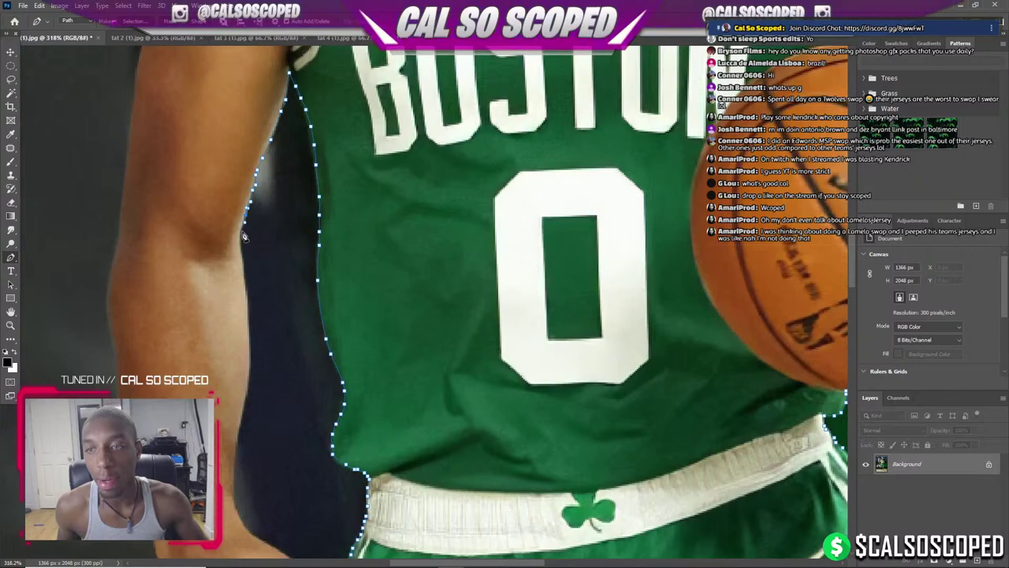
{"action": "left_click_drag", "start_coordinate": [244, 256], "coordinate": [254, 360]}
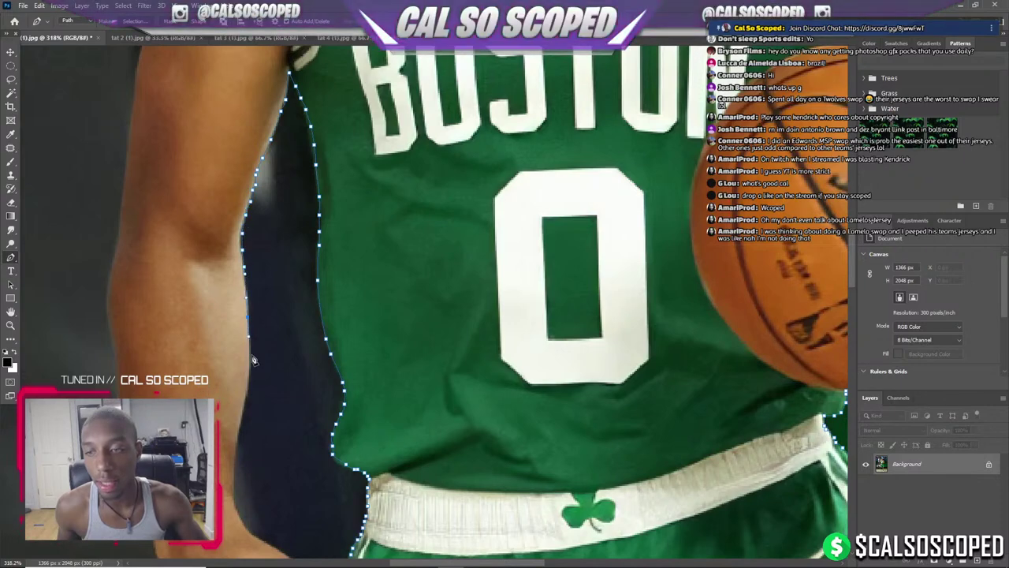
{"action": "scroll", "coordinate": [251, 377], "scroll_direction": "down", "scroll_amount": 2}
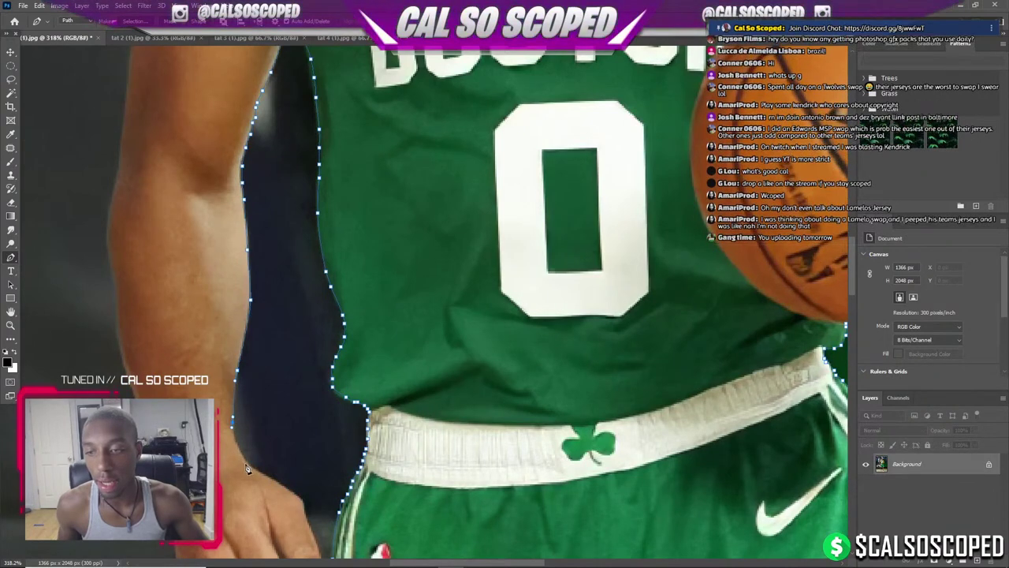
{"action": "left_click_drag", "start_coordinate": [266, 476], "coordinate": [279, 488]}
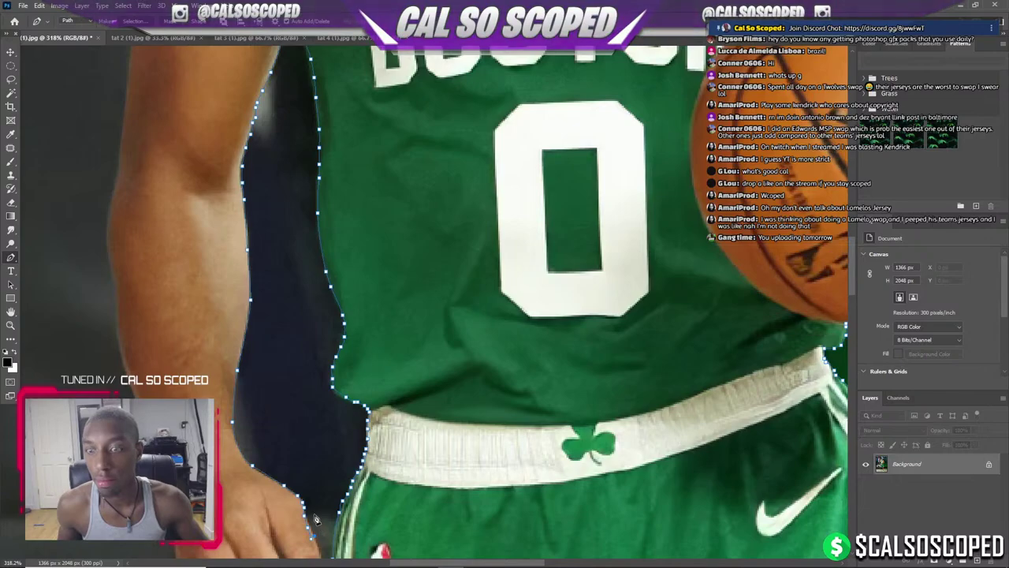
{"action": "scroll", "coordinate": [316, 549], "scroll_direction": "up", "scroll_amount": 2}
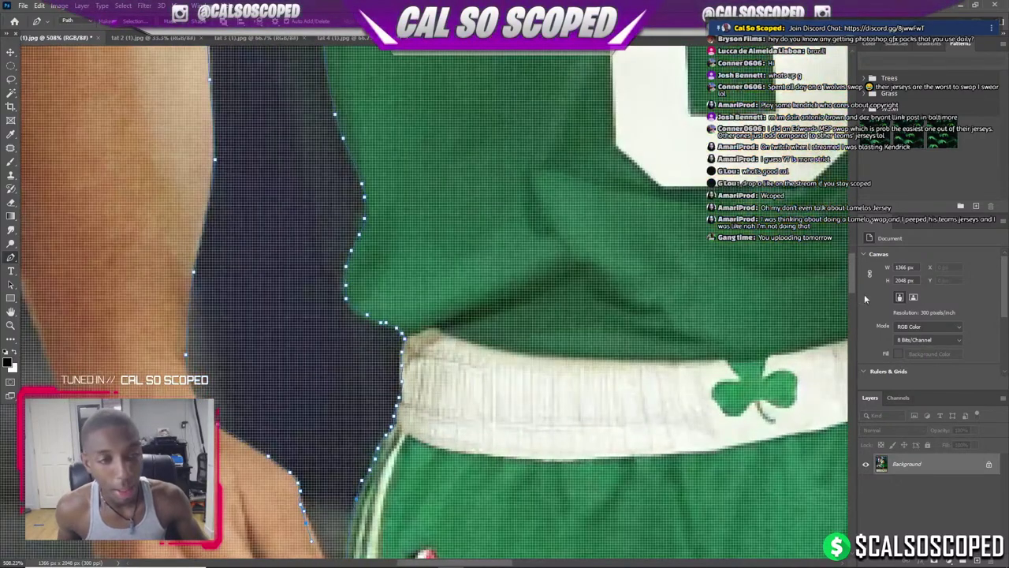
{"action": "scroll", "coordinate": [317, 527], "scroll_direction": "down", "scroll_amount": 1}
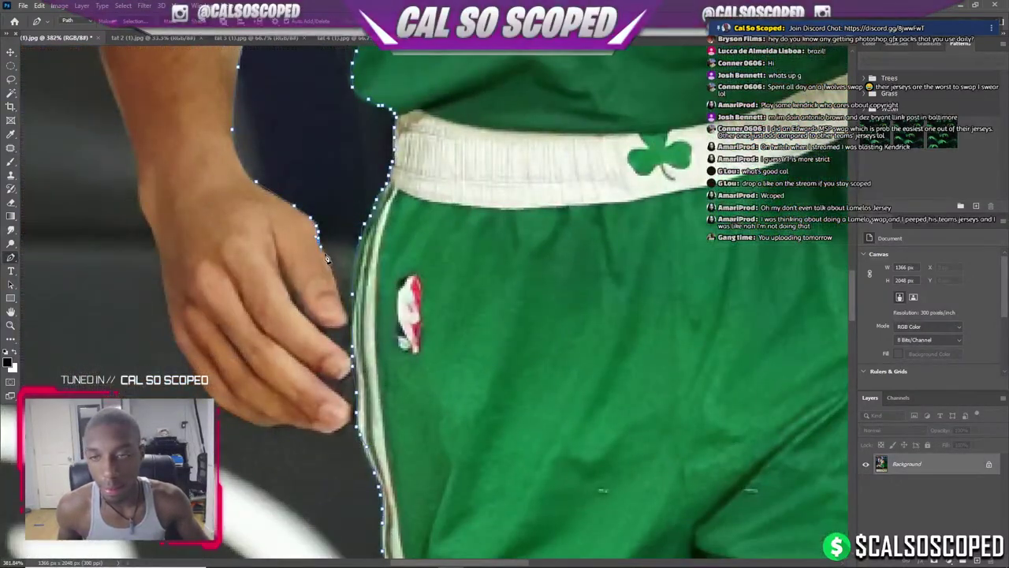
{"action": "mouse_move", "coordinate": [327, 260]}
{"action": "left_mouse_down"}
{"action": "mouse_move", "coordinate": [335, 331]}
{"action": "mouse_move", "coordinate": [303, 311]}
{"action": "mouse_move", "coordinate": [288, 279]}
{"action": "mouse_move", "coordinate": [289, 291]}
{"action": "mouse_move", "coordinate": [349, 383]}
{"action": "left_mouse_up"}
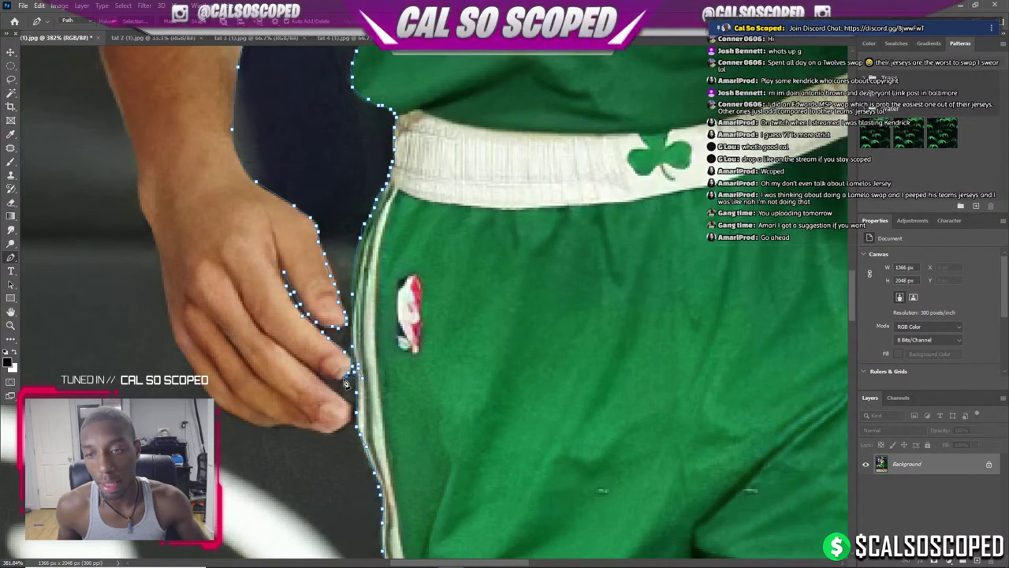
{"action": "mouse_move", "coordinate": [330, 381]}
{"action": "left_mouse_down"}
{"action": "mouse_move", "coordinate": [311, 369]}
{"action": "mouse_move", "coordinate": [321, 379]}
{"action": "left_mouse_up"}
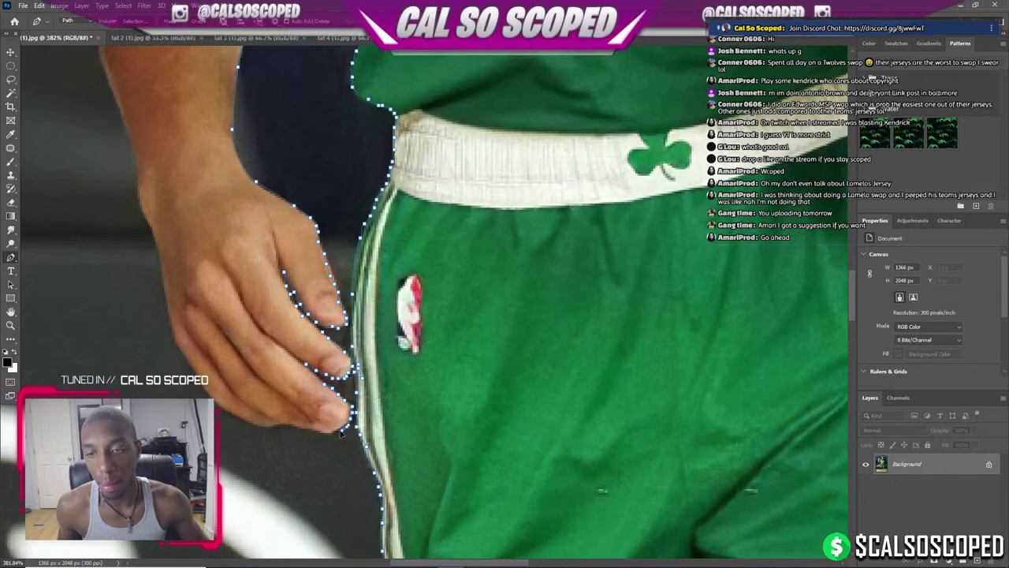
{"action": "left_click_drag", "start_coordinate": [331, 437], "coordinate": [262, 427]}
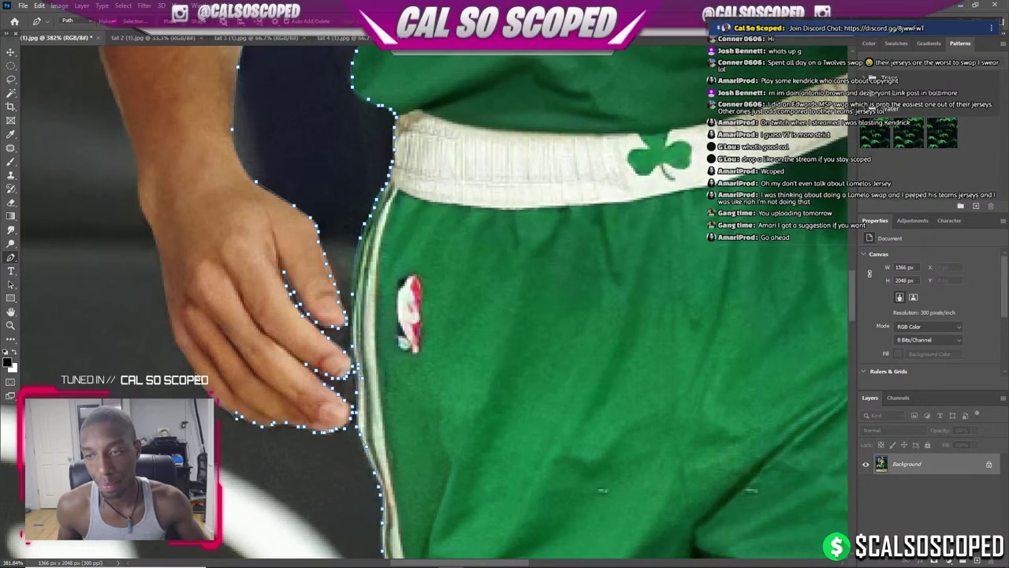
{"action": "mouse_move", "coordinate": [204, 389]}
{"action": "left_mouse_down"}
{"action": "mouse_move", "coordinate": [220, 408]}
{"action": "mouse_move", "coordinate": [179, 347]}
{"action": "mouse_move", "coordinate": [136, 154]}
{"action": "mouse_move", "coordinate": [102, 69]}
{"action": "left_mouse_up"}
Complete the outline by tracing up the arm's left edge.
{"action": "scroll", "coordinate": [102, 70], "scroll_direction": "down", "scroll_amount": 3}
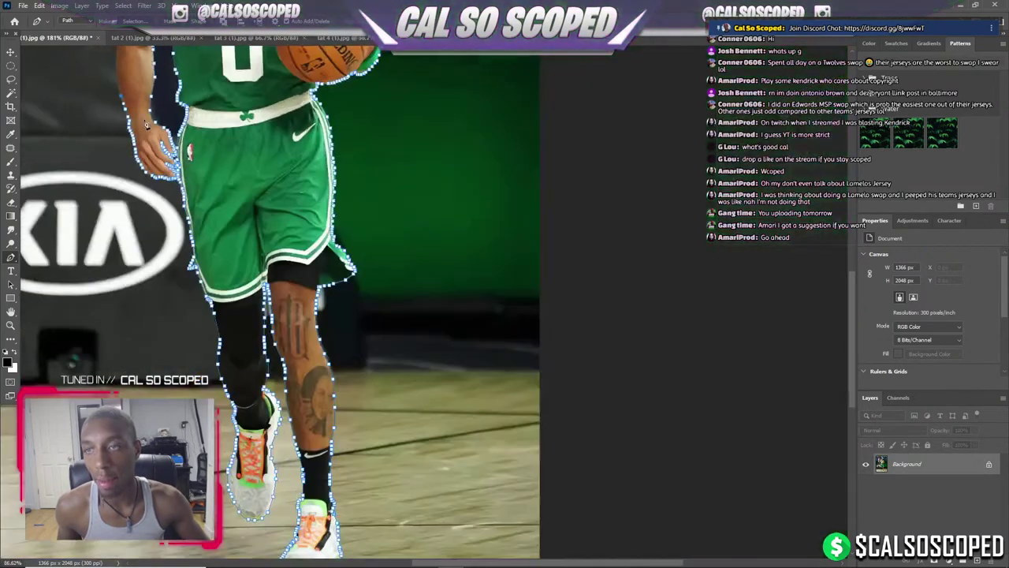
{"action": "scroll", "coordinate": [102, 69], "scroll_direction": "down", "scroll_amount": 3}
{"action": "scroll", "coordinate": [345, 270], "scroll_direction": "up", "scroll_amount": 2}
{"action": "scroll", "coordinate": [346, 270], "scroll_direction": "up", "scroll_amount": 2}
{"action": "scroll", "coordinate": [347, 272], "scroll_direction": "up", "scroll_amount": 1}
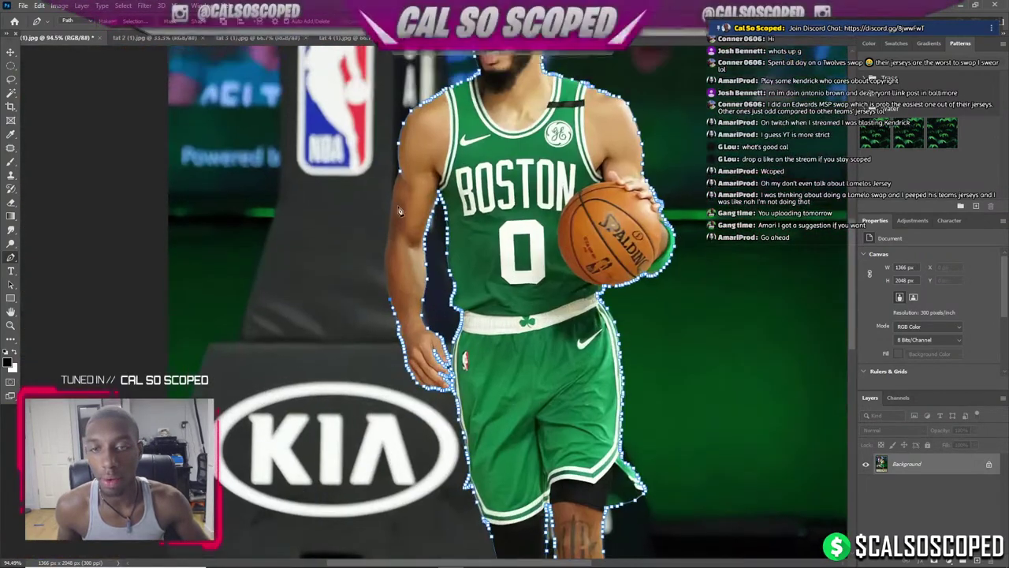
{"action": "scroll", "coordinate": [381, 313], "scroll_direction": "up", "scroll_amount": 2}
{"action": "mouse_move", "coordinate": [383, 337]}
{"action": "left_mouse_down"}
{"action": "mouse_move", "coordinate": [388, 230]}
{"action": "mouse_move", "coordinate": [412, 132]}
{"action": "left_mouse_up"}
Convert the finished path into an active selection with Make Selection.
{"action": "right_click", "coordinate": [432, 176]}
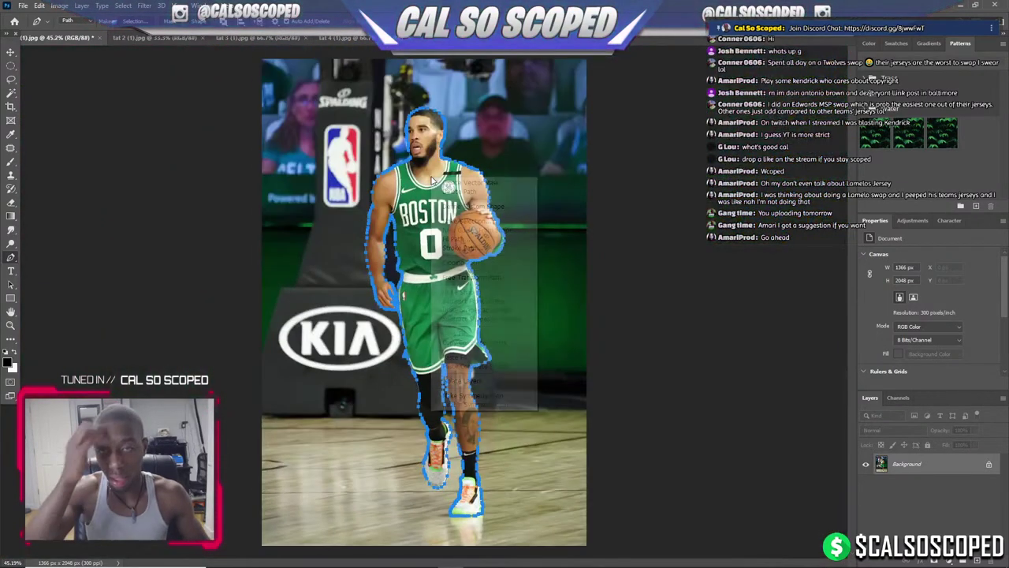
{"action": "left_click", "coordinate": [465, 225]}
{"action": "left_click", "coordinate": [559, 174]}
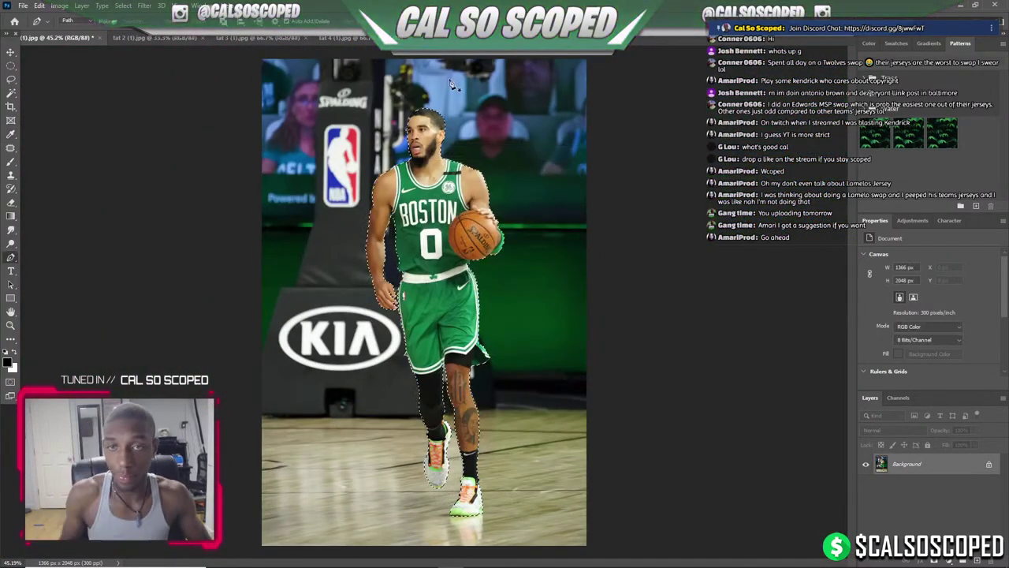
{"action": "scroll", "coordinate": [358, 219], "scroll_direction": "up", "scroll_amount": 3}
{"action": "scroll", "coordinate": [359, 219], "scroll_direction": "up", "scroll_amount": 2}
{"action": "scroll", "coordinate": [359, 219], "scroll_direction": "up", "scroll_amount": 2}
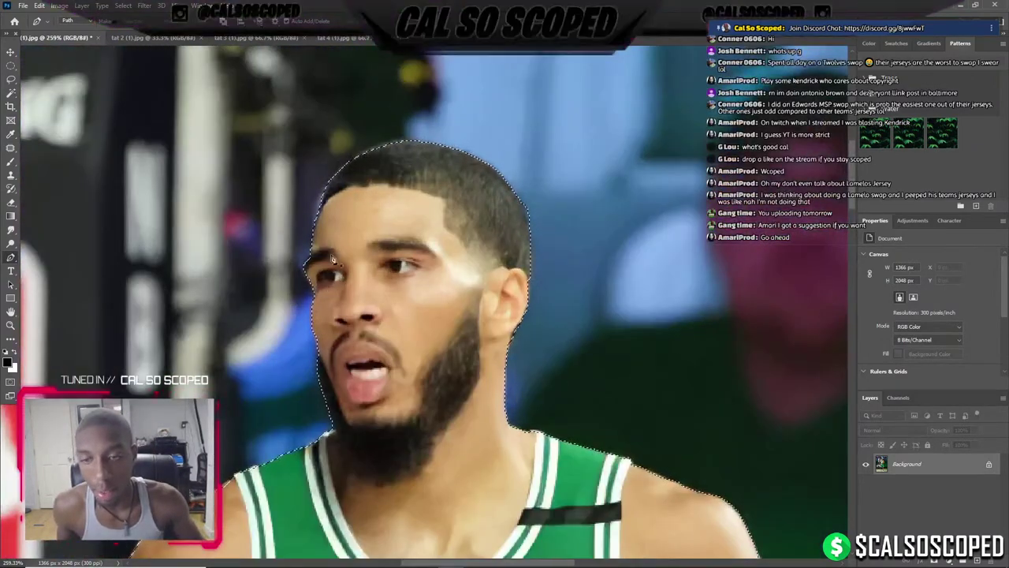
Refine the selection with the Lasso along the hairline and jaw.
{"action": "key", "text": "l"}
{"action": "scroll", "coordinate": [288, 195], "scroll_direction": "up", "scroll_amount": 1}
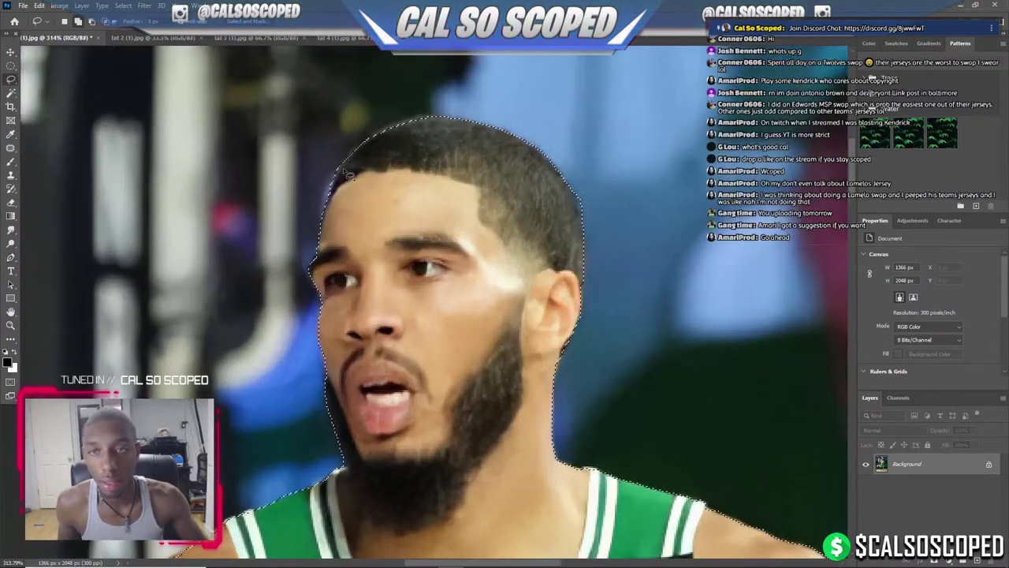
{"action": "mouse_move", "coordinate": [331, 180]}
{"action": "left_mouse_down"}
{"action": "mouse_move", "coordinate": [377, 138]}
{"action": "mouse_move", "coordinate": [461, 118]}
{"action": "left_mouse_up"}
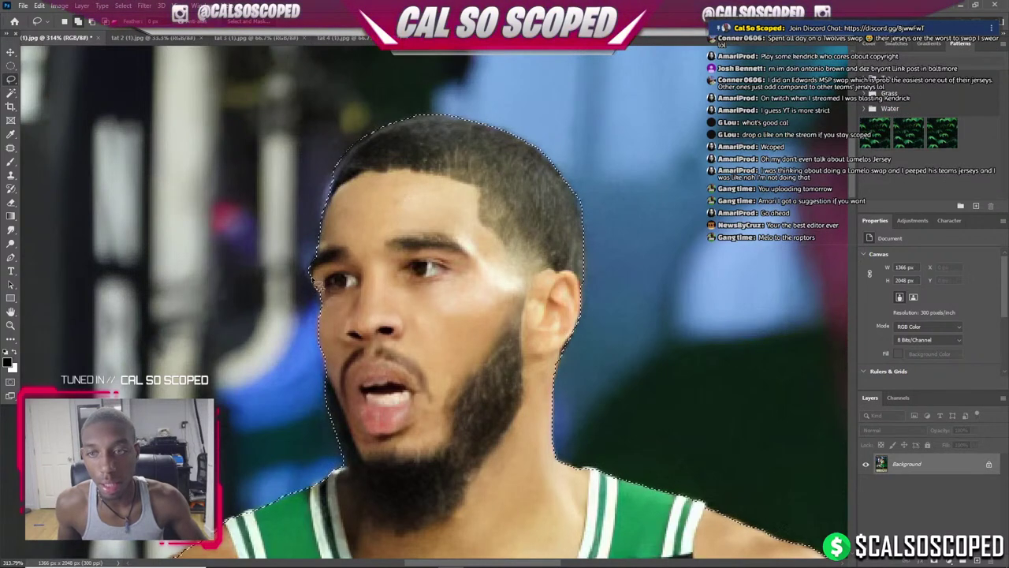
{"action": "scroll", "coordinate": [316, 272], "scroll_direction": "down", "scroll_amount": 3}
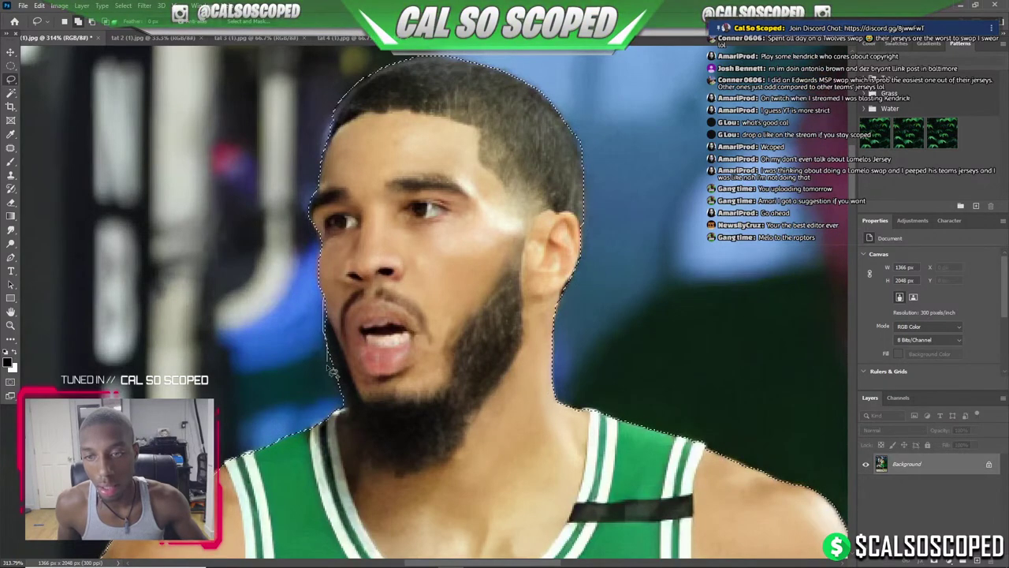
{"action": "left_click_drag", "start_coordinate": [367, 387], "coordinate": [369, 392]}
Inspect the selection, then touch it up around the mouth and beard in Quick Mask.
{"action": "scroll", "coordinate": [419, 222], "scroll_direction": "down", "scroll_amount": 2}
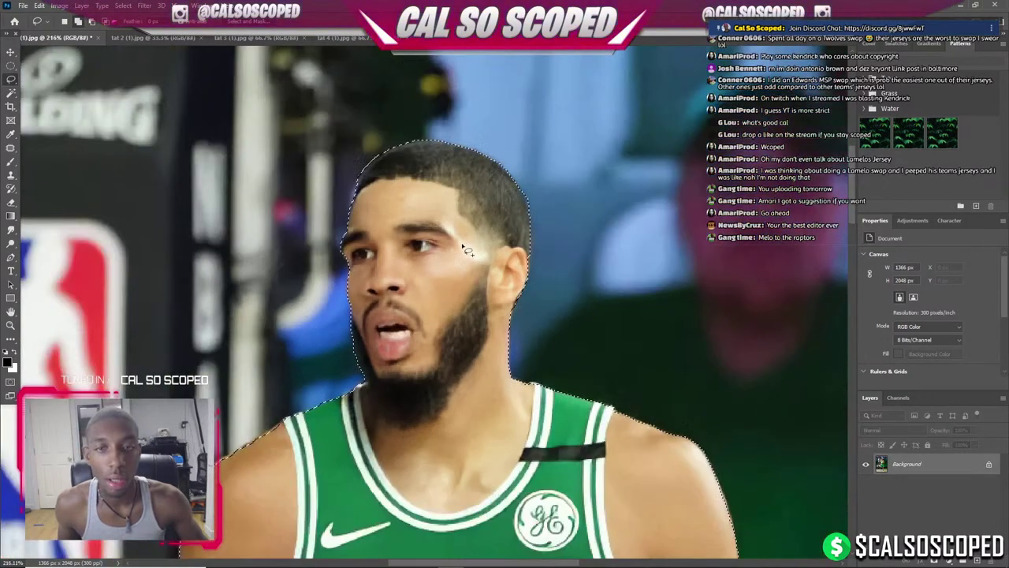
{"action": "scroll", "coordinate": [530, 168], "scroll_direction": "down", "scroll_amount": 3}
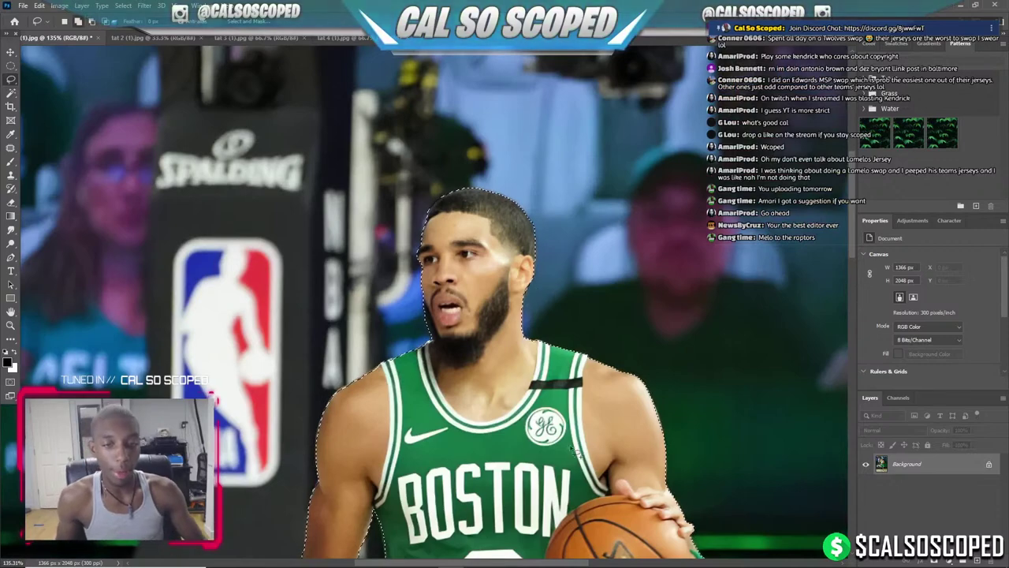
{"action": "scroll", "coordinate": [431, 457], "scroll_direction": "down", "scroll_amount": 2}
{"action": "scroll", "coordinate": [430, 457], "scroll_direction": "down", "scroll_amount": 2}
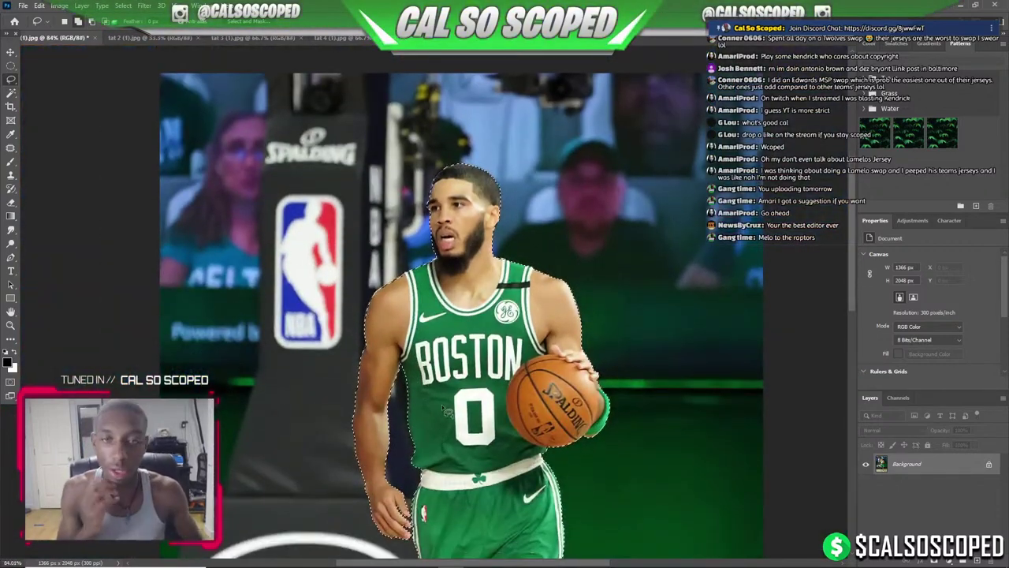
{"action": "scroll", "coordinate": [467, 447], "scroll_direction": "down", "scroll_amount": 3}
{"action": "scroll", "coordinate": [466, 446], "scroll_direction": "down", "scroll_amount": 4}
{"action": "scroll", "coordinate": [473, 434], "scroll_direction": "down", "scroll_amount": 6}
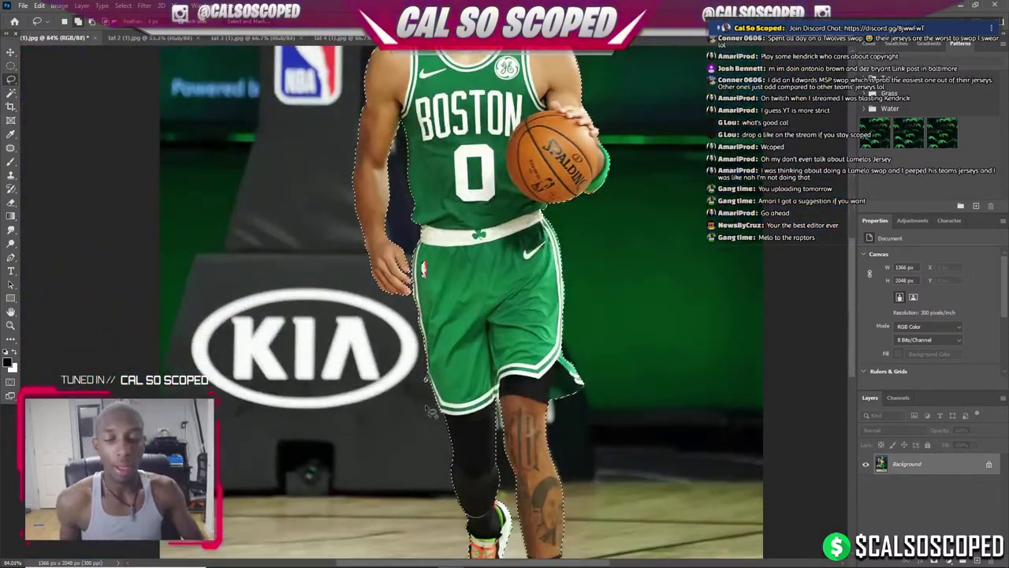
{"action": "scroll", "coordinate": [556, 400], "scroll_direction": "up", "scroll_amount": 4}
{"action": "scroll", "coordinate": [556, 401], "scroll_direction": "down", "scroll_amount": 3}
{"action": "scroll", "coordinate": [505, 355], "scroll_direction": "down", "scroll_amount": 2}
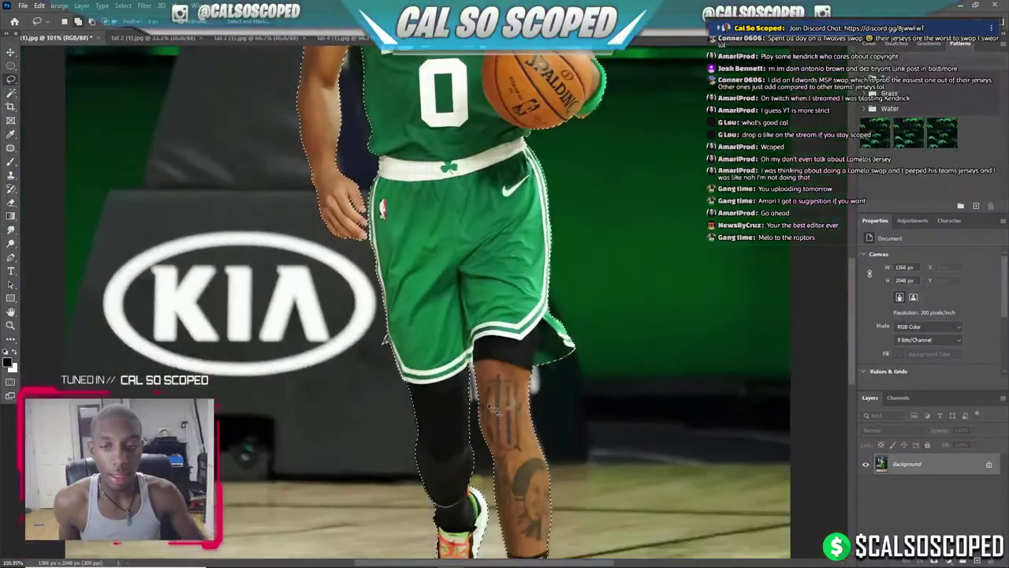
{"action": "scroll", "coordinate": [448, 294], "scroll_direction": "down", "scroll_amount": 1}
{"action": "scroll", "coordinate": [465, 458], "scroll_direction": "down", "scroll_amount": 2}
{"action": "scroll", "coordinate": [465, 458], "scroll_direction": "down", "scroll_amount": 1}
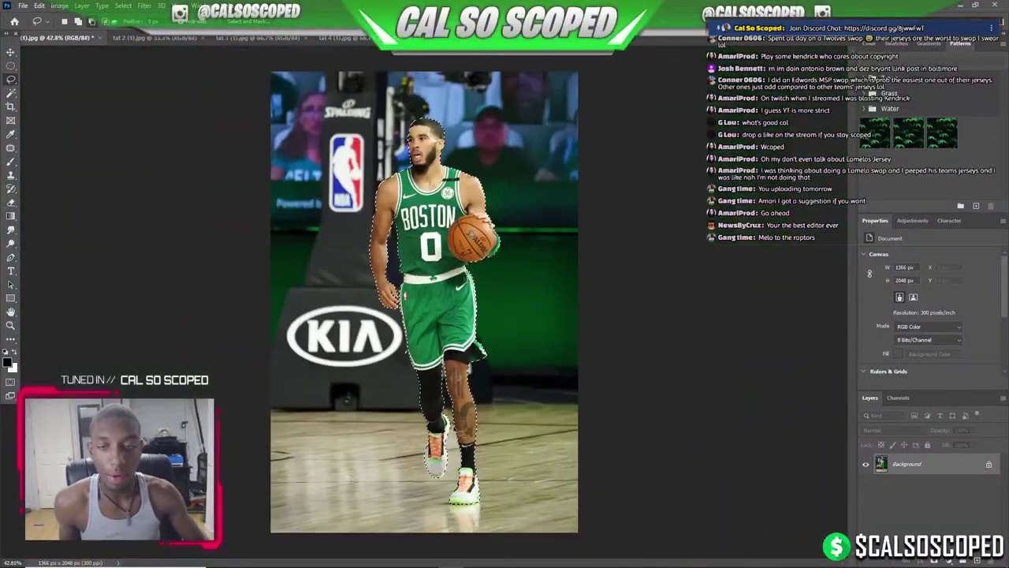
{"action": "scroll", "coordinate": [465, 473], "scroll_direction": "up", "scroll_amount": 2}
{"action": "scroll", "coordinate": [465, 487], "scroll_direction": "up", "scroll_amount": 2}
{"action": "scroll", "coordinate": [465, 487], "scroll_direction": "down", "scroll_amount": 1}
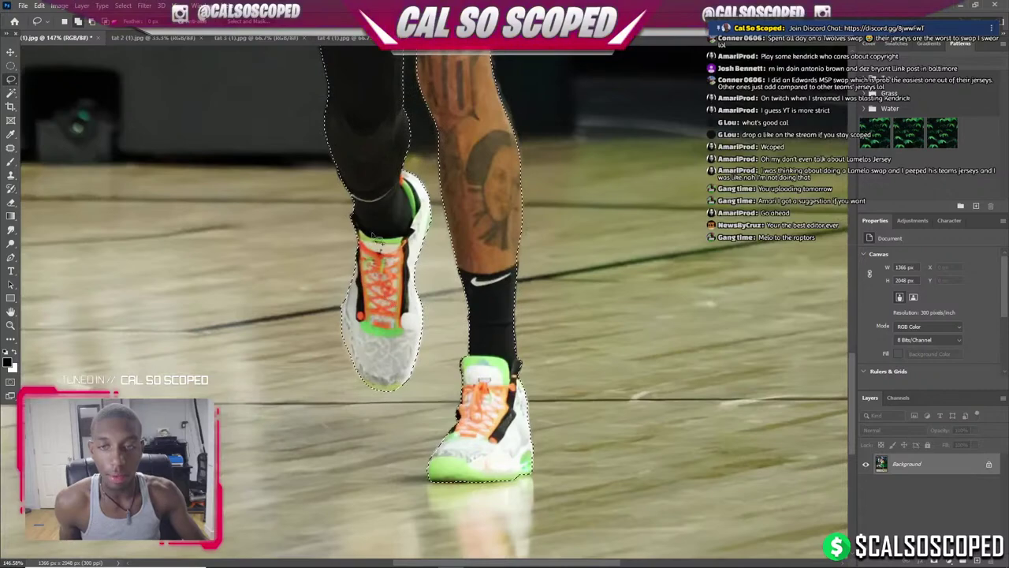
{"action": "scroll", "coordinate": [351, 188], "scroll_direction": "down", "scroll_amount": 2}
{"action": "scroll", "coordinate": [351, 188], "scroll_direction": "down", "scroll_amount": 2}
{"action": "scroll", "coordinate": [395, 185], "scroll_direction": "up", "scroll_amount": 2}
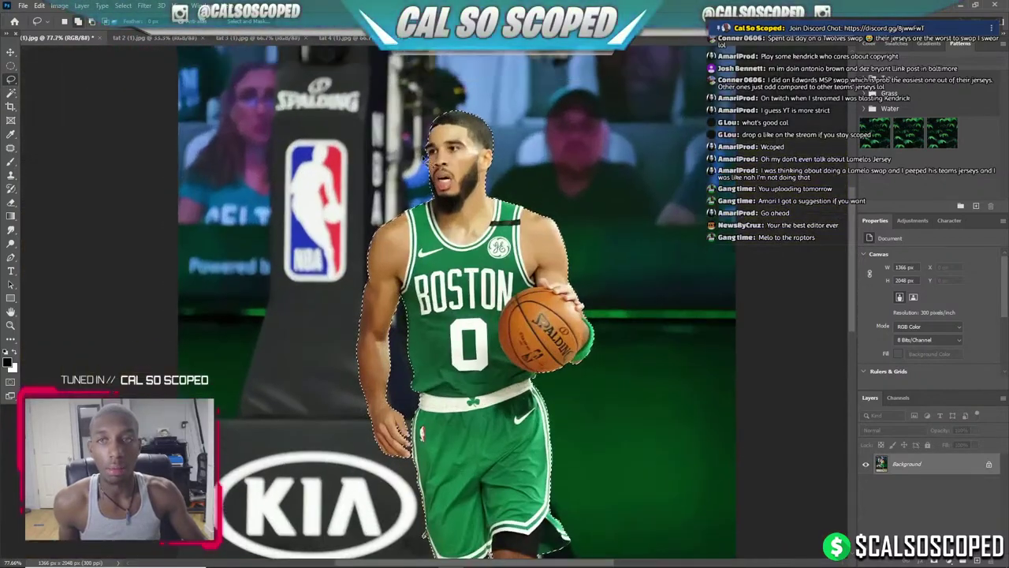
{"action": "scroll", "coordinate": [417, 183], "scroll_direction": "up", "scroll_amount": 2}
{"action": "scroll", "coordinate": [428, 181], "scroll_direction": "up", "scroll_amount": 1}
{"action": "key", "text": "q"}
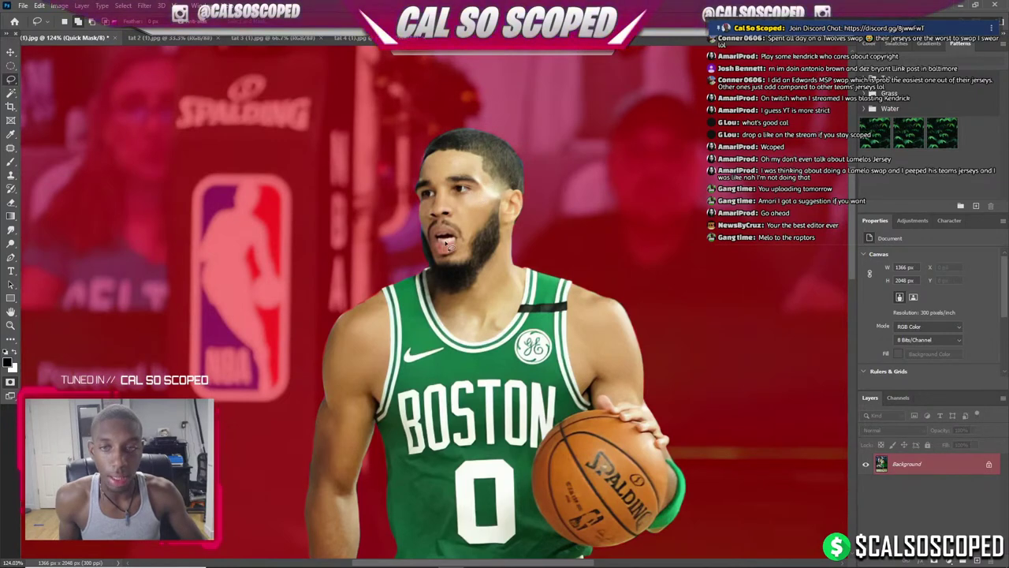
{"action": "scroll", "coordinate": [448, 246], "scroll_direction": "up", "scroll_amount": 2}
{"action": "left_click_drag", "start_coordinate": [367, 235], "coordinate": [599, 236]}
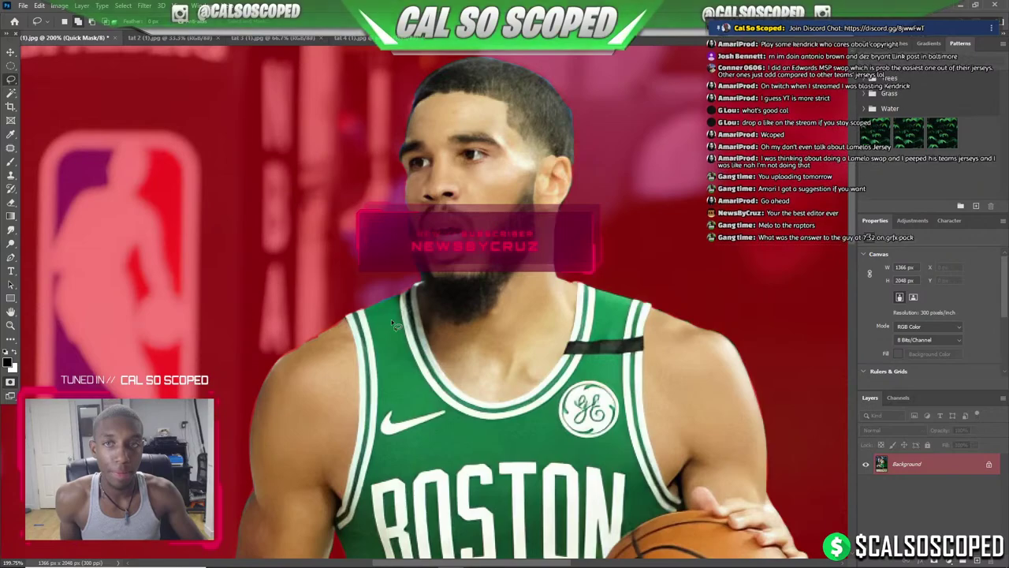
Exit Quick Mask and add a layer mask hiding the arena background.
{"action": "key", "text": "q"}
{"action": "left_click", "coordinate": [915, 553]}
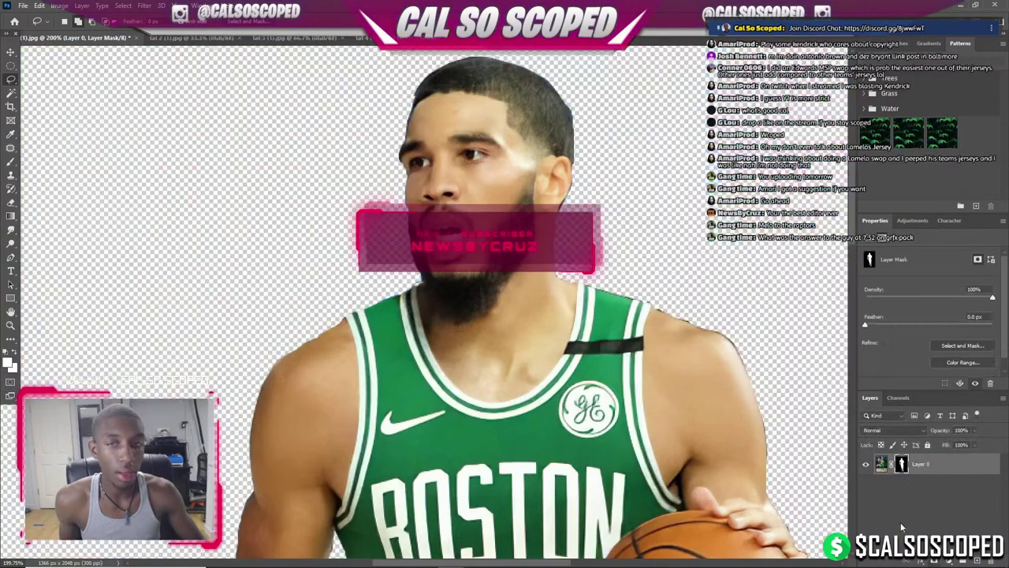
{"action": "scroll", "coordinate": [514, 225], "scroll_direction": "down", "scroll_amount": 2}
Refine the face edge in Select and Mask, outputting a new layer with layer mask.
{"action": "key", "text": "alt+ctrl+r"}
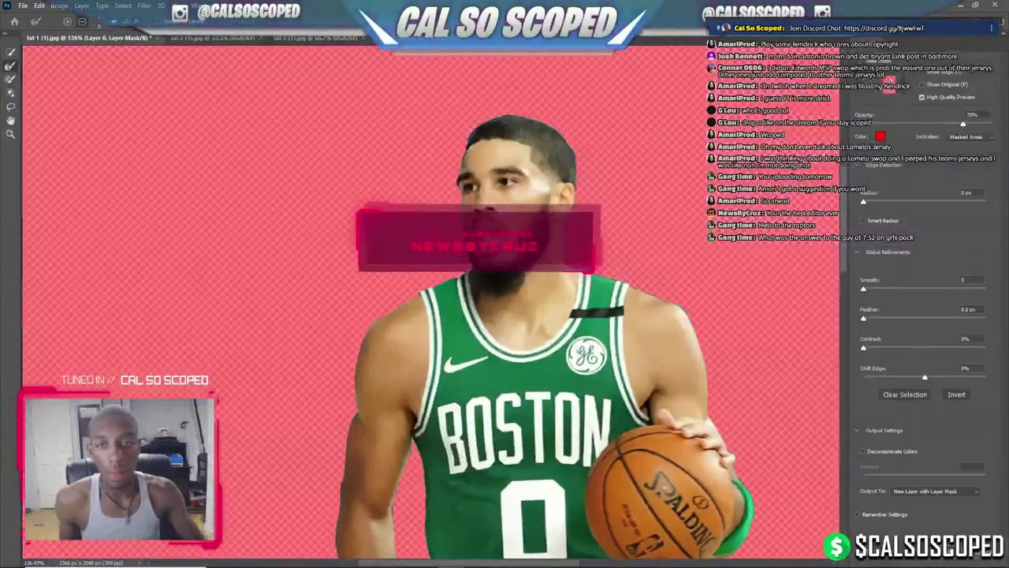
{"action": "scroll", "coordinate": [544, 244], "scroll_direction": "up", "scroll_amount": 5}
{"action": "mouse_move", "coordinate": [457, 236]}
{"action": "left_mouse_down"}
{"action": "mouse_move", "coordinate": [449, 122]}
{"action": "mouse_move", "coordinate": [436, 98]}
{"action": "left_mouse_up"}
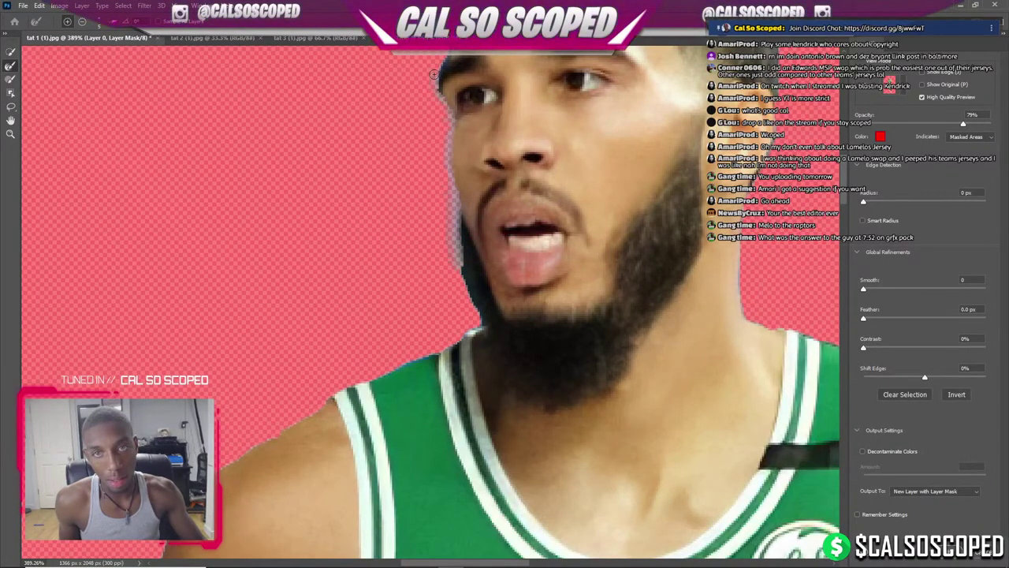
{"action": "scroll", "coordinate": [450, 189], "scroll_direction": "down", "scroll_amount": 3}
{"action": "scroll", "coordinate": [451, 189], "scroll_direction": "up", "scroll_amount": 1}
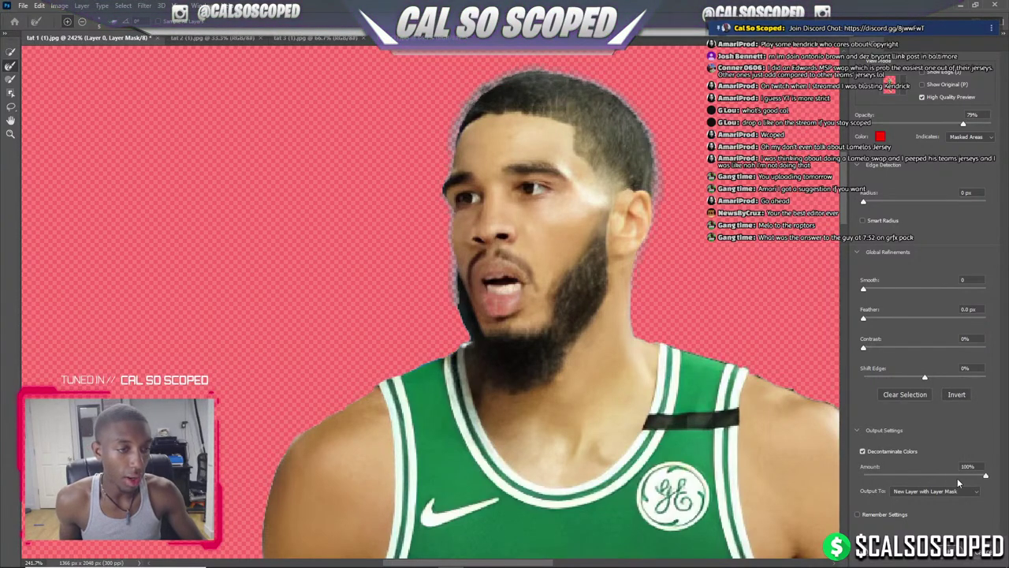
{"action": "left_click", "coordinate": [951, 556]}
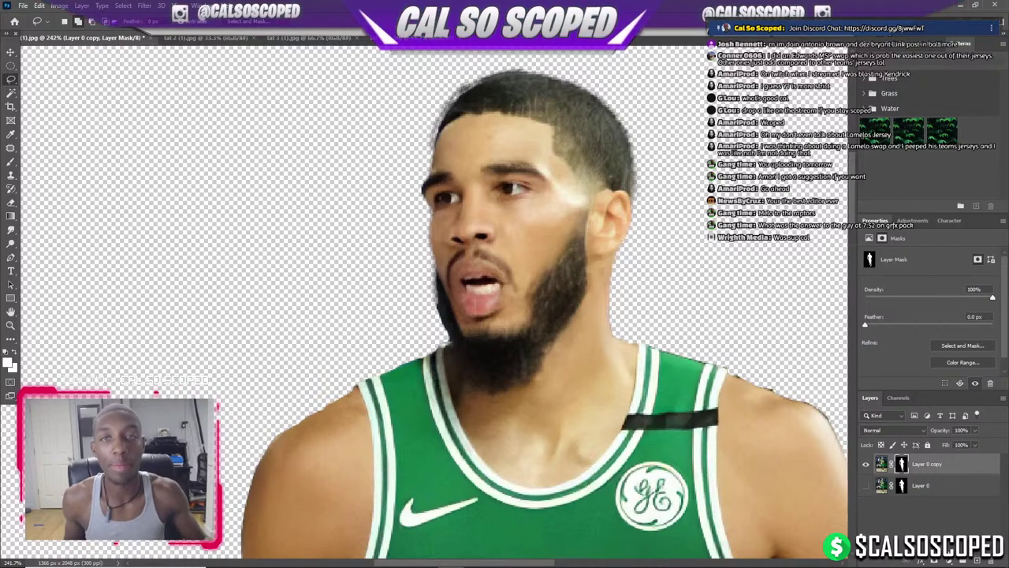
Reopen Select and Mask for the Layer 0 copy cutout.
{"action": "scroll", "coordinate": [486, 158], "scroll_direction": "down", "scroll_amount": 5}
{"action": "scroll", "coordinate": [489, 197], "scroll_direction": "down", "scroll_amount": 1}
{"action": "scroll", "coordinate": [489, 197], "scroll_direction": "up", "scroll_amount": 4}
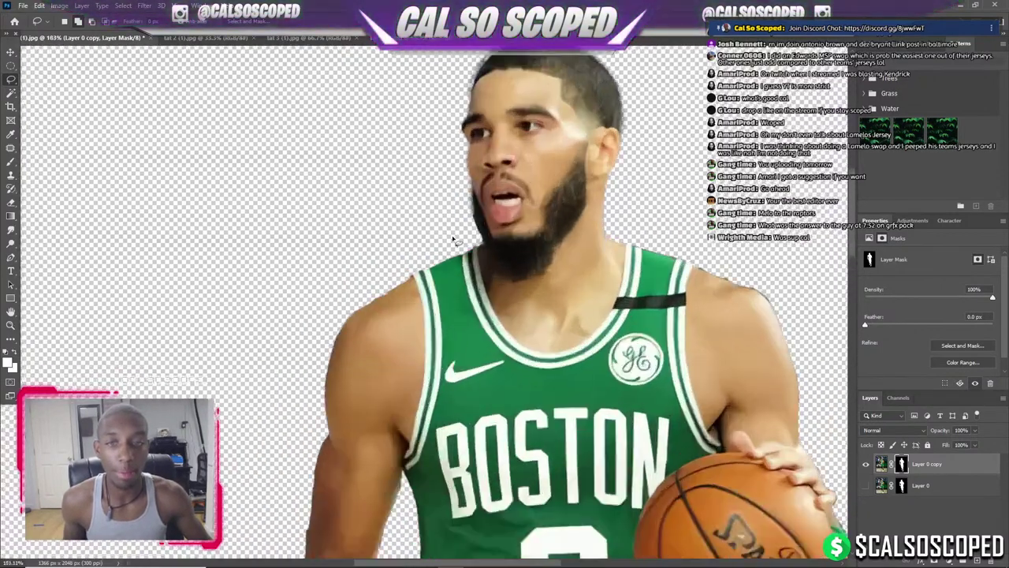
{"action": "scroll", "coordinate": [513, 237], "scroll_direction": "up", "scroll_amount": 3}
{"action": "key", "text": "ctrl+alt+r"}
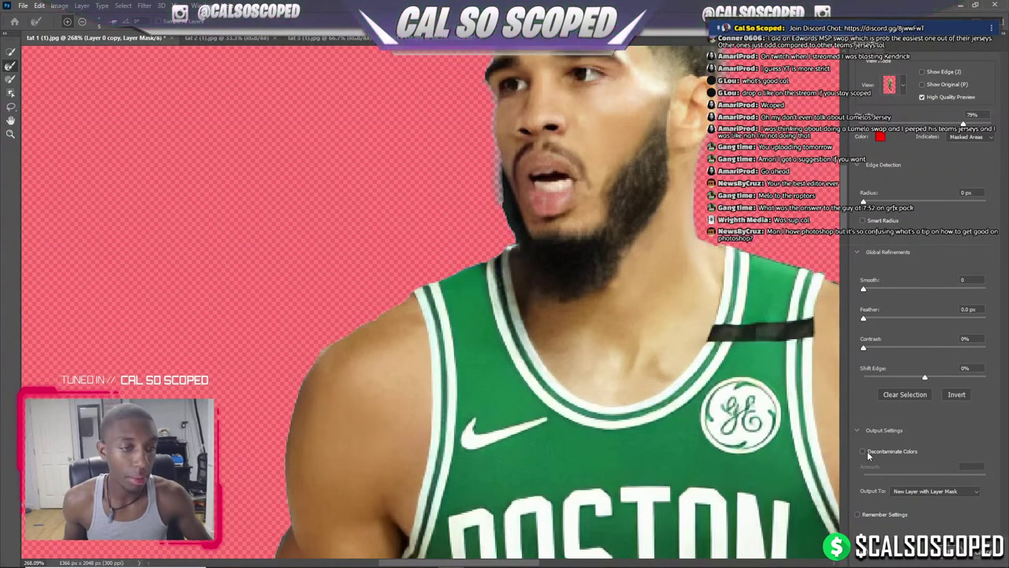
Apply the Select and Mask refinement and return to the canvas.
{"action": "key", "text": "Return"}
{"action": "scroll", "coordinate": [430, 167], "scroll_direction": "down", "scroll_amount": 3}
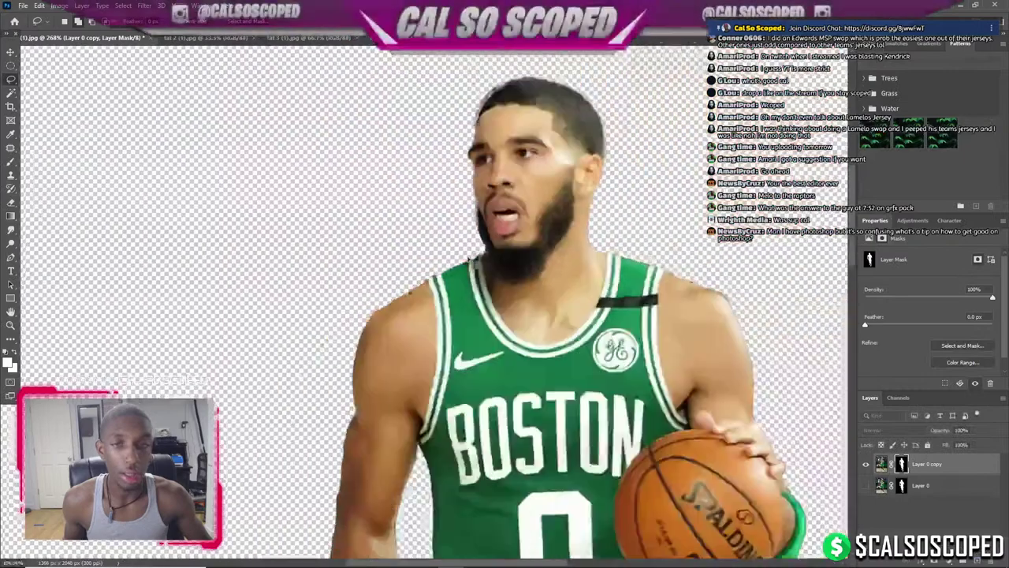
{"action": "scroll", "coordinate": [430, 167], "scroll_direction": "down", "scroll_amount": 2}
{"action": "scroll", "coordinate": [429, 167], "scroll_direction": "up", "scroll_amount": 1}
{"action": "scroll", "coordinate": [430, 167], "scroll_direction": "up", "scroll_amount": 3}
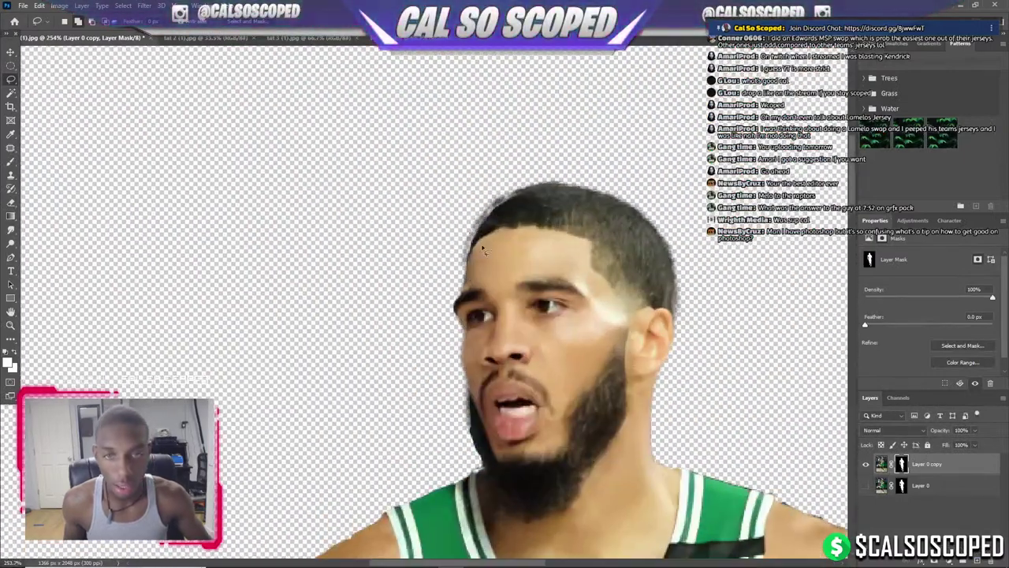
{"action": "scroll", "coordinate": [499, 202], "scroll_direction": "up", "scroll_amount": 1}
Switch to the Brush and pick a preset from Brush Settings.
{"action": "key", "text": "b"}
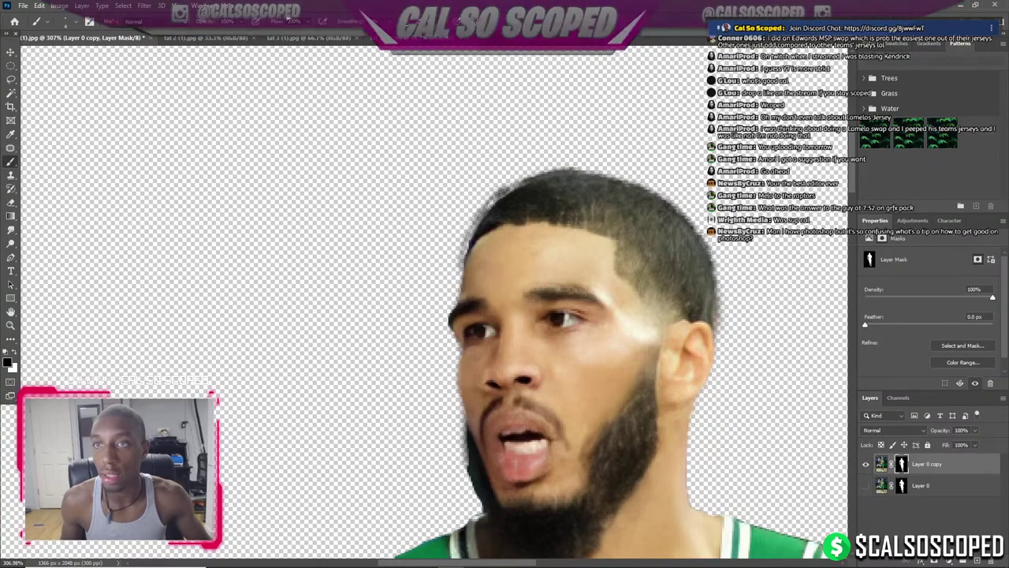
{"action": "left_click", "coordinate": [90, 22]}
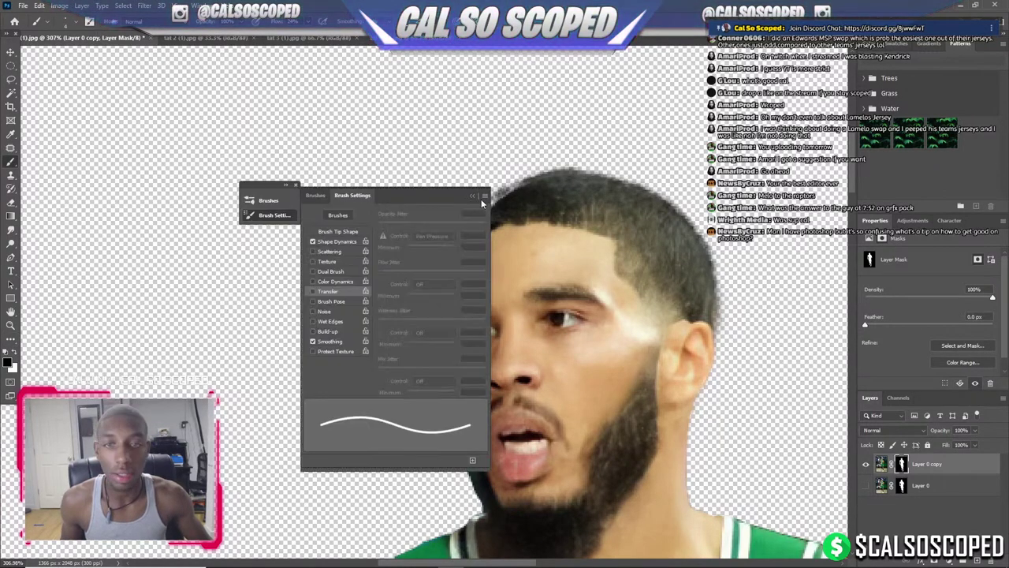
{"action": "left_click", "coordinate": [337, 215]}
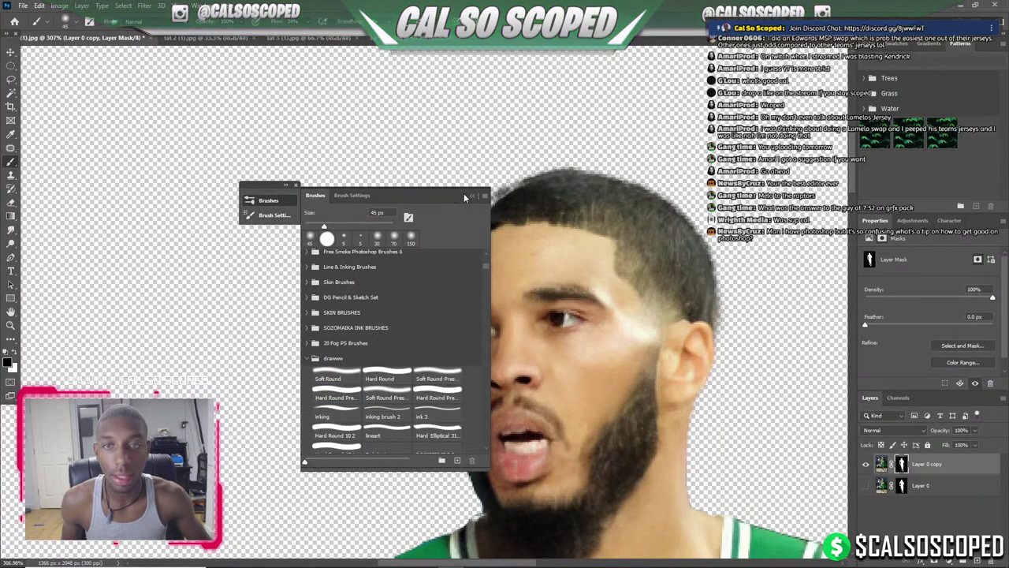
{"action": "left_click", "coordinate": [471, 194]}
View the layer mask alone in black and white, then return to the colour cutout.
{"action": "left_click", "coordinate": [902, 463], "text": "alt"}
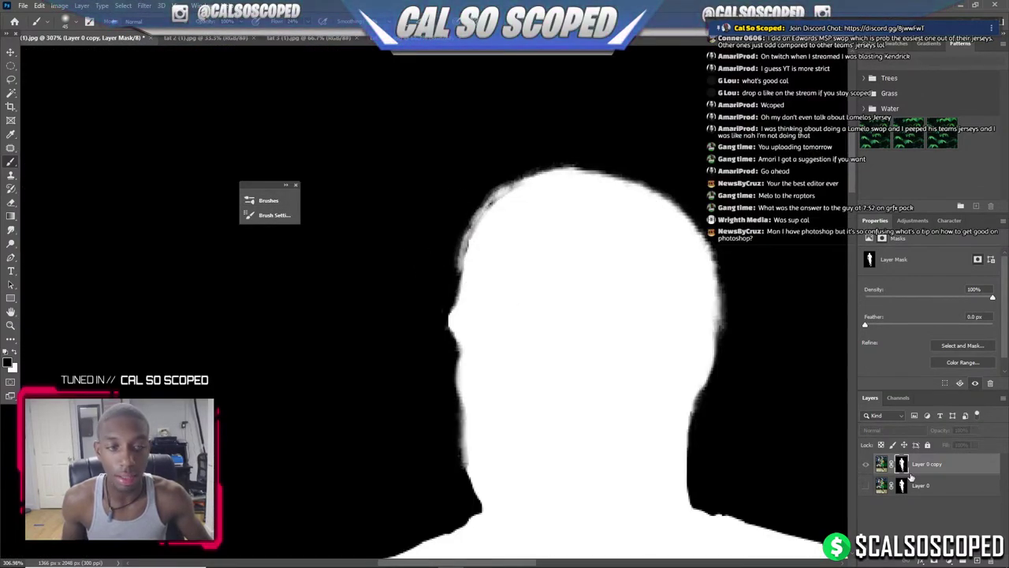
{"action": "left_click", "coordinate": [902, 464], "text": "alt"}
{"action": "scroll", "coordinate": [428, 220], "scroll_direction": "up", "scroll_amount": 2}
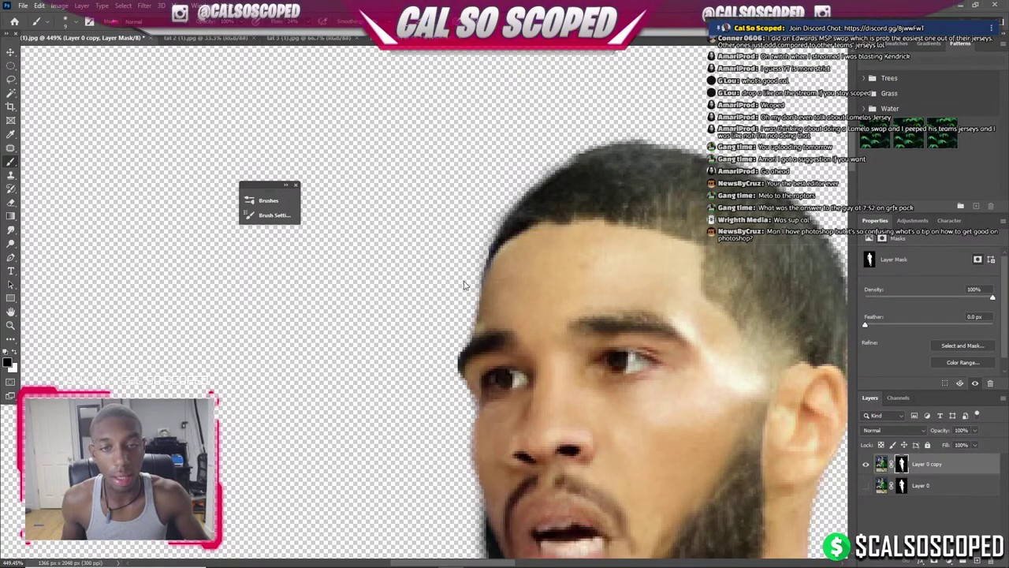
{"action": "scroll", "coordinate": [464, 285], "scroll_direction": "down", "scroll_amount": 3}
{"action": "scroll", "coordinate": [473, 316], "scroll_direction": "down", "scroll_amount": 1}
{"action": "scroll", "coordinate": [487, 341], "scroll_direction": "up", "scroll_amount": 4}
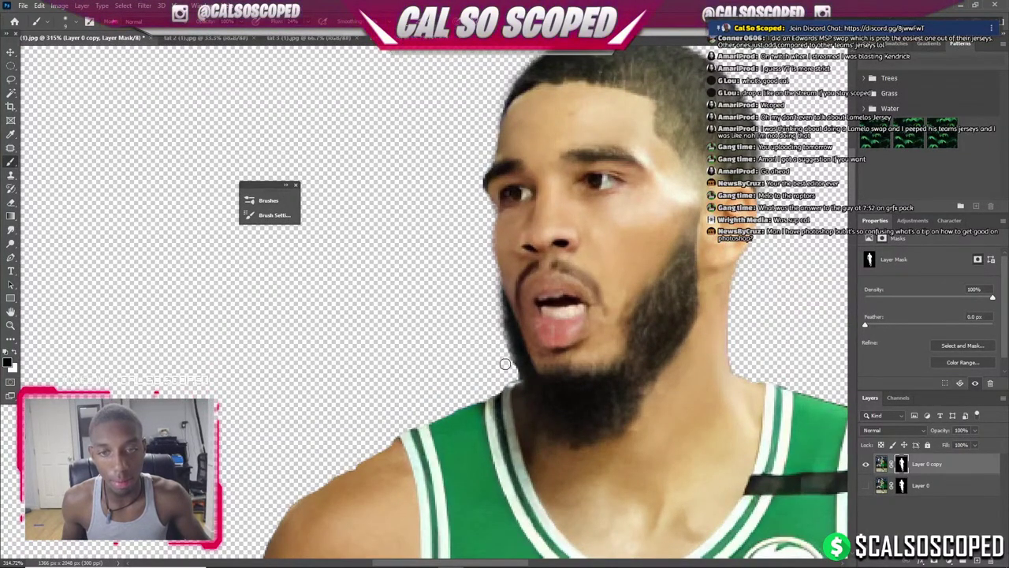
Undo the last change and target the layer's pixels instead of its mask.
{"action": "key", "text": "ctrl+z"}
{"action": "scroll", "coordinate": [498, 327], "scroll_direction": "down", "scroll_amount": 2}
{"action": "scroll", "coordinate": [498, 327], "scroll_direction": "down", "scroll_amount": 2}
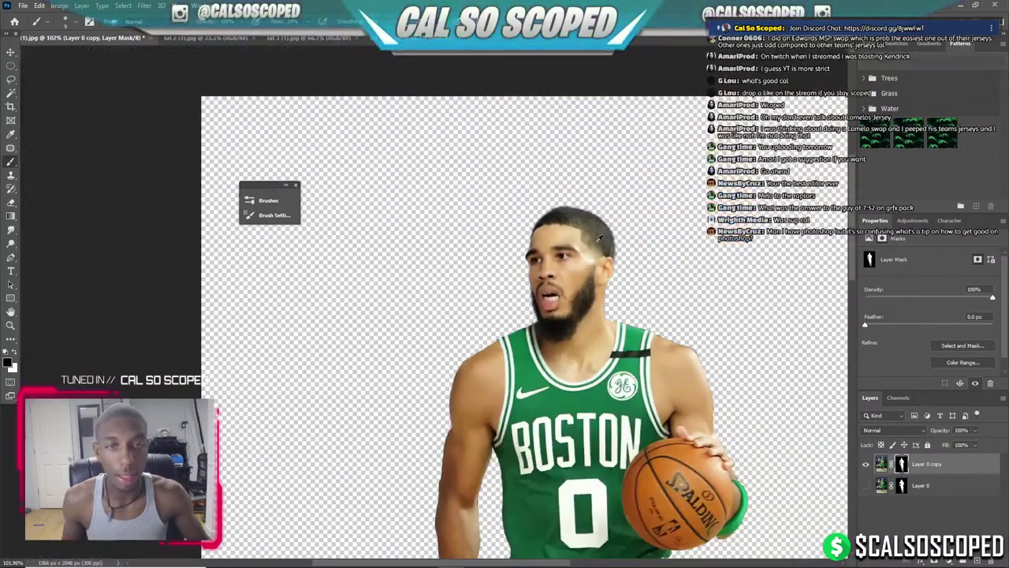
{"action": "scroll", "coordinate": [497, 327], "scroll_direction": "down", "scroll_amount": 1}
{"action": "scroll", "coordinate": [399, 195], "scroll_direction": "up", "scroll_amount": 3}
{"action": "scroll", "coordinate": [363, 260], "scroll_direction": "up", "scroll_amount": 1}
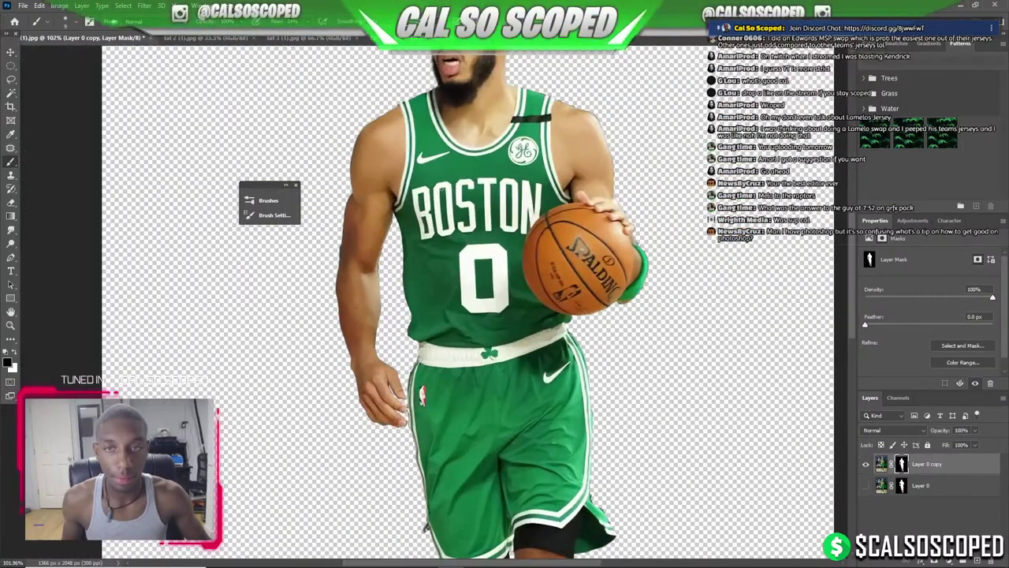
{"action": "scroll", "coordinate": [324, 327], "scroll_direction": "up", "scroll_amount": 1}
{"action": "scroll", "coordinate": [324, 328], "scroll_direction": "up", "scroll_amount": 2}
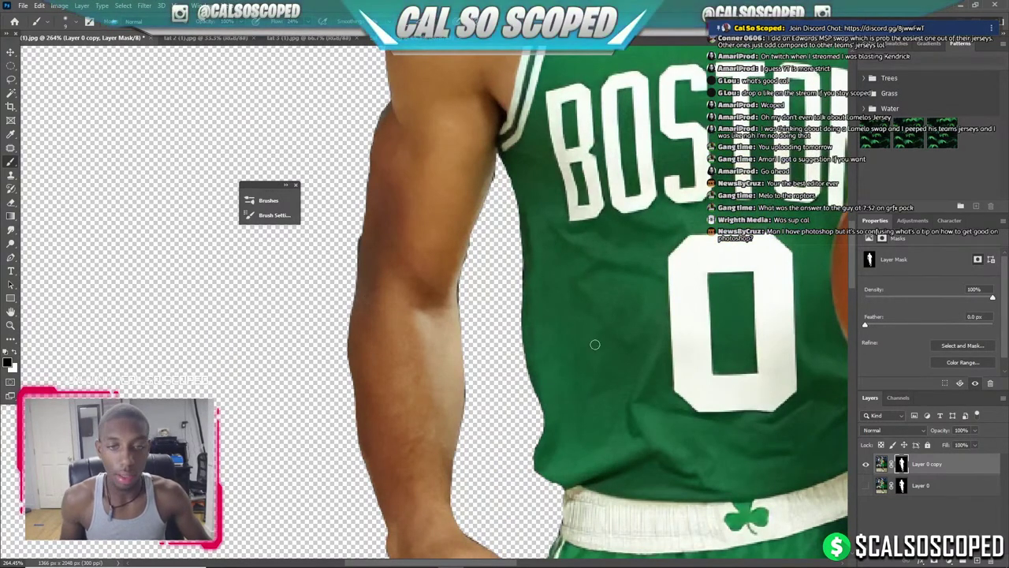
{"action": "scroll", "coordinate": [594, 344], "scroll_direction": "down", "scroll_amount": 3}
{"action": "left_click", "coordinate": [881, 463]}
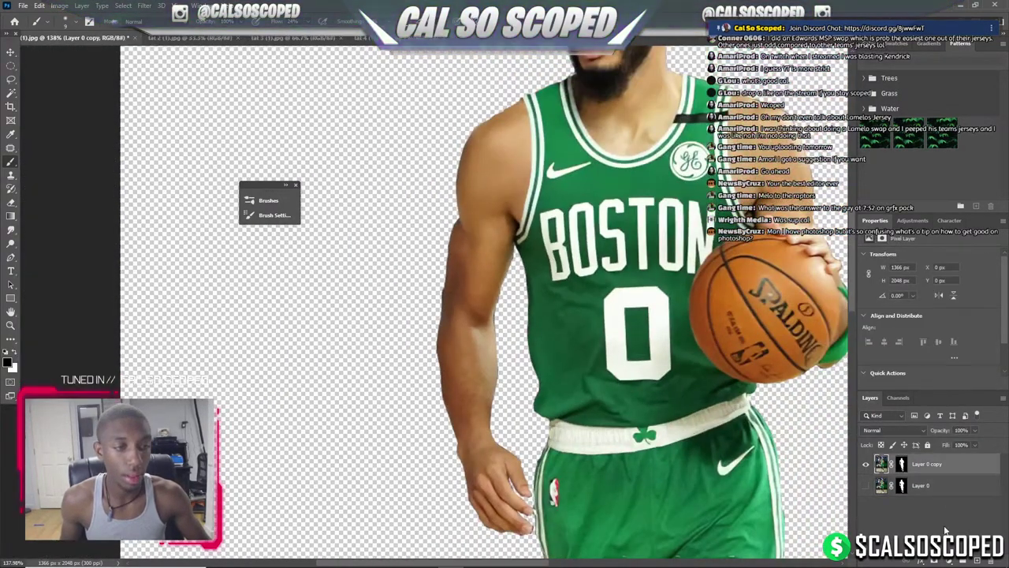
Add a new Layer 1 beneath the cutout and fill it with white.
{"action": "left_click", "coordinate": [978, 558], "text": "ctrl"}
{"action": "left_click", "coordinate": [9, 215]}
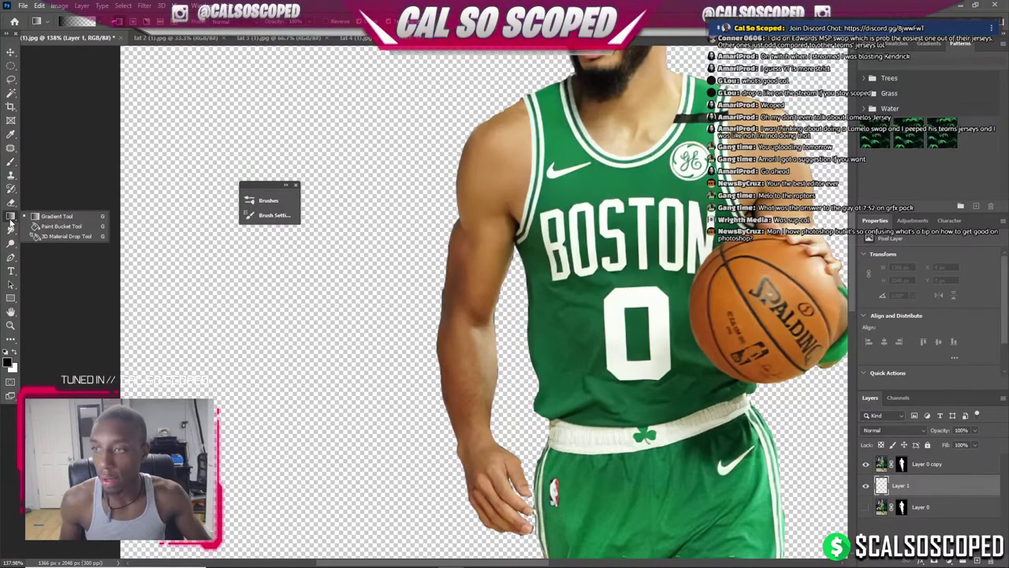
{"action": "left_click", "coordinate": [55, 216]}
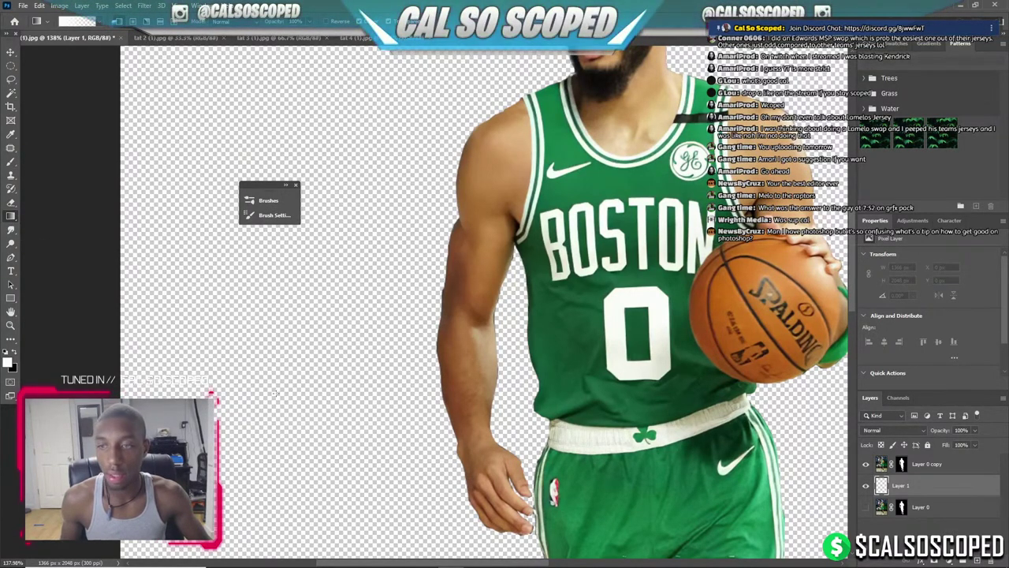
{"action": "key", "text": "alt+BackSpace"}
{"action": "scroll", "coordinate": [113, 316], "scroll_direction": "down", "scroll_amount": 3}
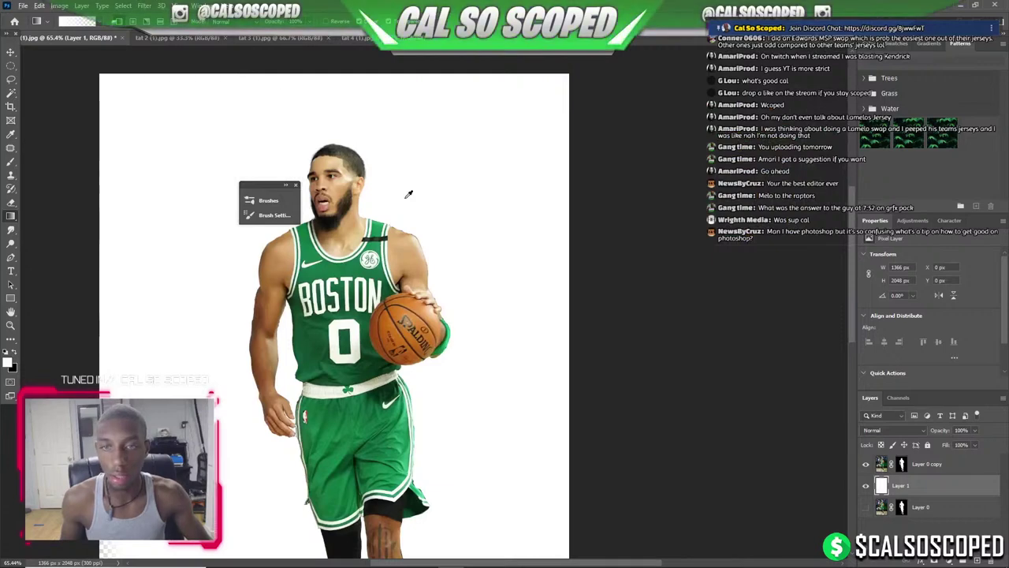
{"action": "scroll", "coordinate": [339, 272], "scroll_direction": "up", "scroll_amount": 1}
{"action": "scroll", "coordinate": [316, 276], "scroll_direction": "up", "scroll_amount": 1}
{"action": "scroll", "coordinate": [299, 280], "scroll_direction": "up", "scroll_amount": 1}
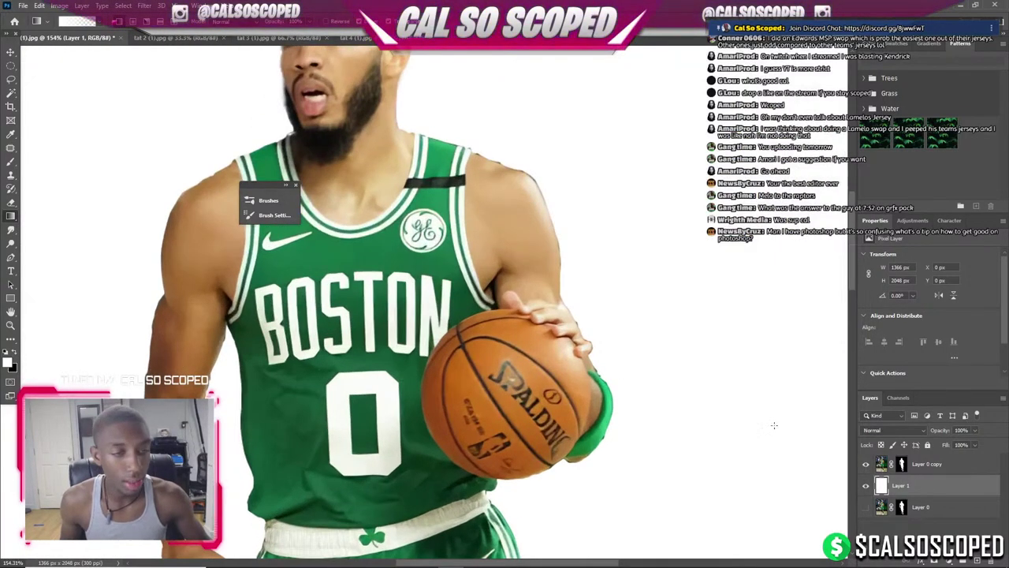
{"action": "left_click", "coordinate": [902, 464]}
Choose the Hard Round brush from the General Brushes folder of the brush presets.
{"action": "key", "text": "b"}
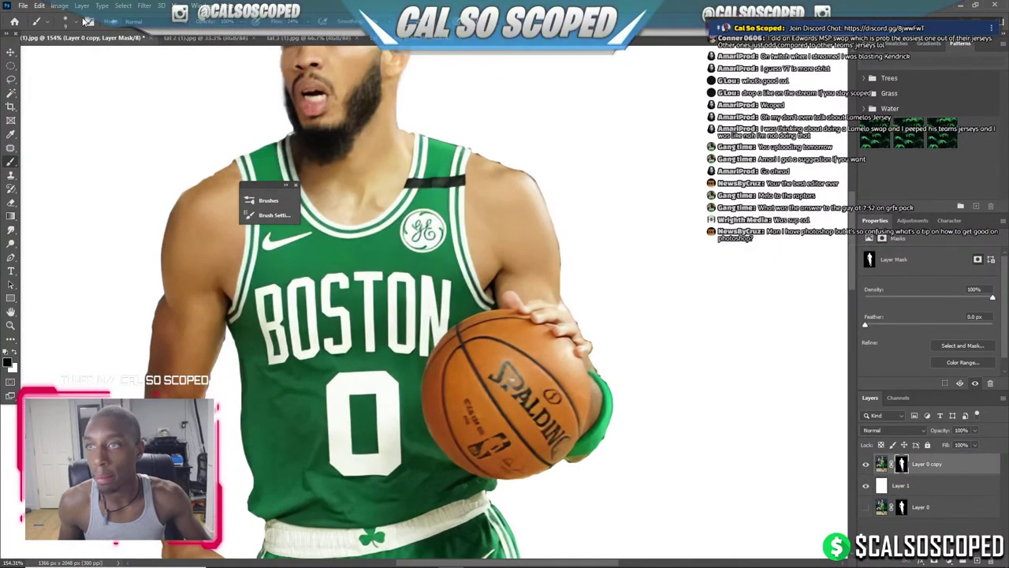
{"action": "left_click", "coordinate": [89, 22]}
{"action": "left_click", "coordinate": [331, 214]}
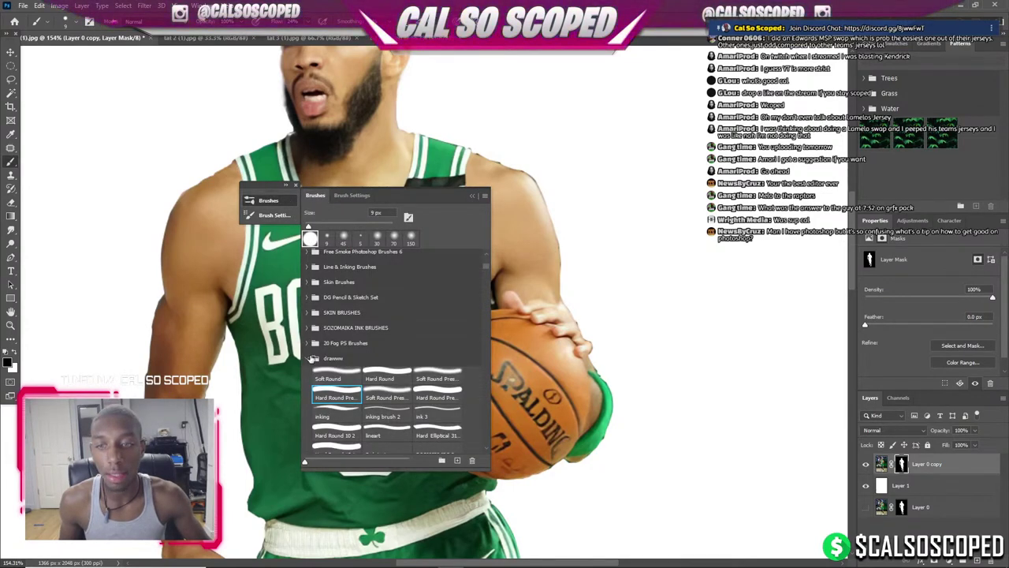
{"action": "left_click", "coordinate": [313, 358]}
{"action": "scroll", "coordinate": [304, 304], "scroll_direction": "down", "scroll_amount": 3}
{"action": "scroll", "coordinate": [306, 283], "scroll_direction": "down", "scroll_amount": 3}
{"action": "scroll", "coordinate": [307, 268], "scroll_direction": "down", "scroll_amount": 3}
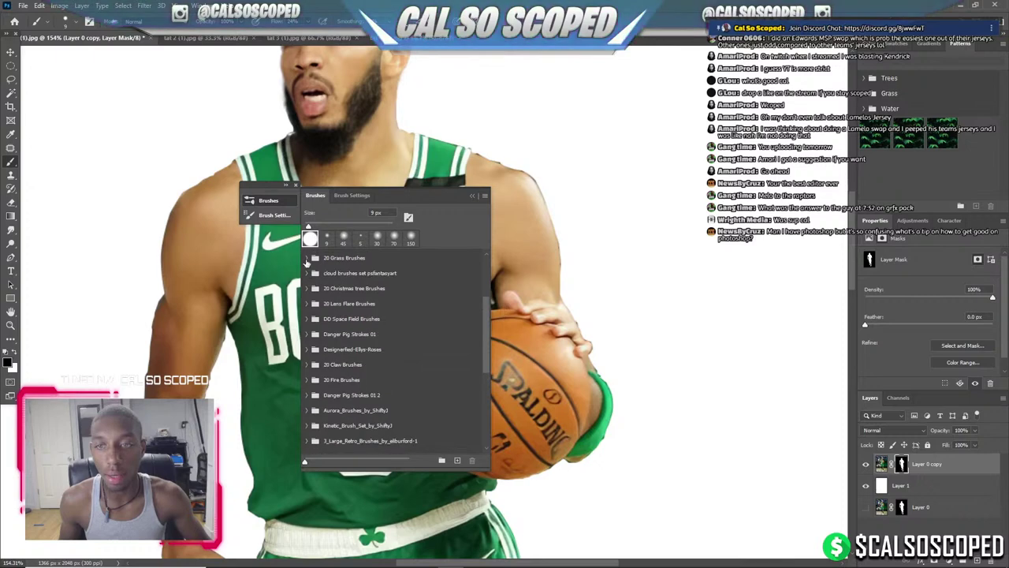
{"action": "scroll", "coordinate": [308, 263], "scroll_direction": "up", "scroll_amount": 3}
{"action": "scroll", "coordinate": [308, 262], "scroll_direction": "up", "scroll_amount": 2}
{"action": "left_click", "coordinate": [307, 257]}
{"action": "left_click", "coordinate": [371, 279]}
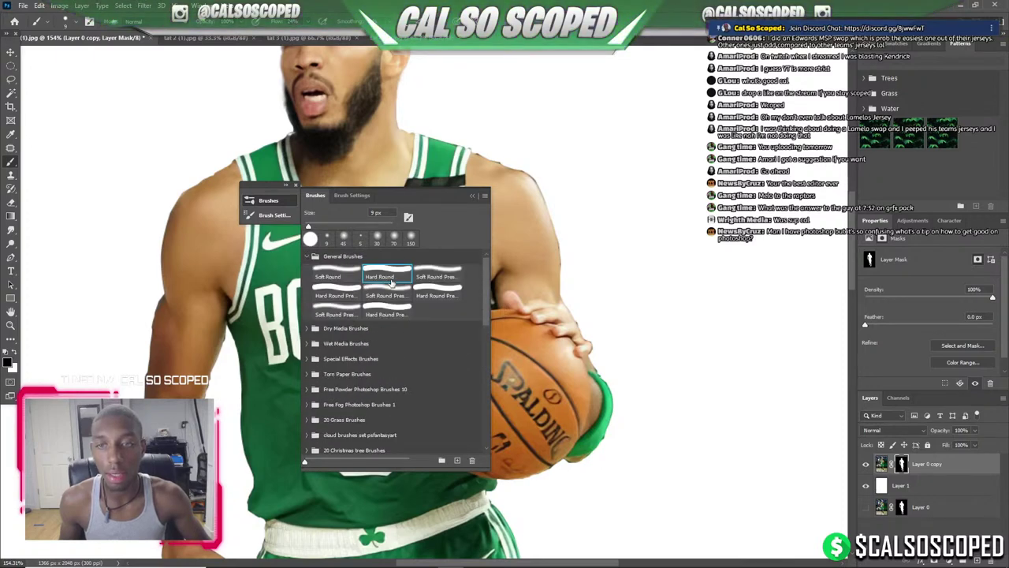
{"action": "left_click", "coordinate": [472, 196]}
Paint the mask along the jersey strap, shoulder and outer arm to remove the dark fringe.
{"action": "scroll", "coordinate": [479, 160], "scroll_direction": "up", "scroll_amount": 3}
{"action": "scroll", "coordinate": [491, 187], "scroll_direction": "up", "scroll_amount": 3}
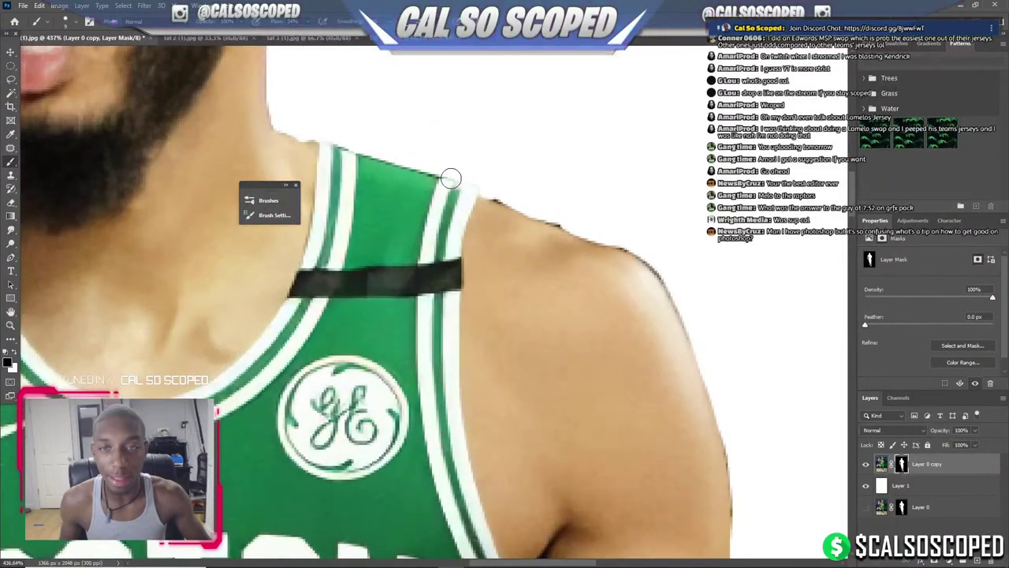
{"action": "left_click_drag", "start_coordinate": [451, 179], "coordinate": [473, 187]}
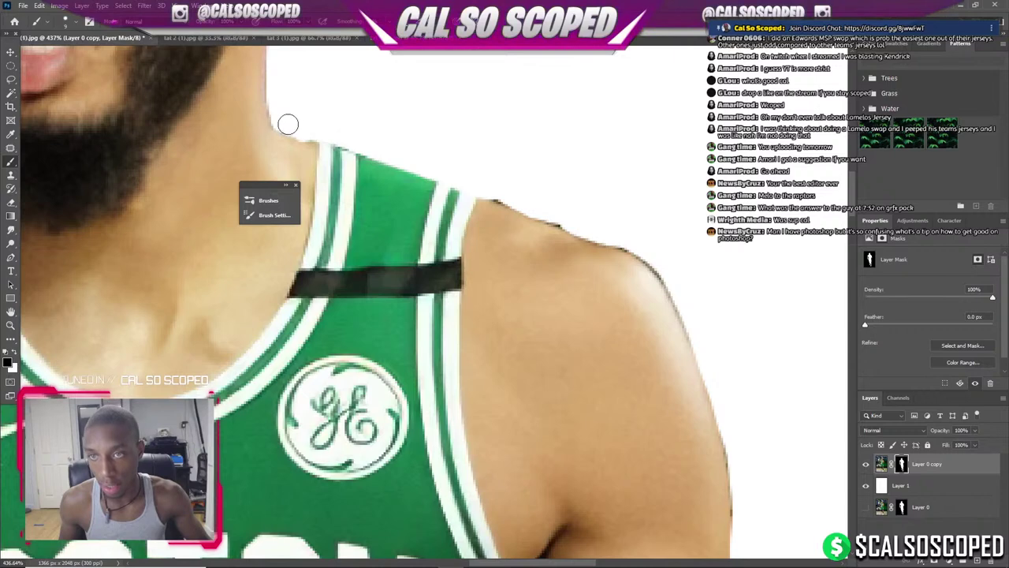
{"action": "mouse_move", "coordinate": [488, 187]}
{"action": "left_mouse_down"}
{"action": "mouse_move", "coordinate": [633, 250]}
{"action": "mouse_move", "coordinate": [669, 288]}
{"action": "mouse_move", "coordinate": [716, 376]}
{"action": "mouse_move", "coordinate": [730, 363]}
{"action": "mouse_move", "coordinate": [746, 445]}
{"action": "left_mouse_up"}
{"action": "scroll", "coordinate": [733, 389], "scroll_direction": "down", "scroll_amount": 1}
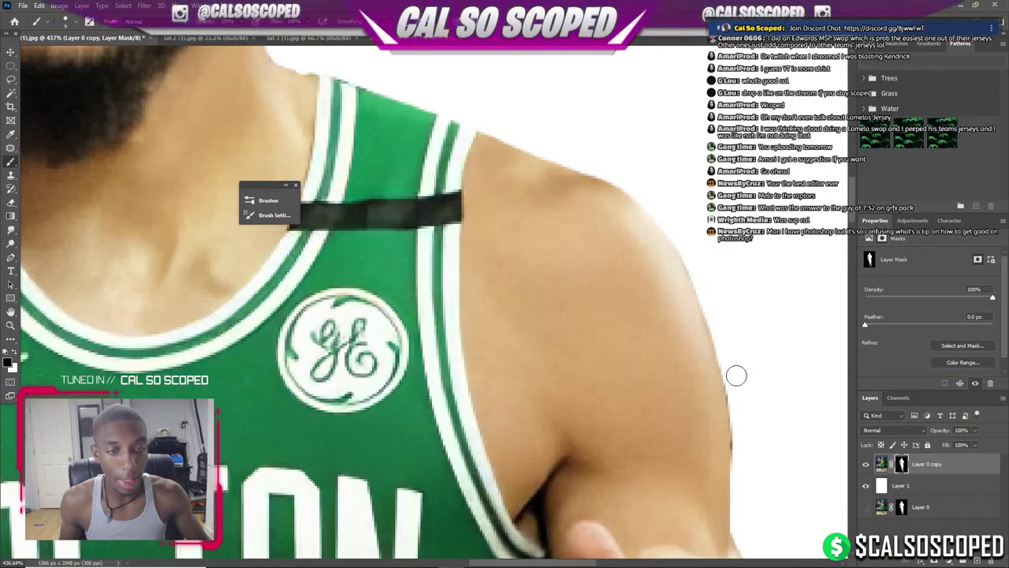
{"action": "left_click_drag", "start_coordinate": [737, 376], "coordinate": [737, 473]}
Trim the arm's left edge and restore the forearm edge in the mask.
{"action": "key", "text": "ctrl+0"}
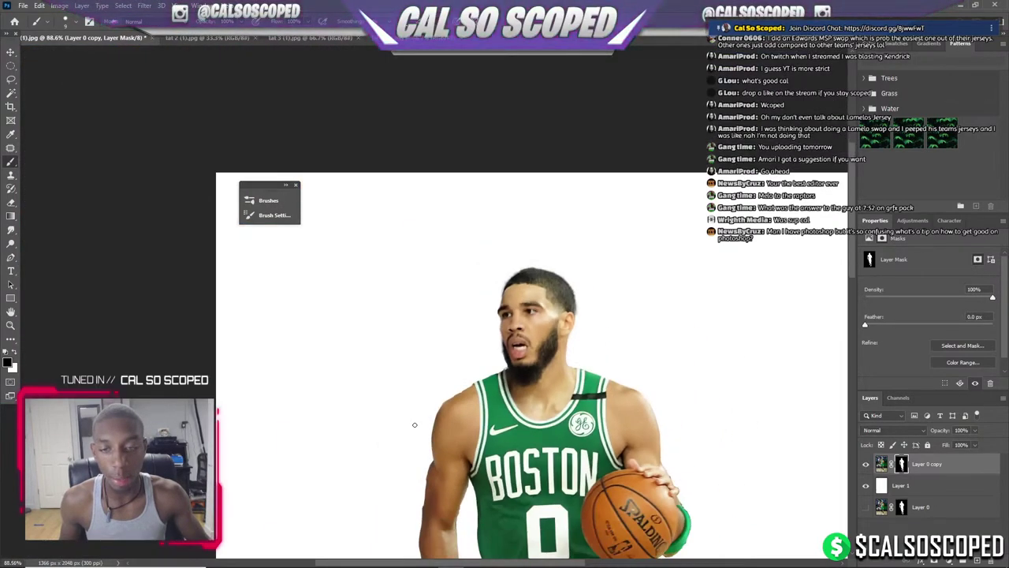
{"action": "scroll", "coordinate": [414, 424], "scroll_direction": "up", "scroll_amount": 4}
{"action": "scroll", "coordinate": [415, 424], "scroll_direction": "up", "scroll_amount": 3}
{"action": "scroll", "coordinate": [417, 395], "scroll_direction": "up", "scroll_amount": 3}
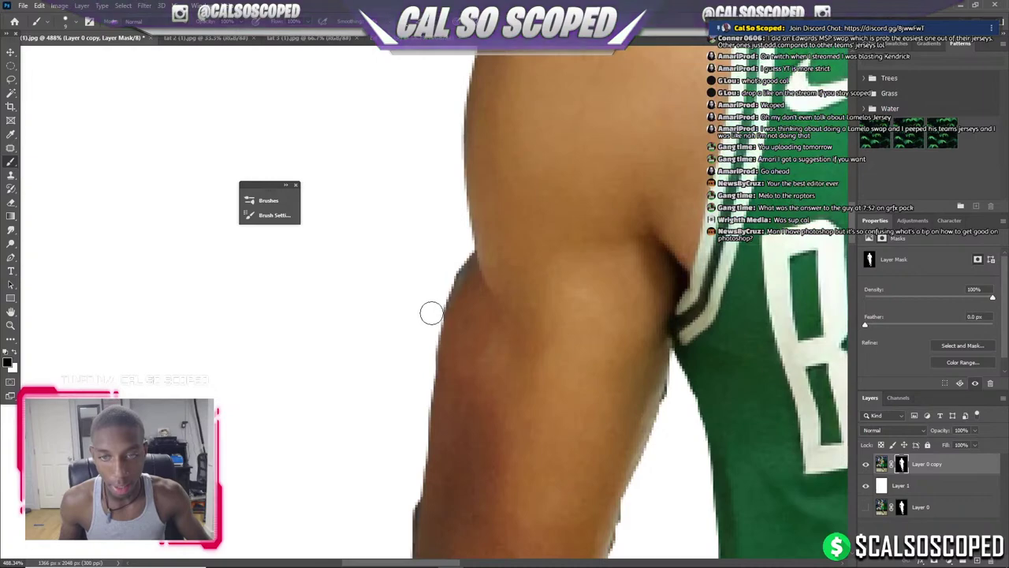
{"action": "left_click_drag", "start_coordinate": [431, 313], "coordinate": [456, 252]}
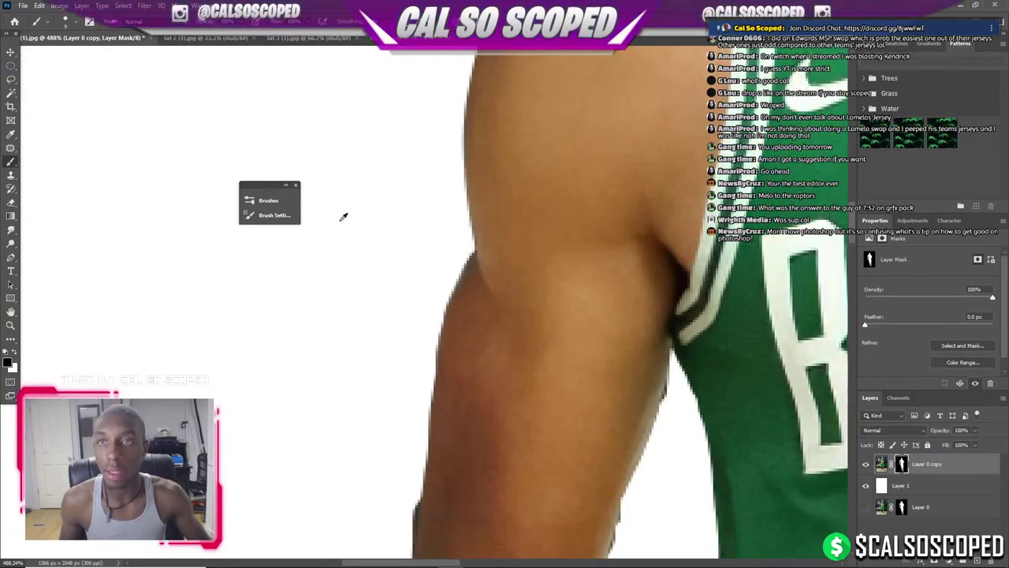
{"action": "scroll", "coordinate": [351, 229], "scroll_direction": "down", "scroll_amount": 5}
{"action": "scroll", "coordinate": [353, 294], "scroll_direction": "up", "scroll_amount": 2}
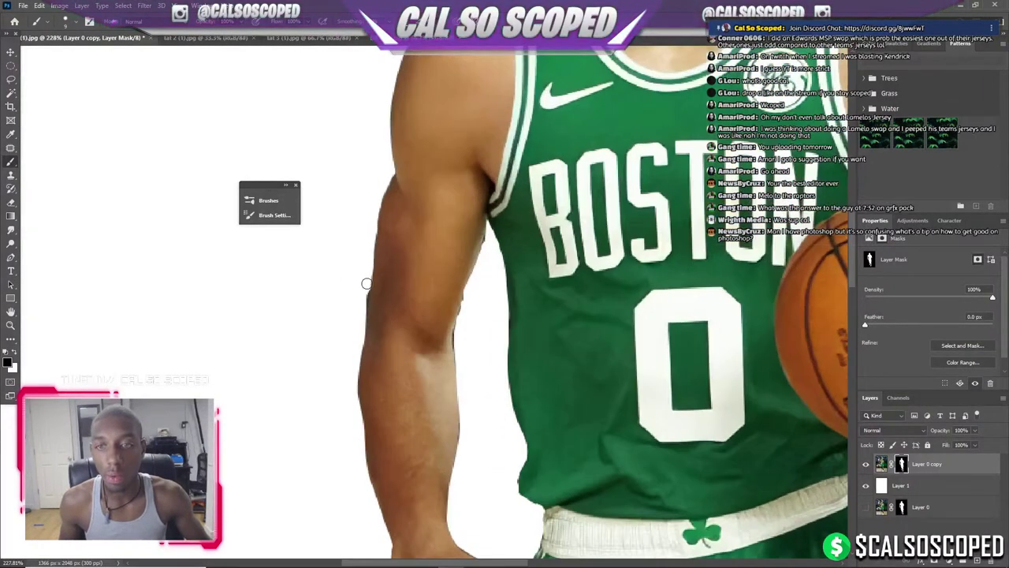
{"action": "left_click", "coordinate": [365, 286], "text": "shift"}
{"action": "key", "text": "ctrl+z"}
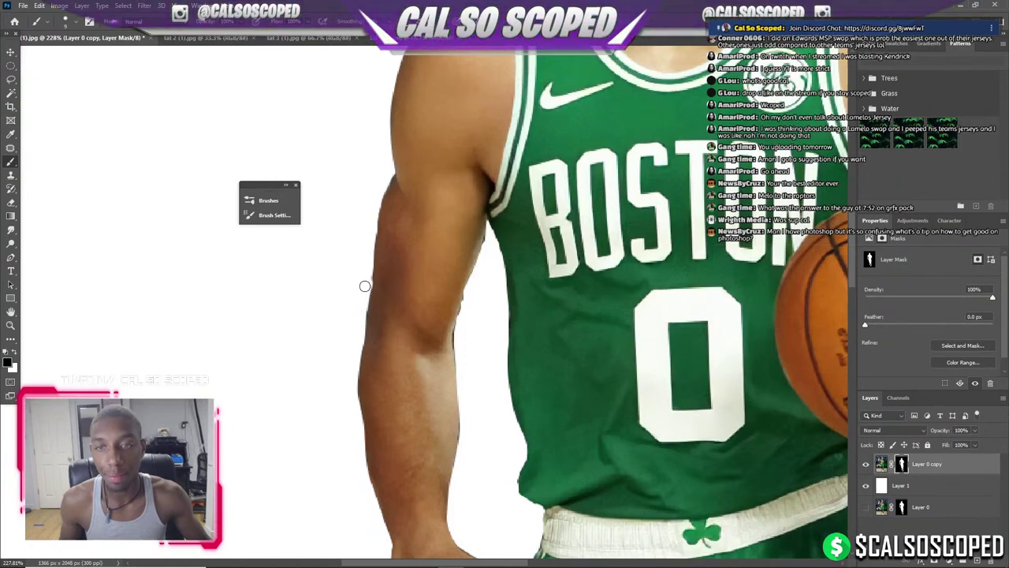
{"action": "left_click_drag", "start_coordinate": [354, 360], "coordinate": [355, 407]}
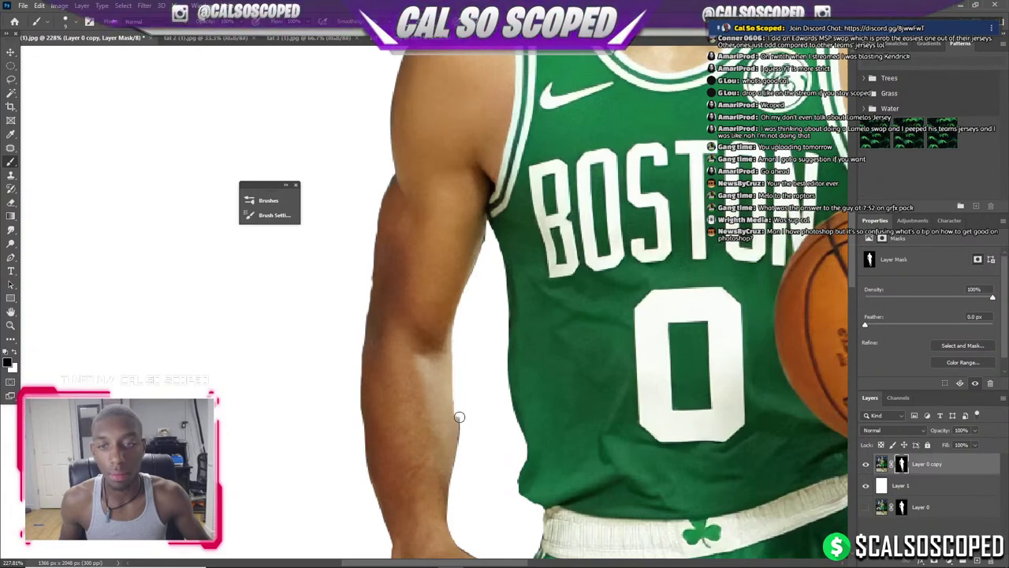
{"action": "left_click_drag", "start_coordinate": [458, 467], "coordinate": [465, 384]}
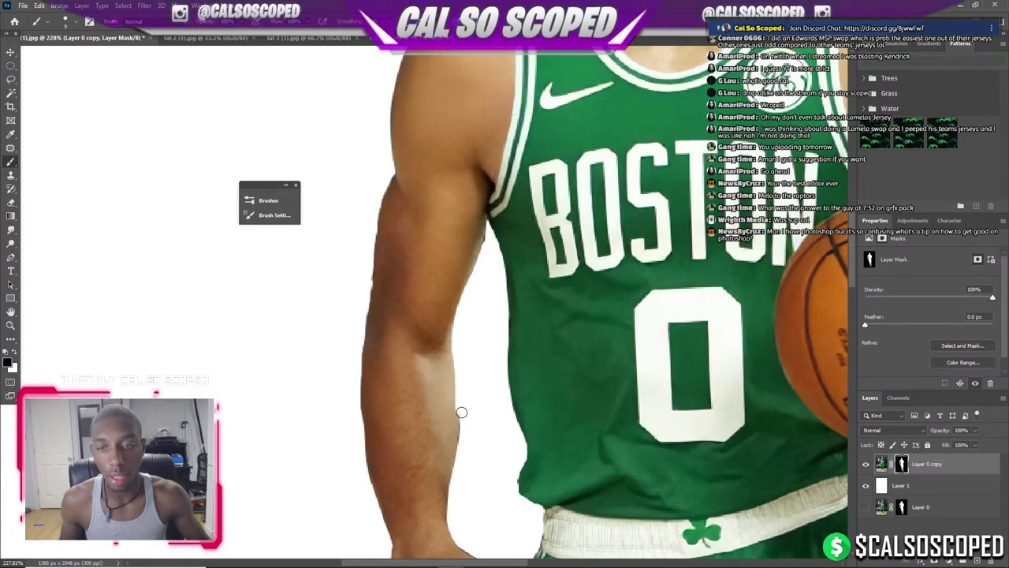
{"action": "scroll", "coordinate": [467, 477], "scroll_direction": "down", "scroll_amount": 3}
{"action": "scroll", "coordinate": [467, 477], "scroll_direction": "down", "scroll_amount": 1}
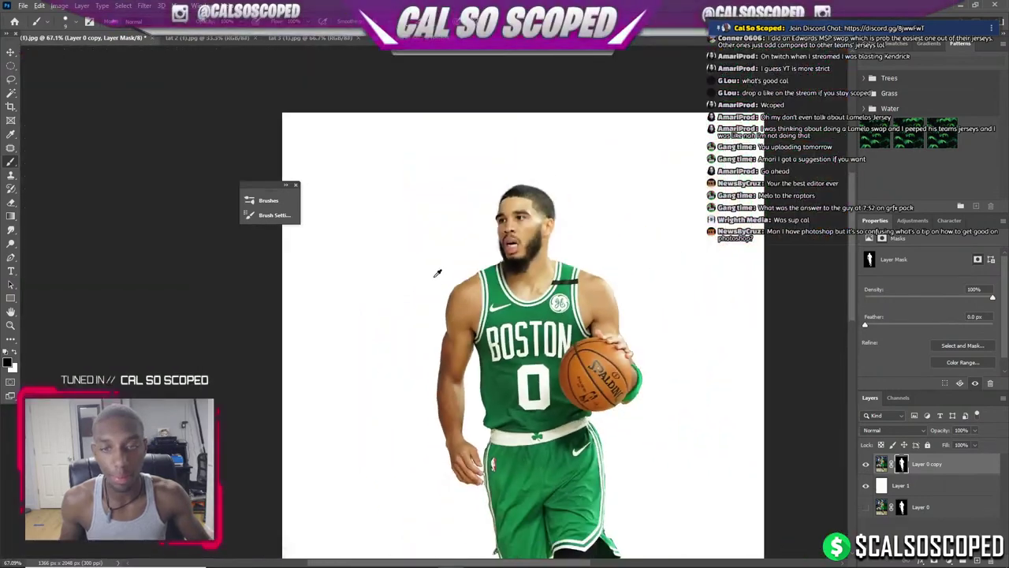
{"action": "scroll", "coordinate": [439, 271], "scroll_direction": "up", "scroll_amount": 3}
{"action": "scroll", "coordinate": [551, 256], "scroll_direction": "up", "scroll_amount": 2}
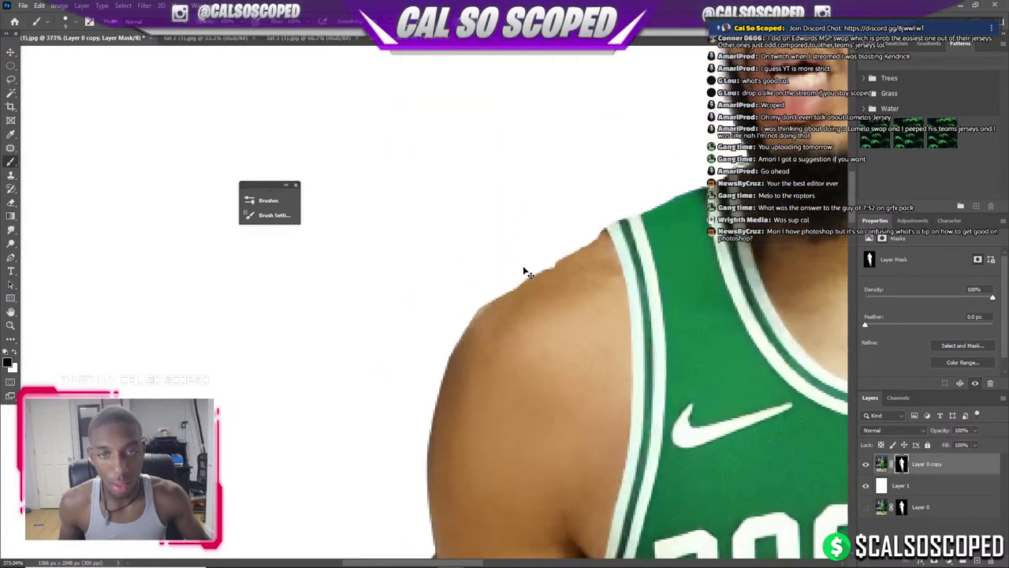
{"action": "scroll", "coordinate": [574, 278], "scroll_direction": "down", "scroll_amount": 5}
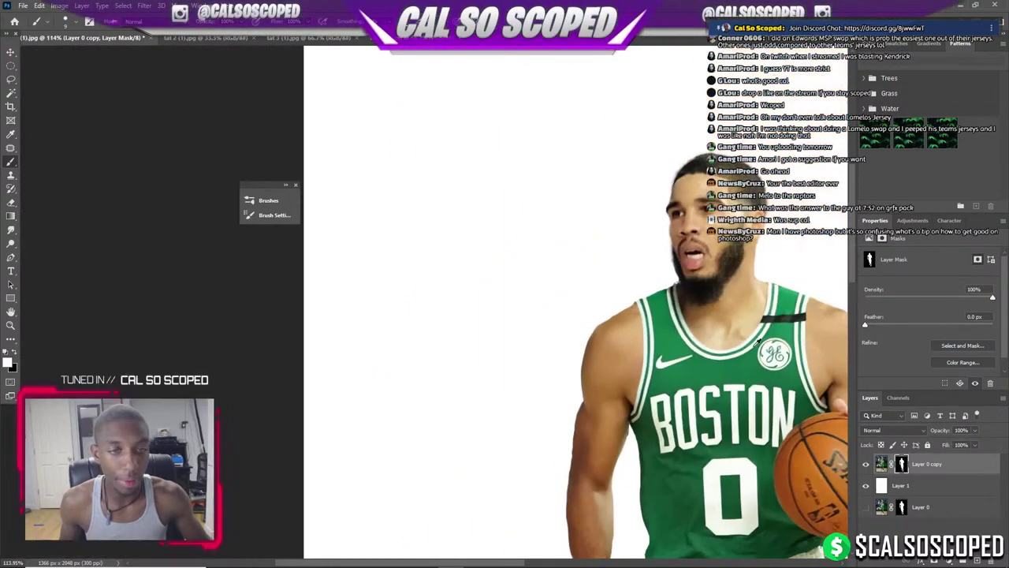
{"action": "scroll", "coordinate": [759, 324], "scroll_direction": "down", "scroll_amount": 3}
{"action": "scroll", "coordinate": [759, 324], "scroll_direction": "up", "scroll_amount": 2}
Move around the player's head and upper body to check the cutout mask edges.
{"action": "scroll", "coordinate": [442, 315], "scroll_direction": "up", "scroll_amount": 3}
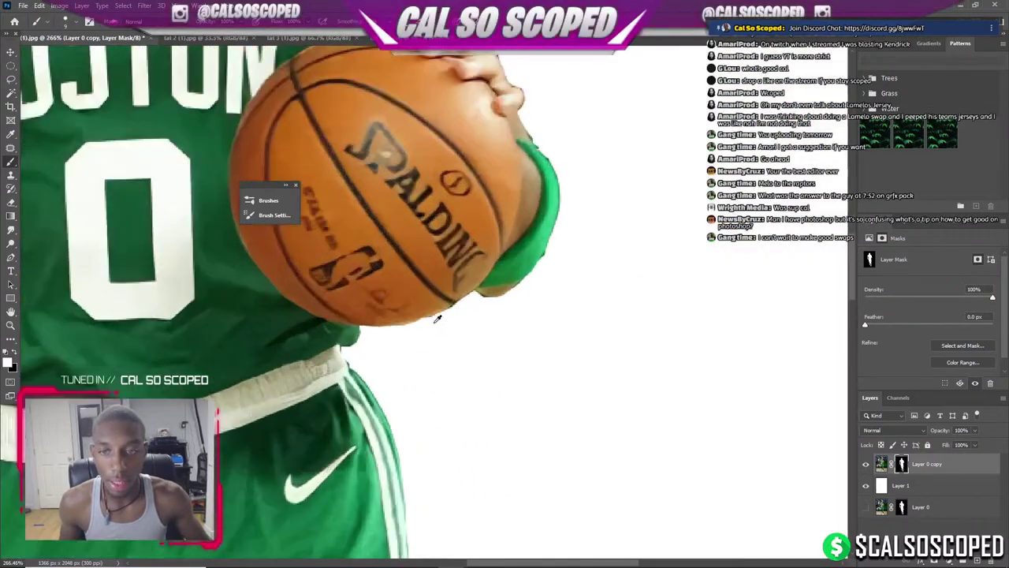
{"action": "scroll", "coordinate": [441, 315], "scroll_direction": "up", "scroll_amount": 2}
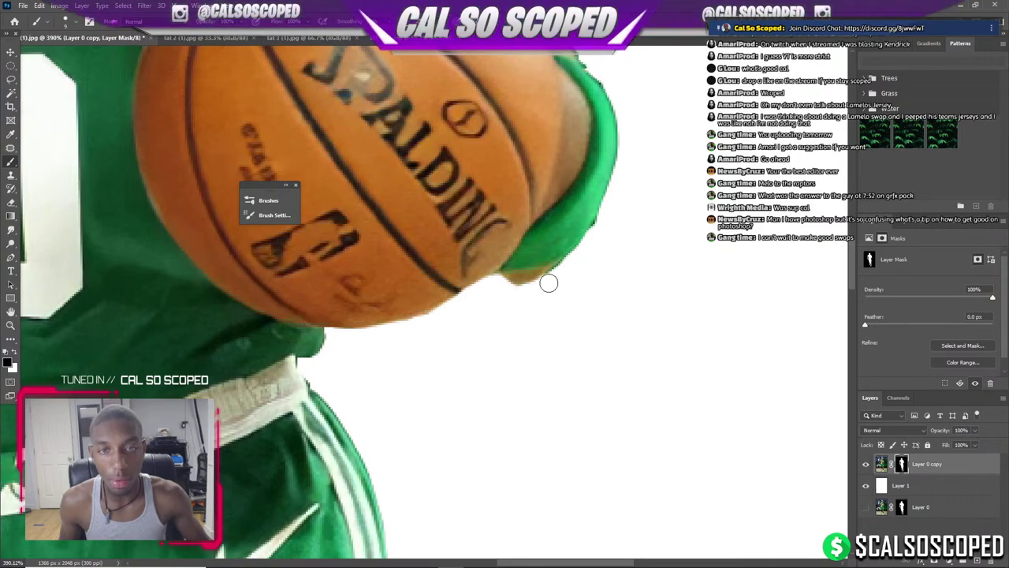
{"action": "scroll", "coordinate": [607, 170], "scroll_direction": "up", "scroll_amount": 2}
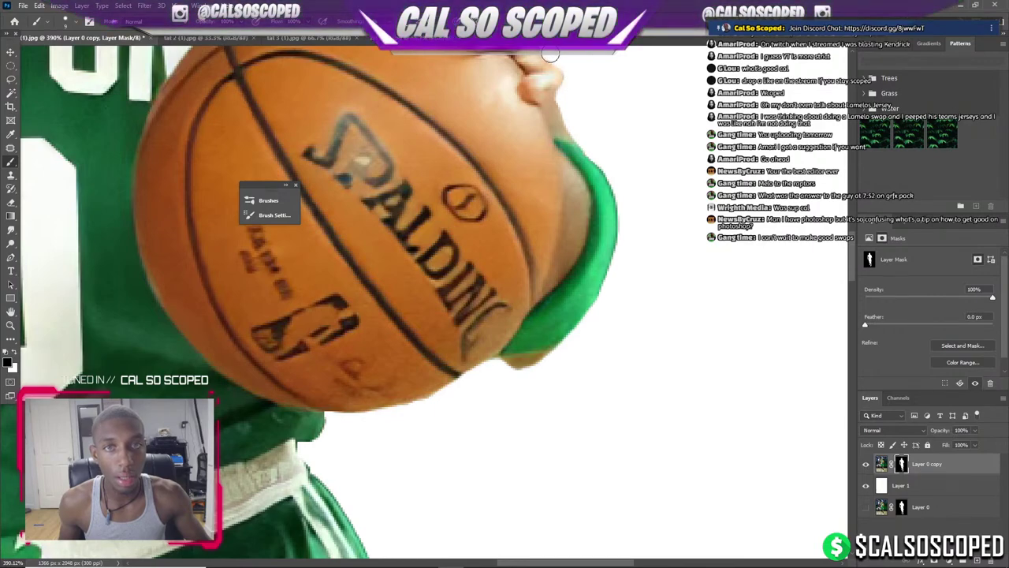
{"action": "scroll", "coordinate": [550, 53], "scroll_direction": "down", "scroll_amount": 5}
{"action": "scroll", "coordinate": [331, 331], "scroll_direction": "up", "scroll_amount": 2}
{"action": "scroll", "coordinate": [331, 332], "scroll_direction": "up", "scroll_amount": 2}
{"action": "scroll", "coordinate": [331, 331], "scroll_direction": "up", "scroll_amount": 2}
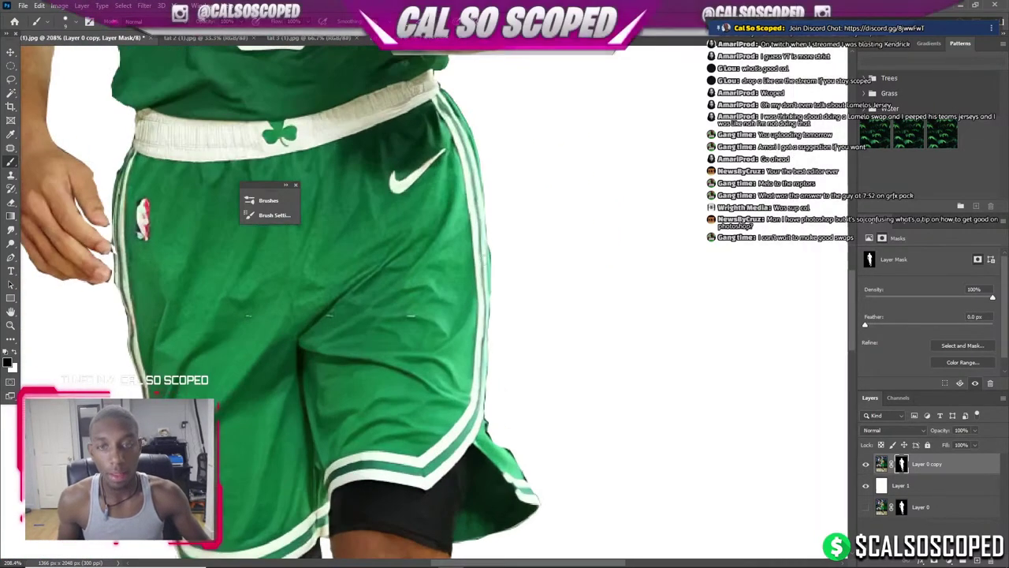
{"action": "scroll", "coordinate": [491, 245], "scroll_direction": "up", "scroll_amount": 1}
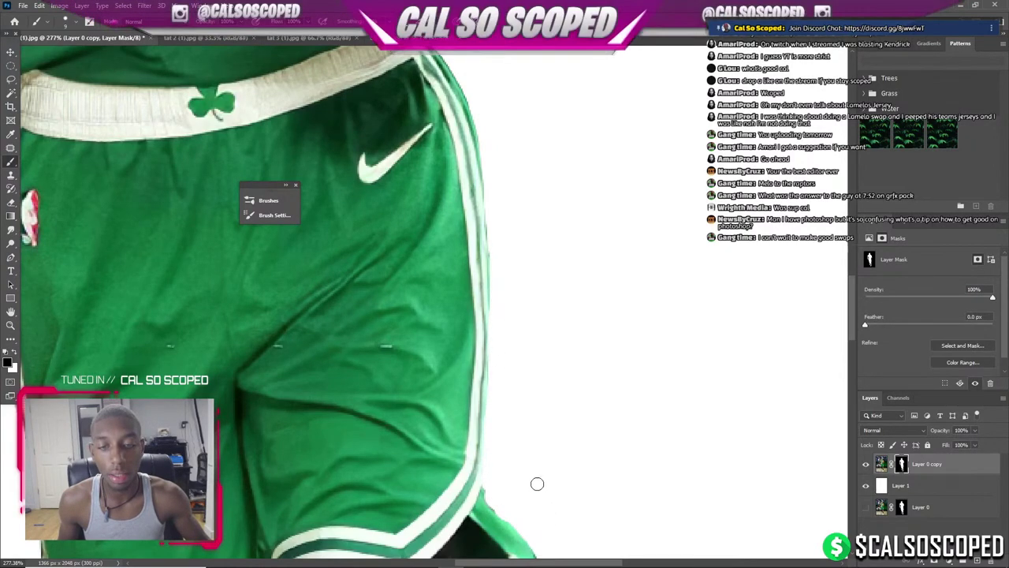
{"action": "scroll", "coordinate": [530, 442], "scroll_direction": "down", "scroll_amount": 3}
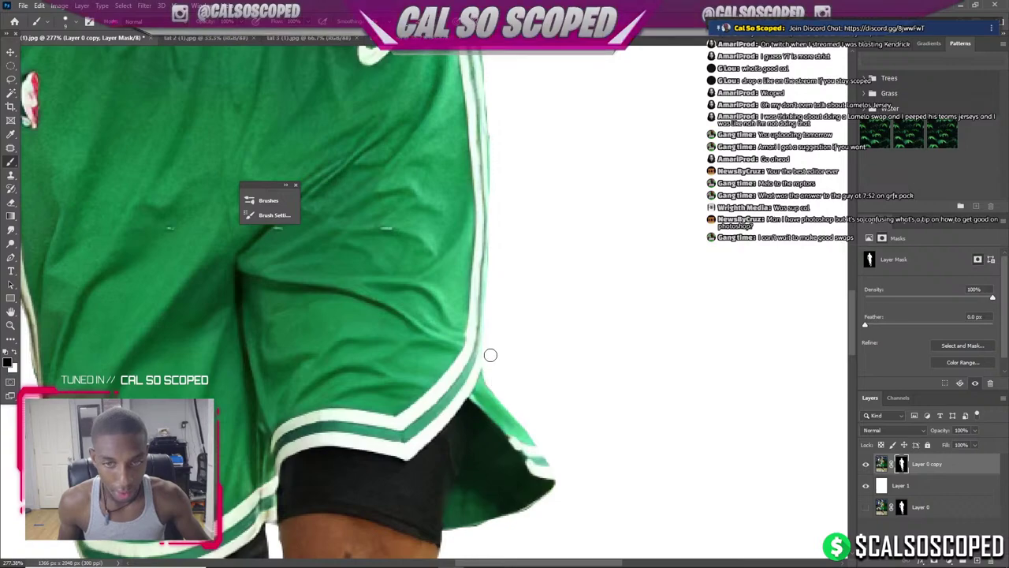
{"action": "scroll", "coordinate": [491, 354], "scroll_direction": "down", "scroll_amount": 2}
{"action": "scroll", "coordinate": [394, 331], "scroll_direction": "down", "scroll_amount": 3}
{"action": "scroll", "coordinate": [275, 313], "scroll_direction": "up", "scroll_amount": 3}
{"action": "scroll", "coordinate": [275, 313], "scroll_direction": "up", "scroll_amount": 2}
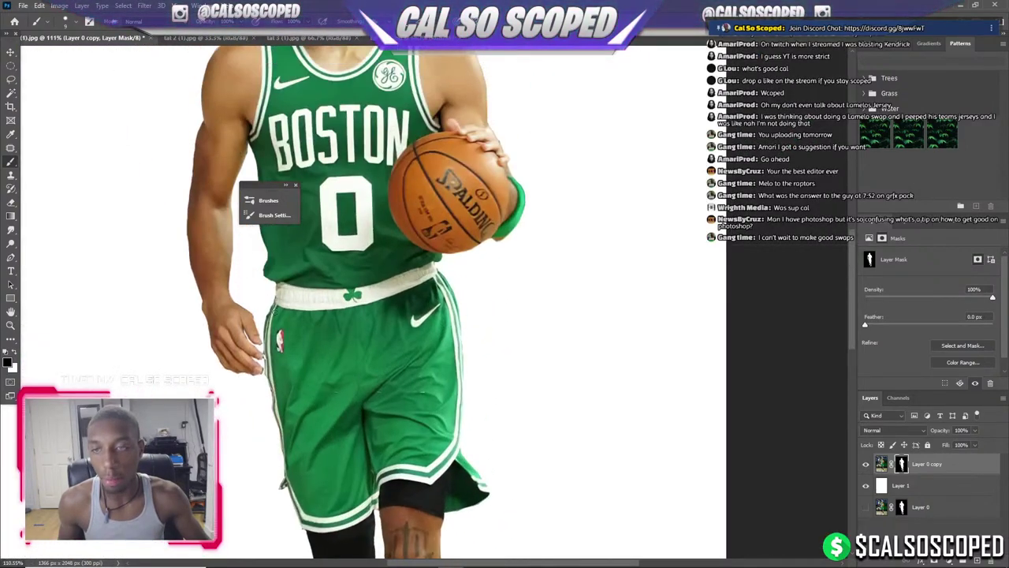
{"action": "scroll", "coordinate": [292, 363], "scroll_direction": "up", "scroll_amount": 2}
{"action": "scroll", "coordinate": [303, 403], "scroll_direction": "up", "scroll_amount": 2}
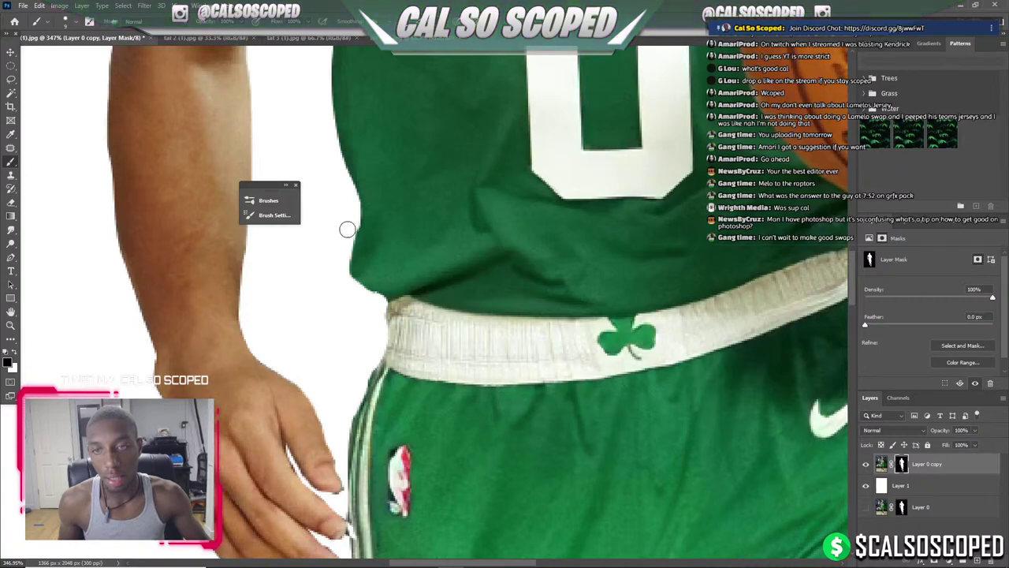
{"action": "scroll", "coordinate": [347, 228], "scroll_direction": "down", "scroll_amount": 5}
{"action": "scroll", "coordinate": [225, 345], "scroll_direction": "up", "scroll_amount": 4}
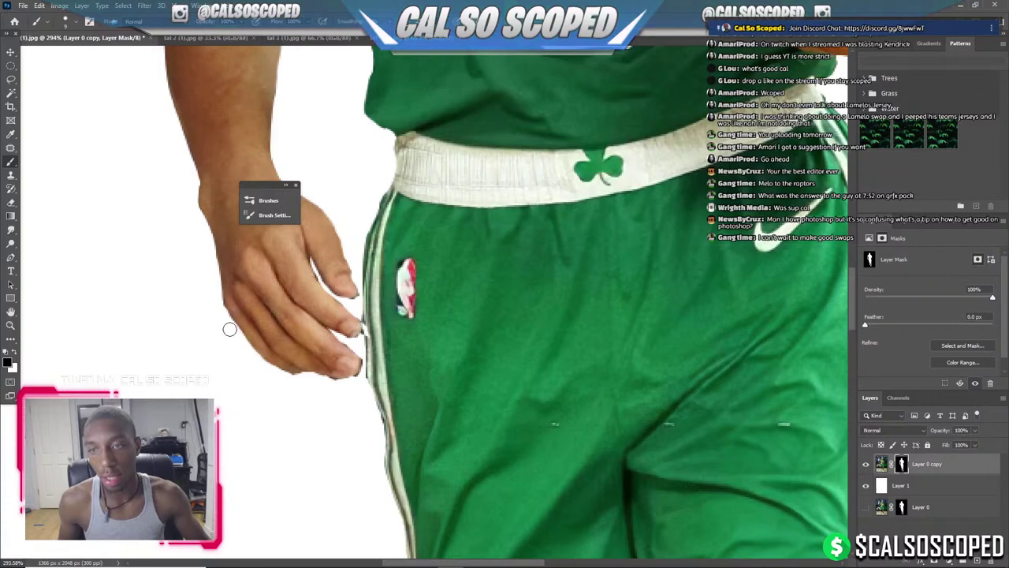
Zoom in on the hand and refine its mask edges with the Brush tool.
{"action": "key", "text": "z"}
{"action": "left_click", "coordinate": [225, 313]}
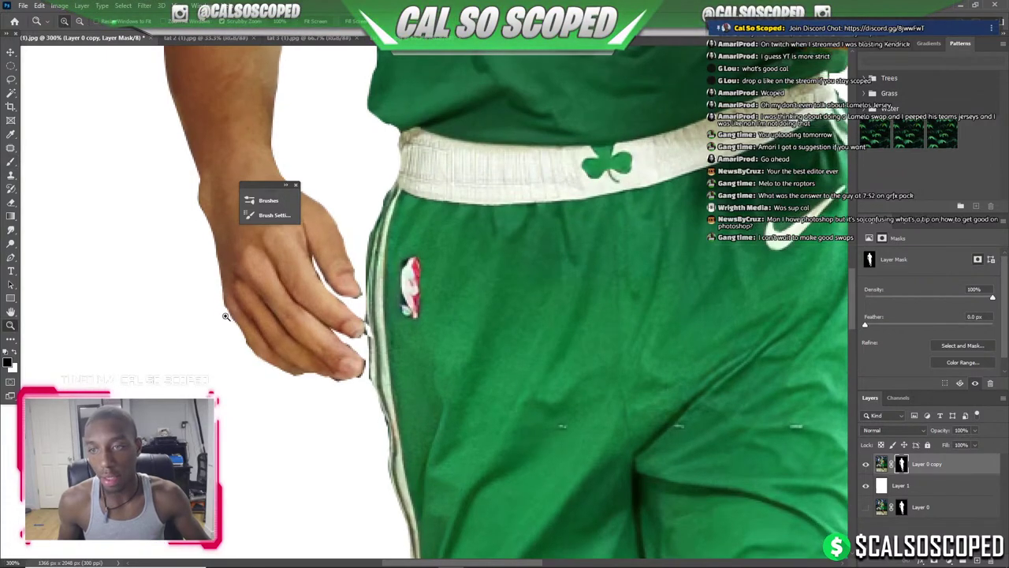
{"action": "key", "text": "b"}
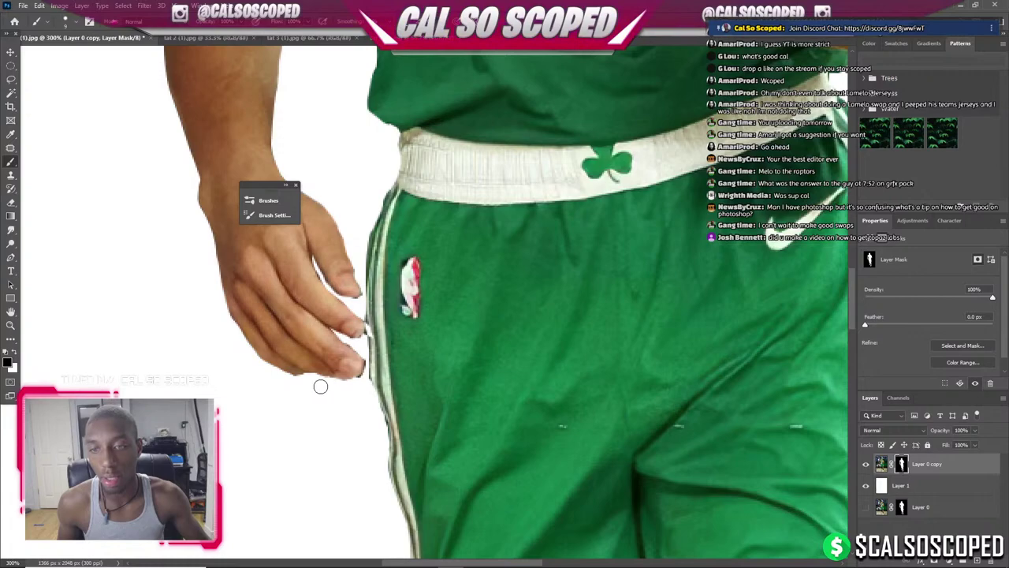
{"action": "scroll", "coordinate": [320, 386], "scroll_direction": "down", "scroll_amount": 3}
{"action": "scroll", "coordinate": [320, 387], "scroll_direction": "down", "scroll_amount": 2}
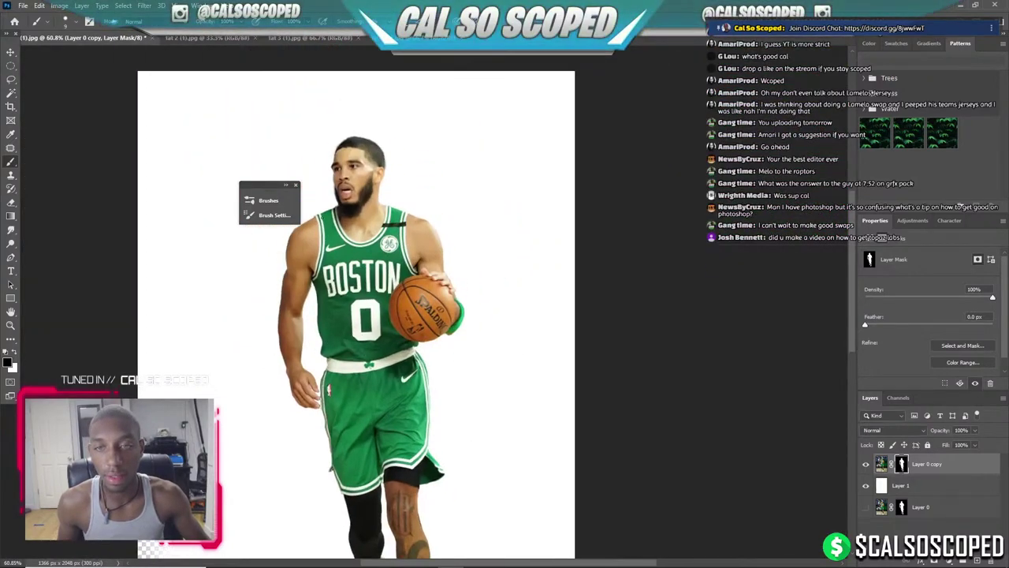
{"action": "scroll", "coordinate": [259, 289], "scroll_direction": "up", "scroll_amount": 2}
{"action": "scroll", "coordinate": [321, 306], "scroll_direction": "up", "scroll_amount": 3}
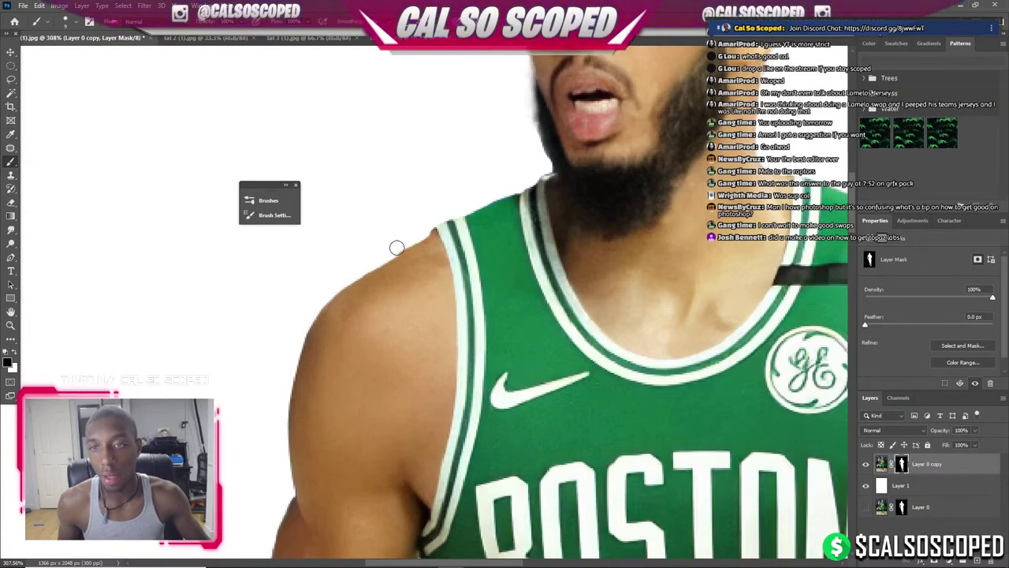
{"action": "scroll", "coordinate": [397, 247], "scroll_direction": "down", "scroll_amount": 2}
{"action": "scroll", "coordinate": [396, 247], "scroll_direction": "down", "scroll_amount": 2}
{"action": "scroll", "coordinate": [629, 326], "scroll_direction": "up", "scroll_amount": 1}
{"action": "scroll", "coordinate": [629, 326], "scroll_direction": "up", "scroll_amount": 2}
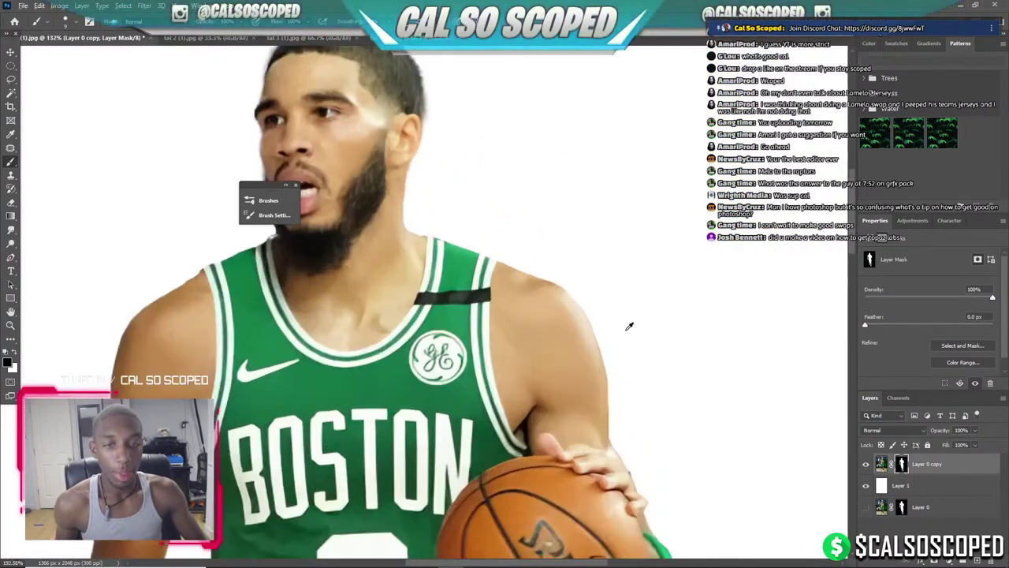
{"action": "scroll", "coordinate": [629, 326], "scroll_direction": "up", "scroll_amount": 2}
{"action": "scroll", "coordinate": [630, 394], "scroll_direction": "up", "scroll_amount": 2}
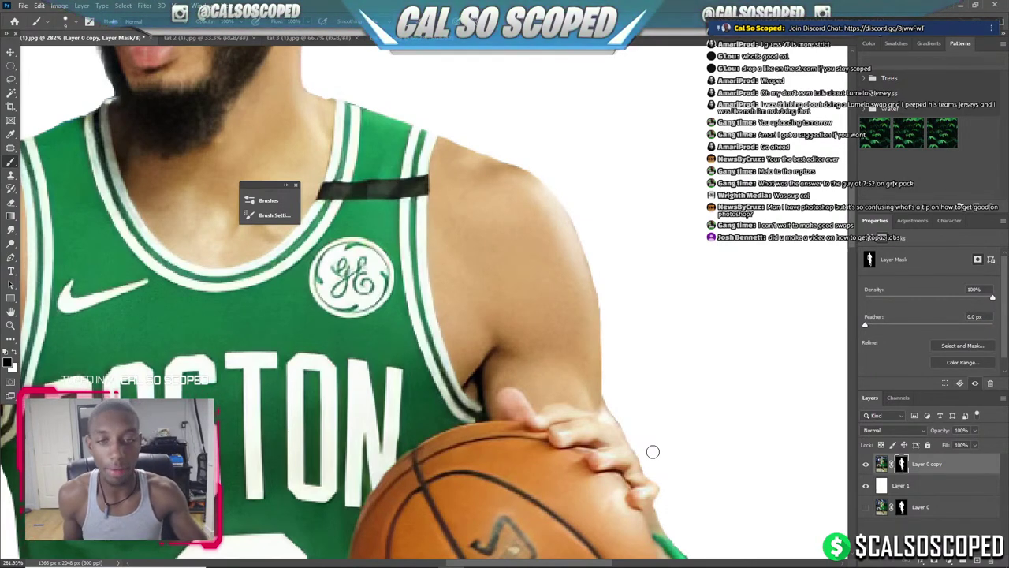
Clean the mask down the tattooed leg, black-sleeved leg and shoes.
{"action": "scroll", "coordinate": [588, 328], "scroll_direction": "down", "scroll_amount": 5}
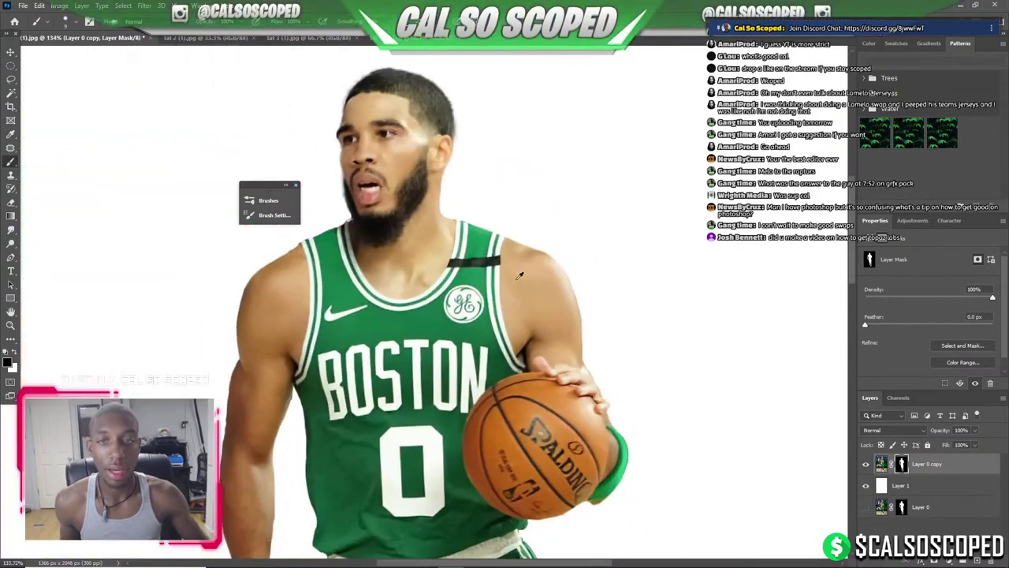
{"action": "scroll", "coordinate": [589, 328], "scroll_direction": "down", "scroll_amount": 1}
{"action": "scroll", "coordinate": [389, 190], "scroll_direction": "up", "scroll_amount": 3}
{"action": "scroll", "coordinate": [355, 230], "scroll_direction": "up", "scroll_amount": 3}
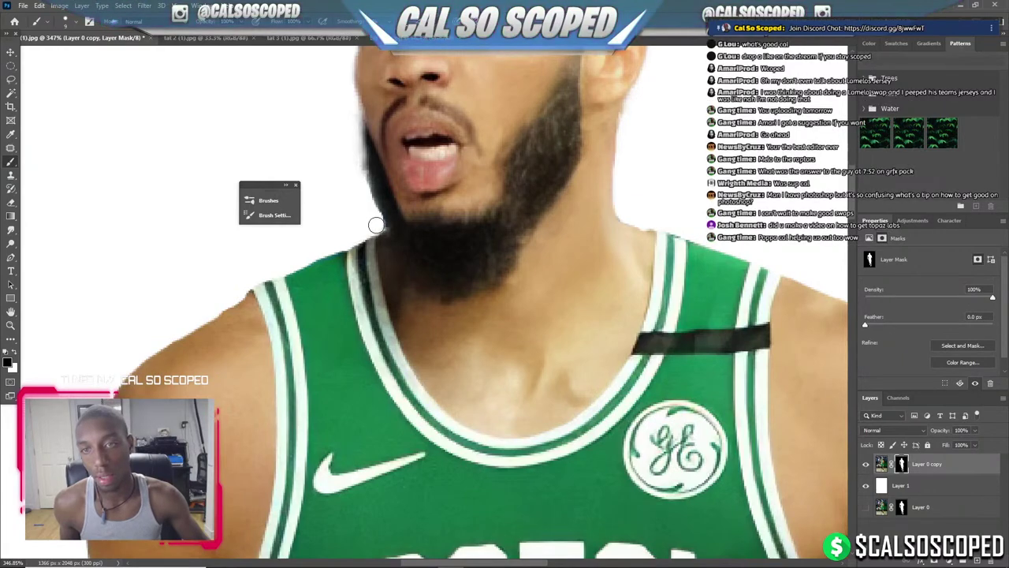
{"action": "scroll", "coordinate": [342, 217], "scroll_direction": "down", "scroll_amount": 5}
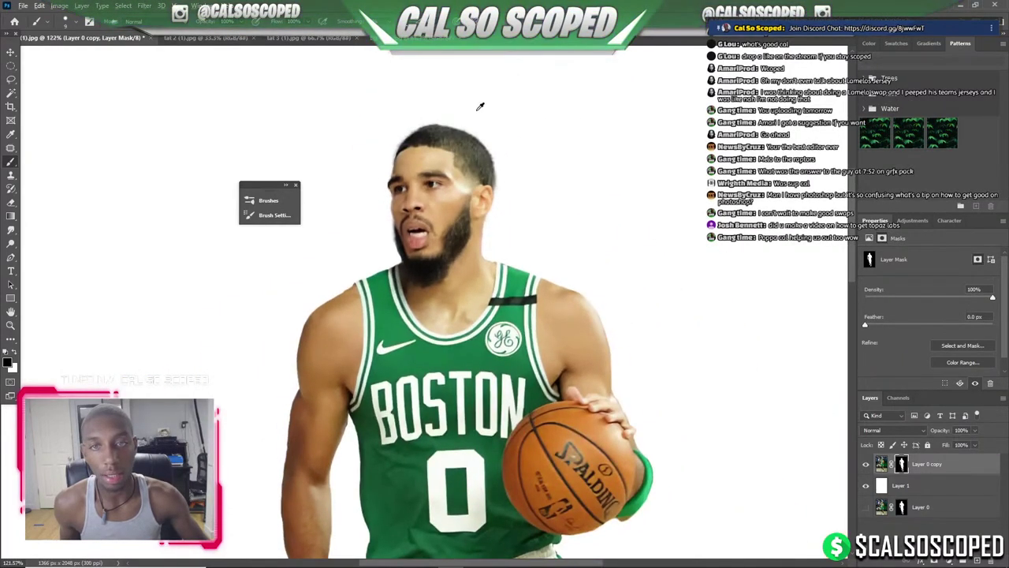
{"action": "scroll", "coordinate": [480, 106], "scroll_direction": "down", "scroll_amount": 1}
{"action": "scroll", "coordinate": [605, 321], "scroll_direction": "down", "scroll_amount": 1}
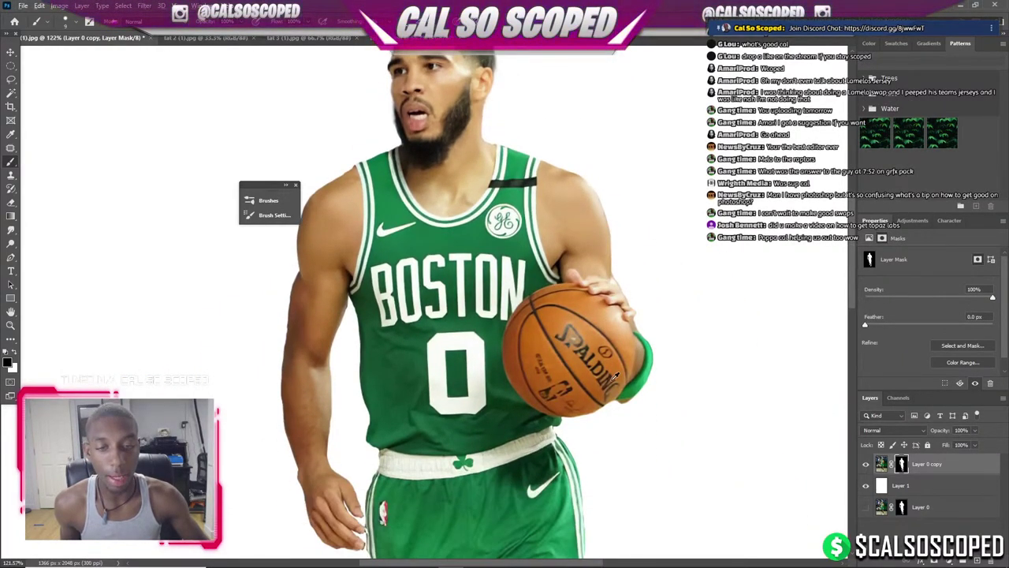
{"action": "scroll", "coordinate": [616, 375], "scroll_direction": "up", "scroll_amount": 3}
{"action": "scroll", "coordinate": [563, 421], "scroll_direction": "up", "scroll_amount": 2}
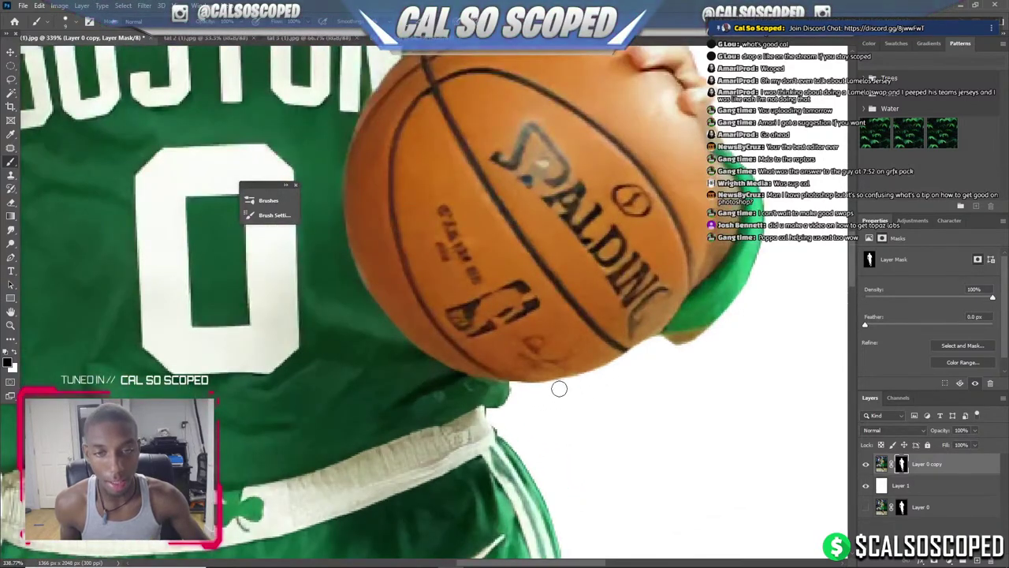
{"action": "scroll", "coordinate": [559, 388], "scroll_direction": "down", "scroll_amount": 3}
{"action": "scroll", "coordinate": [473, 406], "scroll_direction": "down", "scroll_amount": 3}
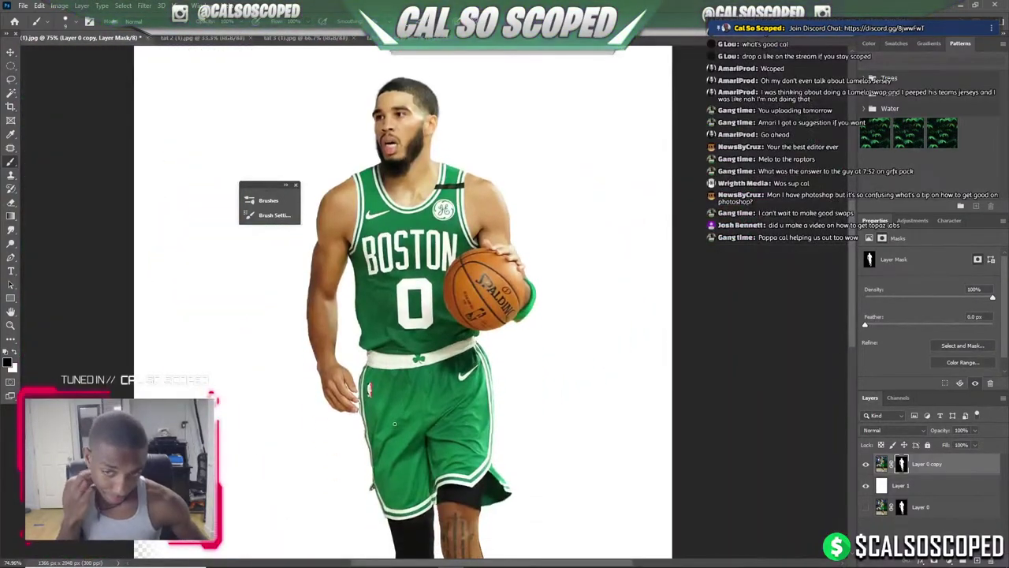
{"action": "scroll", "coordinate": [442, 465], "scroll_direction": "up", "scroll_amount": 1}
{"action": "scroll", "coordinate": [468, 481], "scroll_direction": "up", "scroll_amount": 2}
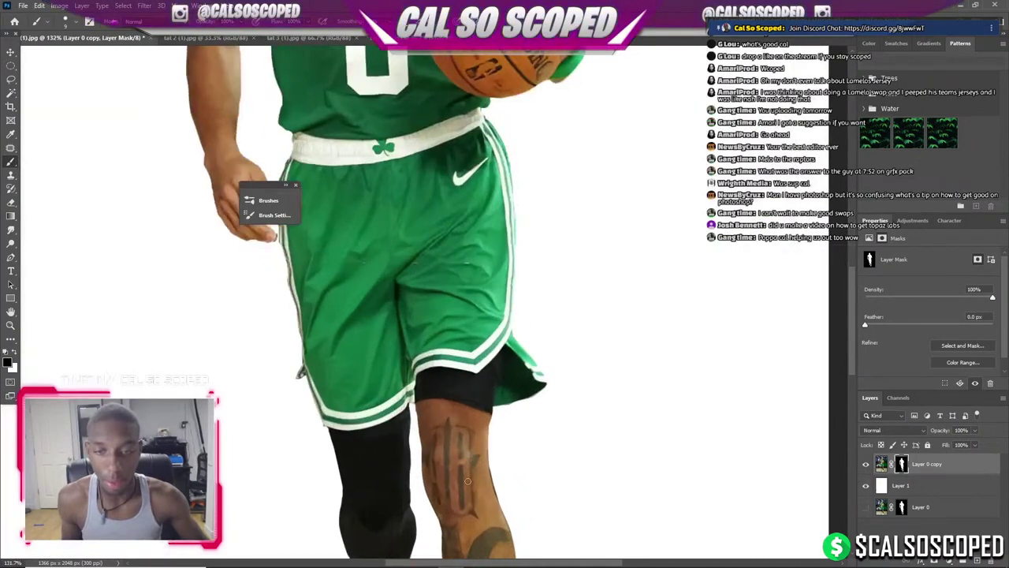
{"action": "scroll", "coordinate": [467, 481], "scroll_direction": "up", "scroll_amount": 2}
{"action": "scroll", "coordinate": [484, 329], "scroll_direction": "up", "scroll_amount": 2}
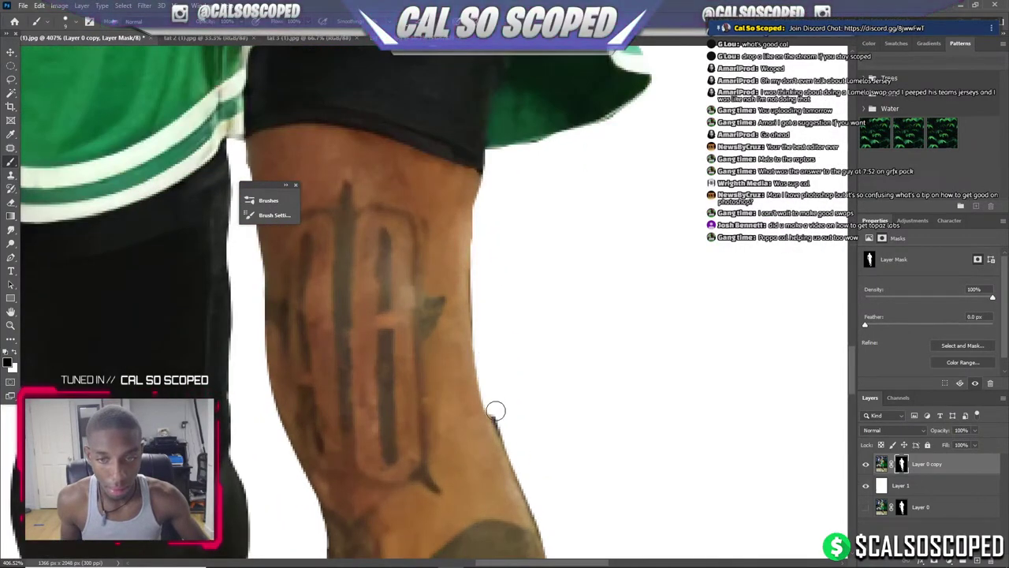
{"action": "scroll", "coordinate": [526, 469], "scroll_direction": "down", "scroll_amount": 3}
{"action": "scroll", "coordinate": [529, 421], "scroll_direction": "down", "scroll_amount": 1}
{"action": "scroll", "coordinate": [473, 404], "scroll_direction": "down", "scroll_amount": 3}
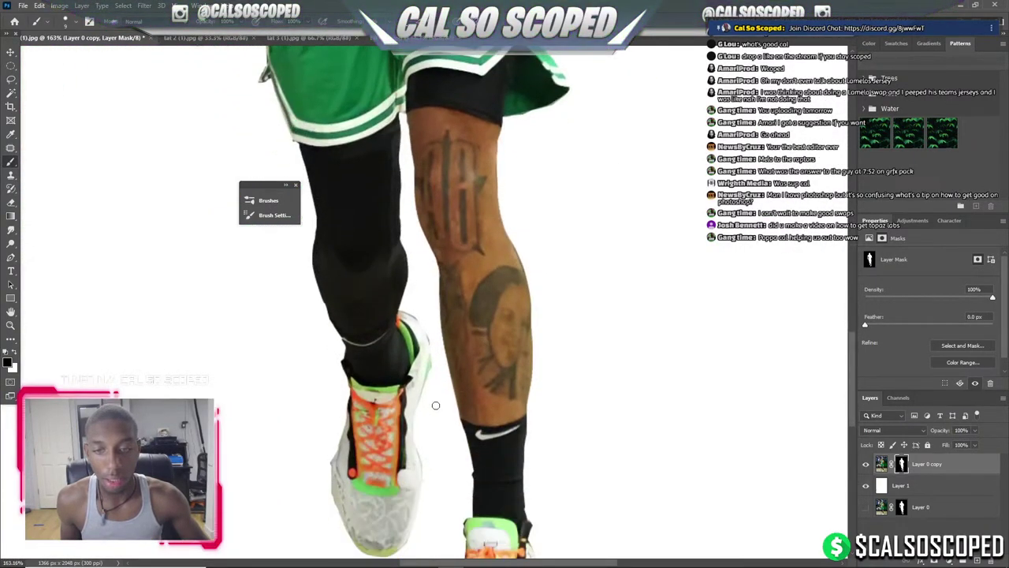
{"action": "scroll", "coordinate": [327, 361], "scroll_direction": "up", "scroll_amount": 2}
{"action": "scroll", "coordinate": [327, 360], "scroll_direction": "up", "scroll_amount": 1}
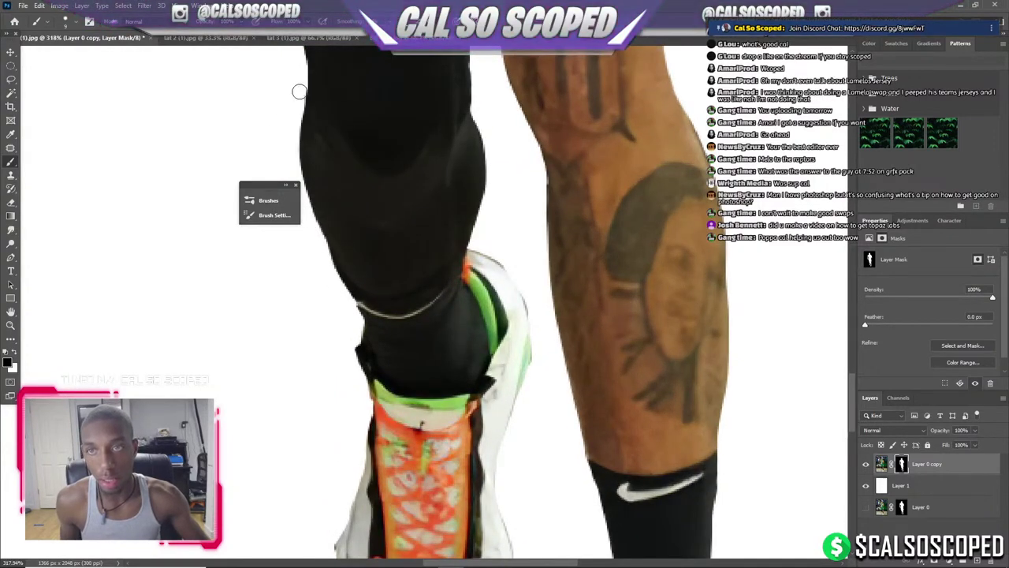
{"action": "scroll", "coordinate": [289, 141], "scroll_direction": "down", "scroll_amount": 3}
{"action": "scroll", "coordinate": [374, 161], "scroll_direction": "down", "scroll_amount": 3}
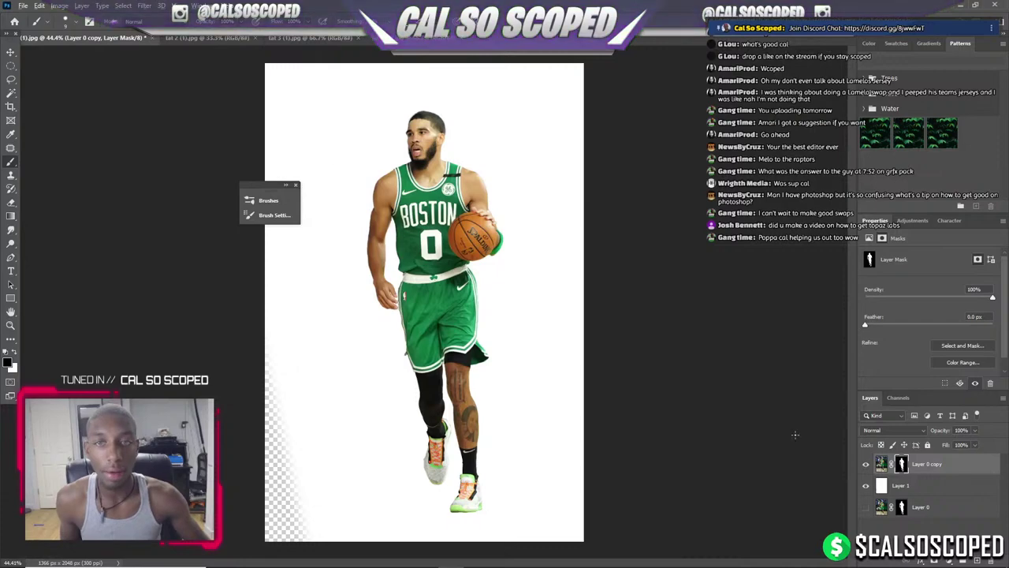
Target the player layer's pixels and create a new 1080×1350 document.
{"action": "left_click", "coordinate": [945, 471]}
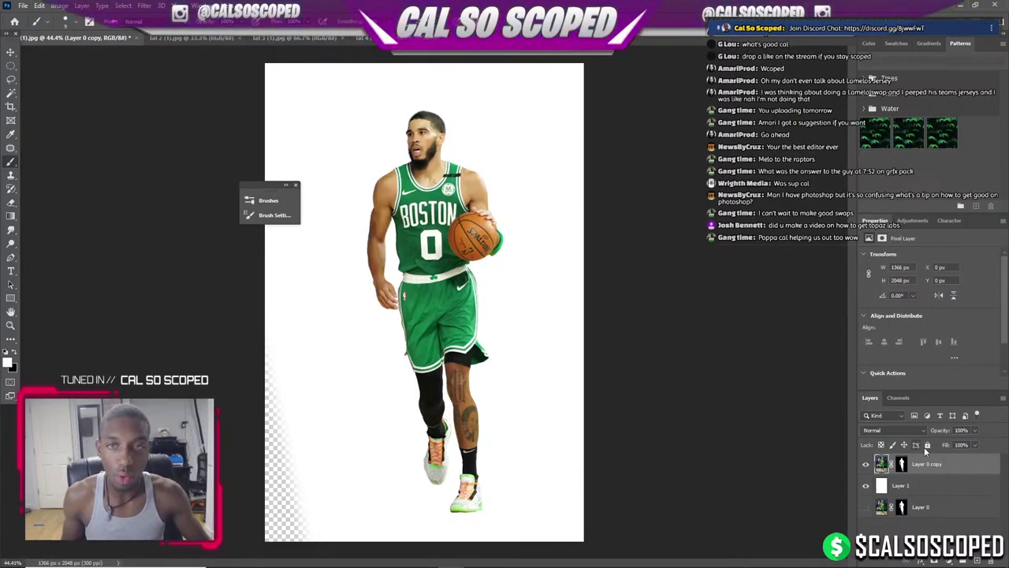
{"action": "left_click", "coordinate": [23, 6]}
{"action": "left_click", "coordinate": [33, 16]}
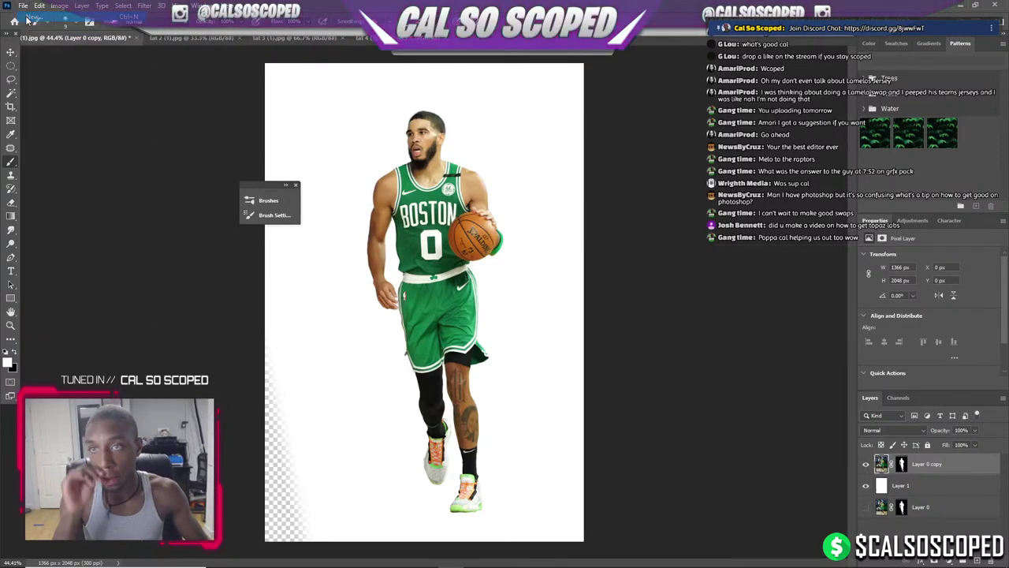
{"action": "left_click", "coordinate": [566, 200]}
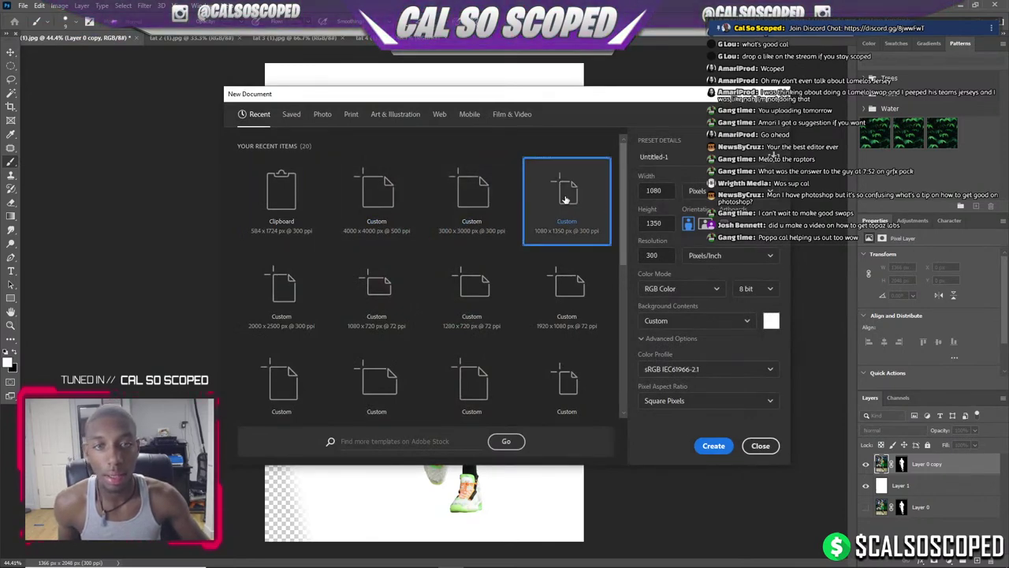
{"action": "double_click", "coordinate": [566, 199]}
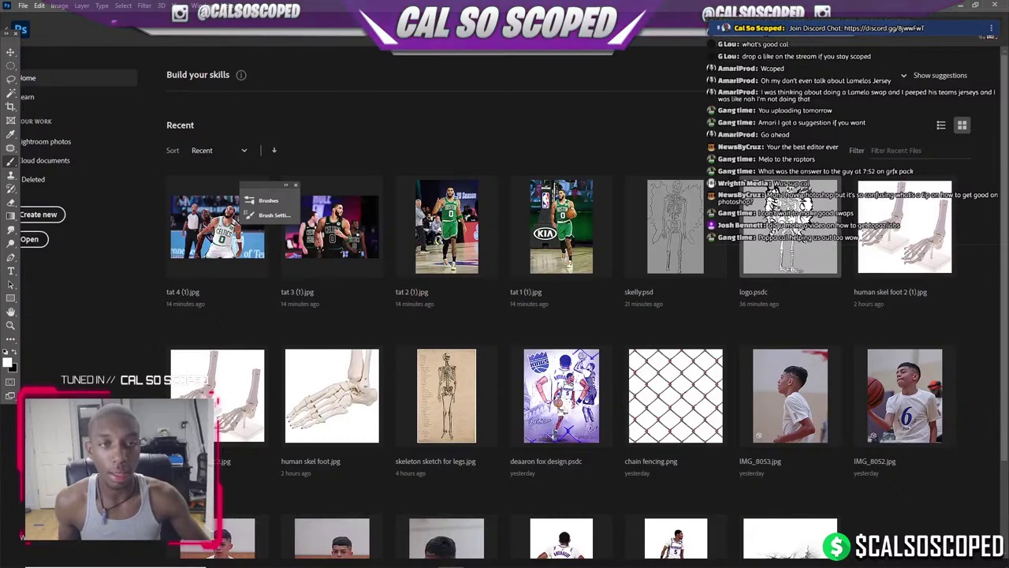
Open the skeleton logo artwork, then cycle through the open documents back to the player cutout.
{"action": "left_click", "coordinate": [789, 229]}
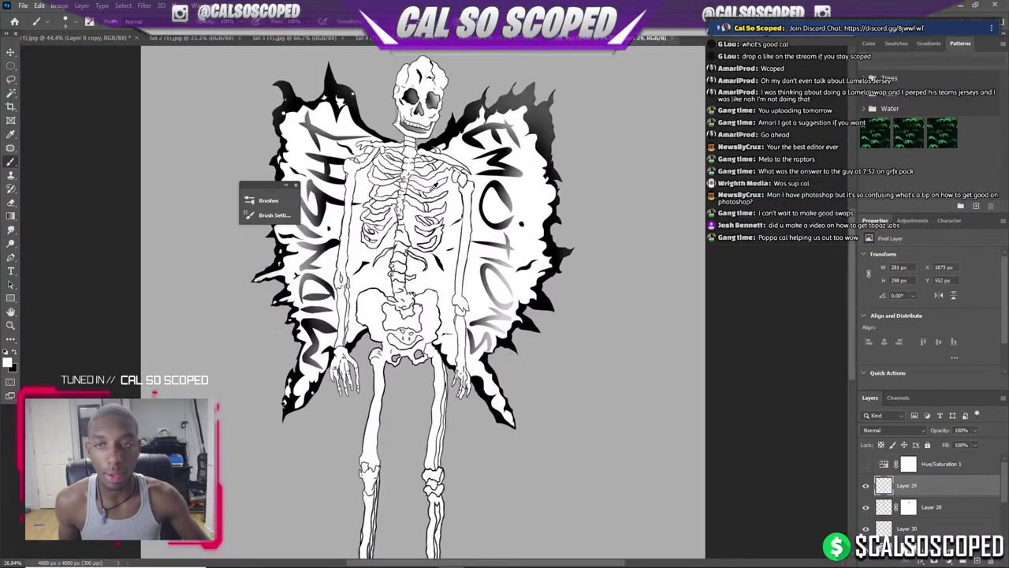
{"action": "key", "text": "ctrl+minus"}
{"action": "key", "text": "ctrl+minus"}
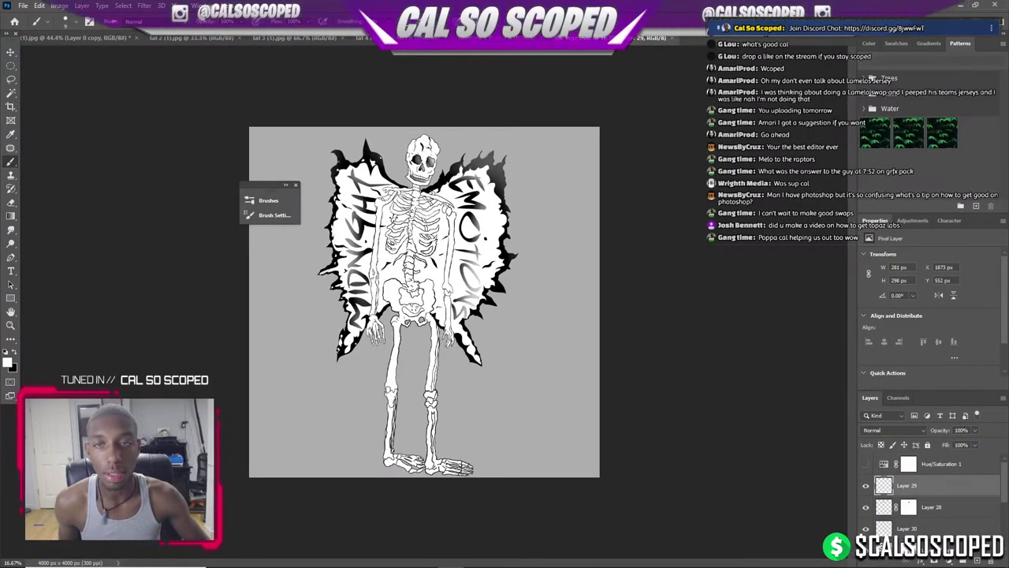
{"action": "scroll", "coordinate": [424, 302], "scroll_direction": "up", "scroll_amount": 1}
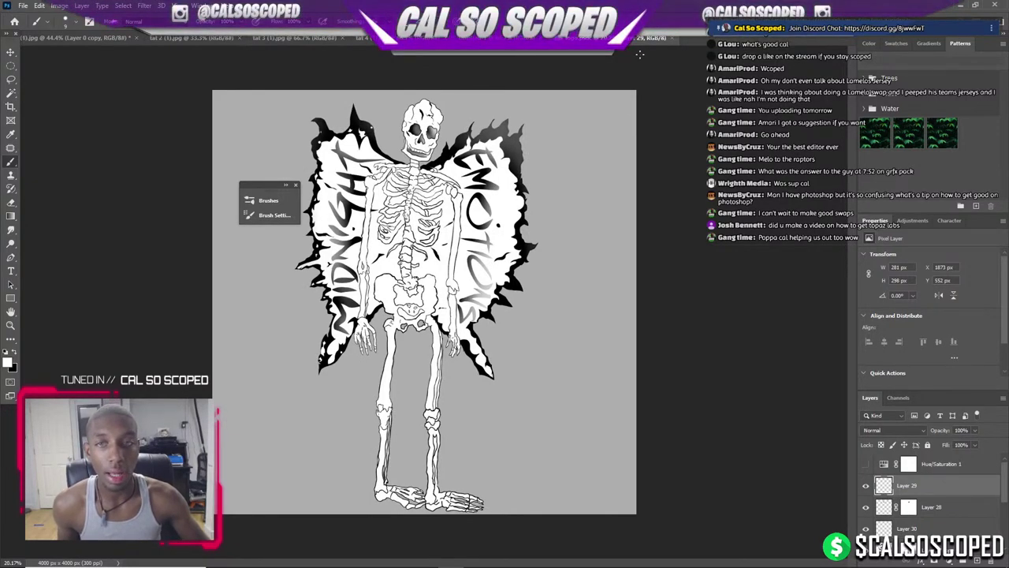
{"action": "scroll", "coordinate": [483, 125], "scroll_direction": "up", "scroll_amount": 1}
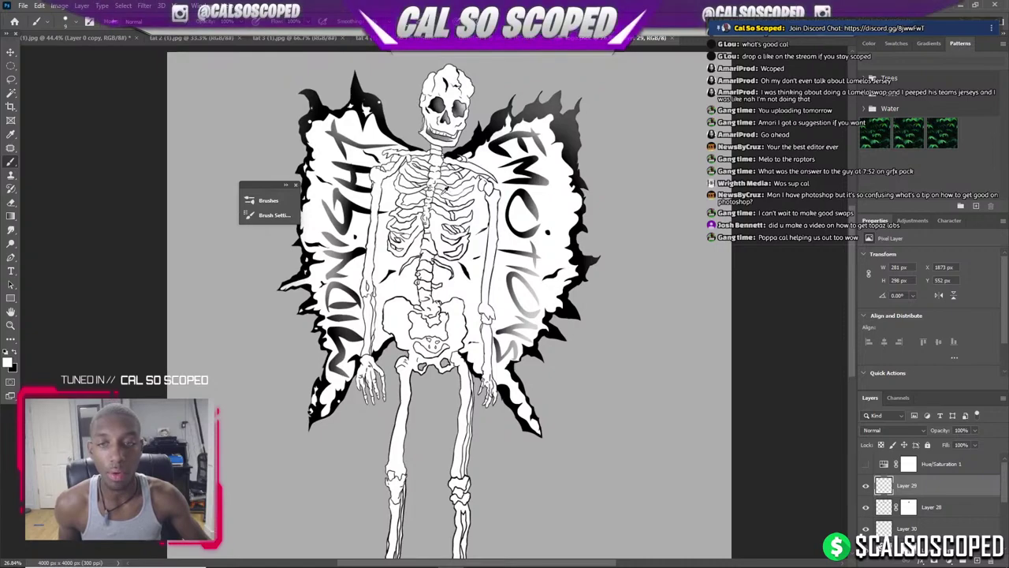
{"action": "scroll", "coordinate": [449, 138], "scroll_direction": "down", "scroll_amount": 2}
{"action": "scroll", "coordinate": [443, 133], "scroll_direction": "up", "scroll_amount": 1}
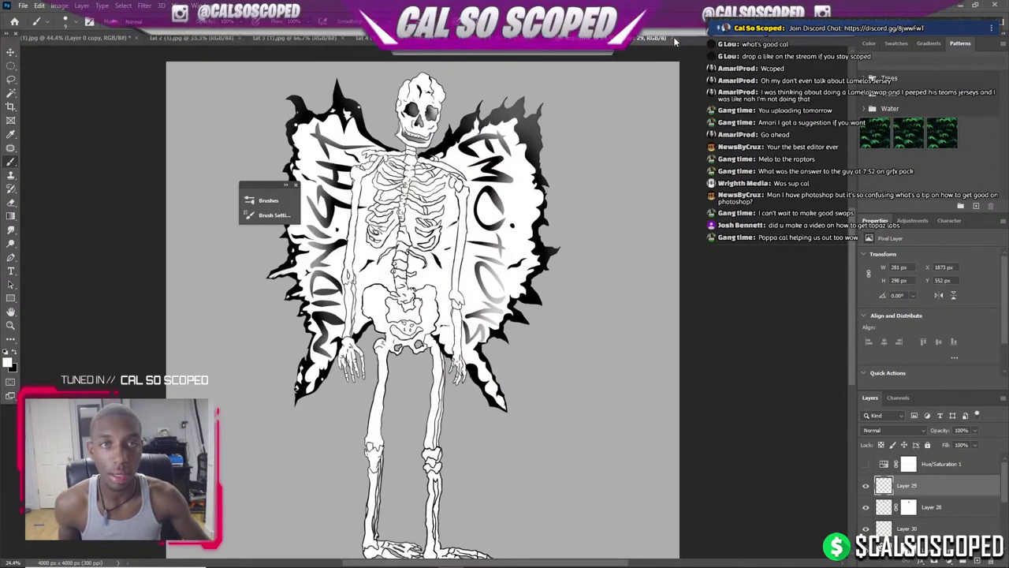
{"action": "left_click", "coordinate": [364, 37]}
{"action": "left_click", "coordinate": [292, 37]}
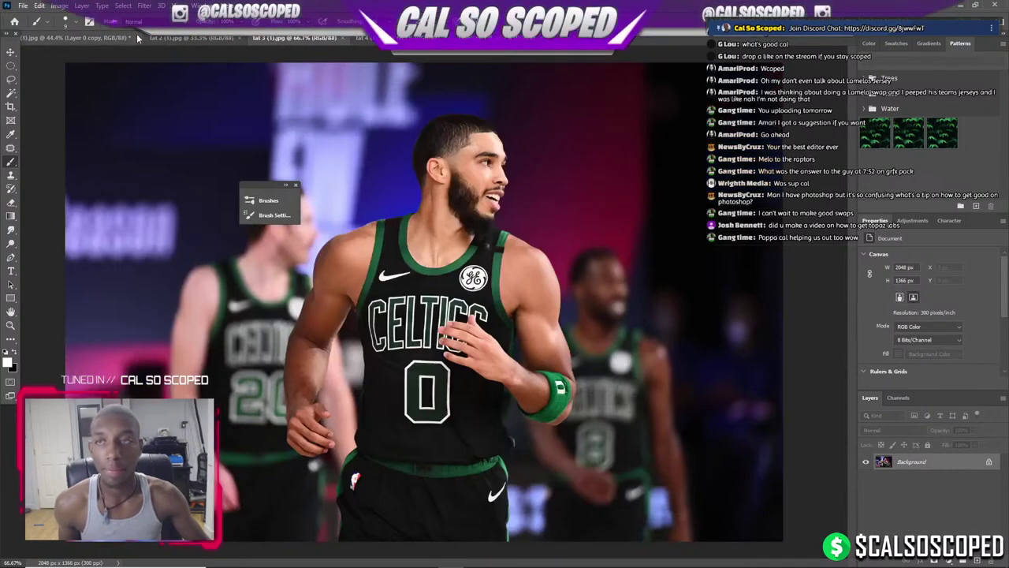
{"action": "left_click", "coordinate": [79, 37]}
{"action": "scroll", "coordinate": [449, 164], "scroll_direction": "down", "scroll_amount": 1}
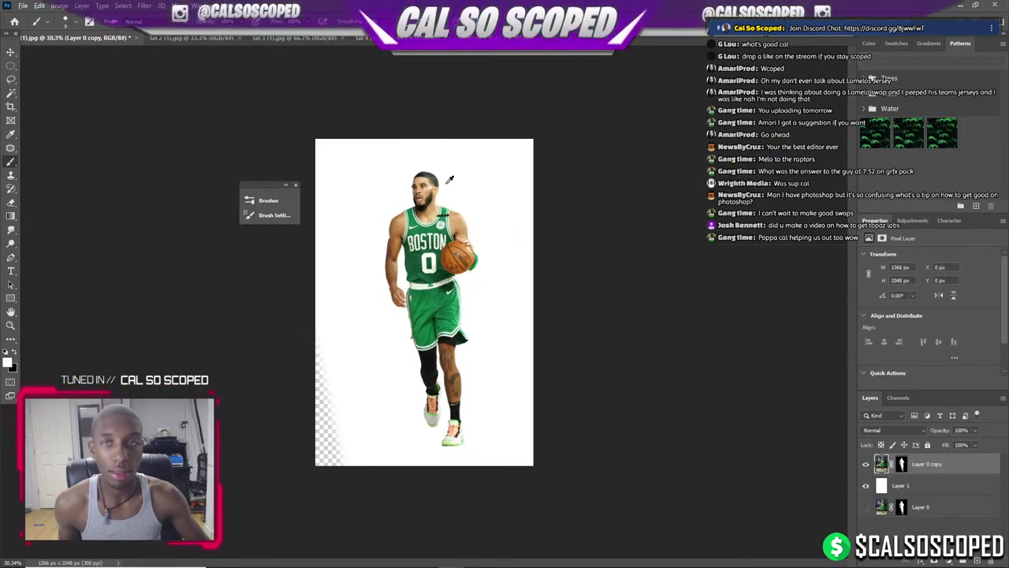
{"action": "scroll", "coordinate": [449, 180], "scroll_direction": "up", "scroll_amount": 1}
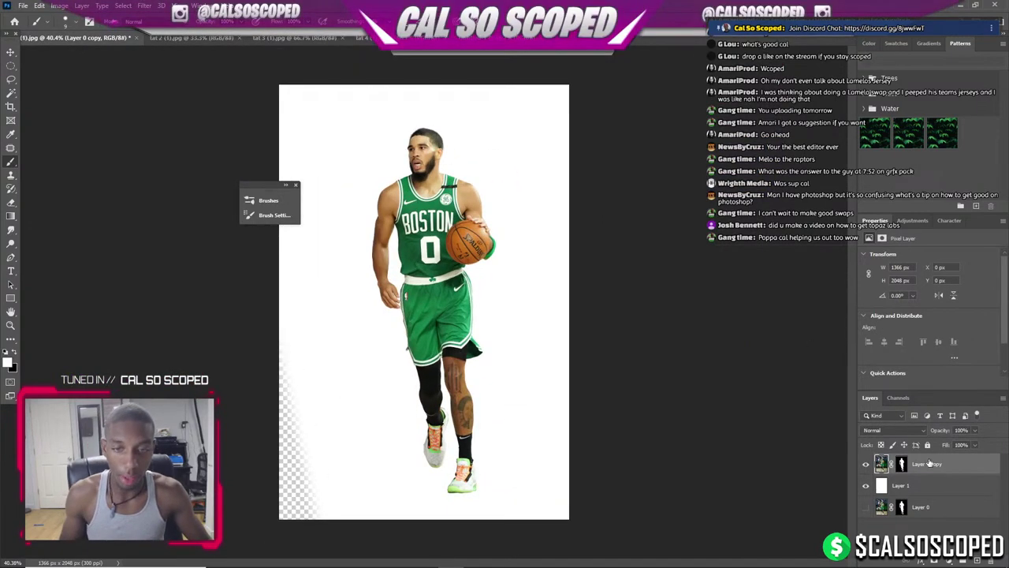
Copy the player cutout into the new 1080×1350 document.
{"action": "left_click_drag", "start_coordinate": [926, 463], "coordinate": [658, 387]}
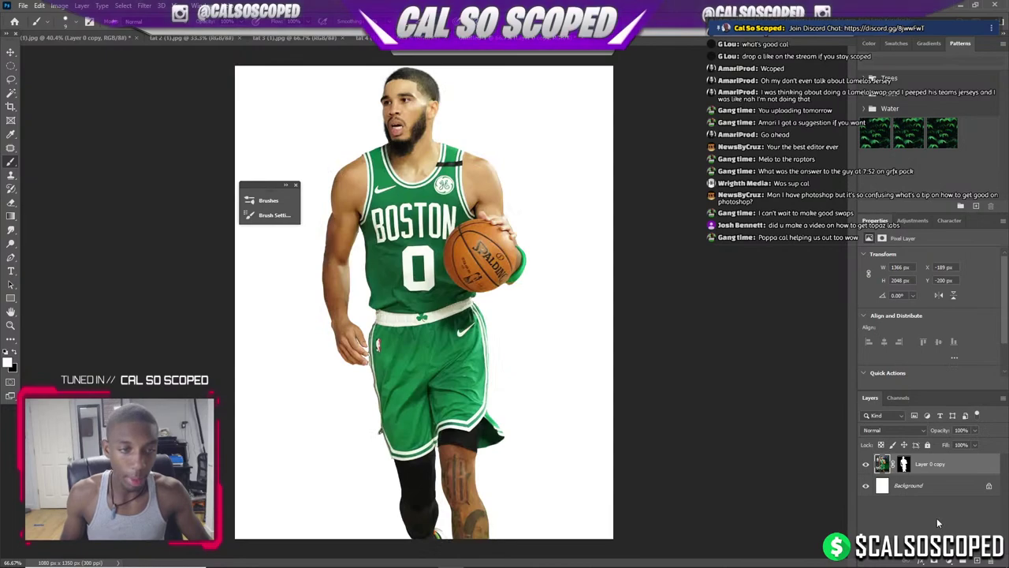
{"action": "right_click", "coordinate": [936, 471]}
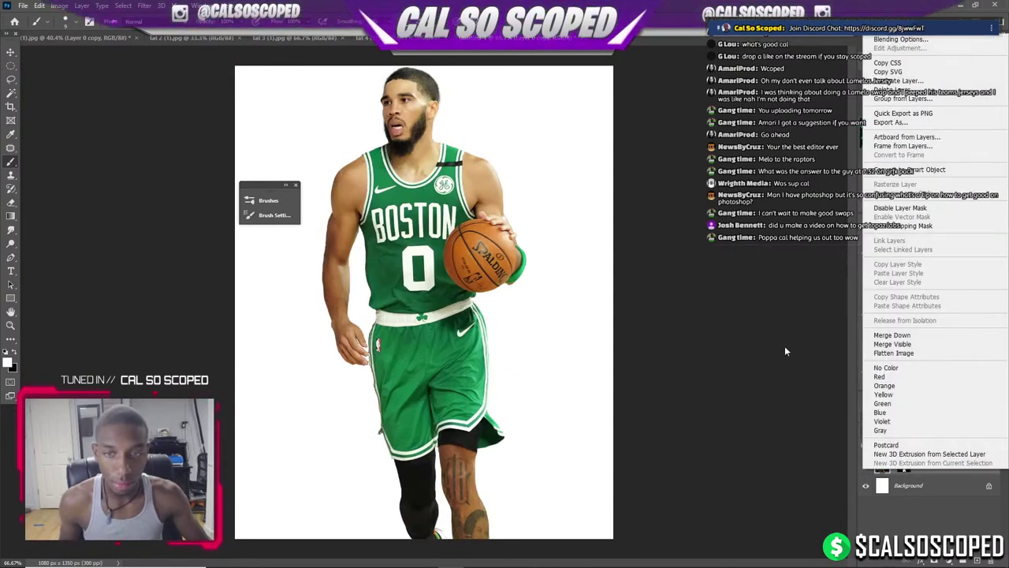
{"action": "left_click", "coordinate": [533, 378]}
{"action": "scroll", "coordinate": [366, 377], "scroll_direction": "up", "scroll_amount": 2}
{"action": "scroll", "coordinate": [369, 368], "scroll_direction": "up", "scroll_amount": 4}
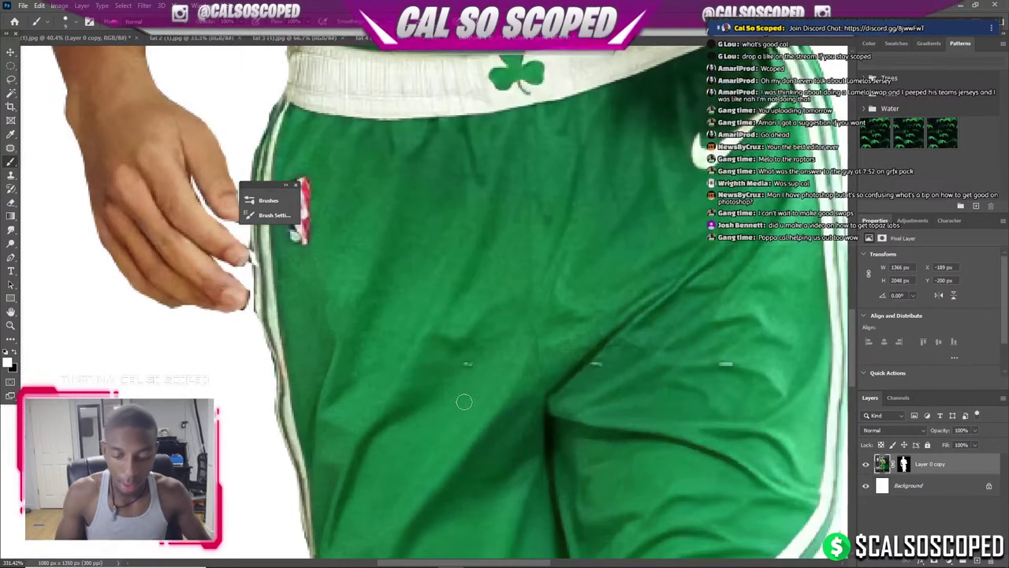
Remove three stray spots on the green shorts with a Content-Aware fill, then fit the view.
{"action": "key", "text": "l"}
{"action": "left_click_drag", "start_coordinate": [473, 367], "coordinate": [470, 369]}
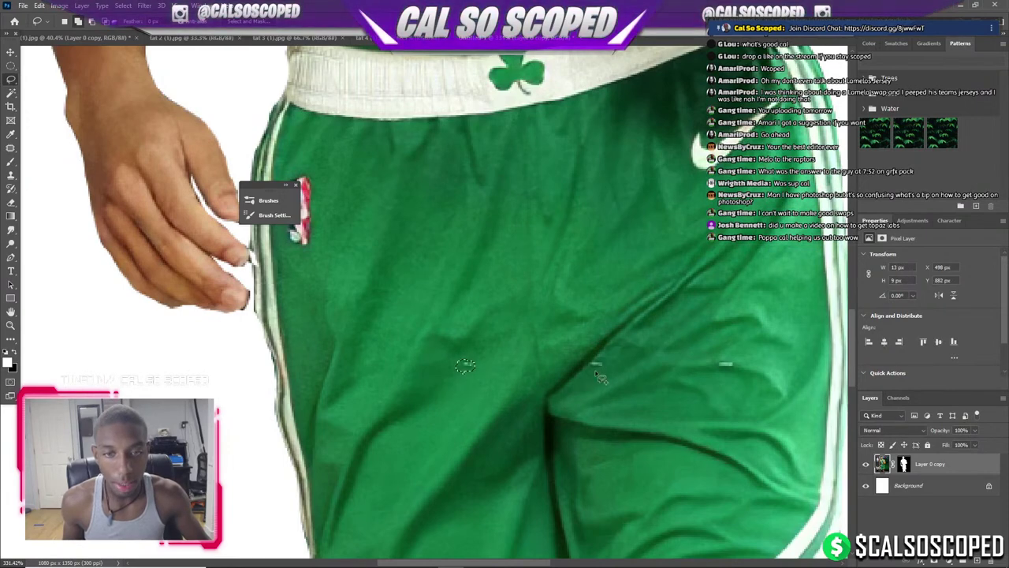
{"action": "left_click_drag", "start_coordinate": [601, 363], "coordinate": [604, 360]}
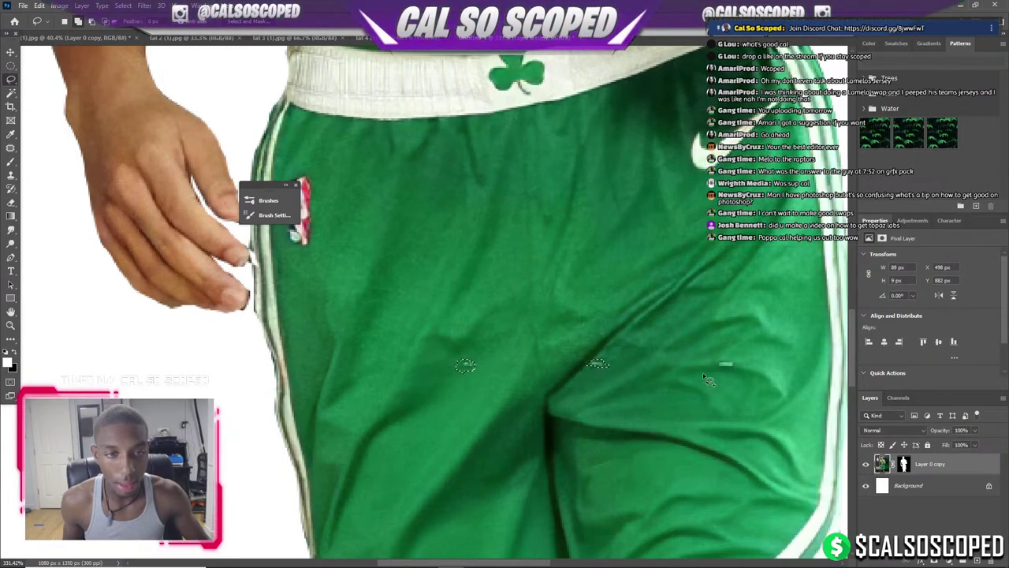
{"action": "left_click_drag", "start_coordinate": [726, 373], "coordinate": [733, 366]}
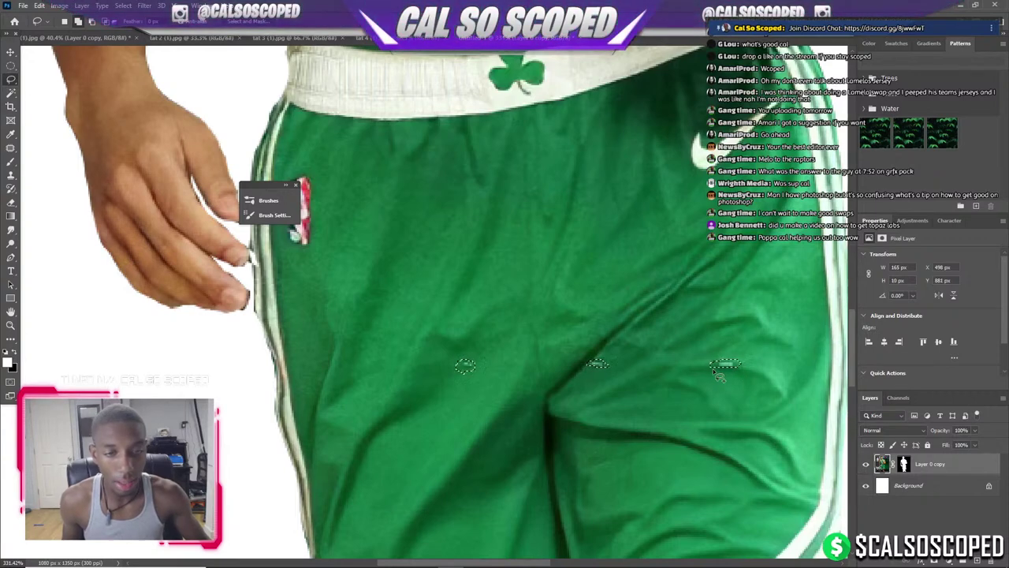
{"action": "key", "text": "shift+F5"}
{"action": "key", "text": "Return"}
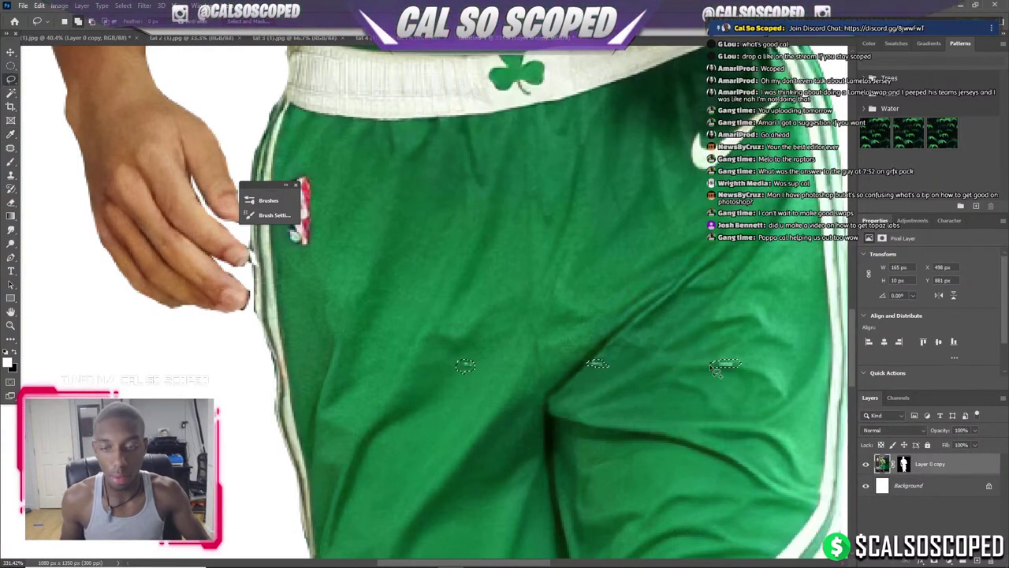
{"action": "key", "text": "shift+F5"}
{"action": "left_click", "coordinate": [491, 157]}
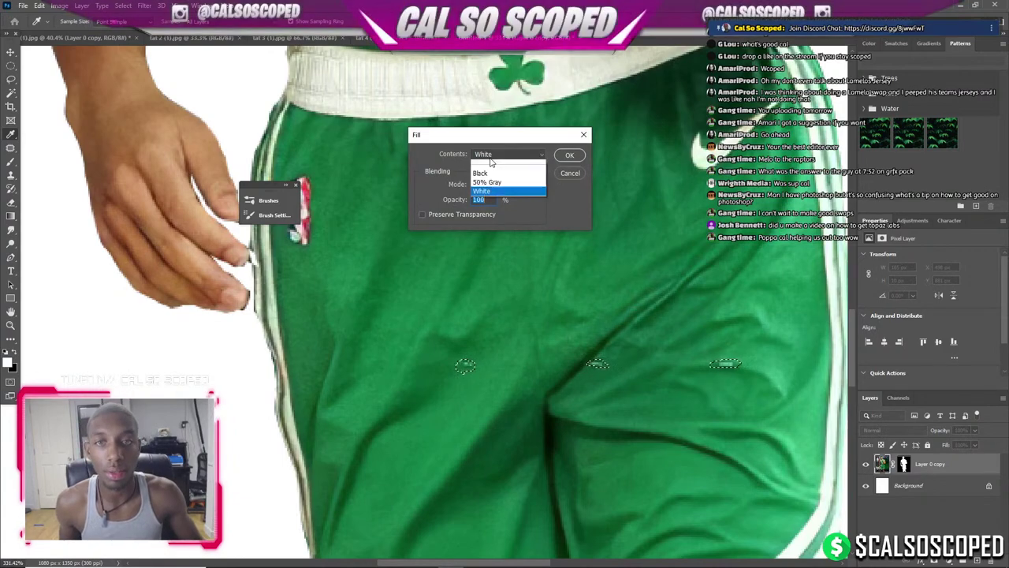
{"action": "left_click", "coordinate": [493, 198]}
{"action": "left_click", "coordinate": [570, 155]}
{"action": "key", "text": "ctrl+d"}
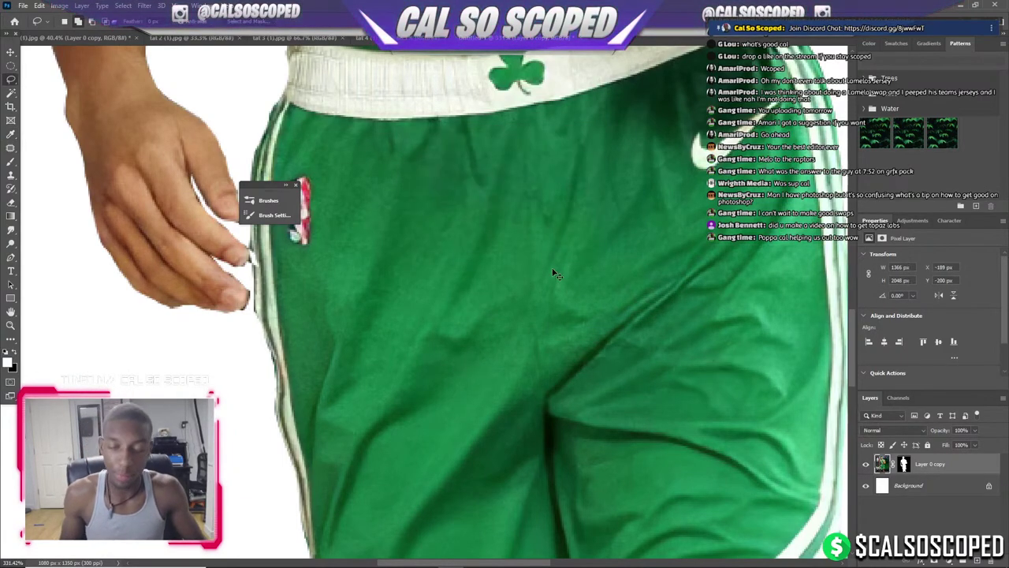
{"action": "key", "text": "ctrl+0"}
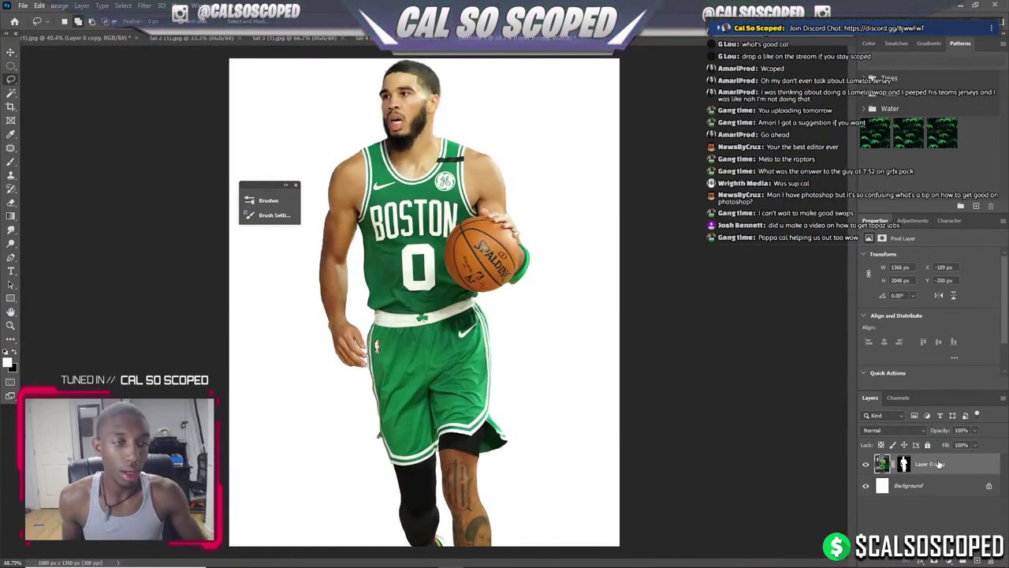
{"action": "right_click", "coordinate": [939, 463]}
Convert the player layer to a smart object and scale him to the canvas height.
{"action": "left_click", "coordinate": [903, 154]}
{"action": "key", "text": "ctrl+t"}
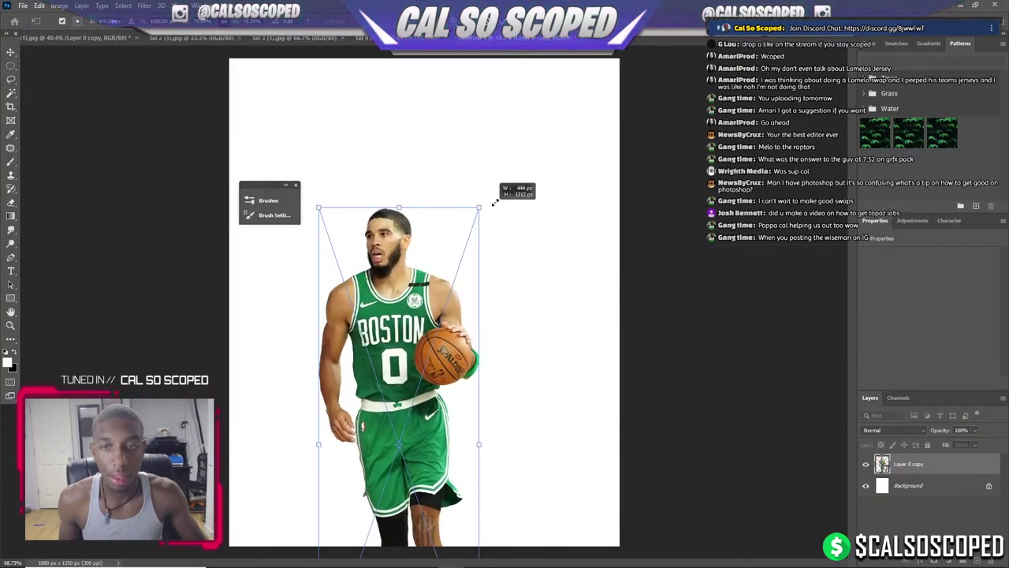
{"action": "left_click_drag", "start_coordinate": [527, 67], "coordinate": [457, 193]}
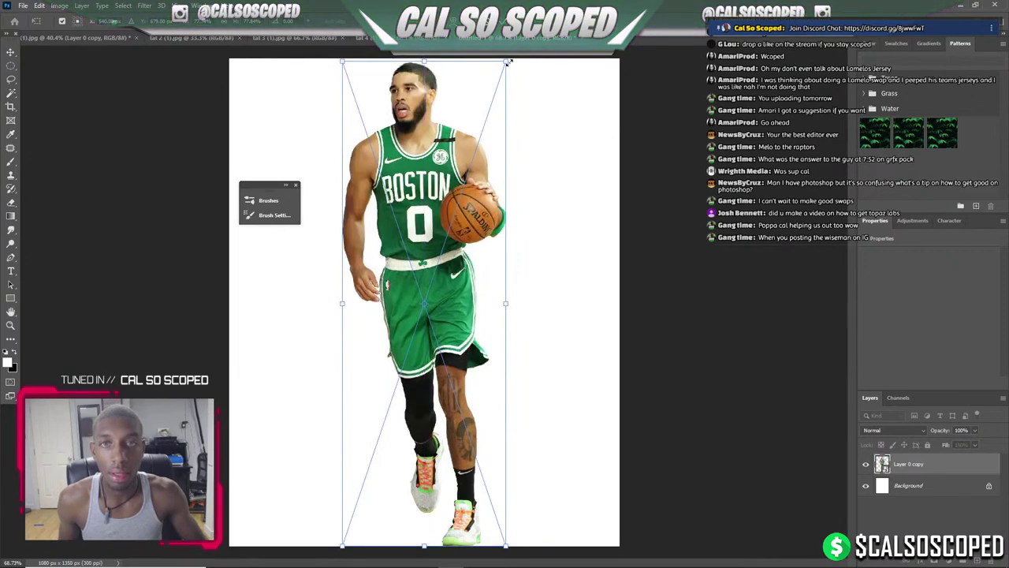
{"action": "left_click_drag", "start_coordinate": [508, 63], "coordinate": [485, 113]}
{"action": "left_click_drag", "start_coordinate": [471, 150], "coordinate": [473, 165]}
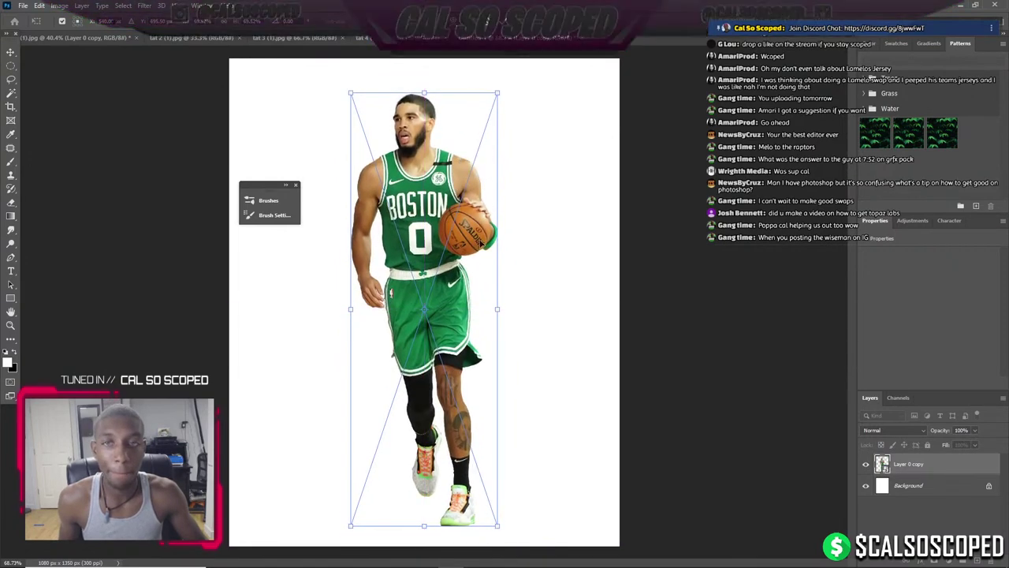
{"action": "key", "text": "Return"}
Shrink the player further to 391 × 1154 px and centre him on the canvas.
{"action": "key", "text": "ctrl+t"}
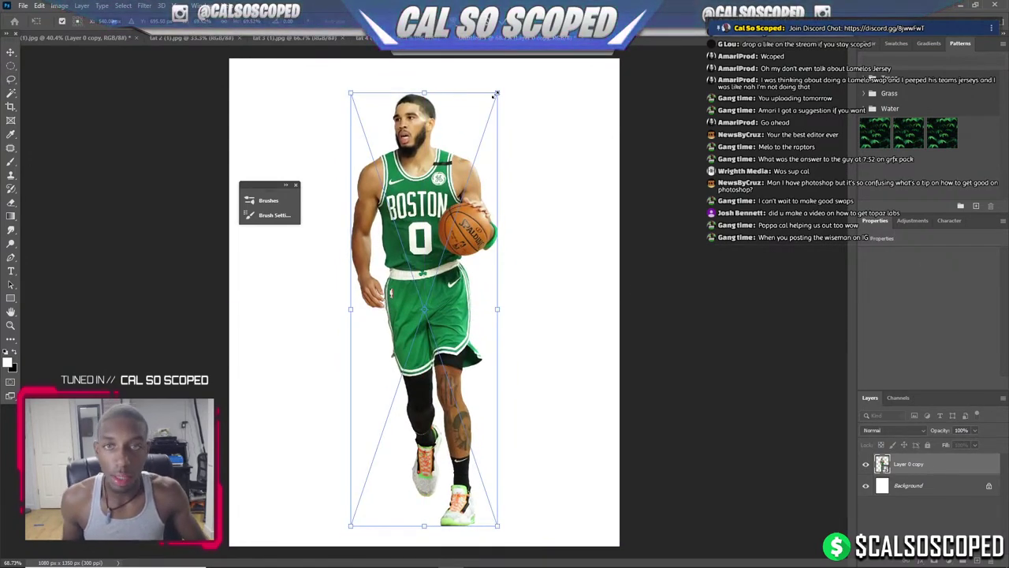
{"action": "mouse_move", "coordinate": [496, 94]}
{"action": "left_mouse_down"}
{"action": "mouse_move", "coordinate": [475, 160]}
{"action": "mouse_move", "coordinate": [505, 105]}
{"action": "left_mouse_up"}
{"action": "left_click_drag", "start_coordinate": [486, 143], "coordinate": [466, 159]}
{"action": "key", "text": "Return"}
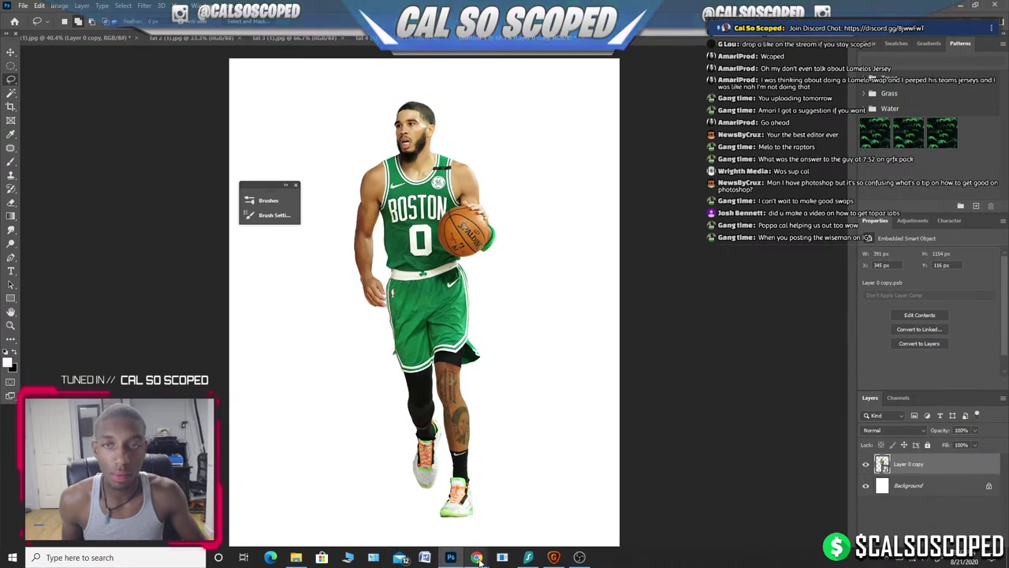
In a new Chrome tab, search for unsplash and open the Unsplash website.
{"action": "left_click", "coordinate": [428, 507]}
{"action": "key", "text": "ctrl+t"}
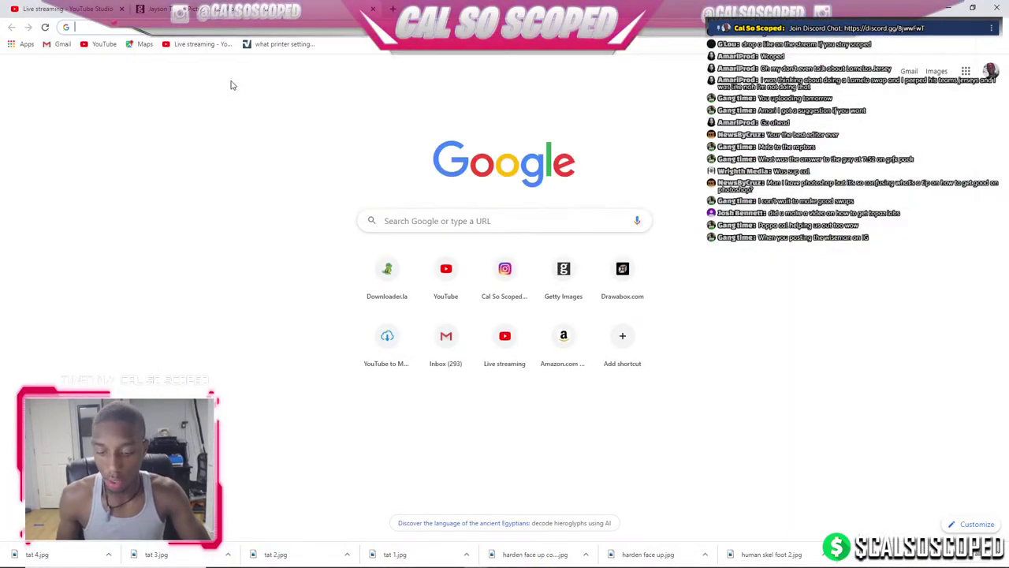
{"action": "type", "text": "pix"}
{"action": "key", "text": "BackSpace"}
{"action": "key", "text": "BackSpace"}
{"action": "key", "text": "BackSpace"}
{"action": "type", "text": "u"}
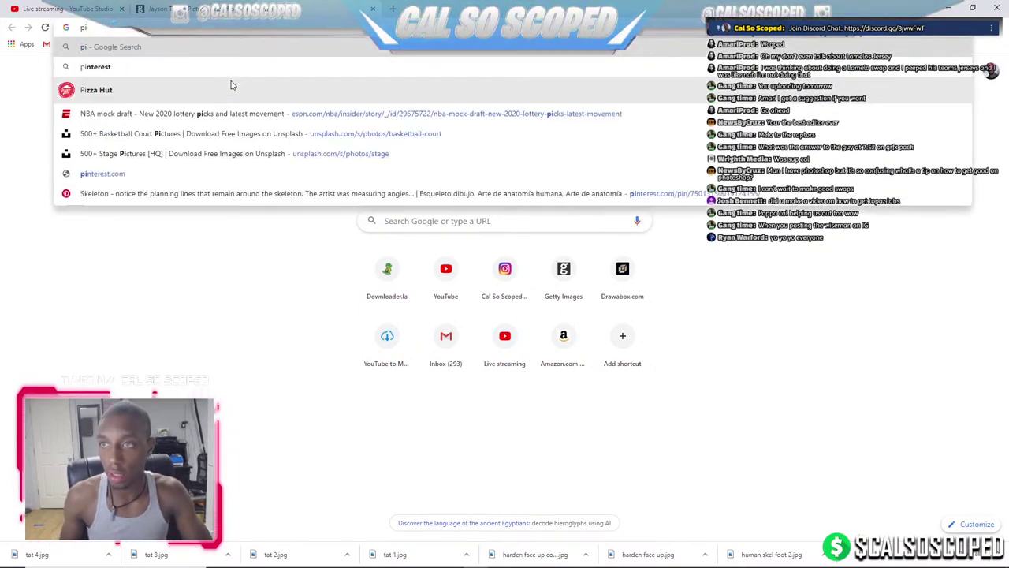
{"action": "key", "text": "BackSpace"}
{"action": "type", "text": "unsplash"}
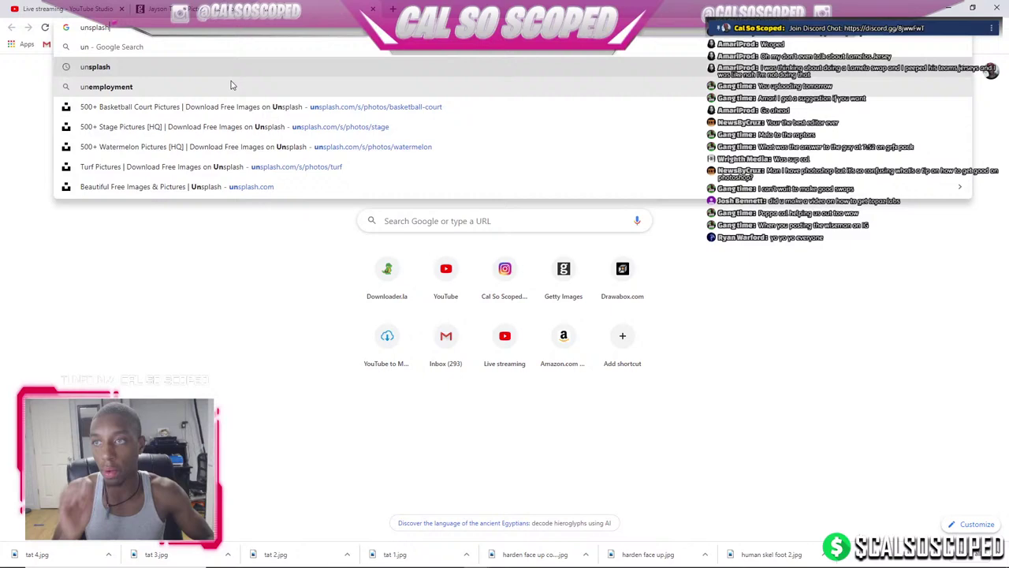
{"action": "key", "text": "Return"}
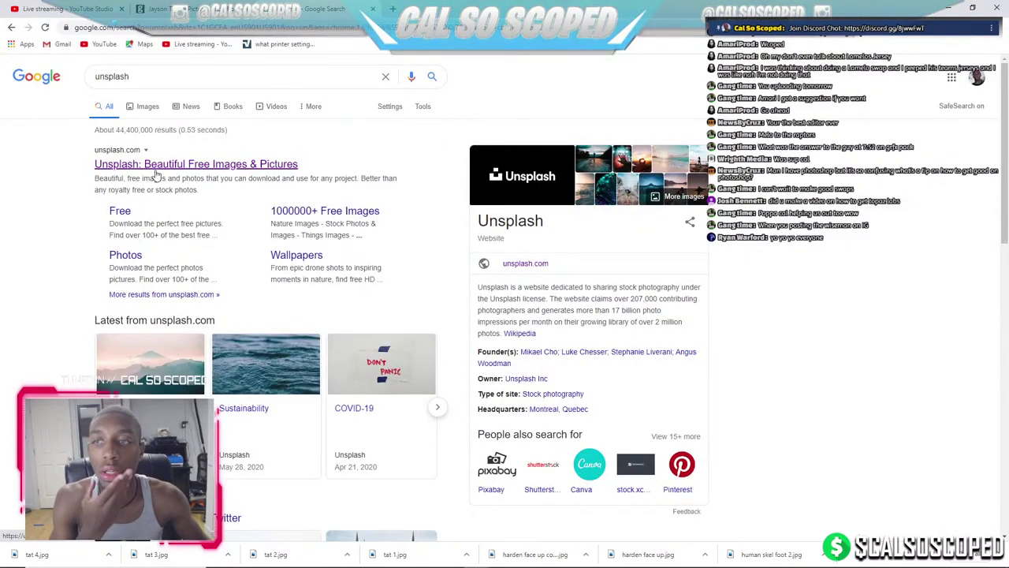
{"action": "left_click", "coordinate": [155, 169]}
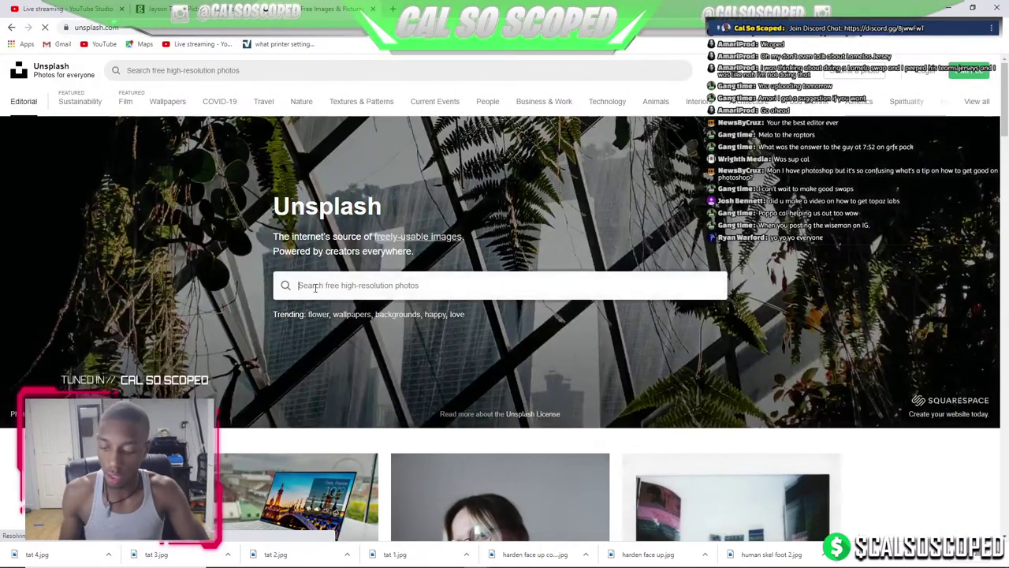
Search Unsplash for 'water' and open the sunset ocean-wave photo.
{"action": "left_click", "coordinate": [314, 288]}
{"action": "type", "text": "water"}
{"action": "key", "text": "Return"}
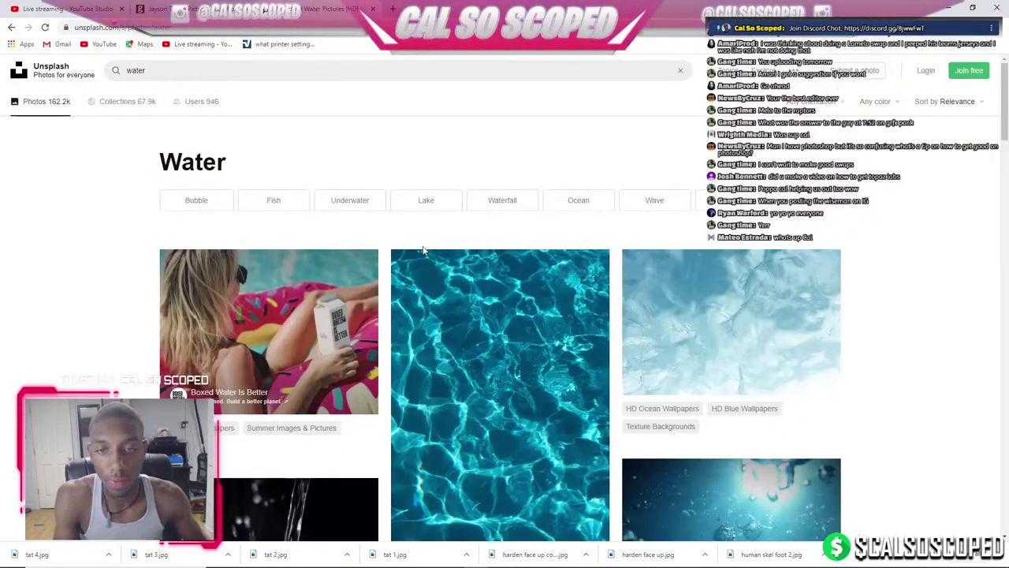
{"action": "scroll", "coordinate": [424, 251], "scroll_direction": "down", "scroll_amount": 3}
{"action": "scroll", "coordinate": [448, 234], "scroll_direction": "down", "scroll_amount": 2}
{"action": "scroll", "coordinate": [447, 223], "scroll_direction": "down", "scroll_amount": 3}
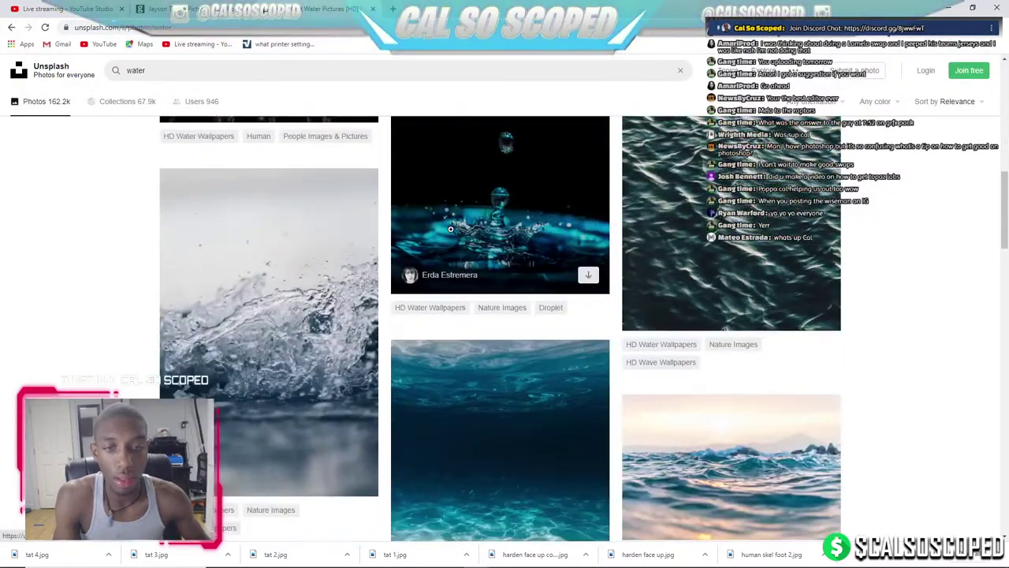
{"action": "scroll", "coordinate": [450, 229], "scroll_direction": "down", "scroll_amount": 2}
{"action": "scroll", "coordinate": [450, 228], "scroll_direction": "down", "scroll_amount": 1}
{"action": "scroll", "coordinate": [425, 236], "scroll_direction": "down", "scroll_amount": 2}
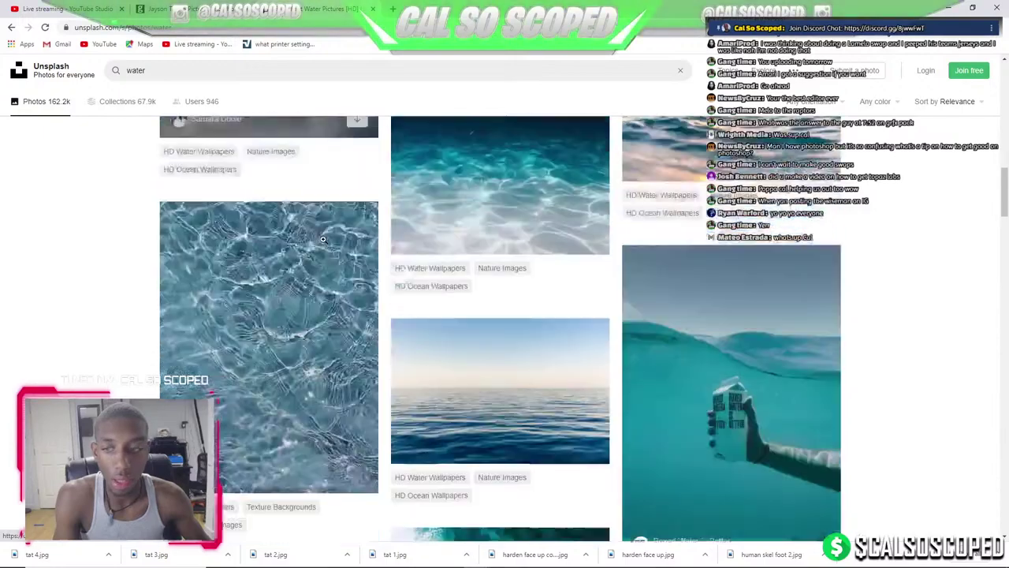
{"action": "scroll", "coordinate": [449, 268], "scroll_direction": "down", "scroll_amount": 1}
{"action": "scroll", "coordinate": [470, 303], "scroll_direction": "up", "scroll_amount": 1}
{"action": "left_click", "coordinate": [823, 286]}
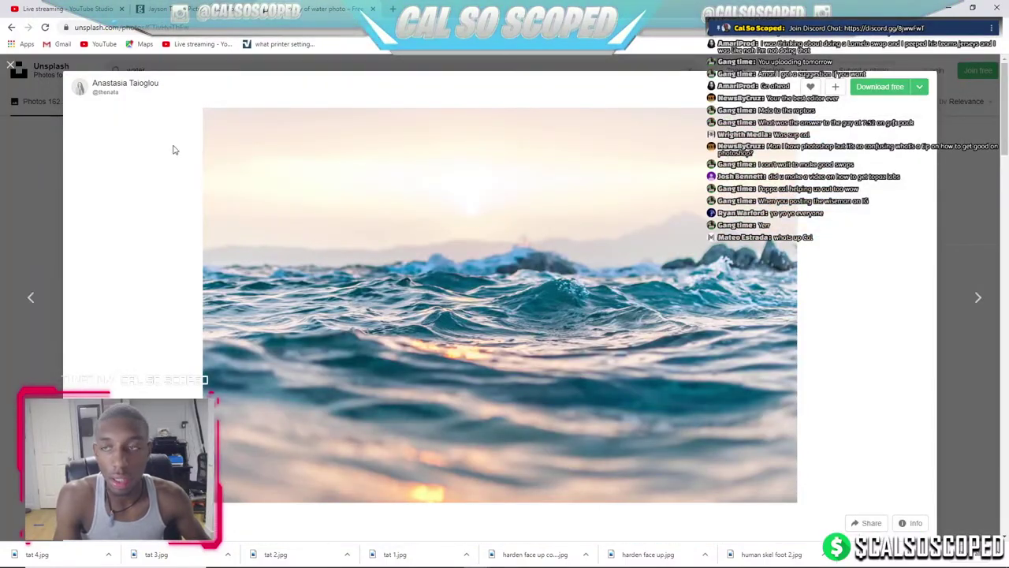
Copy the wave photo's page URL and download the photo free.
{"action": "left_click", "coordinate": [101, 28]}
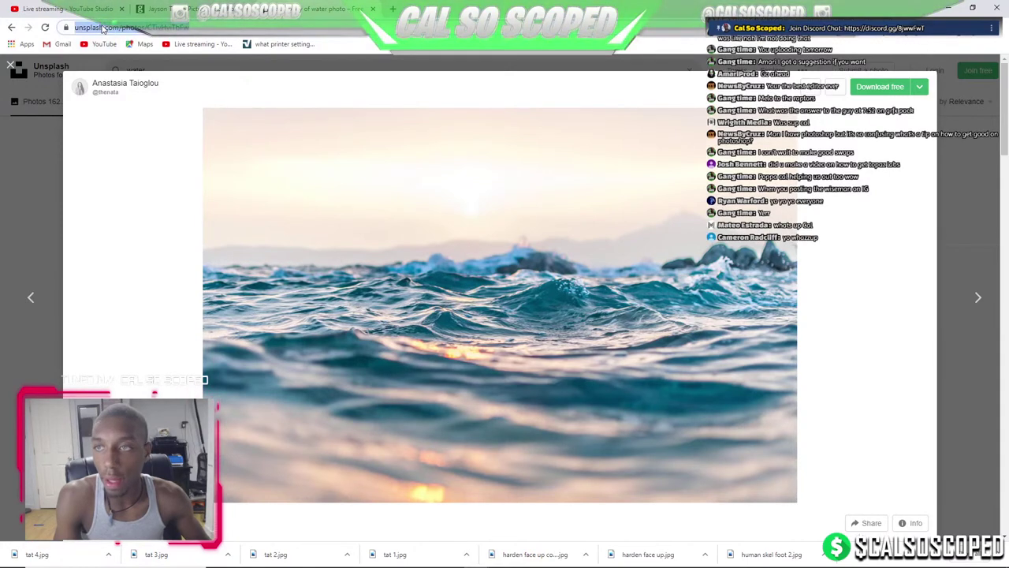
{"action": "right_click", "coordinate": [101, 28]}
{"action": "left_click", "coordinate": [134, 89]}
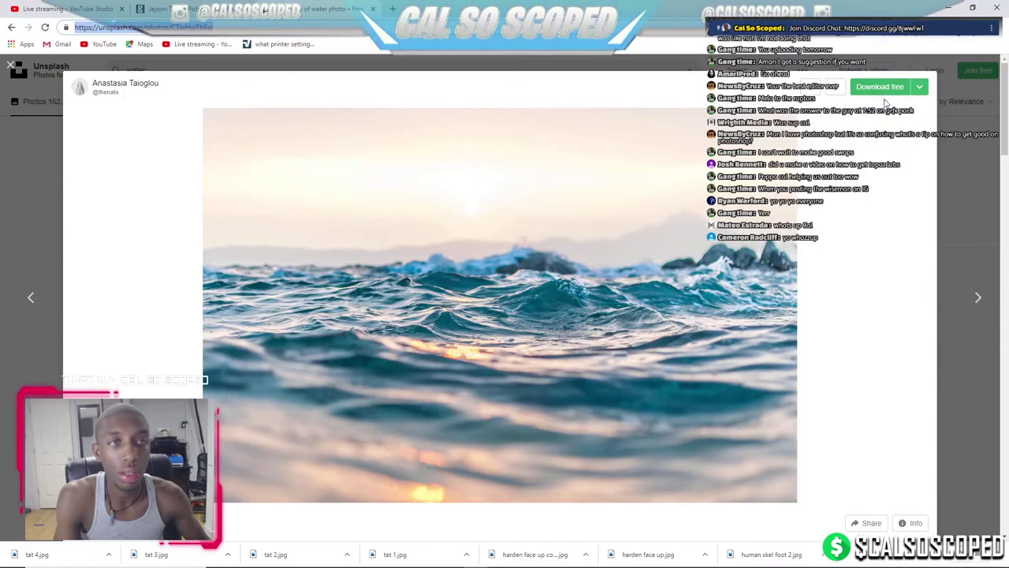
{"action": "left_click", "coordinate": [880, 86]}
Show the downloaded photo in its folder and rename it 'water flowing'.
{"action": "left_click", "coordinate": [944, 552]}
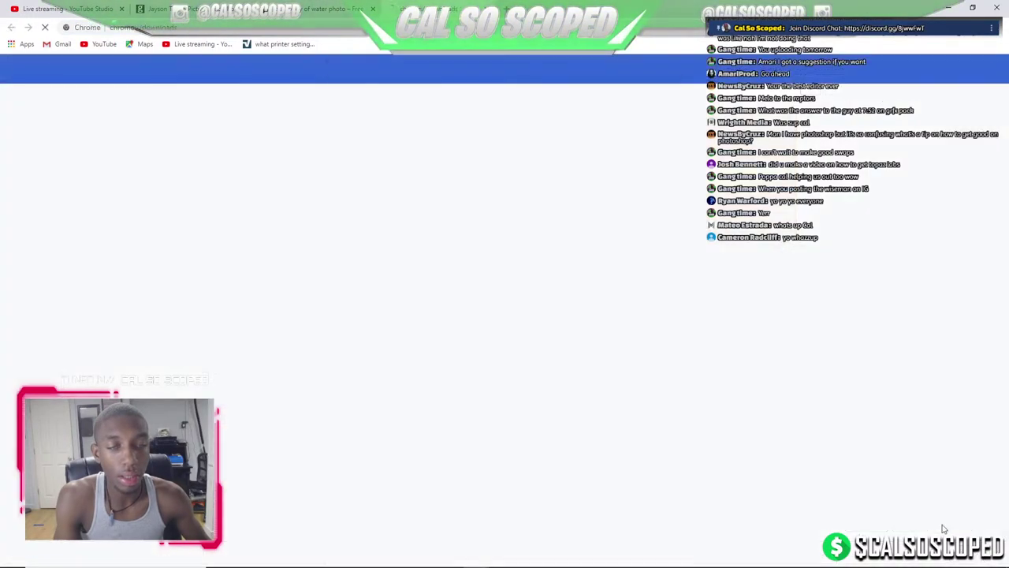
{"action": "left_click", "coordinate": [399, 170]}
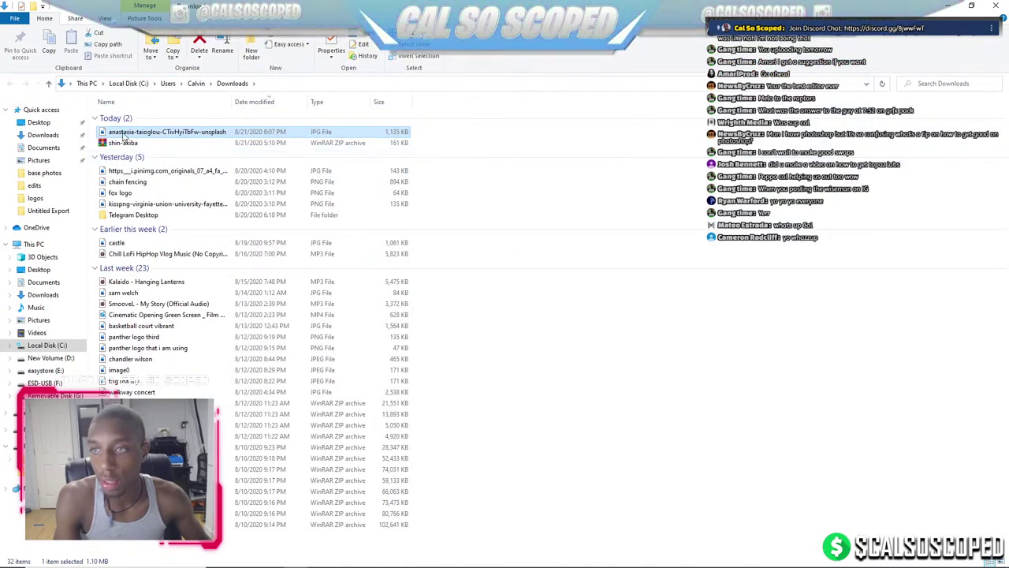
{"action": "mouse_move", "coordinate": [124, 136]}
{"action": "left_mouse_down"}
{"action": "mouse_move", "coordinate": [67, 237]}
{"action": "mouse_move", "coordinate": [135, 139]}
{"action": "left_mouse_up"}
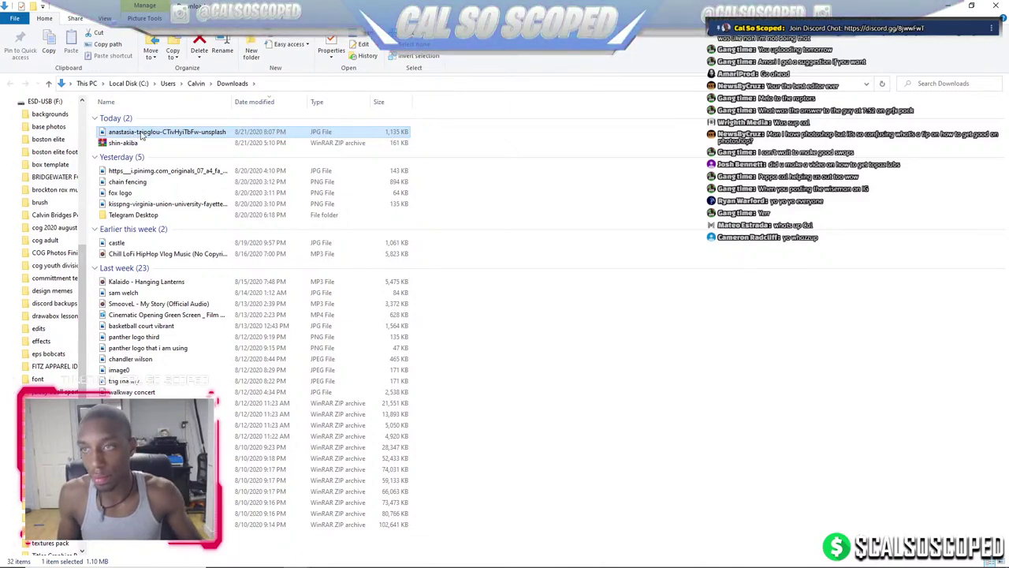
{"action": "key", "text": "F2"}
{"action": "type", "text": "water"}
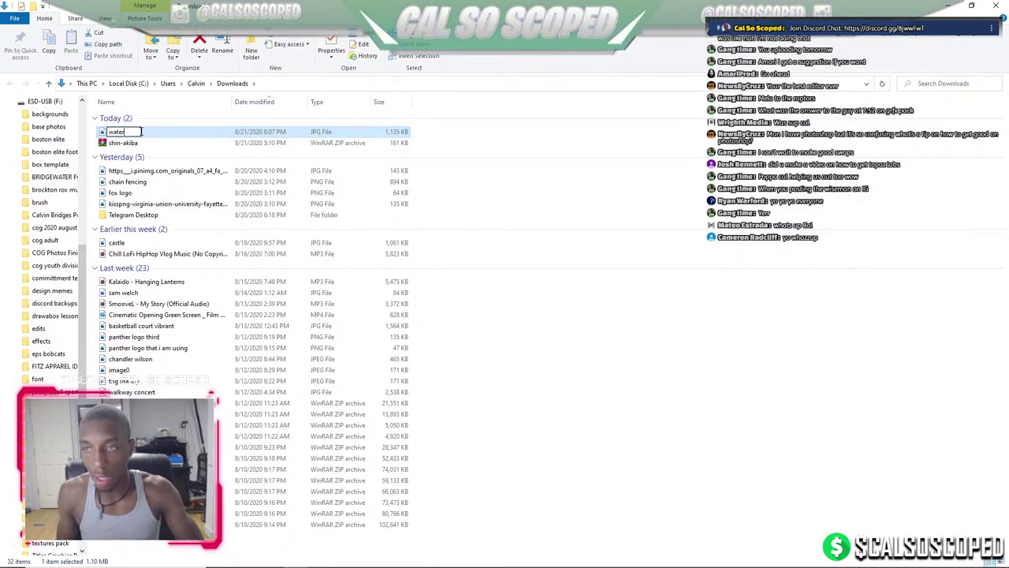
{"action": "type", "text": " flowing"}
{"action": "key", "text": "Return"}
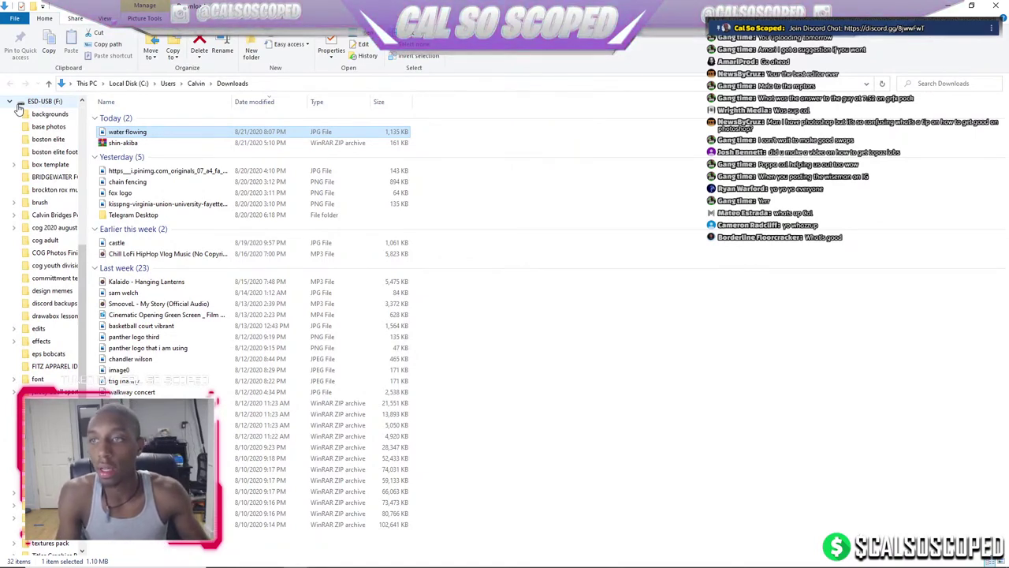
Copy 'water flowing' into the USB drive's backgrounds folder, resolving the duplicate-file prompt.
{"action": "left_click_drag", "start_coordinate": [126, 131], "coordinate": [50, 114]}
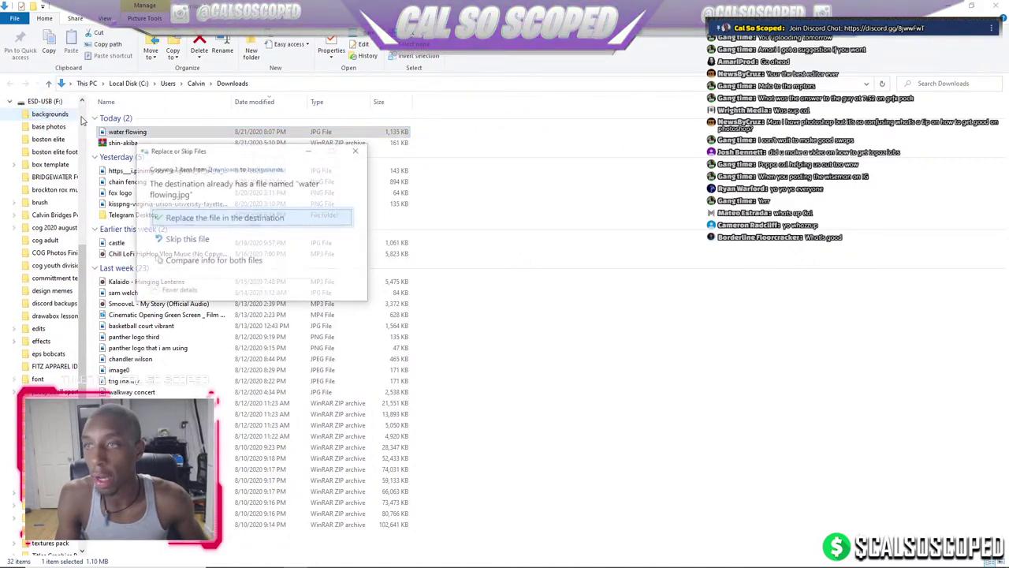
{"action": "left_click", "coordinate": [353, 148]}
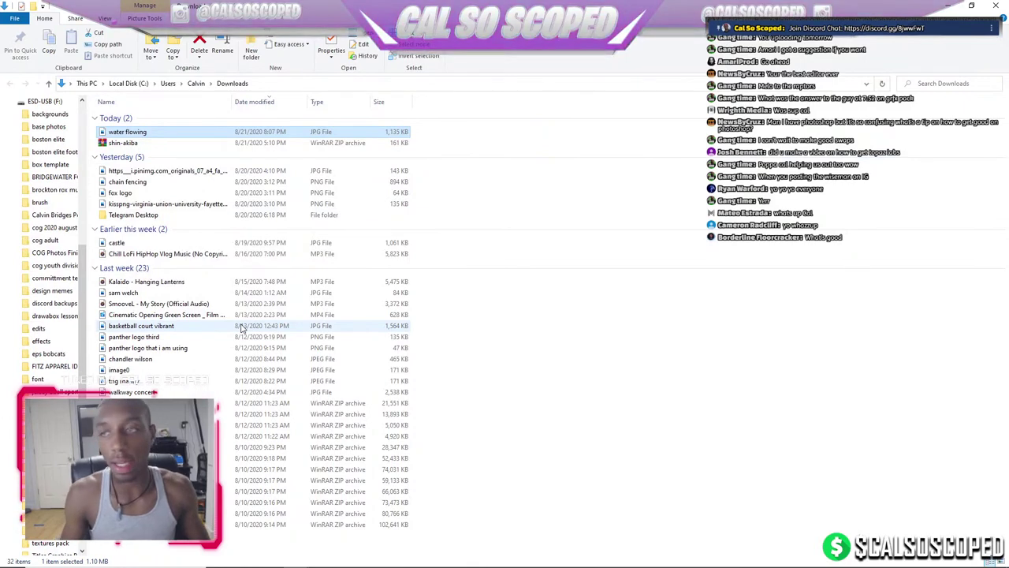
{"action": "left_click", "coordinate": [15, 96]}
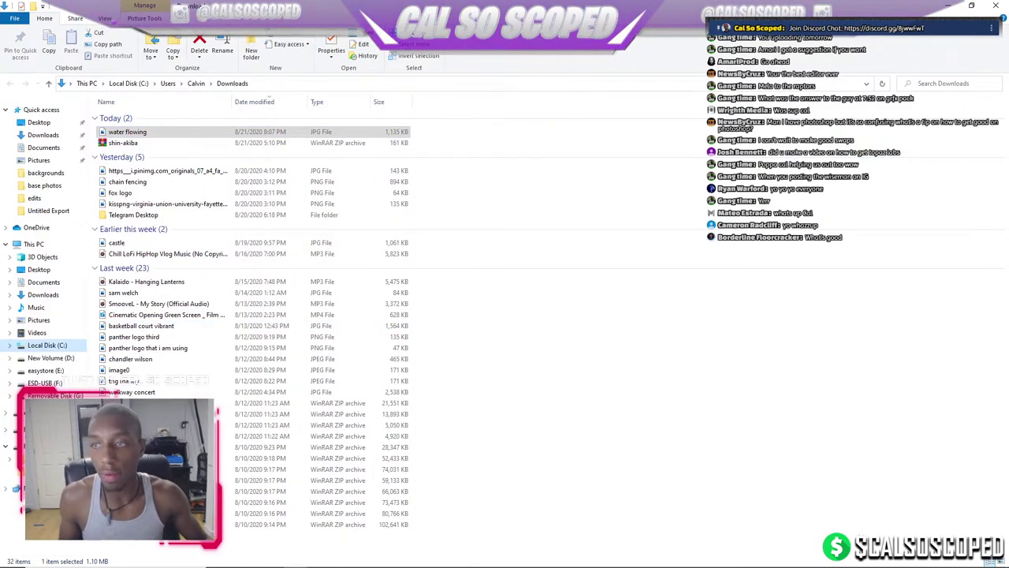
{"action": "left_click", "coordinate": [451, 558]}
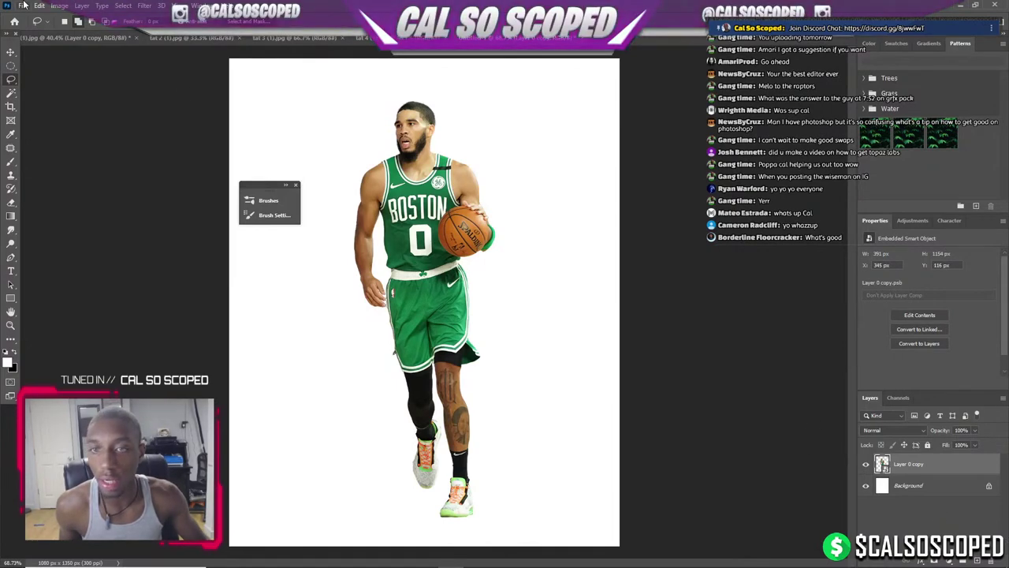
Unlock the Background layer and fill the white background with black using the Paint Bucket.
{"action": "left_click", "coordinate": [989, 486]}
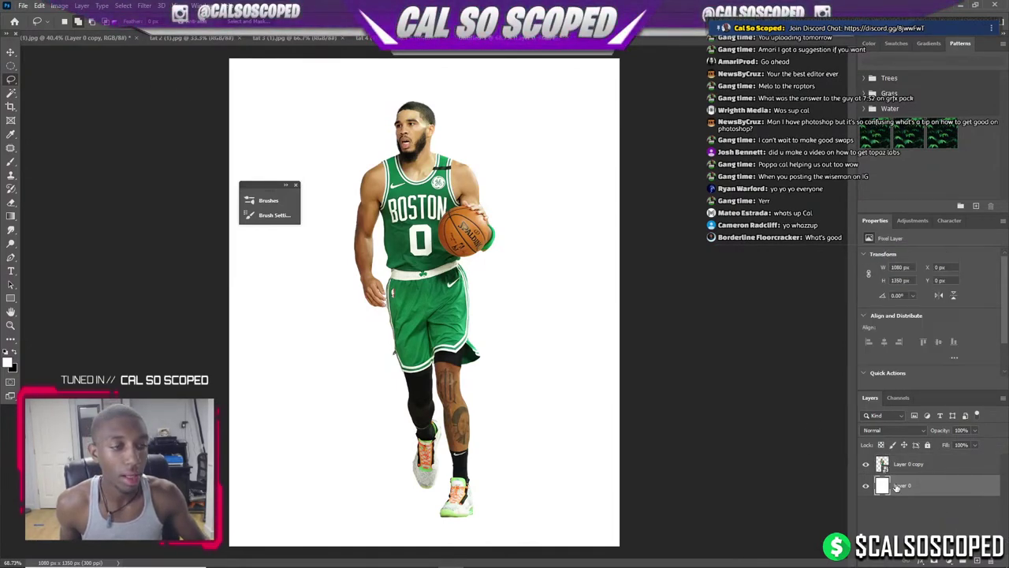
{"action": "left_click", "coordinate": [11, 215]}
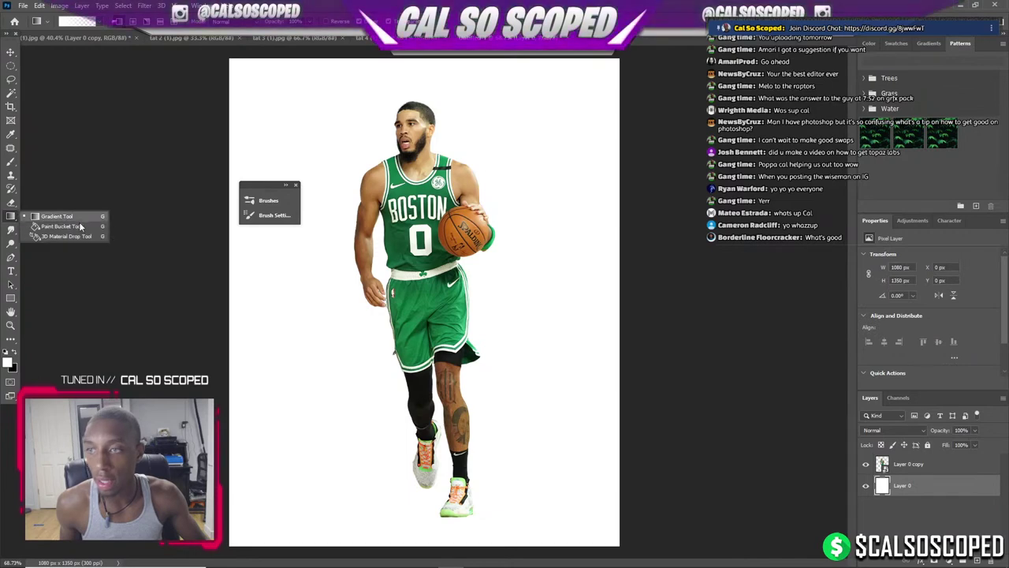
{"action": "left_click", "coordinate": [80, 227]}
{"action": "left_click", "coordinate": [13, 353]}
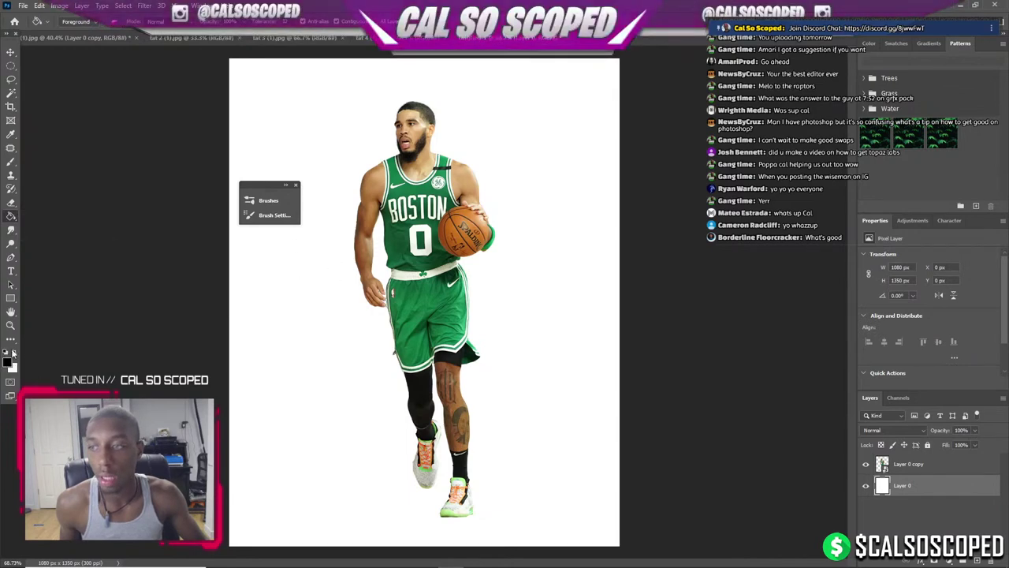
{"action": "left_click", "coordinate": [332, 387]}
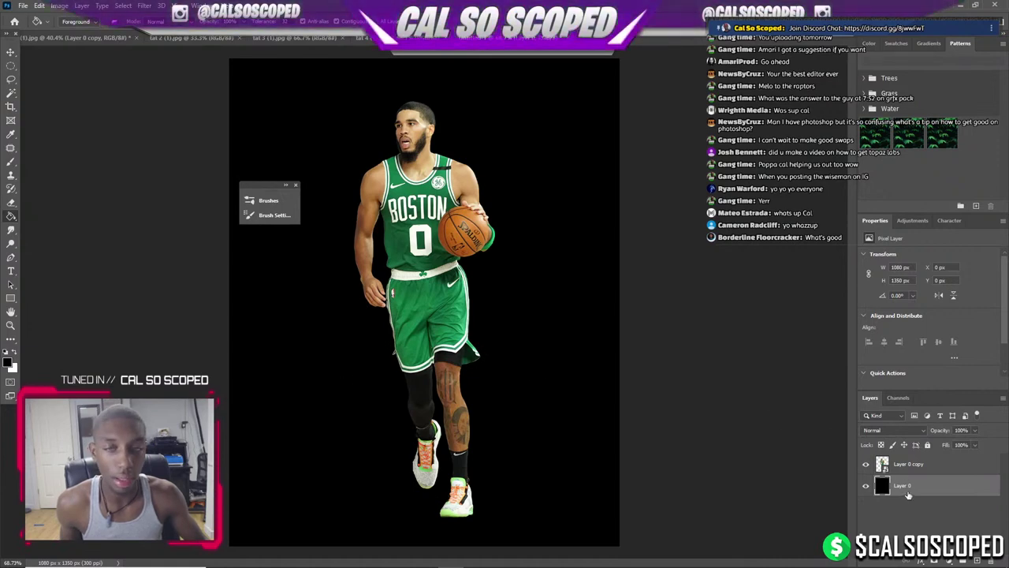
Try a very dark green (#0f1d10) background fill, then undo it.
{"action": "left_click", "coordinate": [15, 353]}
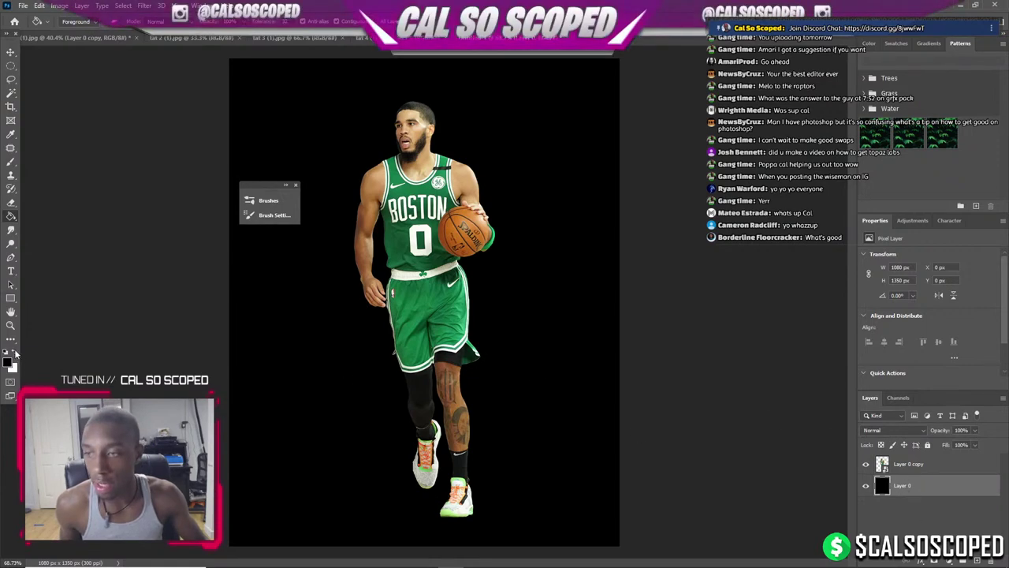
{"action": "left_click", "coordinate": [8, 363]}
{"action": "type", "text": "043706"}
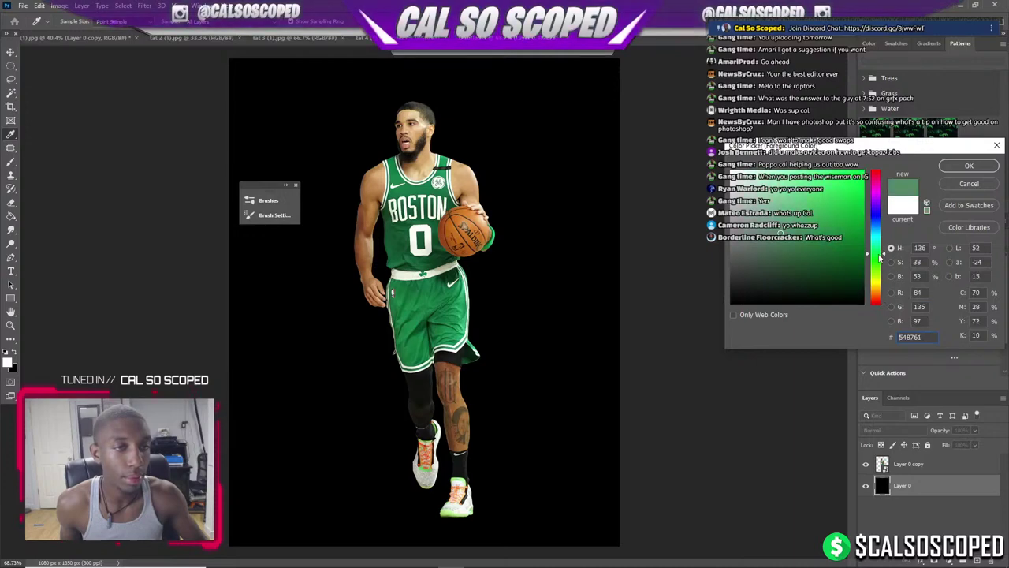
{"action": "left_click_drag", "start_coordinate": [855, 278], "coordinate": [794, 291]}
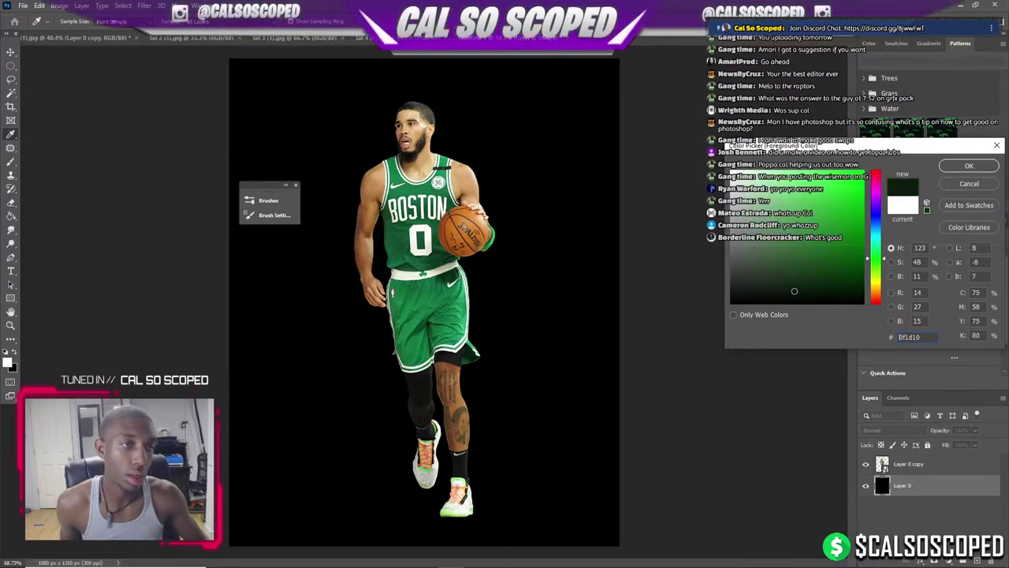
{"action": "left_click", "coordinate": [969, 165]}
{"action": "key", "text": "g"}
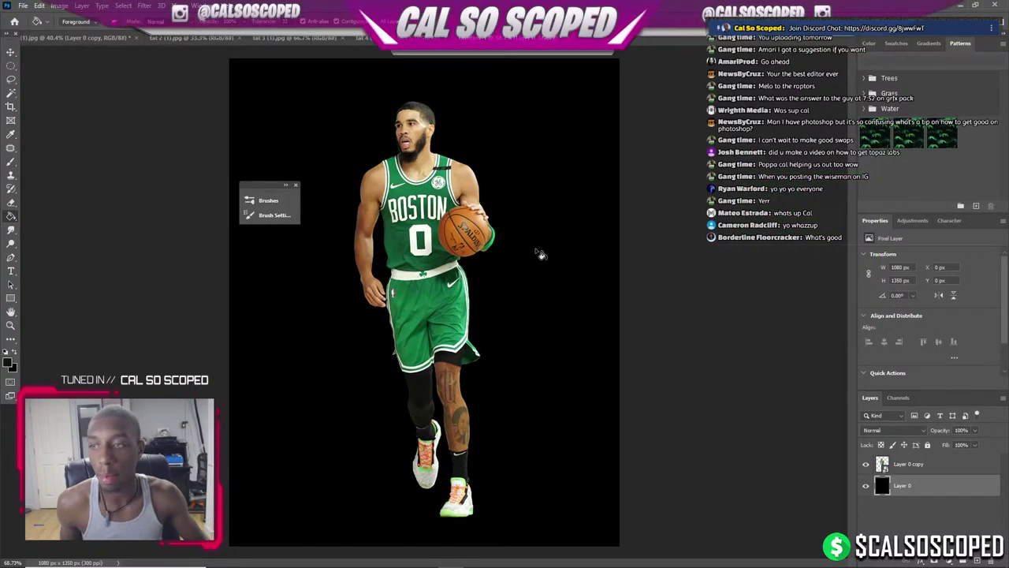
{"action": "left_click", "coordinate": [541, 253]}
{"action": "key", "text": "ctrl+z"}
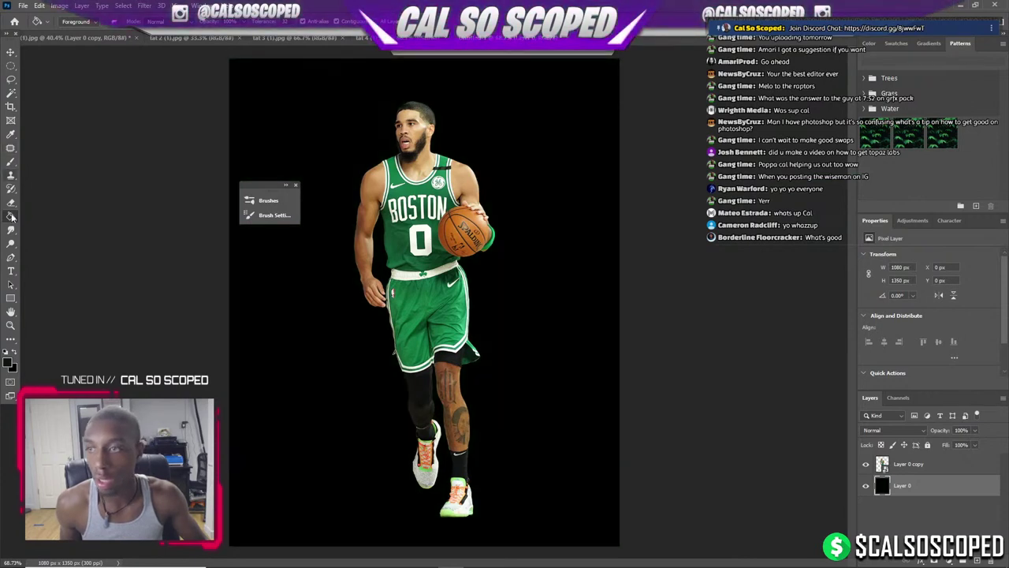
Try two black-to-green gradients on the background and undo both, keeping plain black.
{"action": "right_click", "coordinate": [11, 216]}
{"action": "left_click", "coordinate": [47, 215]}
{"action": "left_click_drag", "start_coordinate": [486, 400], "coordinate": [492, 252]}
{"action": "key", "text": "ctrl+z"}
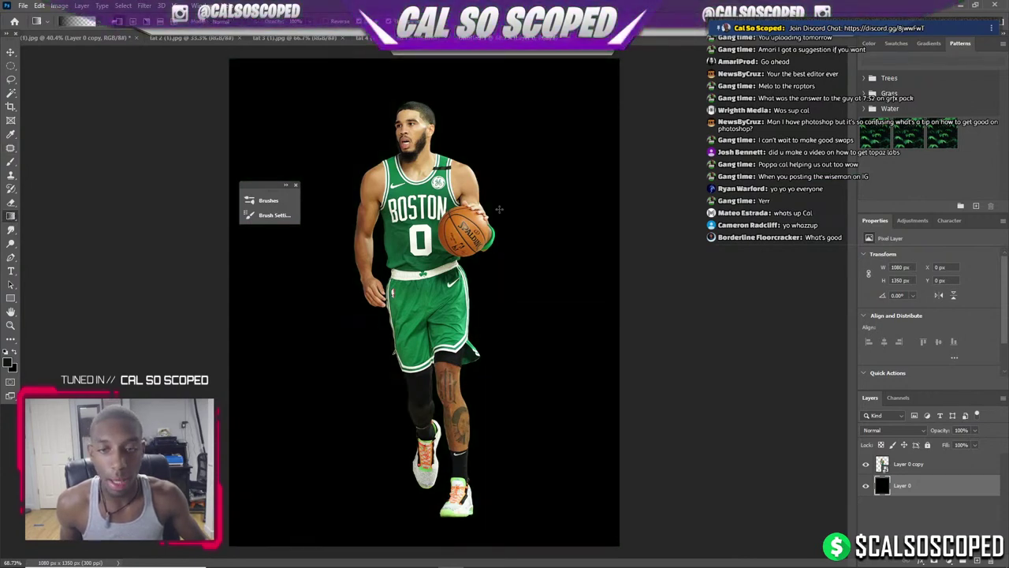
{"action": "mouse_move", "coordinate": [466, 419]}
{"action": "left_mouse_down"}
{"action": "mouse_move", "coordinate": [457, 87]}
{"action": "mouse_move", "coordinate": [461, 151]}
{"action": "left_mouse_up"}
{"action": "key", "text": "ctrl+z"}
{"action": "scroll", "coordinate": [463, 79], "scroll_direction": "down", "scroll_amount": 1}
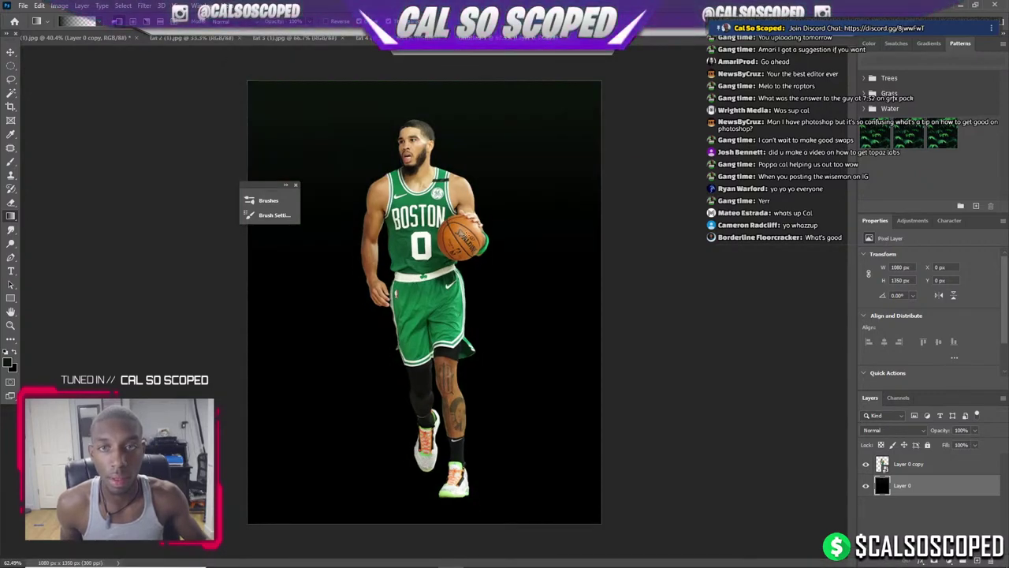
{"action": "scroll", "coordinate": [452, 376], "scroll_direction": "up", "scroll_amount": 1}
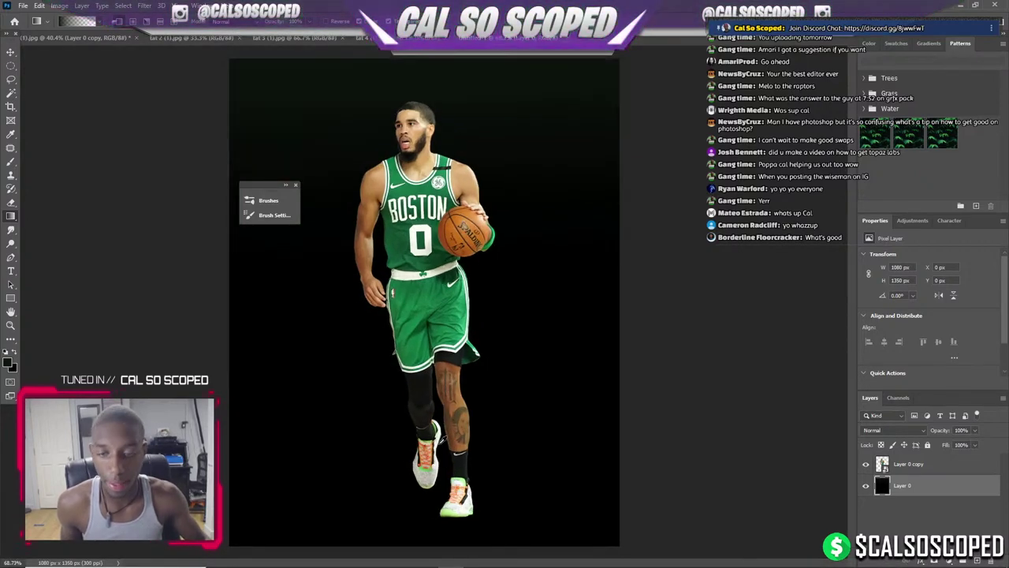
{"action": "key", "text": "v"}
{"action": "scroll", "coordinate": [447, 305], "scroll_direction": "up", "scroll_amount": 1}
Add a Levels adjustment above the player with midtones 0.53 and lowered output white.
{"action": "left_click", "coordinate": [922, 464]}
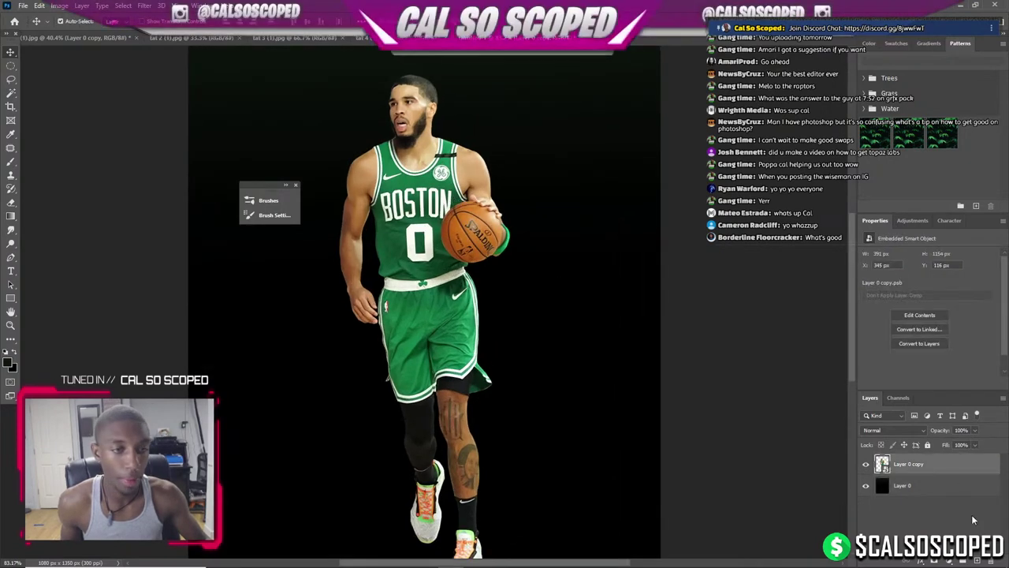
{"action": "left_click", "coordinate": [958, 560]}
{"action": "left_click", "coordinate": [942, 415]}
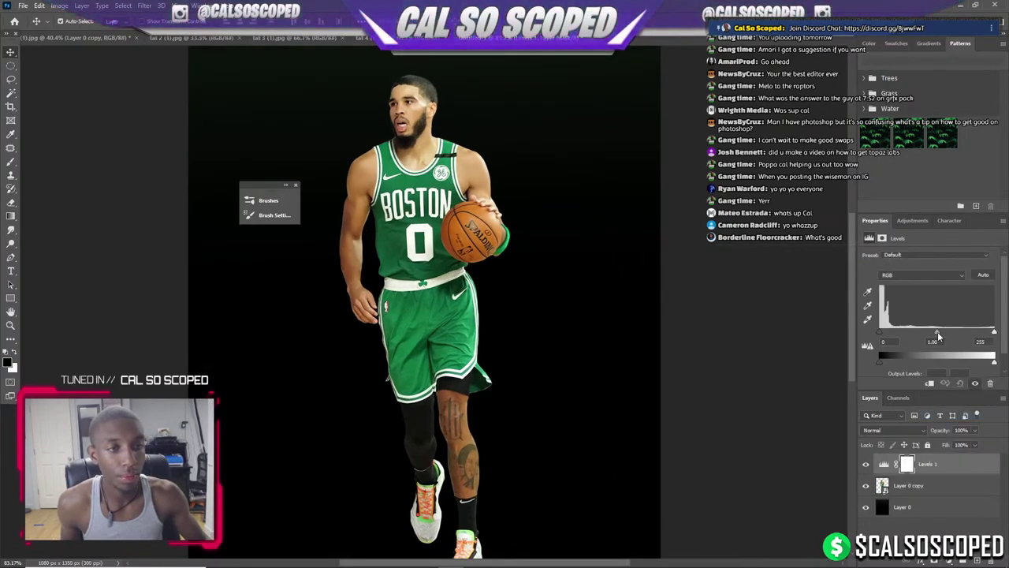
{"action": "left_click_drag", "start_coordinate": [938, 331], "coordinate": [958, 331]}
{"action": "left_click_drag", "start_coordinate": [995, 361], "coordinate": [919, 362]}
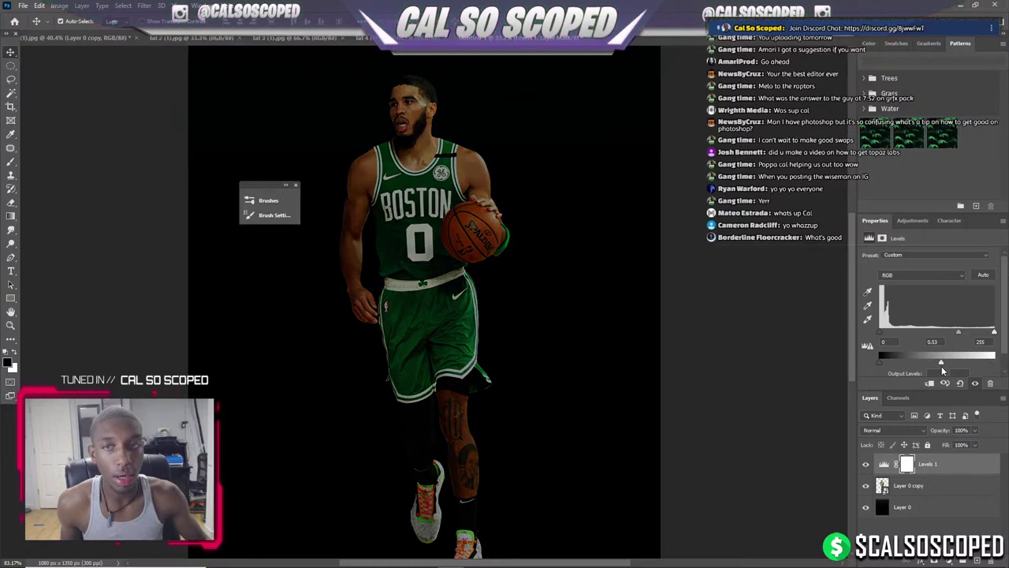
Free-transform the player cutout, pulling its top edge down slightly.
{"action": "scroll", "coordinate": [382, 245], "scroll_direction": "down", "scroll_amount": 2}
{"action": "scroll", "coordinate": [381, 244], "scroll_direction": "up", "scroll_amount": 2}
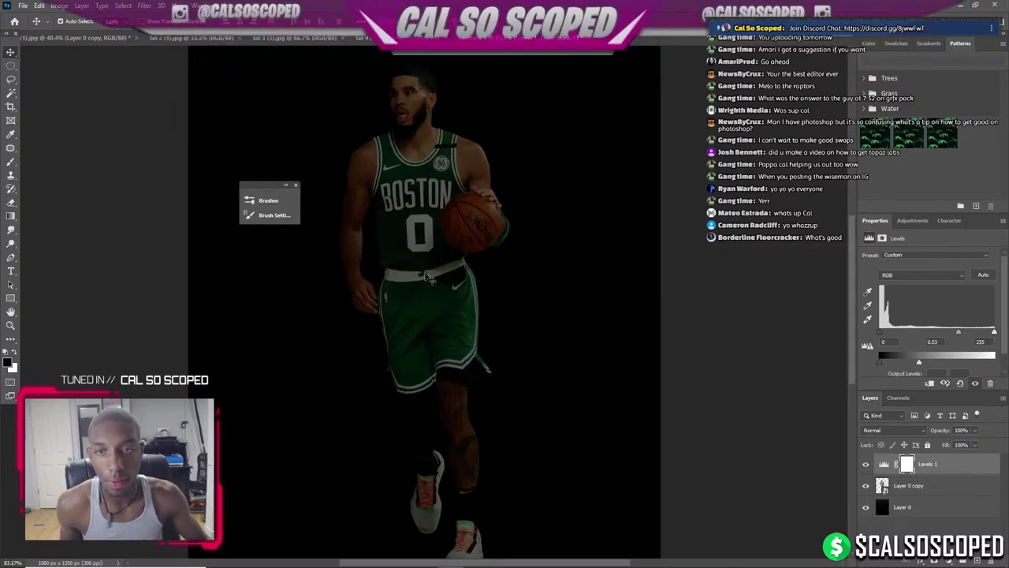
{"action": "scroll", "coordinate": [418, 226], "scroll_direction": "down", "scroll_amount": 1}
{"action": "scroll", "coordinate": [418, 229], "scroll_direction": "up", "scroll_amount": 2}
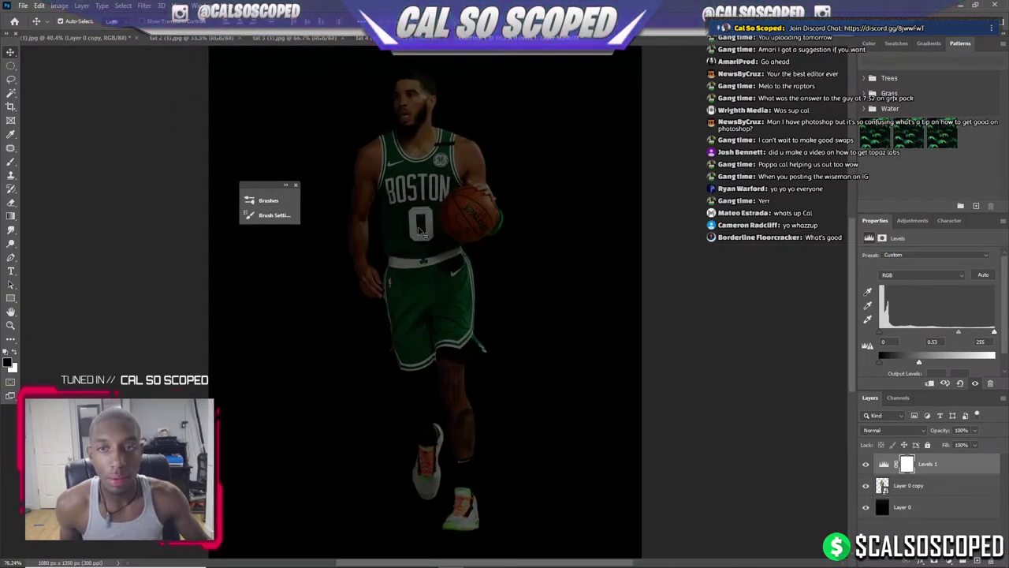
{"action": "left_click", "coordinate": [970, 488]}
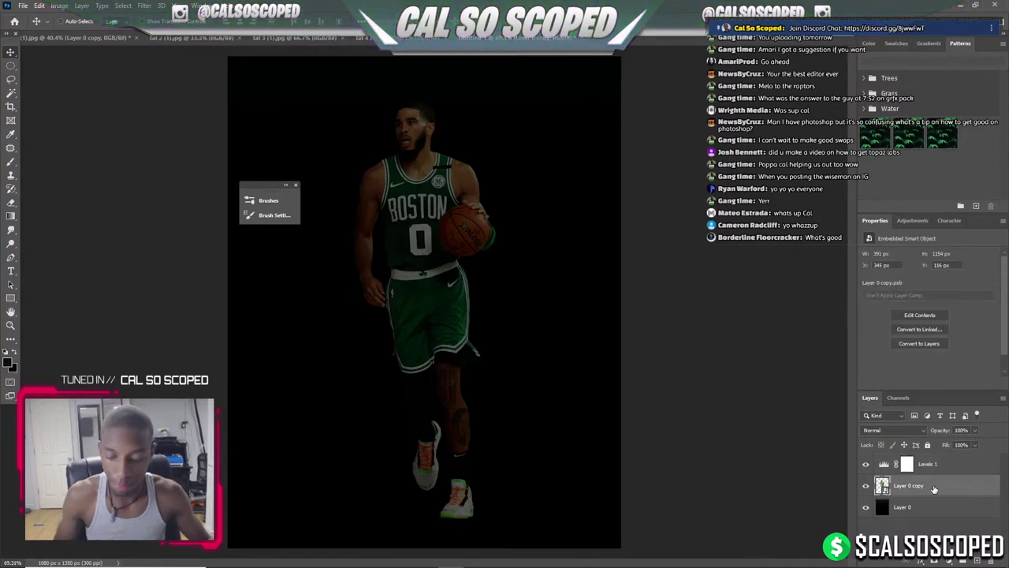
{"action": "key", "text": "ctrl+t"}
{"action": "left_click_drag", "start_coordinate": [424, 108], "coordinate": [423, 143]}
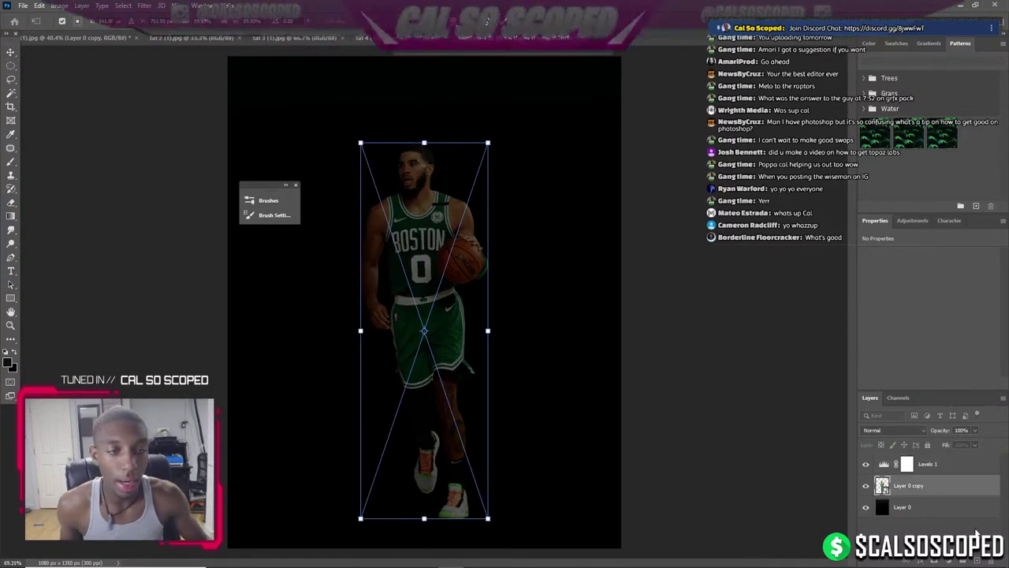
{"action": "key", "text": "Return"}
Clip the Levels 1 adjustment to the player cutout layer only.
{"action": "left_click", "coordinate": [934, 465]}
{"action": "scroll", "coordinate": [428, 292], "scroll_direction": "up", "scroll_amount": 1}
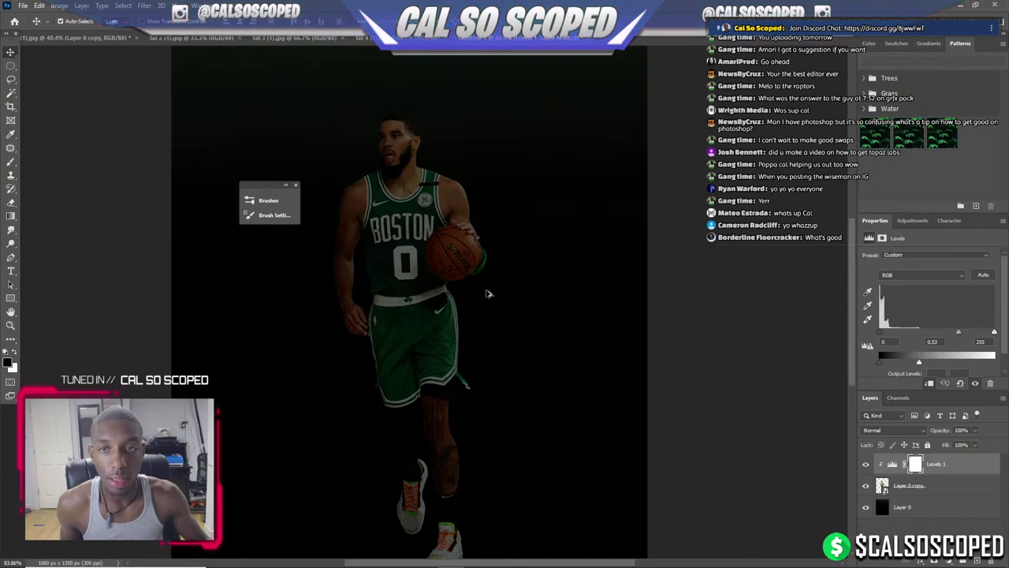
{"action": "scroll", "coordinate": [428, 293], "scroll_direction": "down", "scroll_amount": 2}
{"action": "scroll", "coordinate": [484, 317], "scroll_direction": "up", "scroll_amount": 1}
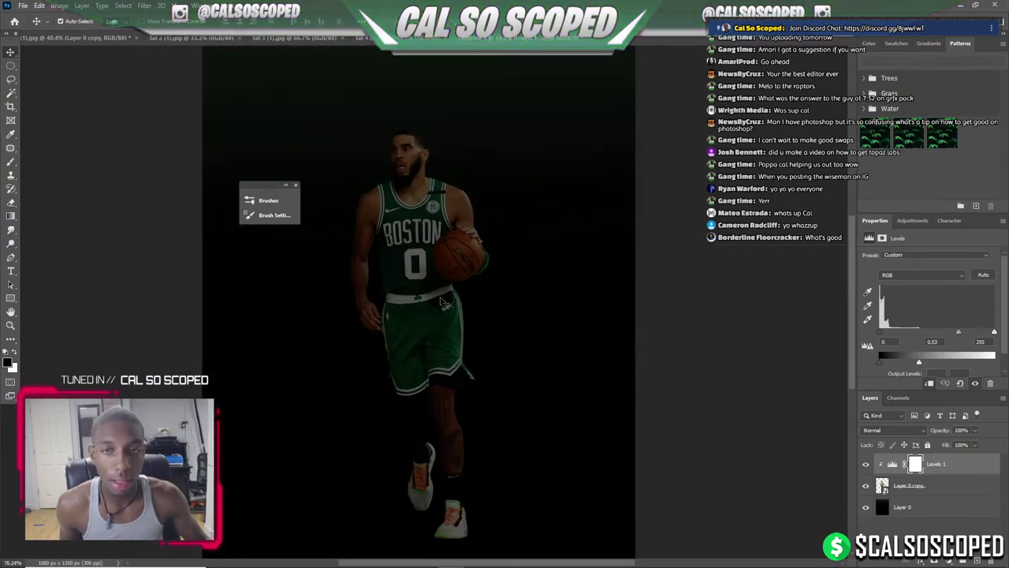
{"action": "scroll", "coordinate": [483, 317], "scroll_direction": "down", "scroll_amount": 2}
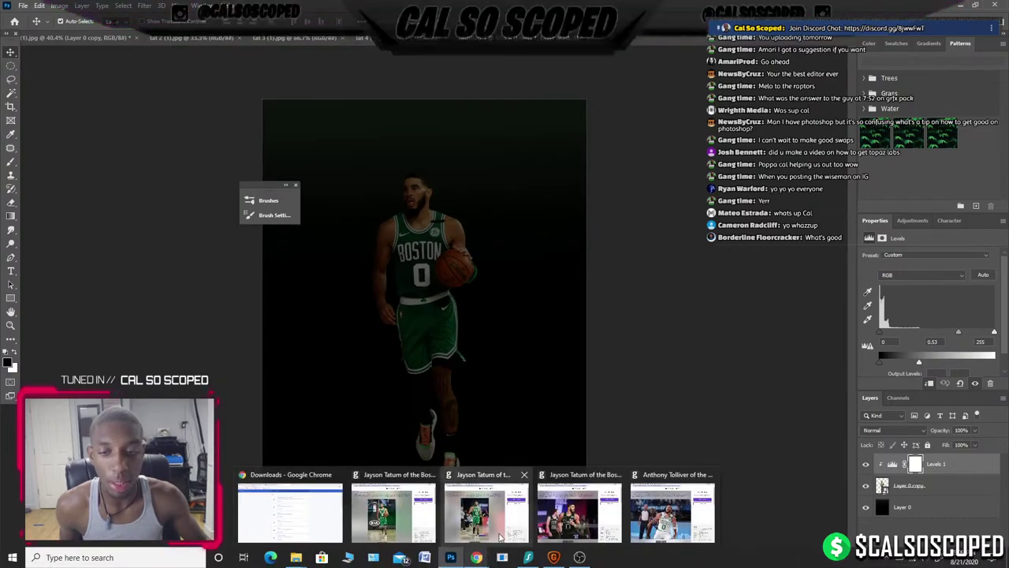
{"action": "mouse_move", "coordinate": [476, 558]}
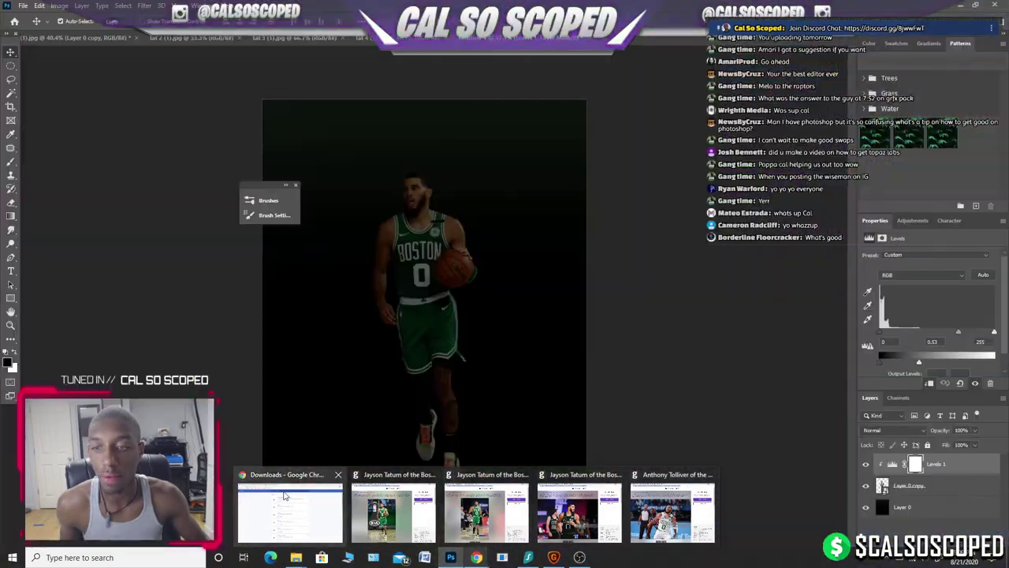
Return to Chrome's Unsplash ocean-wave photo tab and close the 'Say thanks' popup.
{"action": "left_click", "coordinate": [290, 513]}
{"action": "left_click", "coordinate": [302, 6]}
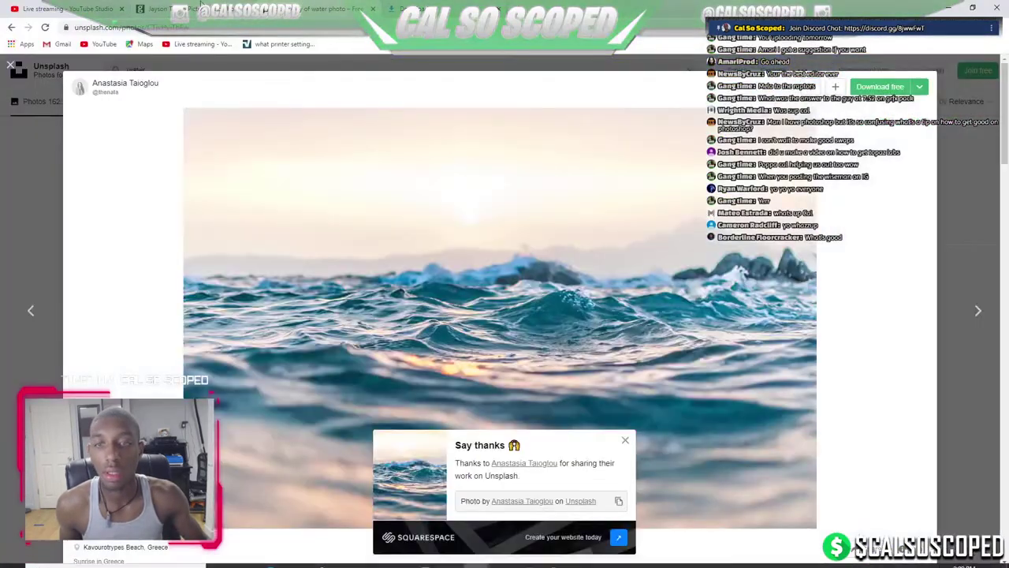
{"action": "left_click", "coordinate": [622, 443]}
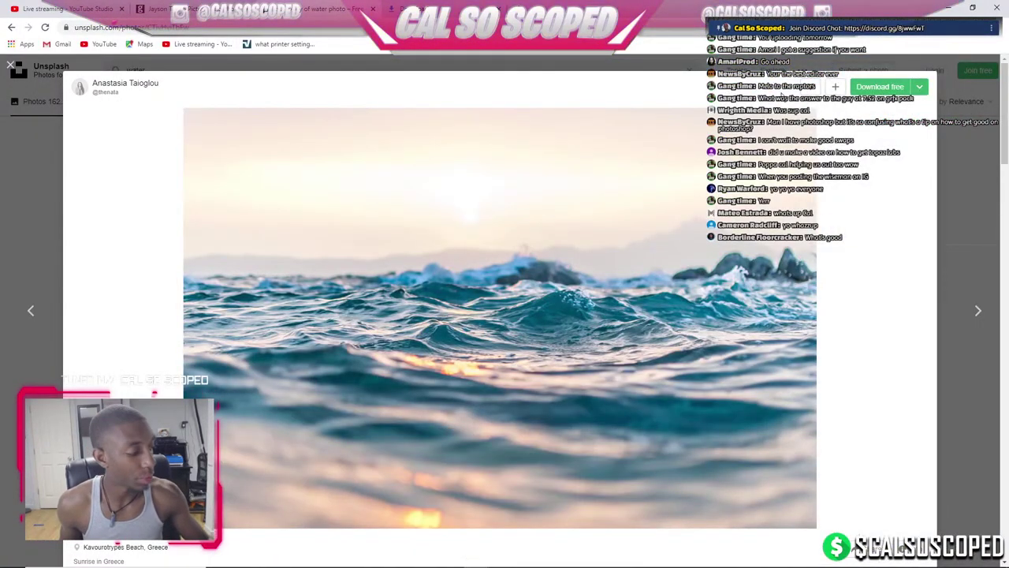
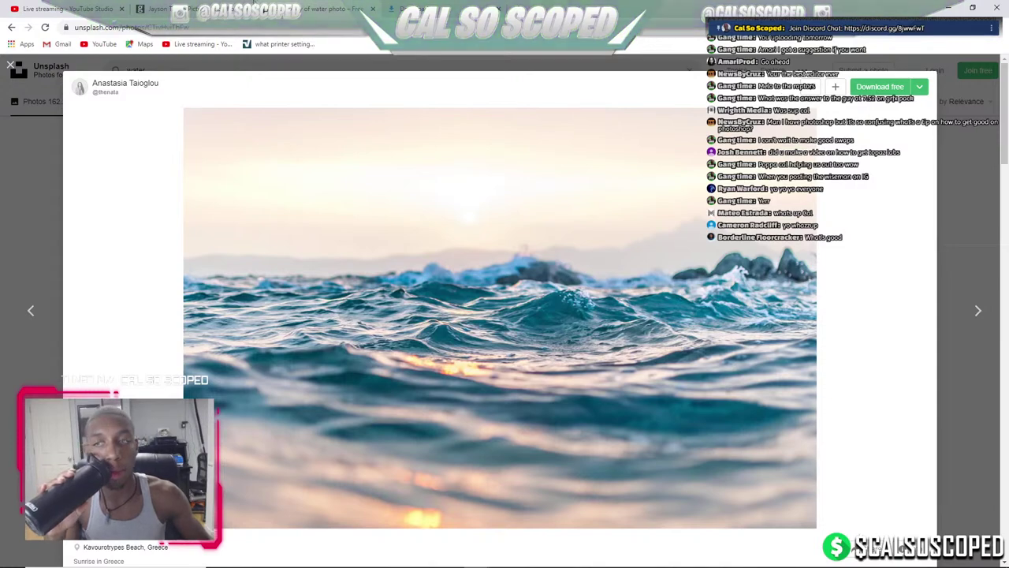
Browse Unsplash's 'water' results, checking the downloads list and previewing the boxed-water photo.
{"action": "left_click", "coordinate": [30, 193]}
{"action": "left_click", "coordinate": [402, 8]}
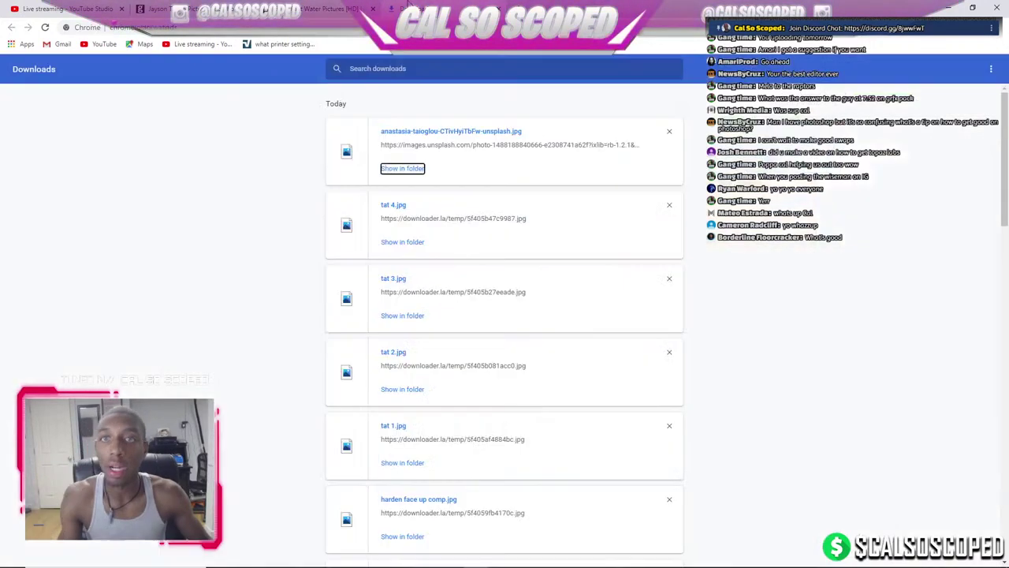
{"action": "left_click", "coordinate": [315, 9]}
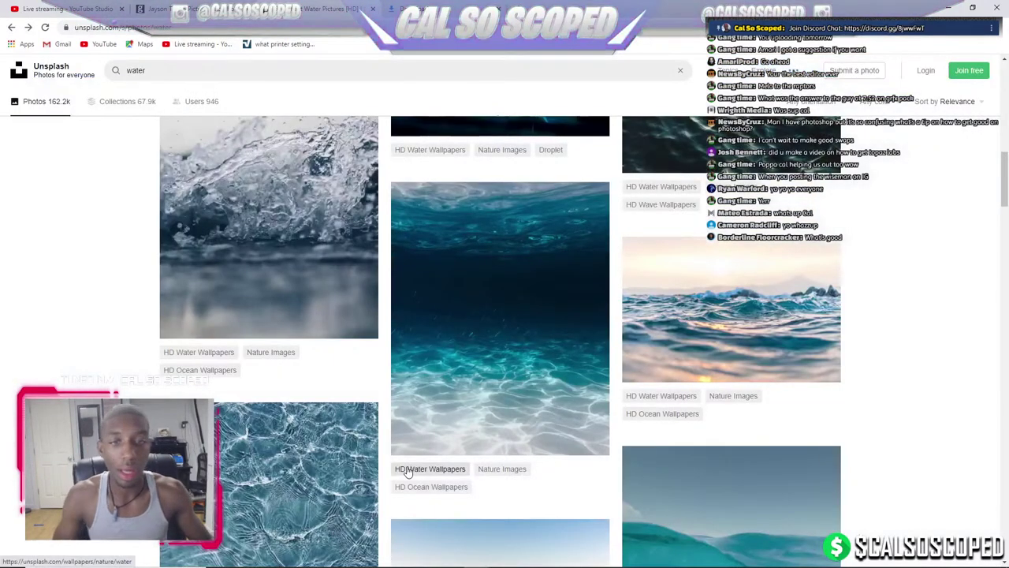
{"action": "scroll", "coordinate": [406, 470], "scroll_direction": "down", "scroll_amount": 2}
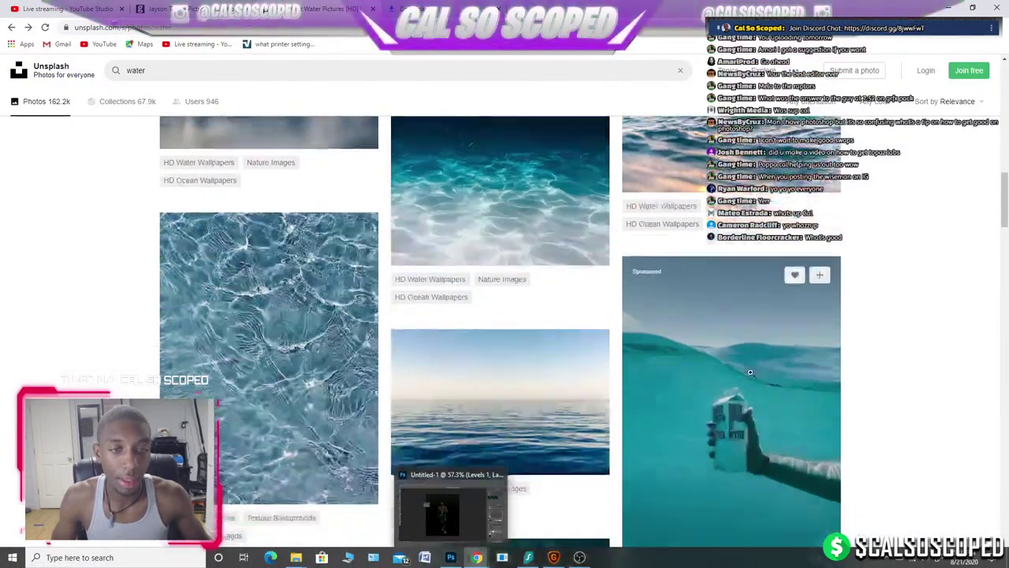
{"action": "left_click", "coordinate": [487, 328]}
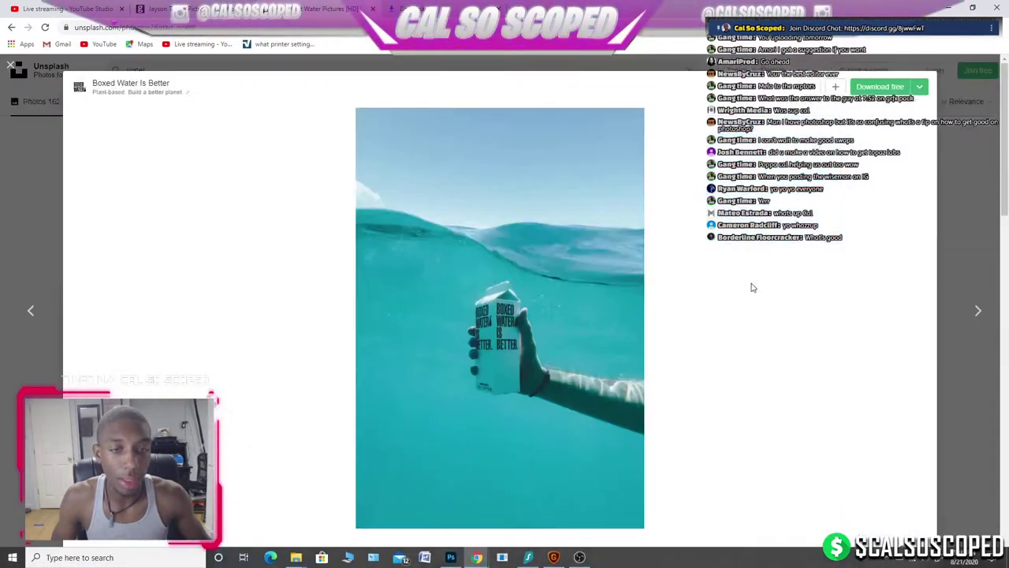
{"action": "left_click", "coordinate": [121, 240]}
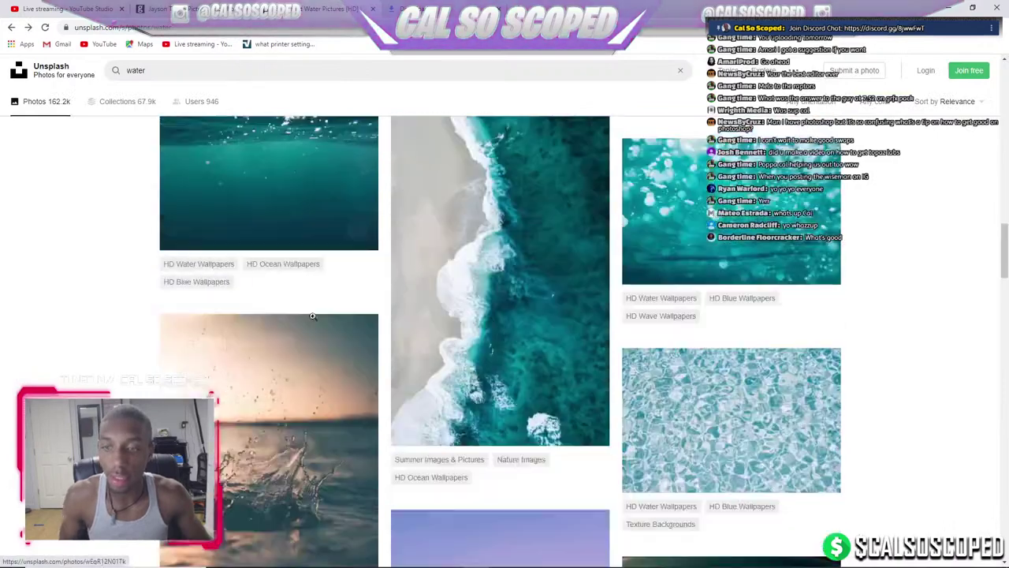
{"action": "scroll", "coordinate": [290, 216], "scroll_direction": "down", "scroll_amount": 3}
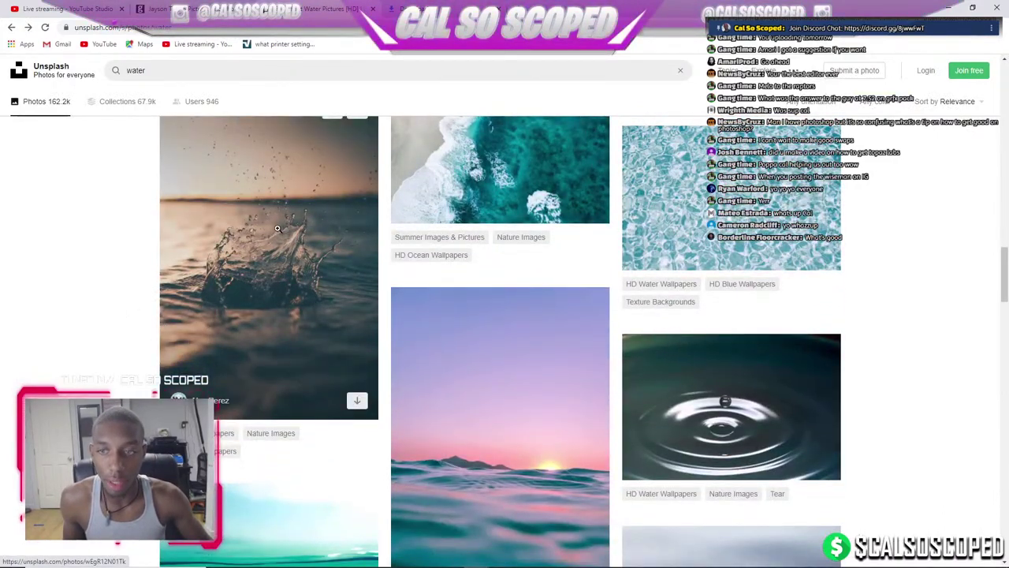
{"action": "scroll", "coordinate": [269, 270], "scroll_direction": "down", "scroll_amount": 2}
{"action": "scroll", "coordinate": [231, 248], "scroll_direction": "up", "scroll_amount": 2}
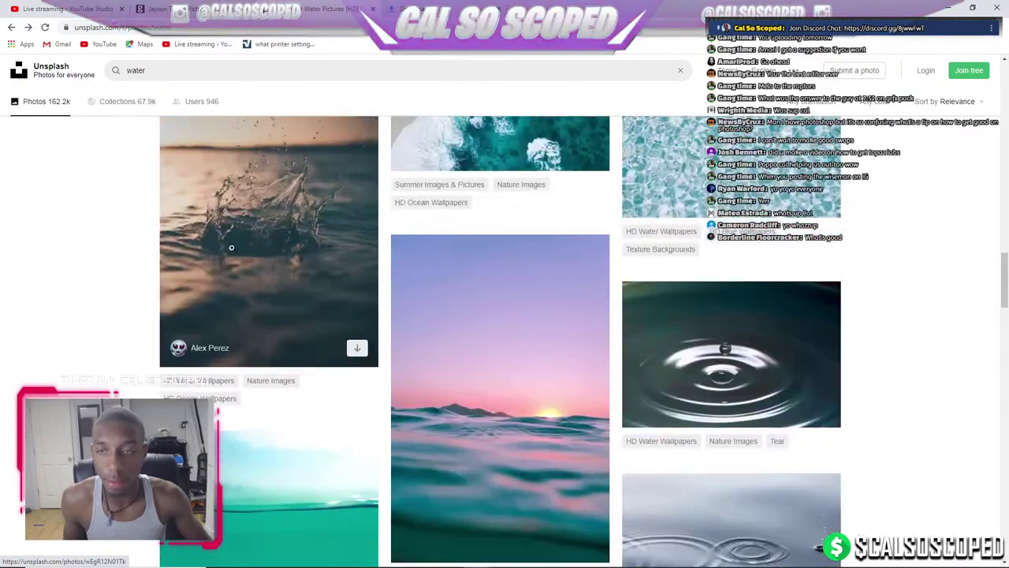
Download the splashing-water sunset photo from Unsplash.
{"action": "left_click", "coordinate": [286, 221]}
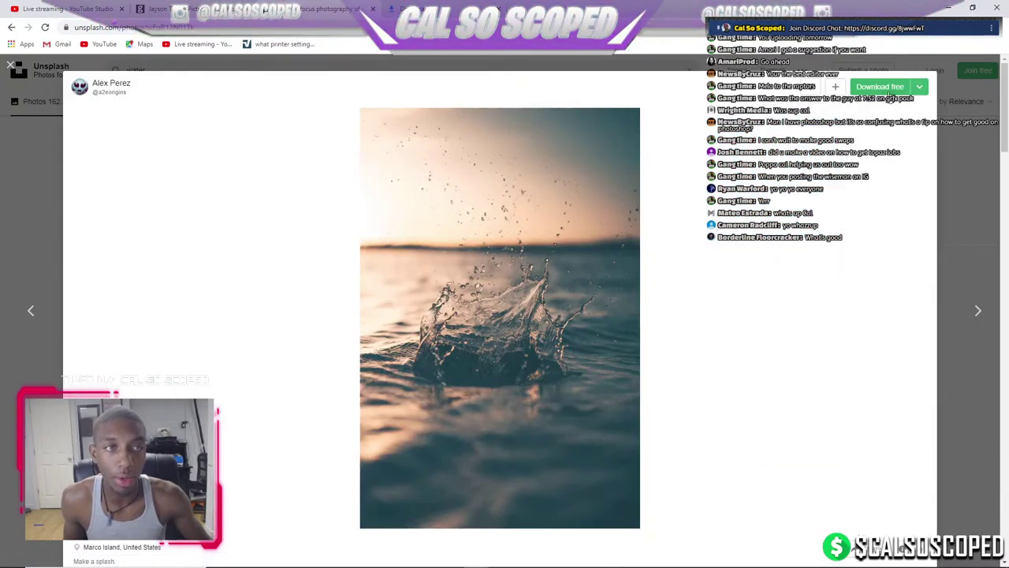
{"action": "left_click", "coordinate": [880, 88]}
{"action": "key", "text": "Escape"}
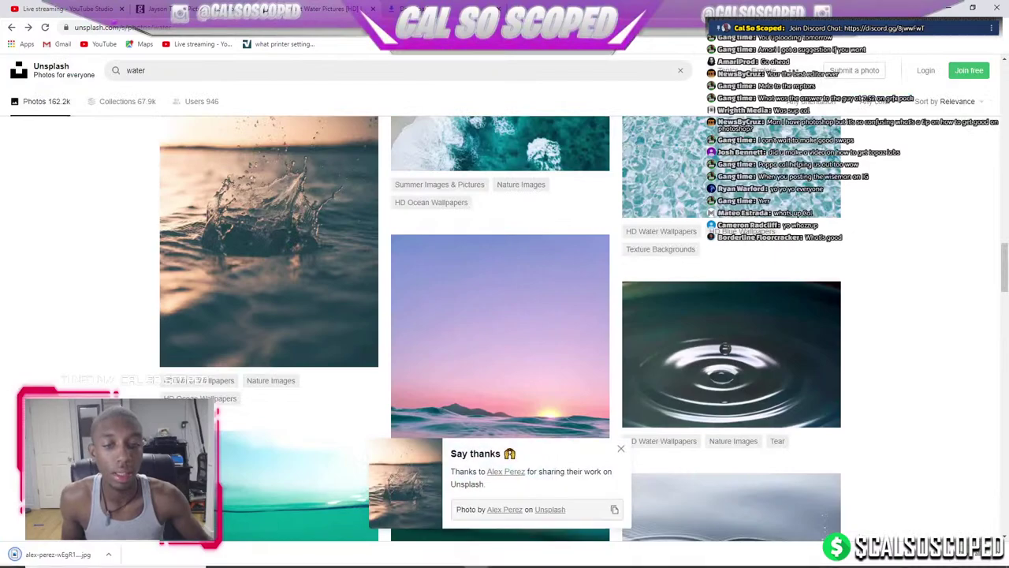
{"action": "scroll", "coordinate": [500, 355], "scroll_direction": "down", "scroll_amount": 5}
{"action": "scroll", "coordinate": [500, 355], "scroll_direction": "down", "scroll_amount": 5}
{"action": "left_click", "coordinate": [621, 449]}
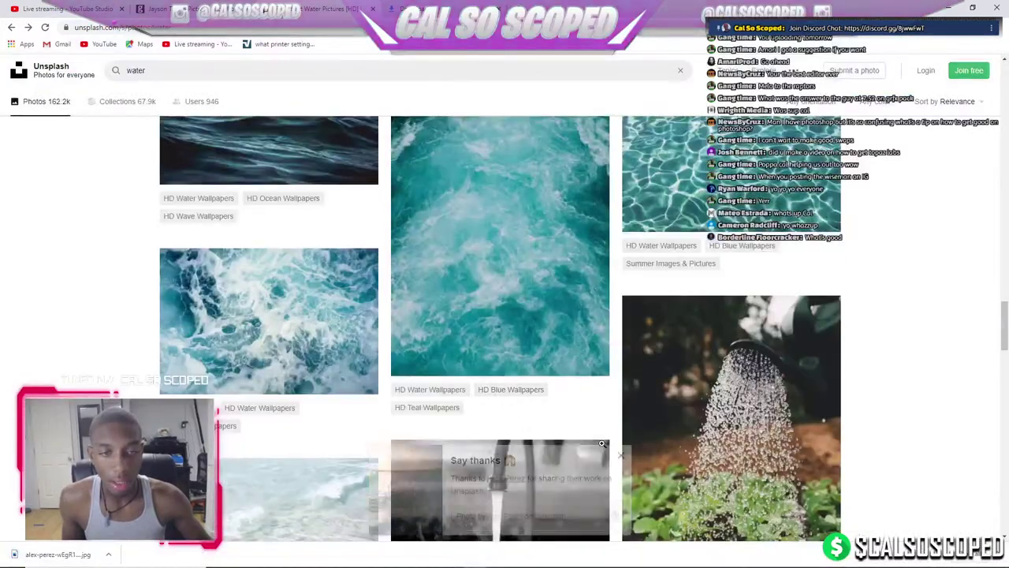
Download the cloudy open-ocean photo and show Chrome's Downloads list.
{"action": "scroll", "coordinate": [602, 444], "scroll_direction": "down", "scroll_amount": 4}
{"action": "scroll", "coordinate": [501, 314], "scroll_direction": "down", "scroll_amount": 4}
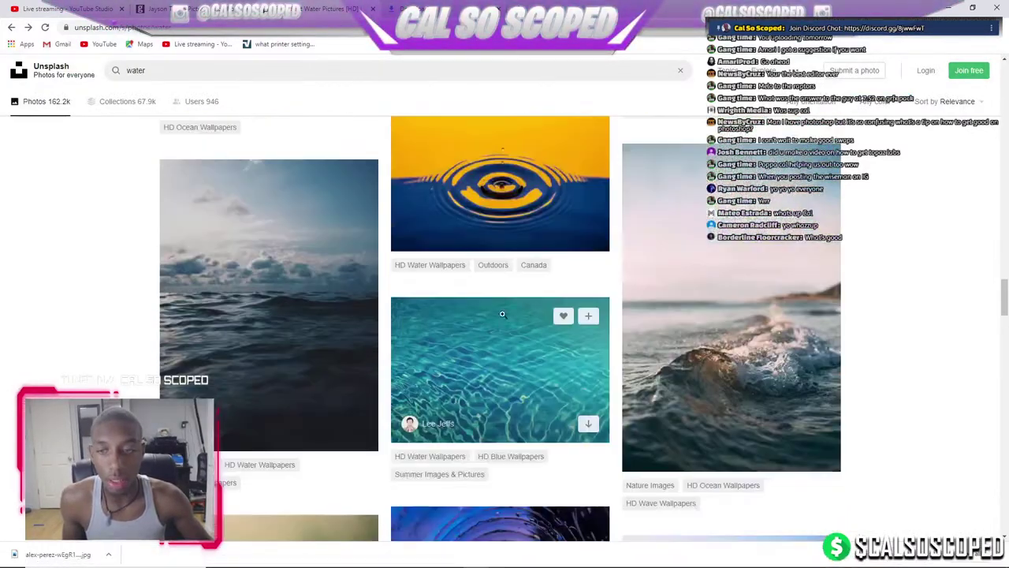
{"action": "mouse_move", "coordinate": [258, 336]}
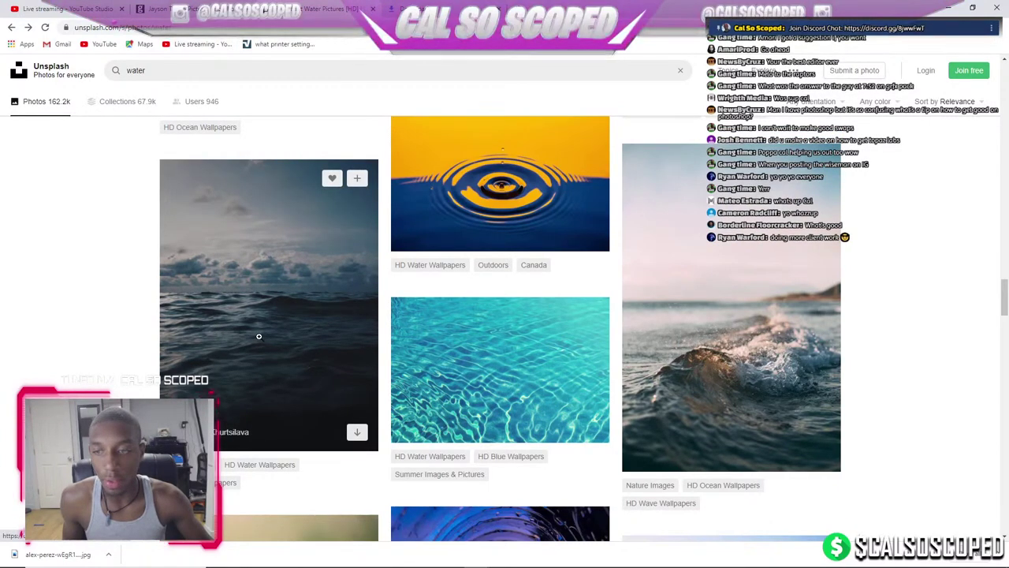
{"action": "scroll", "coordinate": [254, 315], "scroll_direction": "down", "scroll_amount": 3}
{"action": "scroll", "coordinate": [254, 316], "scroll_direction": "up", "scroll_amount": 2}
{"action": "left_click", "coordinate": [197, 283]}
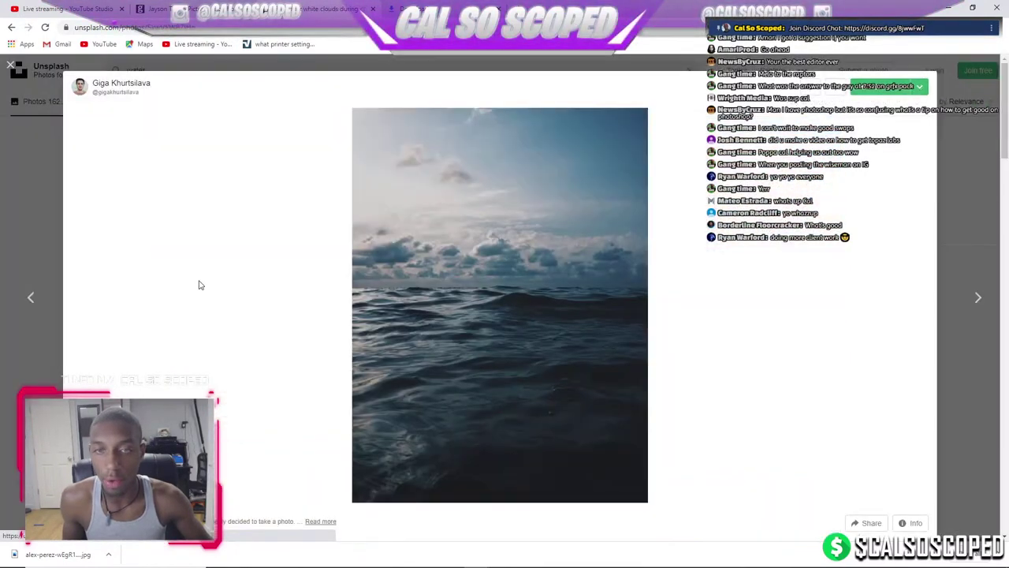
{"action": "left_click", "coordinate": [878, 91]}
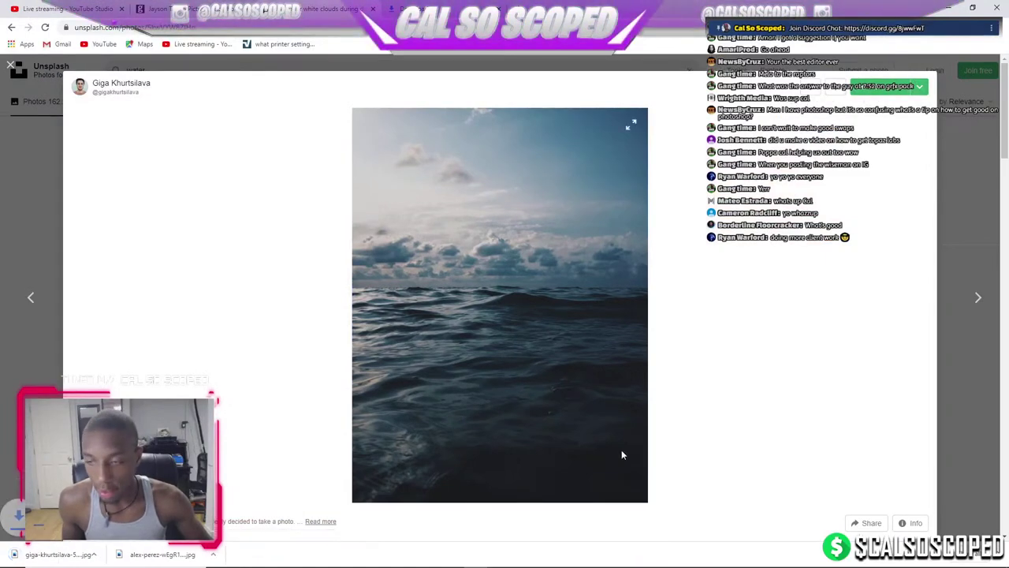
{"action": "key", "text": "ctrl+j"}
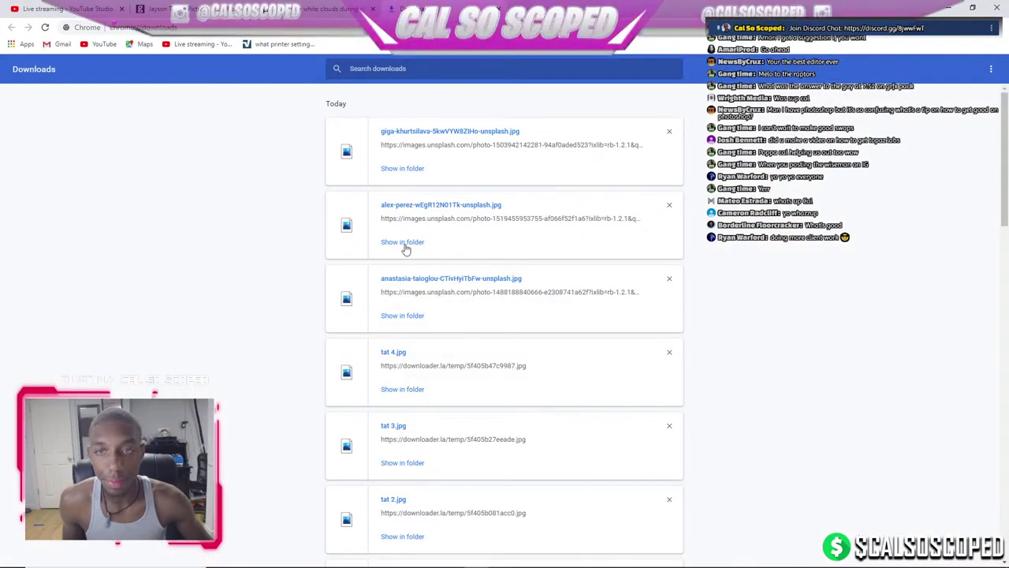
Show the splash photo in its folder and rename it 'water splash'.
{"action": "left_click", "coordinate": [403, 242]}
{"action": "key", "text": "F2"}
{"action": "type", "text": "wa"}
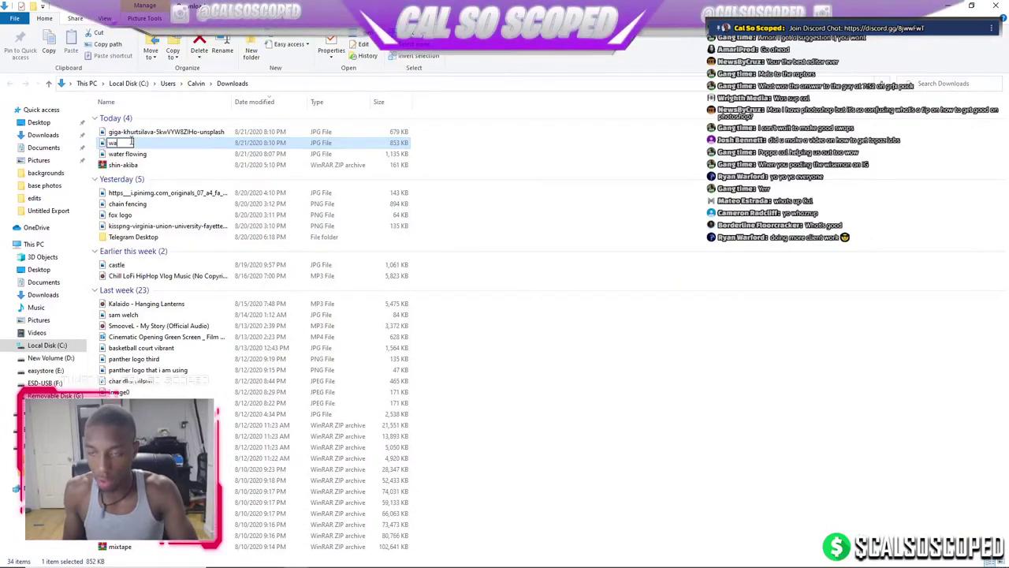
{"action": "type", "text": "ter splash"}
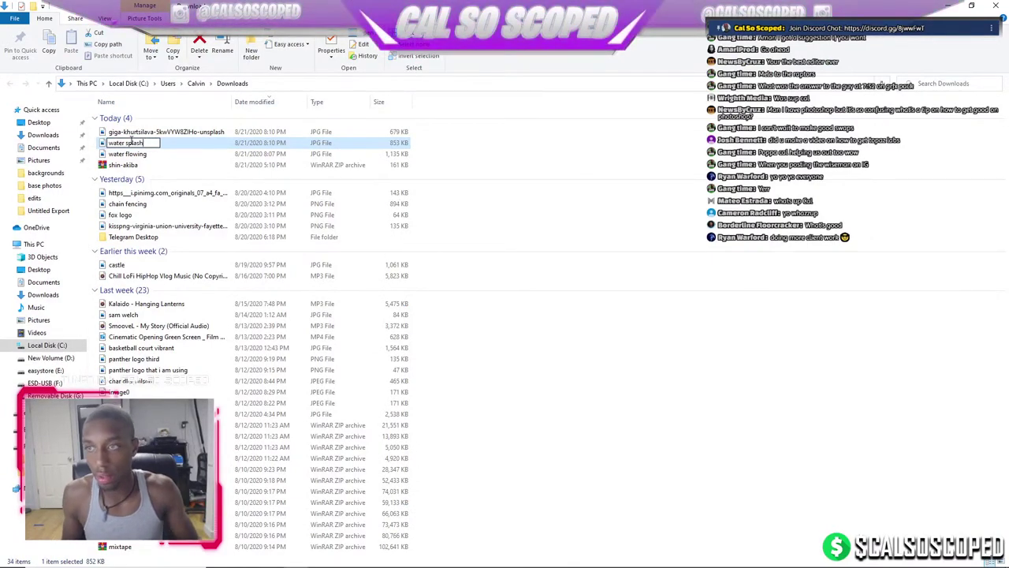
{"action": "key", "text": "Return"}
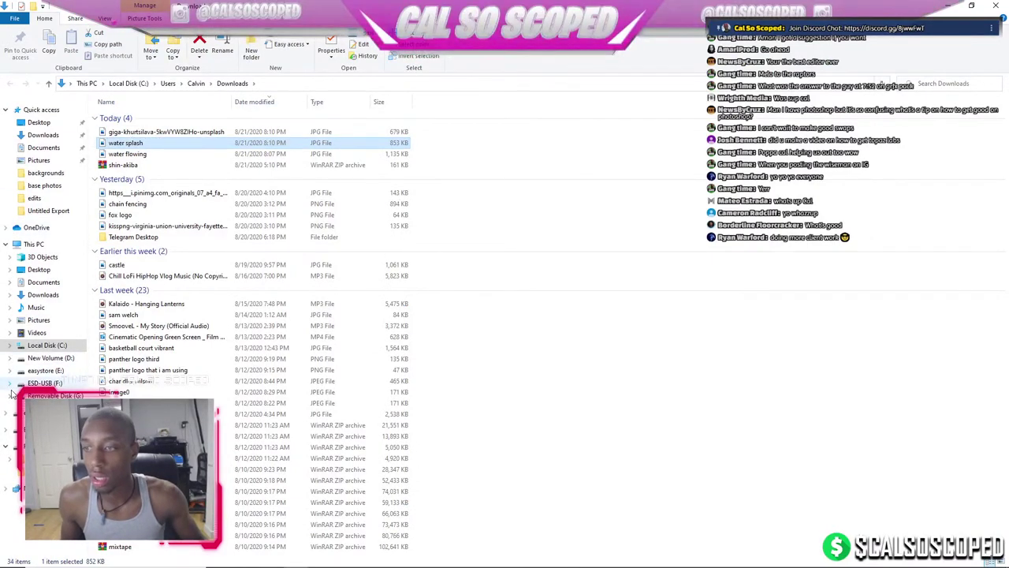
Rename the ocean photo 'water calm' and copy it into ESD-USB's backgrounds folder.
{"action": "left_click", "coordinate": [10, 383]}
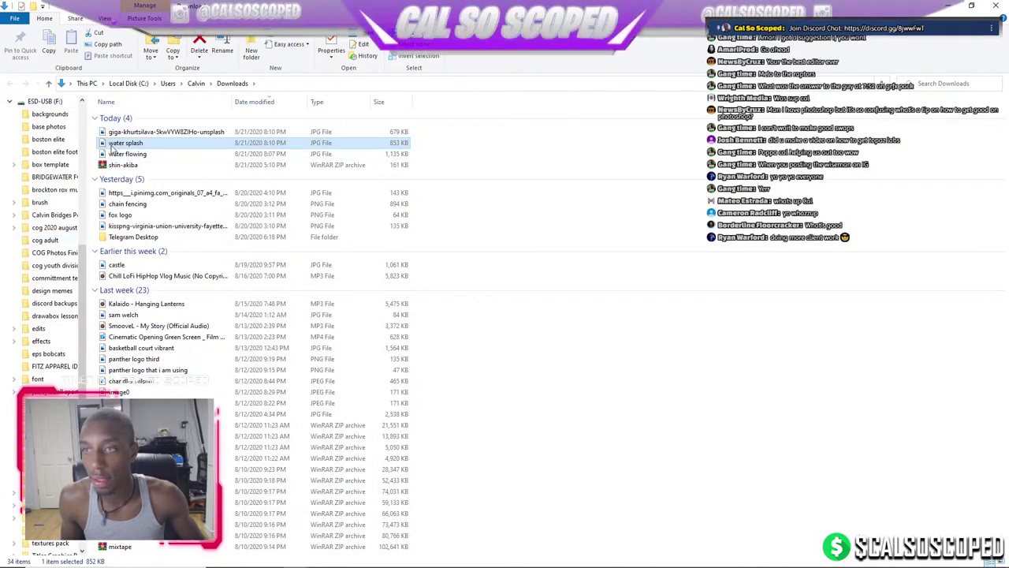
{"action": "left_click", "coordinate": [140, 133]}
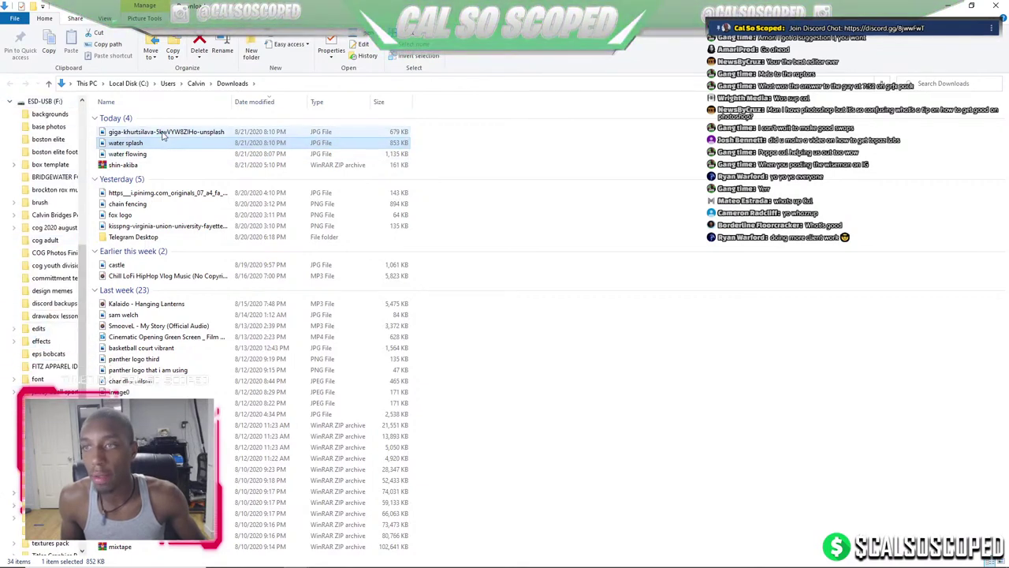
{"action": "left_click", "coordinate": [140, 132]}
{"action": "type", "text": "water cal"}
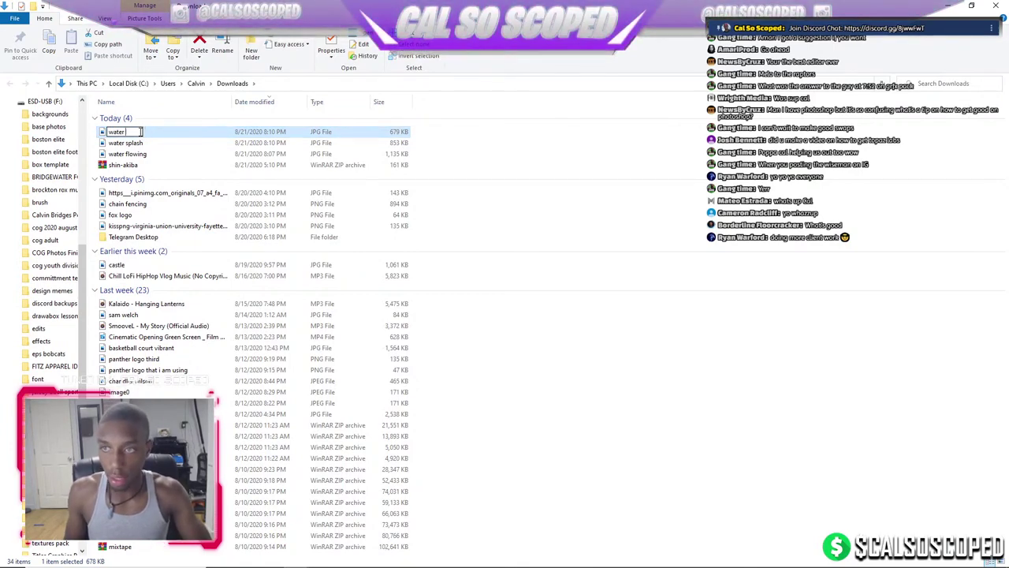
{"action": "type", "text": "m"}
{"action": "key", "text": "Return"}
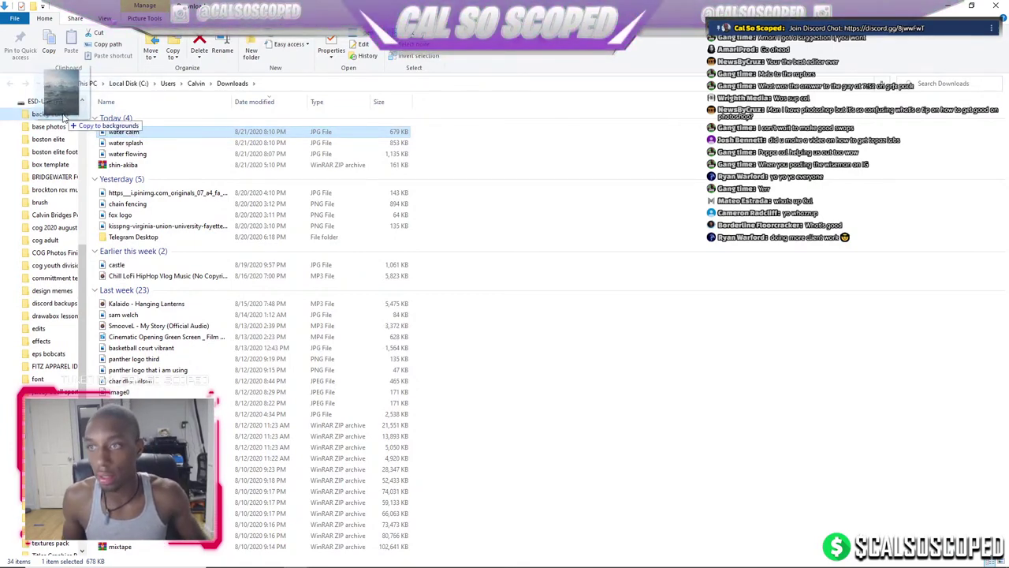
{"action": "left_click_drag", "start_coordinate": [136, 132], "coordinate": [65, 116]}
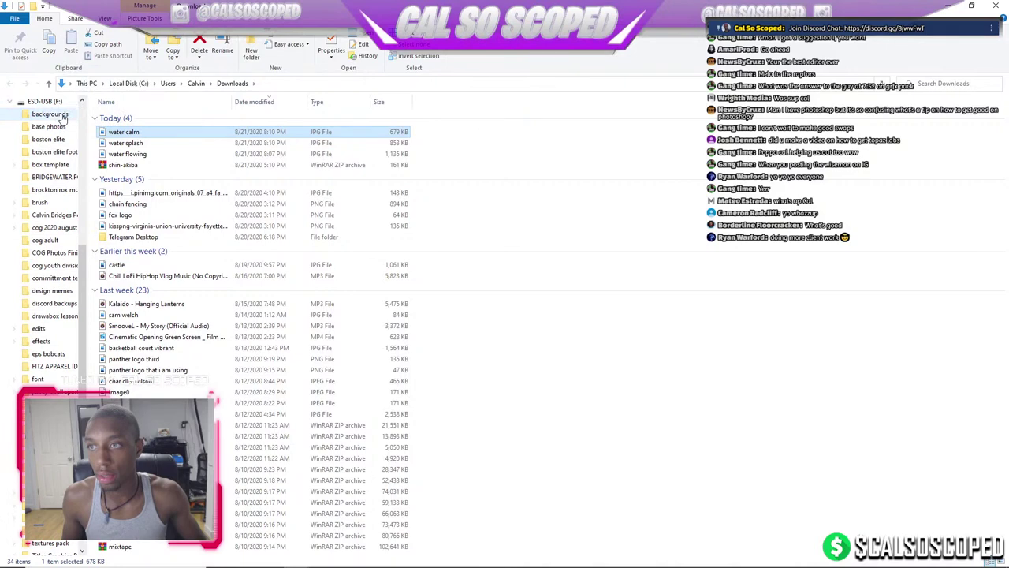
{"action": "left_click", "coordinate": [63, 116]}
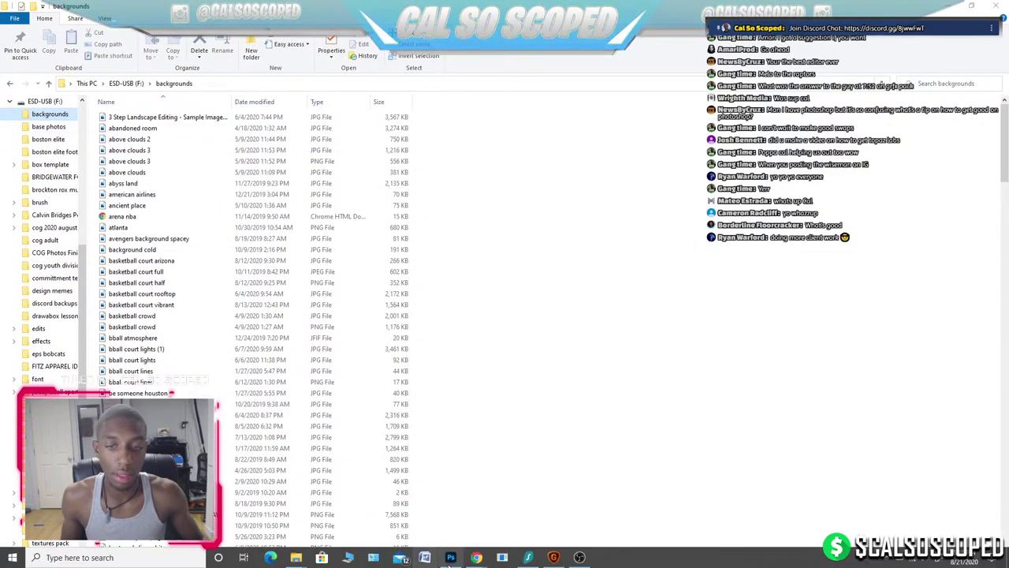
Open 'water calm' from F:\backgrounds in Photoshop and unlock its background into Layer 0.
{"action": "left_click", "coordinate": [450, 558]}
{"action": "left_click", "coordinate": [23, 6]}
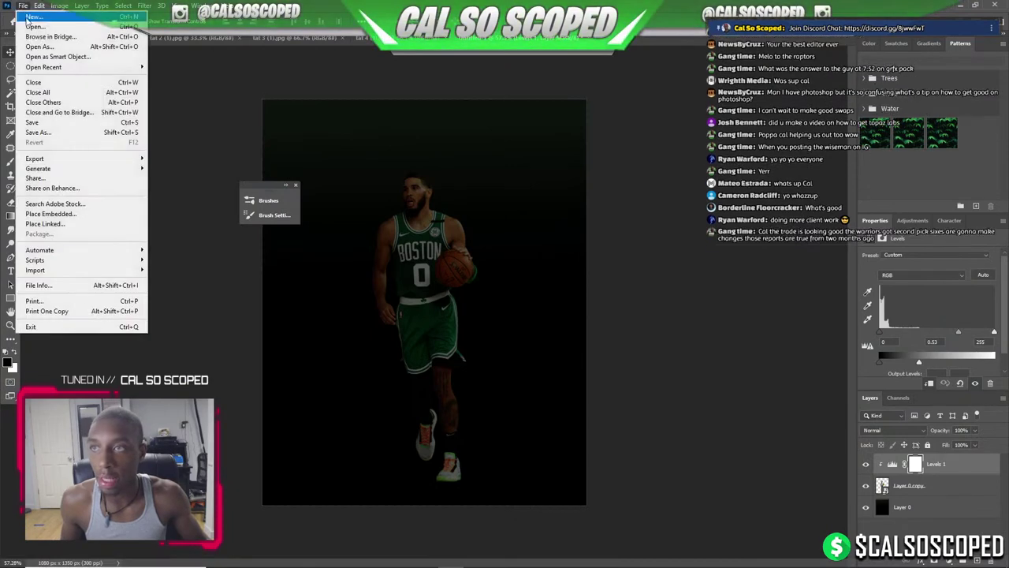
{"action": "left_click", "coordinate": [34, 26]}
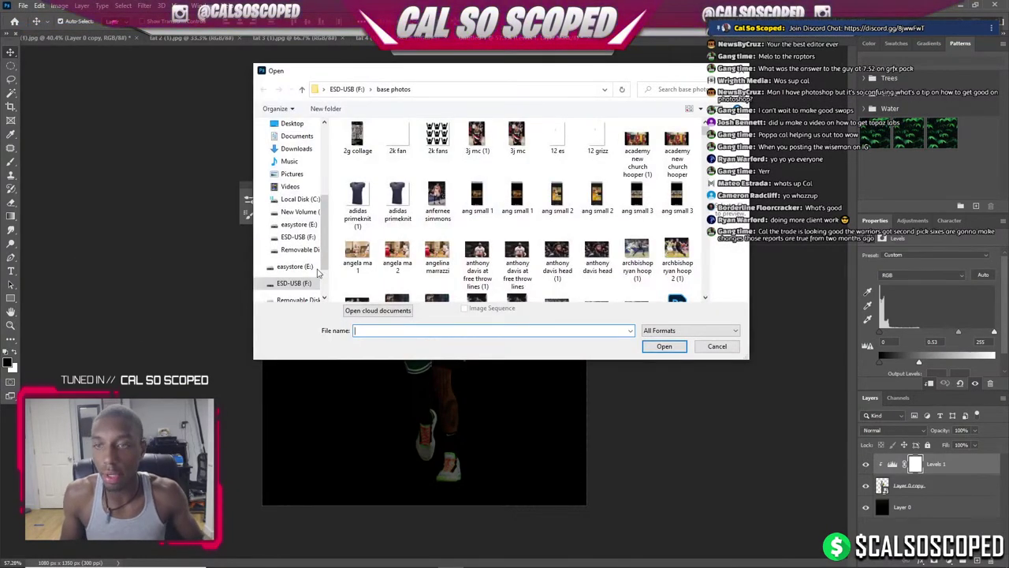
{"action": "left_click", "coordinate": [294, 282]}
{"action": "double_click", "coordinate": [379, 138]}
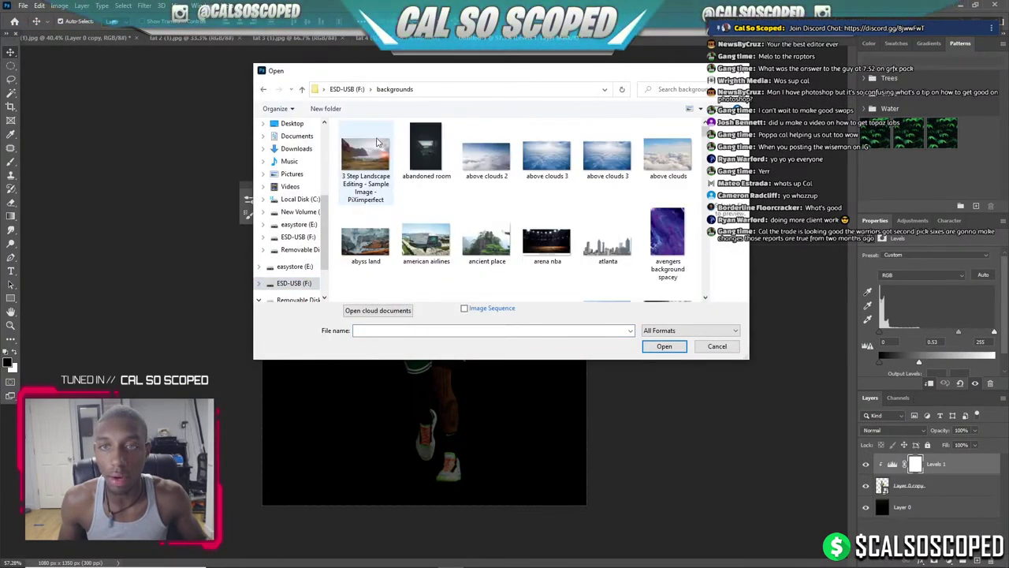
{"action": "type", "text": "water"}
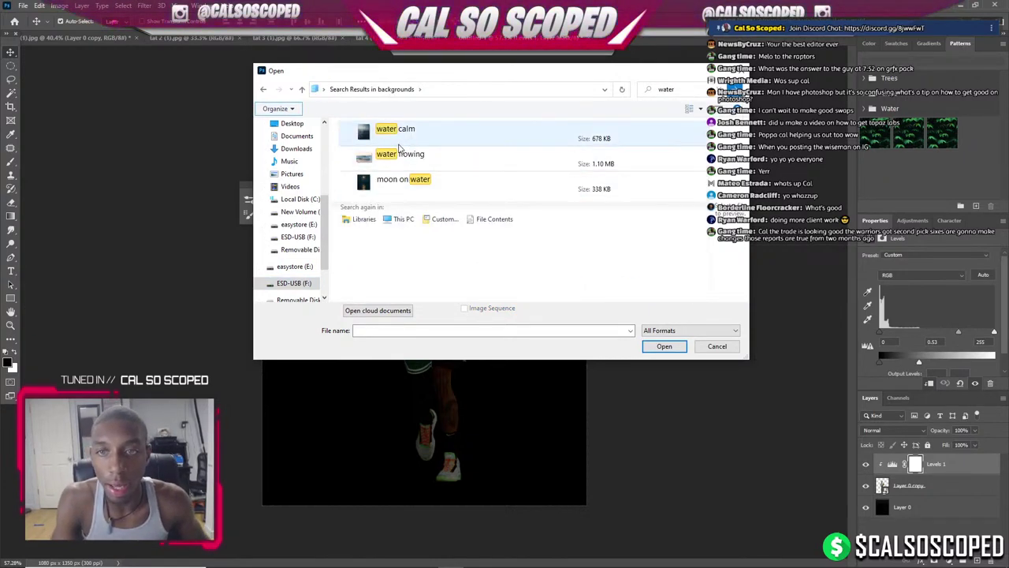
{"action": "double_click", "coordinate": [398, 145]}
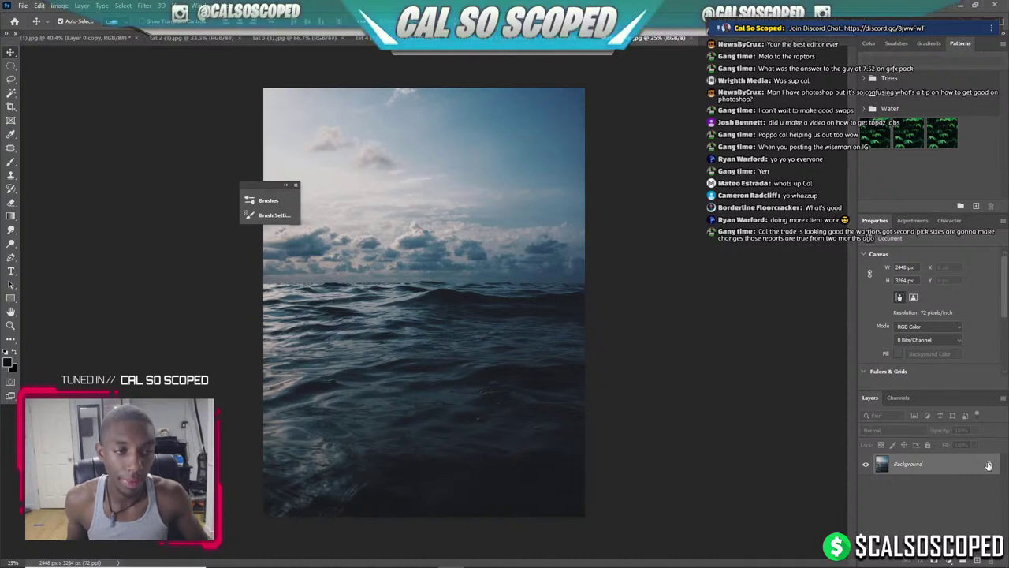
{"action": "left_click", "coordinate": [989, 465]}
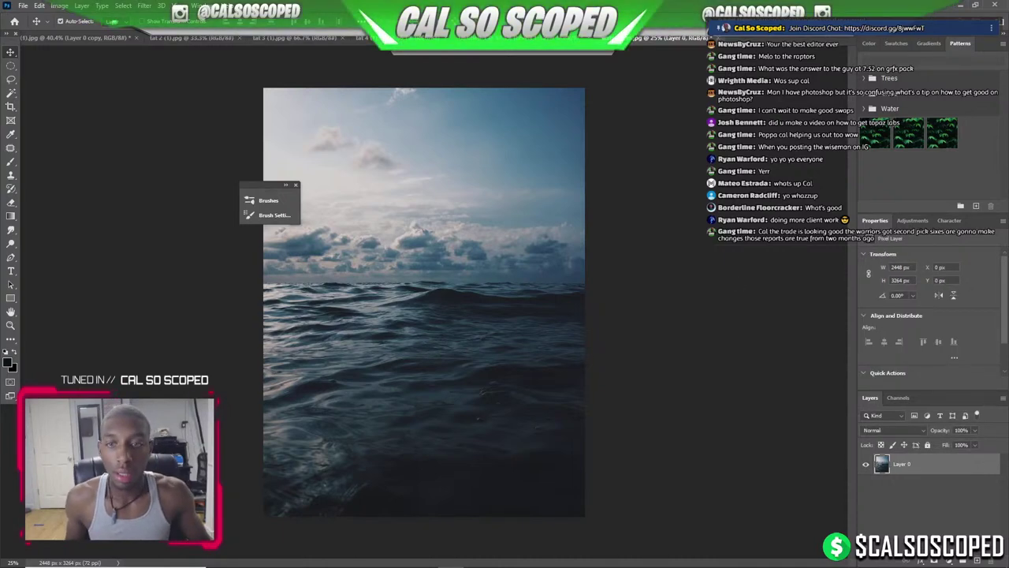
Paste the ocean photo into the player composite and scale it over the canvas.
{"action": "key", "text": "ctrl+Tab"}
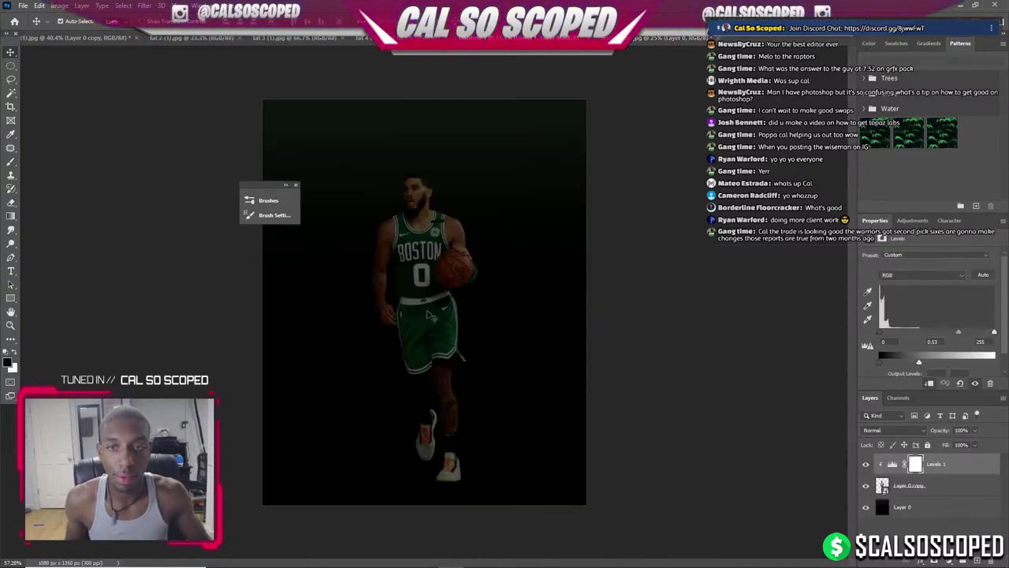
{"action": "key", "text": "ctrl+v"}
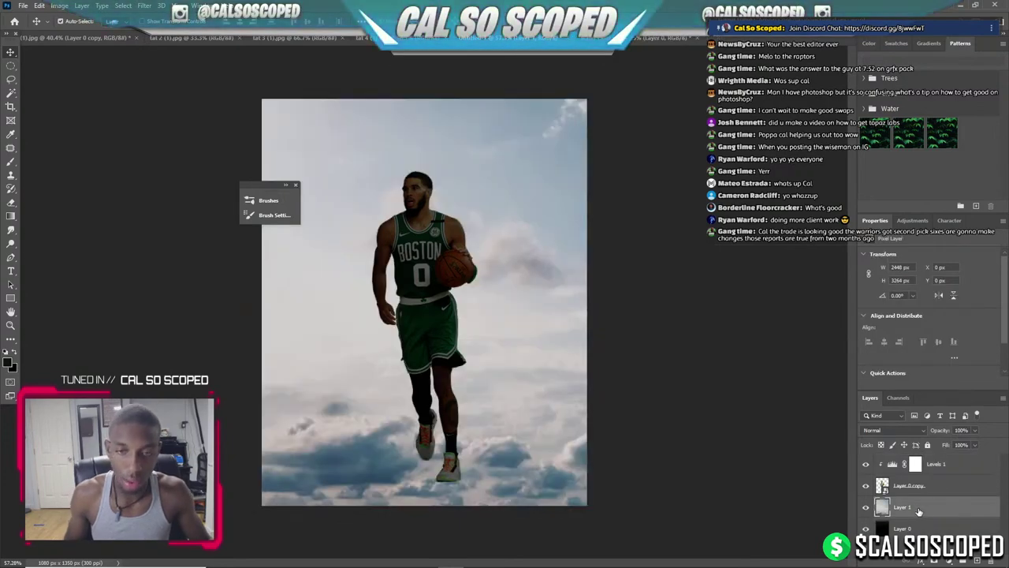
{"action": "right_click", "coordinate": [919, 509]}
{"action": "key", "text": "ctrl+t"}
{"action": "key", "text": "ctrl+0"}
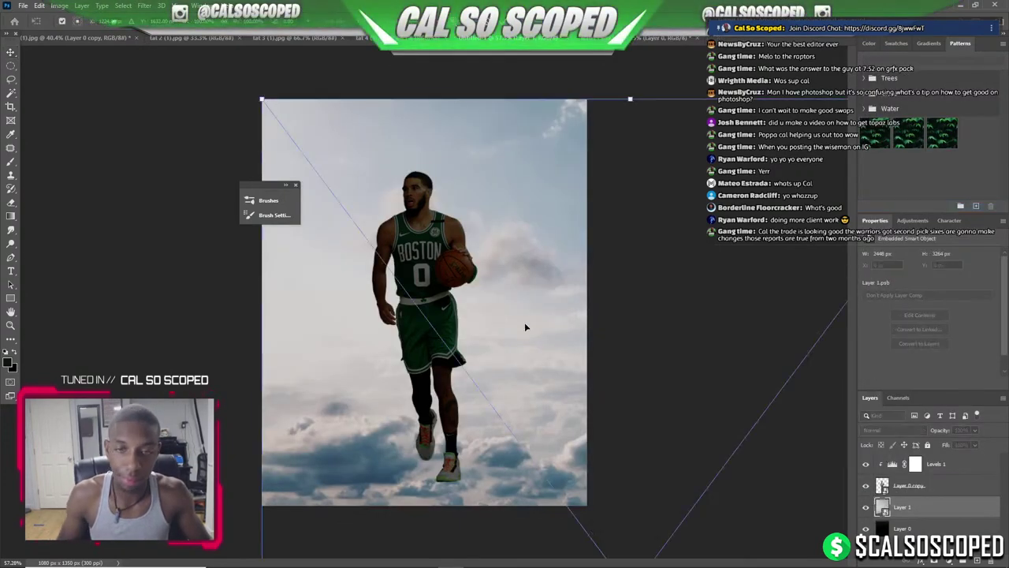
{"action": "key", "text": "ctrl+v"}
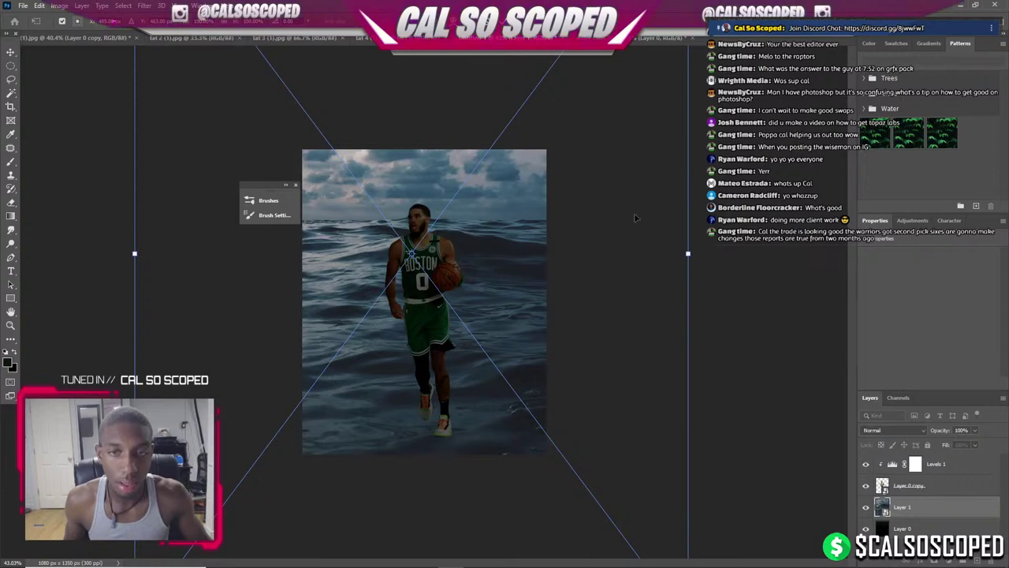
{"action": "left_click_drag", "start_coordinate": [686, 253], "coordinate": [412, 259]}
{"action": "left_click_drag", "start_coordinate": [329, 251], "coordinate": [467, 272]}
Distort the sea in perspective by pulling its top edge down, then apply.
{"action": "right_click", "coordinate": [467, 273]}
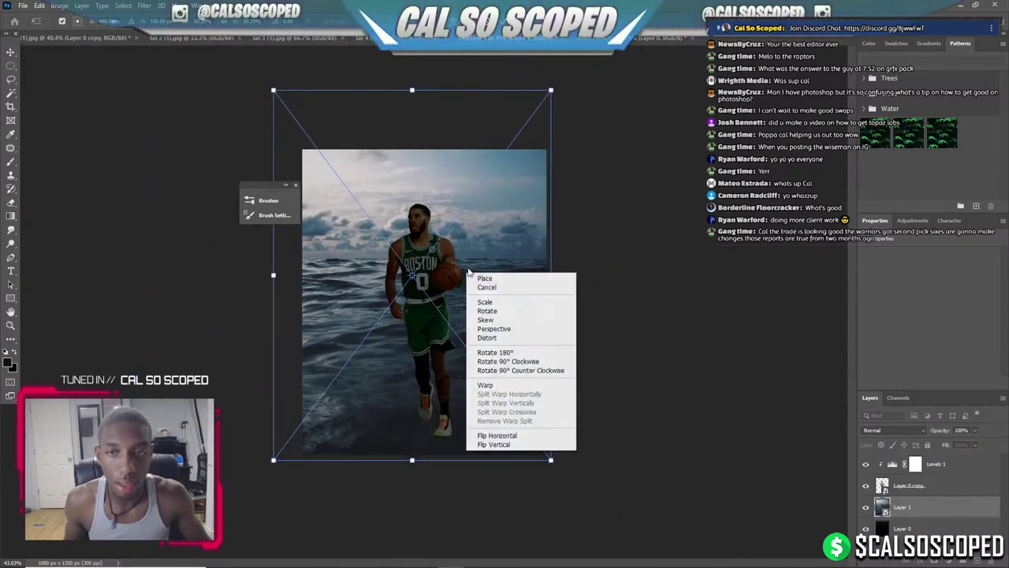
{"action": "left_click", "coordinate": [486, 338]}
{"action": "mouse_move", "coordinate": [412, 90]}
{"action": "left_mouse_down"}
{"action": "mouse_move", "coordinate": [411, 298]}
{"action": "mouse_move", "coordinate": [425, 311]}
{"action": "left_mouse_up"}
{"action": "key", "text": "ctrl+plus"}
{"action": "key", "text": "ctrl+plus"}
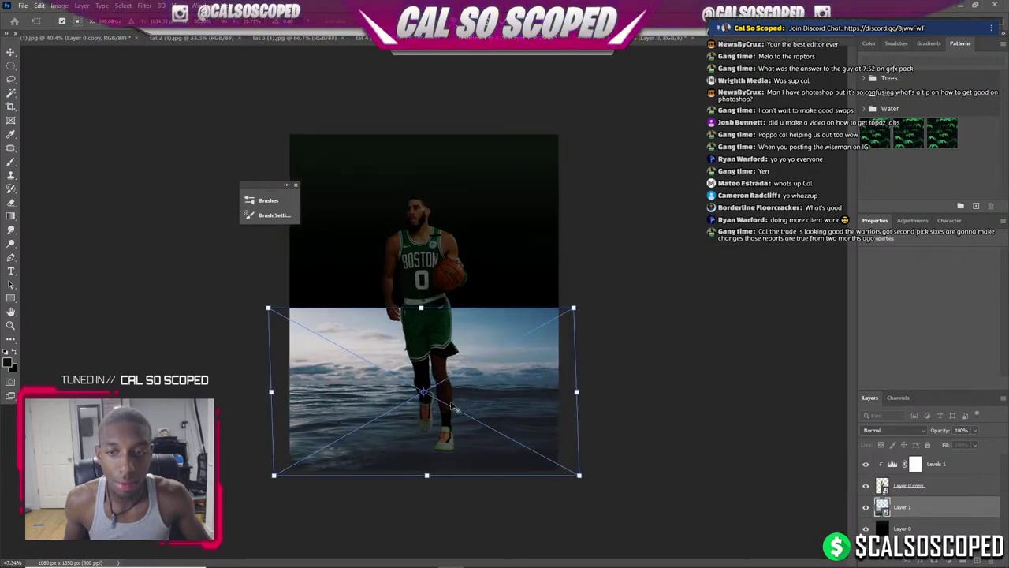
{"action": "scroll", "coordinate": [466, 443], "scroll_direction": "up", "scroll_amount": 2}
{"action": "scroll", "coordinate": [856, 313], "scroll_direction": "down", "scroll_amount": 2}
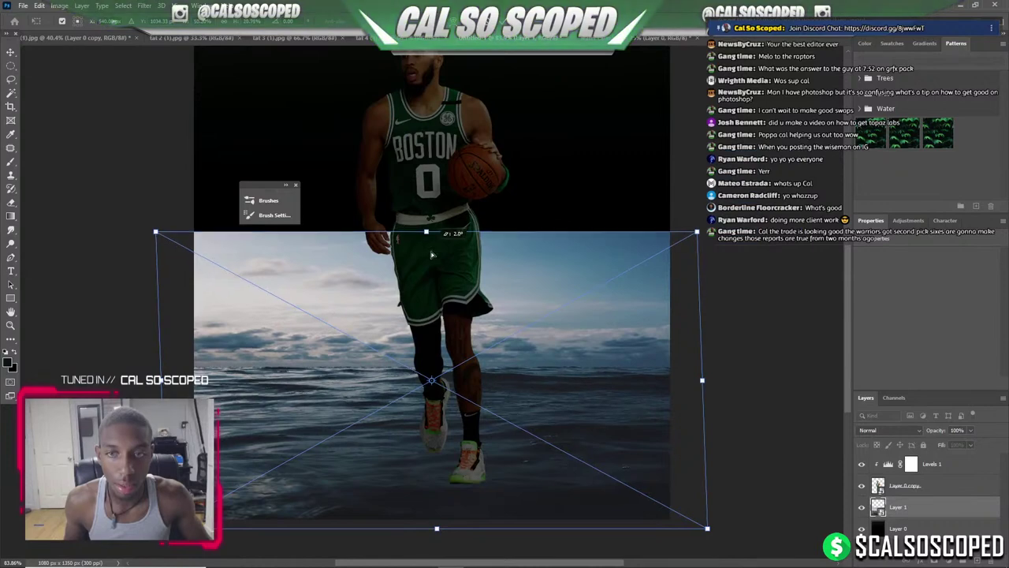
{"action": "left_click_drag", "start_coordinate": [426, 232], "coordinate": [433, 257]}
{"action": "key", "text": "Return"}
Add a Levels adjustment that darkens the ocean's midtones to 0.68.
{"action": "left_click", "coordinate": [943, 559]}
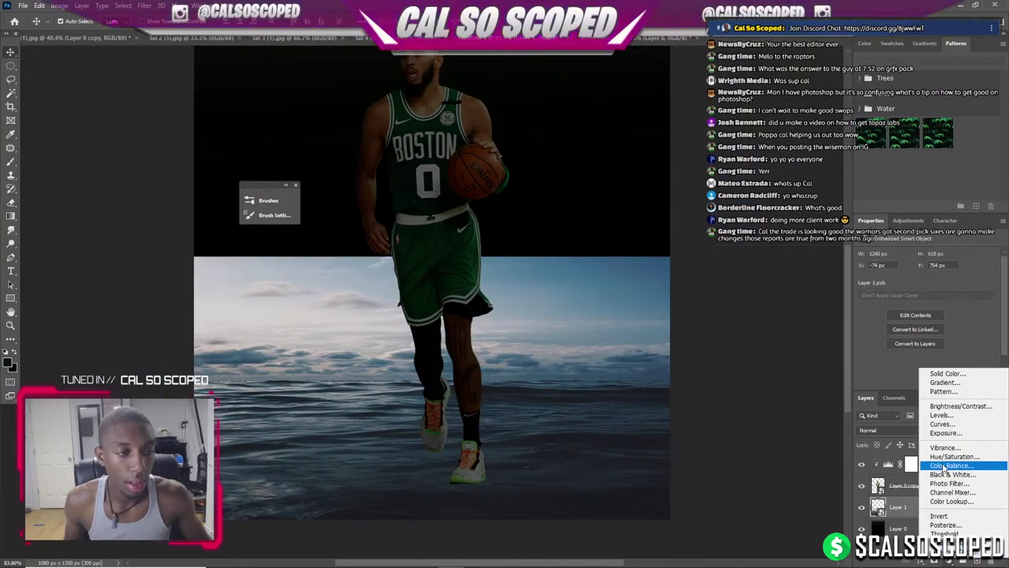
{"action": "left_click", "coordinate": [942, 413]}
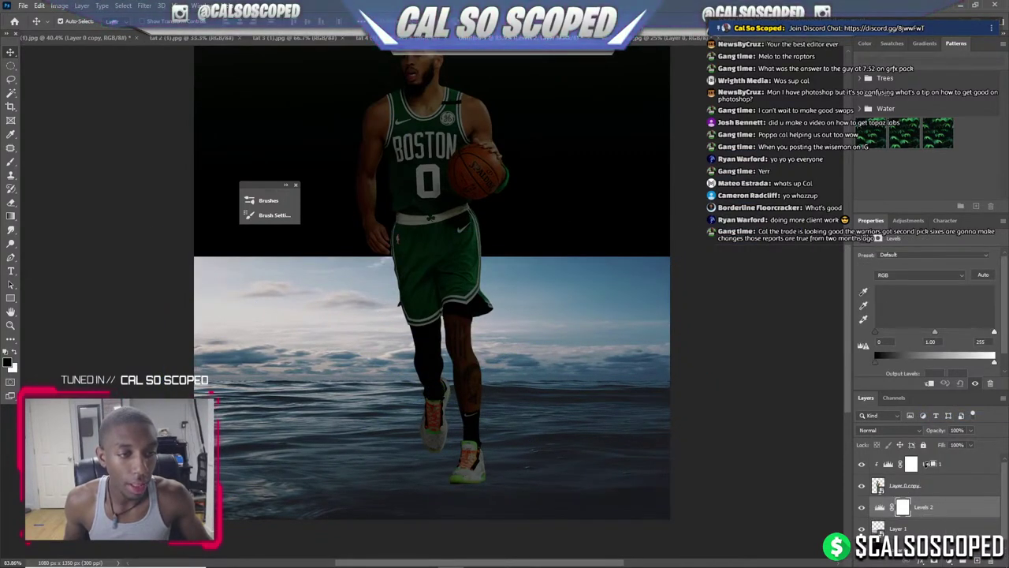
{"action": "left_click_drag", "start_coordinate": [933, 331], "coordinate": [950, 332]}
{"action": "left_click", "coordinate": [919, 528]}
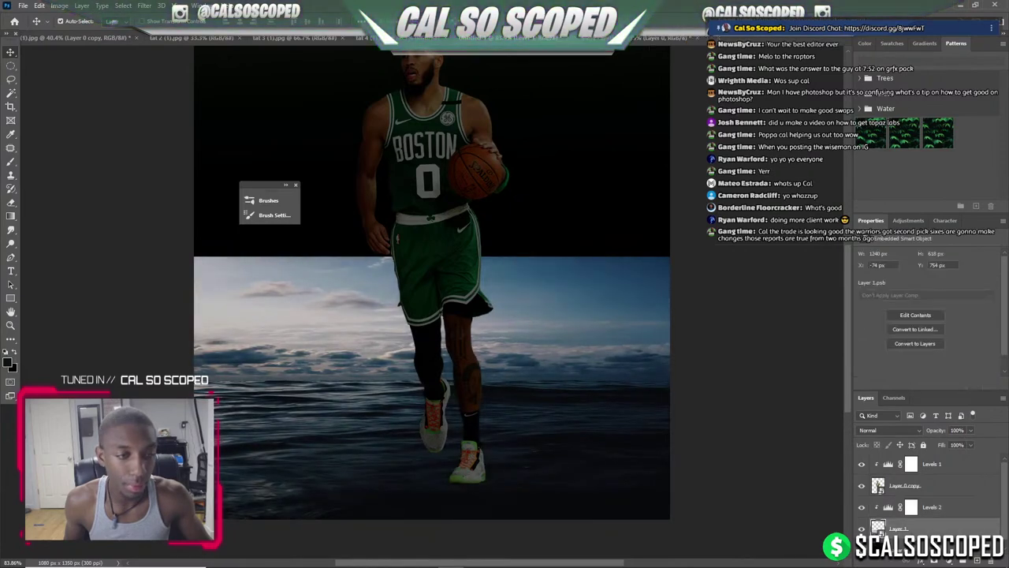
{"action": "left_click", "coordinate": [939, 560]}
Add Color Balance tinting the ocean to Green +89 and Blue +19.
{"action": "left_click", "coordinate": [944, 559]}
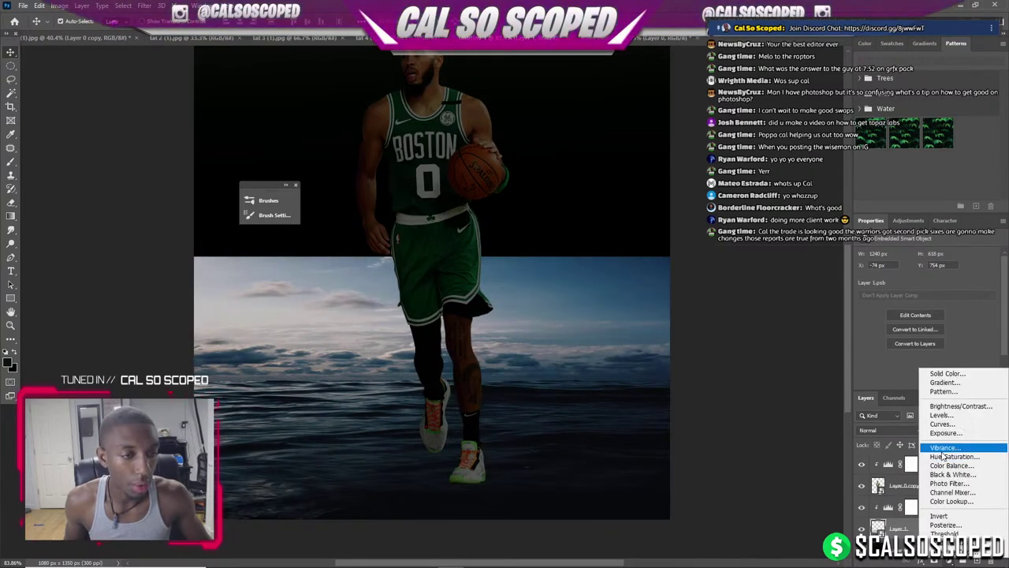
{"action": "left_click", "coordinate": [930, 468]}
{"action": "mouse_move", "coordinate": [919, 293]}
{"action": "left_mouse_down"}
{"action": "mouse_move", "coordinate": [913, 280]}
{"action": "mouse_move", "coordinate": [961, 302]}
{"action": "left_mouse_up"}
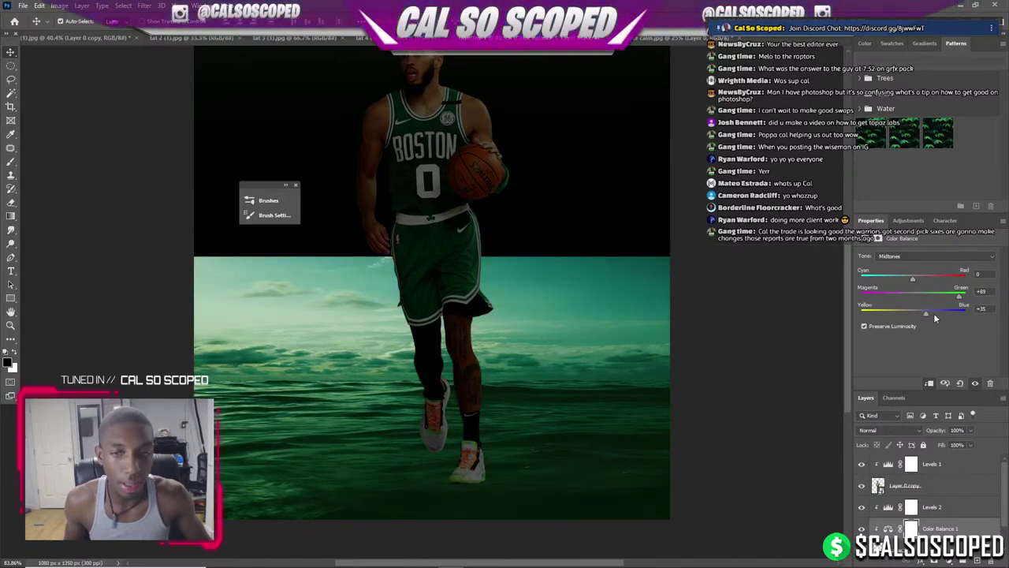
{"action": "left_click_drag", "start_coordinate": [902, 314], "coordinate": [922, 314]}
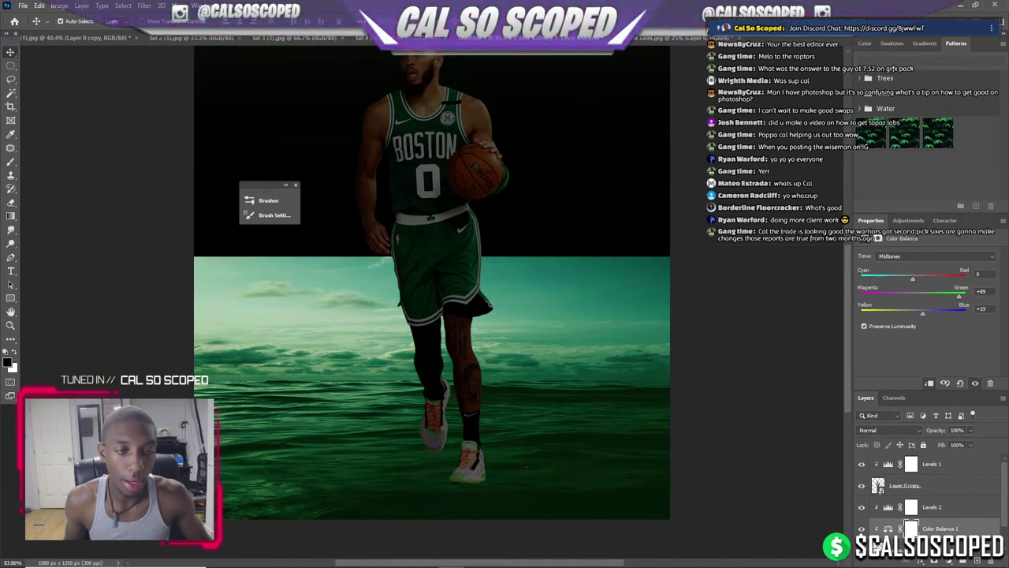
Add a layer mask to the sea Layer 1 and set up the Brush tool.
{"action": "key", "text": "ctrl+minus"}
{"action": "key", "text": "ctrl+plus"}
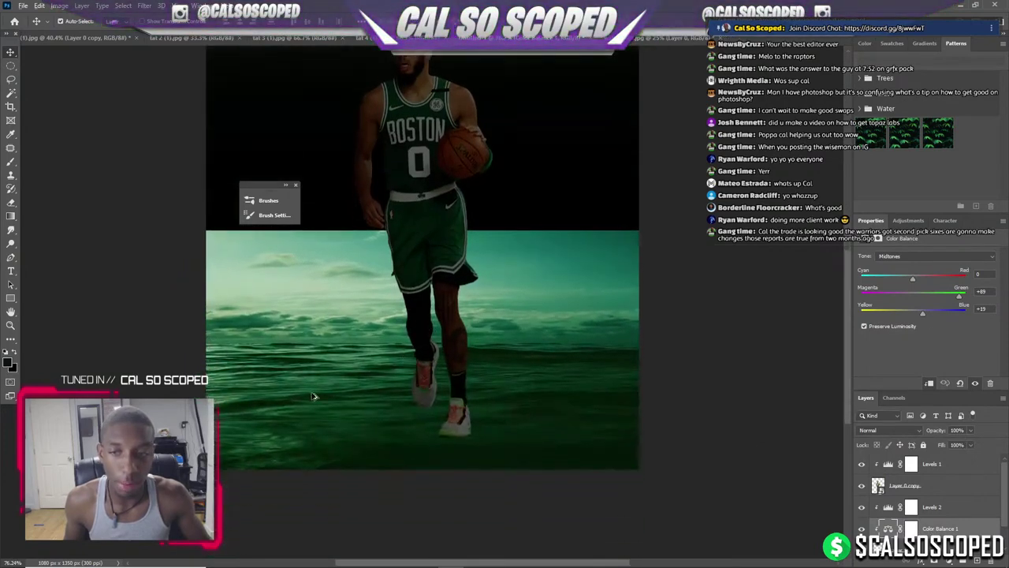
{"action": "key", "text": "ctrl+plus"}
{"action": "scroll", "coordinate": [919, 520], "scroll_direction": "down", "scroll_amount": 1}
{"action": "left_click", "coordinate": [891, 529]}
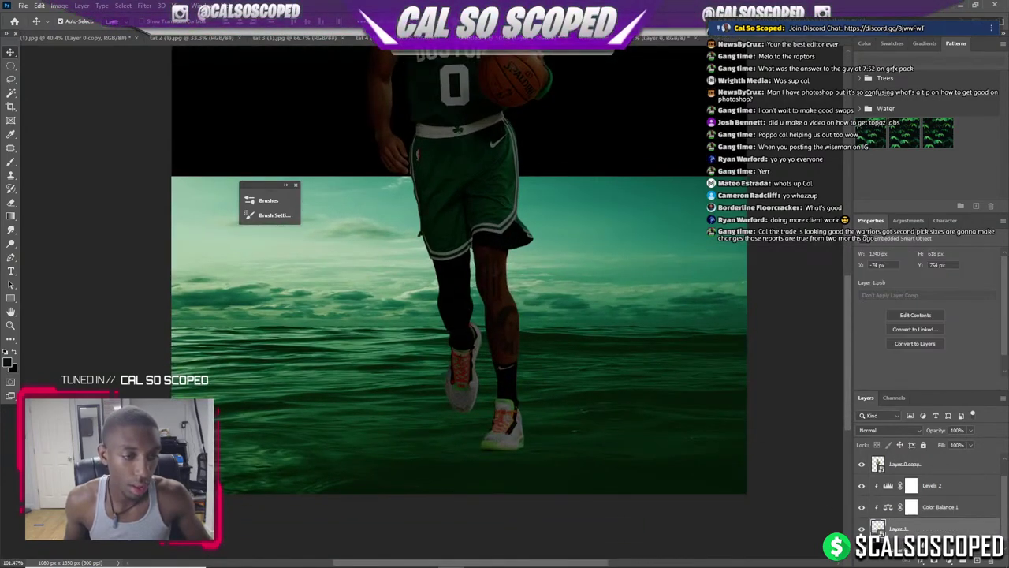
{"action": "left_click", "coordinate": [937, 561]}
{"action": "key", "text": "b"}
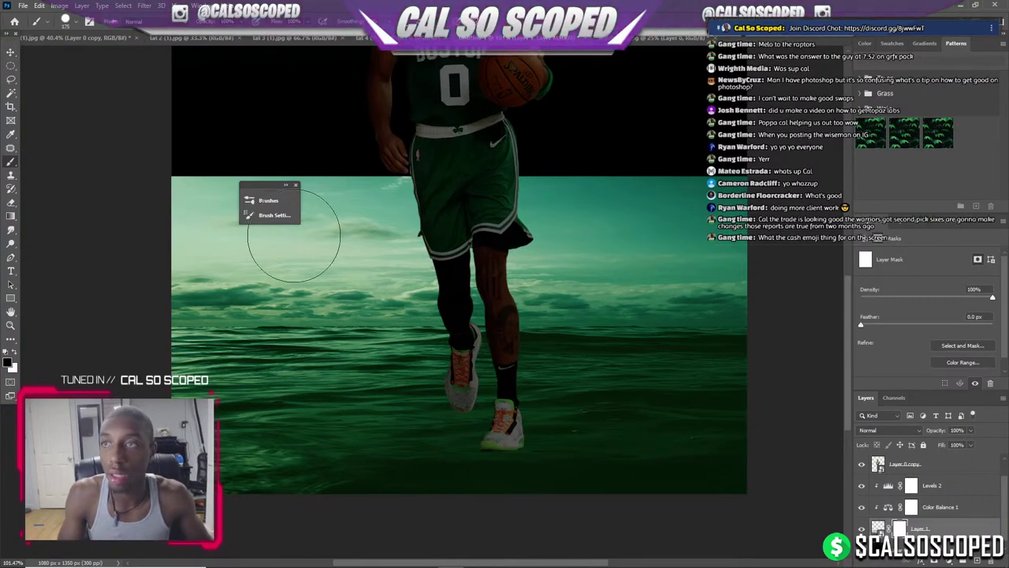
{"action": "left_click", "coordinate": [86, 24]}
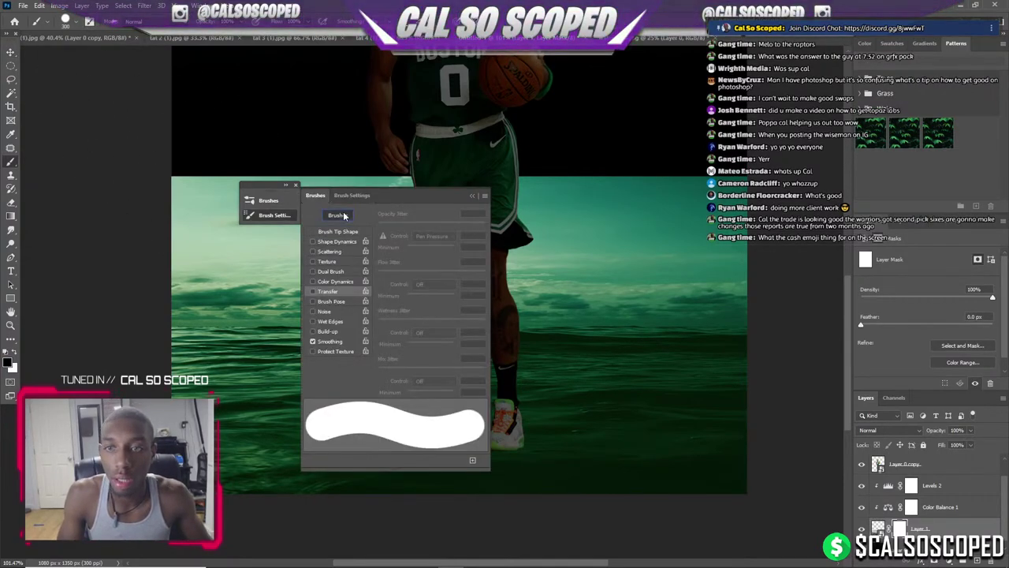
{"action": "left_click", "coordinate": [315, 195]}
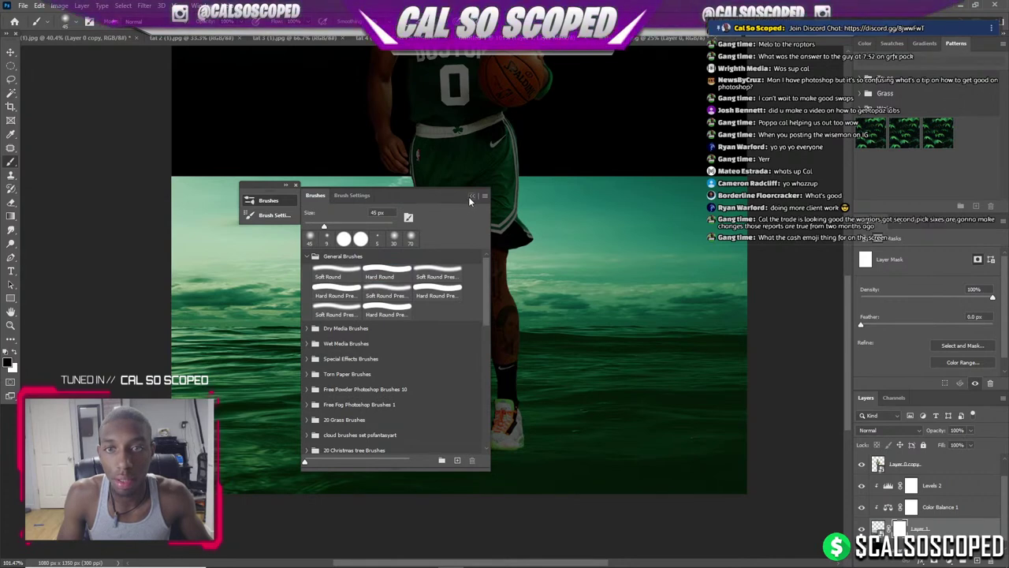
{"action": "left_click", "coordinate": [472, 196]}
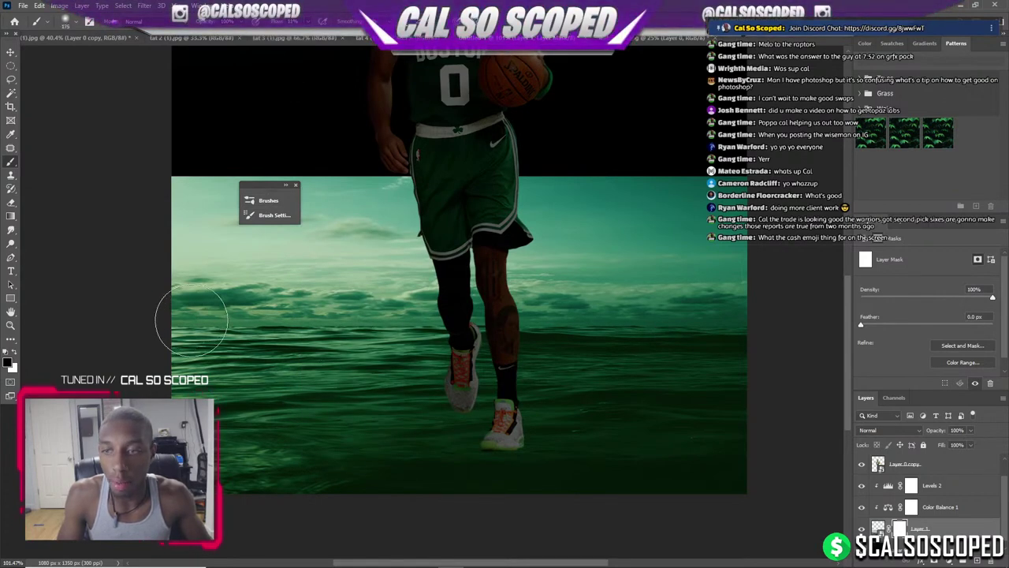
Paint out the left sky and sea and the teal glow right of the player on the mask.
{"action": "key", "text": "bracketright"}
{"action": "key", "text": "bracketright"}
{"action": "key", "text": "bracketright"}
{"action": "mouse_move", "coordinate": [180, 316]}
{"action": "left_mouse_down"}
{"action": "mouse_move", "coordinate": [234, 293]}
{"action": "mouse_move", "coordinate": [94, 244]}
{"action": "mouse_move", "coordinate": [186, 262]}
{"action": "mouse_move", "coordinate": [442, 253]}
{"action": "mouse_move", "coordinate": [591, 307]}
{"action": "mouse_move", "coordinate": [793, 344]}
{"action": "mouse_move", "coordinate": [780, 316]}
{"action": "mouse_move", "coordinate": [638, 276]}
{"action": "mouse_move", "coordinate": [241, 203]}
{"action": "mouse_move", "coordinate": [248, 180]}
{"action": "mouse_move", "coordinate": [101, 244]}
{"action": "left_mouse_up"}
{"action": "left_click_drag", "start_coordinate": [614, 191], "coordinate": [699, 244]}
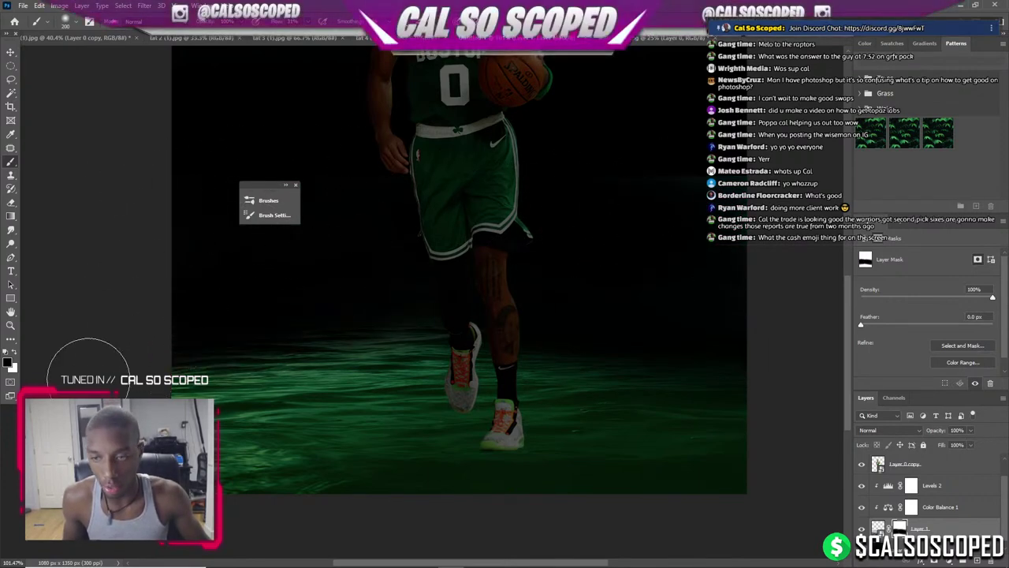
{"action": "scroll", "coordinate": [316, 298], "scroll_direction": "down", "scroll_amount": 3}
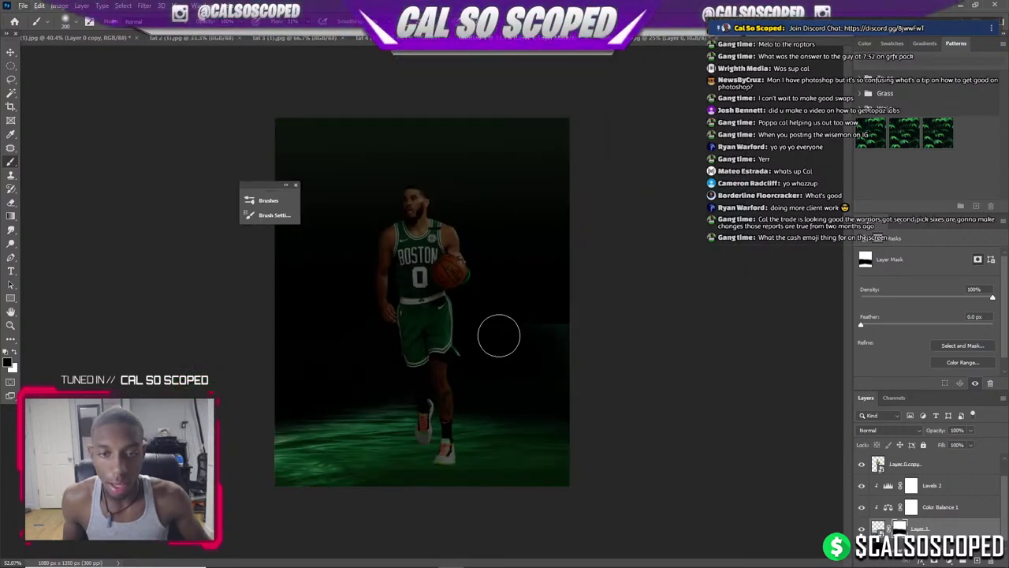
{"action": "scroll", "coordinate": [499, 337], "scroll_direction": "up", "scroll_amount": 1}
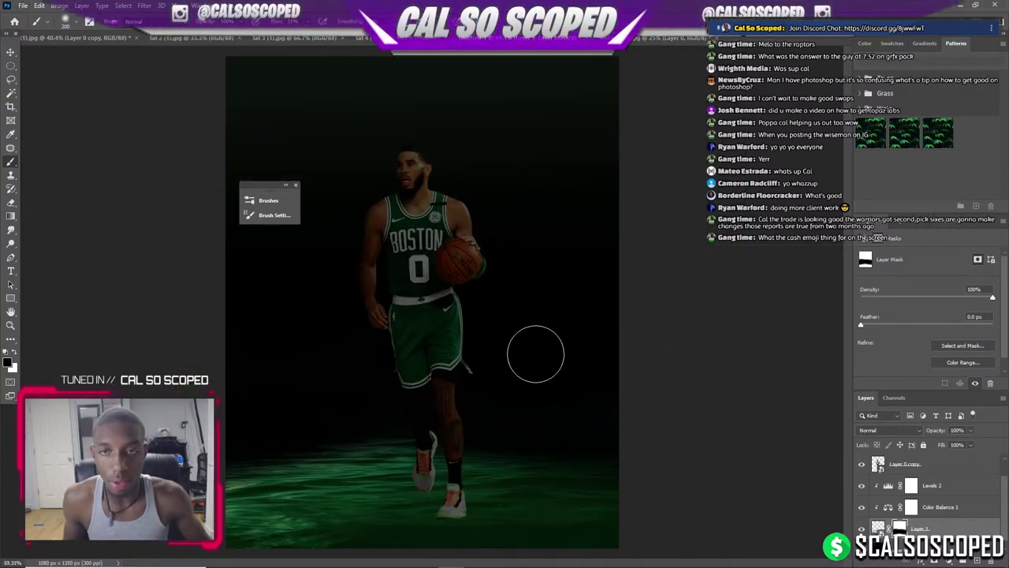
{"action": "scroll", "coordinate": [480, 367], "scroll_direction": "down", "scroll_amount": 1}
{"action": "scroll", "coordinate": [473, 418], "scroll_direction": "up", "scroll_amount": 1}
Hide the Levels 1 adjustment above Layer 0 copy so the player shows at full brightness.
{"action": "scroll", "coordinate": [466, 470], "scroll_direction": "up", "scroll_amount": 1}
{"action": "key", "text": "v"}
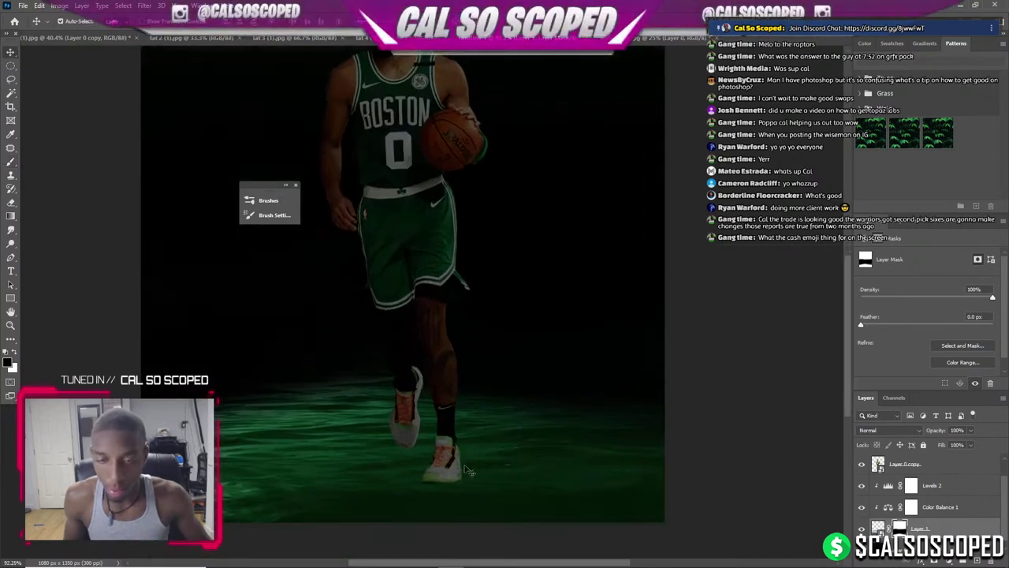
{"action": "scroll", "coordinate": [454, 478], "scroll_direction": "up", "scroll_amount": 1}
{"action": "left_click_drag", "start_coordinate": [439, 476], "coordinate": [429, 457]}
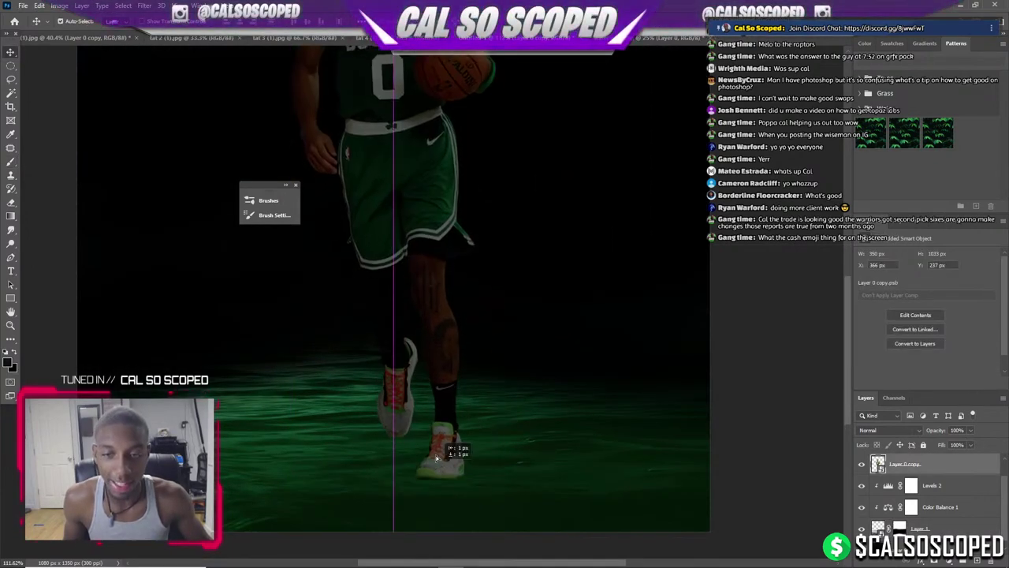
{"action": "scroll", "coordinate": [432, 454], "scroll_direction": "down", "scroll_amount": 3}
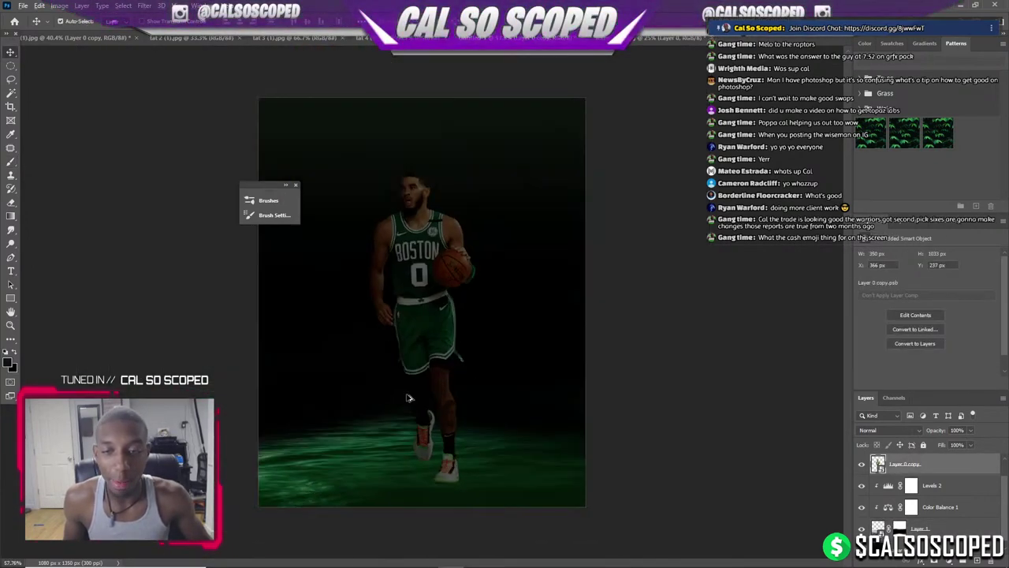
{"action": "scroll", "coordinate": [439, 450], "scroll_direction": "up", "scroll_amount": 2}
{"action": "scroll", "coordinate": [441, 449], "scroll_direction": "down", "scroll_amount": 1}
{"action": "scroll", "coordinate": [421, 163], "scroll_direction": "up", "scroll_amount": 1}
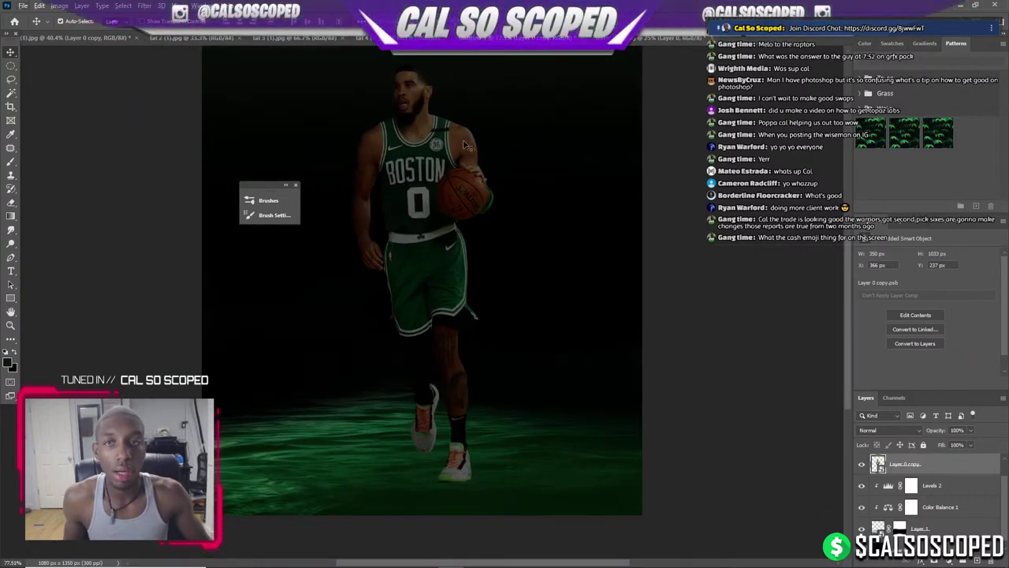
{"action": "scroll", "coordinate": [419, 162], "scroll_direction": "up", "scroll_amount": 1}
{"action": "scroll", "coordinate": [911, 489], "scroll_direction": "up", "scroll_amount": 1}
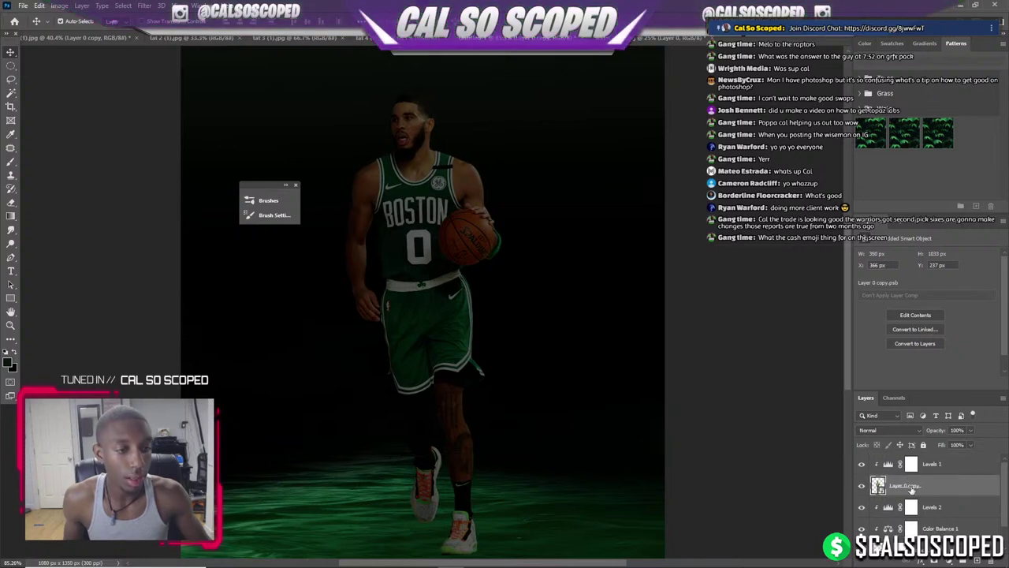
{"action": "left_click", "coordinate": [862, 465]}
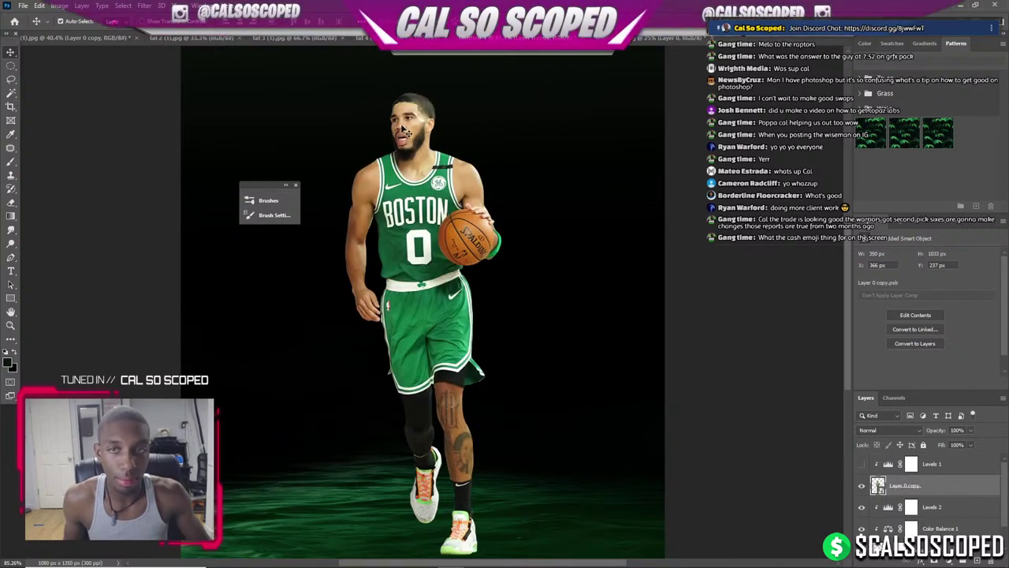
{"action": "left_click", "coordinate": [144, 6]}
{"action": "mouse_move", "coordinate": [161, 229]}
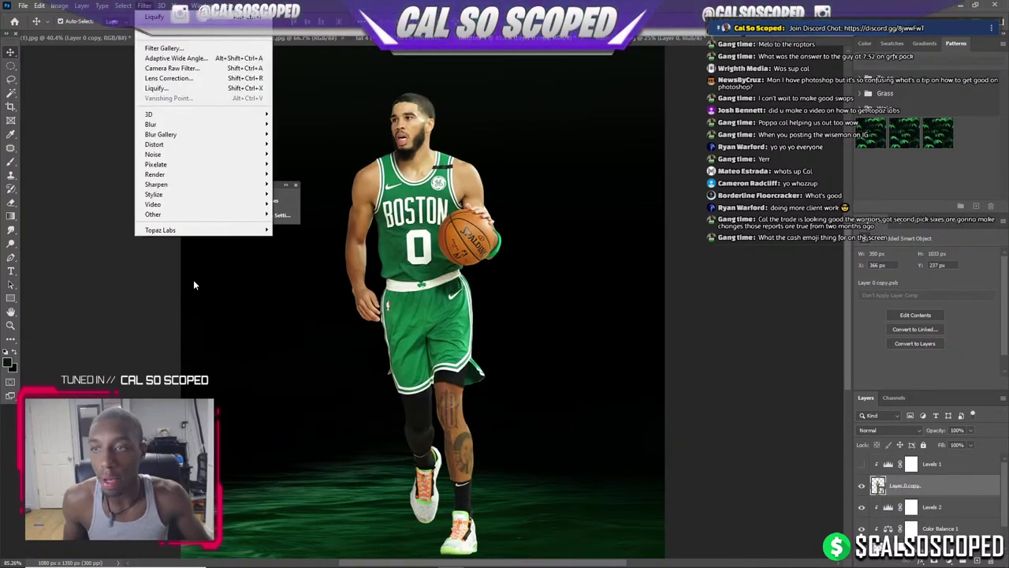
Start Topaz Adjust with Dynamic Pop, Protect Highlights 0.08 and detail strength 1.68.
{"action": "left_click", "coordinate": [316, 229]}
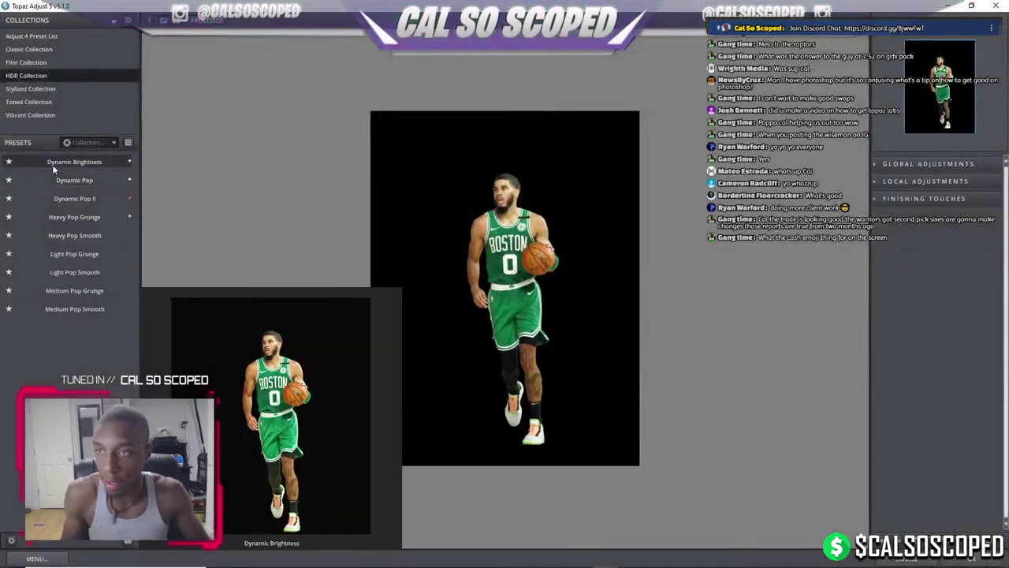
{"action": "left_click", "coordinate": [74, 180]}
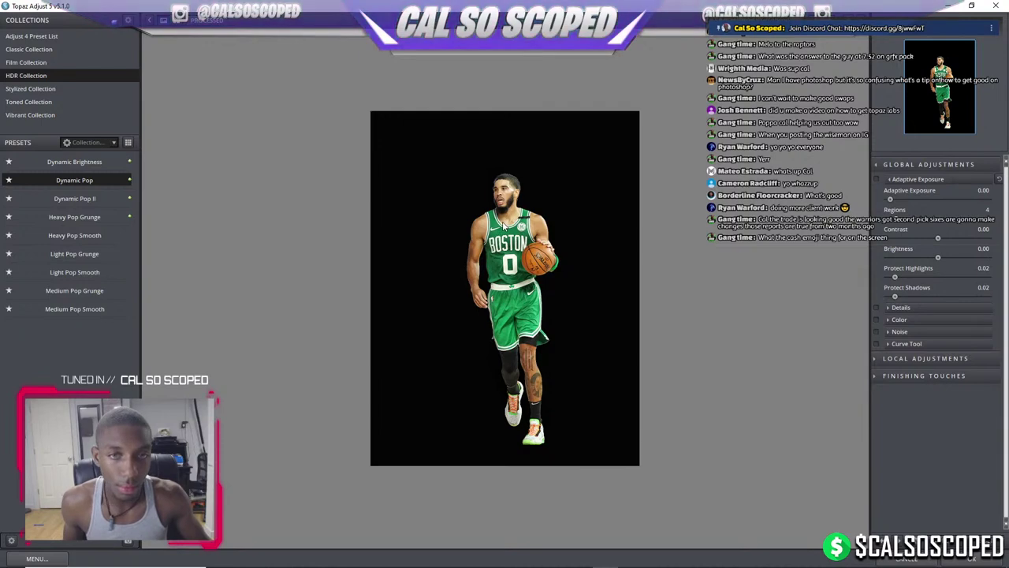
{"action": "key", "text": "ctrl+plus"}
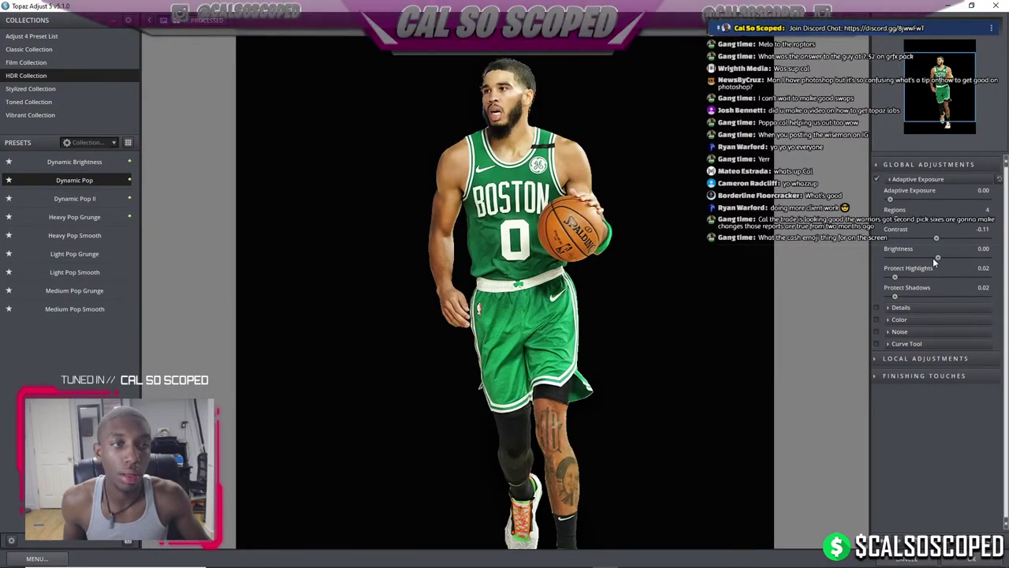
{"action": "left_click_drag", "start_coordinate": [938, 258], "coordinate": [936, 258]}
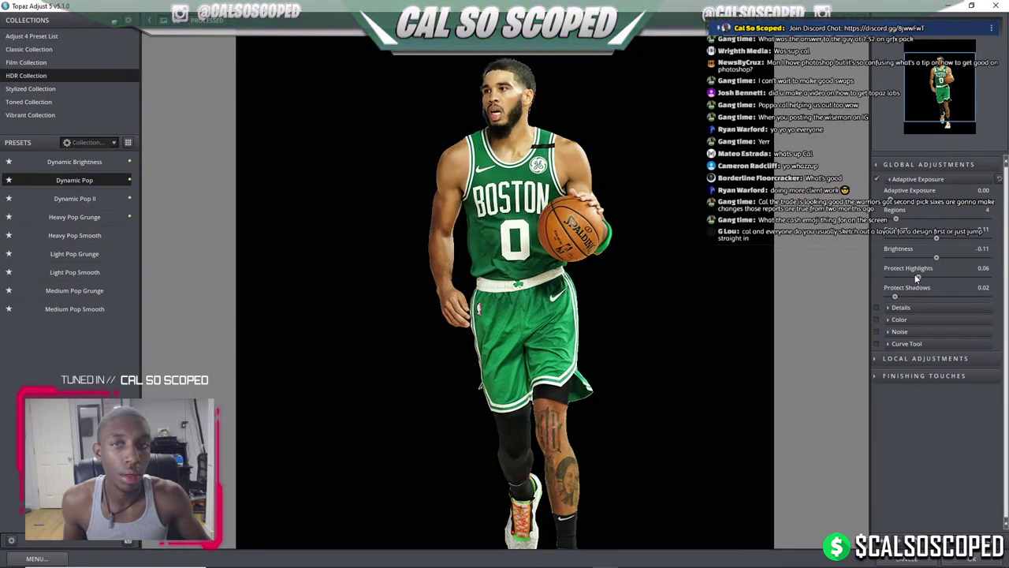
{"action": "left_click_drag", "start_coordinate": [918, 277], "coordinate": [928, 277]}
{"action": "left_click", "coordinate": [901, 307]}
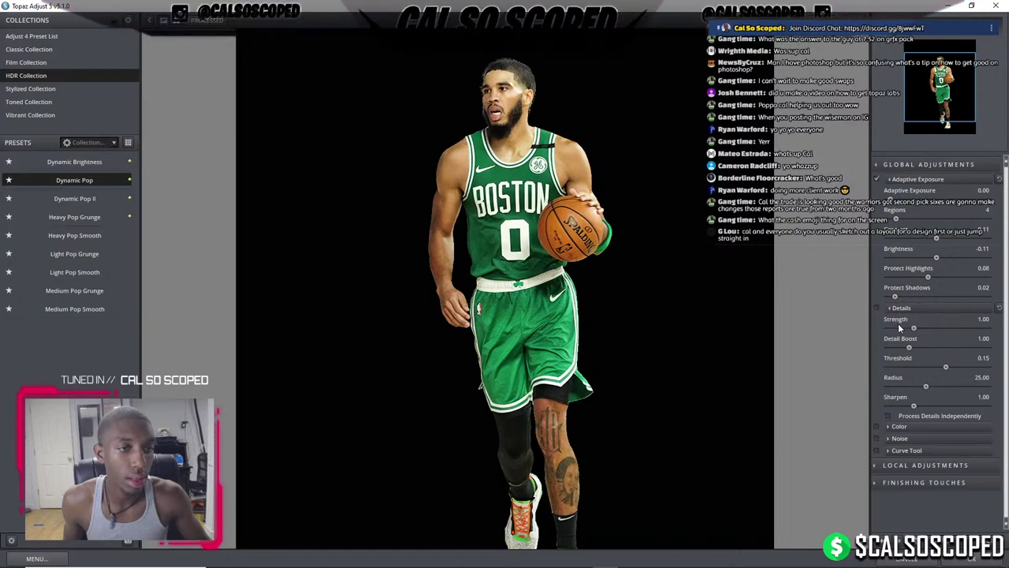
{"action": "left_click_drag", "start_coordinate": [913, 328], "coordinate": [930, 328]}
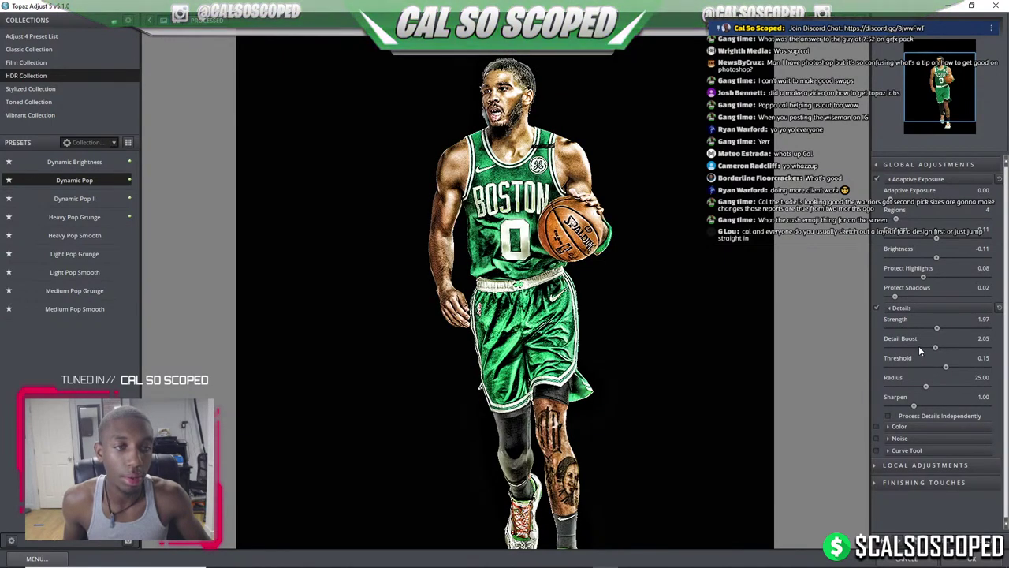
Reset Detail Boost to 1.00, nudge Radius, switch to Light Pop Smooth, and apply.
{"action": "mouse_move", "coordinate": [922, 348]}
{"action": "left_mouse_down"}
{"action": "mouse_move", "coordinate": [902, 349]}
{"action": "mouse_move", "coordinate": [915, 347]}
{"action": "left_mouse_up"}
{"action": "double_click", "coordinate": [914, 347]}
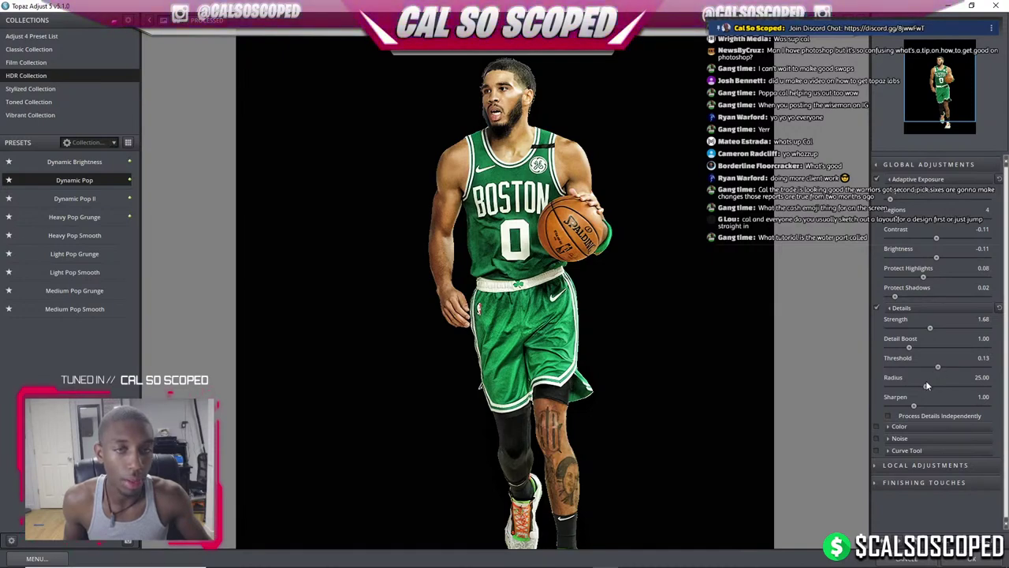
{"action": "left_click_drag", "start_coordinate": [926, 387], "coordinate": [928, 388]}
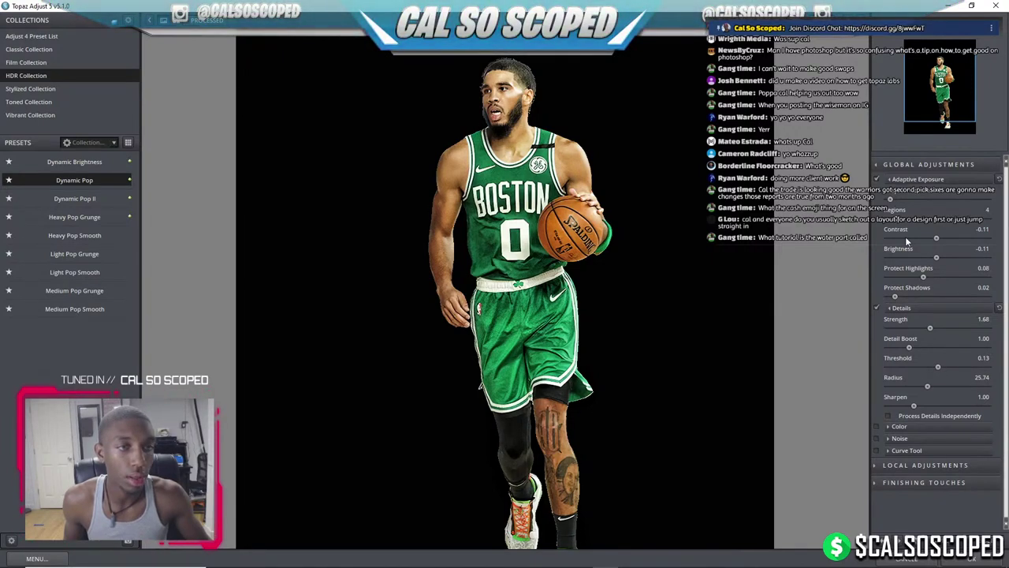
{"action": "left_click", "coordinate": [76, 271]}
{"action": "left_click", "coordinate": [973, 558]}
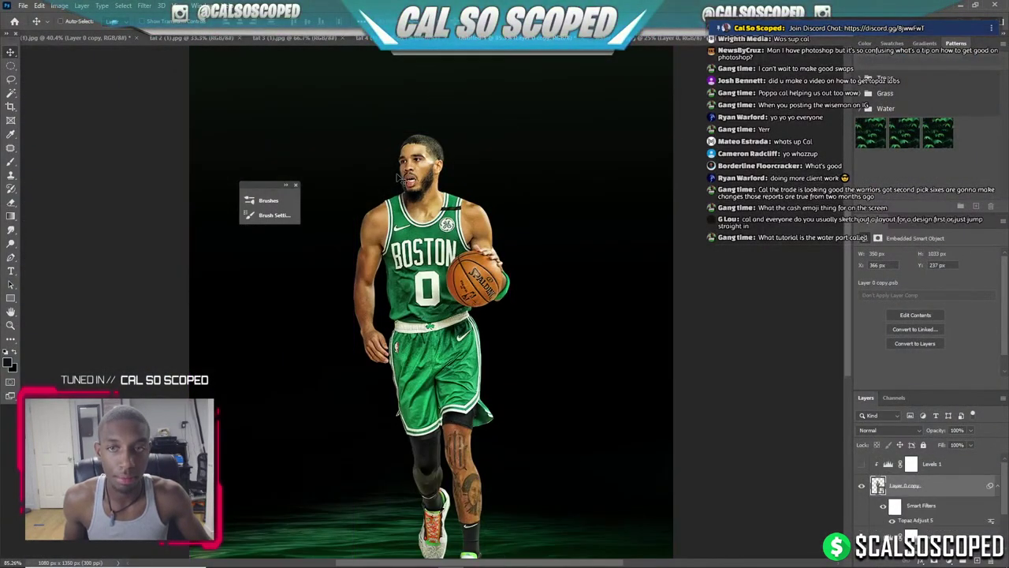
{"action": "scroll", "coordinate": [382, 206], "scroll_direction": "up", "scroll_amount": 3}
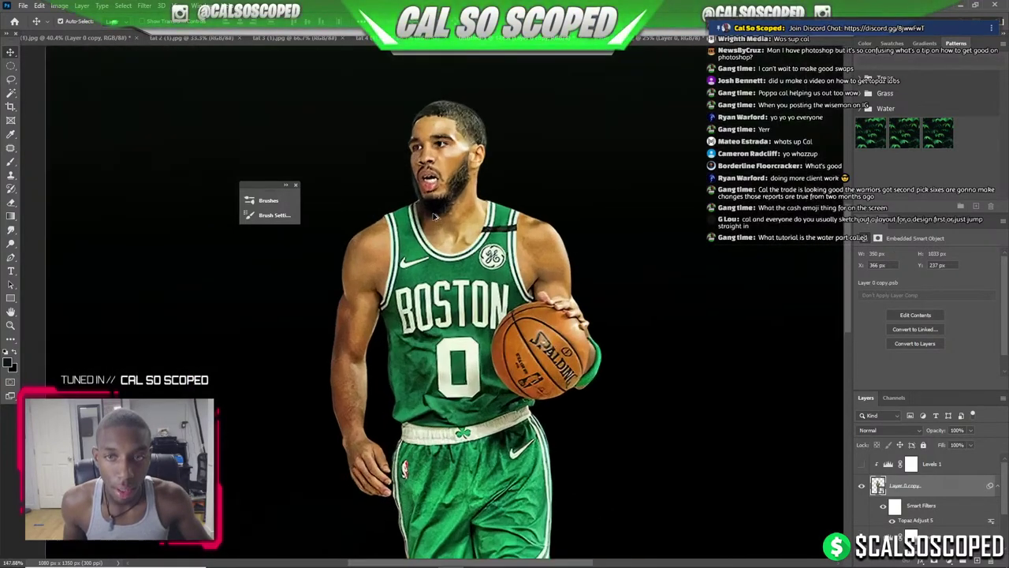
{"action": "left_click", "coordinate": [144, 6]}
{"action": "left_click", "coordinate": [306, 229]}
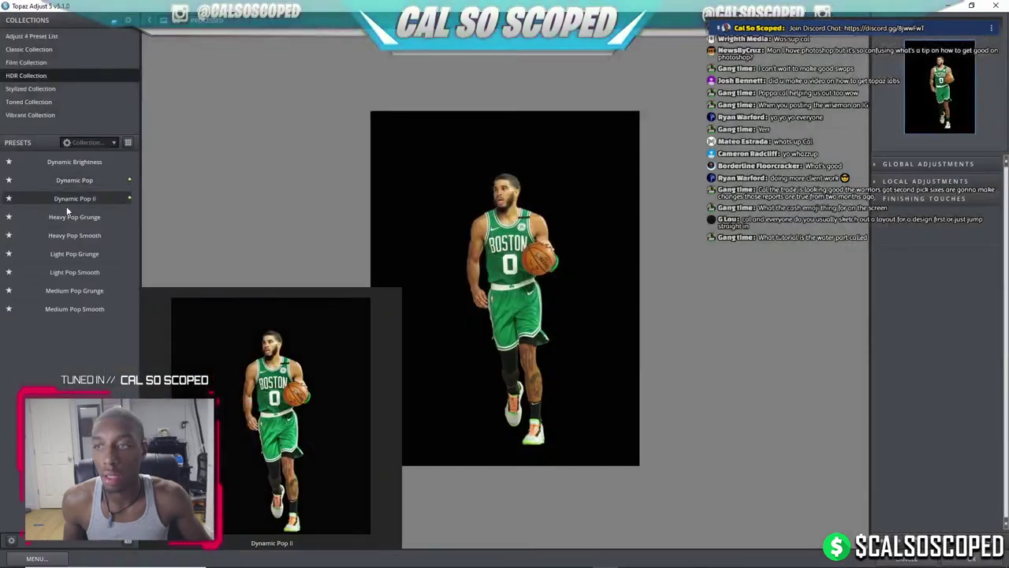
Apply the Light Pop Smooth look in Topaz Adjust and fit the image on screen.
{"action": "left_click", "coordinate": [73, 272]}
{"action": "left_click", "coordinate": [970, 558]}
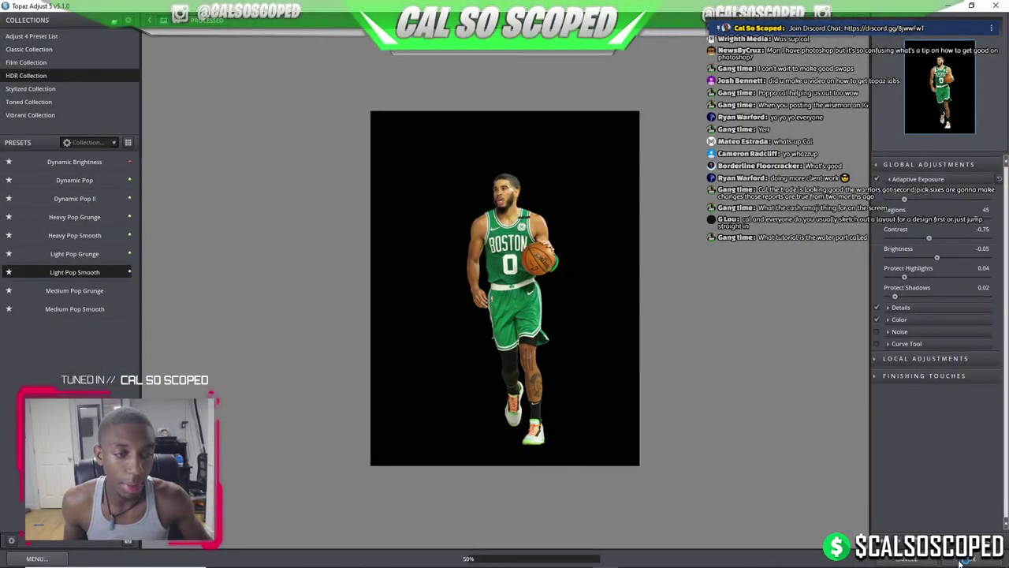
{"action": "key", "text": "ctrl+0"}
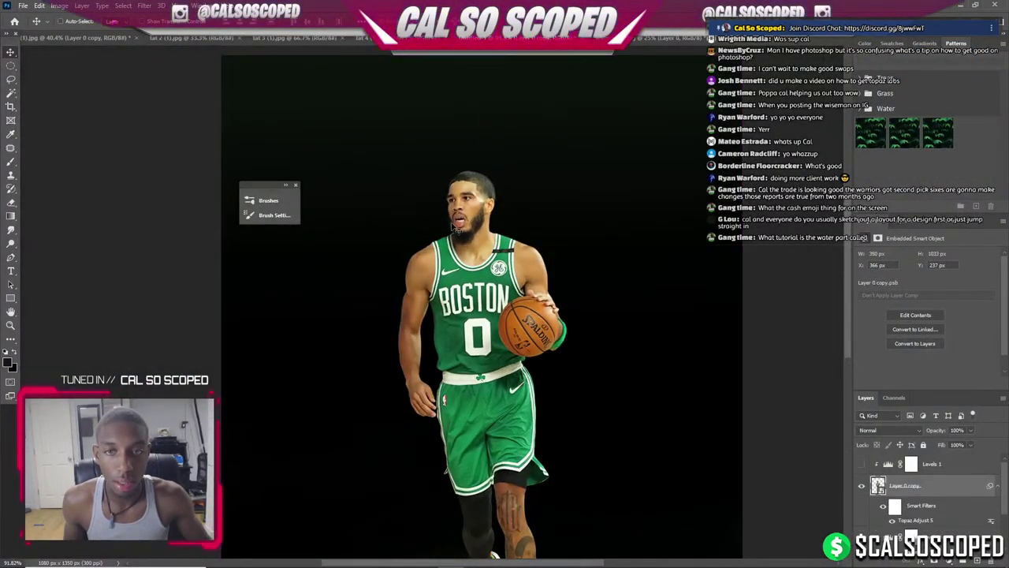
Run Topaz Adjust 5 again with Finishing Touches transparency at 0.68 and apply it.
{"action": "left_click", "coordinate": [144, 6]}
{"action": "mouse_move", "coordinate": [161, 229]}
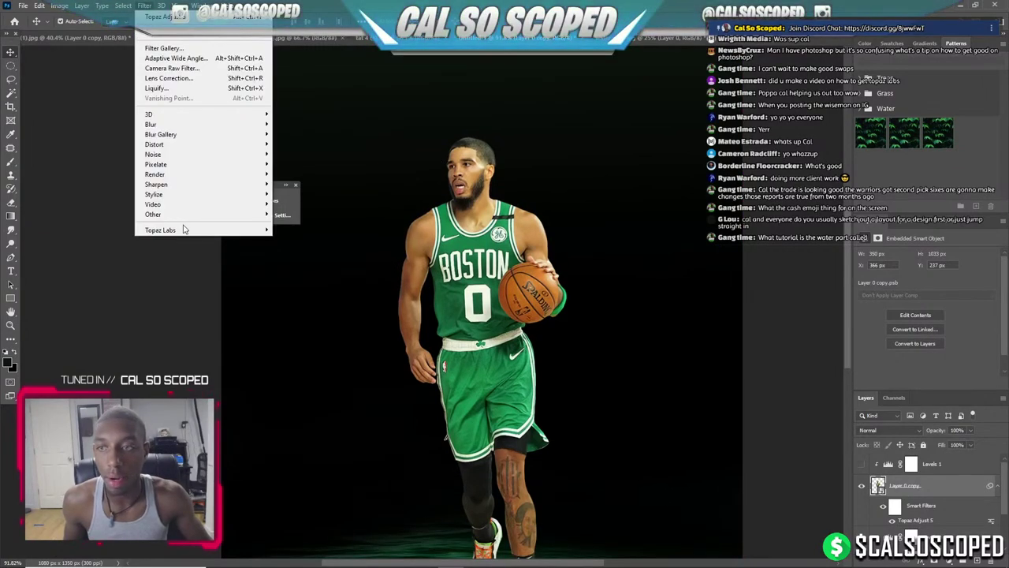
{"action": "left_click", "coordinate": [300, 230]}
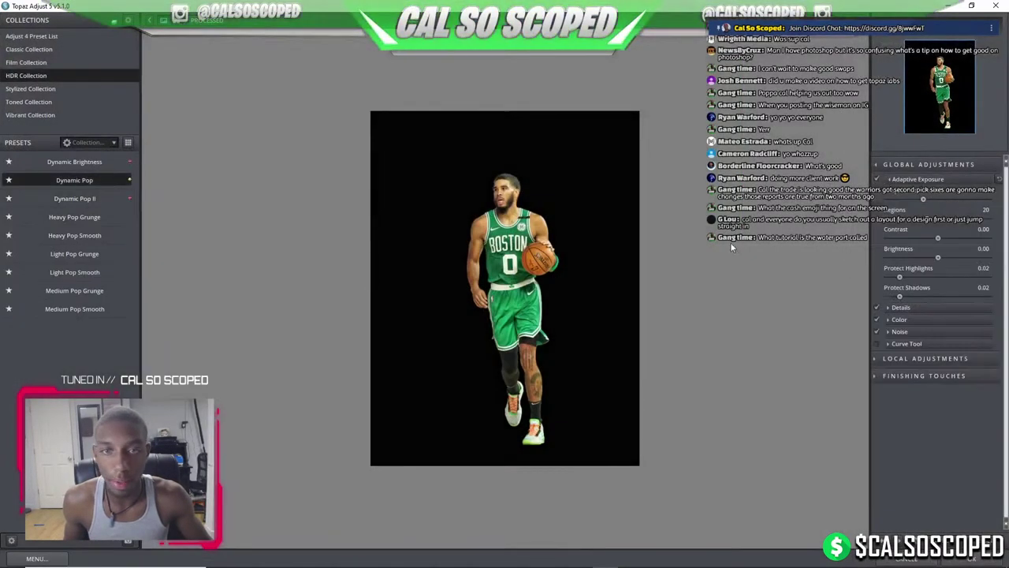
{"action": "left_click", "coordinate": [895, 375]}
{"action": "left_click", "coordinate": [896, 415]}
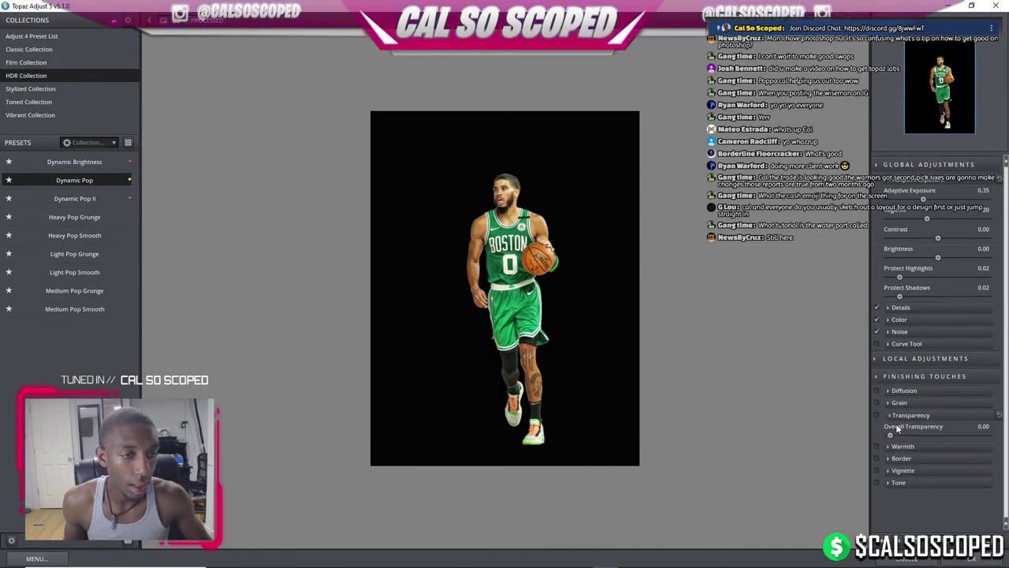
{"action": "mouse_move", "coordinate": [892, 435]}
{"action": "left_mouse_down"}
{"action": "mouse_move", "coordinate": [965, 435]}
{"action": "mouse_move", "coordinate": [900, 429]}
{"action": "left_mouse_up"}
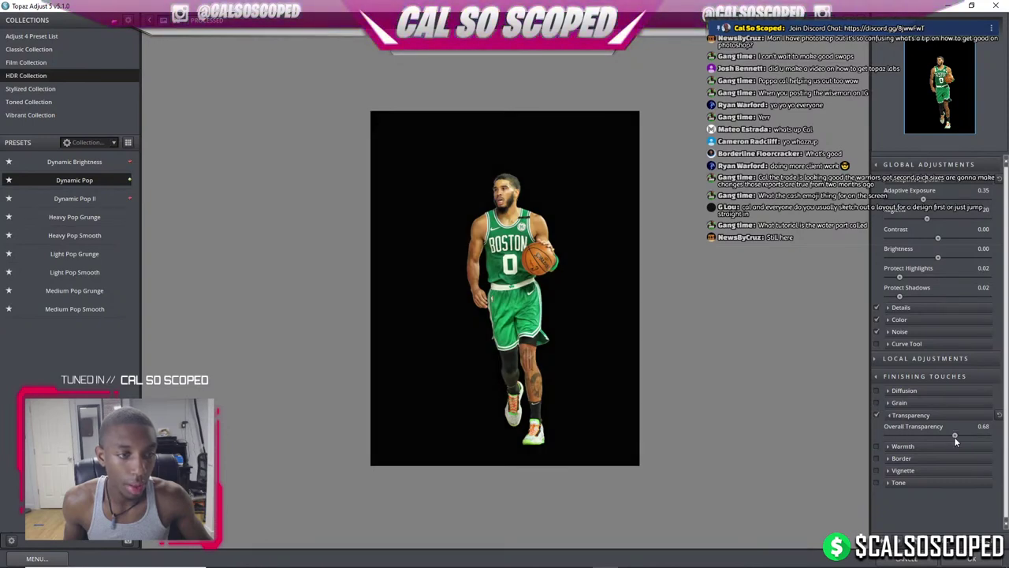
{"action": "left_click", "coordinate": [970, 558]}
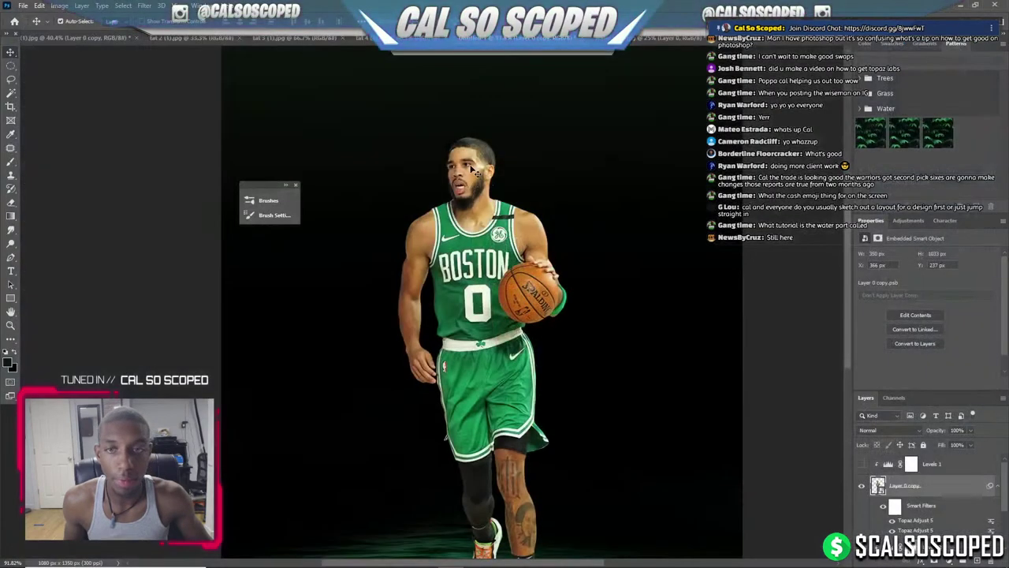
Turn the Levels 1 darkening back on to dim the Topaz-filtered player.
{"action": "scroll", "coordinate": [477, 171], "scroll_direction": "up", "scroll_amount": 3}
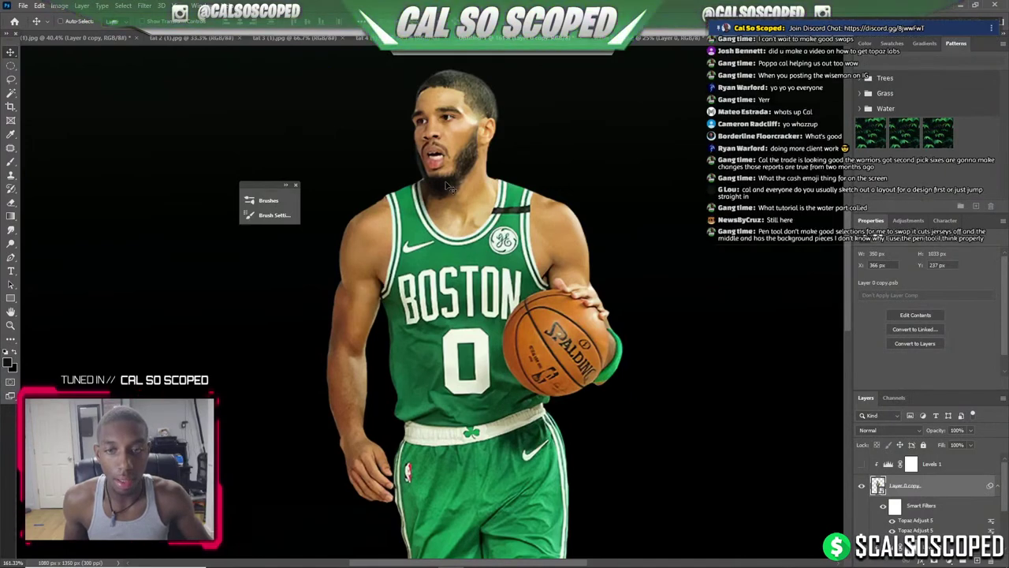
{"action": "key", "text": "ctrl+0"}
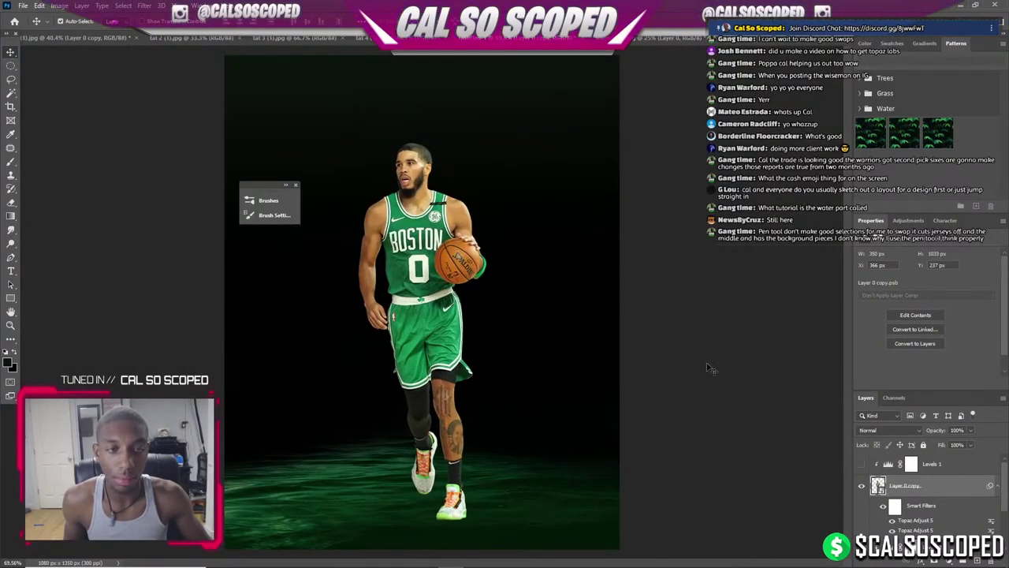
{"action": "left_click", "coordinate": [861, 464]}
{"action": "scroll", "coordinate": [408, 329], "scroll_direction": "down", "scroll_amount": 2}
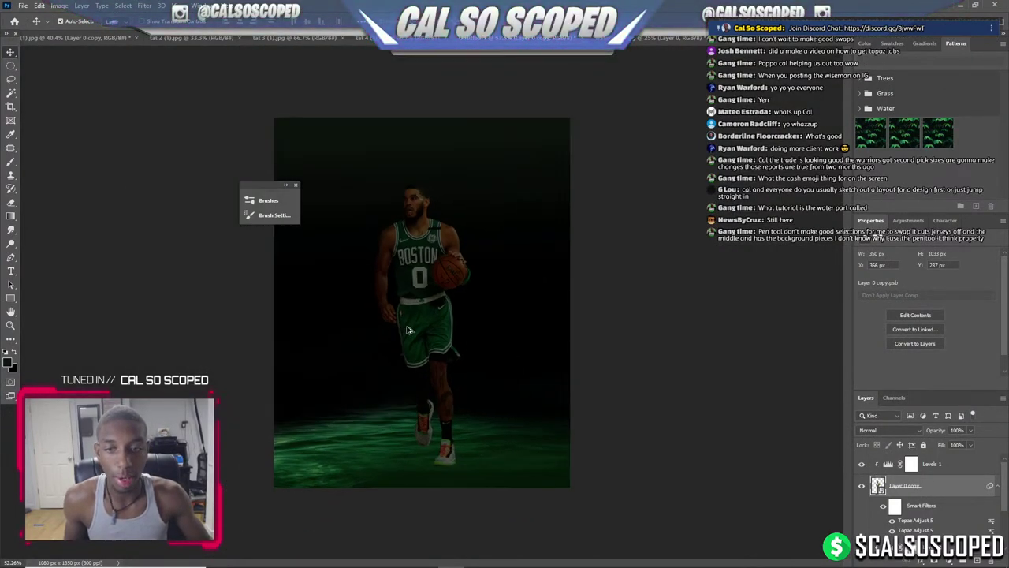
{"action": "scroll", "coordinate": [421, 268], "scroll_direction": "up", "scroll_amount": 2}
{"action": "scroll", "coordinate": [446, 270], "scroll_direction": "up", "scroll_amount": 1}
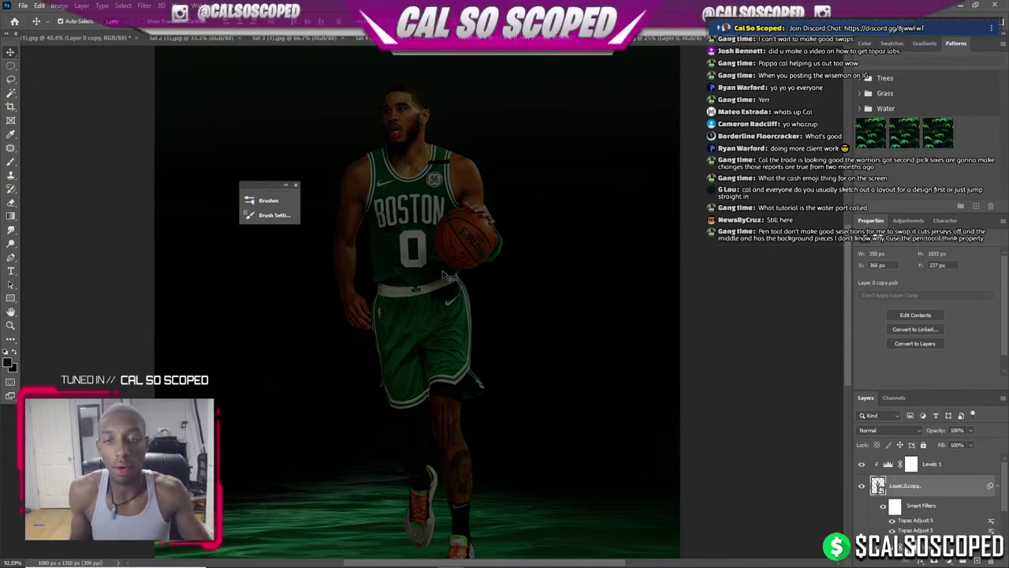
{"action": "scroll", "coordinate": [388, 197], "scroll_direction": "down", "scroll_amount": 3}
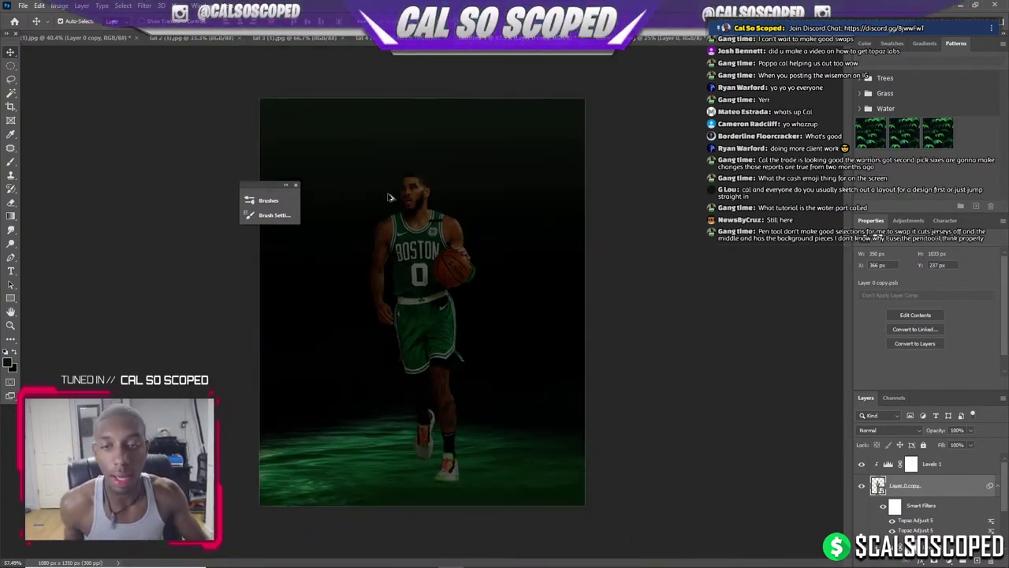
{"action": "scroll", "coordinate": [399, 215], "scroll_direction": "up", "scroll_amount": 2}
{"action": "scroll", "coordinate": [401, 209], "scroll_direction": "up", "scroll_amount": 1}
{"action": "scroll", "coordinate": [402, 201], "scroll_direction": "down", "scroll_amount": 2}
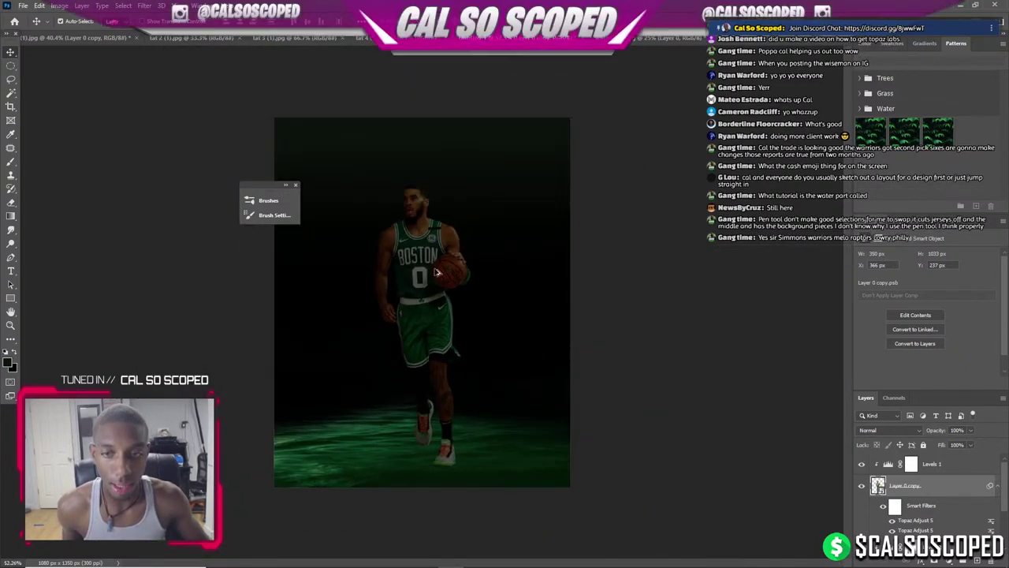
{"action": "scroll", "coordinate": [466, 519], "scroll_direction": "up", "scroll_amount": 5}
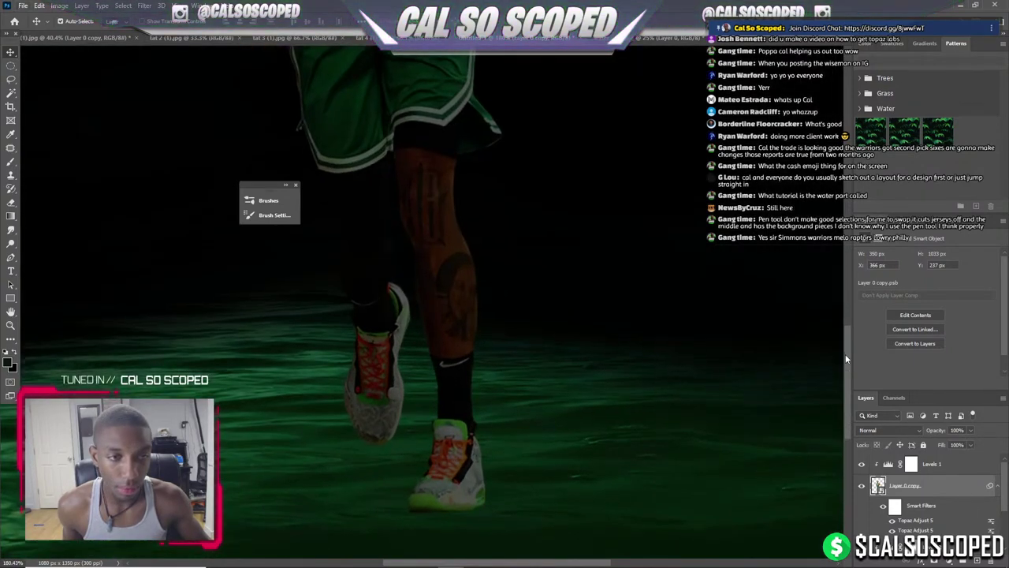
{"action": "scroll", "coordinate": [457, 315], "scroll_direction": "down", "scroll_amount": 1}
{"action": "scroll", "coordinate": [455, 268], "scroll_direction": "down", "scroll_amount": 2}
{"action": "scroll", "coordinate": [447, 274], "scroll_direction": "down", "scroll_amount": 2}
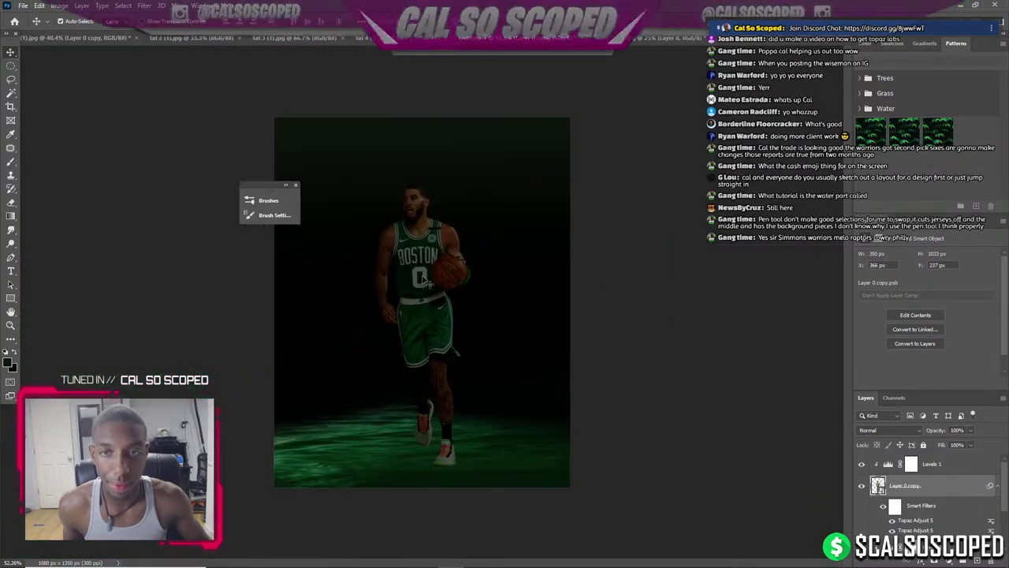
Scale the player down slightly and nudge him up a little.
{"action": "key", "text": "ctrl+t"}
{"action": "left_click_drag", "start_coordinate": [422, 182], "coordinate": [426, 187]}
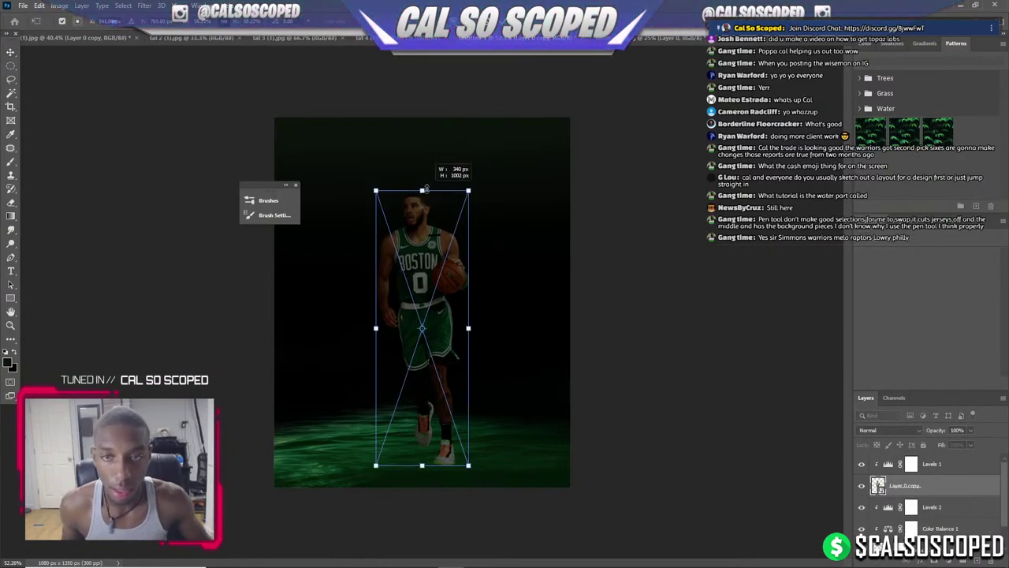
{"action": "left_click_drag", "start_coordinate": [443, 294], "coordinate": [444, 286]}
{"action": "scroll", "coordinate": [455, 348], "scroll_direction": "up", "scroll_amount": 1}
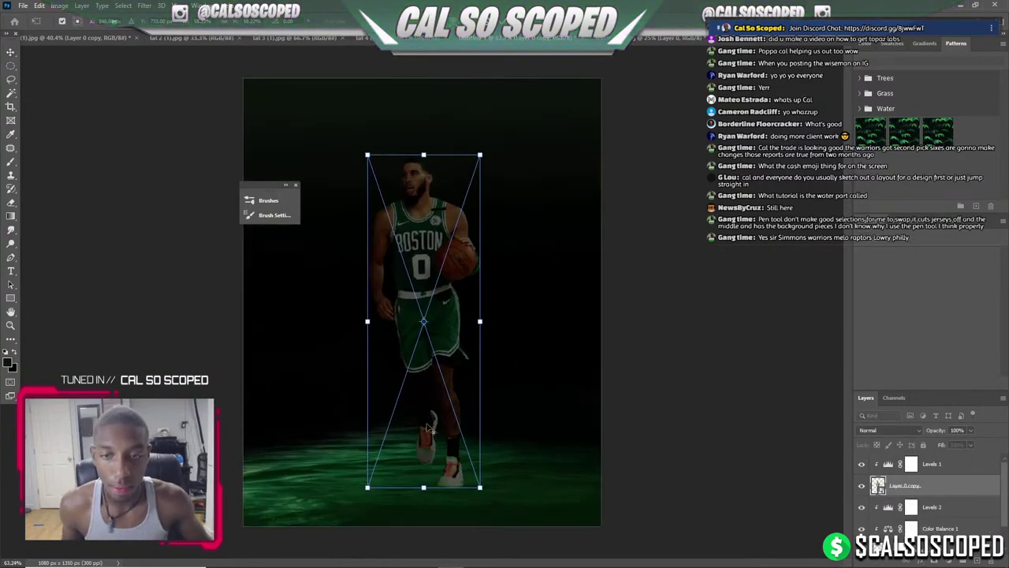
{"action": "key", "text": "Return"}
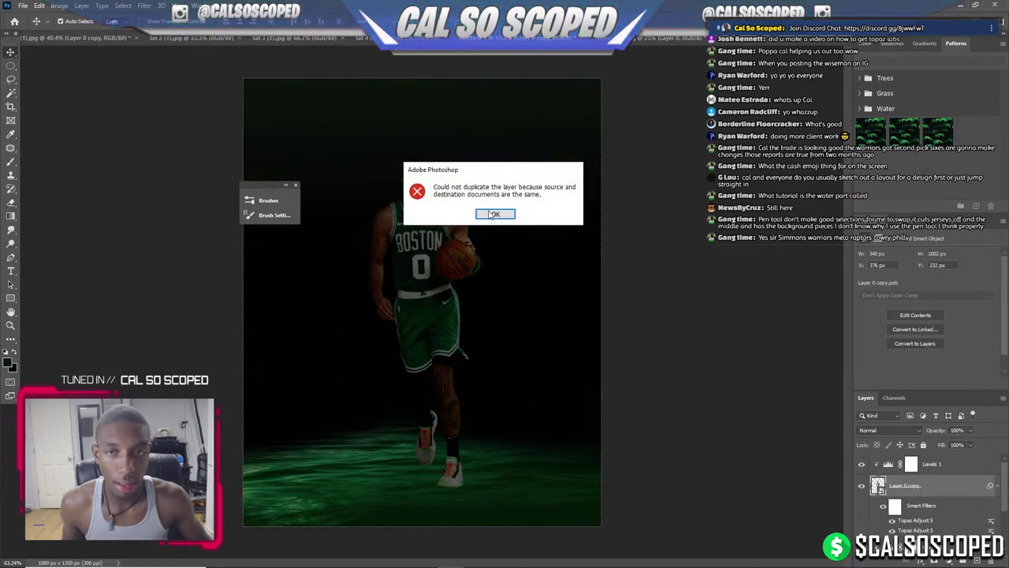
Dismiss the duplicate-layer error and convert the water layer to a Smart Object.
{"action": "left_click", "coordinate": [494, 213]}
{"action": "right_click", "coordinate": [921, 483]}
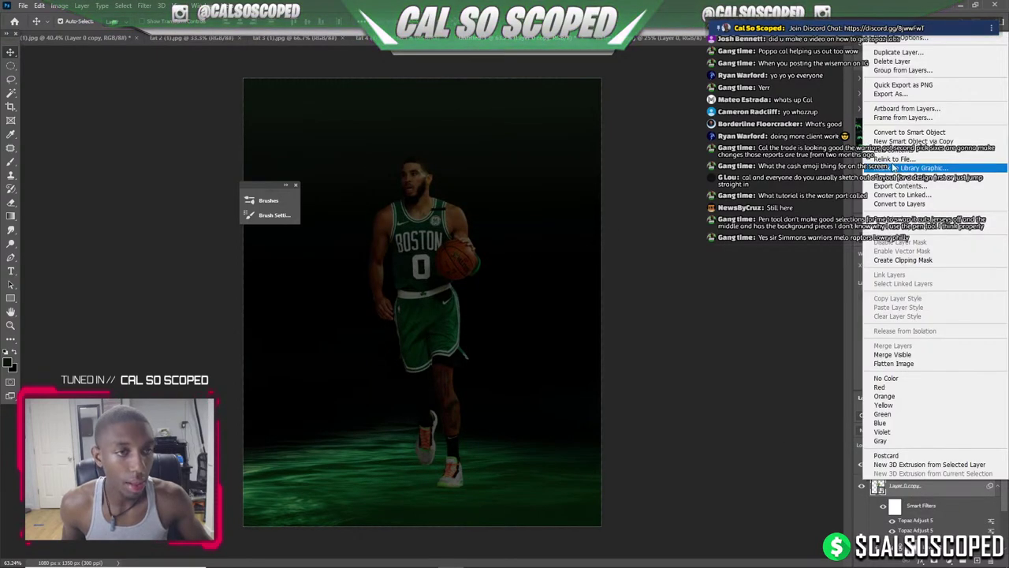
{"action": "left_click", "coordinate": [907, 132]}
{"action": "scroll", "coordinate": [439, 493], "scroll_direction": "up", "scroll_amount": 2}
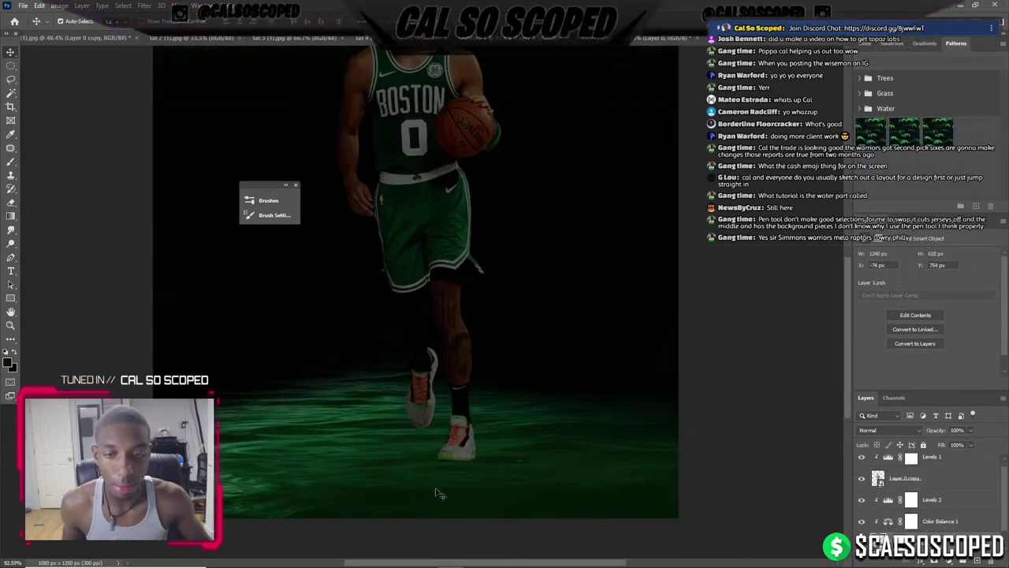
Warp the water with Perspective and Distort so its far edge narrows and sits lower.
{"action": "key", "text": "ctrl+t"}
{"action": "right_click", "coordinate": [475, 258]}
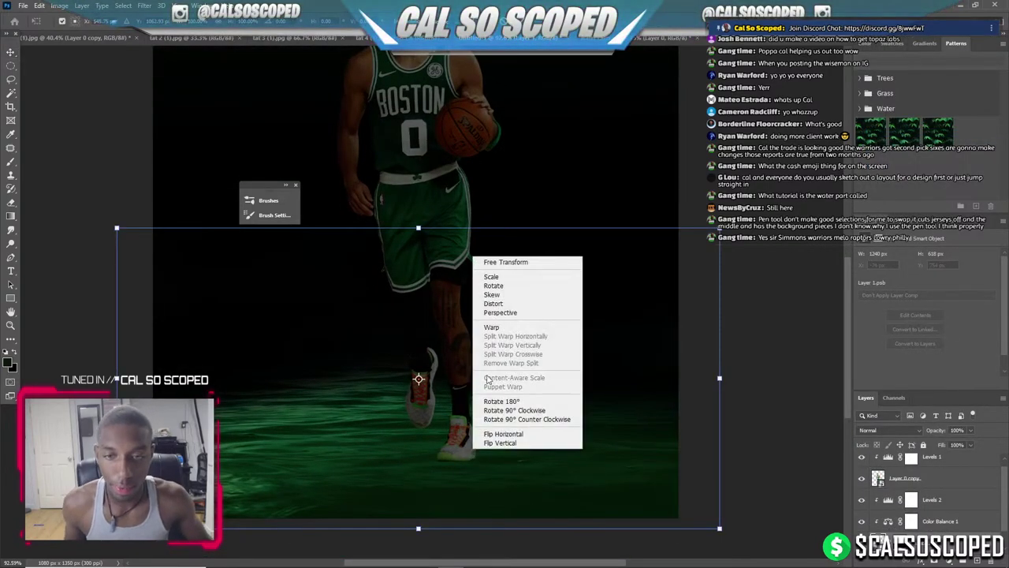
{"action": "left_click", "coordinate": [505, 309]}
{"action": "left_click_drag", "start_coordinate": [719, 228], "coordinate": [664, 228]}
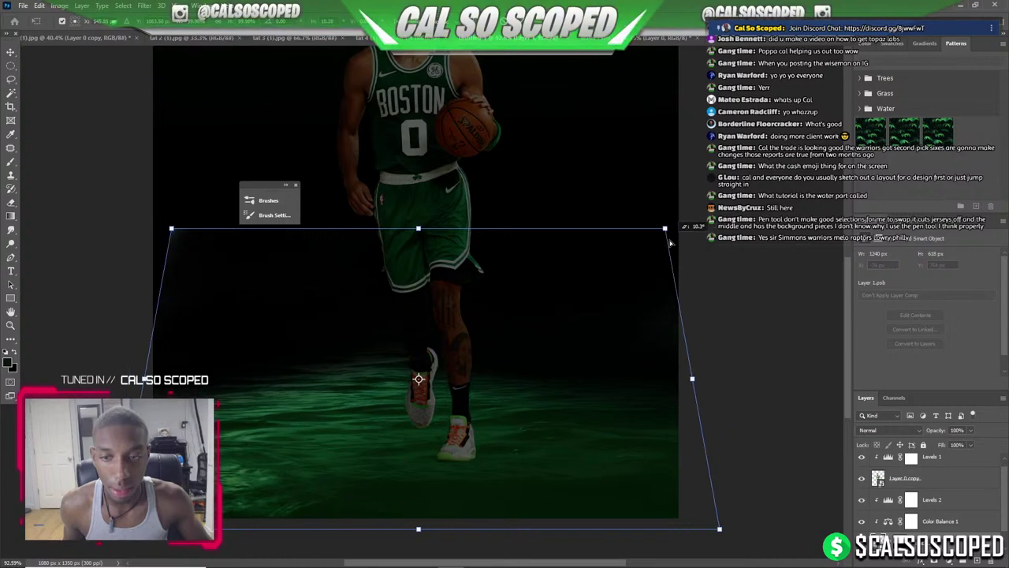
{"action": "right_click", "coordinate": [446, 327]}
{"action": "left_click", "coordinate": [483, 375]}
{"action": "left_click_drag", "start_coordinate": [417, 228], "coordinate": [420, 261]}
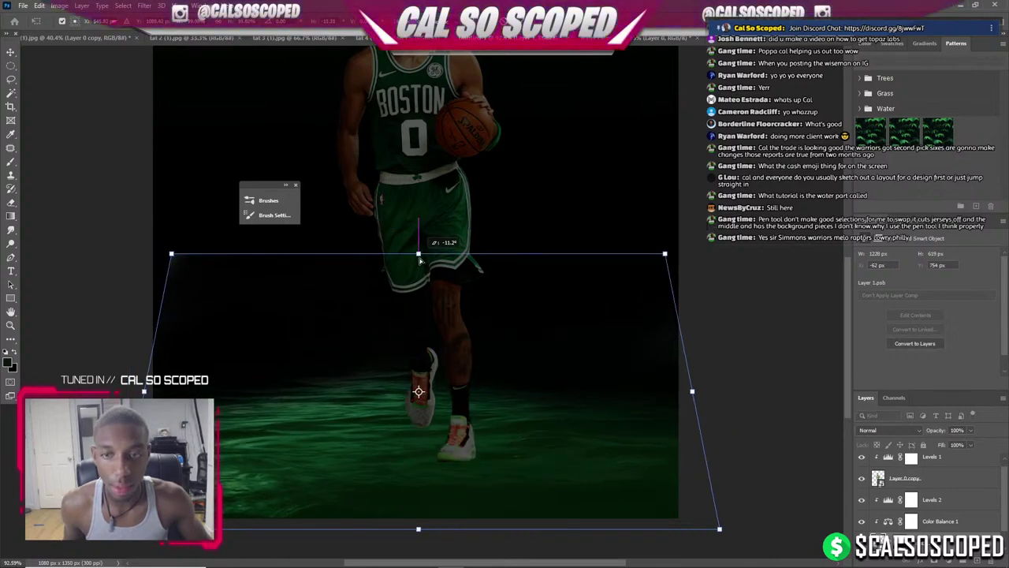
{"action": "left_click_drag", "start_coordinate": [471, 399], "coordinate": [472, 388]}
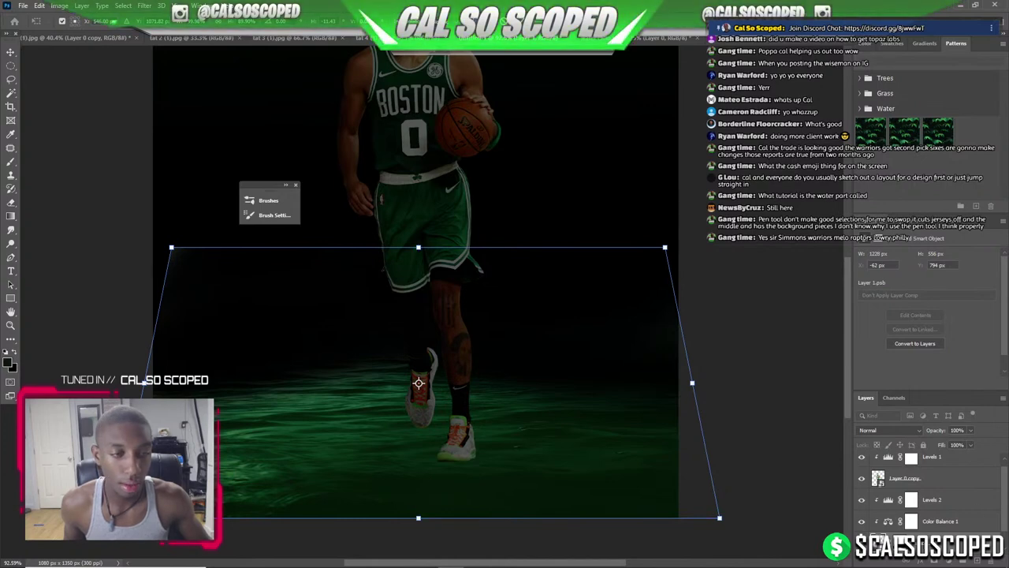
{"action": "key", "text": "Return"}
{"action": "left_click", "coordinate": [442, 281]}
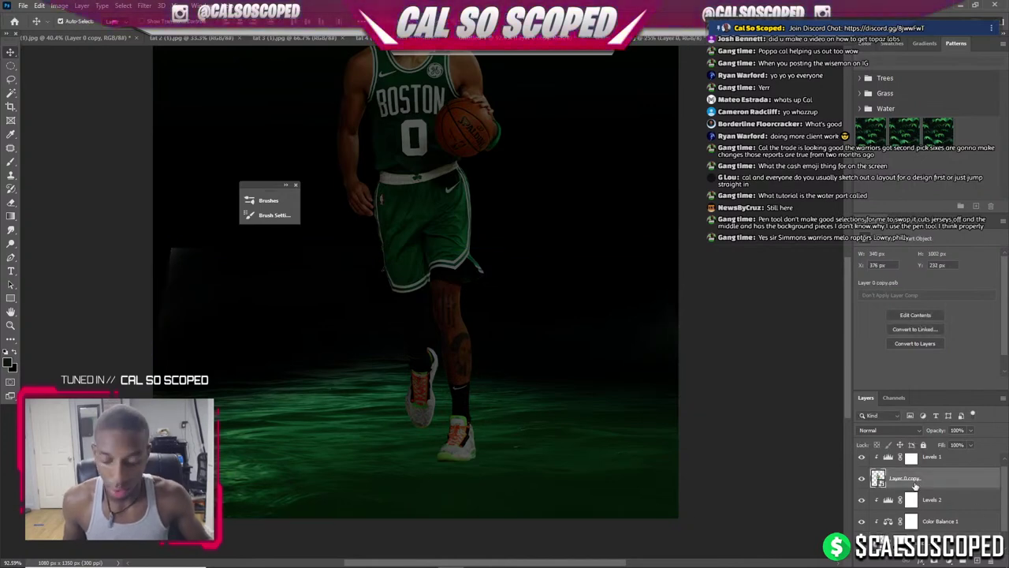
Duplicate the player layer and flip the lower copy vertically.
{"action": "key", "text": "ctrl+j"}
{"action": "key", "text": "ctrl+t"}
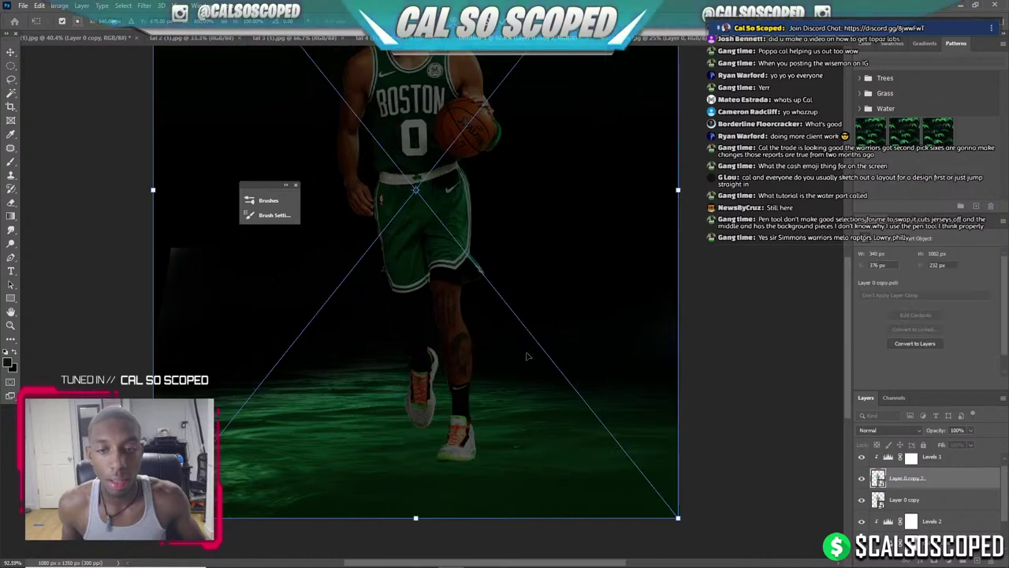
{"action": "key", "text": "alt+bracketleft"}
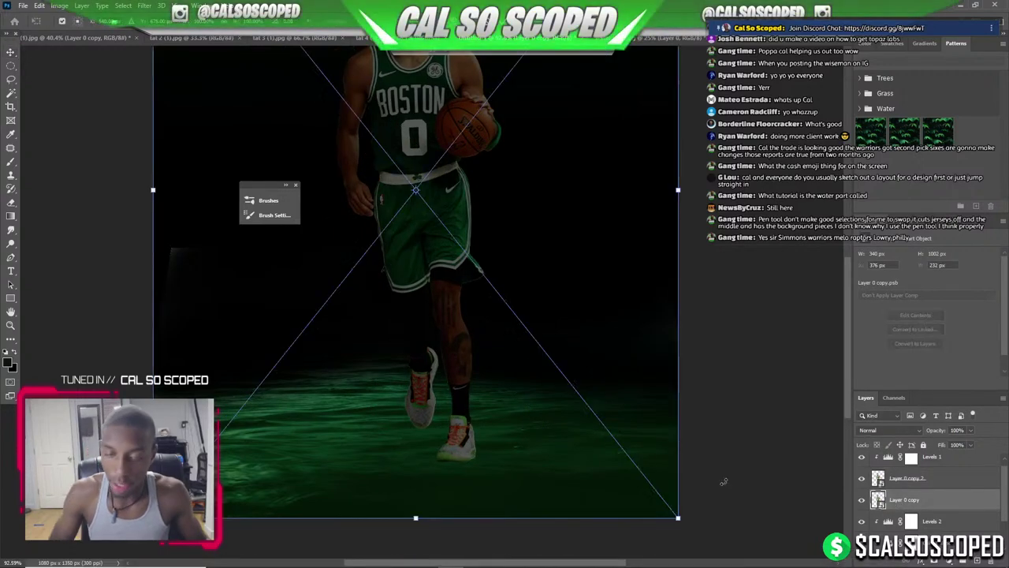
{"action": "right_click", "coordinate": [451, 267]}
{"action": "left_click", "coordinate": [479, 438]}
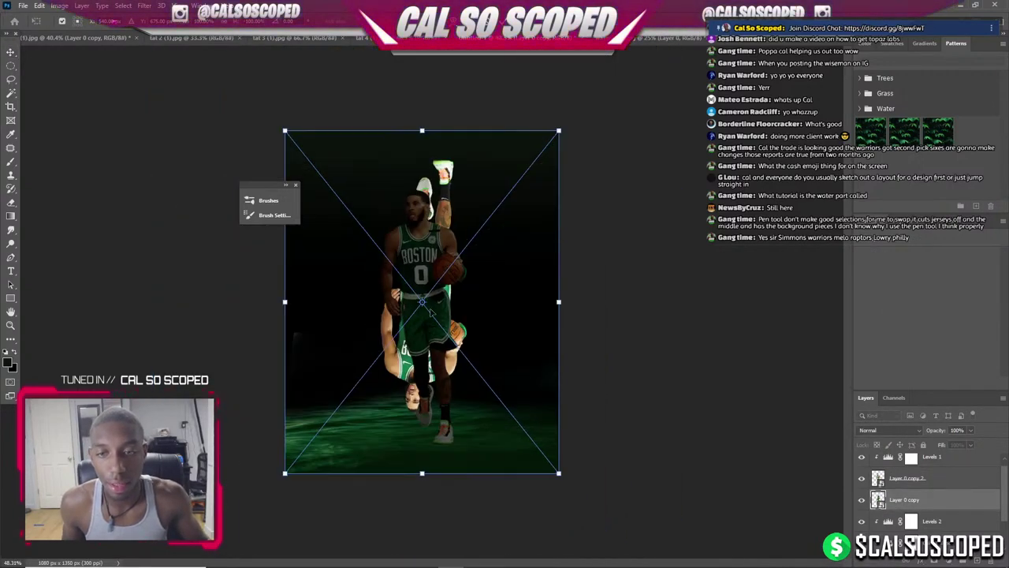
Drag the flipped copy beneath the player's shoes and commit the reflection.
{"action": "left_click_drag", "start_coordinate": [432, 312], "coordinate": [428, 356]}
{"action": "right_click", "coordinate": [428, 355]}
{"action": "key", "text": "Escape"}
{"action": "left_click_drag", "start_coordinate": [417, 269], "coordinate": [422, 463]}
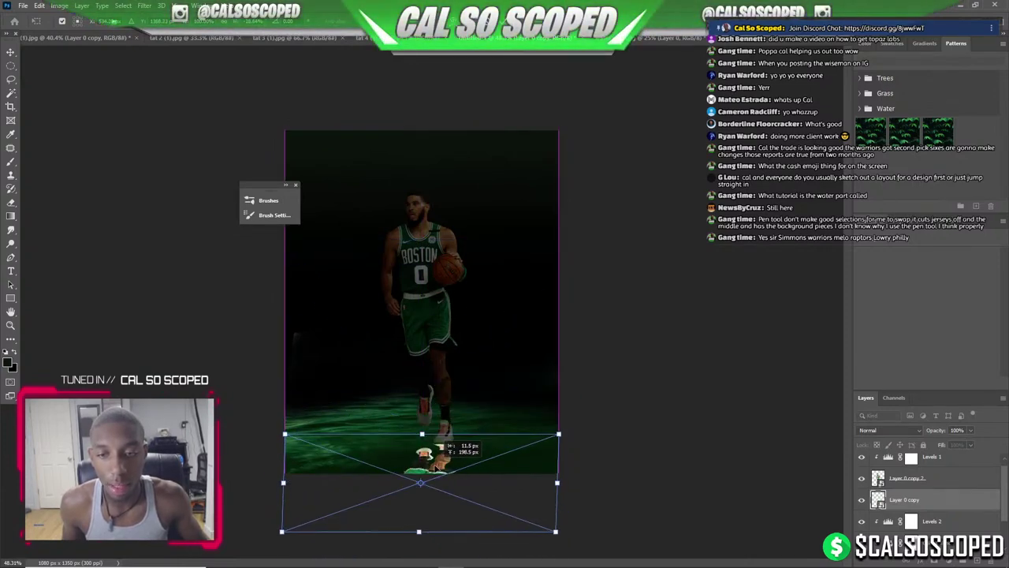
{"action": "left_click_drag", "start_coordinate": [450, 446], "coordinate": [451, 449]}
{"action": "scroll", "coordinate": [422, 343], "scroll_direction": "up", "scroll_amount": 3}
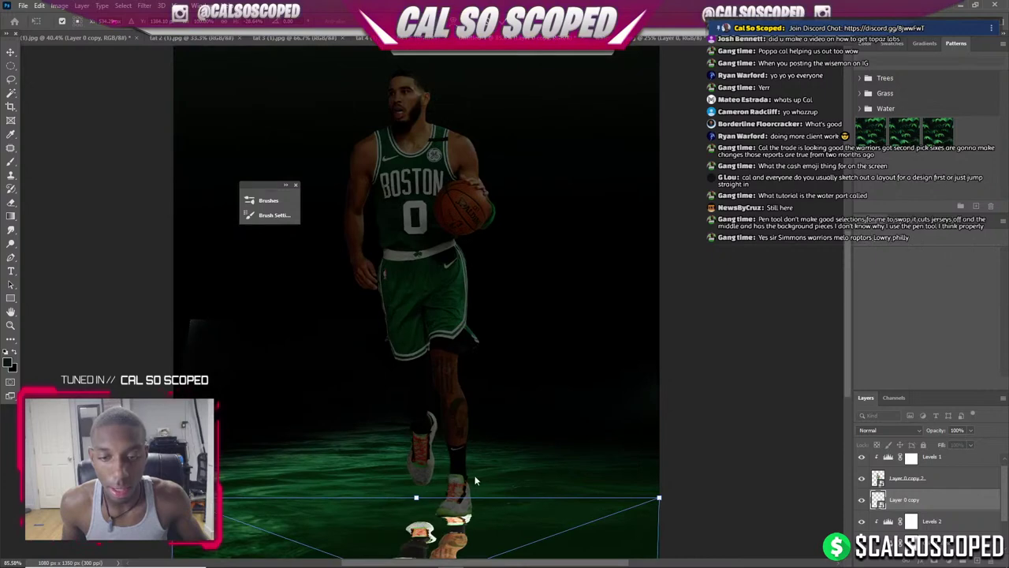
{"action": "scroll", "coordinate": [768, 384], "scroll_direction": "up", "scroll_amount": 2}
{"action": "scroll", "coordinate": [709, 378], "scroll_direction": "up", "scroll_amount": 1}
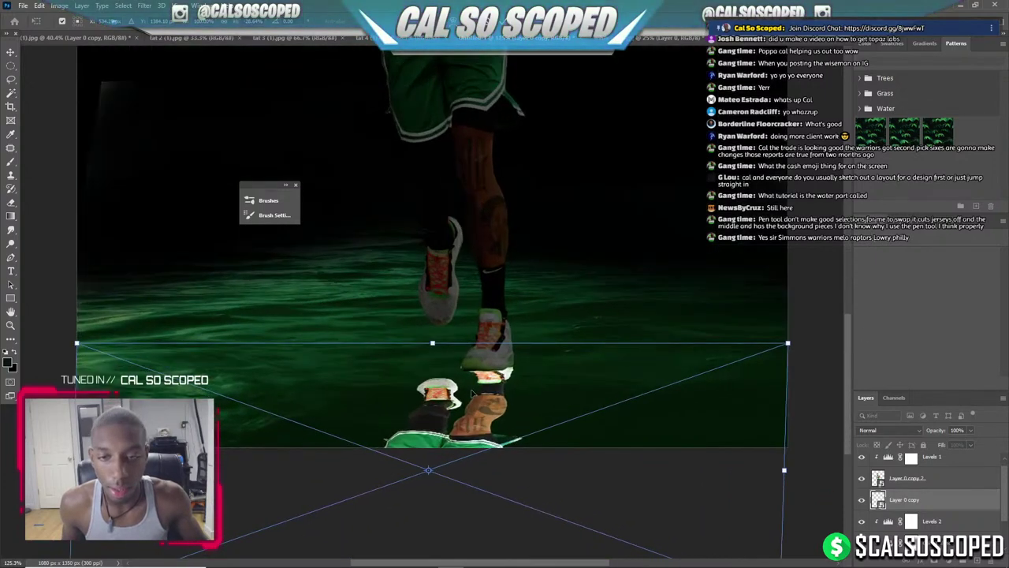
{"action": "left_click_drag", "start_coordinate": [507, 379], "coordinate": [507, 386]}
{"action": "key", "text": "Return"}
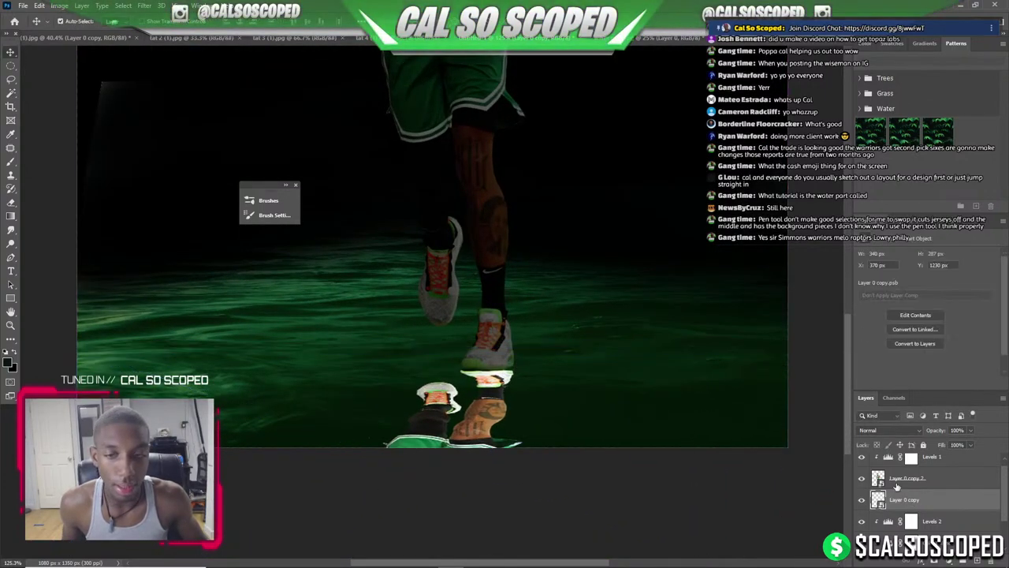
Open Liquify on the reflection and test a smaller warp brush, undoing the stroke.
{"action": "left_click", "coordinate": [145, 5]}
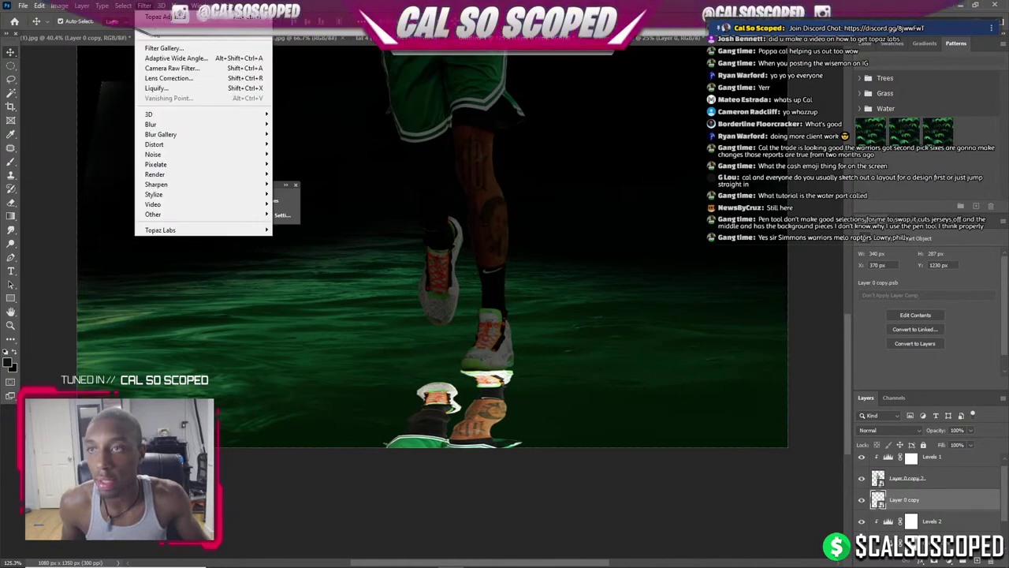
{"action": "left_click", "coordinate": [167, 87]}
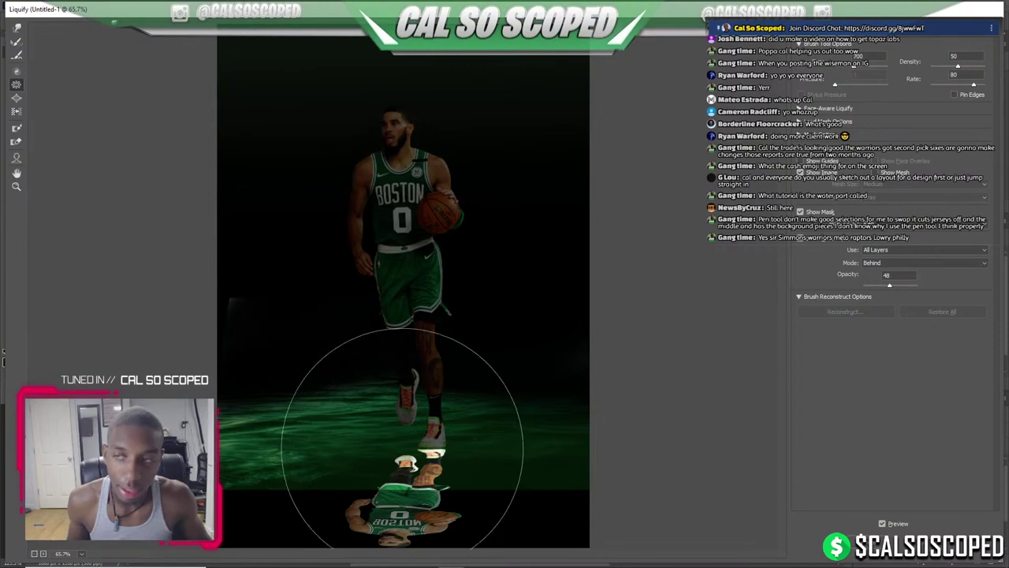
{"action": "scroll", "coordinate": [416, 457], "scroll_direction": "up", "scroll_amount": 3}
{"action": "scroll", "coordinate": [552, 355], "scroll_direction": "up", "scroll_amount": 3}
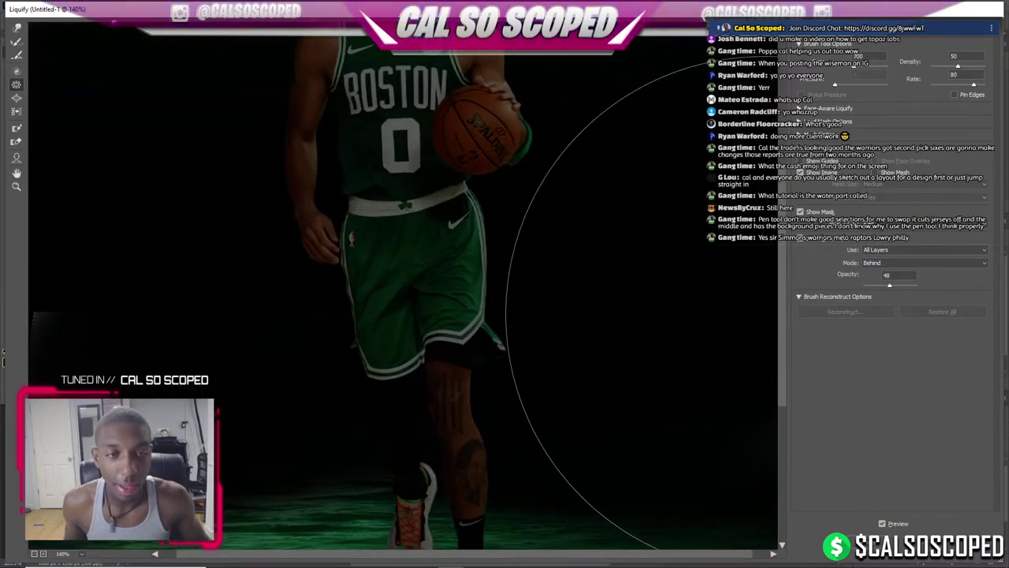
{"action": "scroll", "coordinate": [785, 315], "scroll_direction": "down", "scroll_amount": 5}
{"action": "scroll", "coordinate": [774, 431], "scroll_direction": "down", "scroll_amount": 2}
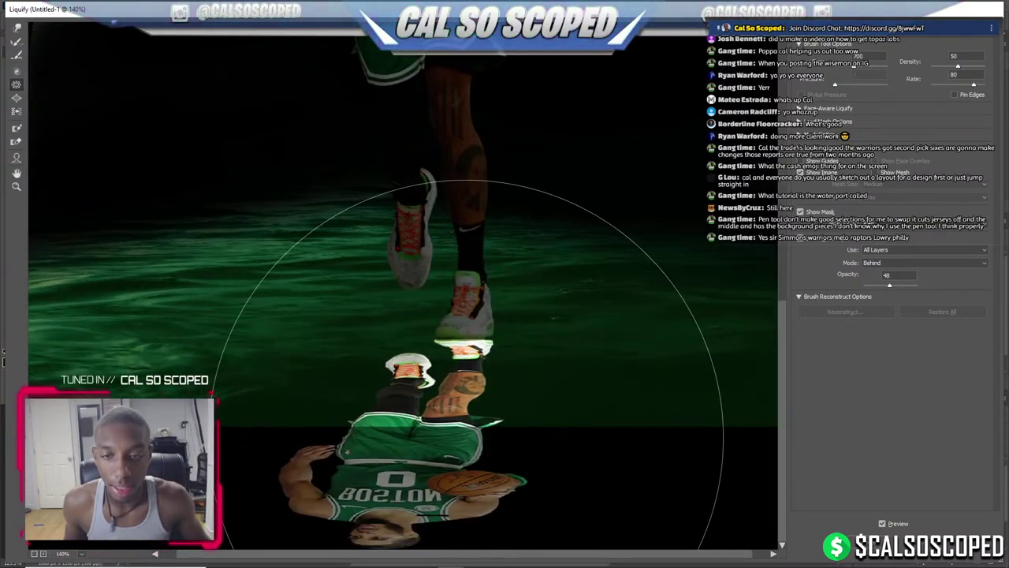
{"action": "key", "text": "bracketleft"}
{"action": "key", "text": "bracketleft"}
{"action": "key", "text": "bracketleft"}
{"action": "key", "text": "bracketleft"}
{"action": "key", "text": "bracketleft"}
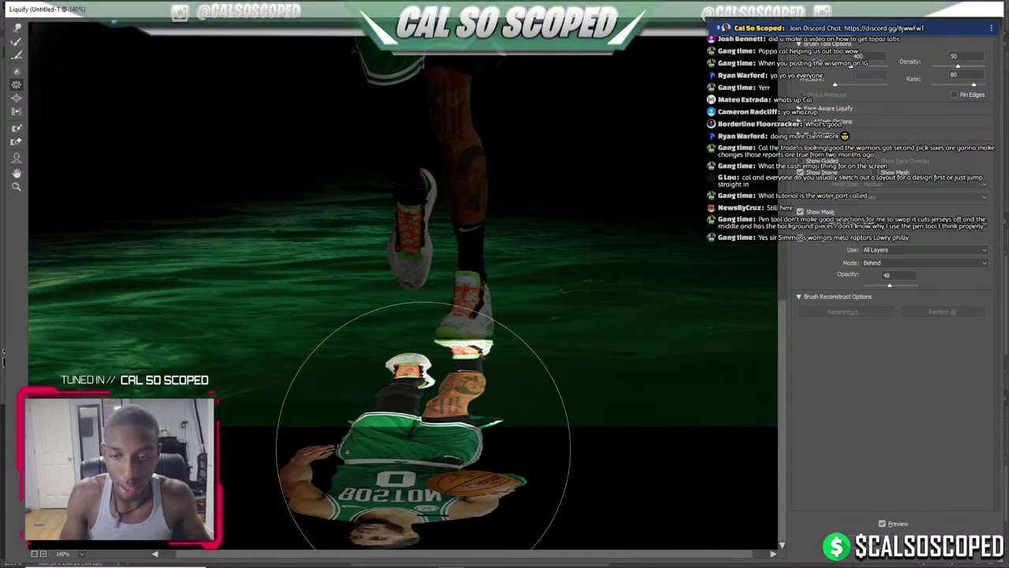
{"action": "key", "text": "bracketleft"}
{"action": "key", "text": "bracketleft"}
{"action": "mouse_move", "coordinate": [418, 475]}
{"action": "left_mouse_down"}
{"action": "mouse_move", "coordinate": [428, 450]}
{"action": "mouse_move", "coordinate": [406, 450]}
{"action": "left_mouse_up"}
{"action": "key", "text": "ctrl+z"}
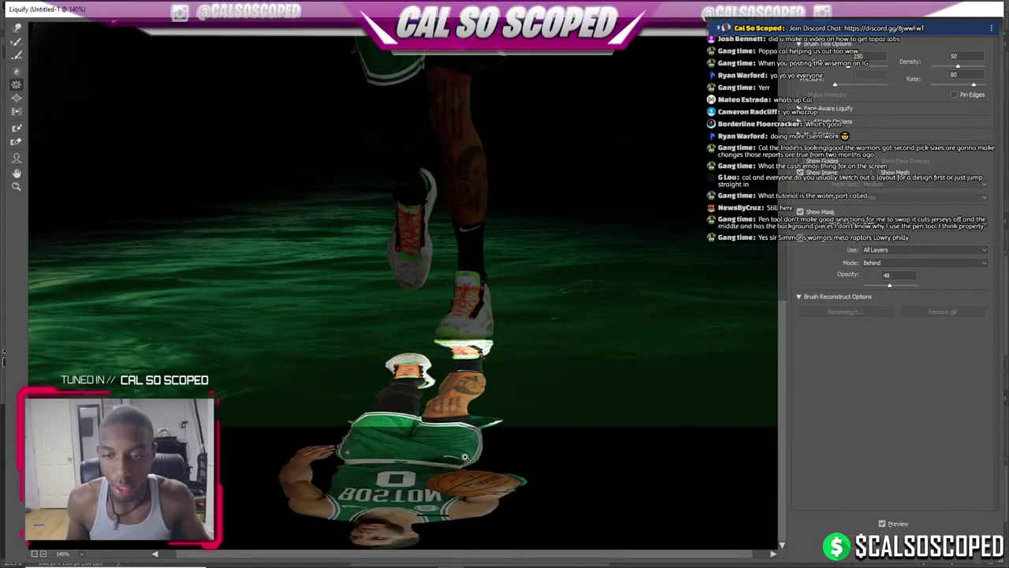
Push the reflection around with a size 600, pressure 100 Forward Warp brush and apply.
{"action": "left_click", "coordinate": [16, 27]}
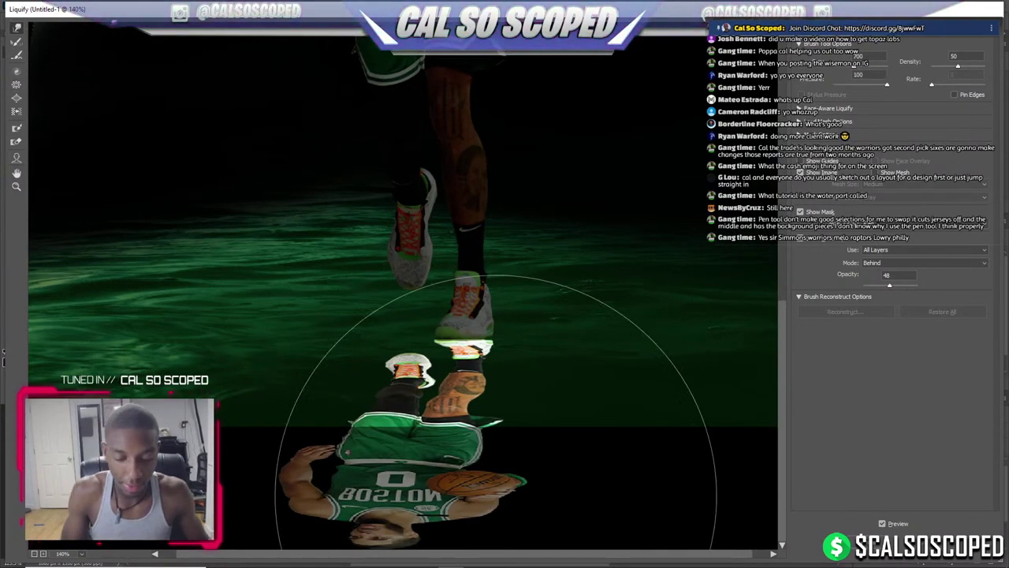
{"action": "mouse_move", "coordinate": [469, 506]}
{"action": "left_mouse_down"}
{"action": "mouse_move", "coordinate": [455, 495]}
{"action": "mouse_move", "coordinate": [484, 462]}
{"action": "mouse_move", "coordinate": [345, 462]}
{"action": "mouse_move", "coordinate": [339, 441]}
{"action": "mouse_move", "coordinate": [281, 455]}
{"action": "mouse_move", "coordinate": [334, 387]}
{"action": "mouse_move", "coordinate": [394, 372]}
{"action": "mouse_move", "coordinate": [440, 404]}
{"action": "mouse_move", "coordinate": [442, 394]}
{"action": "mouse_move", "coordinate": [371, 383]}
{"action": "mouse_move", "coordinate": [446, 339]}
{"action": "left_mouse_up"}
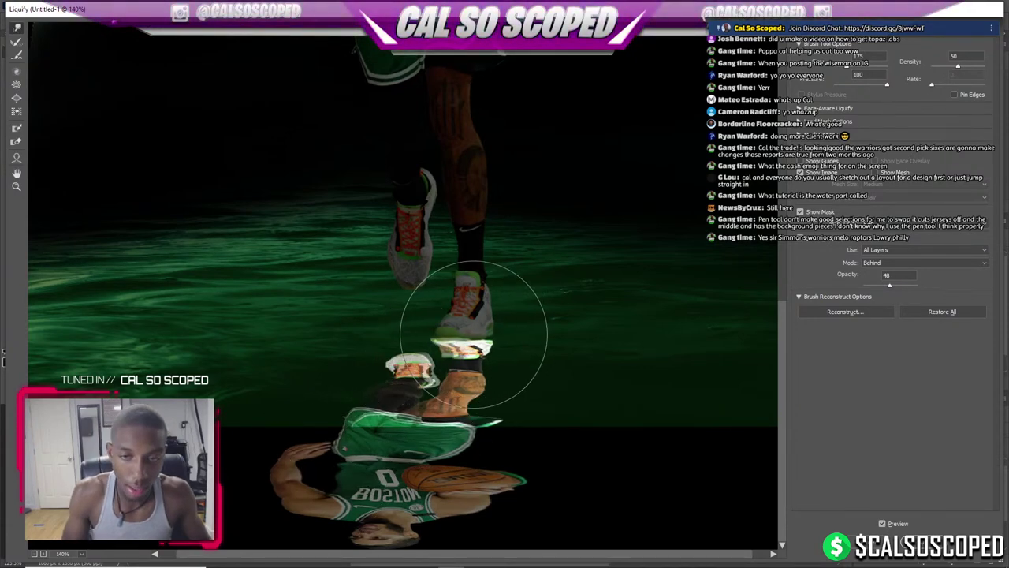
{"action": "key", "text": "]"}
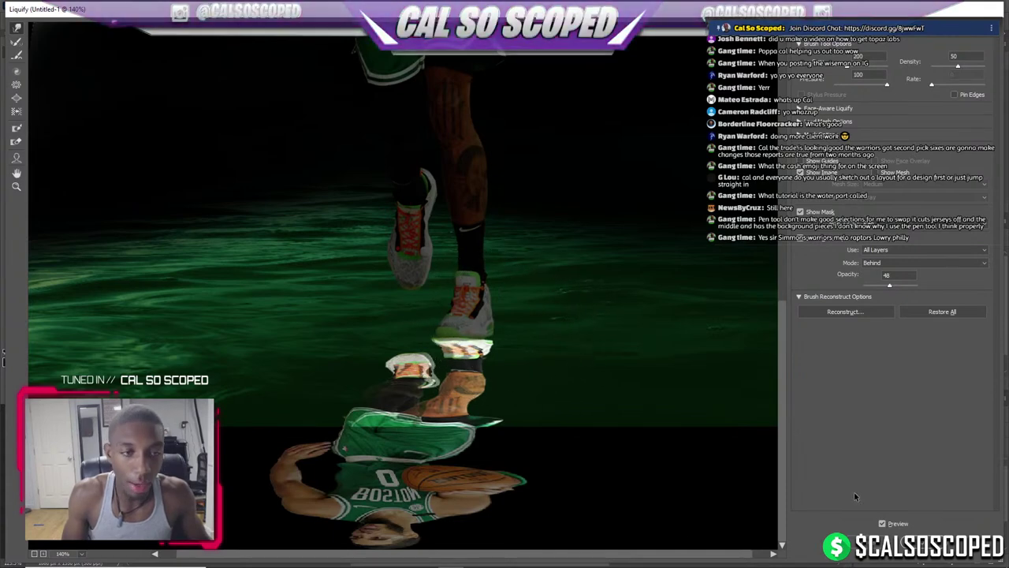
{"action": "key", "text": "Return"}
Alt-drag a copy of the Levels adjustment above the reflection layer Layer 0 copy.
{"action": "key", "text": "ctrl+0"}
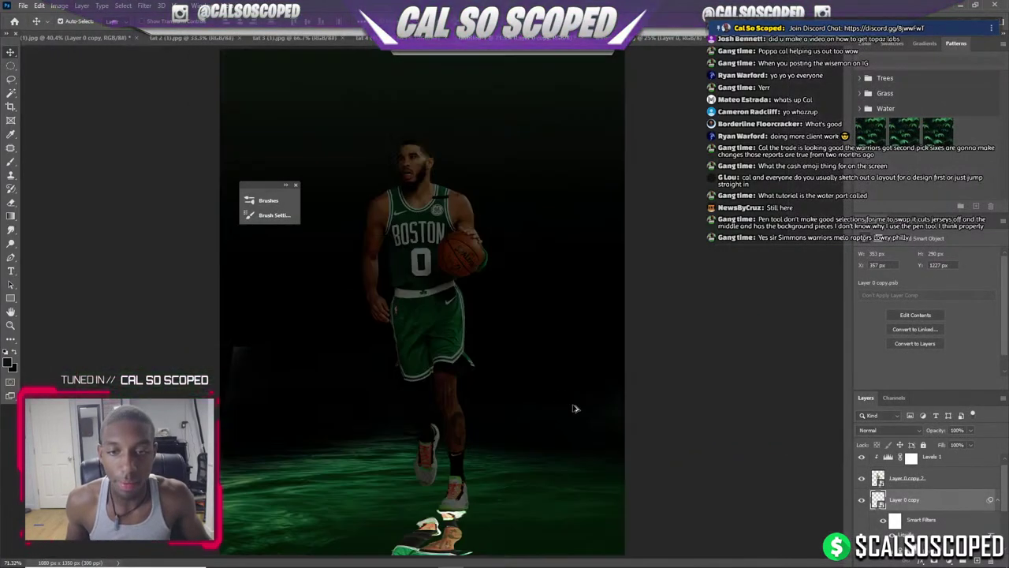
{"action": "left_click", "coordinate": [886, 426]}
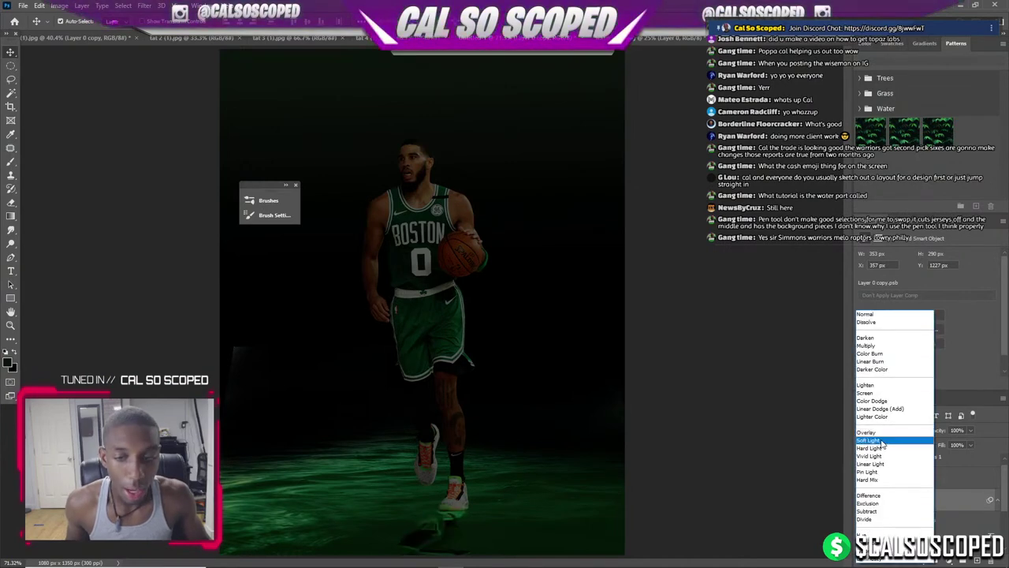
{"action": "key", "text": "Escape"}
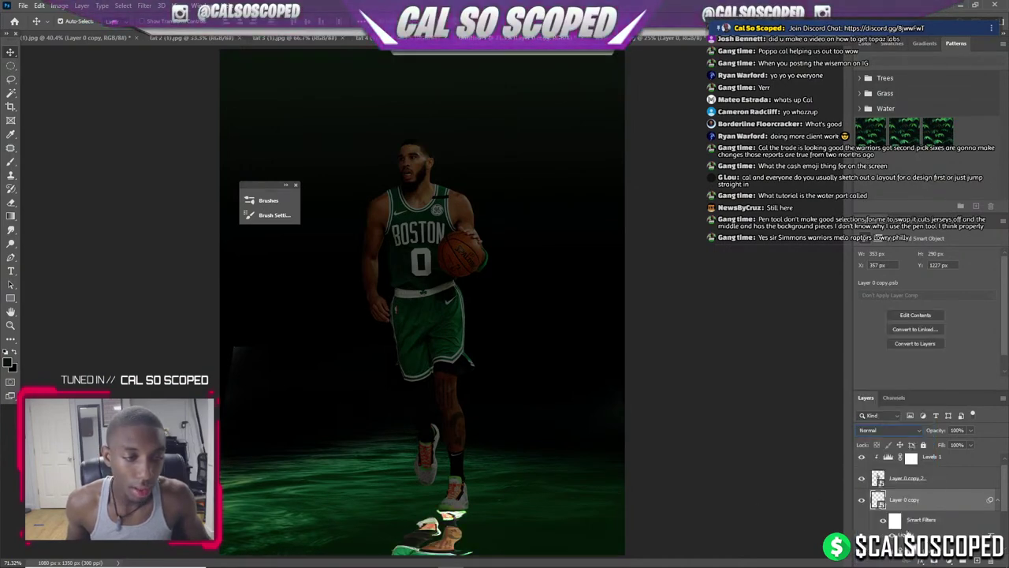
{"action": "left_click_drag", "start_coordinate": [933, 463], "coordinate": [927, 507]}
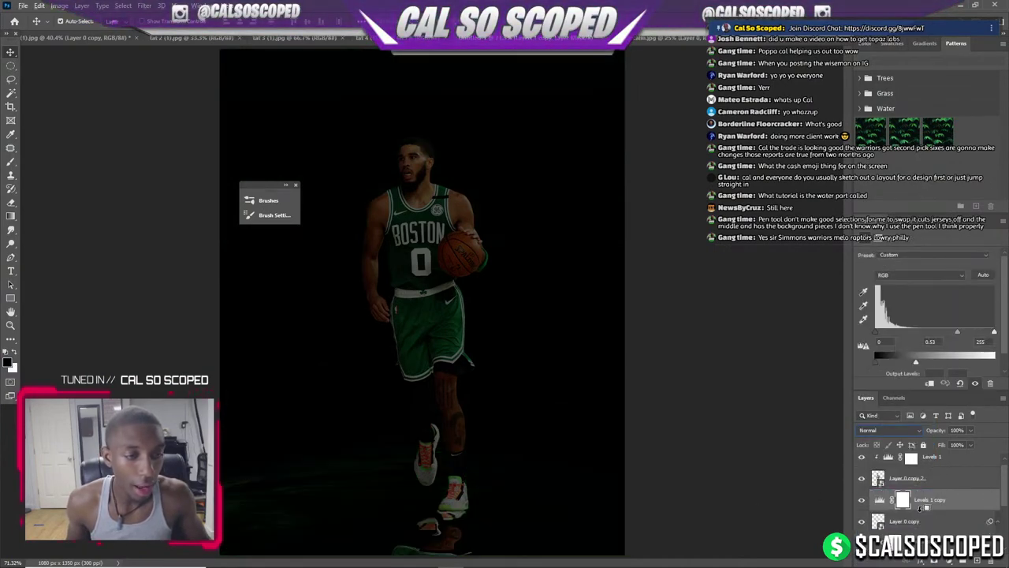
{"action": "left_click", "coordinate": [924, 524]}
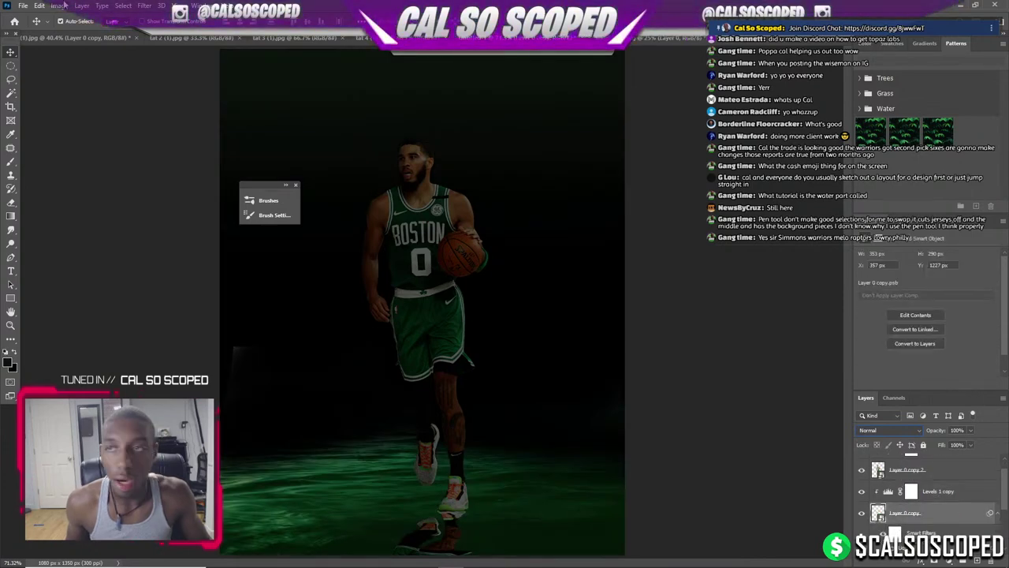
Apply a Gaussian Blur of about 2.5 pixels to the reflection.
{"action": "left_click", "coordinate": [145, 6]}
{"action": "mouse_move", "coordinate": [151, 124]}
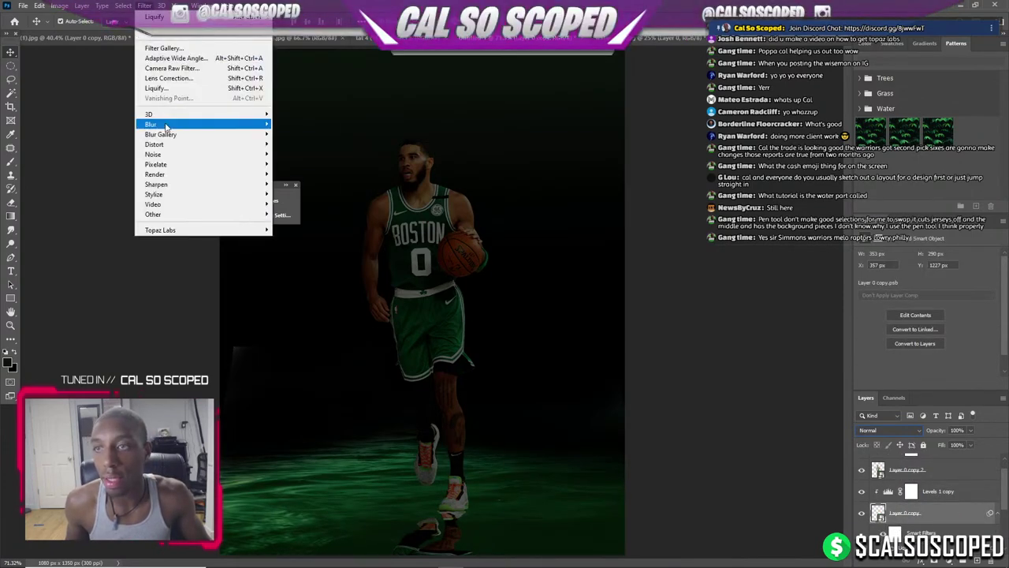
{"action": "left_click", "coordinate": [304, 162]}
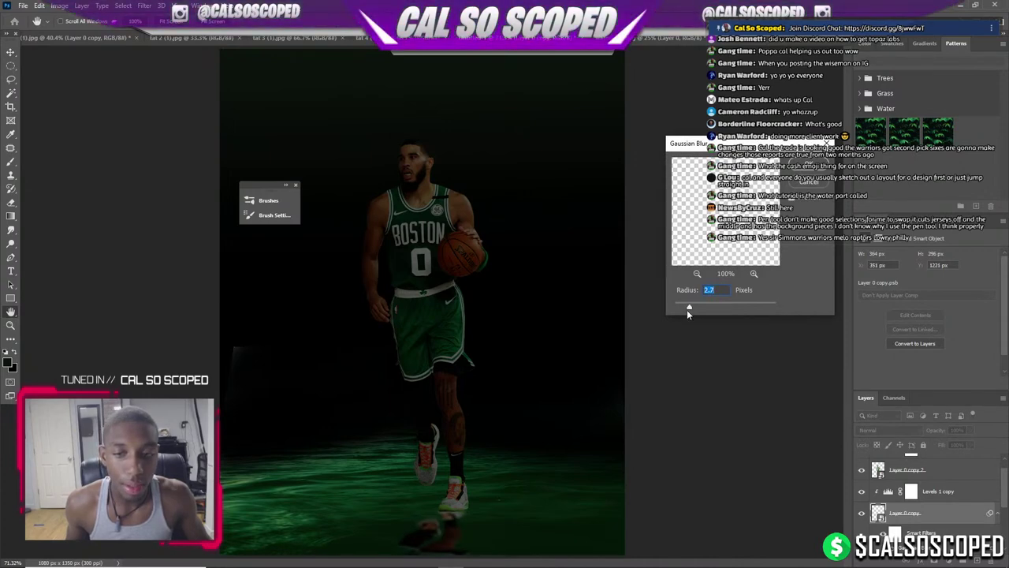
{"action": "left_click_drag", "start_coordinate": [685, 311], "coordinate": [683, 308]}
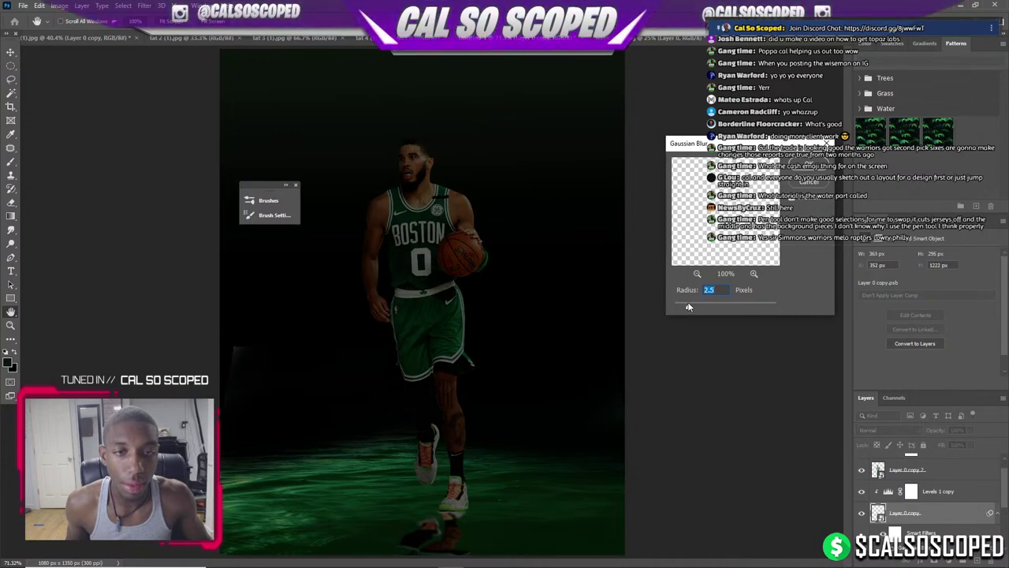
{"action": "left_click", "coordinate": [804, 164]}
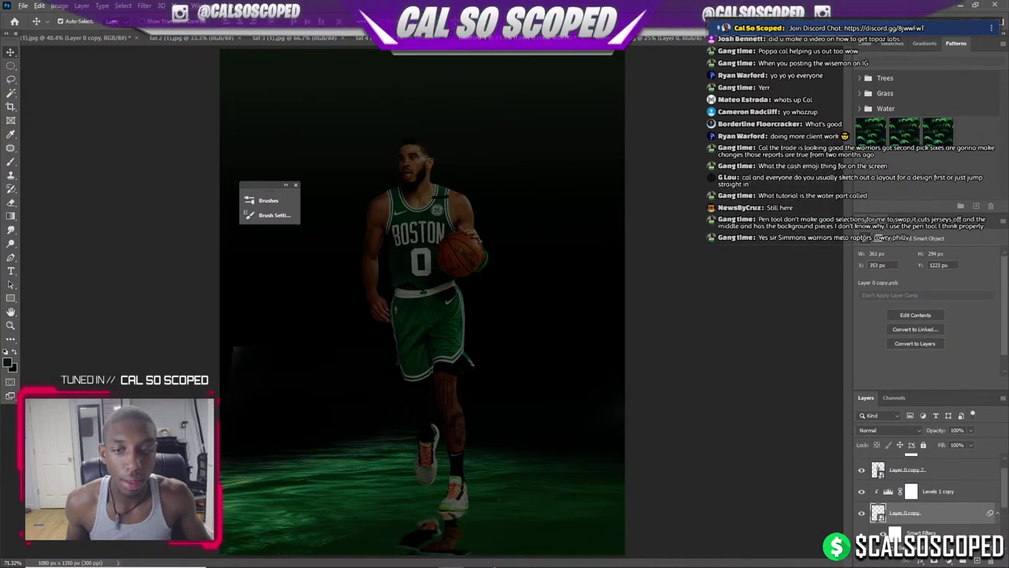
Shift the player down a few pixels and add a white layer mask, Brush tool ready.
{"action": "scroll", "coordinate": [433, 457], "scroll_direction": "up", "scroll_amount": 5}
{"action": "left_click_drag", "start_coordinate": [434, 455], "coordinate": [436, 463]}
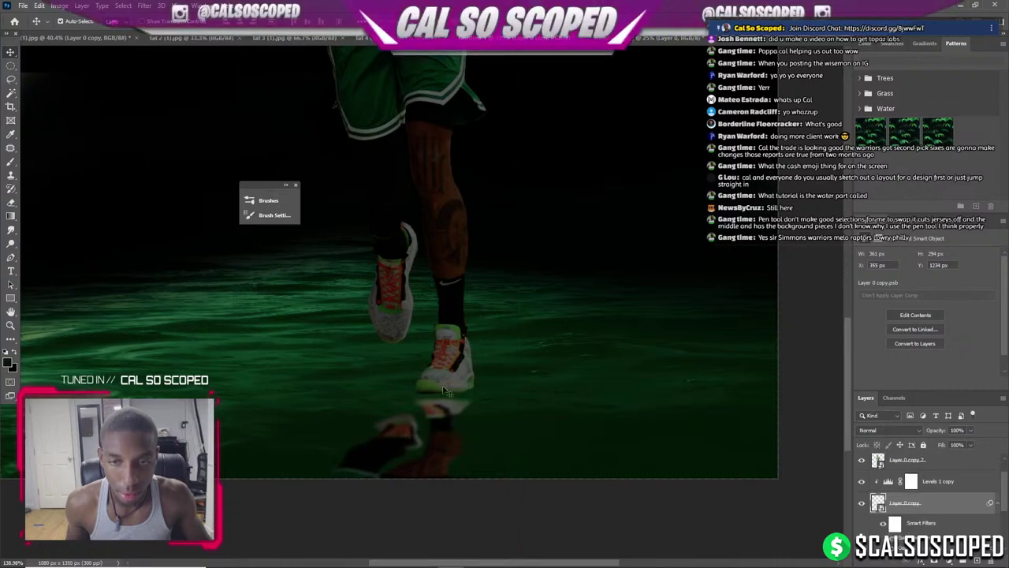
{"action": "left_click_drag", "start_coordinate": [462, 367], "coordinate": [452, 392]}
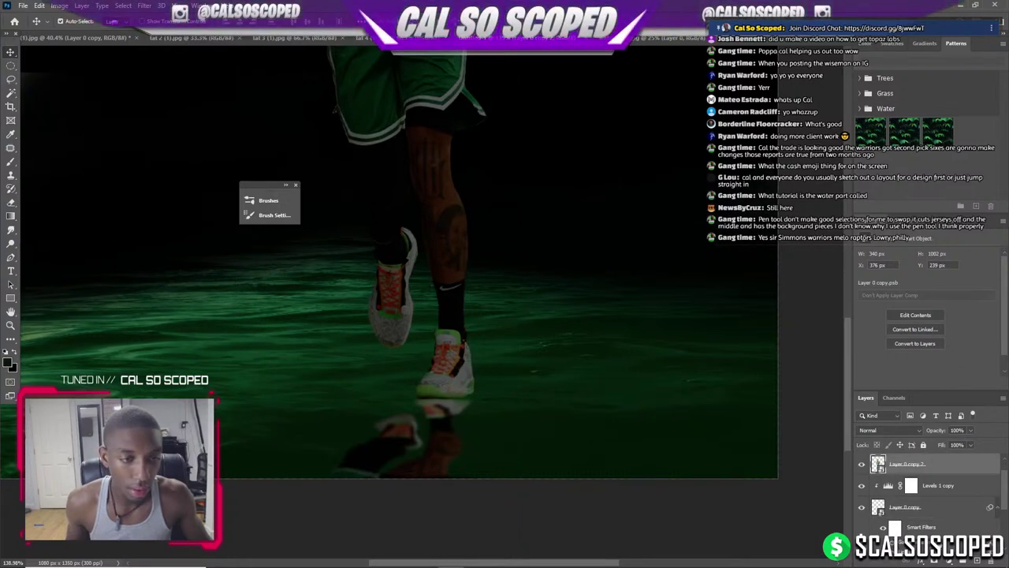
{"action": "left_click", "coordinate": [938, 561]}
{"action": "key", "text": "b"}
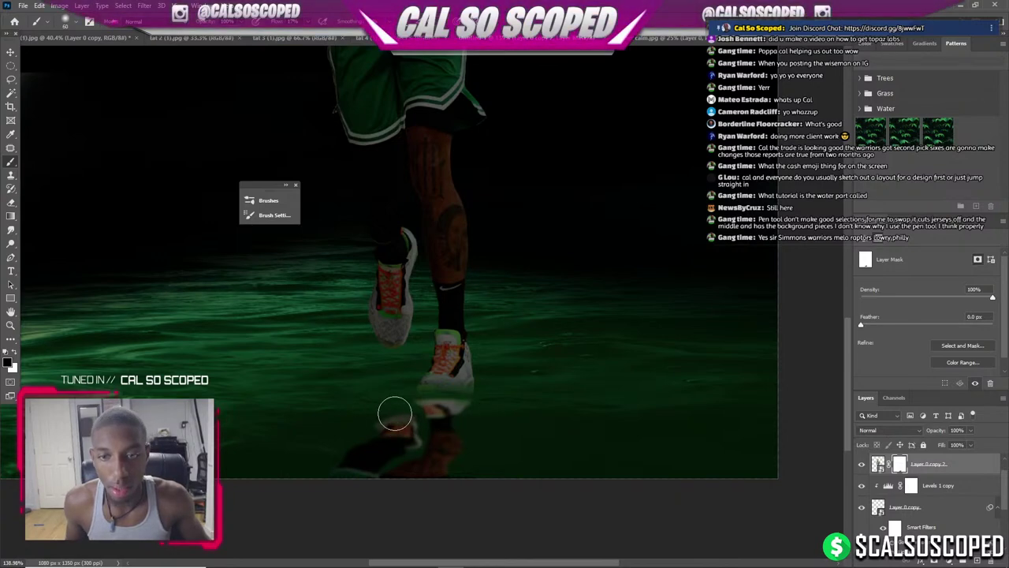
Open the File menu to load another image.
{"action": "scroll", "coordinate": [487, 400], "scroll_direction": "down", "scroll_amount": 5}
{"action": "scroll", "coordinate": [410, 428], "scroll_direction": "up", "scroll_amount": 1}
{"action": "scroll", "coordinate": [410, 428], "scroll_direction": "down", "scroll_amount": 1}
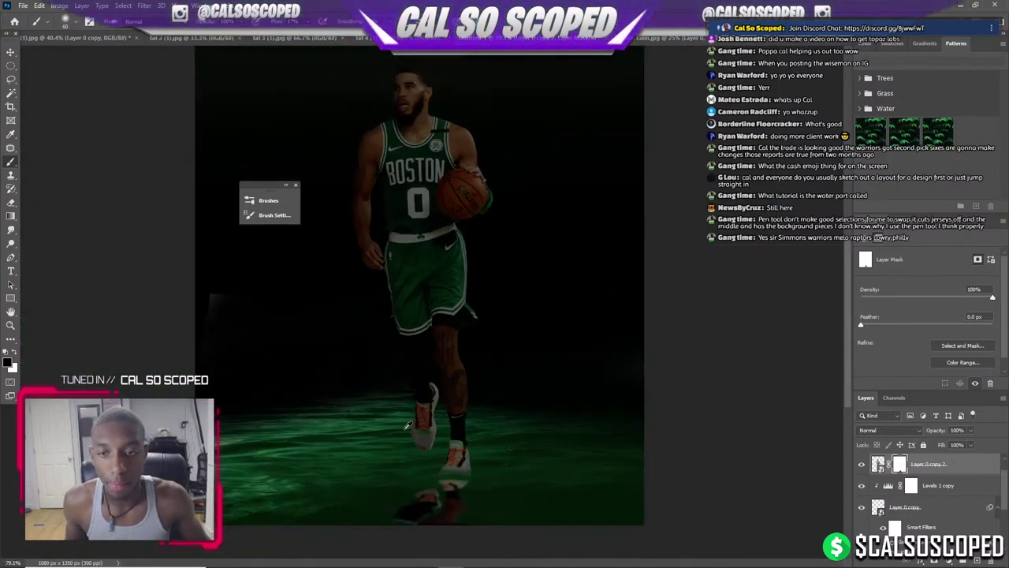
{"action": "left_click", "coordinate": [23, 6]}
Open 'water splash 1.png' from the ESD-USB effects folder.
{"action": "left_click", "coordinate": [40, 32]}
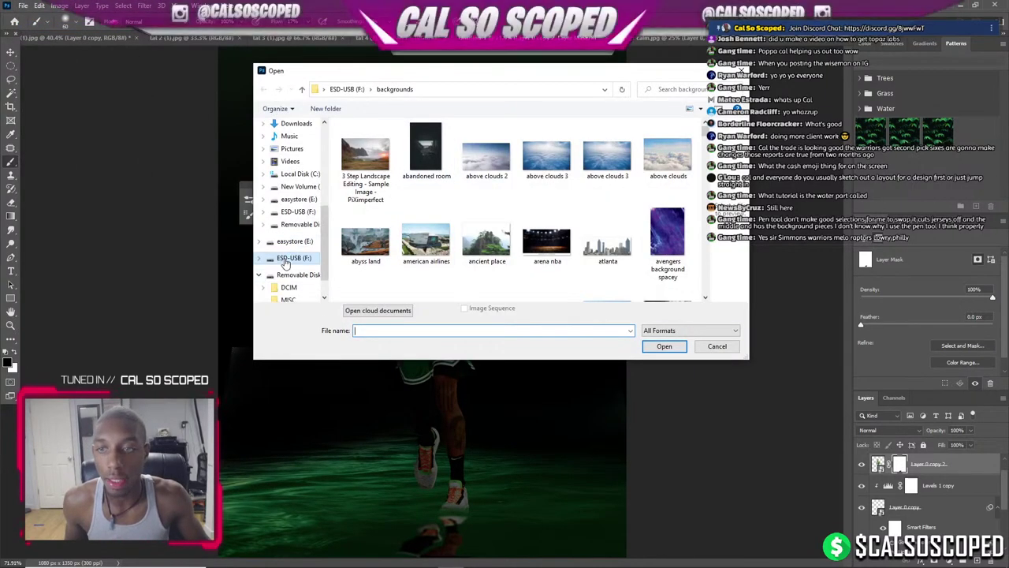
{"action": "left_click", "coordinate": [292, 282]}
{"action": "scroll", "coordinate": [362, 231], "scroll_direction": "down", "scroll_amount": 2}
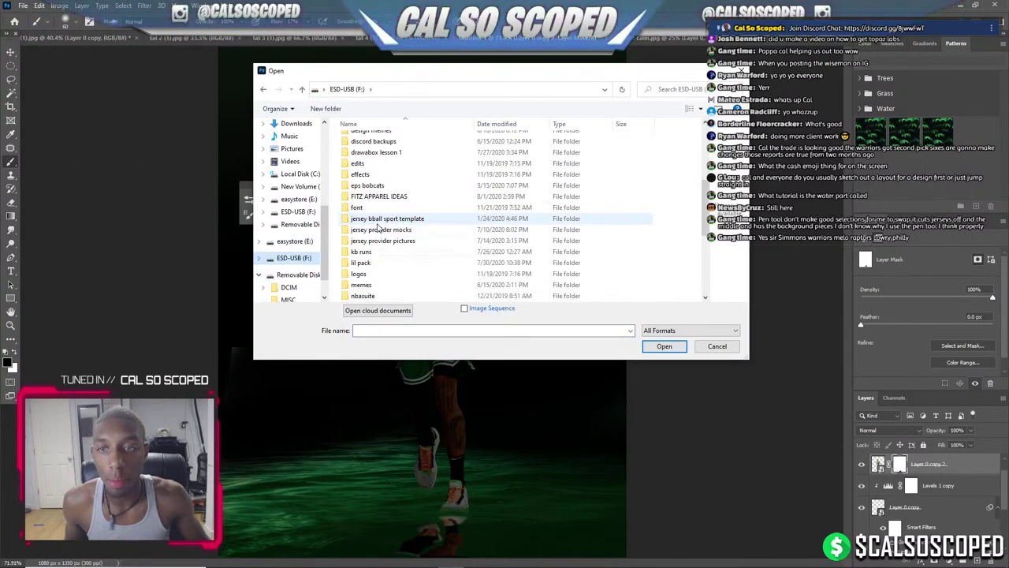
{"action": "double_click", "coordinate": [363, 174]}
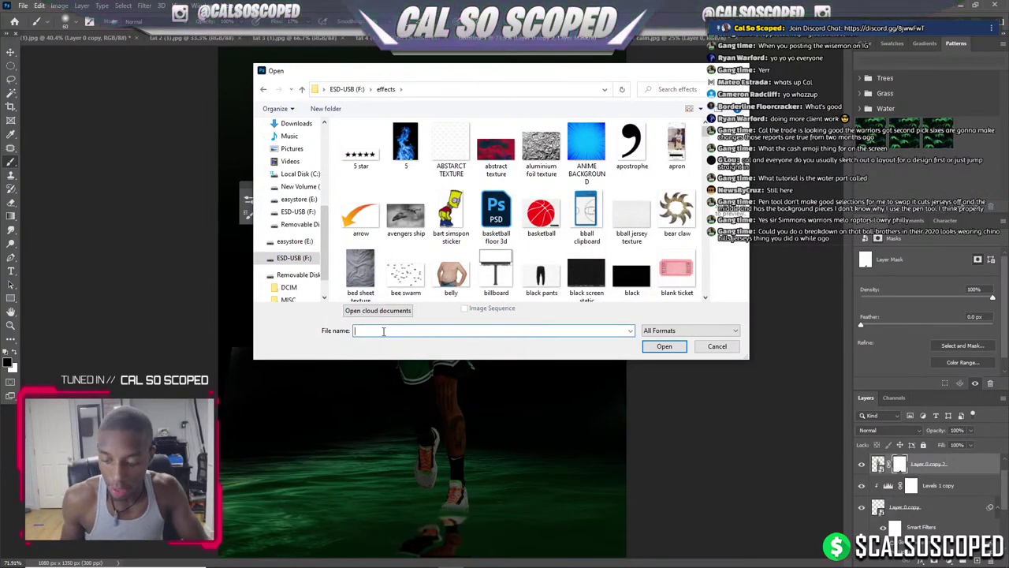
{"action": "type", "text": "water"}
{"action": "key", "text": "Down"}
{"action": "key", "text": "Down"}
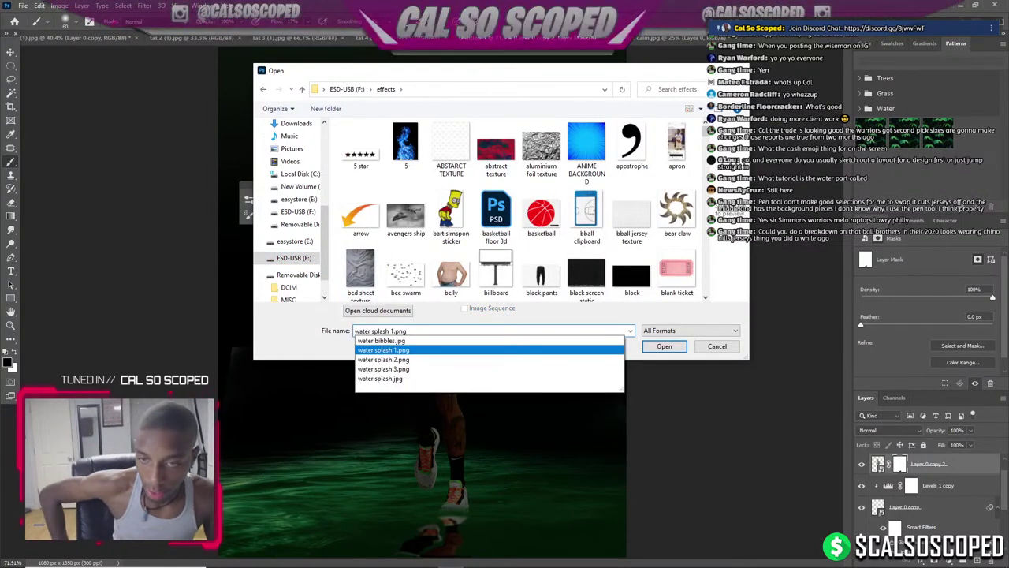
{"action": "key", "text": "Down"}
{"action": "key", "text": "Down"}
{"action": "key", "text": "Down"}
{"action": "key", "text": "Return"}
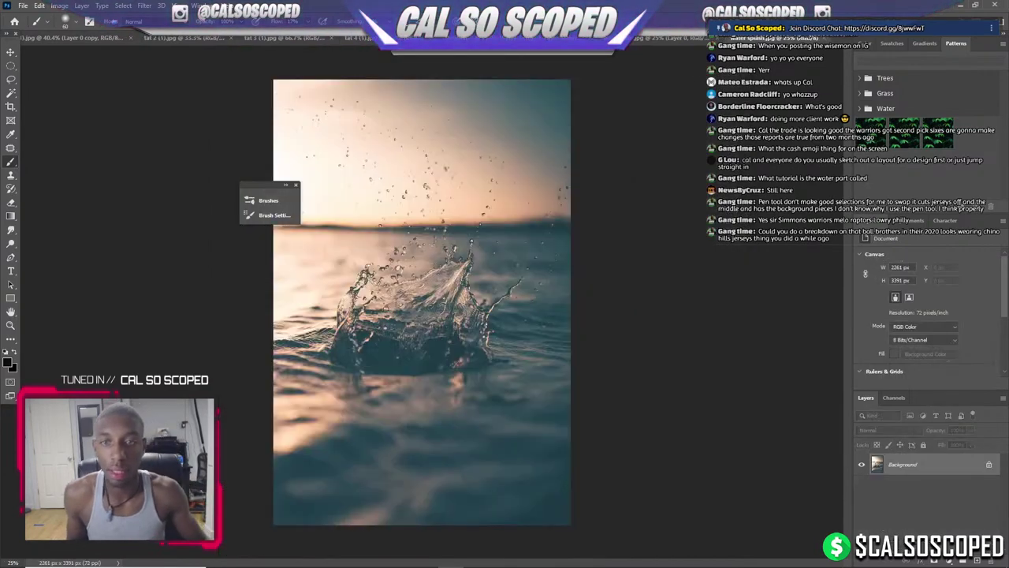
Unlock the water photo's Background layer as Layer 0 and return to the Boston composite.
{"action": "scroll", "coordinate": [388, 292], "scroll_direction": "up", "scroll_amount": 3}
{"action": "scroll", "coordinate": [388, 292], "scroll_direction": "up", "scroll_amount": 2}
{"action": "scroll", "coordinate": [388, 292], "scroll_direction": "down", "scroll_amount": 5}
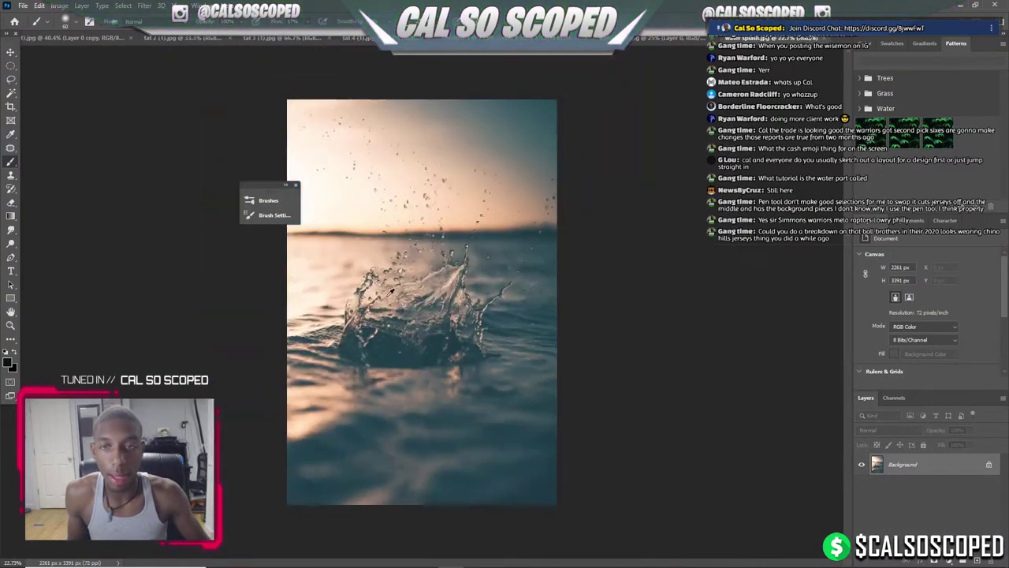
{"action": "scroll", "coordinate": [391, 293], "scroll_direction": "up", "scroll_amount": 2}
{"action": "scroll", "coordinate": [436, 308], "scroll_direction": "down", "scroll_amount": 2}
{"action": "left_click", "coordinate": [988, 464]}
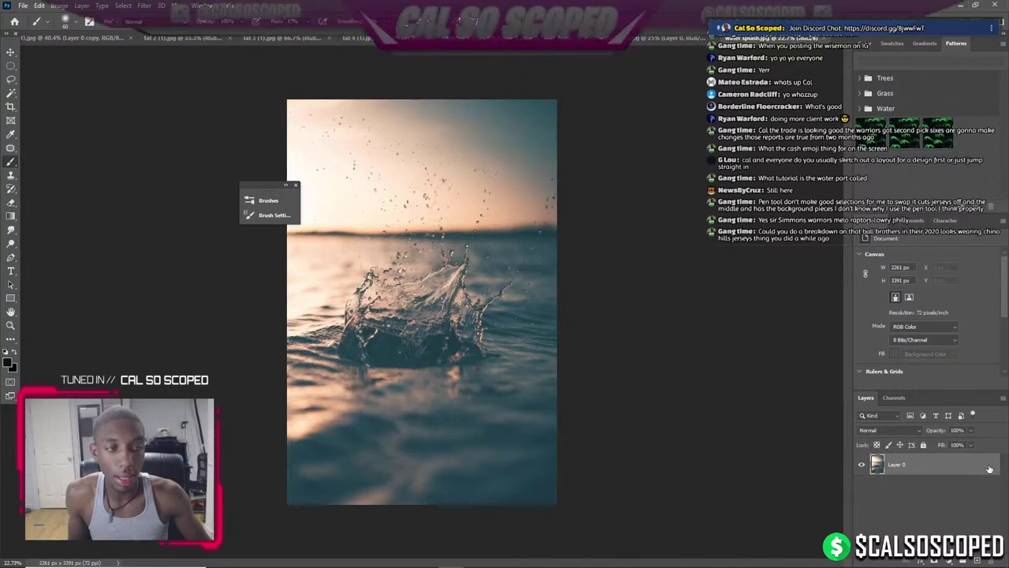
{"action": "left_click", "coordinate": [453, 37]}
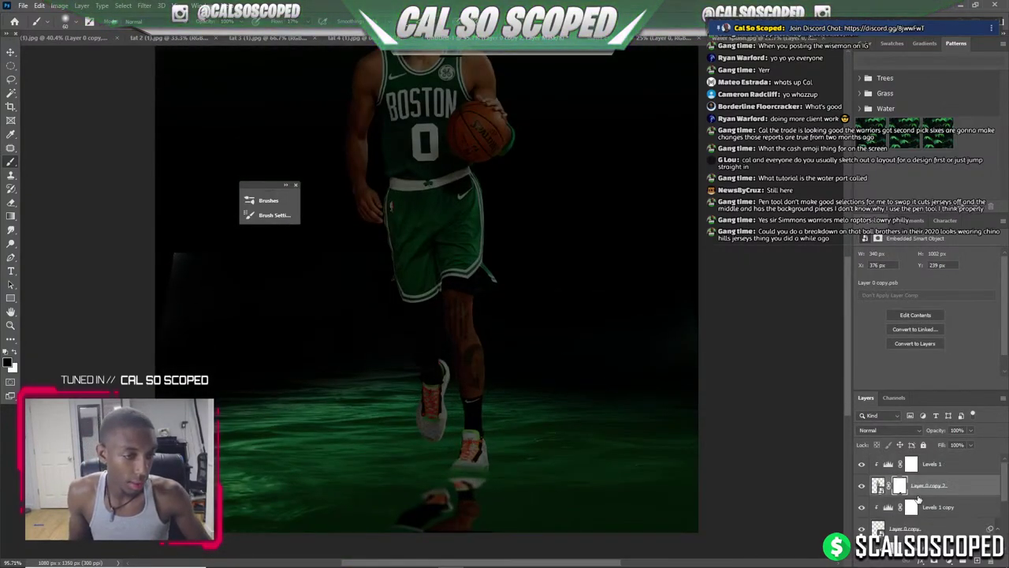
Paste the water image as a new layer and convert it to a Smart Object.
{"action": "left_click", "coordinate": [929, 466]}
{"action": "key", "text": "ctrl+v"}
{"action": "right_click", "coordinate": [913, 470]}
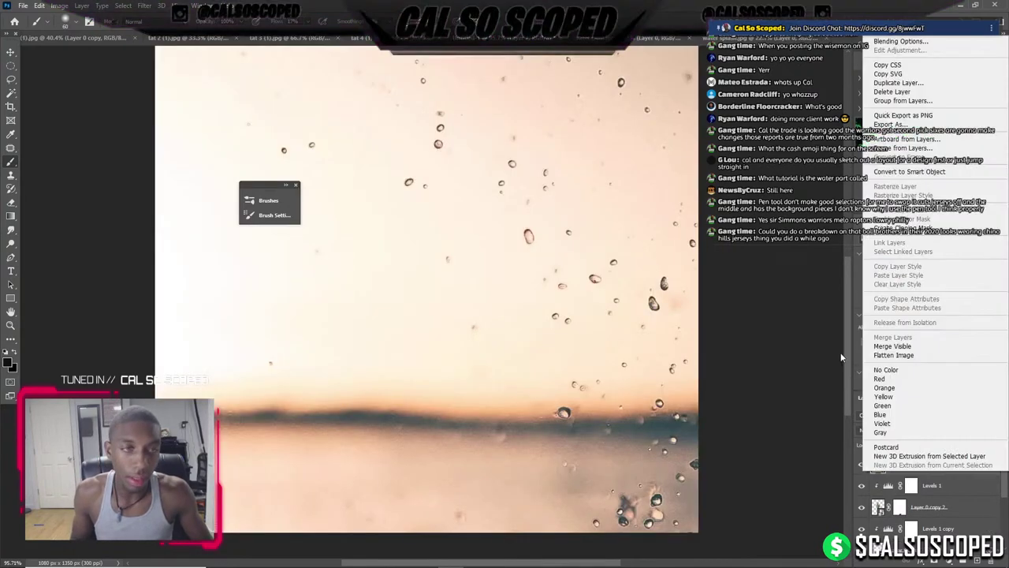
{"action": "left_click", "coordinate": [906, 171]}
Scale the water layer down and move it onto the floor under the player.
{"action": "key", "text": "ctrl+t"}
{"action": "key", "text": "ctrl+minus"}
{"action": "key", "text": "ctrl+minus"}
{"action": "key", "text": "ctrl+minus"}
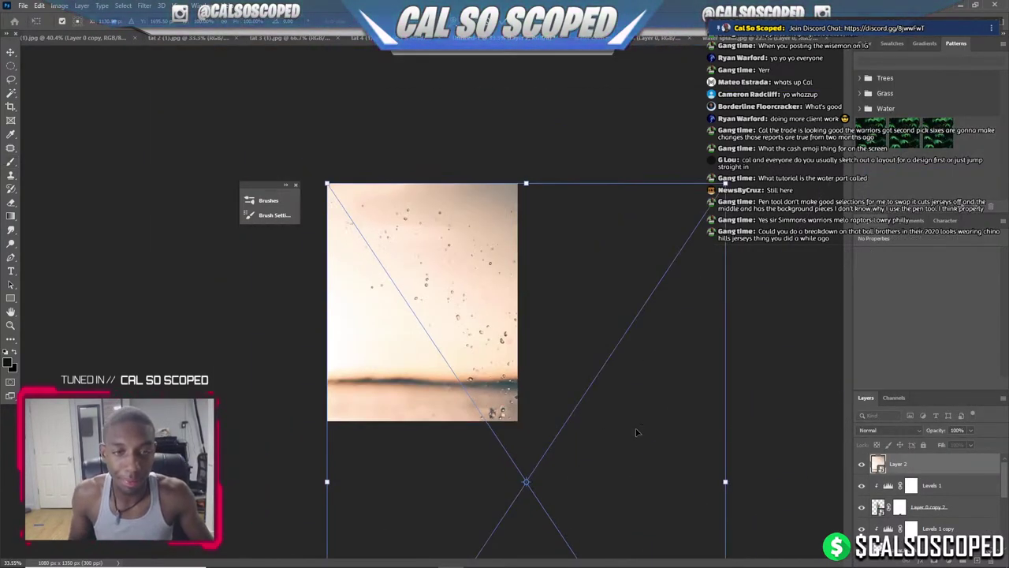
{"action": "left_click_drag", "start_coordinate": [725, 480], "coordinate": [418, 473]}
{"action": "left_click_drag", "start_coordinate": [395, 382], "coordinate": [426, 331]}
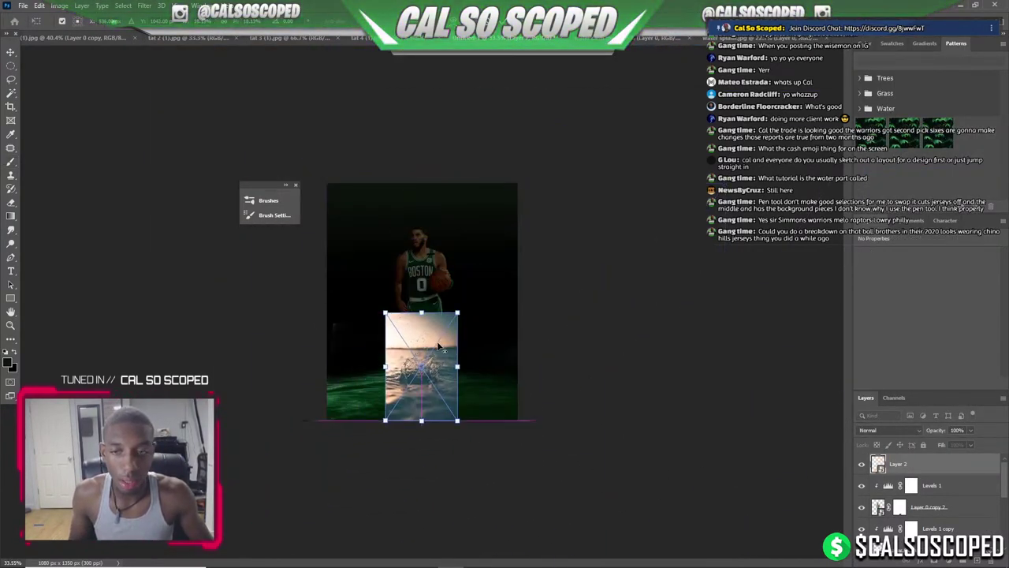
{"action": "scroll", "coordinate": [413, 365], "scroll_direction": "up", "scroll_amount": 3}
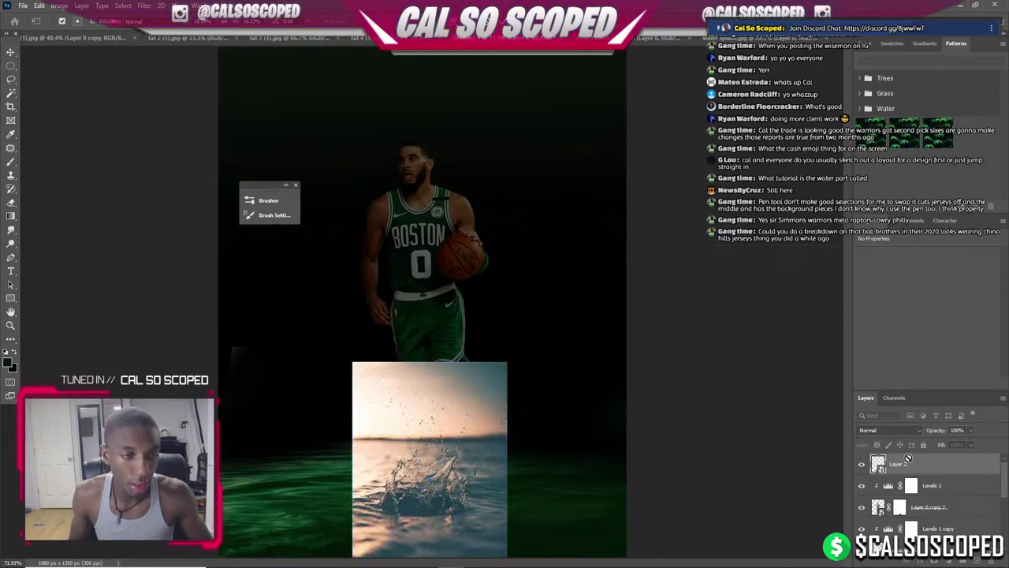
Set the water layer's blend mode to Overlay, declining to rasterize it.
{"action": "left_click", "coordinate": [889, 430]}
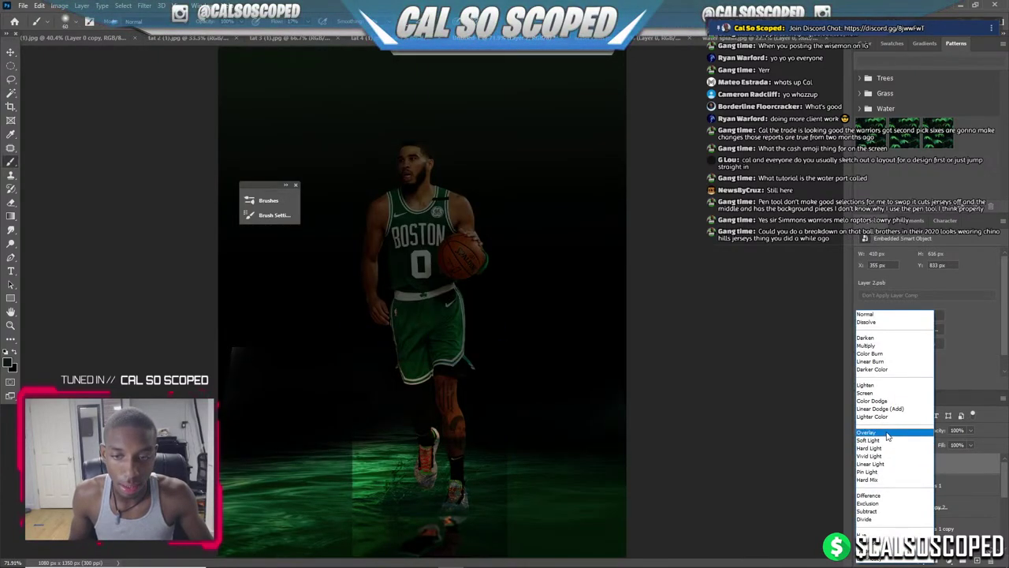
{"action": "left_click", "coordinate": [882, 432]}
{"action": "left_click", "coordinate": [412, 490]}
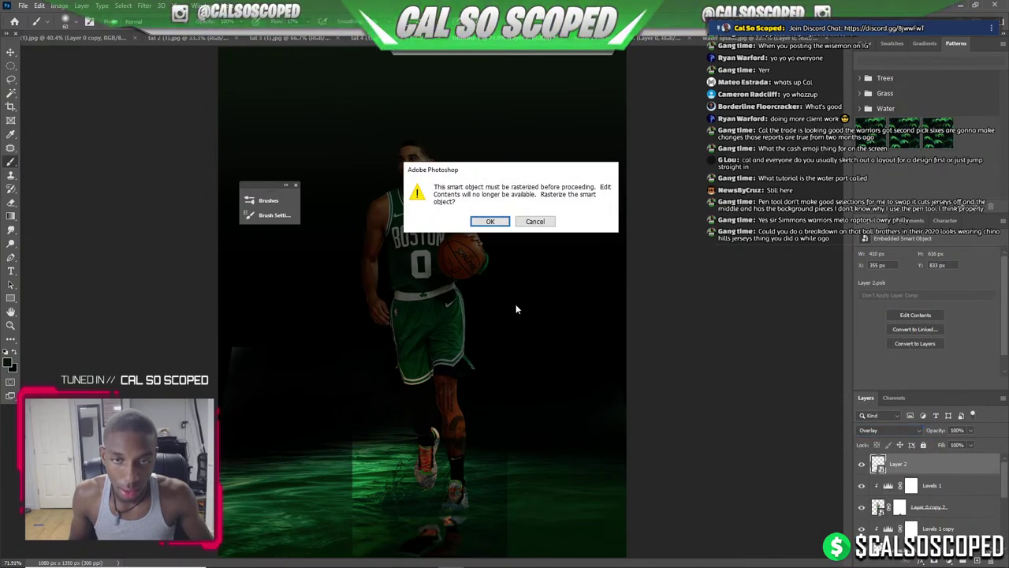
{"action": "left_click", "coordinate": [533, 223]}
{"action": "scroll", "coordinate": [471, 488], "scroll_direction": "up", "scroll_amount": 2}
{"action": "scroll", "coordinate": [471, 488], "scroll_direction": "up", "scroll_amount": 2}
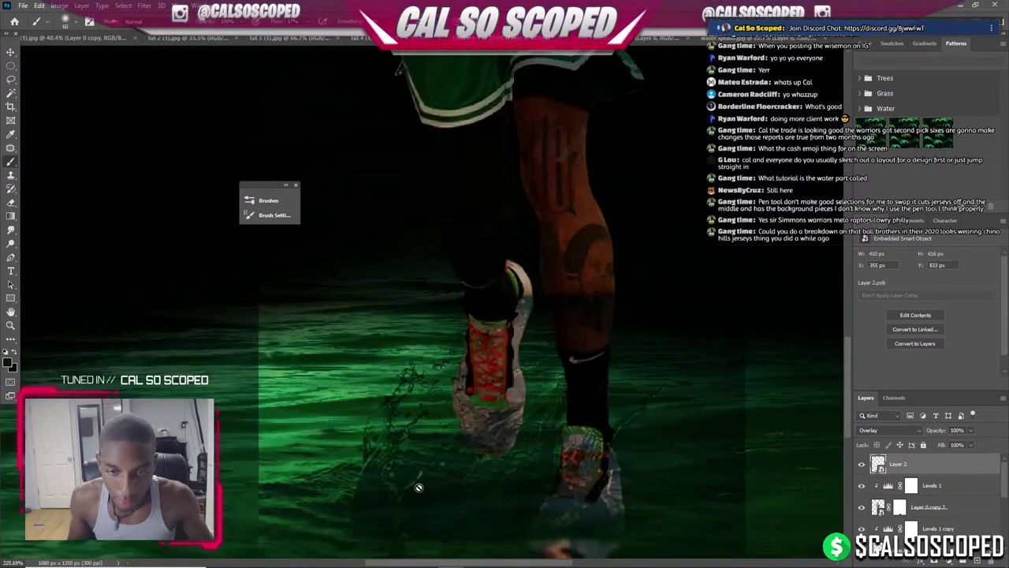
{"action": "scroll", "coordinate": [471, 488], "scroll_direction": "up", "scroll_amount": 2}
Resize, rotate and reposition the water under the player's feet.
{"action": "key", "text": "ctrl+t"}
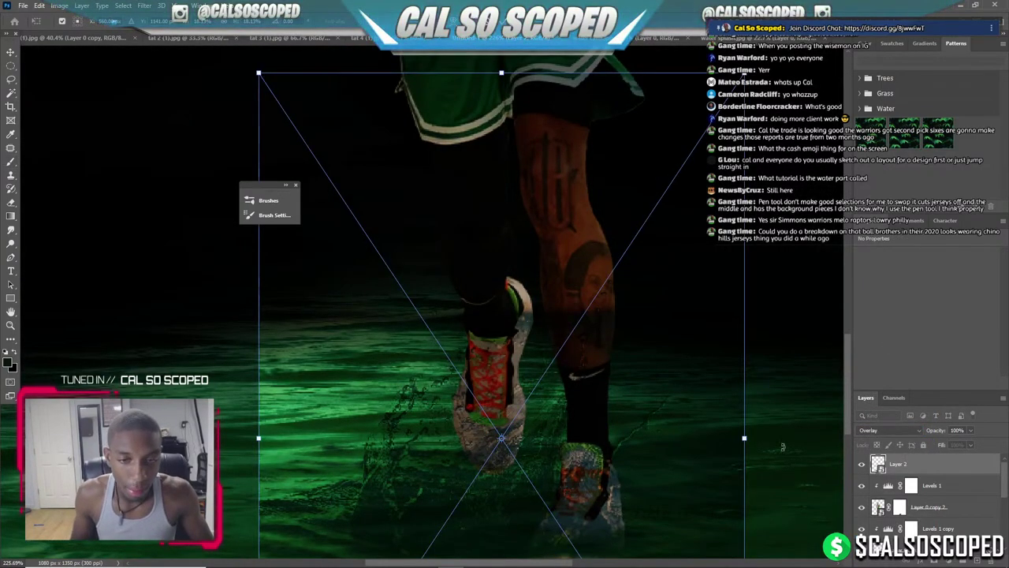
{"action": "left_click_drag", "start_coordinate": [783, 446], "coordinate": [693, 484]}
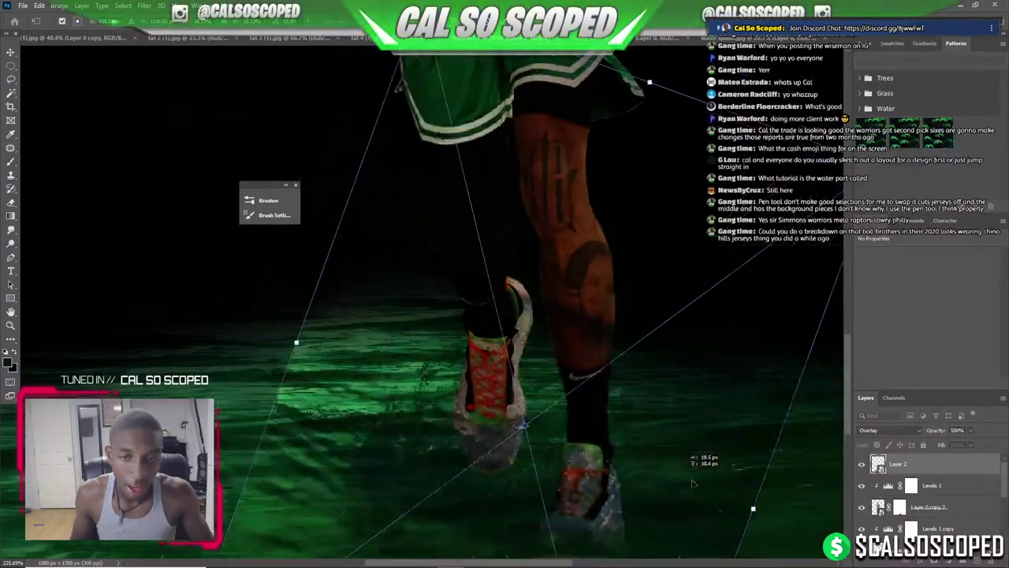
{"action": "mouse_move", "coordinate": [693, 483]}
{"action": "left_mouse_down"}
{"action": "mouse_move", "coordinate": [697, 337]}
{"action": "mouse_move", "coordinate": [694, 350]}
{"action": "left_mouse_up"}
{"action": "left_click_drag", "start_coordinate": [533, 354], "coordinate": [546, 329]}
Warp the water with added split lines so it bends around the shoes, then commit.
{"action": "right_click", "coordinate": [546, 329]}
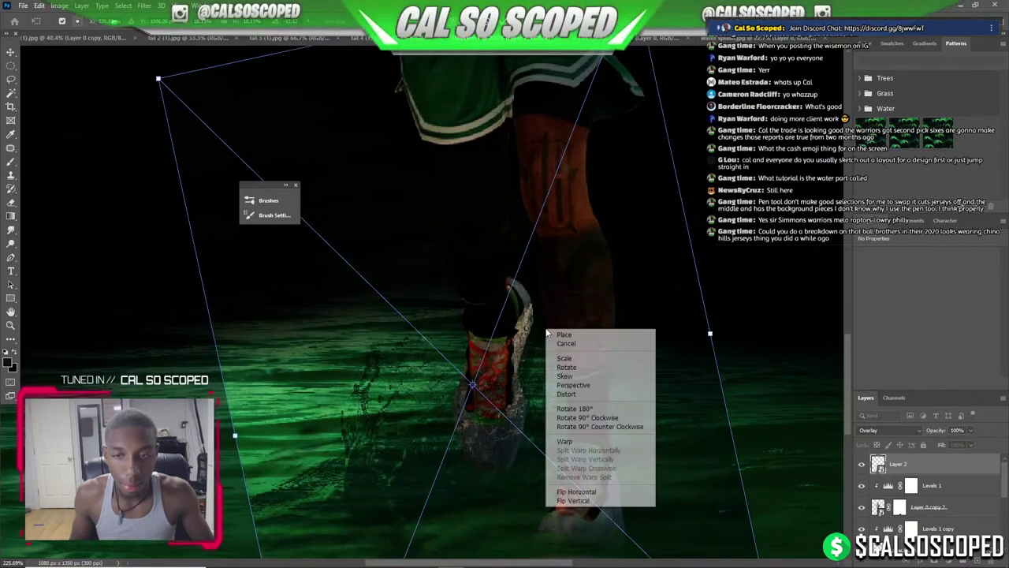
{"action": "left_click", "coordinate": [565, 441]}
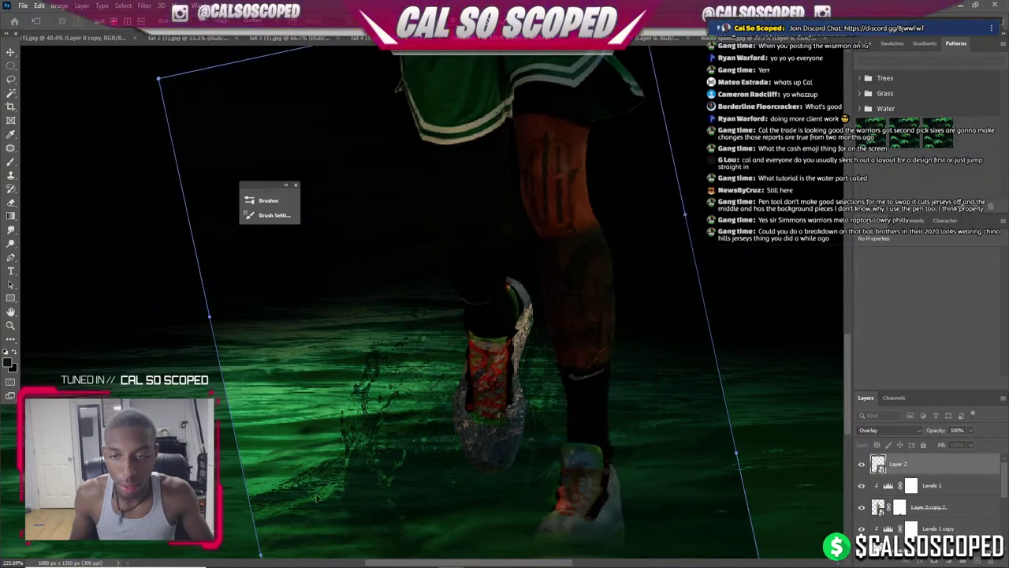
{"action": "left_click_drag", "start_coordinate": [564, 442], "coordinate": [483, 407]}
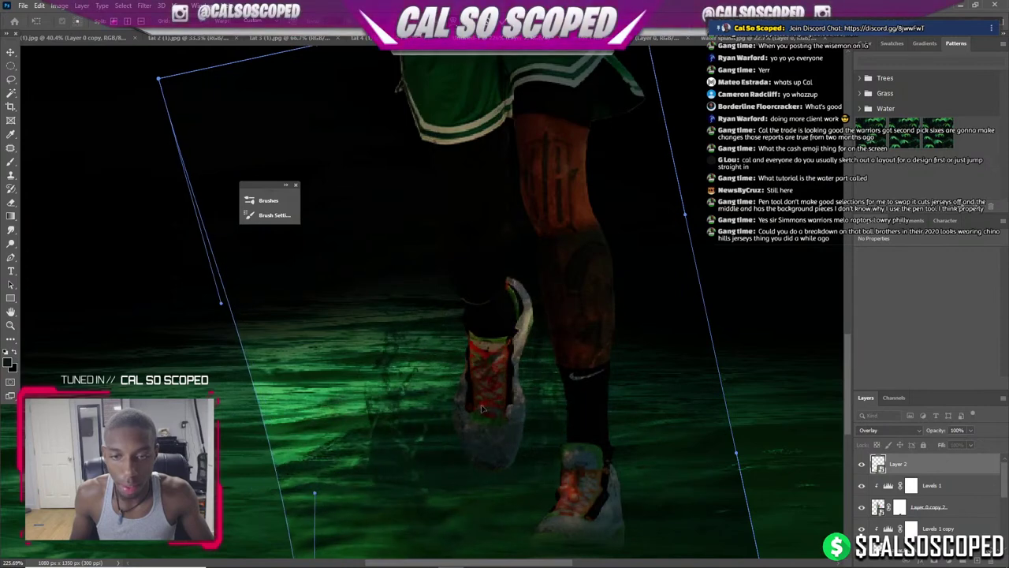
{"action": "left_click", "coordinate": [301, 490]}
{"action": "left_click_drag", "start_coordinate": [301, 490], "coordinate": [303, 487]}
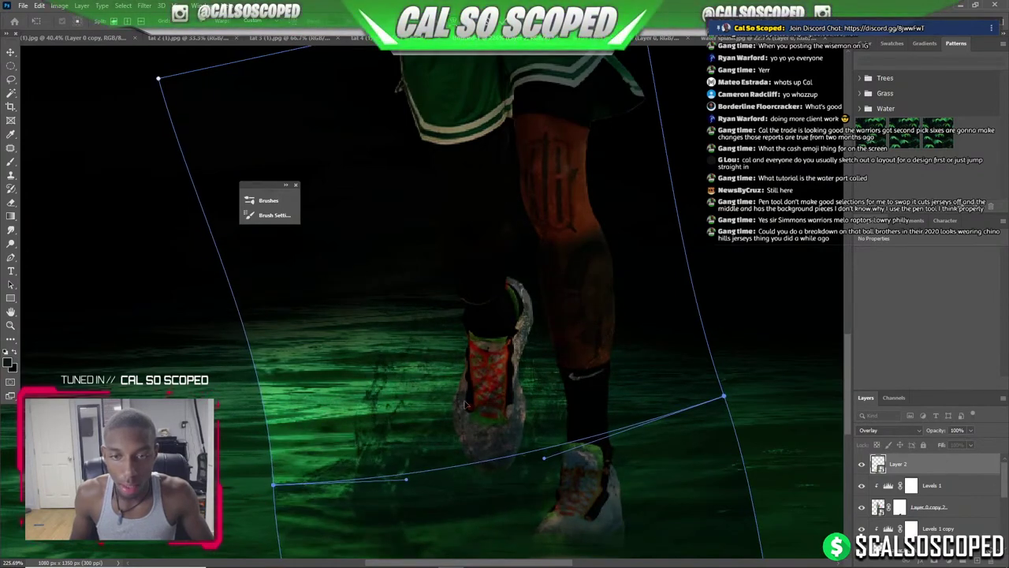
{"action": "left_click", "coordinate": [418, 374]}
{"action": "left_click_drag", "start_coordinate": [417, 374], "coordinate": [446, 351]}
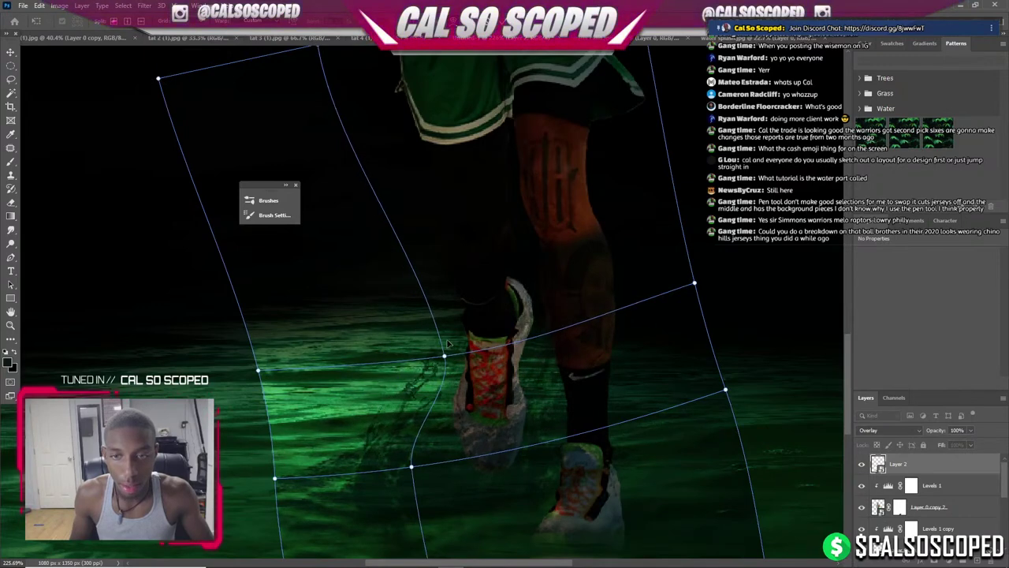
{"action": "left_click", "coordinate": [495, 371]}
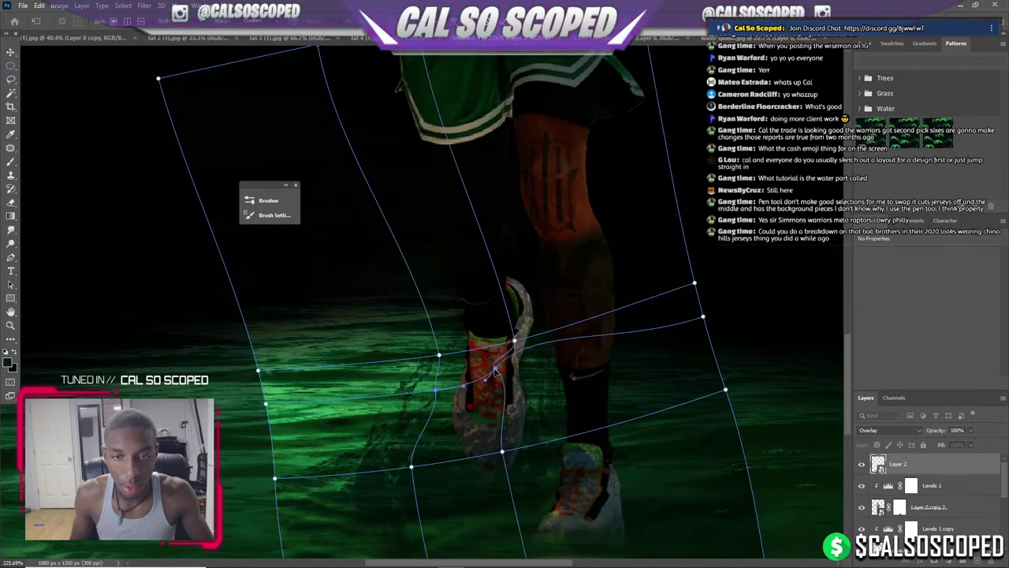
{"action": "left_click", "coordinate": [379, 436]}
{"action": "left_click_drag", "start_coordinate": [380, 436], "coordinate": [375, 440]}
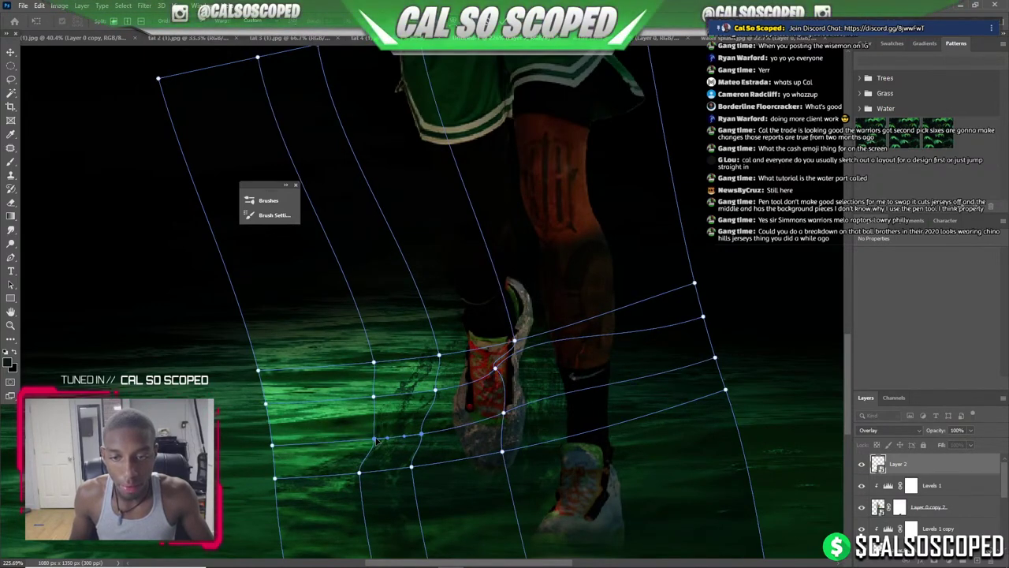
{"action": "key", "text": "Return"}
Add a layer mask to water Layer 2 and create a Levels 3 adjustment above it.
{"action": "left_click", "coordinate": [936, 560]}
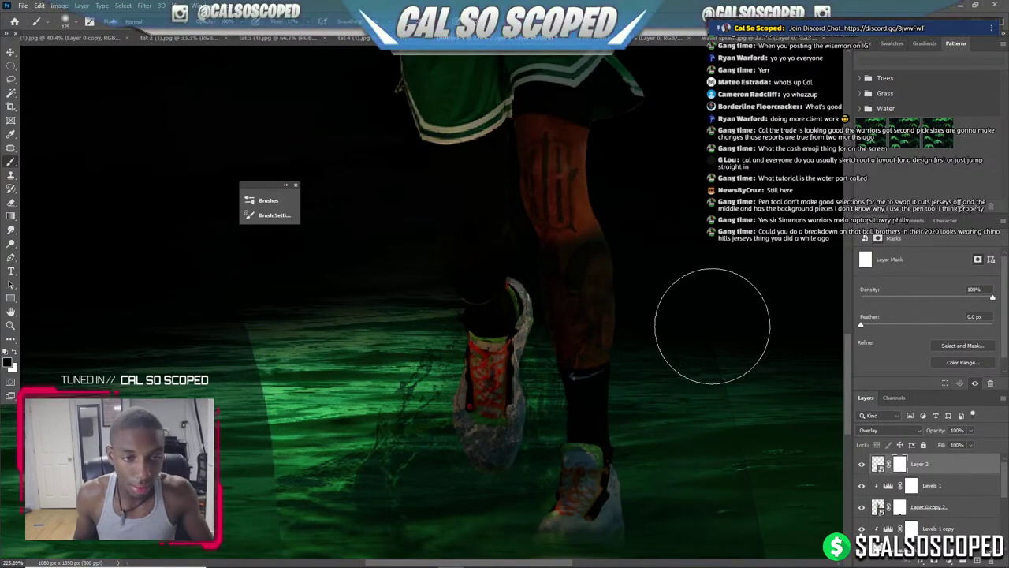
{"action": "scroll", "coordinate": [676, 379], "scroll_direction": "down", "scroll_amount": 3}
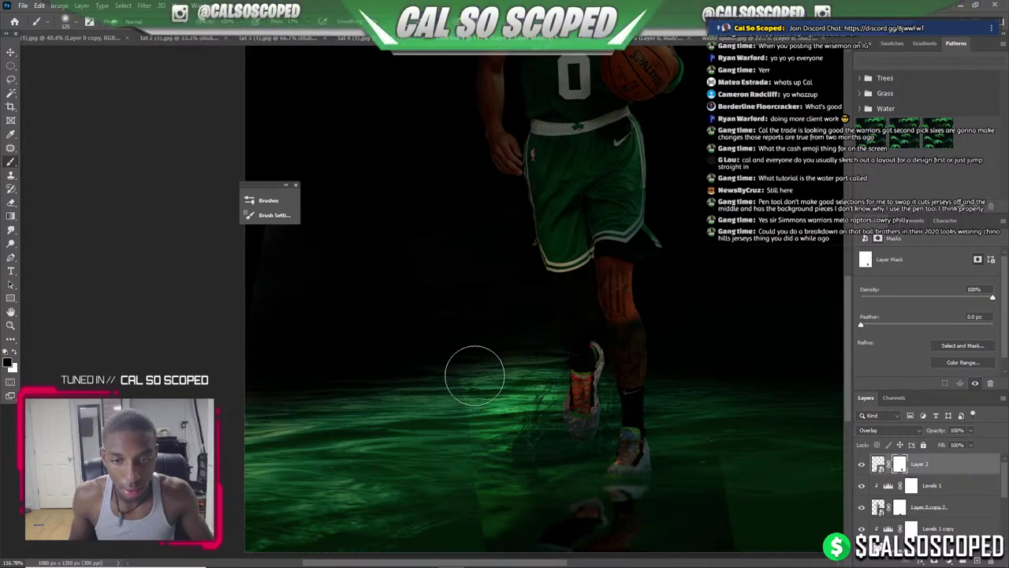
{"action": "scroll", "coordinate": [450, 464], "scroll_direction": "down", "scroll_amount": 2}
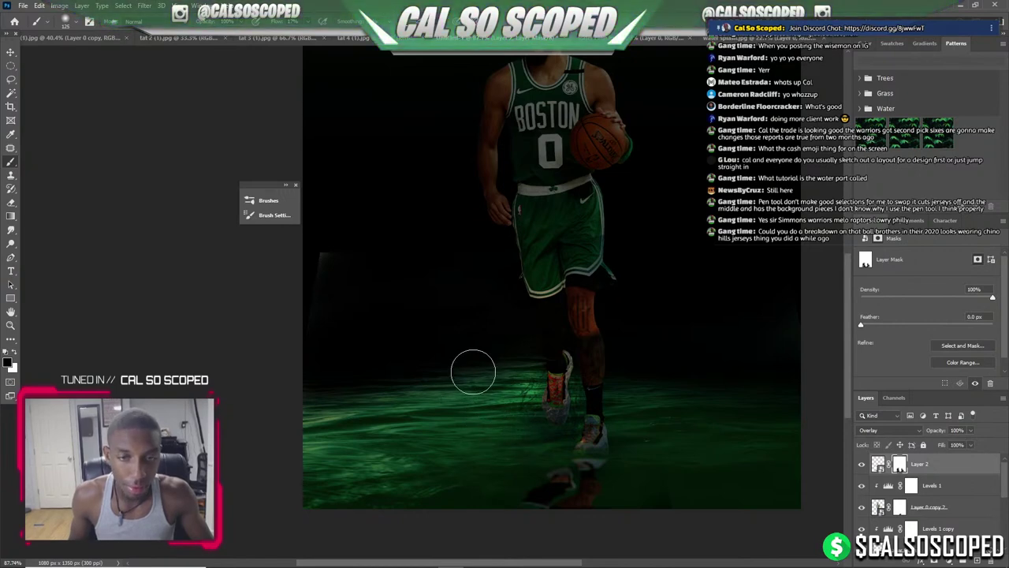
{"action": "scroll", "coordinate": [473, 367], "scroll_direction": "up", "scroll_amount": 3}
{"action": "scroll", "coordinate": [547, 462], "scroll_direction": "up", "scroll_amount": 1}
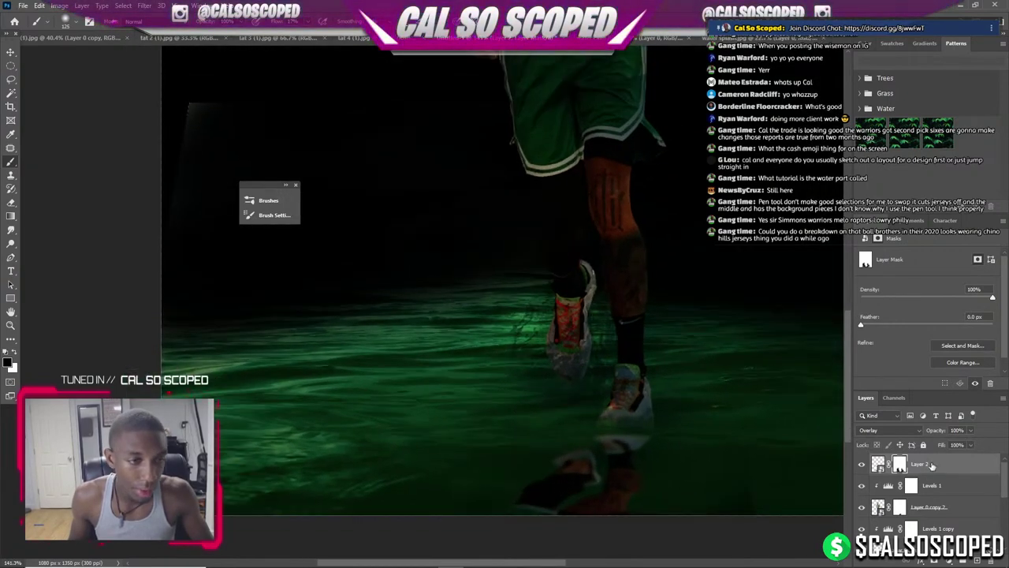
{"action": "left_click", "coordinate": [949, 561]}
{"action": "left_click", "coordinate": [946, 427]}
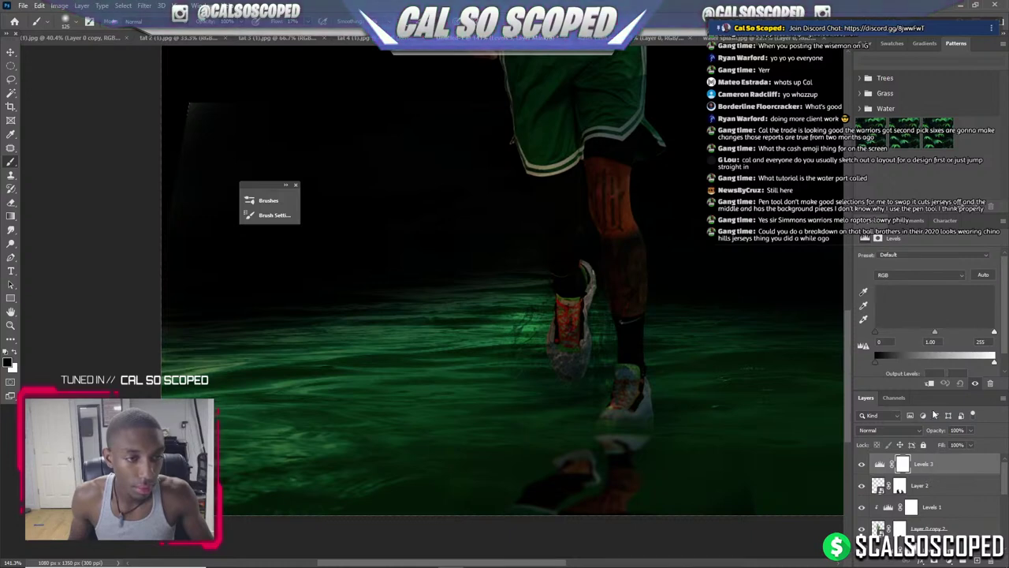
Clip Levels 3 to the water layer, brighten its midtones, and select the water's mask.
{"action": "left_click", "coordinate": [929, 383]}
{"action": "mouse_move", "coordinate": [934, 332]}
{"action": "left_mouse_down"}
{"action": "mouse_move", "coordinate": [920, 335]}
{"action": "mouse_move", "coordinate": [964, 332]}
{"action": "left_mouse_up"}
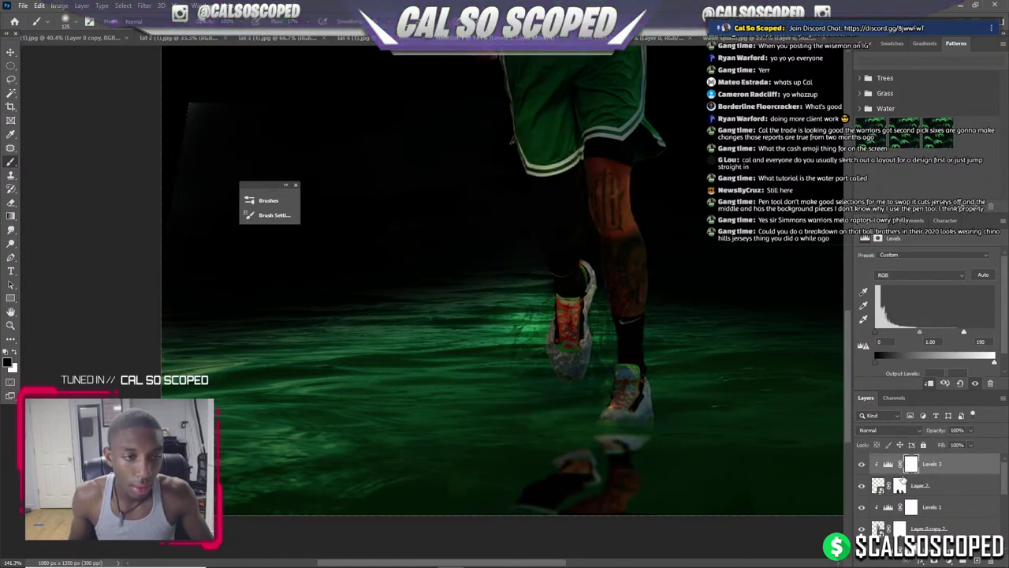
{"action": "left_click", "coordinate": [901, 484]}
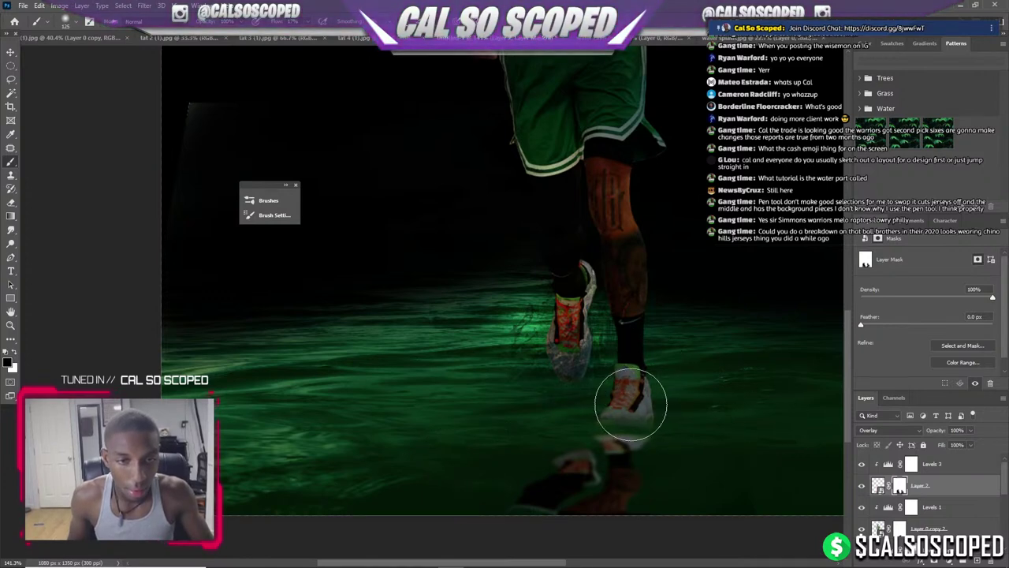
Zoom out and hide the player layer to check the water.
{"action": "key", "text": "ctrl+minus"}
{"action": "key", "text": "ctrl+minus"}
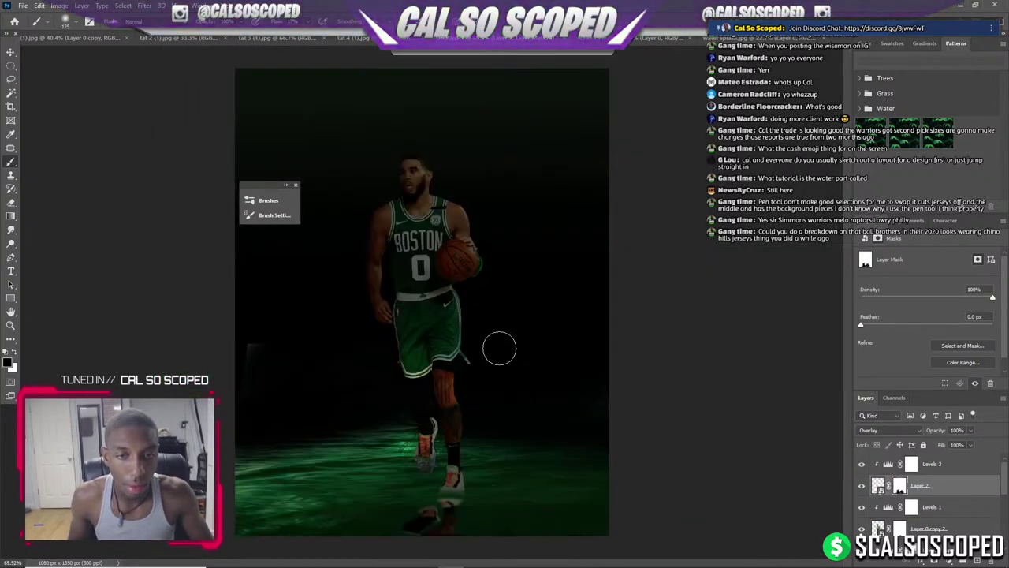
{"action": "scroll", "coordinate": [465, 439], "scroll_direction": "up", "scroll_amount": 1}
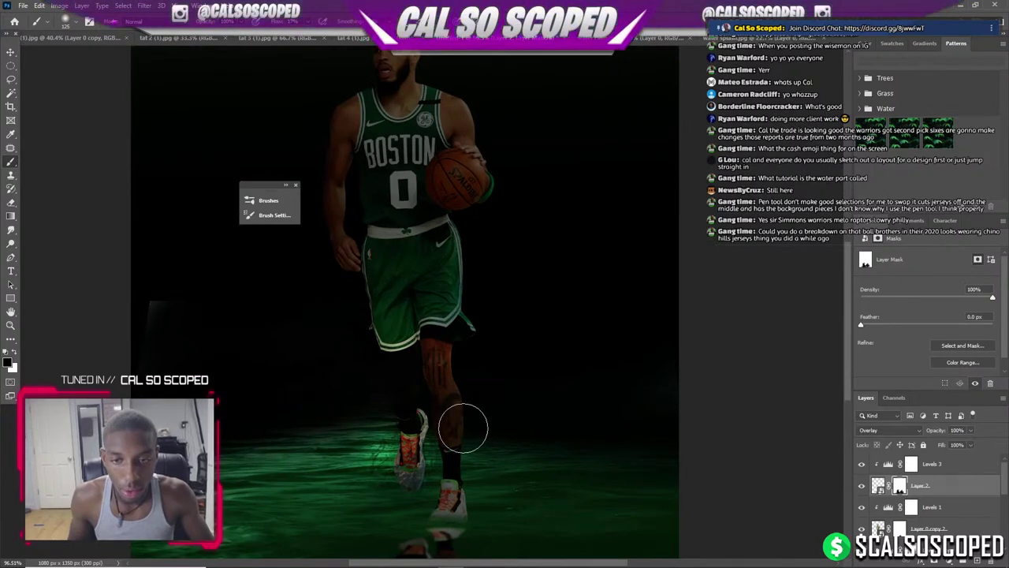
{"action": "scroll", "coordinate": [406, 429], "scroll_direction": "down", "scroll_amount": 1}
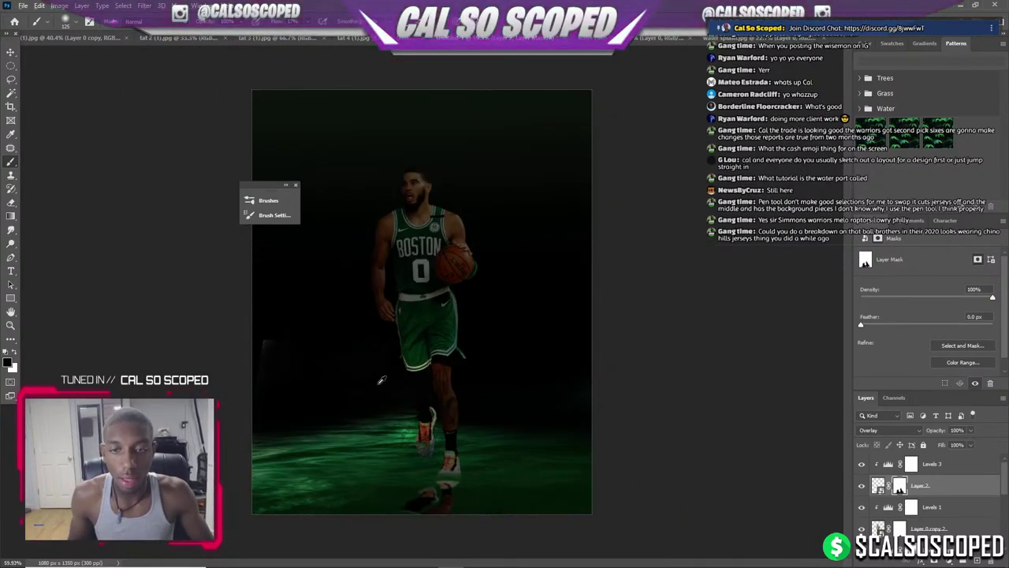
{"action": "scroll", "coordinate": [381, 380], "scroll_direction": "up", "scroll_amount": 1}
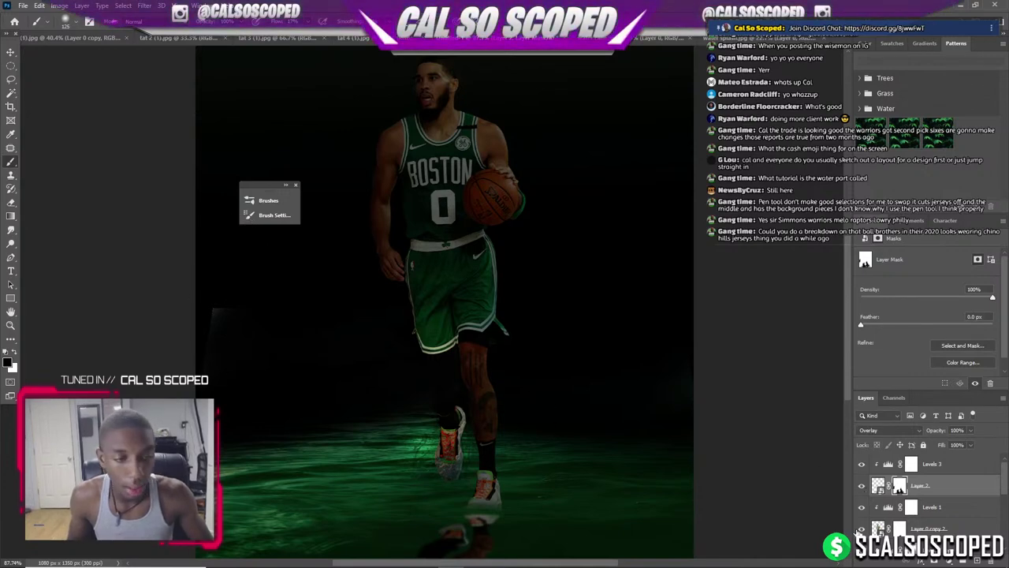
{"action": "left_click", "coordinate": [861, 529]}
Show the player layer again, target Layer 1's mask and paint with white on it.
{"action": "left_click", "coordinate": [861, 529]}
{"action": "key", "text": "v"}
{"action": "scroll", "coordinate": [899, 505], "scroll_direction": "down", "scroll_amount": 2}
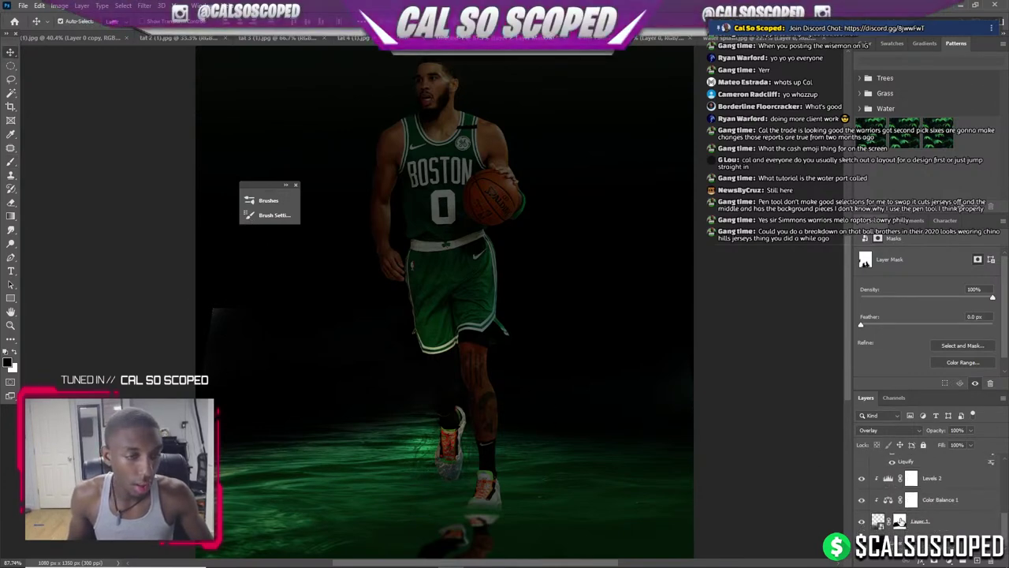
{"action": "left_click", "coordinate": [861, 521]}
{"action": "left_click", "coordinate": [861, 521]}
{"action": "left_click", "coordinate": [901, 521]}
{"action": "key", "text": "b"}
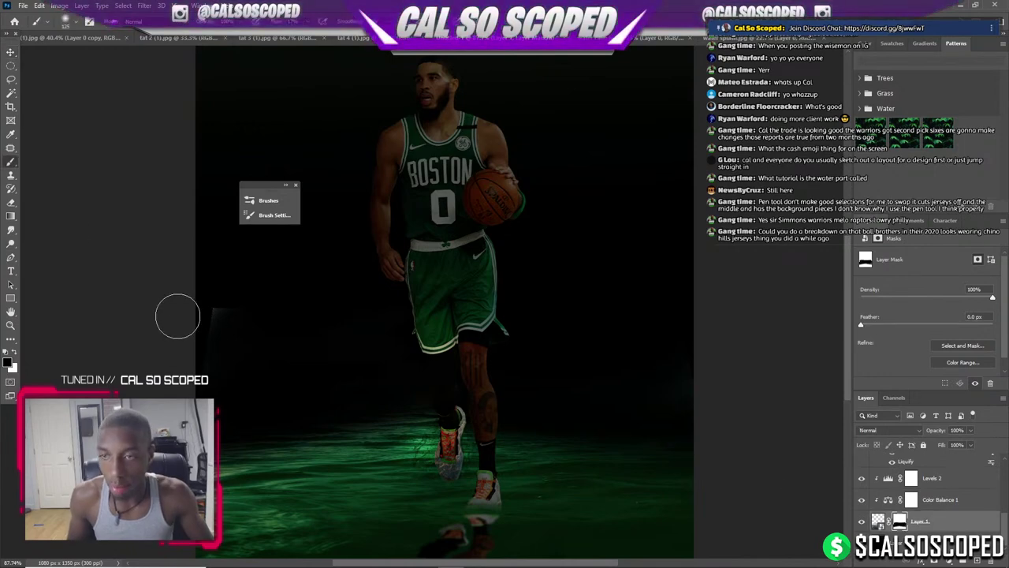
{"action": "key", "text": "ctrl+minus"}
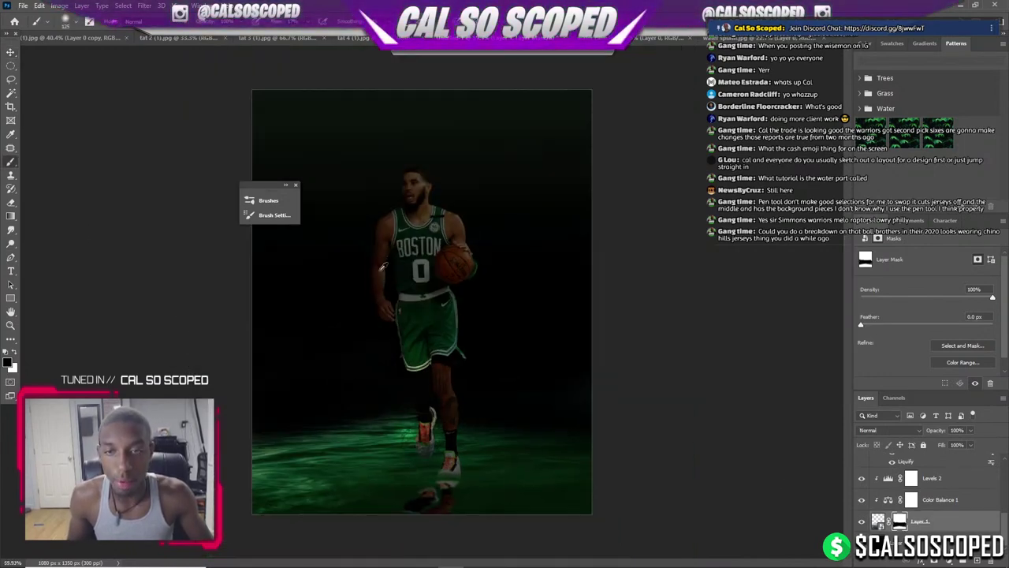
{"action": "scroll", "coordinate": [383, 266], "scroll_direction": "up", "scroll_amount": 3}
{"action": "scroll", "coordinate": [410, 181], "scroll_direction": "up", "scroll_amount": 1}
{"action": "scroll", "coordinate": [423, 151], "scroll_direction": "down", "scroll_amount": 1}
{"action": "scroll", "coordinate": [418, 155], "scroll_direction": "down", "scroll_amount": 2}
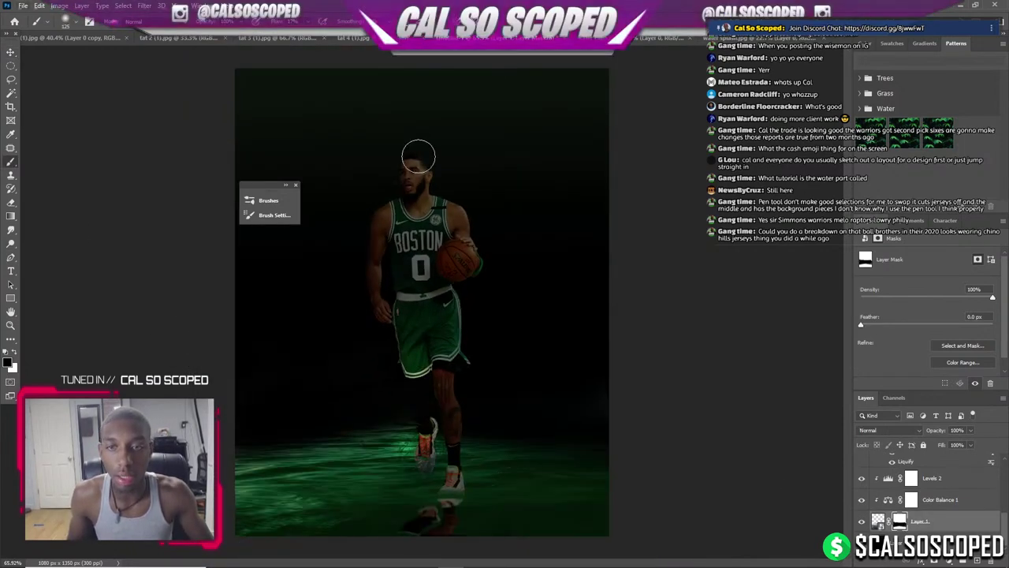
{"action": "scroll", "coordinate": [422, 361], "scroll_direction": "up", "scroll_amount": 3}
{"action": "scroll", "coordinate": [430, 374], "scroll_direction": "down", "scroll_amount": 2}
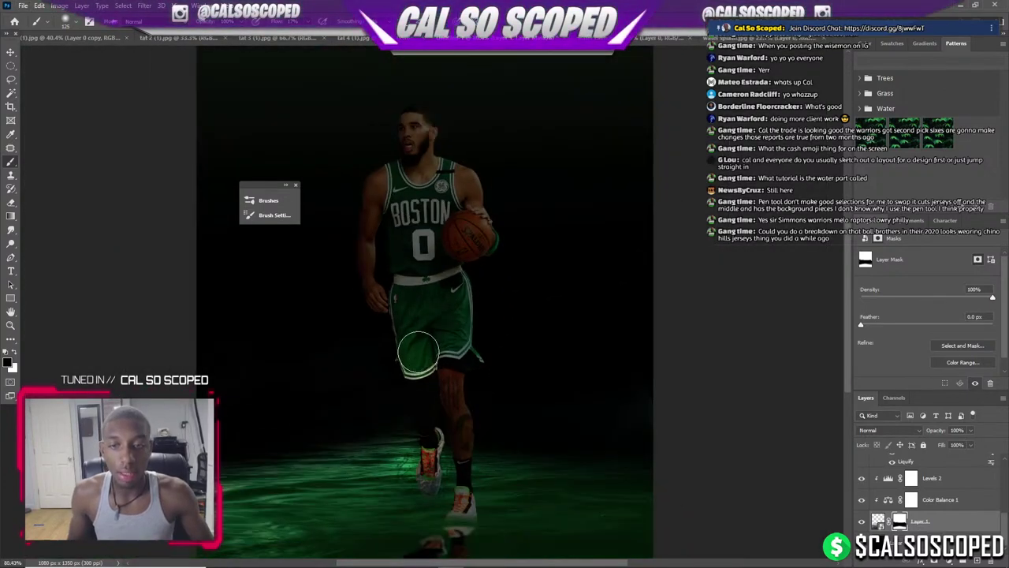
{"action": "scroll", "coordinate": [418, 352], "scroll_direction": "down", "scroll_amount": 2}
{"action": "key", "text": "v"}
{"action": "scroll", "coordinate": [452, 468], "scroll_direction": "up", "scroll_amount": 3}
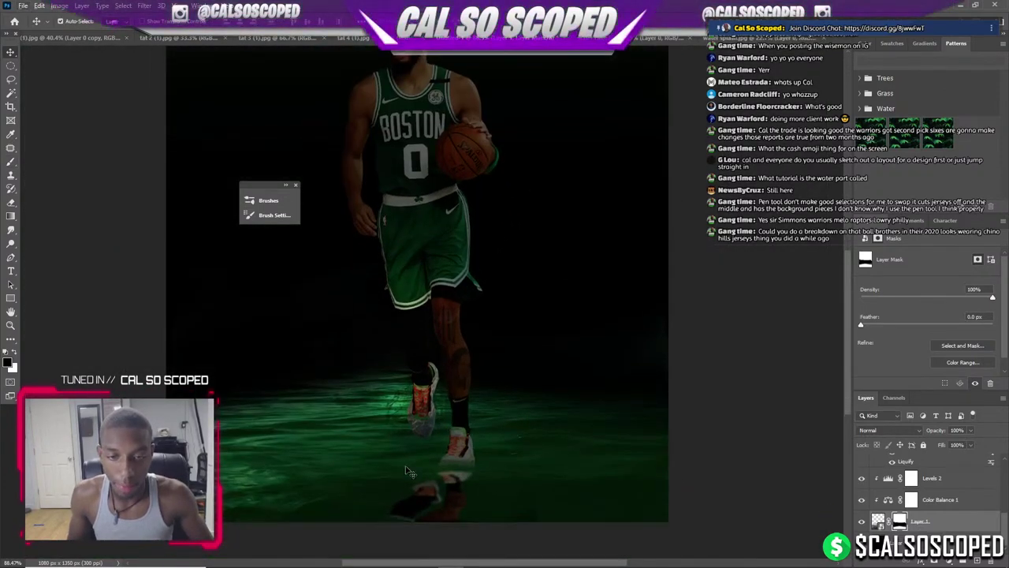
{"action": "key", "text": "b"}
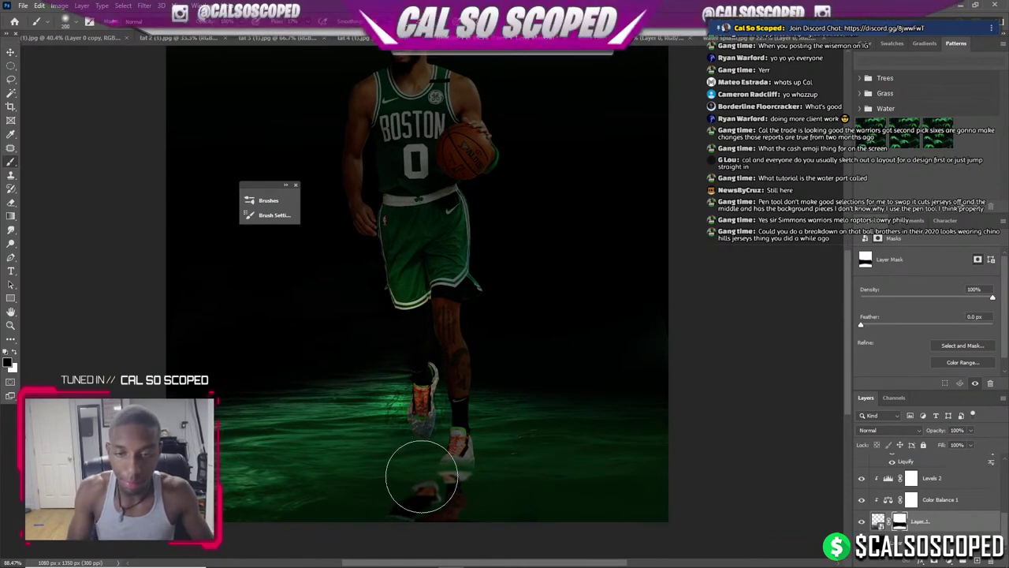
{"action": "key", "text": "x"}
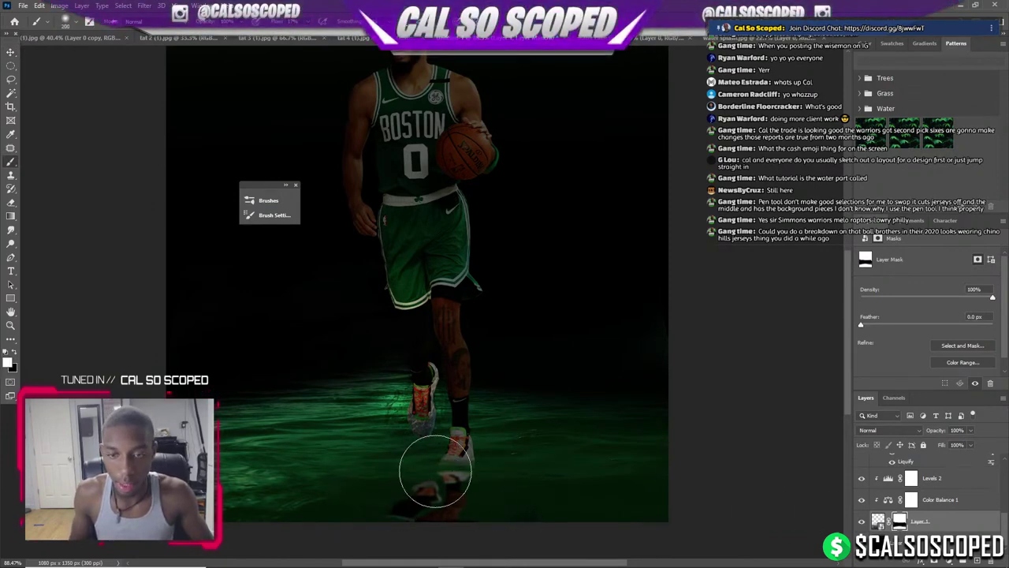
Toggle the Color Balance, Levels 2 and floor layers' visibility to compare the floor.
{"action": "left_click", "coordinate": [861, 499]}
{"action": "left_click", "coordinate": [860, 500]}
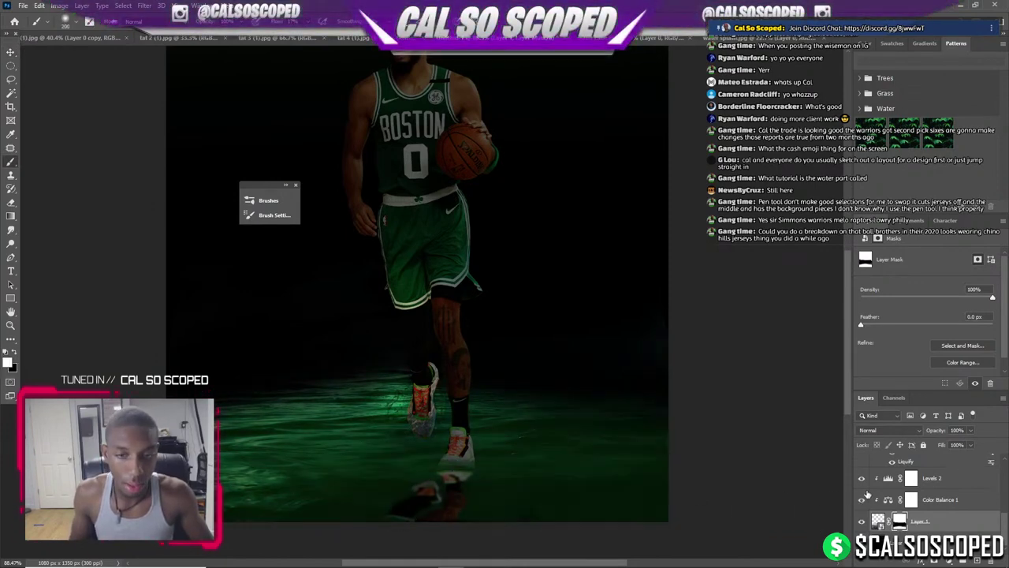
{"action": "left_click", "coordinate": [862, 479]}
{"action": "left_click", "coordinate": [862, 478]}
{"action": "left_click", "coordinate": [862, 478]}
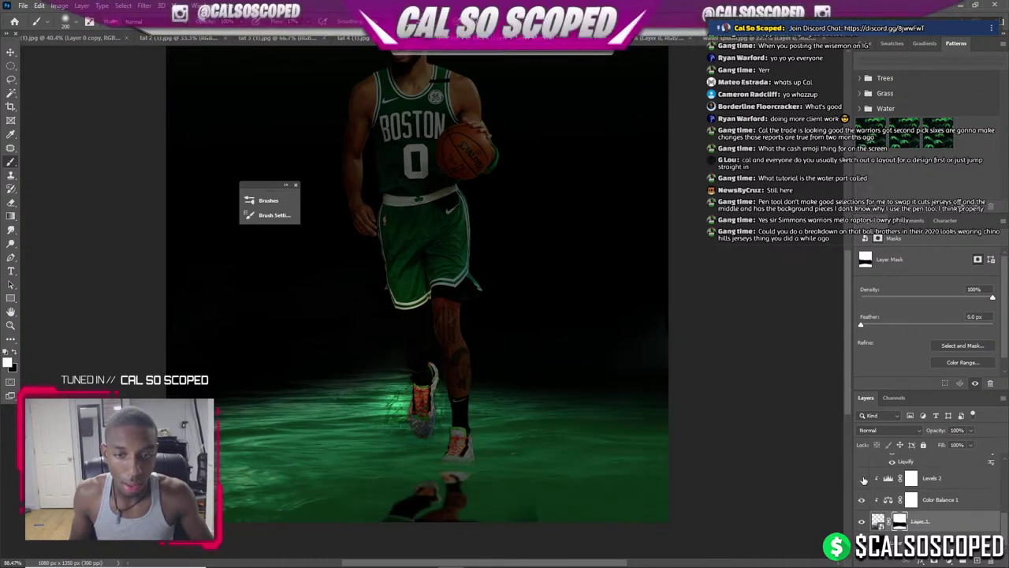
{"action": "left_click", "coordinate": [862, 479]}
{"action": "left_click", "coordinate": [861, 479]}
{"action": "left_click", "coordinate": [862, 480]}
{"action": "left_click", "coordinate": [861, 520]}
{"action": "left_click", "coordinate": [860, 521]}
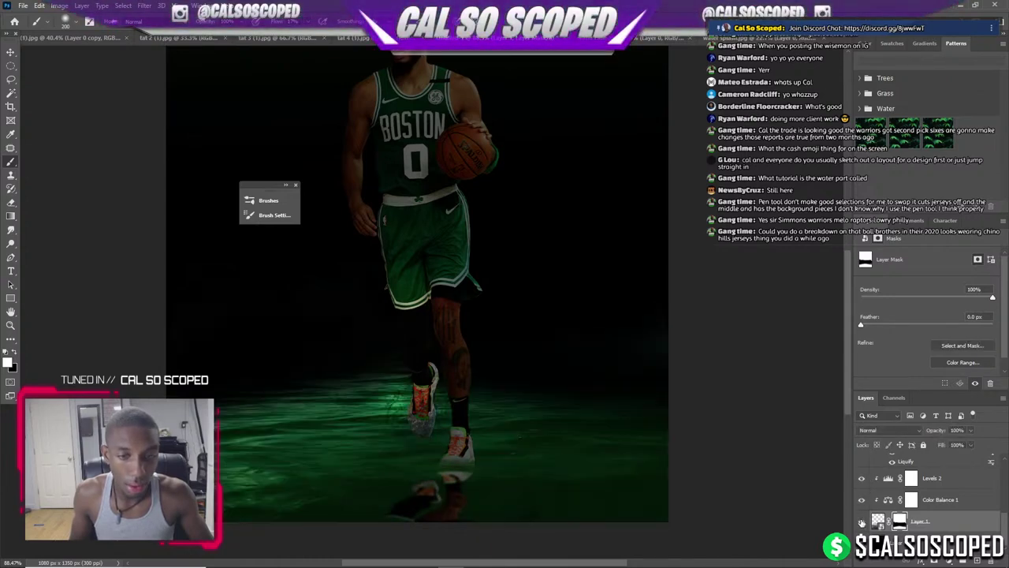
Move the Layer 1 water floor under the sneakers to about X −42, Y 825 px.
{"action": "left_click", "coordinate": [922, 526]}
{"action": "scroll", "coordinate": [564, 520], "scroll_direction": "up", "scroll_amount": 2}
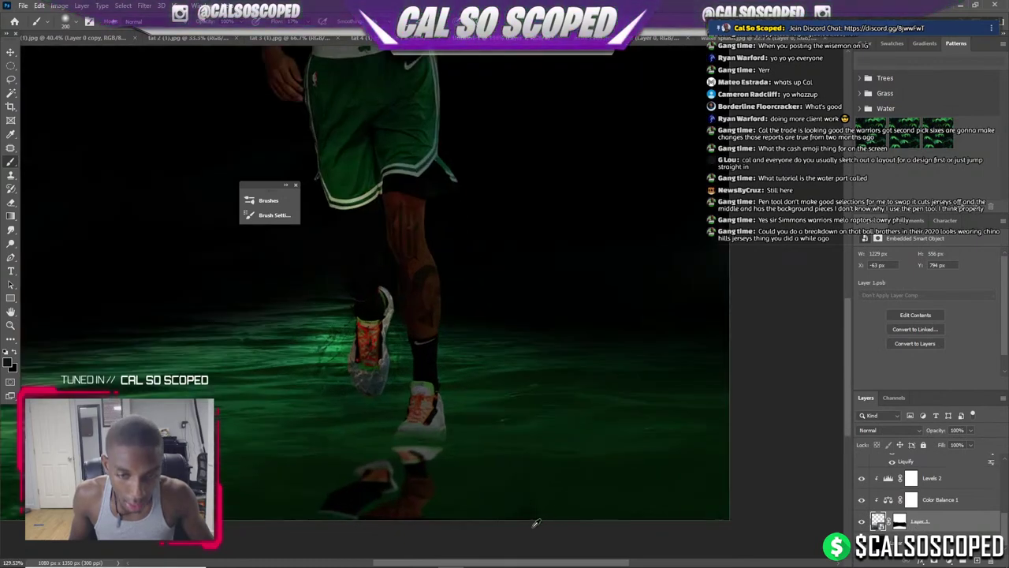
{"action": "scroll", "coordinate": [552, 513], "scroll_direction": "up", "scroll_amount": 3}
{"action": "scroll", "coordinate": [539, 499], "scroll_direction": "down", "scroll_amount": 2}
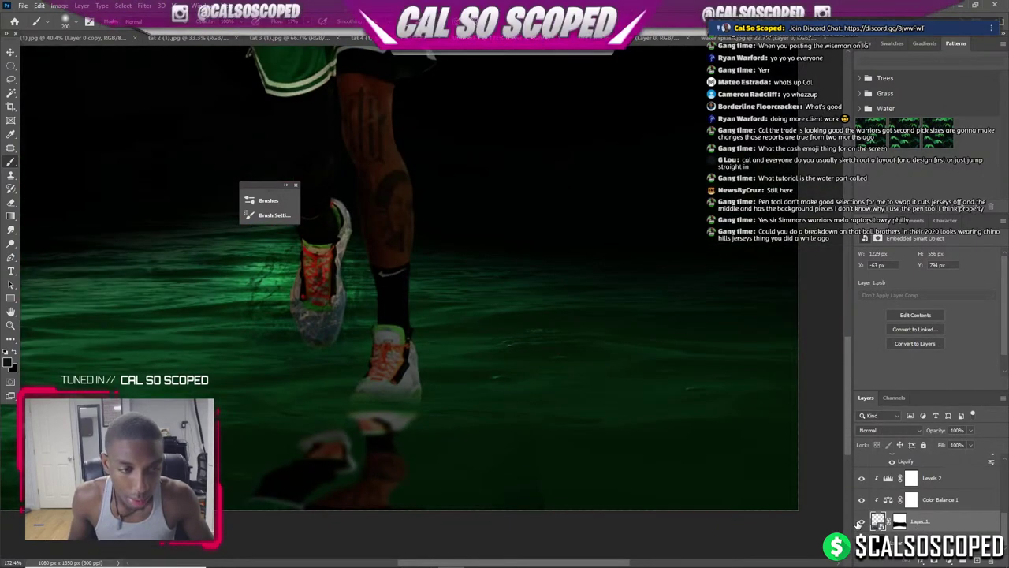
{"action": "left_click", "coordinate": [861, 521]}
{"action": "left_click", "coordinate": [861, 521]}
{"action": "key", "text": "v"}
{"action": "mouse_move", "coordinate": [563, 498]}
{"action": "left_mouse_down"}
{"action": "mouse_move", "coordinate": [599, 474]}
{"action": "mouse_move", "coordinate": [585, 493]}
{"action": "mouse_move", "coordinate": [807, 493]}
{"action": "left_mouse_up"}
{"action": "left_click", "coordinate": [899, 469]}
{"action": "key", "text": "b"}
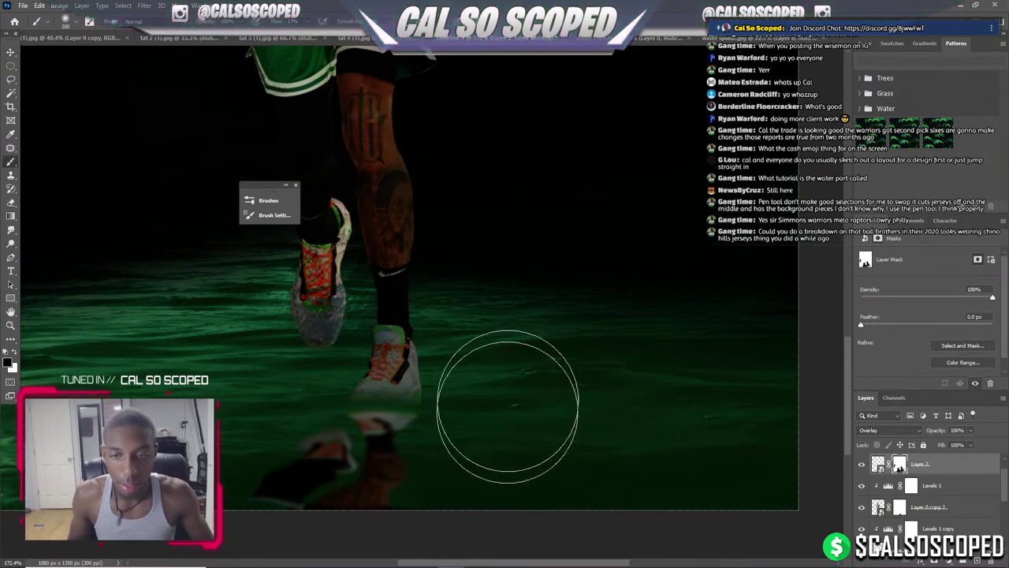
Add a Color Balance adjustment to Layer 0 copy with Magenta-Green at +71.
{"action": "key", "text": "v"}
{"action": "scroll", "coordinate": [499, 431], "scroll_direction": "down", "scroll_amount": 2}
{"action": "scroll", "coordinate": [428, 484], "scroll_direction": "up", "scroll_amount": 1}
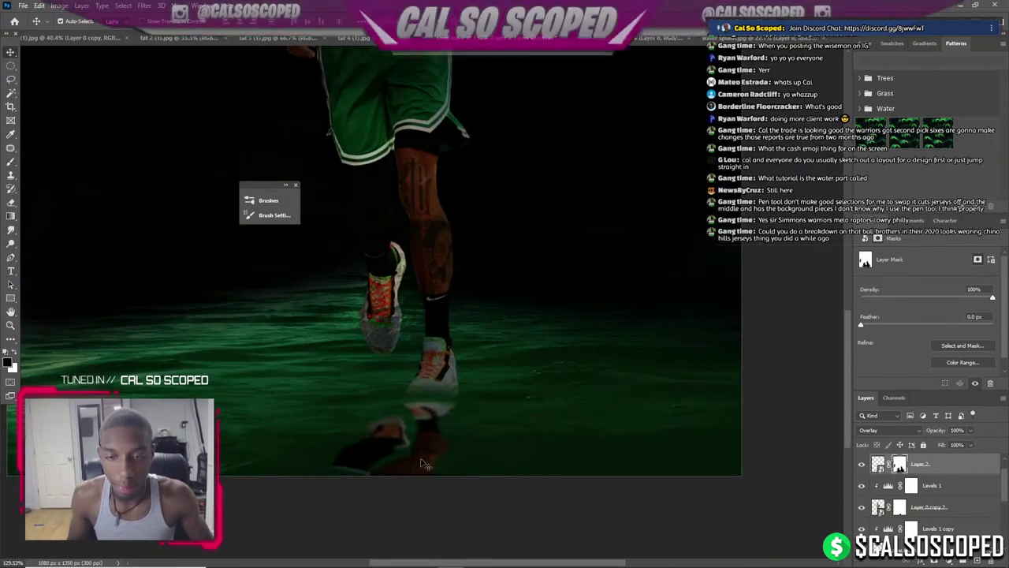
{"action": "key", "text": "alt+bracketleft"}
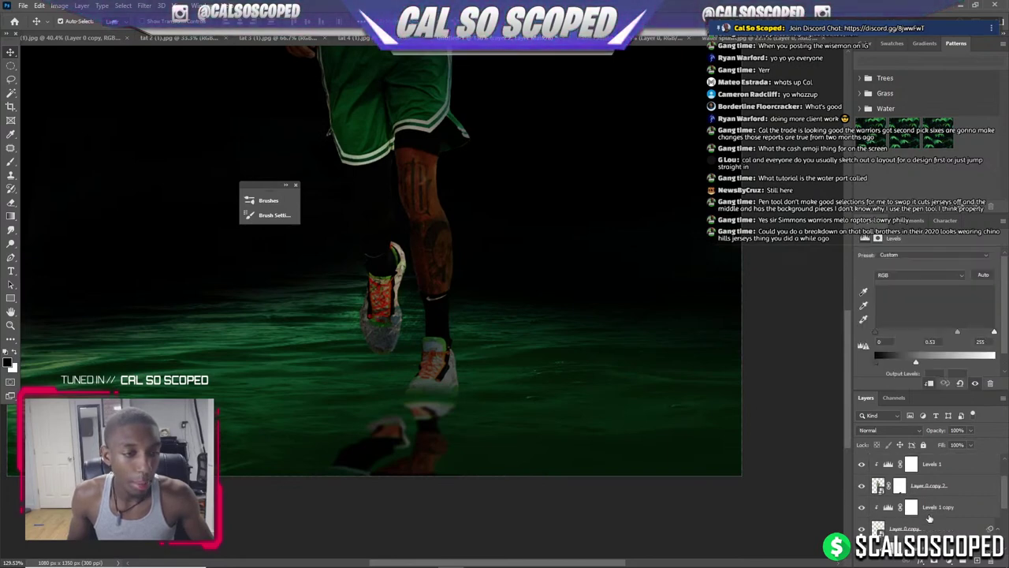
{"action": "key", "text": "alt+bracketleft"}
{"action": "key", "text": "alt+bracketleft"}
{"action": "key", "text": "alt+bracketleft"}
{"action": "left_click", "coordinate": [950, 561]}
{"action": "left_click", "coordinate": [936, 508]}
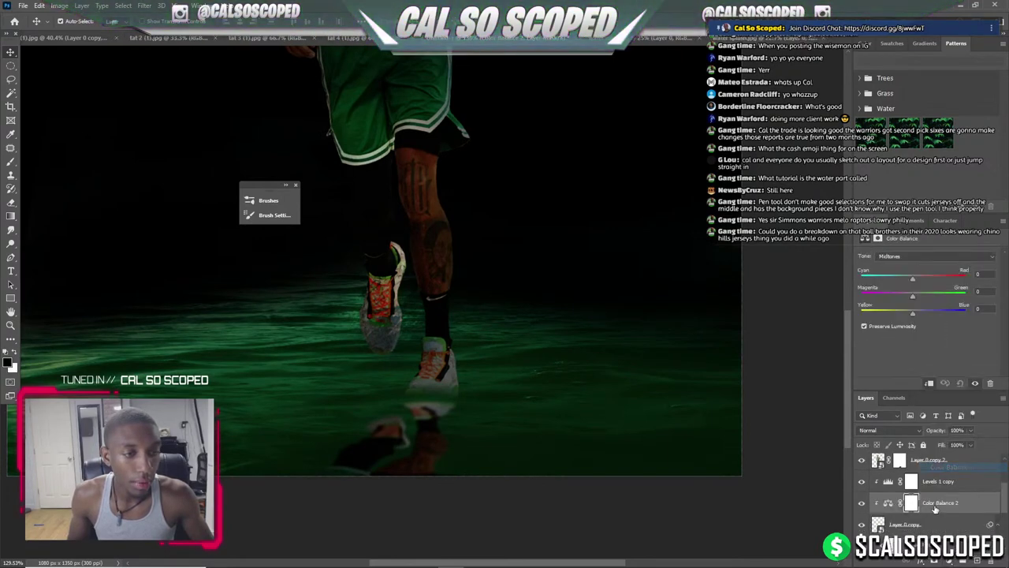
{"action": "left_click_drag", "start_coordinate": [886, 302], "coordinate": [949, 302]}
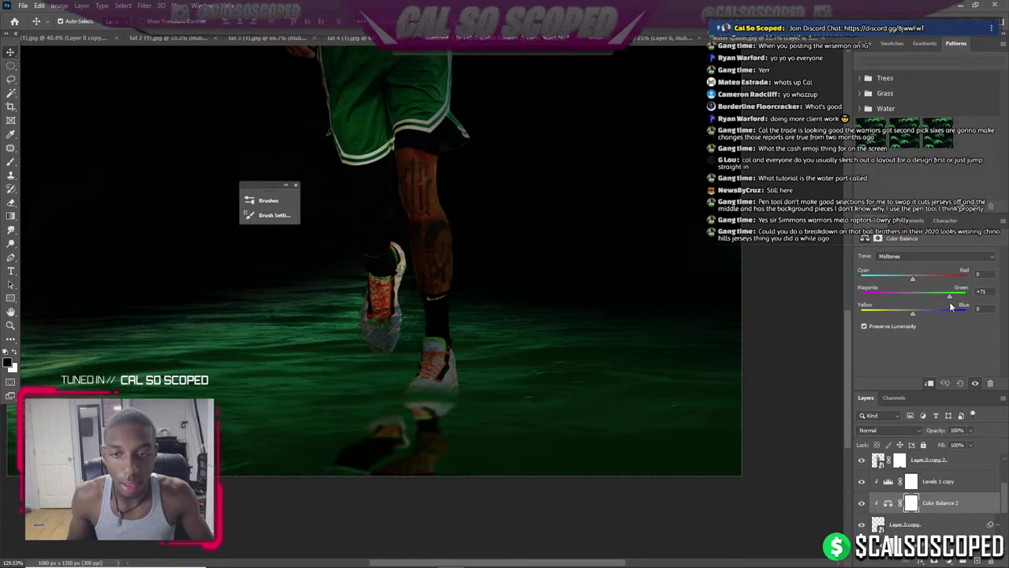
Move the Layer 0 copy 2 layer down about 49 px.
{"action": "scroll", "coordinate": [465, 467], "scroll_direction": "down", "scroll_amount": 2}
{"action": "scroll", "coordinate": [465, 467], "scroll_direction": "up", "scroll_amount": 2}
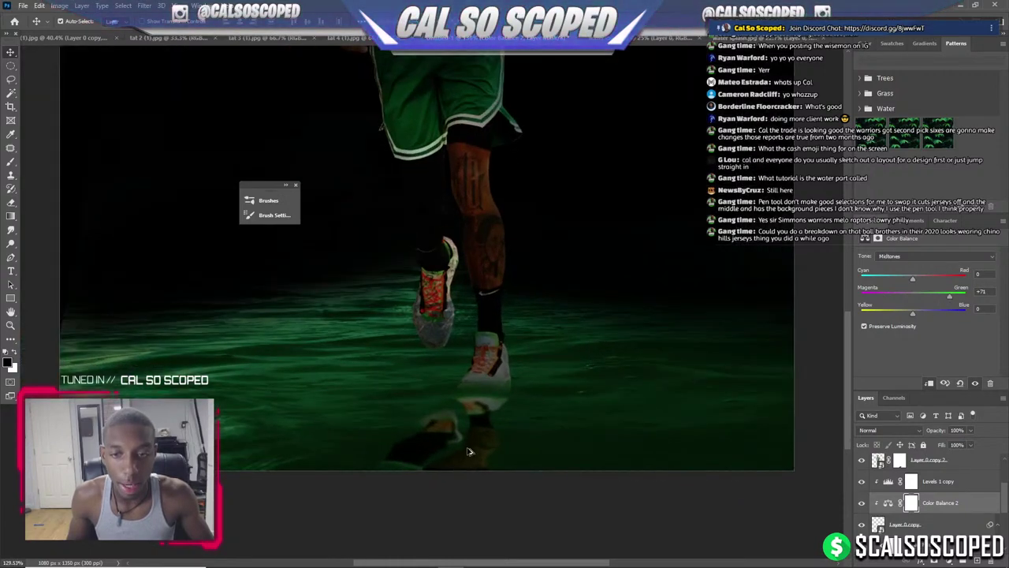
{"action": "key", "text": "ctrl+v"}
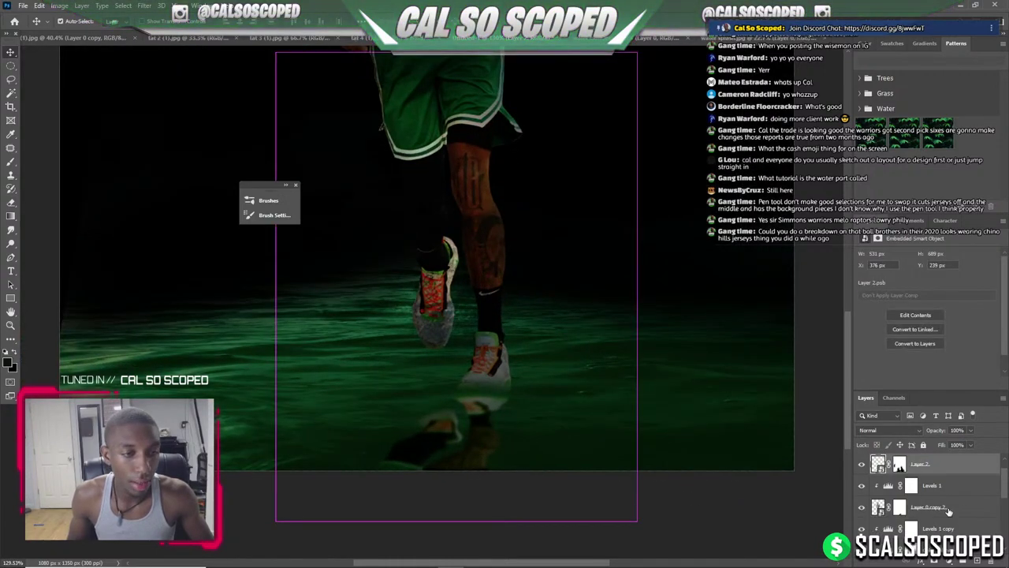
{"action": "left_click", "coordinate": [947, 508]}
{"action": "scroll", "coordinate": [473, 444], "scroll_direction": "down", "scroll_amount": 2}
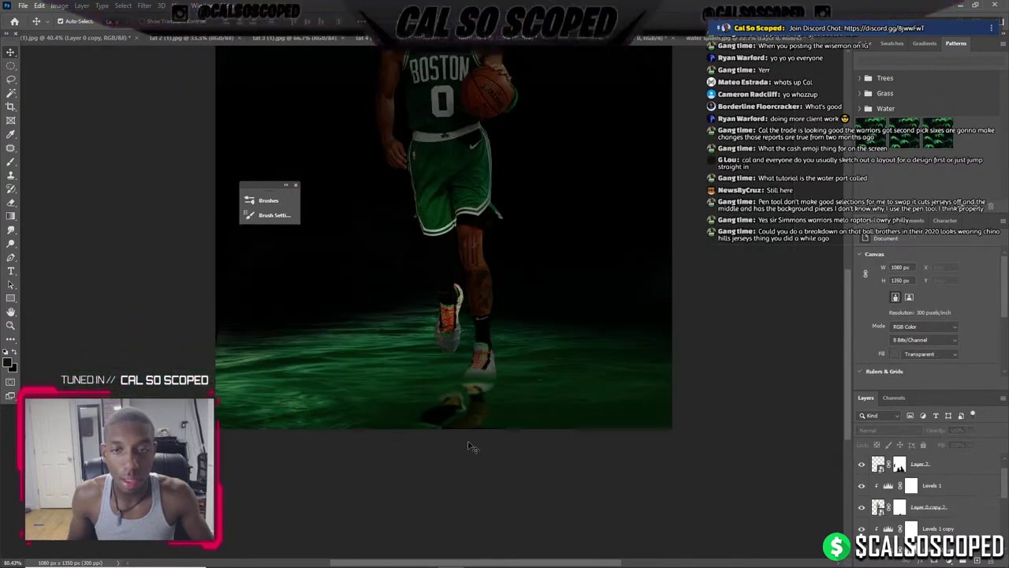
{"action": "scroll", "coordinate": [473, 443], "scroll_direction": "down", "scroll_amount": 1}
{"action": "scroll", "coordinate": [459, 486], "scroll_direction": "up", "scroll_amount": 1}
{"action": "scroll", "coordinate": [458, 486], "scroll_direction": "up", "scroll_amount": 3}
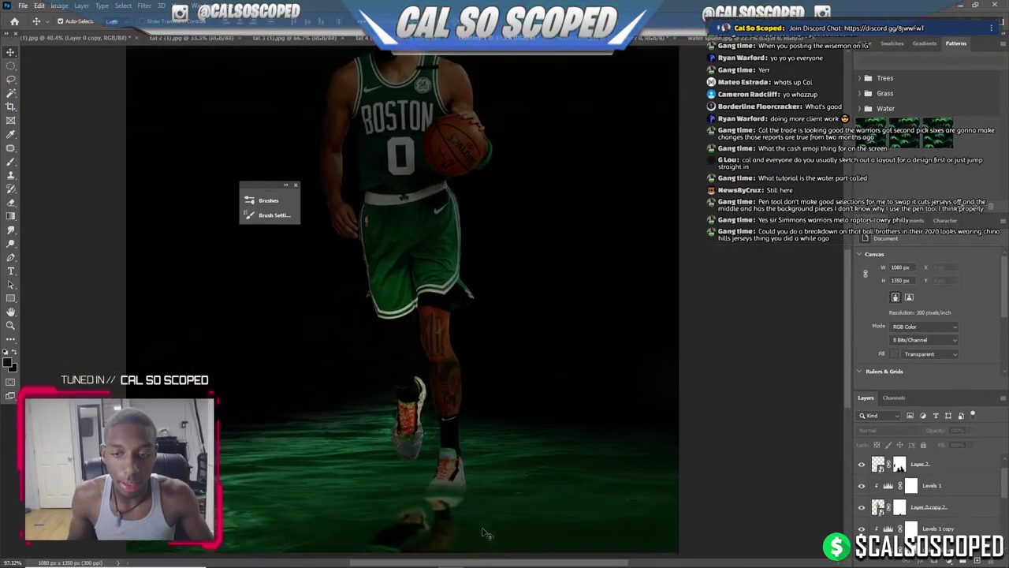
{"action": "mouse_move", "coordinate": [259, 352]}
{"action": "left_mouse_down"}
{"action": "mouse_move", "coordinate": [259, 378]}
{"action": "mouse_move", "coordinate": [311, 404]}
{"action": "left_mouse_up"}
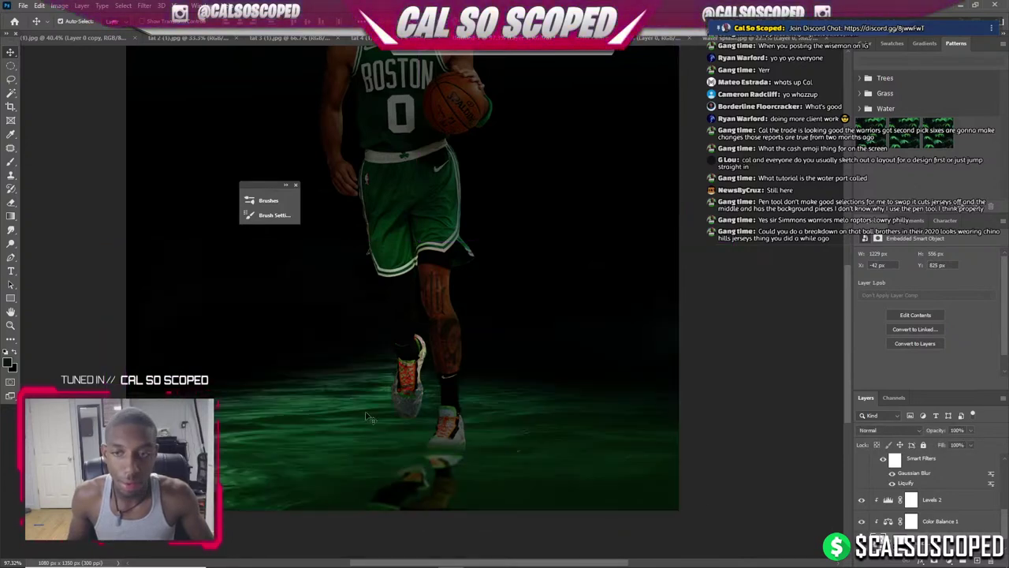
Paint Layer 2's mask over the lower leg, then target the Levels 2 mask with a doubled brush.
{"action": "left_click", "coordinate": [389, 403]}
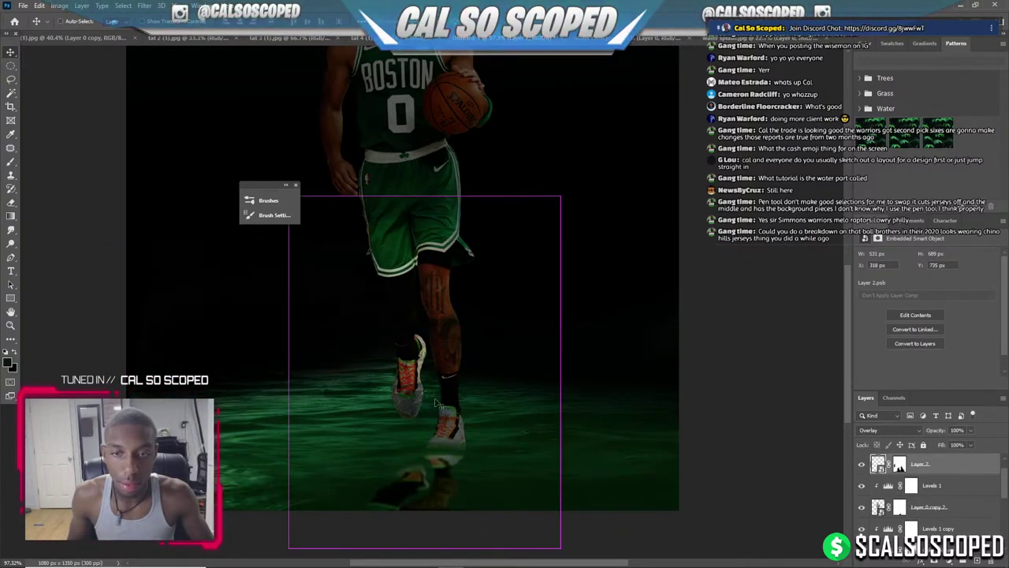
{"action": "left_click", "coordinate": [899, 464]}
{"action": "key", "text": "b"}
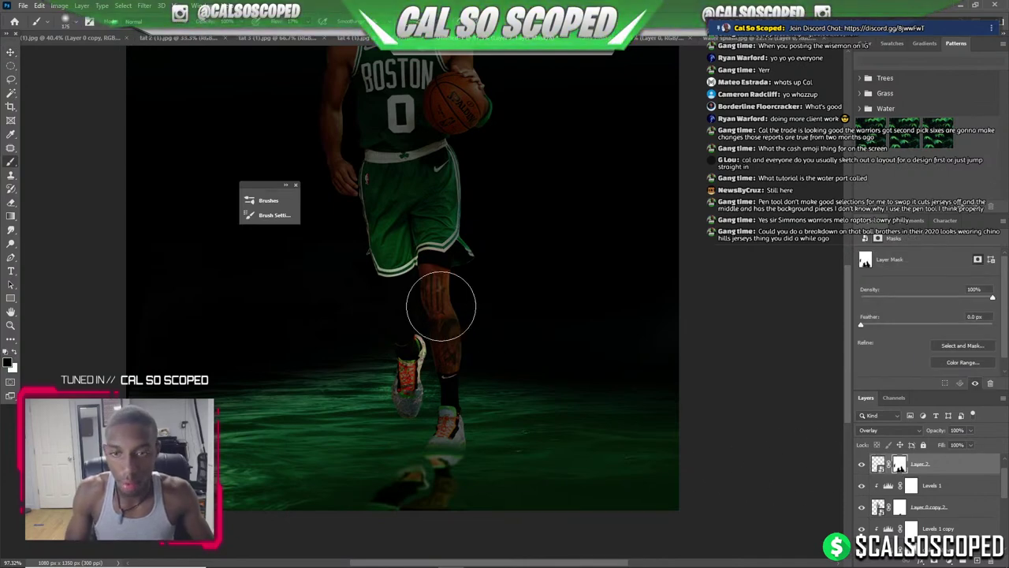
{"action": "mouse_move", "coordinate": [460, 297]}
{"action": "left_mouse_down"}
{"action": "mouse_move", "coordinate": [439, 270]}
{"action": "mouse_move", "coordinate": [461, 275]}
{"action": "left_mouse_up"}
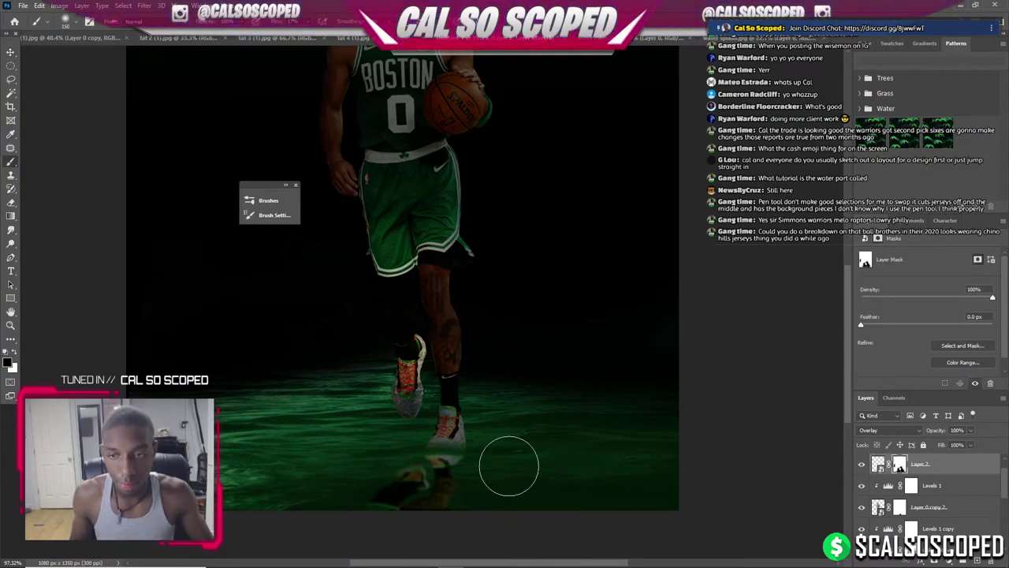
{"action": "key", "text": "v"}
{"action": "left_click", "coordinate": [491, 500]}
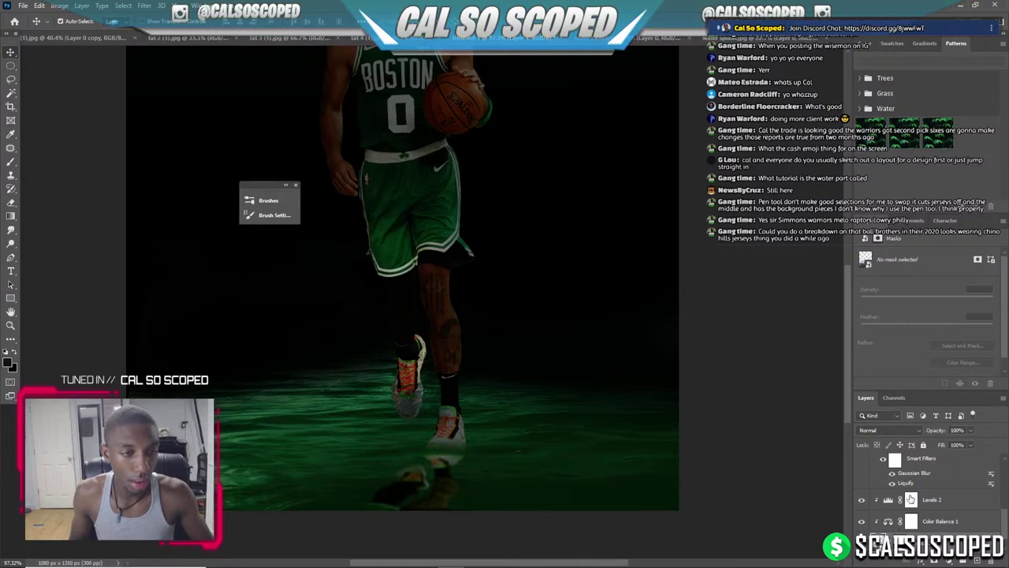
{"action": "left_click", "coordinate": [910, 499]}
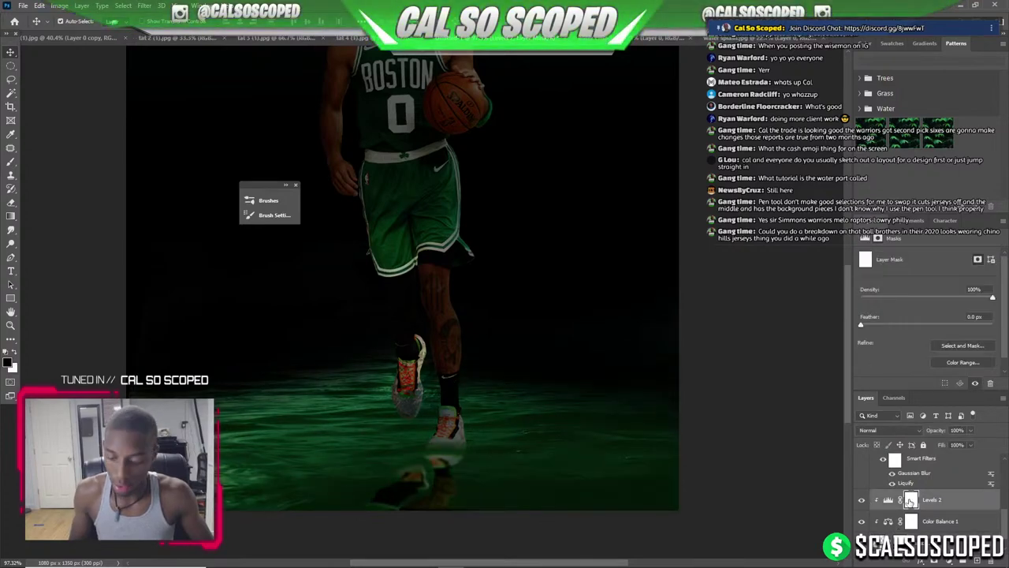
{"action": "key", "text": "b"}
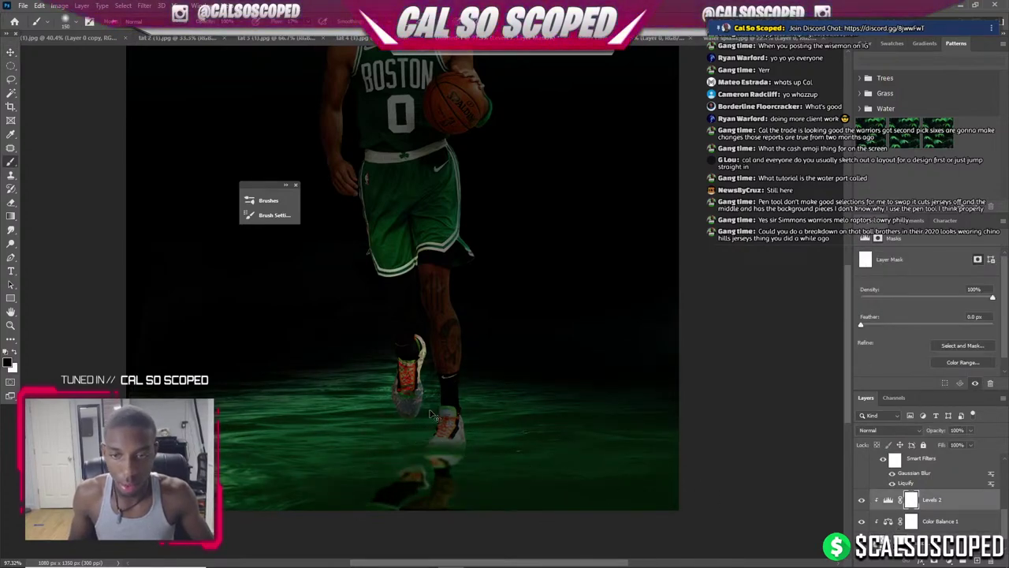
{"action": "key", "text": "bracketright"}
{"action": "key", "text": "bracketright"}
{"action": "key", "text": "bracketright"}
{"action": "key", "text": "bracketright"}
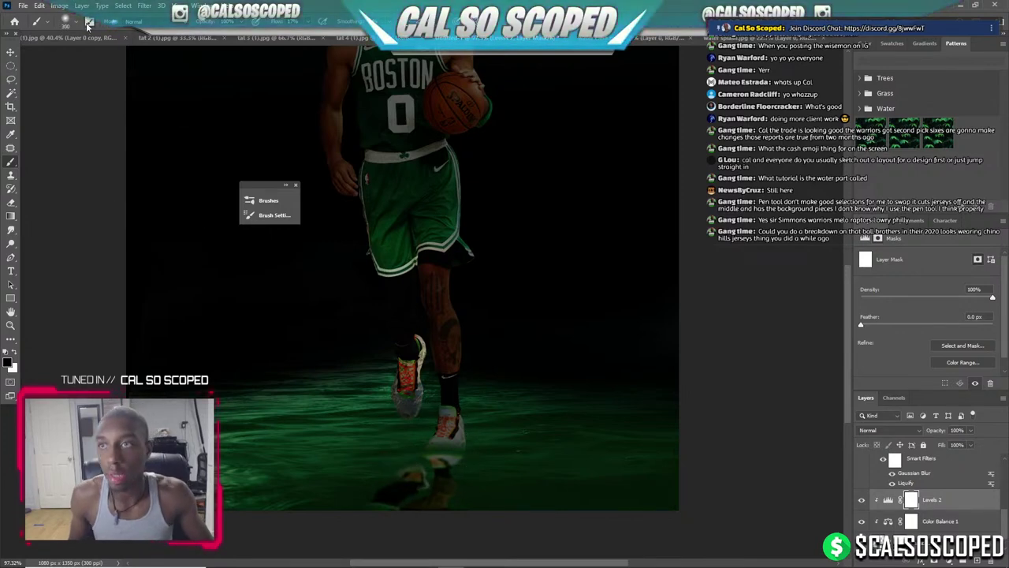
Pick the Fog 2 brush from Free Fog Photoshop Brushes 1 and lasso the shoe and floor area.
{"action": "left_click", "coordinate": [88, 23]}
{"action": "left_click", "coordinate": [338, 214]}
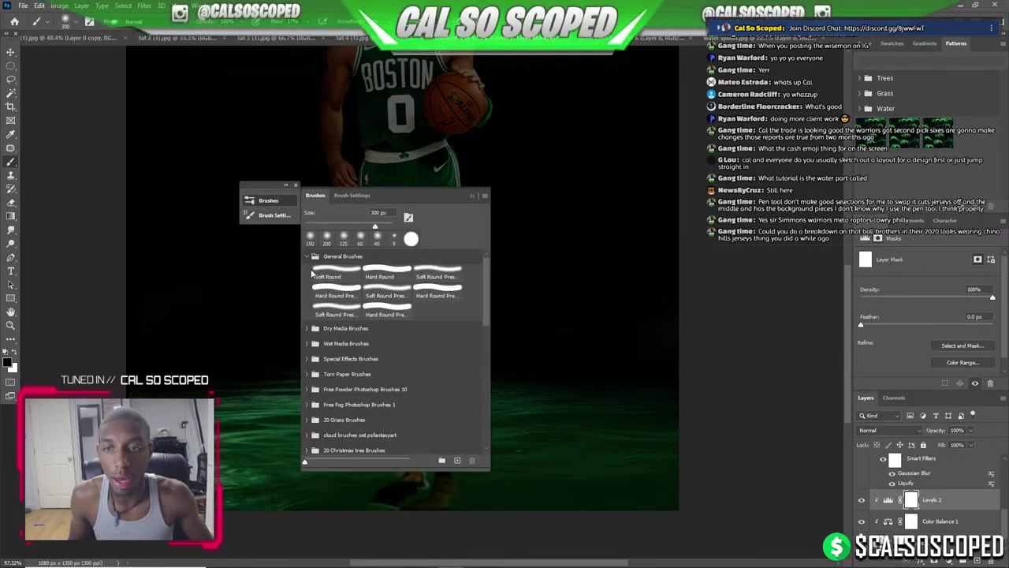
{"action": "left_click", "coordinate": [307, 256]}
{"action": "left_click", "coordinate": [315, 348]}
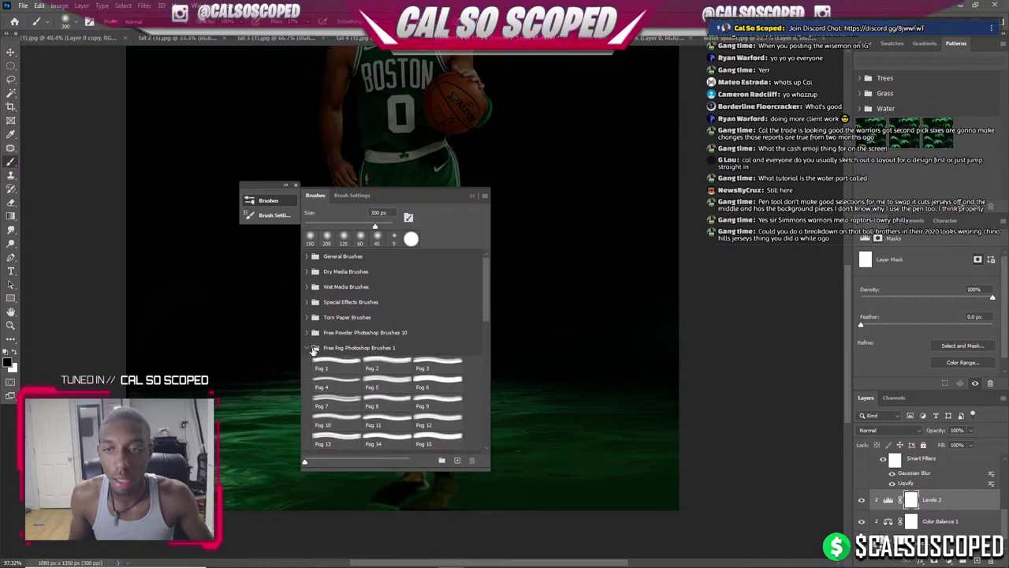
{"action": "left_click", "coordinate": [386, 369]}
{"action": "left_click", "coordinate": [458, 223]}
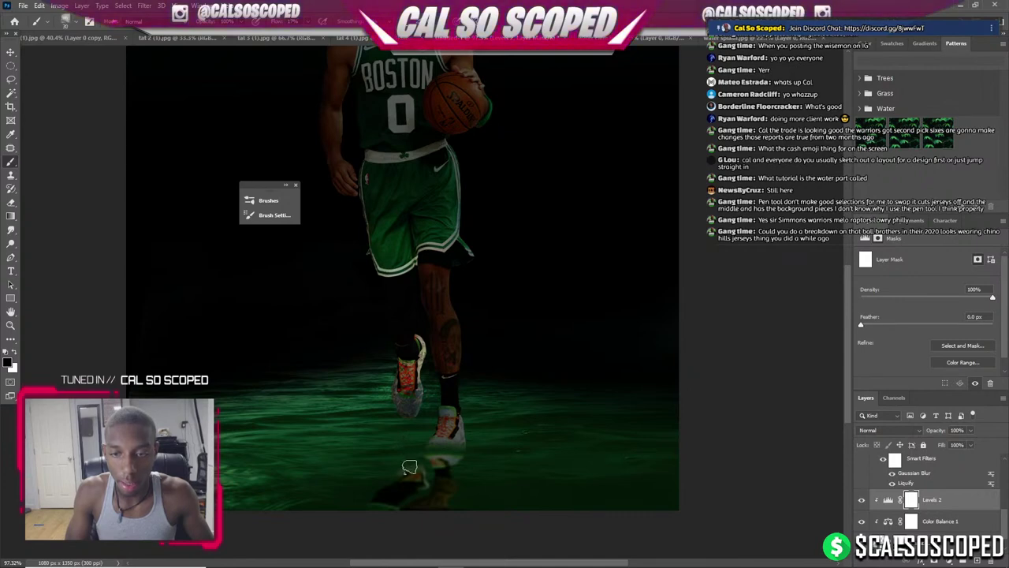
{"action": "mouse_move", "coordinate": [409, 468]}
{"action": "left_mouse_down"}
{"action": "mouse_move", "coordinate": [437, 446]}
{"action": "mouse_move", "coordinate": [413, 444]}
{"action": "mouse_move", "coordinate": [401, 508]}
{"action": "mouse_move", "coordinate": [342, 514]}
{"action": "mouse_move", "coordinate": [386, 509]}
{"action": "mouse_move", "coordinate": [449, 543]}
{"action": "mouse_move", "coordinate": [328, 523]}
{"action": "mouse_move", "coordinate": [462, 467]}
{"action": "left_mouse_up"}
{"action": "scroll", "coordinate": [328, 523], "scroll_direction": "down", "scroll_amount": 5}
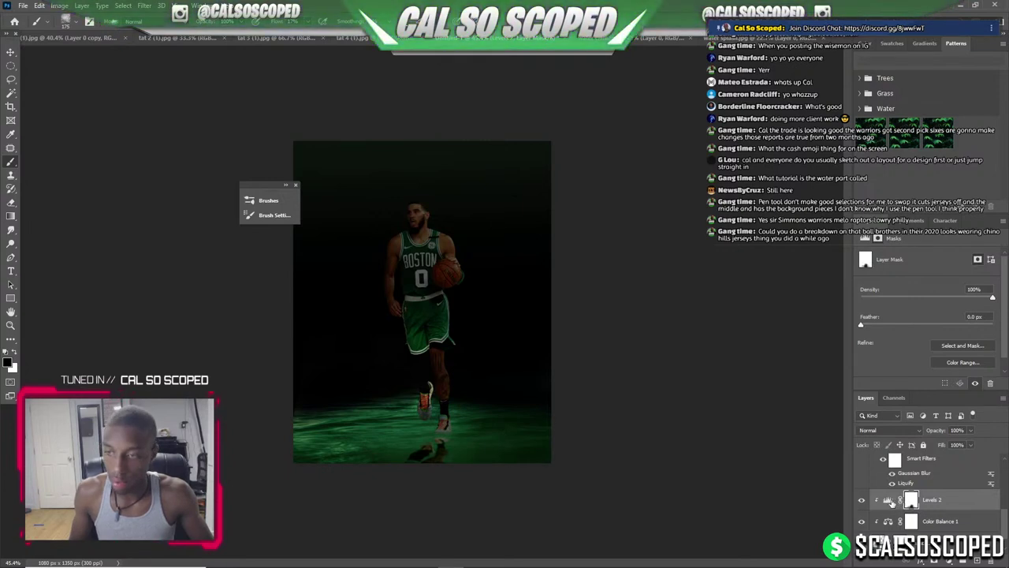
Drag the Layer 0 copy reflection lower beneath the player's sneakers.
{"action": "scroll", "coordinate": [294, 385], "scroll_direction": "down", "scroll_amount": 2}
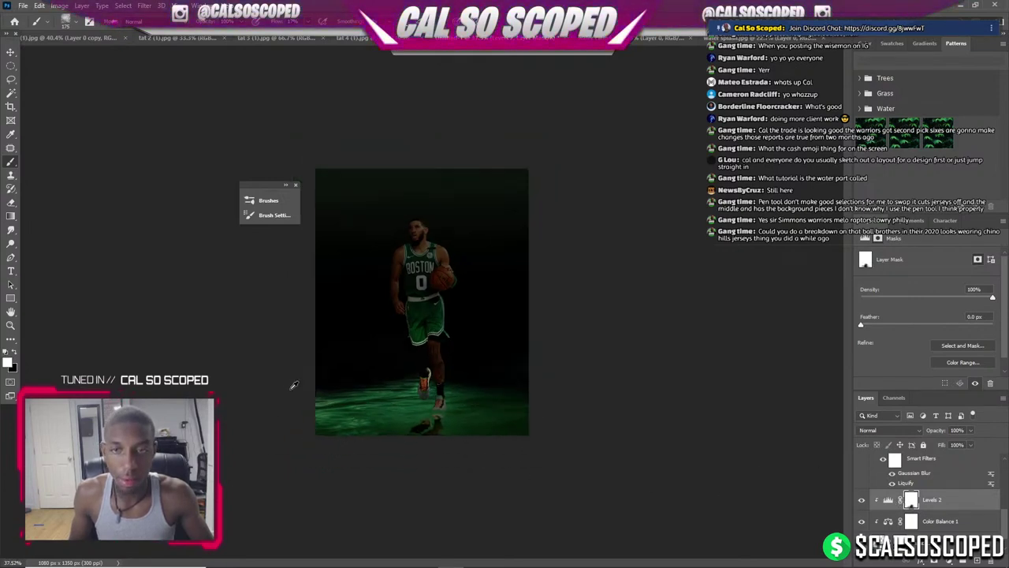
{"action": "scroll", "coordinate": [353, 401], "scroll_direction": "up", "scroll_amount": 2}
{"action": "scroll", "coordinate": [338, 405], "scroll_direction": "down", "scroll_amount": 2}
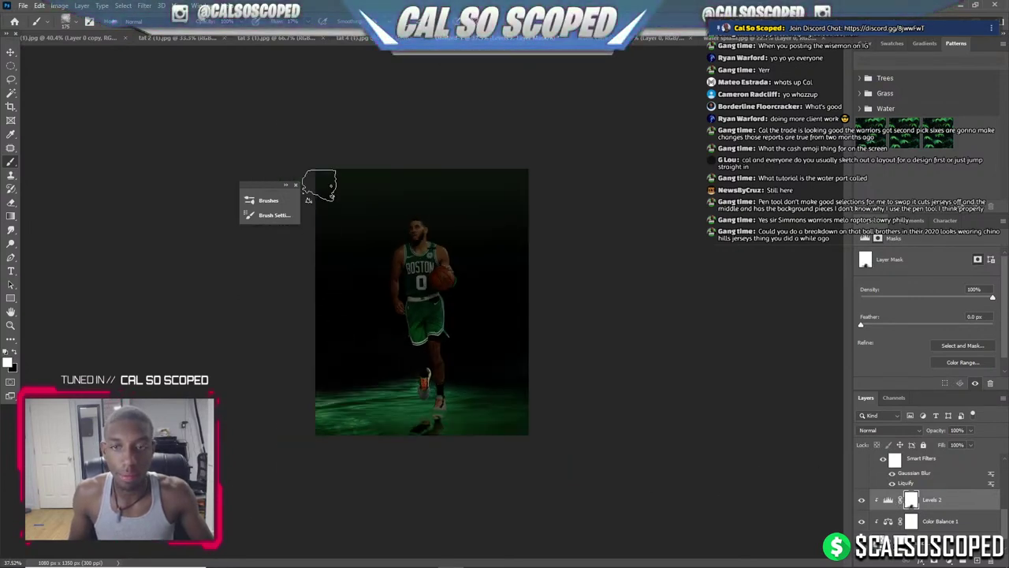
{"action": "scroll", "coordinate": [405, 290], "scroll_direction": "up", "scroll_amount": 3}
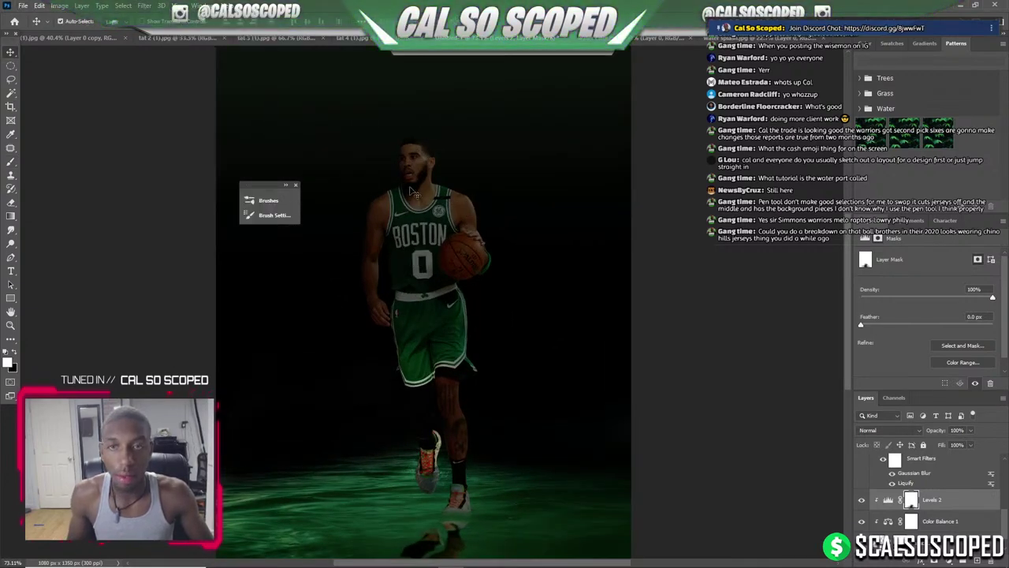
{"action": "scroll", "coordinate": [419, 262], "scroll_direction": "down", "scroll_amount": 2}
{"action": "scroll", "coordinate": [465, 455], "scroll_direction": "up", "scroll_amount": 1}
{"action": "scroll", "coordinate": [469, 481], "scroll_direction": "up", "scroll_amount": 2}
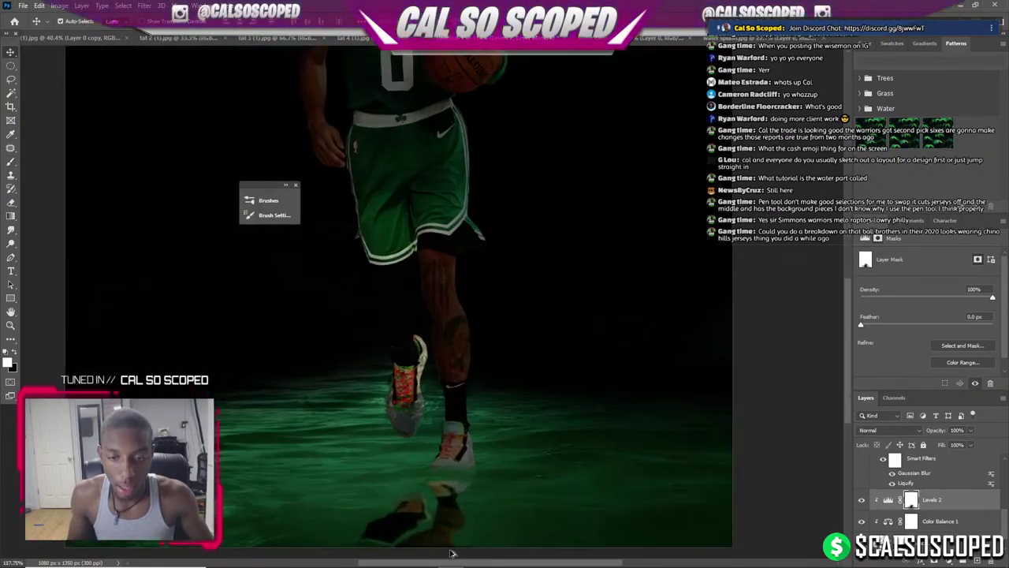
{"action": "scroll", "coordinate": [473, 505], "scroll_direction": "up", "scroll_amount": 2}
{"action": "left_click", "coordinate": [475, 514]}
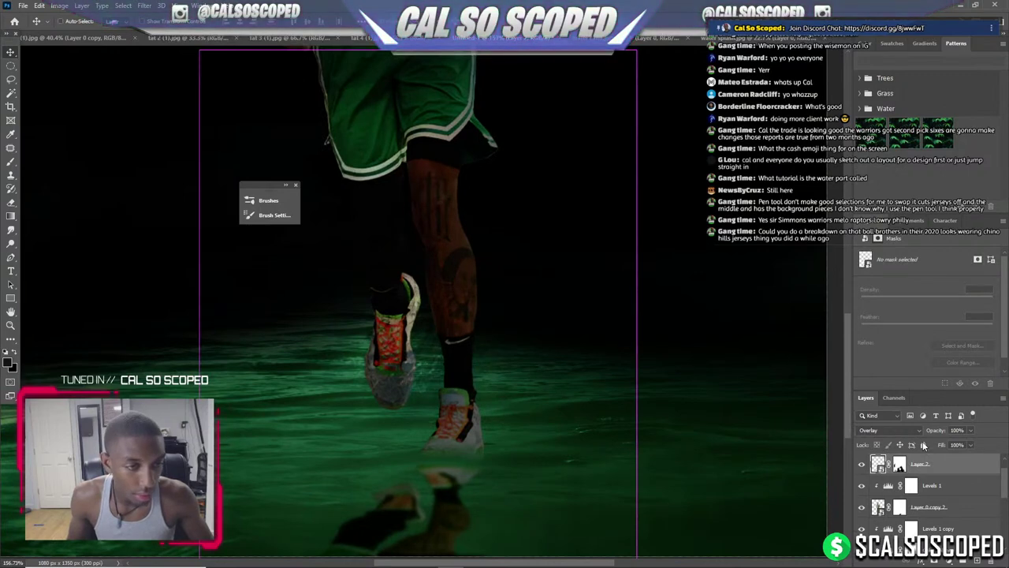
{"action": "left_click_drag", "start_coordinate": [438, 535], "coordinate": [447, 515]}
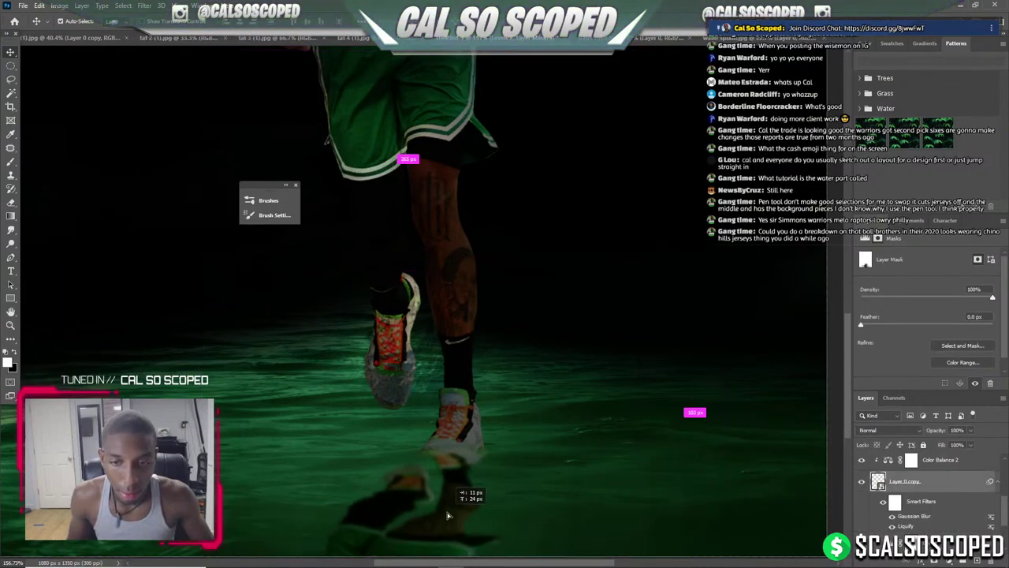
{"action": "left_click_drag", "start_coordinate": [447, 516], "coordinate": [447, 539]}
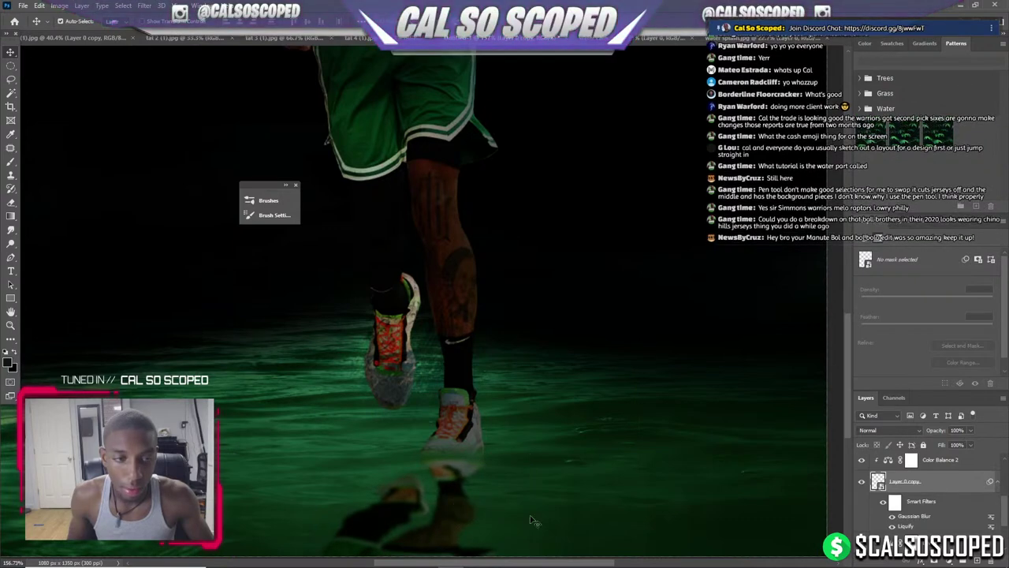
Give the reflection layer a white layer mask and zoom out with the Brush ready.
{"action": "left_click", "coordinate": [934, 561]}
{"action": "key", "text": "b"}
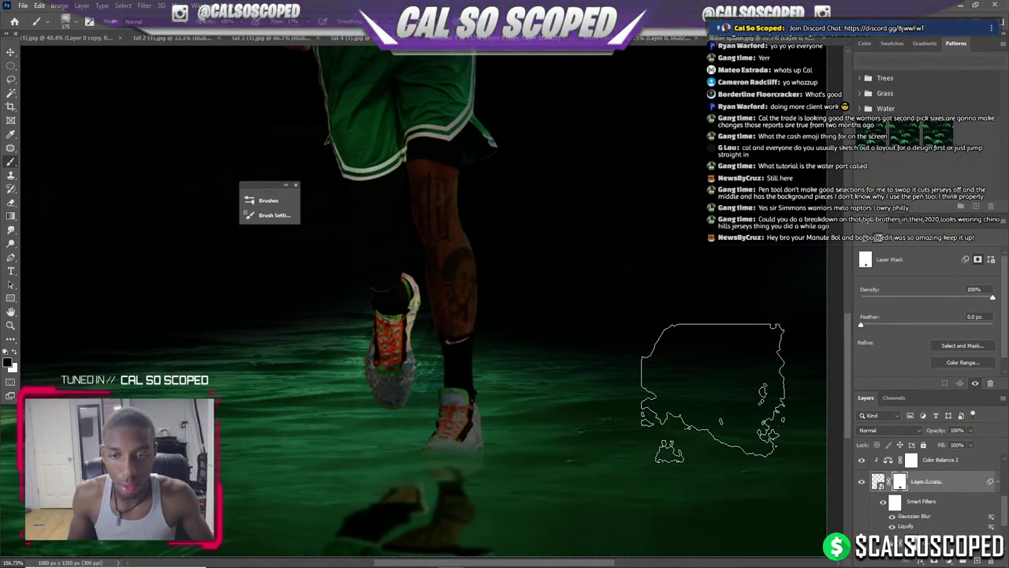
{"action": "key", "text": "ctrl+minus"}
{"action": "key", "text": "ctrl+minus"}
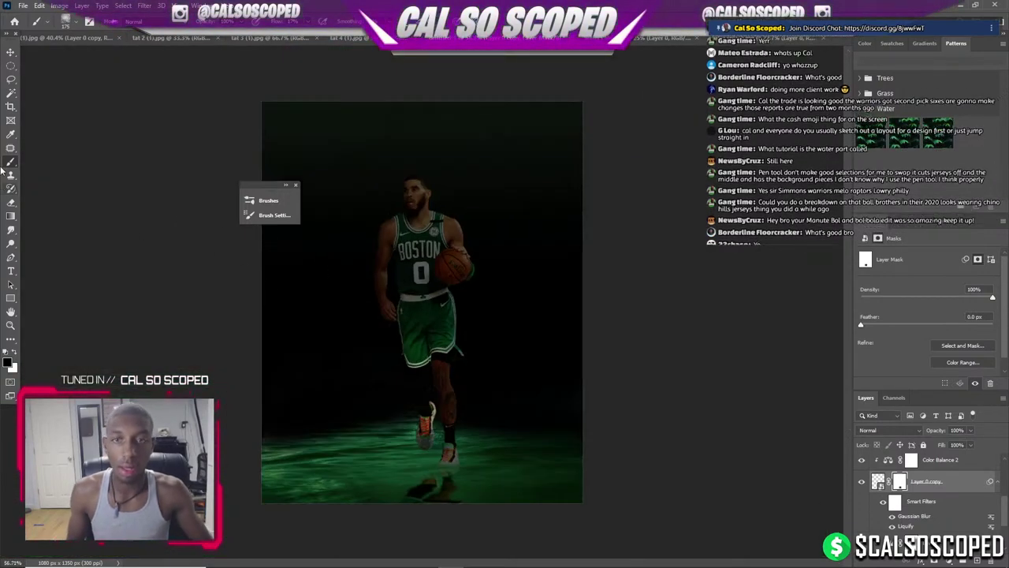
Clear the selection, fit the image on screen and zoom in slightly with the Move tool.
{"action": "scroll", "coordinate": [438, 308], "scroll_direction": "up", "scroll_amount": 3}
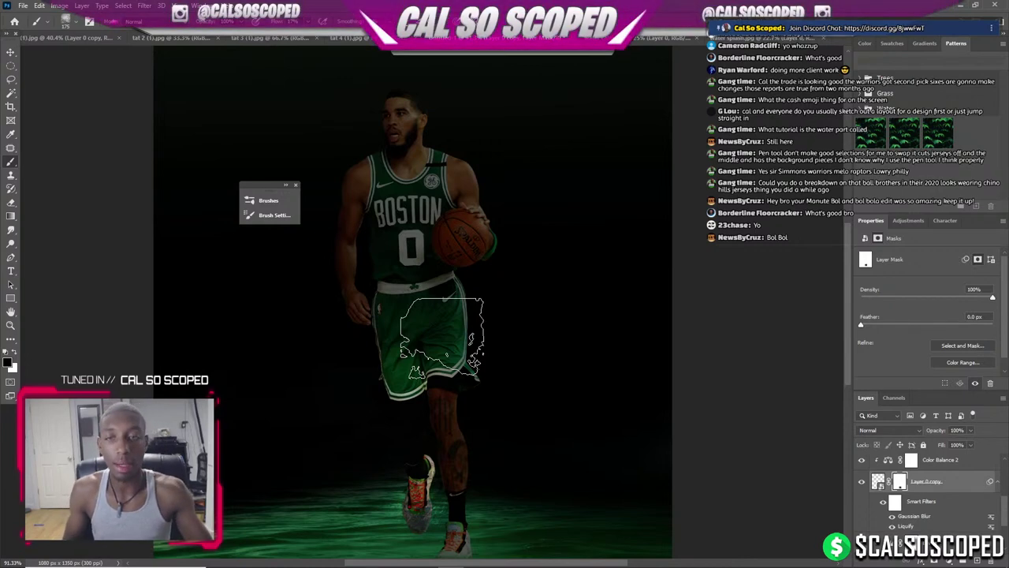
{"action": "key", "text": "ctrl+d"}
{"action": "key", "text": "ctrl+0"}
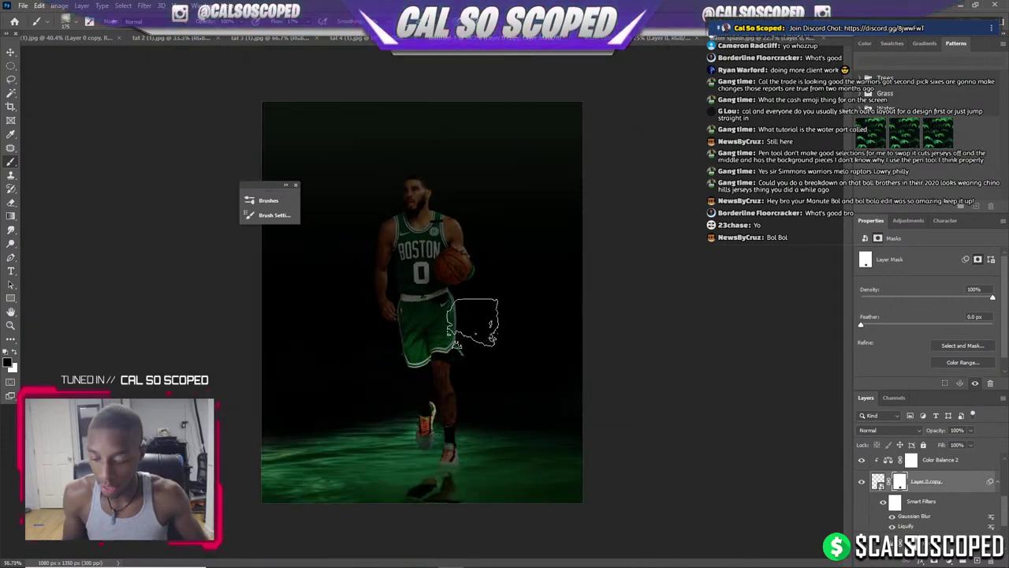
{"action": "key", "text": "v"}
{"action": "key", "text": "ctrl+plus"}
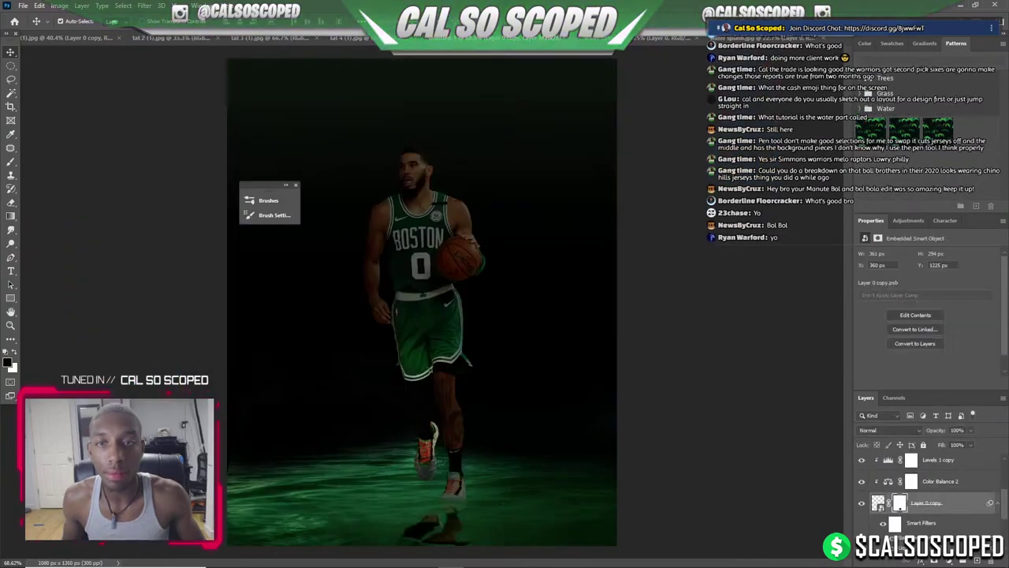
{"action": "mouse_move", "coordinate": [476, 557]}
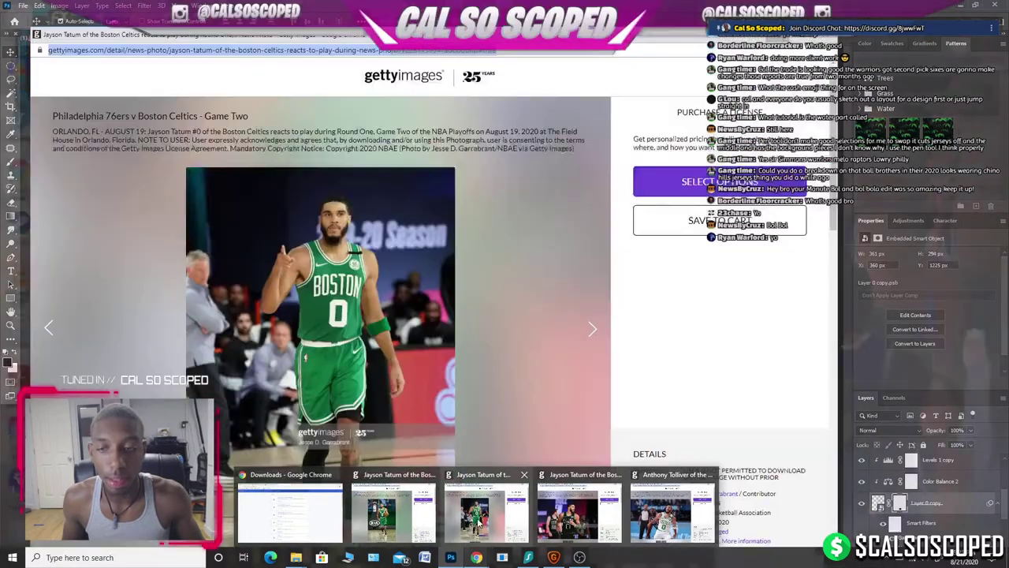
On Chrome's Unsplash tab, close the enlarged photo and search for 'glass'.
{"action": "left_click", "coordinate": [282, 497]}
{"action": "left_click", "coordinate": [327, 7]}
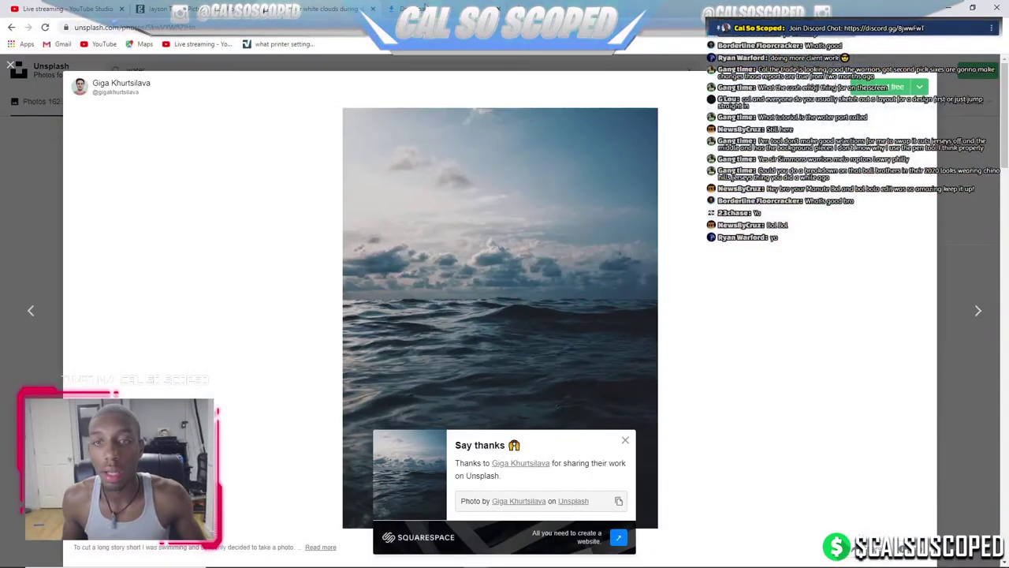
{"action": "left_click", "coordinate": [162, 69]}
{"action": "left_click", "coordinate": [135, 70]}
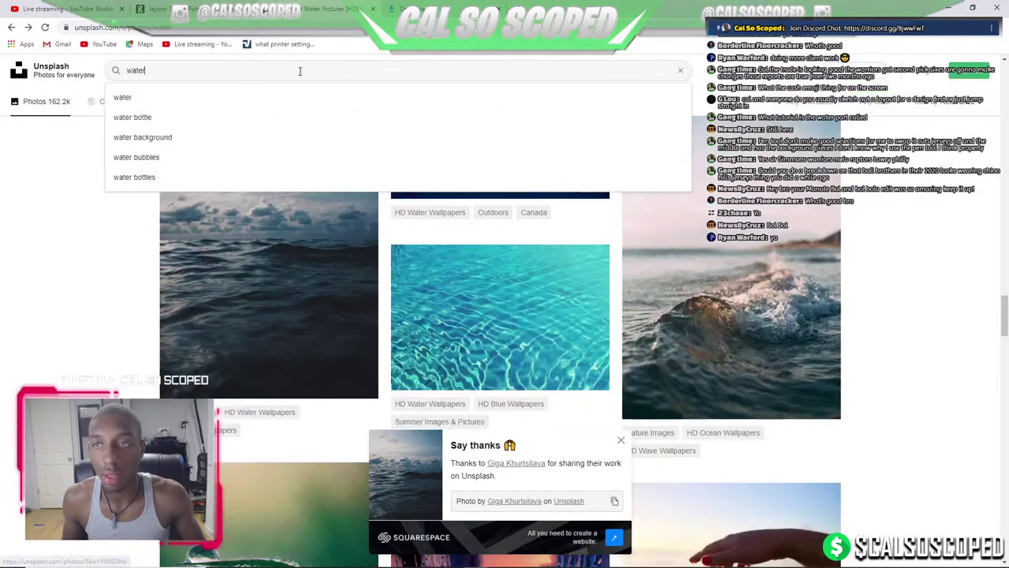
{"action": "type", "text": "clas"}
{"action": "key", "text": "Return"}
{"action": "left_click", "coordinate": [176, 79]}
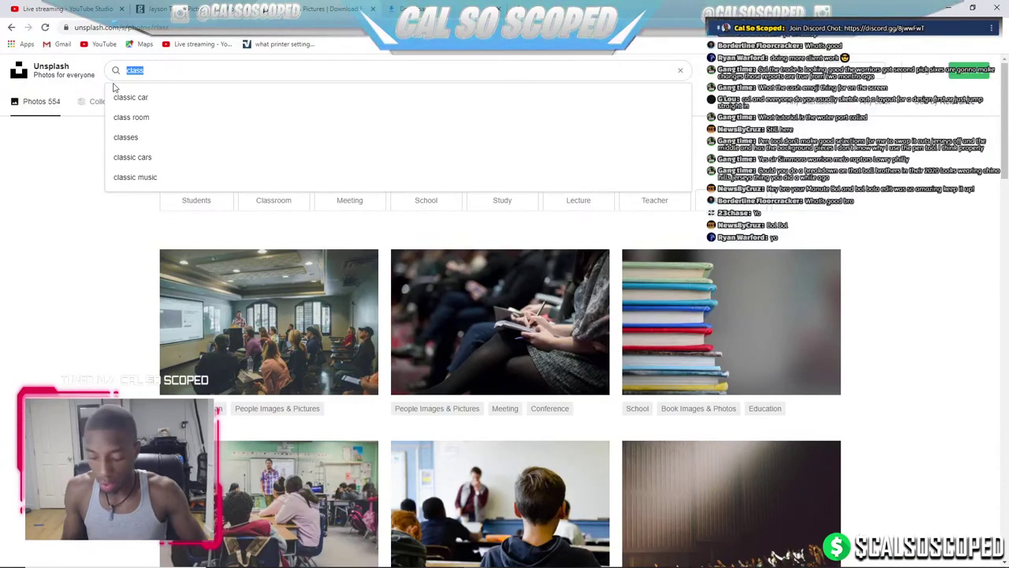
{"action": "type", "text": "ss"}
{"action": "key", "text": "Return"}
Browse through the glass photo results, then return to the Photoshop composite.
{"action": "scroll", "coordinate": [355, 197], "scroll_direction": "down", "scroll_amount": 1}
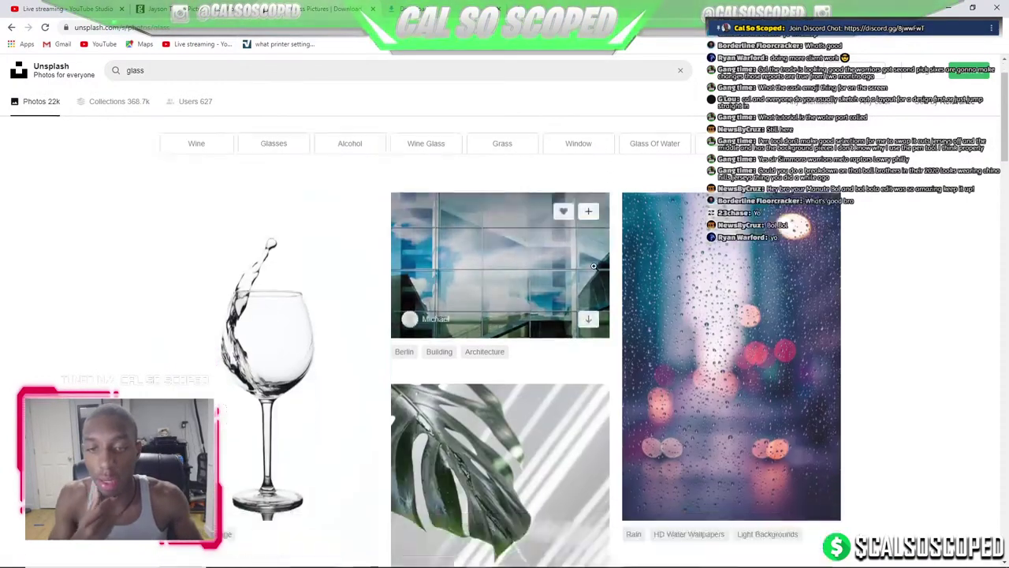
{"action": "scroll", "coordinate": [491, 282], "scroll_direction": "down", "scroll_amount": 3}
{"action": "scroll", "coordinate": [491, 281], "scroll_direction": "down", "scroll_amount": 3}
{"action": "scroll", "coordinate": [489, 282], "scroll_direction": "down", "scroll_amount": 3}
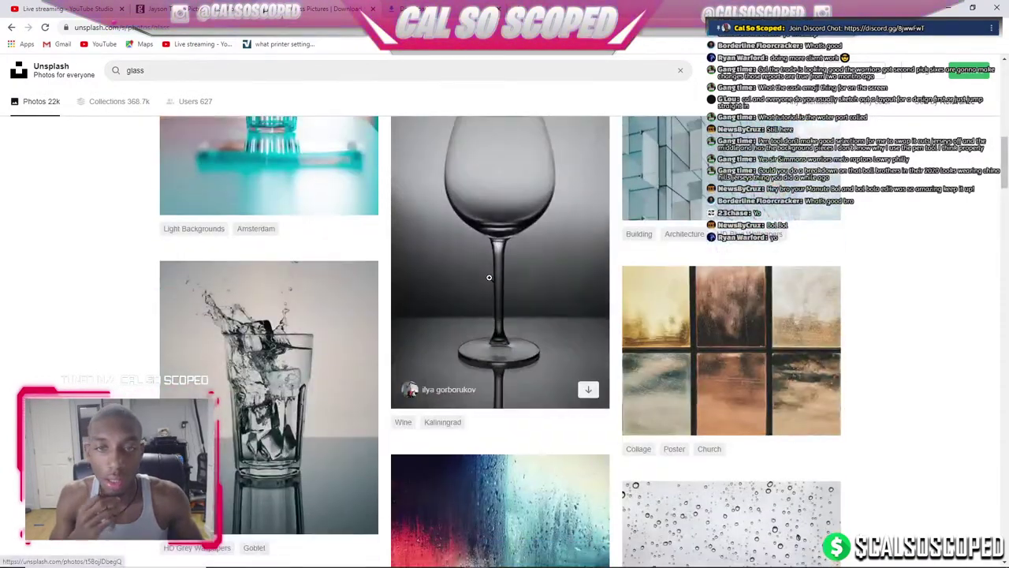
{"action": "scroll", "coordinate": [489, 278], "scroll_direction": "down", "scroll_amount": 3}
{"action": "scroll", "coordinate": [489, 278], "scroll_direction": "down", "scroll_amount": 3}
{"action": "scroll", "coordinate": [490, 279], "scroll_direction": "down", "scroll_amount": 2}
{"action": "scroll", "coordinate": [490, 278], "scroll_direction": "down", "scroll_amount": 2}
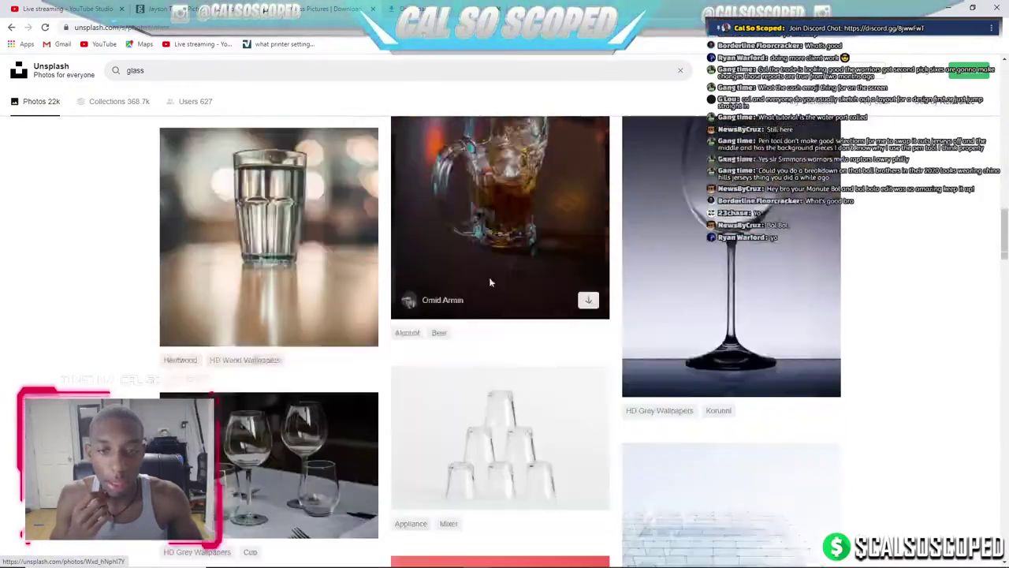
{"action": "scroll", "coordinate": [489, 279], "scroll_direction": "down", "scroll_amount": 2}
{"action": "scroll", "coordinate": [489, 279], "scroll_direction": "down", "scroll_amount": 2}
{"action": "scroll", "coordinate": [489, 278], "scroll_direction": "down", "scroll_amount": 2}
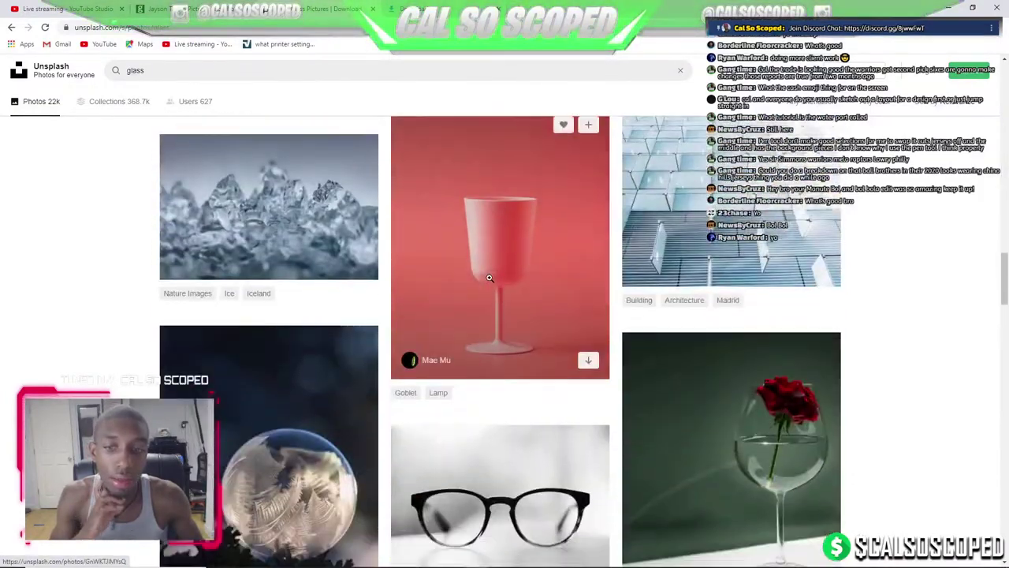
{"action": "scroll", "coordinate": [489, 278], "scroll_direction": "down", "scroll_amount": 3}
{"action": "scroll", "coordinate": [490, 278], "scroll_direction": "down", "scroll_amount": 3}
{"action": "scroll", "coordinate": [489, 279], "scroll_direction": "down", "scroll_amount": 3}
{"action": "scroll", "coordinate": [490, 278], "scroll_direction": "down", "scroll_amount": 3}
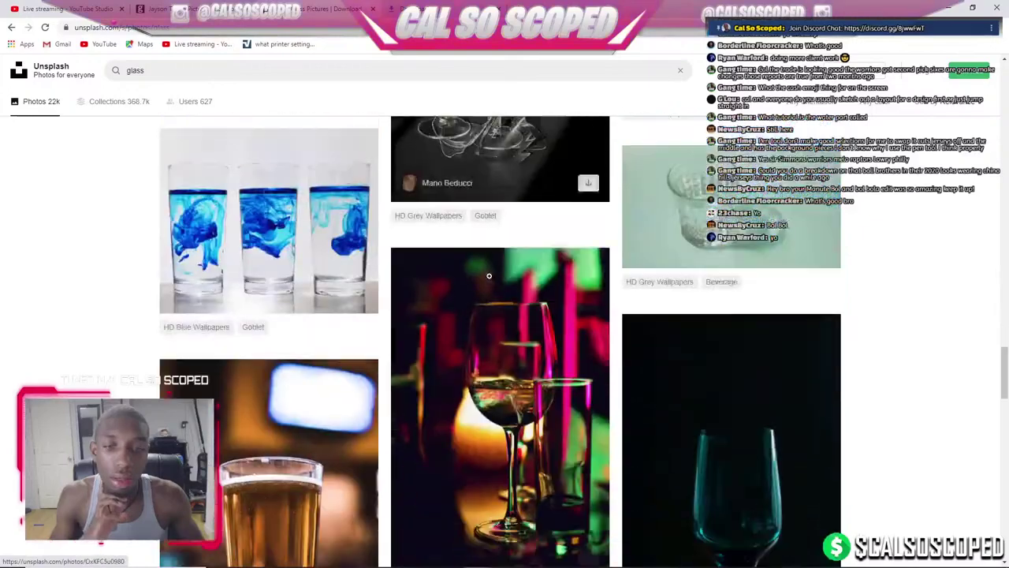
{"action": "scroll", "coordinate": [489, 276], "scroll_direction": "down", "scroll_amount": 2}
{"action": "scroll", "coordinate": [488, 276], "scroll_direction": "up", "scroll_amount": 3}
{"action": "scroll", "coordinate": [487, 277], "scroll_direction": "up", "scroll_amount": 3}
{"action": "scroll", "coordinate": [485, 278], "scroll_direction": "up", "scroll_amount": 3}
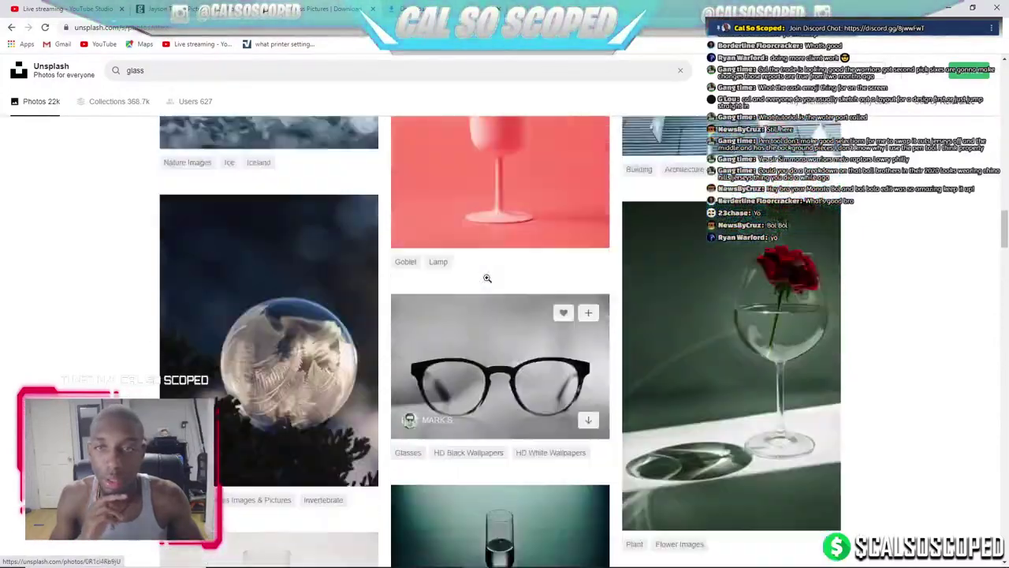
{"action": "scroll", "coordinate": [481, 278], "scroll_direction": "up", "scroll_amount": 2}
{"action": "scroll", "coordinate": [481, 278], "scroll_direction": "up", "scroll_amount": 3}
{"action": "scroll", "coordinate": [482, 279], "scroll_direction": "up", "scroll_amount": 3}
{"action": "scroll", "coordinate": [481, 280], "scroll_direction": "up", "scroll_amount": 3}
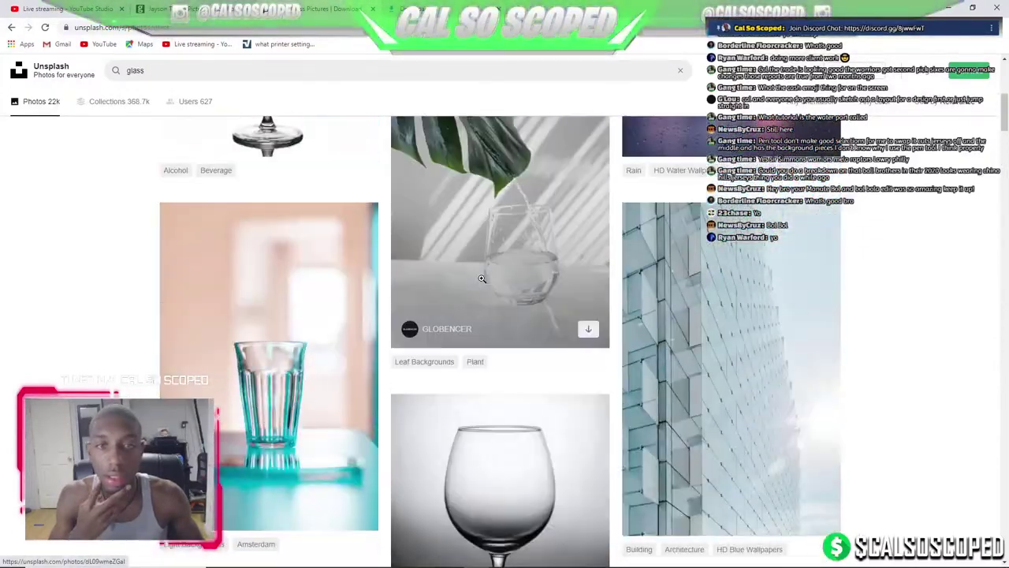
{"action": "scroll", "coordinate": [482, 281], "scroll_direction": "up", "scroll_amount": 3}
{"action": "scroll", "coordinate": [482, 281], "scroll_direction": "up", "scroll_amount": 1}
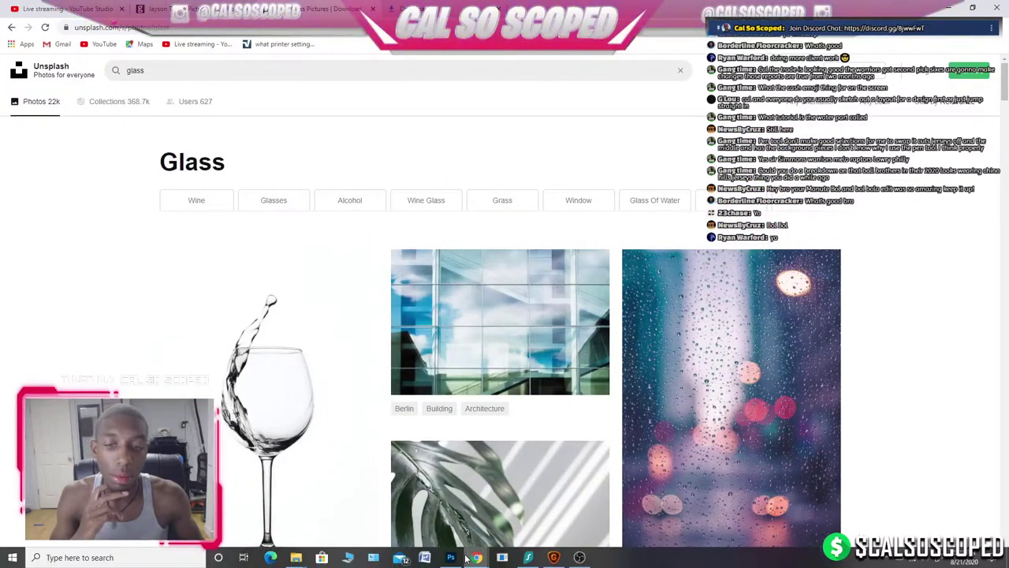
{"action": "left_click", "coordinate": [463, 558]}
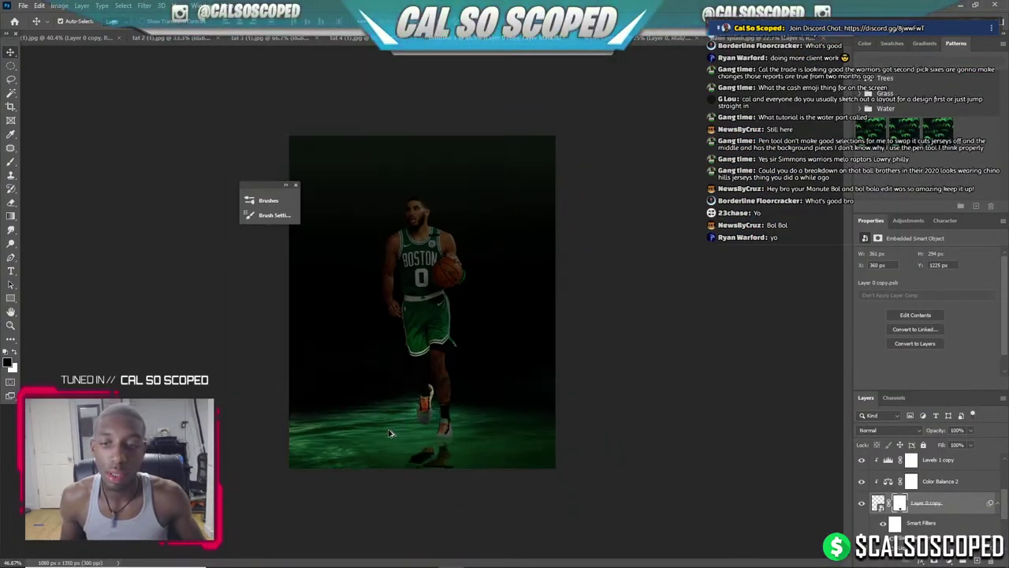
Open 'water flowing' from ESD-USB > backgrounds as a 4288 × 2848 px document.
{"action": "scroll", "coordinate": [387, 524], "scroll_direction": "up", "scroll_amount": 3}
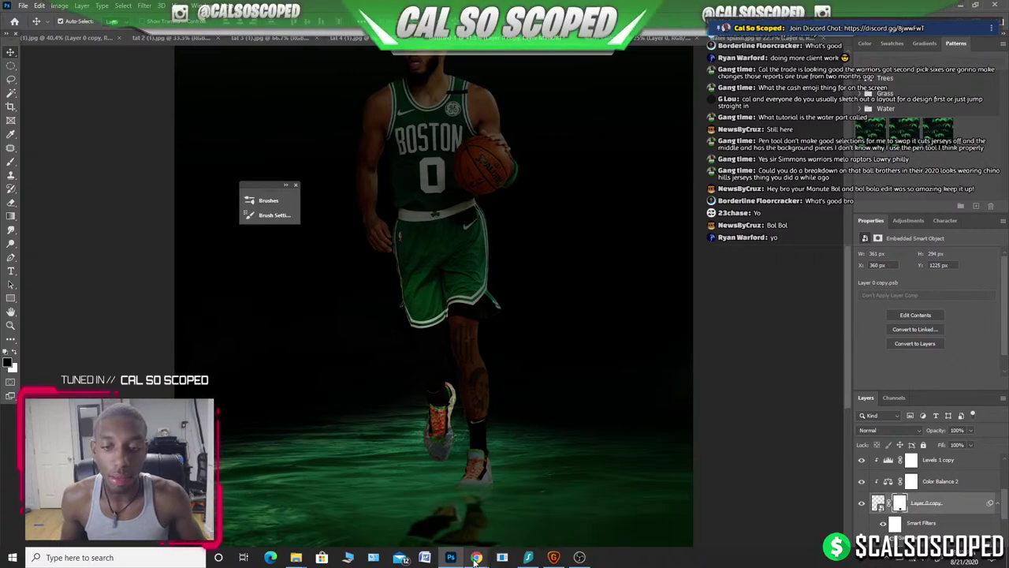
{"action": "mouse_move", "coordinate": [476, 558]}
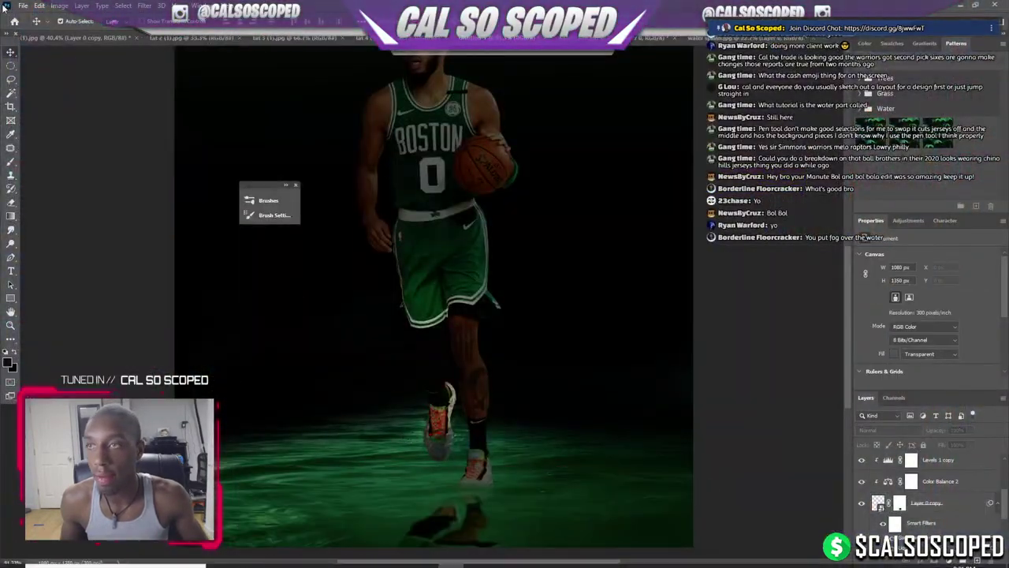
{"action": "left_click", "coordinate": [23, 5]}
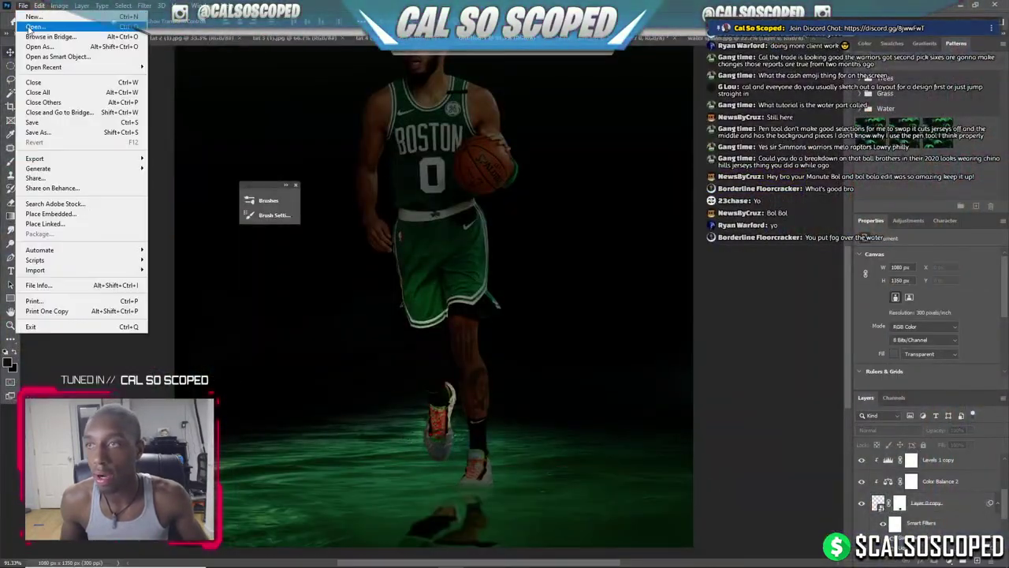
{"action": "left_click", "coordinate": [39, 18]}
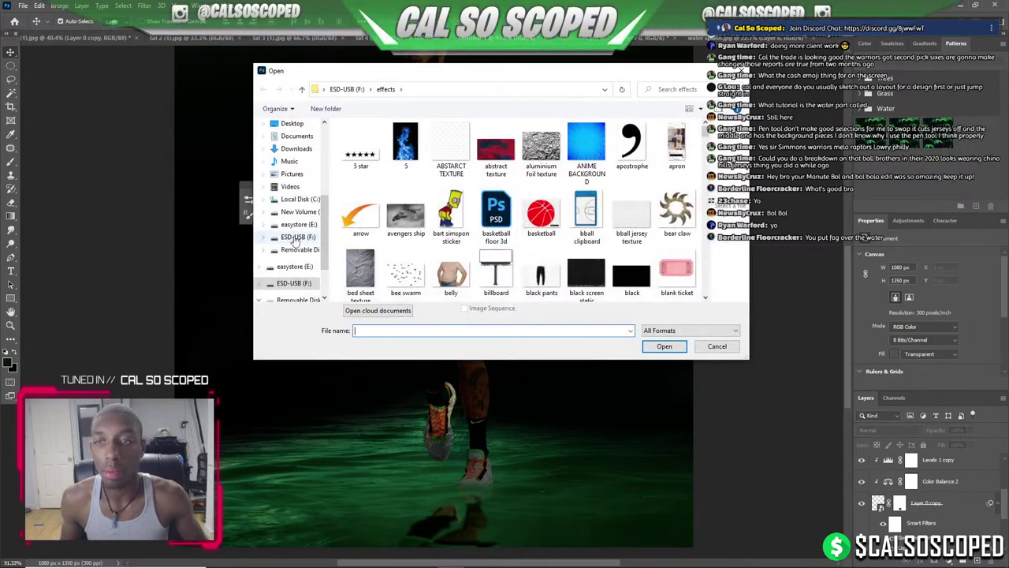
{"action": "left_click", "coordinate": [294, 283]}
{"action": "scroll", "coordinate": [473, 213], "scroll_direction": "down", "scroll_amount": 2}
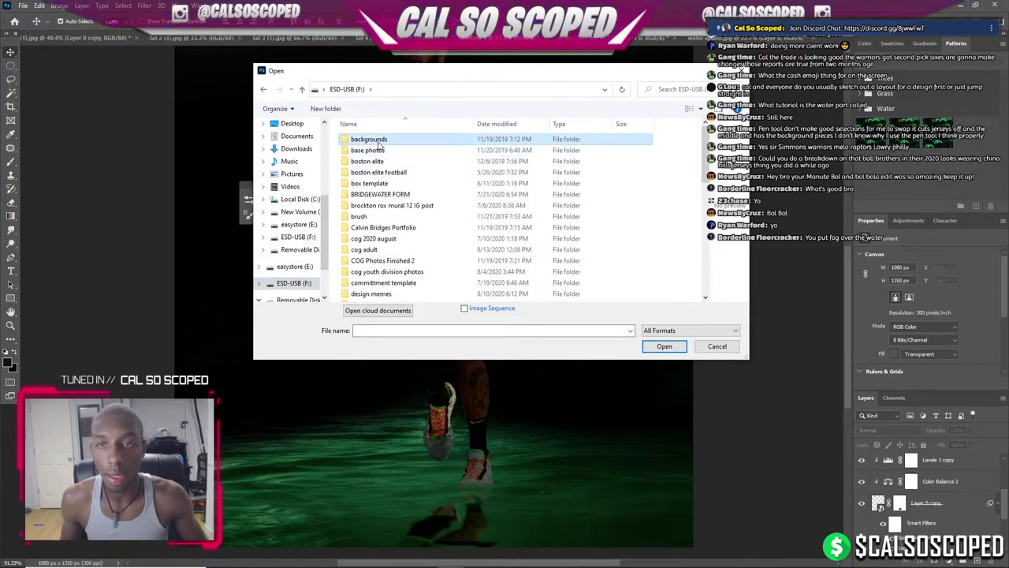
{"action": "double_click", "coordinate": [363, 134]}
{"action": "left_click", "coordinate": [678, 89]}
{"action": "type", "text": "water"}
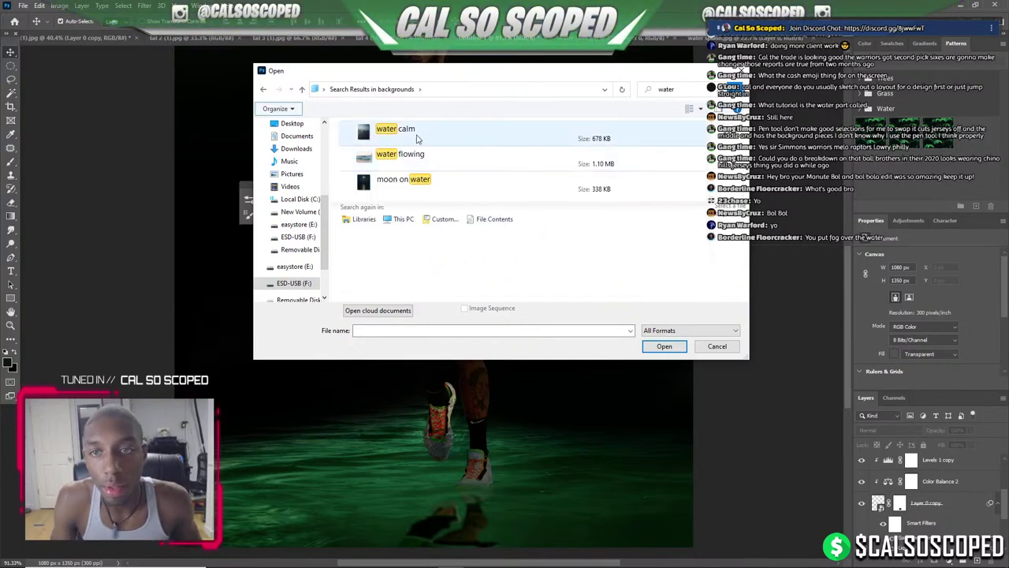
{"action": "double_click", "coordinate": [420, 156]}
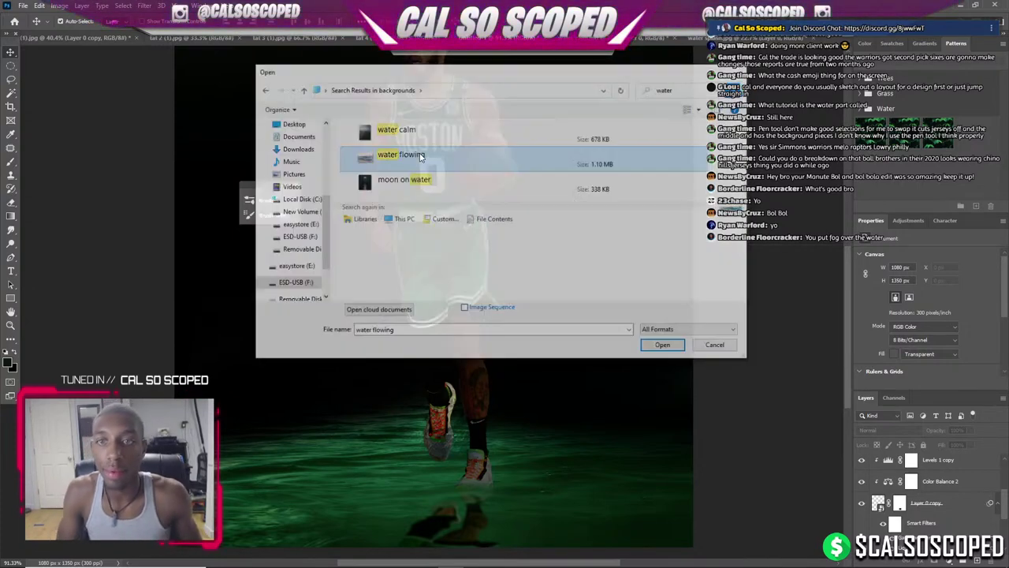
{"action": "key", "text": "ctrl+minus"}
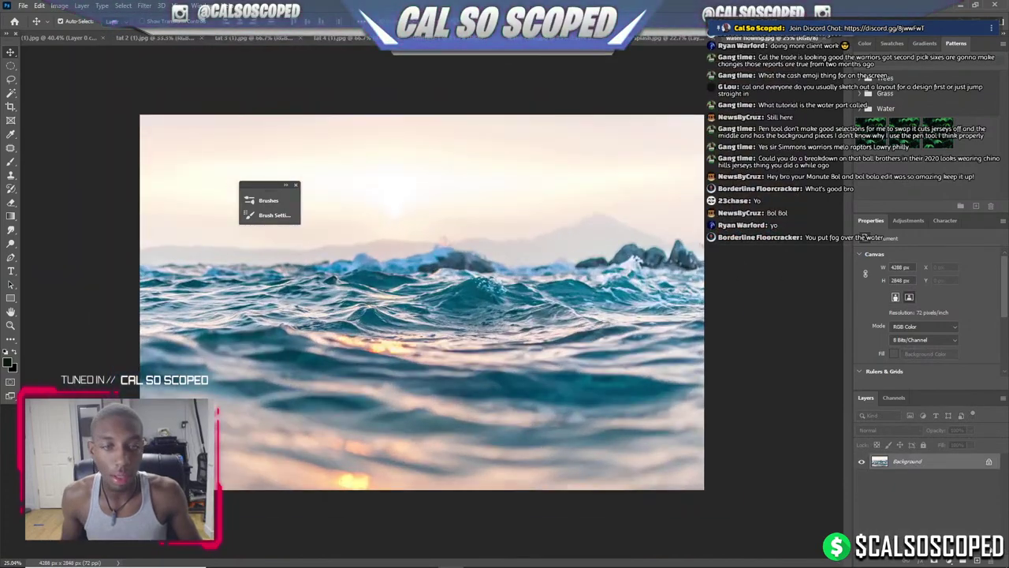
Unlock the water photo's layer and paste it into the Boston player document.
{"action": "left_click", "coordinate": [989, 464]}
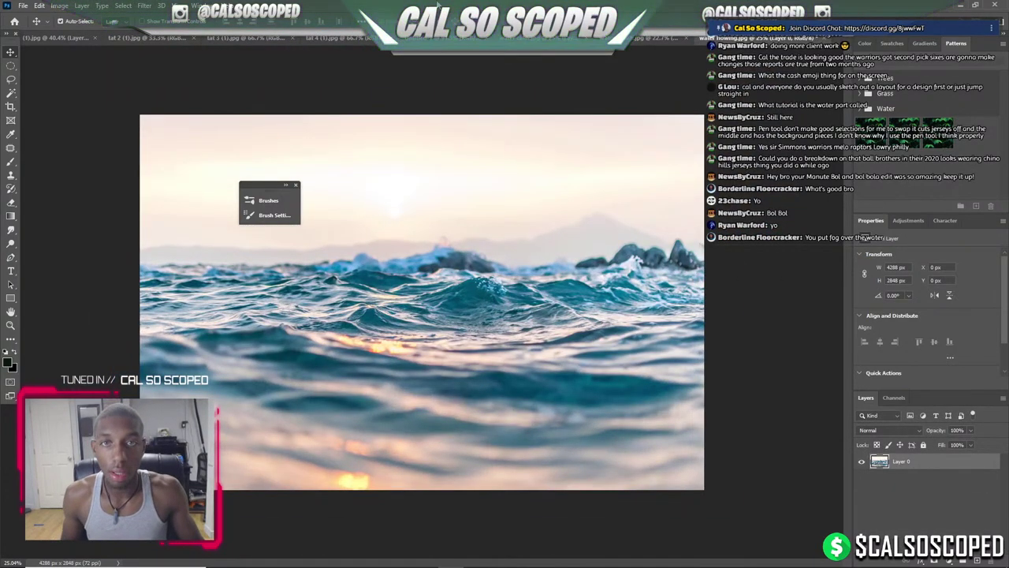
{"action": "key", "text": "ctrl+Tab"}
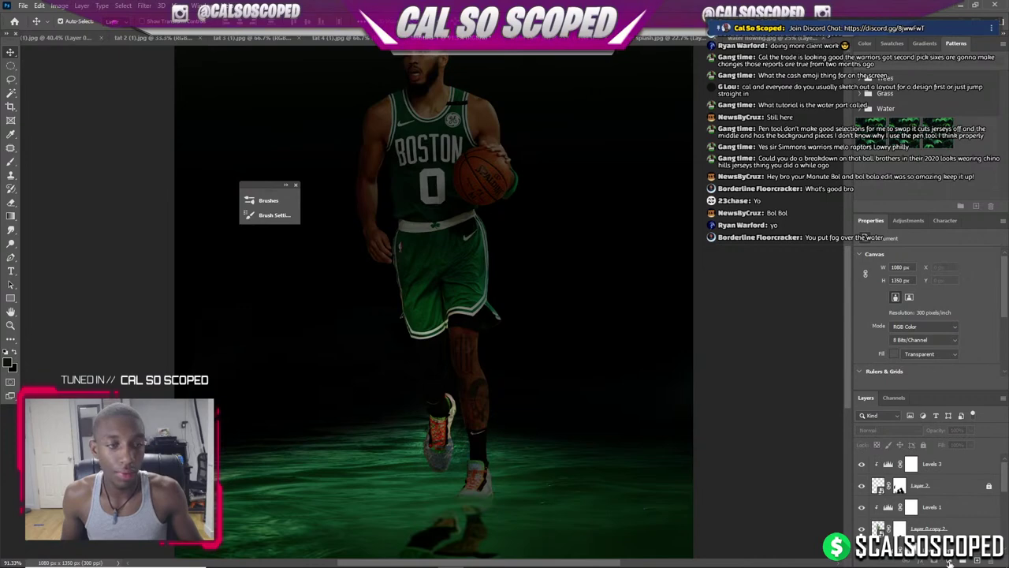
{"action": "key", "text": "ctrl+v"}
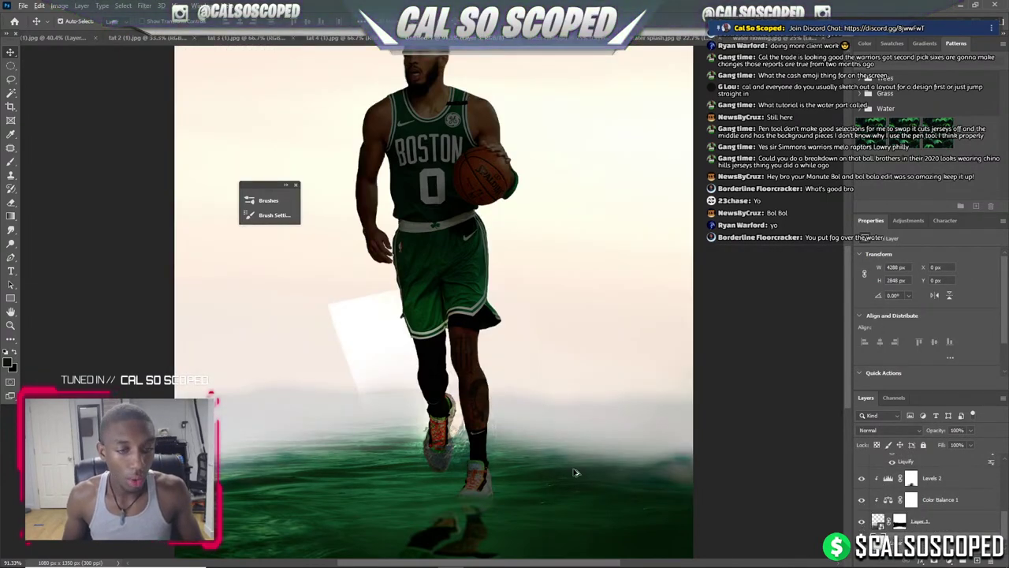
{"action": "scroll", "coordinate": [576, 472], "scroll_direction": "down", "scroll_amount": 2}
Convert the pasted water layer to a smart object and begin Free Transform on it.
{"action": "right_click", "coordinate": [915, 528]}
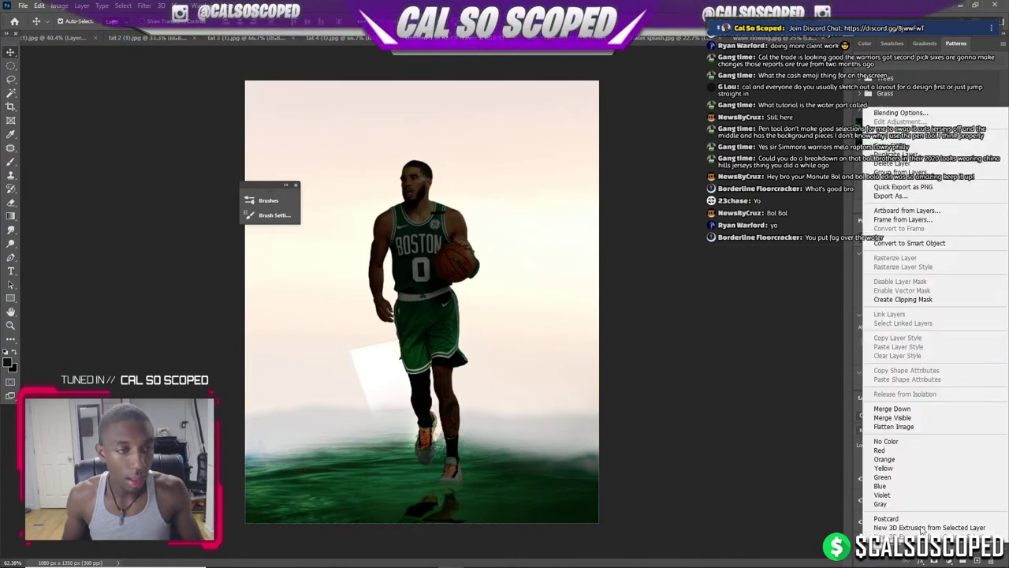
{"action": "left_click", "coordinate": [921, 244]}
{"action": "key", "text": "ctrl+t"}
{"action": "scroll", "coordinate": [462, 349], "scroll_direction": "down", "scroll_amount": 2}
{"action": "scroll", "coordinate": [552, 278], "scroll_direction": "down", "scroll_amount": 1}
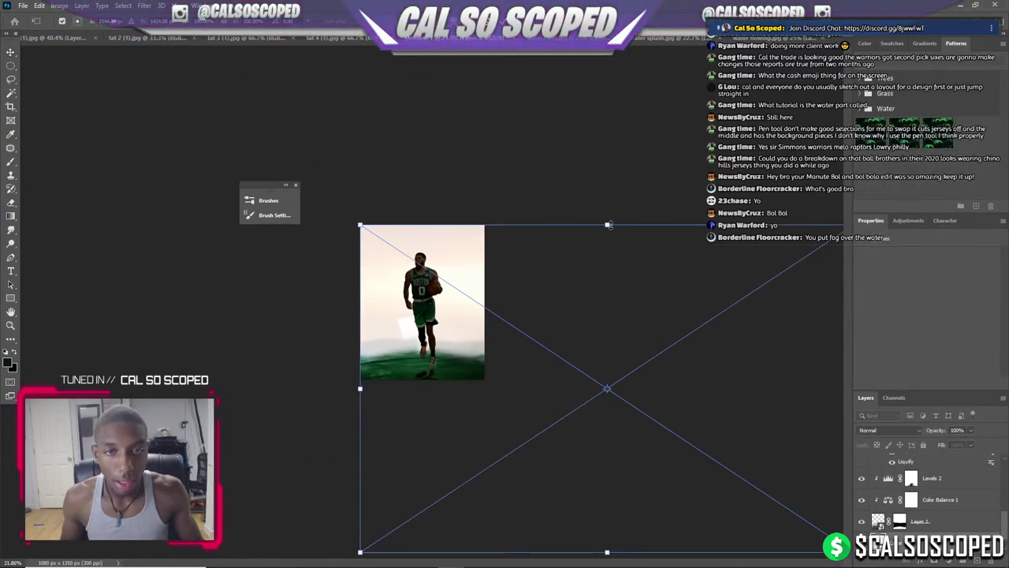
Squash the water layer down toward the lower canvas with Distort and commit it.
{"action": "scroll", "coordinate": [438, 307], "scroll_direction": "up", "scroll_amount": 2}
{"action": "scroll", "coordinate": [438, 307], "scroll_direction": "up", "scroll_amount": 2}
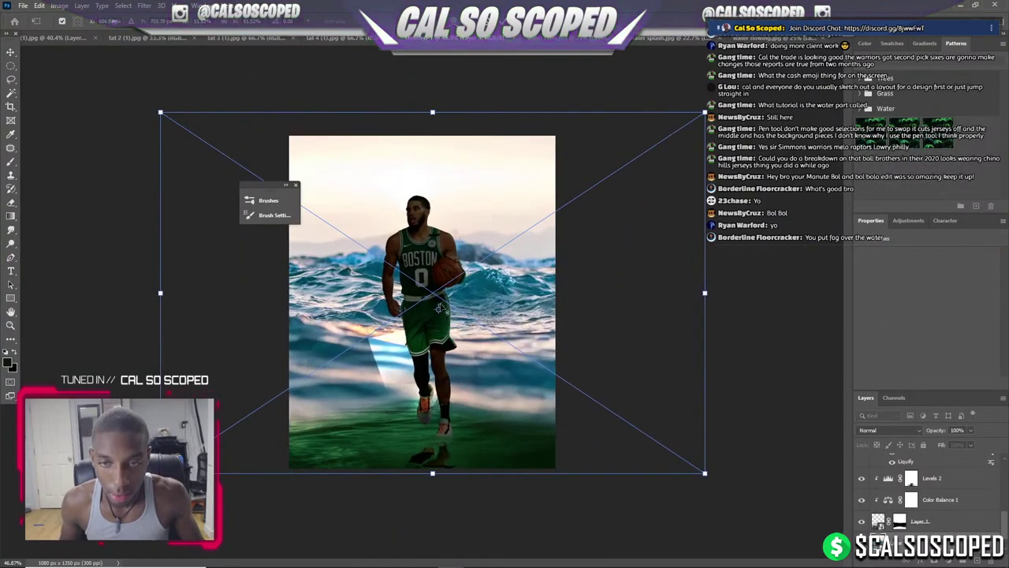
{"action": "mouse_move", "coordinate": [450, 115]}
{"action": "left_mouse_down"}
{"action": "mouse_move", "coordinate": [450, 167]}
{"action": "mouse_move", "coordinate": [419, 314]}
{"action": "left_mouse_up"}
{"action": "right_click", "coordinate": [451, 232]}
{"action": "left_click", "coordinate": [473, 301]}
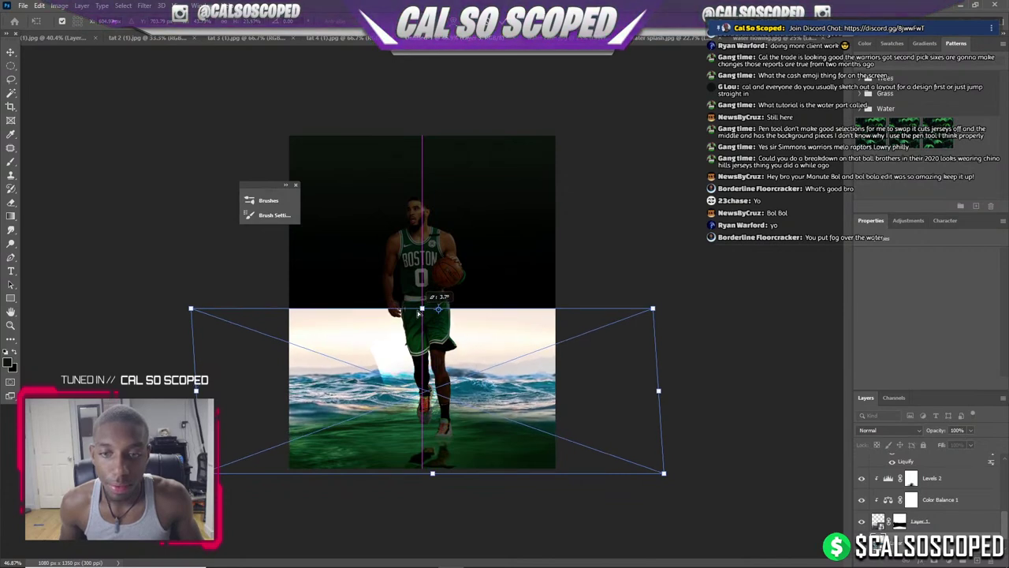
{"action": "key", "text": "Return"}
{"action": "scroll", "coordinate": [371, 418], "scroll_direction": "up", "scroll_amount": 2}
{"action": "scroll", "coordinate": [371, 418], "scroll_direction": "up", "scroll_amount": 3}
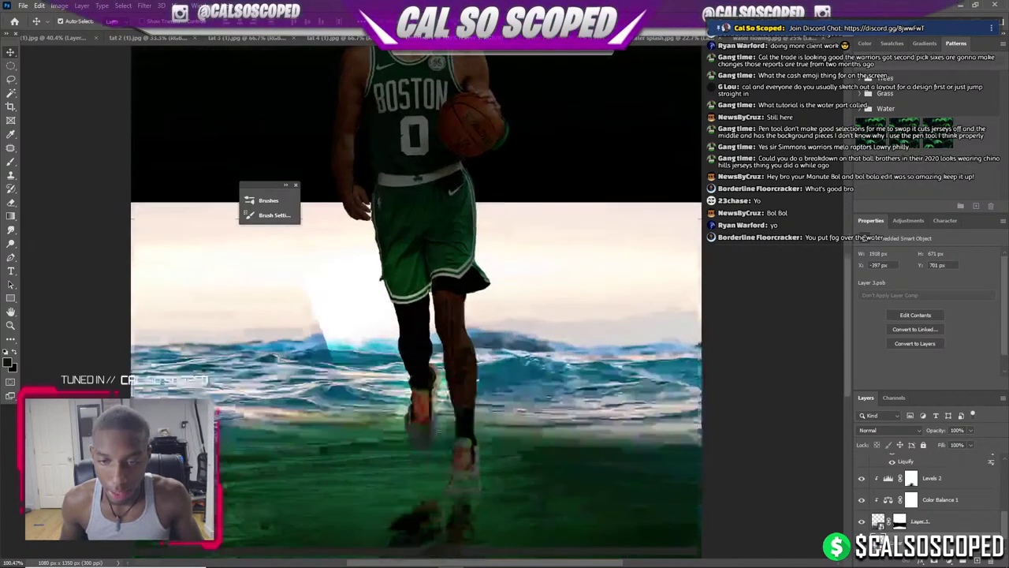
Narrow the water's top edge with a Perspective transform.
{"action": "key", "text": "ctrl+t"}
{"action": "right_click", "coordinate": [493, 373]}
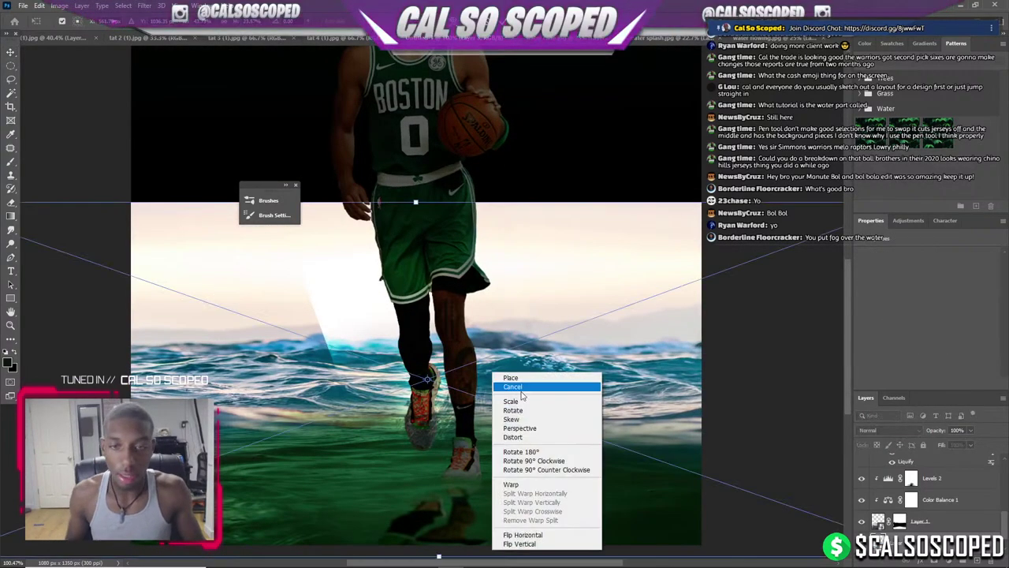
{"action": "left_click", "coordinate": [518, 429]}
{"action": "key", "text": "ctrl+0"}
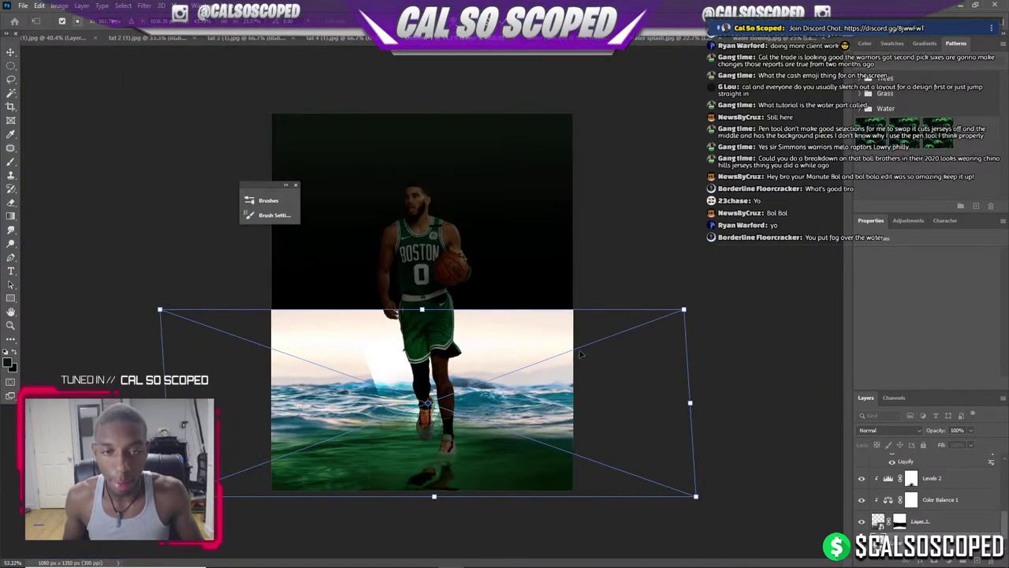
{"action": "mouse_move", "coordinate": [683, 312]}
{"action": "left_mouse_down"}
{"action": "mouse_move", "coordinate": [575, 319]}
{"action": "mouse_move", "coordinate": [543, 344]}
{"action": "left_mouse_up"}
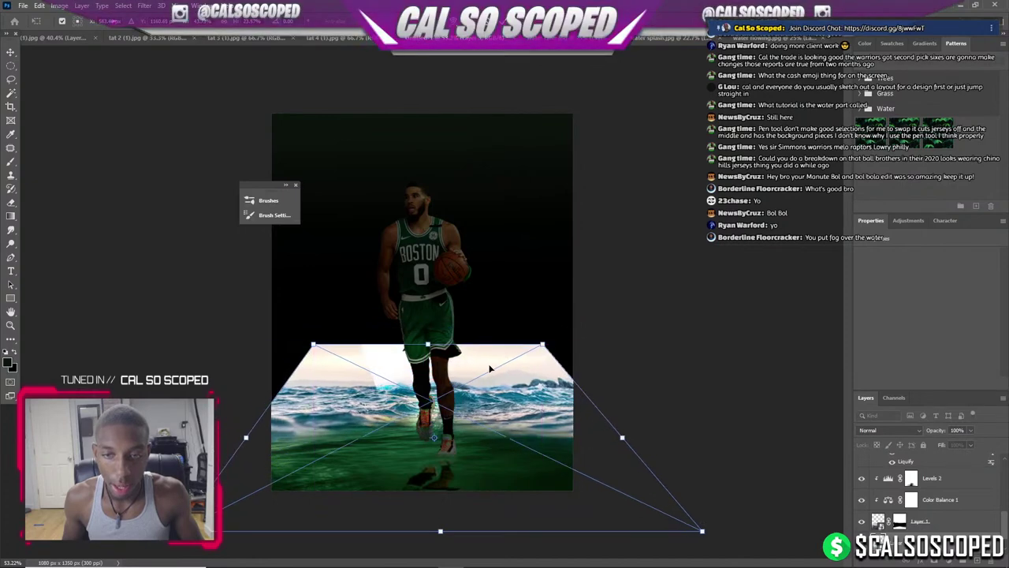
Skew the water's top edge and corners slightly lower, then apply the transform.
{"action": "right_click", "coordinate": [489, 367]}
{"action": "left_click", "coordinate": [509, 414]}
{"action": "left_click_drag", "start_coordinate": [427, 344], "coordinate": [432, 364]}
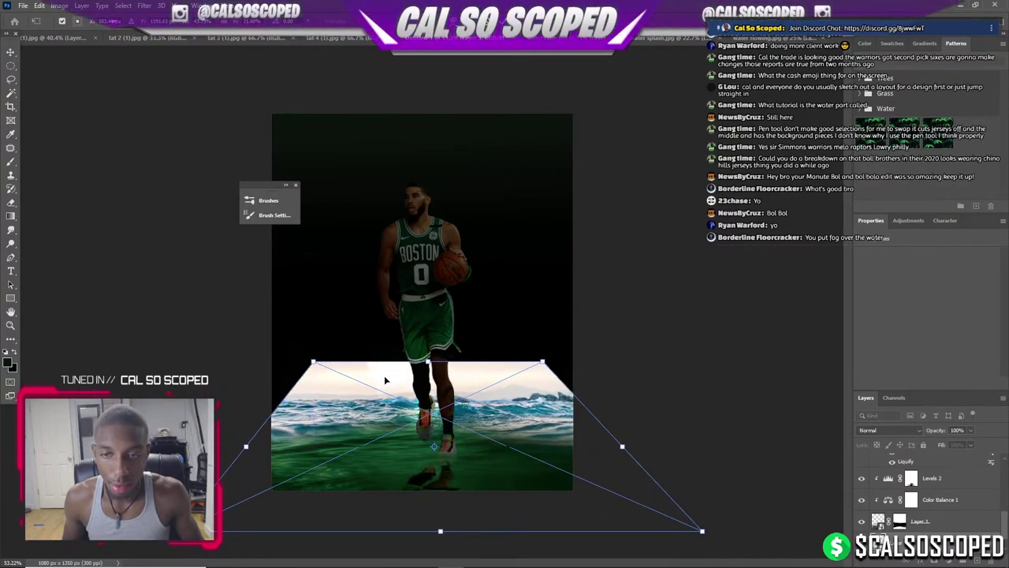
{"action": "left_click_drag", "start_coordinate": [314, 362], "coordinate": [319, 379]}
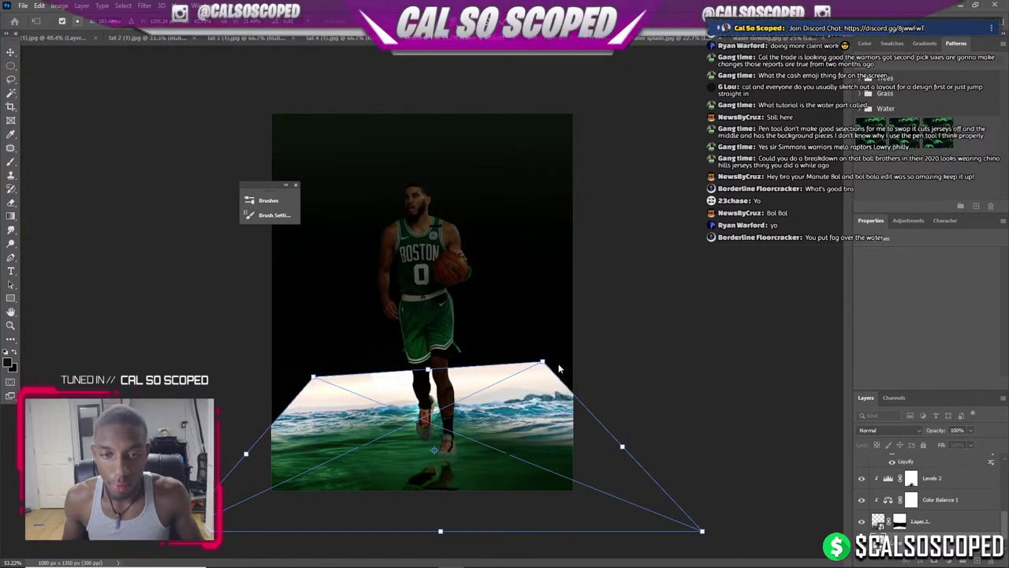
{"action": "left_click_drag", "start_coordinate": [542, 362], "coordinate": [539, 377]}
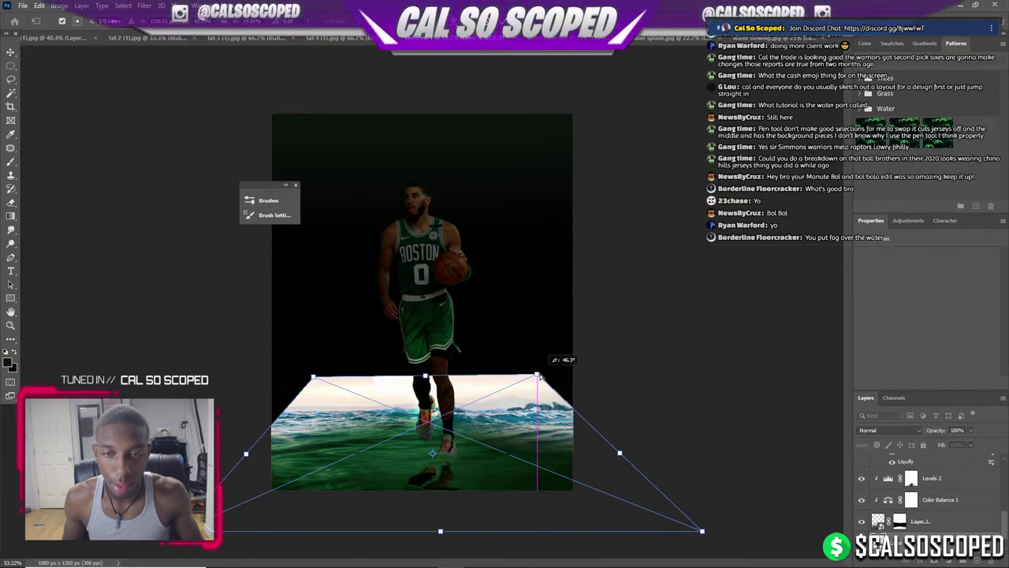
{"action": "key", "text": "ctrl+plus"}
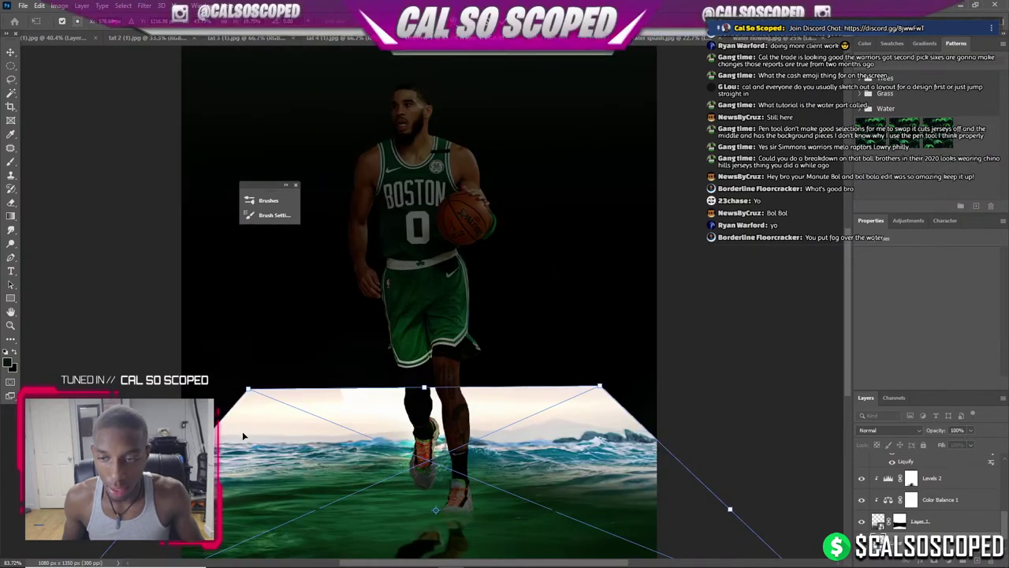
{"action": "key", "text": "Return"}
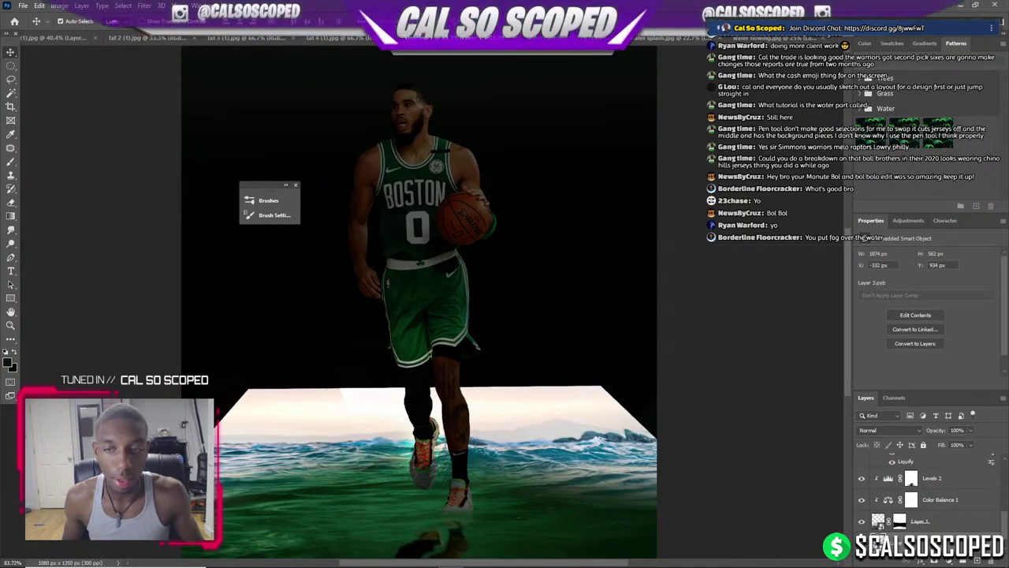
Add a layer mask to the water layer and switch to the Brush tool's presets.
{"action": "left_click", "coordinate": [927, 562]}
{"action": "key", "text": "b"}
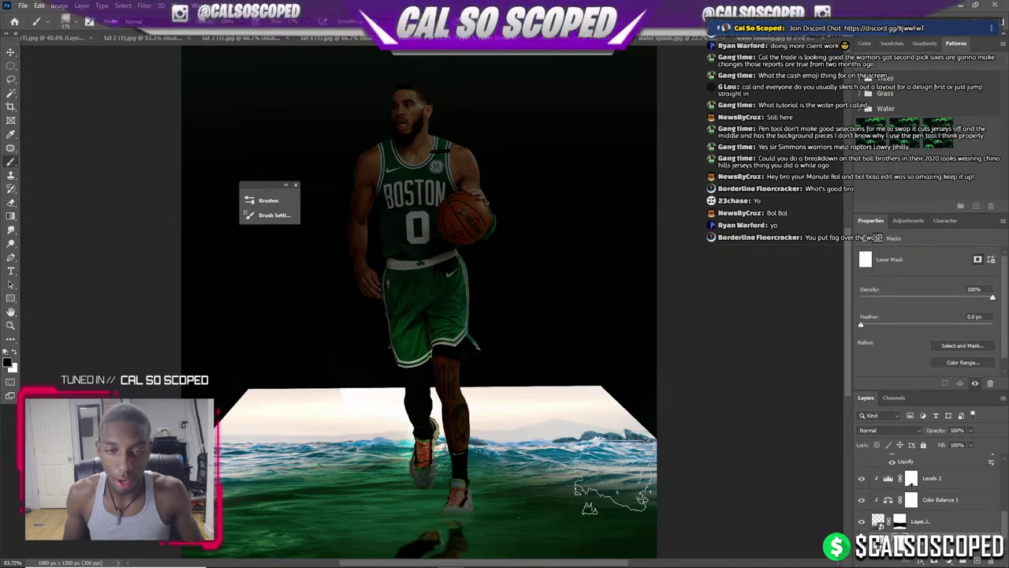
{"action": "left_click", "coordinate": [89, 22]}
{"action": "left_click", "coordinate": [331, 214]}
Expand the Free Fog Photoshop Brushes 1 folder in the brush presets list.
{"action": "scroll", "coordinate": [313, 344], "scroll_direction": "down", "scroll_amount": 2}
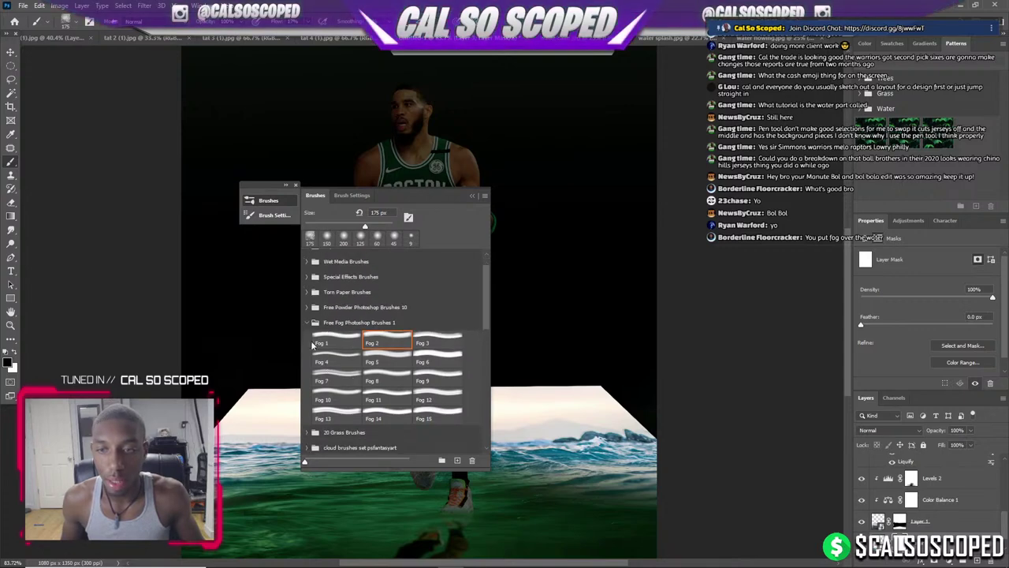
{"action": "left_click", "coordinate": [307, 324]}
{"action": "scroll", "coordinate": [335, 414], "scroll_direction": "down", "scroll_amount": 5}
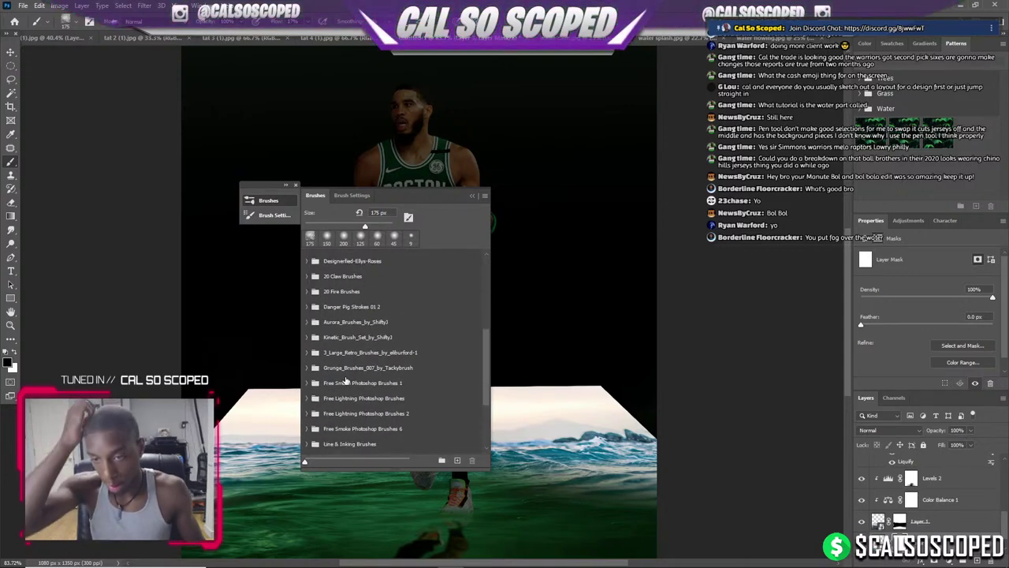
{"action": "scroll", "coordinate": [335, 414], "scroll_direction": "down", "scroll_amount": 3}
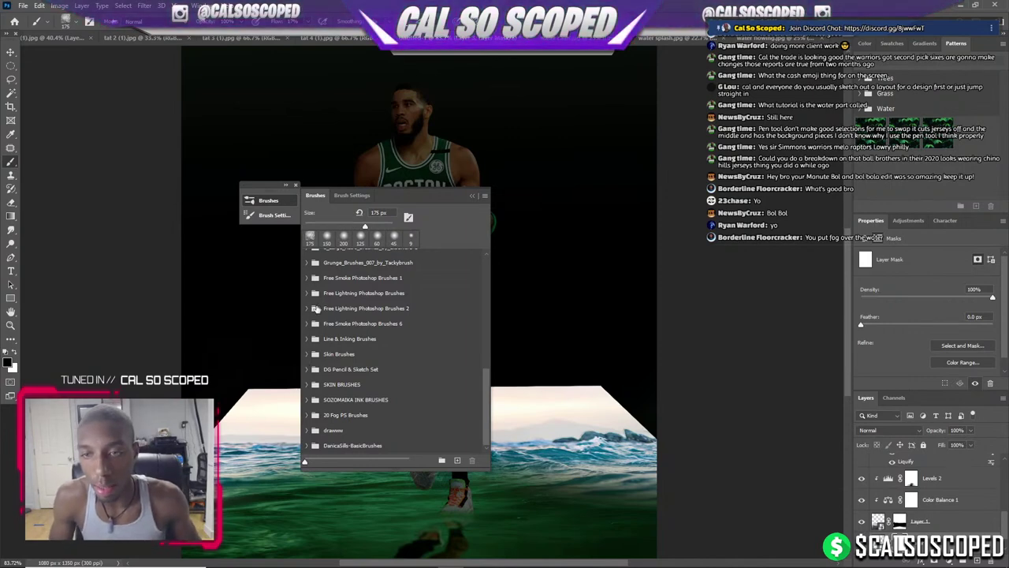
{"action": "scroll", "coordinate": [319, 302], "scroll_direction": "up", "scroll_amount": 3}
{"action": "scroll", "coordinate": [314, 306], "scroll_direction": "up", "scroll_amount": 3}
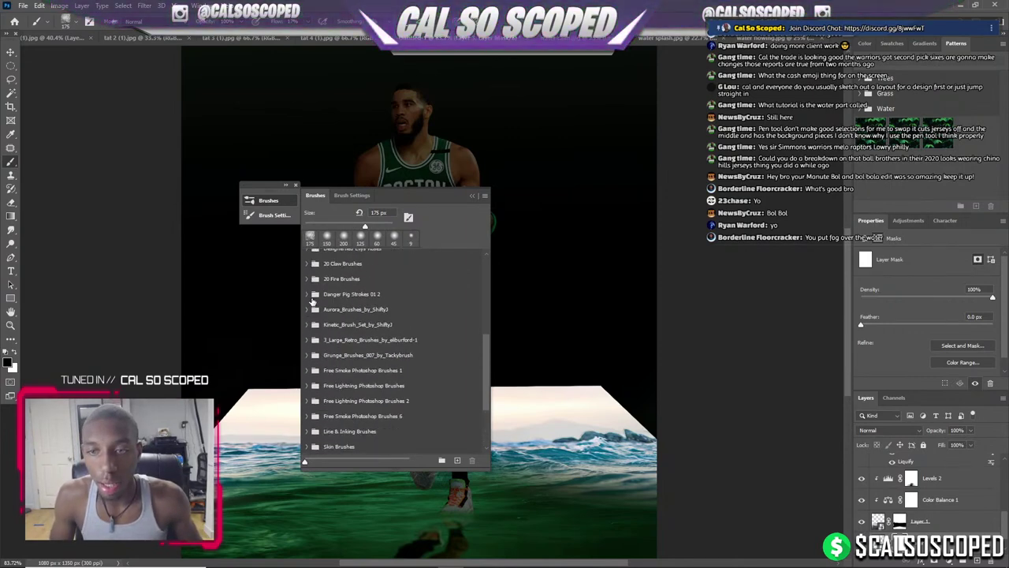
{"action": "scroll", "coordinate": [311, 293], "scroll_direction": "up", "scroll_amount": 3}
{"action": "scroll", "coordinate": [312, 299], "scroll_direction": "up", "scroll_amount": 2}
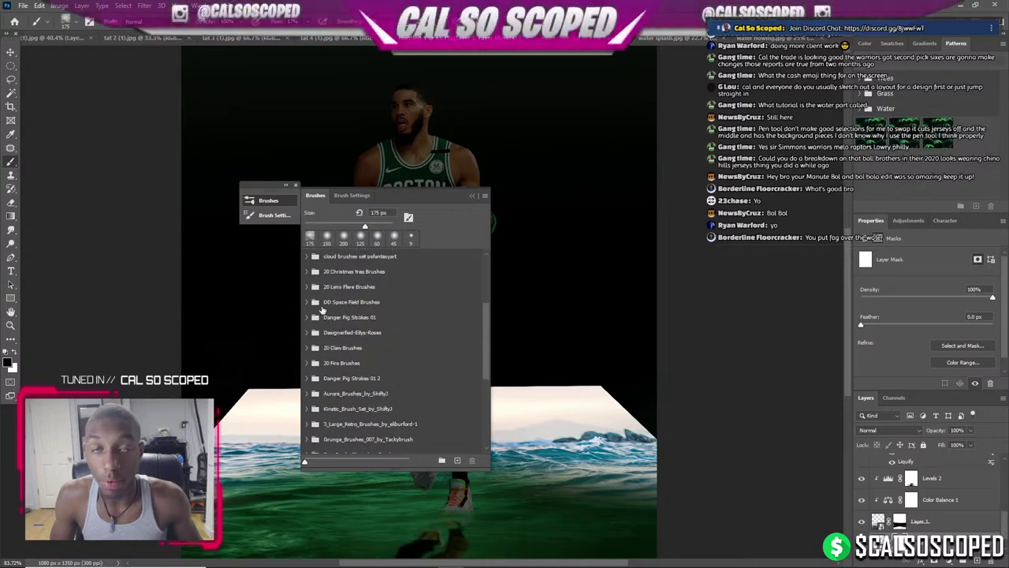
{"action": "scroll", "coordinate": [320, 311], "scroll_direction": "up", "scroll_amount": 3}
{"action": "scroll", "coordinate": [320, 312], "scroll_direction": "up", "scroll_amount": 3}
{"action": "scroll", "coordinate": [313, 300], "scroll_direction": "up", "scroll_amount": 3}
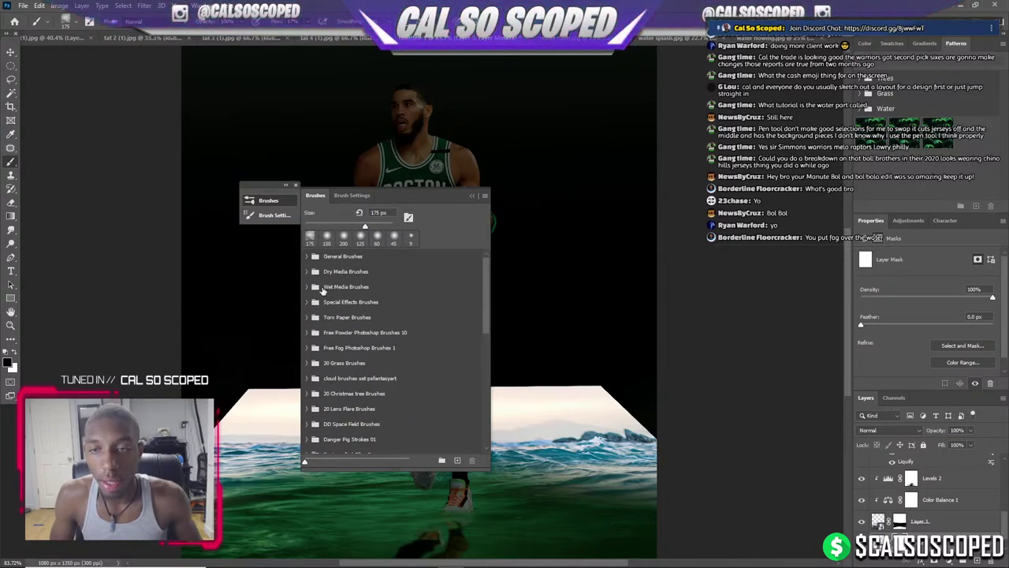
{"action": "left_click", "coordinate": [307, 286]}
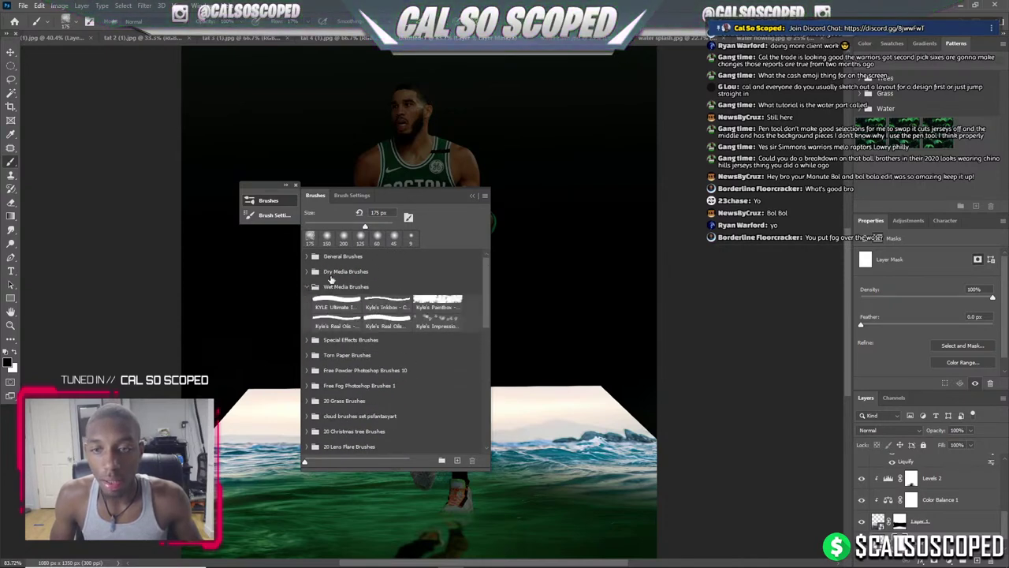
{"action": "left_click", "coordinate": [307, 287]}
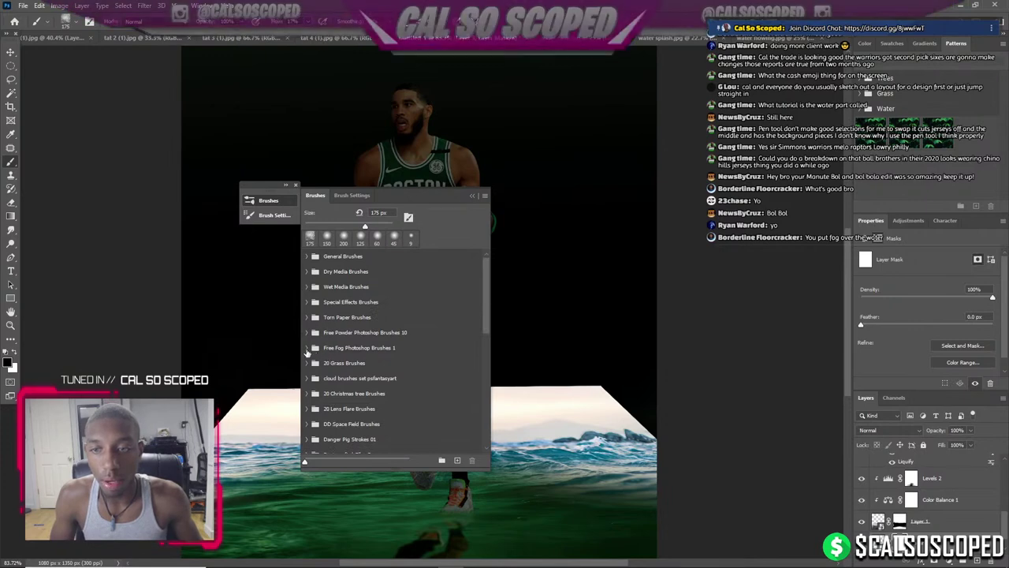
{"action": "left_click", "coordinate": [307, 347]}
{"action": "left_click", "coordinate": [471, 197]}
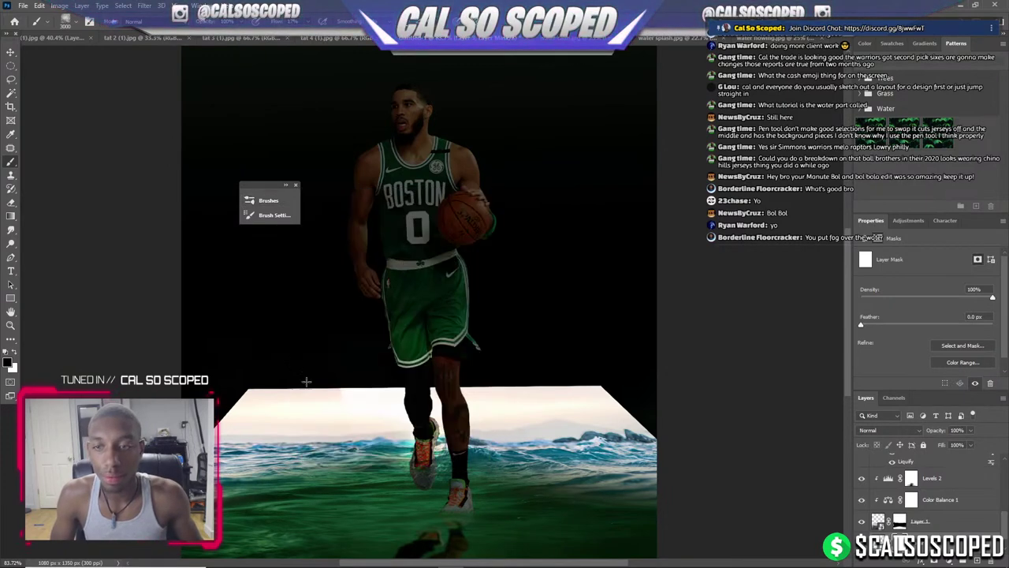
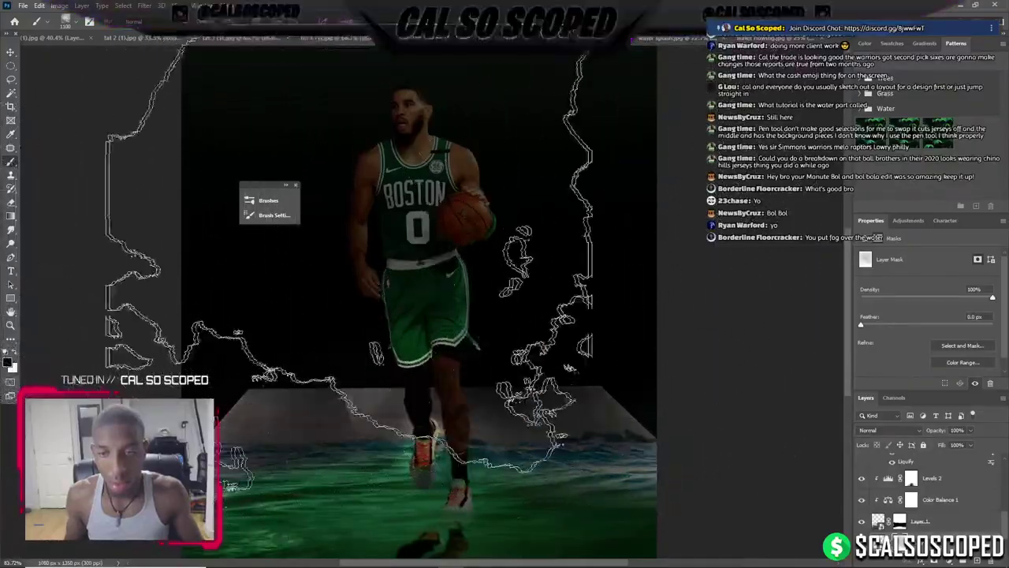
Paint fog over the grey floor platform, then fill the water mask black with white as the paint colour.
{"action": "left_click_drag", "start_coordinate": [466, 264], "coordinate": [470, 317]}
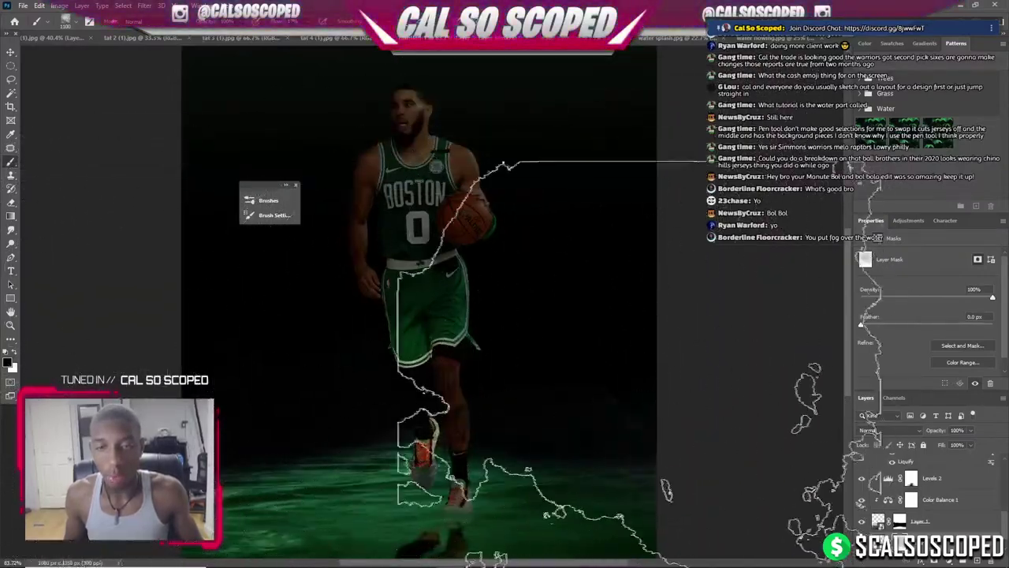
{"action": "key", "text": "ctrl+i"}
{"action": "key", "text": "x"}
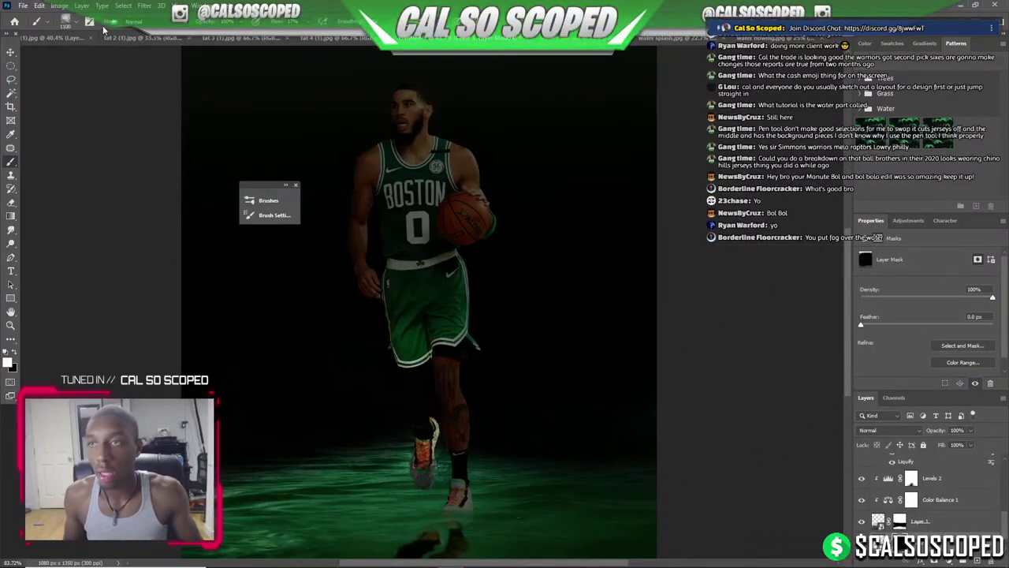
Paint white across the bottom water with a Free Powder brush to reveal splashy foam.
{"action": "left_click", "coordinate": [274, 214]}
{"action": "left_click", "coordinate": [336, 215]}
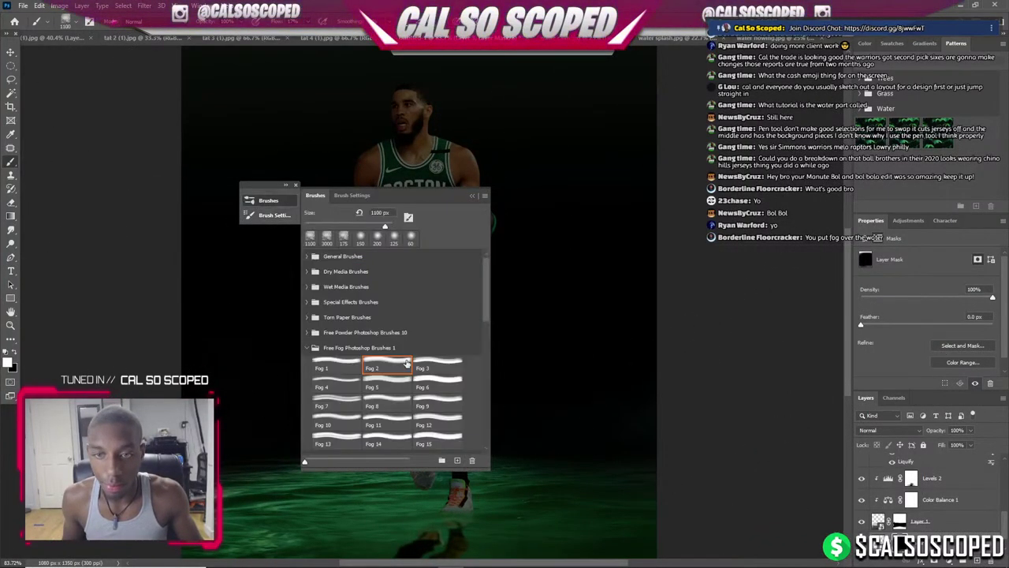
{"action": "left_click", "coordinate": [306, 348]}
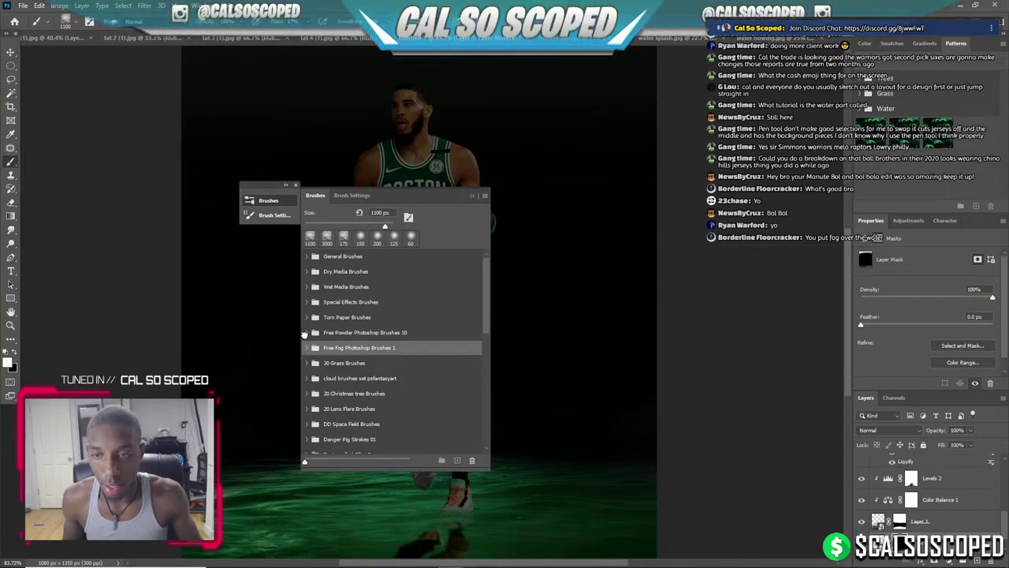
{"action": "left_click", "coordinate": [308, 332]}
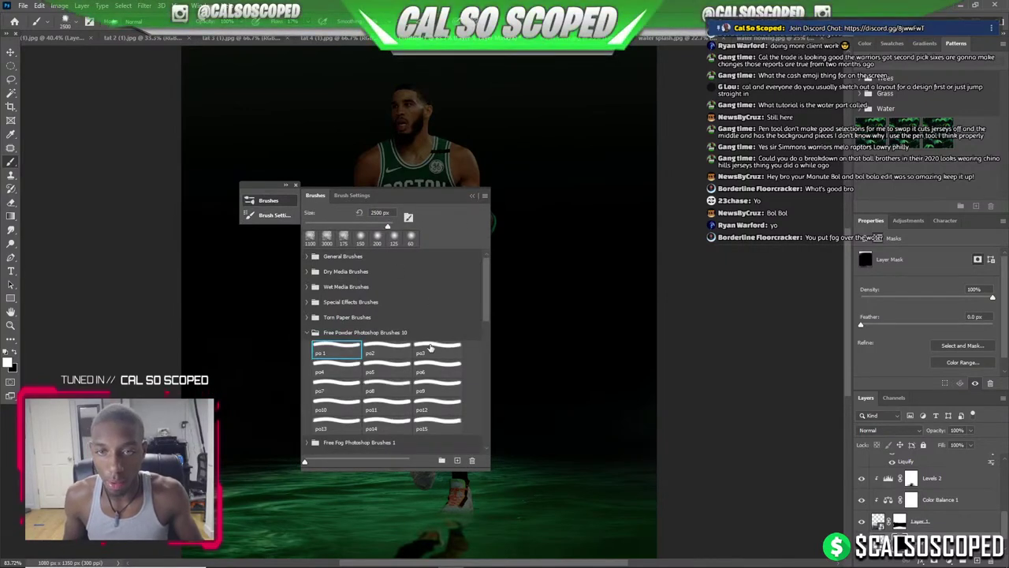
{"action": "left_click", "coordinate": [471, 196]}
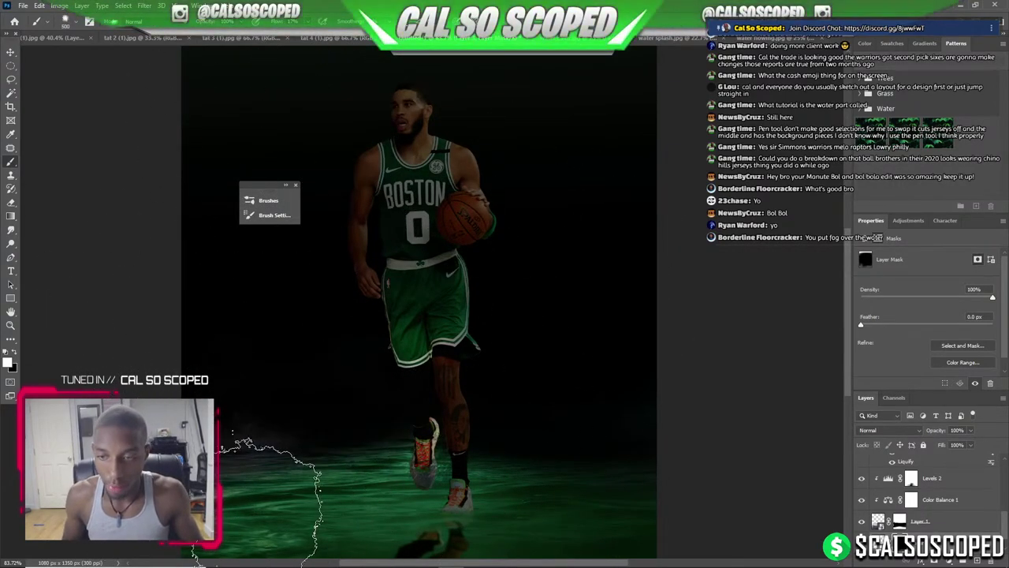
{"action": "mouse_move", "coordinate": [272, 500]}
{"action": "left_mouse_down"}
{"action": "mouse_move", "coordinate": [516, 496]}
{"action": "mouse_move", "coordinate": [608, 473]}
{"action": "mouse_move", "coordinate": [683, 484]}
{"action": "mouse_move", "coordinate": [641, 487]}
{"action": "left_mouse_up"}
{"action": "mouse_move", "coordinate": [190, 505]}
{"action": "left_mouse_down"}
{"action": "mouse_move", "coordinate": [235, 485]}
{"action": "mouse_move", "coordinate": [301, 478]}
{"action": "left_mouse_up"}
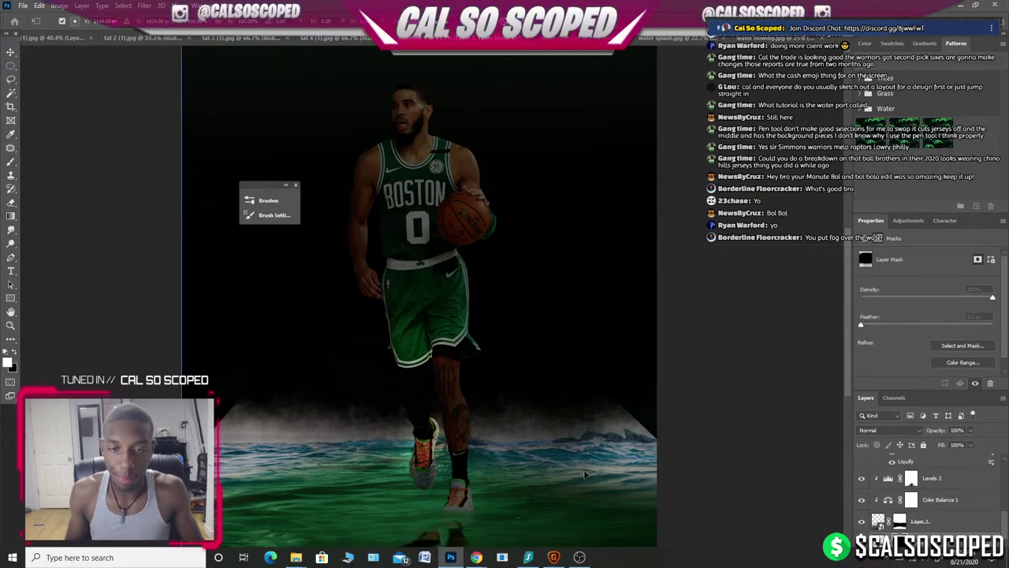
Move the water layer up and to the left with Free Transform.
{"action": "key", "text": "ctrl+t"}
{"action": "key", "text": "ctrl+0"}
{"action": "key", "text": "ctrl+minus"}
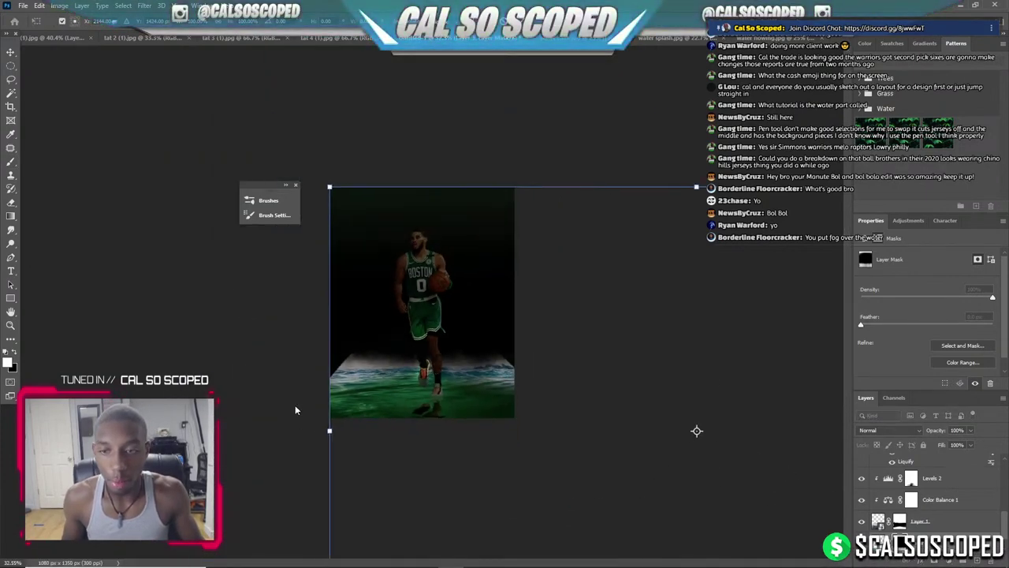
{"action": "mouse_move", "coordinate": [540, 437]}
{"action": "left_mouse_down"}
{"action": "mouse_move", "coordinate": [523, 407]}
{"action": "mouse_move", "coordinate": [526, 416]}
{"action": "left_mouse_up"}
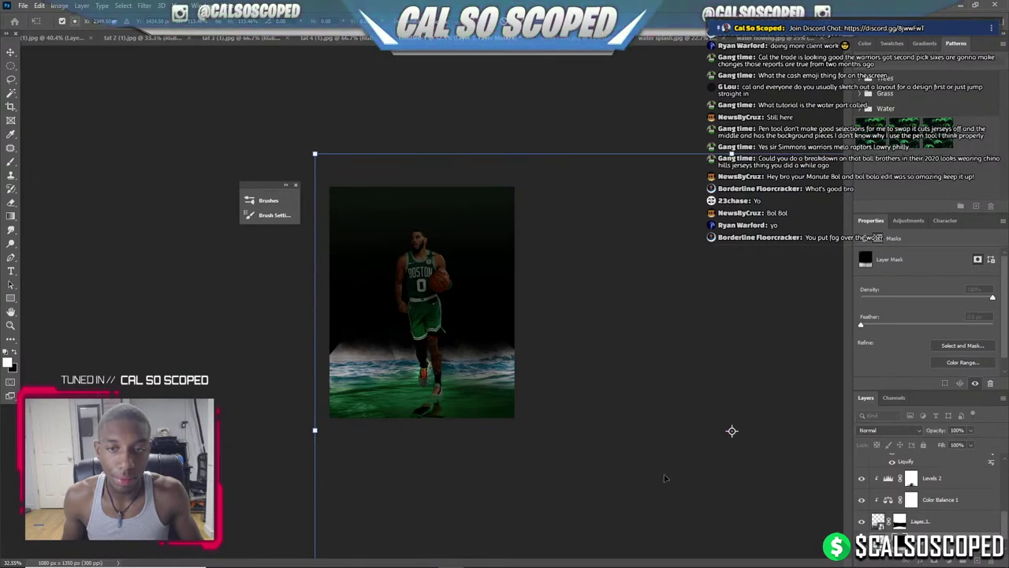
{"action": "key", "text": "Return"}
{"action": "scroll", "coordinate": [421, 347], "scroll_direction": "up", "scroll_amount": 5}
{"action": "key", "text": "b"}
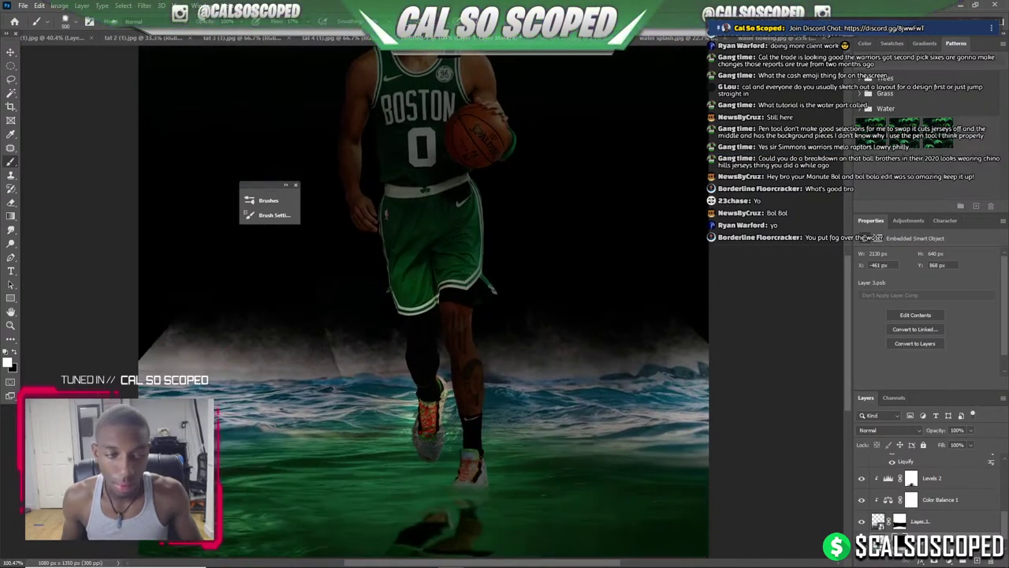
Add a Color Balance adjustment with midtones at -57, +36, -66.
{"action": "left_click", "coordinate": [935, 560]}
{"action": "left_click", "coordinate": [952, 467]}
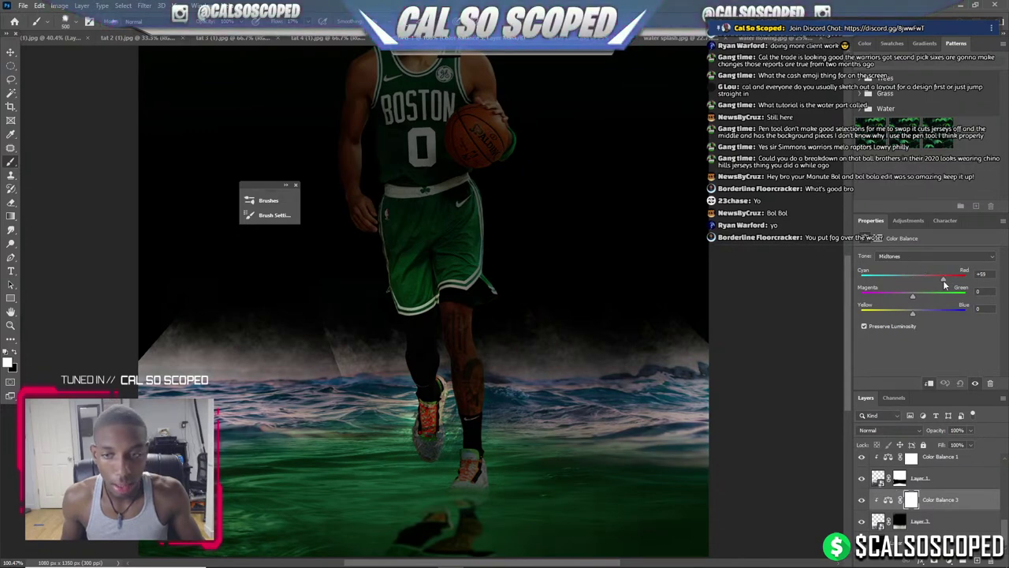
{"action": "mouse_move", "coordinate": [945, 284]}
{"action": "left_mouse_down"}
{"action": "mouse_move", "coordinate": [861, 289]}
{"action": "mouse_move", "coordinate": [937, 297]}
{"action": "mouse_move", "coordinate": [880, 315]}
{"action": "left_mouse_up"}
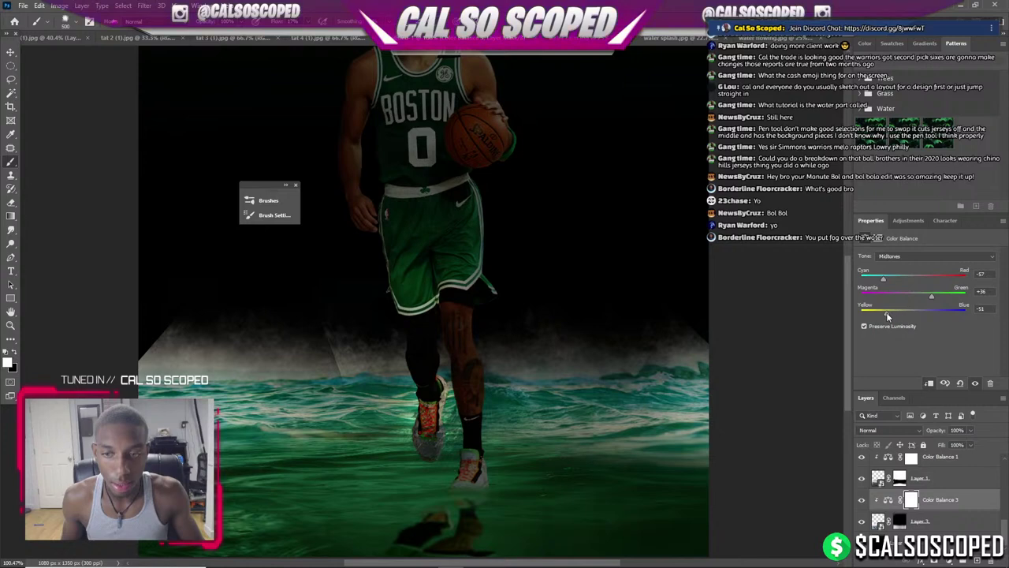
Toggle the water layer's visibility to compare the tint, then reselect the water layer (Layer 3).
{"action": "left_click", "coordinate": [860, 522]}
{"action": "left_click", "coordinate": [860, 522]}
{"action": "left_click", "coordinate": [861, 522]}
{"action": "left_click", "coordinate": [860, 522]}
{"action": "left_click", "coordinate": [860, 522]}
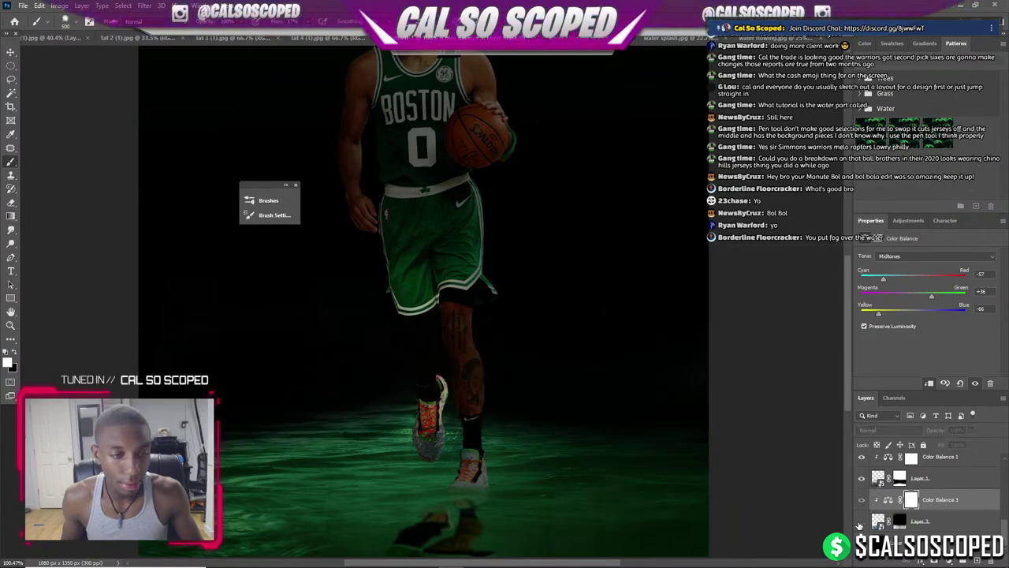
{"action": "left_click", "coordinate": [860, 522]}
{"action": "left_click", "coordinate": [860, 522]}
{"action": "left_click", "coordinate": [860, 522]}
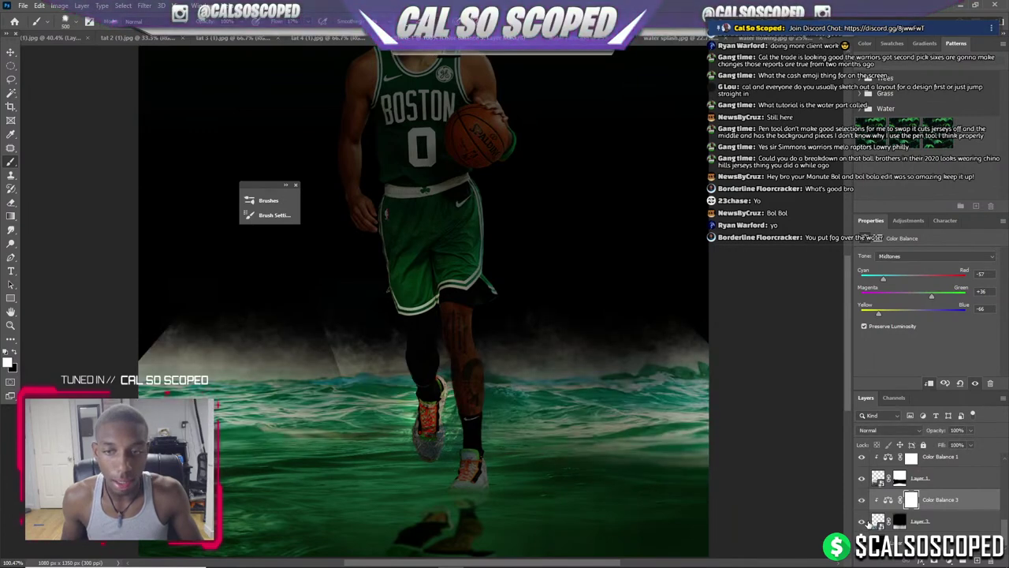
{"action": "left_click", "coordinate": [939, 522]}
{"action": "left_click", "coordinate": [923, 556]}
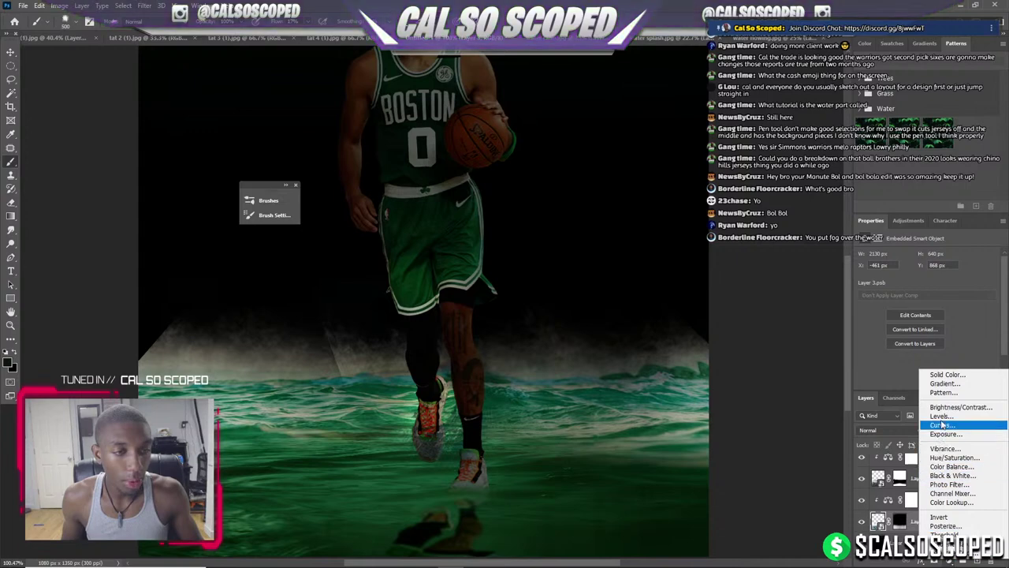
Add a Hue/Saturation adjustment on the water with Hue -16 and Saturation -10.
{"action": "left_click", "coordinate": [954, 457]}
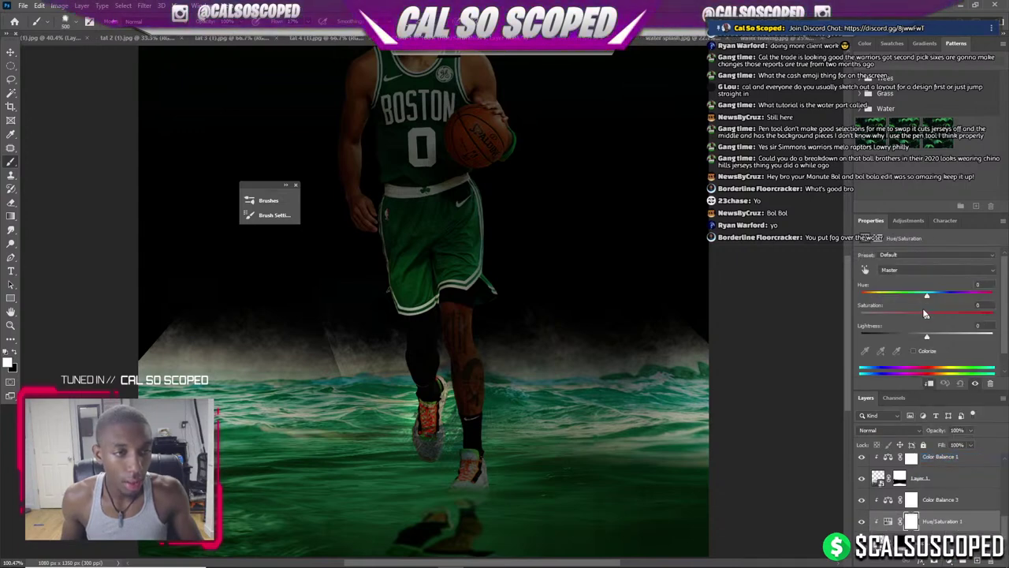
{"action": "left_click_drag", "start_coordinate": [936, 297], "coordinate": [928, 298]}
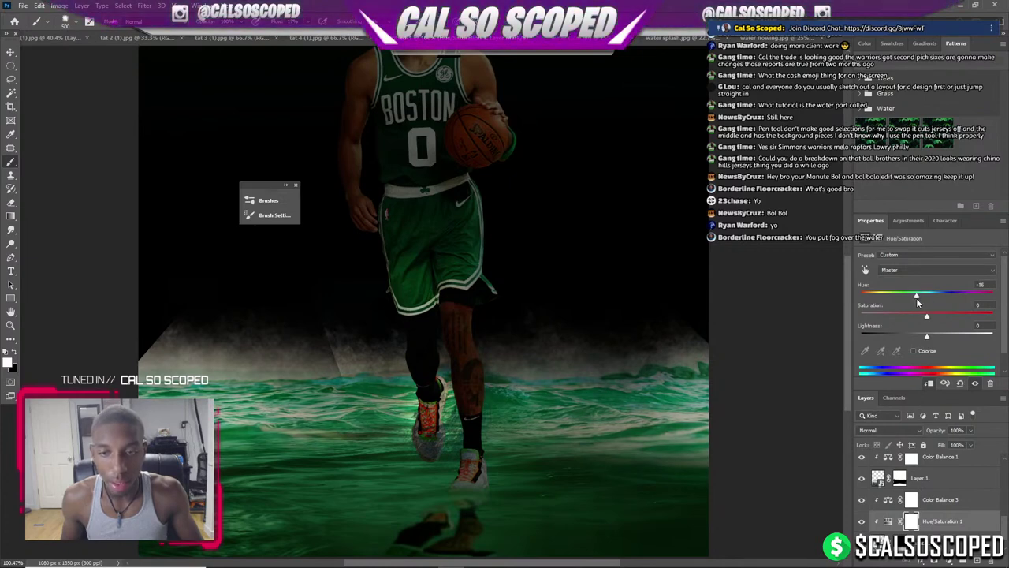
{"action": "left_click_drag", "start_coordinate": [927, 314], "coordinate": [920, 314]}
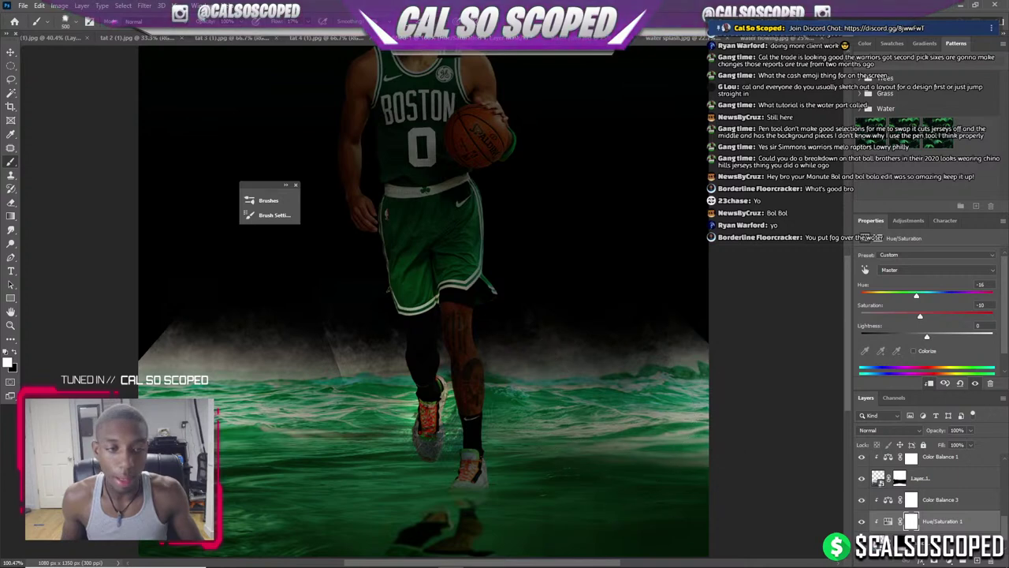
{"action": "left_click", "coordinate": [911, 522]}
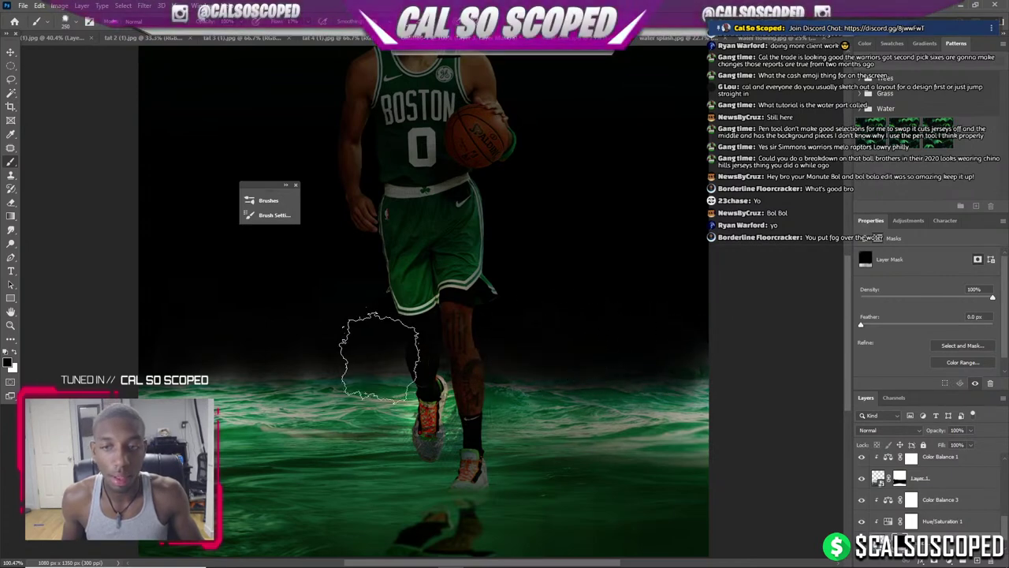
Add a Levels adjustment with midtones at 0.50 and the output white level lowered.
{"action": "left_click", "coordinate": [947, 561]}
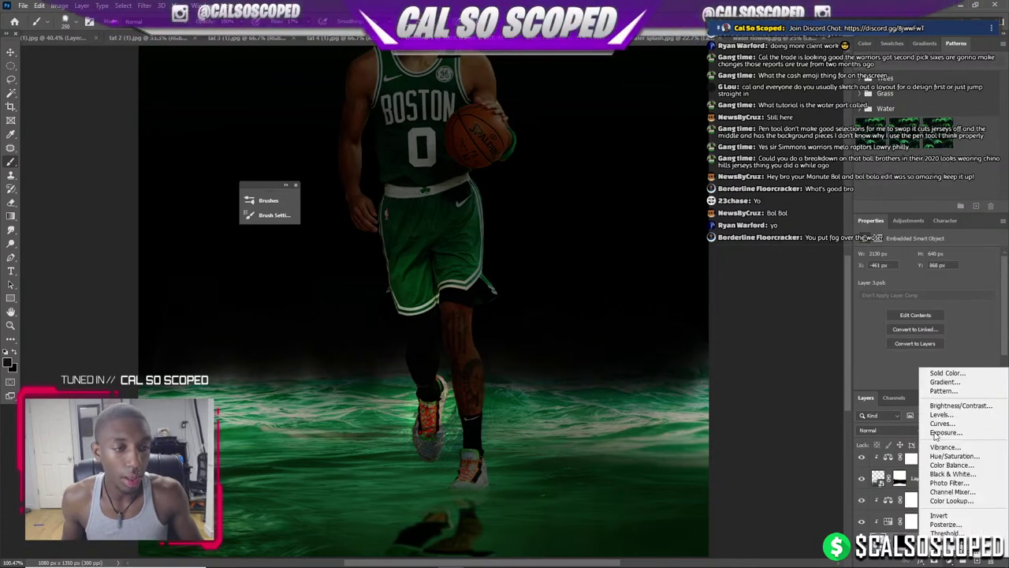
{"action": "left_click", "coordinate": [946, 416]}
{"action": "left_click_drag", "start_coordinate": [936, 333], "coordinate": [960, 333]}
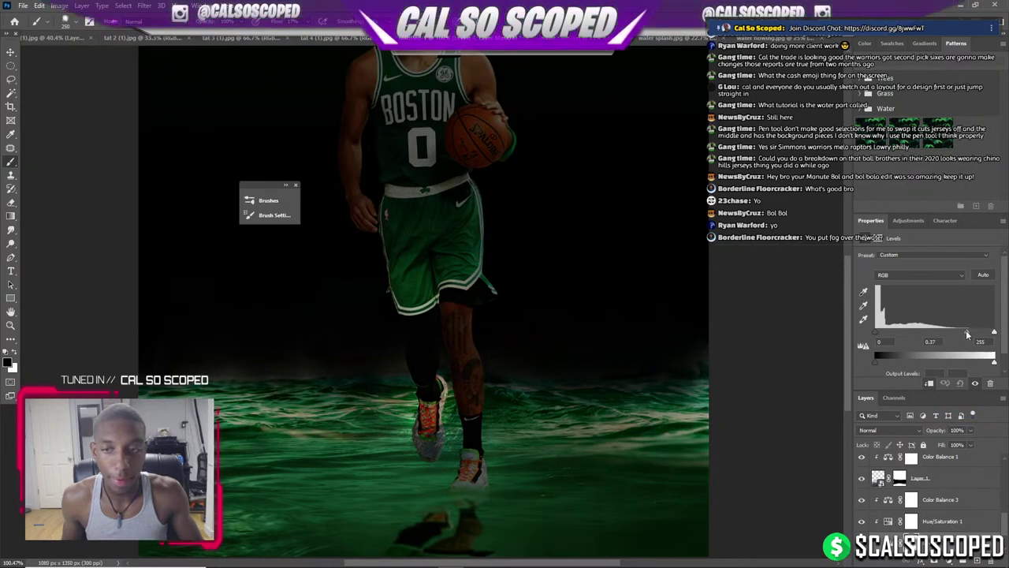
{"action": "left_click_drag", "start_coordinate": [994, 364], "coordinate": [959, 363]}
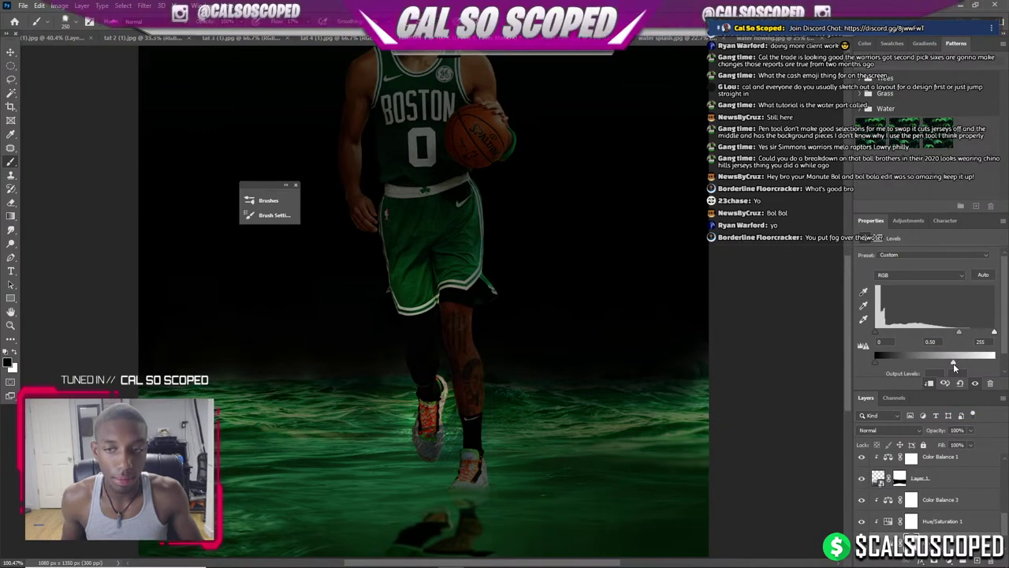
{"action": "scroll", "coordinate": [322, 390], "scroll_direction": "down", "scroll_amount": 2}
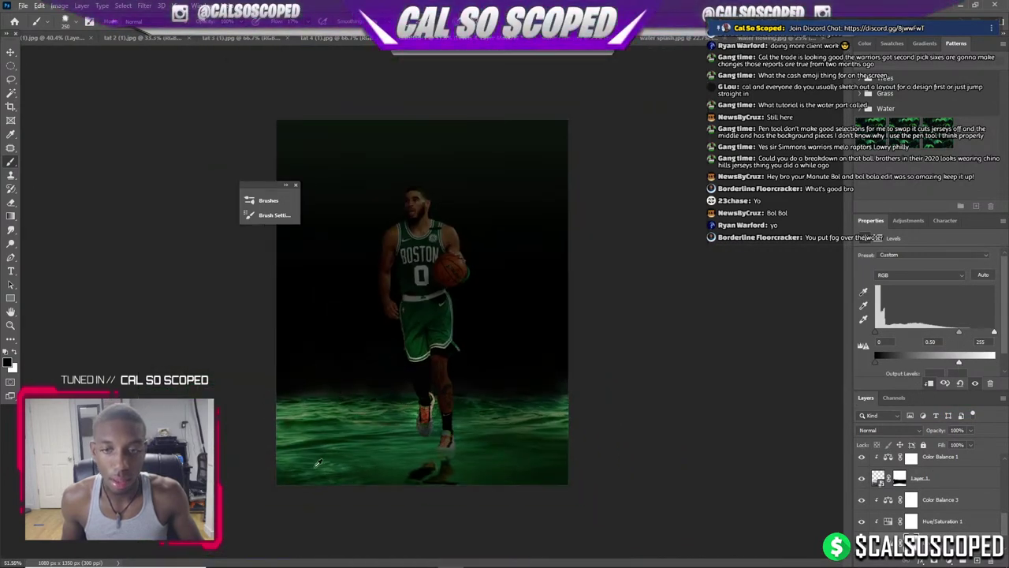
{"action": "scroll", "coordinate": [318, 463], "scroll_direction": "up", "scroll_amount": 2}
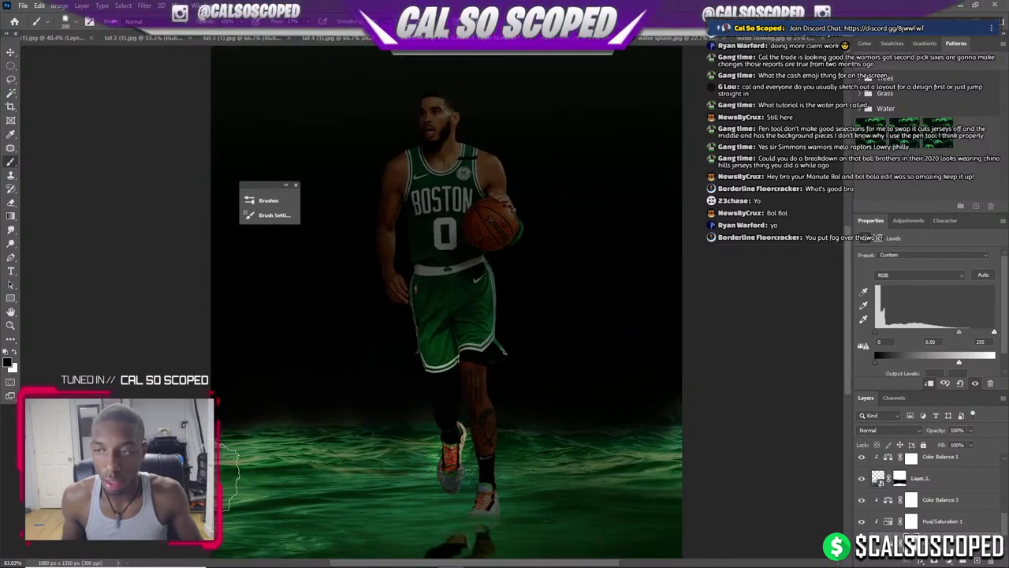
{"action": "left_click", "coordinate": [900, 456]}
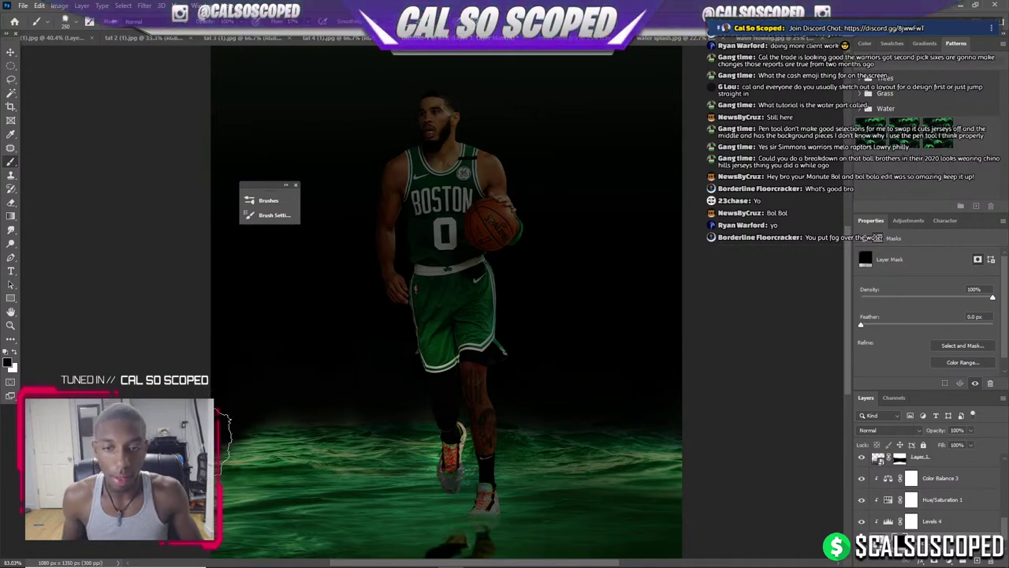
{"action": "left_click", "coordinate": [950, 479]}
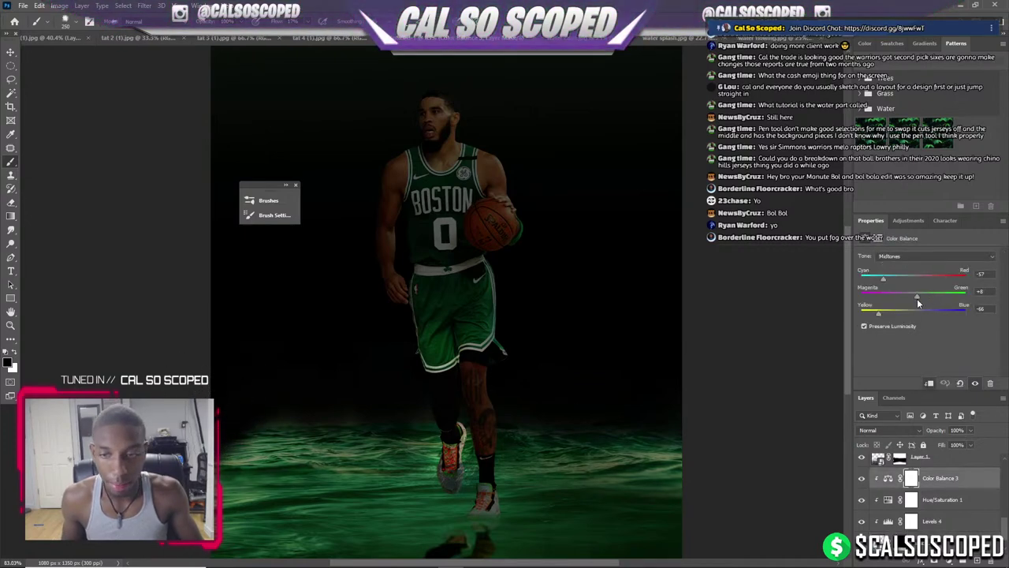
{"action": "left_click_drag", "start_coordinate": [925, 303], "coordinate": [916, 303]}
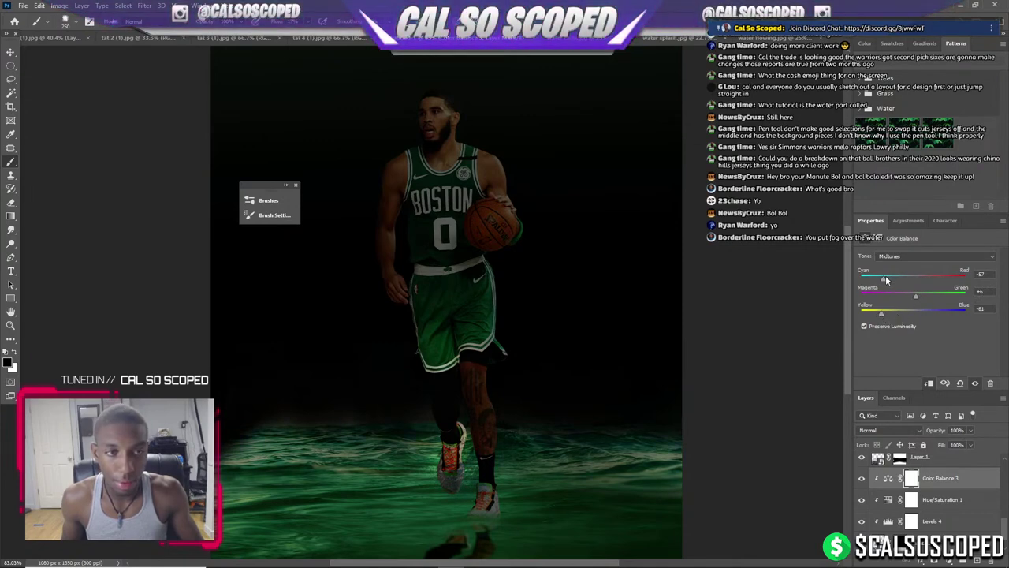
{"action": "left_click_drag", "start_coordinate": [882, 285], "coordinate": [880, 285]}
{"action": "scroll", "coordinate": [367, 310], "scroll_direction": "down", "scroll_amount": 3}
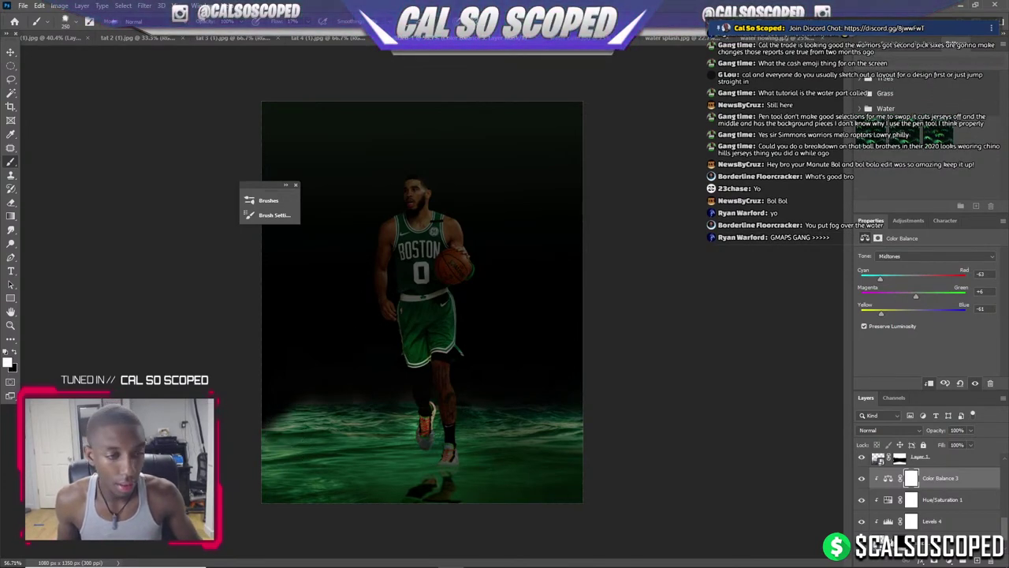
{"action": "key", "text": "x"}
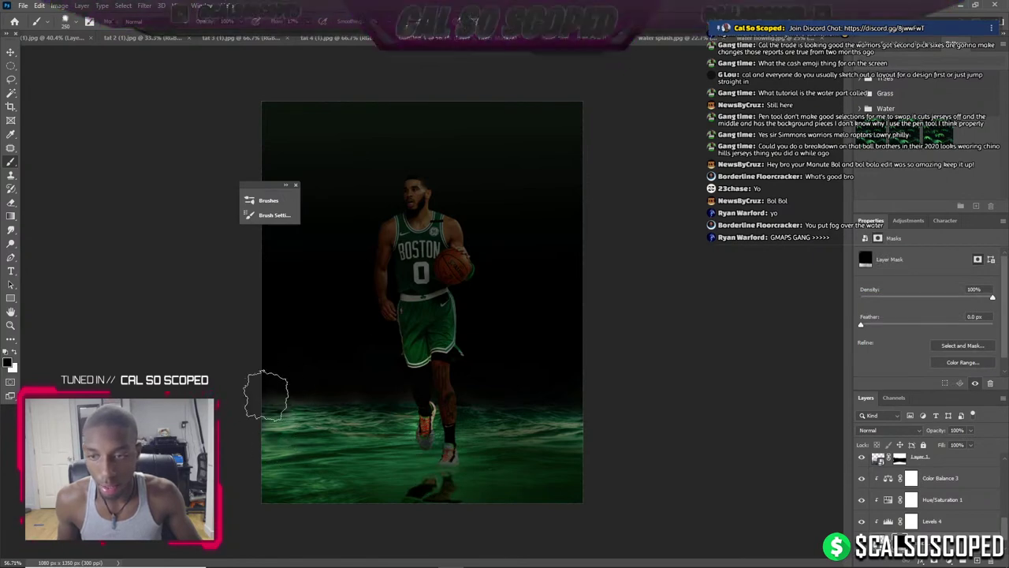
{"action": "scroll", "coordinate": [296, 449], "scroll_direction": "up", "scroll_amount": 3}
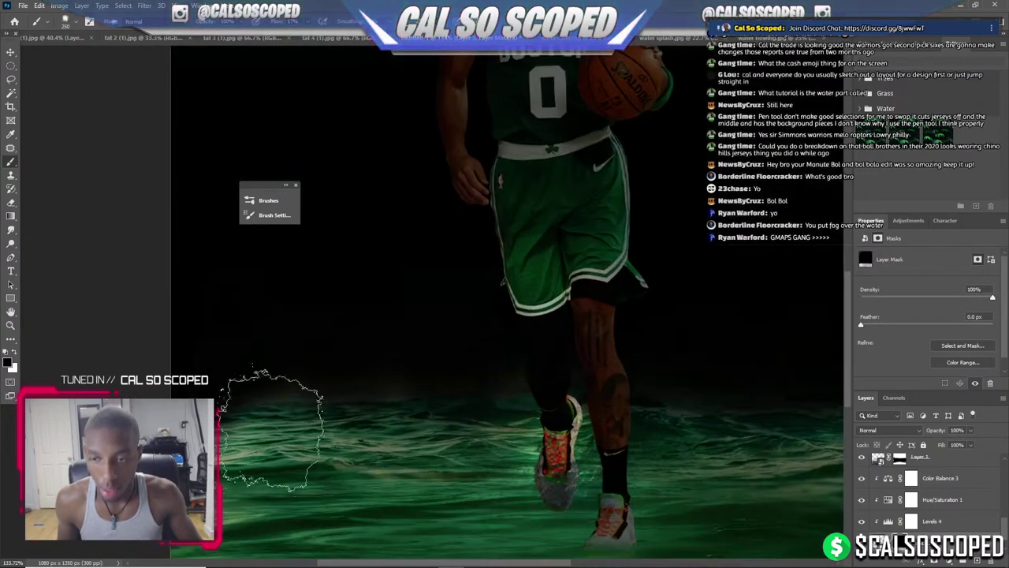
{"action": "scroll", "coordinate": [568, 457], "scroll_direction": "down", "scroll_amount": 2}
{"action": "scroll", "coordinate": [620, 385], "scroll_direction": "down", "scroll_amount": 3}
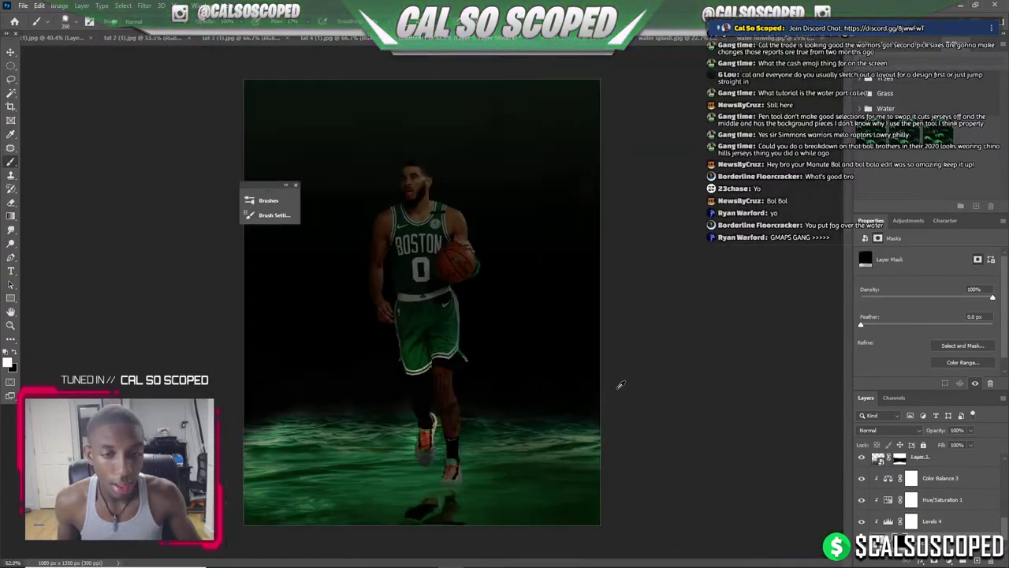
{"action": "scroll", "coordinate": [430, 315], "scroll_direction": "up", "scroll_amount": 1}
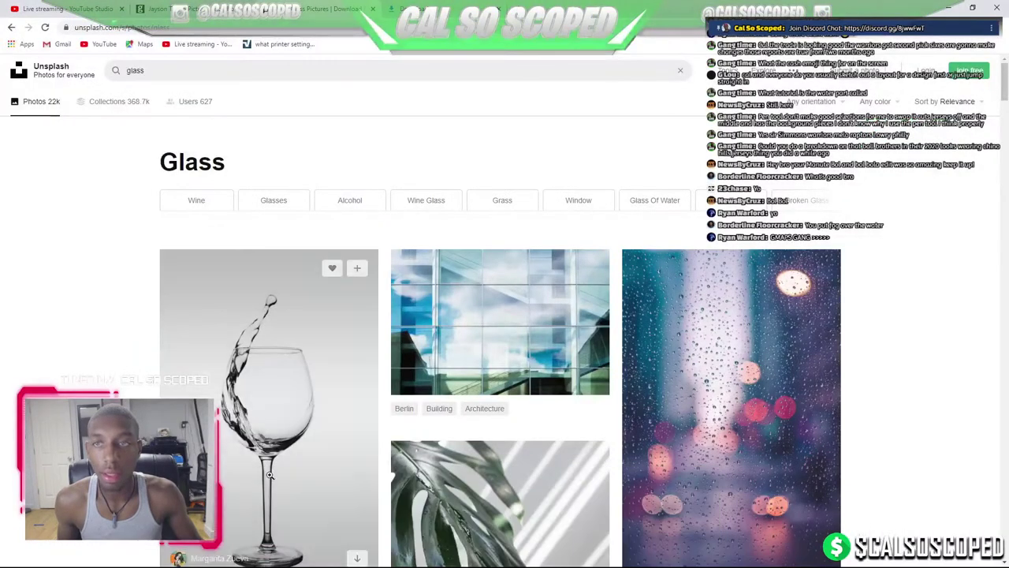
Replace the Unsplash glass search with a search for 'shamrocks'.
{"action": "left_click", "coordinate": [294, 503]}
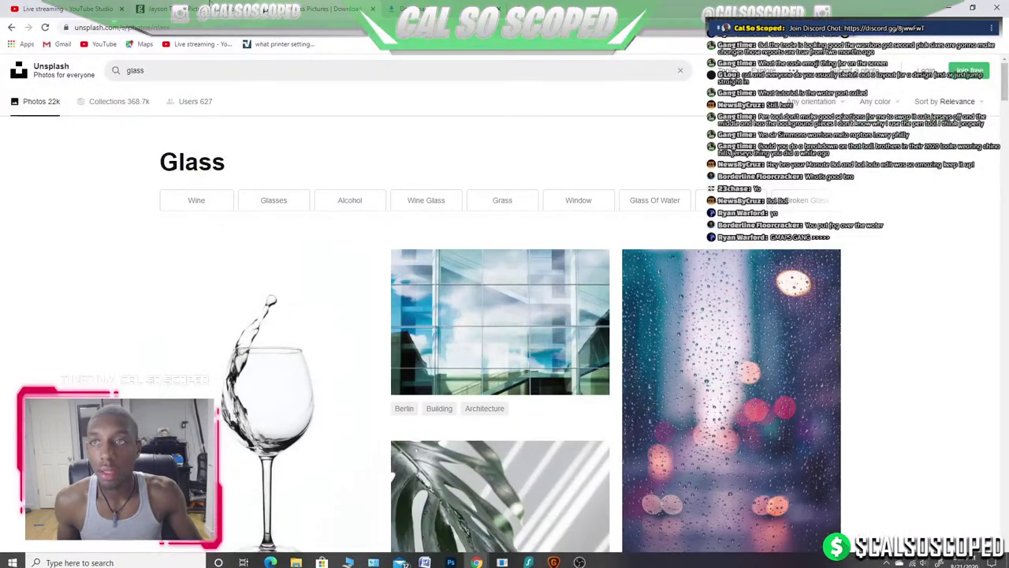
{"action": "left_click", "coordinate": [181, 68]}
{"action": "key", "text": "ctrl+a"}
{"action": "key", "text": "BackSpace"}
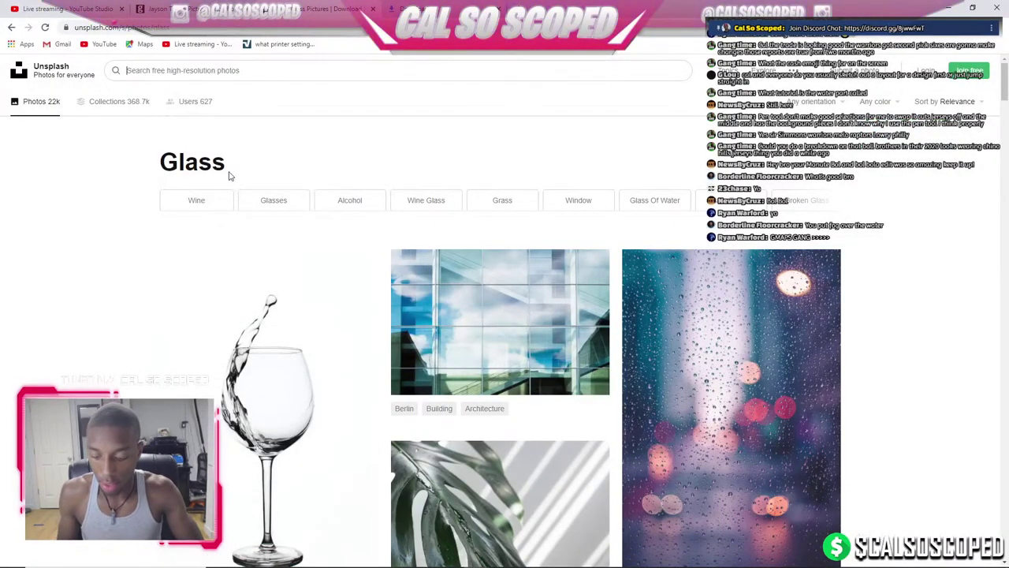
{"action": "type", "text": "shamrocks"}
{"action": "key", "text": "Return"}
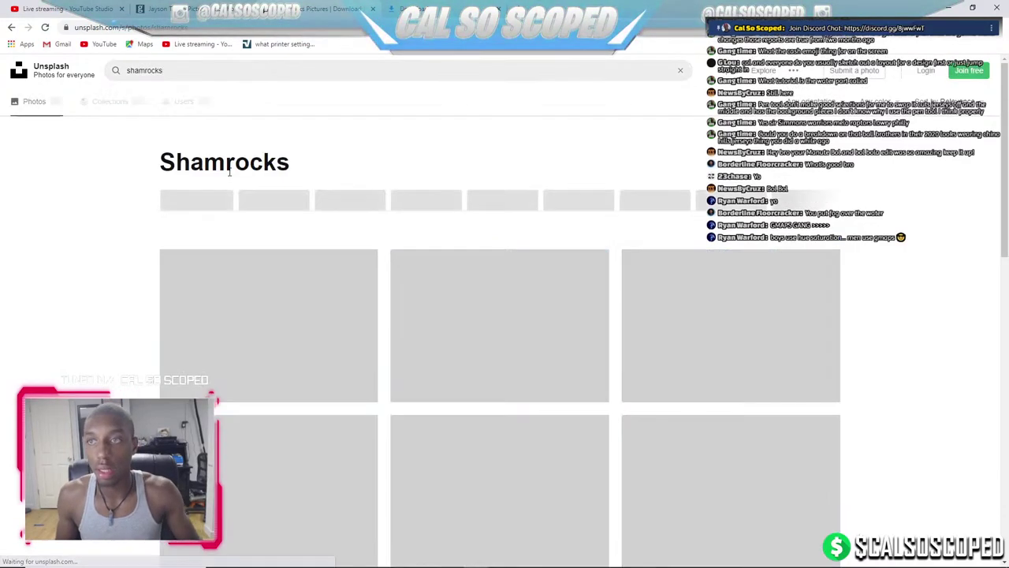
Scroll through the shamrock photo results.
{"action": "scroll", "coordinate": [451, 269], "scroll_direction": "down", "scroll_amount": 3}
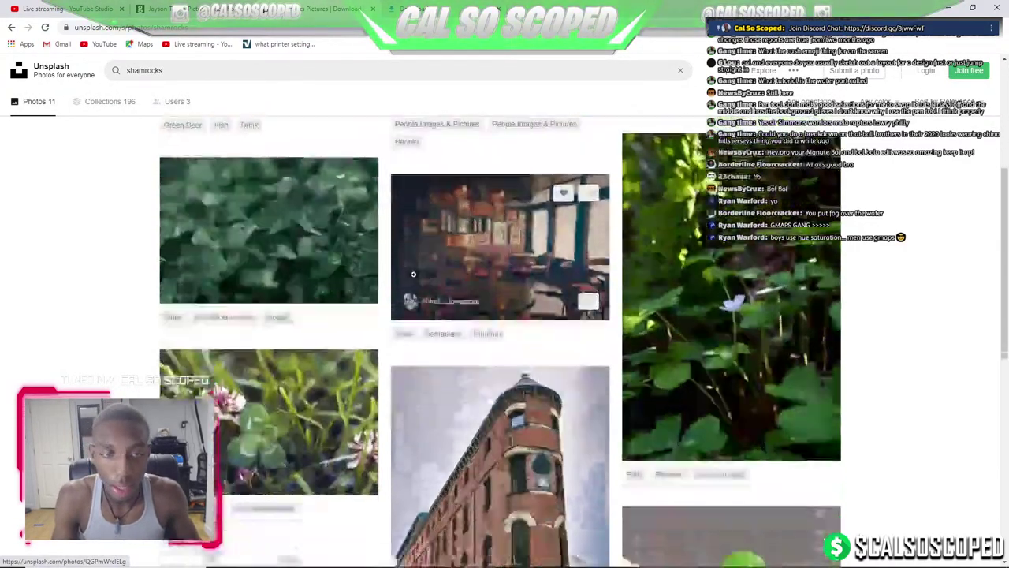
{"action": "scroll", "coordinate": [425, 270], "scroll_direction": "down", "scroll_amount": 3}
{"action": "scroll", "coordinate": [415, 270], "scroll_direction": "down", "scroll_amount": 3}
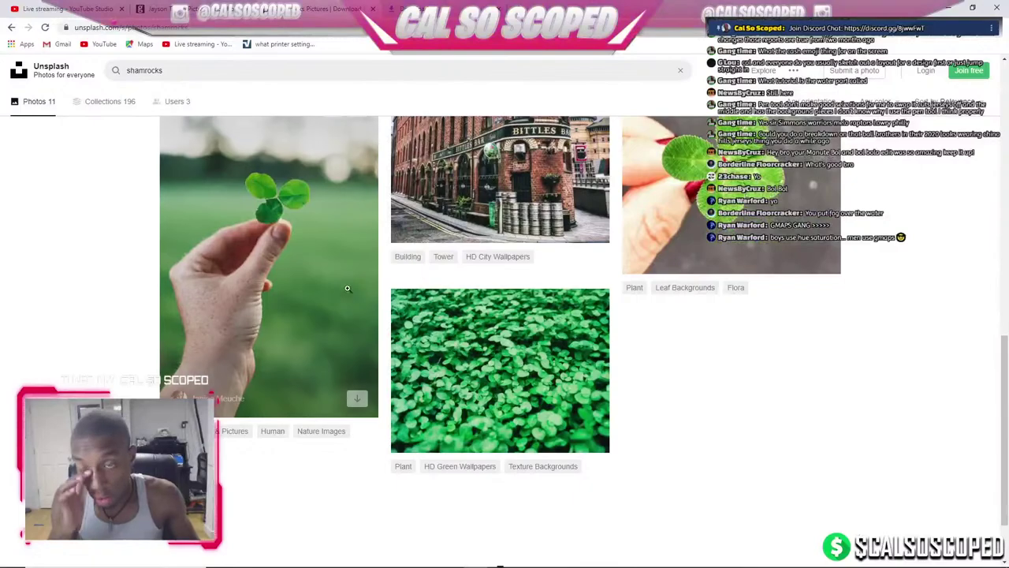
{"action": "scroll", "coordinate": [307, 262], "scroll_direction": "up", "scroll_amount": 1}
{"action": "scroll", "coordinate": [312, 260], "scroll_direction": "up", "scroll_amount": 5}
{"action": "scroll", "coordinate": [331, 272], "scroll_direction": "down", "scroll_amount": 5}
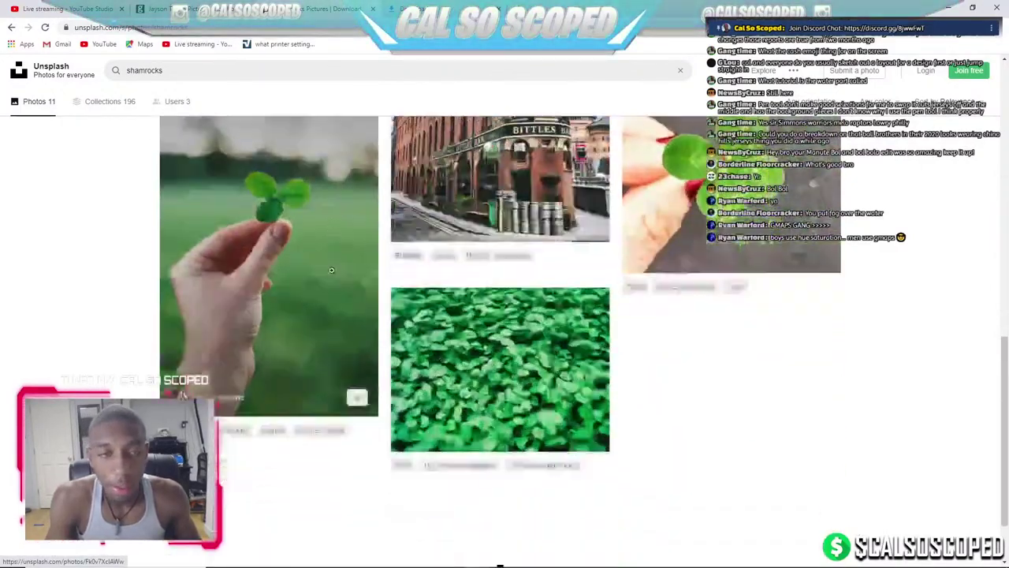
{"action": "scroll", "coordinate": [347, 280], "scroll_direction": "up", "scroll_amount": 5}
{"action": "scroll", "coordinate": [361, 290], "scroll_direction": "down", "scroll_amount": 6}
{"action": "scroll", "coordinate": [331, 299], "scroll_direction": "up", "scroll_amount": 5}
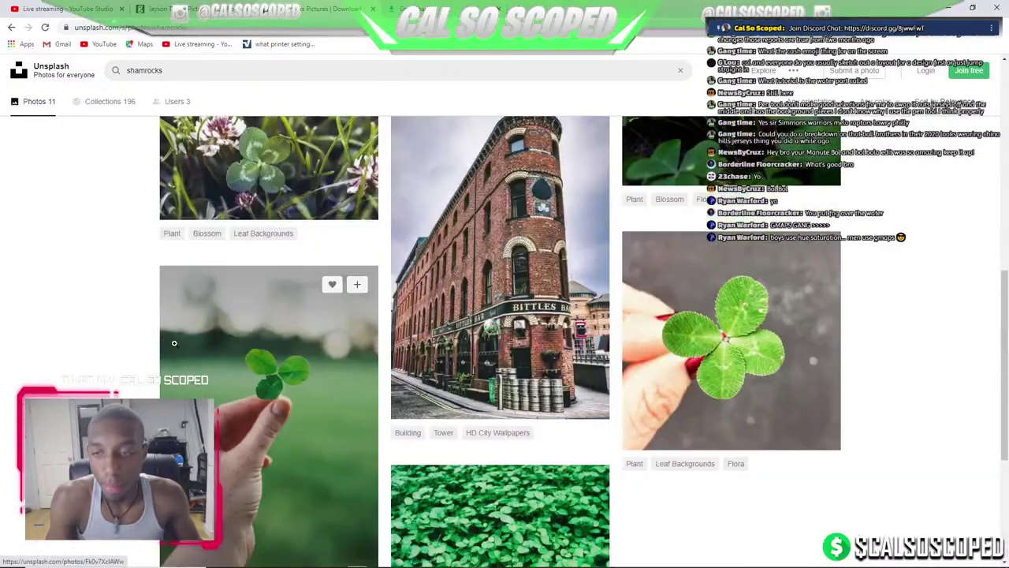
{"action": "scroll", "coordinate": [236, 323], "scroll_direction": "up", "scroll_amount": 3}
{"action": "scroll", "coordinate": [189, 335], "scroll_direction": "up", "scroll_amount": 3}
{"action": "scroll", "coordinate": [189, 335], "scroll_direction": "up", "scroll_amount": 2}
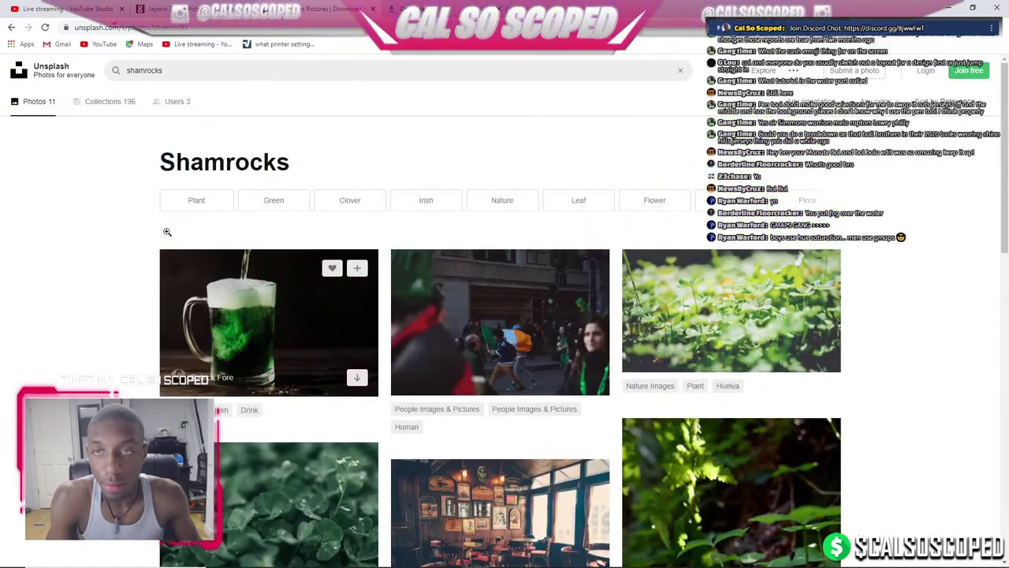
{"action": "key", "text": "ctrl+j"}
Search Google Images for 'shamrock png' in a new tab.
{"action": "key", "text": "ctrl+t"}
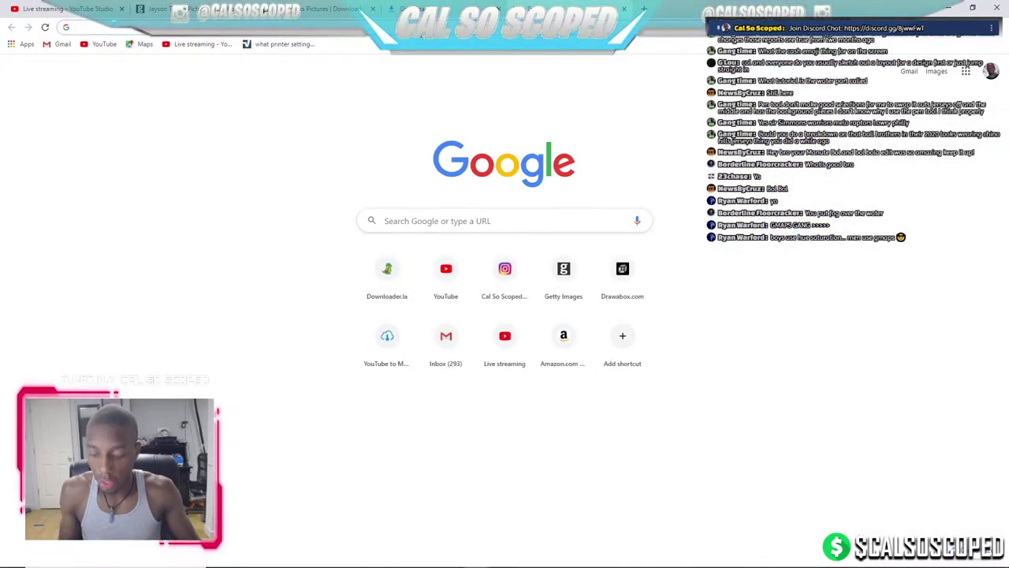
{"action": "type", "text": "shamrock png"}
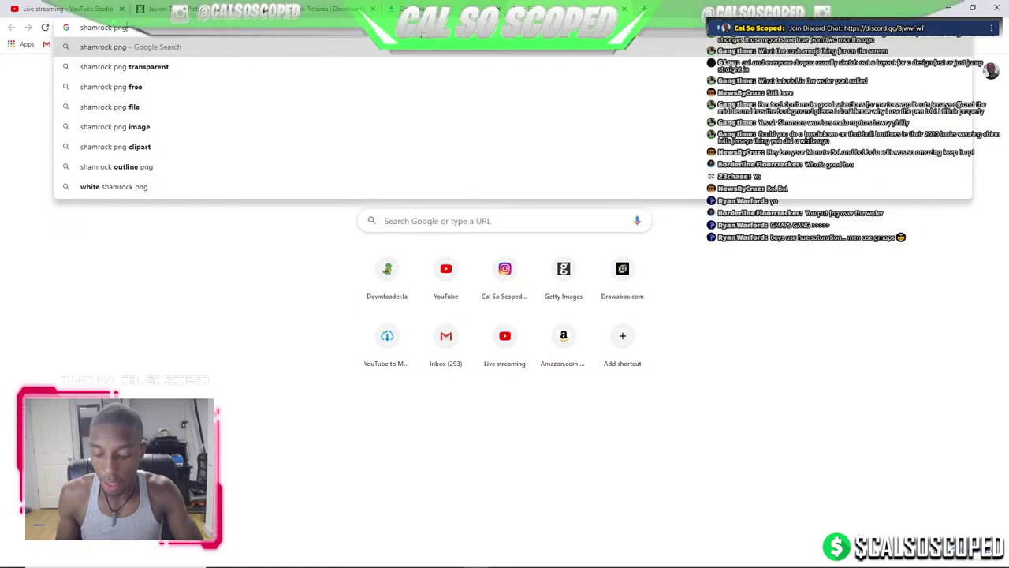
{"action": "key", "text": "Return"}
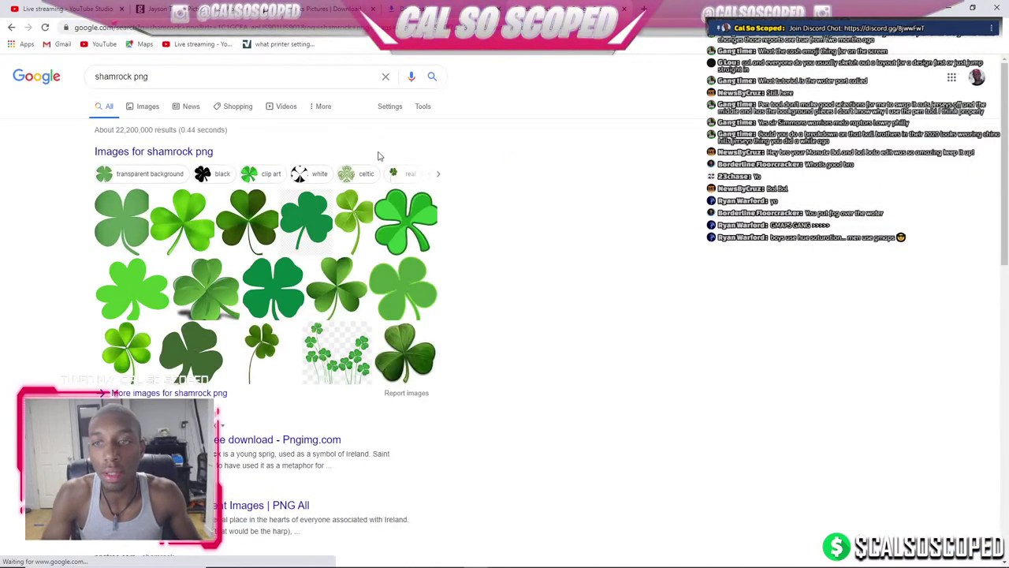
{"action": "left_click", "coordinate": [144, 113]}
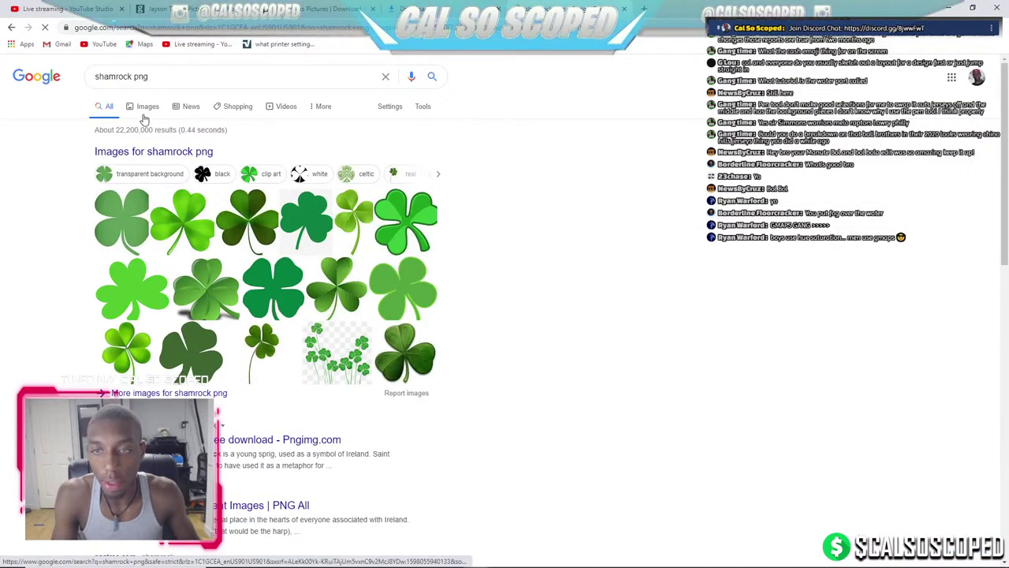
Preview the transparent four-leaf clover PNG and check its source page.
{"action": "scroll", "coordinate": [446, 298], "scroll_direction": "down", "scroll_amount": 3}
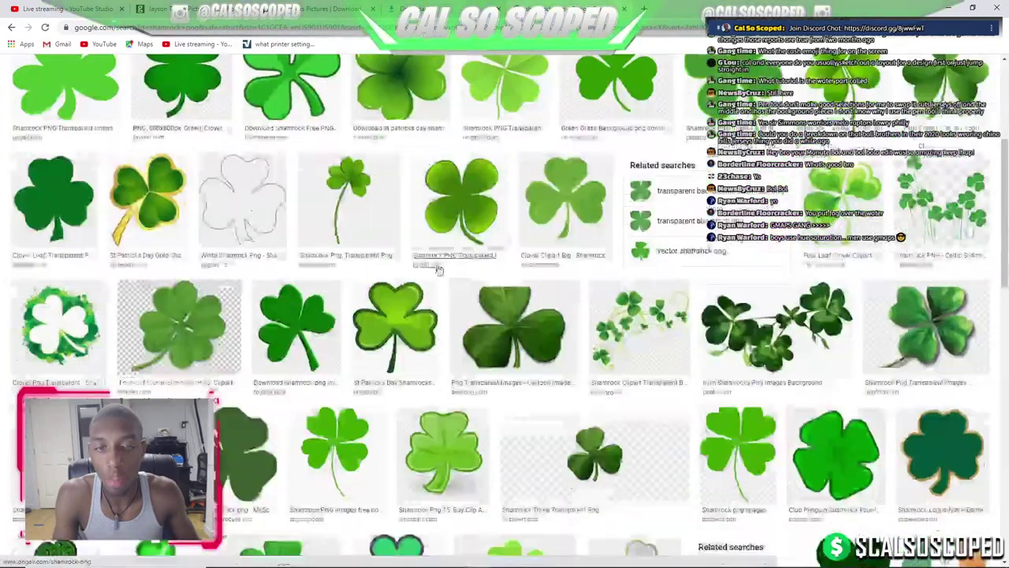
{"action": "scroll", "coordinate": [442, 293], "scroll_direction": "down", "scroll_amount": 3}
{"action": "scroll", "coordinate": [438, 288], "scroll_direction": "down", "scroll_amount": 3}
{"action": "scroll", "coordinate": [431, 281], "scroll_direction": "down", "scroll_amount": 3}
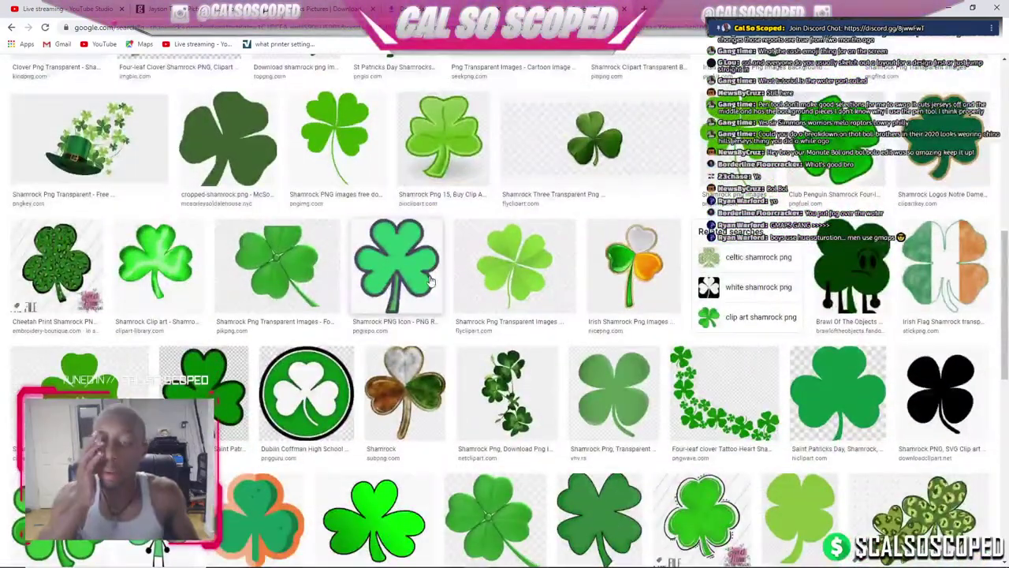
{"action": "scroll", "coordinate": [422, 300], "scroll_direction": "down", "scroll_amount": 1}
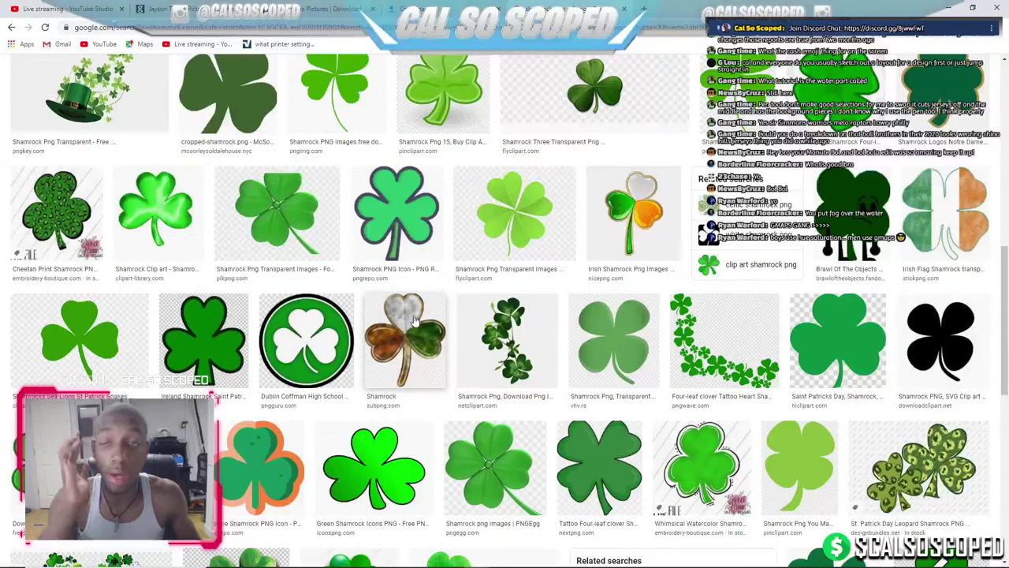
{"action": "left_click", "coordinate": [276, 213]}
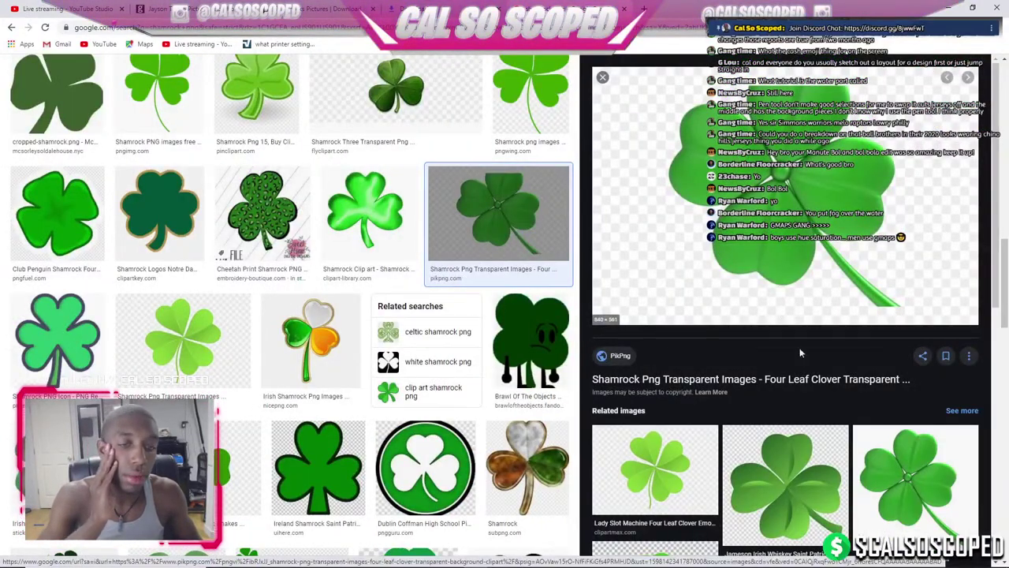
{"action": "left_click", "coordinate": [812, 489]}
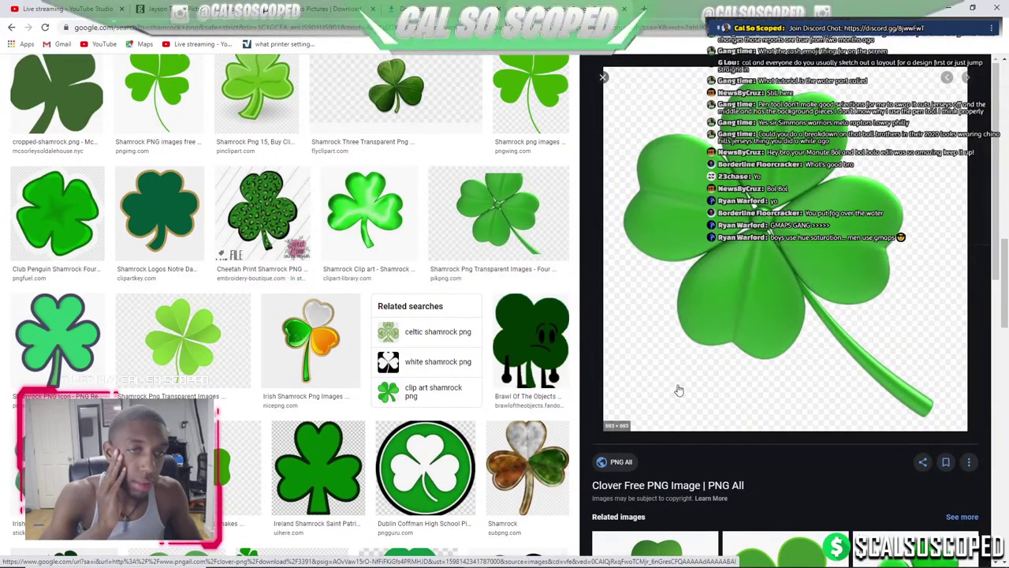
{"action": "left_click", "coordinate": [609, 464]}
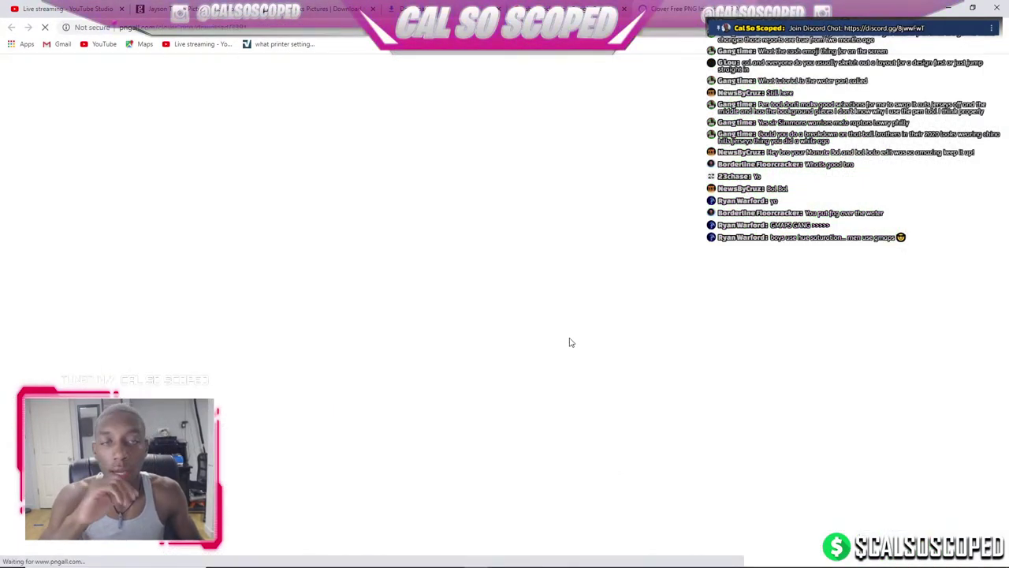
{"action": "scroll", "coordinate": [360, 327], "scroll_direction": "down", "scroll_amount": 3}
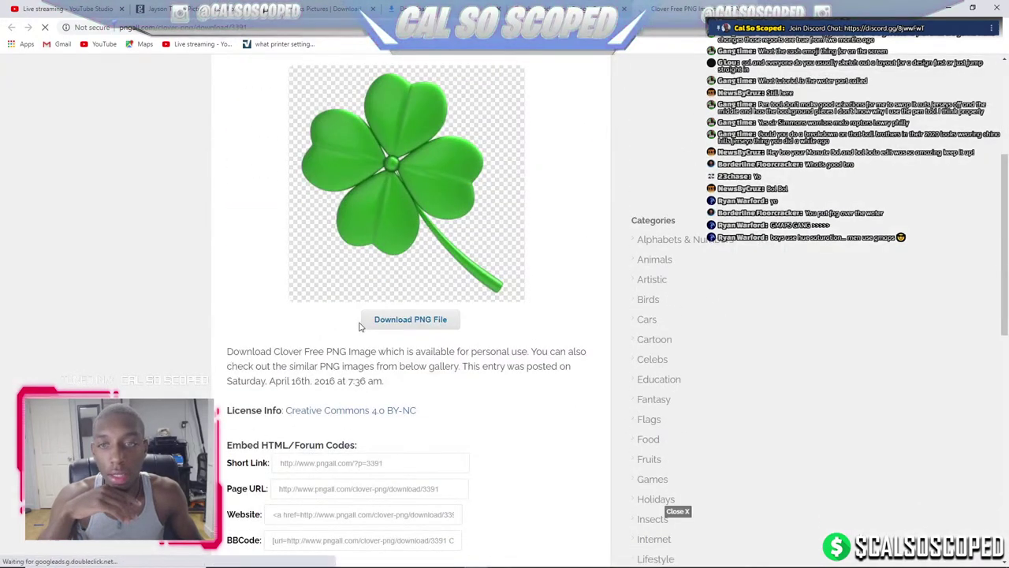
{"action": "scroll", "coordinate": [355, 276], "scroll_direction": "down", "scroll_amount": 2}
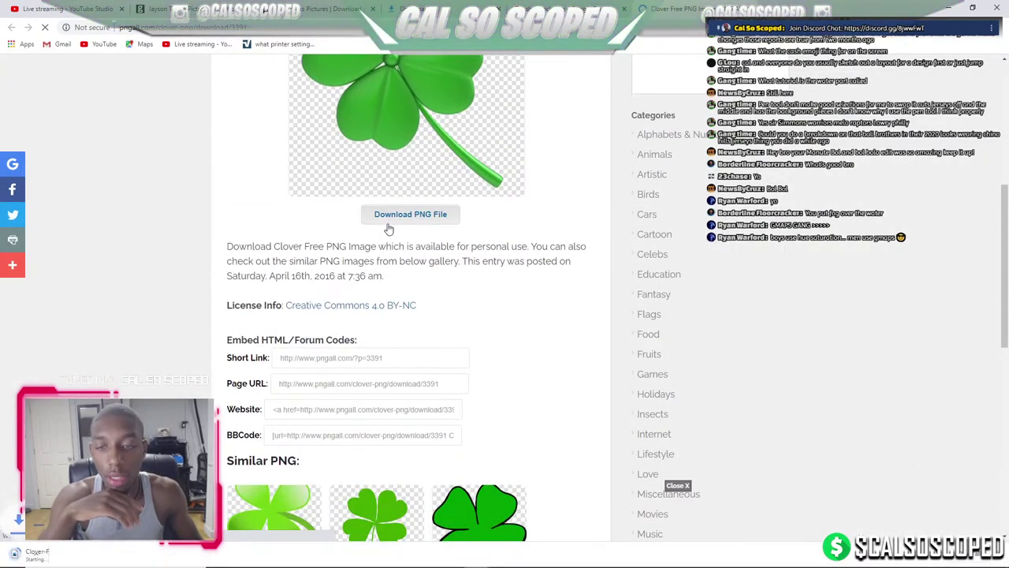
{"action": "key", "text": "ctrl+w"}
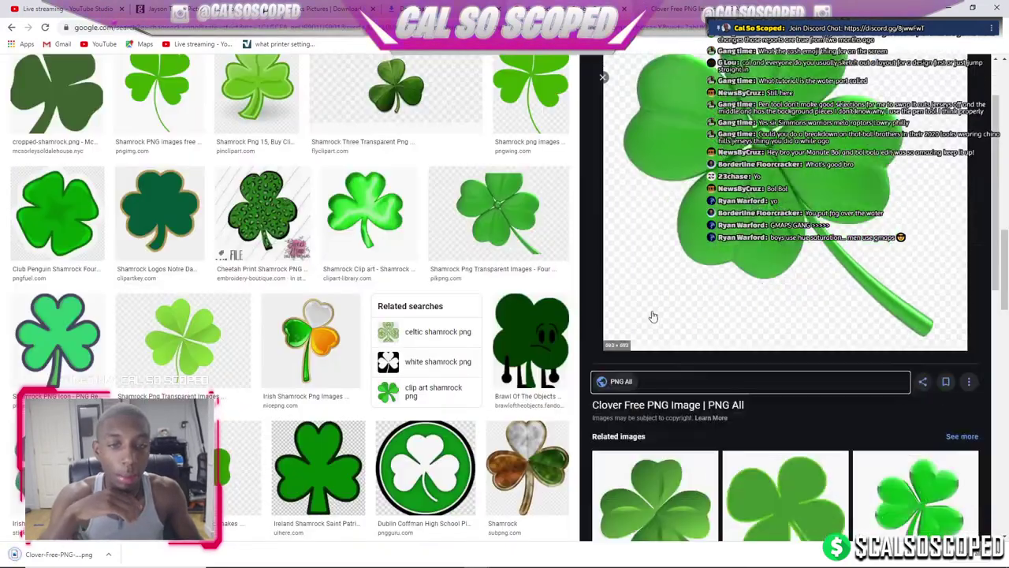
{"action": "left_click", "coordinate": [602, 76]}
Scroll further through the shamrock results, then view downloads listing Clover-Free-PNG-Image.png.
{"action": "scroll", "coordinate": [642, 343], "scroll_direction": "down", "scroll_amount": 3}
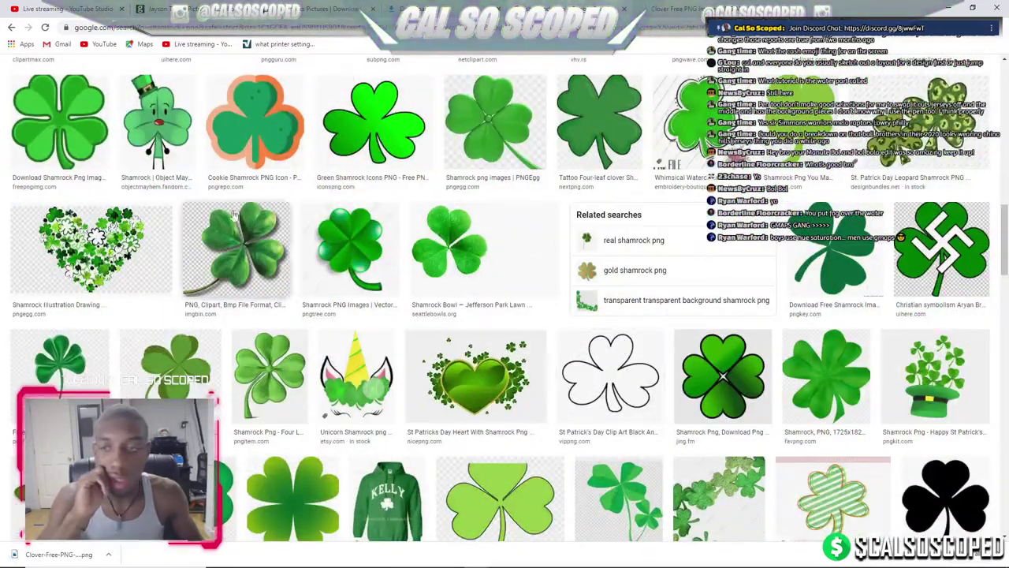
{"action": "scroll", "coordinate": [367, 254], "scroll_direction": "down", "scroll_amount": 2}
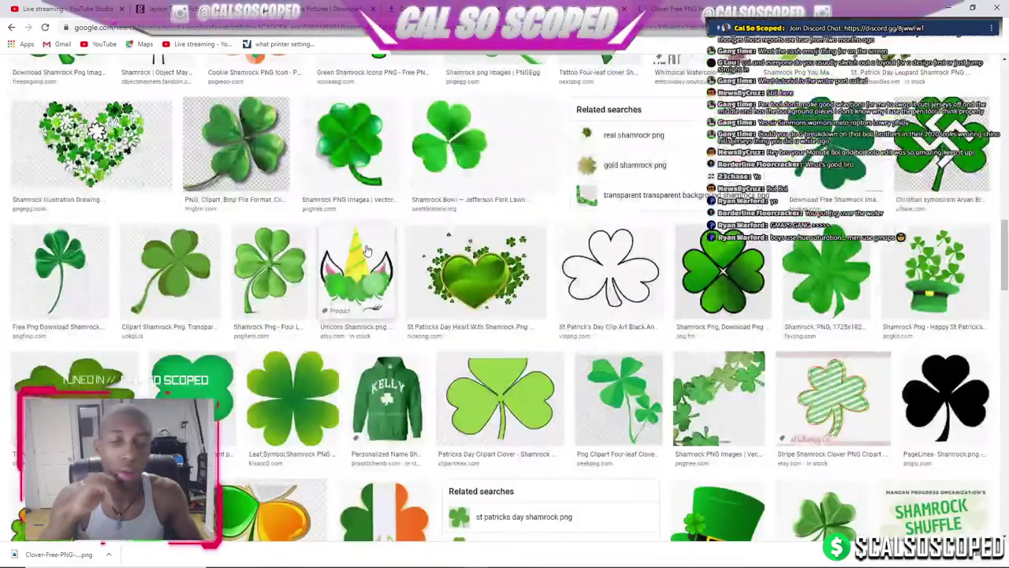
{"action": "scroll", "coordinate": [189, 307], "scroll_direction": "down", "scroll_amount": 2}
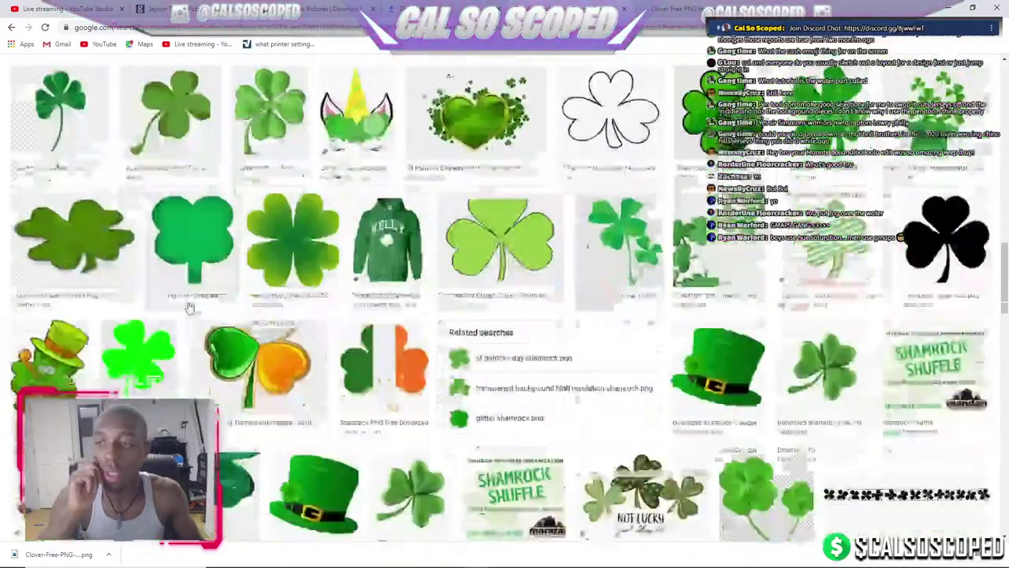
{"action": "scroll", "coordinate": [189, 308], "scroll_direction": "down", "scroll_amount": 3}
{"action": "scroll", "coordinate": [236, 316], "scroll_direction": "down", "scroll_amount": 3}
{"action": "scroll", "coordinate": [284, 321], "scroll_direction": "down", "scroll_amount": 5}
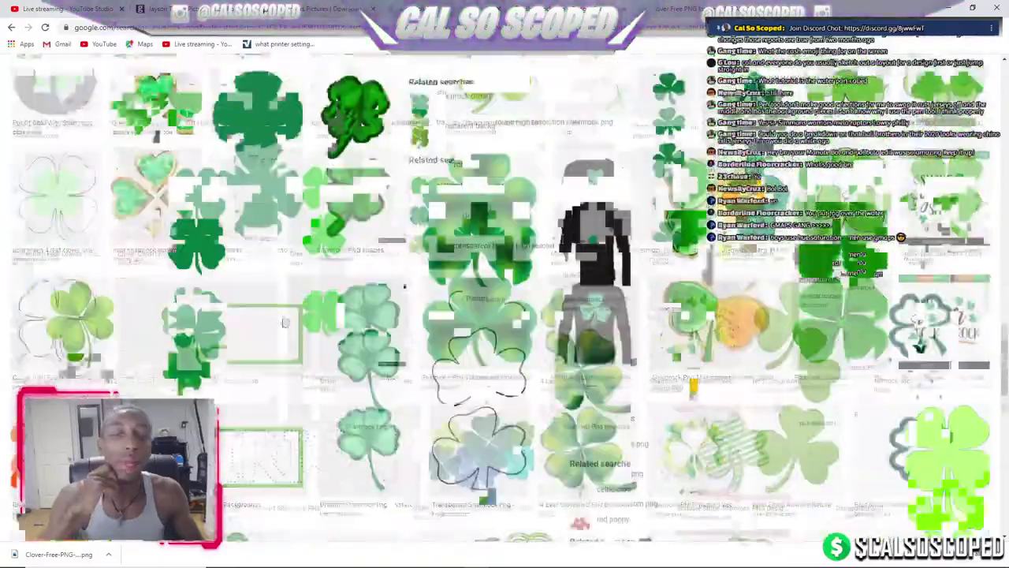
{"action": "scroll", "coordinate": [285, 322], "scroll_direction": "down", "scroll_amount": 3}
{"action": "scroll", "coordinate": [394, 319], "scroll_direction": "down", "scroll_amount": 3}
{"action": "scroll", "coordinate": [542, 317], "scroll_direction": "down", "scroll_amount": 2}
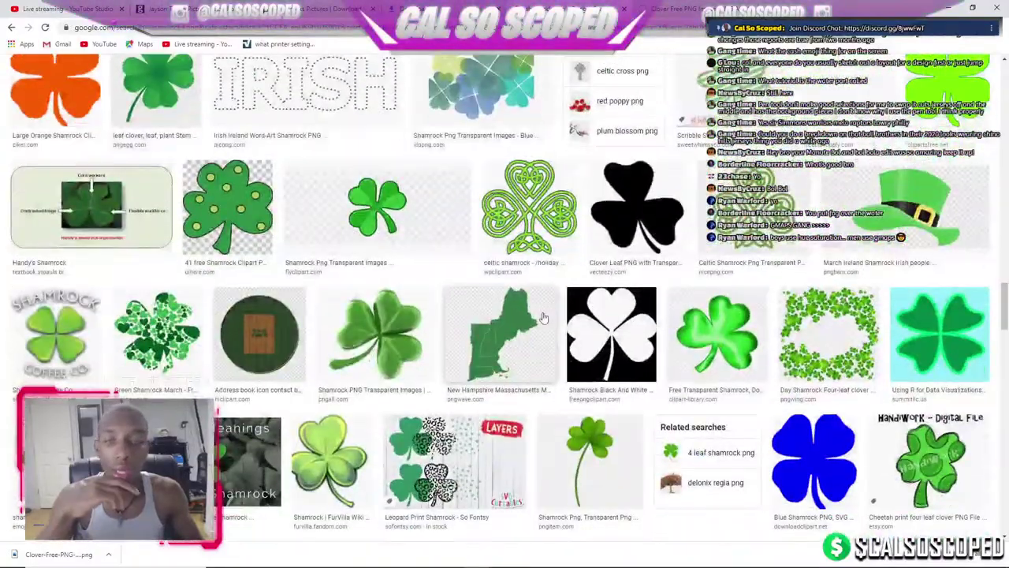
{"action": "scroll", "coordinate": [543, 318], "scroll_direction": "down", "scroll_amount": 2}
{"action": "scroll", "coordinate": [543, 318], "scroll_direction": "down", "scroll_amount": 1}
{"action": "scroll", "coordinate": [543, 318], "scroll_direction": "down", "scroll_amount": 2}
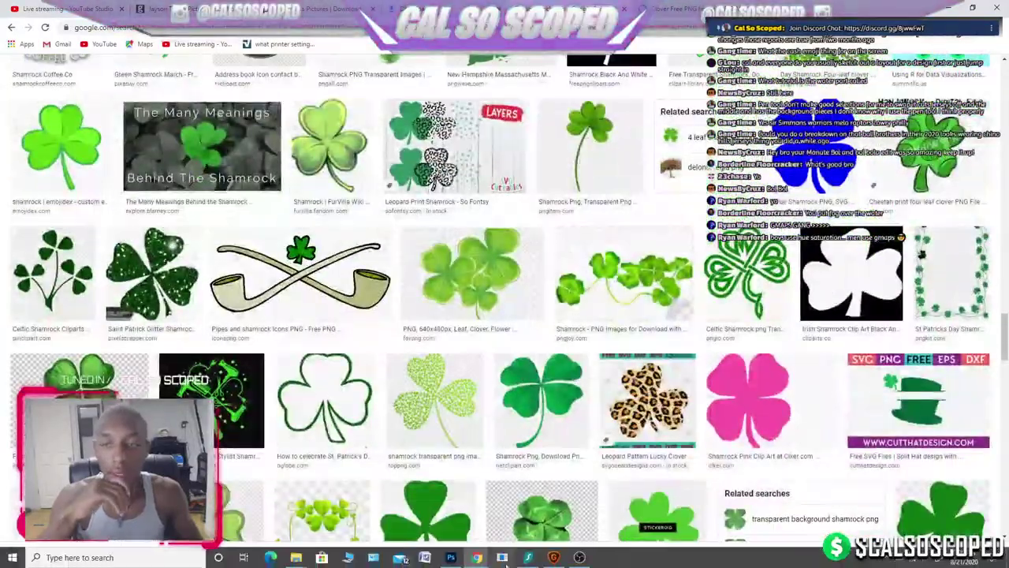
{"action": "key", "text": "ctrl+j"}
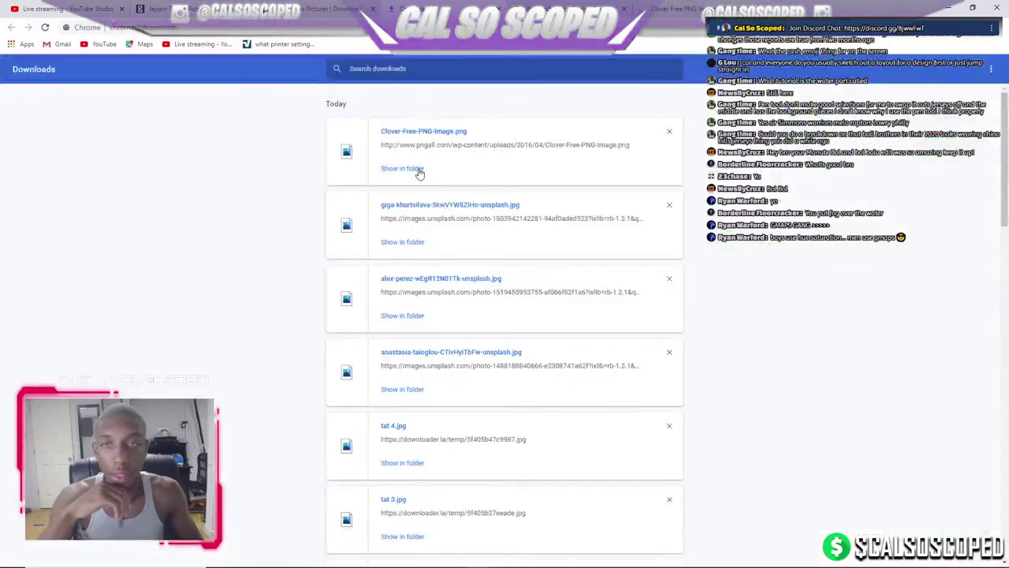
Rename the downloaded clover to '4 leaf clover shamrock' and copy it into ESD-USB > effects.
{"action": "left_click", "coordinate": [402, 169]}
{"action": "type", "text": "4 leaf"}
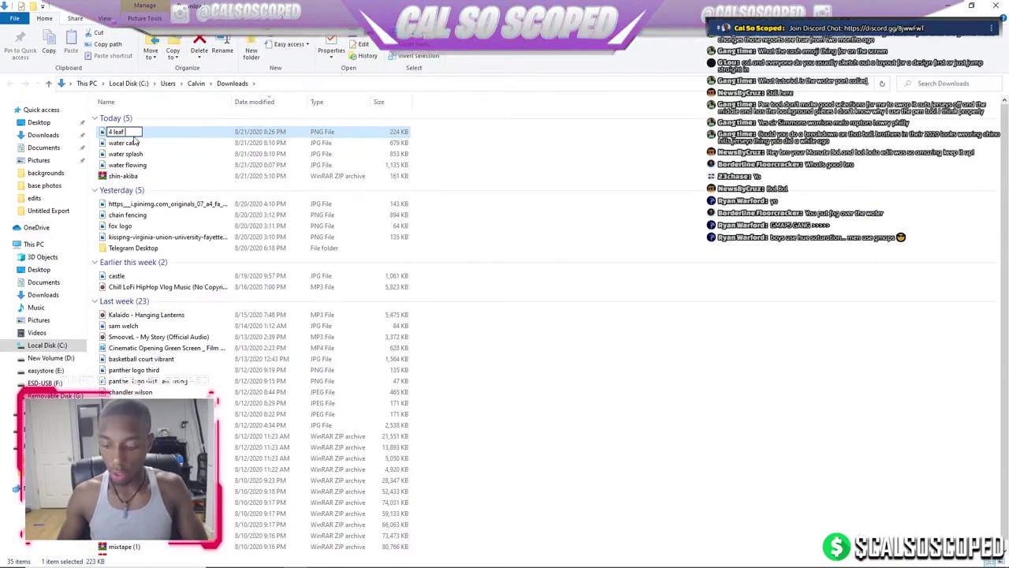
{"action": "type", "text": "clover sm"}
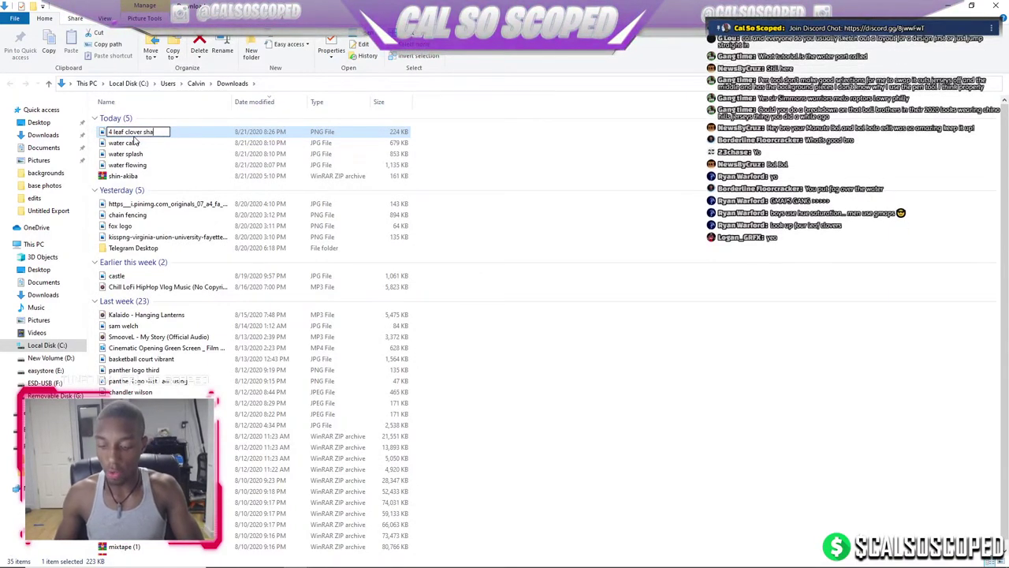
{"action": "left_click", "coordinate": [20, 384]}
{"action": "scroll", "coordinate": [24, 237], "scroll_direction": "down", "scroll_amount": 2}
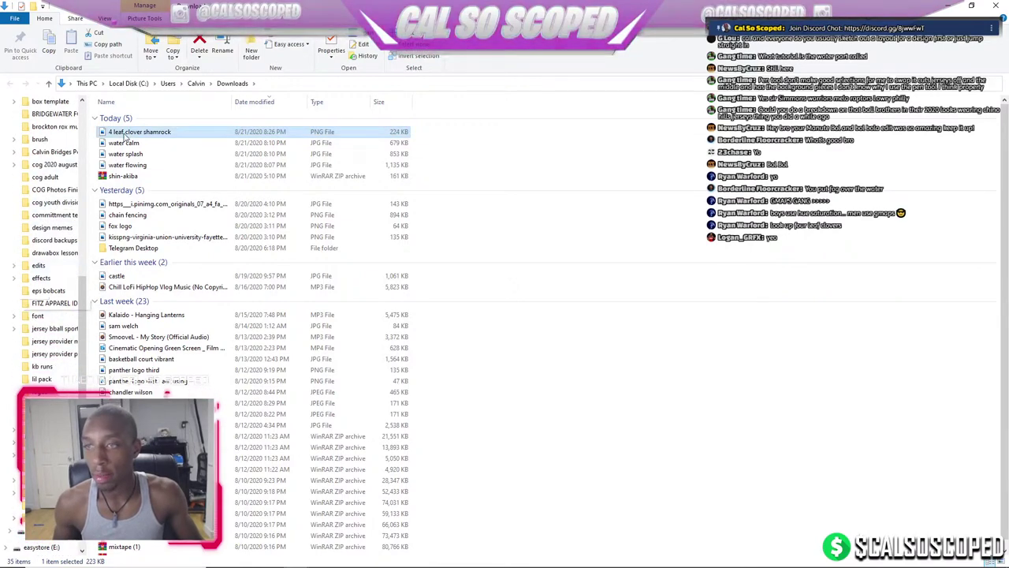
{"action": "mouse_move", "coordinate": [134, 132]}
{"action": "left_mouse_down"}
{"action": "mouse_move", "coordinate": [71, 272]}
{"action": "mouse_move", "coordinate": [41, 278]}
{"action": "left_mouse_up"}
{"action": "left_click", "coordinate": [41, 277]}
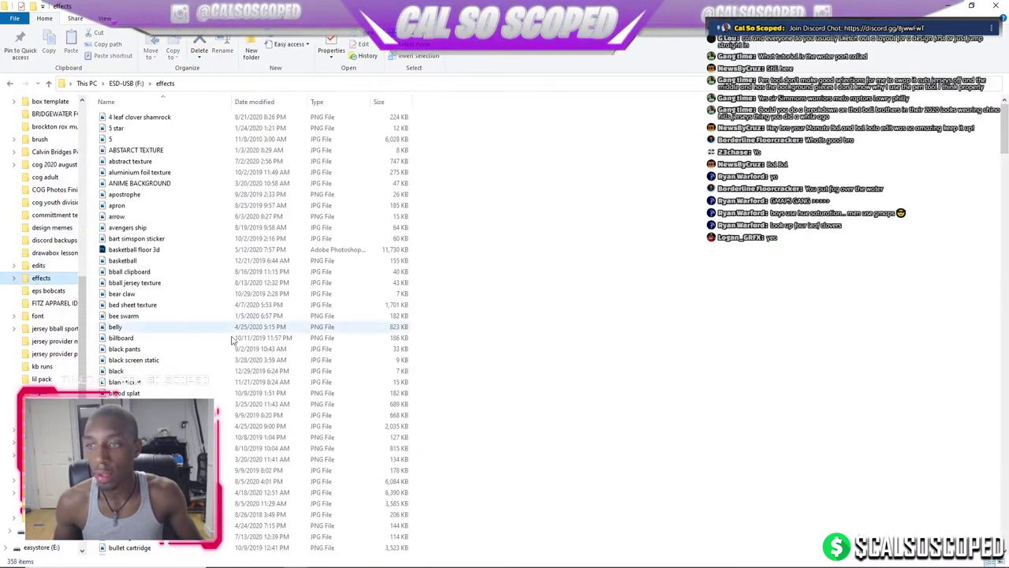
Drag the clover file from the effects folder over to Photoshop.
{"action": "scroll", "coordinate": [134, 260], "scroll_direction": "down", "scroll_amount": 1}
{"action": "scroll", "coordinate": [134, 260], "scroll_direction": "down", "scroll_amount": 1}
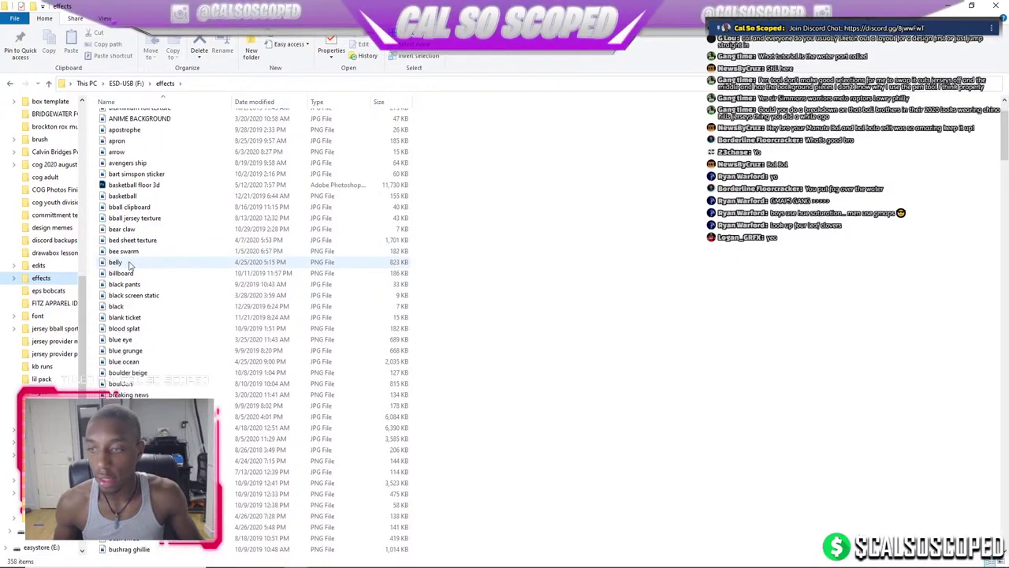
{"action": "scroll", "coordinate": [134, 197], "scroll_direction": "up", "scroll_amount": 2}
{"action": "left_click_drag", "start_coordinate": [138, 118], "coordinate": [450, 552]}
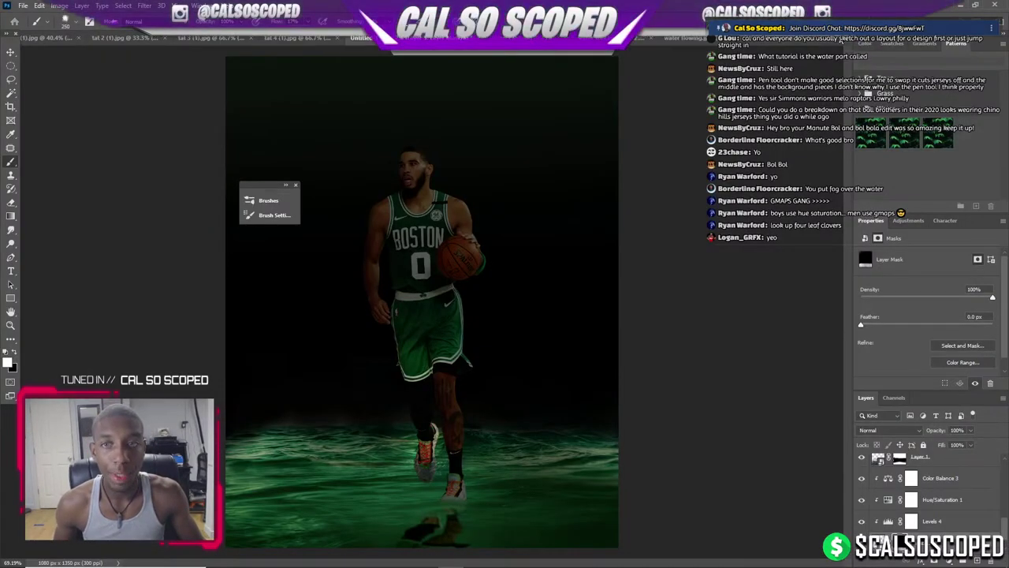
Open the clover PNG, duplicate its layer and convert the copy to a smart object.
{"action": "left_click_drag", "start_coordinate": [450, 552], "coordinate": [678, 38]}
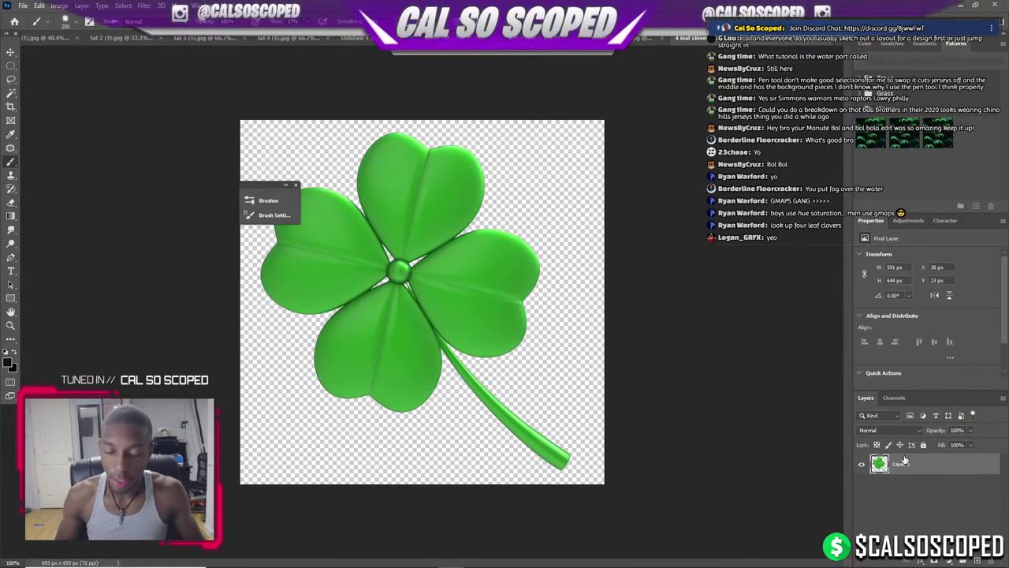
{"action": "right_click", "coordinate": [908, 458]}
{"action": "key", "text": "ctrl+j"}
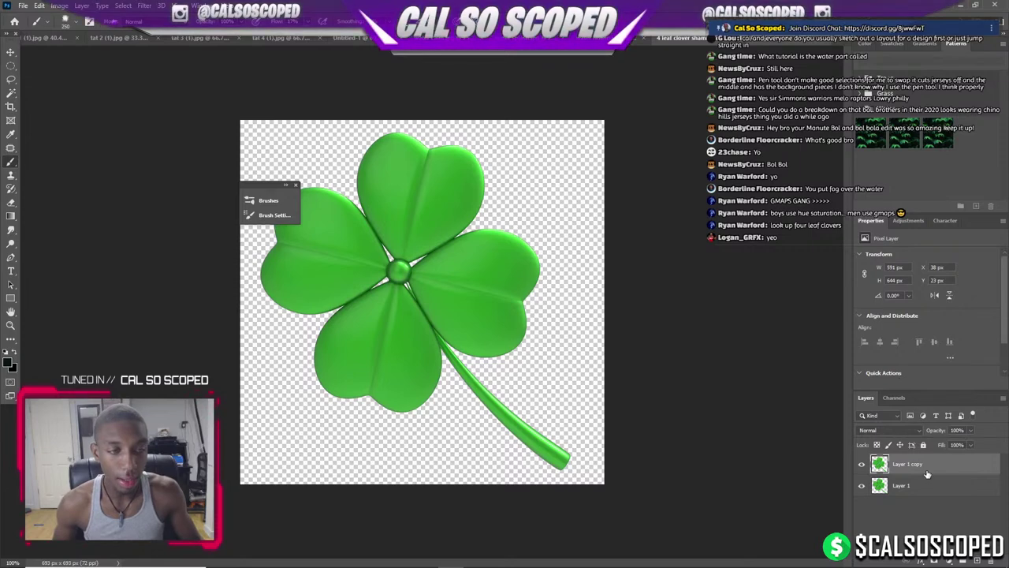
{"action": "right_click", "coordinate": [906, 465]}
{"action": "left_click", "coordinate": [909, 169]}
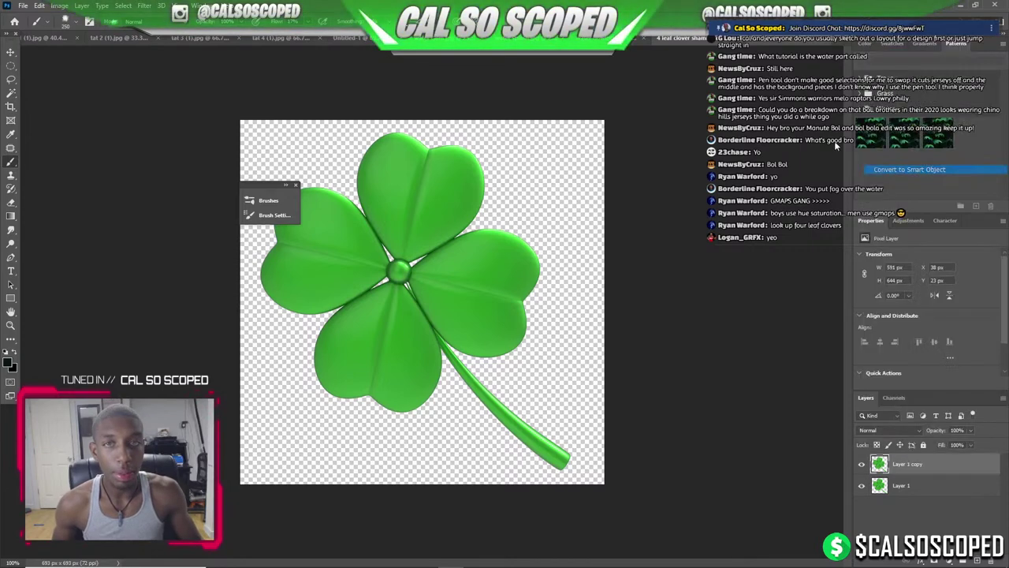
Paste the clover into the poster as a smart object, scaled and rotated into the bottom-right corner.
{"action": "left_click", "coordinate": [335, 36]}
{"action": "scroll", "coordinate": [985, 498], "scroll_direction": "up", "scroll_amount": 3}
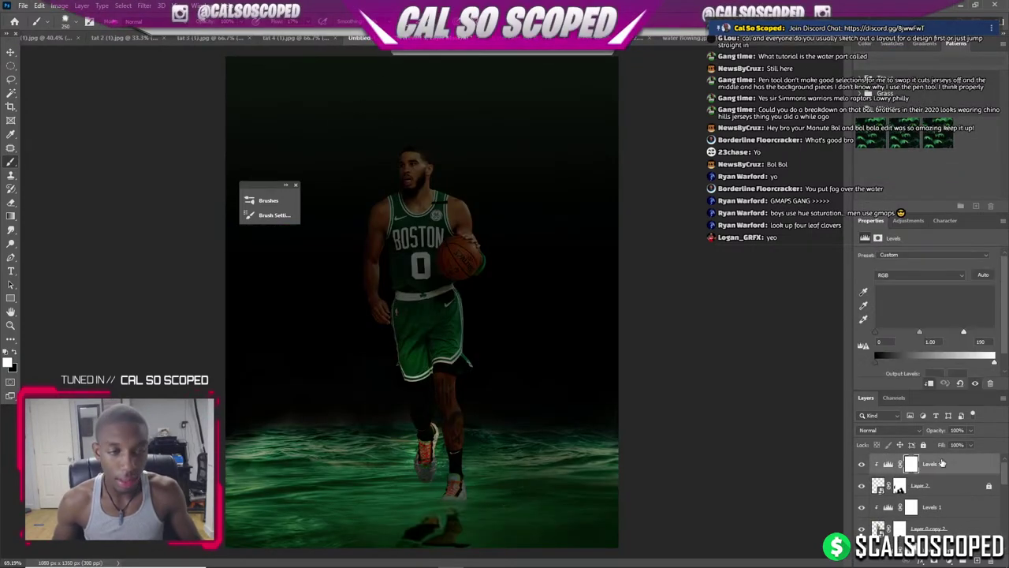
{"action": "key", "text": "ctrl+v"}
{"action": "right_click", "coordinate": [907, 464]}
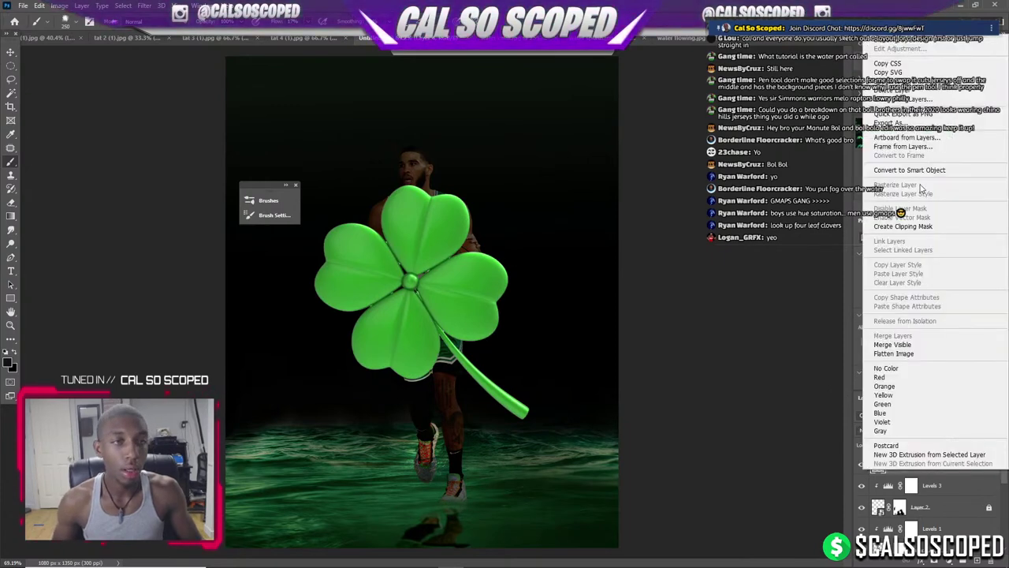
{"action": "left_click", "coordinate": [912, 172]}
{"action": "key", "text": "ctrl+t"}
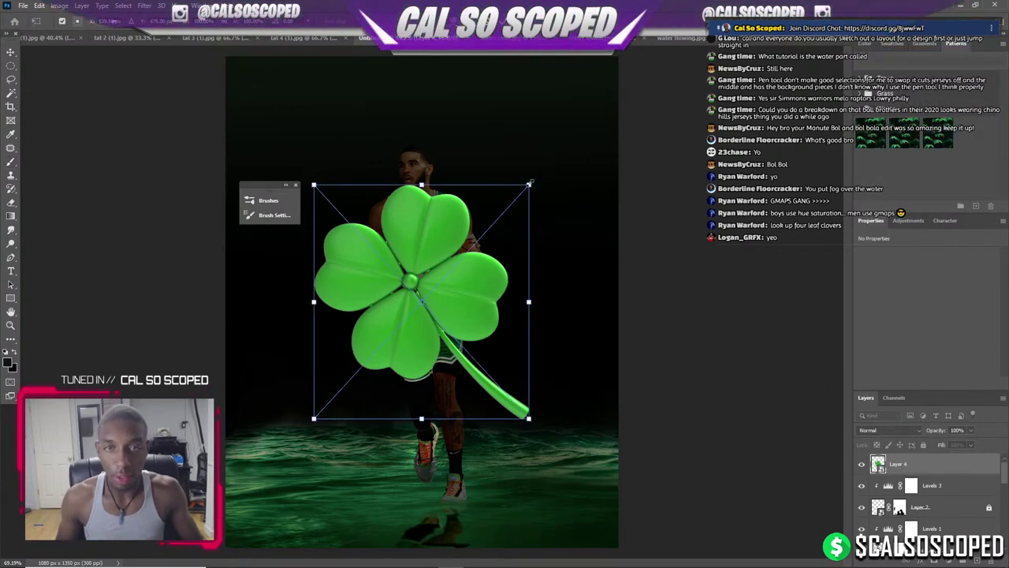
{"action": "mouse_move", "coordinate": [531, 181]}
{"action": "left_mouse_down"}
{"action": "mouse_move", "coordinate": [344, 371]}
{"action": "mouse_move", "coordinate": [603, 327]}
{"action": "mouse_move", "coordinate": [583, 504]}
{"action": "mouse_move", "coordinate": [635, 413]}
{"action": "mouse_move", "coordinate": [623, 379]}
{"action": "left_mouse_up"}
{"action": "left_click_drag", "start_coordinate": [588, 469], "coordinate": [597, 469]}
{"action": "key", "text": "Return"}
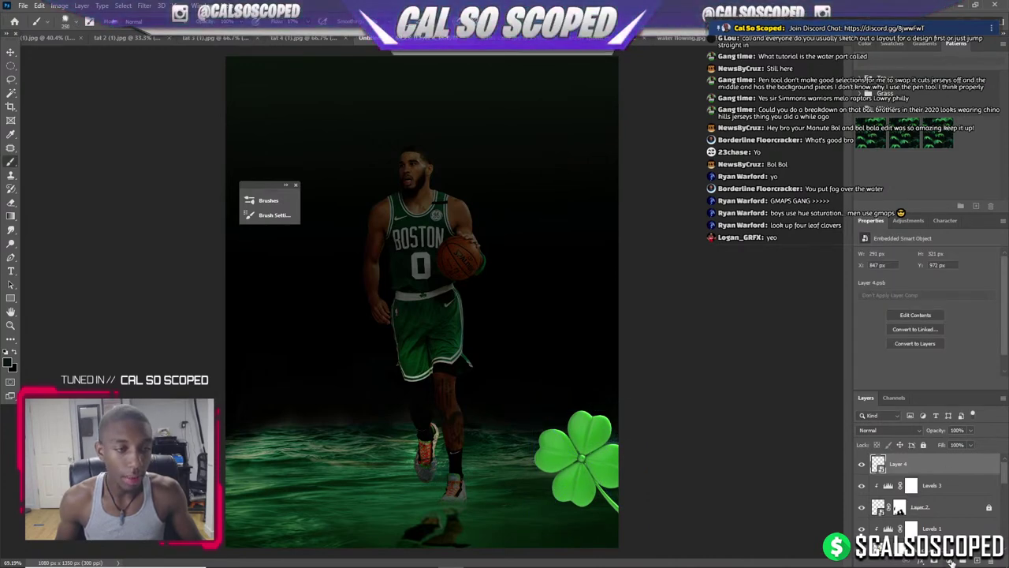
Add a Levels adjustment above the clover with midtones at 0.39.
{"action": "left_click", "coordinate": [950, 560]}
{"action": "left_click", "coordinate": [938, 417]}
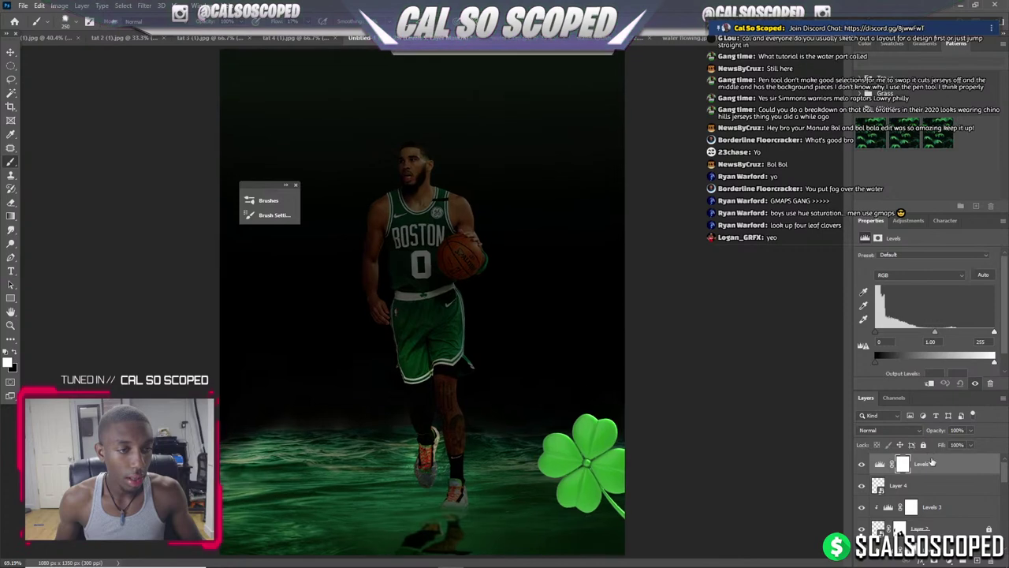
{"action": "left_click_drag", "start_coordinate": [936, 332], "coordinate": [965, 331]}
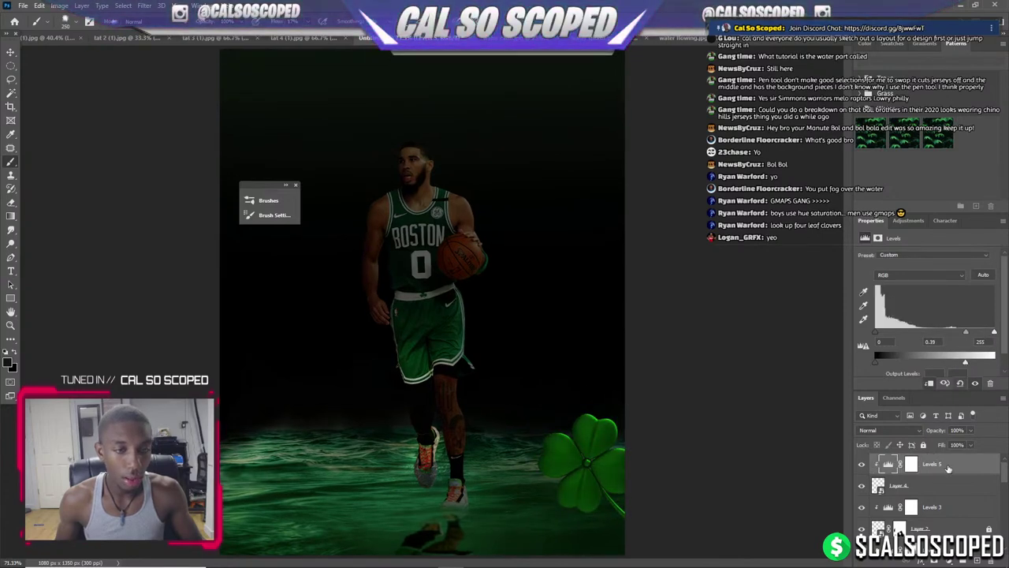
Apply a horizontal Motion Blur filter to the clover on Layer 4.
{"action": "left_click", "coordinate": [923, 485]}
{"action": "left_click", "coordinate": [145, 6]}
{"action": "mouse_move", "coordinate": [151, 124]}
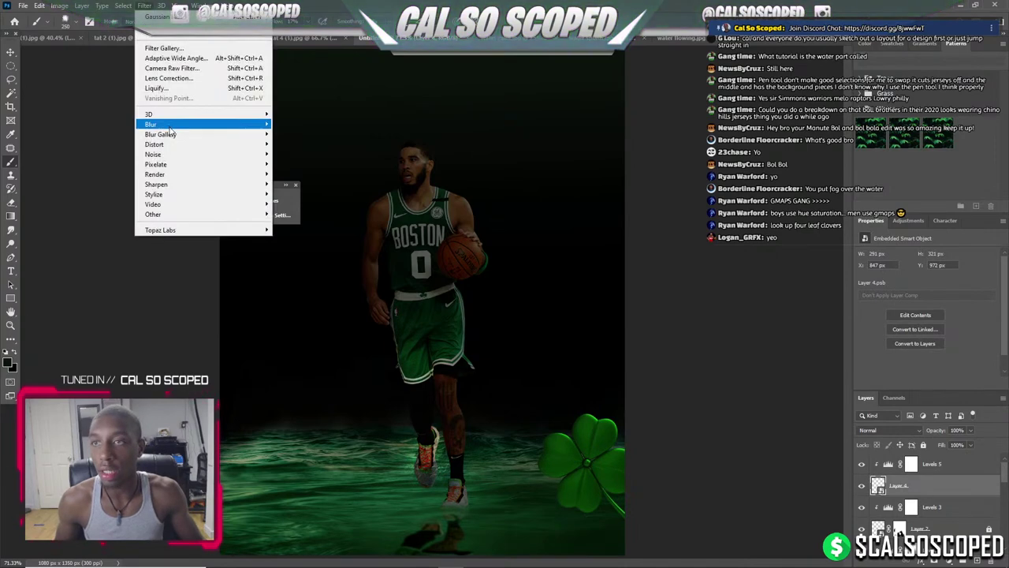
{"action": "left_click", "coordinate": [298, 185]}
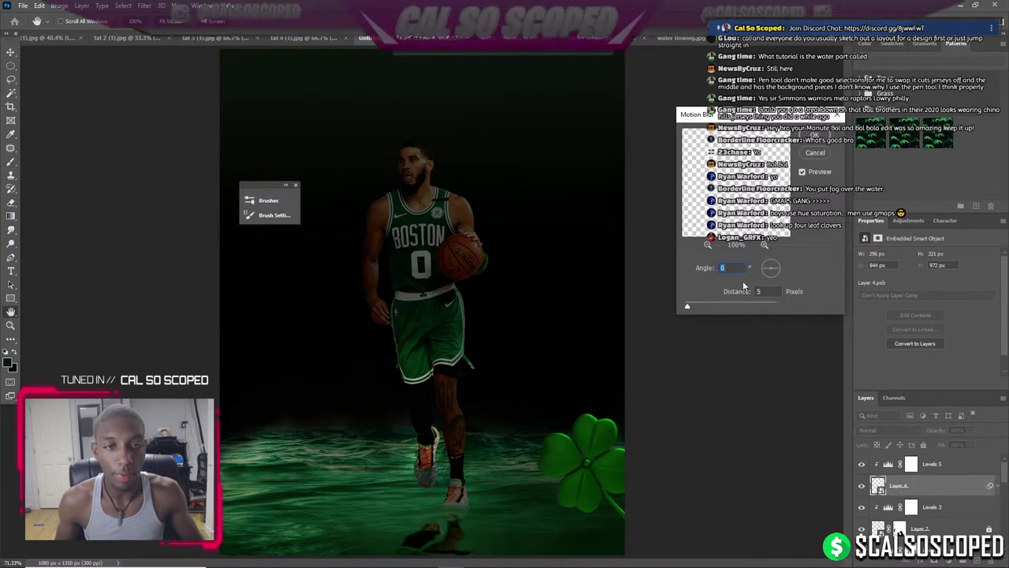
{"action": "mouse_move", "coordinate": [687, 307]}
{"action": "left_mouse_down"}
{"action": "mouse_move", "coordinate": [716, 312]}
{"action": "mouse_move", "coordinate": [701, 309]}
{"action": "left_mouse_up"}
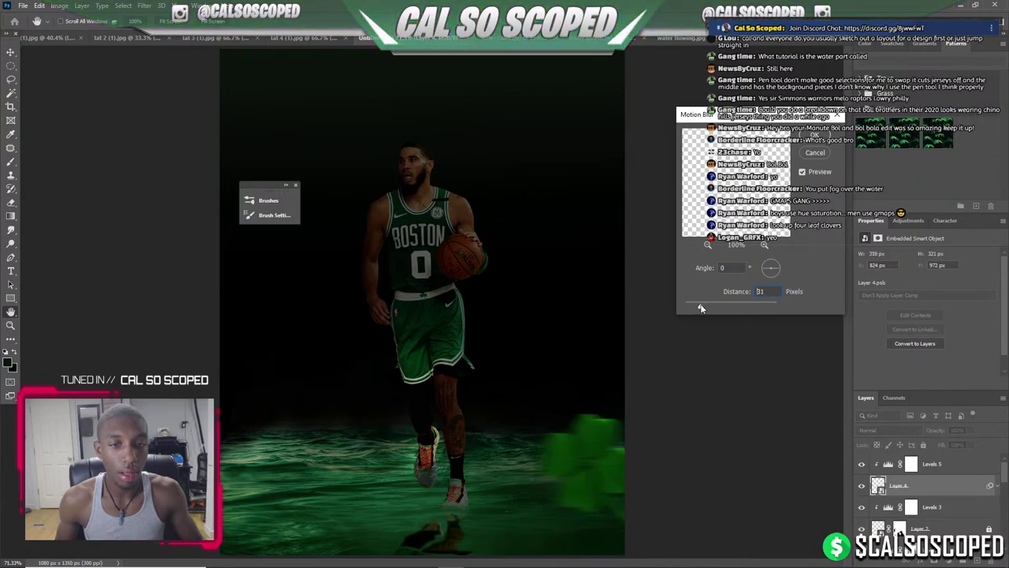
{"action": "key", "text": "Return"}
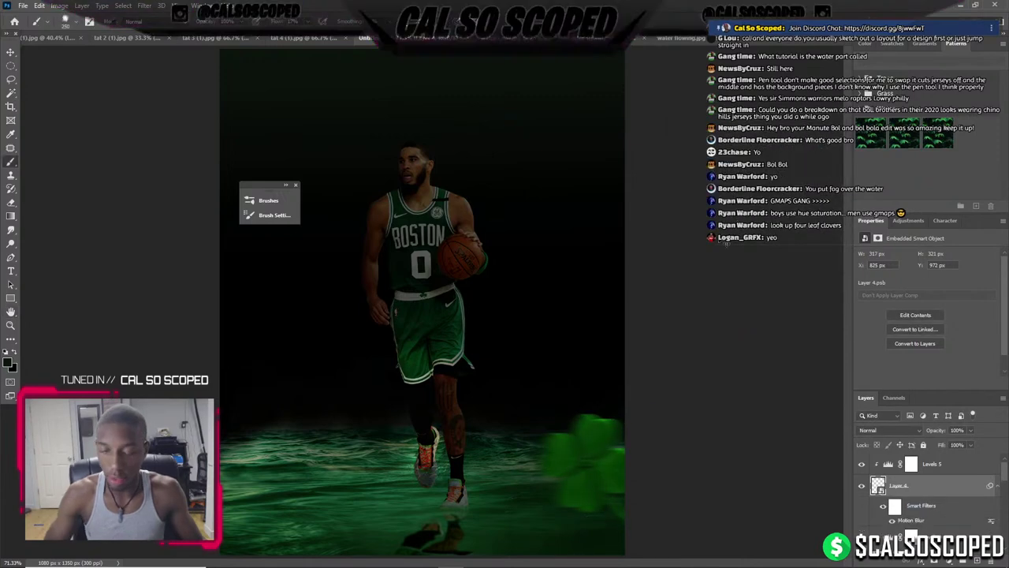
Move the blurred clover up beside the player's legs.
{"action": "key", "text": "ctrl+t"}
{"action": "mouse_move", "coordinate": [587, 419]}
{"action": "left_mouse_down"}
{"action": "mouse_move", "coordinate": [542, 53]}
{"action": "mouse_move", "coordinate": [595, 209]}
{"action": "mouse_move", "coordinate": [552, 360]}
{"action": "mouse_move", "coordinate": [554, 410]}
{"action": "mouse_move", "coordinate": [576, 365]}
{"action": "left_mouse_up"}
{"action": "key", "text": "Return"}
{"action": "key", "text": "ctrl+minus"}
{"action": "key", "text": "b"}
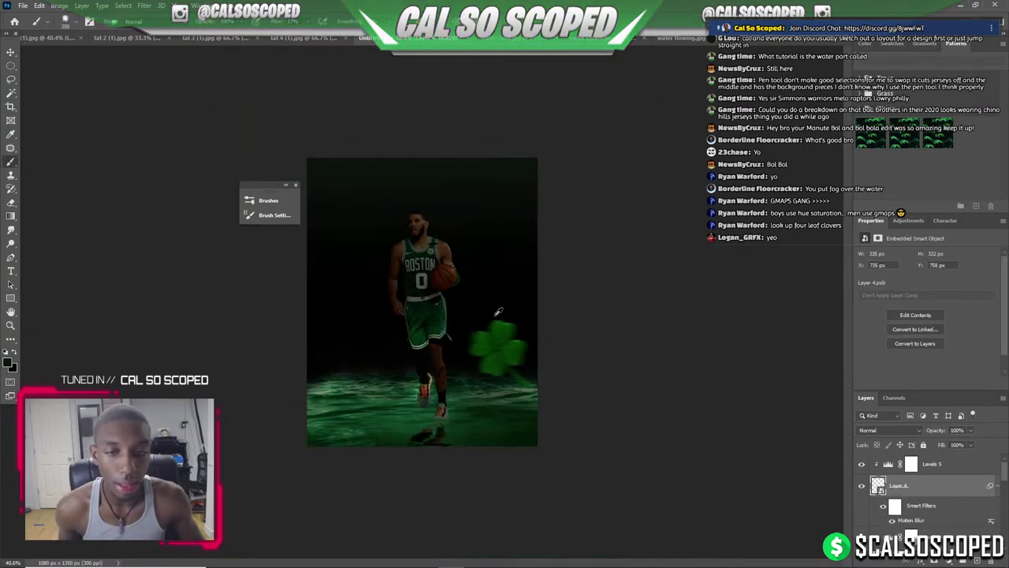
{"action": "key", "text": "ctrl+plus"}
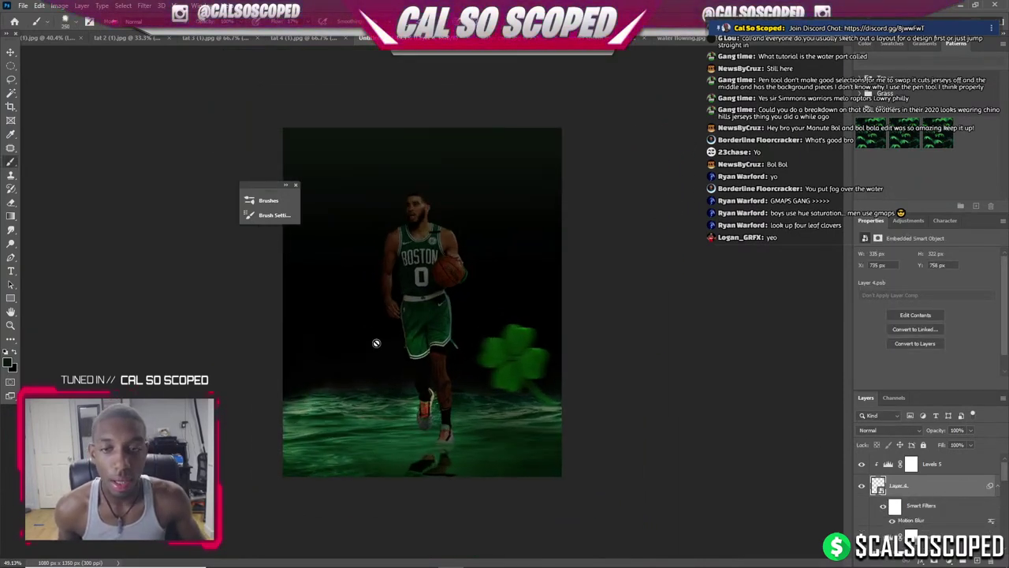
{"action": "key", "text": "ctrl+plus"}
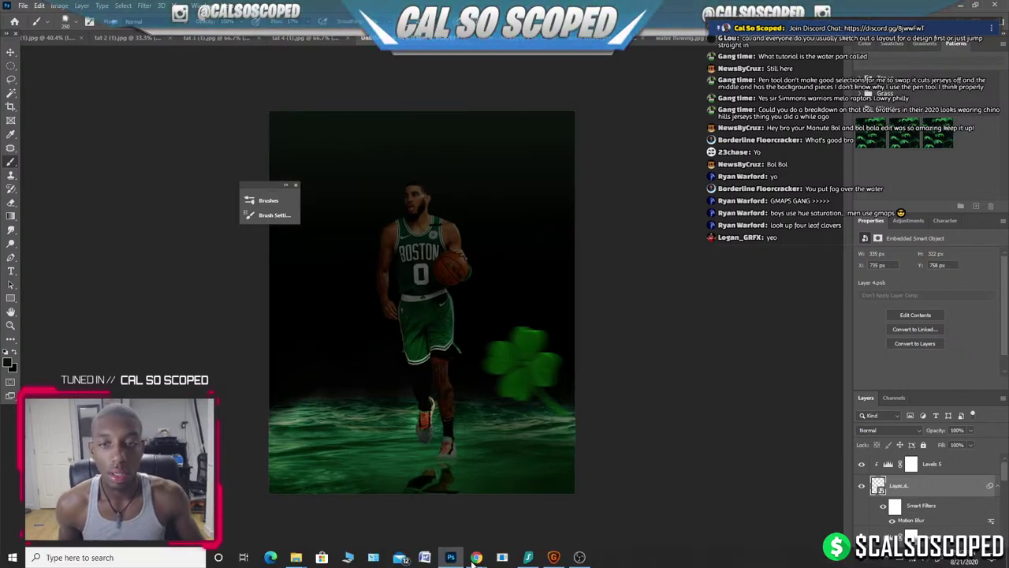
Place a smaller rotated clover copy left of the player's legs with 19 px motion blur.
{"action": "key", "text": "ctrl+j"}
{"action": "key", "text": "ctrl+t"}
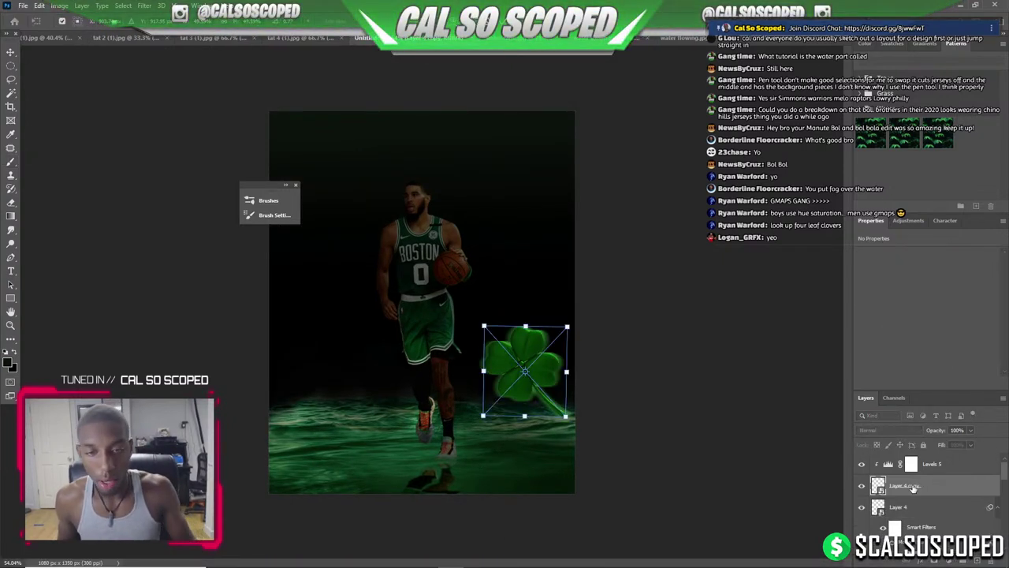
{"action": "left_click_drag", "start_coordinate": [520, 360], "coordinate": [308, 363]}
{"action": "mouse_move", "coordinate": [351, 323]}
{"action": "left_mouse_down"}
{"action": "mouse_move", "coordinate": [355, 295]}
{"action": "mouse_move", "coordinate": [309, 371]}
{"action": "mouse_move", "coordinate": [328, 354]}
{"action": "left_mouse_up"}
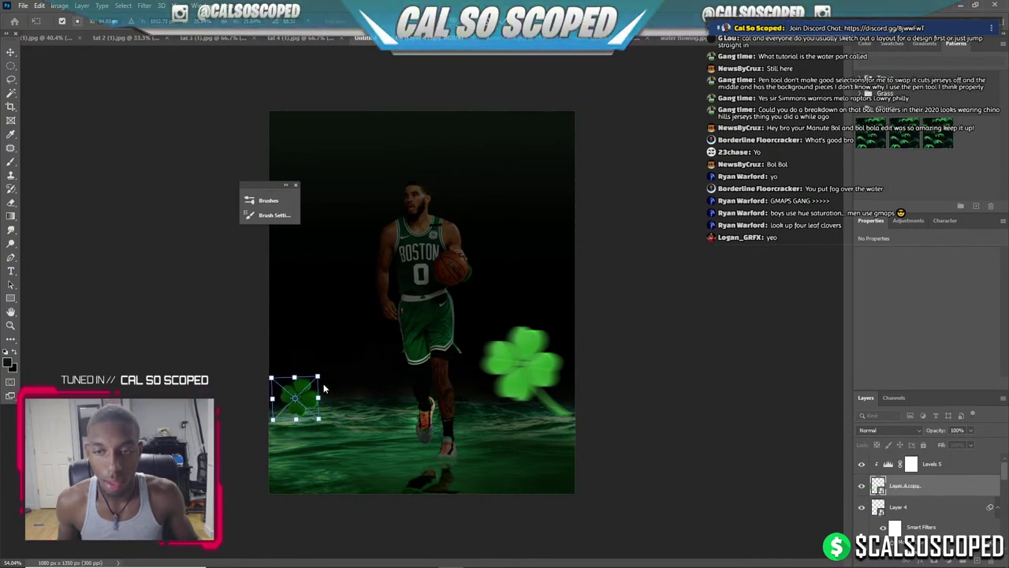
{"action": "left_click_drag", "start_coordinate": [298, 391], "coordinate": [392, 331]}
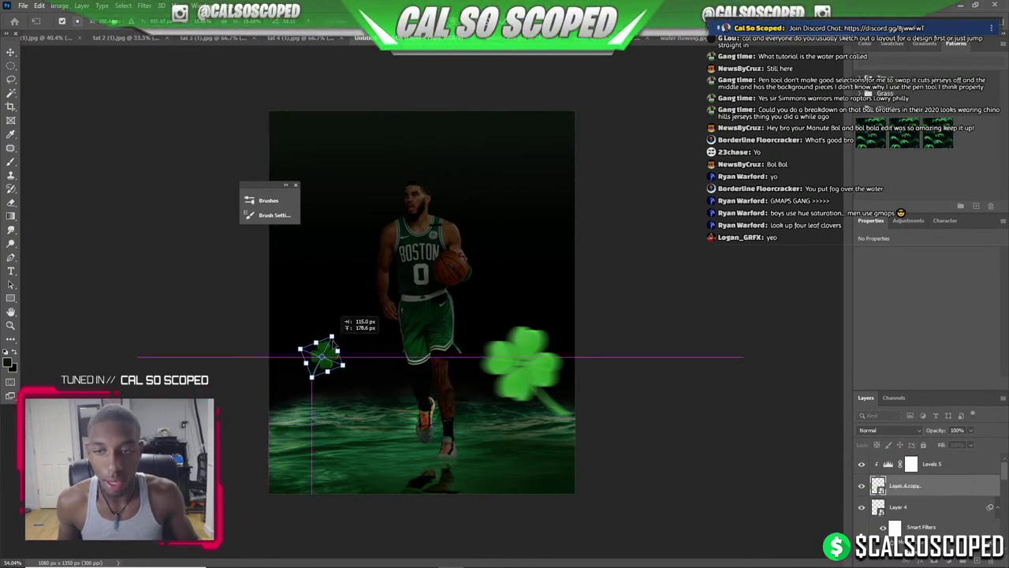
{"action": "key", "text": "Return"}
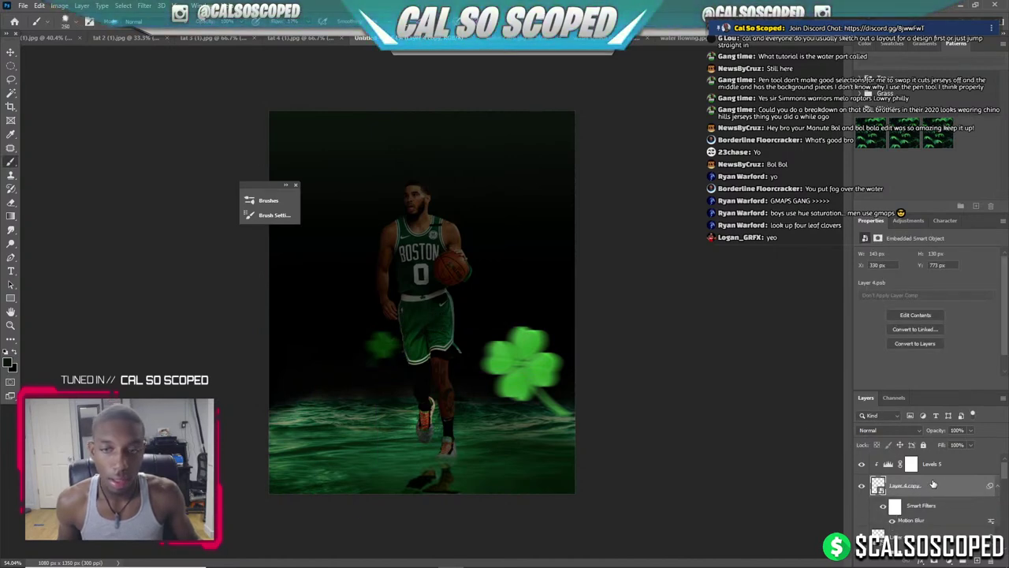
{"action": "double_click", "coordinate": [911, 521]}
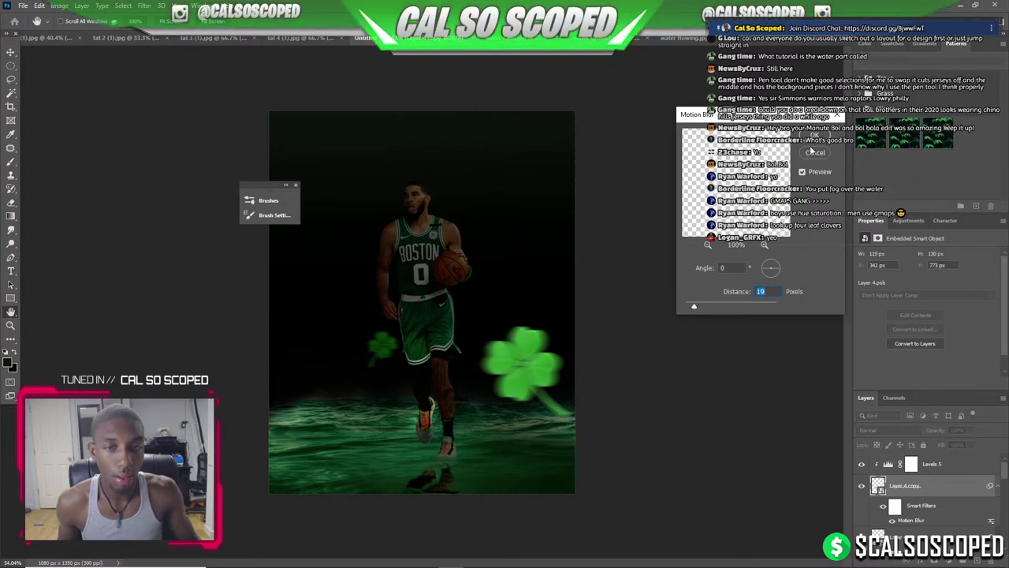
{"action": "key", "text": "Return"}
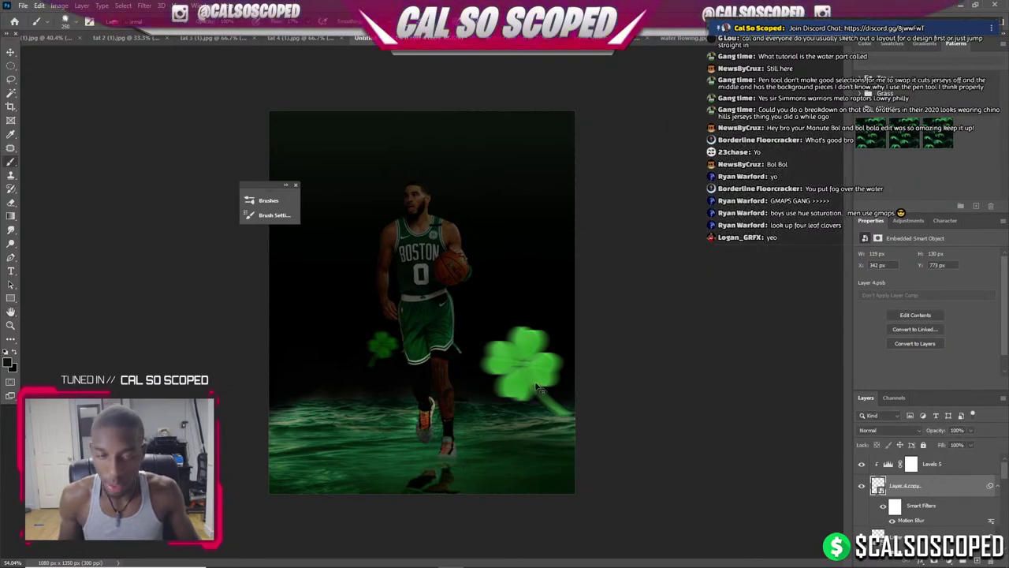
Duplicate the Levels 5 adjustment, move the copy down and clip it to the layer below.
{"action": "scroll", "coordinate": [923, 511], "scroll_direction": "down", "scroll_amount": 1}
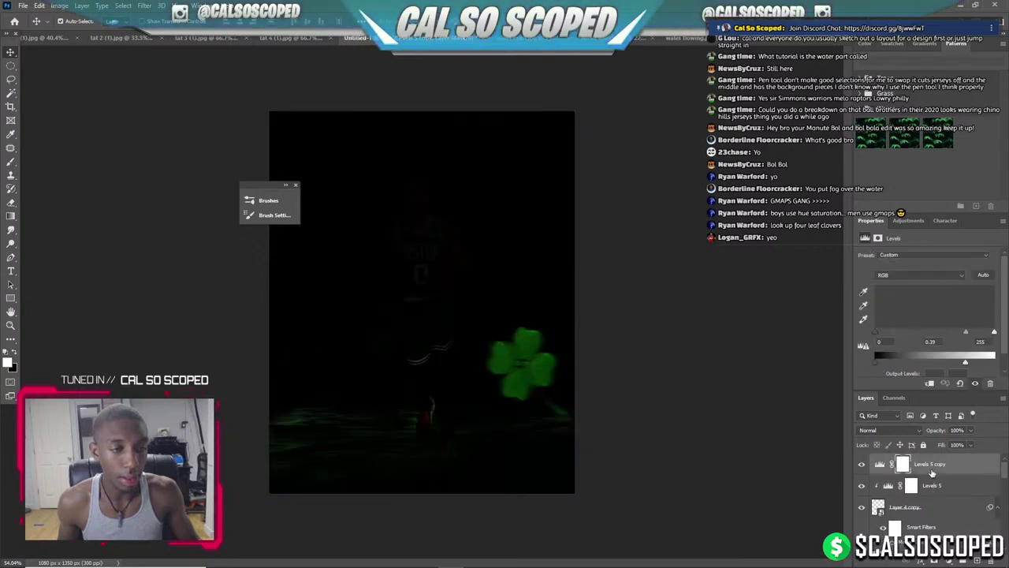
{"action": "key", "text": "ctrl+shift+z"}
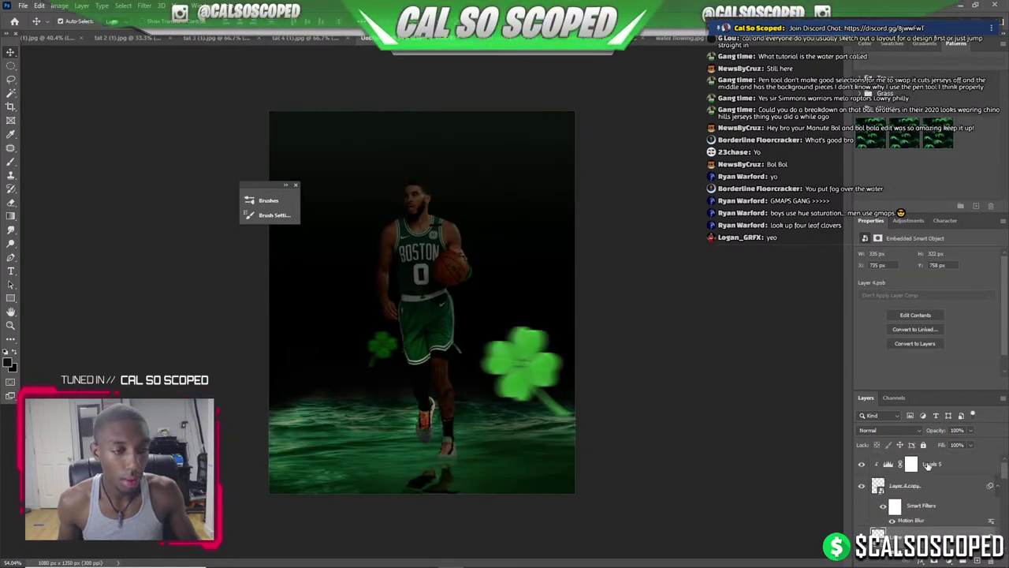
{"action": "key", "text": "ctrl+z"}
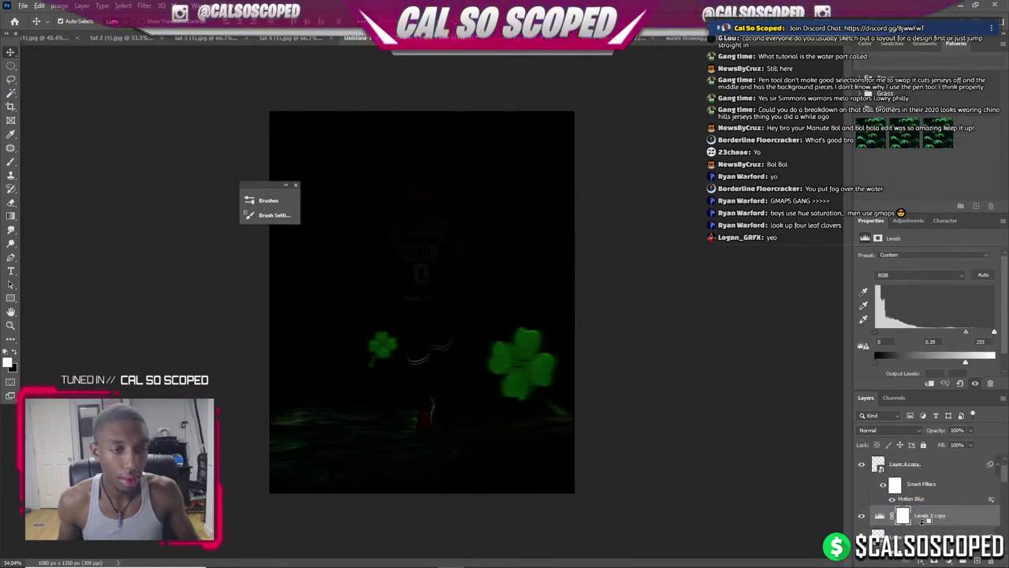
{"action": "key", "text": "ctrl+alt+g"}
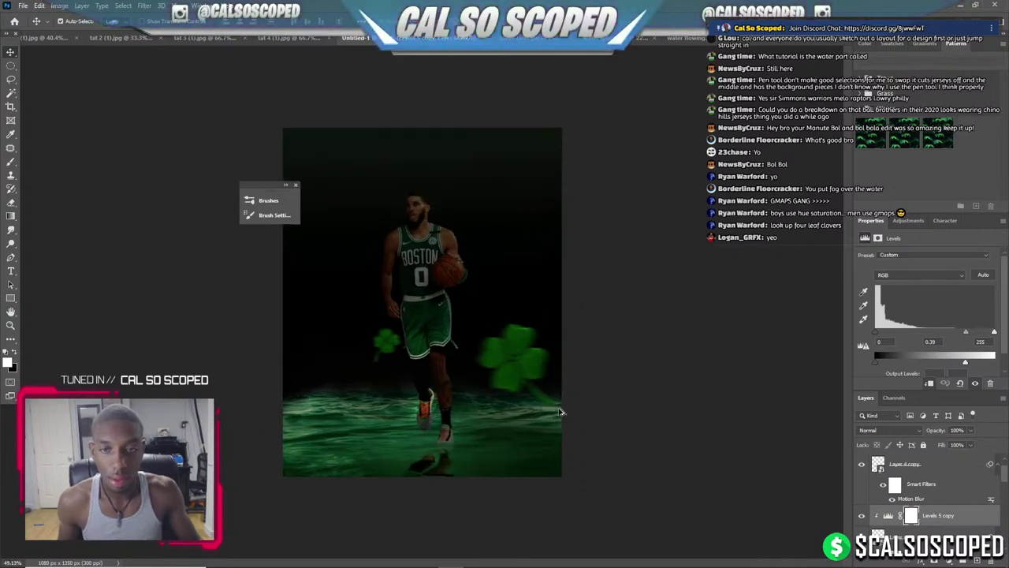
{"action": "key", "text": "ctrl+0"}
{"action": "scroll", "coordinate": [927, 497], "scroll_direction": "down", "scroll_amount": 1}
Add a Color Balance layer (Magenta–Green -48, Yellow–Blue +14) clipped above Layer 4 copy.
{"action": "left_click", "coordinate": [914, 512]}
{"action": "left_click", "coordinate": [923, 559]}
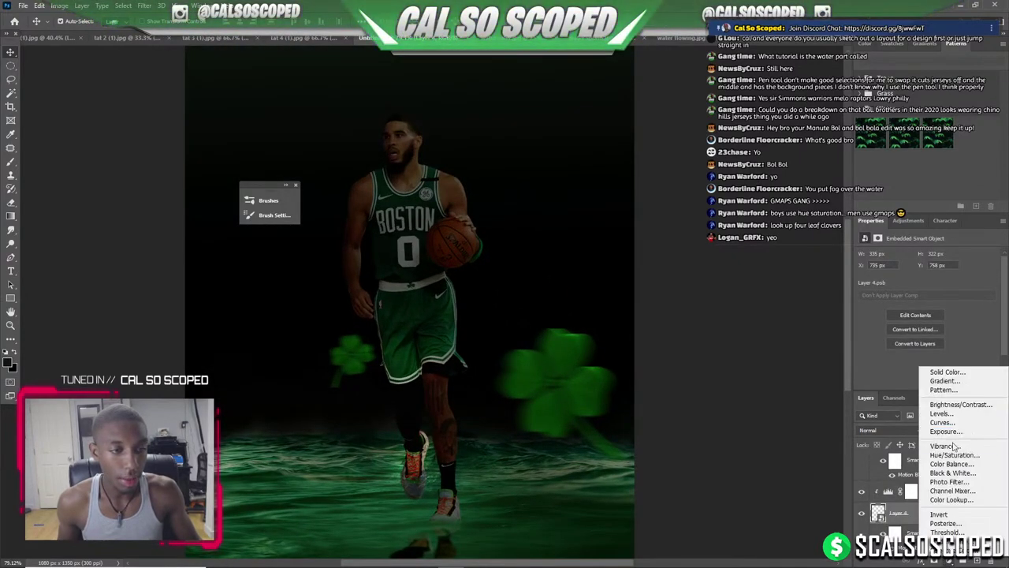
{"action": "left_click", "coordinate": [927, 461]}
{"action": "left_click_drag", "start_coordinate": [914, 296], "coordinate": [903, 298]}
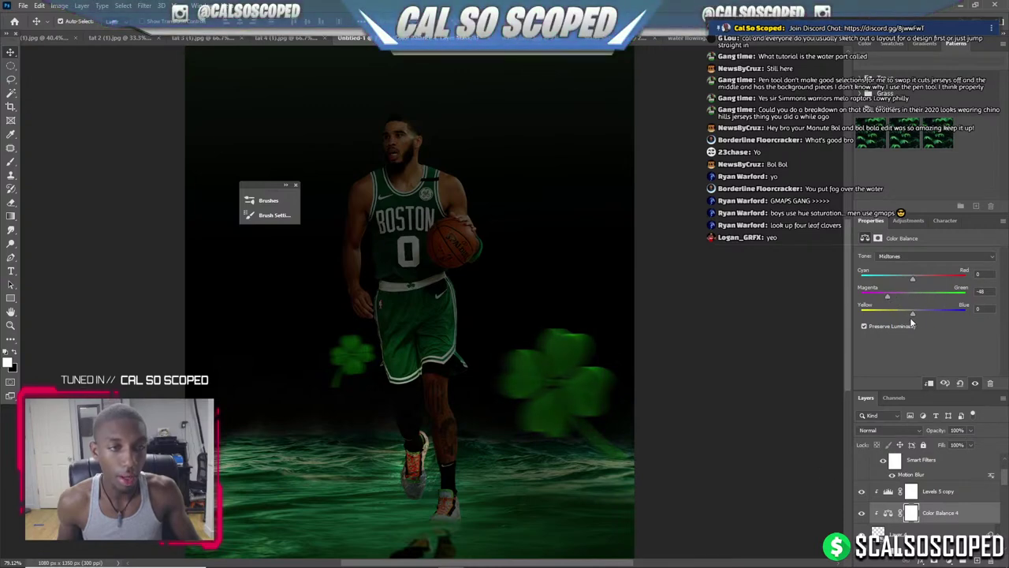
{"action": "left_click_drag", "start_coordinate": [872, 314], "coordinate": [925, 316]}
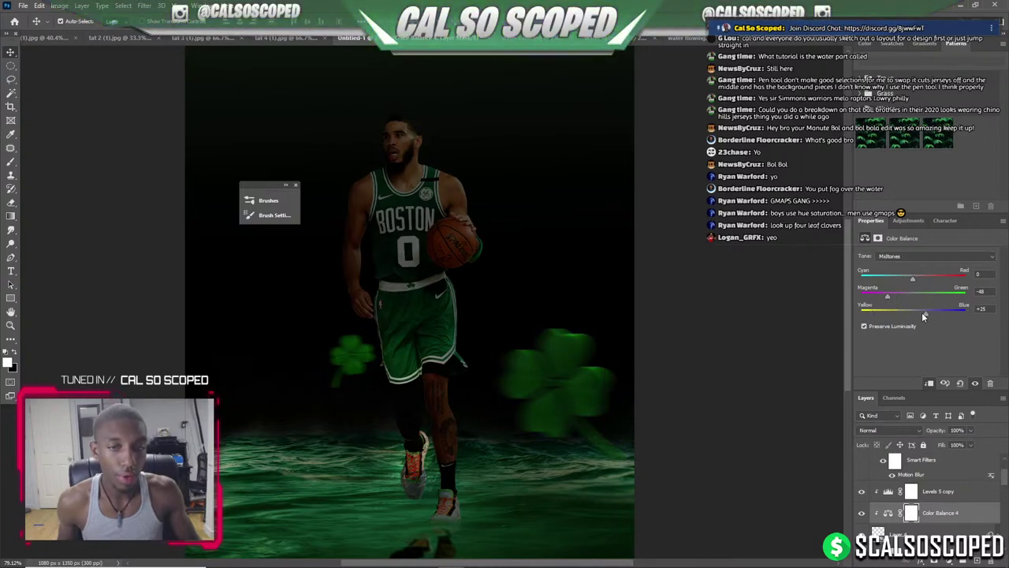
{"action": "key", "text": "x"}
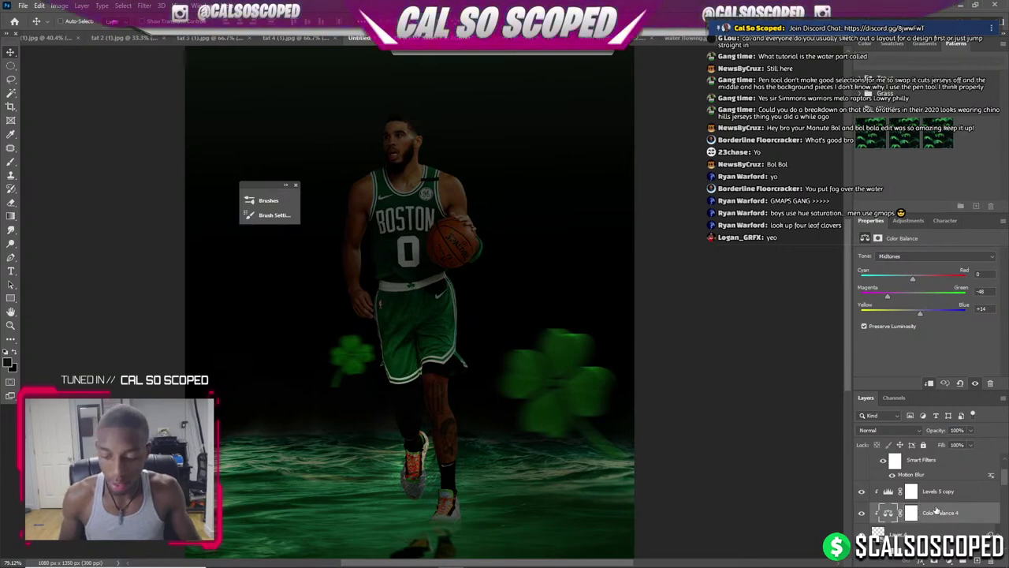
{"action": "left_click_drag", "start_coordinate": [936, 510], "coordinate": [954, 510]}
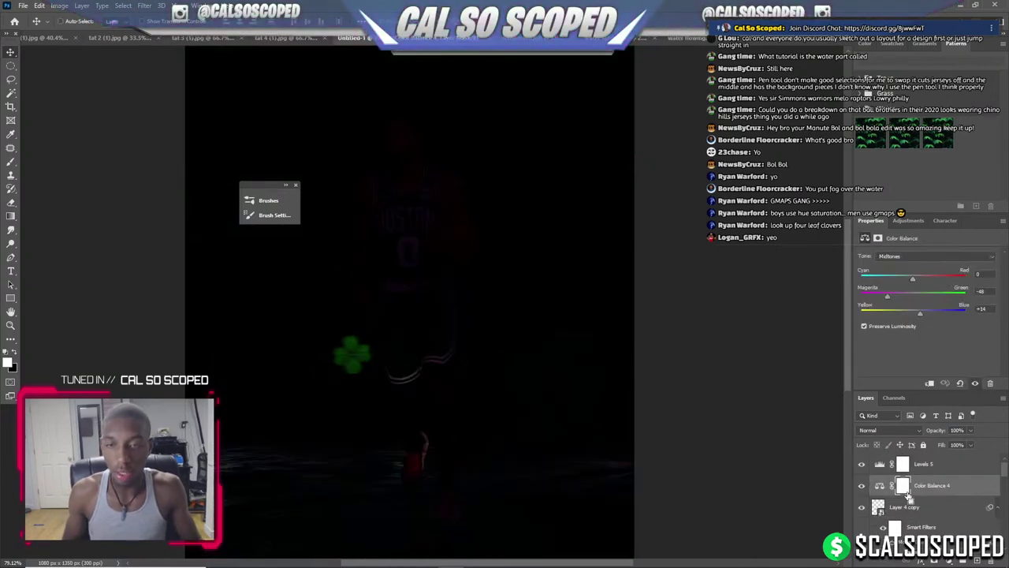
{"action": "left_click", "coordinate": [933, 495], "text": "alt"}
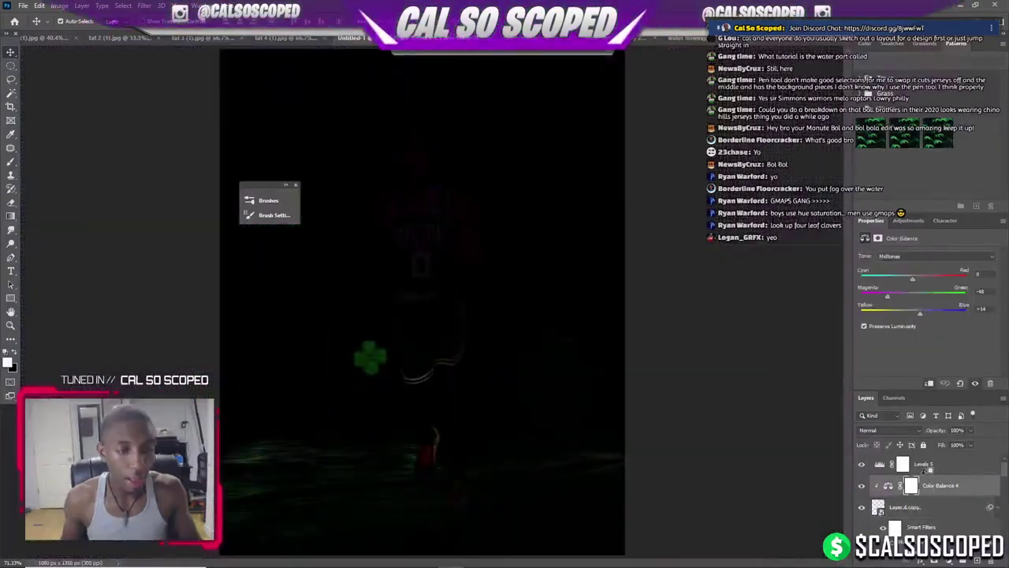
{"action": "left_click", "coordinate": [928, 473], "text": "alt"}
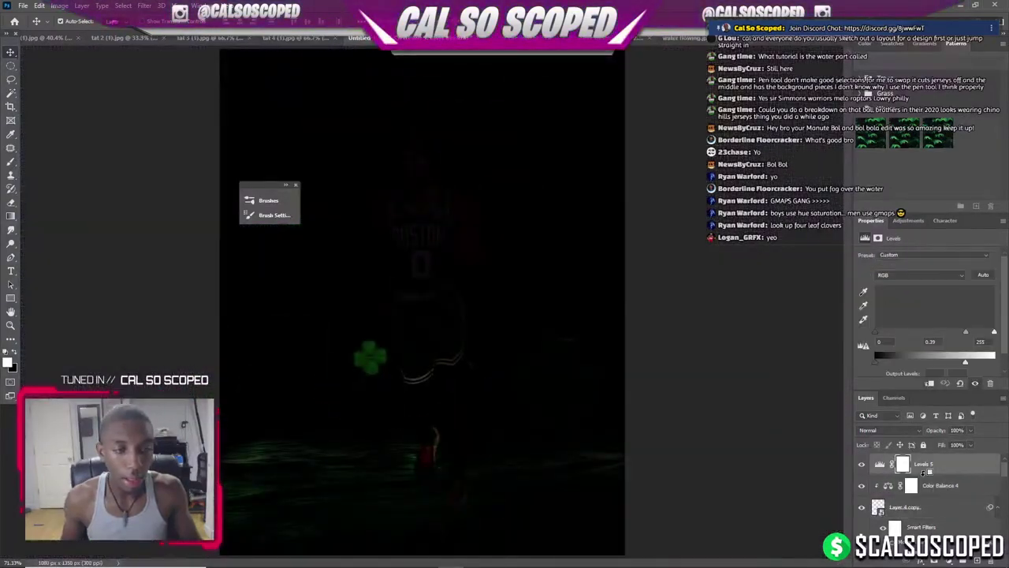
{"action": "scroll", "coordinate": [365, 252], "scroll_direction": "down", "scroll_amount": 3}
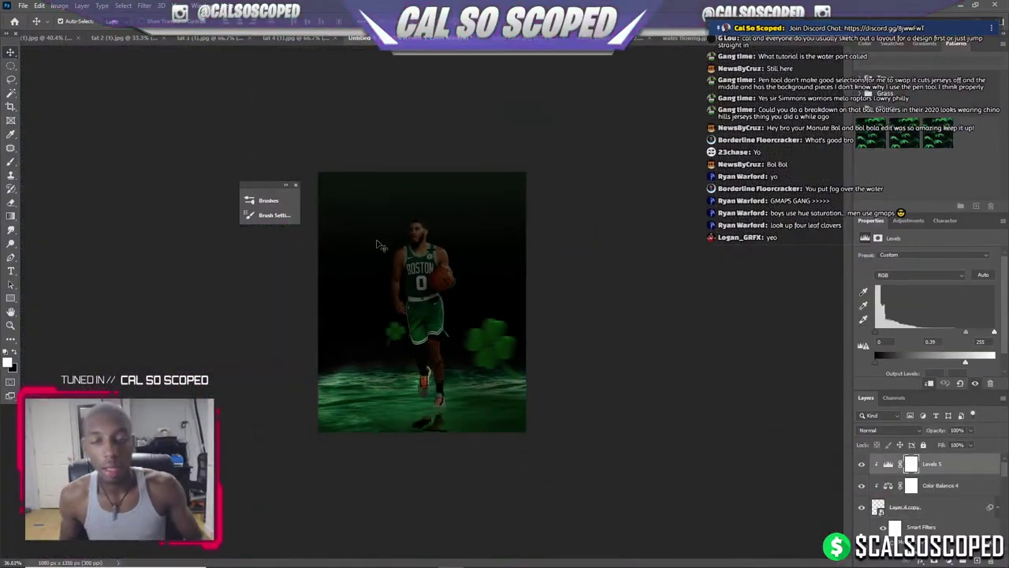
{"action": "scroll", "coordinate": [426, 295], "scroll_direction": "up", "scroll_amount": 1}
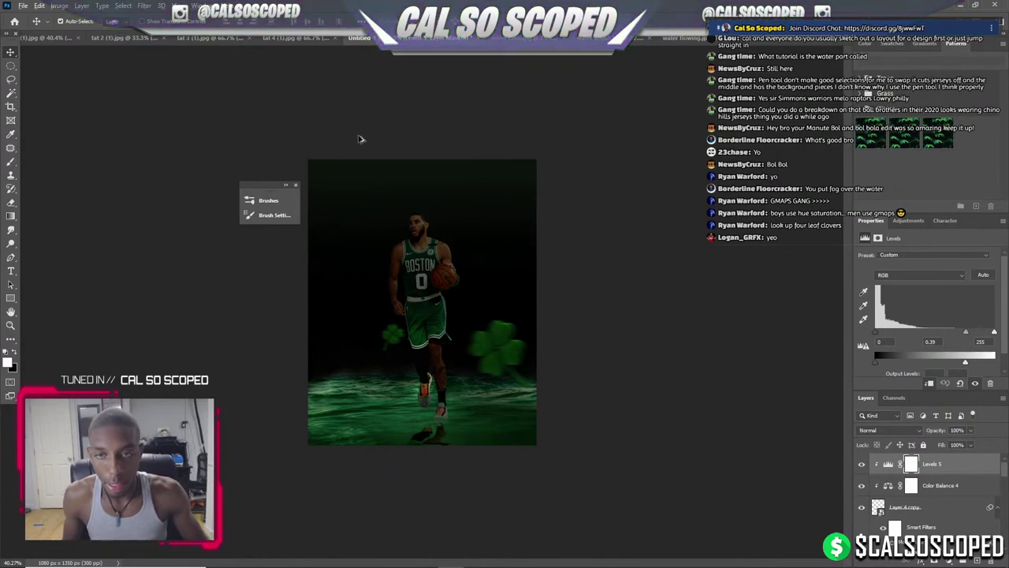
{"action": "scroll", "coordinate": [426, 168], "scroll_direction": "up", "scroll_amount": 3}
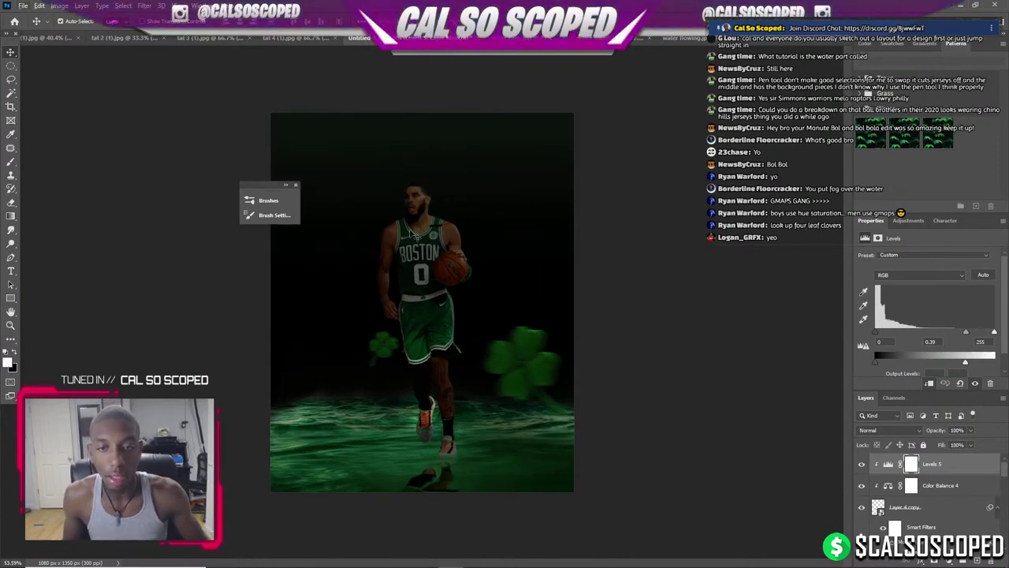
{"action": "scroll", "coordinate": [386, 131], "scroll_direction": "down", "scroll_amount": 3}
{"action": "scroll", "coordinate": [413, 142], "scroll_direction": "up", "scroll_amount": 6}
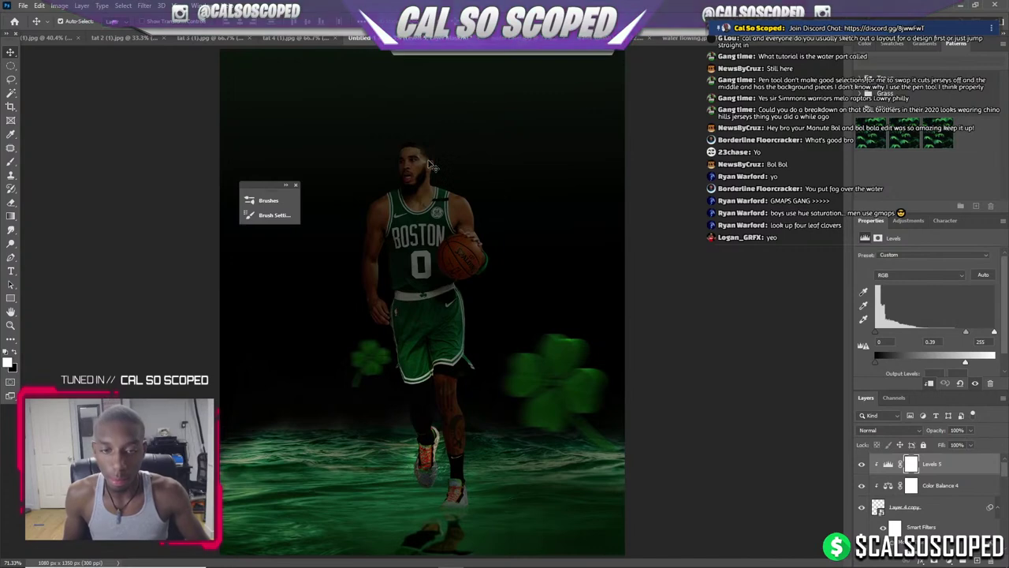
{"action": "scroll", "coordinate": [410, 158], "scroll_direction": "down", "scroll_amount": 1}
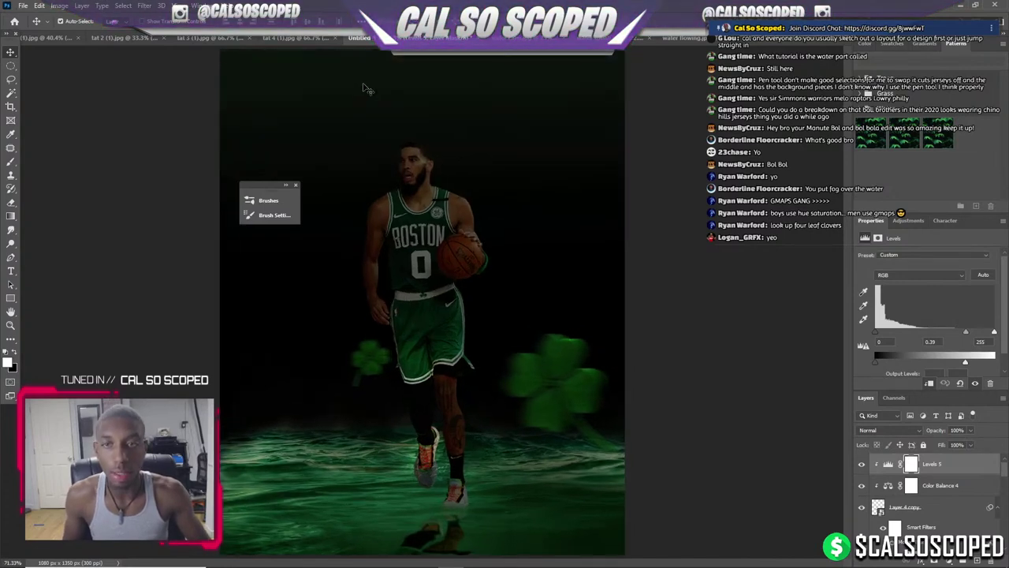
{"action": "scroll", "coordinate": [386, 99], "scroll_direction": "down", "scroll_amount": 1}
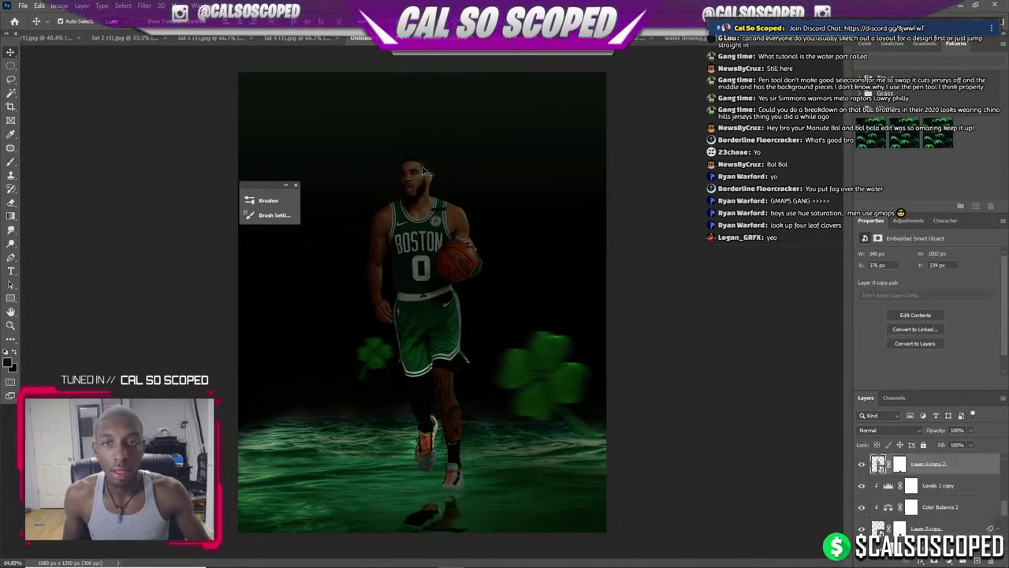
{"action": "scroll", "coordinate": [409, 182], "scroll_direction": "up", "scroll_amount": 2}
{"action": "scroll", "coordinate": [410, 182], "scroll_direction": "up", "scroll_amount": 1}
{"action": "scroll", "coordinate": [410, 182], "scroll_direction": "down", "scroll_amount": 1}
{"action": "scroll", "coordinate": [931, 488], "scroll_direction": "up", "scroll_amount": 2}
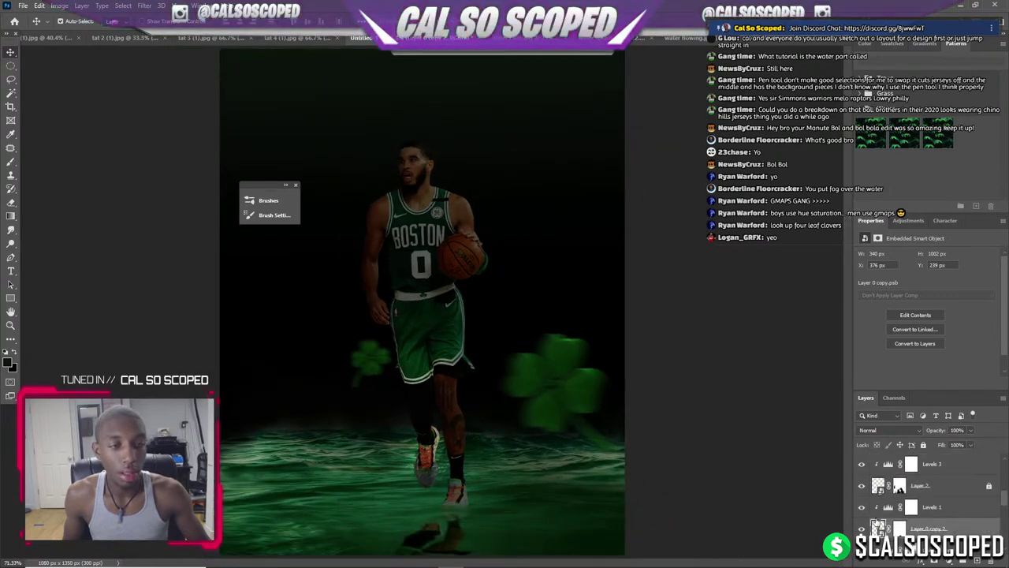
{"action": "left_click", "coordinate": [861, 485]}
{"action": "left_click", "coordinate": [861, 485]}
{"action": "scroll", "coordinate": [552, 442], "scroll_direction": "down", "scroll_amount": 2}
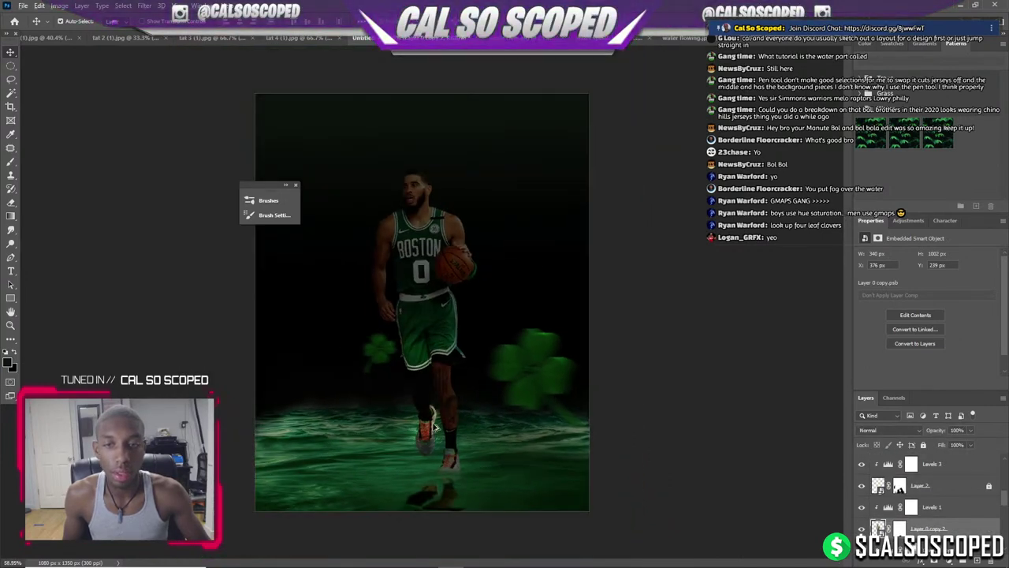
{"action": "scroll", "coordinate": [455, 423], "scroll_direction": "up", "scroll_amount": 1}
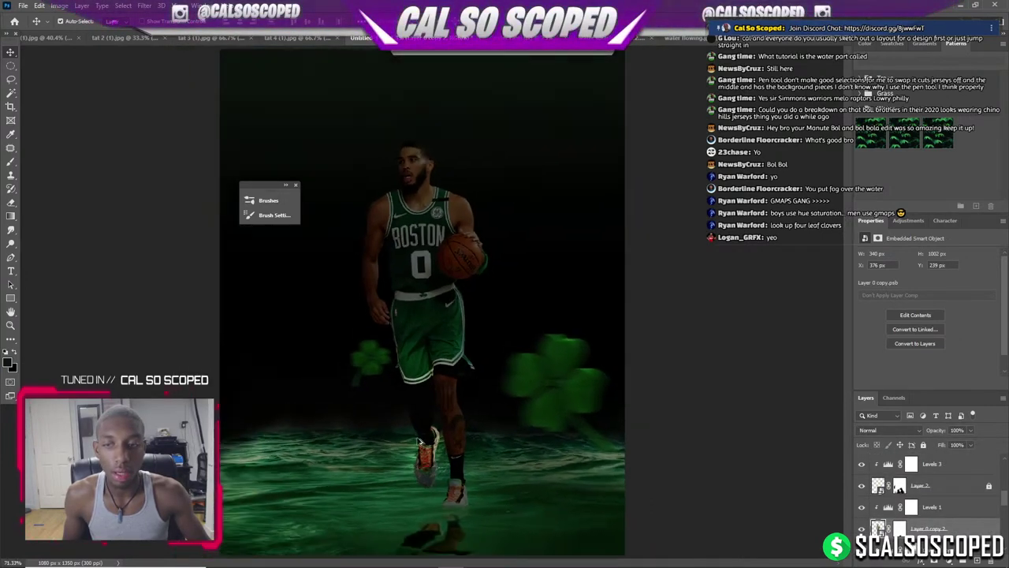
{"action": "scroll", "coordinate": [449, 206], "scroll_direction": "up", "scroll_amount": 1}
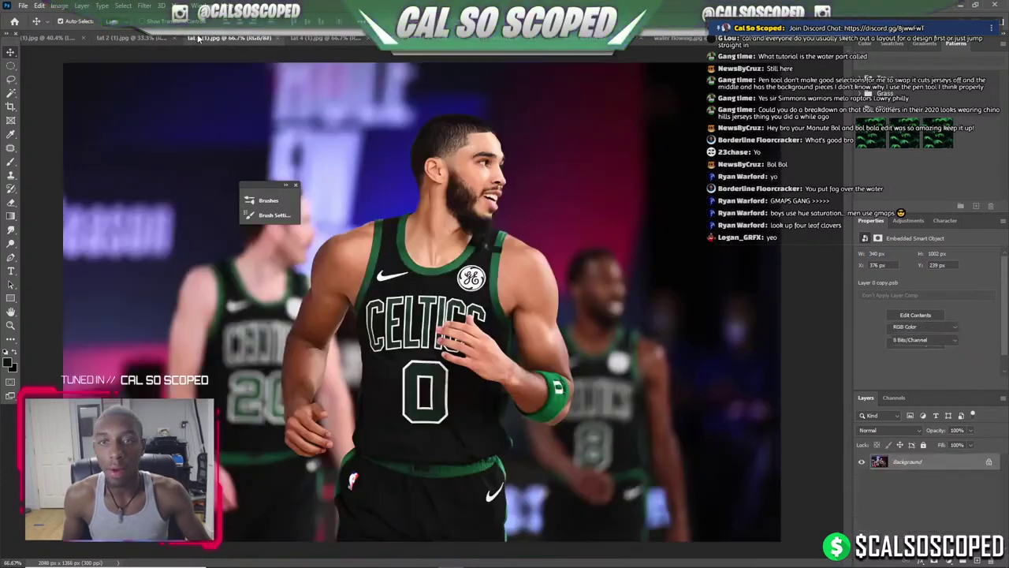
Browse the player photo tabs and settle on the number 0 photo tat 3 (1).jpg.
{"action": "left_click", "coordinate": [225, 38]}
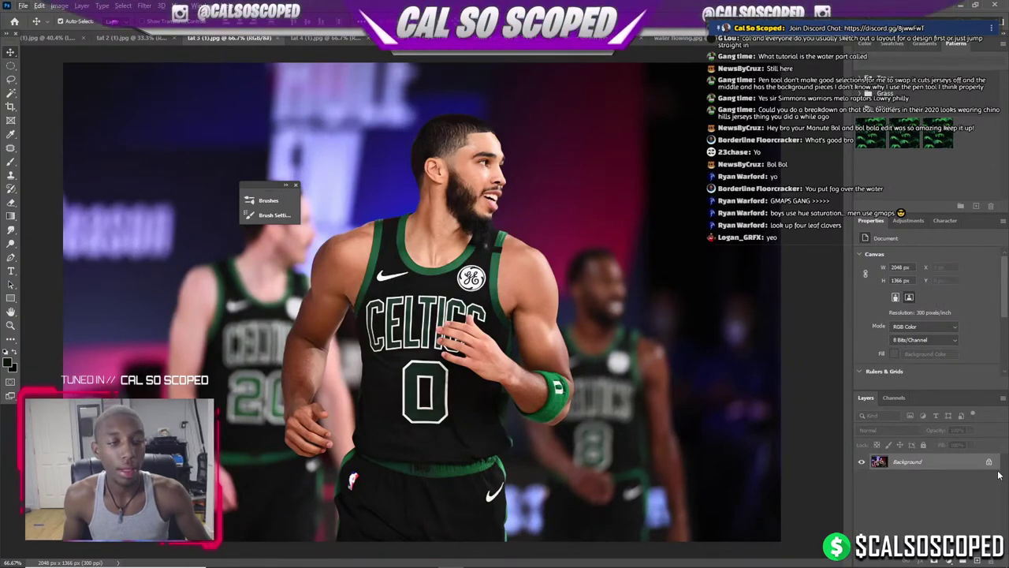
{"action": "left_click", "coordinate": [299, 38]}
{"action": "left_click", "coordinate": [214, 37]}
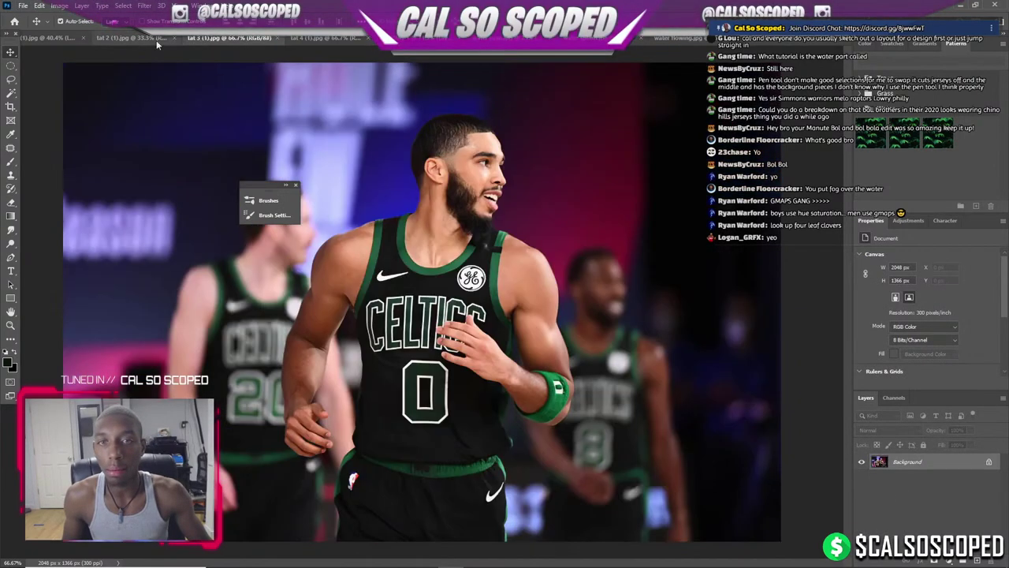
{"action": "left_click", "coordinate": [134, 37]}
{"action": "left_click", "coordinate": [327, 37]}
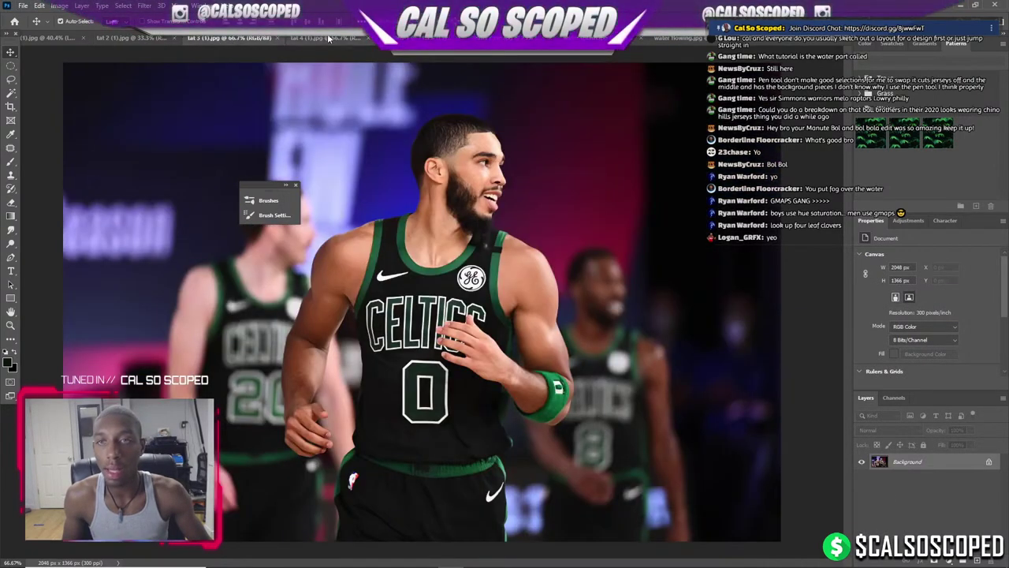
{"action": "left_click", "coordinate": [214, 37]}
{"action": "left_click", "coordinate": [214, 37]}
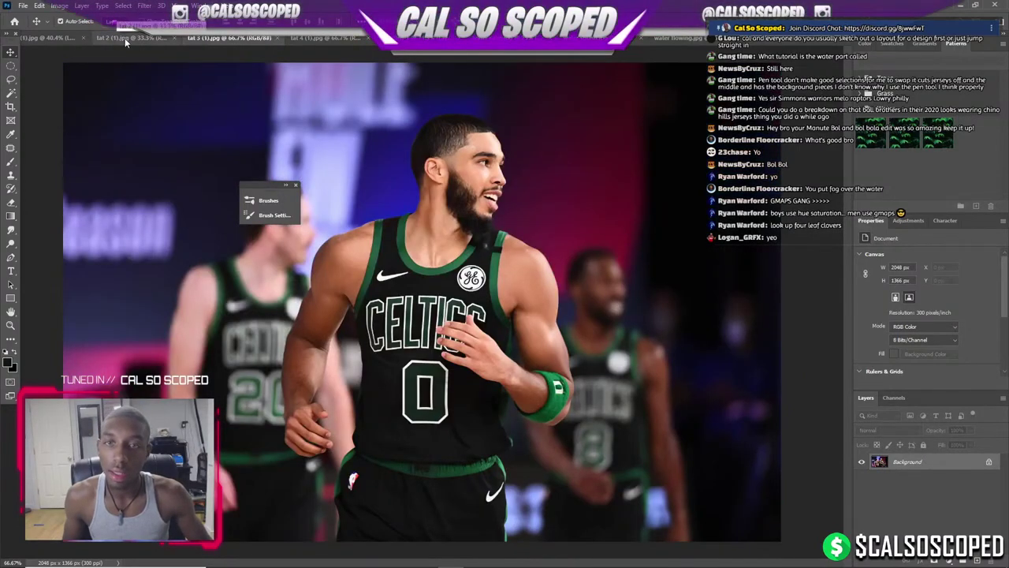
Unlock the photo's background into Layer 0 and fit the photo in the window.
{"action": "left_click", "coordinate": [991, 464]}
{"action": "scroll", "coordinate": [382, 281], "scroll_direction": "down", "scroll_amount": 2}
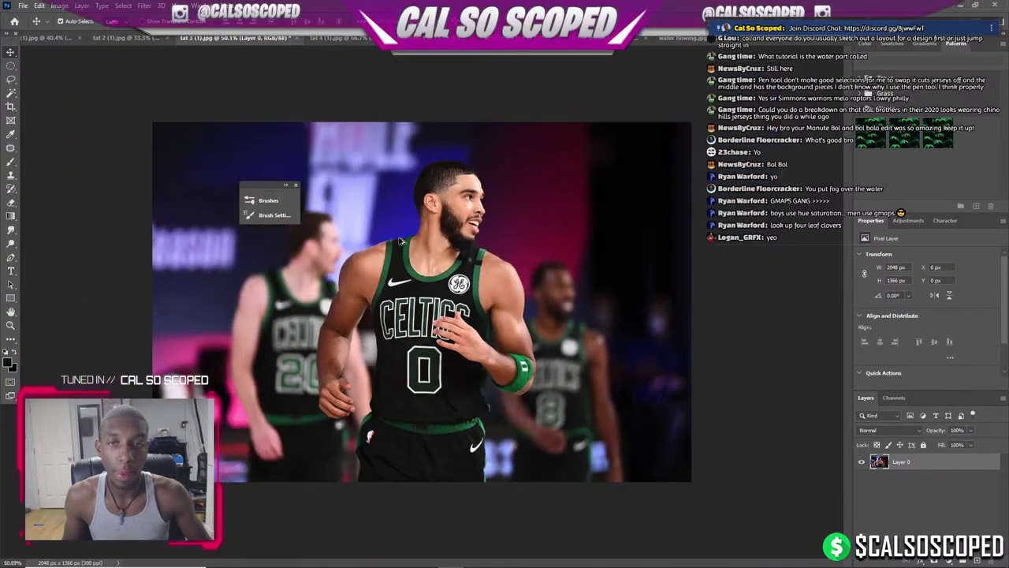
{"action": "scroll", "coordinate": [459, 286], "scroll_direction": "up", "scroll_amount": 3}
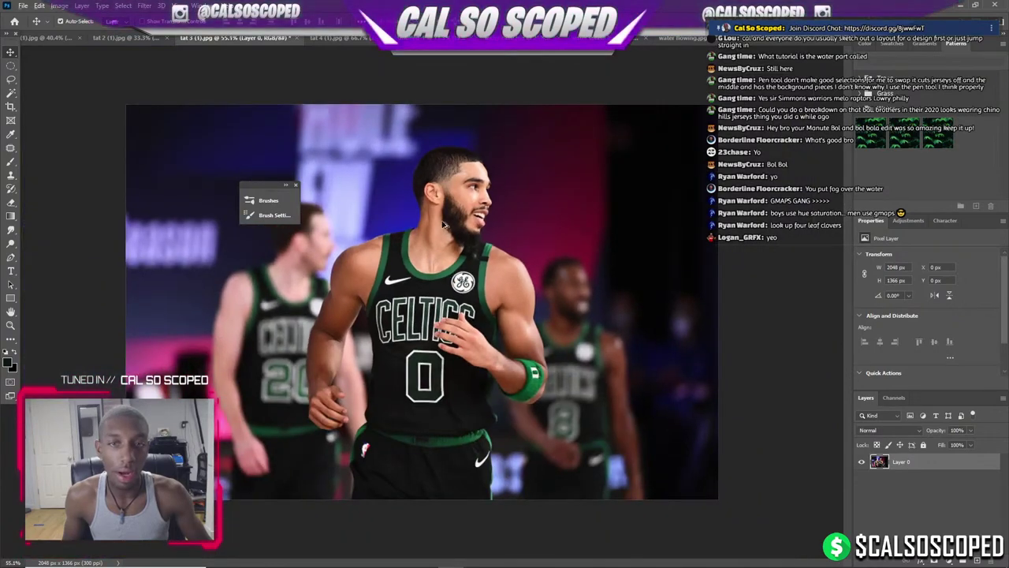
{"action": "key", "text": "ctrl+minus"}
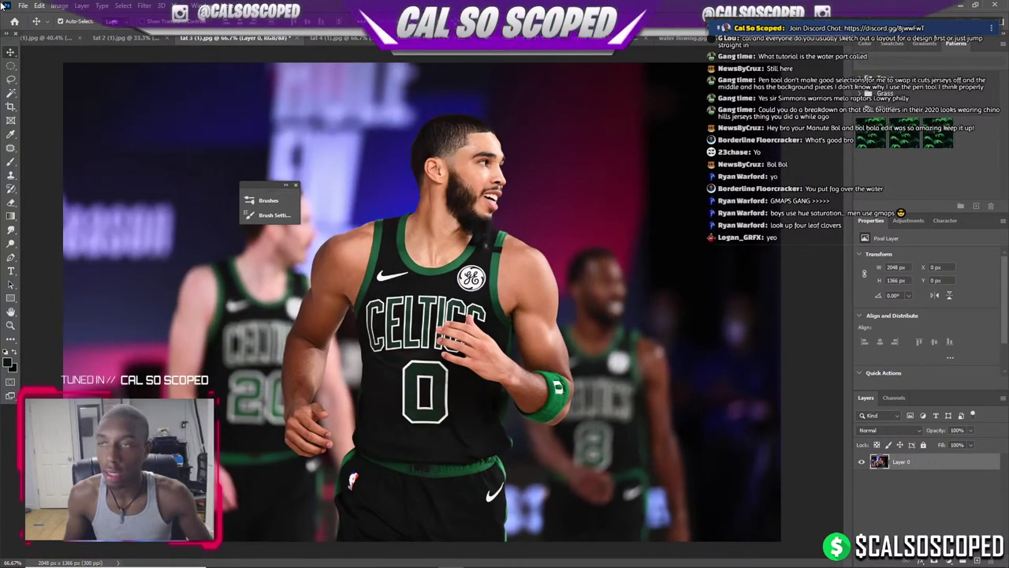
Pick the Pen tool, fit the image, then choose Object Selection from the lasso group.
{"action": "left_click", "coordinate": [10, 244]}
{"action": "key", "text": "p"}
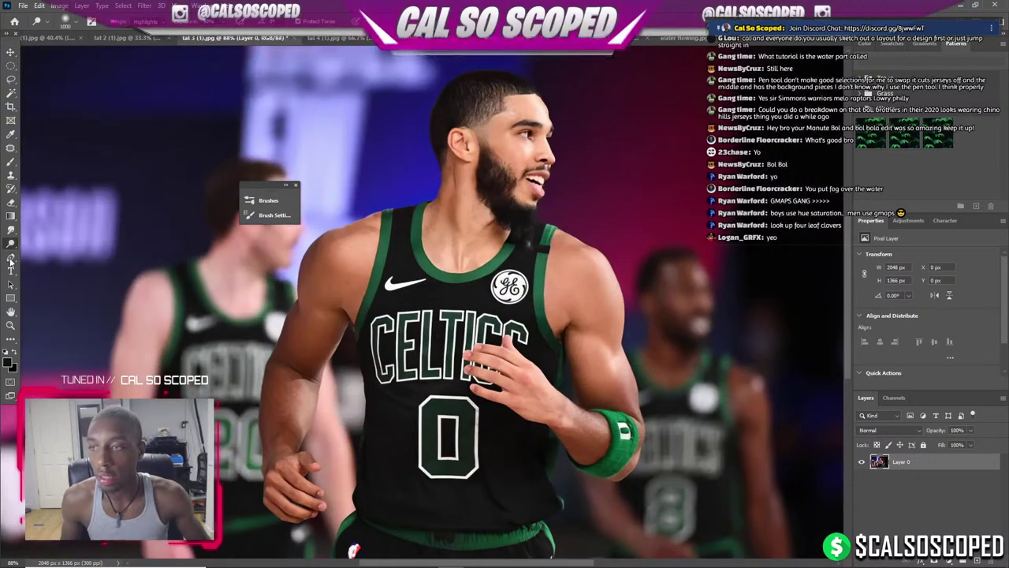
{"action": "scroll", "coordinate": [371, 246], "scroll_direction": "up", "scroll_amount": 3}
{"action": "scroll", "coordinate": [367, 248], "scroll_direction": "down", "scroll_amount": 1}
{"action": "key", "text": "ctrl+0"}
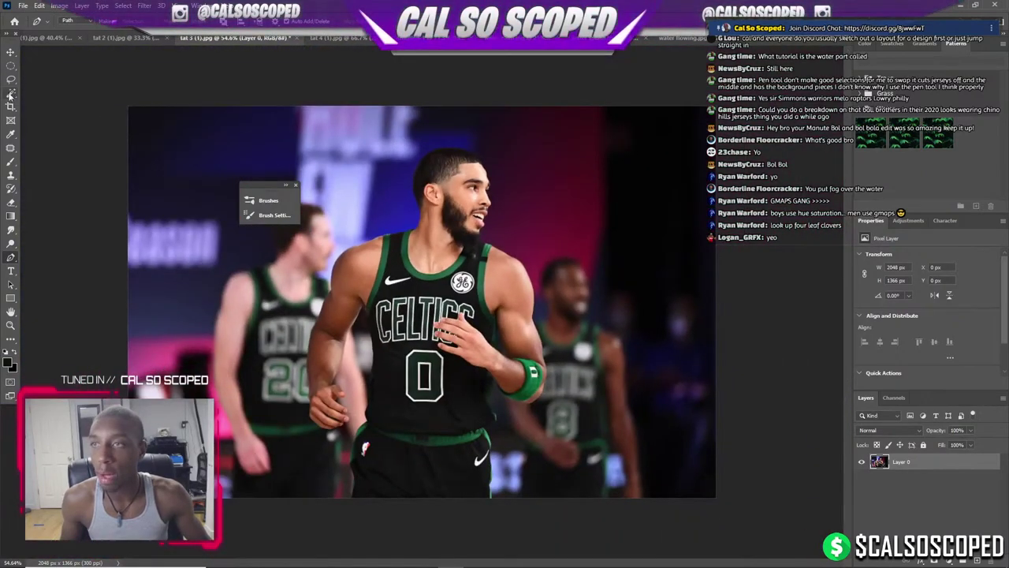
{"action": "left_click", "coordinate": [10, 80]}
{"action": "left_click", "coordinate": [44, 93]}
Select the number 0 player by dragging the Object Selection tool around him.
{"action": "right_click", "coordinate": [11, 92]}
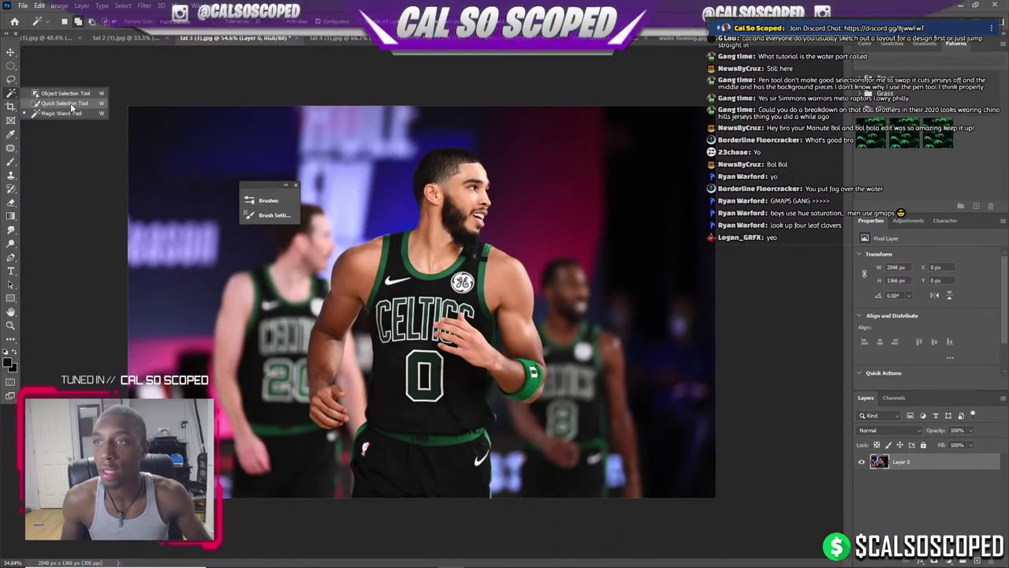
{"action": "left_click", "coordinate": [63, 92]}
{"action": "scroll", "coordinate": [351, 158], "scroll_direction": "down", "scroll_amount": 1}
{"action": "left_click_drag", "start_coordinate": [328, 149], "coordinate": [541, 466]}
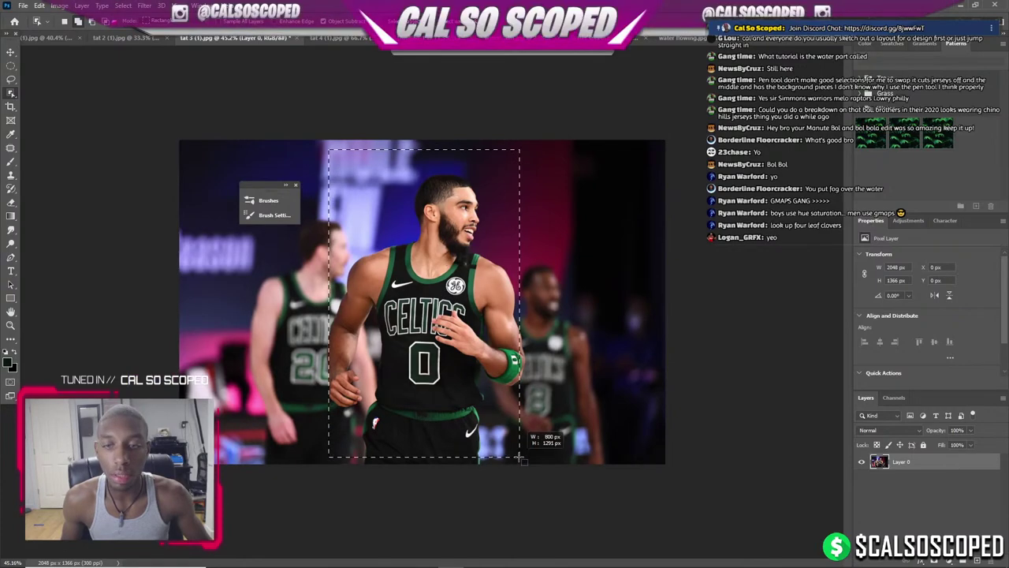
{"action": "scroll", "coordinate": [442, 252], "scroll_direction": "up", "scroll_amount": 2}
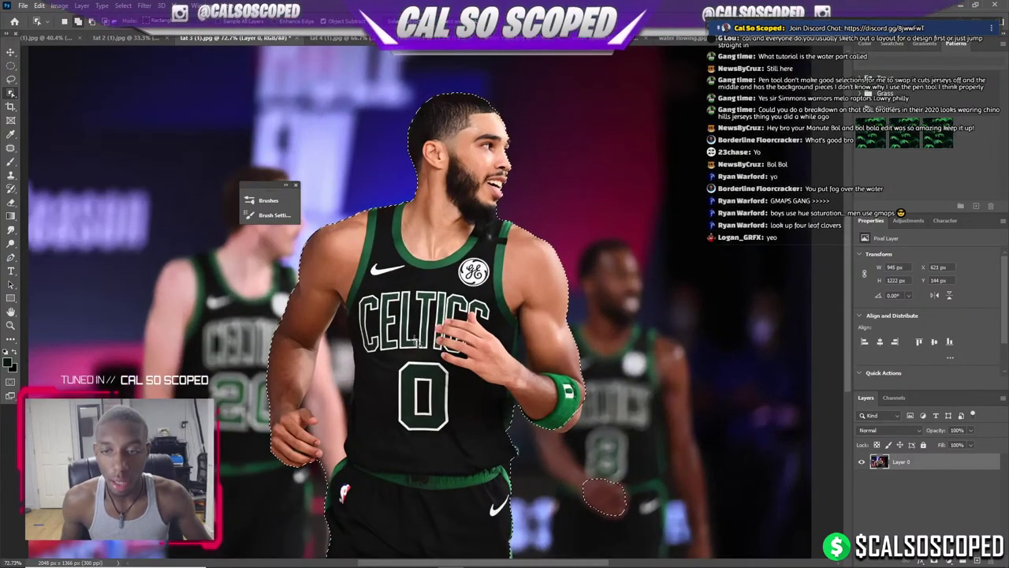
{"action": "scroll", "coordinate": [556, 445], "scroll_direction": "up", "scroll_amount": 2}
{"action": "scroll", "coordinate": [556, 446], "scroll_direction": "up", "scroll_amount": 1}
{"action": "scroll", "coordinate": [556, 445], "scroll_direction": "down", "scroll_amount": 2}
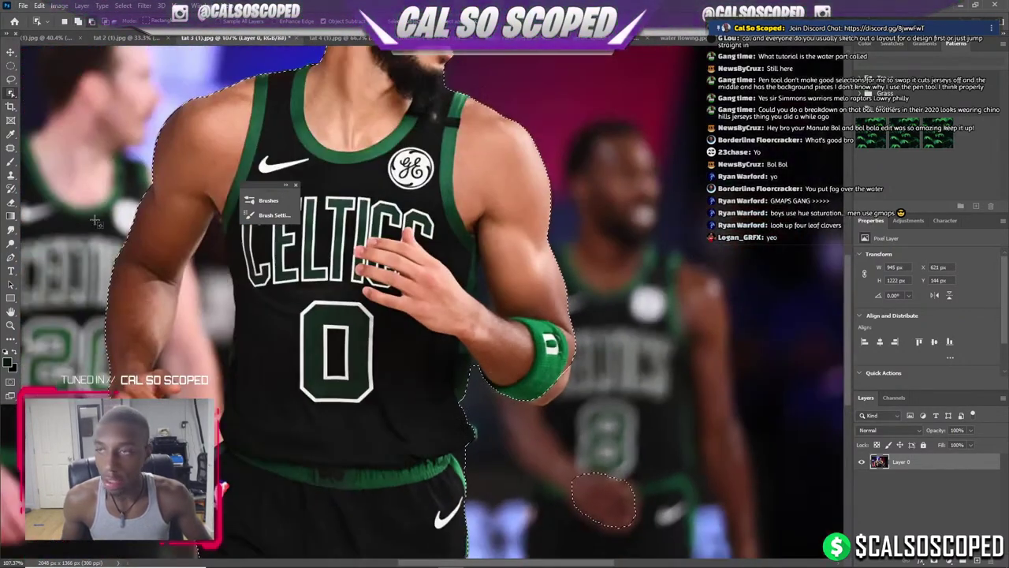
Use the Lasso to remove a stray patch and add the missed area beside the arm.
{"action": "key", "text": "l"}
{"action": "left_click_drag", "start_coordinate": [700, 532], "coordinate": [698, 544]}
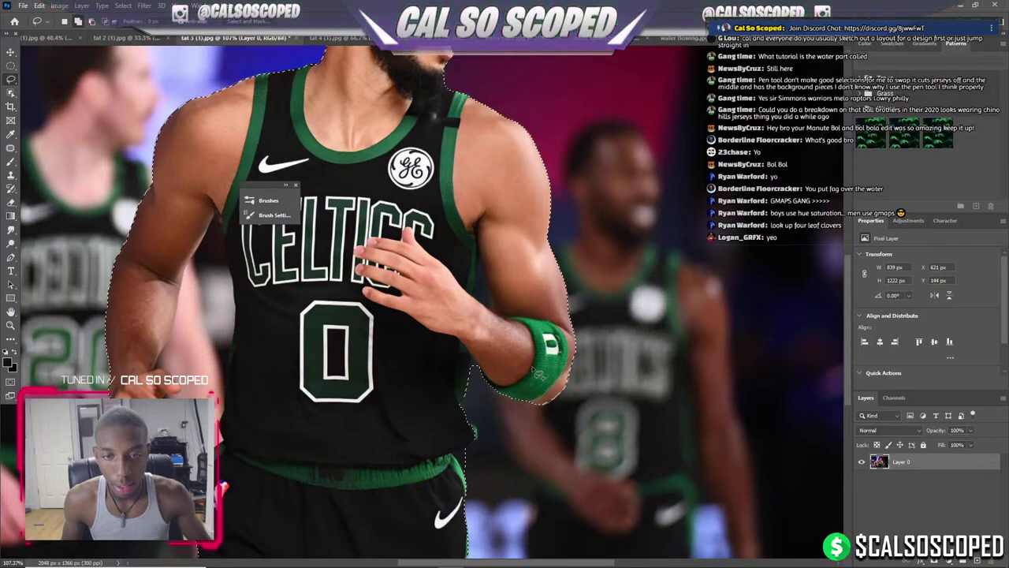
{"action": "scroll", "coordinate": [486, 290], "scroll_direction": "up", "scroll_amount": 3}
{"action": "left_click_drag", "start_coordinate": [499, 348], "coordinate": [470, 215]}
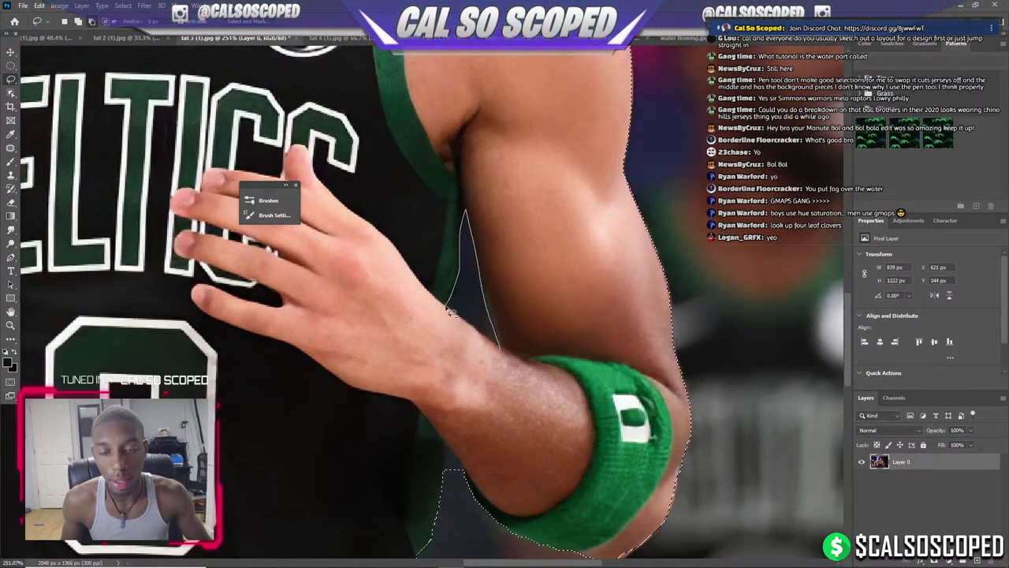
{"action": "left_click_drag", "start_coordinate": [495, 346], "coordinate": [497, 349]}
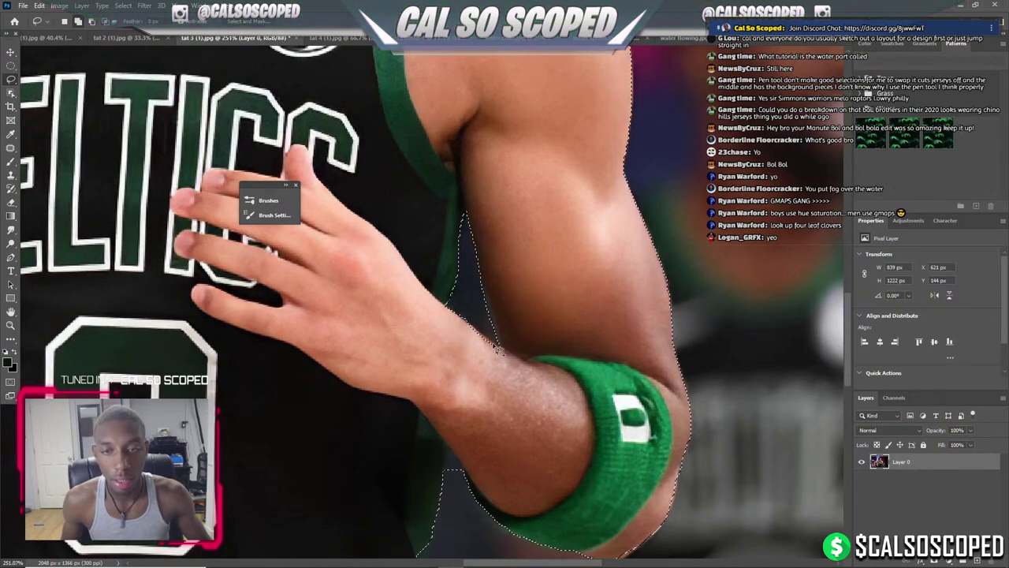
{"action": "scroll", "coordinate": [520, 366], "scroll_direction": "down", "scroll_amount": 5}
{"action": "scroll", "coordinate": [472, 333], "scroll_direction": "up", "scroll_amount": 1}
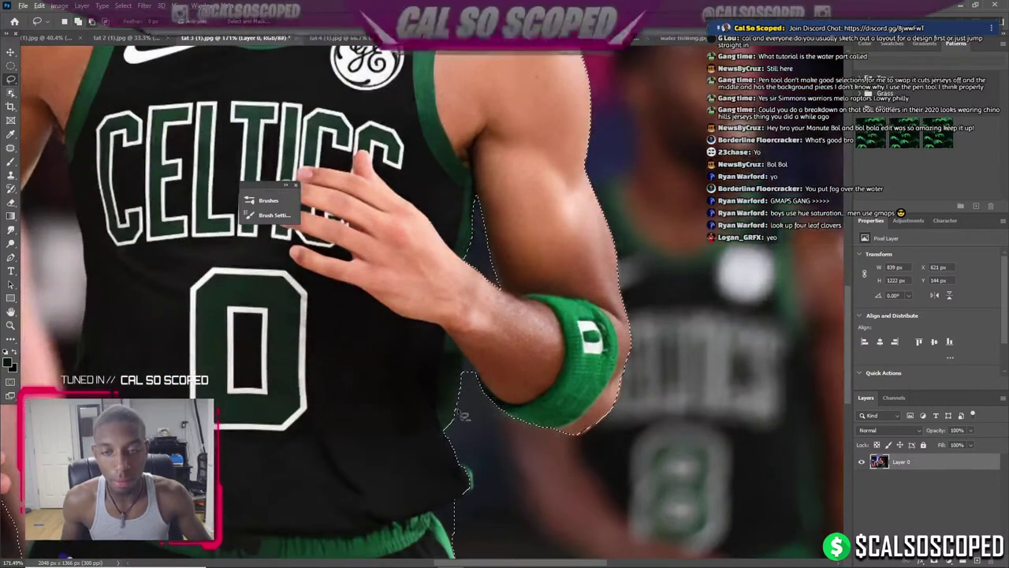
{"action": "scroll", "coordinate": [472, 333], "scroll_direction": "up", "scroll_amount": 4}
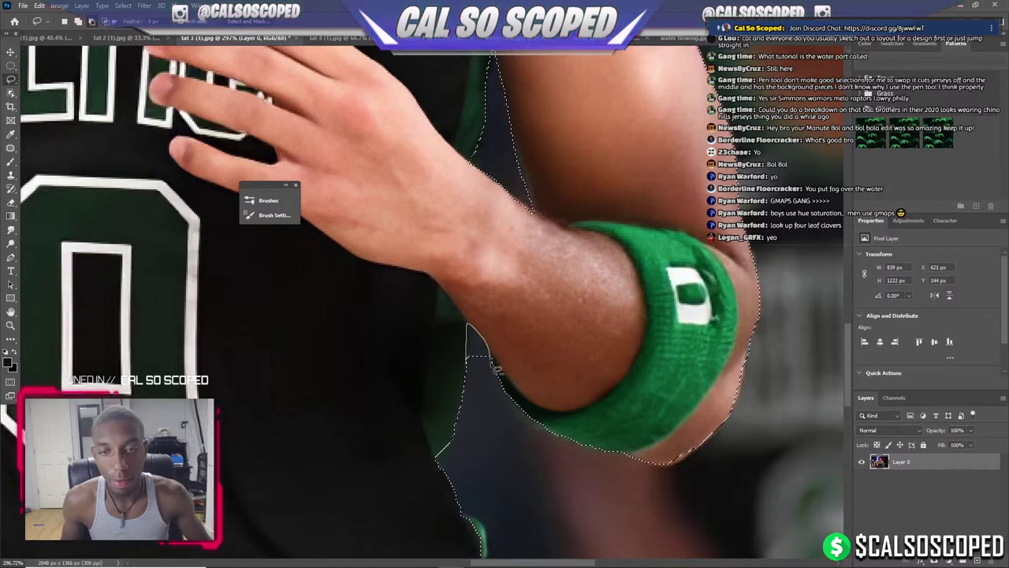
{"action": "scroll", "coordinate": [473, 410], "scroll_direction": "down", "scroll_amount": 2}
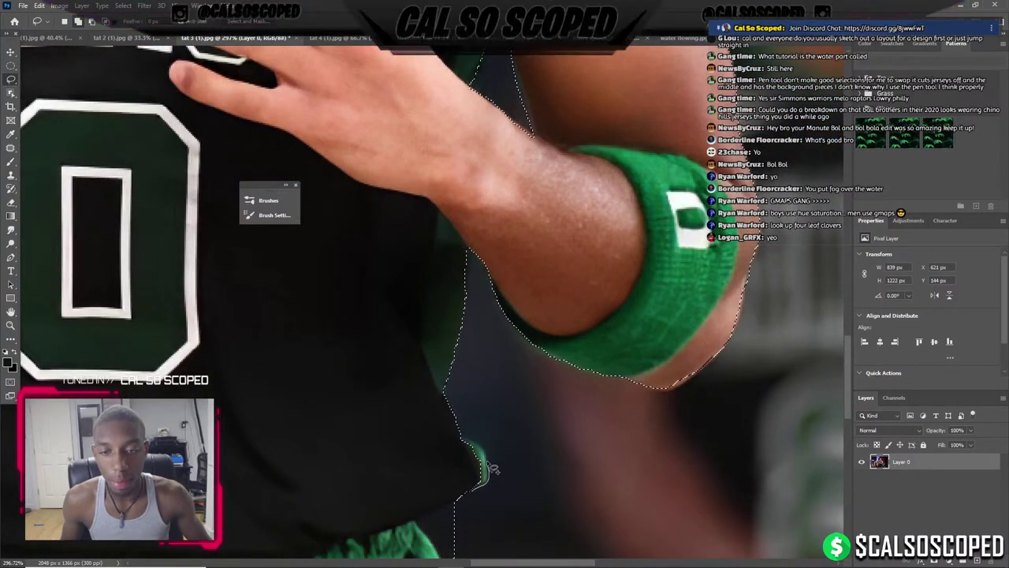
Refine the selection edge around the player's hand and wristband with the Lasso.
{"action": "key", "text": "ctrl+0"}
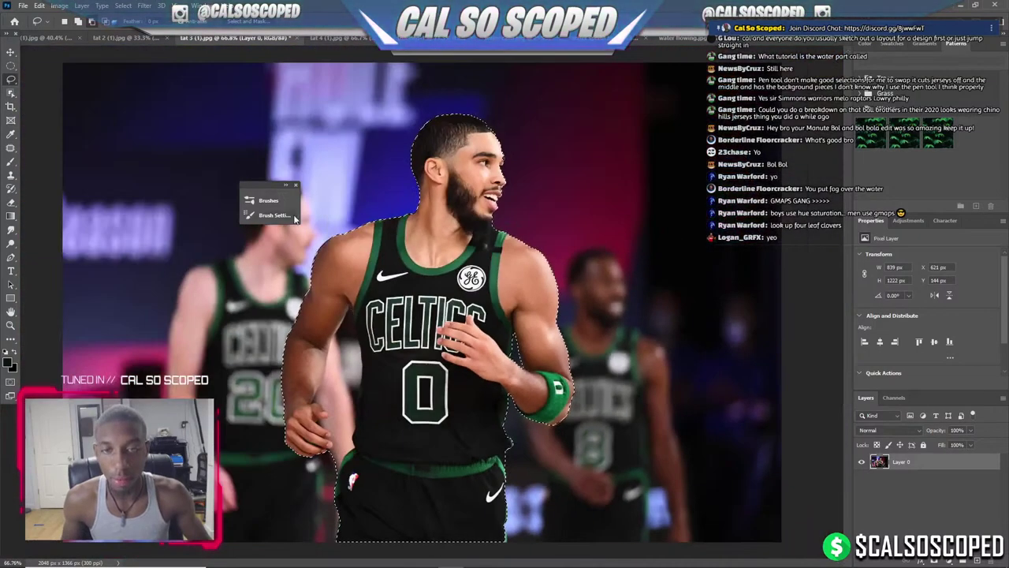
{"action": "scroll", "coordinate": [372, 325], "scroll_direction": "up", "scroll_amount": 2}
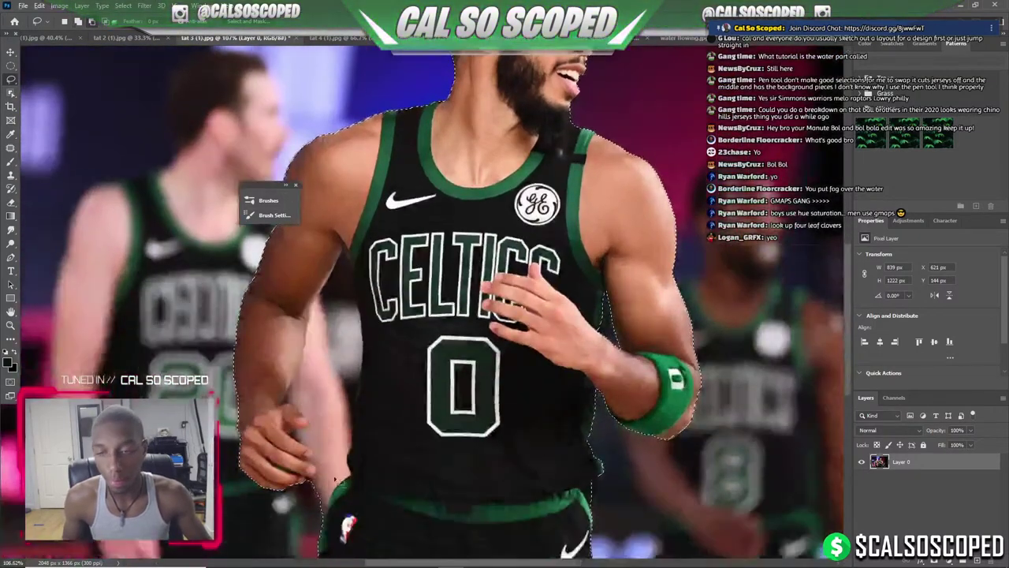
{"action": "scroll", "coordinate": [331, 394], "scroll_direction": "up", "scroll_amount": 2}
{"action": "scroll", "coordinate": [303, 442], "scroll_direction": "up", "scroll_amount": 3}
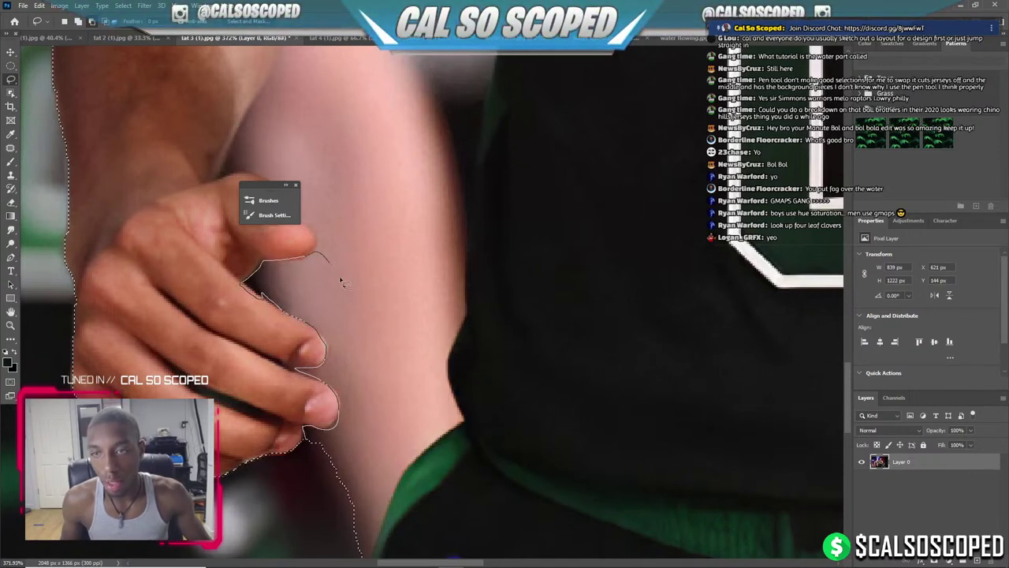
{"action": "mouse_move", "coordinate": [341, 281]}
{"action": "left_mouse_down"}
{"action": "mouse_move", "coordinate": [251, 294]}
{"action": "mouse_move", "coordinate": [293, 377]}
{"action": "left_mouse_up"}
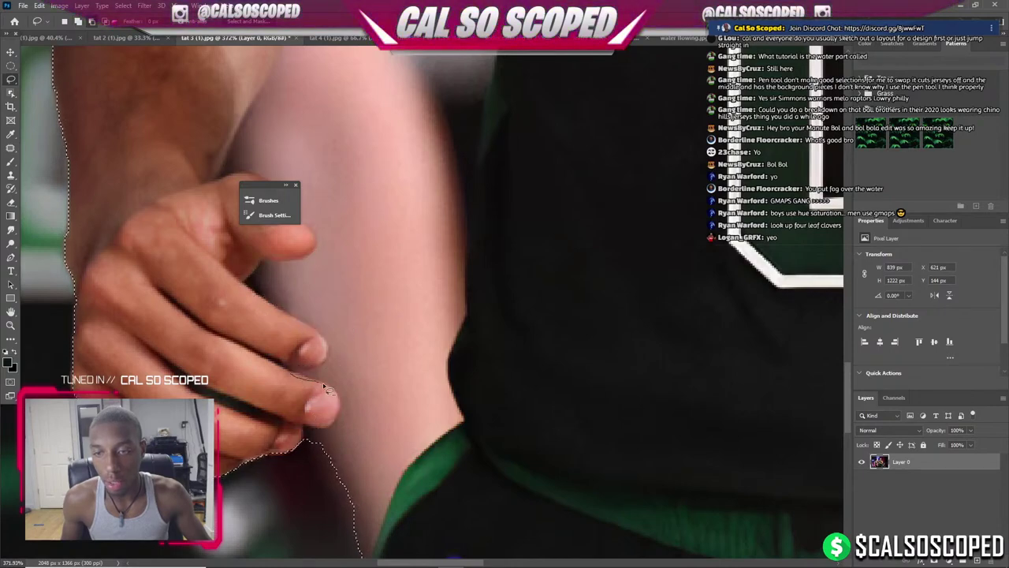
{"action": "scroll", "coordinate": [331, 374], "scroll_direction": "down", "scroll_amount": 5}
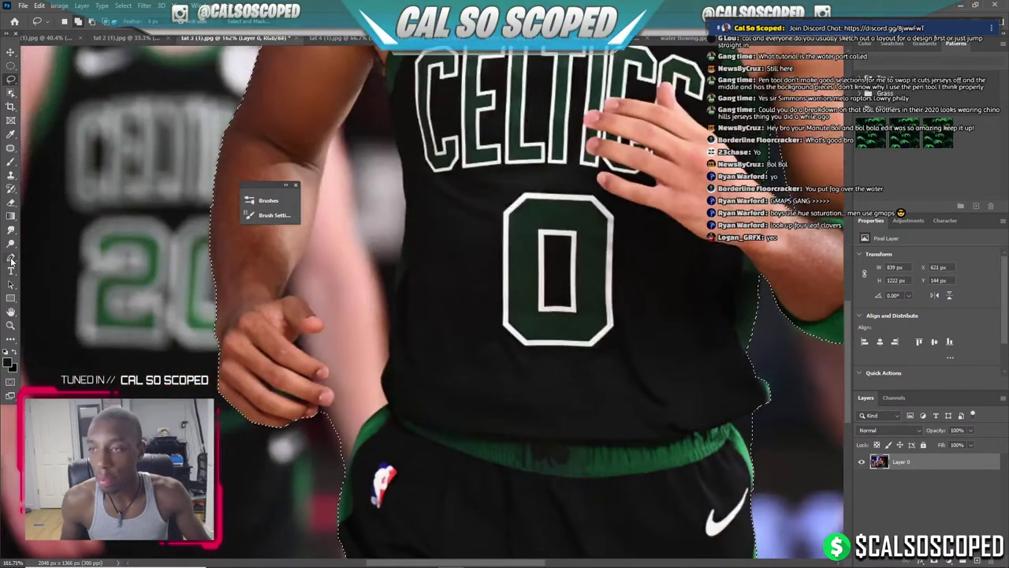
{"action": "left_click", "coordinate": [11, 259]}
{"action": "scroll", "coordinate": [299, 394], "scroll_direction": "up", "scroll_amount": 3}
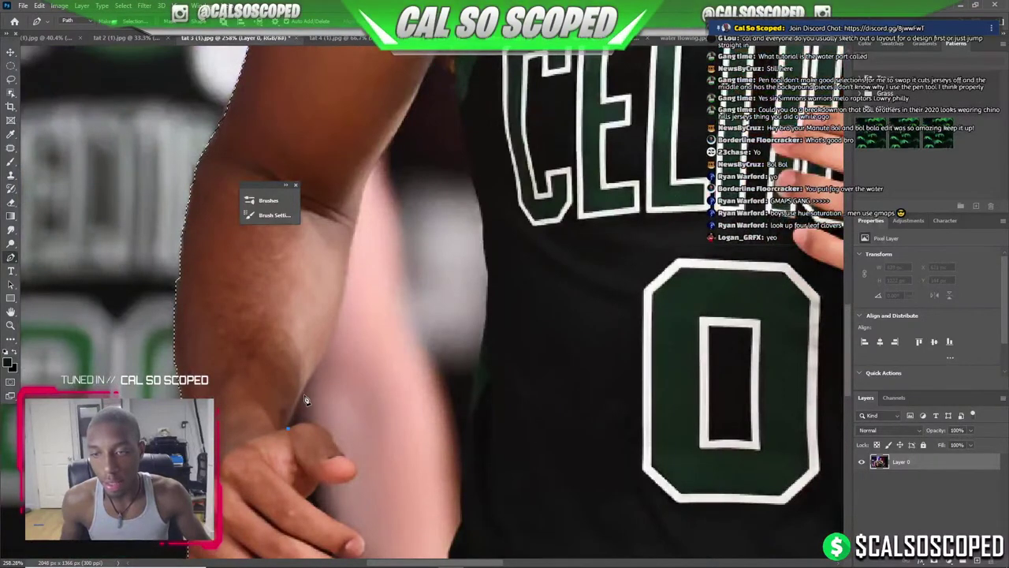
Start a pen path up the arm edge, then add curved points back down the arm.
{"action": "left_click", "coordinate": [322, 361]}
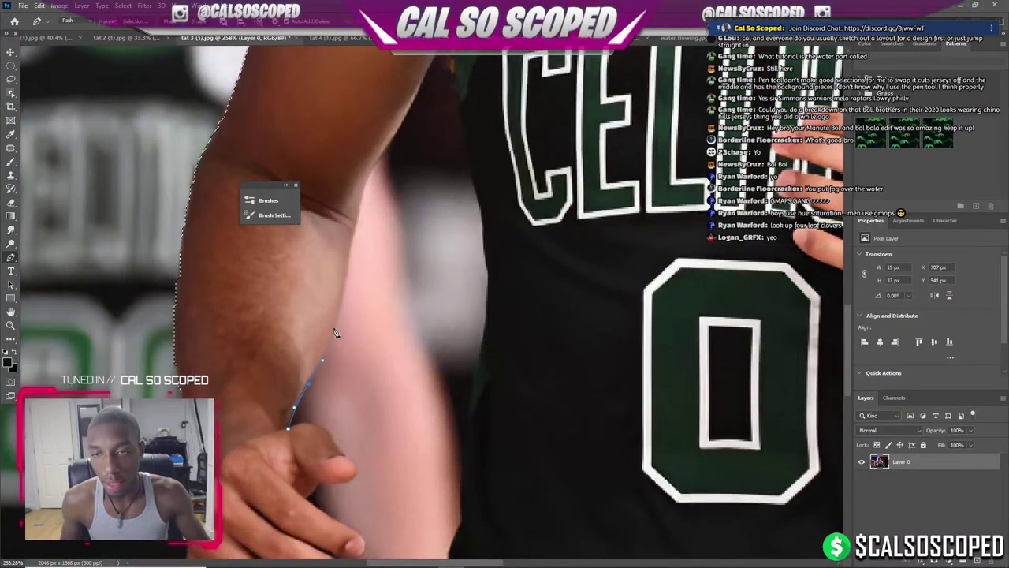
{"action": "left_click", "coordinate": [342, 286]}
{"action": "left_click", "coordinate": [353, 239]}
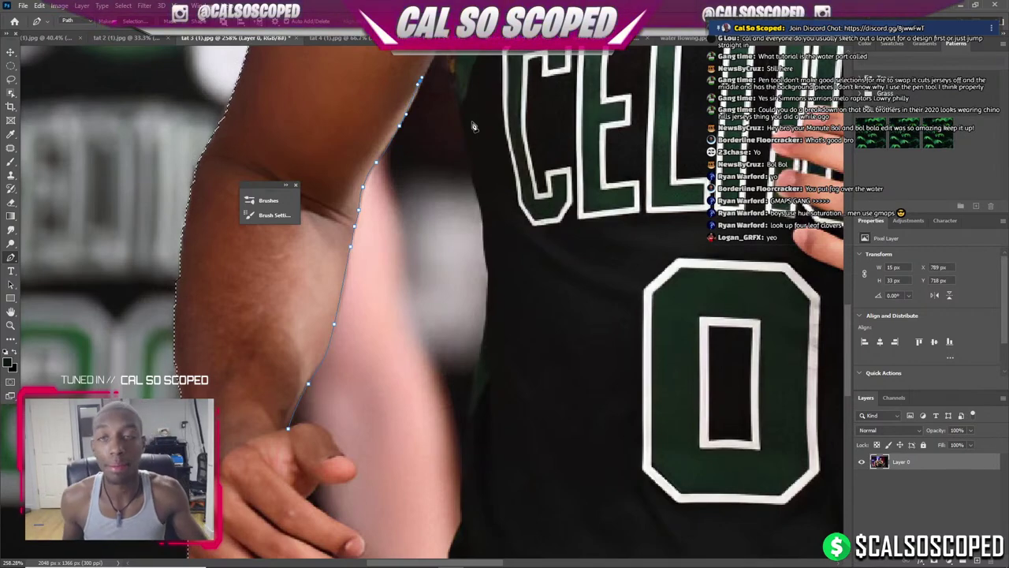
{"action": "scroll", "coordinate": [430, 188], "scroll_direction": "down", "scroll_amount": 2}
{"action": "scroll", "coordinate": [430, 188], "scroll_direction": "up", "scroll_amount": 4}
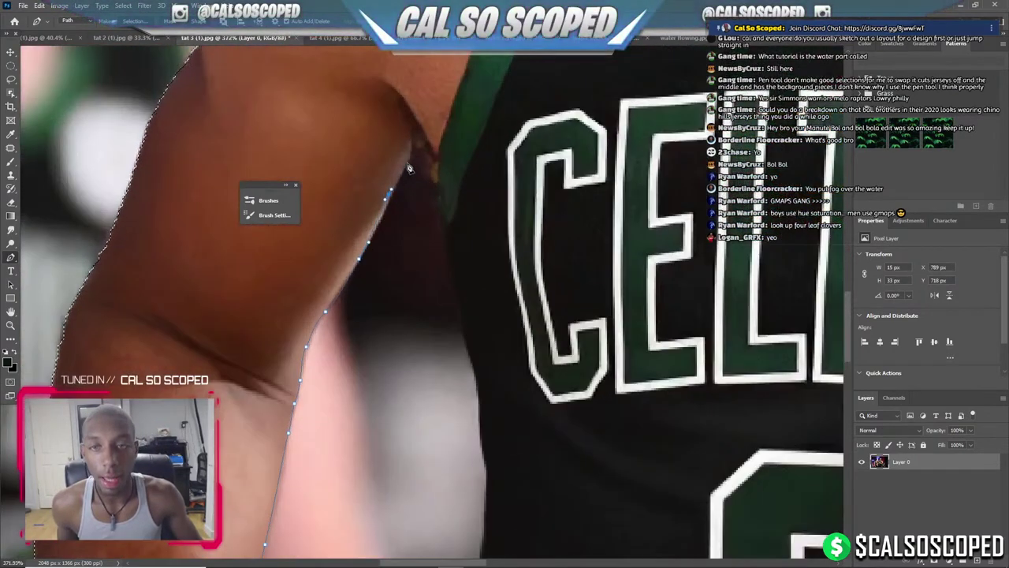
{"action": "left_click", "coordinate": [408, 163]}
{"action": "left_click", "coordinate": [450, 253]}
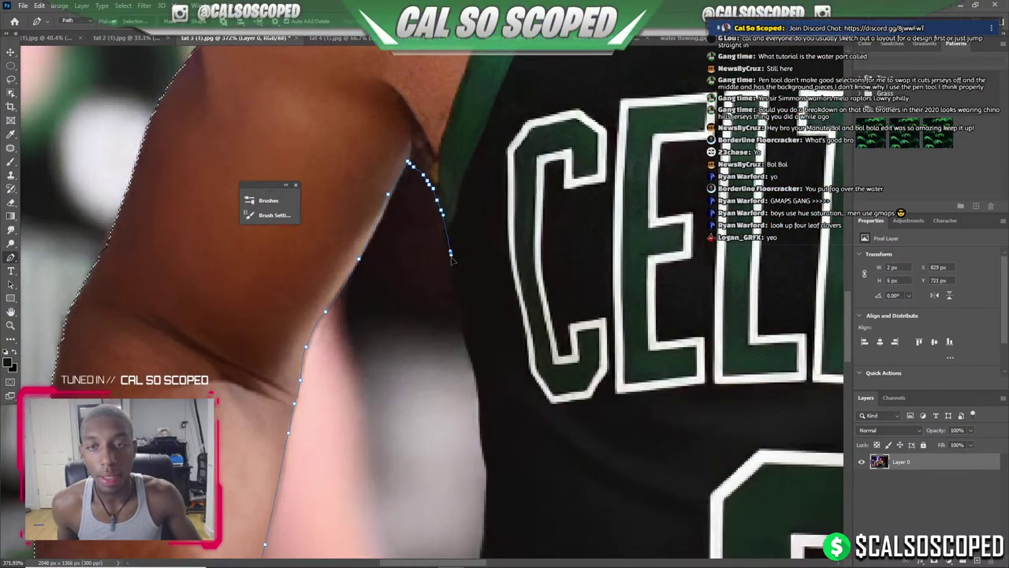
{"action": "left_click_drag", "start_coordinate": [462, 314], "coordinate": [463, 325]}
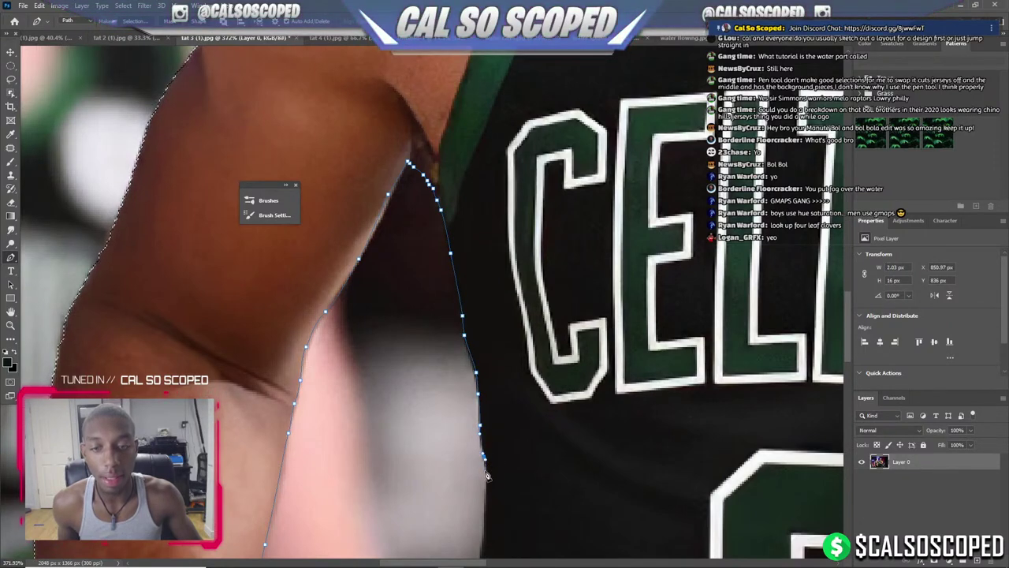
{"action": "mouse_move", "coordinate": [483, 469]}
{"action": "left_mouse_down"}
{"action": "mouse_move", "coordinate": [486, 511]}
{"action": "mouse_move", "coordinate": [485, 460]}
{"action": "left_mouse_up"}
Continue the path down the inner arm to the jersey hem, removing one misplaced point.
{"action": "left_click_drag", "start_coordinate": [470, 511], "coordinate": [473, 466]}
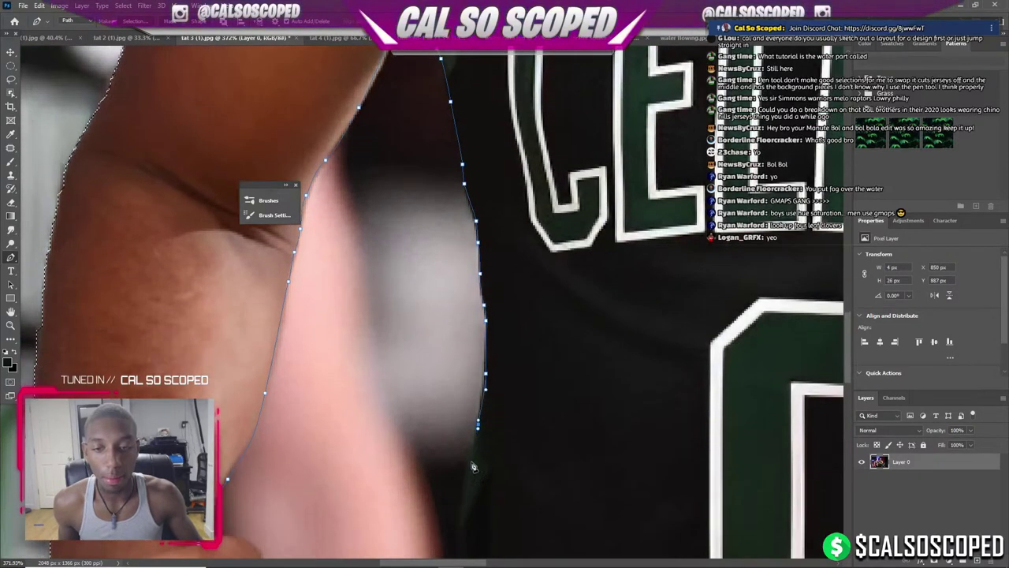
{"action": "scroll", "coordinate": [467, 483], "scroll_direction": "down", "scroll_amount": 2}
{"action": "scroll", "coordinate": [465, 441], "scroll_direction": "down", "scroll_amount": 2}
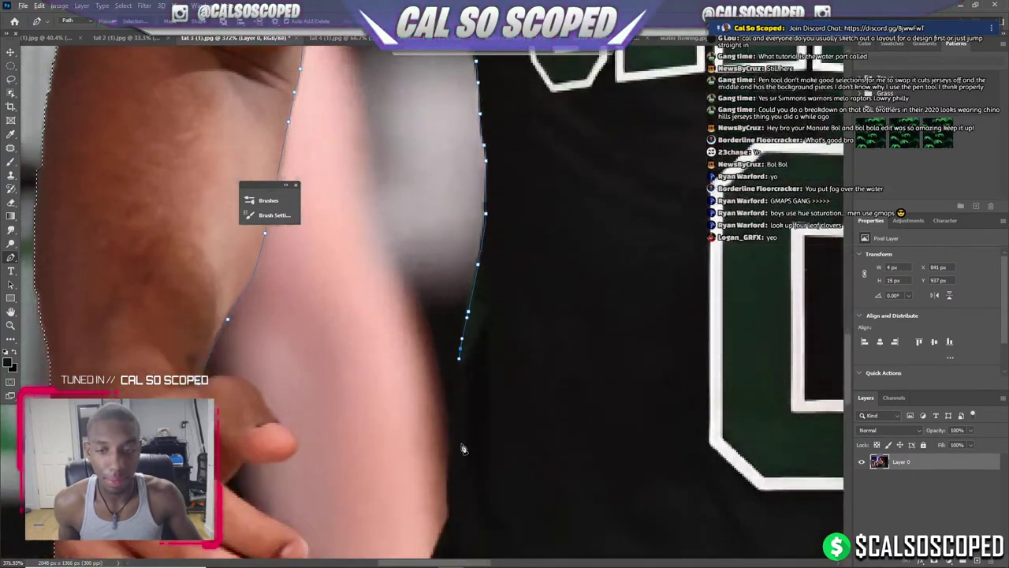
{"action": "scroll", "coordinate": [463, 405], "scroll_direction": "down", "scroll_amount": 2}
{"action": "scroll", "coordinate": [463, 405], "scroll_direction": "up", "scroll_amount": 2}
{"action": "left_click", "coordinate": [453, 377]}
{"action": "left_click", "coordinate": [453, 393]}
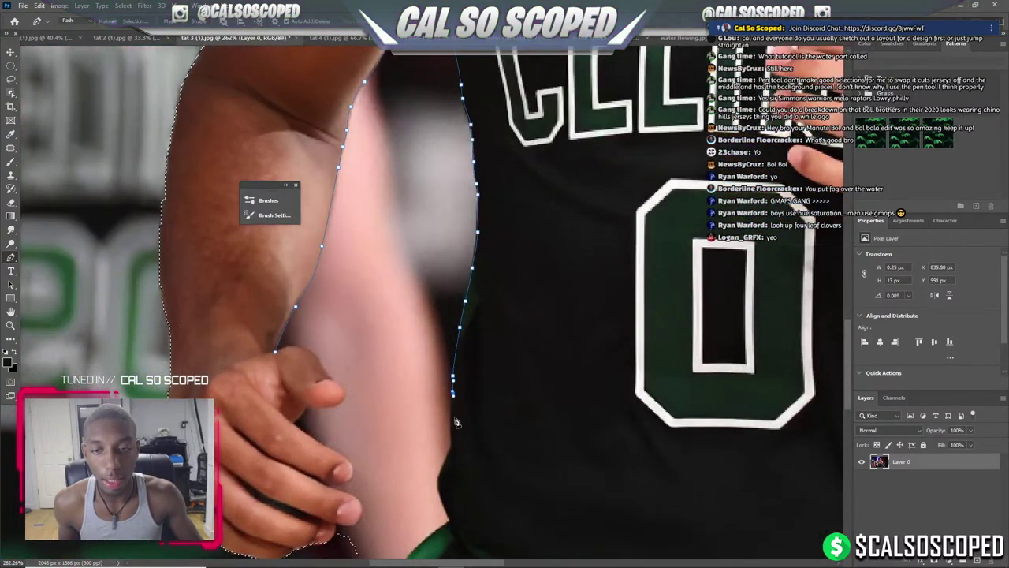
{"action": "key", "text": "ctrl+z"}
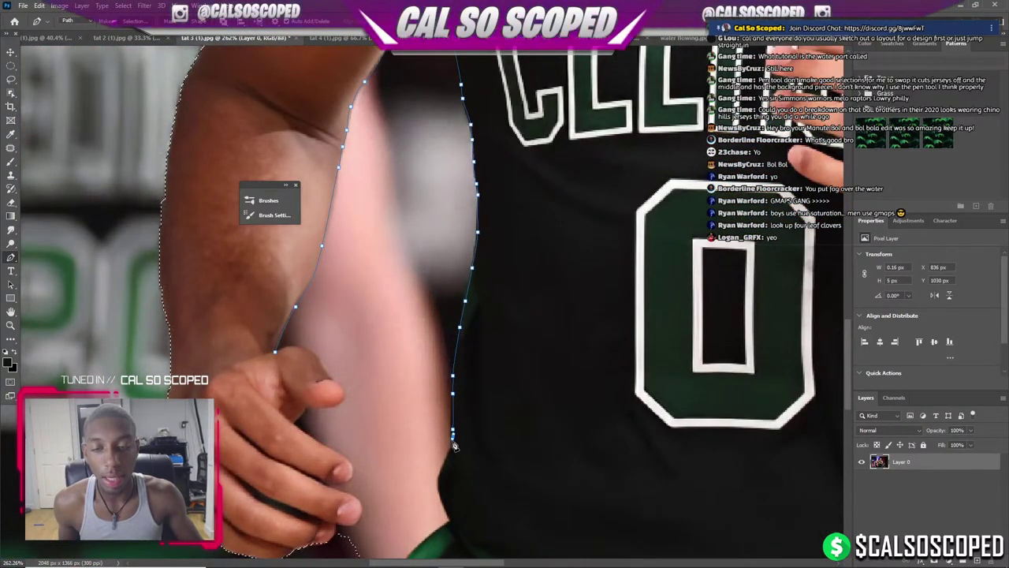
{"action": "left_click", "coordinate": [453, 449]}
{"action": "left_click", "coordinate": [438, 492]}
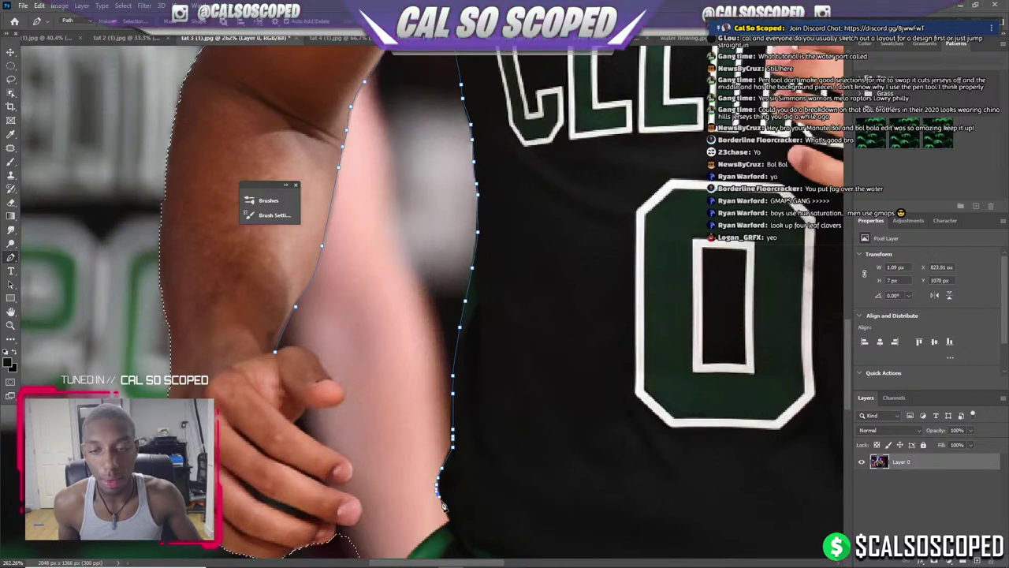
{"action": "left_click", "coordinate": [443, 501]}
Extend the path down to the shorts and back up along the hand's edge.
{"action": "scroll", "coordinate": [449, 528], "scroll_direction": "down", "scroll_amount": 2}
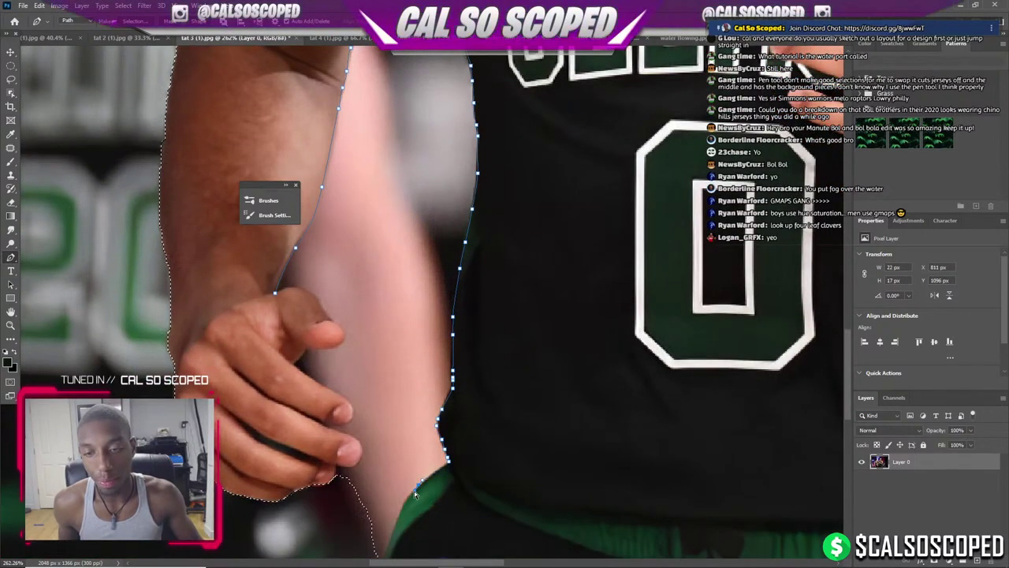
{"action": "left_click", "coordinate": [400, 509]}
{"action": "left_click", "coordinate": [389, 538]}
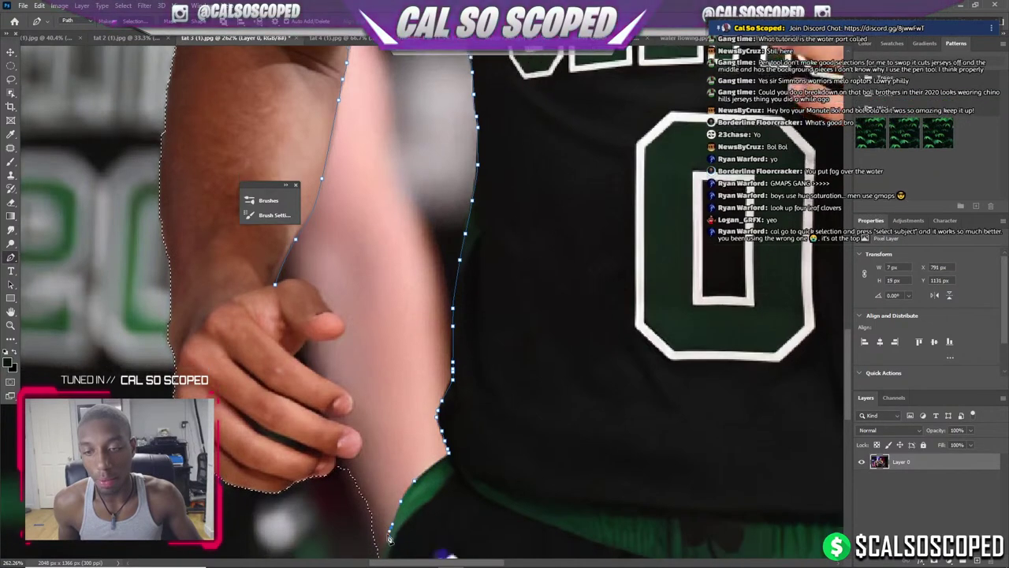
{"action": "scroll", "coordinate": [387, 521], "scroll_direction": "down", "scroll_amount": 2}
{"action": "left_click", "coordinate": [324, 480]}
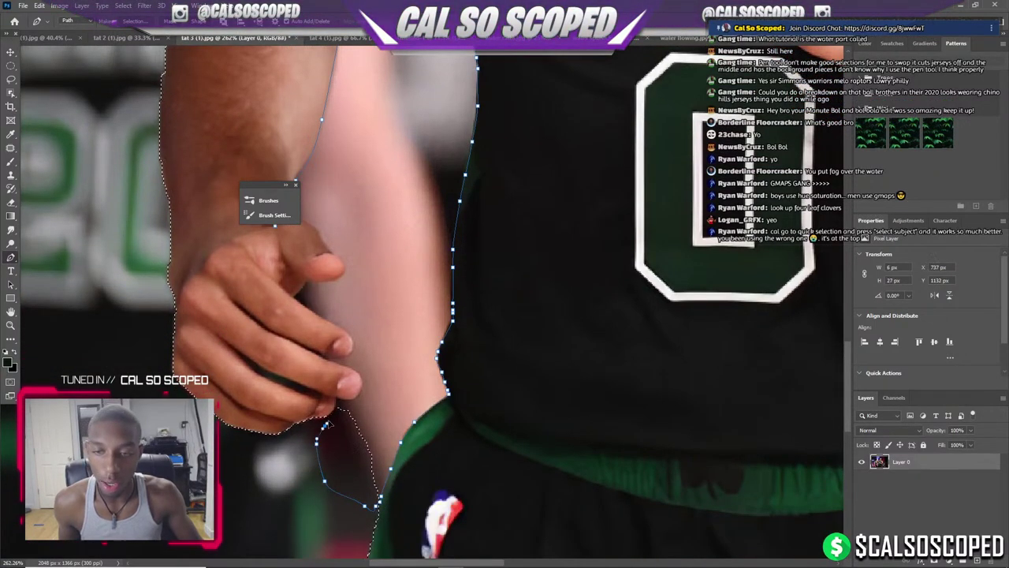
{"action": "left_click", "coordinate": [316, 443]}
{"action": "left_click", "coordinate": [325, 426]}
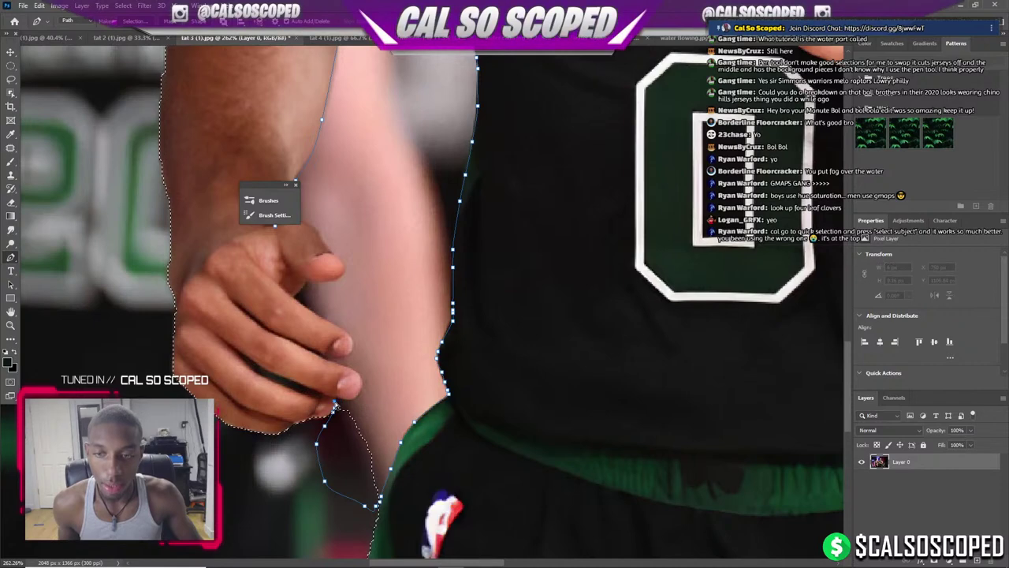
Trace the pen path around the fingertips and over the top of the fingers.
{"action": "left_click", "coordinate": [348, 402]}
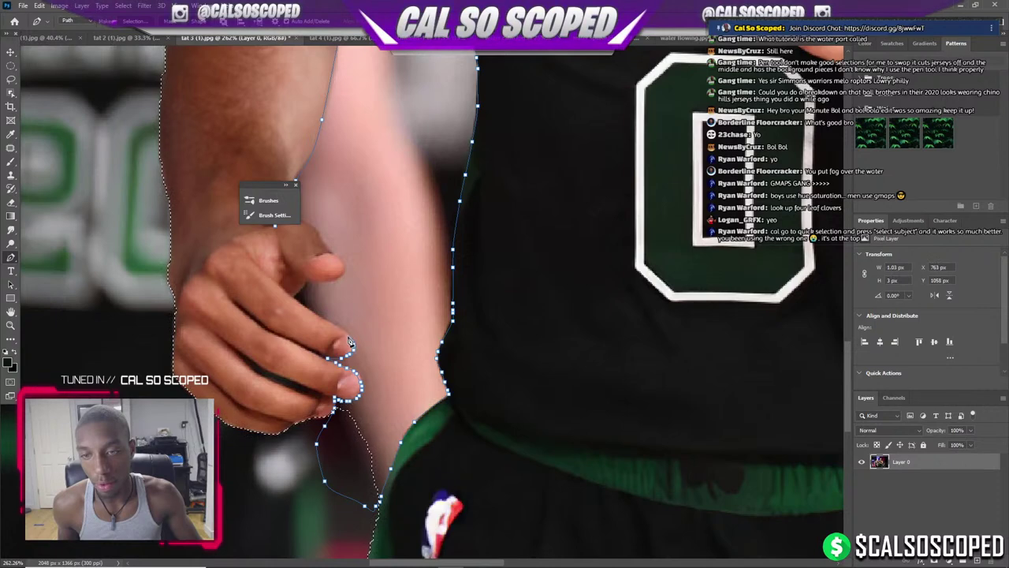
{"action": "left_click", "coordinate": [297, 296]}
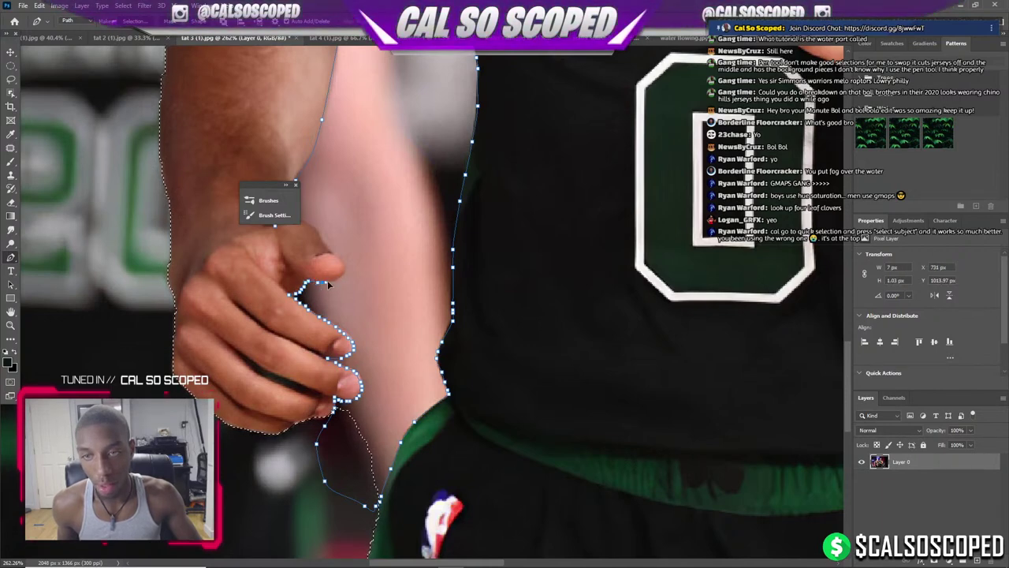
{"action": "left_click", "coordinate": [330, 254]}
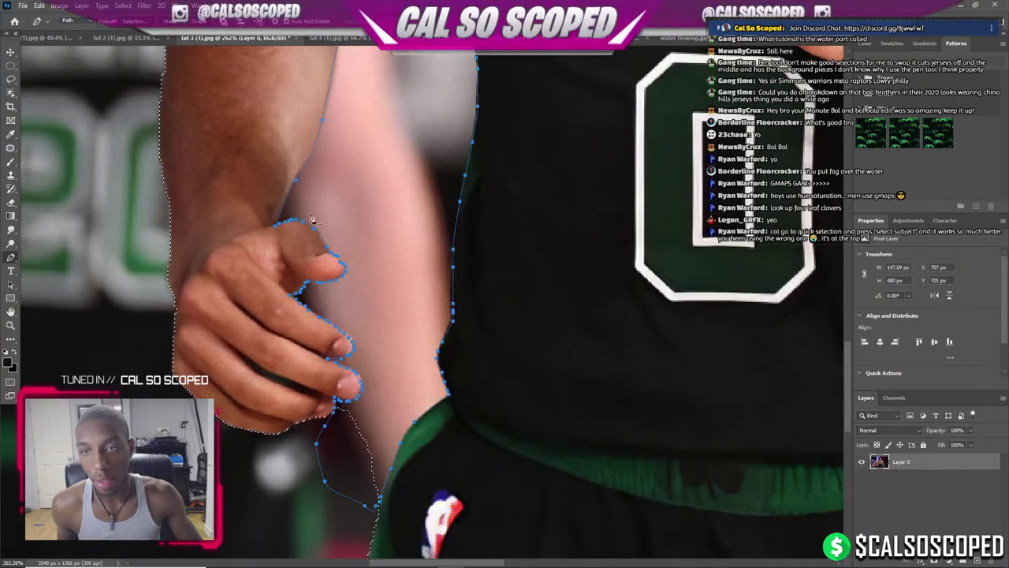
Convert the path to a selection with Add to Selection, completing the player cutout.
{"action": "right_click", "coordinate": [330, 207]}
{"action": "left_click", "coordinate": [371, 257]}
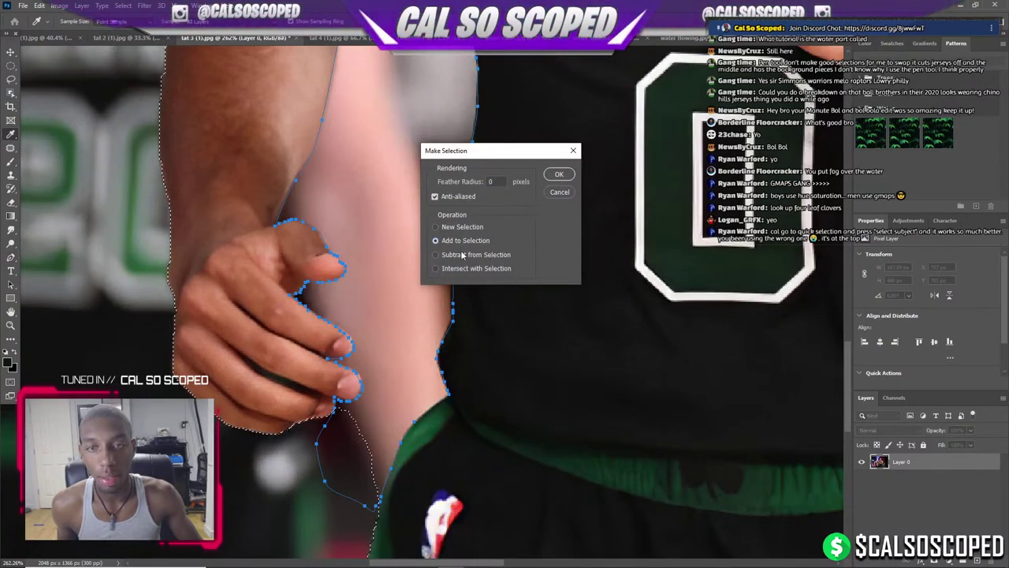
{"action": "left_click", "coordinate": [556, 174]}
{"action": "scroll", "coordinate": [536, 316], "scroll_direction": "down", "scroll_amount": 5}
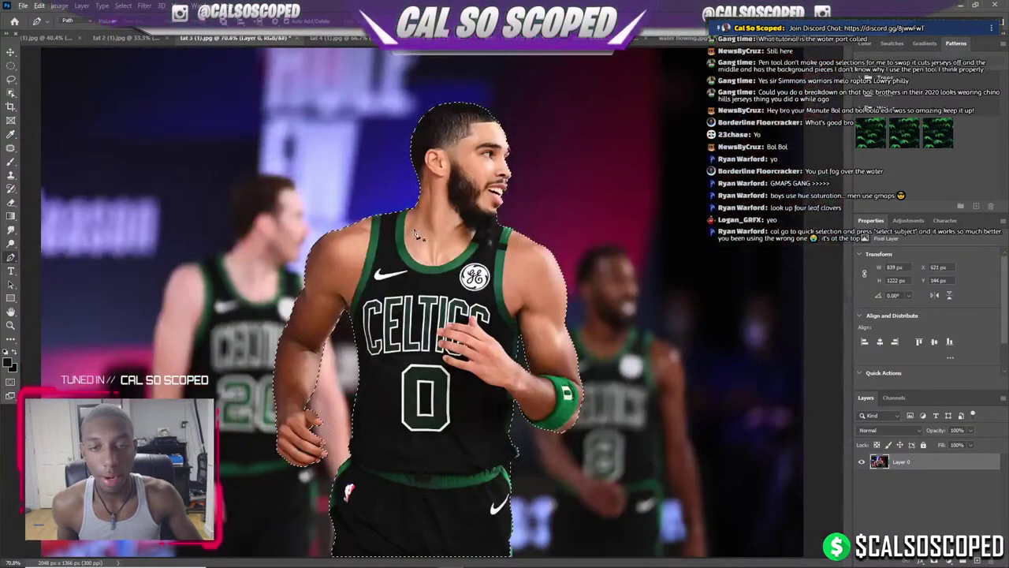
Switch to the Lasso tool and refine the player selection along the top of the hair.
{"action": "scroll", "coordinate": [535, 403], "scroll_direction": "up", "scroll_amount": 4}
{"action": "scroll", "coordinate": [535, 404], "scroll_direction": "down", "scroll_amount": 2}
{"action": "scroll", "coordinate": [512, 406], "scroll_direction": "down", "scroll_amount": 1}
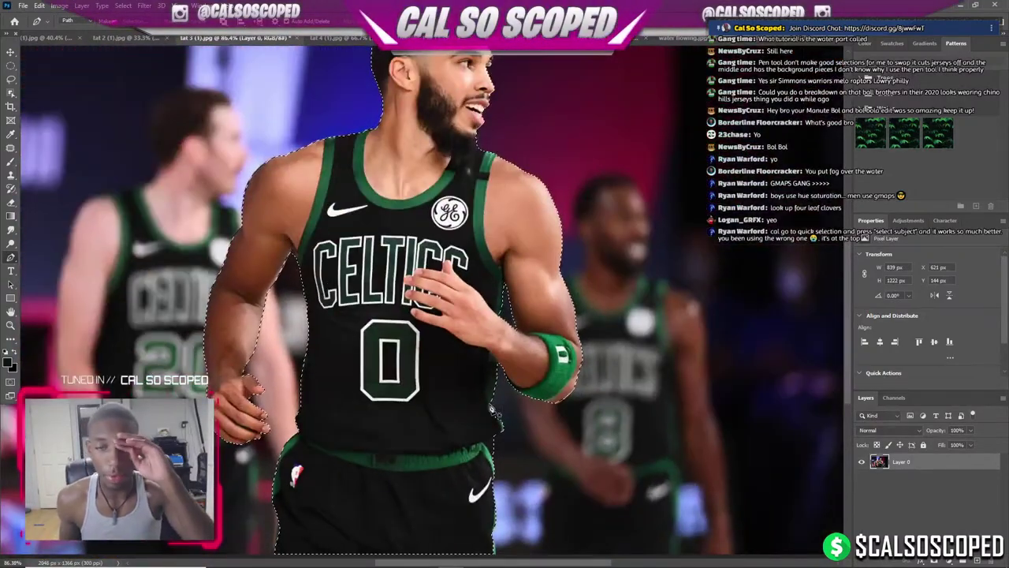
{"action": "scroll", "coordinate": [357, 219], "scroll_direction": "up", "scroll_amount": 5}
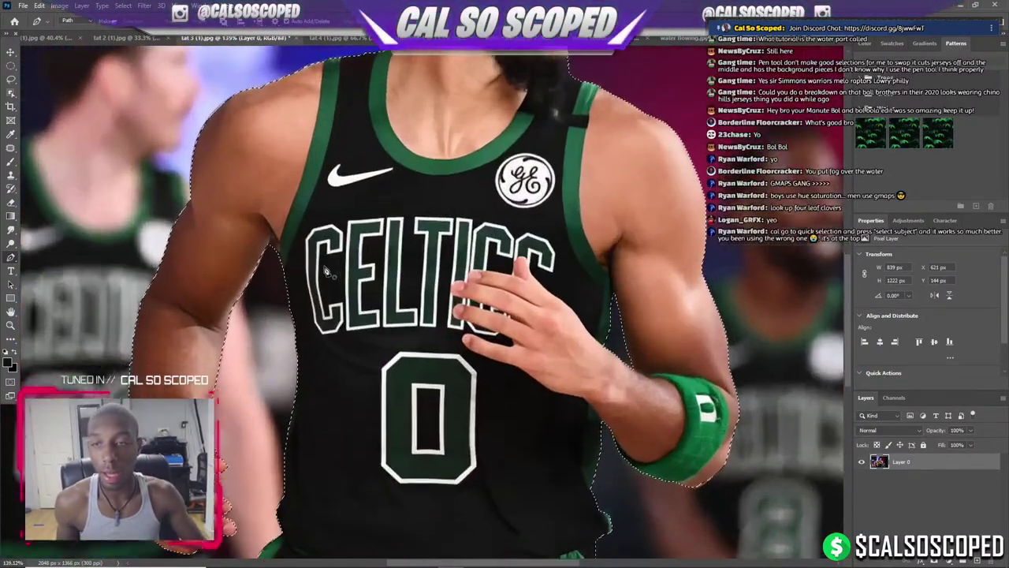
{"action": "scroll", "coordinate": [356, 219], "scroll_direction": "up", "scroll_amount": 1}
{"action": "scroll", "coordinate": [356, 219], "scroll_direction": "up", "scroll_amount": 1}
{"action": "scroll", "coordinate": [356, 219], "scroll_direction": "up", "scroll_amount": 1}
{"action": "scroll", "coordinate": [356, 219], "scroll_direction": "down", "scroll_amount": 5}
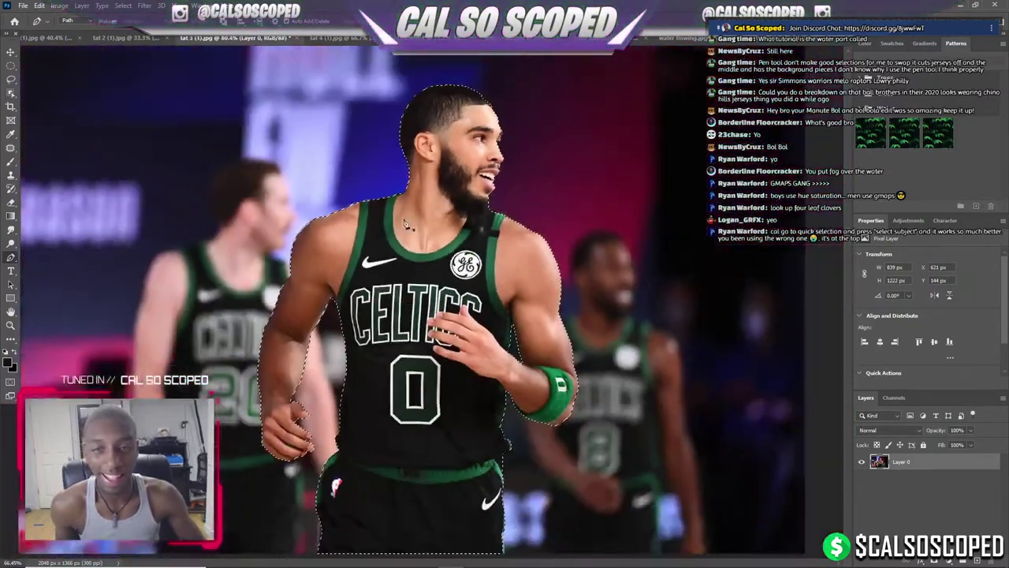
{"action": "scroll", "coordinate": [356, 219], "scroll_direction": "down", "scroll_amount": 2}
{"action": "scroll", "coordinate": [504, 229], "scroll_direction": "up", "scroll_amount": 5}
{"action": "scroll", "coordinate": [501, 237], "scroll_direction": "up", "scroll_amount": 2}
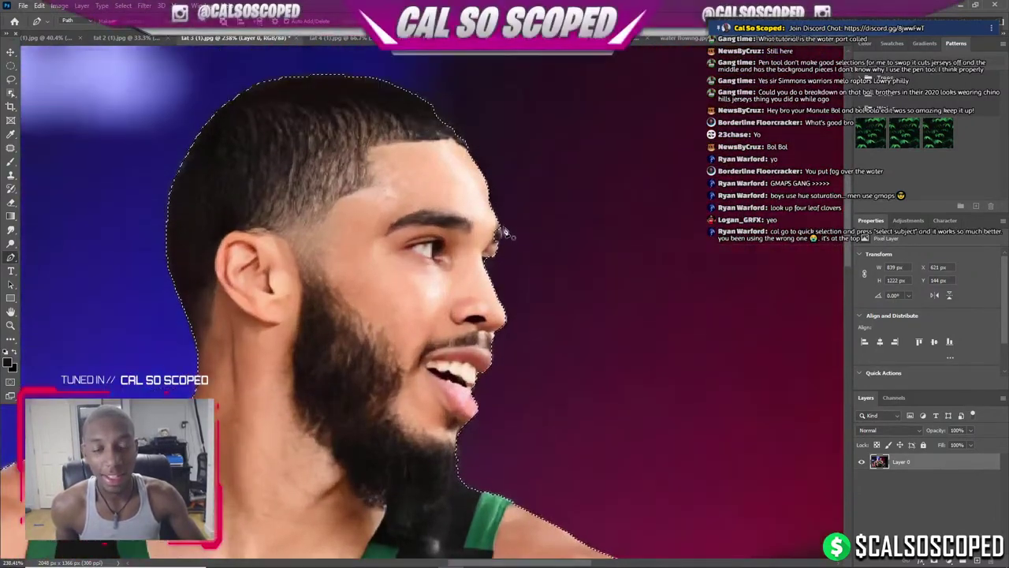
{"action": "scroll", "coordinate": [501, 236], "scroll_direction": "up", "scroll_amount": 3}
{"action": "left_click", "coordinate": [10, 79]}
{"action": "scroll", "coordinate": [578, 290], "scroll_direction": "up", "scroll_amount": 1}
{"action": "scroll", "coordinate": [578, 290], "scroll_direction": "up", "scroll_amount": 1}
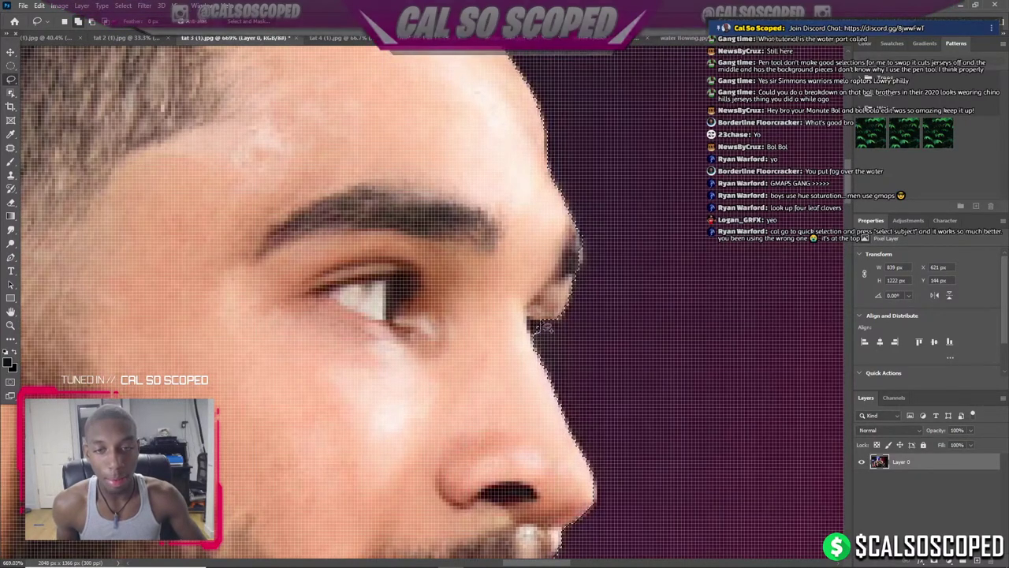
{"action": "scroll", "coordinate": [537, 344], "scroll_direction": "down", "scroll_amount": 1}
{"action": "scroll", "coordinate": [504, 346], "scroll_direction": "down", "scroll_amount": 2}
{"action": "scroll", "coordinate": [503, 344], "scroll_direction": "down", "scroll_amount": 2}
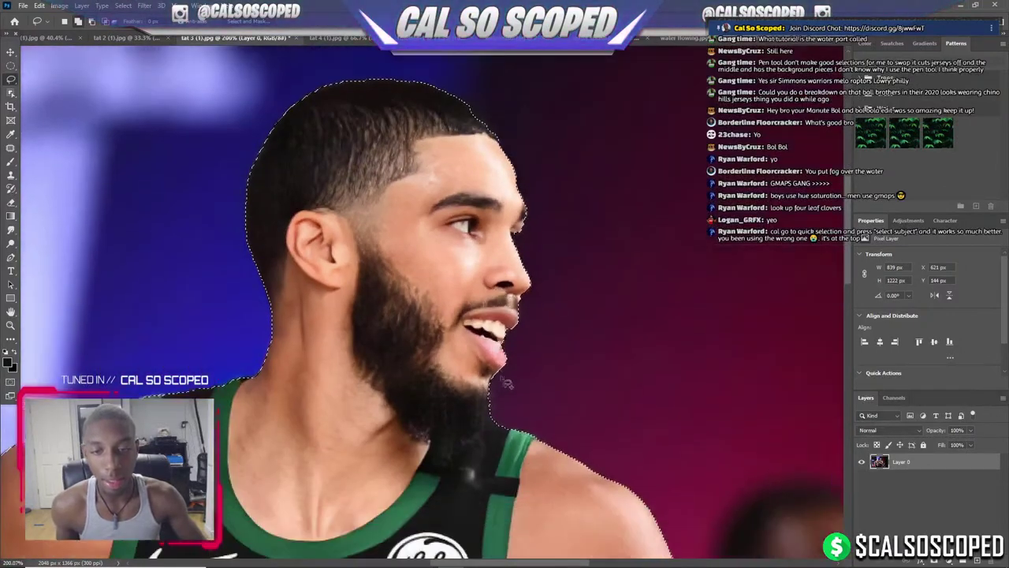
{"action": "scroll", "coordinate": [489, 339], "scroll_direction": "up", "scroll_amount": 1}
{"action": "scroll", "coordinate": [481, 335], "scroll_direction": "up", "scroll_amount": 1}
{"action": "scroll", "coordinate": [471, 331], "scroll_direction": "up", "scroll_amount": 1}
{"action": "scroll", "coordinate": [471, 331], "scroll_direction": "up", "scroll_amount": 2}
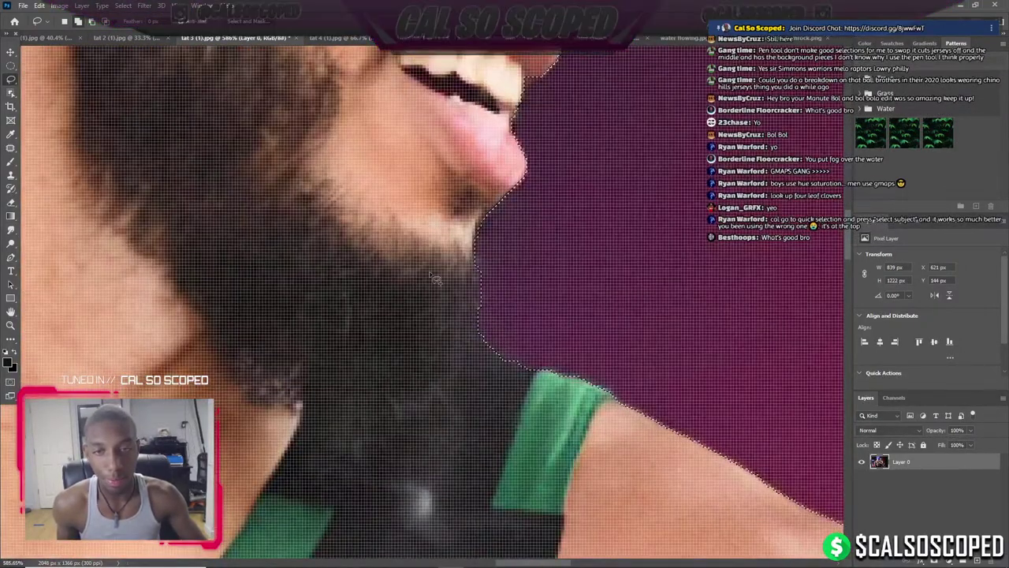
{"action": "scroll", "coordinate": [483, 323], "scroll_direction": "down", "scroll_amount": 4}
{"action": "scroll", "coordinate": [300, 181], "scroll_direction": "down", "scroll_amount": 1}
{"action": "scroll", "coordinate": [301, 181], "scroll_direction": "up", "scroll_amount": 1}
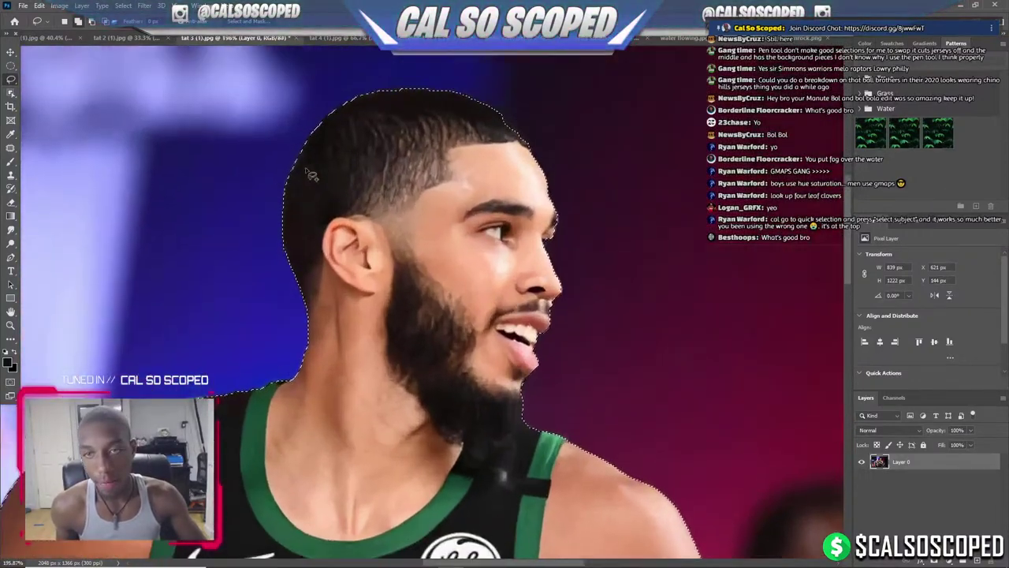
{"action": "scroll", "coordinate": [308, 173], "scroll_direction": "down", "scroll_amount": 1}
{"action": "scroll", "coordinate": [444, 218], "scroll_direction": "up", "scroll_amount": 1}
{"action": "scroll", "coordinate": [444, 219], "scroll_direction": "up", "scroll_amount": 2}
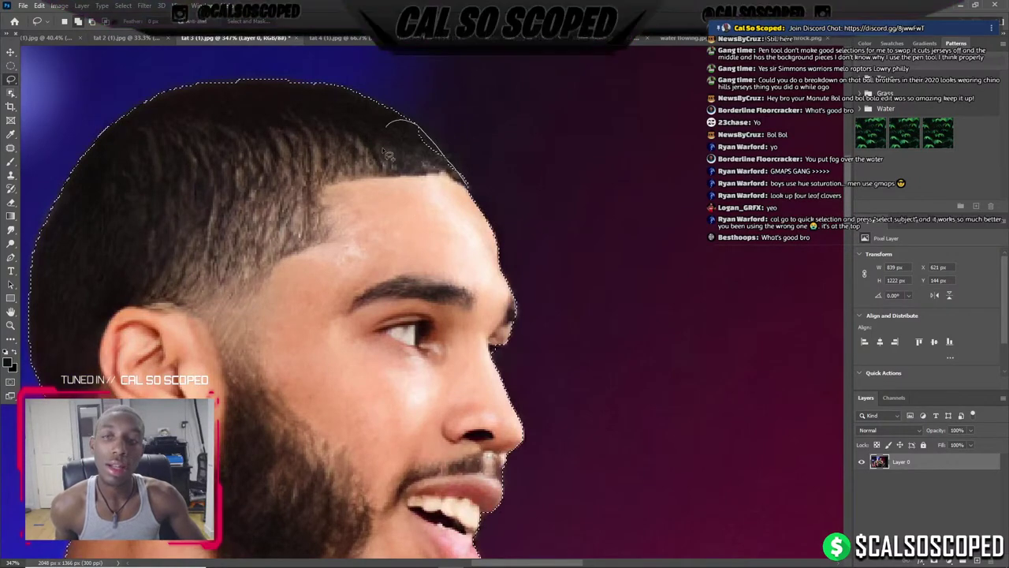
{"action": "left_click_drag", "start_coordinate": [424, 132], "coordinate": [390, 122]}
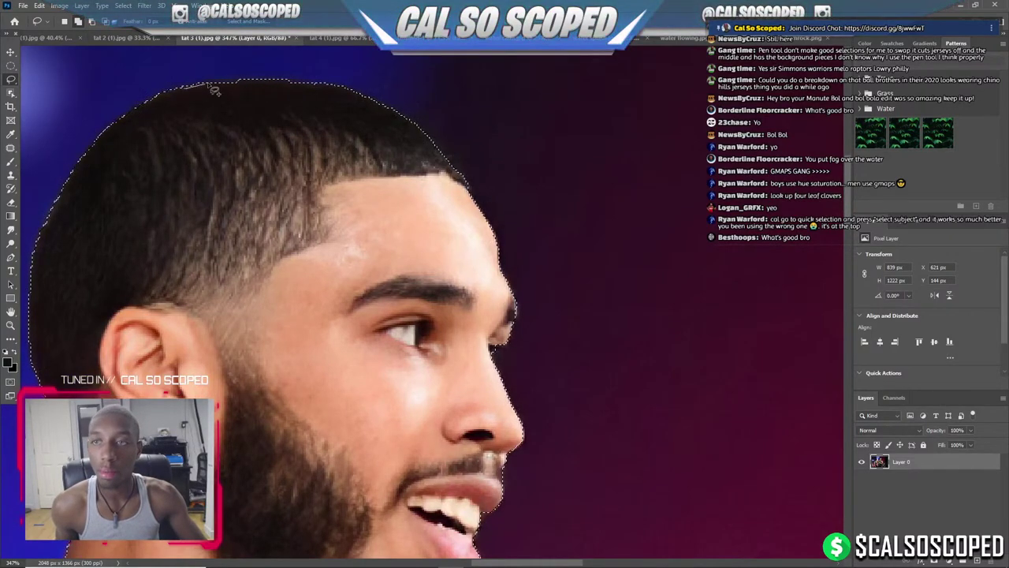
Refine the selection along the player's finger edge and check the outline.
{"action": "scroll", "coordinate": [209, 238], "scroll_direction": "down", "scroll_amount": 3}
{"action": "scroll", "coordinate": [316, 308], "scroll_direction": "down", "scroll_amount": 3}
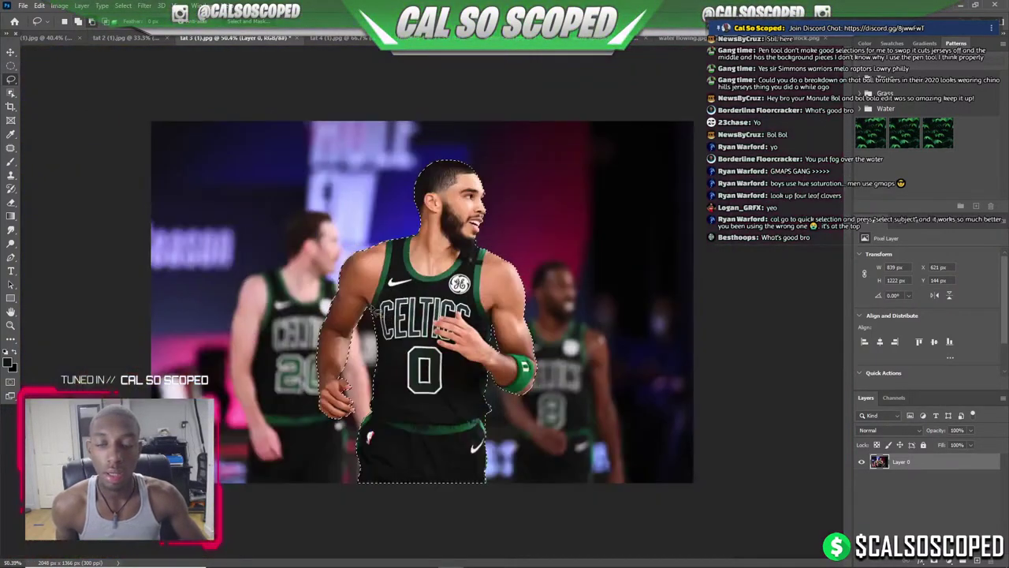
{"action": "scroll", "coordinate": [395, 354], "scroll_direction": "down", "scroll_amount": 2}
{"action": "scroll", "coordinate": [440, 383], "scroll_direction": "up", "scroll_amount": 1}
{"action": "scroll", "coordinate": [363, 377], "scroll_direction": "up", "scroll_amount": 2}
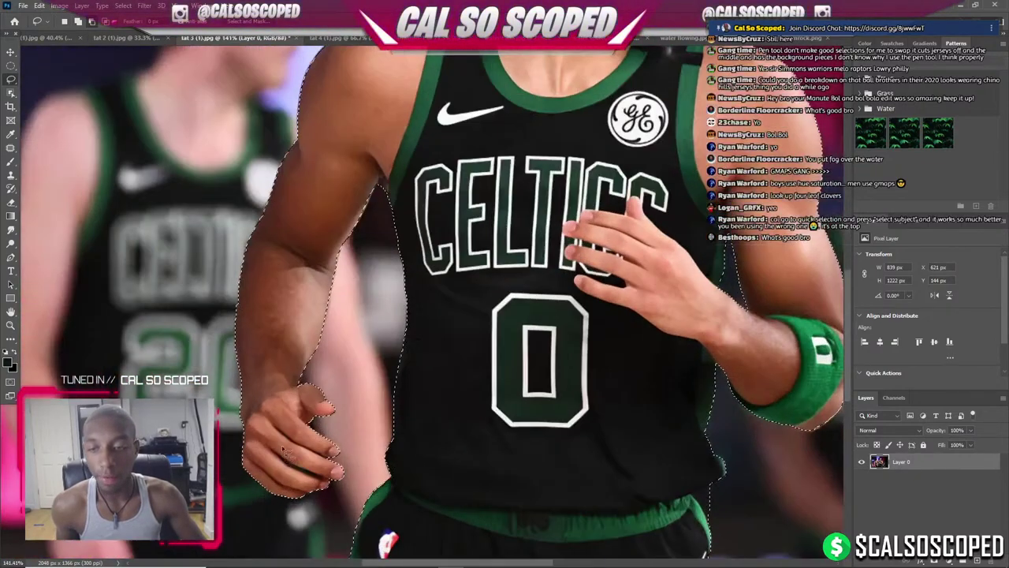
{"action": "scroll", "coordinate": [362, 377], "scroll_direction": "up", "scroll_amount": 2}
{"action": "scroll", "coordinate": [408, 459], "scroll_direction": "up", "scroll_amount": 2}
{"action": "scroll", "coordinate": [363, 453], "scroll_direction": "up", "scroll_amount": 1}
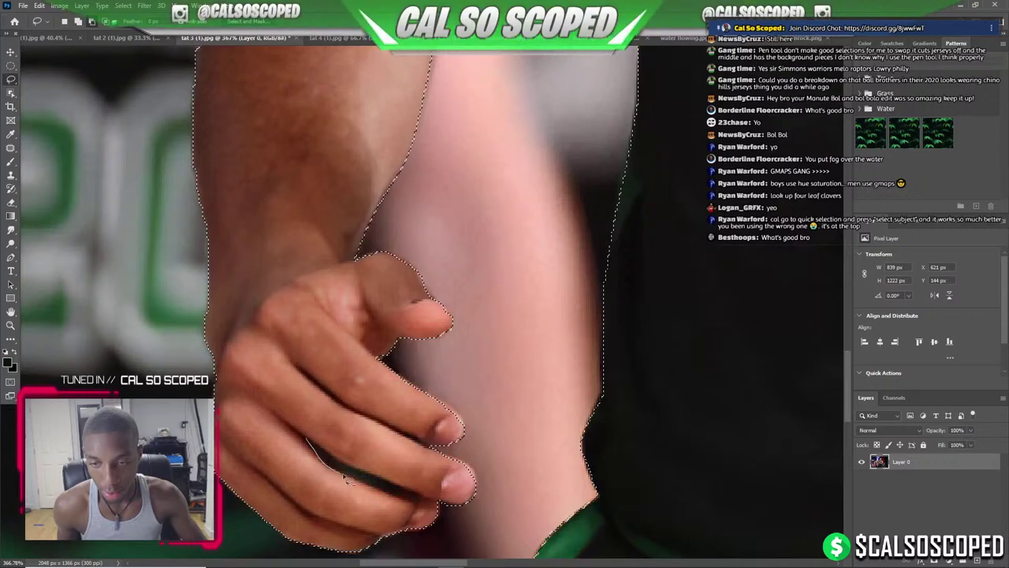
{"action": "mouse_move", "coordinate": [345, 479]}
{"action": "left_mouse_down"}
{"action": "mouse_move", "coordinate": [386, 489]}
{"action": "mouse_move", "coordinate": [321, 449]}
{"action": "left_mouse_up"}
{"action": "scroll", "coordinate": [669, 259], "scroll_direction": "down", "scroll_amount": 6}
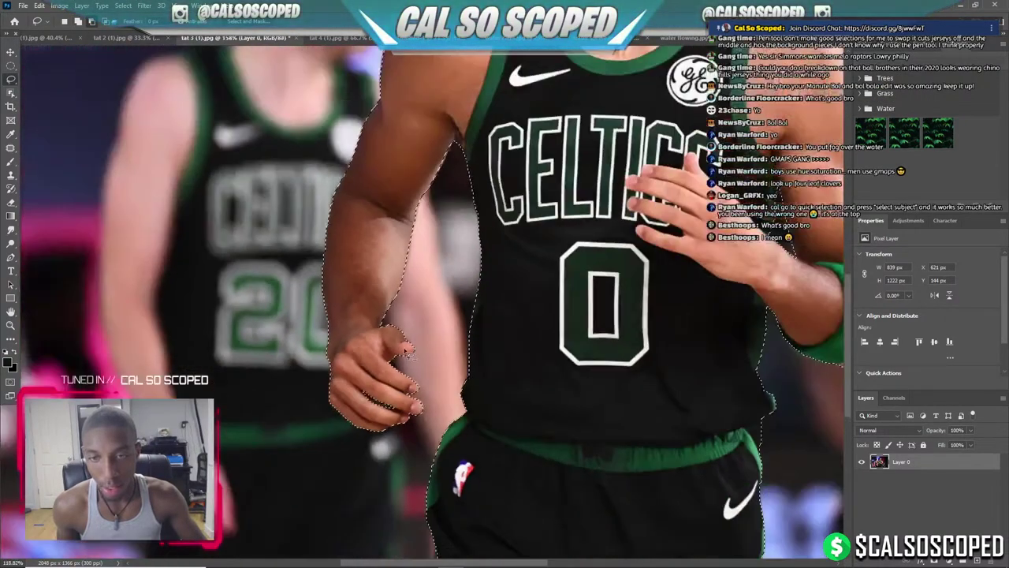
{"action": "scroll", "coordinate": [667, 257], "scroll_direction": "up", "scroll_amount": 6}
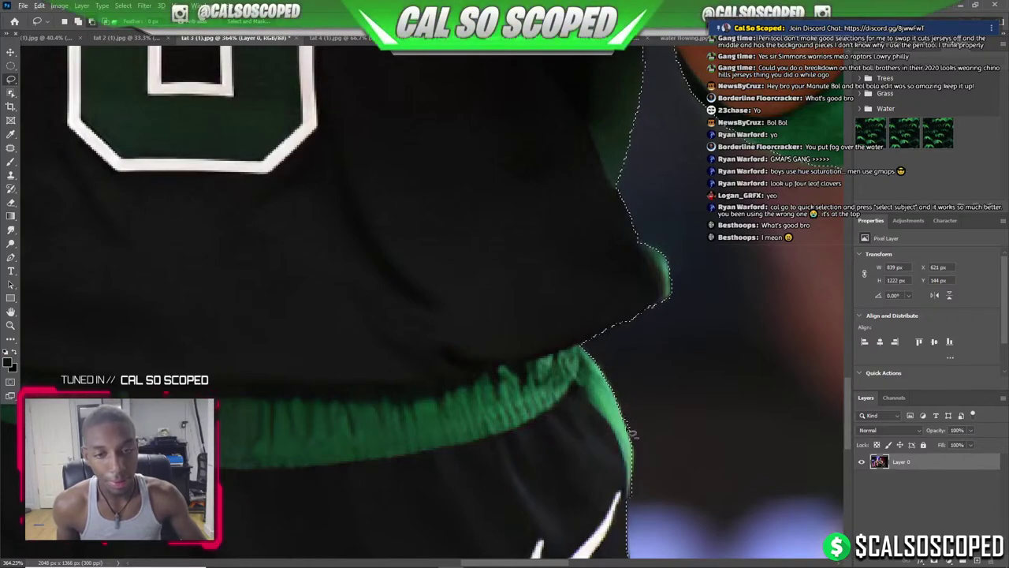
{"action": "scroll", "coordinate": [608, 382], "scroll_direction": "up", "scroll_amount": 2}
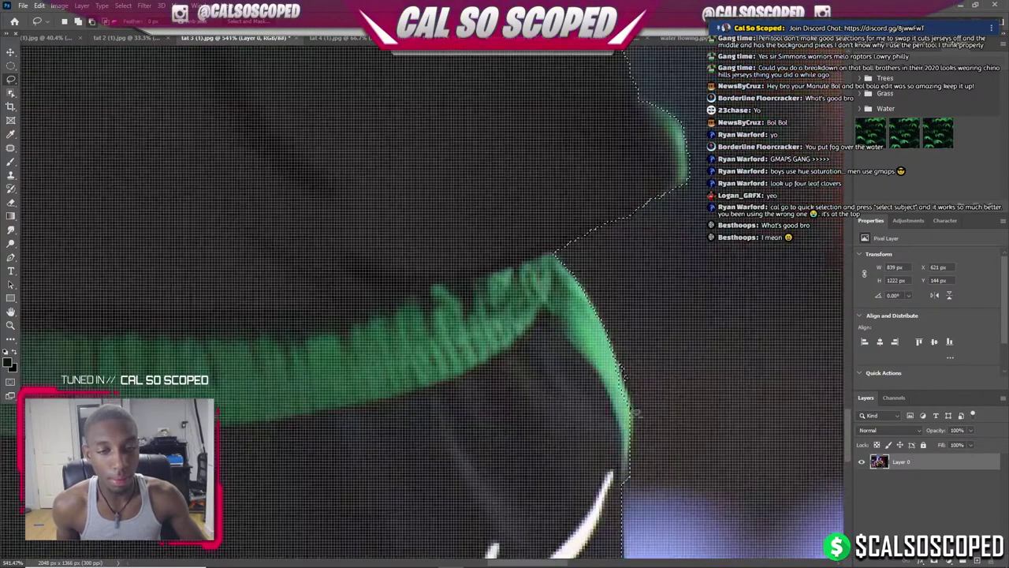
{"action": "scroll", "coordinate": [622, 369], "scroll_direction": "down", "scroll_amount": 2}
{"action": "scroll", "coordinate": [623, 363], "scroll_direction": "down", "scroll_amount": 1}
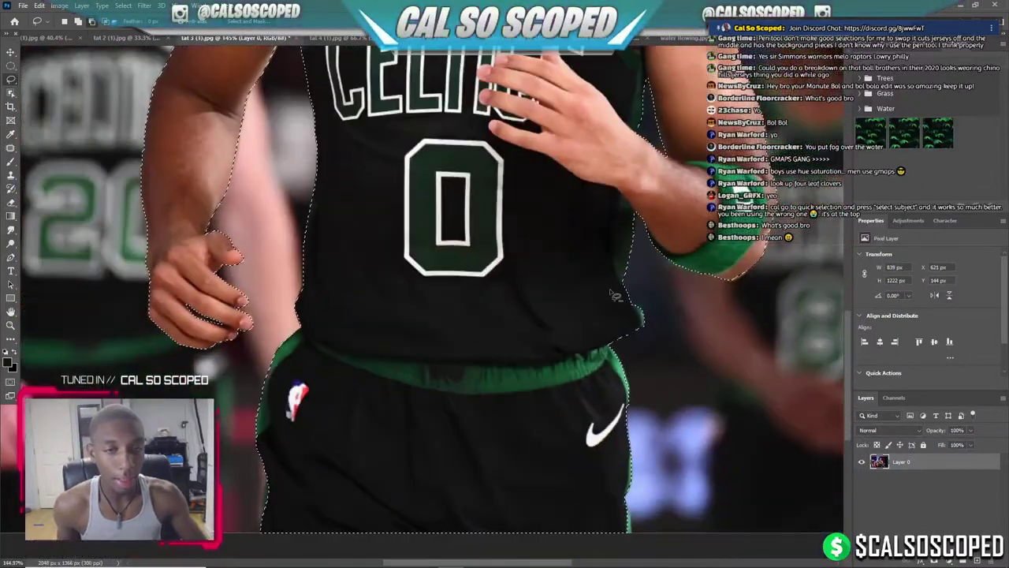
{"action": "scroll", "coordinate": [647, 308], "scroll_direction": "up", "scroll_amount": 2}
{"action": "scroll", "coordinate": [647, 307], "scroll_direction": "down", "scroll_amount": 4}
{"action": "scroll", "coordinate": [670, 316], "scroll_direction": "down", "scroll_amount": 1}
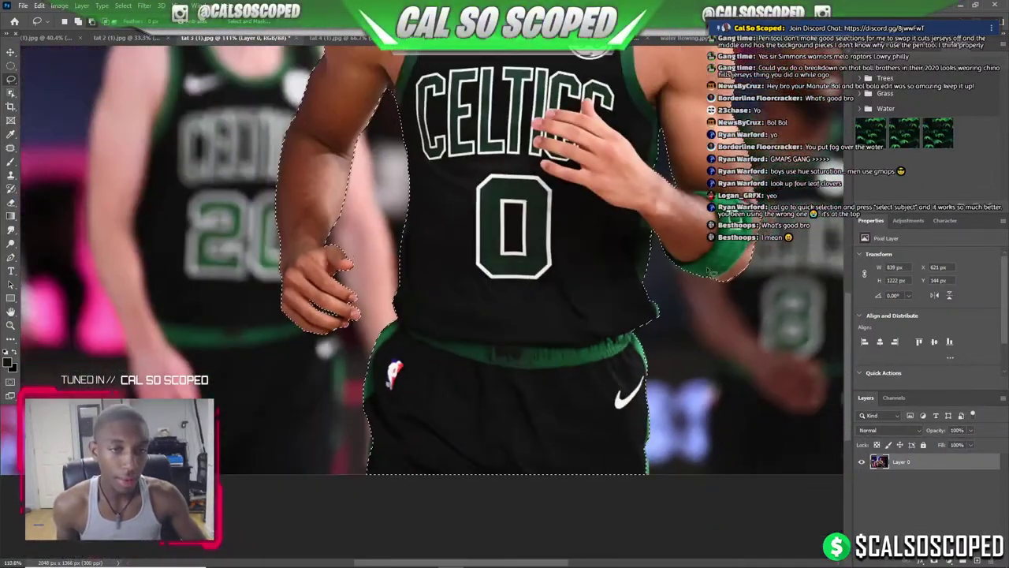
{"action": "scroll", "coordinate": [710, 347], "scroll_direction": "up", "scroll_amount": 2}
{"action": "scroll", "coordinate": [725, 354], "scroll_direction": "up", "scroll_amount": 2}
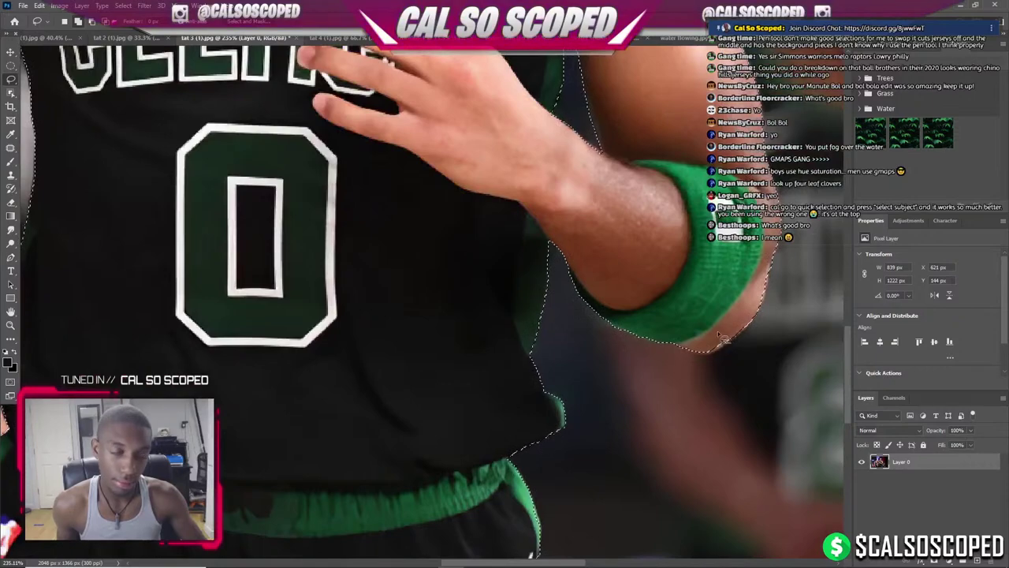
{"action": "scroll", "coordinate": [713, 360], "scroll_direction": "up", "scroll_amount": 2}
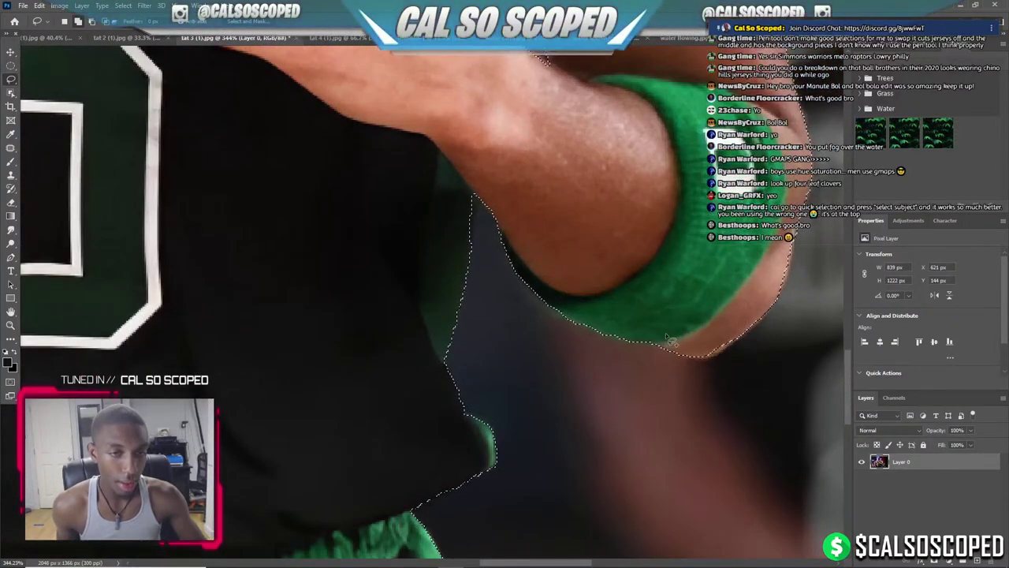
{"action": "scroll", "coordinate": [668, 339], "scroll_direction": "down", "scroll_amount": 3}
{"action": "scroll", "coordinate": [668, 339], "scroll_direction": "down", "scroll_amount": 2}
{"action": "scroll", "coordinate": [552, 355], "scroll_direction": "up", "scroll_amount": 2}
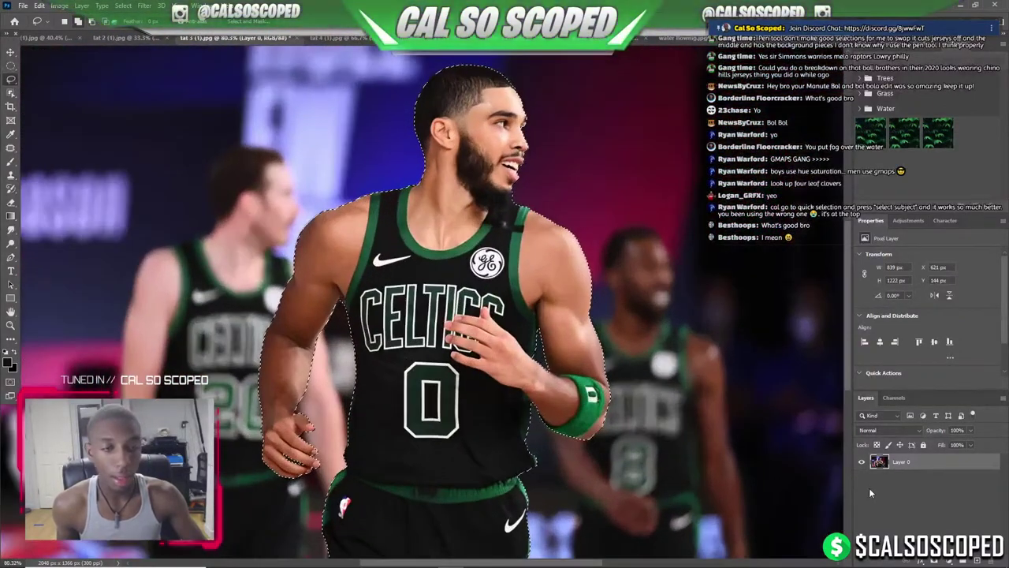
Add a layer mask hiding the background, then target Layer 0's pixels instead of the mask.
{"action": "left_click", "coordinate": [940, 561]}
{"action": "scroll", "coordinate": [343, 130], "scroll_direction": "down", "scroll_amount": 2}
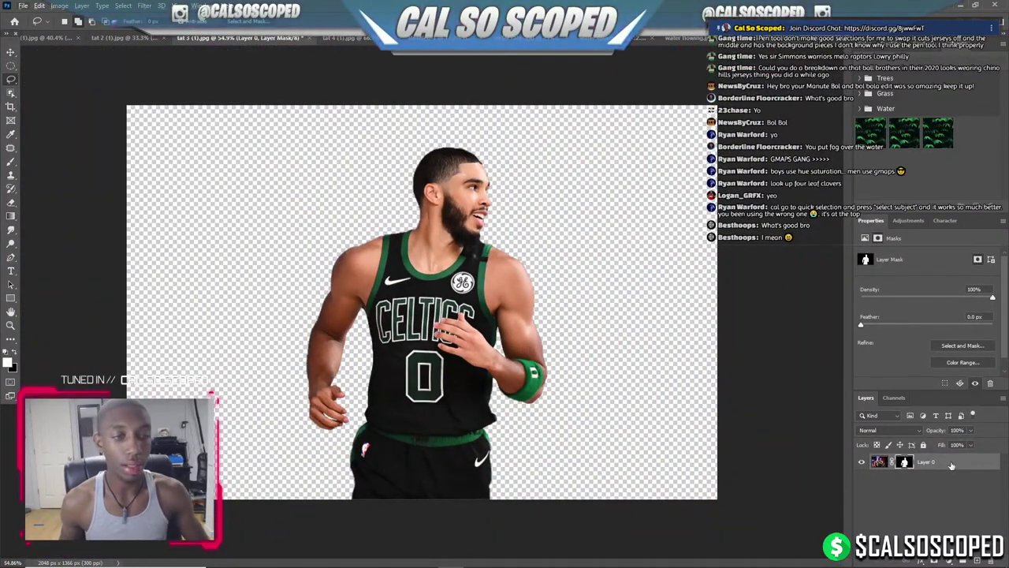
{"action": "left_click", "coordinate": [878, 462]}
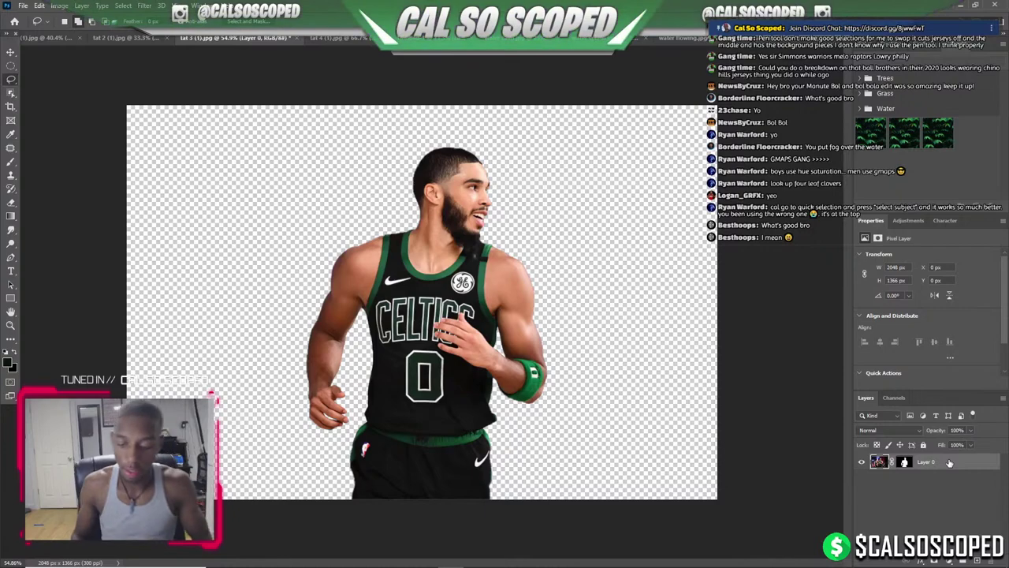
Duplicate the masked player layer and apply the layer mask to the copy.
{"action": "key", "text": "ctrl+j"}
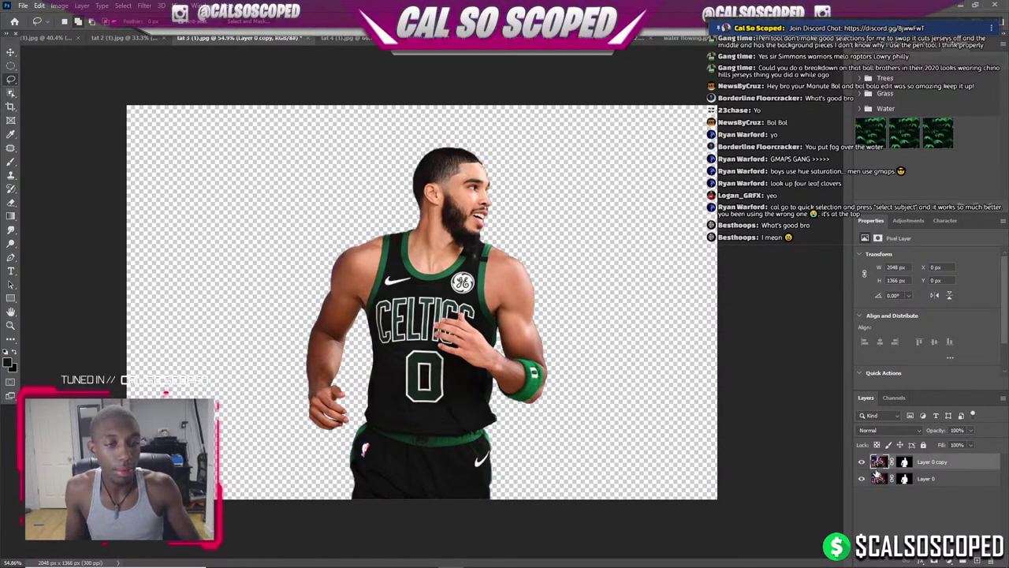
{"action": "right_click", "coordinate": [932, 463]}
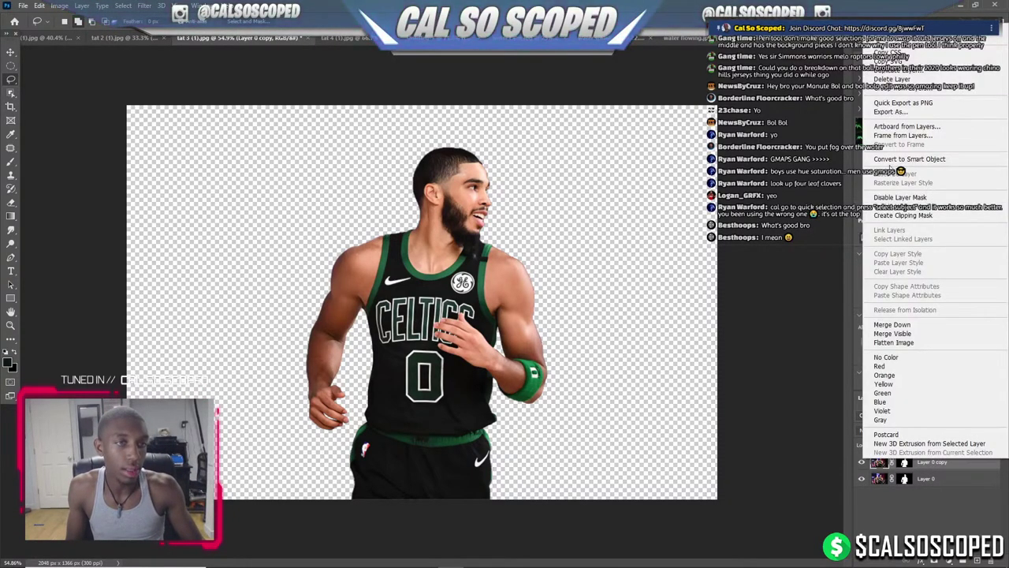
{"action": "left_click", "coordinate": [909, 484]}
{"action": "right_click", "coordinate": [903, 463]}
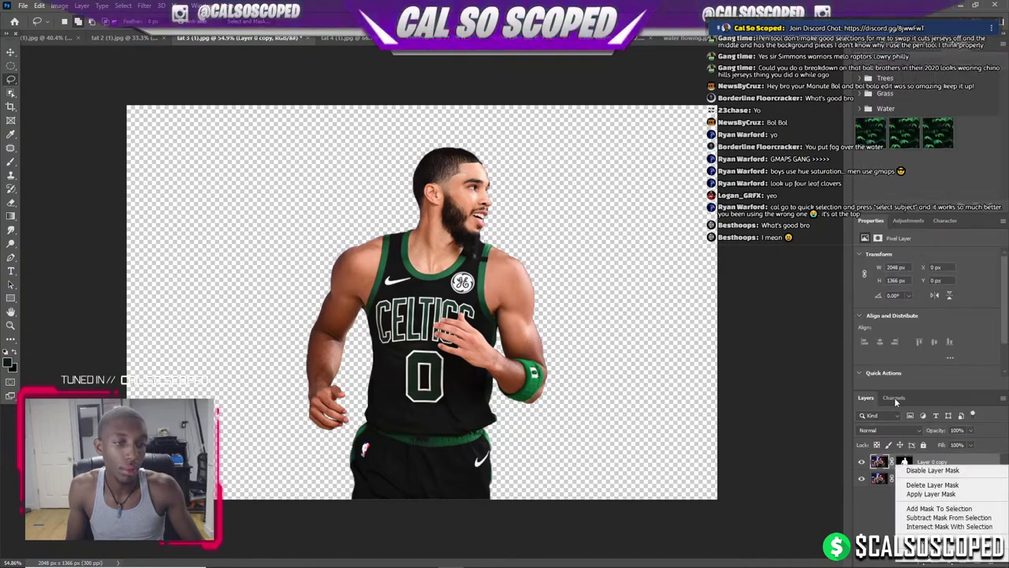
{"action": "left_click", "coordinate": [924, 494]}
Duplicate the baked copy, hide Layer 0, and add a Gradient Map adjustment layer.
{"action": "key", "text": "ctrl+j"}
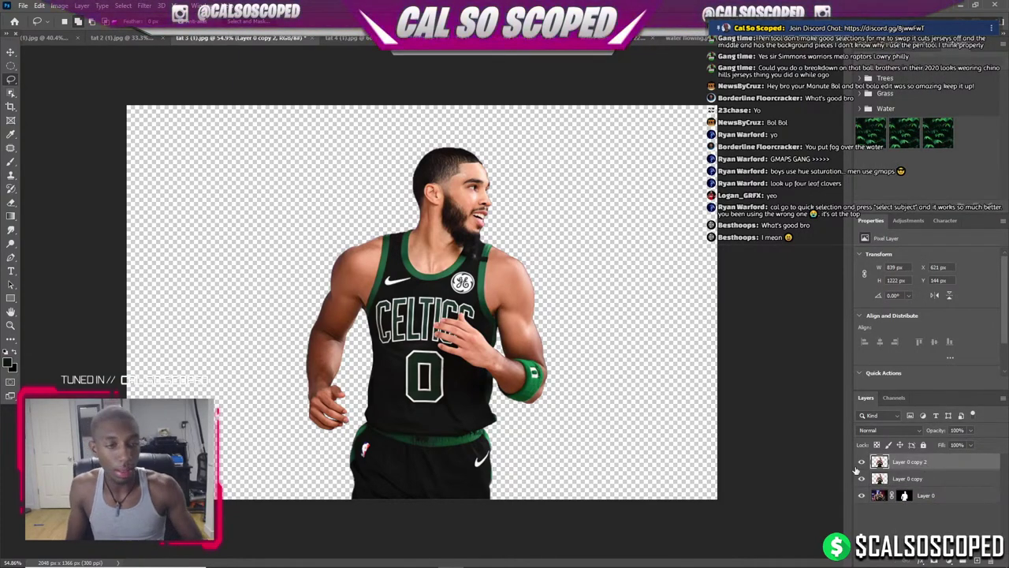
{"action": "left_click", "coordinate": [862, 495]}
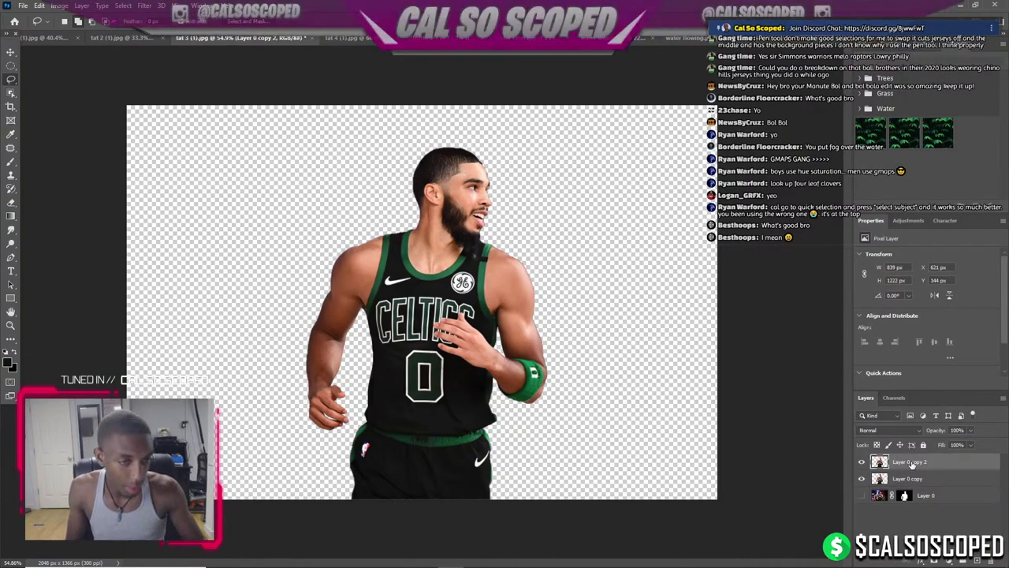
{"action": "left_click", "coordinate": [952, 562]}
{"action": "key", "text": "Escape"}
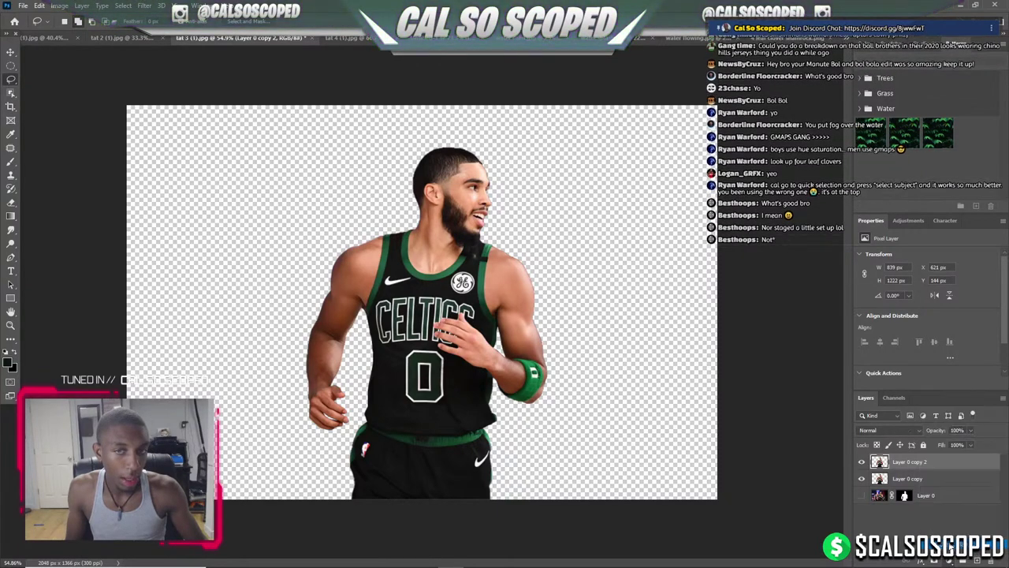
Set the gradient map stops to white (#ffffff) on the left and black on the right.
{"action": "left_click", "coordinate": [872, 260]}
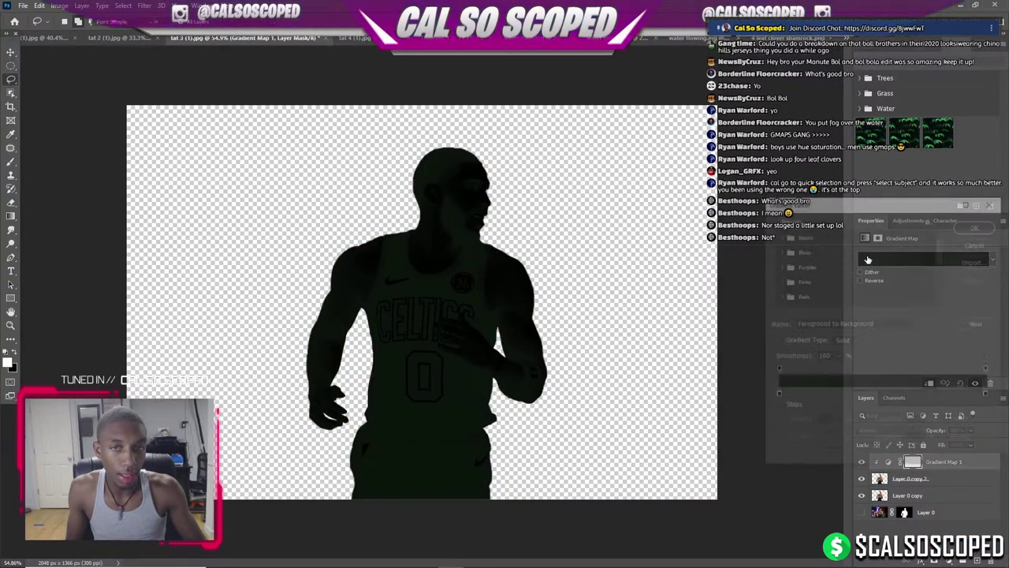
{"action": "left_click", "coordinate": [777, 394]}
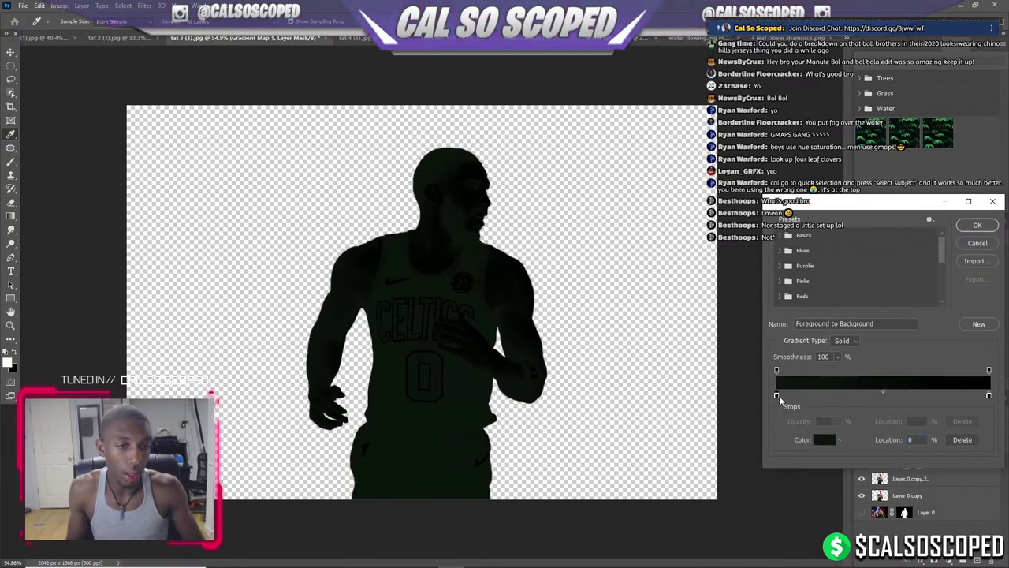
{"action": "left_click", "coordinate": [824, 439]}
{"action": "type", "text": "ffffff"}
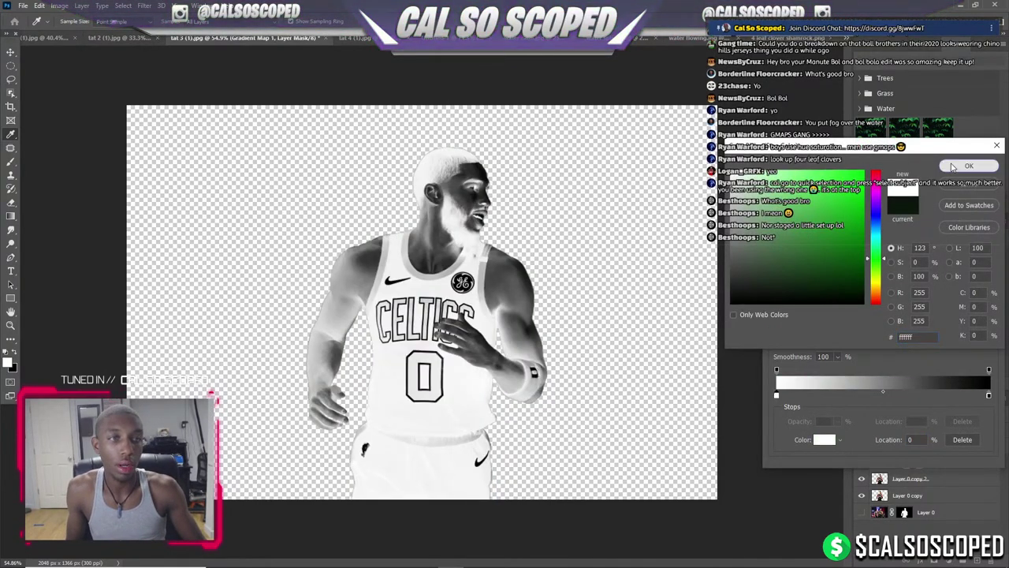
{"action": "left_click", "coordinate": [969, 166]}
{"action": "double_click", "coordinate": [989, 398]}
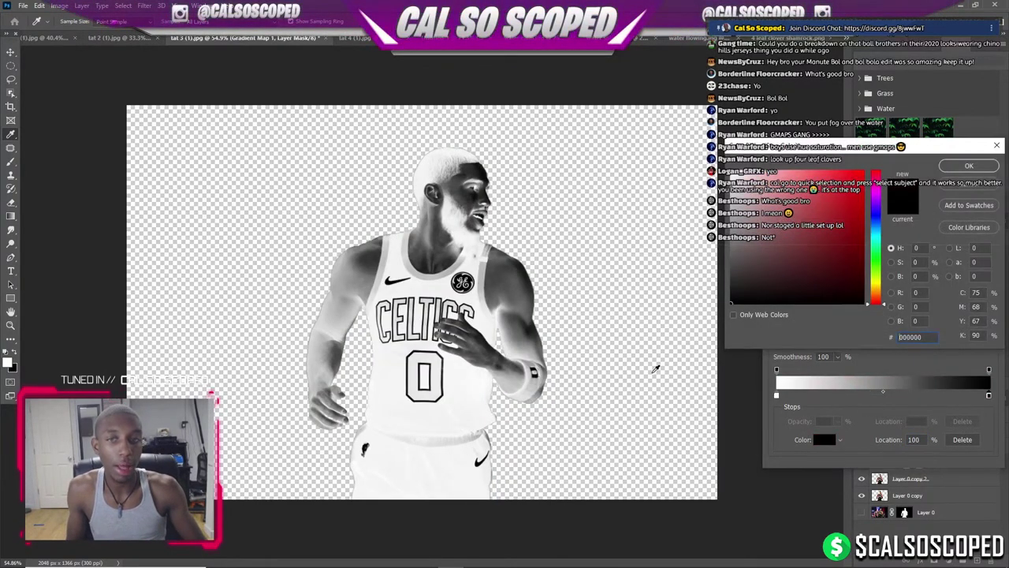
{"action": "left_click", "coordinate": [969, 166]}
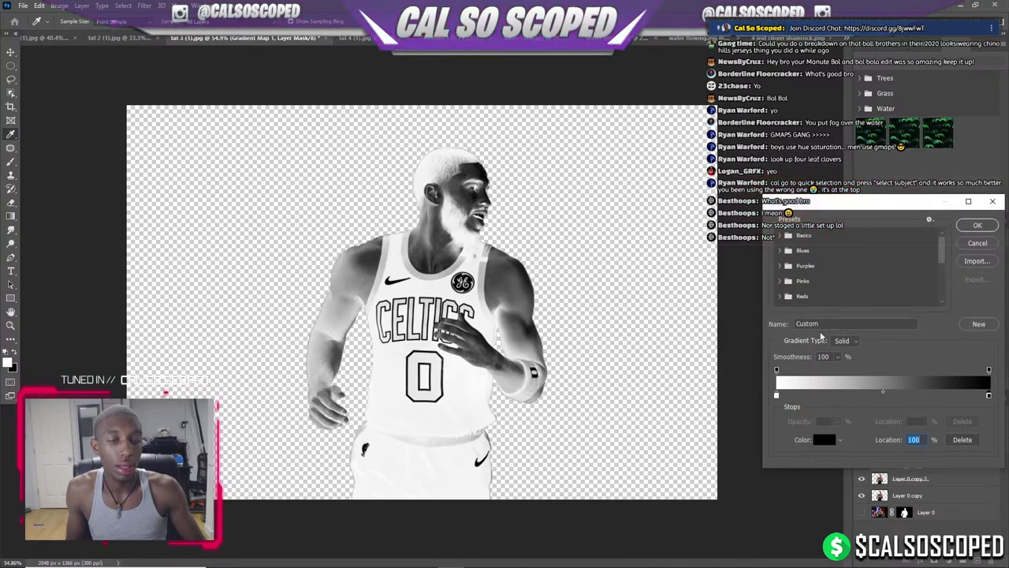
{"action": "left_click", "coordinate": [978, 226]}
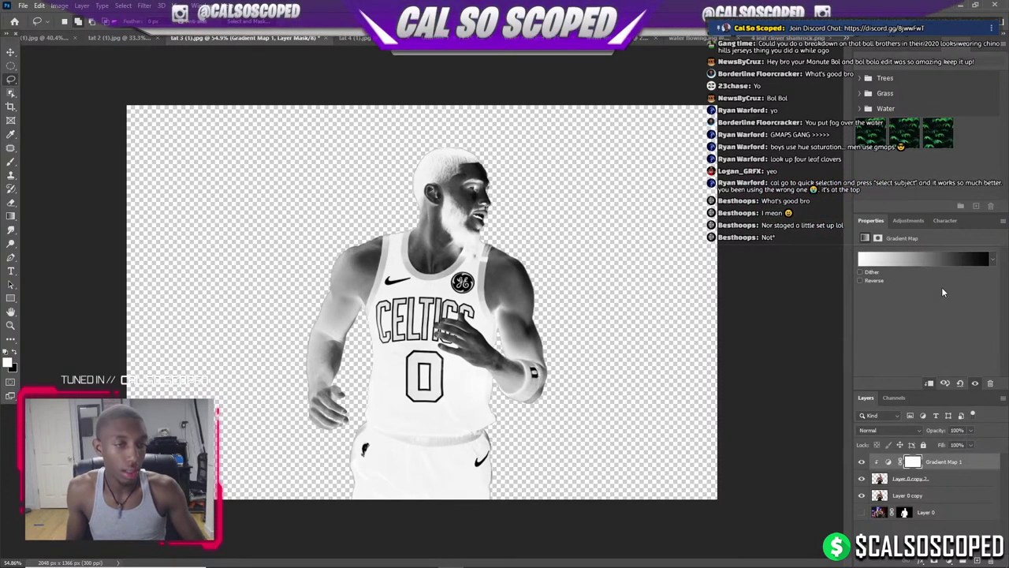
Test reversing the gradient and moving the black stop to 71%, then discard the tweak.
{"action": "left_click", "coordinate": [861, 282]}
{"action": "left_click", "coordinate": [861, 281]}
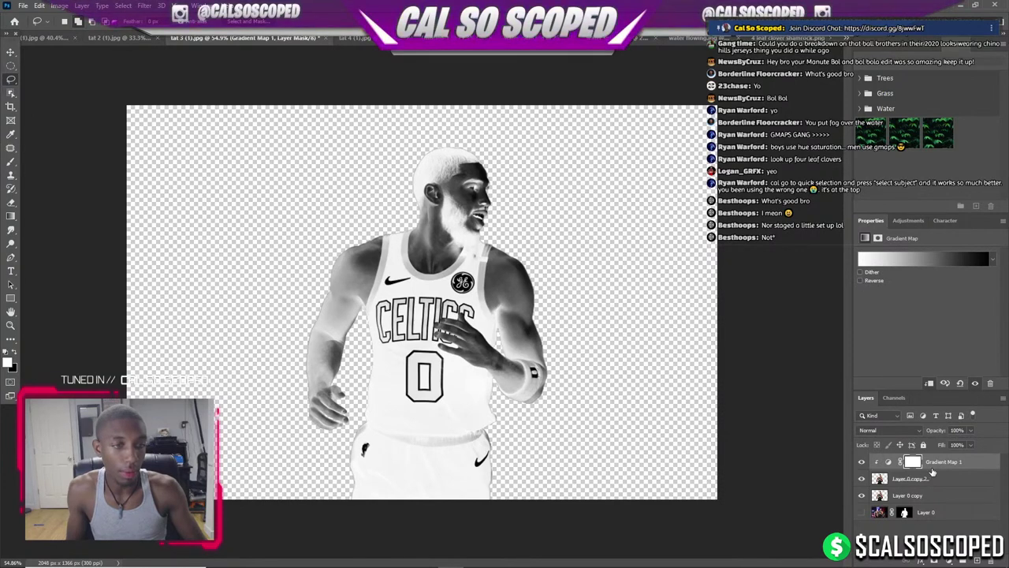
{"action": "left_click", "coordinate": [912, 461]}
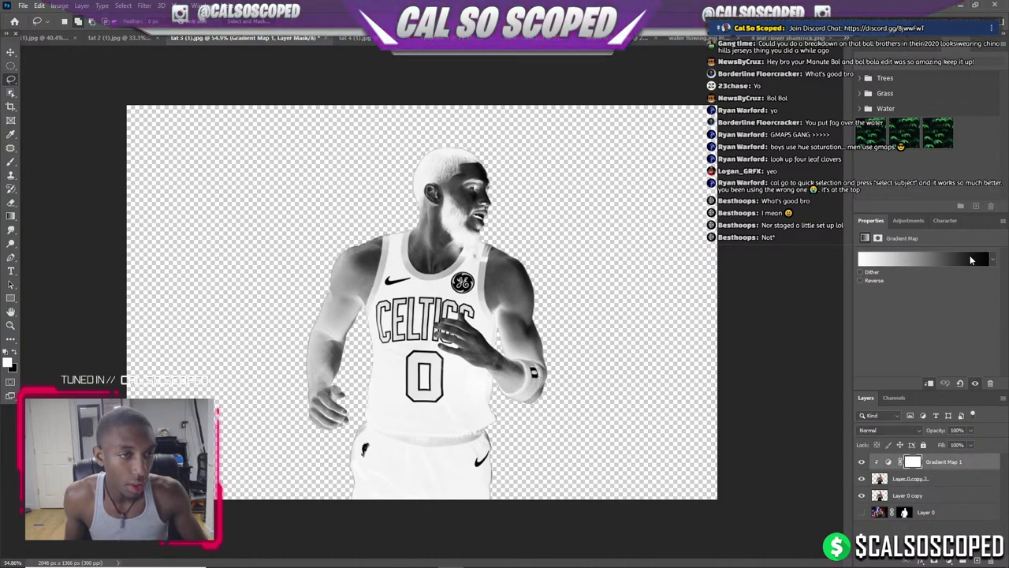
{"action": "left_click", "coordinate": [970, 260]}
{"action": "left_click_drag", "start_coordinate": [990, 396], "coordinate": [927, 397]}
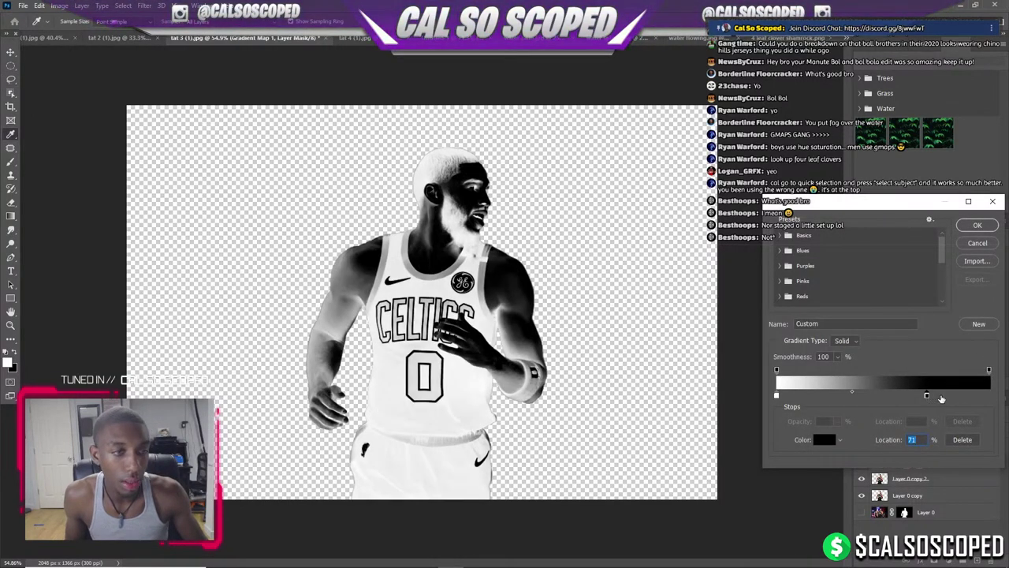
{"action": "left_click", "coordinate": [976, 243]}
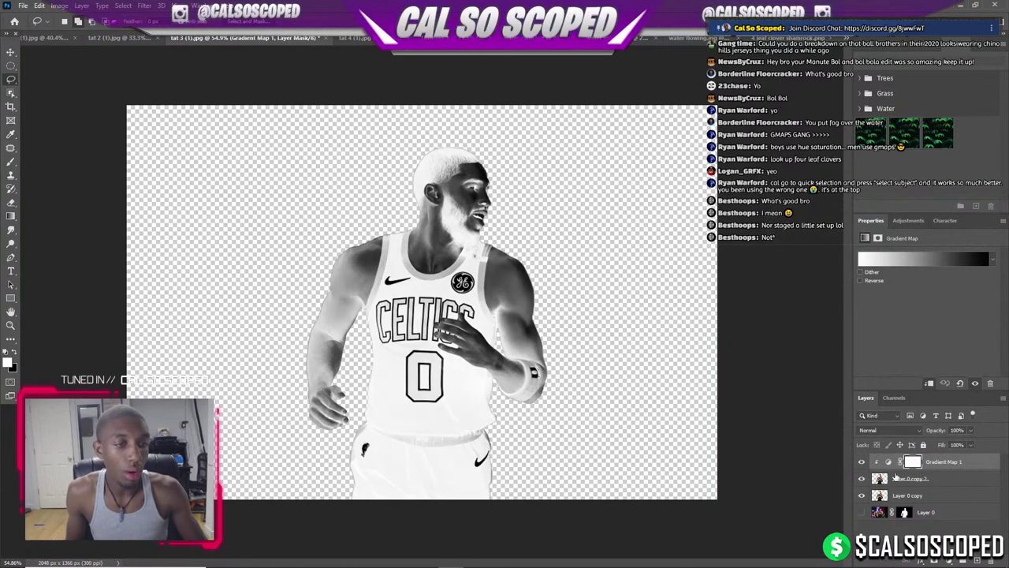
Hide Gradient Map 1, select Layer 0 copy 2, and open the Filter menu.
{"action": "left_click", "coordinate": [915, 479]}
{"action": "left_click", "coordinate": [861, 461]}
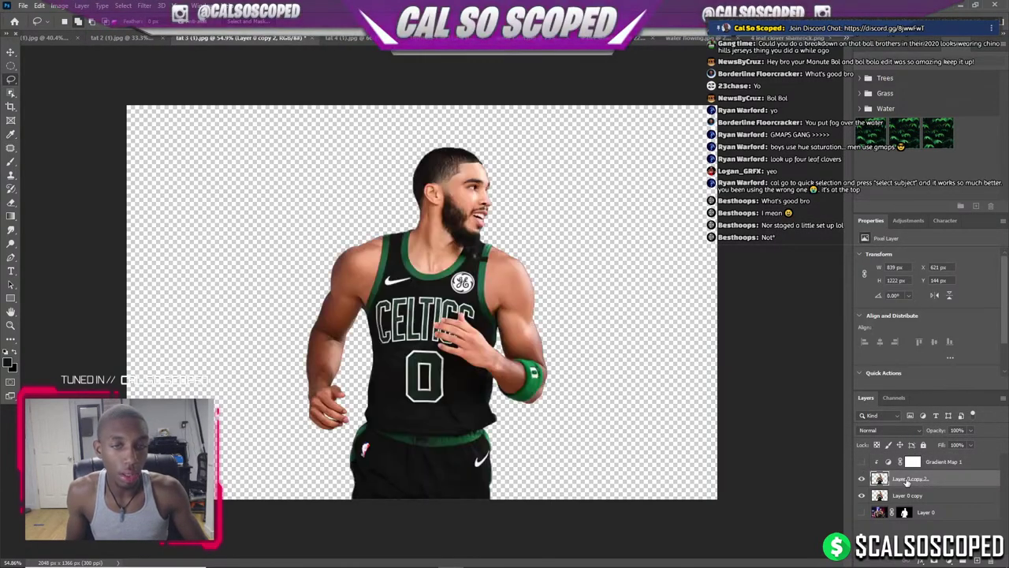
{"action": "left_click", "coordinate": [144, 5]}
{"action": "mouse_move", "coordinate": [201, 230]}
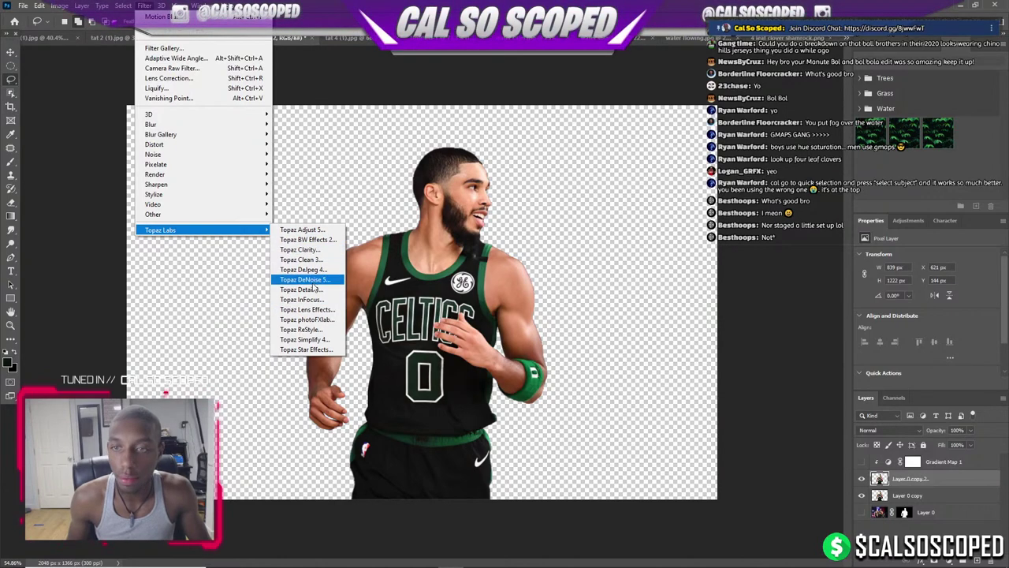
Apply Topaz Detail with Highlight Detail Strong I, small details 0.65, large details -0.13, more contrast.
{"action": "left_click", "coordinate": [303, 289]}
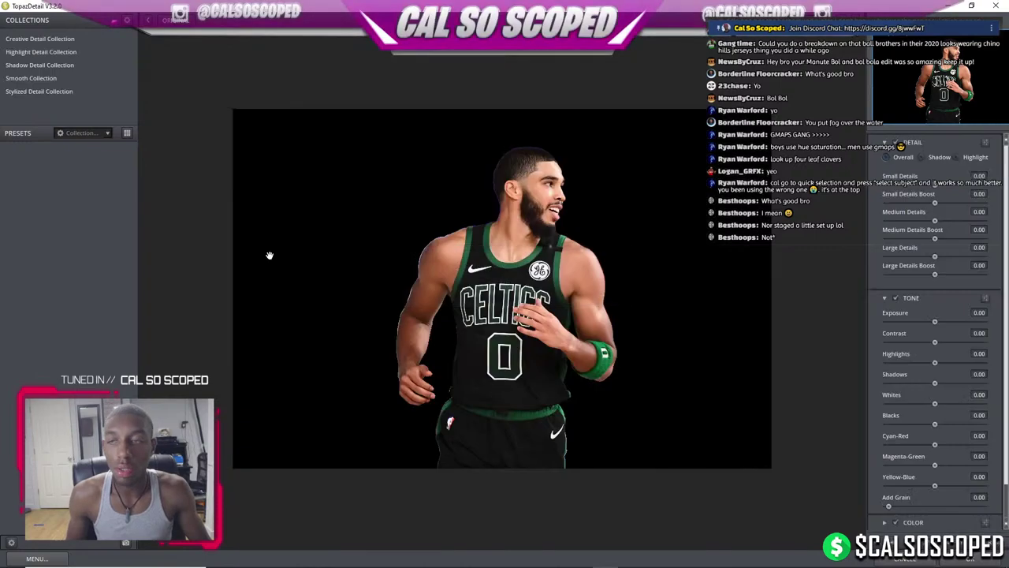
{"action": "left_click", "coordinate": [41, 51]}
{"action": "mouse_move", "coordinate": [73, 171]}
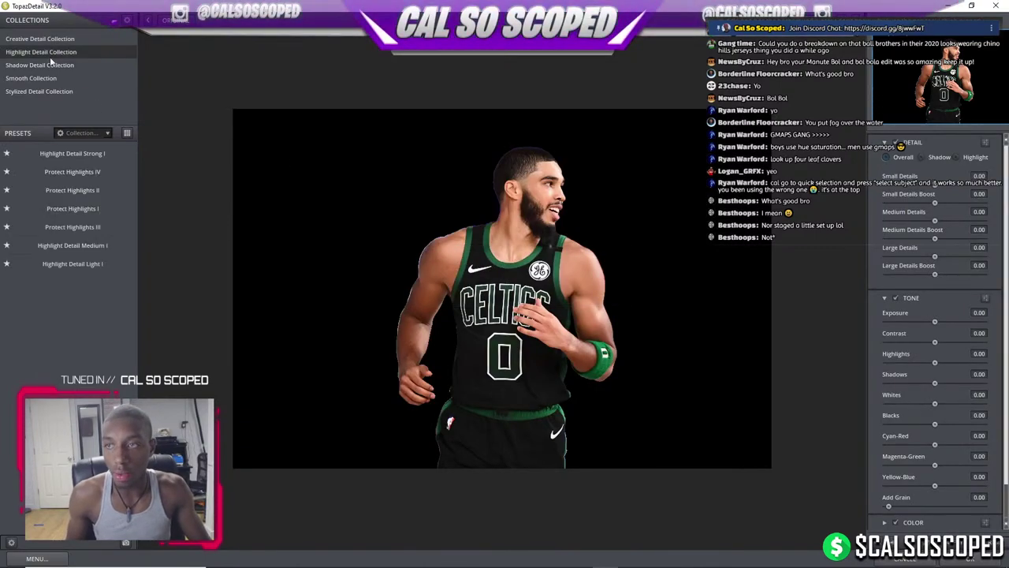
{"action": "left_click", "coordinate": [63, 181]}
{"action": "left_click", "coordinate": [71, 153]}
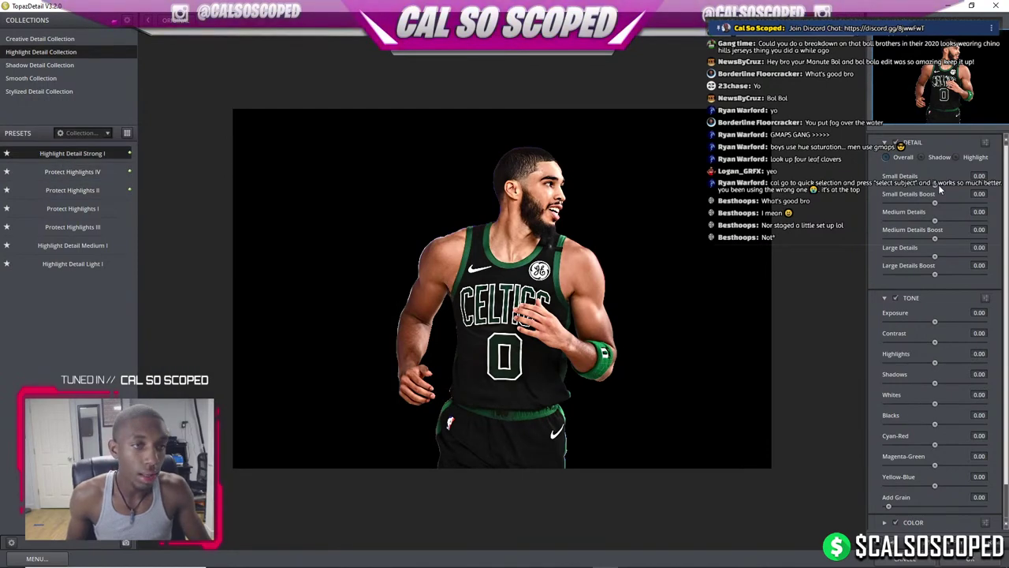
{"action": "mouse_move", "coordinate": [935, 202]}
{"action": "left_mouse_down"}
{"action": "mouse_move", "coordinate": [950, 203]}
{"action": "mouse_move", "coordinate": [947, 240]}
{"action": "left_mouse_up"}
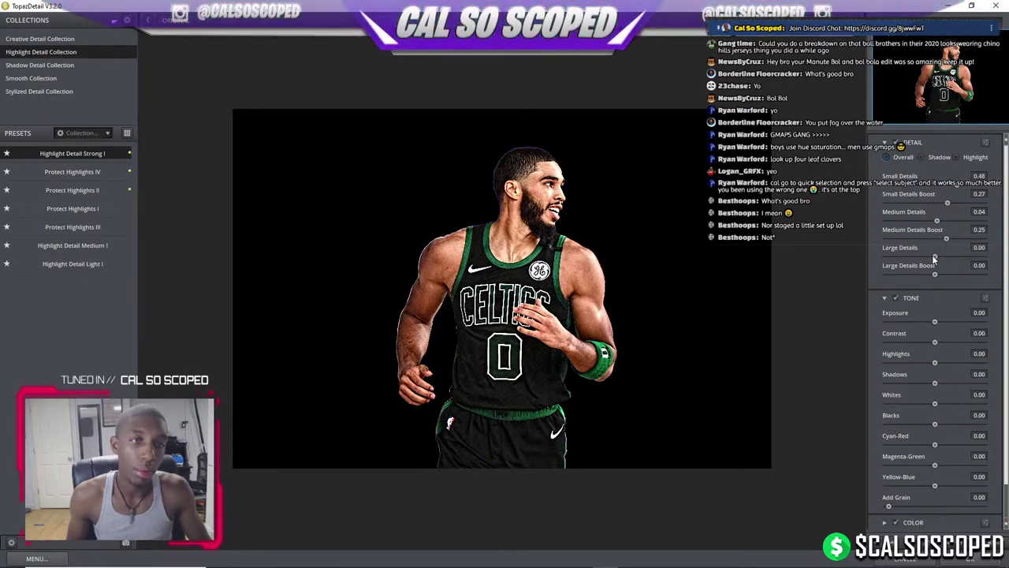
{"action": "left_click_drag", "start_coordinate": [950, 256], "coordinate": [929, 256]}
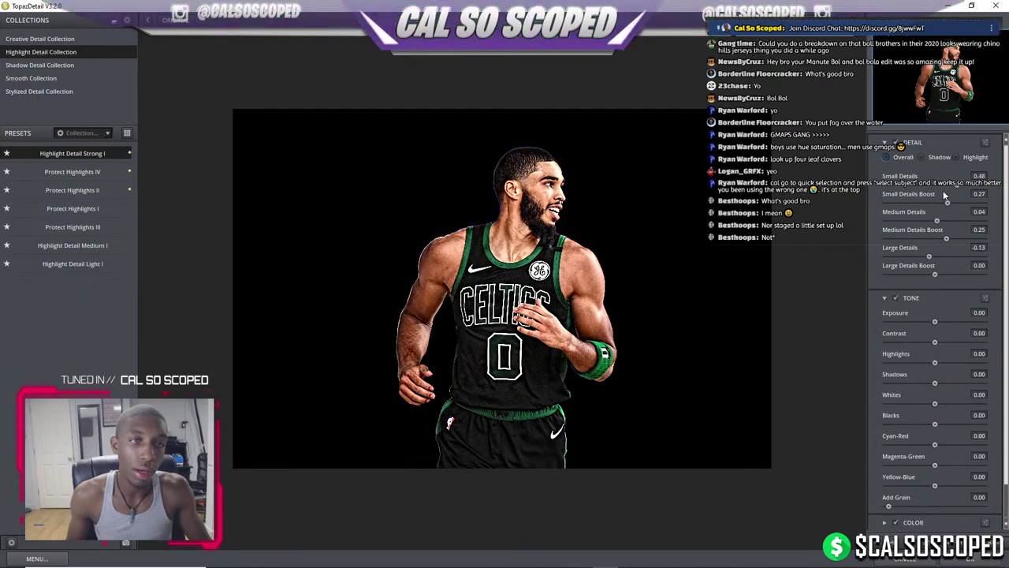
{"action": "left_click_drag", "start_coordinate": [956, 184], "coordinate": [966, 184]}
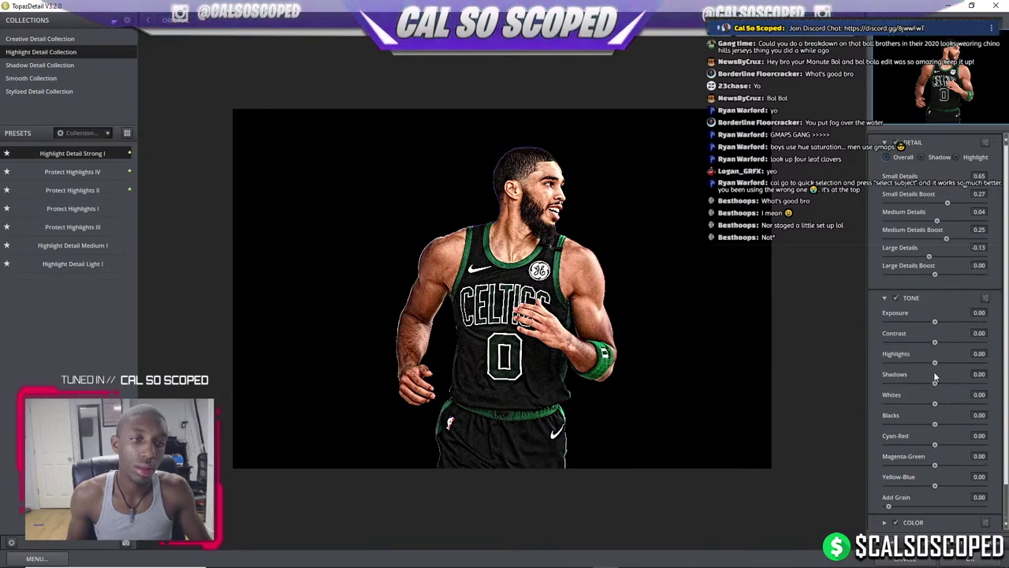
{"action": "left_click_drag", "start_coordinate": [935, 341], "coordinate": [961, 341]}
{"action": "left_click", "coordinate": [968, 559]}
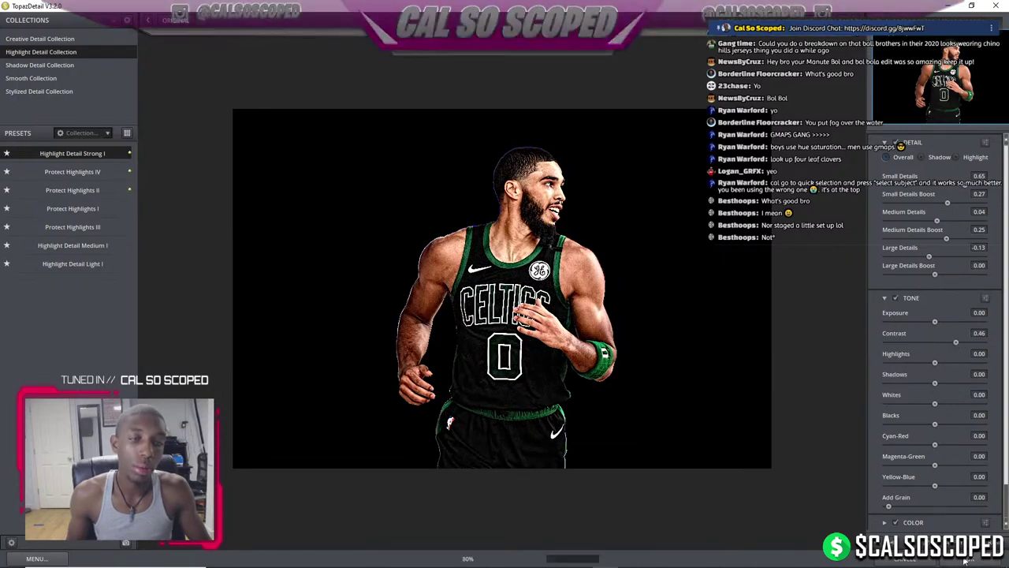
Apply the Topaz Adjust Dynamic Pop preset to the player layer.
{"action": "scroll", "coordinate": [373, 197], "scroll_direction": "up", "scroll_amount": 3}
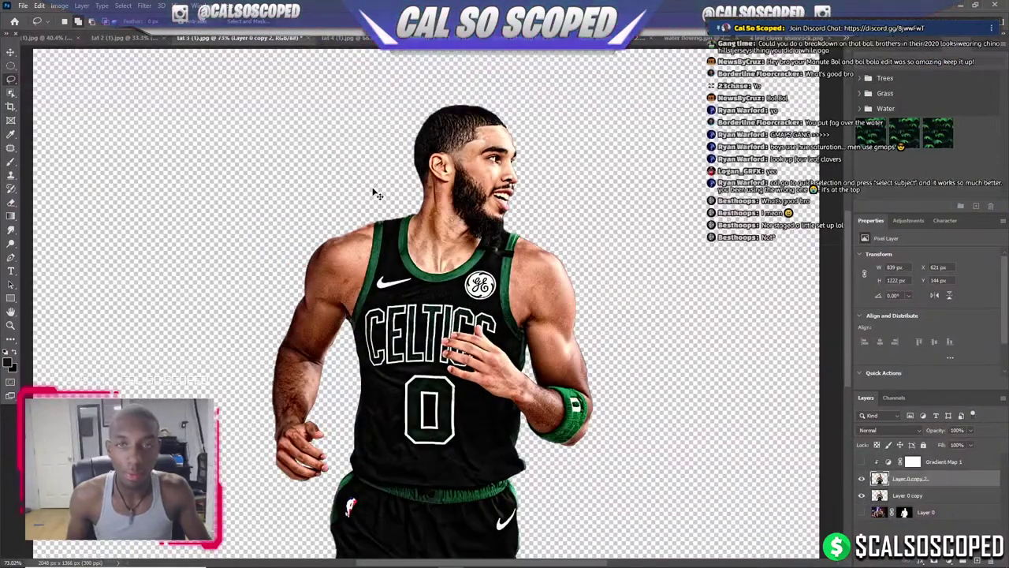
{"action": "left_click", "coordinate": [144, 5]}
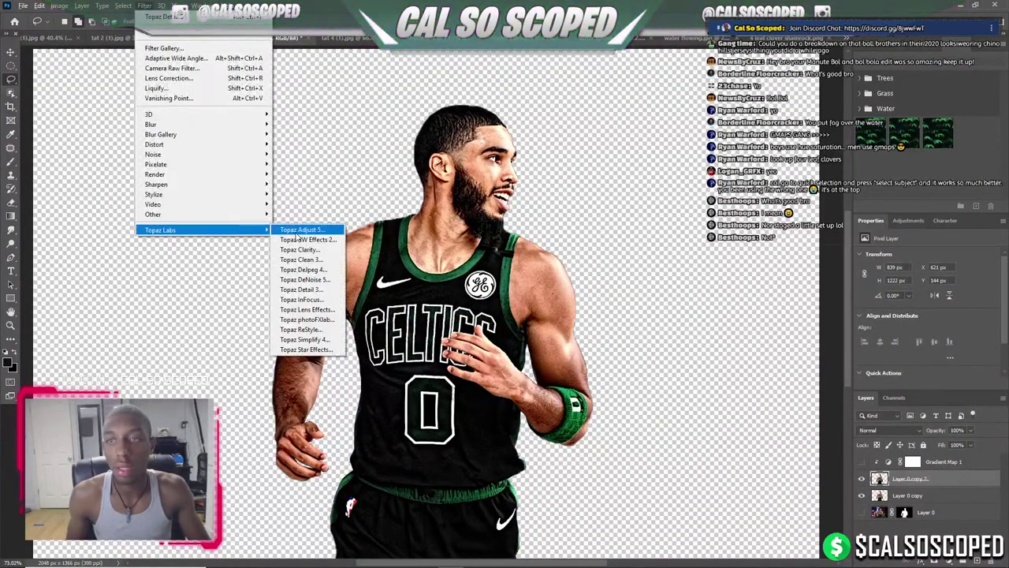
{"action": "left_click", "coordinate": [304, 231]}
{"action": "left_click", "coordinate": [66, 184]}
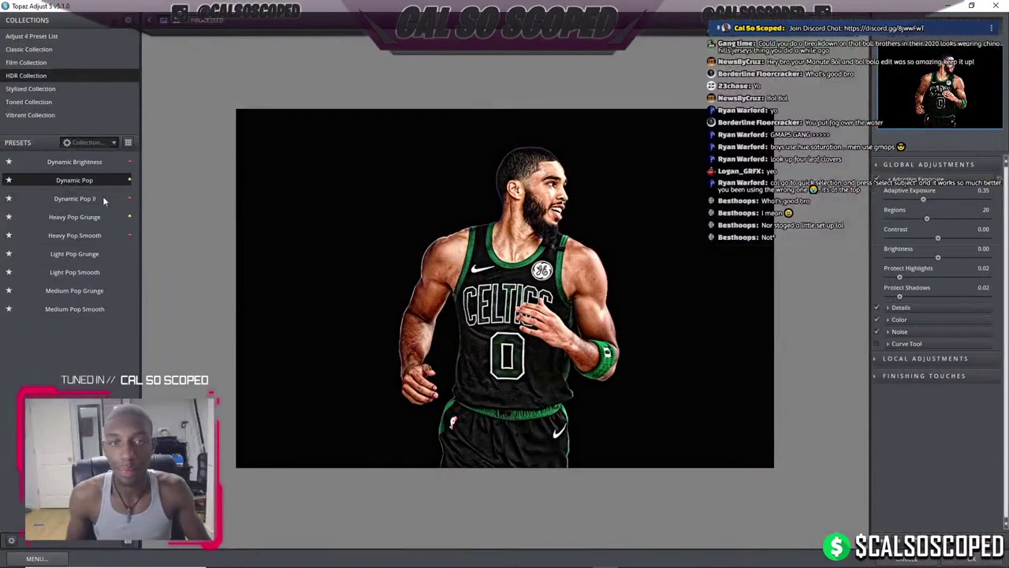
{"action": "left_click", "coordinate": [976, 559]}
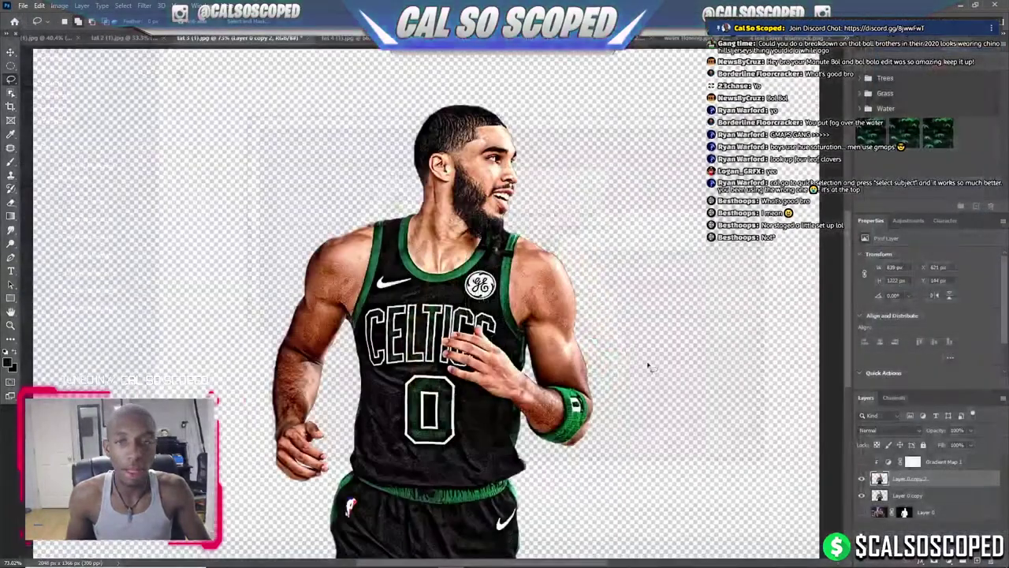
Delete the old Layer 0 copy and duplicate Layer 0 copy 2.
{"action": "scroll", "coordinate": [483, 314], "scroll_direction": "up", "scroll_amount": 2}
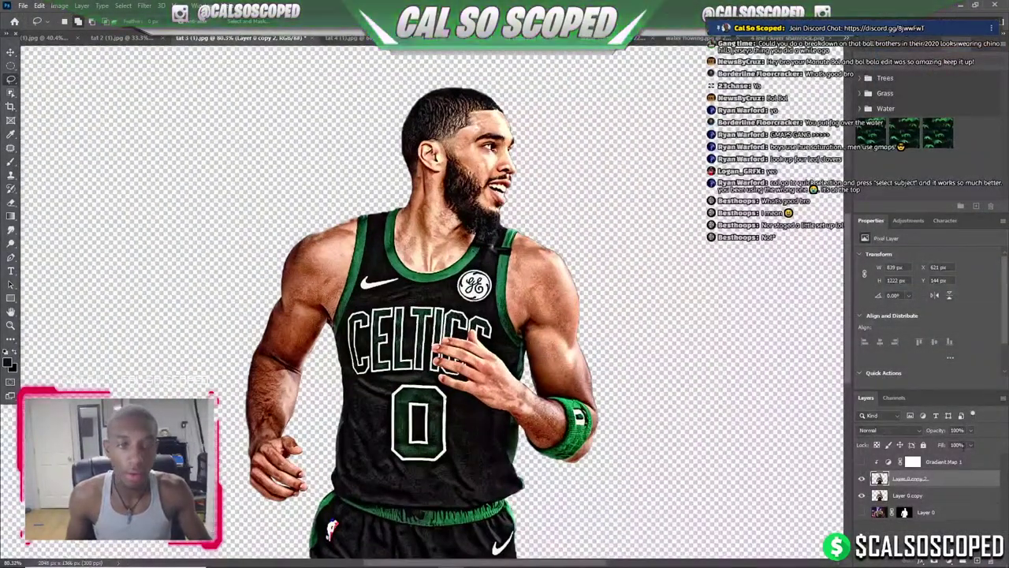
{"action": "left_click", "coordinate": [861, 462]}
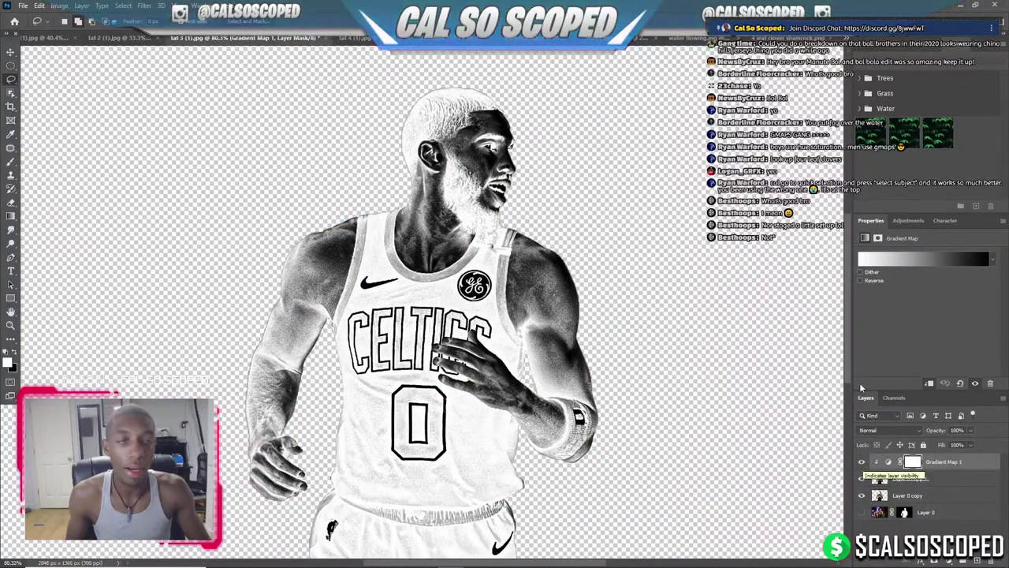
{"action": "left_click", "coordinate": [861, 462]}
{"action": "left_click", "coordinate": [904, 495]}
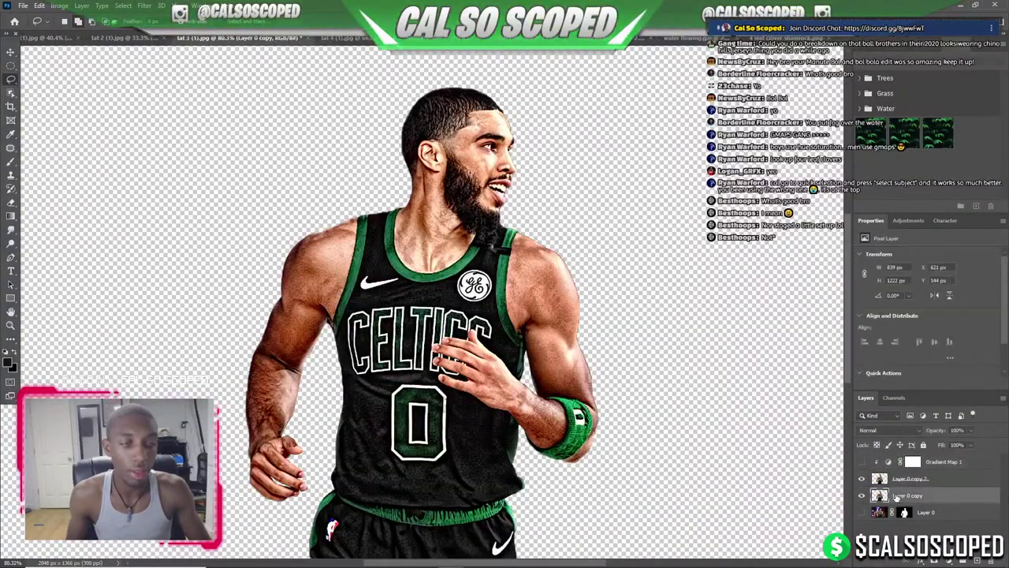
{"action": "left_click", "coordinate": [910, 479], "text": "shift"}
{"action": "key", "text": "ctrl+e"}
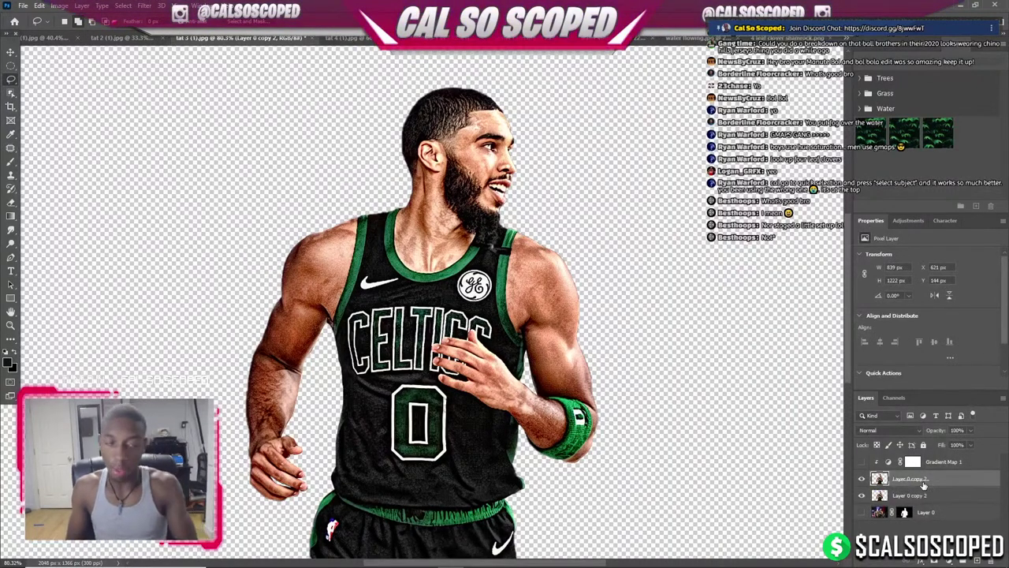
{"action": "key", "text": "ctrl+j"}
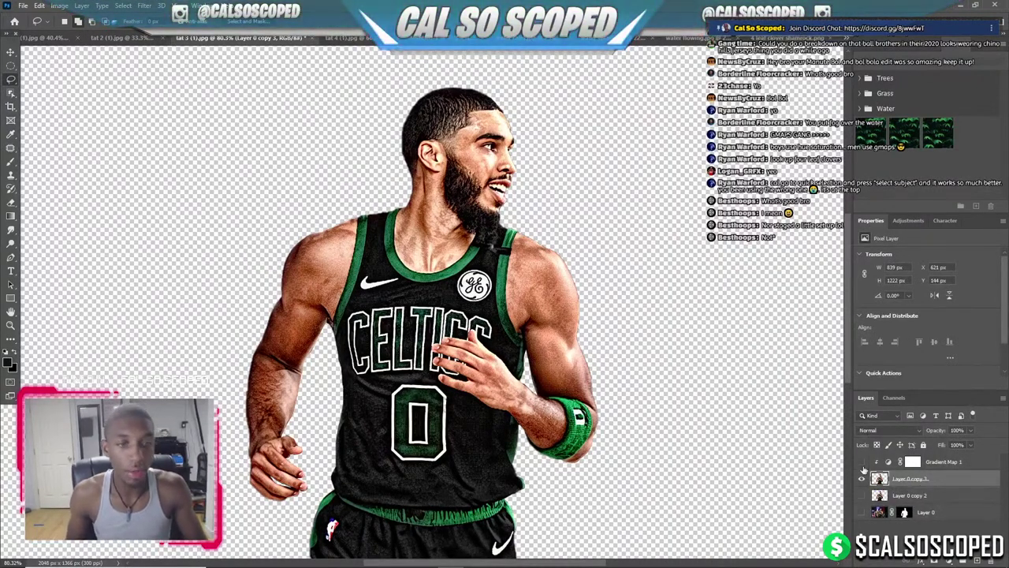
Show Gradient Map 1 and move its black stop to 60% for heavy black shadows.
{"action": "left_click", "coordinate": [861, 462]}
{"action": "left_click", "coordinate": [931, 462]}
{"action": "left_click", "coordinate": [967, 262]}
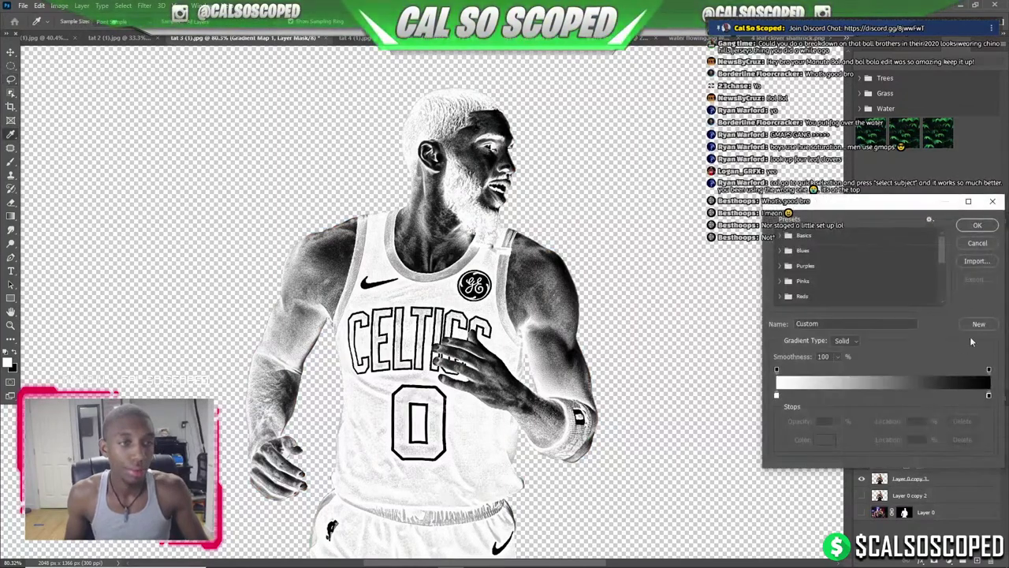
{"action": "mouse_move", "coordinate": [990, 397]}
{"action": "left_mouse_down"}
{"action": "mouse_move", "coordinate": [890, 397]}
{"action": "mouse_move", "coordinate": [903, 397]}
{"action": "left_mouse_up"}
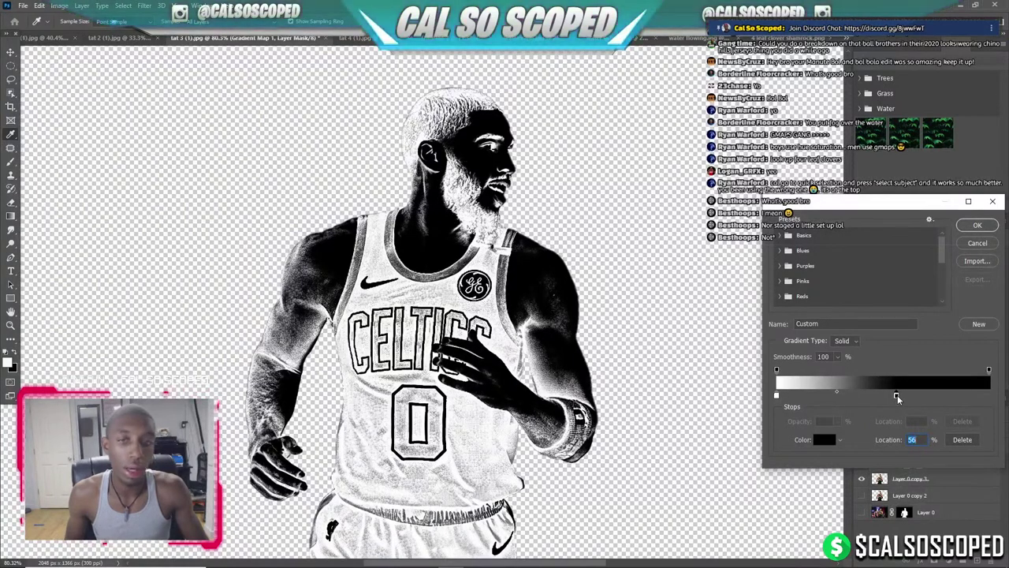
{"action": "left_click", "coordinate": [978, 226]}
{"action": "left_click", "coordinate": [927, 484]}
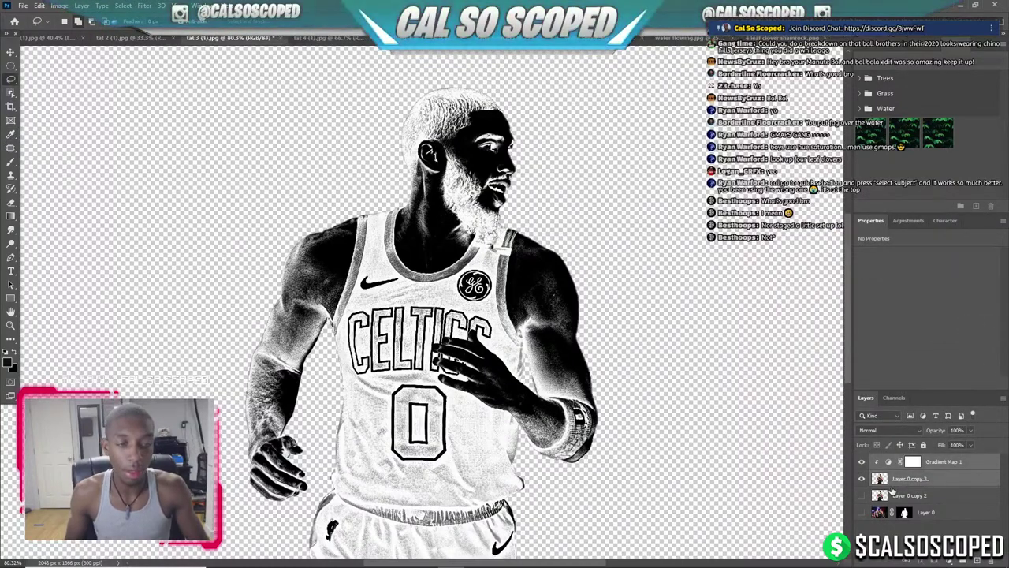
Merge the gradient map into the player copy, add empty Layer 1, and hide the black-and-white layer.
{"action": "key", "text": "ctrl+e"}
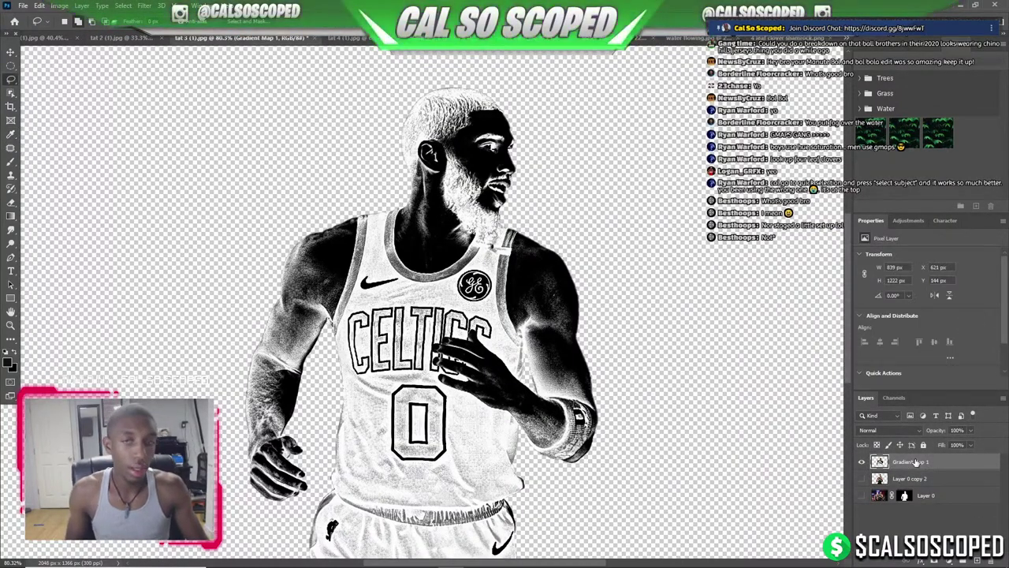
{"action": "left_click", "coordinate": [977, 560]}
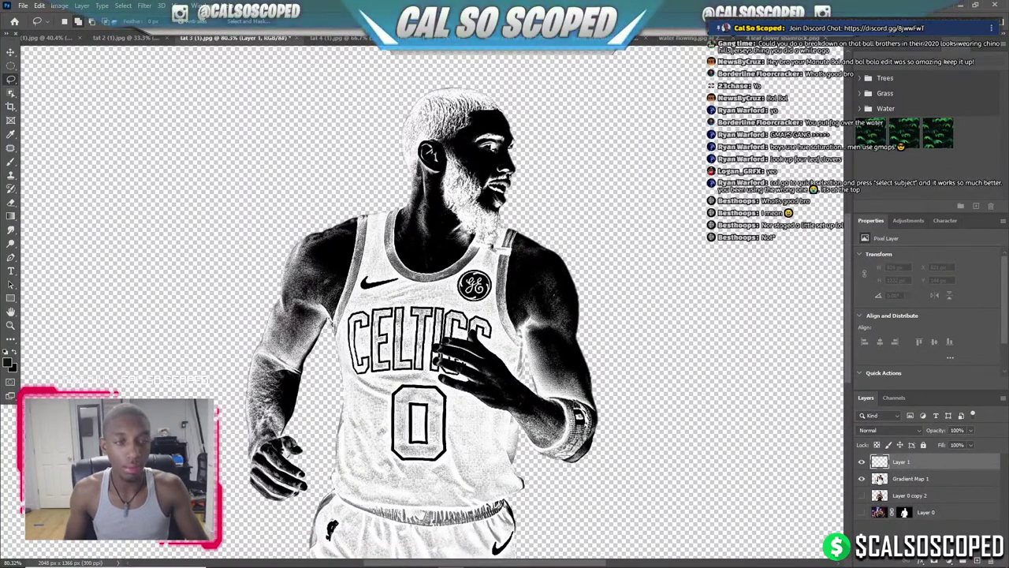
{"action": "key", "text": "ctrl+e"}
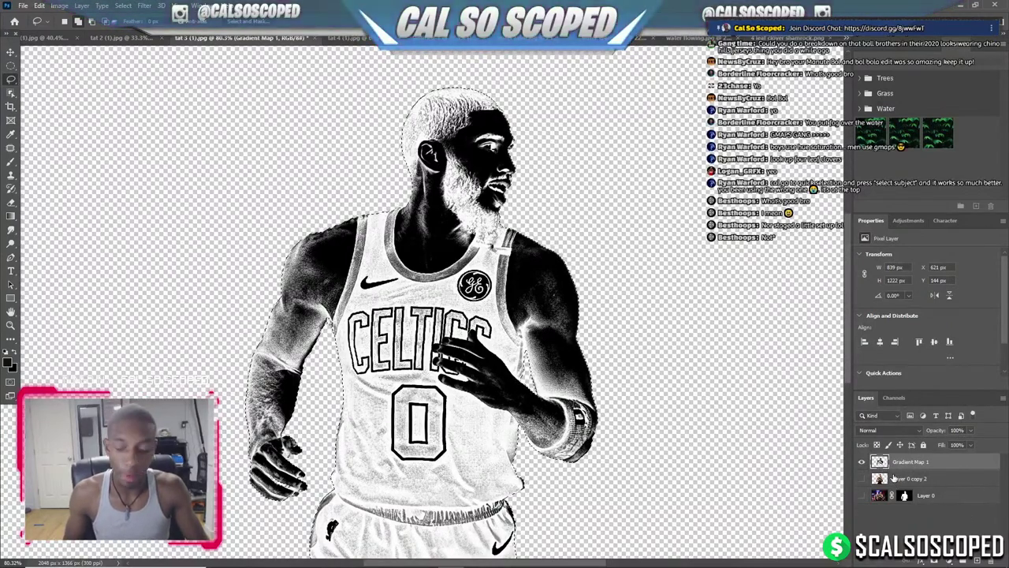
{"action": "left_click", "coordinate": [976, 556]}
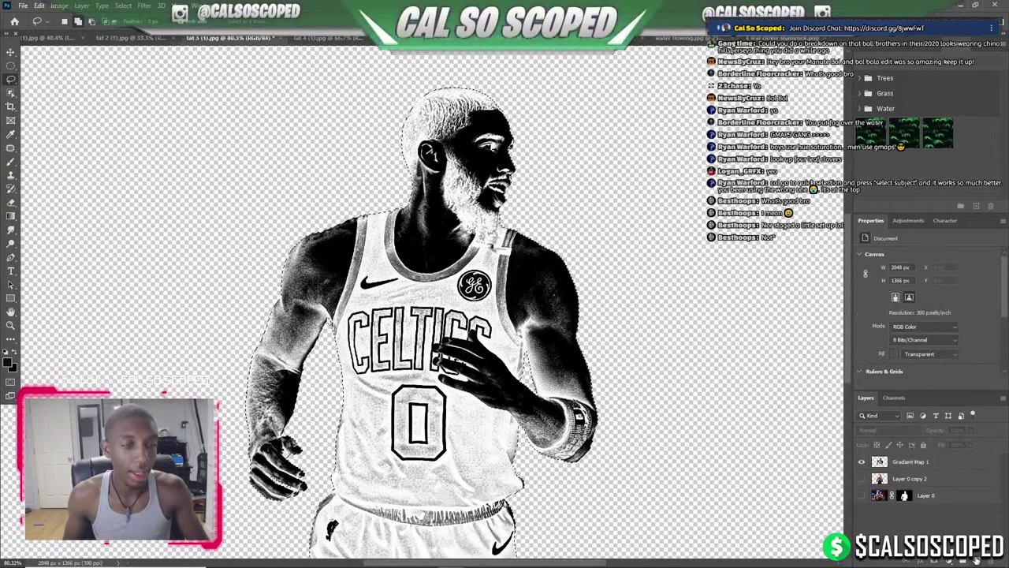
{"action": "left_click", "coordinate": [937, 466]}
{"action": "left_click", "coordinate": [976, 556]}
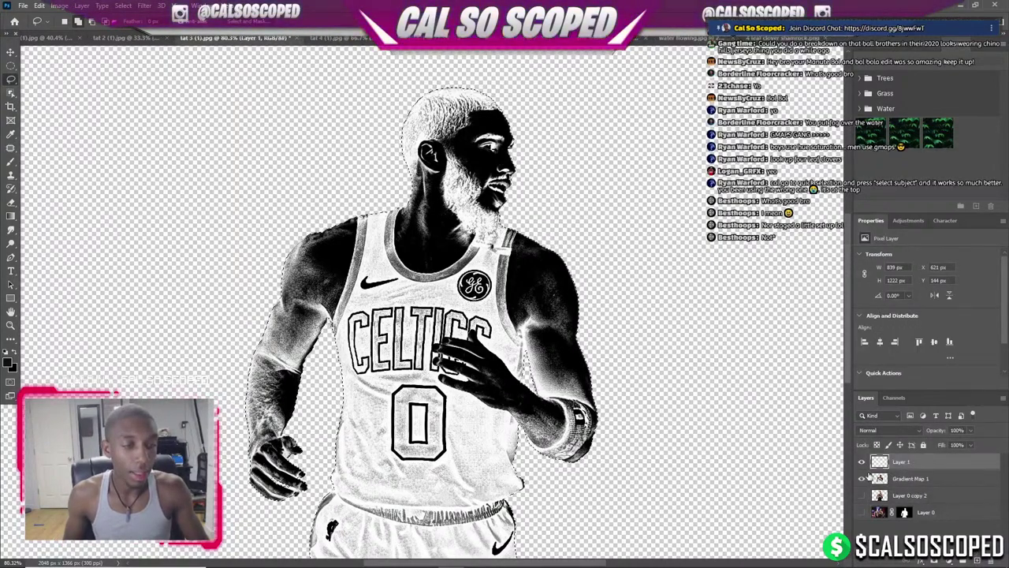
{"action": "left_click", "coordinate": [861, 479]}
Create an alpha channel holding the pasted black-and-white player, named 'shadows tatum'.
{"action": "left_click", "coordinate": [892, 398]}
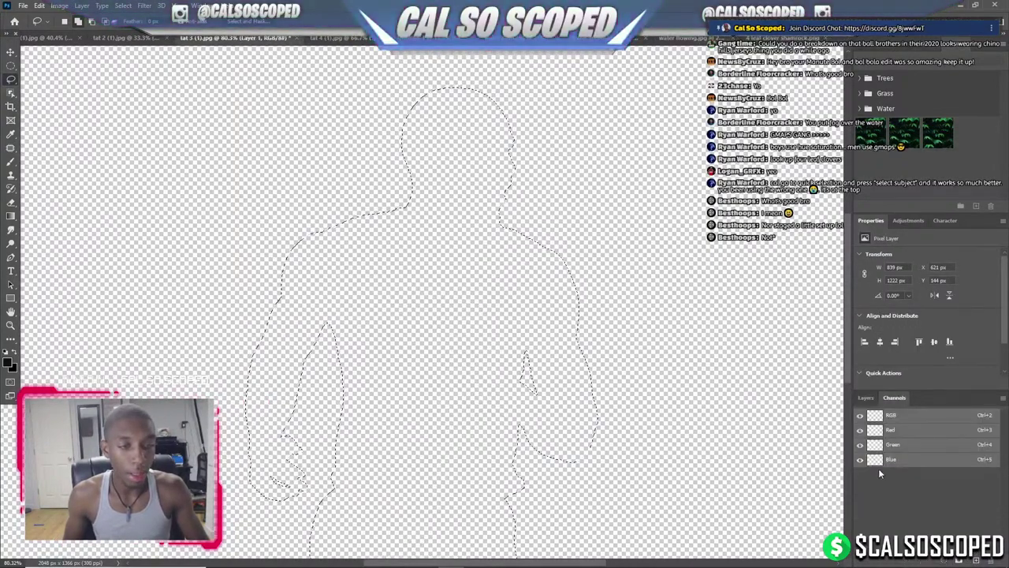
{"action": "left_click", "coordinate": [976, 559]}
{"action": "left_click", "coordinate": [899, 476]}
{"action": "key", "text": "ctrl+v"}
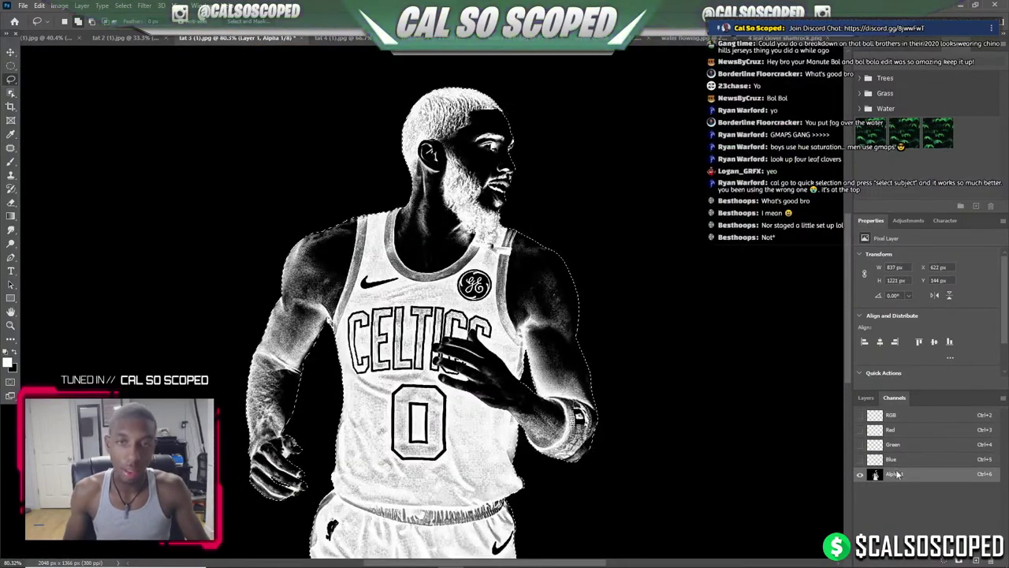
{"action": "left_click", "coordinate": [860, 416]}
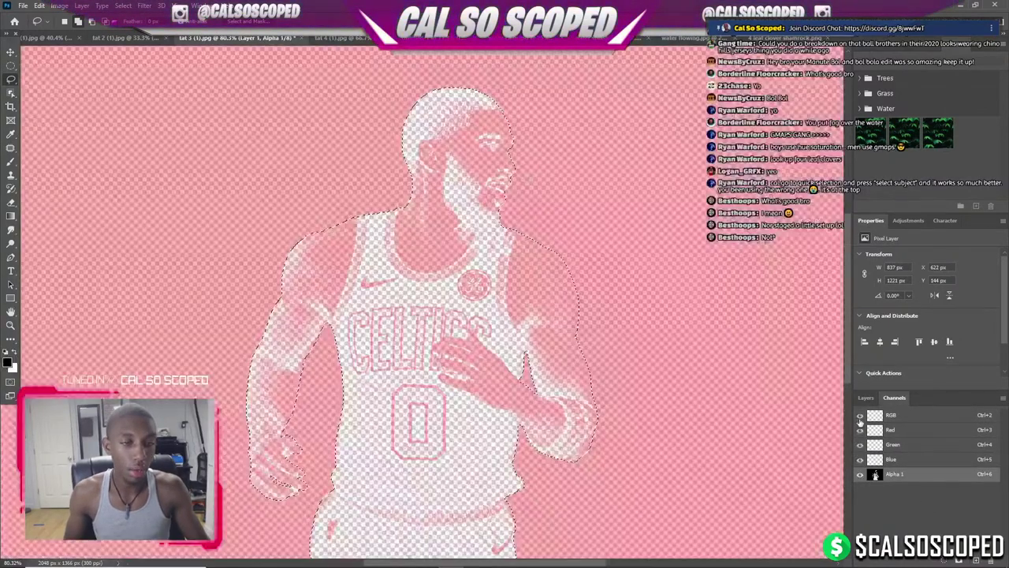
{"action": "left_click", "coordinate": [860, 474]}
{"action": "left_click", "coordinate": [866, 398]}
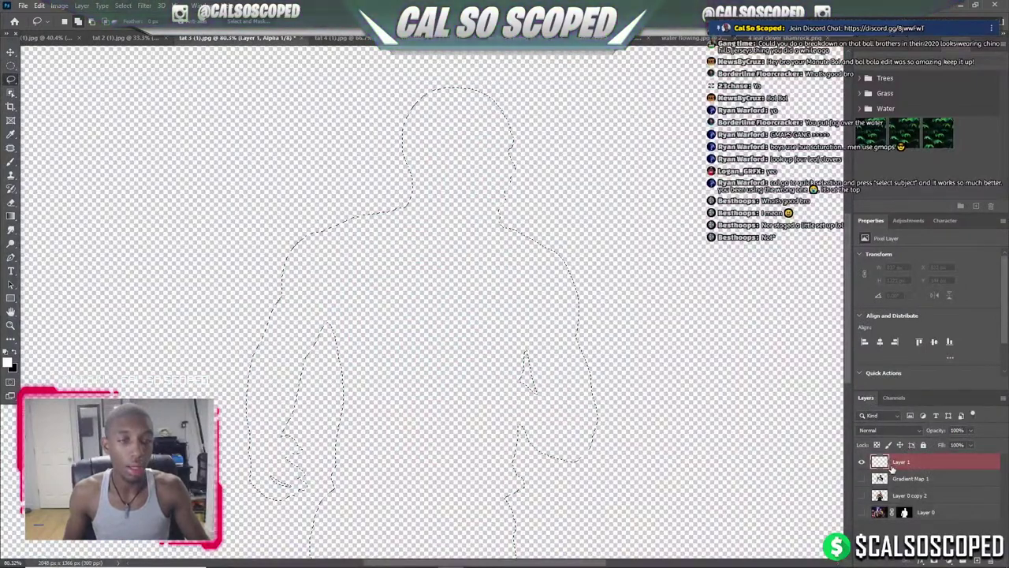
{"action": "left_click", "coordinate": [895, 398]}
{"action": "type", "text": "shadows tatum"}
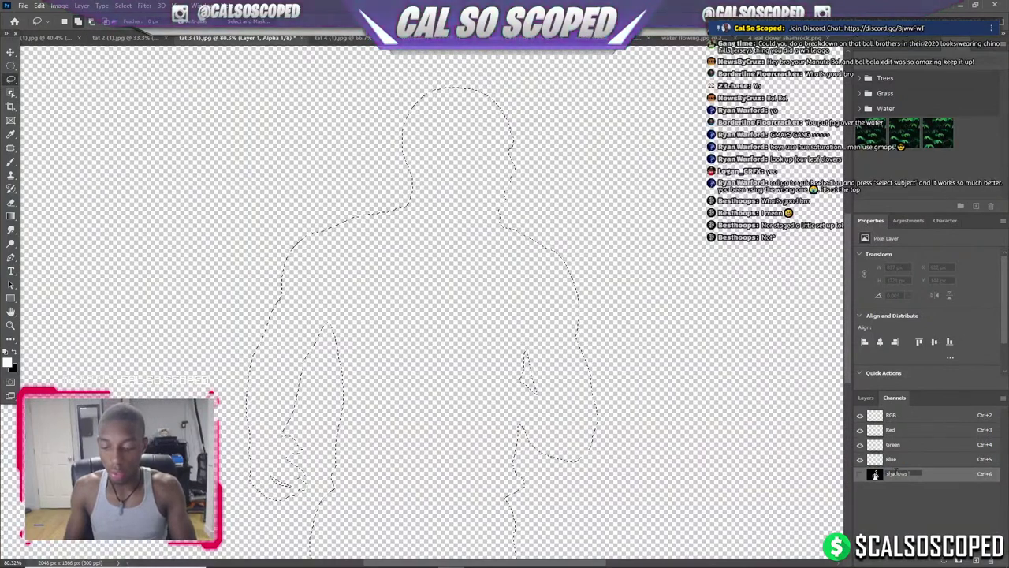
{"action": "key", "text": "Return"}
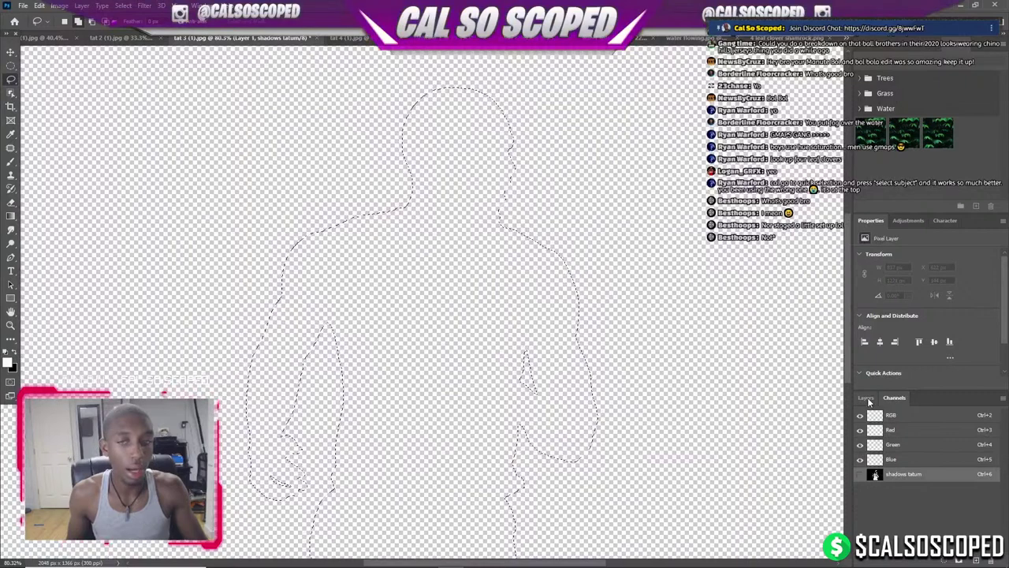
{"action": "left_click", "coordinate": [867, 397]}
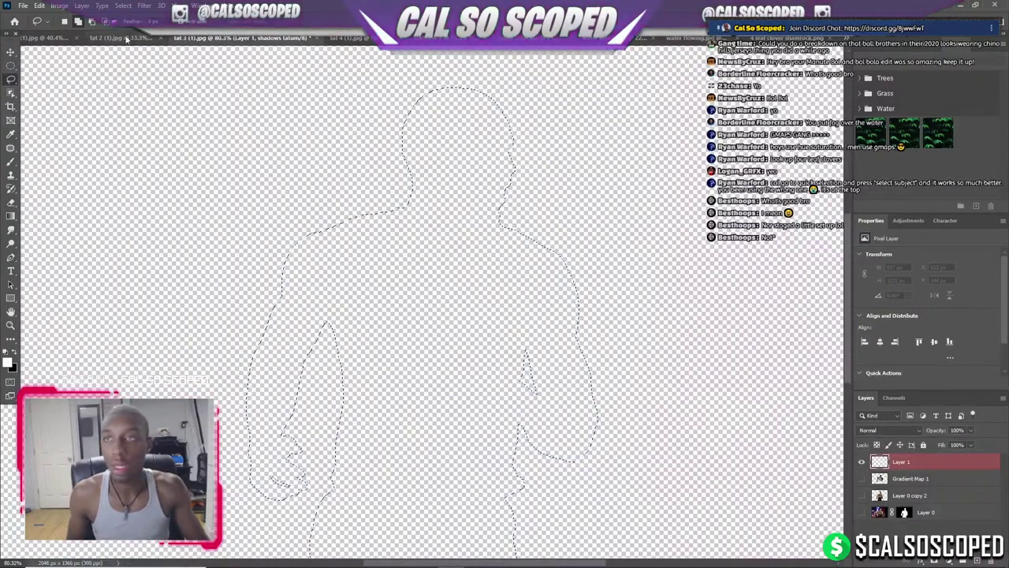
Load the 'shadows tatum' channel as a selection.
{"action": "left_click", "coordinate": [133, 6]}
{"action": "left_click", "coordinate": [144, 228]}
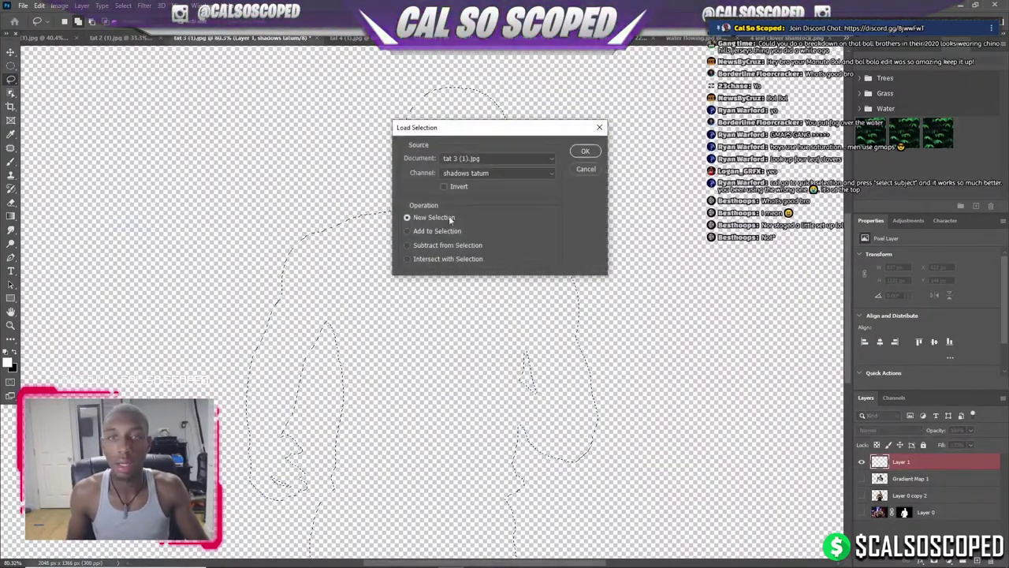
{"action": "left_click", "coordinate": [489, 173]}
{"action": "left_click", "coordinate": [497, 200]}
{"action": "left_click", "coordinate": [585, 151]}
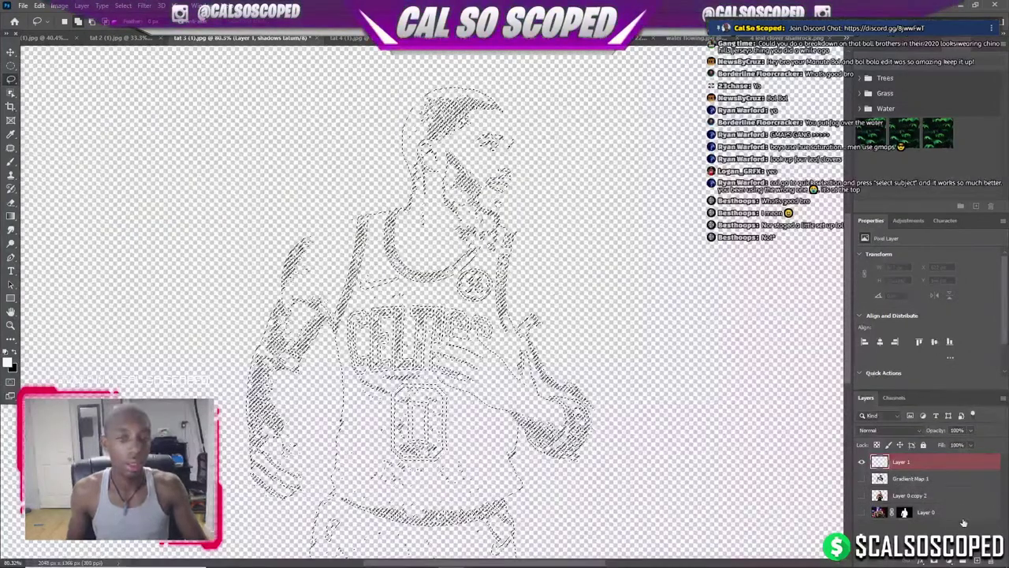
Add a new overlay layer and set the foreground colour to a bright green.
{"action": "left_click", "coordinate": [976, 559]}
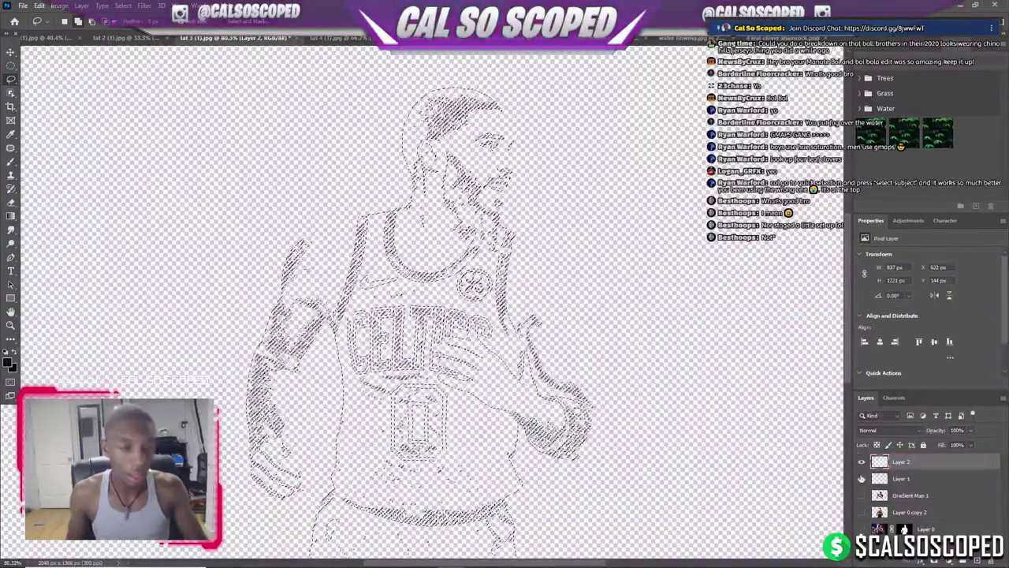
{"action": "left_click", "coordinate": [861, 513]}
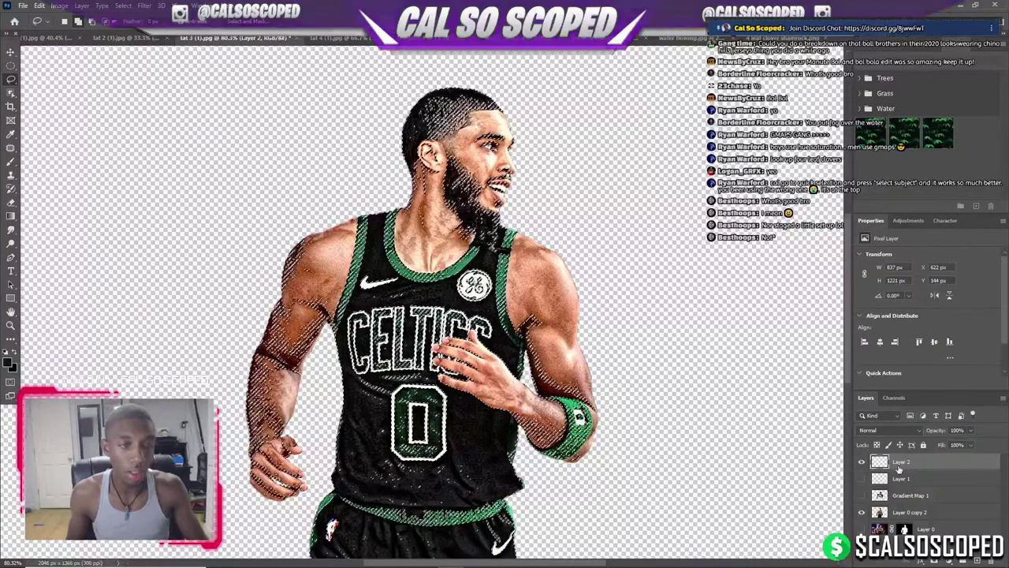
{"action": "left_click", "coordinate": [8, 362]}
{"action": "left_click", "coordinate": [875, 270]}
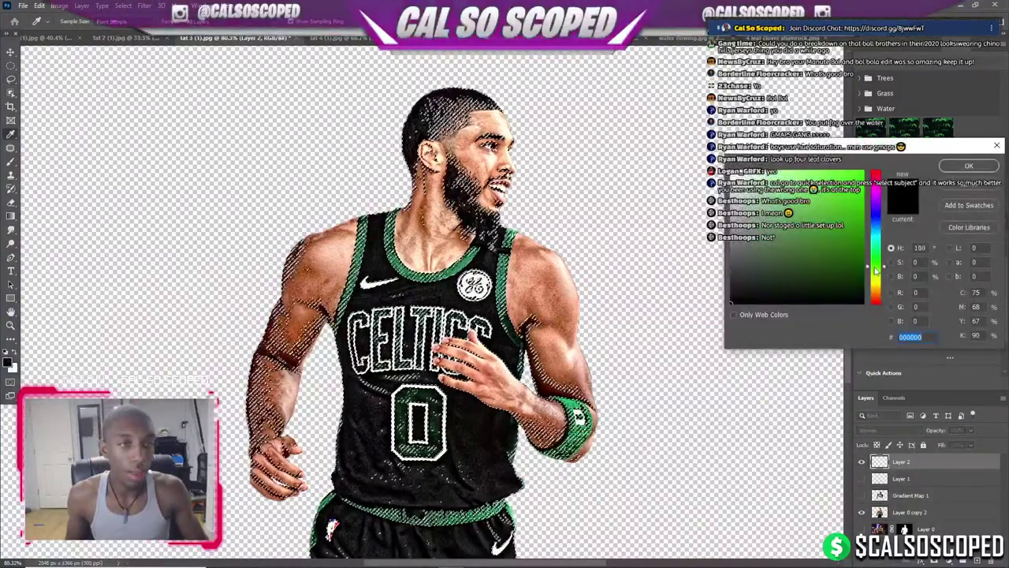
{"action": "left_click_drag", "start_coordinate": [872, 272], "coordinate": [866, 255]}
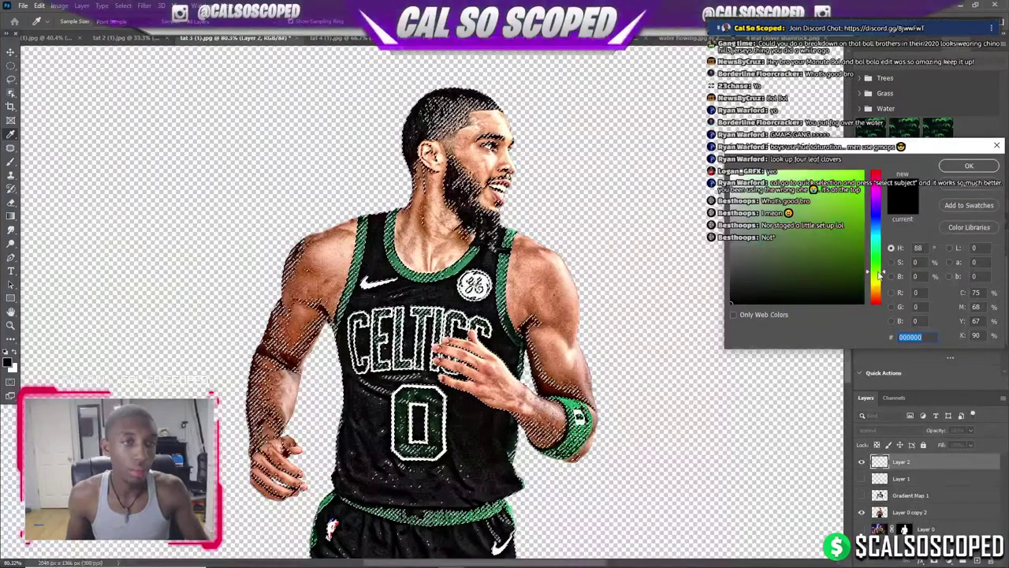
{"action": "left_click", "coordinate": [843, 185]}
{"action": "left_click", "coordinate": [969, 165]}
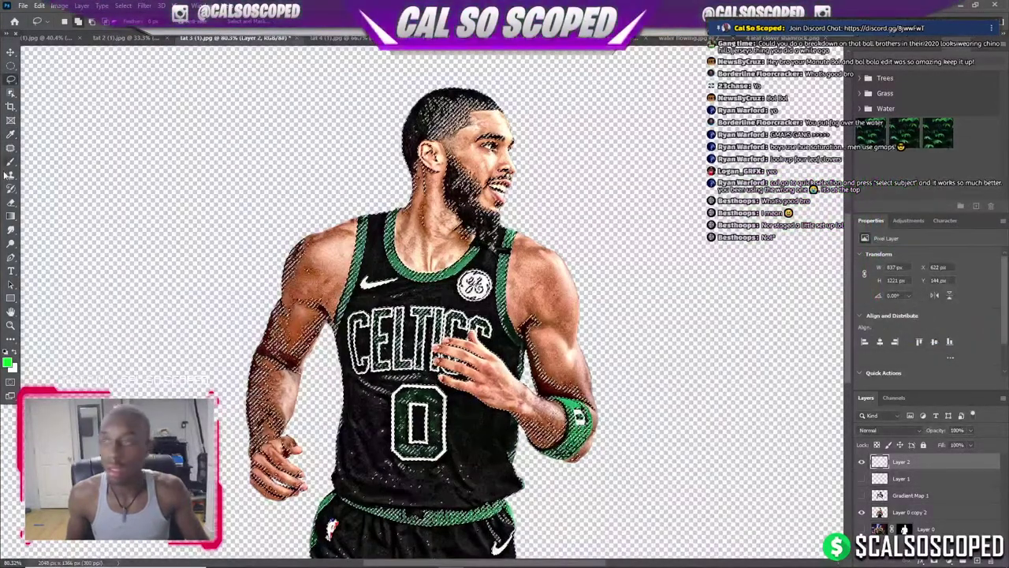
Fill the player's halftone outline selection with green, then deselect.
{"action": "key", "text": "alt+BackSpace"}
{"action": "key", "text": "ctrl+0"}
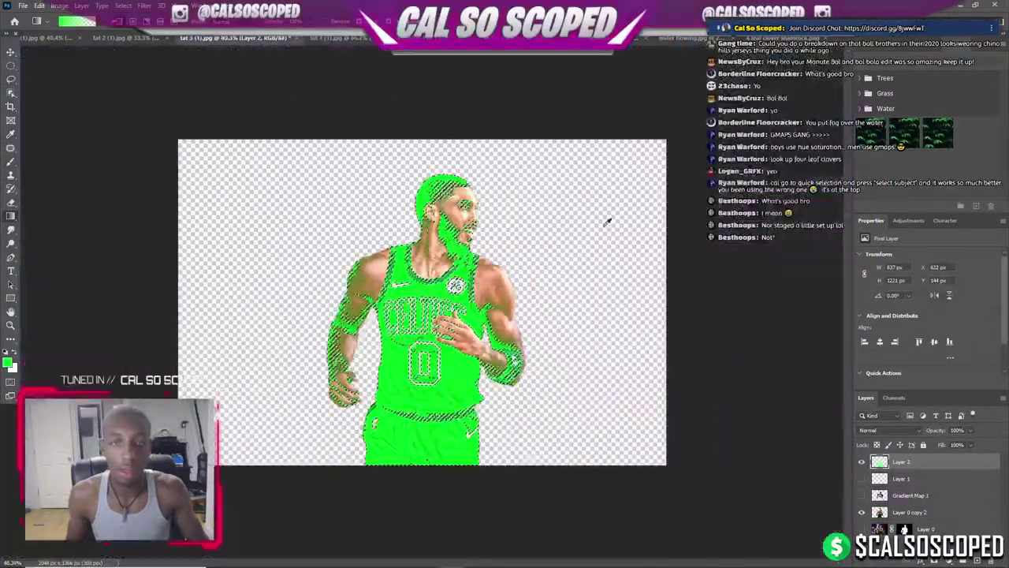
{"action": "left_click", "coordinate": [862, 512]}
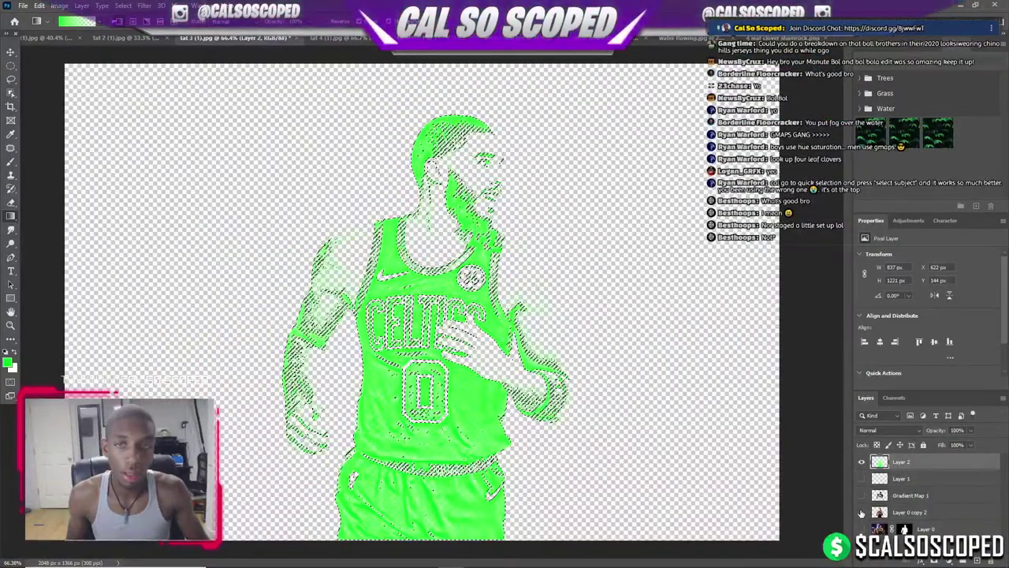
{"action": "key", "text": "ctrl+d"}
Add a new layer above Layer 0 and fill it solid black with the Paint Bucket.
{"action": "left_click", "coordinate": [873, 527]}
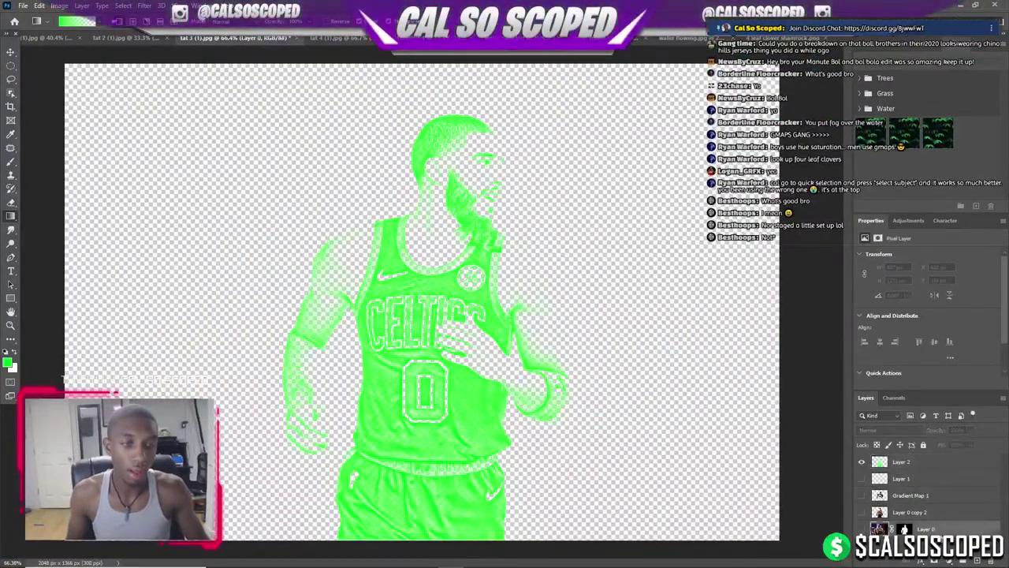
{"action": "left_click", "coordinate": [976, 558]}
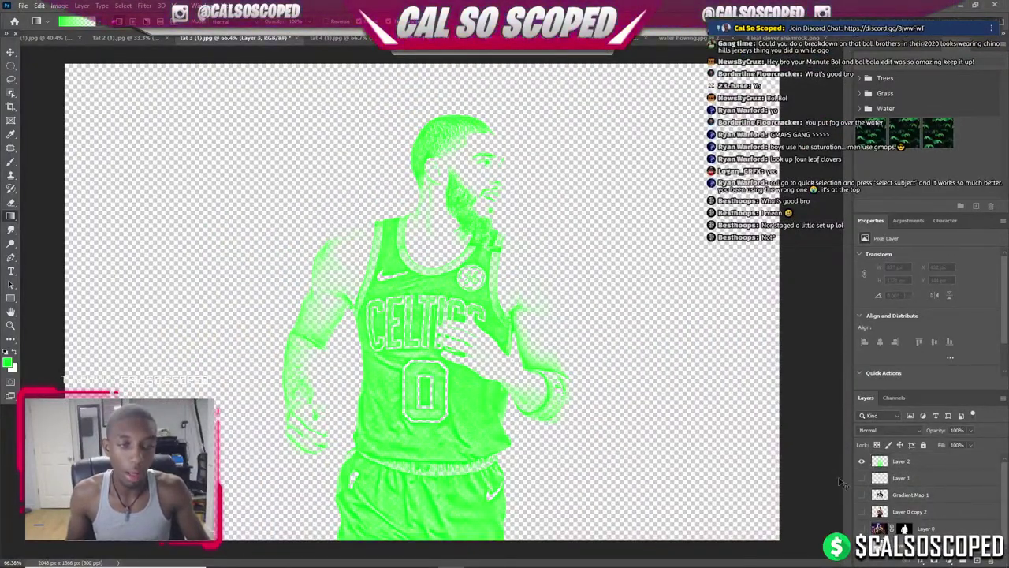
{"action": "right_click", "coordinate": [11, 203]}
{"action": "right_click", "coordinate": [11, 217]}
{"action": "left_click", "coordinate": [55, 227]}
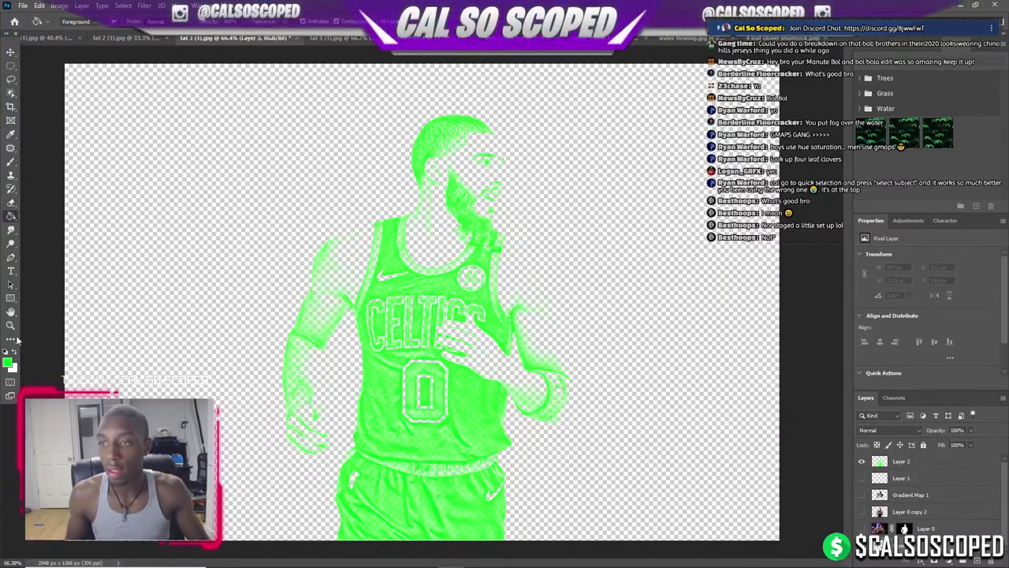
{"action": "left_click", "coordinate": [184, 284]}
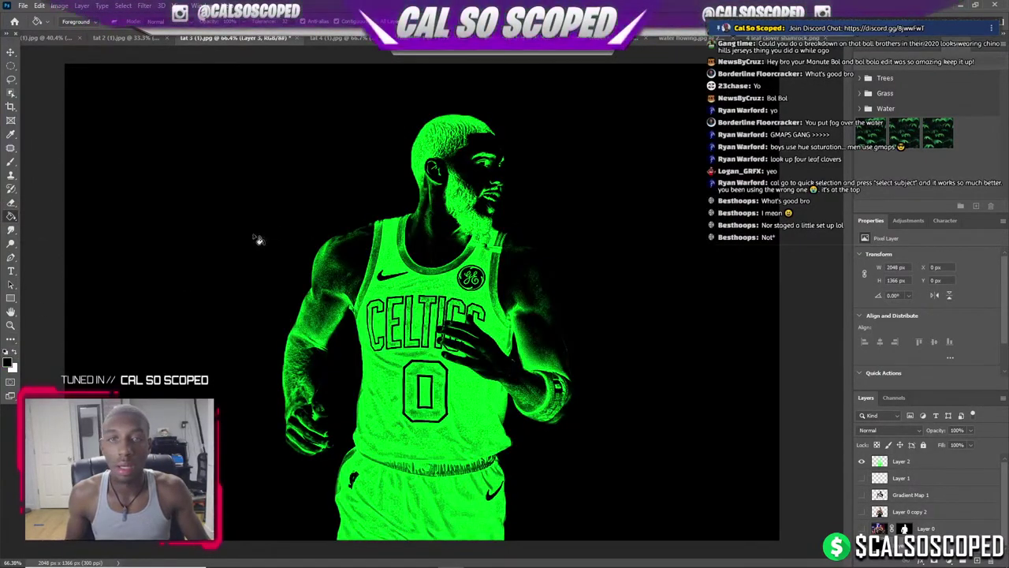
{"action": "scroll", "coordinate": [257, 239], "scroll_direction": "down", "scroll_amount": 2}
{"action": "scroll", "coordinate": [496, 158], "scroll_direction": "up", "scroll_amount": 3}
{"action": "scroll", "coordinate": [497, 158], "scroll_direction": "up", "scroll_amount": 2}
Show the photo copy beneath the green Layer 2 and add a Hue/Saturation adjustment to it.
{"action": "key", "text": "v"}
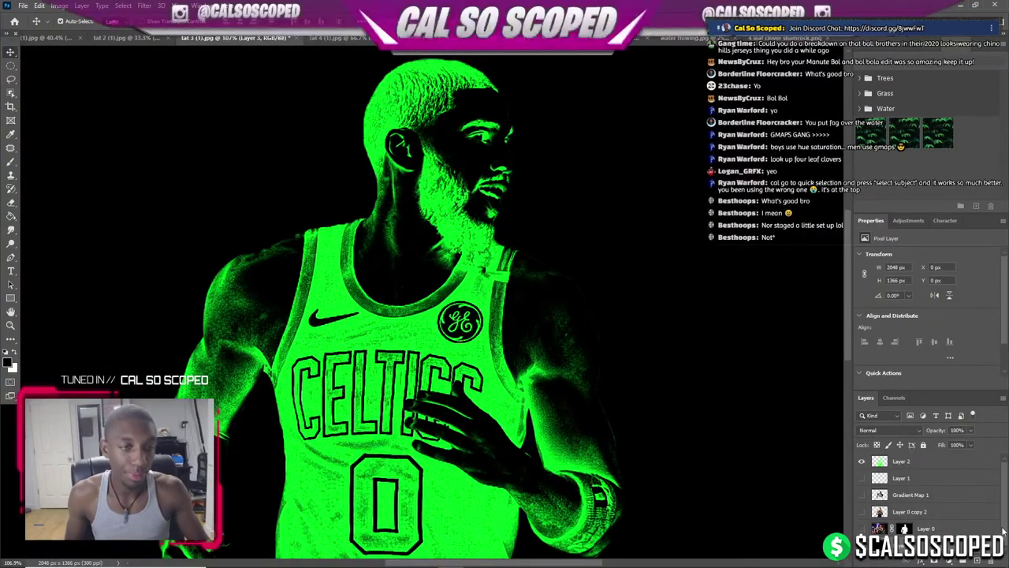
{"action": "left_click", "coordinate": [901, 465]}
{"action": "left_click", "coordinate": [861, 479]}
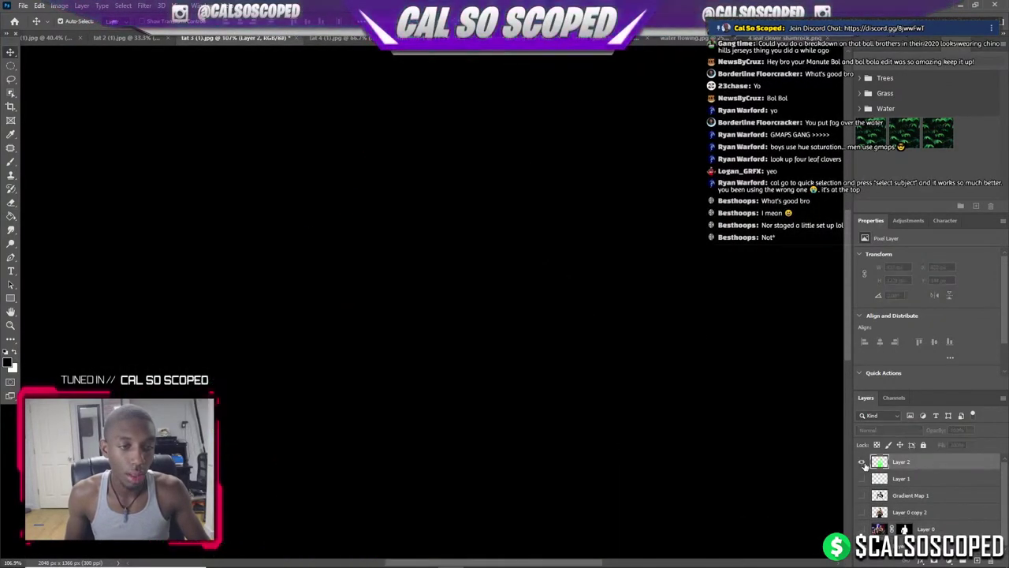
{"action": "left_click", "coordinate": [862, 479]}
{"action": "left_click", "coordinate": [862, 511]}
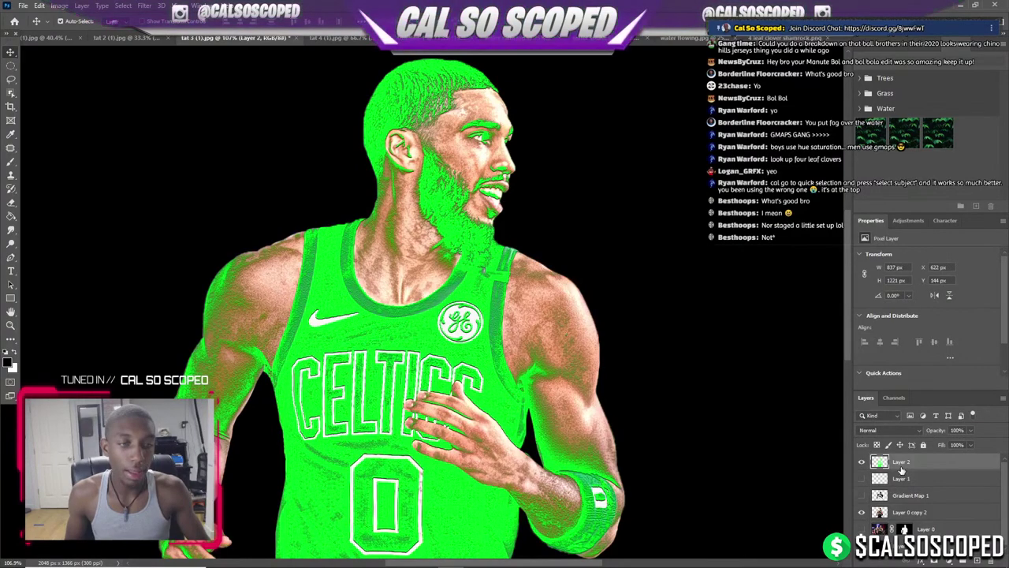
{"action": "left_click", "coordinate": [949, 561]}
{"action": "left_click", "coordinate": [935, 462]}
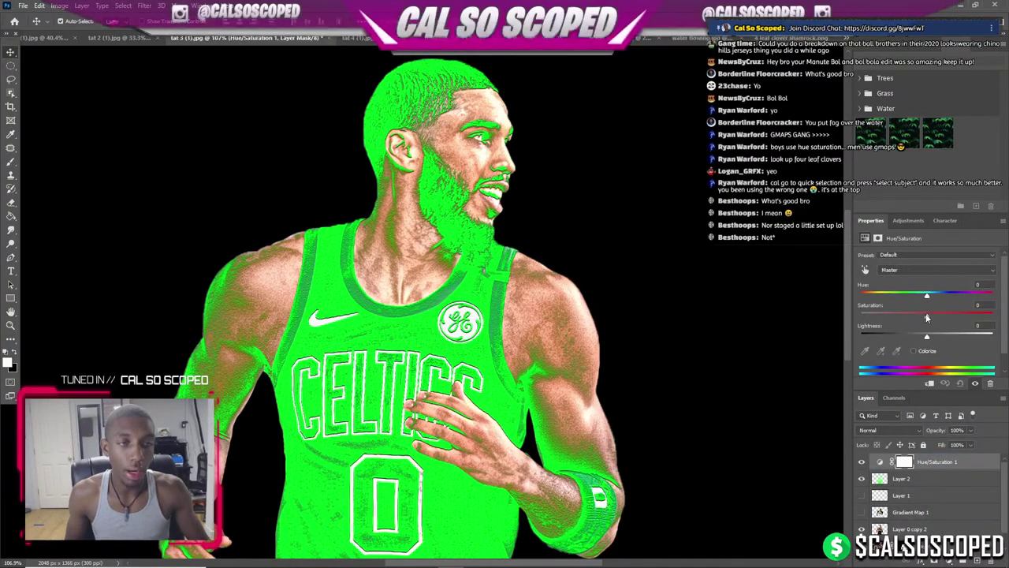
Set the Hue/Saturation saturation to -55 to mute the green.
{"action": "left_click_drag", "start_coordinate": [926, 315], "coordinate": [861, 316]}
{"action": "key", "text": "ctrl+z"}
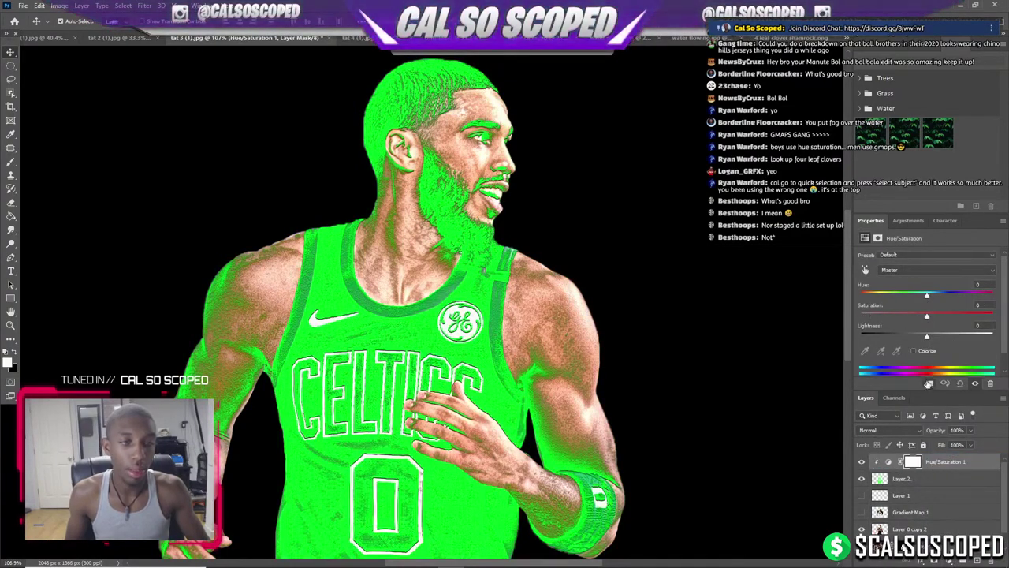
{"action": "left_click_drag", "start_coordinate": [925, 316], "coordinate": [860, 316]}
{"action": "scroll", "coordinate": [360, 175], "scroll_direction": "down", "scroll_amount": 3}
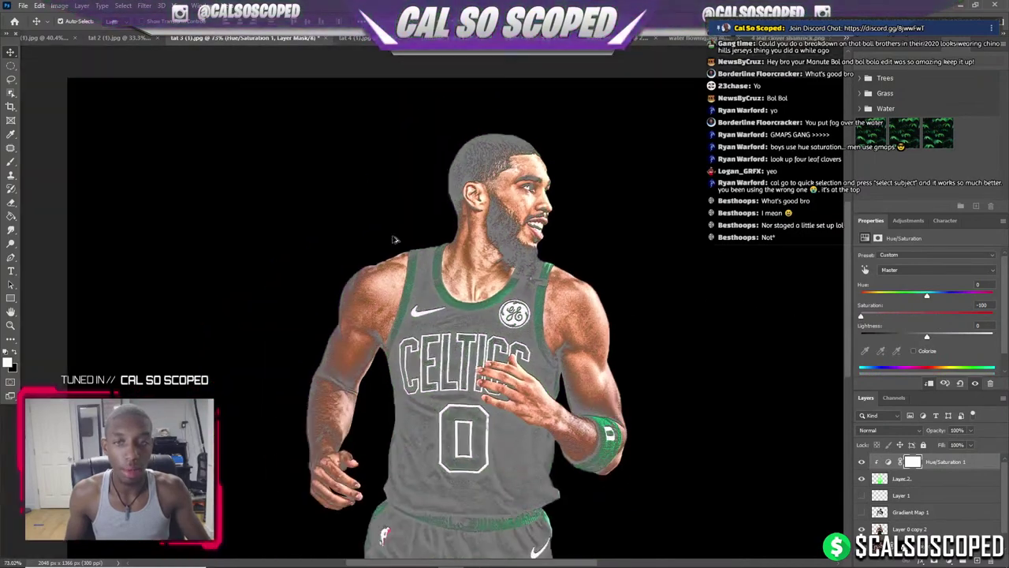
{"action": "scroll", "coordinate": [570, 241], "scroll_direction": "up", "scroll_amount": 1}
{"action": "scroll", "coordinate": [592, 302], "scroll_direction": "up", "scroll_amount": 3}
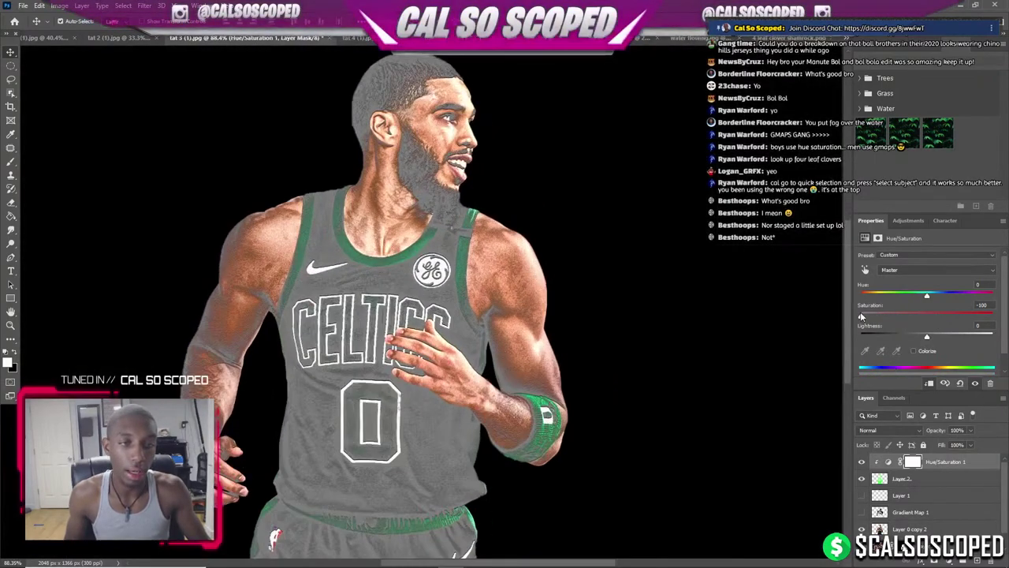
{"action": "mouse_move", "coordinate": [861, 316]}
{"action": "left_mouse_down"}
{"action": "mouse_move", "coordinate": [919, 310]}
{"action": "mouse_move", "coordinate": [908, 296]}
{"action": "left_mouse_up"}
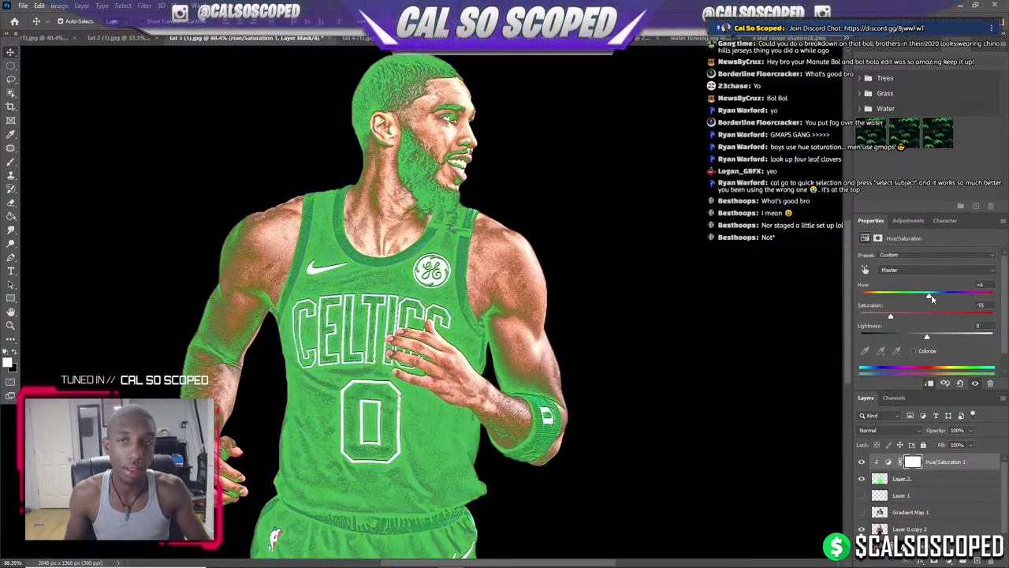
Hide the colour photo and show the black background Layer 1 behind the green.
{"action": "left_click", "coordinate": [881, 479]}
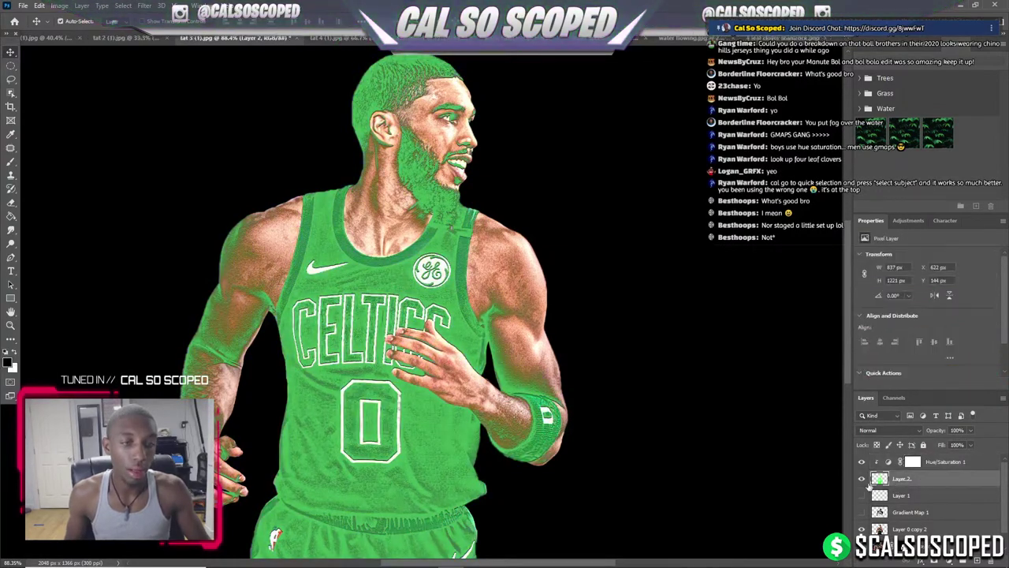
{"action": "left_click", "coordinate": [862, 528]}
{"action": "scroll", "coordinate": [604, 343], "scroll_direction": "down", "scroll_amount": 1}
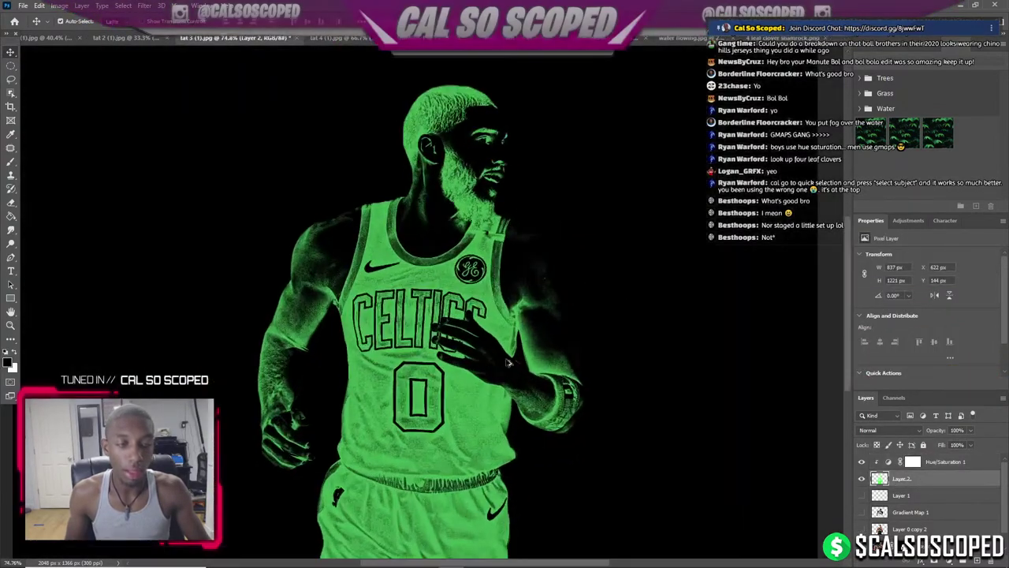
{"action": "left_click", "coordinate": [901, 496]}
{"action": "left_click", "coordinate": [861, 512]}
Delete Gradient Map 1, duplicate the player photo, and hide the green and Hue/Saturation layers.
{"action": "key", "text": "ctrl+z"}
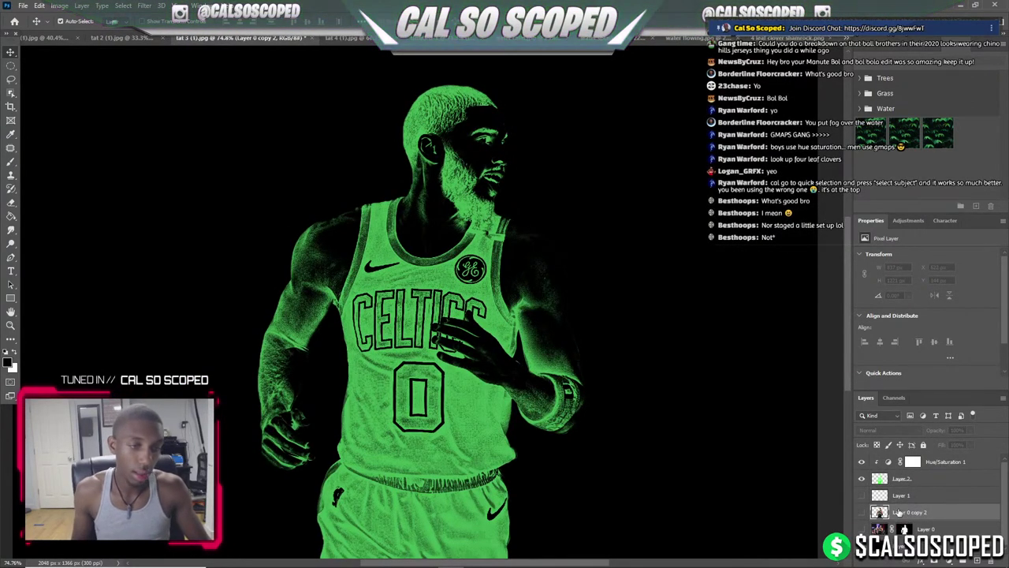
{"action": "key", "text": "ctrl+j"}
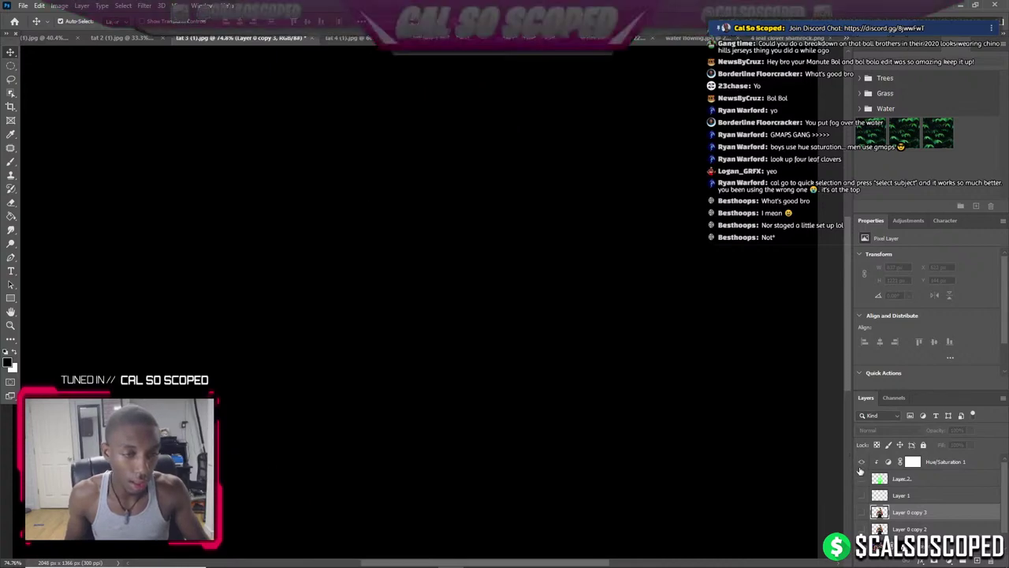
{"action": "left_click", "coordinate": [861, 513]}
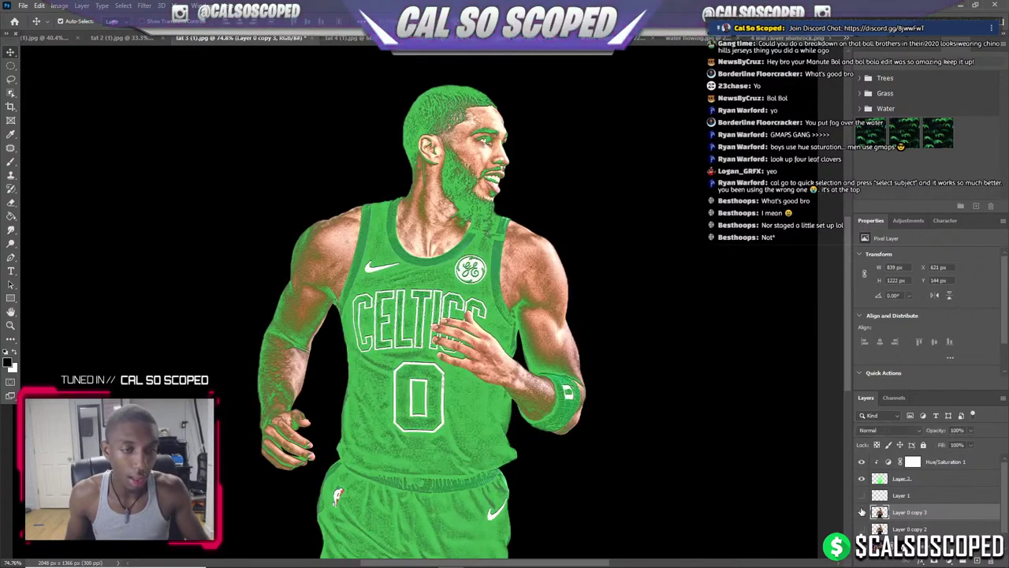
{"action": "left_click", "coordinate": [899, 495]}
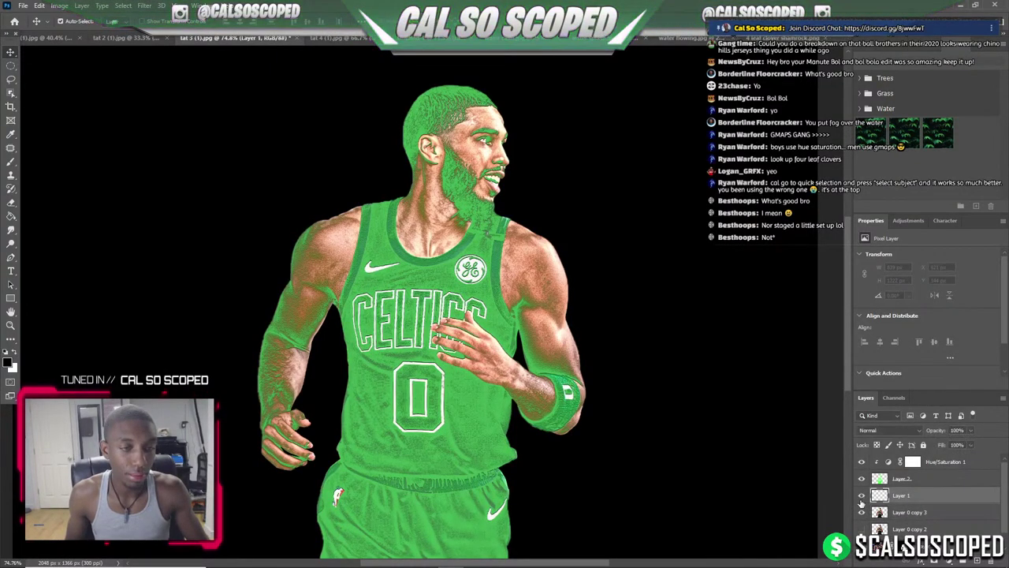
{"action": "left_click", "coordinate": [861, 478]}
{"action": "left_click", "coordinate": [861, 479]}
{"action": "left_click", "coordinate": [861, 462]}
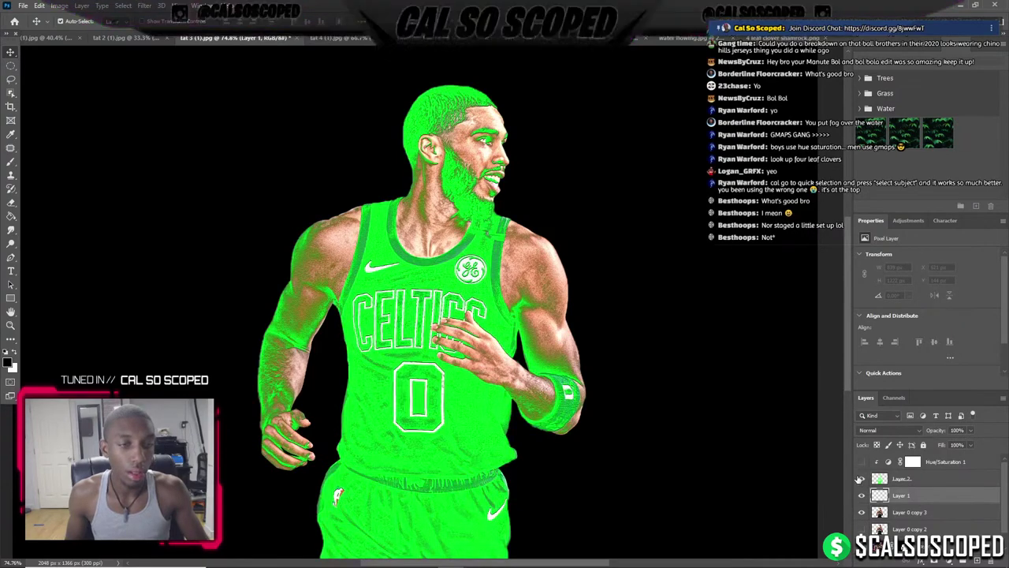
{"action": "left_click", "coordinate": [861, 478]}
{"action": "left_click", "coordinate": [899, 512]}
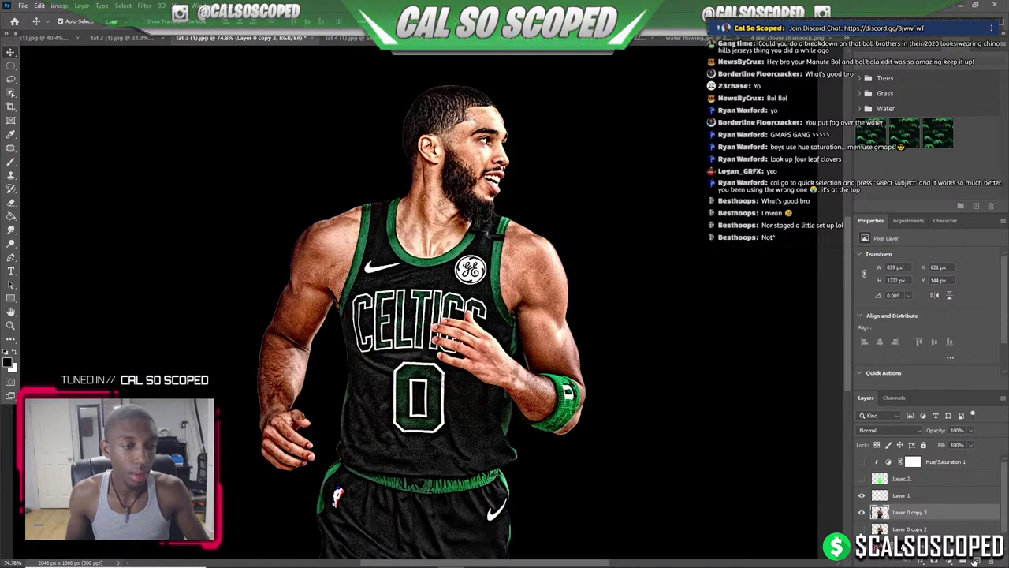
Add a black-and-white Gradient Map, white stop at ~79%, and merge it into the photo copy.
{"action": "left_click", "coordinate": [949, 561]}
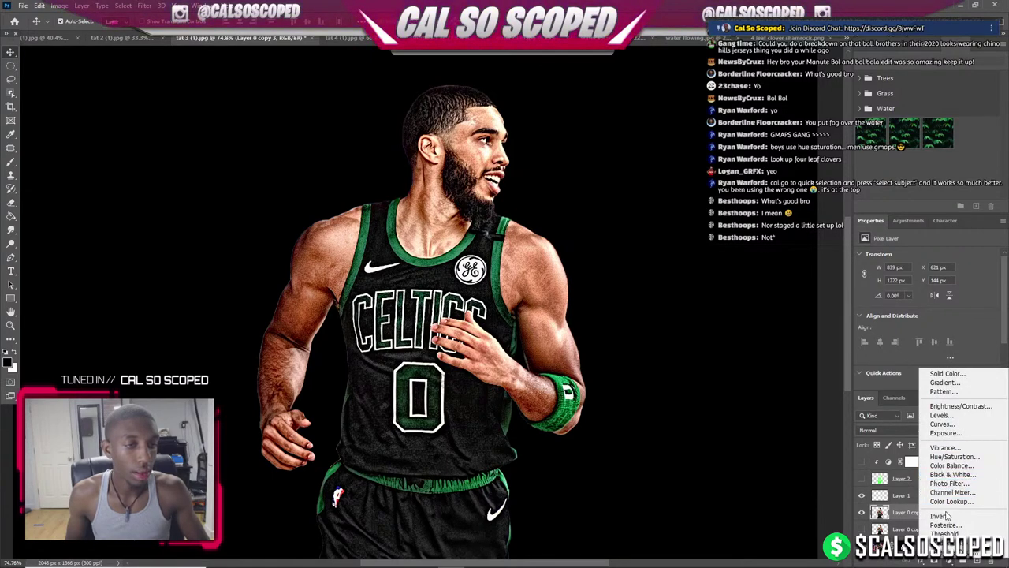
{"action": "left_click", "coordinate": [946, 542]}
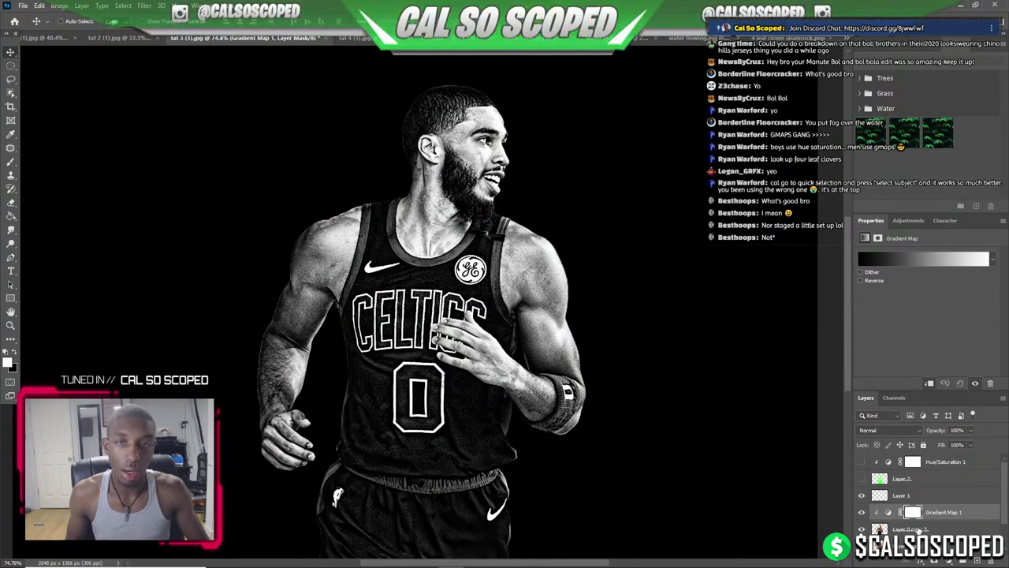
{"action": "left_click", "coordinate": [905, 265]}
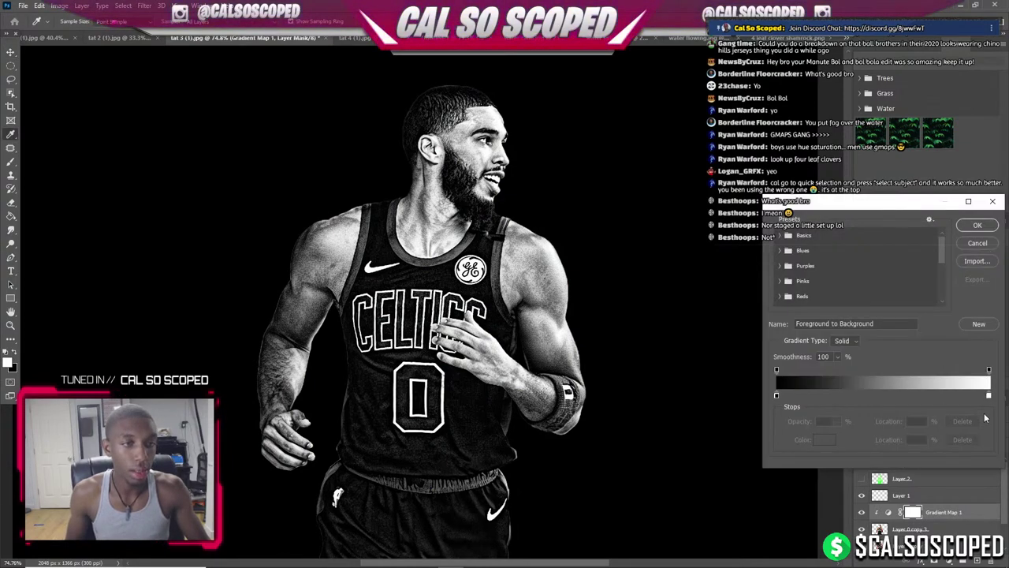
{"action": "left_click_drag", "start_coordinate": [989, 395], "coordinate": [945, 396]}
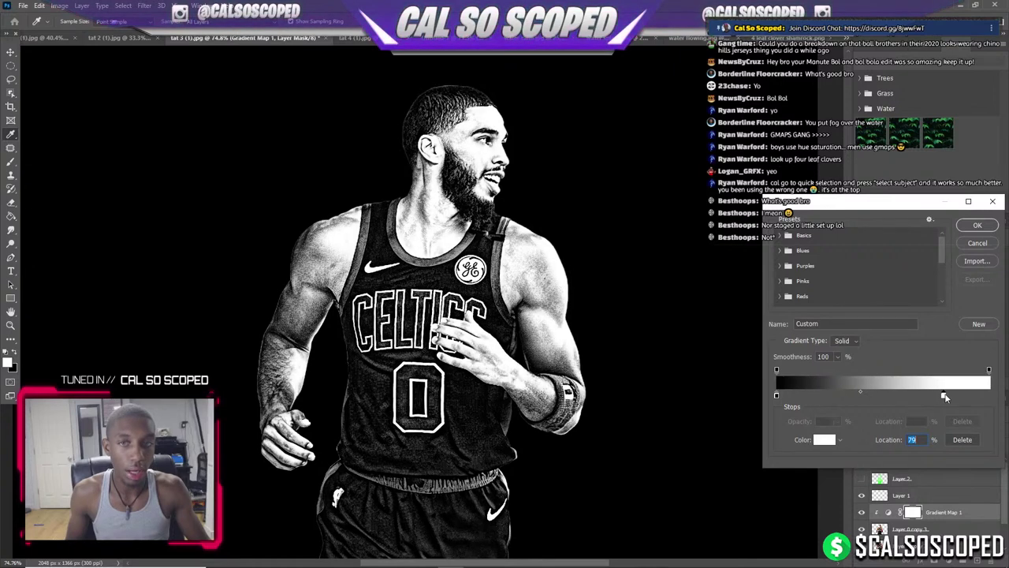
{"action": "left_click", "coordinate": [977, 226]}
{"action": "left_click", "coordinate": [907, 529], "text": "shift"}
{"action": "key", "text": "ctrl+e"}
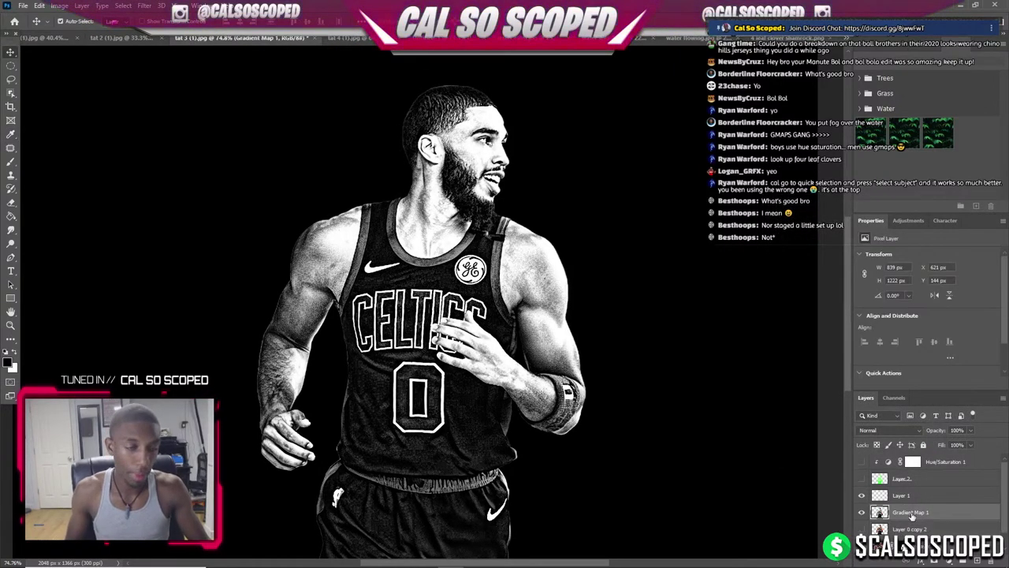
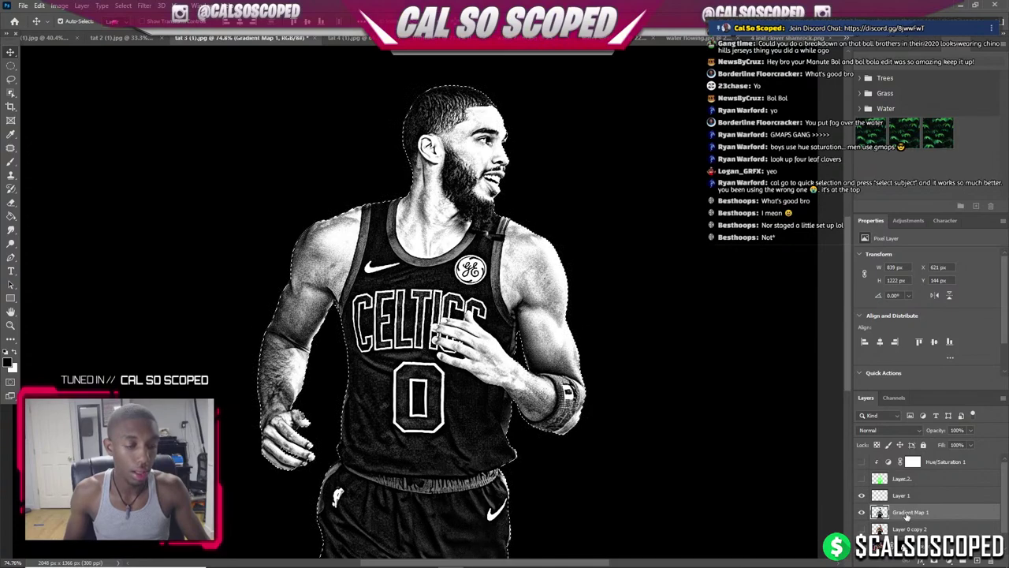
Hide Gradient Map 1 and inspect the shadows tatum channel on its own.
{"action": "left_click", "coordinate": [862, 513]}
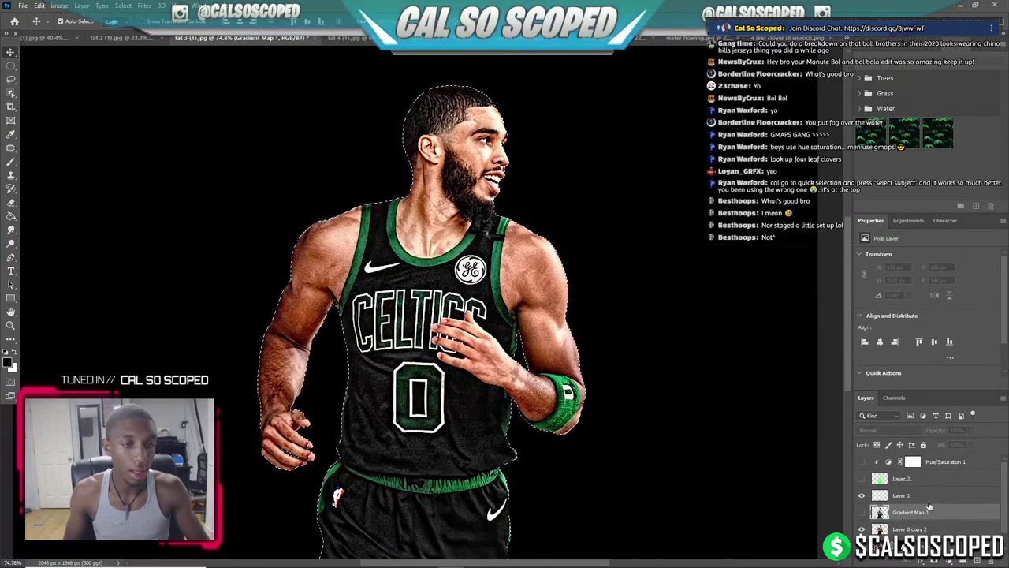
{"action": "left_click", "coordinate": [894, 397]}
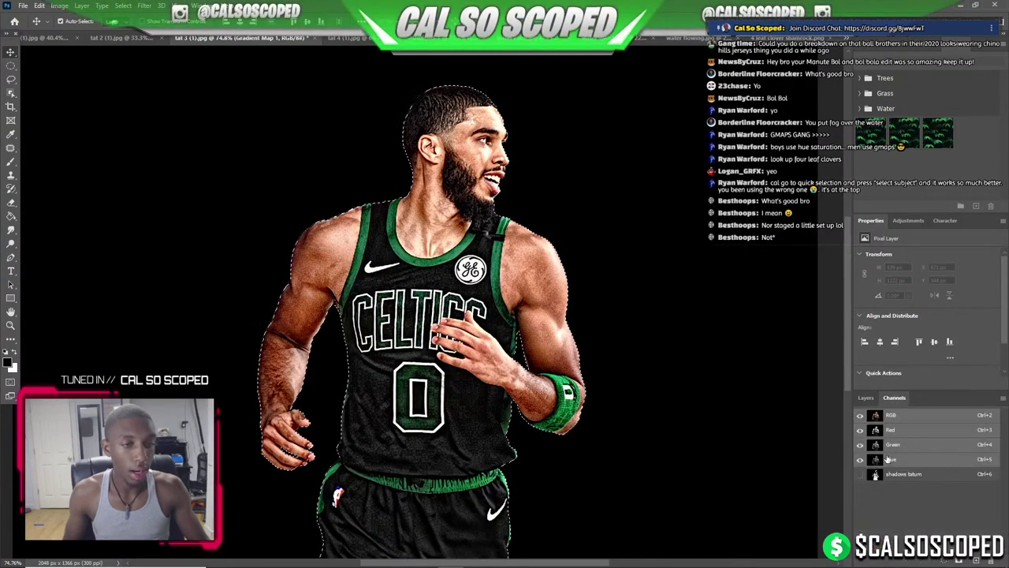
{"action": "left_click", "coordinate": [906, 476]}
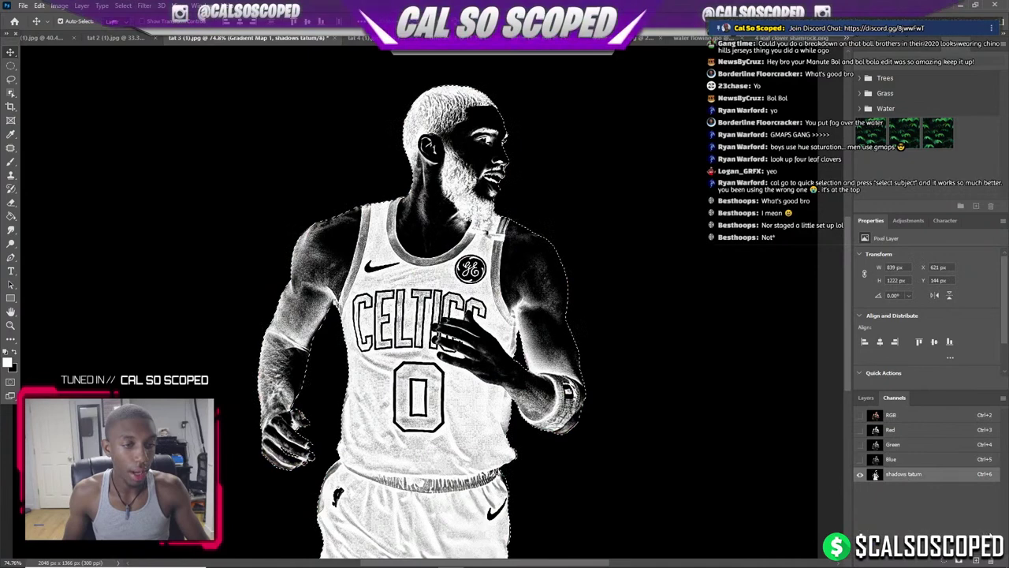
{"action": "left_click", "coordinate": [893, 415]}
Create a new alpha channel holding the pasted greyscale player and name it highlights.
{"action": "left_click", "coordinate": [976, 559]}
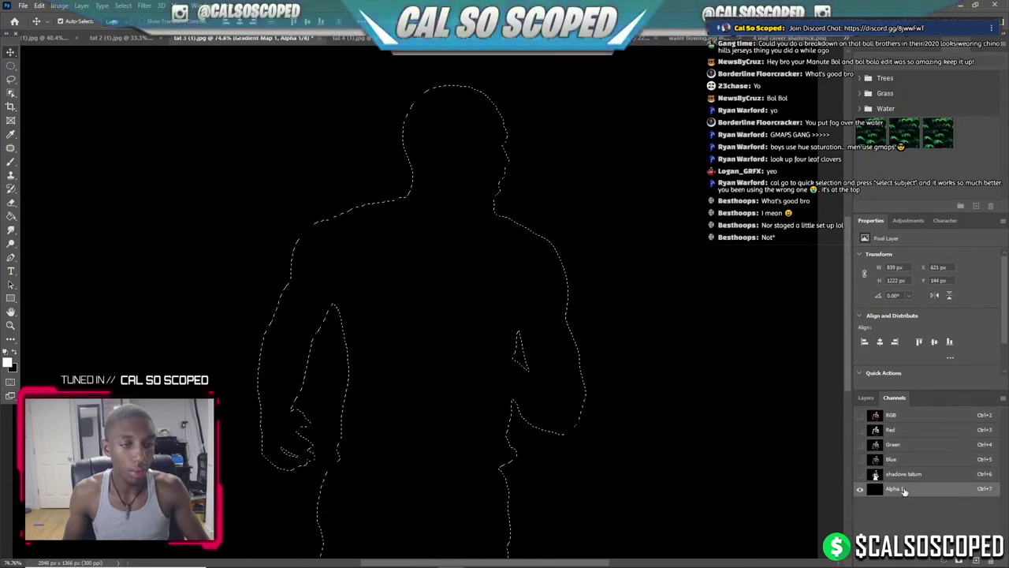
{"action": "key", "text": "ctrl+v"}
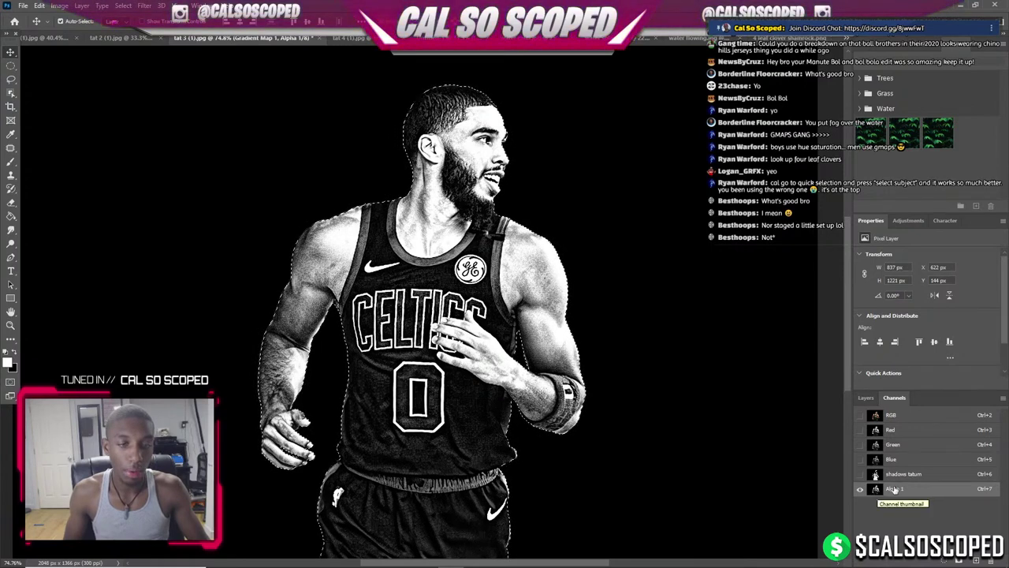
{"action": "type", "text": "highl"}
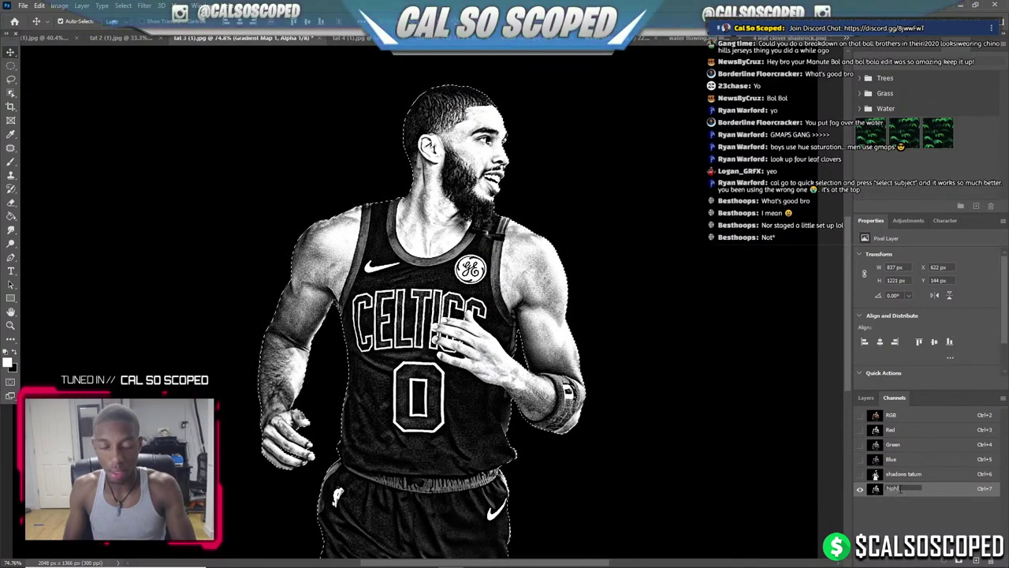
{"action": "type", "text": "ights"}
{"action": "left_click", "coordinate": [860, 415]}
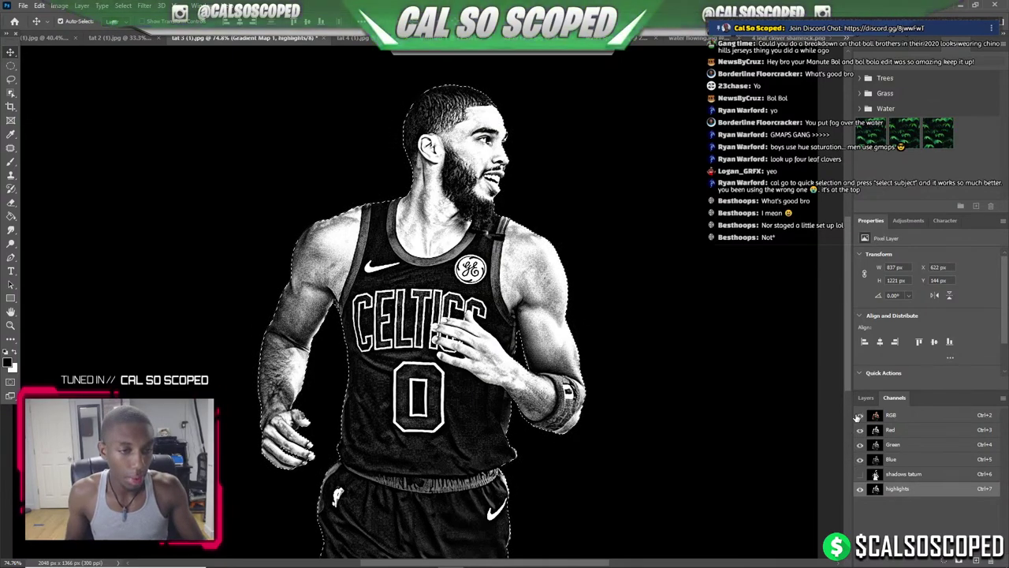
Restore the colour composite and make Layer 1 the working layer.
{"action": "left_click", "coordinate": [860, 488]}
{"action": "left_click", "coordinate": [865, 397]}
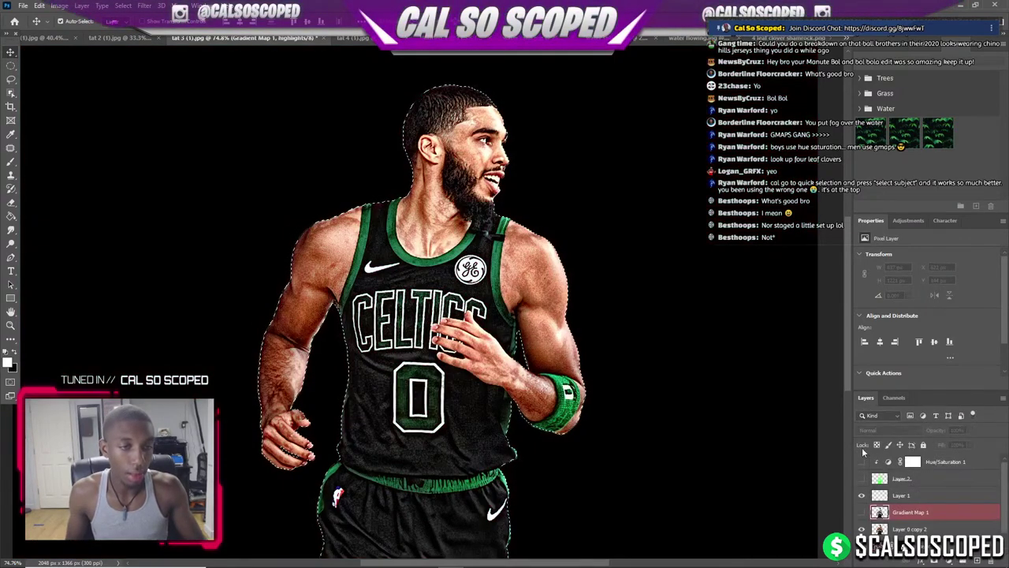
{"action": "left_click", "coordinate": [901, 495]}
{"action": "left_click", "coordinate": [123, 6]}
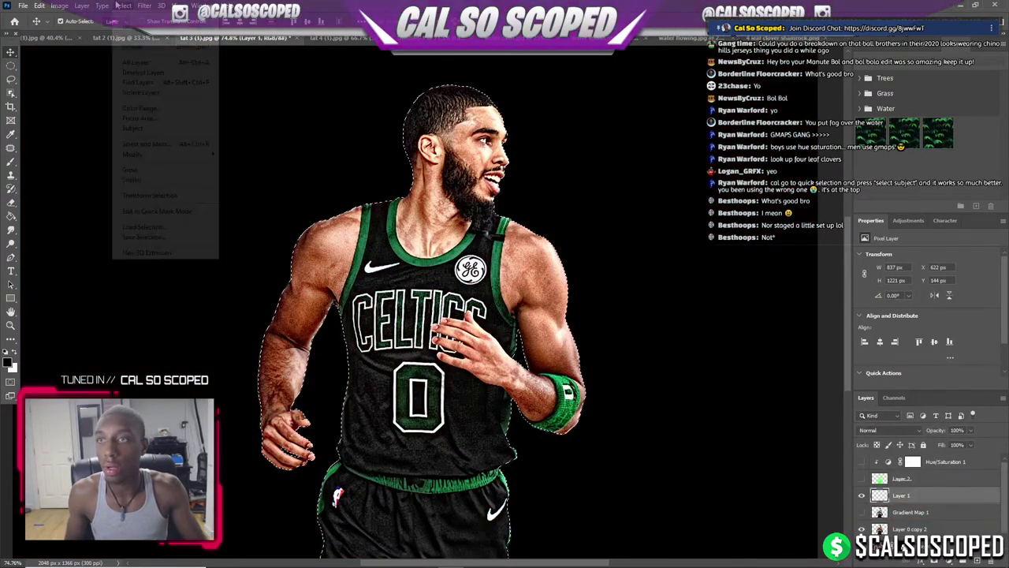
Load the highlights channel as a selection on the player.
{"action": "left_click", "coordinate": [144, 227]}
{"action": "left_click", "coordinate": [513, 172]}
{"action": "left_click", "coordinate": [515, 189]}
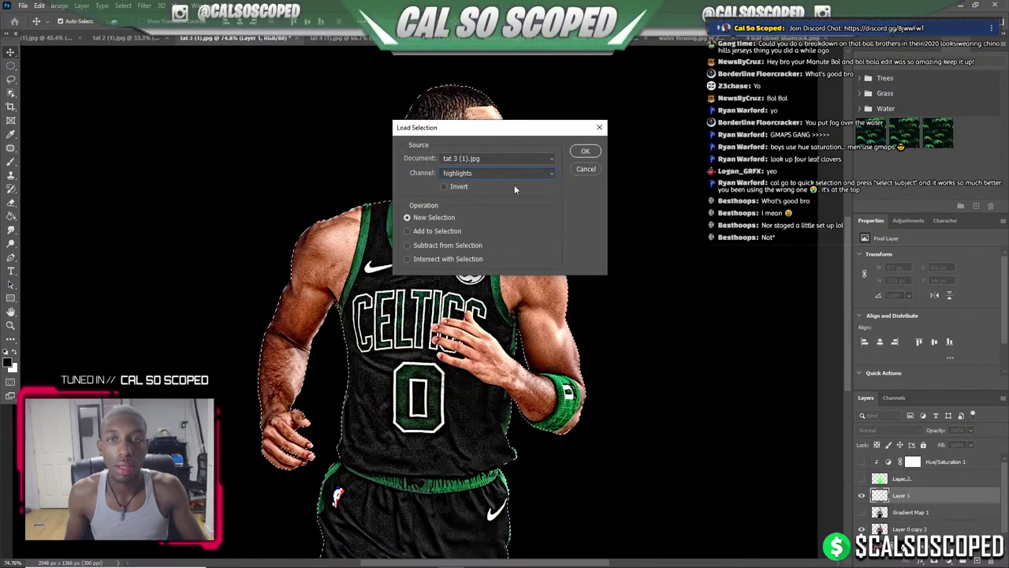
{"action": "left_click", "coordinate": [586, 154]}
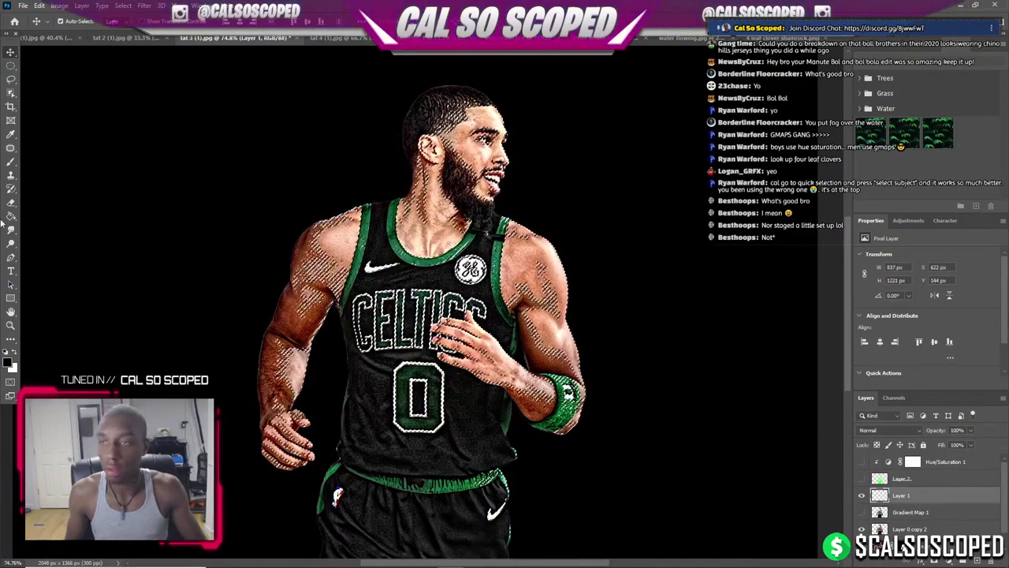
Set the foreground colour to a tone sampled from the player's skin.
{"action": "left_click", "coordinate": [7, 362]}
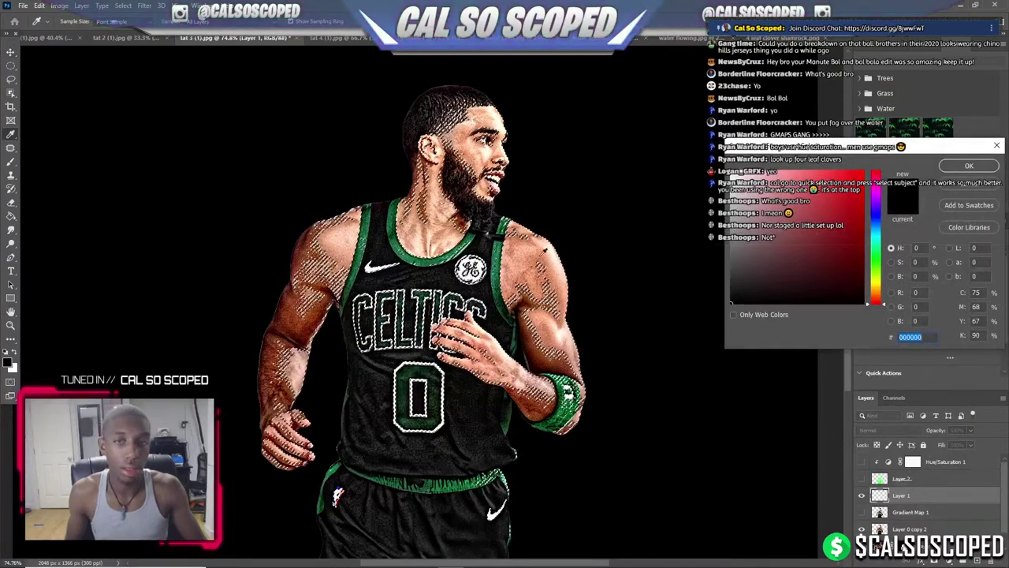
{"action": "left_click", "coordinate": [544, 251]}
{"action": "left_click", "coordinate": [969, 165]}
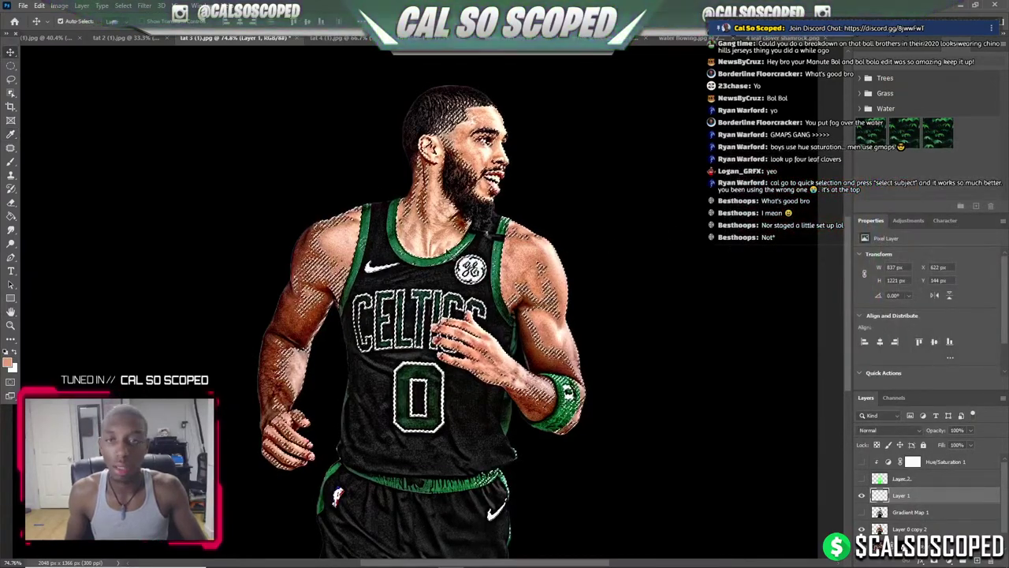
{"action": "left_click", "coordinate": [7, 362]}
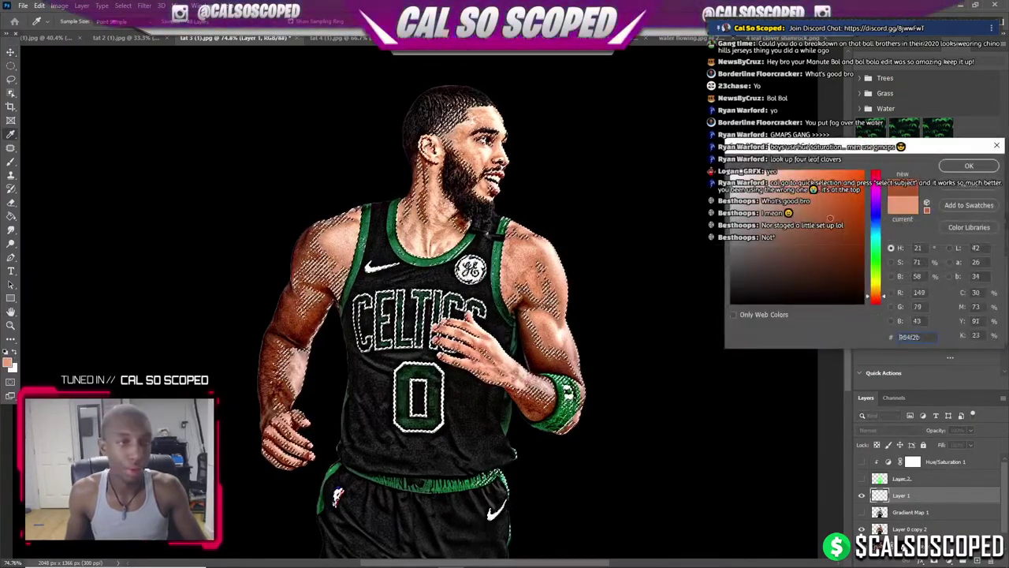
{"action": "key", "text": "Return"}
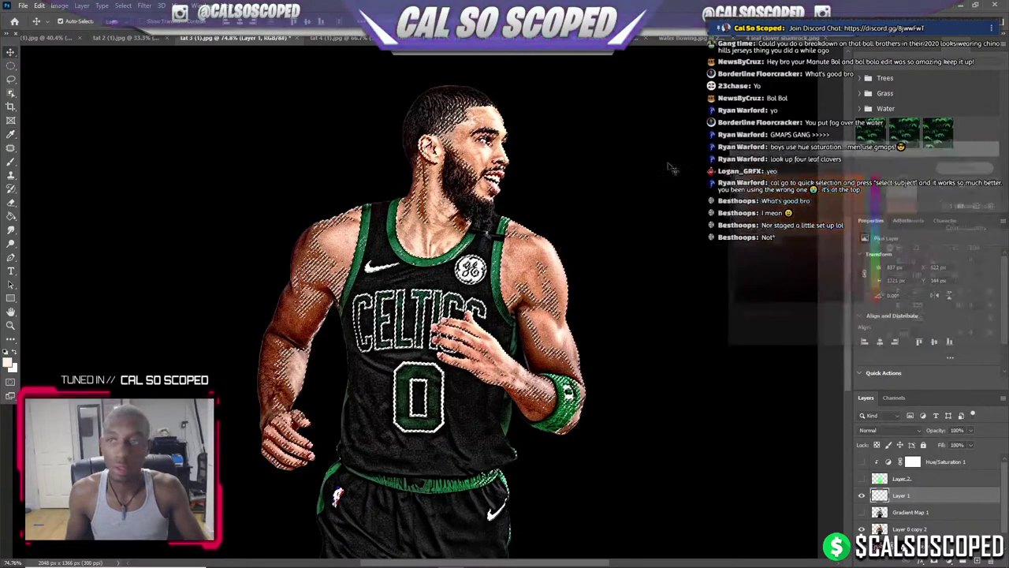
Fill the highlights selection on Layer 1 with the Gradient tool, deselect, and compare Layer 1 on and off.
{"action": "right_click", "coordinate": [11, 216]}
{"action": "left_click", "coordinate": [59, 219]}
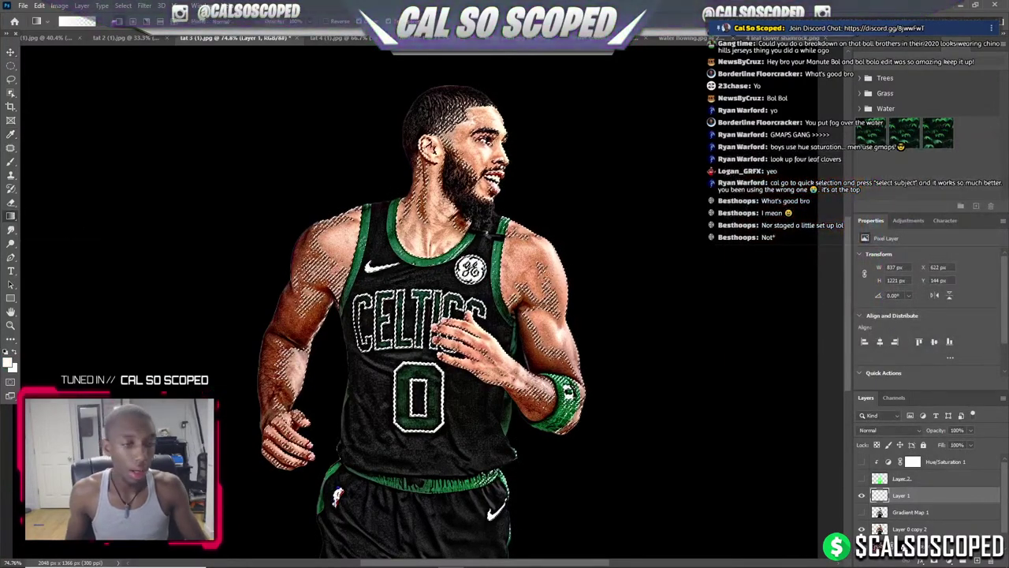
{"action": "scroll", "coordinate": [786, 332], "scroll_direction": "right", "scroll_amount": 2}
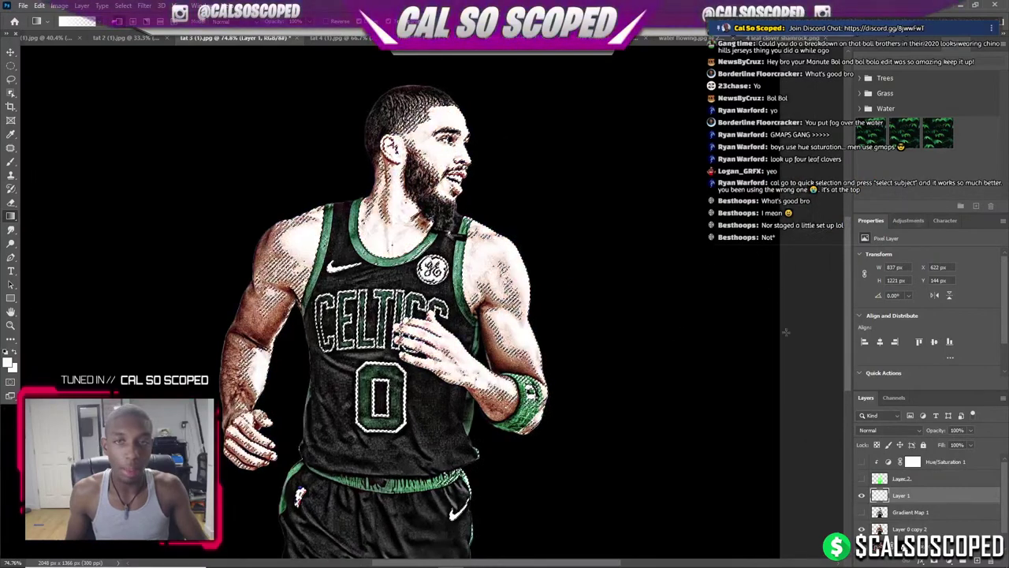
{"action": "key", "text": "ctrl+d"}
{"action": "scroll", "coordinate": [321, 229], "scroll_direction": "down", "scroll_amount": 2}
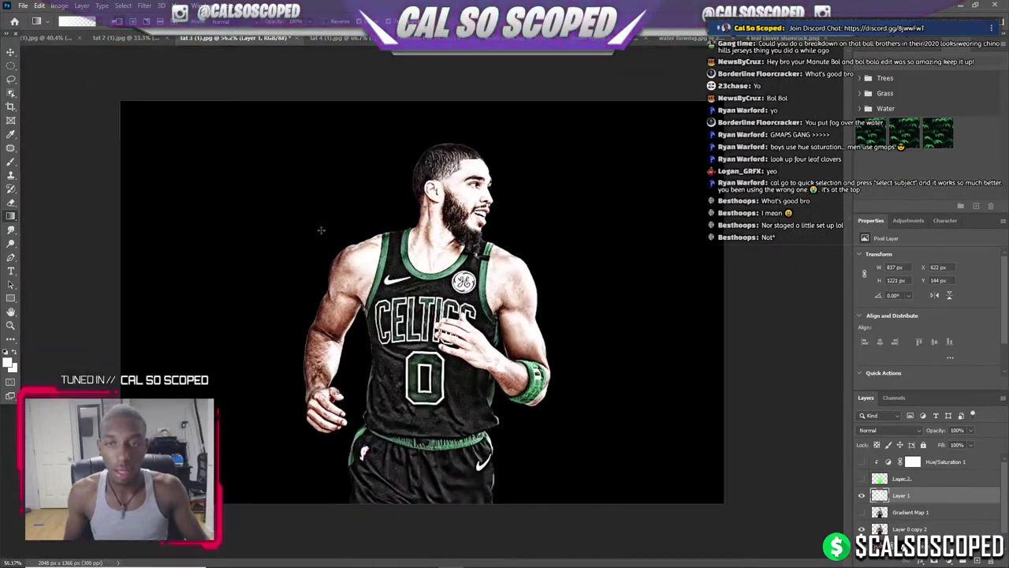
{"action": "key", "text": "ctrl+plus"}
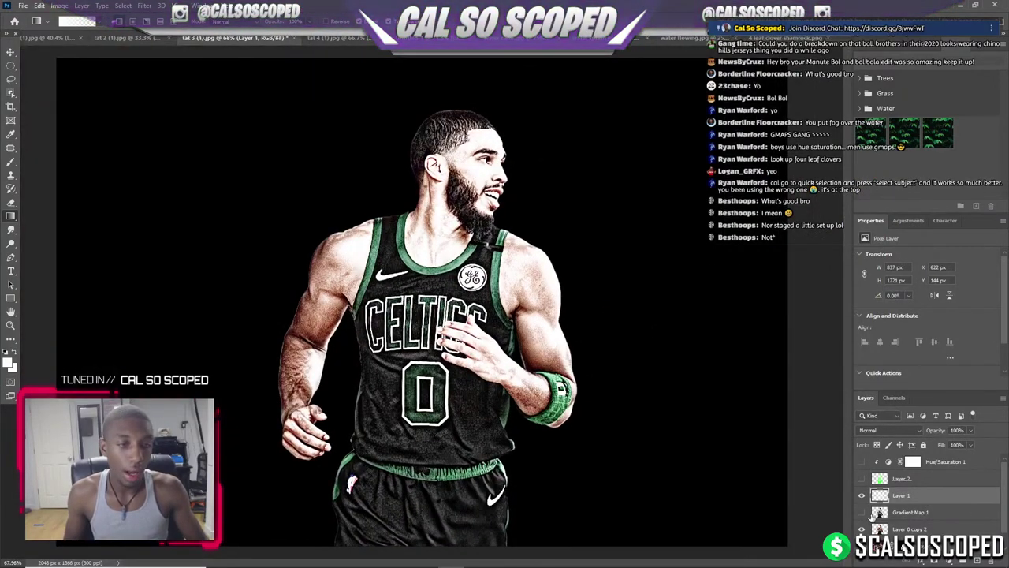
{"action": "left_click", "coordinate": [861, 495]}
{"action": "left_click", "coordinate": [861, 496]}
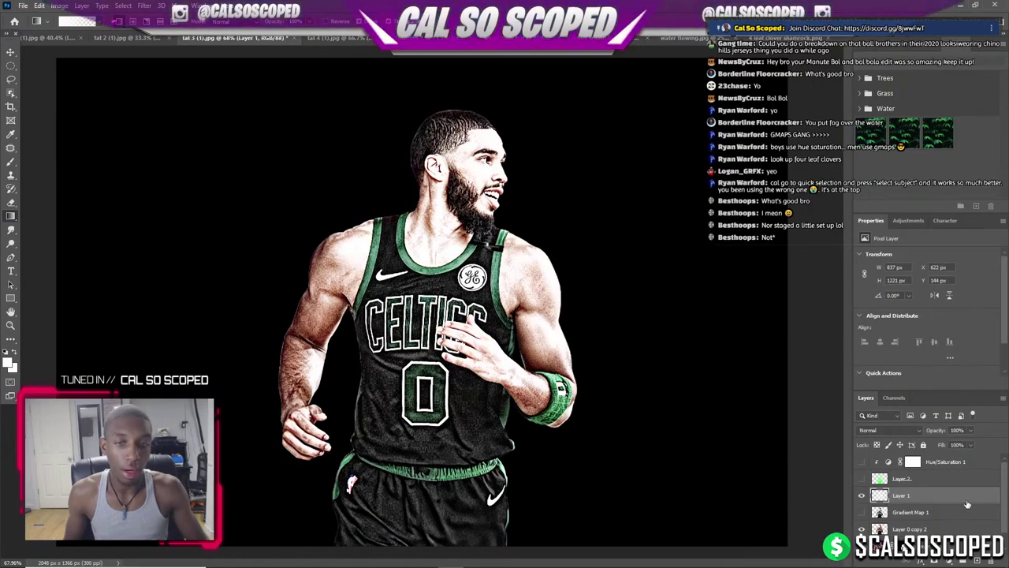
Try a colorized Hue/Saturation on Layer 1, undoing the lightness change before closing.
{"action": "left_click", "coordinate": [59, 5]}
{"action": "mouse_move", "coordinate": [76, 33]}
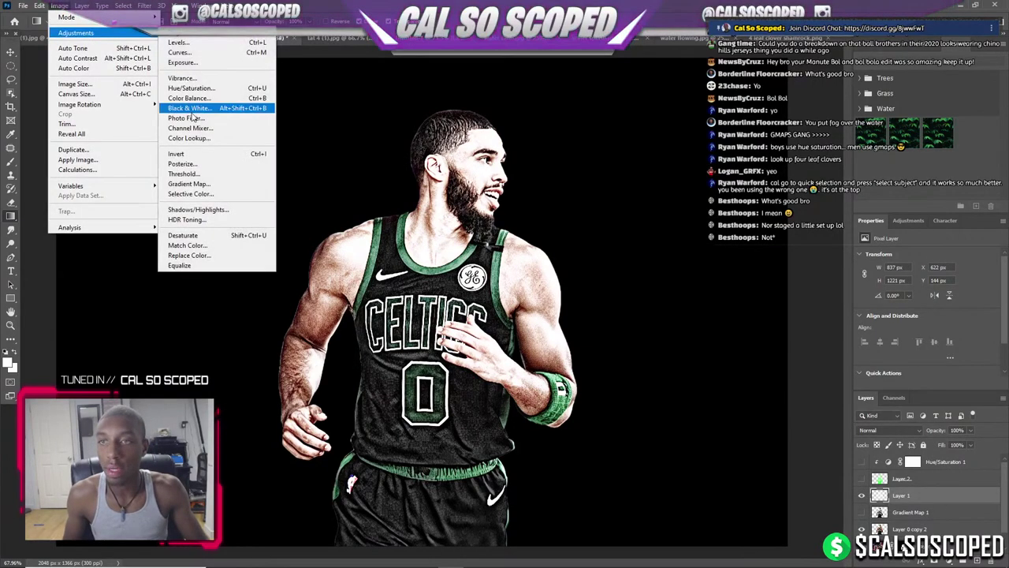
{"action": "left_click", "coordinate": [192, 88]}
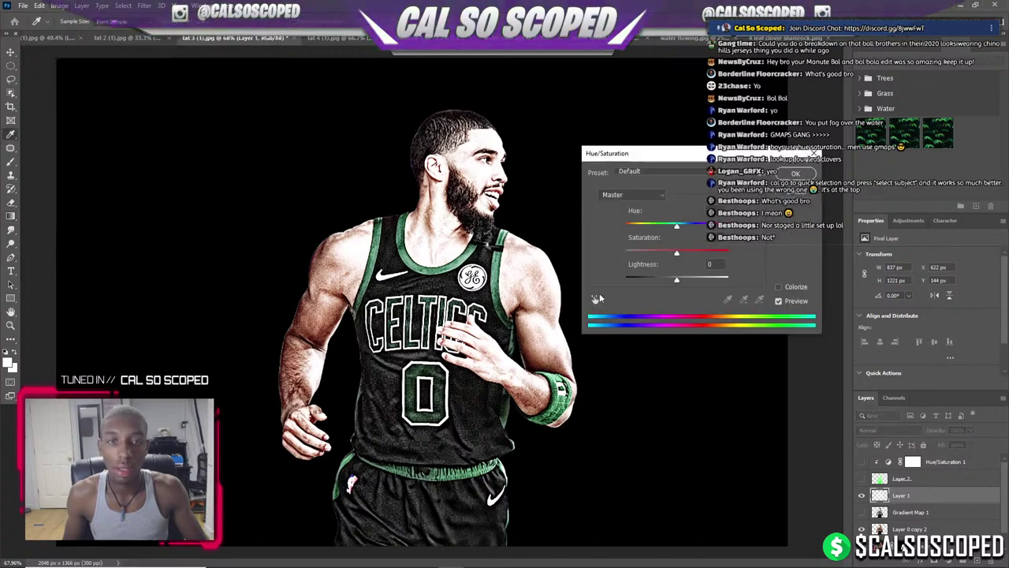
{"action": "left_click", "coordinate": [779, 287]}
{"action": "left_click_drag", "start_coordinate": [657, 267], "coordinate": [654, 270]}
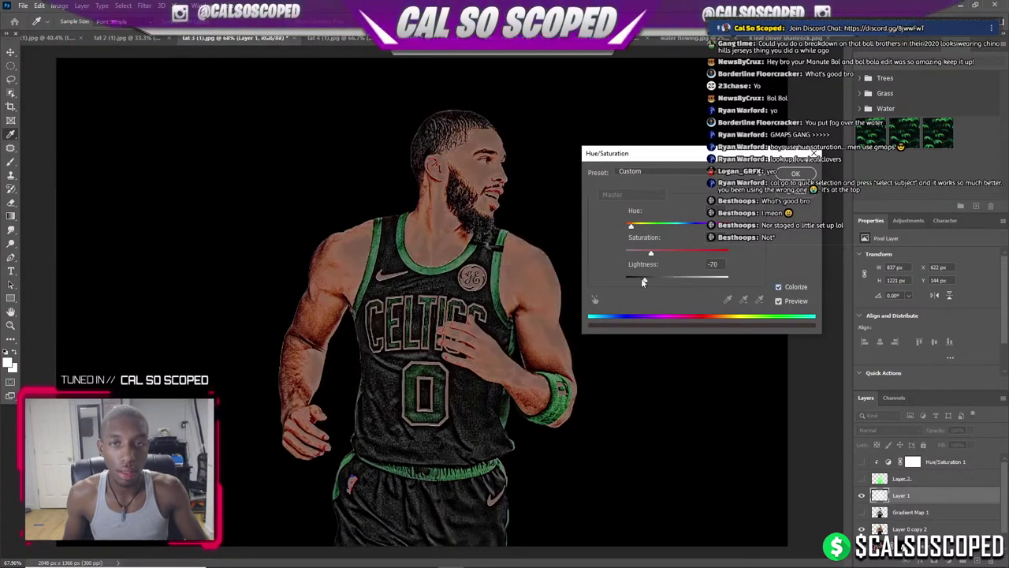
{"action": "key", "text": "ctrl+z"}
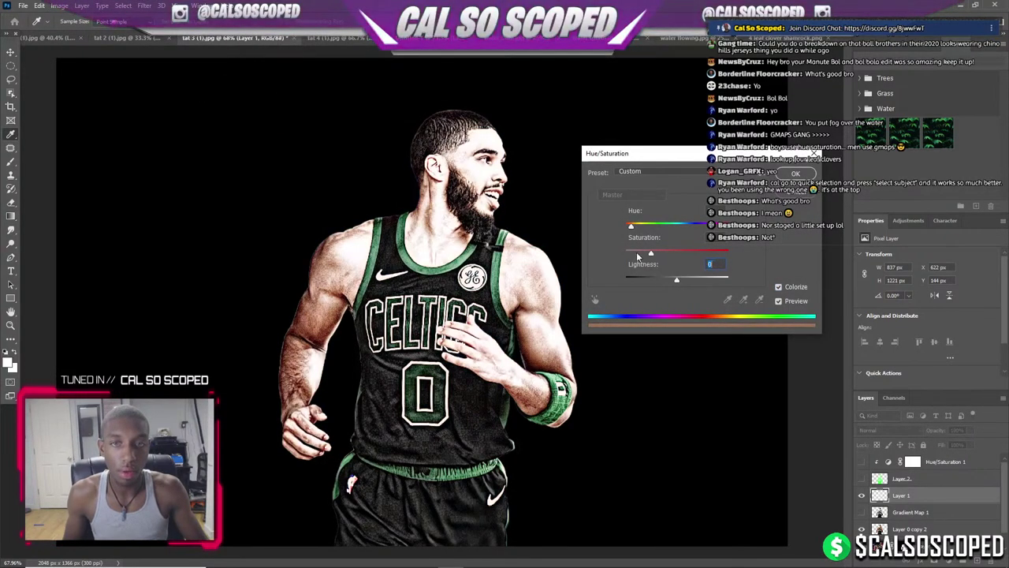
{"action": "key", "text": "Return"}
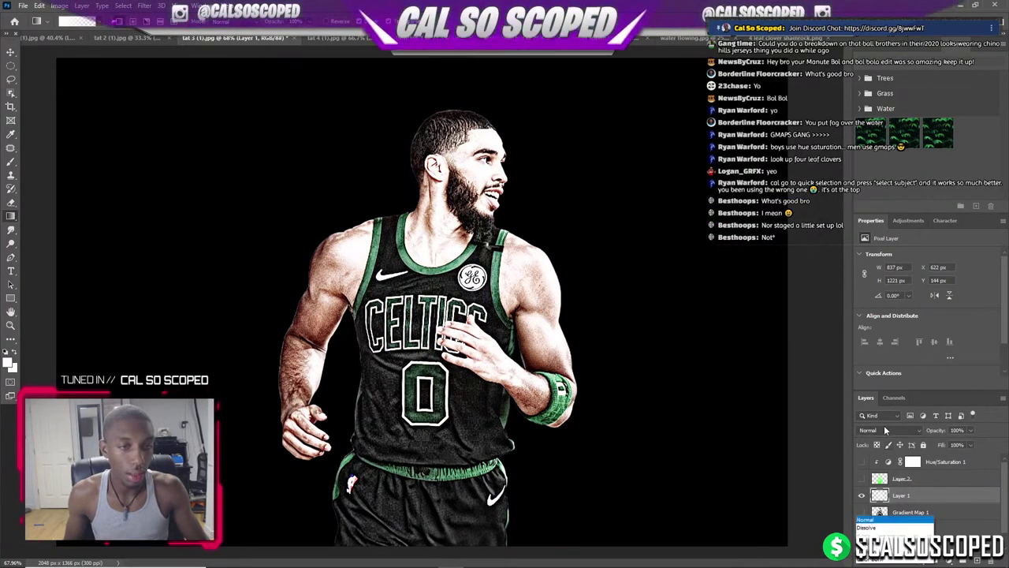
Set Layer 1 to Screen blend mode with 60% fill, then preview Layer 2.
{"action": "left_click", "coordinate": [886, 430]}
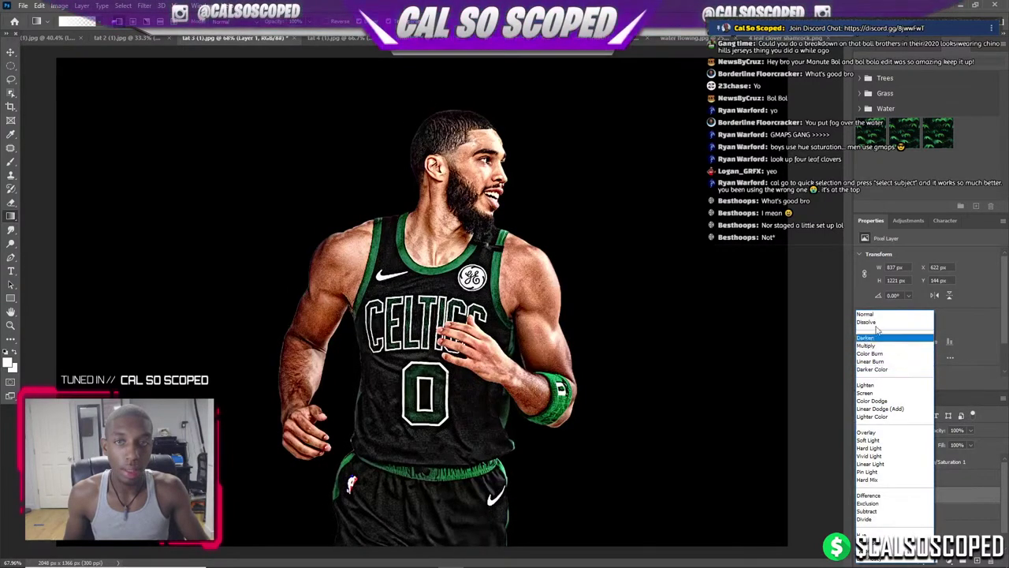
{"action": "left_click", "coordinate": [870, 393]}
{"action": "left_click", "coordinate": [971, 444]}
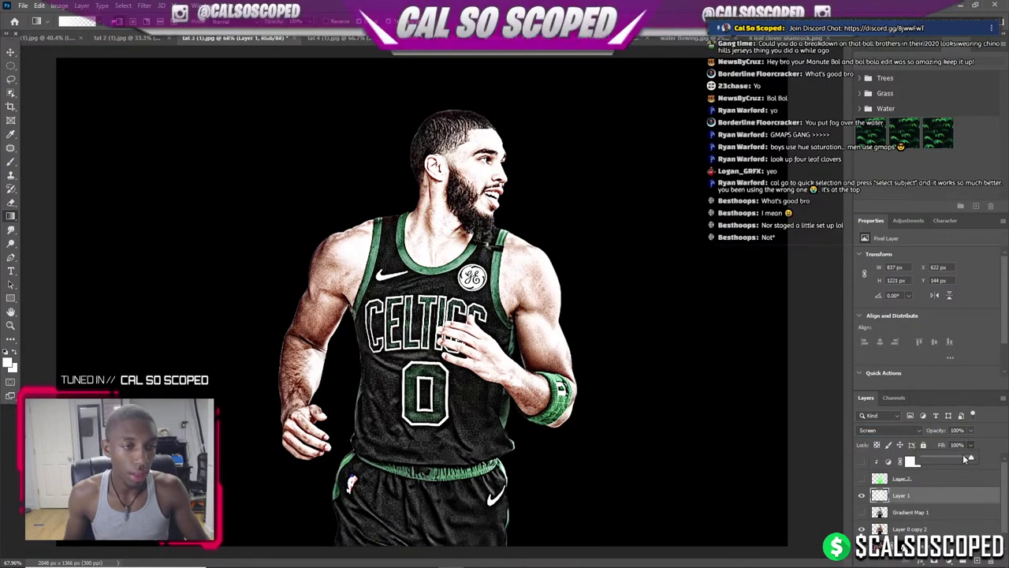
{"action": "mouse_move", "coordinate": [962, 454]}
{"action": "left_mouse_down"}
{"action": "mouse_move", "coordinate": [939, 459]}
{"action": "mouse_move", "coordinate": [948, 459]}
{"action": "left_mouse_up"}
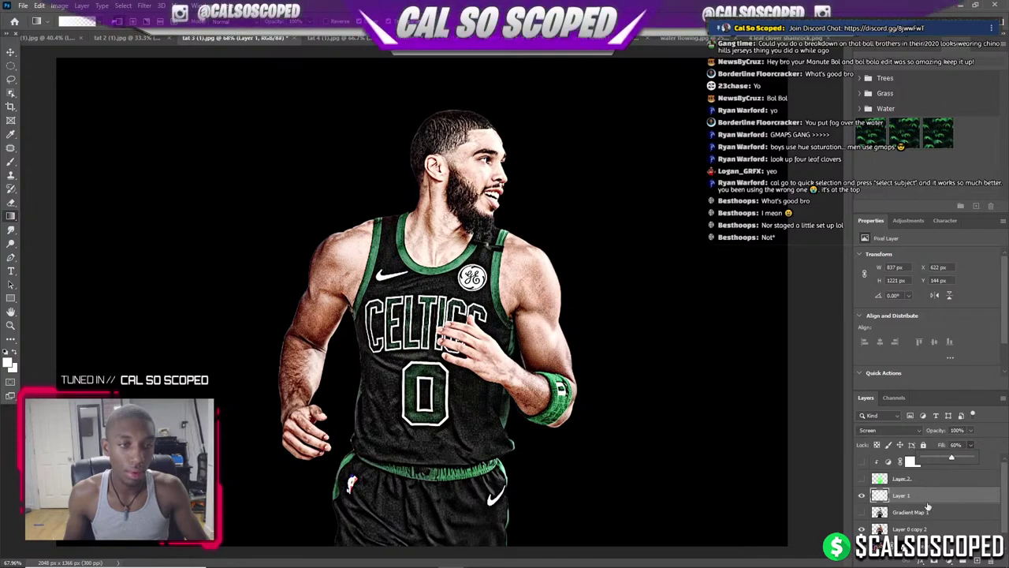
{"action": "left_click", "coordinate": [903, 479]}
{"action": "left_click", "coordinate": [862, 478]}
{"action": "left_click", "coordinate": [861, 479]}
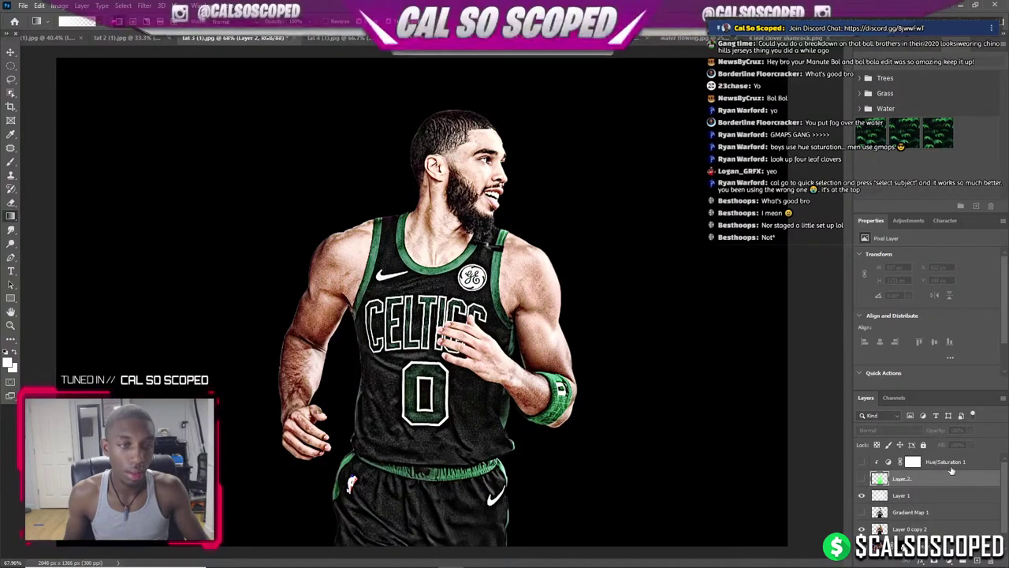
Show the green overlay and lower the fill so only a faint 10% tint remains.
{"action": "left_click", "coordinate": [938, 462]}
{"action": "left_click", "coordinate": [861, 479]}
{"action": "left_click", "coordinate": [942, 472]}
{"action": "left_click", "coordinate": [930, 463]}
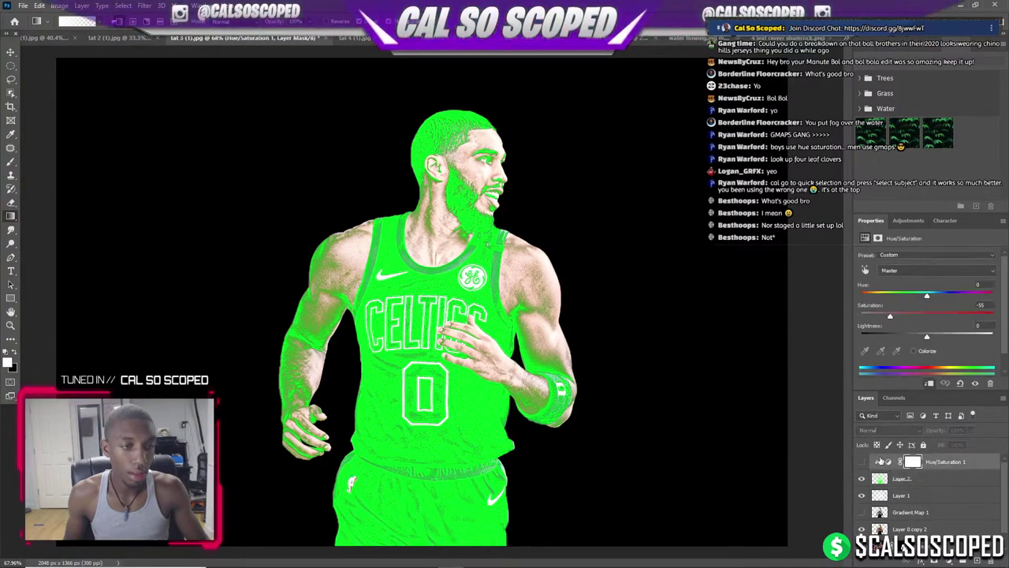
{"action": "left_click_drag", "start_coordinate": [962, 460], "coordinate": [927, 460]}
{"action": "left_click", "coordinate": [923, 478]}
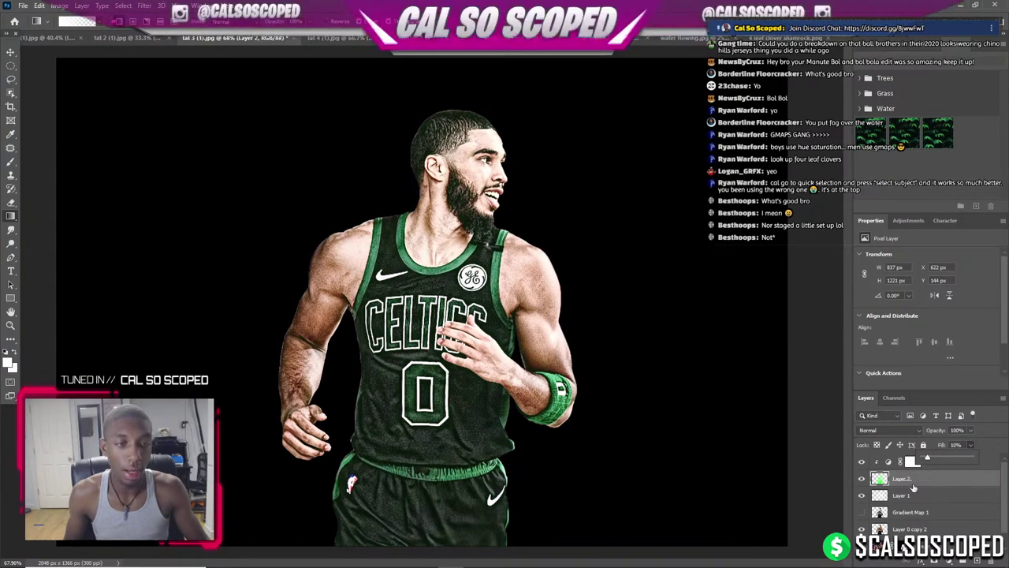
Inspect the player's face up close, then fit the image on screen and select Hue/Saturation 1.
{"action": "left_click", "coordinate": [899, 529]}
{"action": "scroll", "coordinate": [412, 158], "scroll_direction": "up", "scroll_amount": 5}
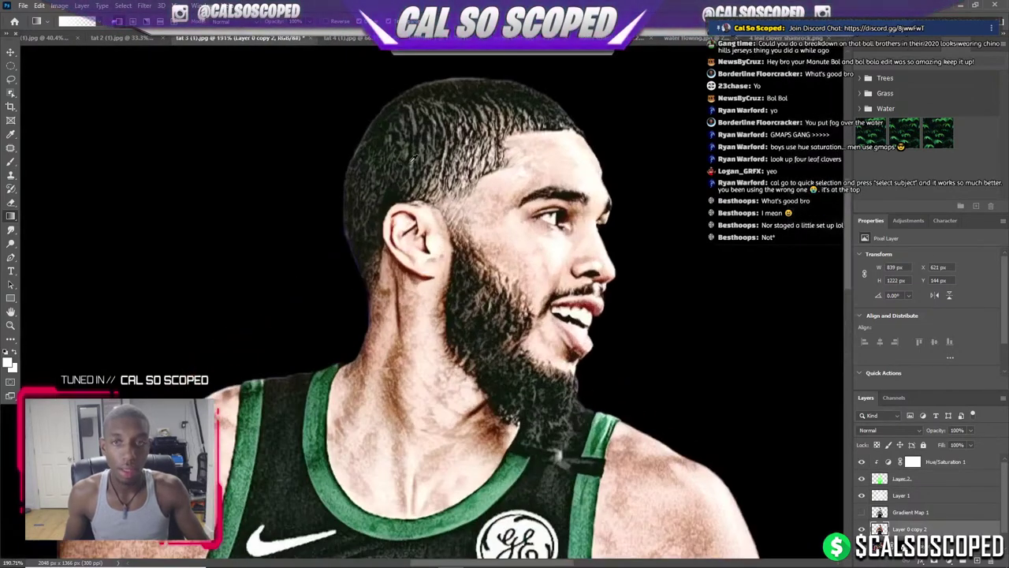
{"action": "key", "text": "ctrl+0"}
{"action": "left_click", "coordinate": [942, 461]}
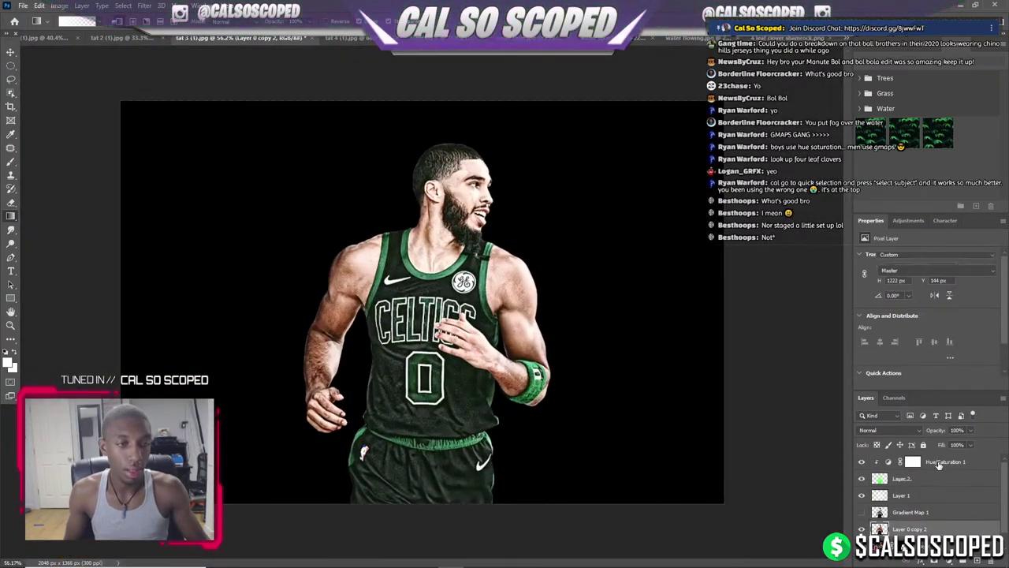
{"action": "left_click", "coordinate": [952, 560]}
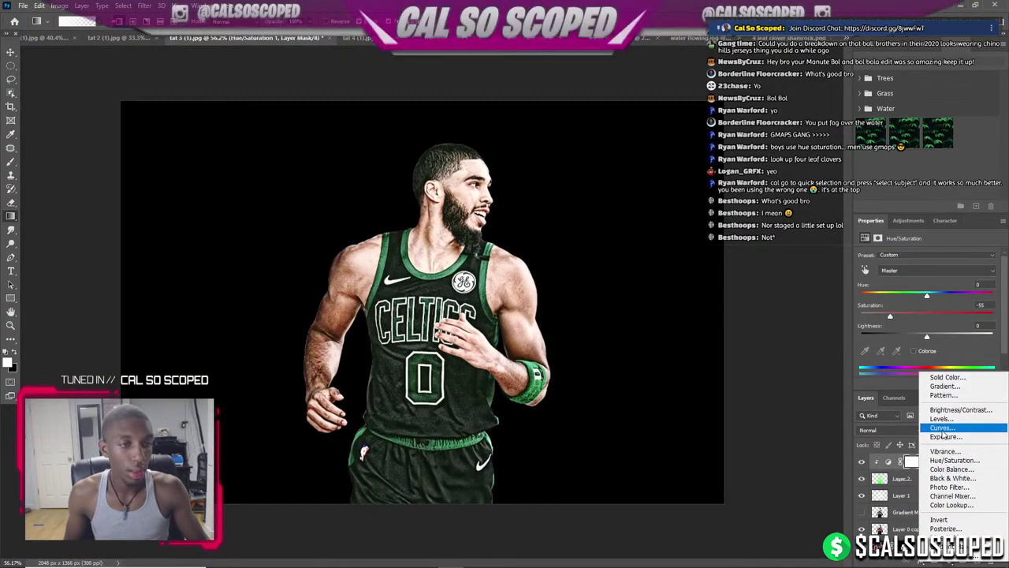
Add a Levels adjustment with midtone about 0.67, black point 19 and white point 254.
{"action": "left_click", "coordinate": [942, 419]}
{"action": "left_click_drag", "start_coordinate": [934, 333], "coordinate": [951, 333]}
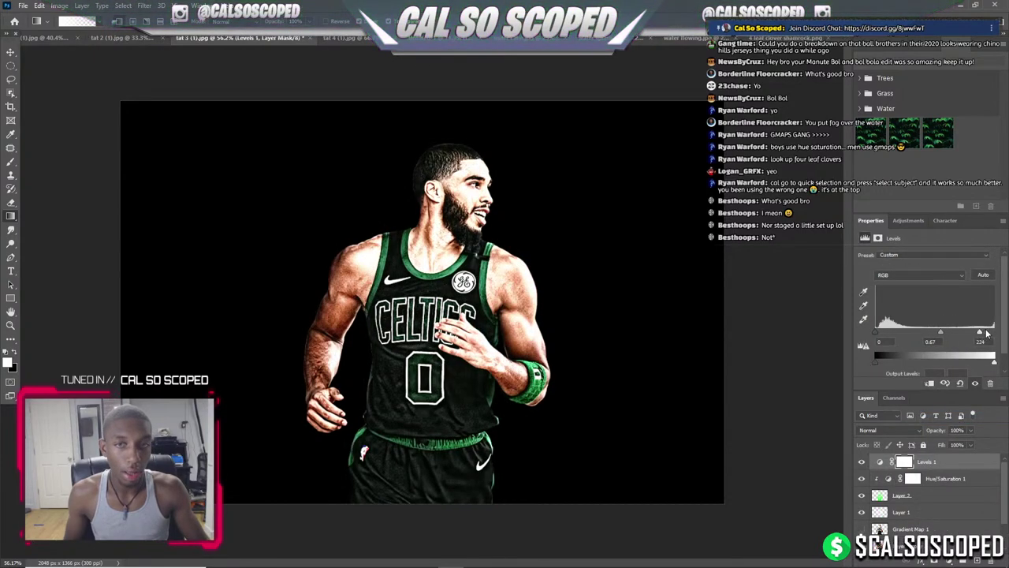
{"action": "left_click_drag", "start_coordinate": [995, 334], "coordinate": [995, 329]}
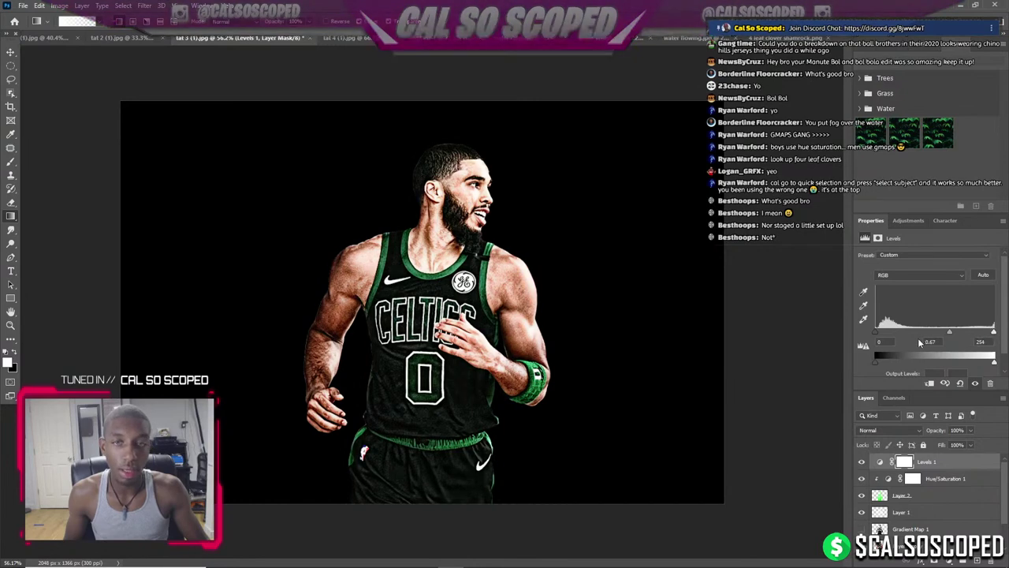
{"action": "left_click_drag", "start_coordinate": [875, 332], "coordinate": [886, 332]}
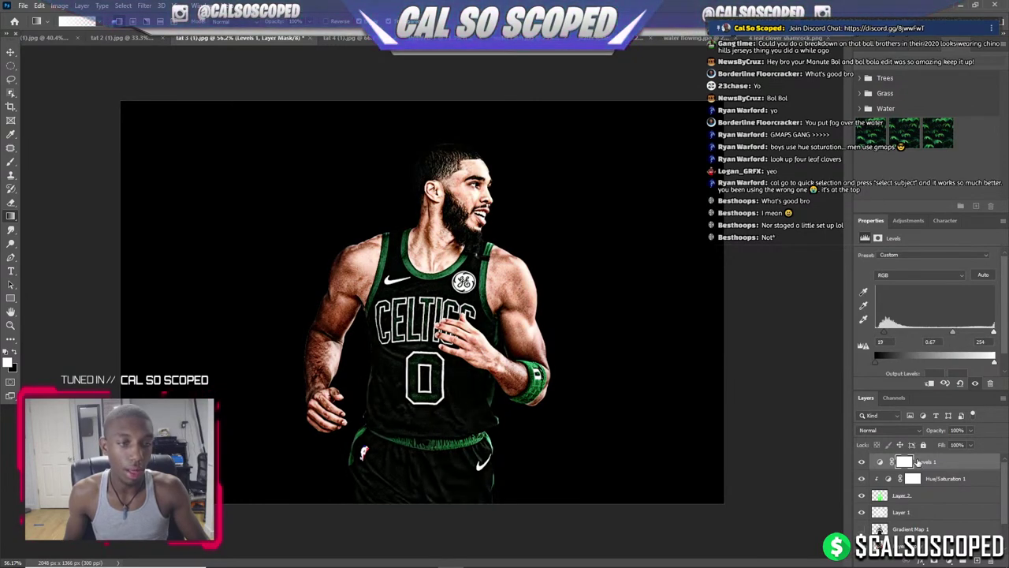
Group the player's layers and adjustments as 'tatum back 1'.
{"action": "left_click", "coordinate": [928, 530], "text": "shift"}
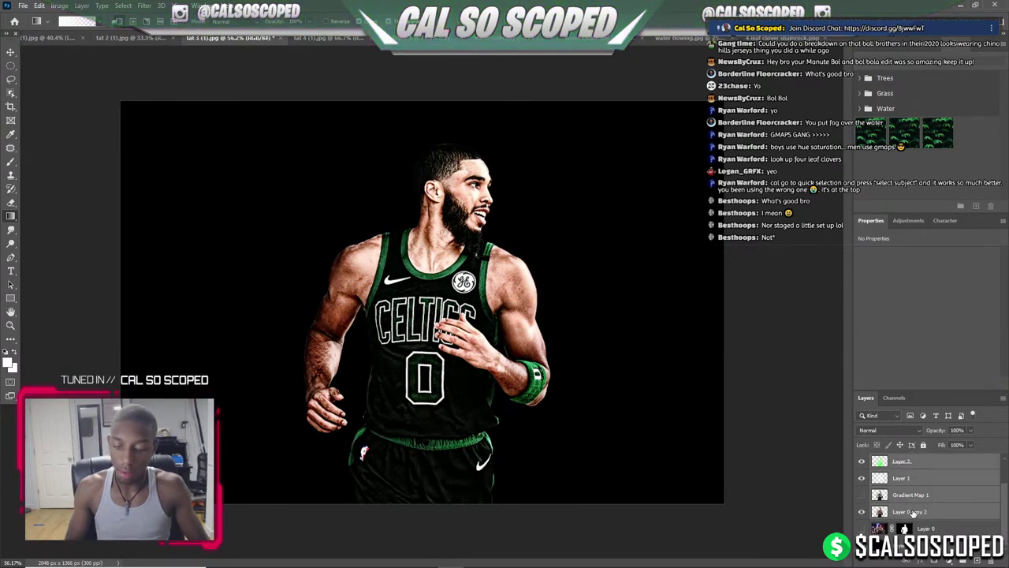
{"action": "key", "text": "ctrl+g"}
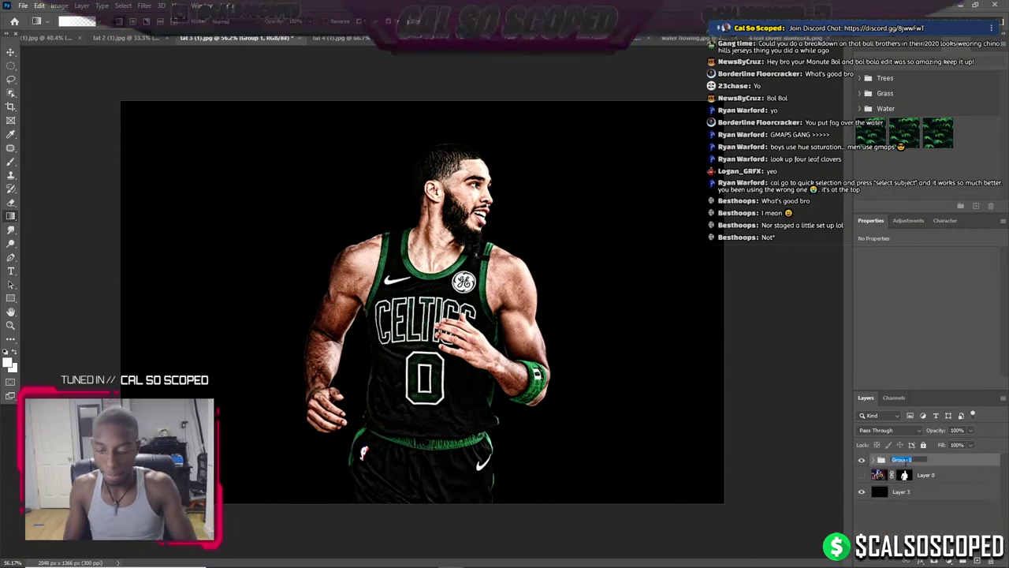
{"action": "type", "text": "tatum back"}
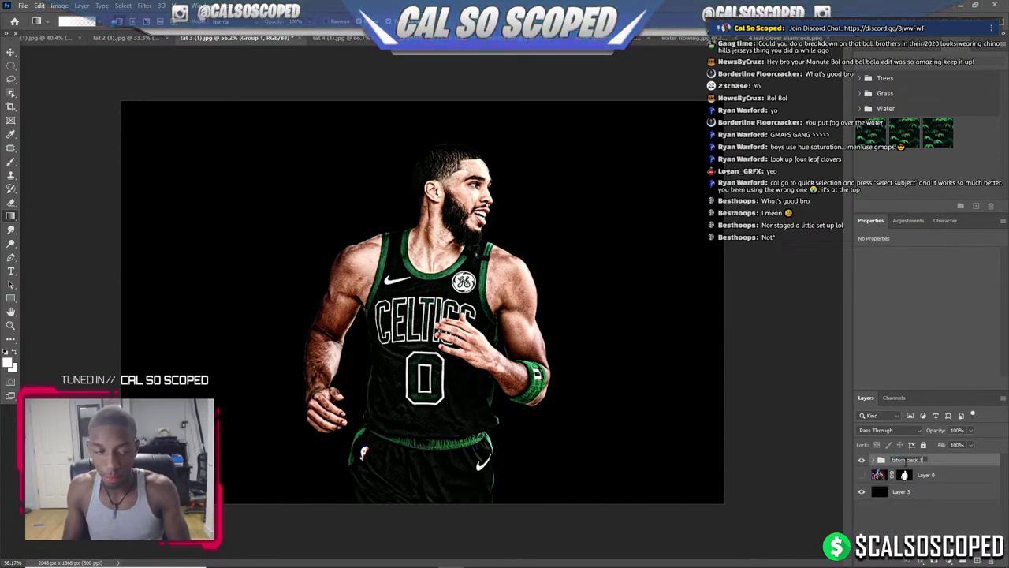
{"action": "key", "text": "Return"}
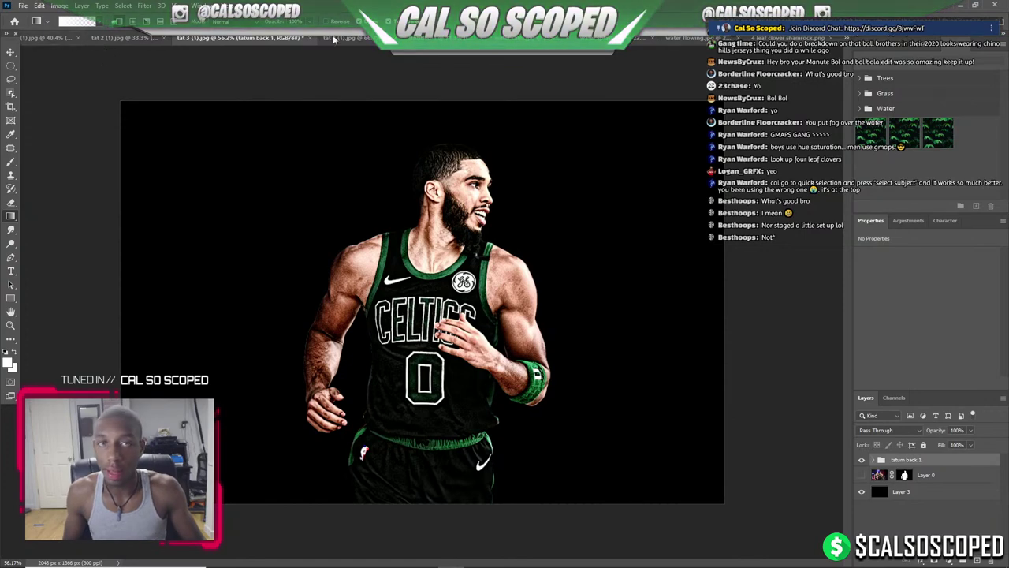
Switch to the Untitled poster composite document.
{"action": "left_click", "coordinate": [853, 37]}
{"action": "left_click", "coordinate": [875, 46]}
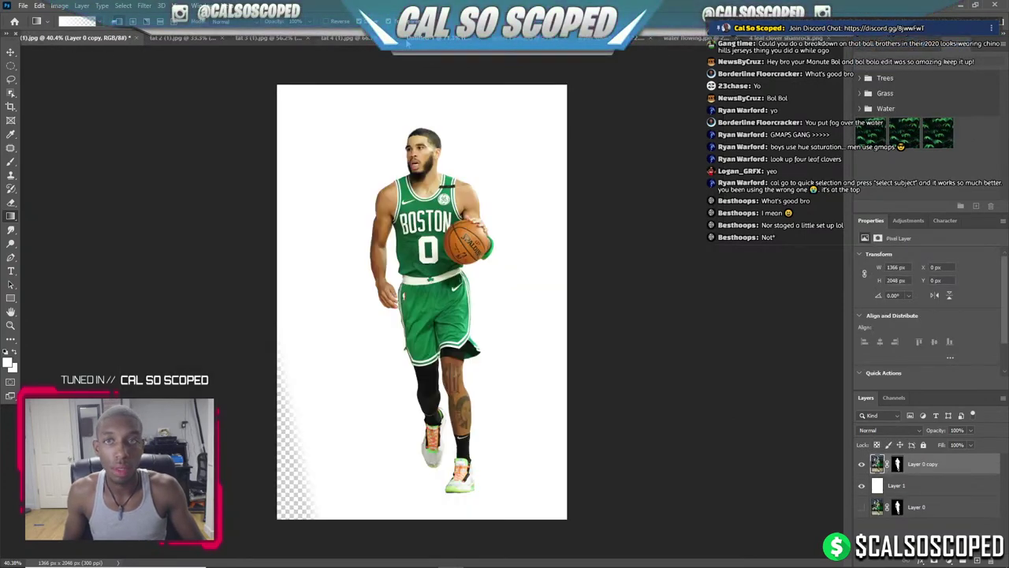
{"action": "left_click", "coordinate": [412, 37]}
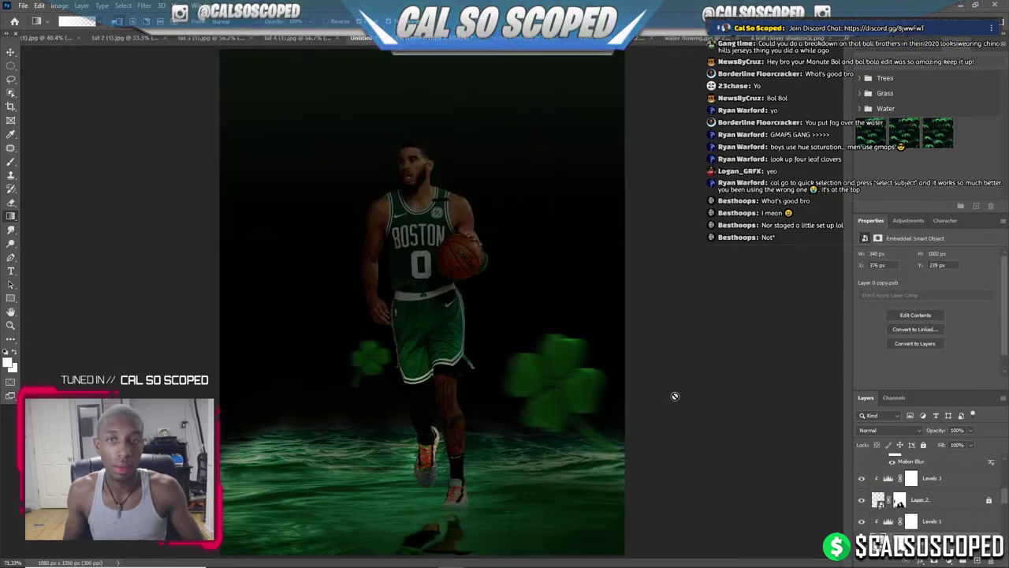
{"action": "scroll", "coordinate": [967, 498], "scroll_direction": "down", "scroll_amount": 2}
{"action": "scroll", "coordinate": [941, 498], "scroll_direction": "down", "scroll_amount": 2}
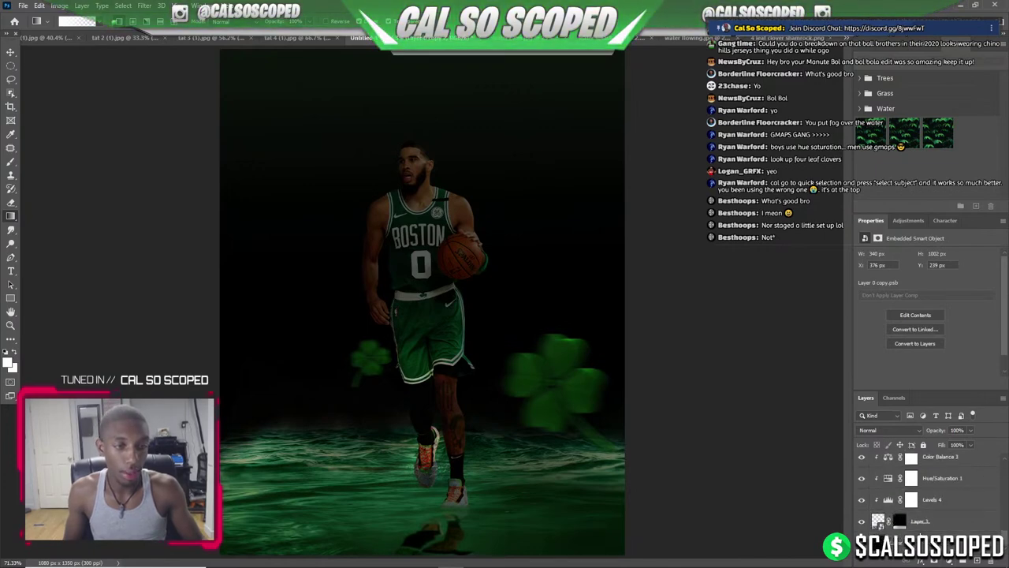
Select the large player copy and, in Free Transform, shift it up and right.
{"action": "left_click", "coordinate": [917, 522]}
{"action": "scroll", "coordinate": [445, 196], "scroll_direction": "down", "scroll_amount": 2}
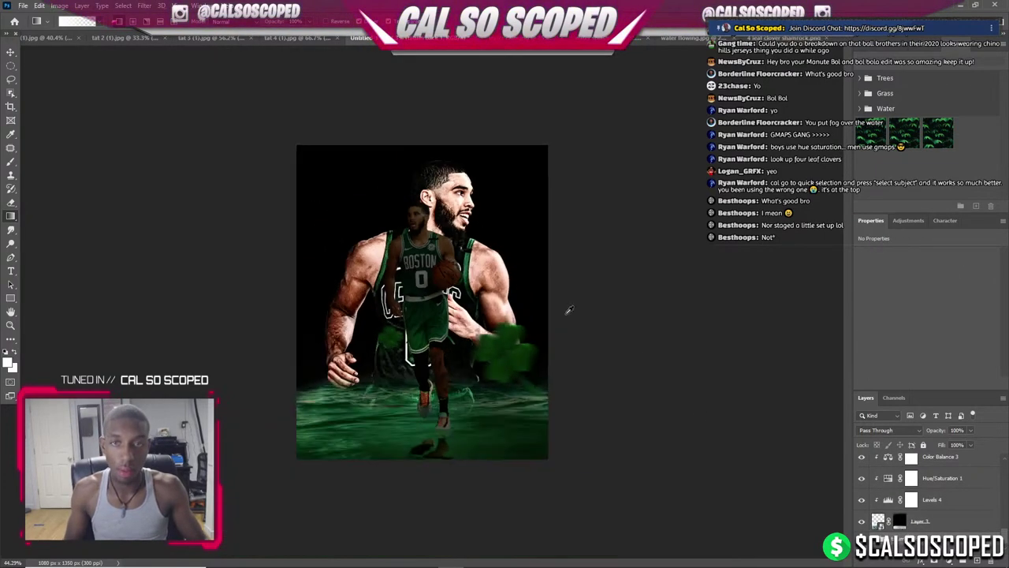
{"action": "scroll", "coordinate": [446, 196], "scroll_direction": "up", "scroll_amount": 2}
{"action": "key", "text": "ctrl+t"}
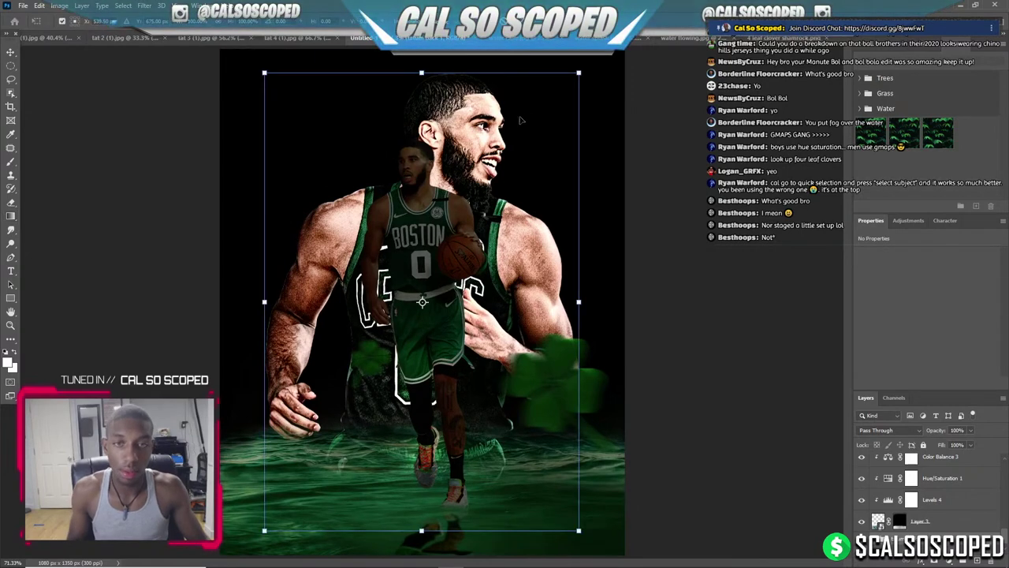
{"action": "scroll", "coordinate": [513, 150], "scroll_direction": "down", "scroll_amount": 2}
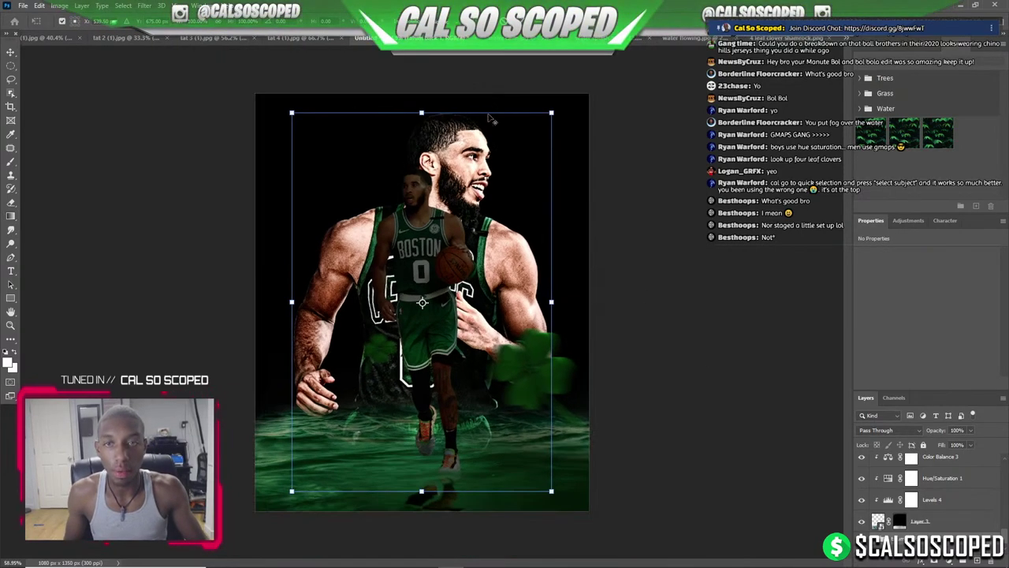
{"action": "left_click_drag", "start_coordinate": [455, 143], "coordinate": [477, 112]}
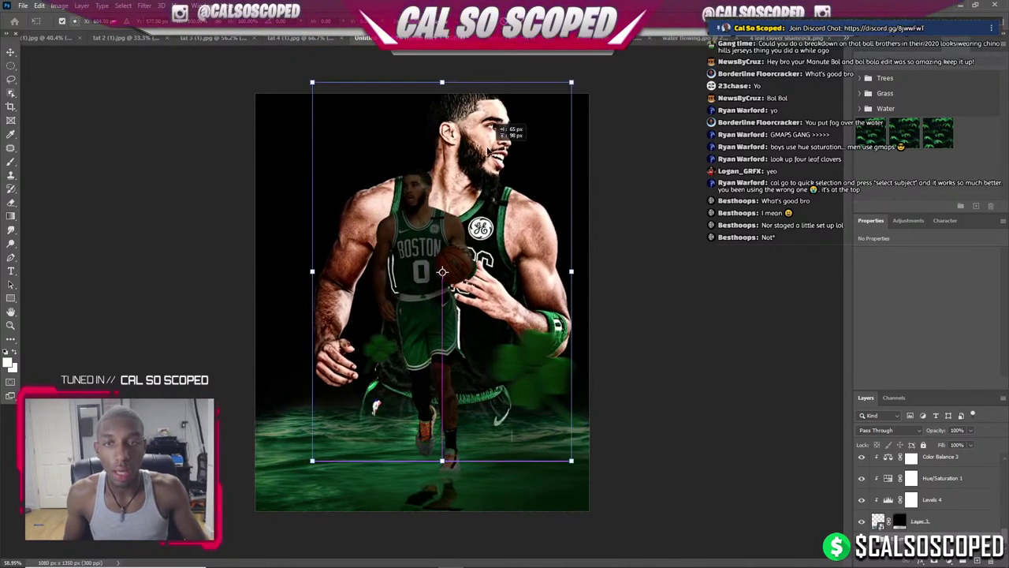
Shrink the large copy proportionally, raise it behind the small player, and commit.
{"action": "left_click_drag", "start_coordinate": [570, 84], "coordinate": [514, 128]}
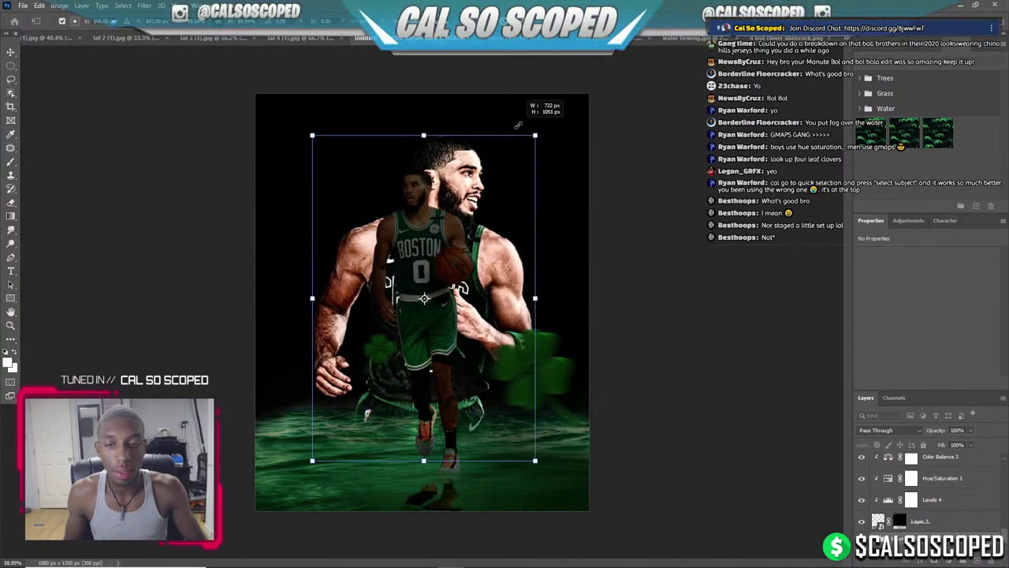
{"action": "mouse_move", "coordinate": [501, 177]}
{"action": "left_mouse_down"}
{"action": "mouse_move", "coordinate": [510, 137]}
{"action": "mouse_move", "coordinate": [505, 145]}
{"action": "left_mouse_up"}
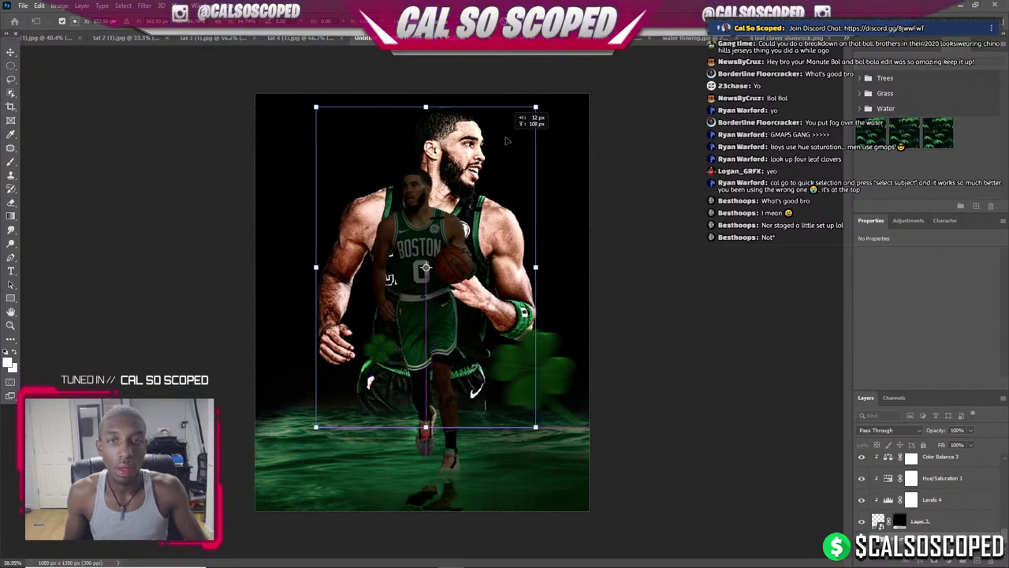
{"action": "key", "text": "Return"}
{"action": "key", "text": "g"}
{"action": "scroll", "coordinate": [430, 302], "scroll_direction": "down", "scroll_amount": 1}
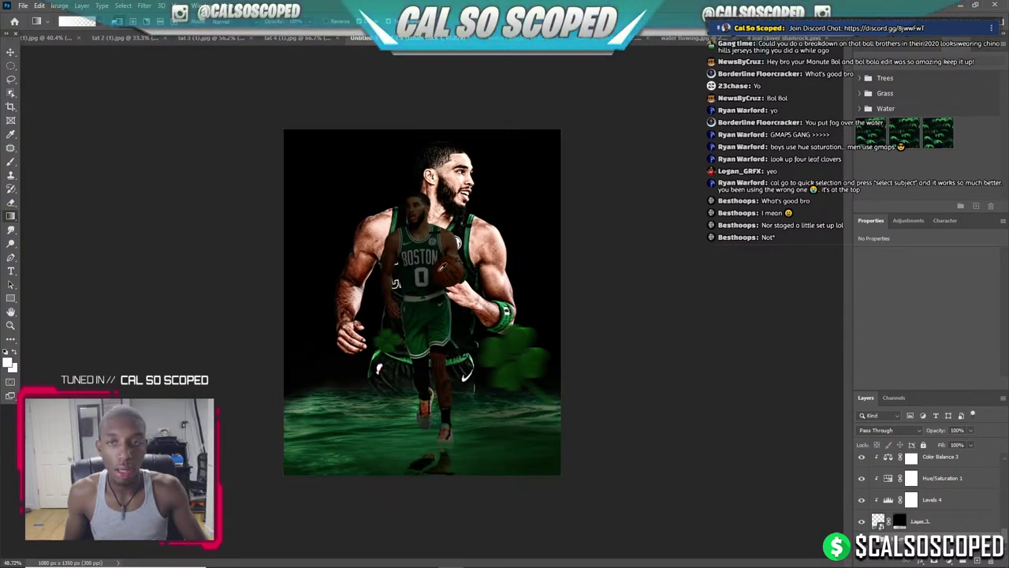
{"action": "scroll", "coordinate": [430, 302], "scroll_direction": "up", "scroll_amount": 2}
{"action": "scroll", "coordinate": [430, 302], "scroll_direction": "up", "scroll_amount": 1}
{"action": "scroll", "coordinate": [430, 302], "scroll_direction": "down", "scroll_amount": 3}
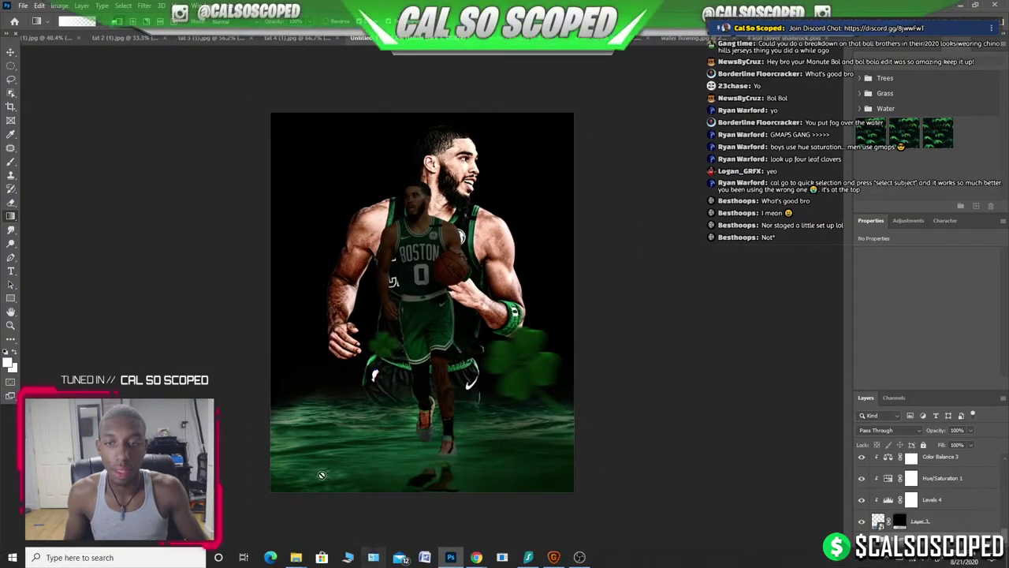
{"action": "scroll", "coordinate": [424, 301], "scroll_direction": "up", "scroll_amount": 1}
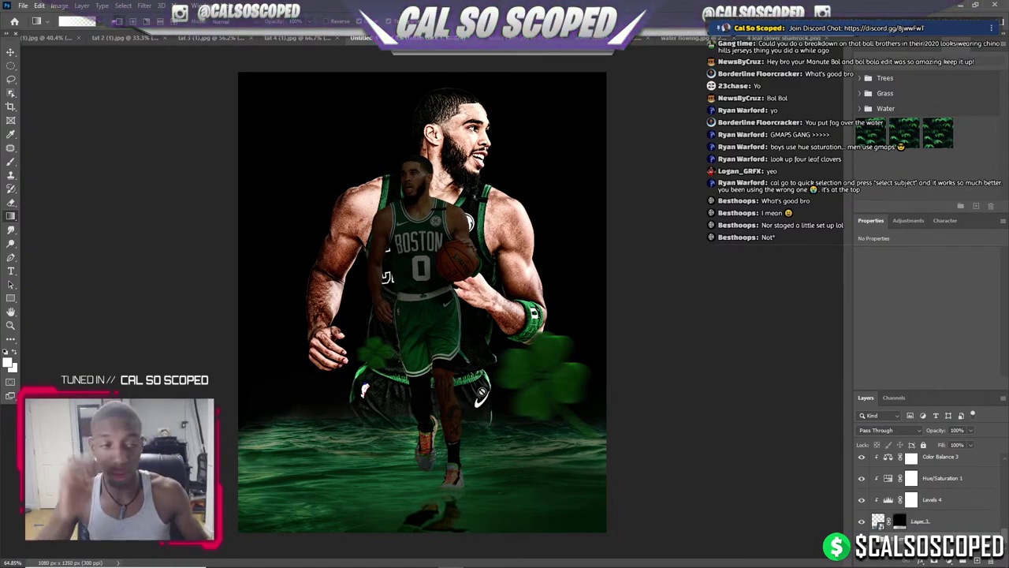
{"action": "left_click", "coordinate": [923, 560]}
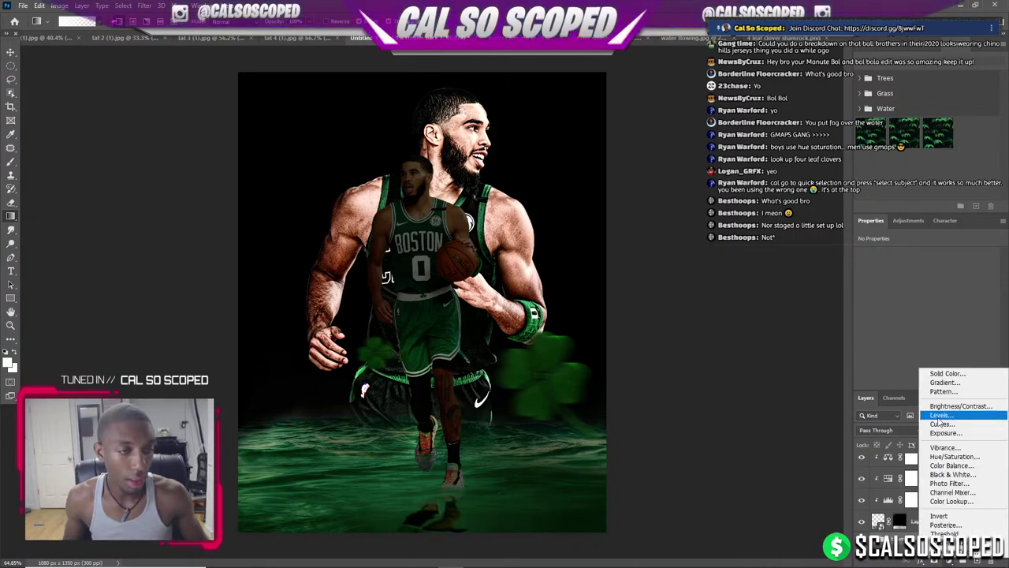
{"action": "key", "text": "Escape"}
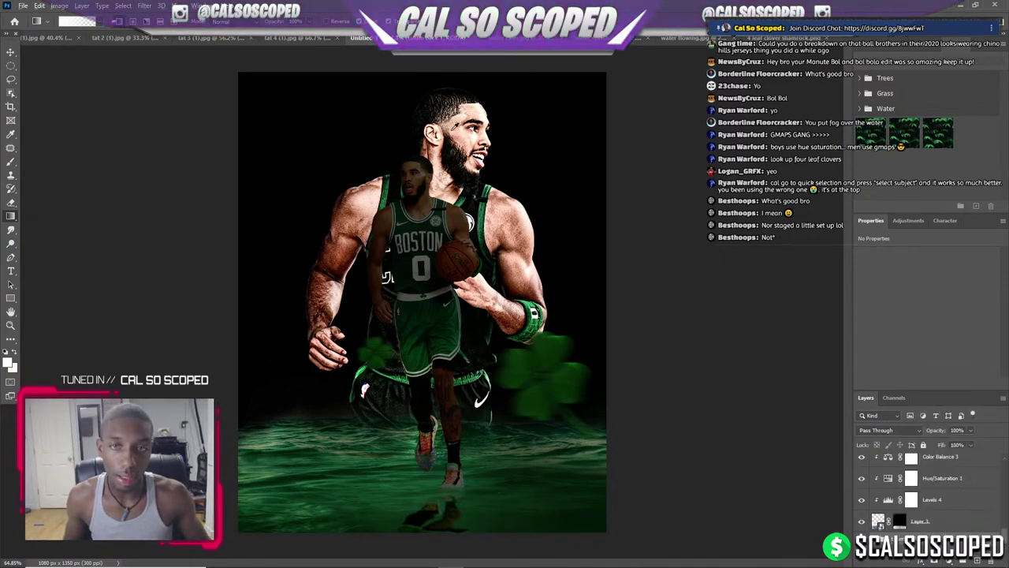
{"action": "scroll", "coordinate": [454, 127], "scroll_direction": "up", "scroll_amount": 2}
{"action": "key", "text": "v"}
{"action": "left_click", "coordinate": [465, 127]}
{"action": "scroll", "coordinate": [465, 127], "scroll_direction": "down", "scroll_amount": 1}
{"action": "scroll", "coordinate": [471, 126], "scroll_direction": "up", "scroll_amount": 1}
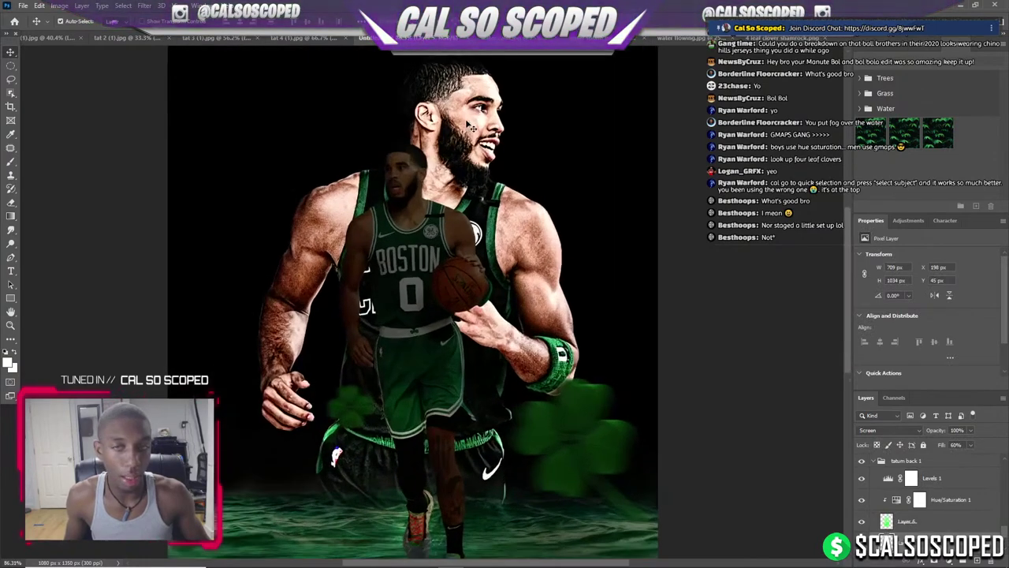
{"action": "left_click_drag", "start_coordinate": [471, 127], "coordinate": [500, 138]}
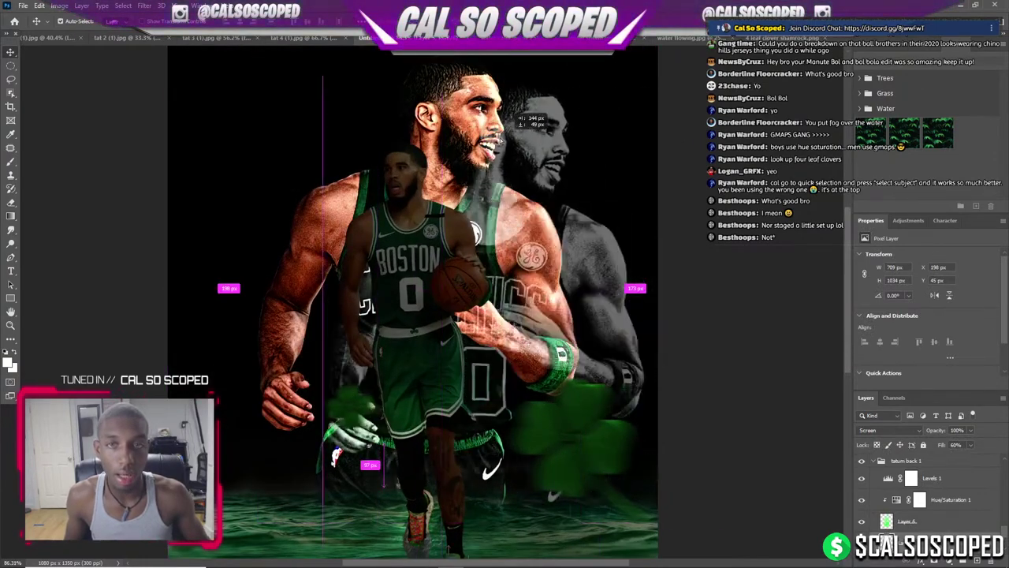
{"action": "mouse_move", "coordinate": [500, 139]}
{"action": "left_mouse_down"}
{"action": "mouse_move", "coordinate": [528, 158]}
{"action": "mouse_move", "coordinate": [523, 146]}
{"action": "left_mouse_up"}
{"action": "key", "text": "ctrl+z"}
{"action": "key", "text": "ctrl+z"}
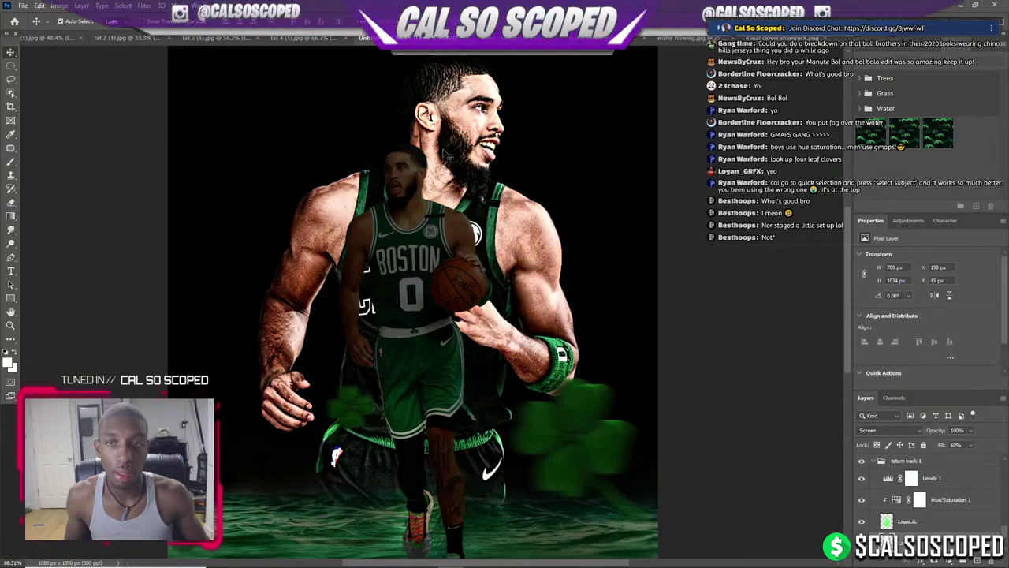
{"action": "key", "text": "ctrl+0"}
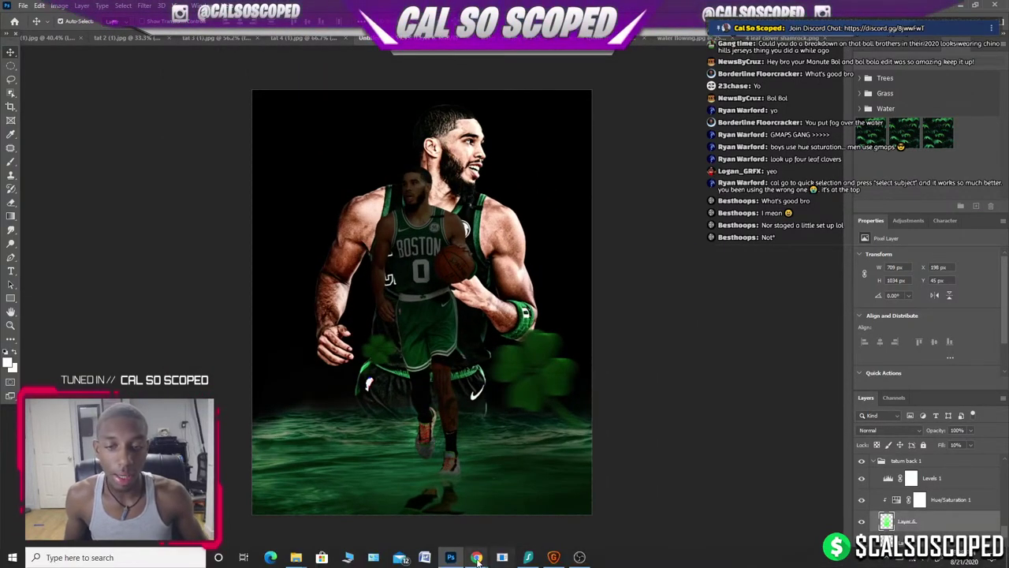
{"action": "mouse_move", "coordinate": [476, 557]}
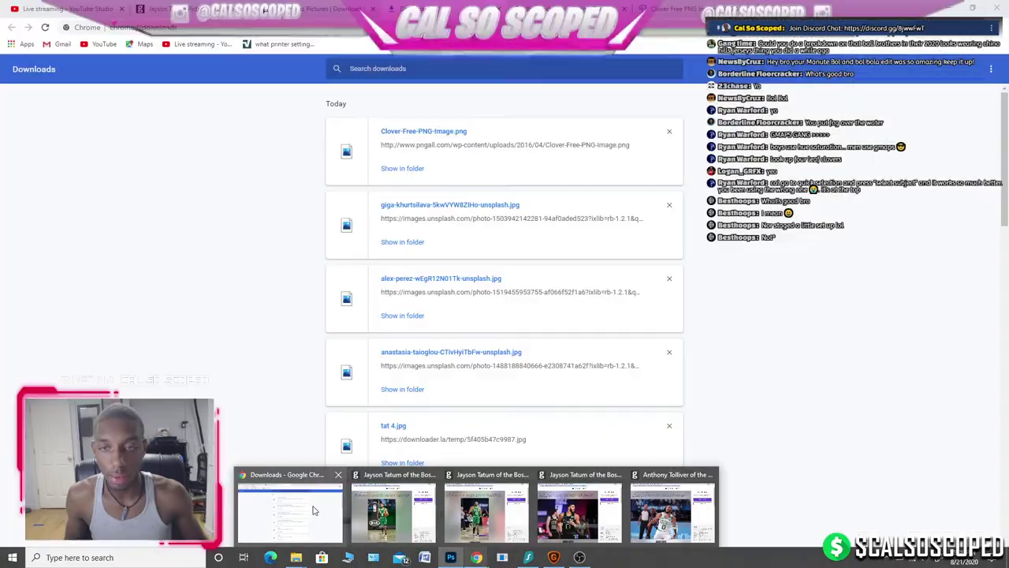
Bring Chrome forward and scroll through the shamrock image results.
{"action": "left_click", "coordinate": [313, 510]}
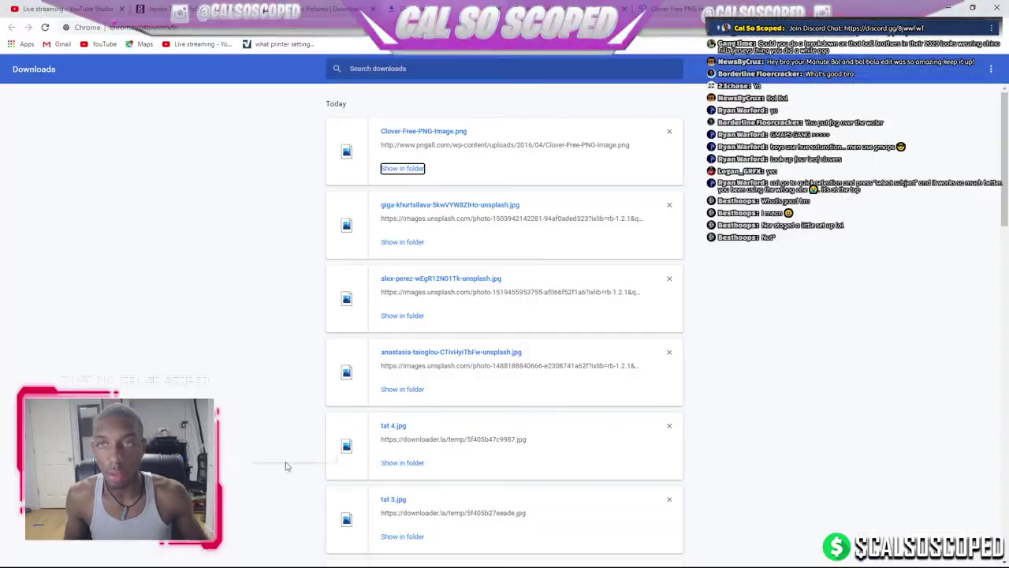
{"action": "left_click", "coordinate": [463, 9]}
{"action": "scroll", "coordinate": [464, 59], "scroll_direction": "down", "scroll_amount": 5}
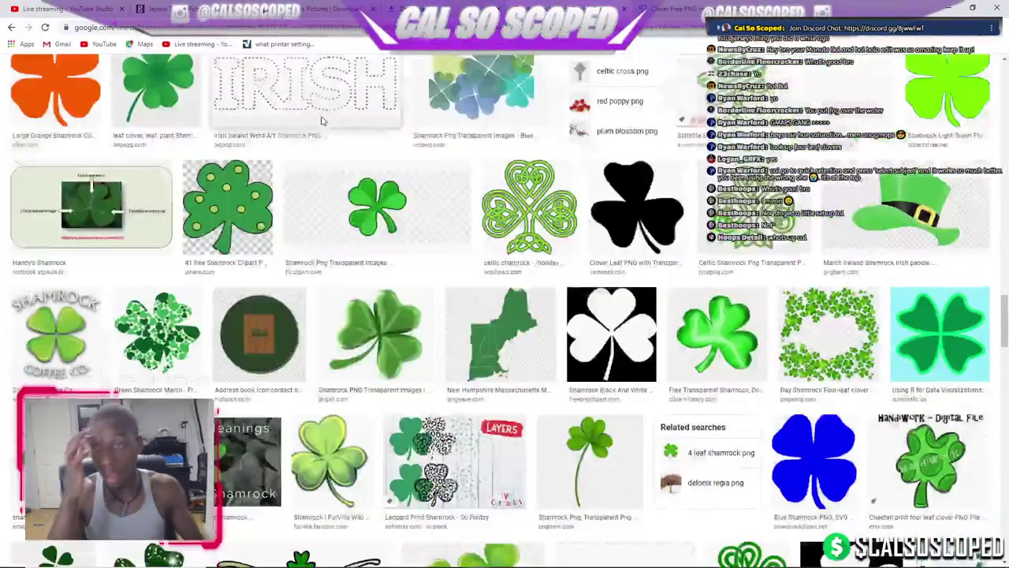
{"action": "scroll", "coordinate": [410, 70], "scroll_direction": "down", "scroll_amount": 5}
{"action": "scroll", "coordinate": [355, 79], "scroll_direction": "down", "scroll_amount": 5}
{"action": "scroll", "coordinate": [254, 94], "scroll_direction": "down", "scroll_amount": 5}
{"action": "scroll", "coordinate": [254, 94], "scroll_direction": "up", "scroll_amount": 15}
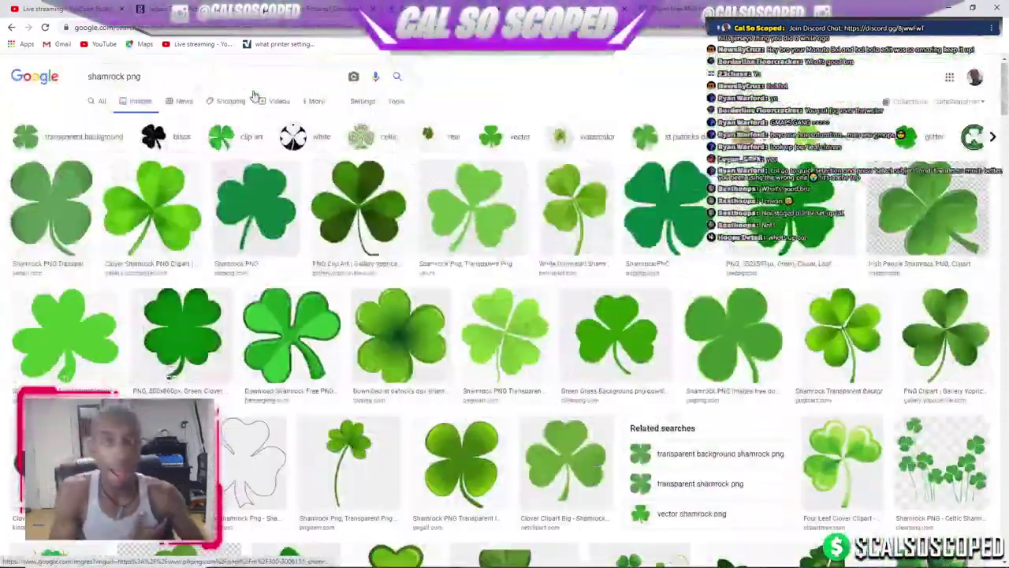
Search Google Images for 'glass png' and scroll through the results.
{"action": "left_click_drag", "start_coordinate": [142, 77], "coordinate": [63, 79]}
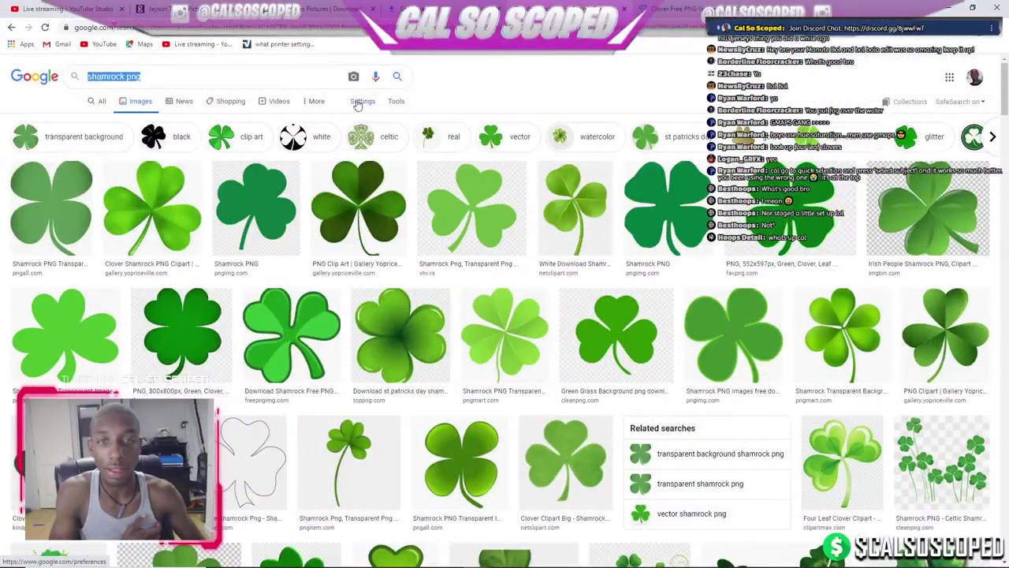
{"action": "type", "text": "glass p"}
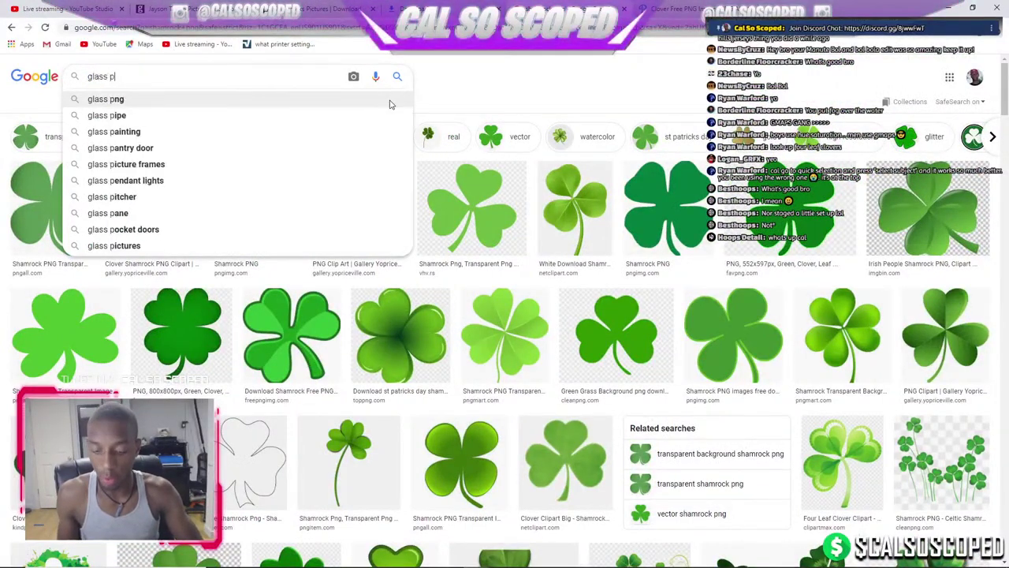
{"action": "type", "text": "ng"}
{"action": "key", "text": "Return"}
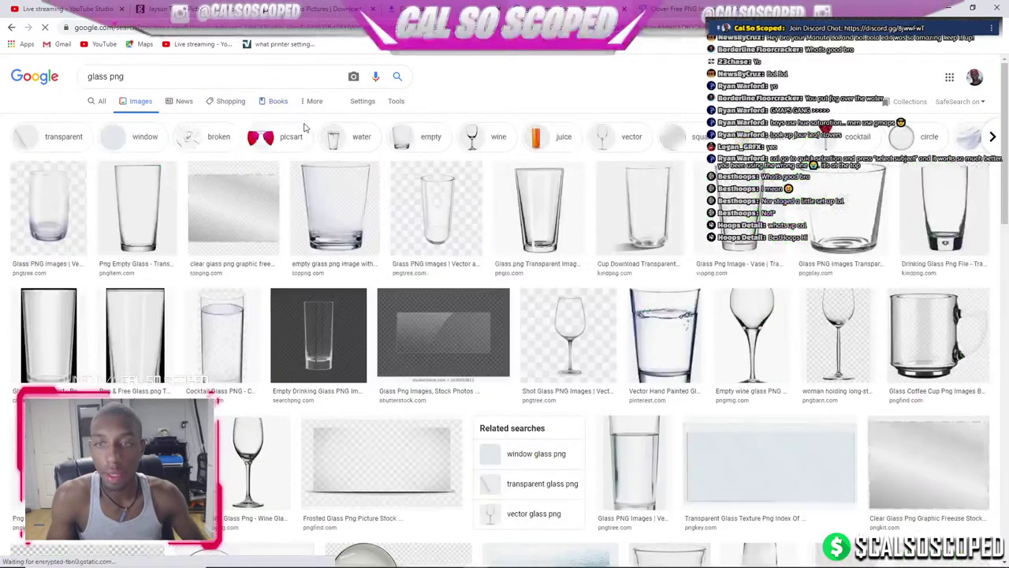
{"action": "scroll", "coordinate": [477, 286], "scroll_direction": "down", "scroll_amount": 3}
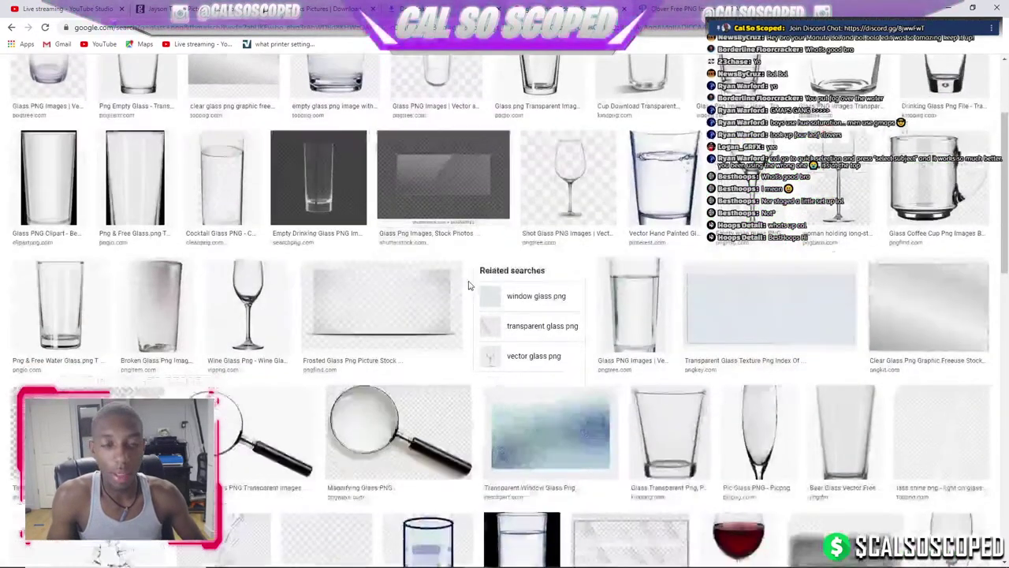
{"action": "scroll", "coordinate": [472, 284], "scroll_direction": "down", "scroll_amount": 1}
{"action": "scroll", "coordinate": [467, 282], "scroll_direction": "down", "scroll_amount": 1}
{"action": "scroll", "coordinate": [465, 282], "scroll_direction": "down", "scroll_amount": 2}
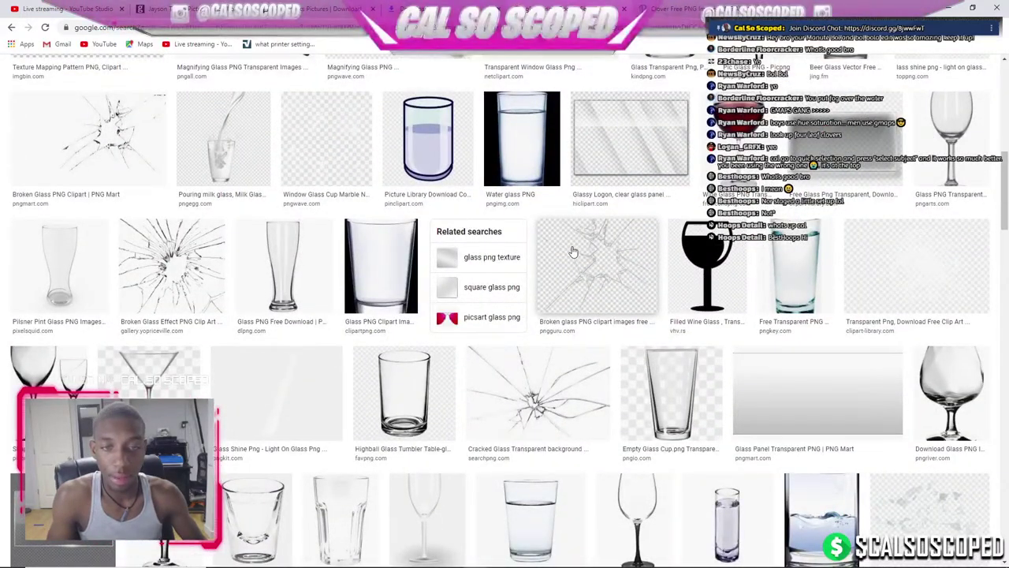
{"action": "scroll", "coordinate": [576, 260], "scroll_direction": "down", "scroll_amount": 3}
{"action": "scroll", "coordinate": [576, 252], "scroll_direction": "up", "scroll_amount": 3}
{"action": "scroll", "coordinate": [710, 331], "scroll_direction": "down", "scroll_amount": 1}
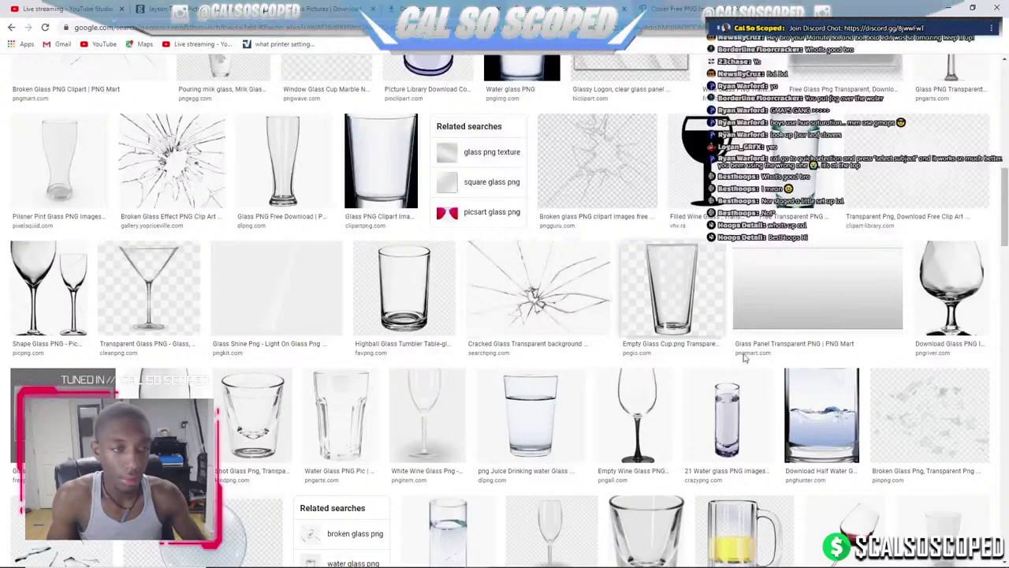
Preview the flying broken glass pieces image from PinPNG.
{"action": "left_click", "coordinate": [938, 429]}
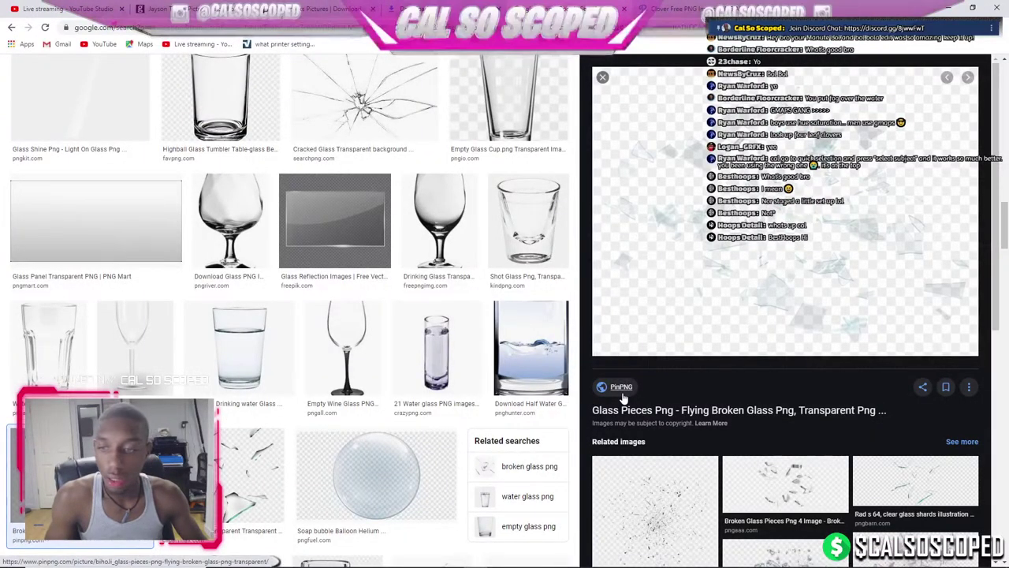
{"action": "key", "text": "Right"}
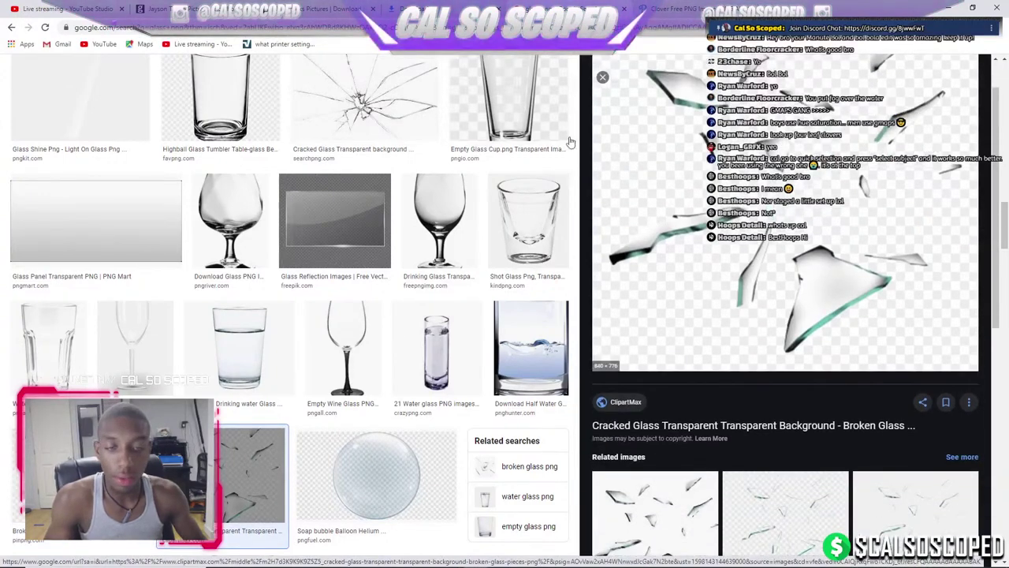
{"action": "left_click", "coordinate": [8, 28]}
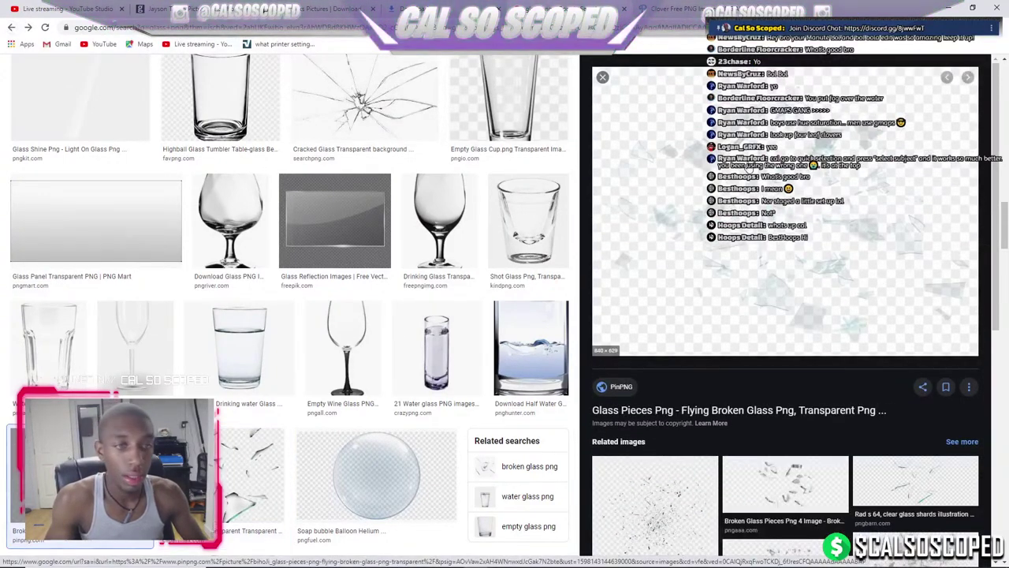
Open the glass pieces image's PinPNG source page and scroll through it.
{"action": "left_click", "coordinate": [615, 387]}
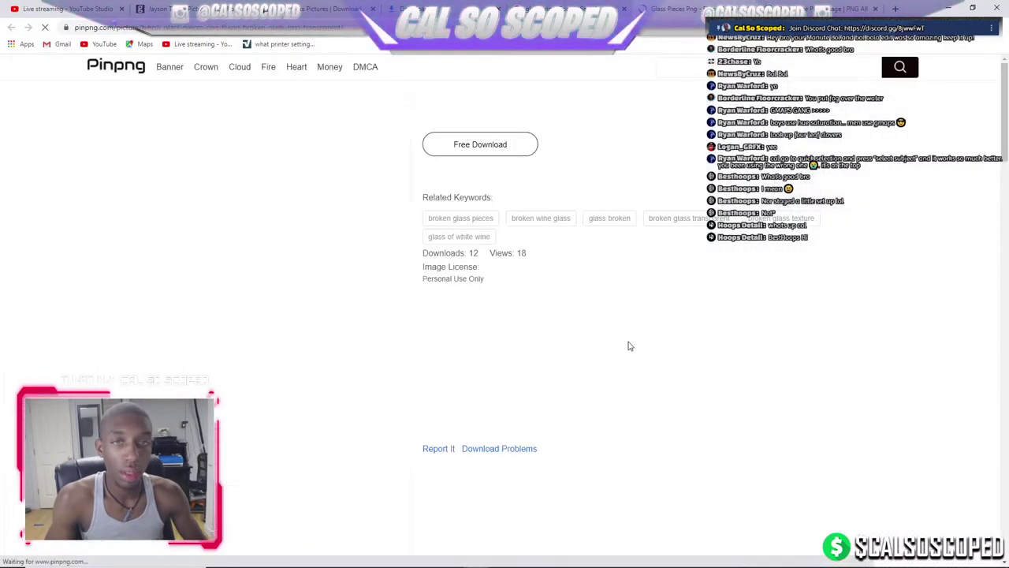
{"action": "scroll", "coordinate": [340, 241], "scroll_direction": "down", "scroll_amount": 2}
{"action": "scroll", "coordinate": [331, 252], "scroll_direction": "down", "scroll_amount": 3}
{"action": "scroll", "coordinate": [316, 263], "scroll_direction": "up", "scroll_amount": 2}
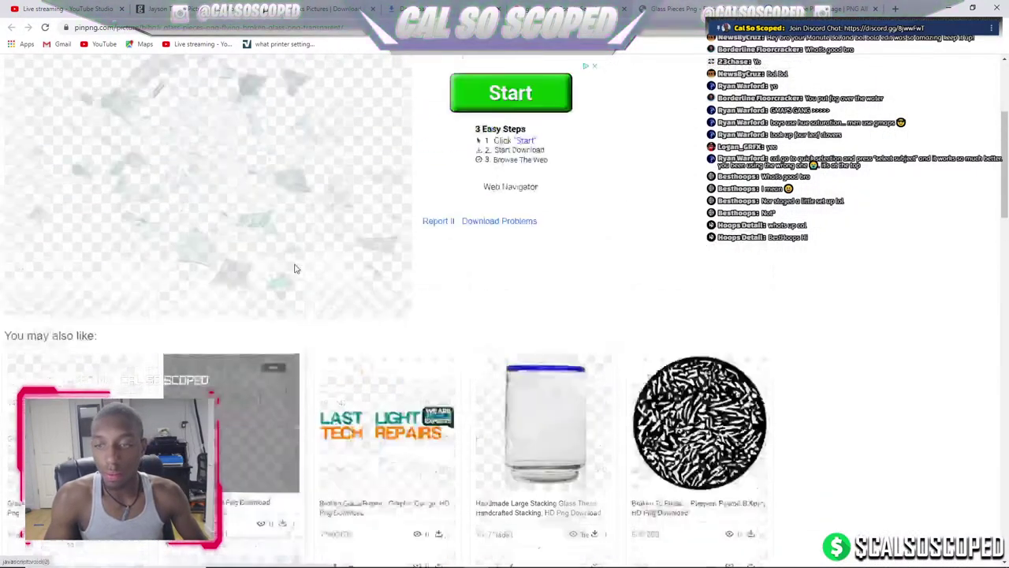
{"action": "scroll", "coordinate": [293, 265], "scroll_direction": "up", "scroll_amount": 2}
{"action": "scroll", "coordinate": [264, 282], "scroll_direction": "down", "scroll_amount": 1}
{"action": "scroll", "coordinate": [108, 287], "scroll_direction": "down", "scroll_amount": 1}
{"action": "scroll", "coordinate": [207, 339], "scroll_direction": "up", "scroll_amount": 3}
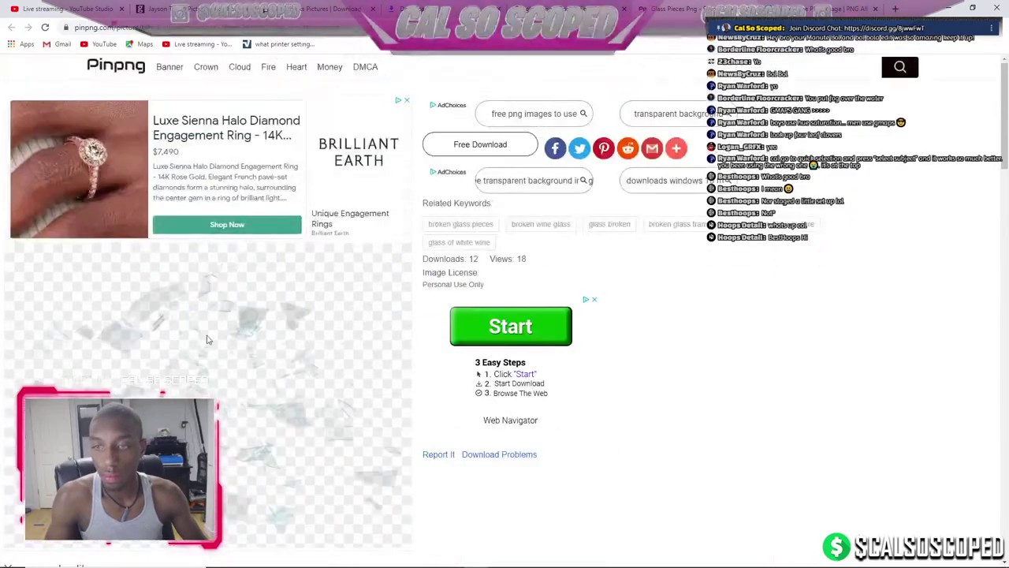
{"action": "scroll", "coordinate": [202, 342], "scroll_direction": "down", "scroll_amount": 3}
{"action": "scroll", "coordinate": [243, 280], "scroll_direction": "up", "scroll_amount": 3}
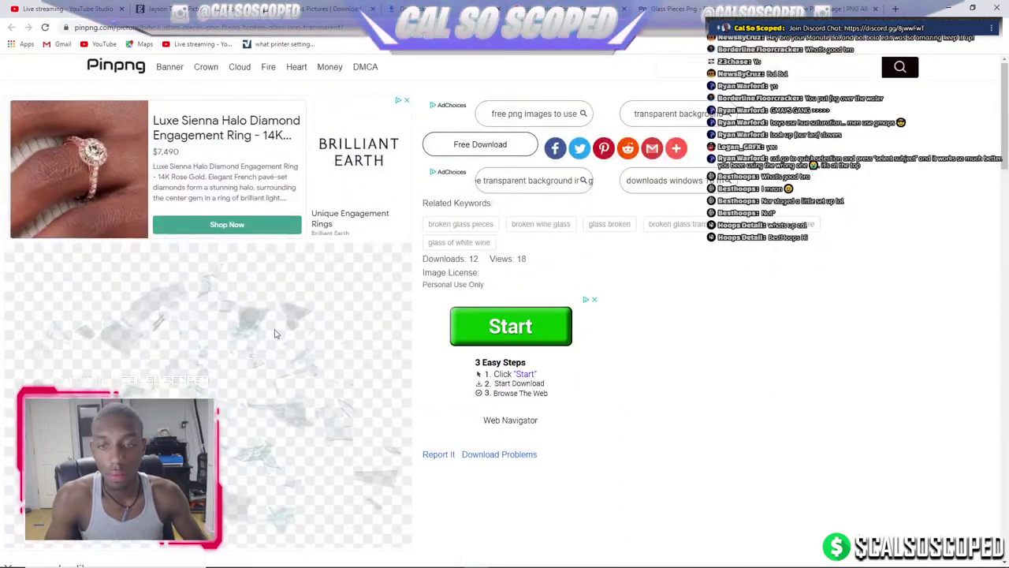
{"action": "scroll", "coordinate": [276, 334], "scroll_direction": "down", "scroll_amount": 2}
{"action": "scroll", "coordinate": [237, 316], "scroll_direction": "down", "scroll_amount": 3}
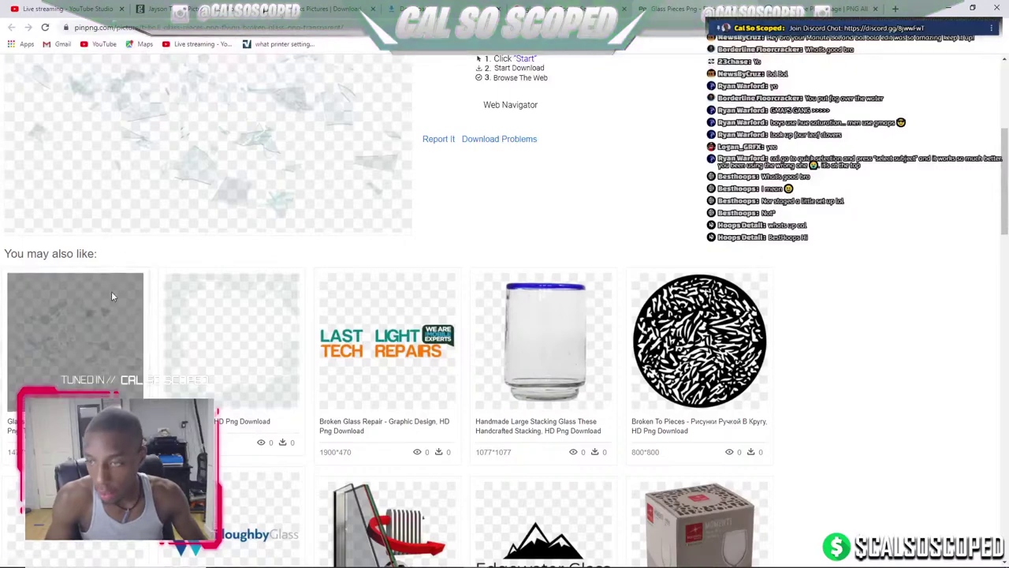
{"action": "scroll", "coordinate": [79, 356], "scroll_direction": "up", "scroll_amount": 4}
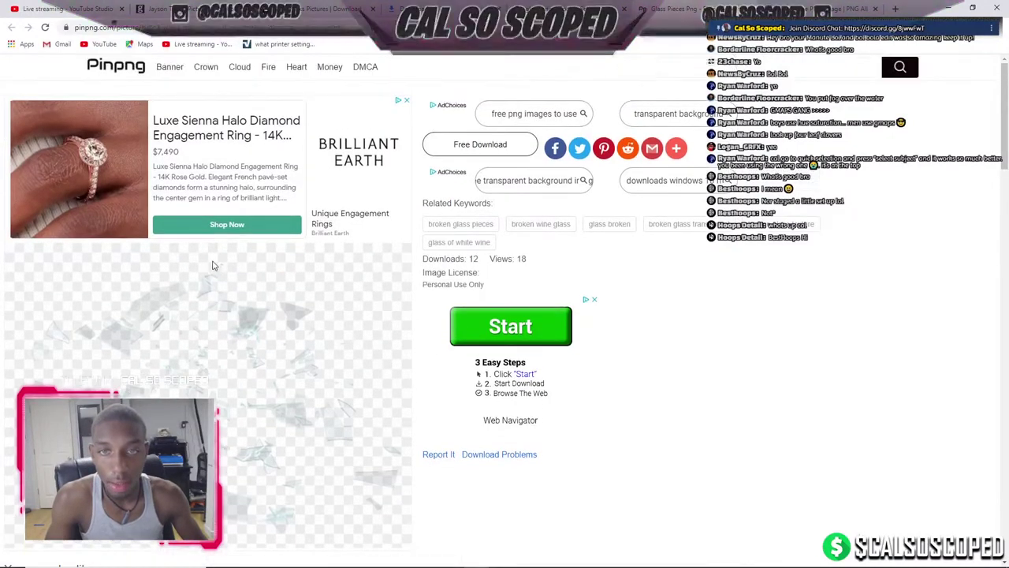
Try the Download Problems help and image options, then go back to Google Images.
{"action": "left_click", "coordinate": [473, 455]}
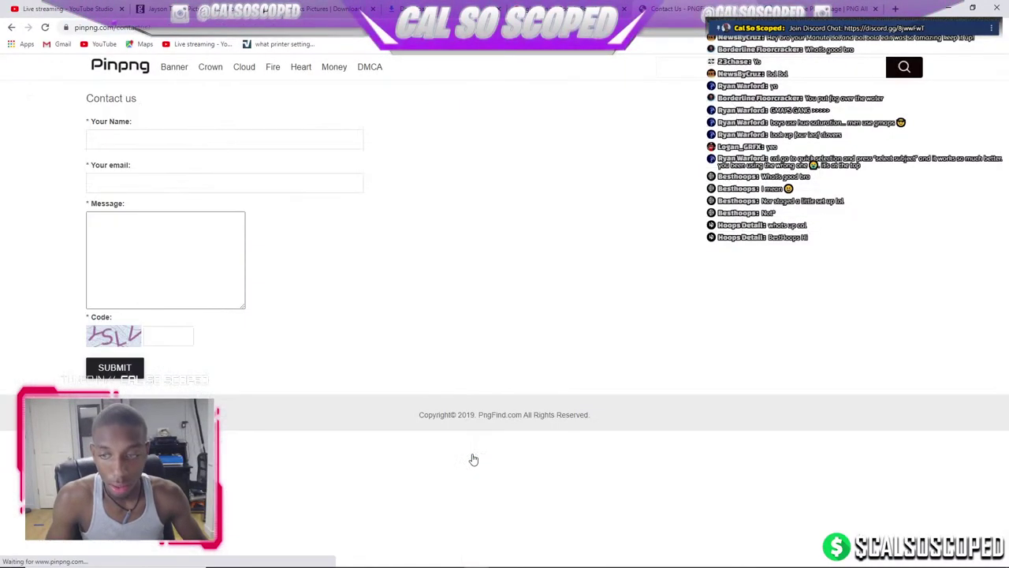
{"action": "left_click", "coordinate": [12, 26]}
{"action": "right_click", "coordinate": [241, 345]}
{"action": "left_click", "coordinate": [203, 357]}
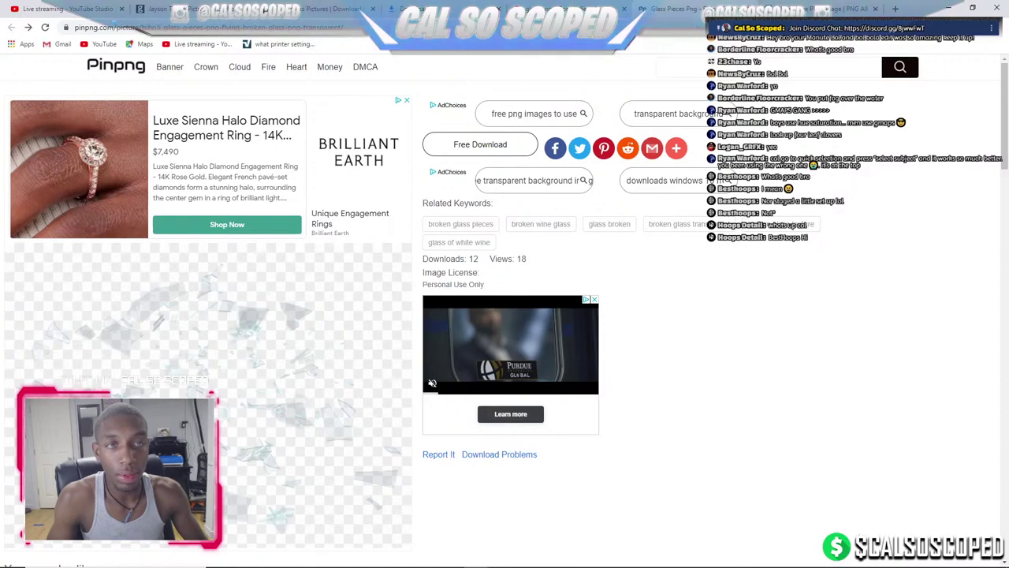
{"action": "key", "text": "alt+Left"}
Preview the PNGEgg broken glass image, close it, and return to Photoshop.
{"action": "scroll", "coordinate": [753, 402], "scroll_direction": "down", "scroll_amount": 3}
{"action": "scroll", "coordinate": [753, 402], "scroll_direction": "down", "scroll_amount": 1}
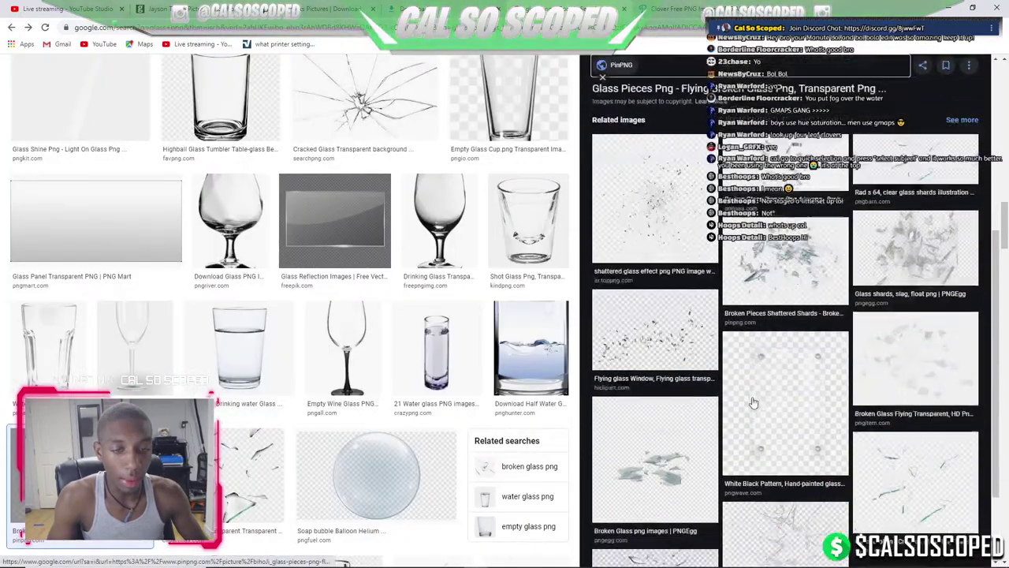
{"action": "left_click", "coordinate": [655, 461]}
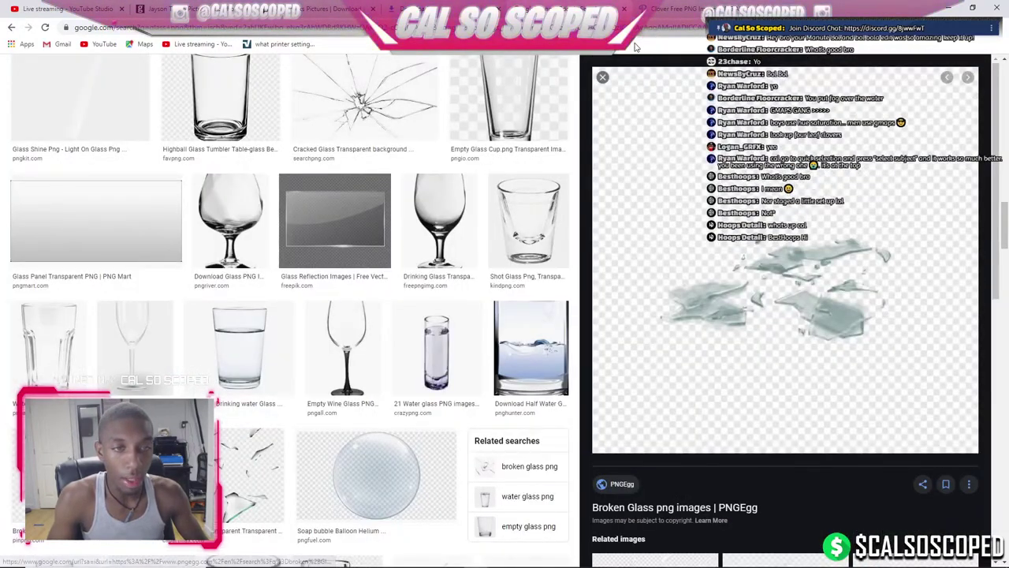
{"action": "left_click", "coordinate": [602, 79]}
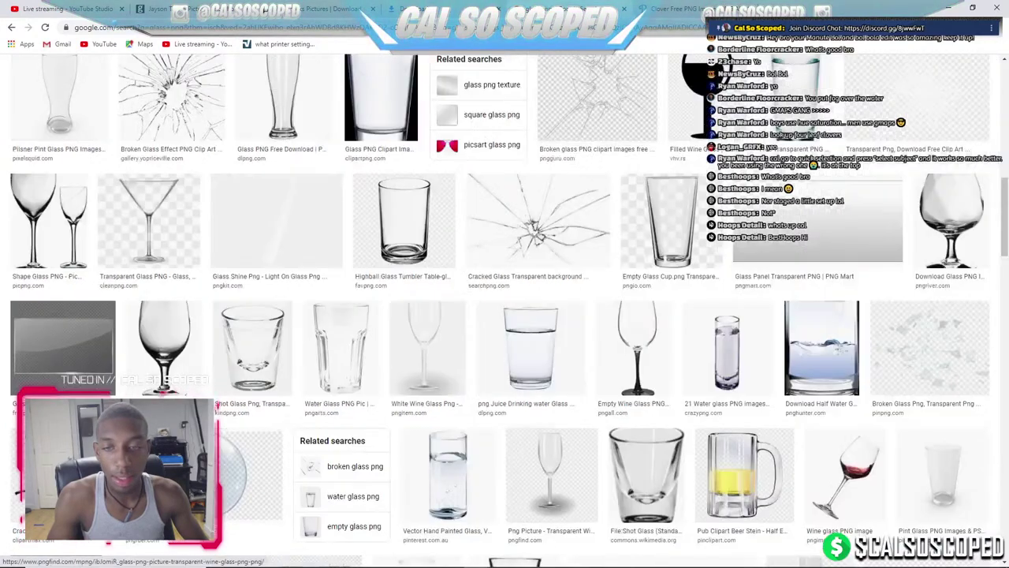
{"action": "left_click", "coordinate": [450, 561]}
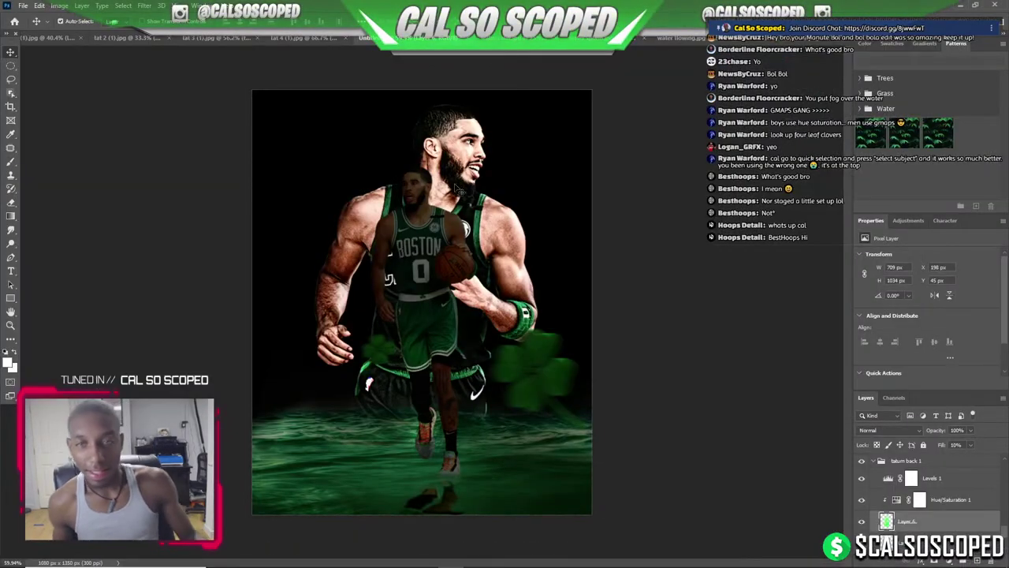
Select Layer 0 copy 2 and toggle its Levels 1 adjustment off, on, then off again.
{"action": "scroll", "coordinate": [444, 266], "scroll_direction": "up", "scroll_amount": 1}
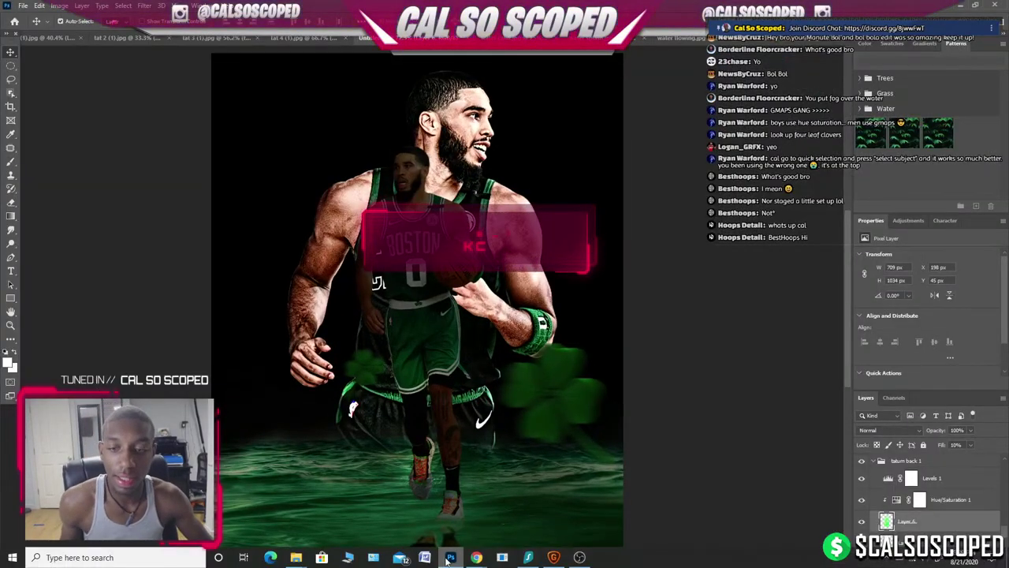
{"action": "mouse_move", "coordinate": [476, 557]}
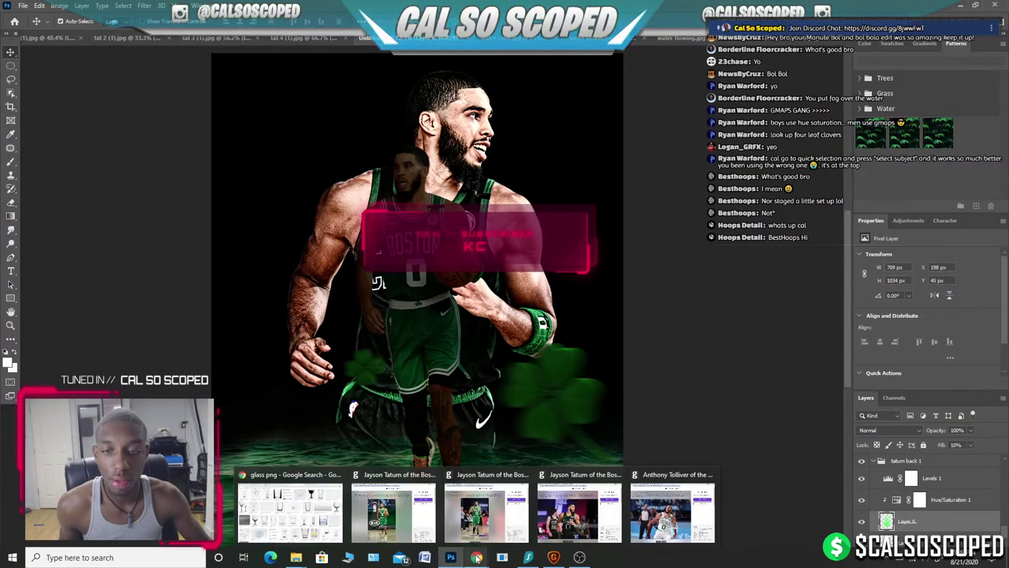
{"action": "left_click", "coordinate": [867, 507]}
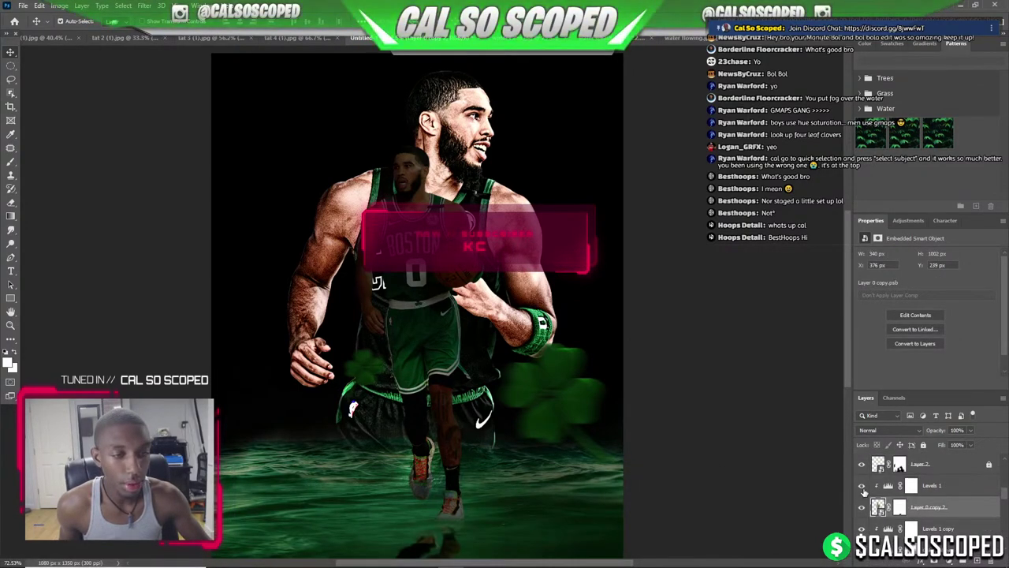
{"action": "left_click", "coordinate": [861, 485]}
{"action": "left_click", "coordinate": [862, 486]}
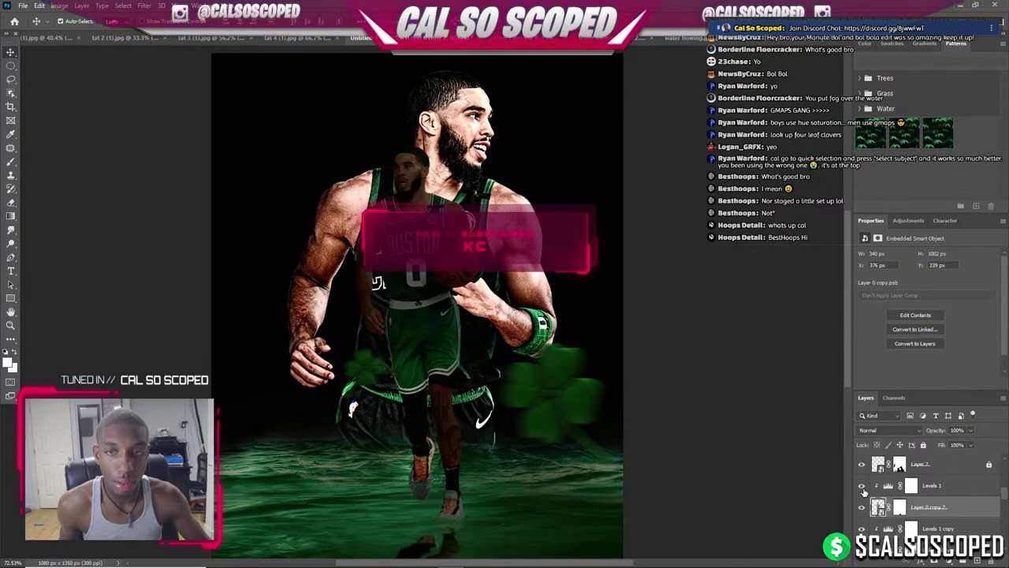
{"action": "left_click", "coordinate": [863, 487]}
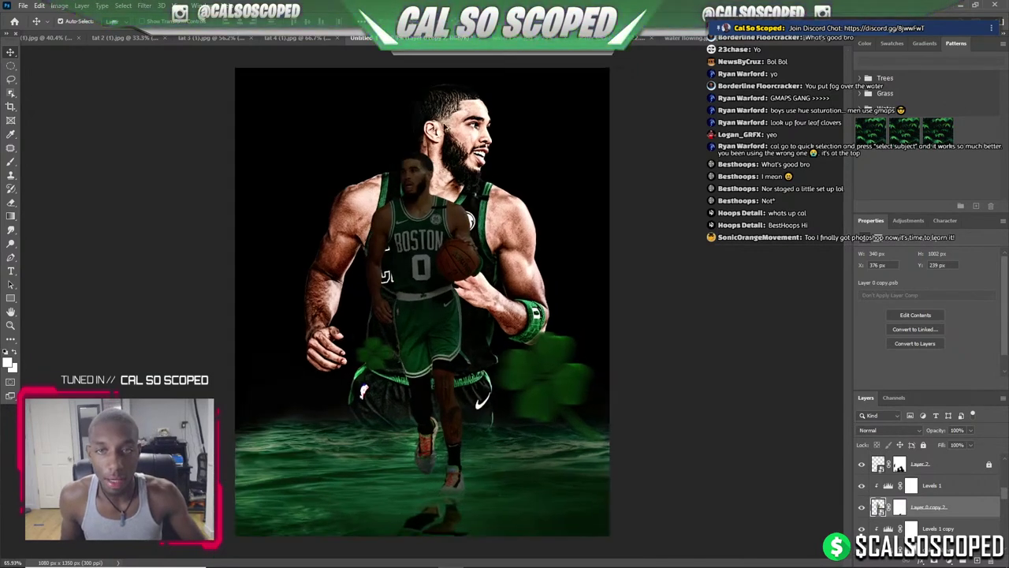
{"action": "scroll", "coordinate": [891, 505], "scroll_direction": "up", "scroll_amount": 1}
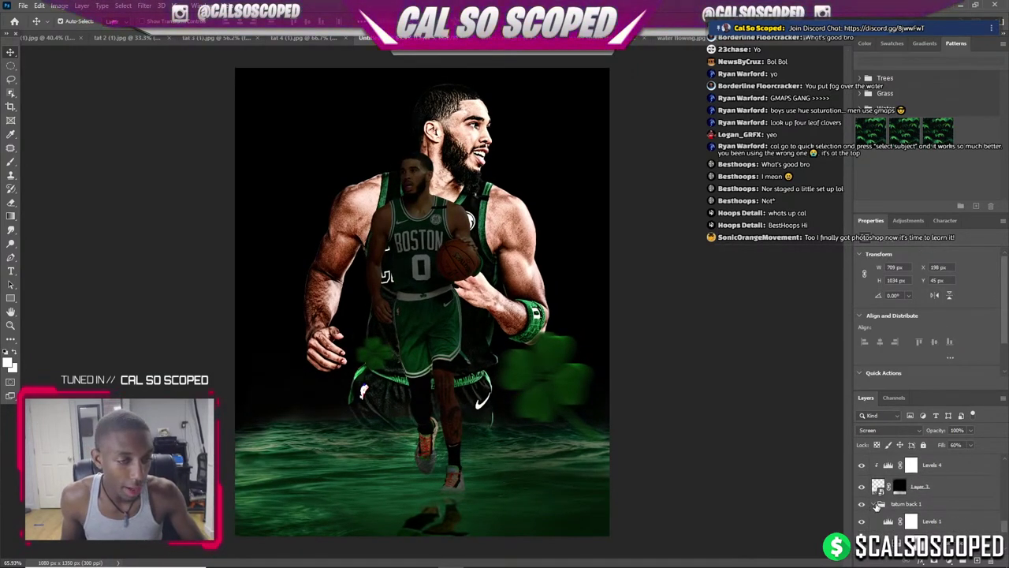
Add a Levels adjustment, test lowering its output white, then undo the darkening.
{"action": "left_click", "coordinate": [899, 505]}
{"action": "scroll", "coordinate": [891, 505], "scroll_direction": "up", "scroll_amount": 1}
{"action": "left_click", "coordinate": [936, 559]}
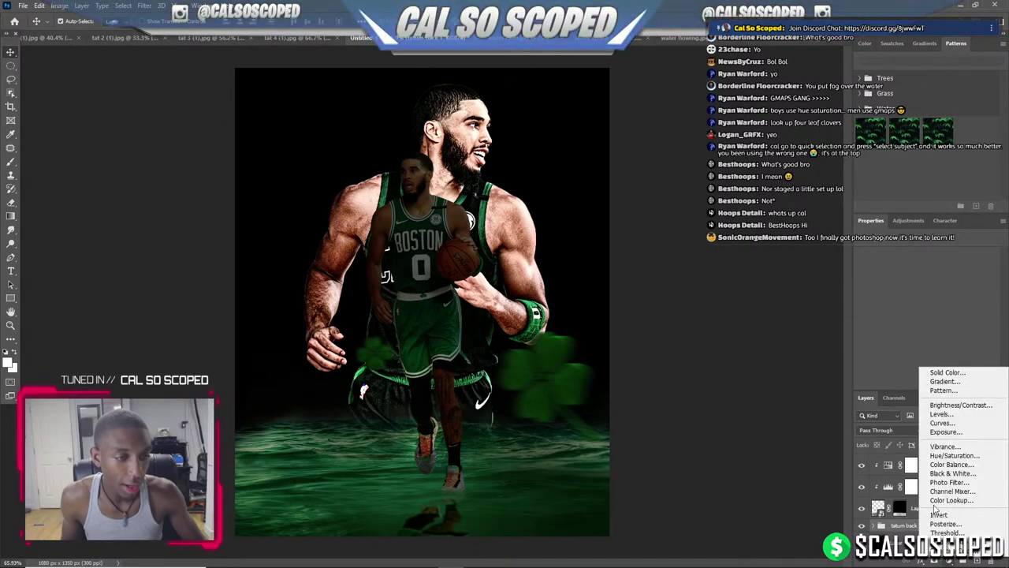
{"action": "left_click", "coordinate": [942, 414]}
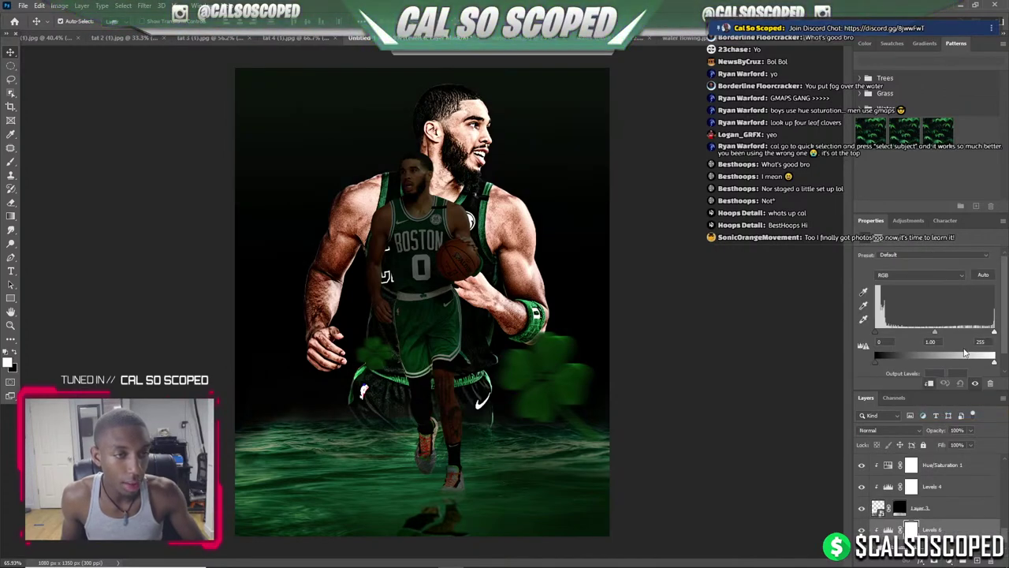
{"action": "left_click_drag", "start_coordinate": [993, 364], "coordinate": [901, 363]}
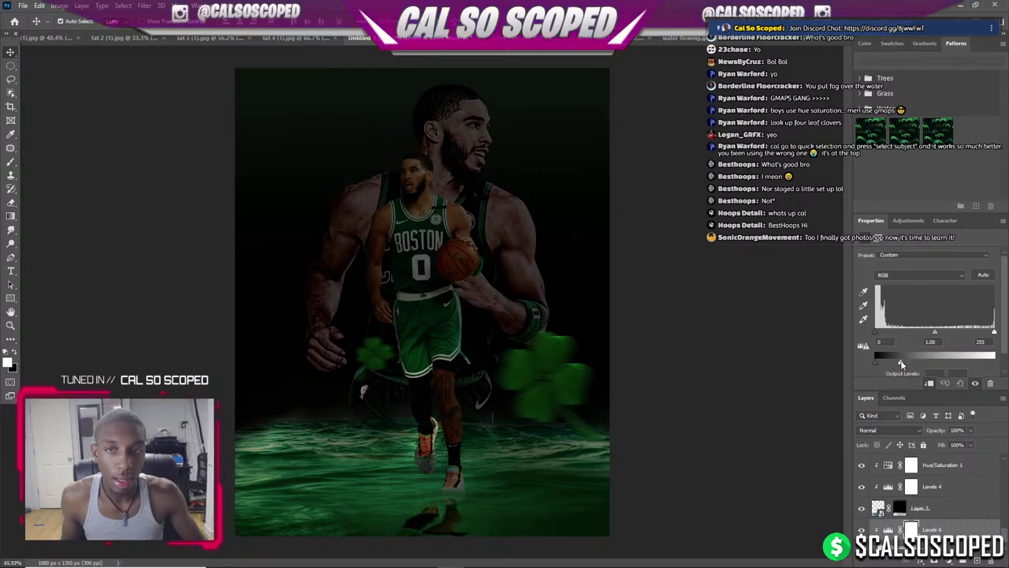
{"action": "key", "text": "ctrl+z"}
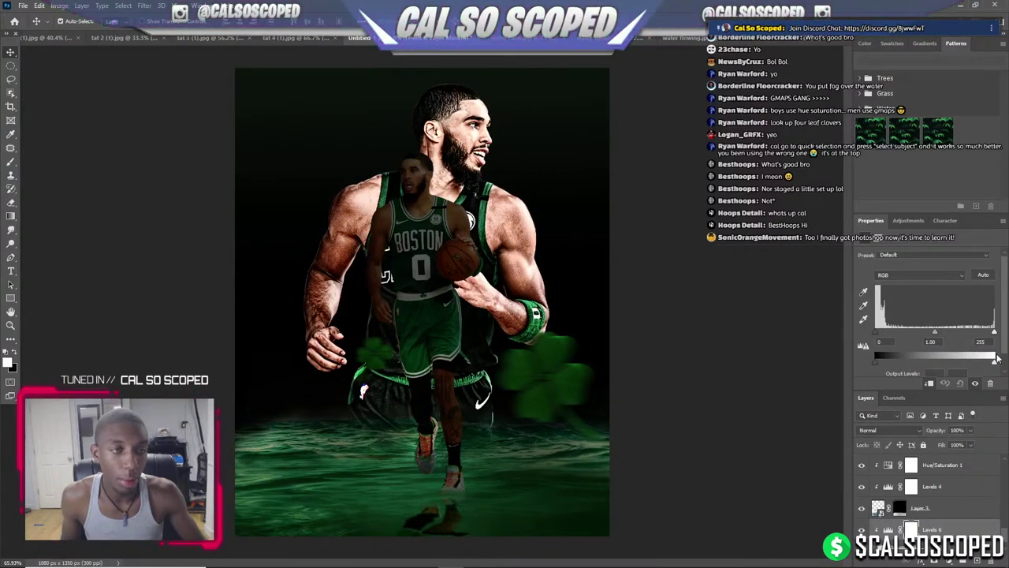
{"action": "mouse_move", "coordinate": [995, 361]}
{"action": "left_mouse_down"}
{"action": "mouse_move", "coordinate": [981, 361]}
{"action": "mouse_move", "coordinate": [995, 362]}
{"action": "left_mouse_up"}
{"action": "scroll", "coordinate": [433, 179], "scroll_direction": "up", "scroll_amount": 3}
Hide Levels 1 on the small player's layer so he appears bright and vivid green.
{"action": "left_click", "coordinate": [420, 217]}
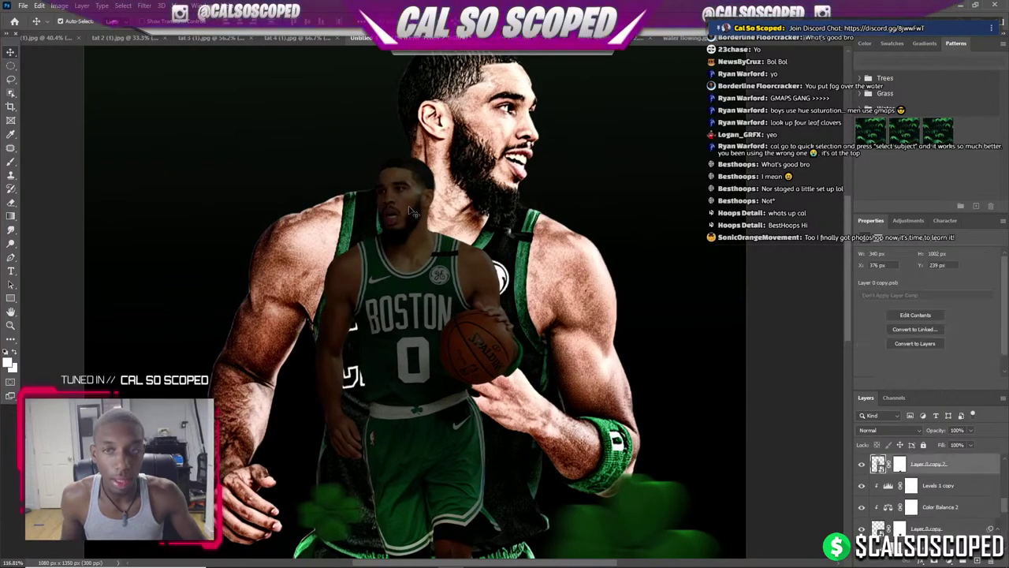
{"action": "scroll", "coordinate": [420, 217], "scroll_direction": "down", "scroll_amount": 2}
{"action": "scroll", "coordinate": [419, 217], "scroll_direction": "down", "scroll_amount": 3}
{"action": "scroll", "coordinate": [422, 189], "scroll_direction": "up", "scroll_amount": 3}
{"action": "scroll", "coordinate": [422, 189], "scroll_direction": "up", "scroll_amount": 2}
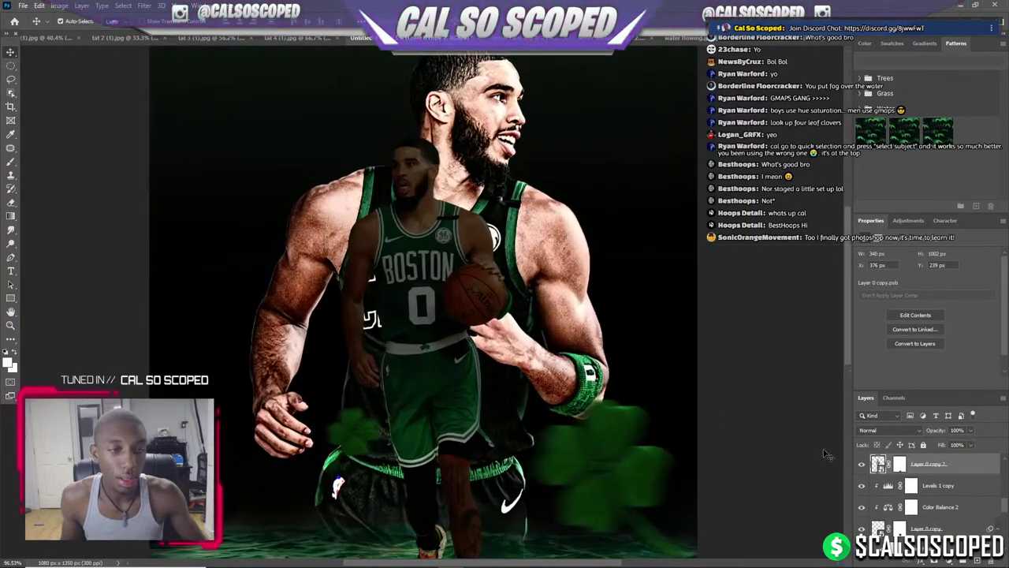
{"action": "left_click", "coordinate": [862, 463]}
{"action": "left_click", "coordinate": [861, 464]}
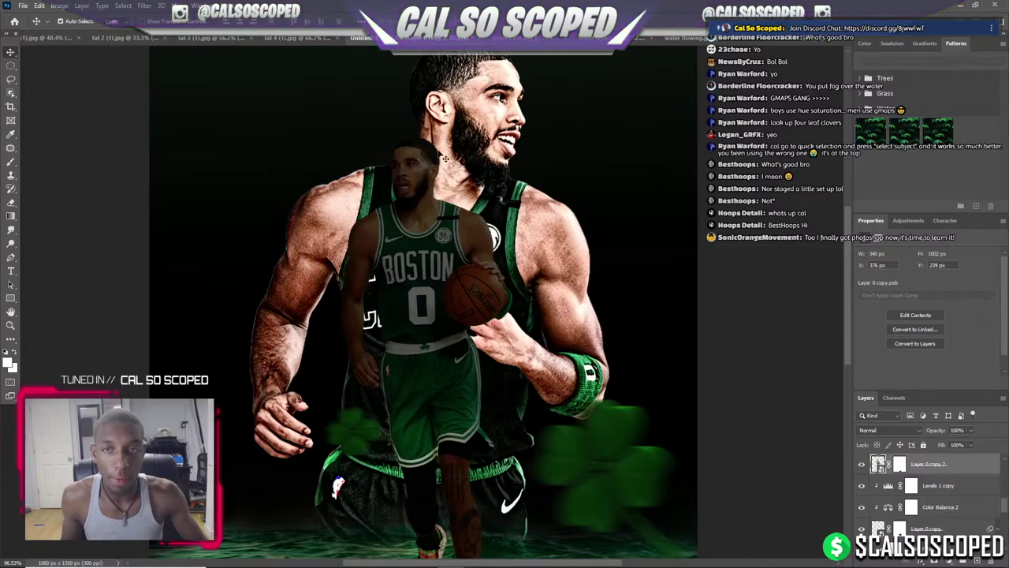
{"action": "scroll", "coordinate": [451, 170], "scroll_direction": "up", "scroll_amount": 5}
{"action": "scroll", "coordinate": [909, 491], "scroll_direction": "up", "scroll_amount": 2}
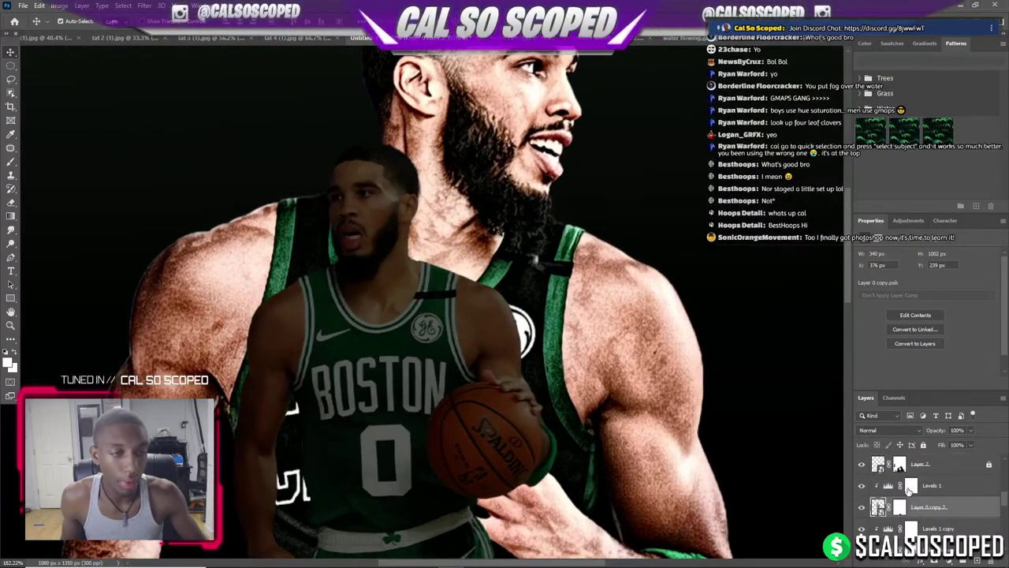
{"action": "left_click", "coordinate": [862, 486]}
{"action": "scroll", "coordinate": [358, 299], "scroll_direction": "up", "scroll_amount": 2}
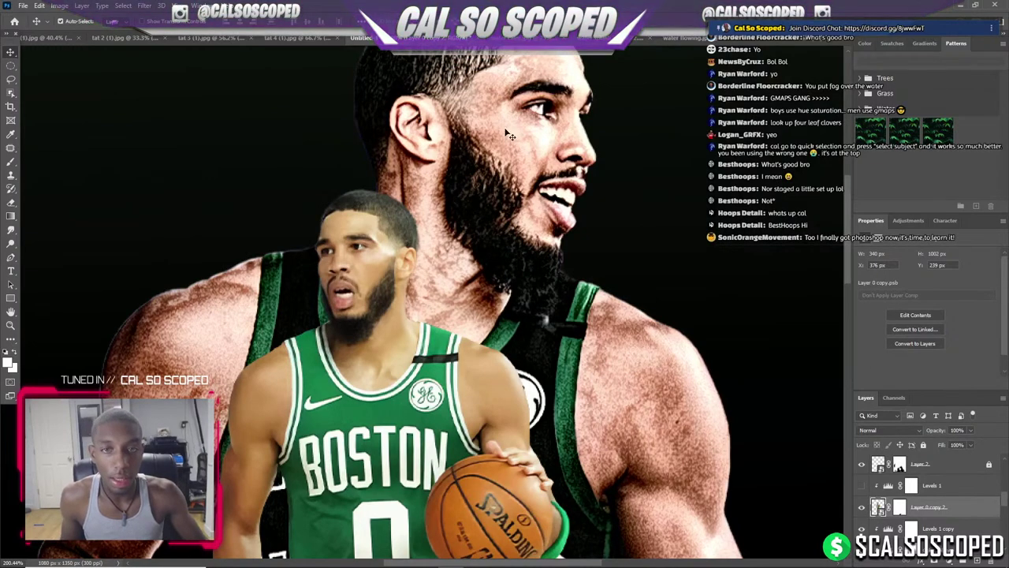
{"action": "scroll", "coordinate": [447, 226], "scroll_direction": "down", "scroll_amount": 5}
{"action": "scroll", "coordinate": [447, 226], "scroll_direction": "up", "scroll_amount": 3}
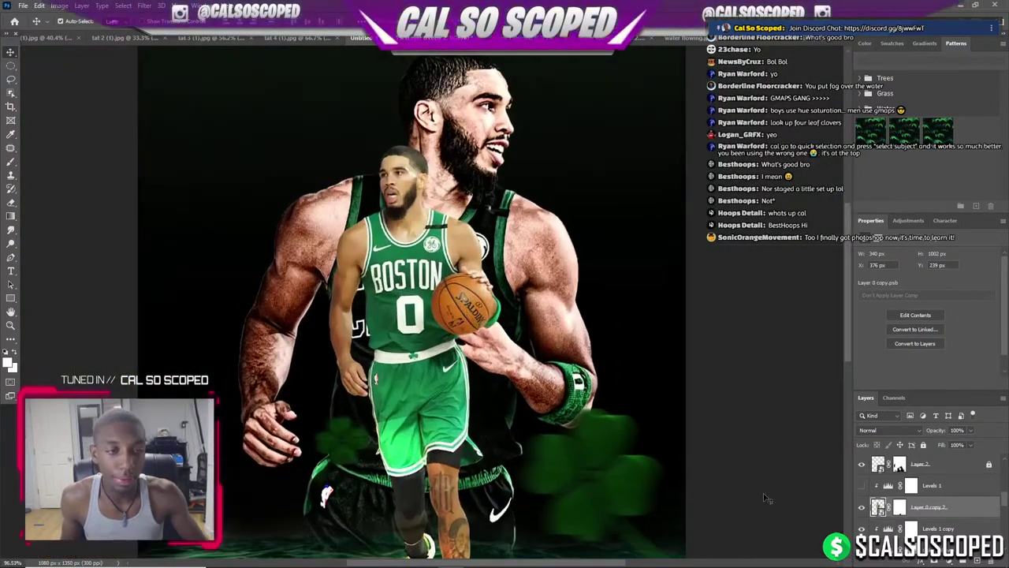
{"action": "left_click", "coordinate": [946, 559]}
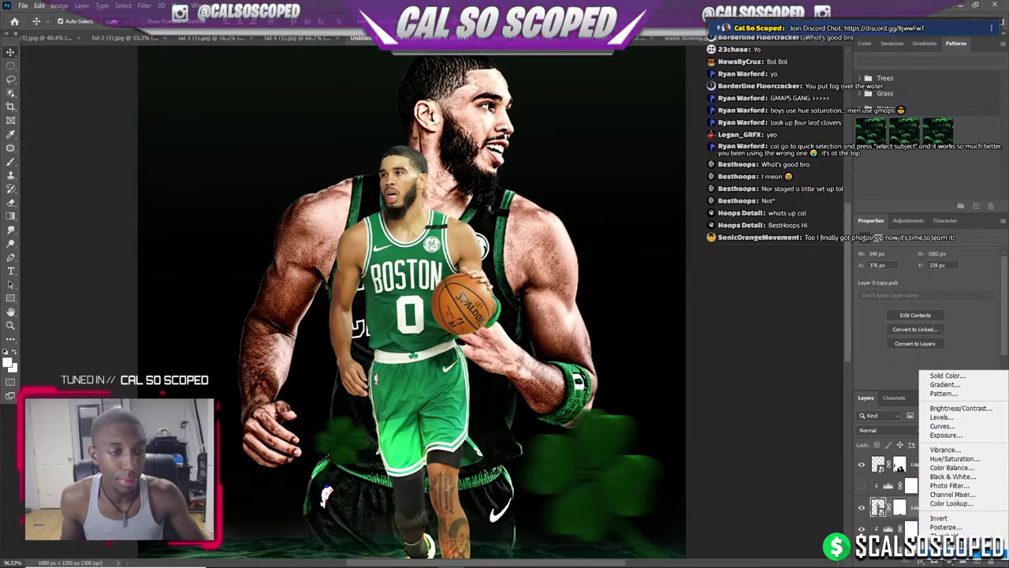
Add a Selective Color layer setting Reds to Cyan -35, Magenta +14, Yellow -38, Black -43.
{"action": "left_click", "coordinate": [937, 523]}
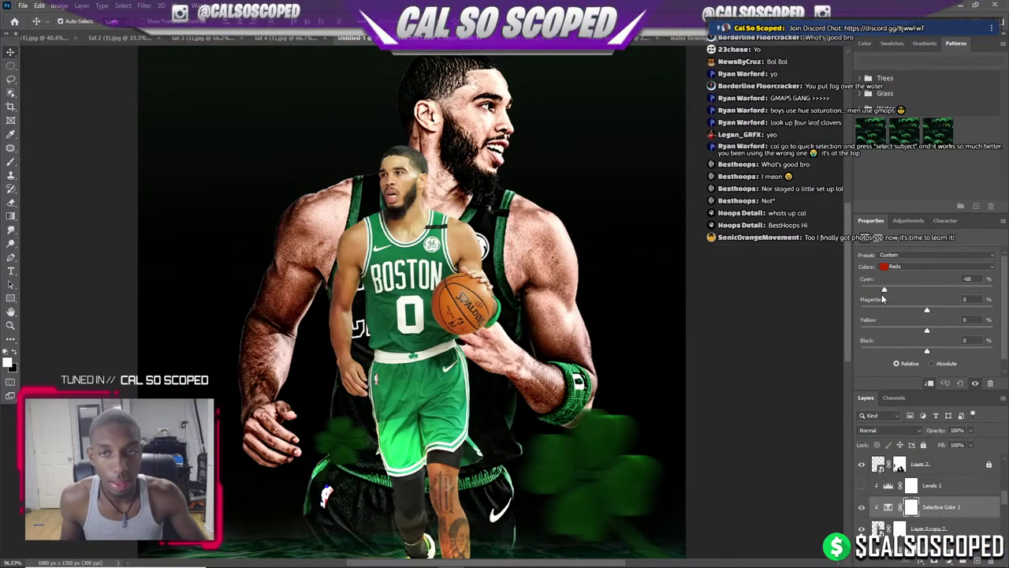
{"action": "mouse_move", "coordinate": [884, 290]}
{"action": "left_mouse_down"}
{"action": "mouse_move", "coordinate": [936, 309]}
{"action": "mouse_move", "coordinate": [891, 352]}
{"action": "left_mouse_up"}
{"action": "scroll", "coordinate": [469, 327], "scroll_direction": "down", "scroll_amount": 3}
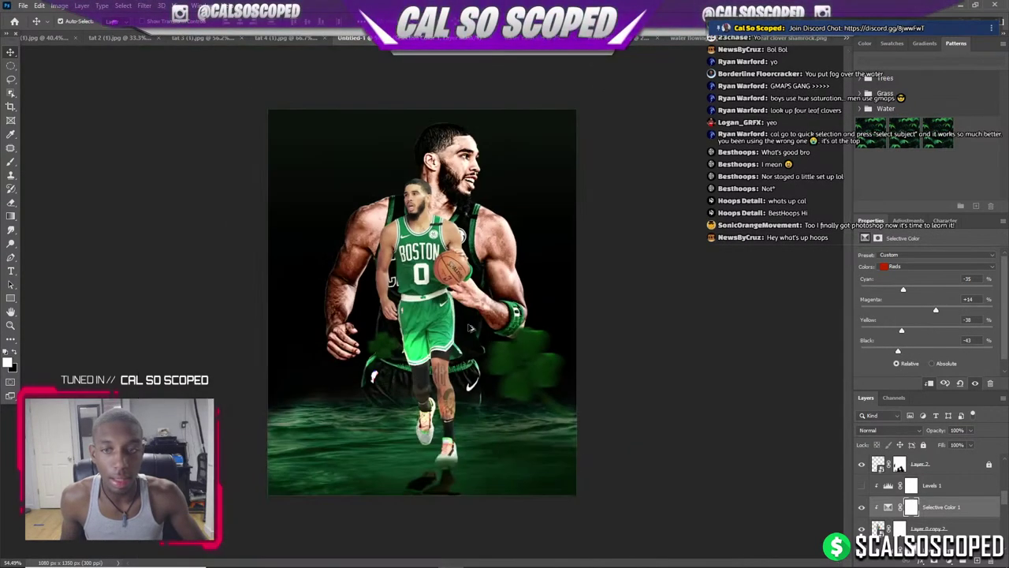
{"action": "scroll", "coordinate": [423, 193], "scroll_direction": "up", "scroll_amount": 3}
Compare the small player with Levels 1 on and off, leave it off, and select his layer.
{"action": "left_click", "coordinate": [861, 486]}
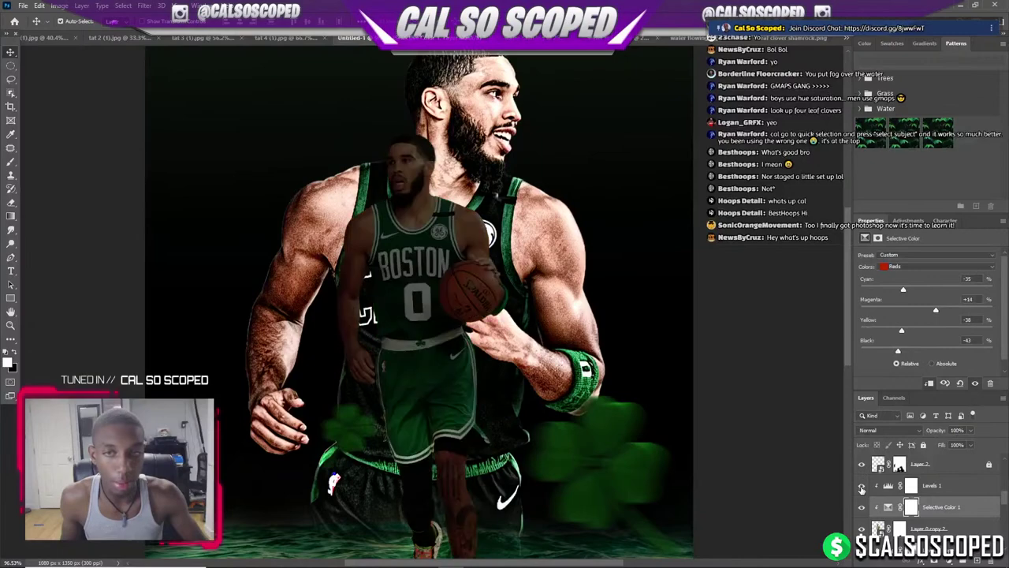
{"action": "left_click", "coordinate": [861, 486]}
{"action": "scroll", "coordinate": [496, 264], "scroll_direction": "down", "scroll_amount": 3}
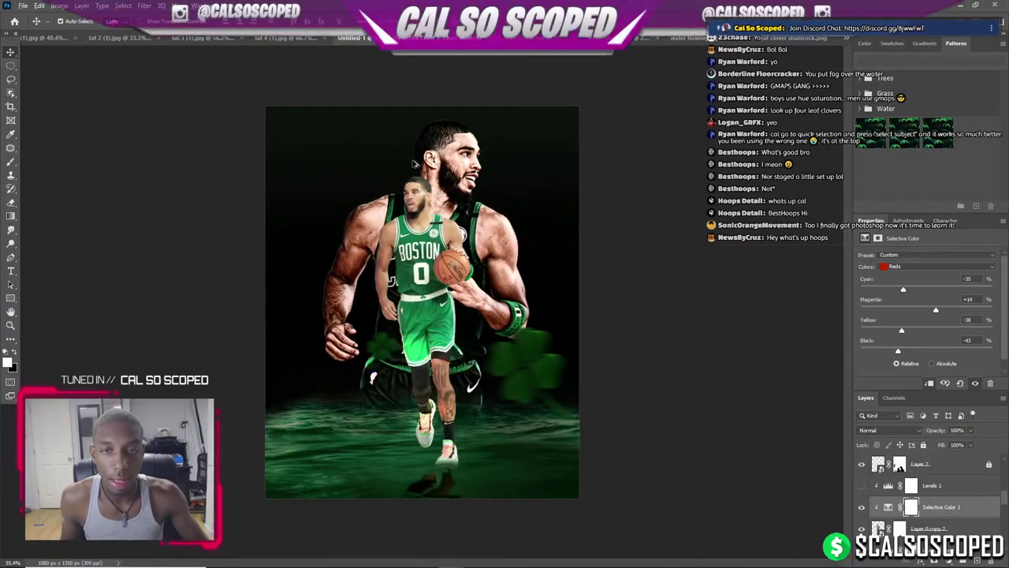
{"action": "scroll", "coordinate": [422, 188], "scroll_direction": "up", "scroll_amount": 2}
{"action": "scroll", "coordinate": [426, 246], "scroll_direction": "up", "scroll_amount": 2}
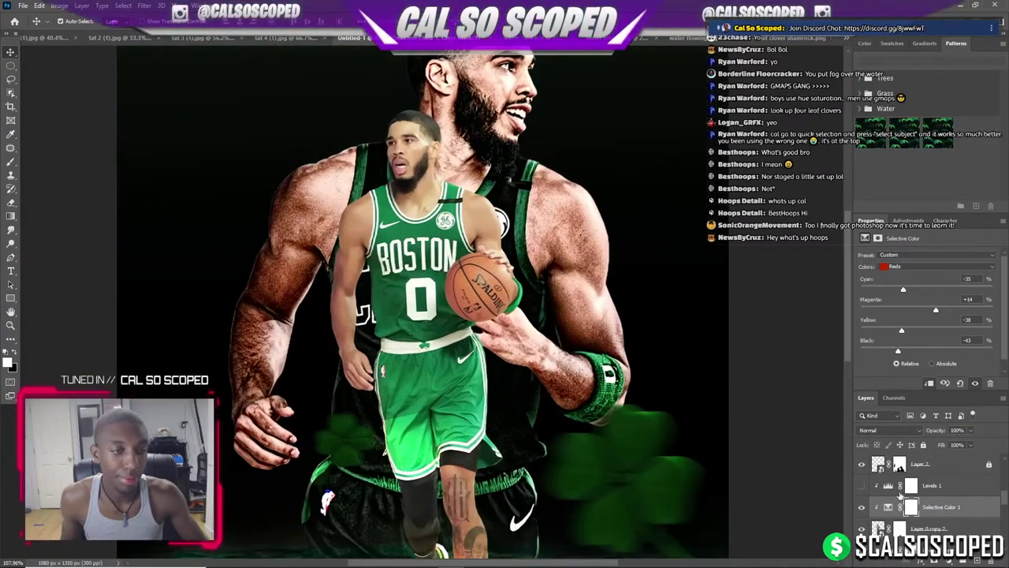
{"action": "left_click", "coordinate": [928, 528]}
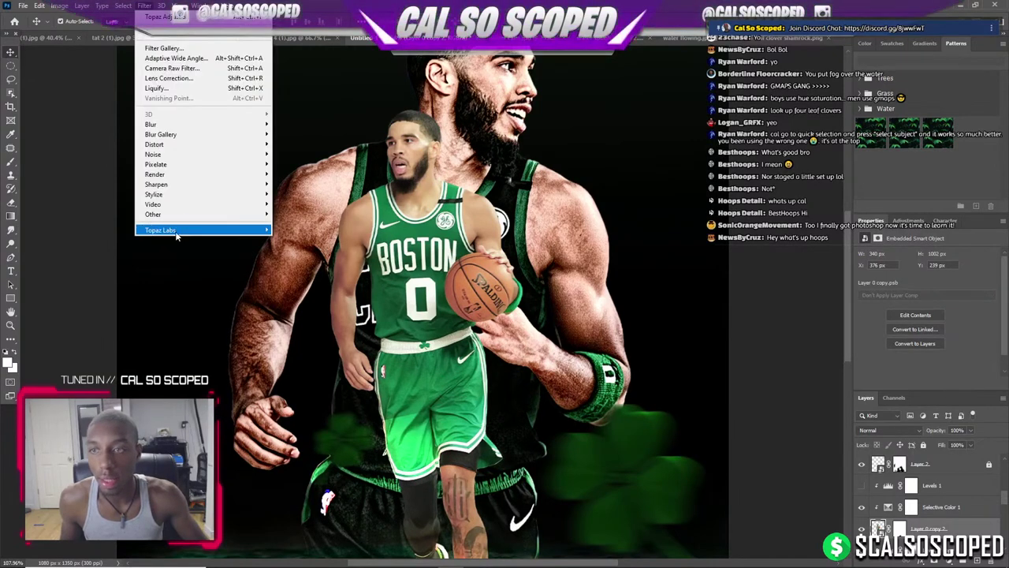
{"action": "mouse_move", "coordinate": [202, 229]}
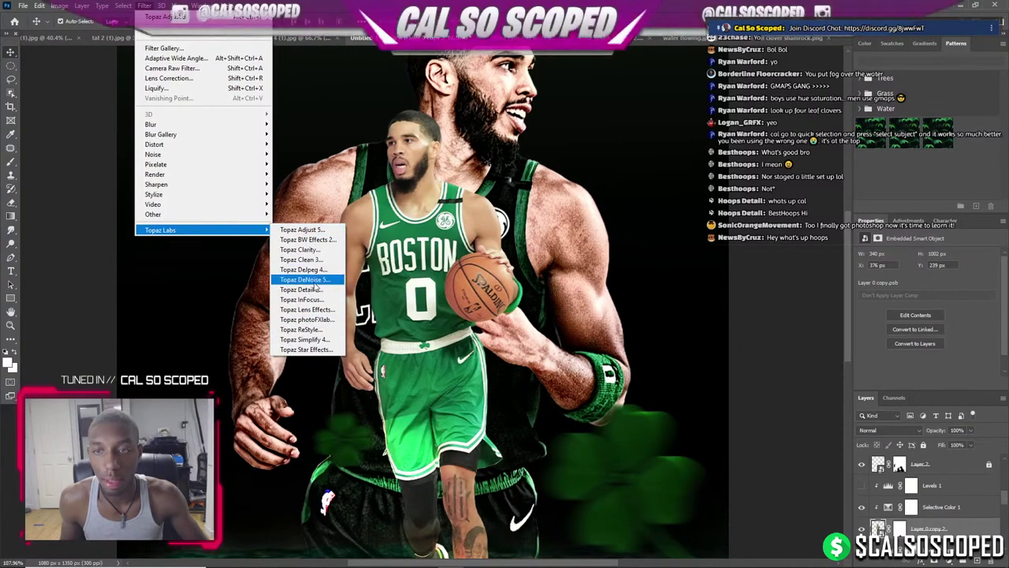
Apply Topaz Detail's Highlight Detail Strong I preset with Small Details 0.47 and Medium Details 0.30.
{"action": "left_click", "coordinate": [306, 290]}
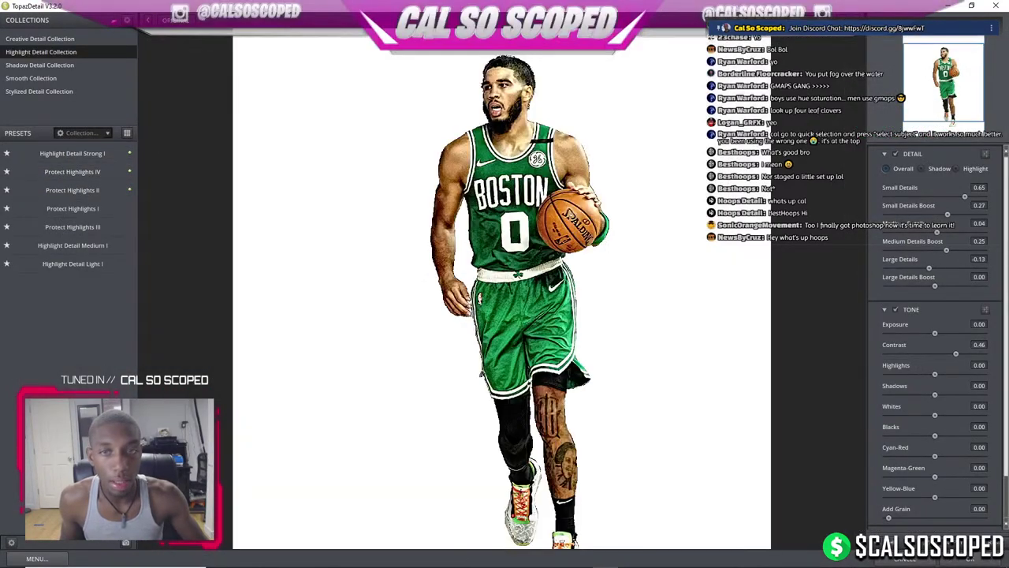
{"action": "left_click", "coordinate": [58, 42]}
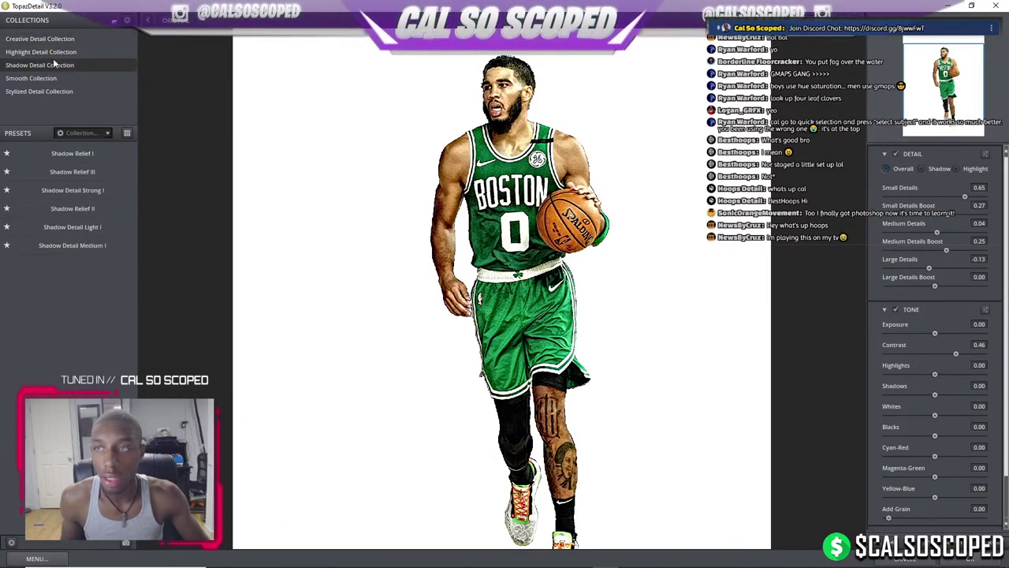
{"action": "left_click", "coordinate": [57, 51]}
{"action": "left_click", "coordinate": [65, 170]}
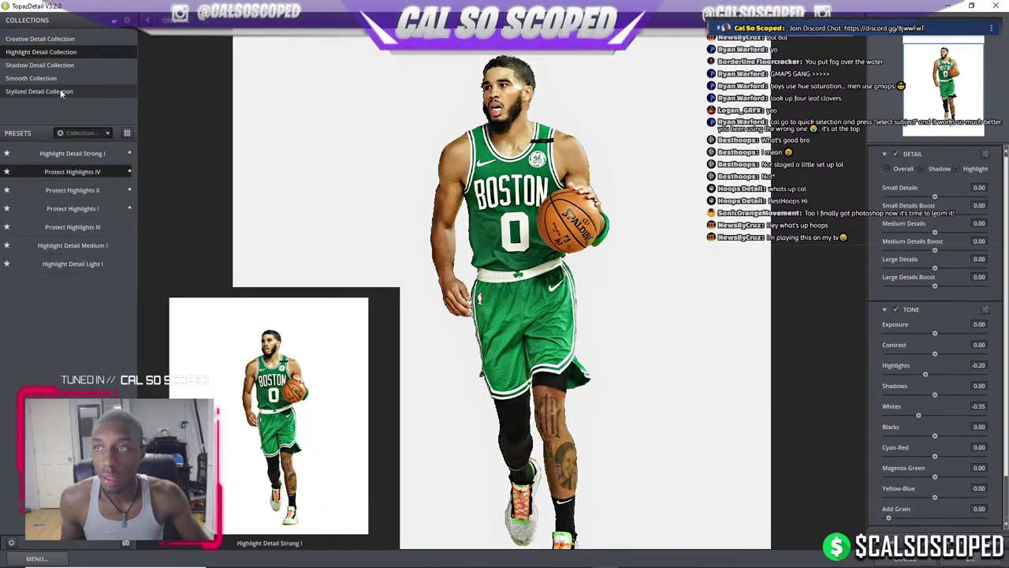
{"action": "left_click", "coordinate": [44, 40]}
{"action": "left_click", "coordinate": [45, 51]}
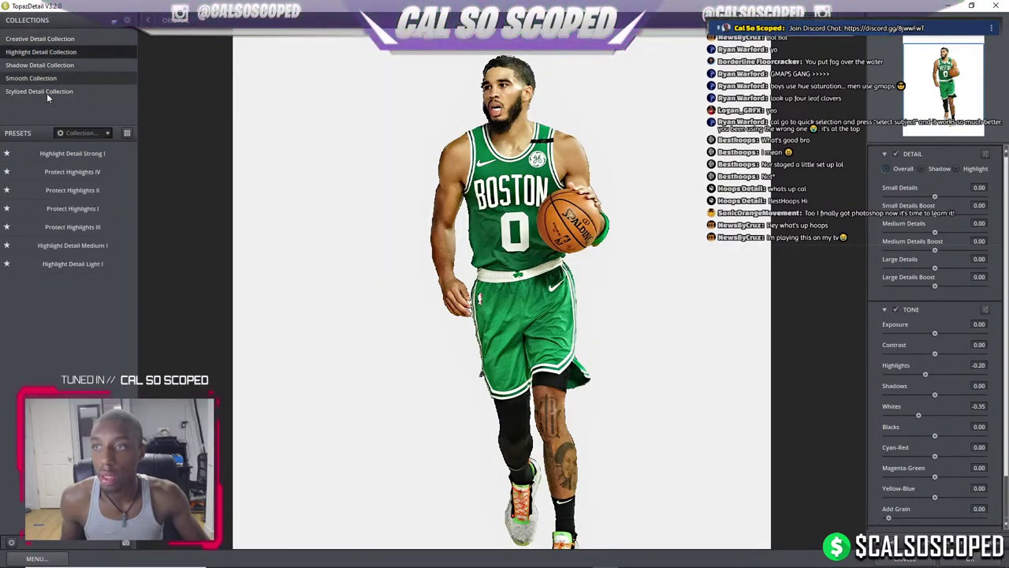
{"action": "left_click", "coordinate": [68, 152]}
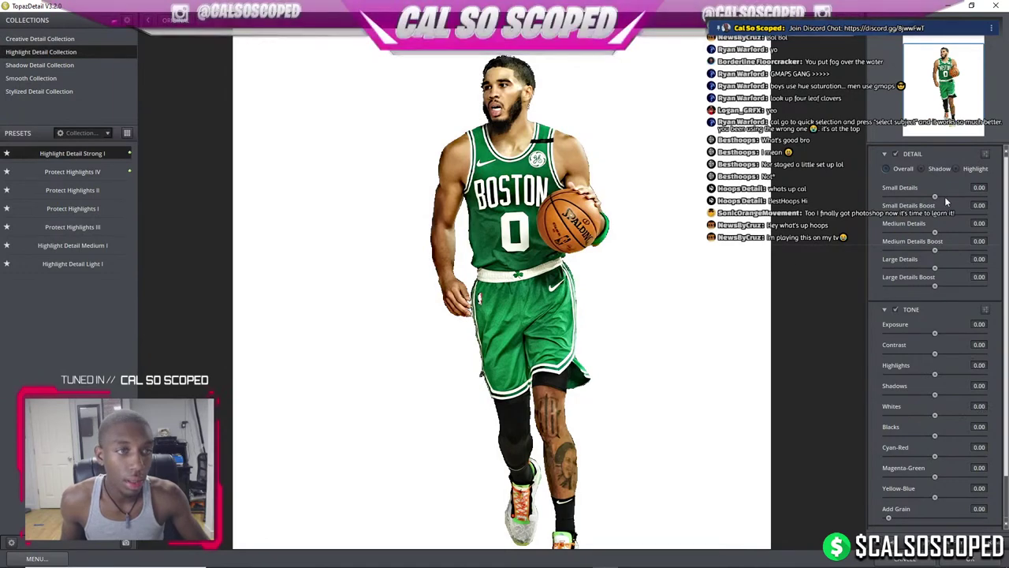
{"action": "mouse_move", "coordinate": [918, 197]}
{"action": "left_mouse_down"}
{"action": "mouse_move", "coordinate": [954, 196]}
{"action": "mouse_move", "coordinate": [939, 218]}
{"action": "left_mouse_up"}
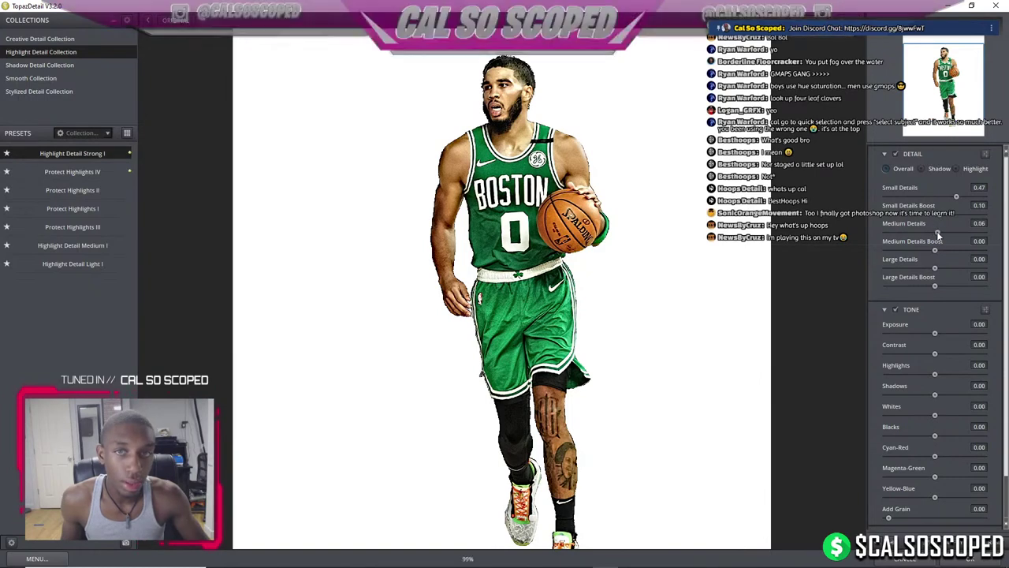
{"action": "mouse_move", "coordinate": [938, 232]}
{"action": "left_mouse_down"}
{"action": "mouse_move", "coordinate": [950, 232]}
{"action": "mouse_move", "coordinate": [945, 250]}
{"action": "left_mouse_up"}
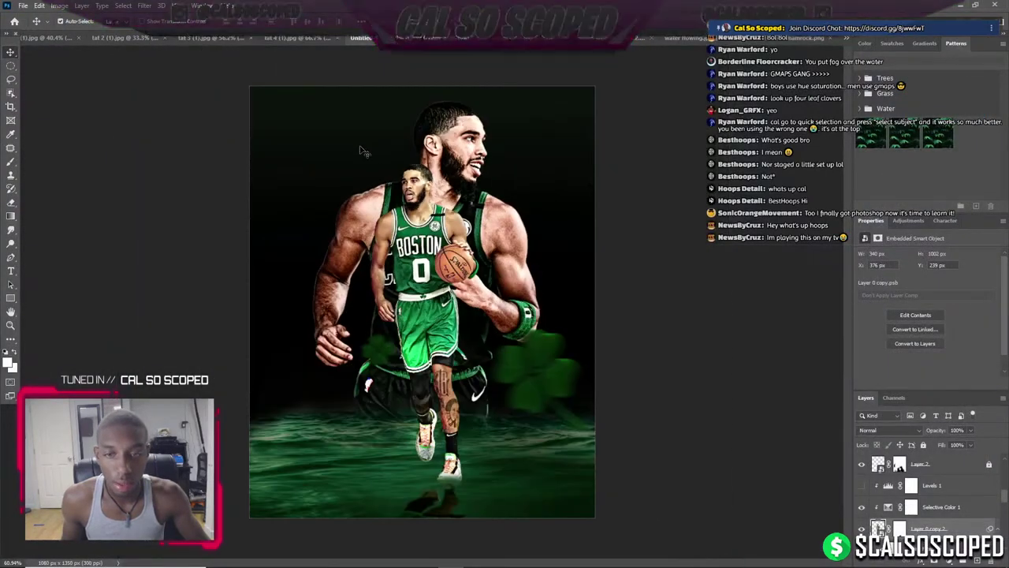
Set Selective Color 1's Yellows to Cyan -39, Magenta +20, Yellow -6.
{"action": "scroll", "coordinate": [432, 236], "scroll_direction": "up", "scroll_amount": 1}
{"action": "scroll", "coordinate": [415, 215], "scroll_direction": "up", "scroll_amount": 1}
{"action": "scroll", "coordinate": [412, 193], "scroll_direction": "up", "scroll_amount": 1}
{"action": "scroll", "coordinate": [423, 193], "scroll_direction": "up", "scroll_amount": 1}
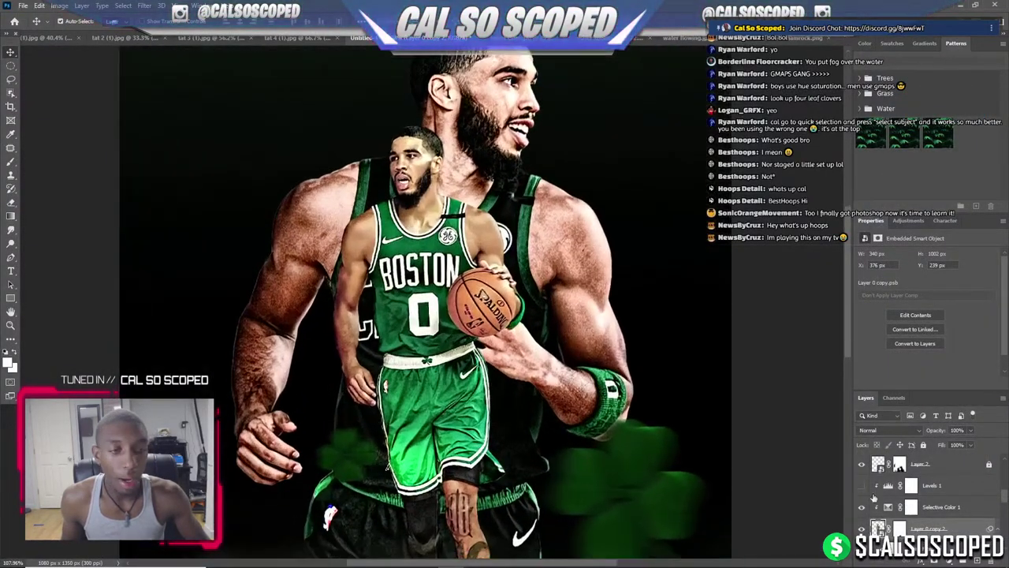
{"action": "scroll", "coordinate": [400, 199], "scroll_direction": "down", "scroll_amount": 1}
{"action": "scroll", "coordinate": [401, 198], "scroll_direction": "down", "scroll_amount": 1}
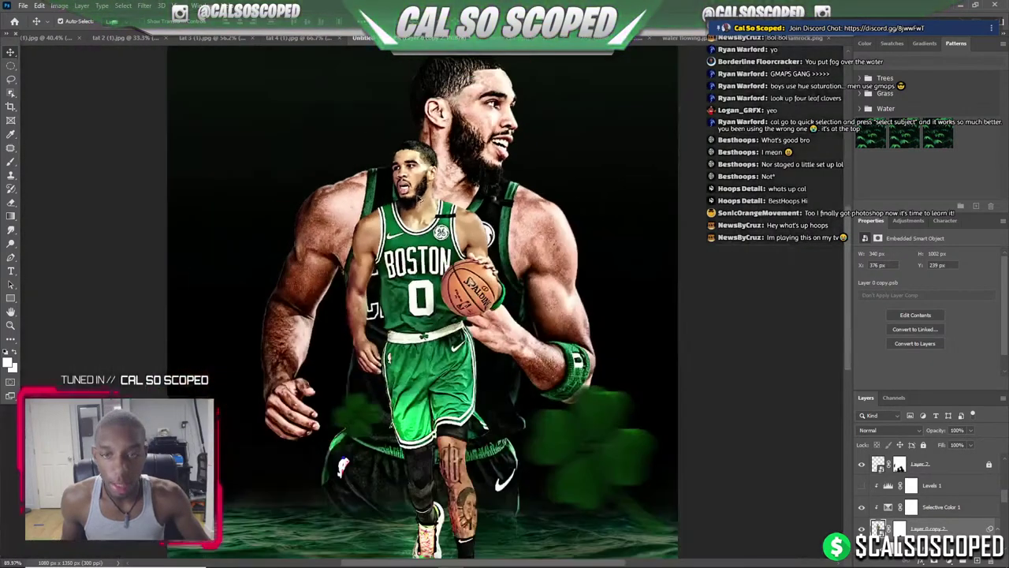
{"action": "scroll", "coordinate": [400, 198], "scroll_direction": "down", "scroll_amount": 1}
{"action": "scroll", "coordinate": [401, 199], "scroll_direction": "down", "scroll_amount": 1}
{"action": "scroll", "coordinate": [402, 199], "scroll_direction": "up", "scroll_amount": 1}
{"action": "scroll", "coordinate": [402, 199], "scroll_direction": "up", "scroll_amount": 1}
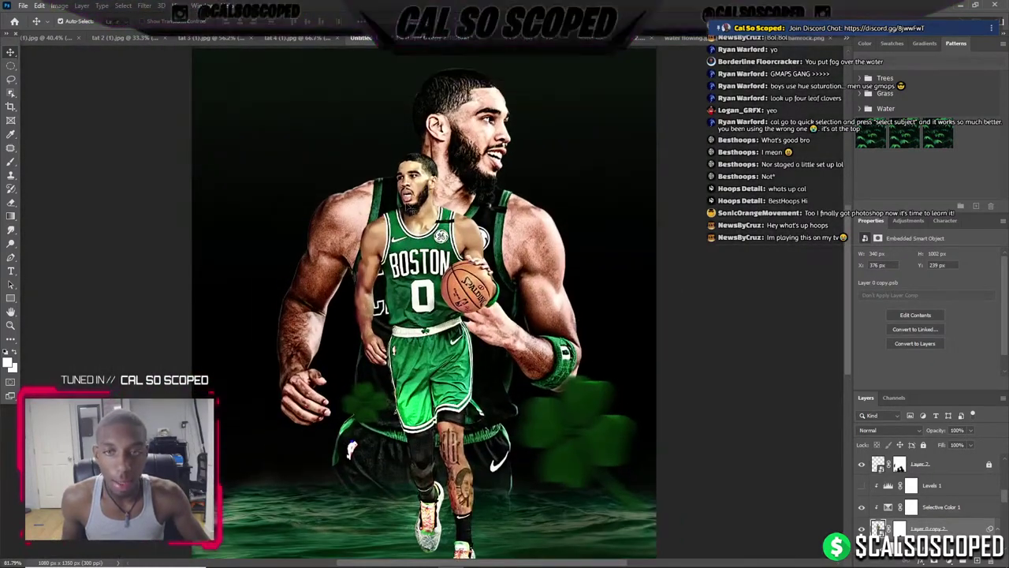
{"action": "scroll", "coordinate": [402, 198], "scroll_direction": "up", "scroll_amount": 1}
{"action": "scroll", "coordinate": [402, 199], "scroll_direction": "up", "scroll_amount": 1}
{"action": "left_click", "coordinate": [938, 508]}
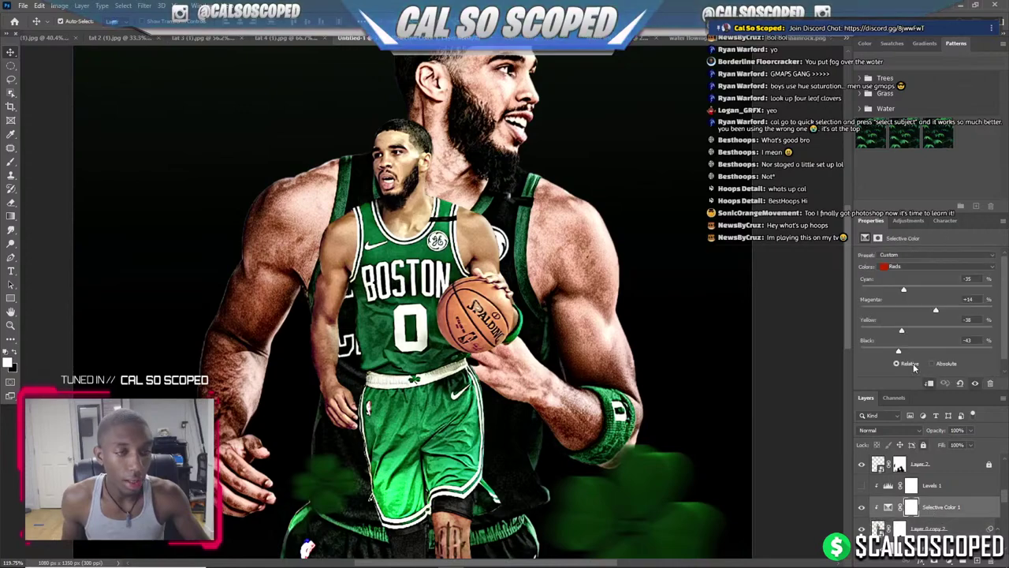
{"action": "left_click", "coordinate": [934, 267]}
{"action": "left_click", "coordinate": [907, 281]}
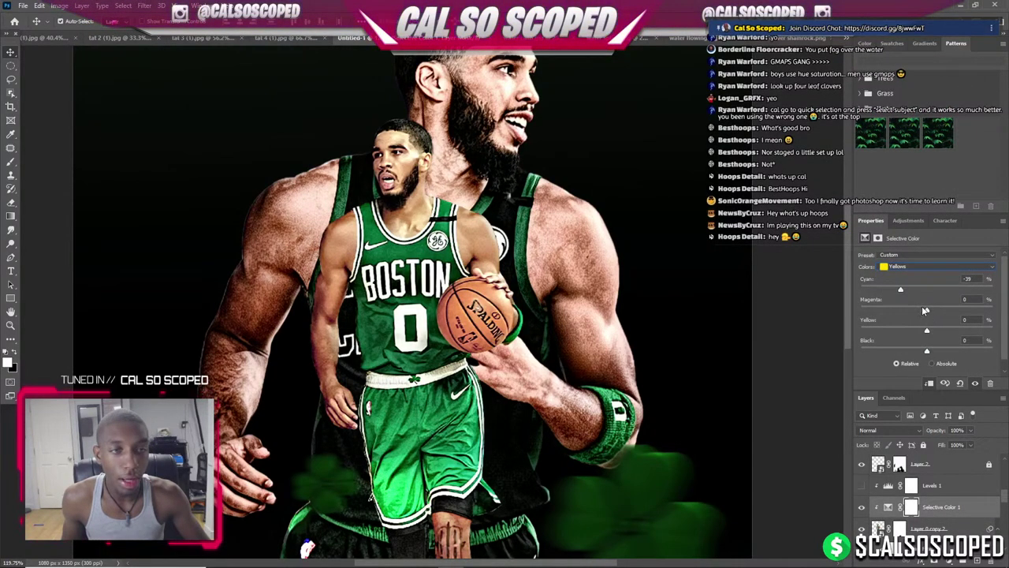
{"action": "mouse_move", "coordinate": [924, 310]}
{"action": "left_mouse_down"}
{"action": "mouse_move", "coordinate": [954, 309]}
{"action": "mouse_move", "coordinate": [931, 314]}
{"action": "left_mouse_up"}
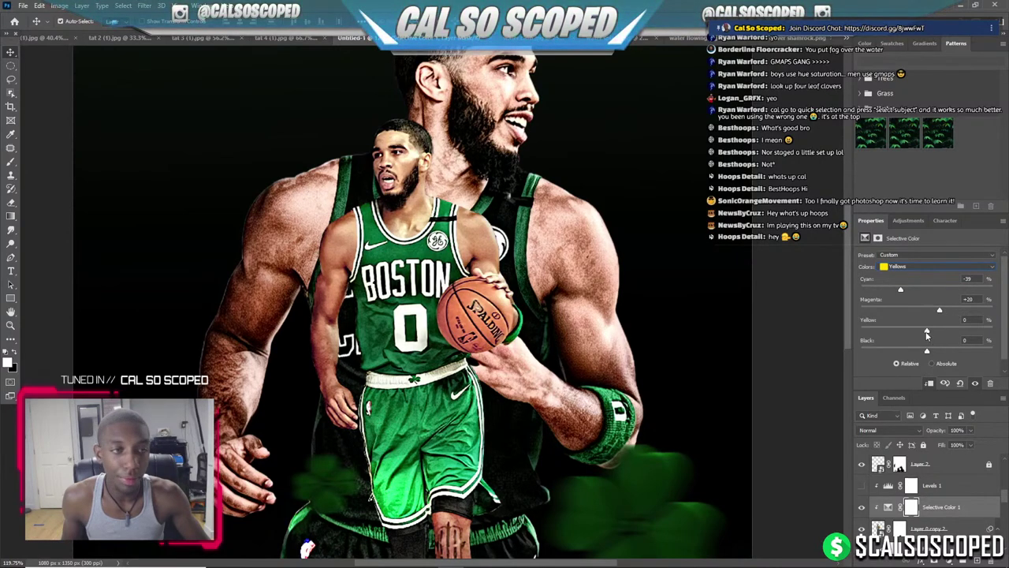
Compare the small player with Levels 1 shown and hidden, leaving Levels 1 off.
{"action": "left_click", "coordinate": [931, 528]}
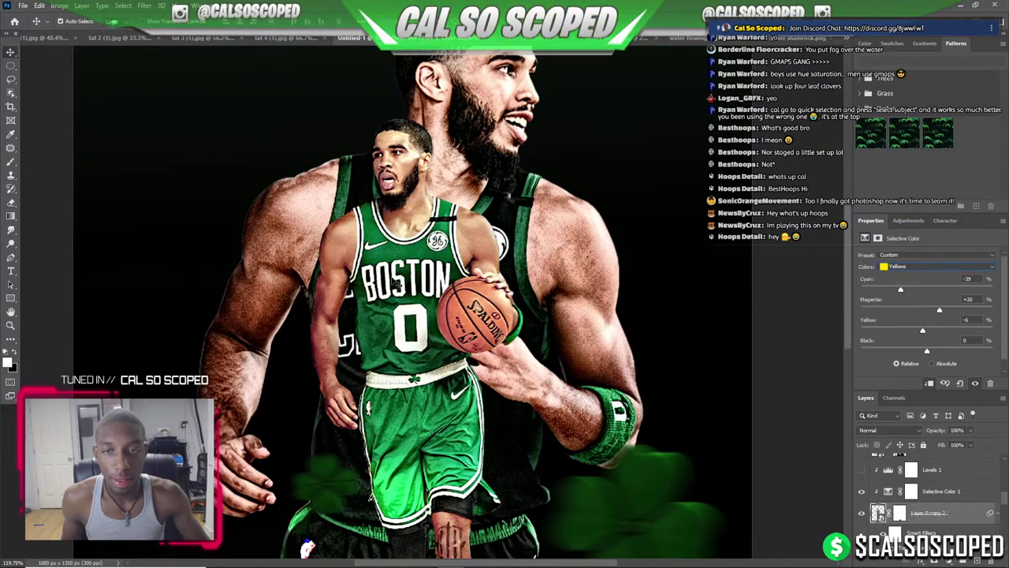
{"action": "key", "text": "ctrl+0"}
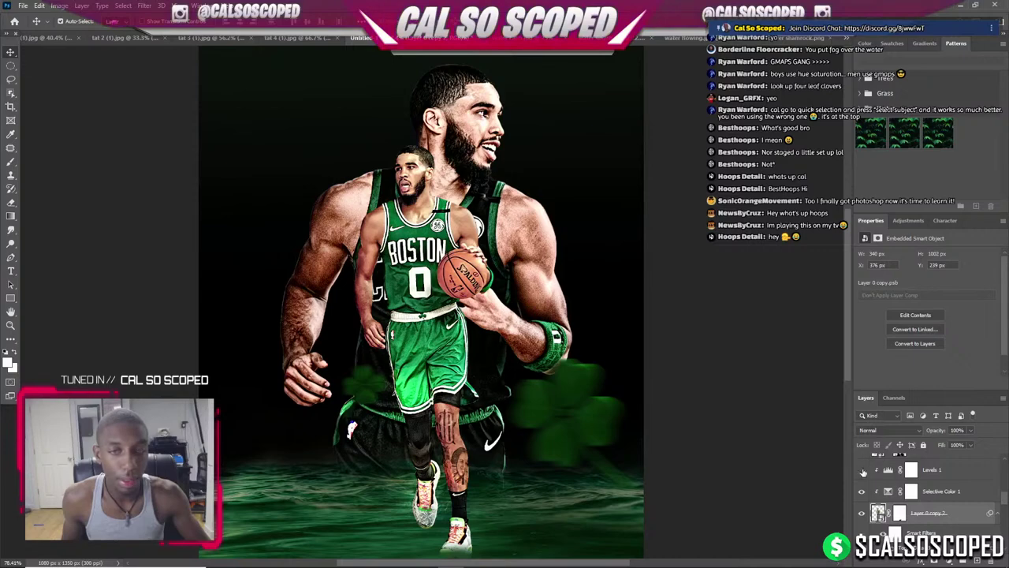
{"action": "left_click", "coordinate": [862, 470]}
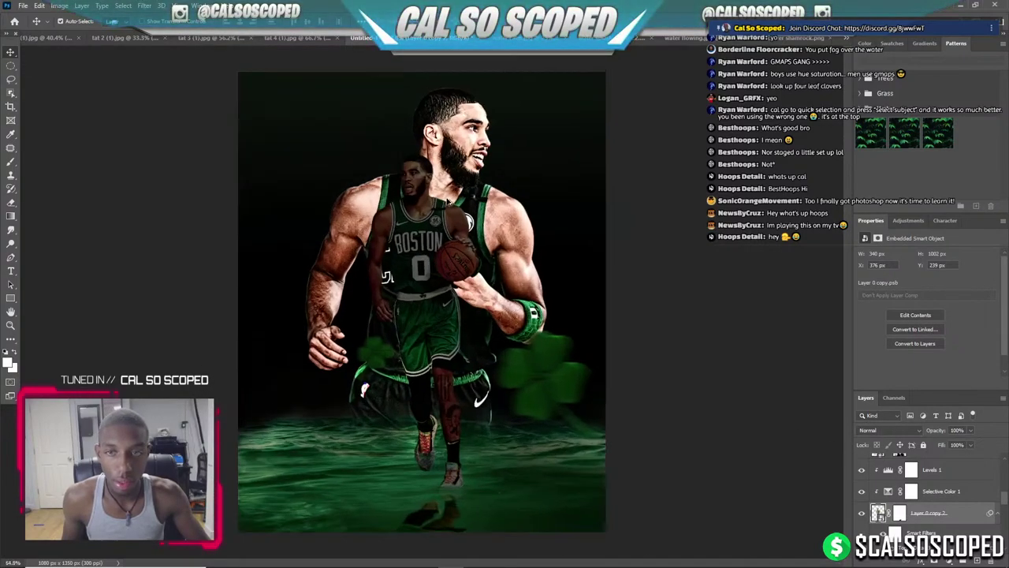
{"action": "key", "text": "ctrl+plus"}
{"action": "left_click", "coordinate": [861, 471]}
{"action": "key", "text": "ctrl+minus"}
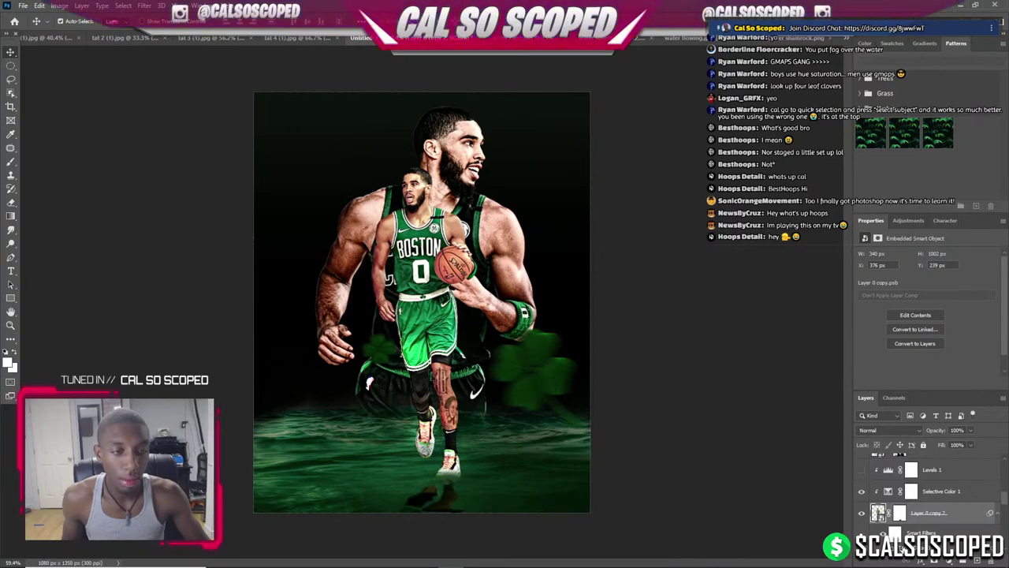
{"action": "left_click", "coordinate": [903, 550]}
{"action": "left_click", "coordinate": [861, 470]}
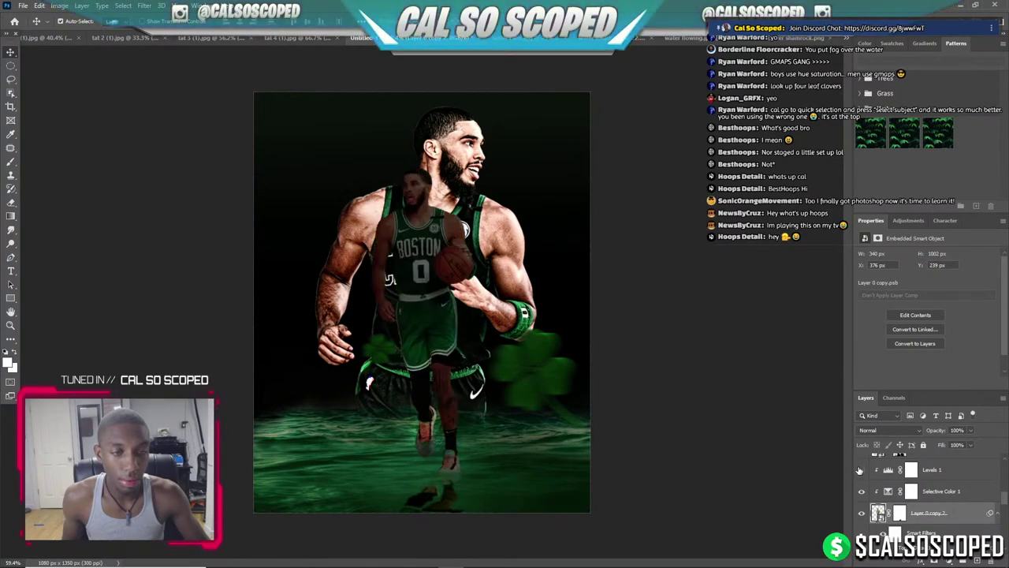
{"action": "left_click", "coordinate": [861, 471]}
{"action": "left_click", "coordinate": [903, 550]}
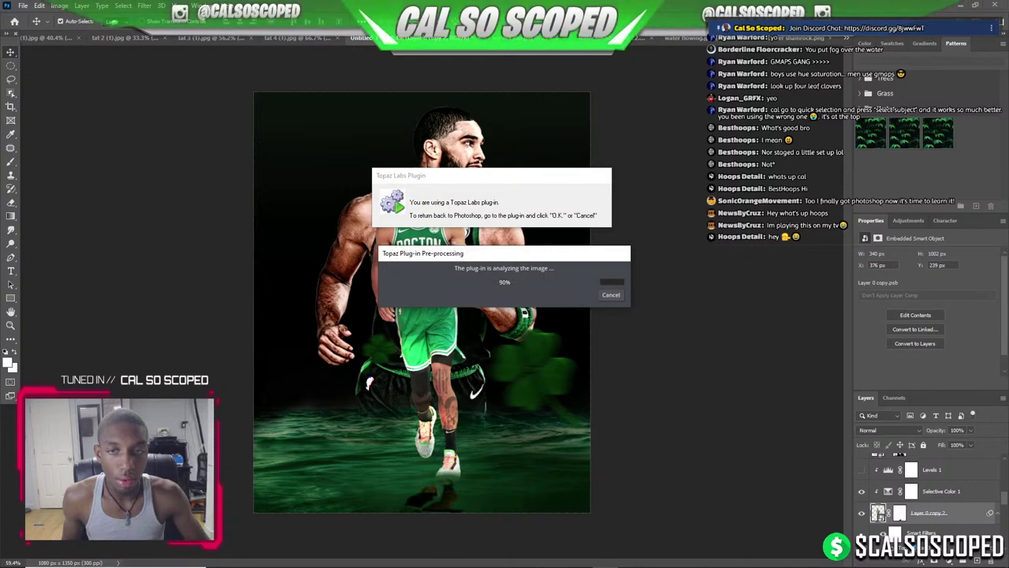
Re-apply Topaz Detail to the small player with Small Details 0.47 and Medium Details 0.30.
{"action": "double_click", "coordinate": [902, 550]}
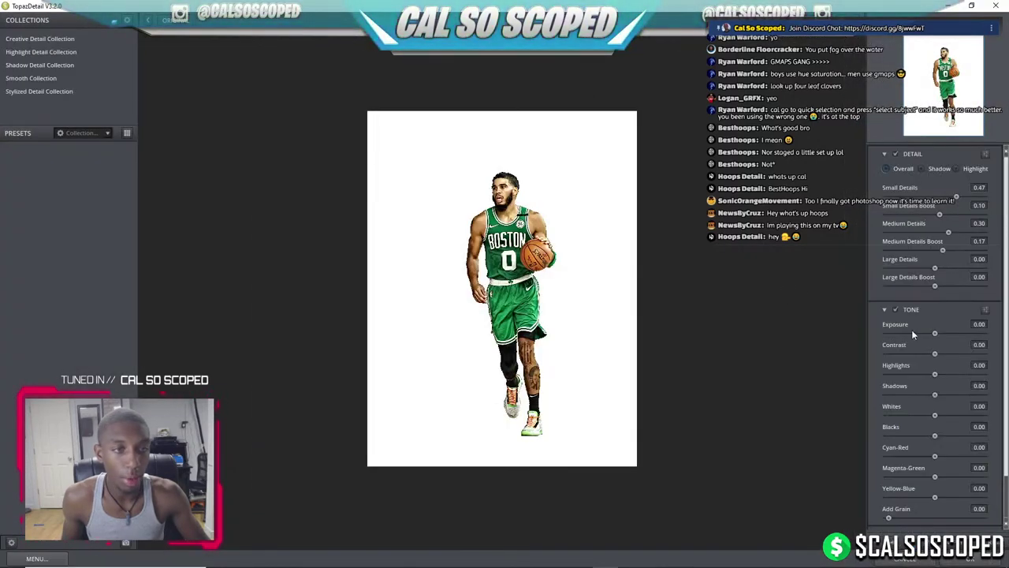
{"action": "scroll", "coordinate": [944, 467], "scroll_direction": "down", "scroll_amount": 2}
{"action": "scroll", "coordinate": [903, 467], "scroll_direction": "up", "scroll_amount": 2}
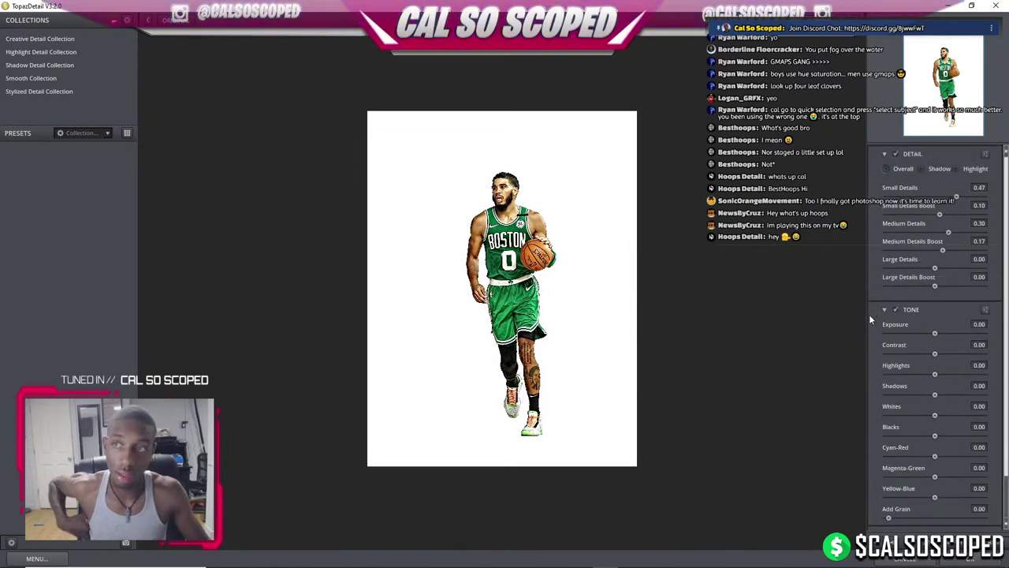
{"action": "left_click", "coordinate": [949, 561]}
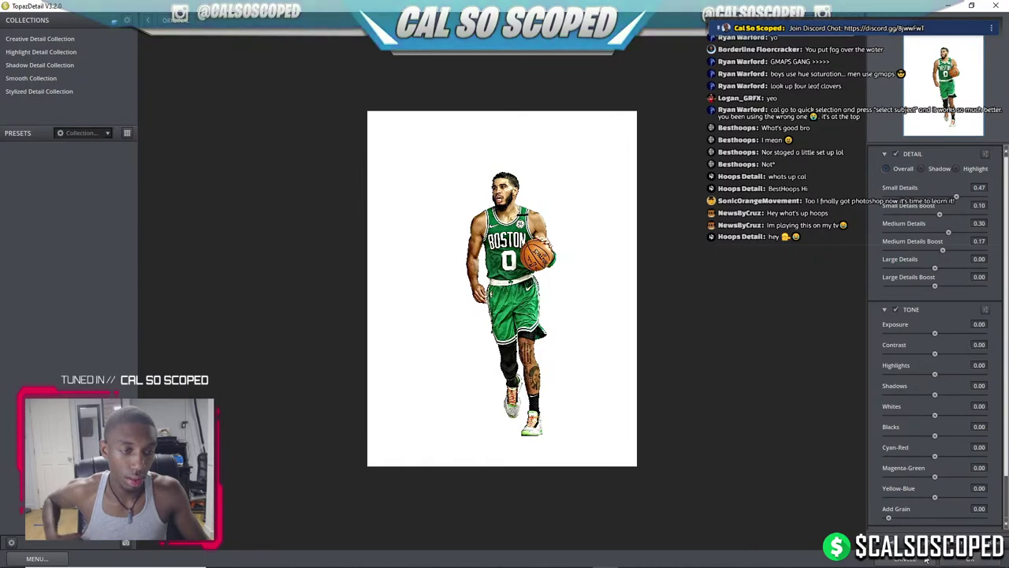
{"action": "scroll", "coordinate": [347, 226], "scroll_direction": "up", "scroll_amount": 3}
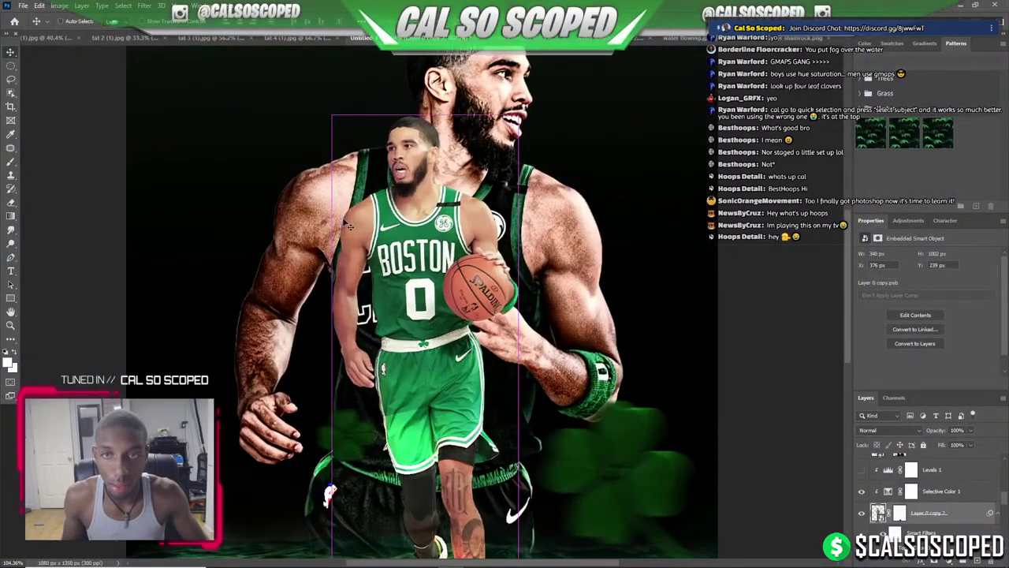
Turn Levels 1 back on so the small player sits darker and more muted.
{"action": "scroll", "coordinate": [408, 230], "scroll_direction": "down", "scroll_amount": 3}
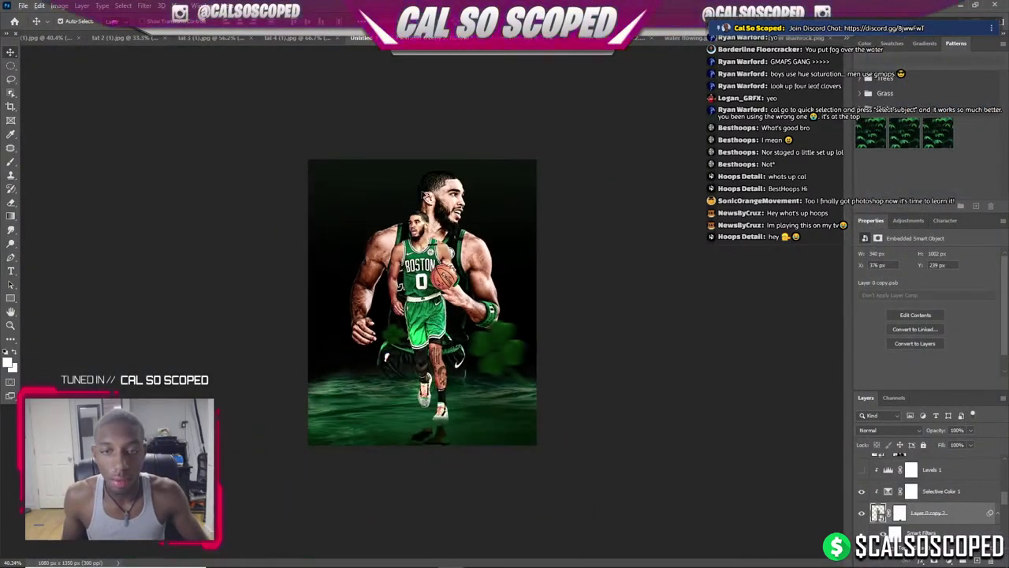
{"action": "scroll", "coordinate": [408, 230], "scroll_direction": "down", "scroll_amount": 1}
{"action": "left_click", "coordinate": [861, 470]}
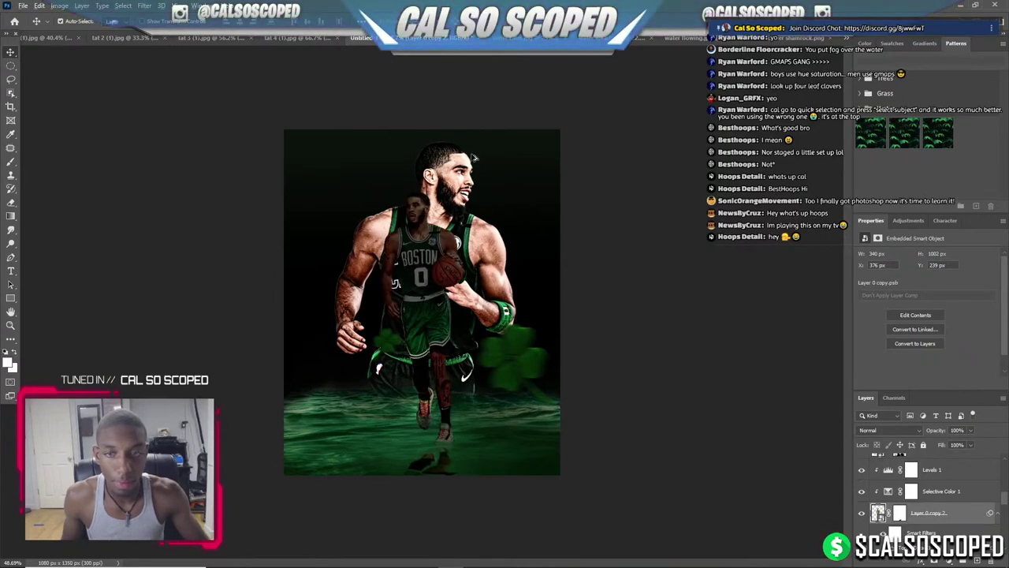
{"action": "scroll", "coordinate": [473, 158], "scroll_direction": "up", "scroll_amount": 2}
{"action": "left_click", "coordinate": [501, 201]}
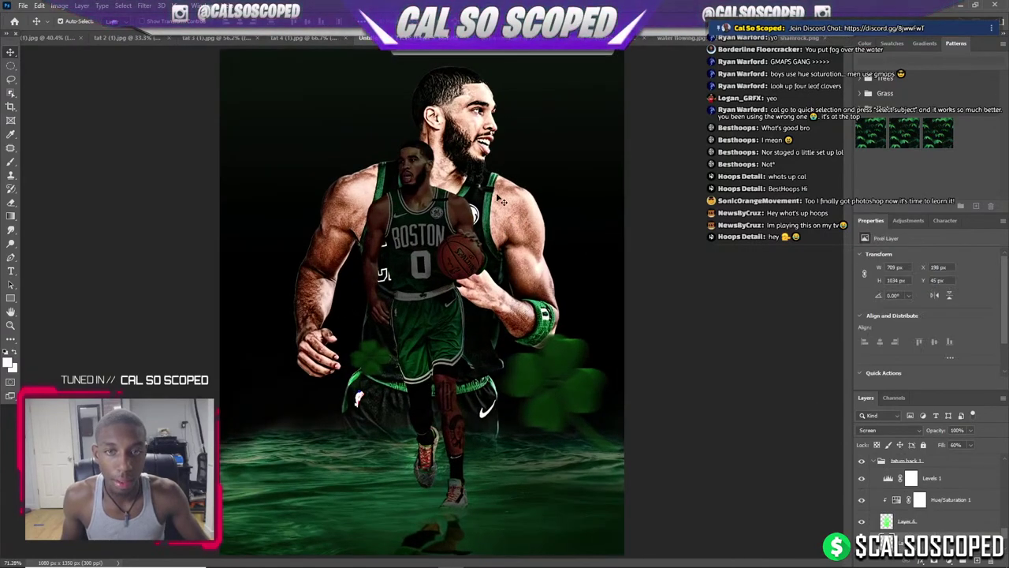
{"action": "left_click", "coordinate": [554, 140]}
Lower Levels 6's output white to strongly darken the large faded player.
{"action": "left_click", "coordinate": [471, 131]}
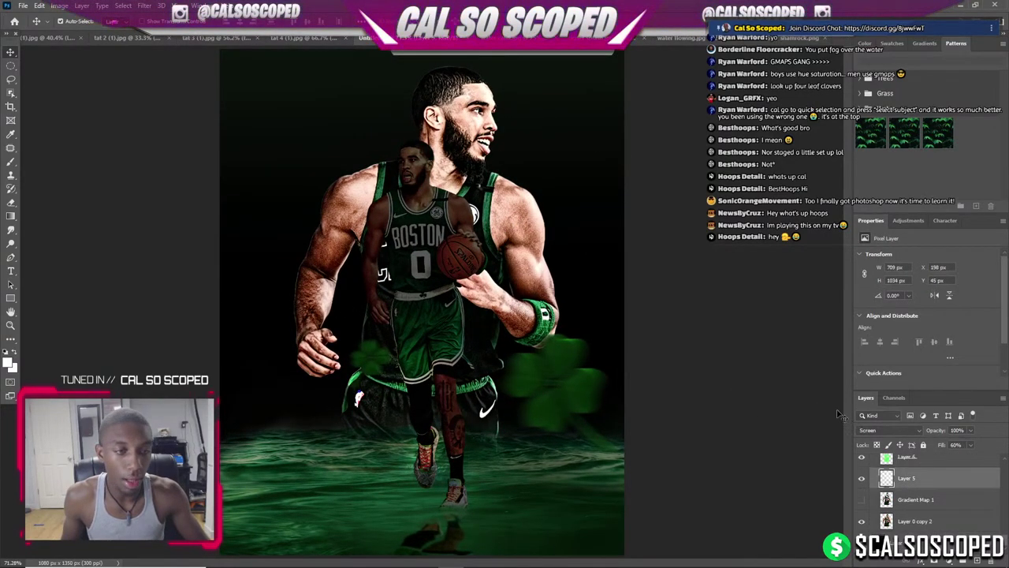
{"action": "scroll", "coordinate": [875, 497], "scroll_direction": "down", "scroll_amount": 2}
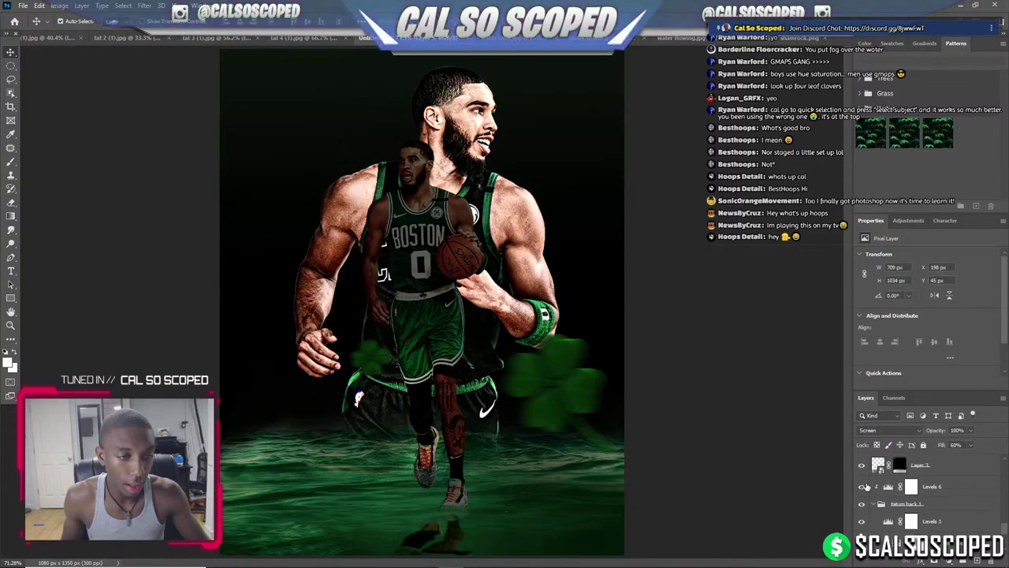
{"action": "scroll", "coordinate": [873, 506], "scroll_direction": "up", "scroll_amount": 1}
{"action": "left_click", "coordinate": [906, 508]}
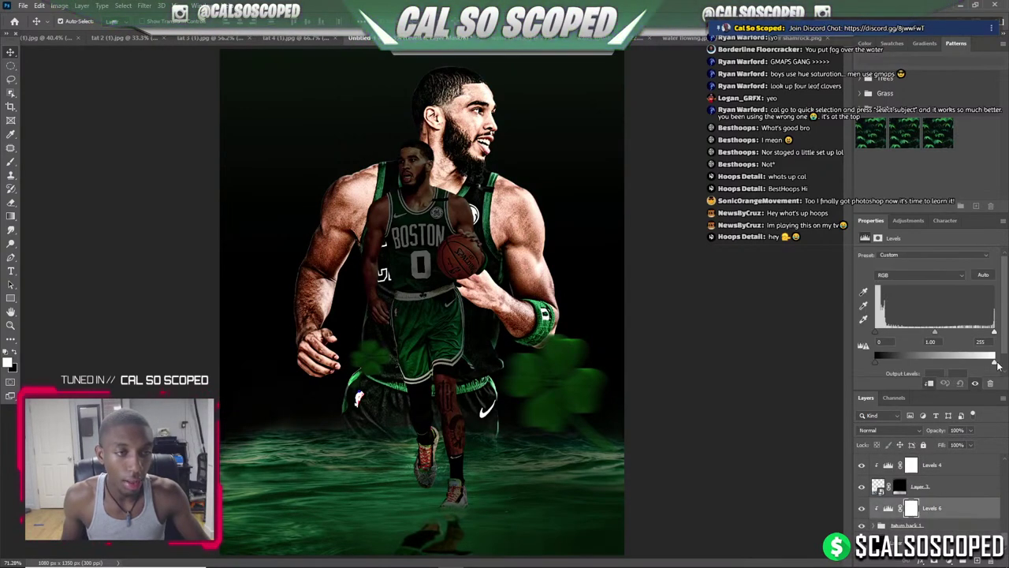
{"action": "left_click_drag", "start_coordinate": [995, 362], "coordinate": [902, 365]}
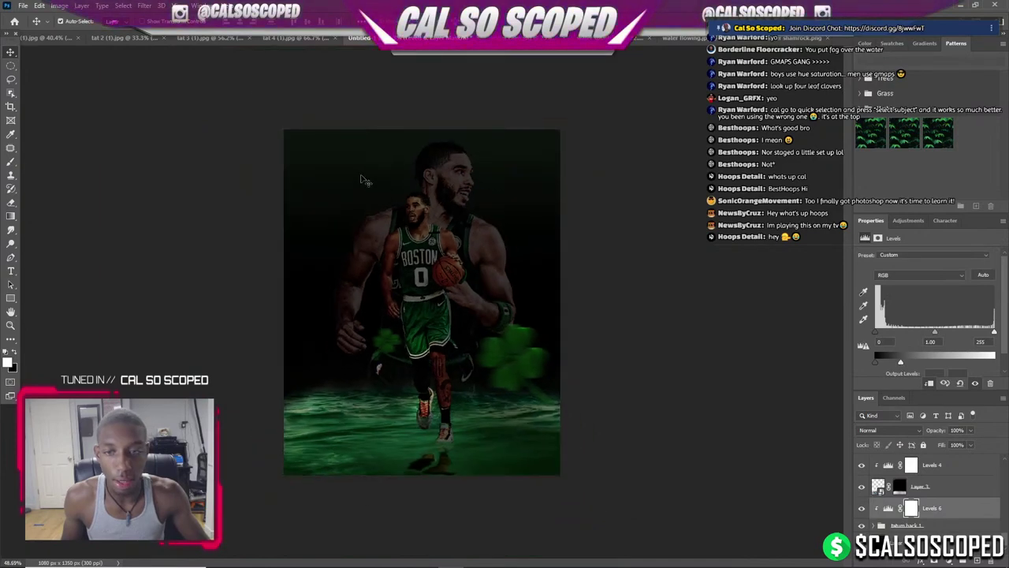
{"action": "left_click_drag", "start_coordinate": [902, 365], "coordinate": [887, 360]}
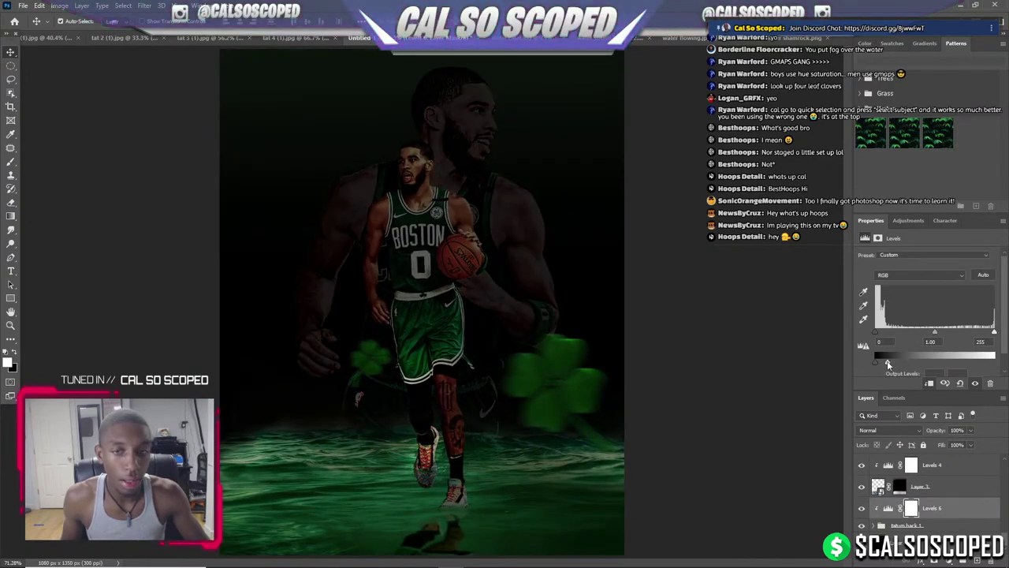
Lower the output whites of Levels 5 copy and Levels 5 to darken the clovers.
{"action": "scroll", "coordinate": [520, 406], "scroll_direction": "up", "scroll_amount": 1}
{"action": "scroll", "coordinate": [931, 488], "scroll_direction": "up", "scroll_amount": 2}
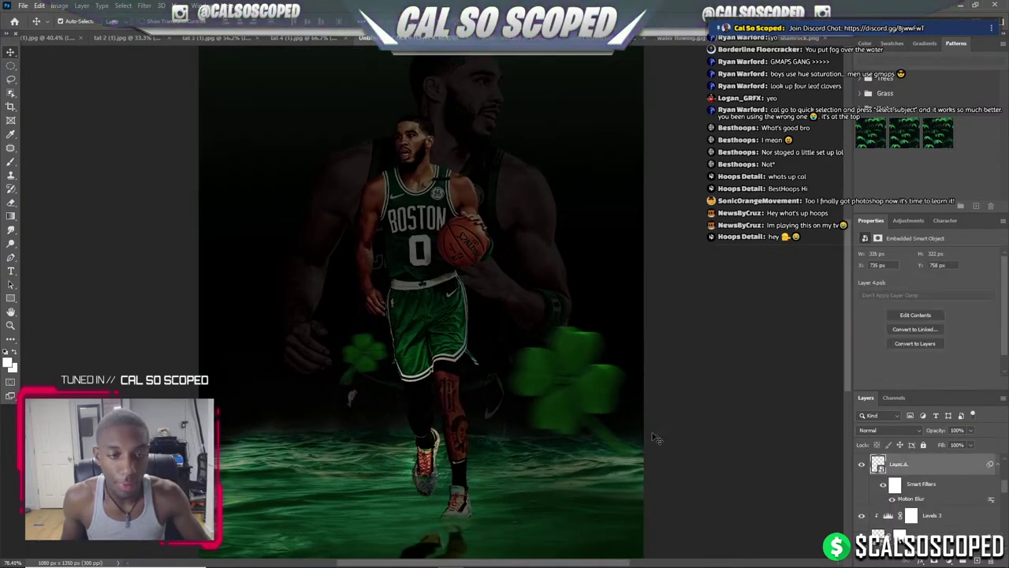
{"action": "left_click", "coordinate": [934, 465]}
{"action": "scroll", "coordinate": [934, 492], "scroll_direction": "up", "scroll_amount": 1}
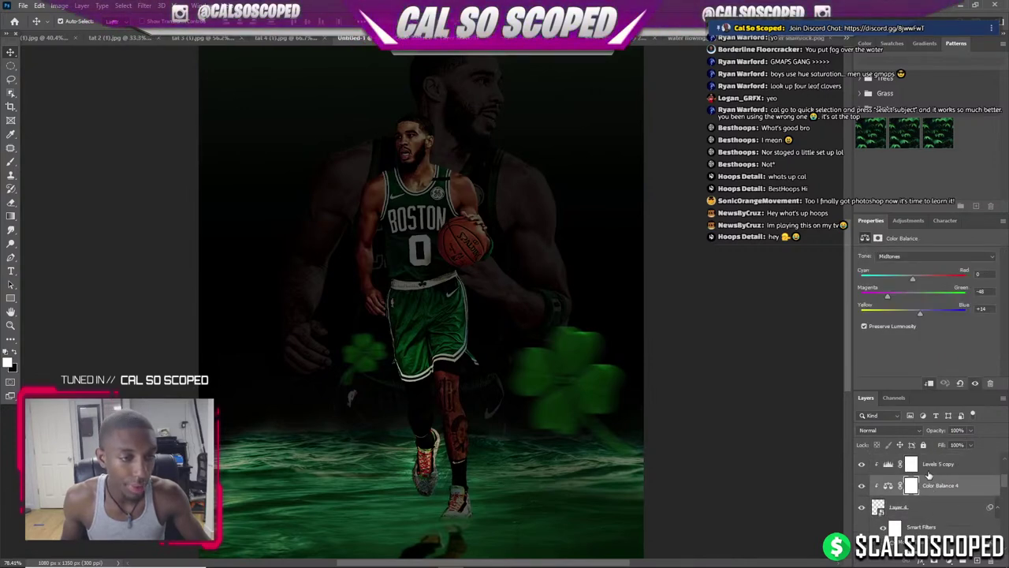
{"action": "left_click", "coordinate": [938, 464]}
{"action": "left_click_drag", "start_coordinate": [967, 363], "coordinate": [914, 365]}
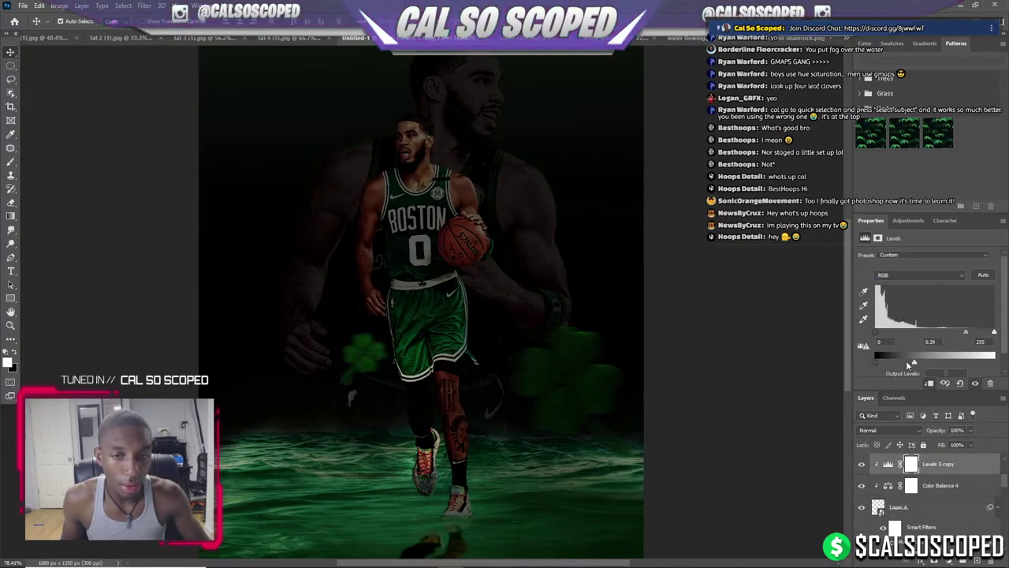
{"action": "left_click", "coordinate": [351, 353]}
{"action": "scroll", "coordinate": [942, 473], "scroll_direction": "up", "scroll_amount": 1}
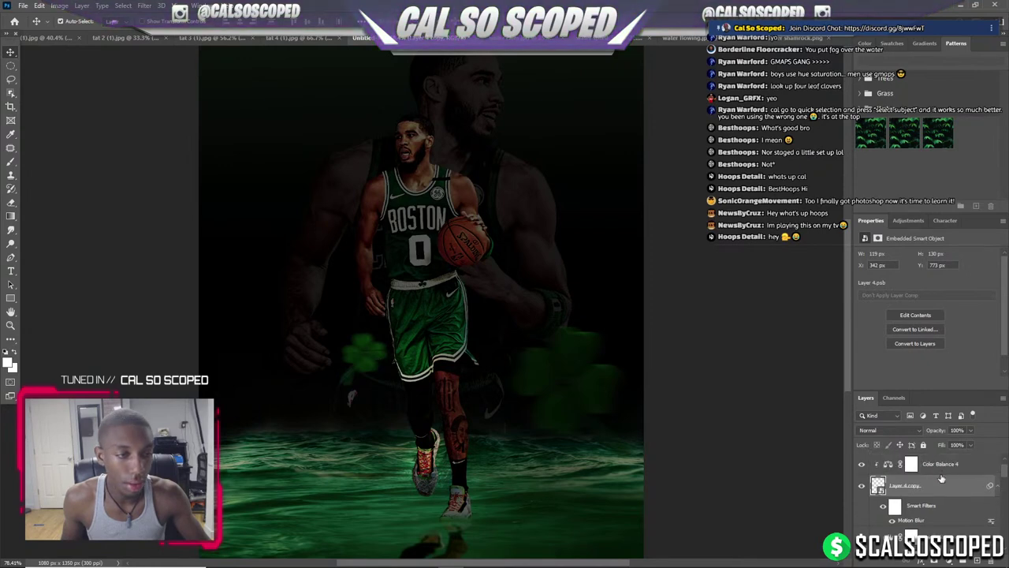
{"action": "left_click", "coordinate": [939, 465]}
{"action": "scroll", "coordinate": [938, 473], "scroll_direction": "up", "scroll_amount": 1}
{"action": "left_click", "coordinate": [939, 465]}
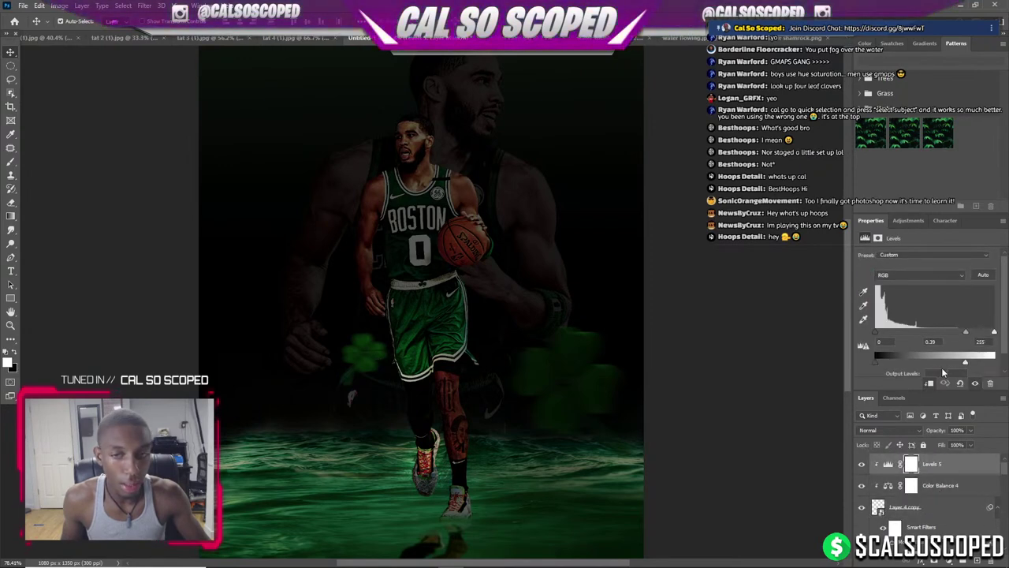
{"action": "left_click_drag", "start_coordinate": [966, 362], "coordinate": [929, 362]}
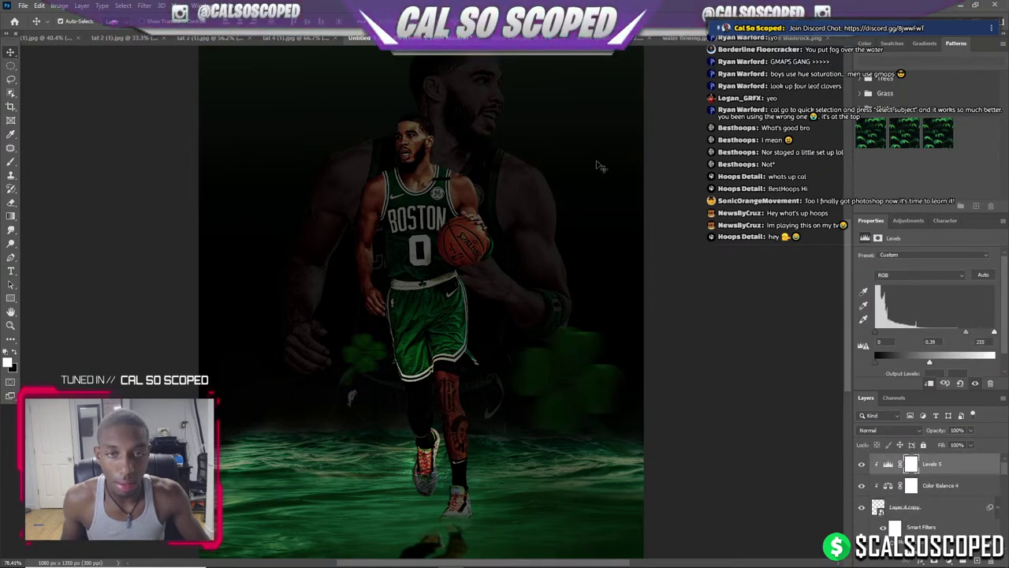
{"action": "scroll", "coordinate": [558, 155], "scroll_direction": "down", "scroll_amount": 2}
{"action": "left_click", "coordinate": [558, 155]}
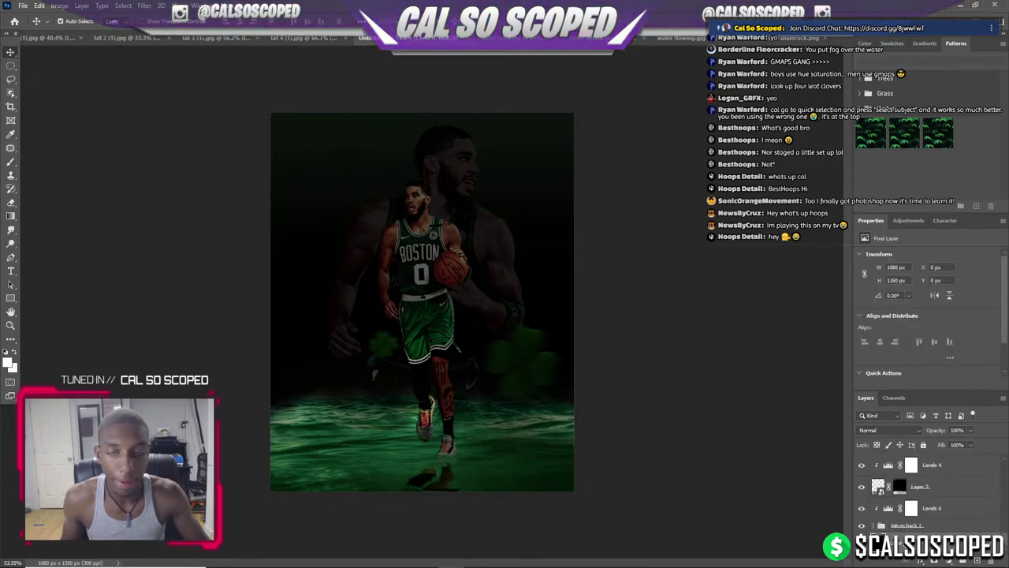
{"action": "left_click", "coordinate": [11, 163]}
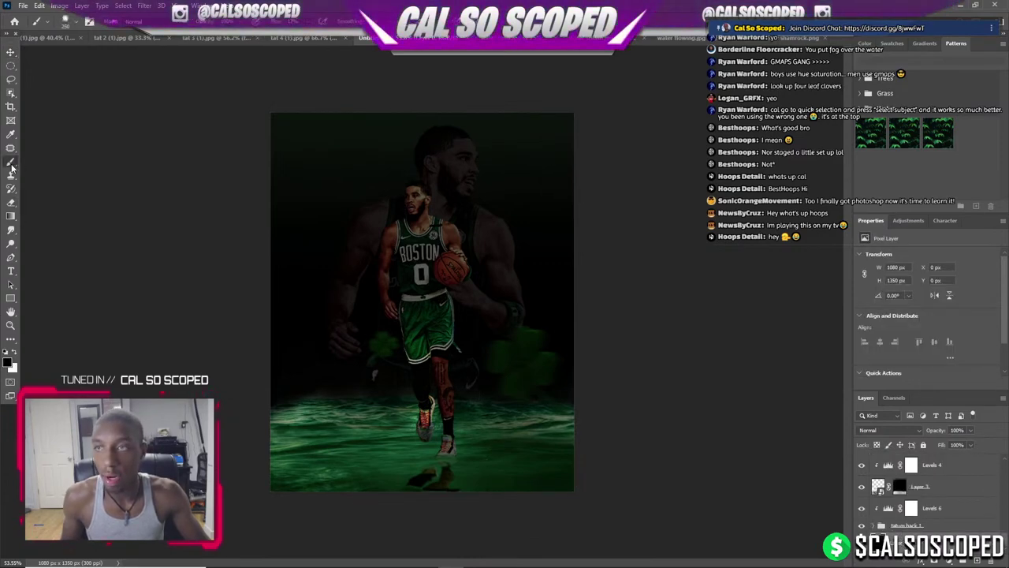
{"action": "key", "text": "bracketright"}
{"action": "key", "text": "bracketright"}
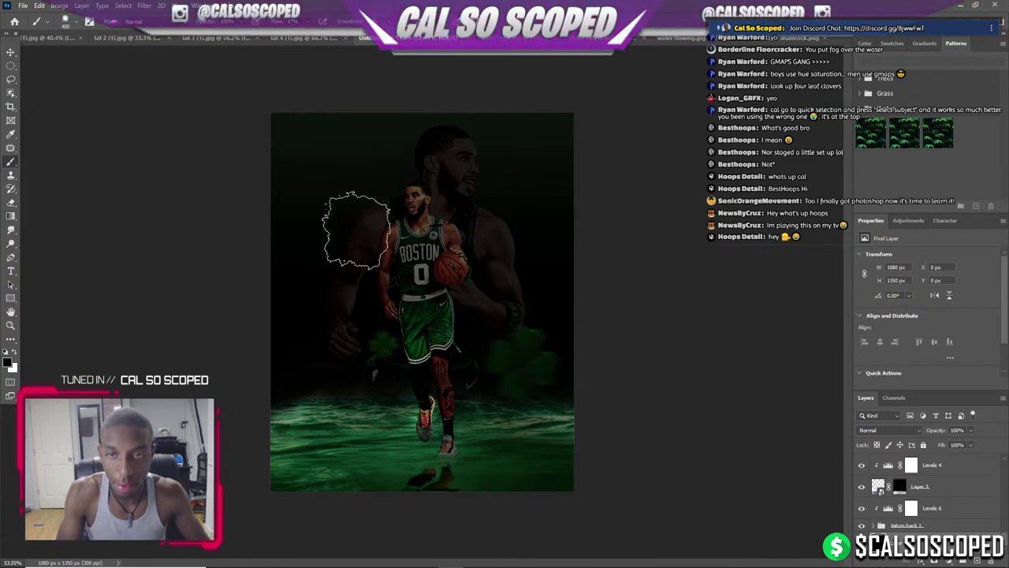
{"action": "key", "text": "bracketright"}
{"action": "key", "text": "bracketright"}
{"action": "key", "text": "bracketright"}
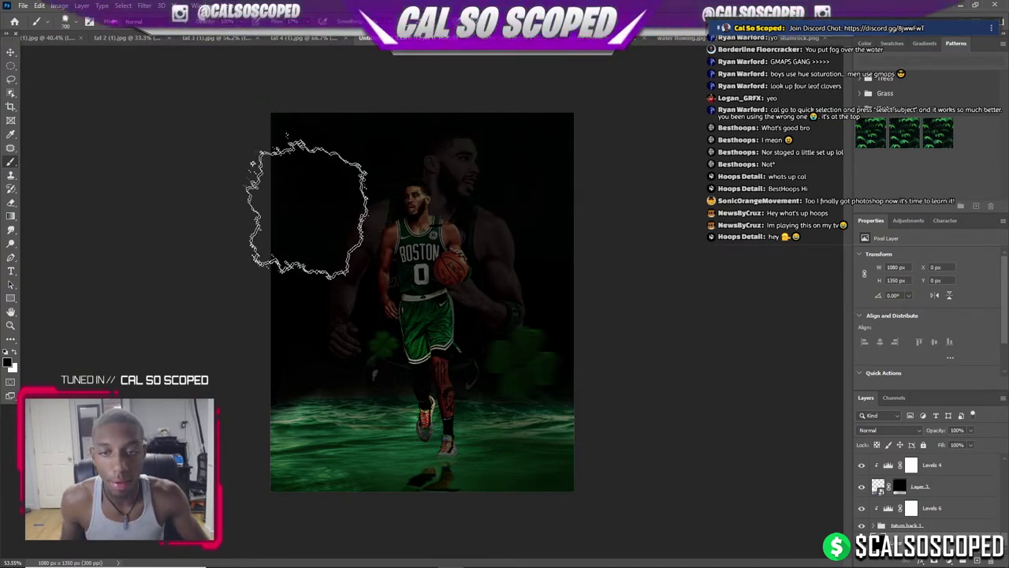
{"action": "key", "text": "v"}
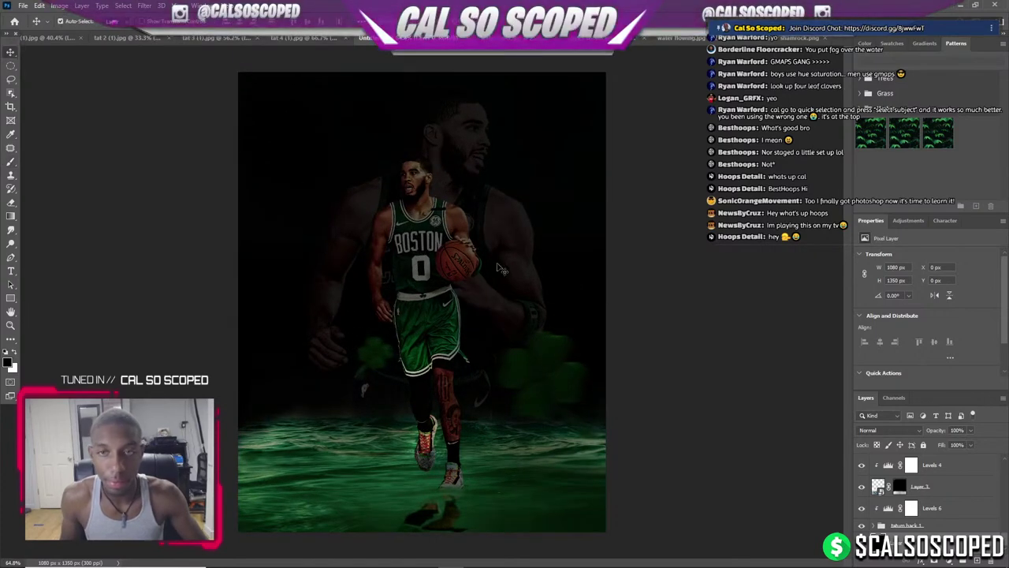
{"action": "scroll", "coordinate": [449, 265], "scroll_direction": "up", "scroll_amount": 1}
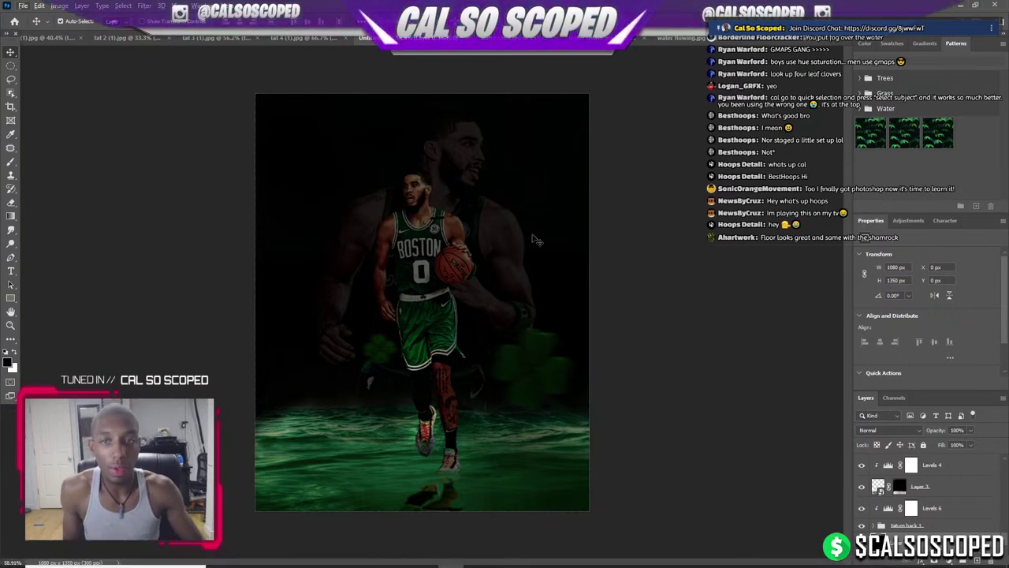
{"action": "key", "text": "ctrl+plus"}
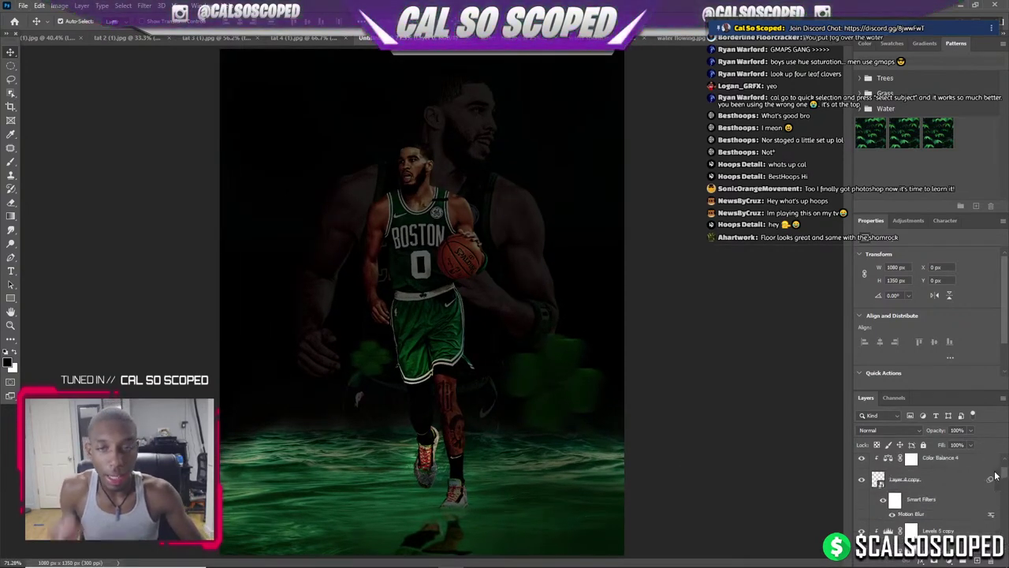
{"action": "scroll", "coordinate": [1006, 546], "scroll_direction": "down", "scroll_amount": 3}
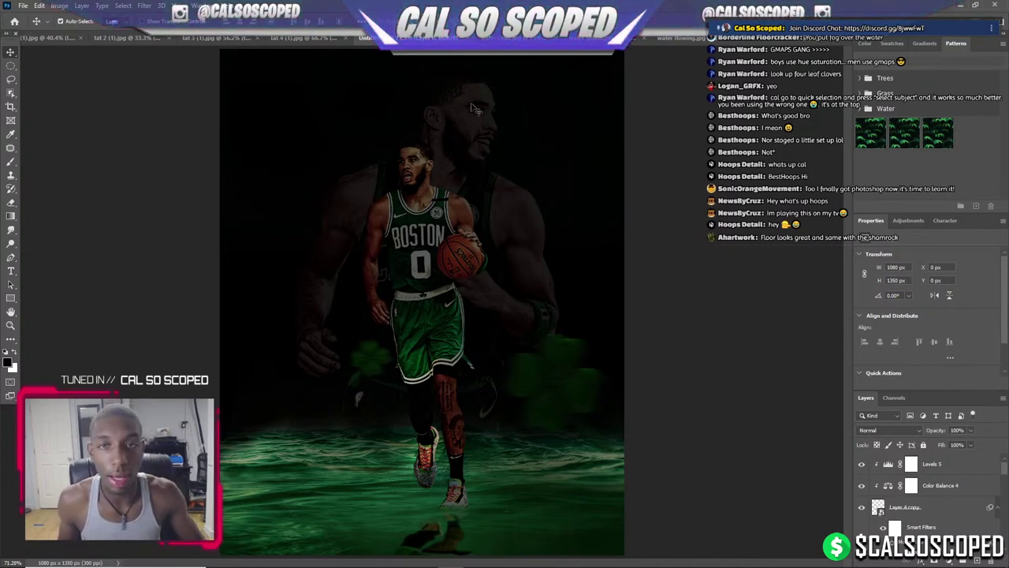
Free-transform the large background player group, shrinking it from a corner behind the small player.
{"action": "left_click", "coordinate": [907, 482]}
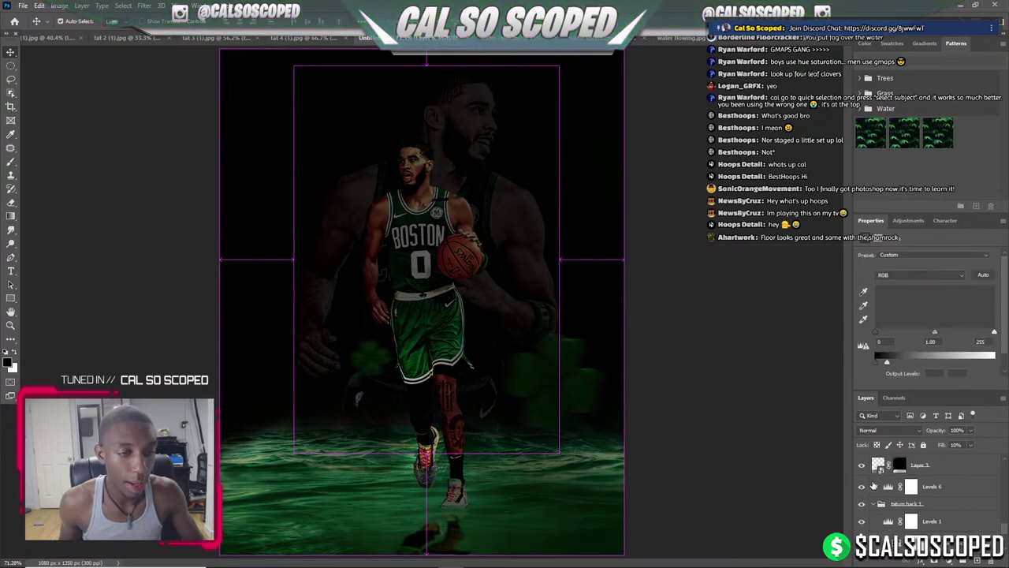
{"action": "left_click", "coordinate": [912, 509]}
{"action": "left_click", "coordinate": [881, 527]}
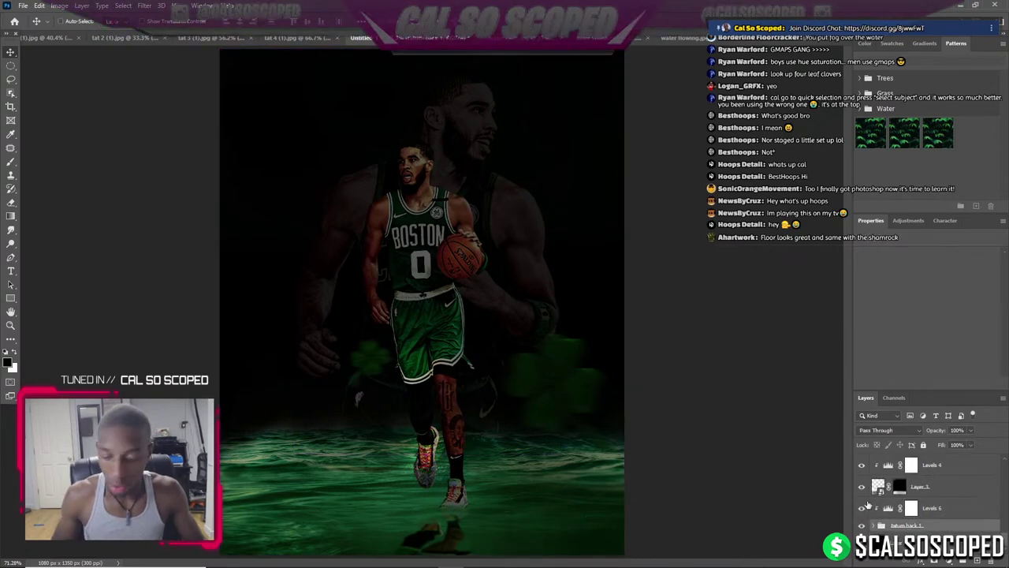
{"action": "key", "text": "ctrl+t"}
{"action": "key", "text": "ctrl+minus"}
{"action": "key", "text": "ctrl+plus"}
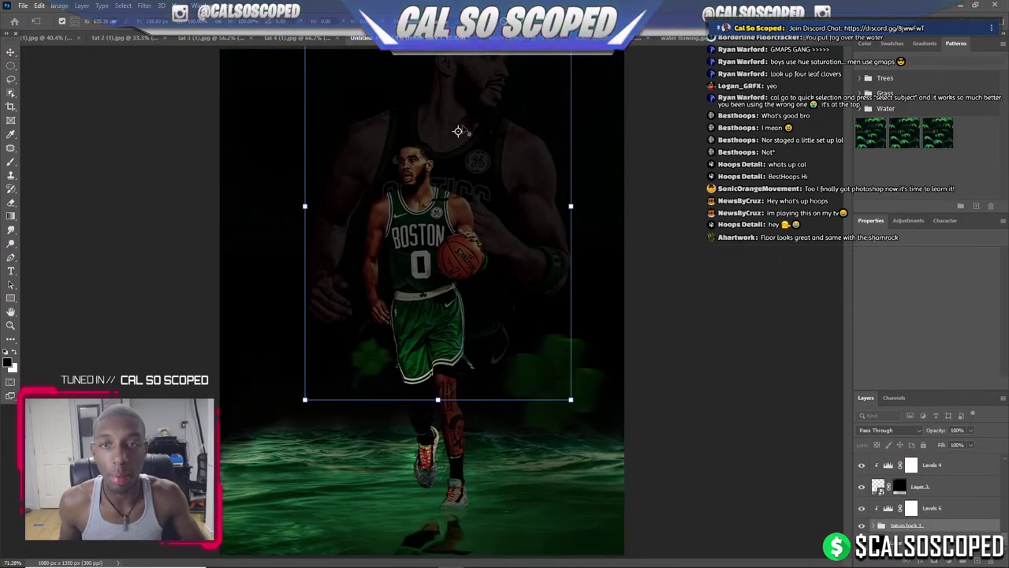
{"action": "mouse_move", "coordinate": [569, 206]}
{"action": "left_mouse_down"}
{"action": "mouse_move", "coordinate": [506, 245]}
{"action": "mouse_move", "coordinate": [466, 167]}
{"action": "left_mouse_up"}
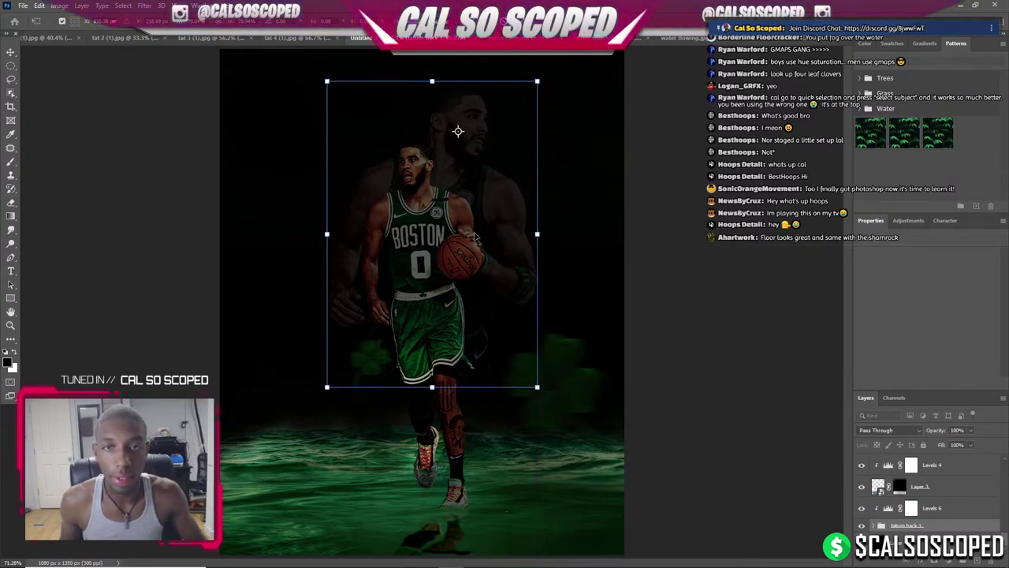
{"action": "key", "text": "Return"}
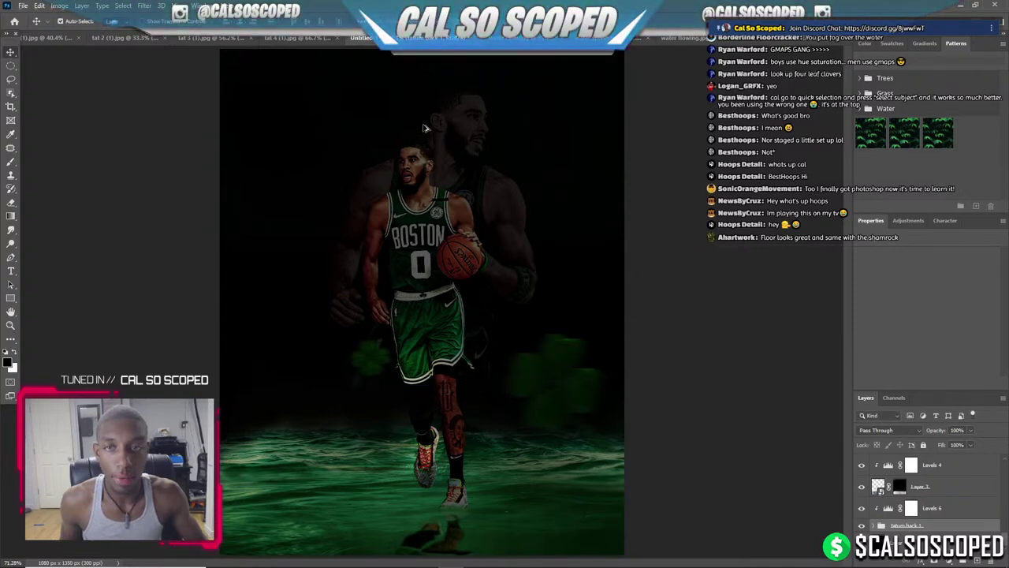
{"action": "scroll", "coordinate": [424, 128], "scroll_direction": "up", "scroll_amount": 3}
Hide the Levels 6 darkening on the large background player after comparing it.
{"action": "left_click", "coordinate": [861, 508]}
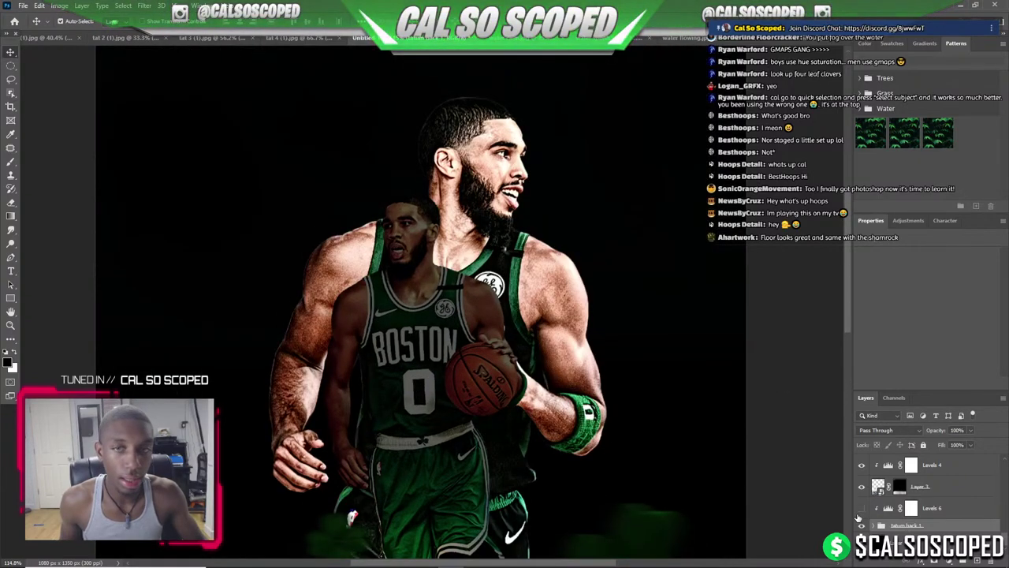
{"action": "left_click", "coordinate": [861, 508]}
{"action": "left_click", "coordinate": [861, 508]}
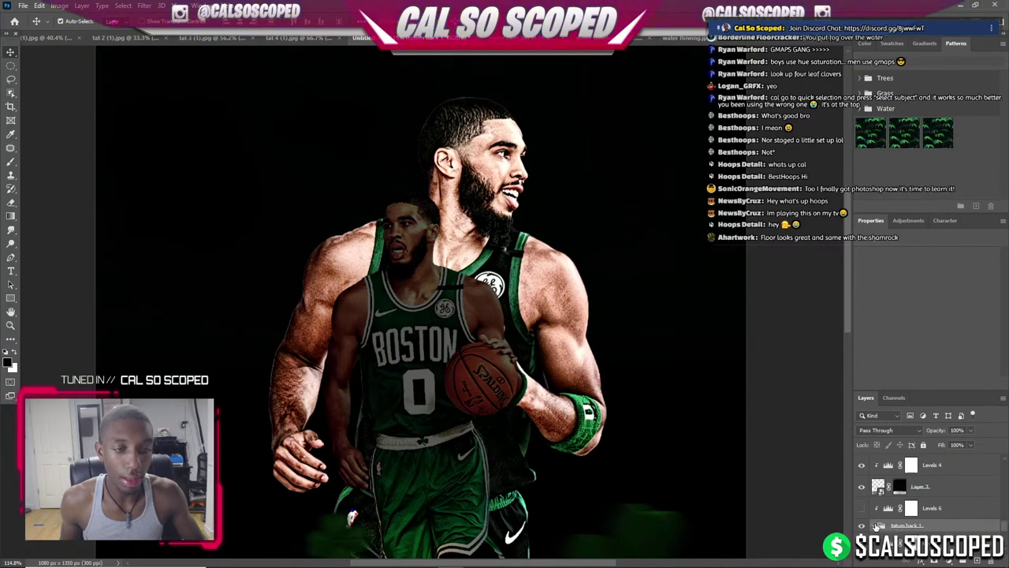
{"action": "scroll", "coordinate": [915, 505], "scroll_direction": "down", "scroll_amount": 2}
{"action": "scroll", "coordinate": [919, 520], "scroll_direction": "down", "scroll_amount": 2}
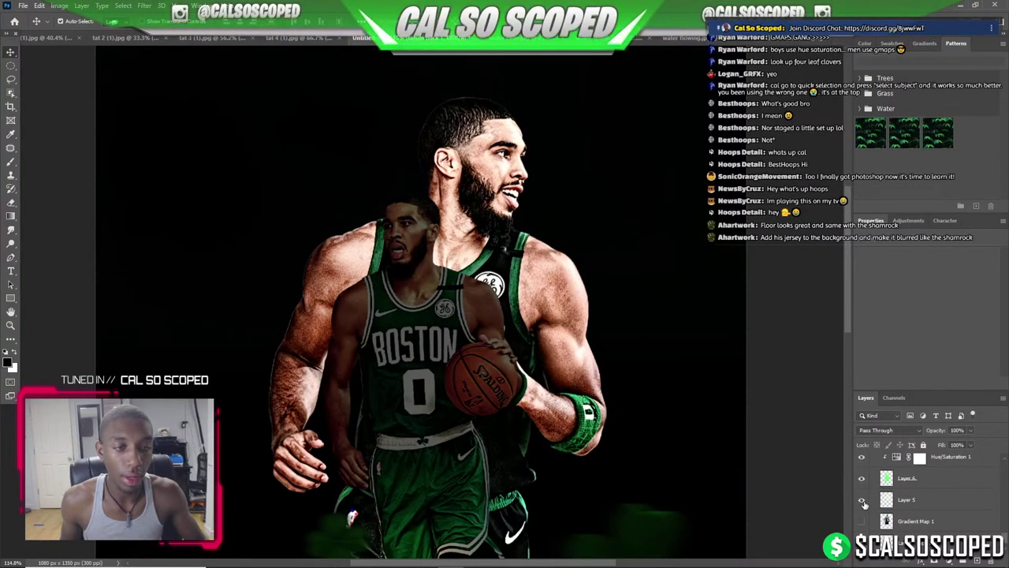
Compare Gradient Map 1 on and off, then hide it to restore the player's colour.
{"action": "left_click", "coordinate": [863, 544]}
{"action": "left_click", "coordinate": [864, 544]}
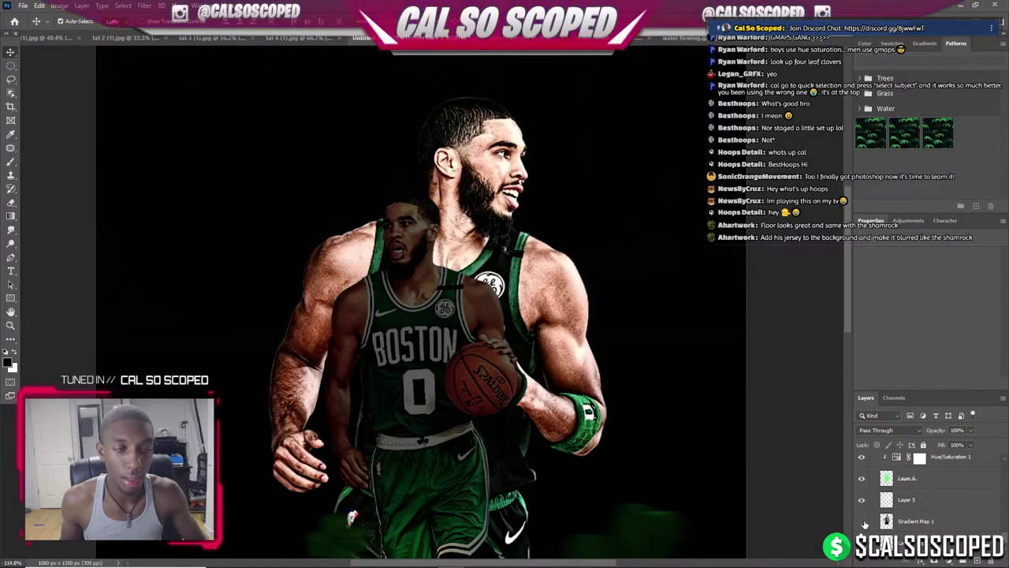
{"action": "left_click", "coordinate": [862, 521]}
{"action": "left_click", "coordinate": [862, 521]}
{"action": "scroll", "coordinate": [558, 358], "scroll_direction": "down", "scroll_amount": 3}
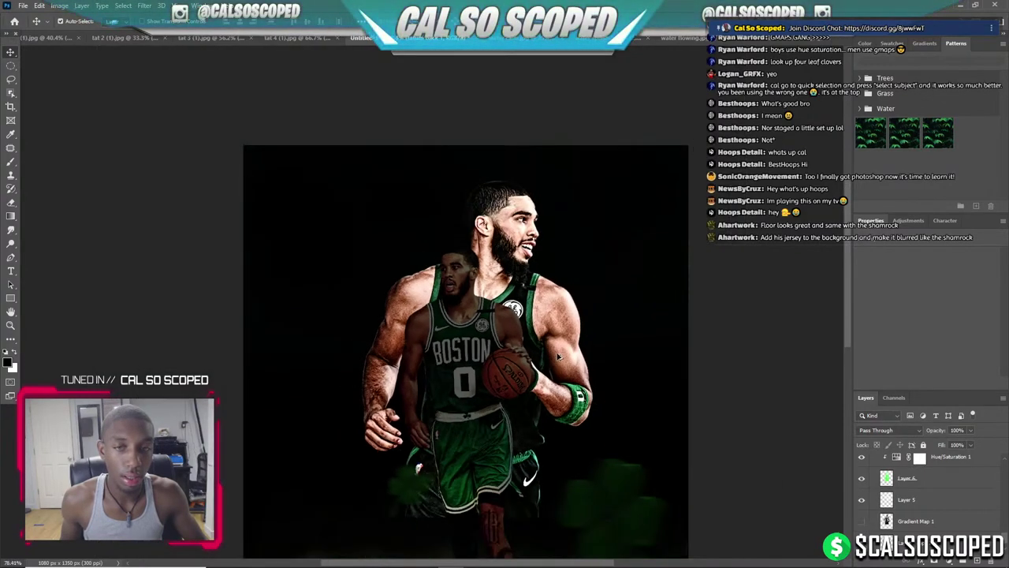
{"action": "left_click", "coordinate": [862, 522]}
{"action": "scroll", "coordinate": [856, 473], "scroll_direction": "down", "scroll_amount": 2}
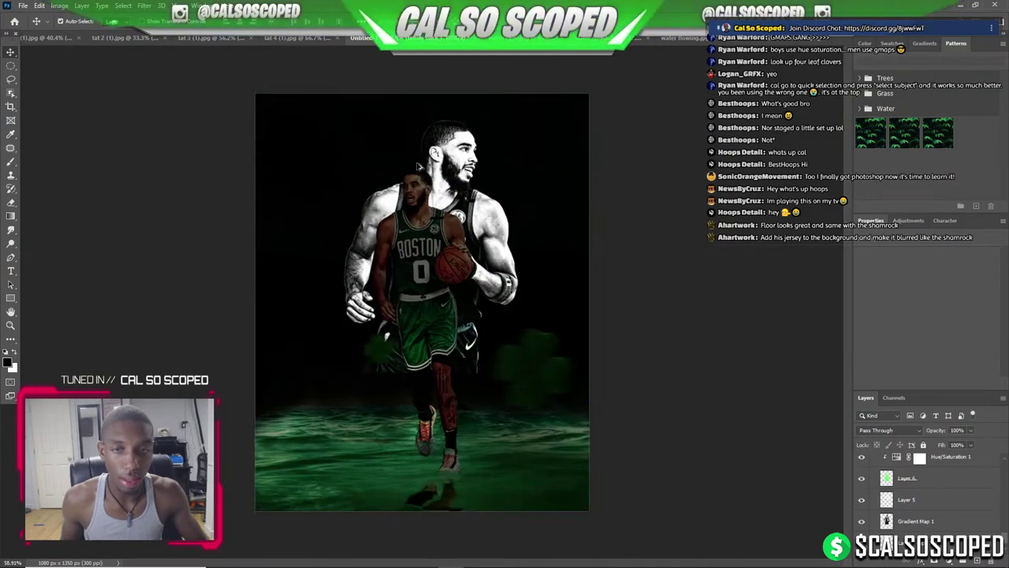
{"action": "scroll", "coordinate": [851, 441], "scroll_direction": "up", "scroll_amount": 3}
{"action": "left_click", "coordinate": [862, 522]}
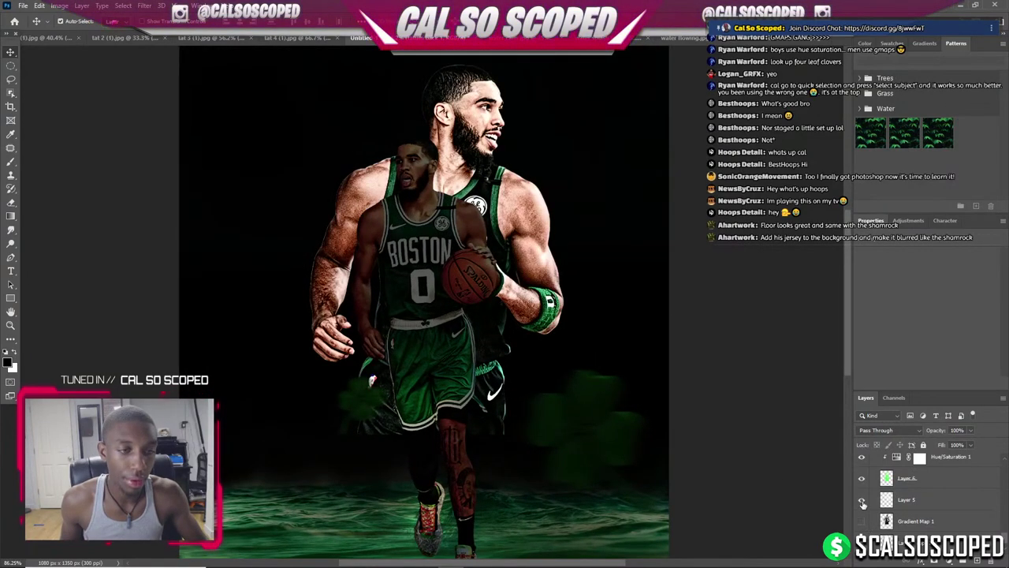
Compare Layer 5 on and off and add a new Selective Color 2 adjustment layer.
{"action": "left_click", "coordinate": [861, 500]}
{"action": "left_click", "coordinate": [862, 500]}
{"action": "left_click", "coordinate": [862, 500]}
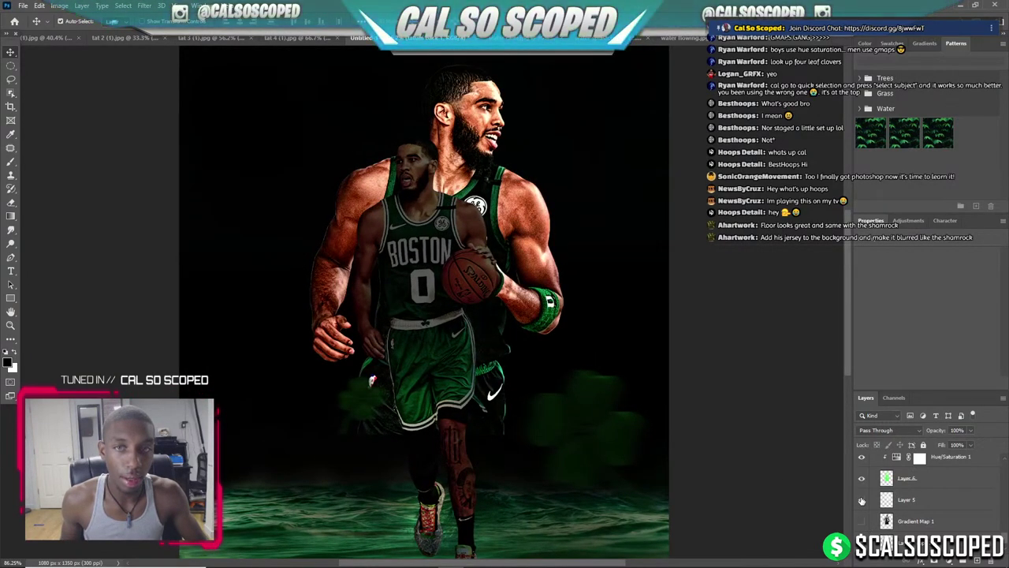
{"action": "left_click", "coordinate": [862, 500]}
{"action": "left_click", "coordinate": [862, 500]}
{"action": "left_click", "coordinate": [861, 500]}
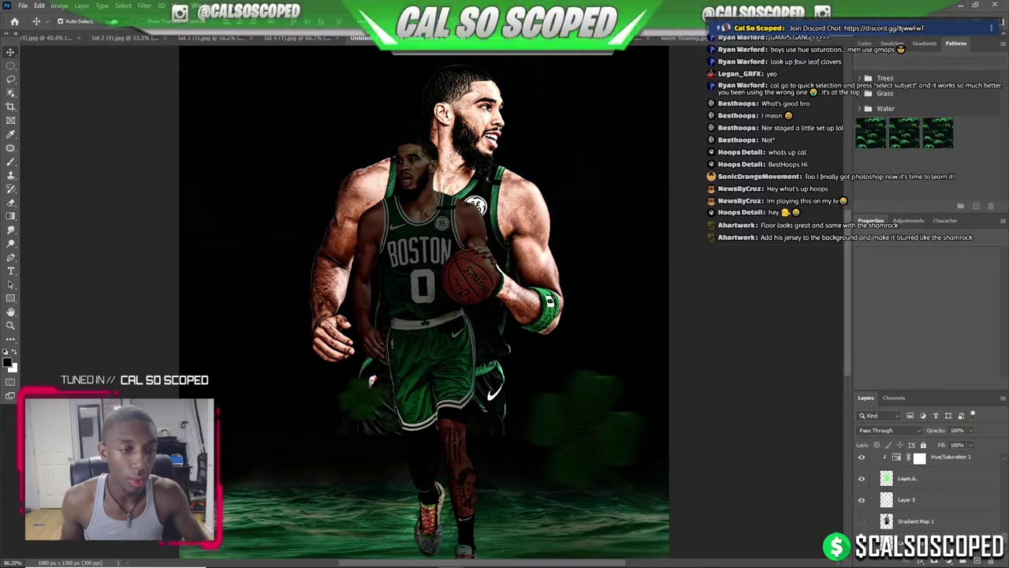
{"action": "left_click", "coordinate": [954, 560]}
{"action": "left_click", "coordinate": [939, 546]}
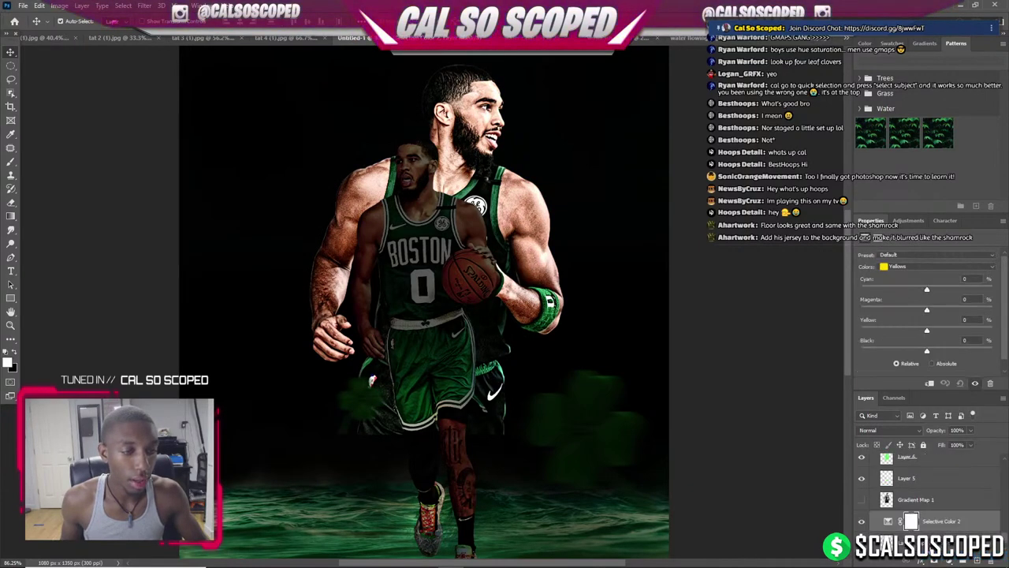
Clip Selective Color 2 to the player and shift its Yellows and Reds cyan, magenta and black.
{"action": "key", "text": "ctrl+alt+g"}
{"action": "mouse_move", "coordinate": [927, 292]}
{"action": "left_mouse_down"}
{"action": "mouse_move", "coordinate": [879, 299]}
{"action": "mouse_move", "coordinate": [947, 308]}
{"action": "mouse_move", "coordinate": [881, 336]}
{"action": "left_mouse_up"}
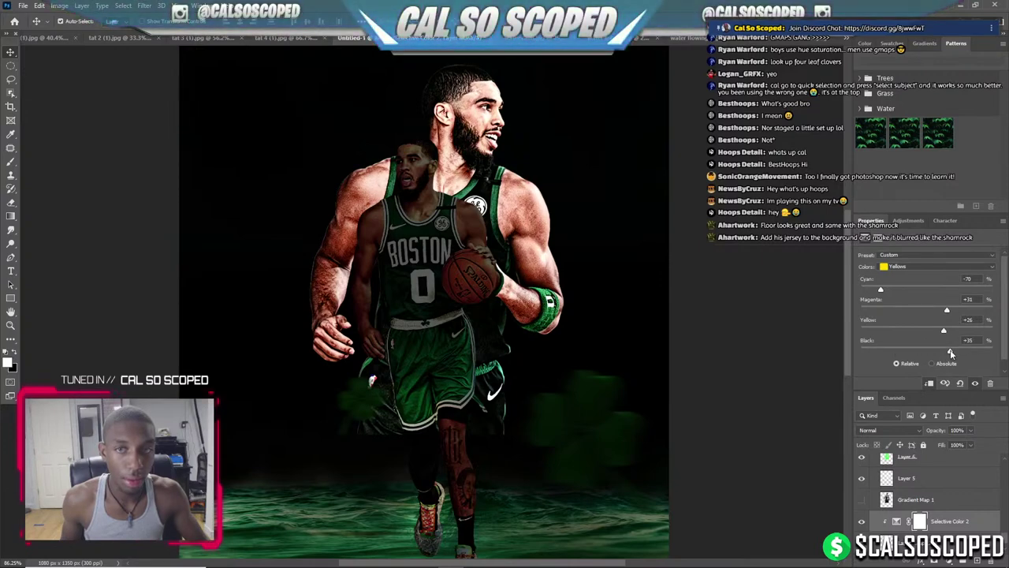
{"action": "mouse_move", "coordinate": [927, 352]}
{"action": "left_mouse_down"}
{"action": "mouse_move", "coordinate": [911, 353]}
{"action": "mouse_move", "coordinate": [929, 338]}
{"action": "left_mouse_up"}
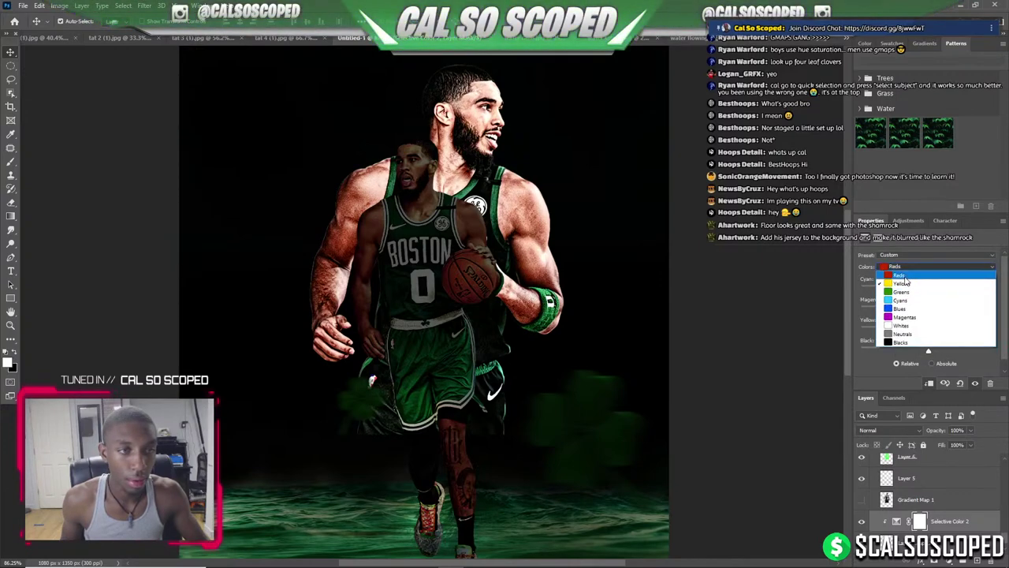
{"action": "left_click", "coordinate": [928, 292]}
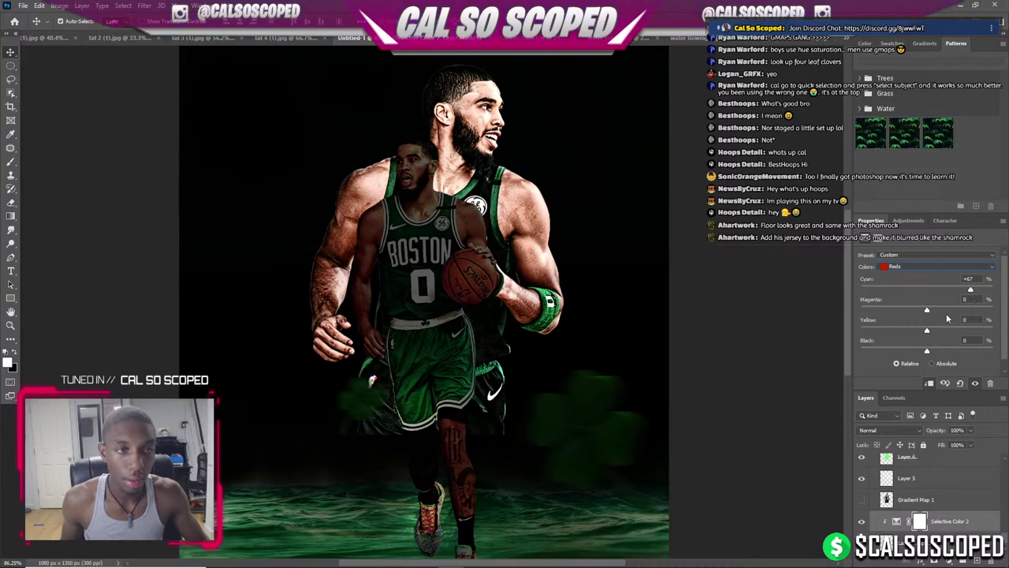
{"action": "left_click_drag", "start_coordinate": [927, 310], "coordinate": [929, 311]}
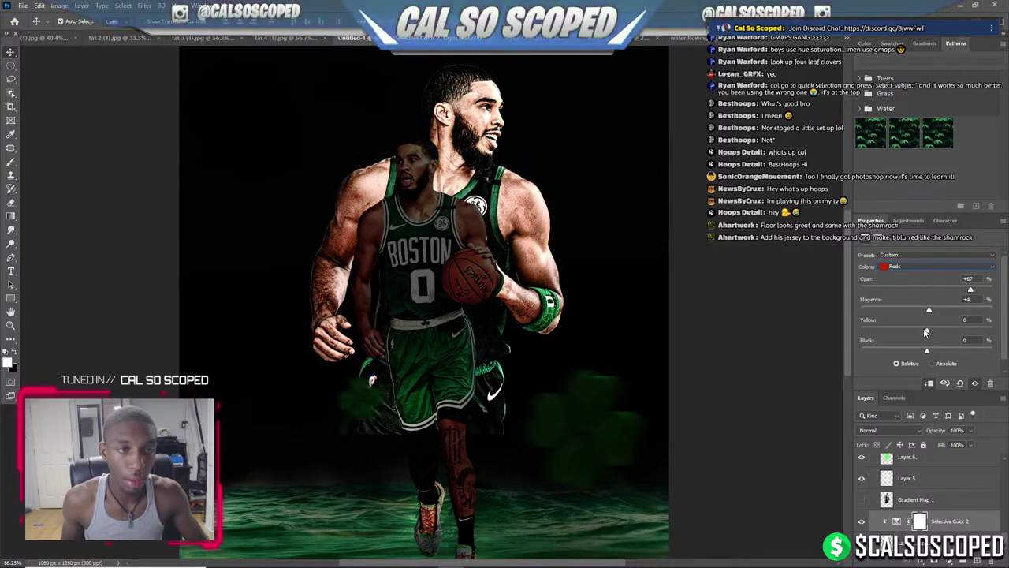
{"action": "left_click_drag", "start_coordinate": [929, 351], "coordinate": [963, 352]}
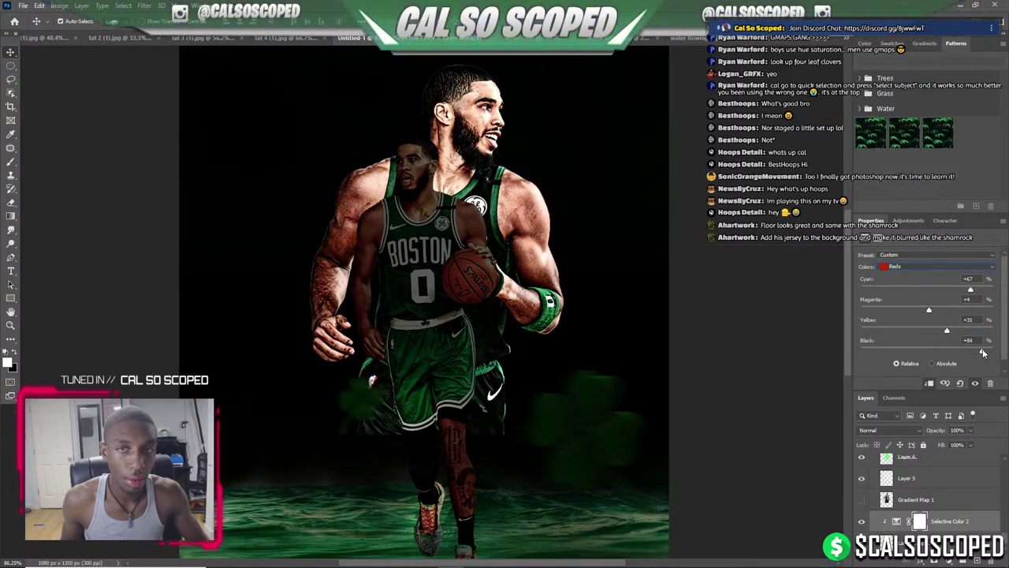
With Layer 5 hidden, refine the Reds and set Yellows to Cyan +67, Magenta -7, Yellow -17, Black +23.
{"action": "left_click", "coordinate": [861, 479]}
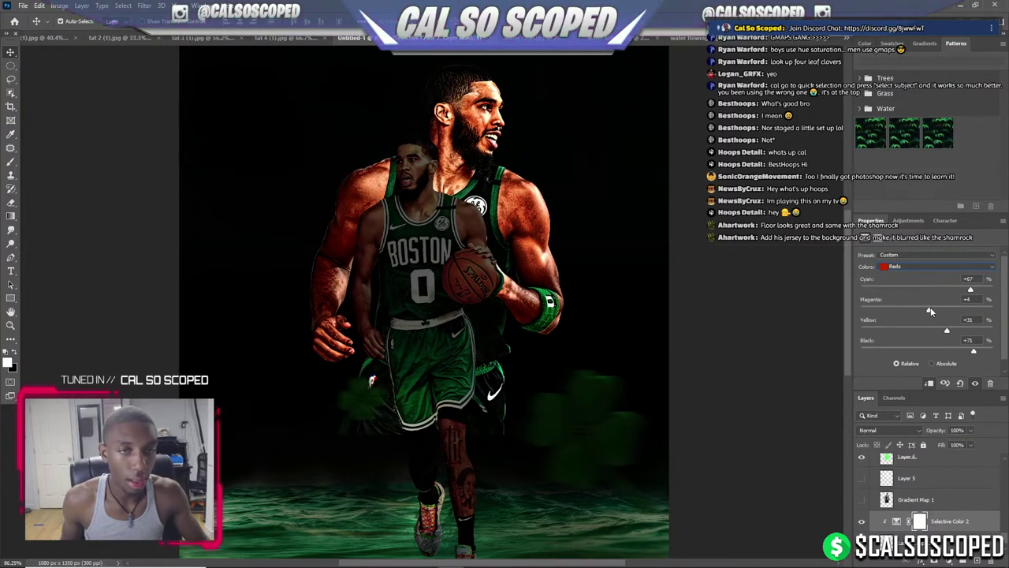
{"action": "left_click_drag", "start_coordinate": [929, 308], "coordinate": [907, 322]}
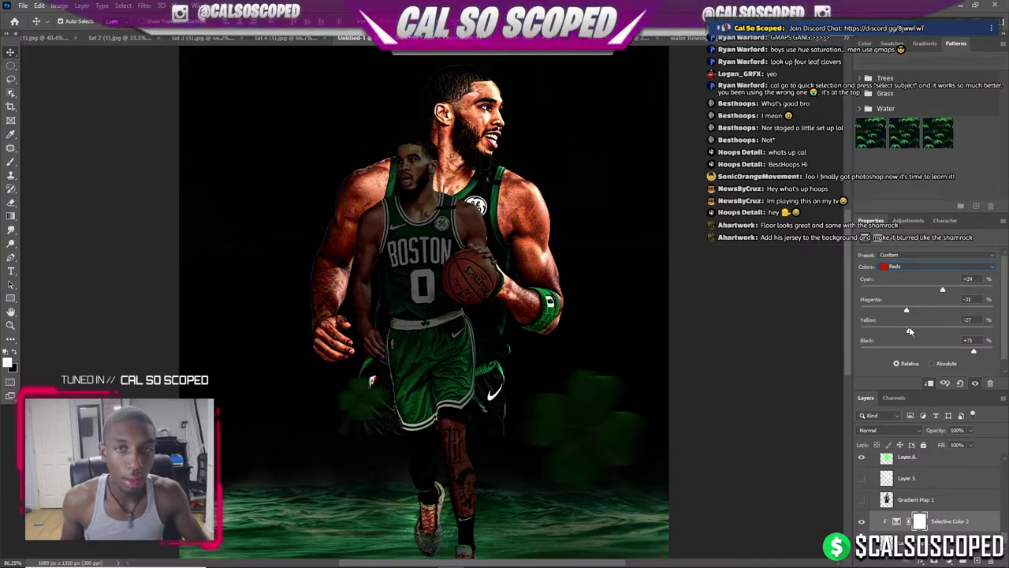
{"action": "mouse_move", "coordinate": [974, 351]}
{"action": "left_mouse_down"}
{"action": "mouse_move", "coordinate": [891, 351]}
{"action": "mouse_move", "coordinate": [894, 330]}
{"action": "left_mouse_up"}
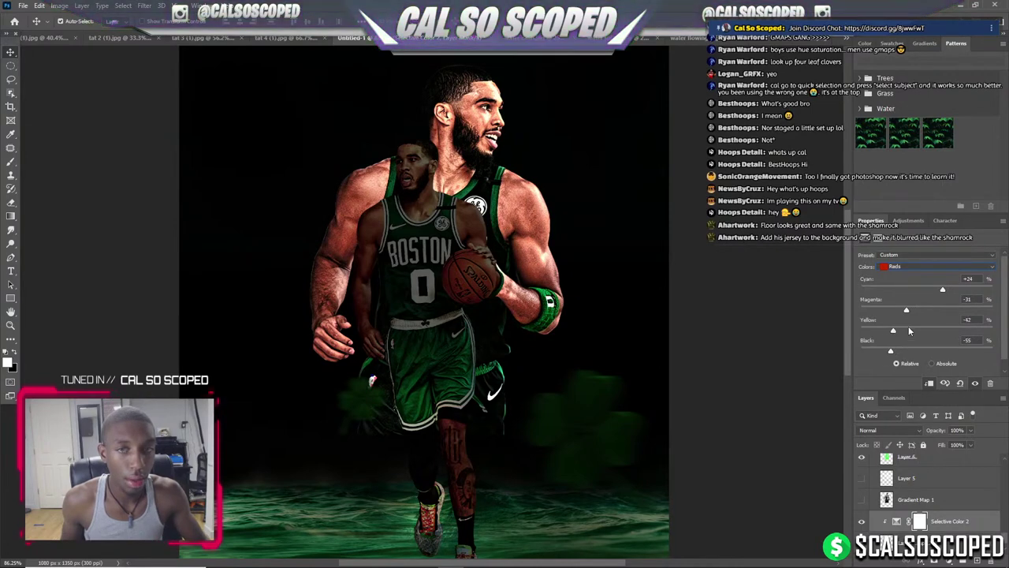
{"action": "left_click", "coordinate": [934, 266]}
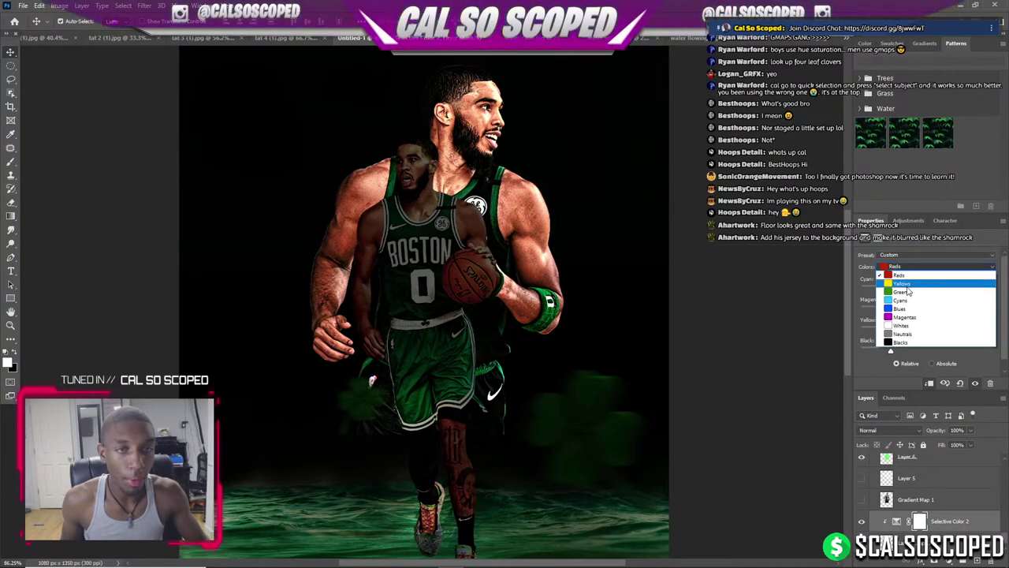
{"action": "left_click", "coordinate": [898, 277]}
{"action": "mouse_move", "coordinate": [945, 289]}
{"action": "left_mouse_down"}
{"action": "mouse_move", "coordinate": [972, 290]}
{"action": "mouse_move", "coordinate": [902, 306]}
{"action": "mouse_move", "coordinate": [923, 309]}
{"action": "left_mouse_up"}
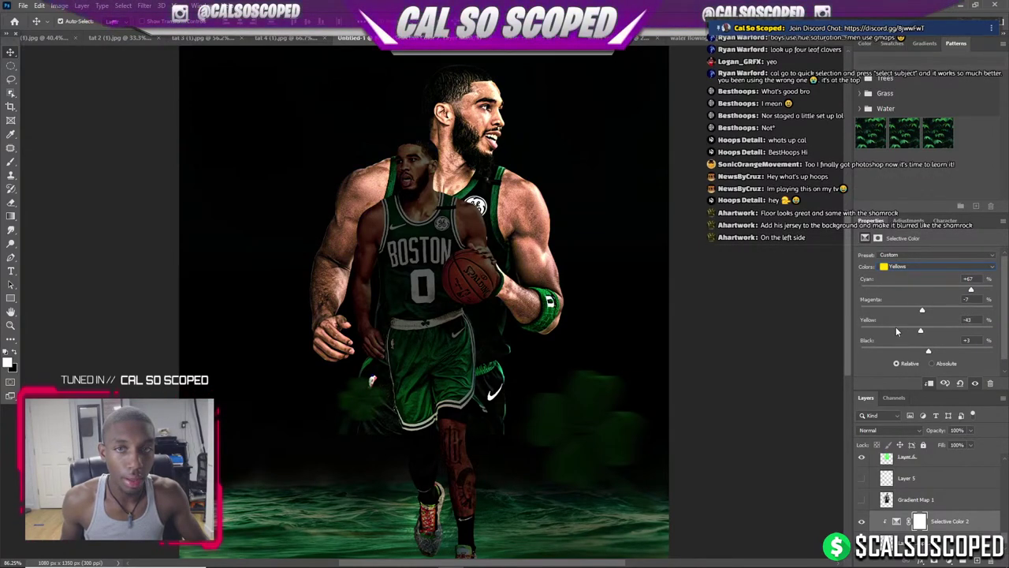
{"action": "mouse_move", "coordinate": [906, 330]}
{"action": "left_mouse_down"}
{"action": "mouse_move", "coordinate": [950, 329]}
{"action": "mouse_move", "coordinate": [908, 347]}
{"action": "mouse_move", "coordinate": [943, 352]}
{"action": "left_mouse_up"}
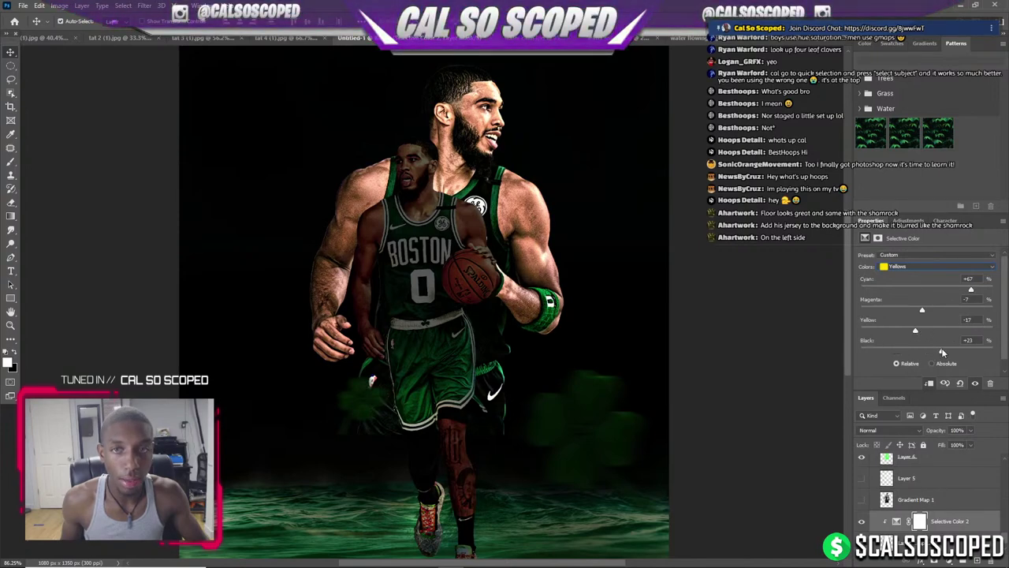
Show Layer 5 again and lower its Fill to 7%.
{"action": "left_click", "coordinate": [862, 479]}
{"action": "left_click", "coordinate": [908, 479]}
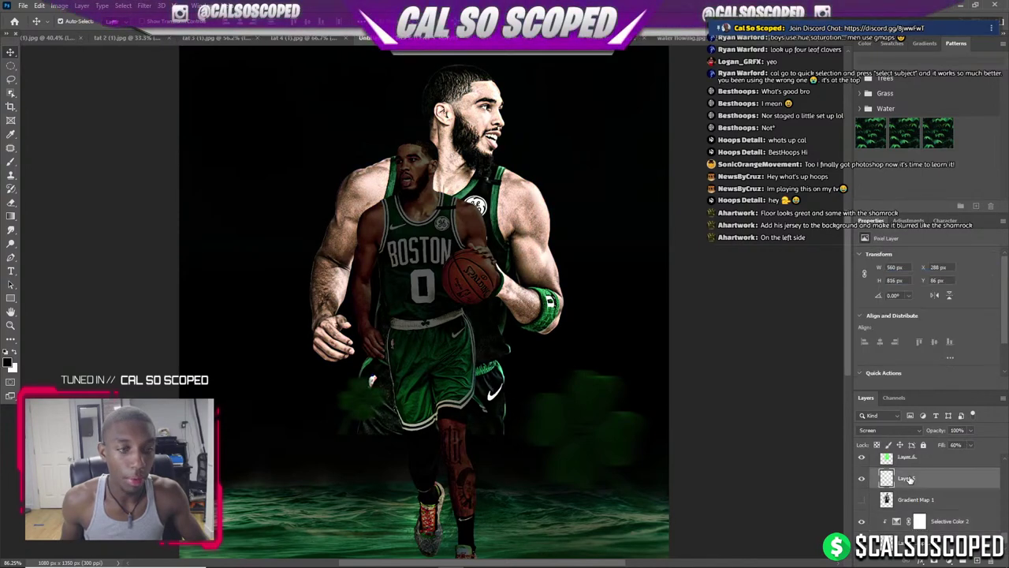
{"action": "left_click_drag", "start_coordinate": [957, 456], "coordinate": [946, 457]}
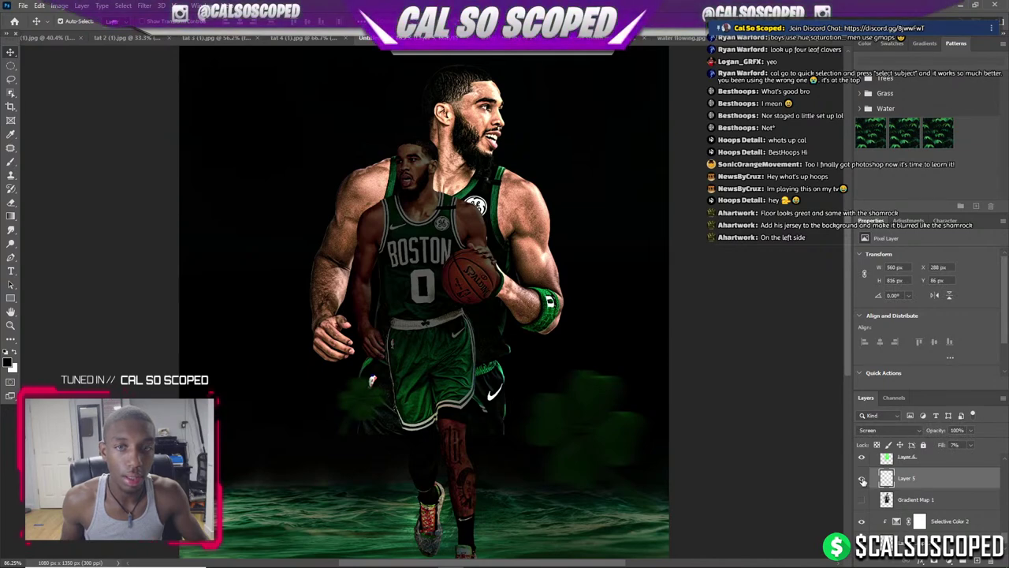
{"action": "left_click", "coordinate": [941, 543]}
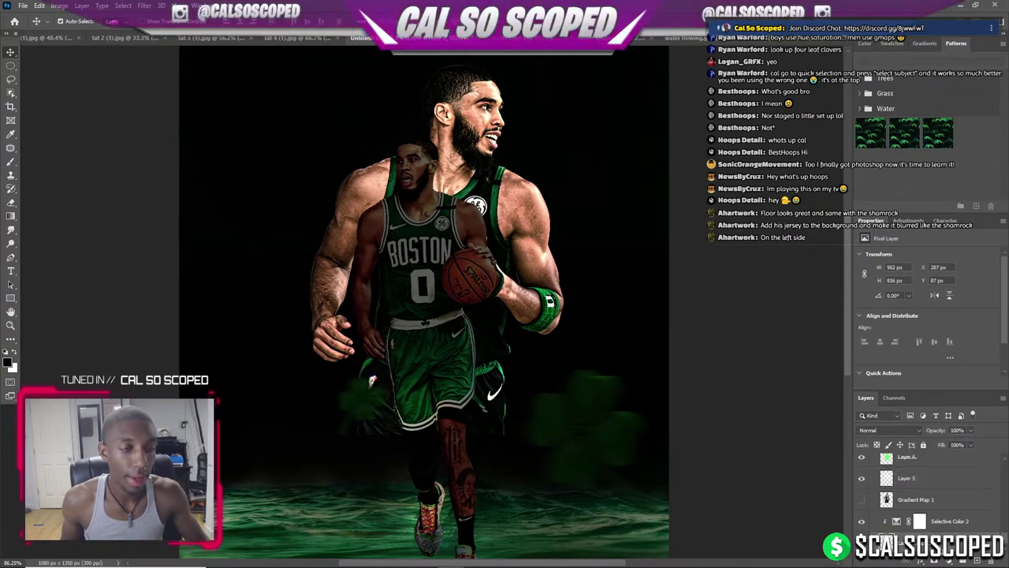
{"action": "left_click", "coordinate": [948, 561]}
Add a Color Balance adjustment with midtones Cyan-Red -7, Magenta-Green +31, Yellow-Blue -2.
{"action": "left_click", "coordinate": [950, 470]}
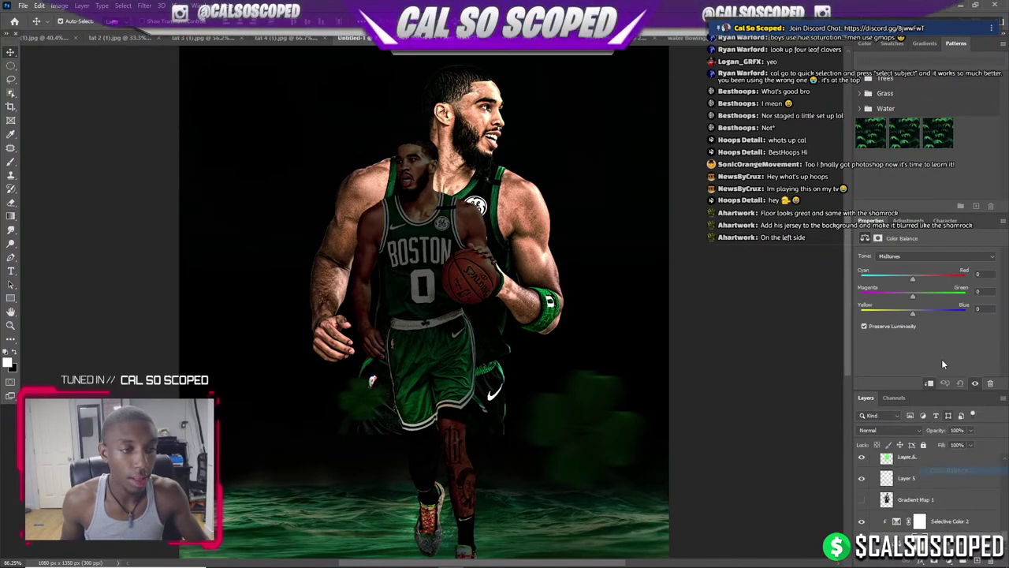
{"action": "mouse_move", "coordinate": [932, 282]}
{"action": "left_mouse_down"}
{"action": "mouse_move", "coordinate": [899, 287]}
{"action": "mouse_move", "coordinate": [908, 279]}
{"action": "mouse_move", "coordinate": [938, 296]}
{"action": "left_mouse_up"}
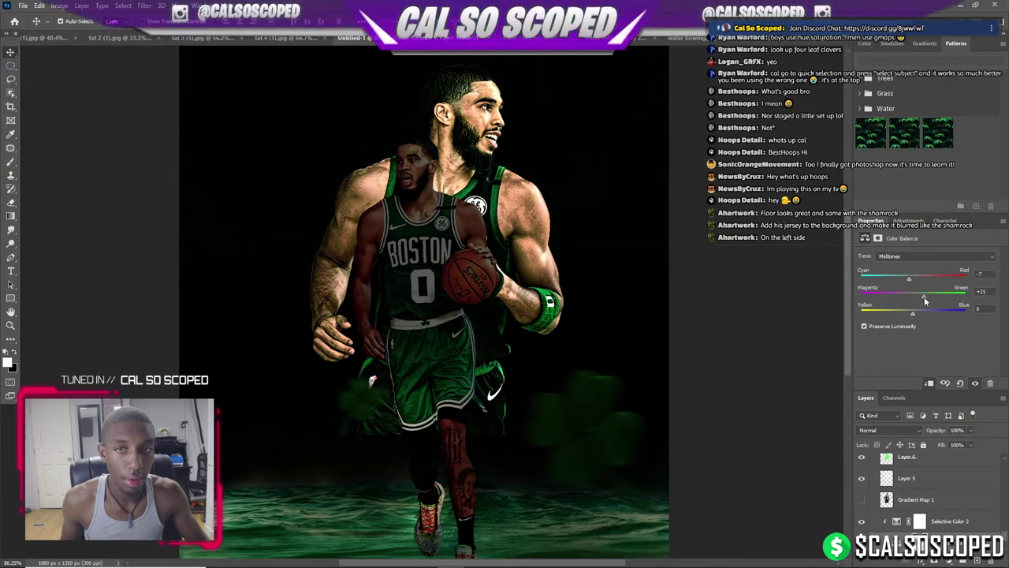
{"action": "left_click_drag", "start_coordinate": [913, 314], "coordinate": [912, 313]}
{"action": "scroll", "coordinate": [539, 273], "scroll_direction": "down", "scroll_amount": 3}
{"action": "scroll", "coordinate": [423, 101], "scroll_direction": "up", "scroll_amount": 3}
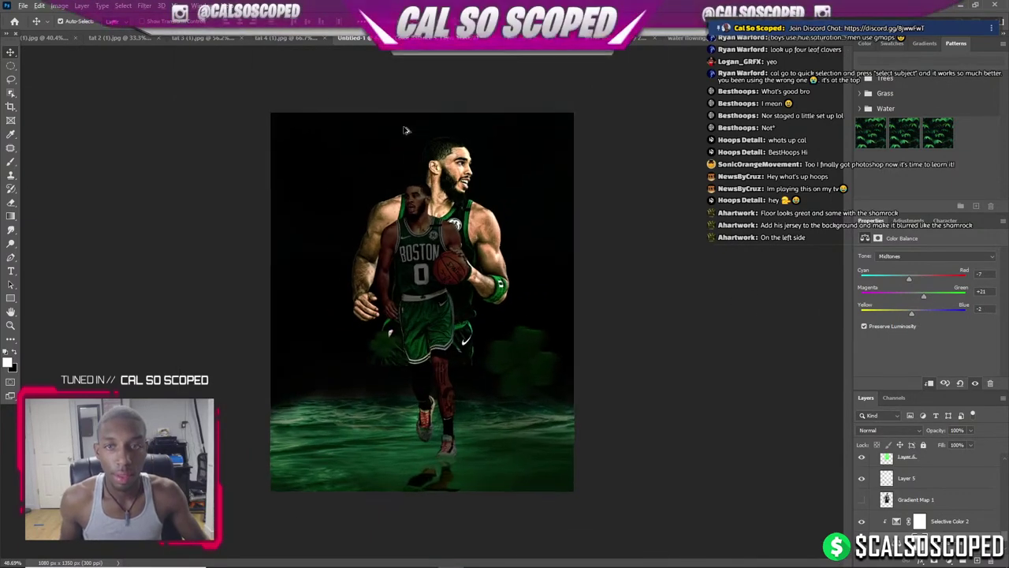
{"action": "scroll", "coordinate": [426, 101], "scroll_direction": "up", "scroll_amount": 2}
{"action": "scroll", "coordinate": [422, 111], "scroll_direction": "down", "scroll_amount": 3}
{"action": "scroll", "coordinate": [416, 127], "scroll_direction": "down", "scroll_amount": 2}
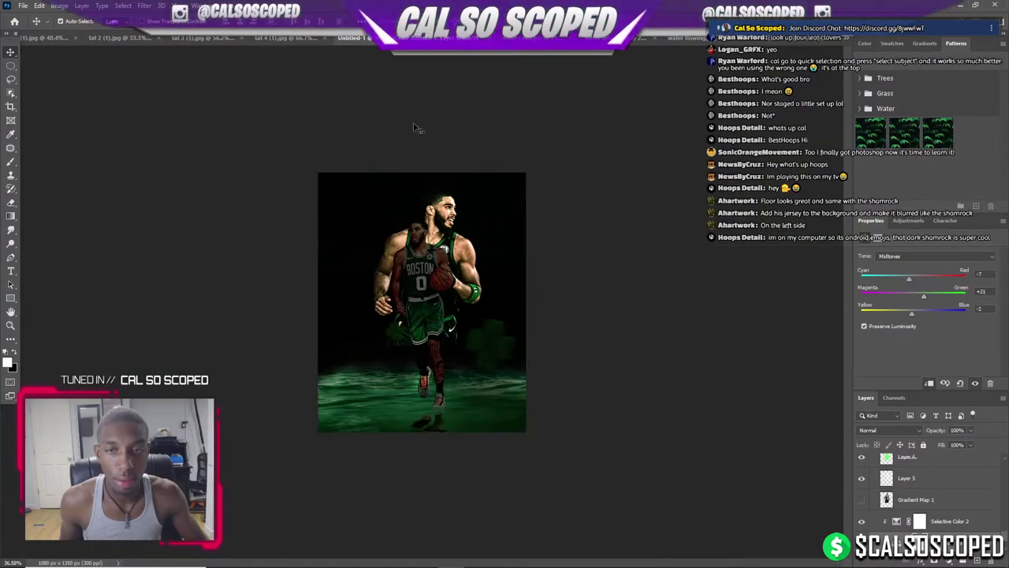
{"action": "scroll", "coordinate": [426, 237], "scroll_direction": "up", "scroll_amount": 2}
{"action": "scroll", "coordinate": [441, 197], "scroll_direction": "up", "scroll_amount": 2}
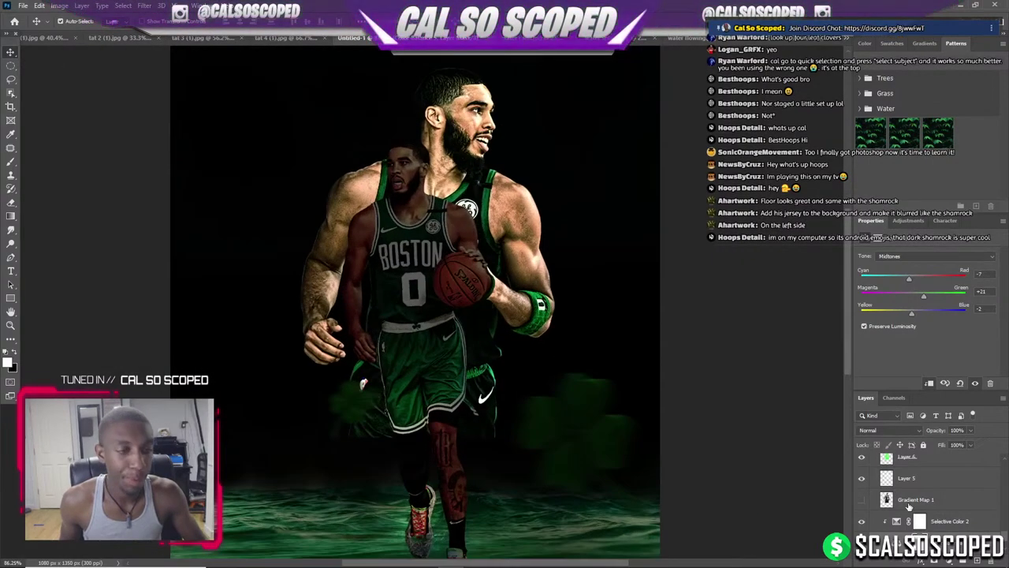
{"action": "scroll", "coordinate": [904, 497], "scroll_direction": "up", "scroll_amount": 2}
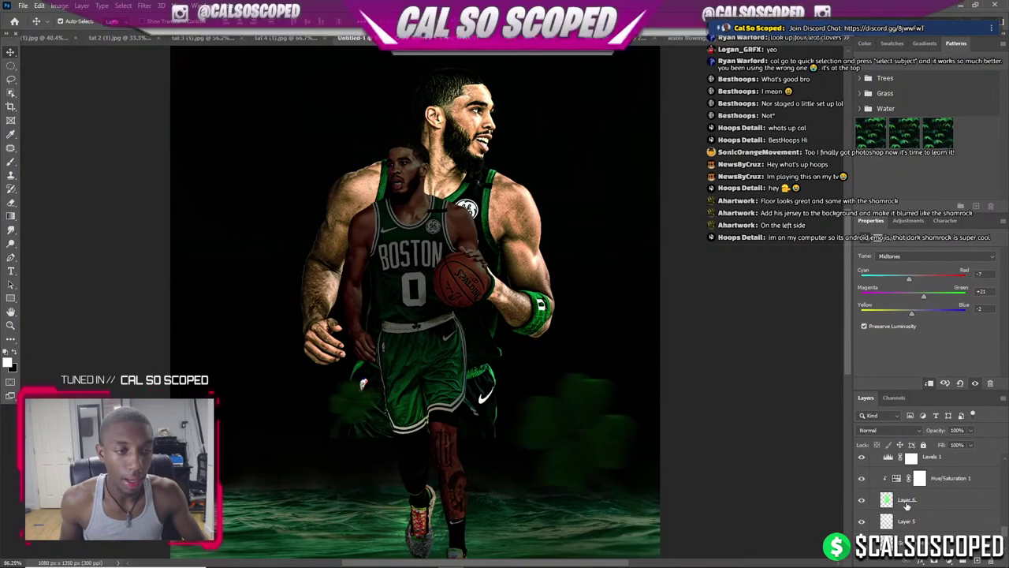
Lower Layer 6's Fill to 9% and add a layer mask to it.
{"action": "left_click", "coordinate": [906, 499]}
{"action": "left_click", "coordinate": [971, 446]}
{"action": "mouse_move", "coordinate": [978, 459]}
{"action": "left_mouse_down"}
{"action": "mouse_move", "coordinate": [943, 459]}
{"action": "mouse_move", "coordinate": [966, 454]}
{"action": "mouse_move", "coordinate": [957, 459]}
{"action": "left_mouse_up"}
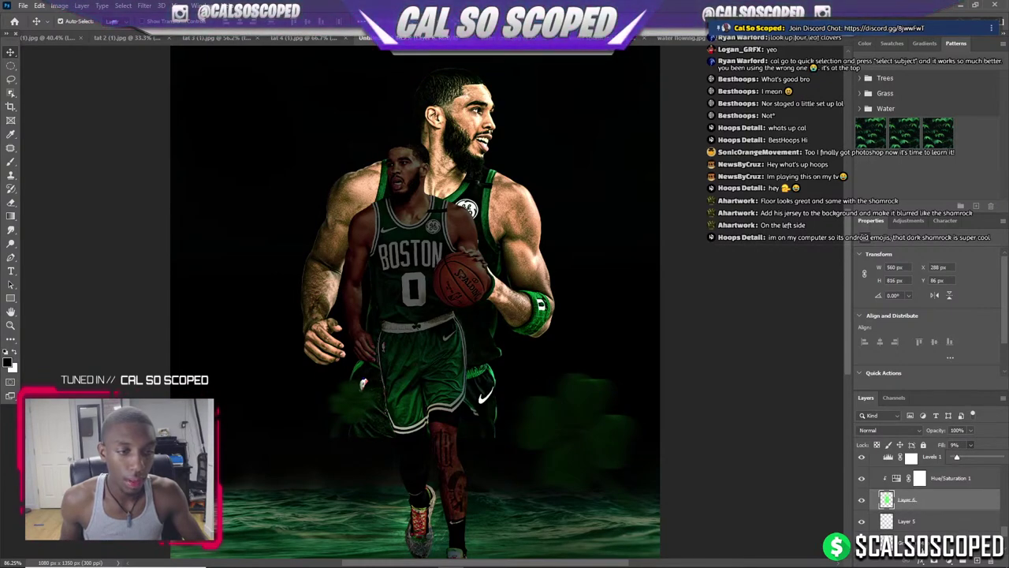
{"action": "left_click", "coordinate": [931, 560]}
{"action": "key", "text": "b"}
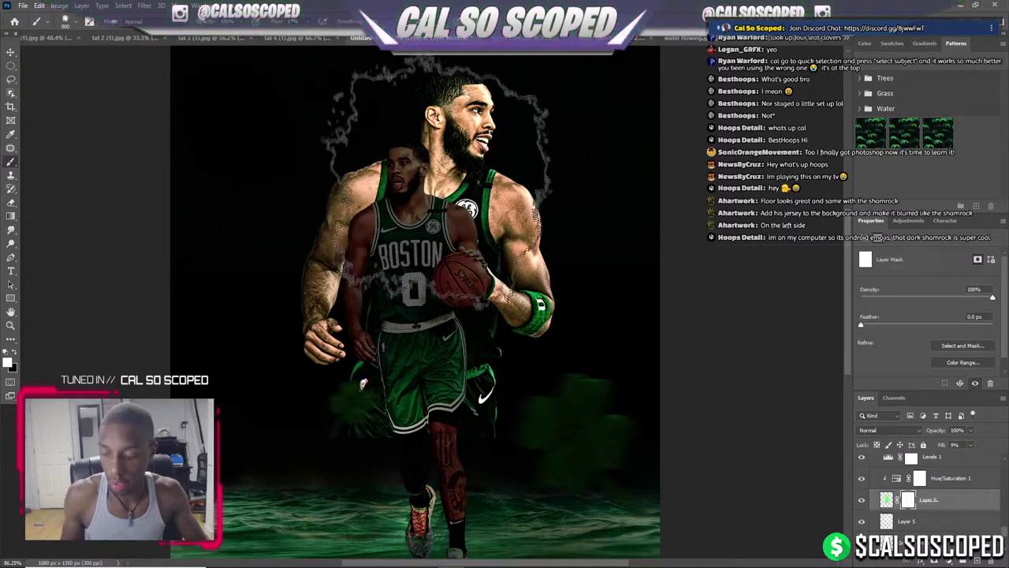
Fit the whole poster in the window and review Layer 5 and the Hue/Saturation 1 adjustment.
{"action": "key", "text": "ctrl+minus"}
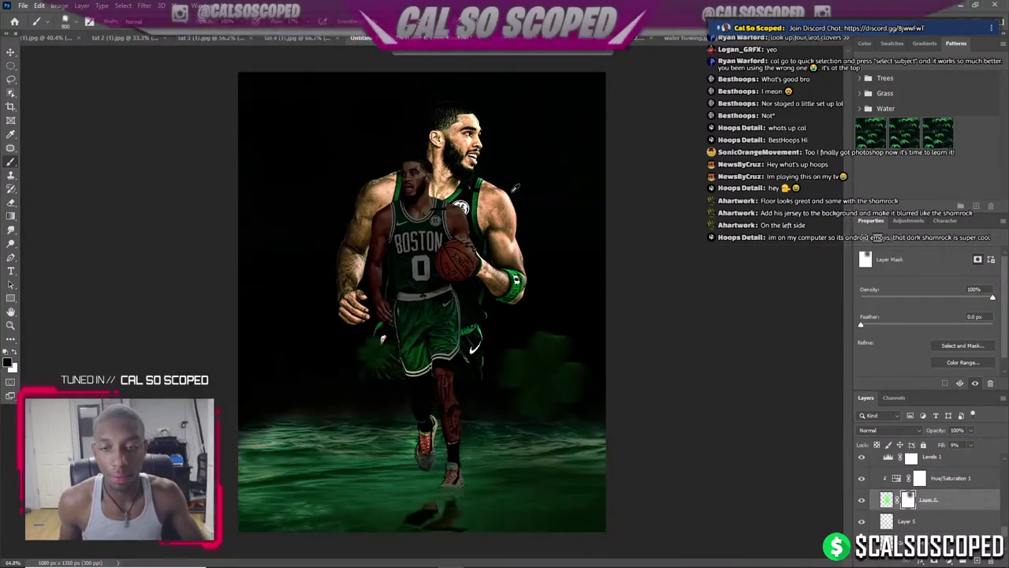
{"action": "key", "text": "v"}
{"action": "key", "text": "ctrl+0"}
{"action": "scroll", "coordinate": [462, 118], "scroll_direction": "up", "scroll_amount": 2}
{"action": "scroll", "coordinate": [462, 119], "scroll_direction": "up", "scroll_amount": 2}
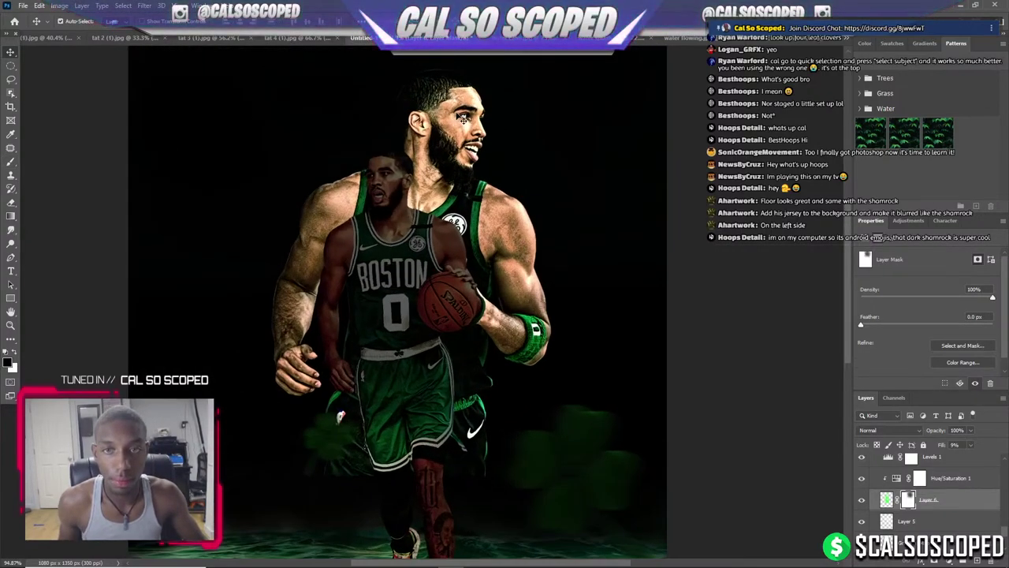
{"action": "left_click", "coordinate": [462, 119]}
{"action": "left_click", "coordinate": [954, 483]}
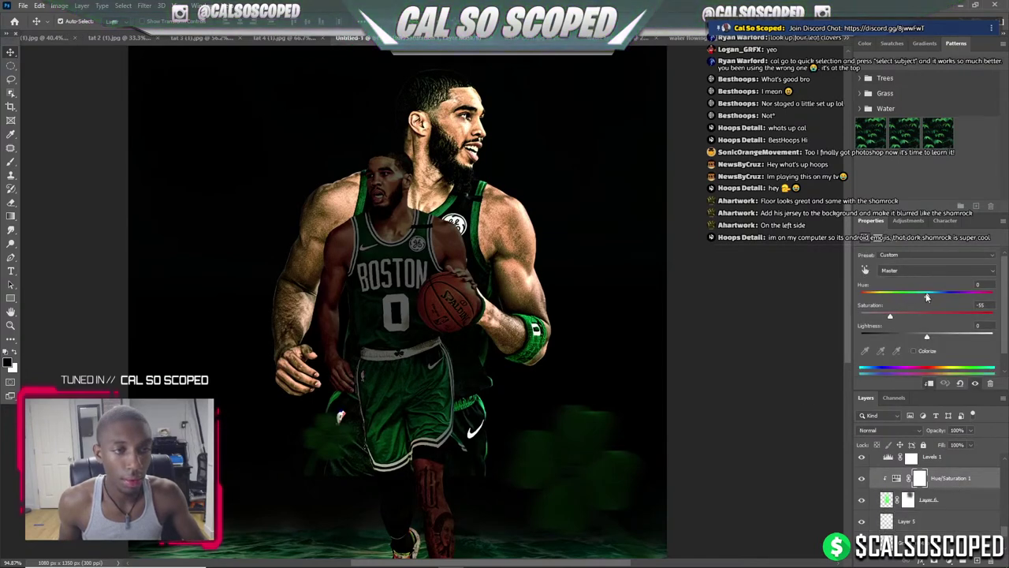
{"action": "scroll", "coordinate": [917, 505], "scroll_direction": "down", "scroll_amount": 2}
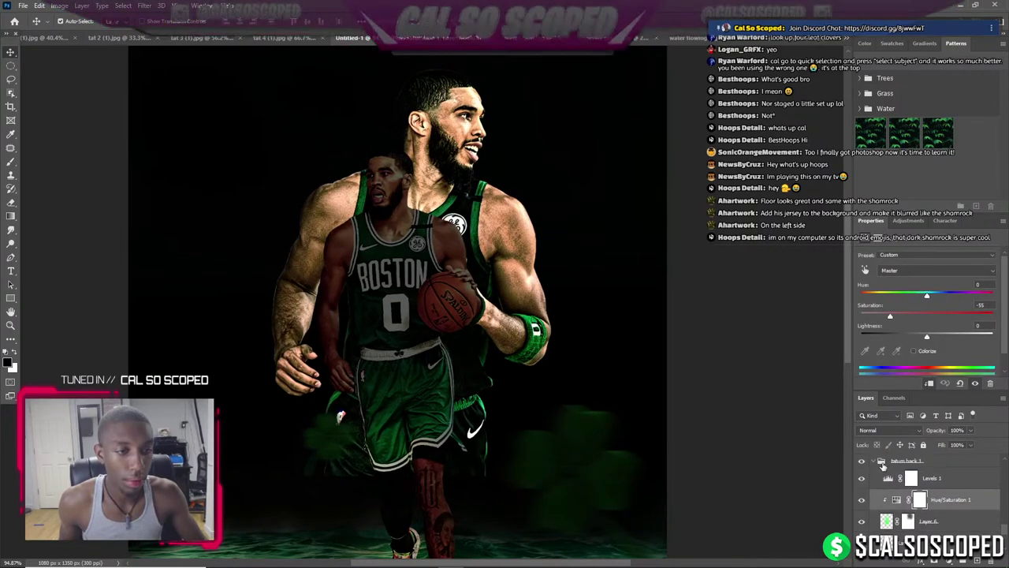
{"action": "scroll", "coordinate": [938, 522], "scroll_direction": "up", "scroll_amount": 1}
{"action": "scroll", "coordinate": [933, 527], "scroll_direction": "down", "scroll_amount": 1}
Add a Channel Mixer above Selective Color 2, adjust its red output mix, and clip it.
{"action": "left_click", "coordinate": [933, 520]}
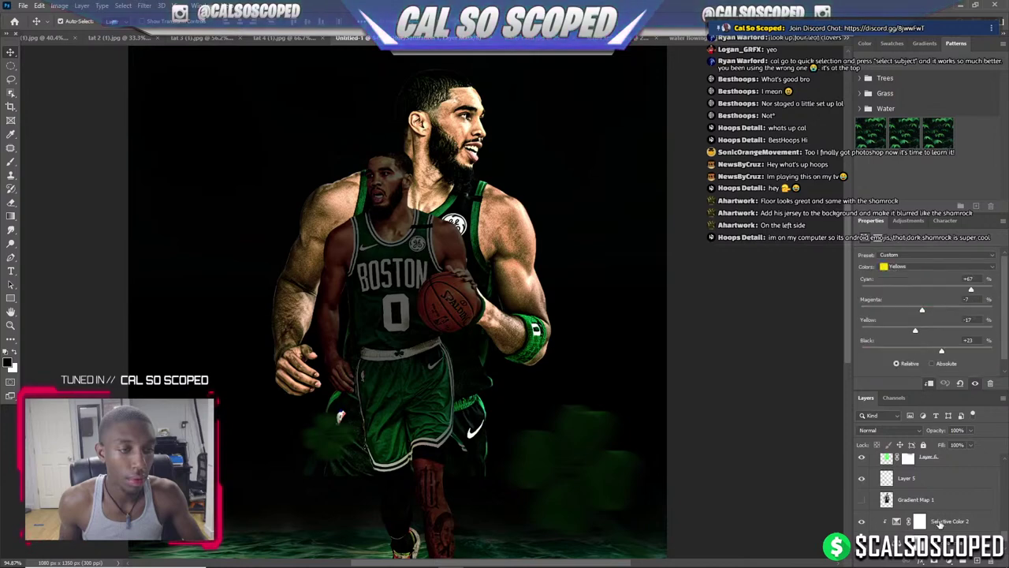
{"action": "left_click", "coordinate": [945, 559]}
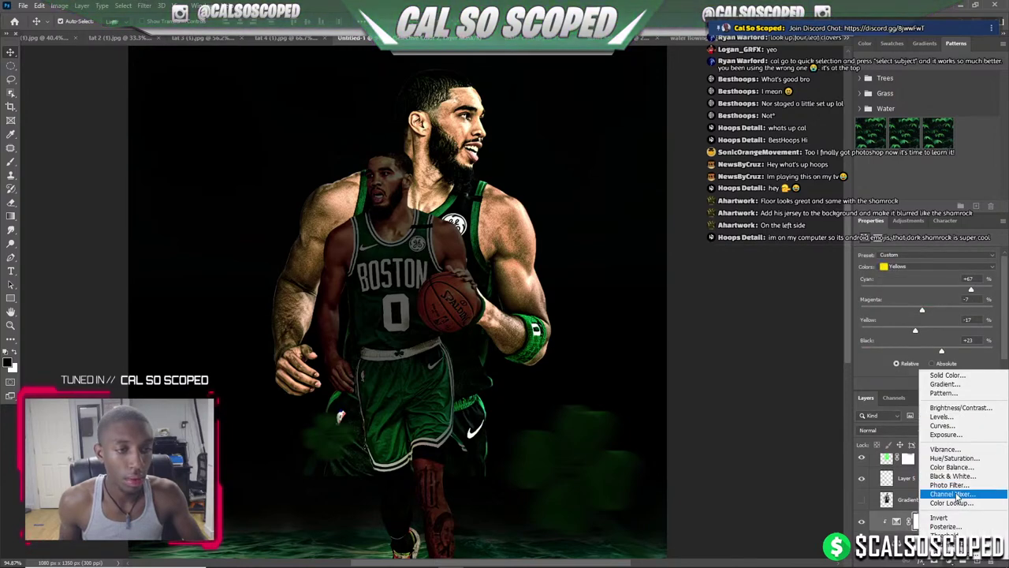
{"action": "left_click", "coordinate": [954, 493]}
{"action": "left_click_drag", "start_coordinate": [962, 305], "coordinate": [922, 328]}
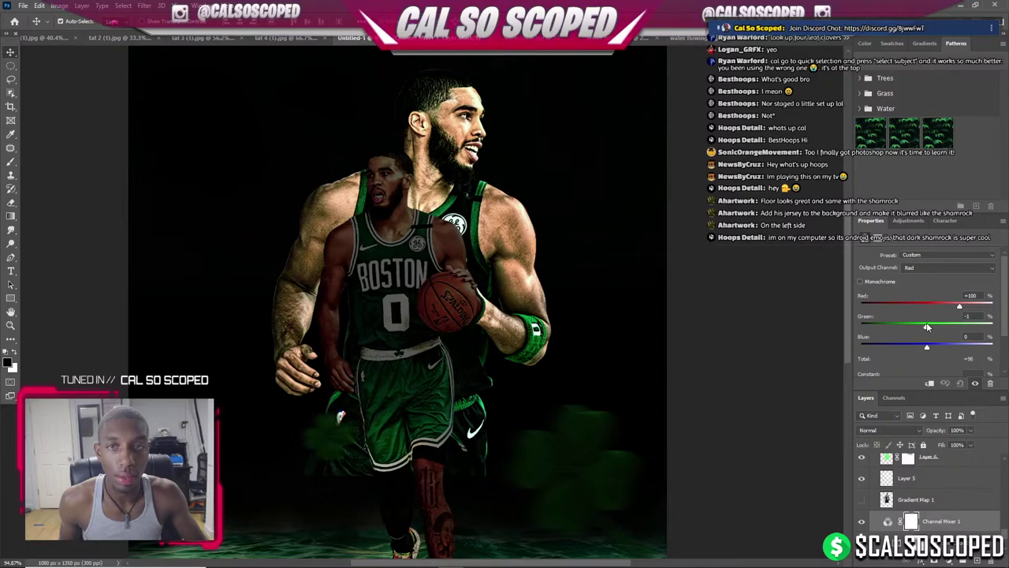
{"action": "scroll", "coordinate": [477, 216], "scroll_direction": "down", "scroll_amount": 3}
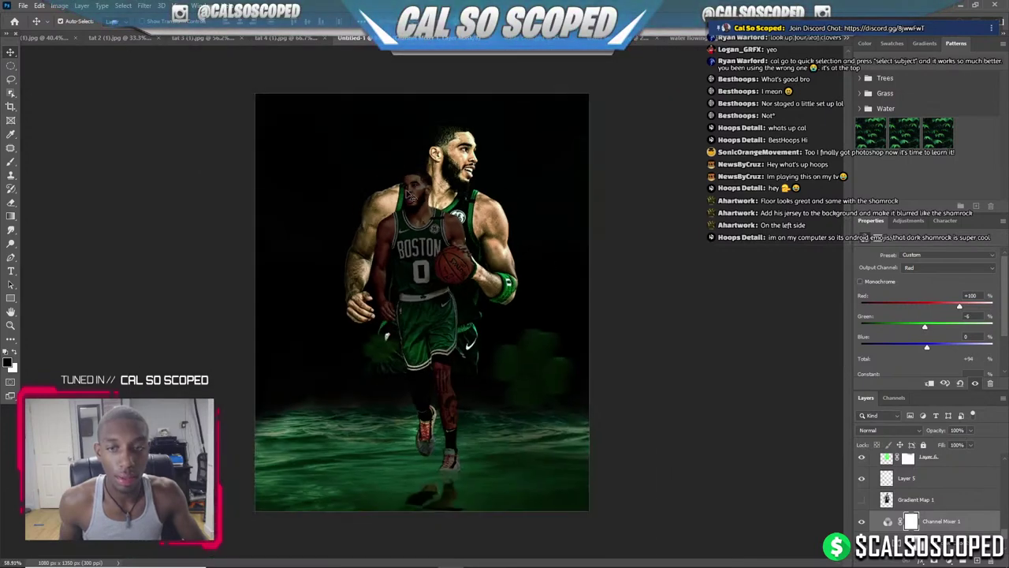
{"action": "scroll", "coordinate": [404, 168], "scroll_direction": "up", "scroll_amount": 2}
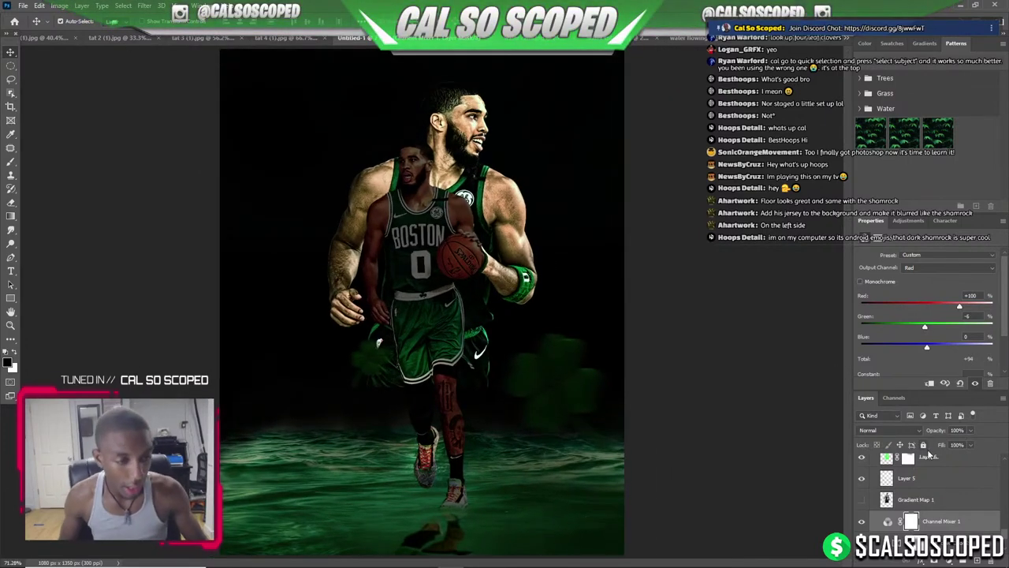
{"action": "scroll", "coordinate": [939, 502], "scroll_direction": "down", "scroll_amount": 1}
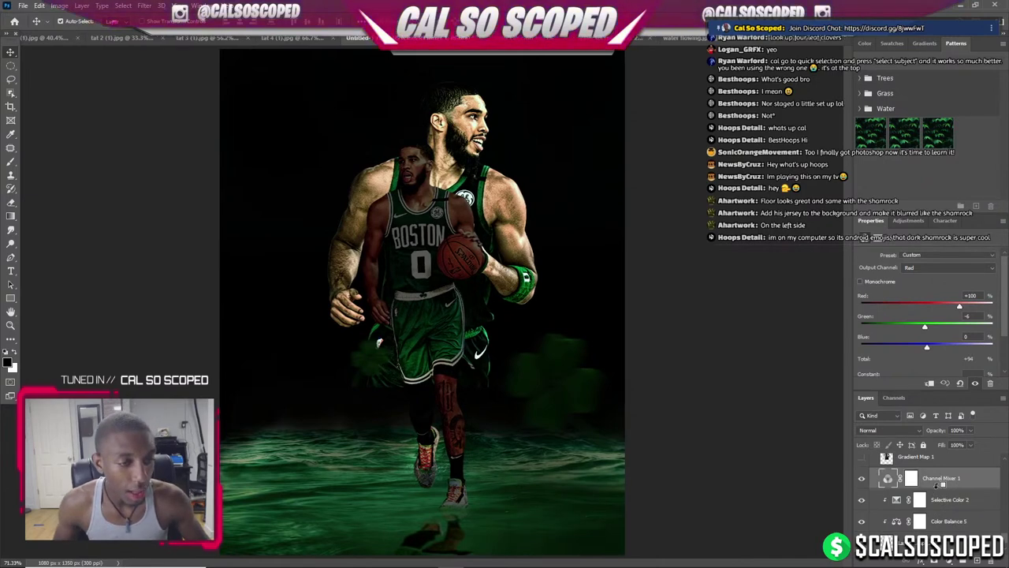
{"action": "left_click", "coordinate": [932, 489], "text": "alt"}
Push Color Balance 5 midtones toward red, set Selective Color 2 Yellows to Magenta +46 and Yellow +24, and hide Levels 6.
{"action": "left_click", "coordinate": [942, 527]}
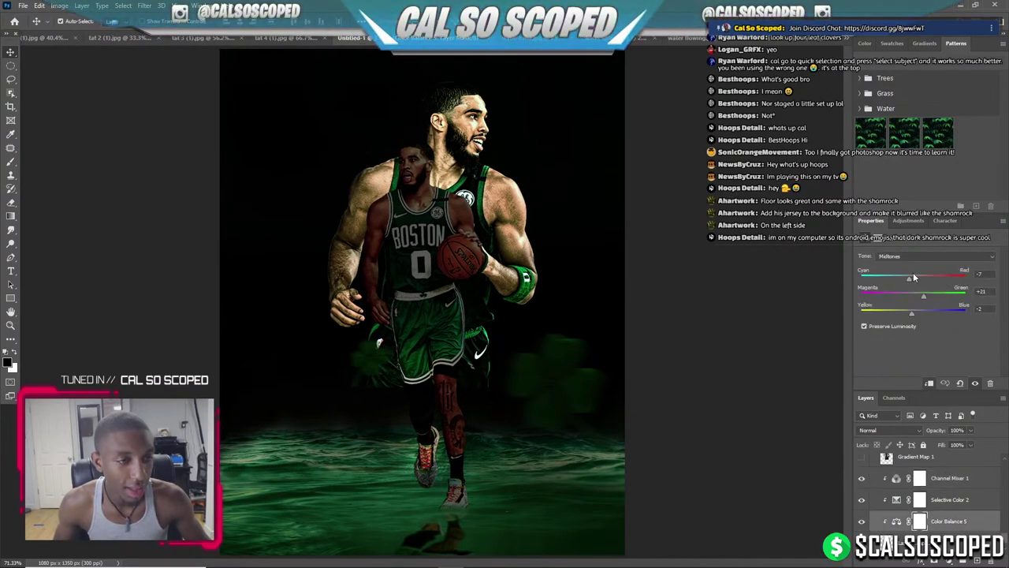
{"action": "left_click_drag", "start_coordinate": [910, 281], "coordinate": [927, 281]}
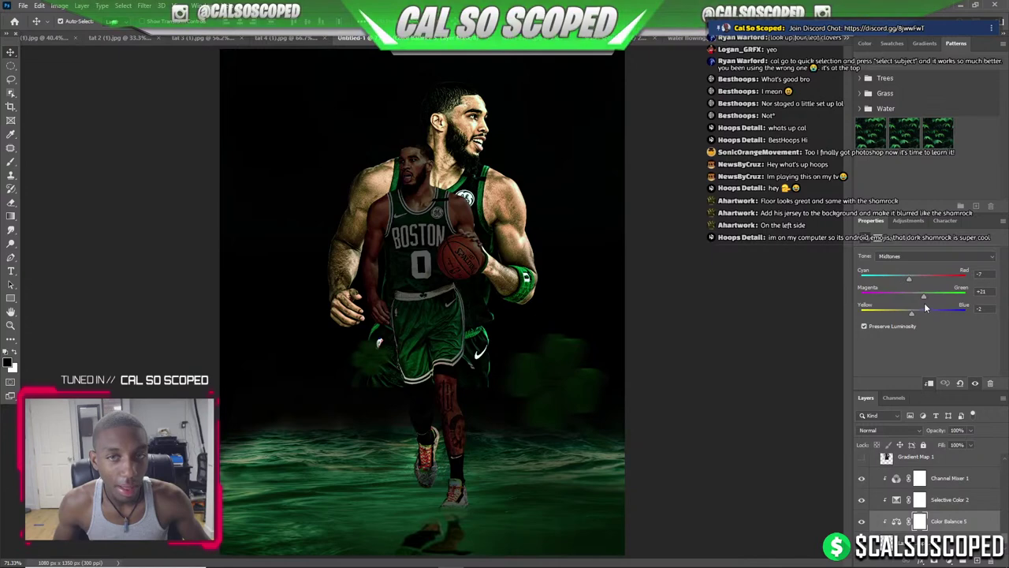
{"action": "left_click", "coordinate": [944, 503]}
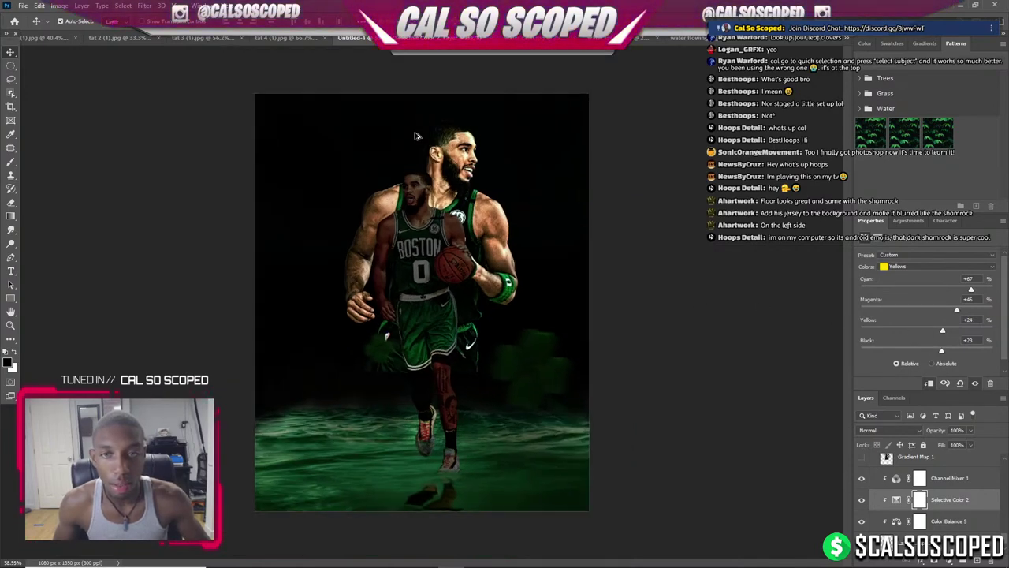
{"action": "scroll", "coordinate": [420, 146], "scroll_direction": "up", "scroll_amount": 3}
{"action": "scroll", "coordinate": [889, 504], "scroll_direction": "down", "scroll_amount": 2}
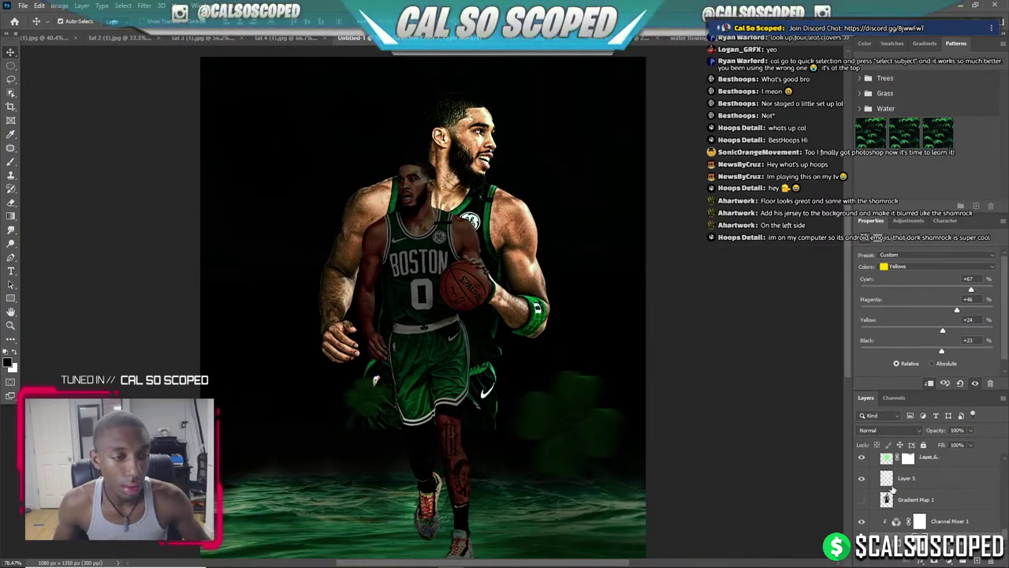
{"action": "scroll", "coordinate": [881, 489], "scroll_direction": "down", "scroll_amount": 2}
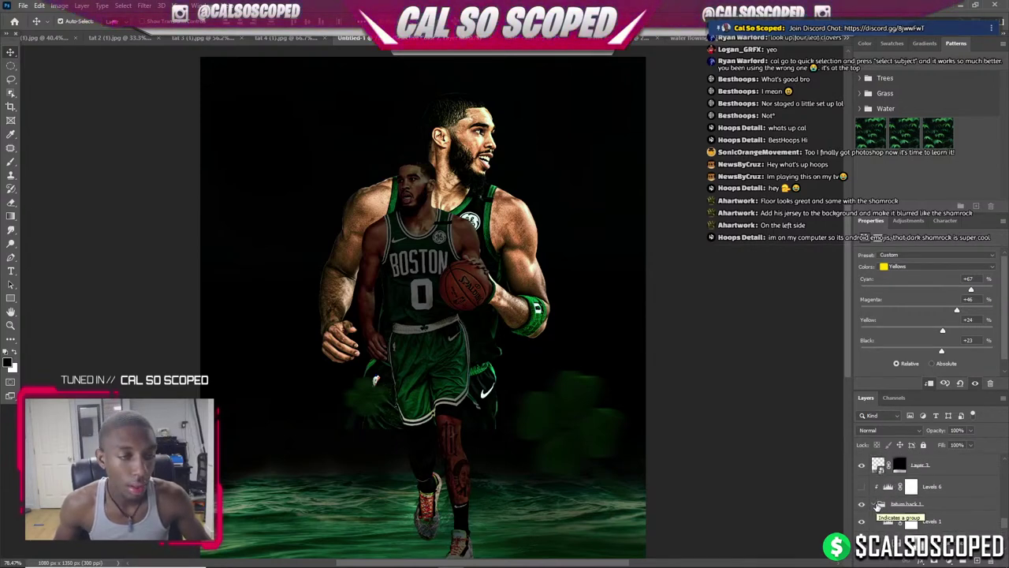
{"action": "left_click", "coordinate": [875, 504]}
{"action": "scroll", "coordinate": [874, 507], "scroll_direction": "up", "scroll_amount": 1}
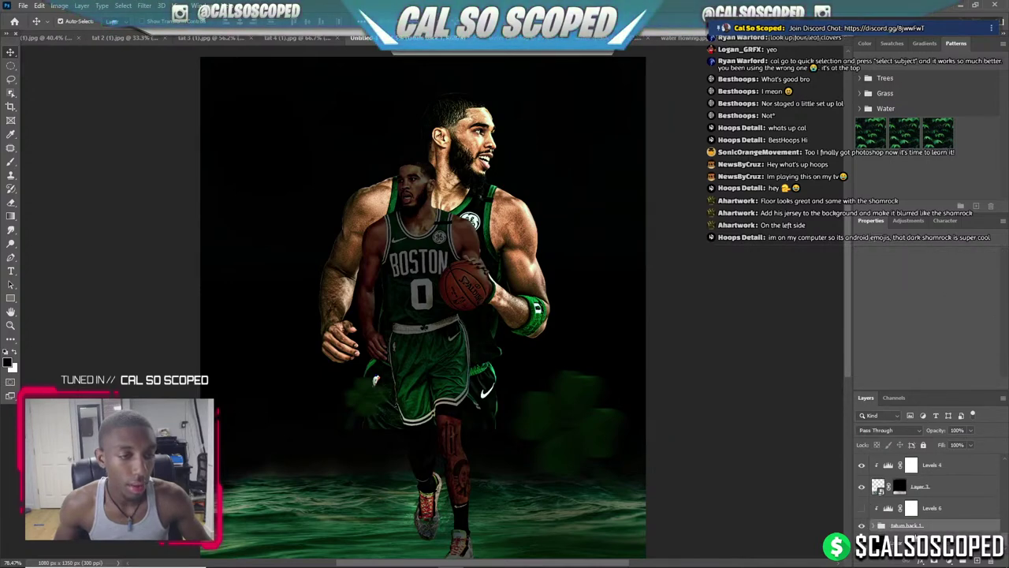
{"action": "left_click", "coordinate": [861, 506]}
{"action": "scroll", "coordinate": [450, 339], "scroll_direction": "down", "scroll_amount": 1}
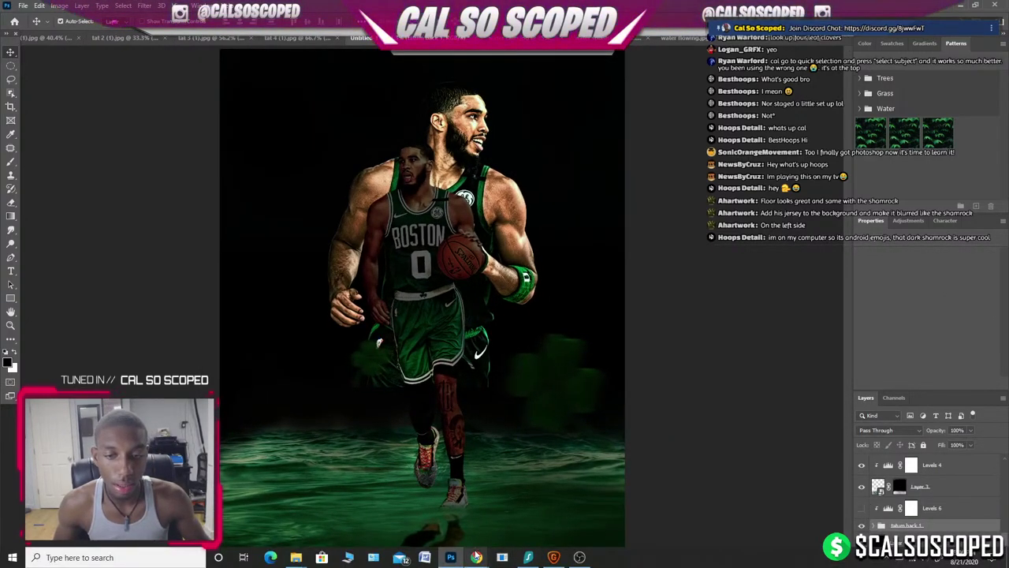
{"action": "mouse_move", "coordinate": [477, 558]}
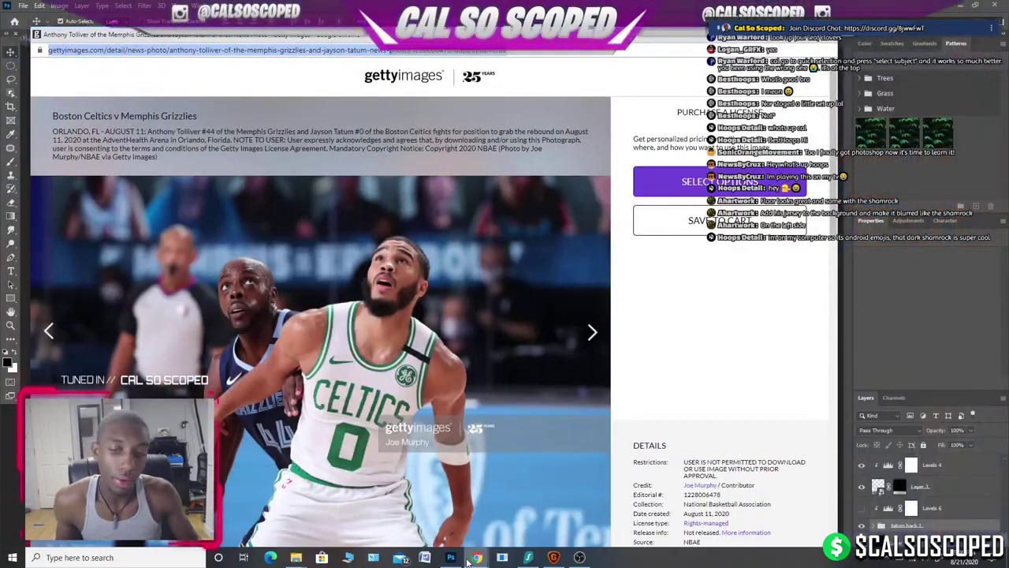
{"action": "key", "text": "ctrl+Tab"}
{"action": "key", "text": "ctrl+Tab"}
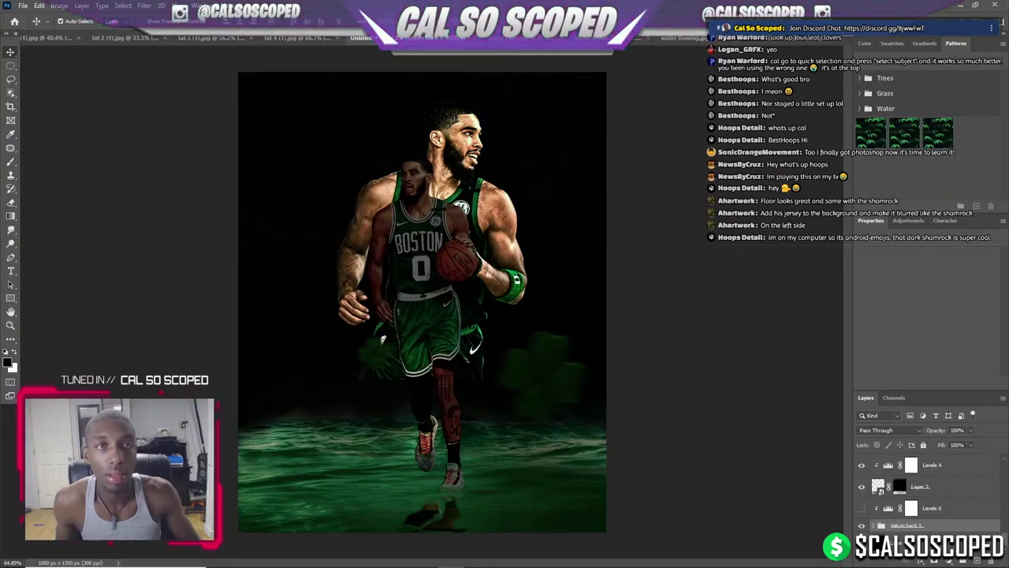
{"action": "key", "text": "ctrl+Tab"}
{"action": "key", "text": "ctrl+Tab"}
{"action": "key", "text": "ctrl+Tab"}
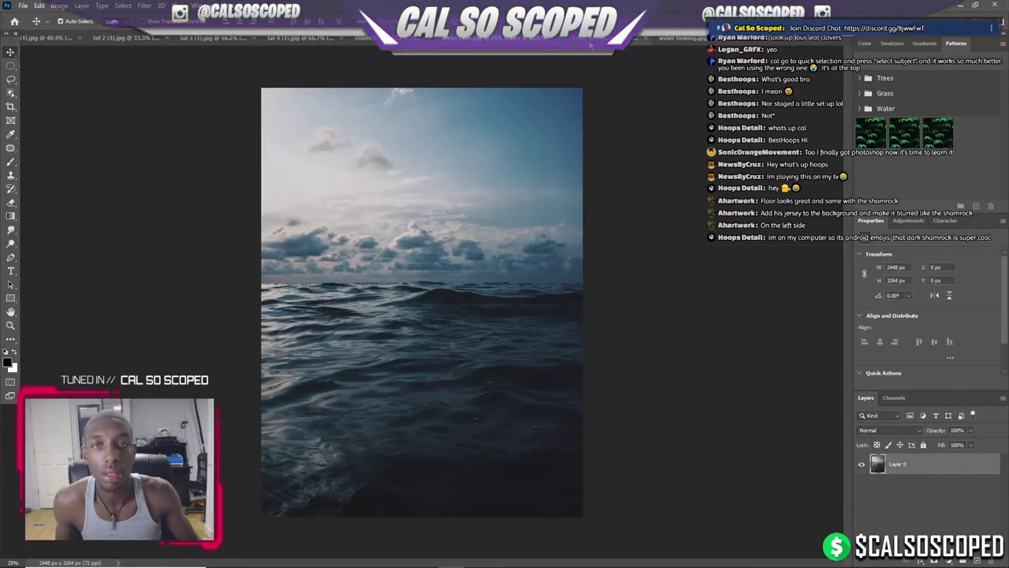
{"action": "key", "text": "ctrl+shift+Tab"}
{"action": "left_click", "coordinate": [365, 39]}
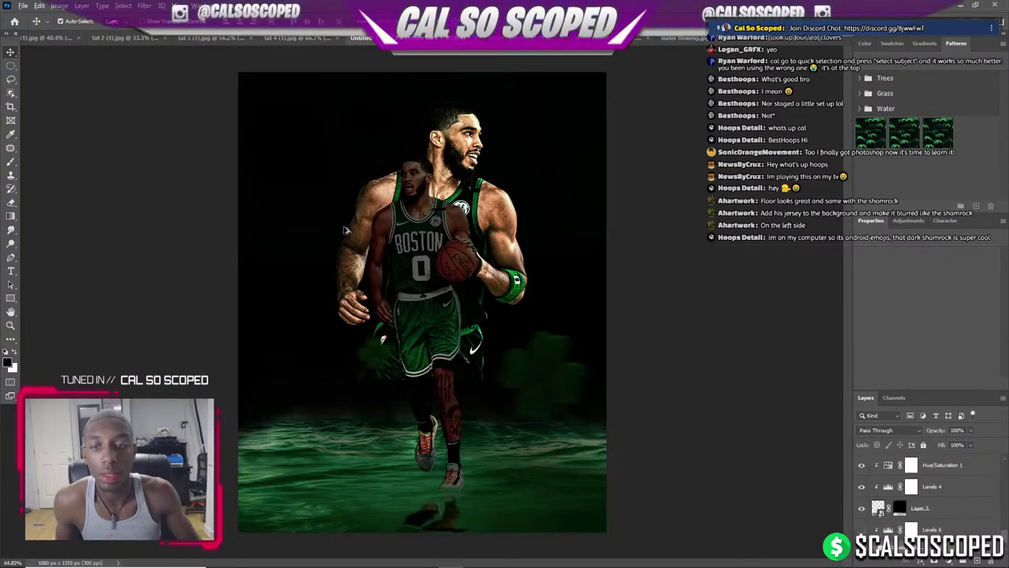
{"action": "scroll", "coordinate": [345, 231], "scroll_direction": "down", "scroll_amount": 1}
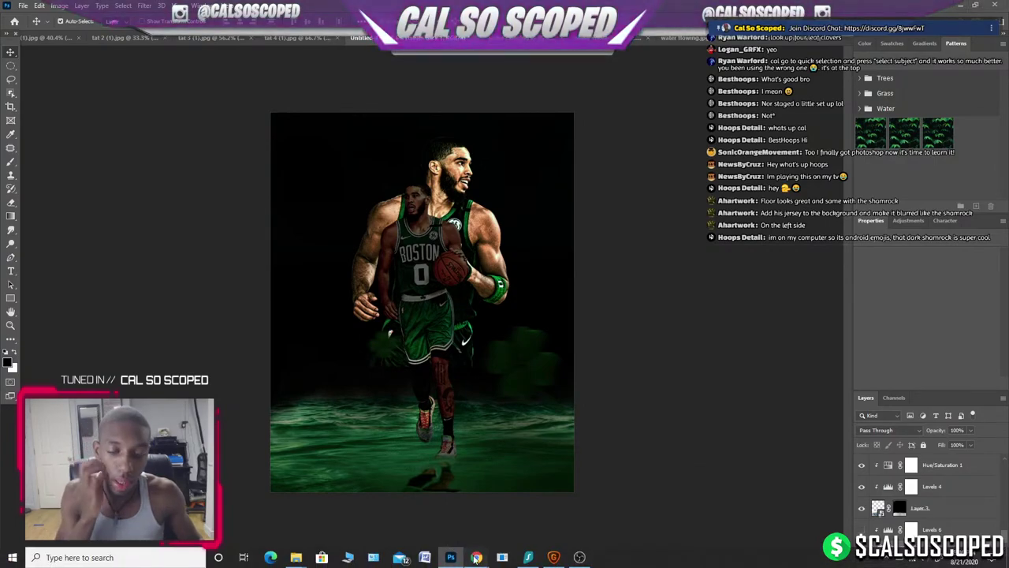
{"action": "left_click", "coordinate": [282, 512]}
{"action": "scroll", "coordinate": [445, 262], "scroll_direction": "down", "scroll_amount": 3}
{"action": "scroll", "coordinate": [444, 263], "scroll_direction": "down", "scroll_amount": 3}
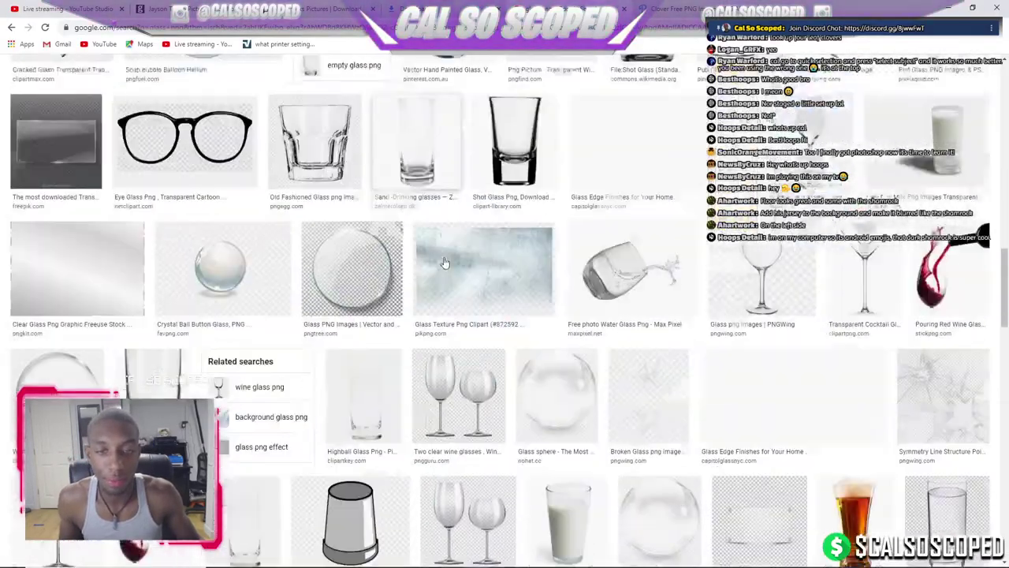
{"action": "scroll", "coordinate": [445, 262], "scroll_direction": "down", "scroll_amount": 2}
{"action": "scroll", "coordinate": [394, 272], "scroll_direction": "down", "scroll_amount": 2}
{"action": "scroll", "coordinate": [345, 281], "scroll_direction": "down", "scroll_amount": 2}
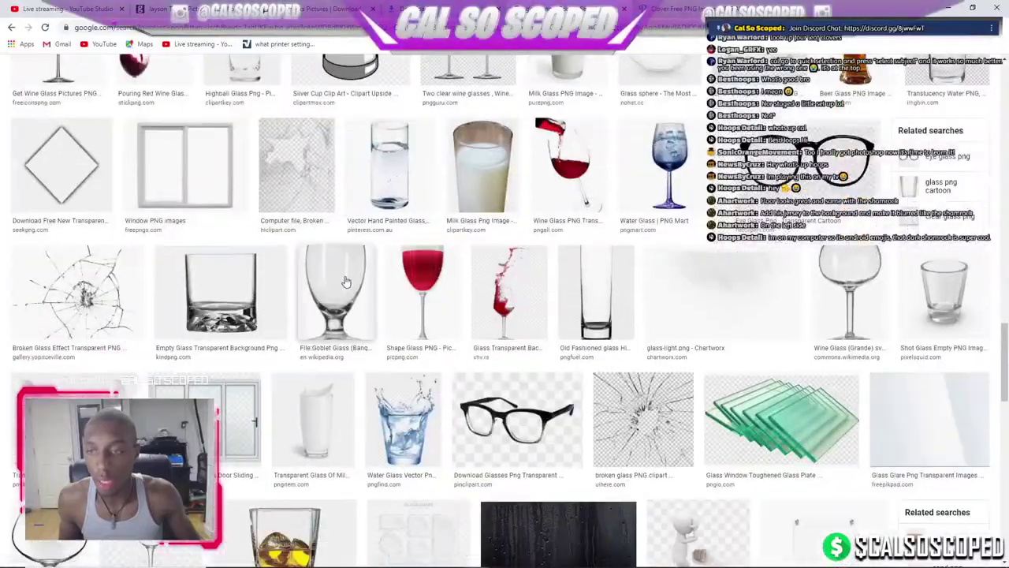
{"action": "scroll", "coordinate": [89, 295], "scroll_direction": "down", "scroll_amount": 2}
{"action": "scroll", "coordinate": [89, 295], "scroll_direction": "down", "scroll_amount": 2}
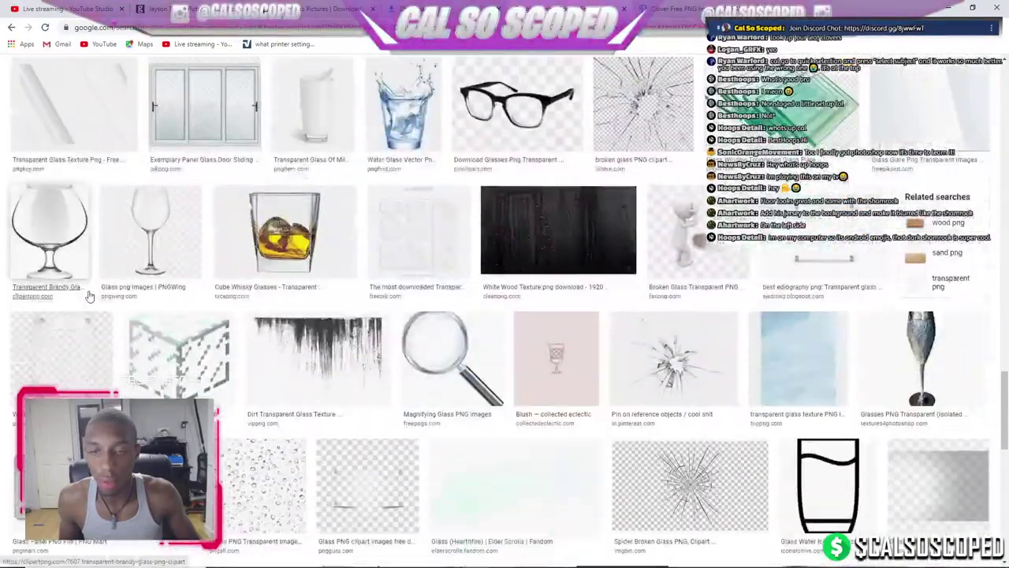
{"action": "scroll", "coordinate": [89, 295], "scroll_direction": "down", "scroll_amount": 3}
{"action": "scroll", "coordinate": [91, 294], "scroll_direction": "down", "scroll_amount": 3}
{"action": "scroll", "coordinate": [110, 291], "scroll_direction": "down", "scroll_amount": 3}
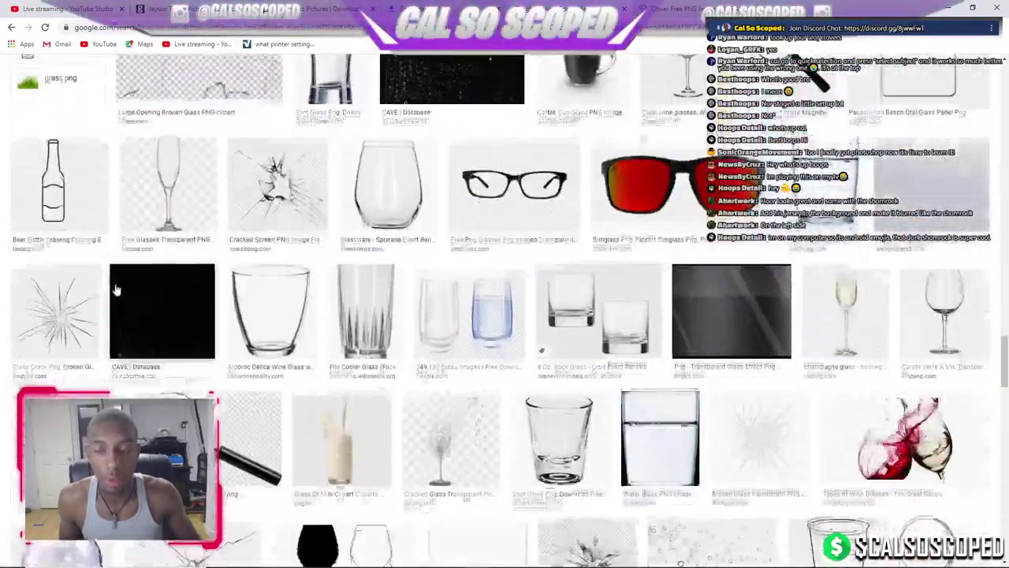
{"action": "scroll", "coordinate": [116, 291], "scroll_direction": "down", "scroll_amount": 2}
{"action": "scroll", "coordinate": [120, 290], "scroll_direction": "down", "scroll_amount": 2}
{"action": "scroll", "coordinate": [128, 289], "scroll_direction": "down", "scroll_amount": 3}
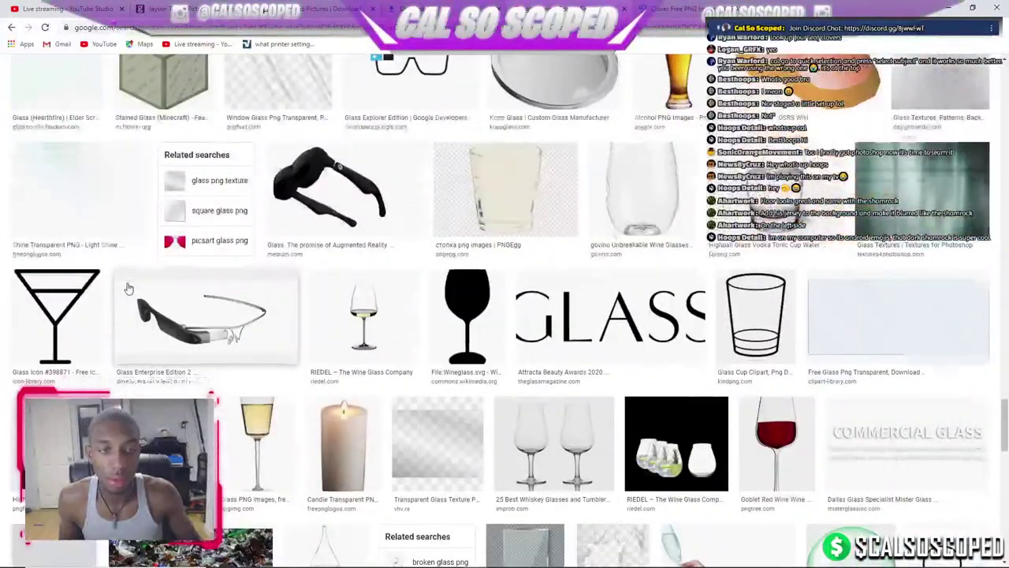
{"action": "scroll", "coordinate": [129, 288], "scroll_direction": "down", "scroll_amount": 2}
{"action": "scroll", "coordinate": [128, 289], "scroll_direction": "down", "scroll_amount": 3}
{"action": "scroll", "coordinate": [128, 288], "scroll_direction": "down", "scroll_amount": 2}
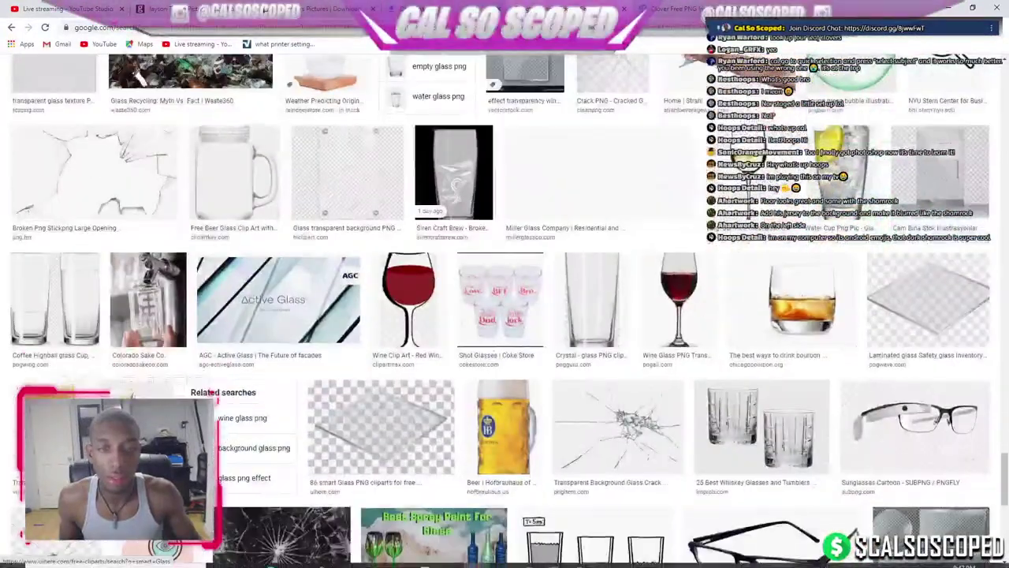
Group Levels 4 through Levels 6 and the water layers into a group named 'water'.
{"action": "left_click", "coordinate": [441, 557]}
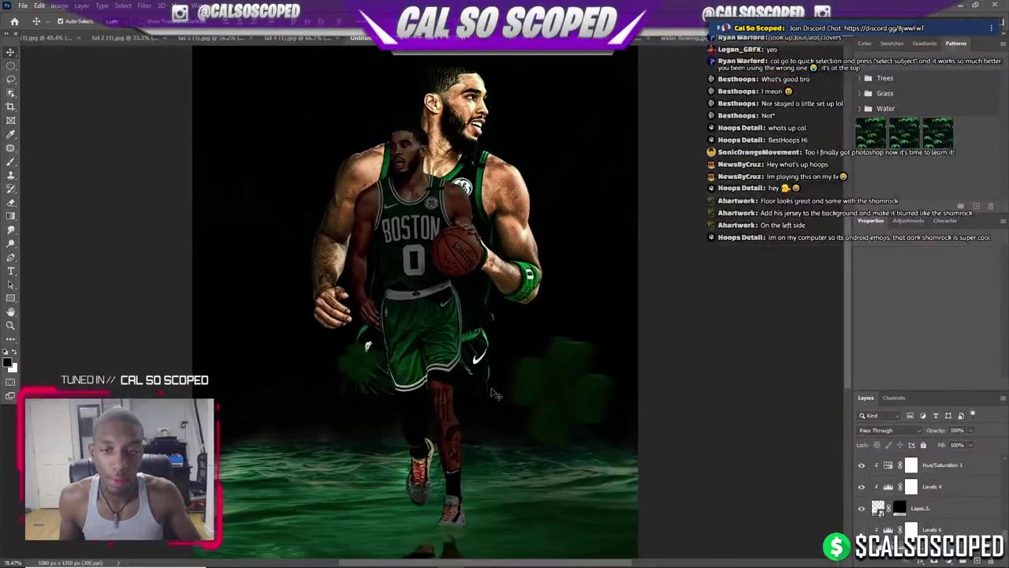
{"action": "scroll", "coordinate": [495, 393], "scroll_direction": "down", "scroll_amount": 3}
{"action": "left_click", "coordinate": [932, 486]}
{"action": "scroll", "coordinate": [933, 505], "scroll_direction": "up", "scroll_amount": 2}
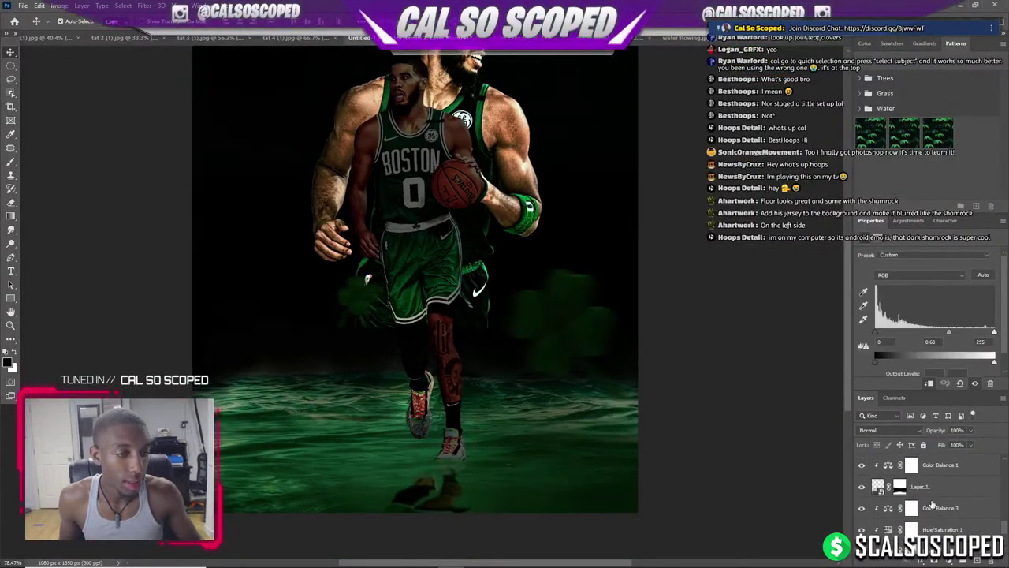
{"action": "scroll", "coordinate": [932, 509], "scroll_direction": "down", "scroll_amount": 3}
{"action": "scroll", "coordinate": [915, 525], "scroll_direction": "down", "scroll_amount": 3}
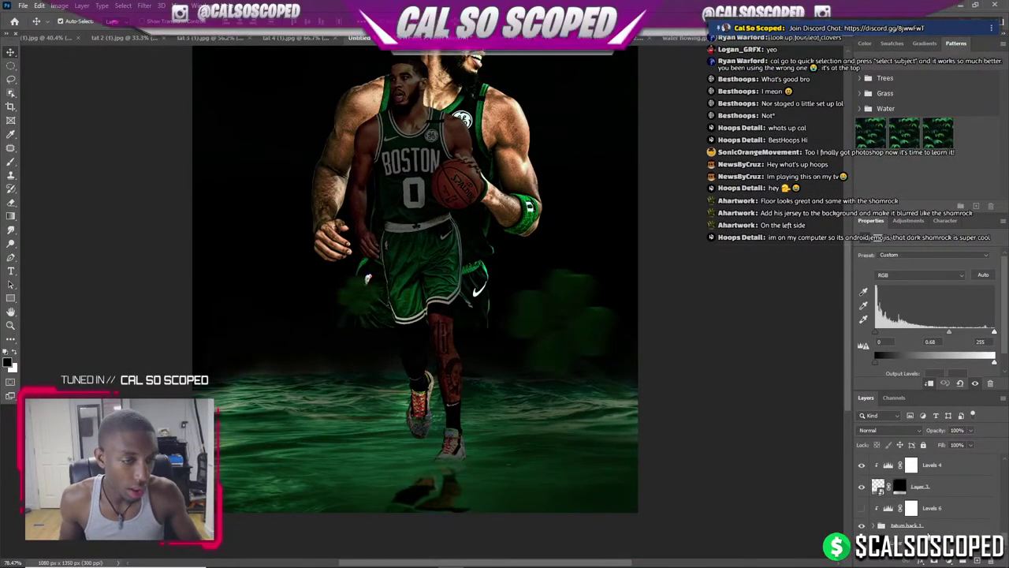
{"action": "left_click", "coordinate": [936, 508], "text": "shift"}
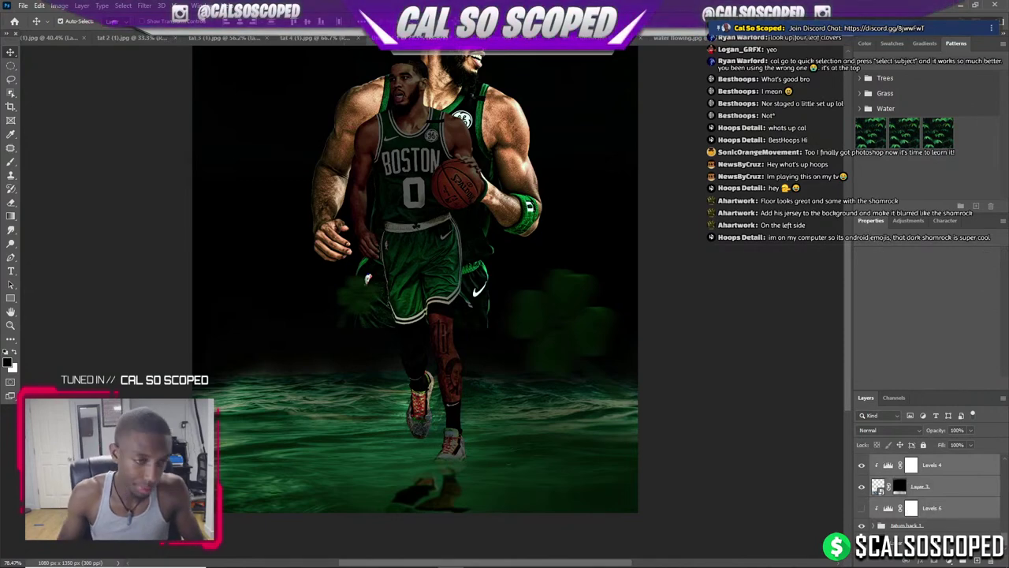
{"action": "left_click", "coordinate": [927, 486]}
{"action": "scroll", "coordinate": [939, 477], "scroll_direction": "up", "scroll_amount": 5}
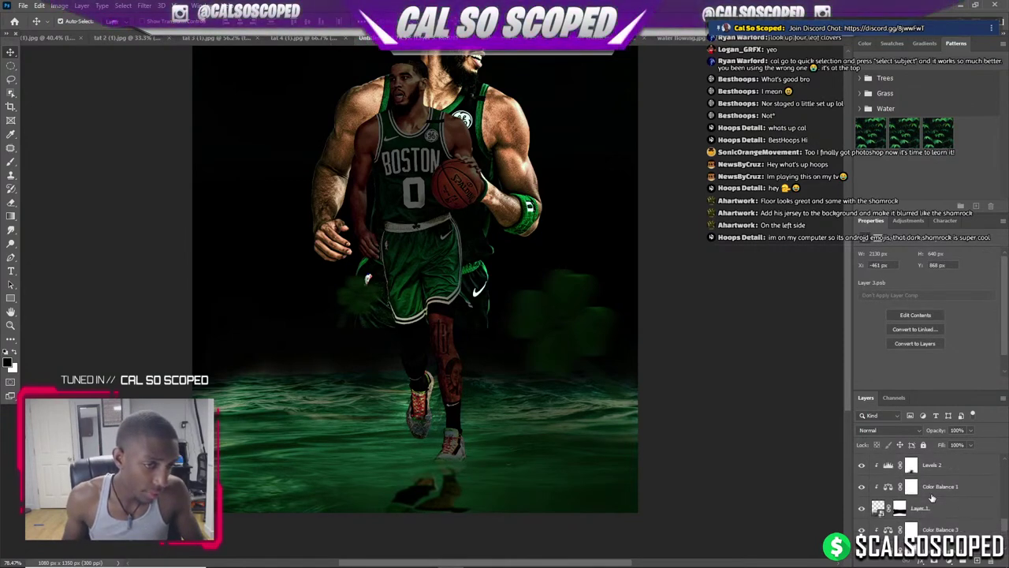
{"action": "key", "text": "ctrl+g"}
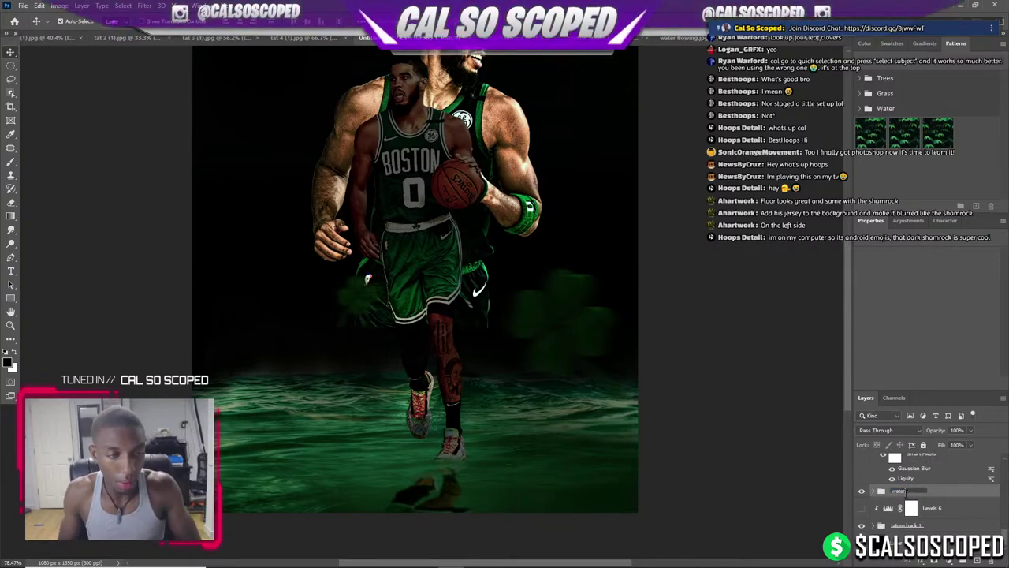
{"action": "type", "text": "water"}
Compare the water group on and off, then review Color Balance 2 (Magenta-Green +71) by toggling it.
{"action": "left_click", "coordinate": [861, 490]}
{"action": "left_click", "coordinate": [861, 490]}
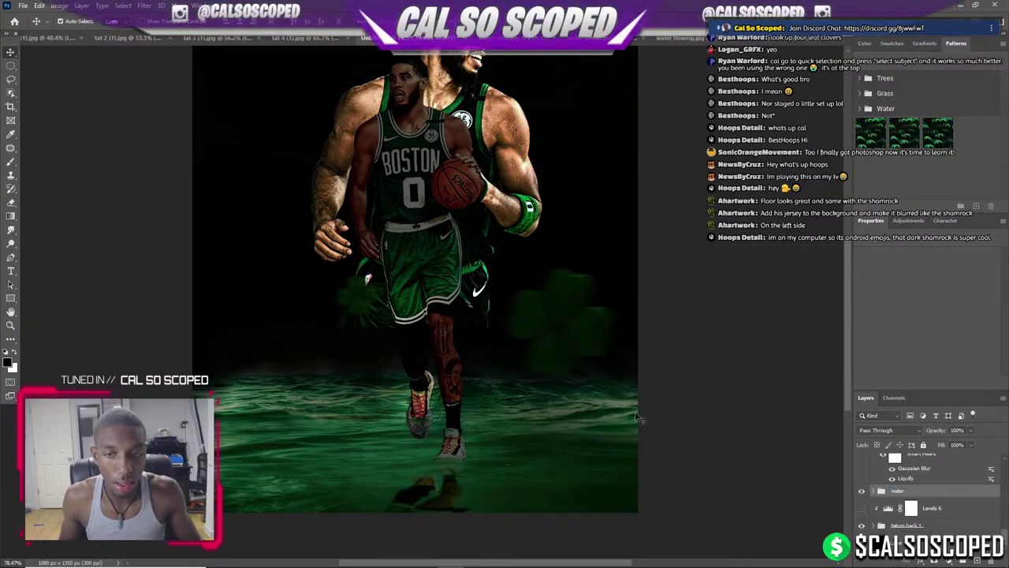
{"action": "scroll", "coordinate": [395, 435], "scroll_direction": "up", "scroll_amount": 1}
{"action": "scroll", "coordinate": [395, 434], "scroll_direction": "up", "scroll_amount": 1}
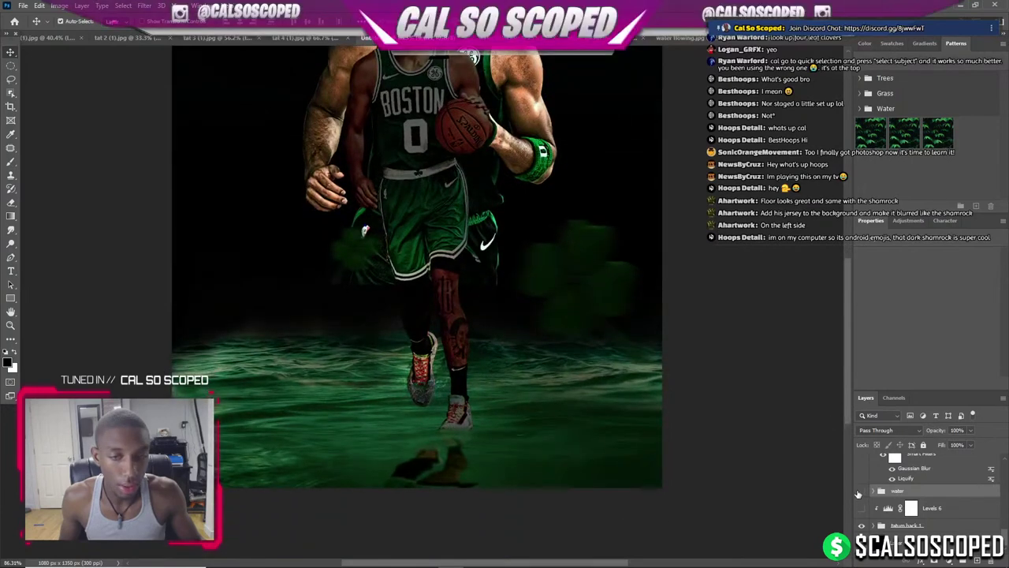
{"action": "scroll", "coordinate": [471, 479], "scroll_direction": "up", "scroll_amount": 5}
{"action": "scroll", "coordinate": [487, 470], "scroll_direction": "up", "scroll_amount": 1}
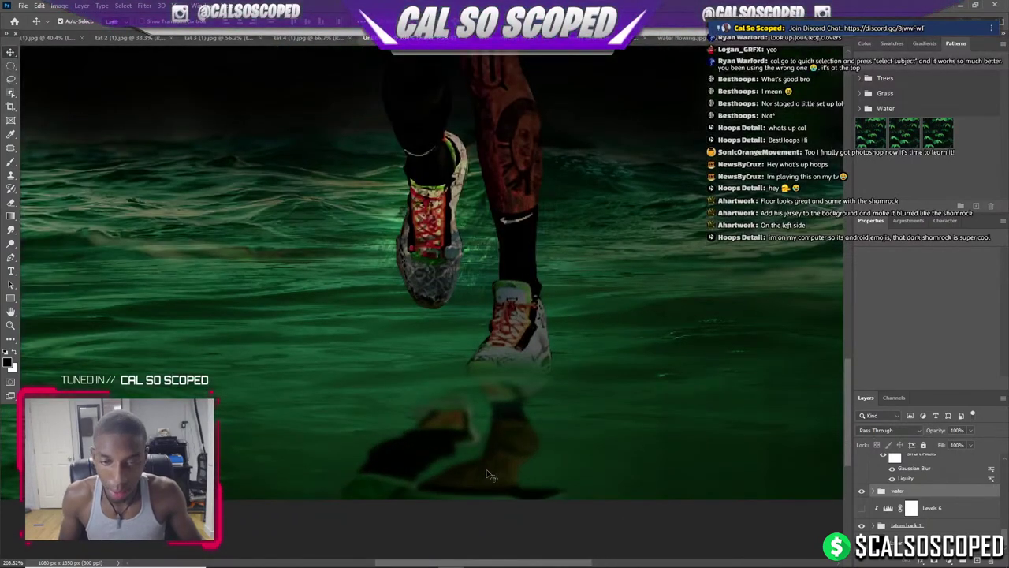
{"action": "left_click", "coordinate": [487, 474]}
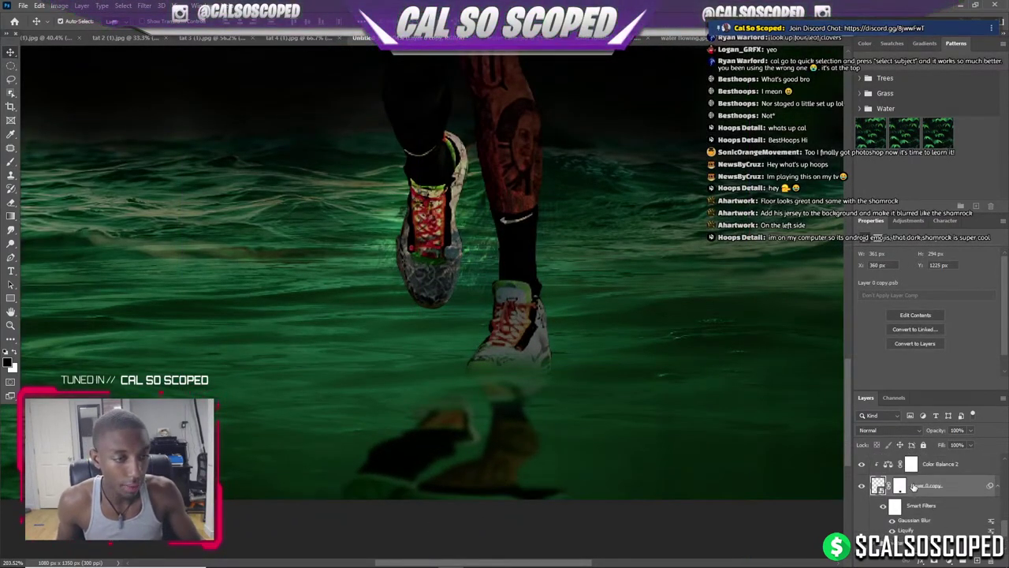
{"action": "left_click", "coordinate": [926, 467]}
{"action": "left_click", "coordinate": [862, 464]}
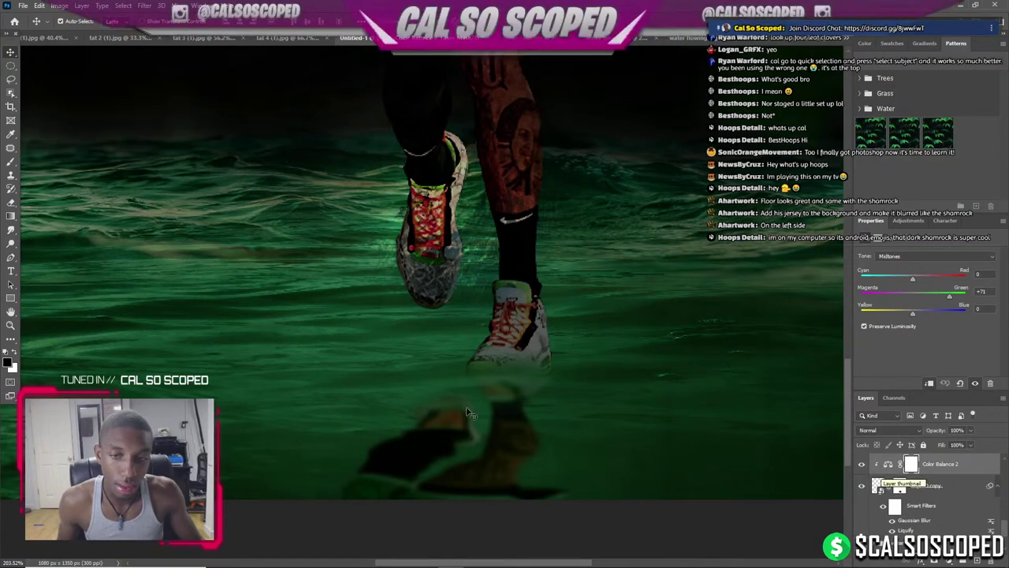
Scroll down the Layers panel and select the water group.
{"action": "scroll", "coordinate": [325, 415], "scroll_direction": "down", "scroll_amount": 2}
{"action": "scroll", "coordinate": [329, 442], "scroll_direction": "down", "scroll_amount": 2}
{"action": "scroll", "coordinate": [329, 379], "scroll_direction": "down", "scroll_amount": 2}
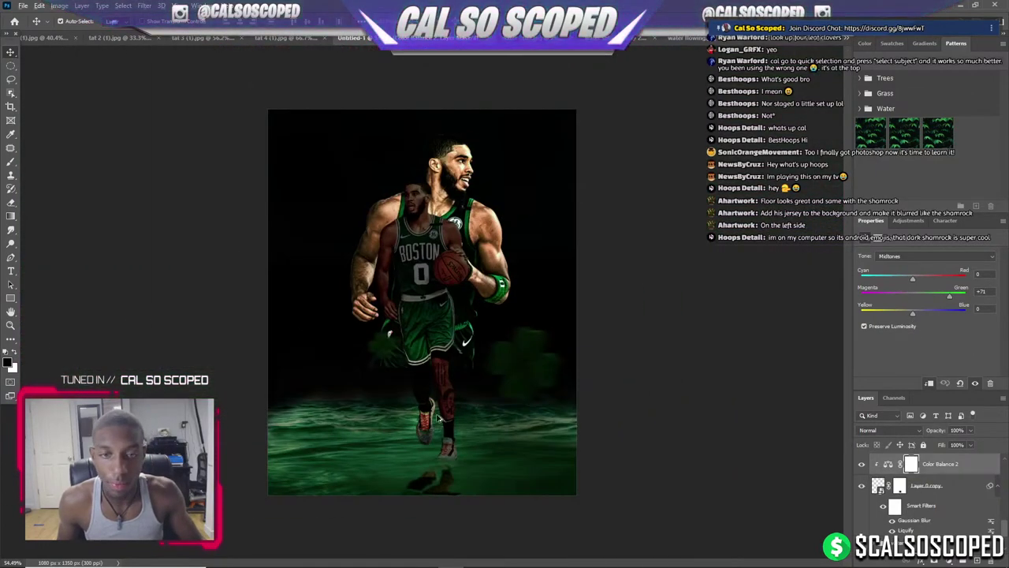
{"action": "scroll", "coordinate": [439, 418], "scroll_direction": "up", "scroll_amount": 1}
{"action": "scroll", "coordinate": [934, 486], "scroll_direction": "down", "scroll_amount": 2}
{"action": "scroll", "coordinate": [930, 487], "scroll_direction": "down", "scroll_amount": 2}
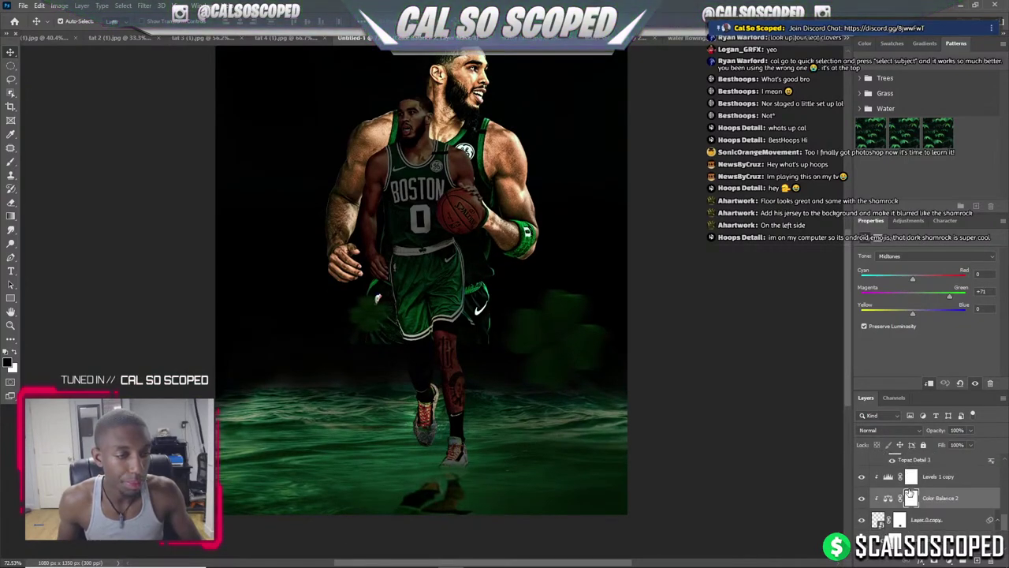
{"action": "scroll", "coordinate": [922, 488], "scroll_direction": "down", "scroll_amount": 1}
{"action": "scroll", "coordinate": [910, 489], "scroll_direction": "down", "scroll_amount": 1}
{"action": "scroll", "coordinate": [910, 488], "scroll_direction": "down", "scroll_amount": 1}
{"action": "scroll", "coordinate": [909, 489], "scroll_direction": "down", "scroll_amount": 1}
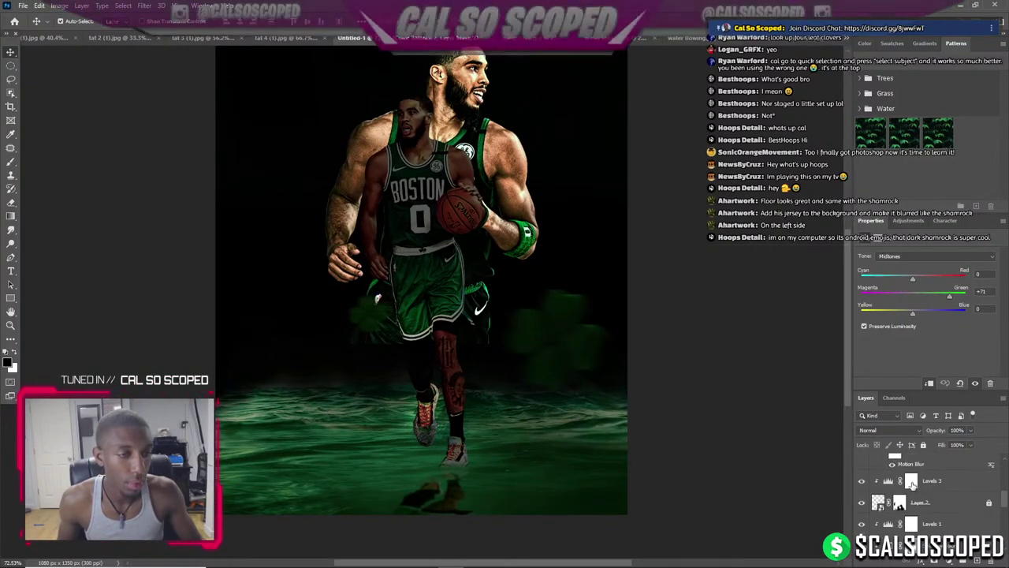
{"action": "scroll", "coordinate": [908, 490], "scroll_direction": "down", "scroll_amount": 2}
{"action": "left_click", "coordinate": [911, 491]}
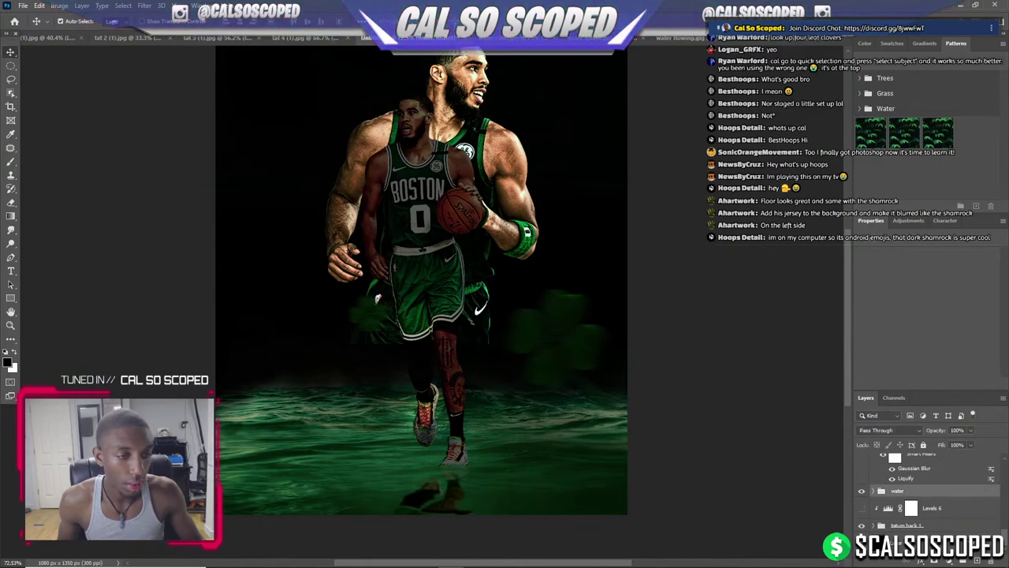
Add a new layer above the water group, brush fog across the bottom, then undo it.
{"action": "left_click", "coordinate": [978, 558]}
{"action": "key", "text": "b"}
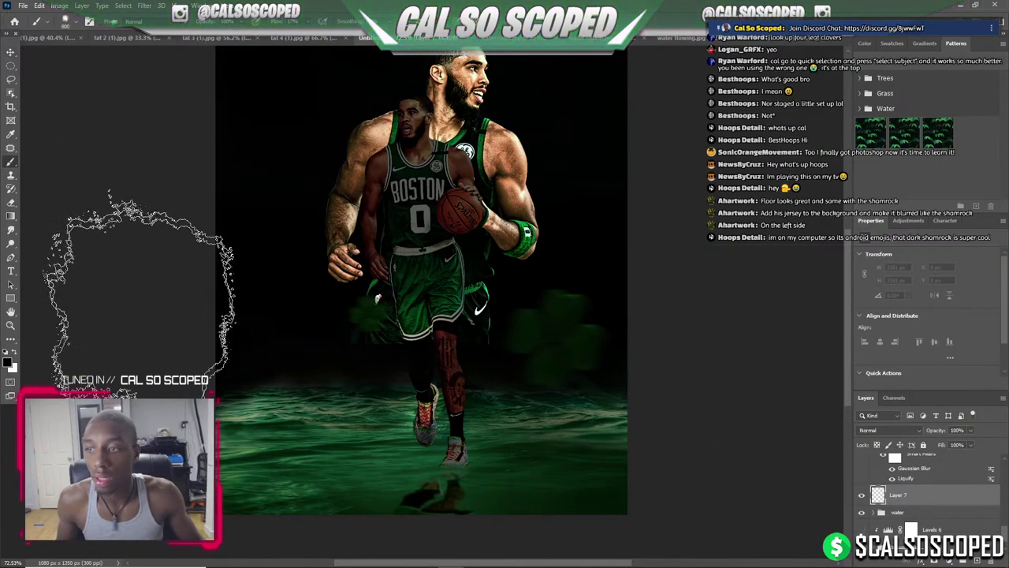
{"action": "left_click_drag", "start_coordinate": [298, 327], "coordinate": [386, 437]}
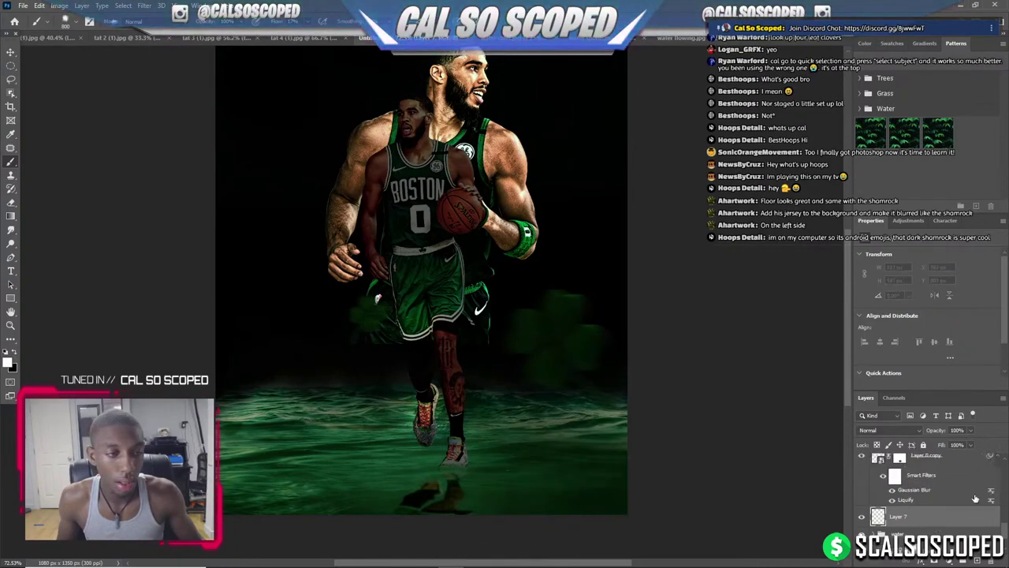
{"action": "scroll", "coordinate": [986, 511], "scroll_direction": "up", "scroll_amount": 3}
{"action": "scroll", "coordinate": [986, 510], "scroll_direction": "down", "scroll_amount": 3}
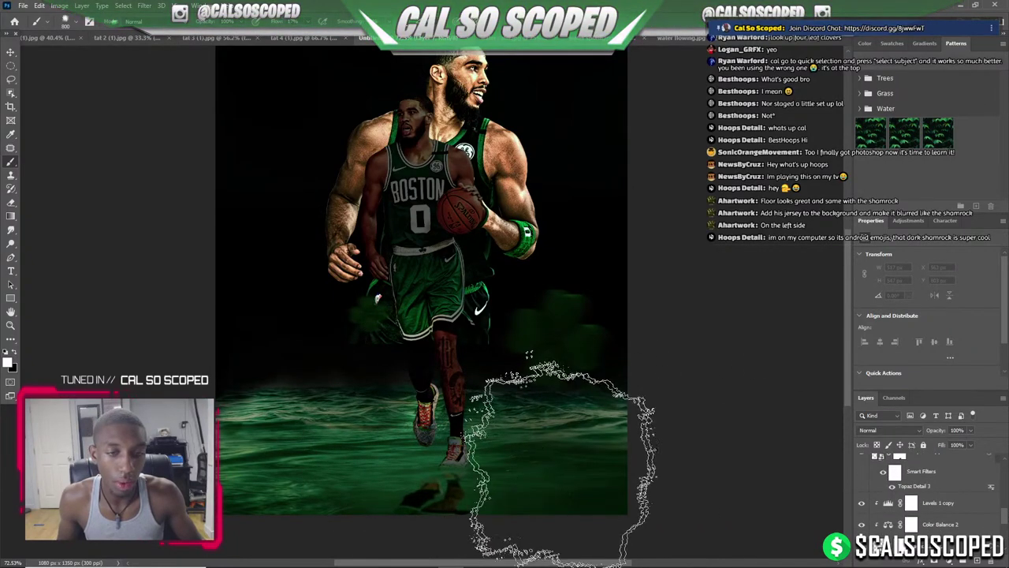
{"action": "left_click_drag", "start_coordinate": [576, 450], "coordinate": [408, 423]}
{"action": "key", "text": "ctrl+z"}
{"action": "key", "text": "ctrl+z"}
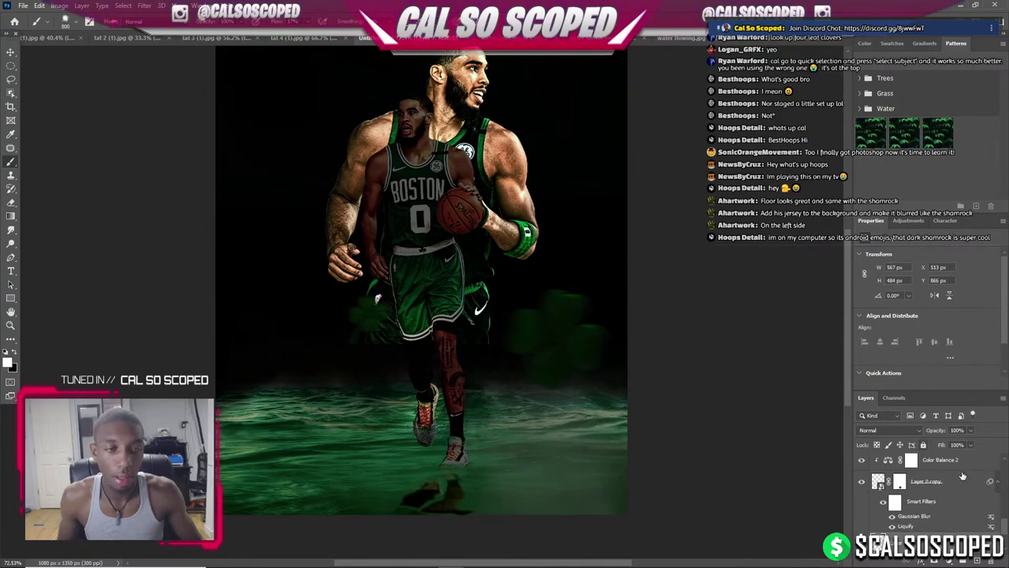
Darken the reflection under the player's feet with a clipped Levels at 0.39 midtones, then add a new top layer.
{"action": "key", "text": "ctrl+l"}
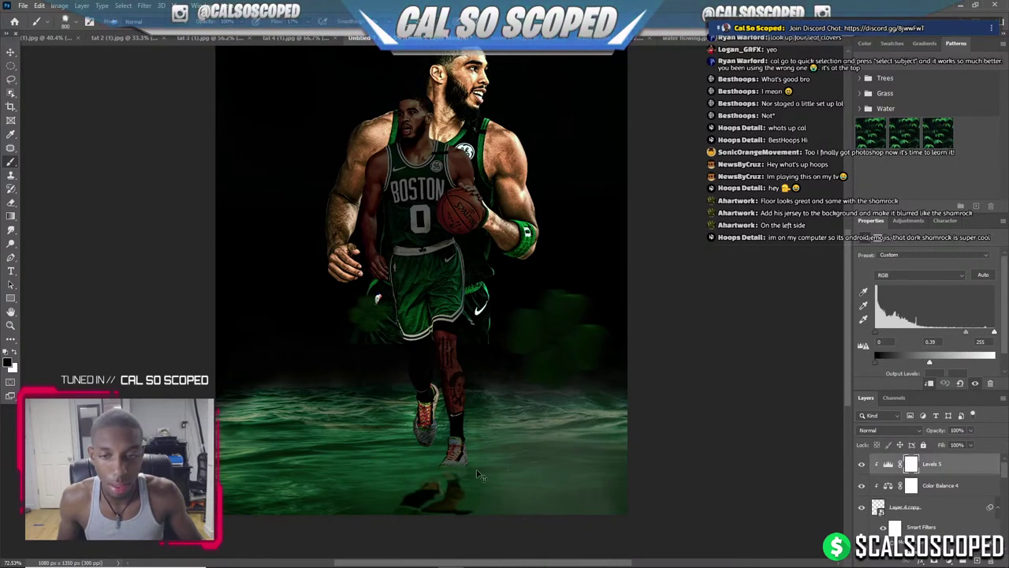
{"action": "left_click_drag", "start_coordinate": [478, 474], "coordinate": [473, 488]}
{"action": "key", "text": "x"}
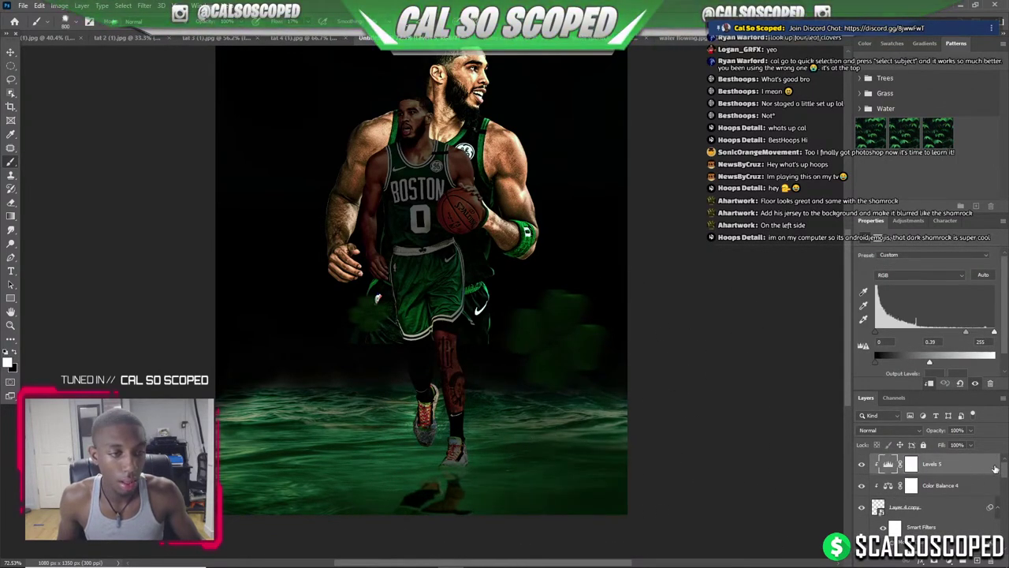
{"action": "scroll", "coordinate": [978, 557], "scroll_direction": "down", "scroll_amount": 1}
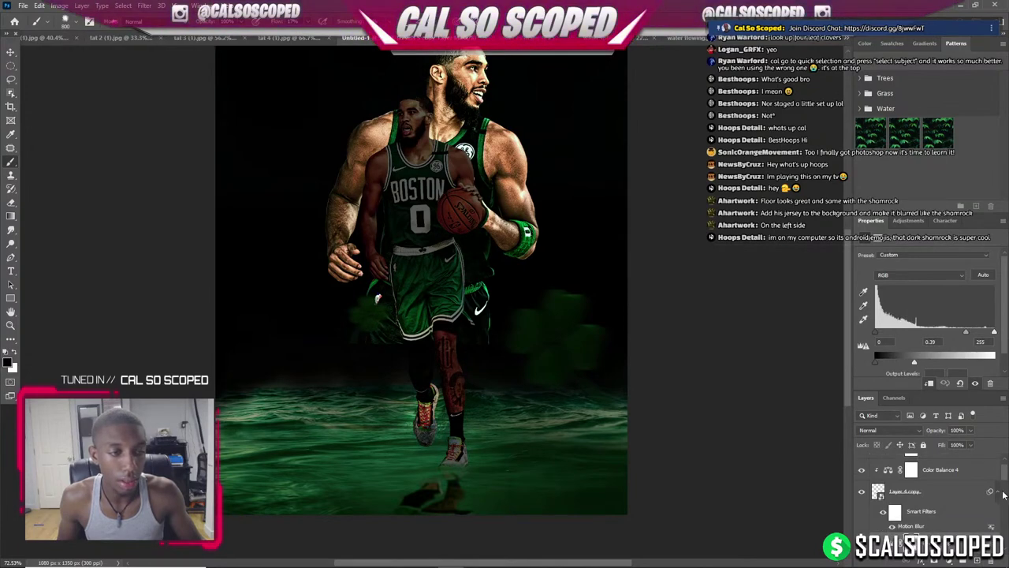
{"action": "scroll", "coordinate": [962, 471], "scroll_direction": "up", "scroll_amount": 1}
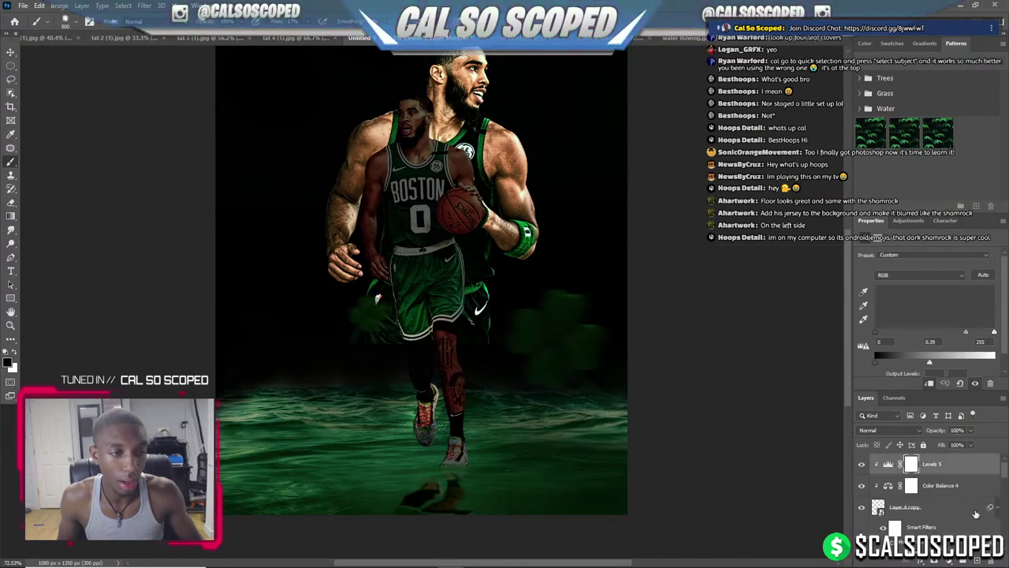
{"action": "left_click", "coordinate": [977, 561]}
Convert the fog layer (Layer 8) to a smart object and apply an 8 px Gaussian Blur.
{"action": "left_click_drag", "start_coordinate": [463, 359], "coordinate": [442, 371]}
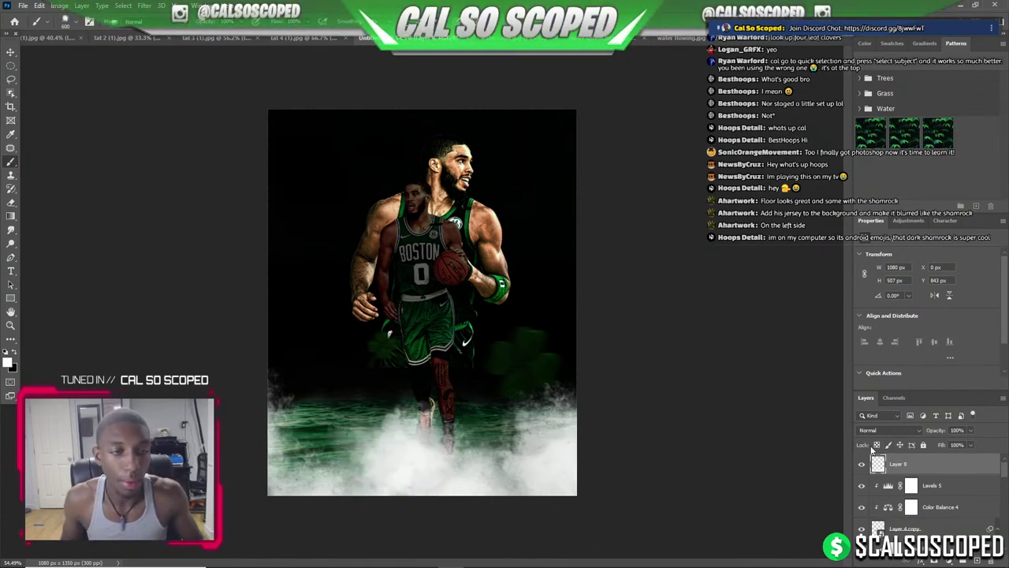
{"action": "right_click", "coordinate": [897, 464]}
{"action": "left_click", "coordinate": [891, 164]}
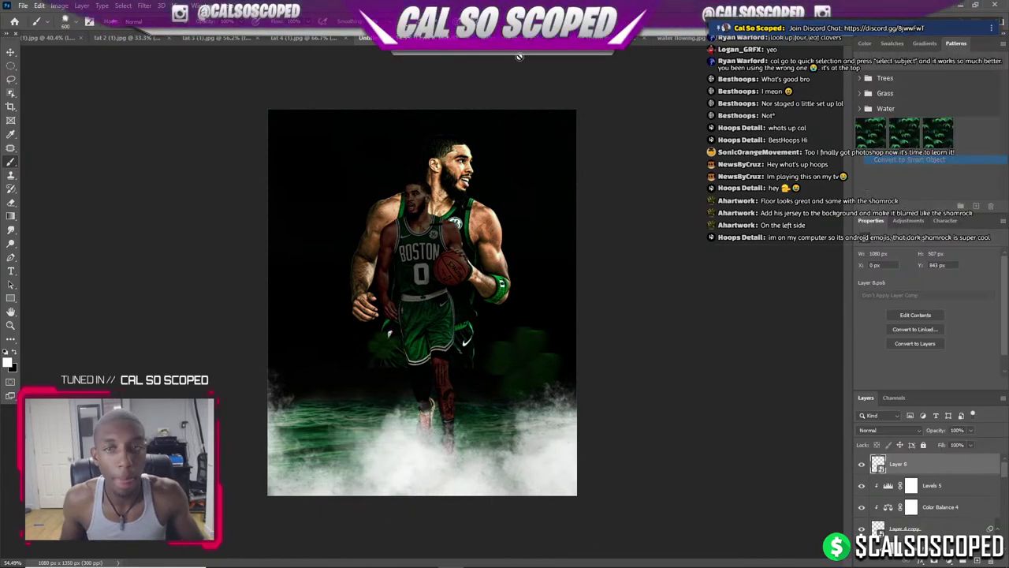
{"action": "left_click", "coordinate": [144, 6]}
{"action": "left_click", "coordinate": [300, 164]}
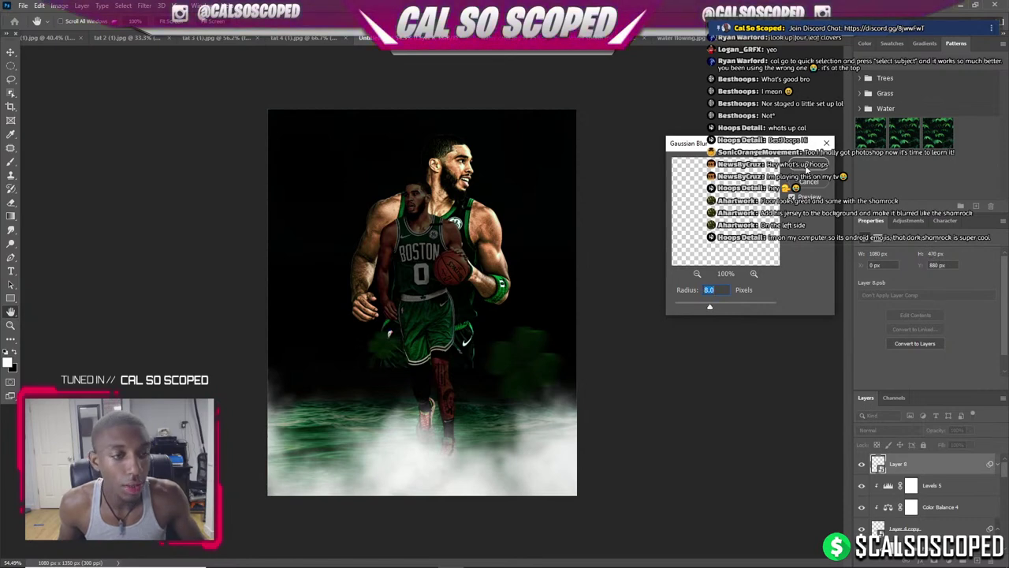
{"action": "left_click", "coordinate": [808, 168]}
Darken the fog with a clipped Levels adjustment, dragging output white left.
{"action": "left_click", "coordinate": [998, 548]}
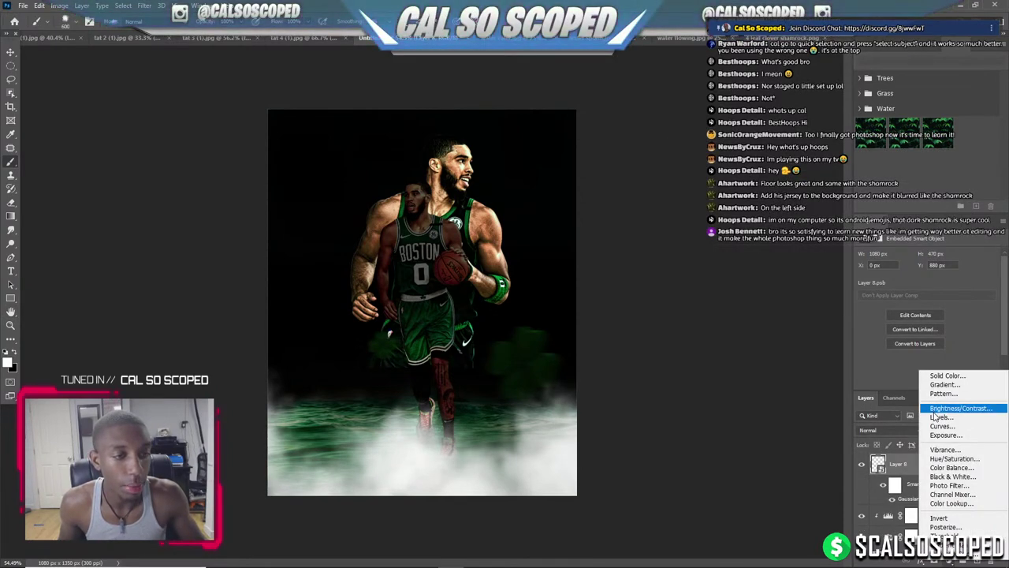
{"action": "left_click", "coordinate": [938, 417]}
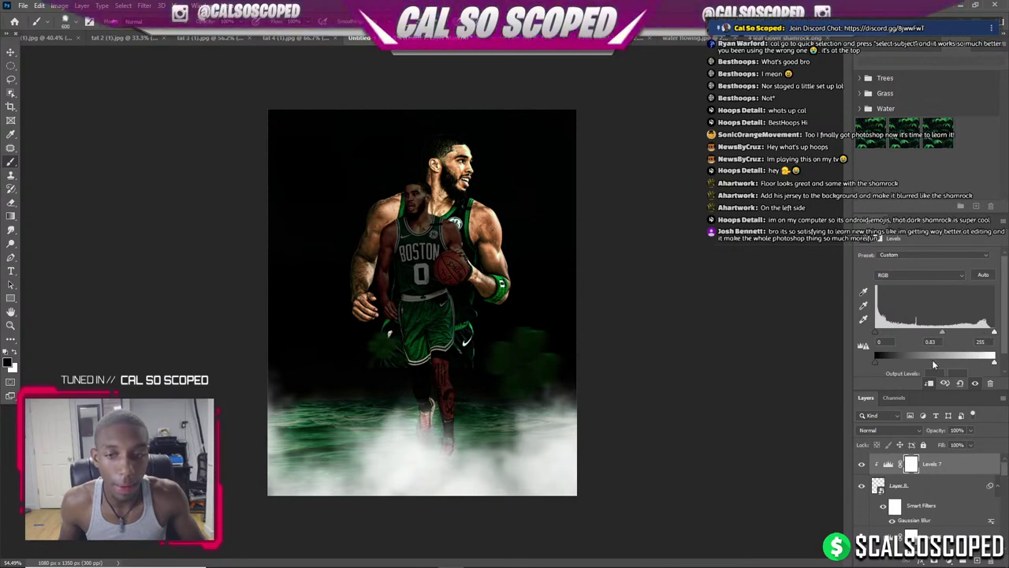
{"action": "left_click_drag", "start_coordinate": [995, 362], "coordinate": [903, 368]}
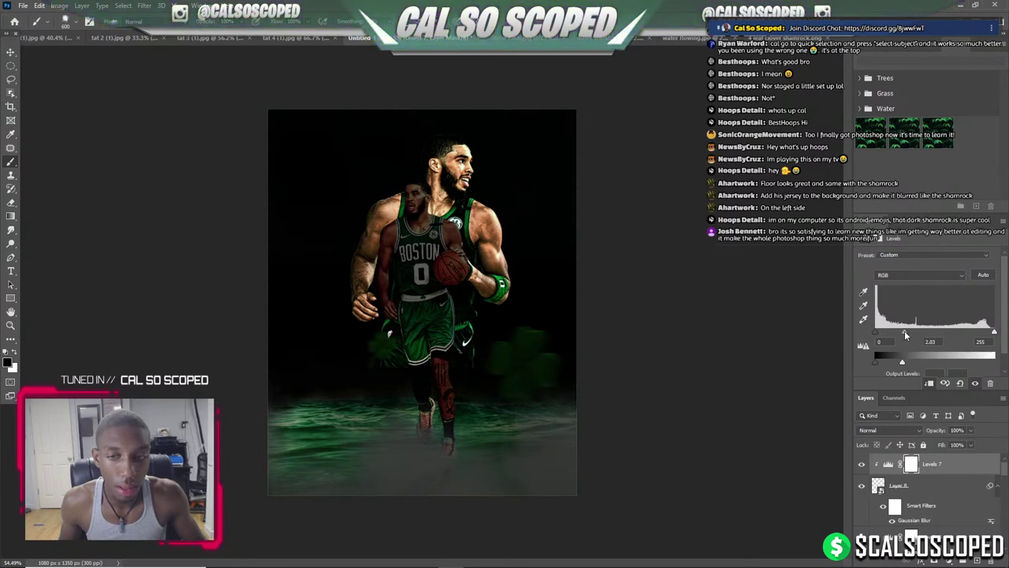
{"action": "mouse_move", "coordinate": [902, 362]}
{"action": "left_mouse_down"}
{"action": "mouse_move", "coordinate": [886, 366]}
{"action": "mouse_move", "coordinate": [909, 365]}
{"action": "left_mouse_up"}
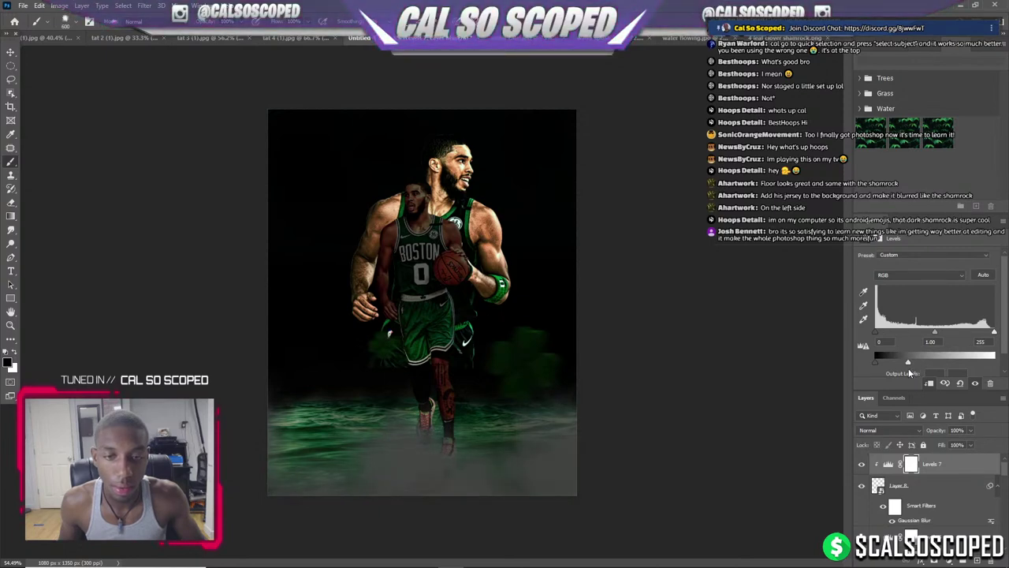
Rename the fog layer to 'fog over water'.
{"action": "left_click", "coordinate": [907, 494]}
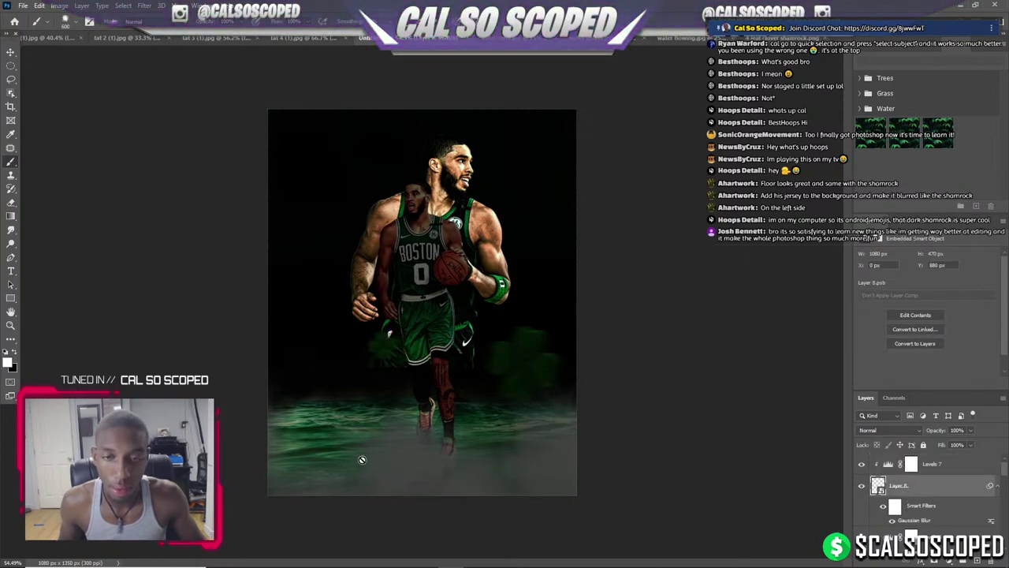
{"action": "scroll", "coordinate": [408, 424], "scroll_direction": "up", "scroll_amount": 1}
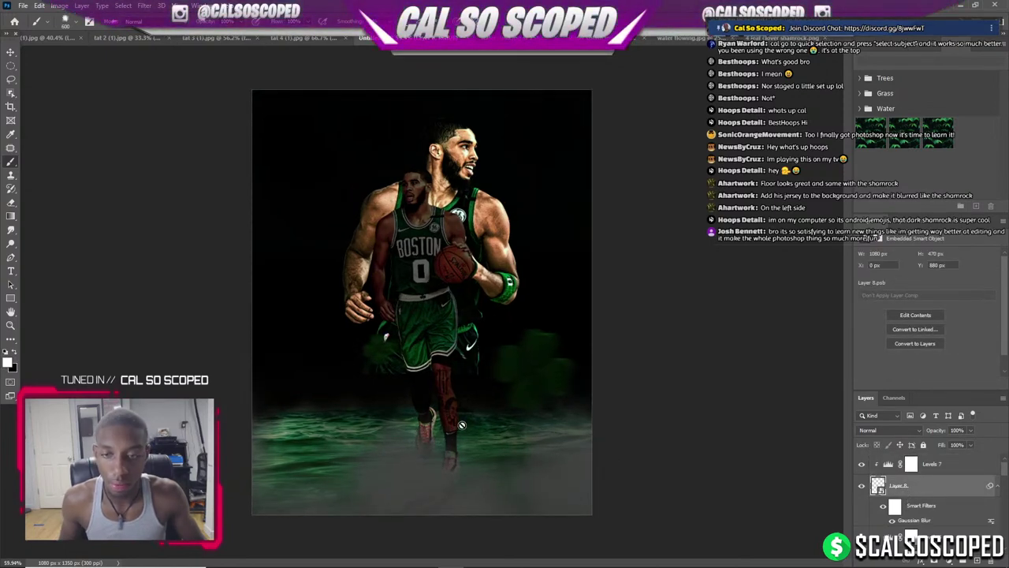
{"action": "key", "text": "v"}
{"action": "scroll", "coordinate": [441, 441], "scroll_direction": "up", "scroll_amount": 2}
{"action": "scroll", "coordinate": [356, 447], "scroll_direction": "down", "scroll_amount": 1}
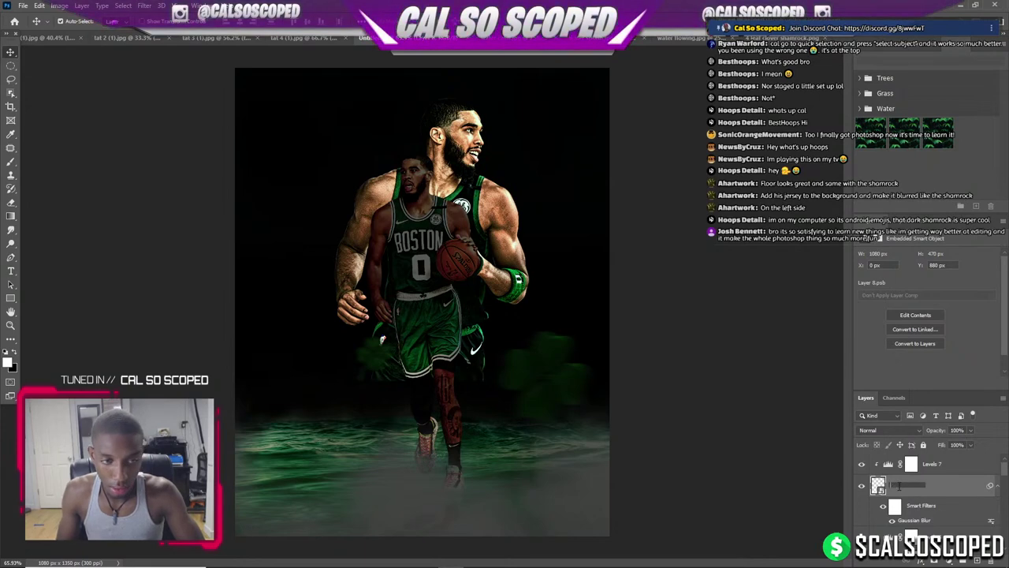
{"action": "type", "text": "fog over water"}
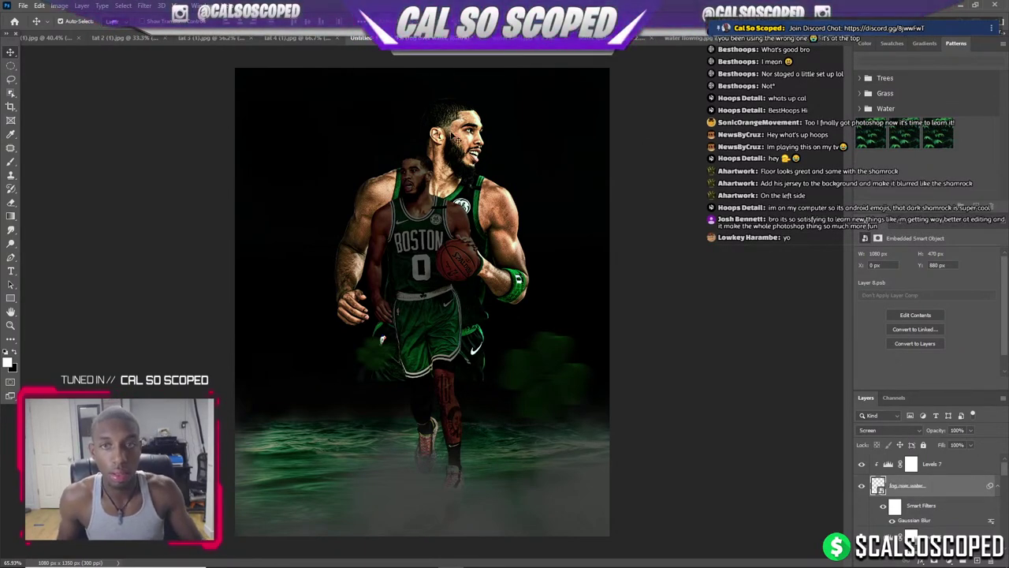
Turn on Levels 6 to darken the large background player, then paint light back onto his body.
{"action": "left_click", "coordinate": [452, 138]}
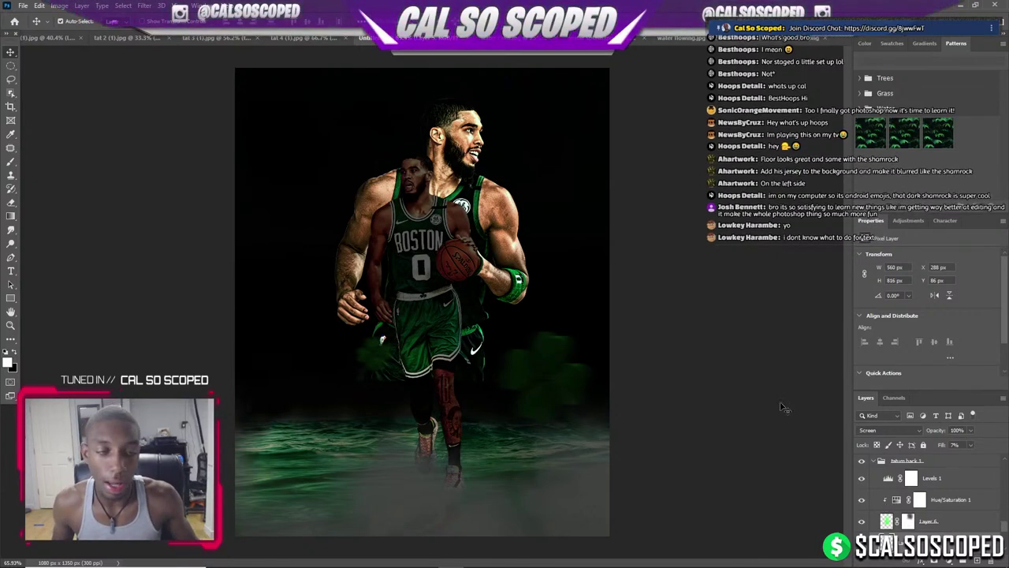
{"action": "left_click", "coordinate": [873, 466]}
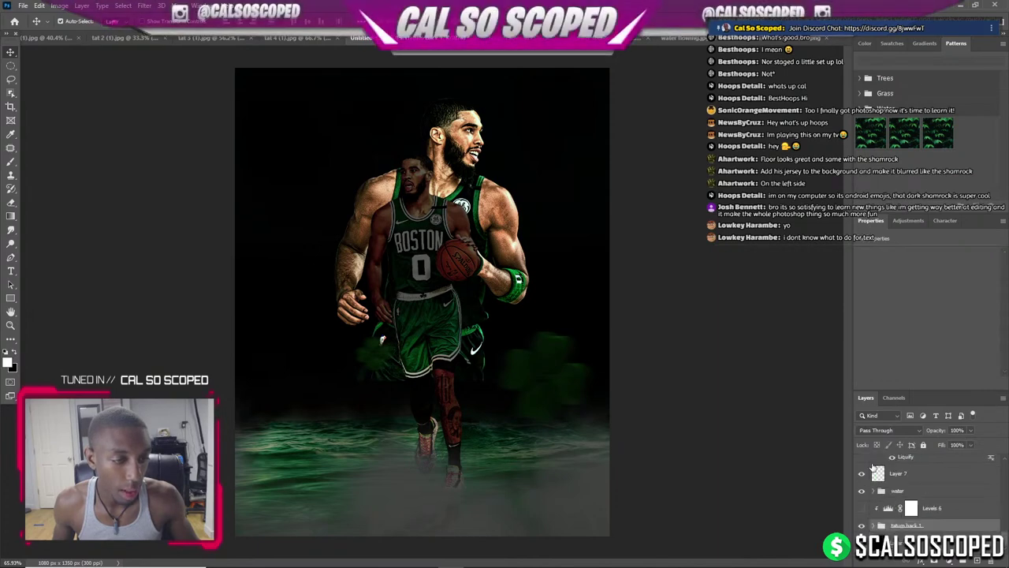
{"action": "left_click", "coordinate": [861, 530]}
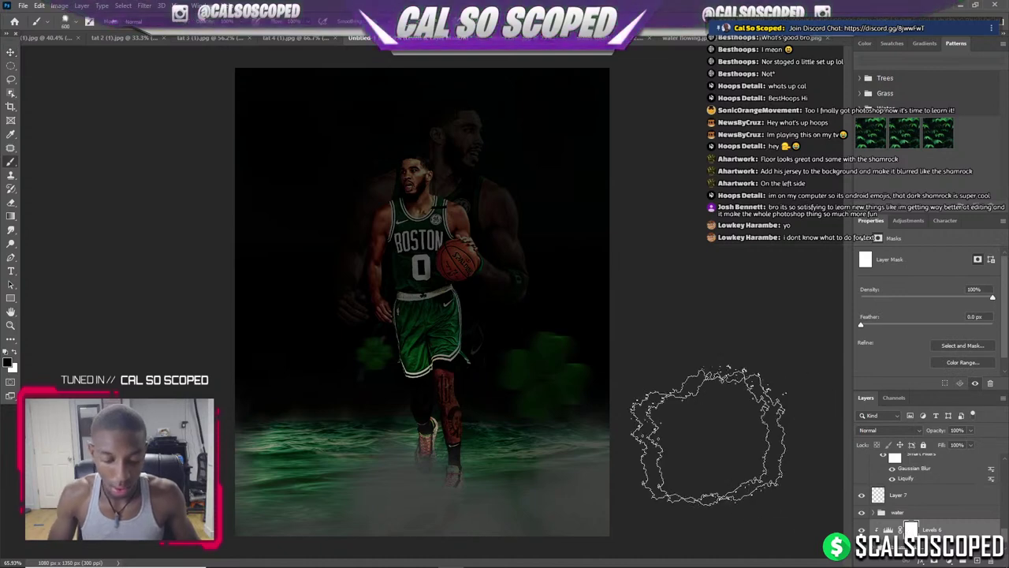
{"action": "mouse_move", "coordinate": [910, 530]}
{"action": "left_mouse_down"}
{"action": "mouse_move", "coordinate": [520, 347]}
{"action": "mouse_move", "coordinate": [158, 24]}
{"action": "left_mouse_up"}
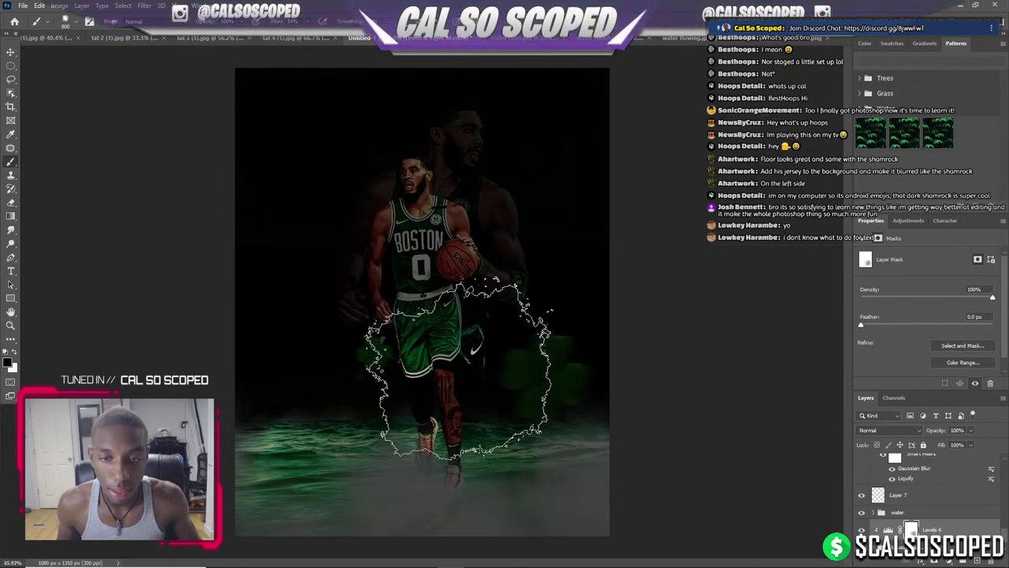
{"action": "left_click_drag", "start_coordinate": [271, 41], "coordinate": [382, 339]}
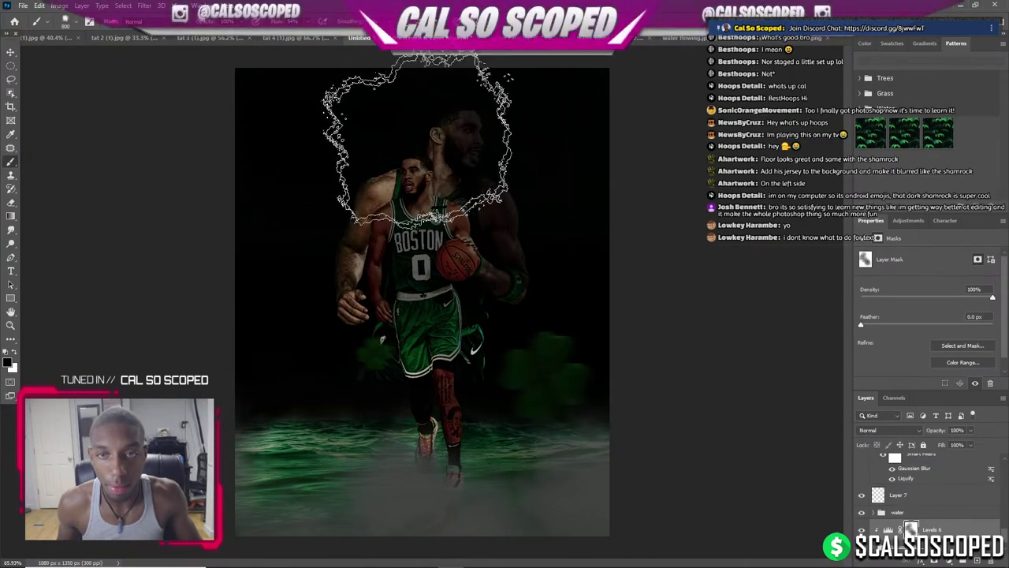
{"action": "left_click_drag", "start_coordinate": [364, 81], "coordinate": [537, 269]}
{"action": "mouse_move", "coordinate": [544, 402]}
{"action": "left_mouse_down"}
{"action": "mouse_move", "coordinate": [378, 150]}
{"action": "mouse_move", "coordinate": [283, 232]}
{"action": "mouse_move", "coordinate": [260, 283]}
{"action": "mouse_move", "coordinate": [231, 289]}
{"action": "mouse_move", "coordinate": [279, 369]}
{"action": "mouse_move", "coordinate": [279, 261]}
{"action": "mouse_move", "coordinate": [309, 353]}
{"action": "mouse_move", "coordinate": [287, 211]}
{"action": "mouse_move", "coordinate": [293, 162]}
{"action": "mouse_move", "coordinate": [387, 394]}
{"action": "mouse_move", "coordinate": [334, 198]}
{"action": "mouse_move", "coordinate": [408, 276]}
{"action": "mouse_move", "coordinate": [586, 398]}
{"action": "mouse_move", "coordinate": [518, 124]}
{"action": "mouse_move", "coordinate": [455, 226]}
{"action": "mouse_move", "coordinate": [509, 134]}
{"action": "mouse_move", "coordinate": [328, 219]}
{"action": "mouse_move", "coordinate": [381, 187]}
{"action": "mouse_move", "coordinate": [635, 231]}
{"action": "mouse_move", "coordinate": [607, 331]}
{"action": "left_mouse_up"}
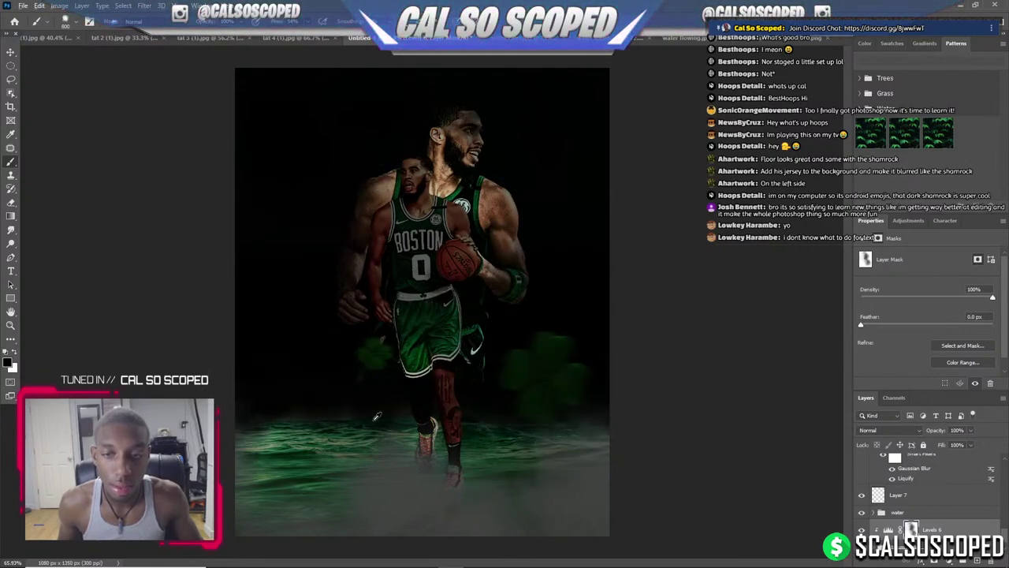
Target the Levels 6 mask and paint brightness back onto the large player's head and torso.
{"action": "scroll", "coordinate": [410, 415], "scroll_direction": "up", "scroll_amount": 2}
{"action": "scroll", "coordinate": [409, 418], "scroll_direction": "down", "scroll_amount": 3}
{"action": "scroll", "coordinate": [409, 418], "scroll_direction": "down", "scroll_amount": 1}
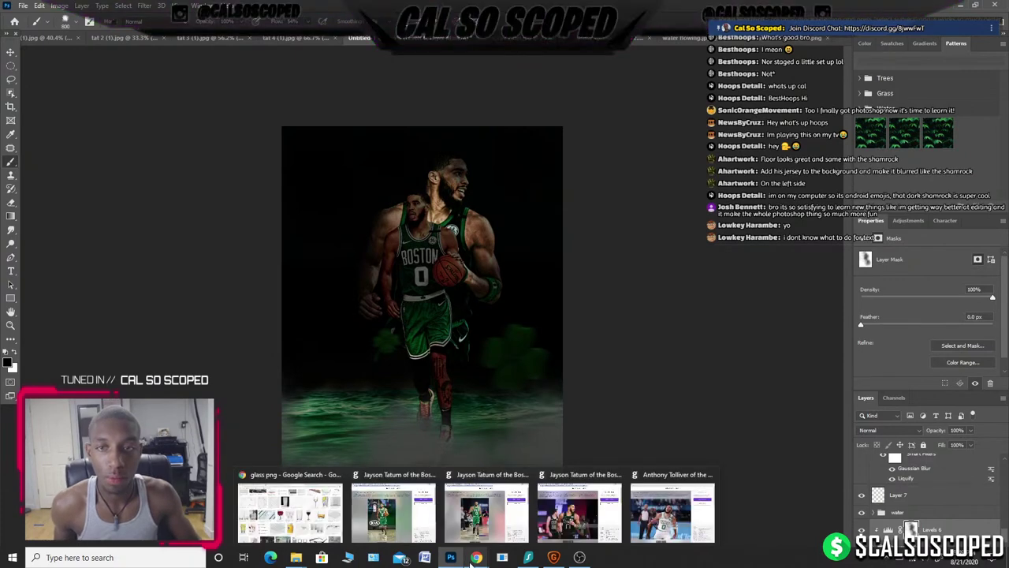
{"action": "left_click", "coordinate": [928, 529]}
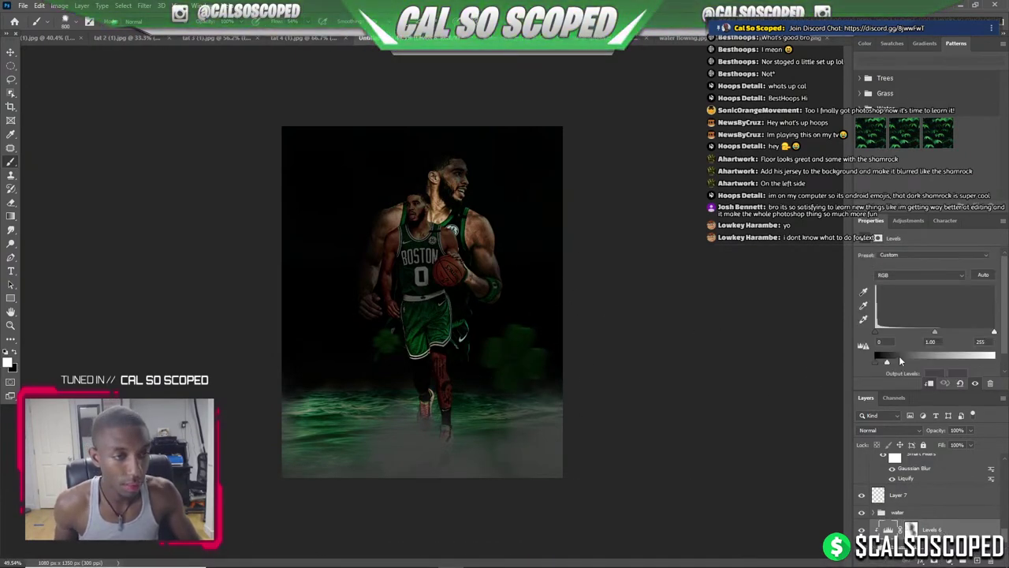
{"action": "left_click", "coordinate": [911, 529]}
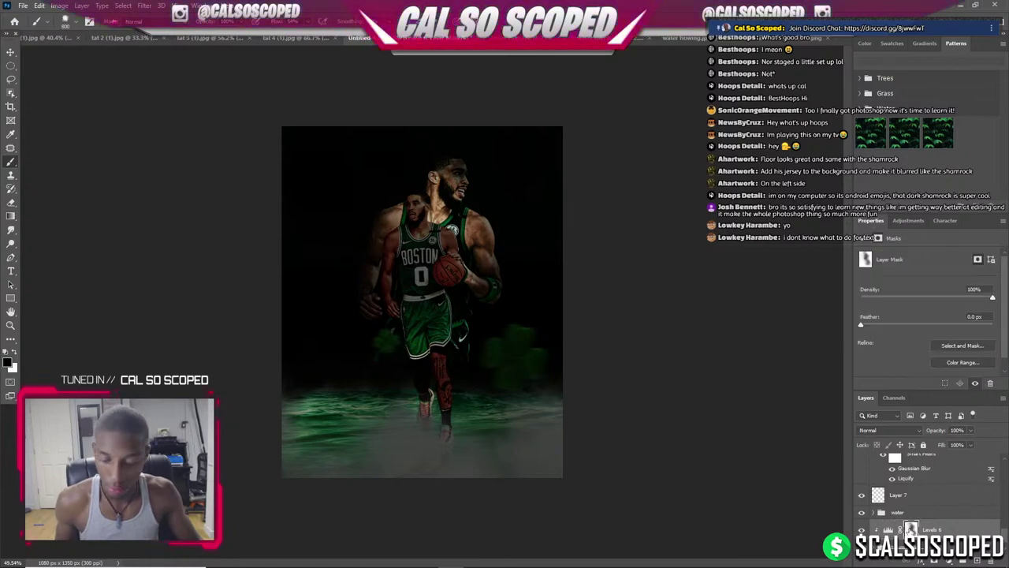
{"action": "left_click", "coordinate": [912, 529], "text": "ctrl"}
{"action": "left_click_drag", "start_coordinate": [560, 319], "coordinate": [447, 201]}
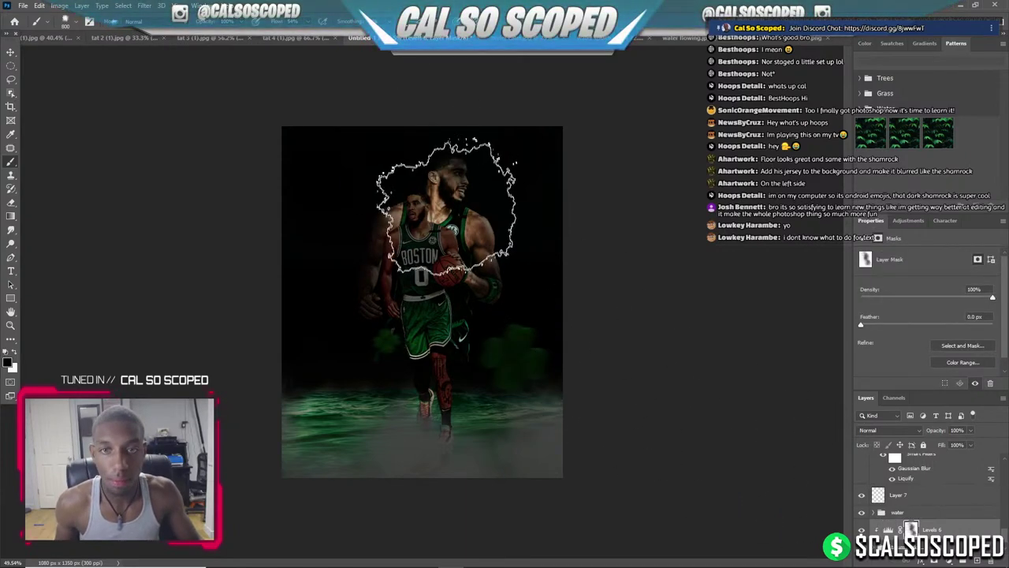
{"action": "left_click_drag", "start_coordinate": [484, 158], "coordinate": [504, 179]}
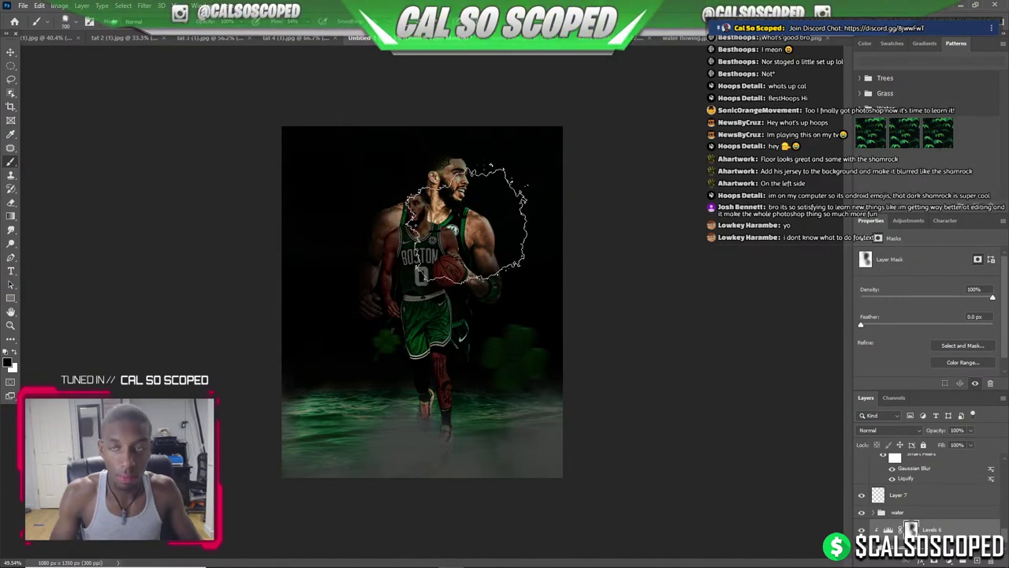
With a 300-size brush, refine the mask over the large player's head and shoulders.
{"action": "key", "text": "bracketleft"}
{"action": "key", "text": "bracketleft"}
{"action": "key", "text": "bracketleft"}
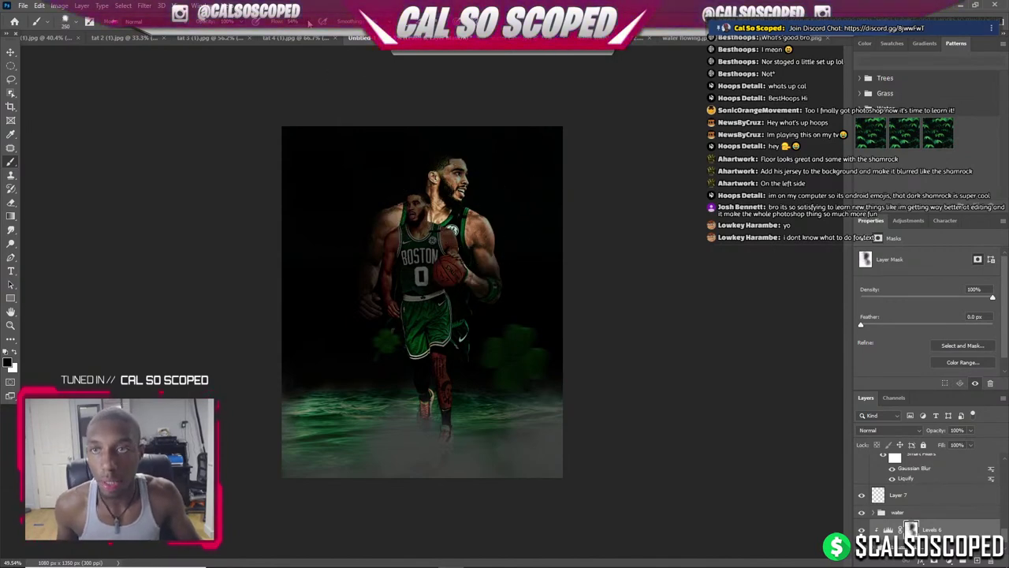
{"action": "scroll", "coordinate": [432, 272], "scroll_direction": "up", "scroll_amount": 3, "text": "alt"}
{"action": "left_click_drag", "start_coordinate": [453, 212], "coordinate": [473, 127]}
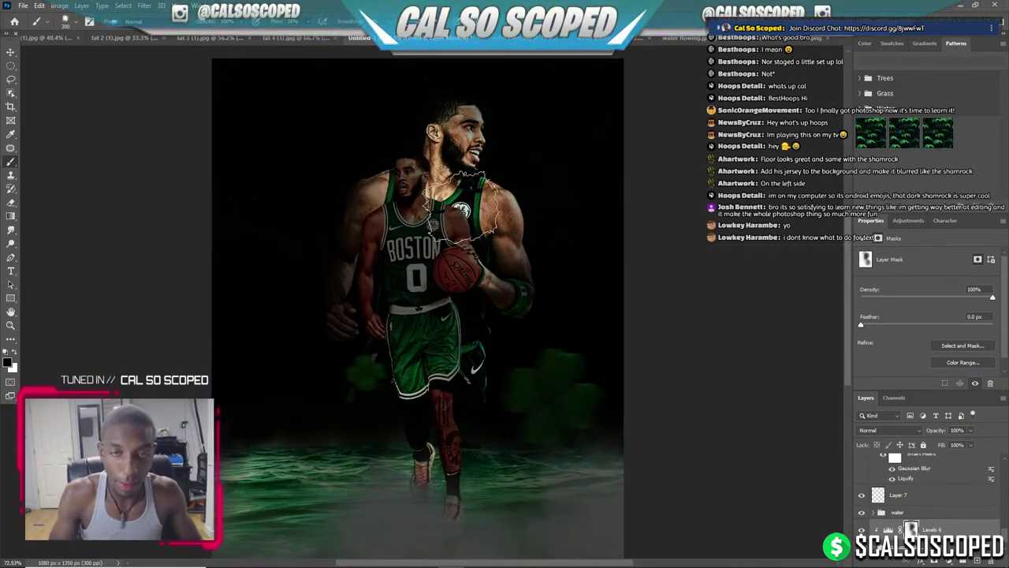
{"action": "left_click_drag", "start_coordinate": [457, 178], "coordinate": [473, 228]}
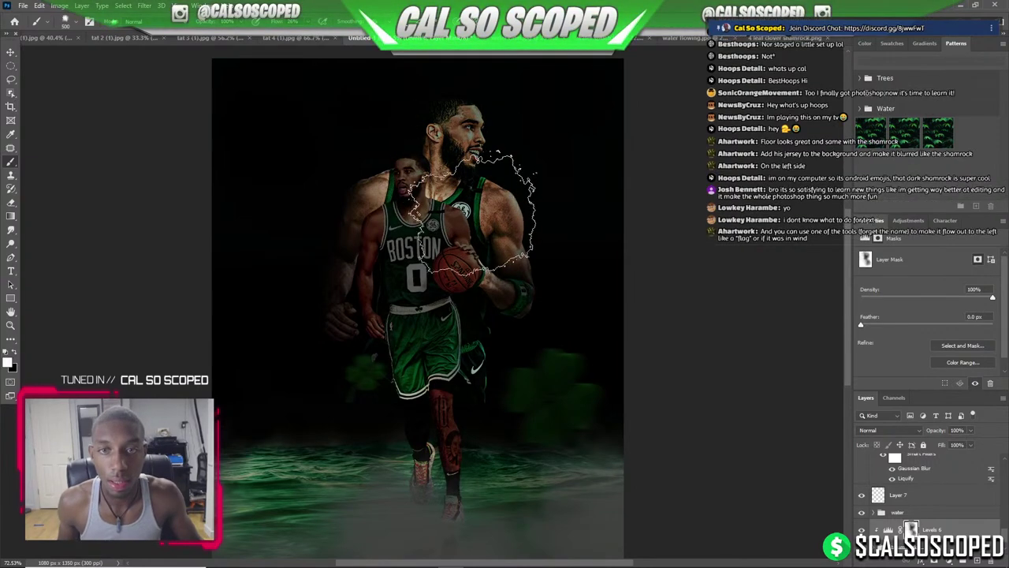
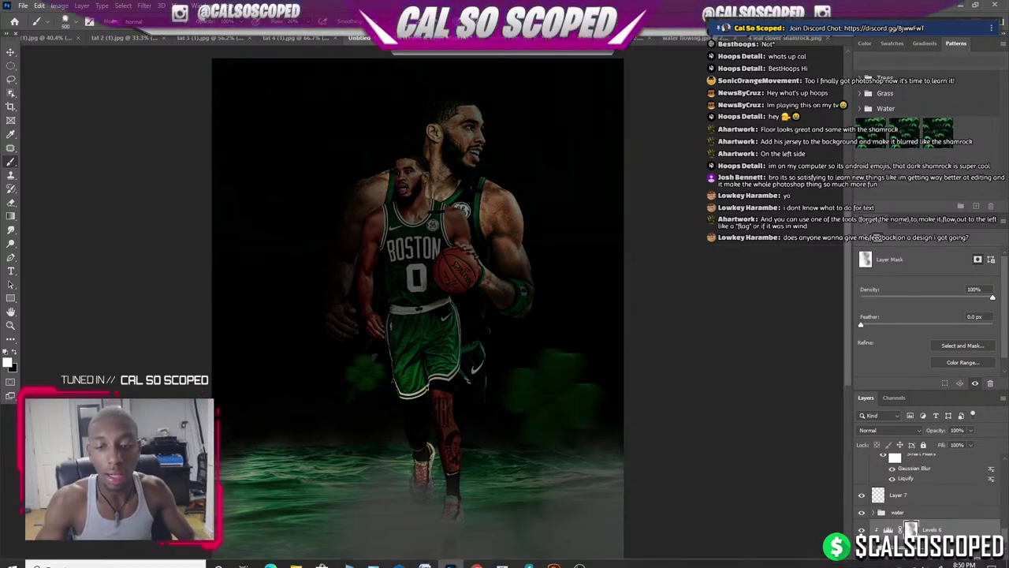
In the browser's Unsplash tab, replace the shamrock search with 'cliffs' and run it.
{"action": "mouse_move", "coordinate": [270, 567]}
{"action": "left_click", "coordinate": [258, 481]}
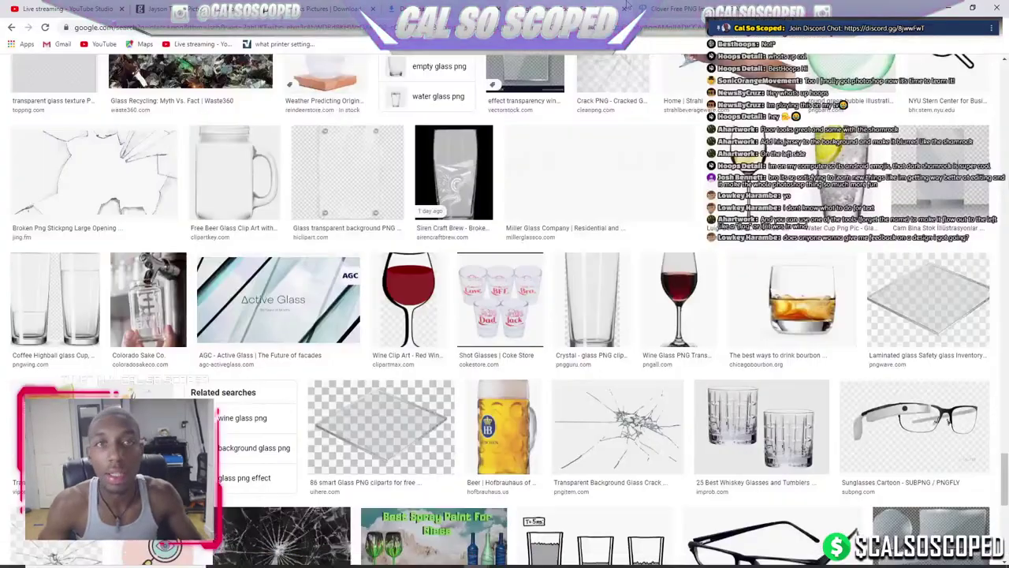
{"action": "left_click", "coordinate": [670, 9]}
{"action": "left_click", "coordinate": [316, 8]}
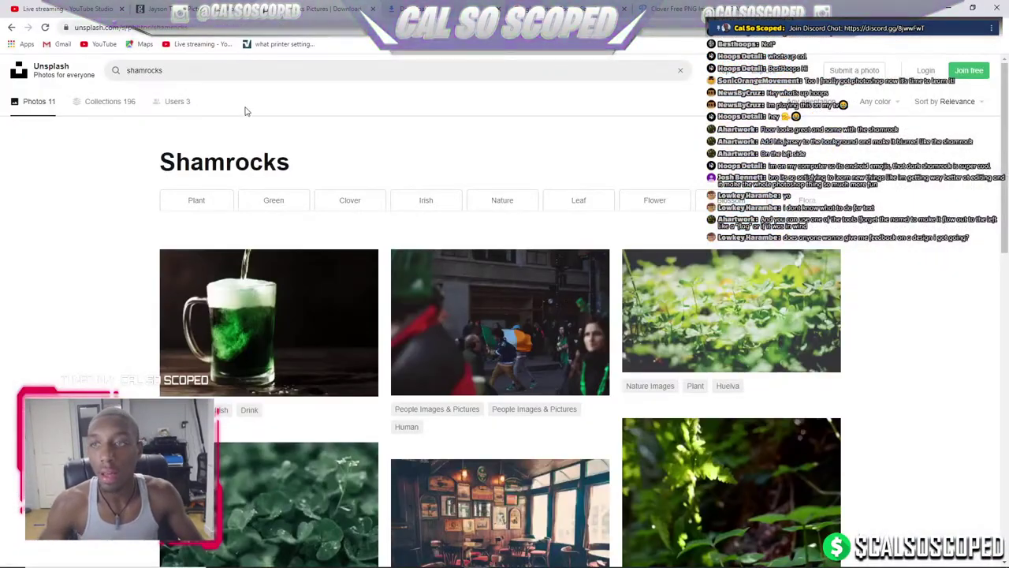
{"action": "left_click", "coordinate": [144, 70]}
{"action": "type", "text": "i"}
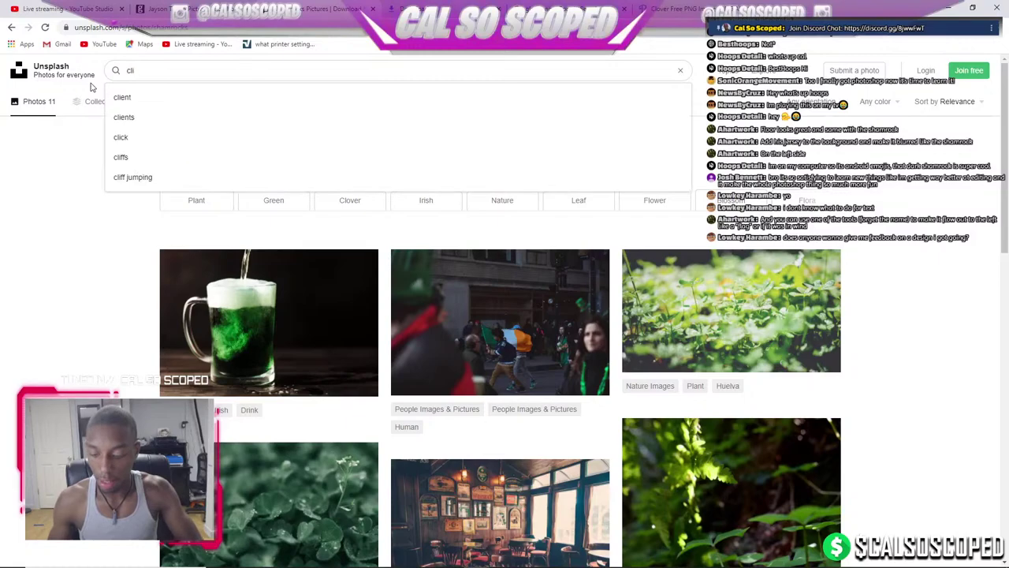
{"action": "type", "text": "ffs"}
{"action": "key", "text": "Return"}
Scroll down through the coastal cliff photo results.
{"action": "scroll", "coordinate": [479, 247], "scroll_direction": "down", "scroll_amount": 2}
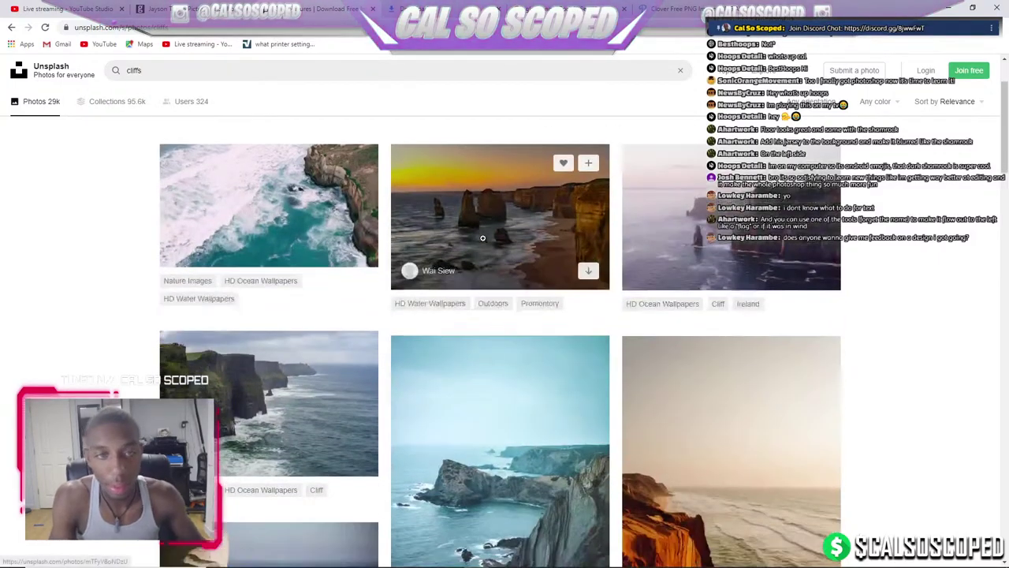
{"action": "scroll", "coordinate": [481, 228], "scroll_direction": "down", "scroll_amount": 3}
{"action": "scroll", "coordinate": [484, 207], "scroll_direction": "down", "scroll_amount": 3}
{"action": "scroll", "coordinate": [474, 209], "scroll_direction": "down", "scroll_amount": 3}
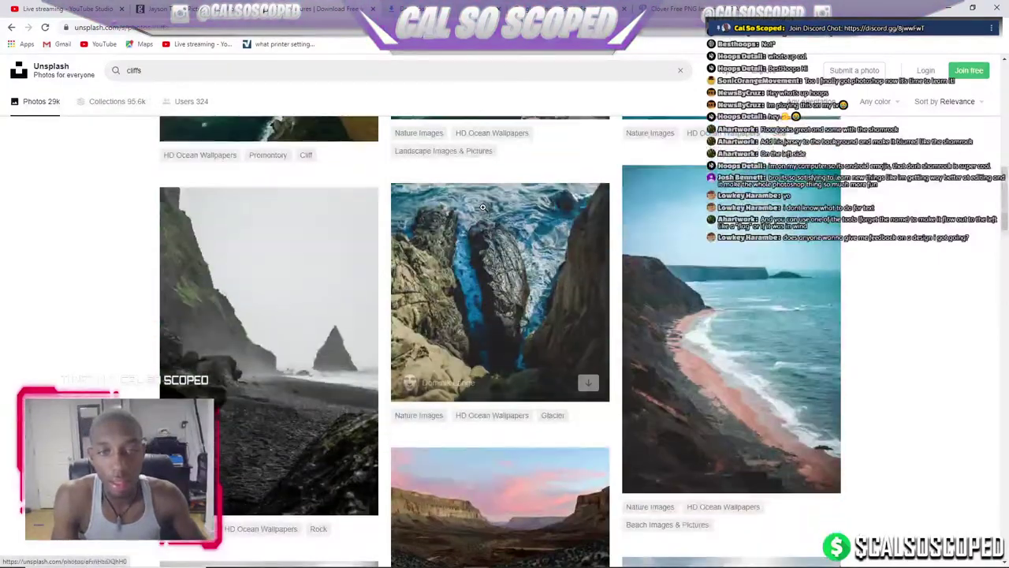
{"action": "scroll", "coordinate": [426, 212], "scroll_direction": "down", "scroll_amount": 2}
{"action": "scroll", "coordinate": [371, 214], "scroll_direction": "down", "scroll_amount": 2}
{"action": "scroll", "coordinate": [318, 219], "scroll_direction": "down", "scroll_amount": 2}
{"action": "scroll", "coordinate": [331, 219], "scroll_direction": "down", "scroll_amount": 2}
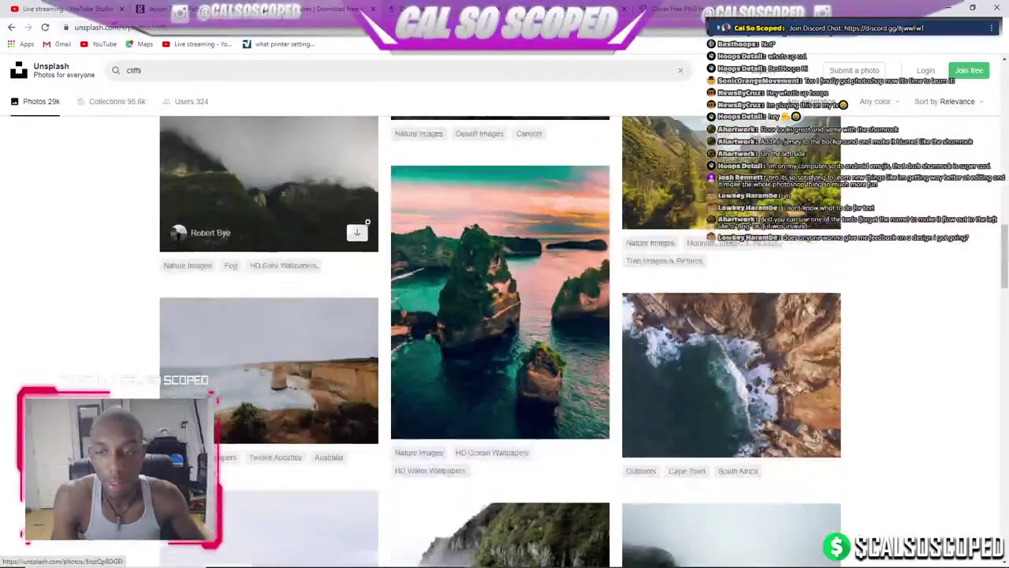
{"action": "scroll", "coordinate": [353, 220], "scroll_direction": "down", "scroll_amount": 2}
{"action": "scroll", "coordinate": [376, 220], "scroll_direction": "down", "scroll_amount": 3}
{"action": "scroll", "coordinate": [382, 223], "scroll_direction": "down", "scroll_amount": 3}
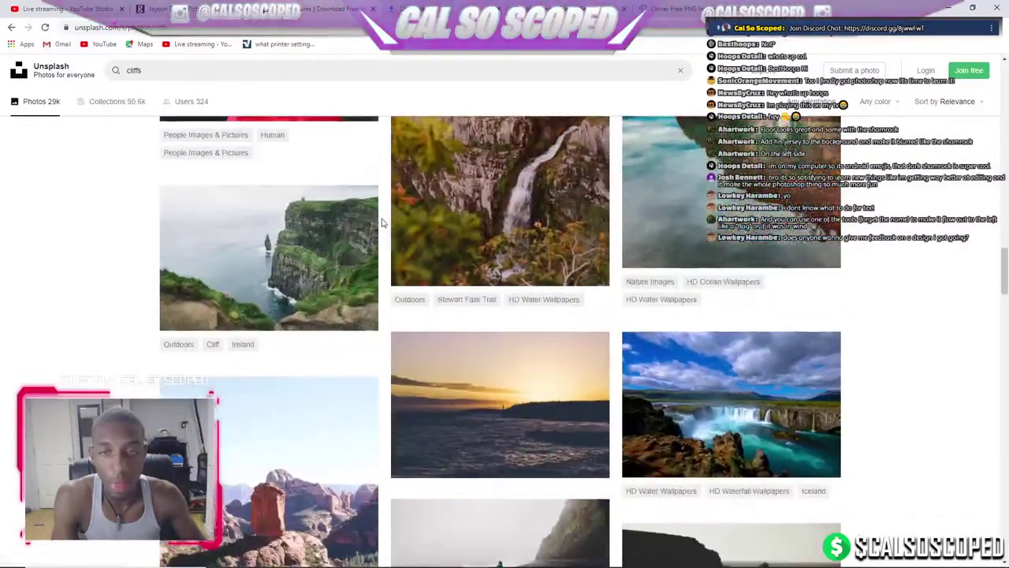
{"action": "scroll", "coordinate": [383, 217], "scroll_direction": "down", "scroll_amount": 1}
{"action": "scroll", "coordinate": [385, 207], "scroll_direction": "down", "scroll_amount": 1}
{"action": "scroll", "coordinate": [385, 207], "scroll_direction": "down", "scroll_amount": 1}
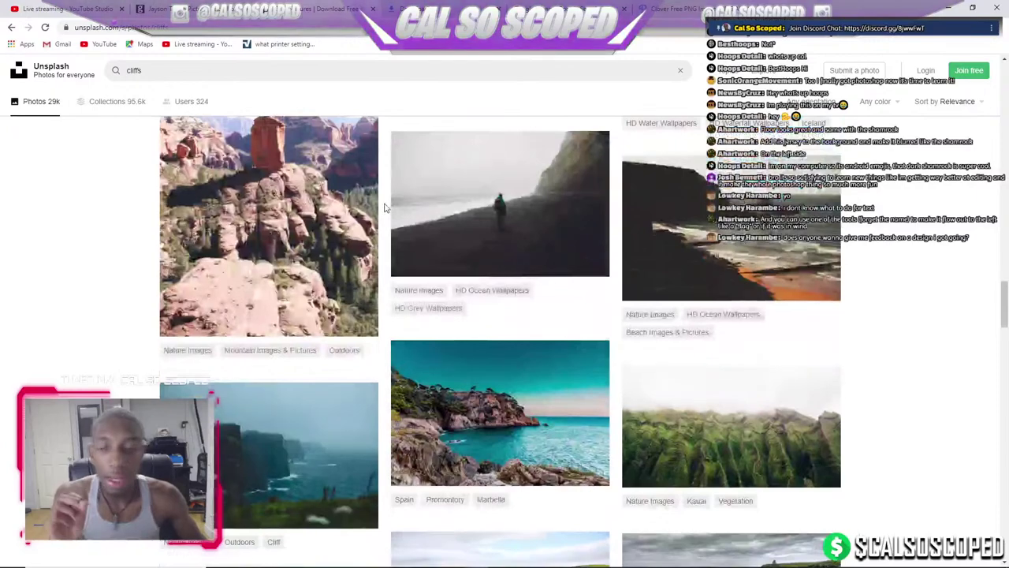
{"action": "scroll", "coordinate": [385, 207], "scroll_direction": "down", "scroll_amount": 1}
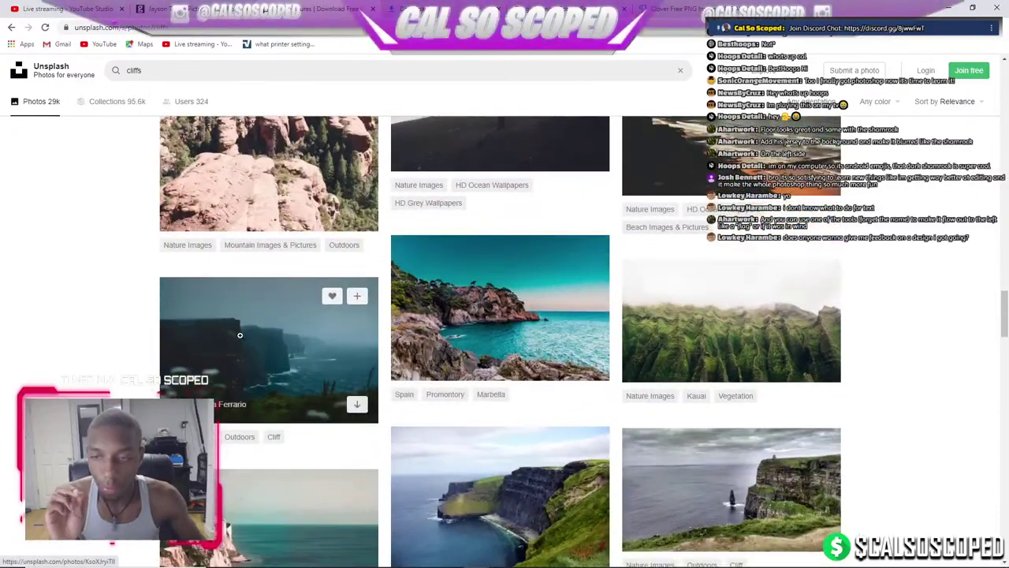
Save the misty Cliffs of Moher photo as 'cliff valley.jpg' in ESD-USB (F:) > backgrounds.
{"action": "left_click", "coordinate": [238, 335]}
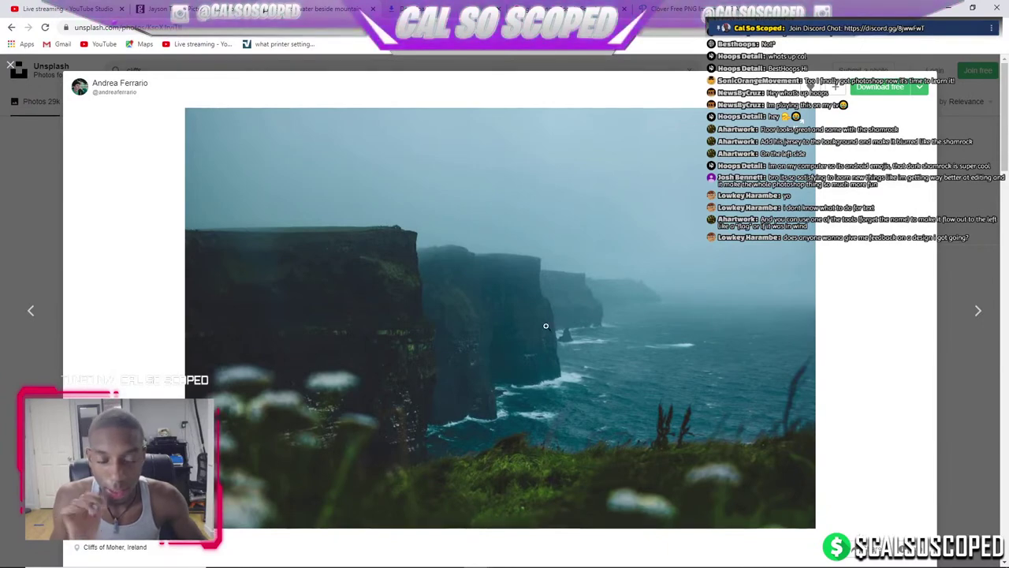
{"action": "left_click", "coordinate": [82, 198]}
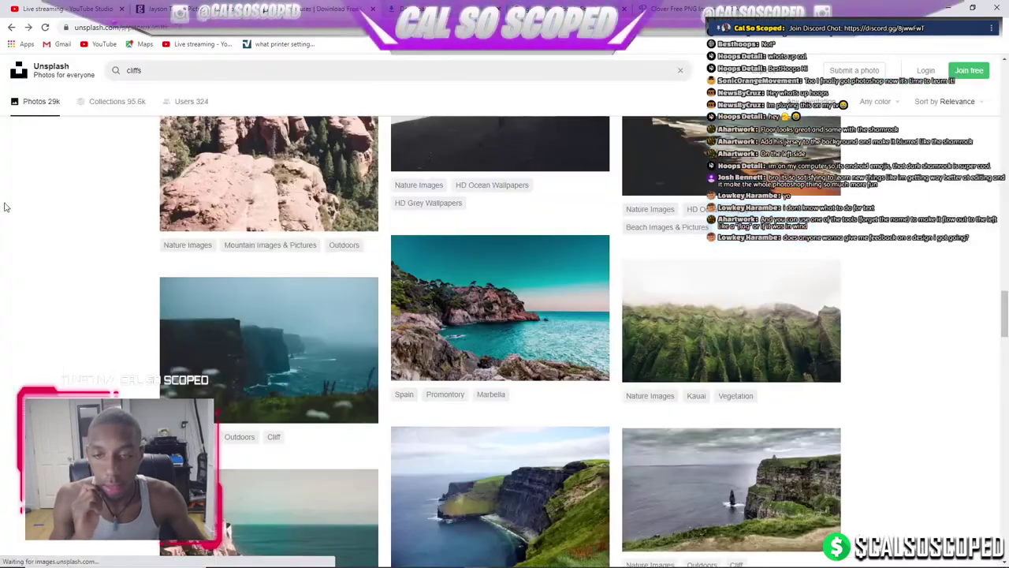
{"action": "left_click", "coordinate": [250, 343]}
{"action": "right_click", "coordinate": [481, 283]}
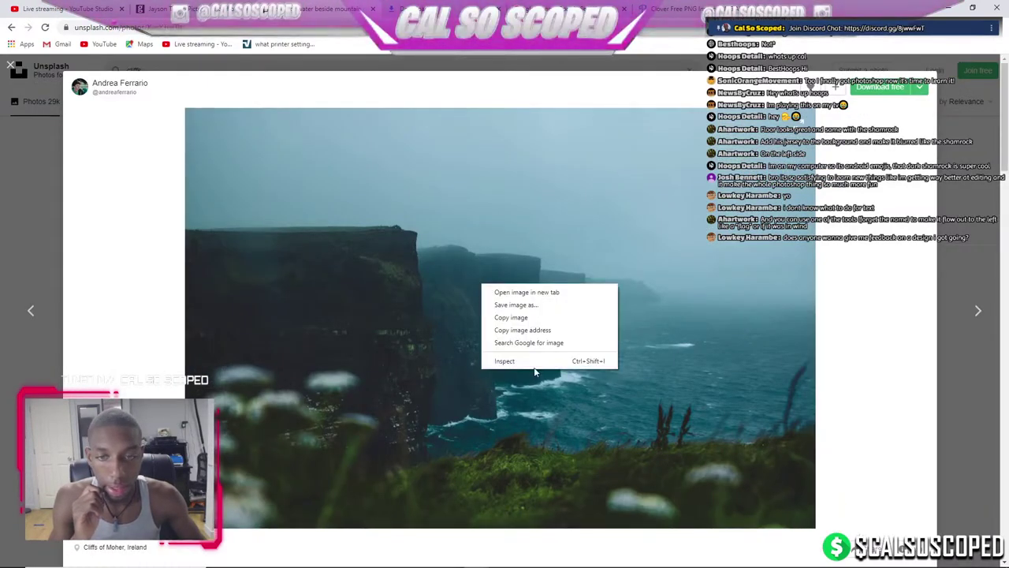
{"action": "left_click", "coordinate": [518, 303]}
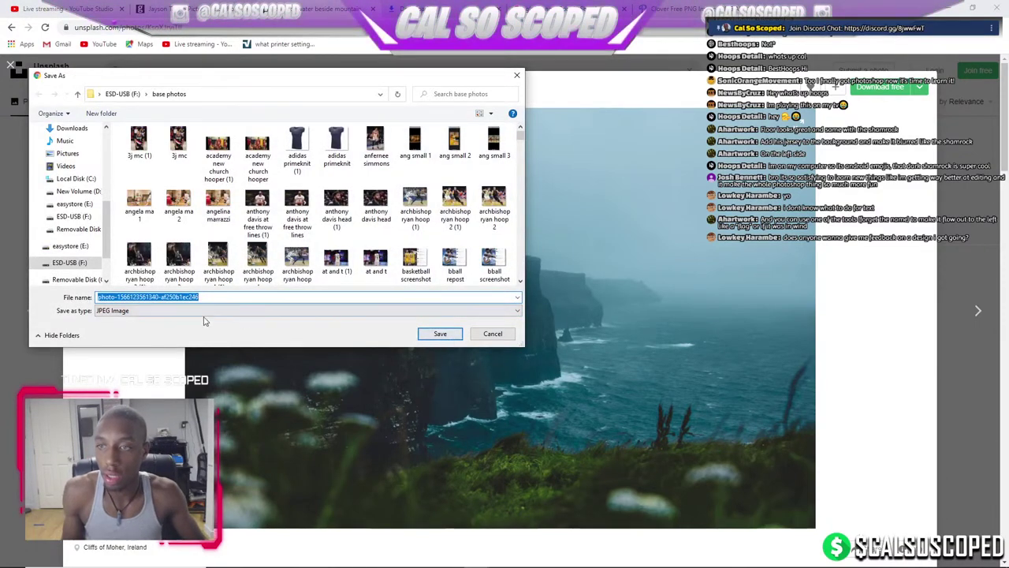
{"action": "left_click", "coordinate": [87, 262]}
{"action": "double_click", "coordinate": [158, 140]}
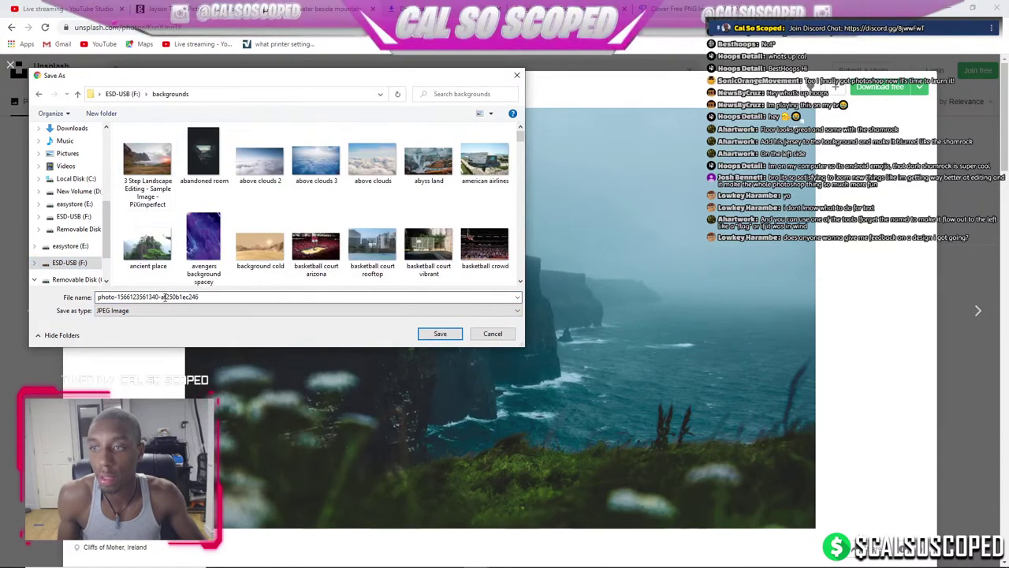
{"action": "type", "text": "cliff"}
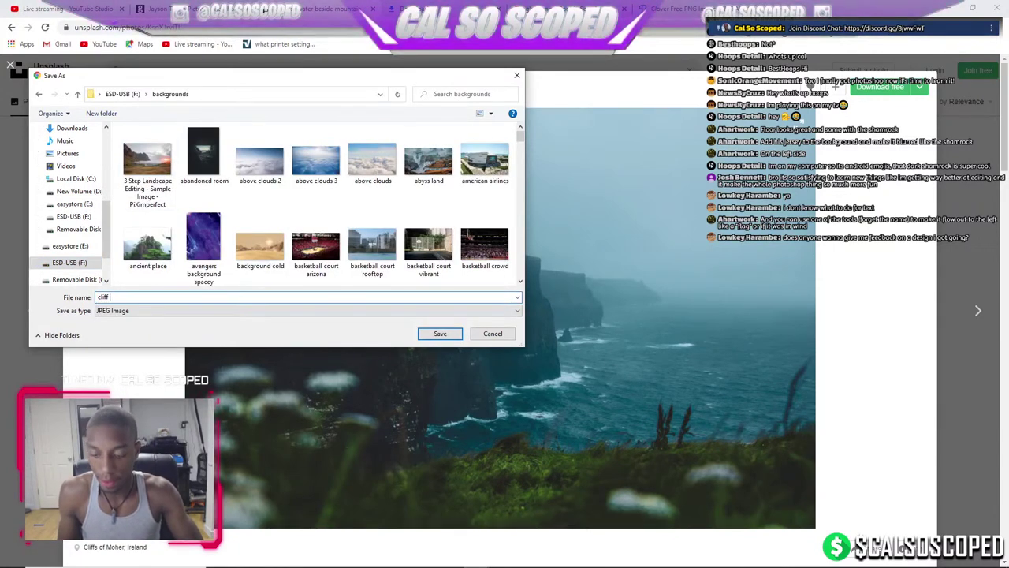
{"action": "type", "text": "y"}
{"action": "key", "text": "Return"}
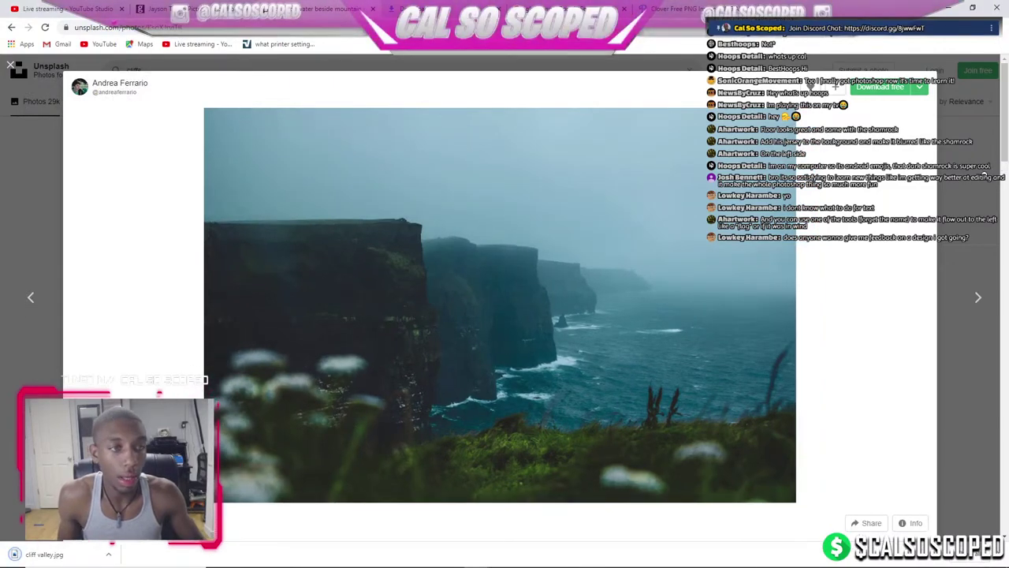
Close the photo preview and scroll the cliff results to find the mossy canyon photo.
{"action": "scroll", "coordinate": [964, 209], "scroll_direction": "down", "scroll_amount": 5}
{"action": "left_click", "coordinate": [963, 210]}
{"action": "scroll", "coordinate": [478, 307], "scroll_direction": "down", "scroll_amount": 3}
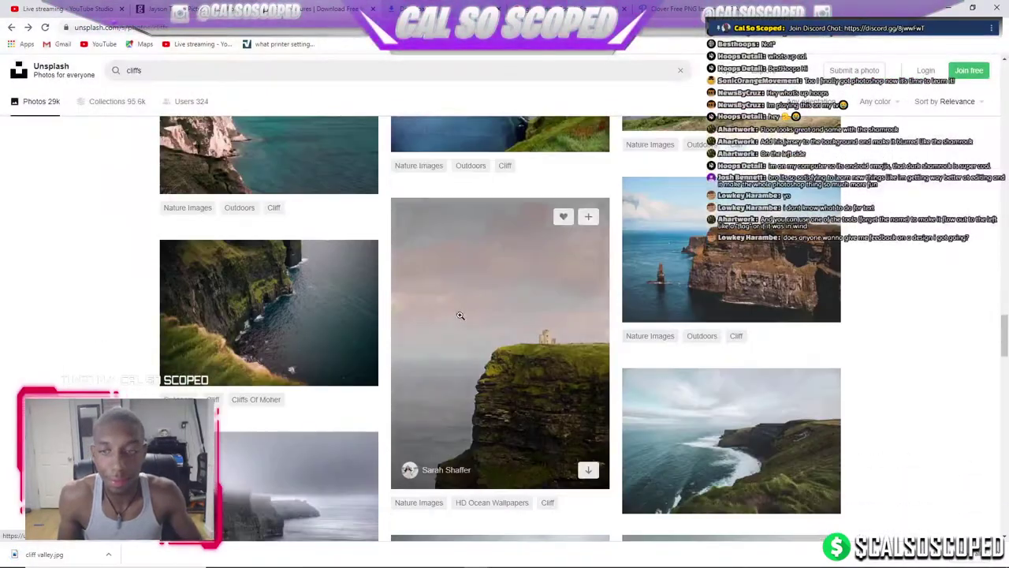
{"action": "scroll", "coordinate": [478, 308], "scroll_direction": "down", "scroll_amount": 3}
{"action": "scroll", "coordinate": [478, 307], "scroll_direction": "down", "scroll_amount": 3}
{"action": "scroll", "coordinate": [477, 308], "scroll_direction": "down", "scroll_amount": 2}
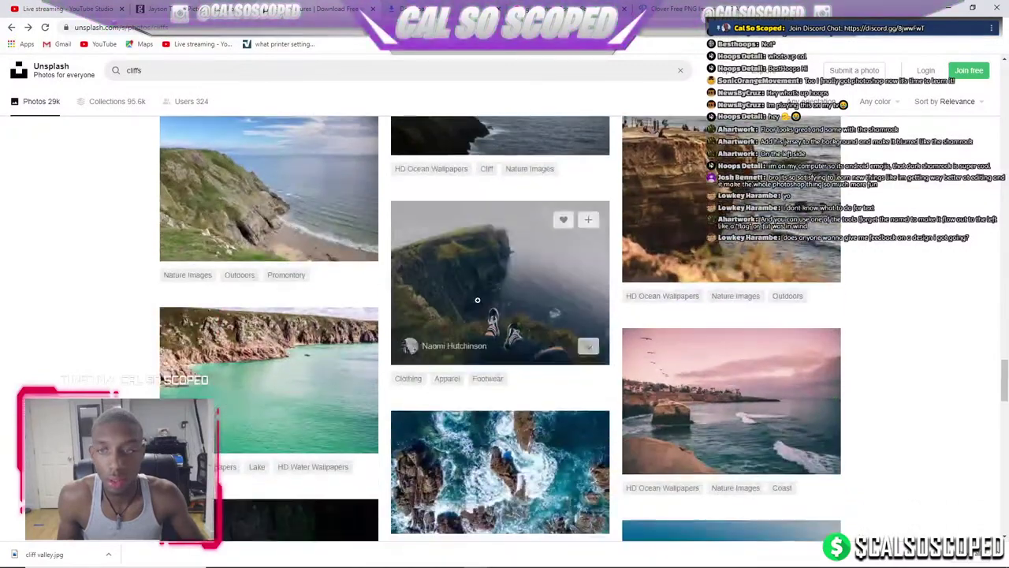
{"action": "scroll", "coordinate": [414, 309], "scroll_direction": "down", "scroll_amount": 2}
{"action": "scroll", "coordinate": [414, 308], "scroll_direction": "down", "scroll_amount": 4}
{"action": "scroll", "coordinate": [418, 310], "scroll_direction": "down", "scroll_amount": 2}
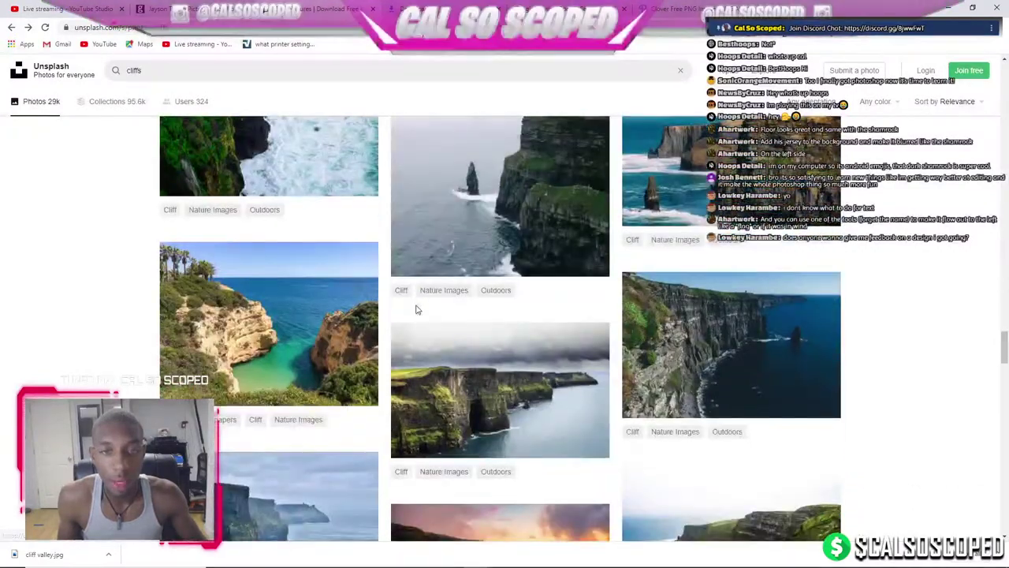
{"action": "scroll", "coordinate": [418, 310], "scroll_direction": "down", "scroll_amount": 3}
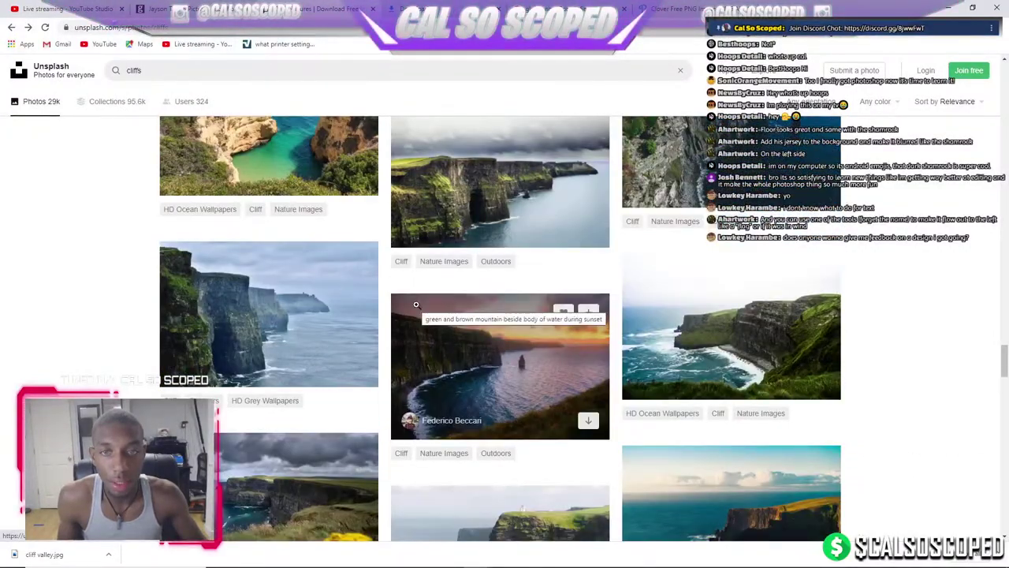
{"action": "scroll", "coordinate": [416, 304], "scroll_direction": "down", "scroll_amount": 3}
{"action": "scroll", "coordinate": [418, 304], "scroll_direction": "down", "scroll_amount": 3}
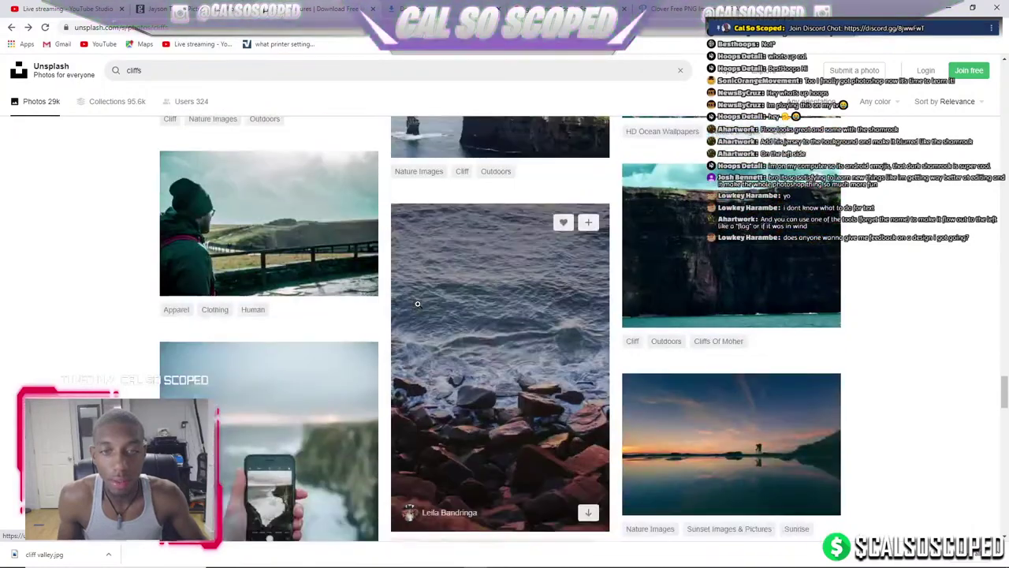
{"action": "scroll", "coordinate": [418, 304], "scroll_direction": "down", "scroll_amount": 3}
{"action": "scroll", "coordinate": [418, 304], "scroll_direction": "down", "scroll_amount": 3}
{"action": "scroll", "coordinate": [418, 304], "scroll_direction": "down", "scroll_amount": 2}
{"action": "scroll", "coordinate": [418, 305], "scroll_direction": "down", "scroll_amount": 2}
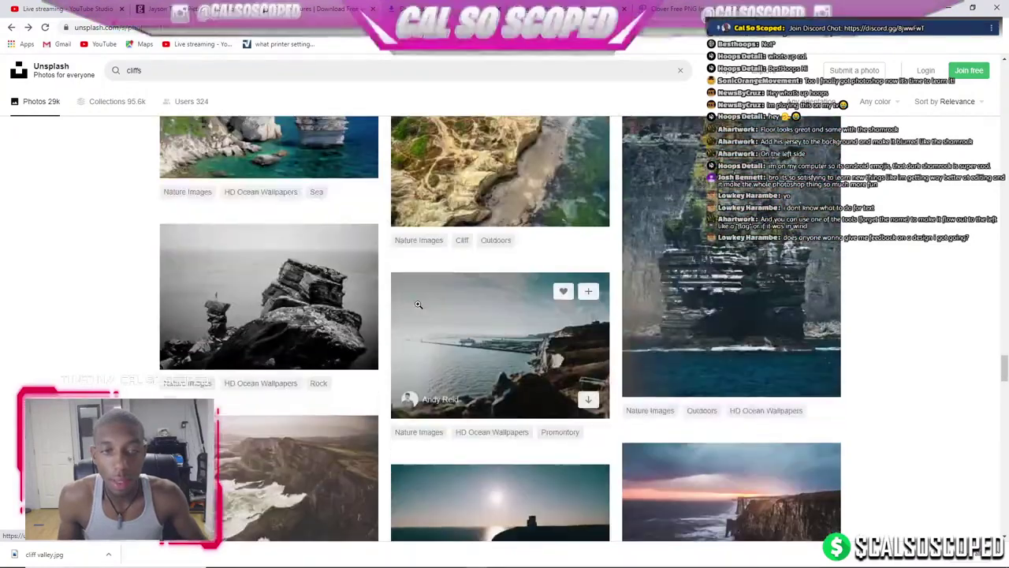
{"action": "scroll", "coordinate": [421, 284], "scroll_direction": "down", "scroll_amount": 1}
{"action": "scroll", "coordinate": [428, 247], "scroll_direction": "down", "scroll_amount": 2}
{"action": "scroll", "coordinate": [428, 247], "scroll_direction": "down", "scroll_amount": 3}
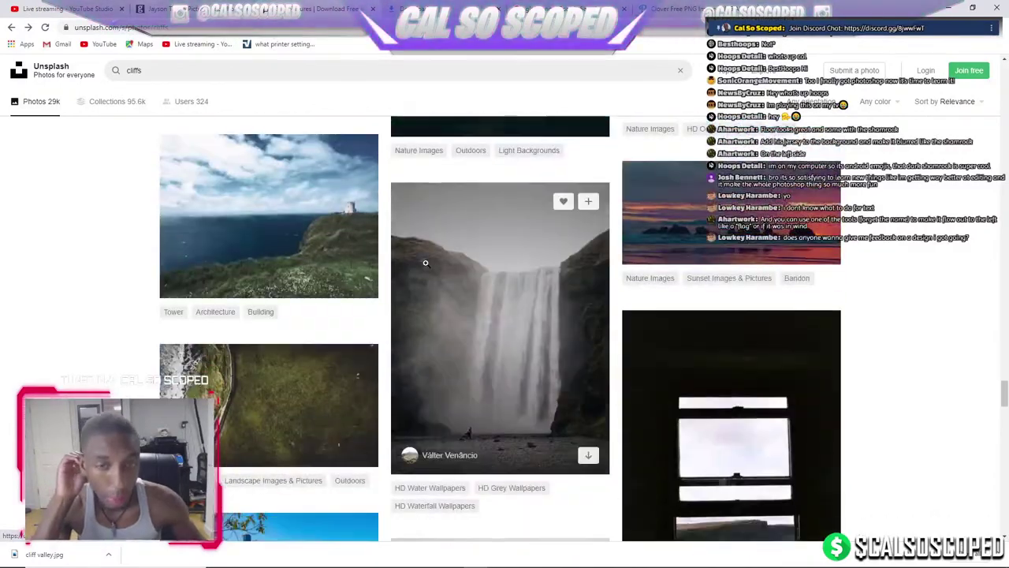
{"action": "scroll", "coordinate": [430, 290], "scroll_direction": "down", "scroll_amount": 3}
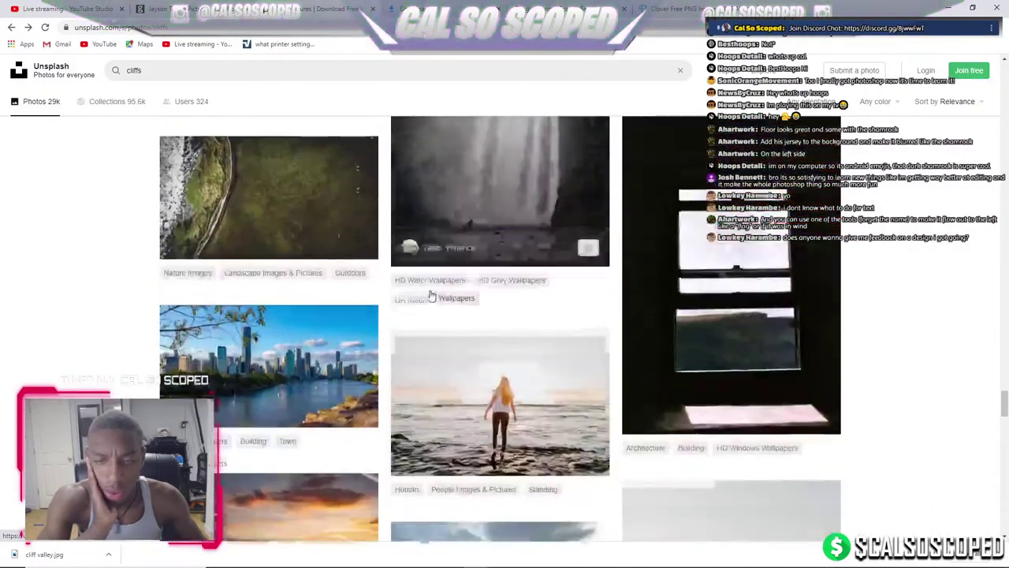
{"action": "scroll", "coordinate": [432, 292], "scroll_direction": "down", "scroll_amount": 3}
{"action": "scroll", "coordinate": [432, 292], "scroll_direction": "down", "scroll_amount": 1}
{"action": "scroll", "coordinate": [432, 293], "scroll_direction": "down", "scroll_amount": 2}
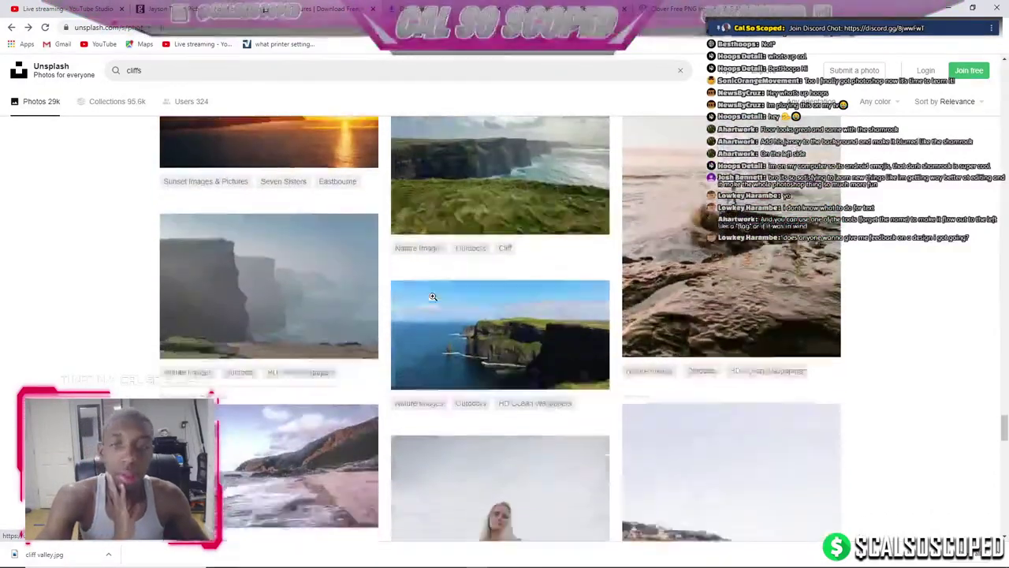
{"action": "scroll", "coordinate": [432, 296], "scroll_direction": "down", "scroll_amount": 3}
{"action": "scroll", "coordinate": [432, 302], "scroll_direction": "down", "scroll_amount": 3}
{"action": "scroll", "coordinate": [432, 301], "scroll_direction": "down", "scroll_amount": 3}
{"action": "scroll", "coordinate": [432, 299], "scroll_direction": "down", "scroll_amount": 2}
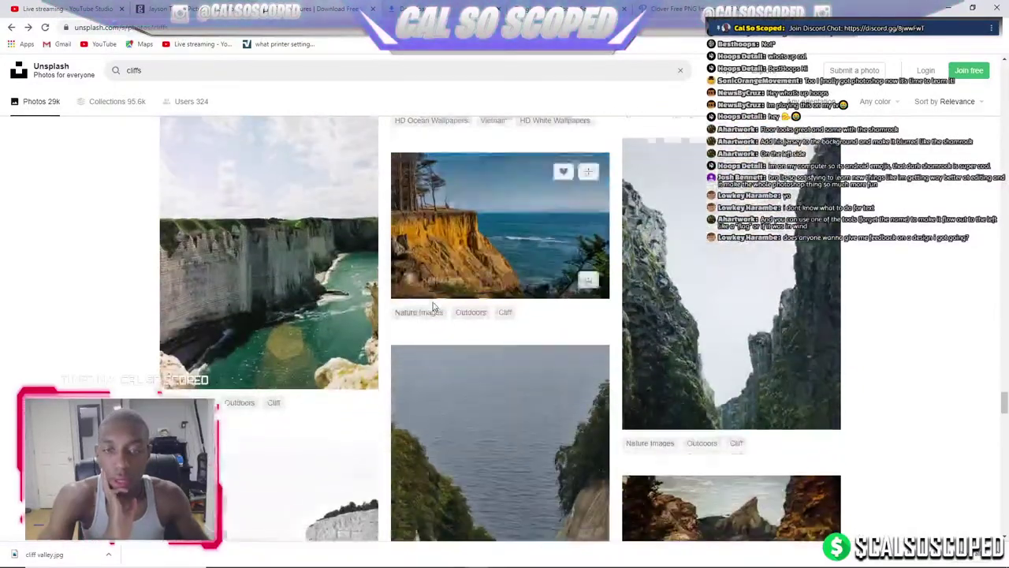
Download the narrow mossy rock canyon photo for free and check the browser's downloads list.
{"action": "left_click", "coordinate": [724, 261]}
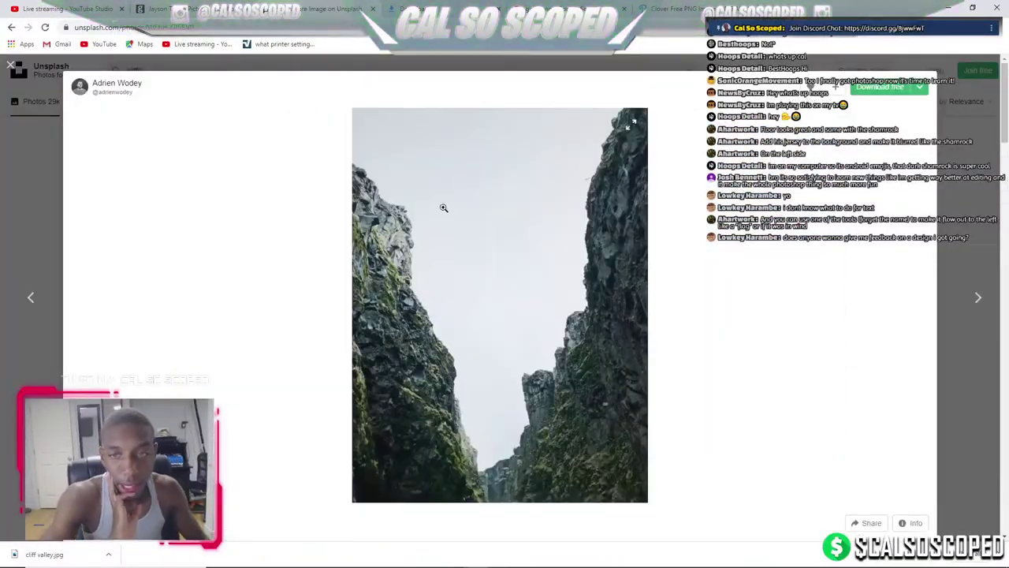
{"action": "left_click", "coordinate": [867, 92]}
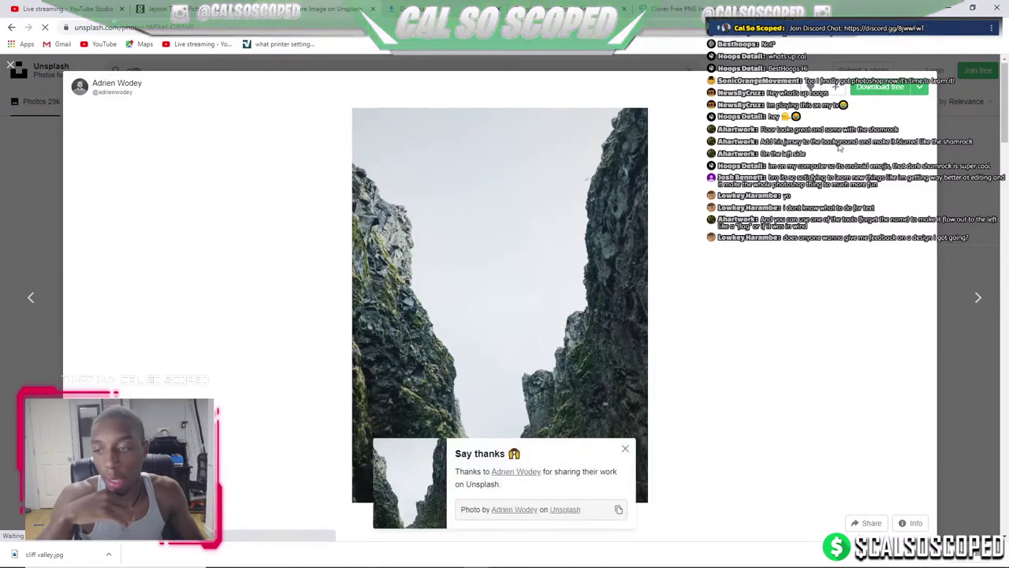
{"action": "left_click", "coordinate": [623, 450]}
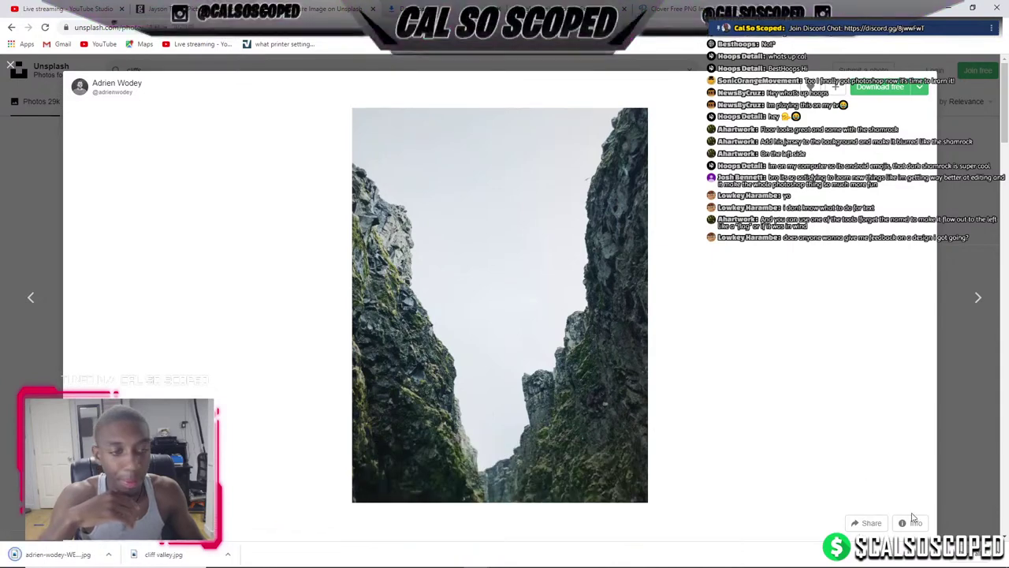
{"action": "key", "text": "ctrl+j"}
Rename the downloaded canyon photo in Downloads to 'cliffs in between' and return to Photoshop.
{"action": "left_click", "coordinate": [400, 169]}
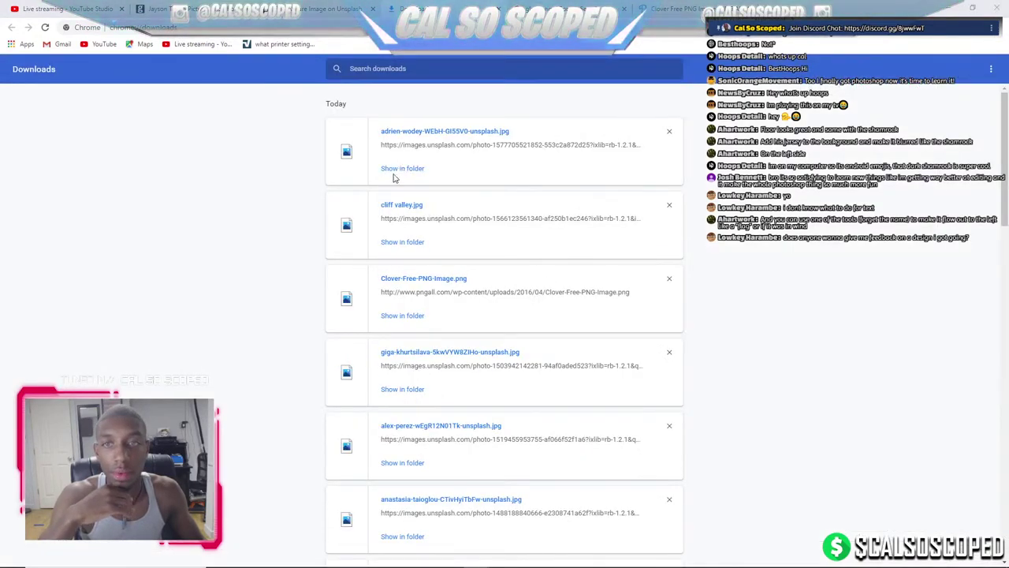
{"action": "left_click", "coordinate": [146, 134]}
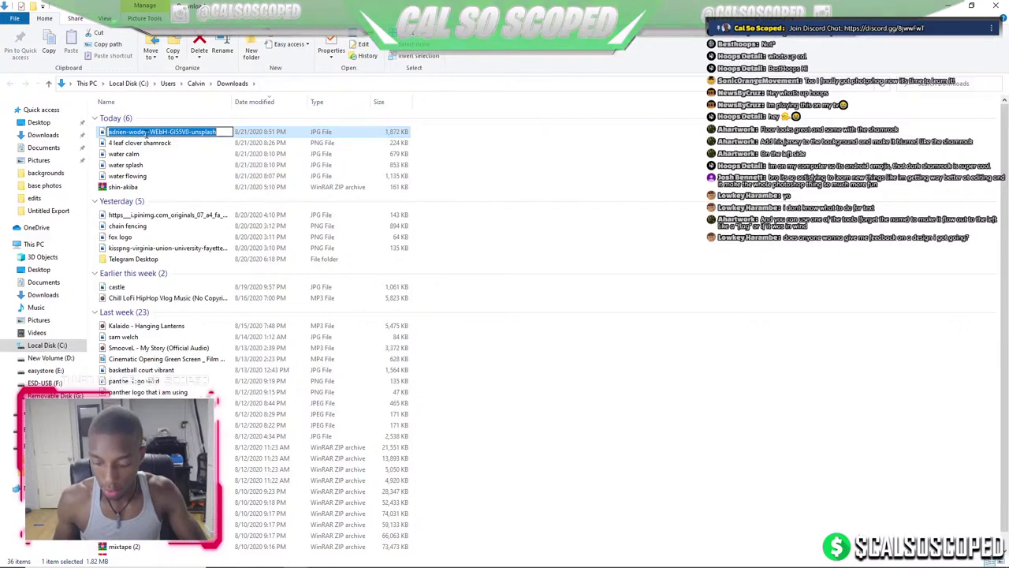
{"action": "type", "text": "lif"}
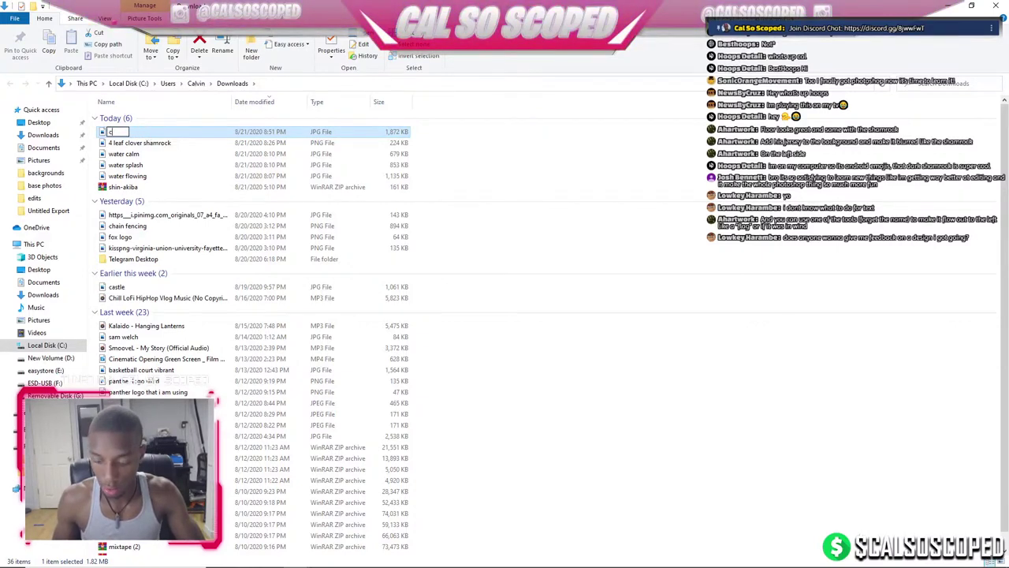
{"action": "type", "text": "liffs in between"}
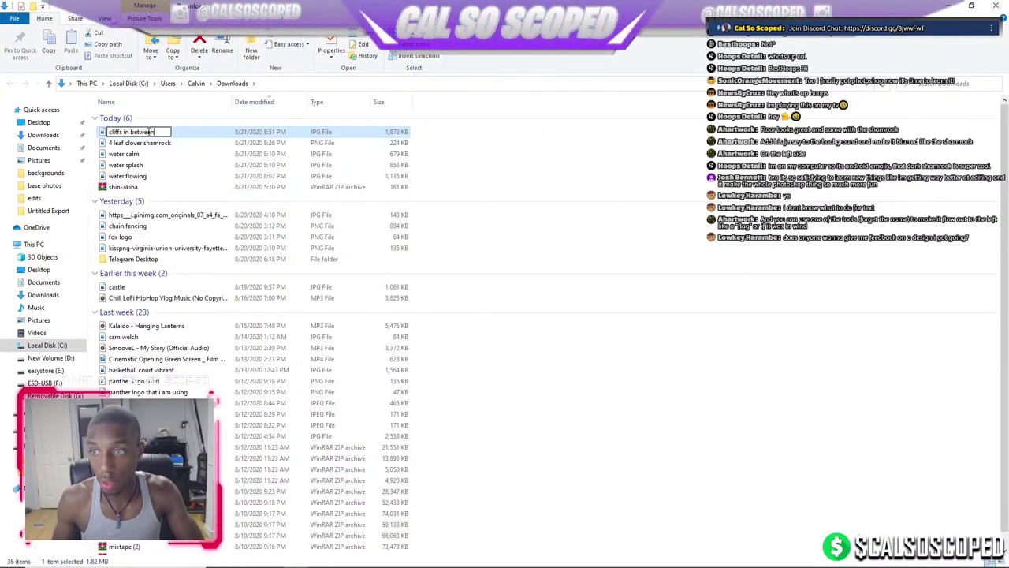
{"action": "key", "text": "Return"}
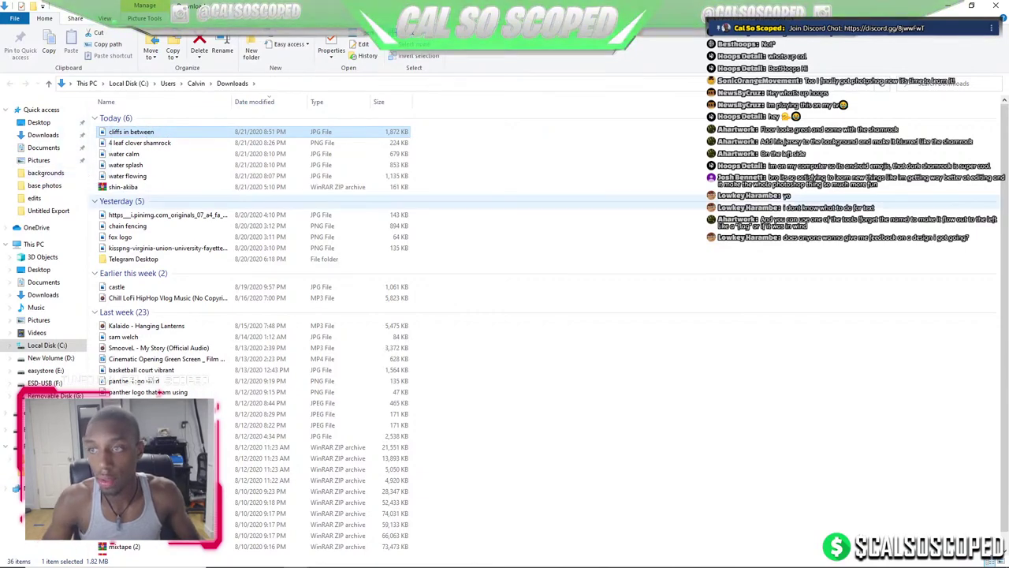
{"action": "left_click", "coordinate": [450, 558]}
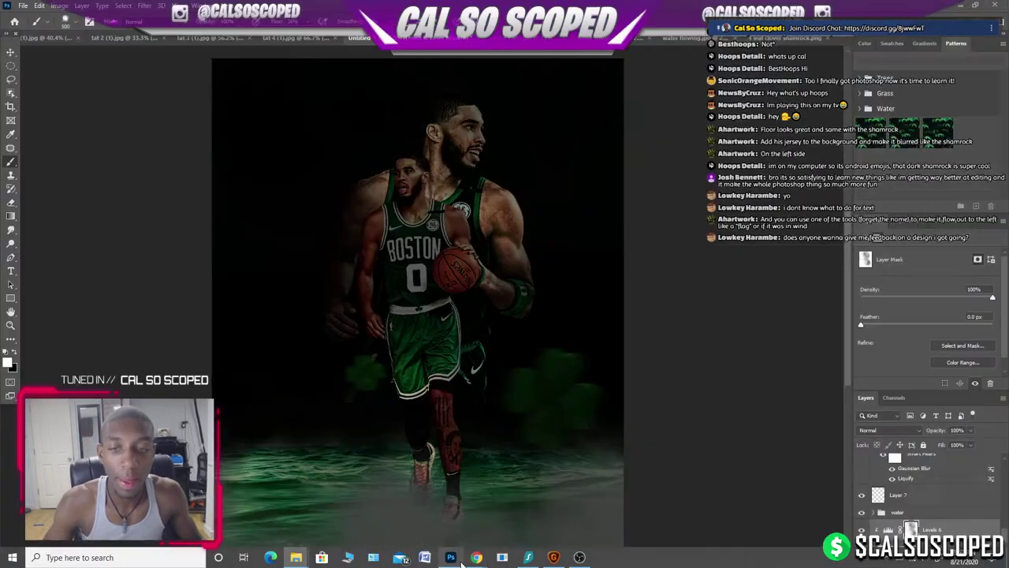
Open cliffs in between.jpg, select its left cliff wall, and take it into Select and Mask.
{"action": "left_click", "coordinate": [23, 5]}
{"action": "left_click", "coordinate": [35, 27]}
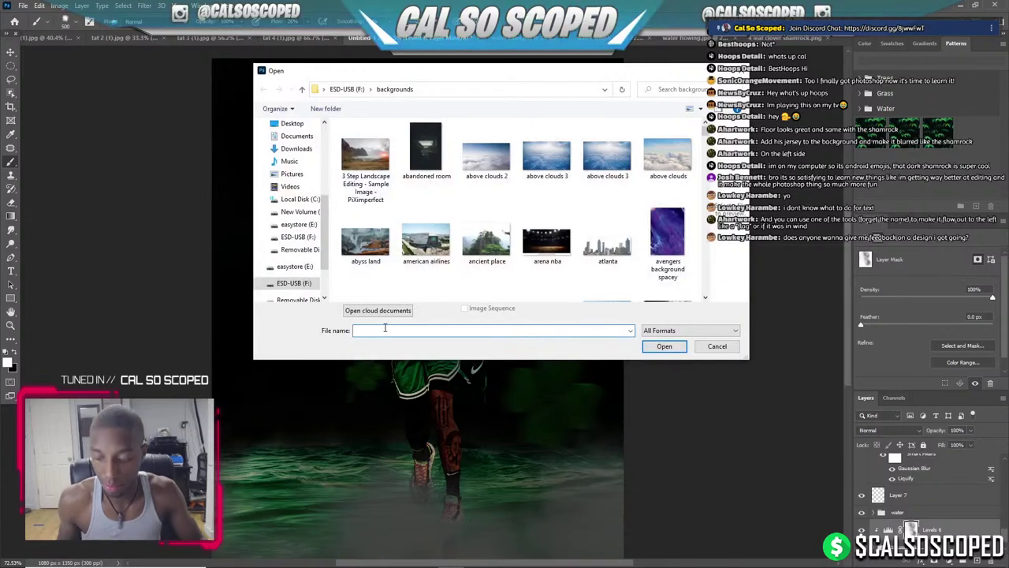
{"action": "type", "text": "cliff"}
{"action": "key", "text": "Down"}
{"action": "key", "text": "Return"}
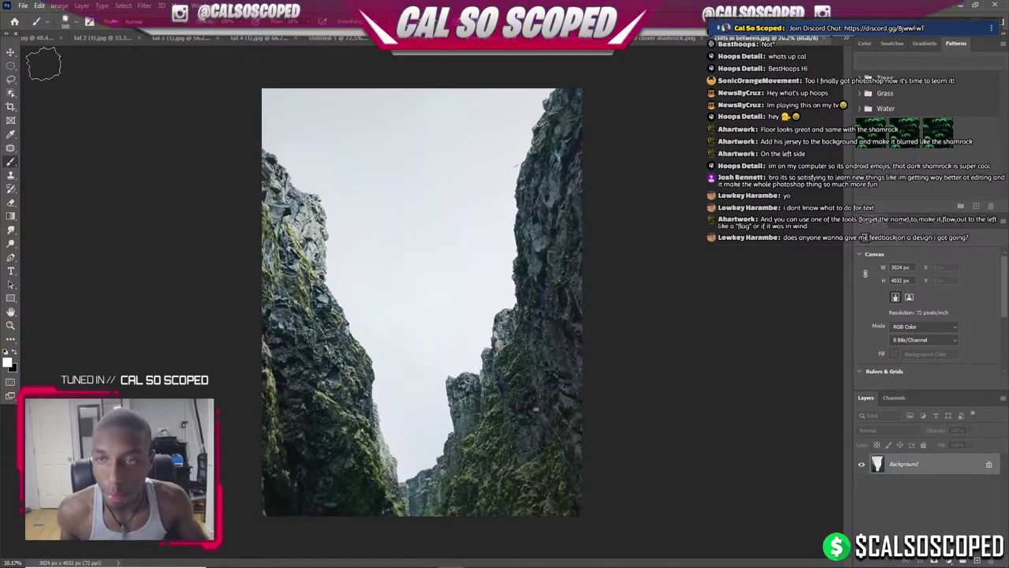
{"action": "left_click", "coordinate": [11, 95]}
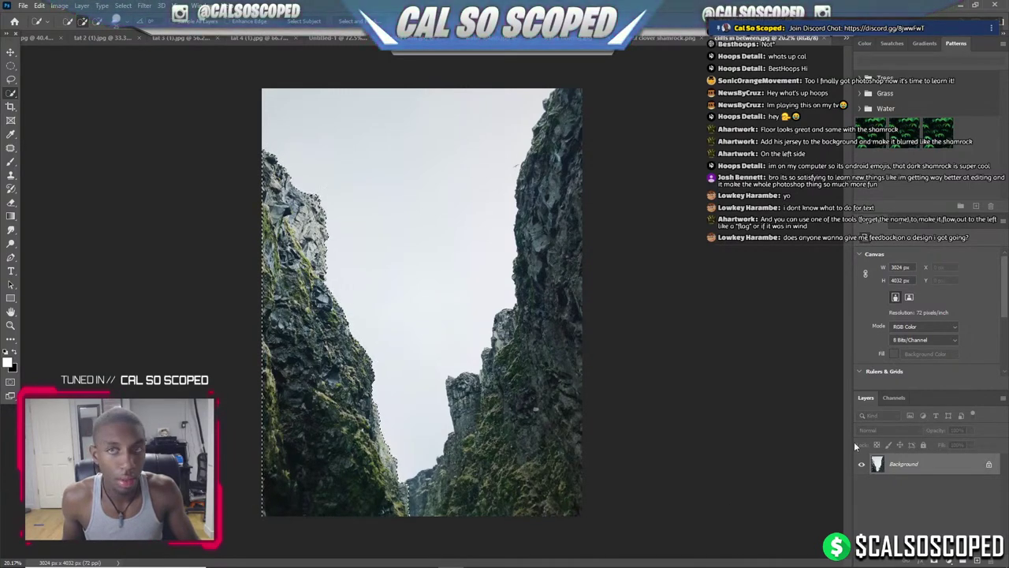
{"action": "left_click", "coordinate": [351, 21]}
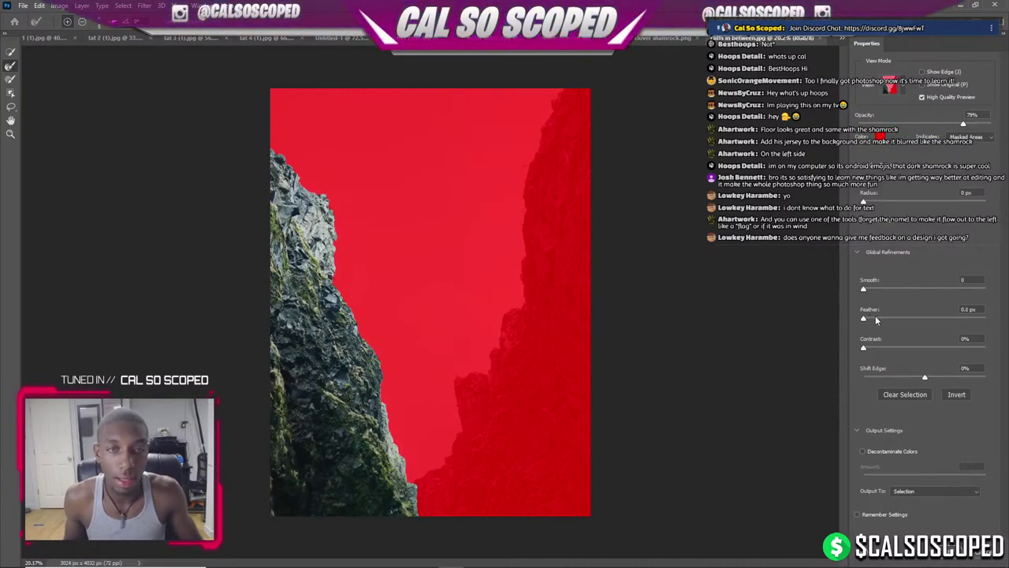
Try a 14.3 px feather with 72% colour decontamination, then undo the masked copy.
{"action": "mouse_move", "coordinate": [882, 319]}
{"action": "left_mouse_down"}
{"action": "mouse_move", "coordinate": [924, 316]}
{"action": "mouse_move", "coordinate": [915, 320]}
{"action": "left_mouse_up"}
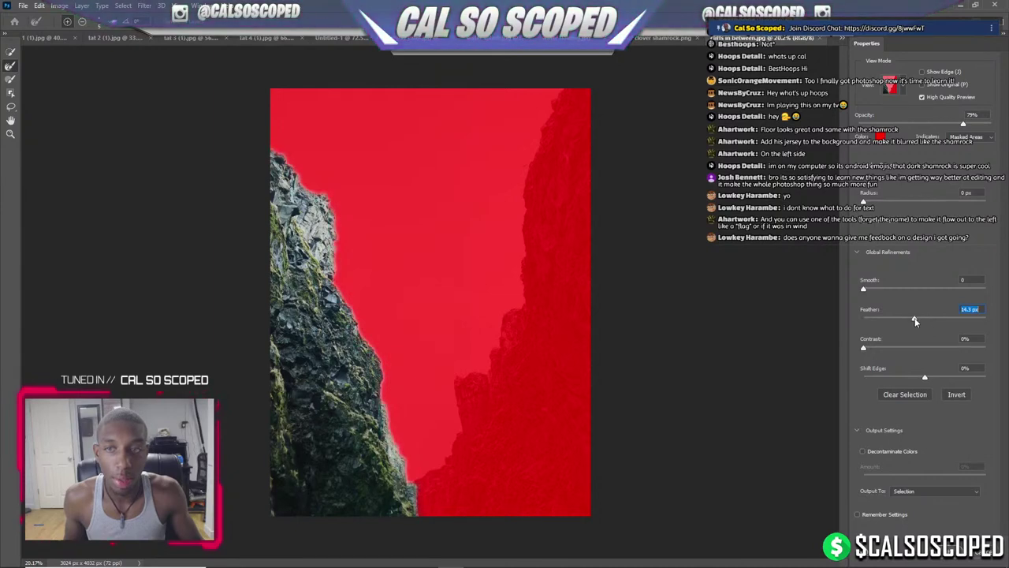
{"action": "left_click", "coordinate": [863, 451]}
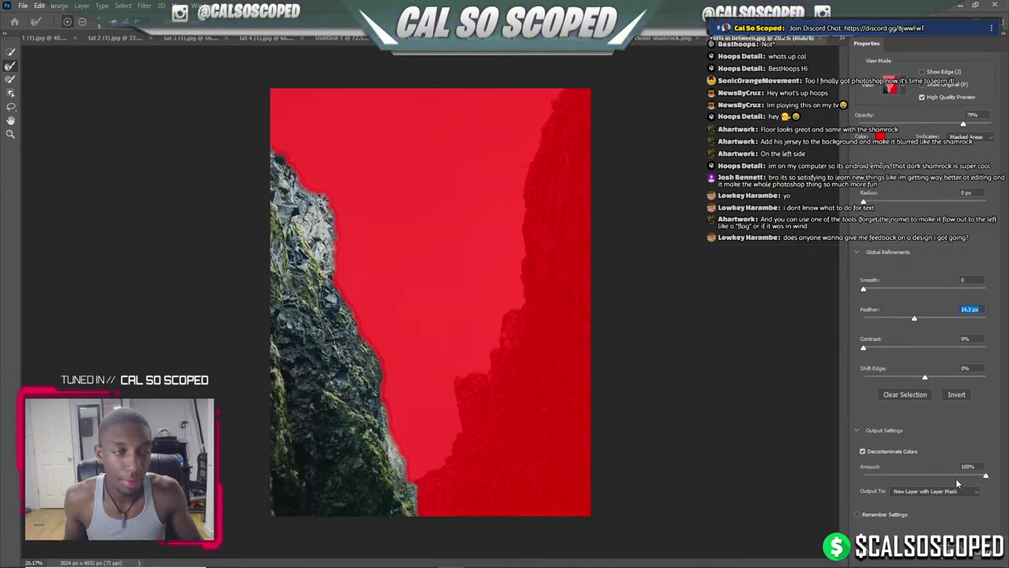
{"action": "left_click_drag", "start_coordinate": [966, 478], "coordinate": [951, 476]}
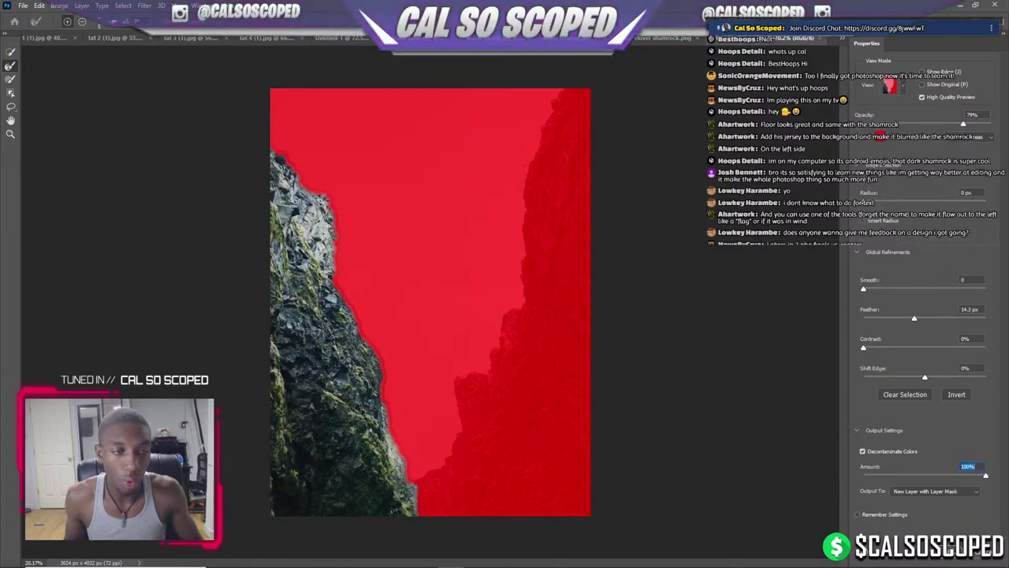
{"action": "left_click", "coordinate": [971, 536]}
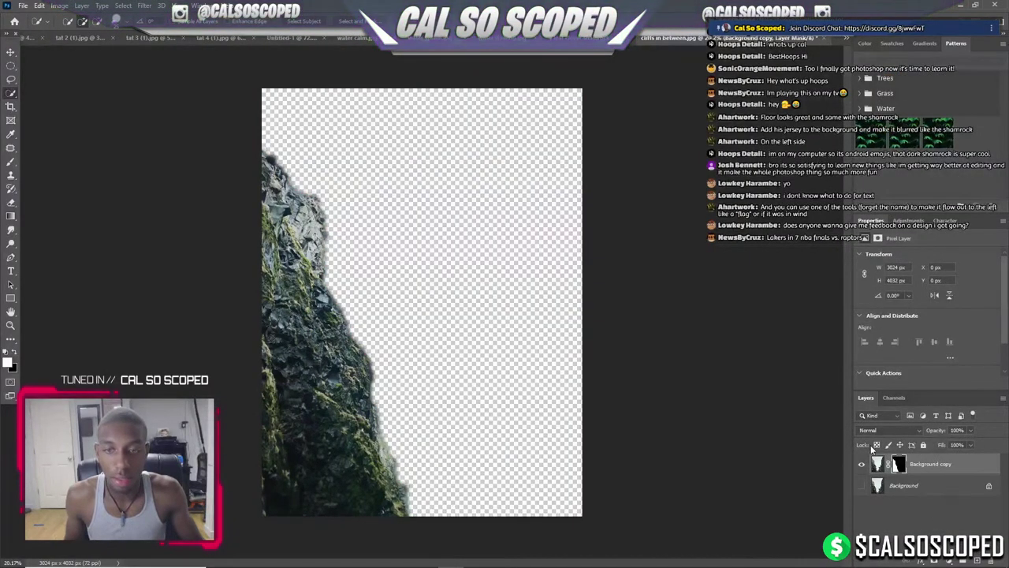
{"action": "key", "text": "ctrl+z"}
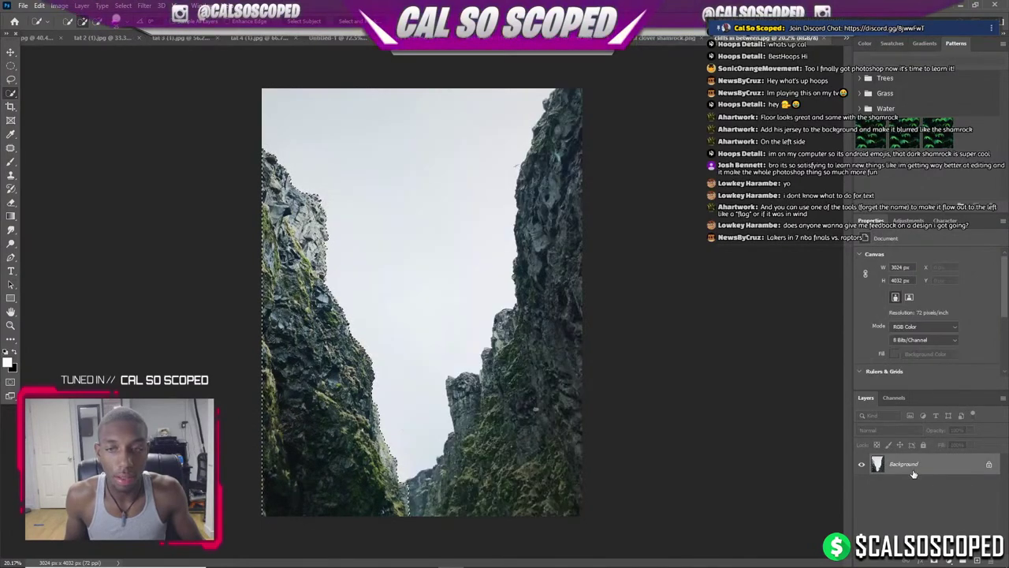
Refine the cliff selection again with a 2.5 px feather and apply it.
{"action": "key", "text": "ctrl+alt+r"}
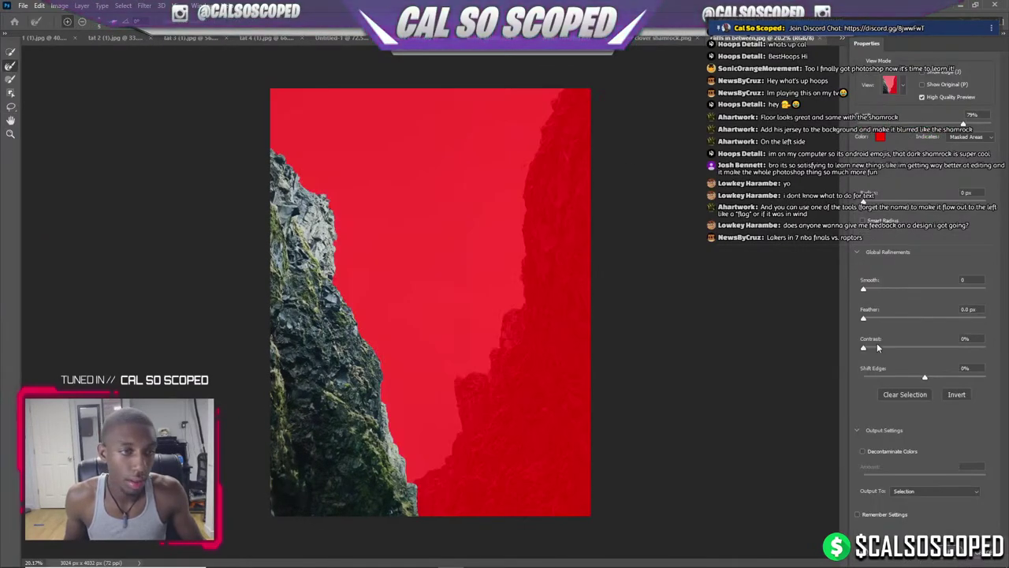
{"action": "mouse_move", "coordinate": [865, 318]}
{"action": "left_mouse_down"}
{"action": "mouse_move", "coordinate": [920, 318]}
{"action": "mouse_move", "coordinate": [891, 318]}
{"action": "left_mouse_up"}
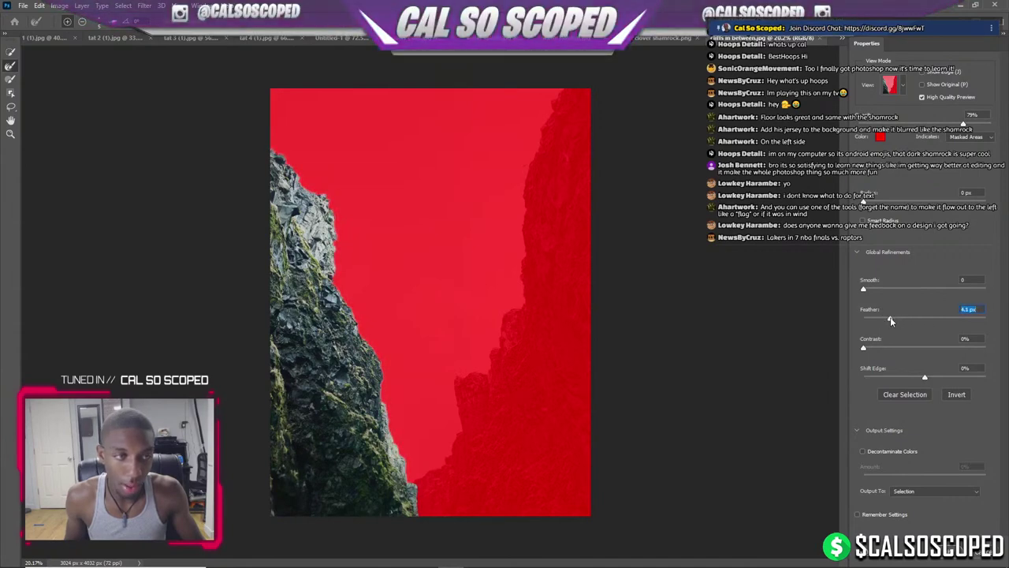
{"action": "left_click", "coordinate": [952, 554]}
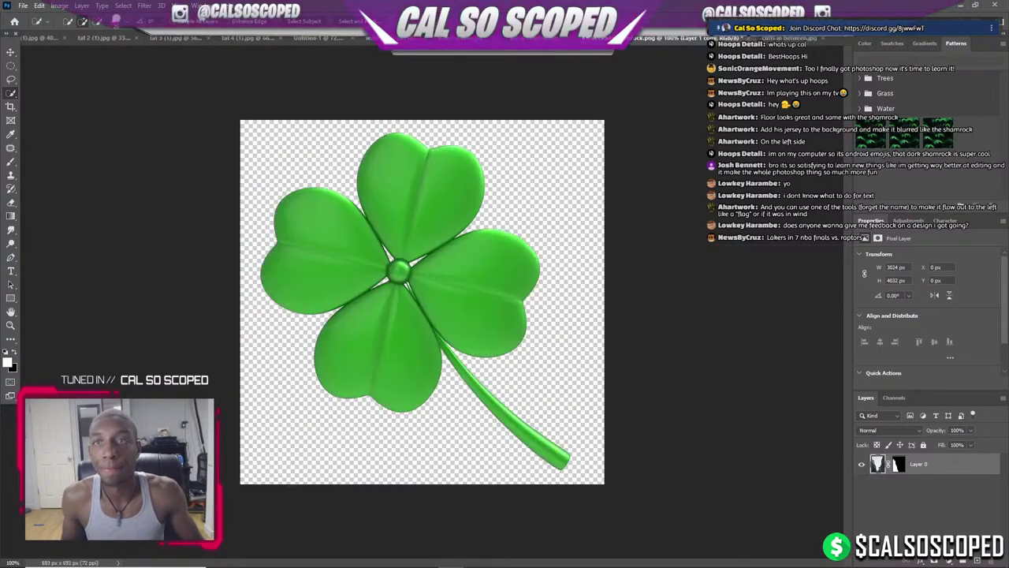
Paste the cliff cut-out into the Untitled-1 Tatum poster.
{"action": "left_click", "coordinate": [638, 38]}
{"action": "left_click", "coordinate": [298, 38]}
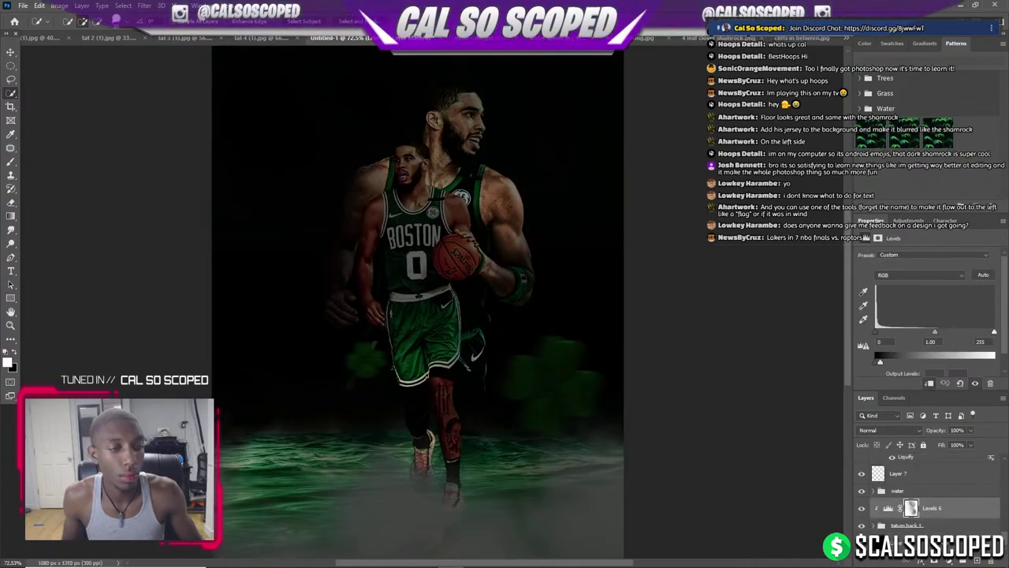
{"action": "key", "text": "ctrl+v"}
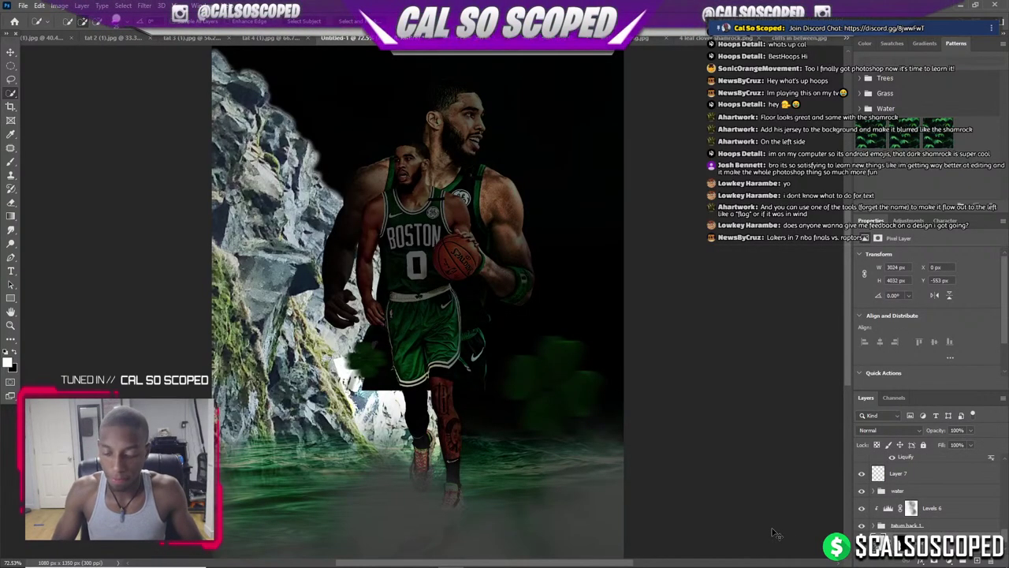
{"action": "right_click", "coordinate": [899, 473]}
{"action": "left_click", "coordinate": [875, 276]}
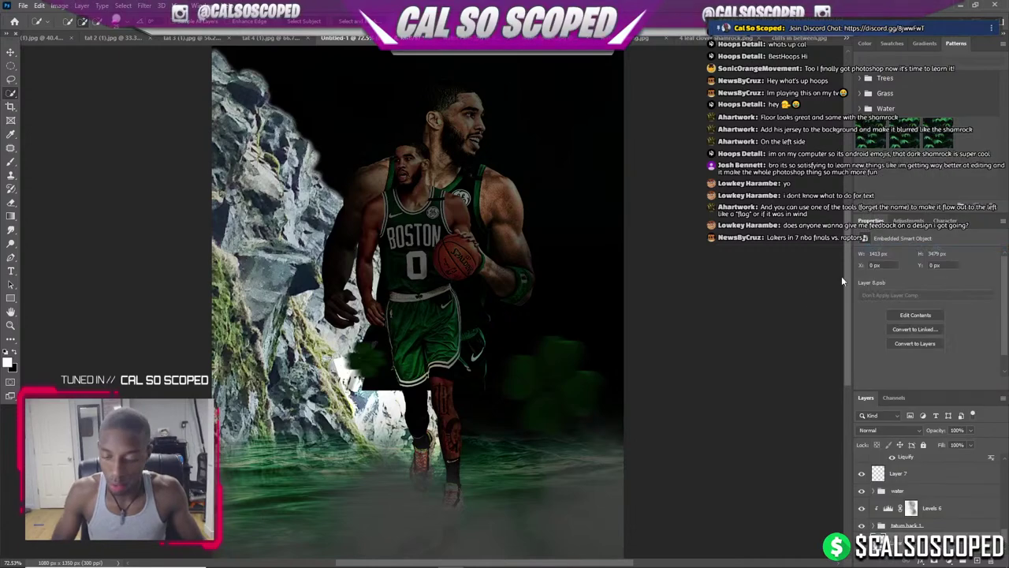
Scale the pasted cliff down to fit the poster's left side.
{"action": "key", "text": "ctrl+t"}
{"action": "left_click_drag", "start_coordinate": [591, 169], "coordinate": [460, 117]}
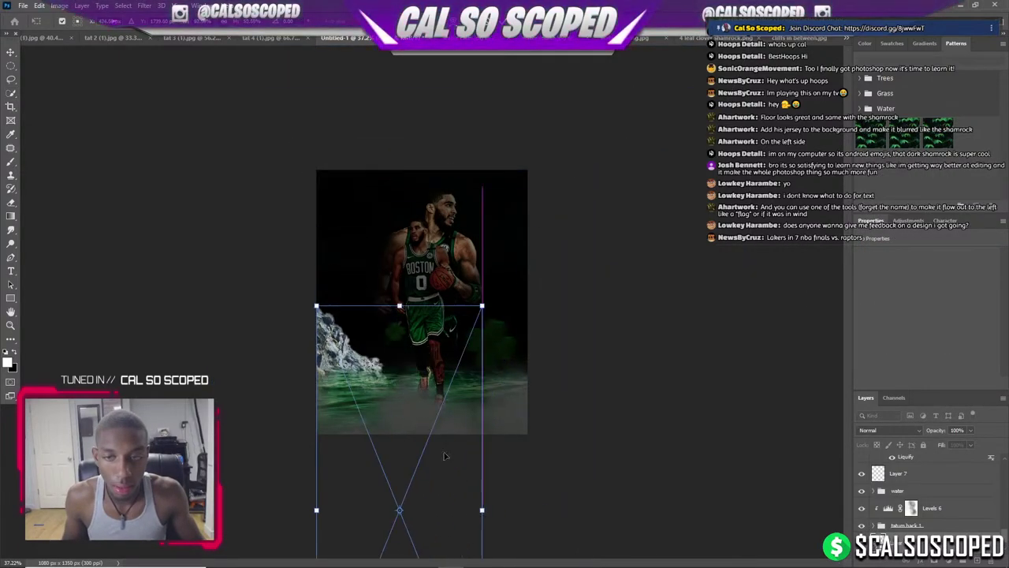
{"action": "mouse_move", "coordinate": [460, 320]}
{"action": "left_mouse_down"}
{"action": "mouse_move", "coordinate": [422, 267]}
{"action": "mouse_move", "coordinate": [405, 267]}
{"action": "mouse_move", "coordinate": [420, 277]}
{"action": "left_mouse_up"}
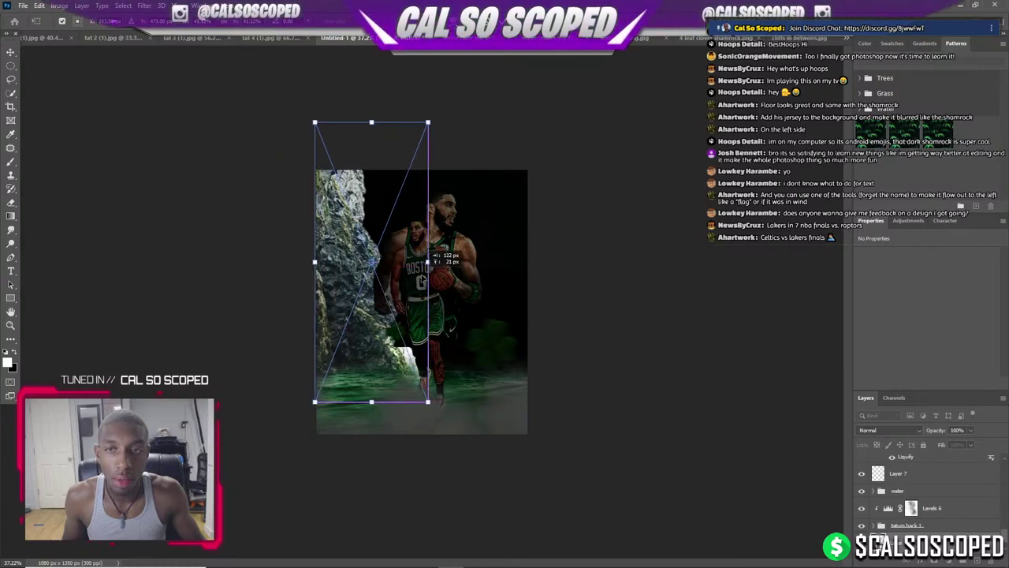
{"action": "key", "text": "ctrl+plus"}
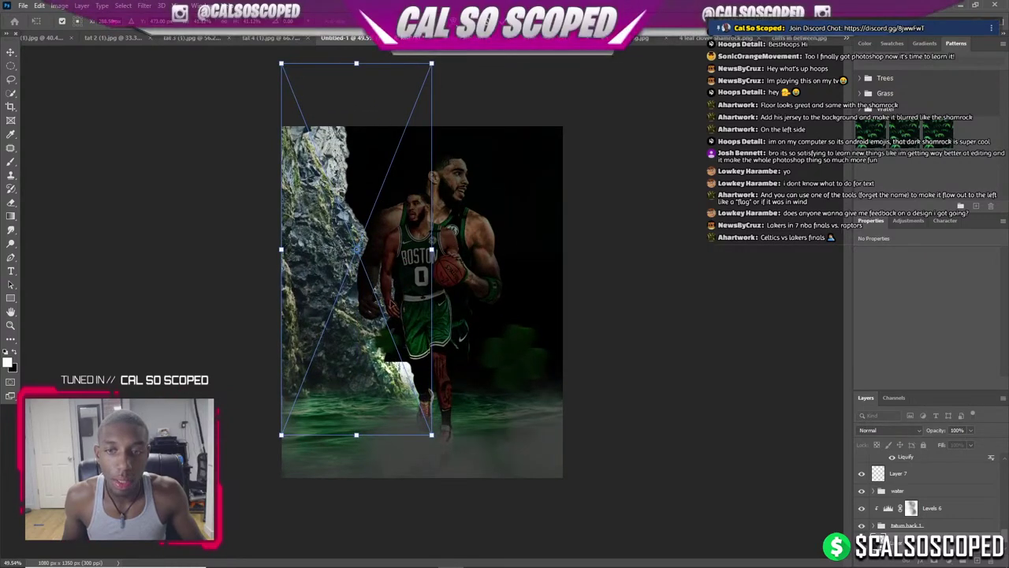
{"action": "key", "text": "Return"}
{"action": "scroll", "coordinate": [345, 366], "scroll_direction": "up", "scroll_amount": 3, "text": "alt"}
{"action": "scroll", "coordinate": [344, 367], "scroll_direction": "up", "scroll_amount": 3, "text": "alt"}
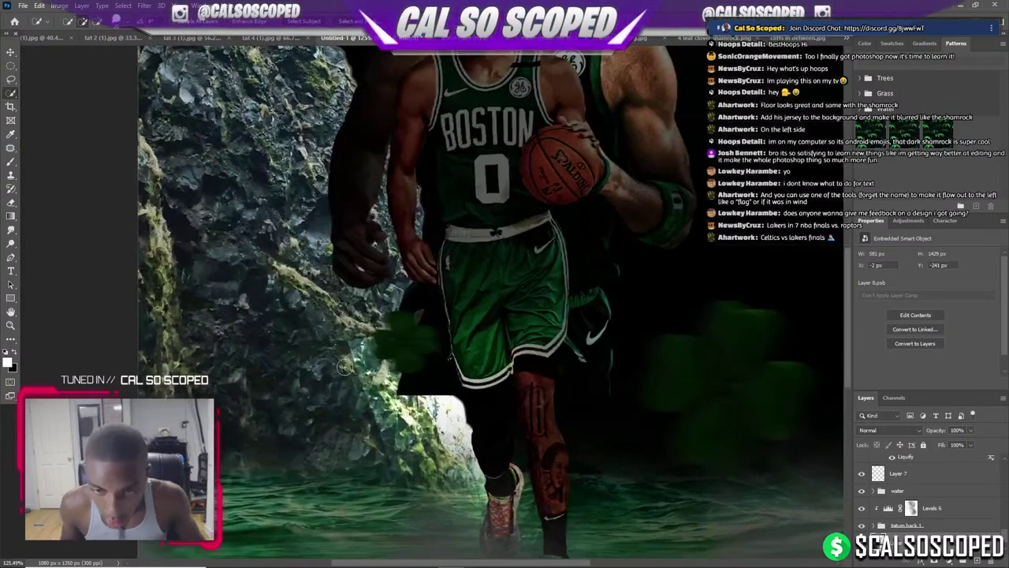
Move the cliff along the poster's left edge beside the player and compare by toggling a lower layer.
{"action": "key", "text": "v"}
{"action": "left_click_drag", "start_coordinate": [86, 237], "coordinate": [211, 278]}
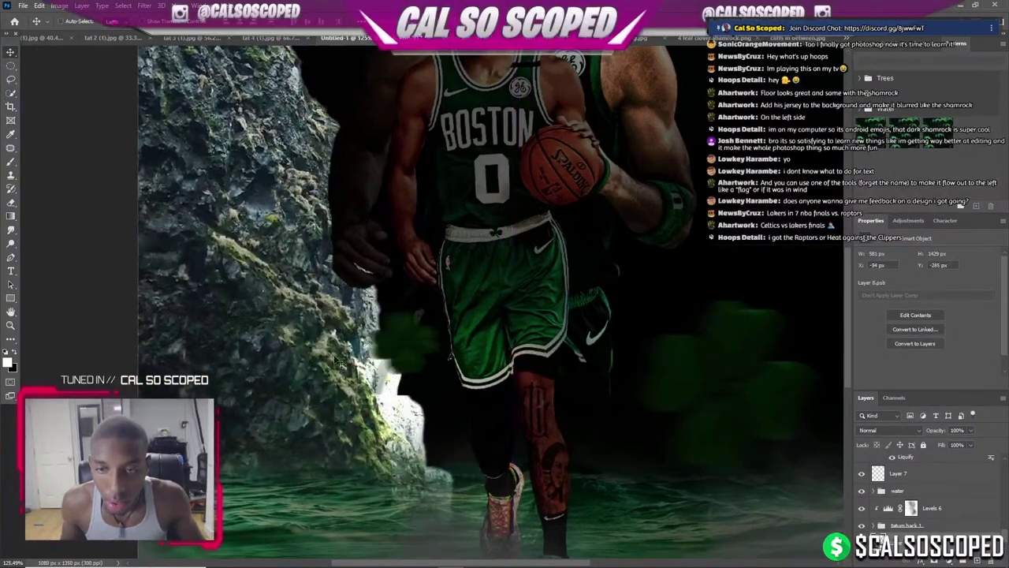
{"action": "left_click_drag", "start_coordinate": [211, 278], "coordinate": [366, 367]}
{"action": "scroll", "coordinate": [366, 368], "scroll_direction": "up", "scroll_amount": 2, "text": "alt"}
{"action": "scroll", "coordinate": [931, 489], "scroll_direction": "down", "scroll_amount": 2}
{"action": "scroll", "coordinate": [946, 488], "scroll_direction": "down", "scroll_amount": 2}
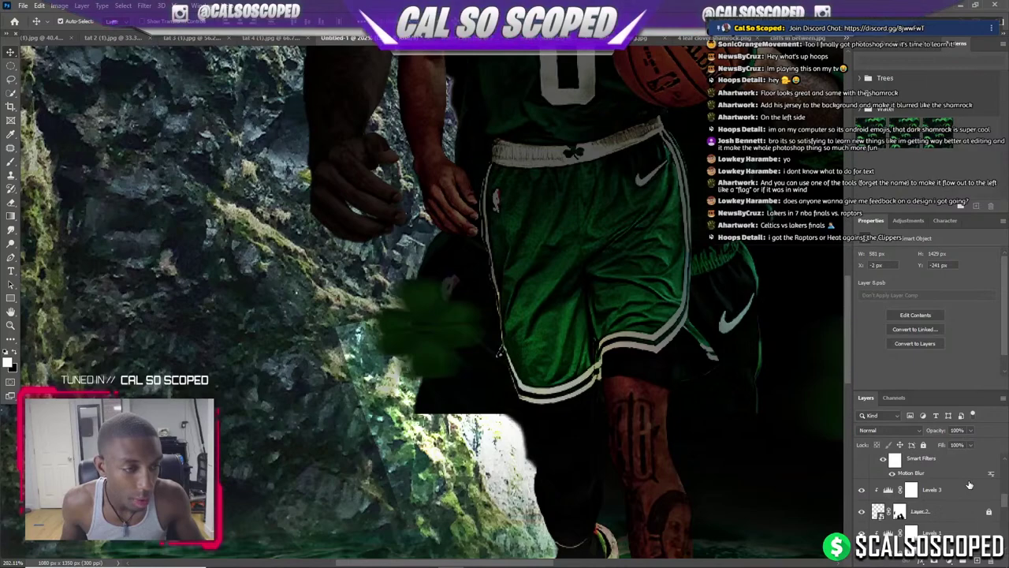
{"action": "scroll", "coordinate": [967, 487], "scroll_direction": "down", "scroll_amount": 2}
{"action": "left_click", "coordinate": [862, 534]}
{"action": "left_click", "coordinate": [861, 534]}
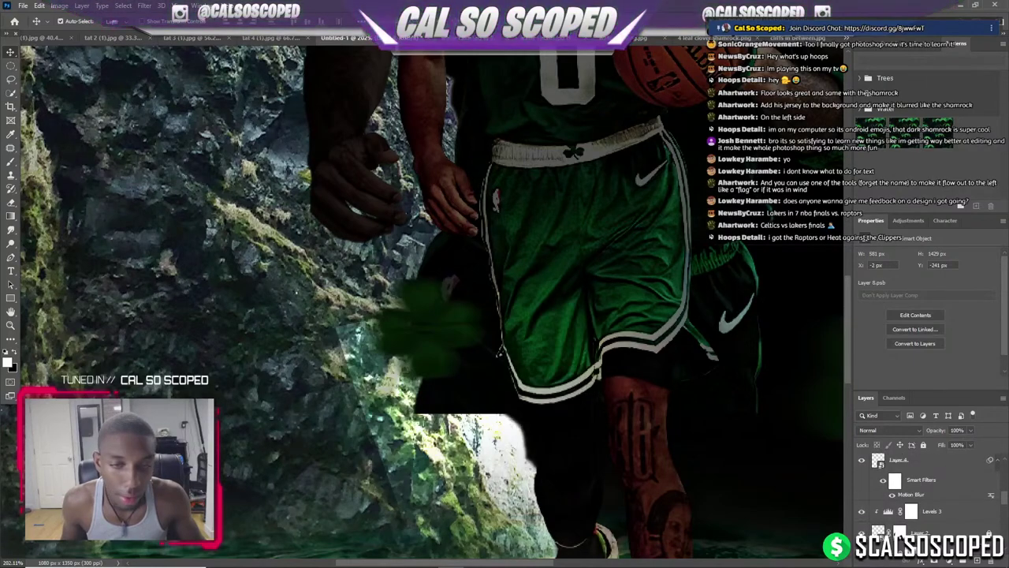
Load the Overlay layer mask as a selection and lasso around the player's lower legs.
{"action": "left_click", "coordinate": [899, 534]}
{"action": "left_click", "coordinate": [900, 534], "text": "ctrl"}
{"action": "key", "text": "b"}
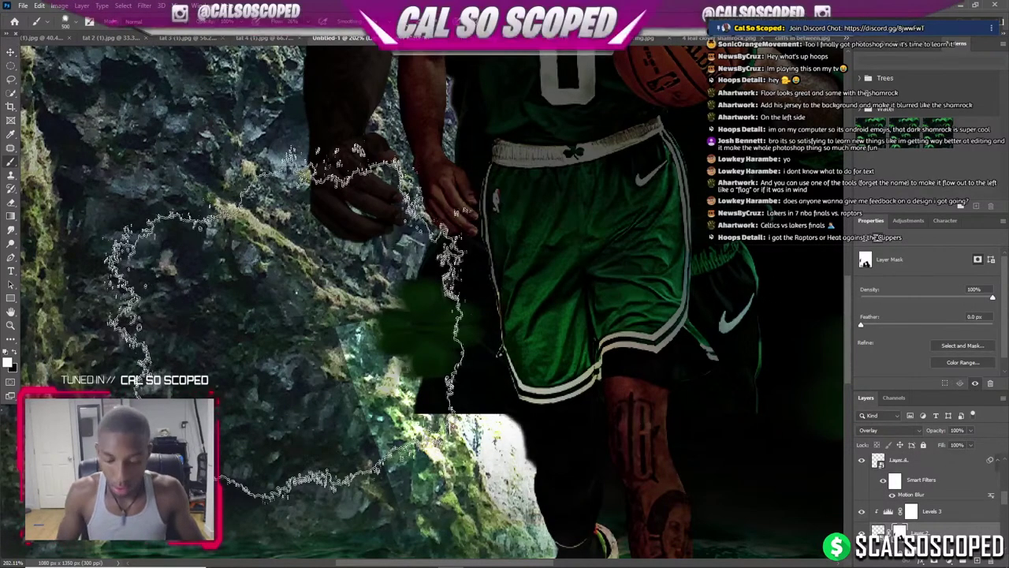
{"action": "left_click_drag", "start_coordinate": [290, 289], "coordinate": [424, 388]}
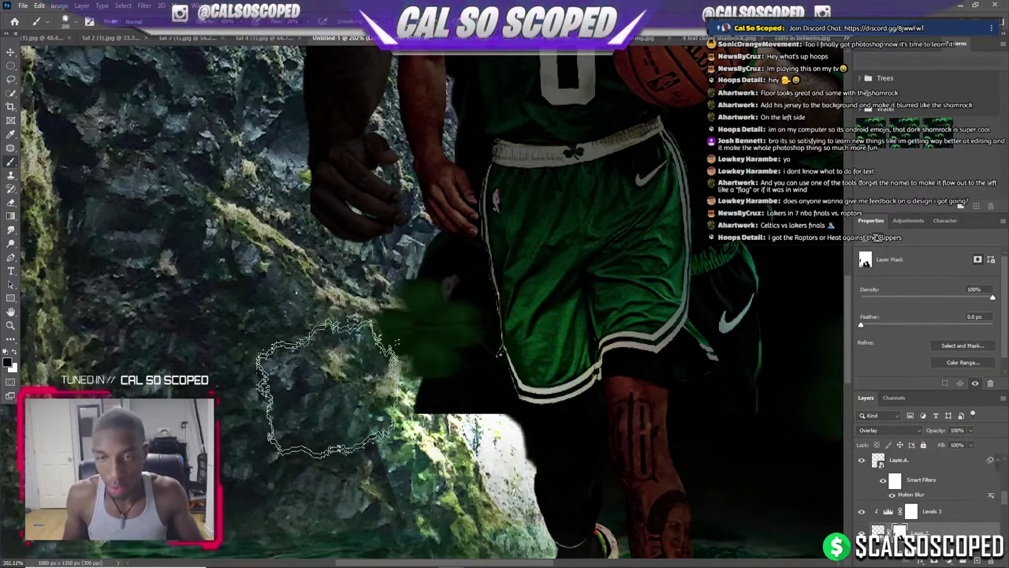
{"action": "key", "text": "ctrl+0"}
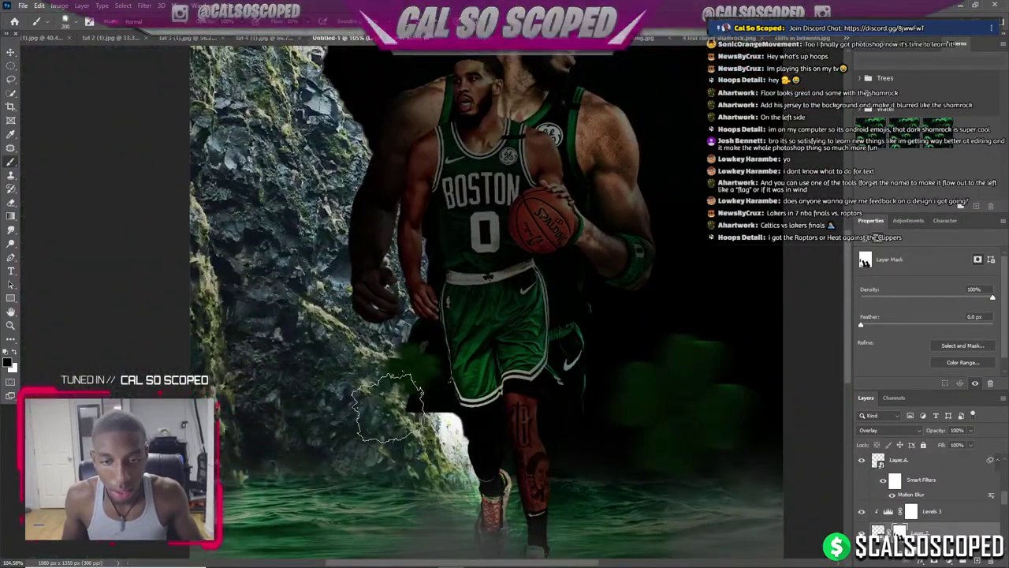
{"action": "key", "text": "ctrl+minus"}
{"action": "key", "text": "ctrl+0"}
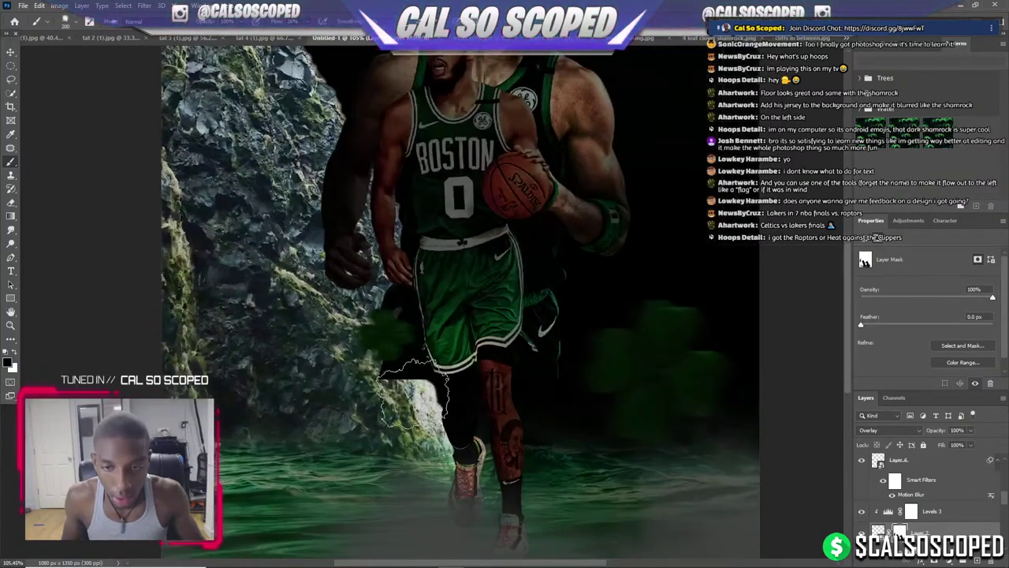
{"action": "left_click_drag", "start_coordinate": [422, 369], "coordinate": [484, 367]}
{"action": "scroll", "coordinate": [325, 341], "scroll_direction": "down", "scroll_amount": 5}
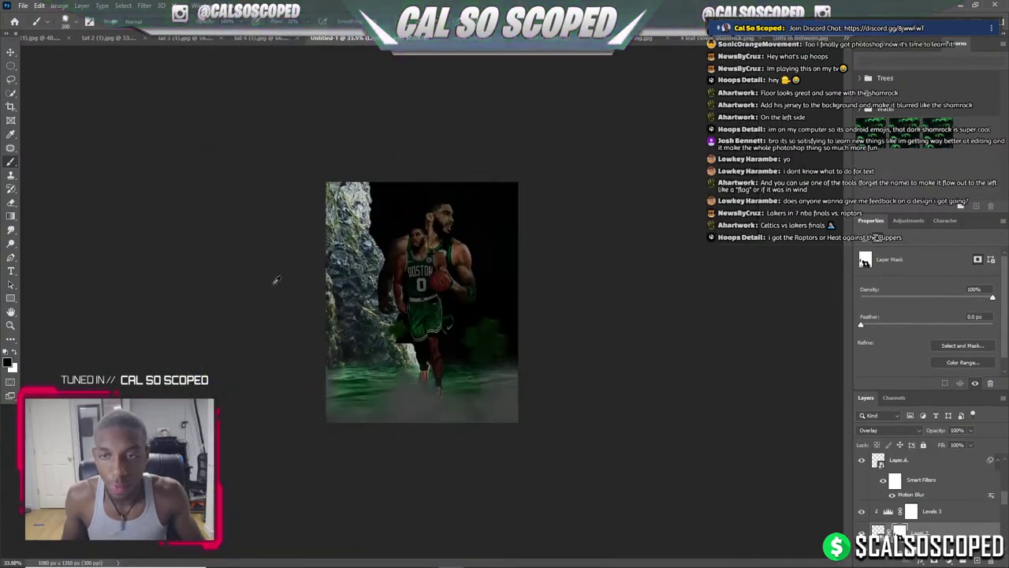
Try transforming the rock layer twice, cancel both, and bring up the cliffs in between document.
{"action": "key", "text": "v"}
{"action": "scroll", "coordinate": [314, 214], "scroll_direction": "up", "scroll_amount": 2}
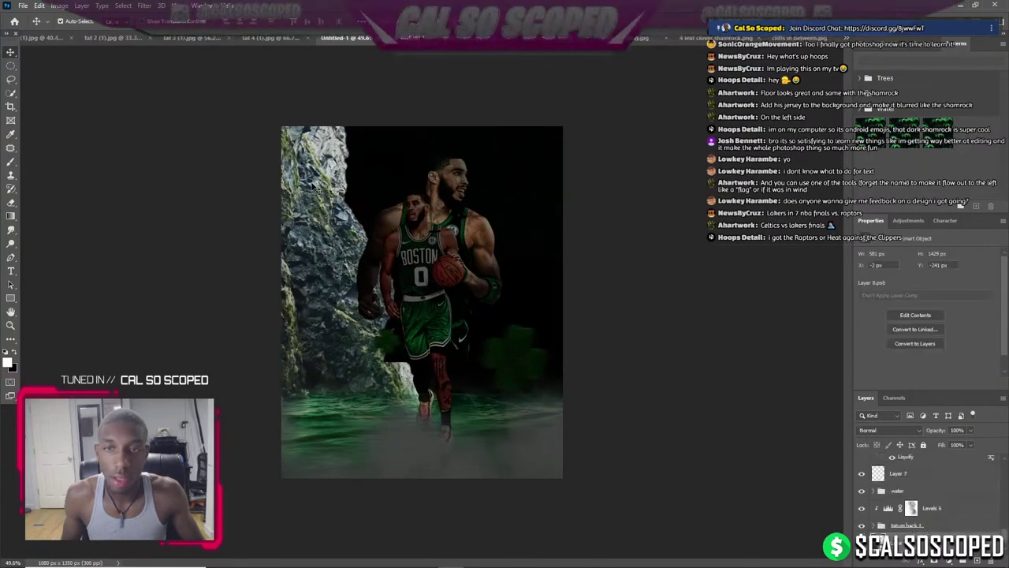
{"action": "scroll", "coordinate": [381, 122], "scroll_direction": "up", "scroll_amount": 1}
{"action": "scroll", "coordinate": [313, 154], "scroll_direction": "down", "scroll_amount": 2}
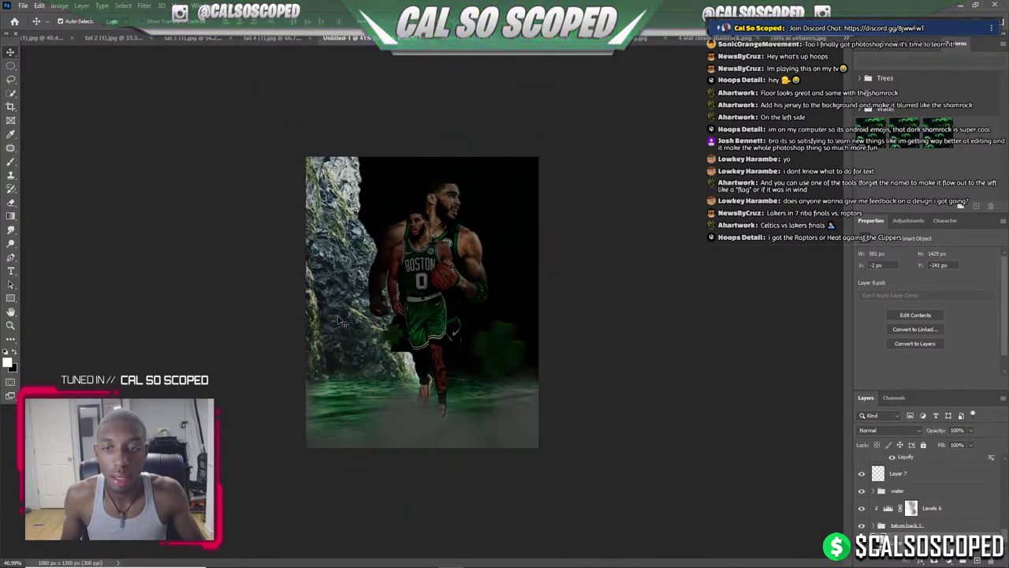
{"action": "scroll", "coordinate": [341, 348], "scroll_direction": "up", "scroll_amount": 2}
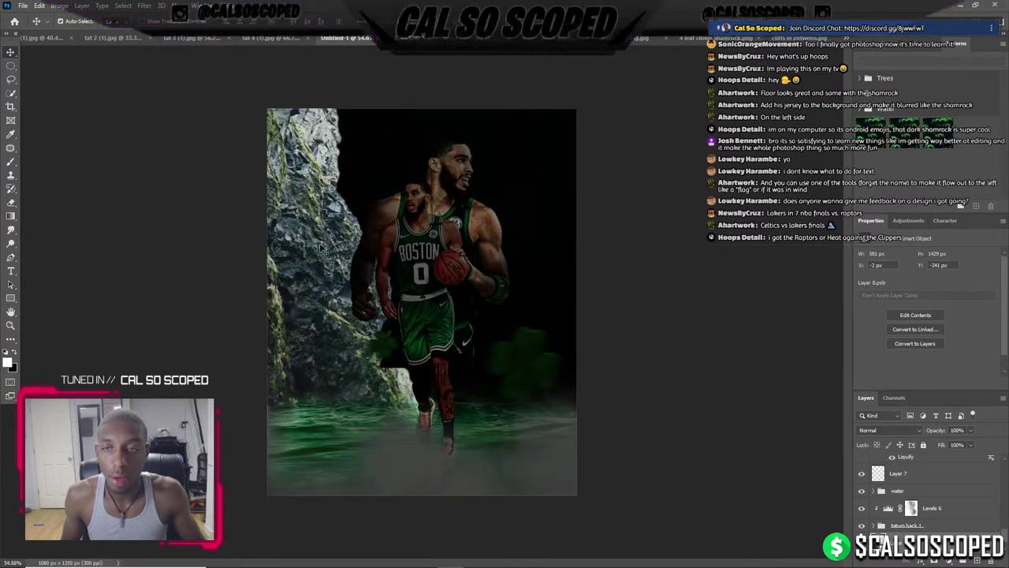
{"action": "key", "text": "ctrl+t"}
{"action": "key", "text": "Escape"}
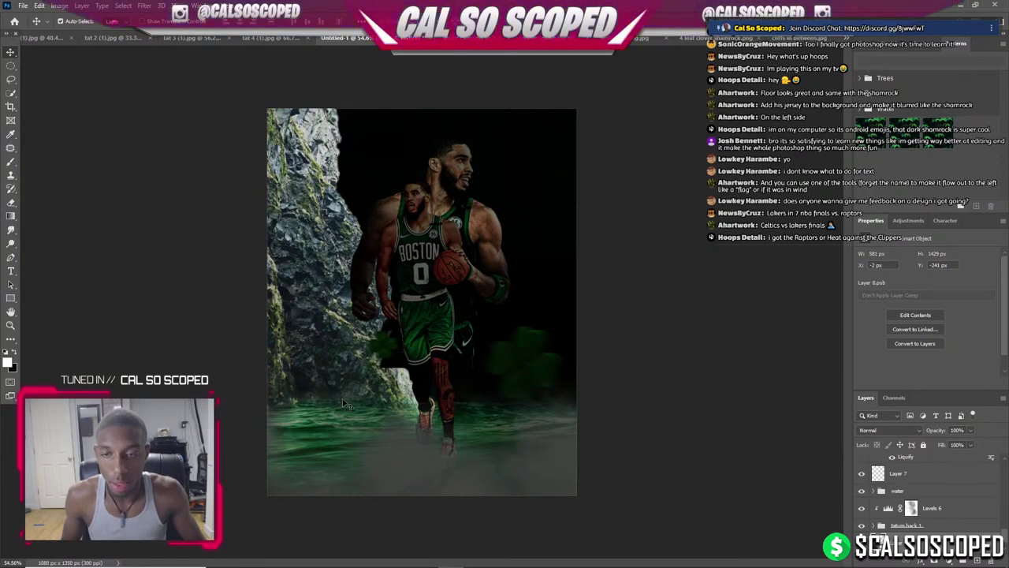
{"action": "key", "text": "ctrl+t"}
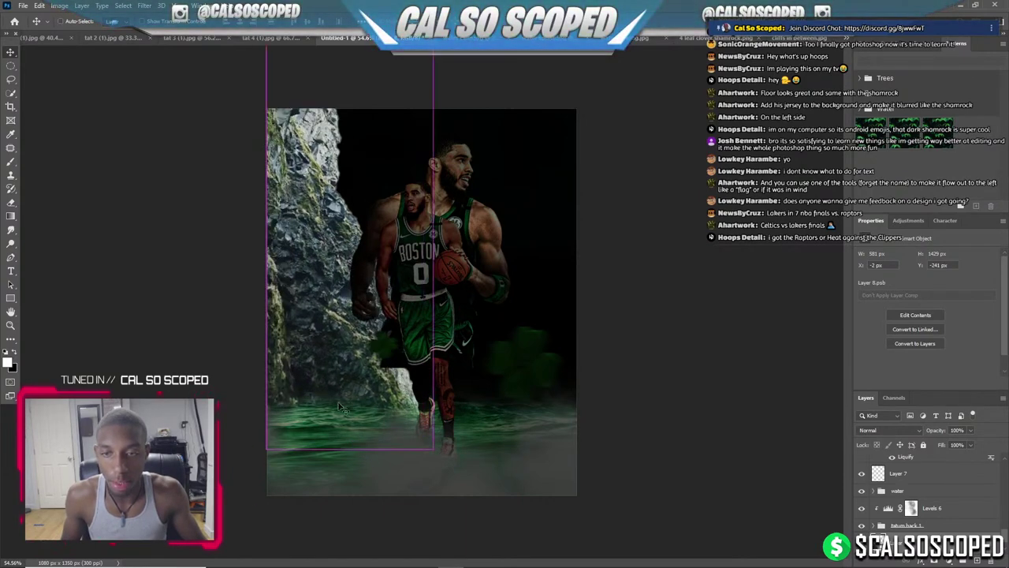
{"action": "key", "text": "Escape"}
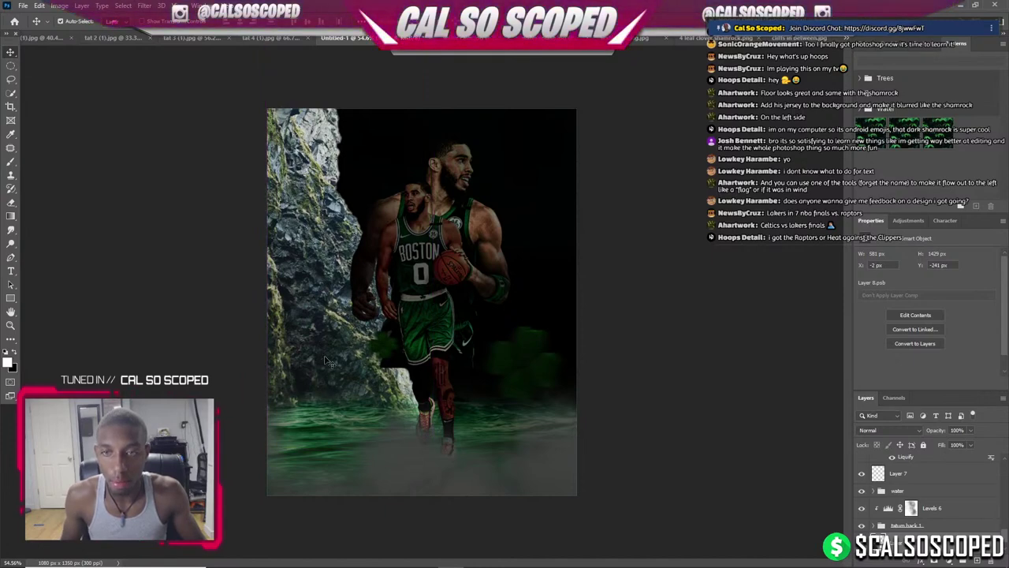
{"action": "left_click", "coordinate": [781, 37]}
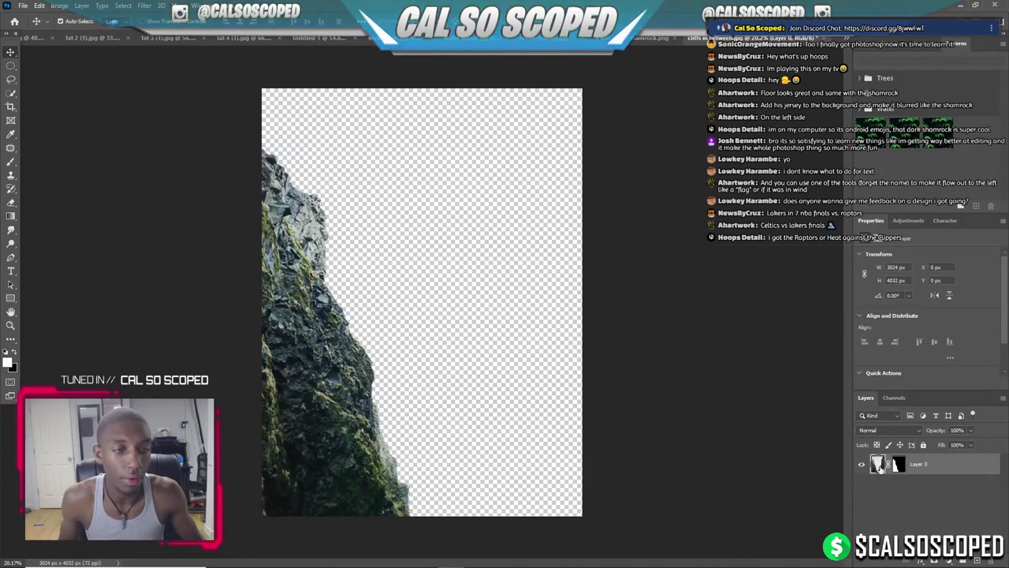
Duplicate Layer 0, delete the copy's mask, and re-mask it to the lassoed right cliff.
{"action": "key", "text": "ctrl+j"}
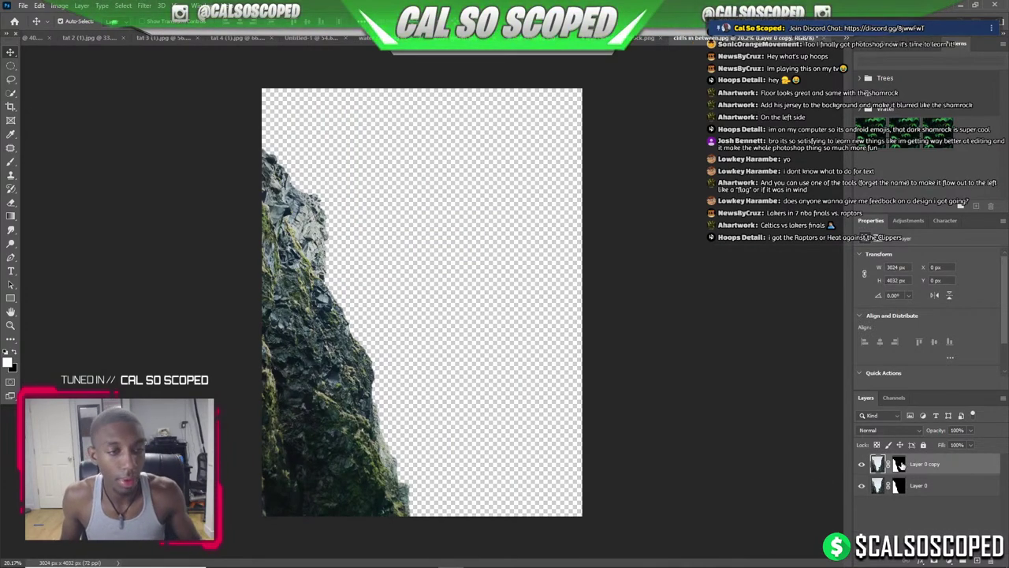
{"action": "right_click", "coordinate": [897, 461]}
{"action": "left_click", "coordinate": [918, 482]}
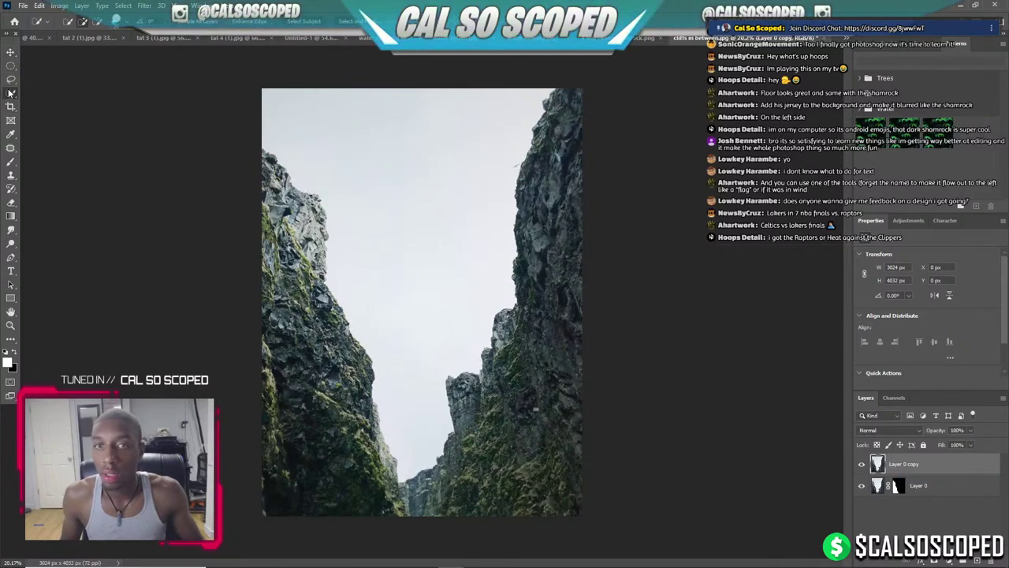
{"action": "left_click_drag", "start_coordinate": [522, 169], "coordinate": [539, 122]}
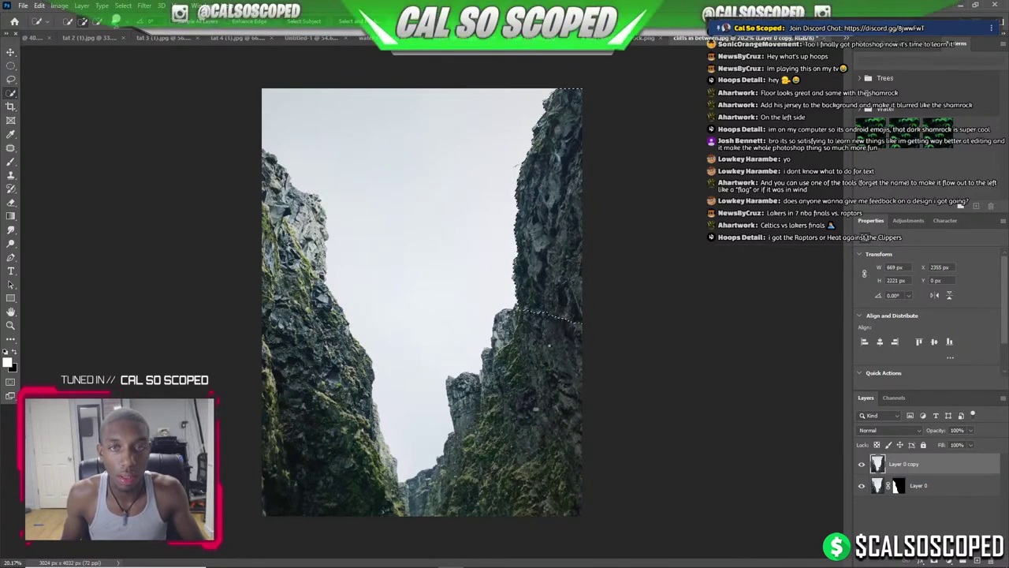
{"action": "left_click_drag", "start_coordinate": [549, 345], "coordinate": [536, 446]}
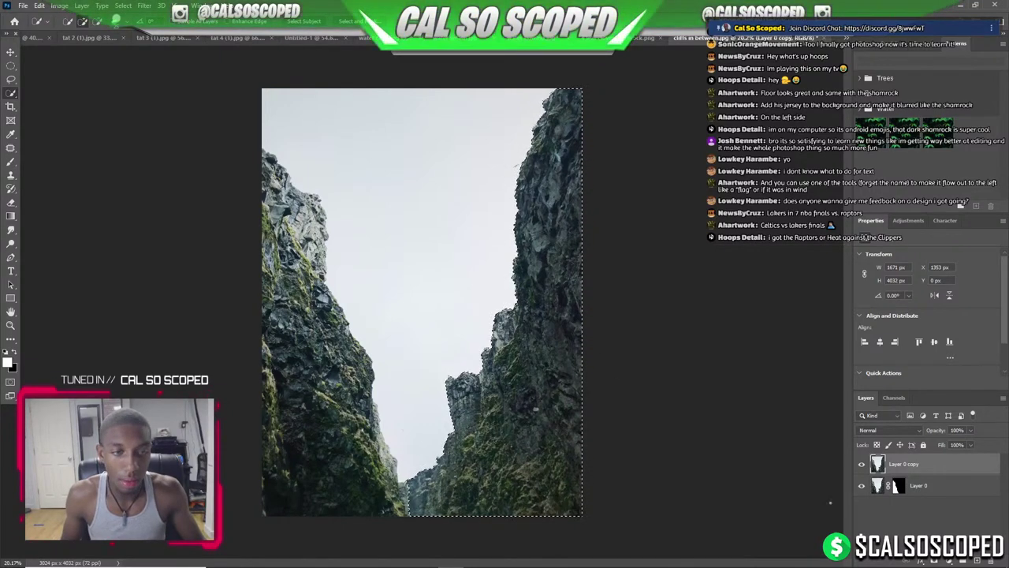
{"action": "left_click", "coordinate": [939, 561]}
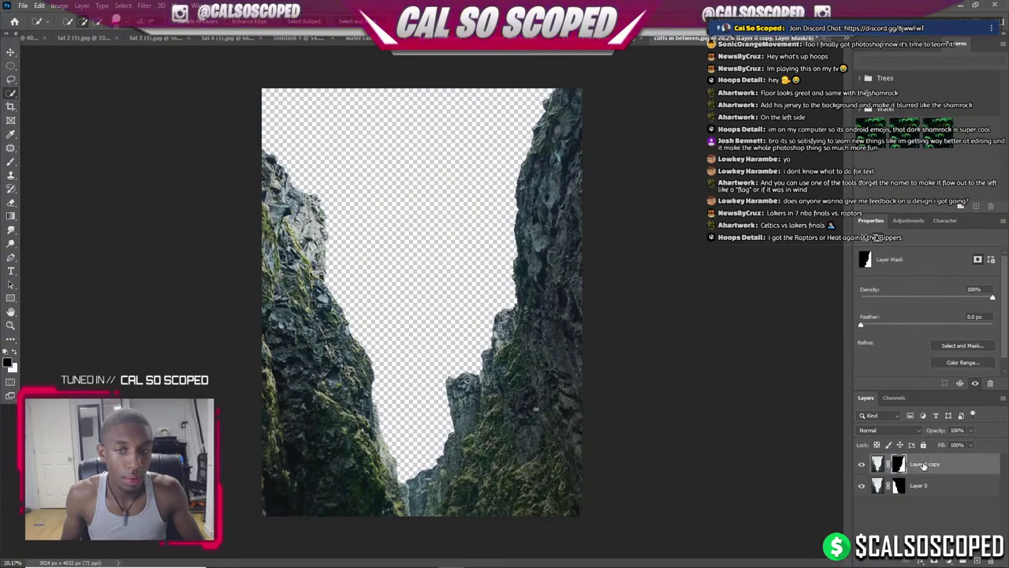
{"action": "left_click", "coordinate": [924, 465]}
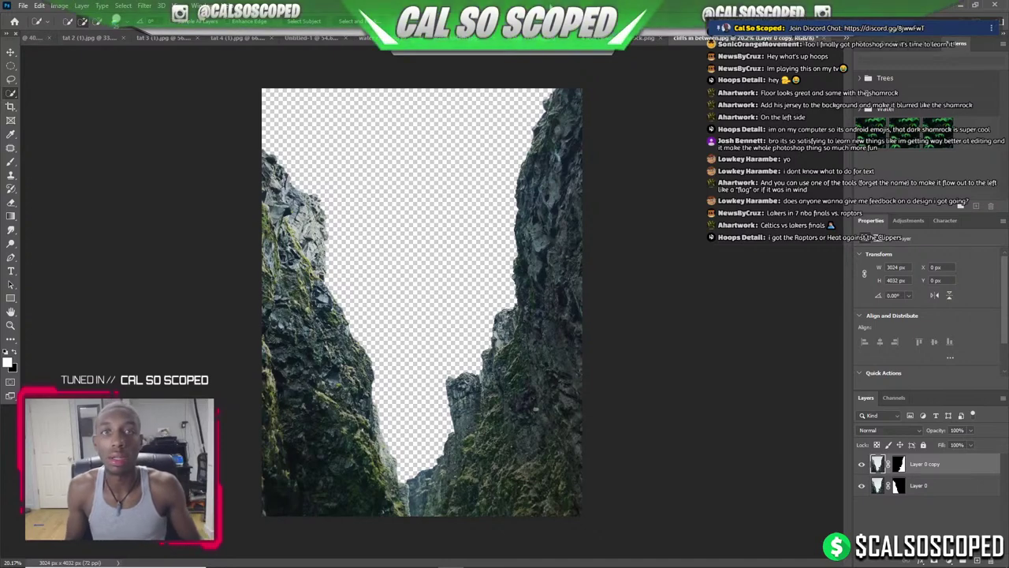
Return to the Untitled-1 Tatum poster document.
{"action": "left_click", "coordinate": [40, 37]}
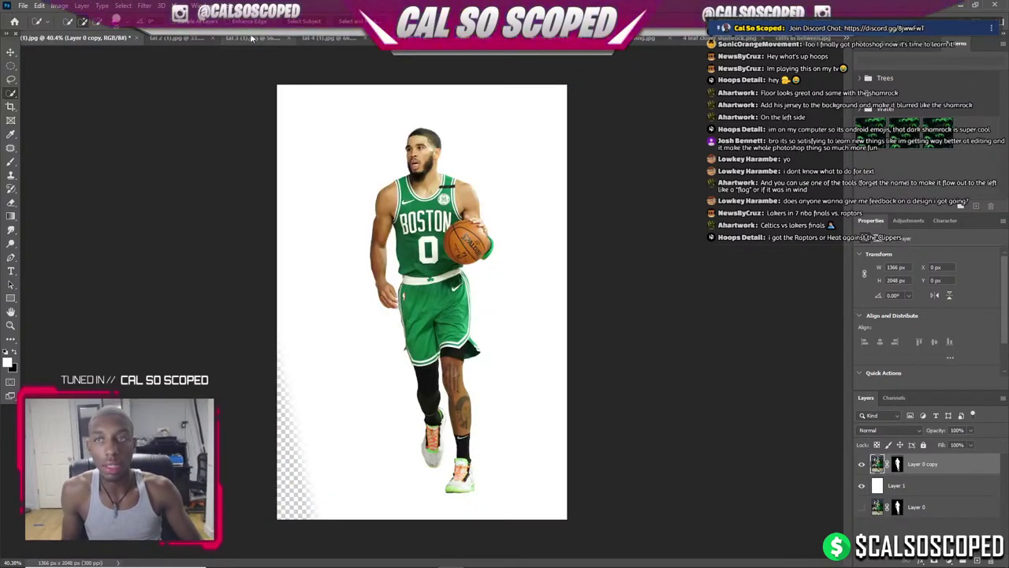
{"action": "left_click", "coordinate": [843, 38]}
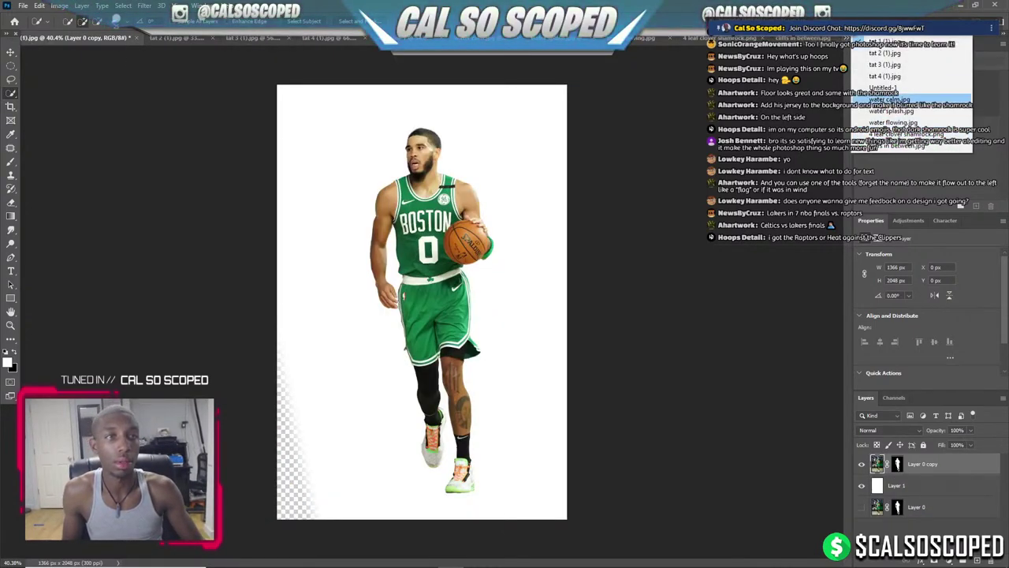
{"action": "left_click", "coordinate": [881, 89]}
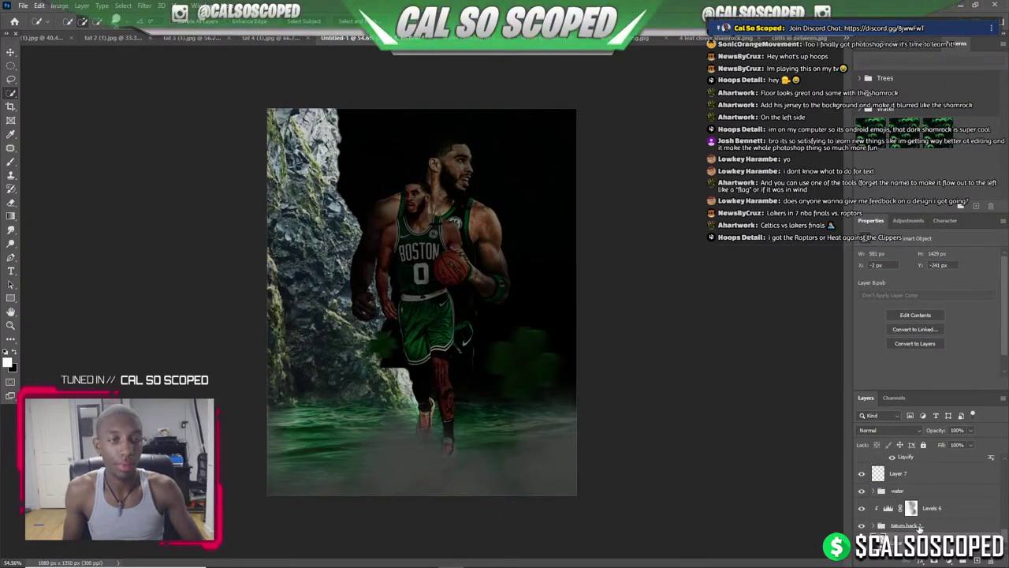
Refine the cliff layer's mask edges and output the result as a new layer.
{"action": "right_click", "coordinate": [935, 522]}
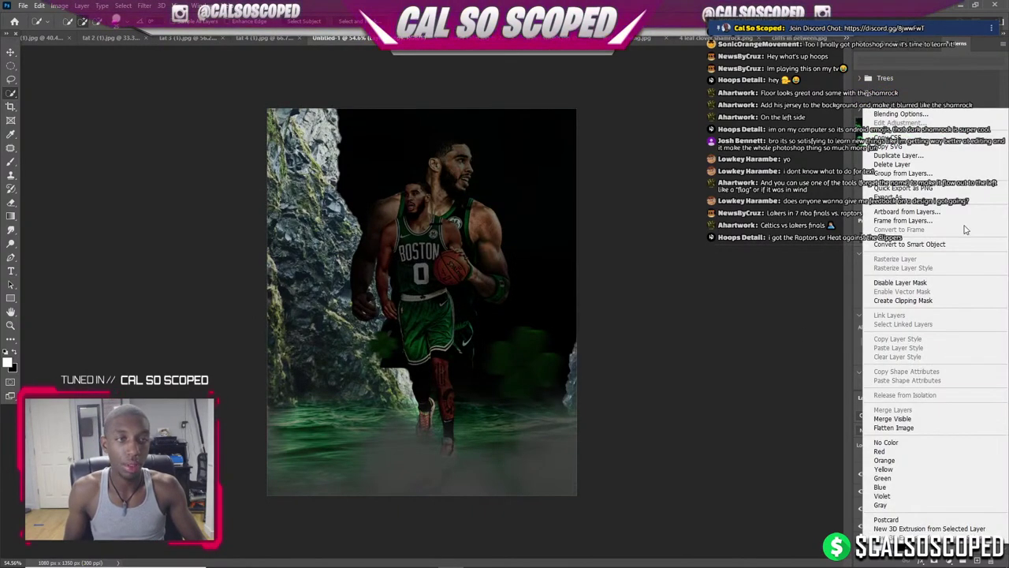
{"action": "left_click", "coordinate": [946, 244]}
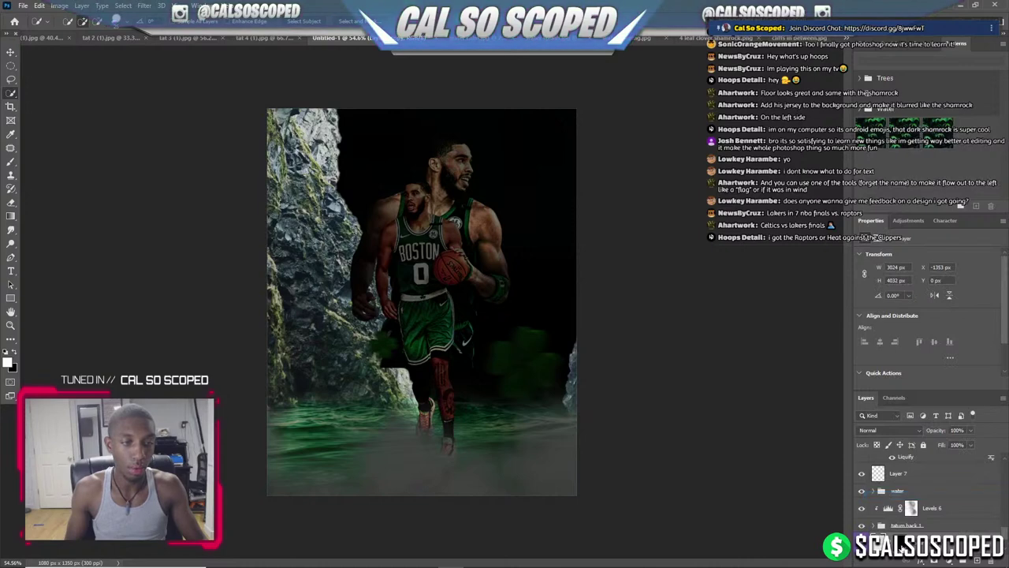
{"action": "key", "text": "ctrl+alt+r"}
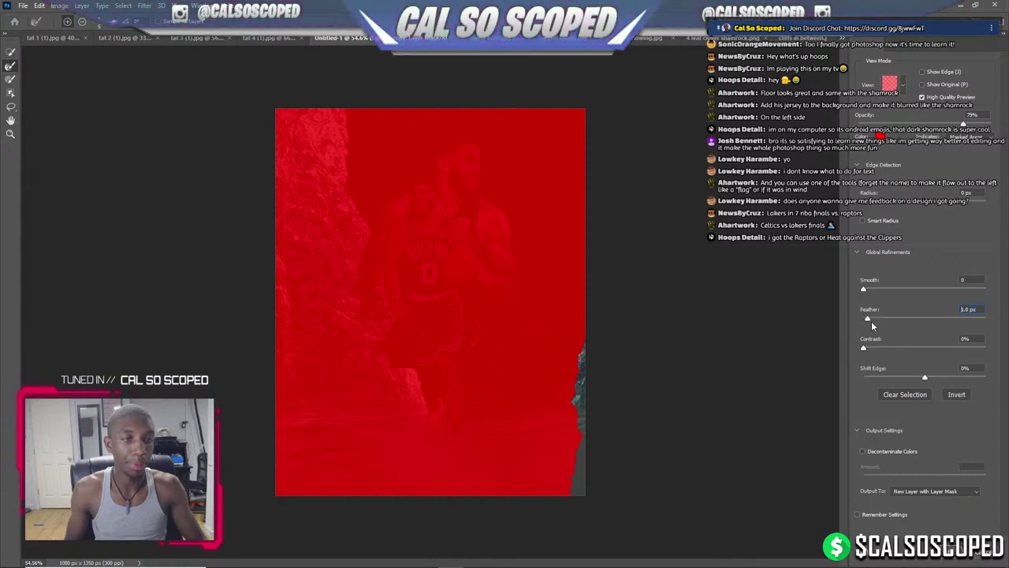
{"action": "key", "text": "Return"}
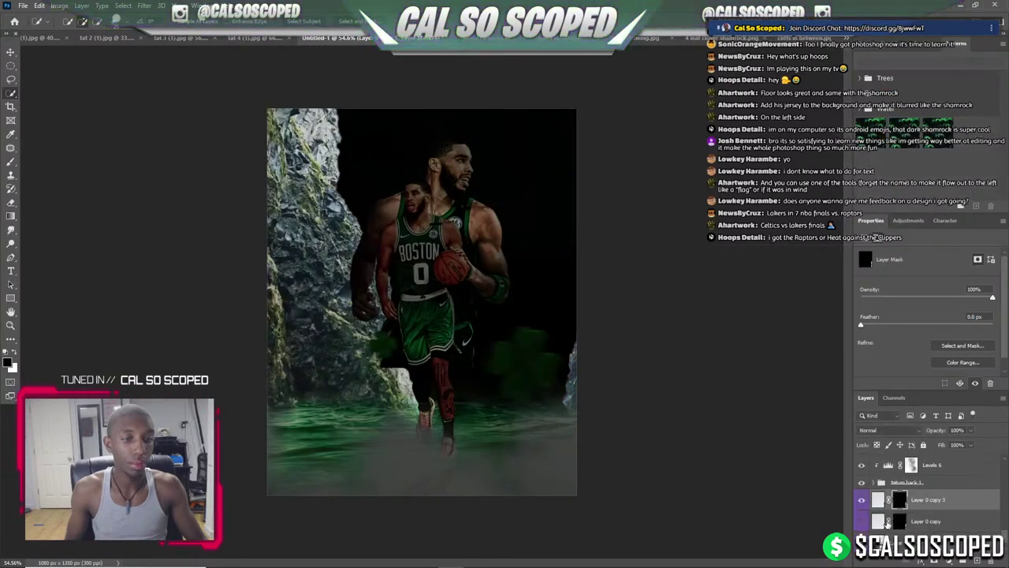
Move the right cliff onto the poster's right side and convert it to a smart object.
{"action": "left_click", "coordinate": [878, 499]}
{"action": "left_click_drag", "start_coordinate": [603, 260], "coordinate": [499, 172]}
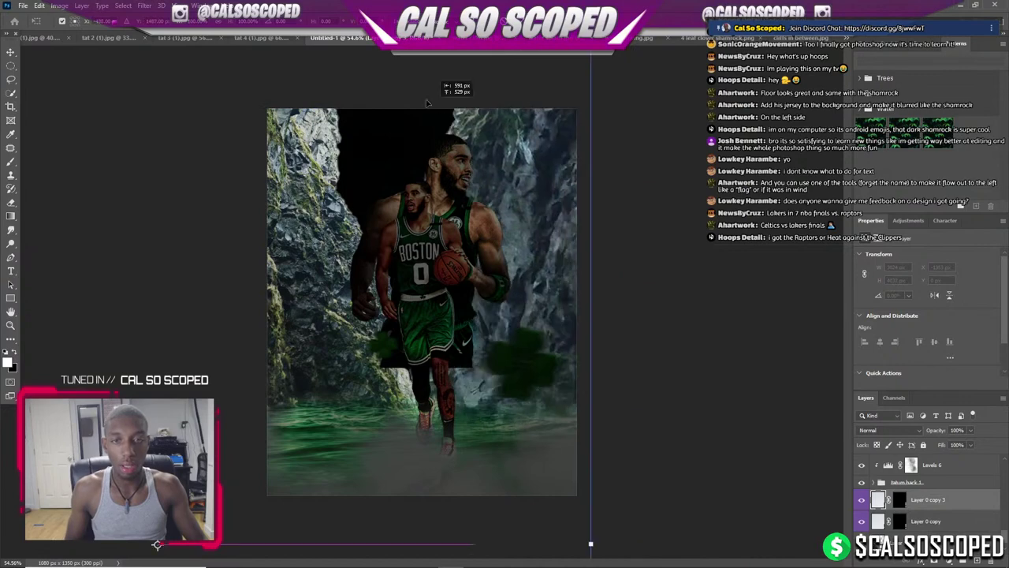
{"action": "right_click", "coordinate": [907, 499]}
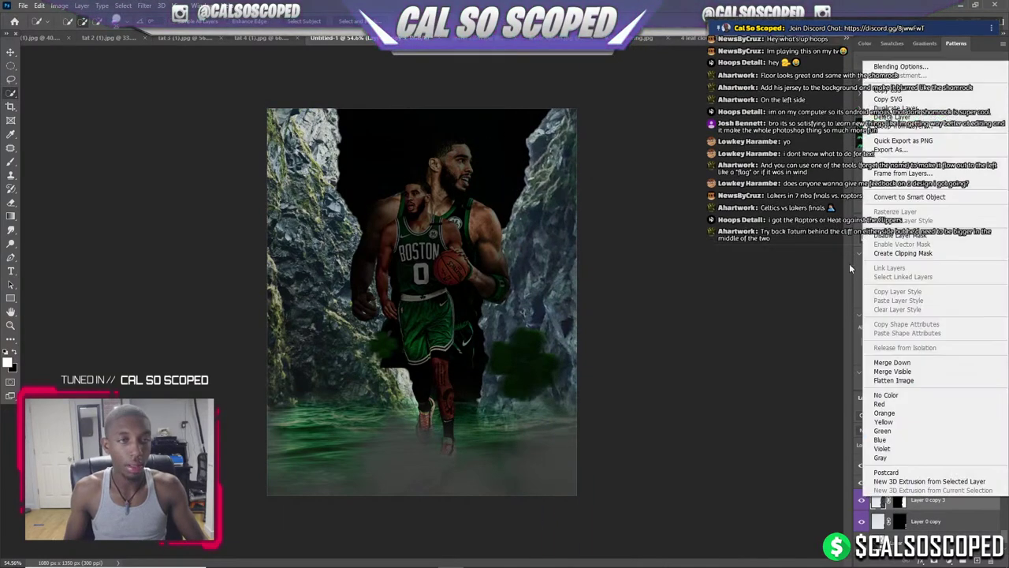
{"action": "left_click", "coordinate": [897, 199]}
Rotate the right cliff about -9 degrees and skew it along the poster's right edge.
{"action": "key", "text": "ctrl+t"}
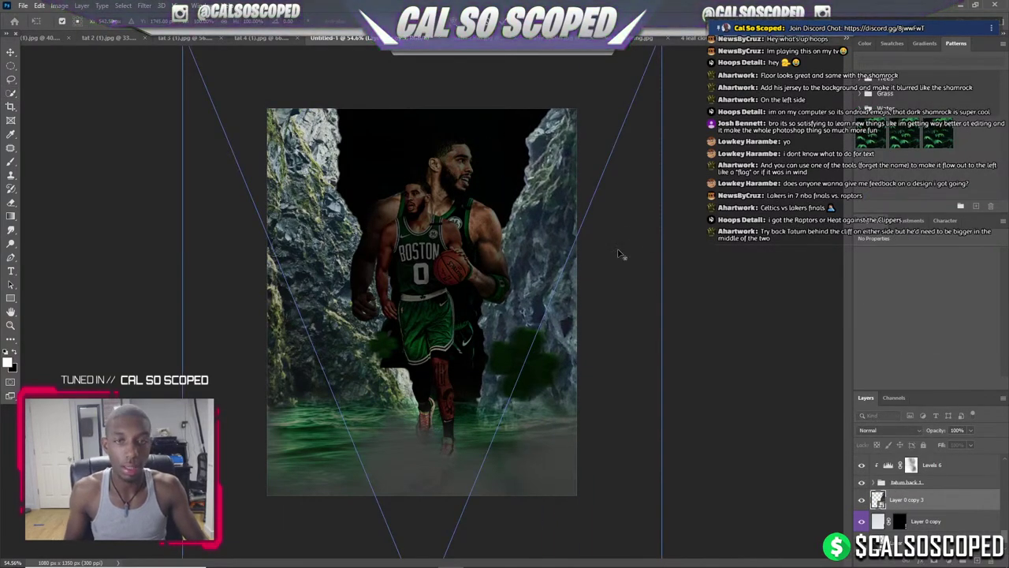
{"action": "key", "text": "ctrl+minus"}
{"action": "mouse_move", "coordinate": [581, 208]}
{"action": "left_mouse_down"}
{"action": "mouse_move", "coordinate": [583, 183]}
{"action": "mouse_move", "coordinate": [534, 211]}
{"action": "left_mouse_up"}
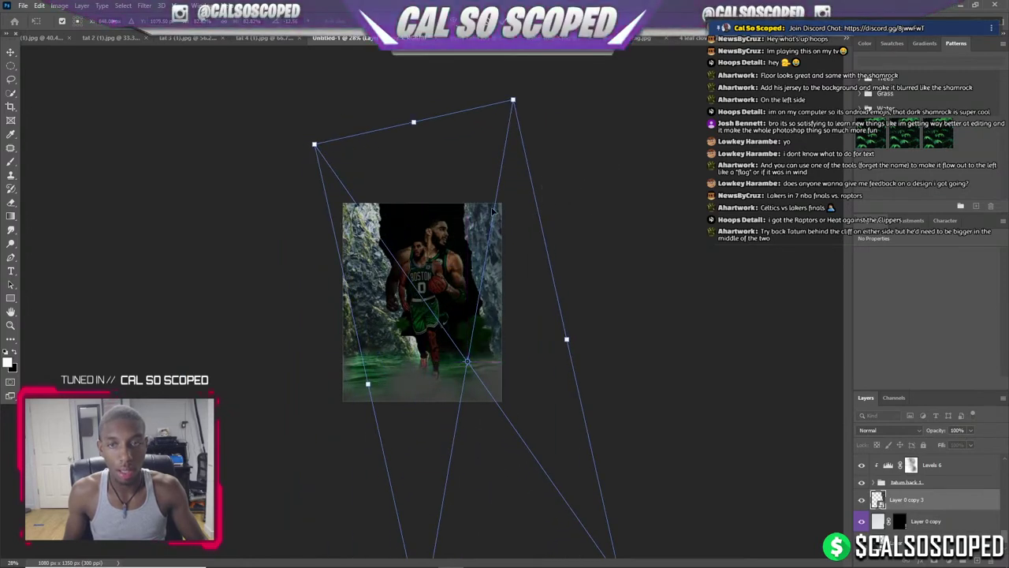
{"action": "key", "text": "ctrl+0"}
{"action": "right_click", "coordinate": [451, 243]}
{"action": "left_click", "coordinate": [504, 348]}
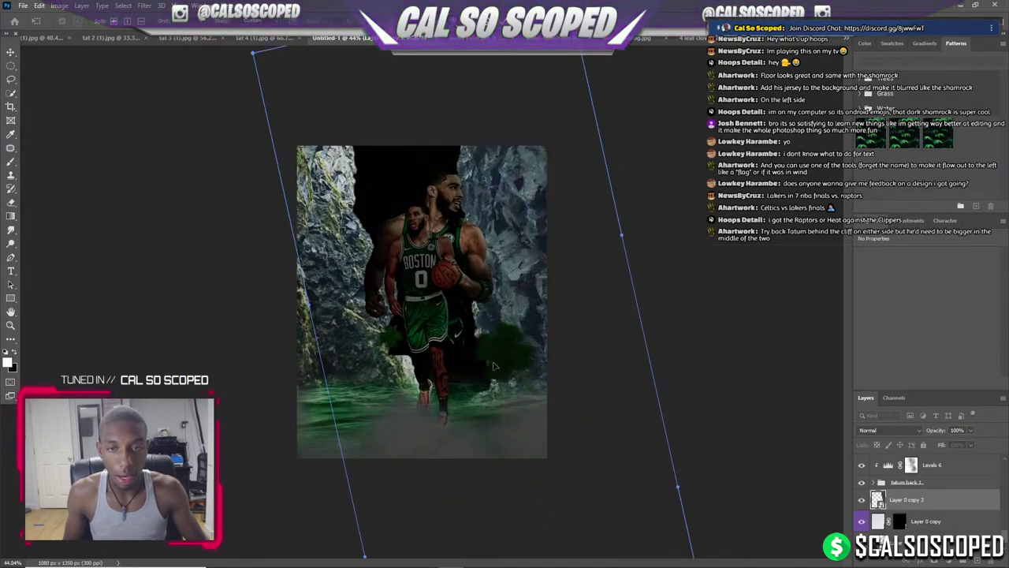
{"action": "mouse_move", "coordinate": [493, 365]}
{"action": "left_mouse_down"}
{"action": "mouse_move", "coordinate": [502, 197]}
{"action": "mouse_move", "coordinate": [473, 140]}
{"action": "mouse_move", "coordinate": [536, 110]}
{"action": "mouse_move", "coordinate": [524, 110]}
{"action": "left_mouse_up"}
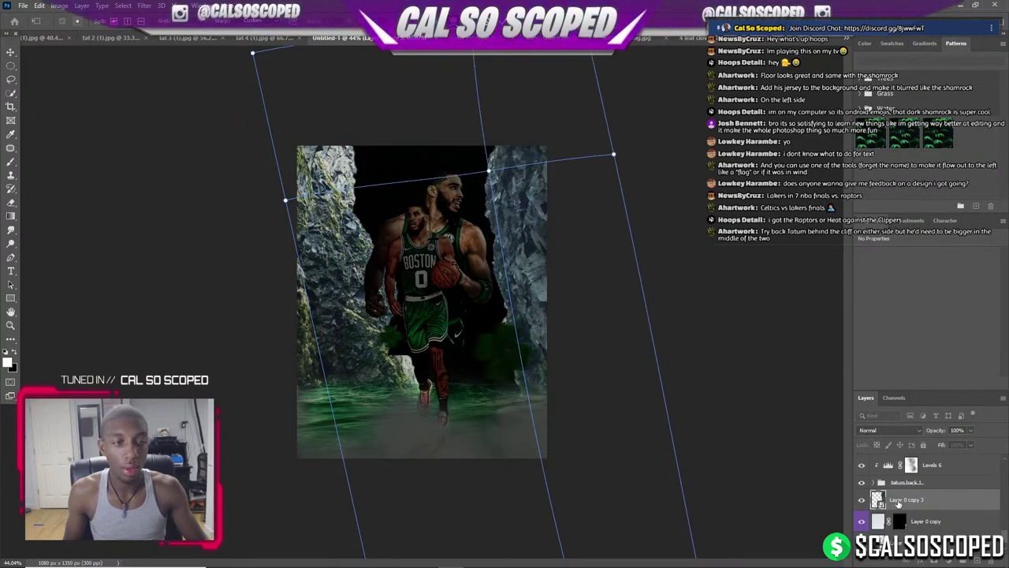
{"action": "key", "text": "Return"}
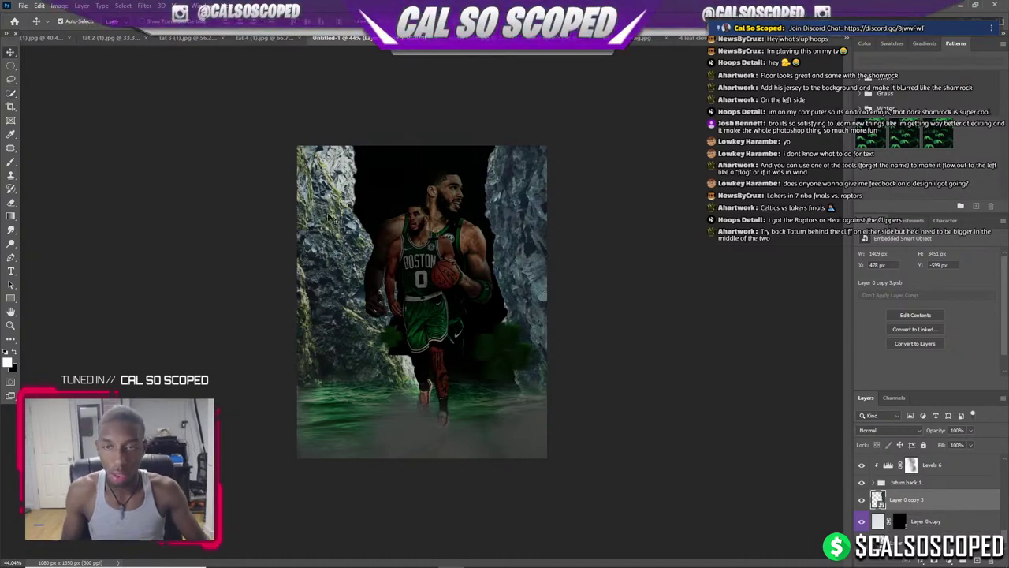
{"action": "key", "text": "ctrl+0"}
Paint splash-brush texture into the player layer's mask over the water by the shoes.
{"action": "left_click", "coordinate": [339, 157]}
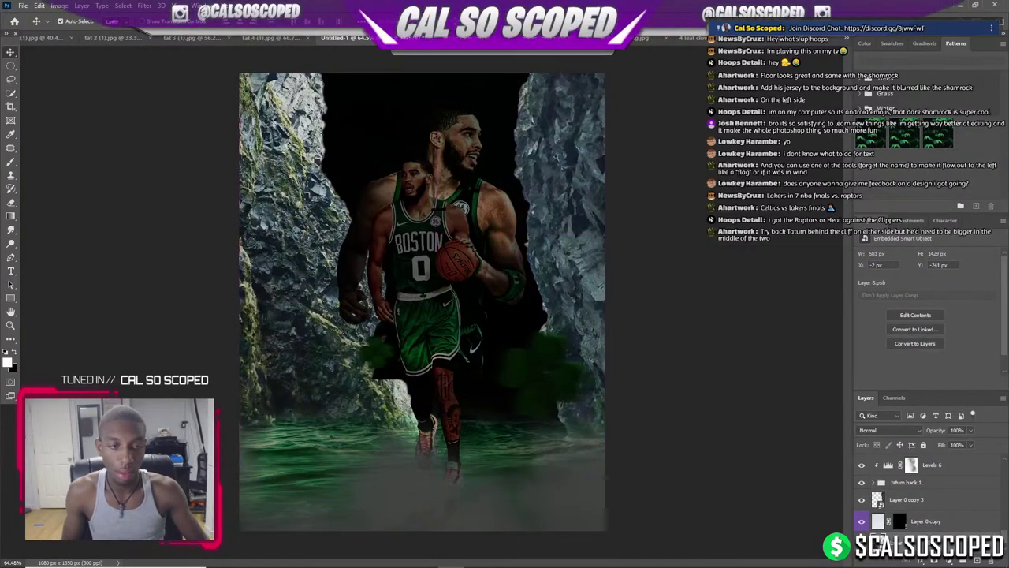
{"action": "left_click", "coordinate": [931, 558]}
{"action": "key", "text": "b"}
{"action": "scroll", "coordinate": [339, 468], "scroll_direction": "up", "scroll_amount": 3}
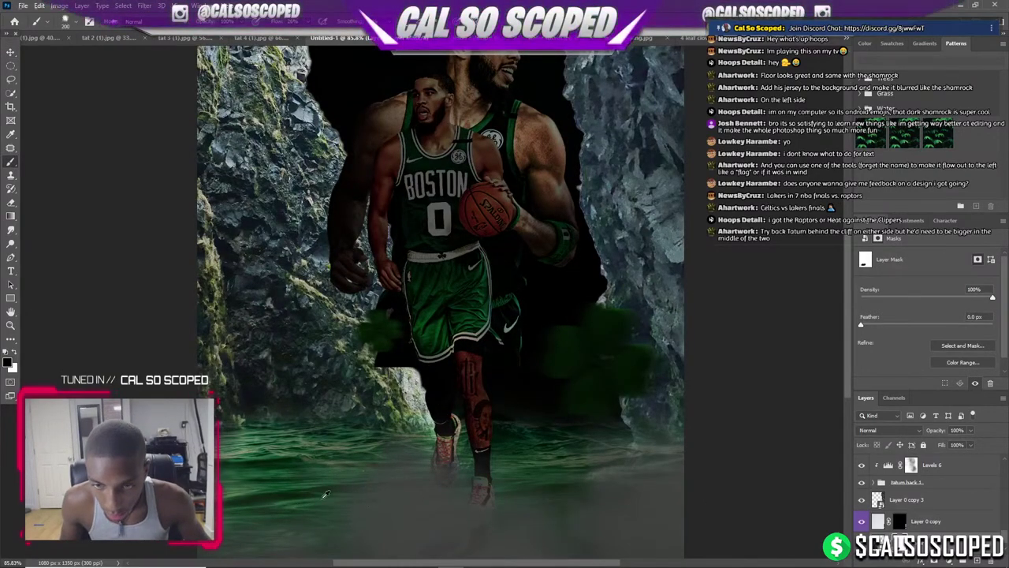
{"action": "scroll", "coordinate": [324, 495], "scroll_direction": "up", "scroll_amount": 5}
{"action": "key", "text": "l"}
{"action": "mouse_move", "coordinate": [512, 336]}
{"action": "left_mouse_down"}
{"action": "mouse_move", "coordinate": [587, 338]}
{"action": "mouse_move", "coordinate": [596, 486]}
{"action": "left_mouse_up"}
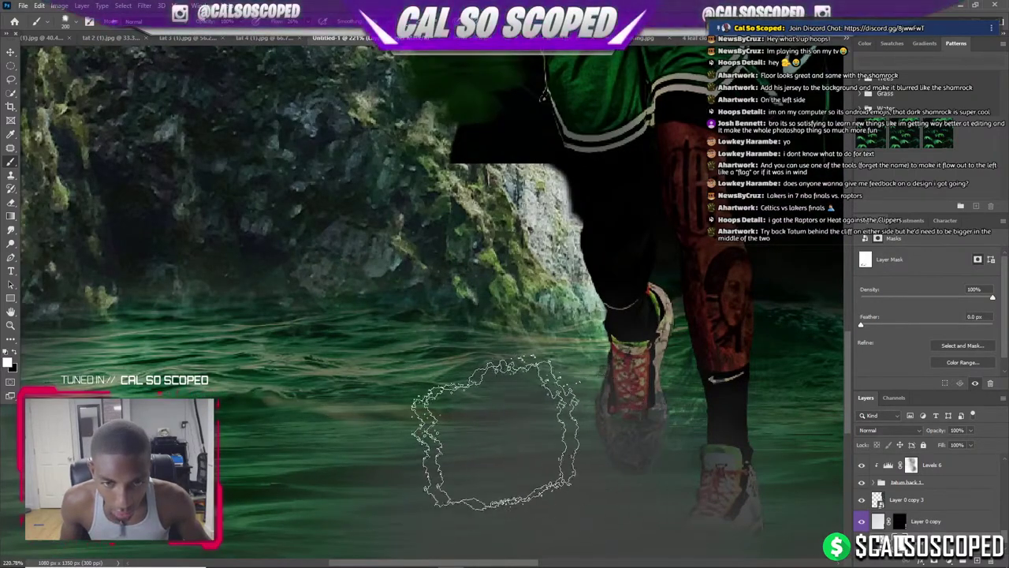
{"action": "mouse_move", "coordinate": [495, 433]}
{"action": "left_mouse_down"}
{"action": "mouse_move", "coordinate": [528, 410]}
{"action": "mouse_move", "coordinate": [406, 390]}
{"action": "left_mouse_up"}
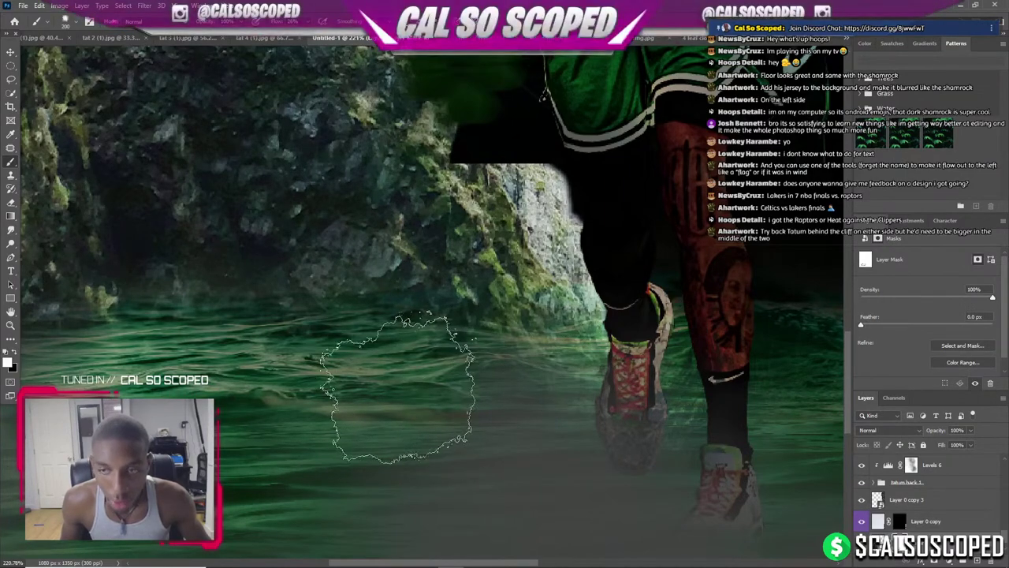
{"action": "left_click_drag", "start_coordinate": [406, 390], "coordinate": [863, 484]}
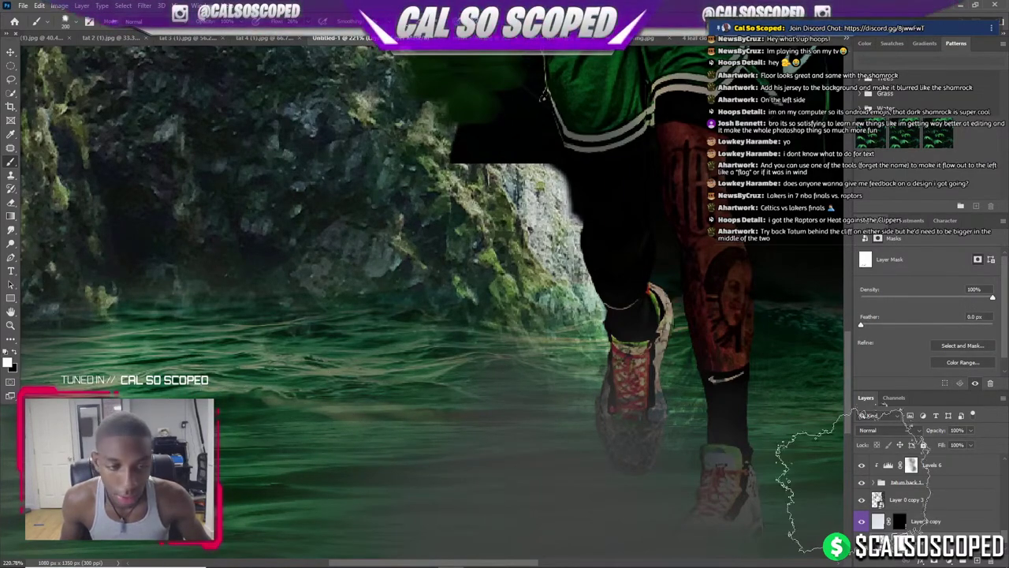
Return to the layer's image thumbnail and pick the Lasso tool.
{"action": "left_click", "coordinate": [878, 521]}
{"action": "scroll", "coordinate": [215, 320], "scroll_direction": "down", "scroll_amount": 5}
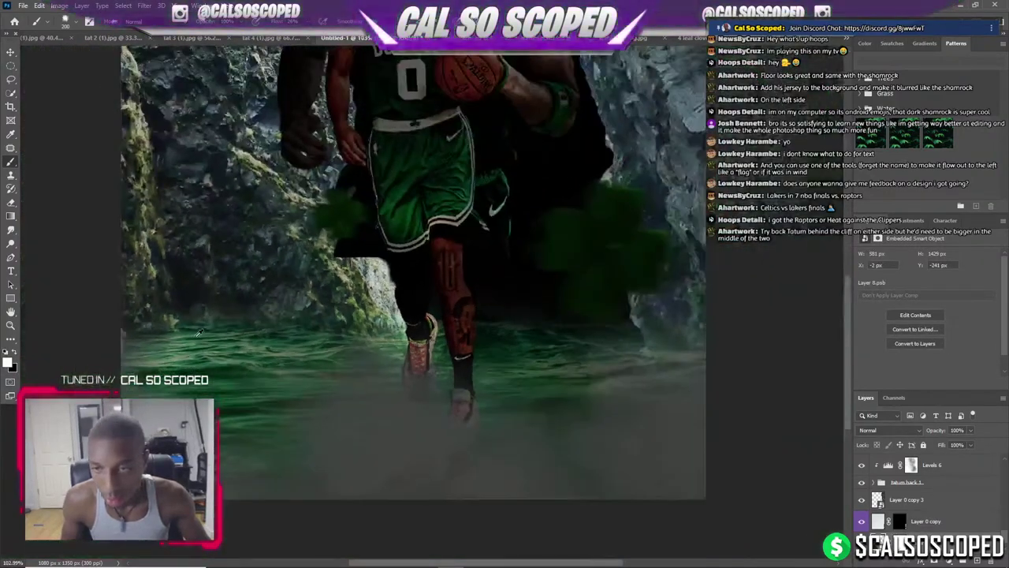
{"action": "scroll", "coordinate": [200, 332], "scroll_direction": "up", "scroll_amount": 3}
{"action": "left_click", "coordinate": [11, 79]}
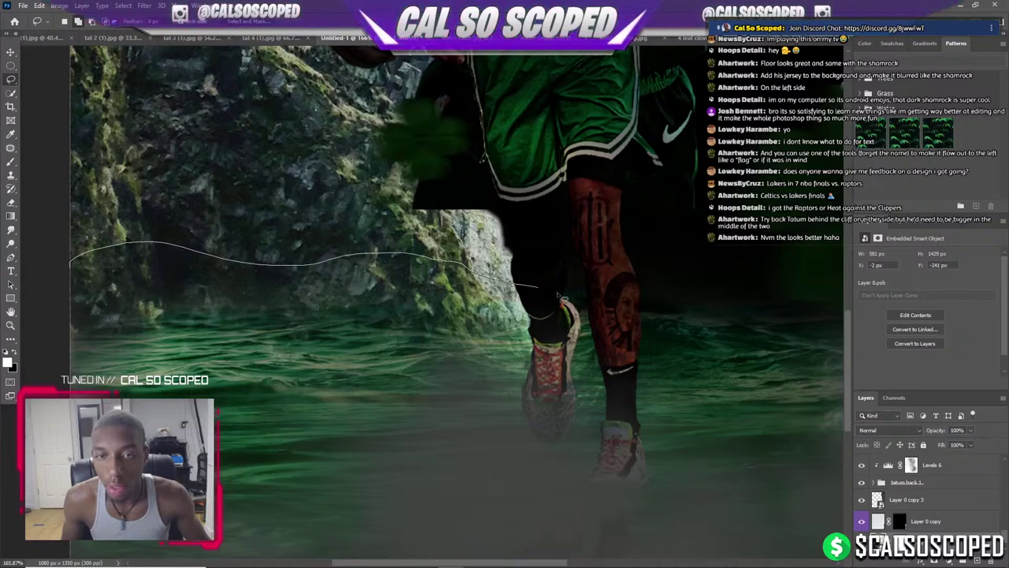
Lasso the water left of the player's feet down to the canvas bottom and feather it 10 px.
{"action": "left_click_drag", "start_coordinate": [228, 446], "coordinate": [217, 455]}
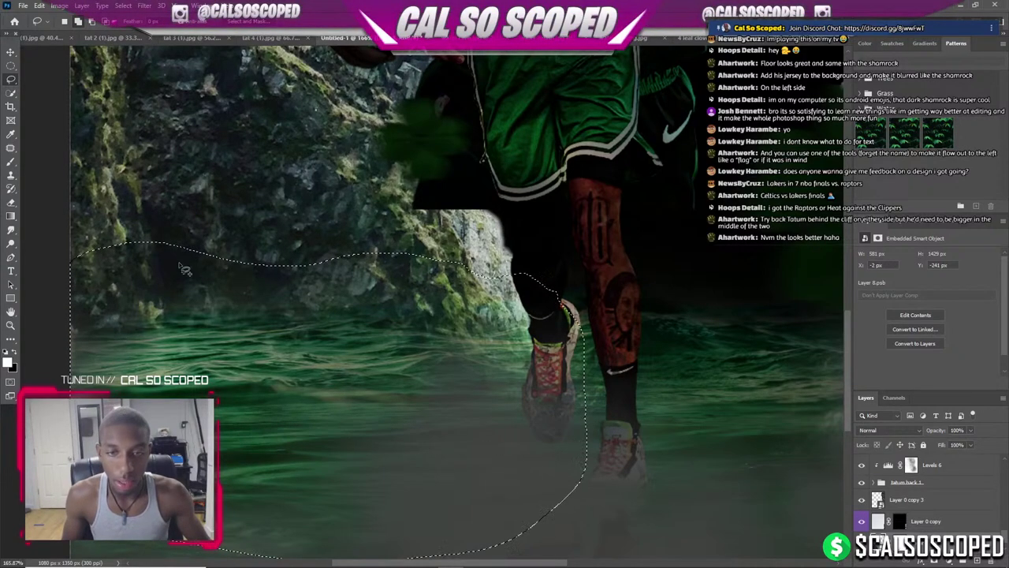
{"action": "left_click_drag", "start_coordinate": [499, 550], "coordinate": [585, 418]}
{"action": "left_click", "coordinate": [145, 7]}
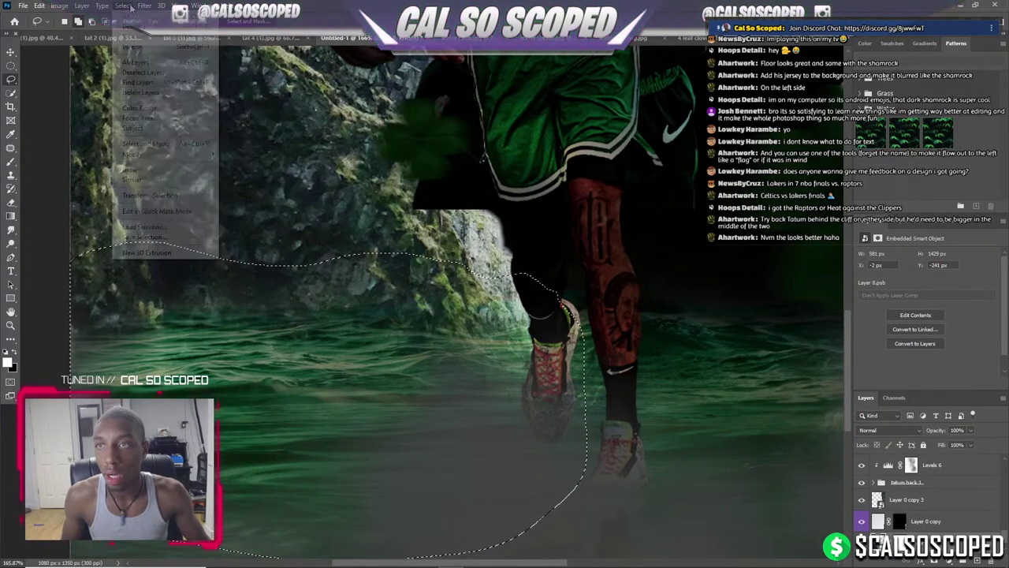
{"action": "mouse_move", "coordinate": [132, 154]}
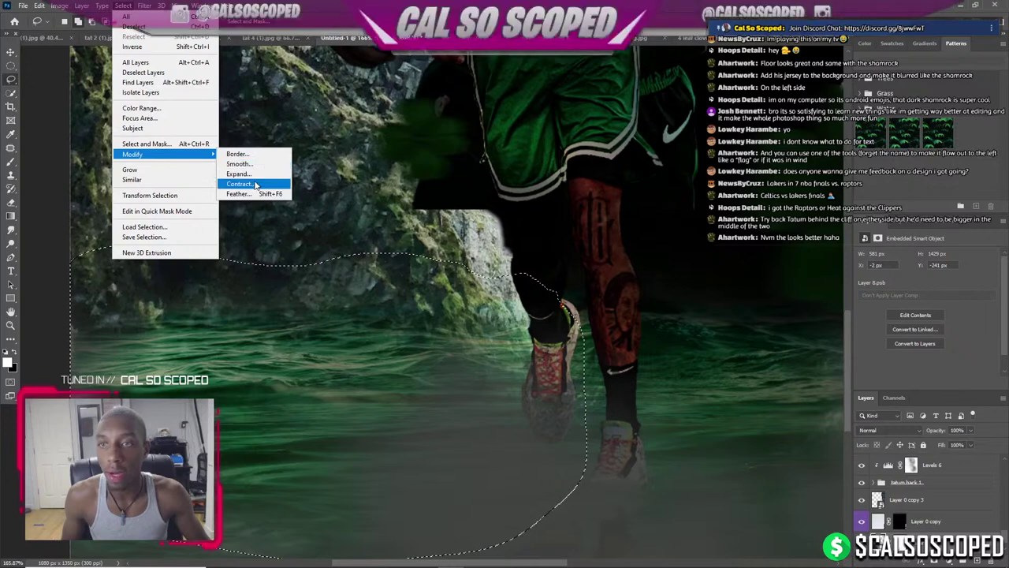
{"action": "left_click", "coordinate": [251, 193]}
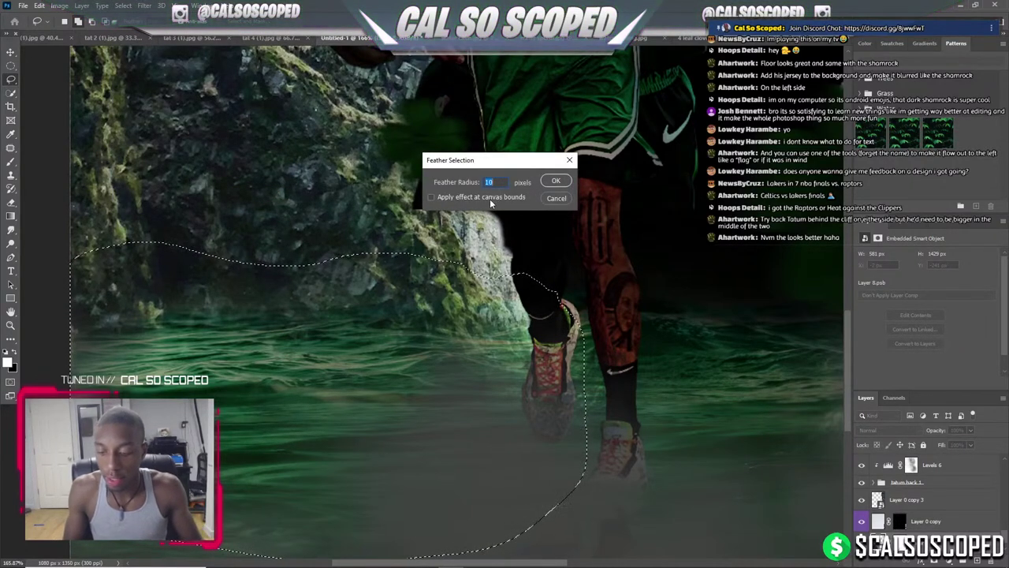
{"action": "left_click", "coordinate": [560, 180]}
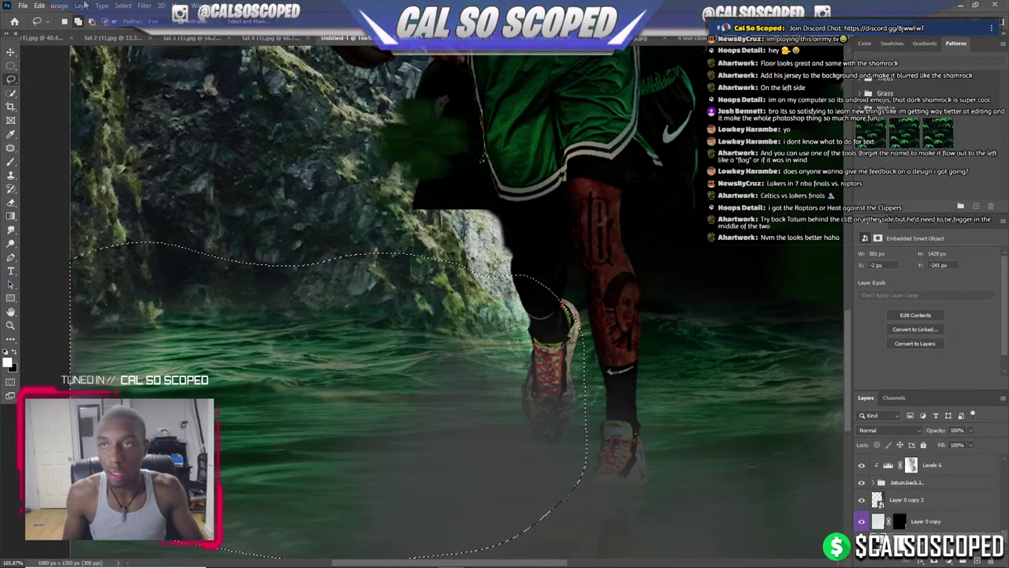
Apply a 0.8 px Gaussian Blur to the selected water.
{"action": "left_click", "coordinate": [142, 5]}
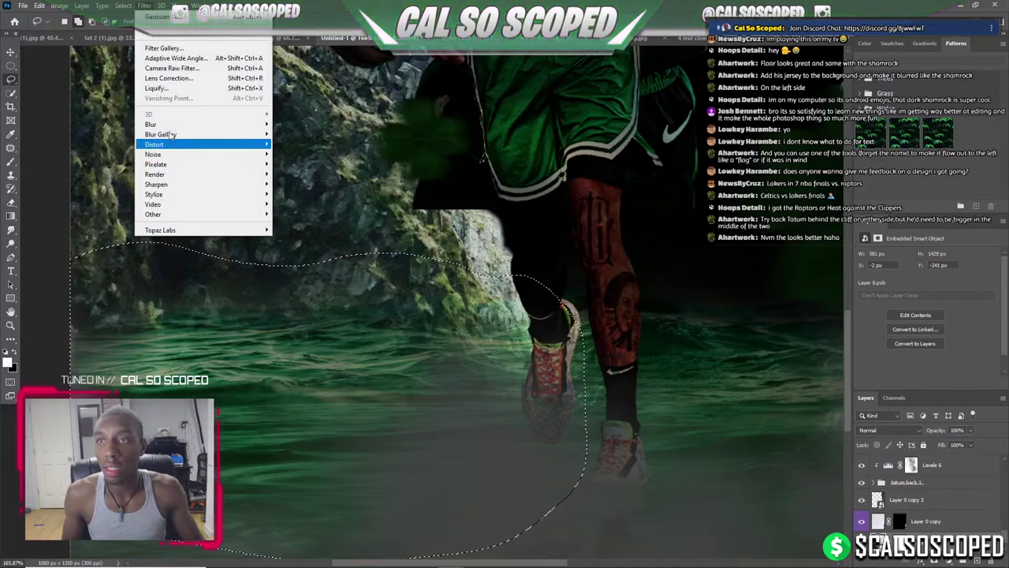
{"action": "mouse_move", "coordinate": [151, 124]}
{"action": "left_click", "coordinate": [292, 140]}
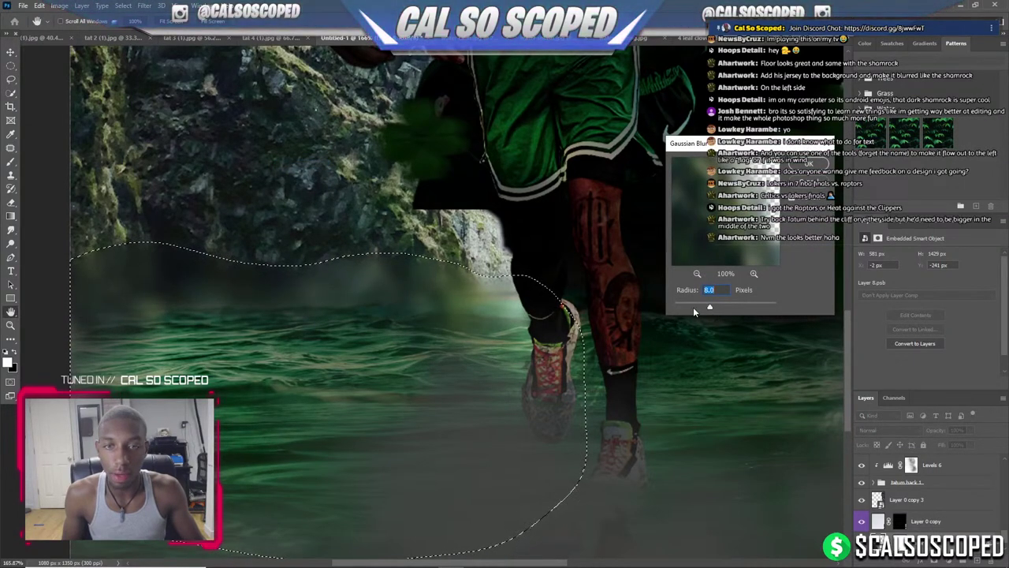
{"action": "left_click_drag", "start_coordinate": [709, 308], "coordinate": [694, 308]}
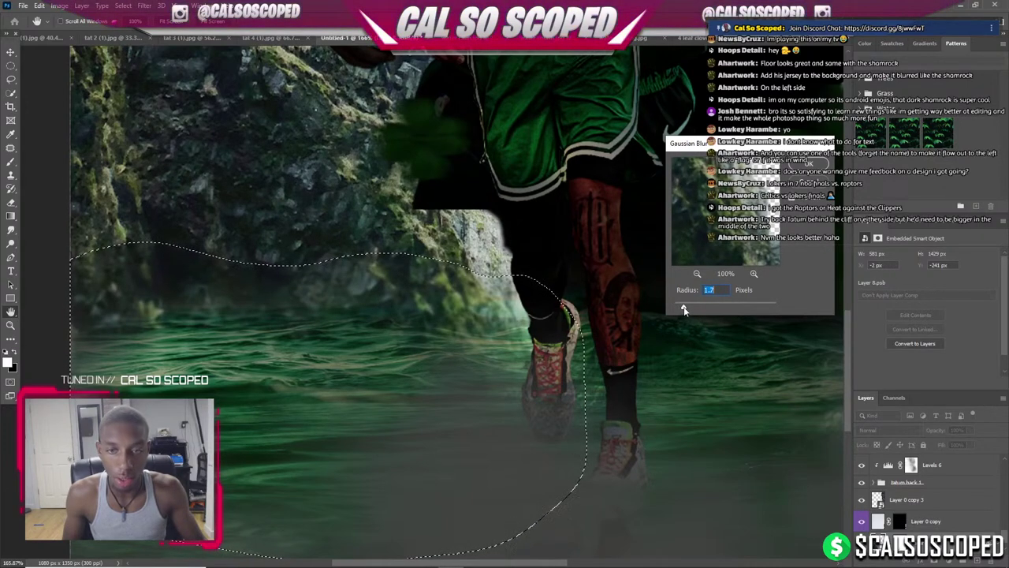
{"action": "left_click_drag", "start_coordinate": [683, 309], "coordinate": [678, 309]}
{"action": "left_click", "coordinate": [808, 163]}
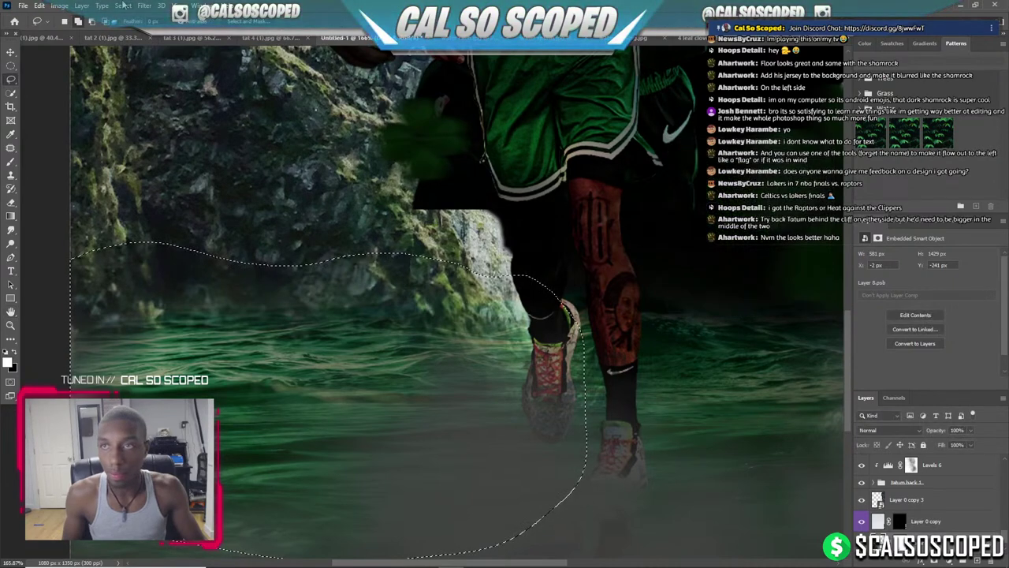
Feather the selection 1 px and apply another light Gaussian Blur to the water.
{"action": "left_click", "coordinate": [123, 5]}
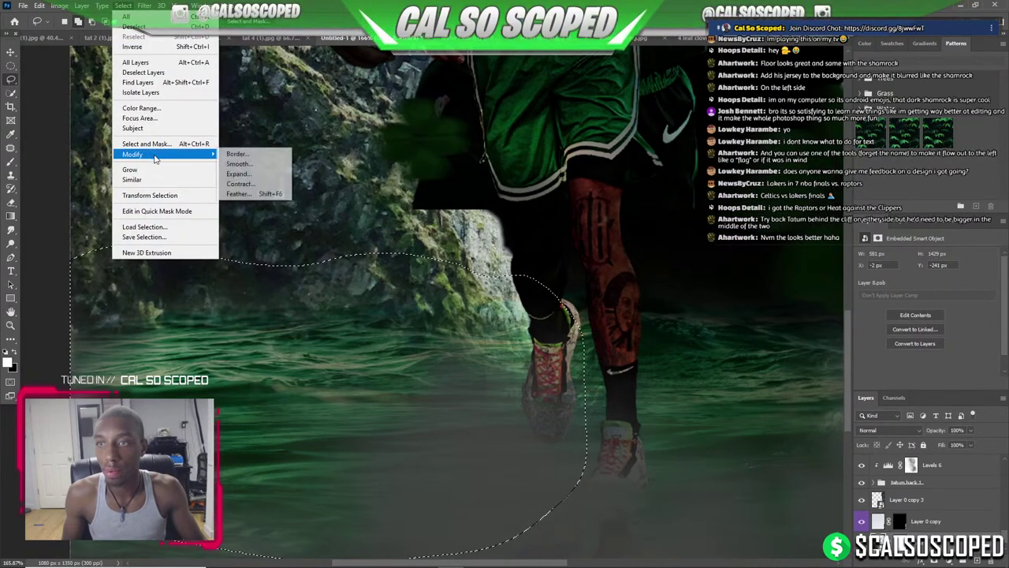
{"action": "left_click", "coordinate": [241, 194]}
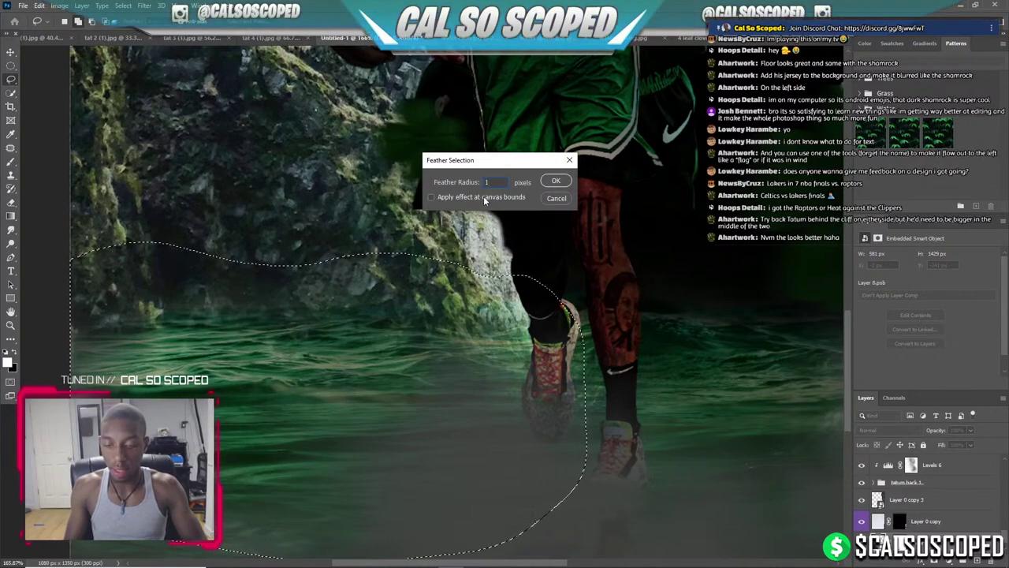
{"action": "key", "text": "Return"}
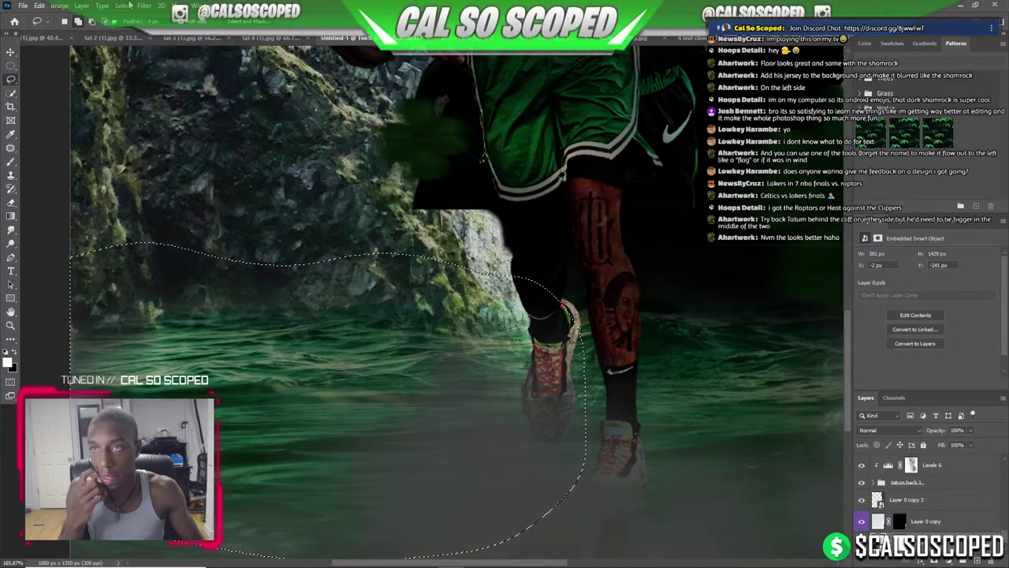
{"action": "left_click", "coordinate": [144, 6]}
{"action": "mouse_move", "coordinate": [217, 148]}
{"action": "left_click", "coordinate": [300, 163]}
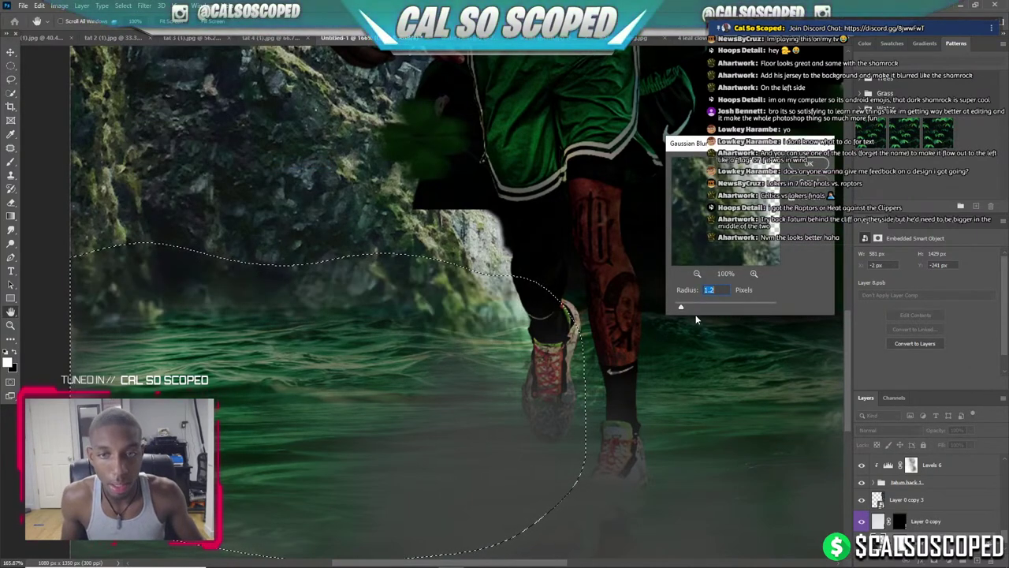
{"action": "left_click_drag", "start_coordinate": [688, 309], "coordinate": [691, 309]}
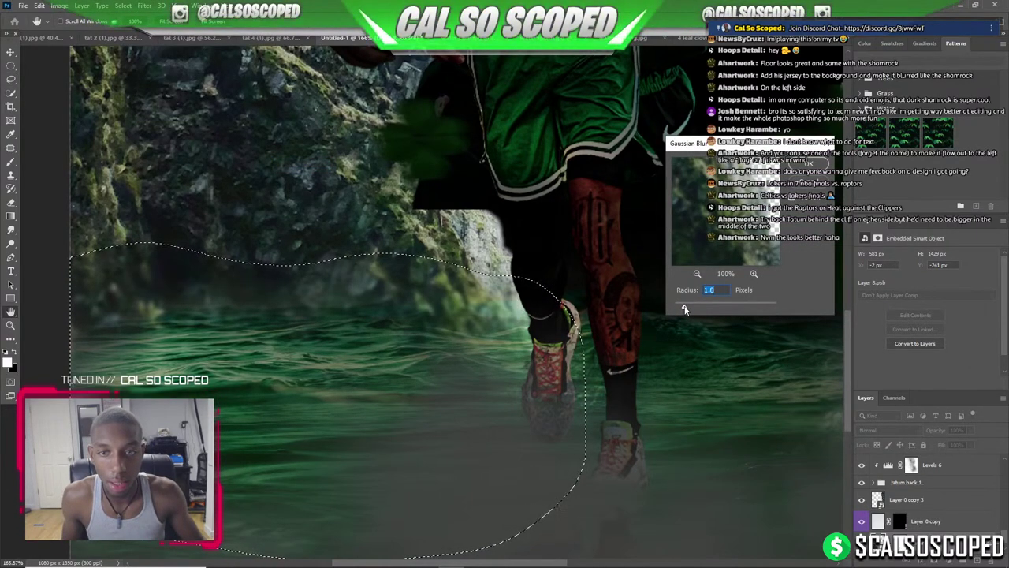
{"action": "key", "text": "Return"}
Target the layer mask with a brush, then return to the Move tool.
{"action": "scroll", "coordinate": [365, 429], "scroll_direction": "down", "scroll_amount": 5}
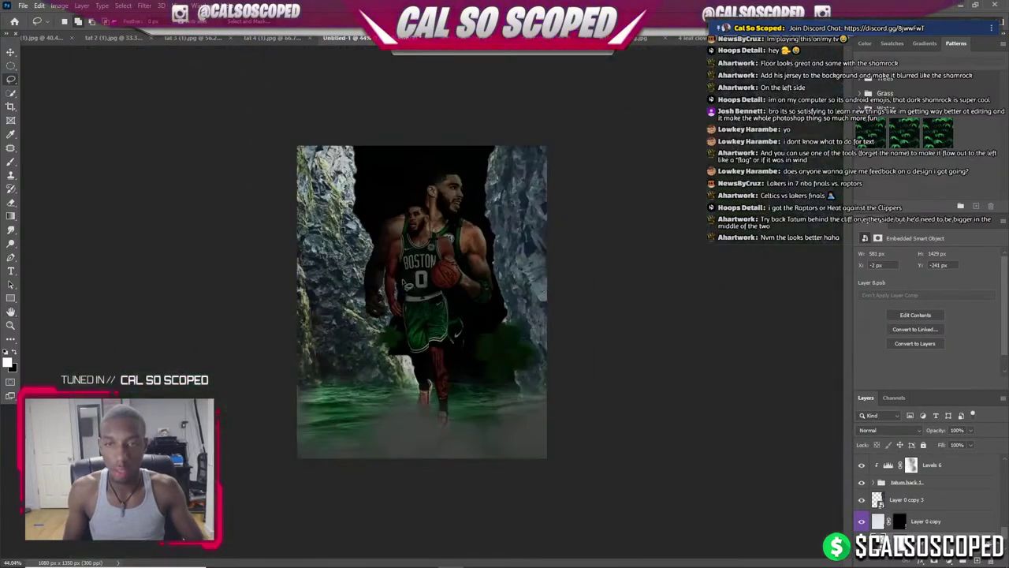
{"action": "scroll", "coordinate": [365, 428], "scroll_direction": "up", "scroll_amount": 3}
{"action": "scroll", "coordinate": [359, 418], "scroll_direction": "up", "scroll_amount": 2}
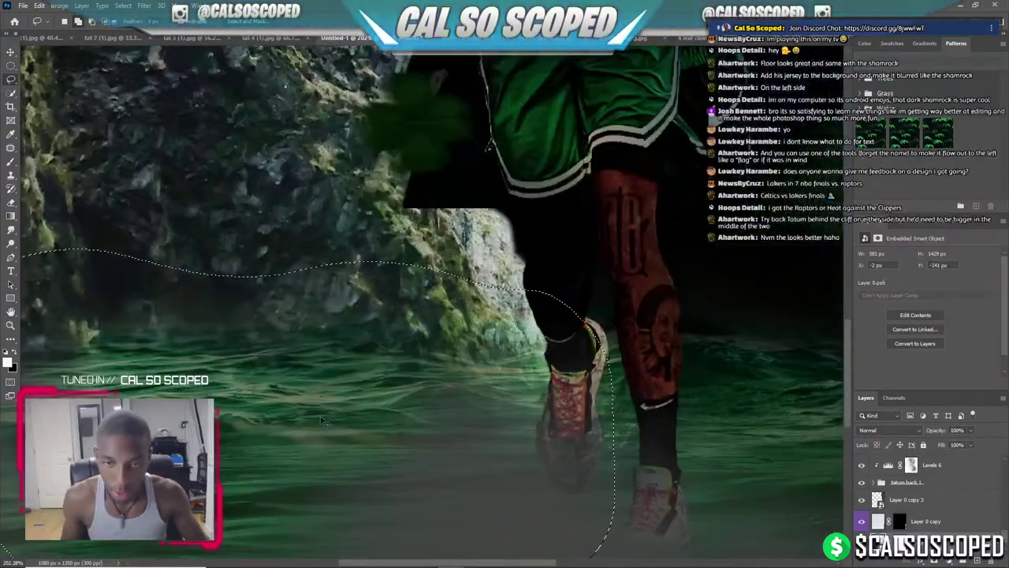
{"action": "scroll", "coordinate": [354, 408], "scroll_direction": "up", "scroll_amount": 2}
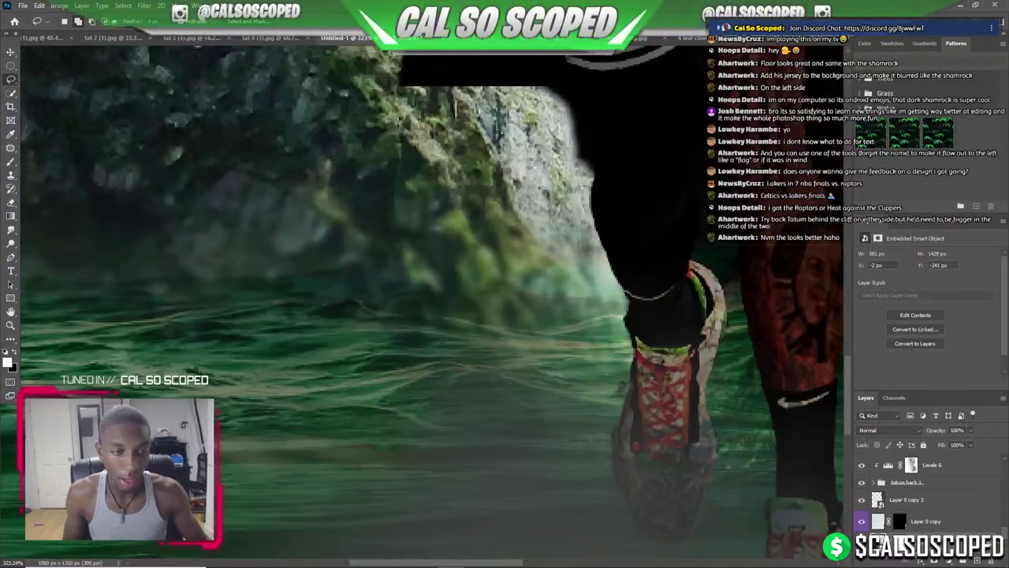
{"action": "left_click", "coordinate": [904, 549]}
{"action": "key", "text": "b"}
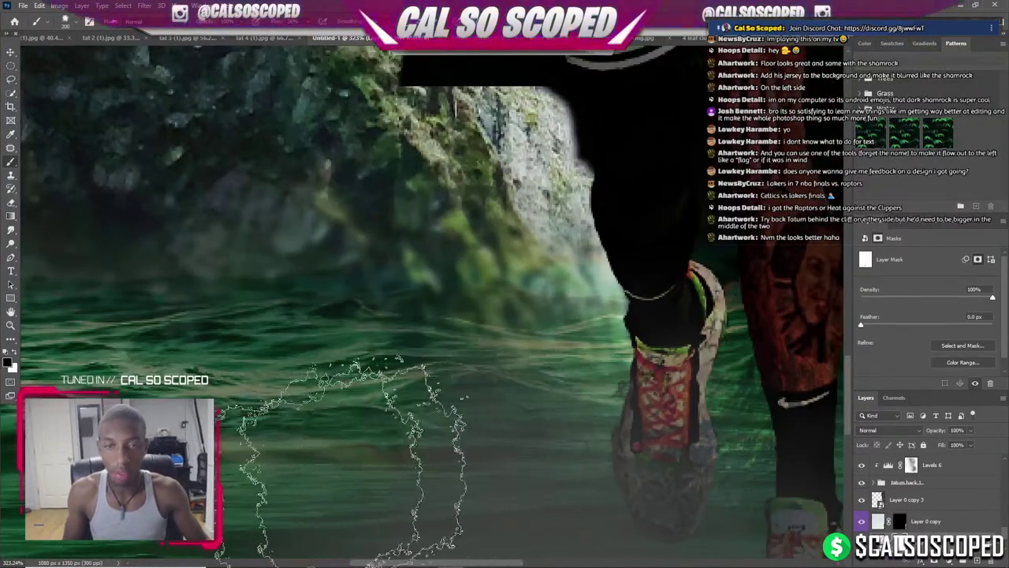
{"action": "scroll", "coordinate": [623, 331], "scroll_direction": "down", "scroll_amount": 3}
{"action": "scroll", "coordinate": [635, 260], "scroll_direction": "down", "scroll_amount": 3}
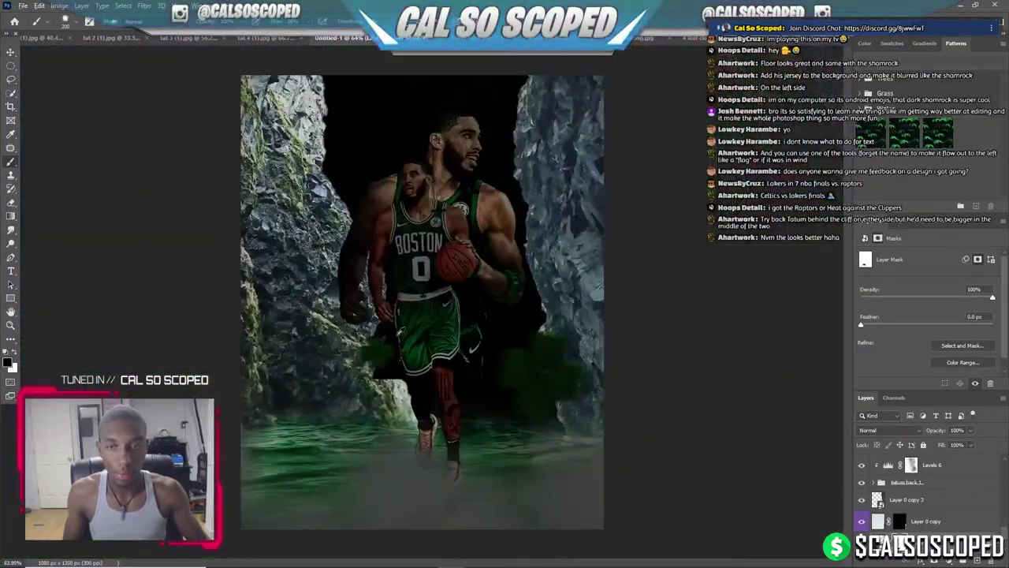
{"action": "key", "text": "v"}
{"action": "scroll", "coordinate": [357, 157], "scroll_direction": "up", "scroll_amount": 1}
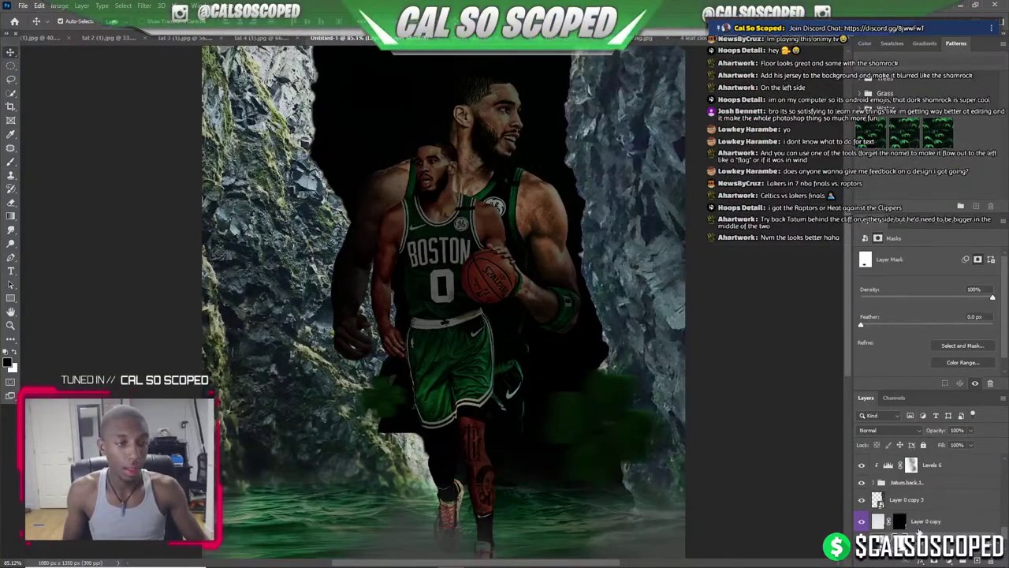
Add a Color Balance adjustment shifting the midtones toward red to +13.
{"action": "left_click", "coordinate": [946, 558]}
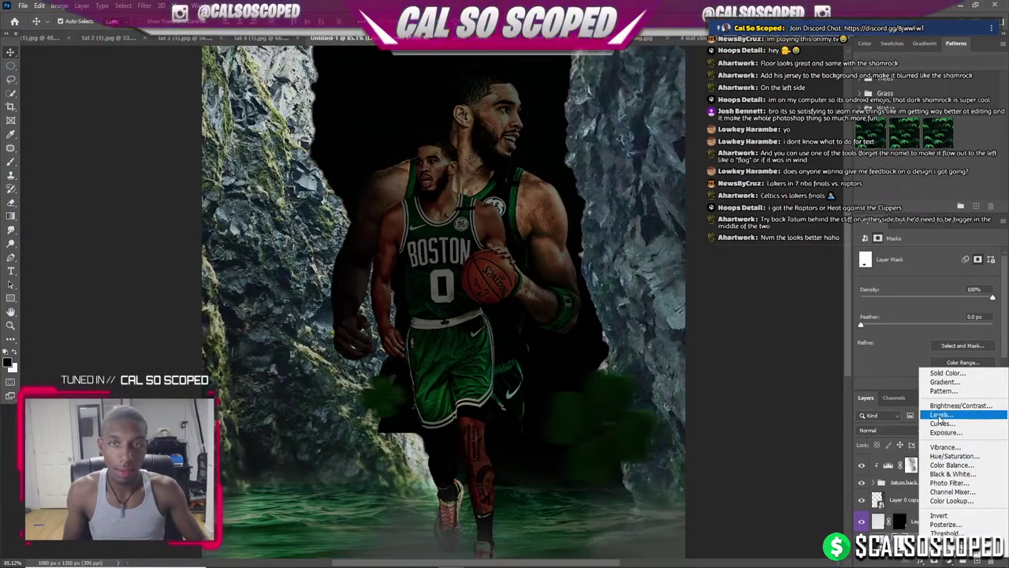
{"action": "left_click", "coordinate": [950, 465]}
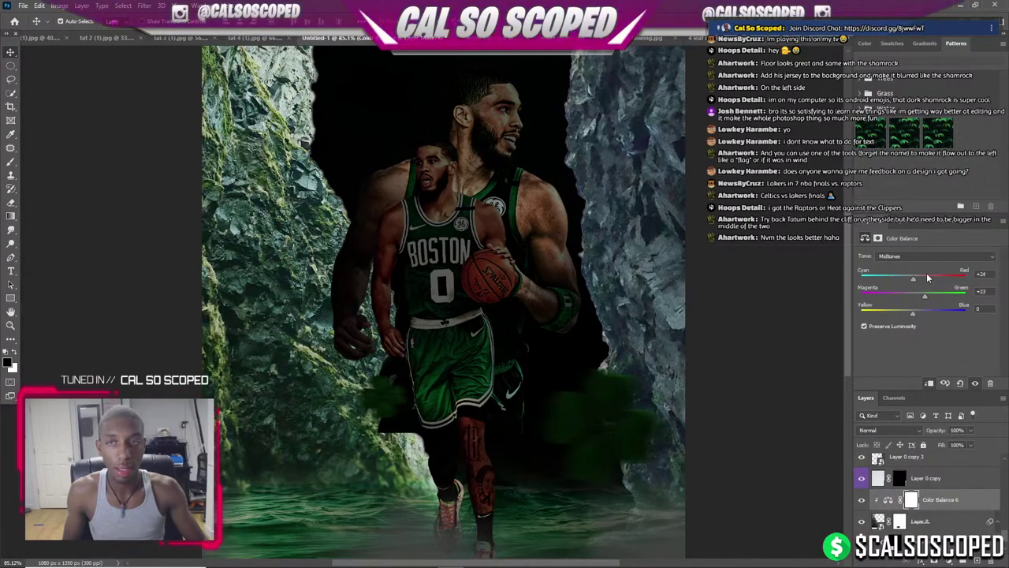
{"action": "left_click_drag", "start_coordinate": [908, 277], "coordinate": [920, 276]}
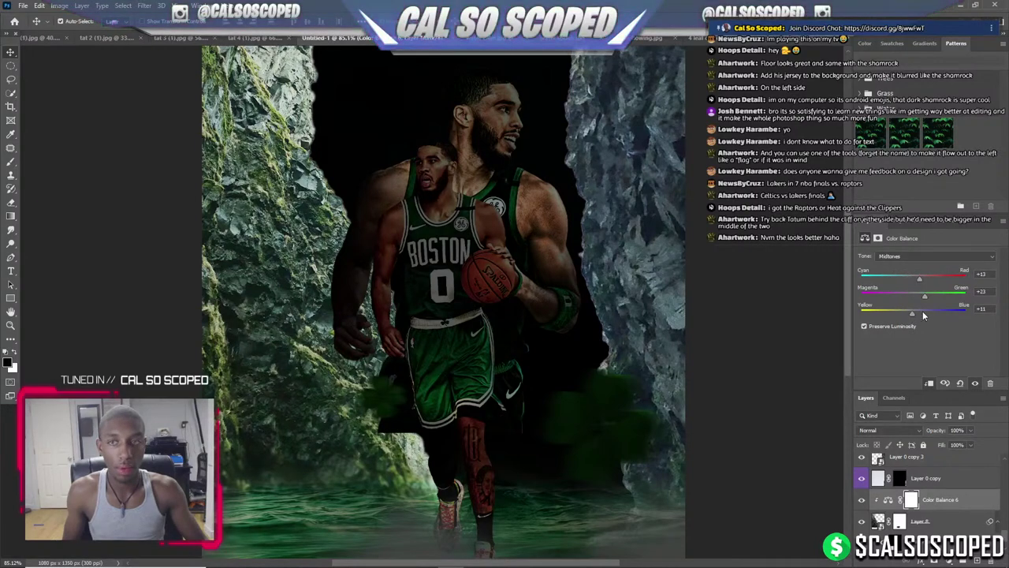
{"action": "scroll", "coordinate": [930, 497], "scroll_direction": "down", "scroll_amount": 1}
Add a Levels adjustment above Layer 8 with midtones at 0.61 and slightly lifted output shadows.
{"action": "left_click", "coordinate": [930, 499]}
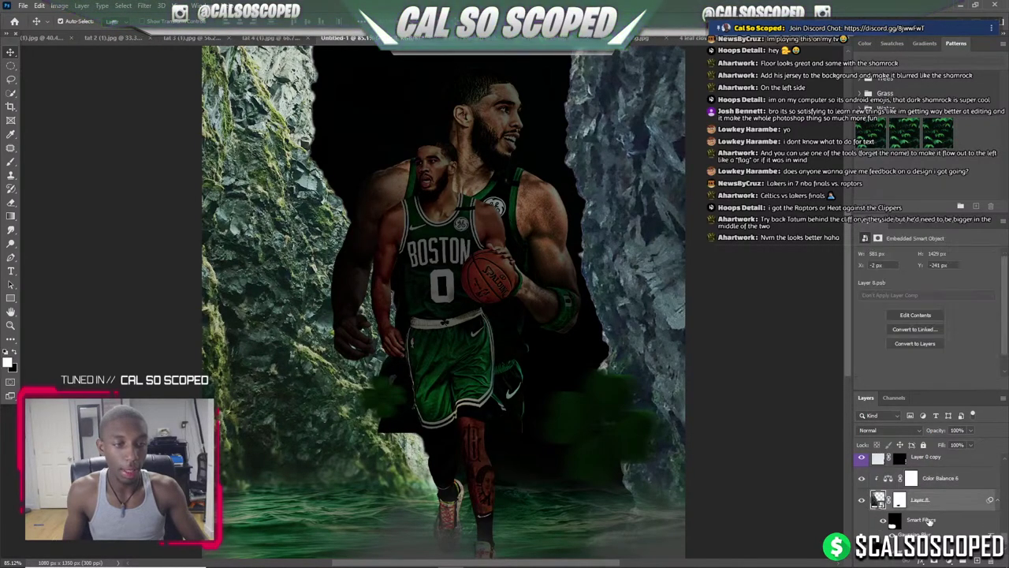
{"action": "left_click", "coordinate": [952, 559]}
{"action": "left_click", "coordinate": [942, 419]}
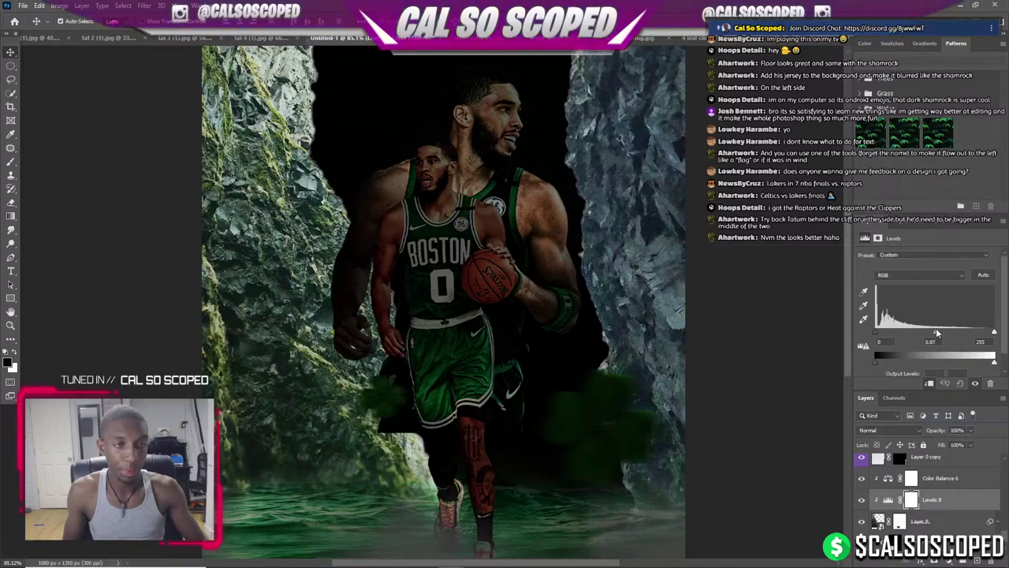
{"action": "left_click_drag", "start_coordinate": [937, 333], "coordinate": [960, 331]}
{"action": "scroll", "coordinate": [571, 323], "scroll_direction": "down", "scroll_amount": 2}
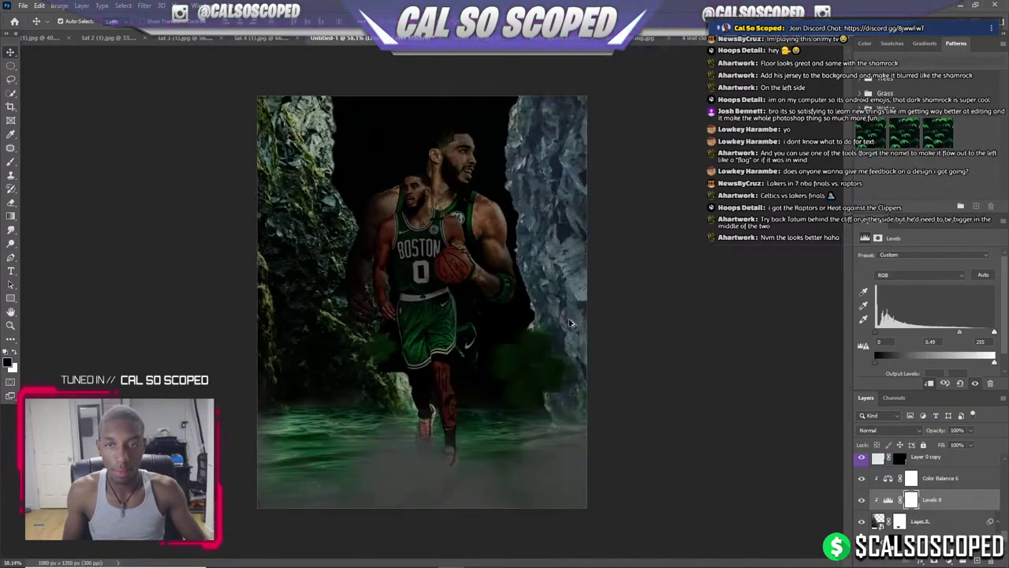
{"action": "mouse_move", "coordinate": [875, 361]}
{"action": "left_mouse_down"}
{"action": "mouse_move", "coordinate": [928, 362]}
{"action": "mouse_move", "coordinate": [913, 362]}
{"action": "left_mouse_up"}
{"action": "mouse_move", "coordinate": [959, 332]}
{"action": "left_mouse_down"}
{"action": "mouse_move", "coordinate": [935, 332]}
{"action": "mouse_move", "coordinate": [953, 331]}
{"action": "left_mouse_up"}
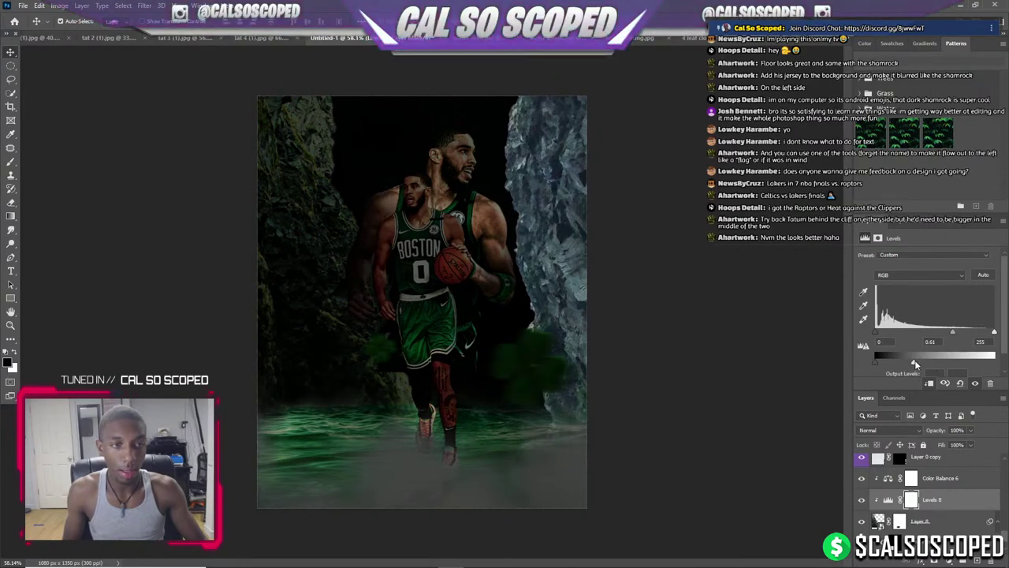
{"action": "left_click_drag", "start_coordinate": [915, 363], "coordinate": [904, 362]}
{"action": "scroll", "coordinate": [326, 195], "scroll_direction": "down", "scroll_amount": 2}
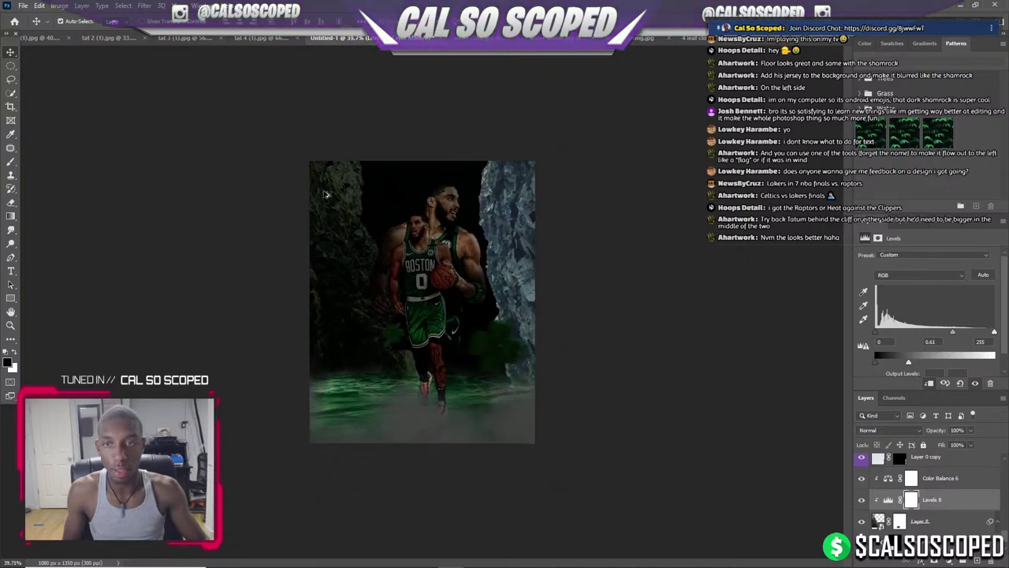
{"action": "scroll", "coordinate": [341, 156], "scroll_direction": "up", "scroll_amount": 2}
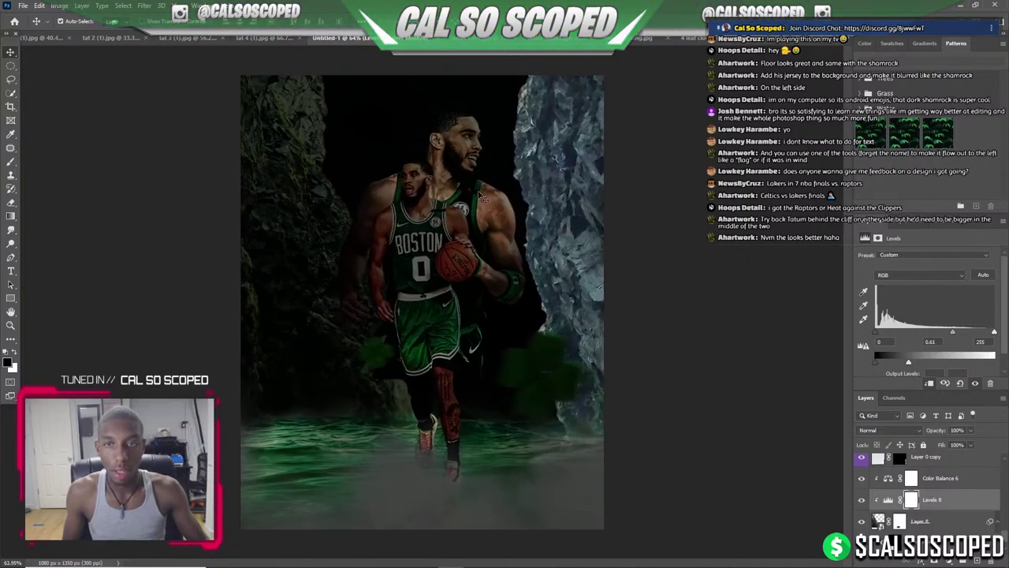
{"action": "left_click", "coordinate": [577, 156]}
{"action": "left_click", "coordinate": [249, 158]}
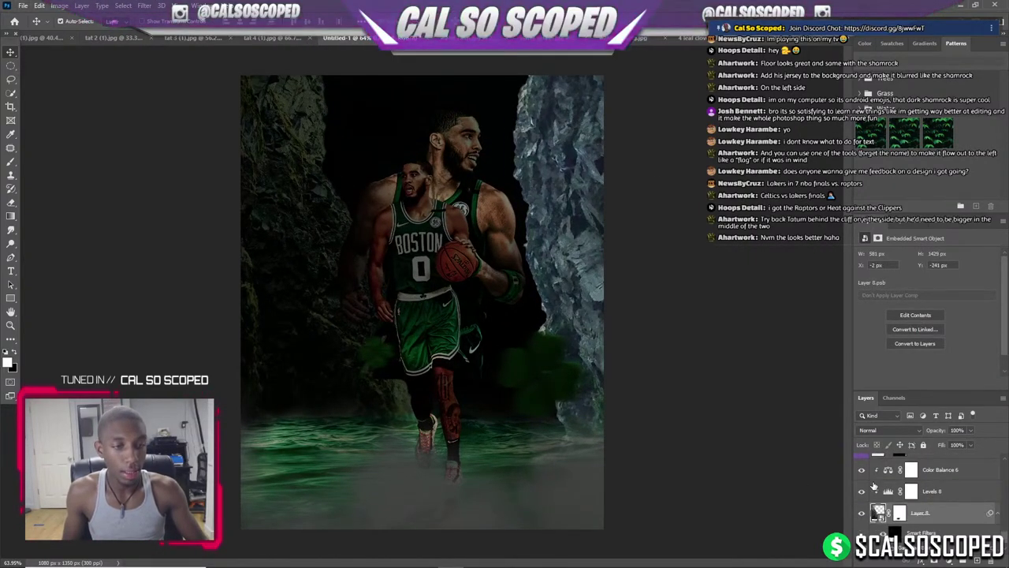
Target the Levels 8 mask, then drag a duplicate of the rock in behind the player.
{"action": "left_click", "coordinate": [911, 491]}
{"action": "key", "text": "b"}
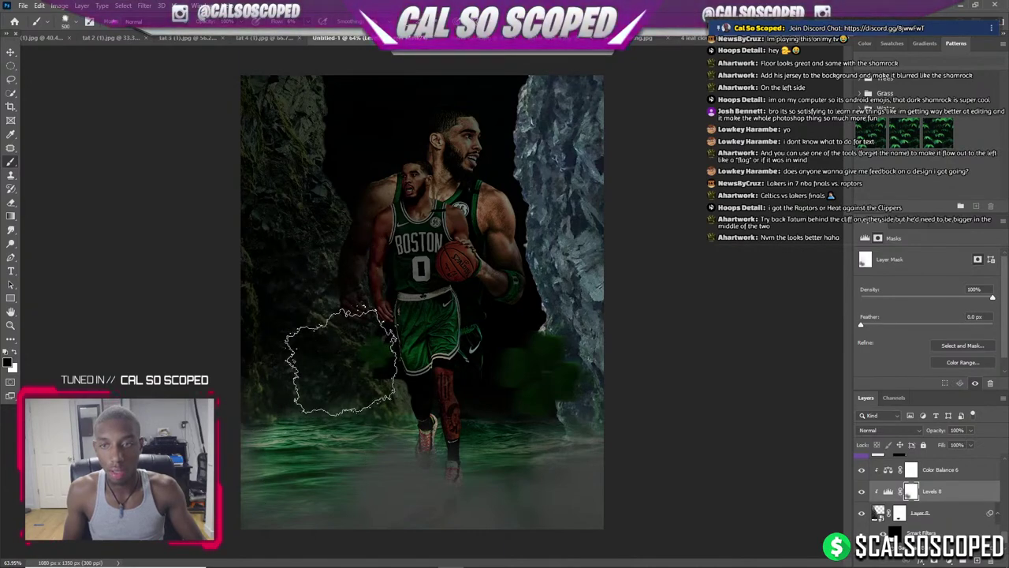
{"action": "scroll", "coordinate": [339, 252], "scroll_direction": "down", "scroll_amount": 1}
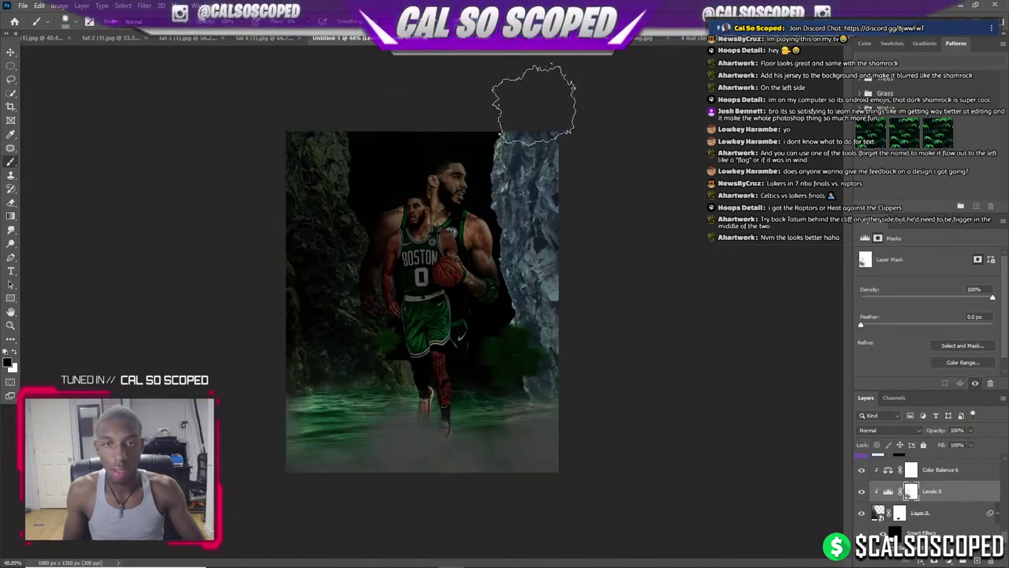
{"action": "scroll", "coordinate": [489, 237], "scroll_direction": "up", "scroll_amount": 1}
{"action": "key", "text": "v"}
{"action": "scroll", "coordinate": [489, 237], "scroll_direction": "up", "scroll_amount": 2}
{"action": "scroll", "coordinate": [489, 236], "scroll_direction": "up", "scroll_amount": 1}
{"action": "mouse_move", "coordinate": [358, 135]}
{"action": "left_mouse_down"}
{"action": "mouse_move", "coordinate": [483, 164]}
{"action": "mouse_move", "coordinate": [420, 406]}
{"action": "mouse_move", "coordinate": [613, 360]}
{"action": "mouse_move", "coordinate": [717, 360]}
{"action": "left_mouse_up"}
{"action": "scroll", "coordinate": [441, 315], "scroll_direction": "down", "scroll_amount": 2}
Delete the duplicate rock layer and set the right cliff back at the poster's right edge.
{"action": "key", "text": "Delete"}
{"action": "key", "text": "m"}
{"action": "left_click_drag", "start_coordinate": [609, 383], "coordinate": [568, 248]}
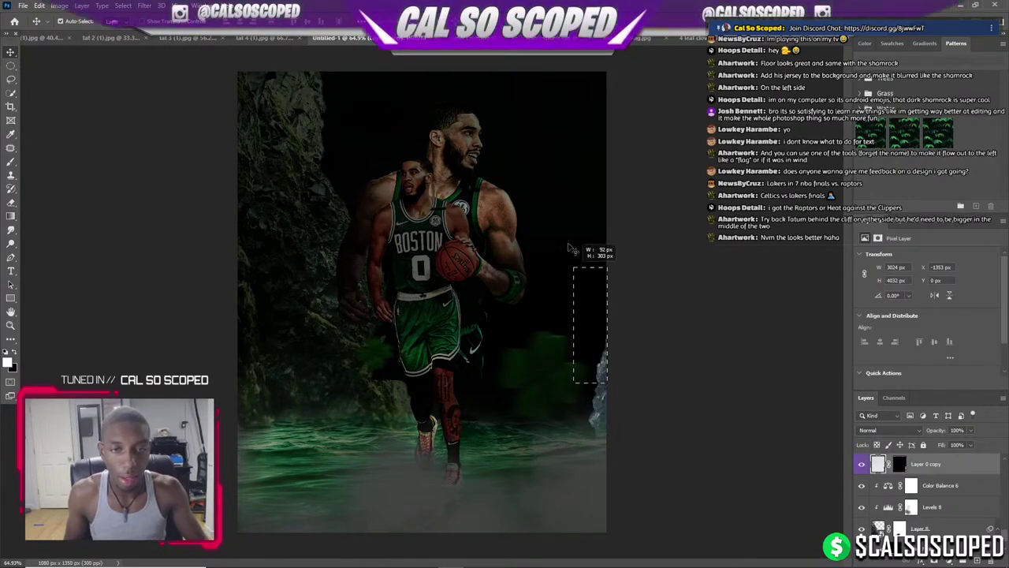
{"action": "key", "text": "ctrl+d"}
{"action": "key", "text": "Delete"}
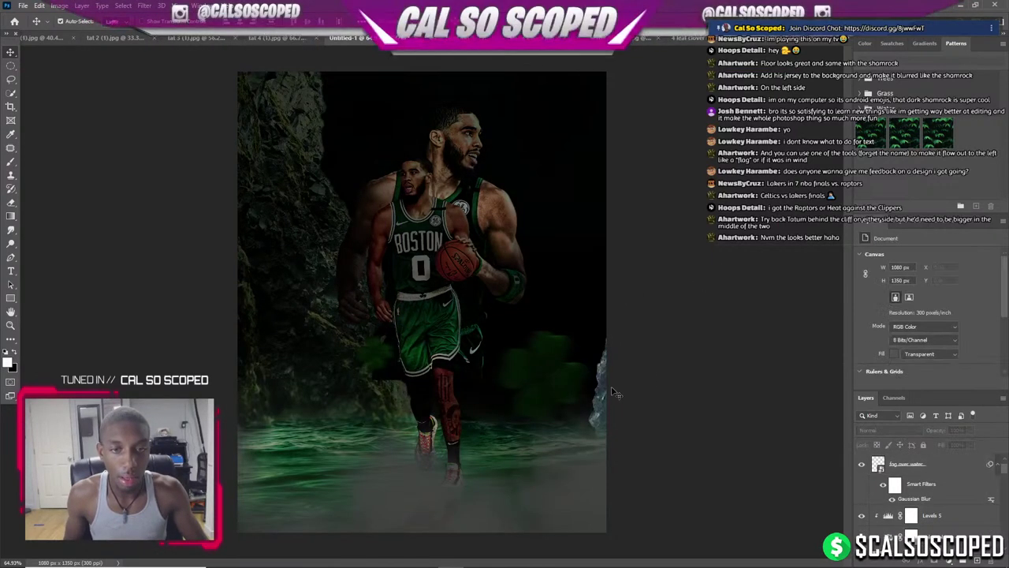
{"action": "key", "text": "ctrl+z"}
{"action": "mouse_move", "coordinate": [616, 393]}
{"action": "left_mouse_down"}
{"action": "mouse_move", "coordinate": [565, 151]}
{"action": "mouse_move", "coordinate": [511, 126]}
{"action": "mouse_move", "coordinate": [541, 127]}
{"action": "left_mouse_up"}
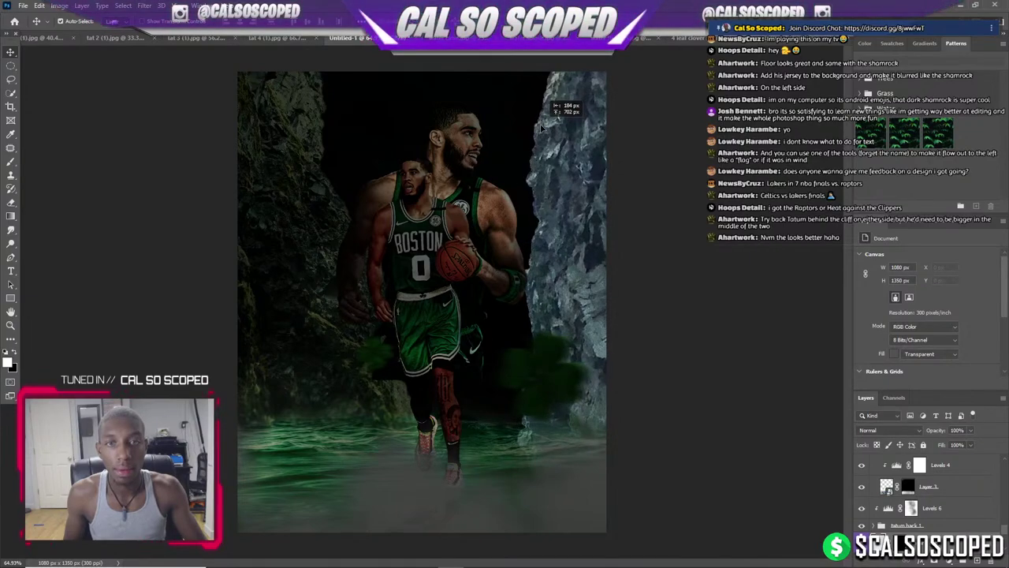
Paint black on the rock's mask with a small brush to remove the purple edge fringe.
{"action": "scroll", "coordinate": [541, 127], "scroll_direction": "up", "scroll_amount": 2}
{"action": "scroll", "coordinate": [543, 166], "scroll_direction": "up", "scroll_amount": 4}
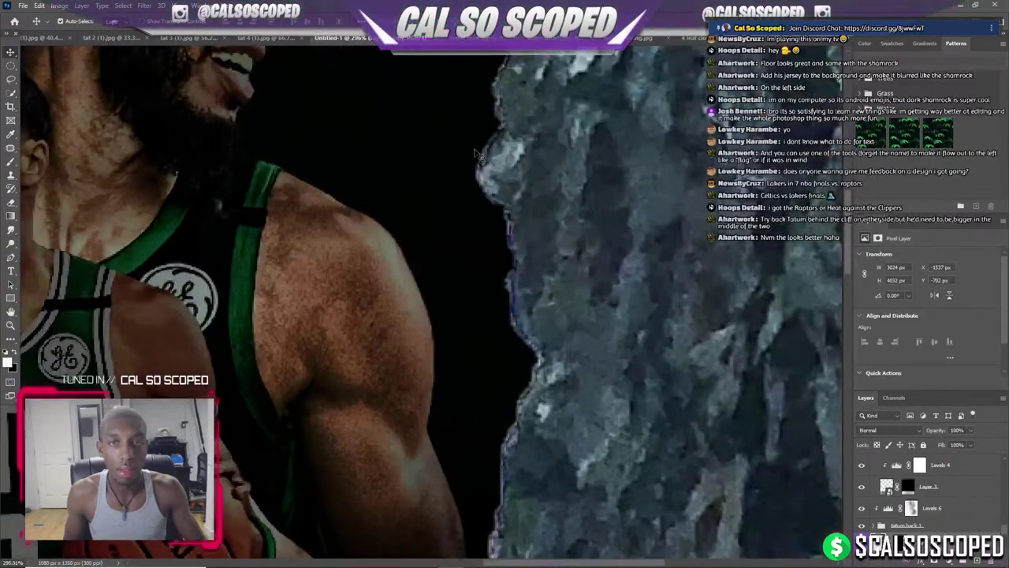
{"action": "key", "text": "b"}
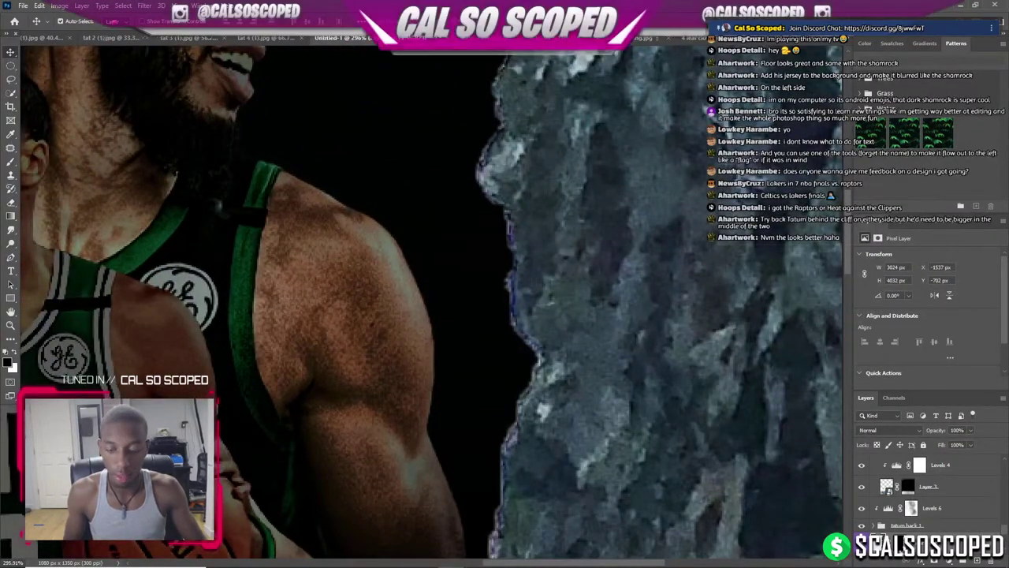
{"action": "left_click", "coordinate": [908, 487], "text": "ctrl"}
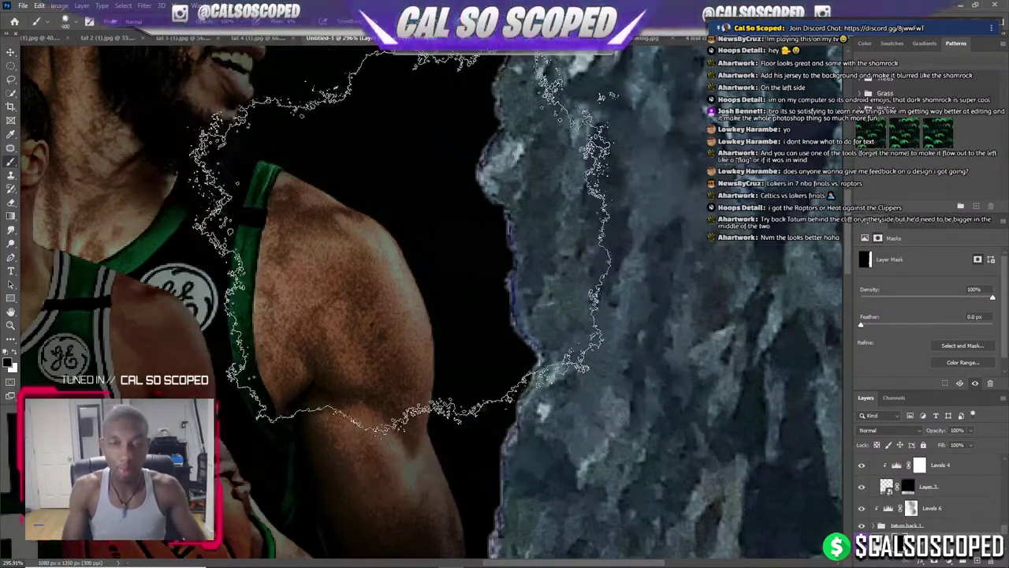
{"action": "key", "text": "bracketleft"}
{"action": "key", "text": "bracketleft"}
{"action": "key", "text": "bracketleft"}
{"action": "key", "text": "bracketleft"}
{"action": "key", "text": "bracketleft"}
{"action": "key", "text": "bracketleft"}
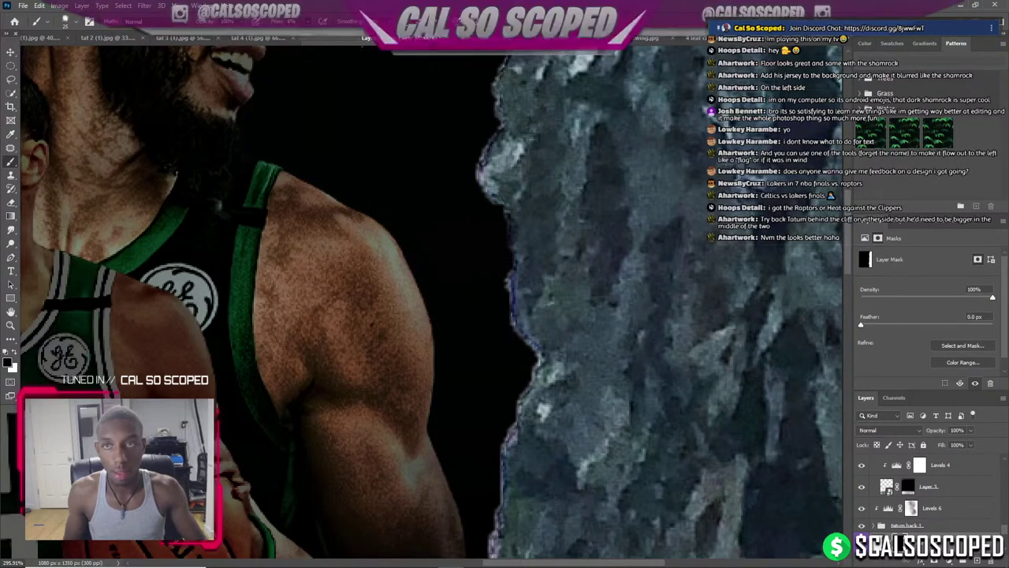
{"action": "mouse_move", "coordinate": [494, 296]}
{"action": "left_mouse_down"}
{"action": "mouse_move", "coordinate": [498, 418]}
{"action": "mouse_move", "coordinate": [477, 556]}
{"action": "left_mouse_up"}
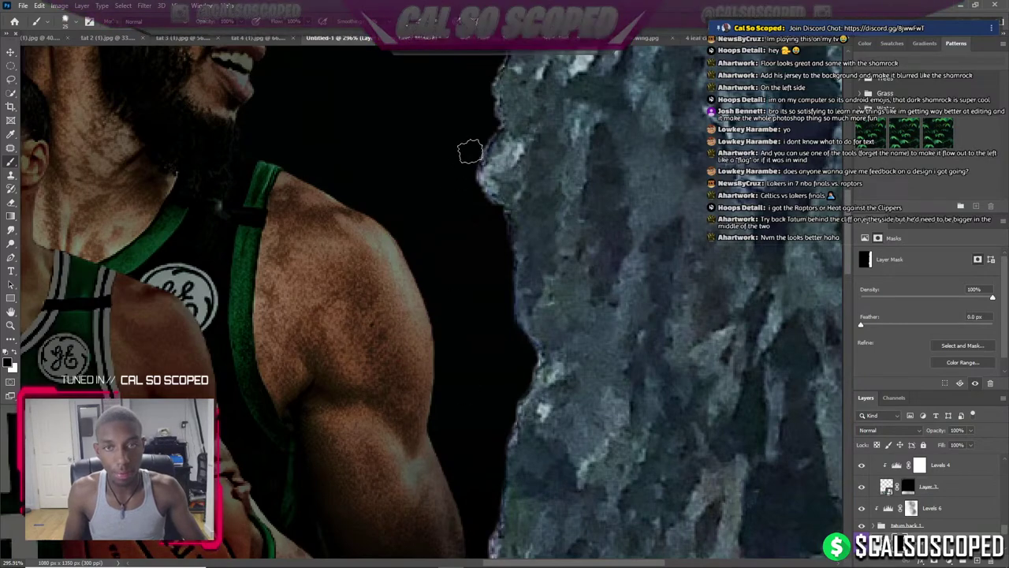
{"action": "mouse_move", "coordinate": [469, 151]}
{"action": "left_mouse_down"}
{"action": "mouse_move", "coordinate": [487, 131]}
{"action": "mouse_move", "coordinate": [496, 62]}
{"action": "left_mouse_up"}
Clean the remaining fringe near the top of the rock and fit the poster on screen.
{"action": "scroll", "coordinate": [496, 61], "scroll_direction": "down", "scroll_amount": 3}
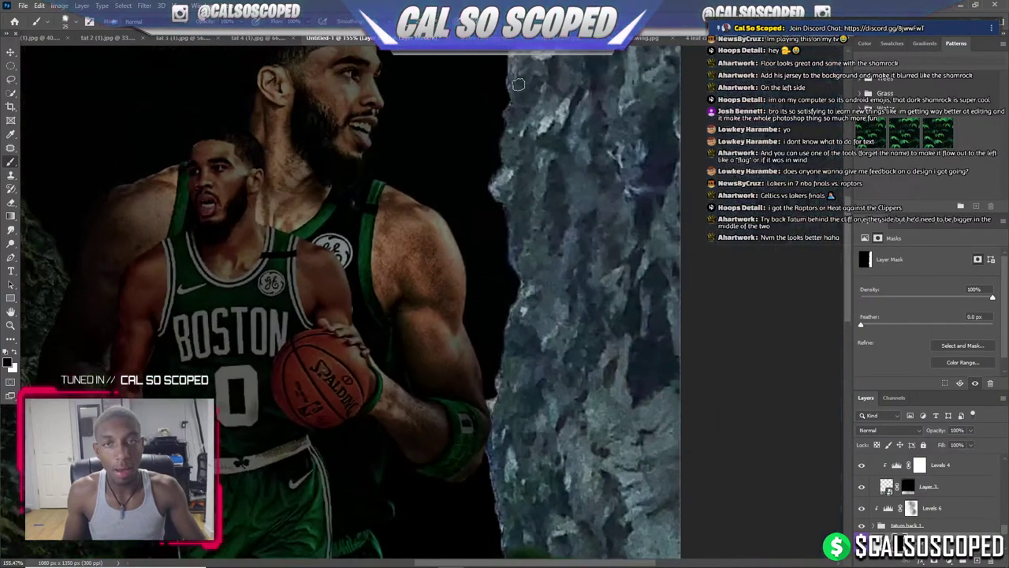
{"action": "scroll", "coordinate": [489, 158], "scroll_direction": "up", "scroll_amount": 3}
{"action": "left_click_drag", "start_coordinate": [493, 151], "coordinate": [498, 73]}
{"action": "scroll", "coordinate": [504, 64], "scroll_direction": "down", "scroll_amount": 3}
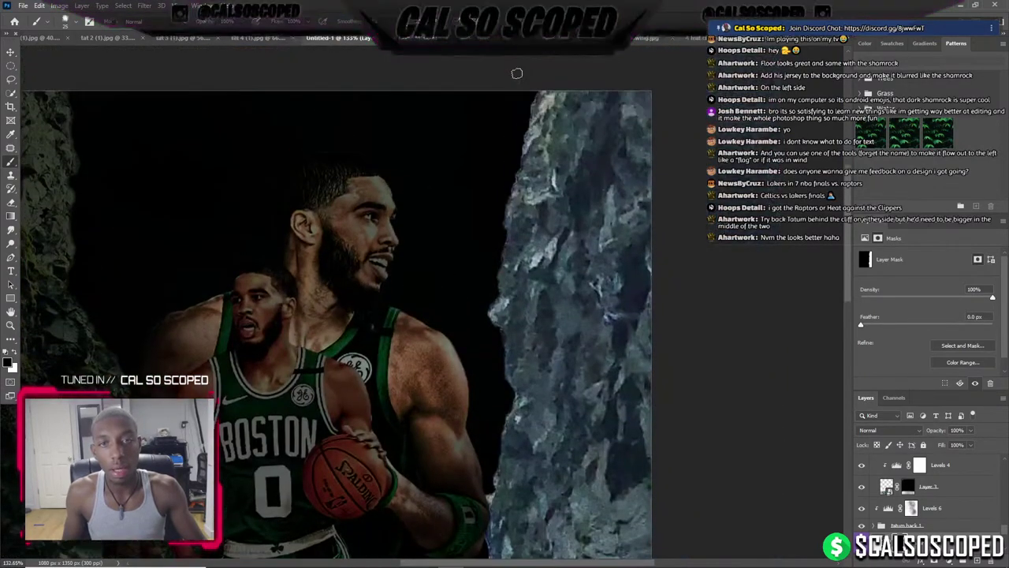
{"action": "scroll", "coordinate": [514, 193], "scroll_direction": "up", "scroll_amount": 3}
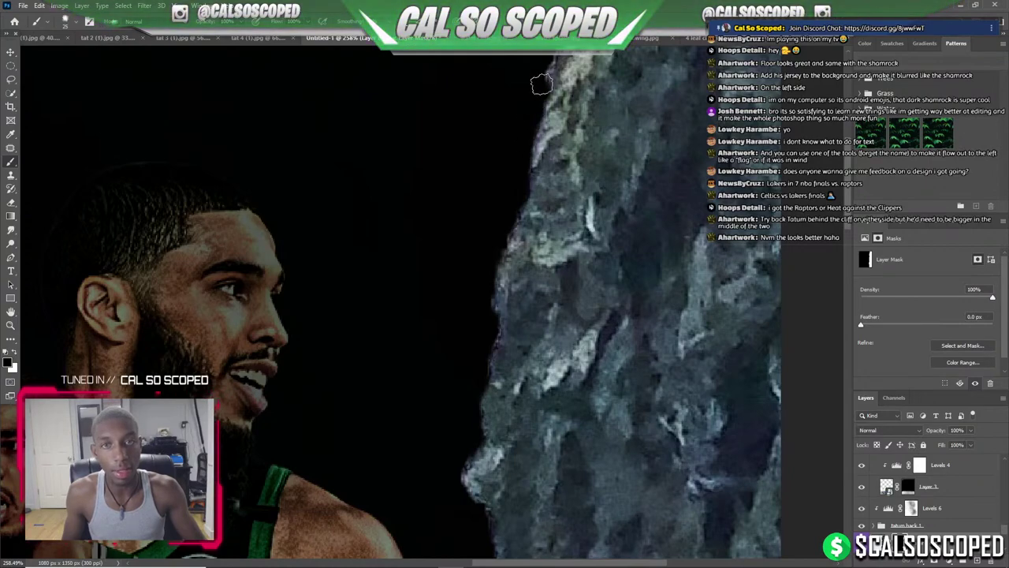
{"action": "scroll", "coordinate": [555, 53], "scroll_direction": "down", "scroll_amount": 2}
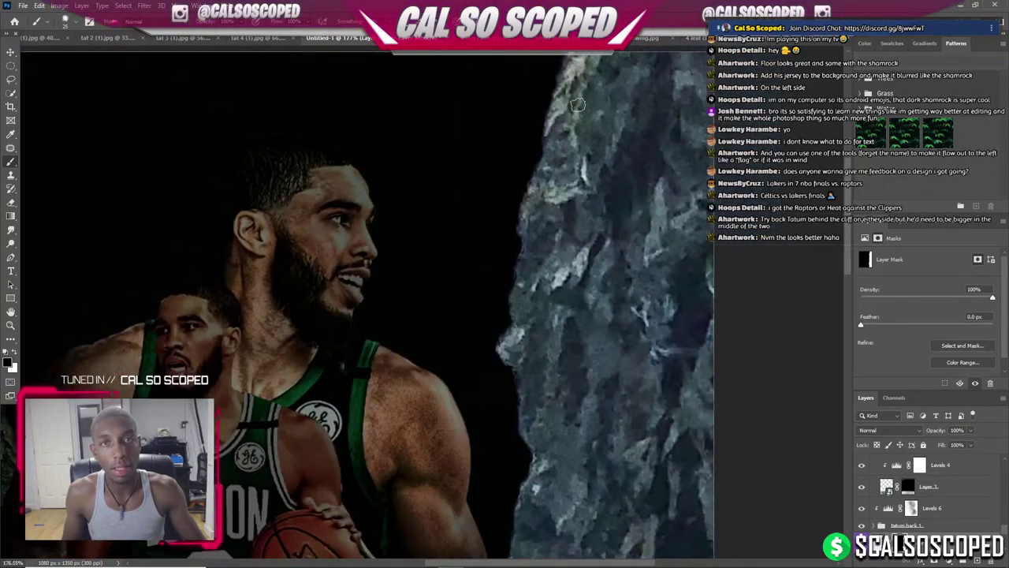
{"action": "scroll", "coordinate": [569, 106], "scroll_direction": "down", "scroll_amount": 5}
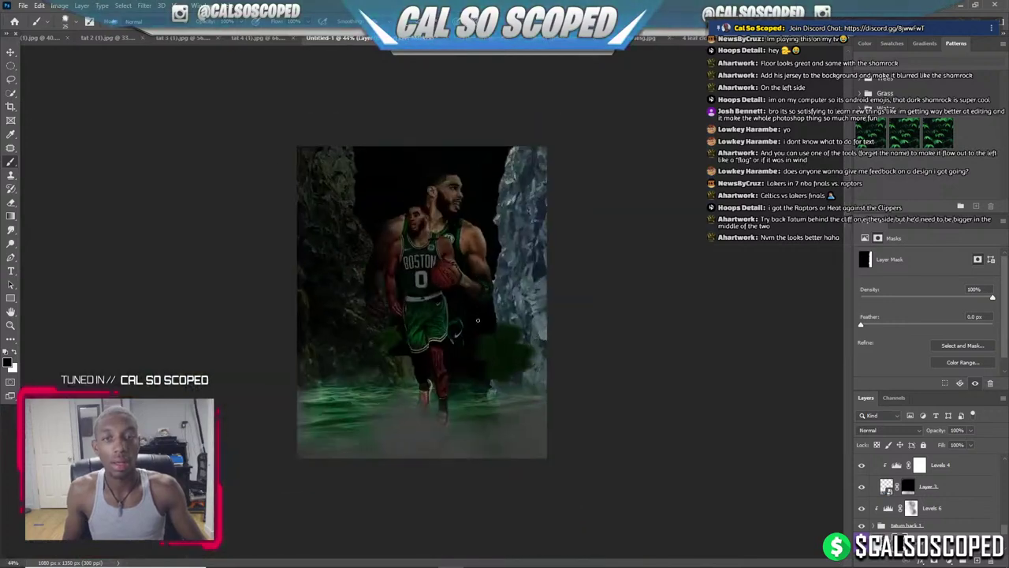
{"action": "key", "text": "ctrl+0"}
{"action": "key", "text": "v"}
{"action": "scroll", "coordinate": [544, 260], "scroll_direction": "up", "scroll_amount": 2}
Move Color Balance 6 directly above the rock layer and clip it to the rock.
{"action": "left_click", "coordinate": [310, 262]}
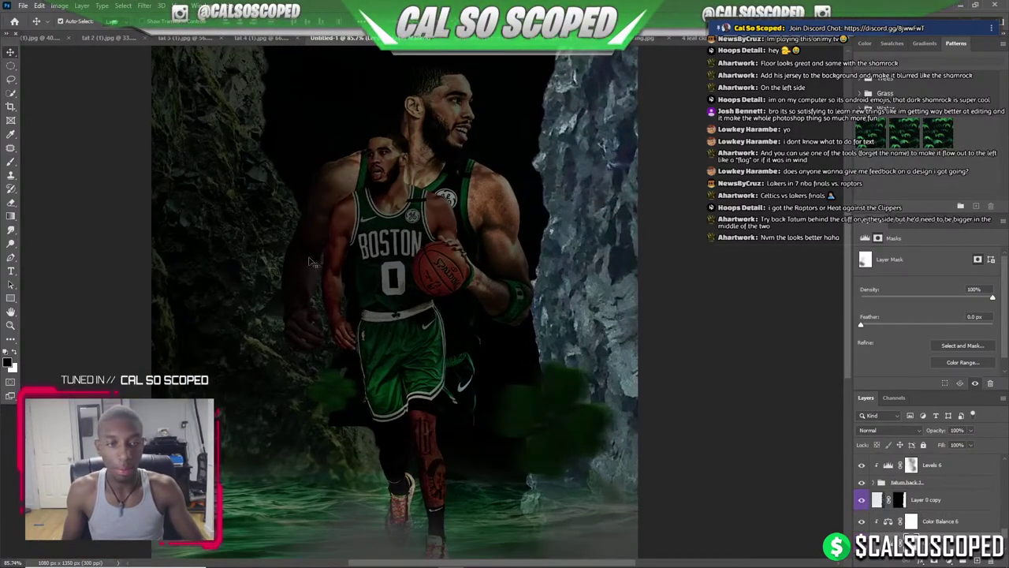
{"action": "left_click", "coordinate": [936, 524]}
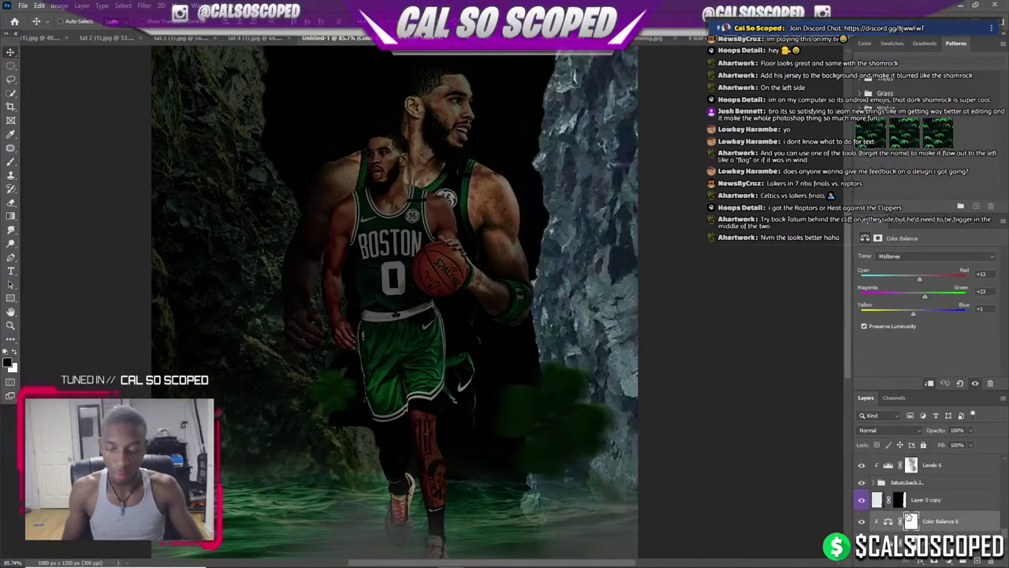
{"action": "left_click", "coordinate": [611, 268]}
{"action": "left_click_drag", "start_coordinate": [957, 521], "coordinate": [939, 492]}
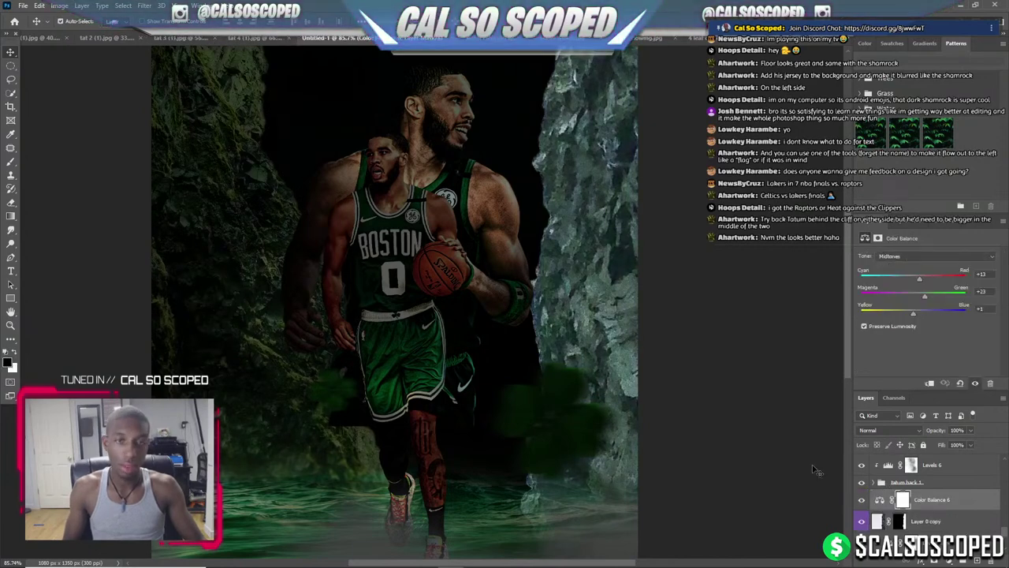
{"action": "left_click", "coordinate": [930, 508], "text": "alt"}
Move Levels 8 above Color Balance 6 and clip it to the rock.
{"action": "left_click", "coordinate": [934, 464]}
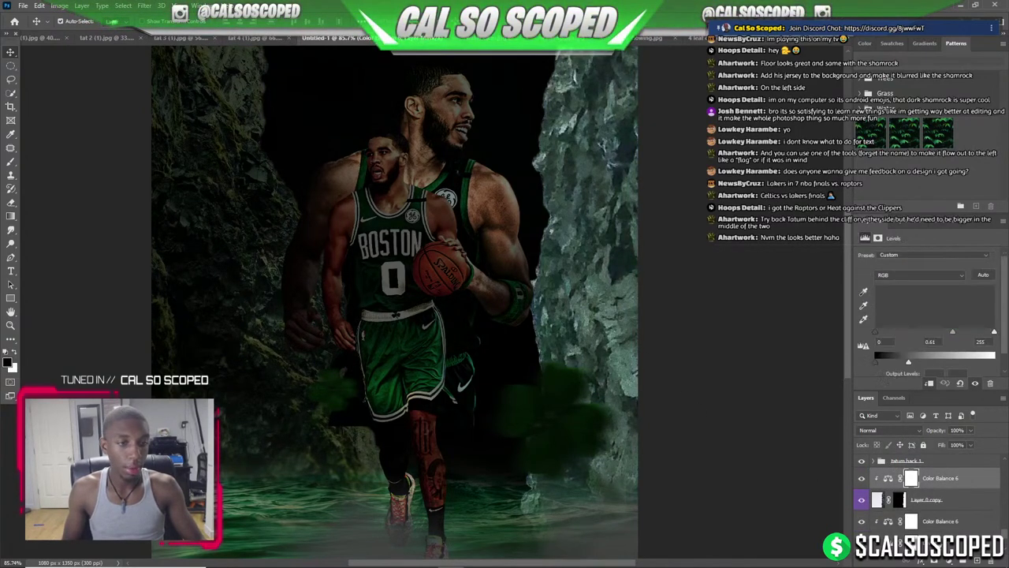
{"action": "scroll", "coordinate": [928, 499], "scroll_direction": "down", "scroll_amount": 1}
{"action": "left_click_drag", "start_coordinate": [928, 499], "coordinate": [931, 486]}
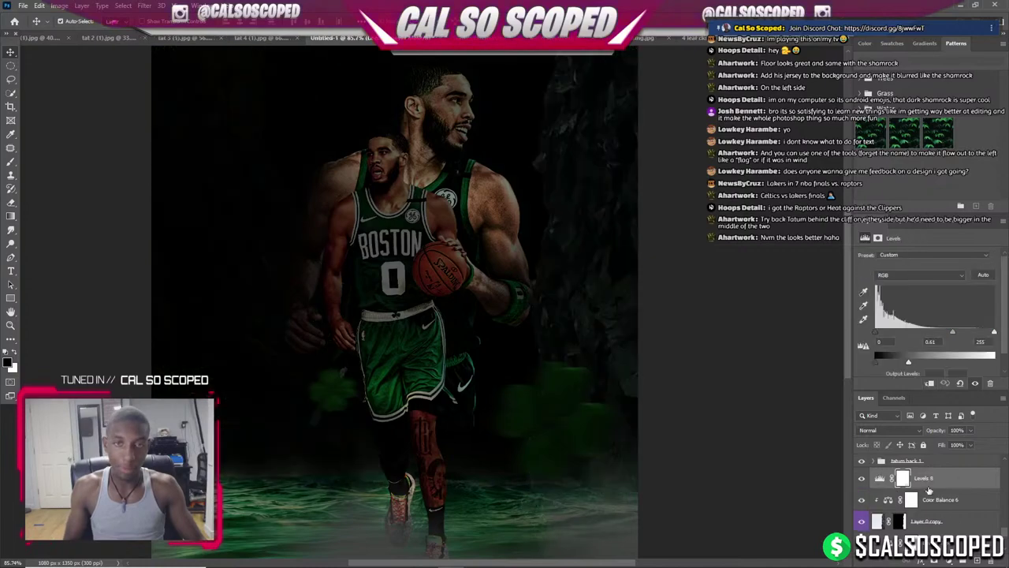
{"action": "left_click", "coordinate": [931, 486], "text": "alt"}
{"action": "key", "text": "ctrl+0"}
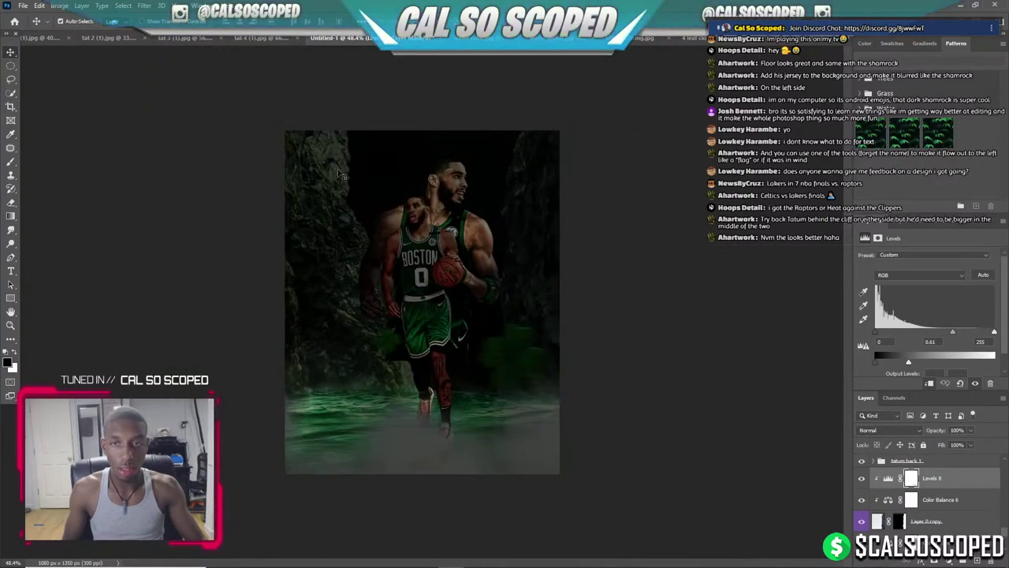
{"action": "key", "text": "ctrl+0"}
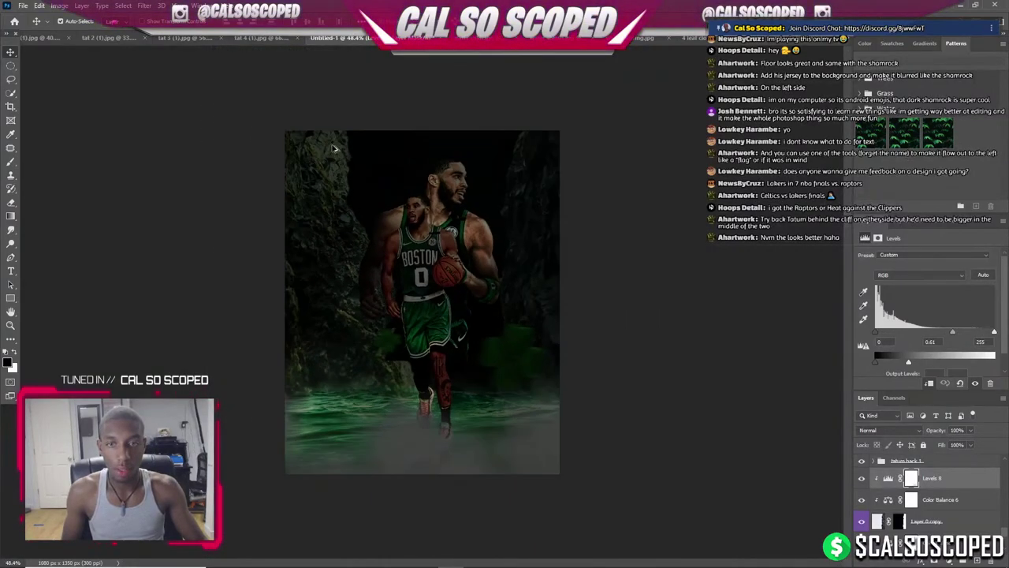
Set the Levels 8 midtones to 0.48 and nudge the output black slider.
{"action": "scroll", "coordinate": [484, 181], "scroll_direction": "down", "scroll_amount": 1}
{"action": "scroll", "coordinate": [483, 255], "scroll_direction": "up", "scroll_amount": 3}
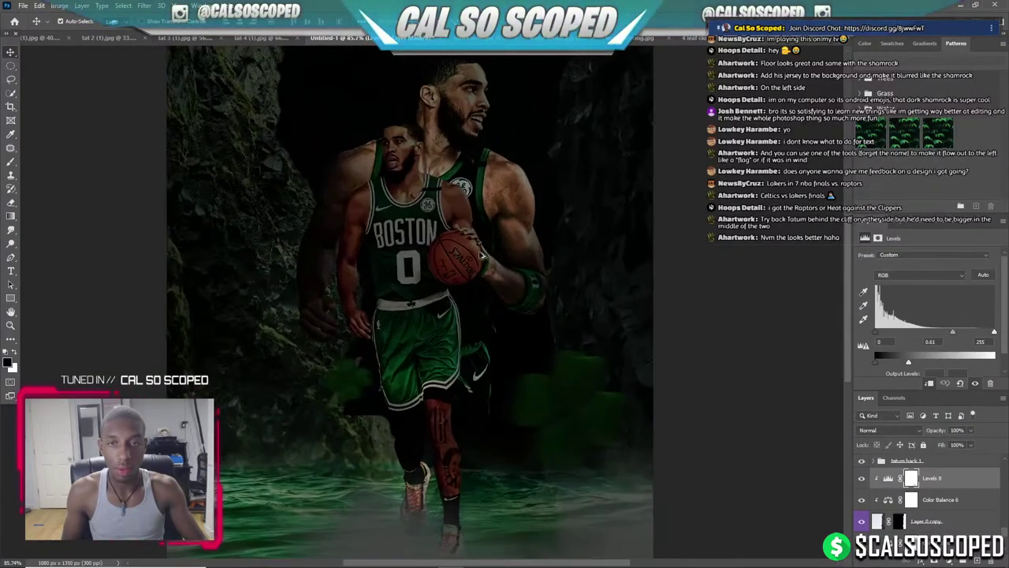
{"action": "scroll", "coordinate": [407, 143], "scroll_direction": "down", "scroll_amount": 3}
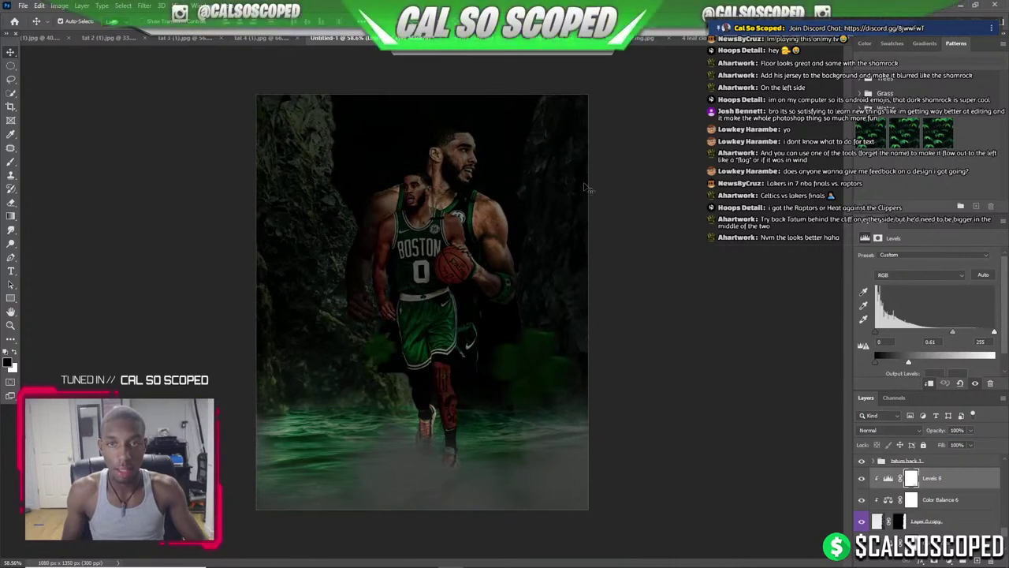
{"action": "scroll", "coordinate": [585, 187], "scroll_direction": "up", "scroll_amount": 3}
{"action": "scroll", "coordinate": [867, 483], "scroll_direction": "down", "scroll_amount": 1}
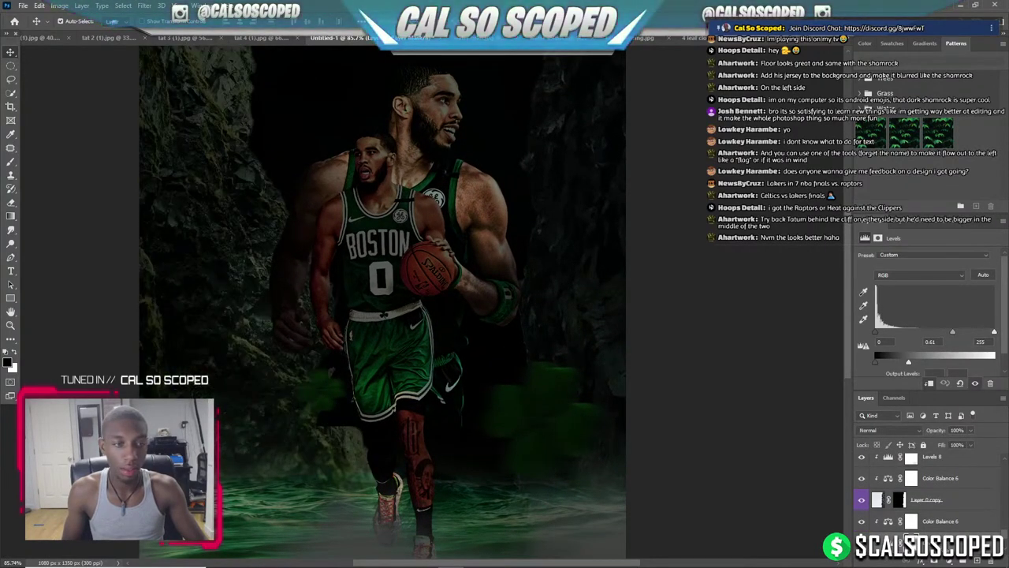
{"action": "left_click_drag", "start_coordinate": [904, 363], "coordinate": [960, 335]}
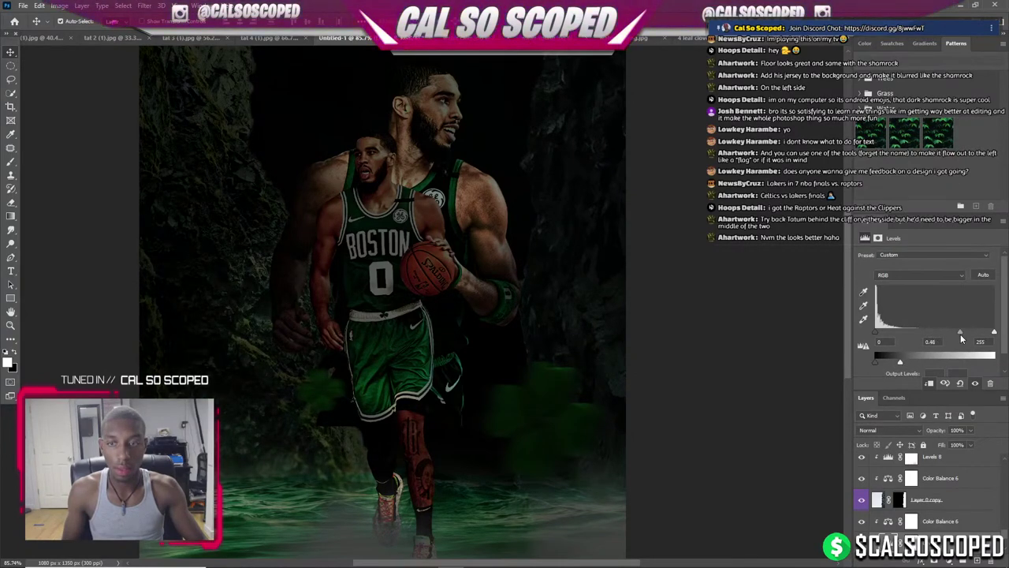
{"action": "scroll", "coordinate": [220, 150], "scroll_direction": "down", "scroll_amount": 3}
{"action": "scroll", "coordinate": [386, 165], "scroll_direction": "up", "scroll_amount": 3}
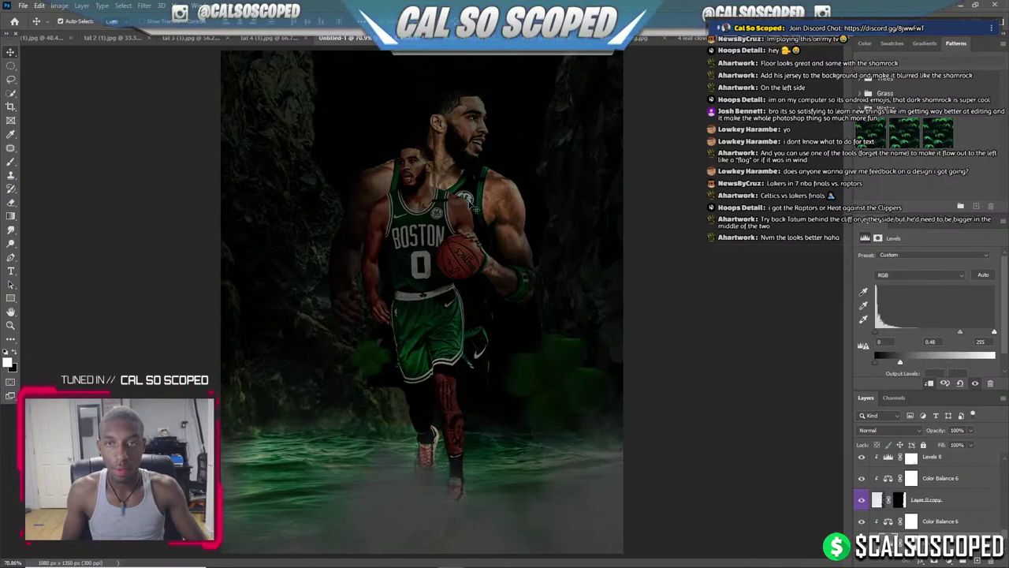
{"action": "scroll", "coordinate": [462, 195], "scroll_direction": "down", "scroll_amount": 3}
{"action": "scroll", "coordinate": [311, 118], "scroll_direction": "up", "scroll_amount": 2}
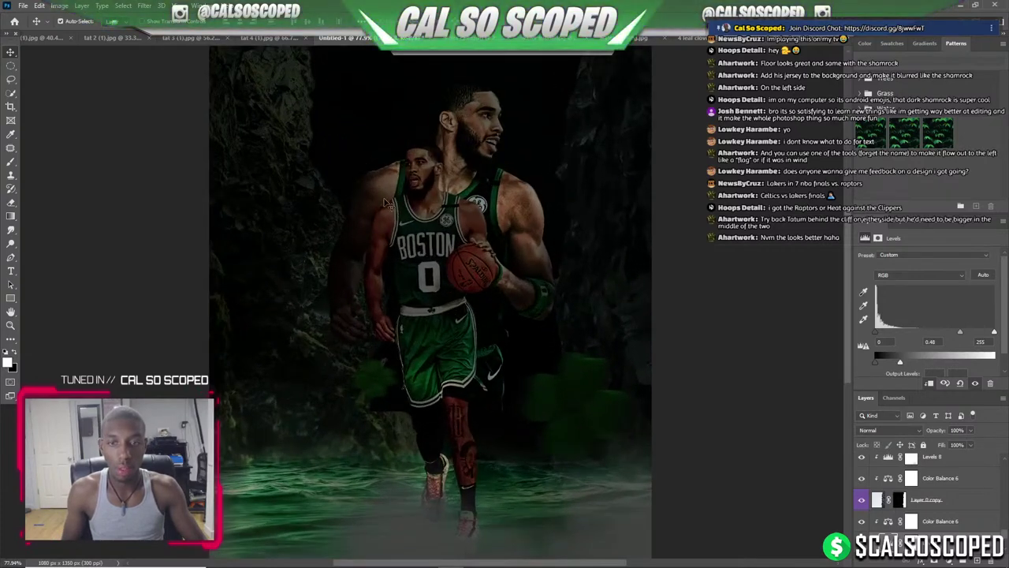
{"action": "scroll", "coordinate": [417, 169], "scroll_direction": "down", "scroll_amount": 1}
{"action": "scroll", "coordinate": [424, 116], "scroll_direction": "up", "scroll_amount": 2}
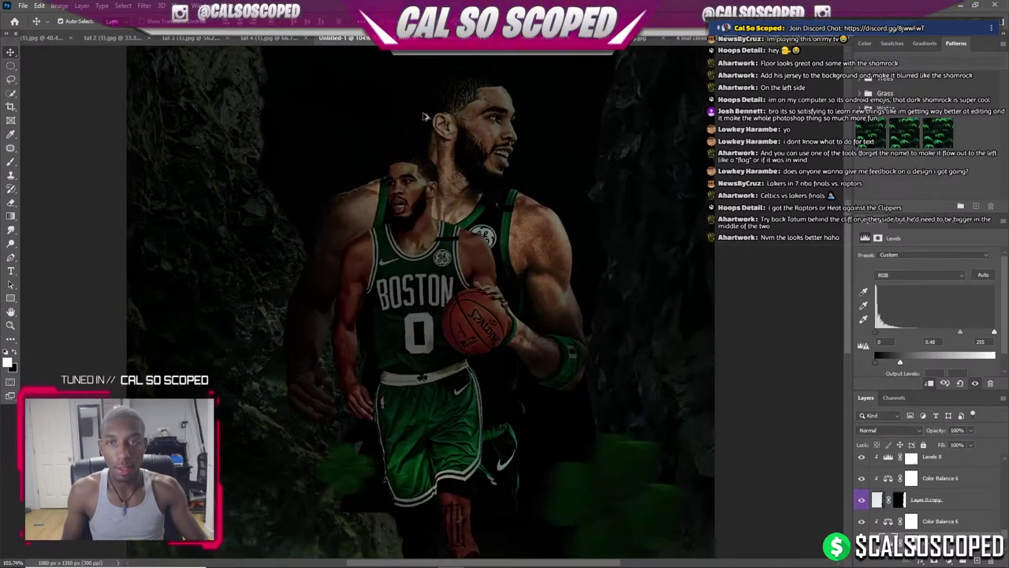
{"action": "scroll", "coordinate": [418, 101], "scroll_direction": "down", "scroll_amount": 1}
{"action": "scroll", "coordinate": [520, 168], "scroll_direction": "up", "scroll_amount": 2}
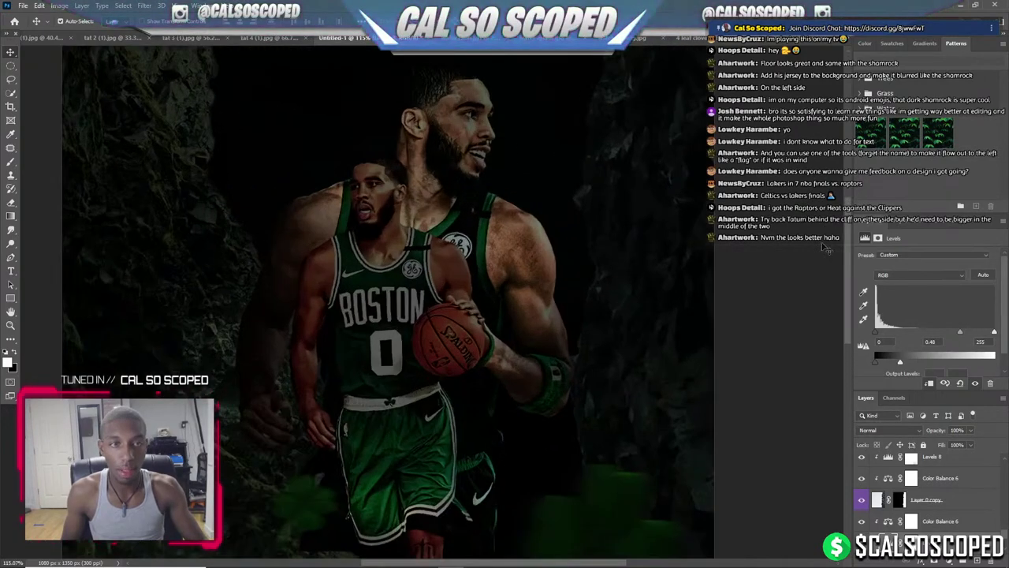
{"action": "scroll", "coordinate": [848, 221], "scroll_direction": "up", "scroll_amount": 2}
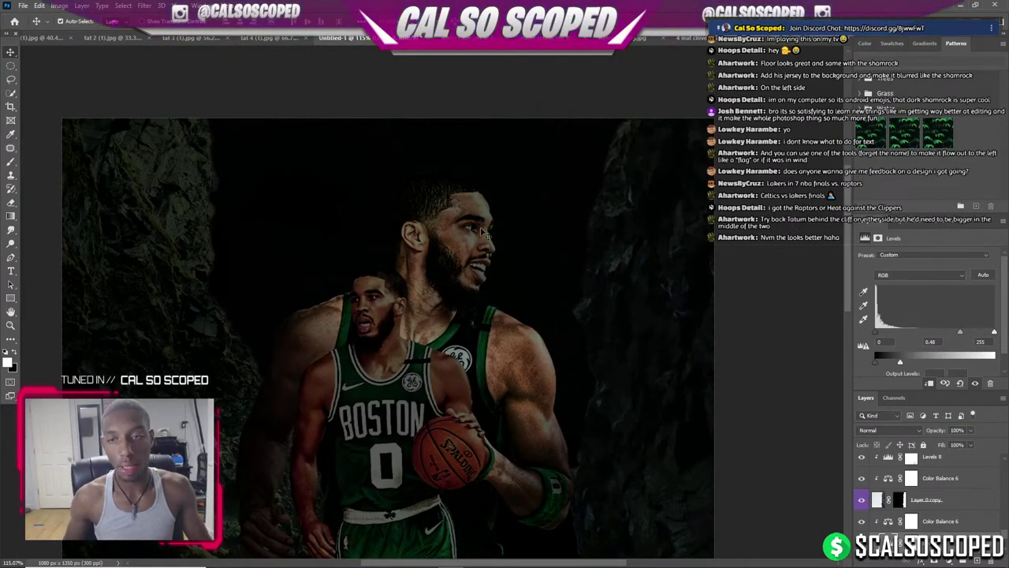
{"action": "scroll", "coordinate": [398, 327], "scroll_direction": "down", "scroll_amount": 1}
{"action": "scroll", "coordinate": [395, 325], "scroll_direction": "up", "scroll_amount": 2}
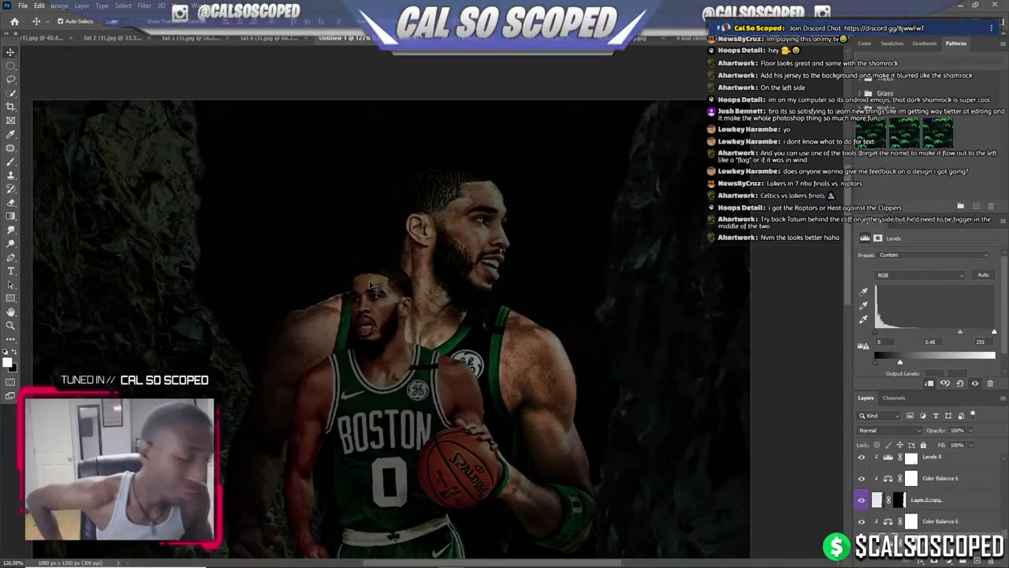
Select the front player's Layer 0 copy 2 and hide and reshow it to compare.
{"action": "left_click", "coordinate": [376, 343]}
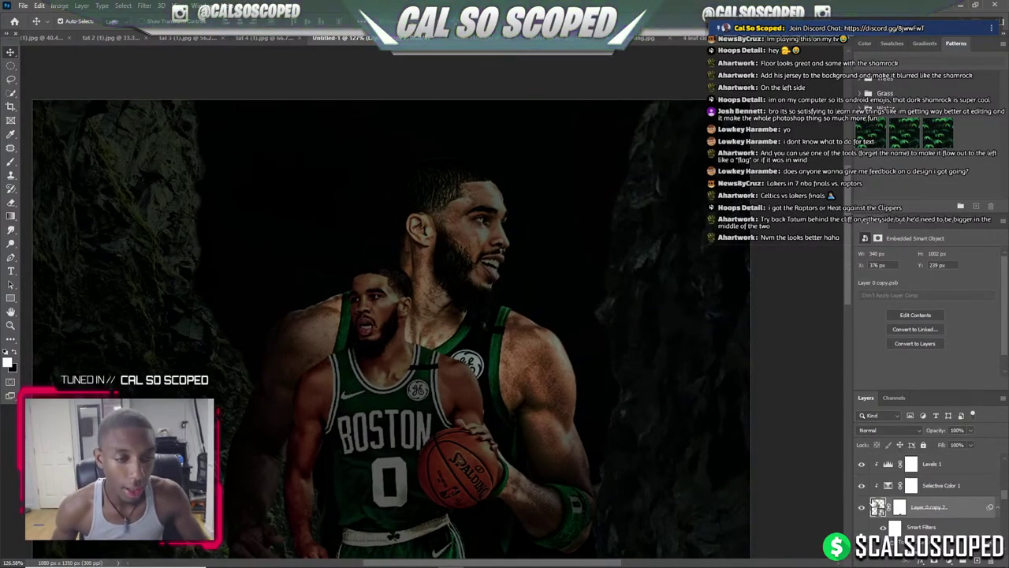
{"action": "scroll", "coordinate": [355, 269], "scroll_direction": "down", "scroll_amount": 2}
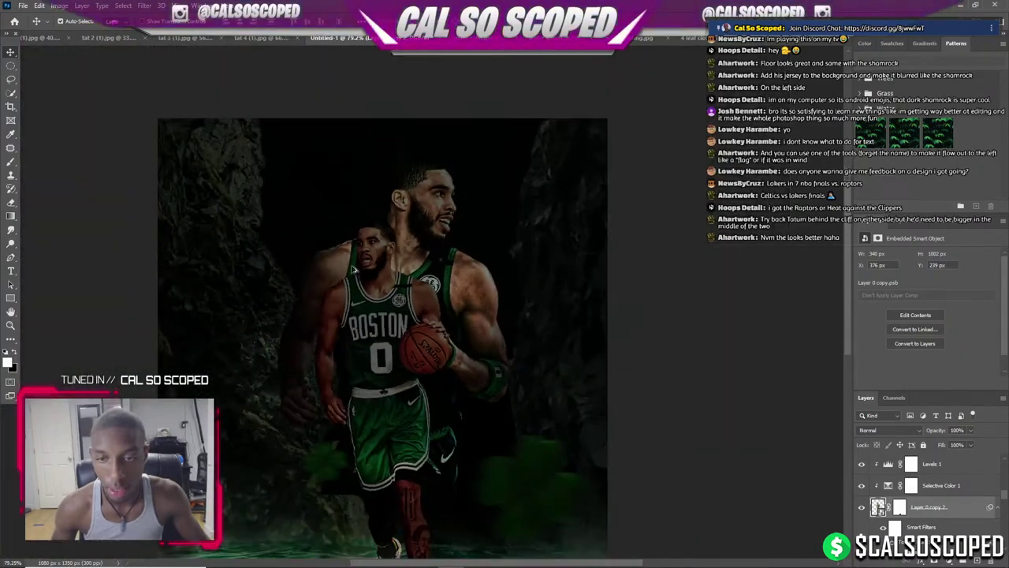
{"action": "scroll", "coordinate": [441, 252], "scroll_direction": "up", "scroll_amount": 2}
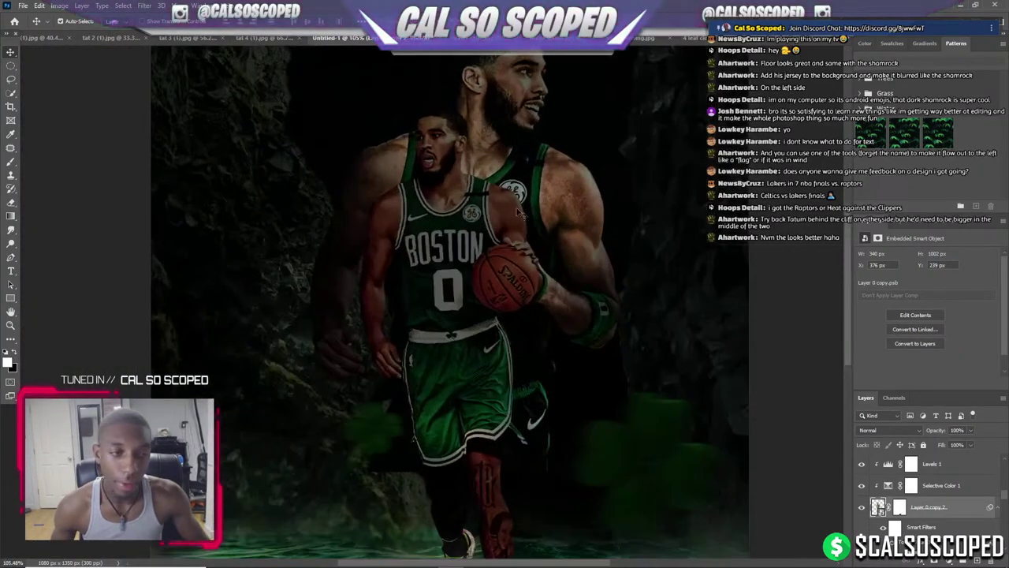
{"action": "left_click", "coordinate": [861, 507]}
{"action": "left_click", "coordinate": [861, 506]}
{"action": "scroll", "coordinate": [436, 157], "scroll_direction": "up", "scroll_amount": 2}
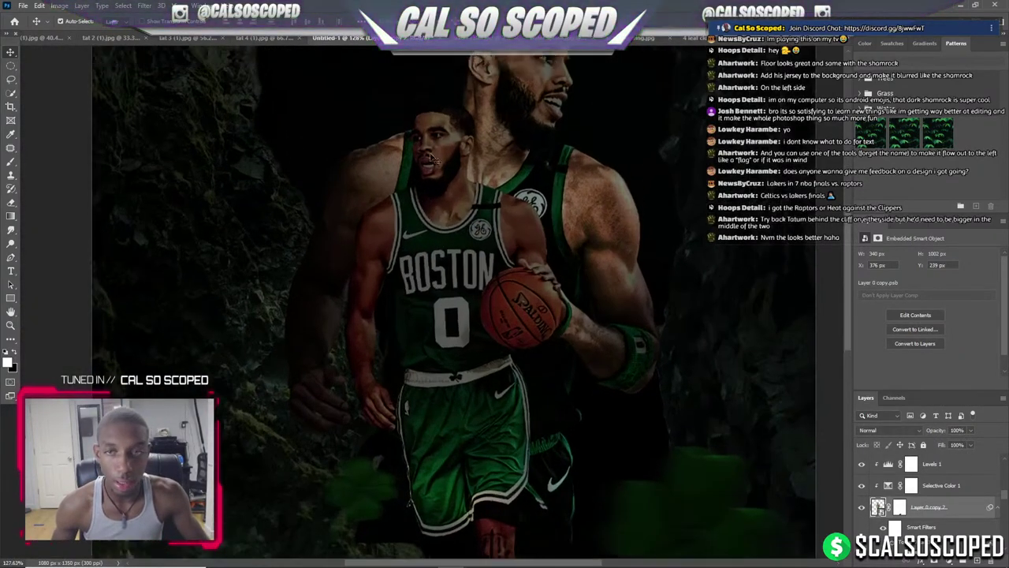
{"action": "scroll", "coordinate": [436, 157], "scroll_direction": "up", "scroll_amount": 2}
{"action": "scroll", "coordinate": [442, 201], "scroll_direction": "down", "scroll_amount": 2}
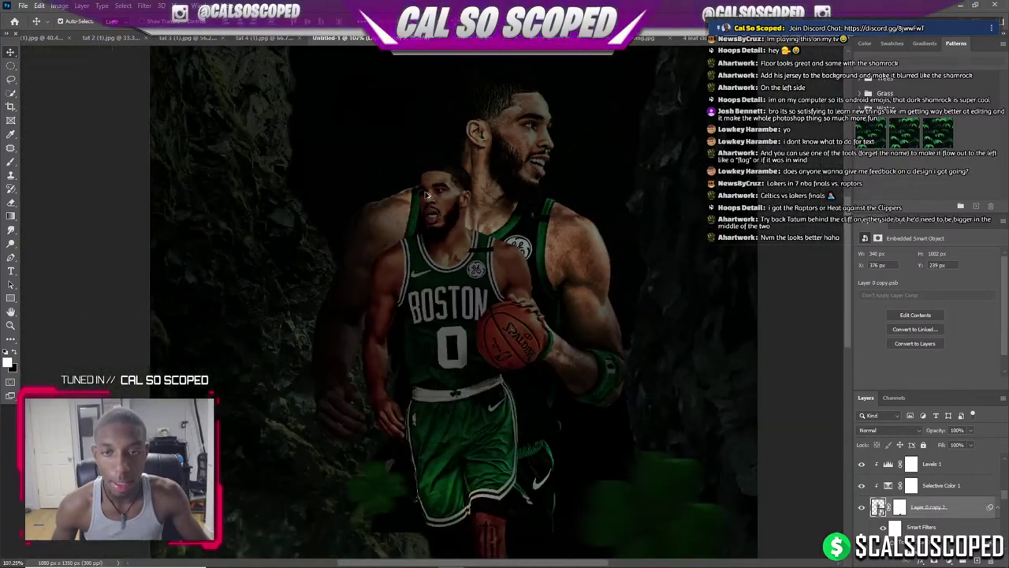
{"action": "scroll", "coordinate": [441, 201], "scroll_direction": "down", "scroll_amount": 1}
{"action": "scroll", "coordinate": [433, 241], "scroll_direction": "up", "scroll_amount": 1}
{"action": "scroll", "coordinate": [443, 245], "scroll_direction": "up", "scroll_amount": 3}
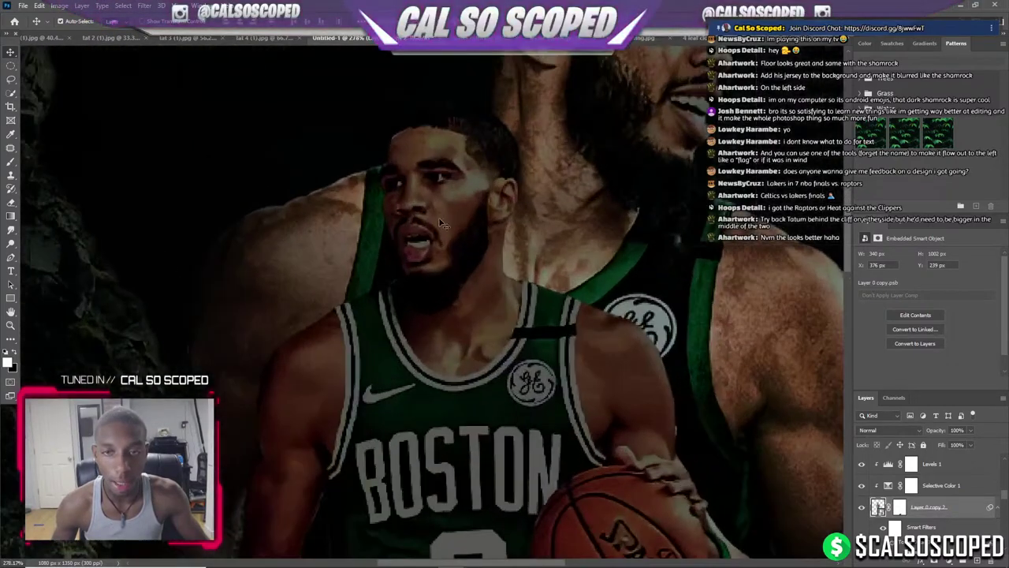
Stamp the player into a new layer and add an empty Layer 9 beneath him.
{"action": "key", "text": "ctrl+alt+shift+e"}
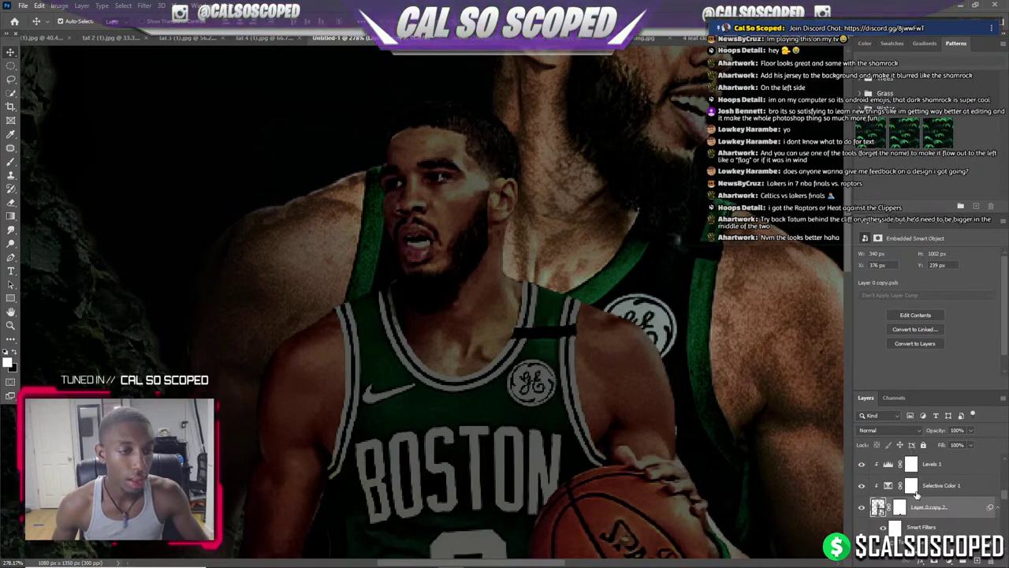
{"action": "left_click", "coordinate": [937, 489]}
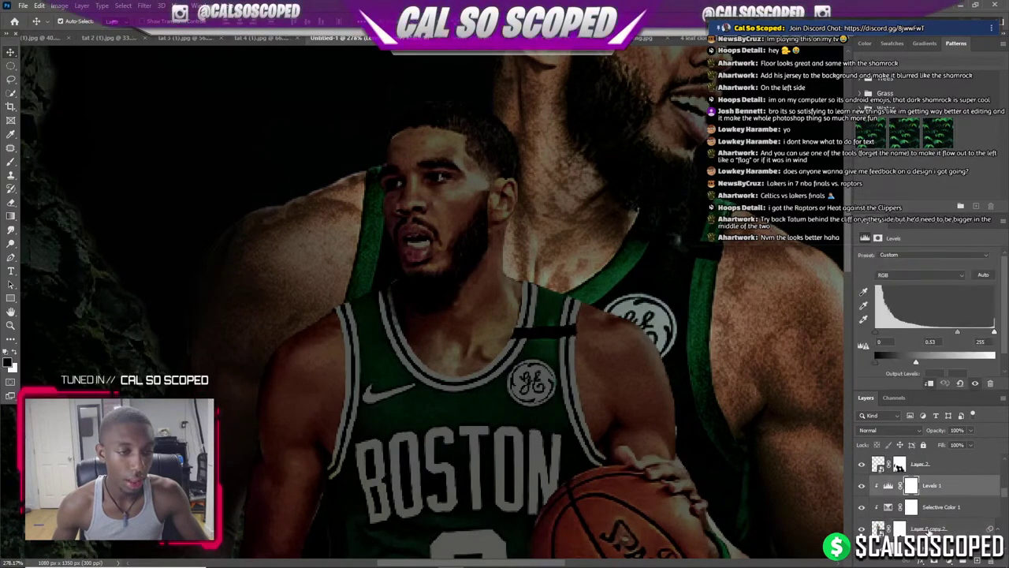
{"action": "scroll", "coordinate": [937, 489], "scroll_direction": "down", "scroll_amount": 1}
{"action": "left_click", "coordinate": [929, 516]}
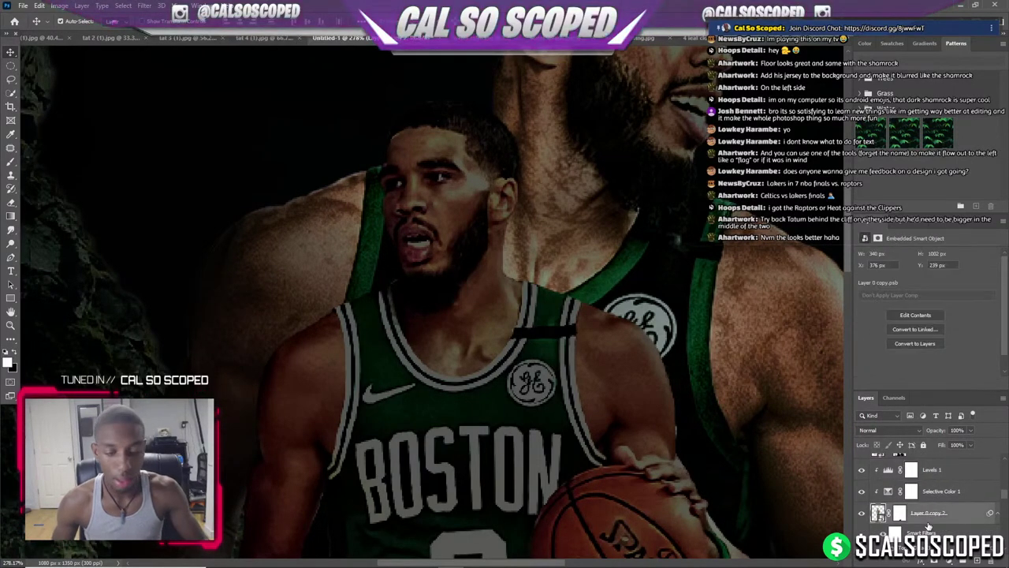
{"action": "scroll", "coordinate": [924, 497], "scroll_direction": "down", "scroll_amount": 1}
{"action": "scroll", "coordinate": [924, 495], "scroll_direction": "down", "scroll_amount": 2}
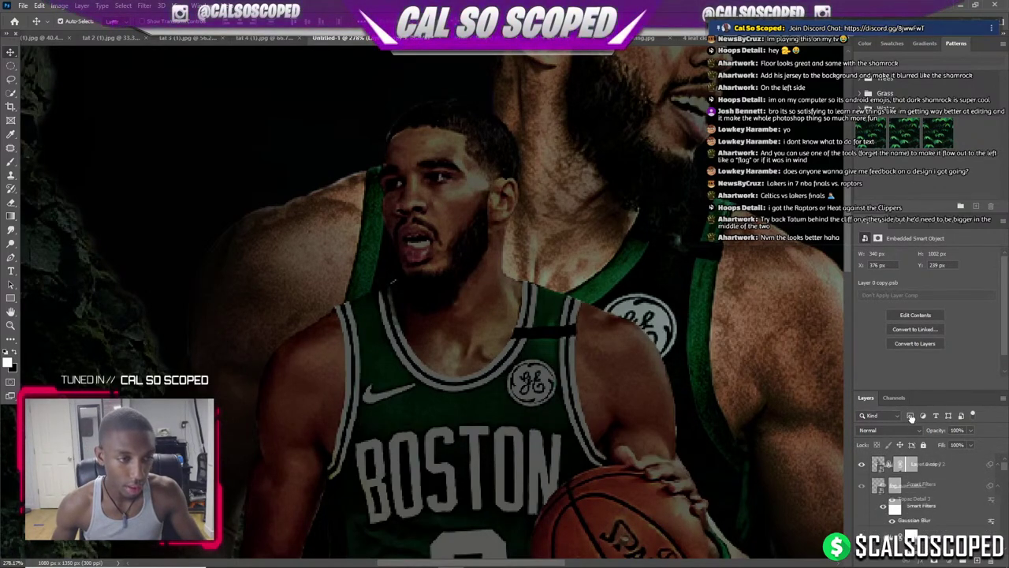
{"action": "left_click", "coordinate": [977, 559]}
Fill Layer 9 with white using the Paint Bucket Tool.
{"action": "right_click", "coordinate": [11, 215]}
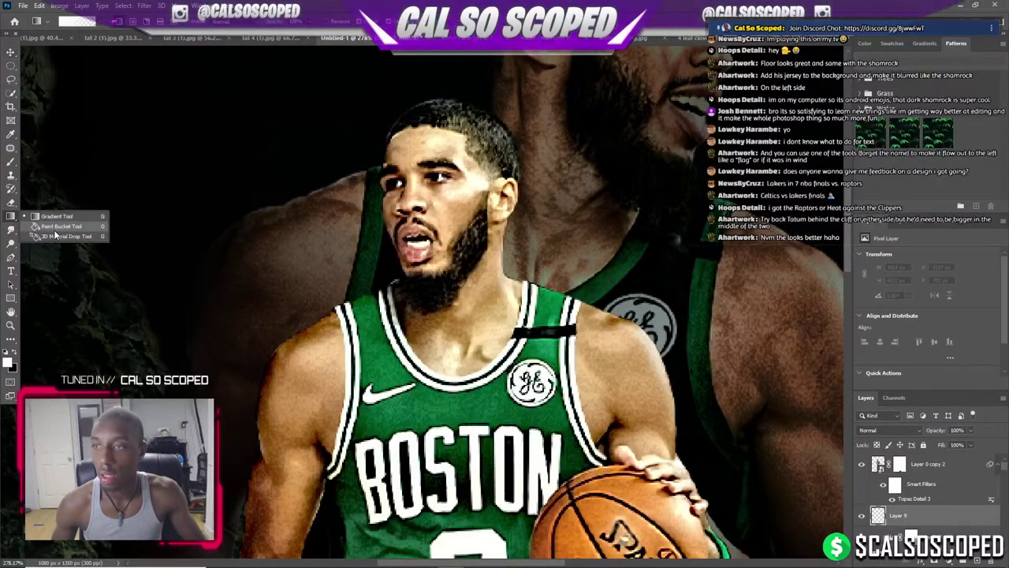
{"action": "left_click", "coordinate": [55, 228]}
{"action": "left_click", "coordinate": [237, 255]}
{"action": "scroll", "coordinate": [237, 255], "scroll_direction": "down", "scroll_amount": 3}
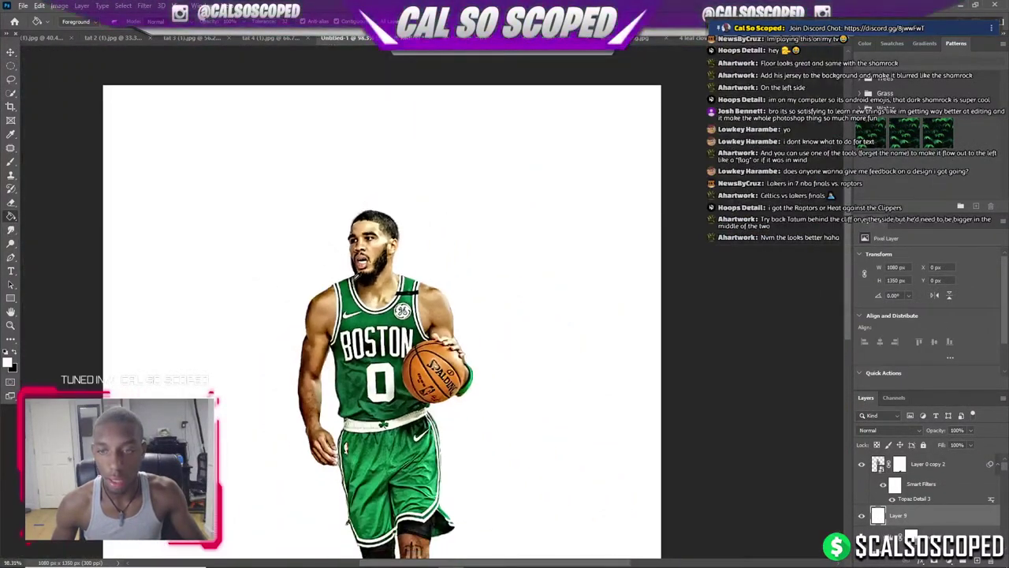
{"action": "scroll", "coordinate": [370, 276], "scroll_direction": "up", "scroll_amount": 3}
Convert the player's Layer 0 copy 2 into a fresh smart object.
{"action": "left_click", "coordinate": [928, 464]}
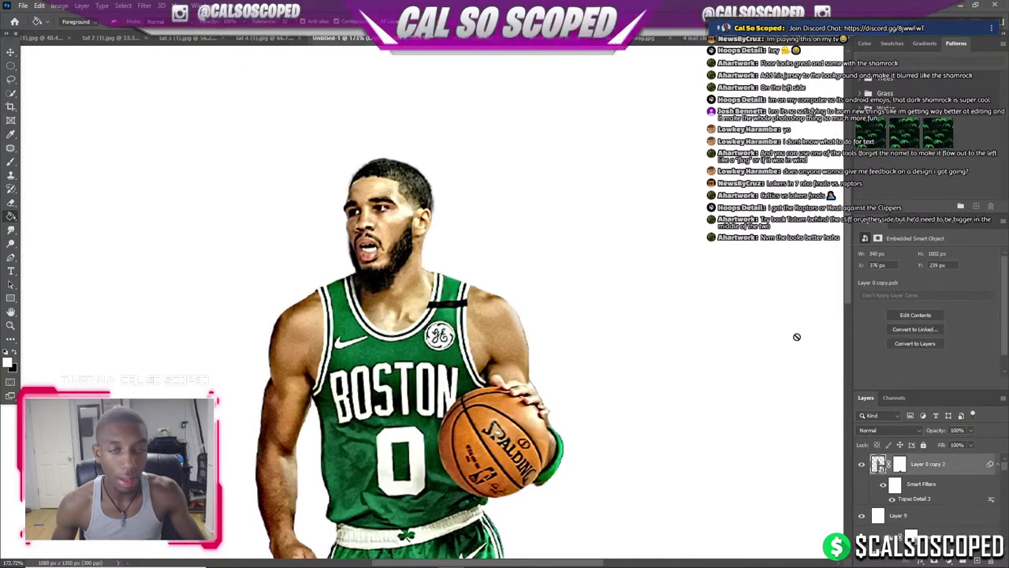
{"action": "left_click", "coordinate": [145, 5]}
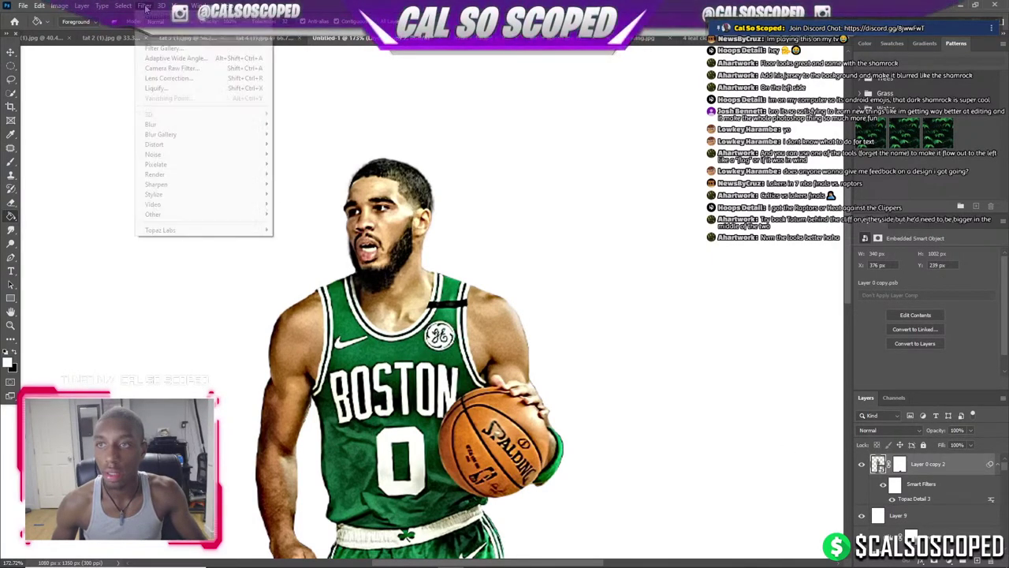
{"action": "left_click", "coordinate": [145, 7]}
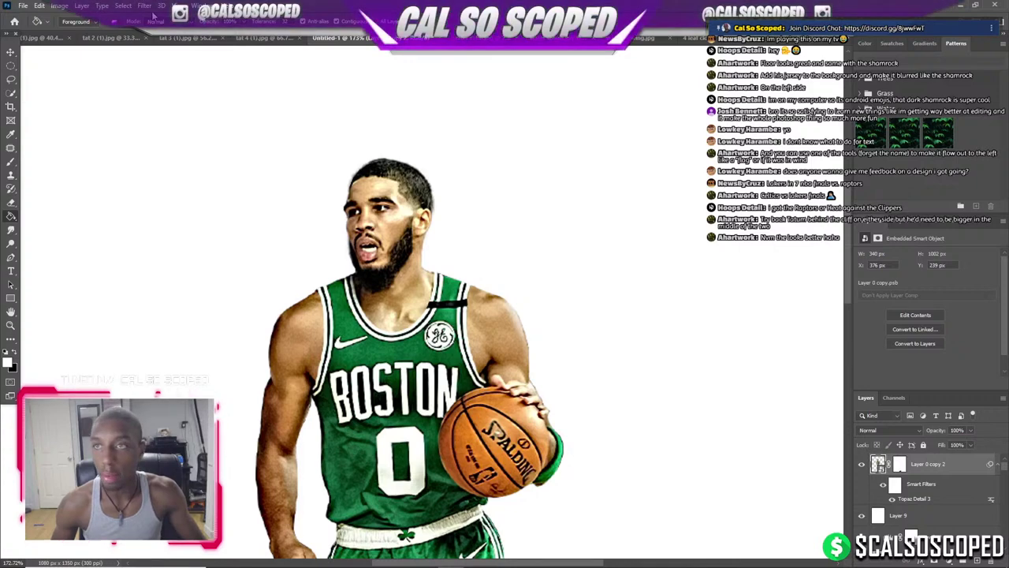
{"action": "right_click", "coordinate": [968, 459]}
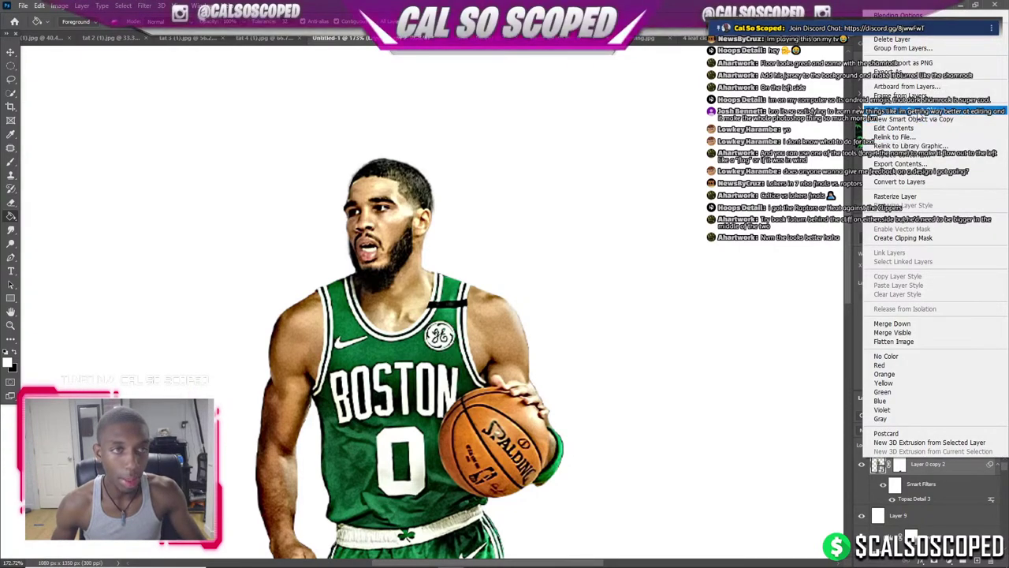
{"action": "left_click", "coordinate": [906, 118]}
{"action": "left_click", "coordinate": [145, 6]}
{"action": "mouse_move", "coordinate": [160, 229]}
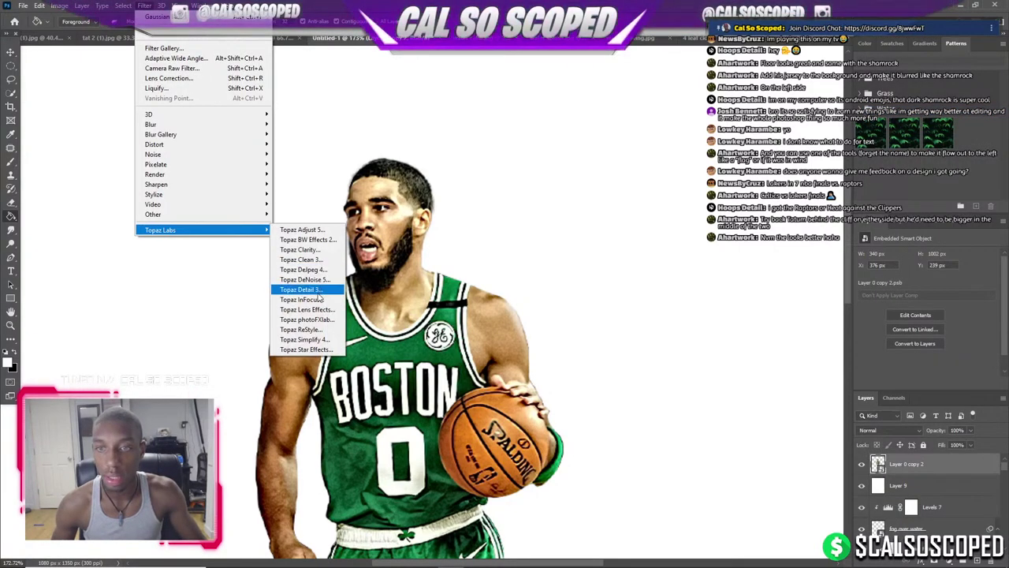
Apply Topaz Detail's Protect Highlights IV preset with Small Details at 0.37 to the player.
{"action": "left_click", "coordinate": [313, 292]}
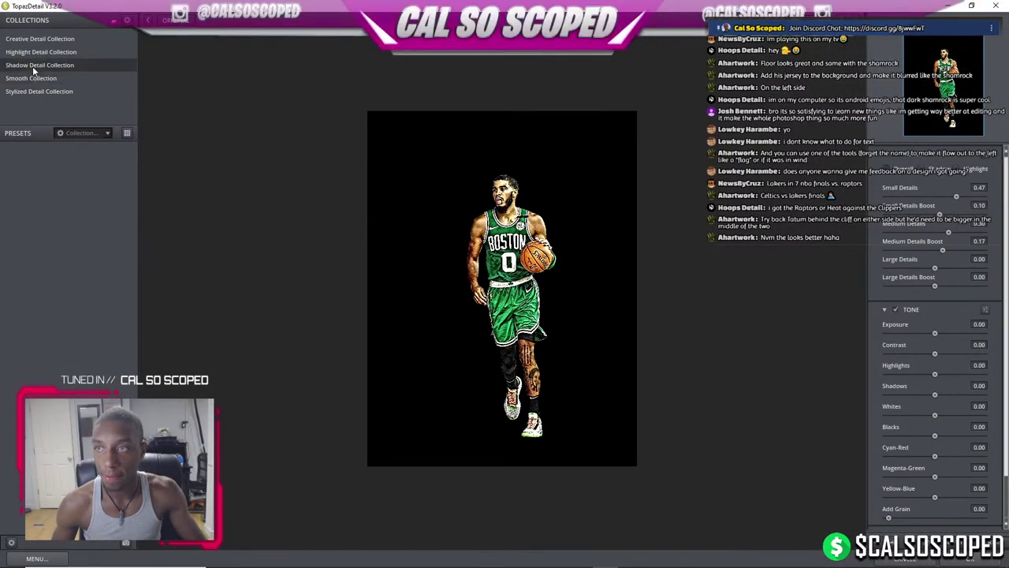
{"action": "left_click", "coordinate": [38, 52]}
{"action": "left_click", "coordinate": [77, 176]}
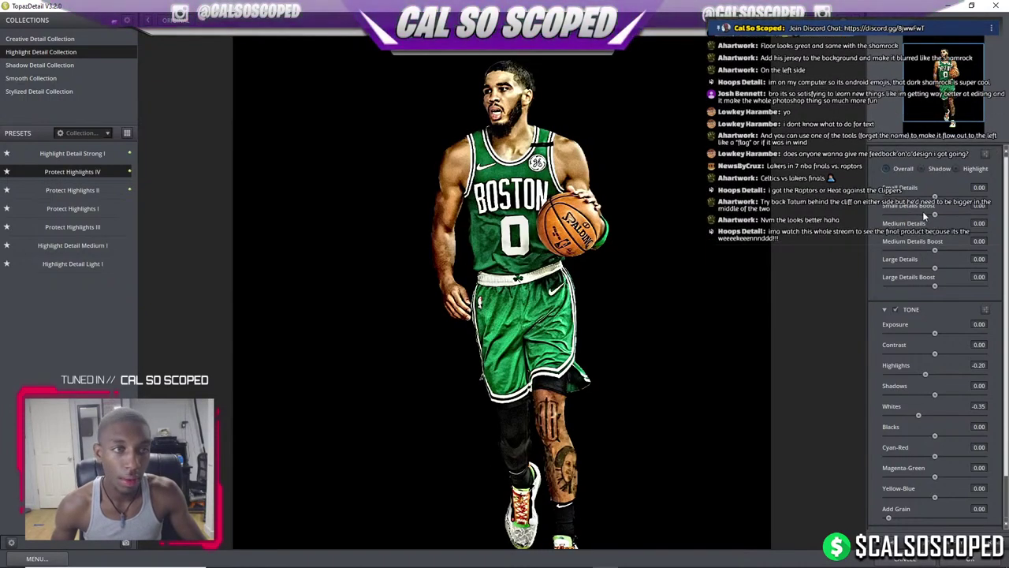
{"action": "left_click_drag", "start_coordinate": [935, 197], "coordinate": [952, 205]}
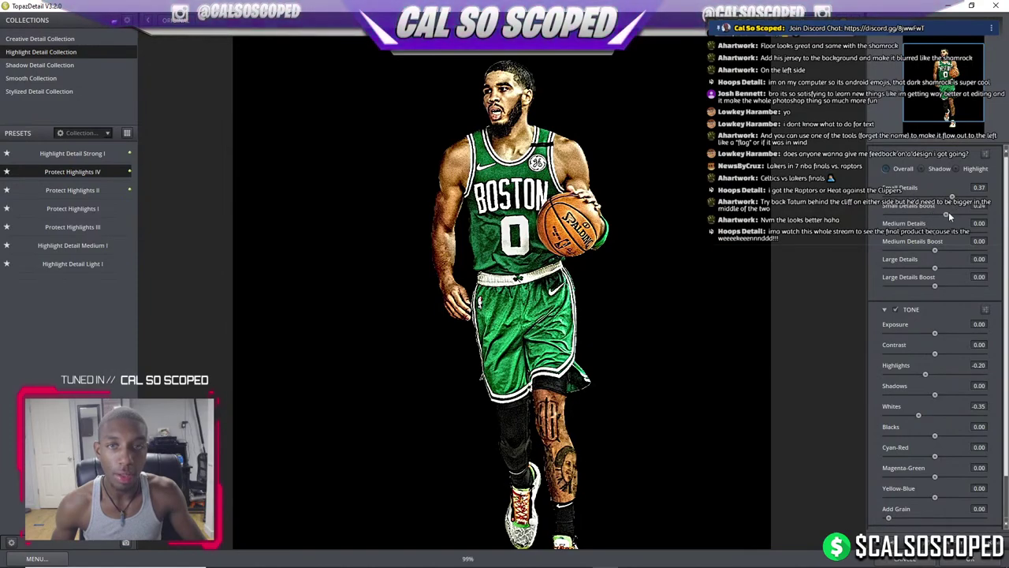
{"action": "left_click", "coordinate": [970, 557]}
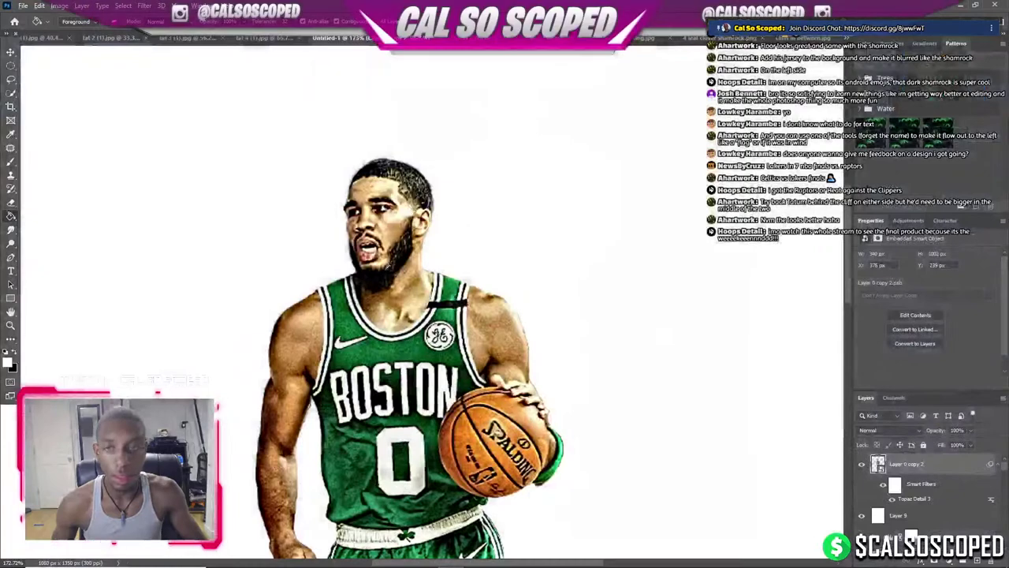
Toggle the Topaz Detail 3 smart filter off and on to compare the sharpening.
{"action": "scroll", "coordinate": [370, 268], "scroll_direction": "down", "scroll_amount": 5}
{"action": "scroll", "coordinate": [370, 268], "scroll_direction": "up", "scroll_amount": 2}
{"action": "scroll", "coordinate": [384, 272], "scroll_direction": "up", "scroll_amount": 2}
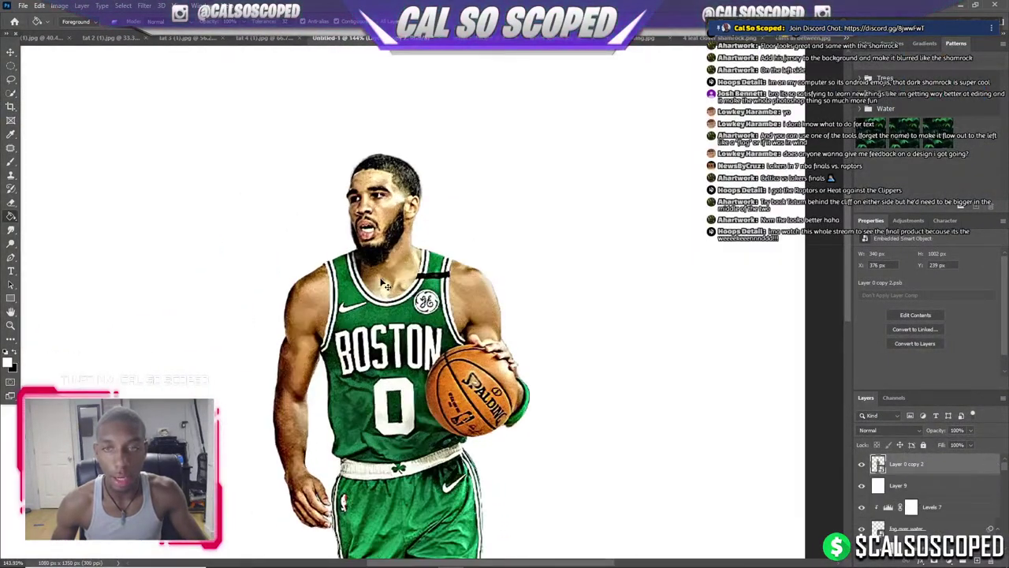
{"action": "scroll", "coordinate": [339, 268], "scroll_direction": "down", "scroll_amount": 4}
{"action": "scroll", "coordinate": [302, 264], "scroll_direction": "up", "scroll_amount": 4}
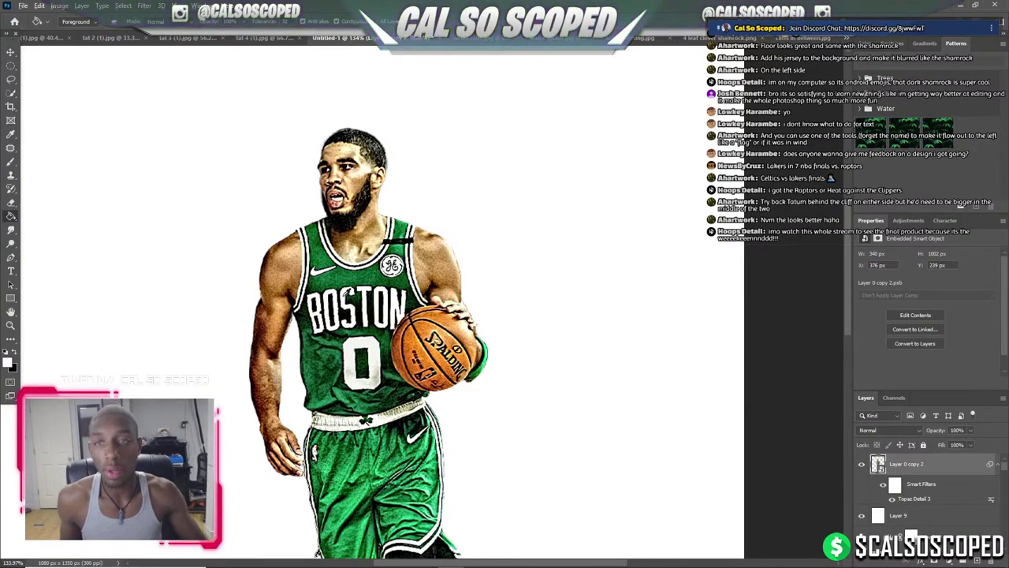
{"action": "scroll", "coordinate": [337, 354], "scroll_direction": "up", "scroll_amount": 2}
{"action": "scroll", "coordinate": [338, 354], "scroll_direction": "up", "scroll_amount": 2}
{"action": "scroll", "coordinate": [331, 66], "scroll_direction": "down", "scroll_amount": 1}
{"action": "scroll", "coordinate": [332, 67], "scroll_direction": "down", "scroll_amount": 1}
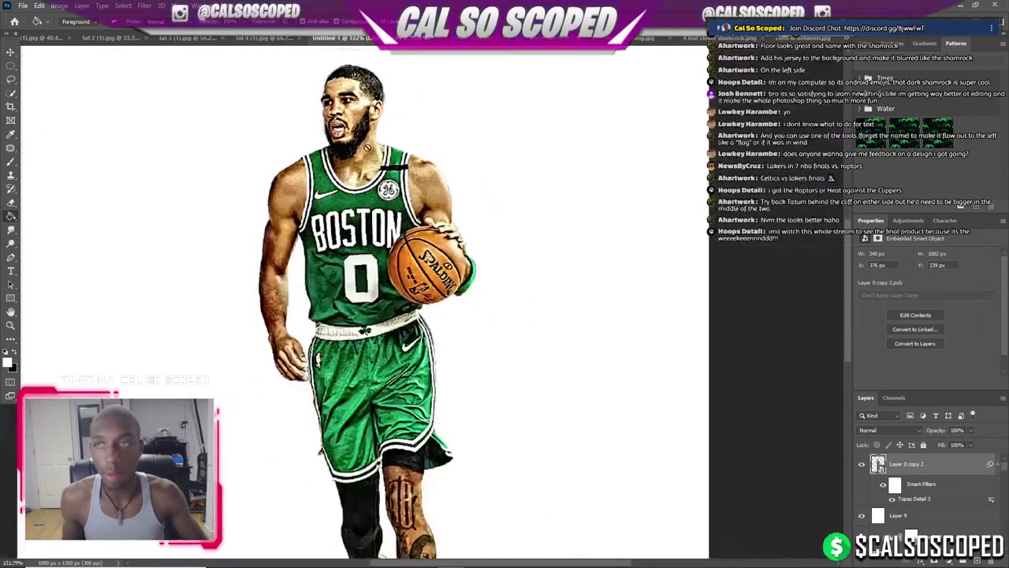
{"action": "scroll", "coordinate": [339, 118], "scroll_direction": "up", "scroll_amount": 1}
{"action": "scroll", "coordinate": [343, 142], "scroll_direction": "down", "scroll_amount": 1}
{"action": "scroll", "coordinate": [328, 152], "scroll_direction": "up", "scroll_amount": 1}
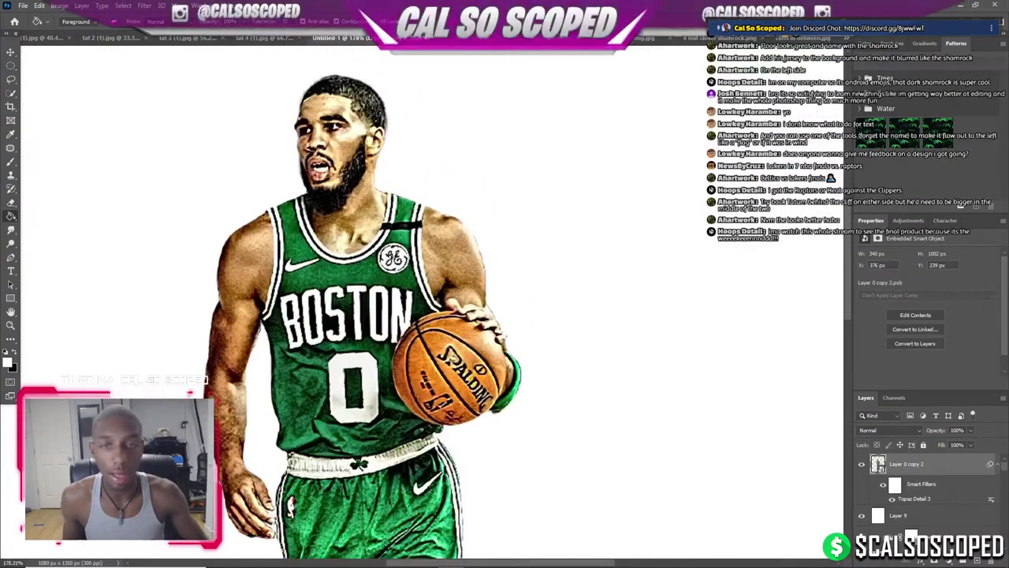
{"action": "left_click", "coordinate": [891, 500]}
{"action": "left_click", "coordinate": [893, 500]}
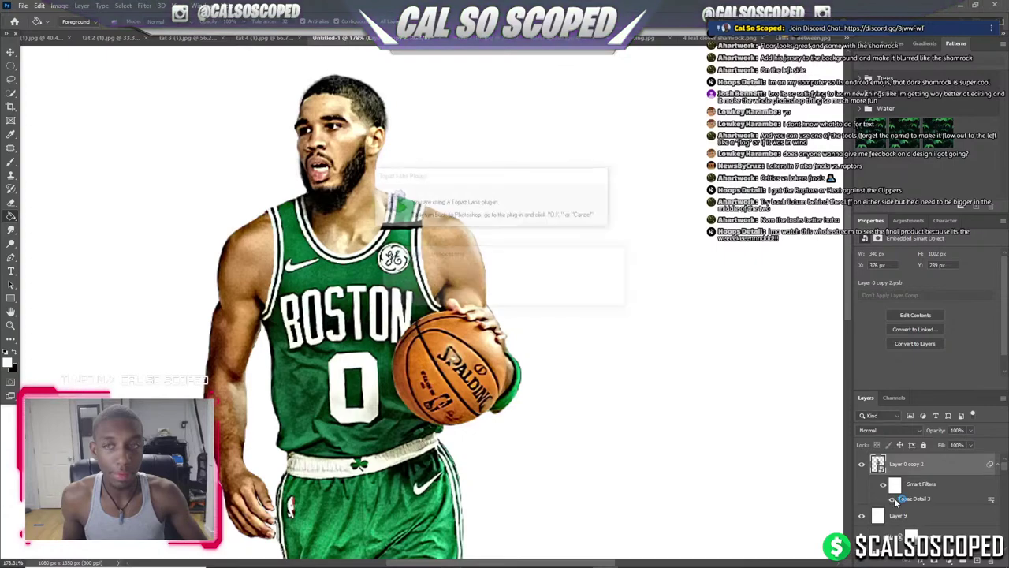
{"action": "scroll", "coordinate": [473, 249], "scroll_direction": "down", "scroll_amount": 3}
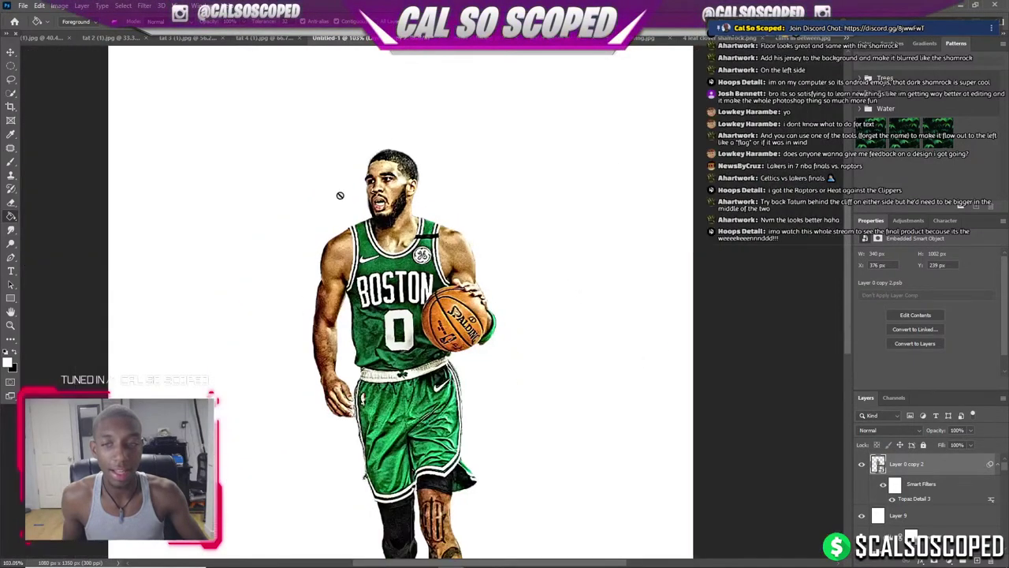
Duplicate the sharpened player layer with Ctrl+J, creating Layer 0 copy 4.
{"action": "left_click", "coordinate": [948, 560]}
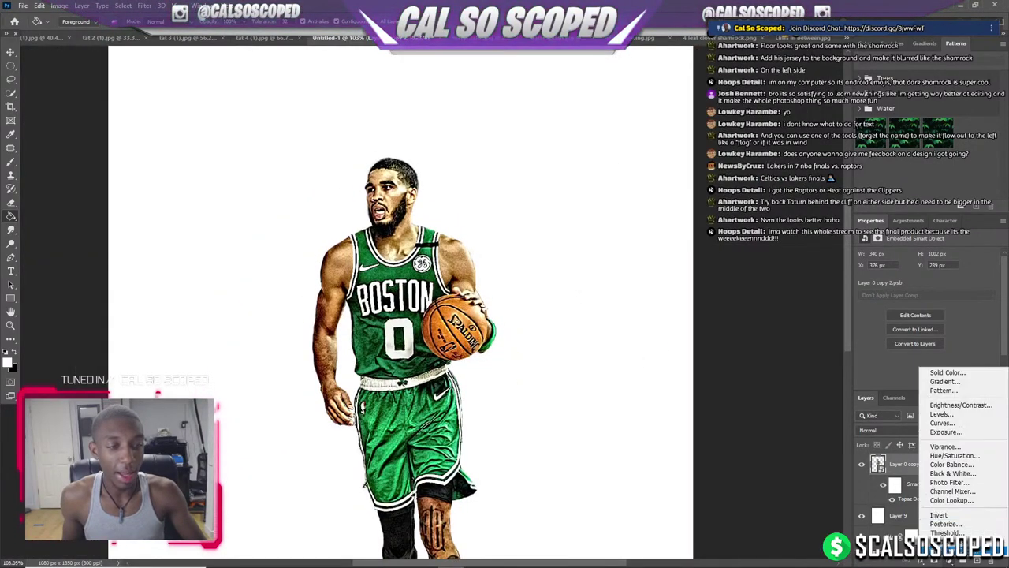
{"action": "left_click", "coordinate": [375, 196]}
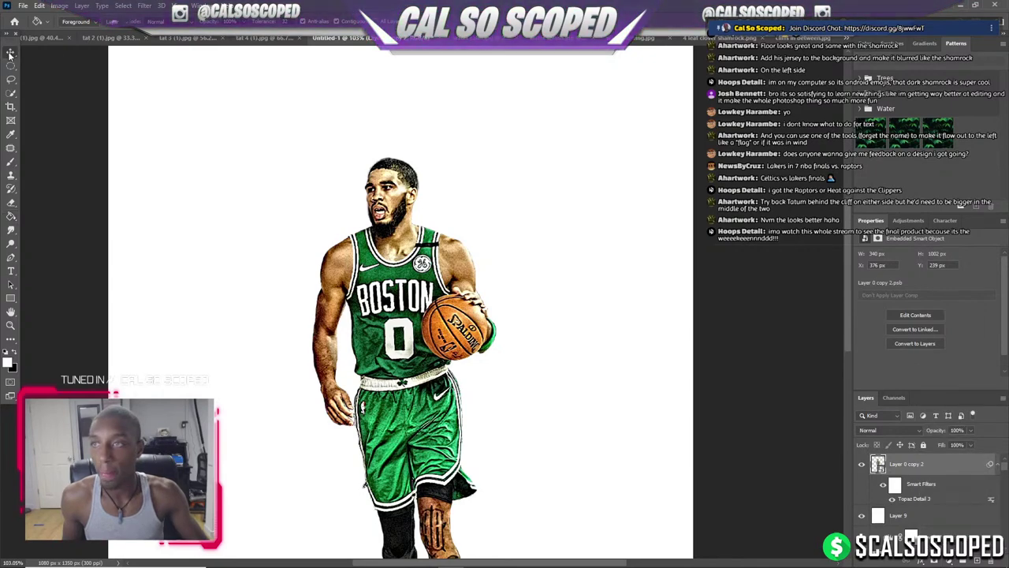
{"action": "scroll", "coordinate": [395, 201], "scroll_direction": "up", "scroll_amount": 2}
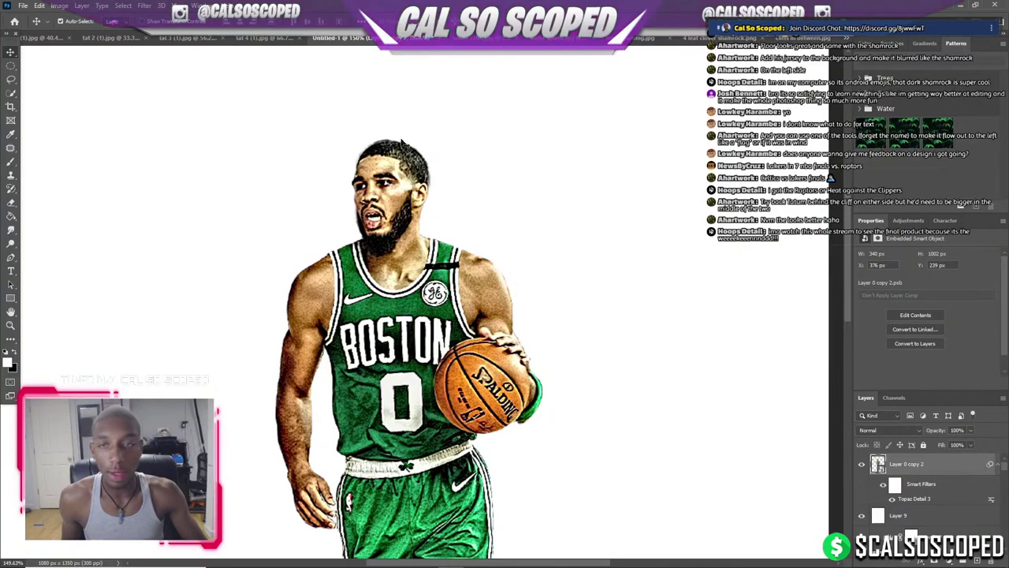
{"action": "scroll", "coordinate": [364, 224], "scroll_direction": "up", "scroll_amount": 2}
{"action": "scroll", "coordinate": [429, 234], "scroll_direction": "down", "scroll_amount": 1}
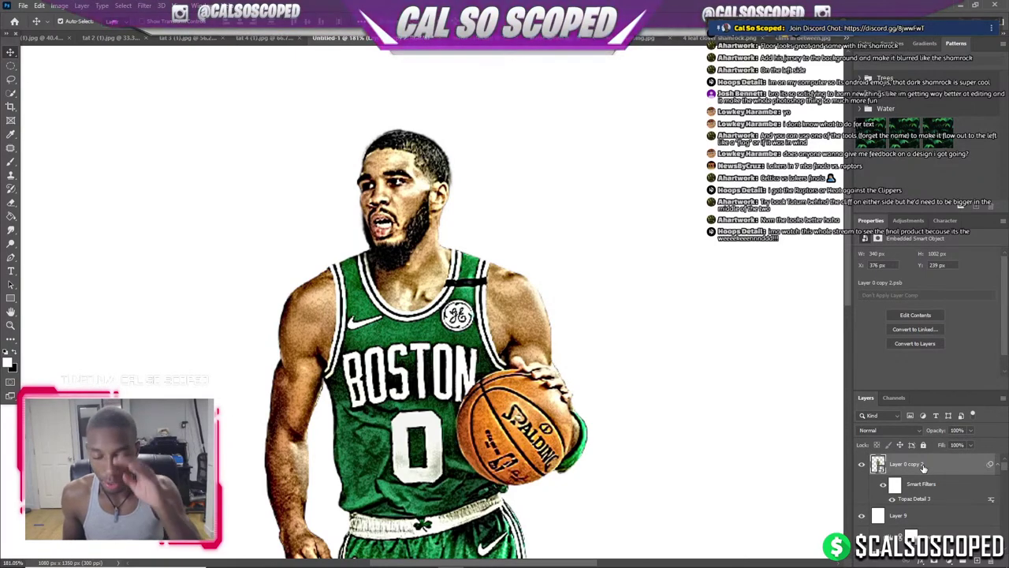
{"action": "key", "text": "ctrl+j"}
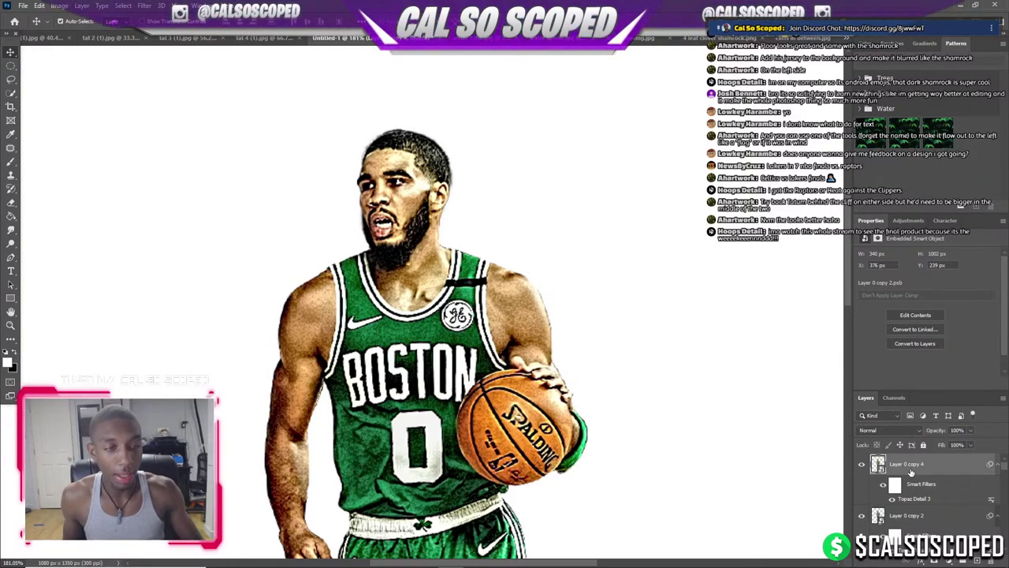
{"action": "left_click", "coordinate": [945, 561]}
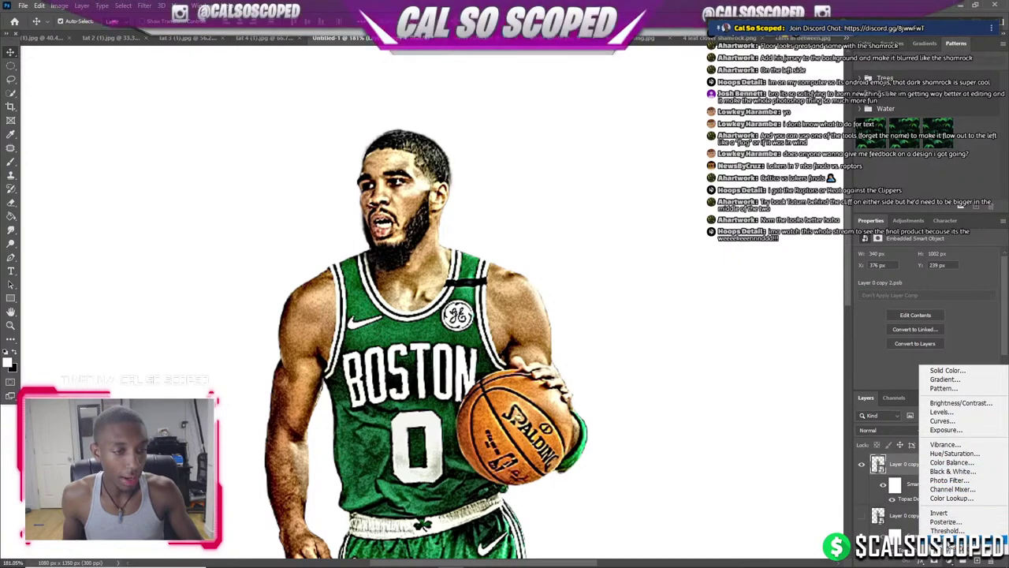
Add a clipped, reversed Gradient Map with the white stop moved inward for gritty contrast.
{"action": "left_click", "coordinate": [950, 539]}
{"action": "left_click", "coordinate": [933, 470], "text": "alt"}
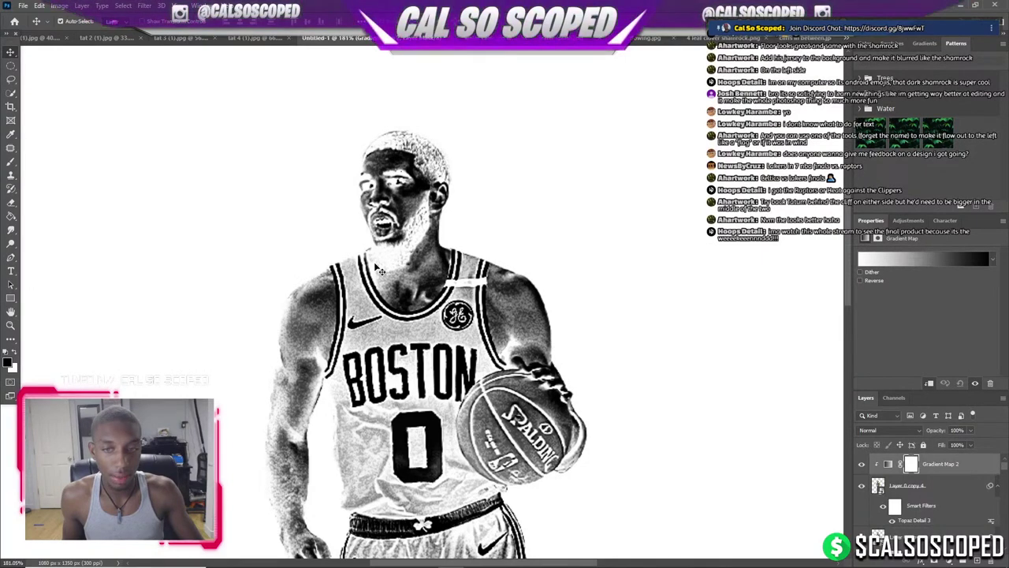
{"action": "left_click", "coordinate": [869, 268]}
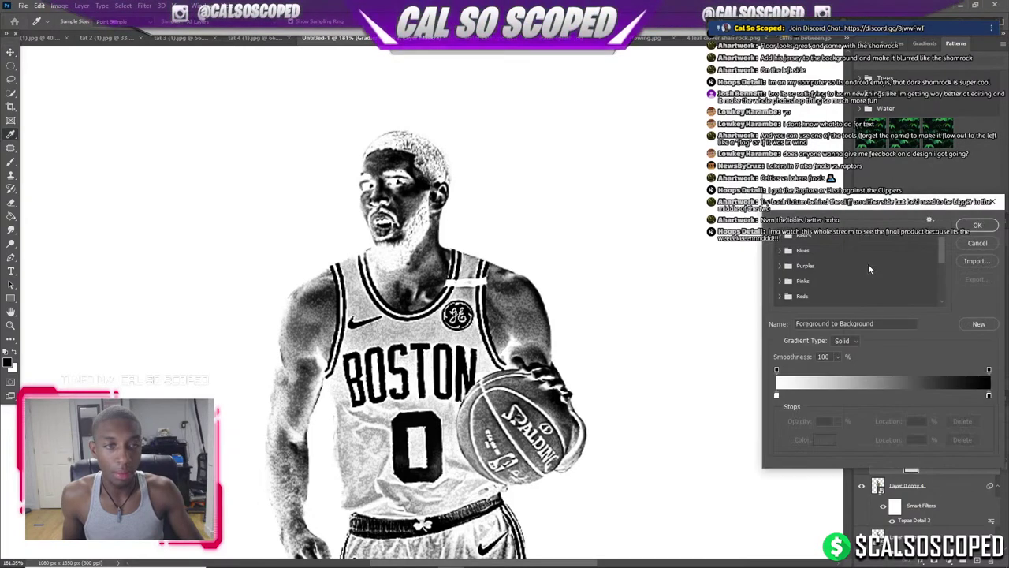
{"action": "left_click", "coordinate": [978, 228]}
{"action": "left_click", "coordinate": [861, 280]}
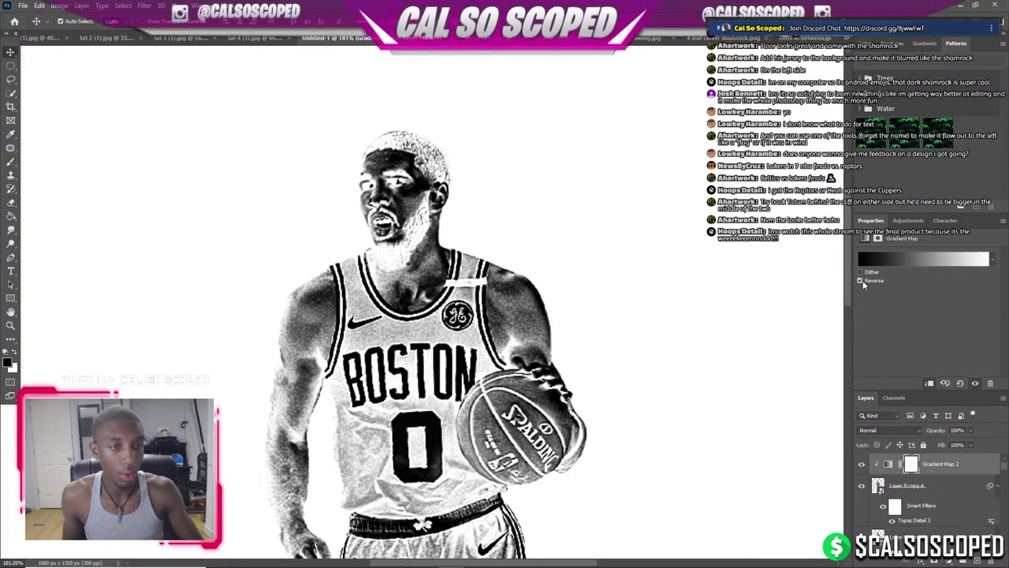
{"action": "left_click", "coordinate": [925, 261]}
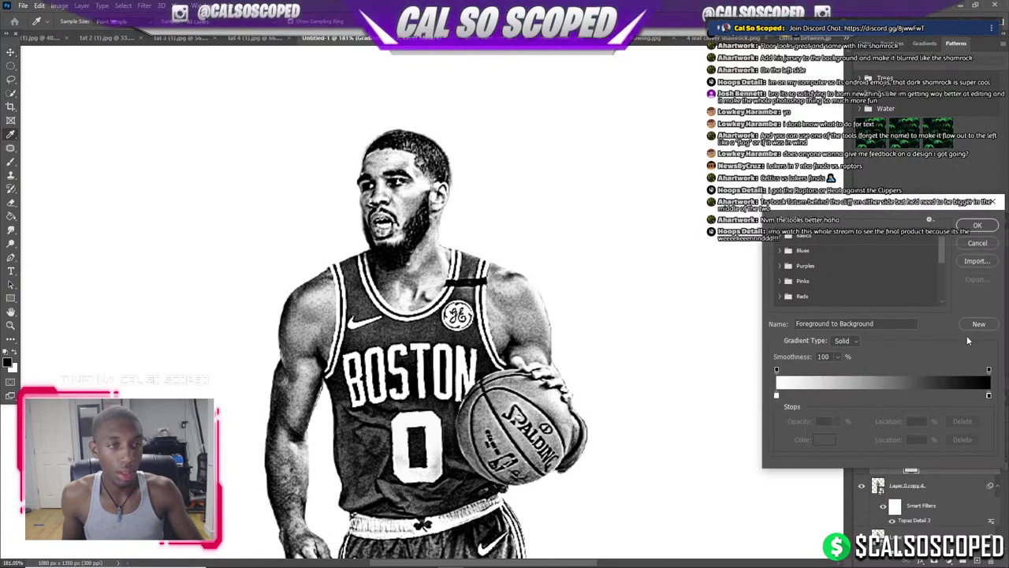
{"action": "left_click_drag", "start_coordinate": [776, 395], "coordinate": [849, 400]}
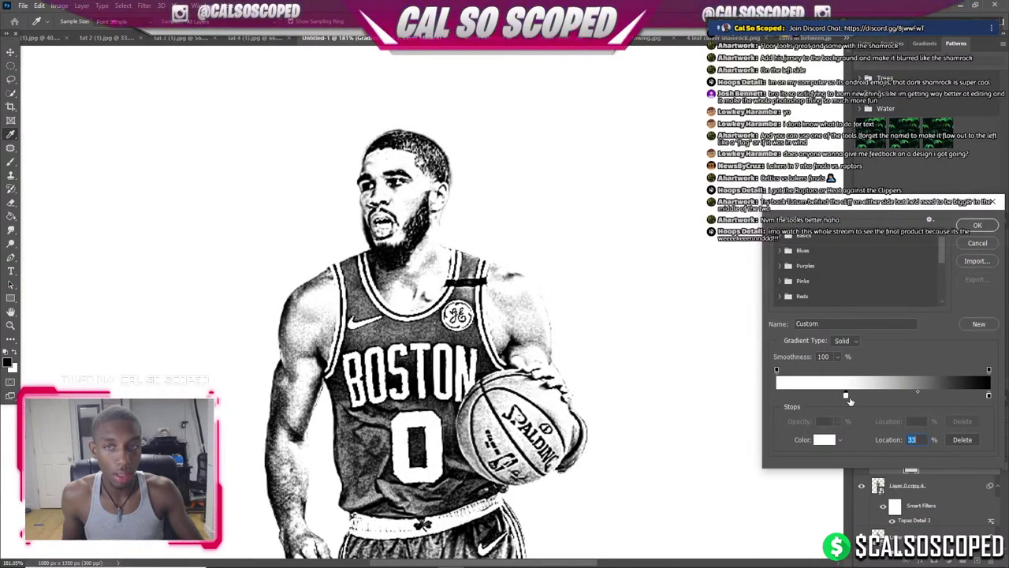
{"action": "left_click", "coordinate": [966, 228]}
{"action": "left_click", "coordinate": [929, 486]}
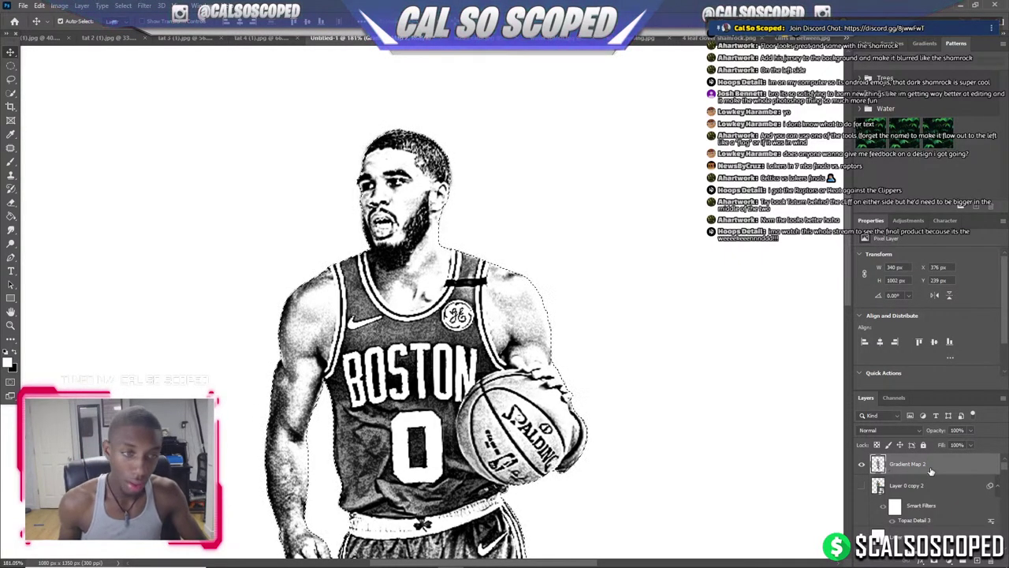
Add Layer 10 filled white and paste the black-and-white player into a new Alpha 1 channel.
{"action": "left_click", "coordinate": [976, 557]}
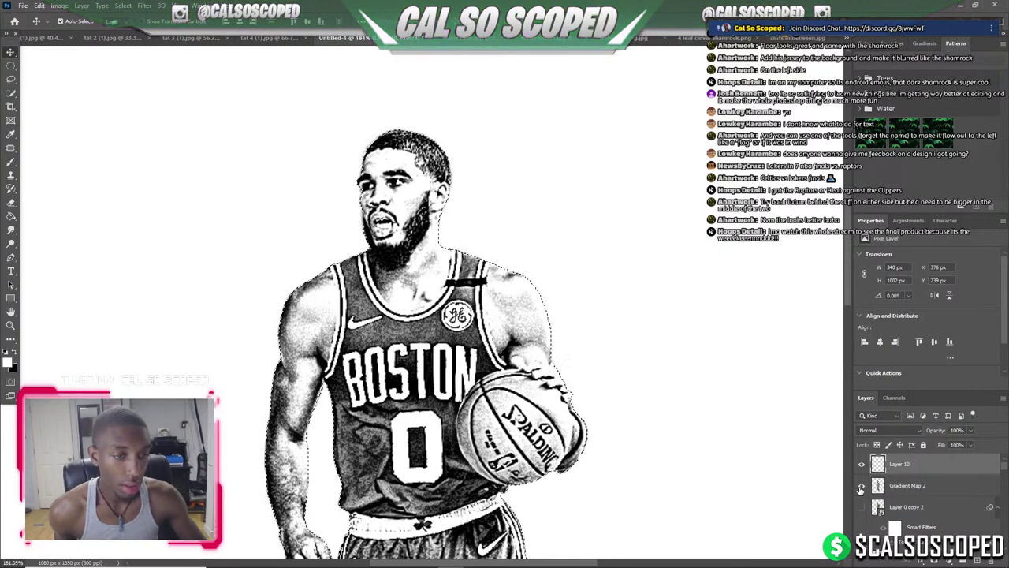
{"action": "key", "text": "alt+BackSpace"}
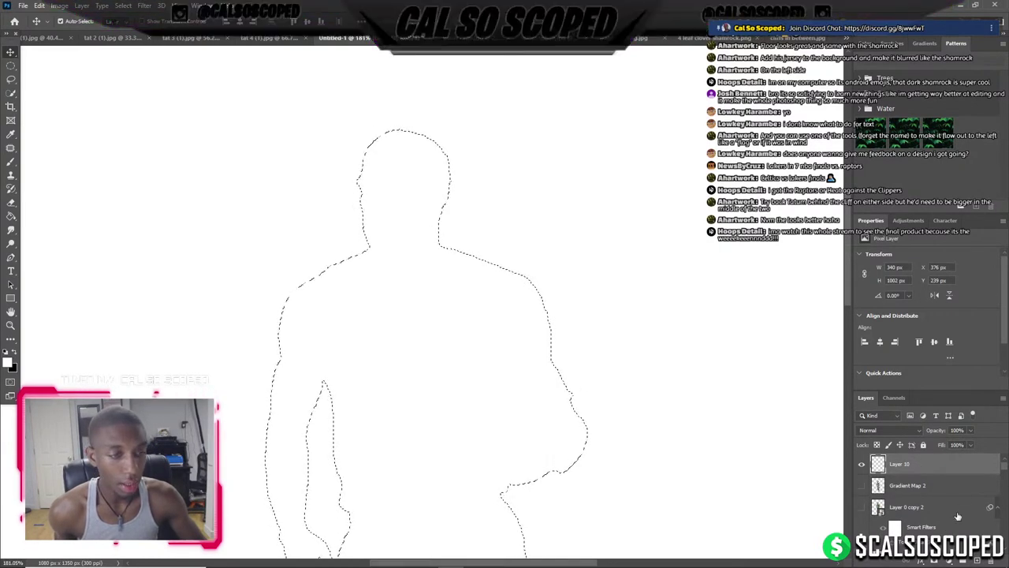
{"action": "left_click", "coordinate": [892, 398]}
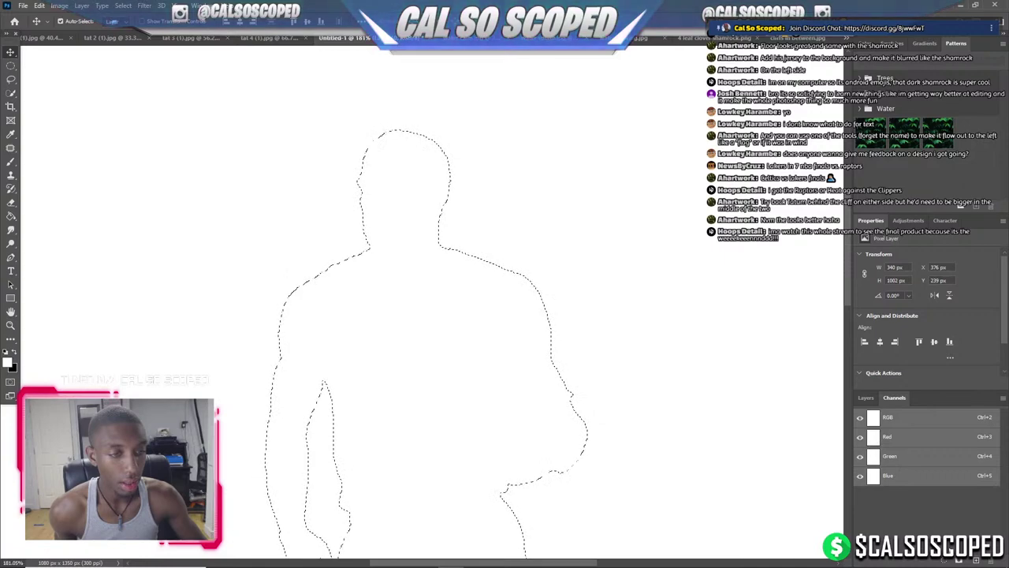
{"action": "left_click", "coordinate": [976, 557]}
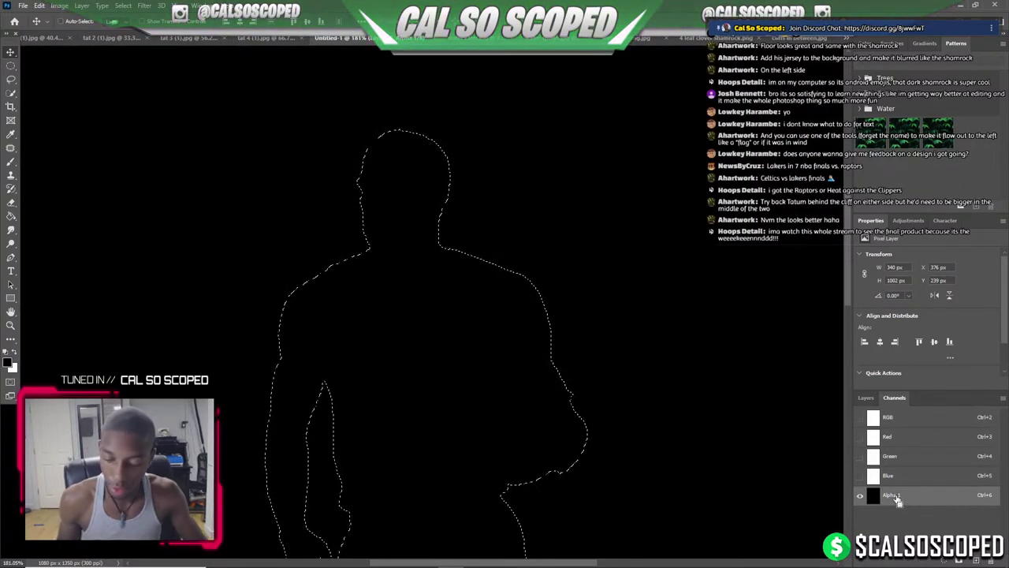
{"action": "key", "text": "ctrl+v"}
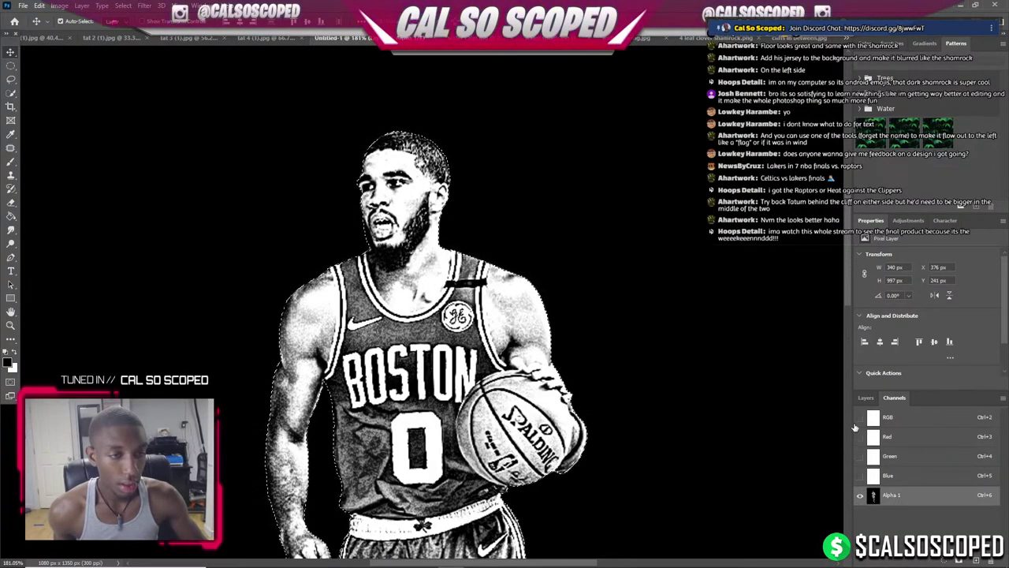
{"action": "left_click", "coordinate": [859, 418]}
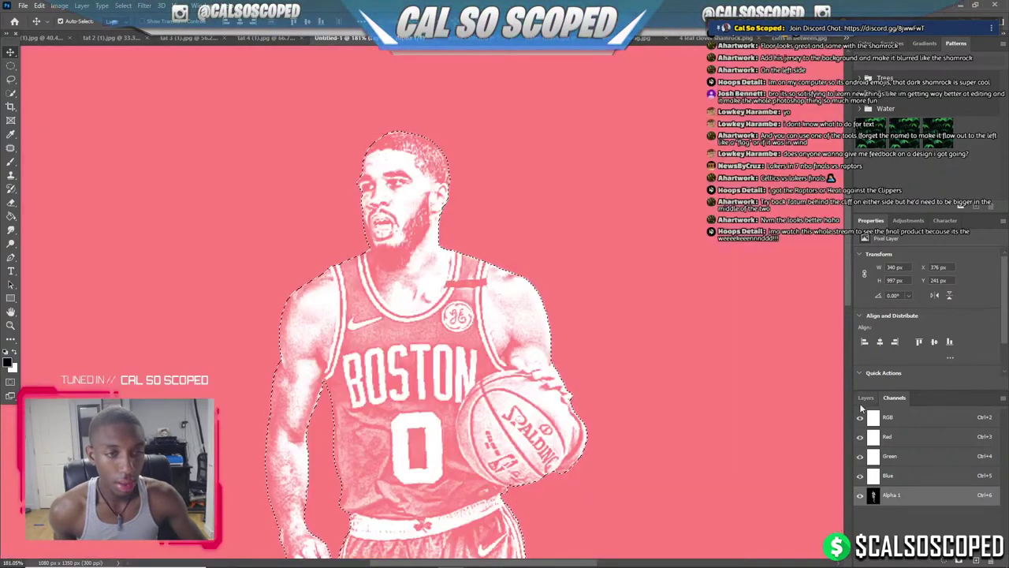
{"action": "left_click", "coordinate": [860, 495]}
{"action": "left_click", "coordinate": [866, 397]}
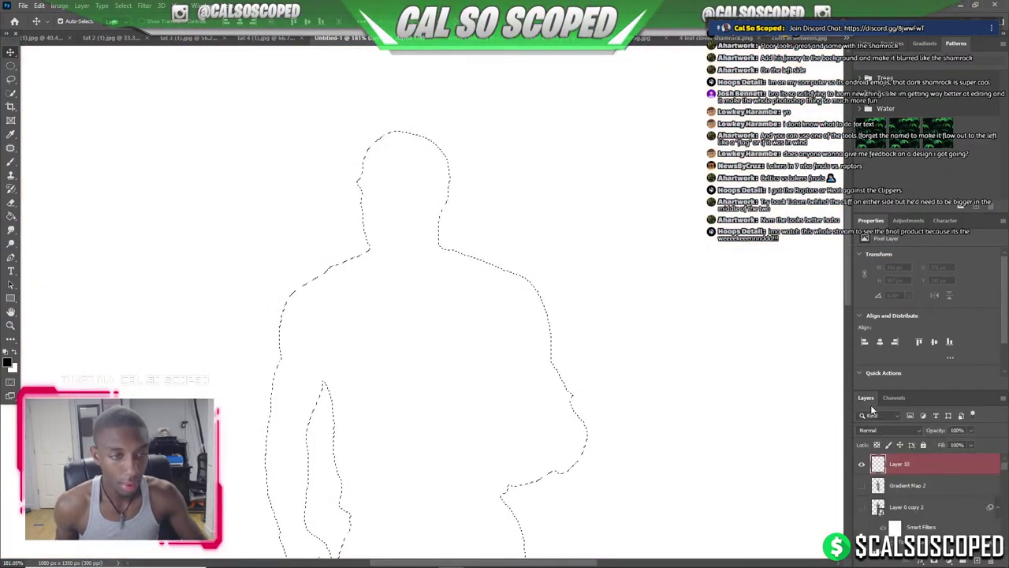
Add Layer 11 and load the Alpha 1 channel as a selection.
{"action": "left_click", "coordinate": [977, 557]}
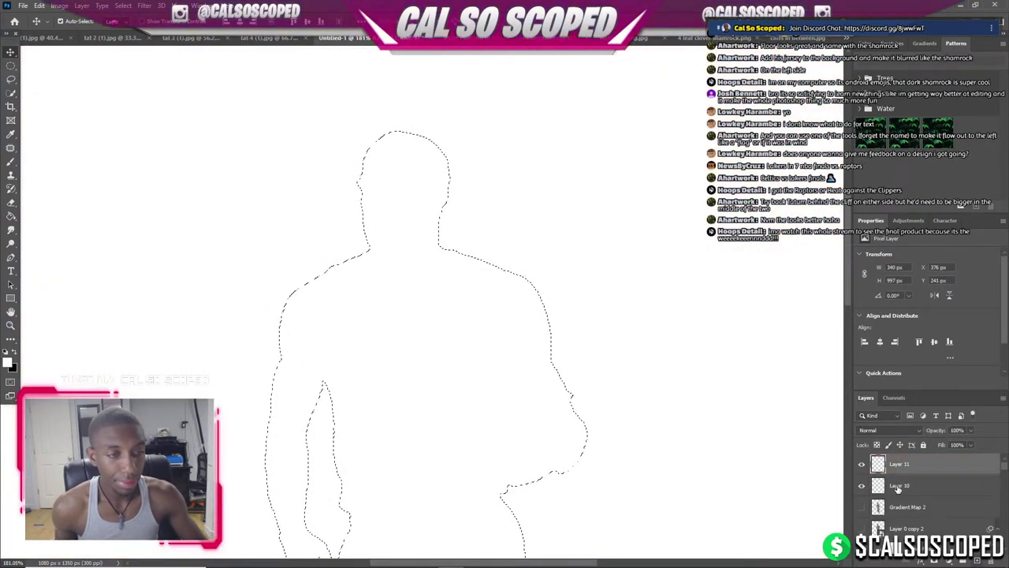
{"action": "left_click", "coordinate": [123, 5]}
{"action": "left_click", "coordinate": [140, 228]}
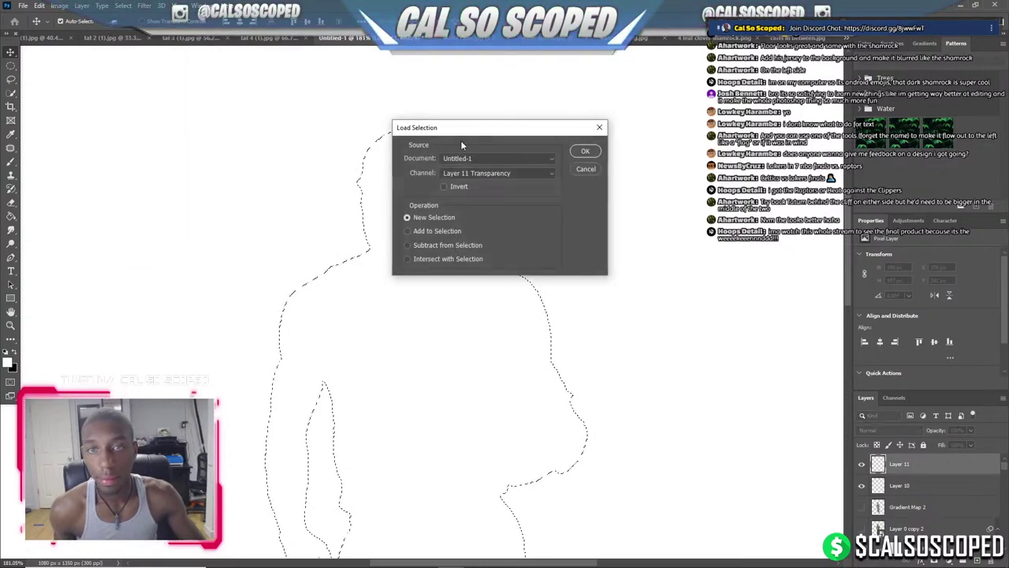
{"action": "left_click", "coordinate": [508, 172]}
{"action": "left_click", "coordinate": [476, 195]}
{"action": "left_click", "coordinate": [585, 151]}
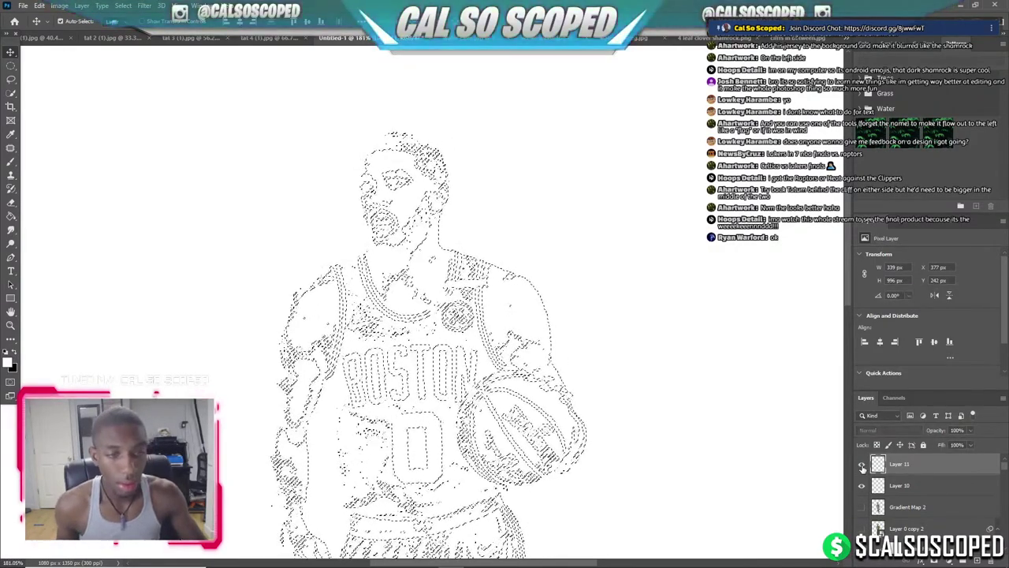
Set the foreground colour to mint green b4ff82.
{"action": "left_click", "coordinate": [11, 219]}
{"action": "right_click", "coordinate": [11, 223]}
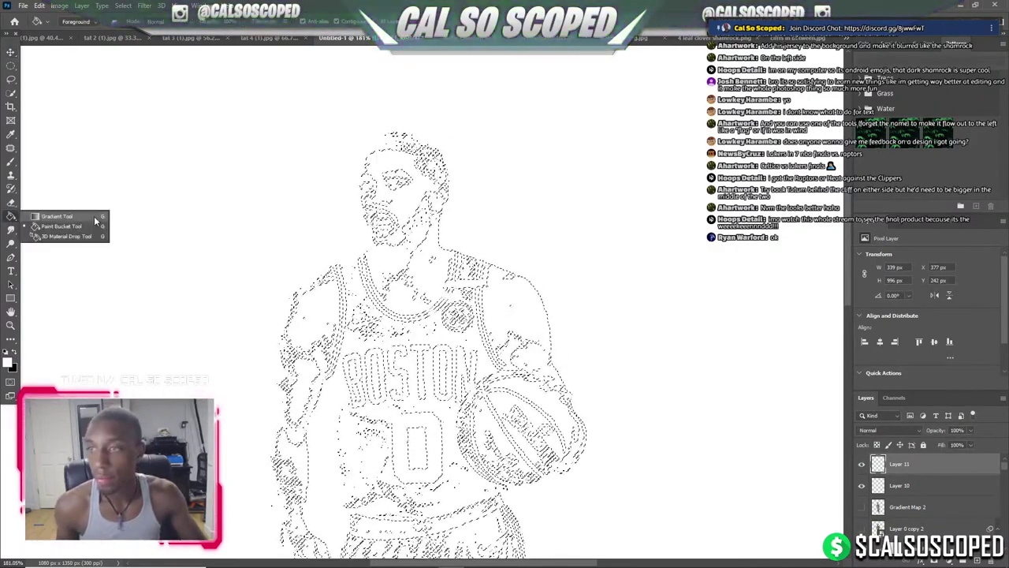
{"action": "left_click", "coordinate": [8, 363]}
{"action": "type", "text": "b4ff82"}
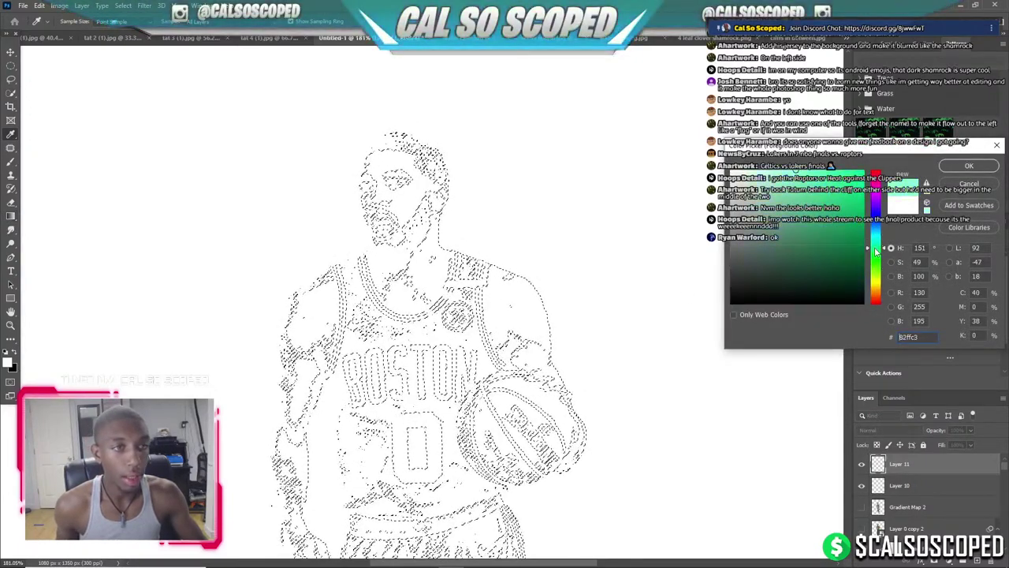
Fill the selected highlights with mint green b4ff82 and deselect.
{"action": "left_click", "coordinate": [969, 166]}
{"action": "key", "text": "alt+BackSpace"}
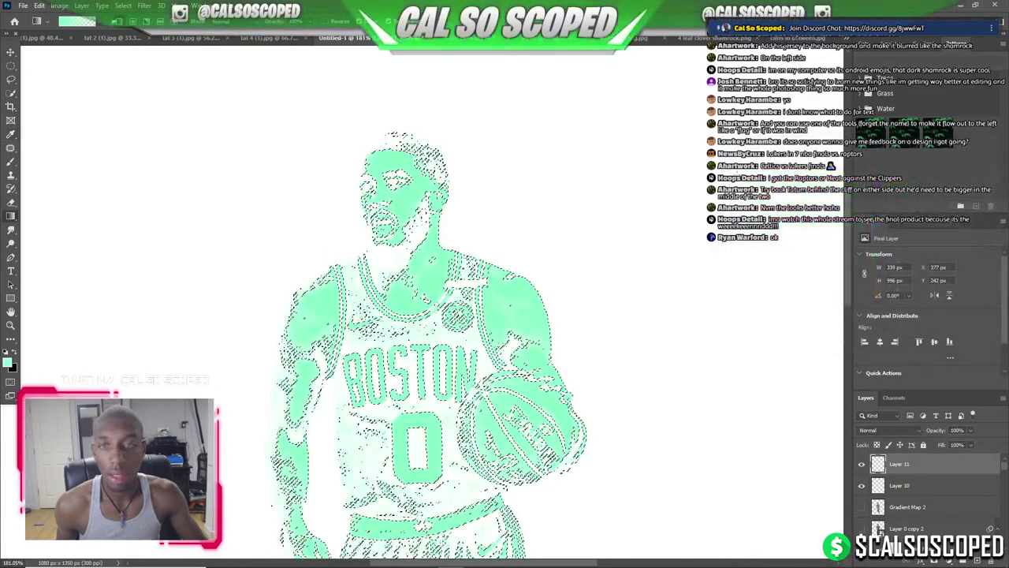
{"action": "scroll", "coordinate": [704, 203], "scroll_direction": "down", "scroll_amount": 3}
{"action": "key", "text": "ctrl+z"}
{"action": "key", "text": "ctrl+shift+z"}
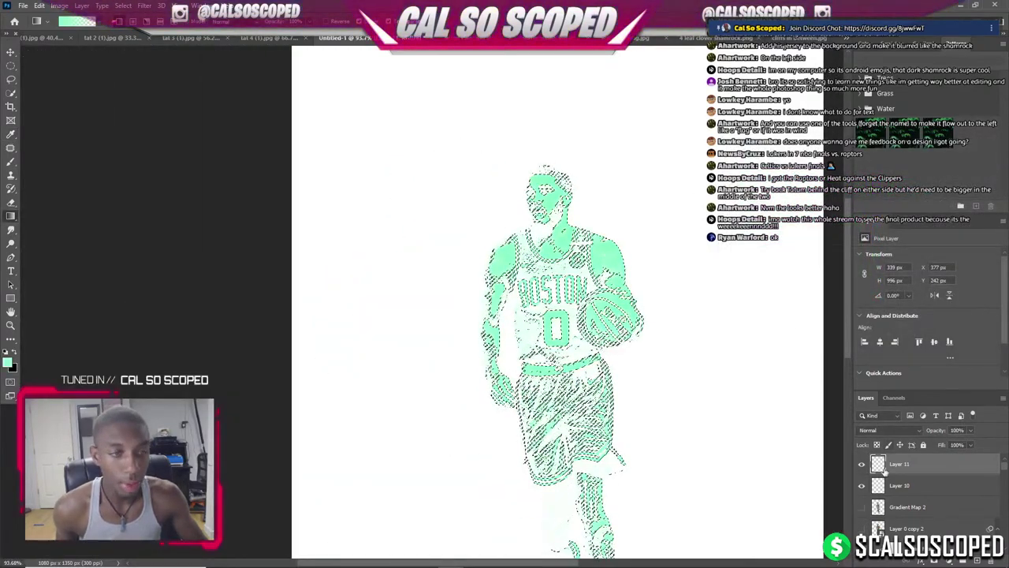
{"action": "key", "text": "ctrl+d"}
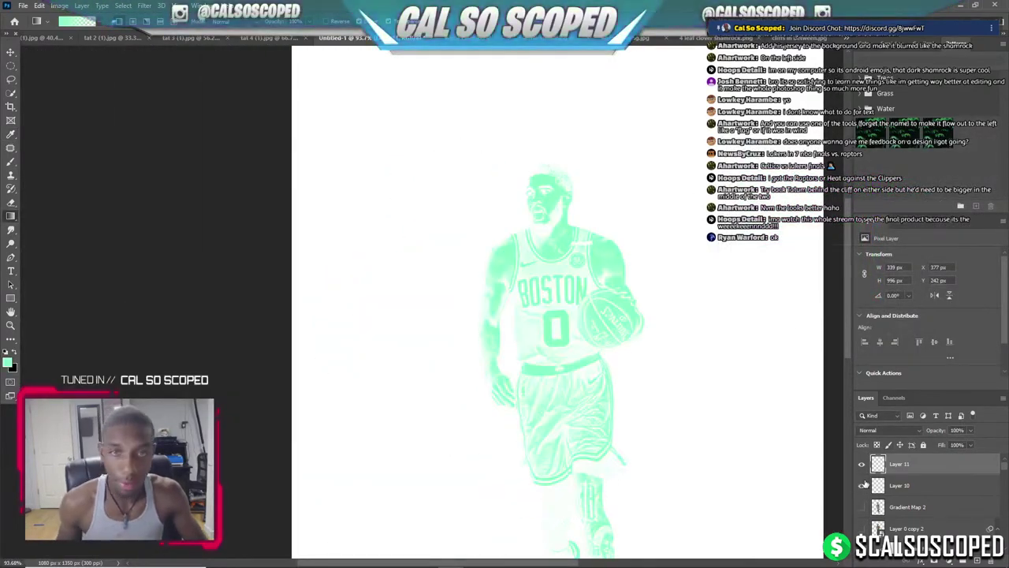
Rename the layer 'highlights tatum' and reveal the dark canyon background layers.
{"action": "scroll", "coordinate": [620, 259], "scroll_direction": "up", "scroll_amount": 1}
{"action": "scroll", "coordinate": [620, 260], "scroll_direction": "up", "scroll_amount": 1}
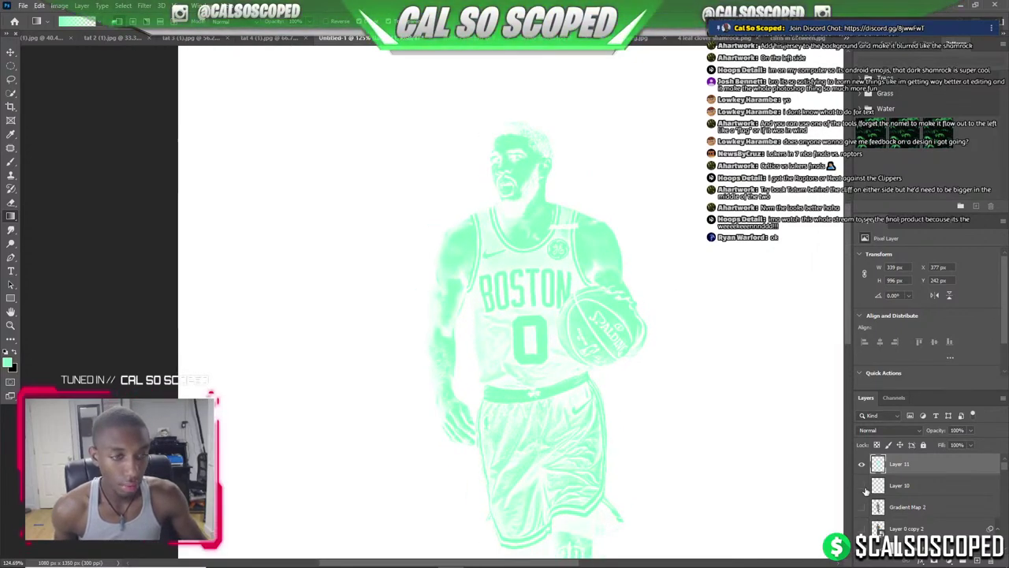
{"action": "type", "text": "bo"}
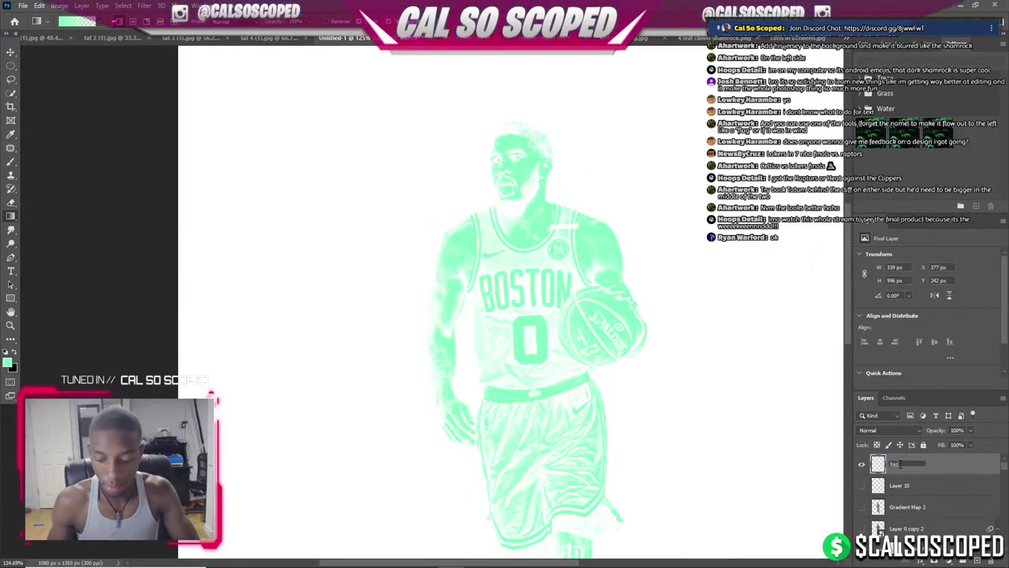
{"action": "type", "text": "ghlights tatu"}
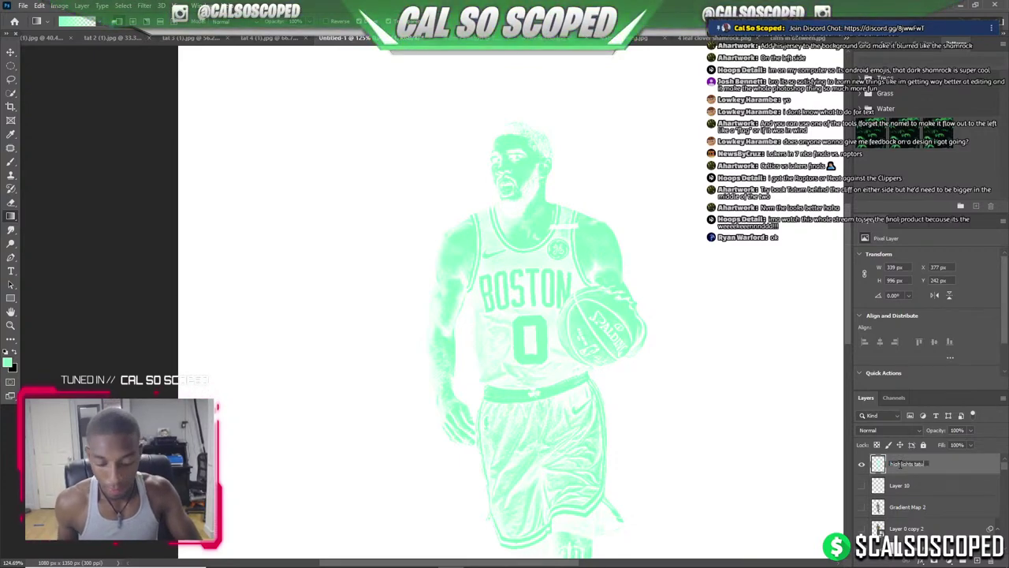
{"action": "type", "text": "m"}
{"action": "key", "text": "Return"}
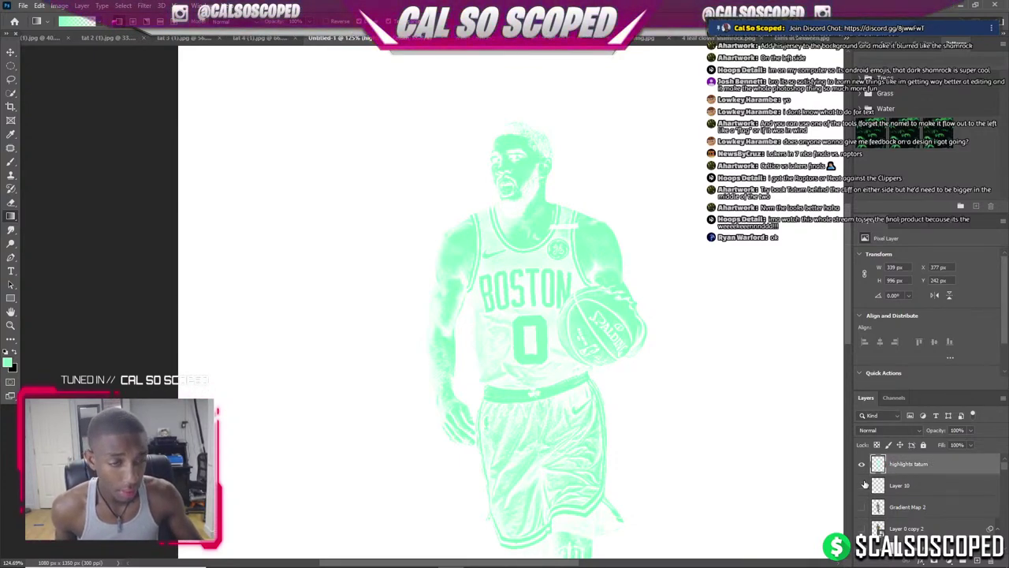
{"action": "left_click_drag", "start_coordinate": [862, 484], "coordinate": [862, 544]}
{"action": "key", "text": "ctrl+0"}
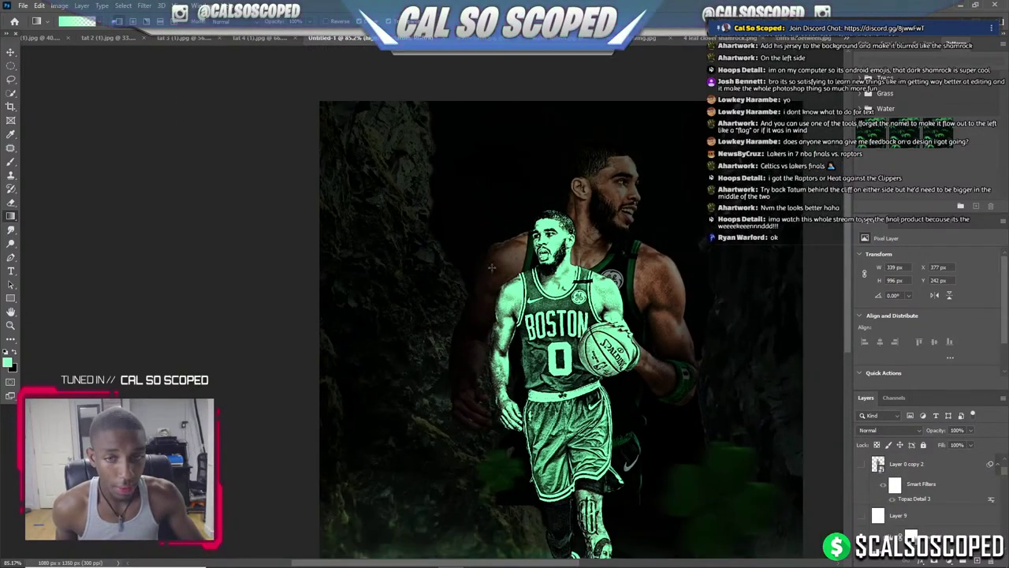
Set the 'highlights tatum' layer to Overlay blending and toggle it to compare.
{"action": "scroll", "coordinate": [542, 263], "scroll_direction": "up", "scroll_amount": 2}
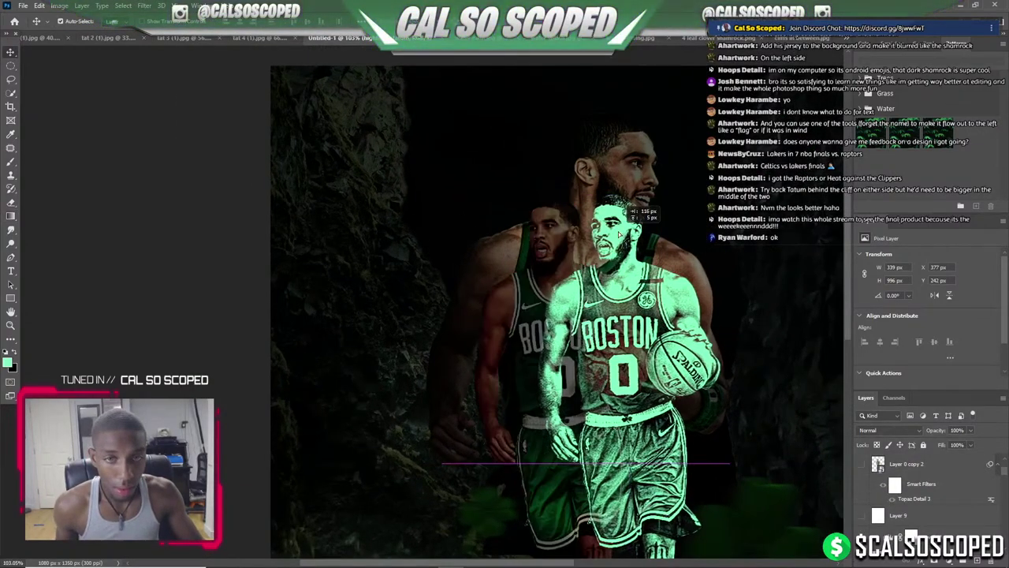
{"action": "left_click", "coordinate": [555, 237]}
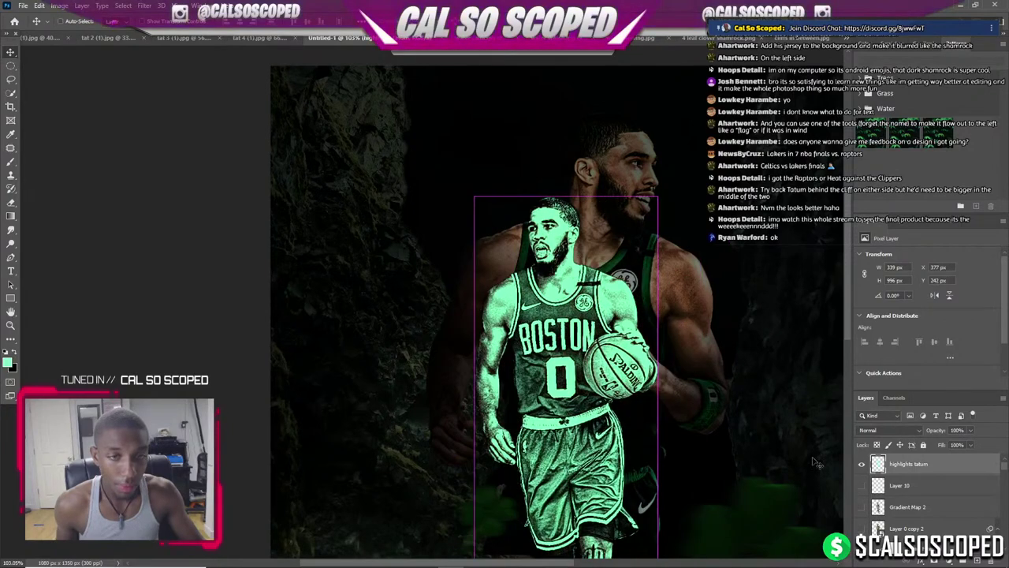
{"action": "left_click", "coordinate": [892, 430]}
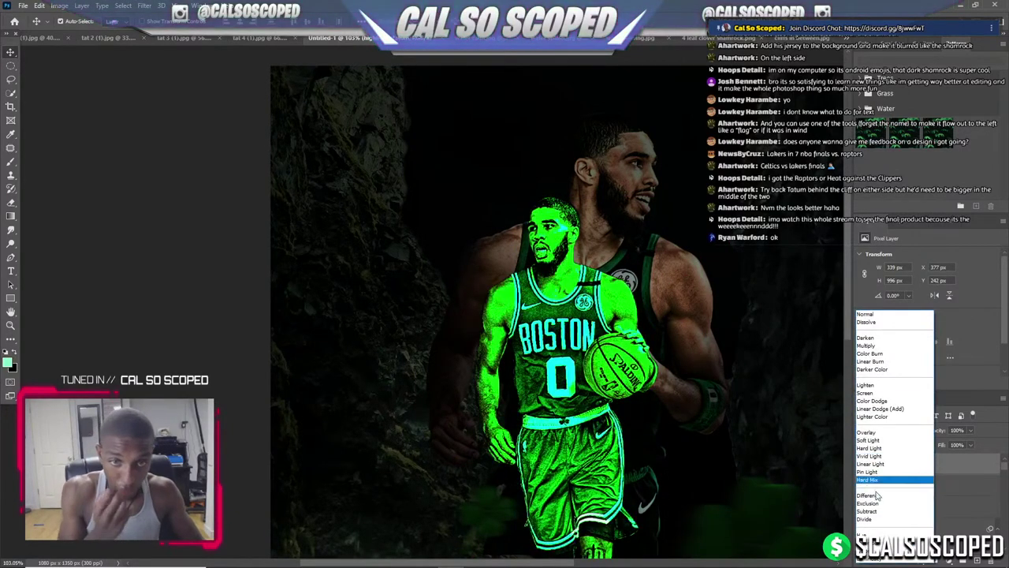
{"action": "left_click", "coordinate": [881, 434]}
{"action": "scroll", "coordinate": [575, 369], "scroll_direction": "down", "scroll_amount": 4}
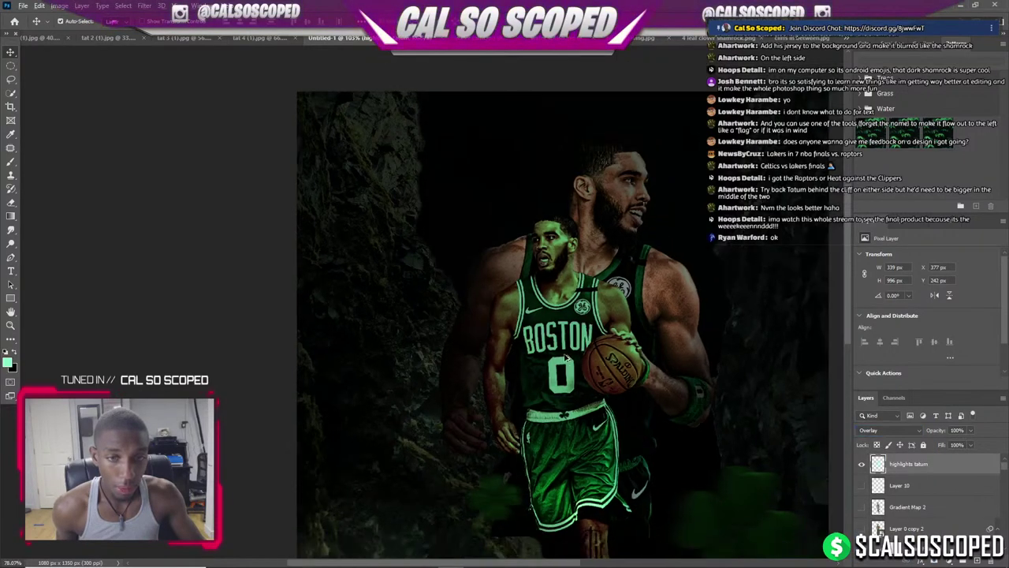
{"action": "scroll", "coordinate": [389, 140], "scroll_direction": "up", "scroll_amount": 2}
{"action": "scroll", "coordinate": [389, 141], "scroll_direction": "up", "scroll_amount": 1}
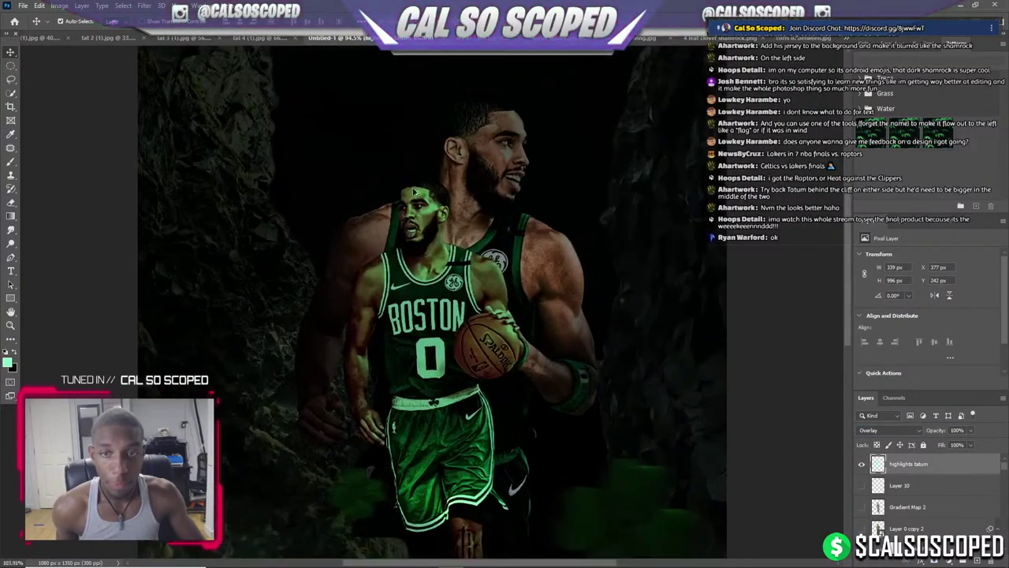
{"action": "left_click", "coordinate": [861, 465]}
{"action": "left_click", "coordinate": [861, 465]}
{"action": "scroll", "coordinate": [370, 291], "scroll_direction": "down", "scroll_amount": 2}
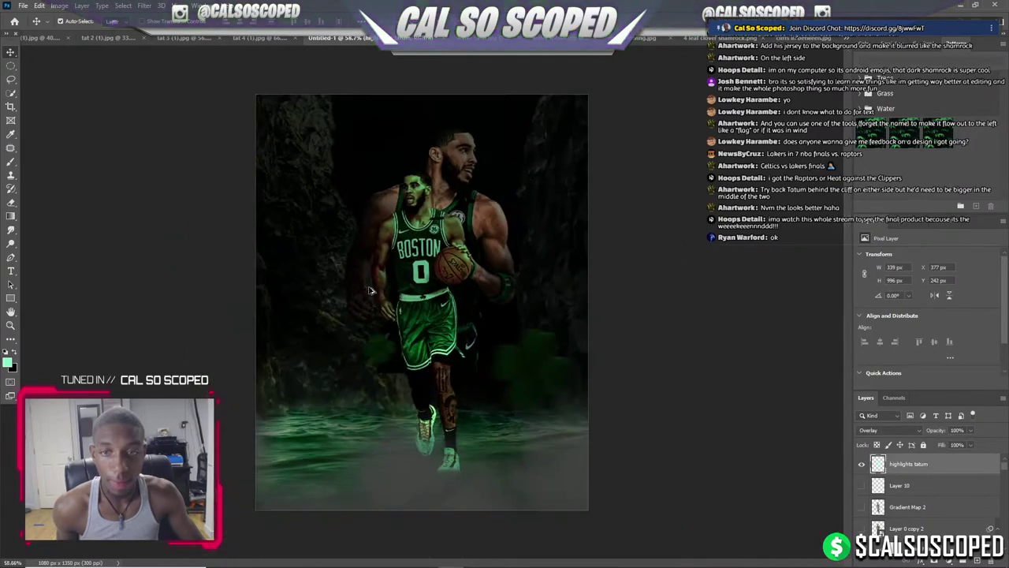
{"action": "scroll", "coordinate": [378, 180], "scroll_direction": "up", "scroll_amount": 3}
{"action": "scroll", "coordinate": [417, 175], "scroll_direction": "down", "scroll_amount": 1}
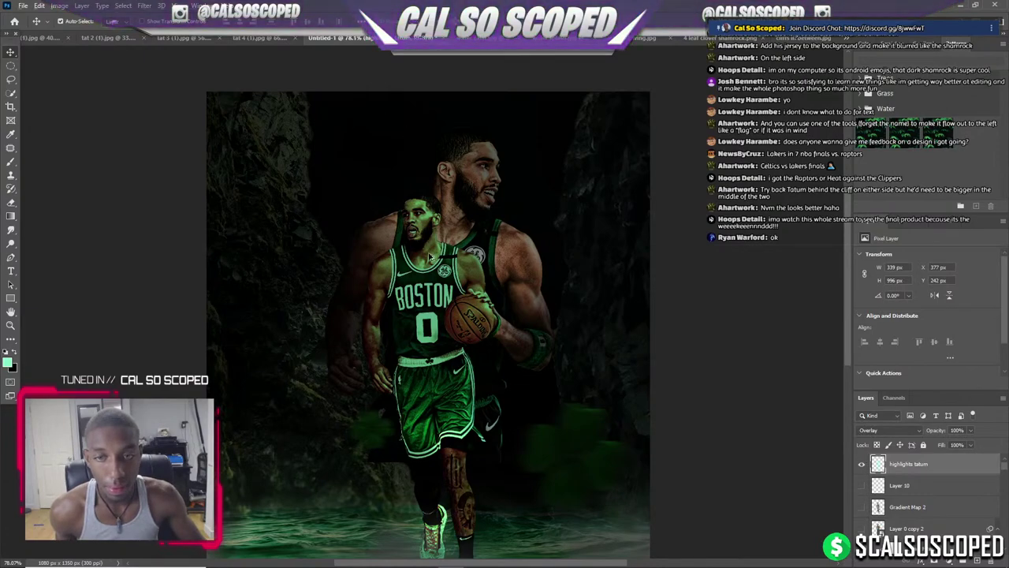
{"action": "scroll", "coordinate": [430, 256], "scroll_direction": "up", "scroll_amount": 3}
{"action": "scroll", "coordinate": [391, 223], "scroll_direction": "down", "scroll_amount": 2}
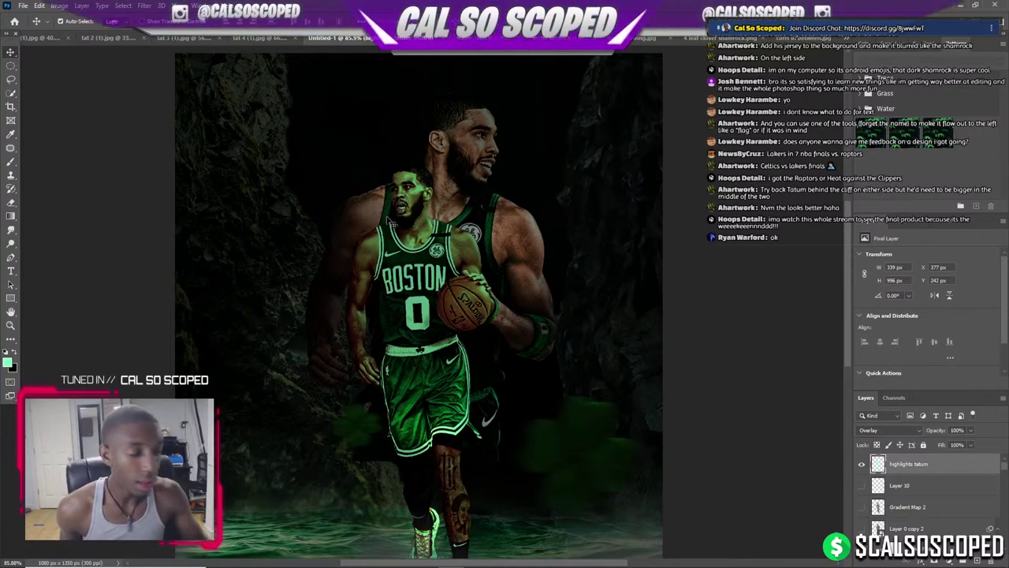
Move 'highlights tatum' directly above the Levels 5 copy adjustment and compare its visibility.
{"action": "left_click", "coordinate": [861, 464]}
{"action": "left_click", "coordinate": [860, 464]}
{"action": "scroll", "coordinate": [432, 150], "scroll_direction": "down", "scroll_amount": 1}
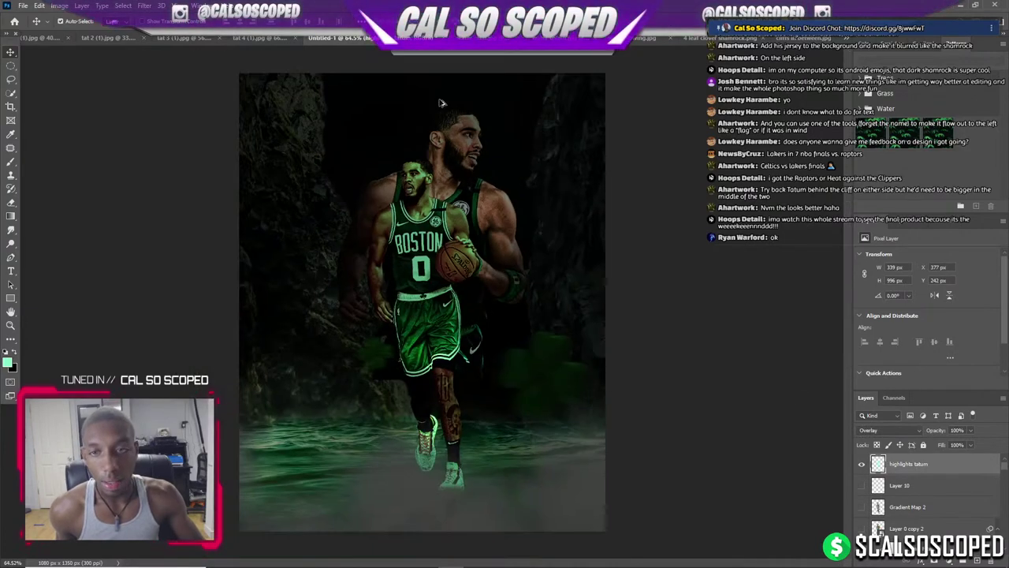
{"action": "scroll", "coordinate": [442, 150], "scroll_direction": "up", "scroll_amount": 1}
{"action": "scroll", "coordinate": [461, 148], "scroll_direction": "up", "scroll_amount": 1}
{"action": "scroll", "coordinate": [422, 163], "scroll_direction": "down", "scroll_amount": 2}
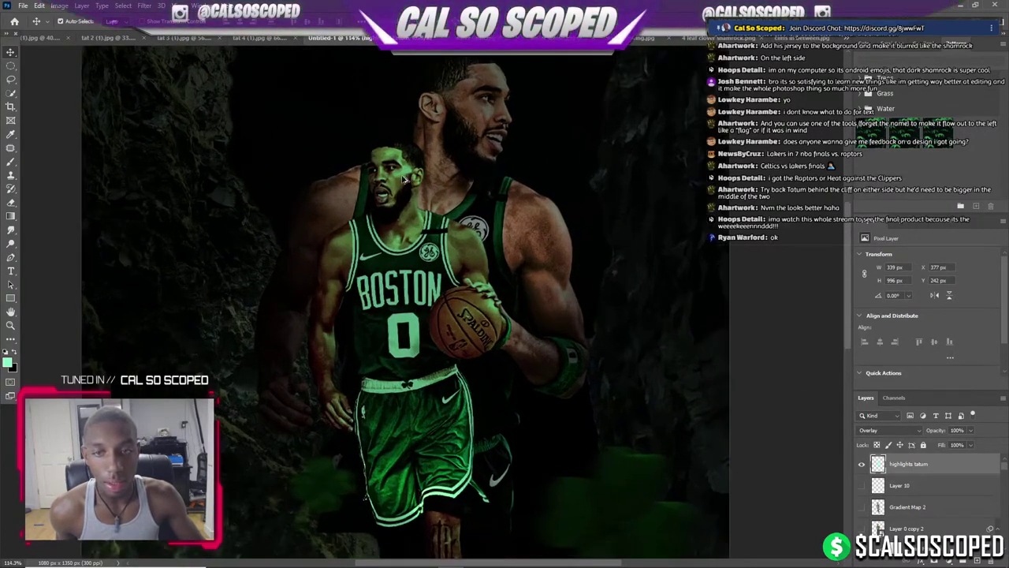
{"action": "scroll", "coordinate": [410, 189], "scroll_direction": "down", "scroll_amount": 2}
{"action": "scroll", "coordinate": [418, 172], "scroll_direction": "up", "scroll_amount": 1}
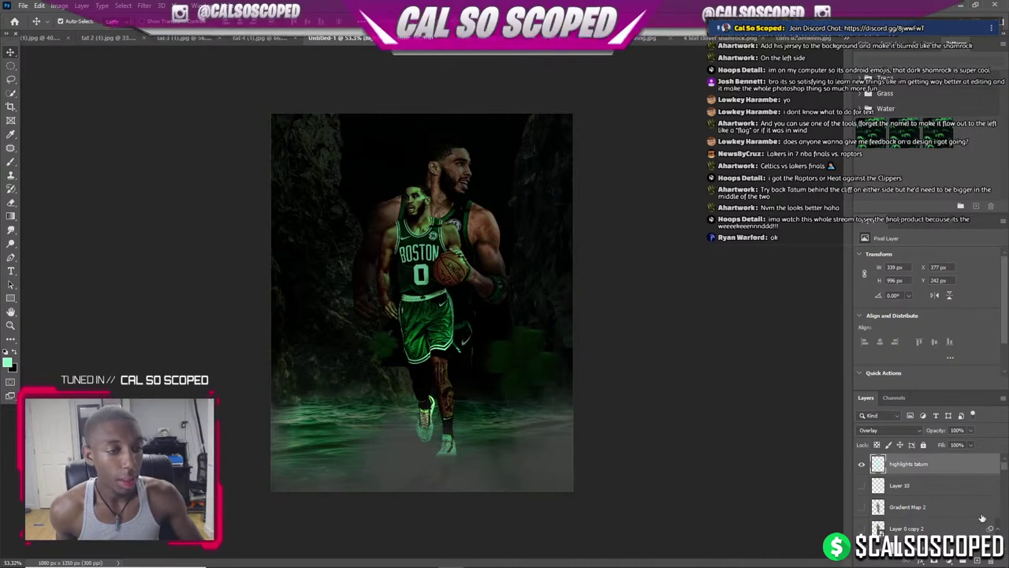
{"action": "left_click", "coordinate": [979, 559]}
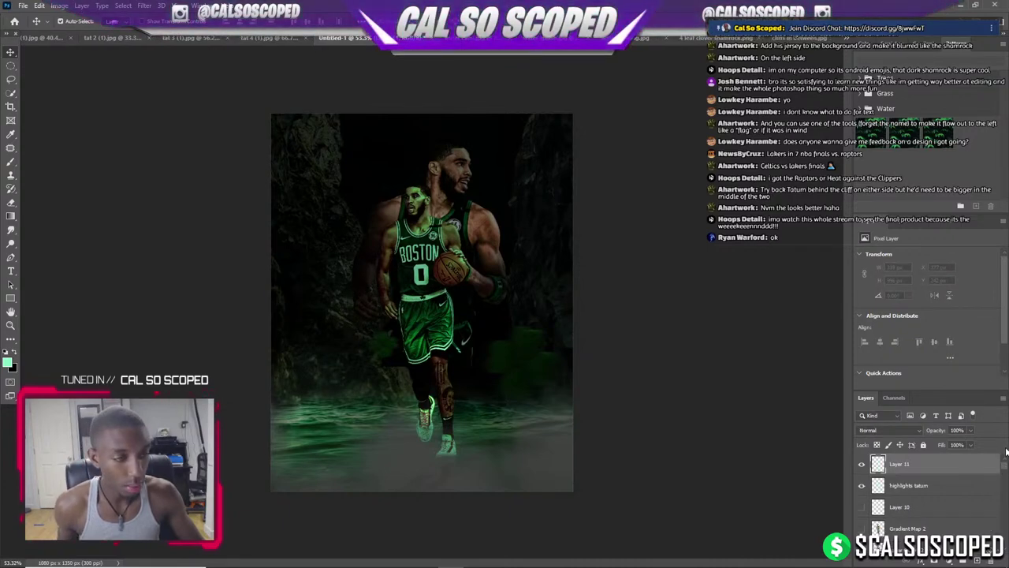
{"action": "mouse_move", "coordinate": [865, 486]}
{"action": "left_mouse_down"}
{"action": "mouse_move", "coordinate": [950, 501]}
{"action": "mouse_move", "coordinate": [971, 563]}
{"action": "left_mouse_up"}
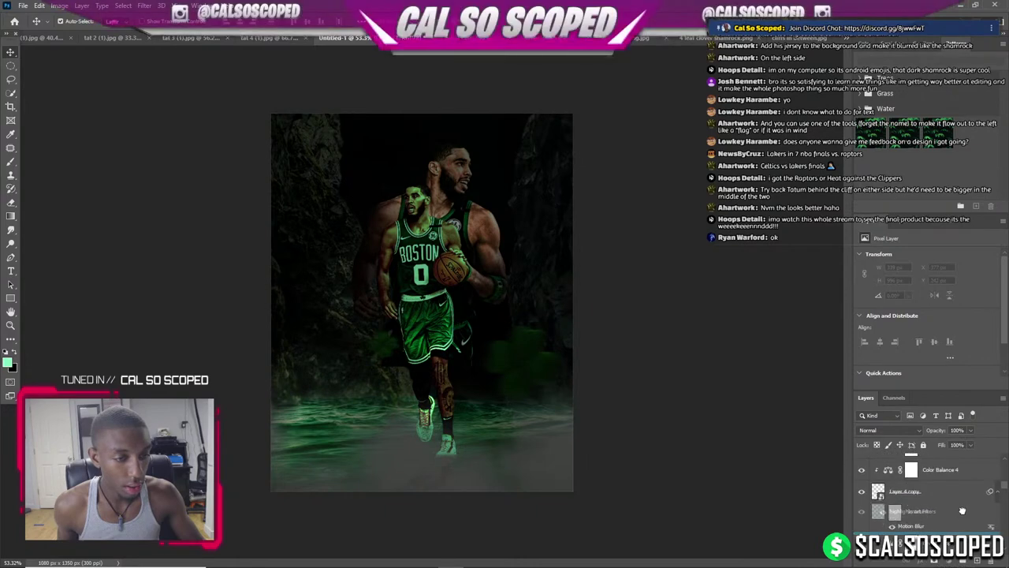
{"action": "left_click_drag", "start_coordinate": [971, 563], "coordinate": [979, 461]}
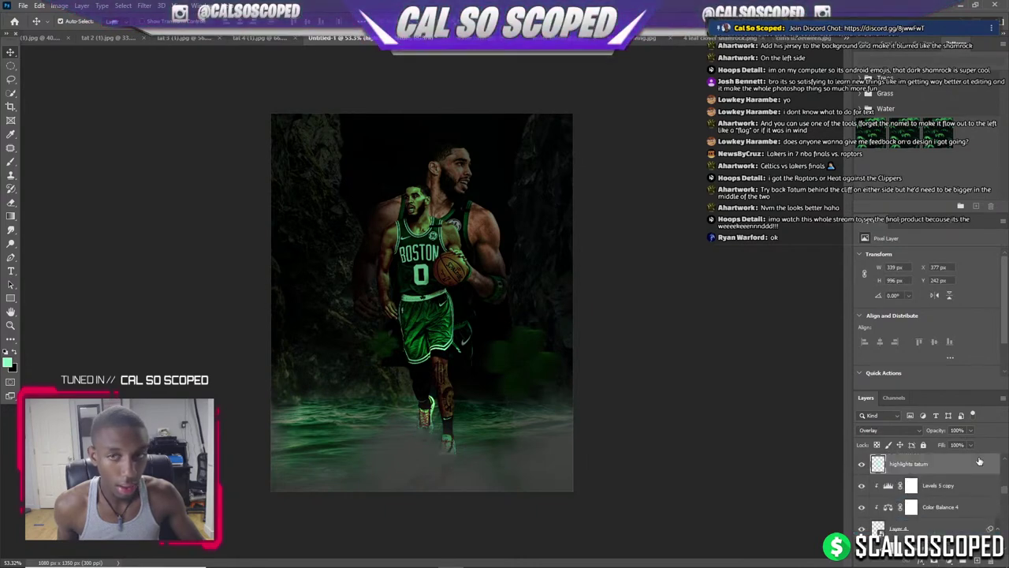
{"action": "left_click", "coordinate": [862, 464]}
{"action": "left_click", "coordinate": [860, 465]}
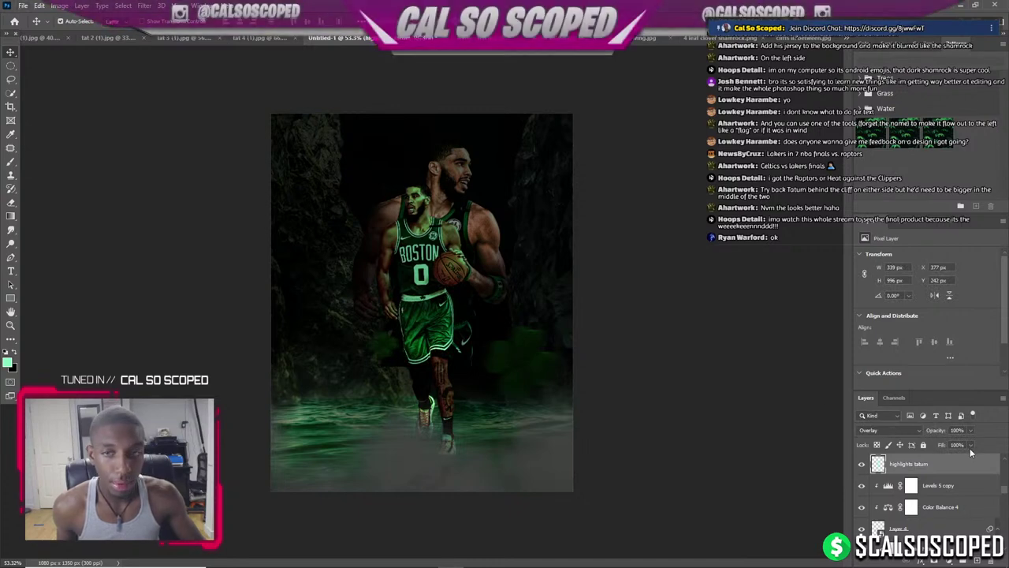
Mask 'highlights tatum' and paint out part of the mint glow with a large brush.
{"action": "left_click", "coordinate": [936, 561]}
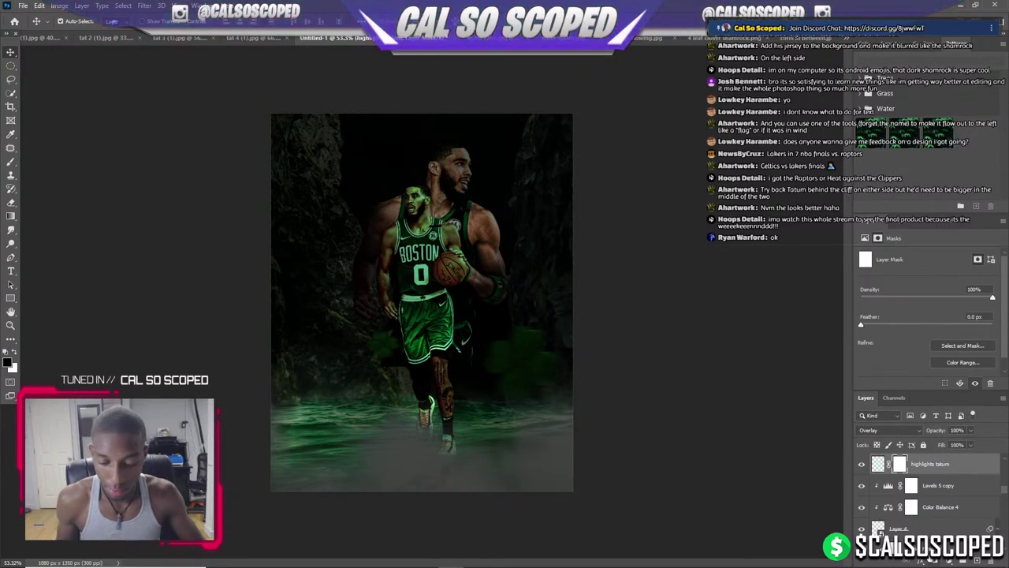
{"action": "key", "text": "b"}
{"action": "key", "text": "bracketright"}
{"action": "key", "text": "bracketright"}
{"action": "key", "text": "bracketright"}
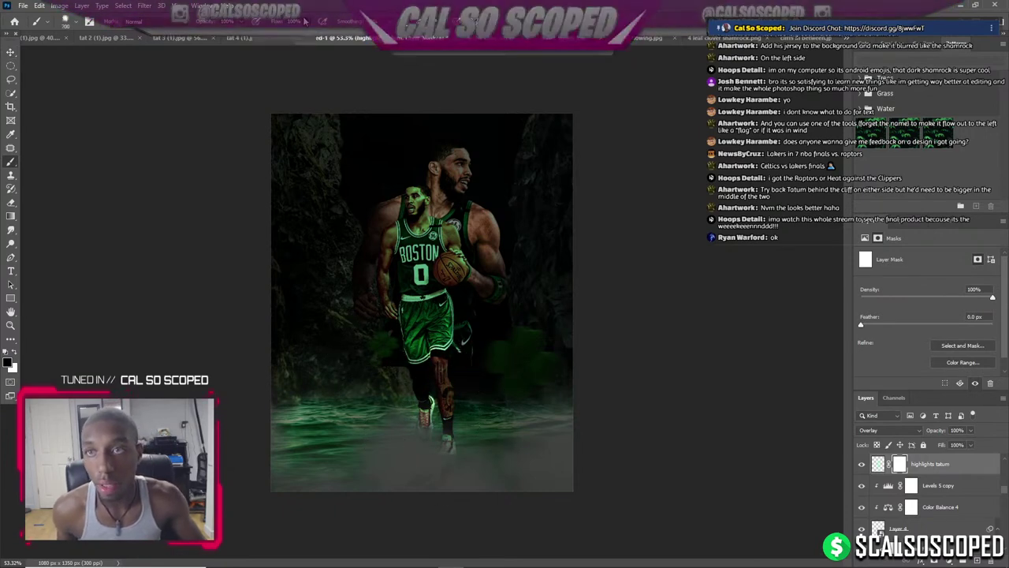
{"action": "mouse_move", "coordinate": [428, 428]}
{"action": "left_mouse_down"}
{"action": "mouse_move", "coordinate": [405, 338]}
{"action": "mouse_move", "coordinate": [339, 225]}
{"action": "left_mouse_up"}
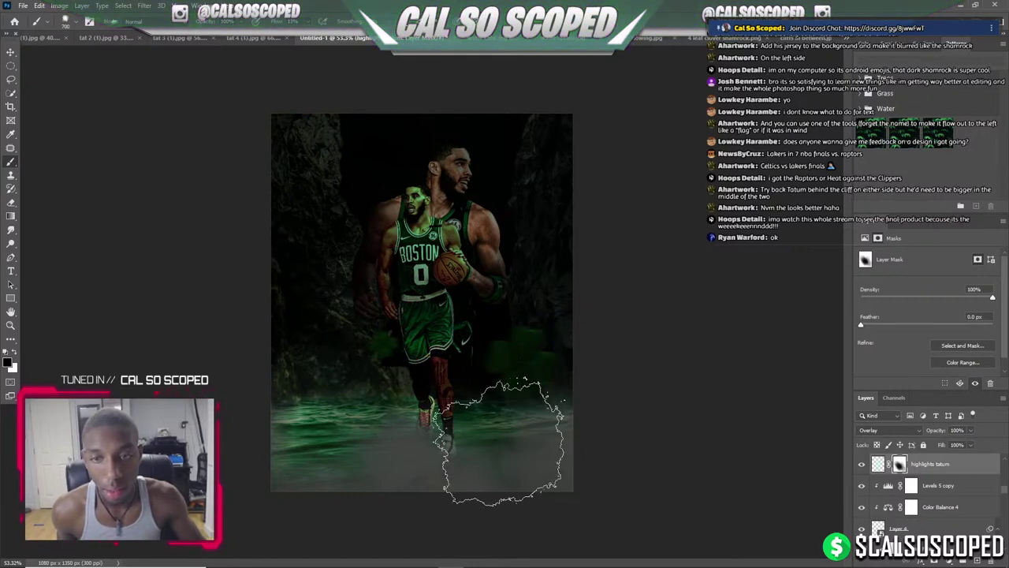
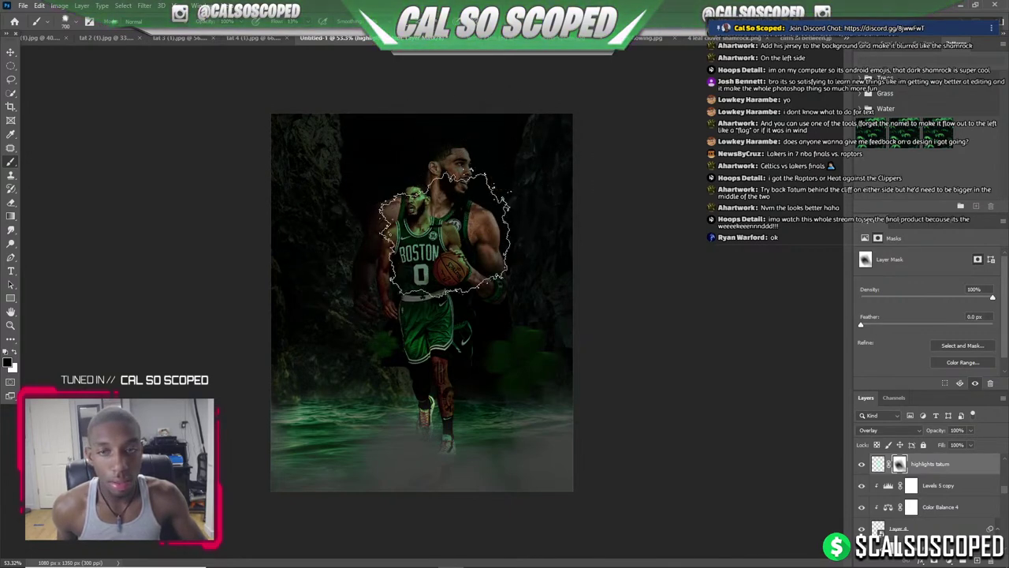
Fit the poster on screen and select the back Tatum figure's layer.
{"action": "key", "text": "ctrl+0"}
{"action": "scroll", "coordinate": [949, 468], "scroll_direction": "up", "scroll_amount": 3}
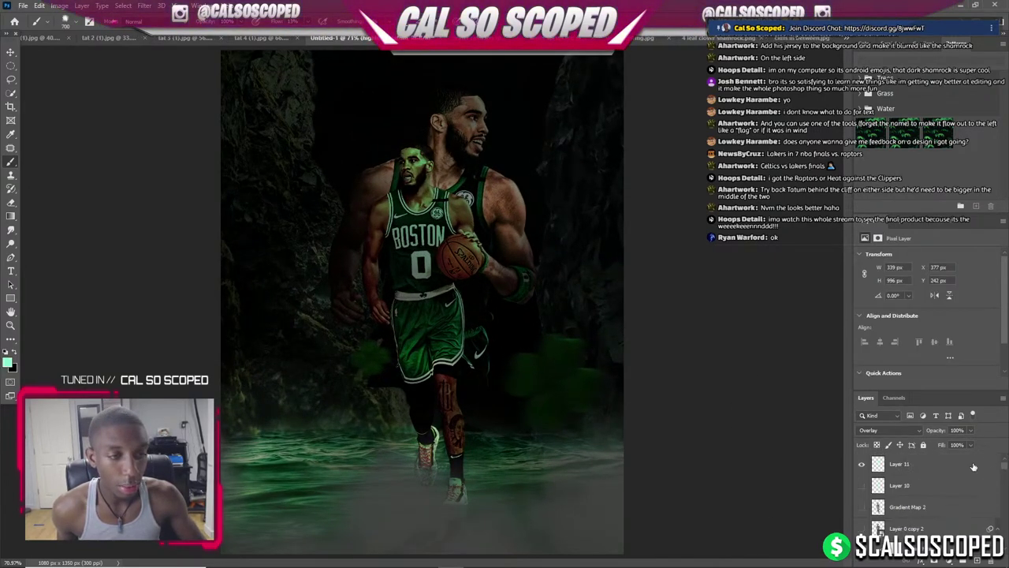
{"action": "left_click", "coordinate": [877, 464], "text": "ctrl"}
{"action": "scroll", "coordinate": [468, 115], "scroll_direction": "up", "scroll_amount": 2}
{"action": "key", "text": "ctrl+d"}
{"action": "left_click", "coordinate": [456, 93], "text": "ctrl"}
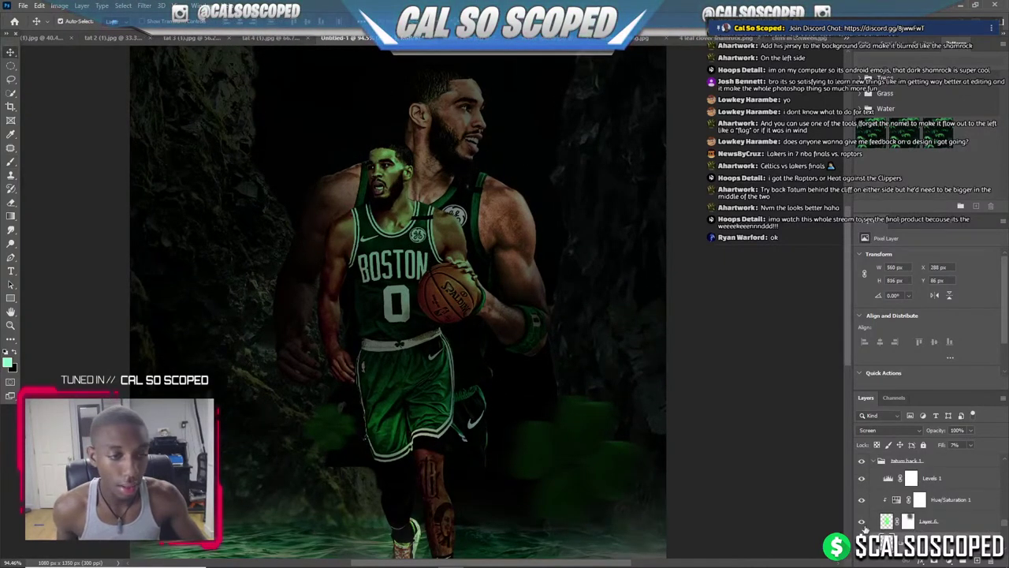
Toggle the tatum back group's adjustment and Levels 6 off and on to compare.
{"action": "scroll", "coordinate": [881, 505], "scroll_direction": "up", "scroll_amount": 3}
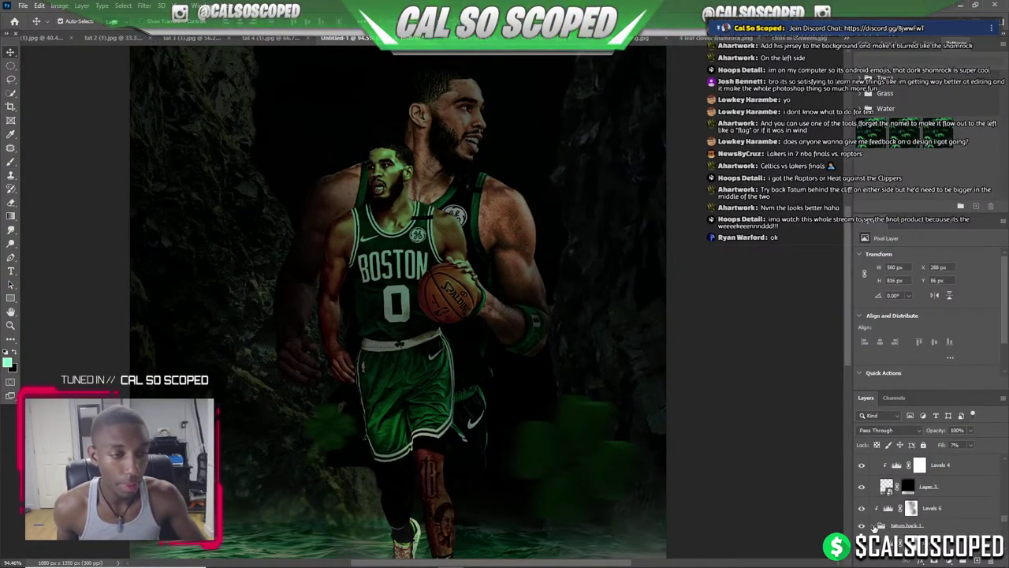
{"action": "left_click", "coordinate": [876, 527]}
{"action": "left_click", "coordinate": [862, 507]}
{"action": "left_click", "coordinate": [861, 508]}
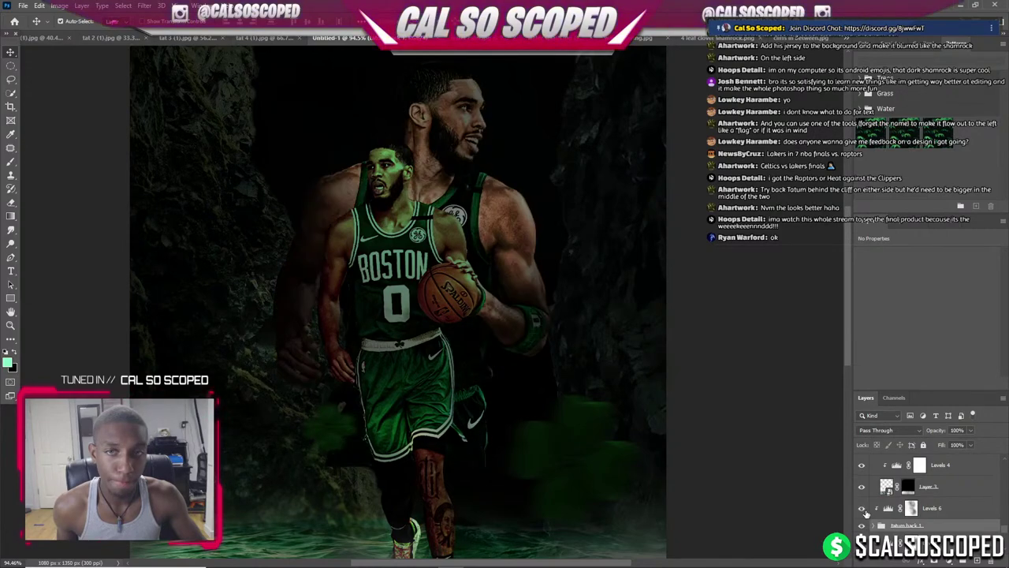
{"action": "left_click", "coordinate": [862, 509]}
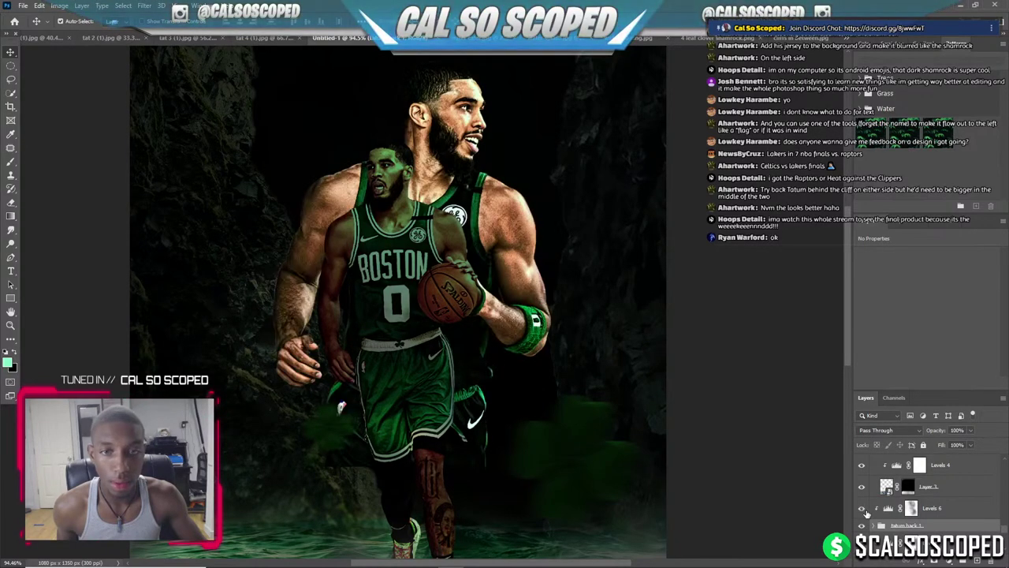
{"action": "left_click", "coordinate": [862, 509]}
Select the new Layer 12 at the top of the layer stack.
{"action": "key", "text": "ctrl+0"}
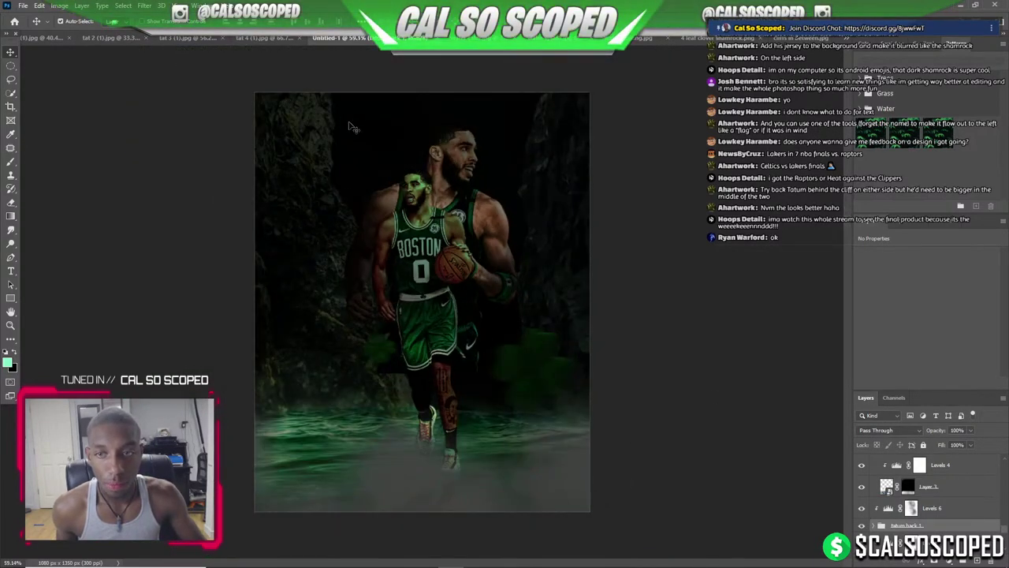
{"action": "scroll", "coordinate": [382, 153], "scroll_direction": "up", "scroll_amount": 1}
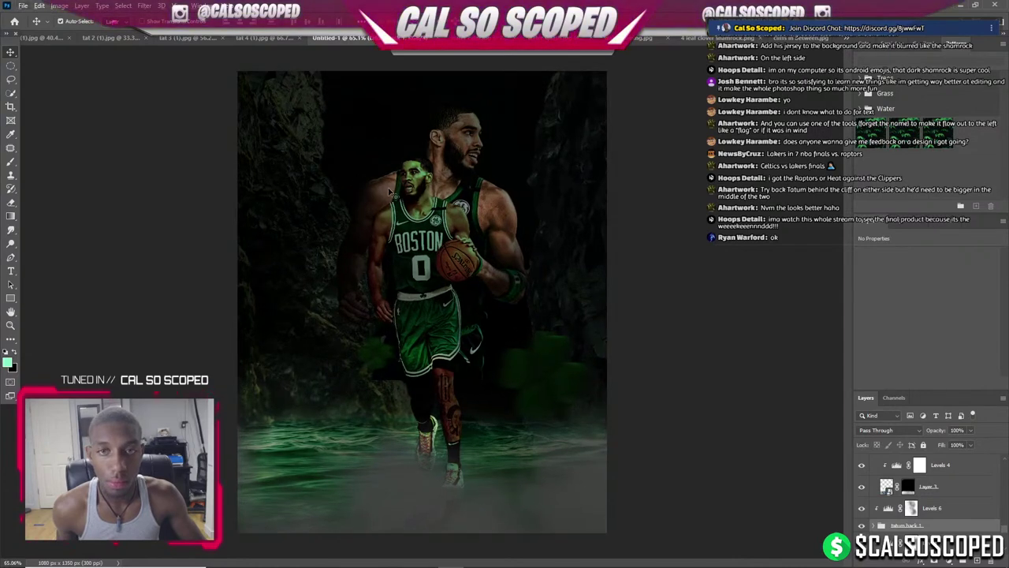
{"action": "scroll", "coordinate": [390, 193], "scroll_direction": "down", "scroll_amount": 1}
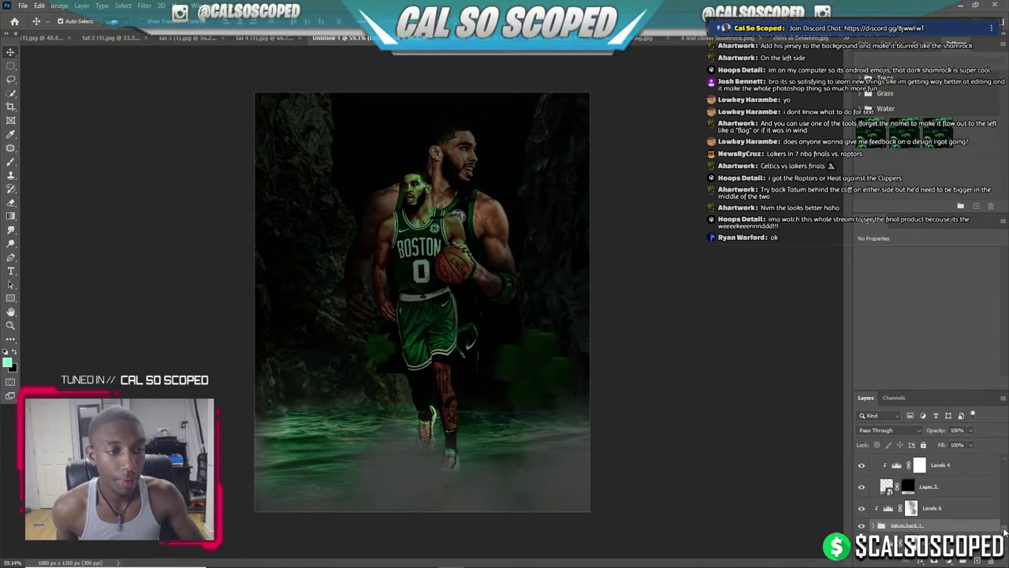
{"action": "scroll", "coordinate": [930, 497], "scroll_direction": "up", "scroll_amount": 5}
{"action": "left_click", "coordinate": [906, 464]}
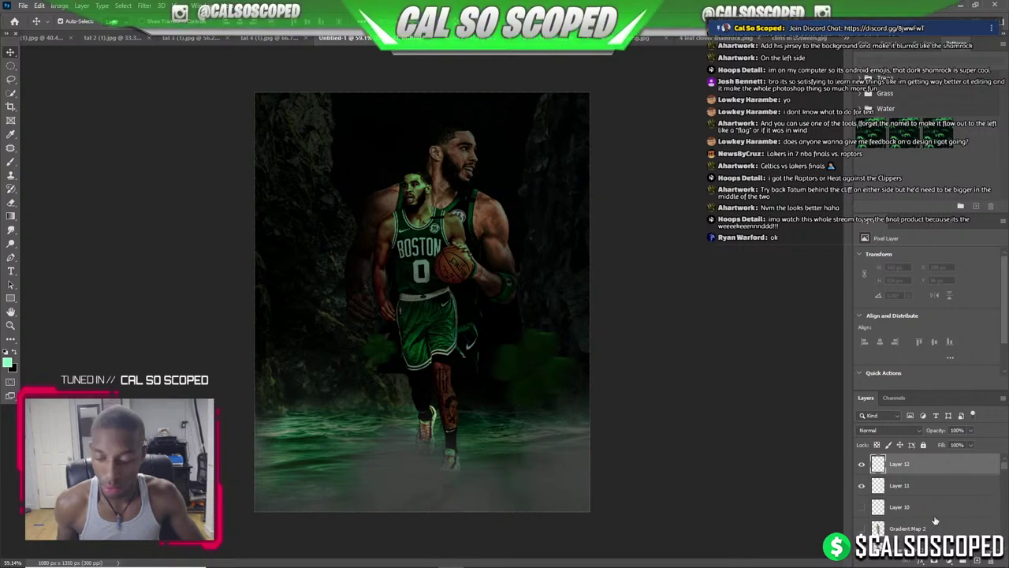
{"action": "key", "text": "b"}
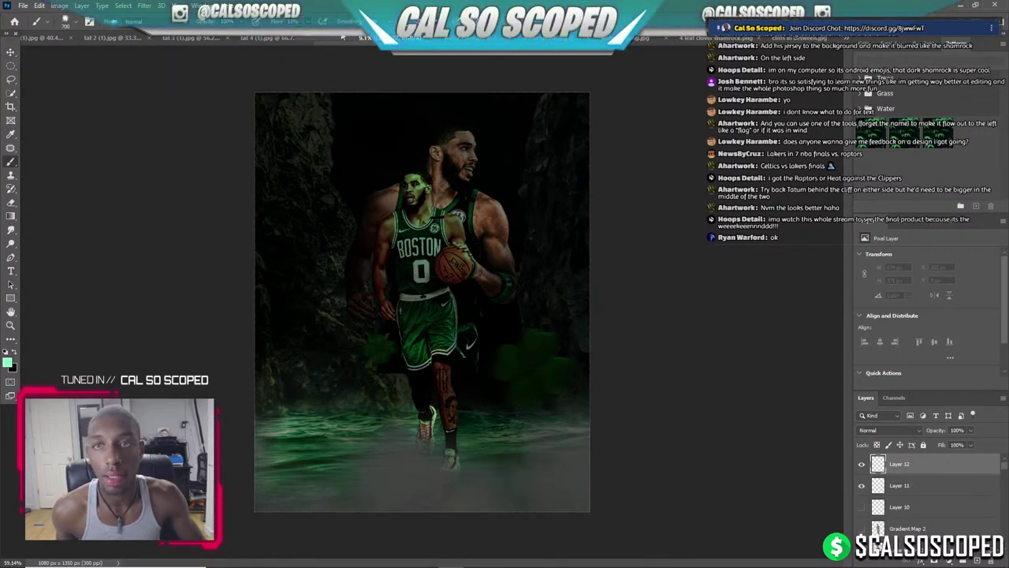
Choose the Soft Round brush from the General Brushes presets.
{"action": "left_click", "coordinate": [421, 114]}
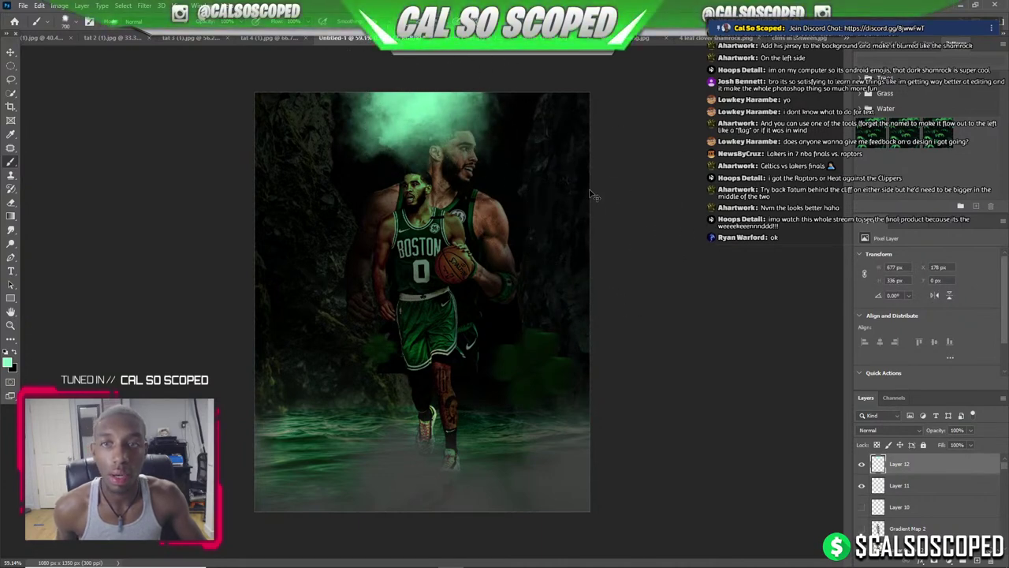
{"action": "key", "text": "ctrl+z"}
{"action": "key", "text": "F5"}
{"action": "left_click", "coordinate": [316, 194]}
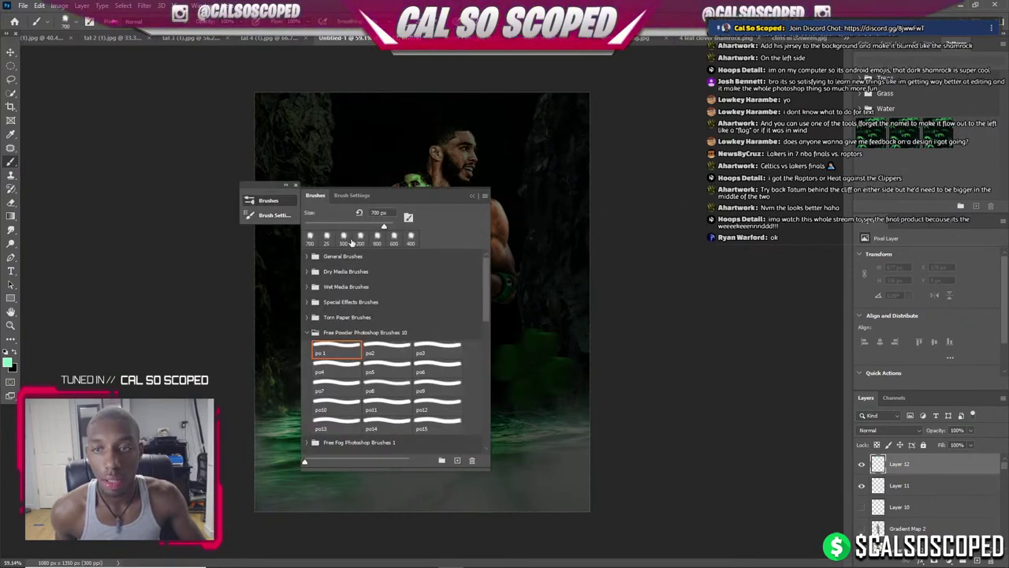
{"action": "left_click", "coordinate": [308, 332]}
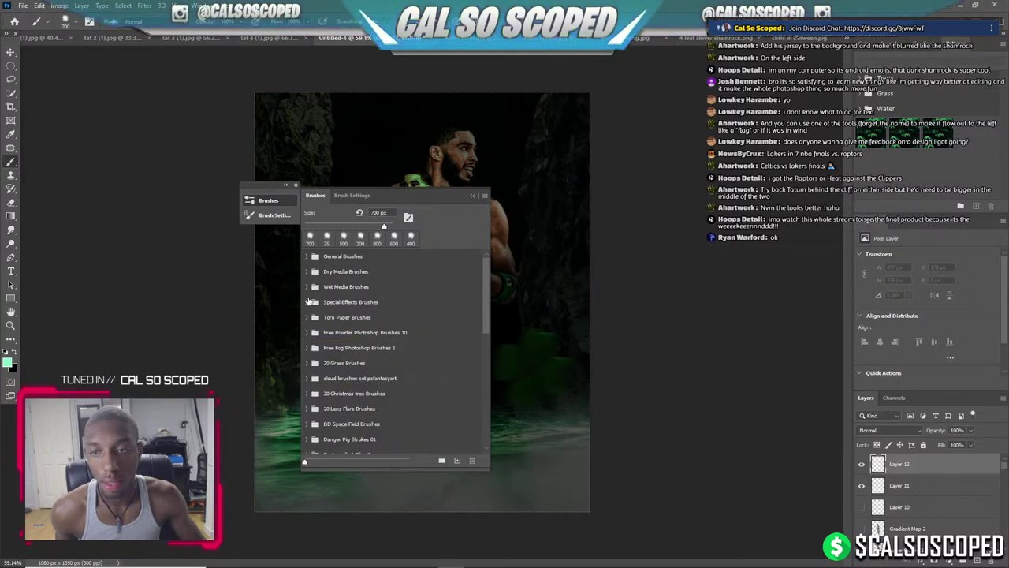
{"action": "left_click", "coordinate": [307, 256]}
{"action": "left_click", "coordinate": [336, 272]}
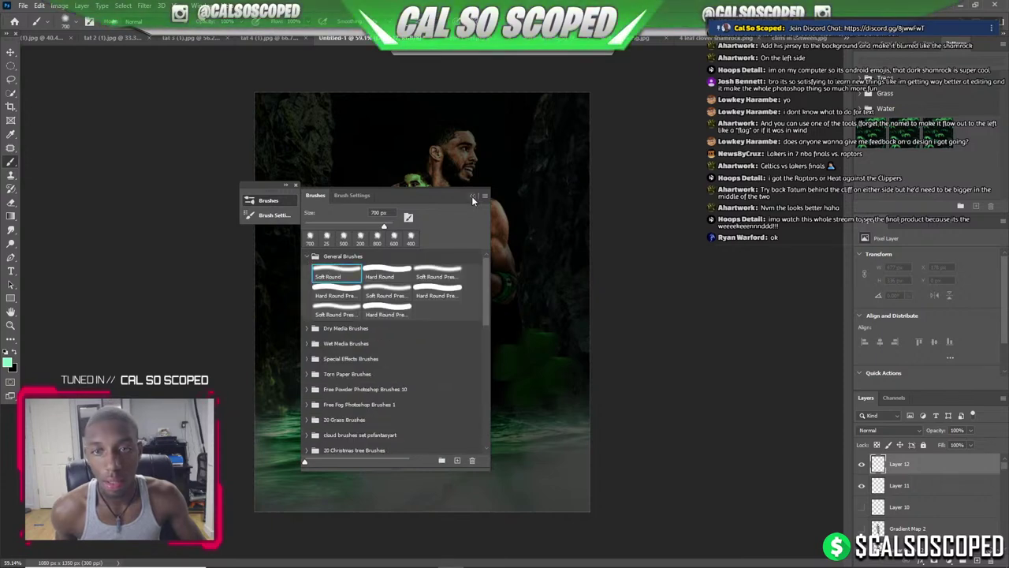
{"action": "left_click", "coordinate": [471, 194]}
Try the brush at 1100 px, then settle on 900 px.
{"action": "key", "text": "bracketright"}
{"action": "key", "text": "bracketright"}
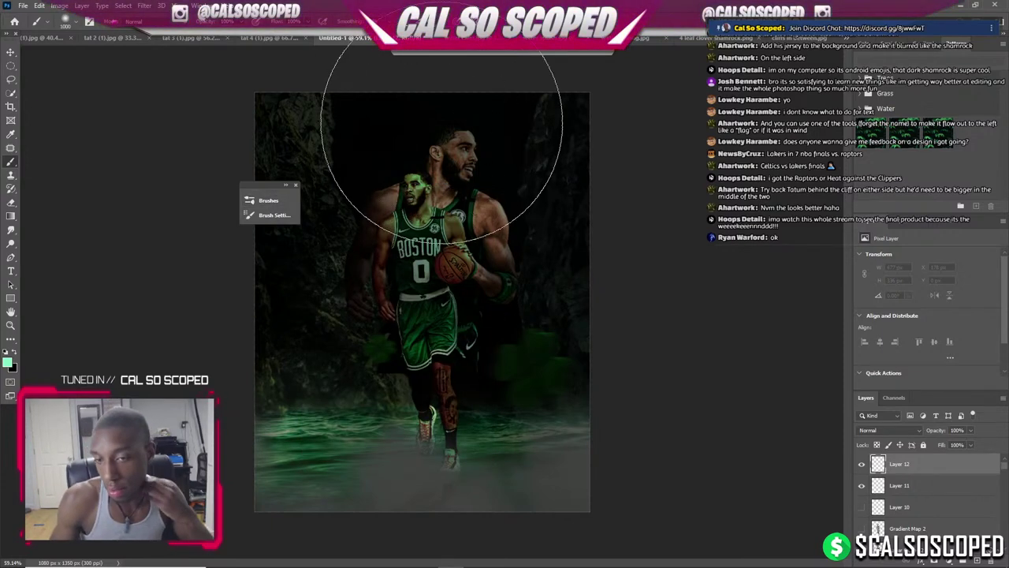
{"action": "left_click", "coordinate": [450, 32]}
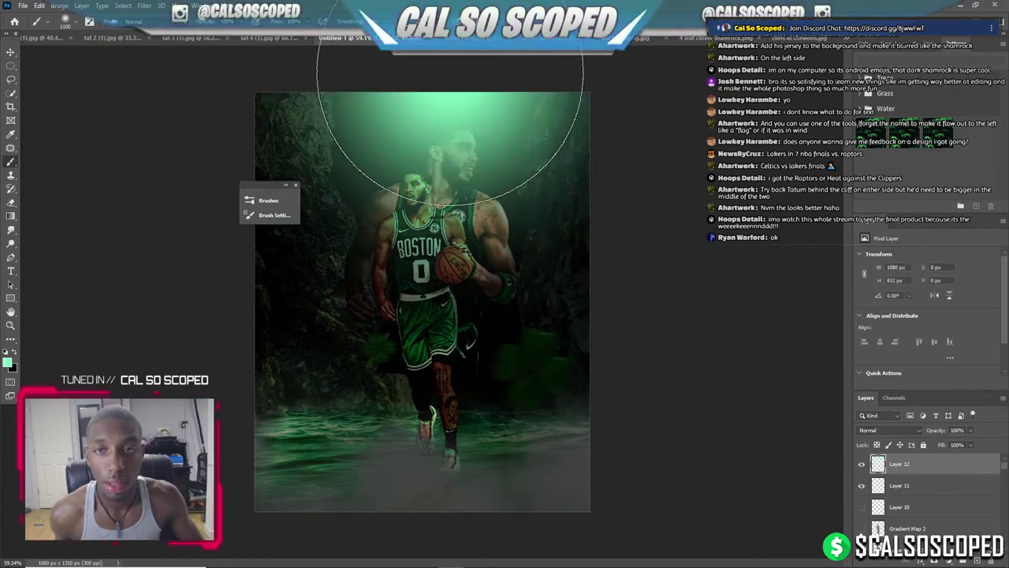
{"action": "scroll", "coordinate": [463, 119], "scroll_direction": "down", "scroll_amount": 3}
{"action": "key", "text": "ctrl+z"}
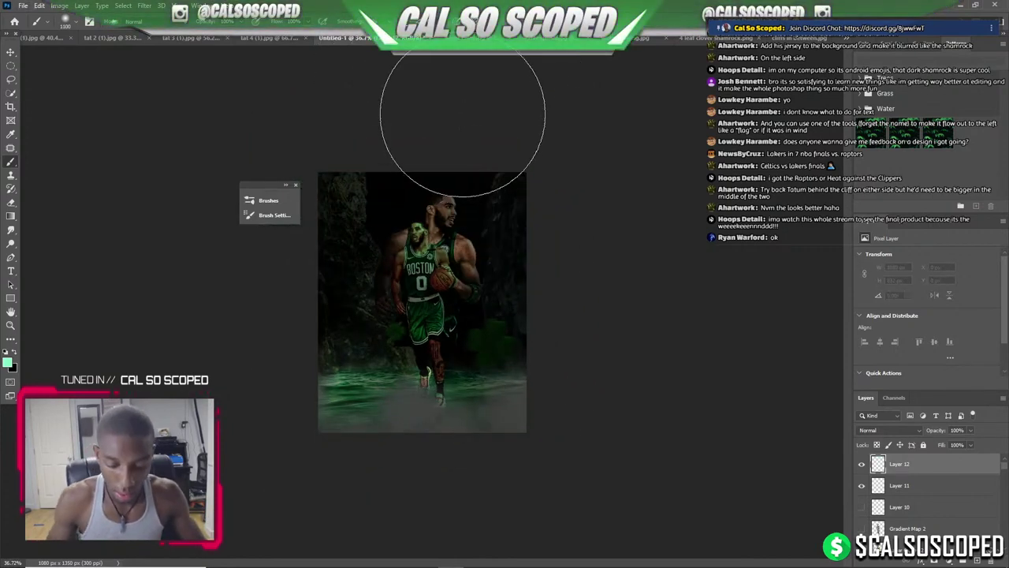
{"action": "key", "text": "bracketleft"}
{"action": "key", "text": "bracketleft"}
{"action": "left_click", "coordinate": [417, 131]}
{"action": "key", "text": "ctrl+z"}
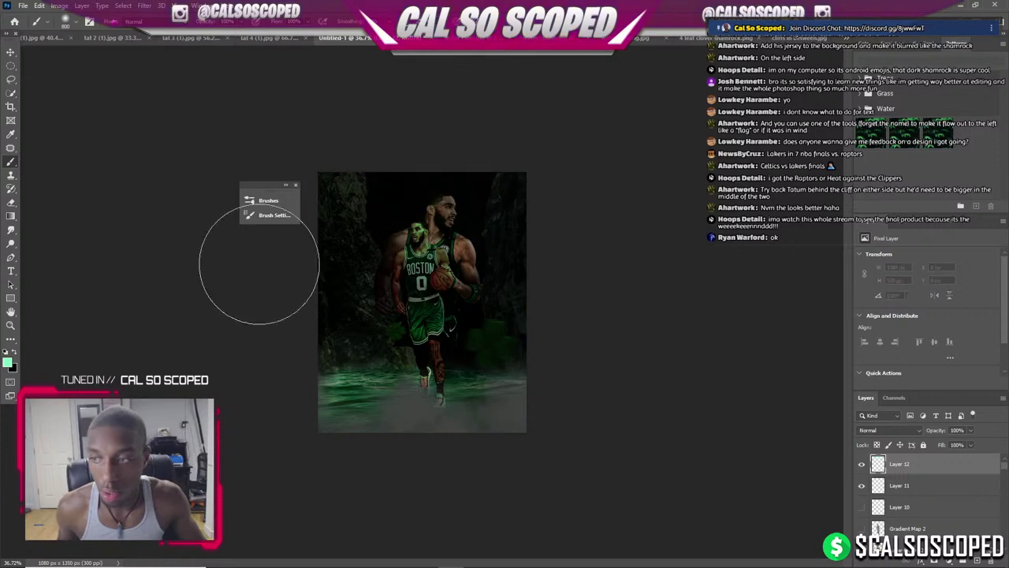
Set a deeper green foreground colour and test it with one dab.
{"action": "left_click", "coordinate": [8, 362]}
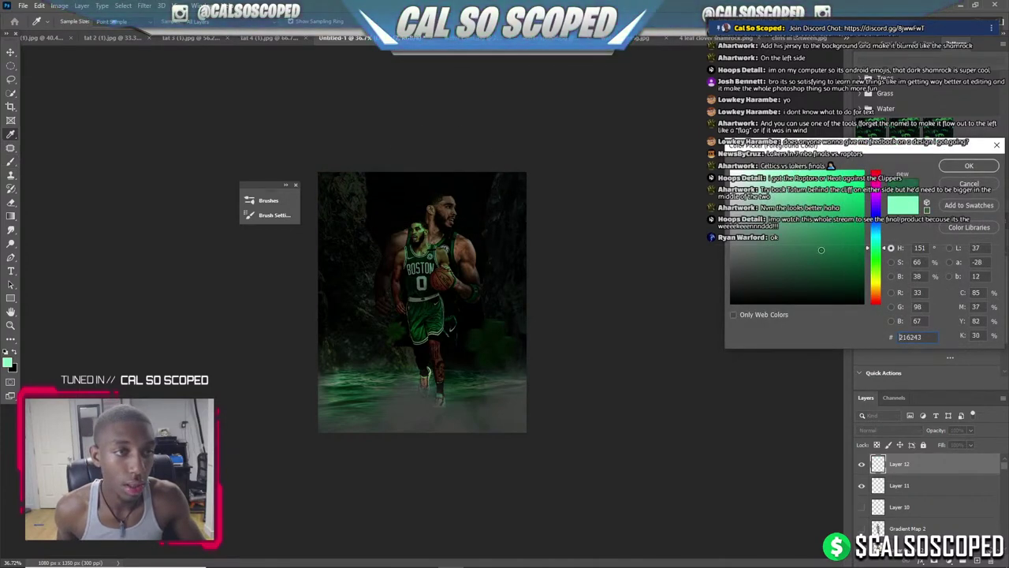
{"action": "left_click", "coordinate": [969, 166]}
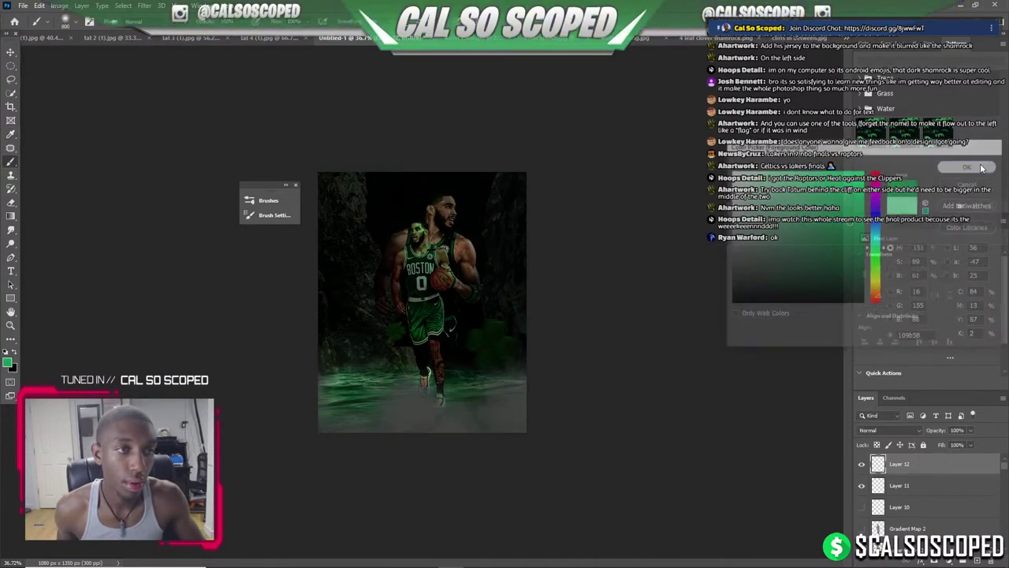
{"action": "left_click", "coordinate": [433, 134]}
{"action": "key", "text": "ctrl+z"}
Paint a single large green glow over the player's chest on Layer 12.
{"action": "scroll", "coordinate": [433, 130], "scroll_direction": "up", "scroll_amount": 3}
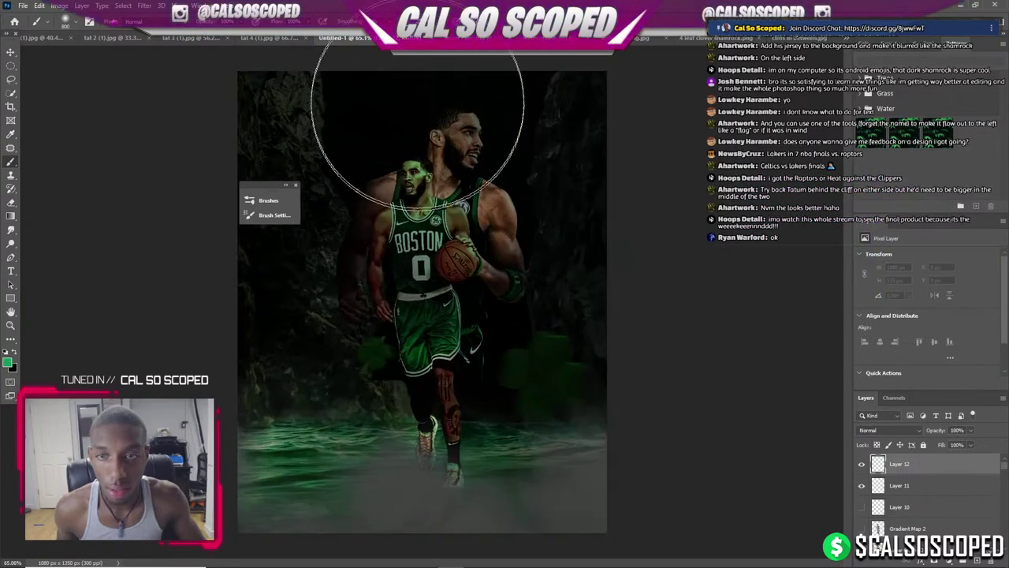
{"action": "left_click", "coordinate": [428, 87]}
{"action": "scroll", "coordinate": [455, 138], "scroll_direction": "down", "scroll_amount": 1}
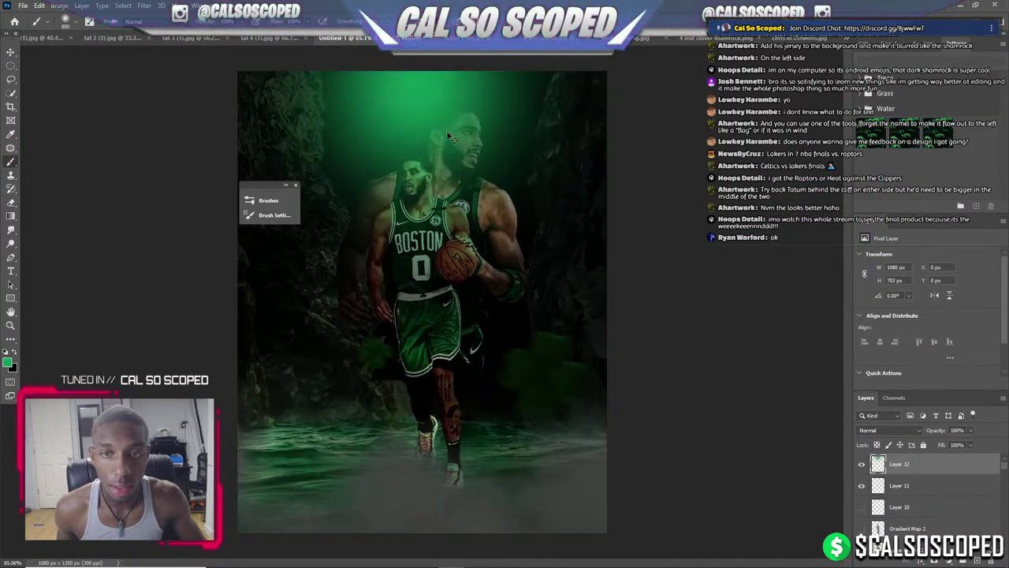
{"action": "key", "text": "ctrl+z"}
{"action": "scroll", "coordinate": [438, 256], "scroll_direction": "up", "scroll_amount": 3}
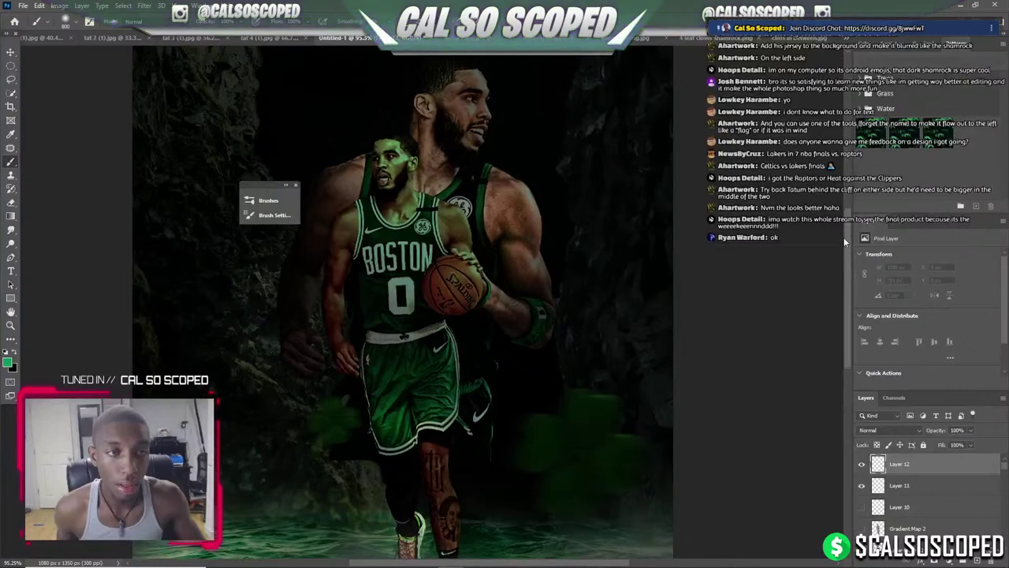
{"action": "scroll", "coordinate": [360, 203], "scroll_direction": "up", "scroll_amount": 3}
{"action": "scroll", "coordinate": [416, 158], "scroll_direction": "down", "scroll_amount": 2}
{"action": "left_click", "coordinate": [424, 102]}
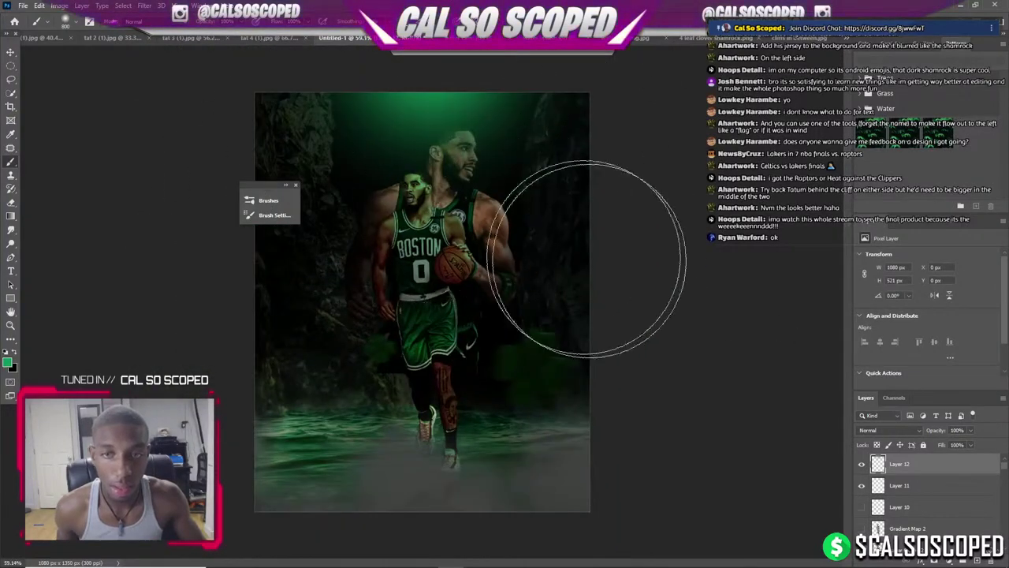
{"action": "key", "text": "ctrl+z"}
{"action": "left_click", "coordinate": [448, 227]}
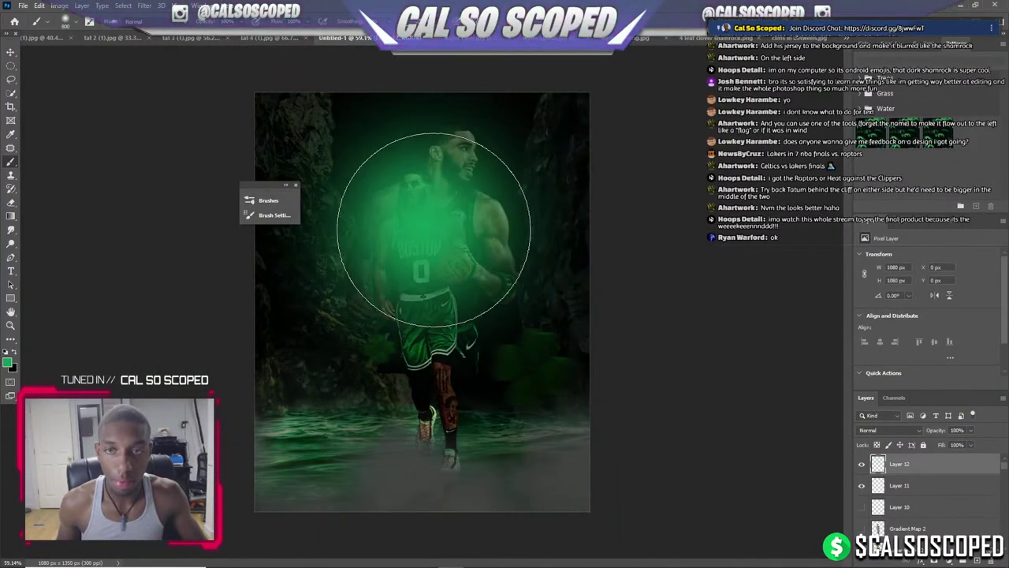
Perspective-transform the glow into a cone tapering up to the canvas top.
{"action": "key", "text": "ctrl+t"}
{"action": "right_click", "coordinate": [423, 262]}
{"action": "left_click", "coordinate": [465, 321]}
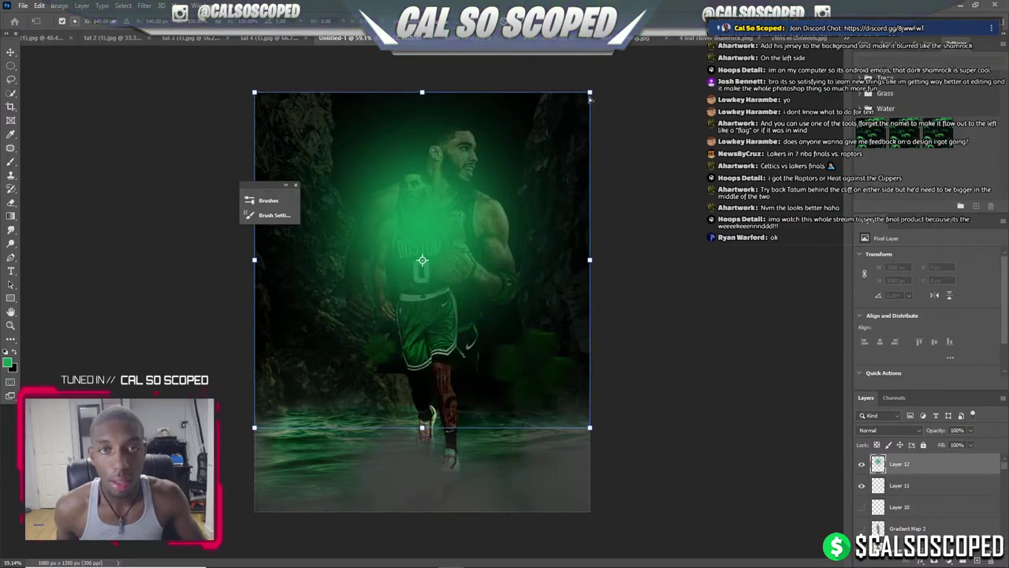
{"action": "left_click_drag", "start_coordinate": [590, 98], "coordinate": [365, 209]}
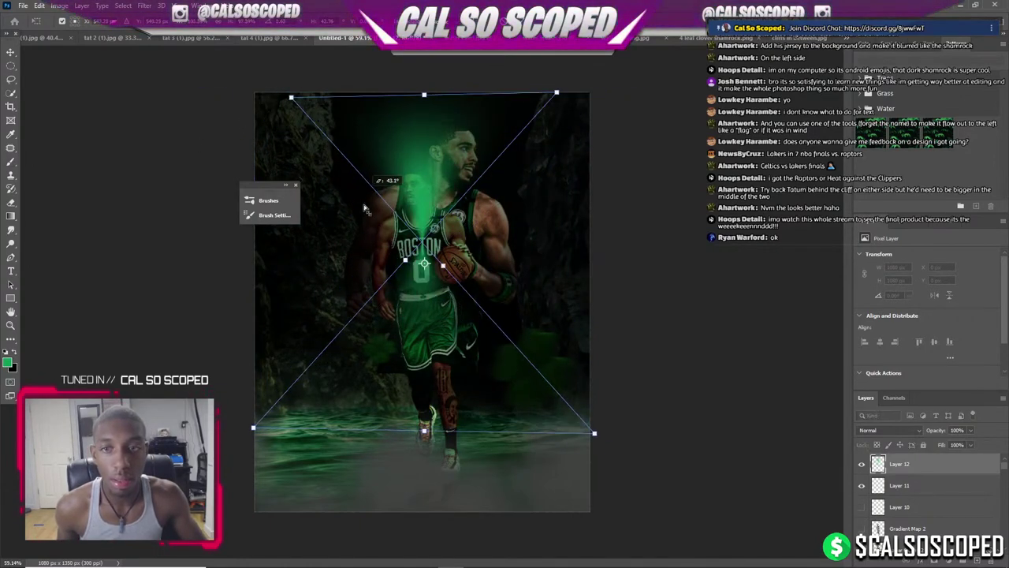
{"action": "mouse_move", "coordinate": [365, 209]}
{"action": "left_mouse_down"}
{"action": "mouse_move", "coordinate": [615, 161]}
{"action": "mouse_move", "coordinate": [553, 158]}
{"action": "left_mouse_up"}
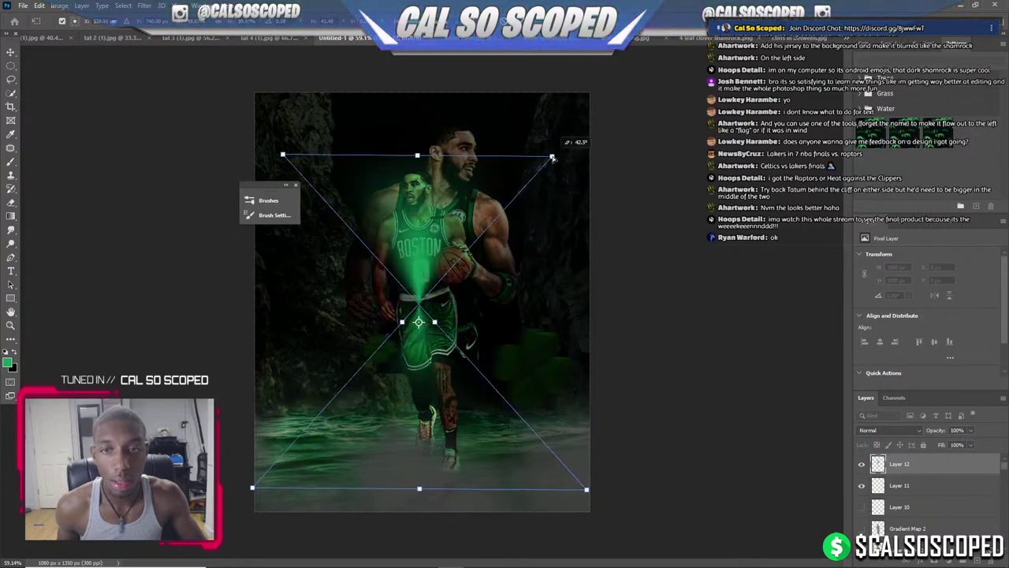
{"action": "right_click", "coordinate": [454, 186]}
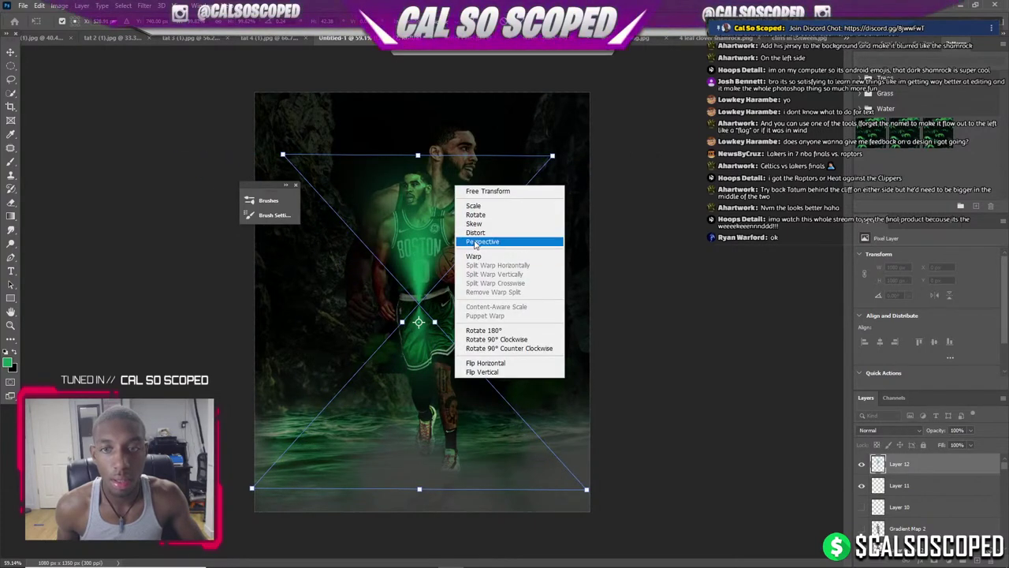
{"action": "left_click", "coordinate": [475, 245]}
{"action": "left_click_drag", "start_coordinate": [418, 157], "coordinate": [415, 32]}
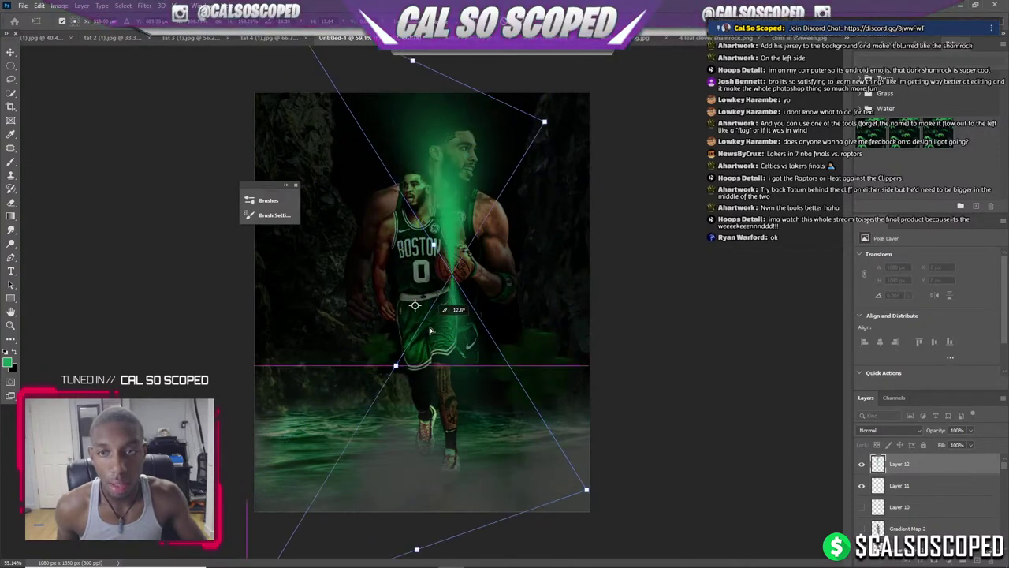
{"action": "left_click_drag", "start_coordinate": [587, 488], "coordinate": [416, 368]}
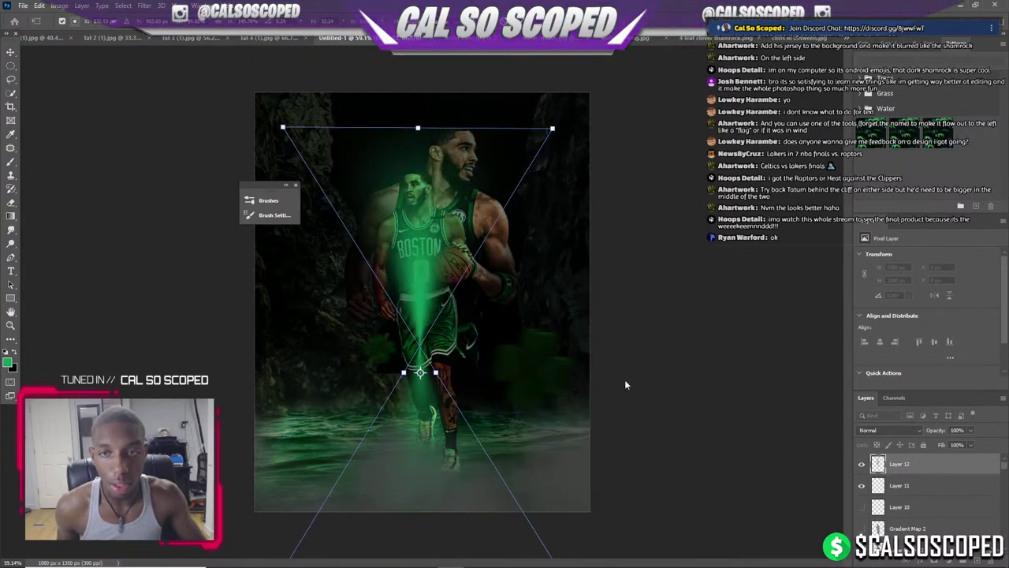
{"action": "key", "text": "Return"}
Convert Layer 12 to a smart object and stretch the beam down from the top.
{"action": "right_click", "coordinate": [905, 467]}
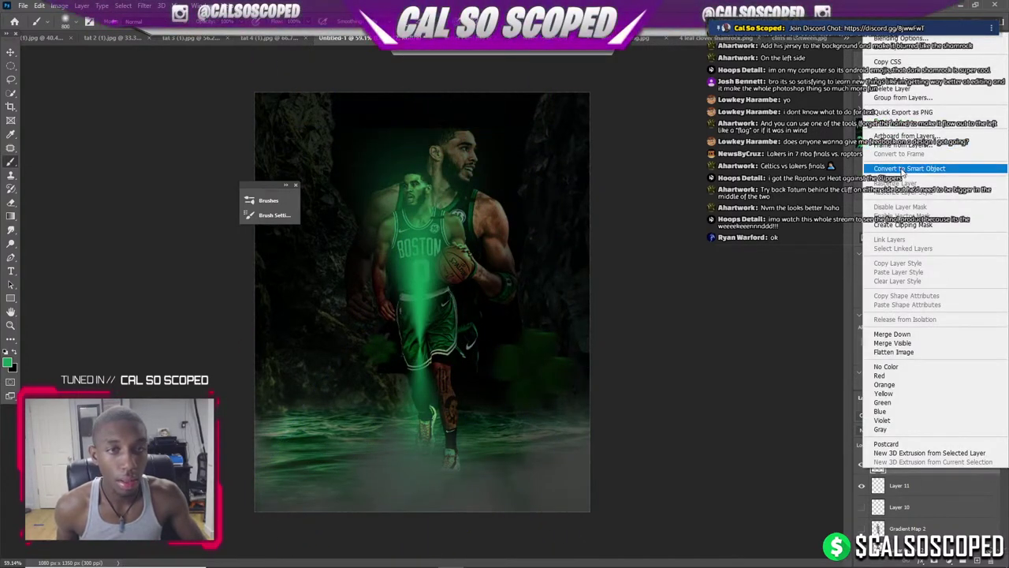
{"action": "left_click", "coordinate": [908, 168]}
{"action": "key", "text": "ctrl+t"}
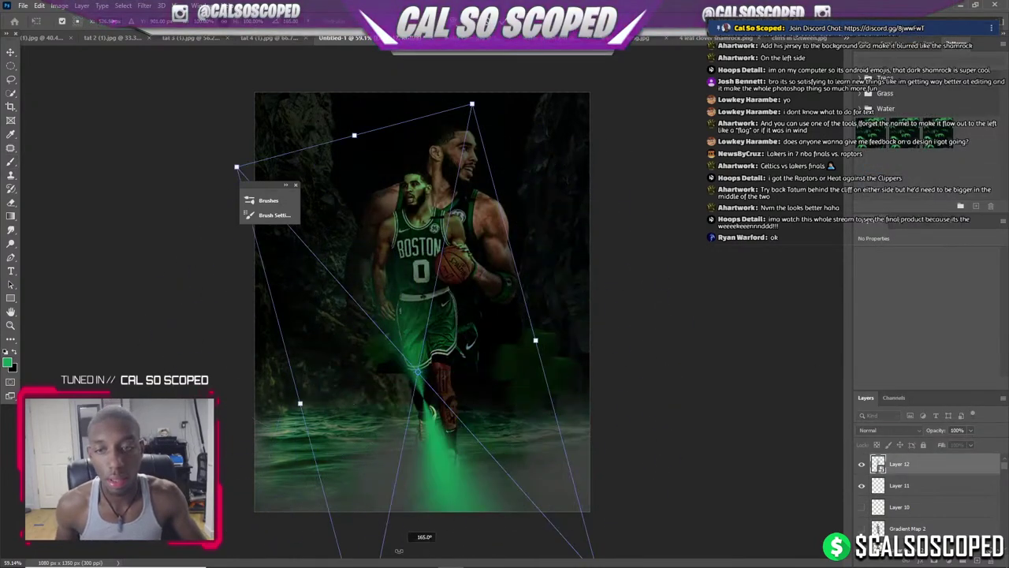
{"action": "left_click_drag", "start_coordinate": [421, 521], "coordinate": [387, 261]}
{"action": "left_click_drag", "start_coordinate": [469, 147], "coordinate": [480, 112]}
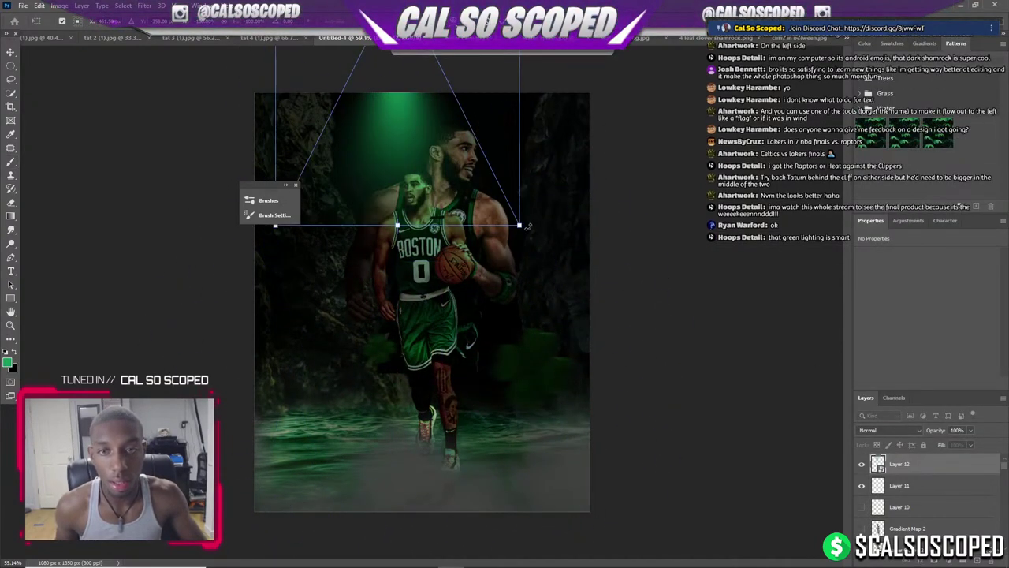
{"action": "mouse_move", "coordinate": [527, 226]}
{"action": "left_mouse_down"}
{"action": "mouse_move", "coordinate": [560, 187]}
{"action": "mouse_move", "coordinate": [510, 217]}
{"action": "left_mouse_up"}
{"action": "left_click_drag", "start_coordinate": [419, 214], "coordinate": [474, 253]}
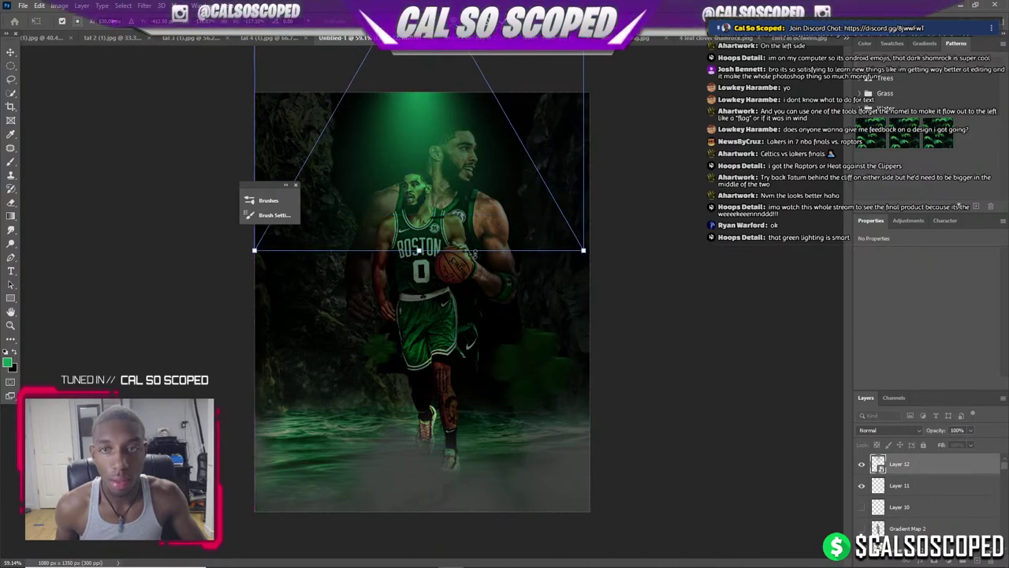
{"action": "key", "text": "Return"}
{"action": "key", "text": "b"}
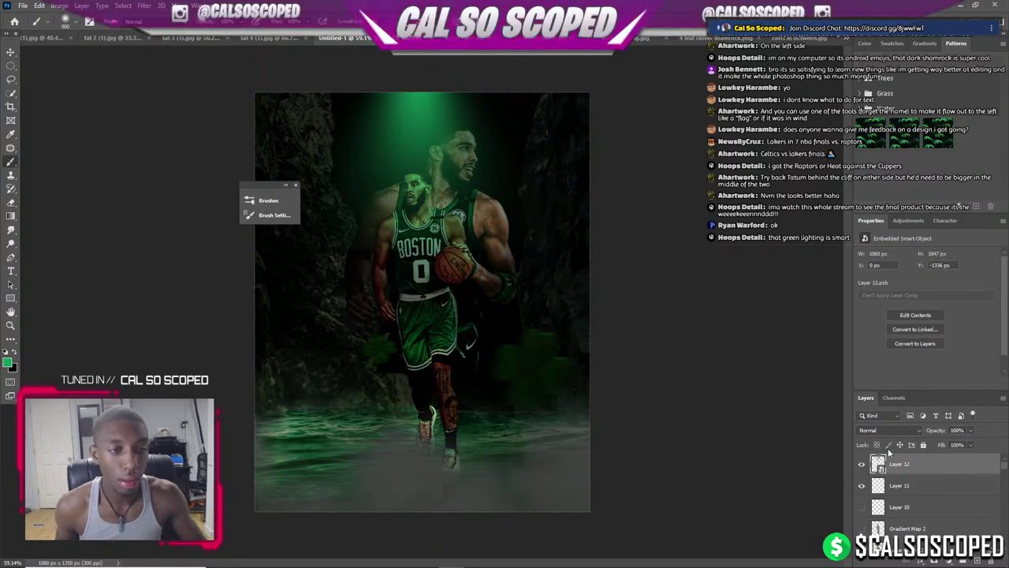
Apply a Gaussian Blur with a lowered radius to the glow layer.
{"action": "left_click", "coordinate": [144, 5]}
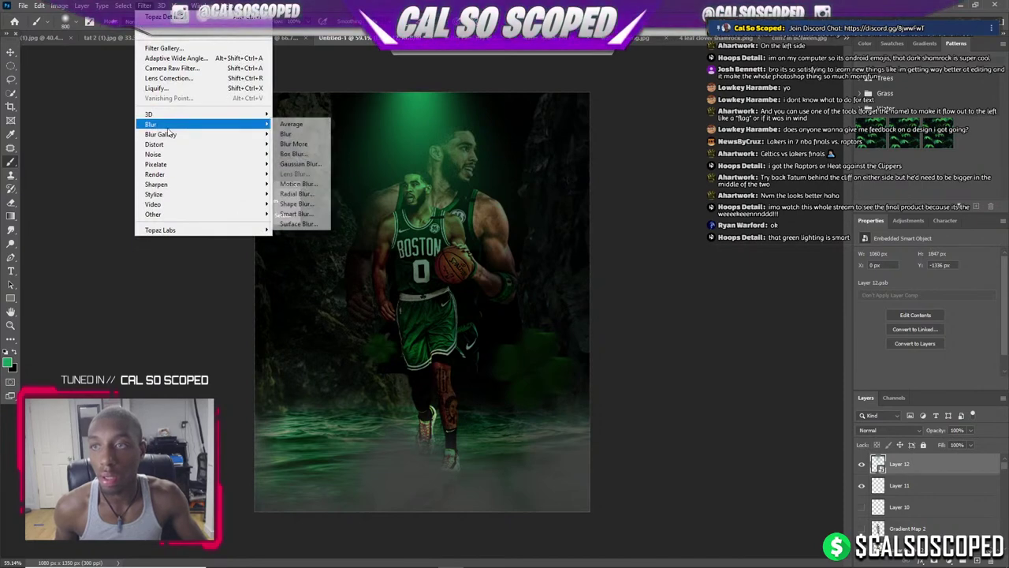
{"action": "mouse_move", "coordinate": [202, 124]}
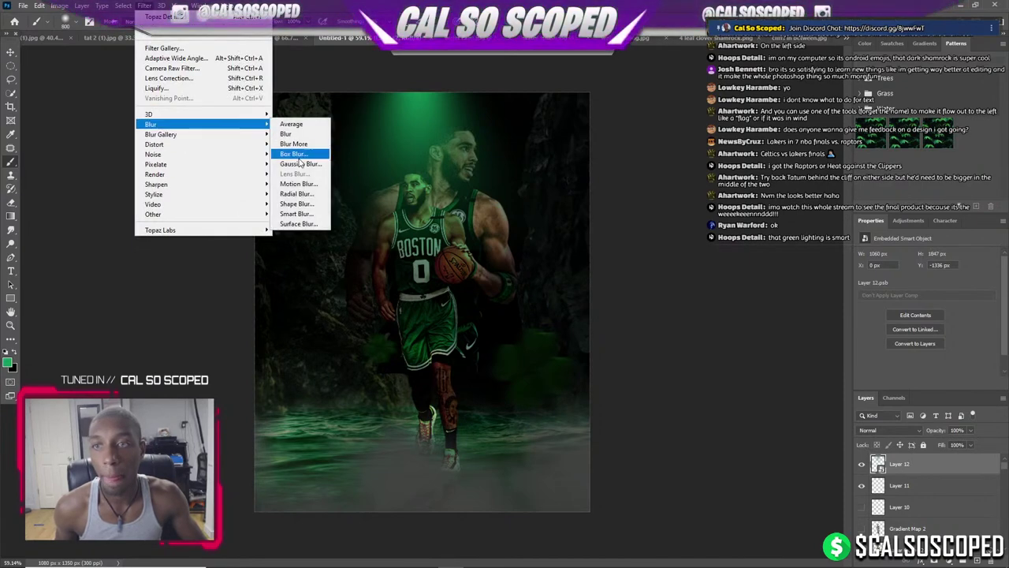
{"action": "left_click", "coordinate": [292, 155]}
{"action": "left_click", "coordinate": [559, 157]}
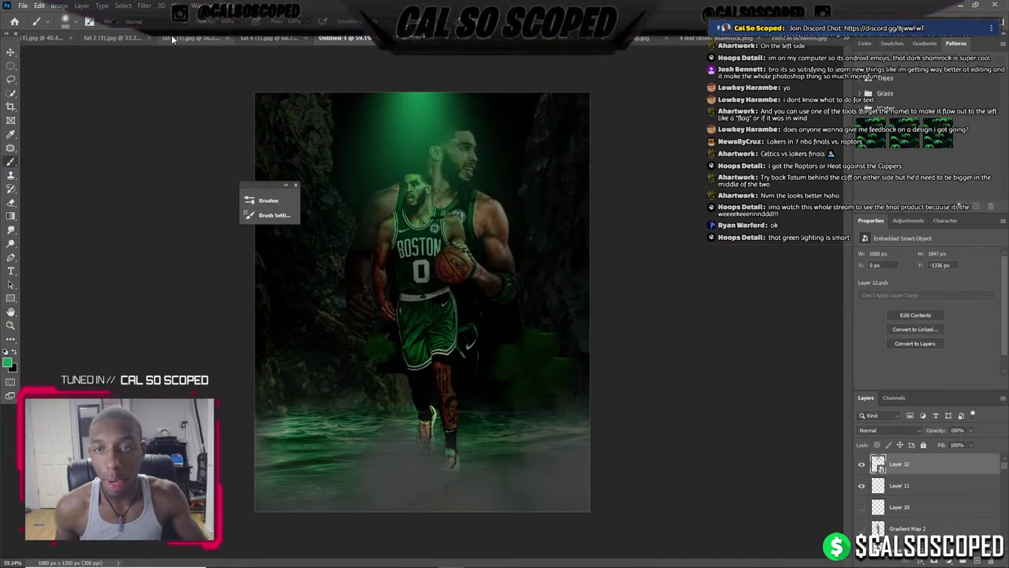
{"action": "left_click", "coordinate": [144, 5]}
{"action": "left_click", "coordinate": [296, 164]}
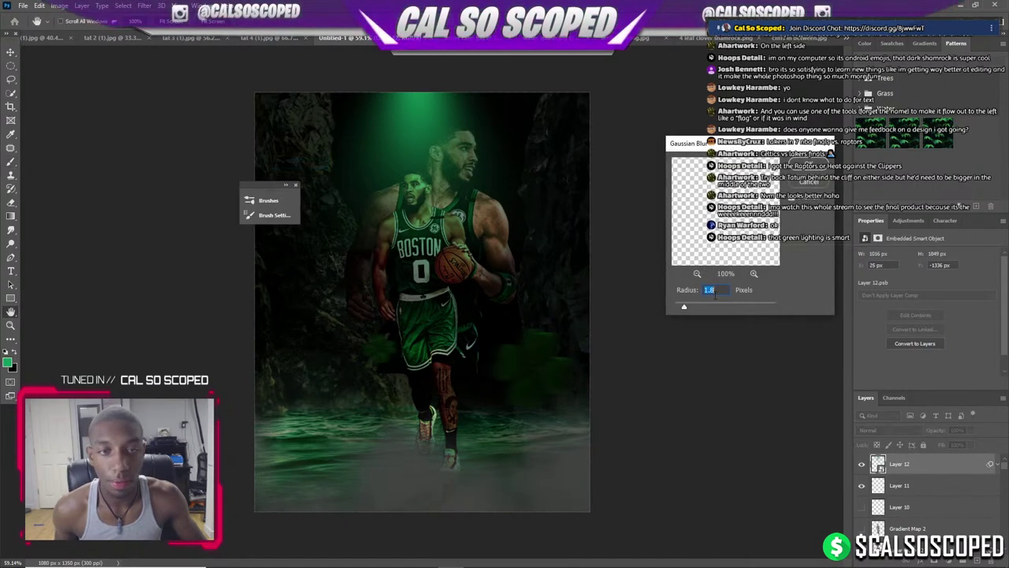
{"action": "left_click_drag", "start_coordinate": [762, 310], "coordinate": [731, 310]}
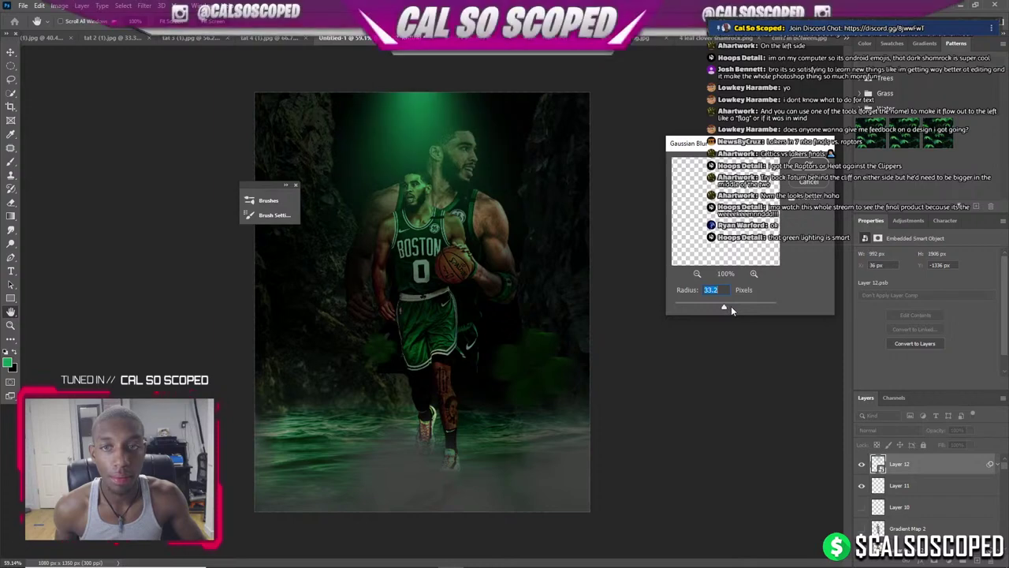
{"action": "key", "text": "Return"}
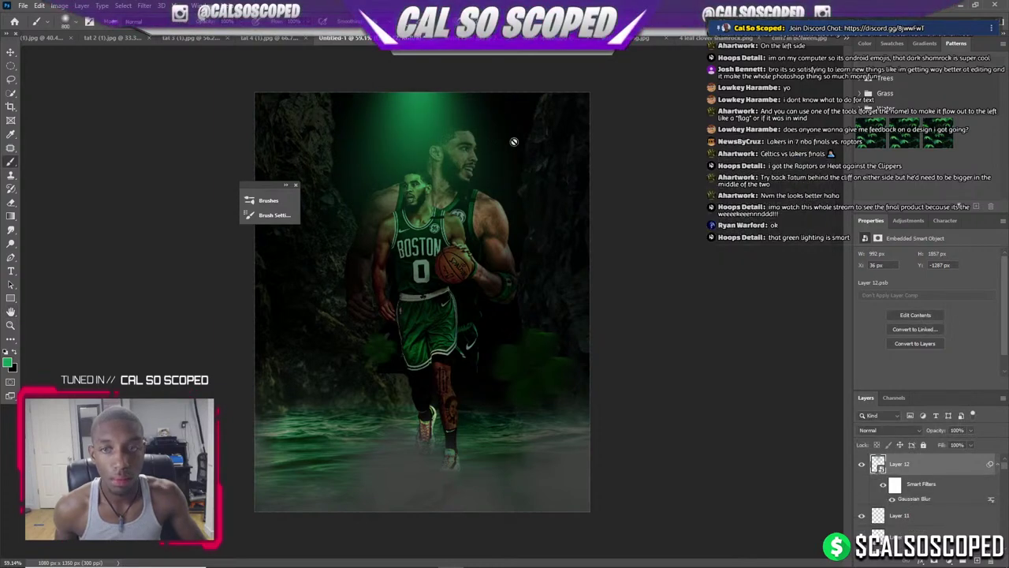
Lower the glow layer's fill to about 39% to dim the beam.
{"action": "scroll", "coordinate": [514, 134], "scroll_direction": "down", "scroll_amount": 2}
{"action": "scroll", "coordinate": [354, 135], "scroll_direction": "up", "scroll_amount": 3}
{"action": "scroll", "coordinate": [434, 268], "scroll_direction": "up", "scroll_amount": 2}
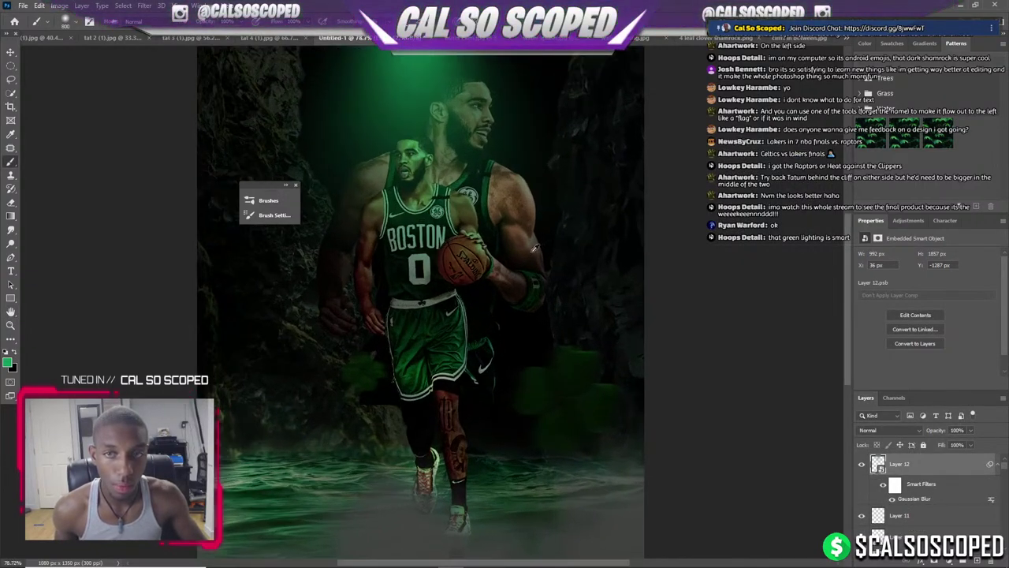
{"action": "left_click", "coordinate": [861, 464]}
{"action": "left_click", "coordinate": [861, 464]}
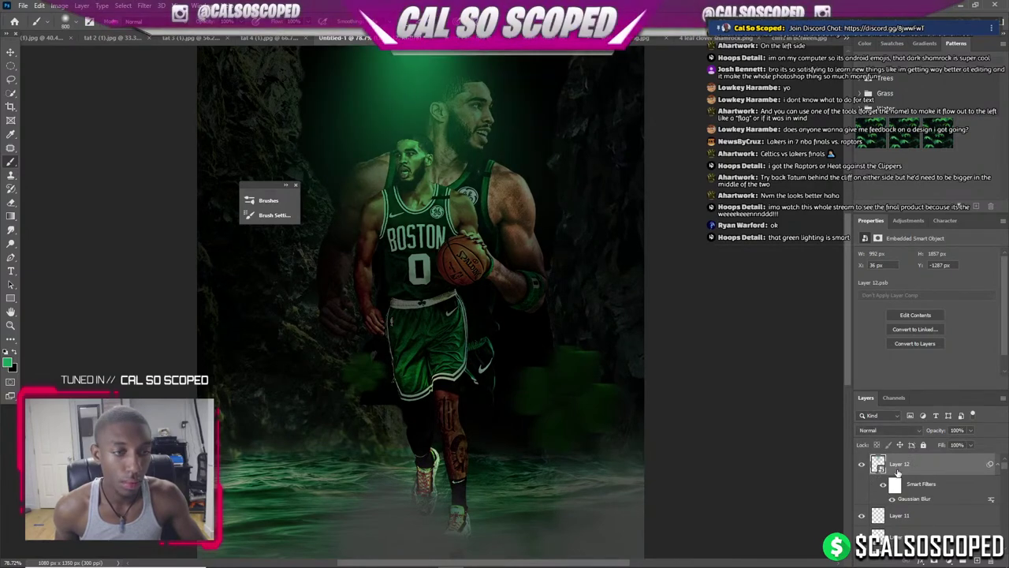
{"action": "left_click", "coordinate": [969, 448]}
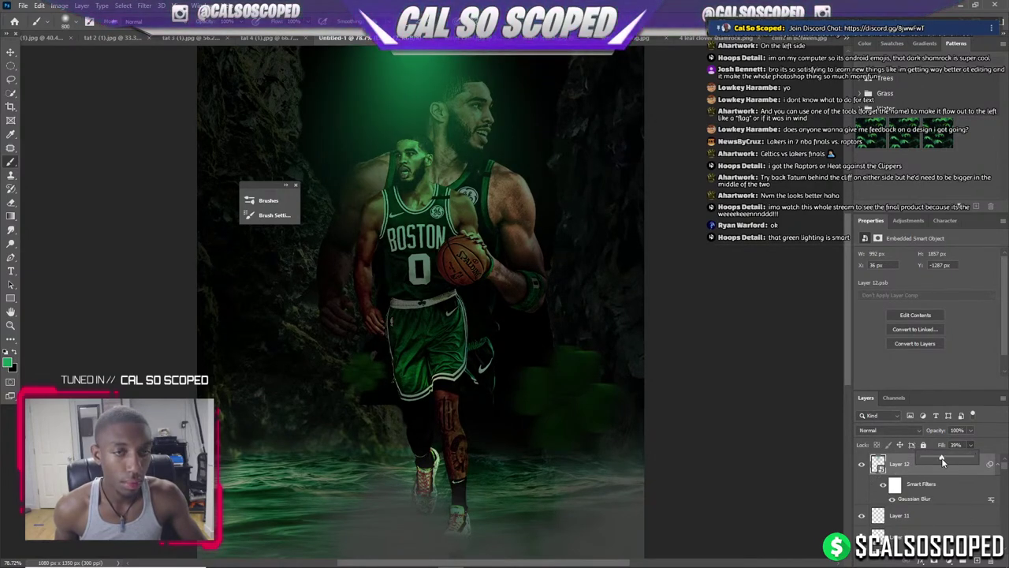
{"action": "left_click_drag", "start_coordinate": [942, 461], "coordinate": [946, 461]}
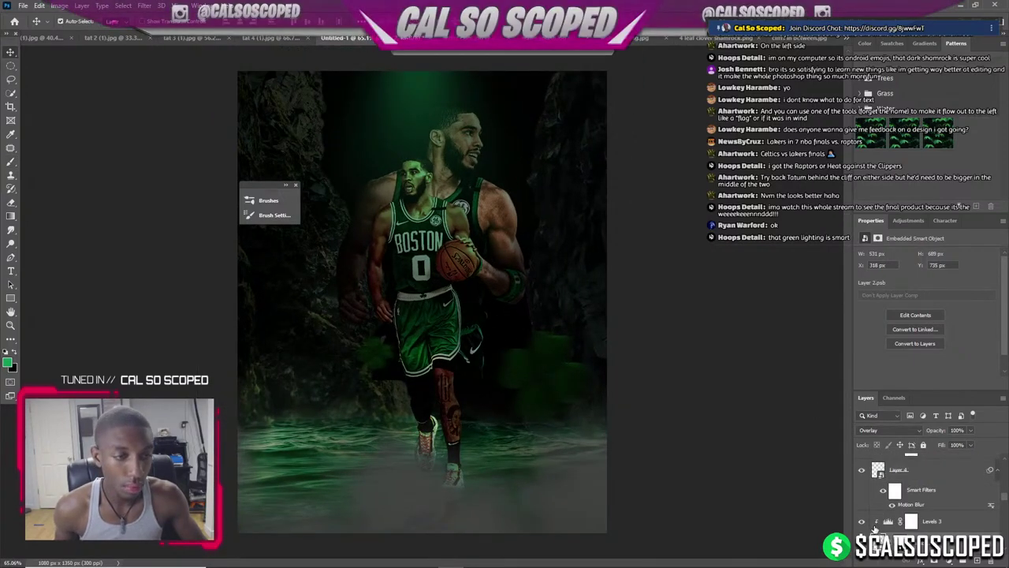
Select Layer 2 and hide Levels 1 to compare the brightening.
{"action": "scroll", "coordinate": [912, 523], "scroll_direction": "down", "scroll_amount": 2}
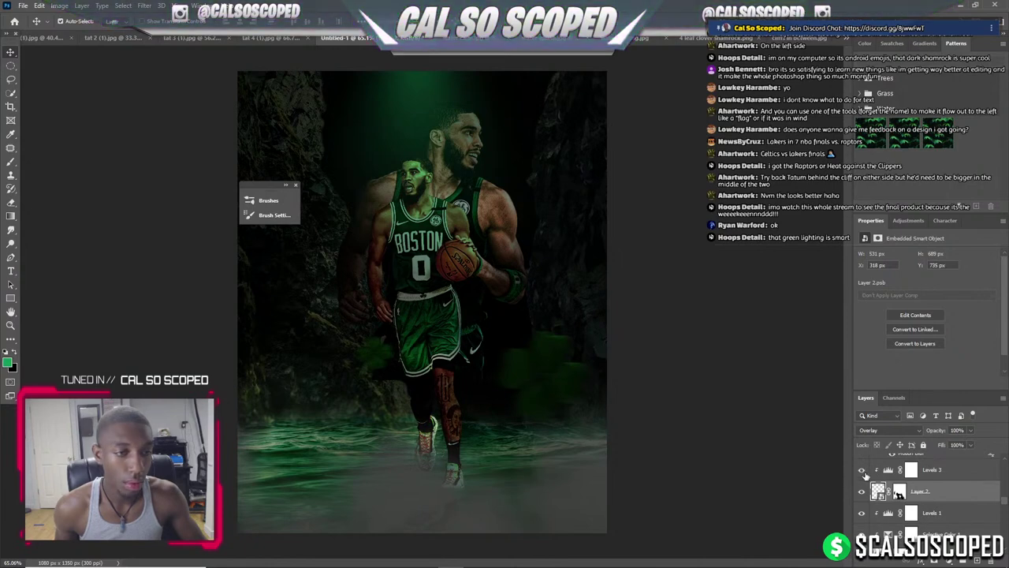
{"action": "left_click", "coordinate": [863, 492]}
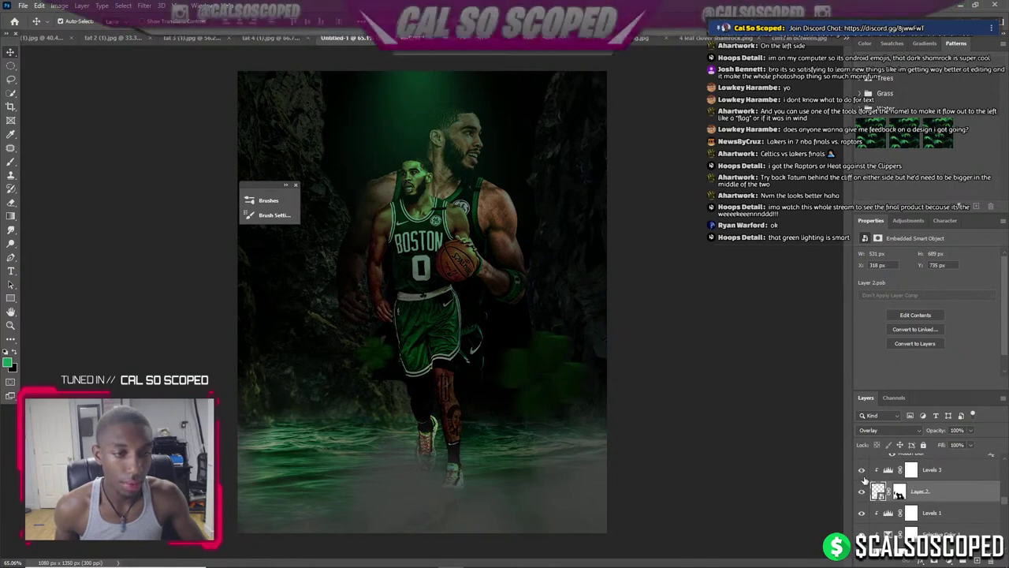
{"action": "scroll", "coordinate": [868, 496], "scroll_direction": "down", "scroll_amount": 2}
{"action": "left_click", "coordinate": [861, 461]}
Paint the Levels 1 mask so the player's head, torso and shorts are brightened.
{"action": "left_click", "coordinate": [861, 462]}
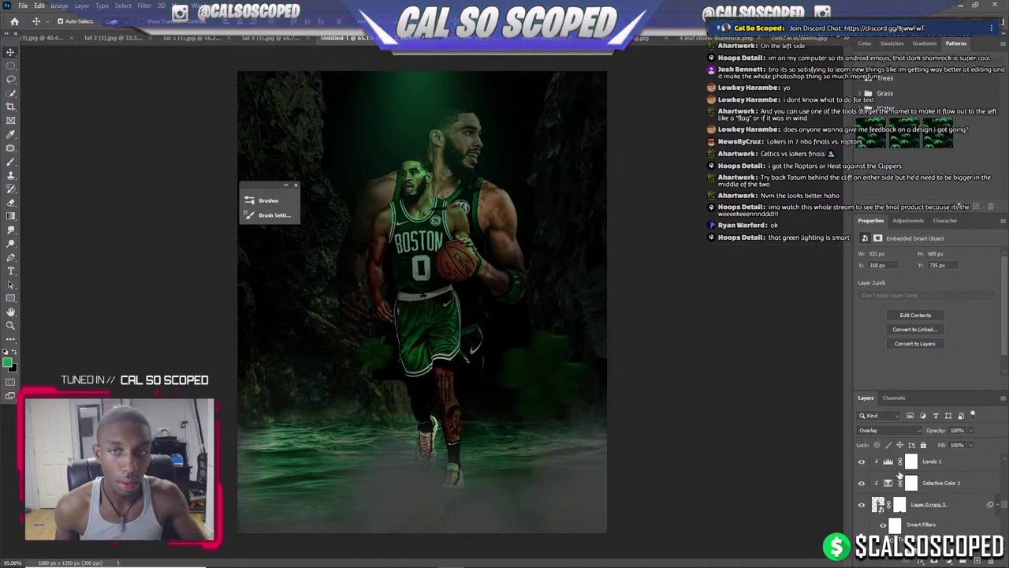
{"action": "left_click", "coordinate": [911, 463]}
{"action": "key", "text": "b"}
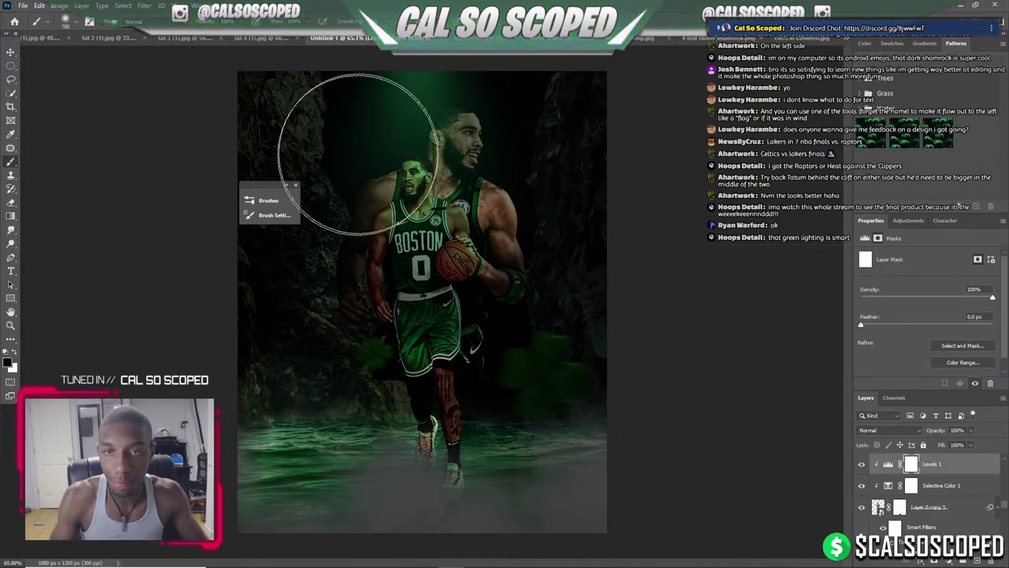
{"action": "left_click", "coordinate": [420, 197]}
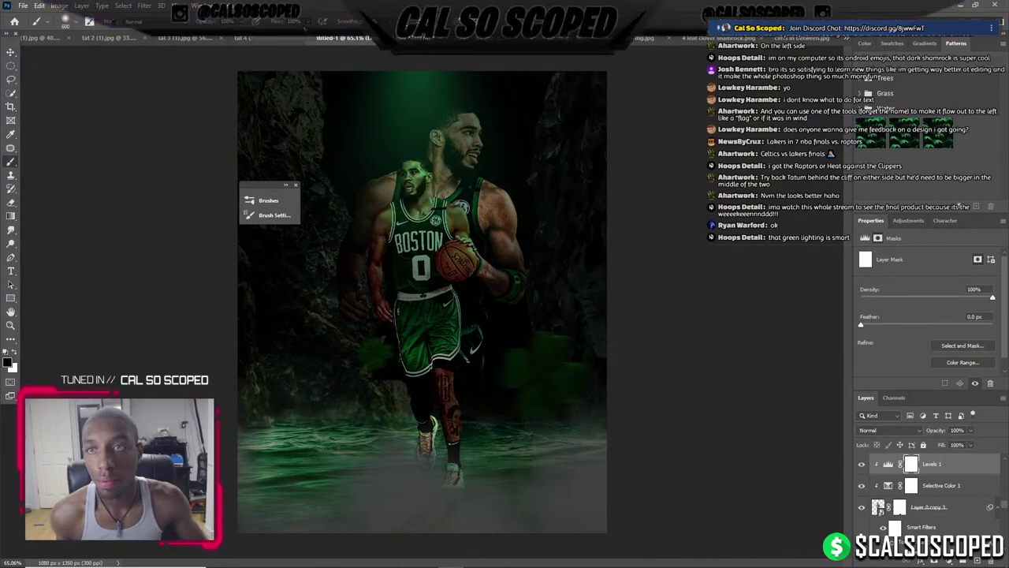
{"action": "mouse_move", "coordinate": [428, 175]}
{"action": "left_mouse_down"}
{"action": "mouse_move", "coordinate": [477, 331]}
{"action": "mouse_move", "coordinate": [441, 218]}
{"action": "mouse_move", "coordinate": [468, 392]}
{"action": "left_mouse_up"}
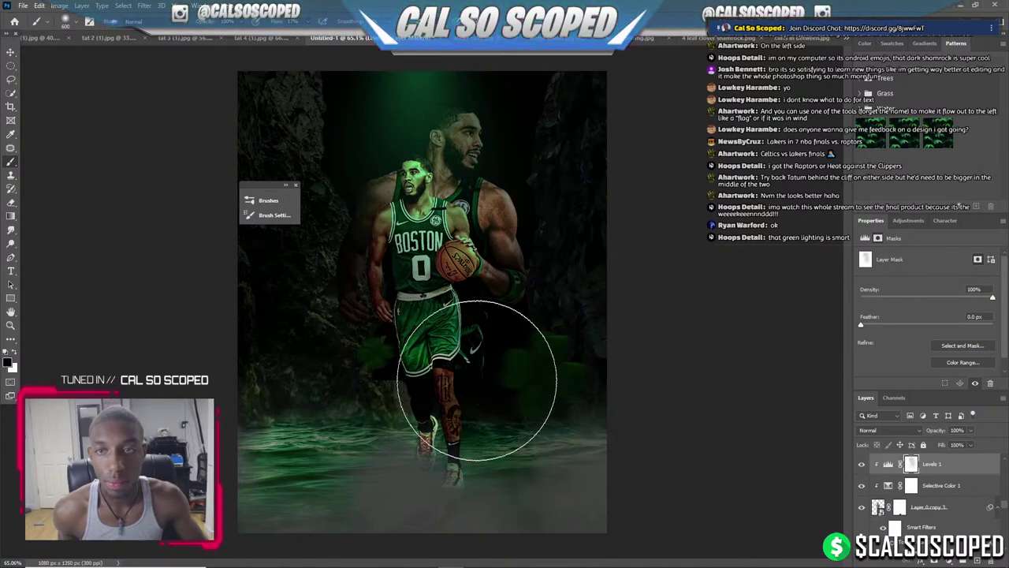
Paint Layer 0 copy's mask to reveal more of the upper-left rocks.
{"action": "key", "text": "v"}
{"action": "left_click", "coordinate": [314, 92]}
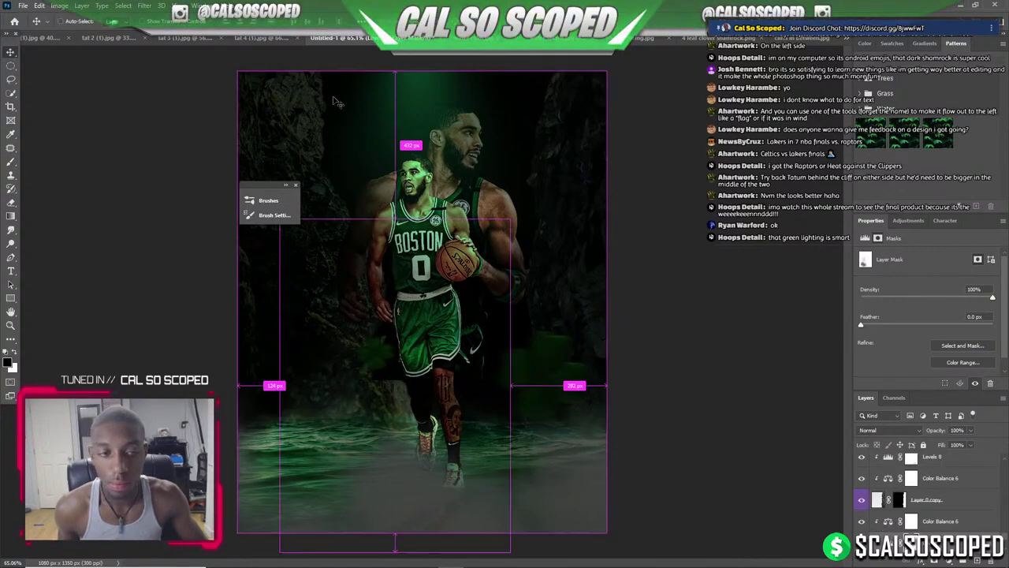
{"action": "key", "text": "b"}
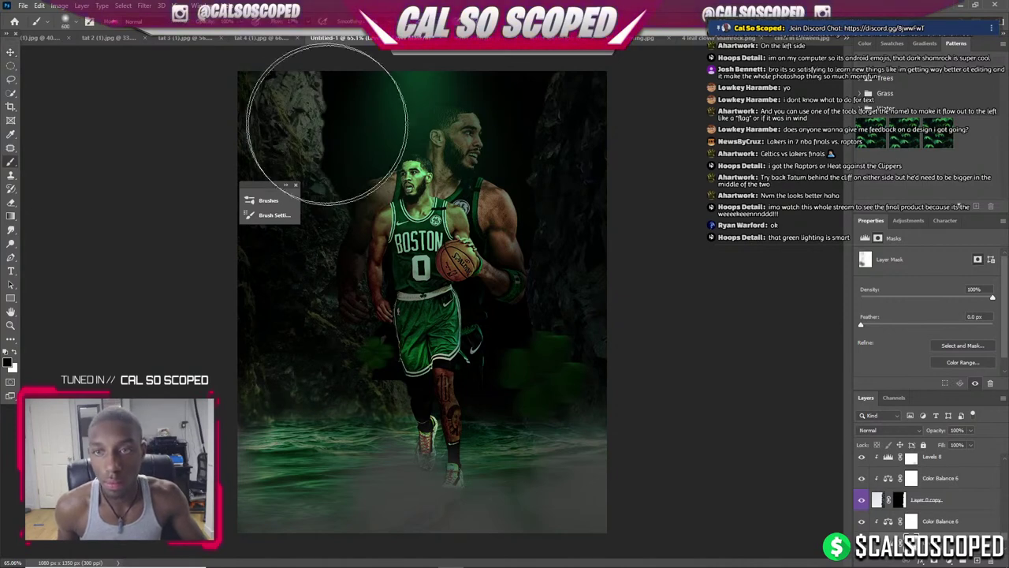
{"action": "left_click_drag", "start_coordinate": [391, 164], "coordinate": [369, 251]}
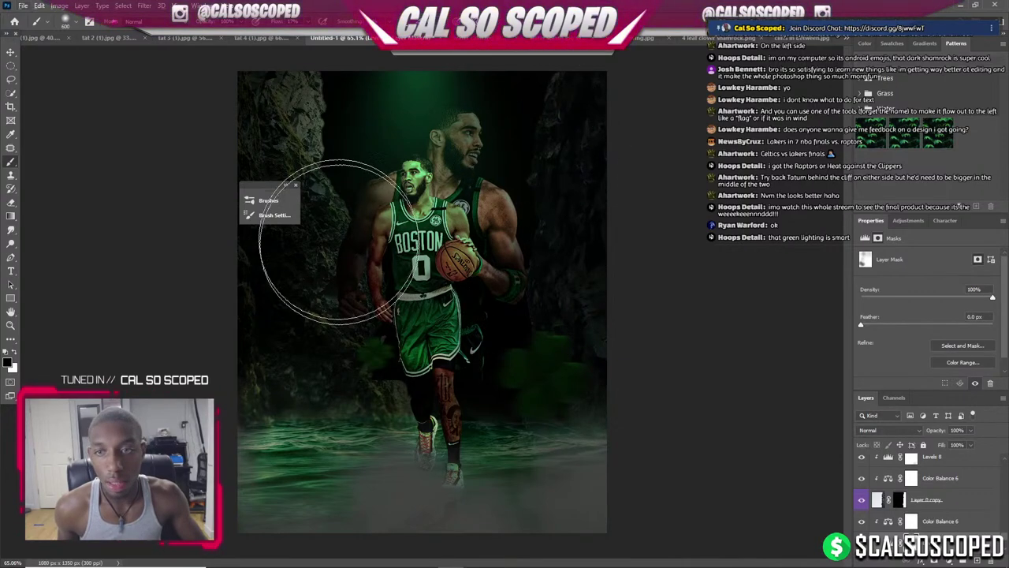
{"action": "scroll", "coordinate": [372, 292], "scroll_direction": "up", "scroll_amount": 3}
{"action": "scroll", "coordinate": [914, 493], "scroll_direction": "down", "scroll_amount": 2}
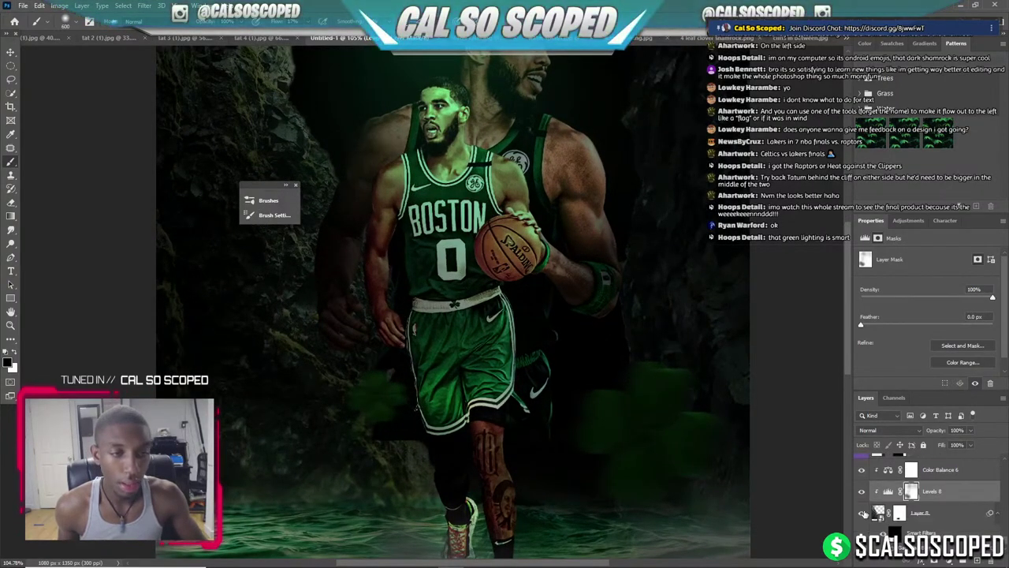
{"action": "left_click", "coordinate": [862, 513]}
{"action": "left_click", "coordinate": [861, 513]}
{"action": "left_click", "coordinate": [862, 512]}
{"action": "left_click", "coordinate": [861, 512]}
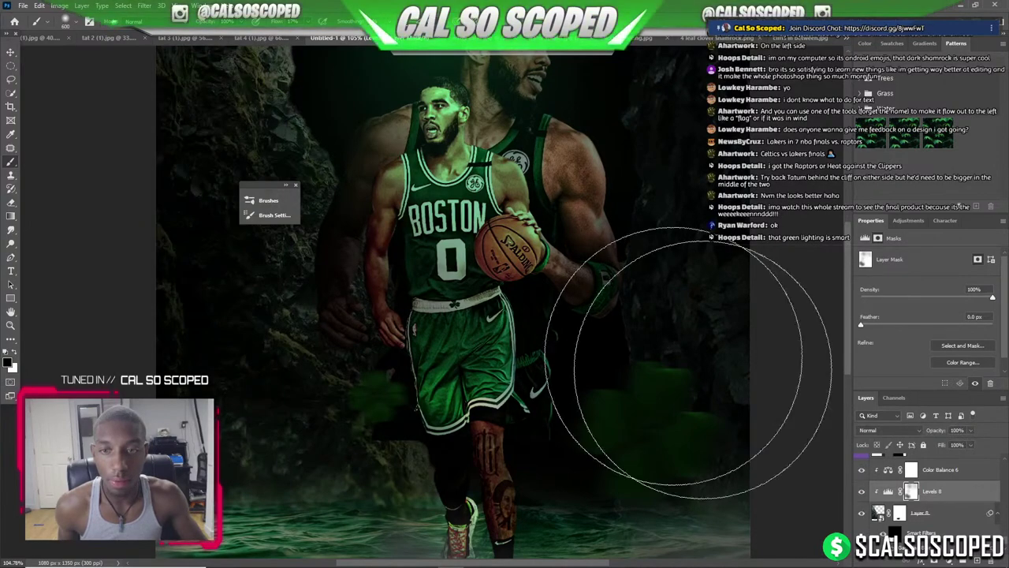
{"action": "scroll", "coordinate": [370, 149], "scroll_direction": "down", "scroll_amount": 3}
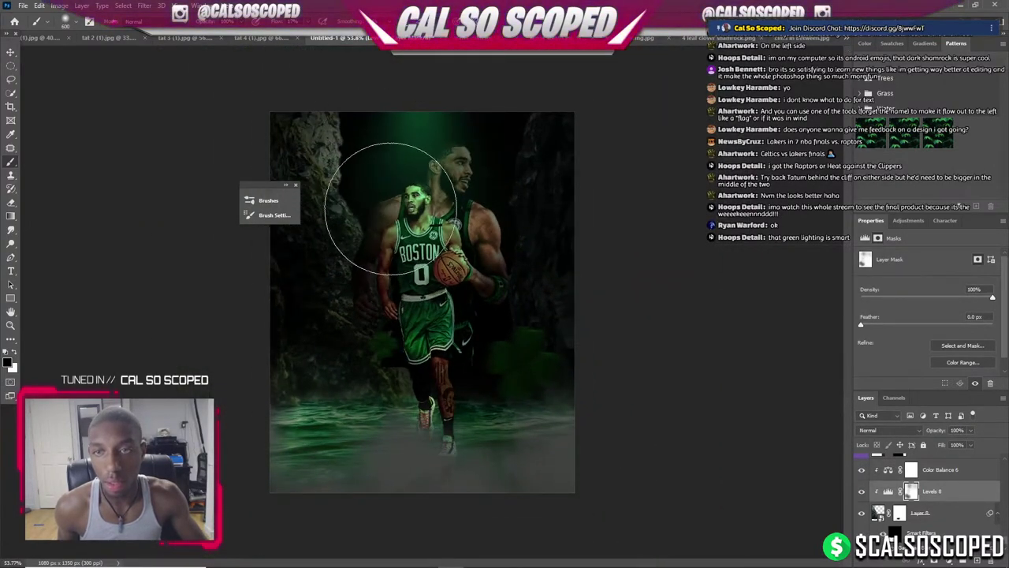
Paint light green on a new Layer 13 and set it to Color blend mode.
{"action": "left_click", "coordinate": [937, 514]}
{"action": "left_click", "coordinate": [977, 560]}
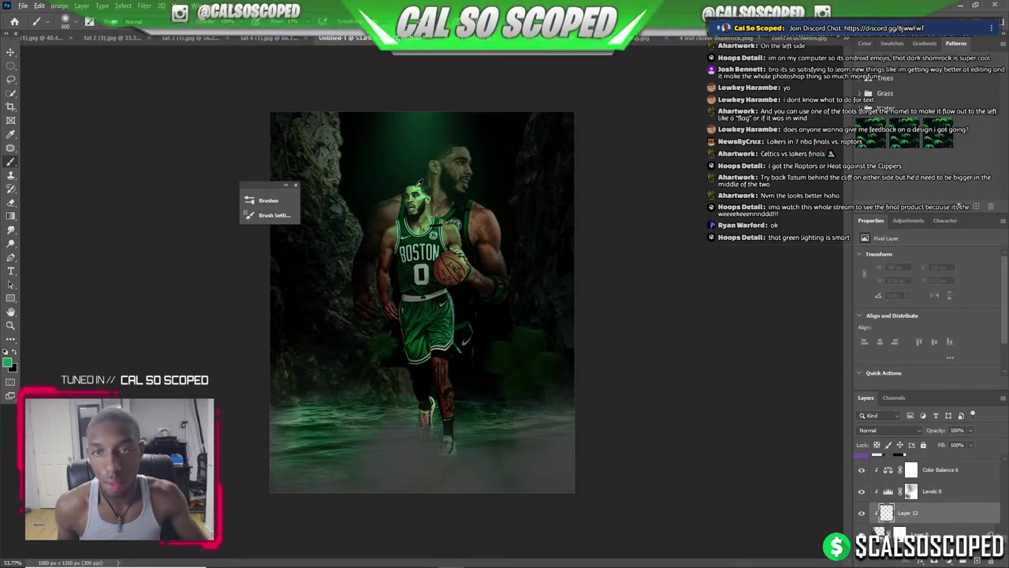
{"action": "key", "text": "ctrl"}
{"action": "left_click_drag", "start_coordinate": [383, 155], "coordinate": [394, 225]}
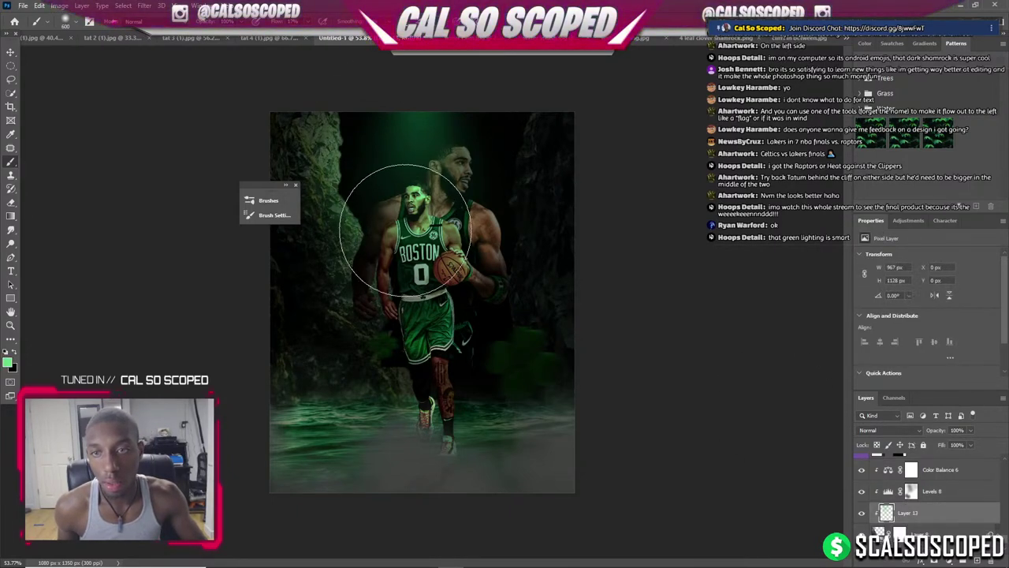
{"action": "left_click", "coordinate": [890, 429]}
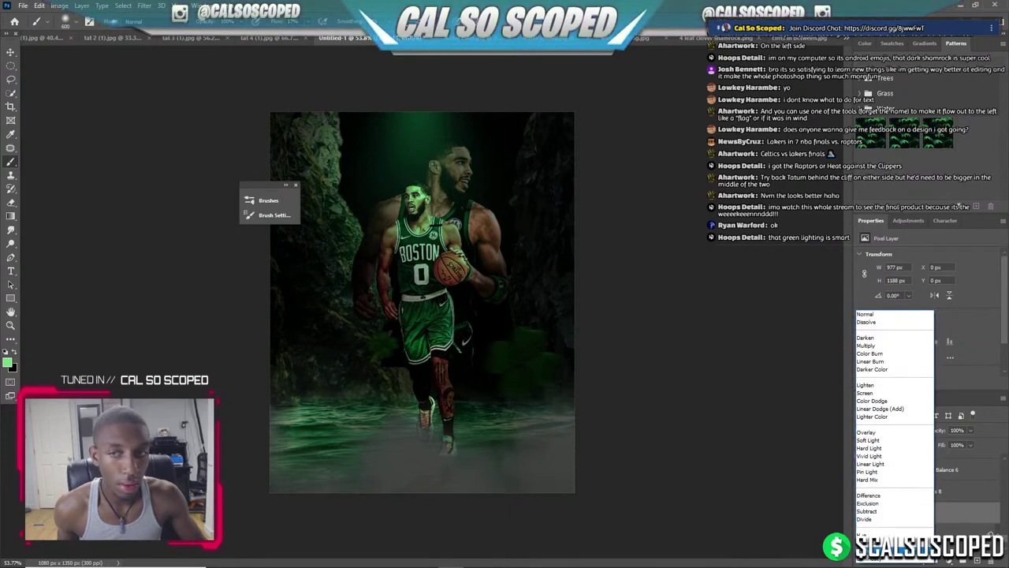
{"action": "left_click", "coordinate": [871, 551]}
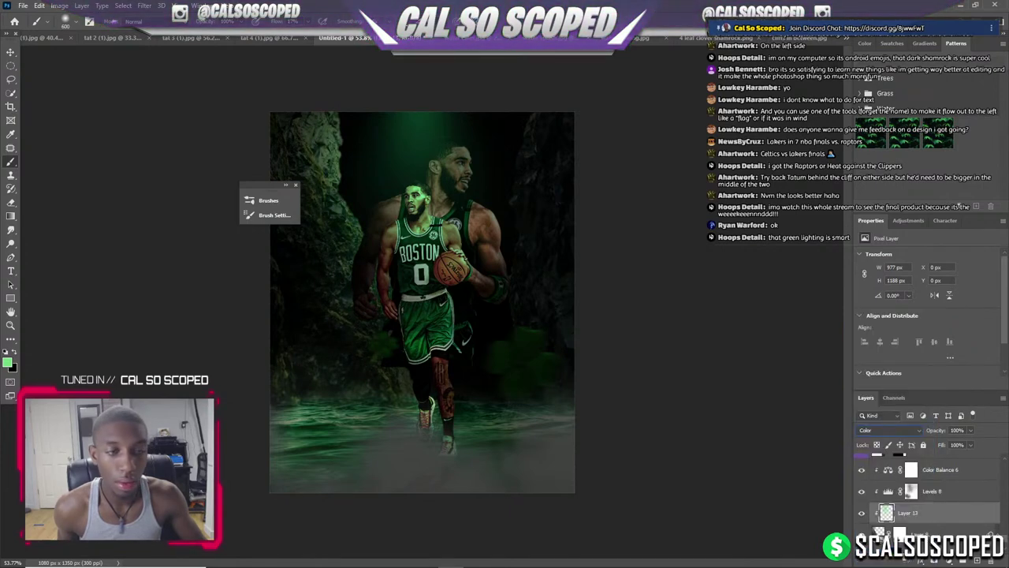
Select the blurred Layer 12 smart object with the Move tool.
{"action": "left_click", "coordinate": [929, 490]}
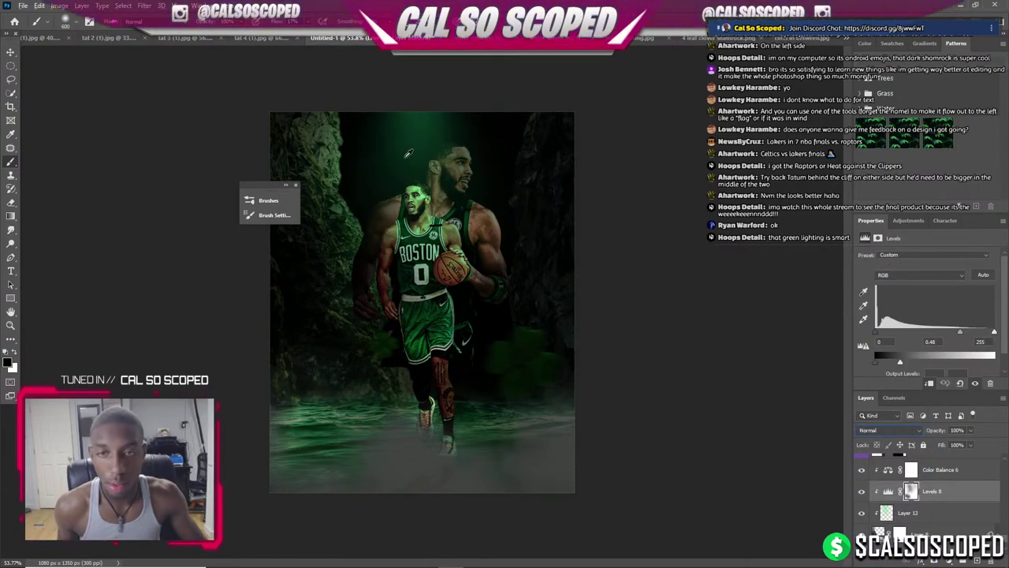
{"action": "key", "text": "v"}
{"action": "scroll", "coordinate": [428, 250], "scroll_direction": "up", "scroll_amount": 2}
{"action": "left_click", "coordinate": [899, 465]}
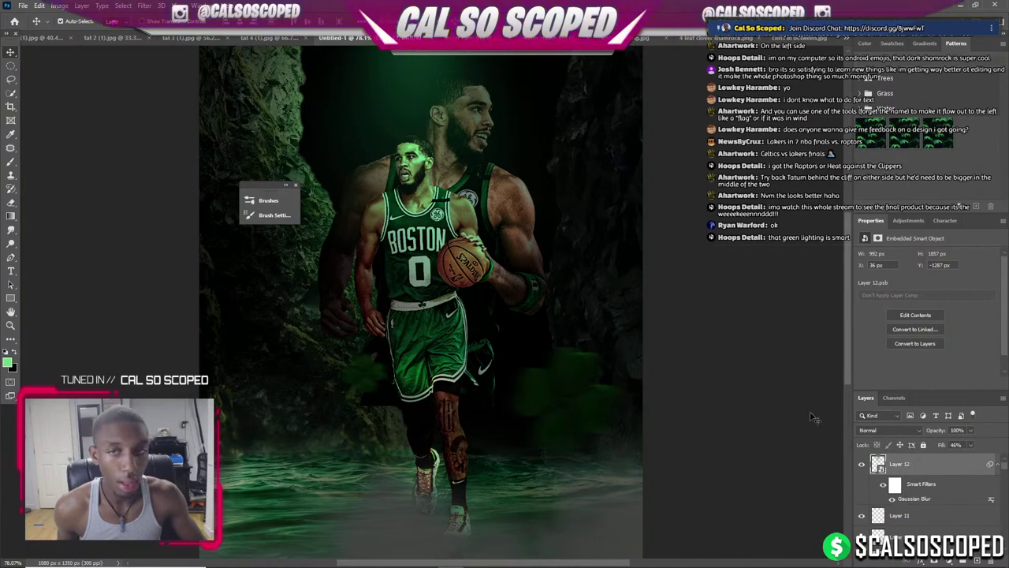
Add a Levels smart filter to Layer 12 with output white lowered to 217.
{"action": "left_click", "coordinate": [60, 5]}
{"action": "mouse_move", "coordinate": [75, 32]}
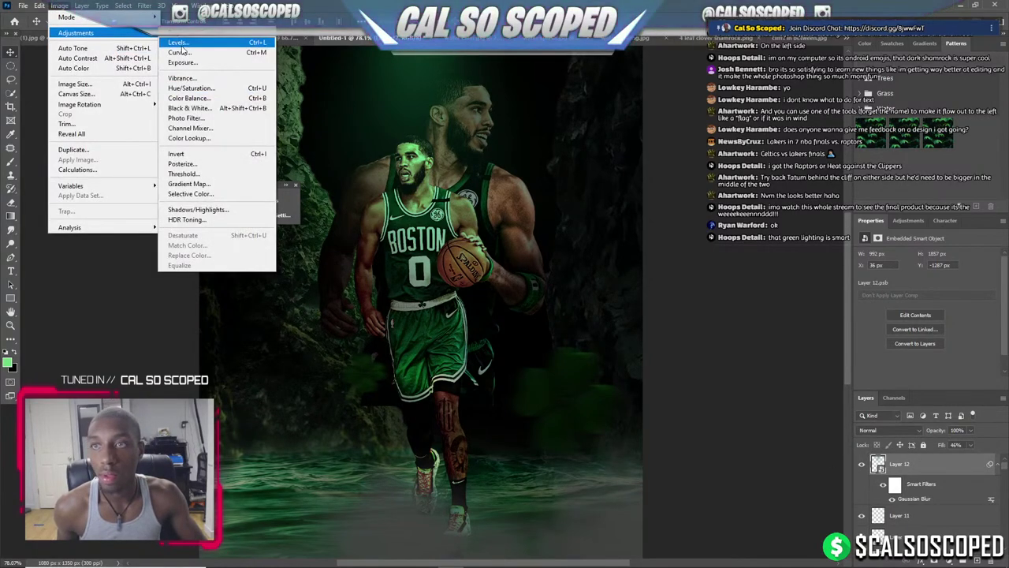
{"action": "left_click", "coordinate": [182, 65]}
{"action": "left_click_drag", "start_coordinate": [530, 113], "coordinate": [724, 150]}
{"action": "mouse_move", "coordinate": [731, 312]}
{"action": "left_mouse_down"}
{"action": "mouse_move", "coordinate": [662, 312]}
{"action": "mouse_move", "coordinate": [709, 310]}
{"action": "left_mouse_up"}
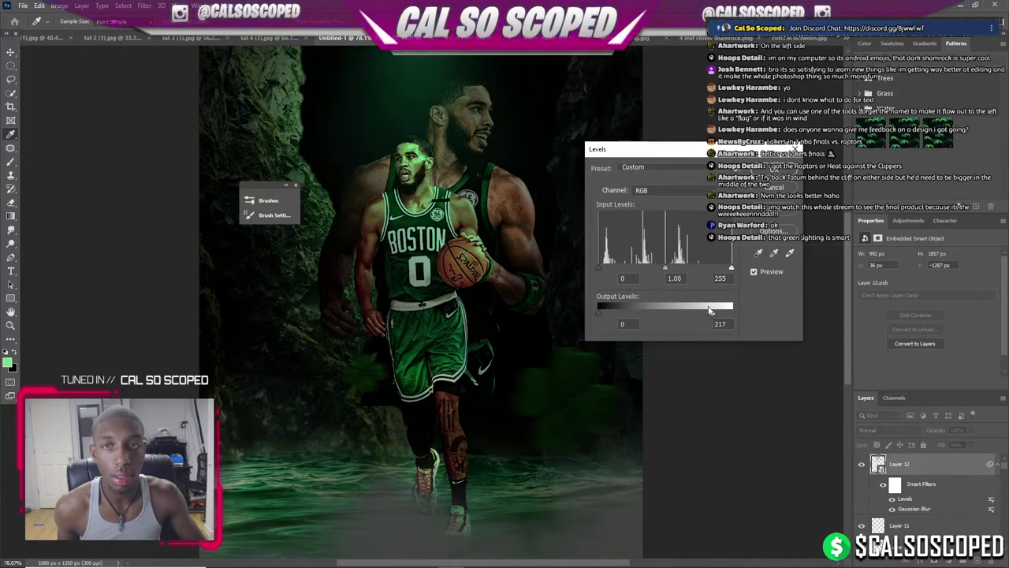
{"action": "left_click", "coordinate": [773, 169]}
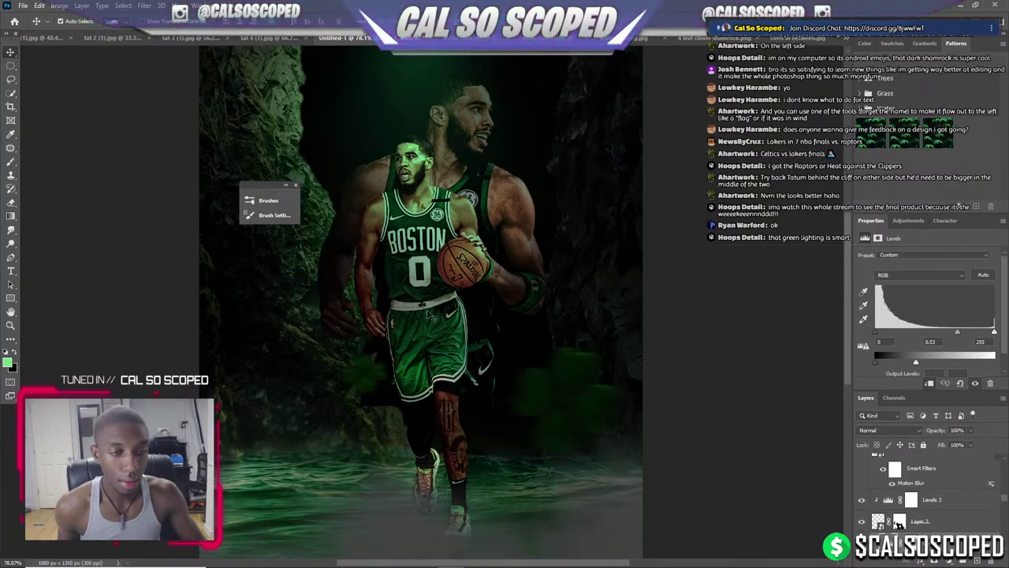
{"action": "scroll", "coordinate": [432, 316], "scroll_direction": "down", "scroll_amount": 3}
{"action": "scroll", "coordinate": [435, 281], "scroll_direction": "up", "scroll_amount": 2}
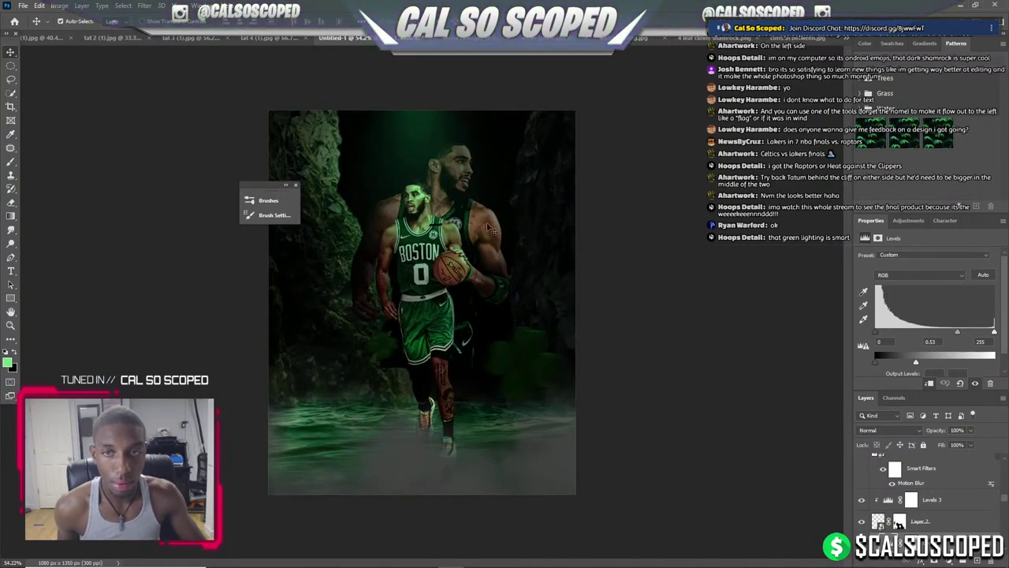
{"action": "scroll", "coordinate": [930, 504], "scroll_direction": "up", "scroll_amount": 3}
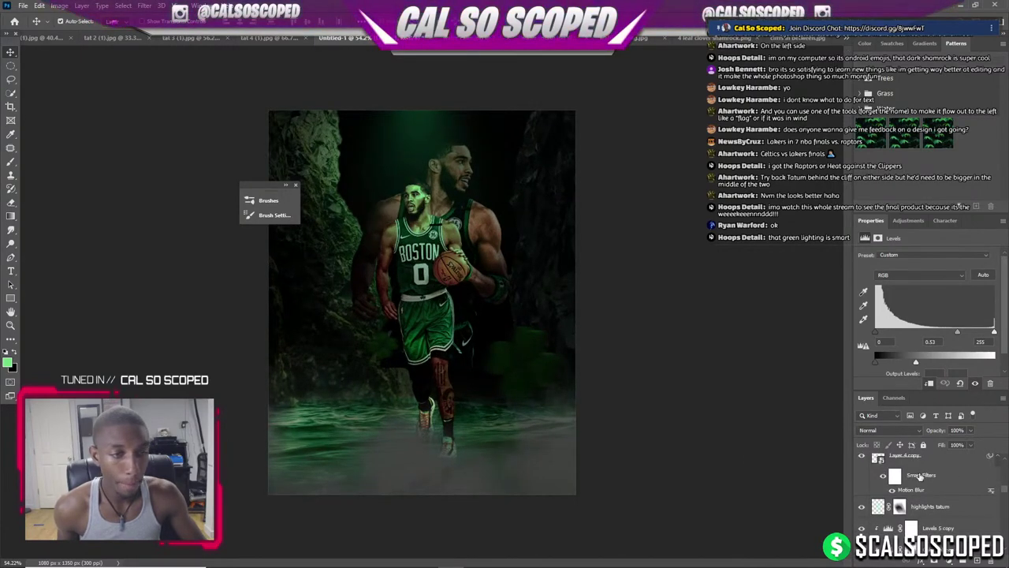
{"action": "scroll", "coordinate": [919, 476], "scroll_direction": "up", "scroll_amount": 3}
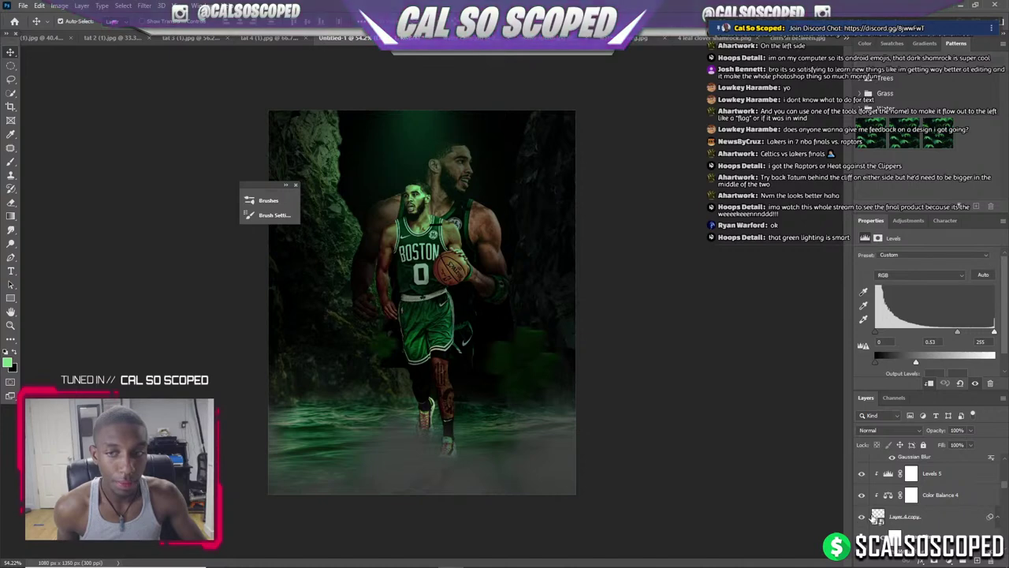
{"action": "scroll", "coordinate": [415, 192], "scroll_direction": "up", "scroll_amount": 4}
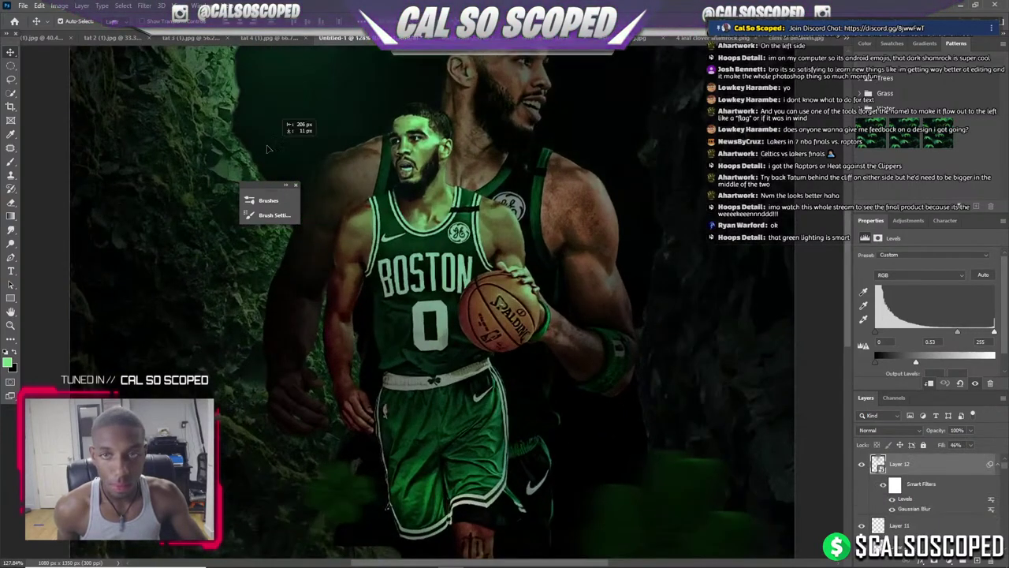
Nudge the front Tatum layer and add a Curves layer clipped to highlights tatum.
{"action": "left_click_drag", "start_coordinate": [410, 132], "coordinate": [480, 152]}
{"action": "left_click", "coordinate": [480, 151]}
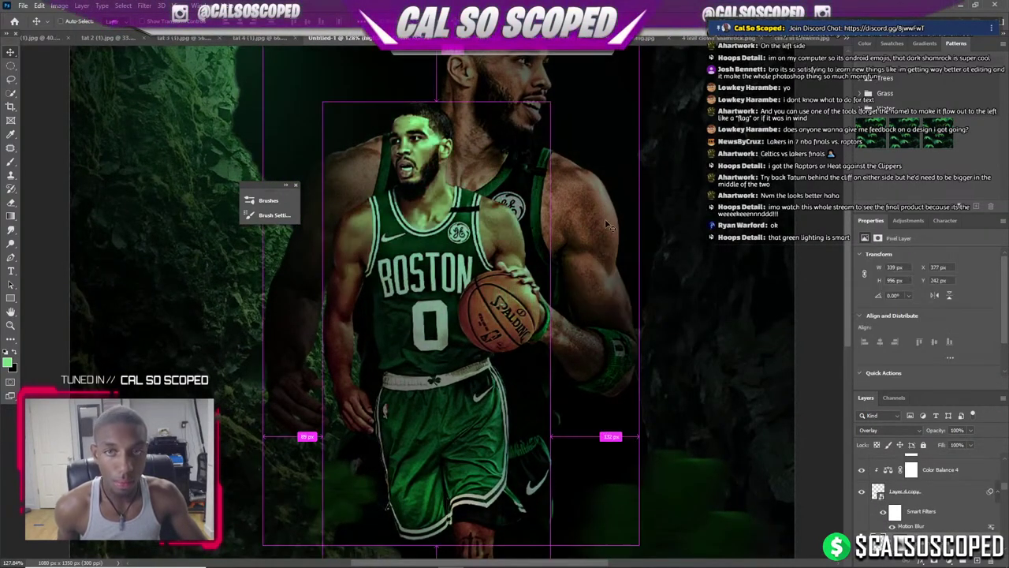
{"action": "left_click", "coordinate": [923, 559]}
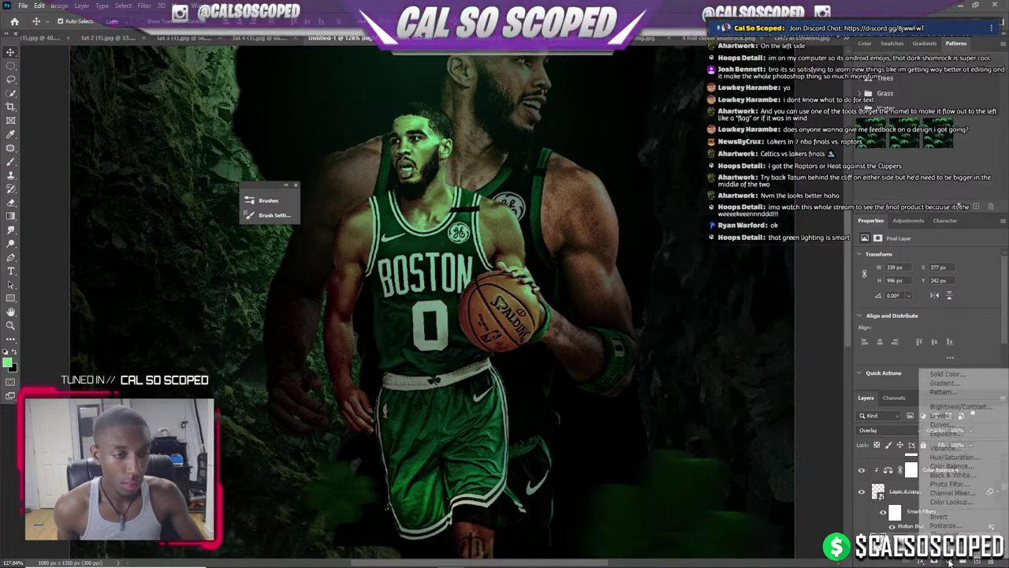
{"action": "left_click", "coordinate": [930, 426]}
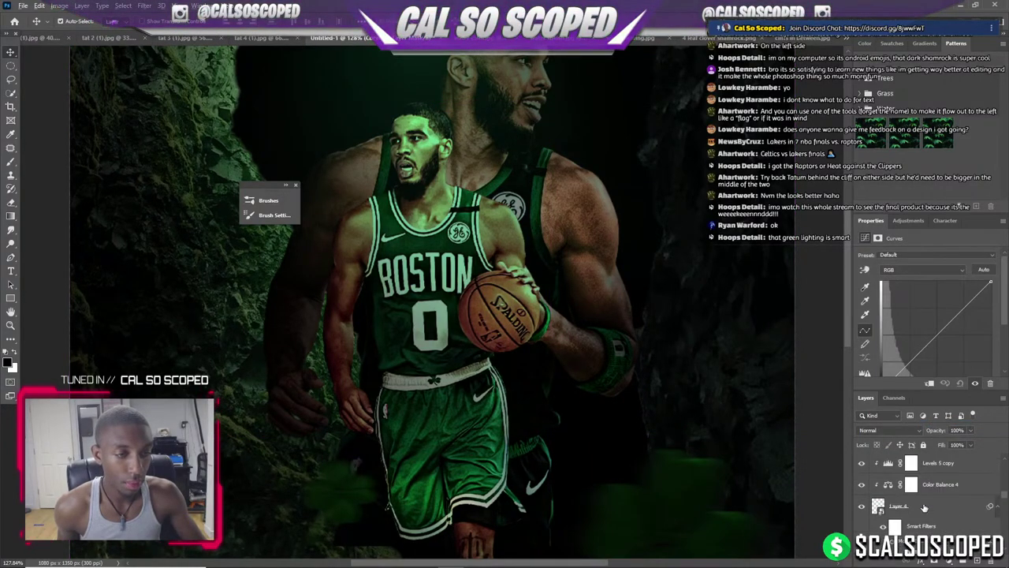
{"action": "scroll", "coordinate": [922, 536], "scroll_direction": "down", "scroll_amount": 2}
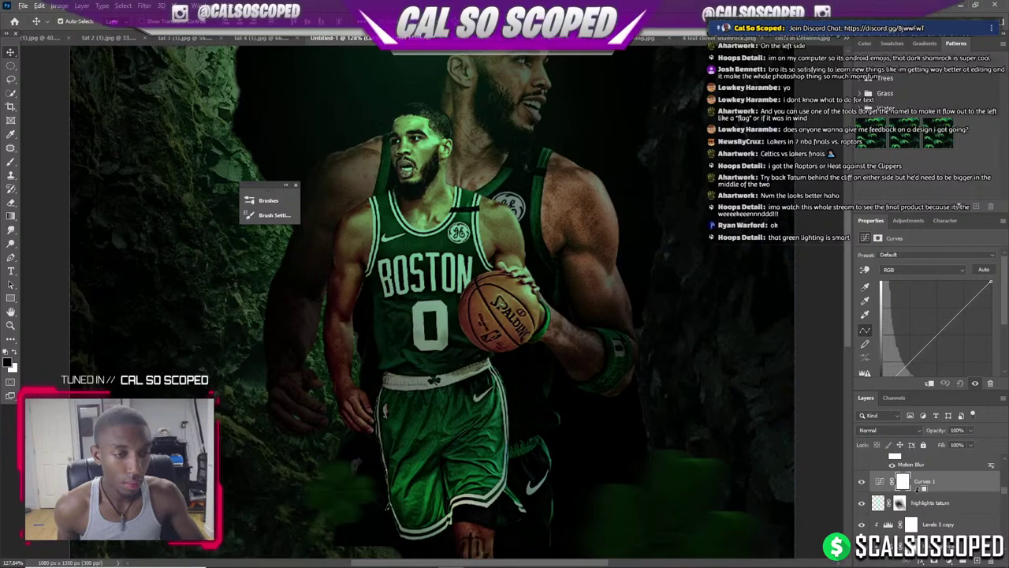
{"action": "left_click", "coordinate": [917, 491], "text": "alt"}
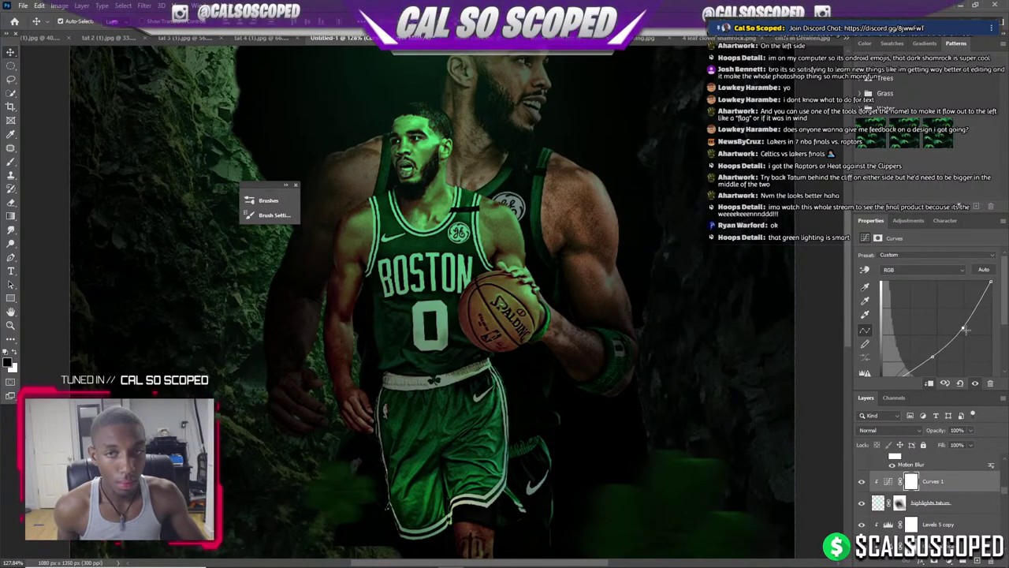
Select the highlights tatum layer, fit the poster on screen, then pick another layer.
{"action": "left_click", "coordinate": [950, 506]}
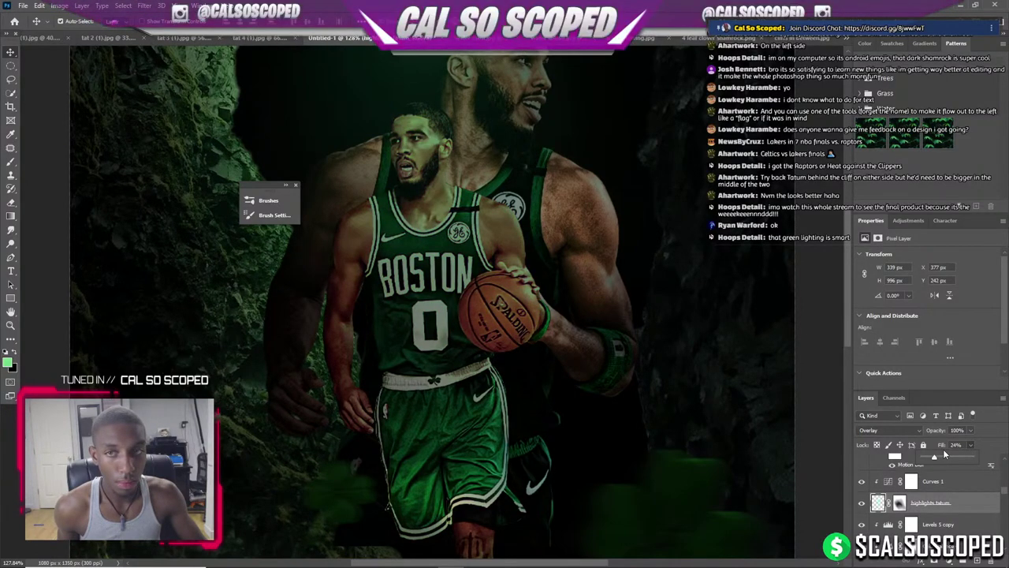
{"action": "key", "text": "ctrl+0"}
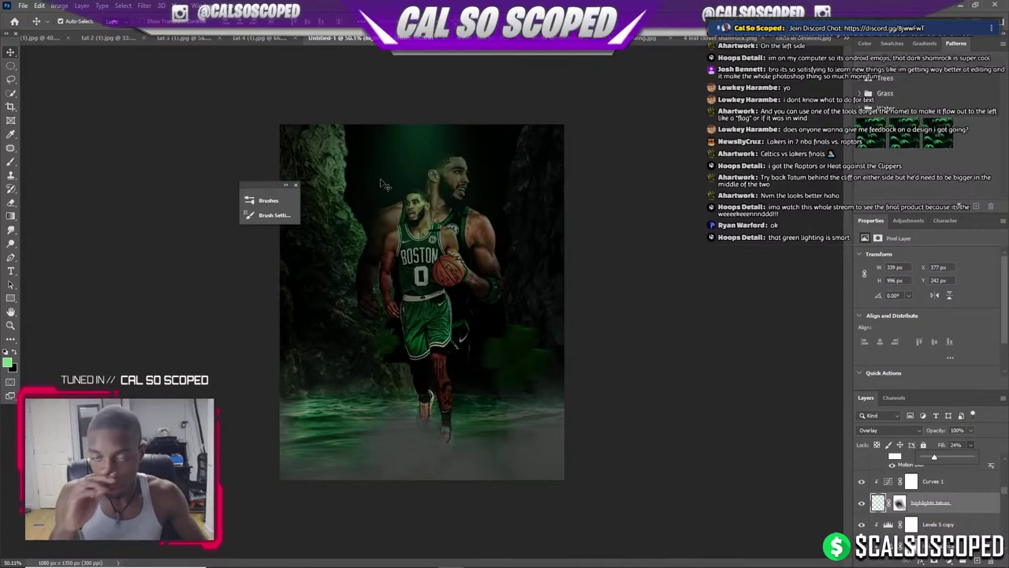
{"action": "scroll", "coordinate": [490, 168], "scroll_direction": "up", "scroll_amount": 2}
{"action": "scroll", "coordinate": [491, 168], "scroll_direction": "down", "scroll_amount": 1}
{"action": "scroll", "coordinate": [473, 205], "scroll_direction": "up", "scroll_amount": 2}
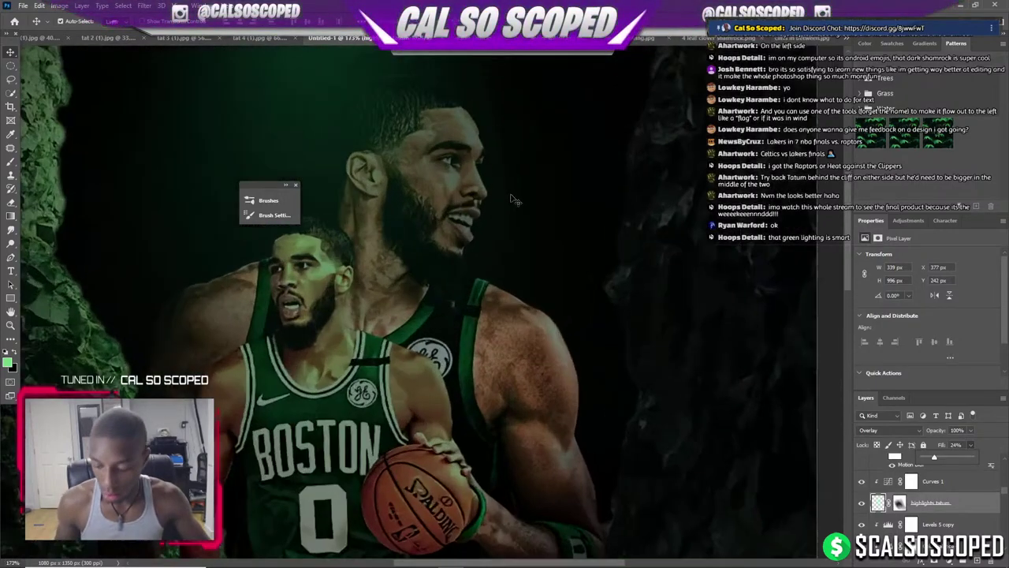
{"action": "scroll", "coordinate": [458, 261], "scroll_direction": "down", "scroll_amount": 3}
{"action": "scroll", "coordinate": [445, 288], "scroll_direction": "down", "scroll_amount": 2}
{"action": "left_click", "coordinate": [481, 260]}
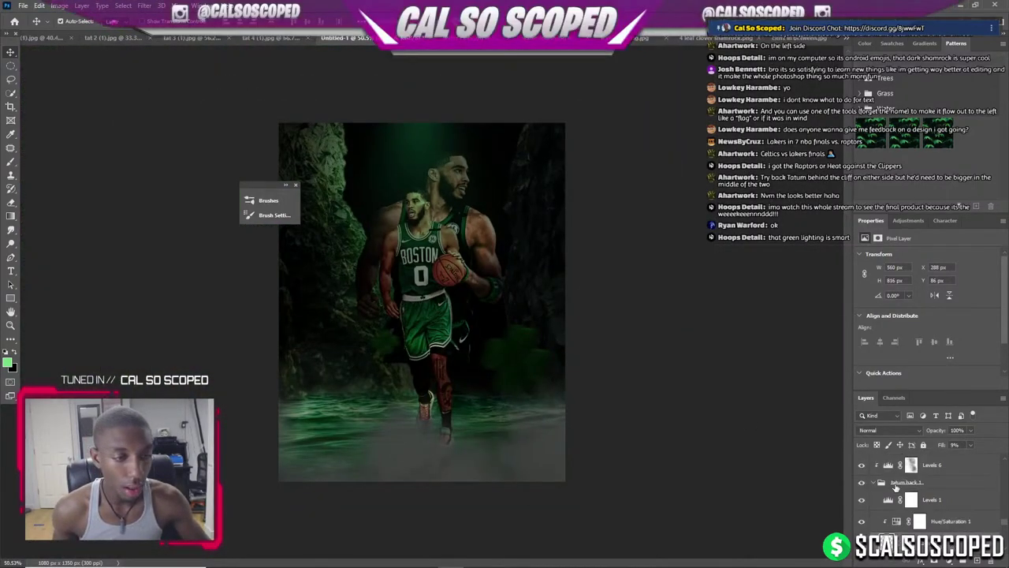
Paint the Levels 6 mask over the background Tatum's shoulder and arm to darken them.
{"action": "scroll", "coordinate": [895, 488], "scroll_direction": "down", "scroll_amount": 3}
{"action": "scroll", "coordinate": [871, 511], "scroll_direction": "up", "scroll_amount": 3}
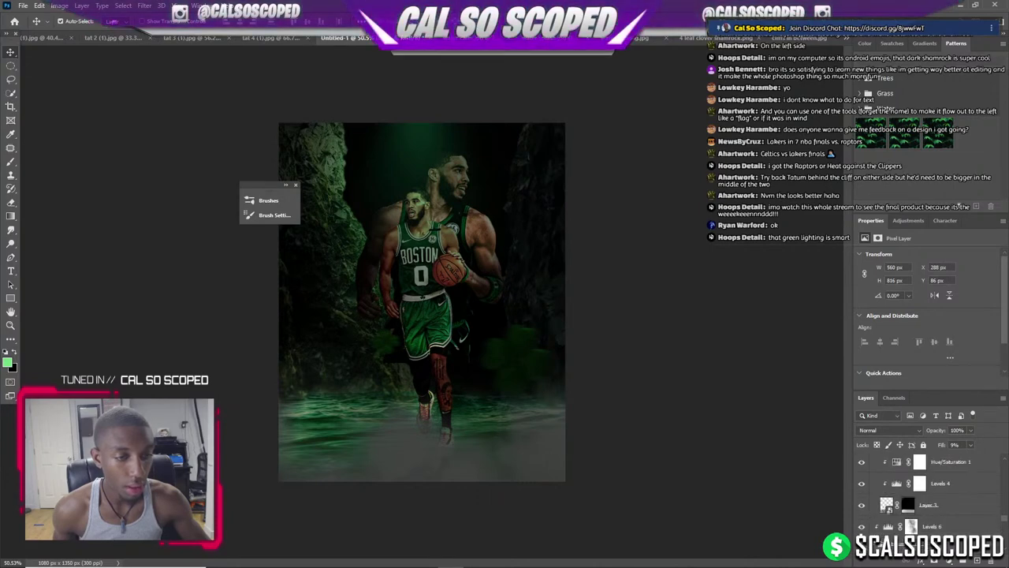
{"action": "left_click", "coordinate": [895, 525]}
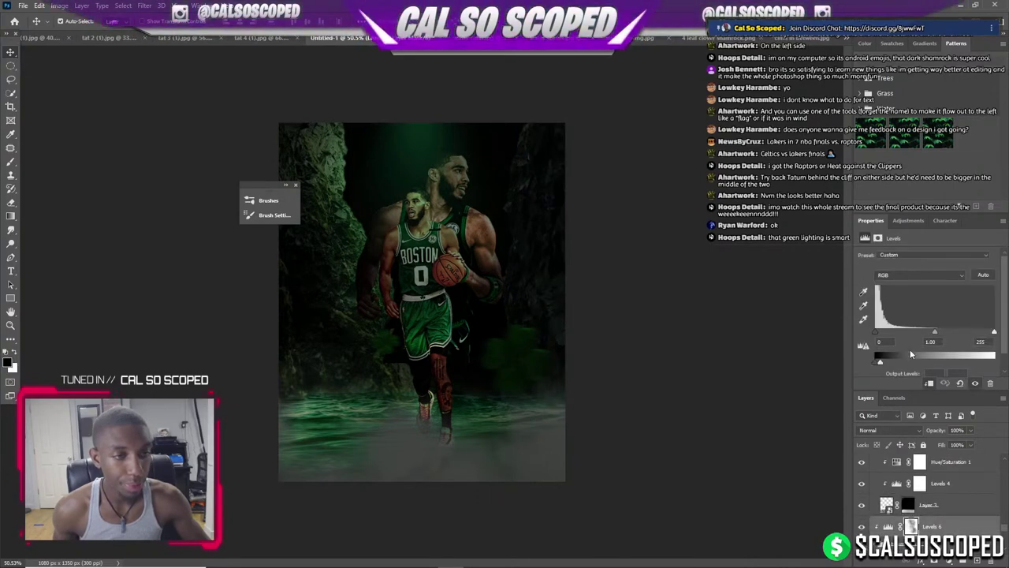
{"action": "key", "text": "b"}
{"action": "key", "text": "v"}
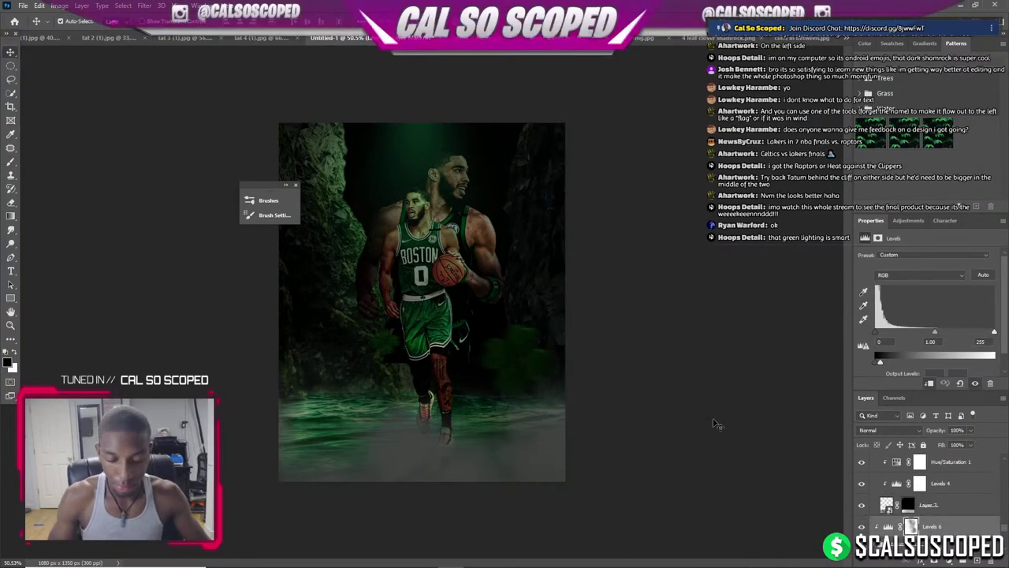
{"action": "key", "text": "b"}
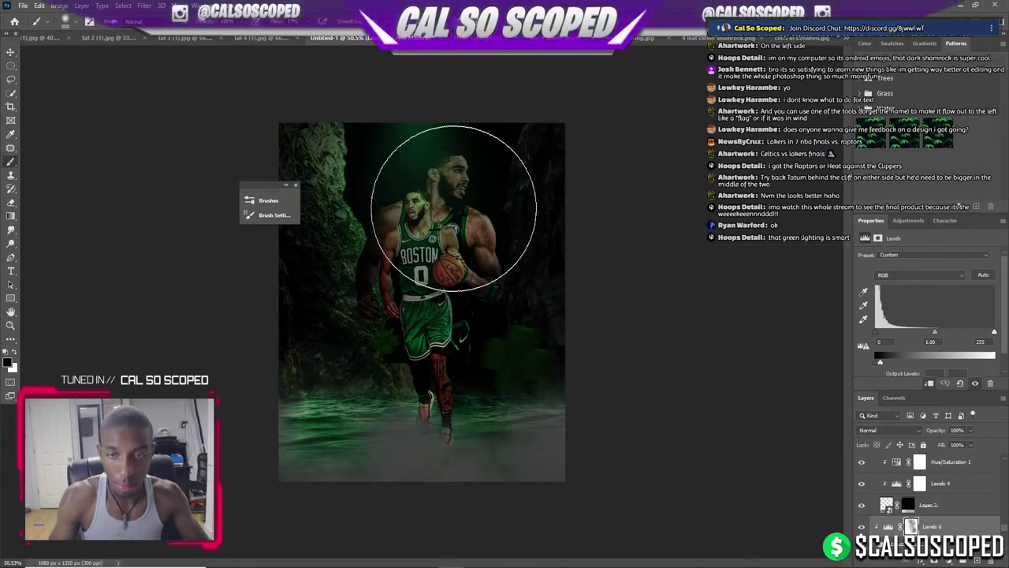
{"action": "key", "text": "c"}
{"action": "key", "text": "b"}
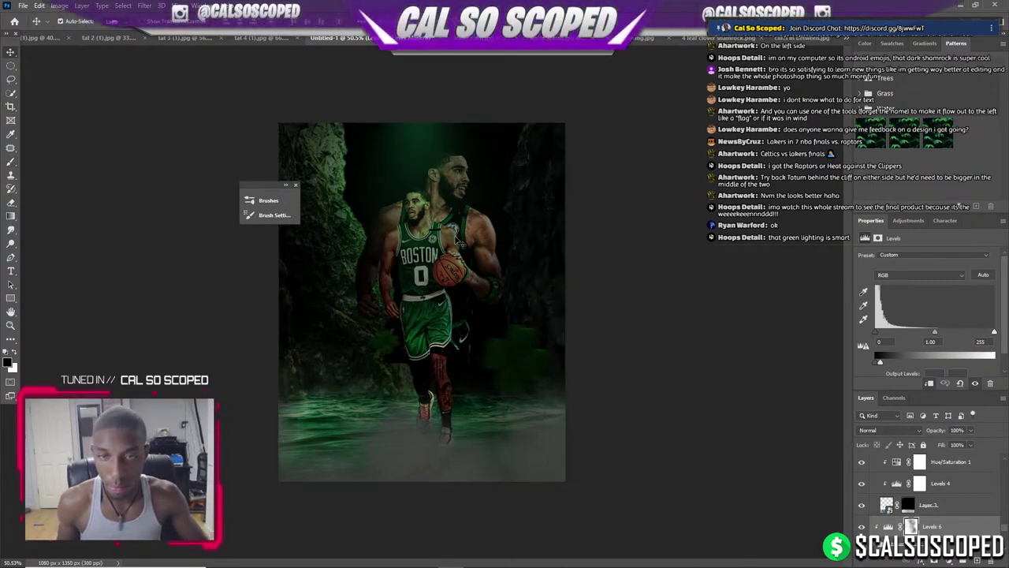
{"action": "left_click_drag", "start_coordinate": [460, 197], "coordinate": [438, 335]}
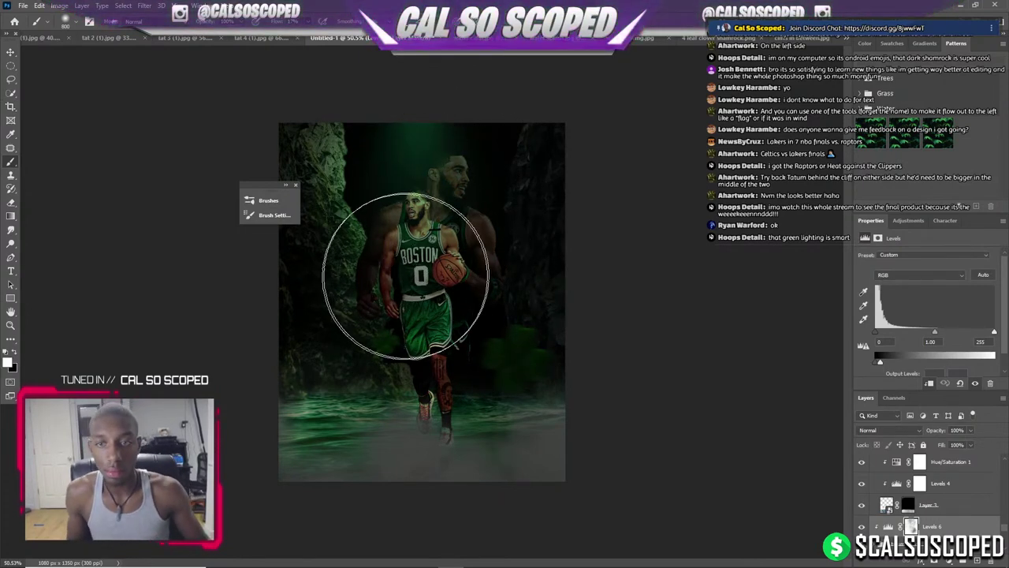
{"action": "scroll", "coordinate": [402, 280], "scroll_direction": "up", "scroll_amount": 3}
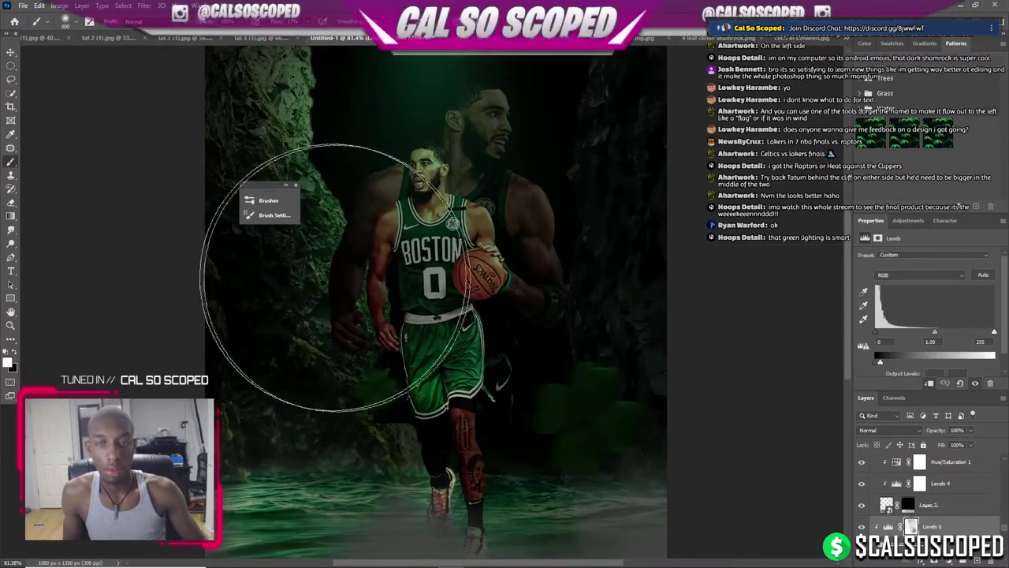
{"action": "scroll", "coordinate": [875, 493], "scroll_direction": "down", "scroll_amount": 2}
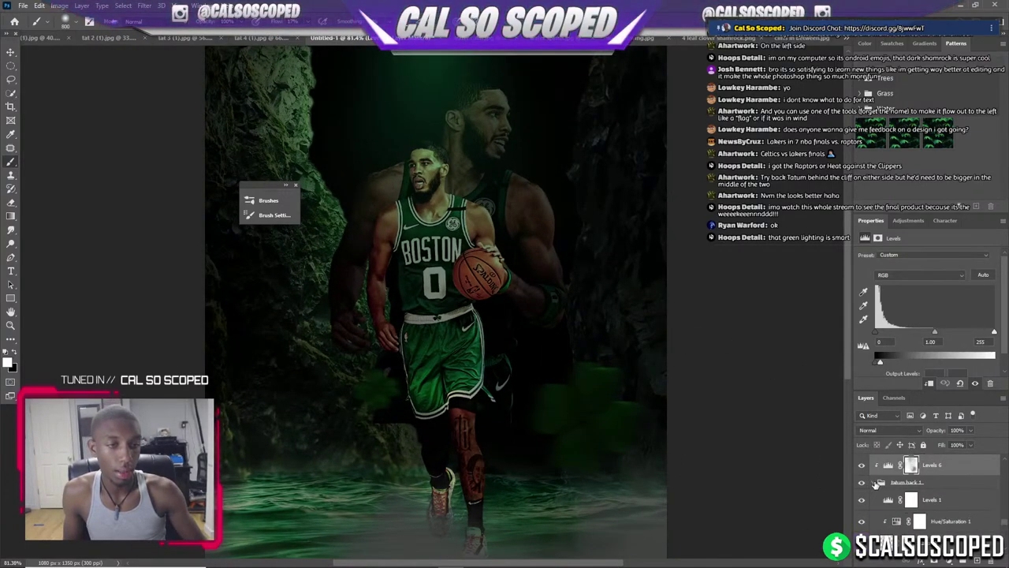
Add a mask to the Tatum back group and try masking the green wristband, then undo it.
{"action": "left_click", "coordinate": [906, 482]}
{"action": "left_click", "coordinate": [934, 560]}
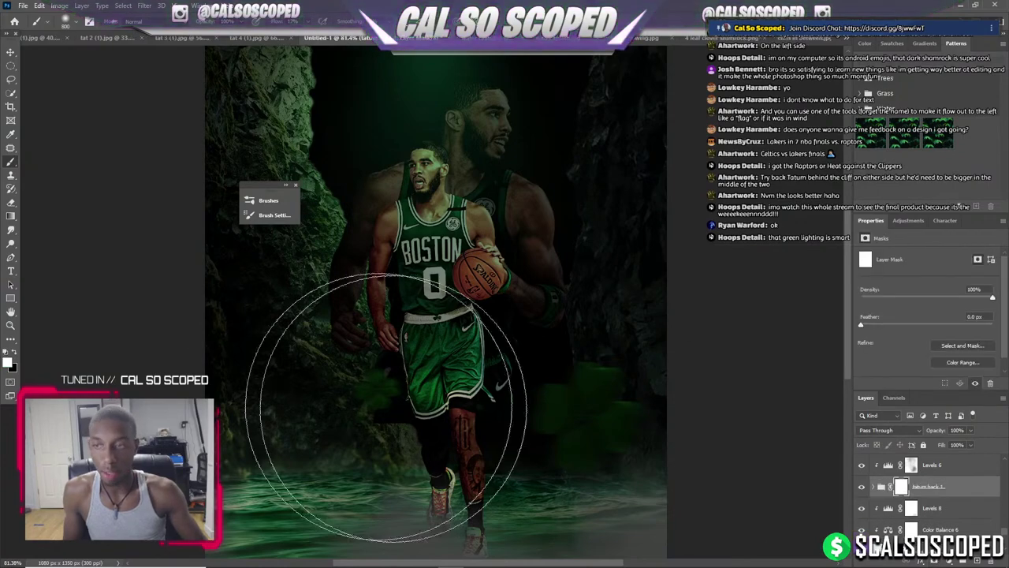
{"action": "key", "text": "d"}
{"action": "key", "text": "bracketleft"}
{"action": "key", "text": "bracketleft"}
{"action": "key", "text": "bracketleft"}
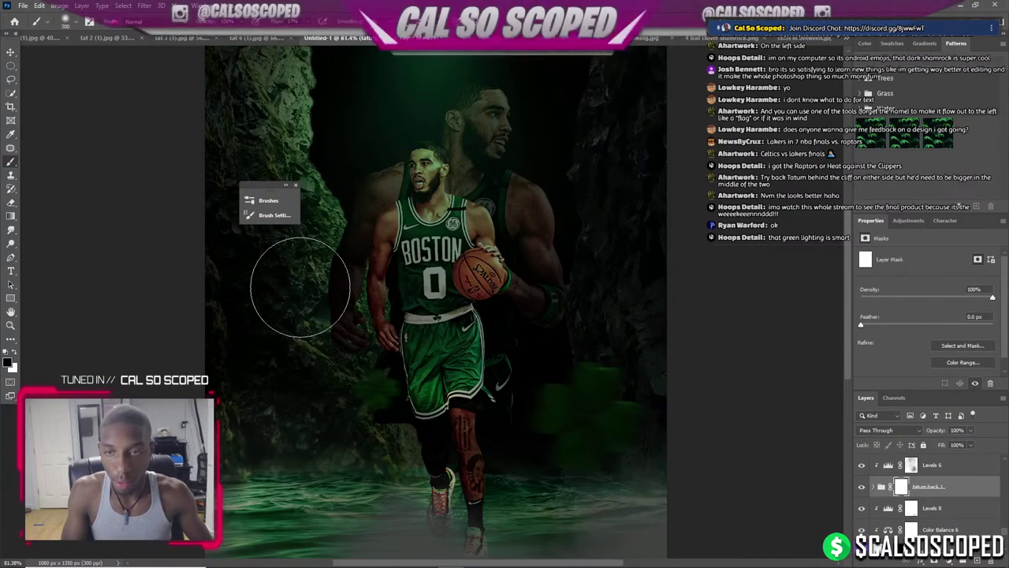
{"action": "key", "text": "bracketleft"}
{"action": "key", "text": "bracketleft"}
{"action": "key", "text": "bracketleft"}
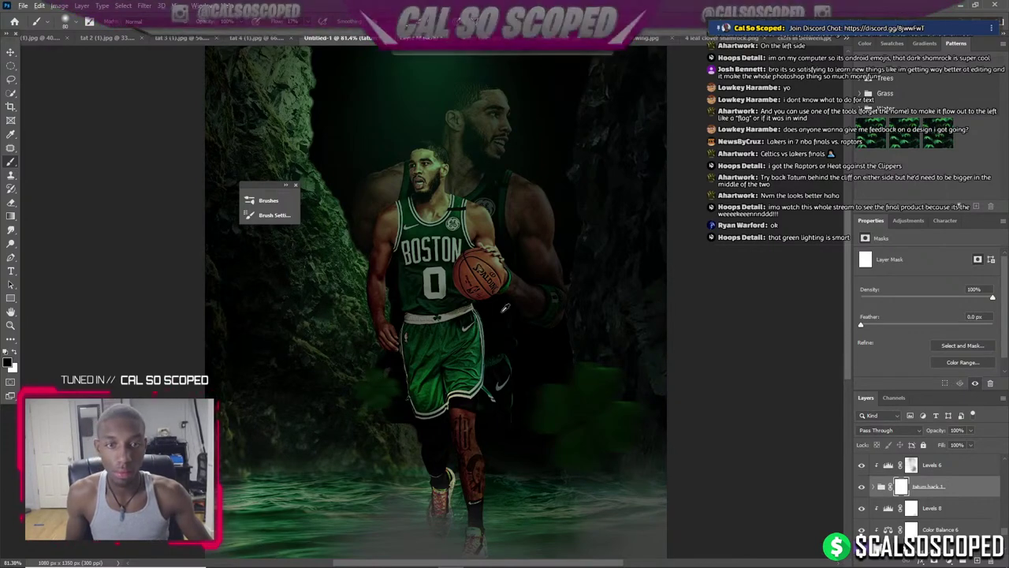
{"action": "scroll", "coordinate": [505, 339], "scroll_direction": "up", "scroll_amount": 5}
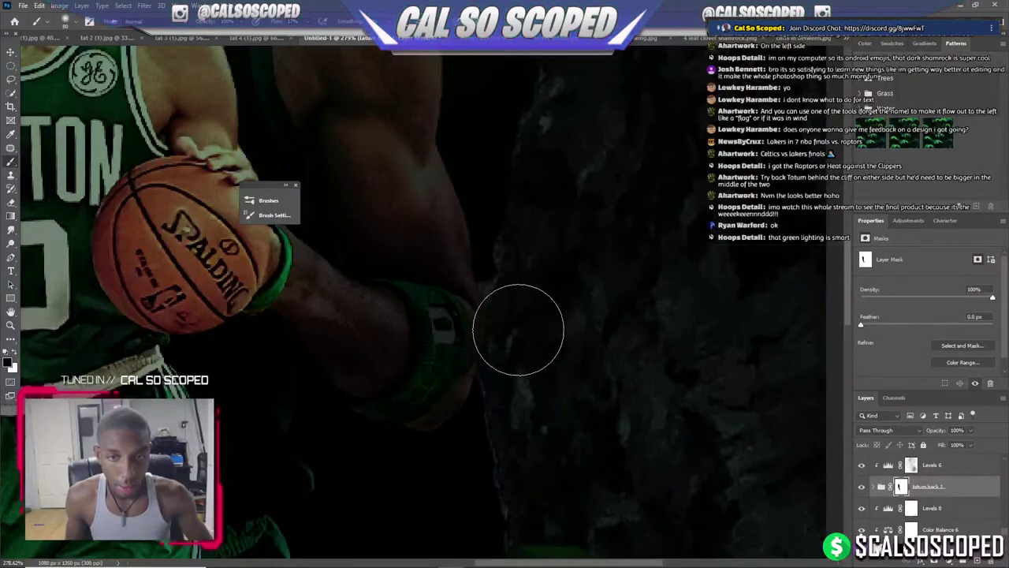
{"action": "left_click_drag", "start_coordinate": [500, 296], "coordinate": [441, 396]}
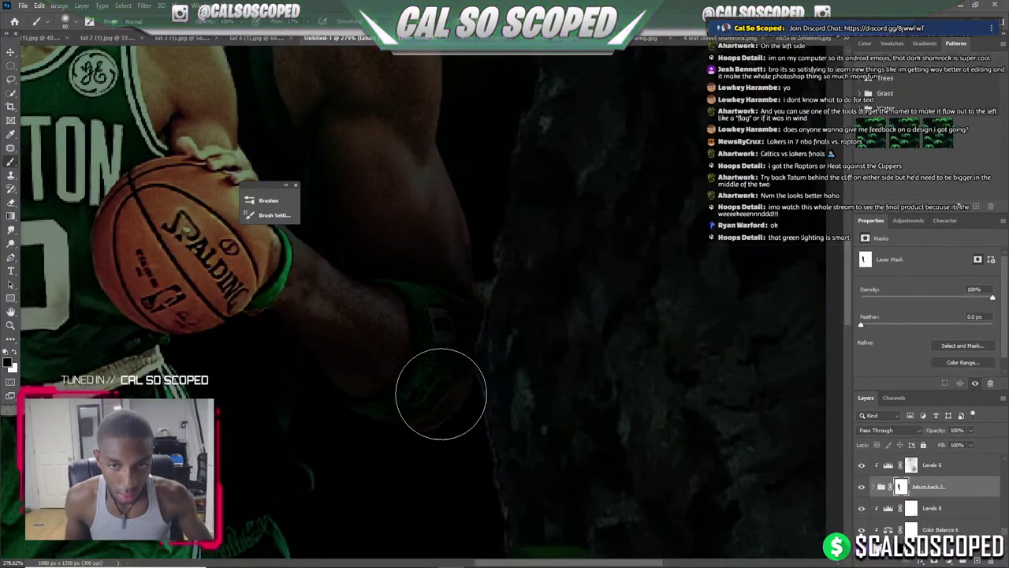
{"action": "key", "text": "ctrl+z"}
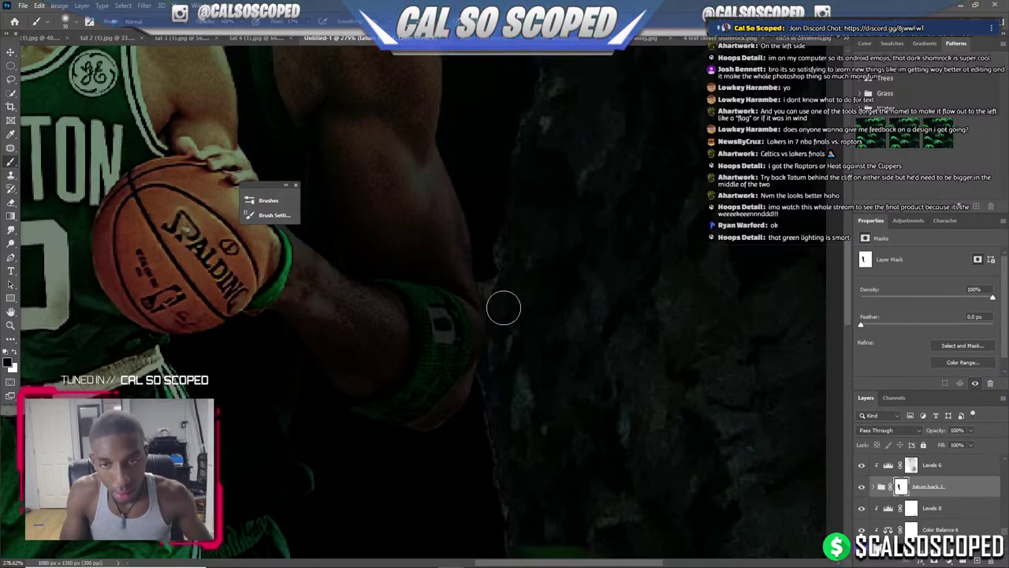
Scroll through the Layers panel and select the duplicated player layer.
{"action": "scroll", "coordinate": [511, 357], "scroll_direction": "down", "scroll_amount": 3}
{"action": "scroll", "coordinate": [511, 357], "scroll_direction": "down", "scroll_amount": 2}
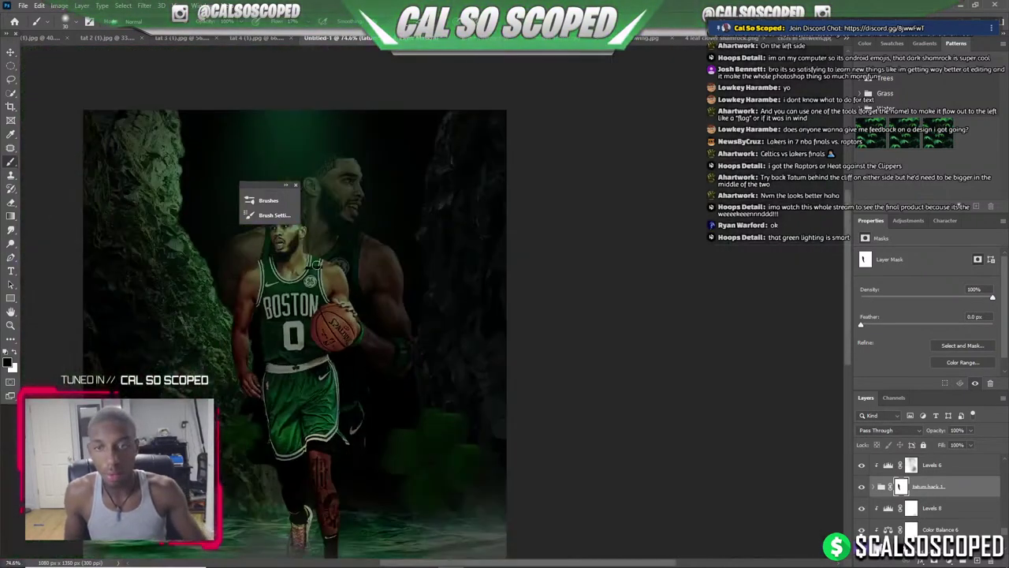
{"action": "scroll", "coordinate": [511, 357], "scroll_direction": "down", "scroll_amount": 2}
{"action": "scroll", "coordinate": [520, 243], "scroll_direction": "up", "scroll_amount": 1}
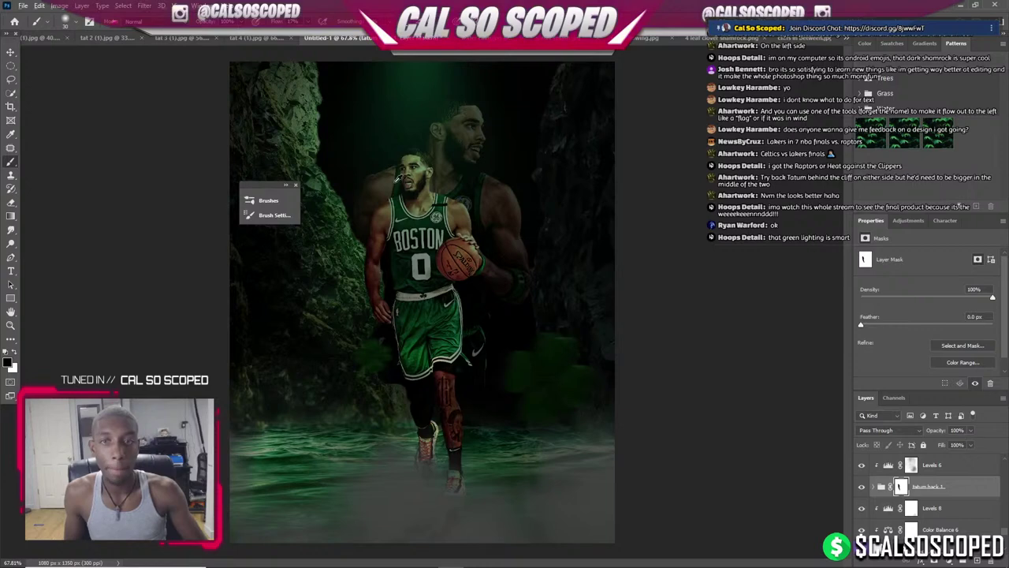
{"action": "scroll", "coordinate": [398, 179], "scroll_direction": "down", "scroll_amount": 2}
{"action": "scroll", "coordinate": [367, 205], "scroll_direction": "up", "scroll_amount": 1}
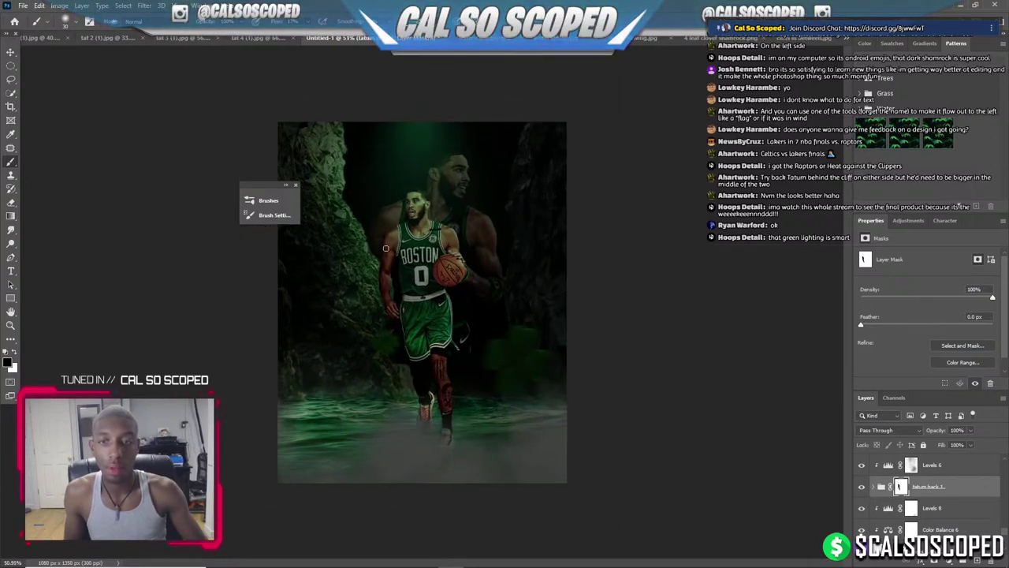
{"action": "scroll", "coordinate": [324, 135], "scroll_direction": "up", "scroll_amount": 1}
{"action": "scroll", "coordinate": [323, 161], "scroll_direction": "up", "scroll_amount": 1}
{"action": "scroll", "coordinate": [294, 149], "scroll_direction": "down", "scroll_amount": 2}
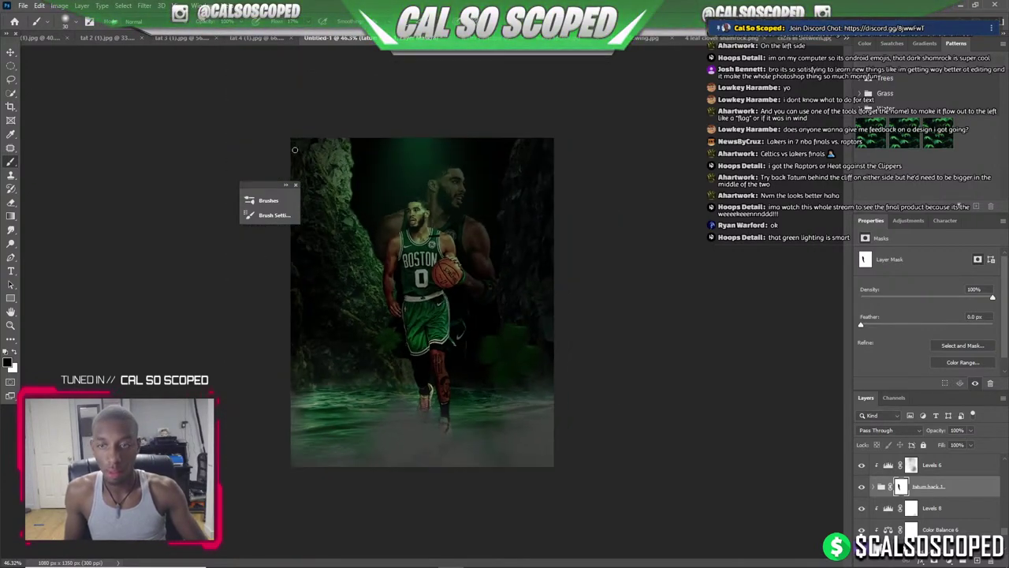
{"action": "scroll", "coordinate": [310, 148], "scroll_direction": "up", "scroll_amount": 3}
{"action": "left_click", "coordinate": [301, 114]}
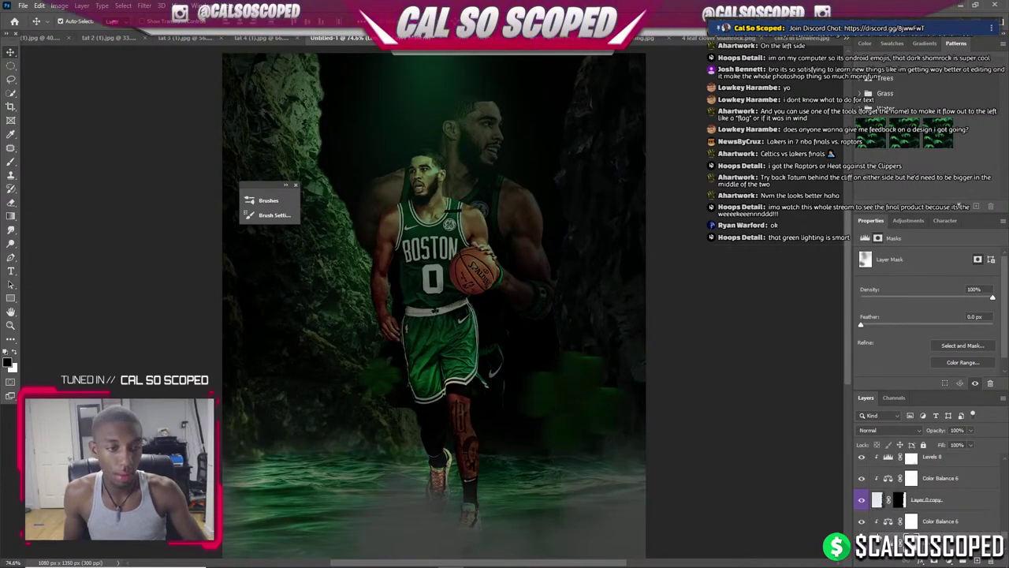
{"action": "scroll", "coordinate": [860, 504], "scroll_direction": "down", "scroll_amount": 2}
Compare the cliffs by toggling Levels 8, then target its mask with a large brush.
{"action": "left_click", "coordinate": [931, 524]}
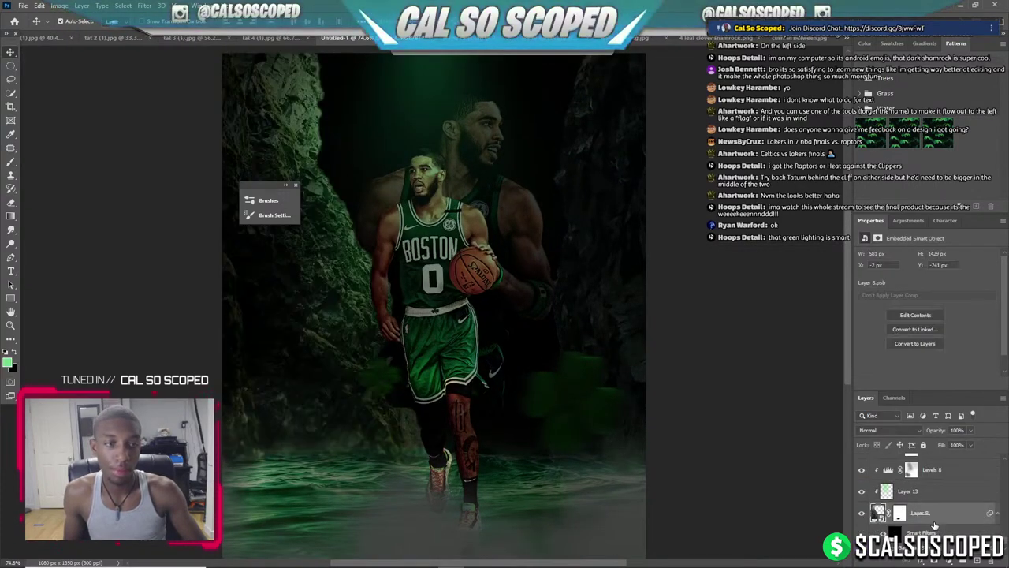
{"action": "left_click", "coordinate": [862, 470]}
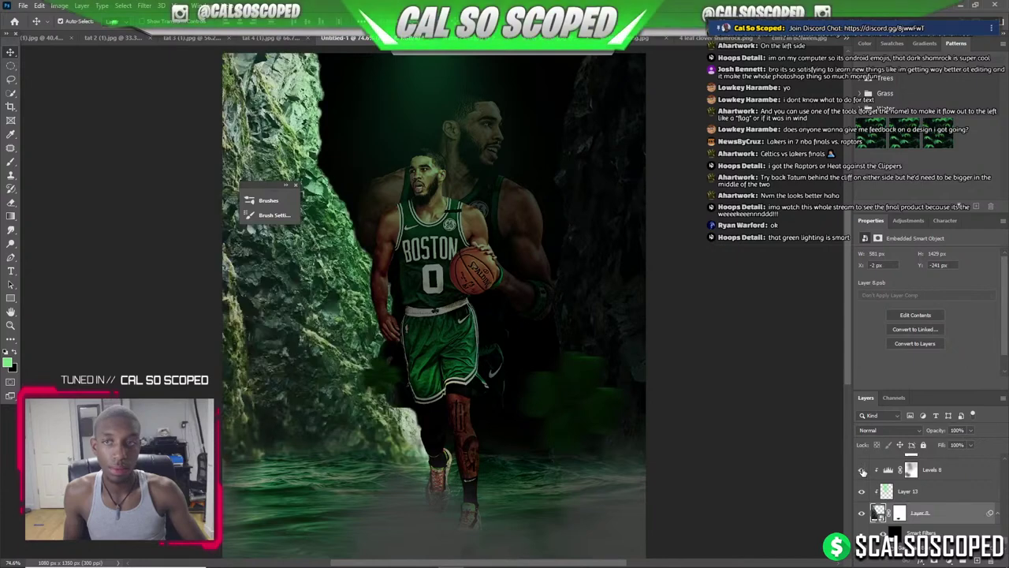
{"action": "left_click", "coordinate": [862, 471]}
{"action": "left_click", "coordinate": [912, 471]}
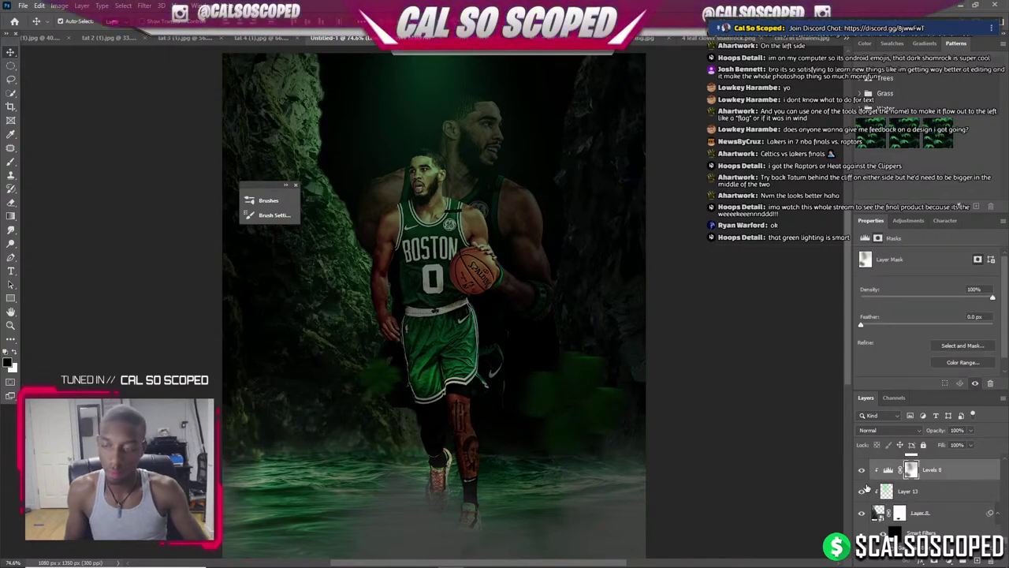
{"action": "key", "text": "b"}
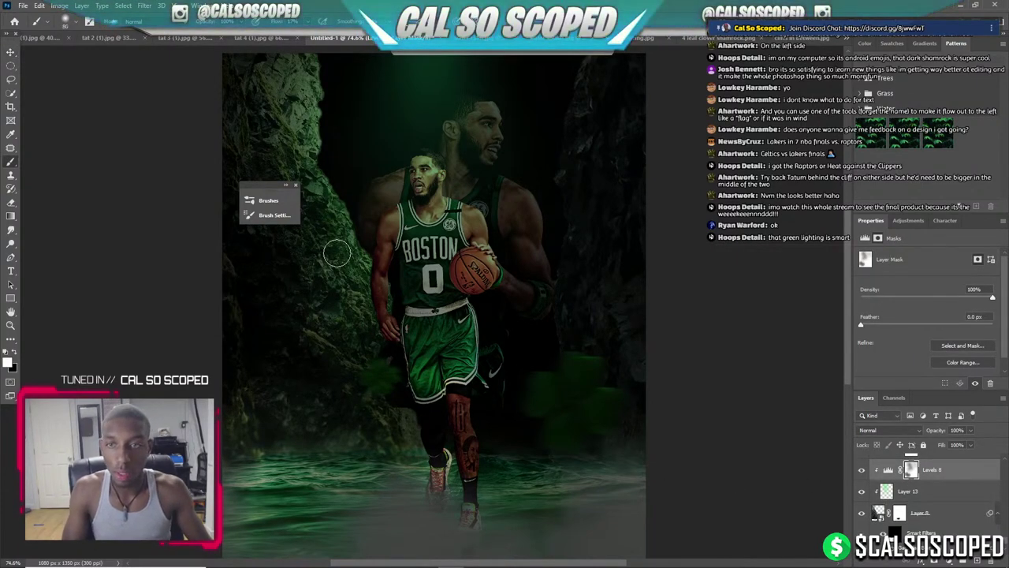
{"action": "key", "text": "bracketright"}
{"action": "key", "text": "bracketright"}
{"action": "key", "text": "bracketright"}
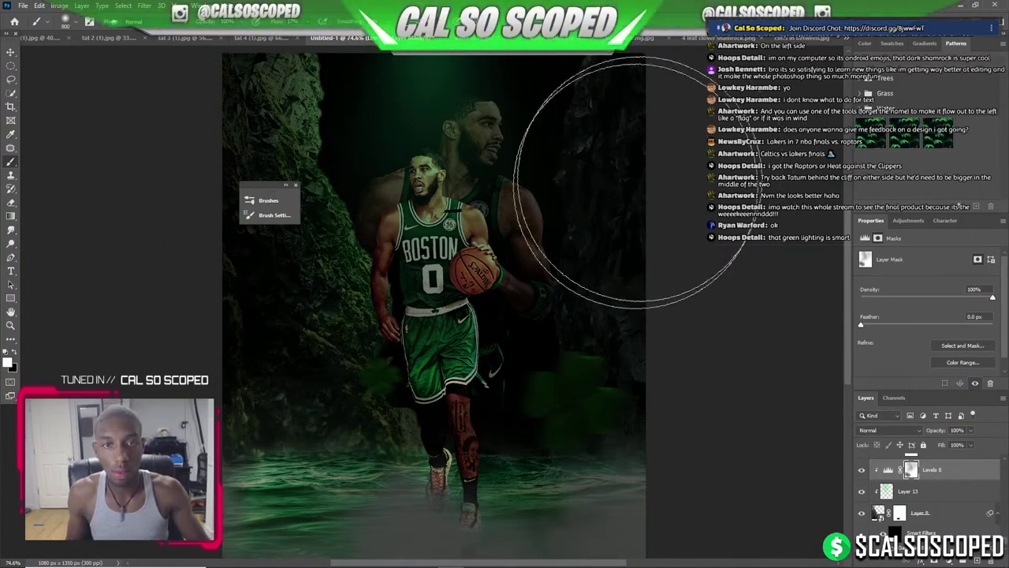
Lower Layer 13's fill to about 51% to soften the green tint.
{"action": "left_click", "coordinate": [914, 492]}
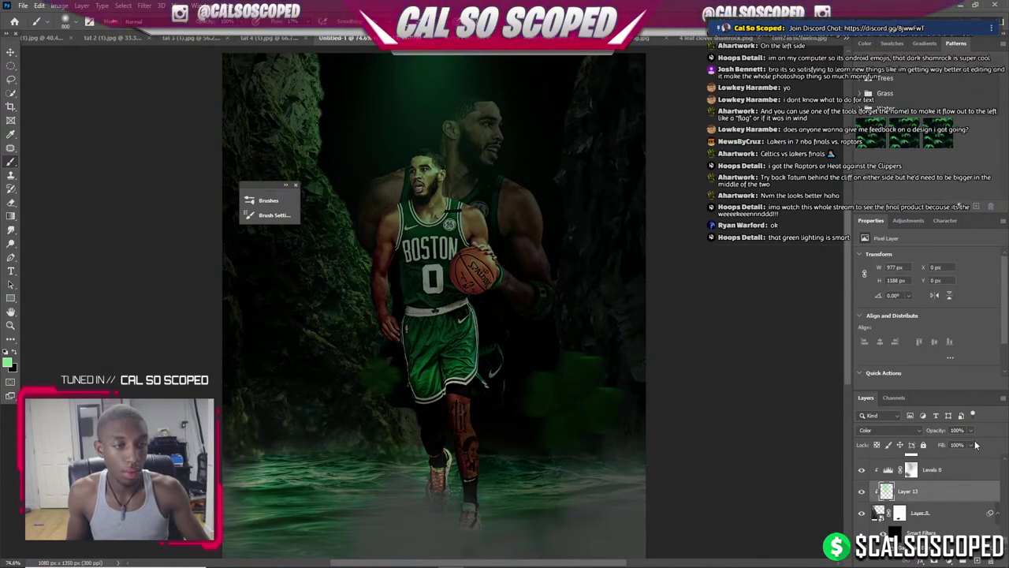
{"action": "left_click_drag", "start_coordinate": [975, 444], "coordinate": [947, 460]}
{"action": "scroll", "coordinate": [394, 349], "scroll_direction": "down", "scroll_amount": 3}
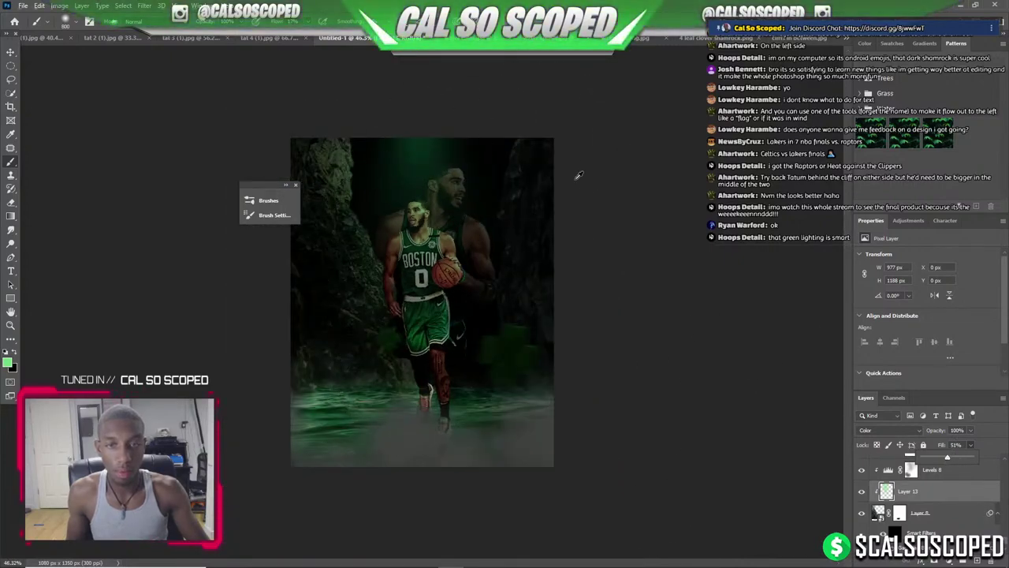
{"action": "scroll", "coordinate": [579, 175], "scroll_direction": "up", "scroll_amount": 4}
Convert Layer 0 copy to a smart object.
{"action": "key", "text": "v"}
{"action": "scroll", "coordinate": [654, 191], "scroll_direction": "up", "scroll_amount": 2}
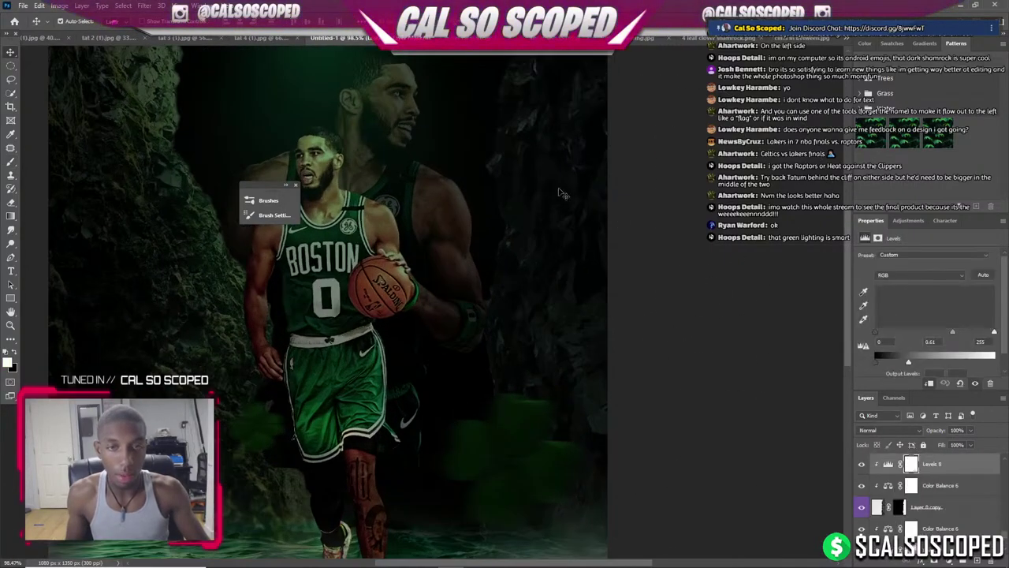
{"action": "left_click", "coordinate": [887, 486]}
{"action": "right_click", "coordinate": [922, 508]}
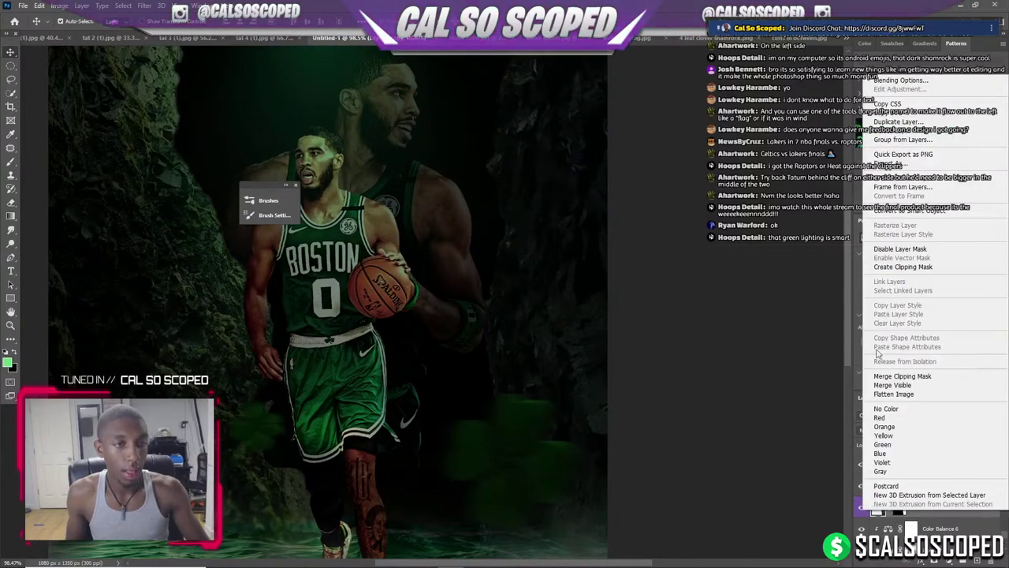
{"action": "left_click", "coordinate": [909, 213]}
{"action": "left_click", "coordinate": [145, 6]}
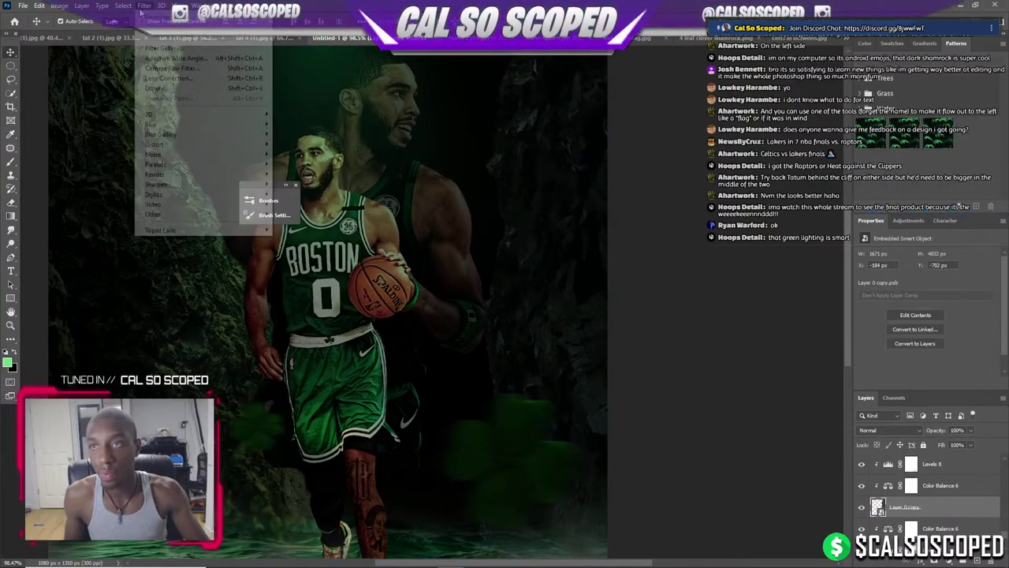
{"action": "left_click", "coordinate": [580, 378]}
{"action": "scroll", "coordinate": [580, 378], "scroll_direction": "down", "scroll_amount": 3}
{"action": "scroll", "coordinate": [543, 360], "scroll_direction": "up", "scroll_amount": 1}
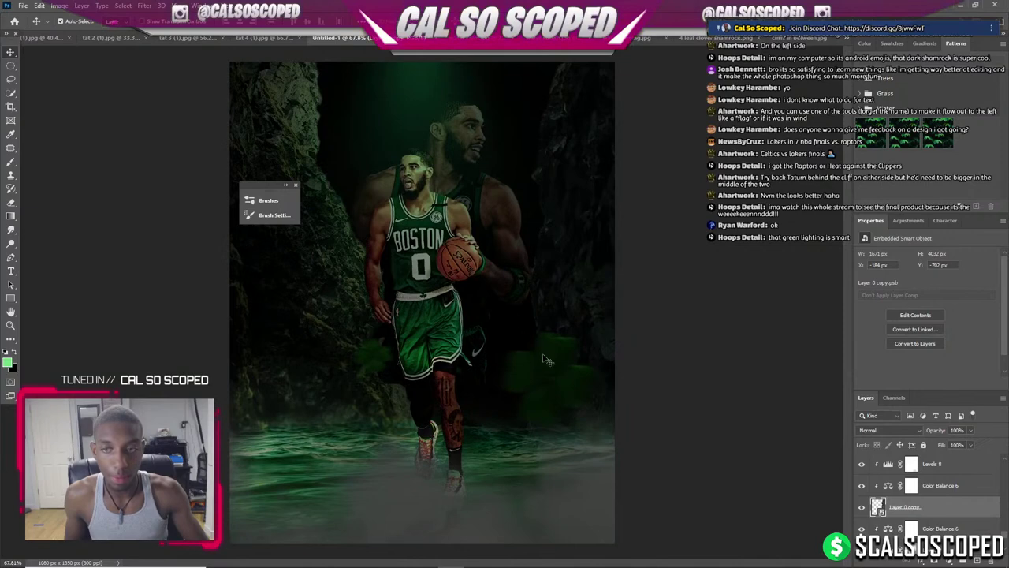
Move Levels 8 below Color Balance 6 and apply a Gaussian Blur to Layer 8.
{"action": "left_click_drag", "start_coordinate": [931, 464], "coordinate": [931, 483]}
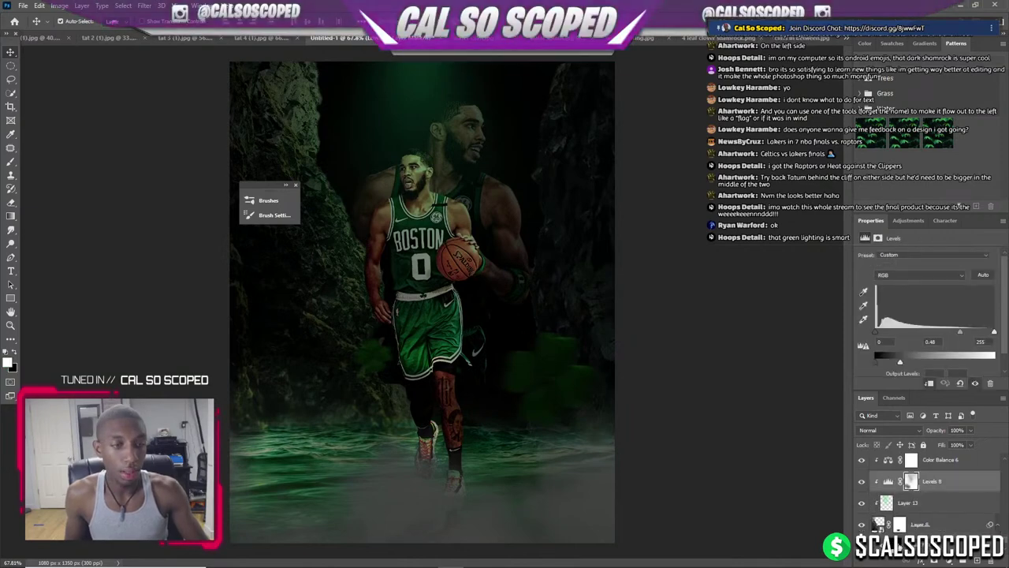
{"action": "left_click", "coordinate": [924, 522]}
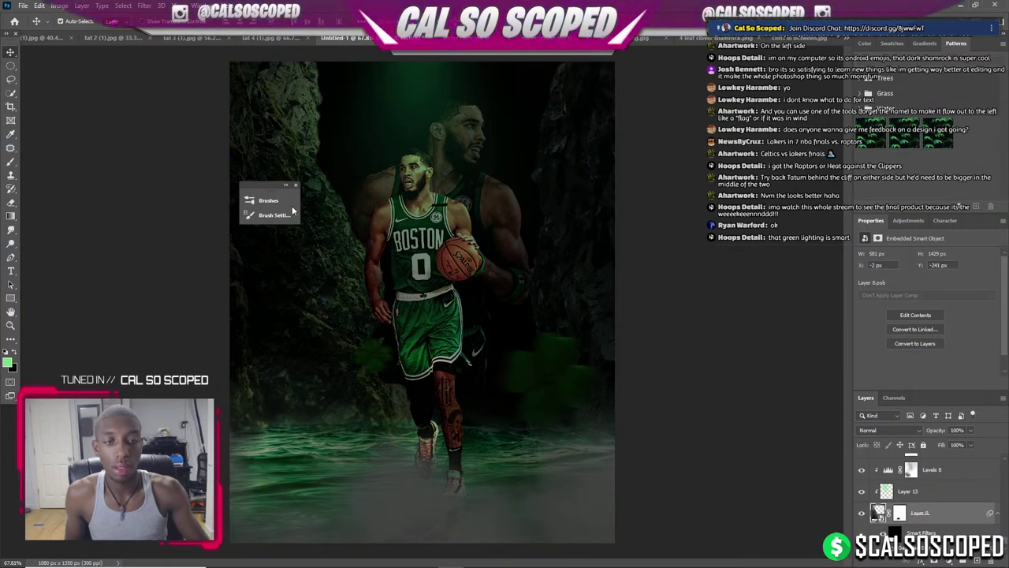
{"action": "left_click", "coordinate": [144, 6]}
{"action": "mouse_move", "coordinate": [160, 134]}
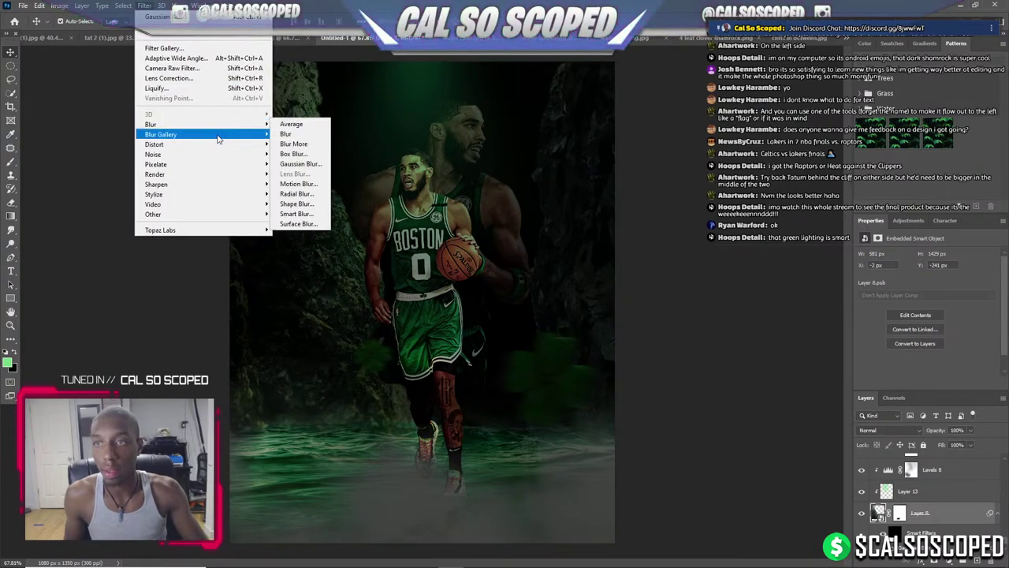
{"action": "left_click", "coordinate": [300, 164]}
{"action": "left_click_drag", "start_coordinate": [722, 308], "coordinate": [749, 312]}
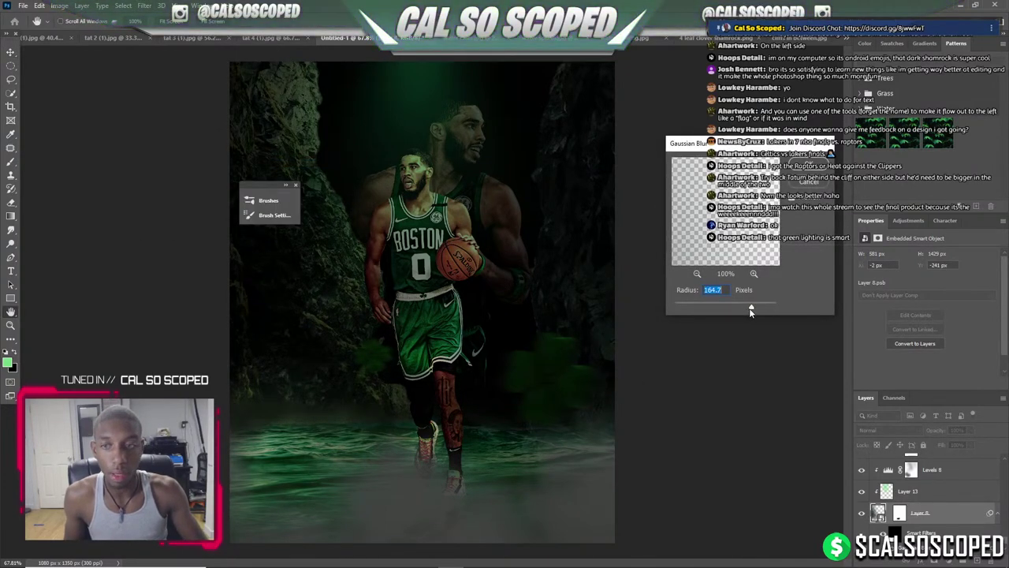
{"action": "key", "text": "Return"}
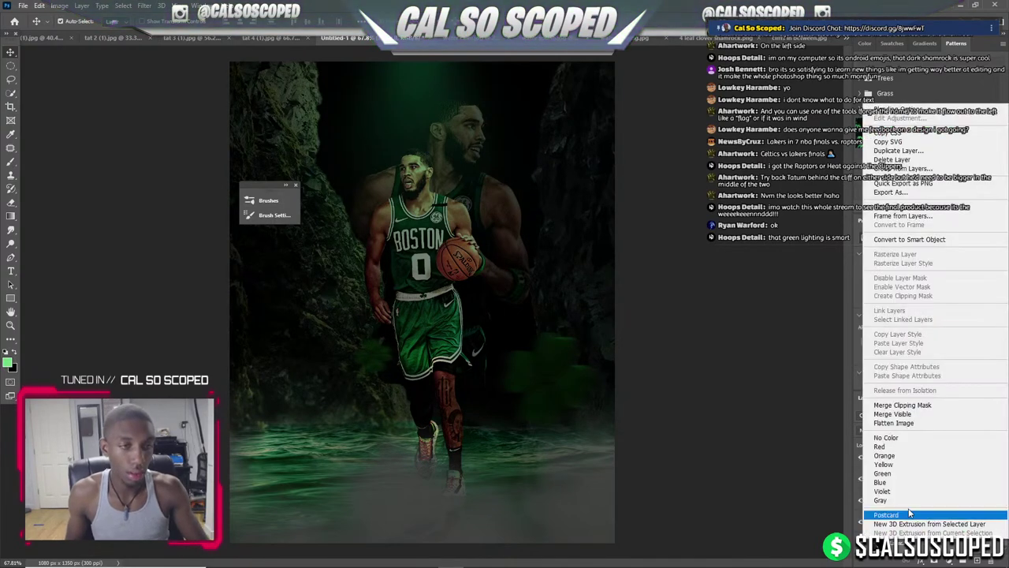
Convert the top layer to a smart object and give it a subtle Gaussian Blur.
{"action": "right_click", "coordinate": [923, 492]}
{"action": "left_click", "coordinate": [915, 239]}
{"action": "left_click", "coordinate": [144, 5]}
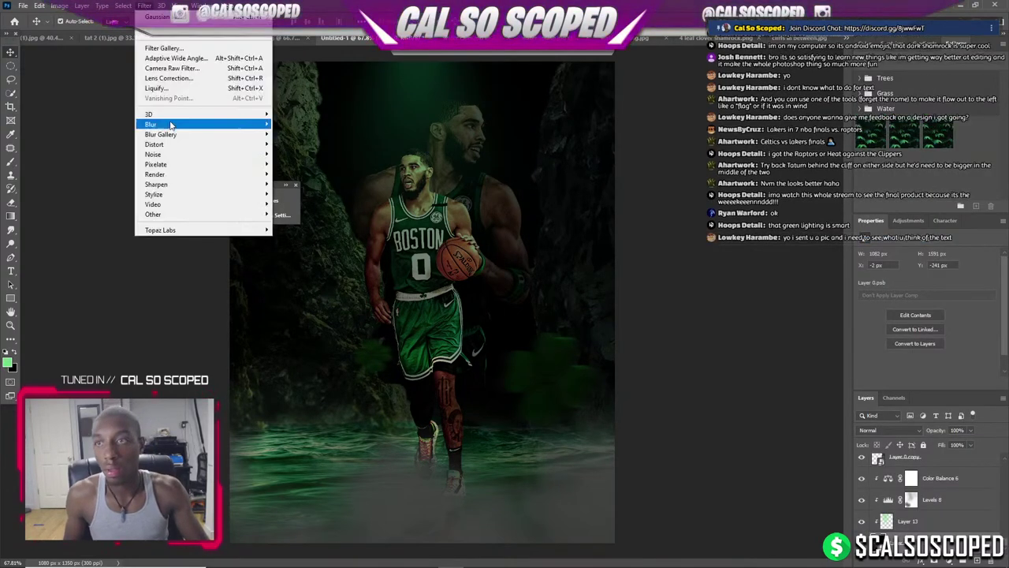
{"action": "left_click", "coordinate": [299, 163]}
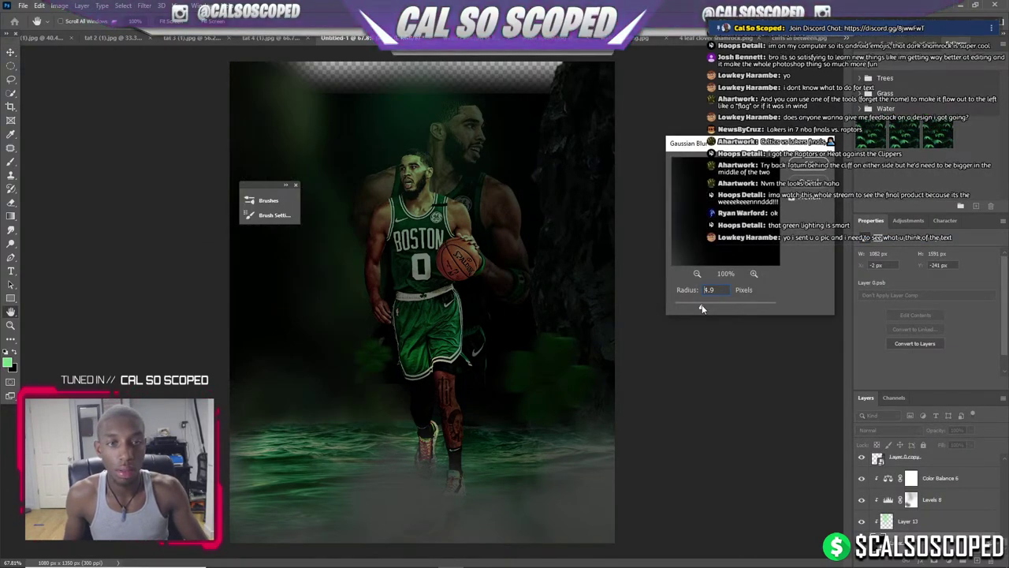
{"action": "left_click_drag", "start_coordinate": [701, 309], "coordinate": [682, 308]}
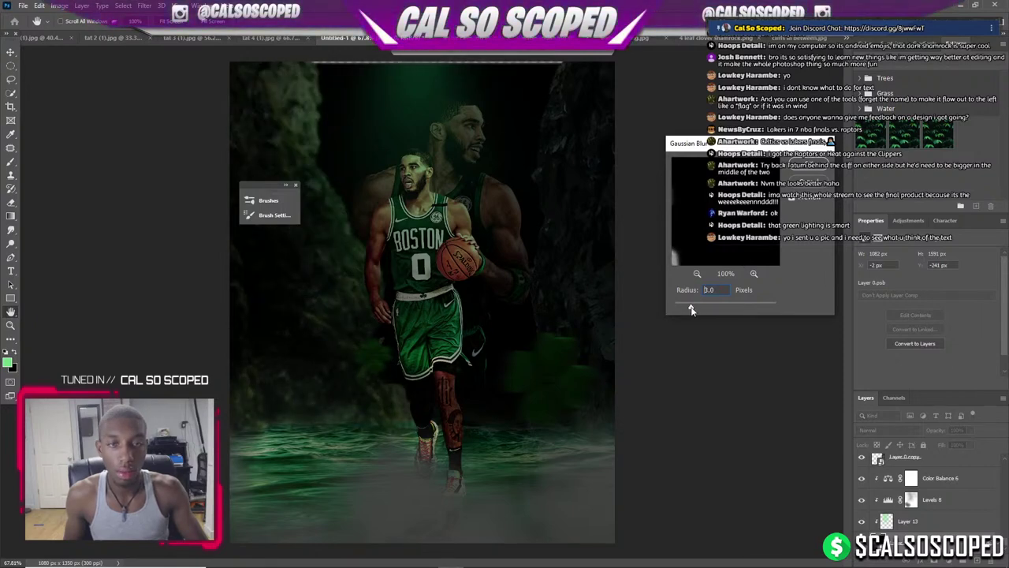
{"action": "left_click", "coordinate": [821, 167]}
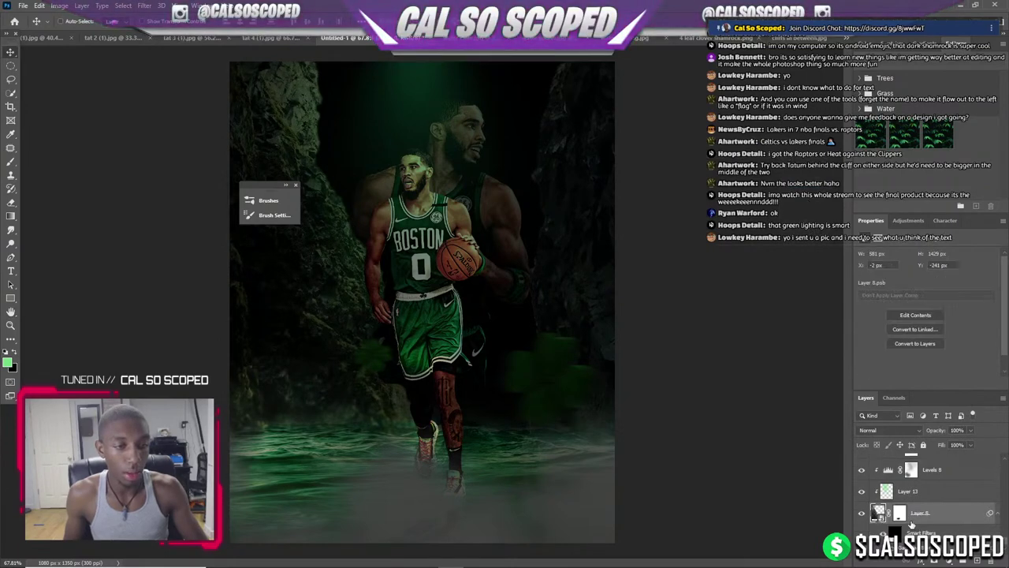
Select the Layer 8 smart object and bring up its layer options menu.
{"action": "scroll", "coordinate": [928, 520], "scroll_direction": "down", "scroll_amount": 1}
{"action": "scroll", "coordinate": [926, 505], "scroll_direction": "up", "scroll_amount": 3}
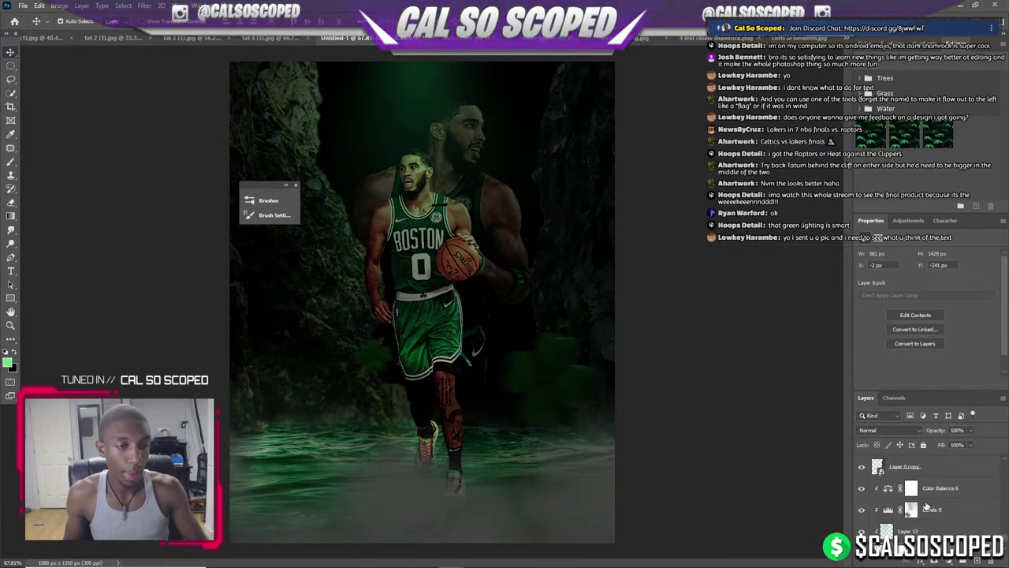
{"action": "scroll", "coordinate": [934, 494], "scroll_direction": "up", "scroll_amount": 2}
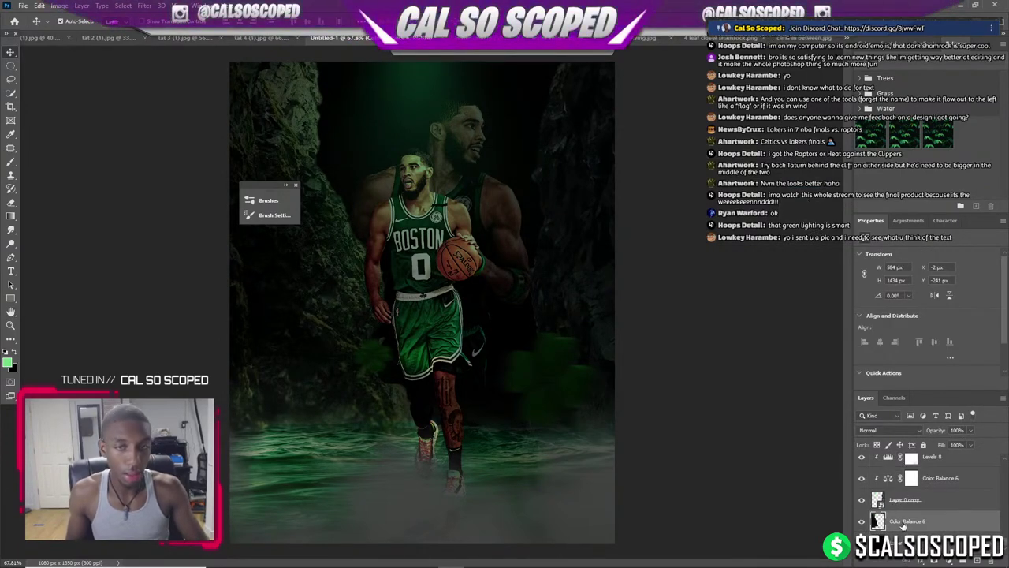
{"action": "right_click", "coordinate": [904, 523]}
{"action": "left_click", "coordinate": [910, 532]}
{"action": "scroll", "coordinate": [912, 527], "scroll_direction": "down", "scroll_amount": 2}
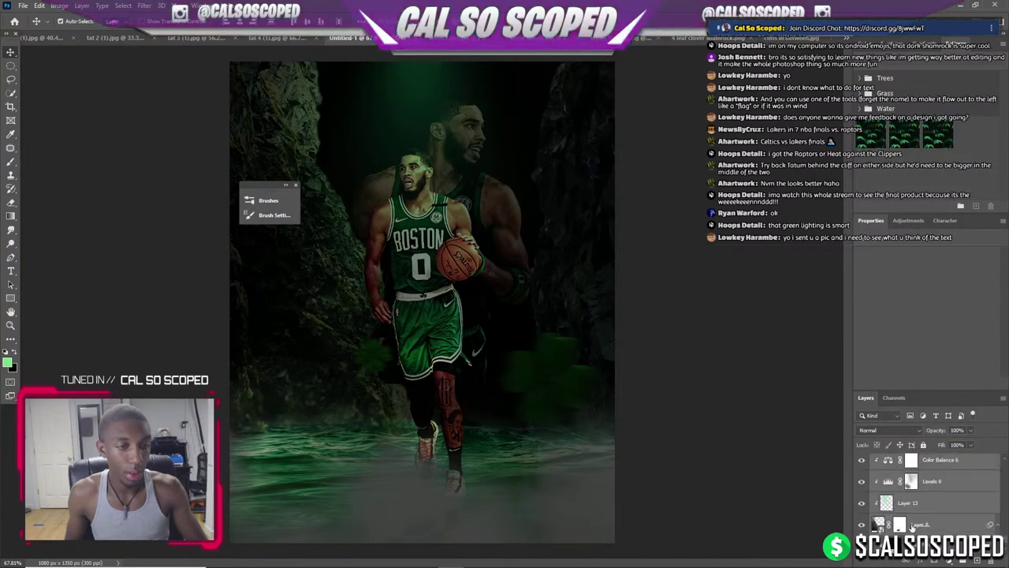
{"action": "left_click", "coordinate": [913, 527]}
{"action": "scroll", "coordinate": [916, 509], "scroll_direction": "down", "scroll_amount": 2}
{"action": "right_click", "coordinate": [921, 495]}
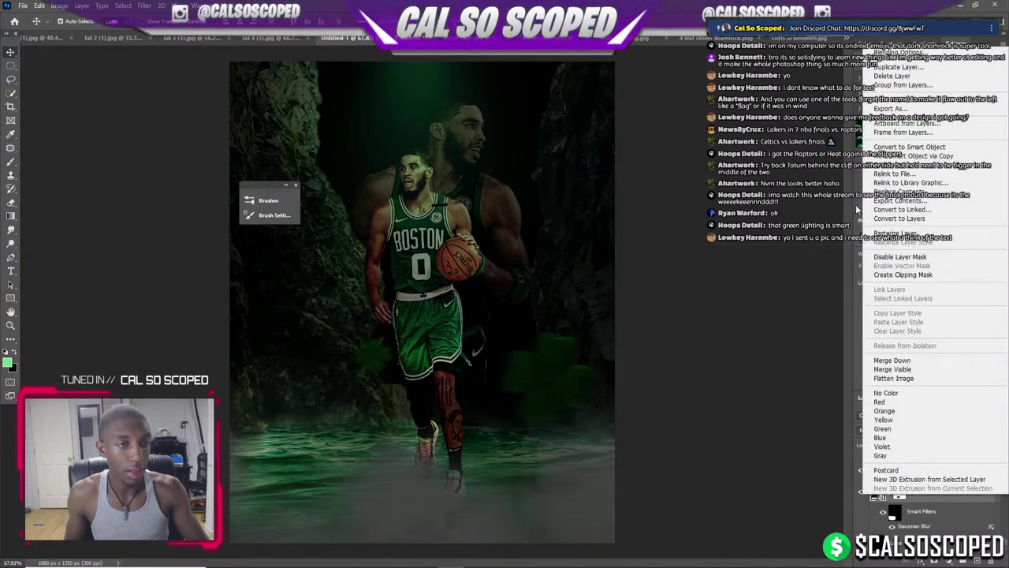
Apply a 2.2-pixel Gaussian Blur to Layer 8.
{"action": "left_click", "coordinate": [912, 518]}
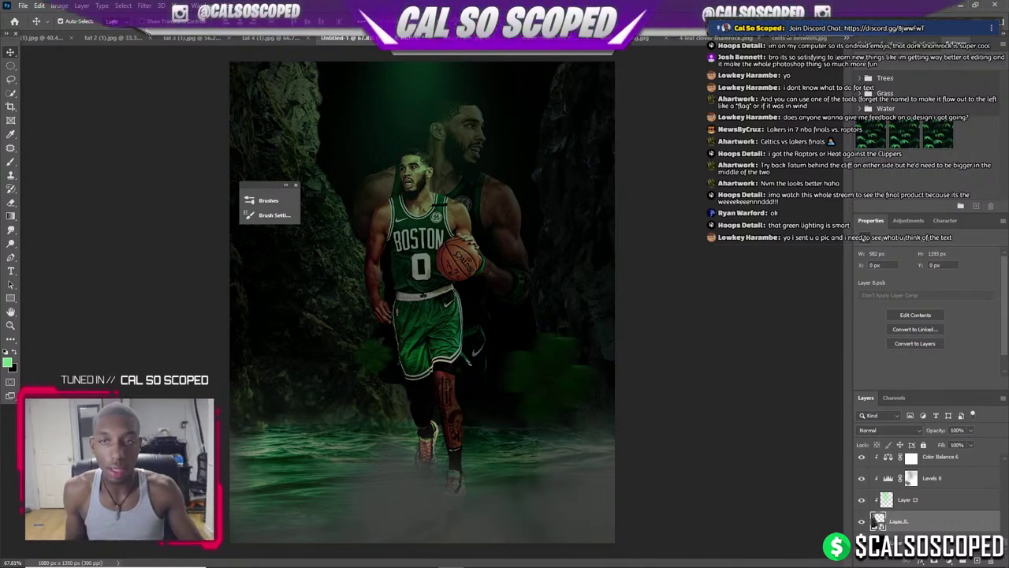
{"action": "left_click", "coordinate": [144, 5]}
{"action": "mouse_move", "coordinate": [151, 124]}
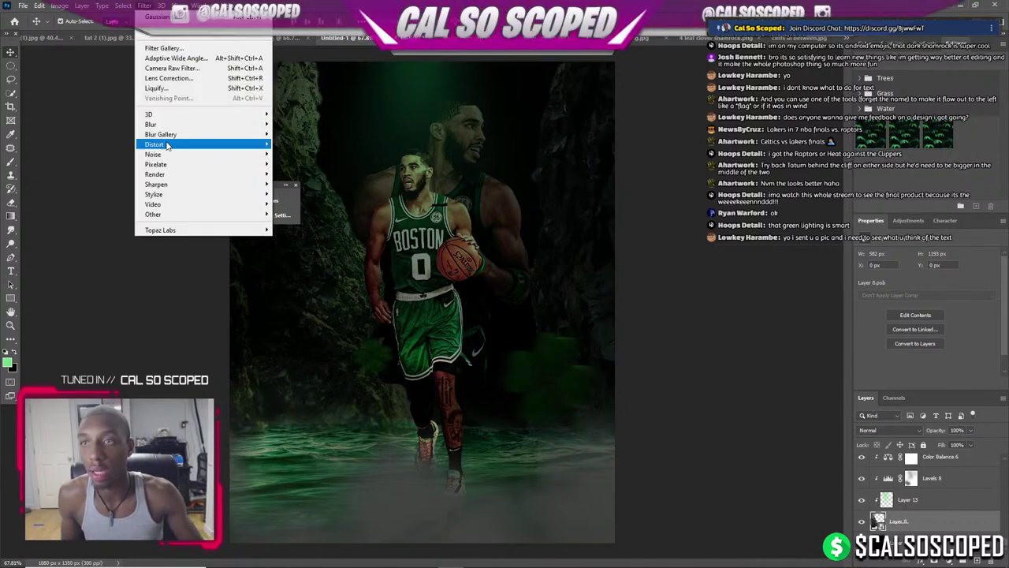
{"action": "left_click", "coordinate": [291, 164]}
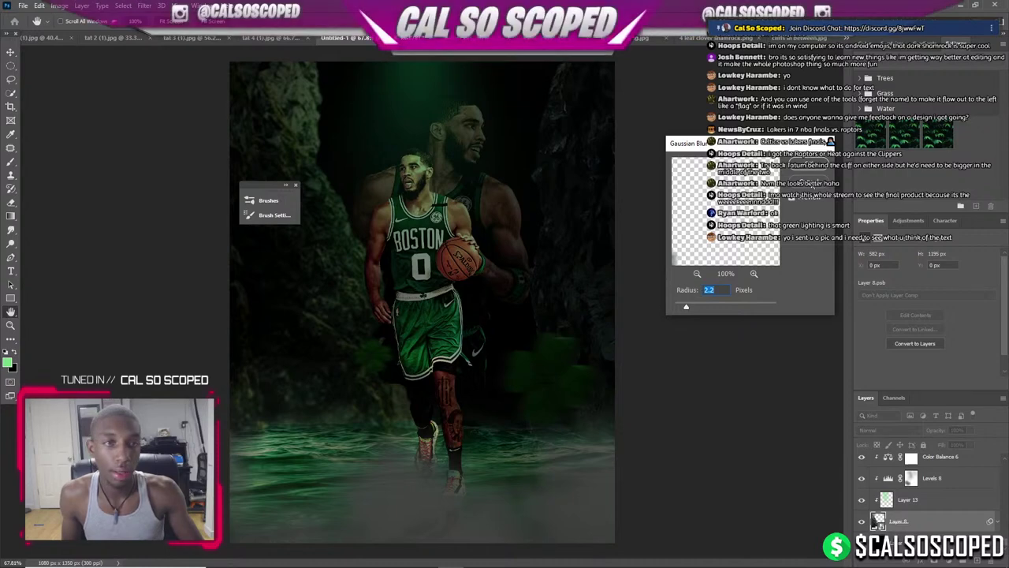
{"action": "left_click", "coordinate": [815, 168]}
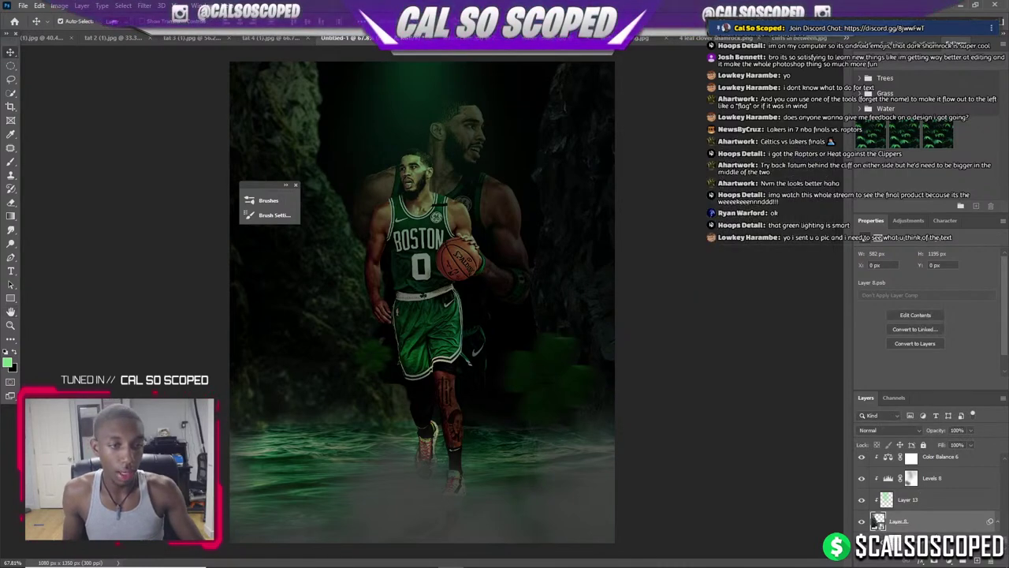
Add a Levels adjustment over Layer 8 with the output white lowered to darken it.
{"action": "left_click", "coordinate": [946, 561]}
{"action": "left_click", "coordinate": [942, 415]}
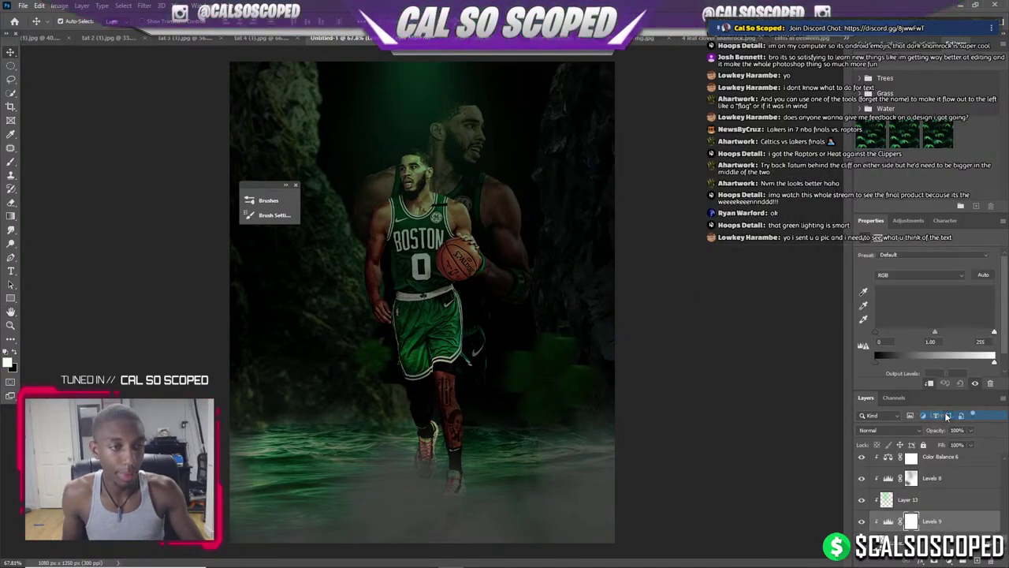
{"action": "left_click_drag", "start_coordinate": [988, 363], "coordinate": [934, 368]}
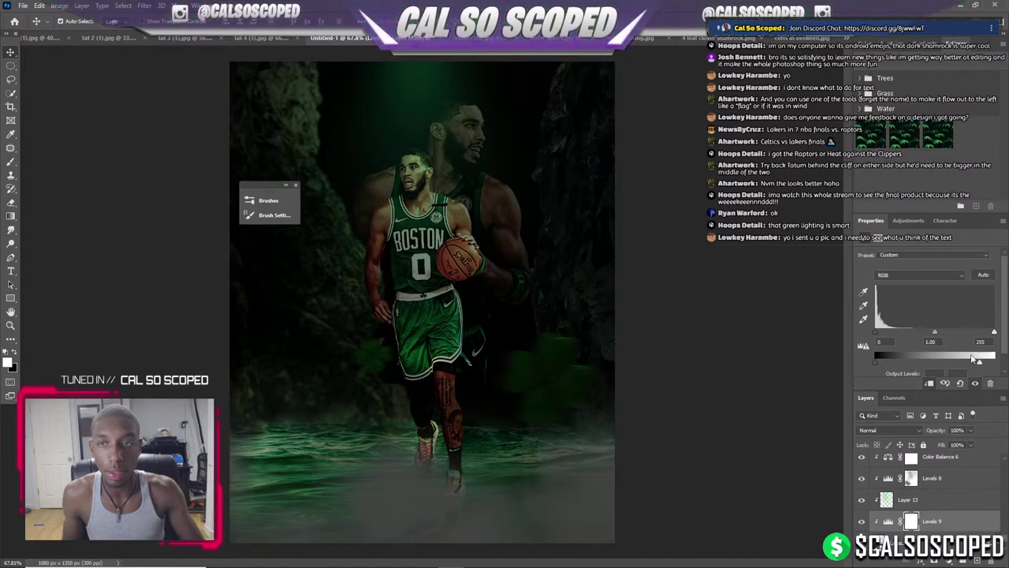
{"action": "left_click_drag", "start_coordinate": [975, 359], "coordinate": [936, 354]}
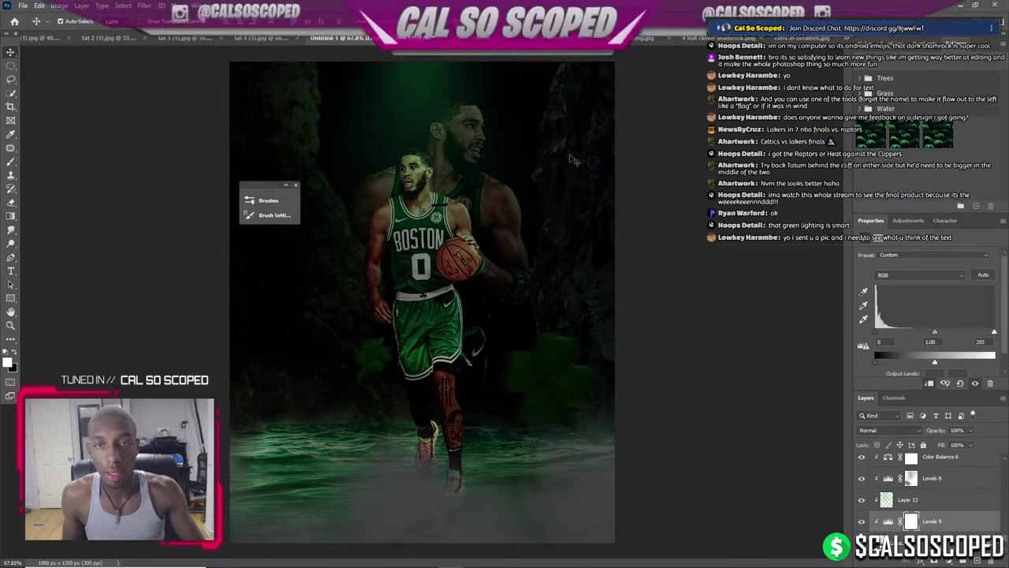
{"action": "key", "text": "Delete"}
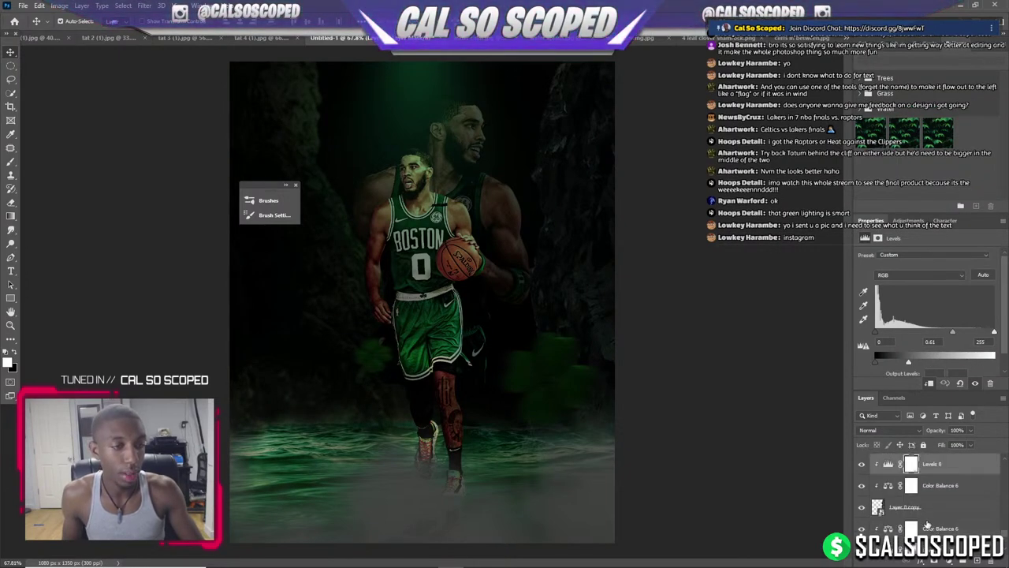
Select Layer 0 copy and add Levels 10 above it, pulling in the output white slider.
{"action": "left_click", "coordinate": [921, 509]}
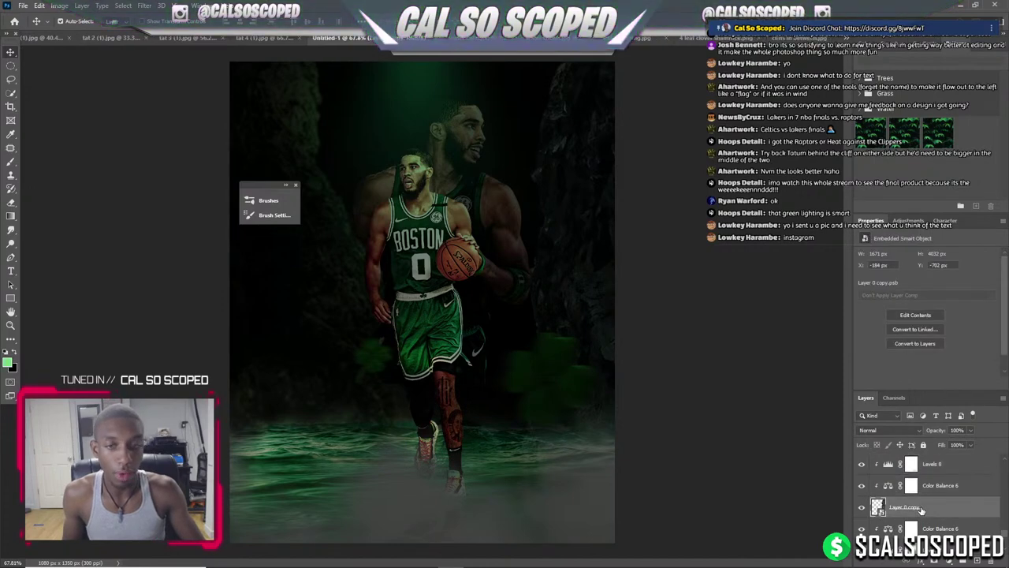
{"action": "right_click", "coordinate": [921, 507]}
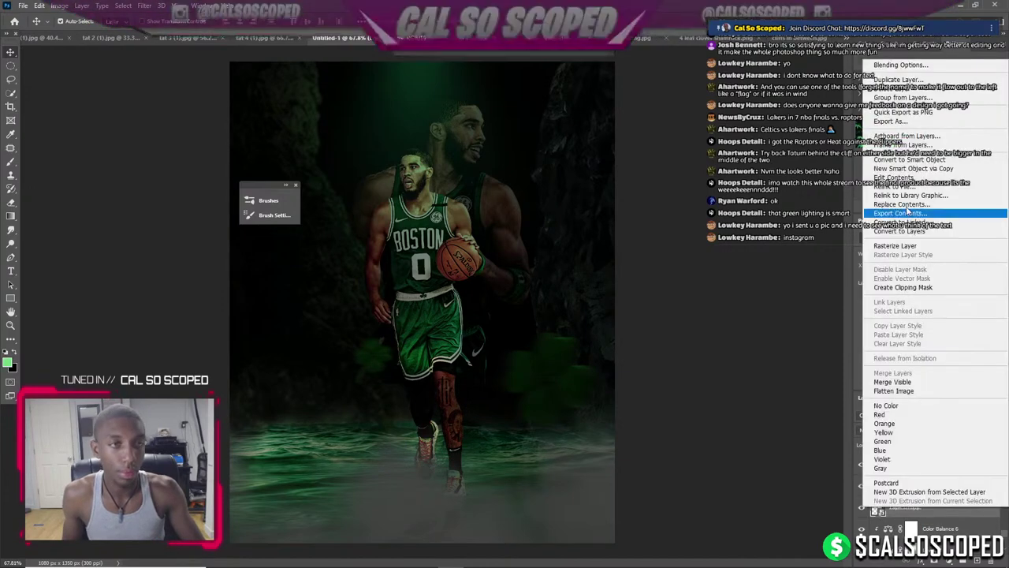
{"action": "key", "text": "Escape"}
{"action": "left_click", "coordinate": [934, 471]}
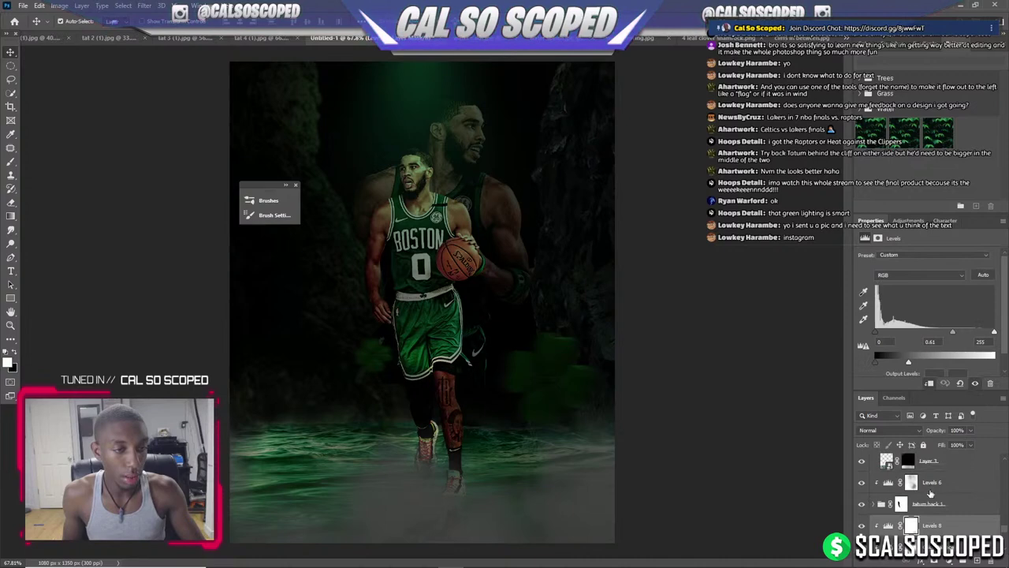
{"action": "left_click", "coordinate": [919, 510]}
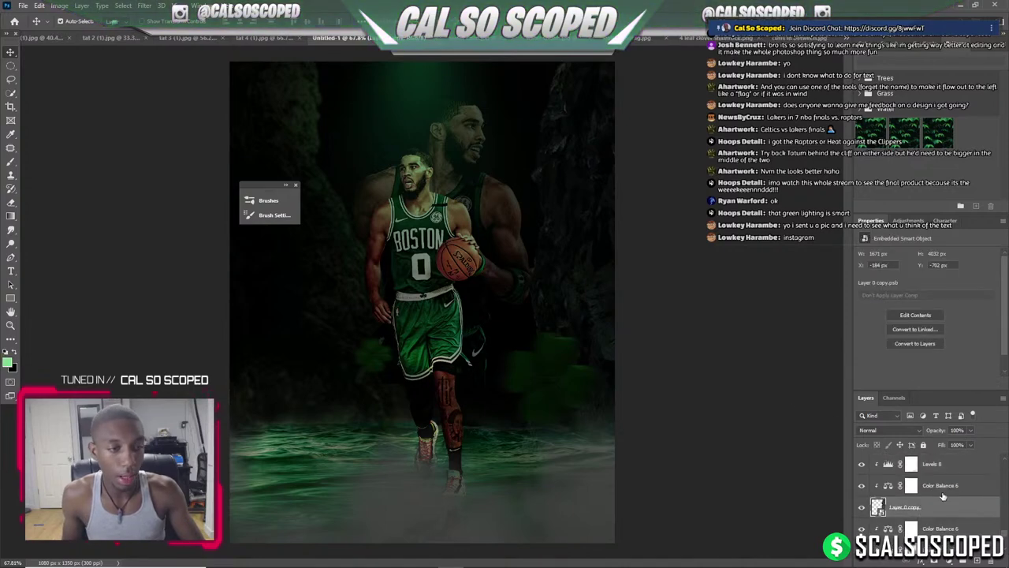
{"action": "left_click", "coordinate": [945, 561]}
{"action": "left_click", "coordinate": [939, 418]}
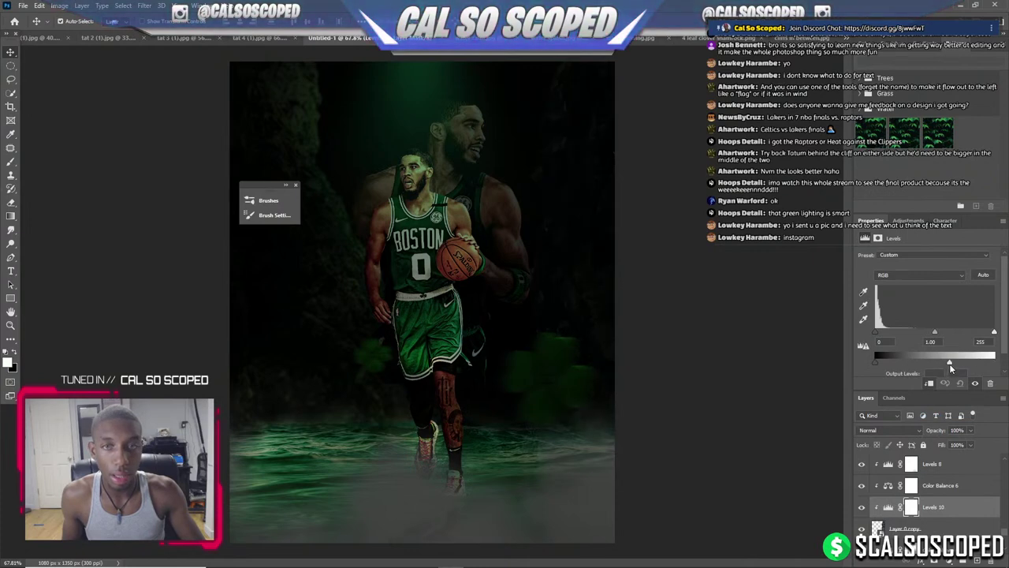
{"action": "left_click_drag", "start_coordinate": [941, 363], "coordinate": [958, 363]}
Zoom out and scroll around to review the whole poster.
{"action": "key", "text": "ctrl+minus"}
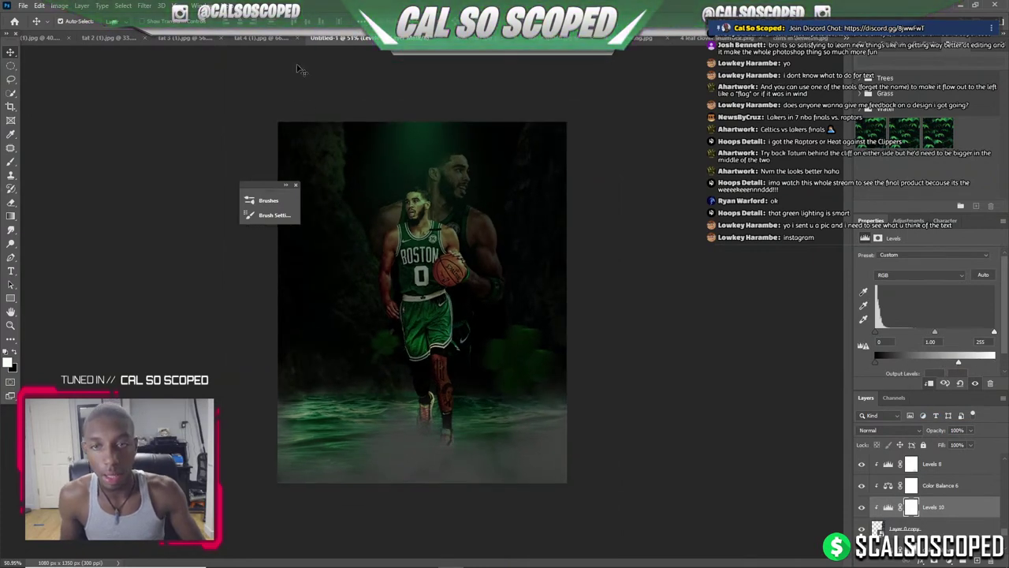
{"action": "scroll", "coordinate": [541, 348], "scroll_direction": "up", "scroll_amount": 2}
{"action": "scroll", "coordinate": [541, 348], "scroll_direction": "up", "scroll_amount": 2}
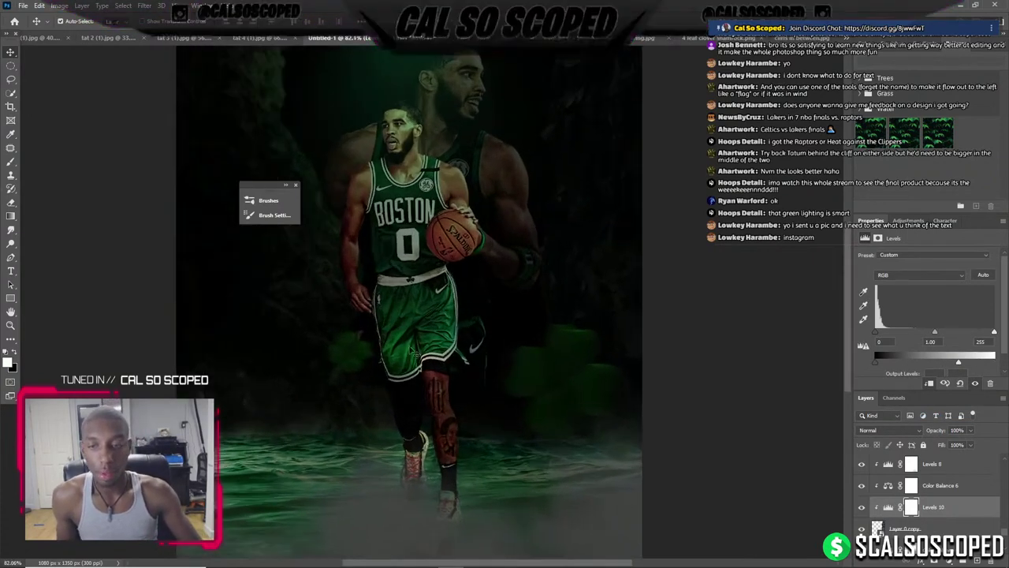
{"action": "scroll", "coordinate": [316, 331], "scroll_direction": "down", "scroll_amount": 3}
{"action": "scroll", "coordinate": [428, 134], "scroll_direction": "up", "scroll_amount": 2}
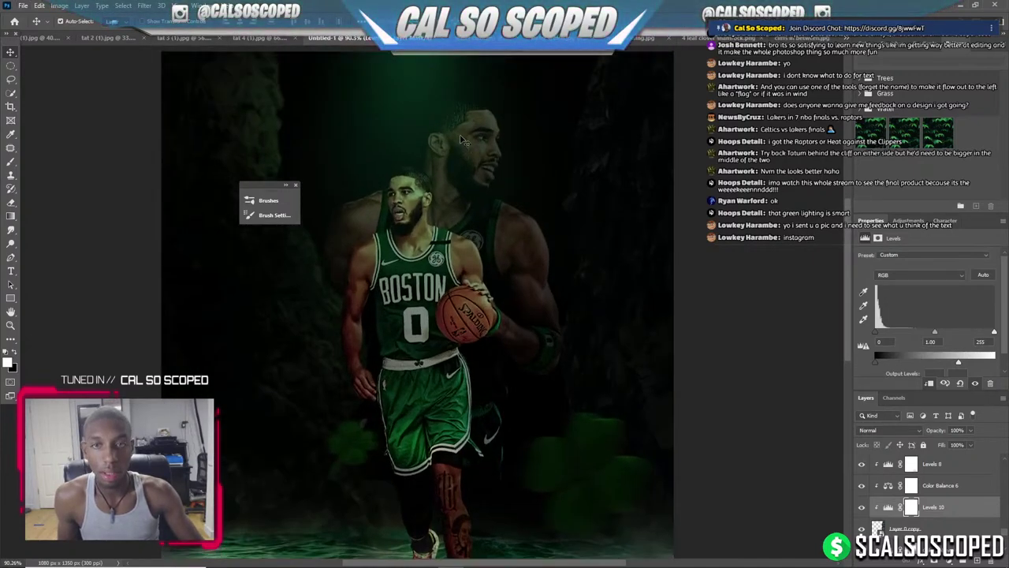
{"action": "scroll", "coordinate": [434, 157], "scroll_direction": "down", "scroll_amount": 2}
{"action": "scroll", "coordinate": [439, 183], "scroll_direction": "down", "scroll_amount": 1}
{"action": "scroll", "coordinate": [439, 183], "scroll_direction": "up", "scroll_amount": 2}
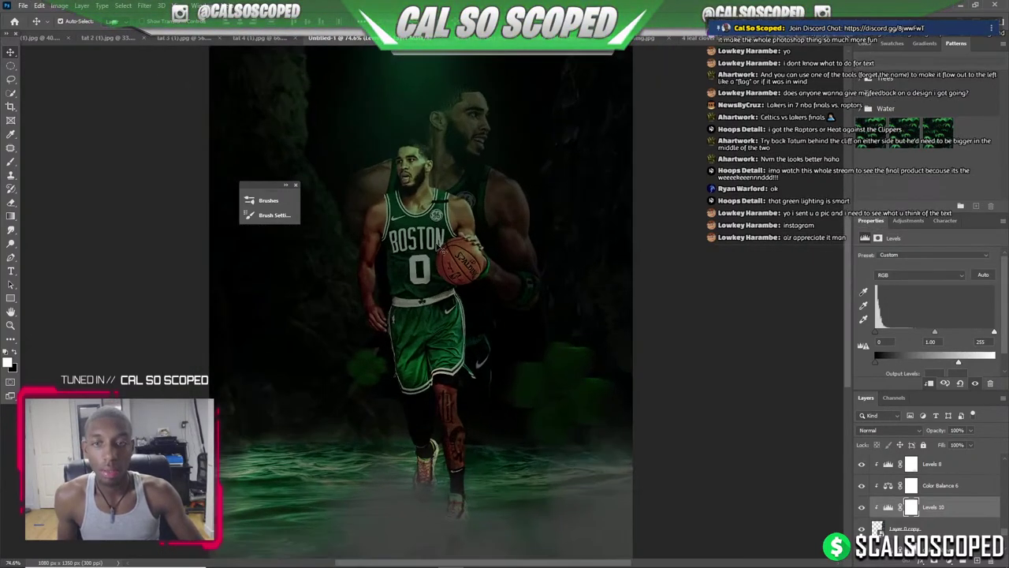
{"action": "scroll", "coordinate": [432, 185], "scroll_direction": "down", "scroll_amount": 1}
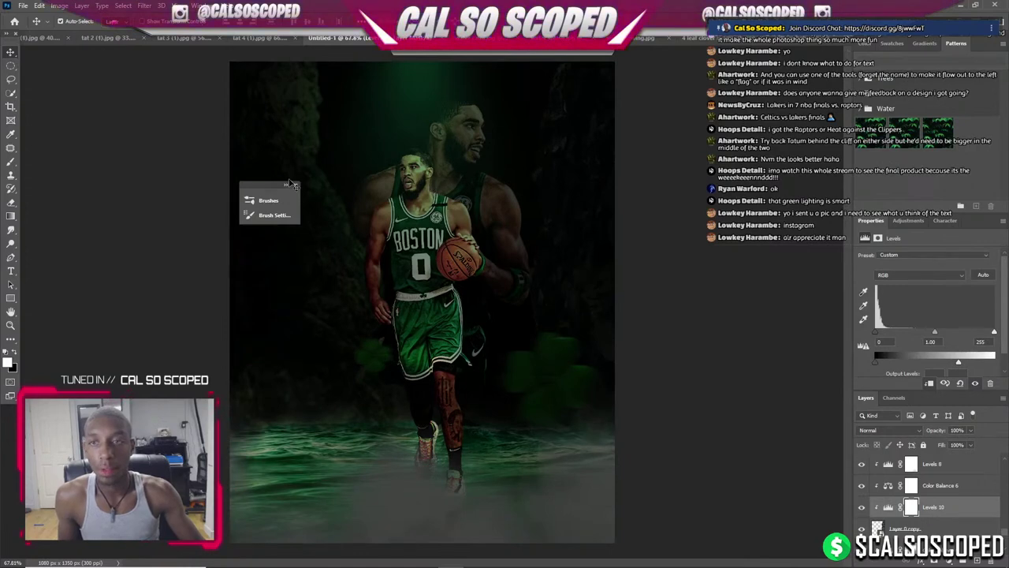
{"action": "scroll", "coordinate": [323, 178], "scroll_direction": "up", "scroll_amount": 1}
{"action": "scroll", "coordinate": [321, 173], "scroll_direction": "down", "scroll_amount": 2}
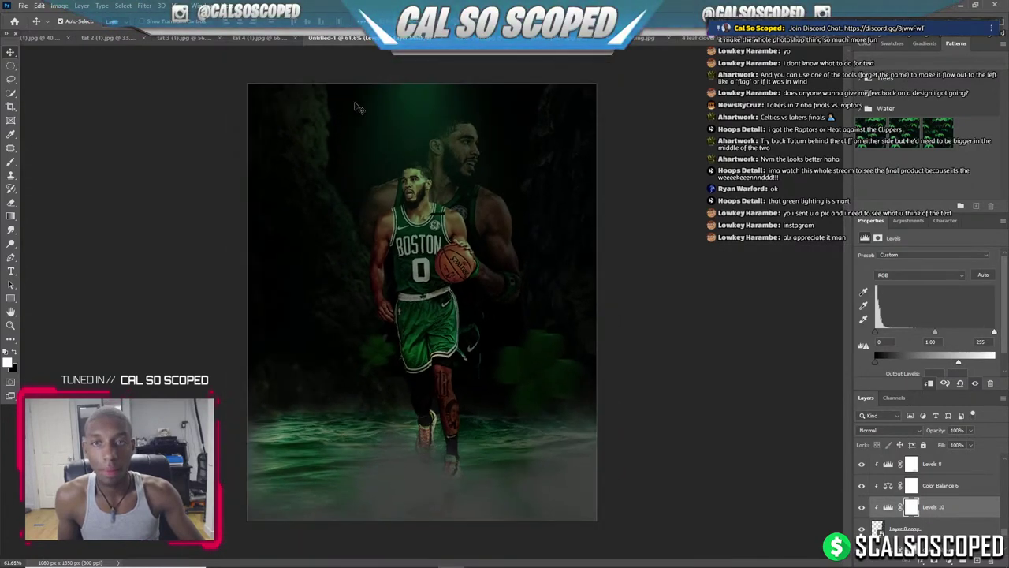
{"action": "scroll", "coordinate": [414, 84], "scroll_direction": "up", "scroll_amount": 3}
{"action": "scroll", "coordinate": [421, 102], "scroll_direction": "up", "scroll_amount": 2}
Raise the output white of Layer 12's Levels smart filter to 255.
{"action": "left_click_drag", "start_coordinate": [440, 143], "coordinate": [435, 99]}
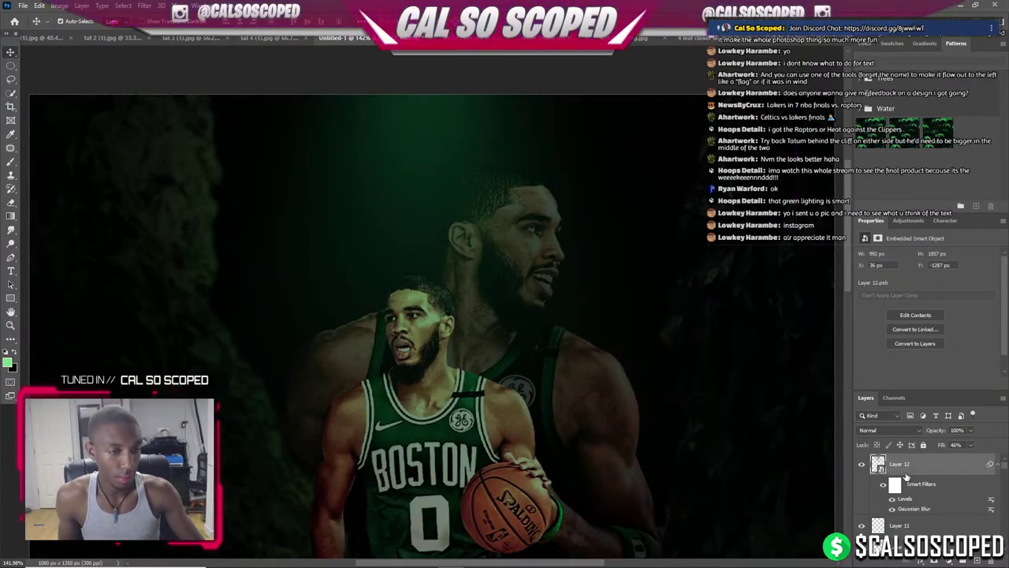
{"action": "double_click", "coordinate": [902, 499]}
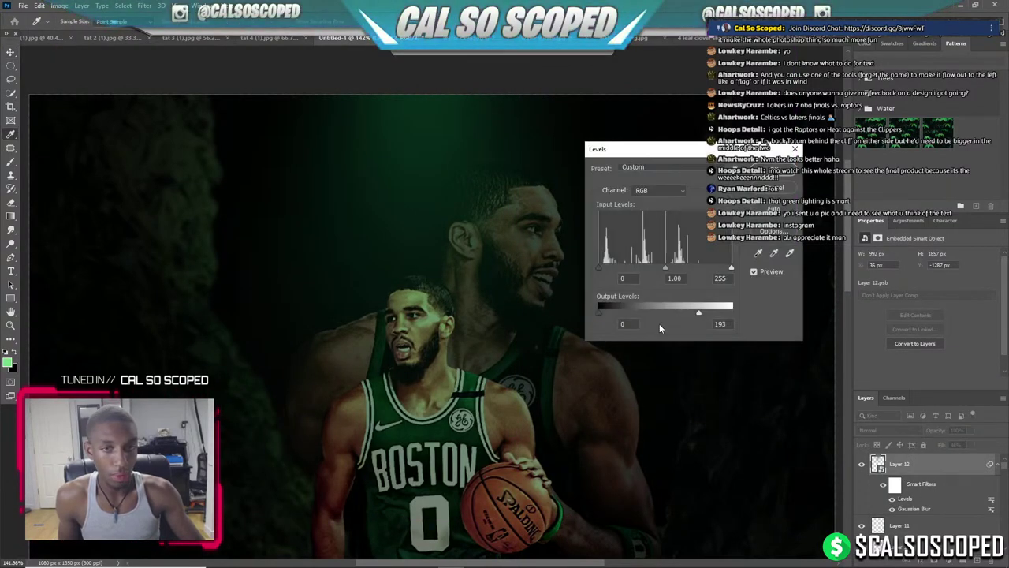
{"action": "left_click_drag", "start_coordinate": [699, 315], "coordinate": [749, 320]}
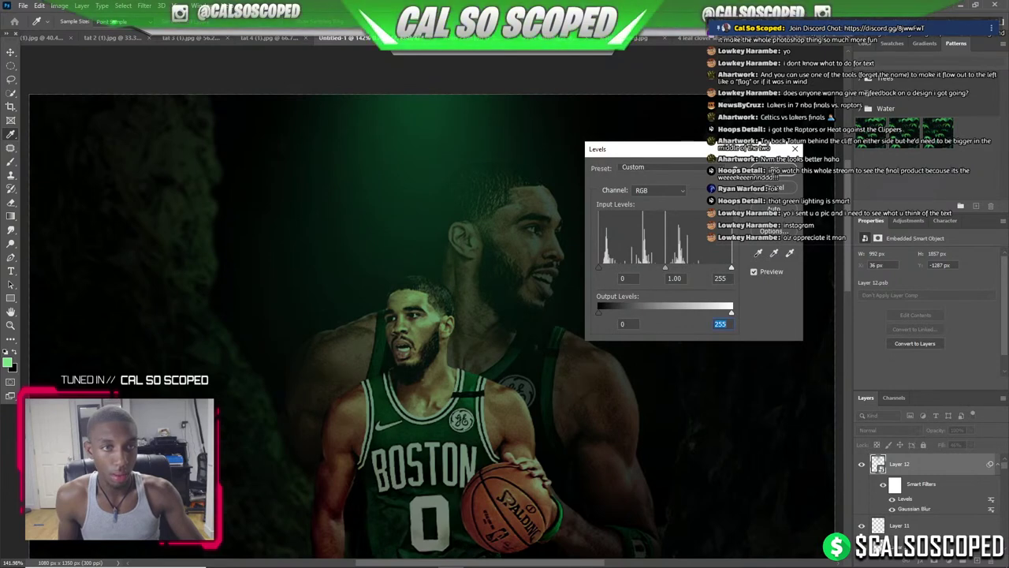
{"action": "key", "text": "Return"}
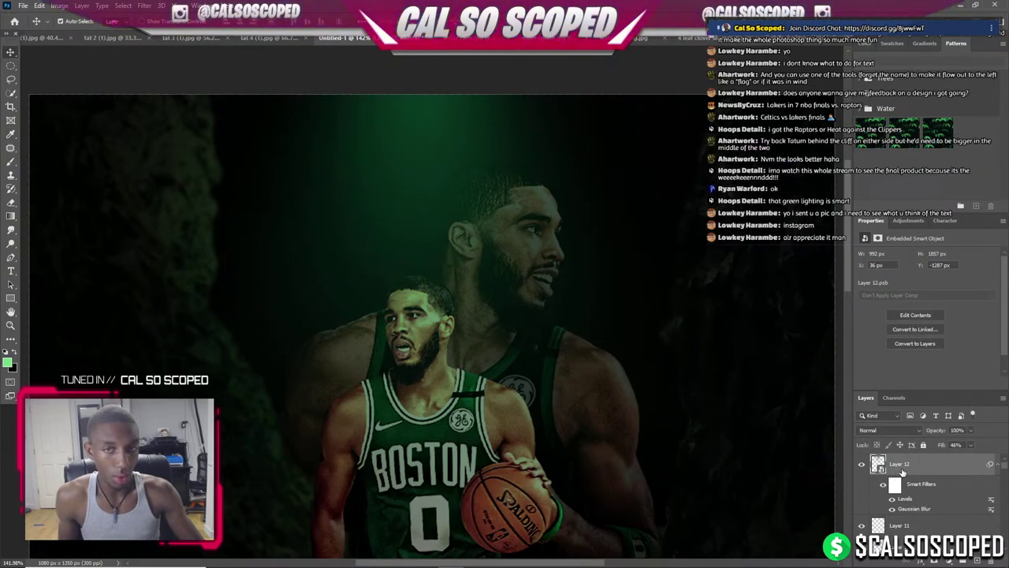
Try and undo Brightness/Contrast and Hue/Saturation adjustments, then add empty Layer 14.
{"action": "left_click", "coordinate": [949, 561]}
{"action": "left_click", "coordinate": [942, 409]}
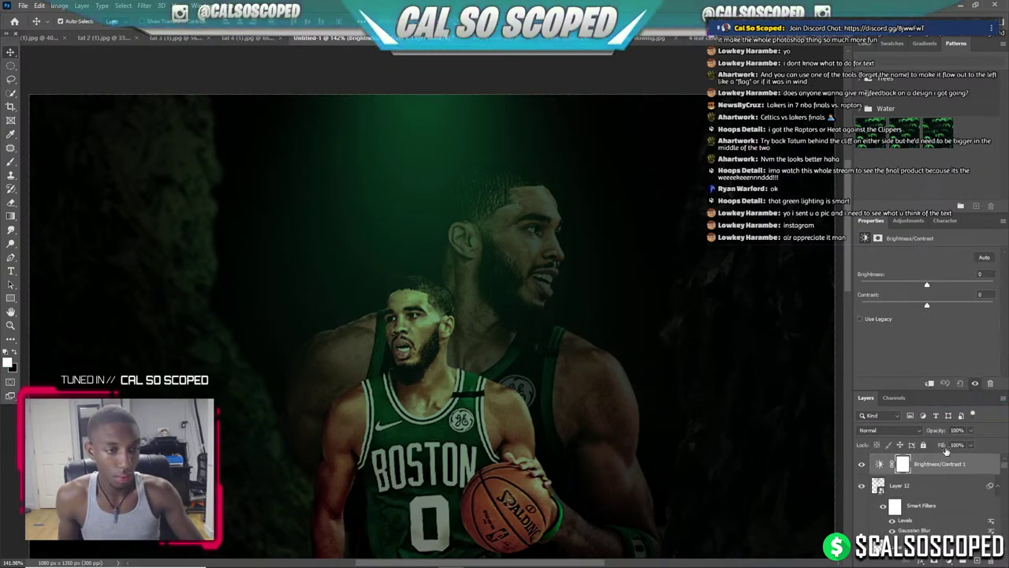
{"action": "key", "text": "ctrl+z"}
{"action": "left_click", "coordinate": [948, 561]}
{"action": "left_click", "coordinate": [939, 461]}
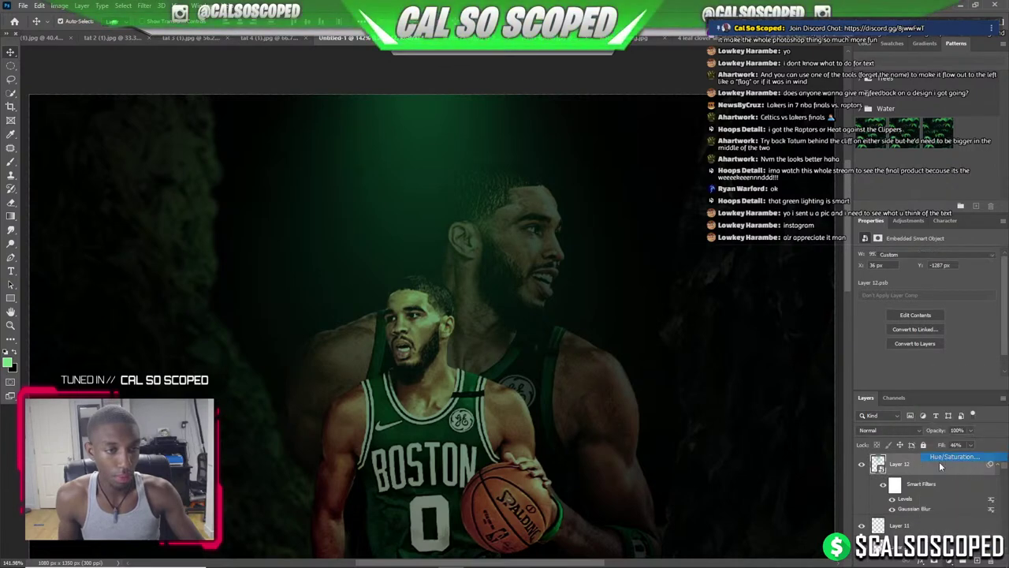
{"action": "key", "text": "ctrl+z"}
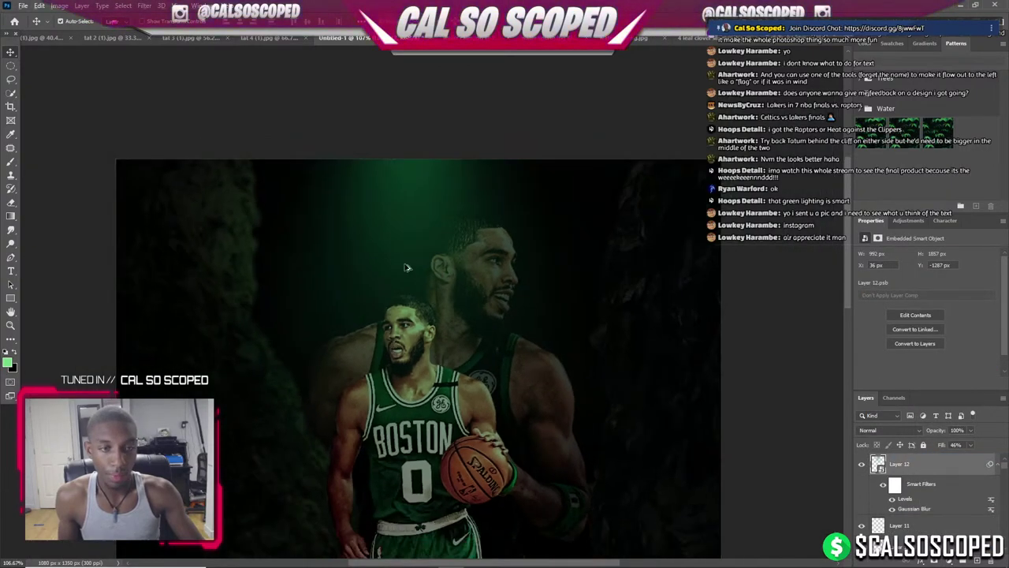
{"action": "scroll", "coordinate": [379, 358], "scroll_direction": "up", "scroll_amount": 2}
{"action": "left_click", "coordinate": [976, 561]}
Browse the brush preset folders in the Brushes panel, then close it.
{"action": "key", "text": "b"}
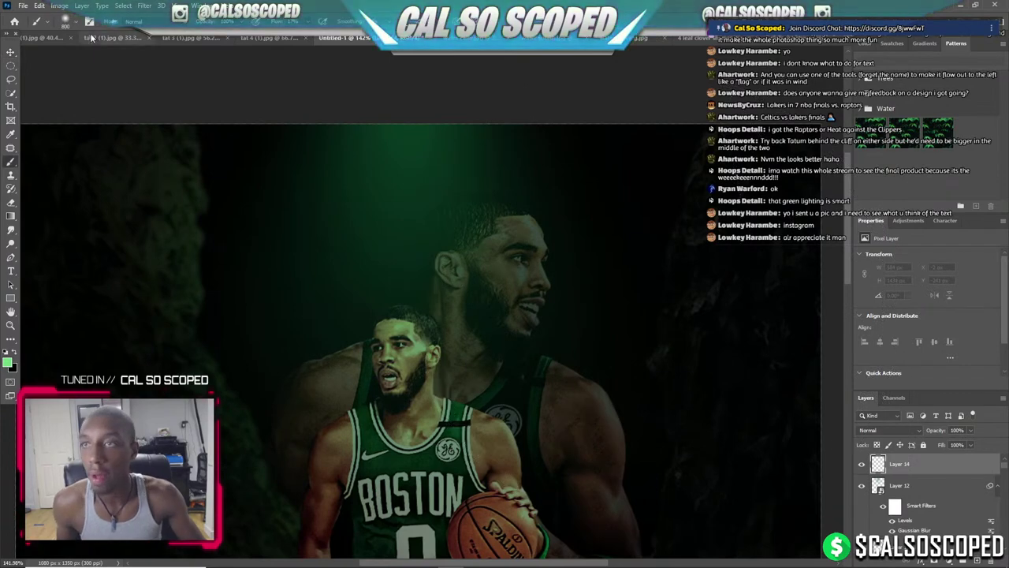
{"action": "key", "text": "F5"}
{"action": "left_click", "coordinate": [344, 216]}
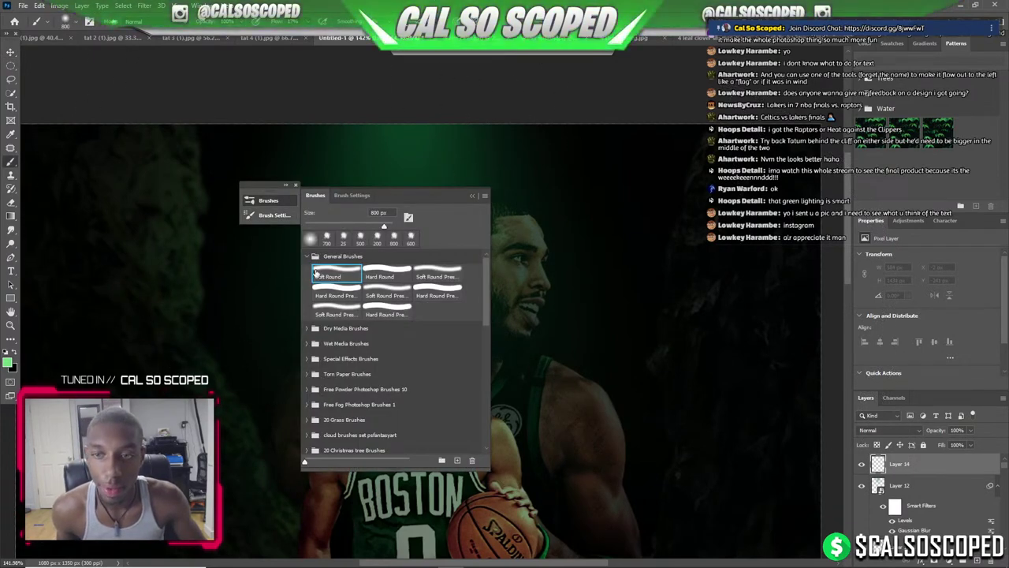
{"action": "scroll", "coordinate": [344, 319], "scroll_direction": "down", "scroll_amount": 4}
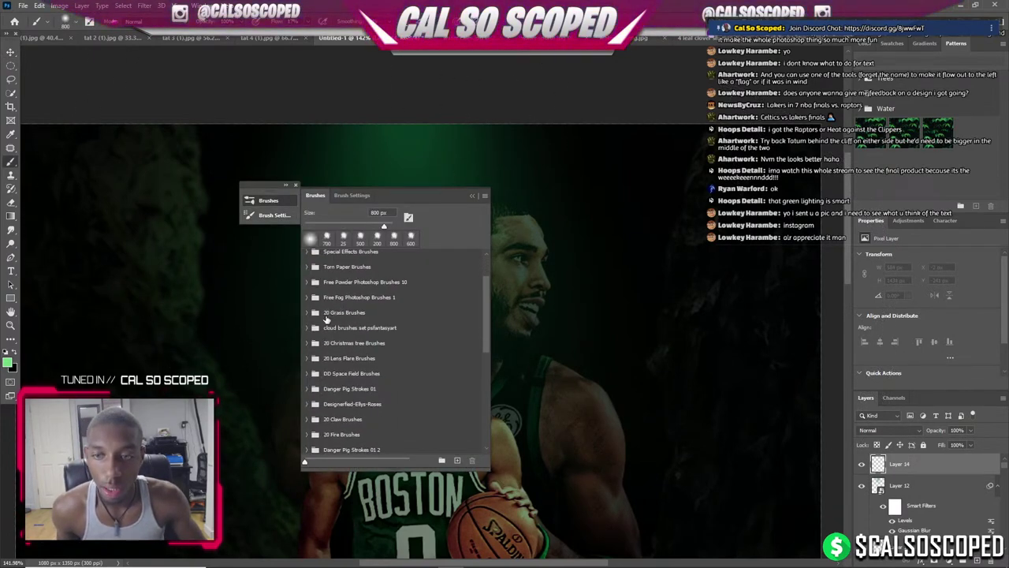
{"action": "scroll", "coordinate": [324, 323], "scroll_direction": "down", "scroll_amount": 3}
{"action": "scroll", "coordinate": [319, 331], "scroll_direction": "down", "scroll_amount": 3}
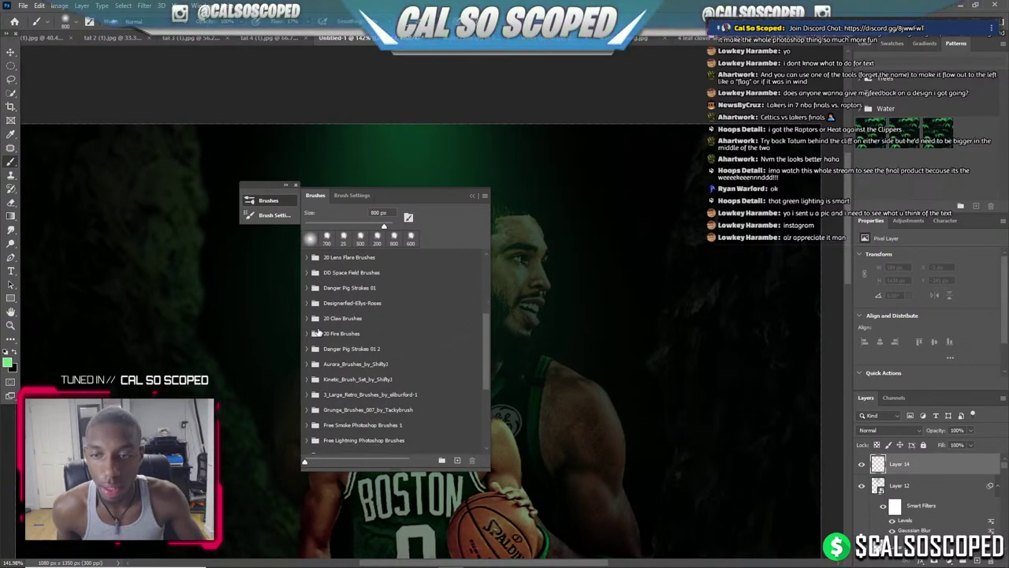
{"action": "scroll", "coordinate": [317, 331], "scroll_direction": "down", "scroll_amount": 6}
{"action": "scroll", "coordinate": [313, 338], "scroll_direction": "down", "scroll_amount": 3}
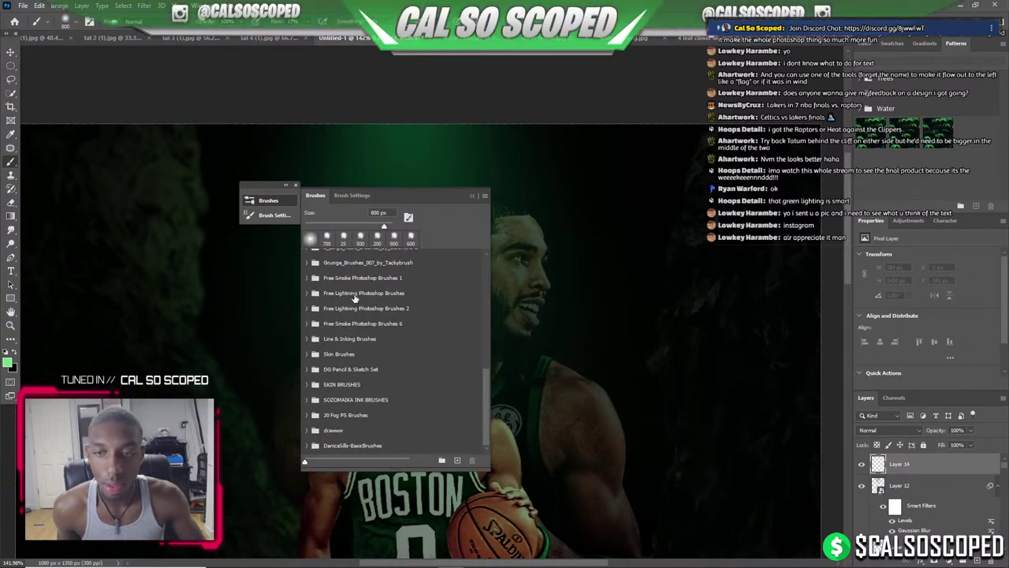
{"action": "left_click", "coordinate": [471, 195]}
Bring up the Open dialog showing the ESD-USB (F:) drive.
{"action": "left_click", "coordinate": [23, 6]}
{"action": "left_click", "coordinate": [34, 26]}
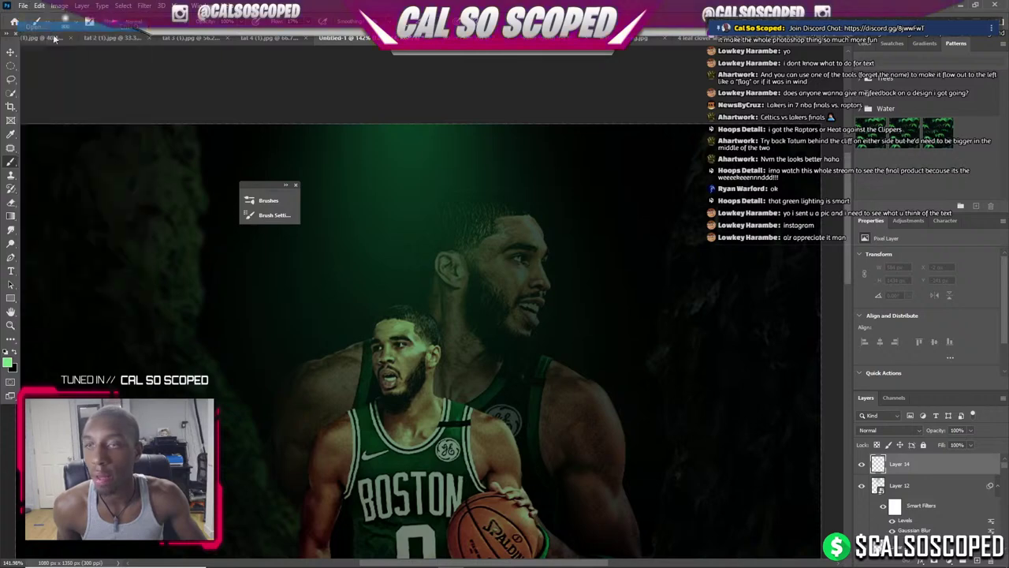
{"action": "left_click", "coordinate": [293, 282]}
Open the particles image from the effects folder by searching for 'particle'.
{"action": "scroll", "coordinate": [378, 221], "scroll_direction": "down", "scroll_amount": 3}
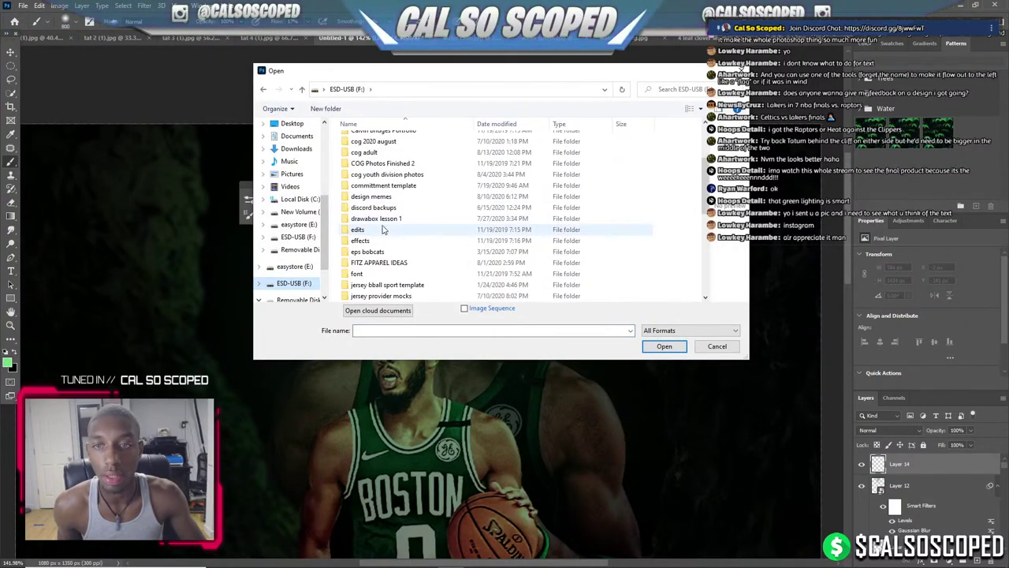
{"action": "double_click", "coordinate": [367, 238]}
{"action": "left_click", "coordinate": [670, 89]}
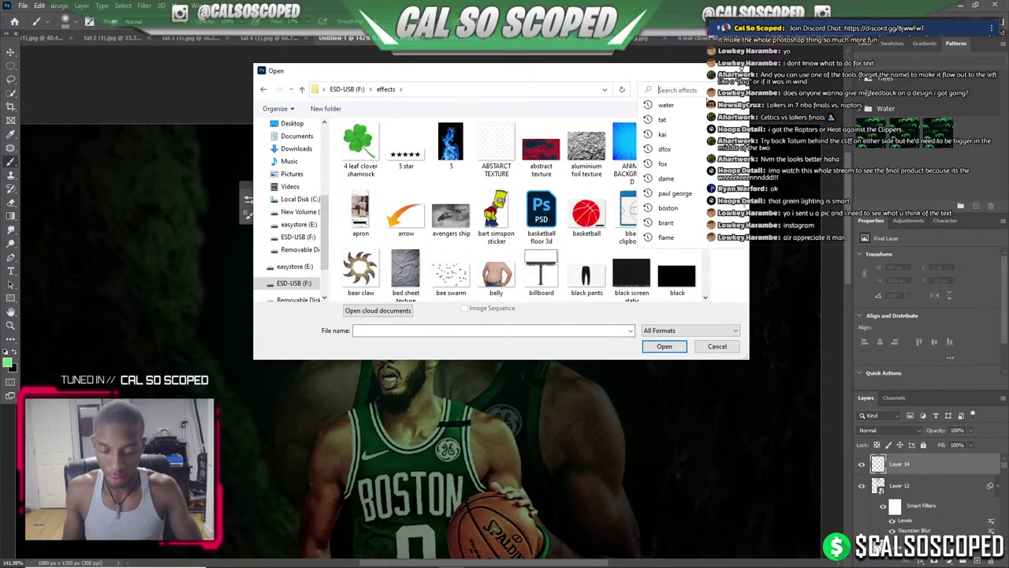
{"action": "type", "text": "particle"}
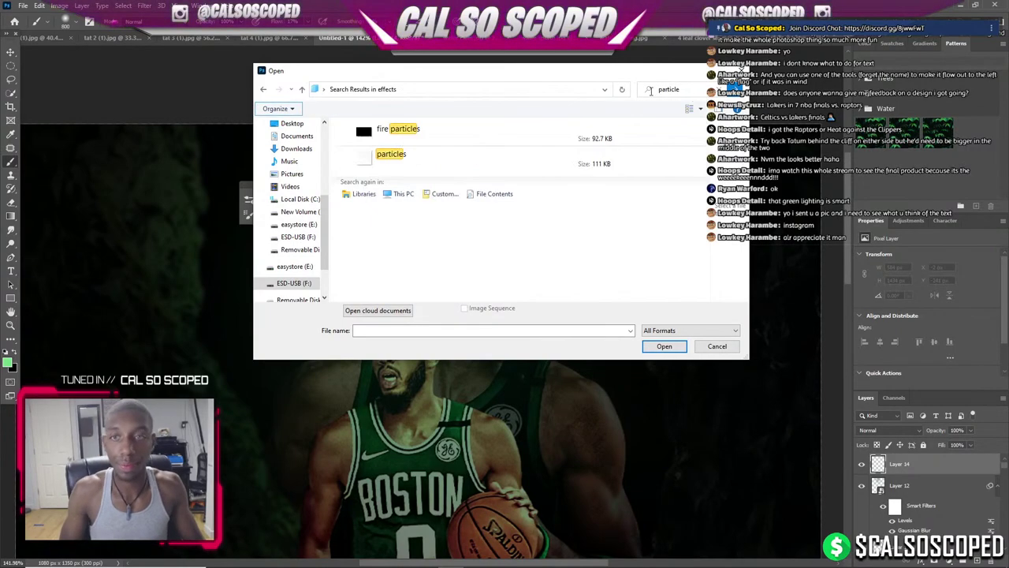
{"action": "double_click", "coordinate": [392, 155]}
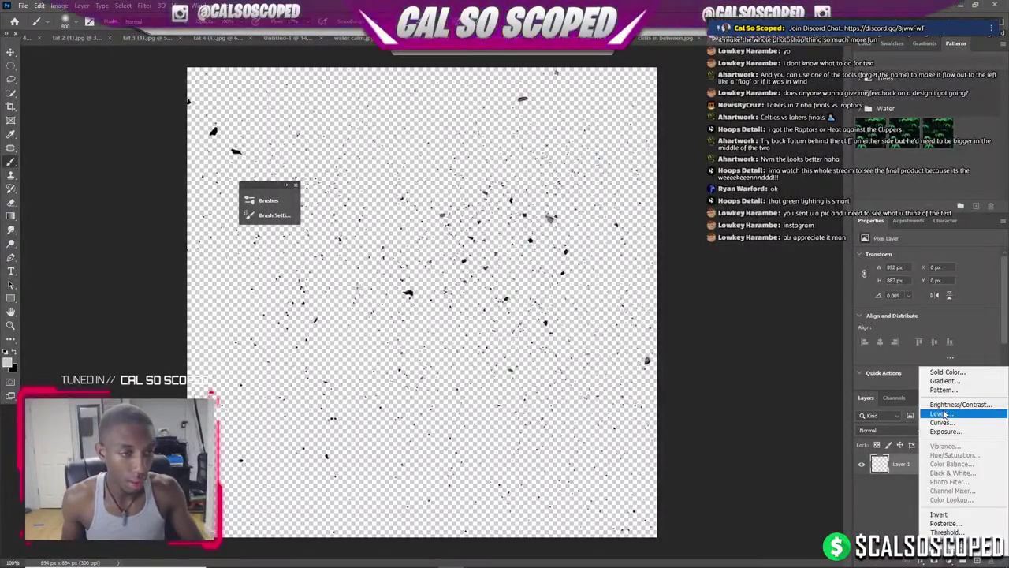
Turn the particle specks white with a Levels adjustment and merge it into the specks layer.
{"action": "left_click", "coordinate": [943, 414]}
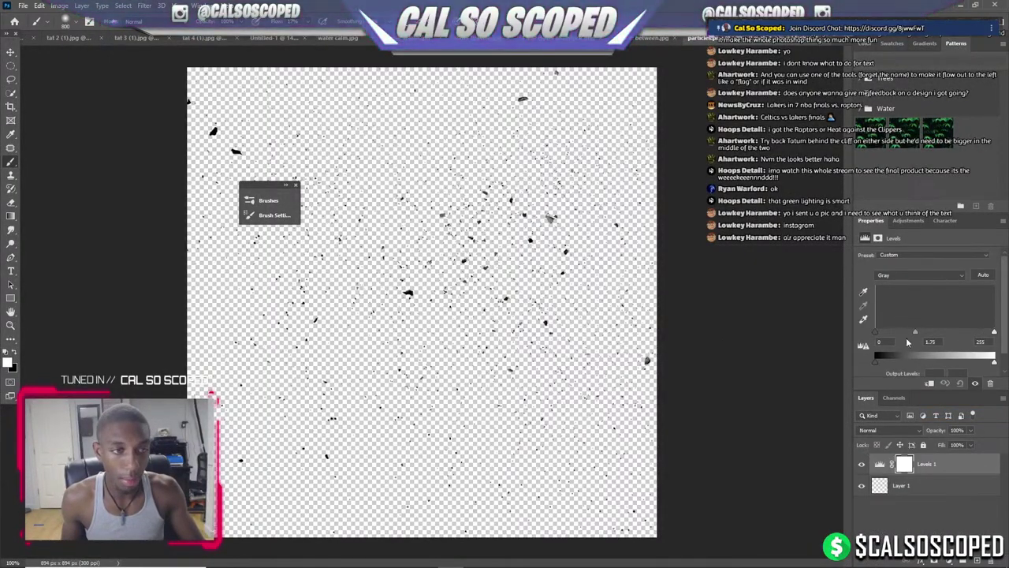
{"action": "left_click_drag", "start_coordinate": [915, 331], "coordinate": [965, 332]}
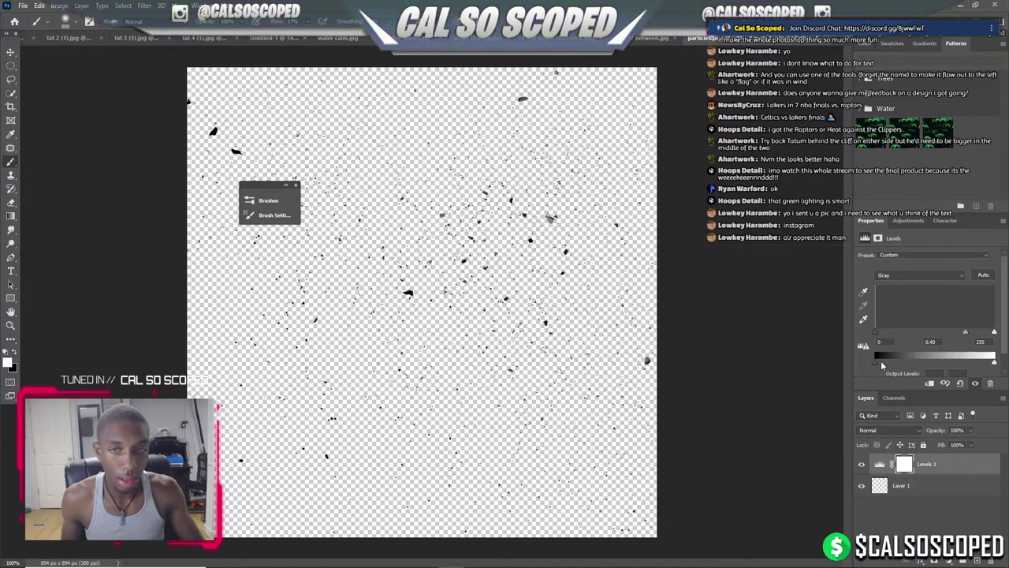
{"action": "left_click_drag", "start_coordinate": [881, 361], "coordinate": [992, 361]}
{"action": "left_click", "coordinate": [907, 484]}
{"action": "left_click", "coordinate": [930, 465]}
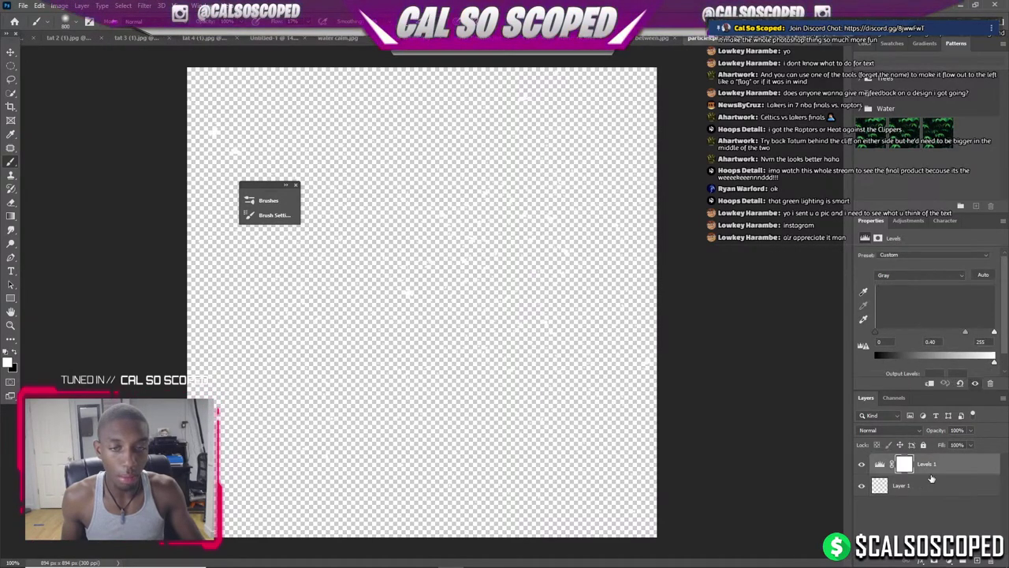
{"action": "key", "text": "ctrl+e"}
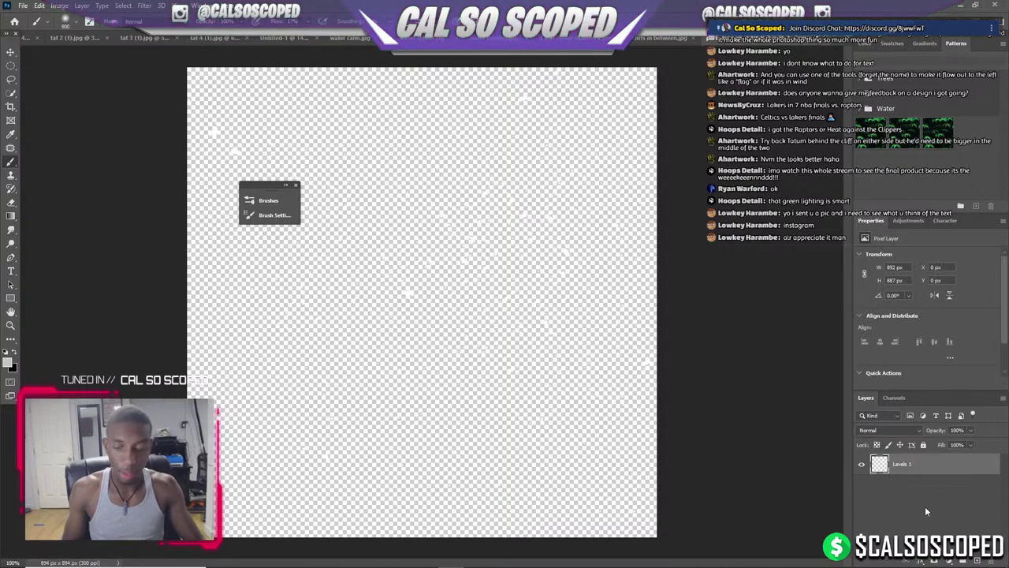
Bring the white specks layer into the Tatum poster and convert it to a Smart Object.
{"action": "left_click", "coordinate": [275, 36]}
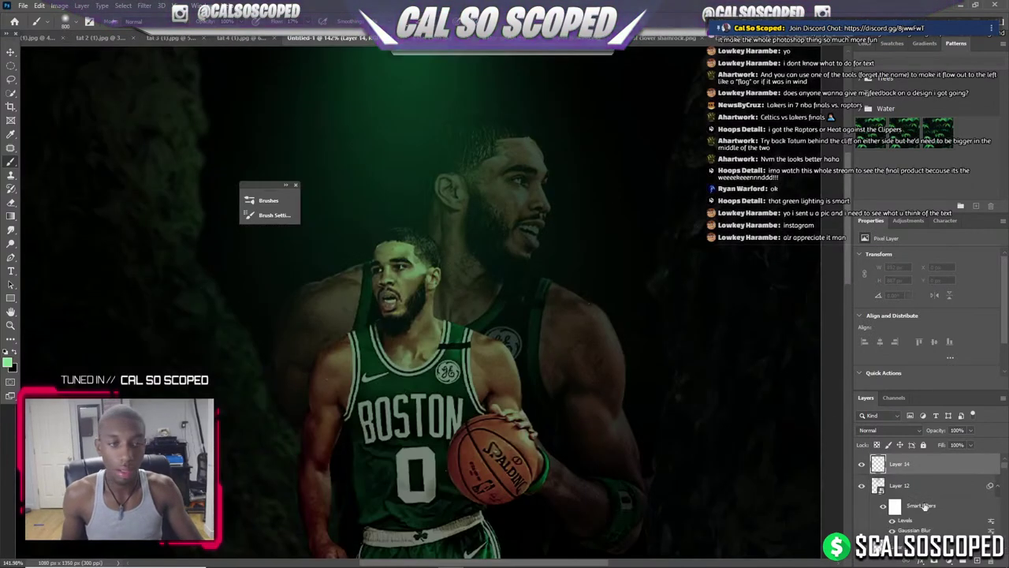
{"action": "left_click_drag", "start_coordinate": [933, 488], "coordinate": [911, 477]}
{"action": "key", "text": "ctrl+minus"}
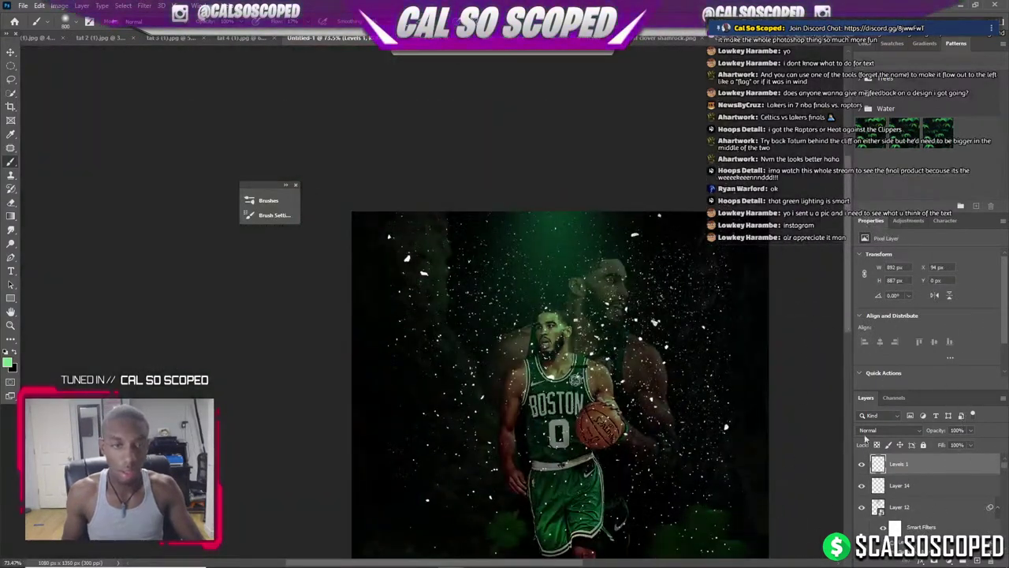
{"action": "right_click", "coordinate": [921, 470]}
{"action": "left_click", "coordinate": [891, 165]}
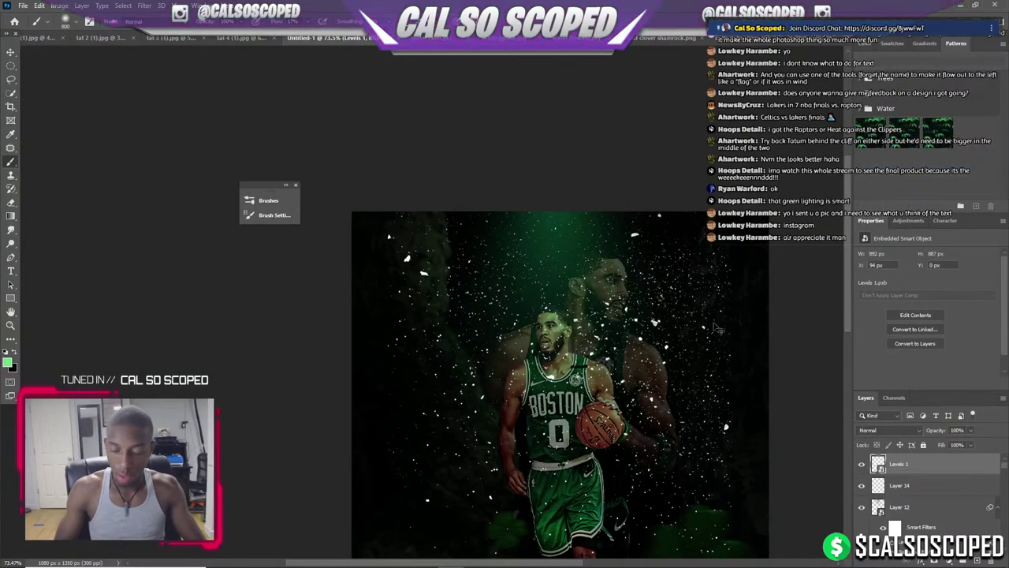
Move the specks up toward the light and try a Distort corner pull, then undo it.
{"action": "key", "text": "ctrl+t"}
{"action": "left_click_drag", "start_coordinate": [610, 353], "coordinate": [620, 282]}
{"action": "right_click", "coordinate": [620, 283]}
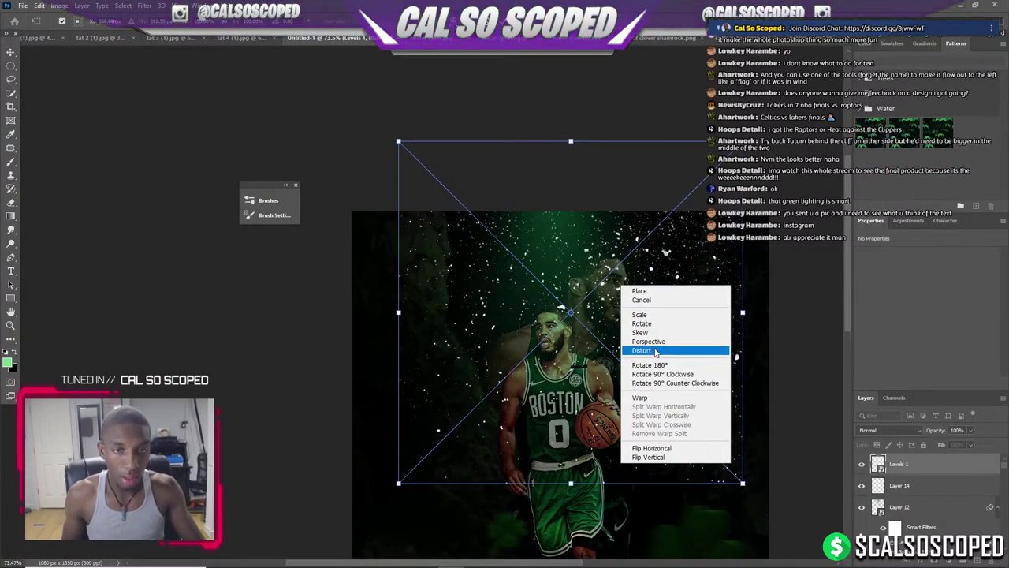
{"action": "left_click", "coordinate": [675, 349]}
{"action": "left_click_drag", "start_coordinate": [742, 141], "coordinate": [584, 142]}
{"action": "key", "text": "ctrl+z"}
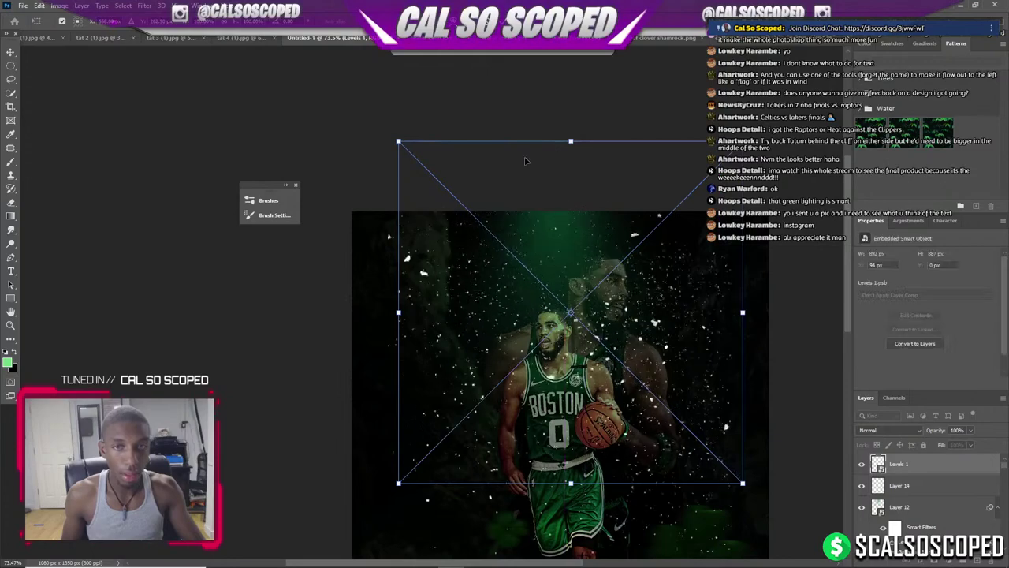
Taper the specks with Perspective into a cone narrowing toward the green light.
{"action": "left_click_drag", "start_coordinate": [607, 255], "coordinate": [589, 375]}
{"action": "right_click", "coordinate": [588, 375]}
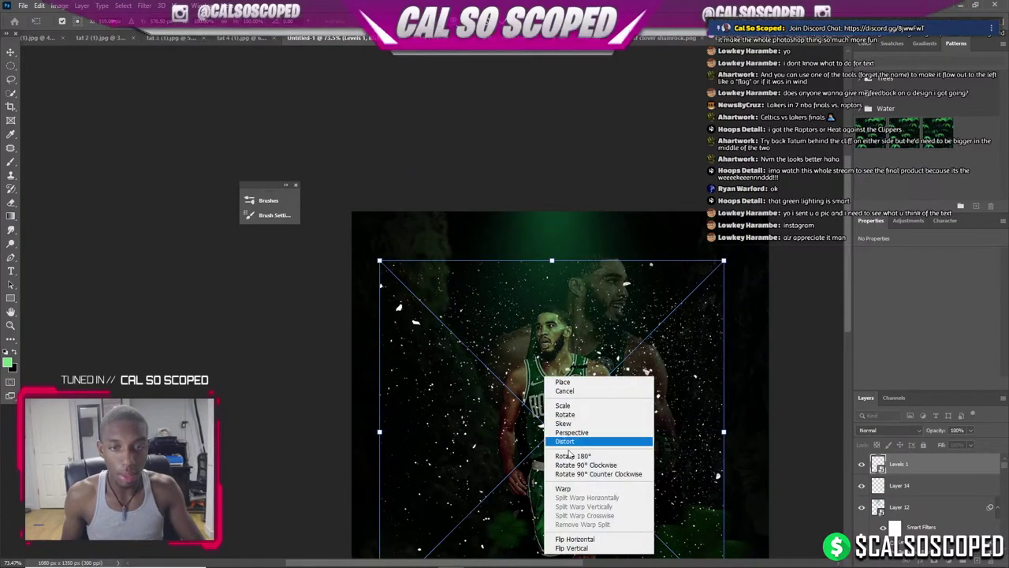
{"action": "left_click", "coordinate": [599, 442]}
{"action": "left_click_drag", "start_coordinate": [724, 261], "coordinate": [289, 261]}
{"action": "key", "text": "ctrl+z"}
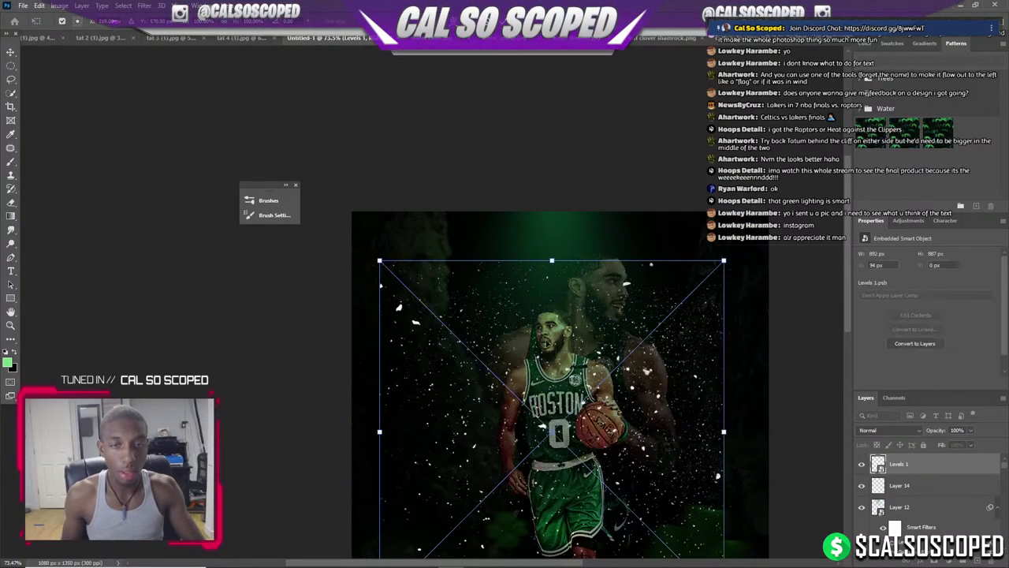
{"action": "right_click", "coordinate": [525, 333]}
{"action": "left_click", "coordinate": [599, 398]}
{"action": "mouse_move", "coordinate": [724, 260]}
{"action": "left_mouse_down"}
{"action": "mouse_move", "coordinate": [575, 155]}
{"action": "mouse_move", "coordinate": [589, 263]}
{"action": "left_mouse_up"}
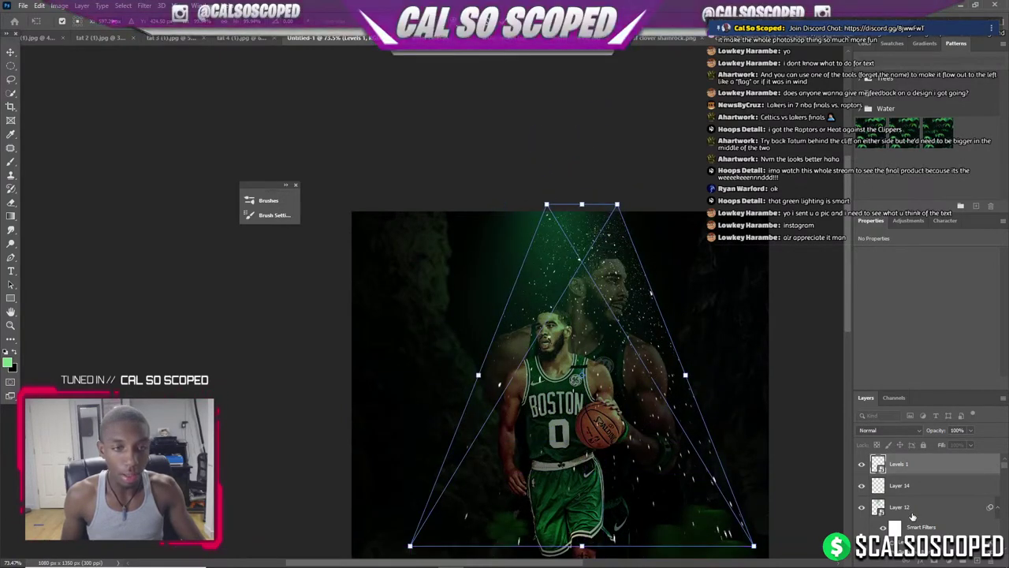
{"action": "key", "text": "Return"}
Refine the speck cone's shape and shift it slightly left.
{"action": "key", "text": "ctrl+t"}
{"action": "mouse_move", "coordinate": [555, 154]}
{"action": "left_mouse_down"}
{"action": "mouse_move", "coordinate": [729, 462]}
{"action": "mouse_move", "coordinate": [616, 186]}
{"action": "left_mouse_up"}
{"action": "left_click_drag", "start_coordinate": [596, 306], "coordinate": [574, 312]}
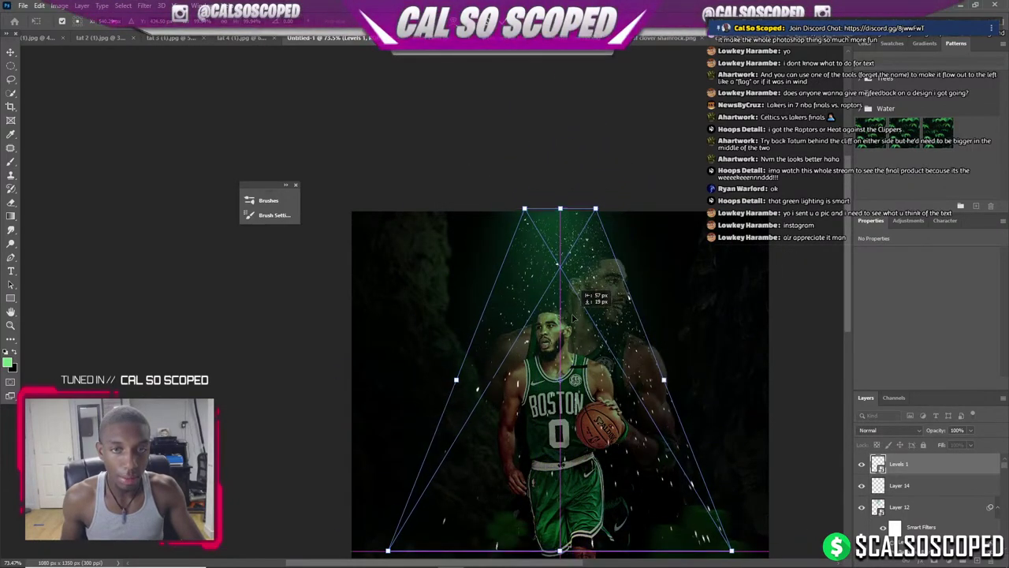
{"action": "key", "text": "Return"}
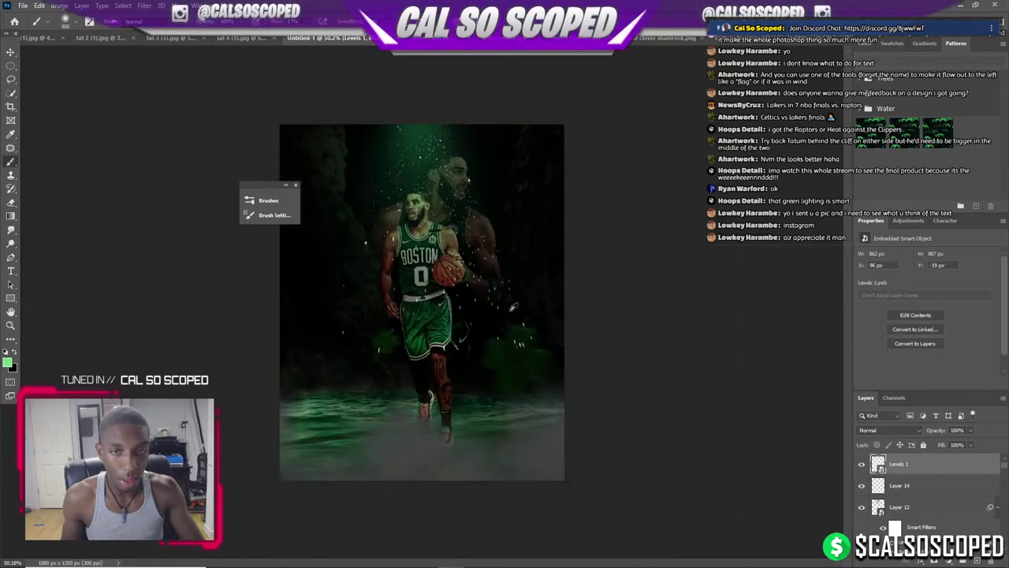
{"action": "scroll", "coordinate": [404, 142], "scroll_direction": "up", "scroll_amount": 3}
{"action": "scroll", "coordinate": [441, 172], "scroll_direction": "up", "scroll_amount": 2}
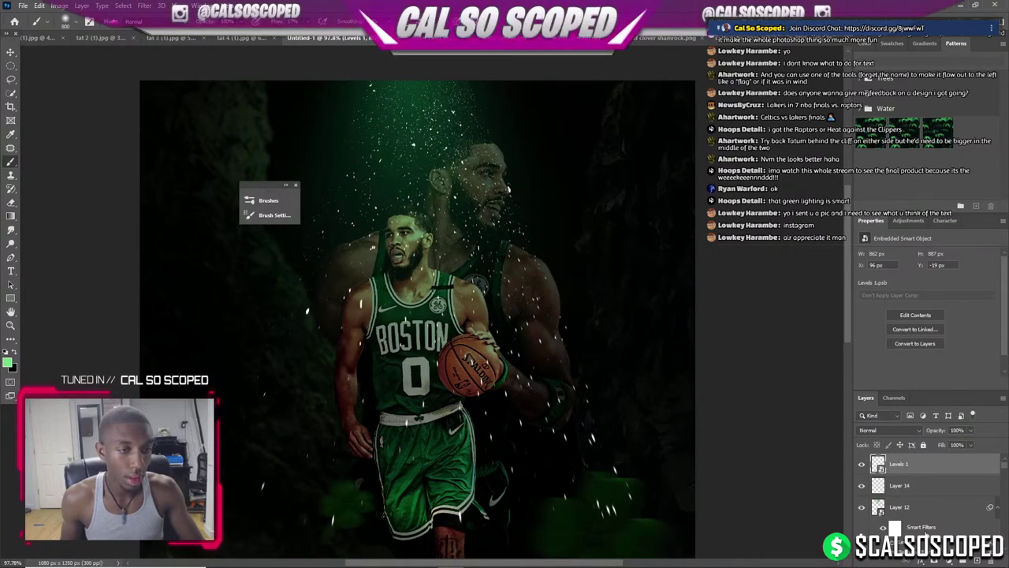
Mask the speck layer, hiding specks around the arm, invert the mask, then reselect the layer.
{"action": "left_click", "coordinate": [936, 561]}
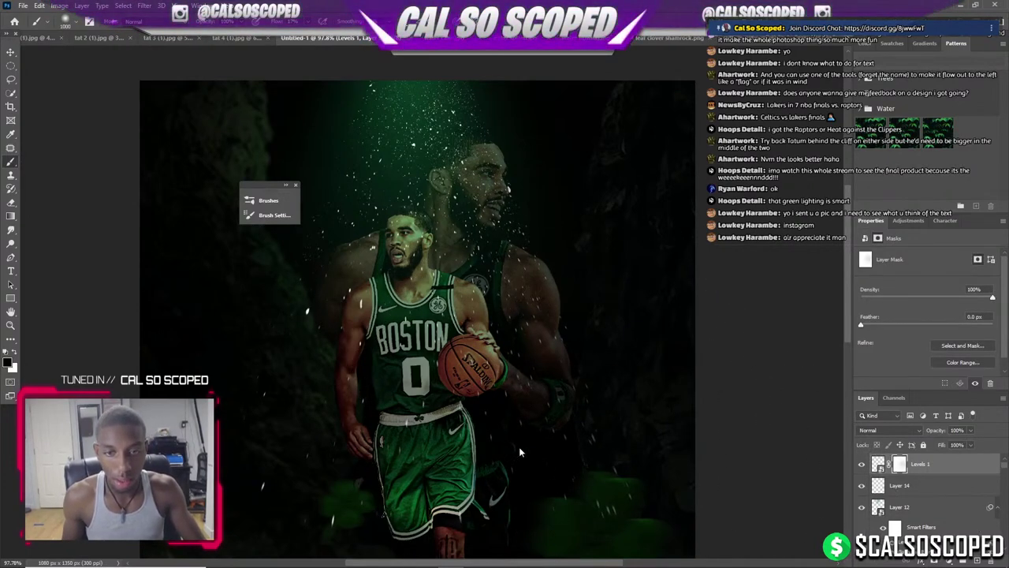
{"action": "left_click", "coordinate": [580, 396]}
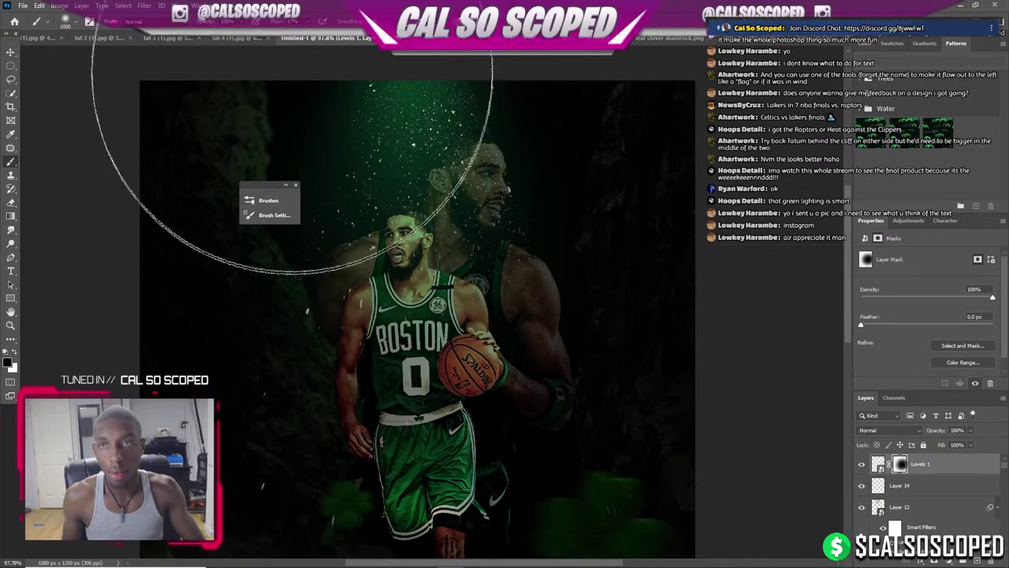
{"action": "scroll", "coordinate": [397, 192], "scroll_direction": "down", "scroll_amount": 1, "text": "alt"}
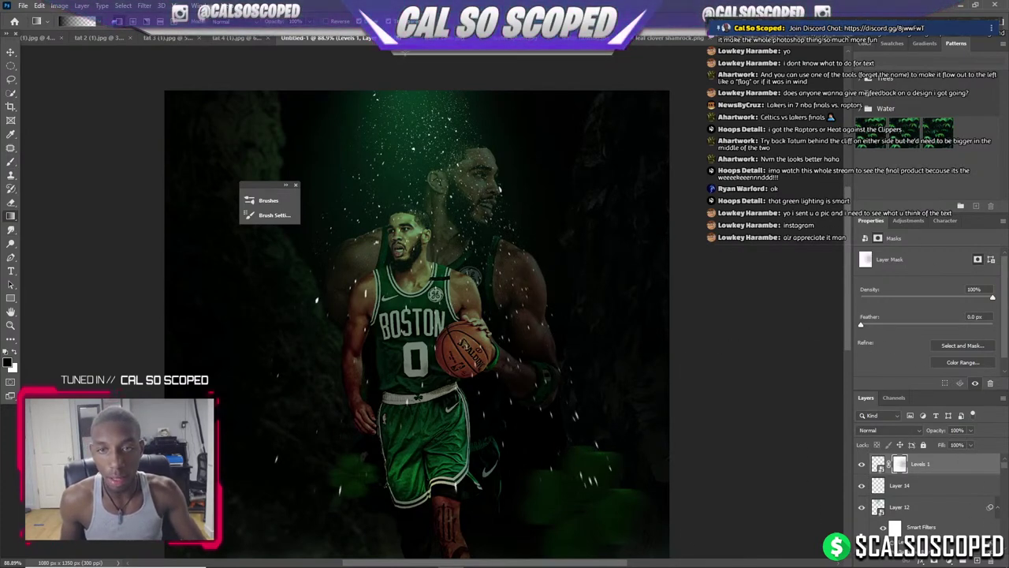
{"action": "key", "text": "ctrl+i"}
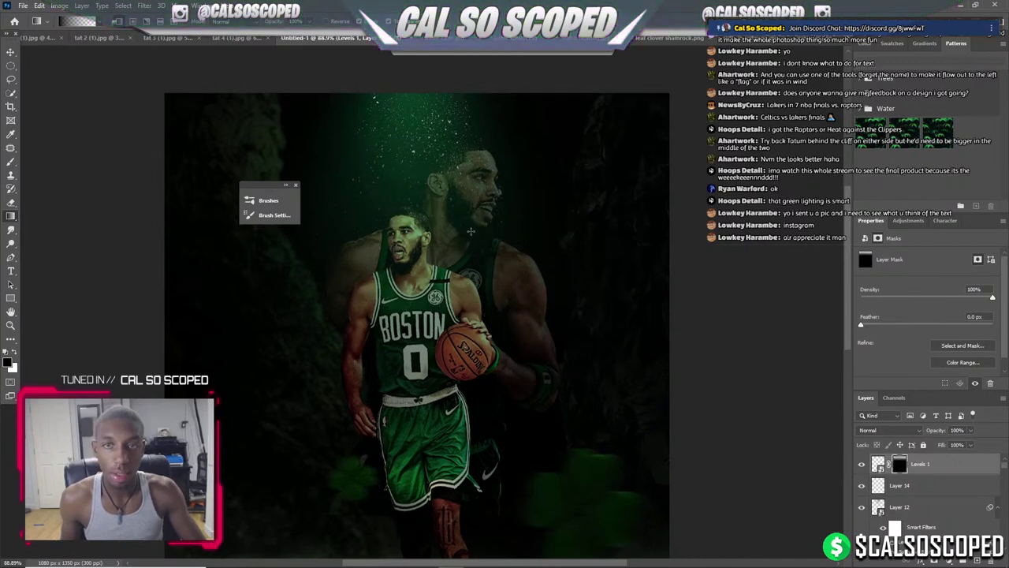
{"action": "scroll", "coordinate": [411, 122], "scroll_direction": "up", "scroll_amount": 3}
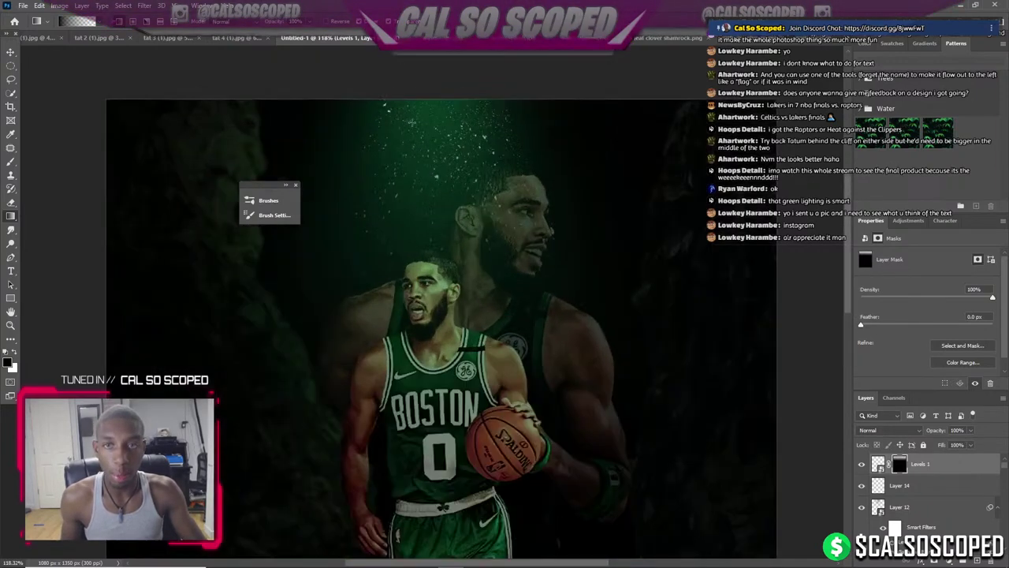
{"action": "left_click", "coordinate": [924, 467]}
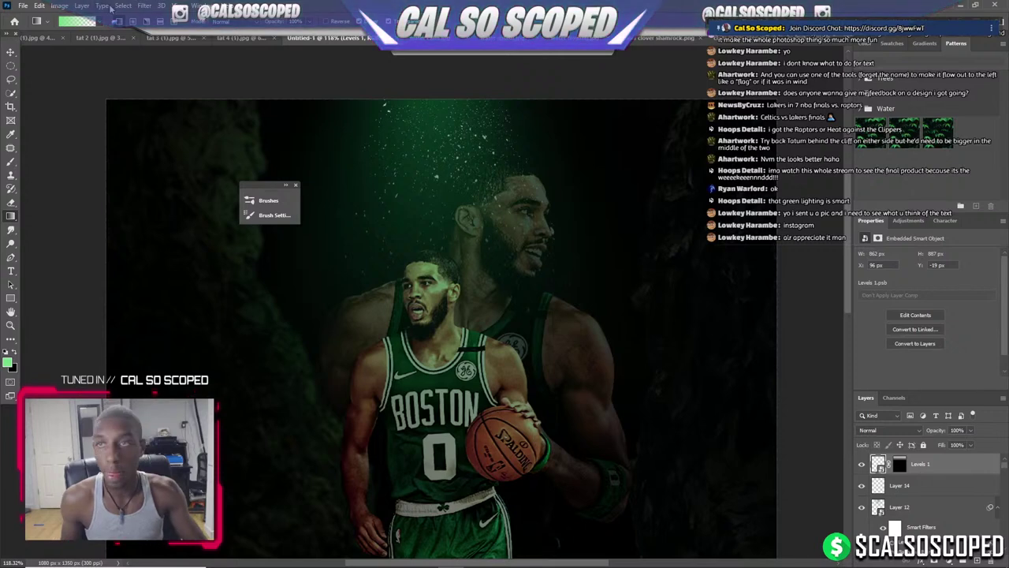
Apply a Motion Blur smart filter to the specks at 0° with Distance 11.
{"action": "left_click", "coordinate": [144, 6]}
{"action": "mouse_move", "coordinate": [162, 126]}
{"action": "left_click", "coordinate": [299, 186]}
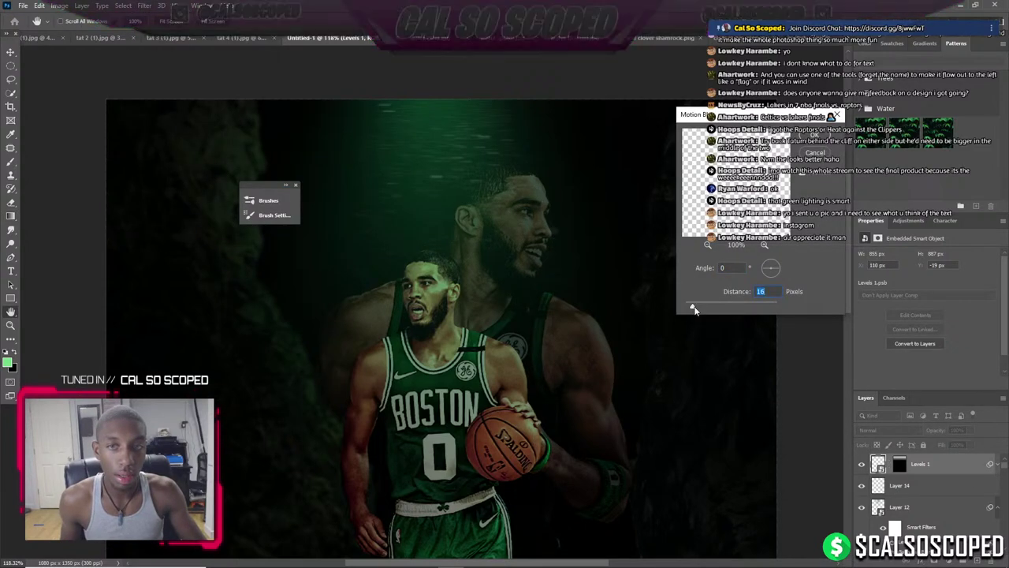
{"action": "left_click_drag", "start_coordinate": [692, 309], "coordinate": [691, 309]}
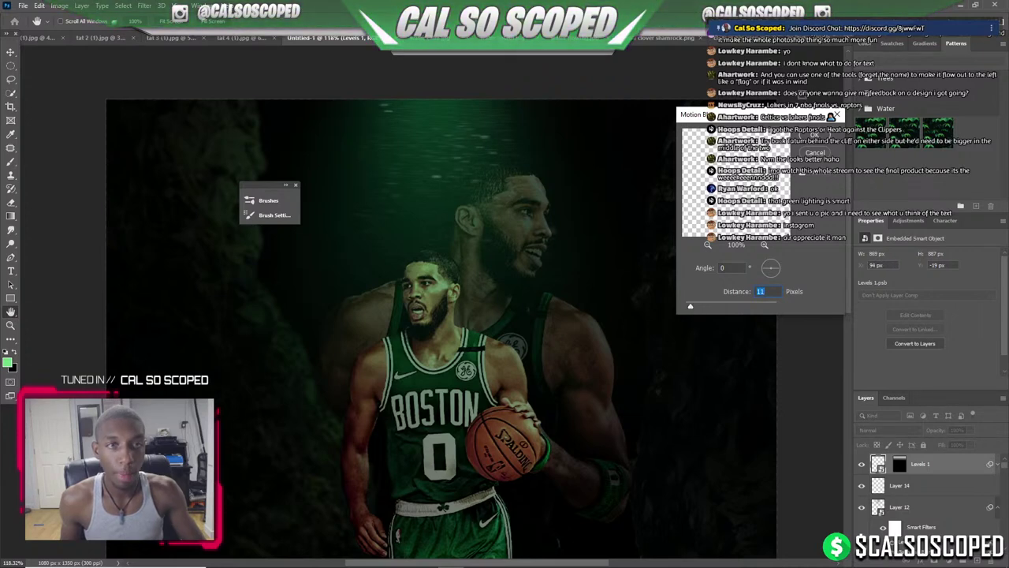
{"action": "key", "text": "Return"}
{"action": "key", "text": "ctrl+0"}
{"action": "scroll", "coordinate": [378, 138], "scroll_direction": "up", "scroll_amount": 3}
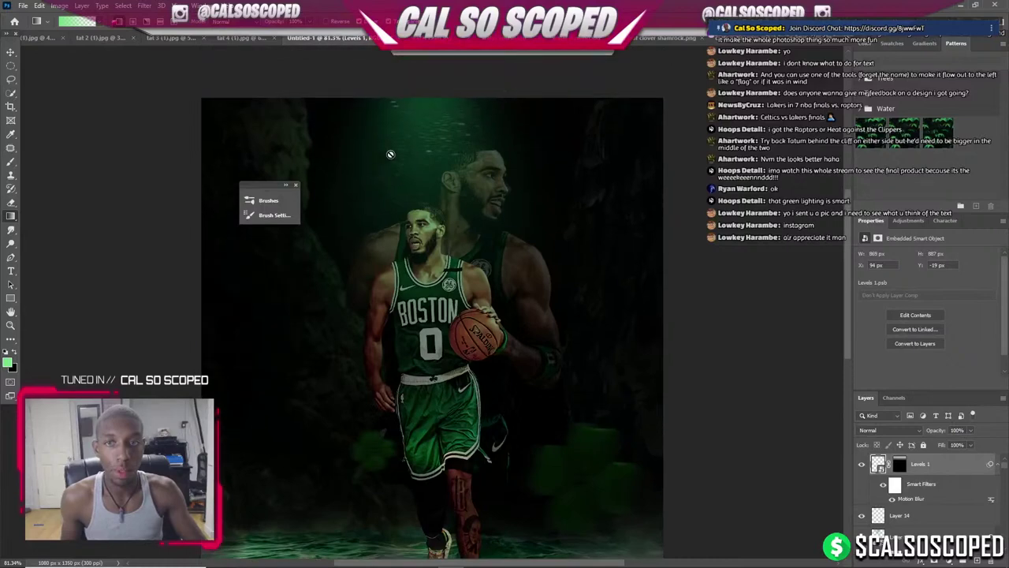
{"action": "scroll", "coordinate": [378, 150], "scroll_direction": "down", "scroll_amount": 2}
Open 'flame circle' from the effects folder by searching 'flame', then return to the Celtics poster.
{"action": "left_click", "coordinate": [23, 5]}
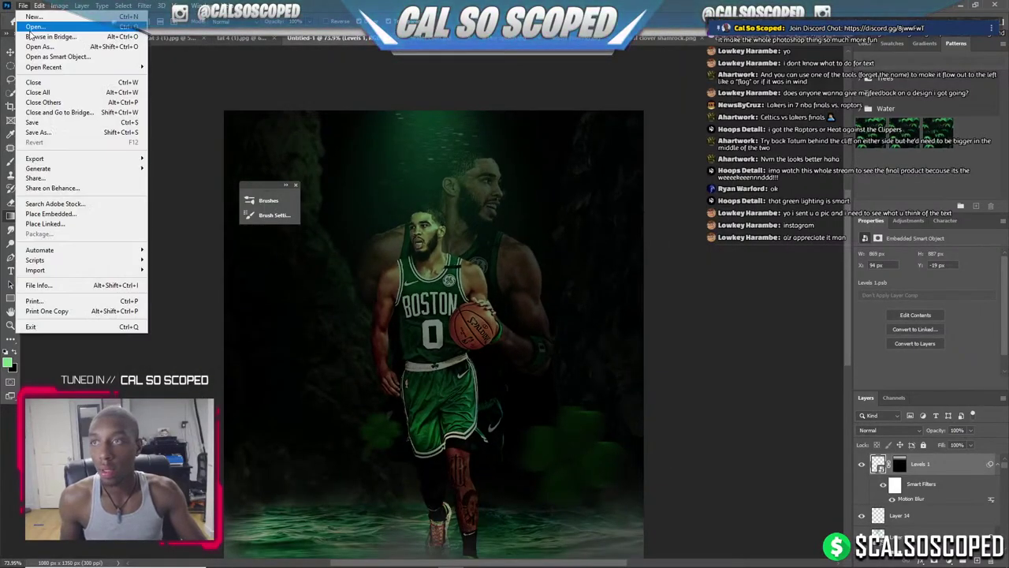
{"action": "left_click", "coordinate": [31, 37]}
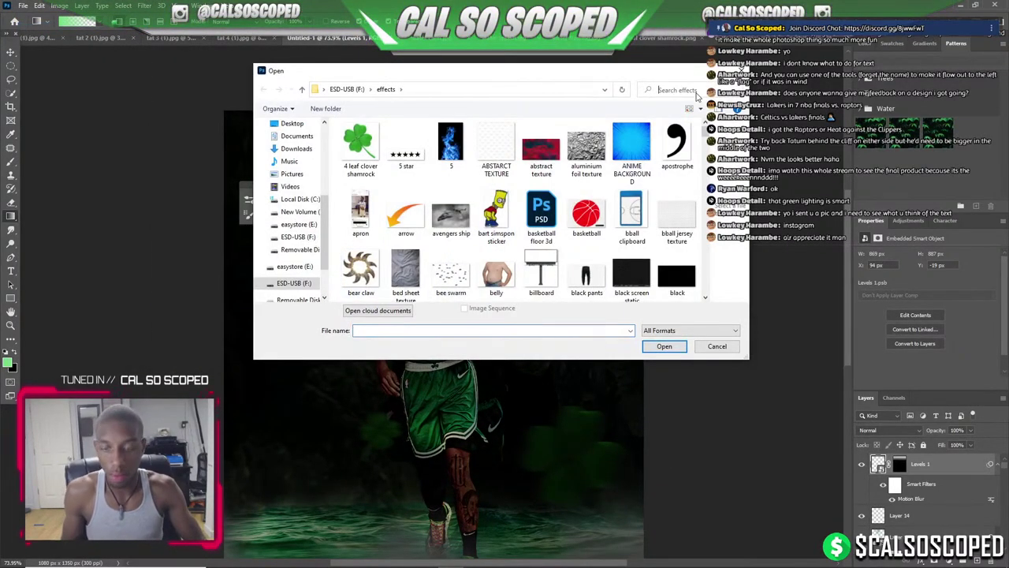
{"action": "left_click", "coordinate": [678, 89]}
{"action": "type", "text": "flame"}
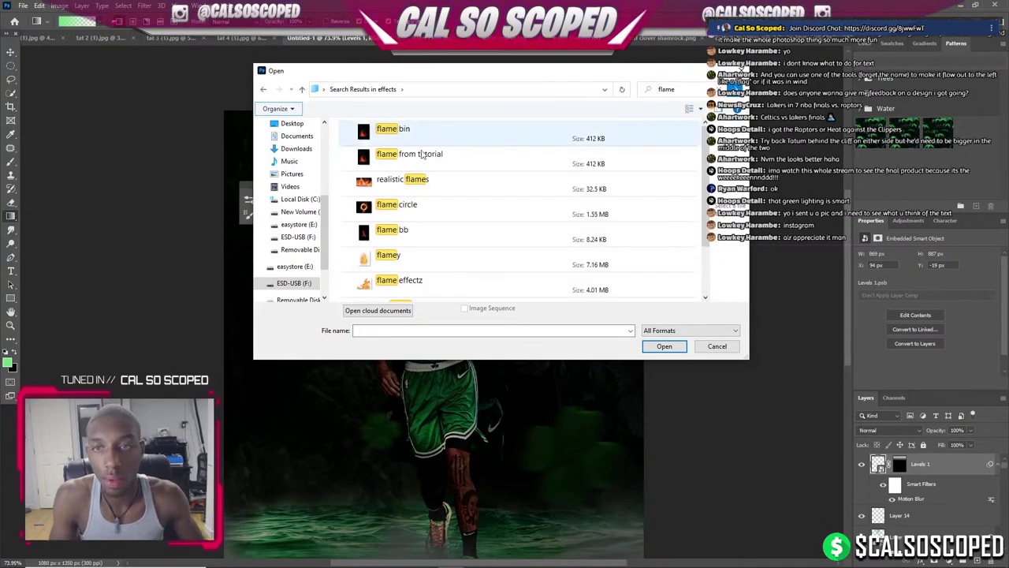
{"action": "double_click", "coordinate": [400, 216]}
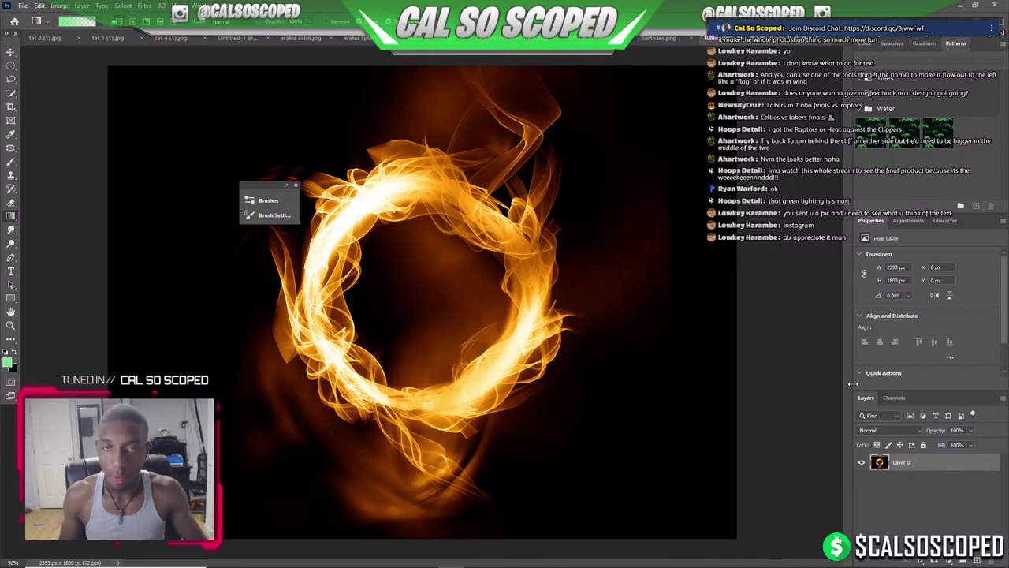
{"action": "left_click", "coordinate": [232, 39]}
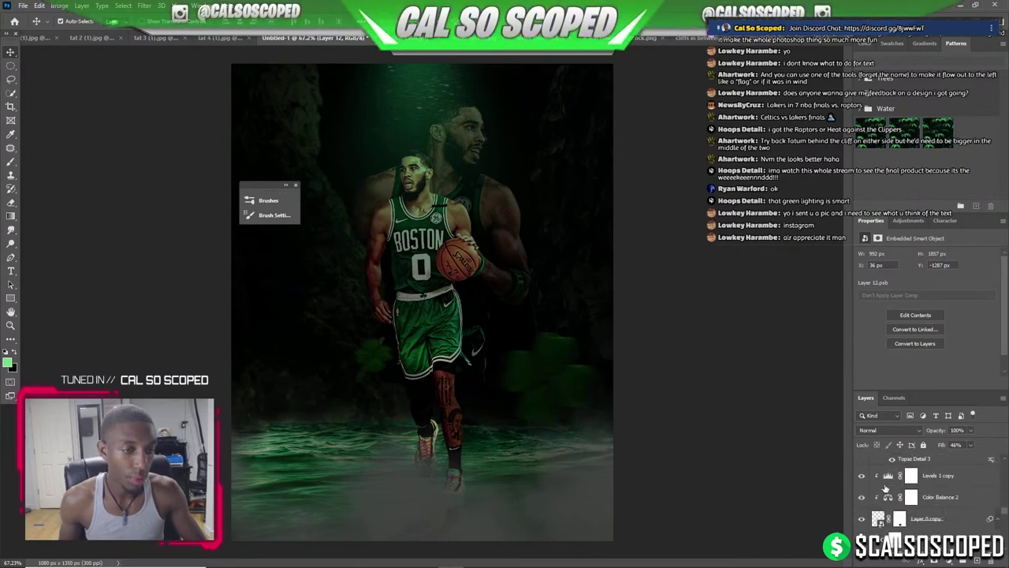
Enlarge the flame ring around the player and set its blend mode to Screen.
{"action": "scroll", "coordinate": [881, 492], "scroll_direction": "down", "scroll_amount": 5}
{"action": "scroll", "coordinate": [886, 500], "scroll_direction": "down", "scroll_amount": 3}
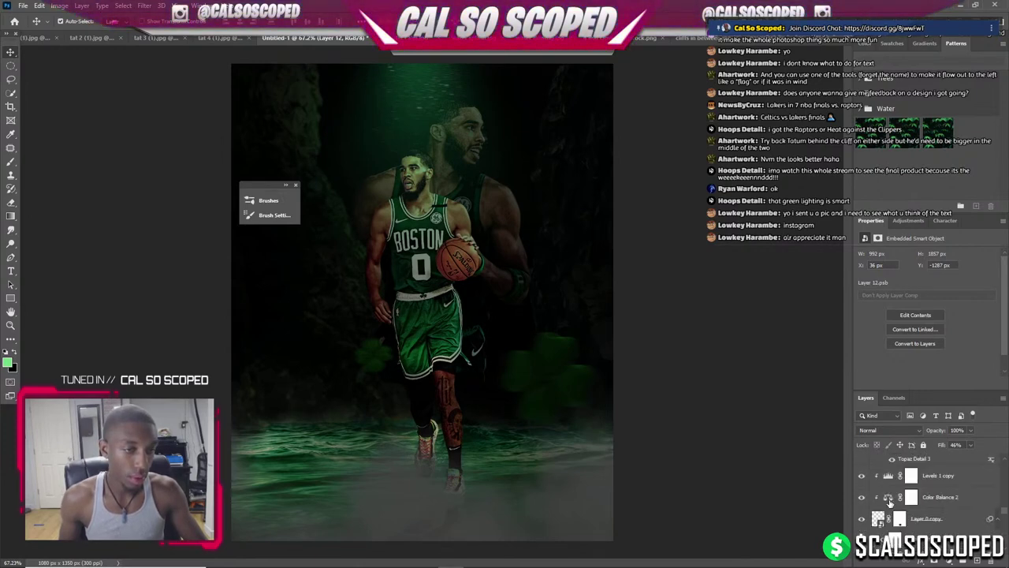
{"action": "scroll", "coordinate": [886, 500], "scroll_direction": "down", "scroll_amount": 2}
{"action": "scroll", "coordinate": [885, 500], "scroll_direction": "down", "scroll_amount": 2}
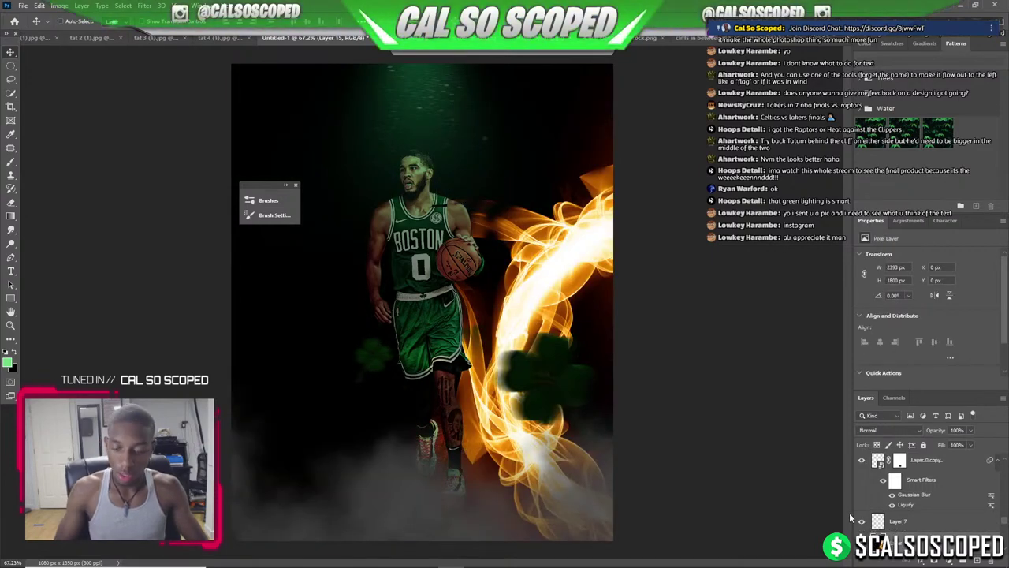
{"action": "key", "text": "ctrl+t"}
{"action": "mouse_move", "coordinate": [654, 383]}
{"action": "left_mouse_down"}
{"action": "mouse_move", "coordinate": [417, 85]}
{"action": "mouse_move", "coordinate": [417, 174]}
{"action": "left_mouse_up"}
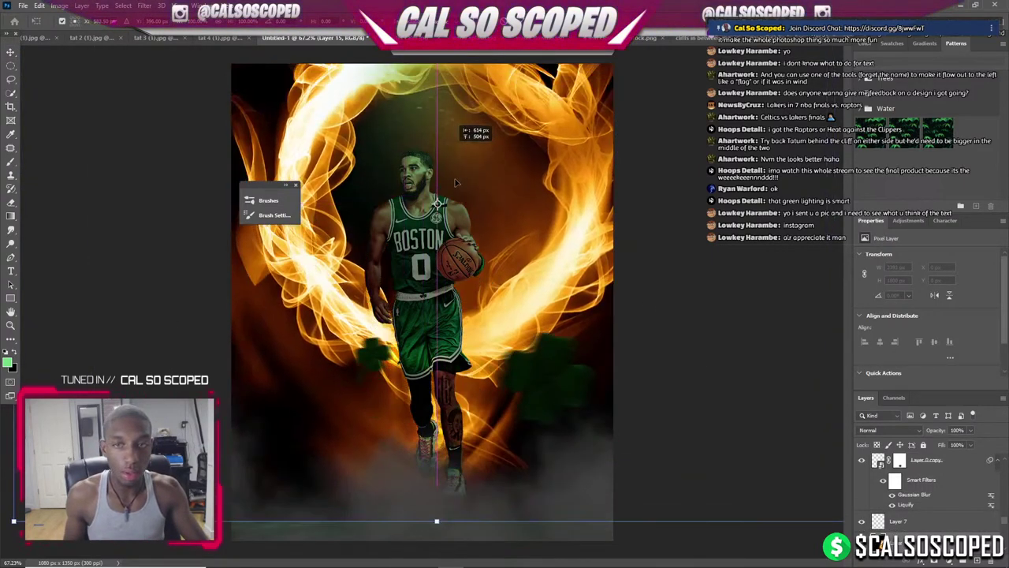
{"action": "key", "text": "Return"}
{"action": "left_click", "coordinate": [884, 432]}
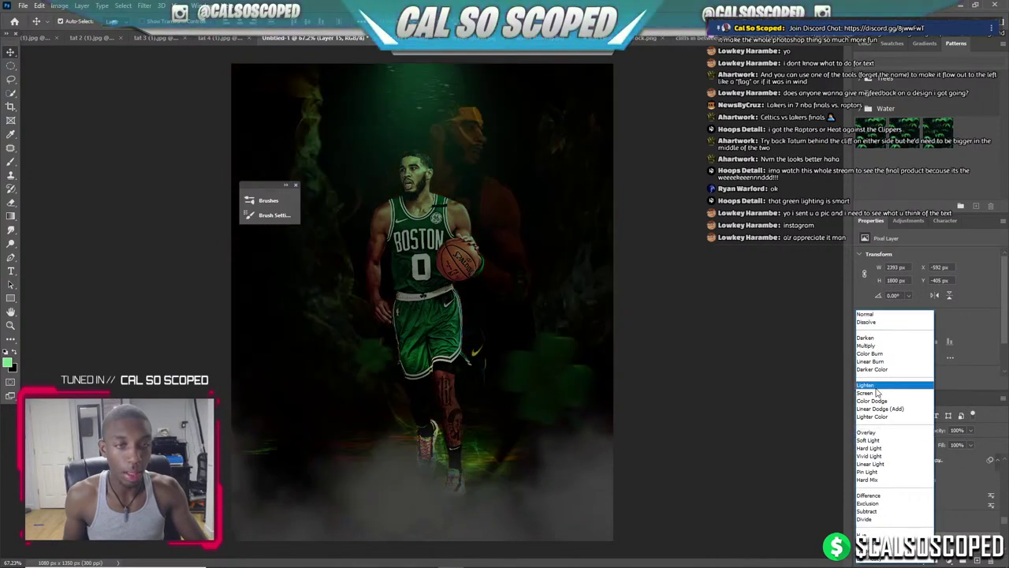
{"action": "left_click", "coordinate": [865, 393]}
Convert the flame layer to a Smart Object and resize it to encircle the player.
{"action": "right_click", "coordinate": [897, 515]}
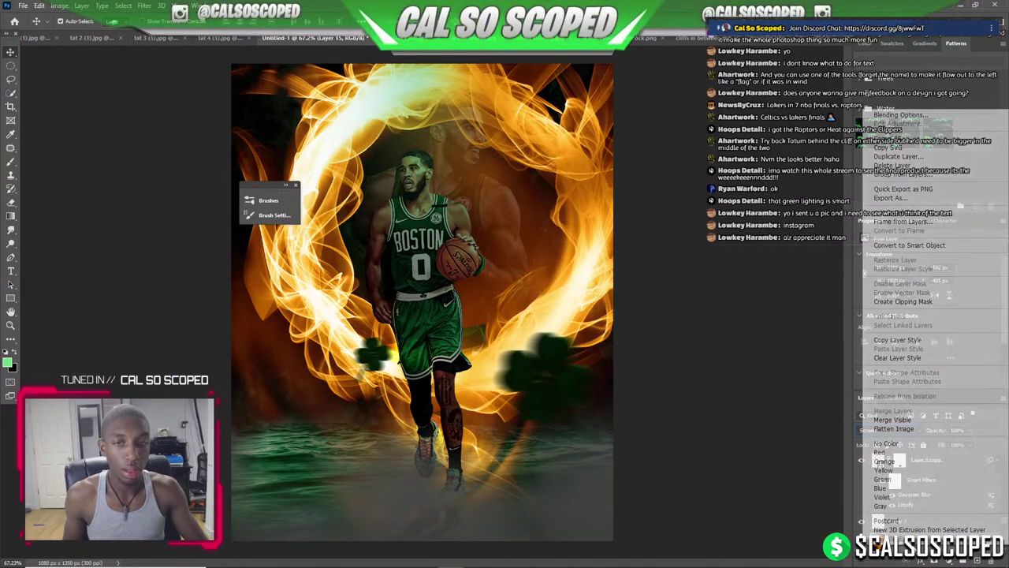
{"action": "left_click", "coordinate": [875, 245]}
{"action": "key", "text": "ctrl+t"}
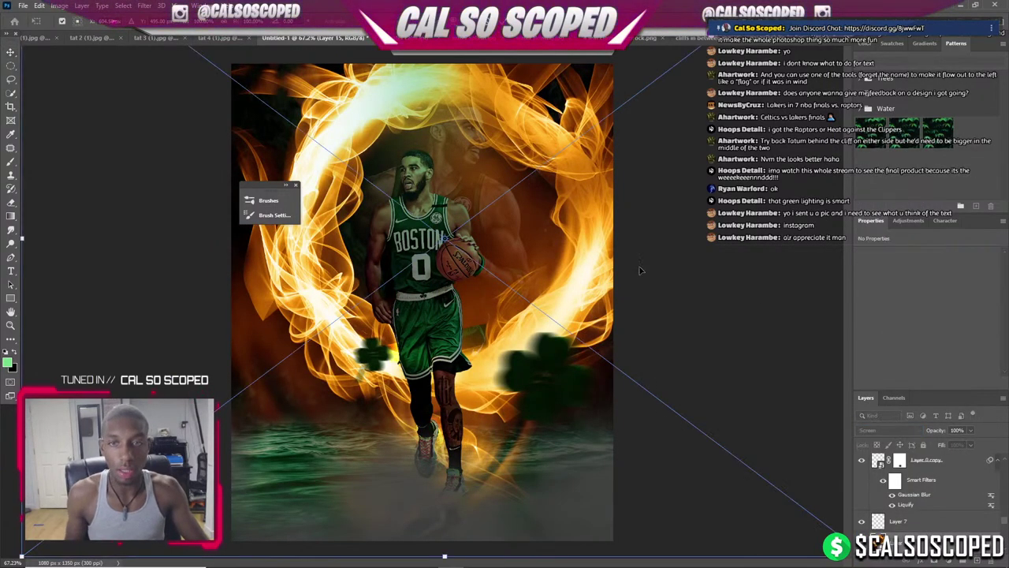
{"action": "scroll", "coordinate": [637, 270], "scroll_direction": "down", "scroll_amount": 3}
{"action": "mouse_move", "coordinate": [620, 262]}
{"action": "left_mouse_down"}
{"action": "mouse_move", "coordinate": [540, 265]}
{"action": "mouse_move", "coordinate": [582, 264]}
{"action": "mouse_move", "coordinate": [556, 263]}
{"action": "mouse_move", "coordinate": [520, 277]}
{"action": "left_mouse_up"}
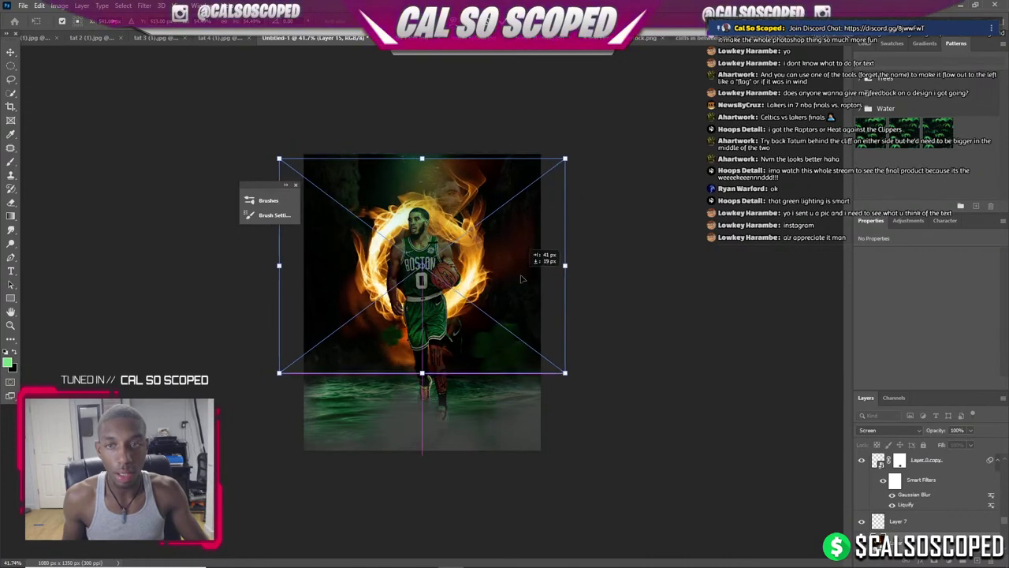
{"action": "key", "text": "Down"}
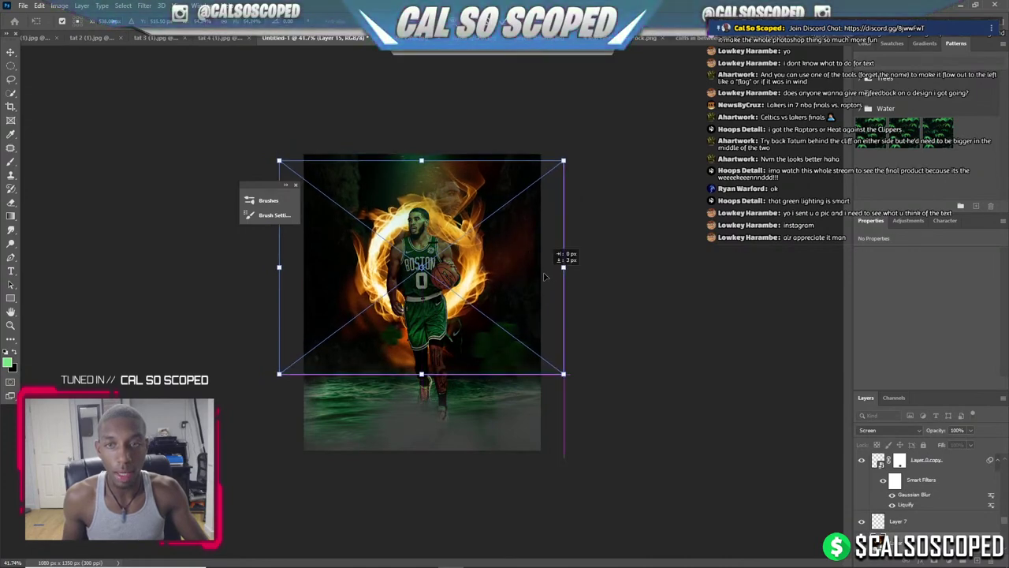
{"action": "left_click_drag", "start_coordinate": [562, 266], "coordinate": [552, 273]}
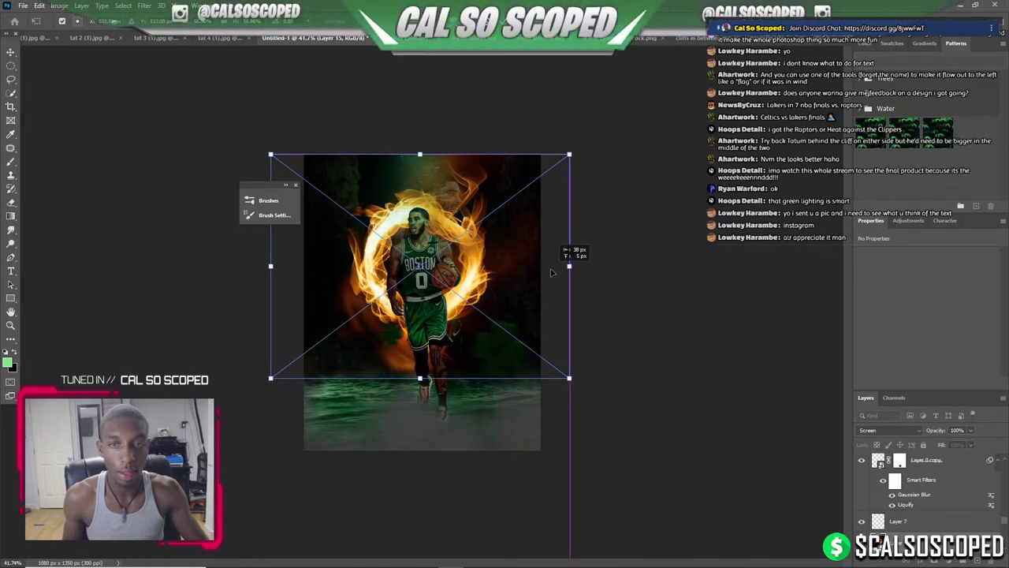
{"action": "key", "text": "Return"}
{"action": "left_click", "coordinate": [936, 557]}
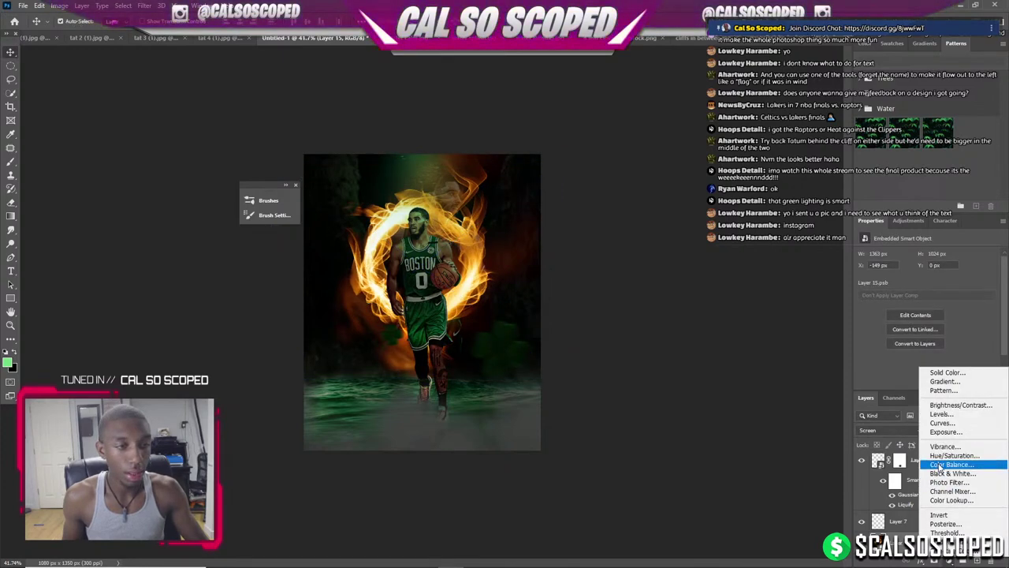
Add a Color Balance adjustment to the flames, shifting midtones toward cyan with Green +13.
{"action": "left_click", "coordinate": [940, 464]}
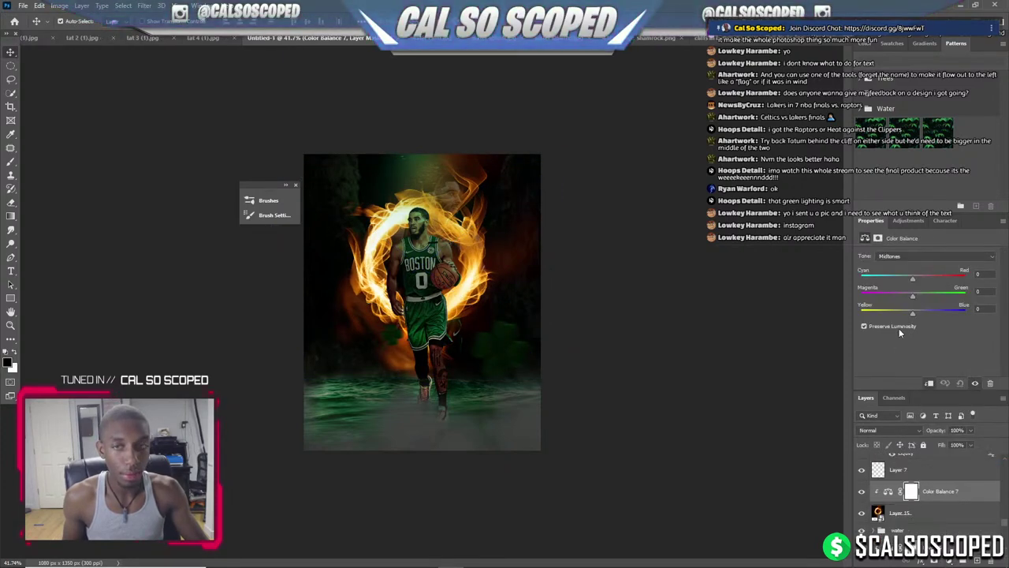
{"action": "mouse_move", "coordinate": [912, 280]}
{"action": "left_mouse_down"}
{"action": "mouse_move", "coordinate": [904, 283]}
{"action": "mouse_move", "coordinate": [951, 297]}
{"action": "left_mouse_up"}
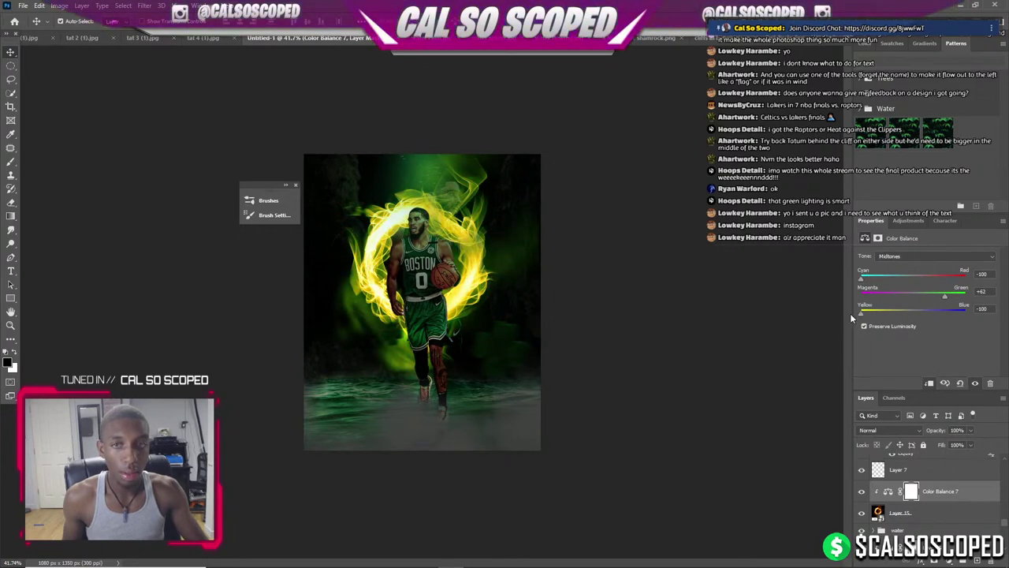
{"action": "left_click_drag", "start_coordinate": [912, 300], "coordinate": [919, 294]}
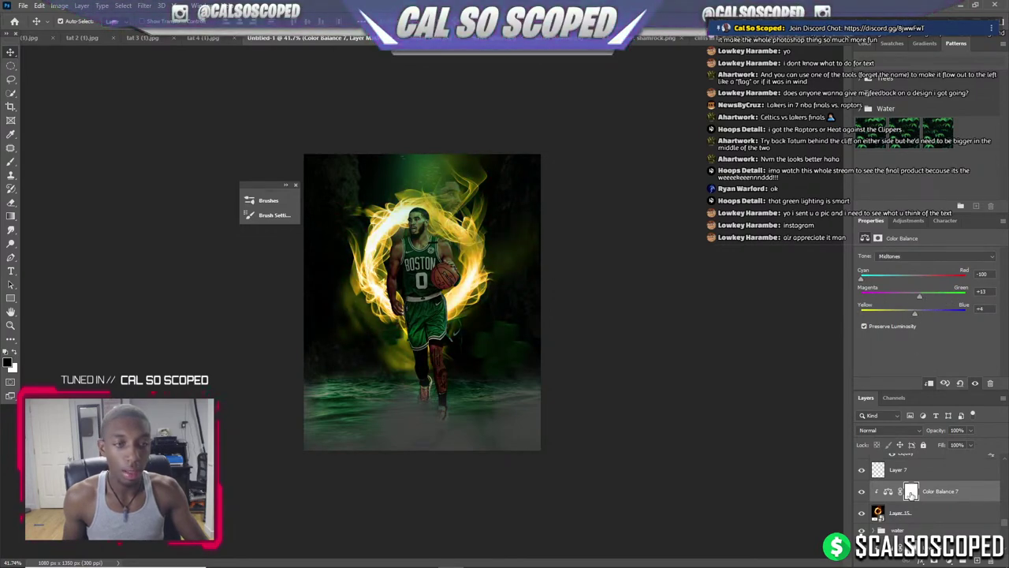
{"action": "left_click", "coordinate": [913, 516]}
Add a Hue/Saturation adjustment with Hue +65 and Saturation -18, then reselect Layer 15.
{"action": "left_click", "coordinate": [946, 561]}
{"action": "left_click", "coordinate": [952, 454]}
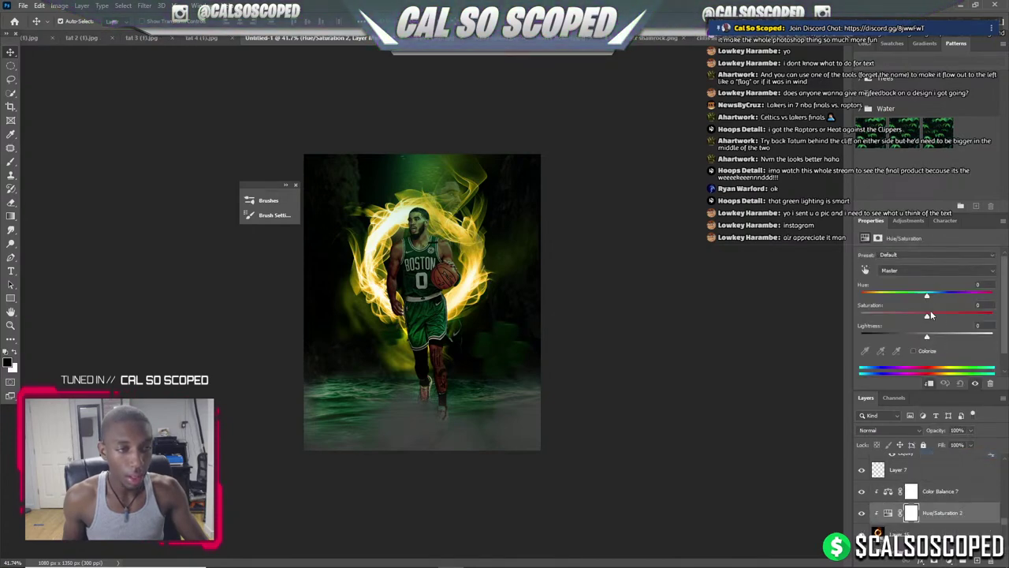
{"action": "left_click_drag", "start_coordinate": [927, 292], "coordinate": [959, 292]}
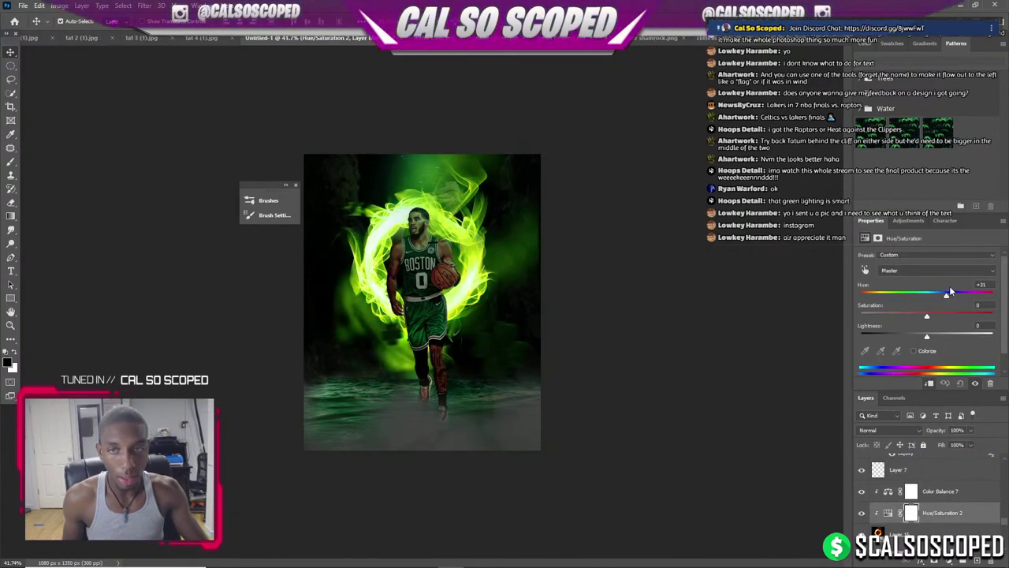
{"action": "left_click", "coordinate": [949, 293]}
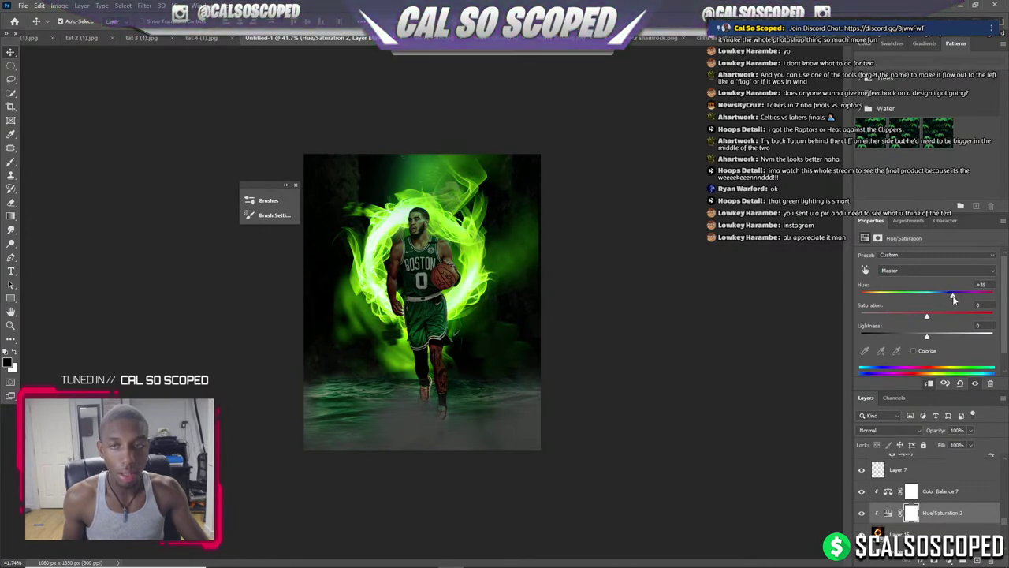
{"action": "left_click_drag", "start_coordinate": [944, 296], "coordinate": [948, 296]}
{"action": "scroll", "coordinate": [599, 287], "scroll_direction": "up", "scroll_amount": 1}
{"action": "scroll", "coordinate": [595, 282], "scroll_direction": "up", "scroll_amount": 1}
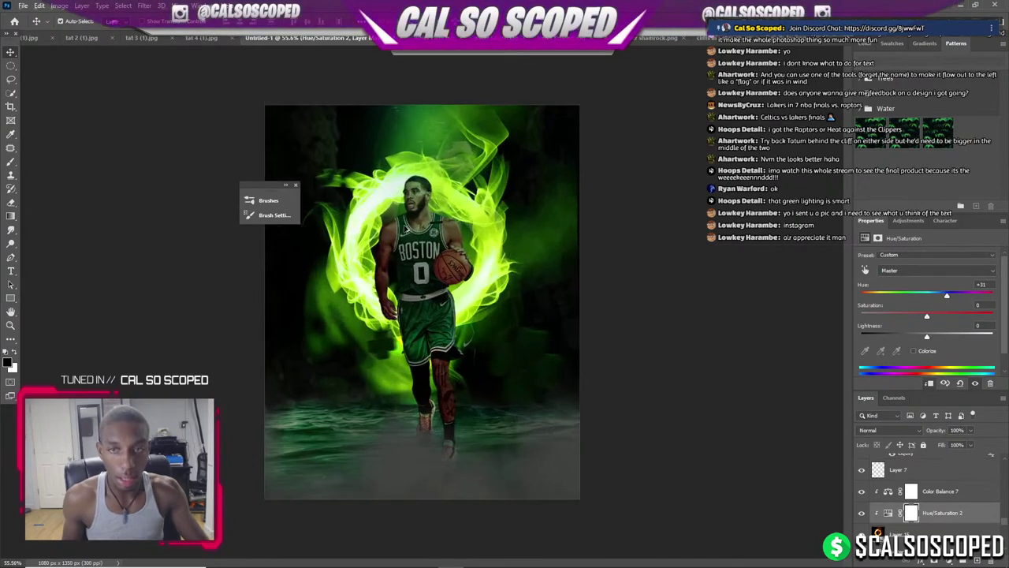
{"action": "scroll", "coordinate": [590, 276], "scroll_direction": "up", "scroll_amount": 1}
{"action": "mouse_move", "coordinate": [978, 320]}
{"action": "left_mouse_down"}
{"action": "mouse_move", "coordinate": [927, 327]}
{"action": "mouse_move", "coordinate": [963, 297]}
{"action": "left_mouse_up"}
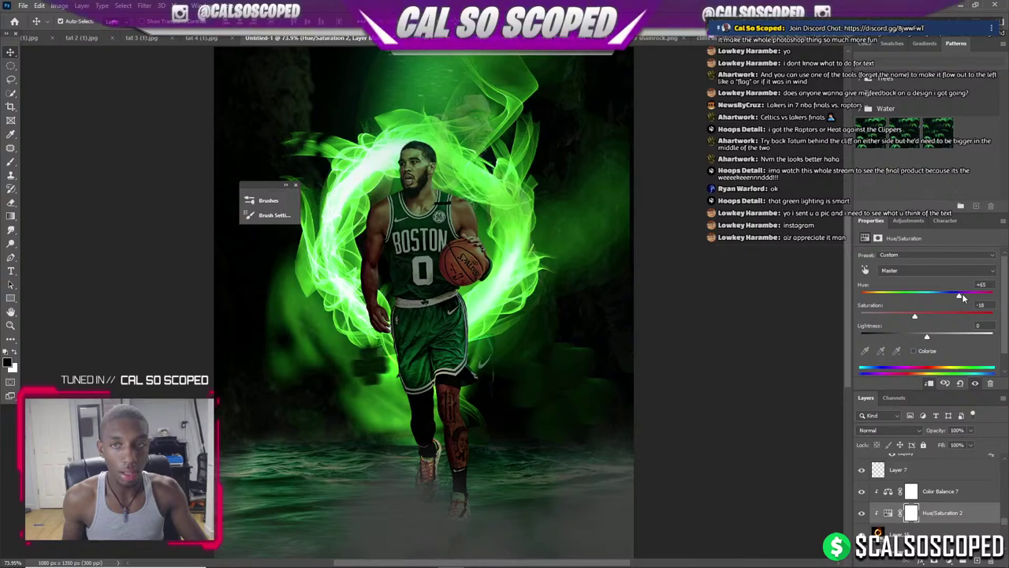
{"action": "left_click", "coordinate": [906, 534]}
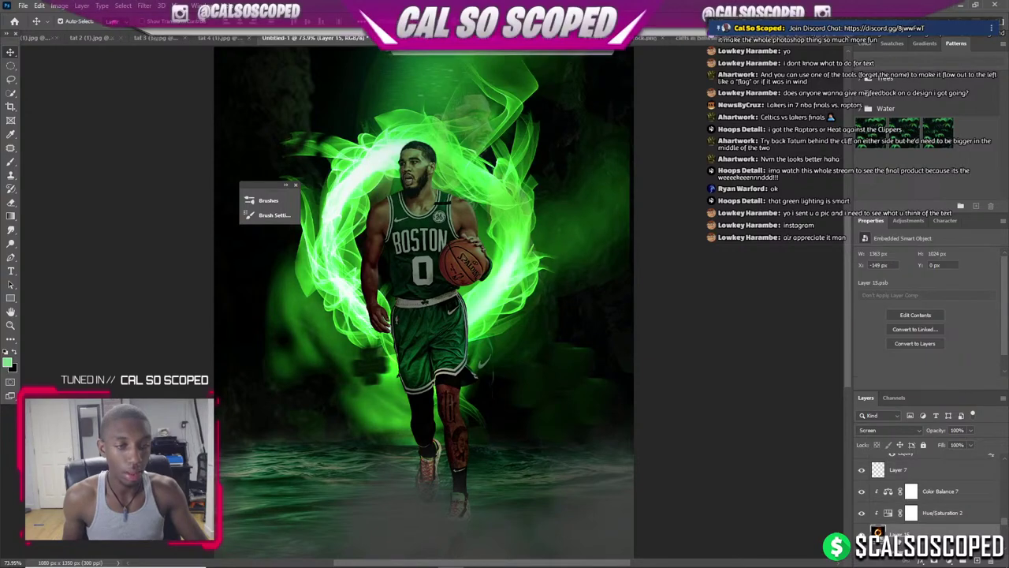
Keep Screen blending, add a layer mask to Layer 15, and brush away parts of the glow.
{"action": "left_click", "coordinate": [880, 427]}
{"action": "key", "text": "Escape"}
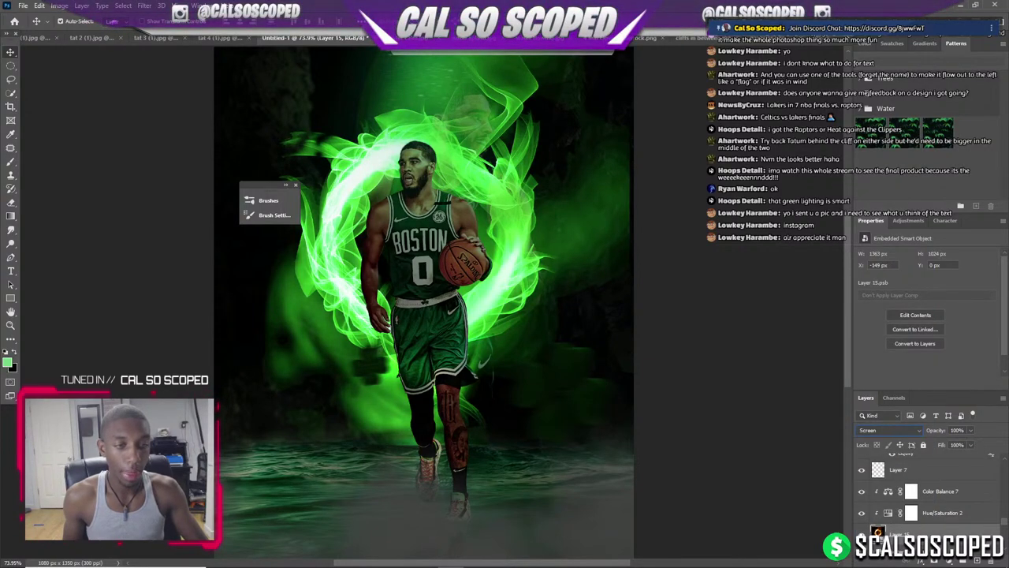
{"action": "left_click", "coordinate": [923, 561]}
{"action": "key", "text": "b"}
{"action": "key", "text": "d"}
{"action": "mouse_move", "coordinate": [529, 349]}
{"action": "left_mouse_down"}
{"action": "mouse_move", "coordinate": [580, 329]}
{"action": "mouse_move", "coordinate": [396, 194]}
{"action": "left_mouse_up"}
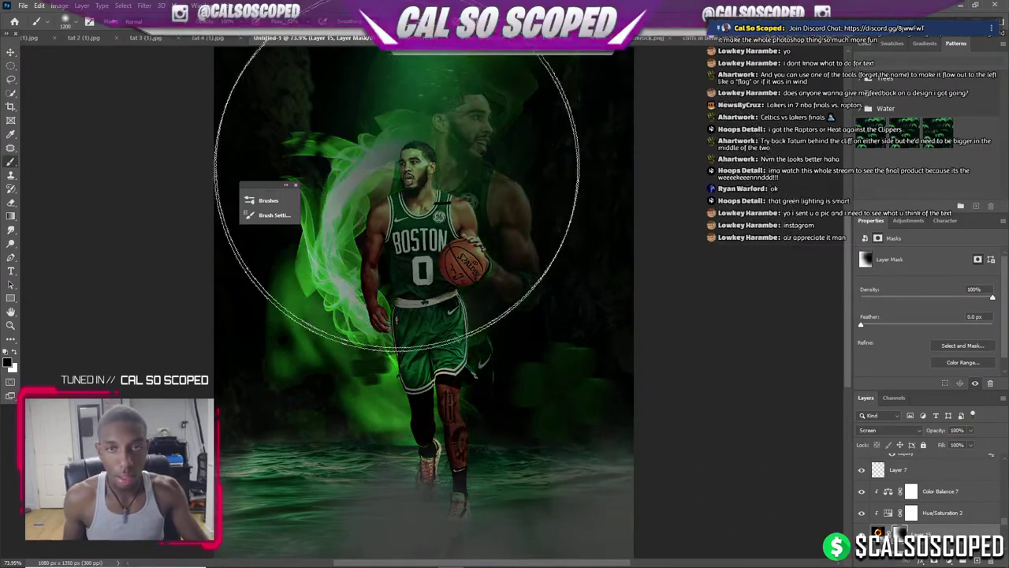
{"action": "scroll", "coordinate": [396, 194], "scroll_direction": "down", "scroll_amount": 3}
{"action": "mouse_move", "coordinate": [450, 417]}
{"action": "left_mouse_down"}
{"action": "mouse_move", "coordinate": [366, 386]}
{"action": "mouse_move", "coordinate": [394, 428]}
{"action": "left_mouse_up"}
{"action": "scroll", "coordinate": [426, 300], "scroll_direction": "up", "scroll_amount": 2}
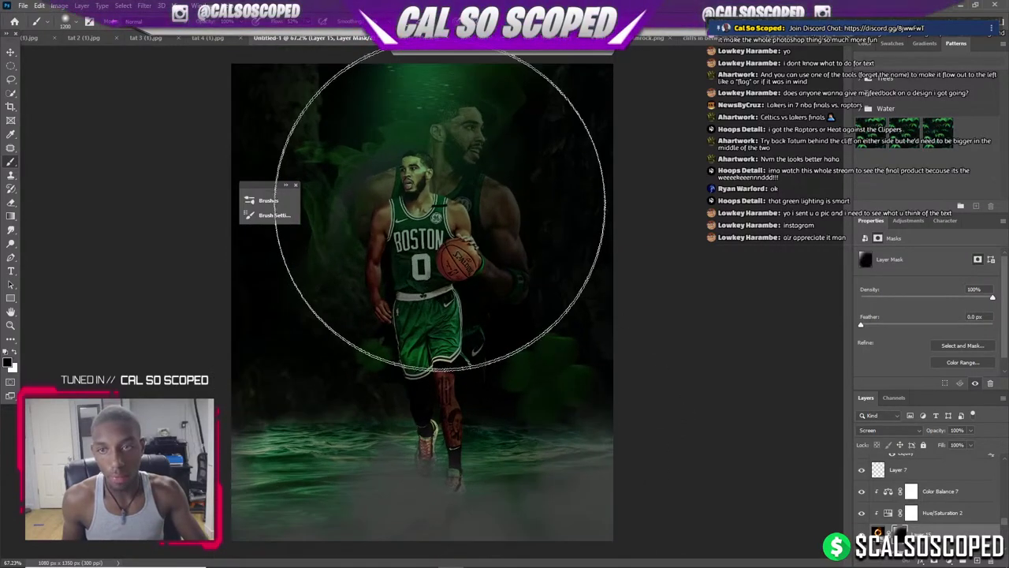
{"action": "scroll", "coordinate": [139, 164], "scroll_direction": "down", "scroll_amount": 2}
{"action": "scroll", "coordinate": [139, 164], "scroll_direction": "up", "scroll_amount": 2}
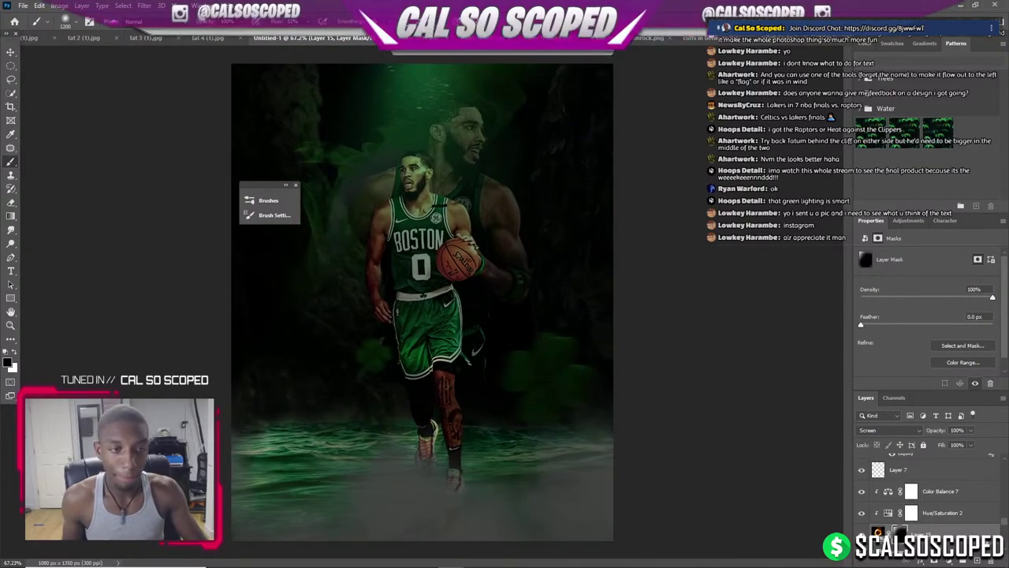
Apply a Gaussian Blur of about 4.8 pixels to the Layer 15 image.
{"action": "key", "text": "ctrl+2"}
{"action": "left_click", "coordinate": [144, 6]}
{"action": "mouse_move", "coordinate": [151, 124]}
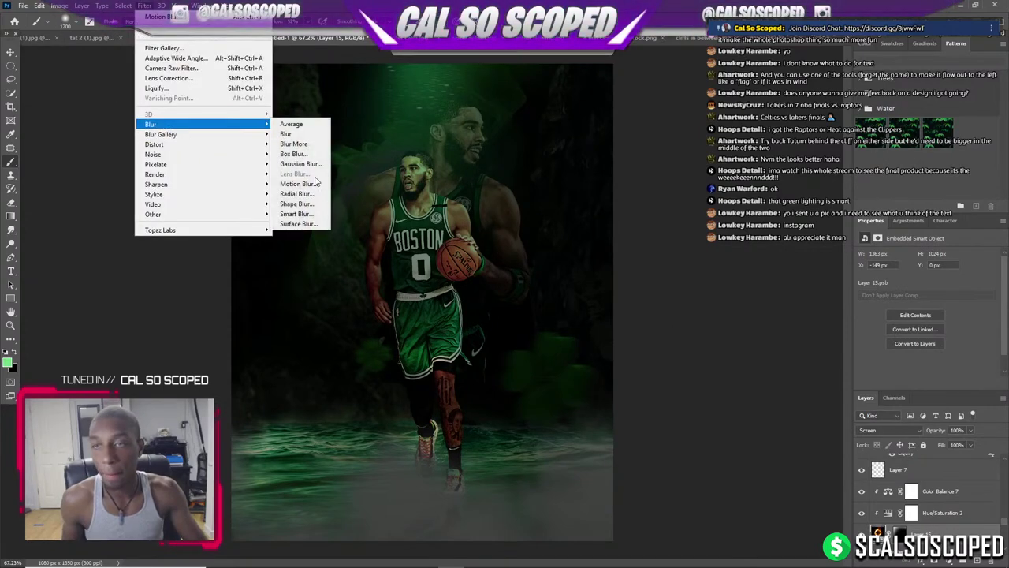
{"action": "left_click", "coordinate": [315, 174]}
{"action": "mouse_move", "coordinate": [698, 309]}
{"action": "left_mouse_down"}
{"action": "mouse_move", "coordinate": [728, 307]}
{"action": "mouse_move", "coordinate": [700, 309]}
{"action": "left_mouse_up"}
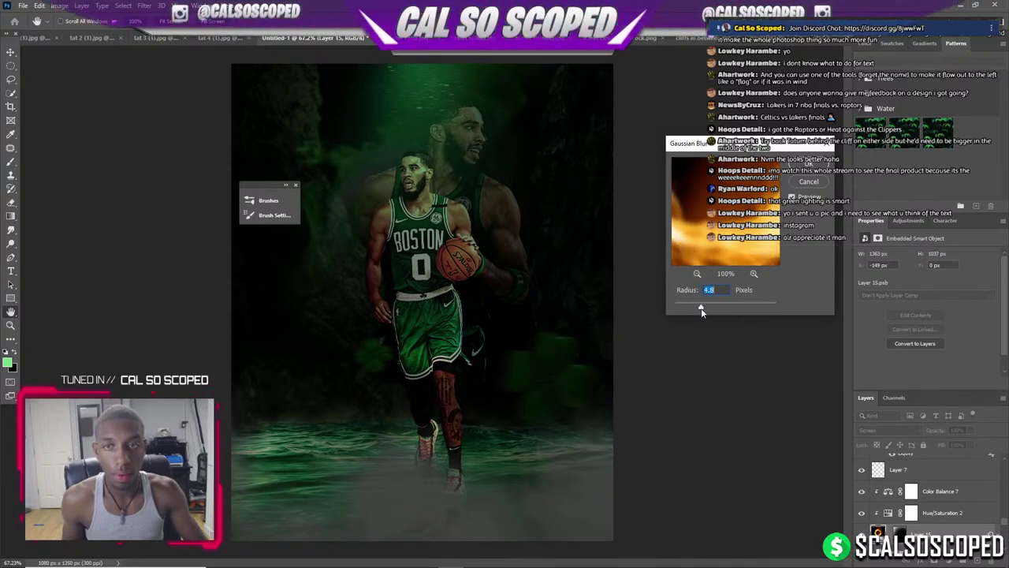
{"action": "left_click", "coordinate": [808, 163]}
{"action": "scroll", "coordinate": [347, 183], "scroll_direction": "down", "scroll_amount": 2}
Zoom in and out to inspect the poster up close and as a whole.
{"action": "key", "text": "b"}
{"action": "scroll", "coordinate": [347, 183], "scroll_direction": "up", "scroll_amount": 3}
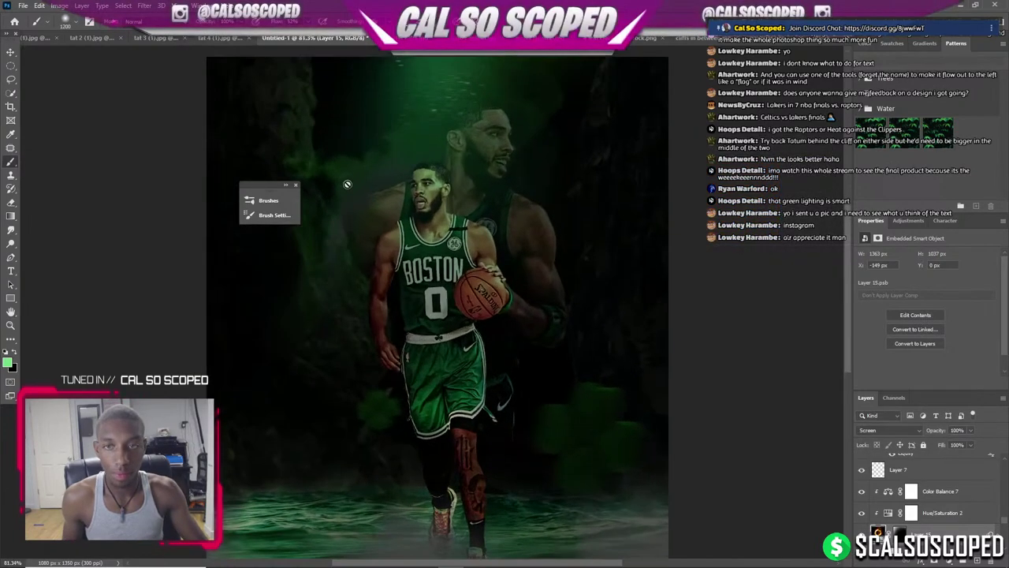
{"action": "scroll", "coordinate": [463, 257], "scroll_direction": "up", "scroll_amount": 1}
{"action": "scroll", "coordinate": [473, 260], "scroll_direction": "down", "scroll_amount": 1}
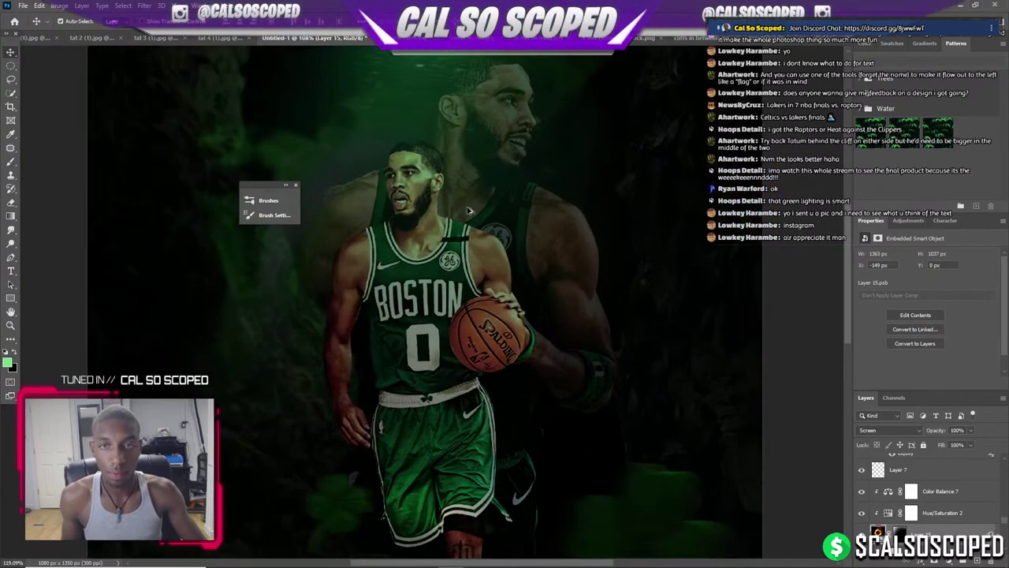
{"action": "scroll", "coordinate": [442, 237], "scroll_direction": "down", "scroll_amount": 1}
{"action": "scroll", "coordinate": [410, 217], "scroll_direction": "down", "scroll_amount": 2}
{"action": "scroll", "coordinate": [398, 209], "scroll_direction": "down", "scroll_amount": 1}
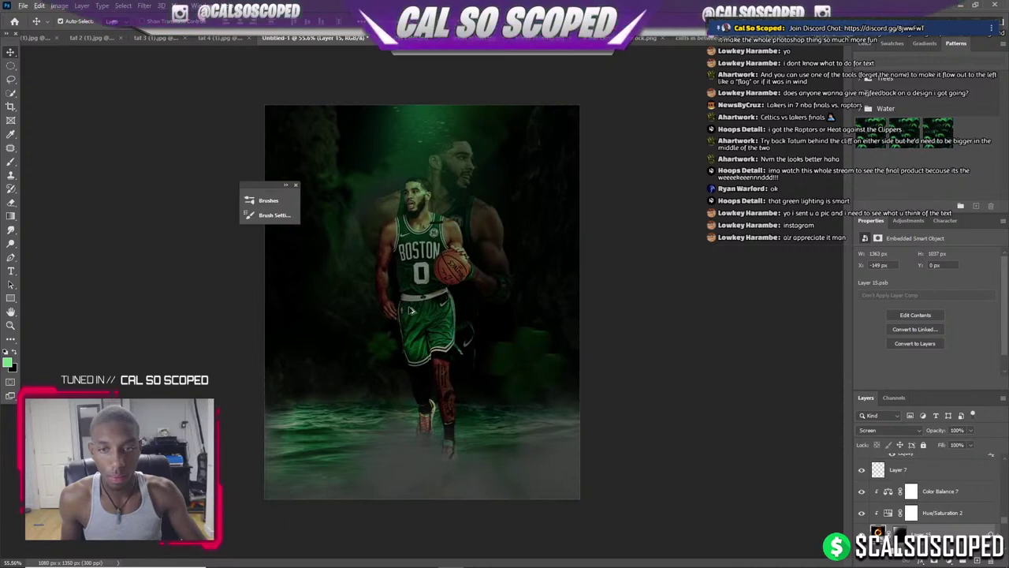
{"action": "scroll", "coordinate": [410, 310], "scroll_direction": "up", "scroll_amount": 3}
{"action": "scroll", "coordinate": [425, 363], "scroll_direction": "up", "scroll_amount": 2}
{"action": "scroll", "coordinate": [441, 418], "scroll_direction": "up", "scroll_amount": 2}
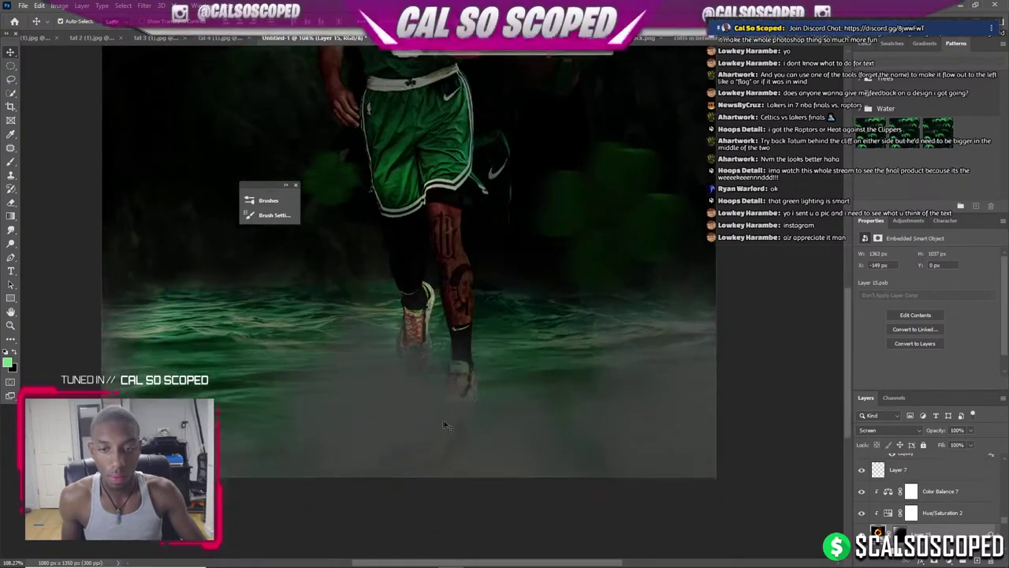
{"action": "scroll", "coordinate": [418, 409], "scroll_direction": "down", "scroll_amount": 2}
{"action": "scroll", "coordinate": [331, 363], "scroll_direction": "down", "scroll_amount": 5}
{"action": "scroll", "coordinate": [280, 158], "scroll_direction": "up", "scroll_amount": 4}
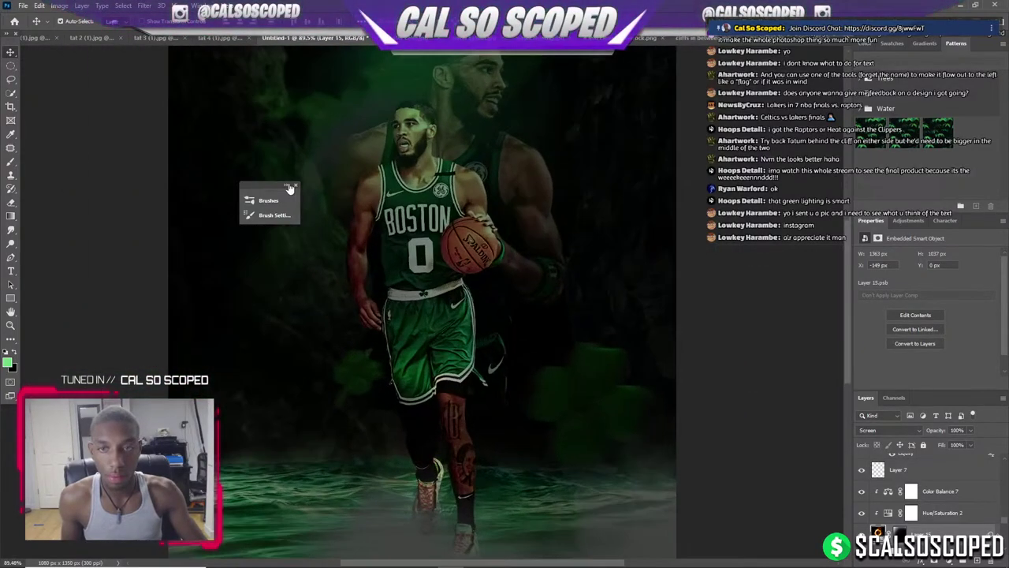
{"action": "scroll", "coordinate": [288, 202], "scroll_direction": "up", "scroll_amount": 1}
{"action": "scroll", "coordinate": [236, 181], "scroll_direction": "down", "scroll_amount": 4}
{"action": "scroll", "coordinate": [315, 237], "scroll_direction": "up", "scroll_amount": 2}
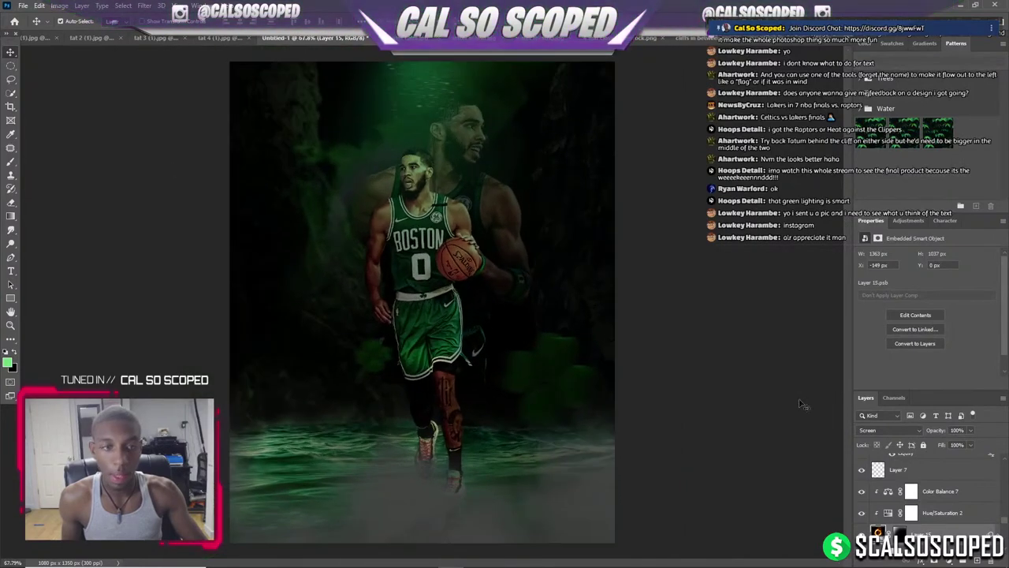
Scroll the Layers panel and select the Levels 1 layer.
{"action": "left_click_drag", "start_coordinate": [1003, 519], "coordinate": [1004, 454]}
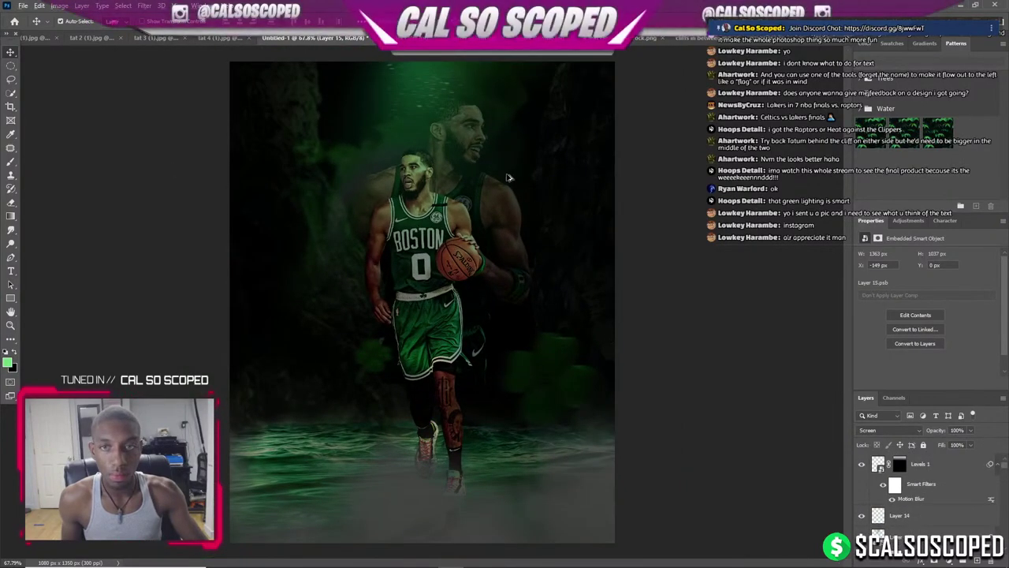
{"action": "scroll", "coordinate": [473, 158], "scroll_direction": "up", "scroll_amount": 2}
{"action": "scroll", "coordinate": [442, 126], "scroll_direction": "up", "scroll_amount": 2}
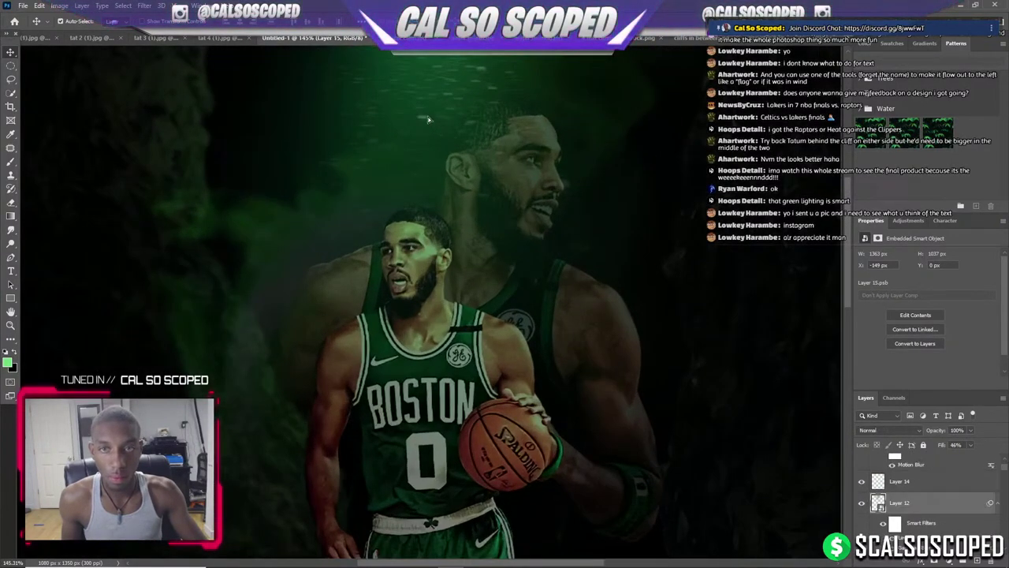
{"action": "left_click", "coordinate": [447, 144]}
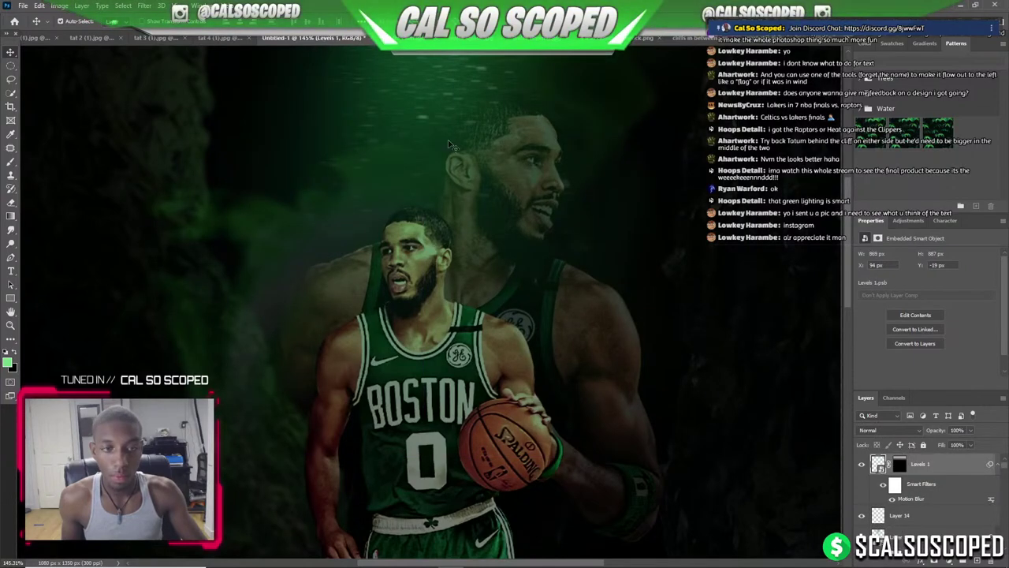
{"action": "left_click", "coordinate": [952, 562]}
Create a Levels 11 adjustment above Levels 1 with midtones raised to 1.42.
{"action": "left_click", "coordinate": [938, 428]}
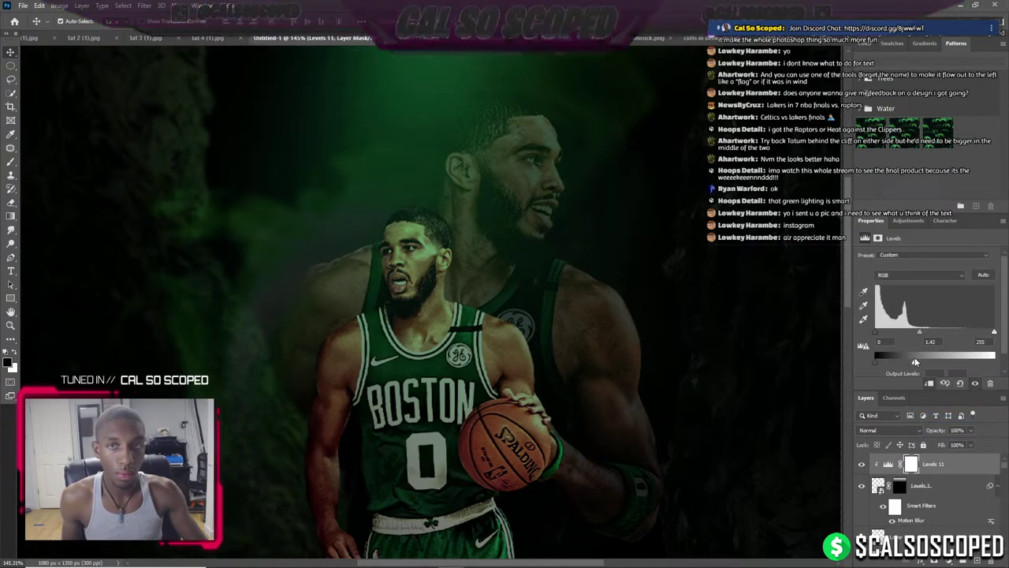
{"action": "scroll", "coordinate": [410, 153], "scroll_direction": "down", "scroll_amount": 1}
{"action": "scroll", "coordinate": [410, 153], "scroll_direction": "down", "scroll_amount": 1}
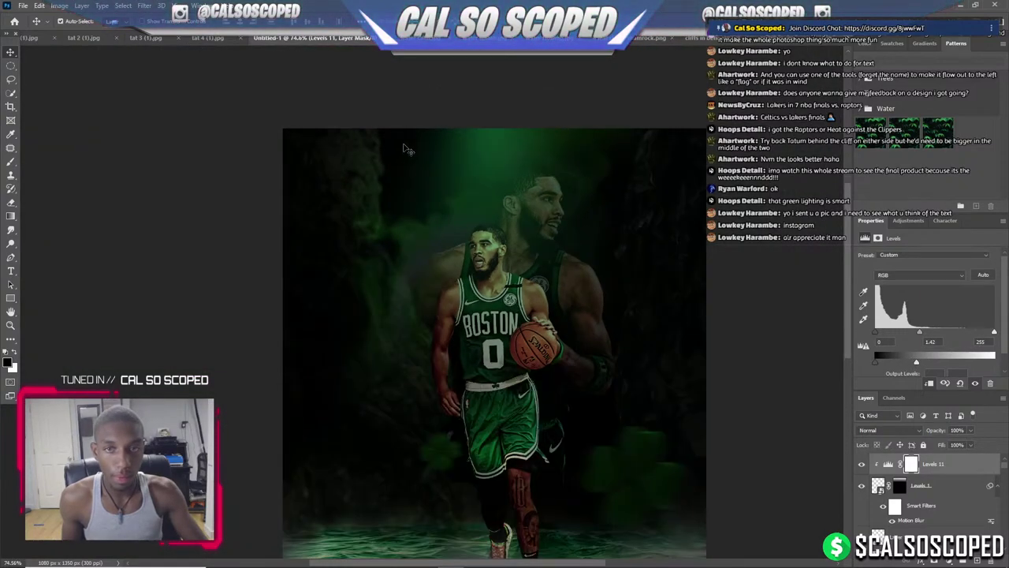
{"action": "scroll", "coordinate": [408, 149], "scroll_direction": "down", "scroll_amount": 1}
{"action": "scroll", "coordinate": [371, 153], "scroll_direction": "up", "scroll_amount": 3}
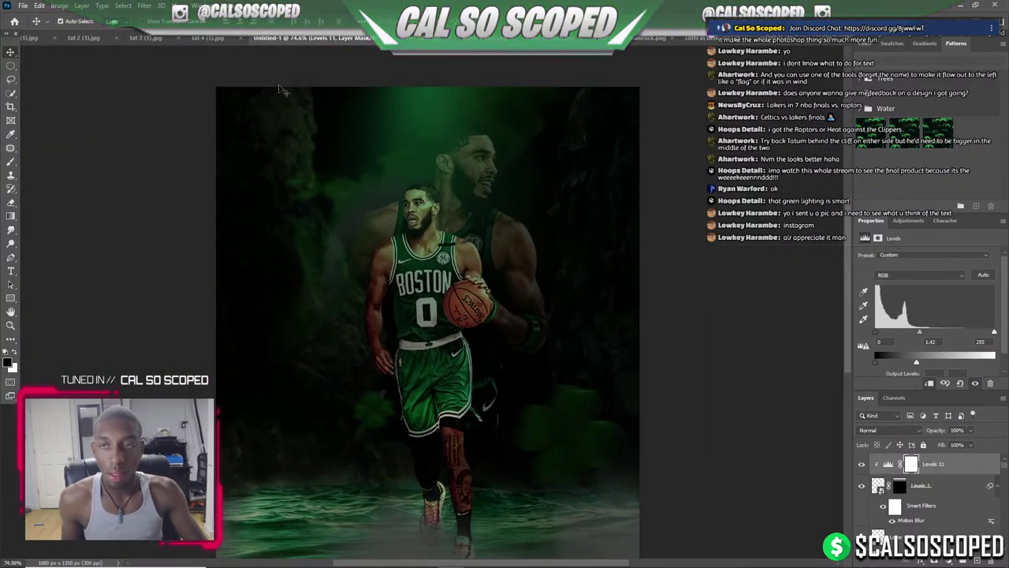
{"action": "scroll", "coordinate": [355, 178], "scroll_direction": "down", "scroll_amount": 2}
{"action": "scroll", "coordinate": [319, 120], "scroll_direction": "up", "scroll_amount": 1}
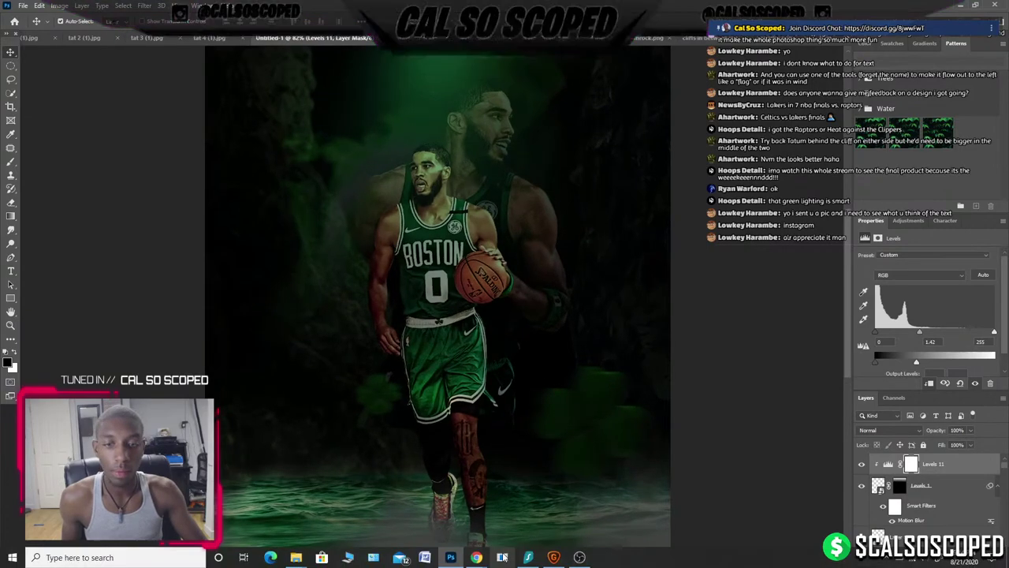
{"action": "mouse_move", "coordinate": [476, 558]}
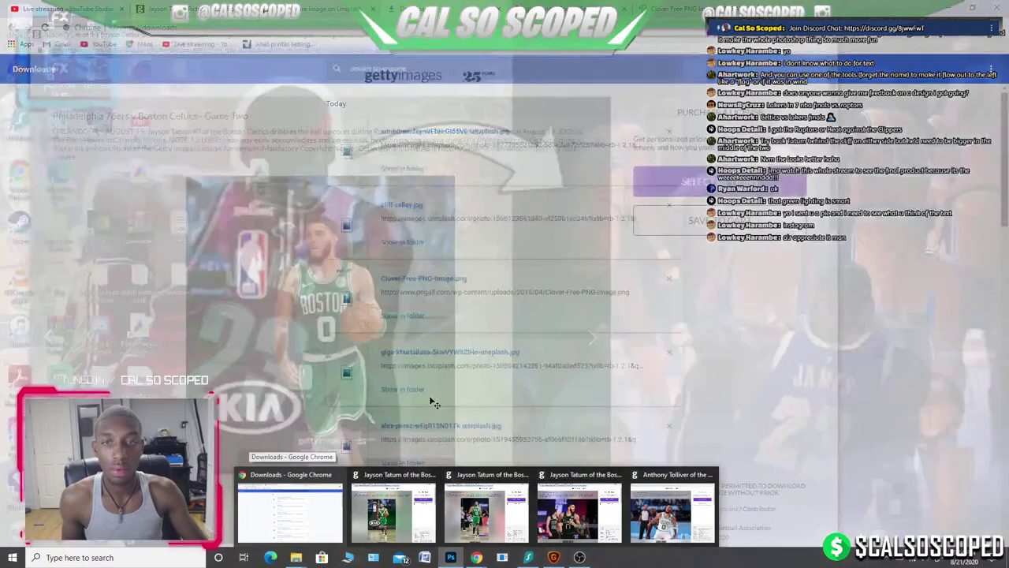
{"action": "scroll", "coordinate": [608, 367], "scroll_direction": "down", "scroll_amount": 2}
Nudge the Layer 4 green clover a few pixels right and down to position 735, 758.
{"action": "scroll", "coordinate": [552, 363], "scroll_direction": "up", "scroll_amount": 3}
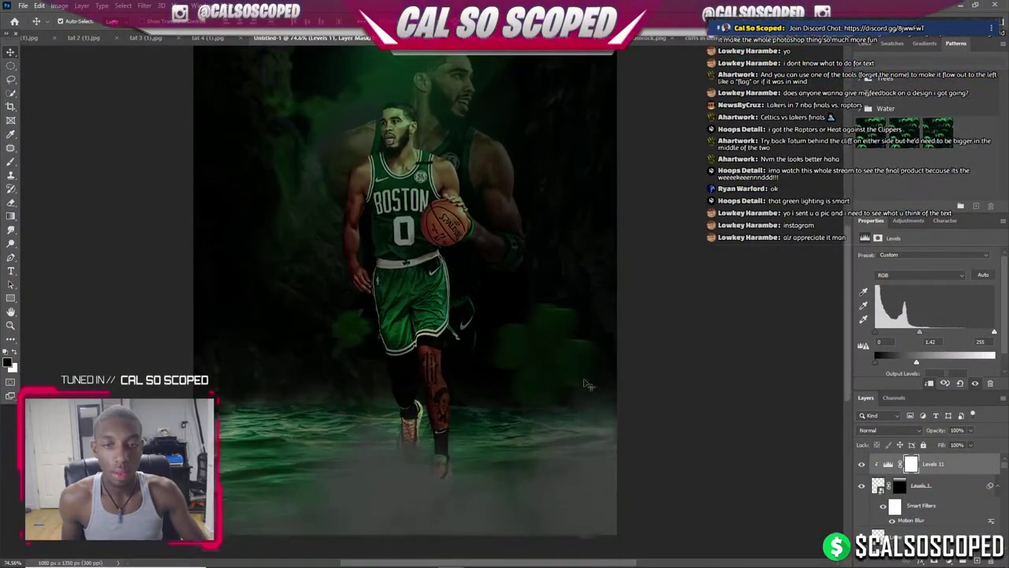
{"action": "left_click", "coordinate": [529, 353]}
{"action": "left_click_drag", "start_coordinate": [528, 353], "coordinate": [531, 355]}
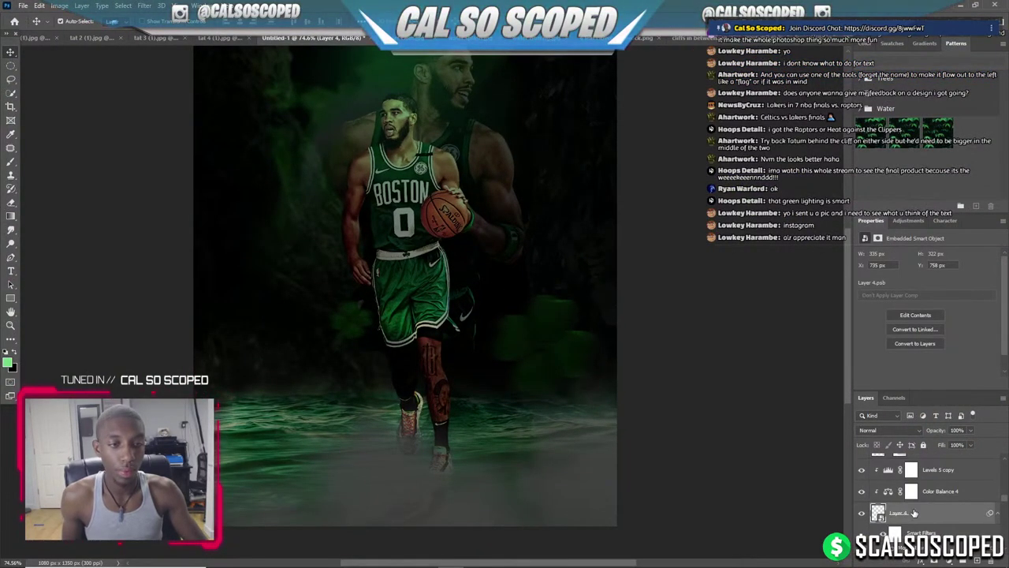
{"action": "scroll", "coordinate": [410, 425], "scroll_direction": "down", "scroll_amount": 2}
{"action": "scroll", "coordinate": [410, 424], "scroll_direction": "up", "scroll_amount": 1}
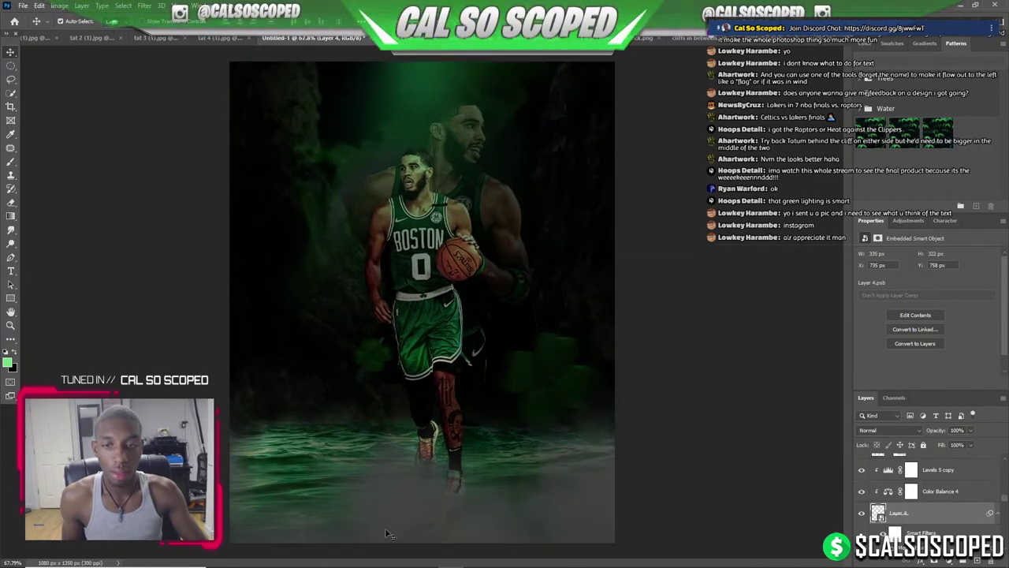
{"action": "mouse_move", "coordinate": [477, 558]}
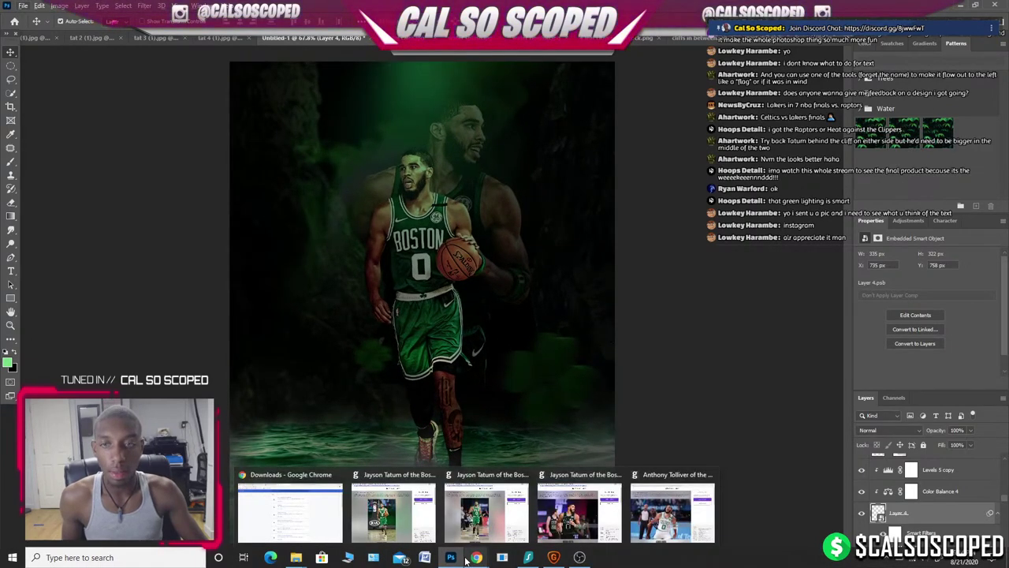
{"action": "scroll", "coordinate": [194, 218], "scroll_direction": "down", "scroll_amount": 1}
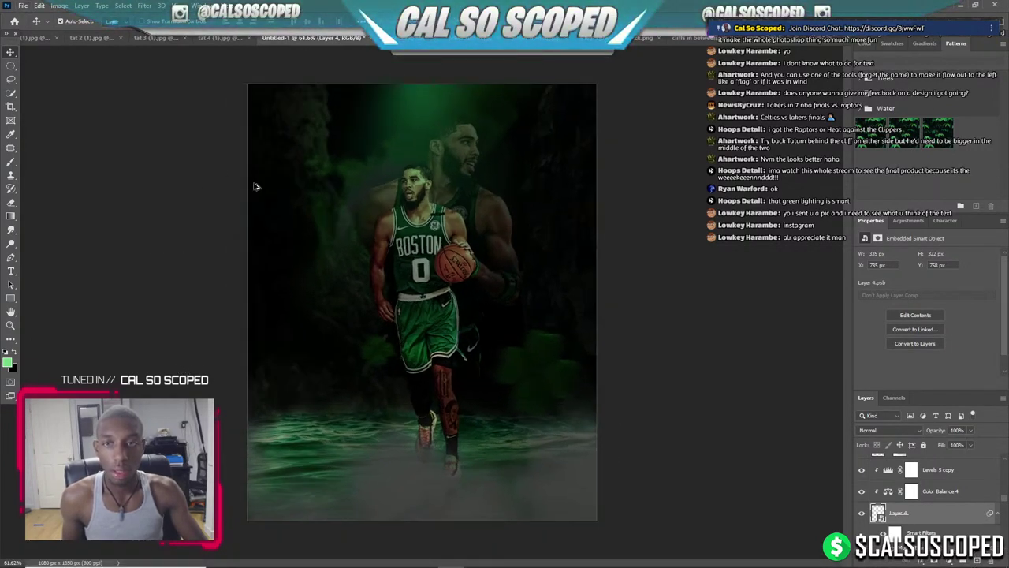
{"action": "scroll", "coordinate": [353, 382], "scroll_direction": "up", "scroll_amount": 2}
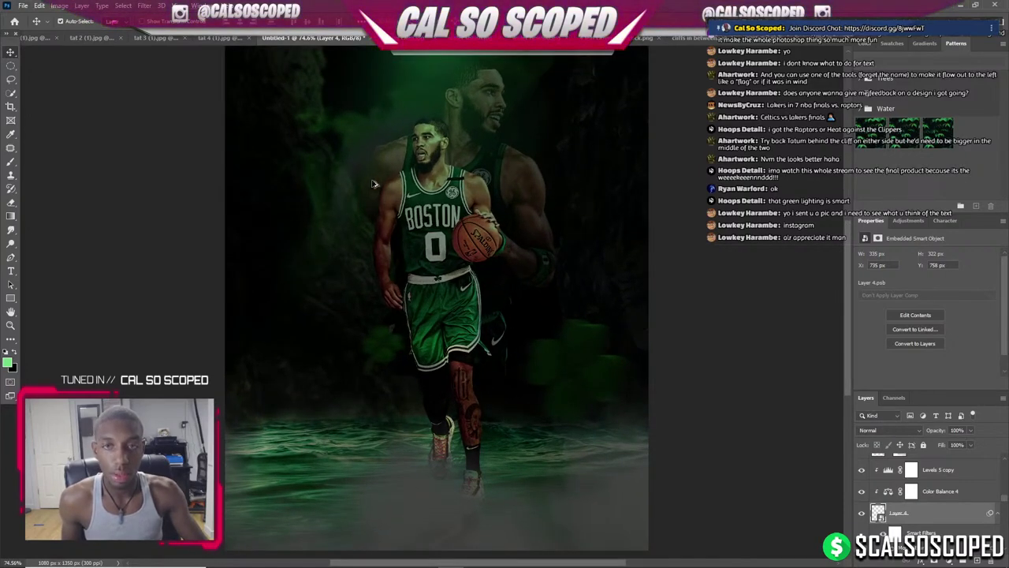
{"action": "scroll", "coordinate": [374, 184], "scroll_direction": "down", "scroll_amount": 1}
{"action": "scroll", "coordinate": [541, 103], "scroll_direction": "up", "scroll_amount": 1}
{"action": "scroll", "coordinate": [542, 126], "scroll_direction": "up", "scroll_amount": 2}
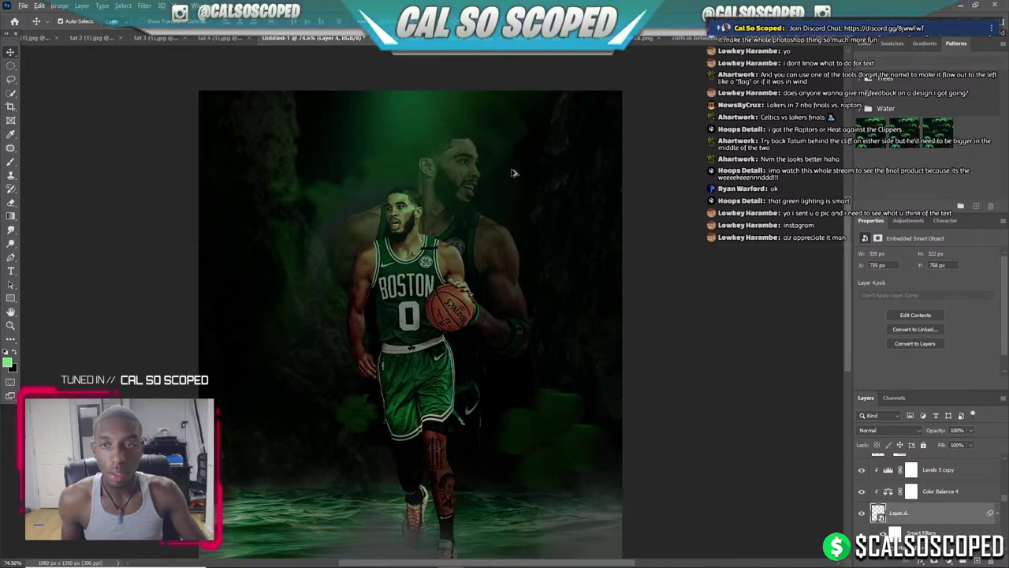
{"action": "scroll", "coordinate": [487, 198], "scroll_direction": "up", "scroll_amount": 1}
{"action": "scroll", "coordinate": [401, 383], "scroll_direction": "up", "scroll_amount": 1}
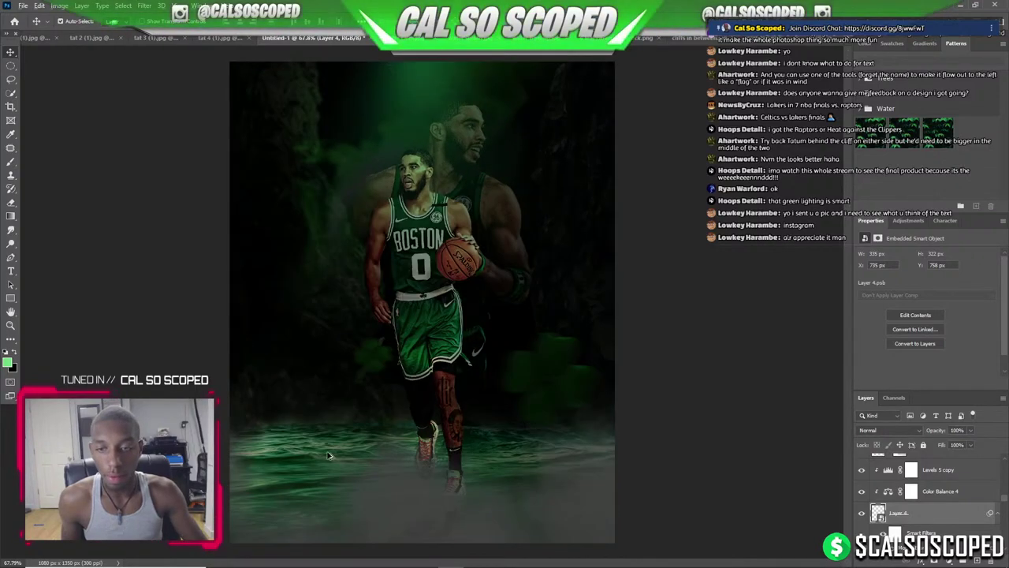
{"action": "scroll", "coordinate": [331, 456], "scroll_direction": "up", "scroll_amount": 1}
{"action": "scroll", "coordinate": [503, 324], "scroll_direction": "up", "scroll_amount": 1}
{"action": "scroll", "coordinate": [503, 323], "scroll_direction": "down", "scroll_amount": 2}
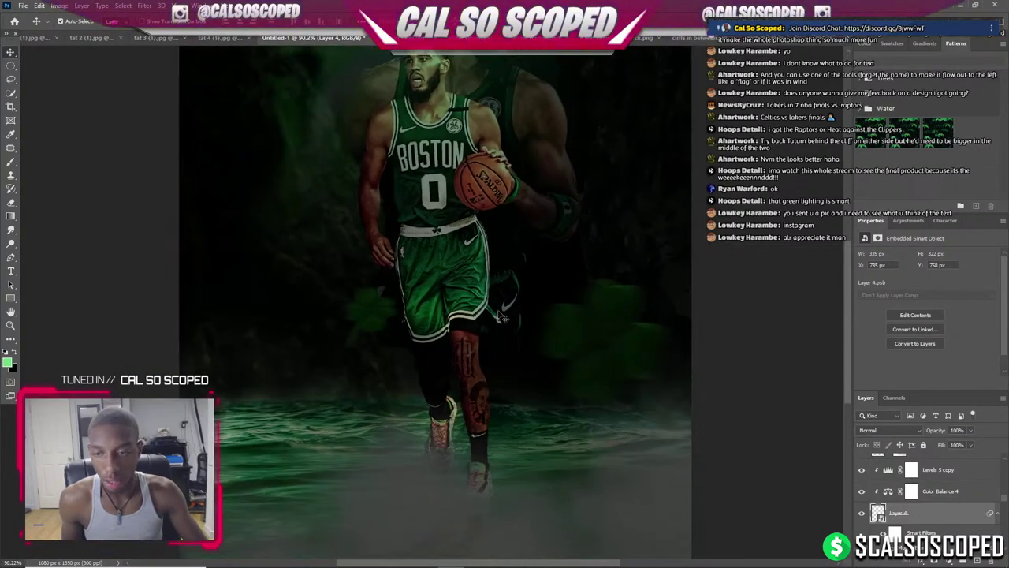
{"action": "scroll", "coordinate": [486, 272], "scroll_direction": "down", "scroll_amount": 1}
{"action": "scroll", "coordinate": [489, 244], "scroll_direction": "up", "scroll_amount": 1}
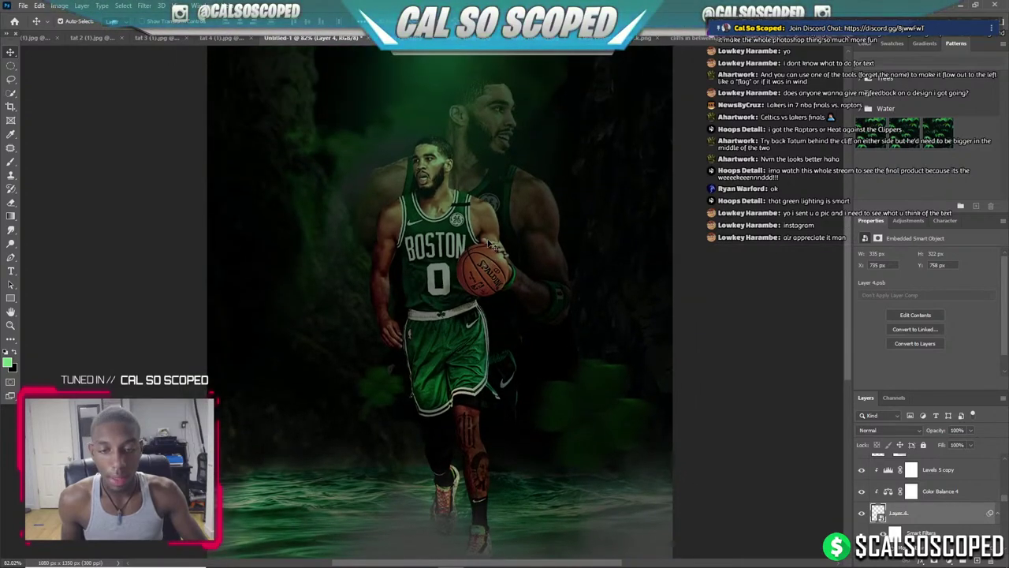
{"action": "scroll", "coordinate": [390, 416], "scroll_direction": "up", "scroll_amount": 1}
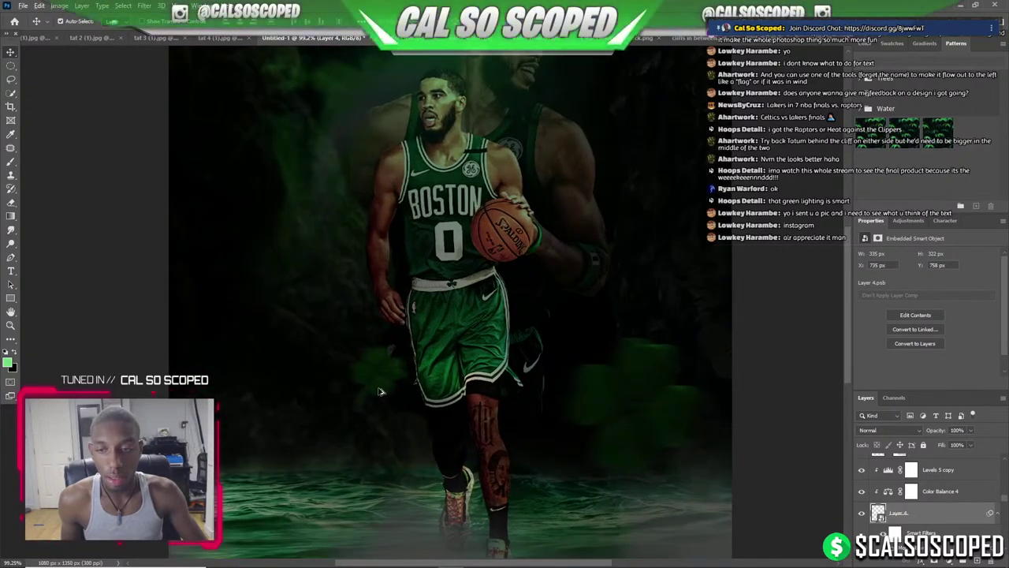
{"action": "scroll", "coordinate": [379, 392], "scroll_direction": "down", "scroll_amount": 1}
{"action": "scroll", "coordinate": [319, 382], "scroll_direction": "up", "scroll_amount": 1}
{"action": "scroll", "coordinate": [377, 310], "scroll_direction": "down", "scroll_amount": 3}
{"action": "scroll", "coordinate": [415, 167], "scroll_direction": "up", "scroll_amount": 2}
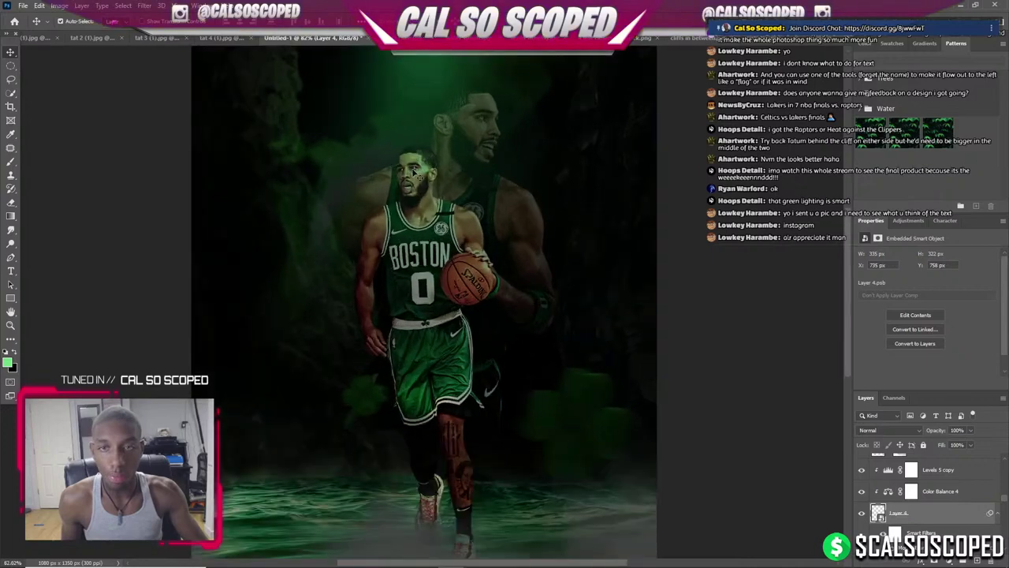
{"action": "scroll", "coordinate": [413, 172], "scroll_direction": "down", "scroll_amount": 2}
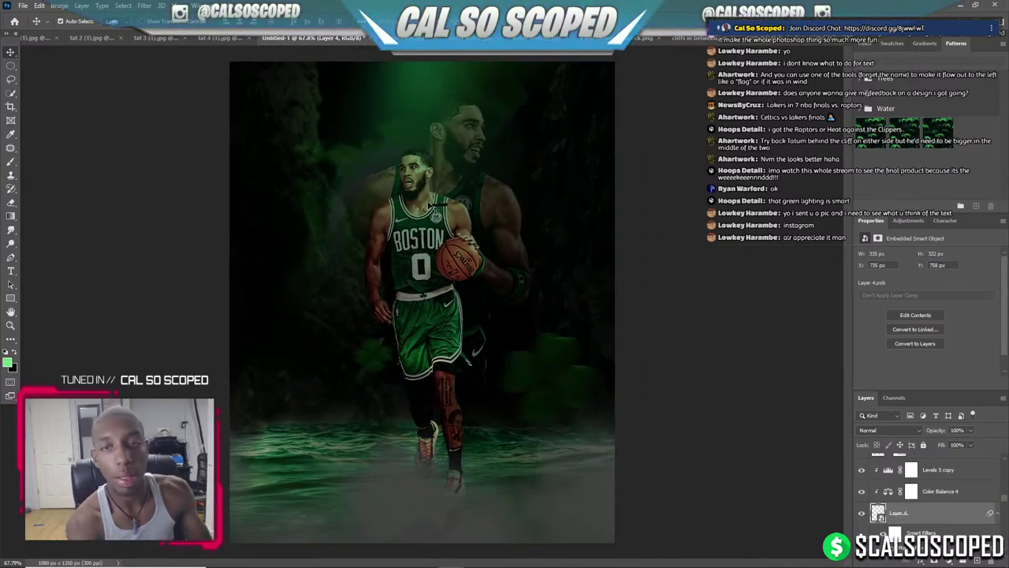
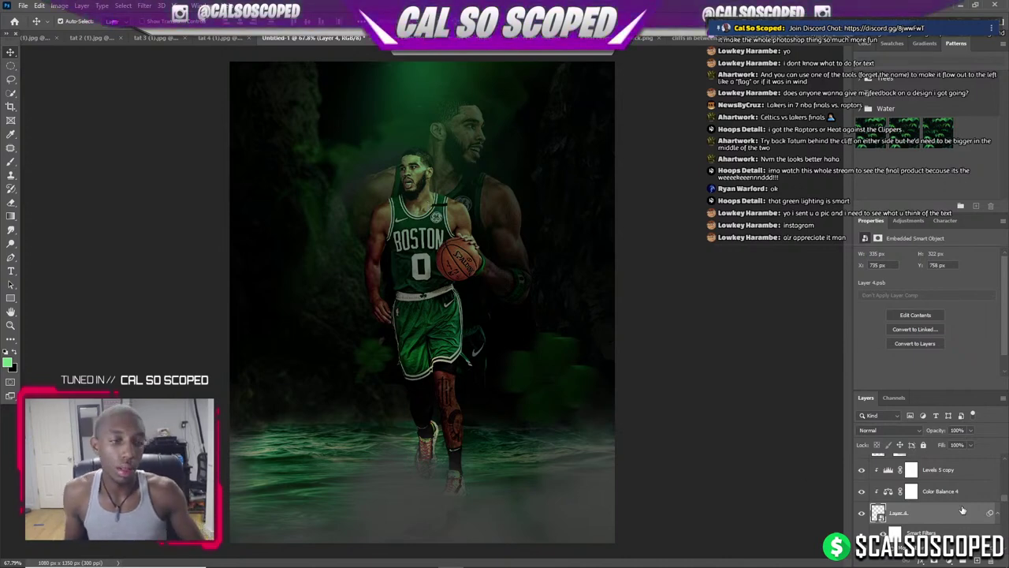
Open light debris.png from the effects folder as a new 658 x 434 px document.
{"action": "scroll", "coordinate": [1004, 501], "scroll_direction": "down", "scroll_amount": 2}
{"action": "scroll", "coordinate": [944, 489], "scroll_direction": "down", "scroll_amount": 2}
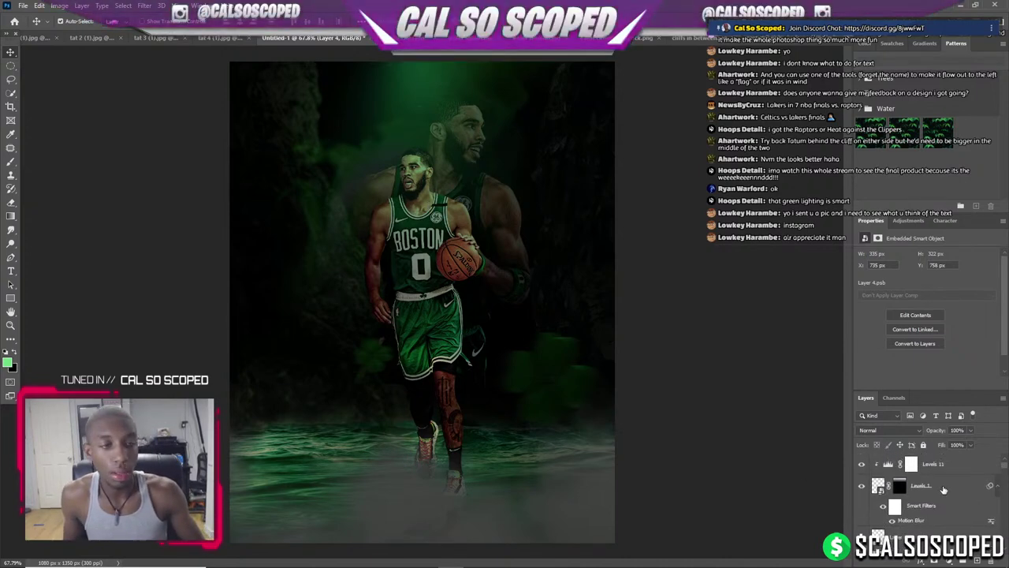
{"action": "left_click", "coordinate": [22, 5]}
{"action": "left_click", "coordinate": [36, 26]}
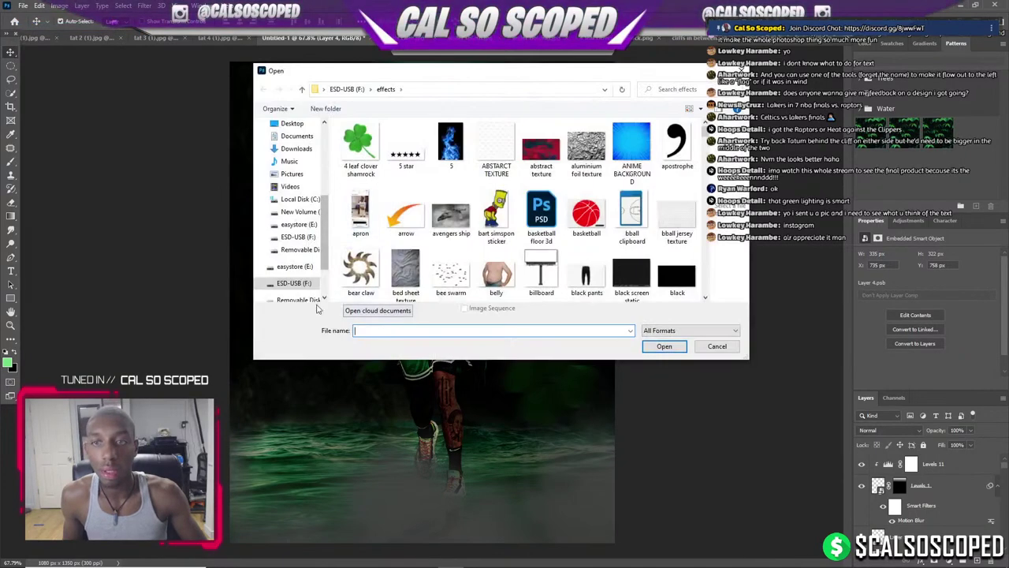
{"action": "left_click", "coordinate": [366, 330]}
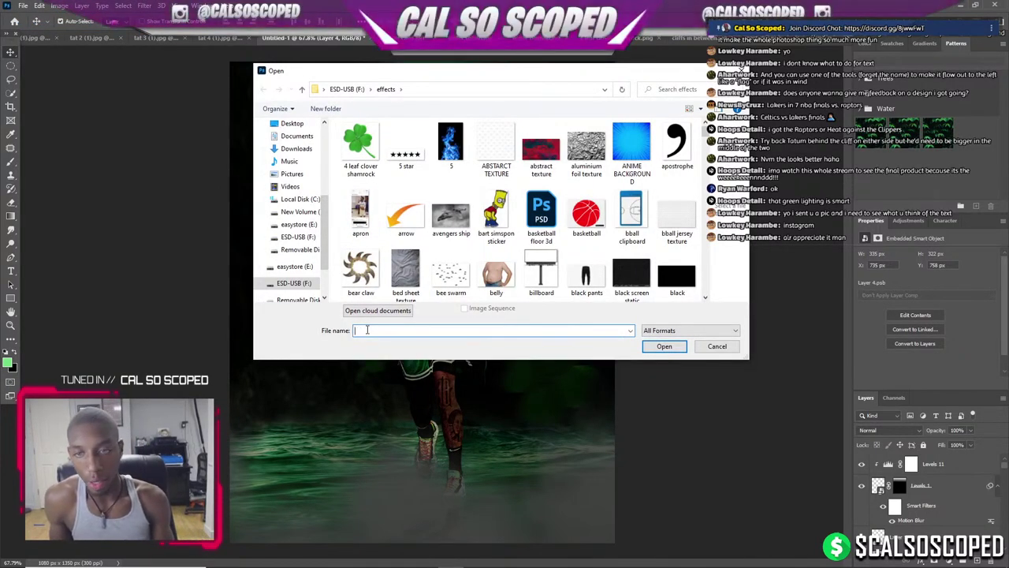
{"action": "type", "text": "st"}
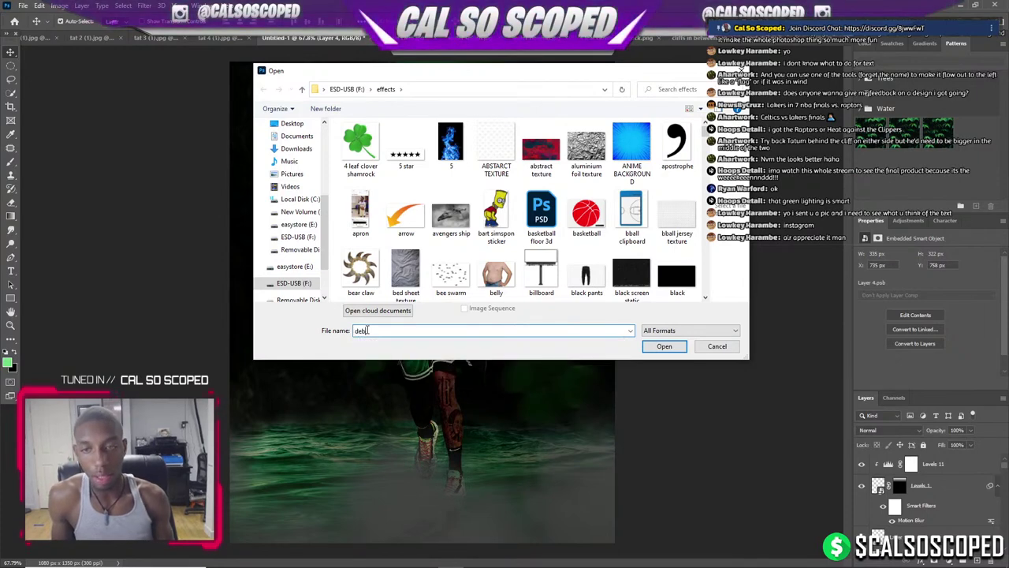
{"action": "key", "text": "BackSpace"}
{"action": "key", "text": "BackSpace"}
{"action": "type", "text": "debr"}
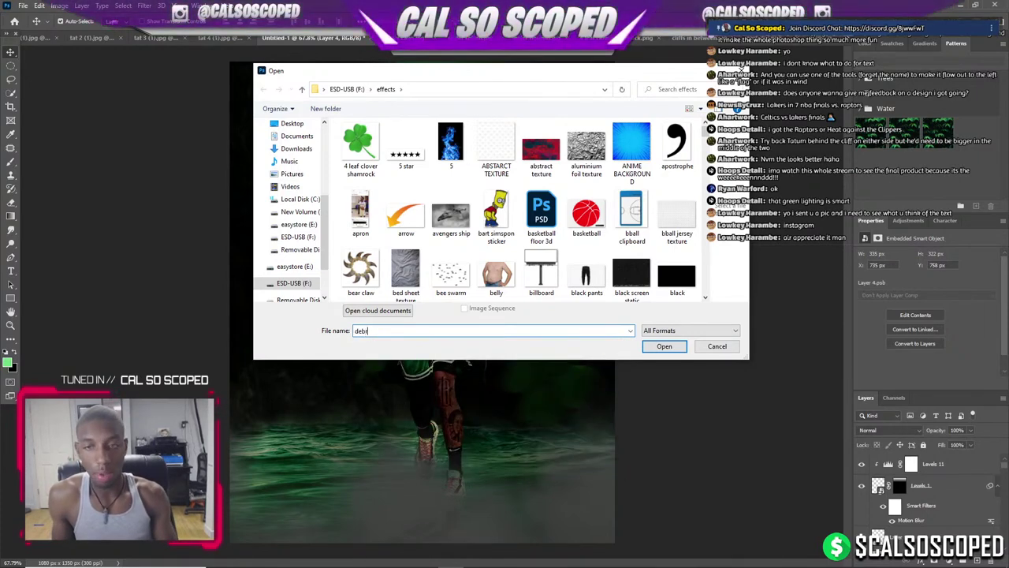
{"action": "key", "text": "BackSpace"}
{"action": "key", "text": "BackSpace"}
{"action": "key", "text": "BackSpace"}
{"action": "type", "text": "lig"}
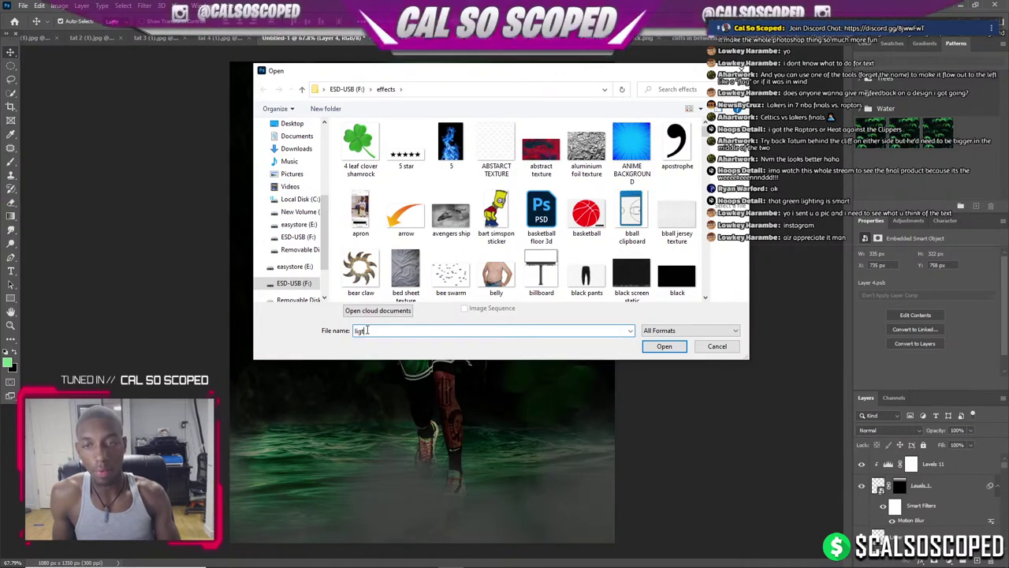
{"action": "key", "text": "Down"}
{"action": "key", "text": "Down"}
{"action": "key", "text": "Return"}
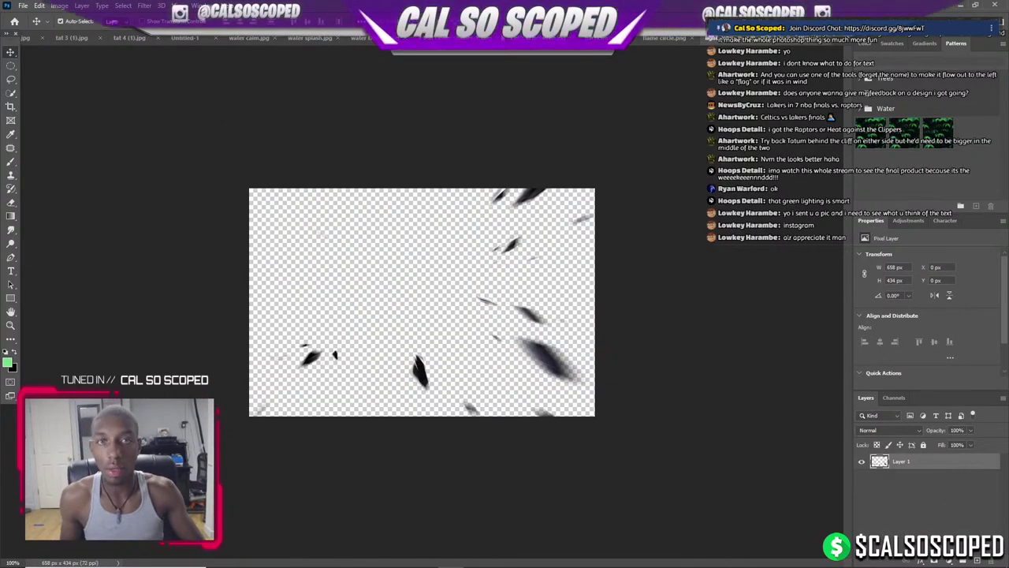
Paste the debris above Levels 11 in the Tatum poster, enlarged and rotated about -58° across it.
{"action": "left_click", "coordinate": [185, 38]}
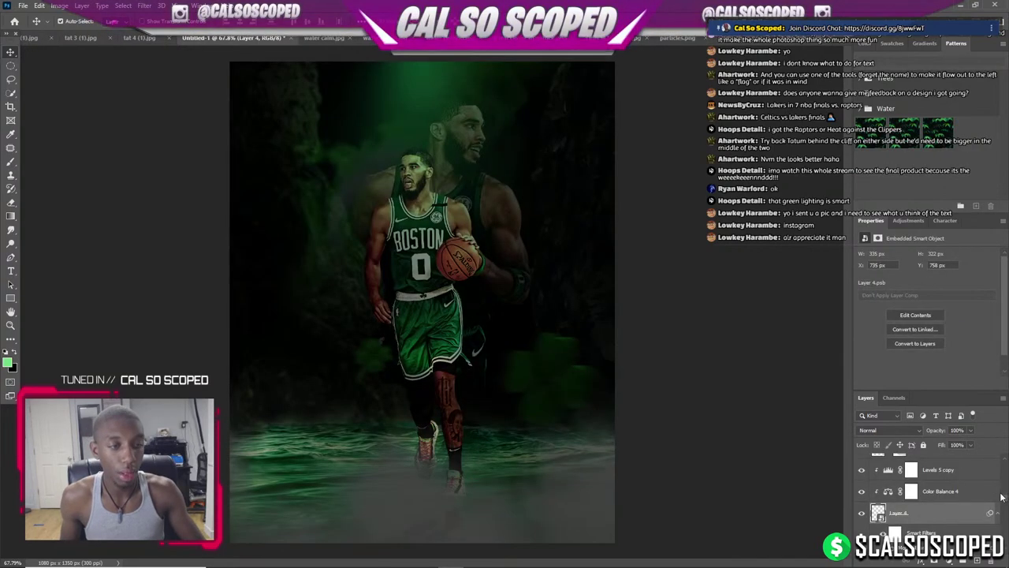
{"action": "left_click", "coordinate": [969, 472]}
{"action": "key", "text": "ctrl+v"}
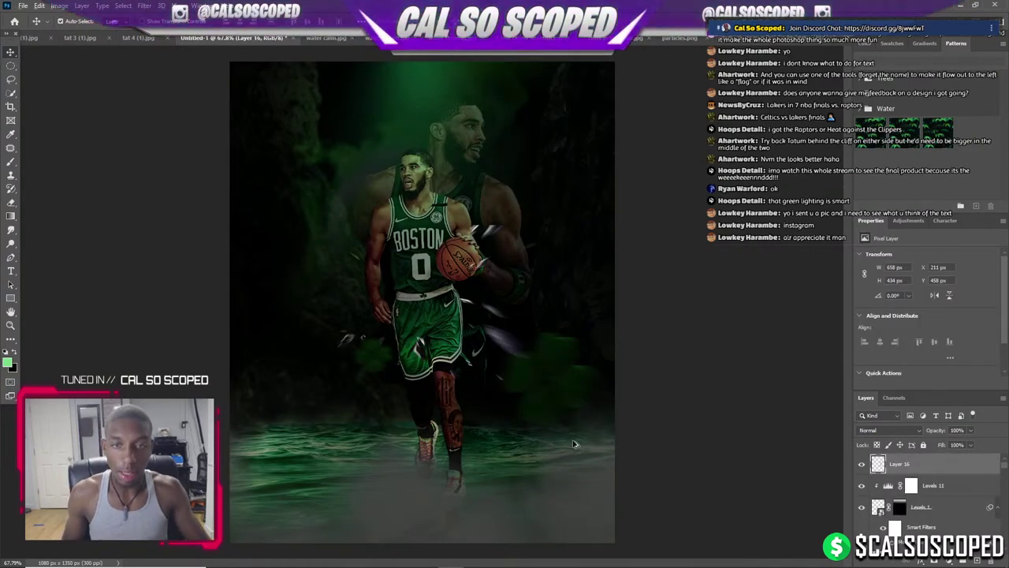
{"action": "key", "text": "ctrl+t"}
{"action": "left_click_drag", "start_coordinate": [513, 235], "coordinate": [596, 129]}
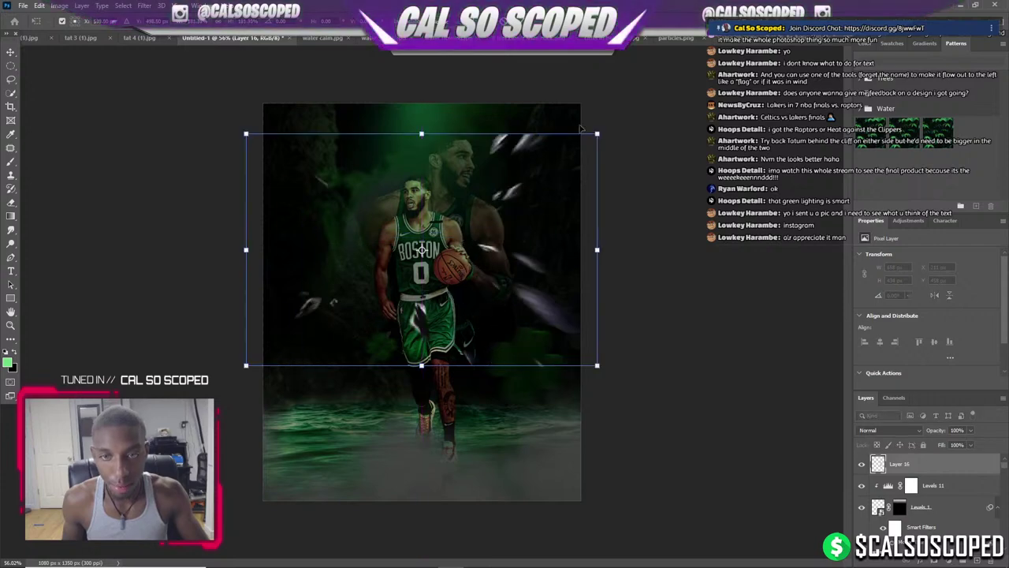
{"action": "left_click_drag", "start_coordinate": [420, 222], "coordinate": [302, 175]}
{"action": "left_click_drag", "start_coordinate": [488, 63], "coordinate": [552, 142]}
{"action": "mouse_move", "coordinate": [378, 174]}
{"action": "left_mouse_down"}
{"action": "mouse_move", "coordinate": [415, 140]}
{"action": "mouse_move", "coordinate": [429, 170]}
{"action": "left_mouse_up"}
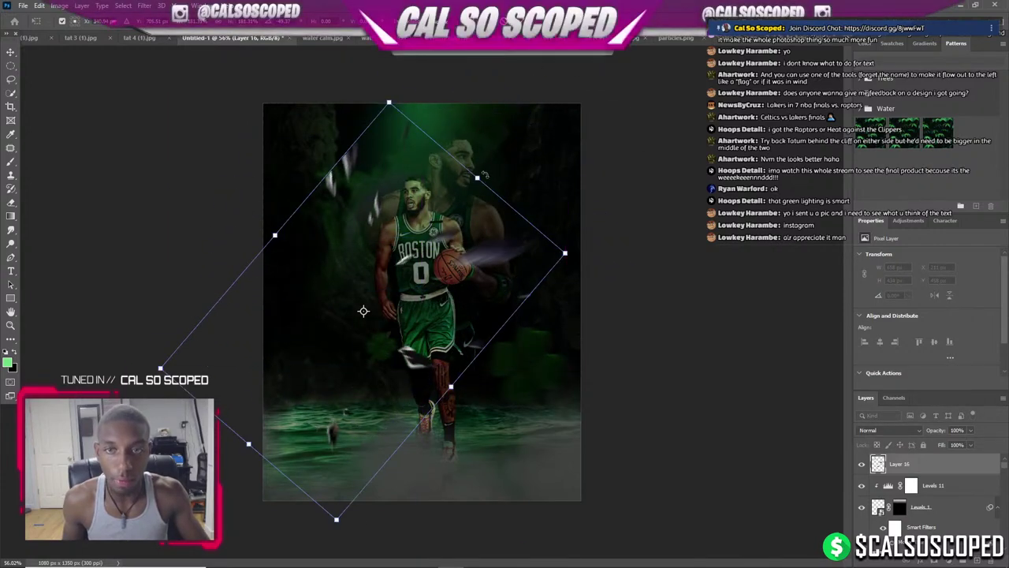
{"action": "left_click_drag", "start_coordinate": [606, 190], "coordinate": [666, 232]}
{"action": "left_click_drag", "start_coordinate": [476, 241], "coordinate": [494, 247]}
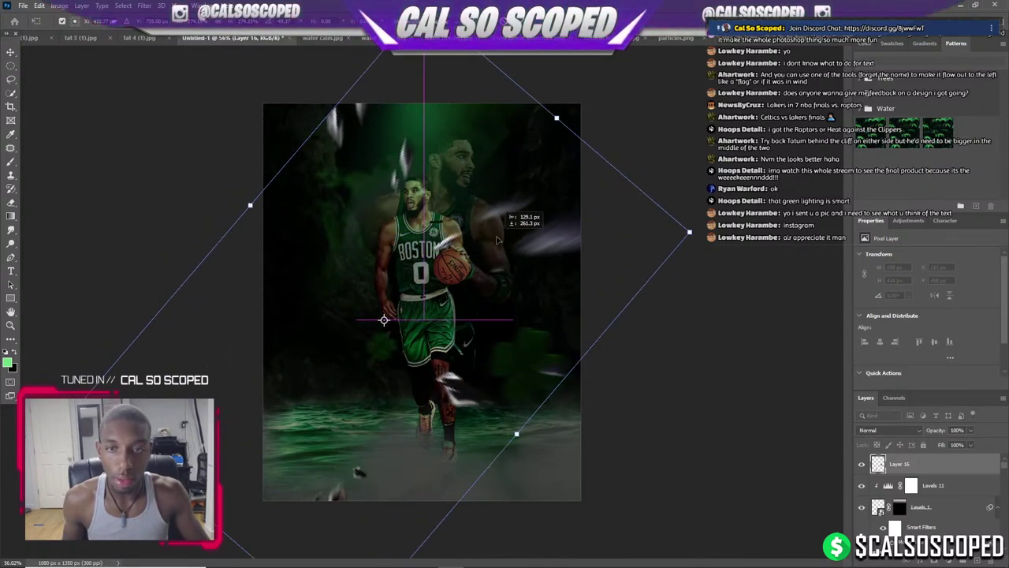
{"action": "left_click_drag", "start_coordinate": [667, 140], "coordinate": [635, 120]}
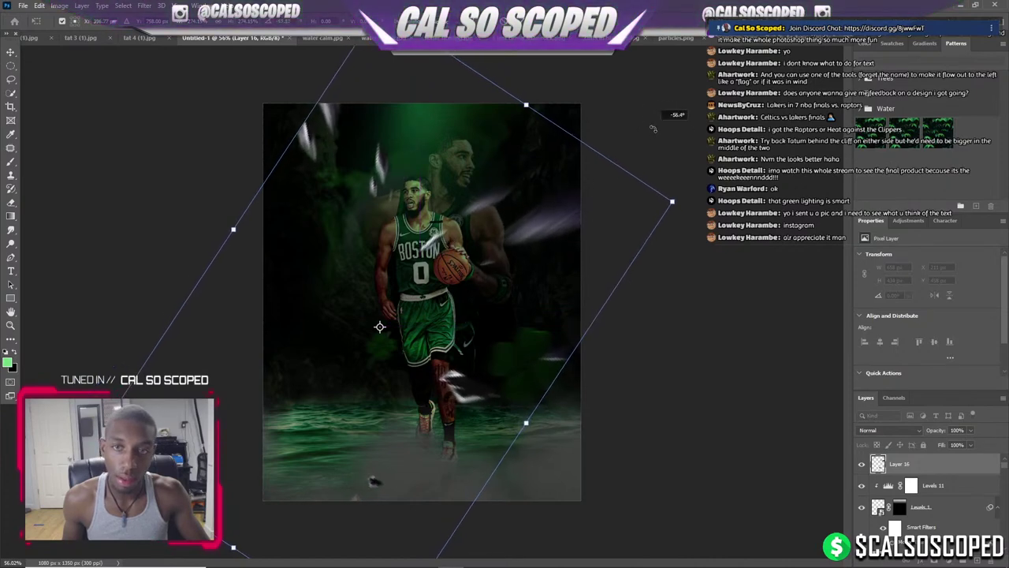
{"action": "key", "text": "Return"}
Convert the debris layer into a smart object.
{"action": "right_click", "coordinate": [902, 447]}
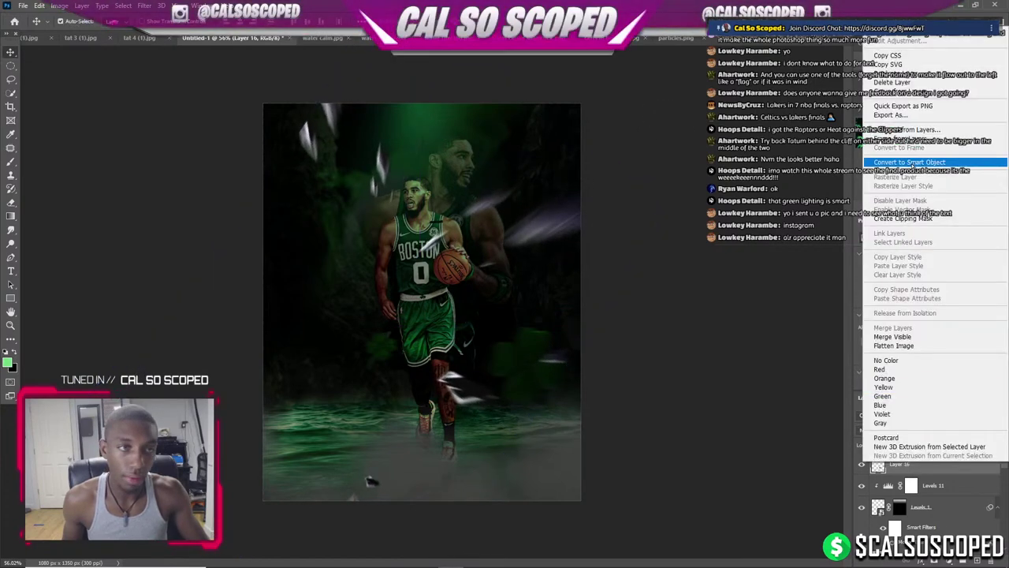
{"action": "left_click", "coordinate": [909, 161]}
{"action": "key", "text": "ctrl+t"}
{"action": "key", "text": "Return"}
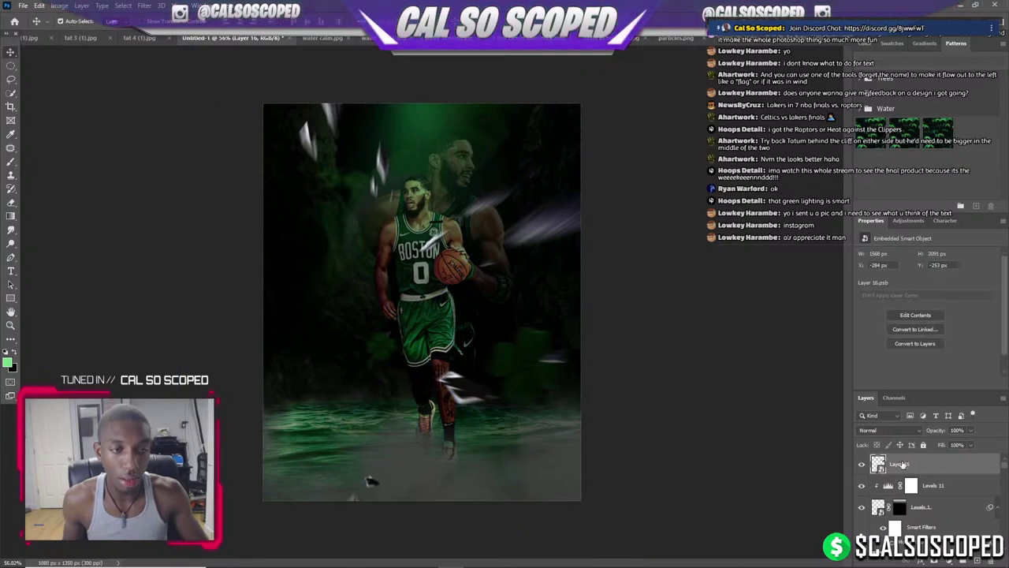
{"action": "left_click", "coordinate": [144, 5]}
Smear the debris shards into streaks with Liquify Forward Warp, using Gradient Map 2 as backdrop.
{"action": "left_click", "coordinate": [162, 88]}
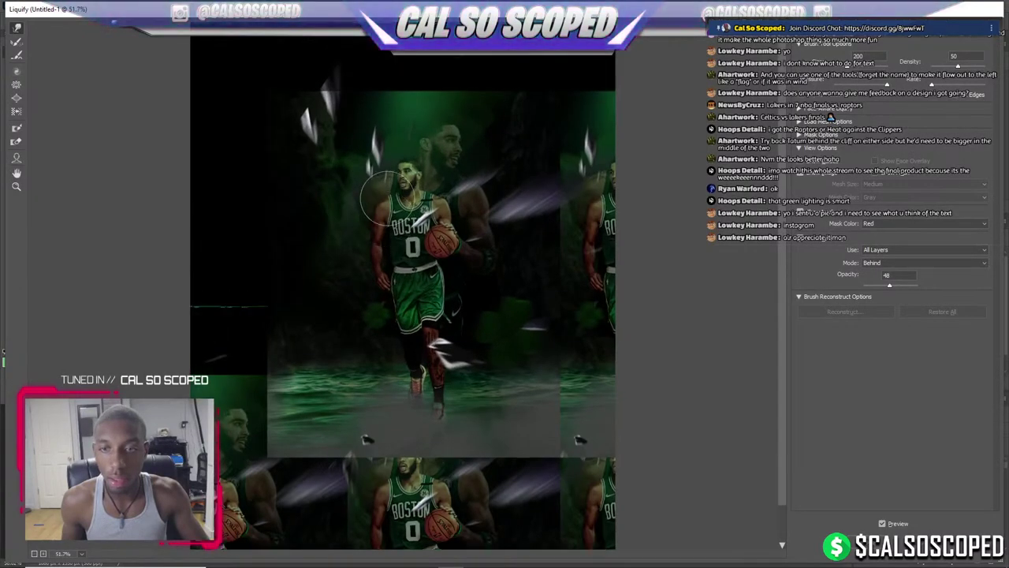
{"action": "scroll", "coordinate": [375, 189], "scroll_direction": "up", "scroll_amount": 3}
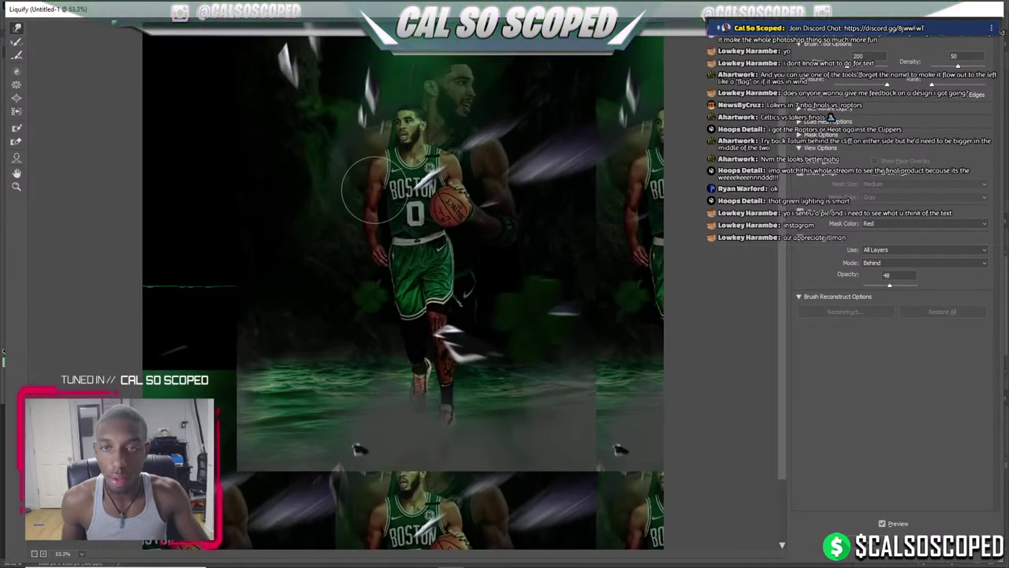
{"action": "scroll", "coordinate": [379, 197], "scroll_direction": "down", "scroll_amount": 1}
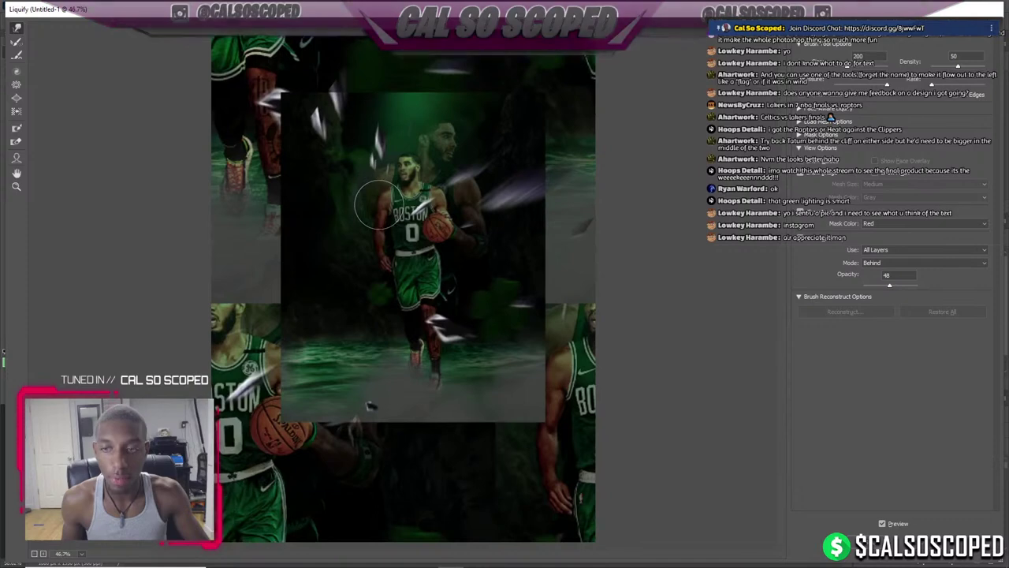
{"action": "scroll", "coordinate": [398, 211], "scroll_direction": "up", "scroll_amount": 2}
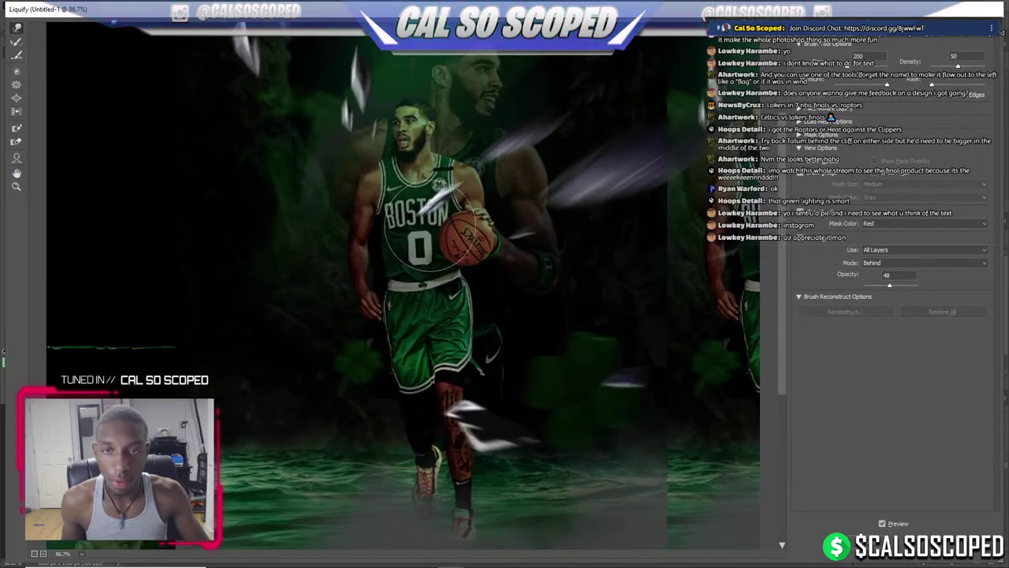
{"action": "left_click", "coordinate": [922, 249]}
{"action": "scroll", "coordinate": [890, 473], "scroll_direction": "down", "scroll_amount": 1}
{"action": "scroll", "coordinate": [889, 457], "scroll_direction": "down", "scroll_amount": 2}
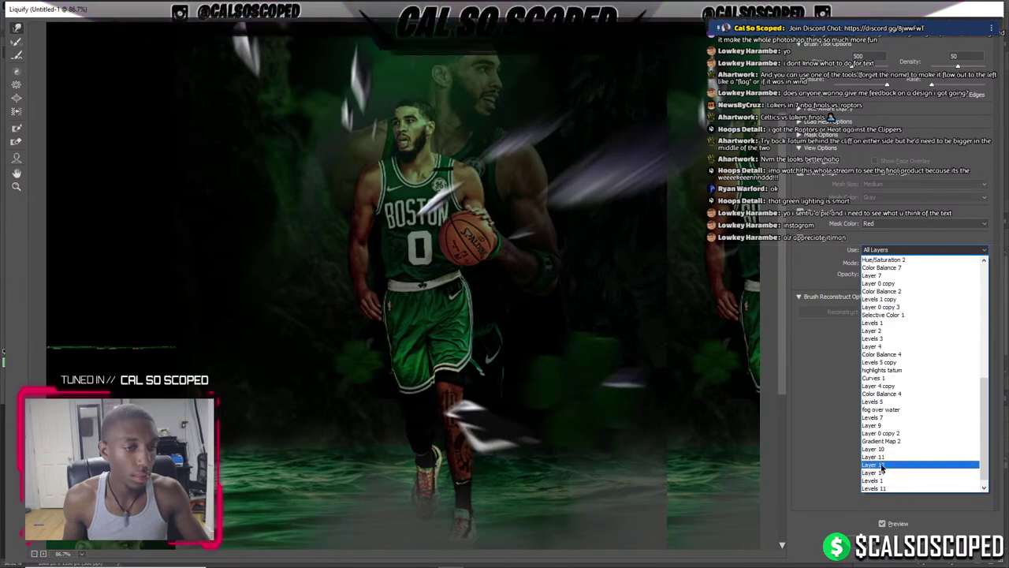
{"action": "left_click", "coordinate": [891, 443]}
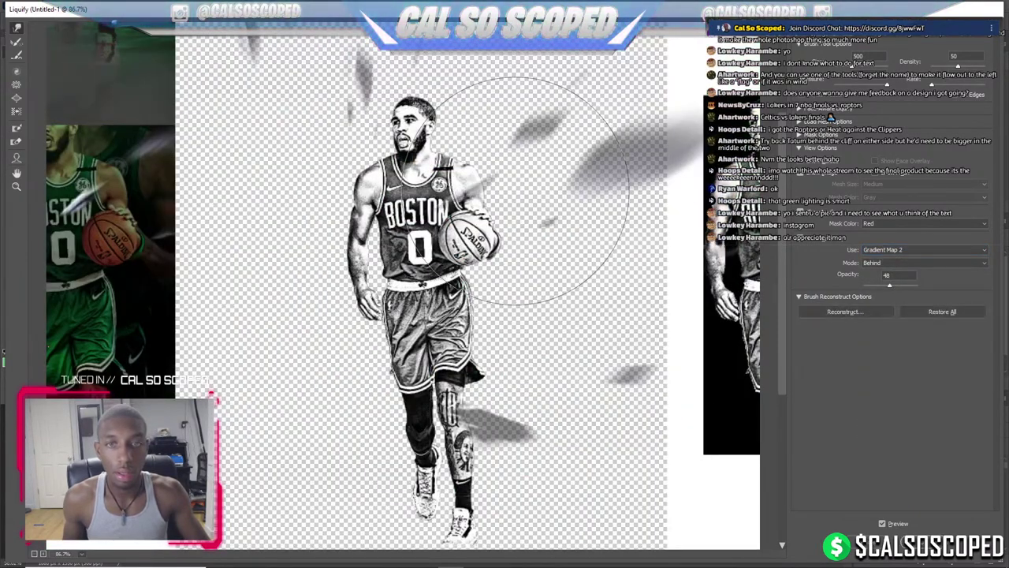
{"action": "mouse_move", "coordinate": [473, 426]}
{"action": "left_mouse_down"}
{"action": "mouse_move", "coordinate": [518, 428]}
{"action": "mouse_move", "coordinate": [552, 450]}
{"action": "mouse_move", "coordinate": [596, 169]}
{"action": "left_mouse_up"}
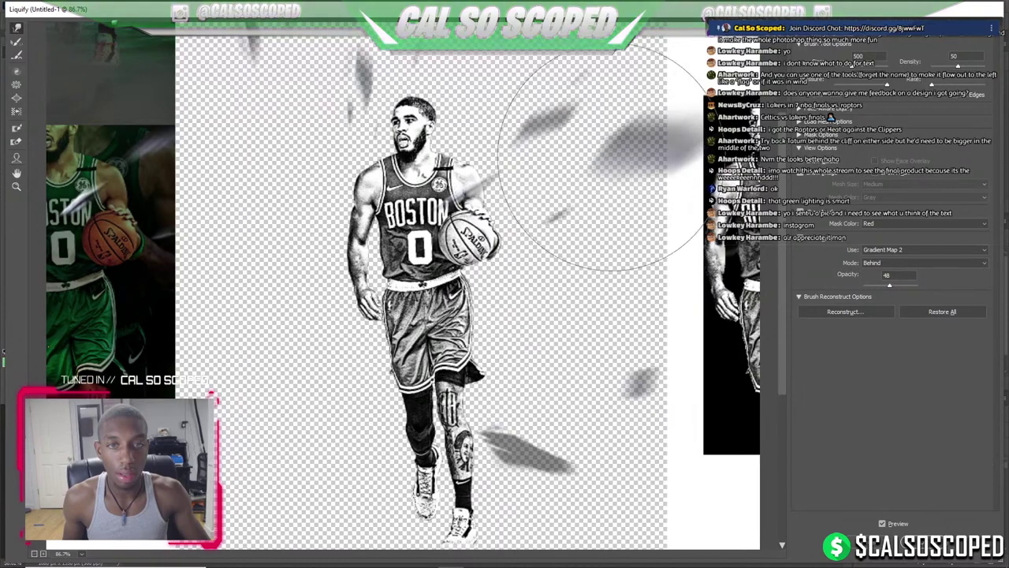
{"action": "mouse_move", "coordinate": [717, 111]}
{"action": "left_mouse_down"}
{"action": "mouse_move", "coordinate": [271, 135]}
{"action": "mouse_move", "coordinate": [473, 113]}
{"action": "mouse_move", "coordinate": [492, 180]}
{"action": "mouse_move", "coordinate": [406, 200]}
{"action": "mouse_move", "coordinate": [568, 423]}
{"action": "mouse_move", "coordinate": [540, 383]}
{"action": "mouse_move", "coordinate": [475, 414]}
{"action": "mouse_move", "coordinate": [529, 395]}
{"action": "mouse_move", "coordinate": [597, 428]}
{"action": "mouse_move", "coordinate": [675, 383]}
{"action": "left_mouse_up"}
{"action": "left_click", "coordinate": [938, 526]}
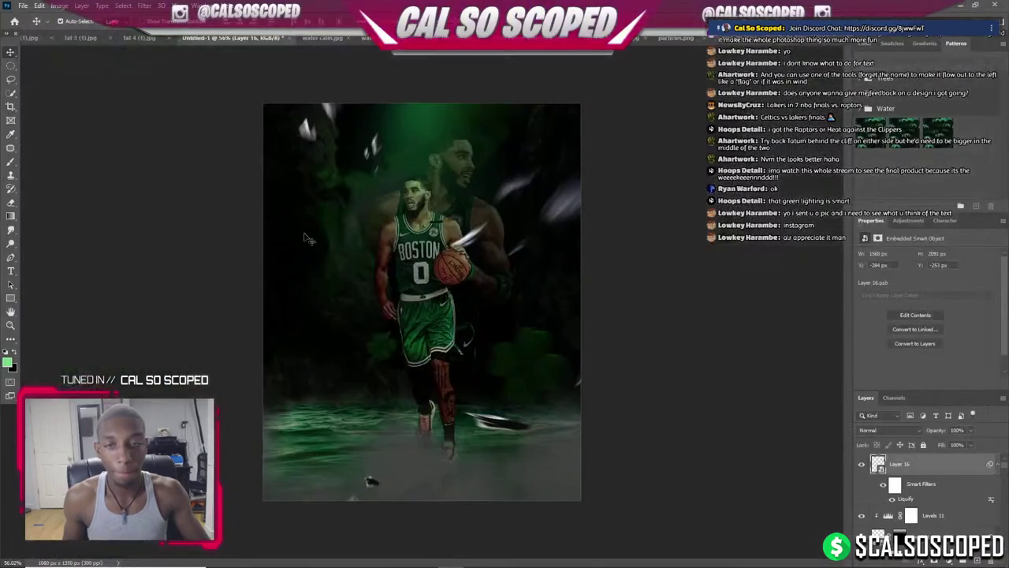
Add a Gradient Map adjustment clipped to the debris layer.
{"action": "left_click", "coordinate": [955, 560]}
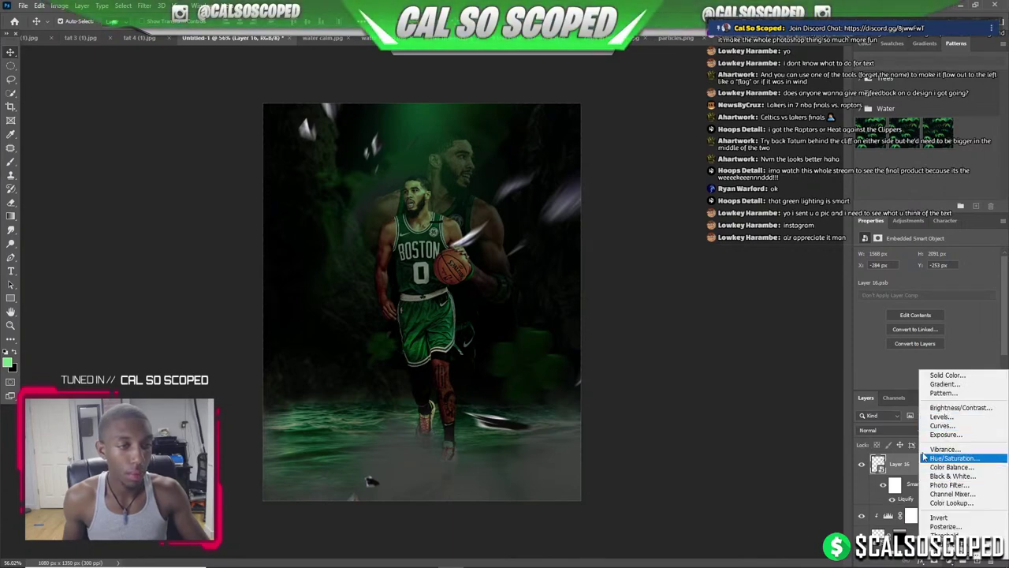
{"action": "left_click", "coordinate": [897, 478]}
{"action": "left_click", "coordinate": [951, 561]}
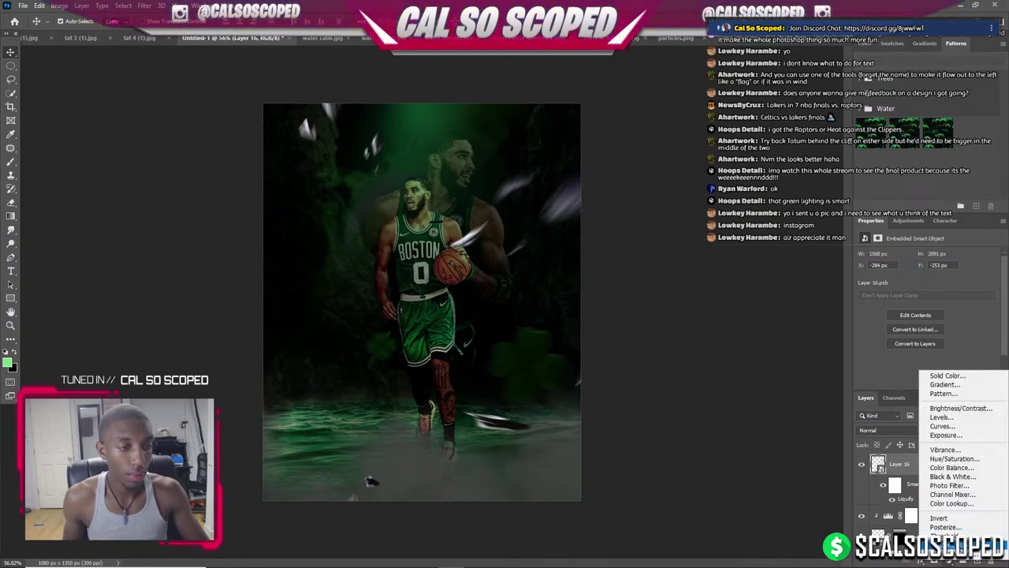
{"action": "left_click", "coordinate": [923, 544]}
{"action": "left_click", "coordinate": [921, 474], "text": "alt"}
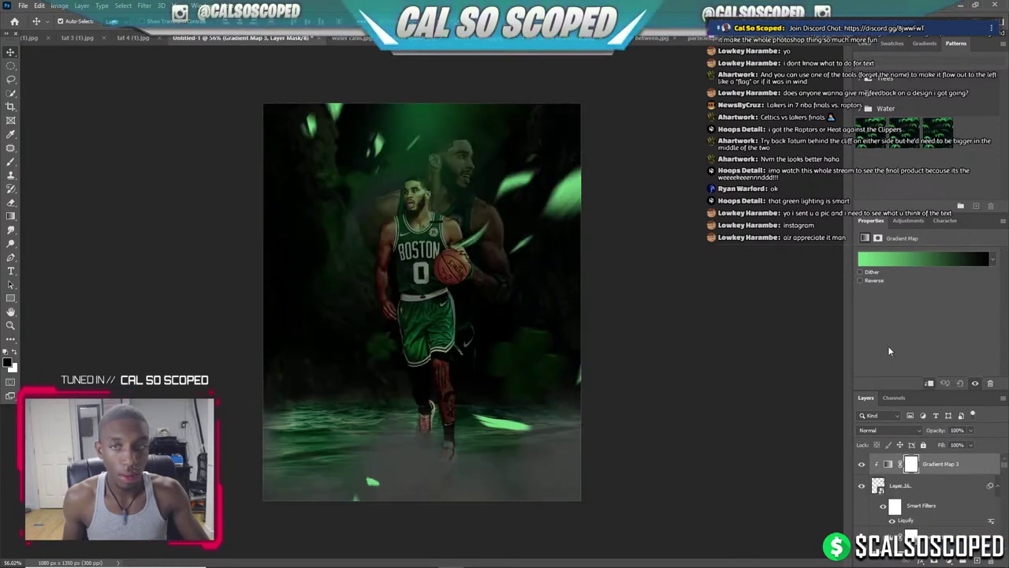
Set the gradient's left stop to dark green 19341e and apply the gradient.
{"action": "left_click", "coordinate": [886, 260]}
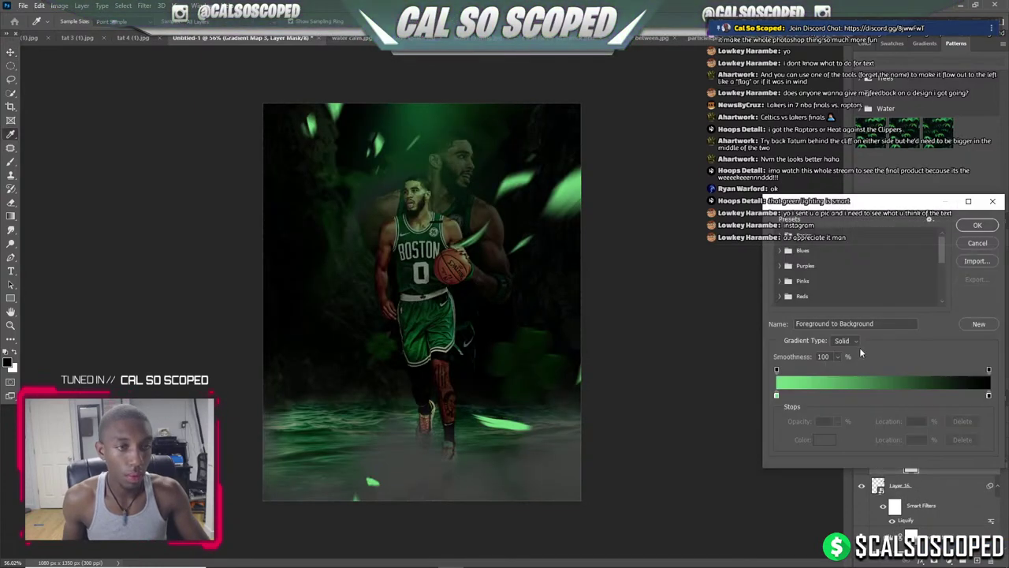
{"action": "double_click", "coordinate": [777, 394]}
{"action": "mouse_move", "coordinate": [812, 260]}
{"action": "left_mouse_down"}
{"action": "mouse_move", "coordinate": [783, 305]}
{"action": "mouse_move", "coordinate": [820, 302]}
{"action": "mouse_move", "coordinate": [792, 290]}
{"action": "left_mouse_up"}
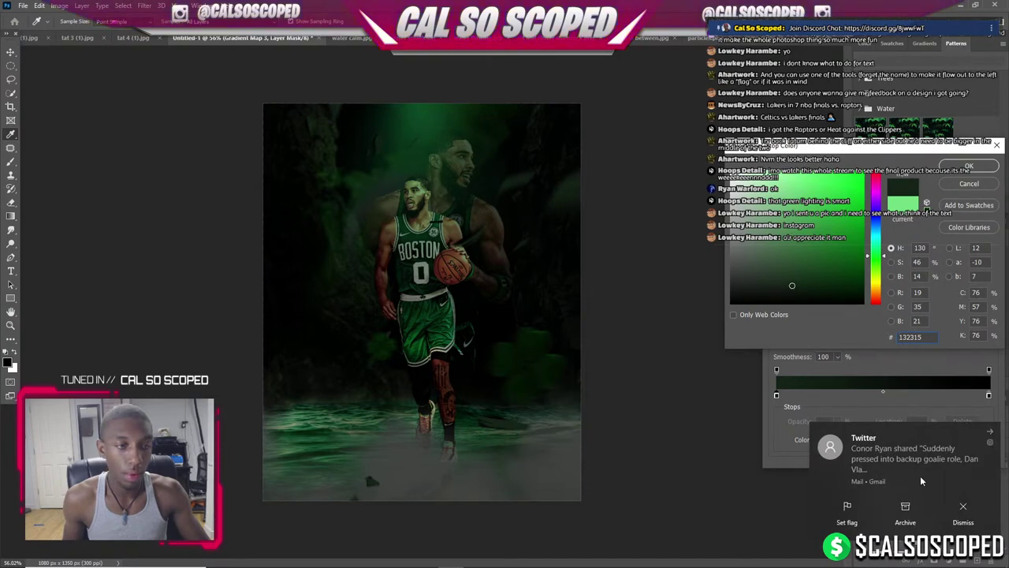
{"action": "left_click", "coordinate": [790, 276]}
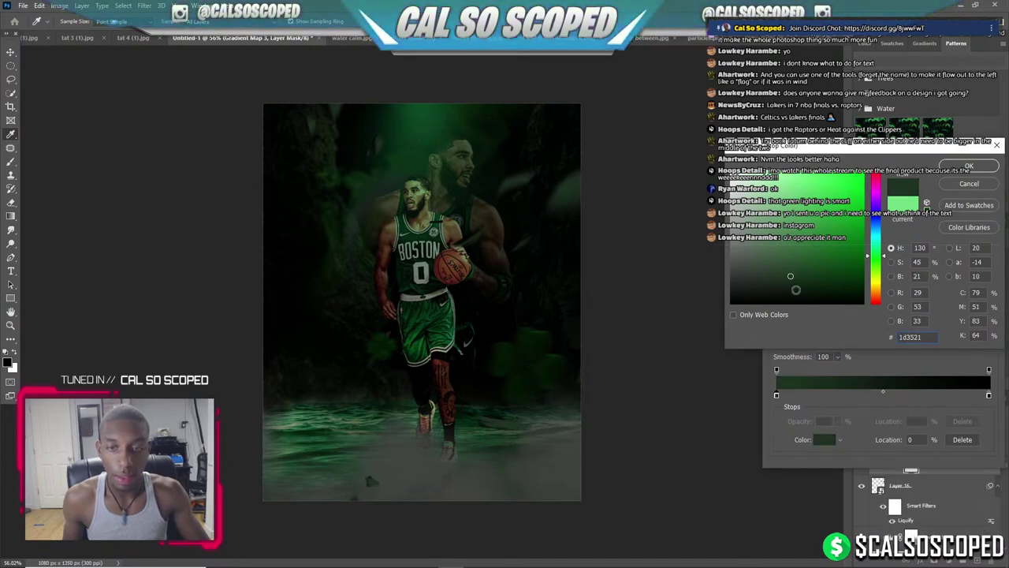
{"action": "left_click", "coordinate": [962, 505]}
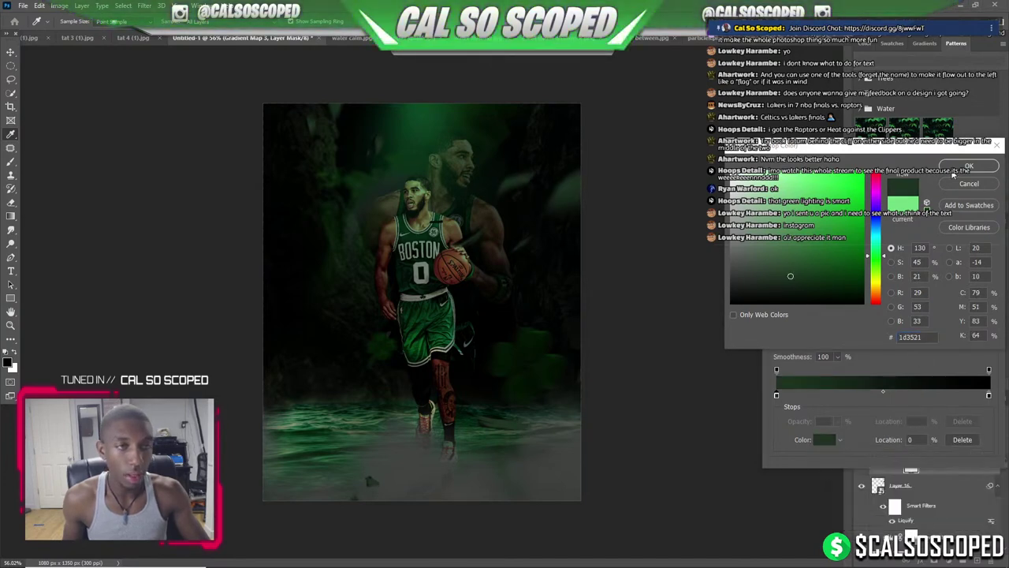
{"action": "left_click", "coordinate": [798, 278]}
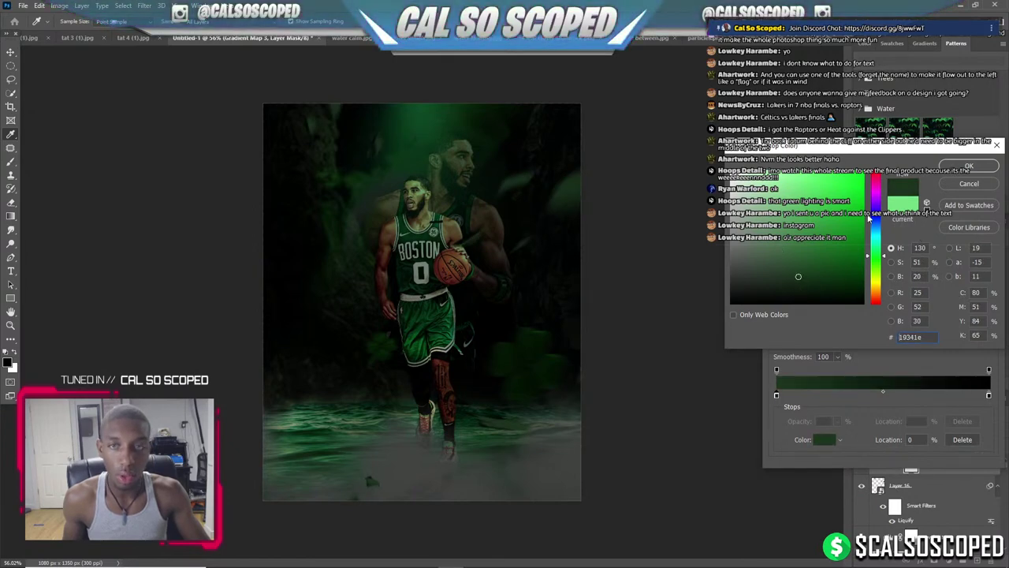
{"action": "left_click", "coordinate": [969, 165]}
{"action": "left_click", "coordinate": [978, 228]}
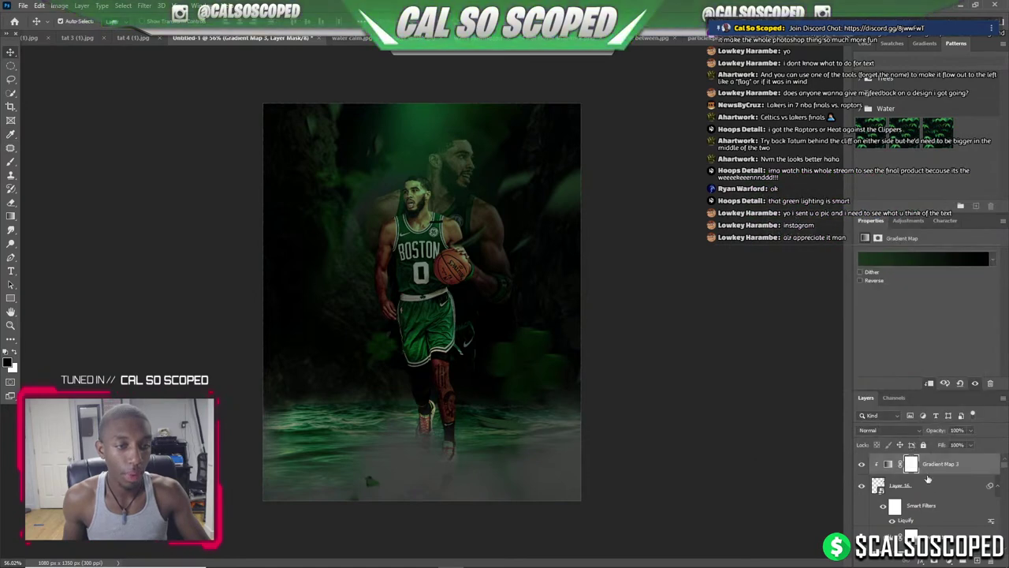
{"action": "left_click", "coordinate": [928, 483]}
Apply a horizontal Motion Blur (Angle 0, Distance 23) to Layer 16.
{"action": "left_click", "coordinate": [144, 6]}
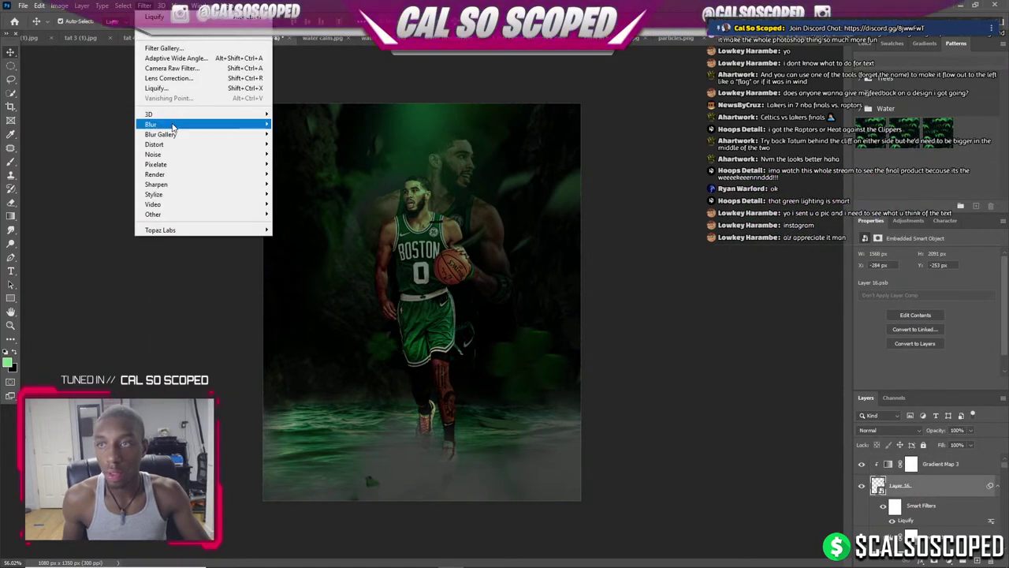
{"action": "mouse_move", "coordinate": [150, 124]}
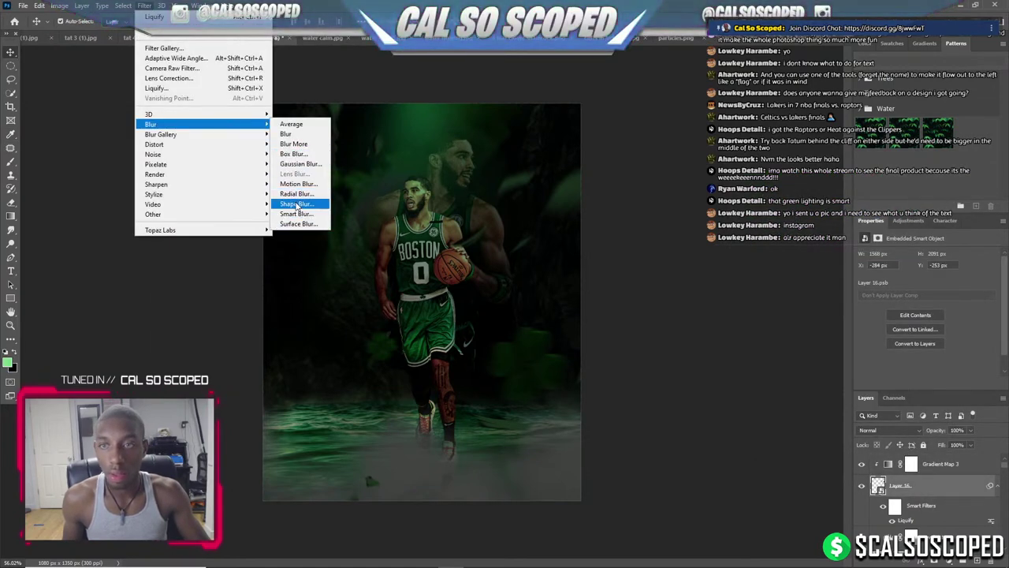
{"action": "left_click", "coordinate": [298, 184]}
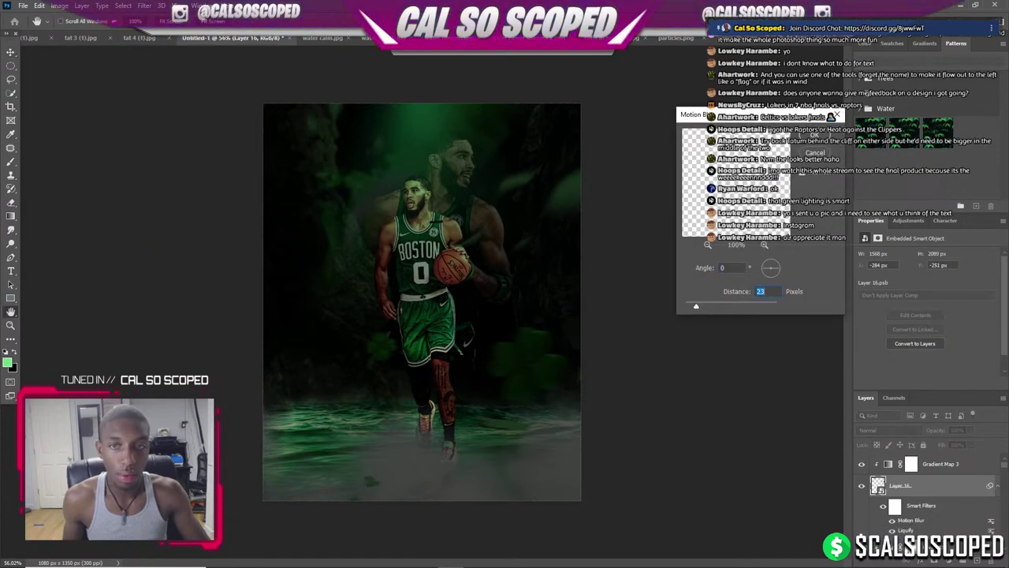
{"action": "left_click", "coordinate": [816, 134]}
Scroll the Layers panel down and select the Layer 0 copy 3 player layer.
{"action": "scroll", "coordinate": [410, 209], "scroll_direction": "up", "scroll_amount": 3}
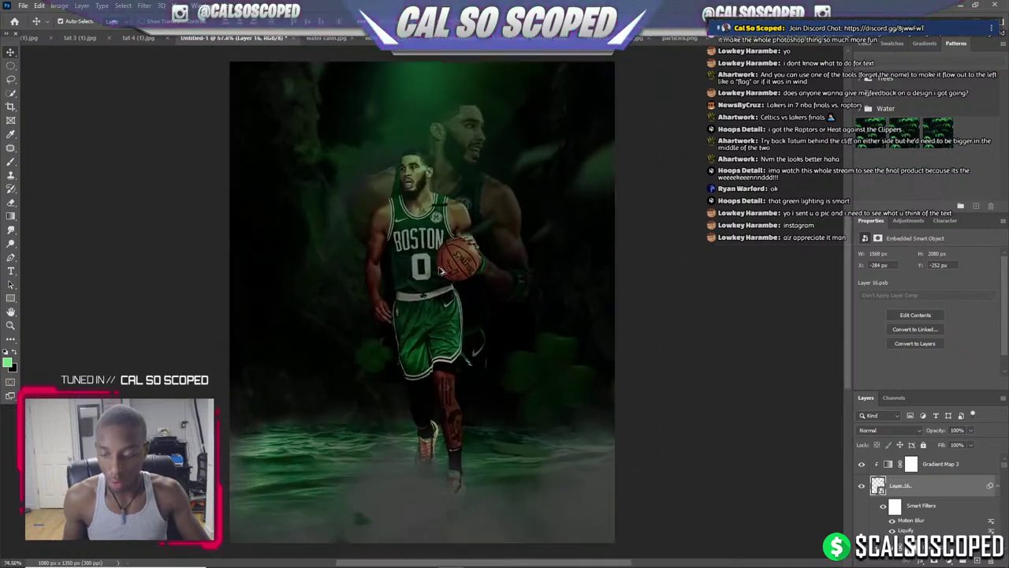
{"action": "scroll", "coordinate": [410, 209], "scroll_direction": "up", "scroll_amount": 3}
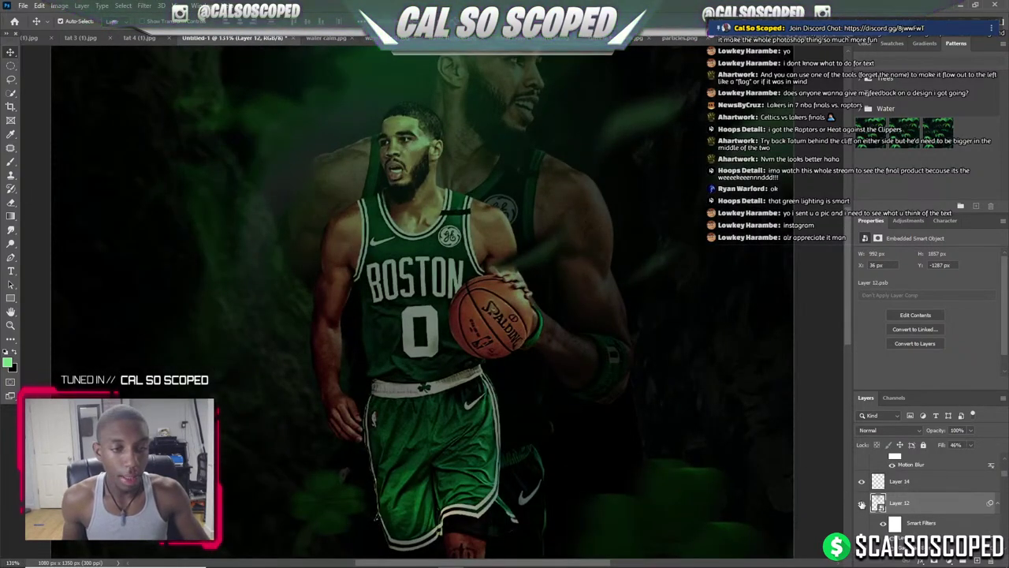
{"action": "scroll", "coordinate": [868, 502], "scroll_direction": "down", "scroll_amount": 2}
{"action": "scroll", "coordinate": [875, 502], "scroll_direction": "down", "scroll_amount": 2}
{"action": "scroll", "coordinate": [883, 501], "scroll_direction": "down", "scroll_amount": 2}
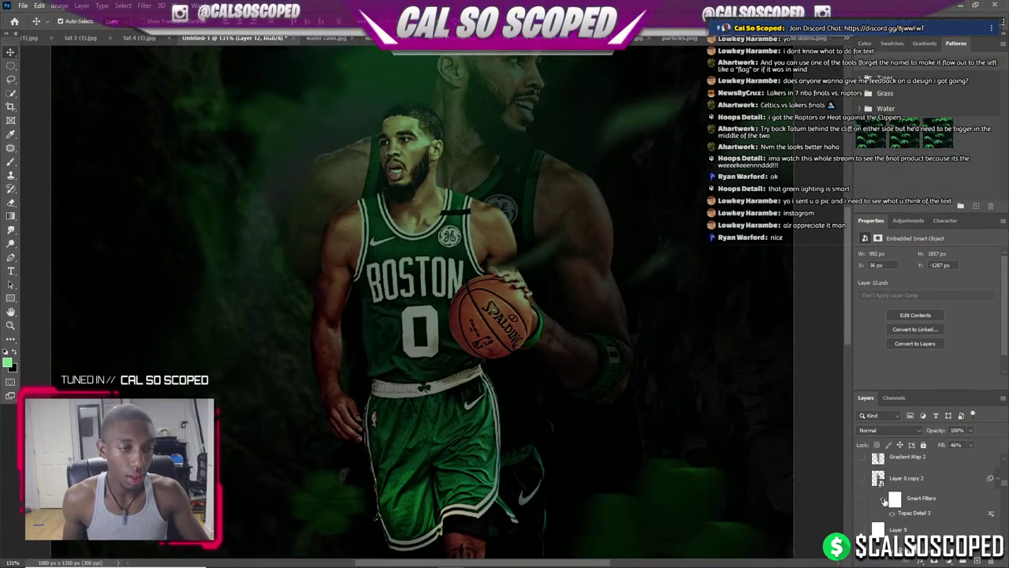
{"action": "scroll", "coordinate": [883, 501], "scroll_direction": "down", "scroll_amount": 1}
{"action": "scroll", "coordinate": [879, 498], "scroll_direction": "down", "scroll_amount": 1}
{"action": "scroll", "coordinate": [875, 493], "scroll_direction": "down", "scroll_amount": 1}
{"action": "scroll", "coordinate": [873, 490], "scroll_direction": "down", "scroll_amount": 1}
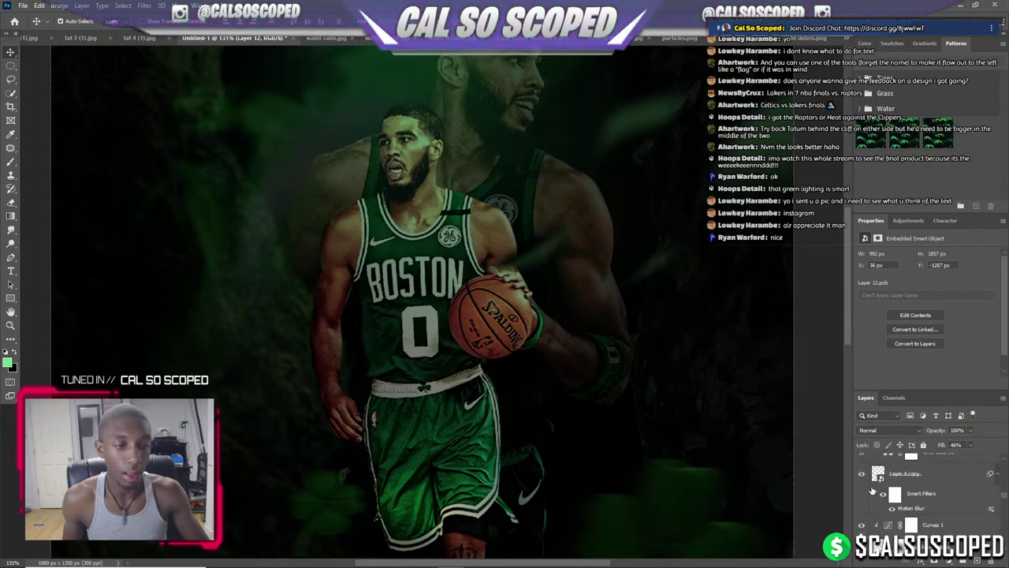
{"action": "scroll", "coordinate": [873, 490], "scroll_direction": "down", "scroll_amount": 1}
{"action": "scroll", "coordinate": [867, 500], "scroll_direction": "down", "scroll_amount": 2}
{"action": "scroll", "coordinate": [867, 500], "scroll_direction": "down", "scroll_amount": 2}
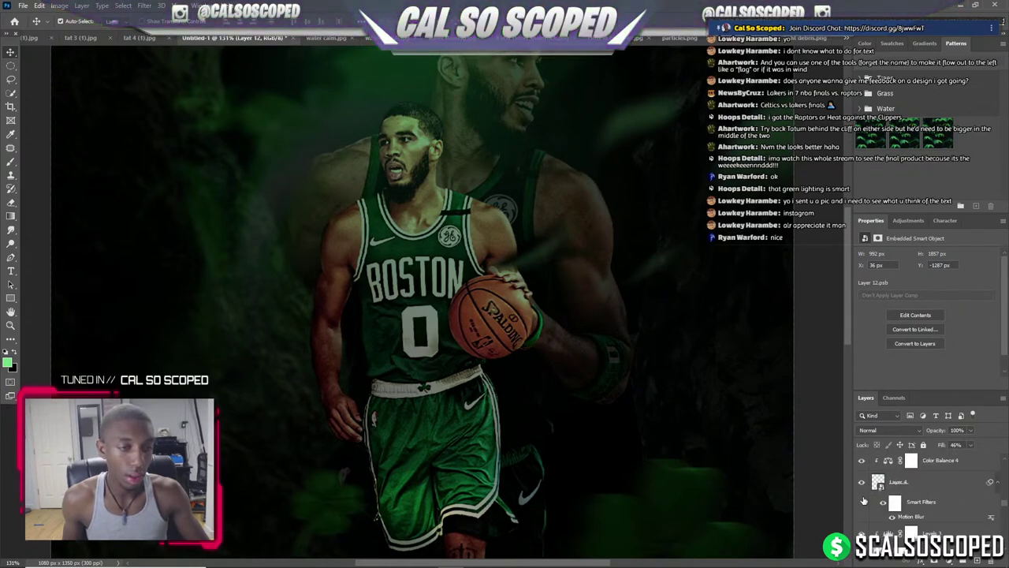
{"action": "scroll", "coordinate": [867, 499], "scroll_direction": "down", "scroll_amount": 2}
{"action": "scroll", "coordinate": [868, 499], "scroll_direction": "down", "scroll_amount": 1}
{"action": "left_click", "coordinate": [911, 489]}
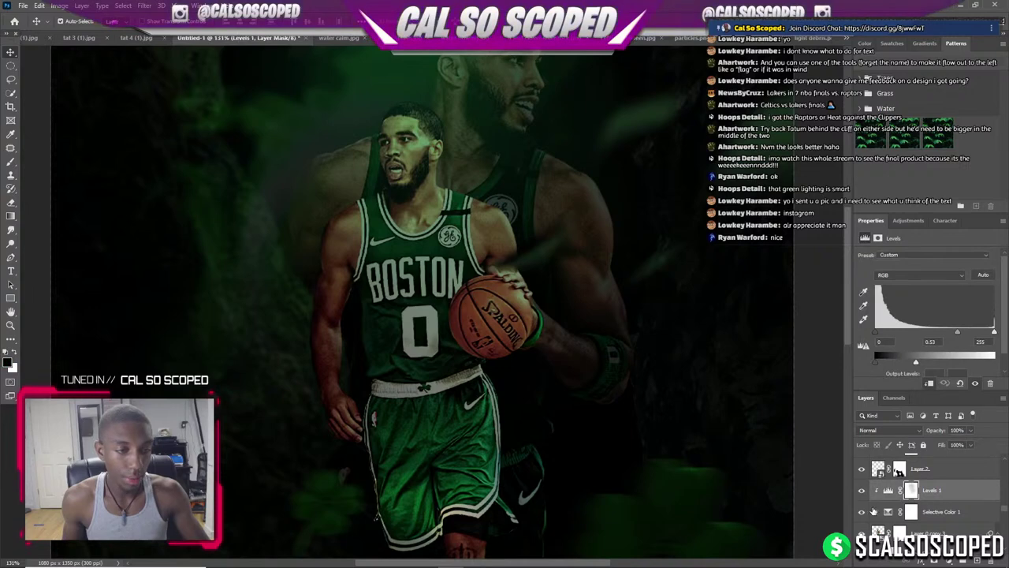
{"action": "left_click", "coordinate": [914, 533]}
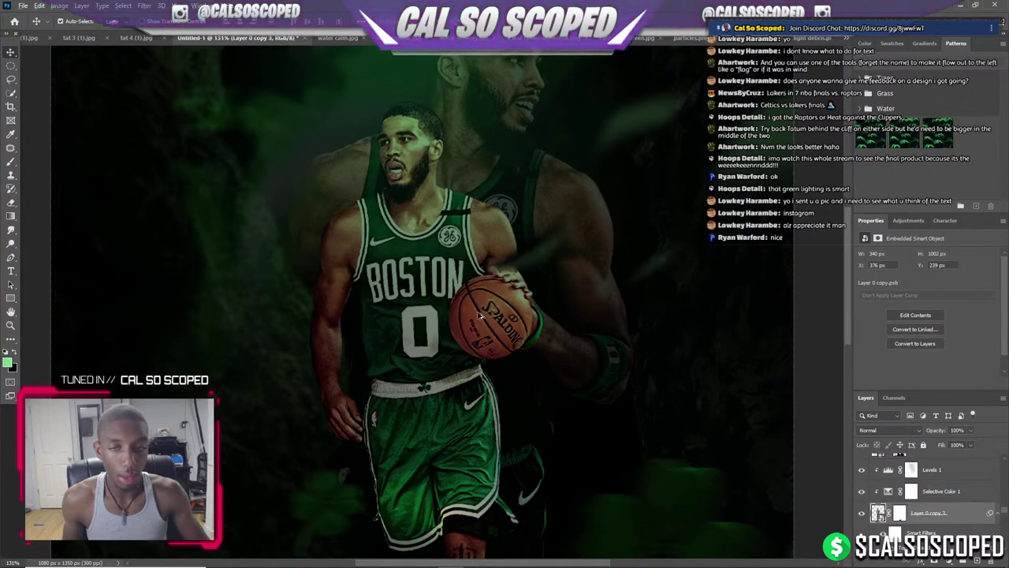
Open Hue/Saturation on the player layer and move the dialog off the player.
{"action": "scroll", "coordinate": [481, 315], "scroll_direction": "down", "scroll_amount": 3}
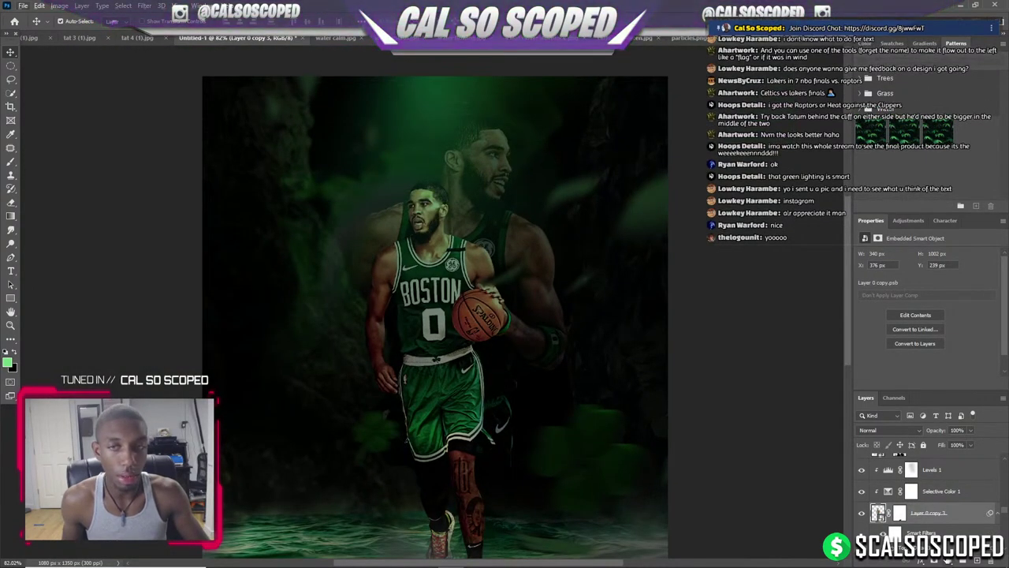
{"action": "left_click", "coordinate": [59, 5]}
{"action": "mouse_move", "coordinate": [77, 32]}
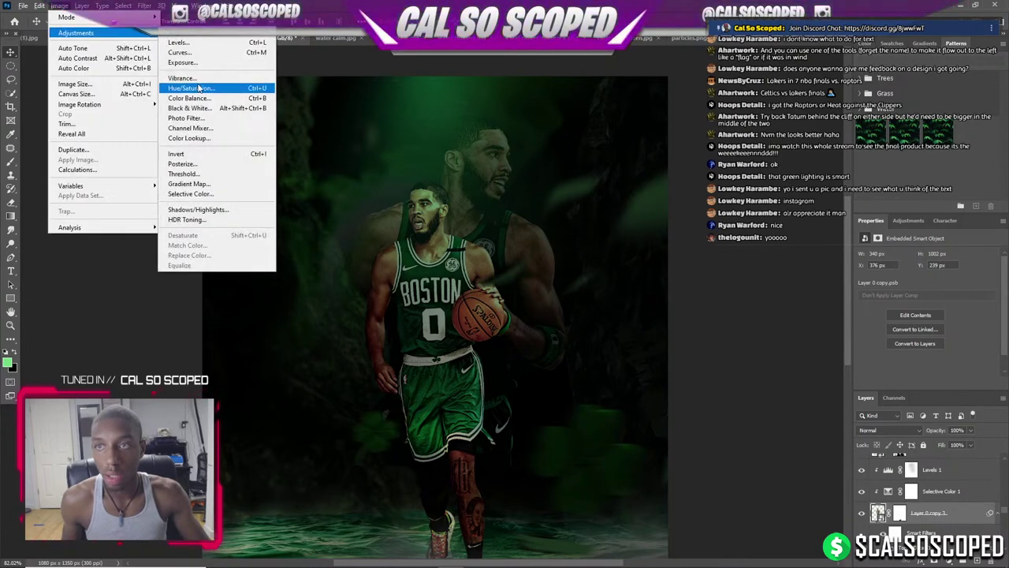
{"action": "left_click", "coordinate": [199, 89]}
{"action": "left_click_drag", "start_coordinate": [492, 122], "coordinate": [727, 155]}
Preview Saturation and Hue changes on the player, then cancel to keep his original colours.
{"action": "left_click", "coordinate": [656, 258]}
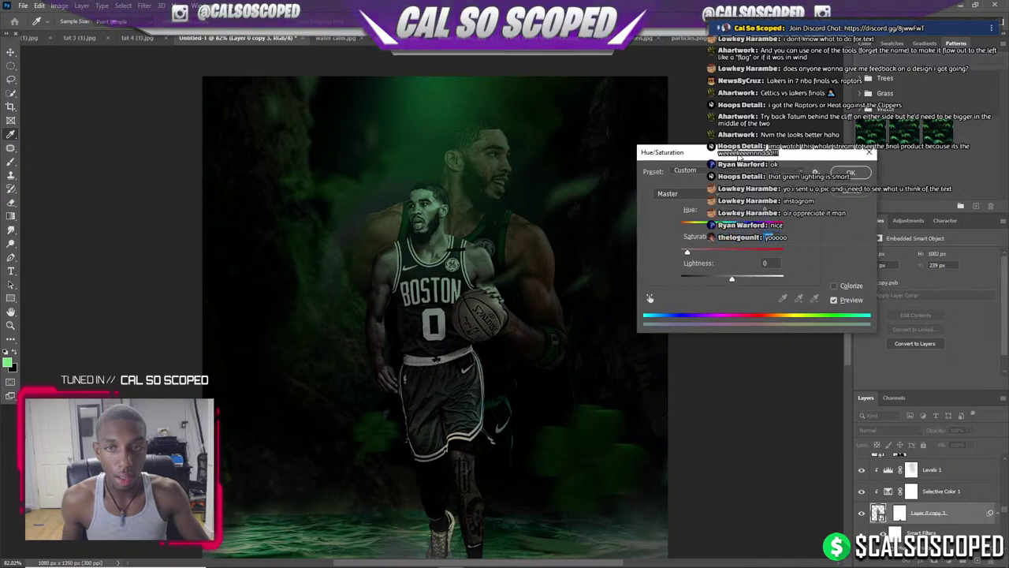
{"action": "left_click_drag", "start_coordinate": [688, 254], "coordinate": [695, 253]}
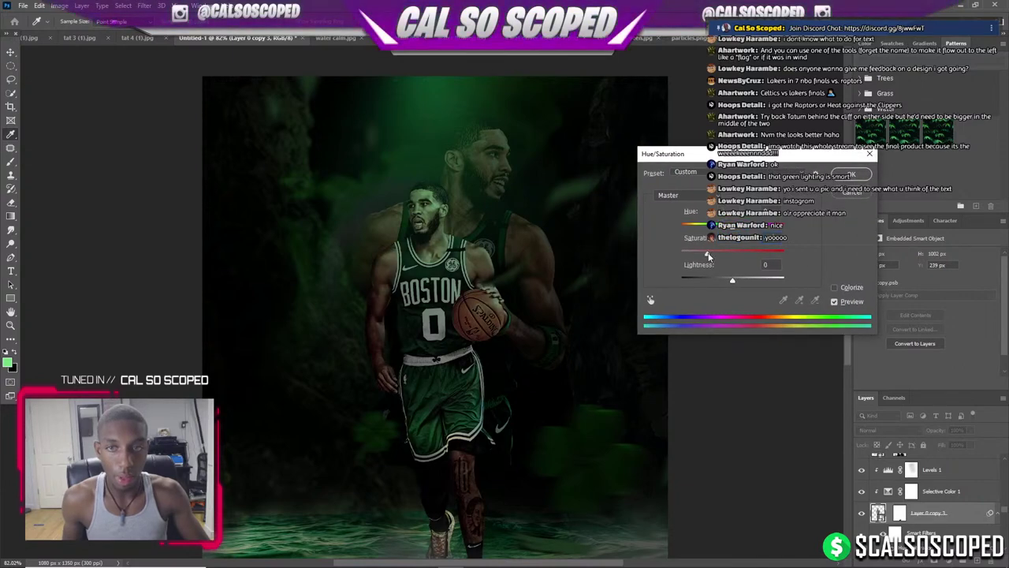
{"action": "left_click_drag", "start_coordinate": [733, 226], "coordinate": [708, 227]}
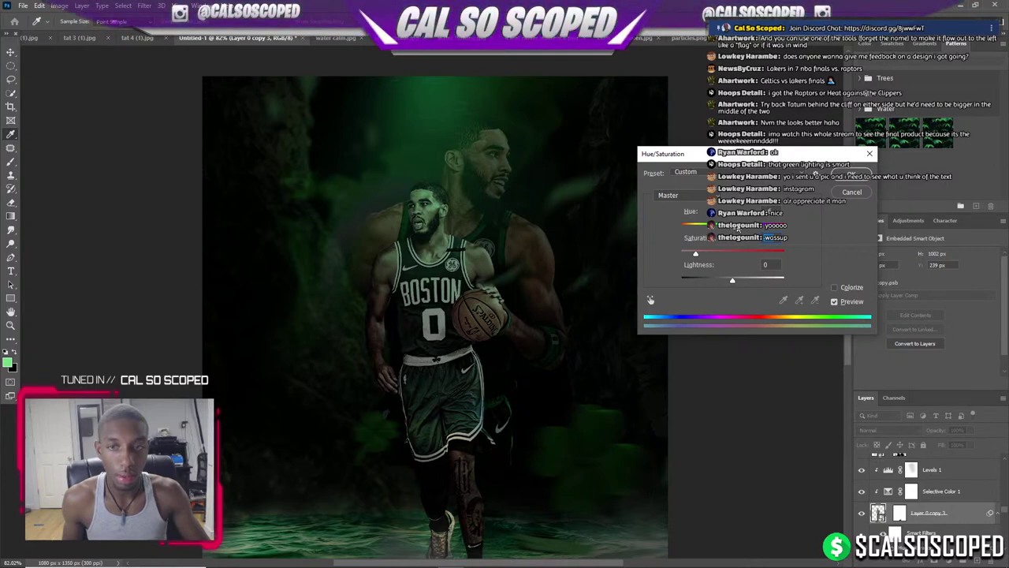
{"action": "left_click", "coordinate": [858, 178]}
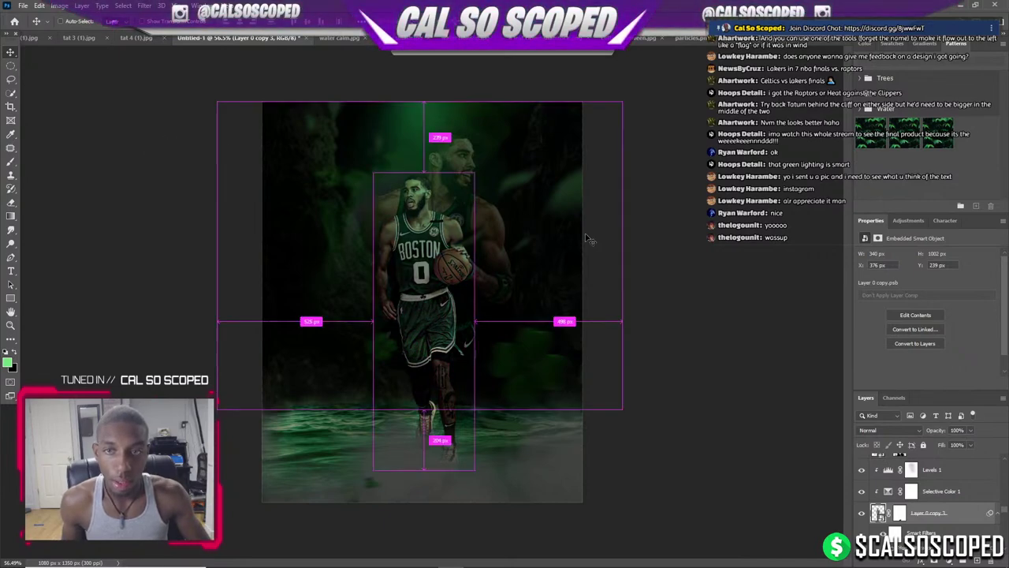
{"action": "key", "text": "ctrl+space"}
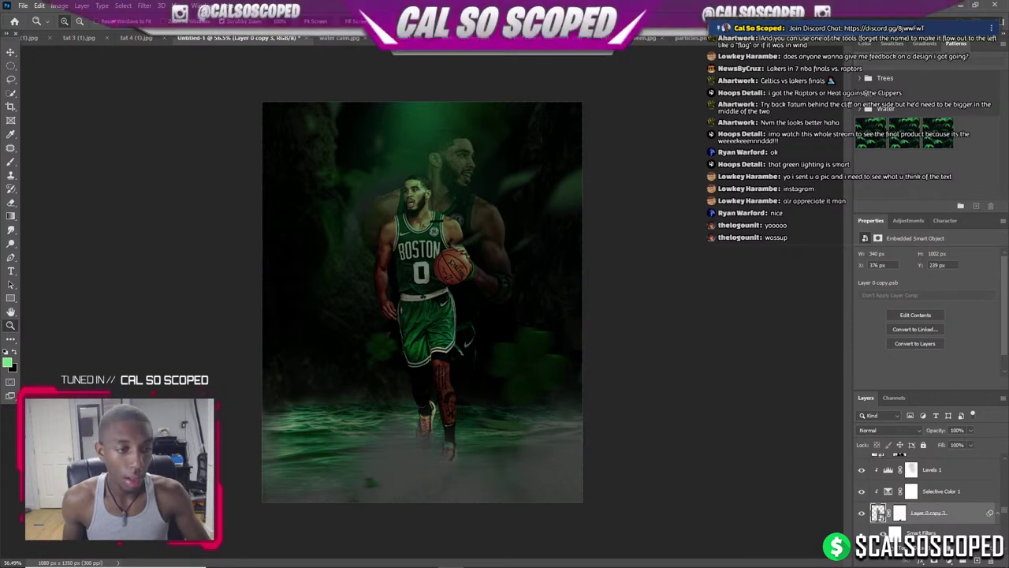
Add a Hue/Saturation adjustment layer with Hue +20 and Saturation -53.
{"action": "left_click", "coordinate": [935, 560]}
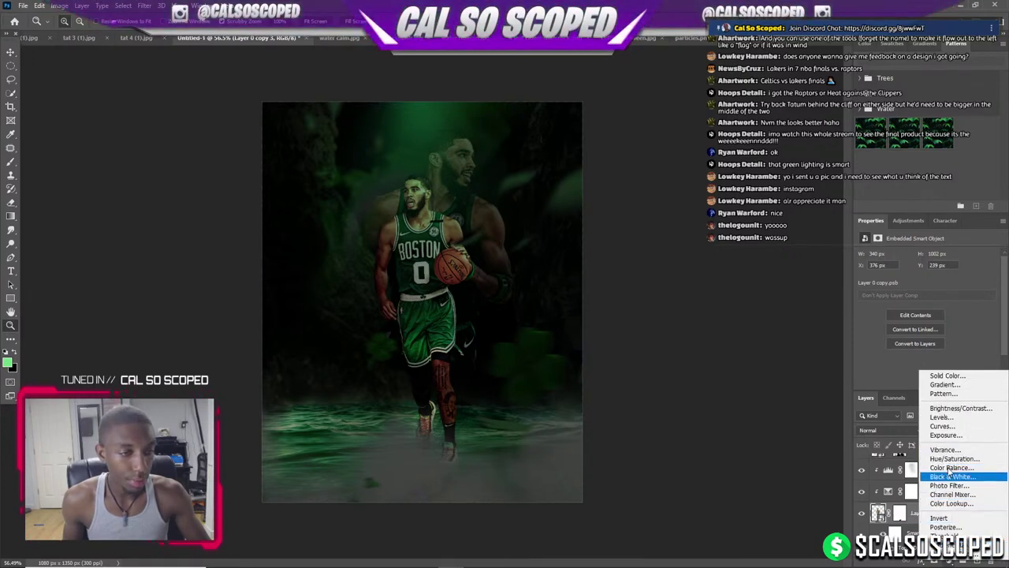
{"action": "left_click", "coordinate": [952, 459]}
{"action": "left_click_drag", "start_coordinate": [928, 316], "coordinate": [879, 315]}
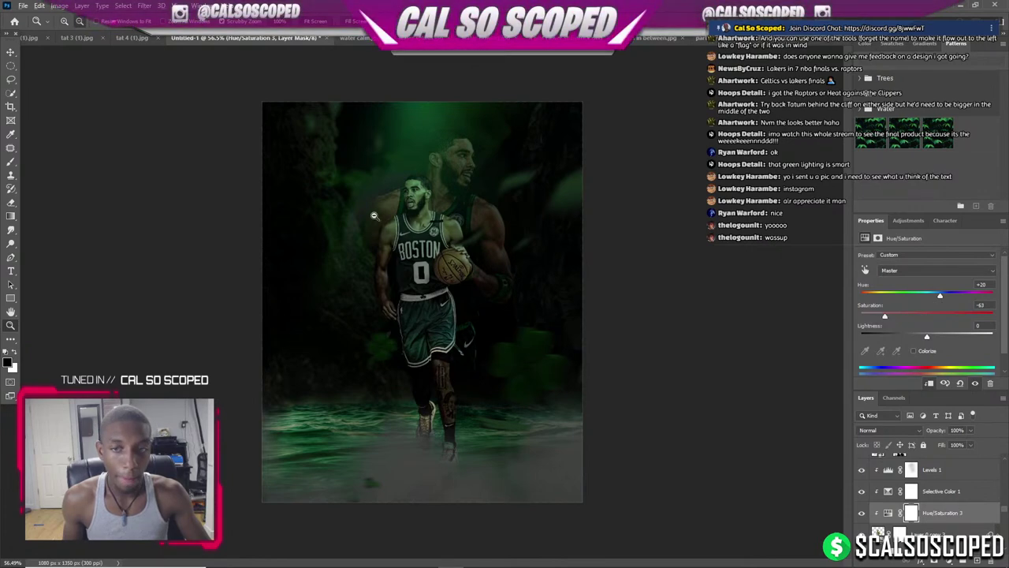
{"action": "scroll", "coordinate": [406, 233], "scroll_direction": "up", "scroll_amount": 2}
Paint black on the adjustment's mask over the player with a shrinking brush.
{"action": "left_click", "coordinate": [912, 512]}
{"action": "key", "text": "b"}
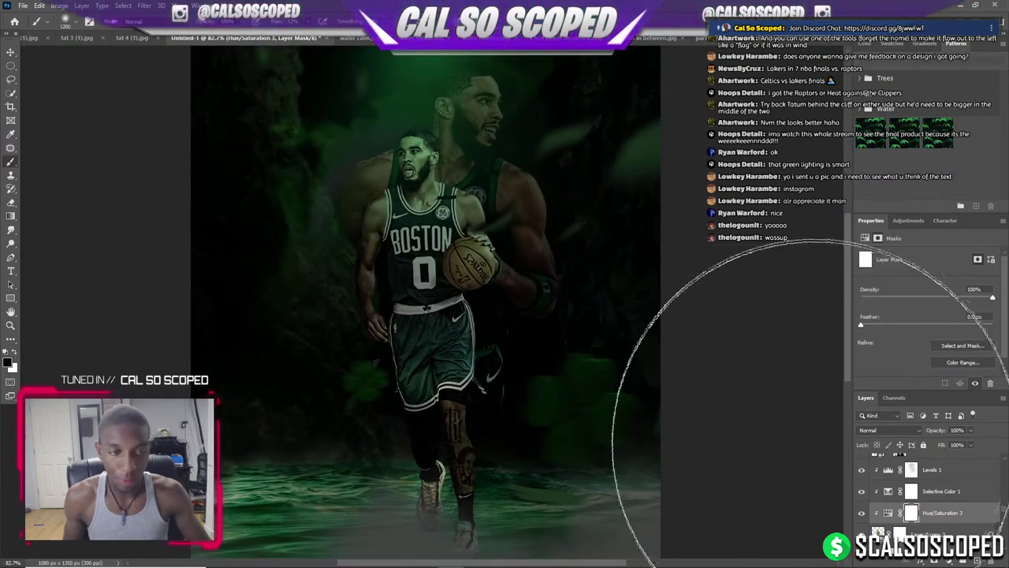
{"action": "key", "text": "bracketleft"}
{"action": "key", "text": "bracketleft"}
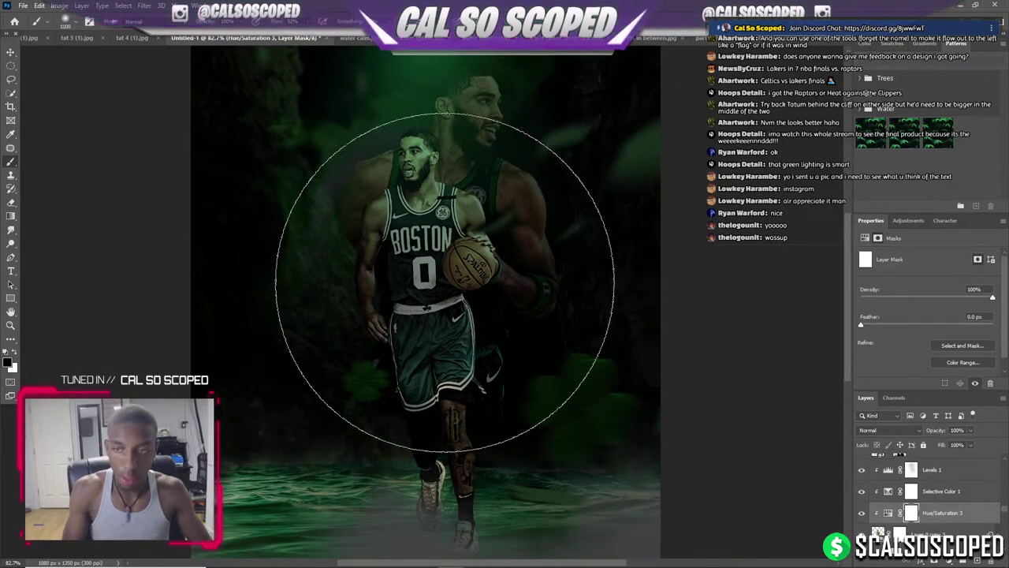
{"action": "key", "text": "bracketleft"}
{"action": "key", "text": "bracketleft"}
{"action": "key", "text": "bracketleft"}
{"action": "key", "text": "bracketleft"}
{"action": "left_click_drag", "start_coordinate": [443, 323], "coordinate": [414, 235]}
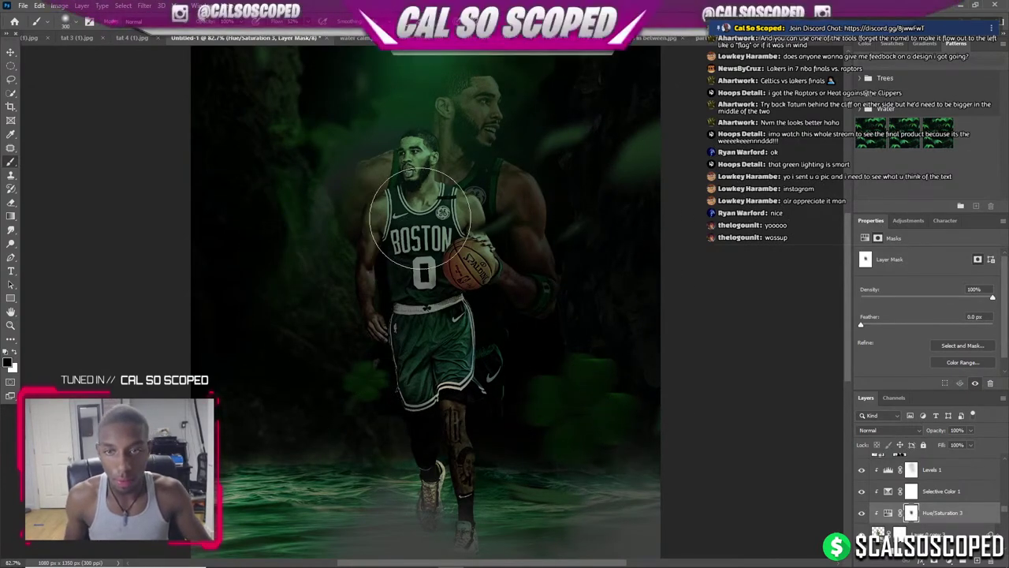
{"action": "scroll", "coordinate": [416, 243], "scroll_direction": "up", "scroll_amount": 2}
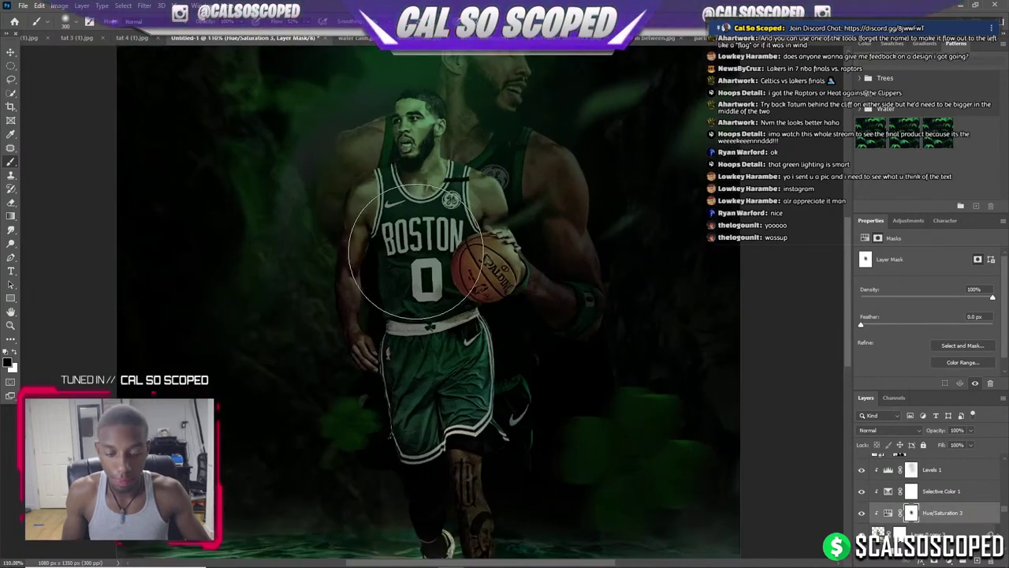
{"action": "key", "text": "bracketleft"}
{"action": "key", "text": "bracketleft"}
{"action": "key", "text": "bracketleft"}
{"action": "key", "text": "bracketleft"}
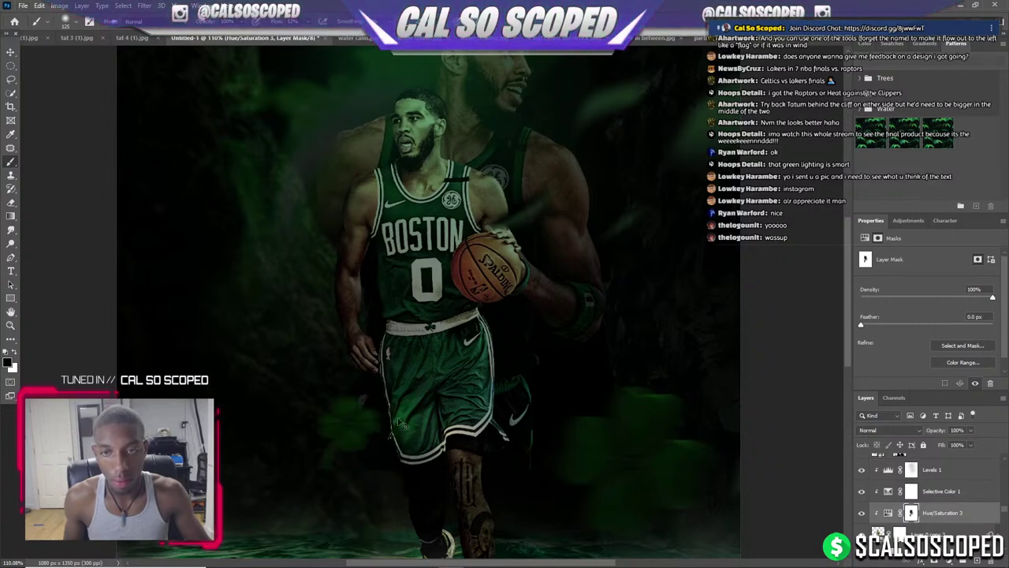
{"action": "key", "text": "bracketleft"}
{"action": "key", "text": "bracketleft"}
{"action": "key", "text": "bracketleft"}
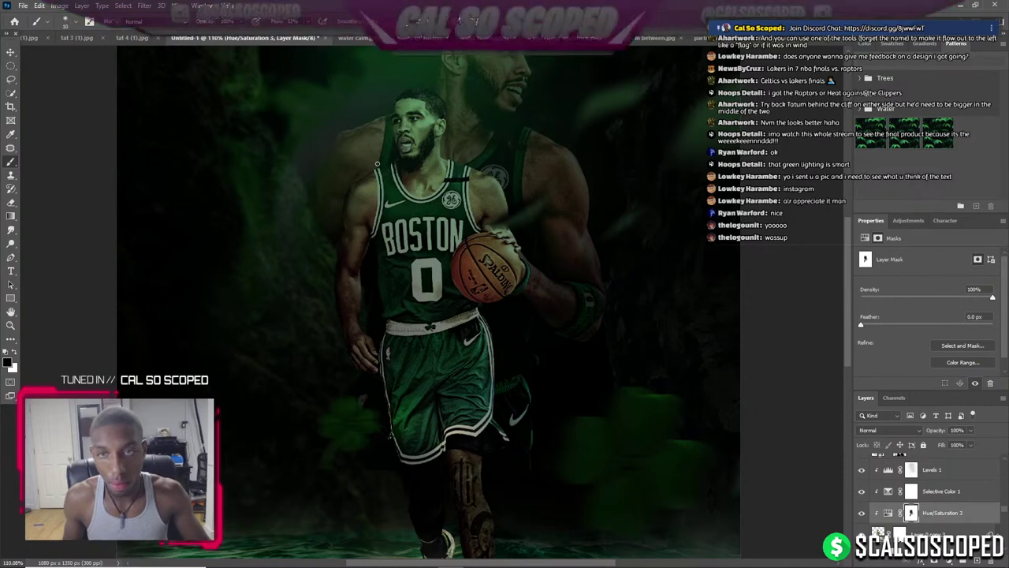
{"action": "scroll", "coordinate": [371, 157], "scroll_direction": "down", "scroll_amount": 3}
{"action": "scroll", "coordinate": [358, 139], "scroll_direction": "down", "scroll_amount": 3}
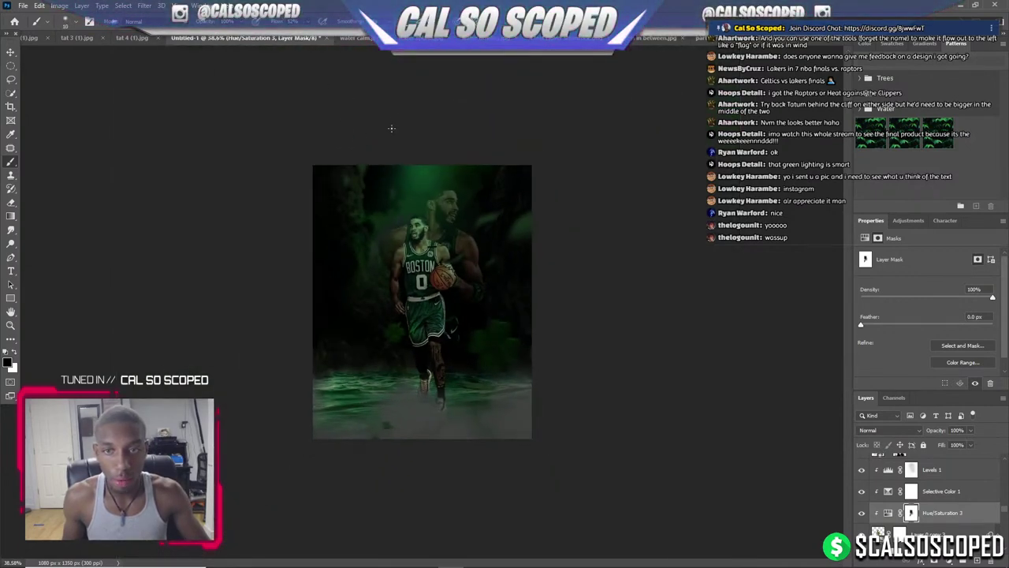
{"action": "scroll", "coordinate": [474, 123], "scroll_direction": "up", "scroll_amount": 3}
Rename the blurred Layer 12 to 'light source'.
{"action": "key", "text": "v"}
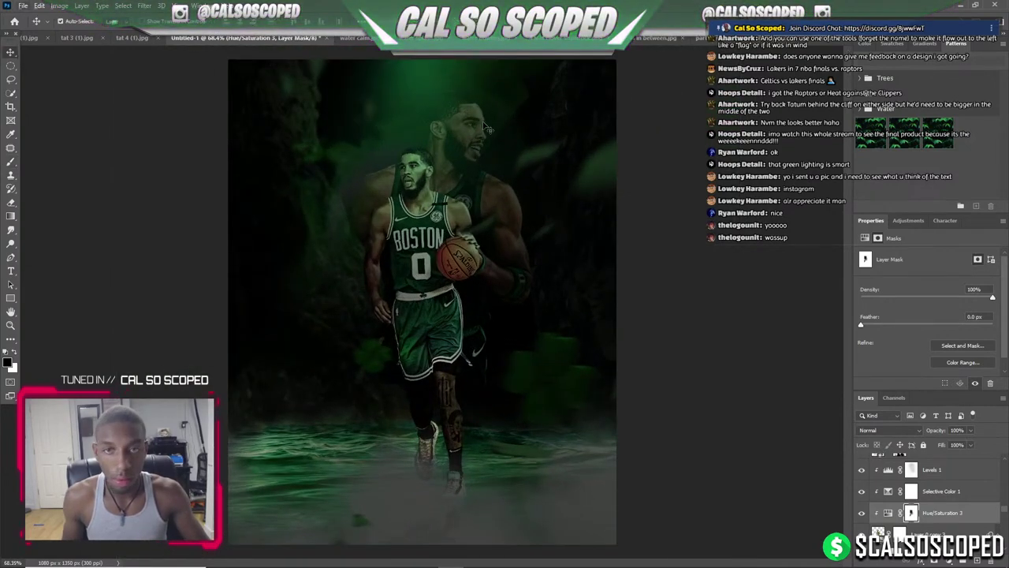
{"action": "left_click", "coordinate": [476, 134]}
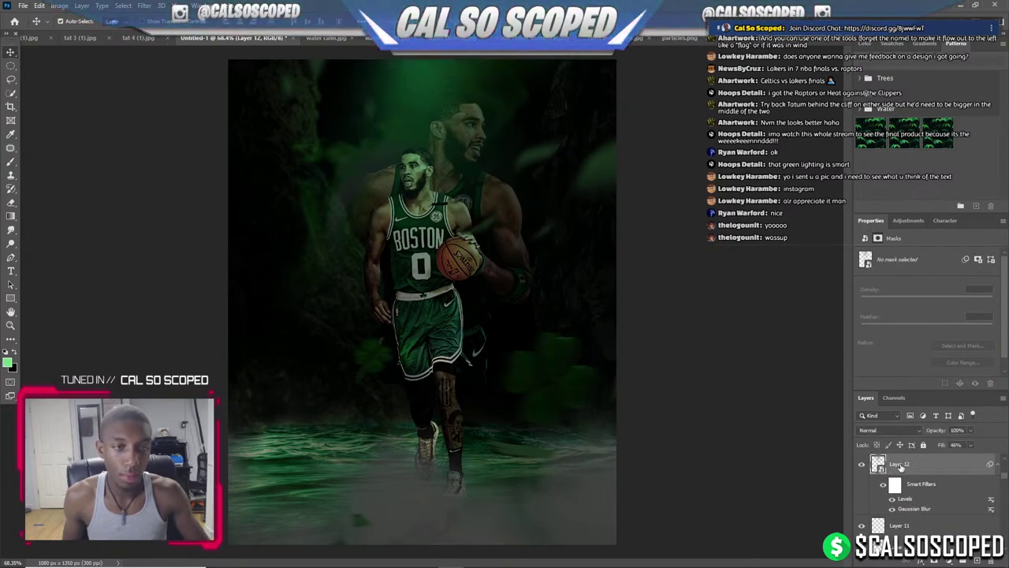
{"action": "double_click", "coordinate": [900, 465]}
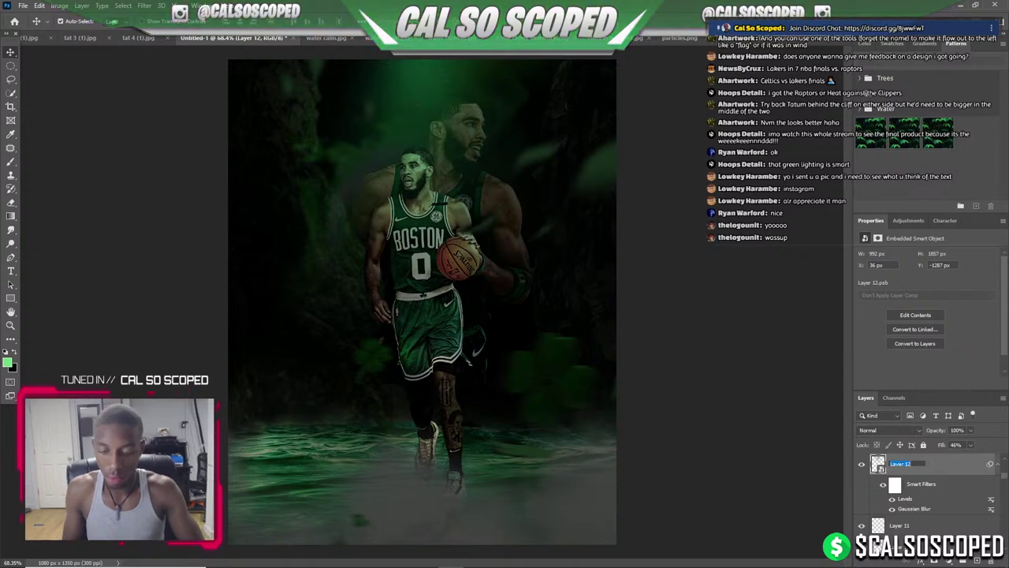
{"action": "type", "text": "light source"}
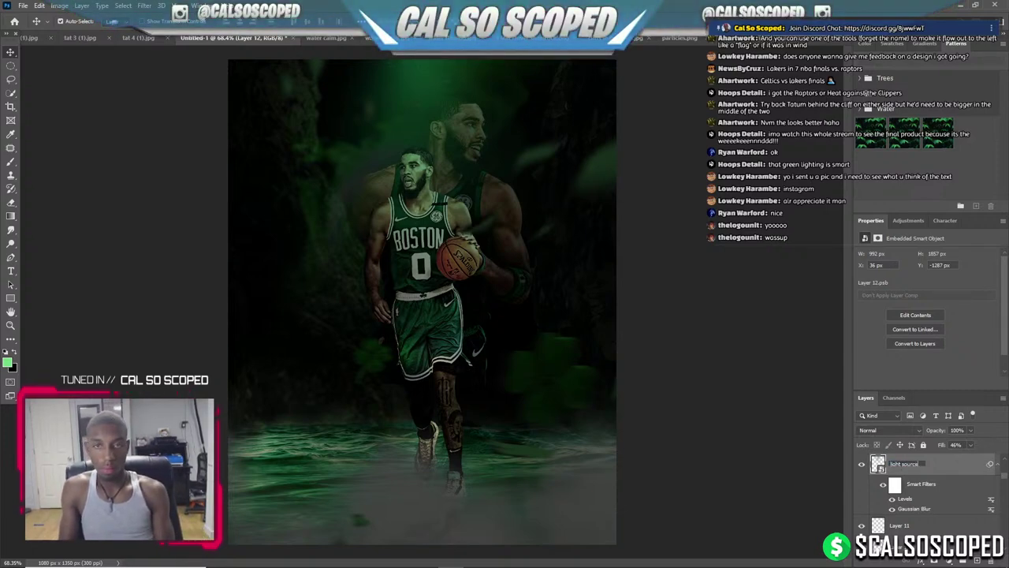
{"action": "key", "text": "Return"}
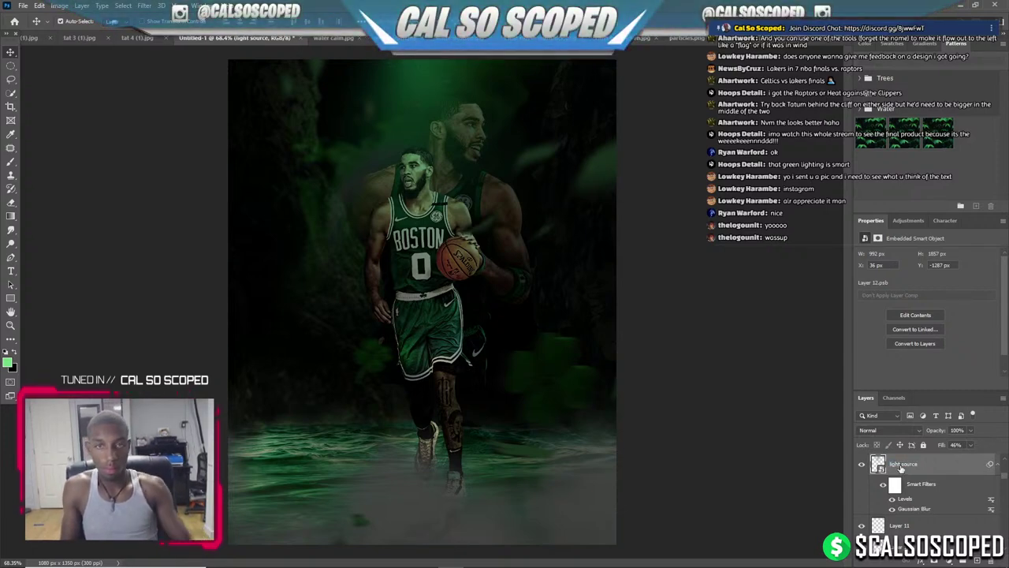
Add a Hue/Saturation adjustment above Layer 0 copy 2 with Saturation -66.
{"action": "left_click", "coordinate": [514, 217]}
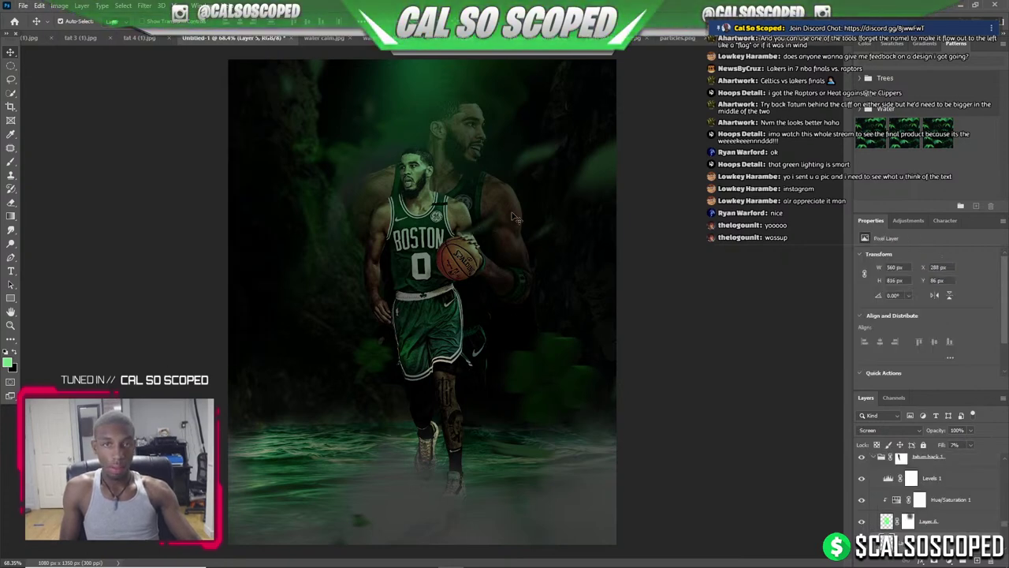
{"action": "scroll", "coordinate": [867, 504], "scroll_direction": "down", "scroll_amount": 5}
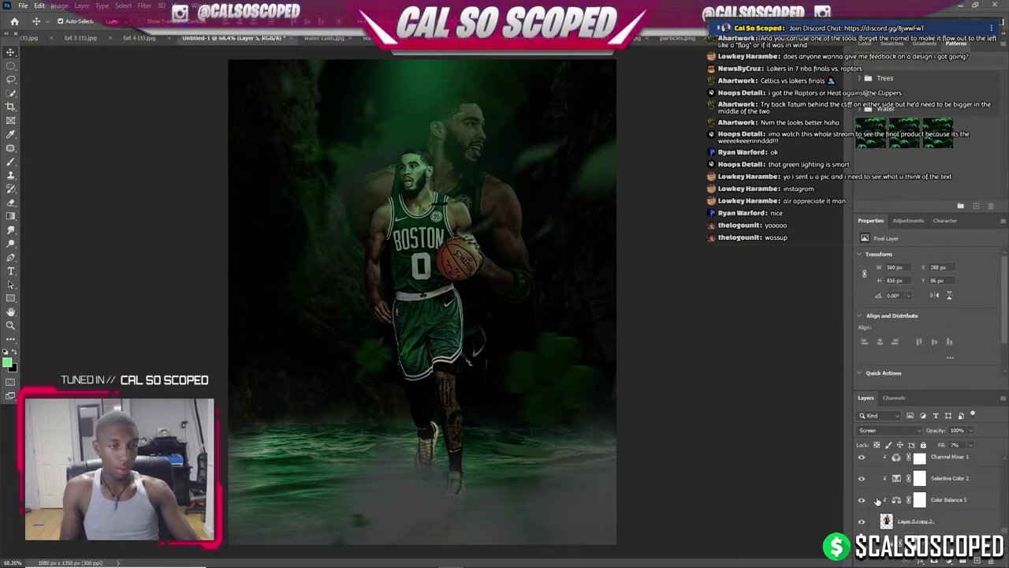
{"action": "left_click", "coordinate": [907, 521]}
{"action": "left_click", "coordinate": [924, 558]}
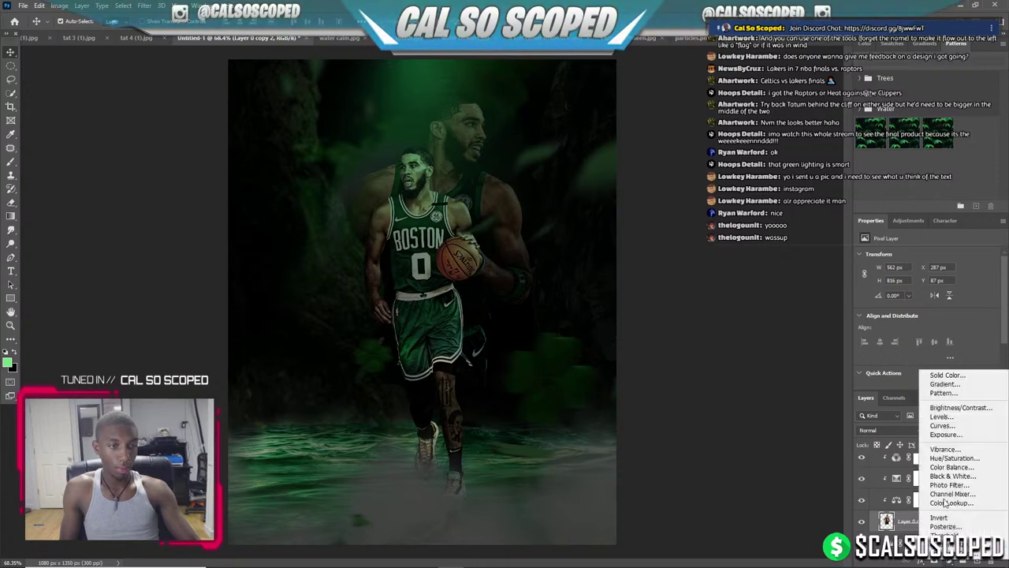
{"action": "left_click", "coordinate": [950, 458]}
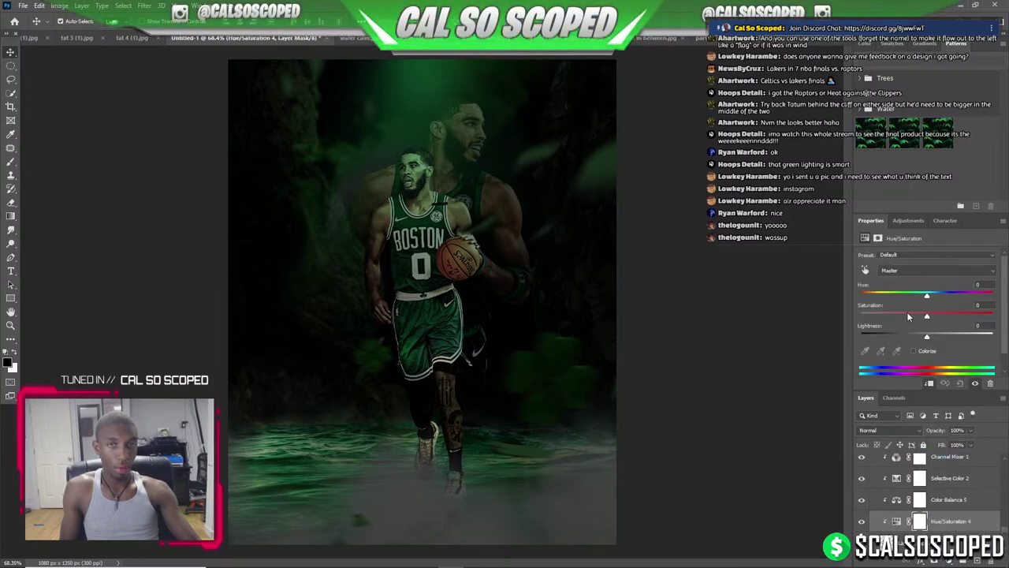
{"action": "left_click_drag", "start_coordinate": [909, 324], "coordinate": [883, 318]}
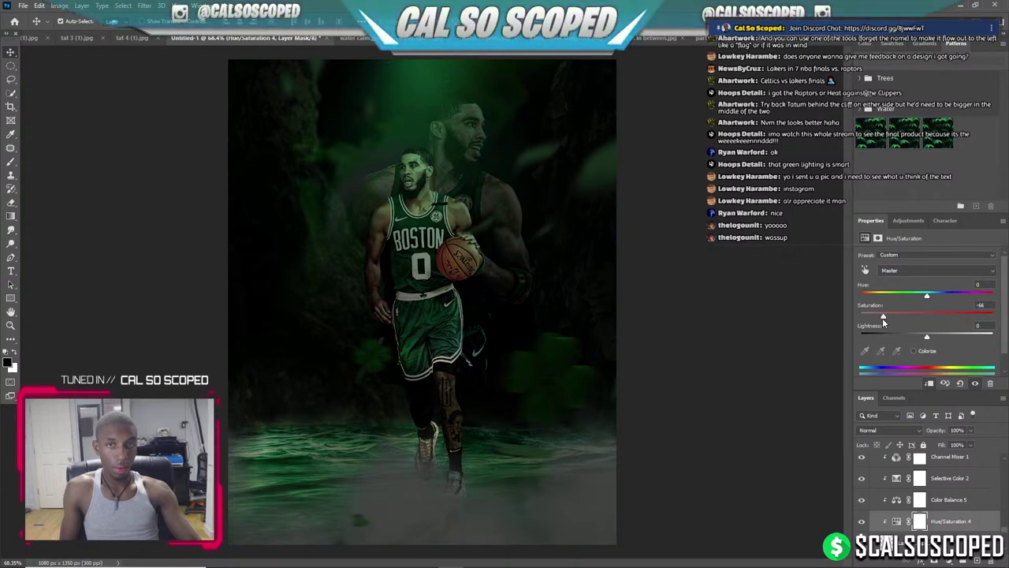
{"action": "scroll", "coordinate": [272, 108], "scroll_direction": "down", "scroll_amount": 2}
{"action": "scroll", "coordinate": [434, 130], "scroll_direction": "up", "scroll_amount": 2}
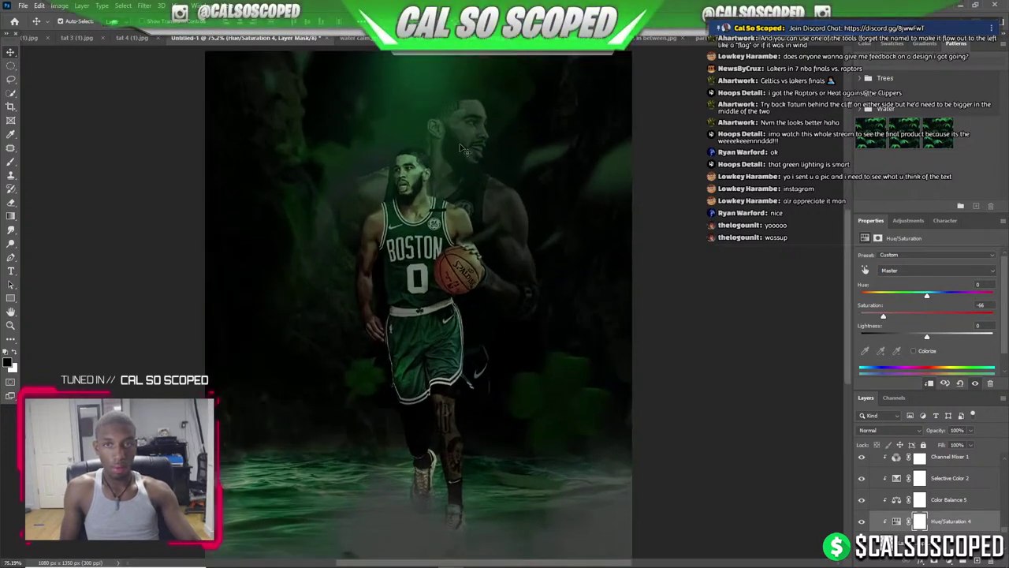
{"action": "left_click", "coordinate": [929, 542]}
Apply a horizontal Motion Blur (Angle 0, about 9 pixels) to Layer 0 copy 2.
{"action": "right_click", "coordinate": [928, 543]}
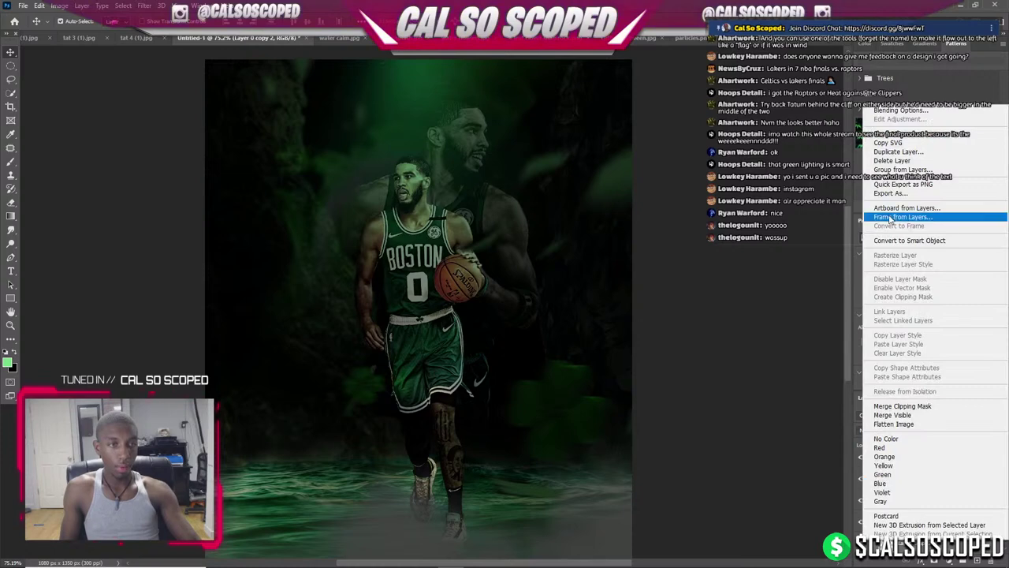
{"action": "key", "text": "Escape"}
{"action": "left_click", "coordinate": [144, 6]}
{"action": "mouse_move", "coordinate": [150, 123]}
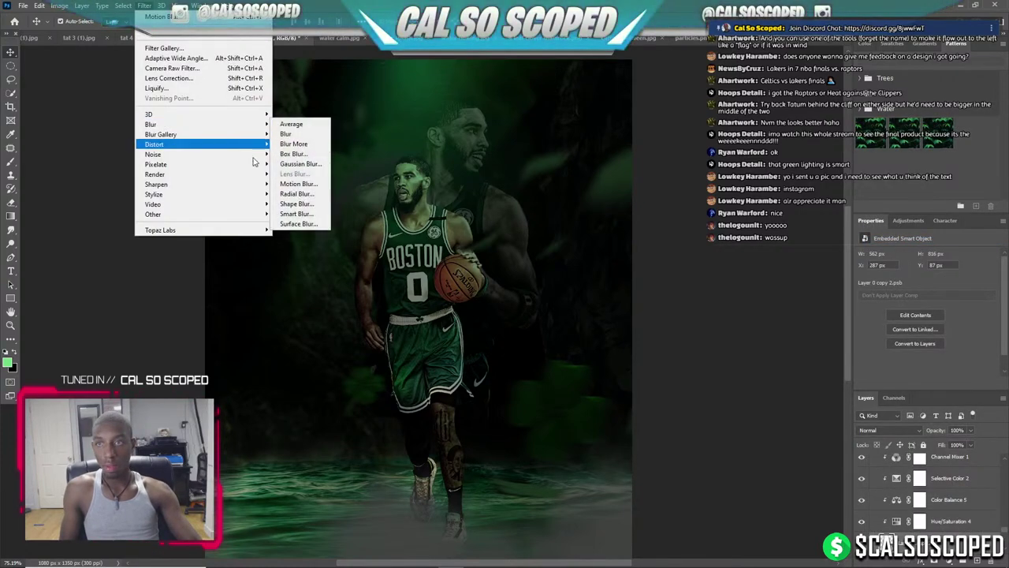
{"action": "left_click", "coordinate": [299, 183]}
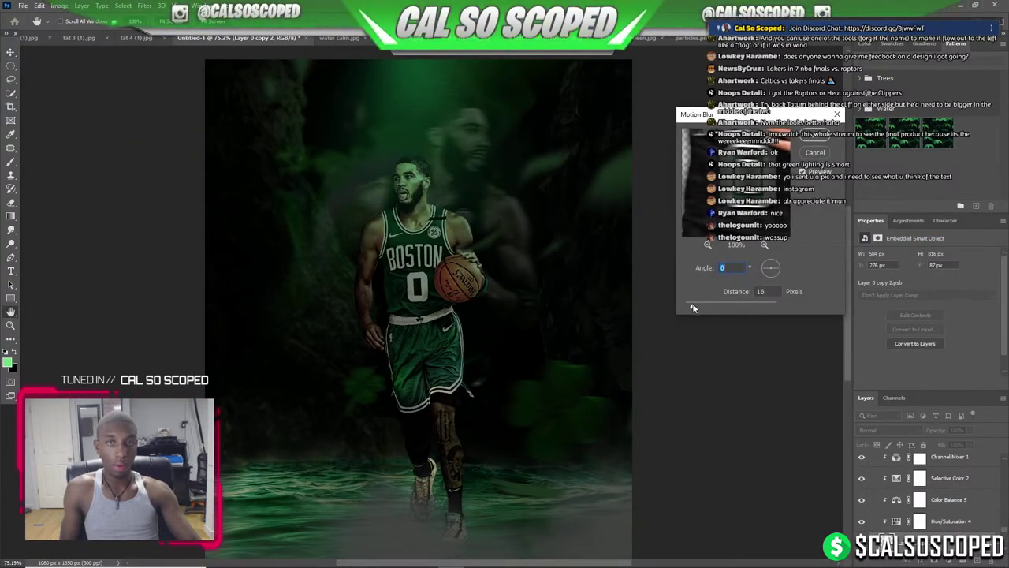
{"action": "key", "text": "Tab"}
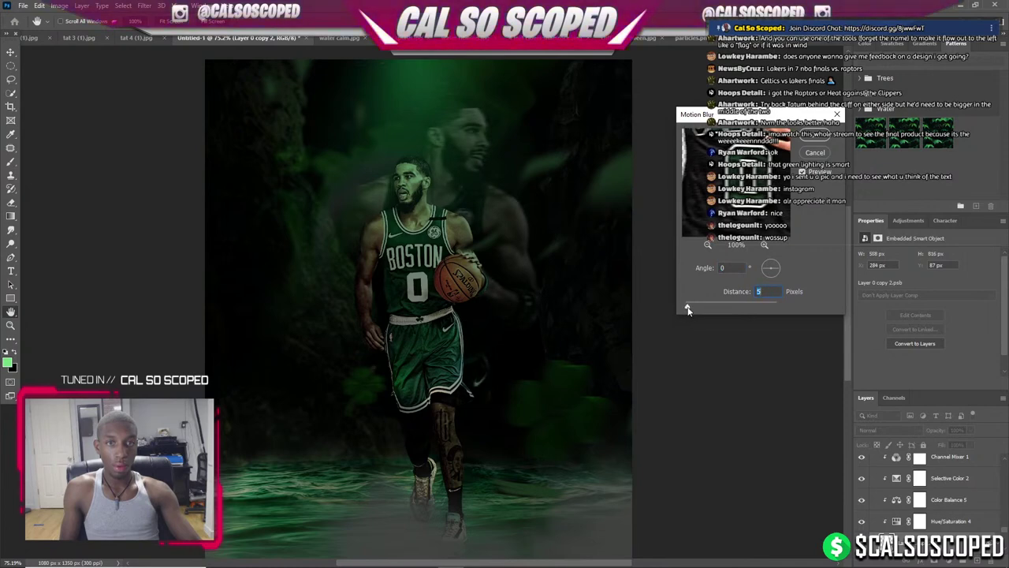
{"action": "left_click_drag", "start_coordinate": [689, 309], "coordinate": [689, 309]}
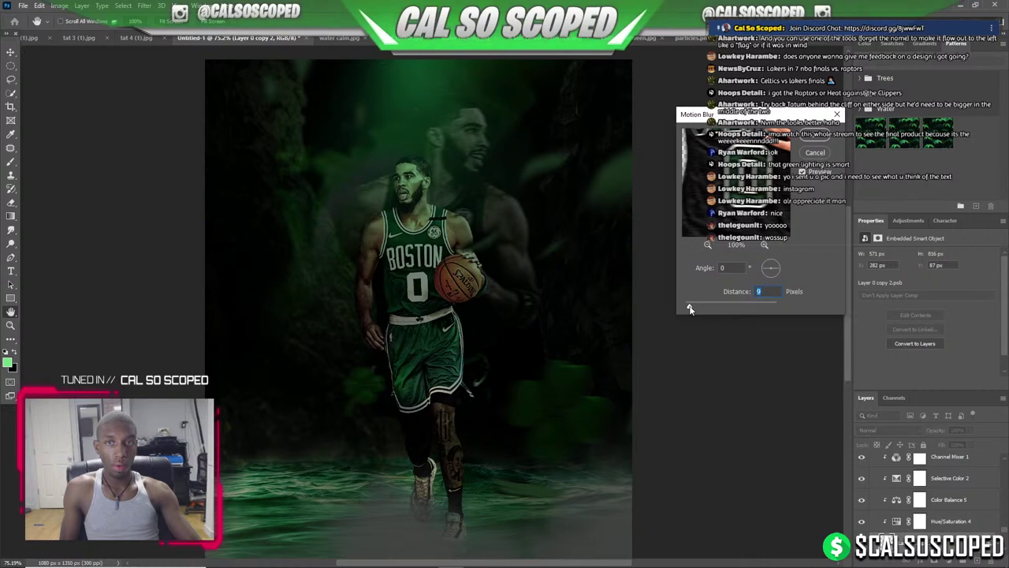
{"action": "key", "text": "Return"}
{"action": "scroll", "coordinate": [418, 307], "scroll_direction": "down", "scroll_amount": 2}
{"action": "scroll", "coordinate": [418, 307], "scroll_direction": "up", "scroll_amount": 2}
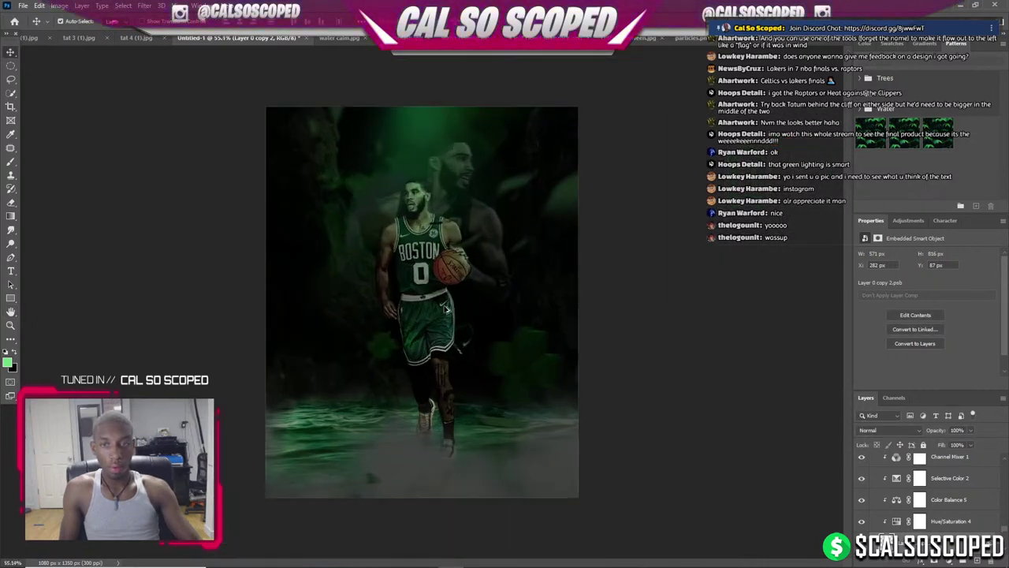
Lower the Hue/Saturation 3 saturation slightly further and shift its hue.
{"action": "scroll", "coordinate": [450, 410], "scroll_direction": "up", "scroll_amount": 3}
{"action": "left_click", "coordinate": [456, 406]}
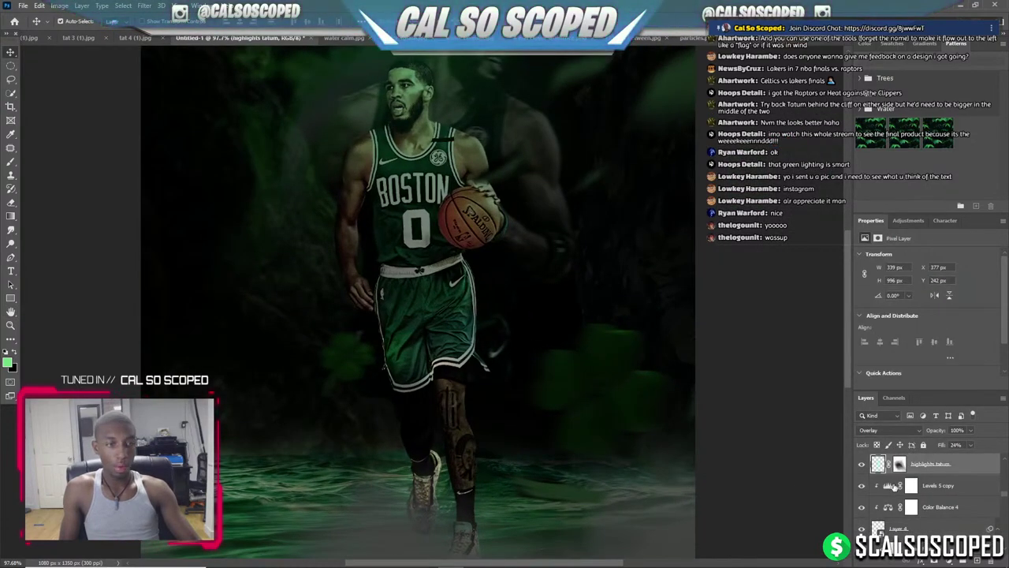
{"action": "scroll", "coordinate": [881, 482], "scroll_direction": "down", "scroll_amount": 2}
{"action": "left_click", "coordinate": [910, 516]}
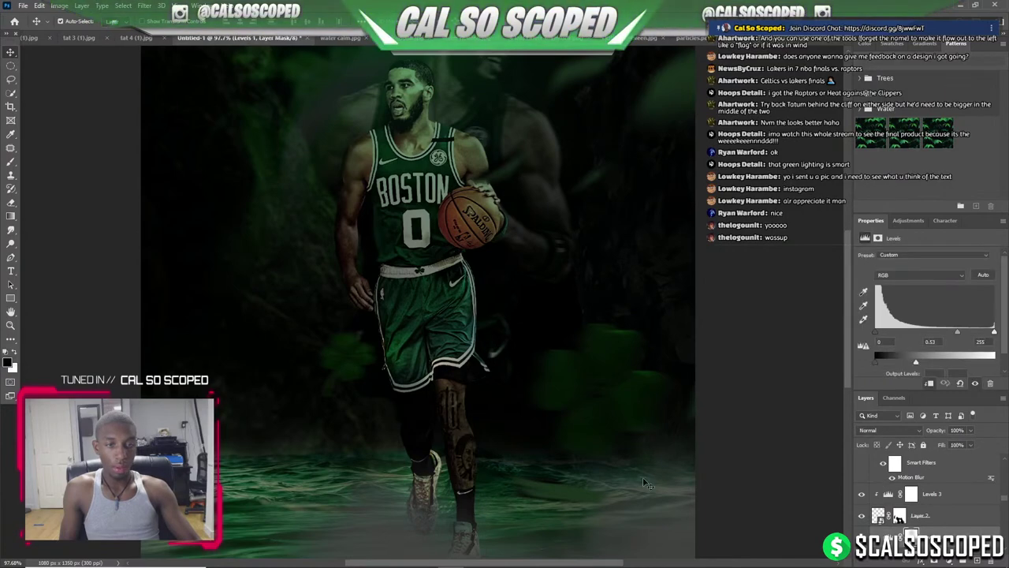
{"action": "scroll", "coordinate": [911, 516], "scroll_direction": "down", "scroll_amount": 1}
{"action": "left_click", "coordinate": [910, 516]}
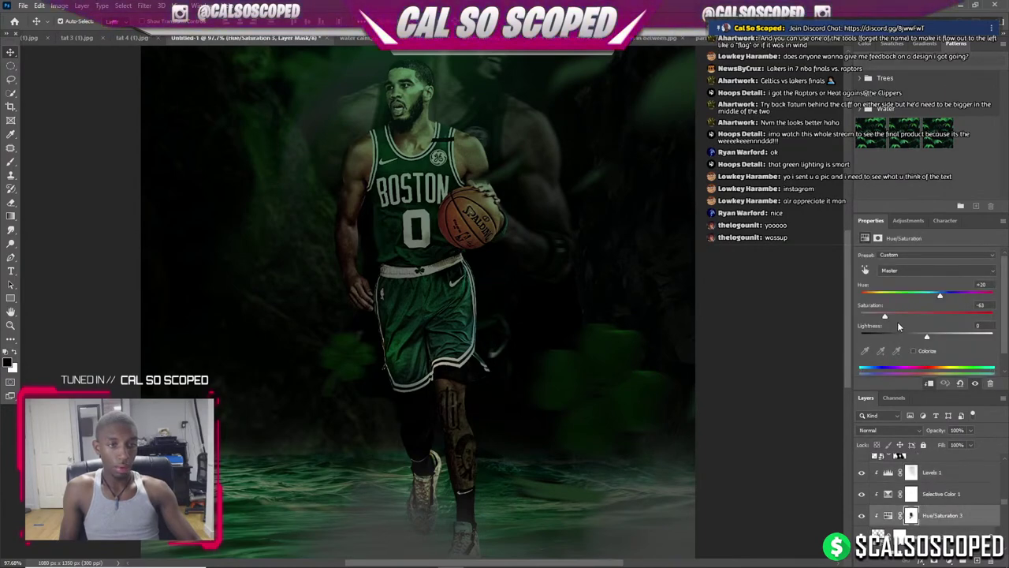
{"action": "mouse_move", "coordinate": [884, 316]}
{"action": "left_mouse_down"}
{"action": "mouse_move", "coordinate": [865, 318]}
{"action": "mouse_move", "coordinate": [886, 318]}
{"action": "left_mouse_up"}
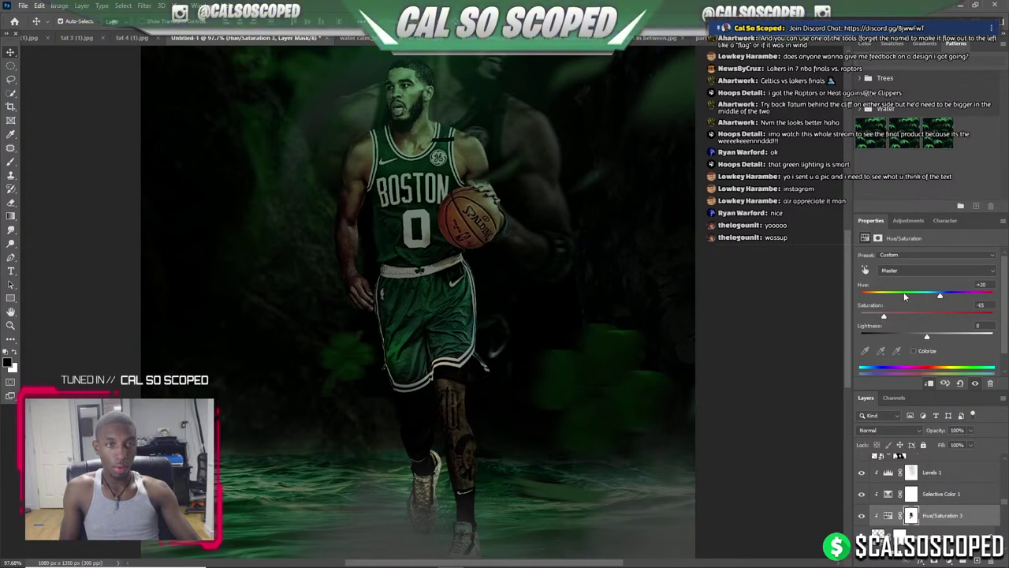
{"action": "mouse_move", "coordinate": [938, 294]}
{"action": "left_mouse_down"}
{"action": "mouse_move", "coordinate": [928, 298]}
{"action": "mouse_move", "coordinate": [951, 299]}
{"action": "left_mouse_up"}
Nudge the fog-over-water layer up two steps and move the motion-blurred overlay about 103 px left.
{"action": "key", "text": "ctrl+0"}
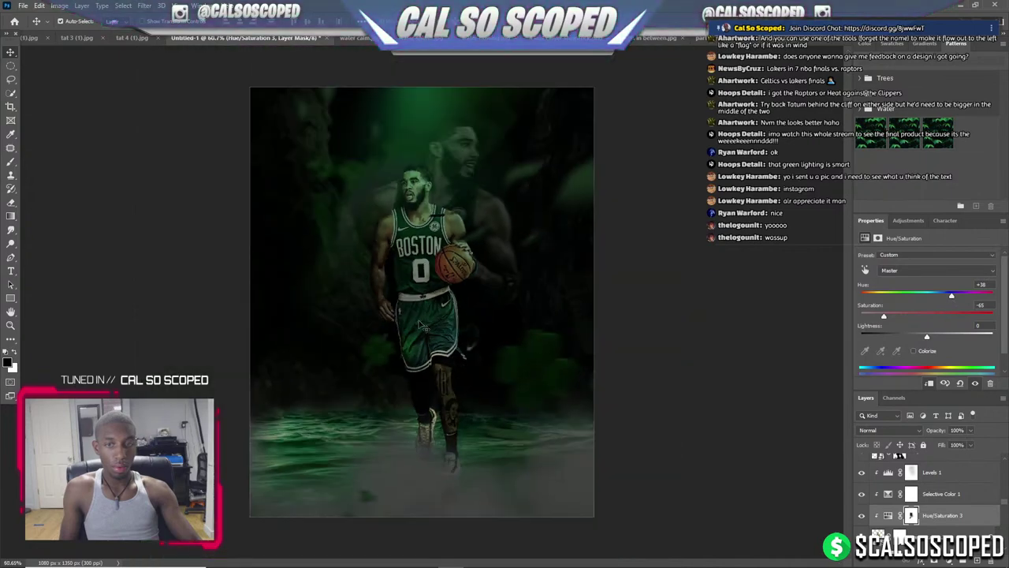
{"action": "scroll", "coordinate": [428, 452], "scroll_direction": "down", "scroll_amount": 1}
{"action": "scroll", "coordinate": [450, 465], "scroll_direction": "up", "scroll_amount": 1}
{"action": "scroll", "coordinate": [465, 449], "scroll_direction": "up", "scroll_amount": 1}
{"action": "scroll", "coordinate": [482, 430], "scroll_direction": "up", "scroll_amount": 1}
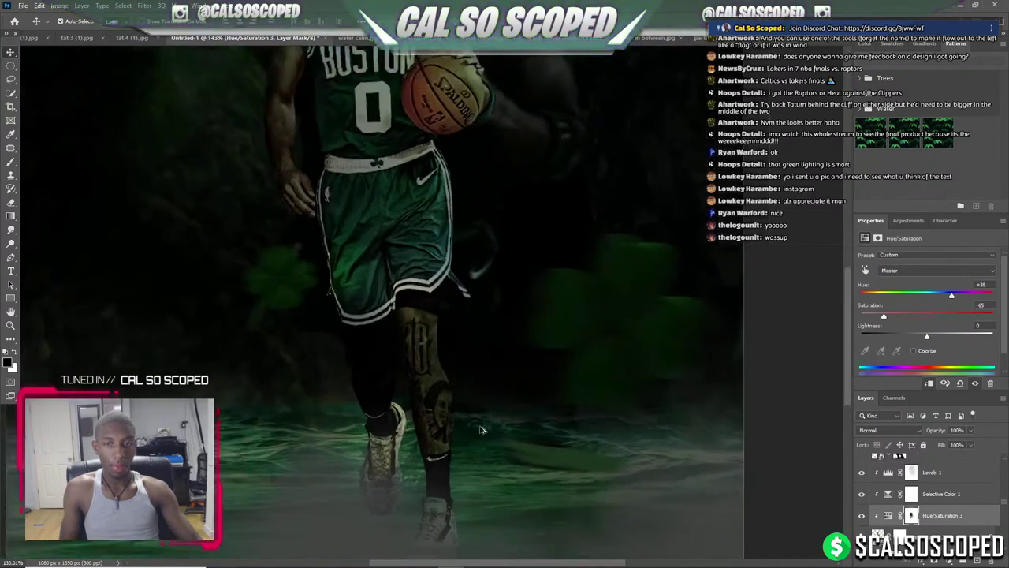
{"action": "scroll", "coordinate": [482, 429], "scroll_direction": "down", "scroll_amount": 1}
{"action": "scroll", "coordinate": [386, 434], "scroll_direction": "down", "scroll_amount": 1}
{"action": "scroll", "coordinate": [410, 439], "scroll_direction": "up", "scroll_amount": 1}
{"action": "scroll", "coordinate": [443, 493], "scroll_direction": "up", "scroll_amount": 1}
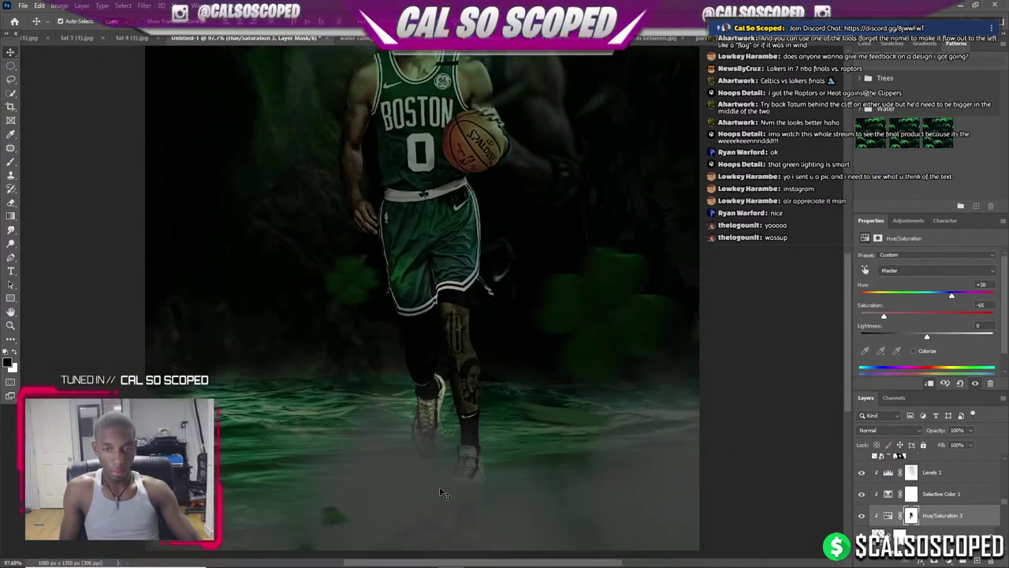
{"action": "scroll", "coordinate": [443, 493], "scroll_direction": "up", "scroll_amount": 1}
{"action": "scroll", "coordinate": [433, 446], "scroll_direction": "up", "scroll_amount": 1}
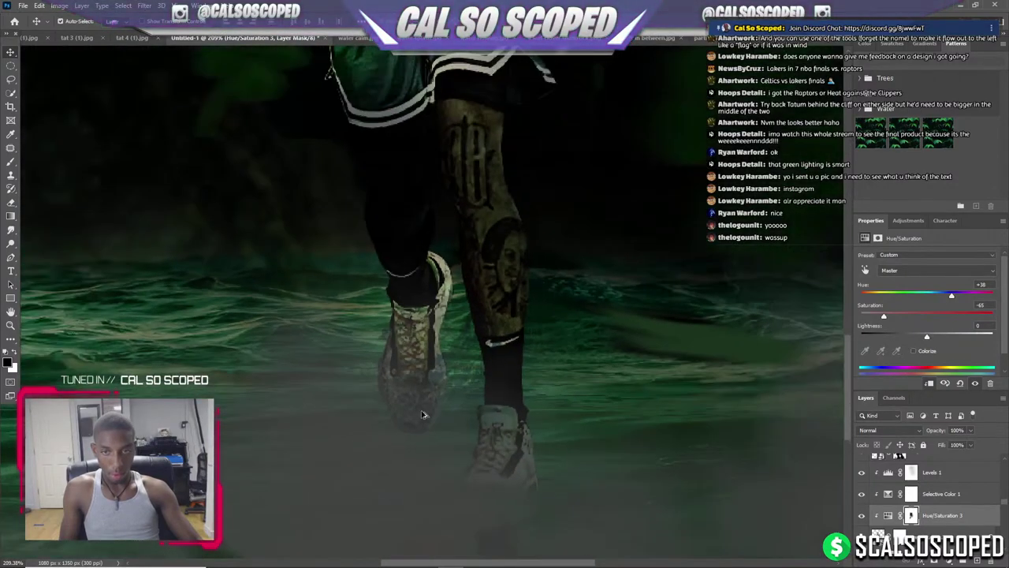
{"action": "scroll", "coordinate": [404, 395], "scroll_direction": "up", "scroll_amount": 1}
{"action": "scroll", "coordinate": [401, 390], "scroll_direction": "down", "scroll_amount": 1}
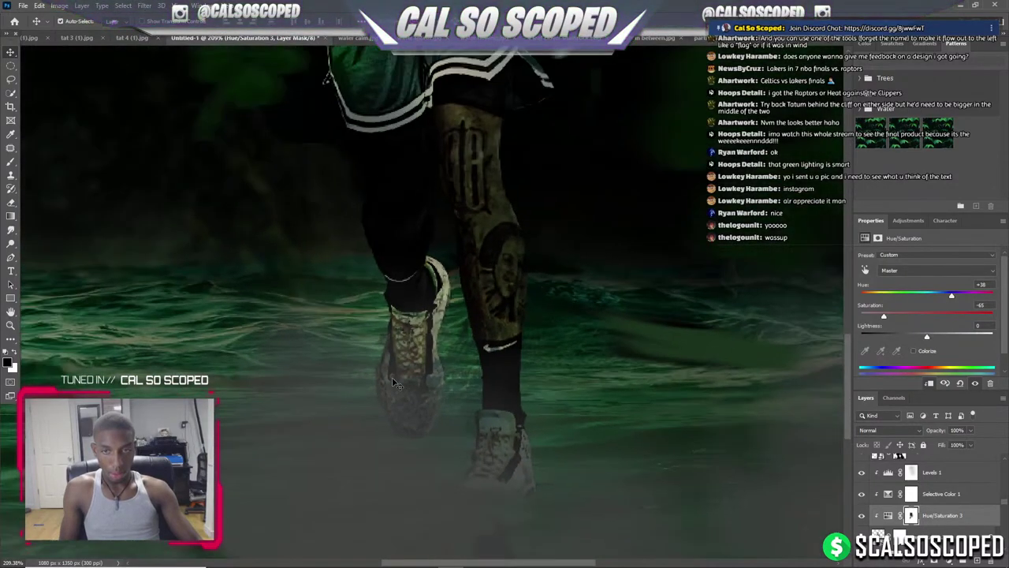
{"action": "scroll", "coordinate": [405, 378], "scroll_direction": "down", "scroll_amount": 1}
{"action": "scroll", "coordinate": [405, 377], "scroll_direction": "down", "scroll_amount": 1}
{"action": "scroll", "coordinate": [405, 377], "scroll_direction": "down", "scroll_amount": 1}
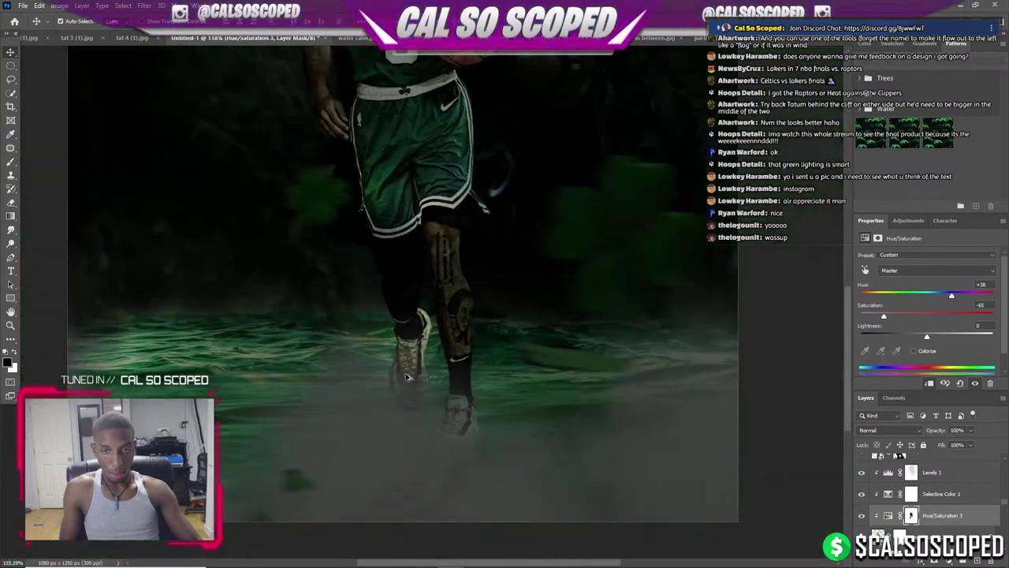
{"action": "scroll", "coordinate": [408, 380], "scroll_direction": "down", "scroll_amount": 1}
{"action": "scroll", "coordinate": [407, 379], "scroll_direction": "up", "scroll_amount": 1}
{"action": "scroll", "coordinate": [406, 377], "scroll_direction": "up", "scroll_amount": 1}
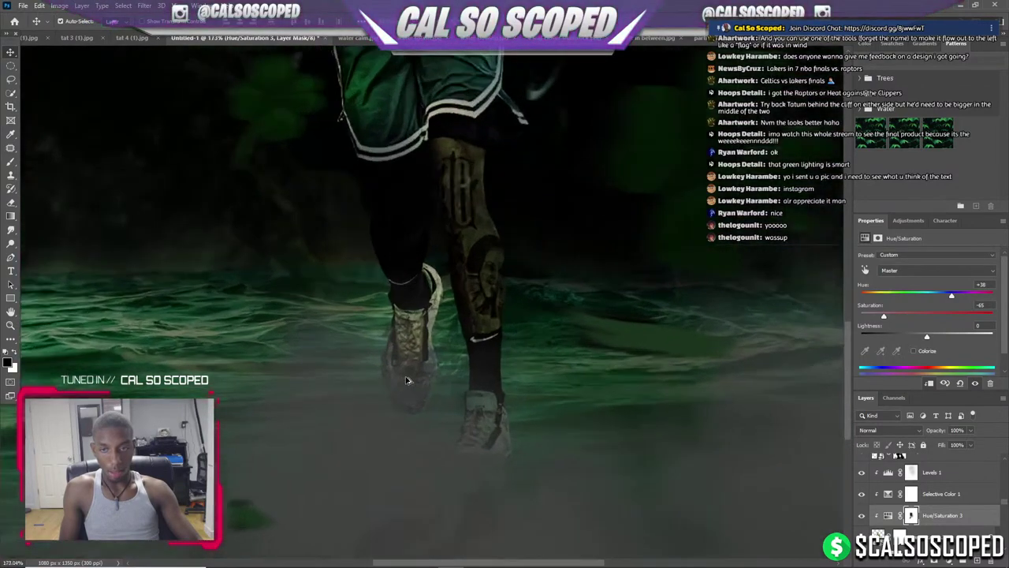
{"action": "scroll", "coordinate": [325, 298], "scroll_direction": "up", "scroll_amount": 1}
{"action": "left_click", "coordinate": [325, 298]}
{"action": "key", "text": "Up"}
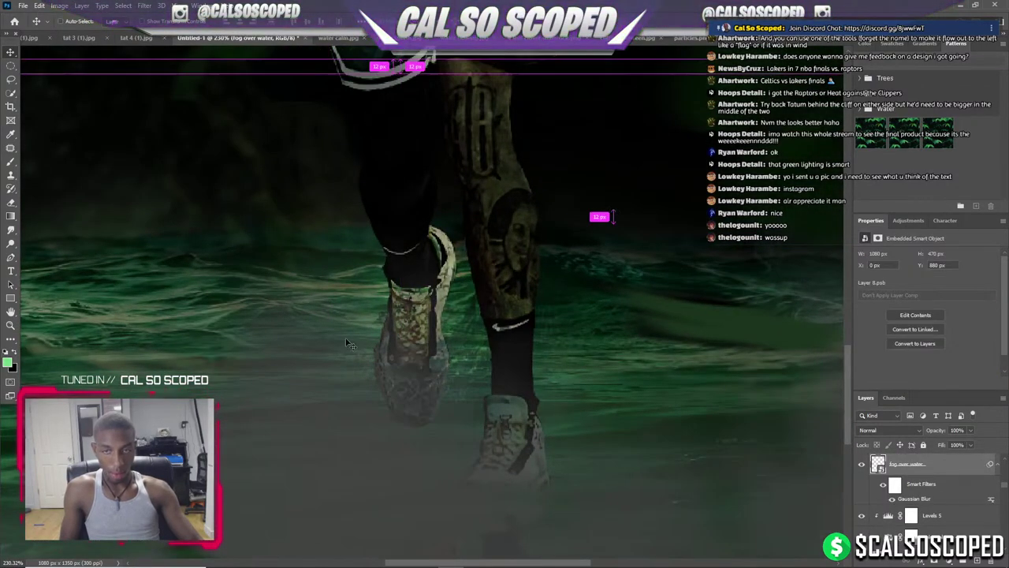
{"action": "key", "text": "Up"}
{"action": "left_click", "coordinate": [926, 450]}
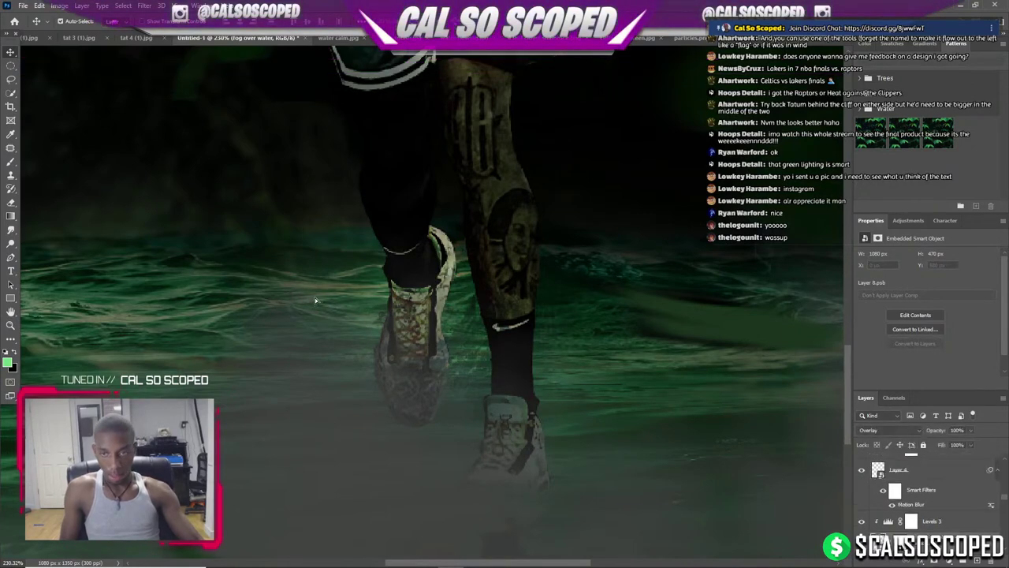
{"action": "mouse_move", "coordinate": [315, 298]}
{"action": "left_mouse_down"}
{"action": "mouse_move", "coordinate": [207, 299]}
{"action": "mouse_move", "coordinate": [226, 259]}
{"action": "mouse_move", "coordinate": [254, 301]}
{"action": "mouse_move", "coordinate": [330, 306]}
{"action": "mouse_move", "coordinate": [225, 418]}
{"action": "mouse_move", "coordinate": [224, 407]}
{"action": "left_mouse_up"}
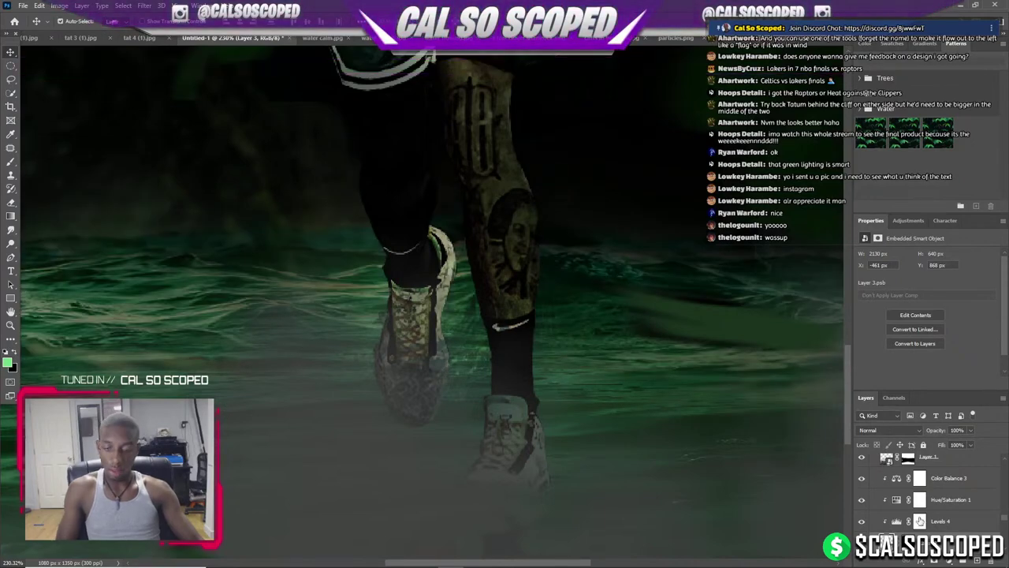
Skew the water layer so its top edge drops lower, then commit the transform.
{"action": "scroll", "coordinate": [307, 354], "scroll_direction": "down", "scroll_amount": 3}
{"action": "key", "text": "ctrl+t"}
{"action": "right_click", "coordinate": [341, 299]}
{"action": "left_click", "coordinate": [371, 355]}
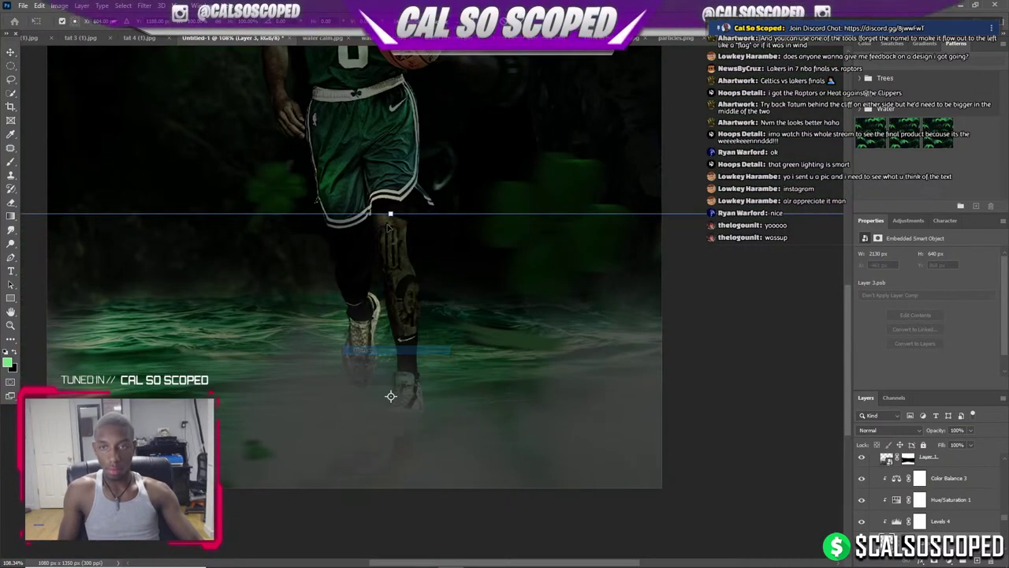
{"action": "mouse_move", "coordinate": [388, 226]}
{"action": "left_mouse_down"}
{"action": "mouse_move", "coordinate": [444, 352]}
{"action": "mouse_move", "coordinate": [412, 294]}
{"action": "left_mouse_up"}
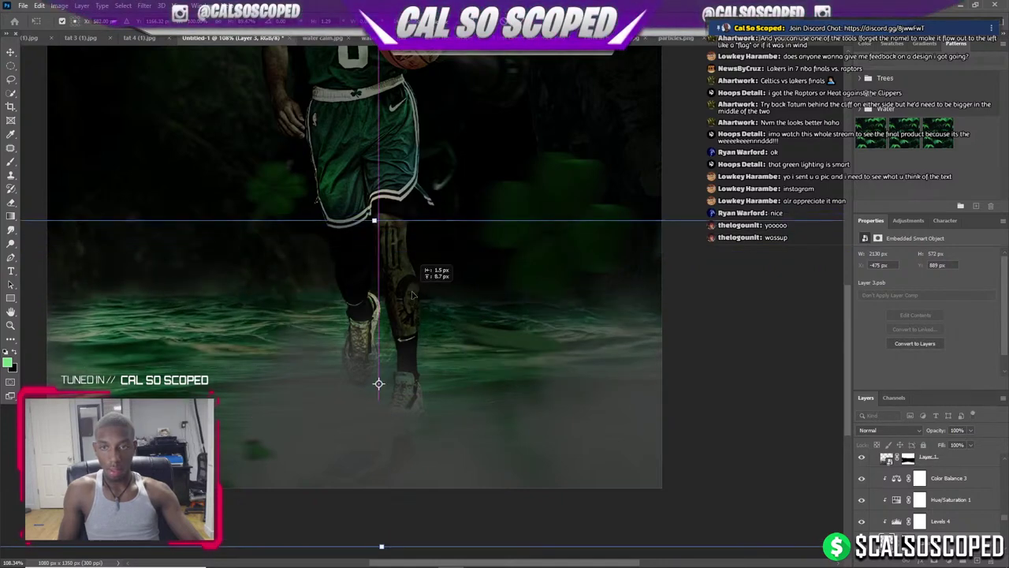
{"action": "mouse_move", "coordinate": [374, 222]}
{"action": "left_mouse_down"}
{"action": "mouse_move", "coordinate": [376, 245]}
{"action": "mouse_move", "coordinate": [339, 247]}
{"action": "left_mouse_up"}
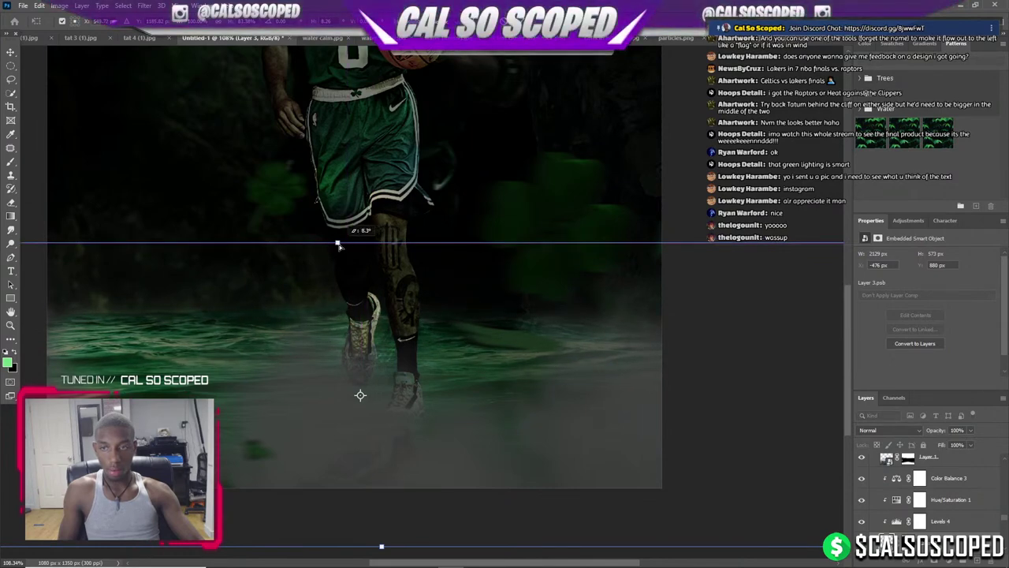
{"action": "key", "text": "Return"}
Fit the whole poster on screen and review the flattened water.
{"action": "key", "text": "ctrl+0"}
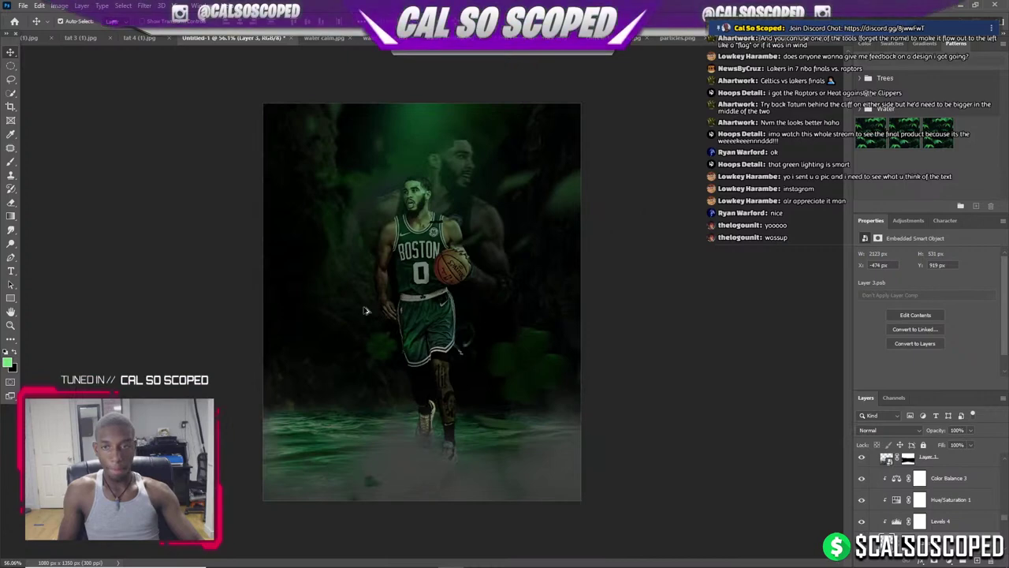
{"action": "scroll", "coordinate": [427, 422], "scroll_direction": "up", "scroll_amount": 3}
{"action": "scroll", "coordinate": [434, 458], "scroll_direction": "up", "scroll_amount": 3}
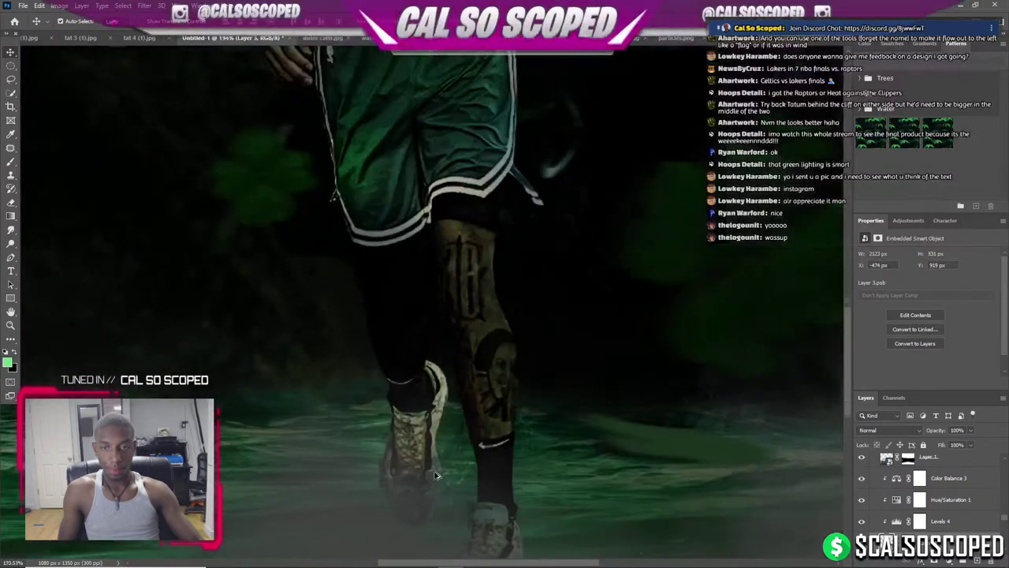
{"action": "scroll", "coordinate": [432, 474], "scroll_direction": "down", "scroll_amount": 3}
{"action": "scroll", "coordinate": [426, 473], "scroll_direction": "down", "scroll_amount": 1}
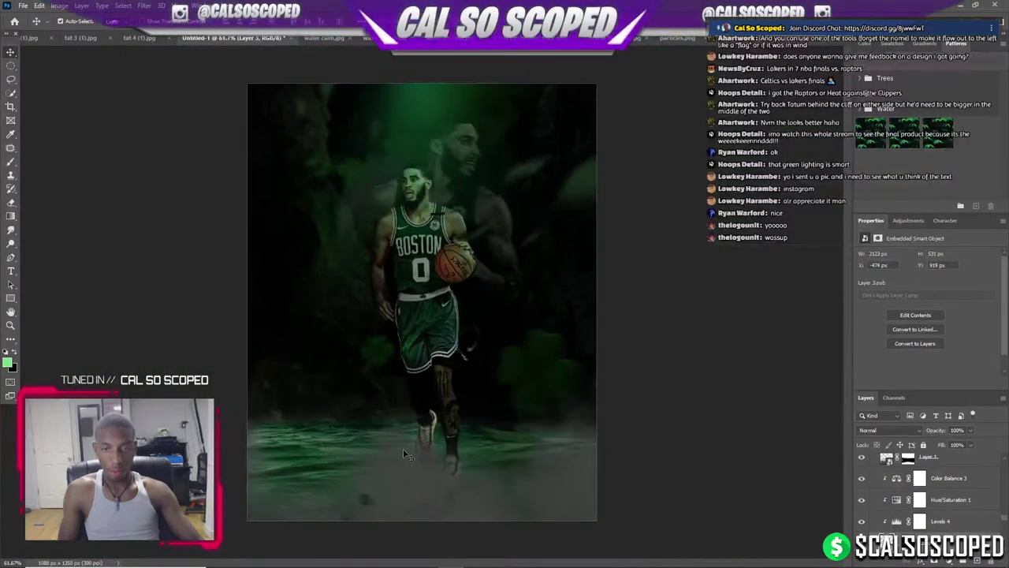
{"action": "scroll", "coordinate": [418, 472], "scroll_direction": "up", "scroll_amount": 2}
{"action": "scroll", "coordinate": [410, 470], "scroll_direction": "up", "scroll_amount": 1}
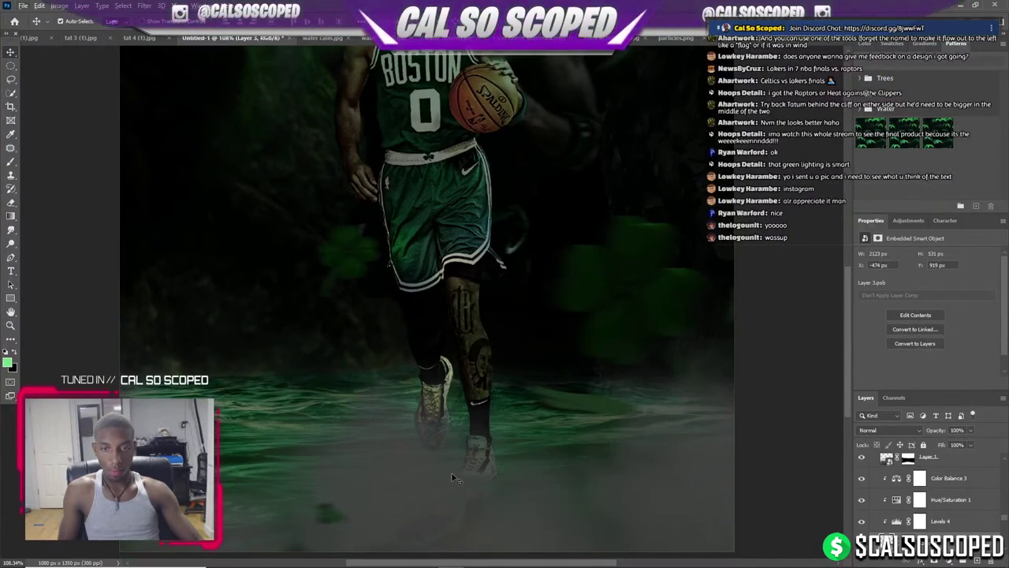
{"action": "scroll", "coordinate": [447, 438], "scroll_direction": "down", "scroll_amount": 3}
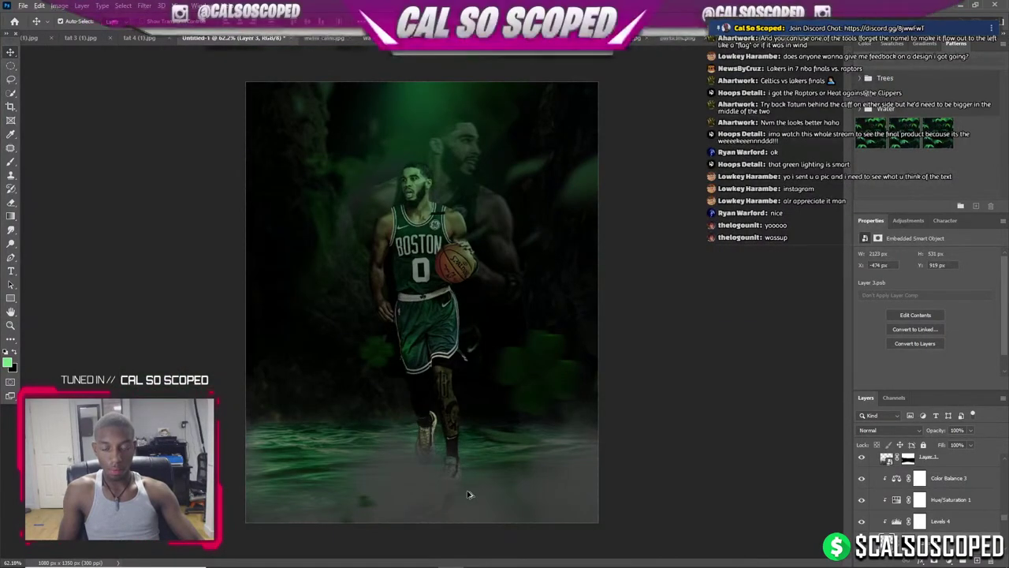
{"action": "scroll", "coordinate": [451, 465], "scroll_direction": "up", "scroll_amount": 2}
{"action": "scroll", "coordinate": [442, 395], "scroll_direction": "down", "scroll_amount": 1}
{"action": "scroll", "coordinate": [386, 378], "scroll_direction": "up", "scroll_amount": 1}
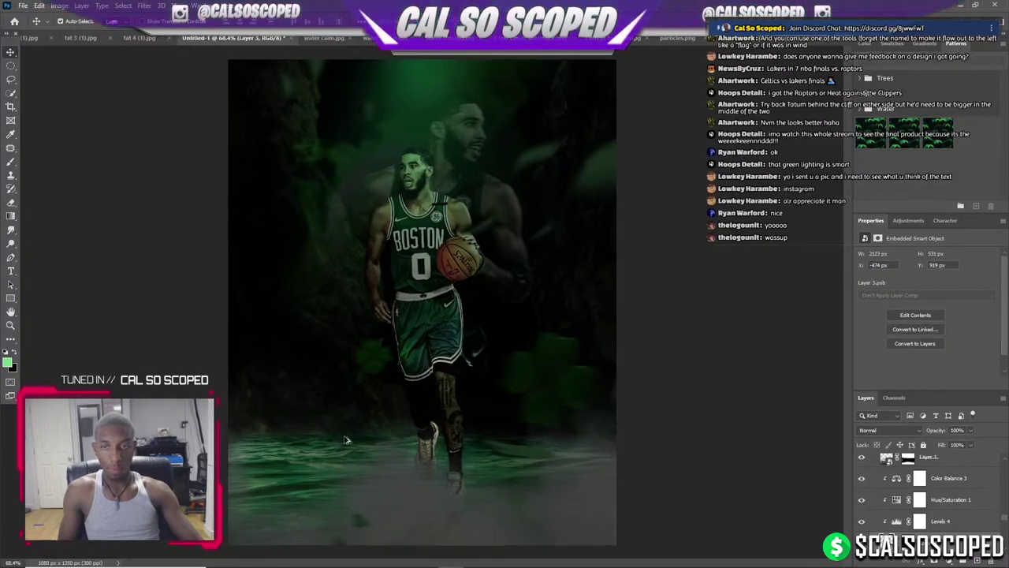
{"action": "scroll", "coordinate": [347, 292], "scroll_direction": "up", "scroll_amount": 2}
{"action": "scroll", "coordinate": [344, 288], "scroll_direction": "down", "scroll_amount": 1}
{"action": "scroll", "coordinate": [386, 169], "scroll_direction": "up", "scroll_amount": 2}
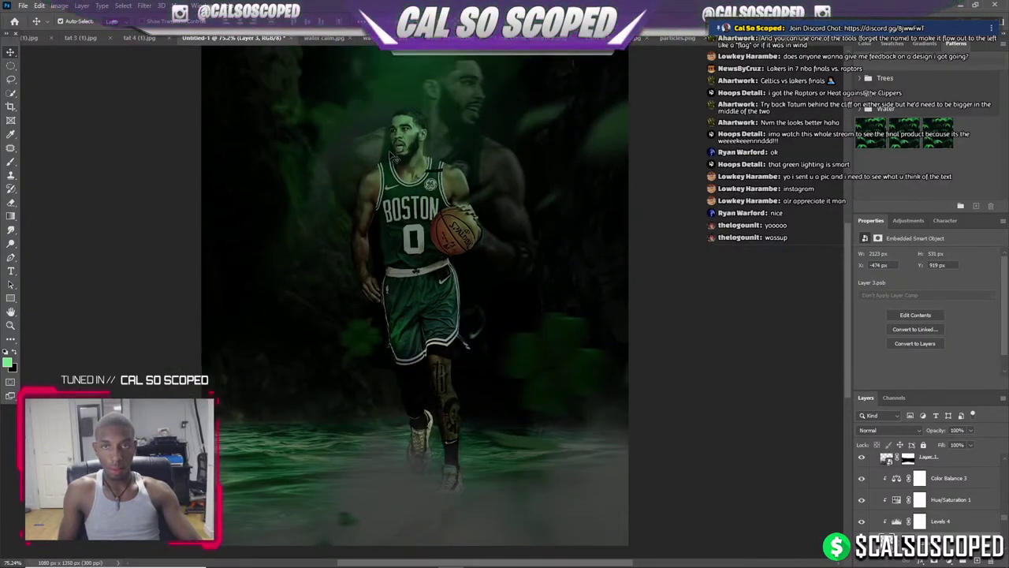
{"action": "scroll", "coordinate": [398, 166], "scroll_direction": "up", "scroll_amount": 2}
{"action": "scroll", "coordinate": [441, 284], "scroll_direction": "up", "scroll_amount": 1}
Select the highlights tatum layer and toggle it off and on to compare the face.
{"action": "scroll", "coordinate": [446, 286], "scroll_direction": "up", "scroll_amount": 2}
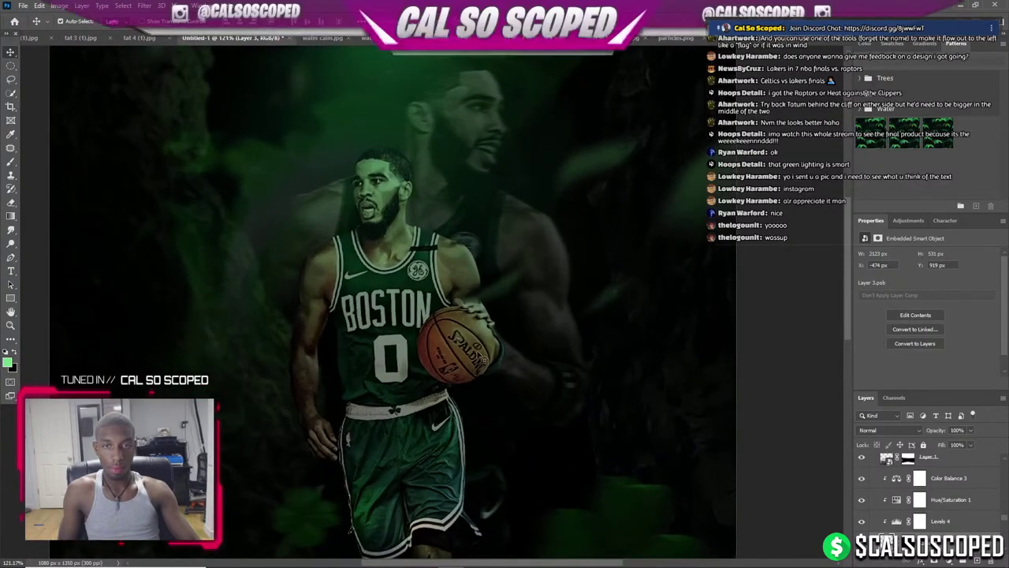
{"action": "left_click", "coordinate": [475, 358]}
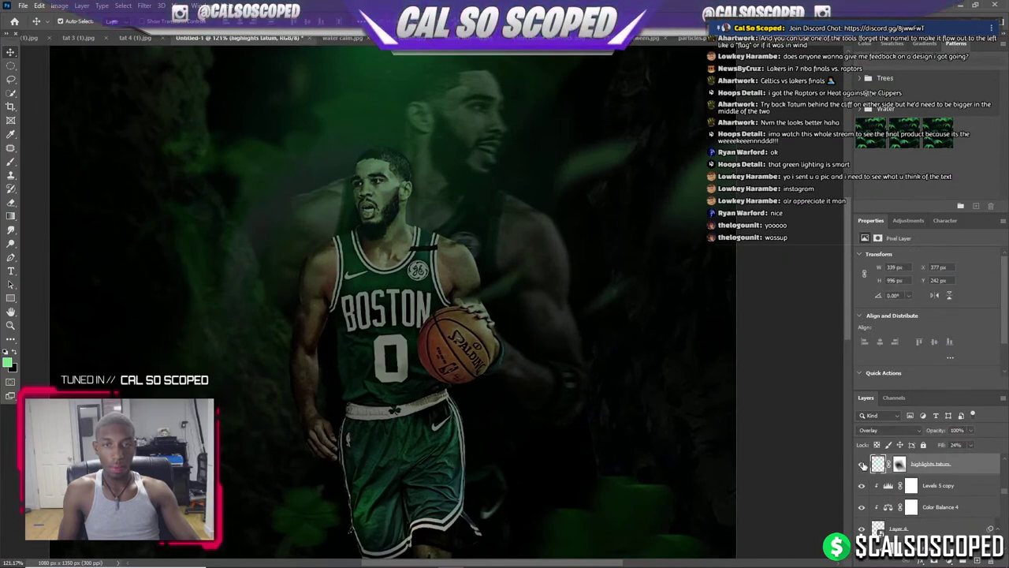
{"action": "scroll", "coordinate": [413, 257], "scroll_direction": "down", "scroll_amount": 1}
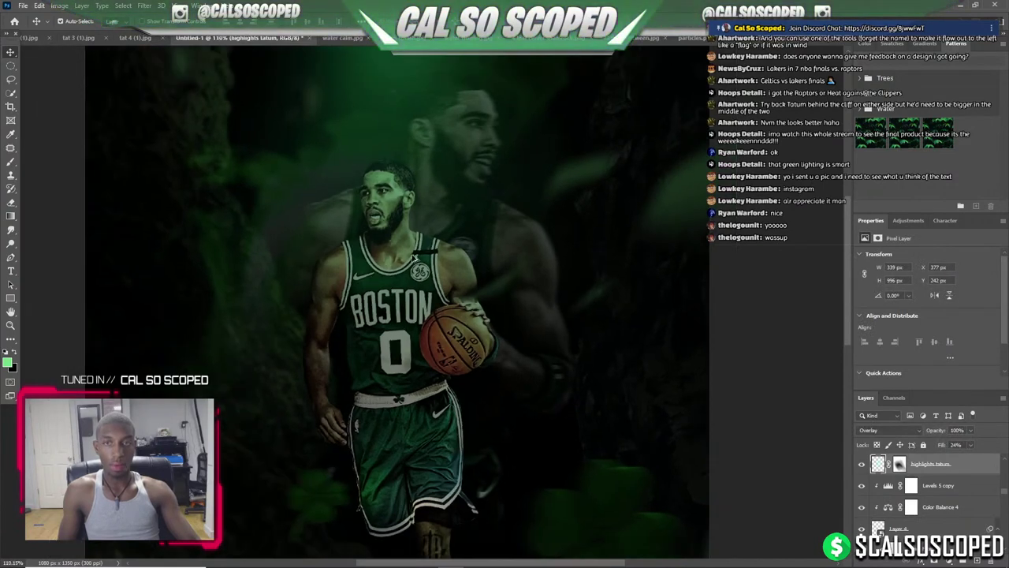
{"action": "left_click", "coordinate": [862, 464]}
{"action": "left_click", "coordinate": [862, 464]}
{"action": "left_click", "coordinate": [862, 464]}
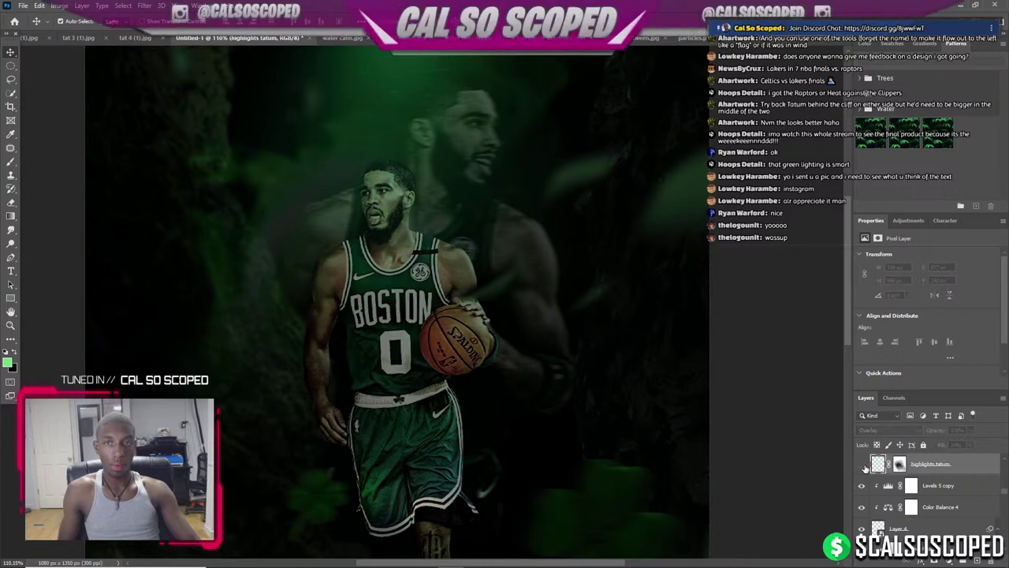
{"action": "left_click", "coordinate": [862, 465]}
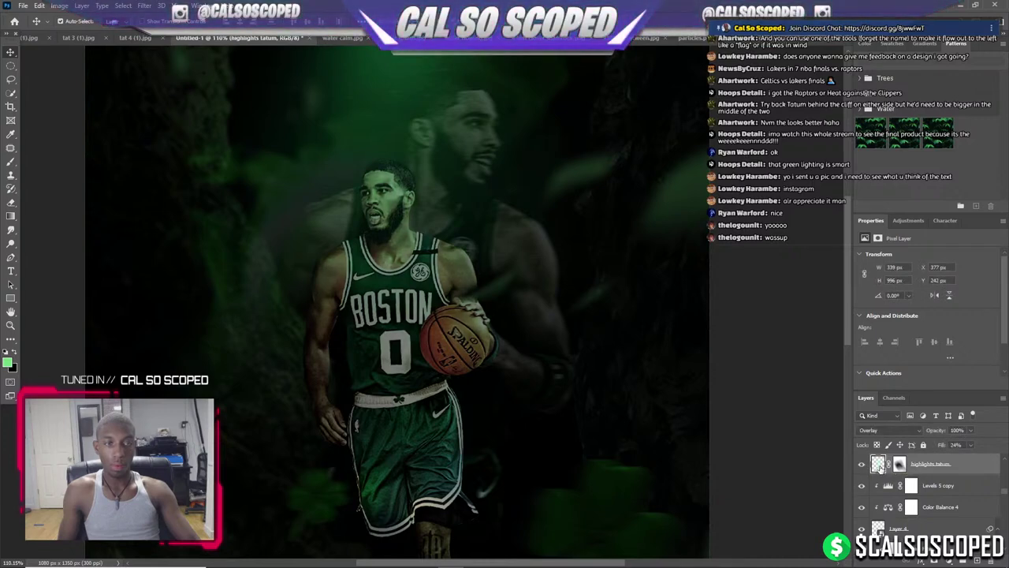
Lower the highlights tatum layer's fill to 5%.
{"action": "left_click", "coordinate": [971, 446]}
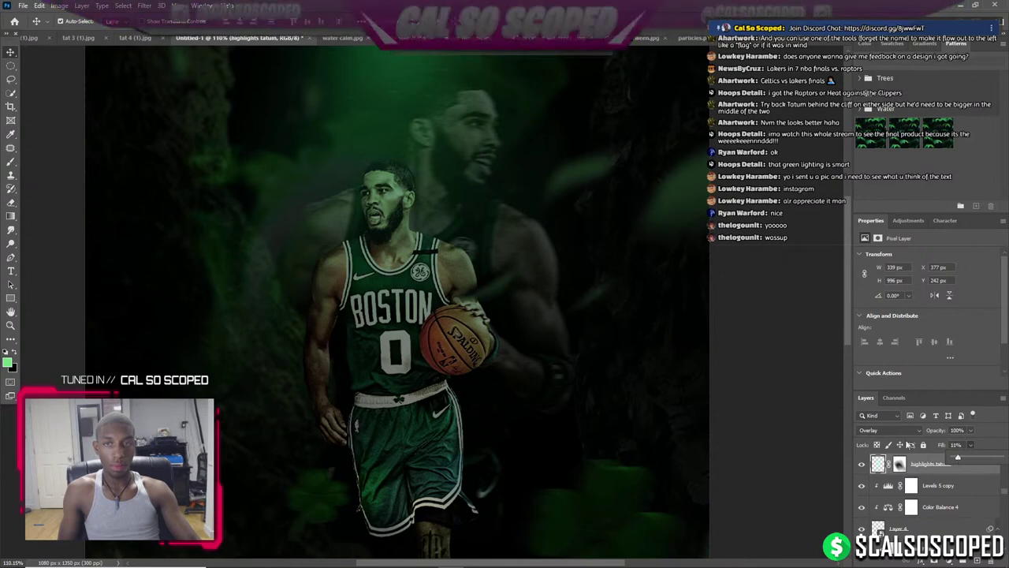
{"action": "key", "text": "ctrl+0"}
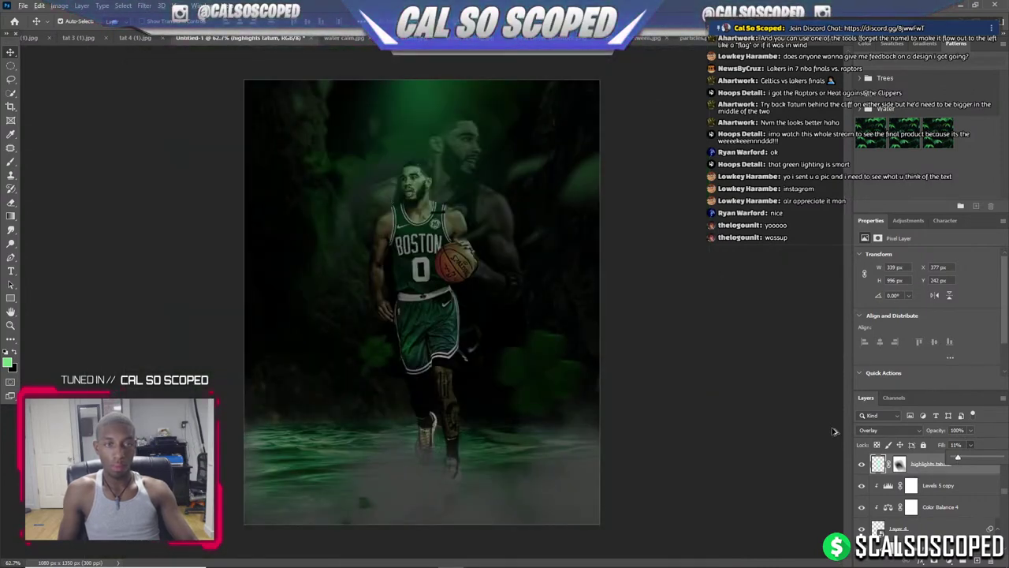
{"action": "left_click_drag", "start_coordinate": [953, 458], "coordinate": [956, 461]}
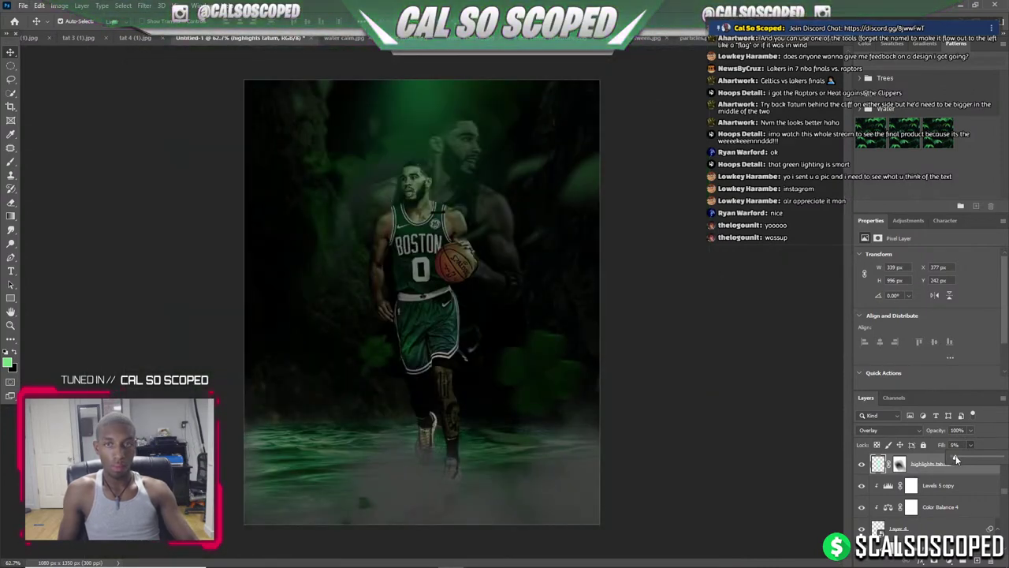
{"action": "scroll", "coordinate": [415, 229], "scroll_direction": "up", "scroll_amount": 3}
{"action": "scroll", "coordinate": [422, 213], "scroll_direction": "down", "scroll_amount": 3}
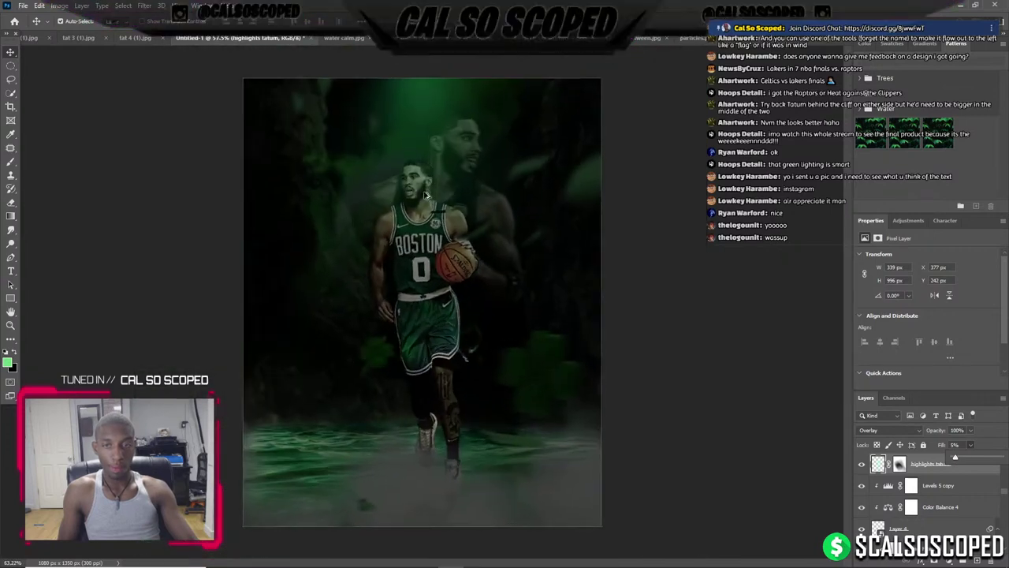
{"action": "scroll", "coordinate": [426, 196], "scroll_direction": "up", "scroll_amount": 1}
{"action": "left_click", "coordinate": [1005, 489]}
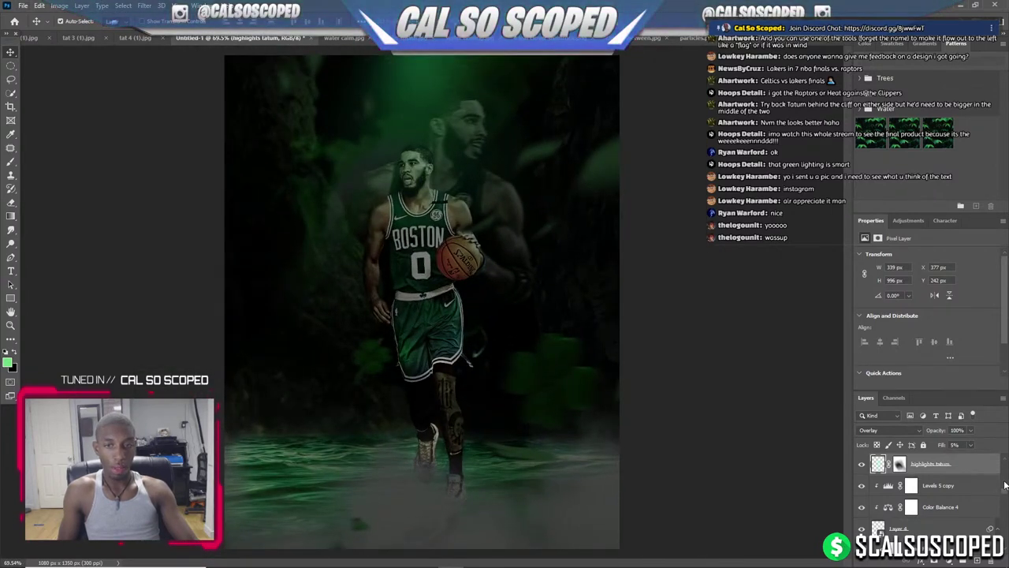
{"action": "scroll", "coordinate": [1005, 492], "scroll_direction": "down", "scroll_amount": 2}
{"action": "scroll", "coordinate": [316, 229], "scroll_direction": "down", "scroll_amount": 2}
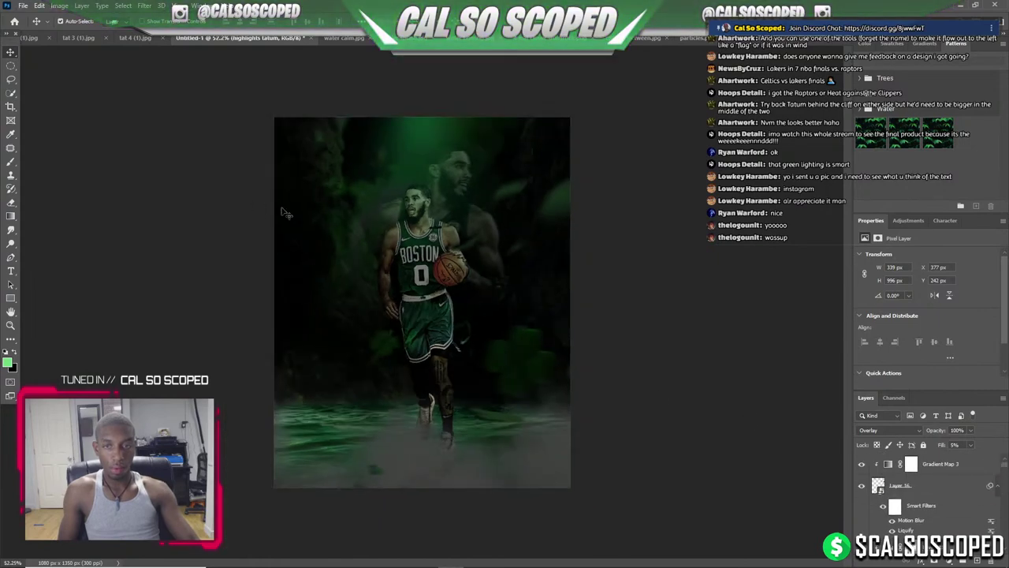
{"action": "scroll", "coordinate": [308, 226], "scroll_direction": "up", "scroll_amount": 2}
{"action": "scroll", "coordinate": [342, 227], "scroll_direction": "down", "scroll_amount": 1}
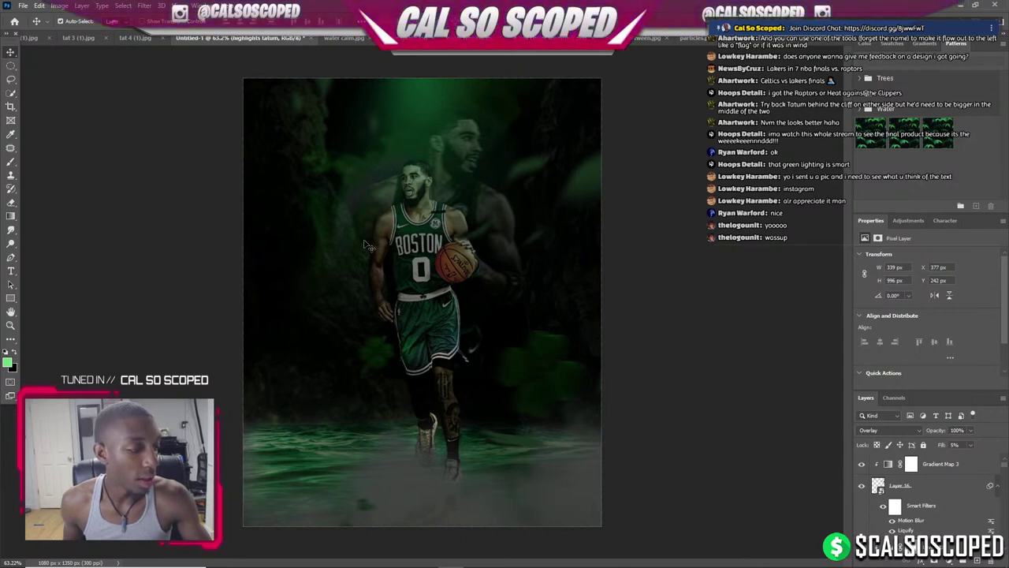
{"action": "scroll", "coordinate": [365, 248], "scroll_direction": "up", "scroll_amount": 2}
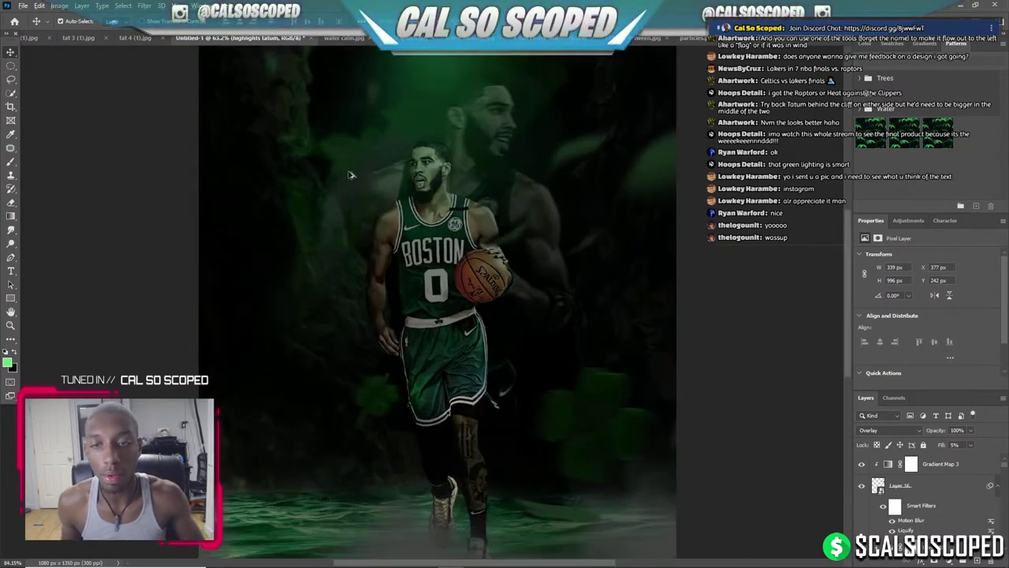
{"action": "scroll", "coordinate": [540, 410], "scroll_direction": "down", "scroll_amount": 1}
{"action": "left_click", "coordinate": [592, 367]}
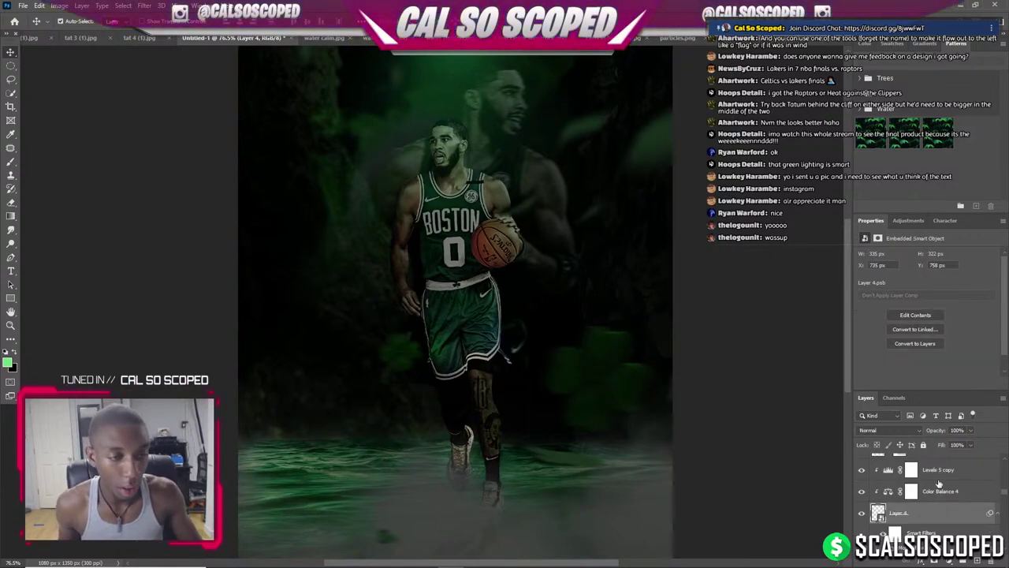
Duplicate the group and transform the copy toward the upper left, widened and tilted about 30°.
{"action": "left_click", "coordinate": [930, 509], "text": "ctrl"}
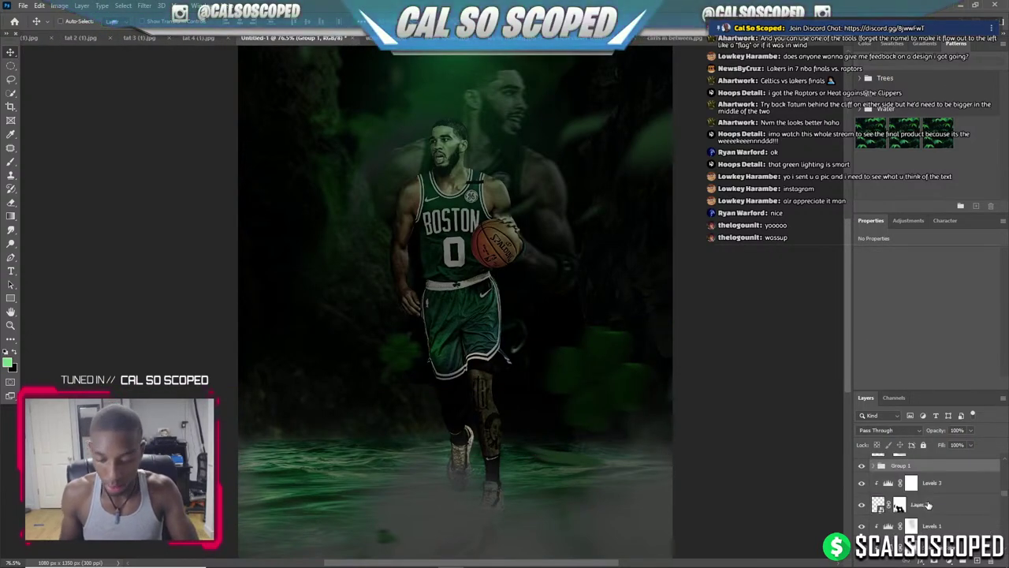
{"action": "key", "text": "ctrl+j"}
{"action": "key", "text": "ctrl+t"}
{"action": "left_click_drag", "start_coordinate": [596, 341], "coordinate": [355, 71]}
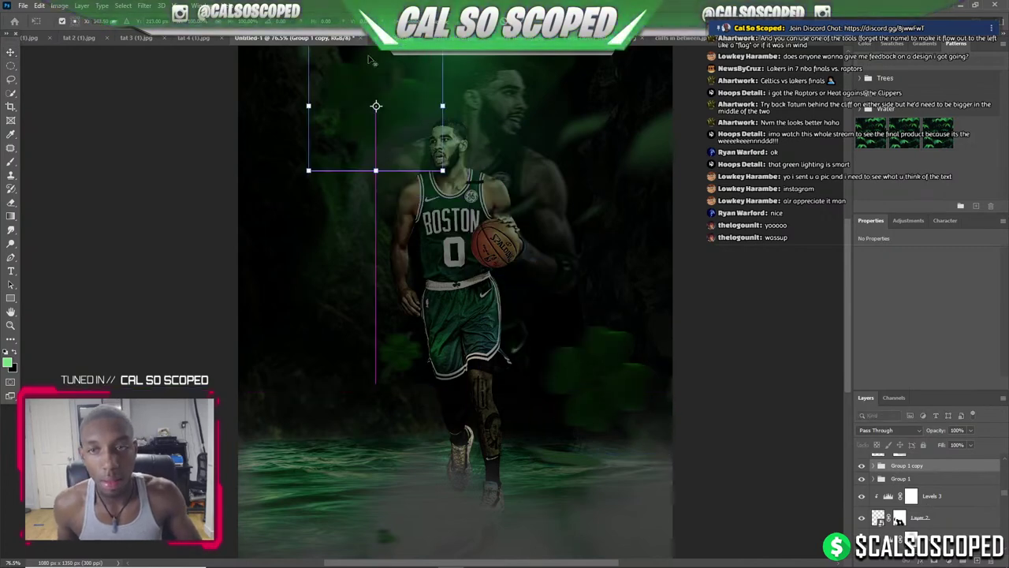
{"action": "scroll", "coordinate": [355, 71], "scroll_direction": "down", "scroll_amount": 3}
{"action": "mouse_move", "coordinate": [398, 175]}
{"action": "left_mouse_down"}
{"action": "mouse_move", "coordinate": [355, 146]}
{"action": "mouse_move", "coordinate": [406, 153]}
{"action": "left_mouse_up"}
{"action": "left_click_drag", "start_coordinate": [300, 229], "coordinate": [271, 252]}
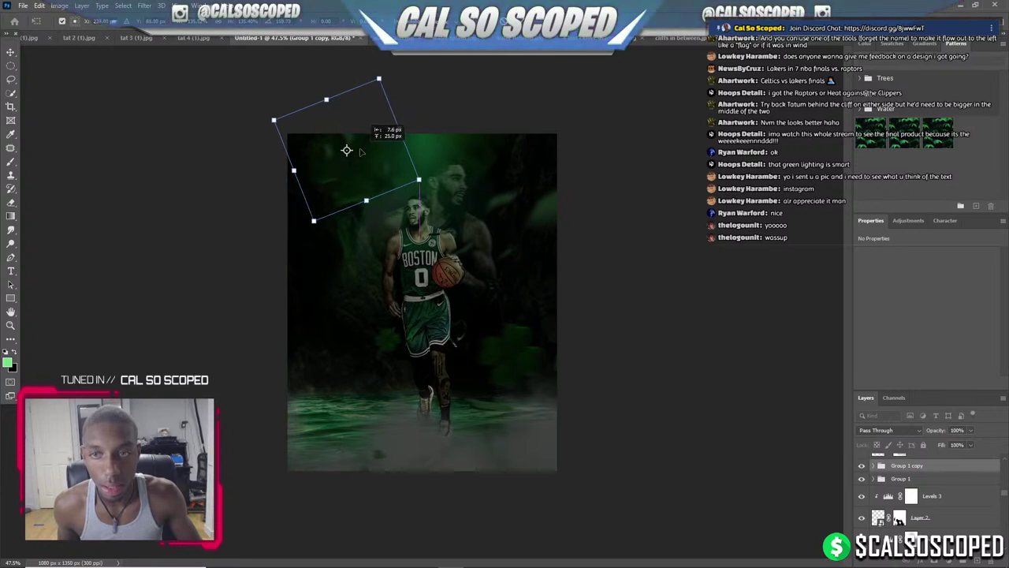
{"action": "left_click_drag", "start_coordinate": [360, 152], "coordinate": [334, 145]}
{"action": "key", "text": "Return"}
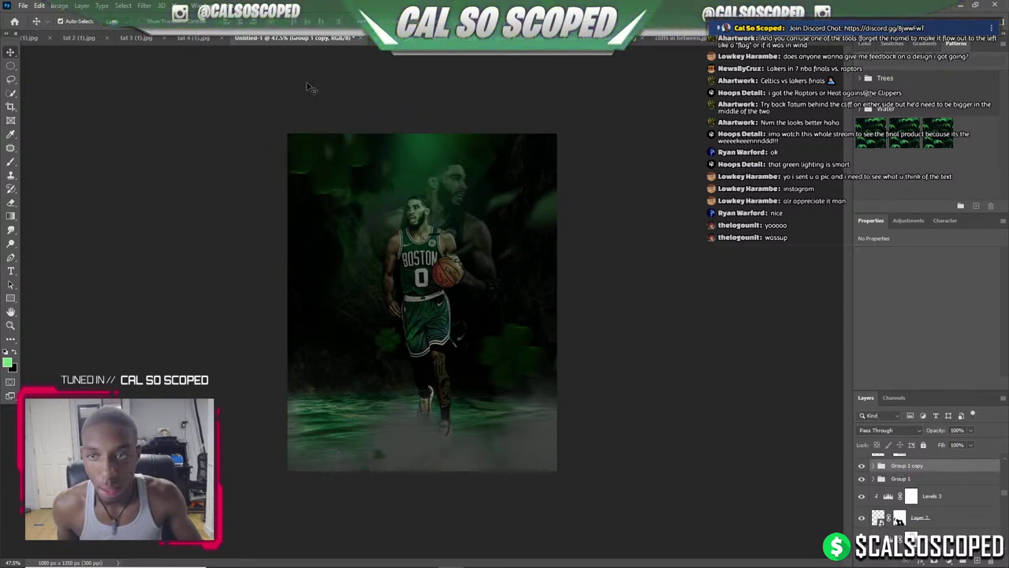
Expand Group 1 copy, compare Levels 5 copy on and off, and target its mask with the Brush.
{"action": "scroll", "coordinate": [254, 79], "scroll_direction": "up", "scroll_amount": 1}
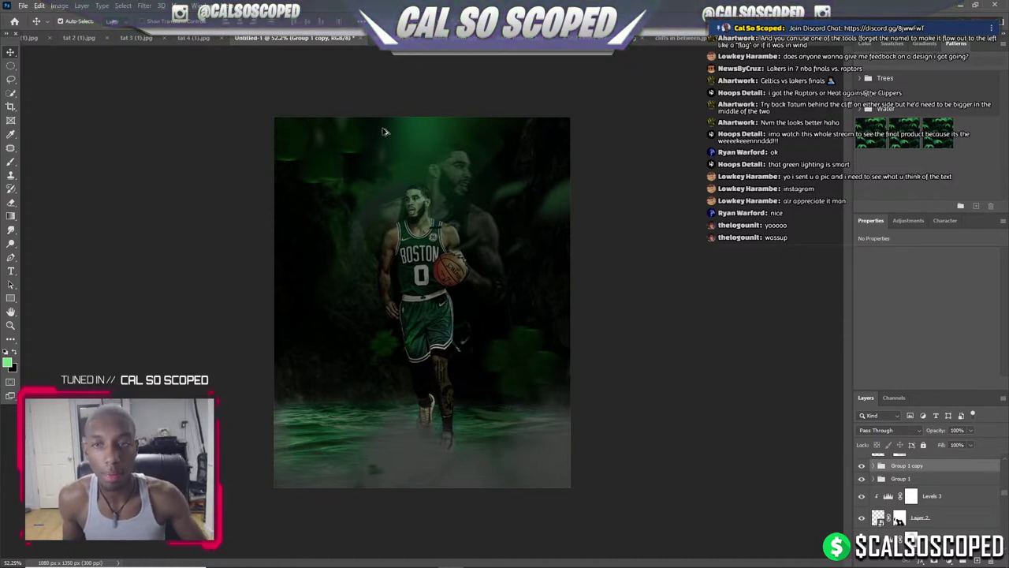
{"action": "scroll", "coordinate": [384, 132], "scroll_direction": "up", "scroll_amount": 3}
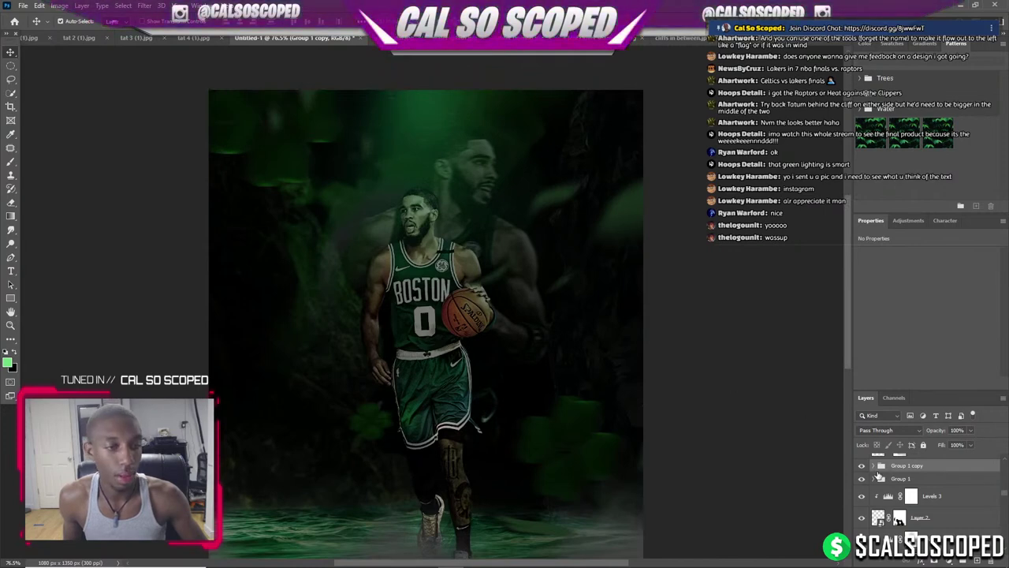
{"action": "left_click", "coordinate": [865, 468]}
{"action": "left_click", "coordinate": [877, 465]}
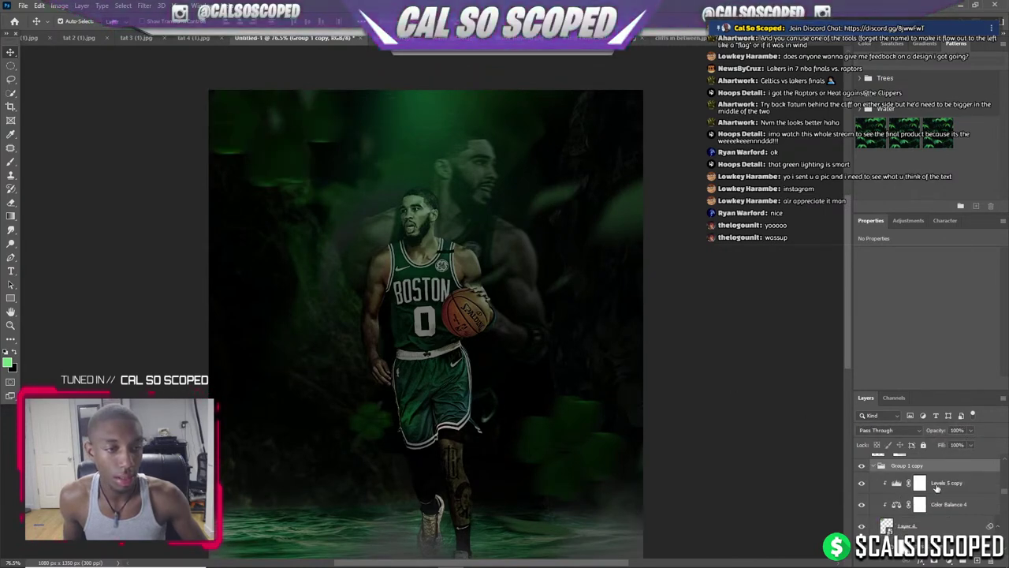
{"action": "left_click", "coordinate": [937, 486]}
{"action": "left_click", "coordinate": [862, 483]}
{"action": "left_click", "coordinate": [862, 484]}
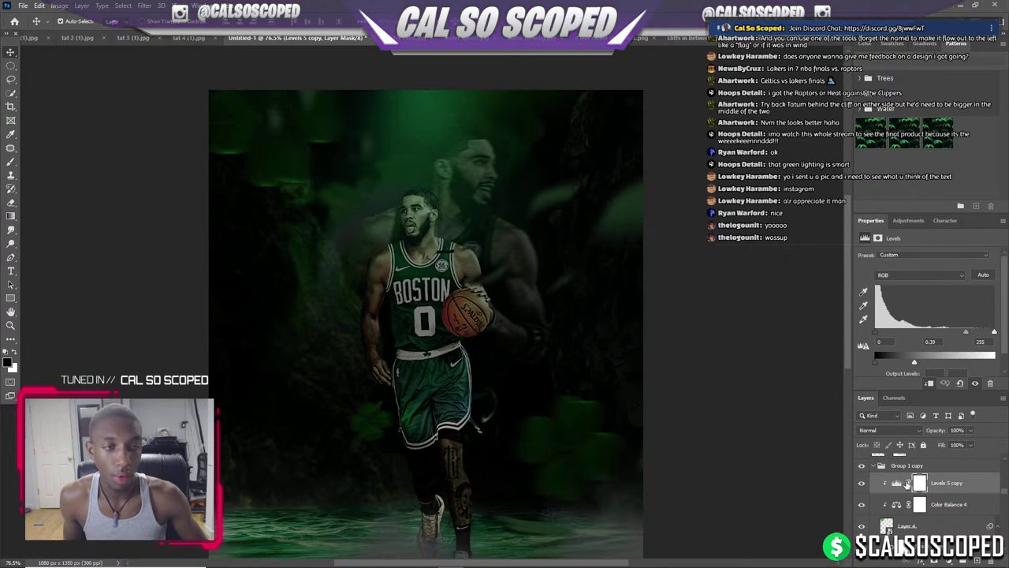
{"action": "left_click", "coordinate": [920, 484]}
{"action": "key", "text": "b"}
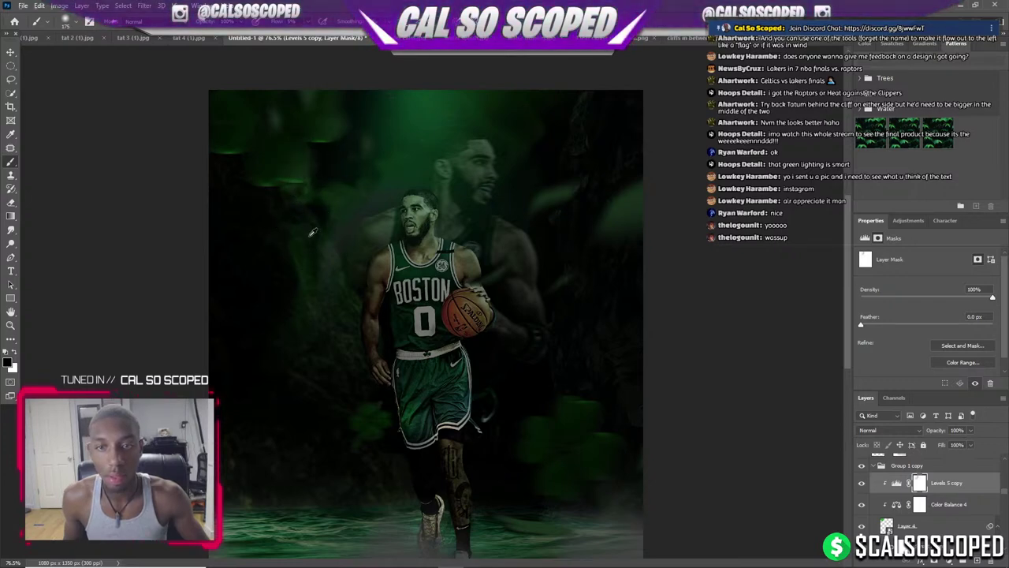
{"action": "scroll", "coordinate": [325, 215], "scroll_direction": "down", "scroll_amount": 3}
{"action": "scroll", "coordinate": [533, 215], "scroll_direction": "up", "scroll_amount": 3}
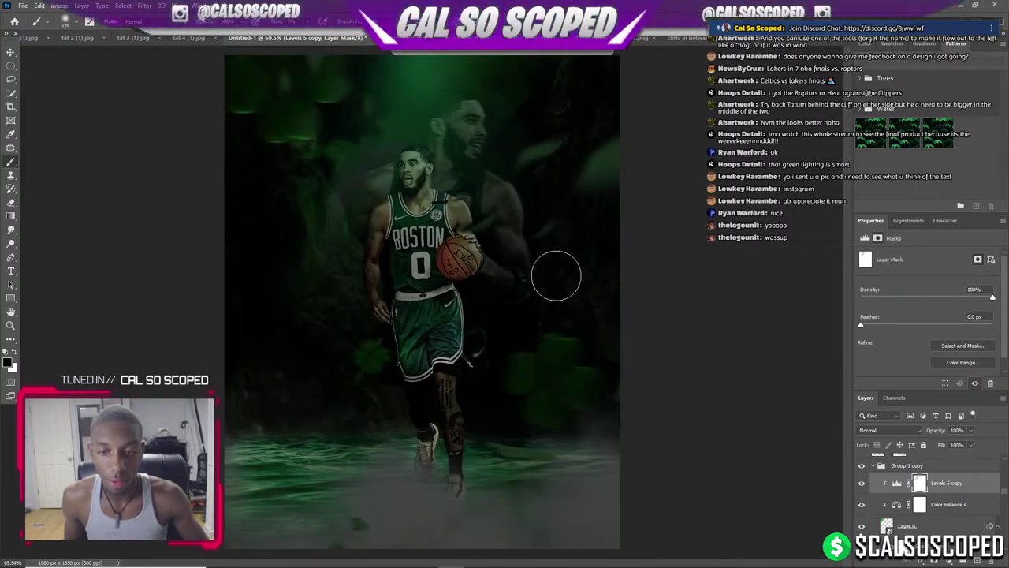
{"action": "key", "text": "v"}
{"action": "scroll", "coordinate": [528, 299], "scroll_direction": "down", "scroll_amount": 1}
{"action": "scroll", "coordinate": [525, 268], "scroll_direction": "up", "scroll_amount": 1}
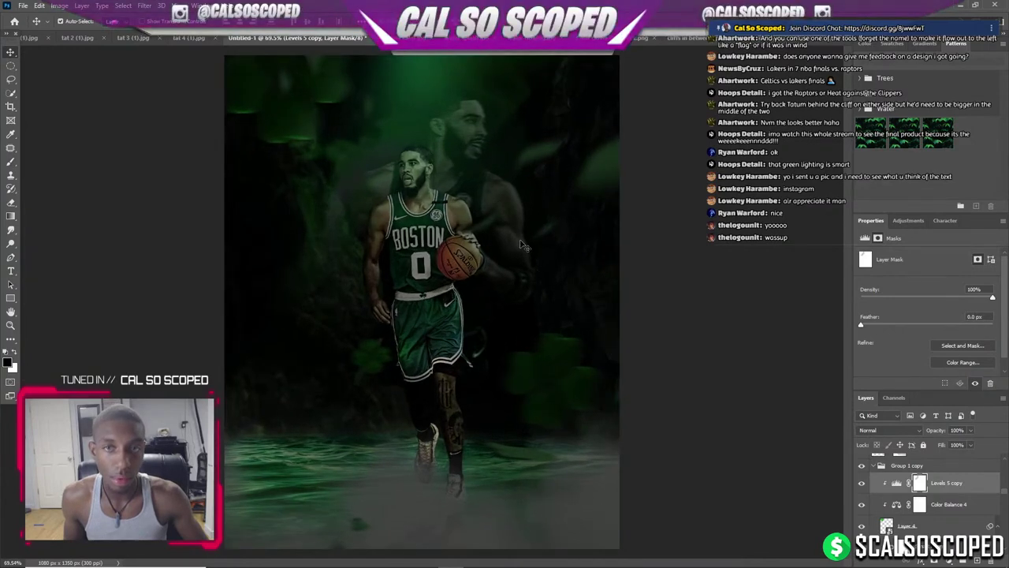
Add a Color Lookup layer above Gradient Map 3 using the (11) u2 studio.cube LUT.
{"action": "scroll", "coordinate": [1007, 497], "scroll_direction": "up", "scroll_amount": 3}
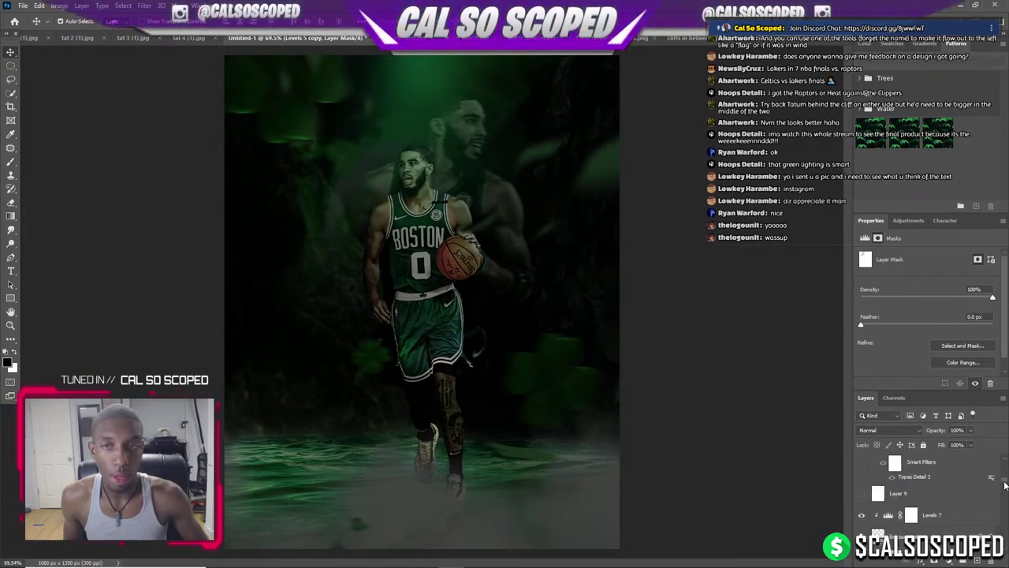
{"action": "left_click", "coordinate": [942, 473]}
{"action": "left_click", "coordinate": [952, 559]}
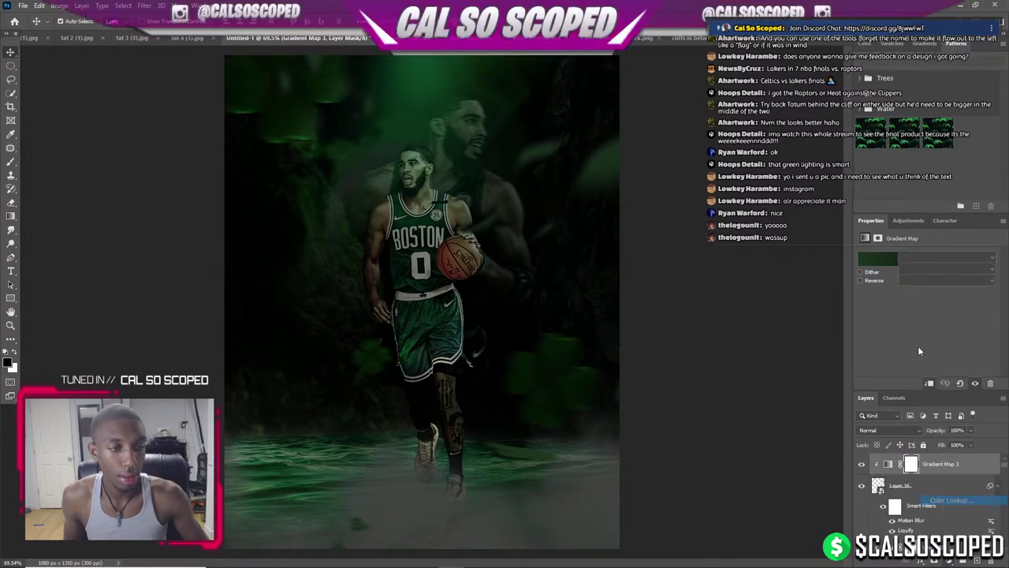
{"action": "left_click", "coordinate": [950, 501]}
{"action": "left_click", "coordinate": [914, 257]}
{"action": "left_click", "coordinate": [919, 354]}
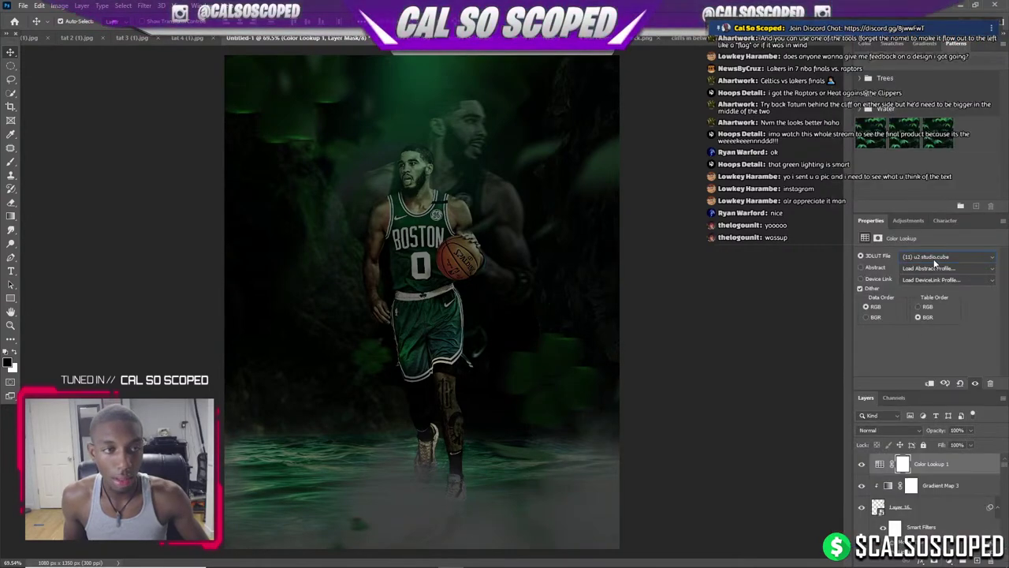
Try the (26), (55), (70), (87) u2 studio.cube and (13) u2 studio.3dl LUTs.
{"action": "left_click", "coordinate": [933, 259]}
{"action": "left_click", "coordinate": [927, 317]}
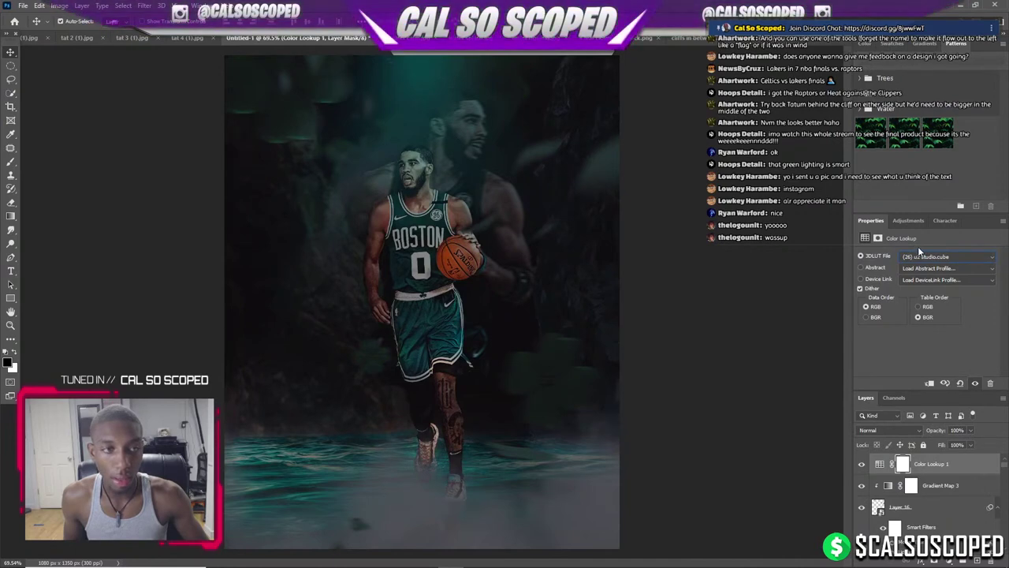
{"action": "left_click", "coordinate": [923, 256]}
{"action": "left_click", "coordinate": [921, 289]}
{"action": "left_click", "coordinate": [927, 256]}
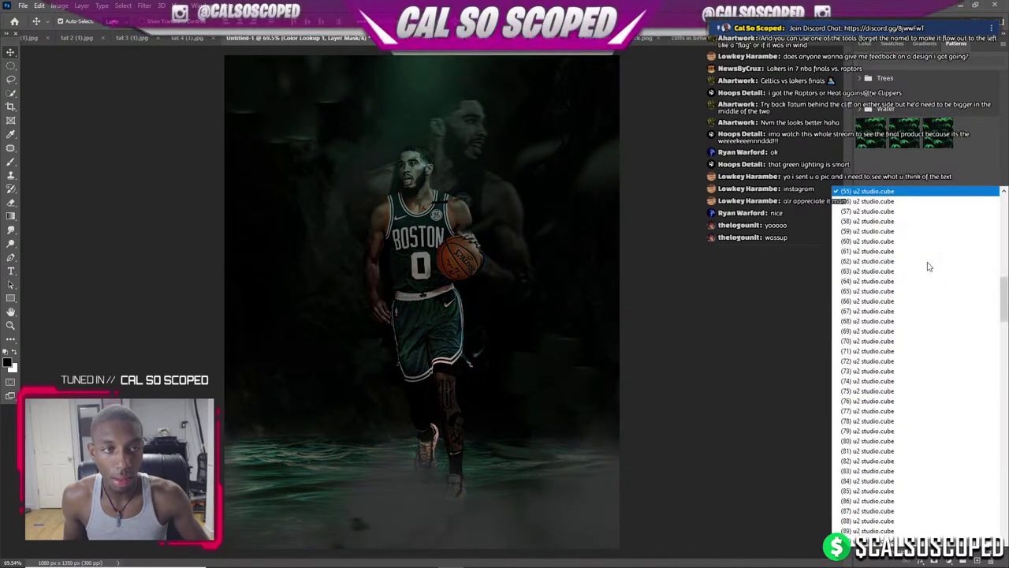
{"action": "left_click", "coordinate": [903, 202]}
{"action": "left_click", "coordinate": [935, 254]}
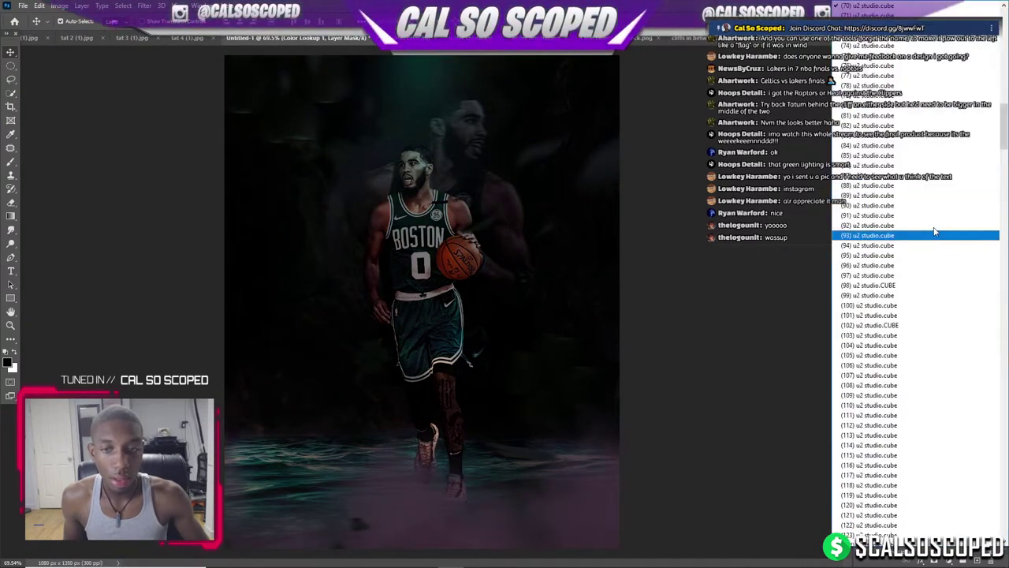
{"action": "left_click", "coordinate": [927, 175]}
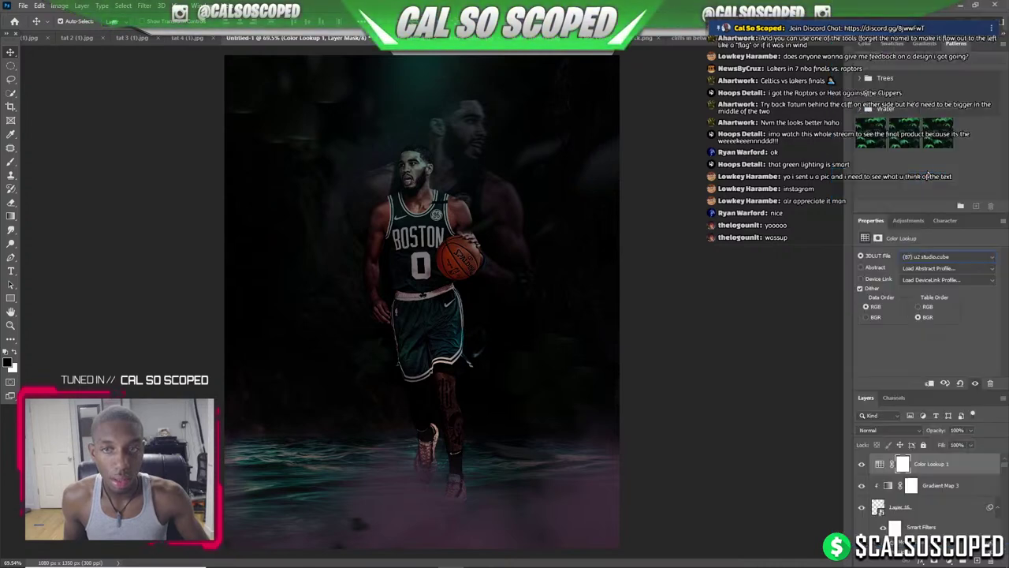
{"action": "left_click", "coordinate": [924, 257]}
{"action": "left_click", "coordinate": [926, 261]}
{"action": "left_click", "coordinate": [907, 326]}
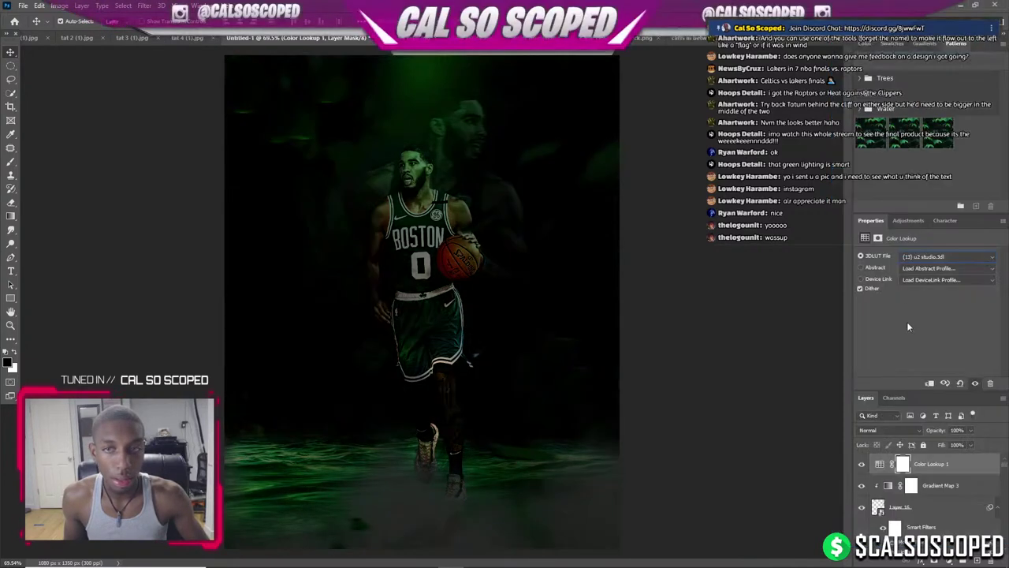
{"action": "left_click", "coordinate": [943, 257]}
{"action": "left_click", "coordinate": [922, 541]}
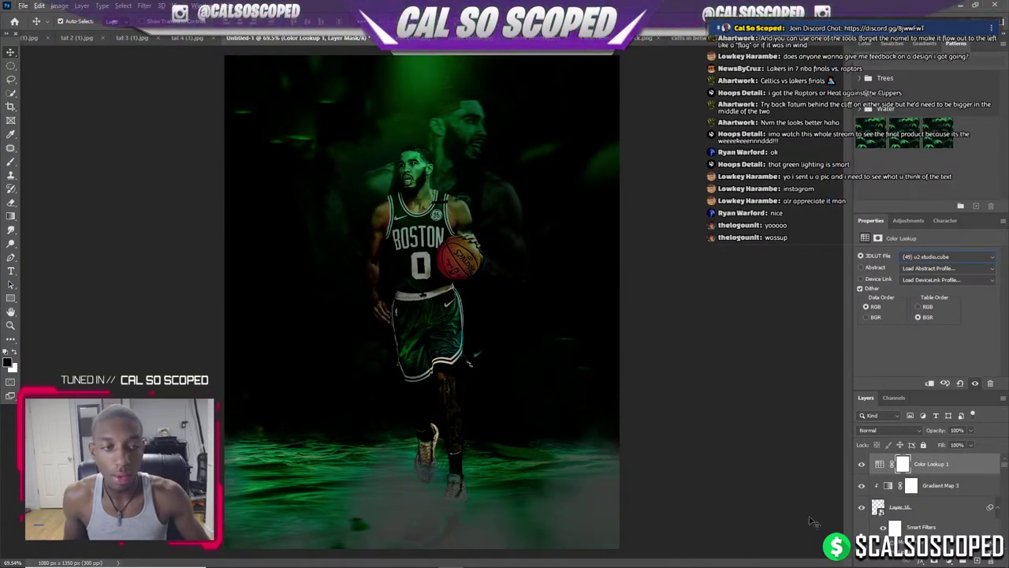
{"action": "left_click", "coordinate": [863, 465]}
{"action": "left_click", "coordinate": [862, 465]}
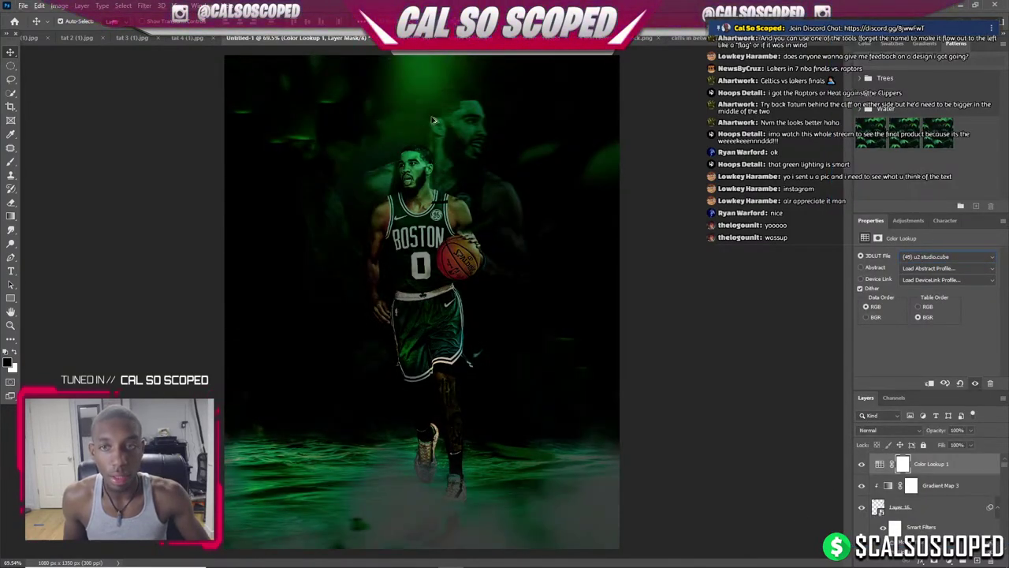
{"action": "left_click", "coordinate": [418, 167]}
{"action": "scroll", "coordinate": [417, 167], "scroll_direction": "up", "scroll_amount": 5}
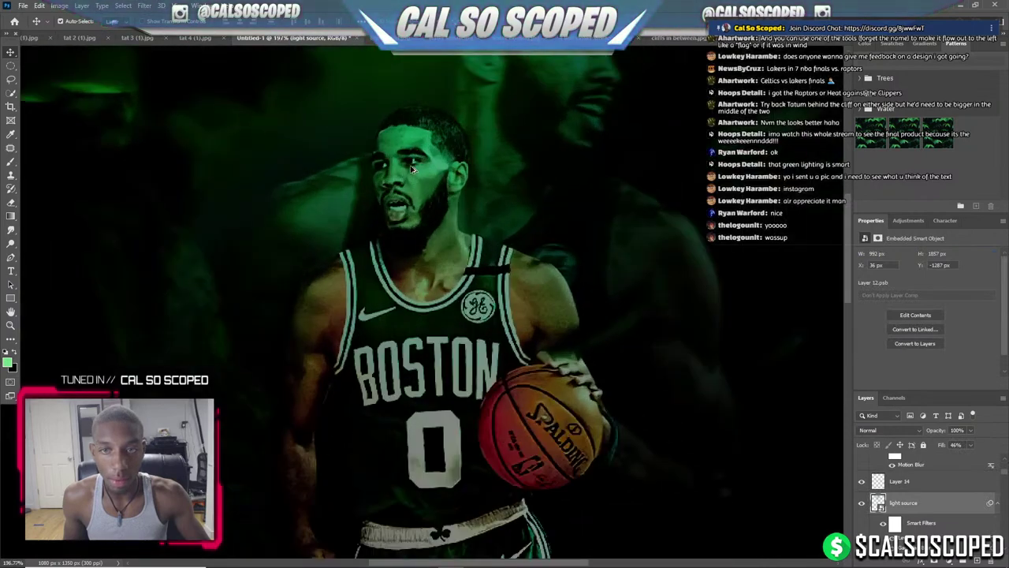
{"action": "left_click", "coordinate": [862, 503]}
{"action": "left_click", "coordinate": [861, 503]}
{"action": "left_click_drag", "start_coordinate": [868, 506], "coordinate": [899, 491]}
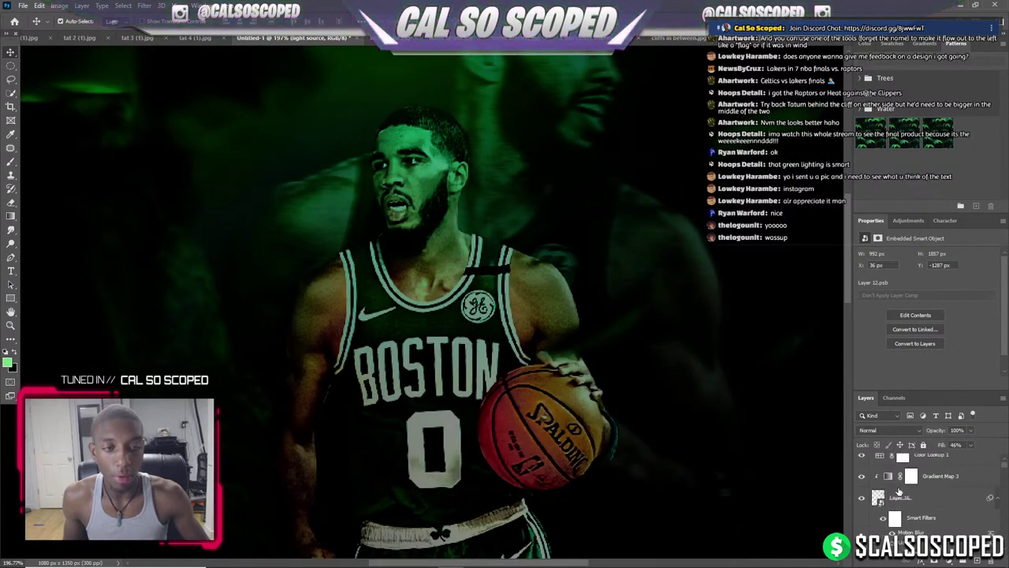
{"action": "key", "text": "ctrl+0"}
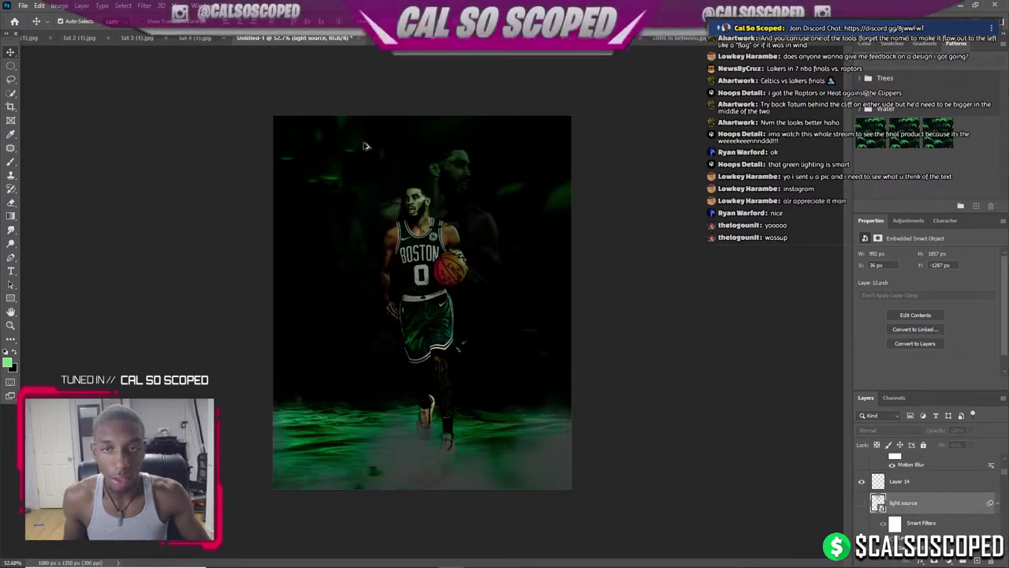
{"action": "scroll", "coordinate": [389, 155], "scroll_direction": "up", "scroll_amount": 4}
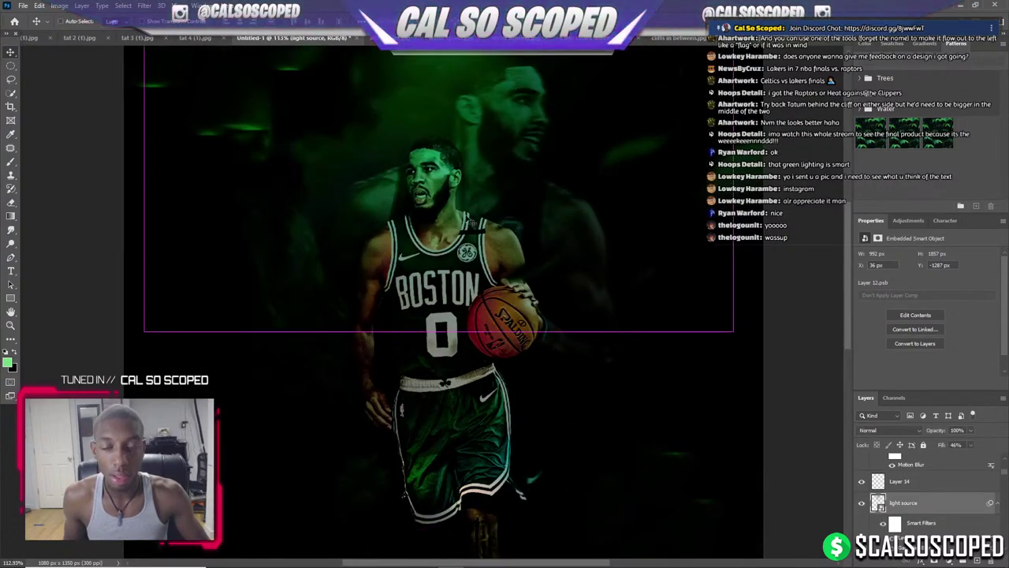
{"action": "double_click", "coordinate": [862, 504]}
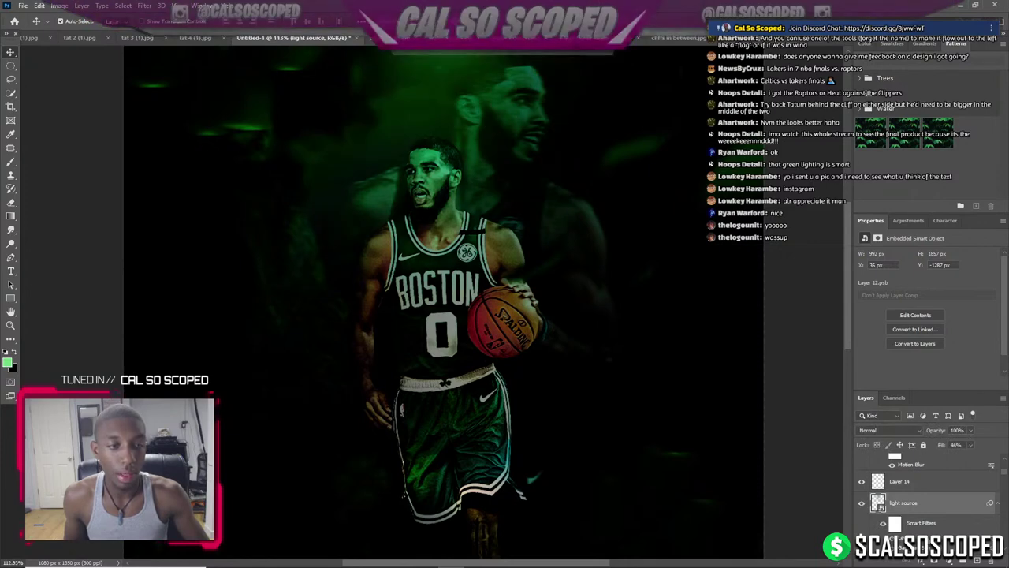
Mask the light source layer and paint black with a 500 px brush to trim the glow.
{"action": "left_click", "coordinate": [934, 560]}
{"action": "key", "text": "b"}
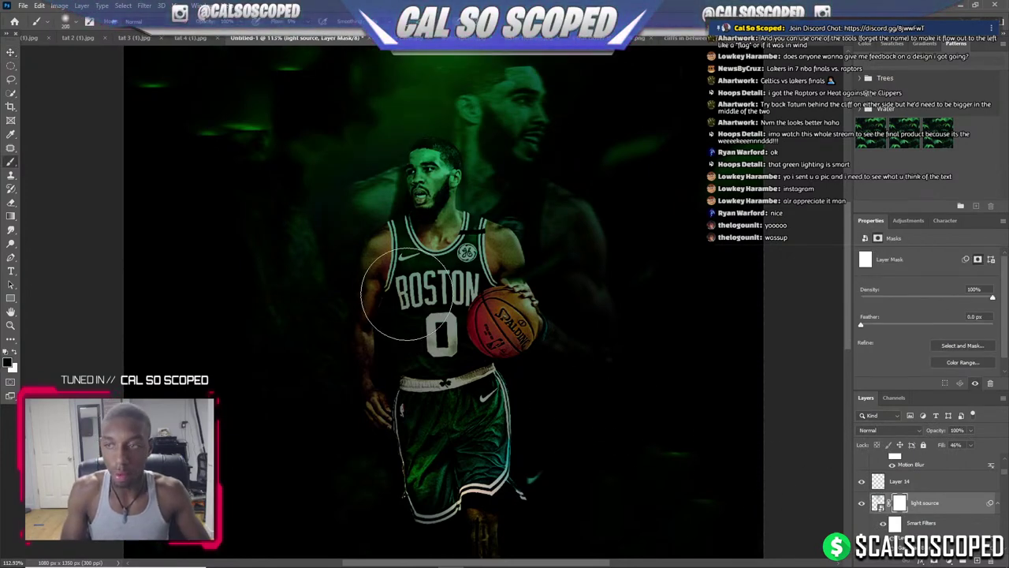
{"action": "key", "text": "bracketright"}
{"action": "key", "text": "bracketright"}
{"action": "key", "text": "bracketright"}
{"action": "key", "text": "bracketright"}
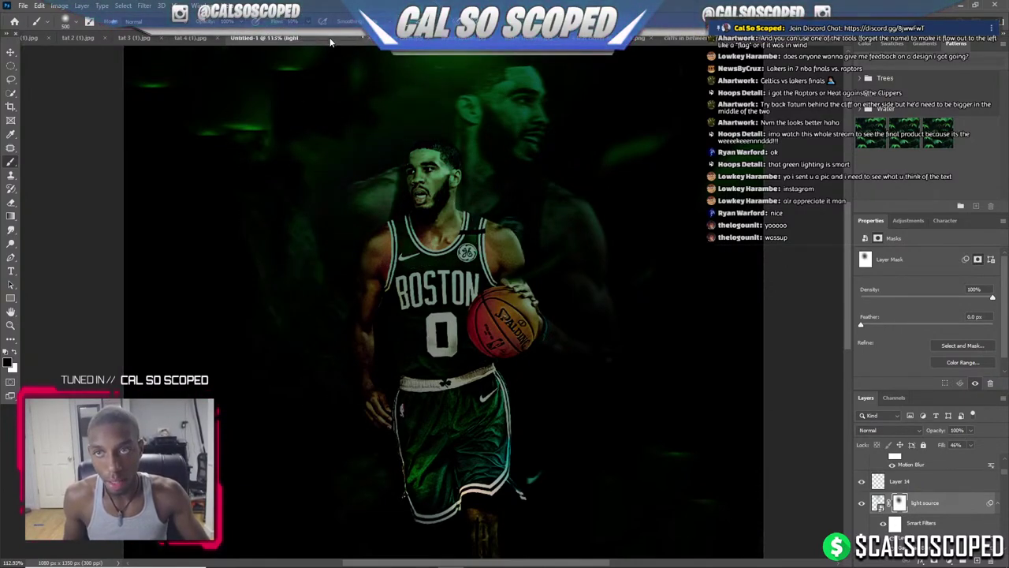
{"action": "scroll", "coordinate": [371, 180], "scroll_direction": "down", "scroll_amount": 3}
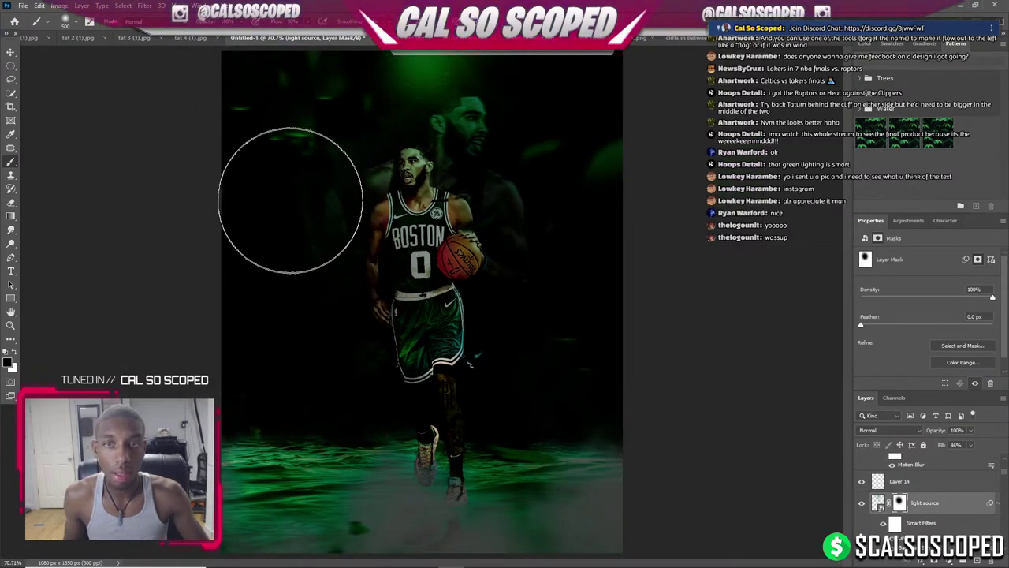
{"action": "scroll", "coordinate": [416, 231], "scroll_direction": "up", "scroll_amount": 1}
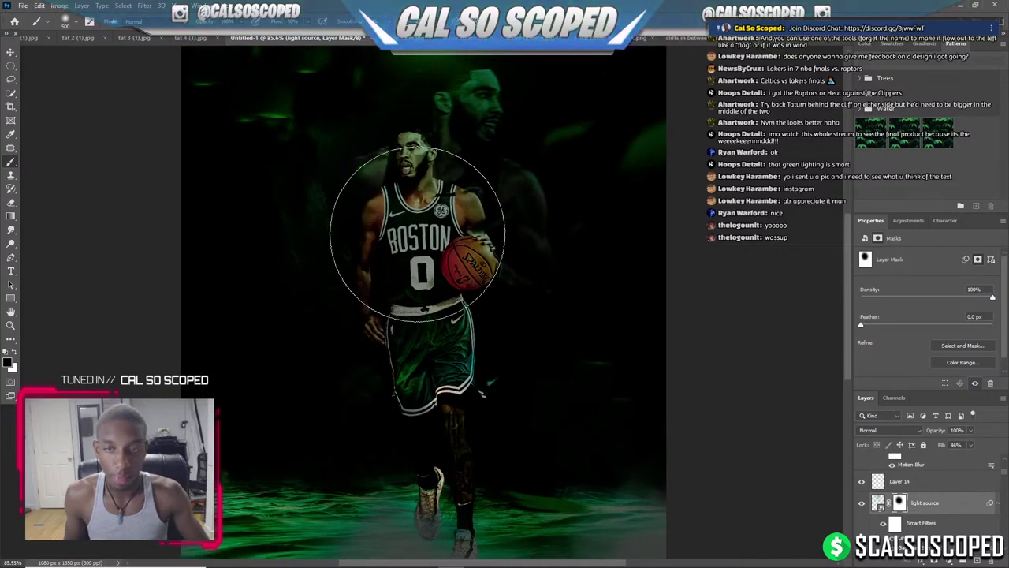
{"action": "key", "text": "v"}
{"action": "left_click", "coordinate": [415, 167]}
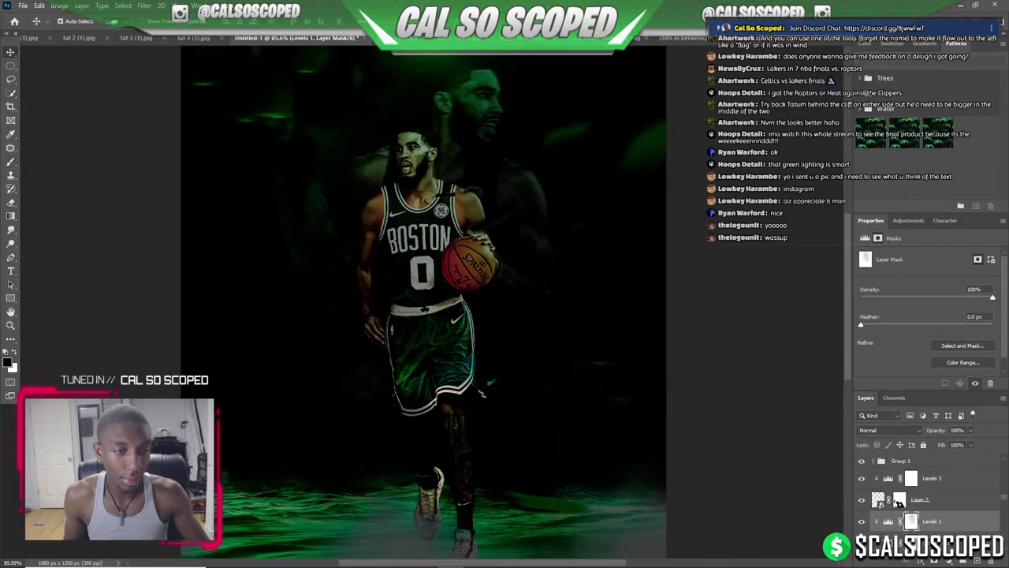
Scroll the Layers panel to locate the highlights tatum layer.
{"action": "scroll", "coordinate": [887, 522], "scroll_direction": "up", "scroll_amount": 1}
{"action": "scroll", "coordinate": [875, 518], "scroll_direction": "up", "scroll_amount": 1}
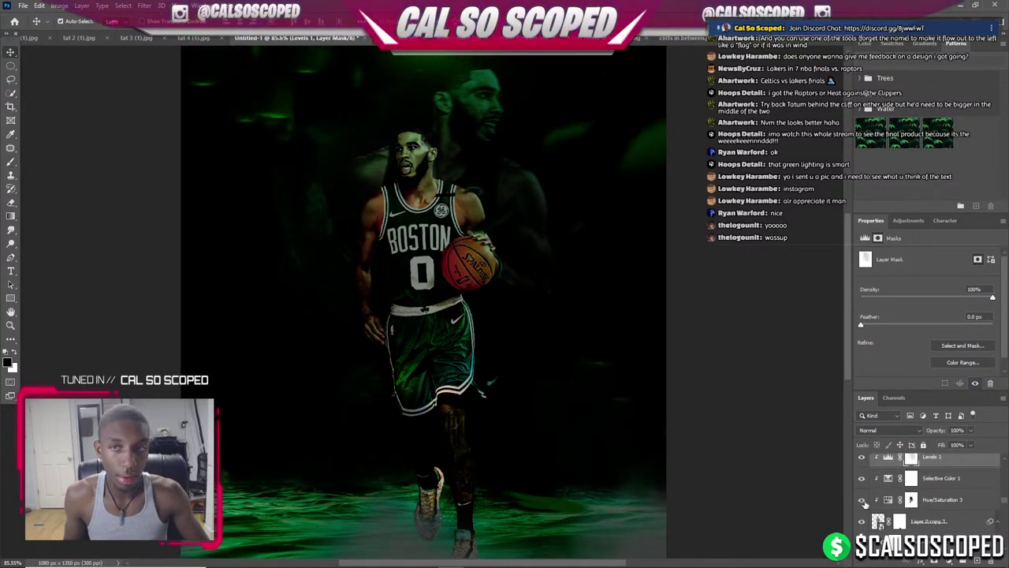
{"action": "scroll", "coordinate": [862, 484], "scroll_direction": "down", "scroll_amount": 1}
{"action": "scroll", "coordinate": [862, 489], "scroll_direction": "down", "scroll_amount": 1}
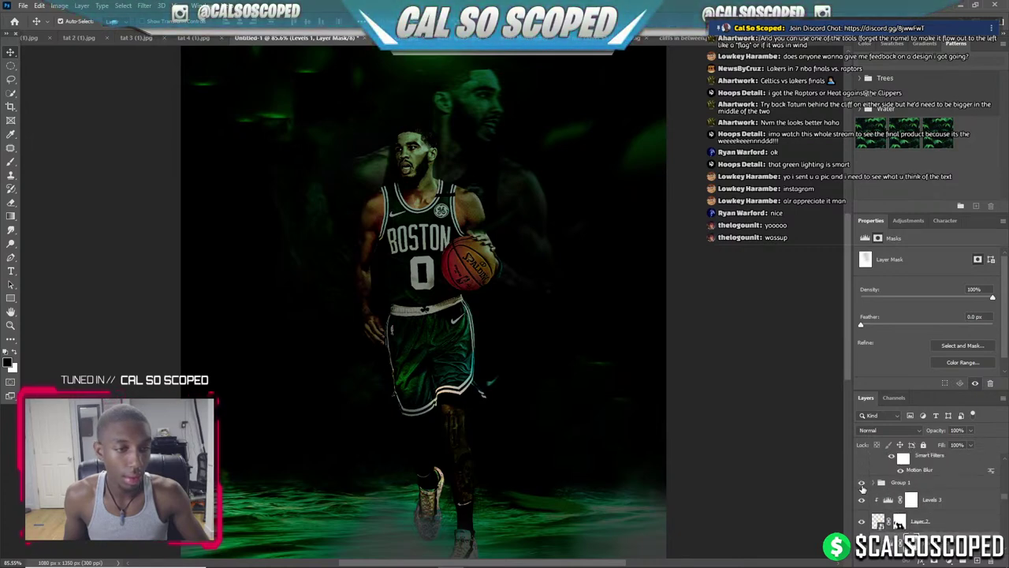
{"action": "scroll", "coordinate": [865, 501], "scroll_direction": "down", "scroll_amount": 1}
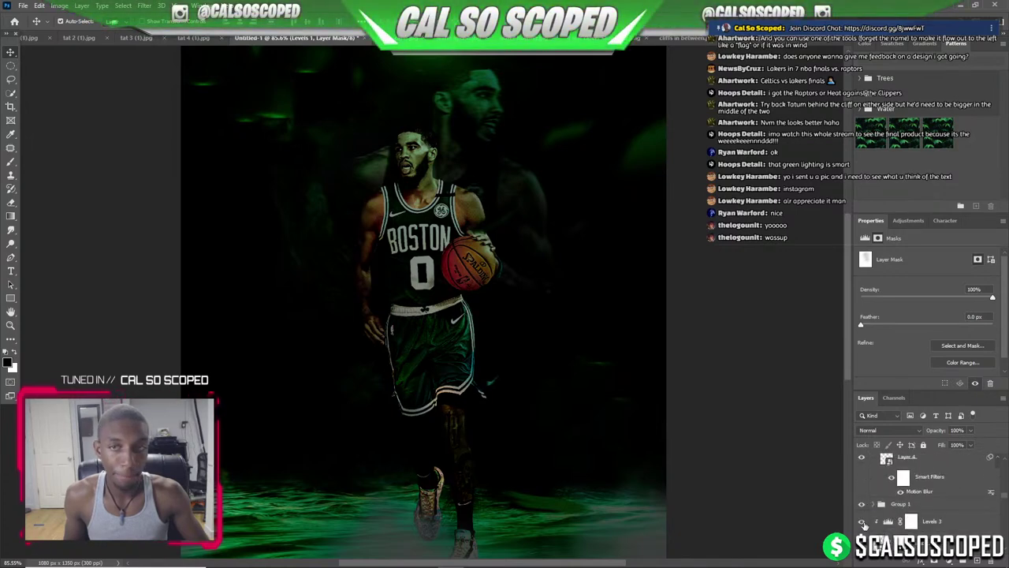
{"action": "left_click", "coordinate": [862, 522]}
{"action": "scroll", "coordinate": [907, 522], "scroll_direction": "down", "scroll_amount": 1}
{"action": "scroll", "coordinate": [923, 522], "scroll_direction": "up", "scroll_amount": 1}
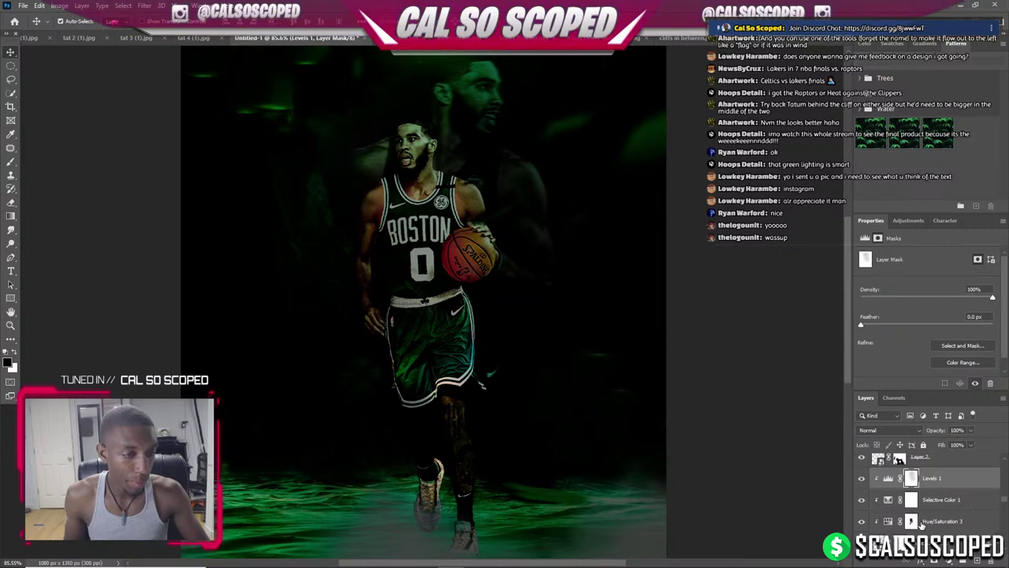
{"action": "scroll", "coordinate": [919, 522], "scroll_direction": "up", "scroll_amount": 1}
{"action": "scroll", "coordinate": [907, 522], "scroll_direction": "up", "scroll_amount": 2}
{"action": "scroll", "coordinate": [898, 523], "scroll_direction": "up", "scroll_amount": 2}
{"action": "scroll", "coordinate": [895, 523], "scroll_direction": "up", "scroll_amount": 1}
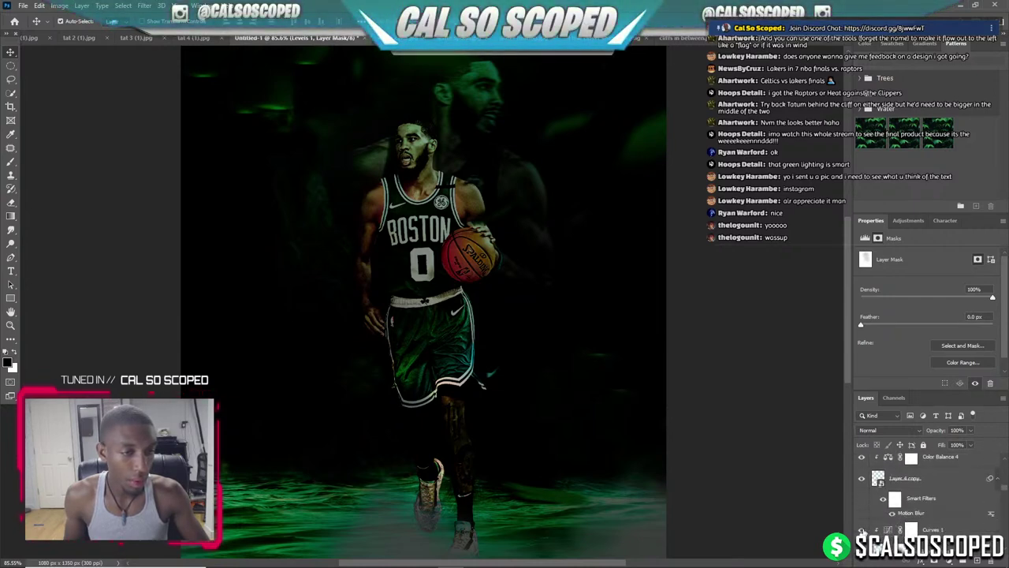
{"action": "scroll", "coordinate": [868, 526], "scroll_direction": "up", "scroll_amount": 2}
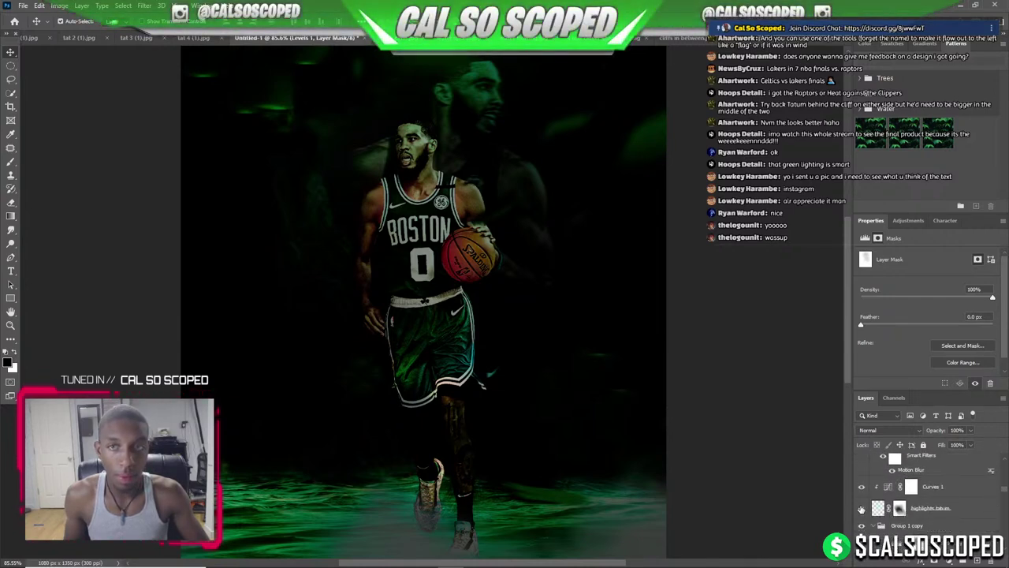
Target the highlights tatum layer mask with the Brush tool and fit the whole poster in view.
{"action": "left_click", "coordinate": [912, 510]}
{"action": "left_click", "coordinate": [900, 508]}
{"action": "key", "text": "b"}
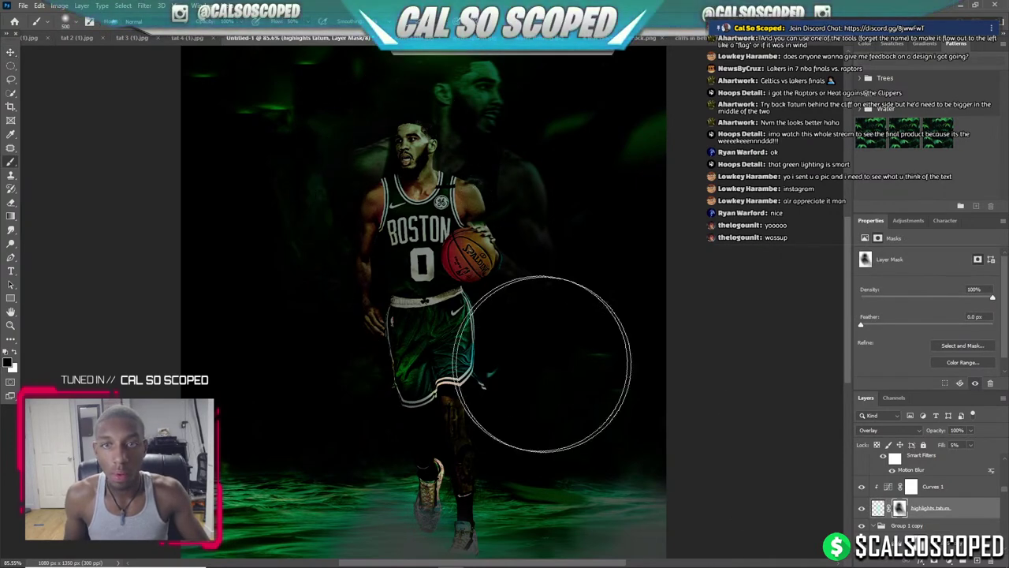
{"action": "key", "text": "ctrl+0"}
{"action": "scroll", "coordinate": [335, 211], "scroll_direction": "down", "scroll_amount": 3}
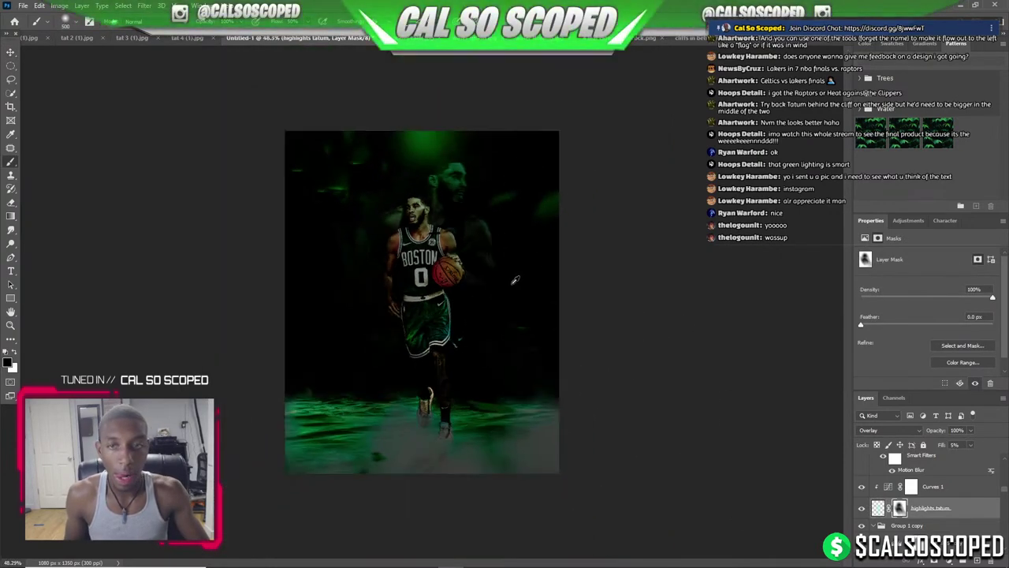
{"action": "scroll", "coordinate": [931, 505], "scroll_direction": "up", "scroll_amount": 2}
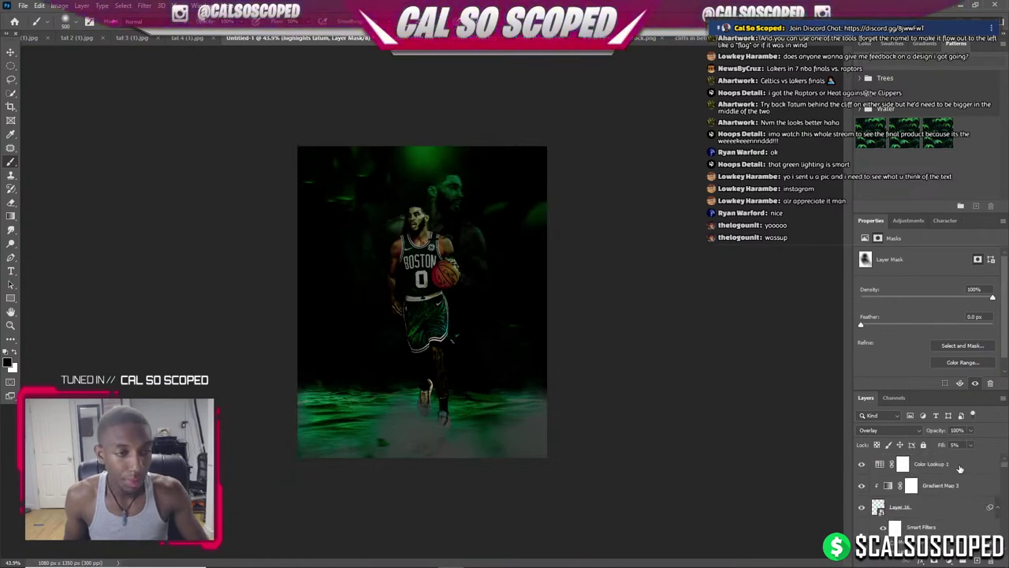
On Color Lookup 1, preview the (80), (112), (137) u2 studio and Columbia + 16 LUTs.
{"action": "left_click", "coordinate": [930, 464]}
{"action": "left_click", "coordinate": [923, 257]}
{"action": "left_click", "coordinate": [911, 303]}
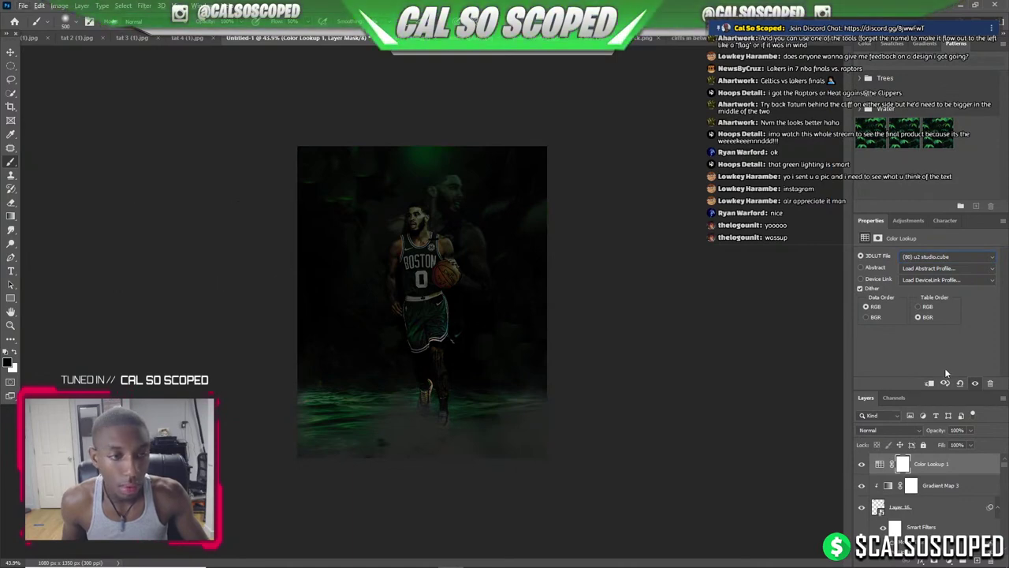
{"action": "left_click", "coordinate": [941, 257]}
{"action": "left_click", "coordinate": [930, 295]}
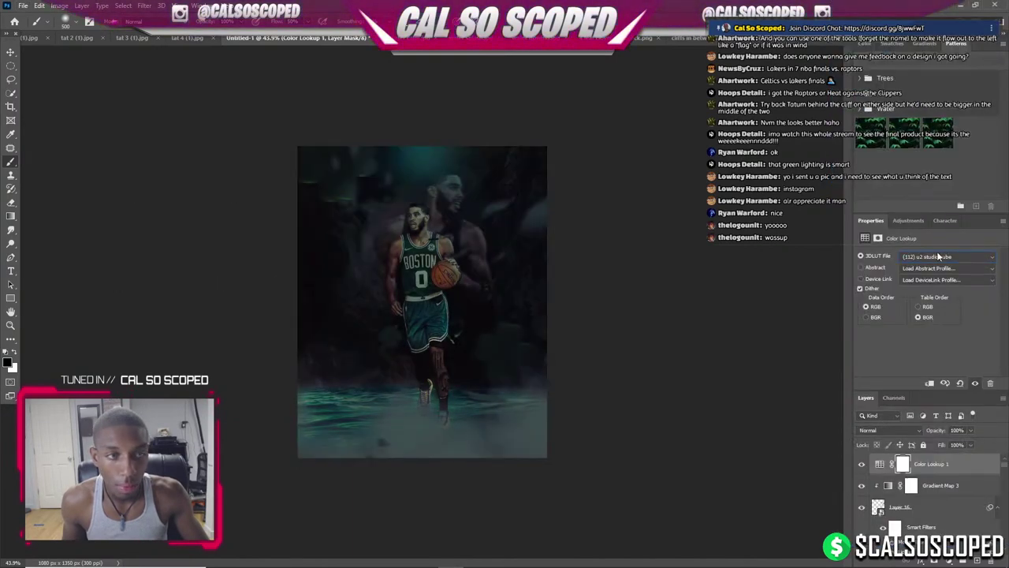
{"action": "left_click", "coordinate": [936, 254]}
{"action": "left_click", "coordinate": [924, 254]}
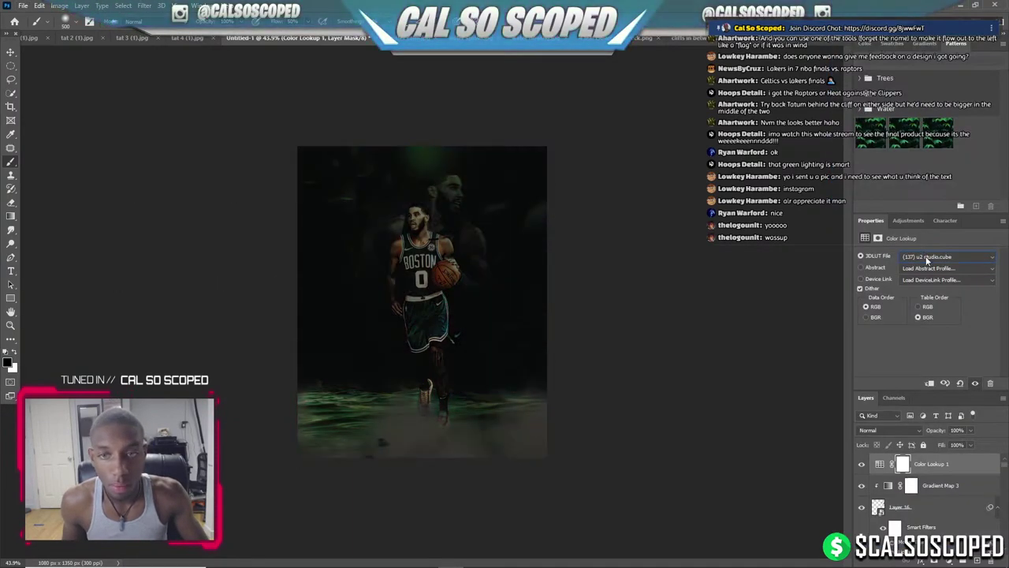
{"action": "left_click", "coordinate": [927, 256]}
{"action": "left_click", "coordinate": [923, 277]}
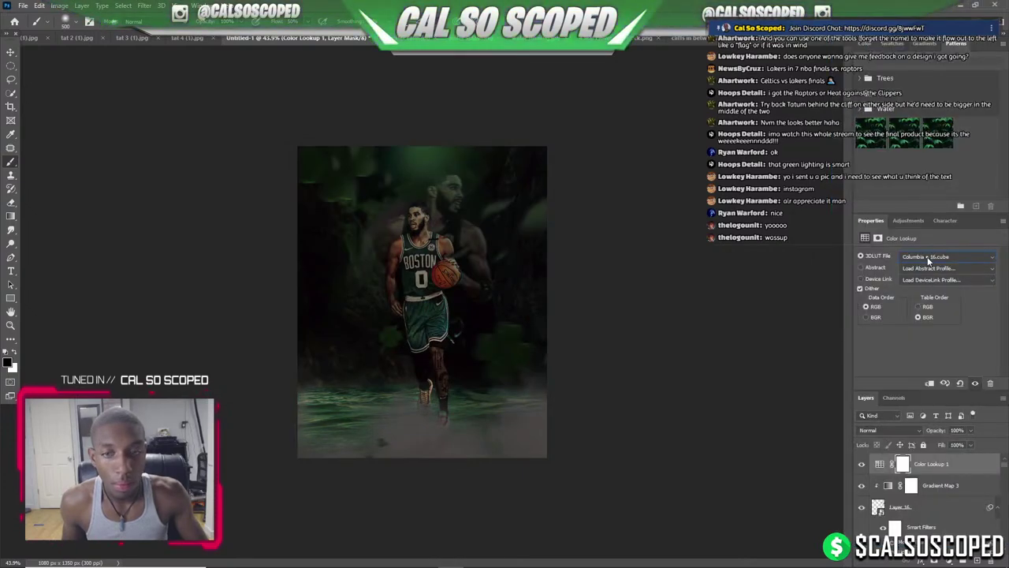
Try the EdgyAmber and Fuji ETERNA 250D LUTs, then settle on GC_Warm_Hunny-LOG.cube.
{"action": "left_click", "coordinate": [928, 258]}
{"action": "left_click", "coordinate": [924, 258]}
{"action": "left_click", "coordinate": [938, 255]}
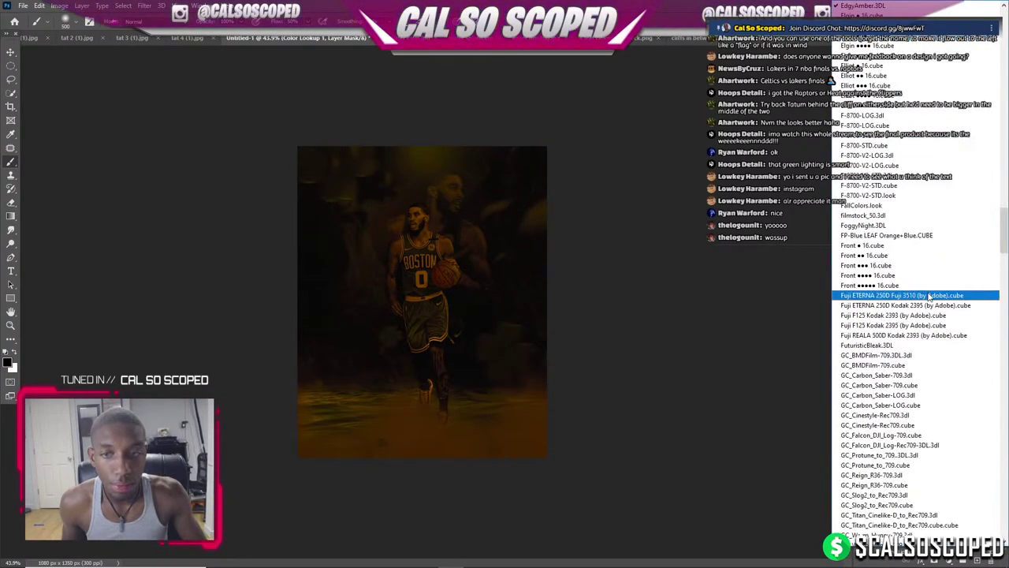
{"action": "left_click", "coordinate": [927, 289]}
{"action": "left_click", "coordinate": [932, 257]}
{"action": "left_click", "coordinate": [930, 259]}
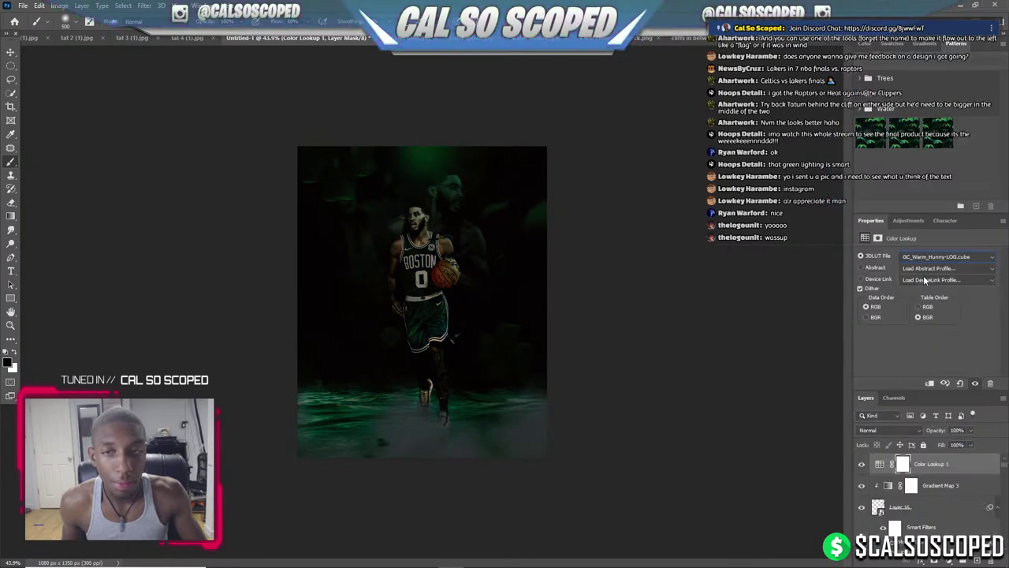
Switch to the Move tool and reselect the Color Lookup 1 layer.
{"action": "left_click", "coordinate": [10, 52]}
{"action": "scroll", "coordinate": [266, 221], "scroll_direction": "up", "scroll_amount": 2}
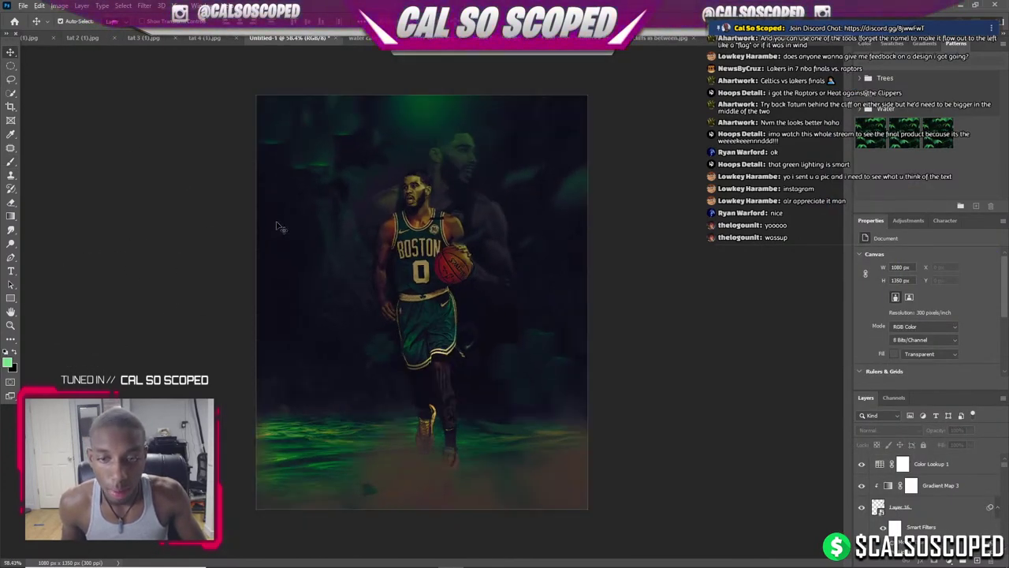
{"action": "scroll", "coordinate": [278, 226], "scroll_direction": "up", "scroll_amount": 1}
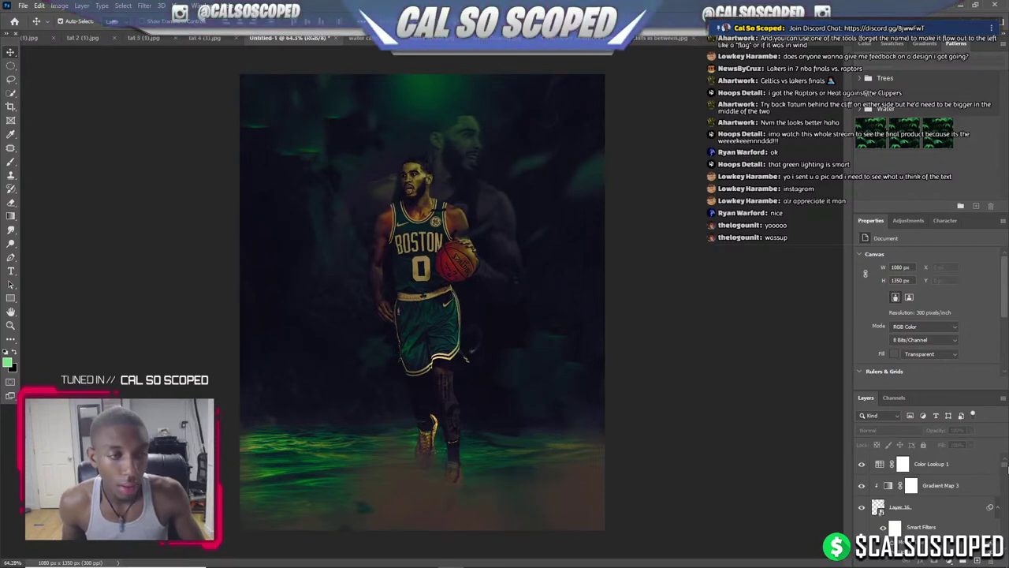
{"action": "left_click", "coordinate": [934, 466]}
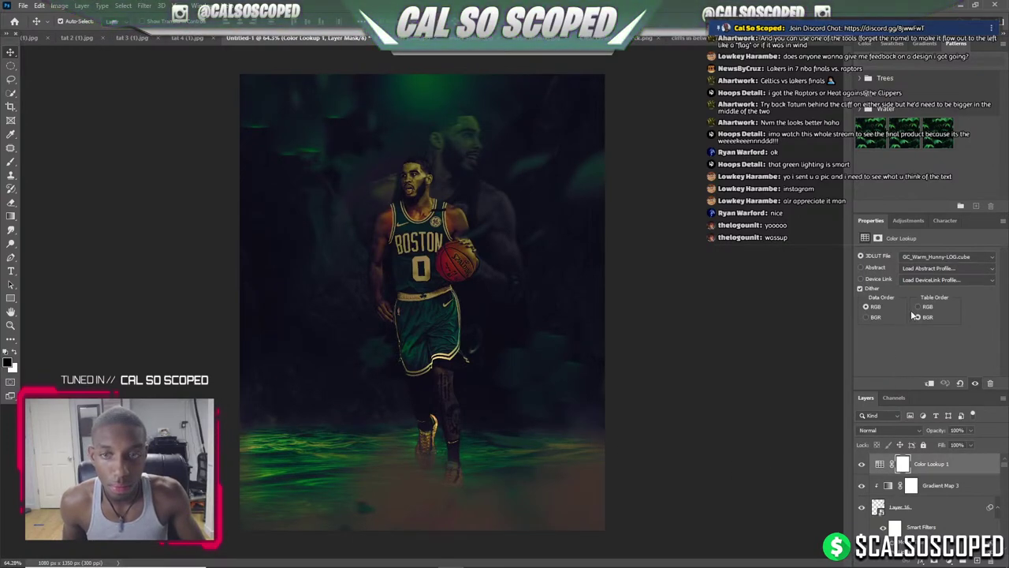
Add a Levels adjustment above the LUT with the white input at 181, keeping black at 0.
{"action": "left_click", "coordinate": [948, 560]}
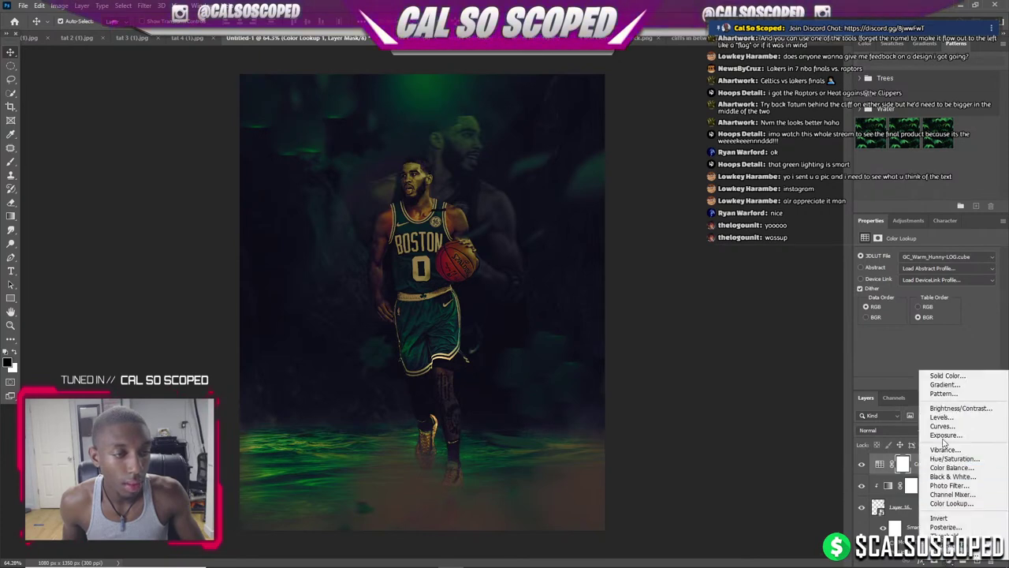
{"action": "left_click", "coordinate": [938, 414]}
{"action": "mouse_move", "coordinate": [934, 332]}
{"action": "left_mouse_down"}
{"action": "mouse_move", "coordinate": [965, 332]}
{"action": "mouse_move", "coordinate": [932, 332]}
{"action": "left_mouse_up"}
{"action": "left_click_drag", "start_coordinate": [993, 332], "coordinate": [959, 331]}
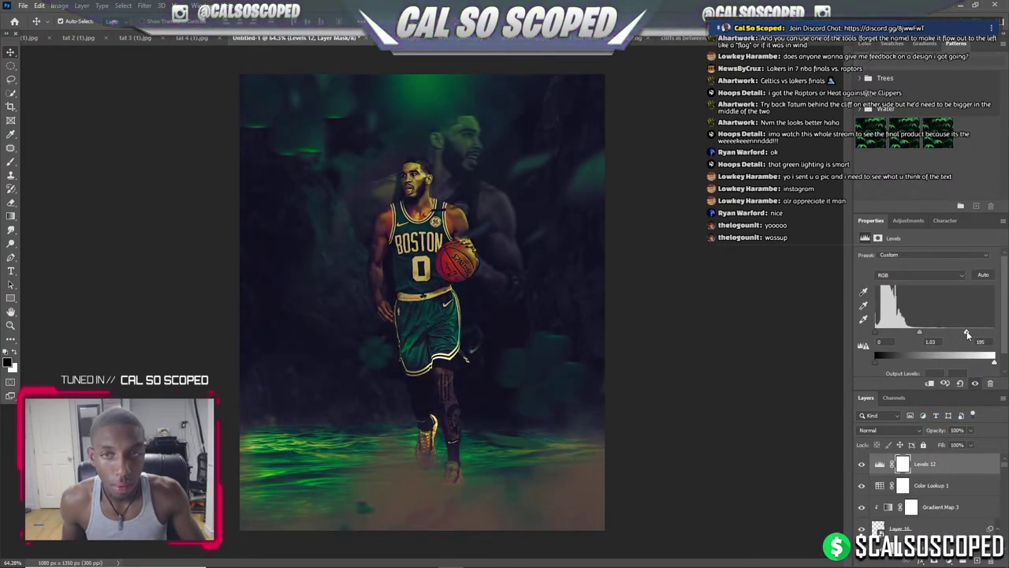
{"action": "mouse_move", "coordinate": [875, 332]}
{"action": "left_mouse_down"}
{"action": "mouse_move", "coordinate": [897, 332]}
{"action": "mouse_move", "coordinate": [873, 332]}
{"action": "left_mouse_up"}
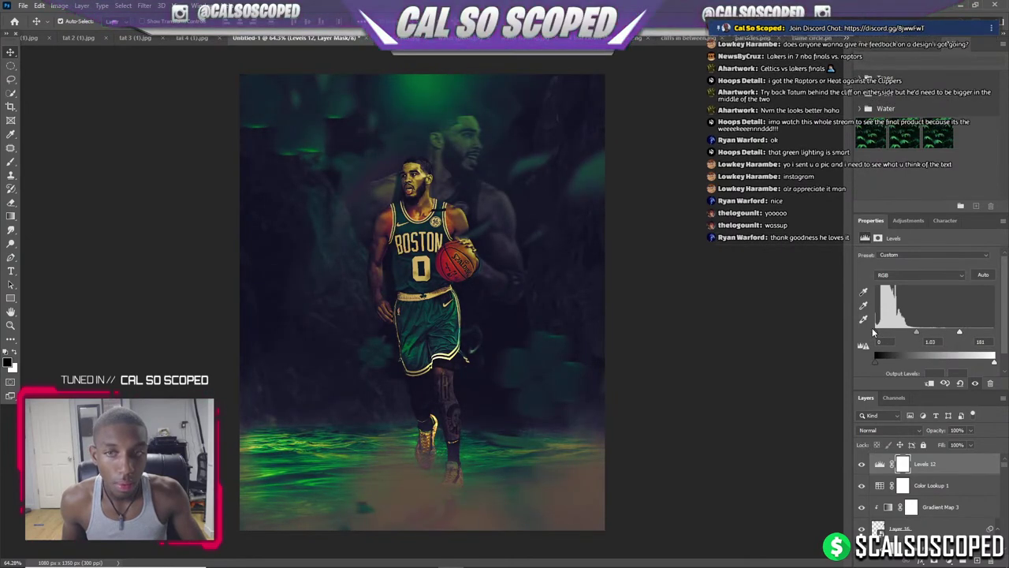
{"action": "left_click_drag", "start_coordinate": [397, 171], "coordinate": [564, 283]}
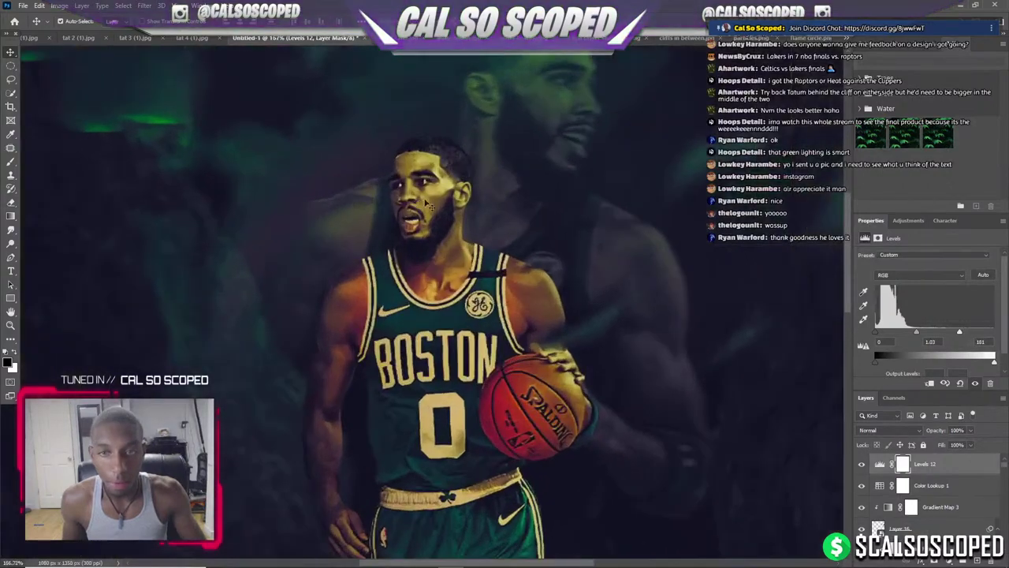
Compare the player's Levels on and off, then enable Hue/Saturation 3 and brush its mask.
{"action": "left_click", "coordinate": [974, 382]}
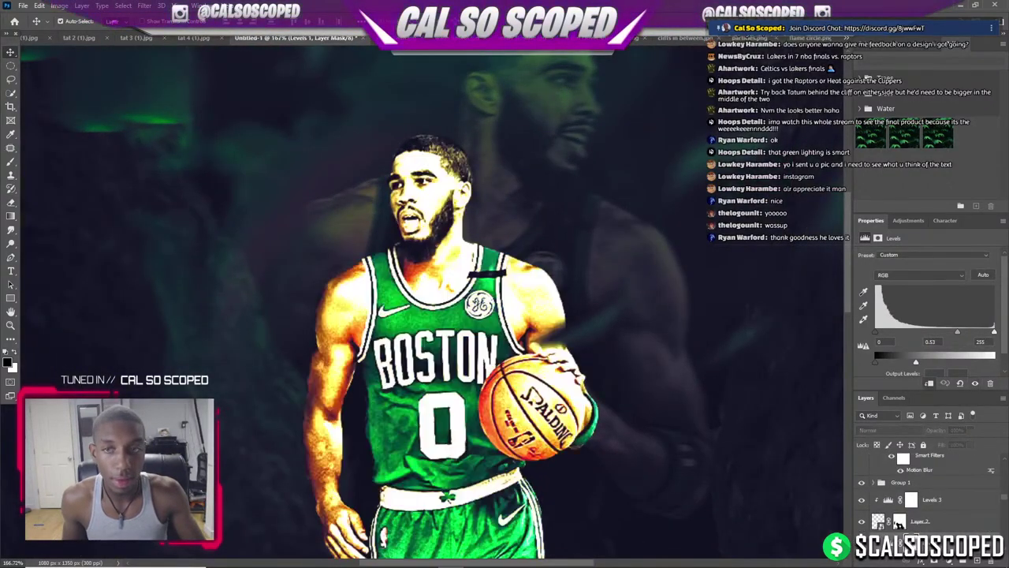
{"action": "left_click", "coordinate": [862, 543]}
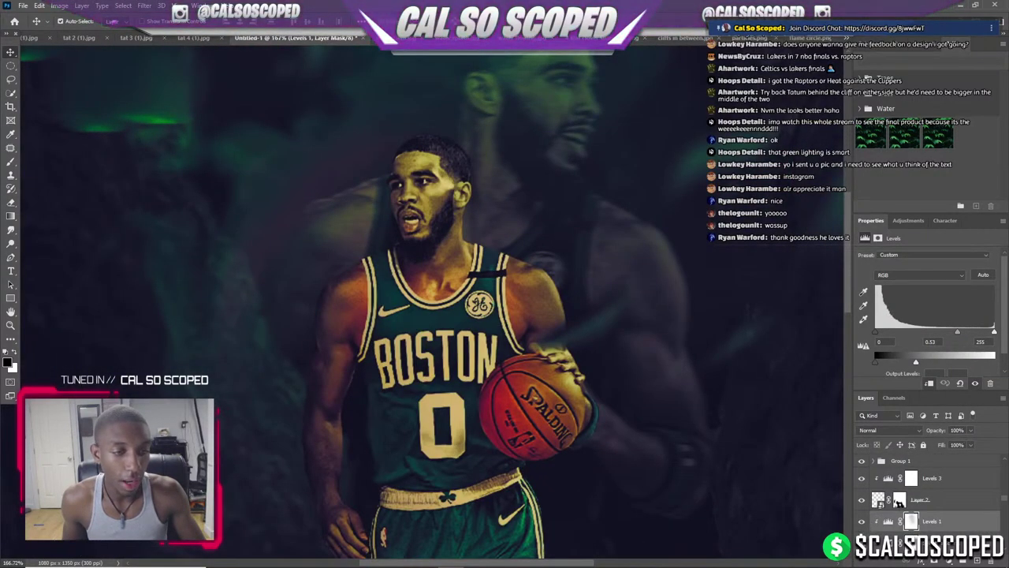
{"action": "scroll", "coordinate": [930, 496], "scroll_direction": "down", "scroll_amount": 2}
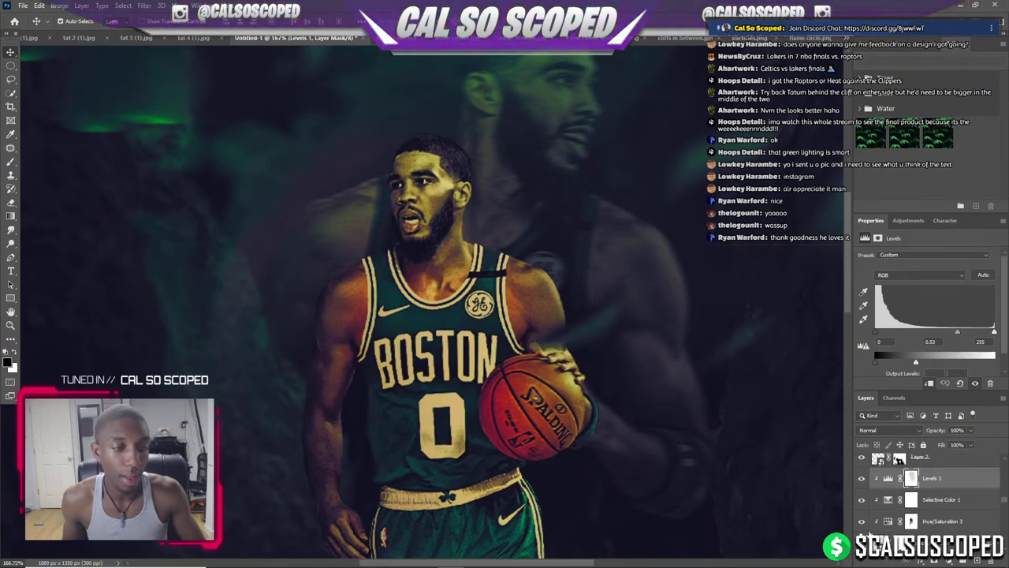
{"action": "left_click", "coordinate": [862, 523]}
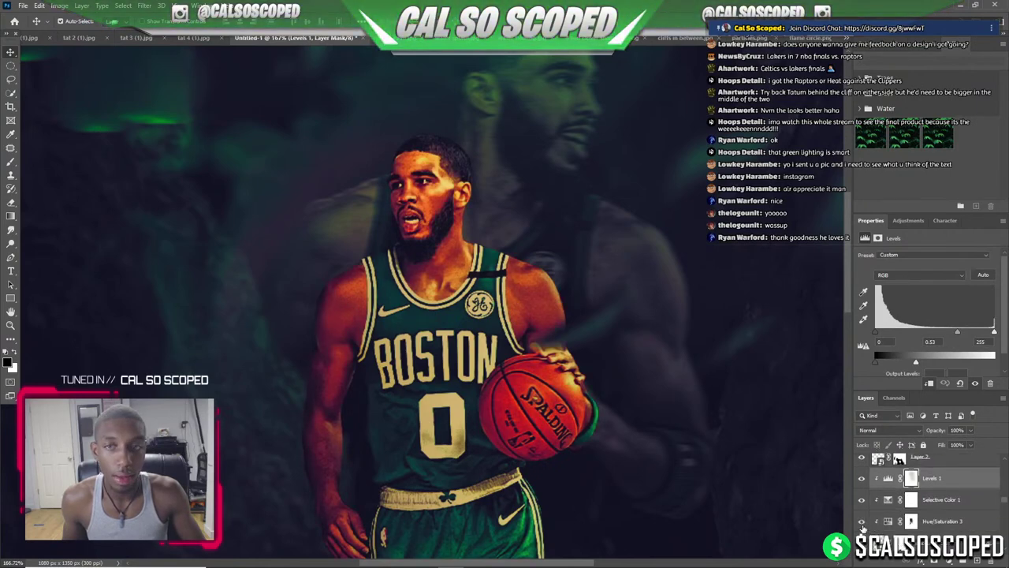
{"action": "left_click", "coordinate": [912, 522]}
{"action": "key", "text": "b"}
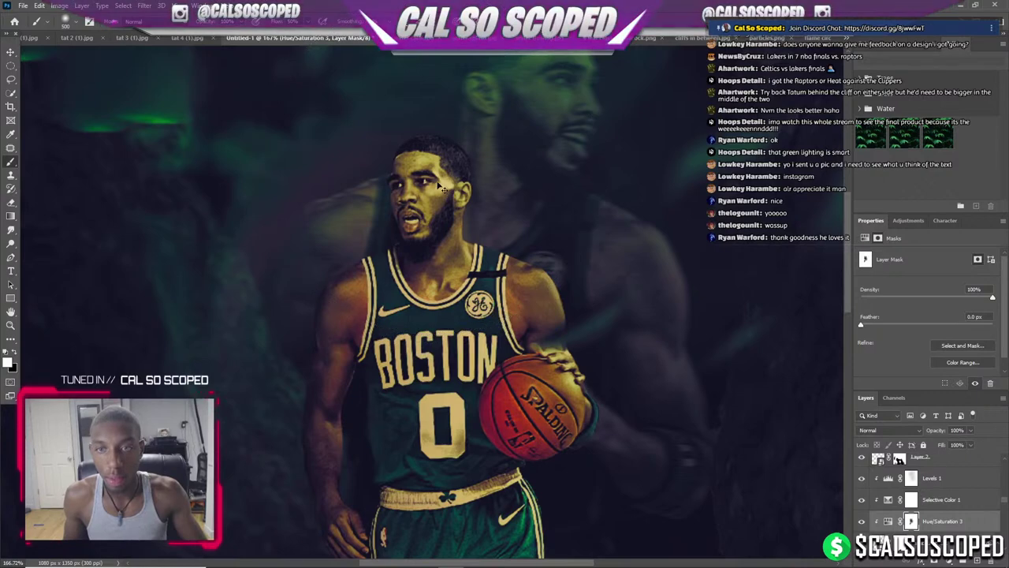
Switch to black and paint the Hue/Saturation 3 mask around the player's legs and water.
{"action": "scroll", "coordinate": [440, 207], "scroll_direction": "down", "scroll_amount": 3}
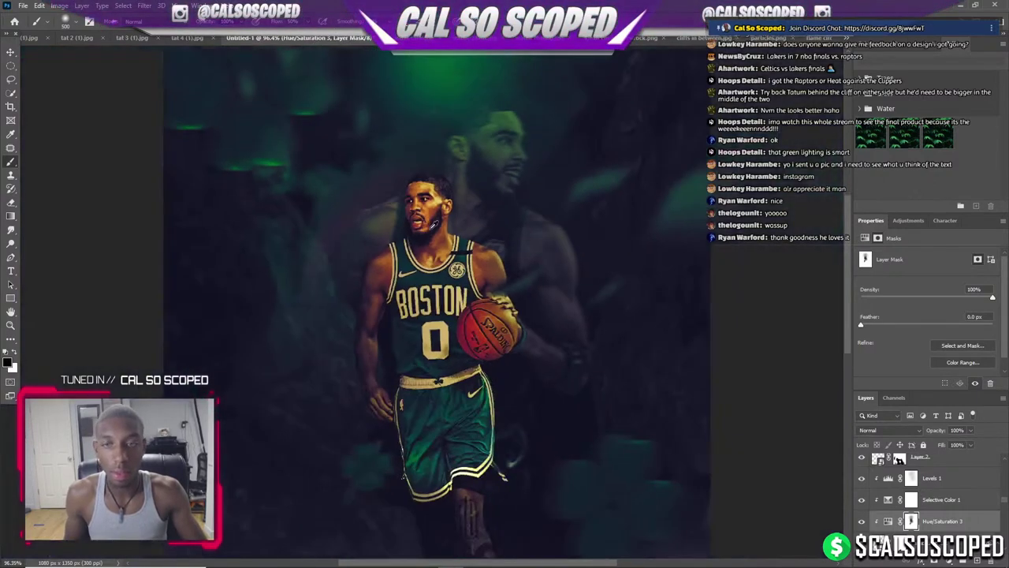
{"action": "scroll", "coordinate": [334, 180], "scroll_direction": "down", "scroll_amount": 2}
{"action": "scroll", "coordinate": [371, 139], "scroll_direction": "up", "scroll_amount": 1}
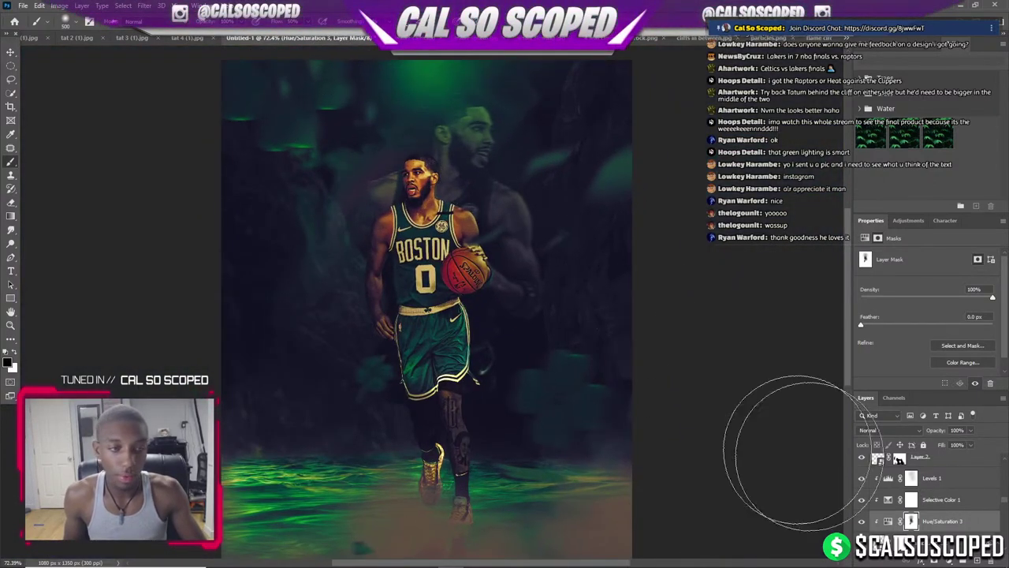
{"action": "scroll", "coordinate": [930, 488], "scroll_direction": "up", "scroll_amount": 1}
{"action": "scroll", "coordinate": [293, 244], "scroll_direction": "down", "scroll_amount": 1}
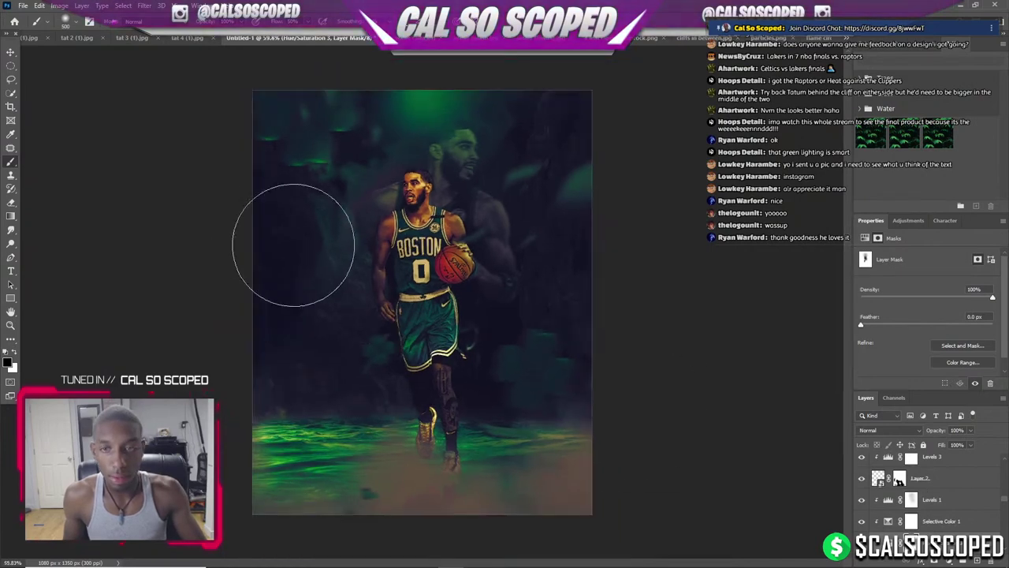
{"action": "scroll", "coordinate": [354, 346], "scroll_direction": "up", "scroll_amount": 1}
{"action": "scroll", "coordinate": [410, 394], "scroll_direction": "up", "scroll_amount": 1}
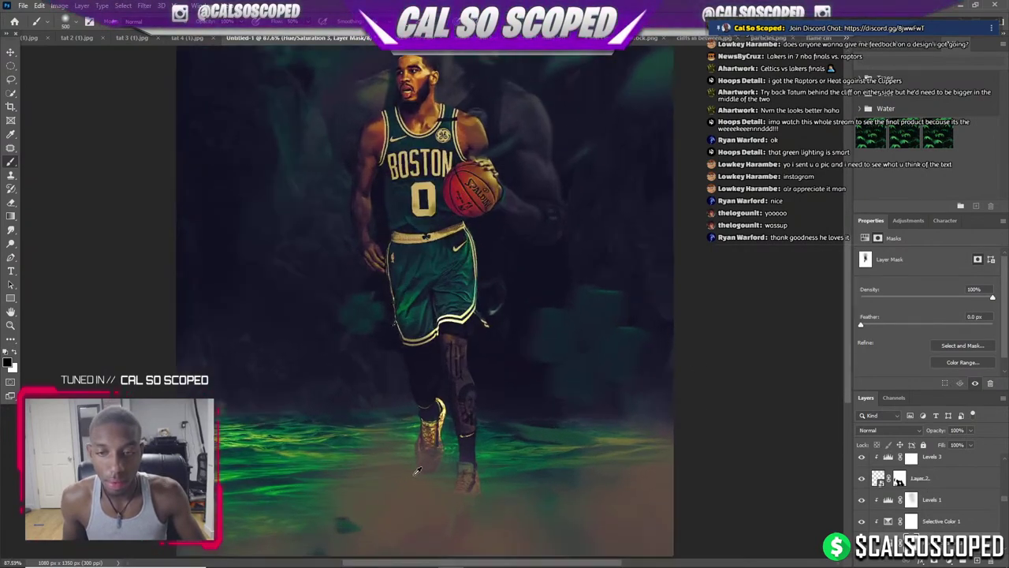
{"action": "scroll", "coordinate": [416, 441], "scroll_direction": "up", "scroll_amount": 1}
{"action": "scroll", "coordinate": [316, 355], "scroll_direction": "up", "scroll_amount": 1}
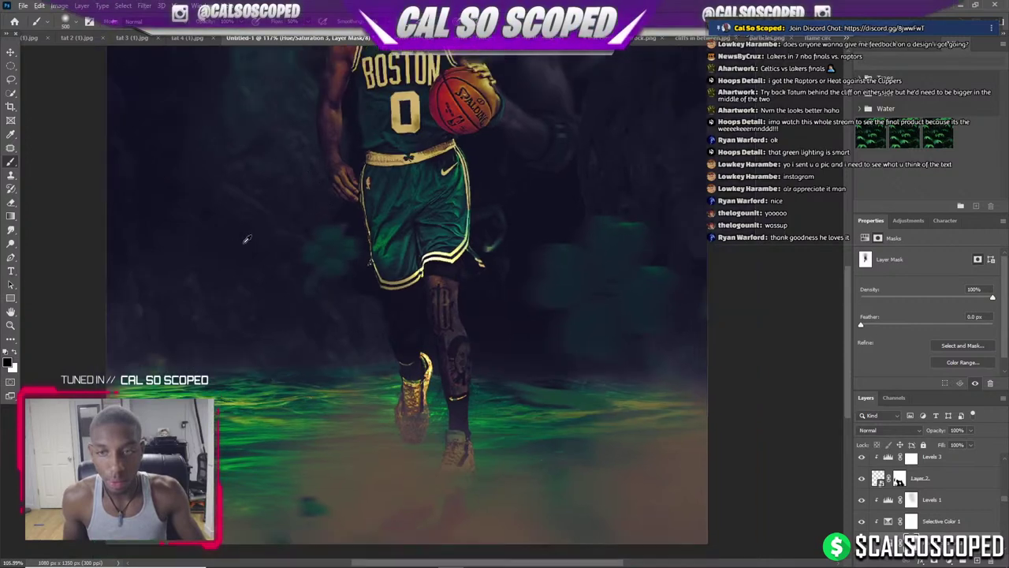
{"action": "scroll", "coordinate": [246, 239], "scroll_direction": "down", "scroll_amount": 2}
{"action": "scroll", "coordinate": [240, 205], "scroll_direction": "down", "scroll_amount": 1}
{"action": "scroll", "coordinate": [236, 169], "scroll_direction": "up", "scroll_amount": 1}
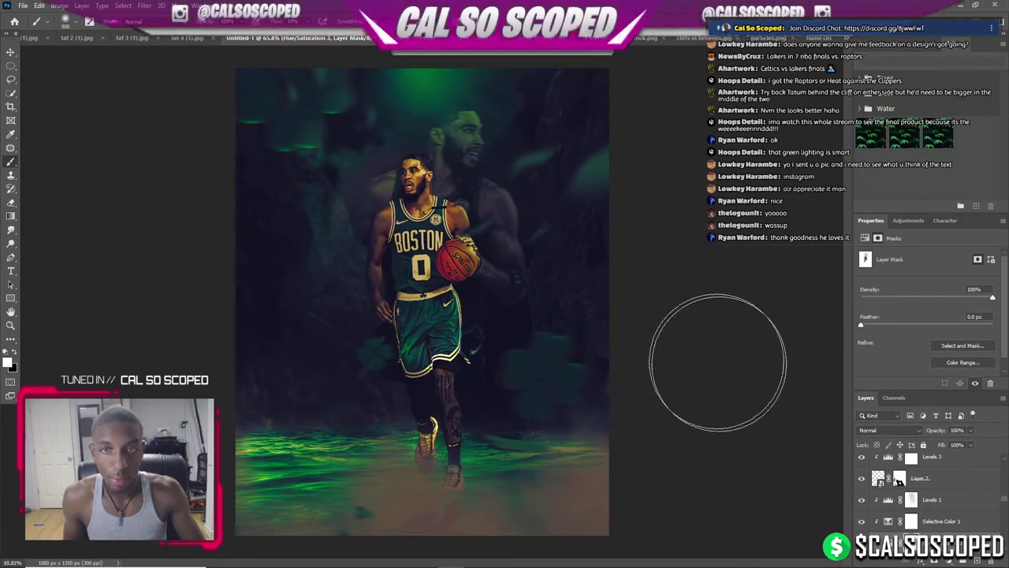
{"action": "key", "text": "x"}
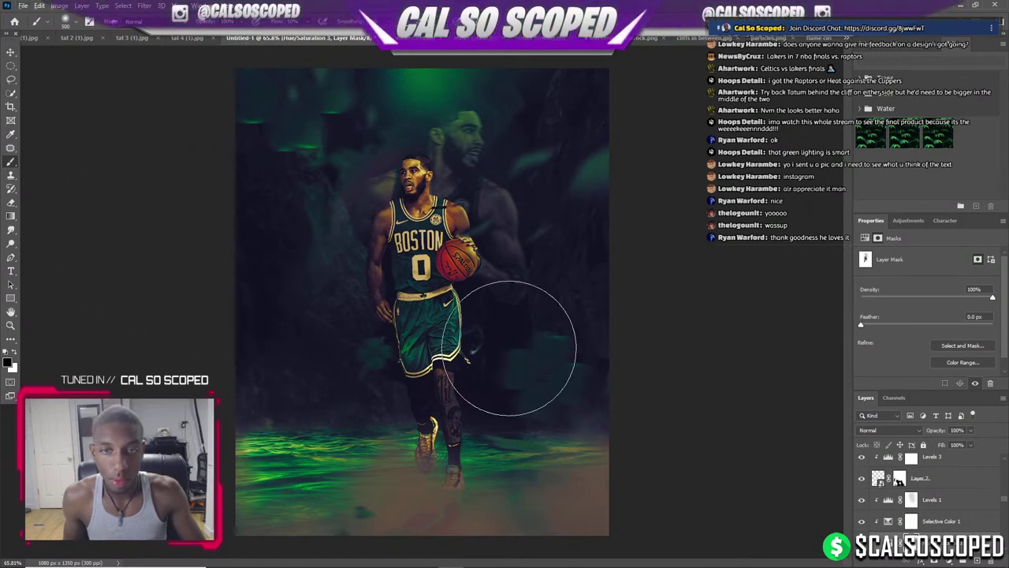
{"action": "scroll", "coordinate": [539, 442], "scroll_direction": "up", "scroll_amount": 1}
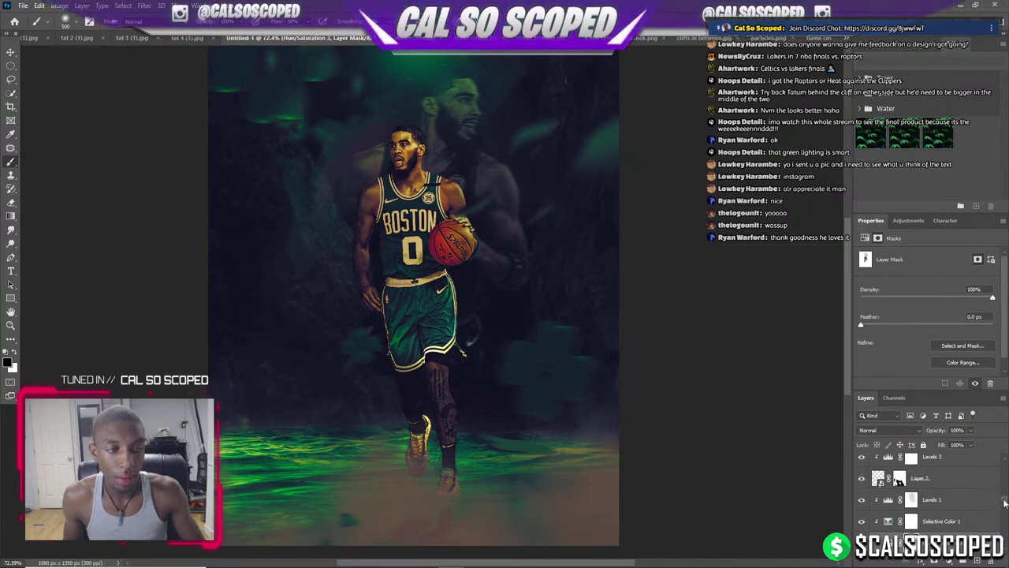
{"action": "scroll", "coordinate": [917, 469], "scroll_direction": "up", "scroll_amount": 5}
Toggle the Levels 12 and Color Lookup 1 layers to compare the grading.
{"action": "left_click", "coordinate": [861, 486]}
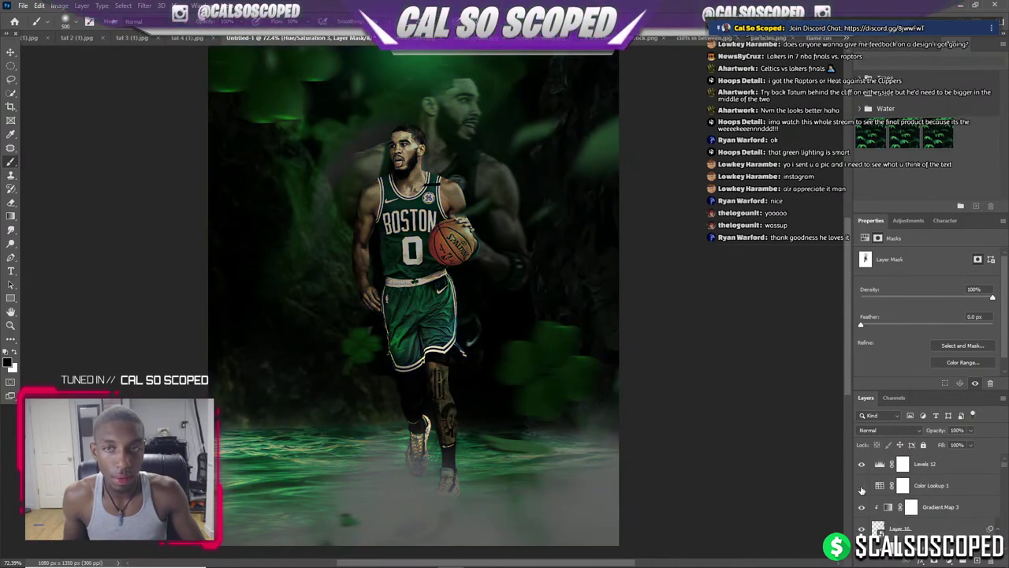
{"action": "left_click", "coordinate": [861, 486]}
{"action": "left_click", "coordinate": [862, 465]}
{"action": "left_click", "coordinate": [862, 465]}
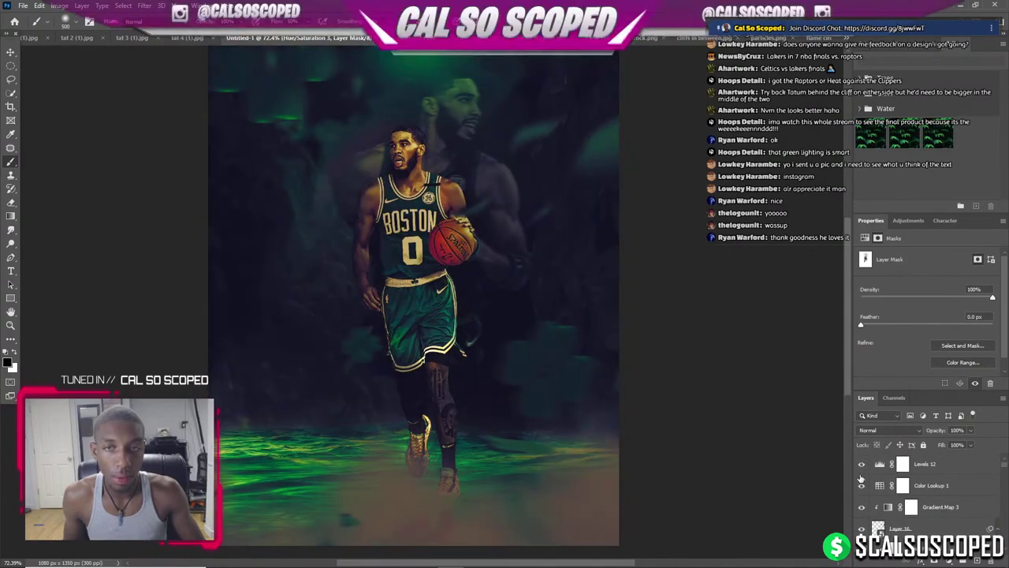
Preview the Kodak 5218, Lomo and Quayside LUTs on Color Lookup 1, then settle on U-9999-RTL.3dl.
{"action": "left_click", "coordinate": [880, 485]}
{"action": "left_click", "coordinate": [946, 256]}
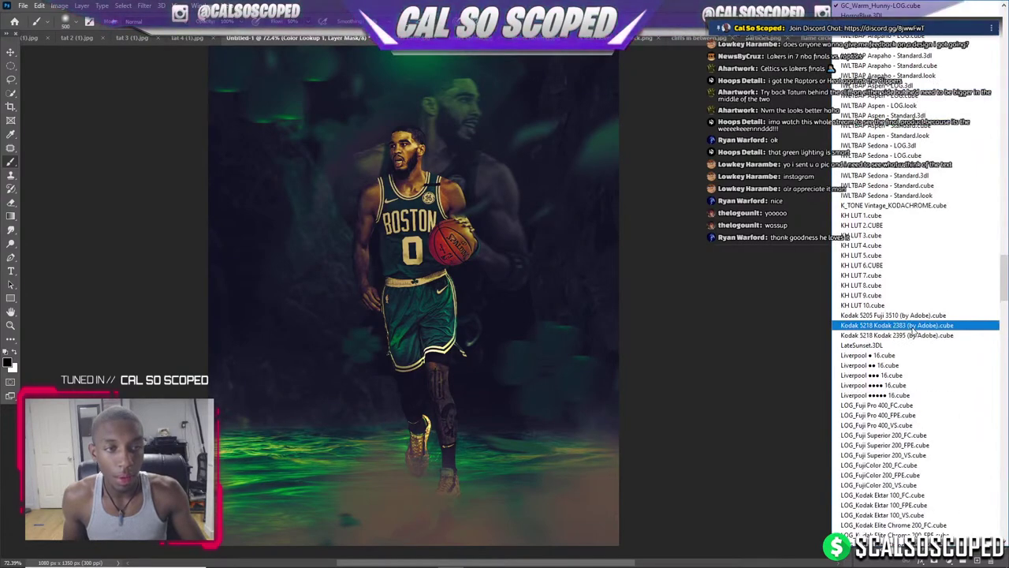
{"action": "left_click", "coordinate": [915, 321]}
{"action": "left_click", "coordinate": [916, 256]}
{"action": "left_click", "coordinate": [909, 263]}
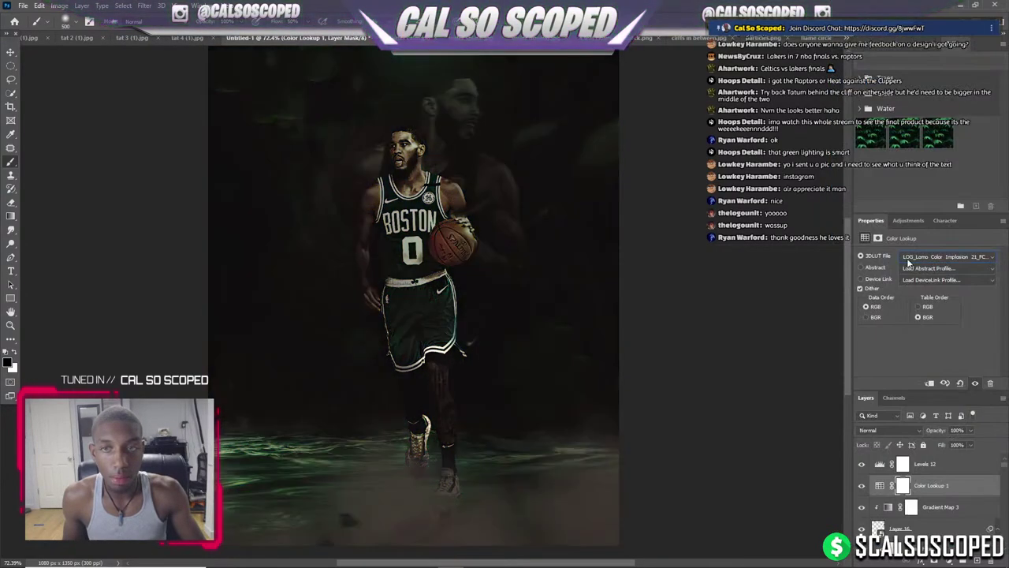
{"action": "left_click", "coordinate": [919, 257]}
{"action": "left_click", "coordinate": [920, 263]}
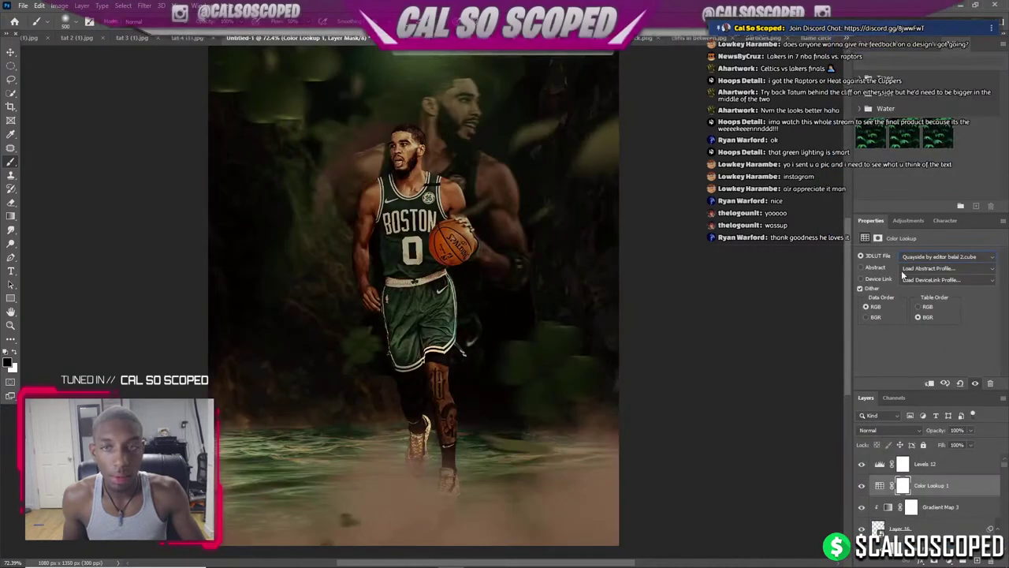
{"action": "left_click", "coordinate": [920, 258]}
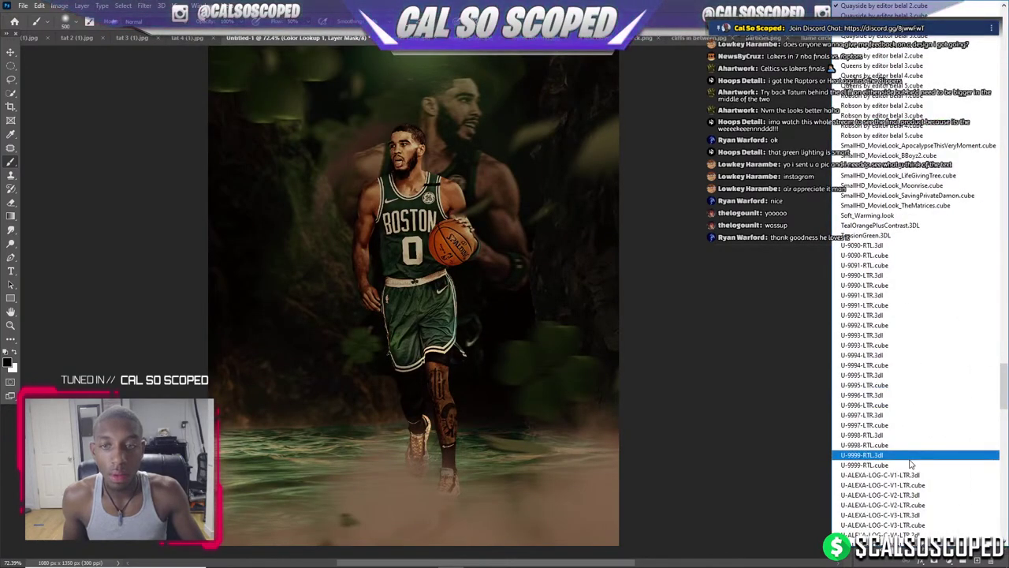
{"action": "left_click", "coordinate": [911, 458]}
{"action": "left_click", "coordinate": [931, 270]}
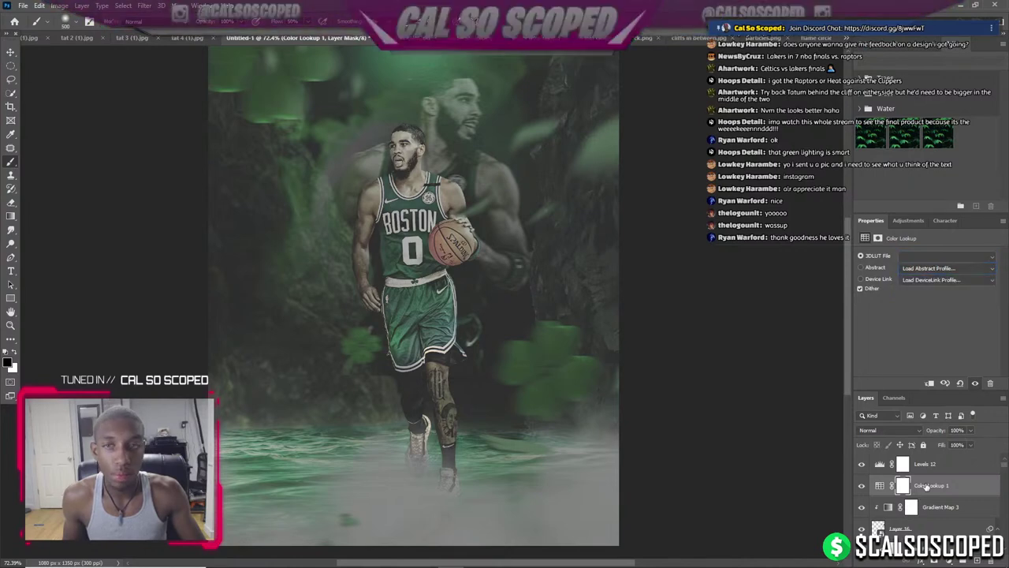
{"action": "left_click", "coordinate": [572, 325], "text": "alt"}
{"action": "left_click", "coordinate": [950, 559]}
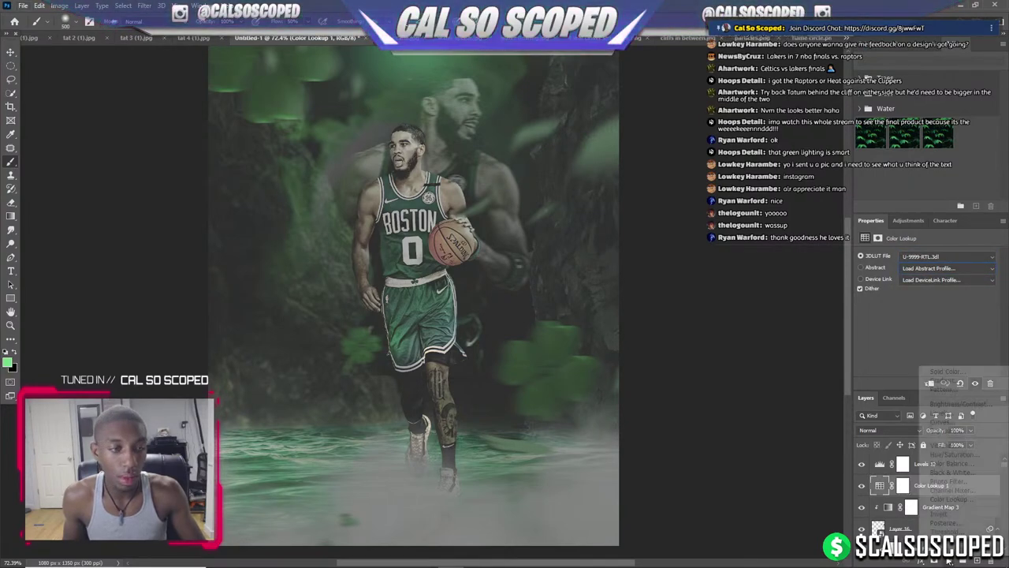
Add a Hue/Saturation 5 adjustment above Color Lookup 1 with Saturation raised to +35.
{"action": "left_click", "coordinate": [938, 456]}
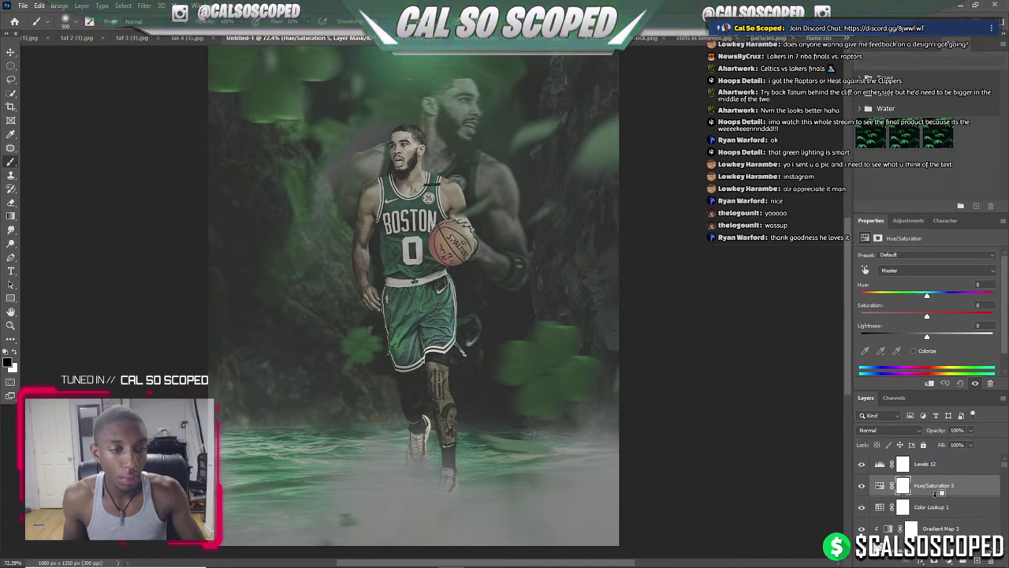
{"action": "left_click_drag", "start_coordinate": [928, 292], "coordinate": [953, 319]}
{"action": "key", "text": "ctrl+0"}
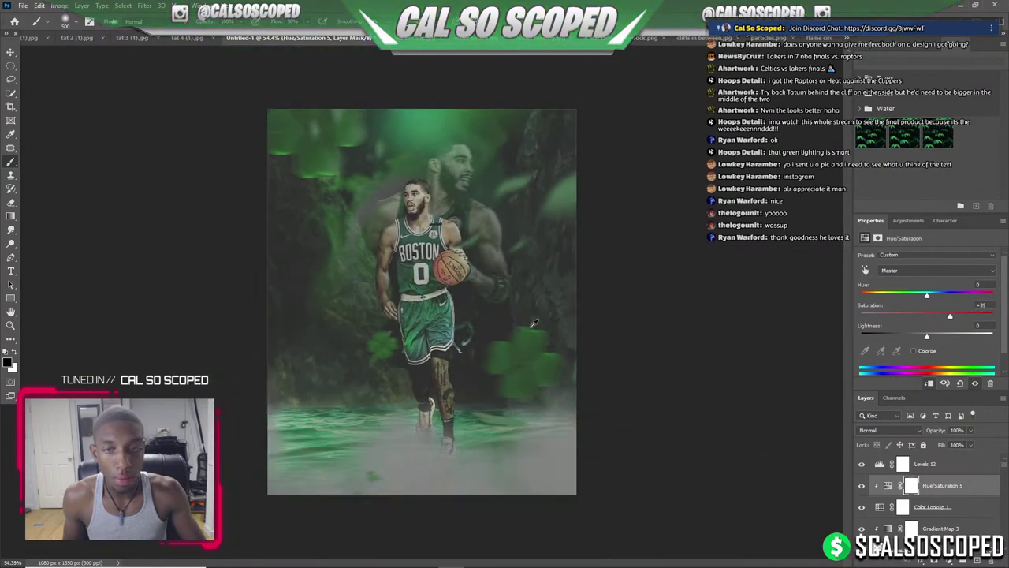
{"action": "scroll", "coordinate": [181, 214], "scroll_direction": "up", "scroll_amount": 2}
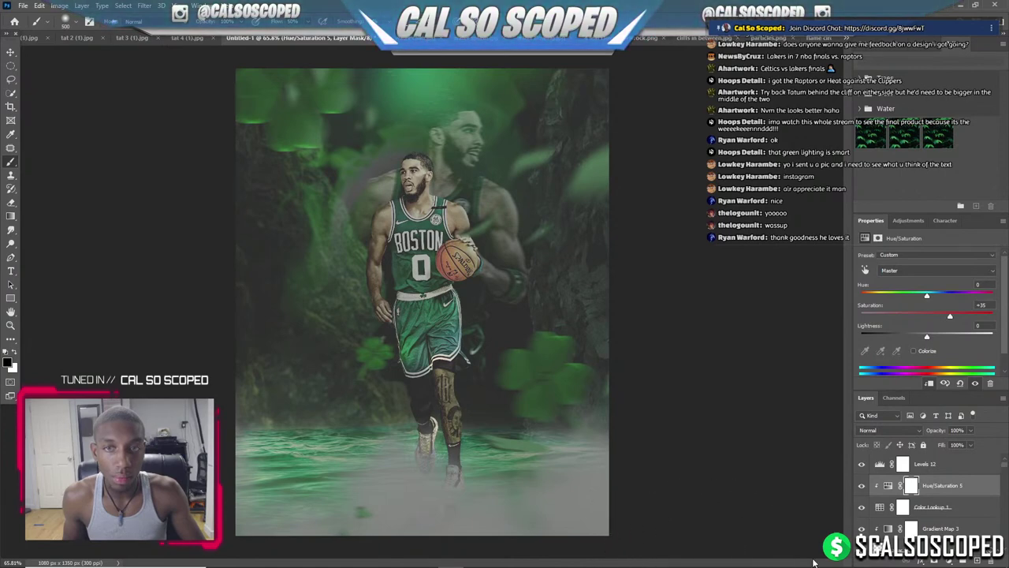
{"action": "scroll", "coordinate": [452, 164], "scroll_direction": "up", "scroll_amount": 2}
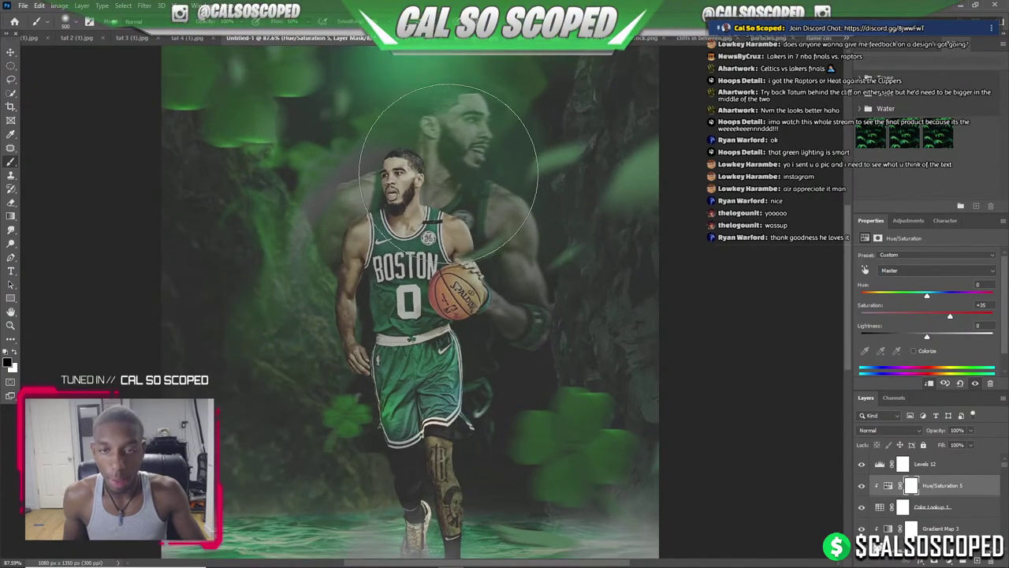
Add blank Layer 17 above Channel Mixer 1 and set the brush colour to white.
{"action": "left_click", "coordinate": [453, 153]}
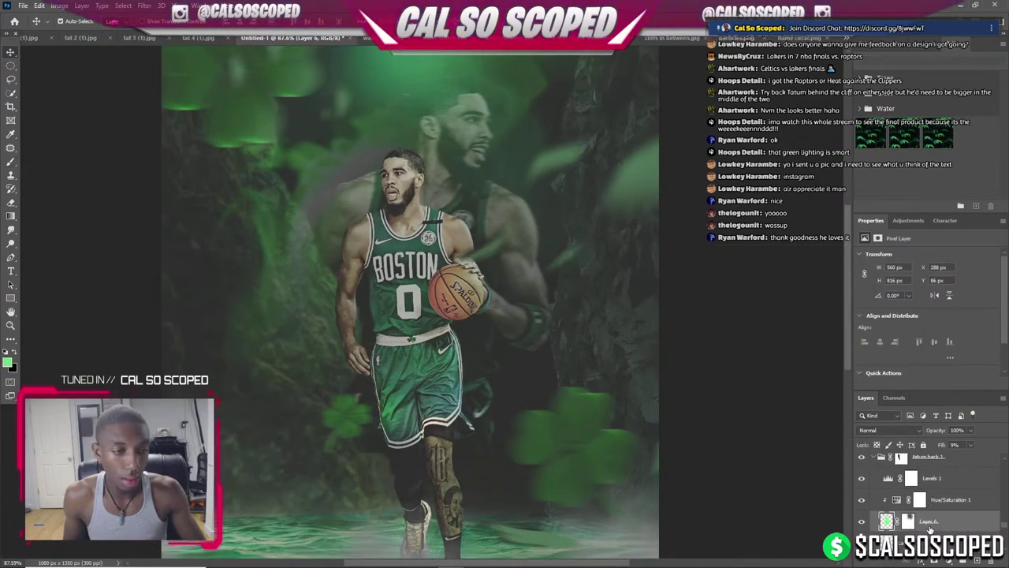
{"action": "scroll", "coordinate": [937, 505], "scroll_direction": "down", "scroll_amount": 3}
{"action": "left_click", "coordinate": [946, 501]}
{"action": "left_click", "coordinate": [976, 559]}
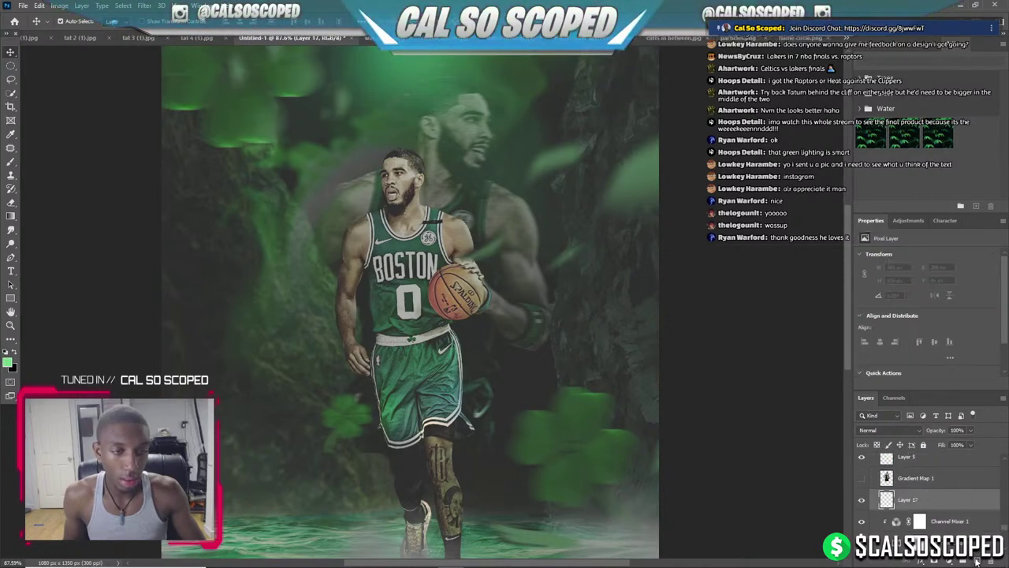
{"action": "key", "text": "b"}
{"action": "left_click", "coordinate": [12, 352]}
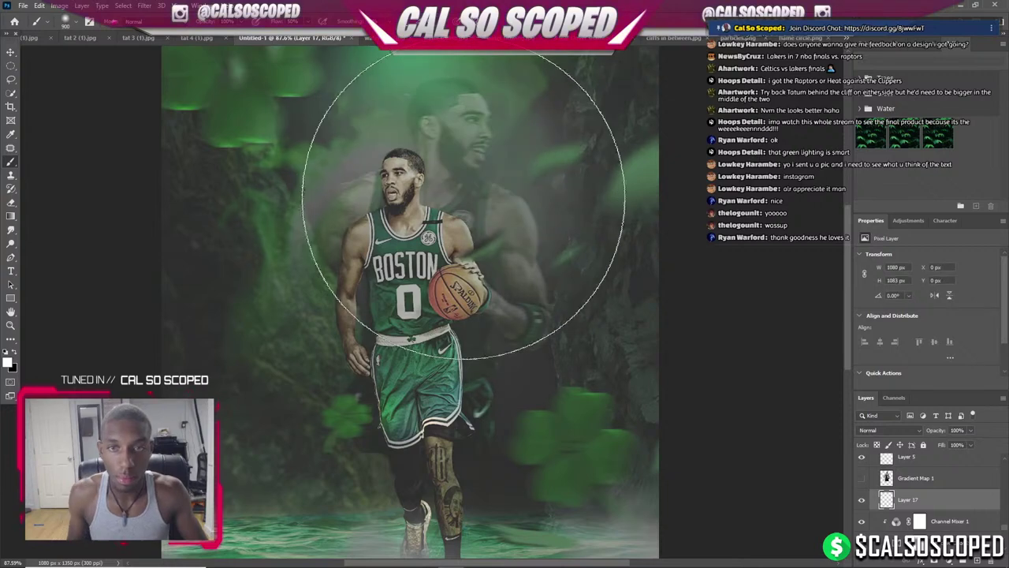
{"action": "scroll", "coordinate": [499, 224], "scroll_direction": "down", "scroll_amount": 3}
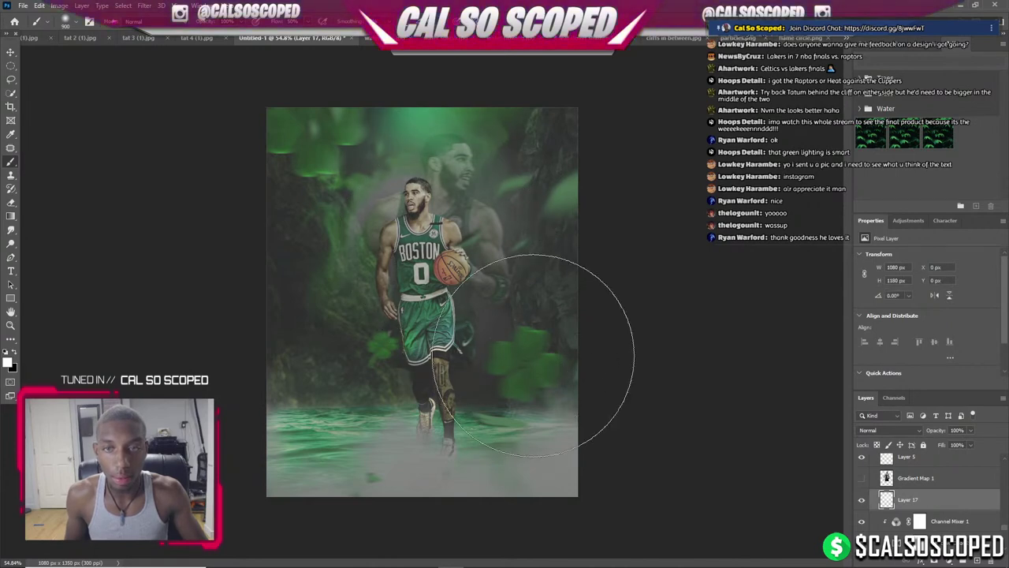
{"action": "scroll", "coordinate": [417, 292], "scroll_direction": "up", "scroll_amount": 2}
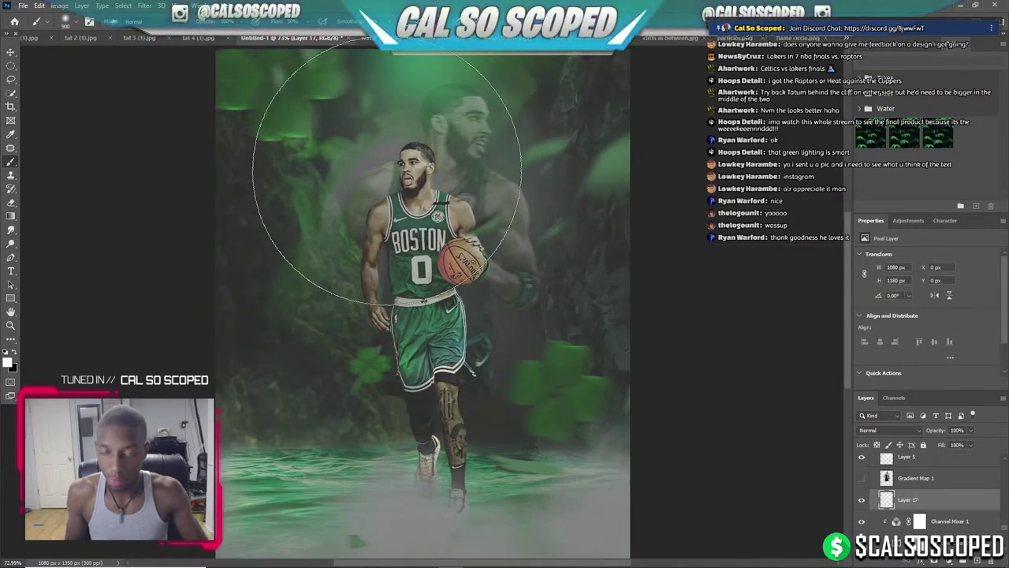
Select the highlights tatum layer, then move up to the Levels 1 adjustment.
{"action": "key", "text": "v"}
{"action": "scroll", "coordinate": [395, 171], "scroll_direction": "up", "scroll_amount": 2}
{"action": "left_click", "coordinate": [446, 191]}
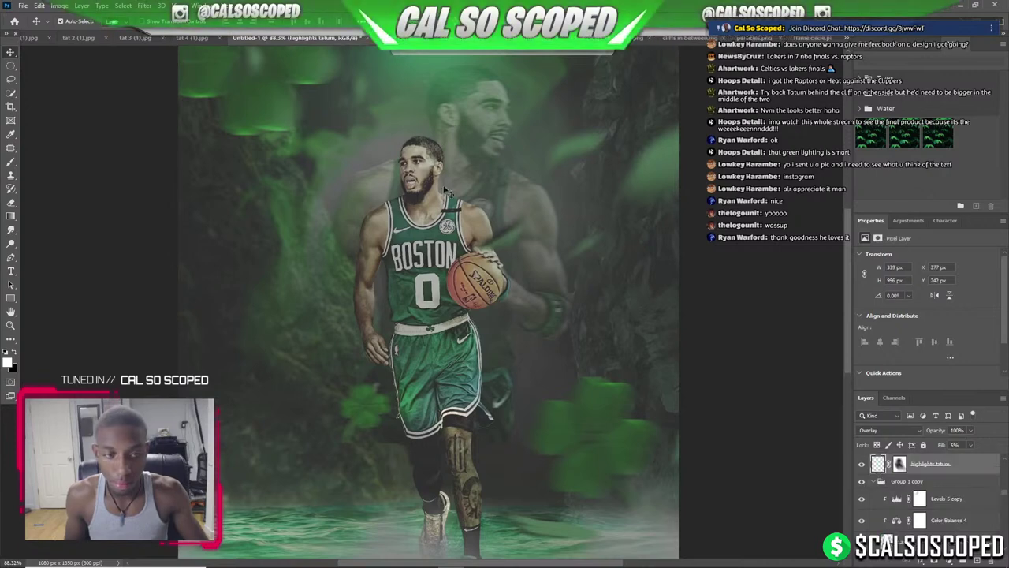
{"action": "scroll", "coordinate": [912, 468], "scroll_direction": "up", "scroll_amount": 2}
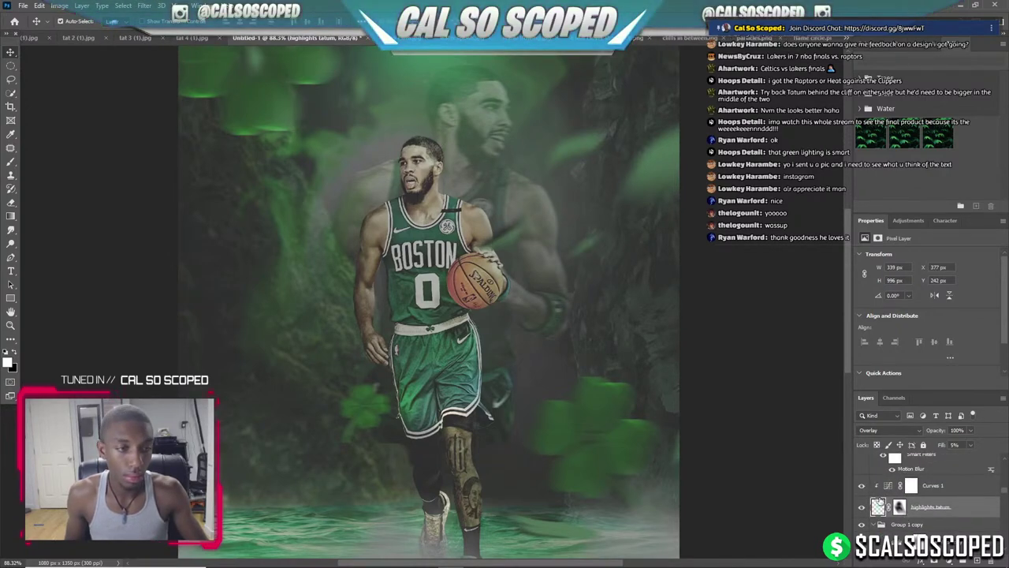
{"action": "key", "text": "alt+bracketleft"}
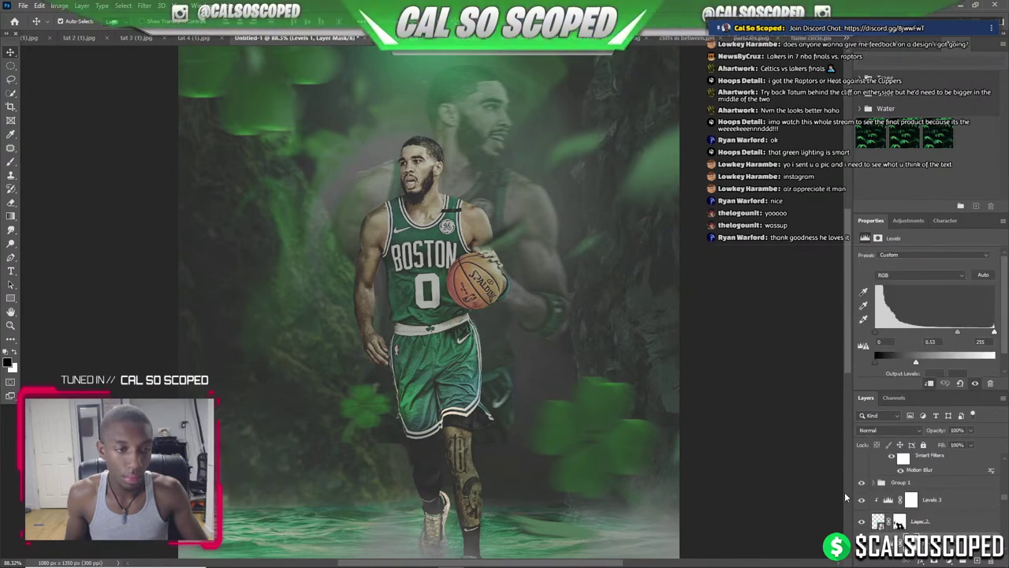
Create Layer 18, brush a white haze over the centre, then undo it.
{"action": "left_click", "coordinate": [975, 558]}
{"action": "key", "text": "b"}
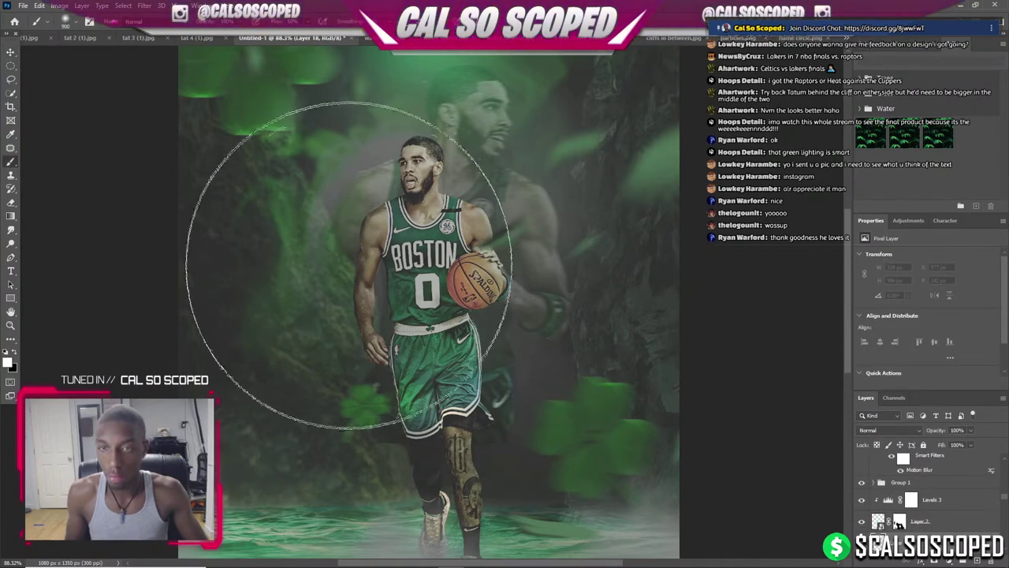
{"action": "left_click", "coordinate": [422, 199]}
{"action": "key", "text": "v"}
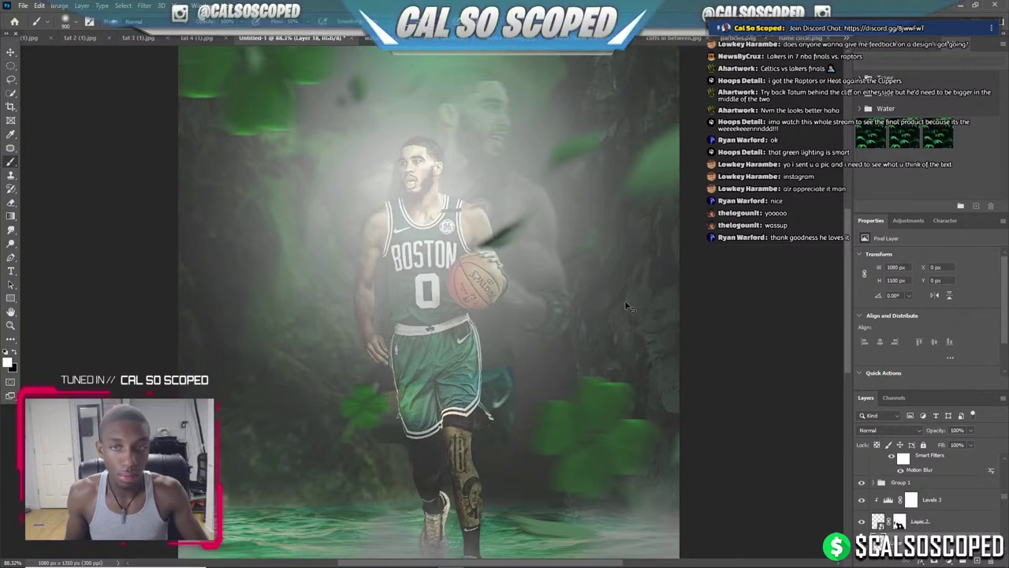
{"action": "key", "text": "ctrl+z"}
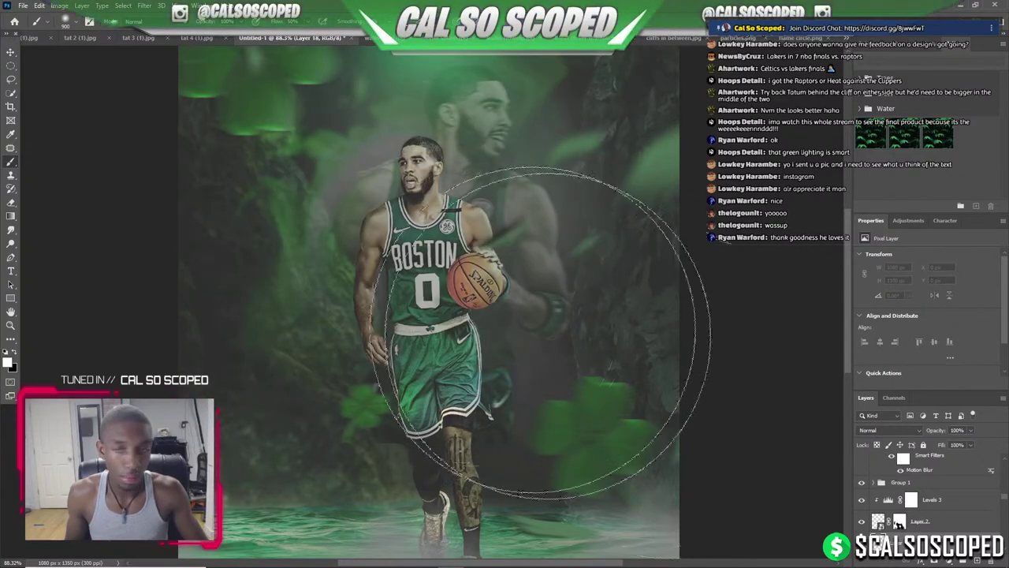
{"action": "key", "text": "v"}
{"action": "left_click", "coordinate": [446, 278]}
{"action": "left_click", "coordinate": [879, 471]}
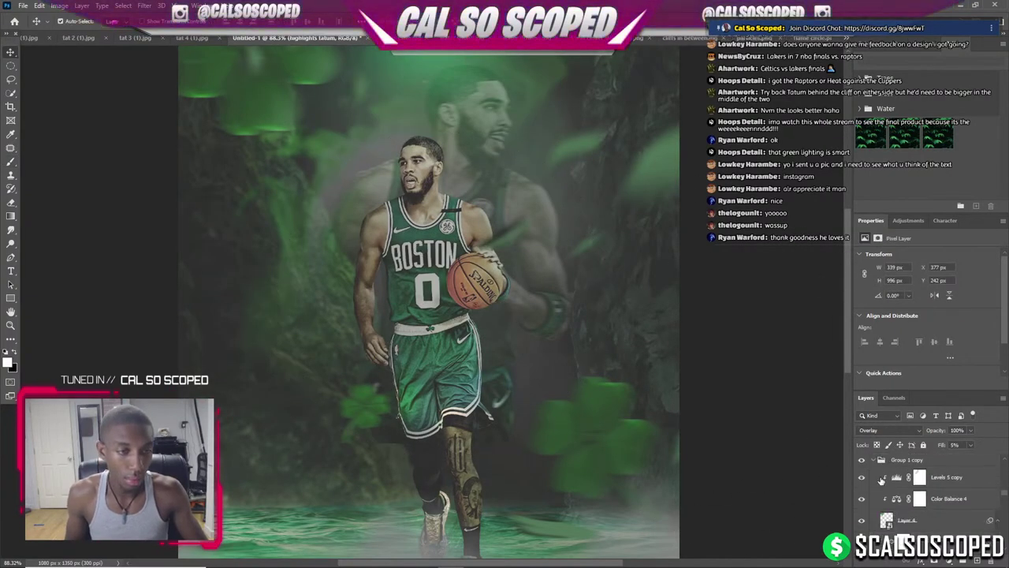
{"action": "scroll", "coordinate": [930, 505], "scroll_direction": "down", "scroll_amount": 2}
Create a new layer above Levels 1 and brush soft haze beside the player's head, undoing the leg stroke.
{"action": "left_click", "coordinate": [977, 560]}
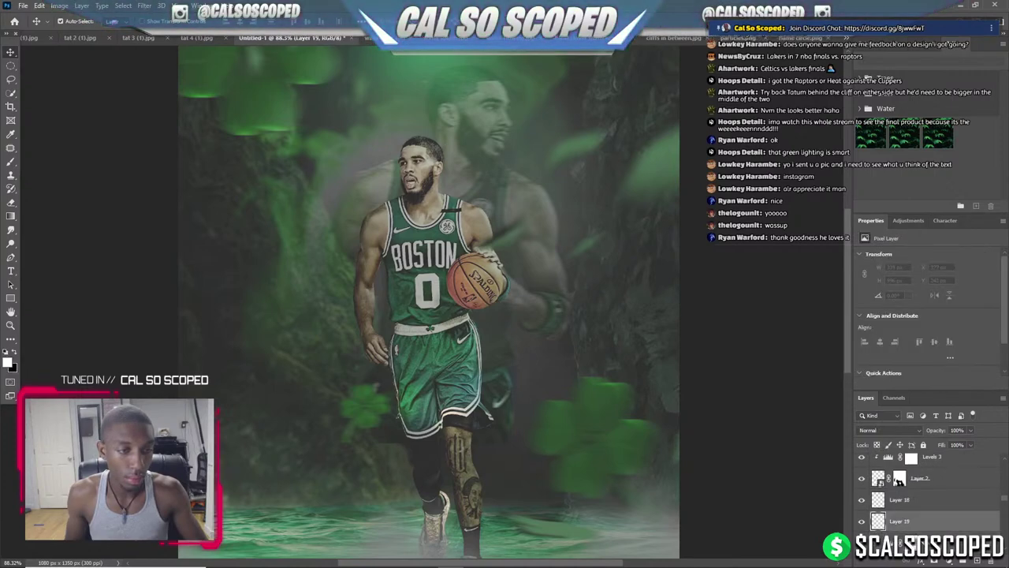
{"action": "key", "text": "ctrl+0"}
{"action": "left_click_drag", "start_coordinate": [909, 503], "coordinate": [907, 504]}
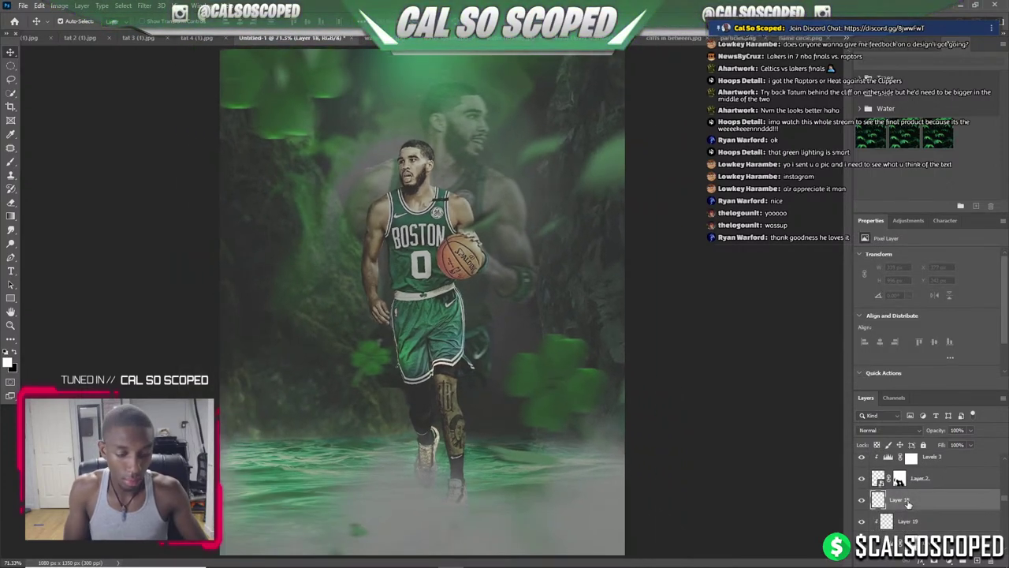
{"action": "key", "text": "b"}
{"action": "left_click", "coordinate": [331, 229]}
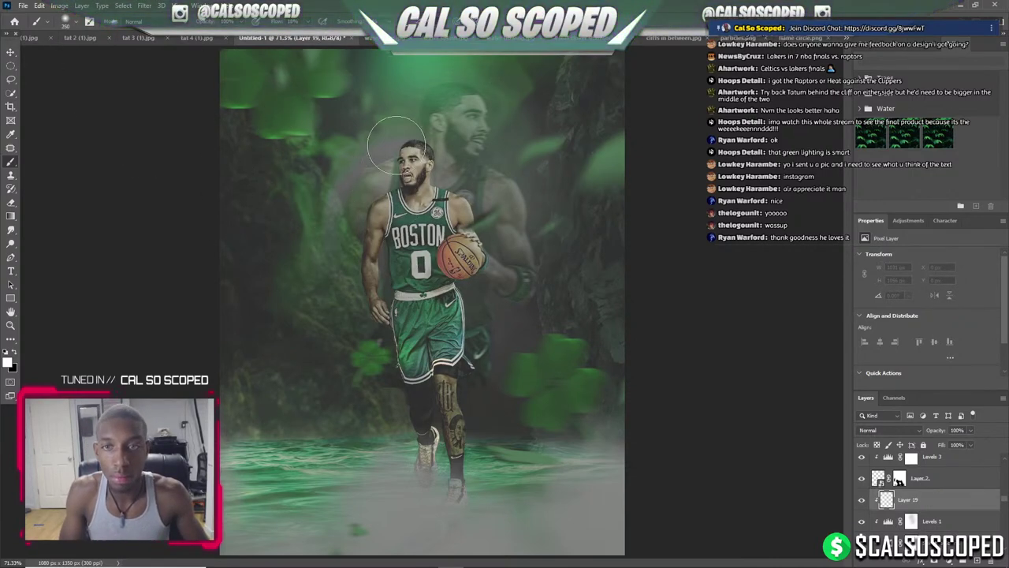
{"action": "left_click_drag", "start_coordinate": [376, 175], "coordinate": [353, 192]}
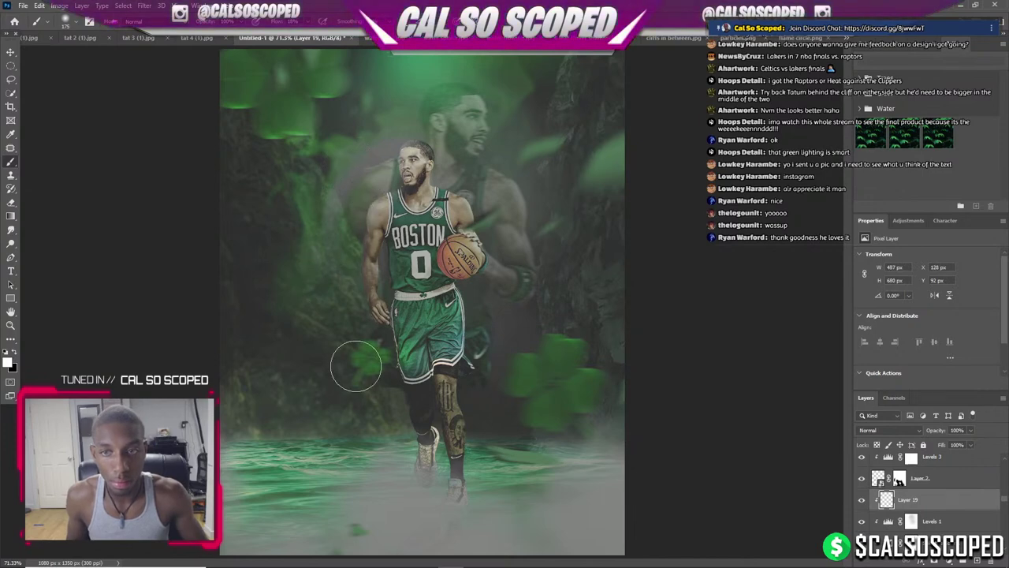
{"action": "left_click_drag", "start_coordinate": [366, 361], "coordinate": [407, 495]}
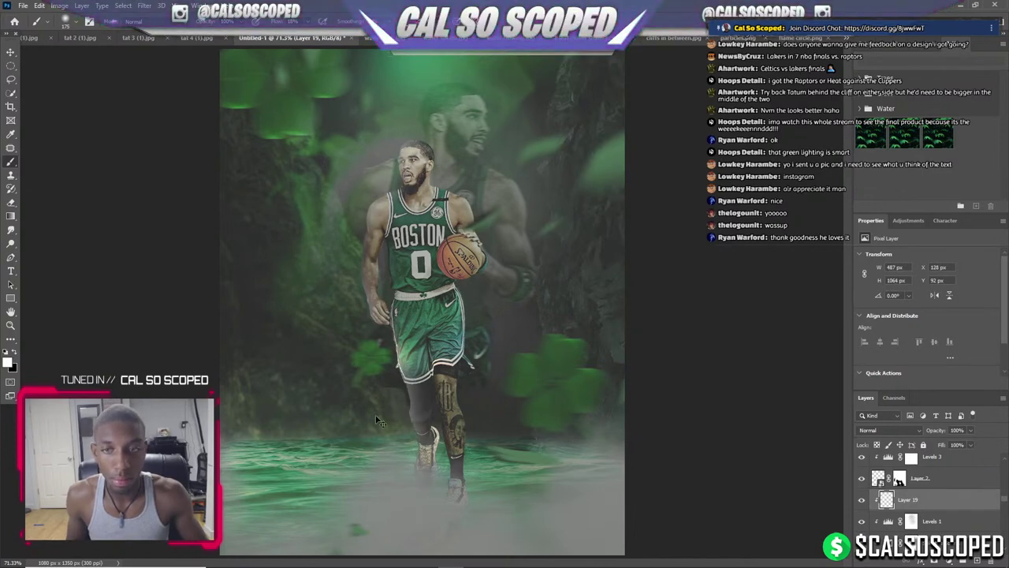
{"action": "key", "text": "ctrl+z"}
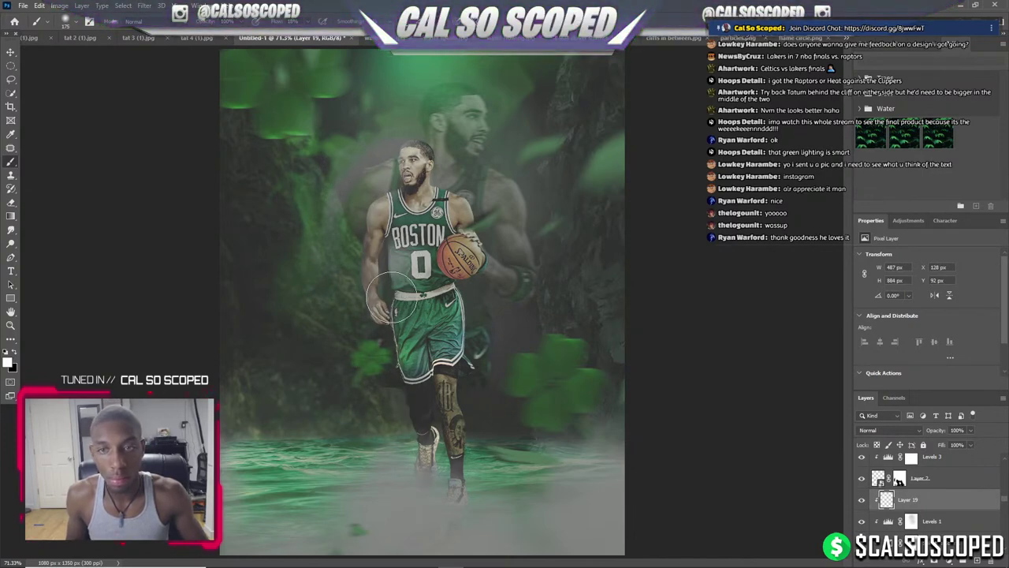
{"action": "left_click", "coordinate": [867, 430]}
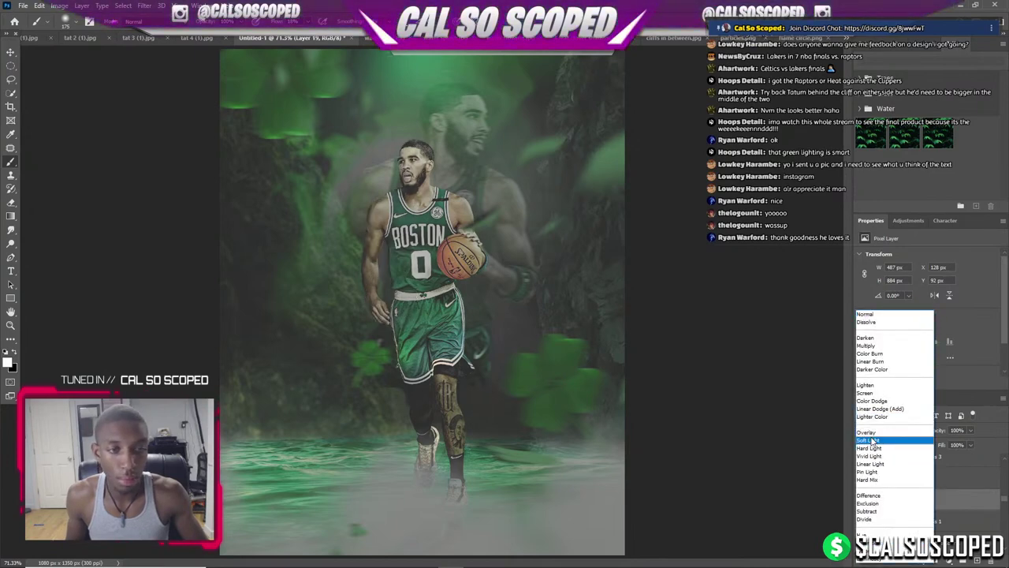
Set the haze layer to Screen, make it a Gaussian-blurred smart object, and drop Fill to 14%.
{"action": "left_click", "coordinate": [875, 394]}
{"action": "right_click", "coordinate": [914, 503]}
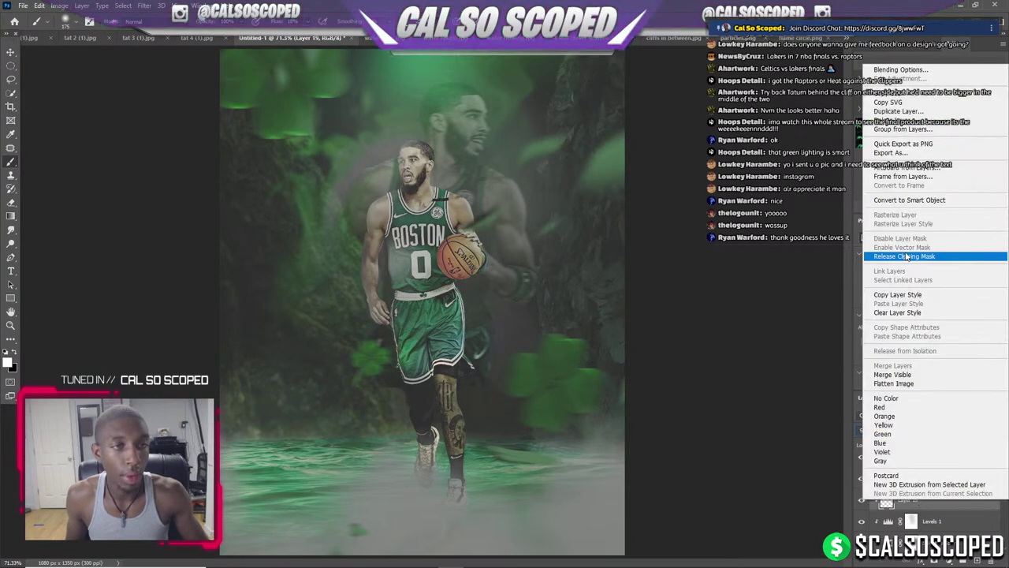
{"action": "left_click", "coordinate": [907, 256]}
{"action": "left_click", "coordinate": [145, 6]}
{"action": "mouse_move", "coordinate": [151, 125]}
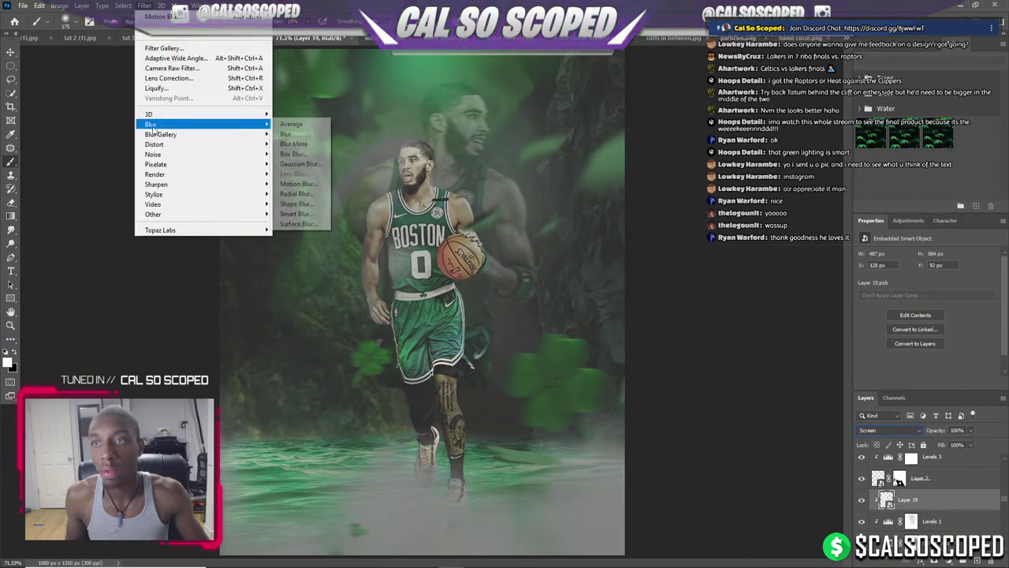
{"action": "left_click", "coordinate": [299, 175]}
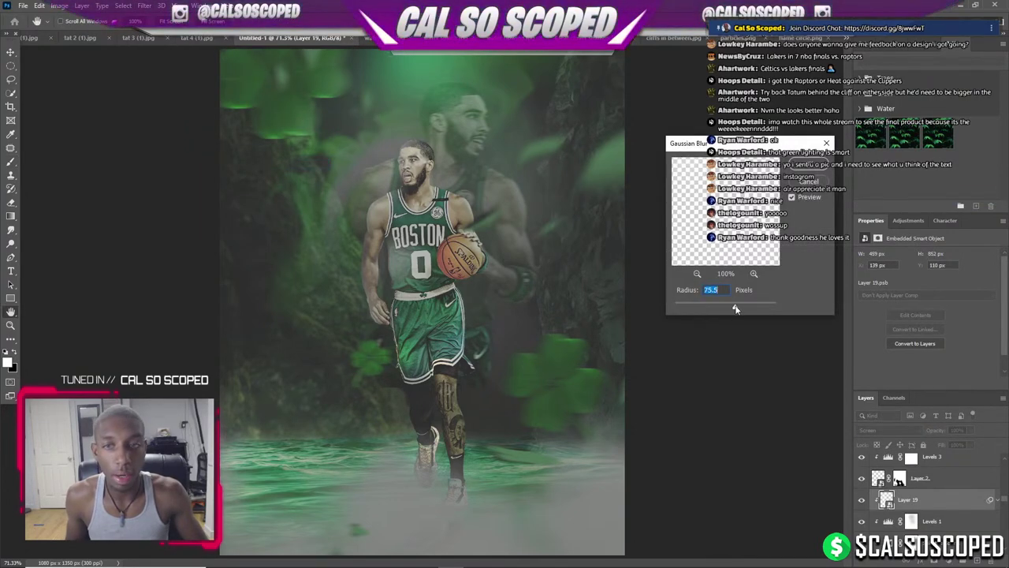
{"action": "left_click_drag", "start_coordinate": [735, 309], "coordinate": [705, 306]}
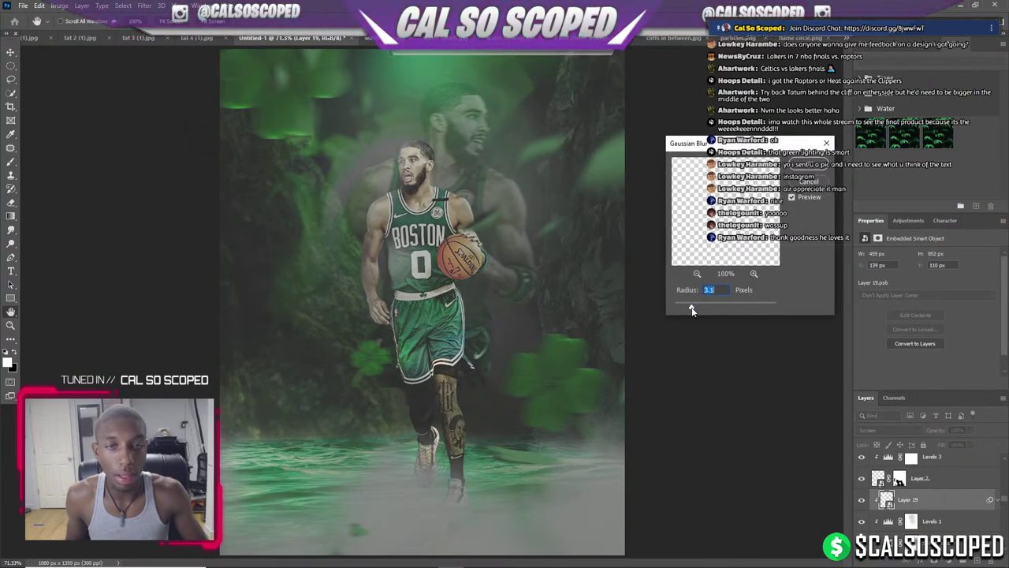
{"action": "left_click", "coordinate": [825, 159]}
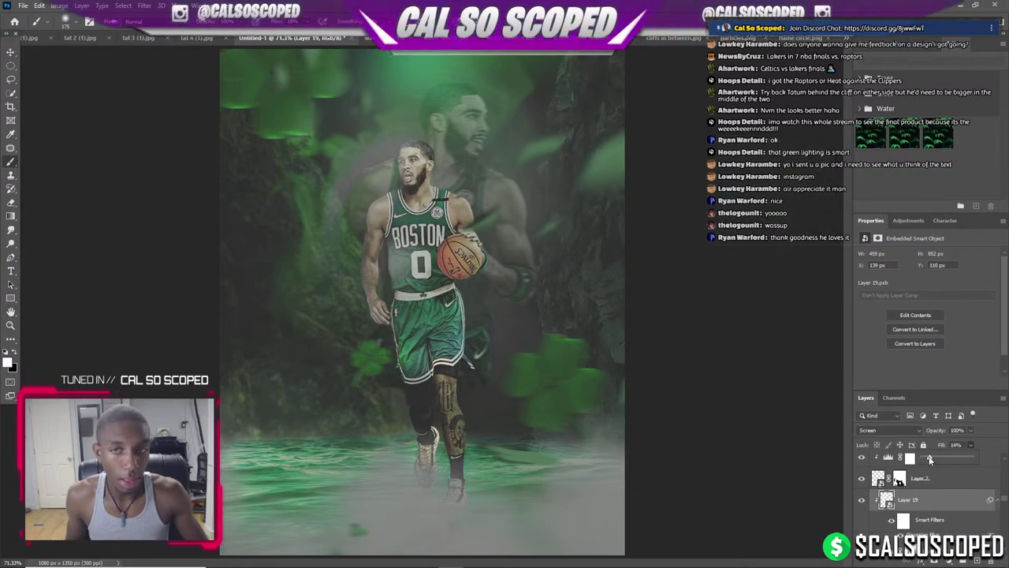
{"action": "left_click_drag", "start_coordinate": [930, 459], "coordinate": [927, 458]}
Select Layer 3 with the Move tool and nudge it slightly into place.
{"action": "scroll", "coordinate": [359, 308], "scroll_direction": "down", "scroll_amount": 2}
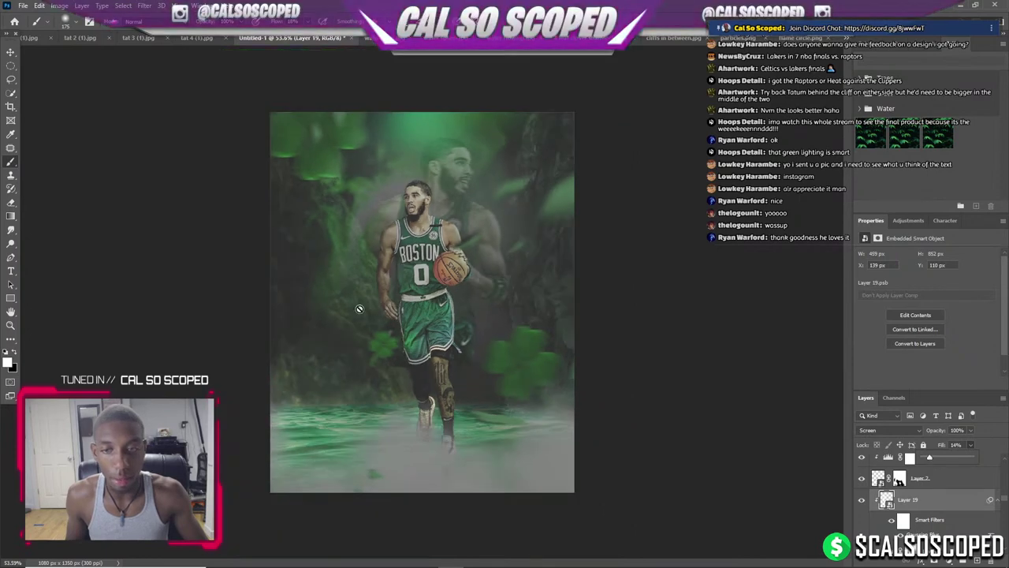
{"action": "scroll", "coordinate": [386, 475], "scroll_direction": "up", "scroll_amount": 2}
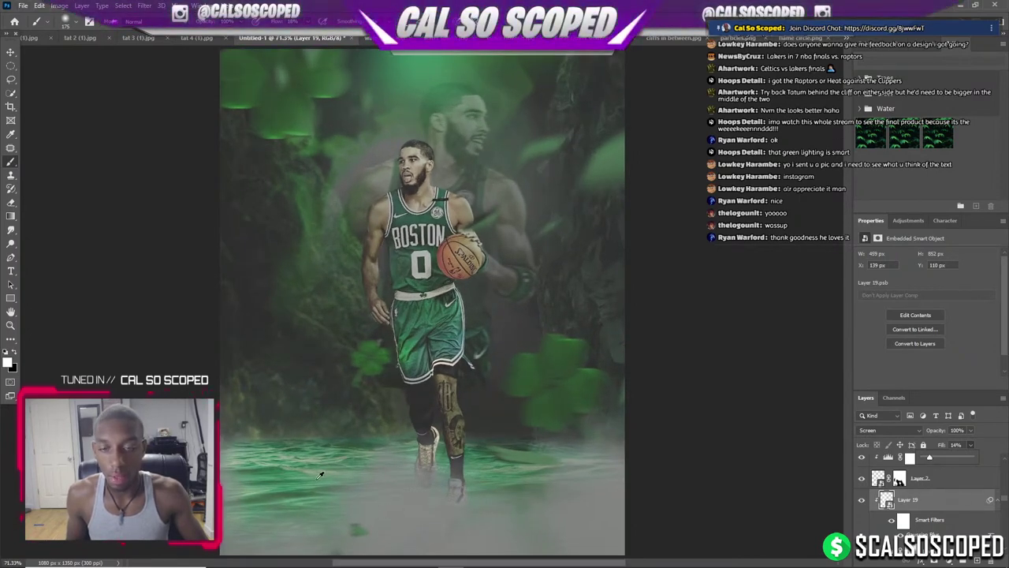
{"action": "scroll", "coordinate": [311, 470], "scroll_direction": "up", "scroll_amount": 1}
{"action": "scroll", "coordinate": [312, 470], "scroll_direction": "up", "scroll_amount": 2}
{"action": "scroll", "coordinate": [300, 465], "scroll_direction": "down", "scroll_amount": 3}
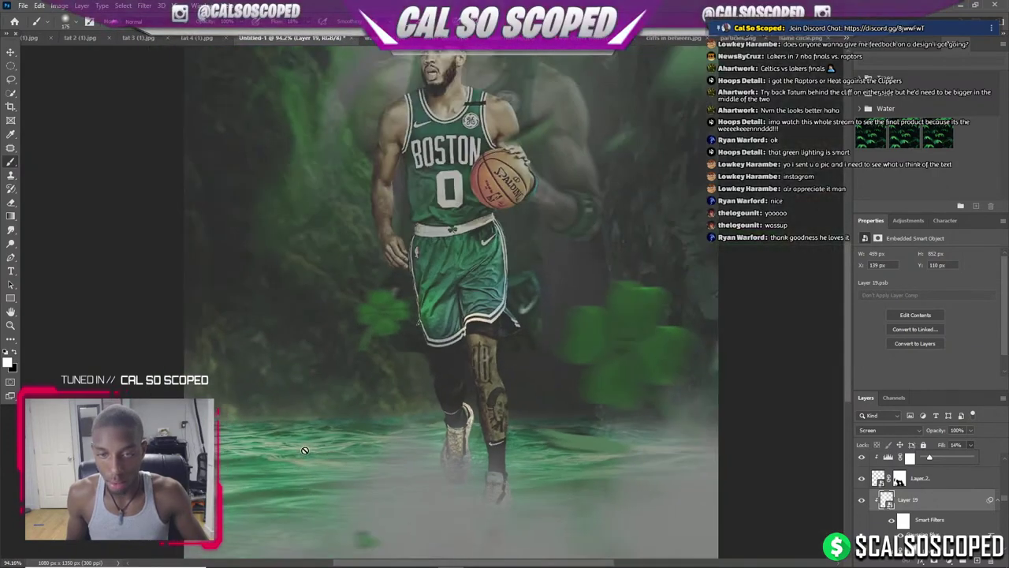
{"action": "scroll", "coordinate": [327, 460], "scroll_direction": "up", "scroll_amount": 3}
{"action": "scroll", "coordinate": [347, 438], "scroll_direction": "up", "scroll_amount": 2}
{"action": "key", "text": "v"}
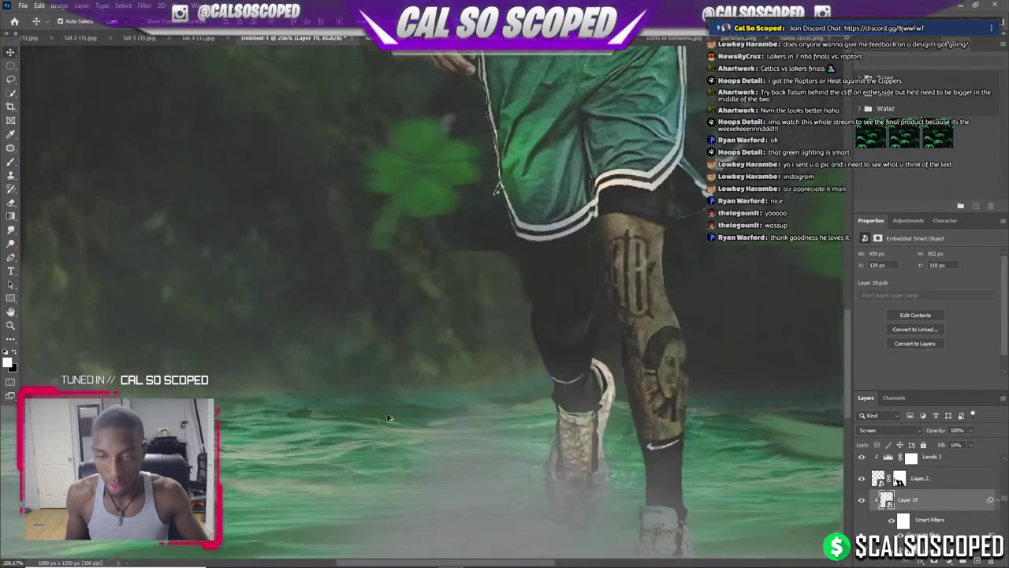
{"action": "mouse_move", "coordinate": [445, 362]}
{"action": "left_mouse_down"}
{"action": "mouse_move", "coordinate": [356, 408]}
{"action": "mouse_move", "coordinate": [363, 401]}
{"action": "left_mouse_up"}
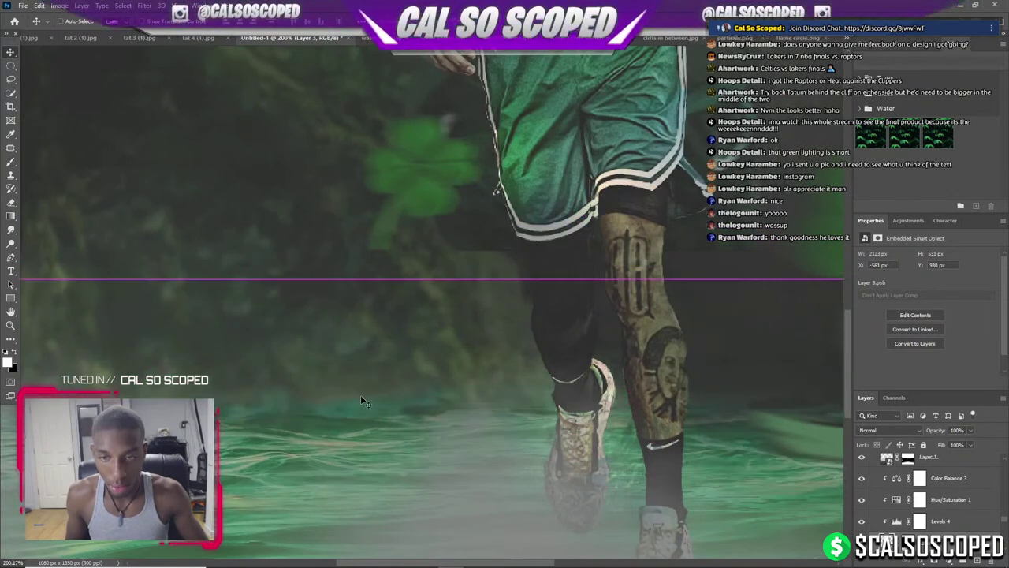
Add a layer mask to Layer 3, shrink the brush, and fit the whole poster in view.
{"action": "left_click", "coordinate": [934, 561]}
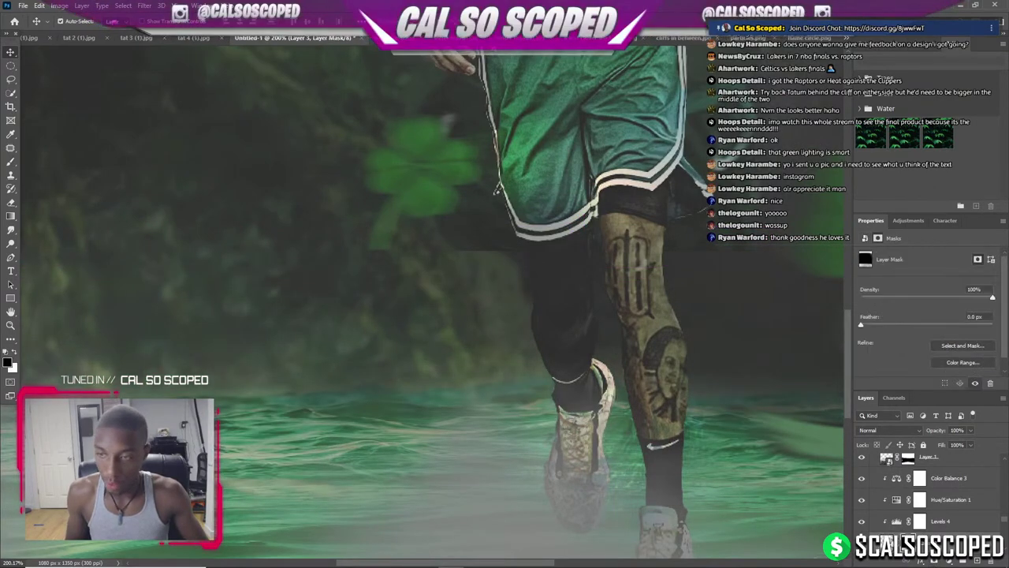
{"action": "key", "text": "bracketleft"}
{"action": "key", "text": "bracketleft"}
{"action": "key", "text": "bracketleft"}
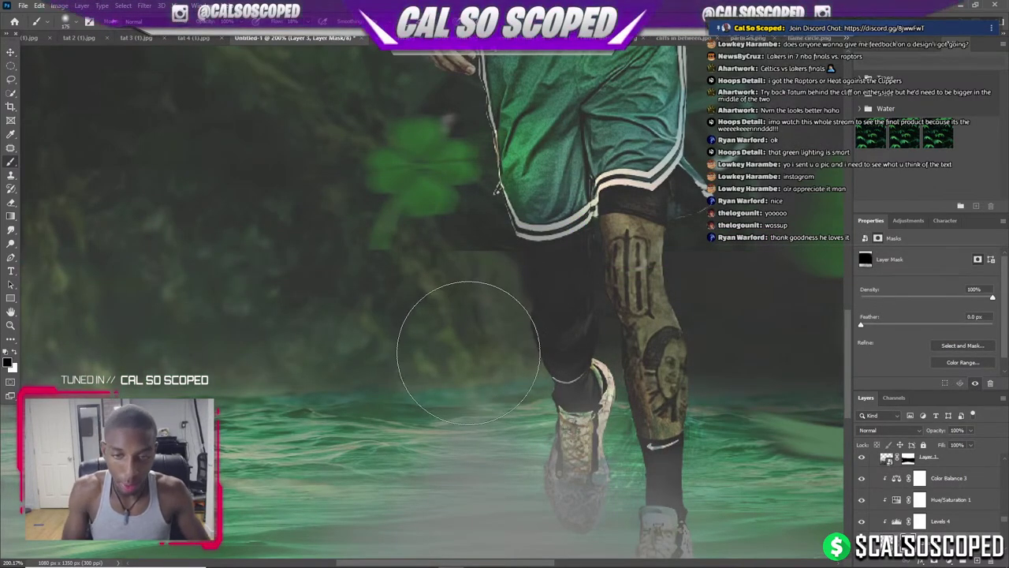
{"action": "key", "text": "bracketleft"}
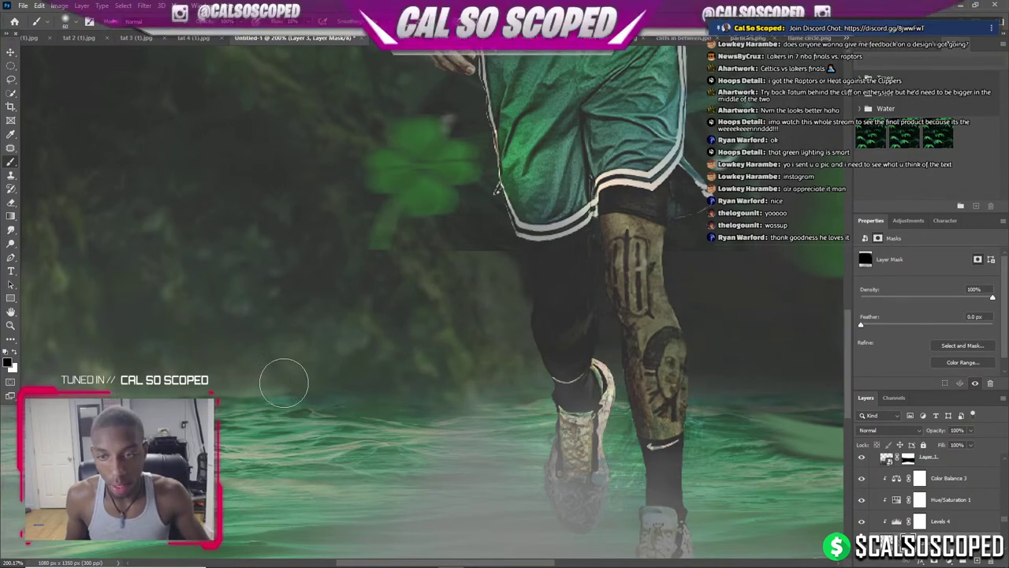
{"action": "key", "text": "ctrl+0"}
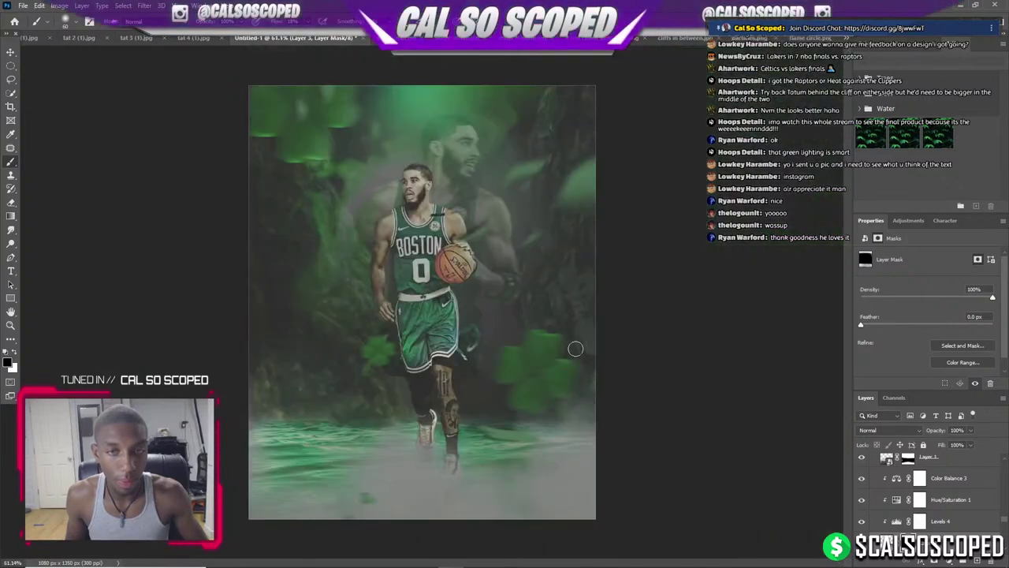
{"action": "scroll", "coordinate": [907, 497], "scroll_direction": "up", "scroll_amount": 3}
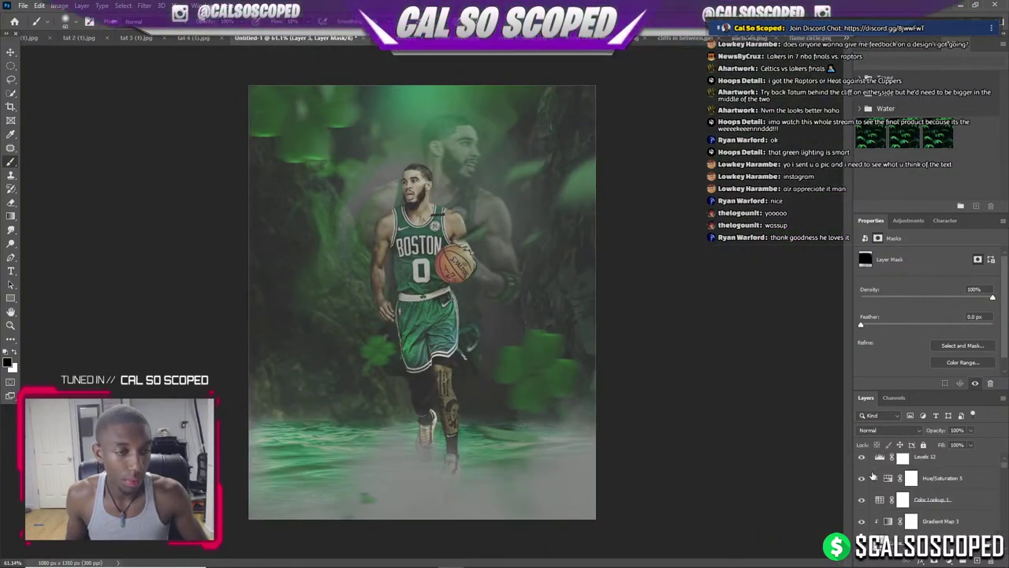
Hide Color Lookup 1, Levels 12 and Hue/Saturation 5, then select Gradient Map 3.
{"action": "left_click", "coordinate": [862, 507]}
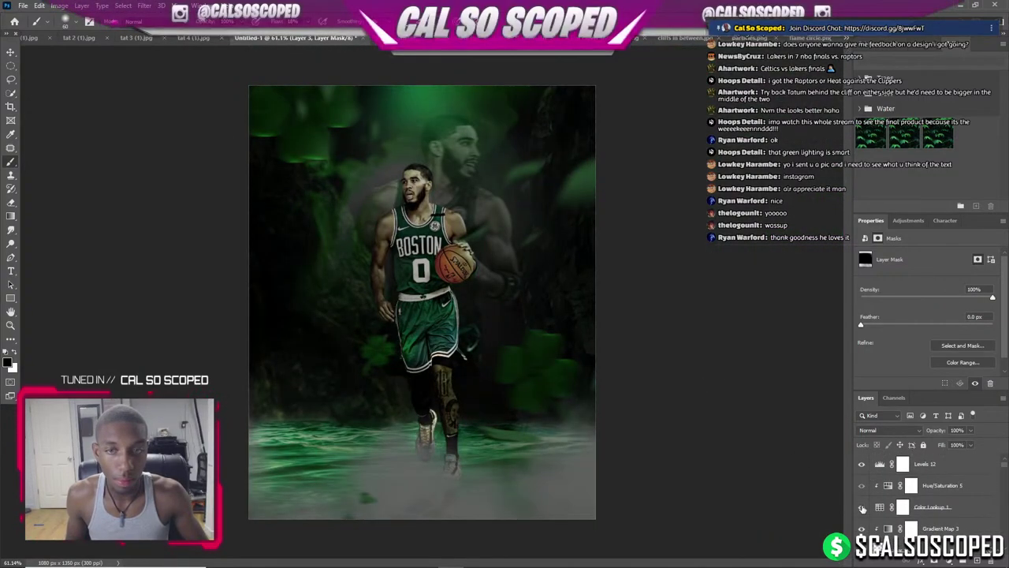
{"action": "left_click", "coordinate": [862, 507]}
{"action": "left_click", "coordinate": [862, 507]}
{"action": "left_click", "coordinate": [862, 463]}
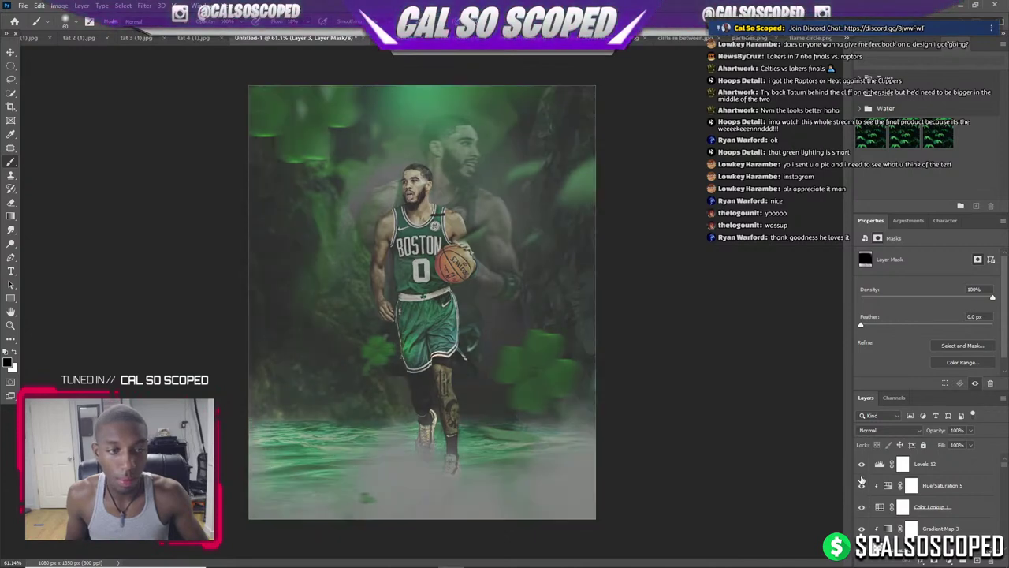
{"action": "left_click", "coordinate": [862, 486]}
{"action": "left_click", "coordinate": [862, 508]}
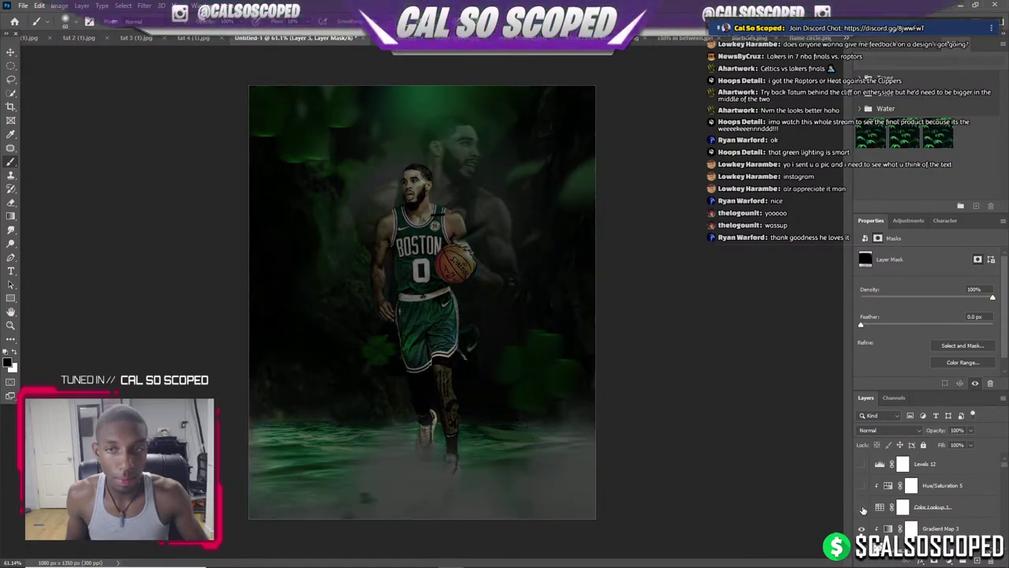
{"action": "scroll", "coordinate": [303, 261], "scroll_direction": "down", "scroll_amount": 1}
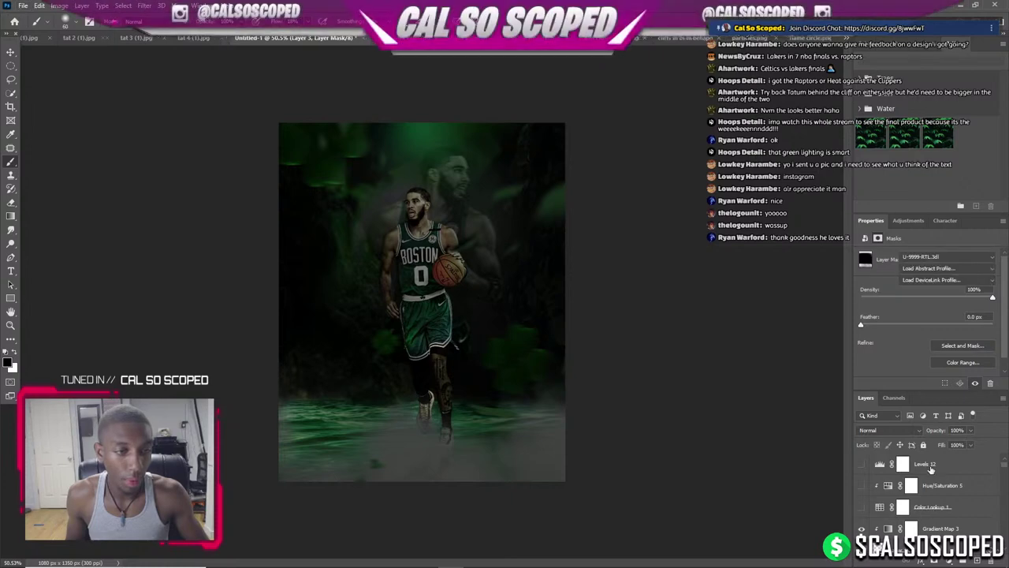
{"action": "scroll", "coordinate": [911, 495], "scroll_direction": "down", "scroll_amount": 1}
{"action": "left_click", "coordinate": [931, 465]}
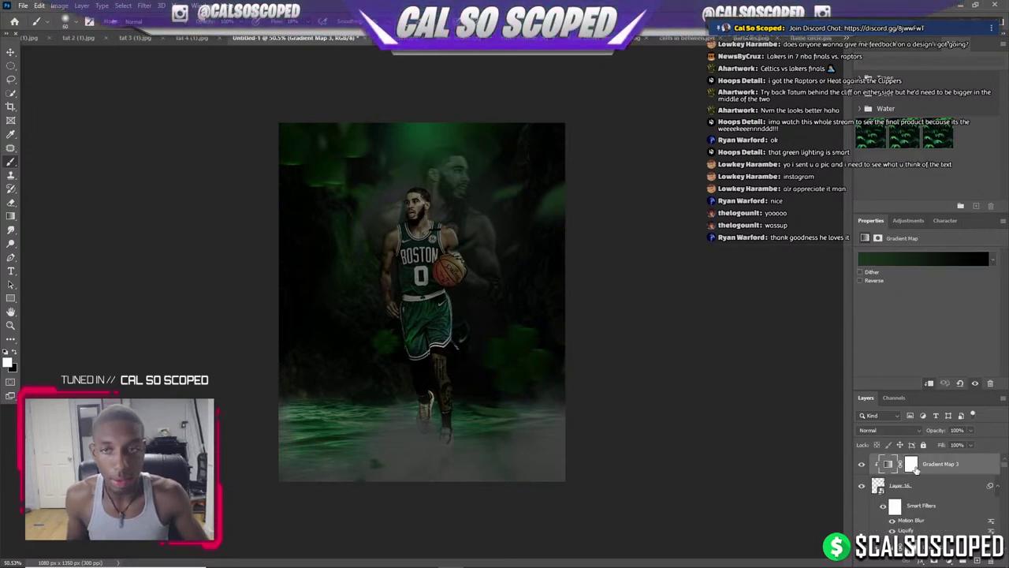
Add a Color Lookup adjustment and, after trying other LUTs, settle on (89) u2 studio.cube.
{"action": "left_click", "coordinate": [923, 552]}
{"action": "left_click", "coordinate": [946, 505]}
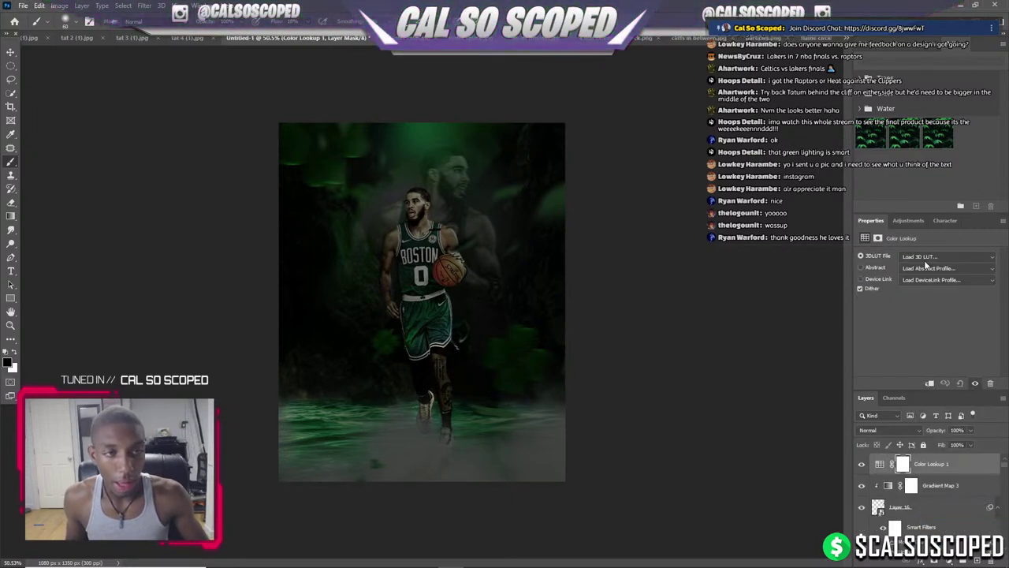
{"action": "left_click", "coordinate": [928, 265]}
{"action": "left_click", "coordinate": [928, 405]}
{"action": "left_click", "coordinate": [933, 265]}
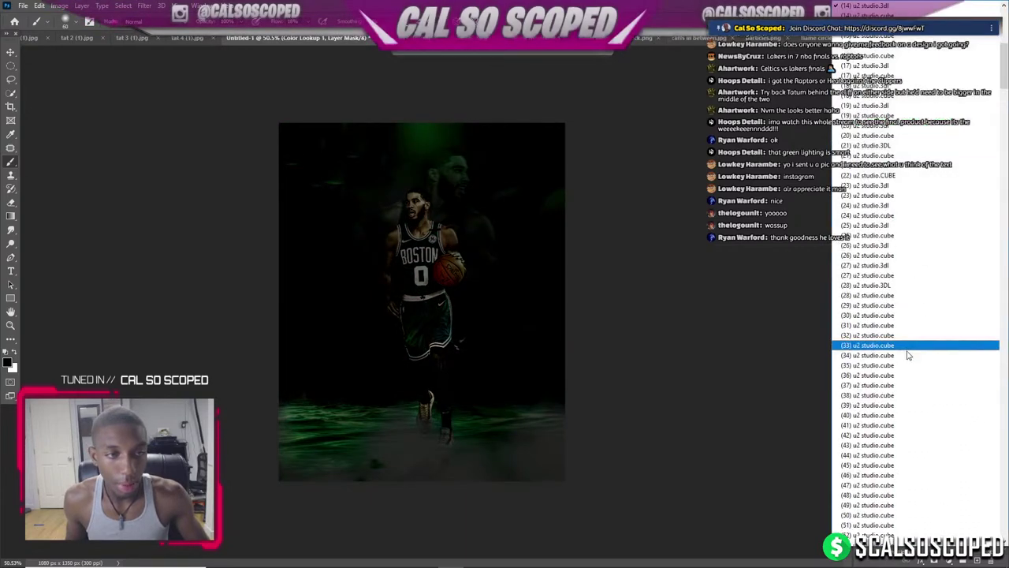
{"action": "left_click", "coordinate": [872, 413]}
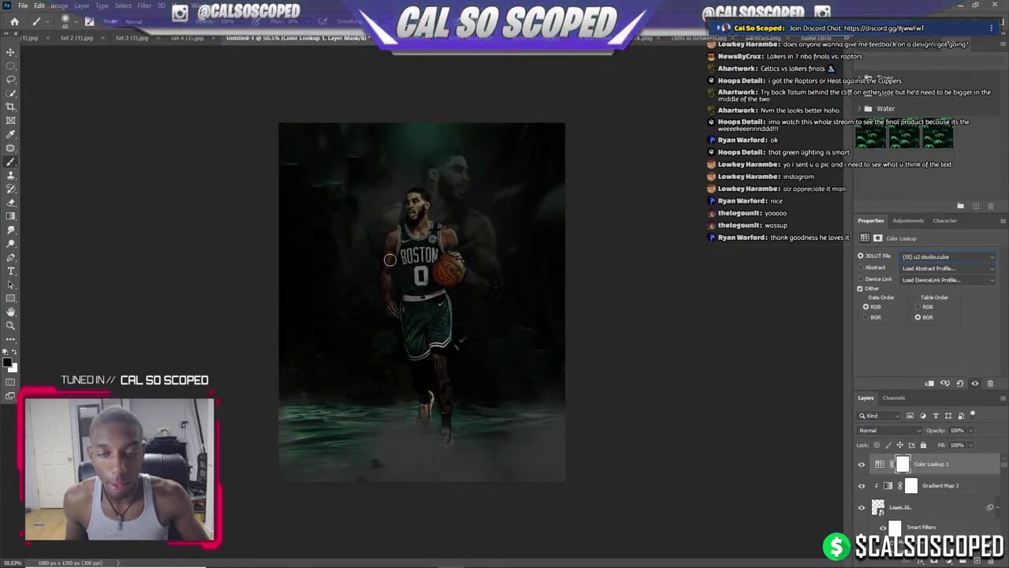
{"action": "left_click", "coordinate": [924, 261]}
{"action": "left_click", "coordinate": [875, 382]}
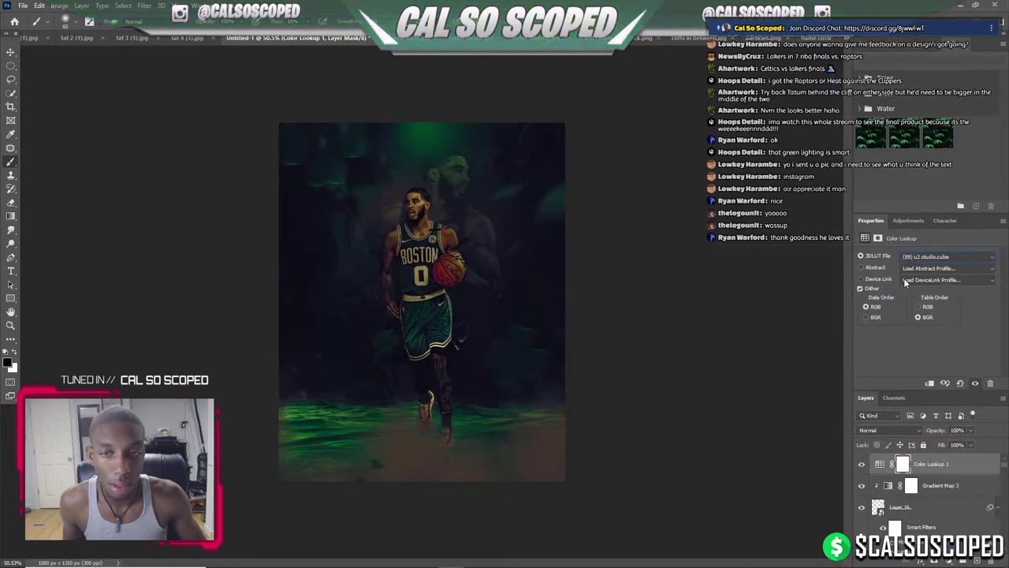
With the Move tool, fit the poster to the window and make Layer 20 active.
{"action": "left_click", "coordinate": [10, 51]}
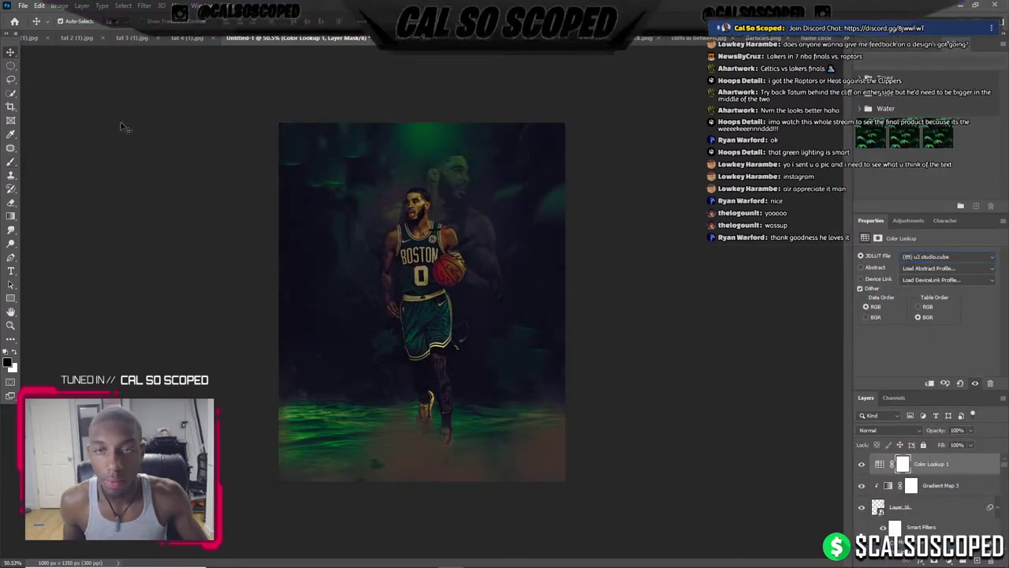
{"action": "left_click", "coordinate": [124, 128]}
{"action": "key", "text": "ctrl+0"}
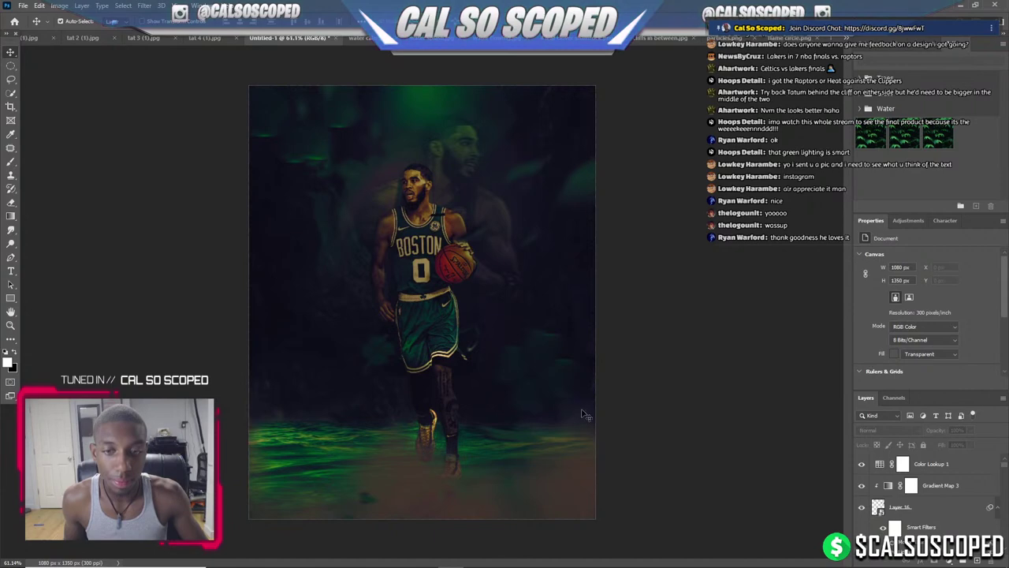
{"action": "scroll", "coordinate": [424, 471], "scroll_direction": "down", "scroll_amount": 2}
{"action": "scroll", "coordinate": [405, 450], "scroll_direction": "up", "scroll_amount": 3}
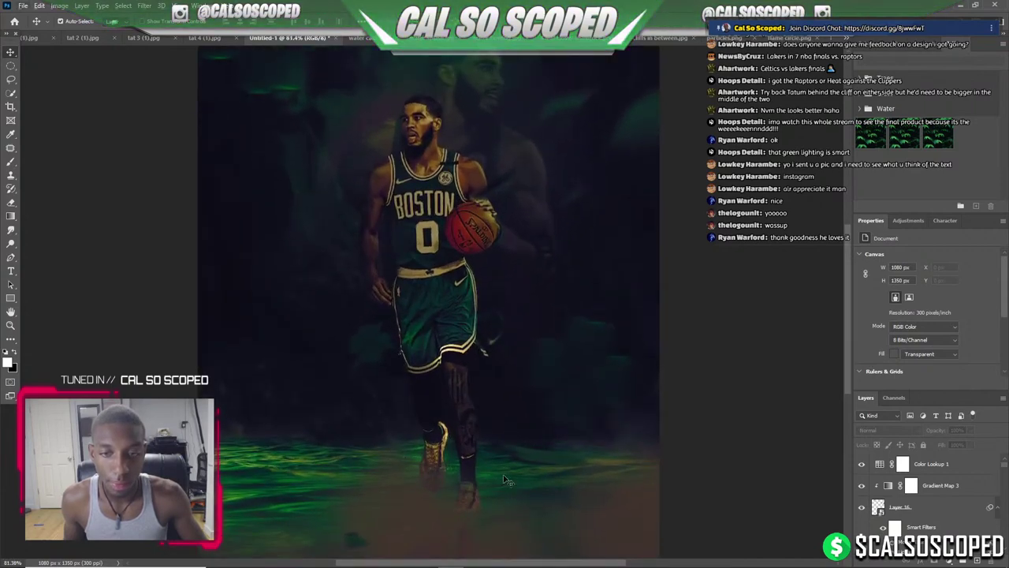
{"action": "scroll", "coordinate": [506, 480], "scroll_direction": "up", "scroll_amount": 2}
{"action": "left_click", "coordinate": [641, 495]}
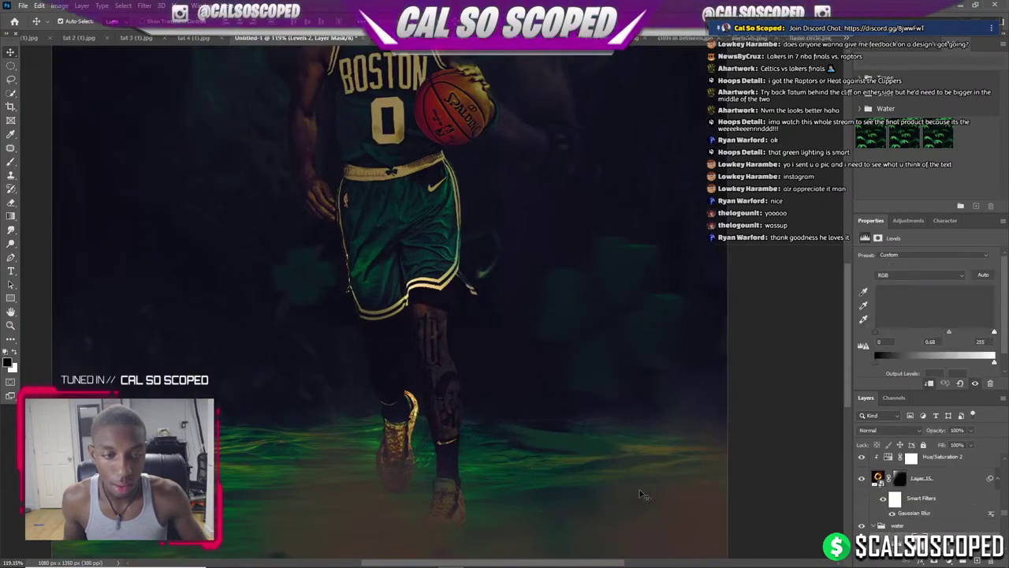
{"action": "left_click", "coordinate": [863, 538]}
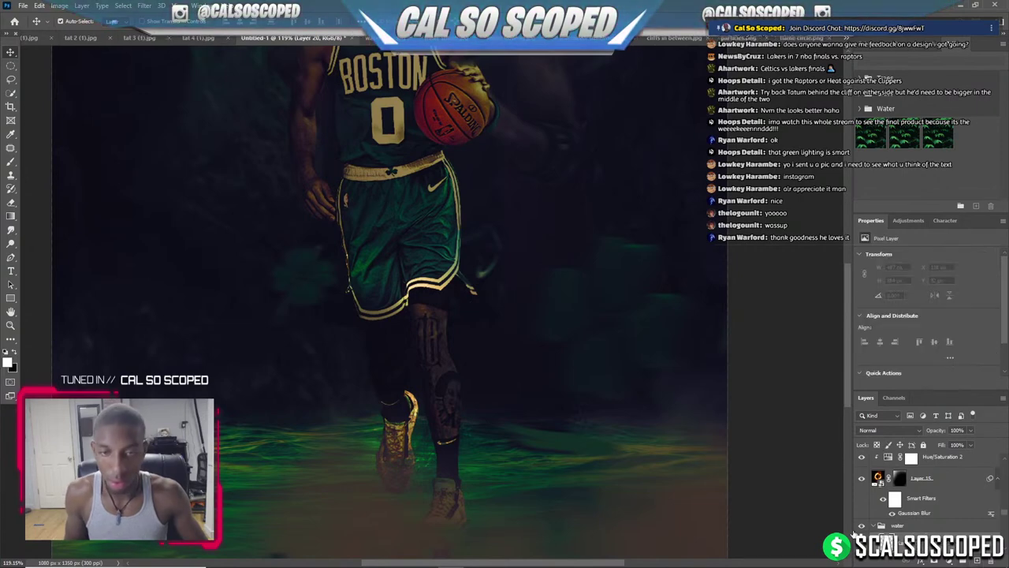
Choose the 3000 px Fog 5 brush from the Free Fog Photoshop Brushes 1 set.
{"action": "left_click", "coordinate": [88, 23]}
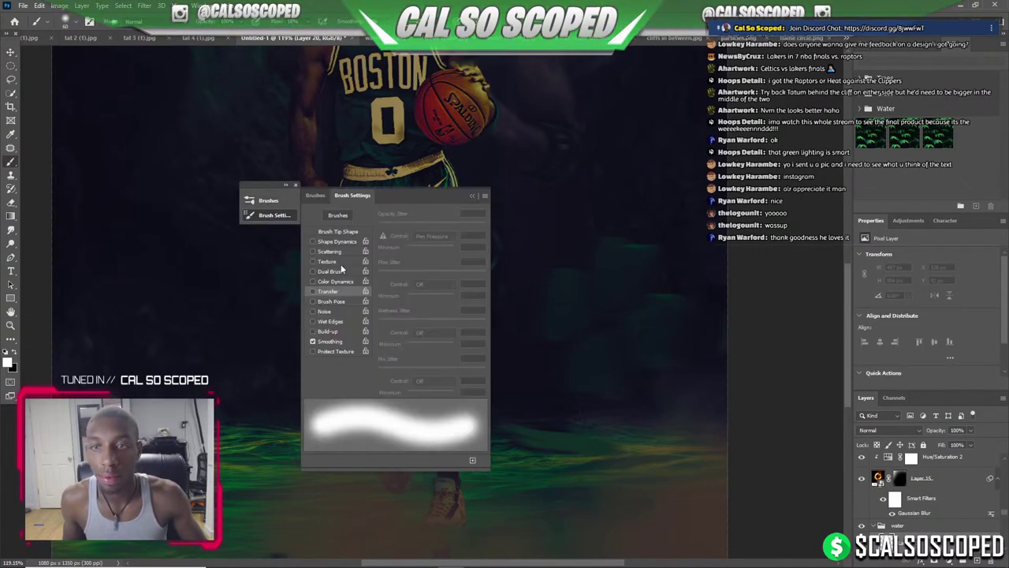
{"action": "left_click", "coordinate": [337, 215]}
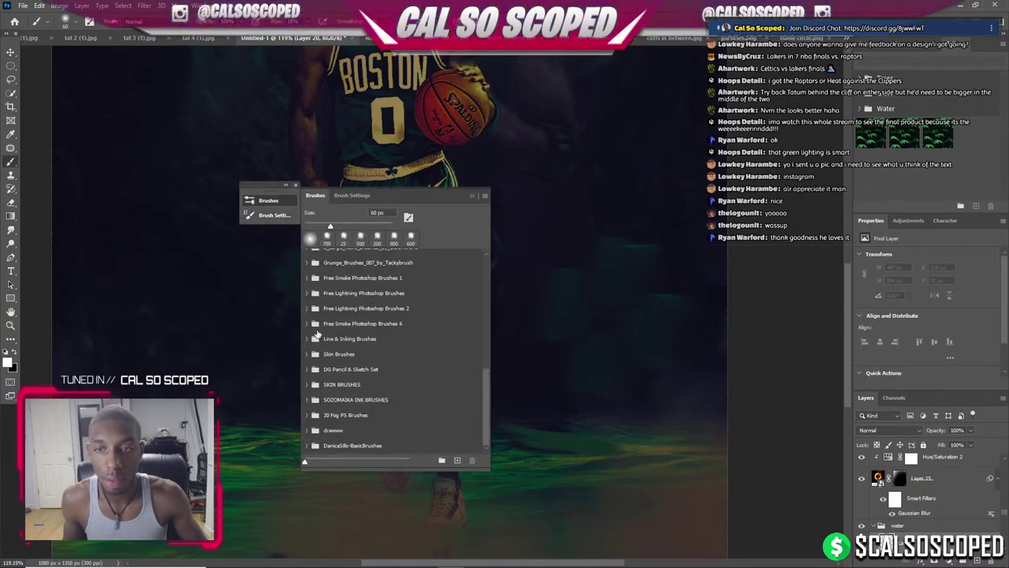
{"action": "scroll", "coordinate": [314, 352], "scroll_direction": "up", "scroll_amount": 2}
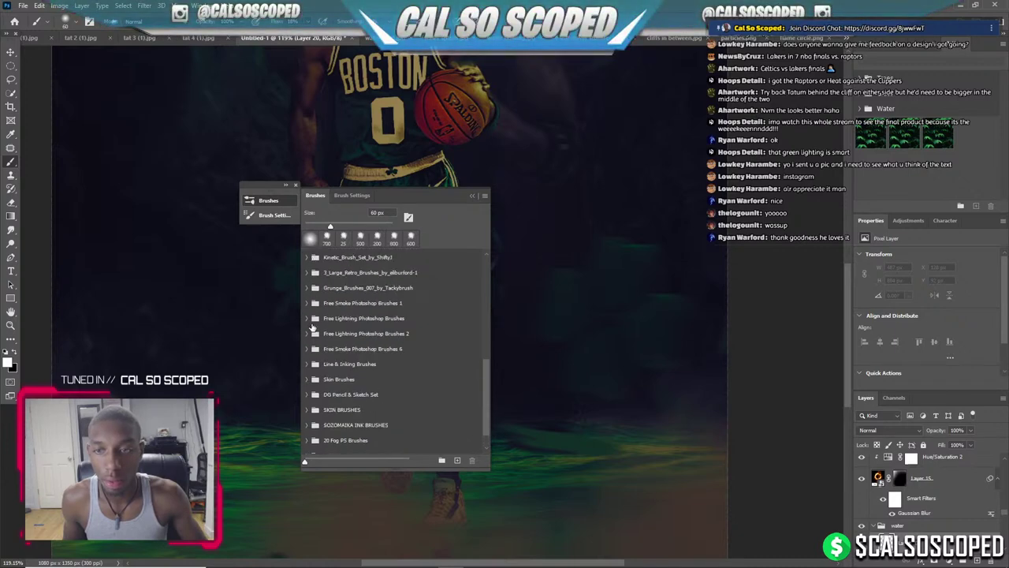
{"action": "scroll", "coordinate": [316, 327], "scroll_direction": "up", "scroll_amount": 2}
{"action": "scroll", "coordinate": [318, 325], "scroll_direction": "up", "scroll_amount": 2}
{"action": "scroll", "coordinate": [315, 323], "scroll_direction": "up", "scroll_amount": 2}
{"action": "scroll", "coordinate": [312, 323], "scroll_direction": "up", "scroll_amount": 2}
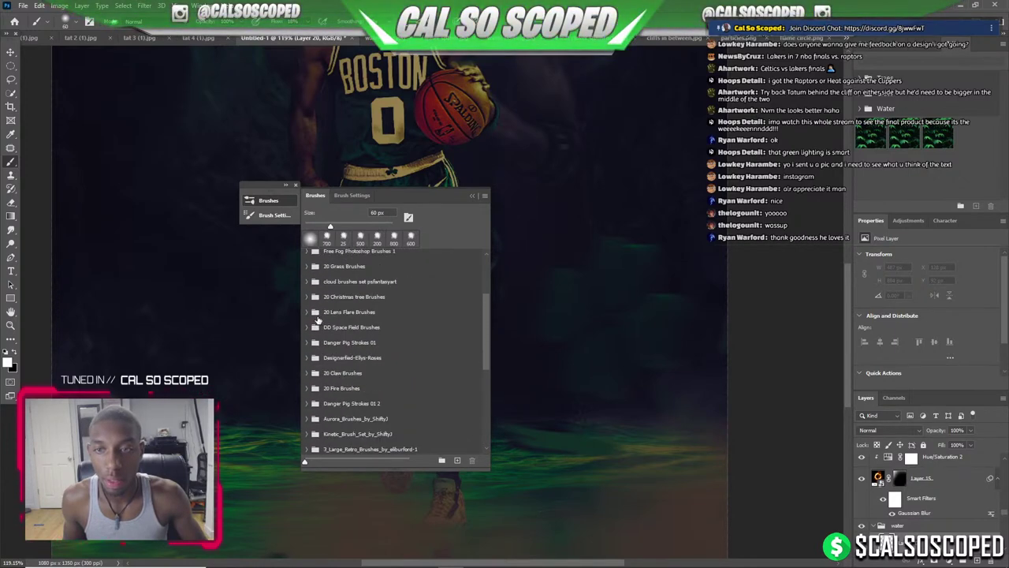
{"action": "scroll", "coordinate": [310, 323], "scroll_direction": "up", "scroll_amount": 2}
{"action": "scroll", "coordinate": [308, 323], "scroll_direction": "up", "scroll_amount": 2}
{"action": "left_click", "coordinate": [307, 319]}
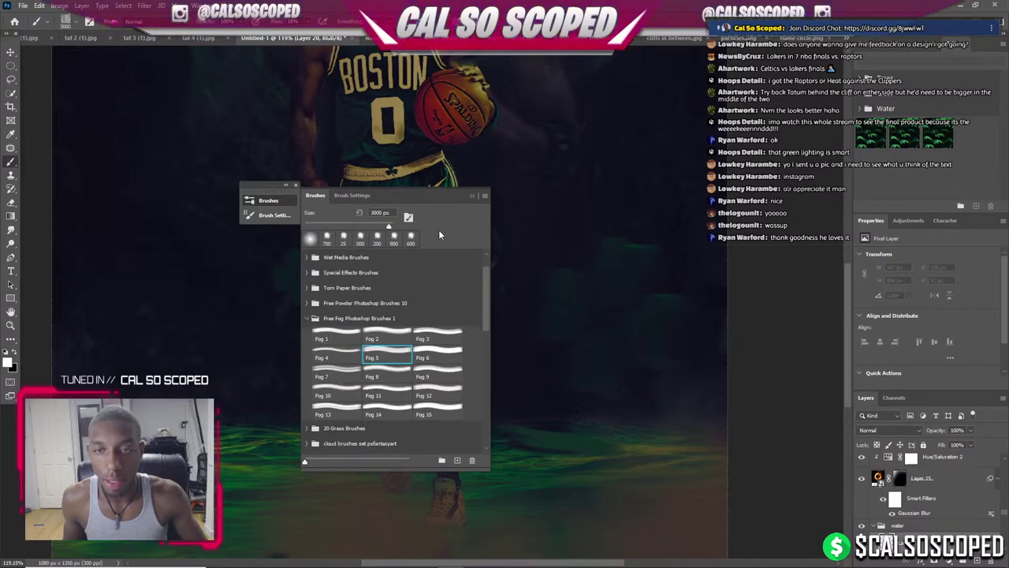
{"action": "left_click", "coordinate": [471, 195]}
{"action": "scroll", "coordinate": [386, 338], "scroll_direction": "down", "scroll_amount": 3}
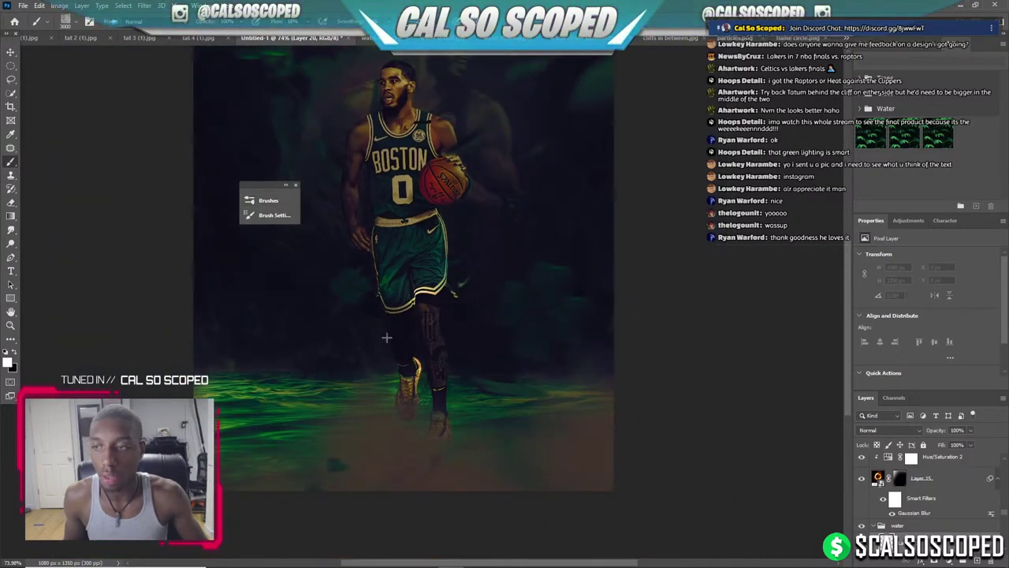
Stamp a large fog cloud over the player and toward the top on Layer 20, then add a layer mask.
{"action": "key", "text": "bracketright"}
{"action": "key", "text": "bracketright"}
{"action": "key", "text": "bracketright"}
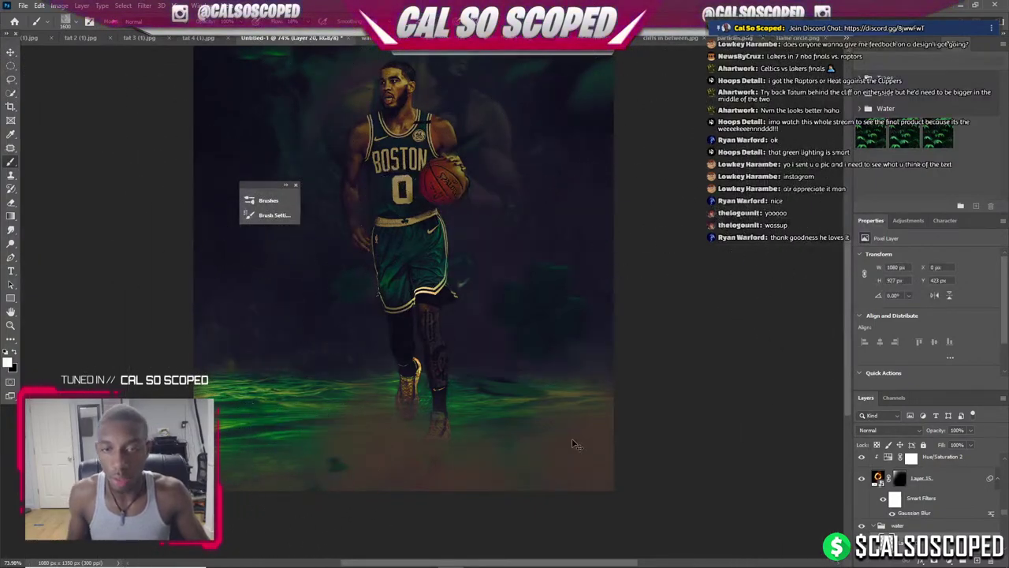
{"action": "left_click", "coordinate": [401, 441]}
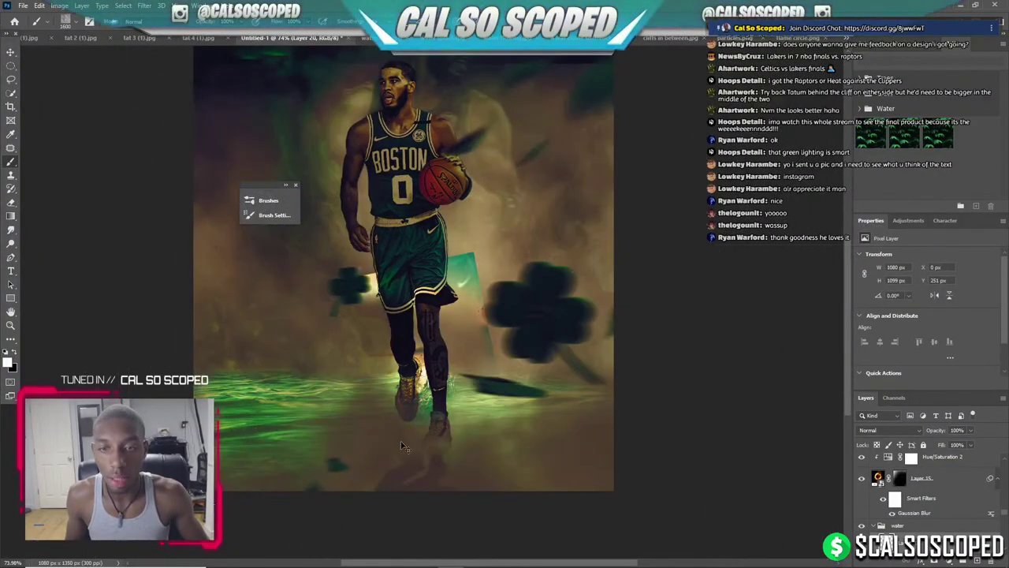
{"action": "key", "text": "ctrl+z"}
{"action": "scroll", "coordinate": [559, 249], "scroll_direction": "down", "scroll_amount": 3}
{"action": "left_click", "coordinate": [441, 371]}
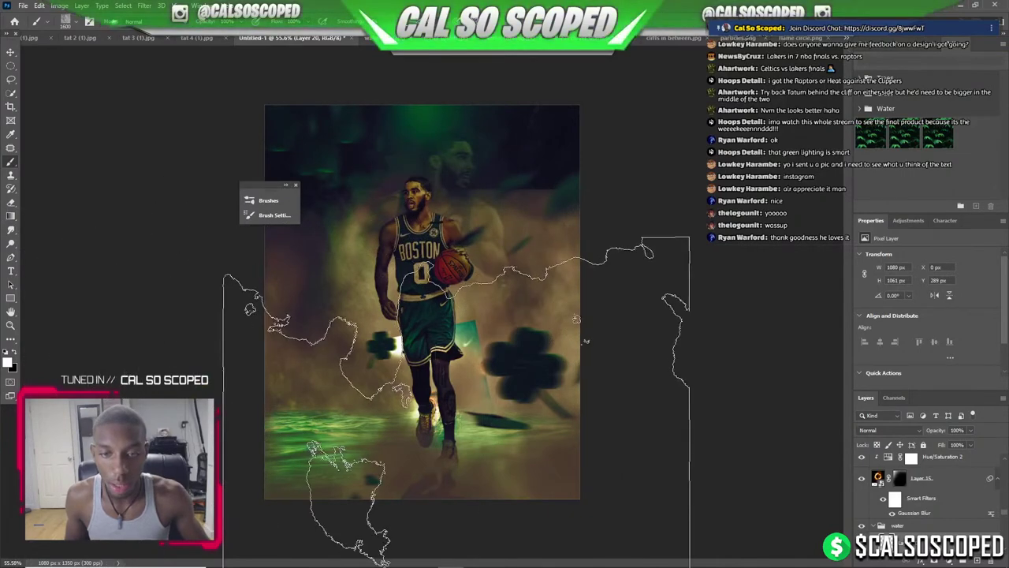
{"action": "scroll", "coordinate": [471, 457], "scroll_direction": "down", "scroll_amount": 1}
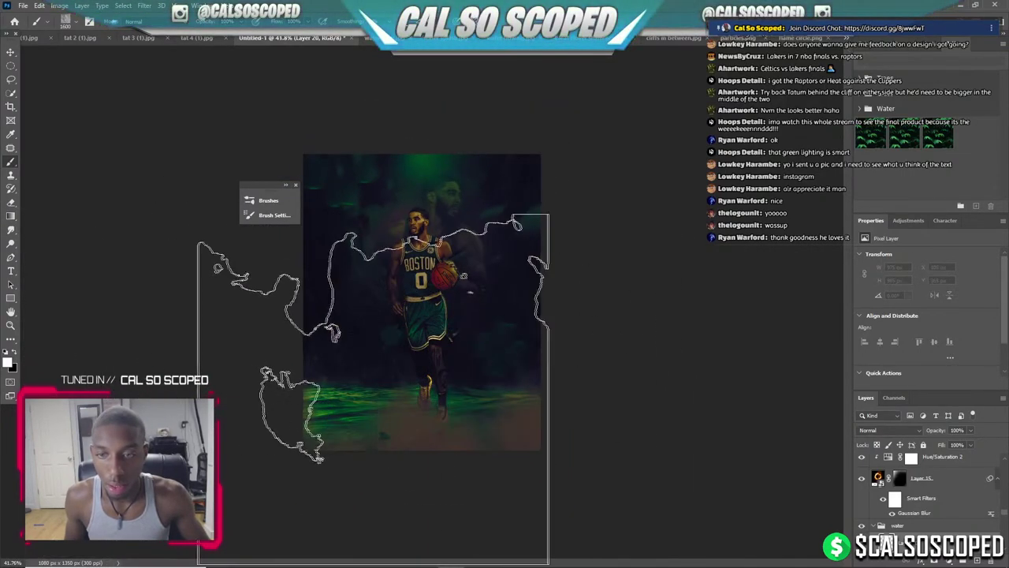
{"action": "left_click", "coordinate": [388, 331]}
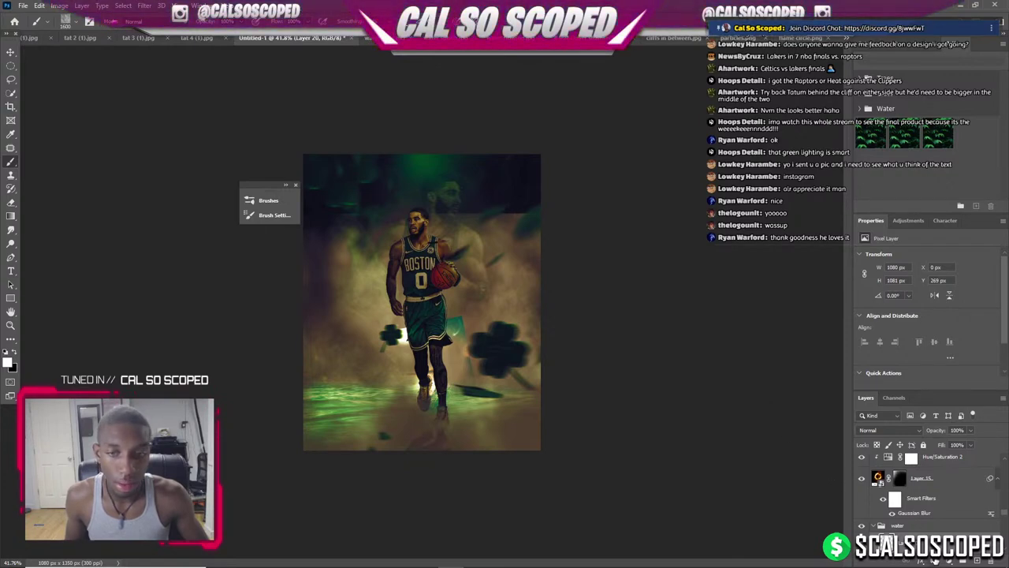
{"action": "left_click", "coordinate": [934, 558]}
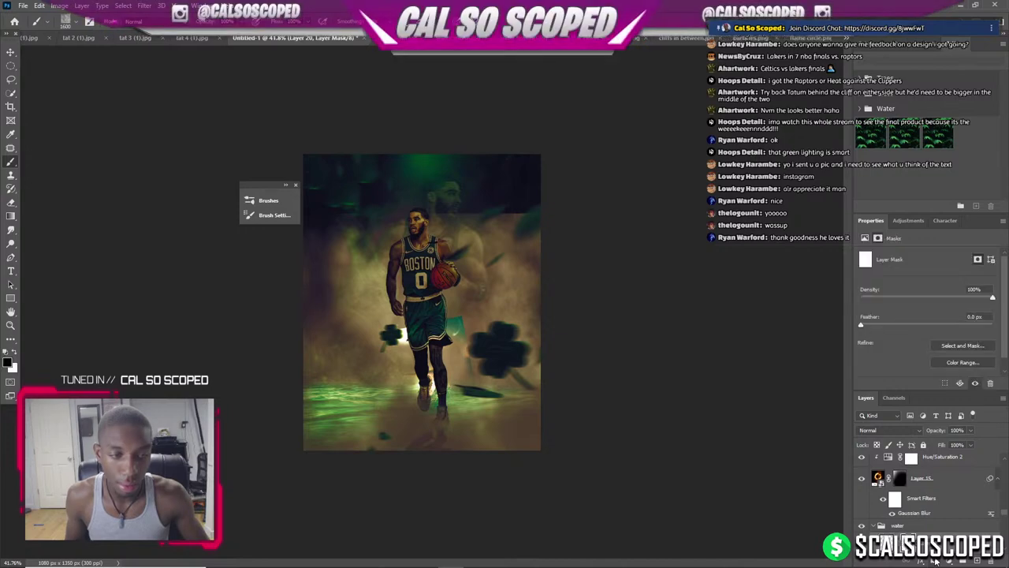
Collapse the fog set and pick brush 78 from Free Smoke Photoshop Brushes 6.
{"action": "left_click", "coordinate": [89, 21]}
{"action": "left_click", "coordinate": [316, 195]}
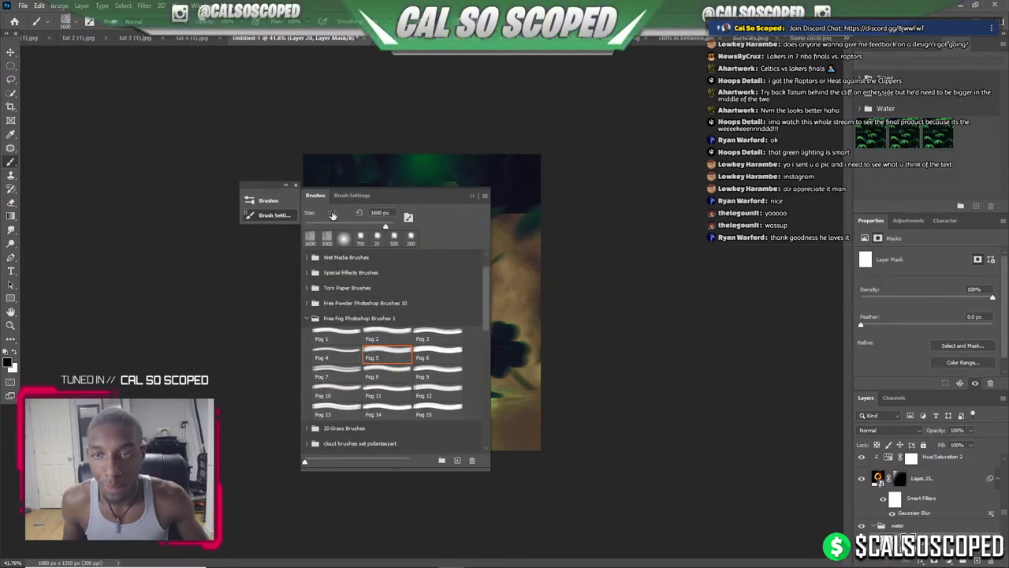
{"action": "left_click", "coordinate": [307, 317]}
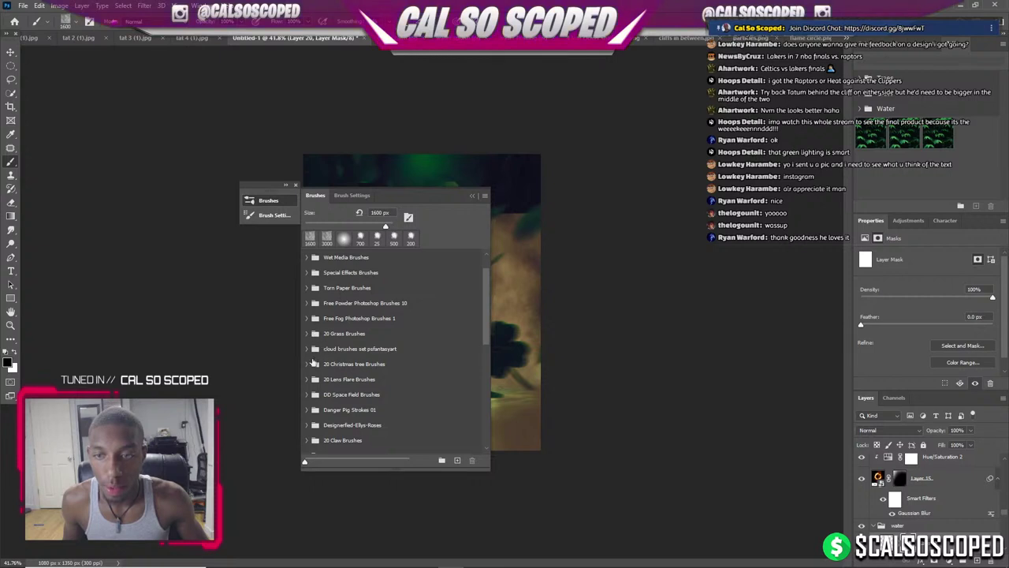
{"action": "scroll", "coordinate": [313, 366], "scroll_direction": "down", "scroll_amount": 1}
{"action": "scroll", "coordinate": [315, 374], "scroll_direction": "down", "scroll_amount": 3}
{"action": "scroll", "coordinate": [317, 382], "scroll_direction": "down", "scroll_amount": 3}
{"action": "scroll", "coordinate": [319, 392], "scroll_direction": "down", "scroll_amount": 3}
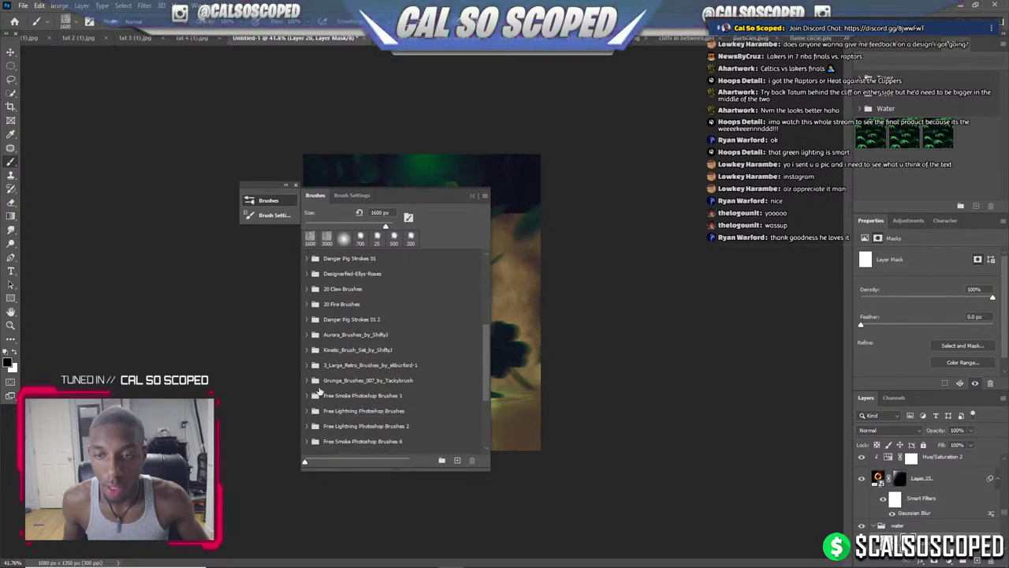
{"action": "scroll", "coordinate": [319, 392], "scroll_direction": "down", "scroll_amount": 1}
{"action": "scroll", "coordinate": [316, 391], "scroll_direction": "down", "scroll_amount": 2}
{"action": "scroll", "coordinate": [312, 390], "scroll_direction": "down", "scroll_amount": 1}
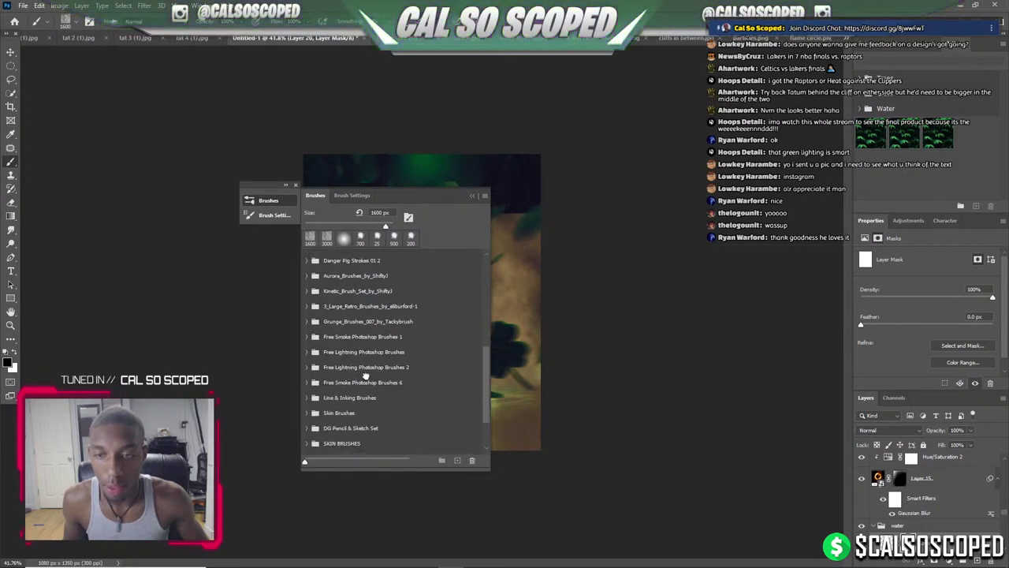
{"action": "left_click", "coordinate": [307, 383]}
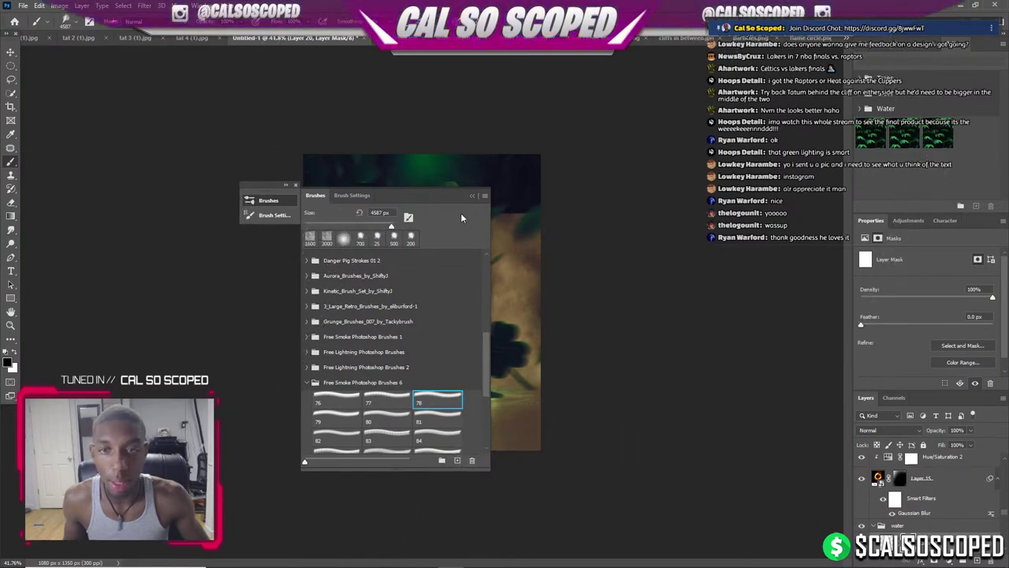
{"action": "left_click", "coordinate": [470, 196]}
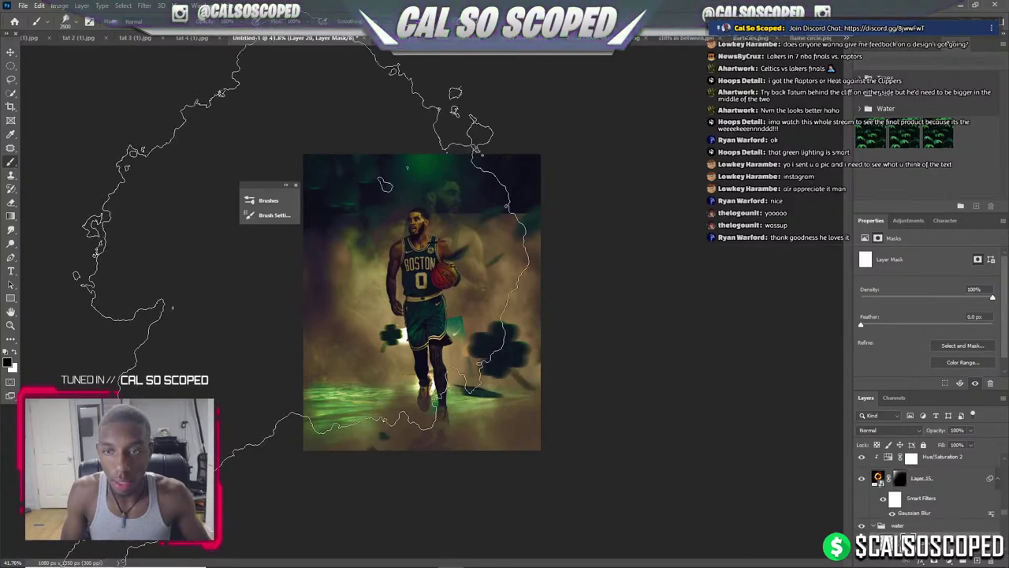
Paint black on Layer 20's mask across the top to reveal the ghost face, then set brush size 1300 px.
{"action": "mouse_move", "coordinate": [294, 237]}
{"action": "left_mouse_down"}
{"action": "mouse_move", "coordinate": [465, 245]}
{"action": "mouse_move", "coordinate": [395, 300]}
{"action": "mouse_move", "coordinate": [528, 206]}
{"action": "left_mouse_up"}
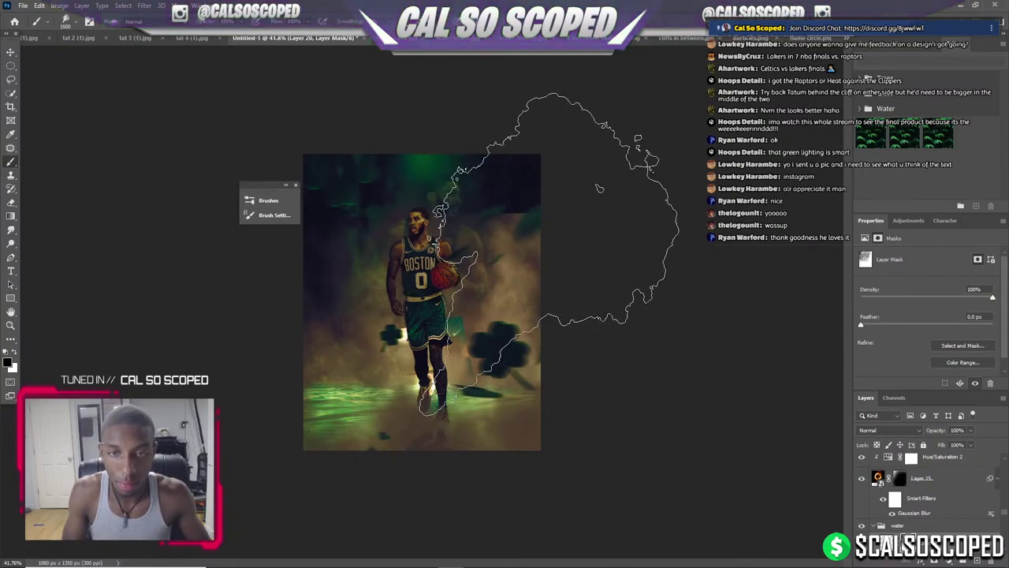
{"action": "right_click", "coordinate": [517, 215]}
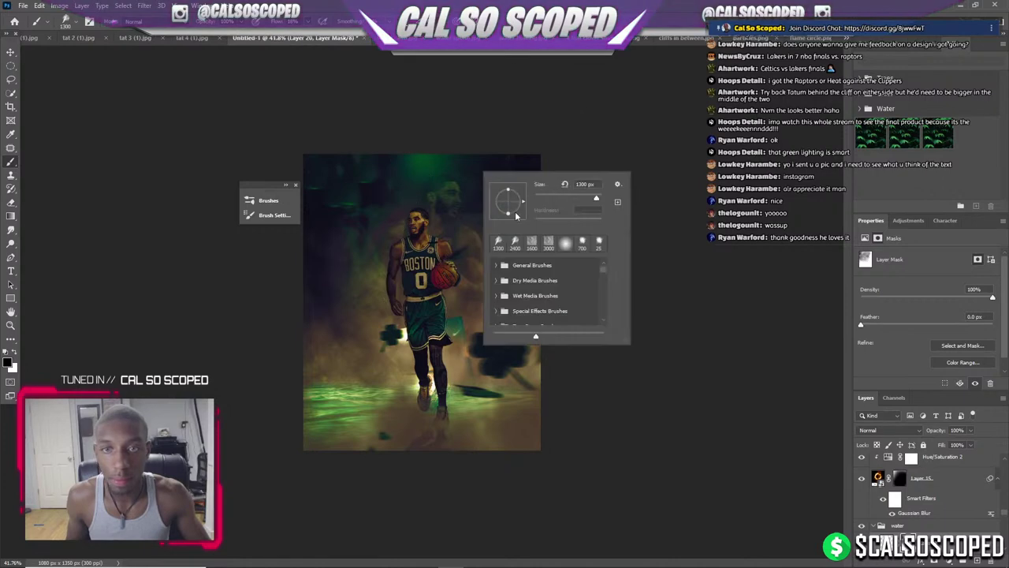
{"action": "left_click", "coordinate": [505, 197]}
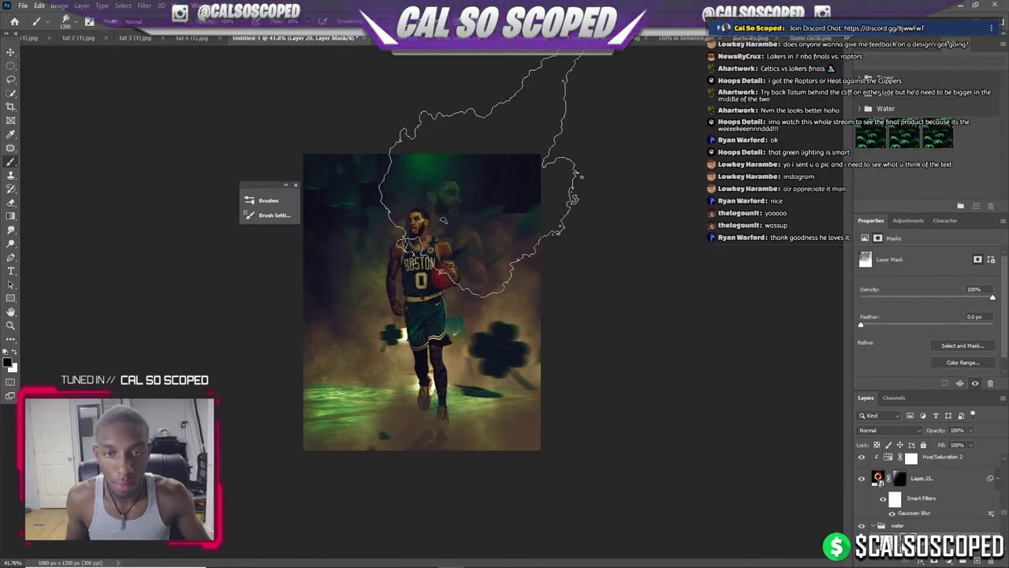
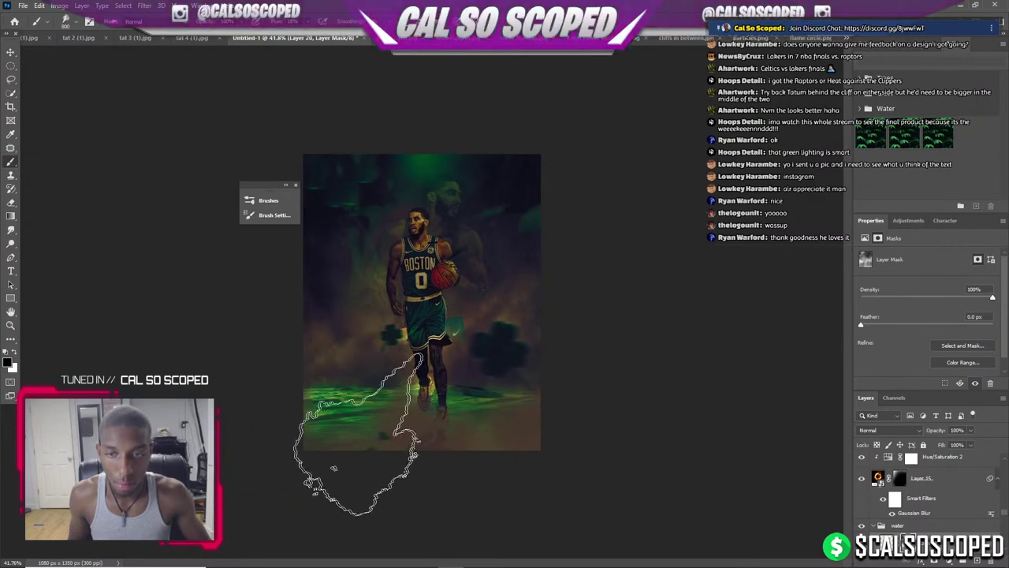
Try nudging the clover layer to a new position, then undo the move.
{"action": "scroll", "coordinate": [451, 458], "scroll_direction": "up", "scroll_amount": 3, "text": "alt"}
{"action": "key", "text": "v"}
{"action": "left_click_drag", "start_coordinate": [450, 449], "coordinate": [493, 414]}
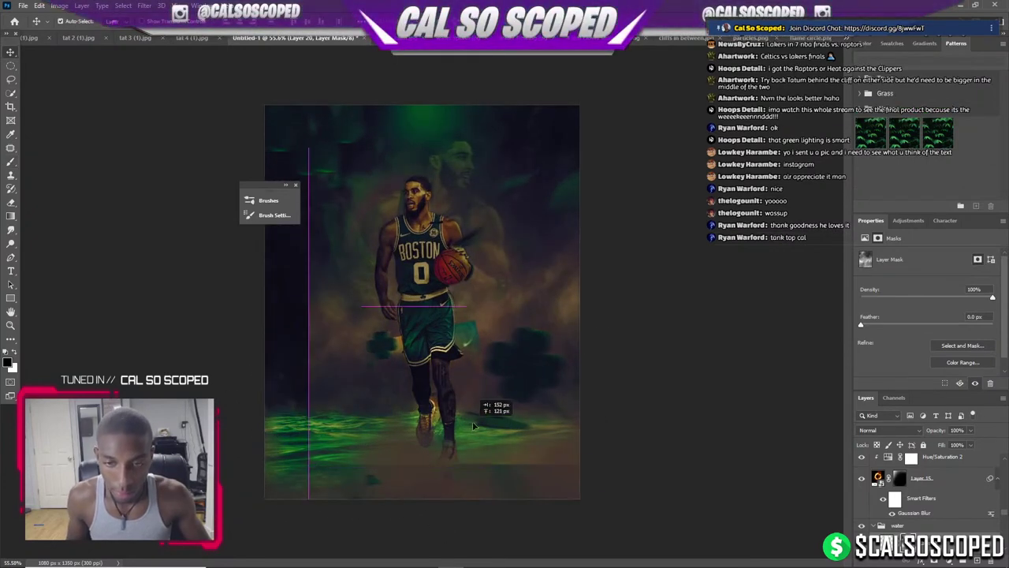
{"action": "key", "text": "ctrl+z"}
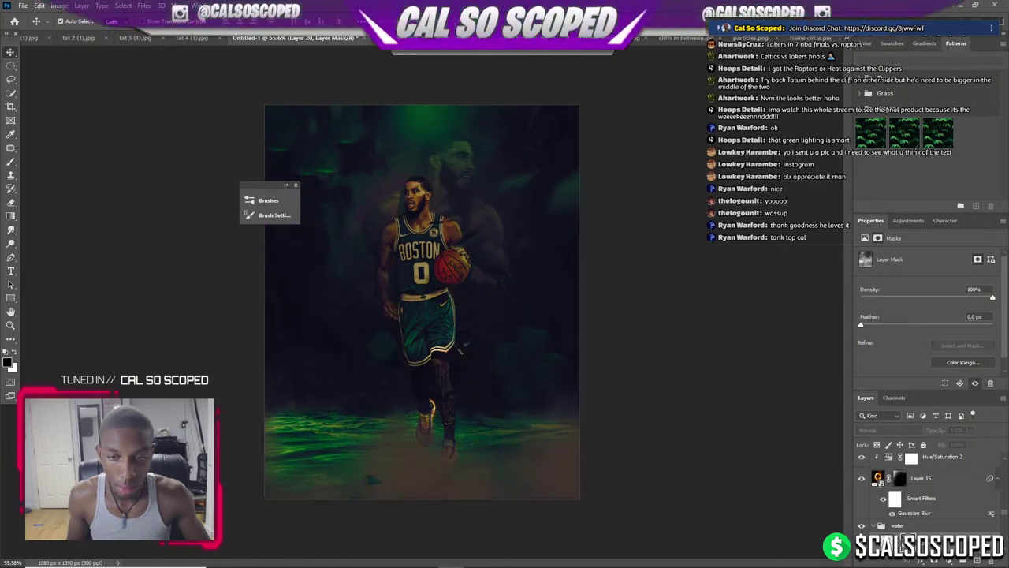
{"action": "key", "text": "b"}
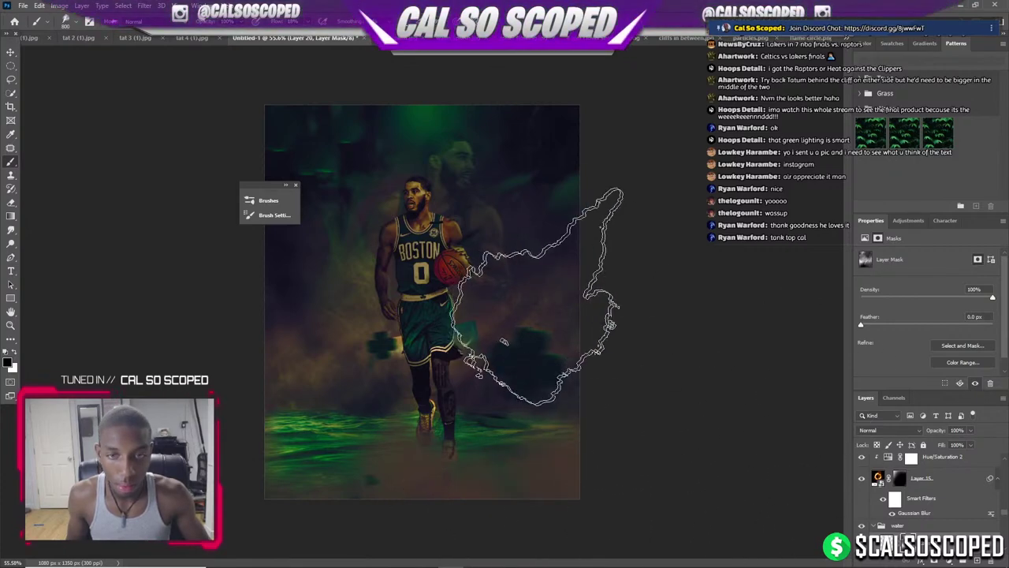
Lower Layer 15's opacity to 47% to fade the green clovers.
{"action": "left_click", "coordinate": [970, 429]}
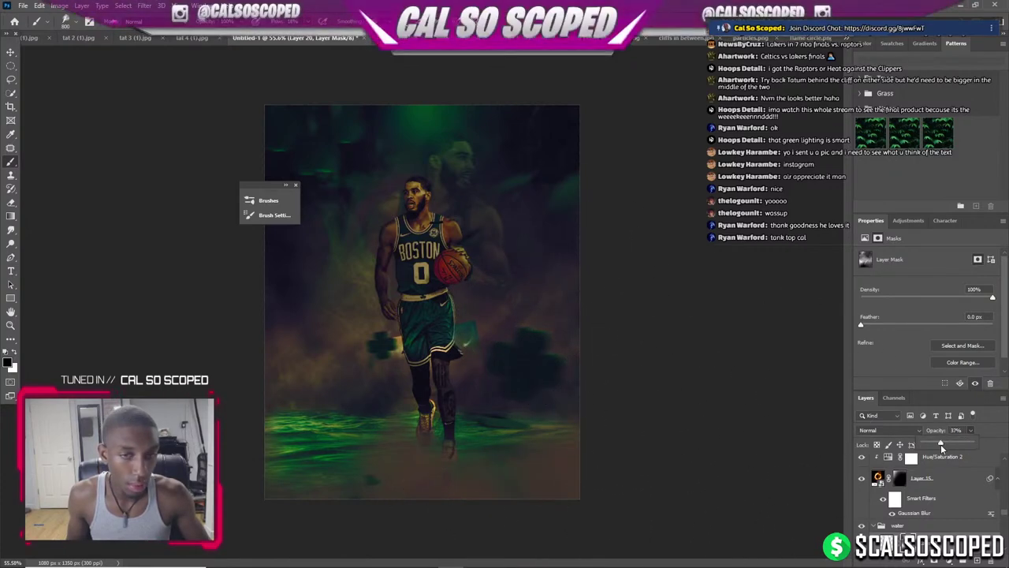
{"action": "left_click_drag", "start_coordinate": [941, 444], "coordinate": [953, 445]}
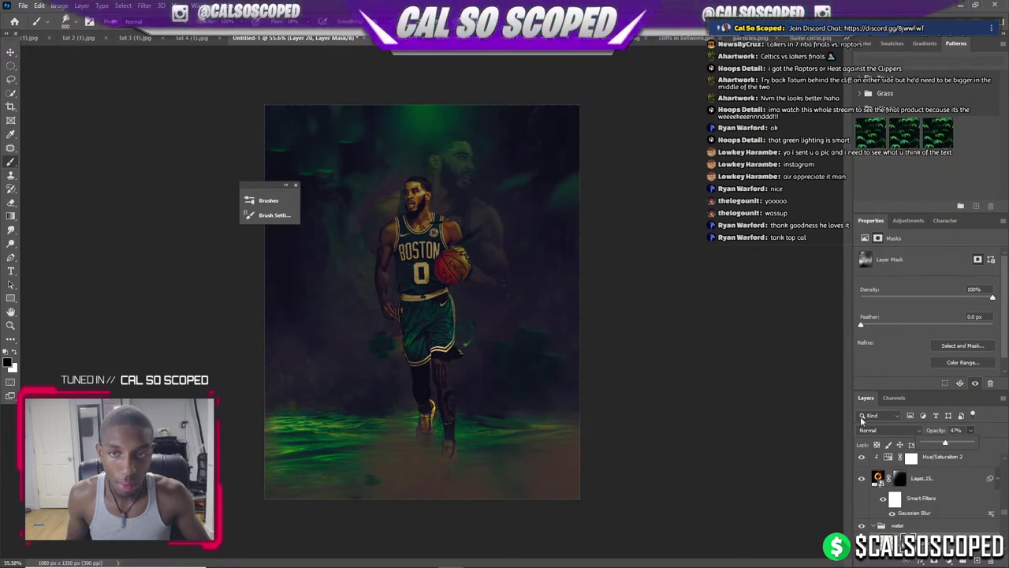
{"action": "scroll", "coordinate": [568, 407], "scroll_direction": "up", "scroll_amount": 1}
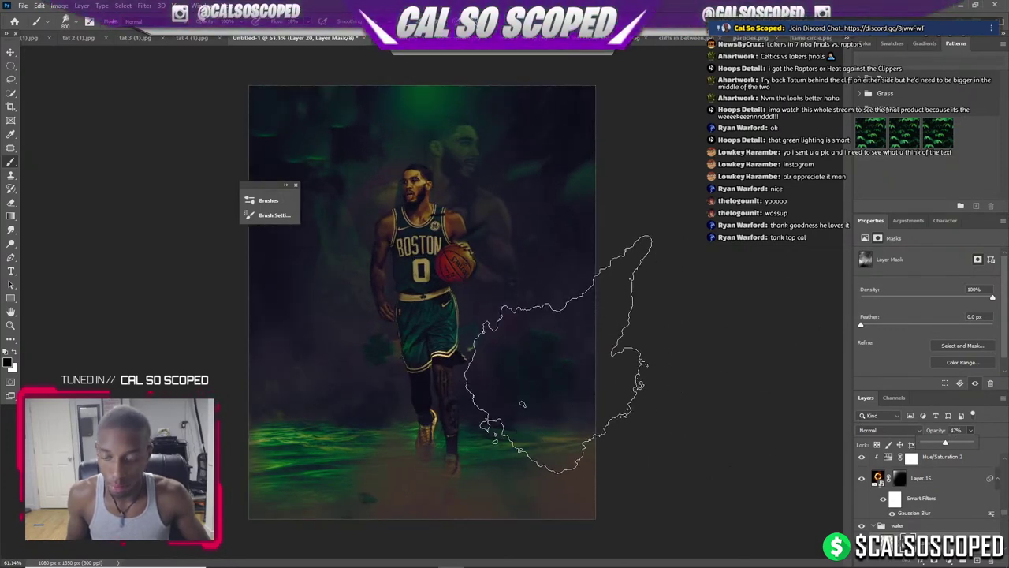
{"action": "key", "text": "v"}
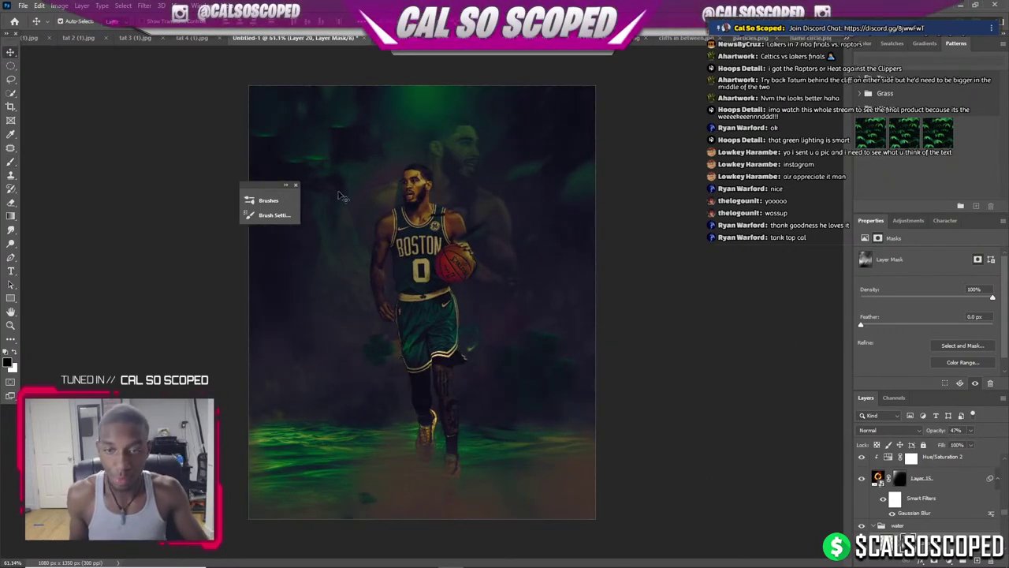
{"action": "key", "text": "alt+period"}
Select the Levels 3 adjustment layer and scroll through the layer stack.
{"action": "scroll", "coordinate": [886, 499], "scroll_direction": "down", "scroll_amount": 2}
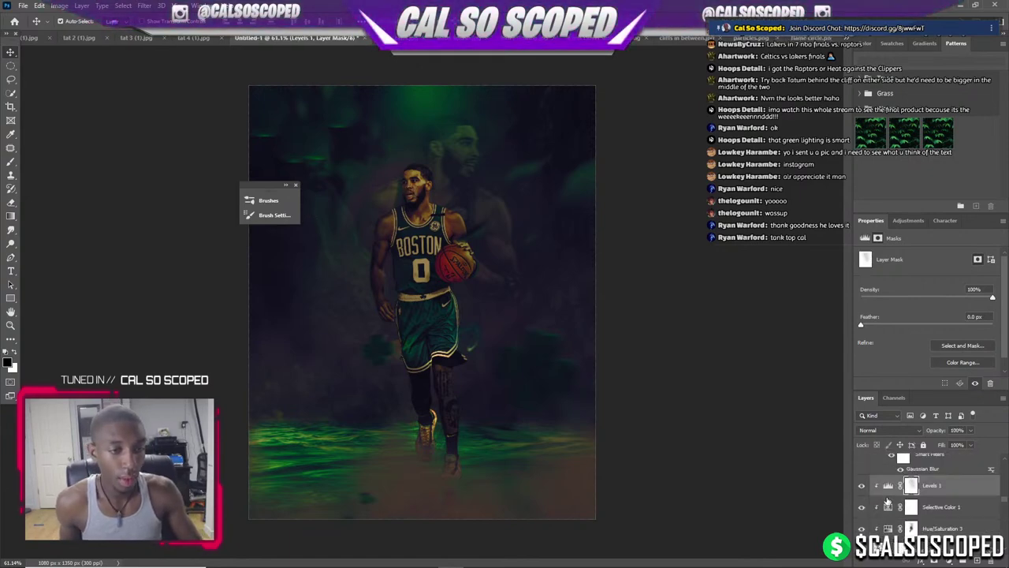
{"action": "scroll", "coordinate": [886, 499], "scroll_direction": "down", "scroll_amount": 2}
{"action": "scroll", "coordinate": [886, 499], "scroll_direction": "up", "scroll_amount": 2}
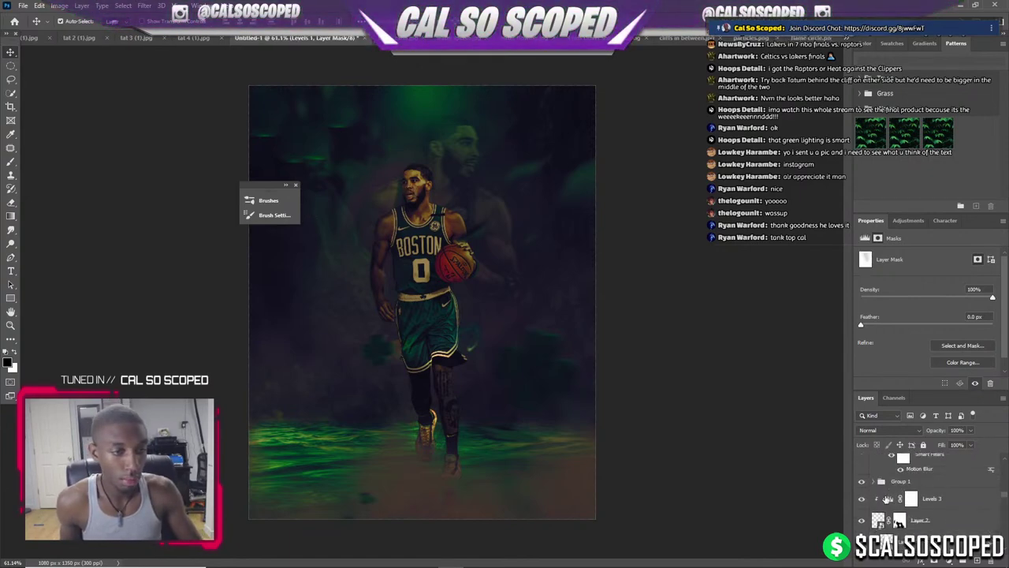
{"action": "left_click", "coordinate": [950, 503]}
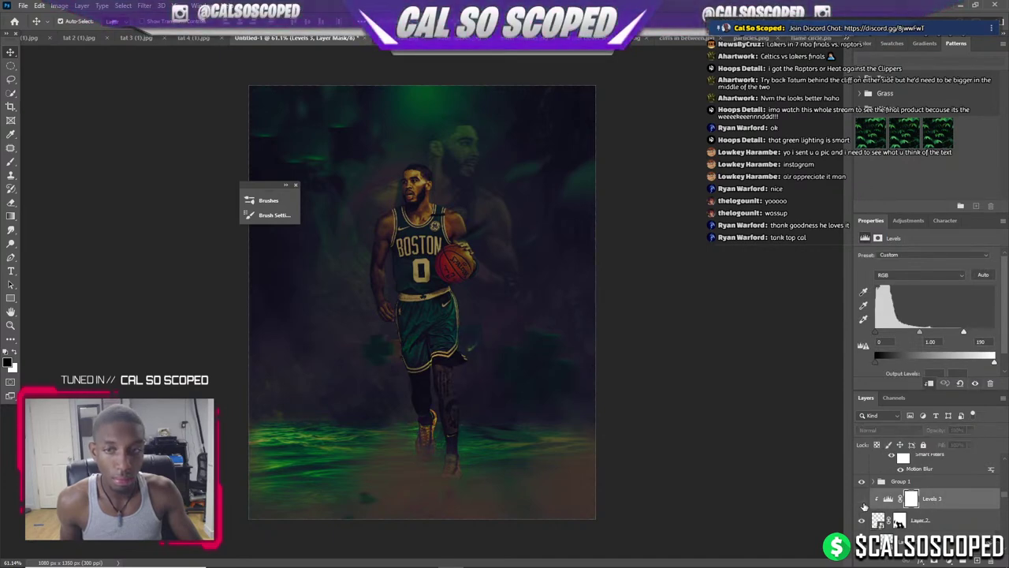
{"action": "scroll", "coordinate": [496, 386], "scroll_direction": "up", "scroll_amount": 3}
{"action": "scroll", "coordinate": [496, 387], "scroll_direction": "up", "scroll_amount": 3}
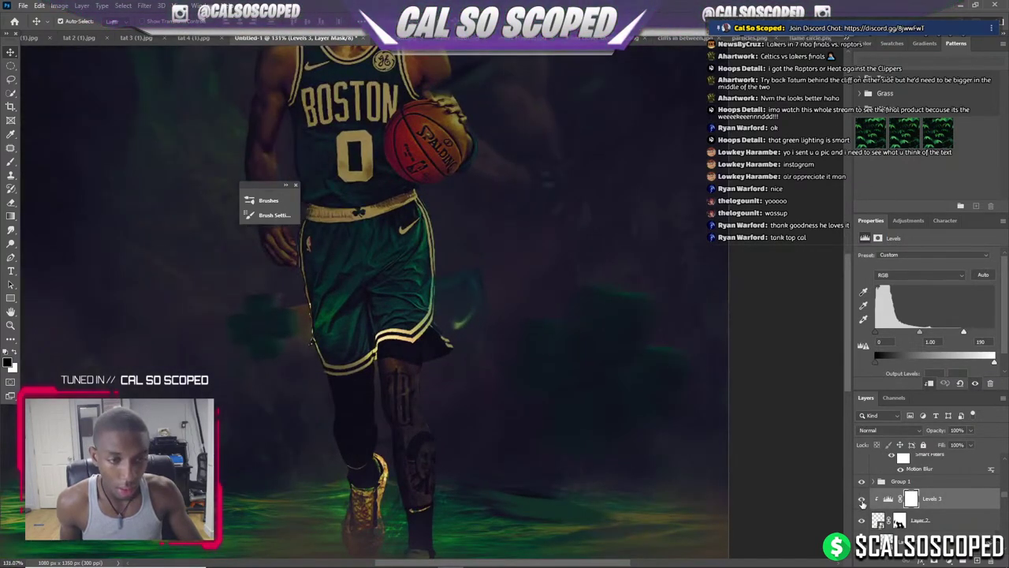
{"action": "scroll", "coordinate": [872, 513], "scroll_direction": "up", "scroll_amount": 1}
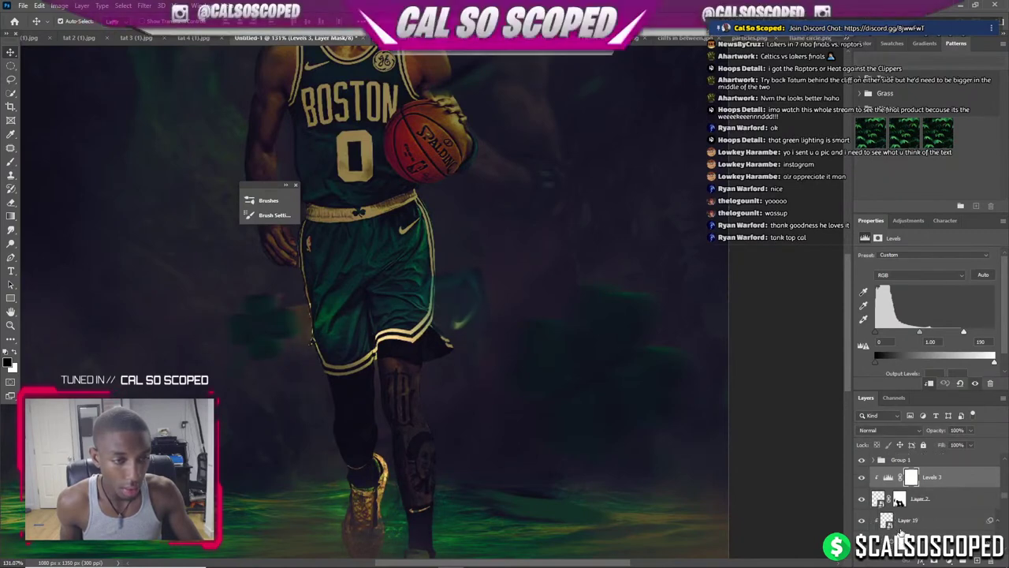
{"action": "scroll", "coordinate": [897, 530], "scroll_direction": "up", "scroll_amount": 1}
{"action": "scroll", "coordinate": [896, 528], "scroll_direction": "up", "scroll_amount": 1}
{"action": "scroll", "coordinate": [897, 525], "scroll_direction": "up", "scroll_amount": 1}
{"action": "scroll", "coordinate": [896, 525], "scroll_direction": "down", "scroll_amount": 2}
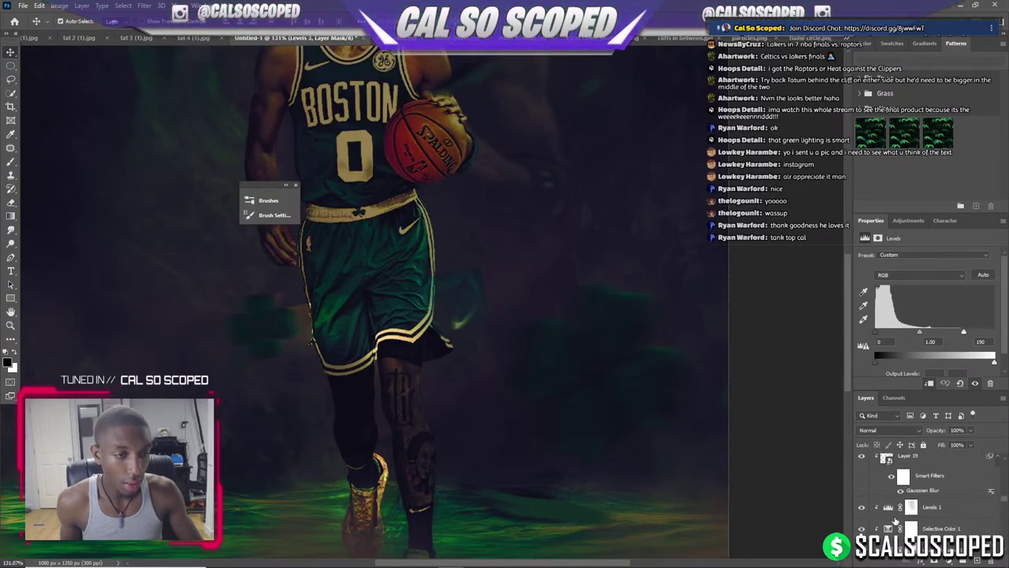
{"action": "scroll", "coordinate": [897, 521], "scroll_direction": "down", "scroll_amount": 1}
{"action": "scroll", "coordinate": [898, 516], "scroll_direction": "down", "scroll_amount": 1}
{"action": "scroll", "coordinate": [899, 511], "scroll_direction": "down", "scroll_amount": 1}
Paint on Layer 2's mask around the lower body with a smaller soft brush.
{"action": "left_click", "coordinate": [900, 499]}
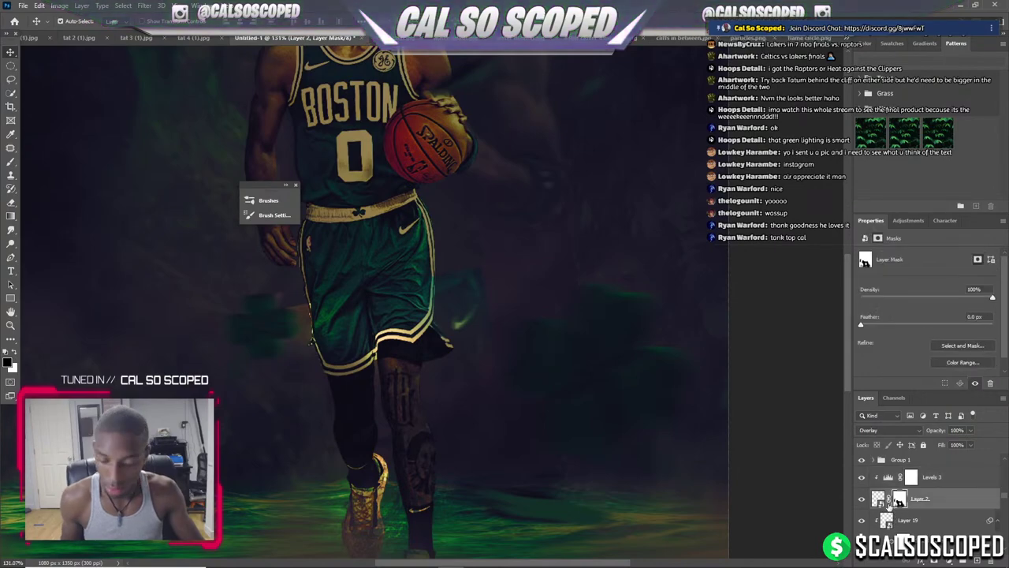
{"action": "key", "text": "b"}
{"action": "left_click", "coordinate": [899, 498], "text": "ctrl"}
{"action": "left_click_drag", "start_coordinate": [658, 308], "coordinate": [563, 316]}
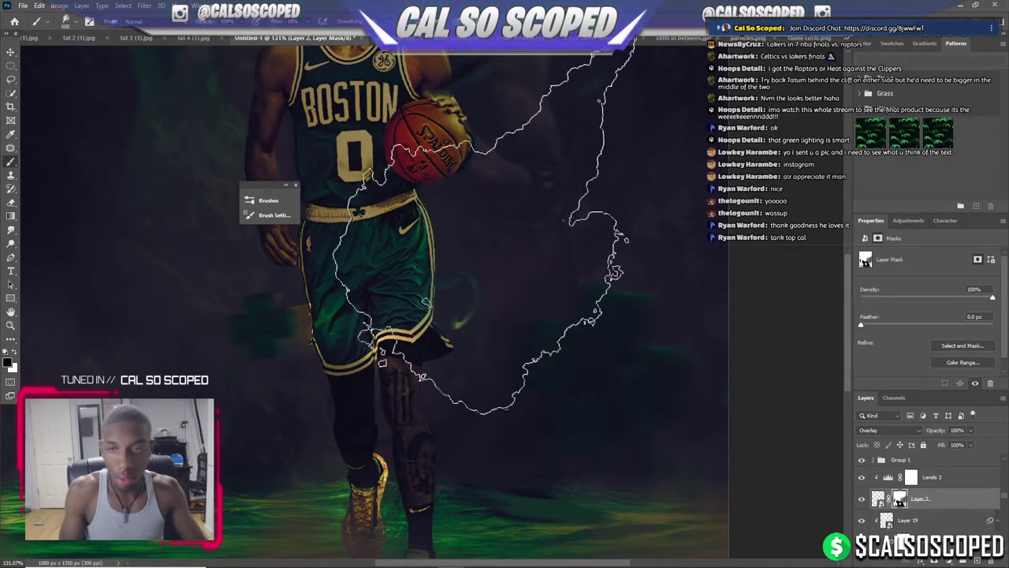
{"action": "left_click_drag", "start_coordinate": [615, 233], "coordinate": [268, 330]}
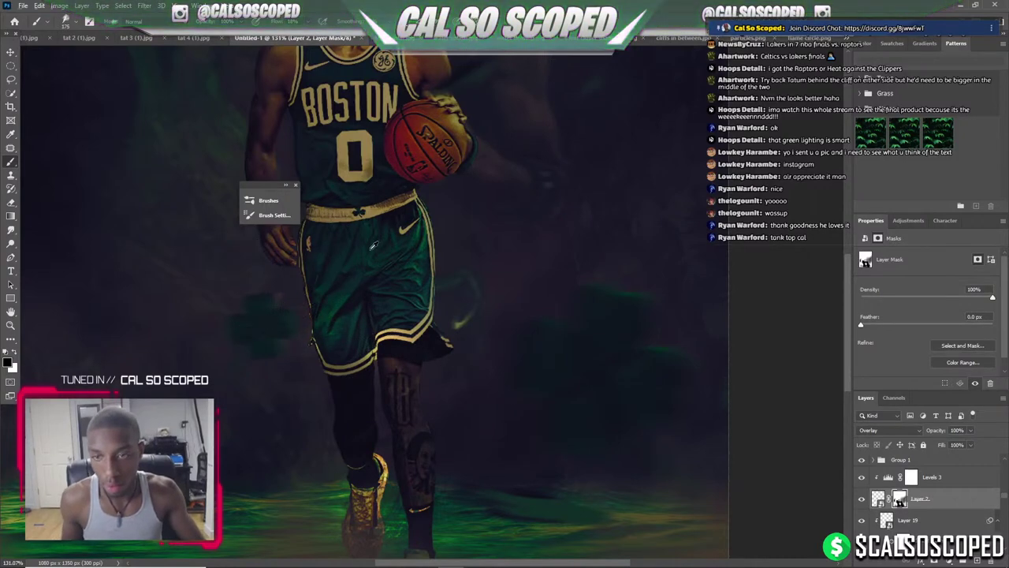
{"action": "key", "text": "ctrl+minus"}
{"action": "key", "text": "ctrl+minus"}
{"action": "key", "text": "ctrl+minus"}
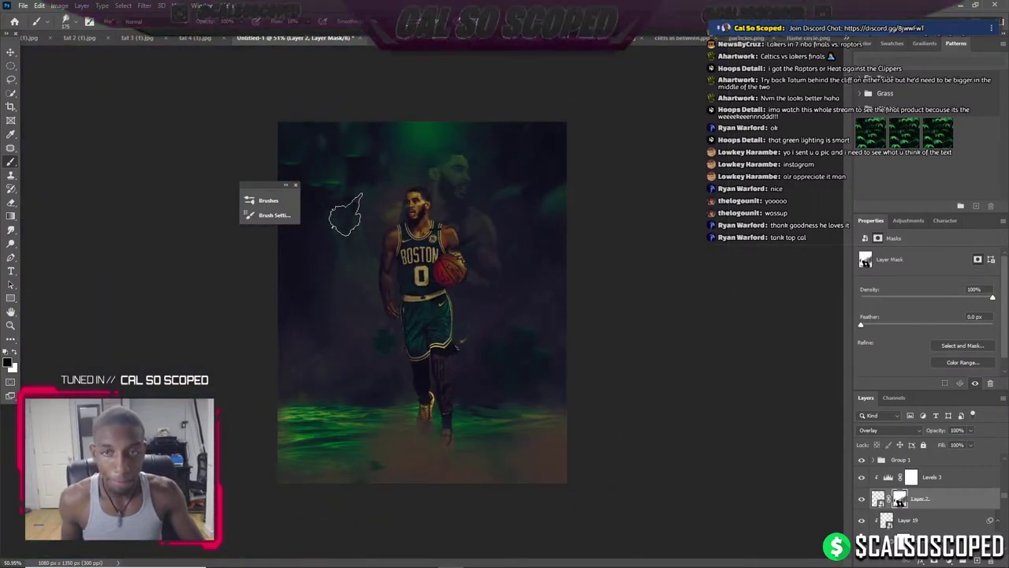
{"action": "scroll", "coordinate": [1004, 498], "scroll_direction": "down", "scroll_amount": 3}
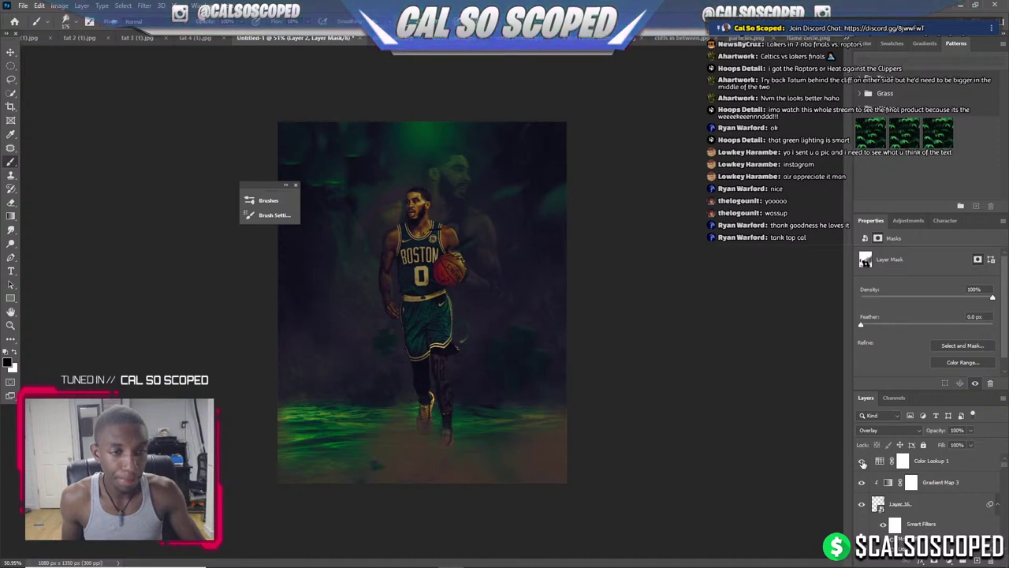
Hide the Color Lookup 1 grade, zoom in, and close the floating brushes panel.
{"action": "left_click", "coordinate": [862, 461]}
{"action": "key", "text": "ctrl+plus"}
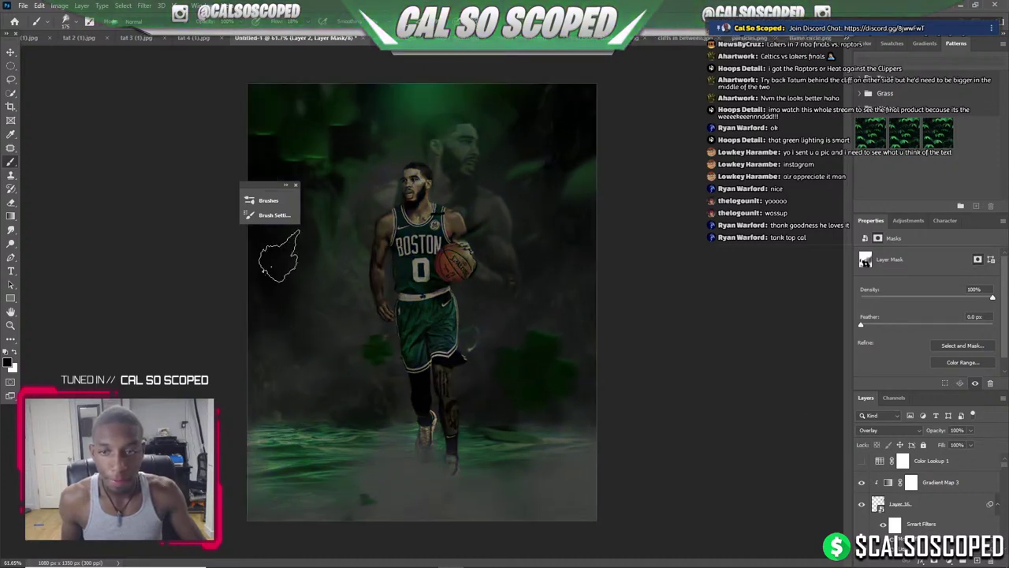
{"action": "scroll", "coordinate": [429, 304], "scroll_direction": "up", "scroll_amount": 2}
{"action": "scroll", "coordinate": [429, 304], "scroll_direction": "down", "scroll_amount": 1}
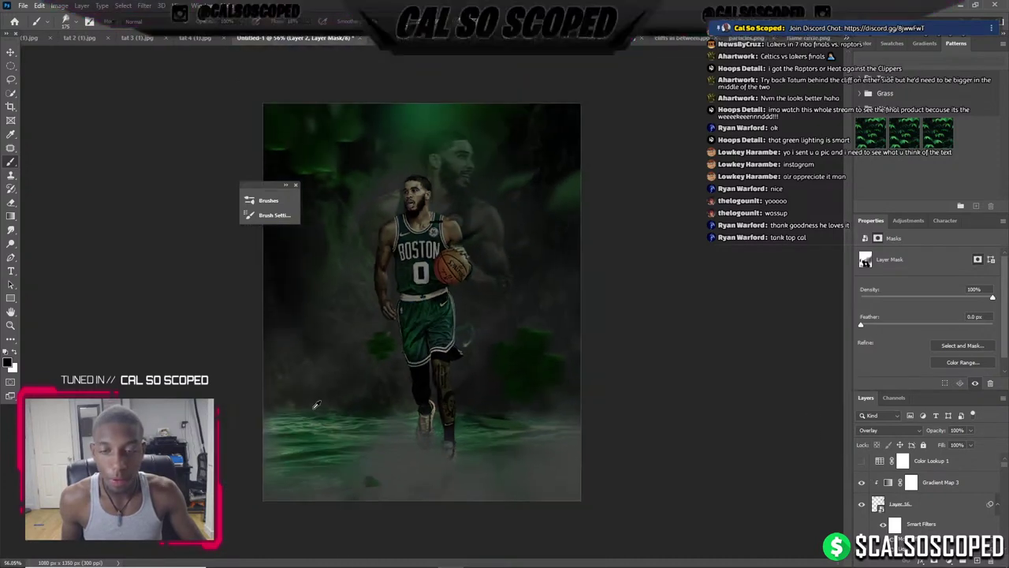
{"action": "left_click", "coordinate": [297, 185]}
Zoom out so the whole poster fits on screen.
{"action": "scroll", "coordinate": [286, 232], "scroll_direction": "down", "scroll_amount": 1}
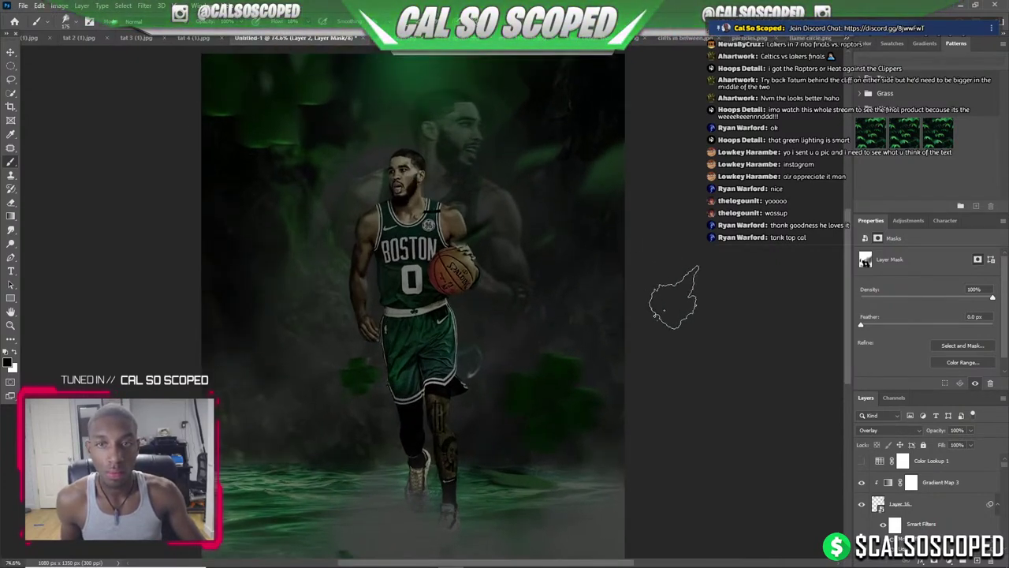
{"action": "scroll", "coordinate": [362, 236], "scroll_direction": "up", "scroll_amount": 2}
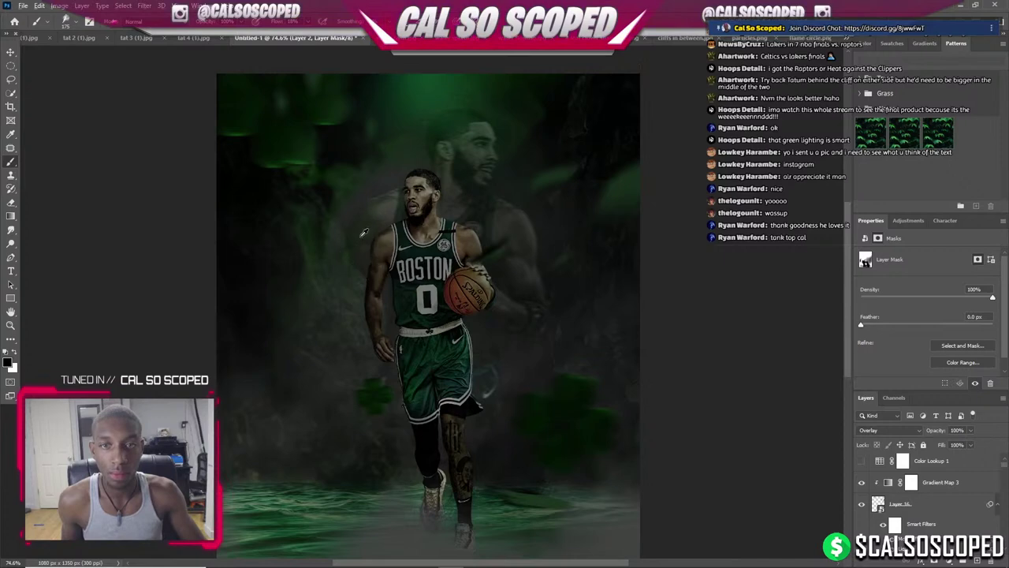
{"action": "scroll", "coordinate": [552, 173], "scroll_direction": "up", "scroll_amount": 1}
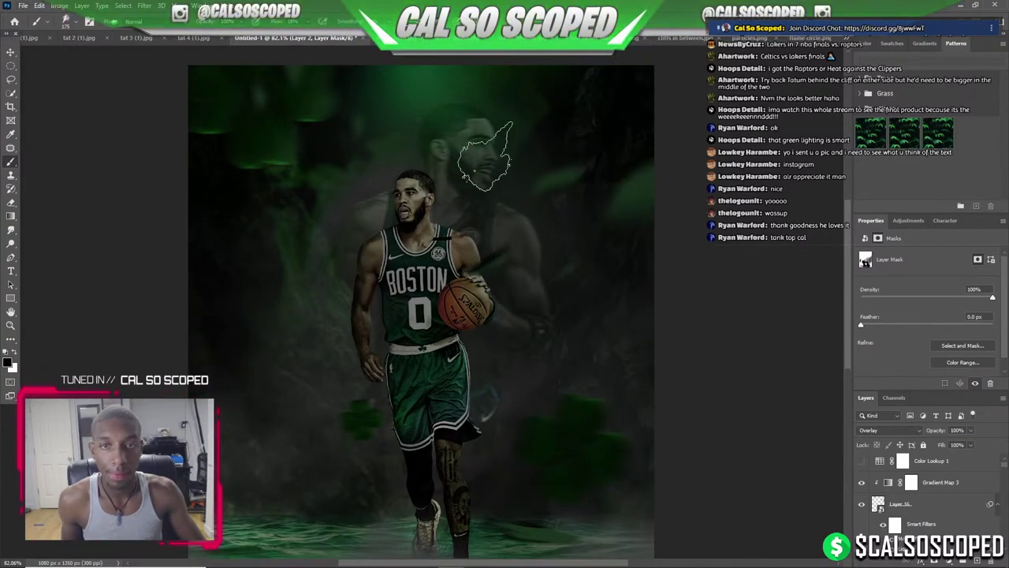
{"action": "scroll", "coordinate": [485, 158], "scroll_direction": "up", "scroll_amount": 1}
{"action": "scroll", "coordinate": [1005, 470], "scroll_direction": "up", "scroll_amount": 1}
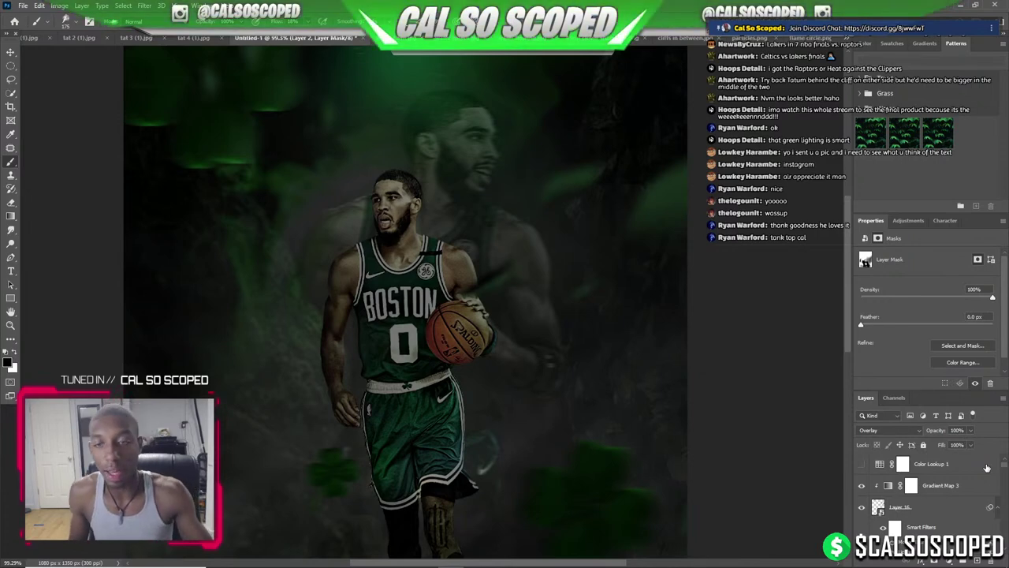
{"action": "key", "text": "ctrl+minus"}
{"action": "key", "text": "ctrl+minus"}
{"action": "key", "text": "ctrl+minus"}
{"action": "key", "text": "ctrl+minus"}
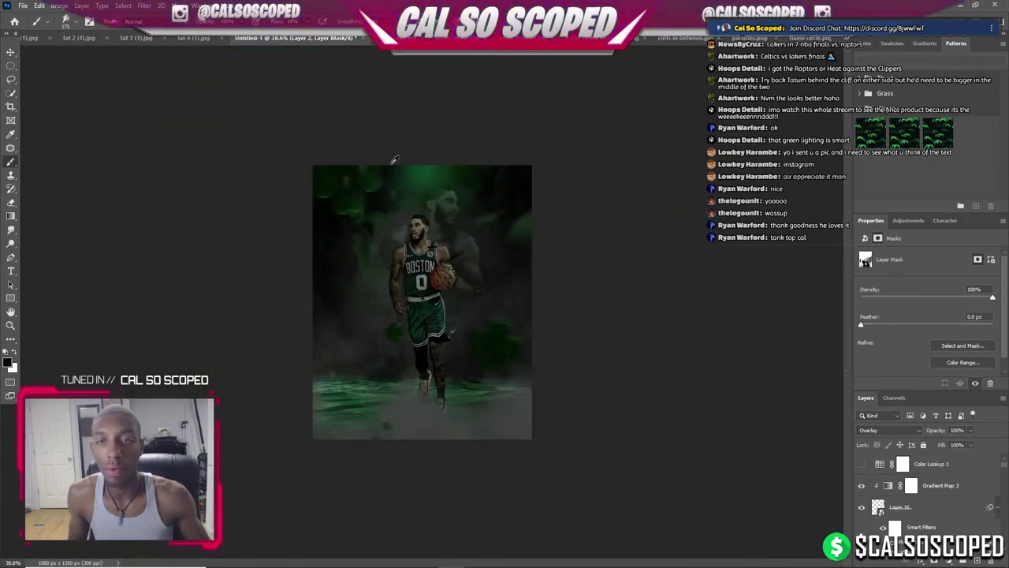
{"action": "key", "text": "ctrl+0"}
{"action": "scroll", "coordinate": [700, 378], "scroll_direction": "up", "scroll_amount": 1}
Add a Color Lookup adjustment above the gradient map using a Cumberland LUT.
{"action": "left_click", "coordinate": [939, 484]}
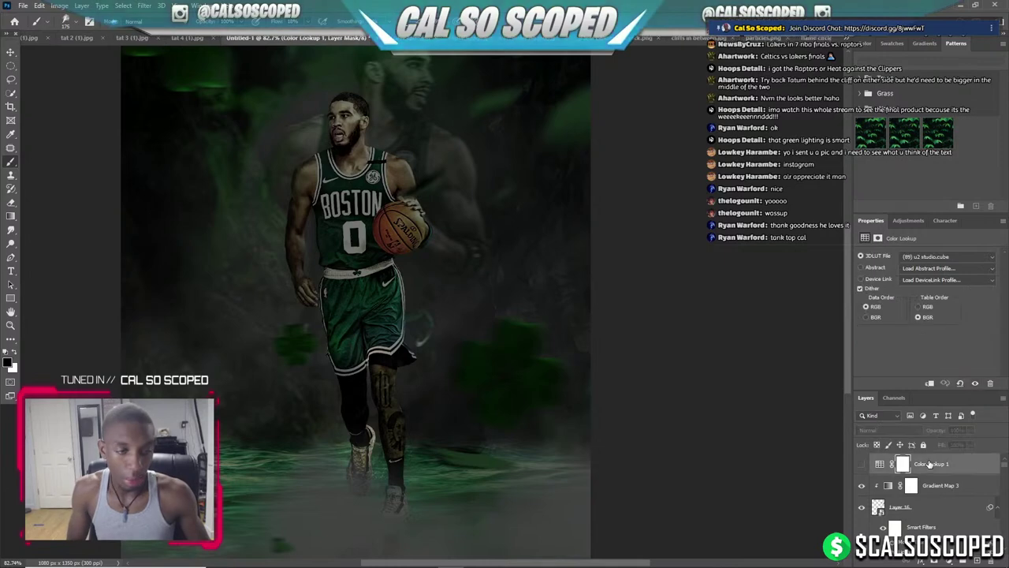
{"action": "scroll", "coordinate": [939, 494], "scroll_direction": "down", "scroll_amount": 1}
{"action": "left_click", "coordinate": [950, 561]}
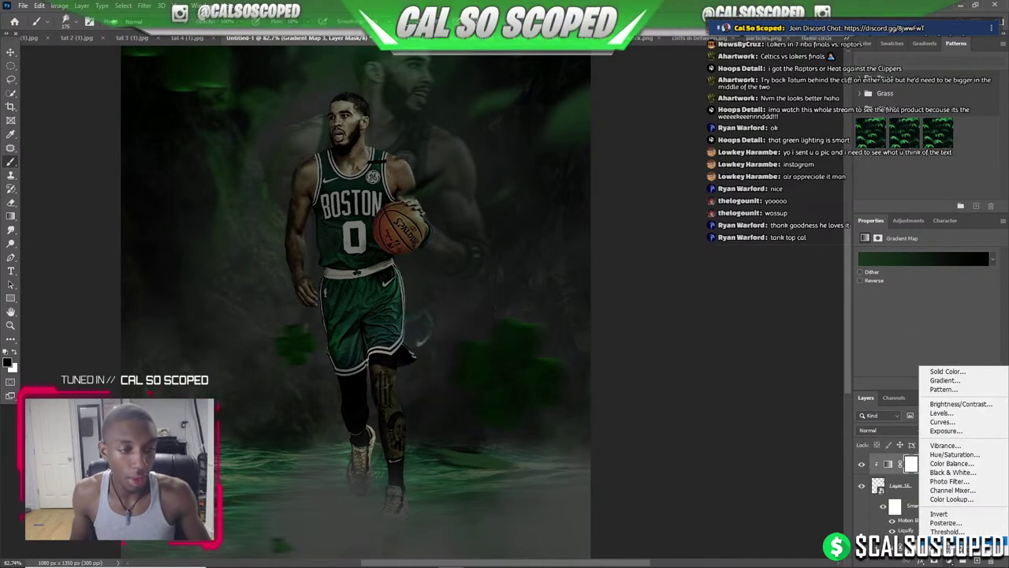
{"action": "left_click", "coordinate": [942, 487]}
{"action": "left_click", "coordinate": [922, 256]}
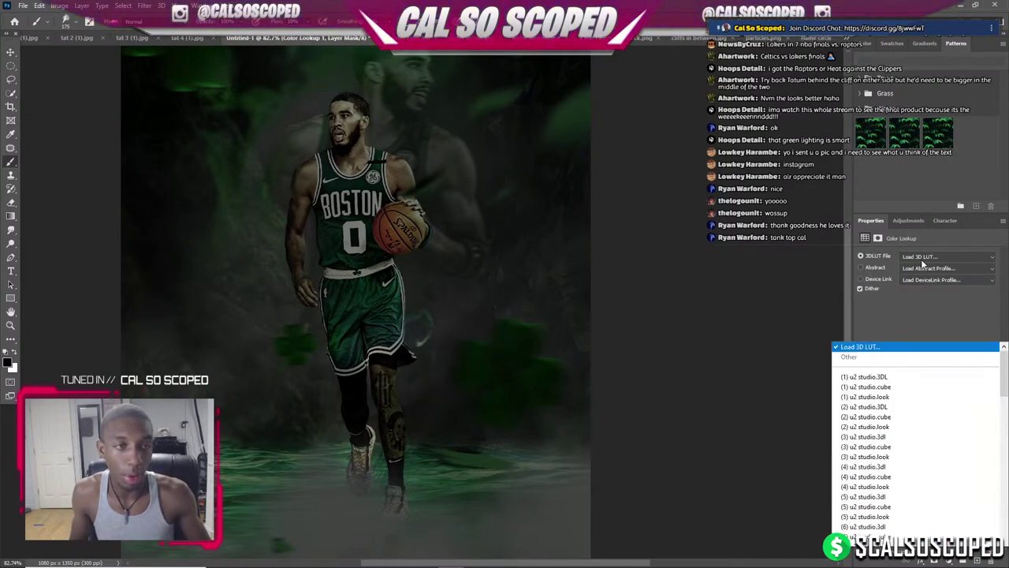
{"action": "left_click", "coordinate": [872, 305]}
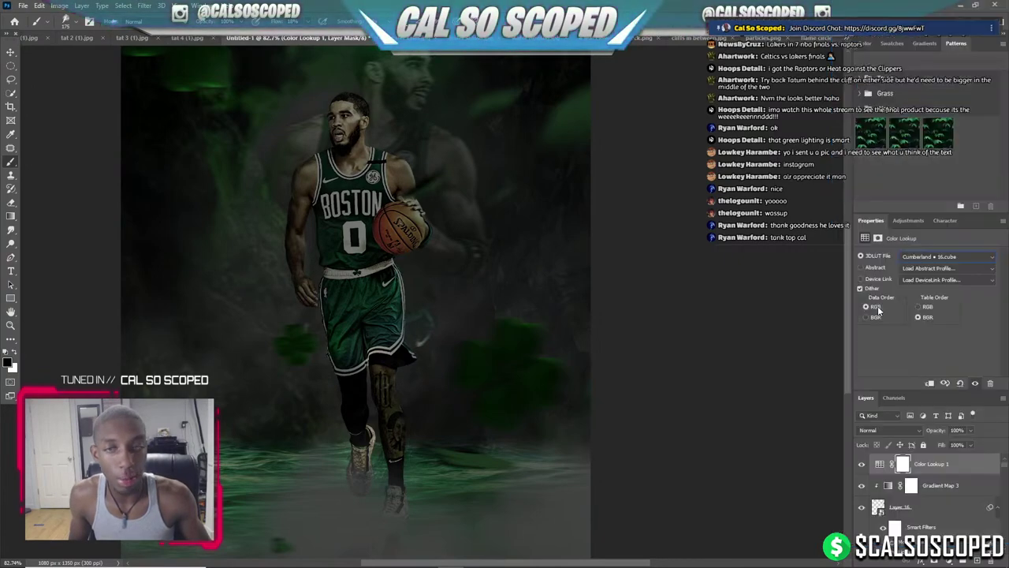
Try the (117), (123) and (131) u2 studio.cube LUTs in turn.
{"action": "left_click", "coordinate": [916, 258]}
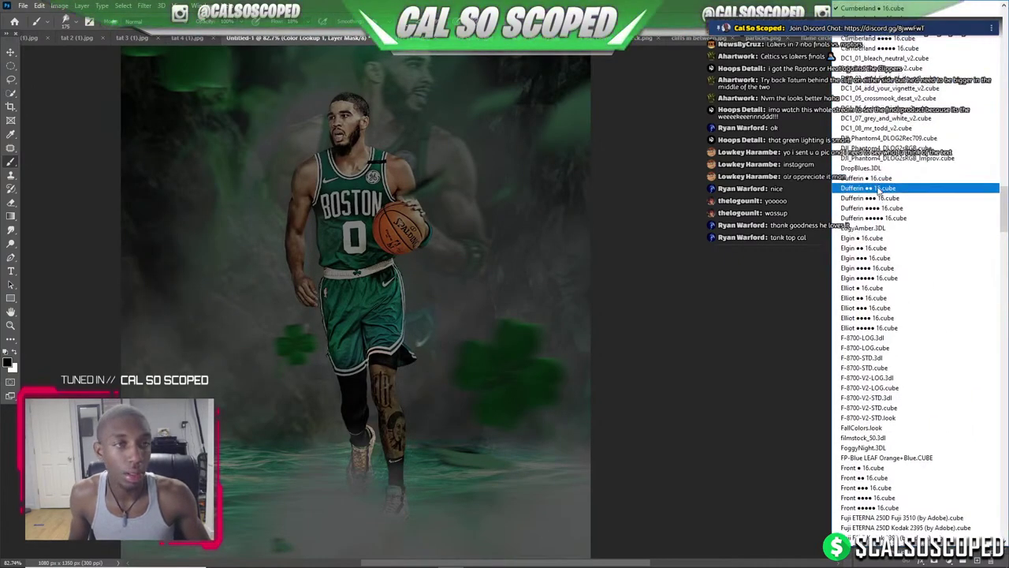
{"action": "scroll", "coordinate": [875, 197], "scroll_direction": "up", "scroll_amount": 5}
{"action": "scroll", "coordinate": [871, 128], "scroll_direction": "up", "scroll_amount": 6}
{"action": "left_click", "coordinate": [873, 126]}
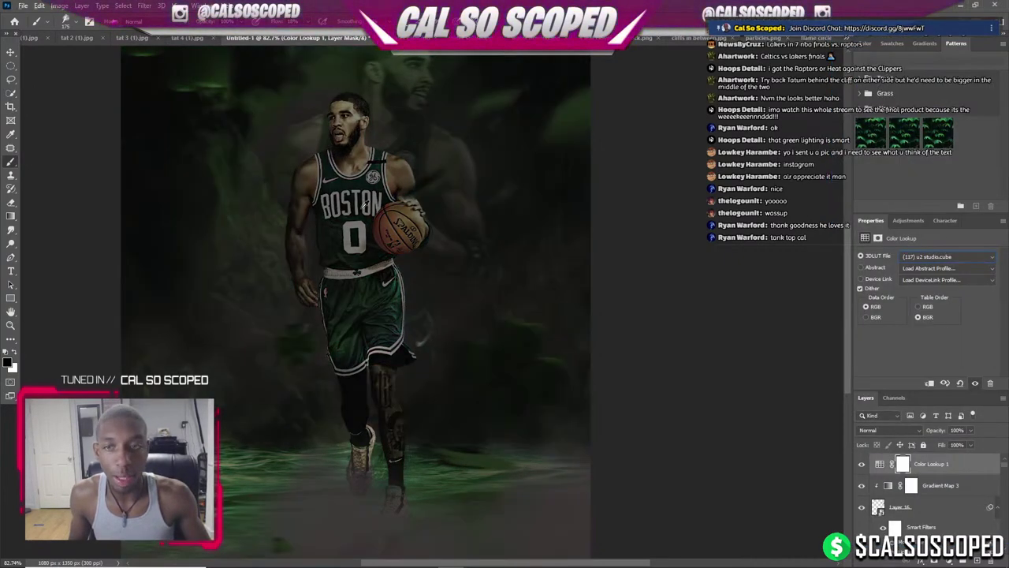
{"action": "left_click", "coordinate": [915, 256]}
{"action": "left_click", "coordinate": [858, 73]}
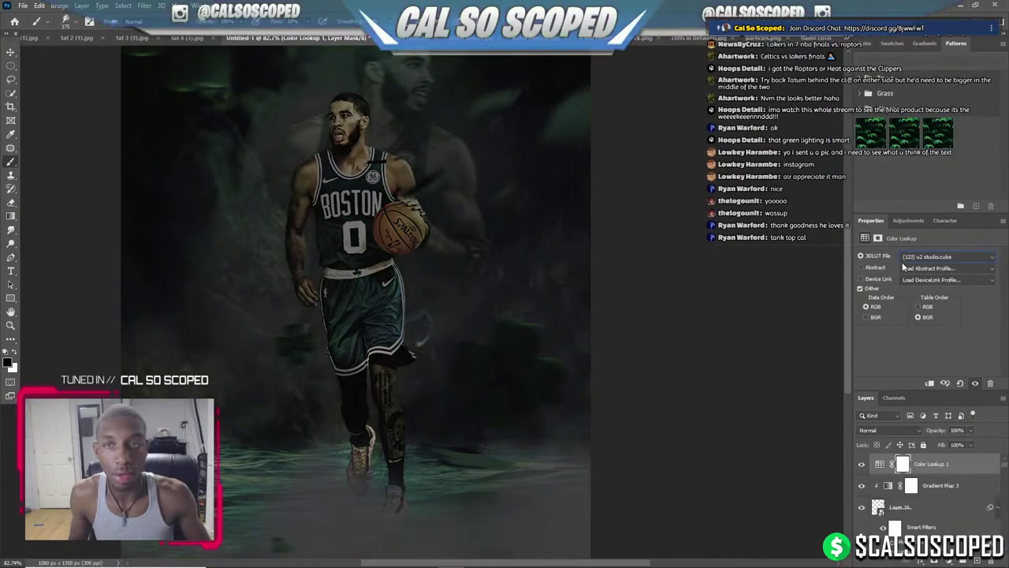
{"action": "left_click", "coordinate": [905, 257]}
{"action": "left_click", "coordinate": [884, 197]}
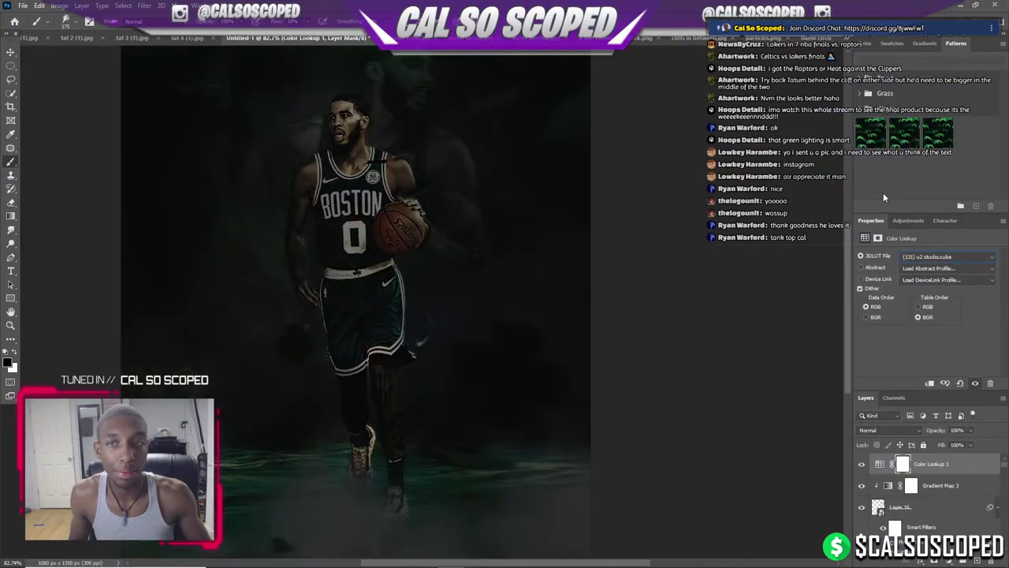
Try Bleach Bypass.look and DJI_Phantom4_DLOG2sRGB.cube, then delete the Color Lookup layer.
{"action": "left_click", "coordinate": [917, 259]}
{"action": "left_click", "coordinate": [909, 263]}
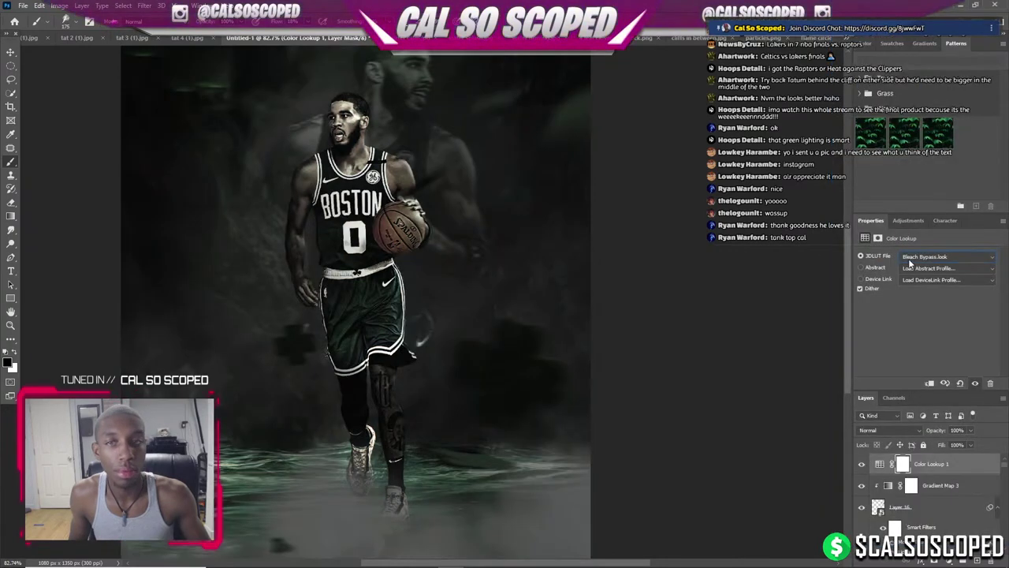
{"action": "left_click", "coordinate": [911, 257]}
{"action": "left_click", "coordinate": [888, 286]}
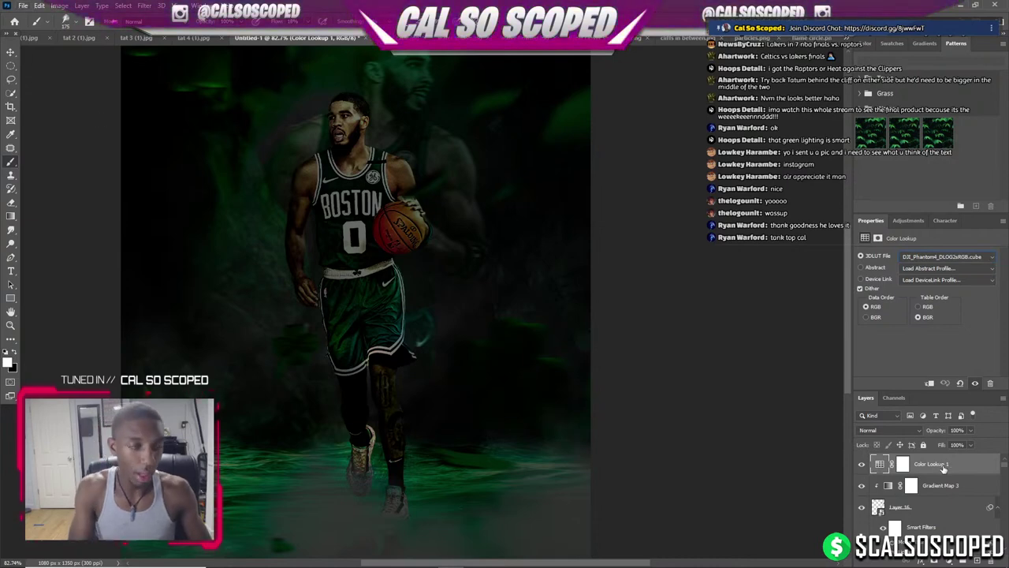
{"action": "left_click", "coordinate": [990, 559]}
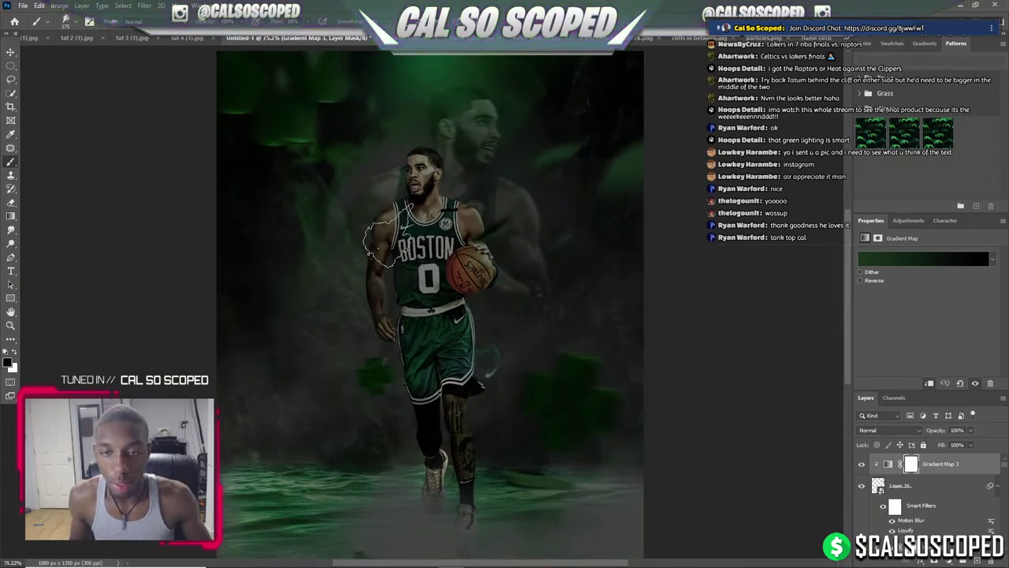
Zoom around the ungraded poster to review it, then bring OBS Studio forward.
{"action": "scroll", "coordinate": [386, 202], "scroll_direction": "down", "scroll_amount": 1}
{"action": "left_click_drag", "start_coordinate": [319, 251], "coordinate": [284, 298]}
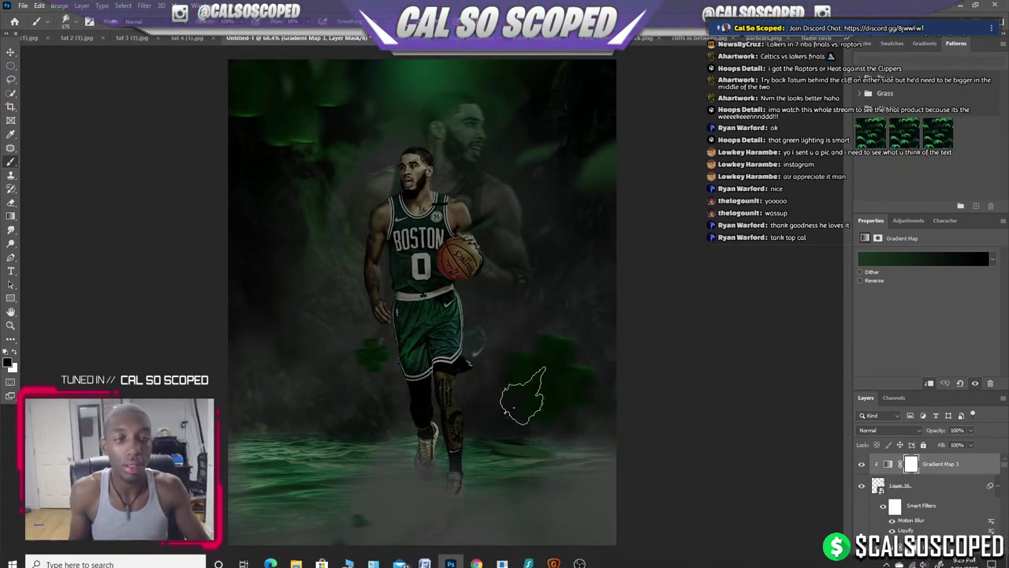
{"action": "scroll", "coordinate": [425, 292], "scroll_direction": "down", "scroll_amount": 1}
{"action": "scroll", "coordinate": [422, 260], "scroll_direction": "up", "scroll_amount": 1}
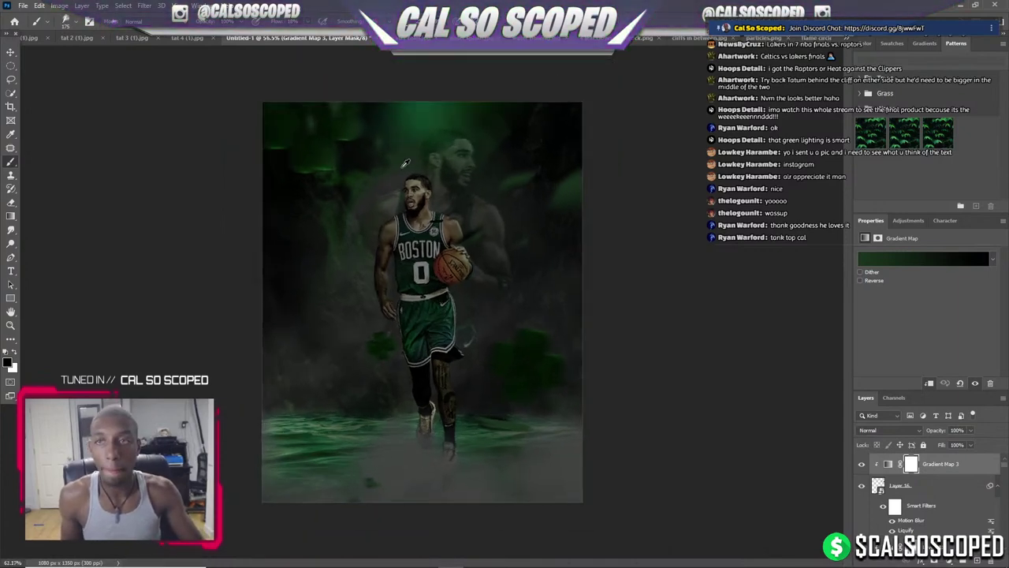
{"action": "scroll", "coordinate": [417, 237], "scroll_direction": "up", "scroll_amount": 1}
{"action": "scroll", "coordinate": [411, 203], "scroll_direction": "down", "scroll_amount": 2}
{"action": "scroll", "coordinate": [411, 204], "scroll_direction": "down", "scroll_amount": 1}
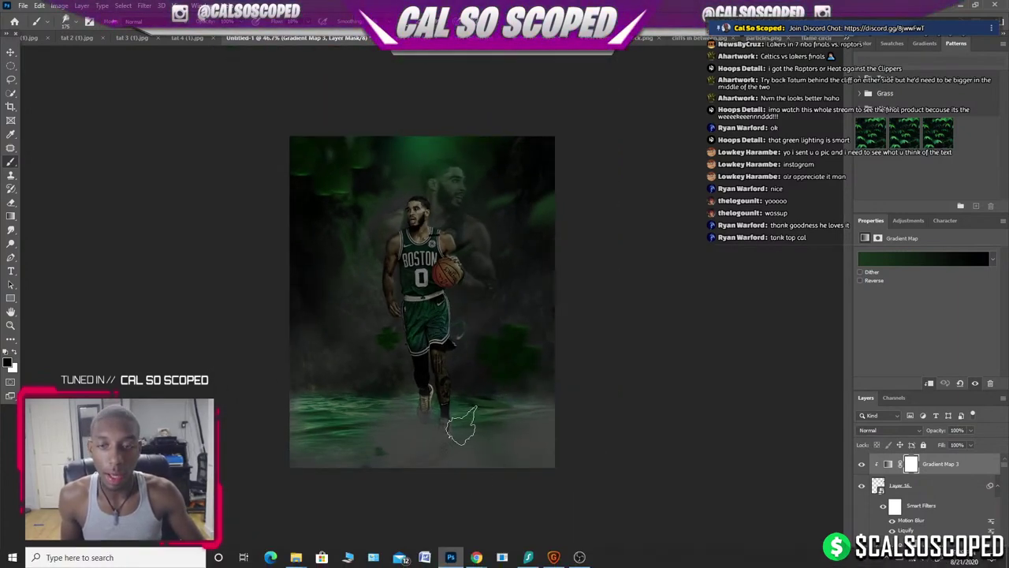
{"action": "scroll", "coordinate": [362, 369], "scroll_direction": "up", "scroll_amount": 1}
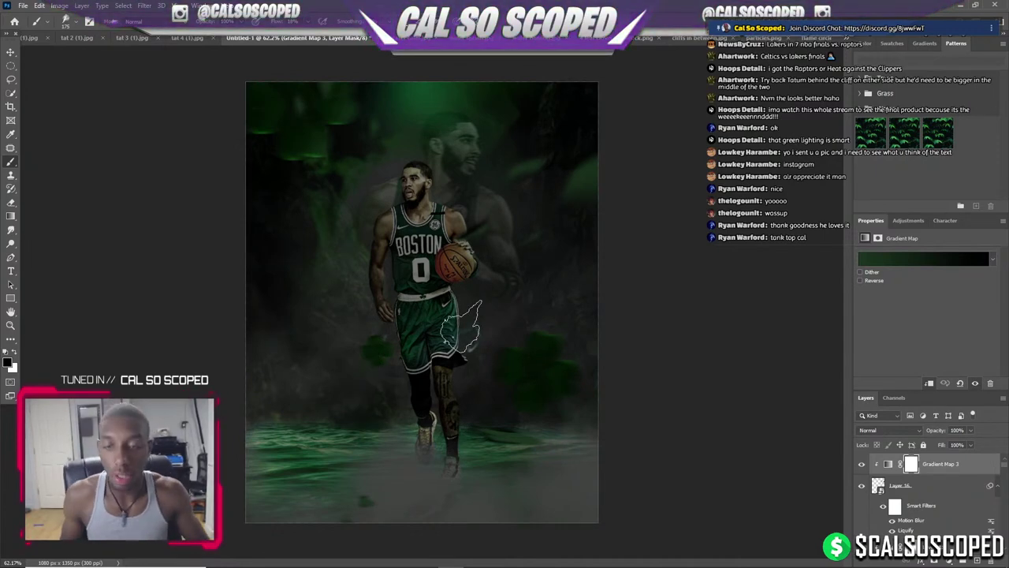
{"action": "scroll", "coordinate": [419, 298], "scroll_direction": "up", "scroll_amount": 2}
{"action": "scroll", "coordinate": [419, 298], "scroll_direction": "down", "scroll_amount": 1}
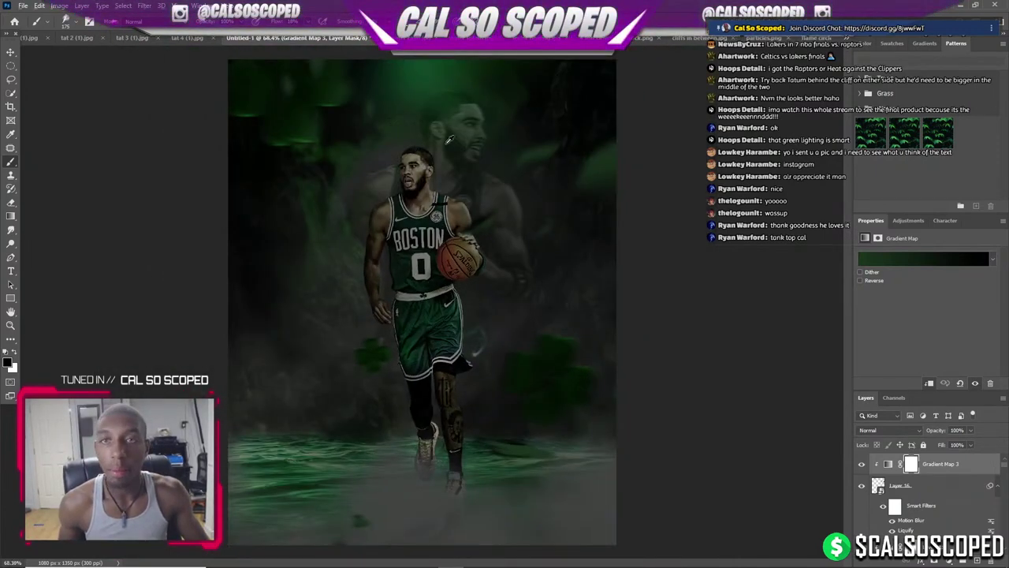
{"action": "scroll", "coordinate": [448, 140], "scroll_direction": "up", "scroll_amount": 2}
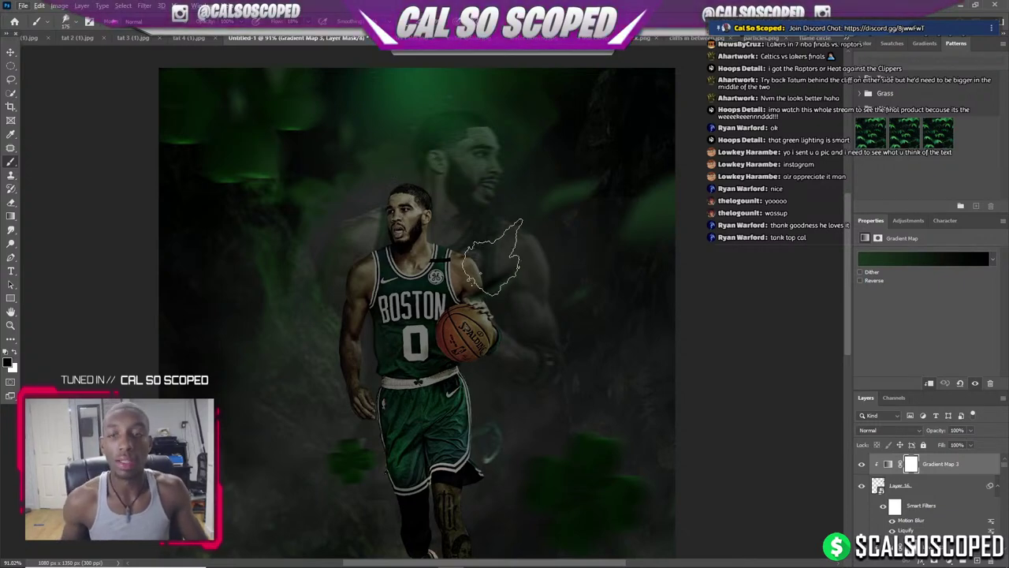
{"action": "mouse_move", "coordinate": [579, 557]}
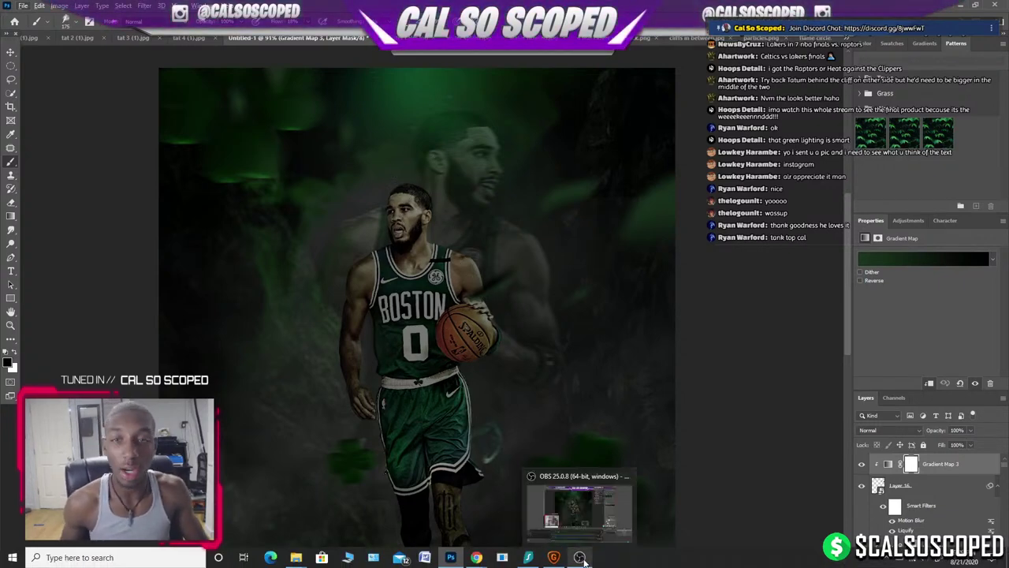
{"action": "left_click", "coordinate": [584, 560]}
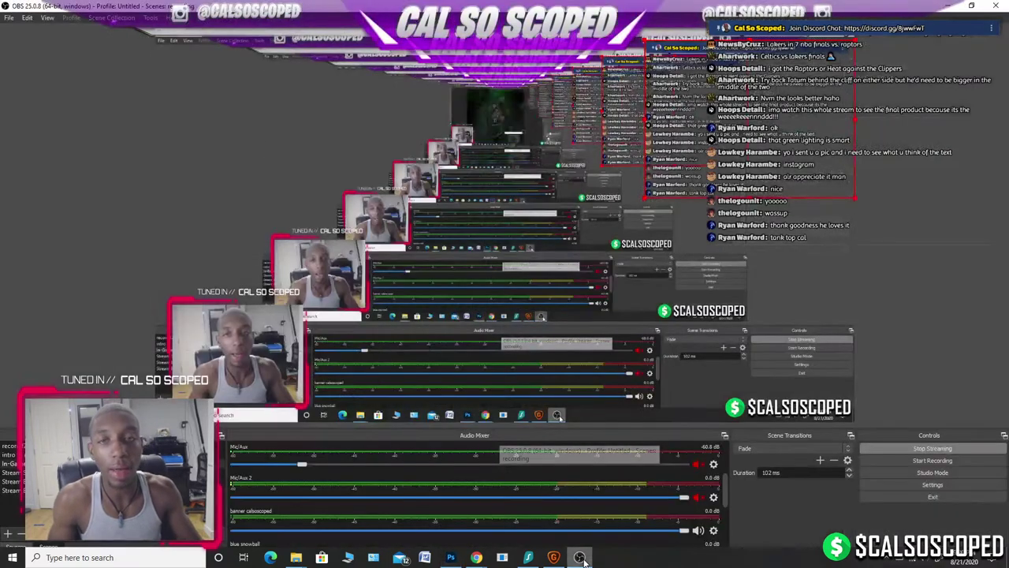